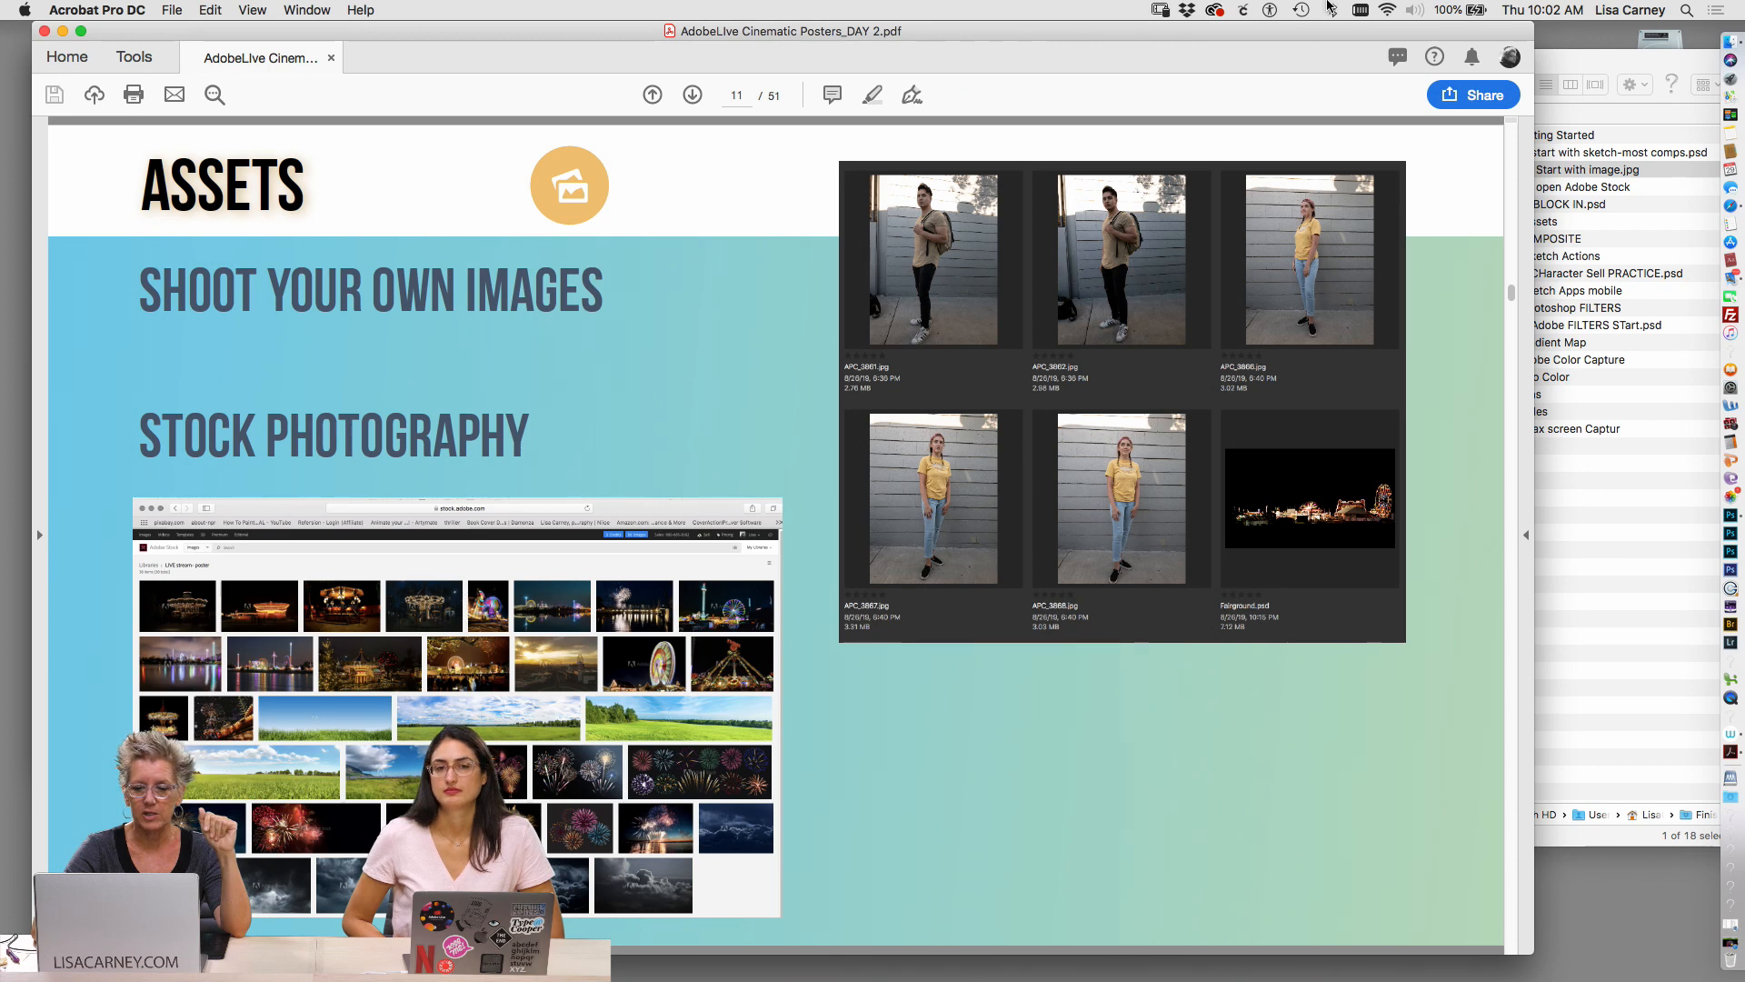
Advance the slide deck from the Assets slide to the Block Out masking slide on page 14
key("Right")
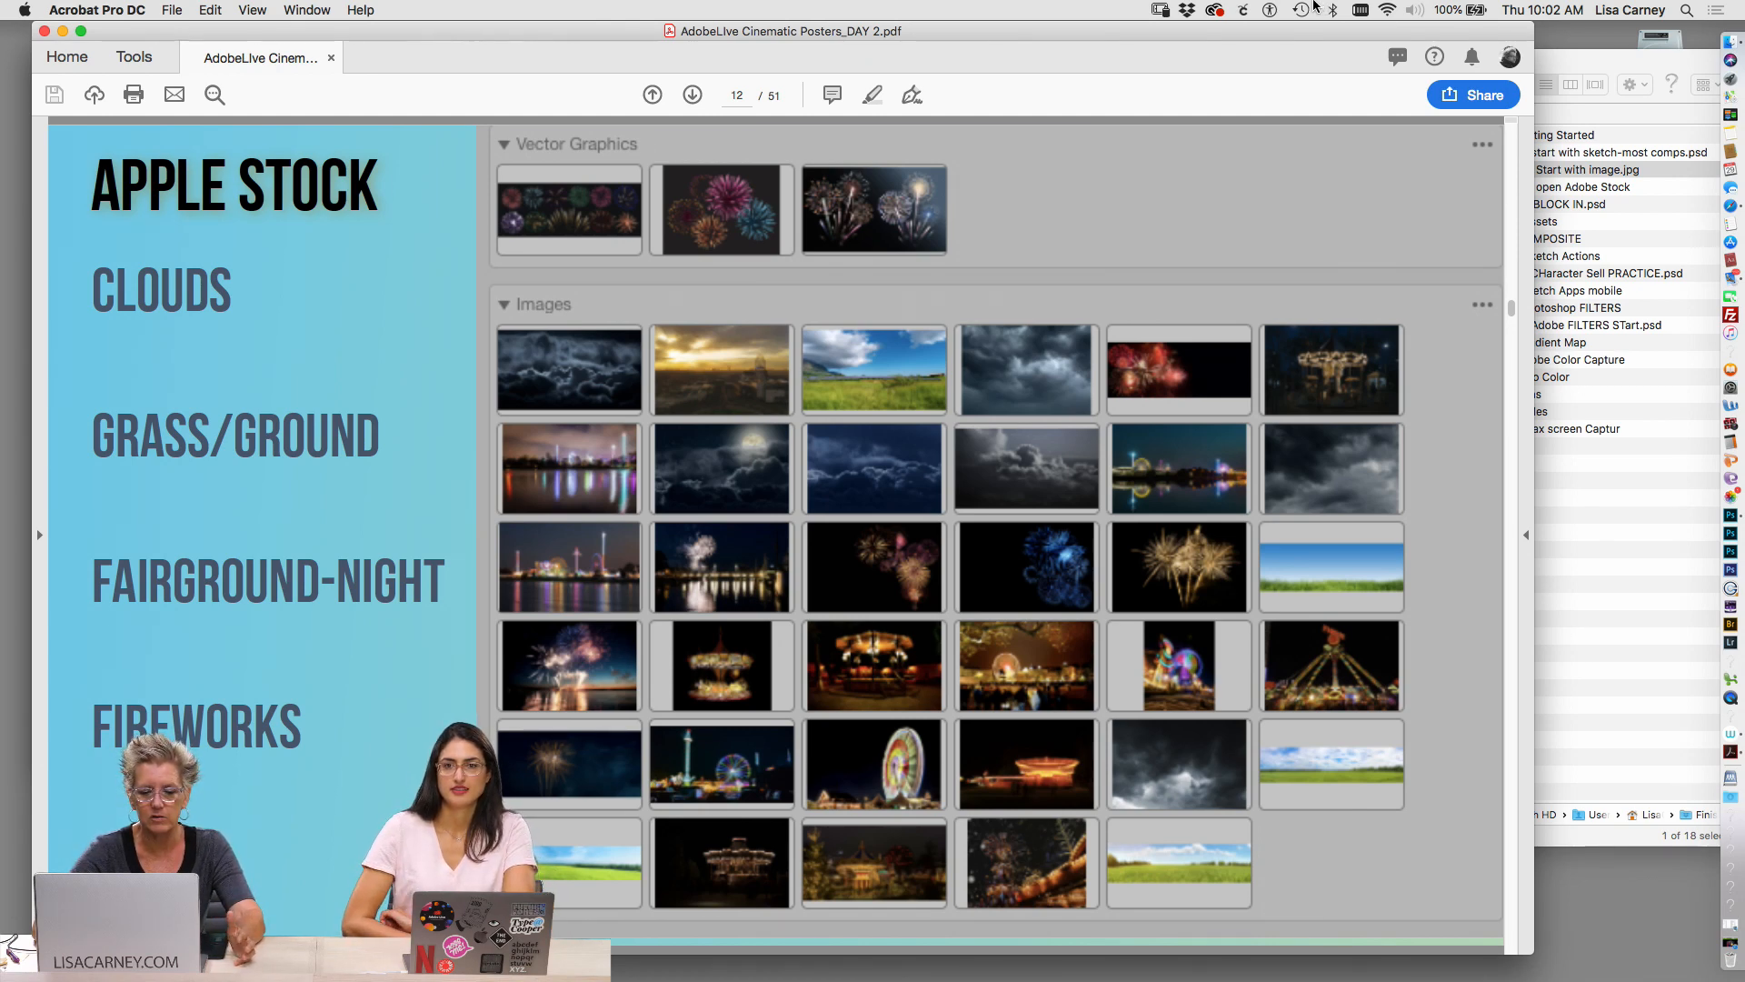
key("Right")
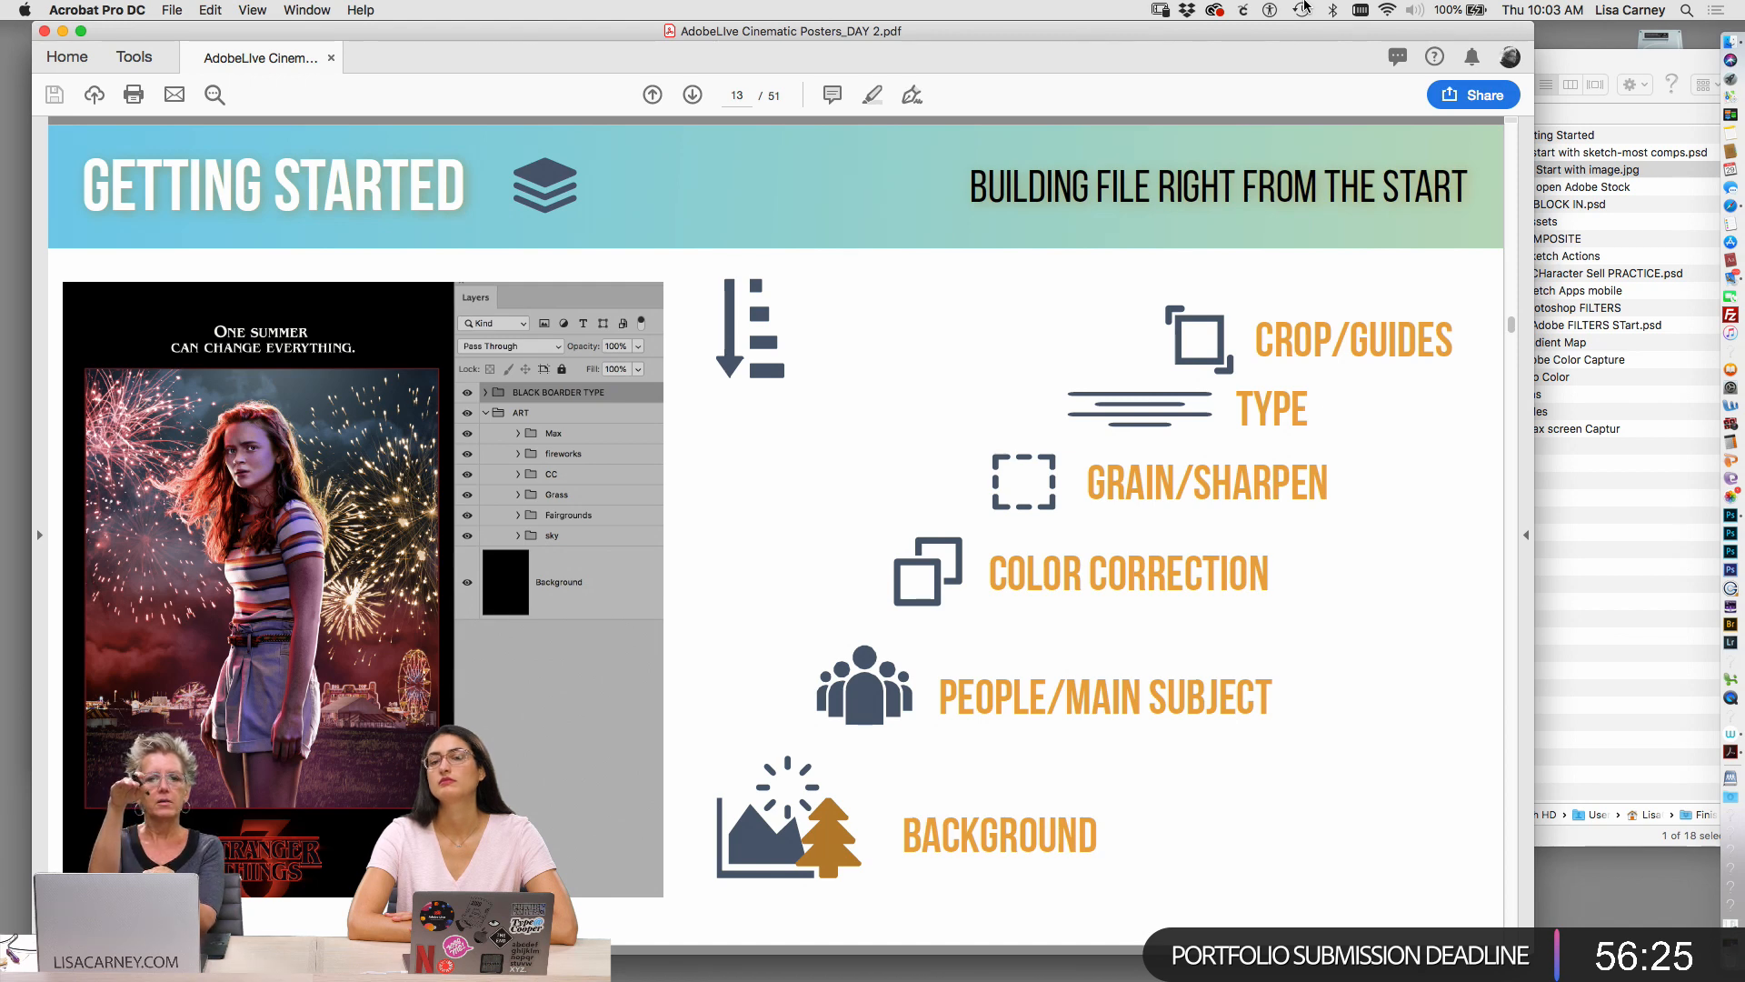
key("Right")
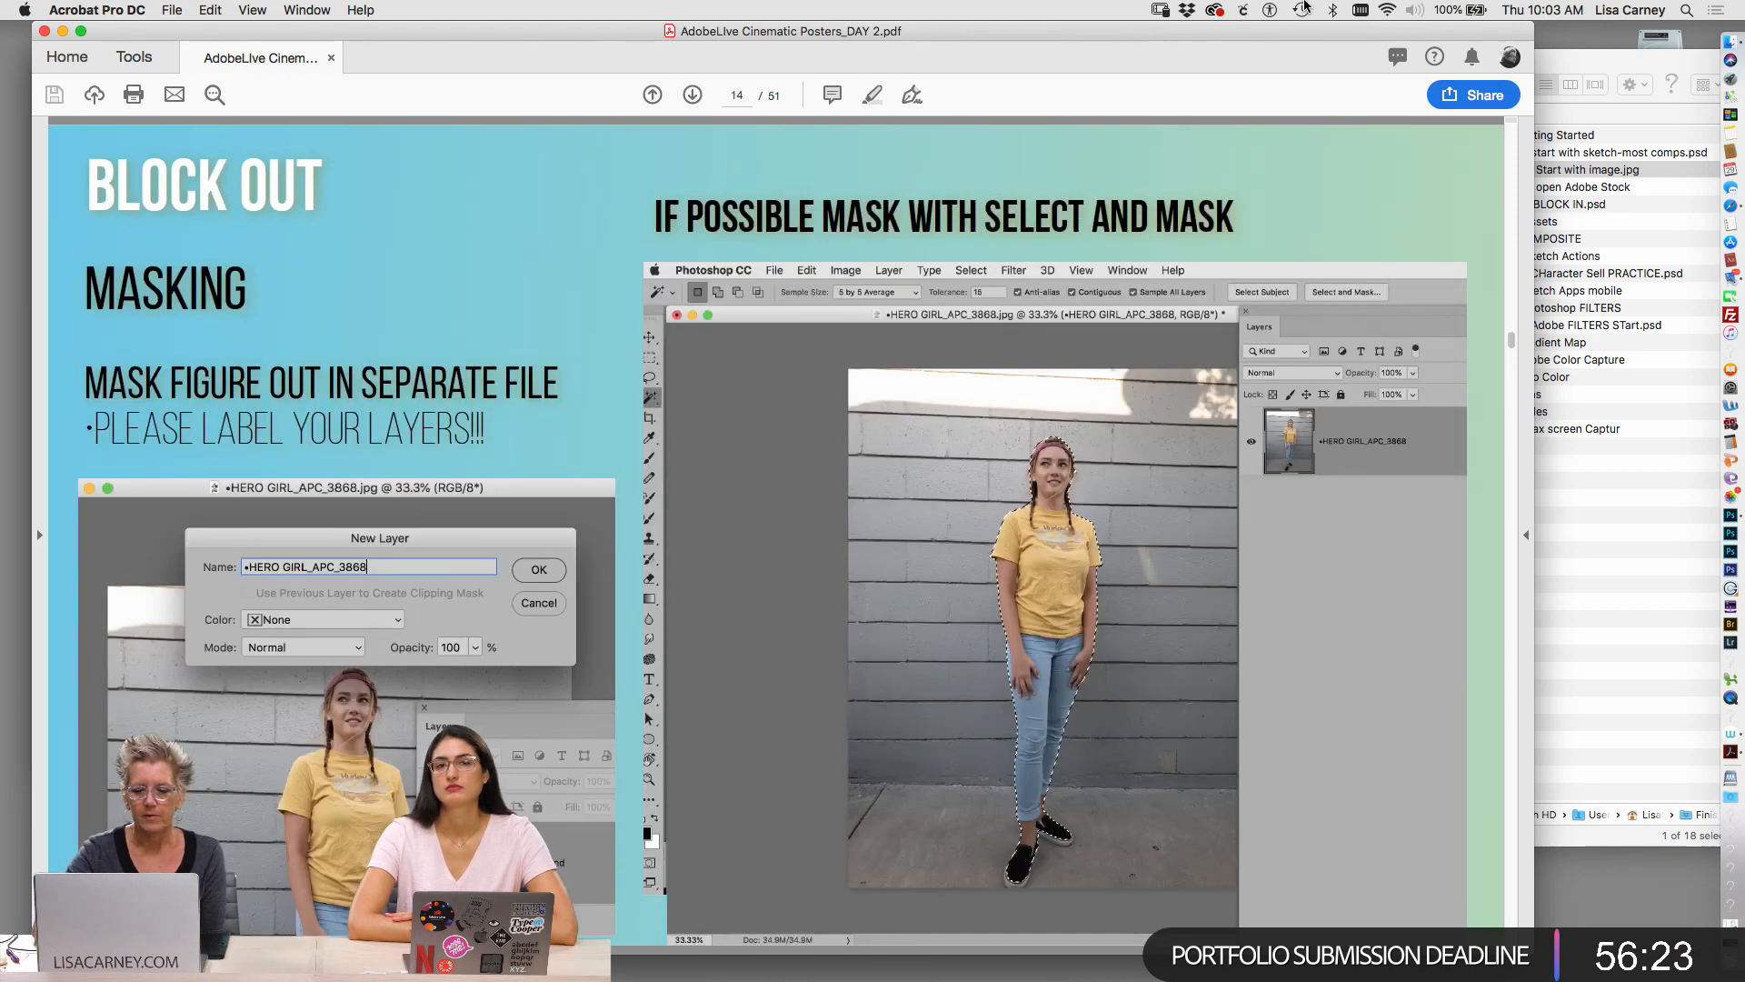
Switch to Adobe Bridge and open •HERO GIRL_APC_3868.jpg from the Assets folder in Photoshop
left_click(1564, 73)
left_click(1474, 238)
left_click_drag(1511, 221, 1729, 623)
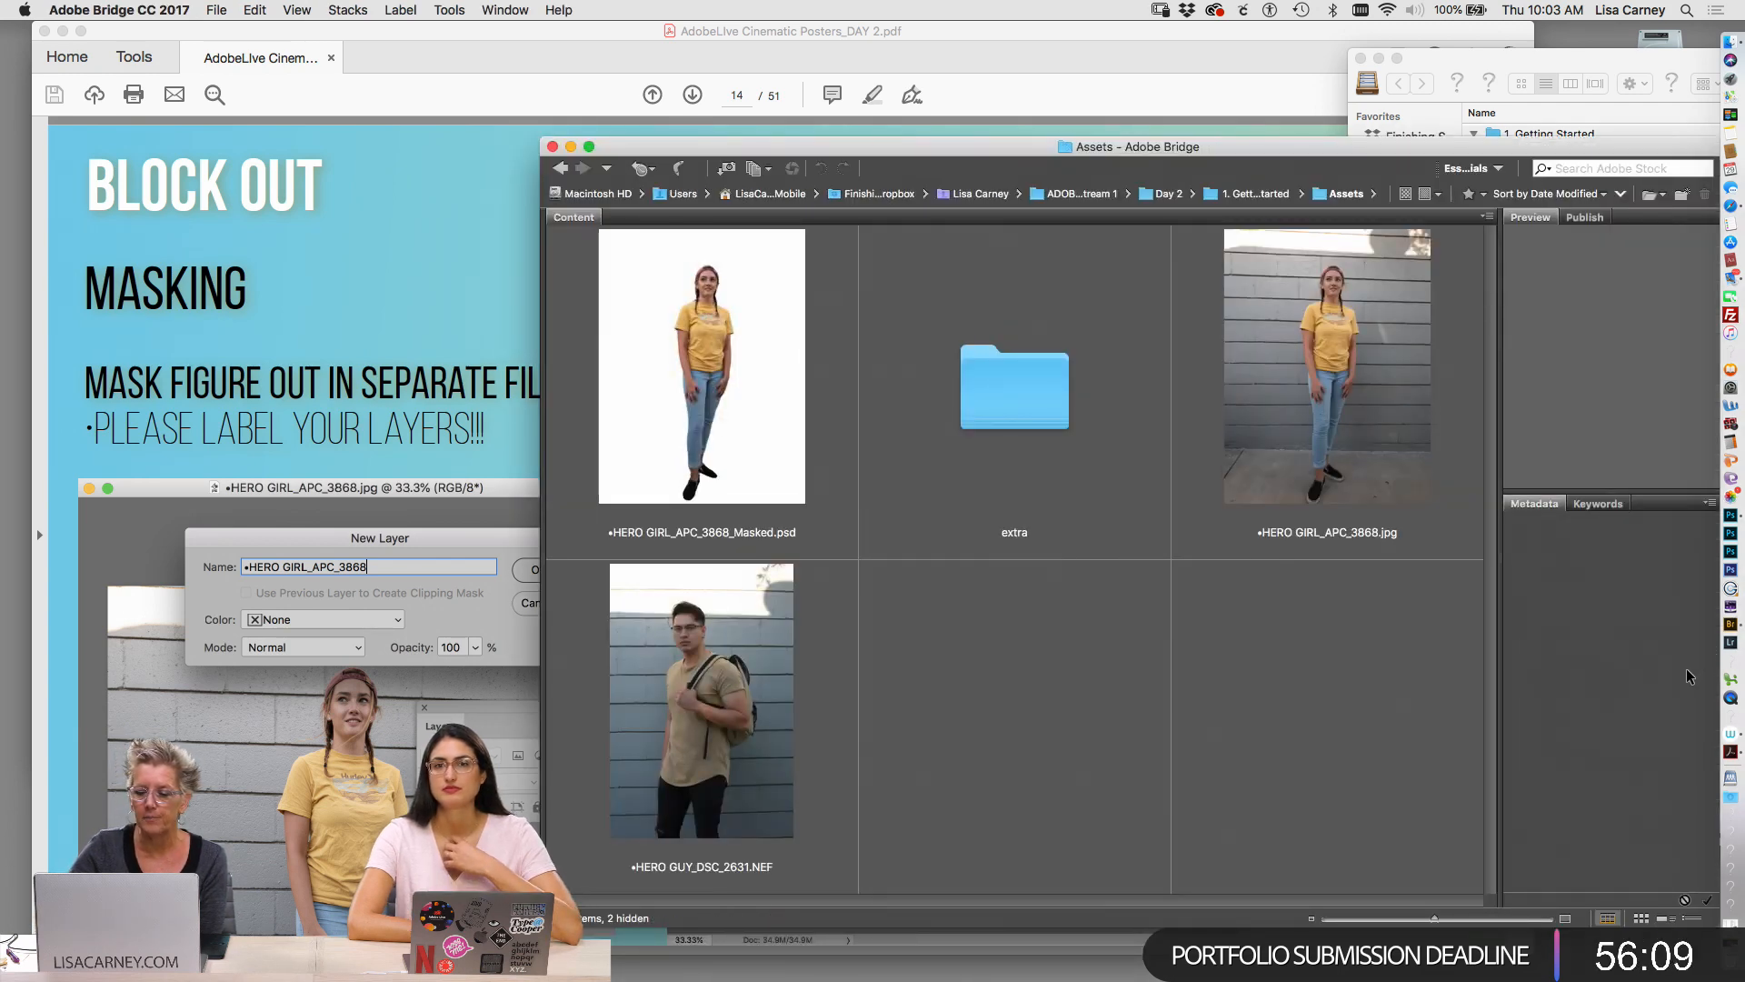
double_click(1009, 383)
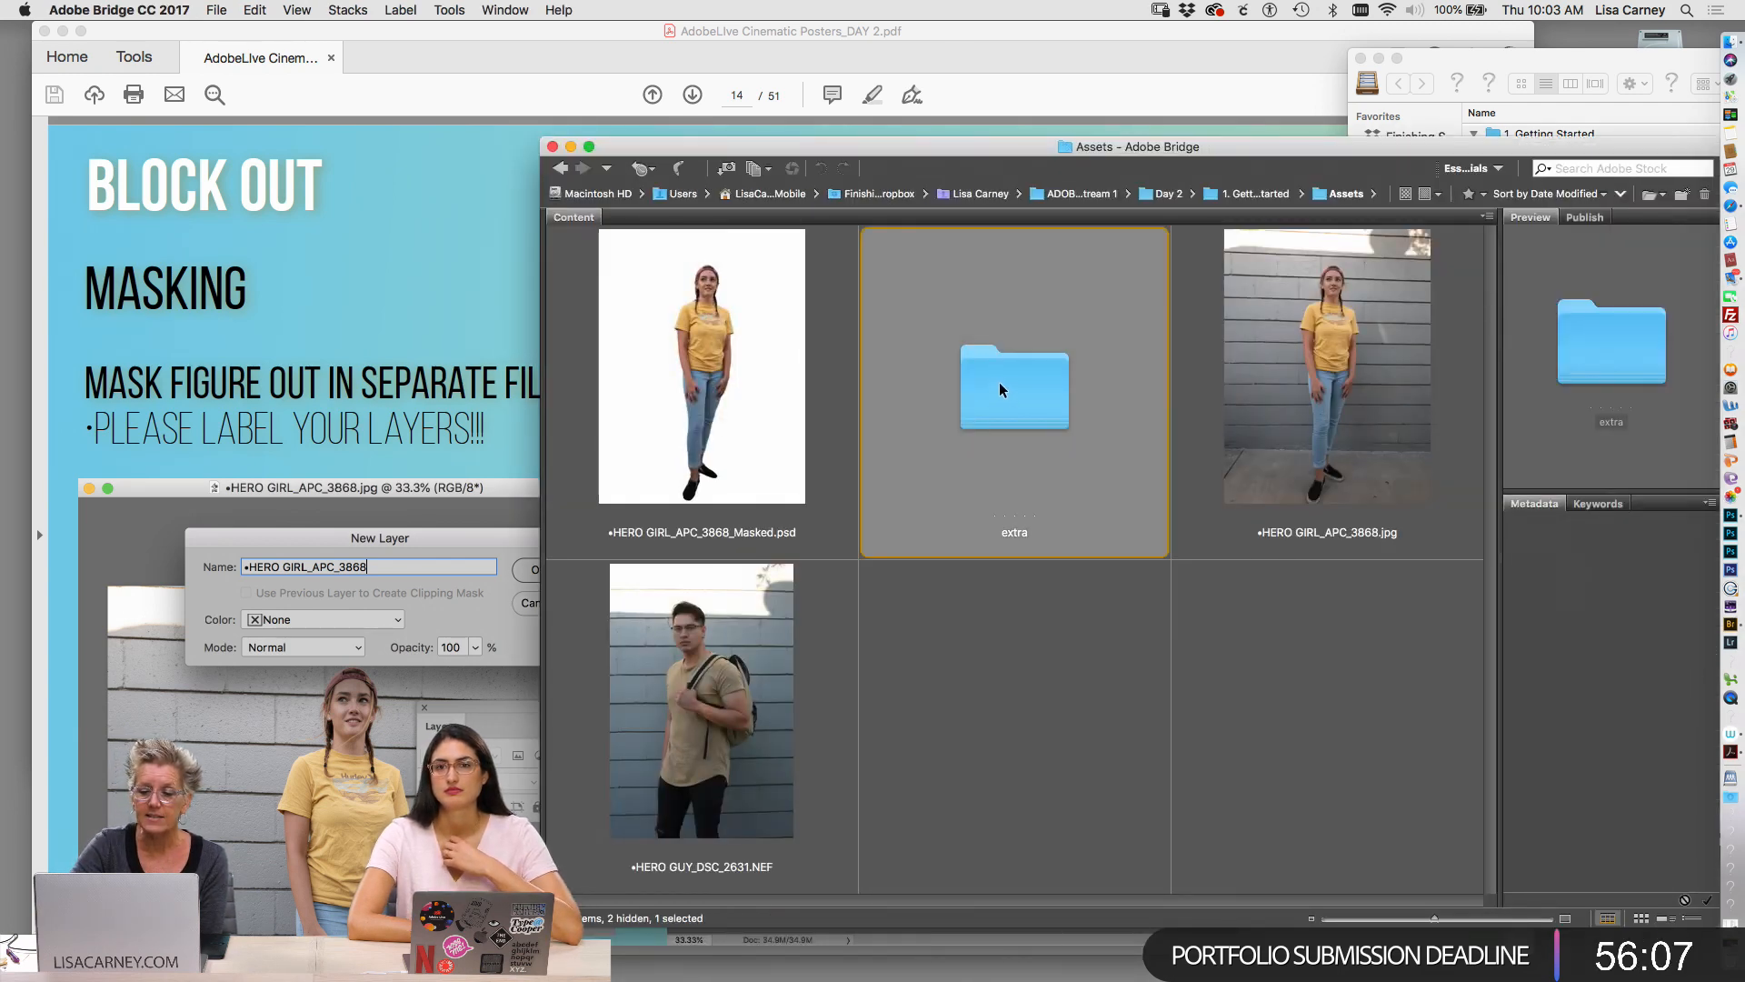
left_click(560, 168)
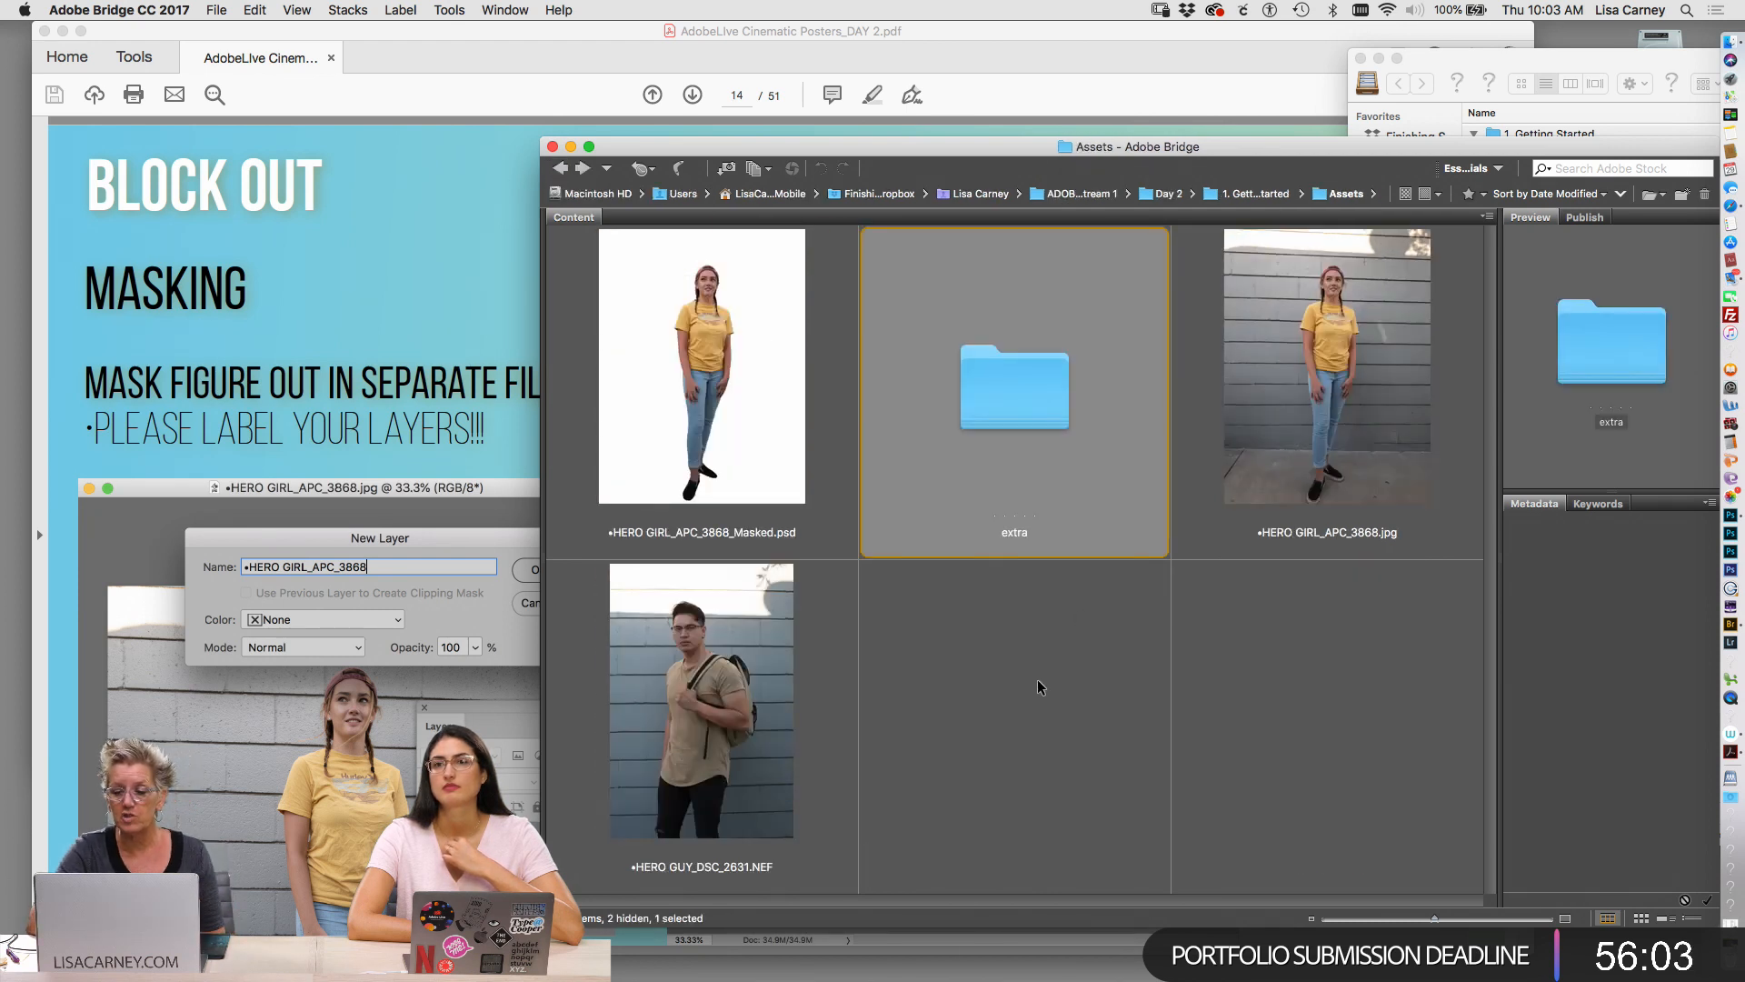
left_click(1041, 680)
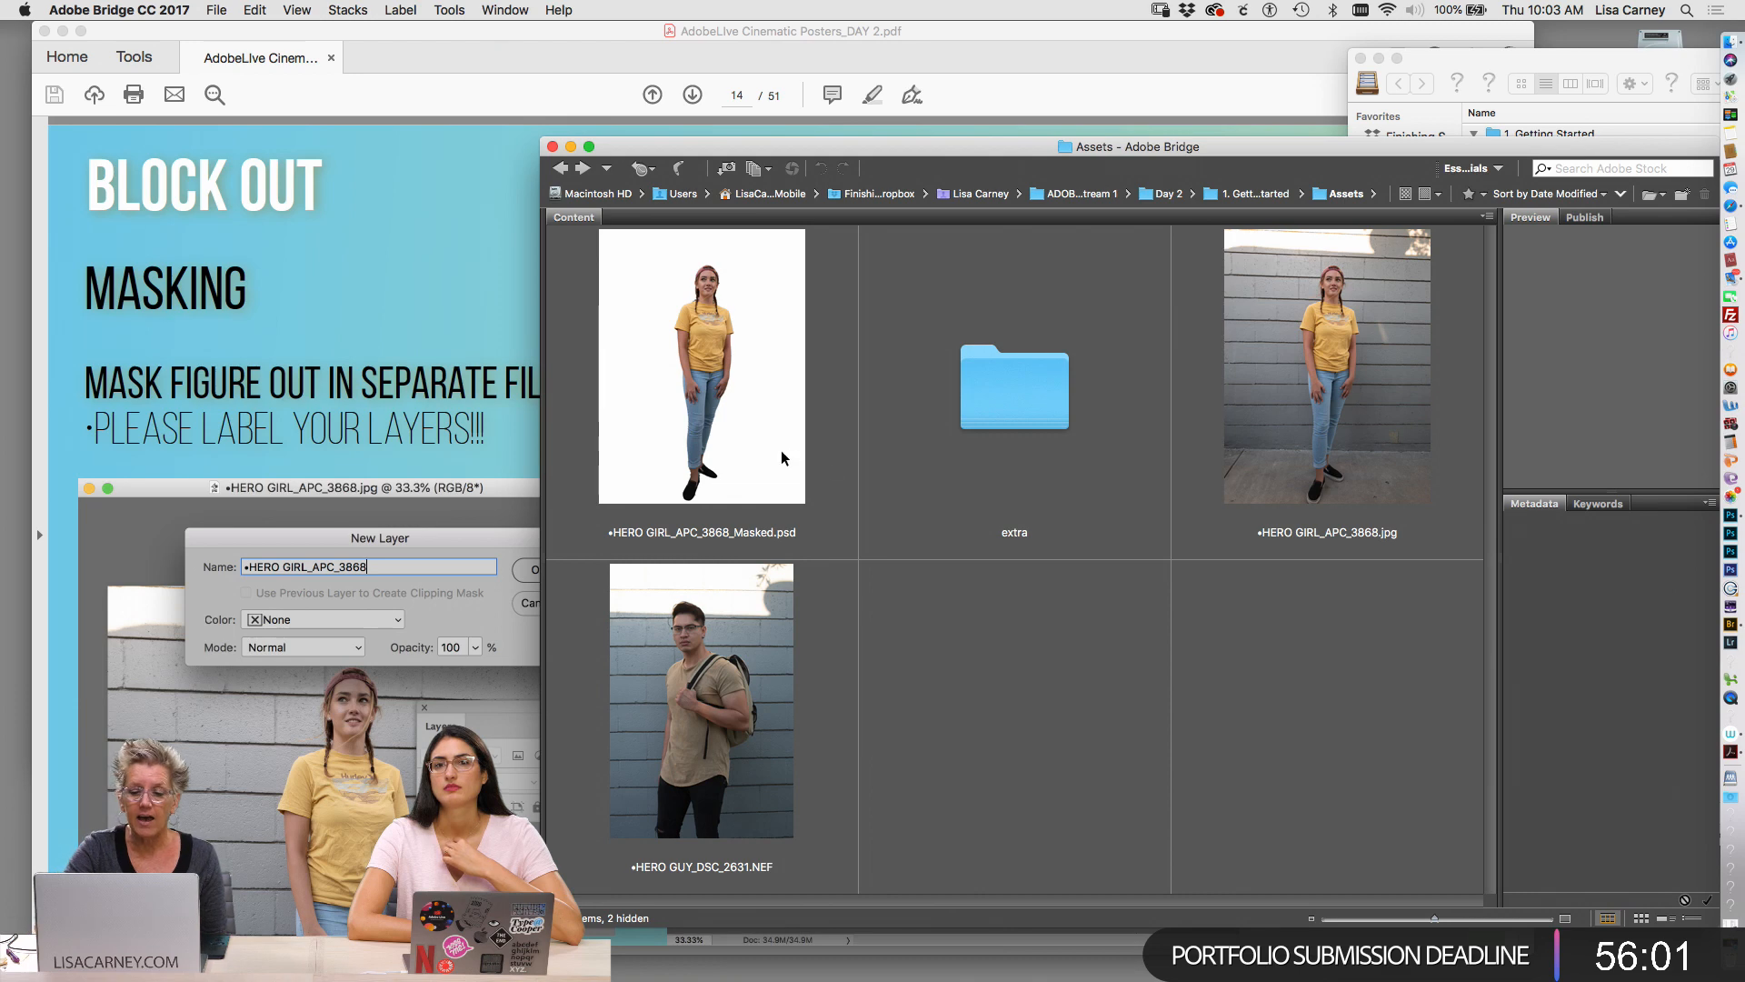
double_click(1322, 360)
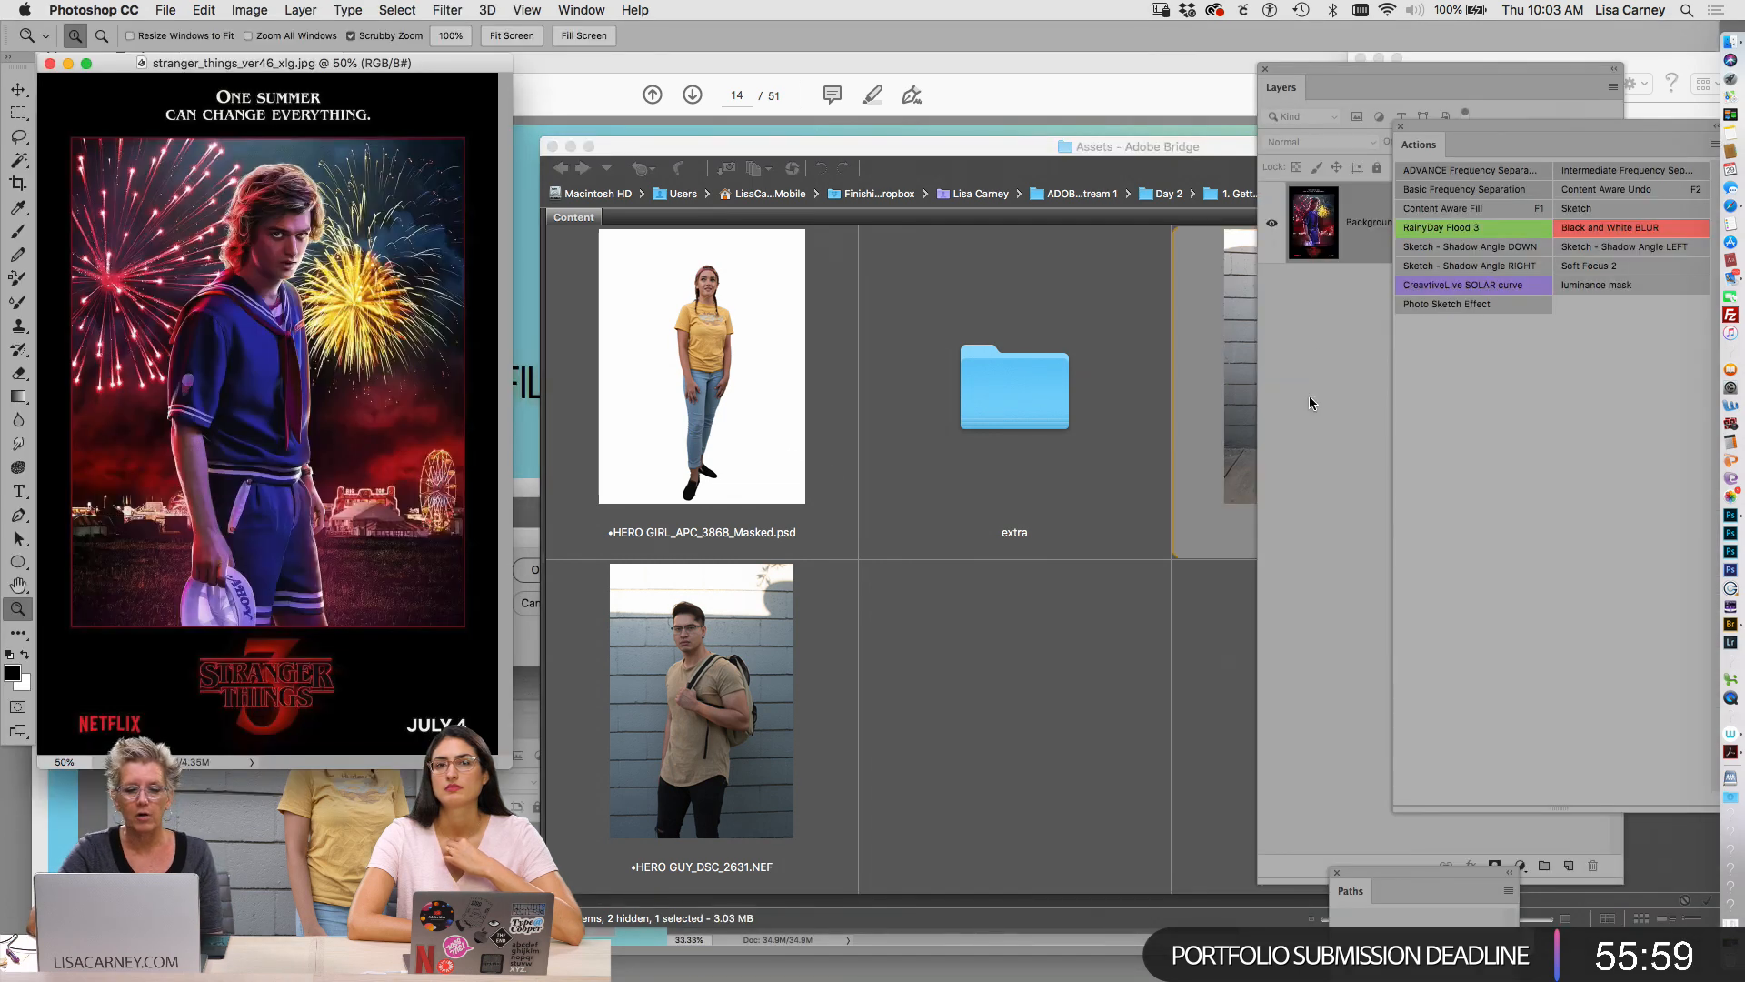
Place the hero girl photo beside the reference poster and close stranger_things_ver46_xlg.jpg
left_click_drag(384, 64, 866, 137)
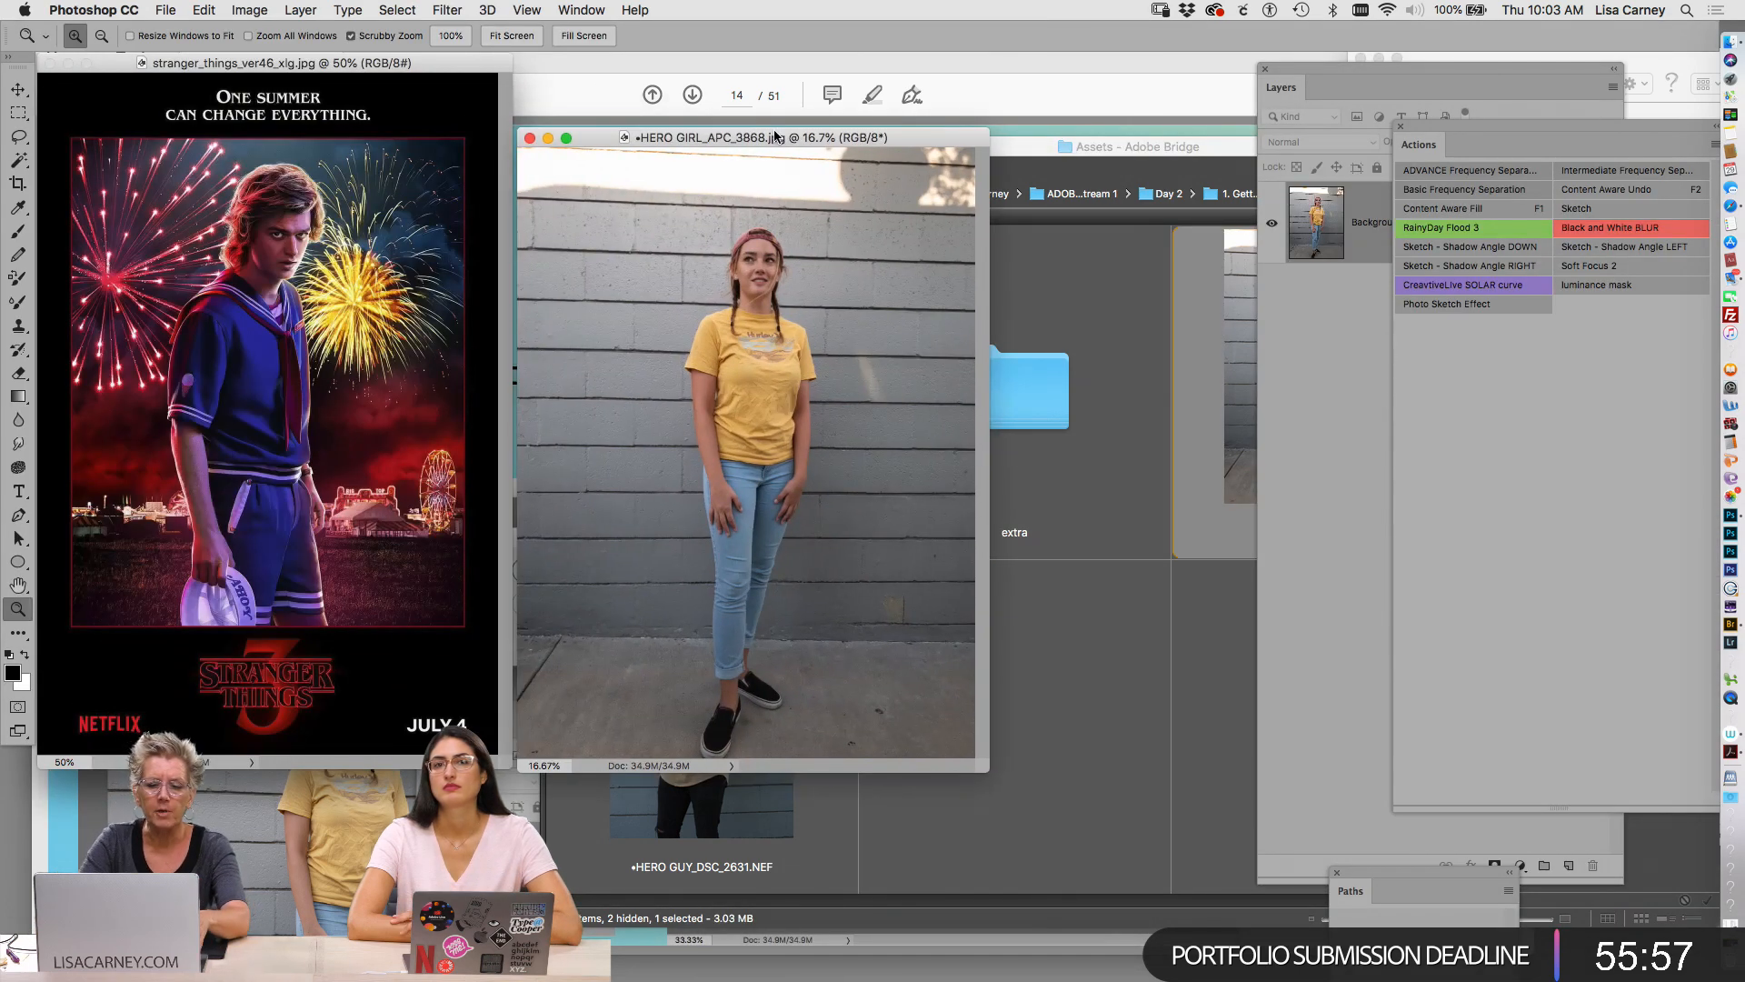
left_click(116, 65)
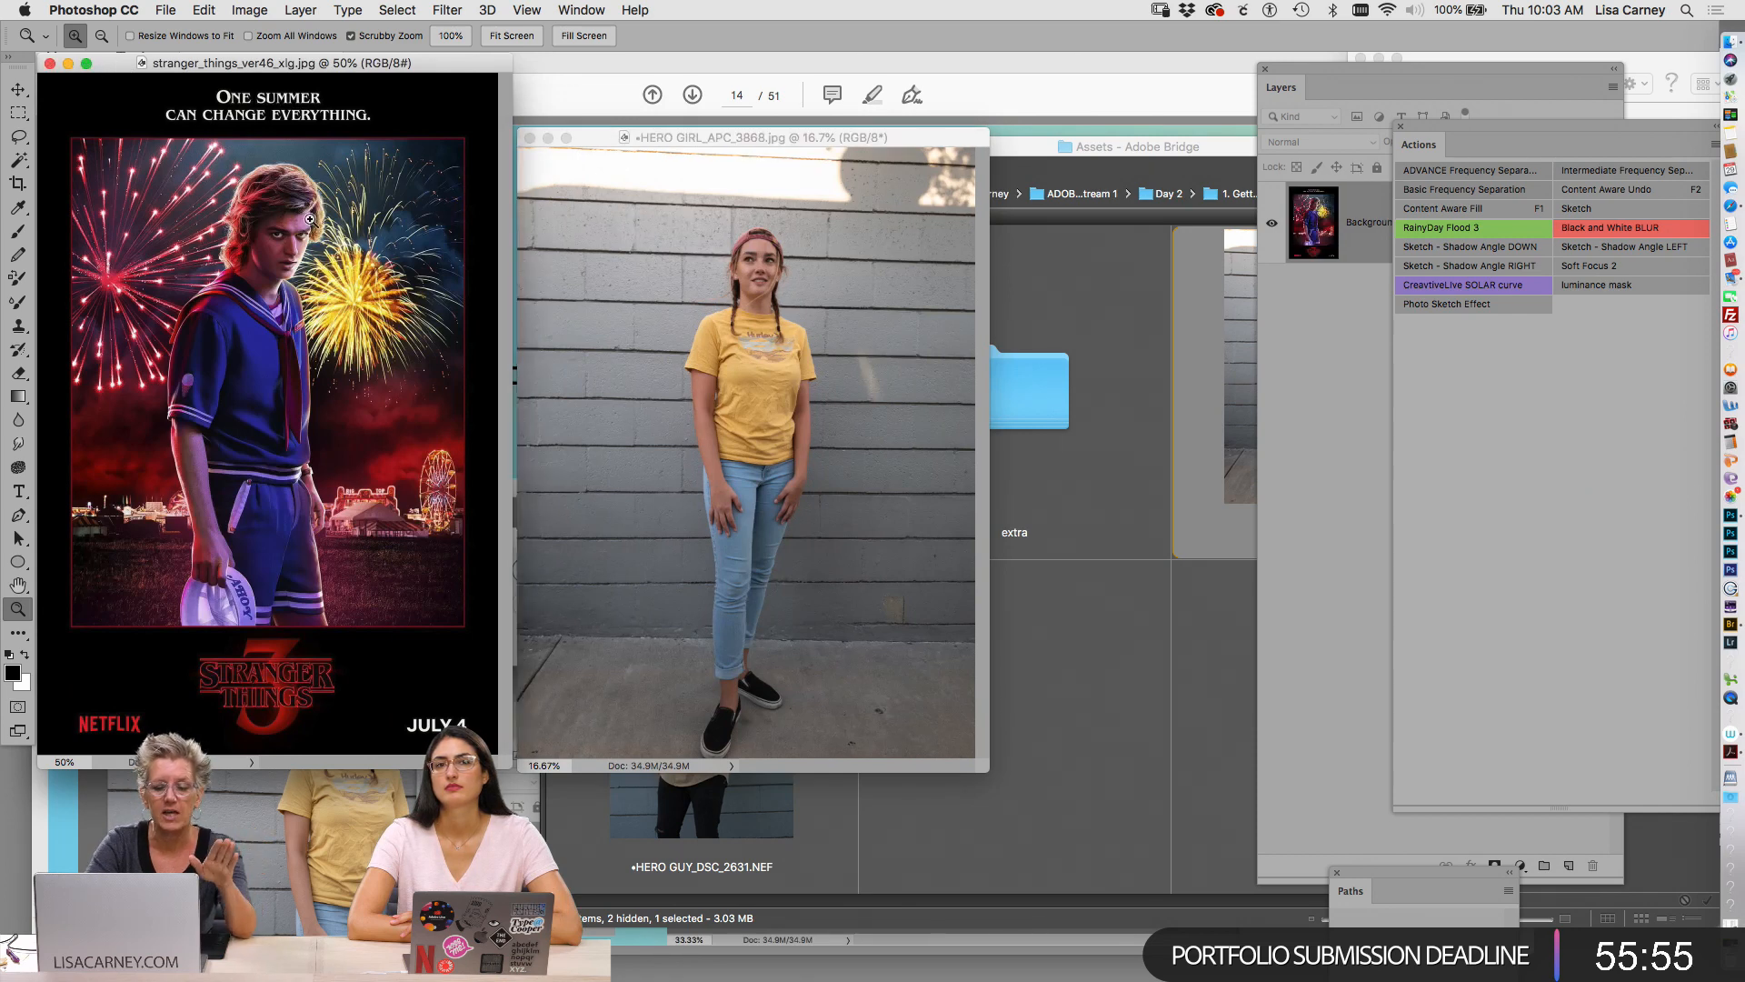
left_click(50, 63)
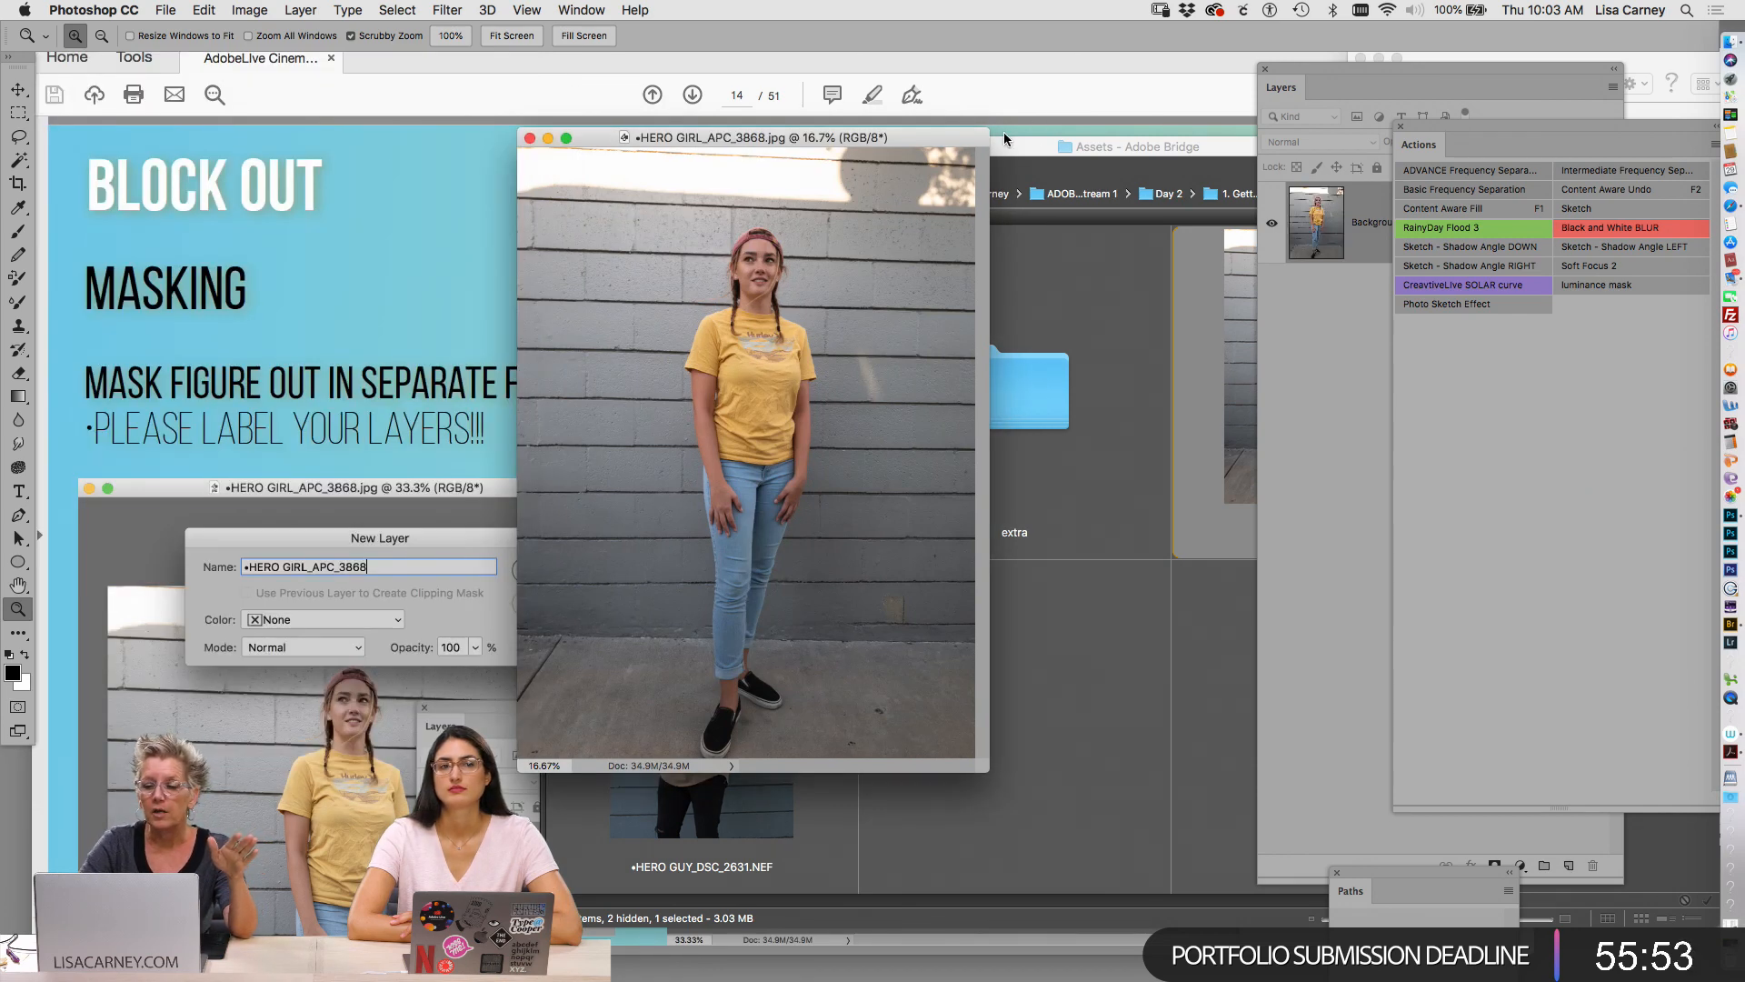
Bring the Day 2 folder into view in Finder and open 2. Start with image.jpg for a brief look, closing it again
left_click(1067, 63)
left_click_drag(1067, 62, 1018, 676)
left_click_drag(1476, 66, 1377, 41)
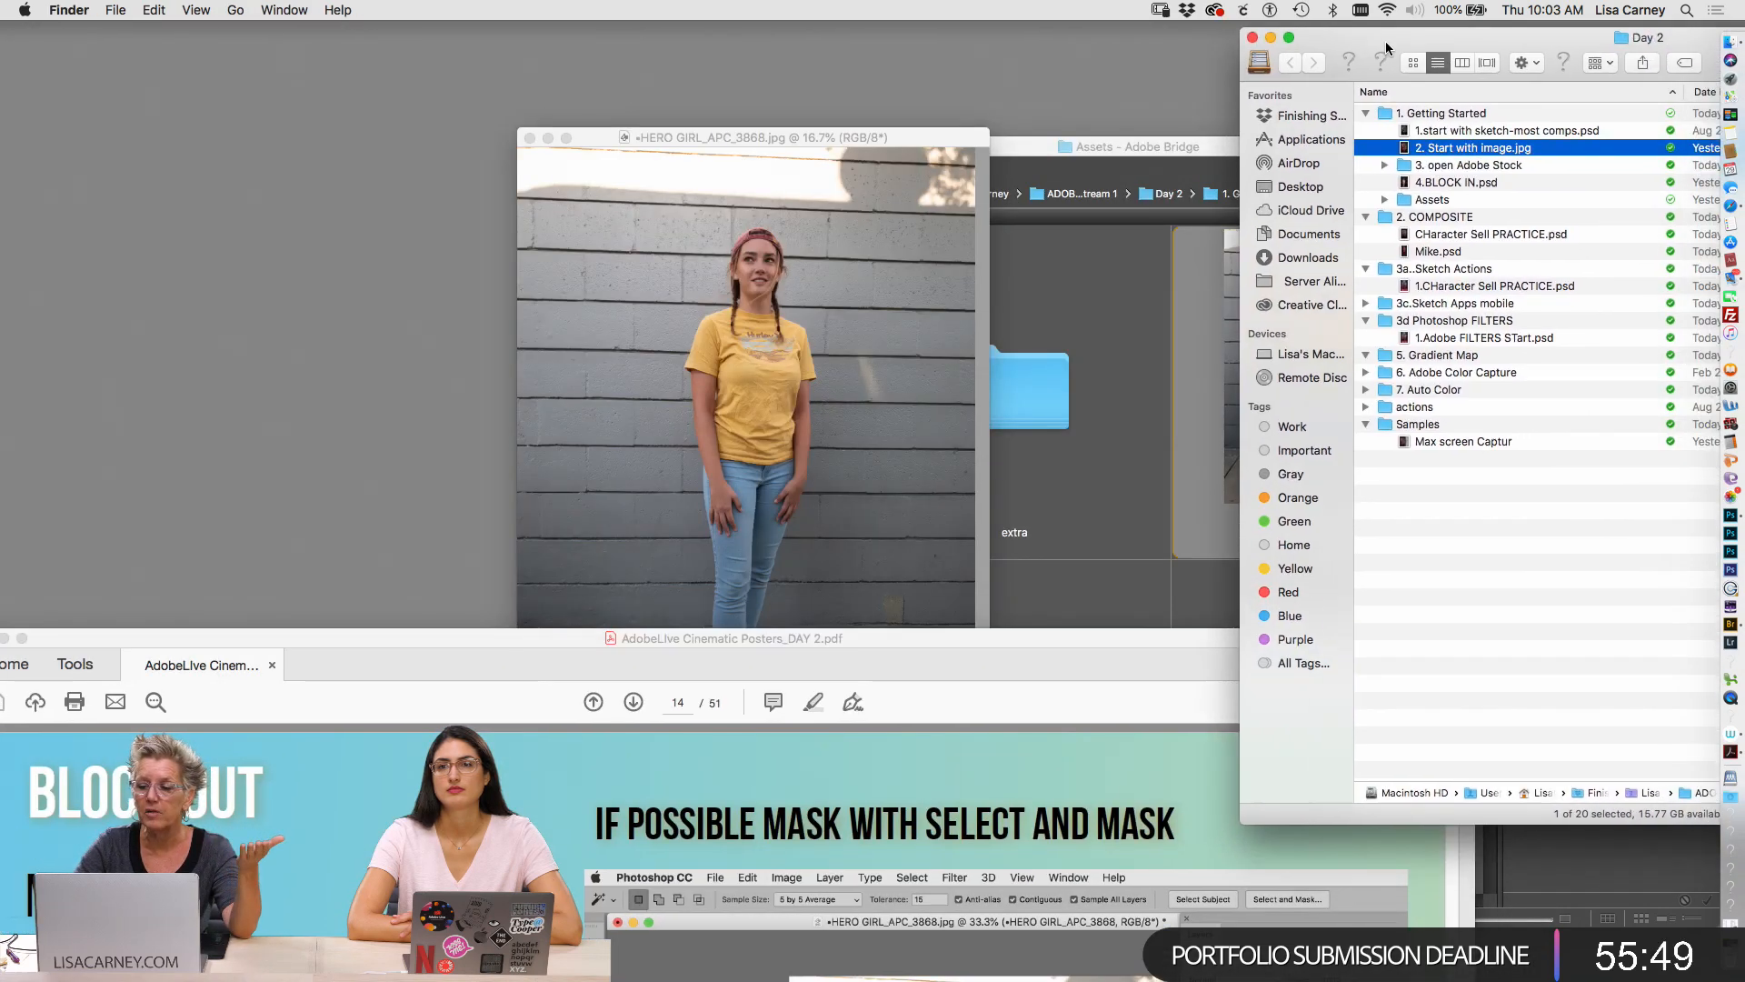
double_click(1406, 148)
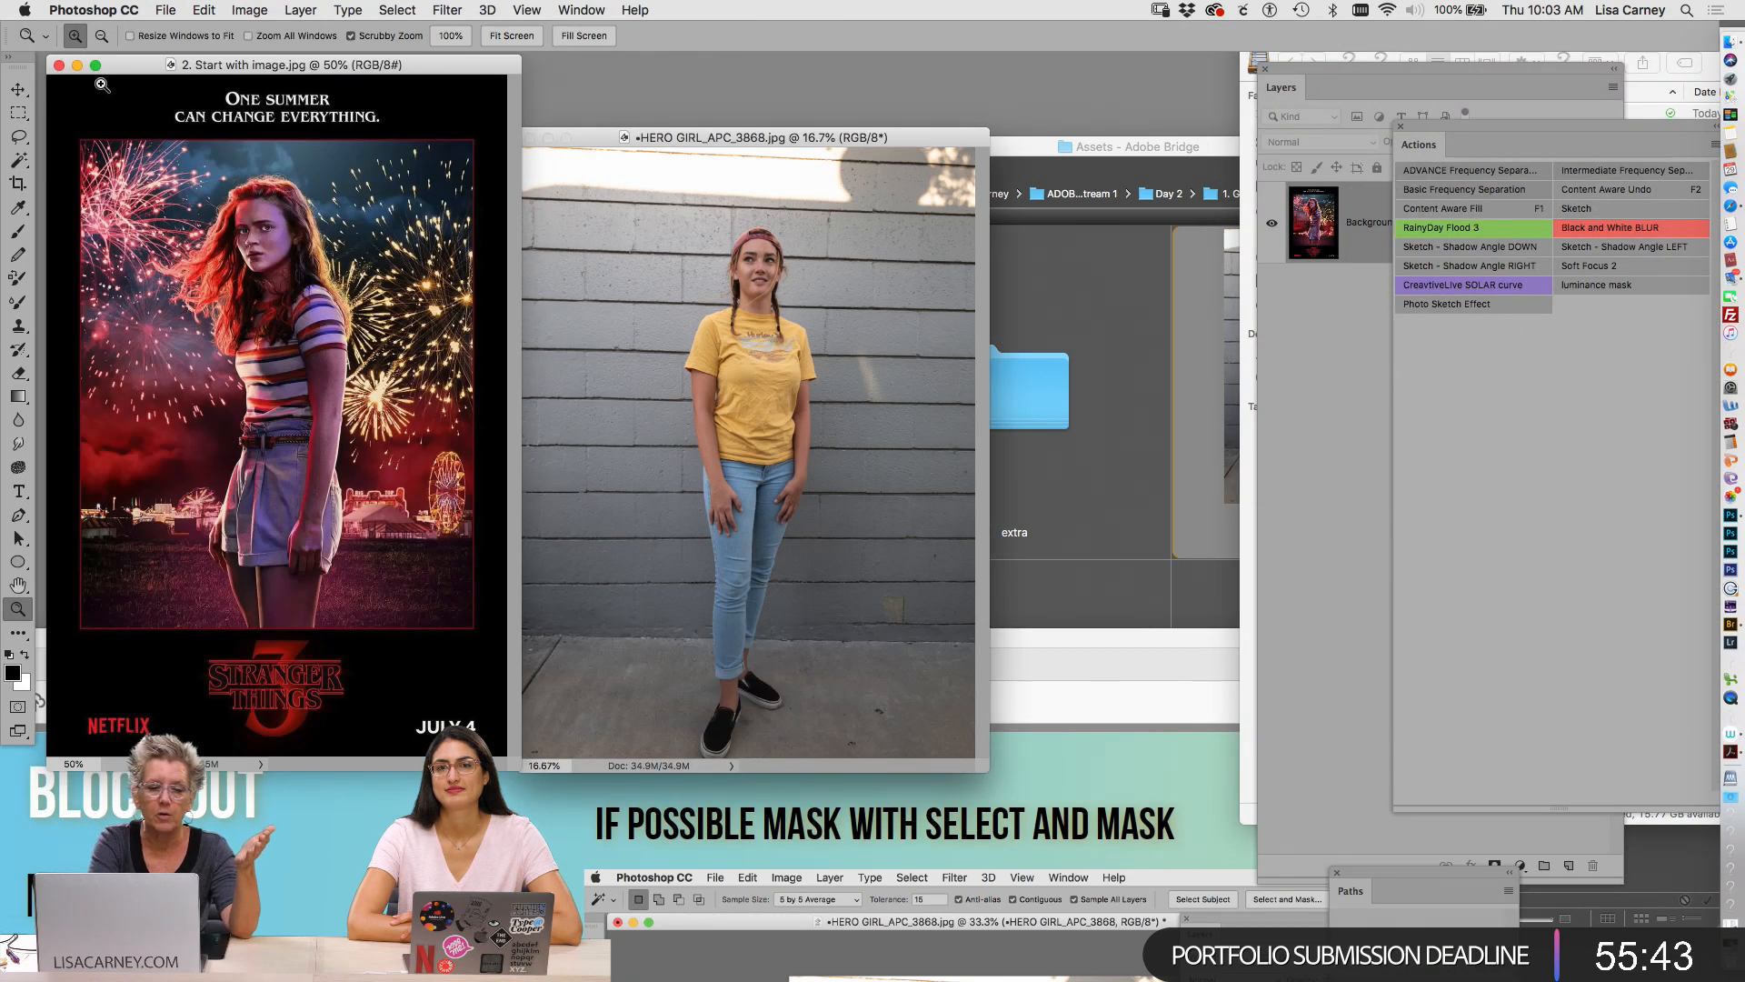
left_click(58, 65)
Open CHaracter Sell PRACTICE.psd from the 2. COMPOSITE folder in Finder
left_click(1315, 323)
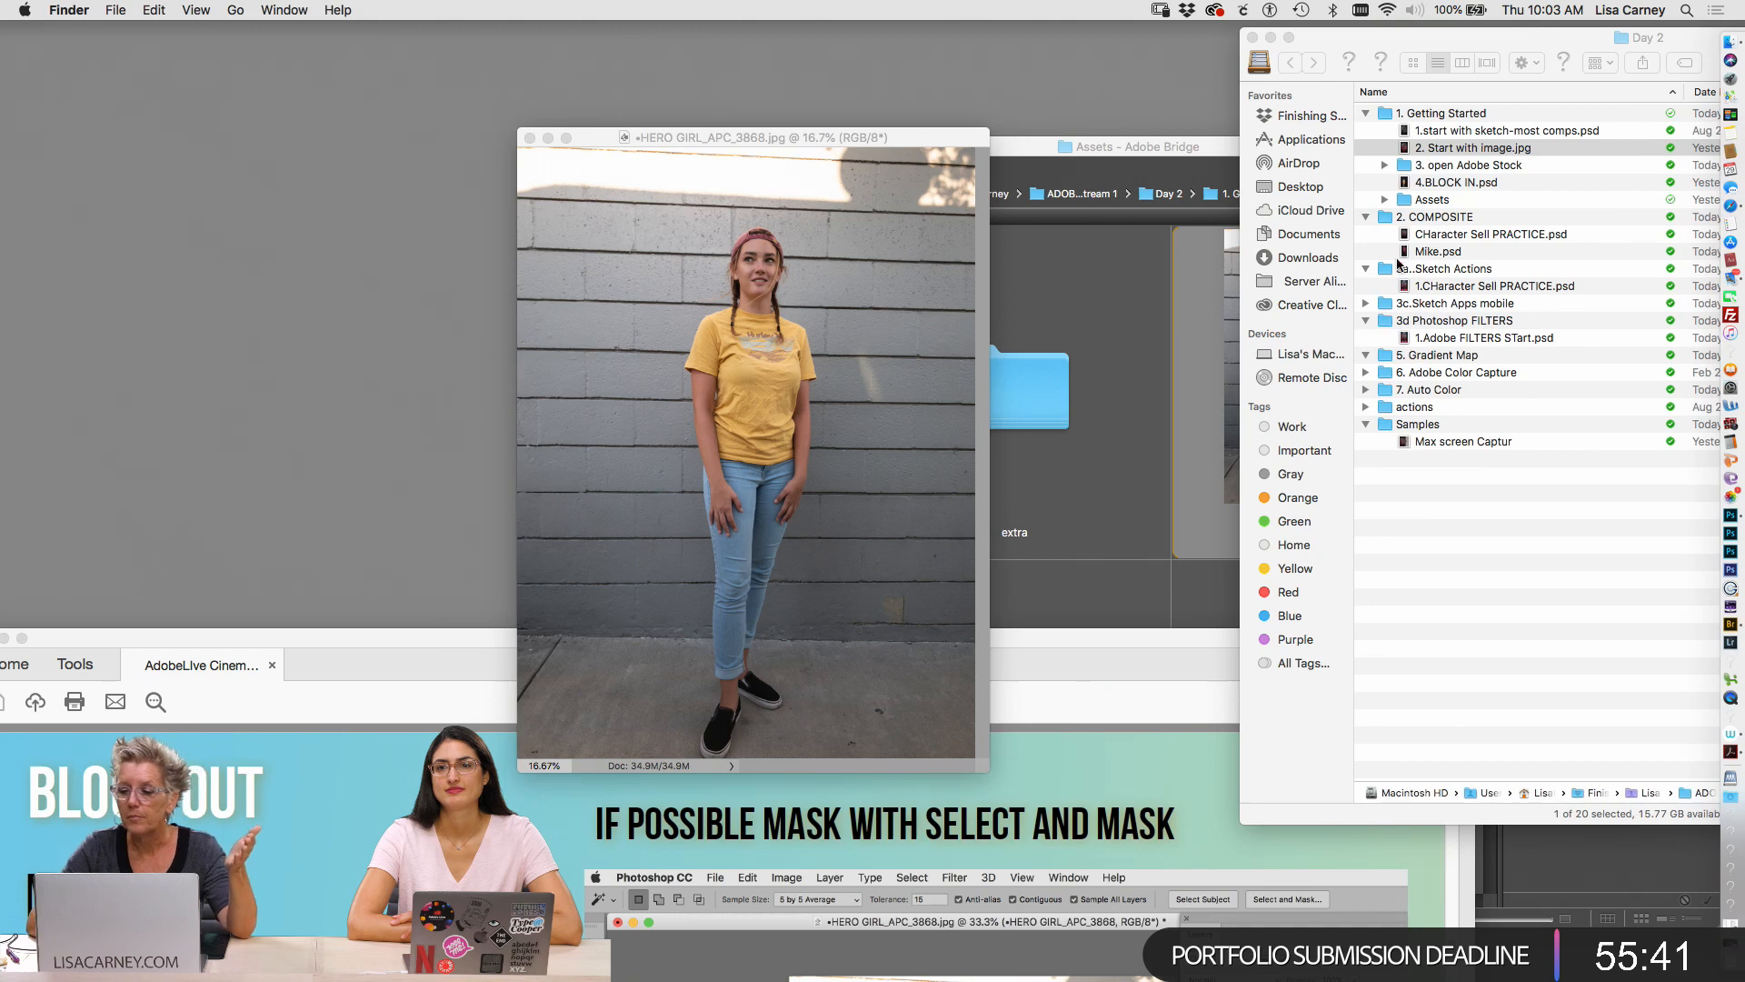
left_click(1406, 240)
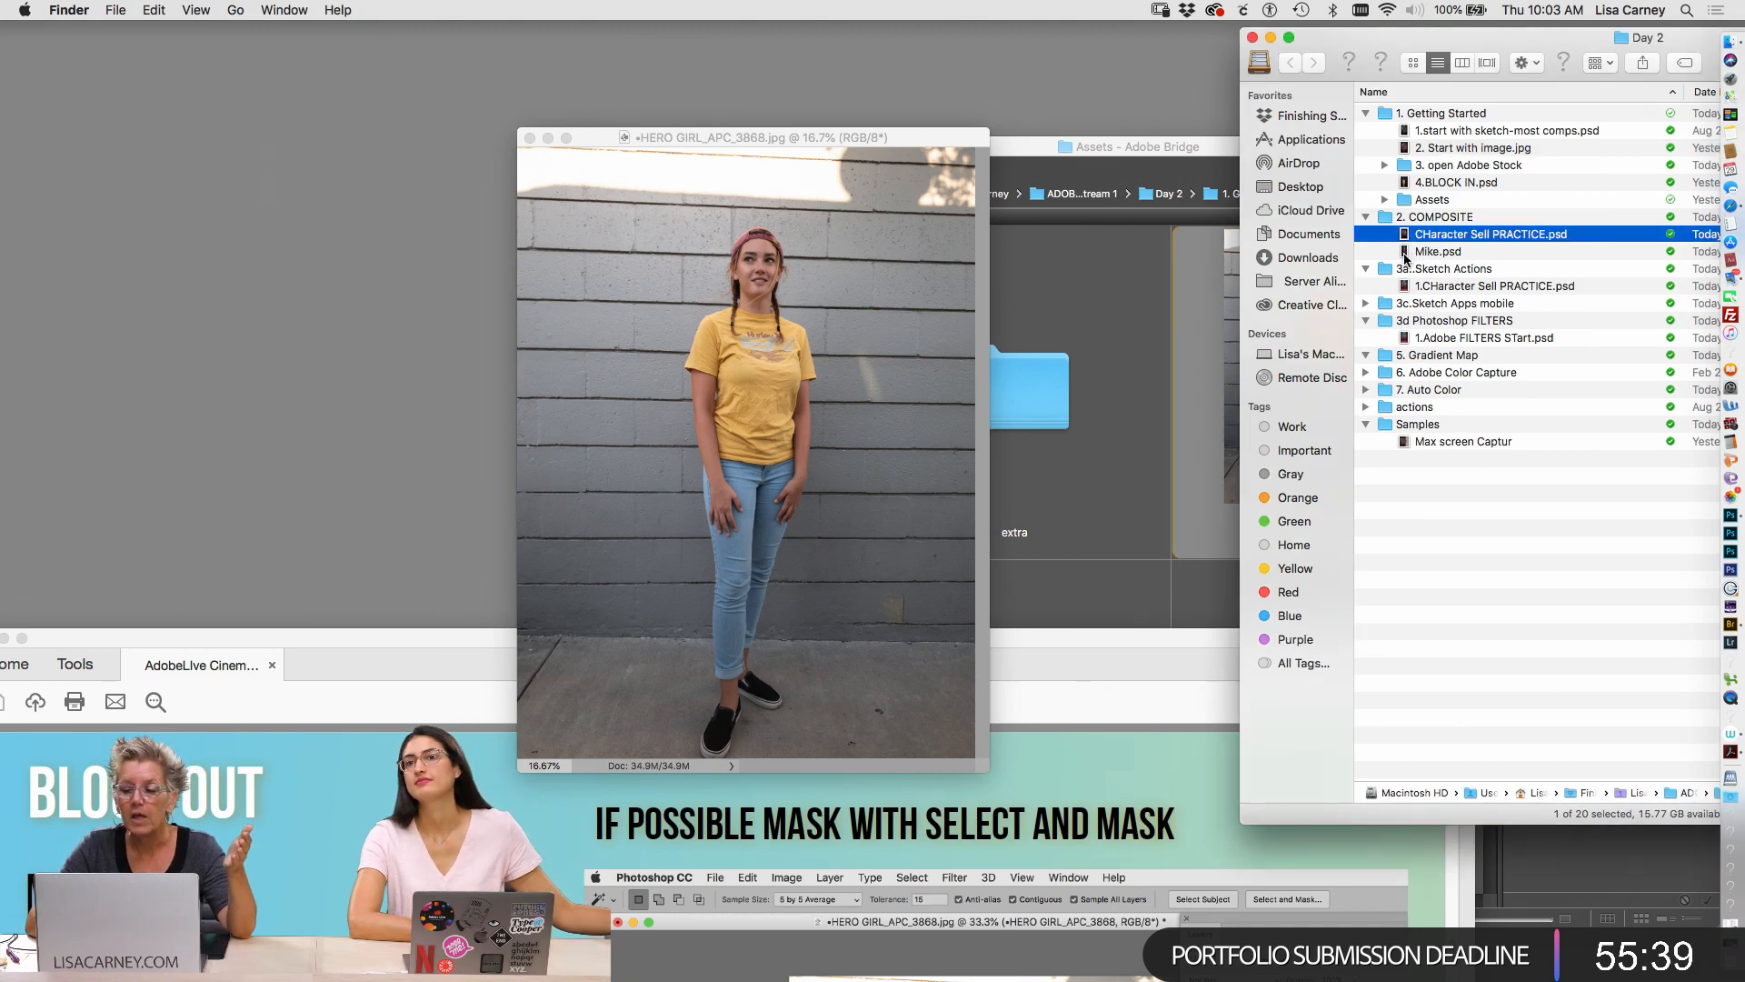
double_click(1407, 239)
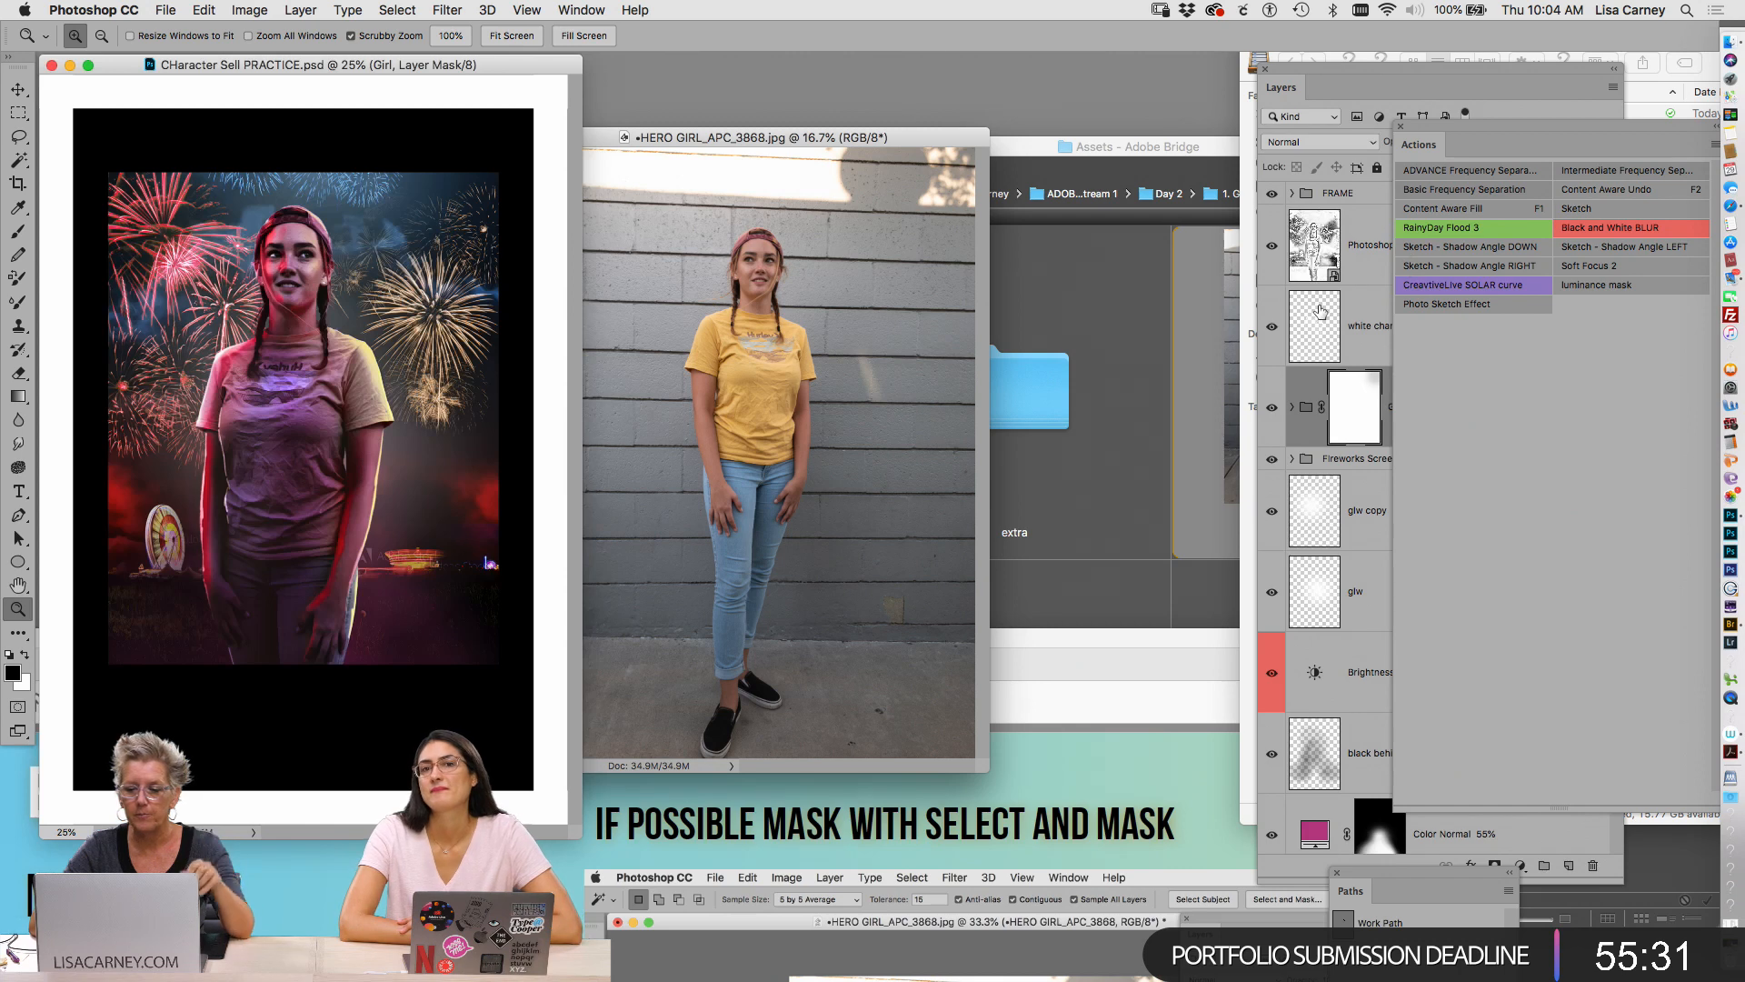
Hide every layer of the practice poster except the Background sketch layer
left_click_drag(1273, 194, 1266, 829)
double_click(1586, 568)
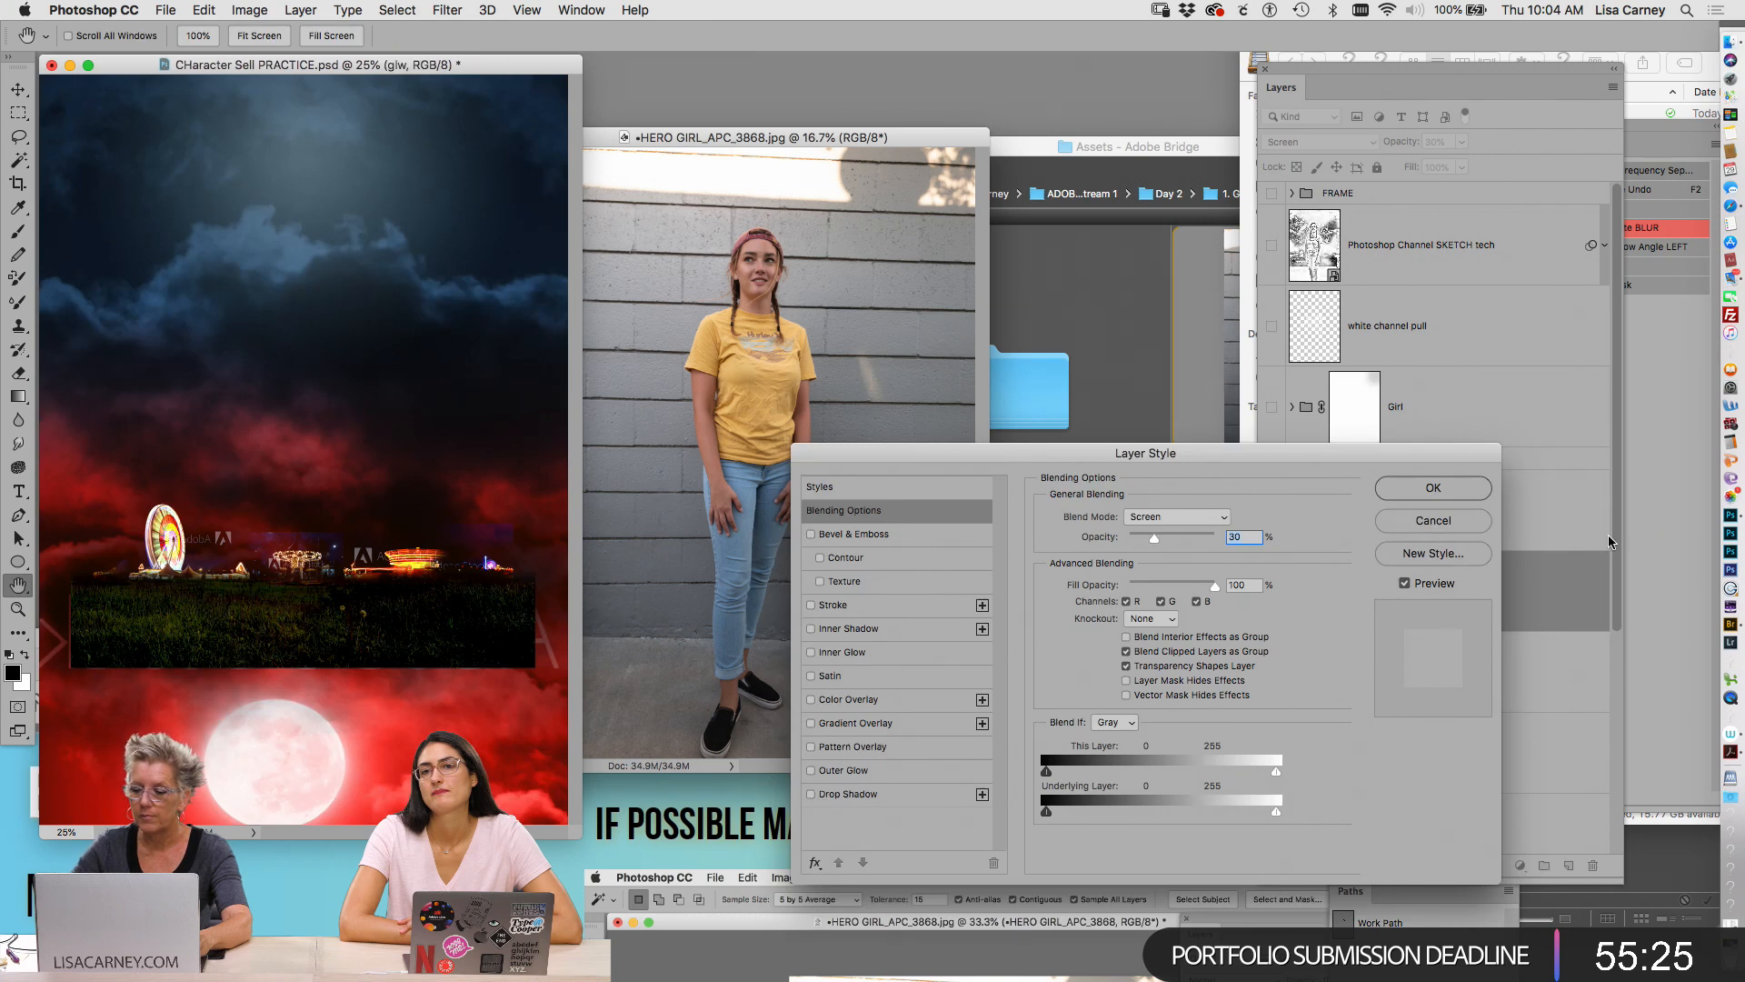
key("Return")
scroll(1270, 800, "down", 10)
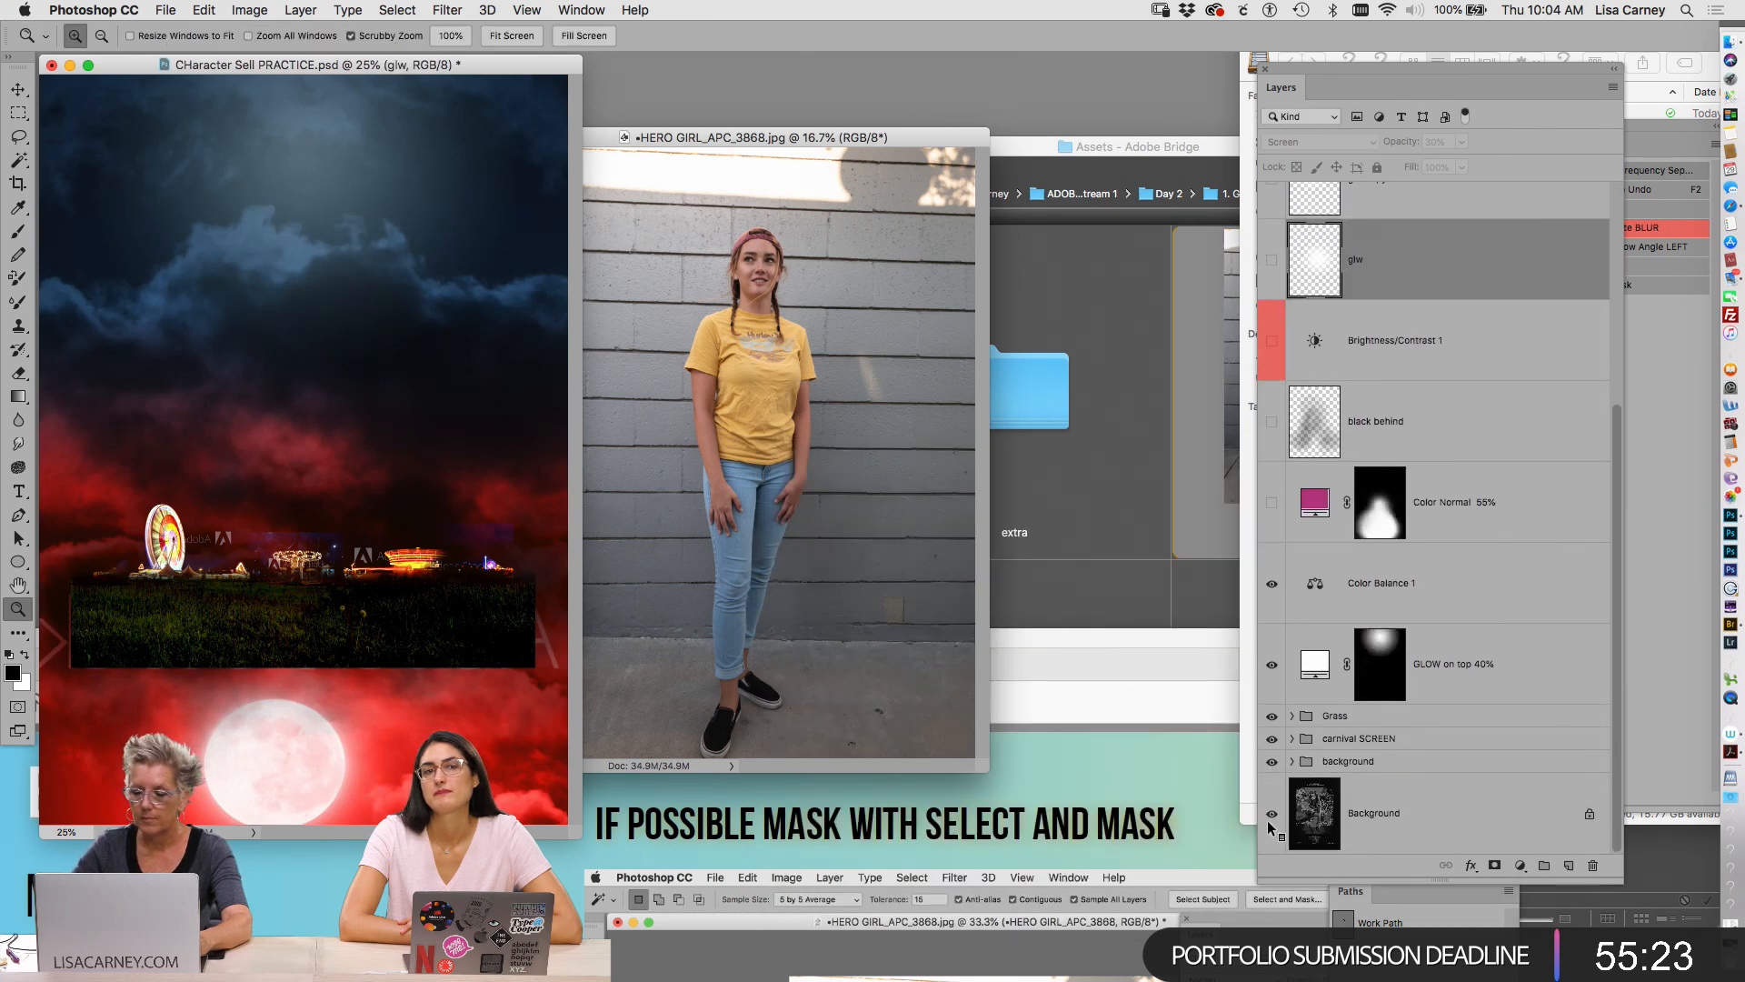
right_click(1270, 828)
left_click(1277, 809)
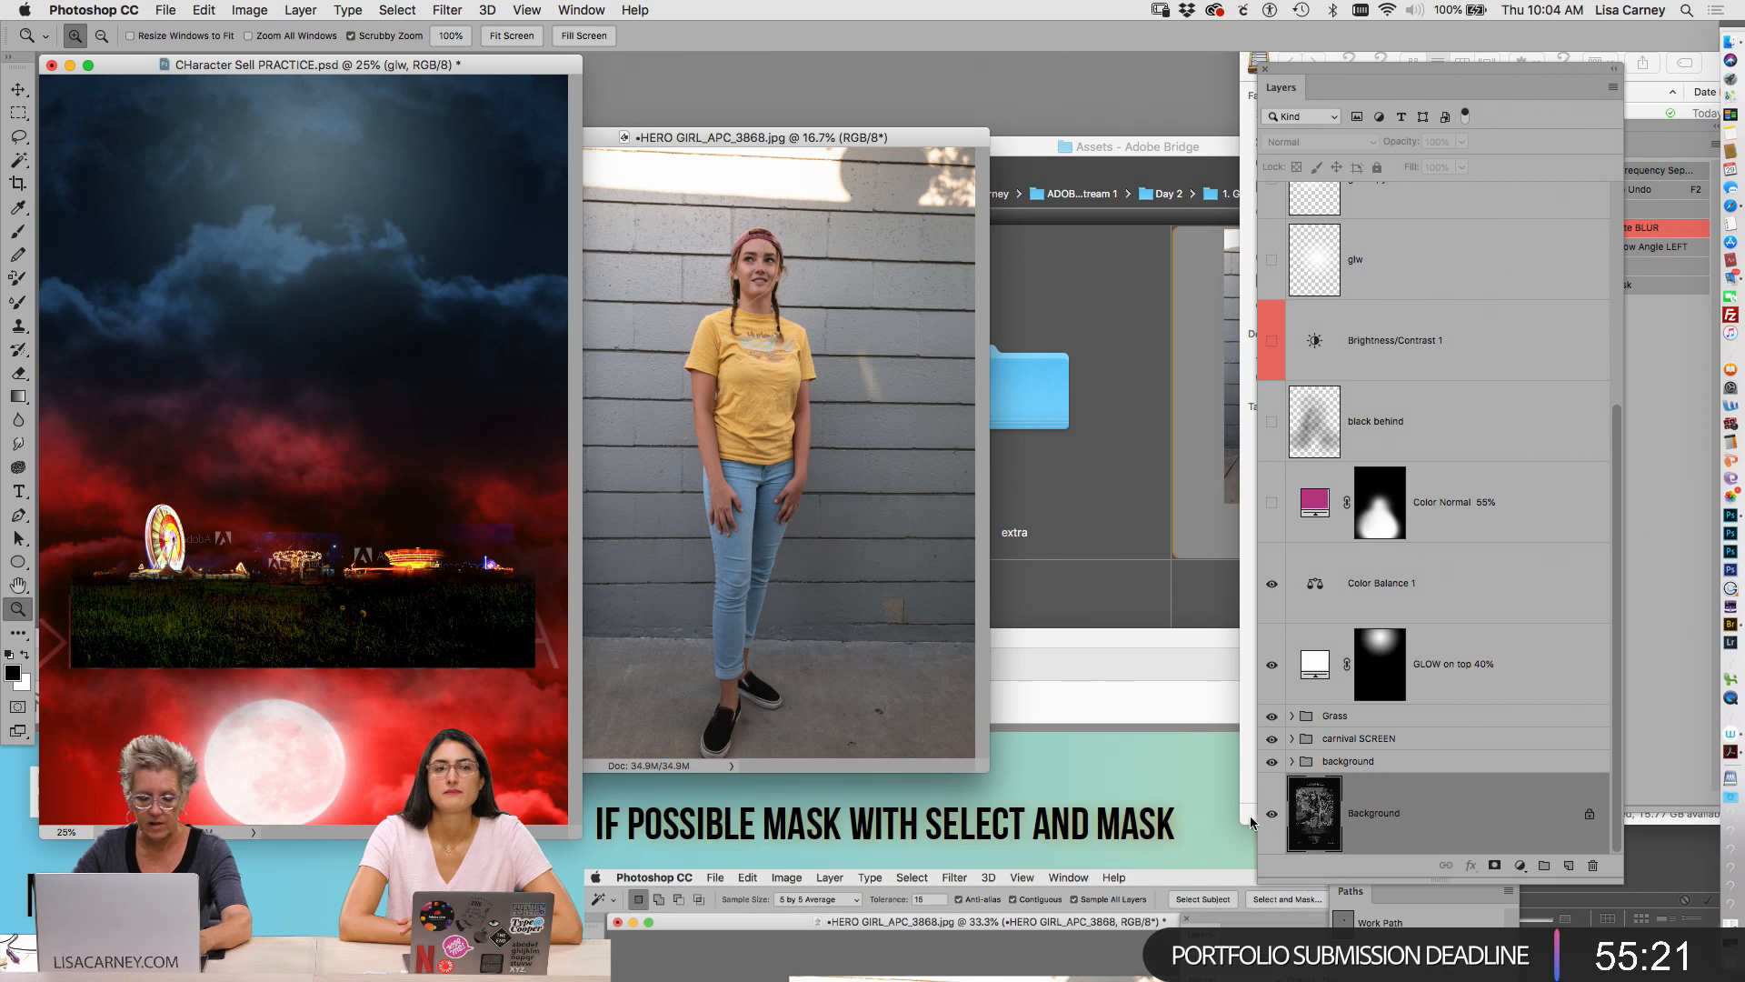
left_click(1272, 813, "alt")
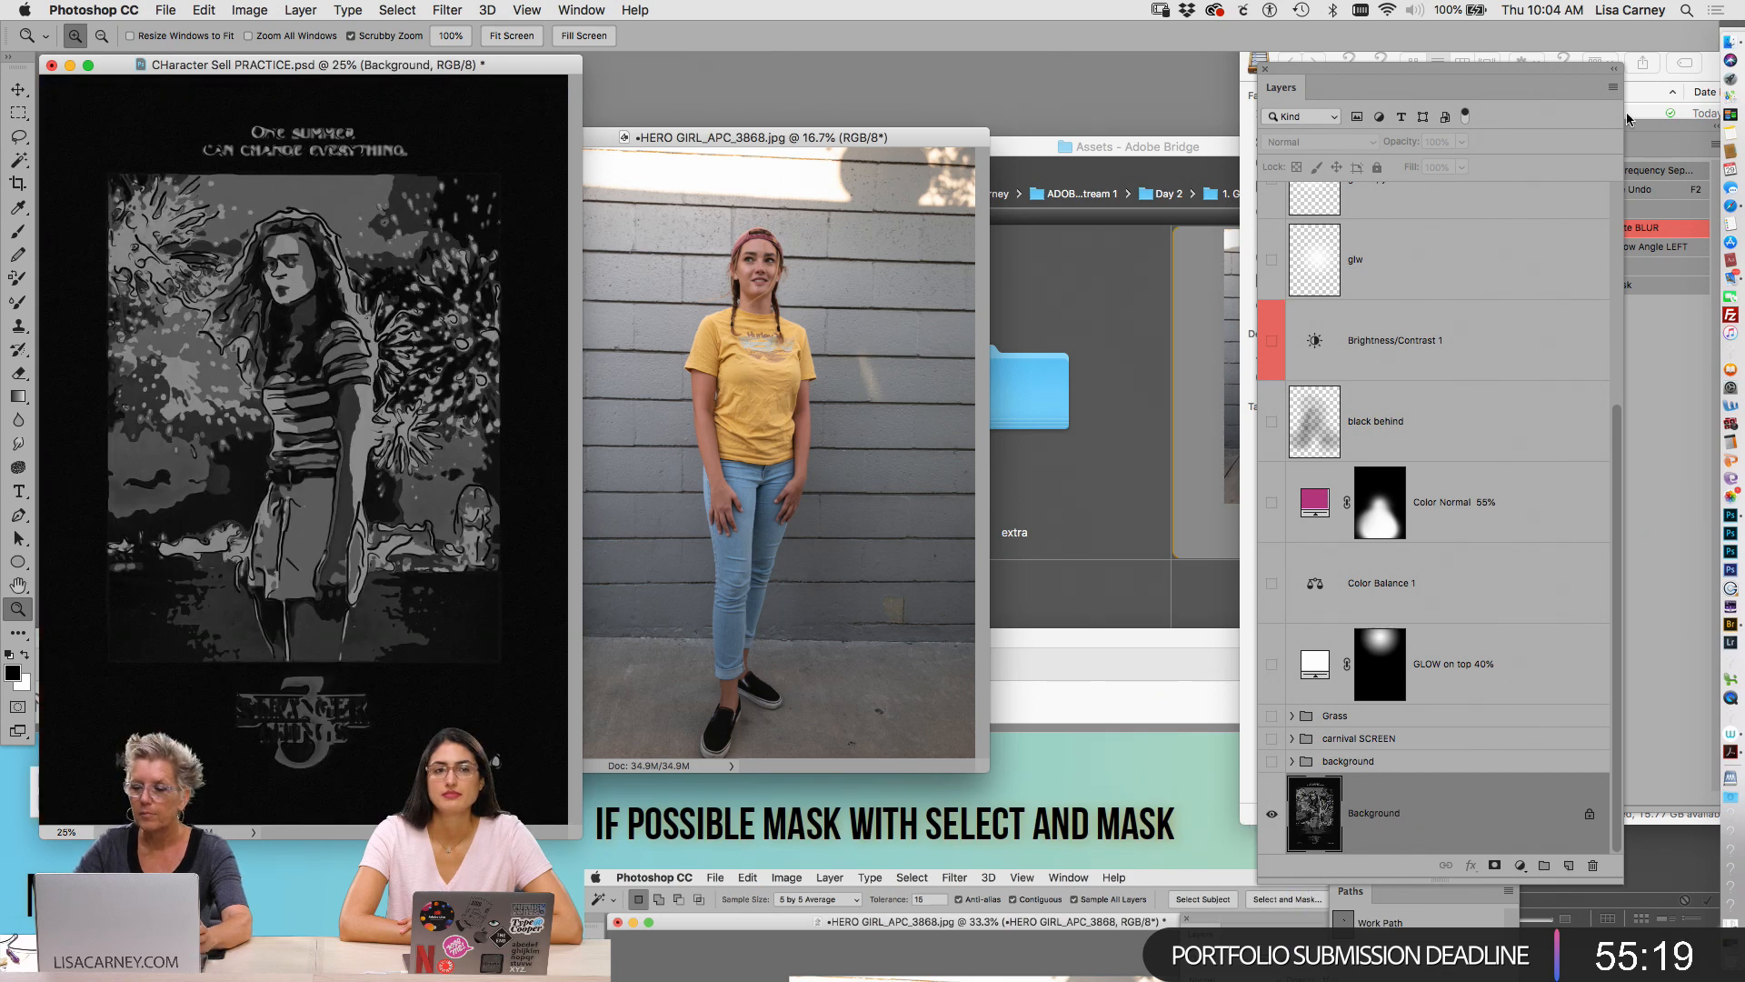
Delete all hidden layers from the practice poster, confirming the deletion
left_click(1614, 87)
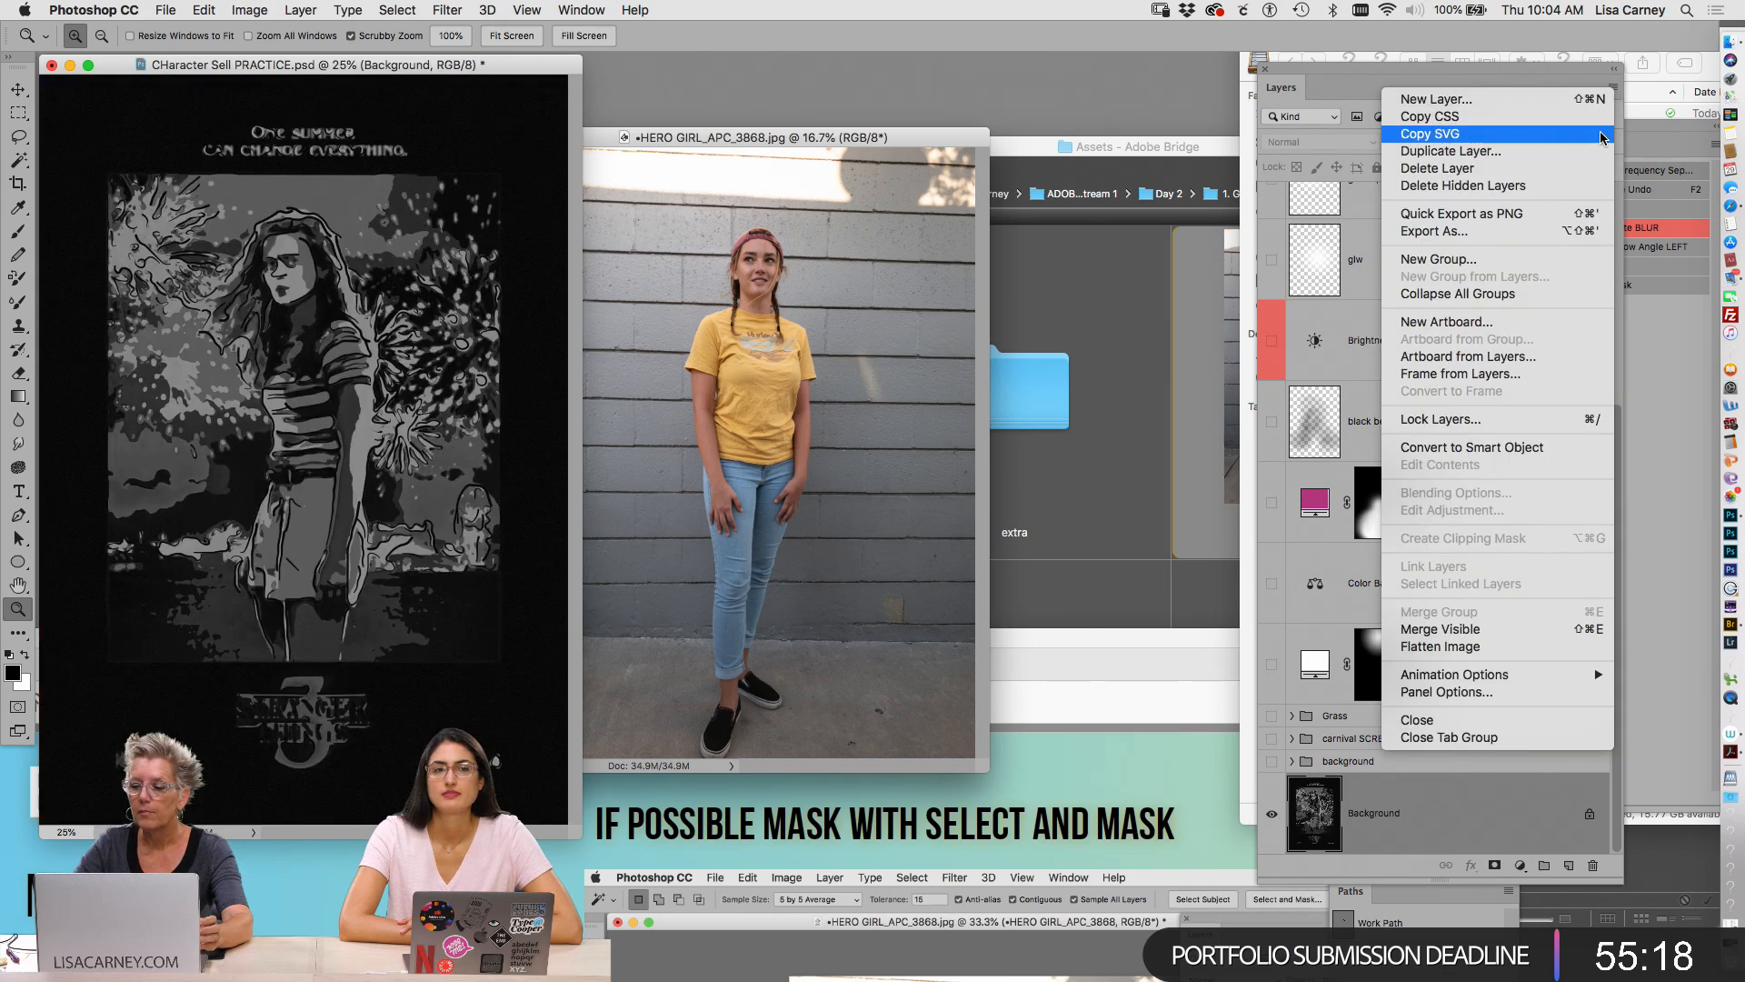
left_click(1582, 185)
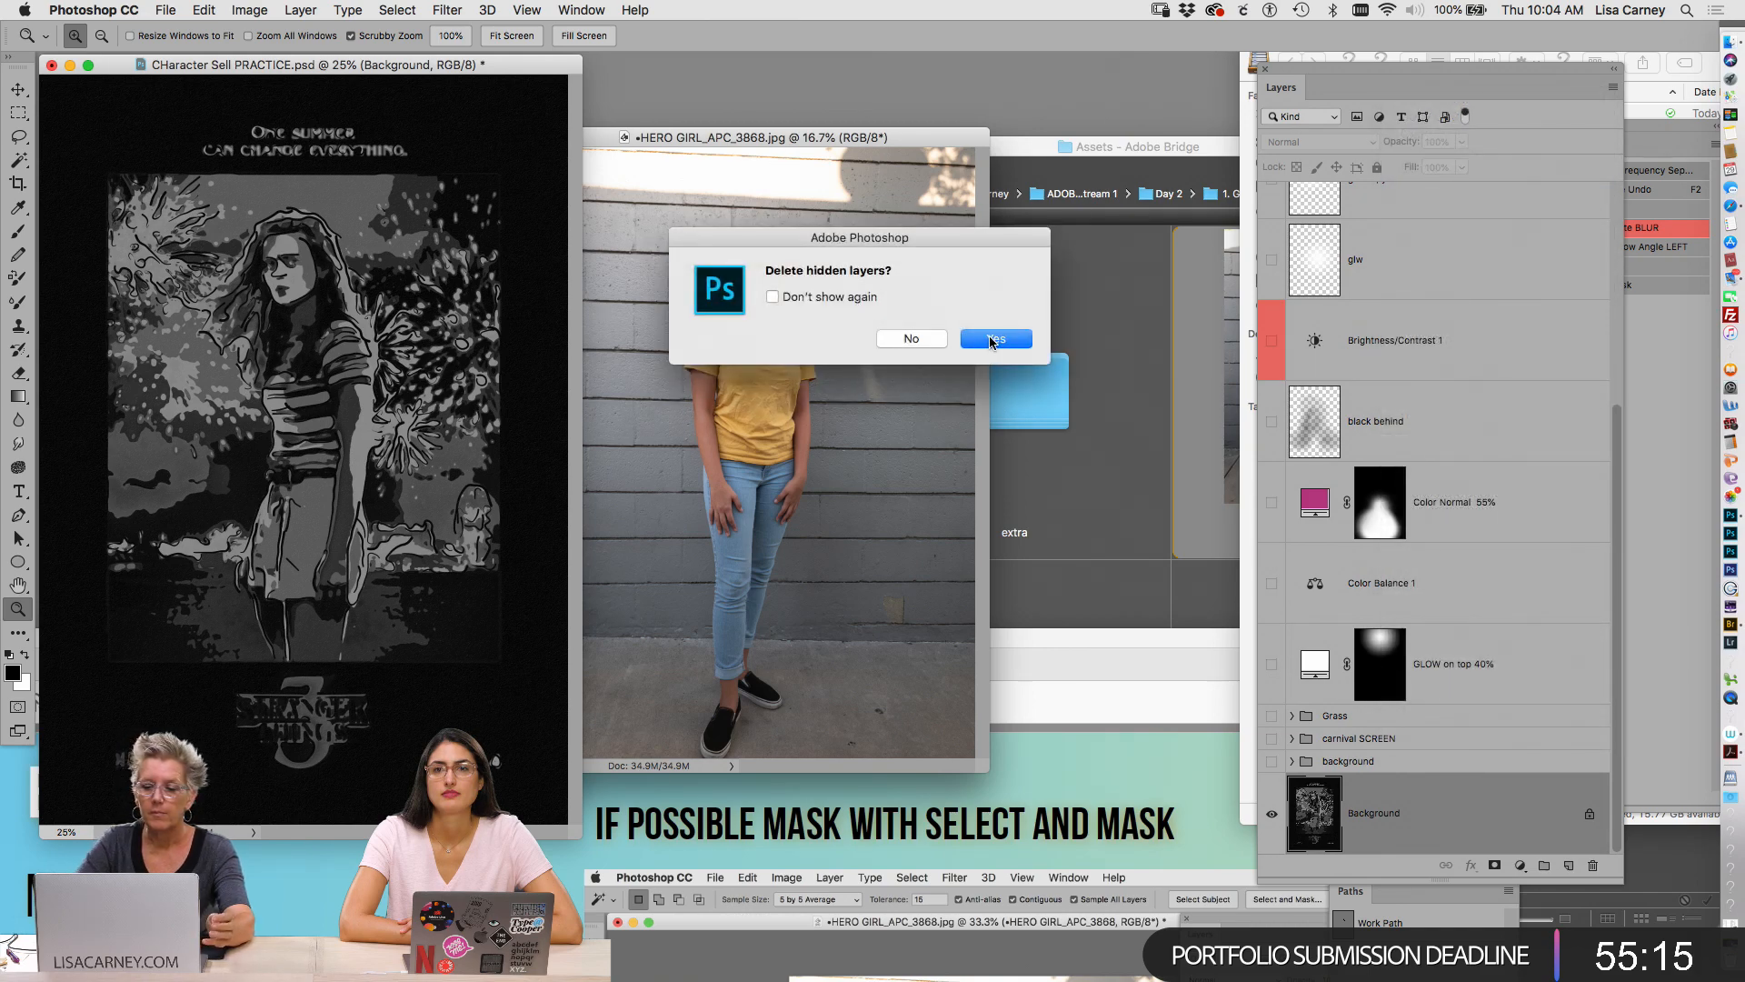
left_click(996, 341)
Duplicate the poster document as CHaracter Sell PRACTICE copy and close the original without saving it
key("alt")
left_click_drag(542, 71, 541, 69)
right_click(543, 71)
left_click(568, 72)
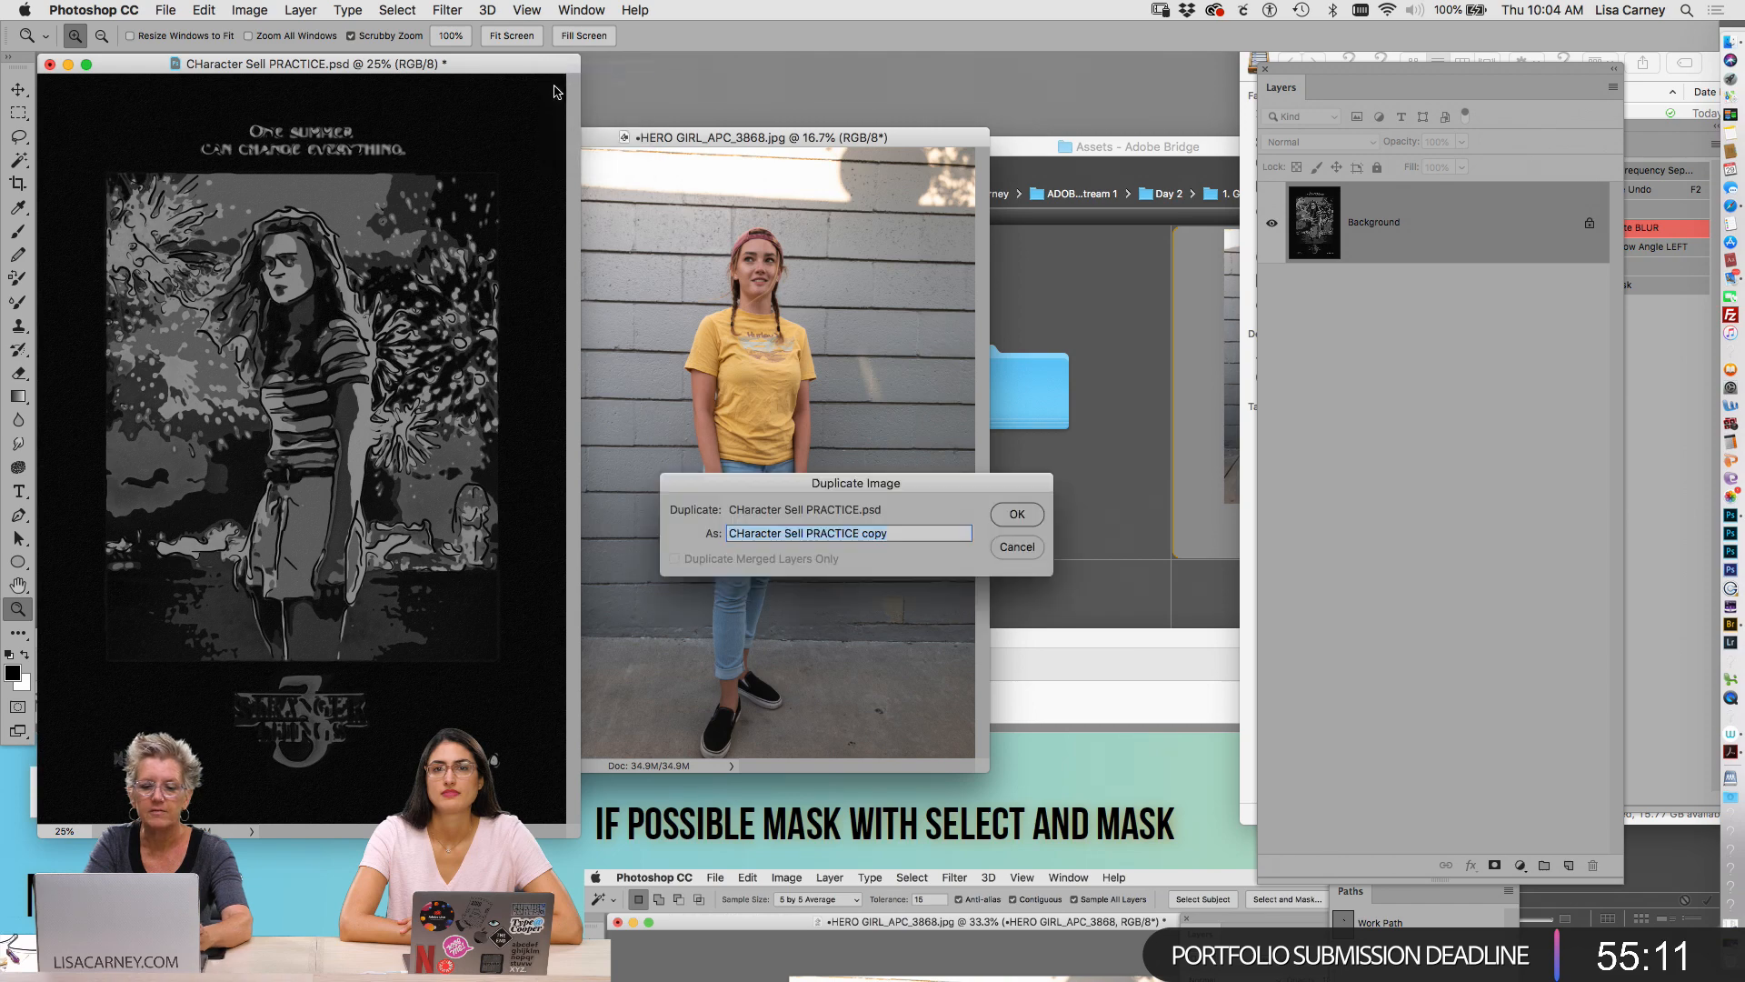
left_click(1005, 511)
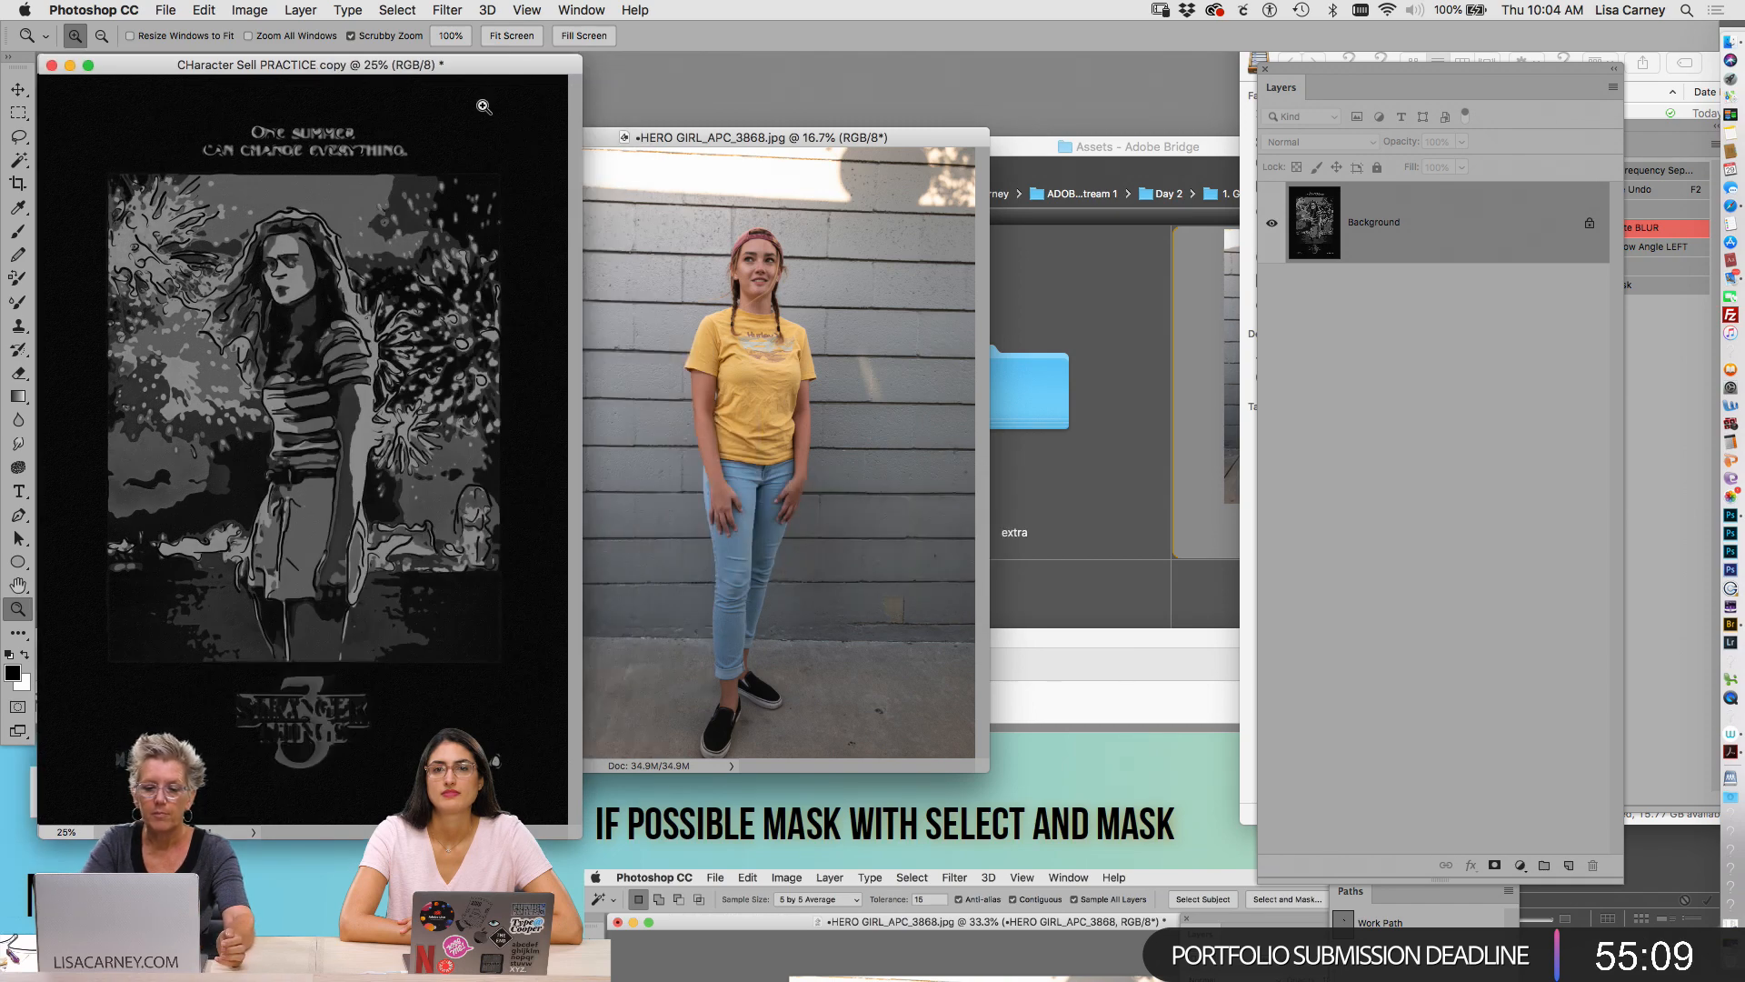
left_click(50, 65)
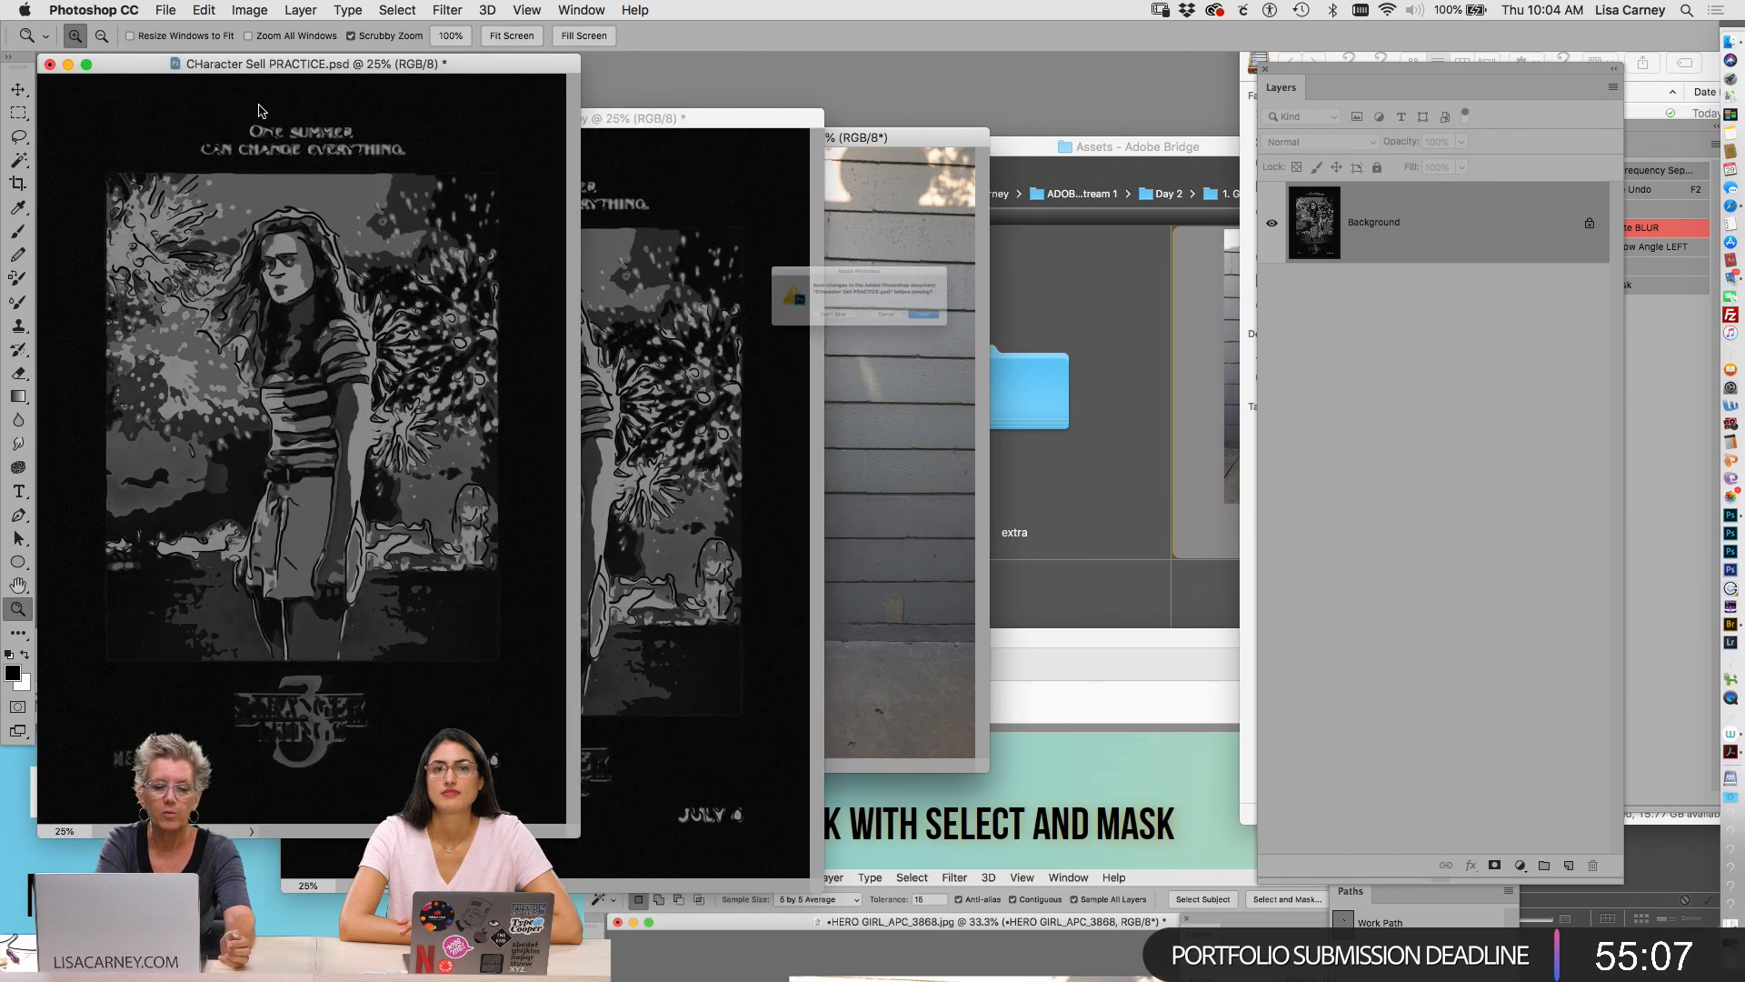
left_click(780, 338)
Arrange the poster copy and hero girl photo side by side, clearing Bridge and the Actions panel out of the way
left_click_drag(656, 119, 432, 71)
left_click_drag(871, 142, 986, 94)
left_click(1110, 296)
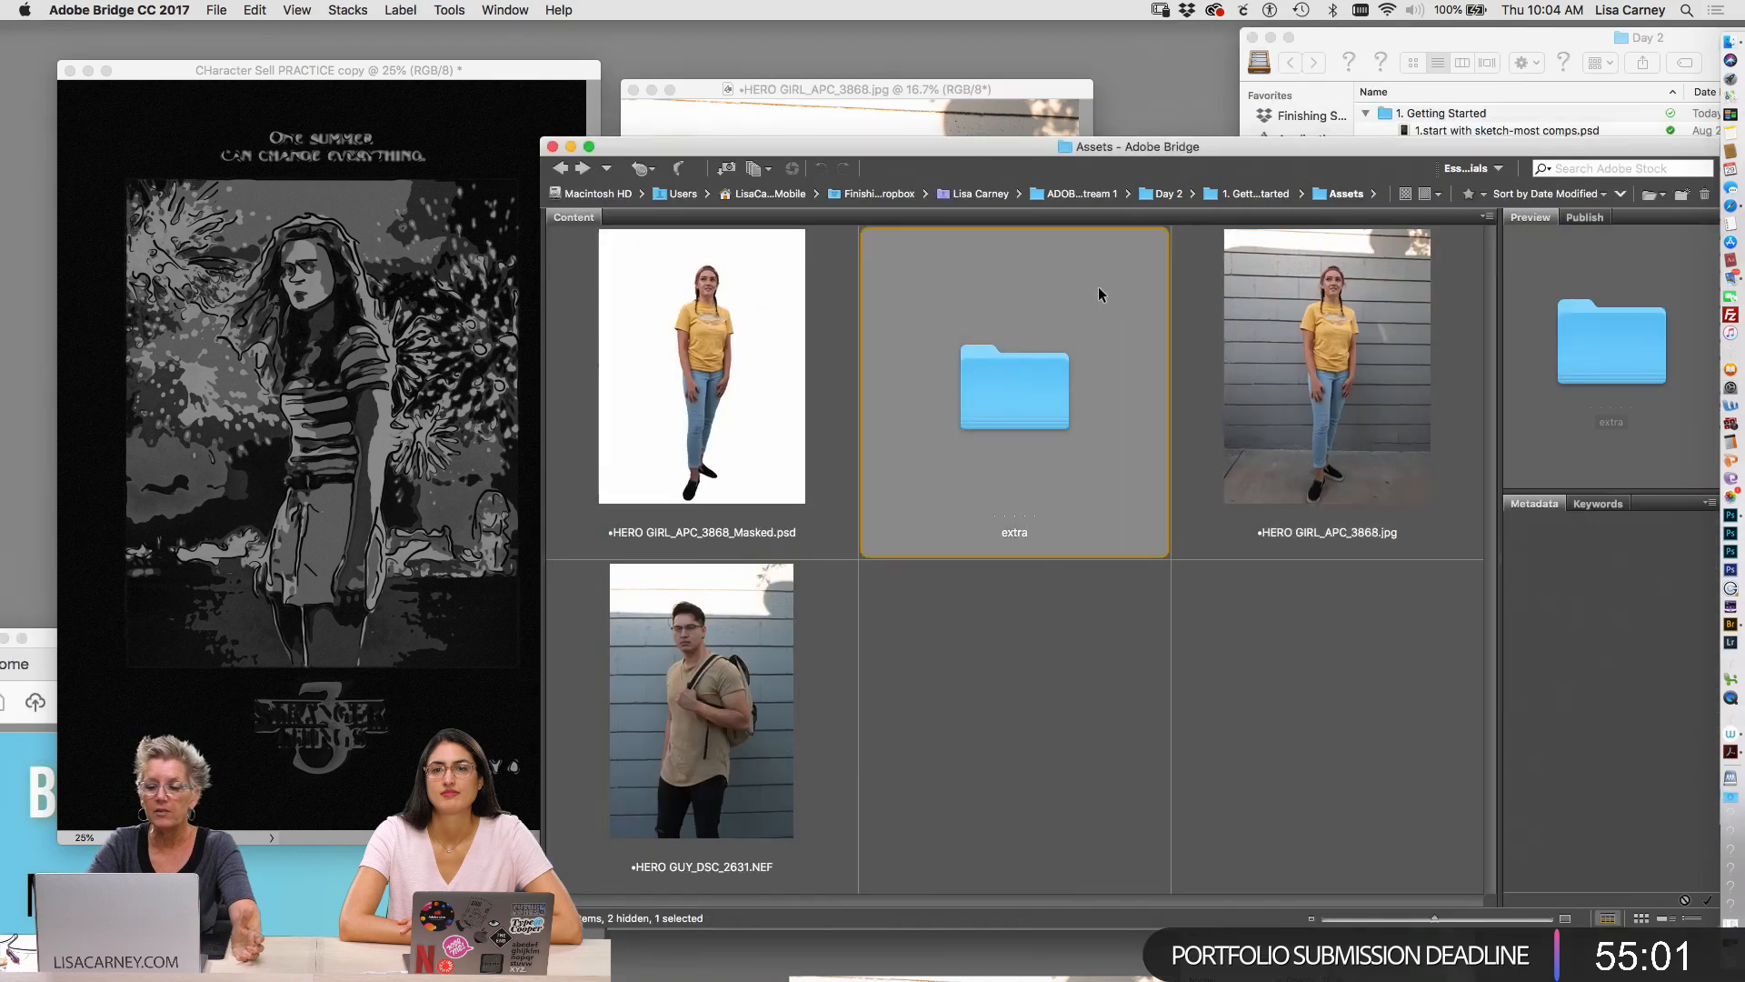
left_click(548, 154)
left_click(739, 94)
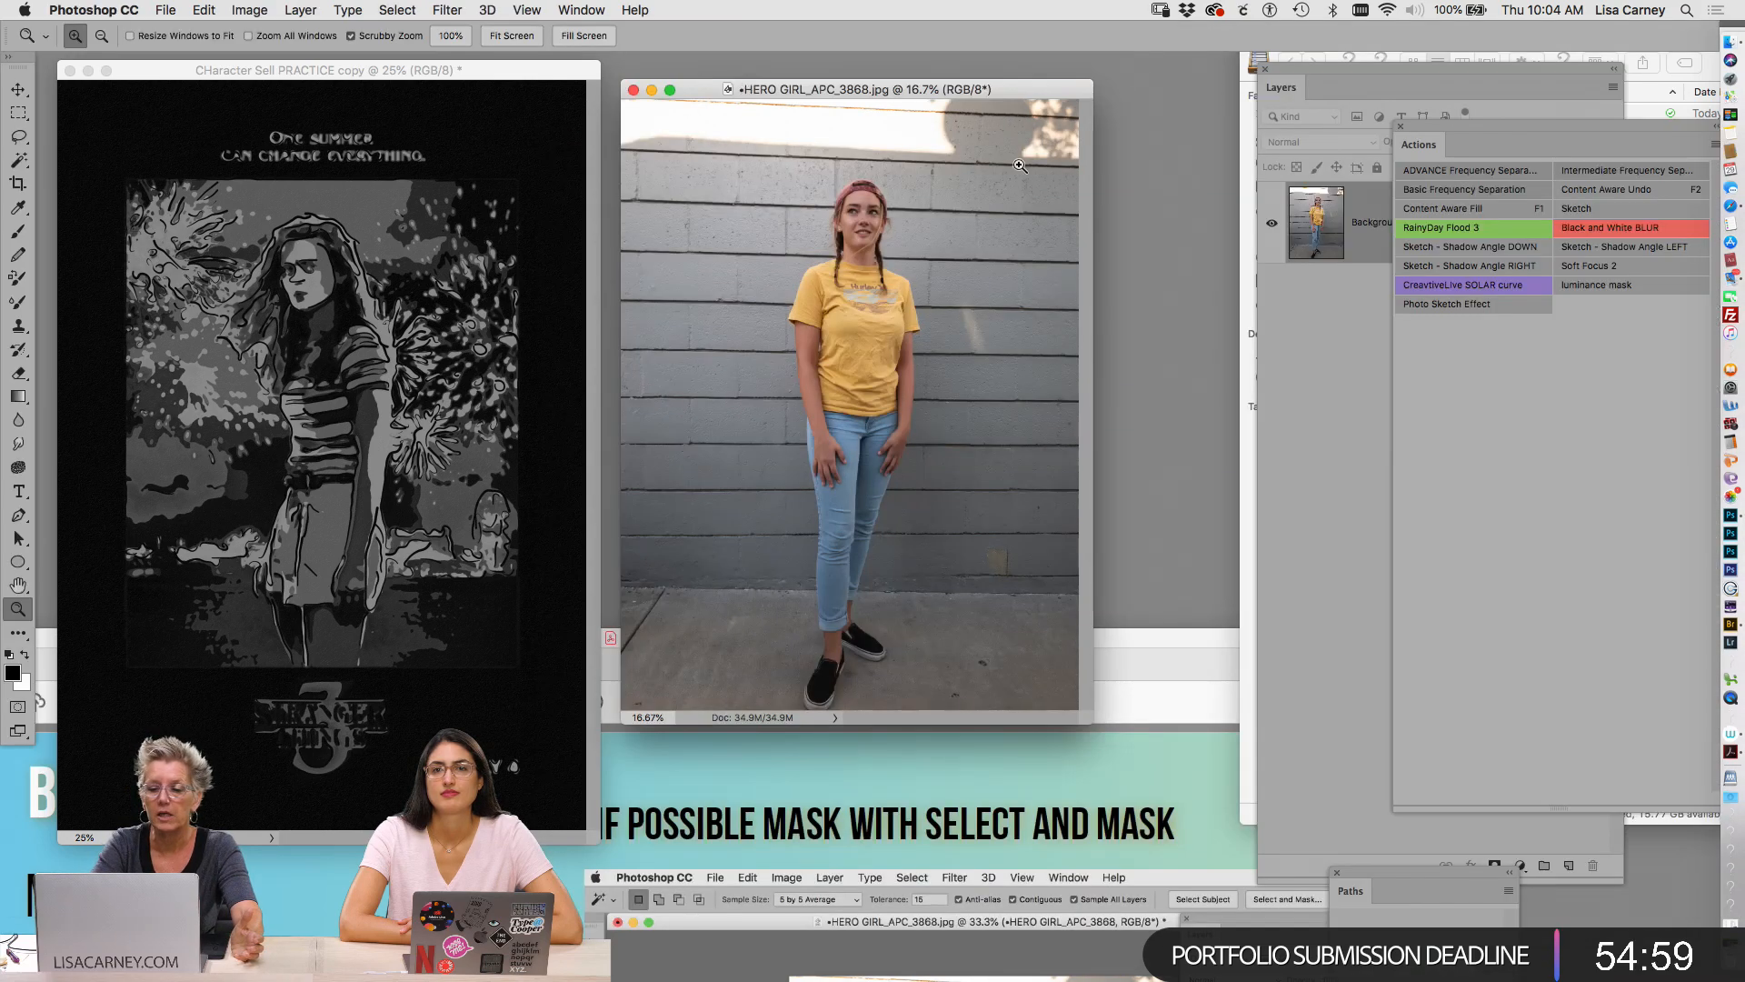
left_click_drag(1422, 128, 1558, 157)
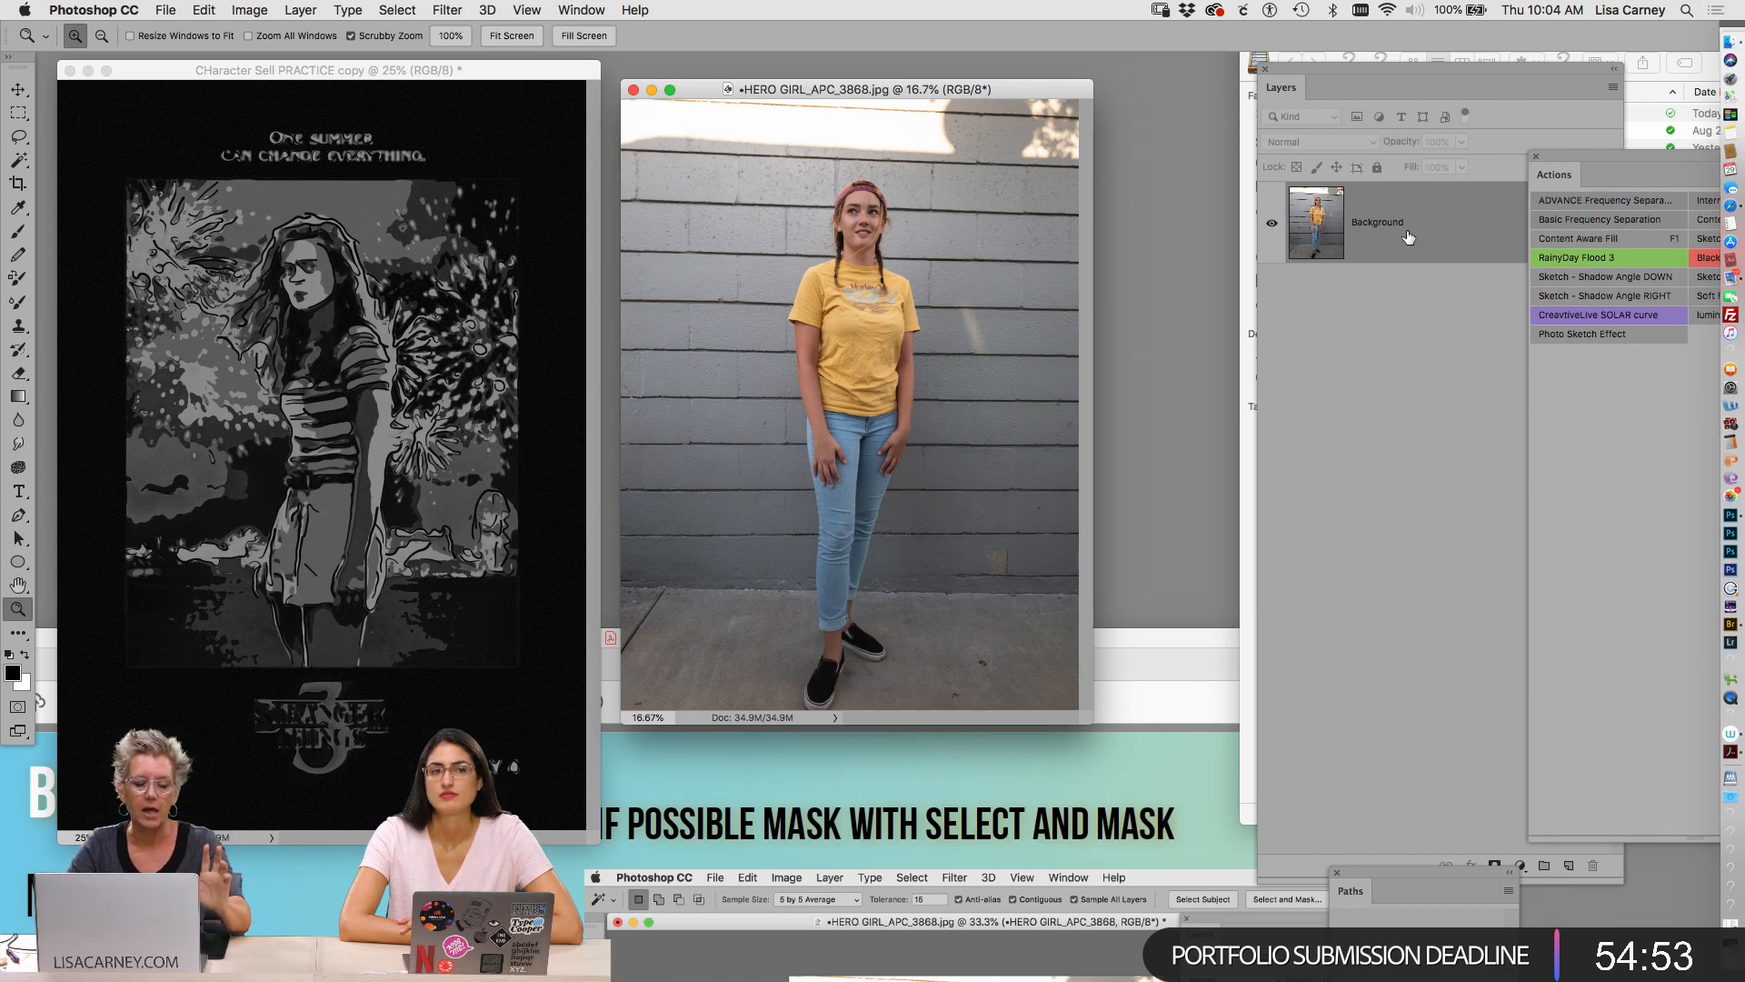
Take the photo's file name from the Save As dialog without saving and convert the Background into a layer named •HERO GIRL_APC_3868
key("super+shift+s")
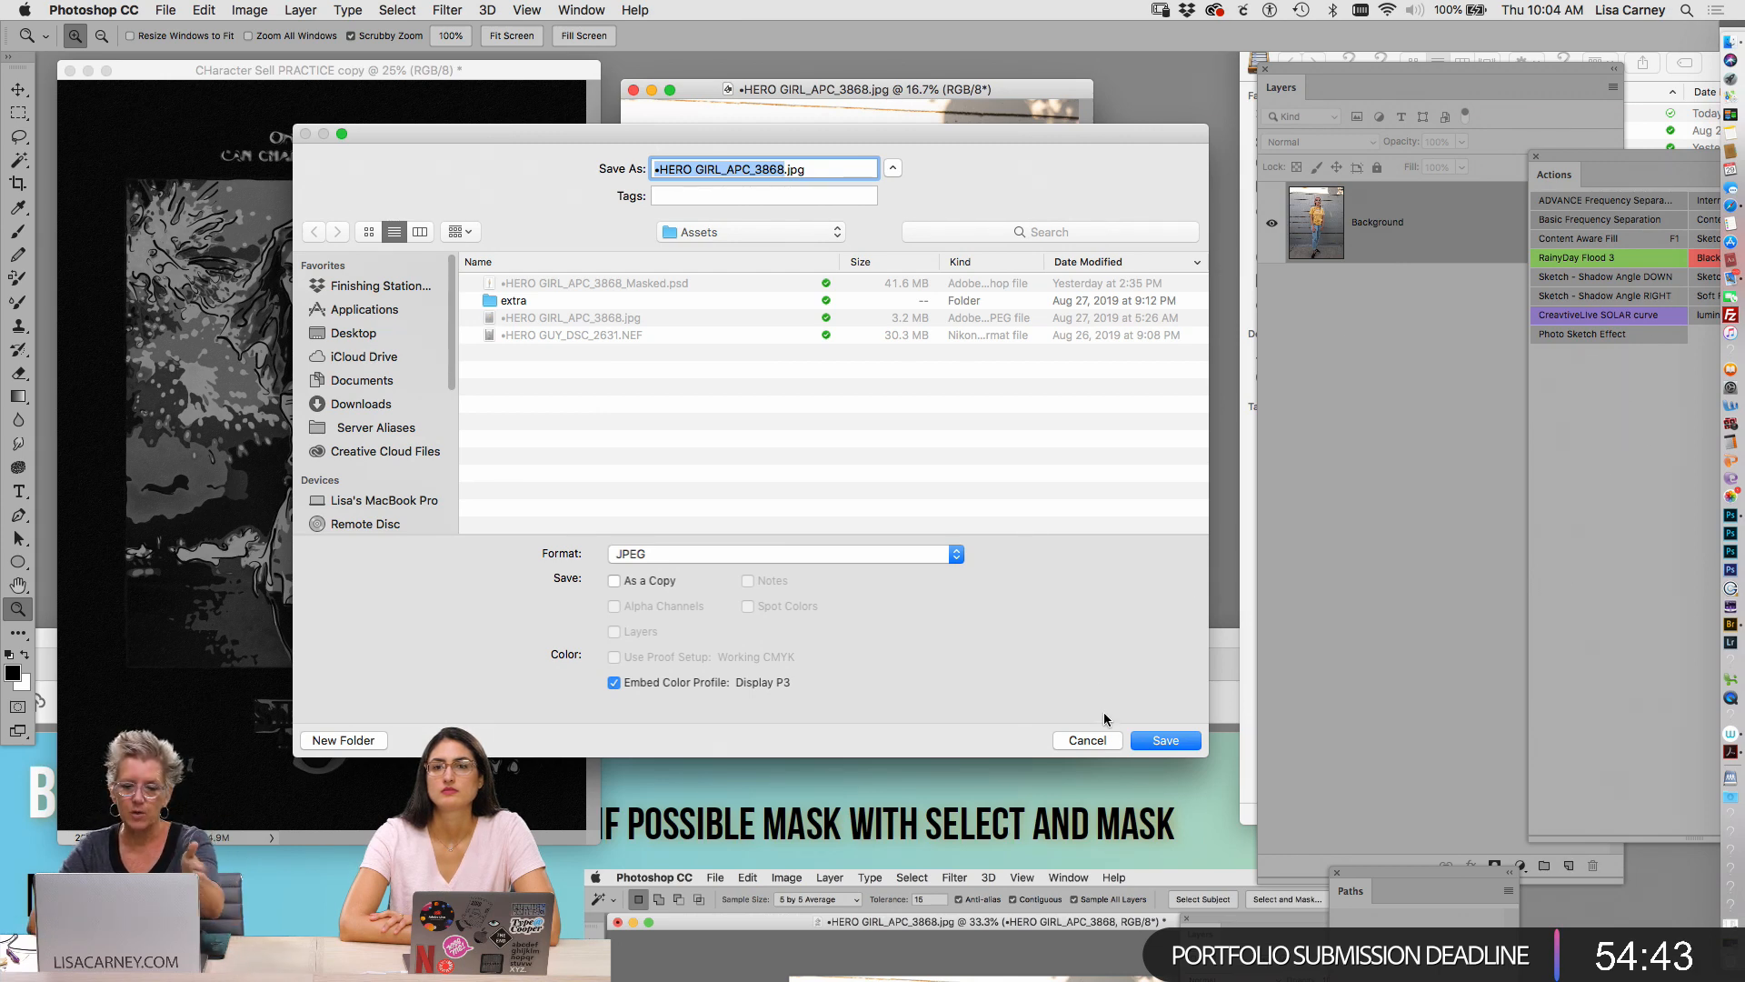
left_click(1088, 742)
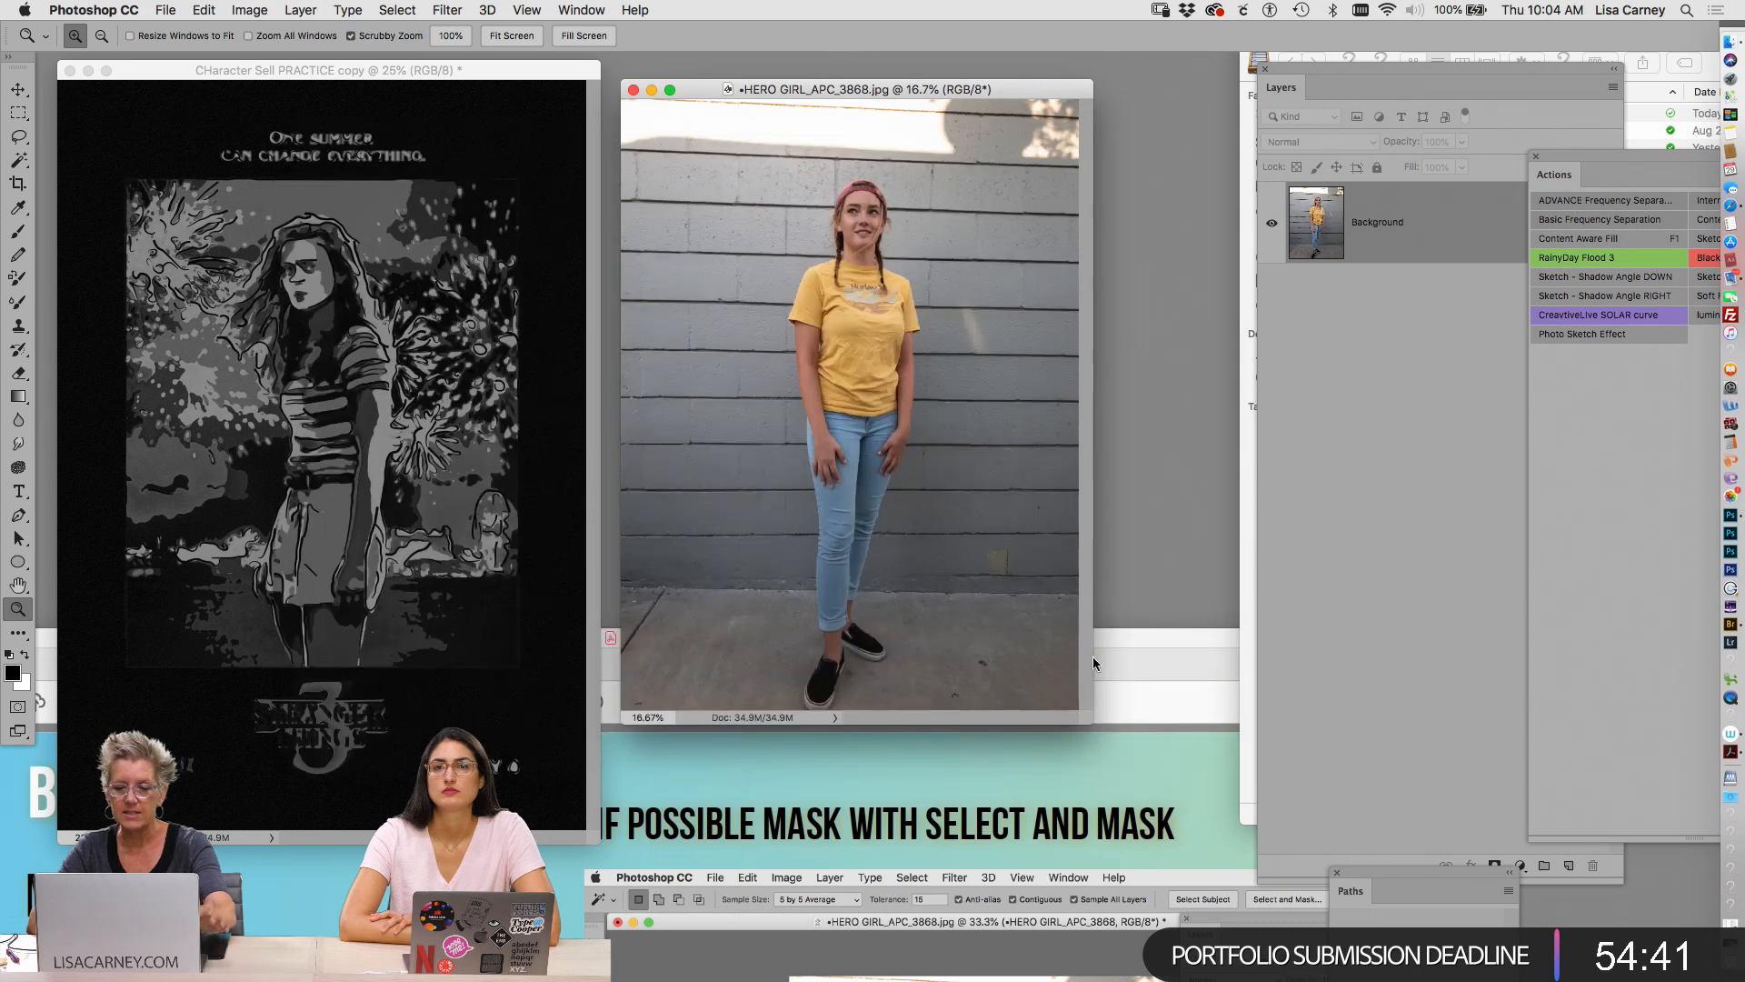
double_click(1368, 238)
type("•HERO GIRL_APC_3868")
key("Return")
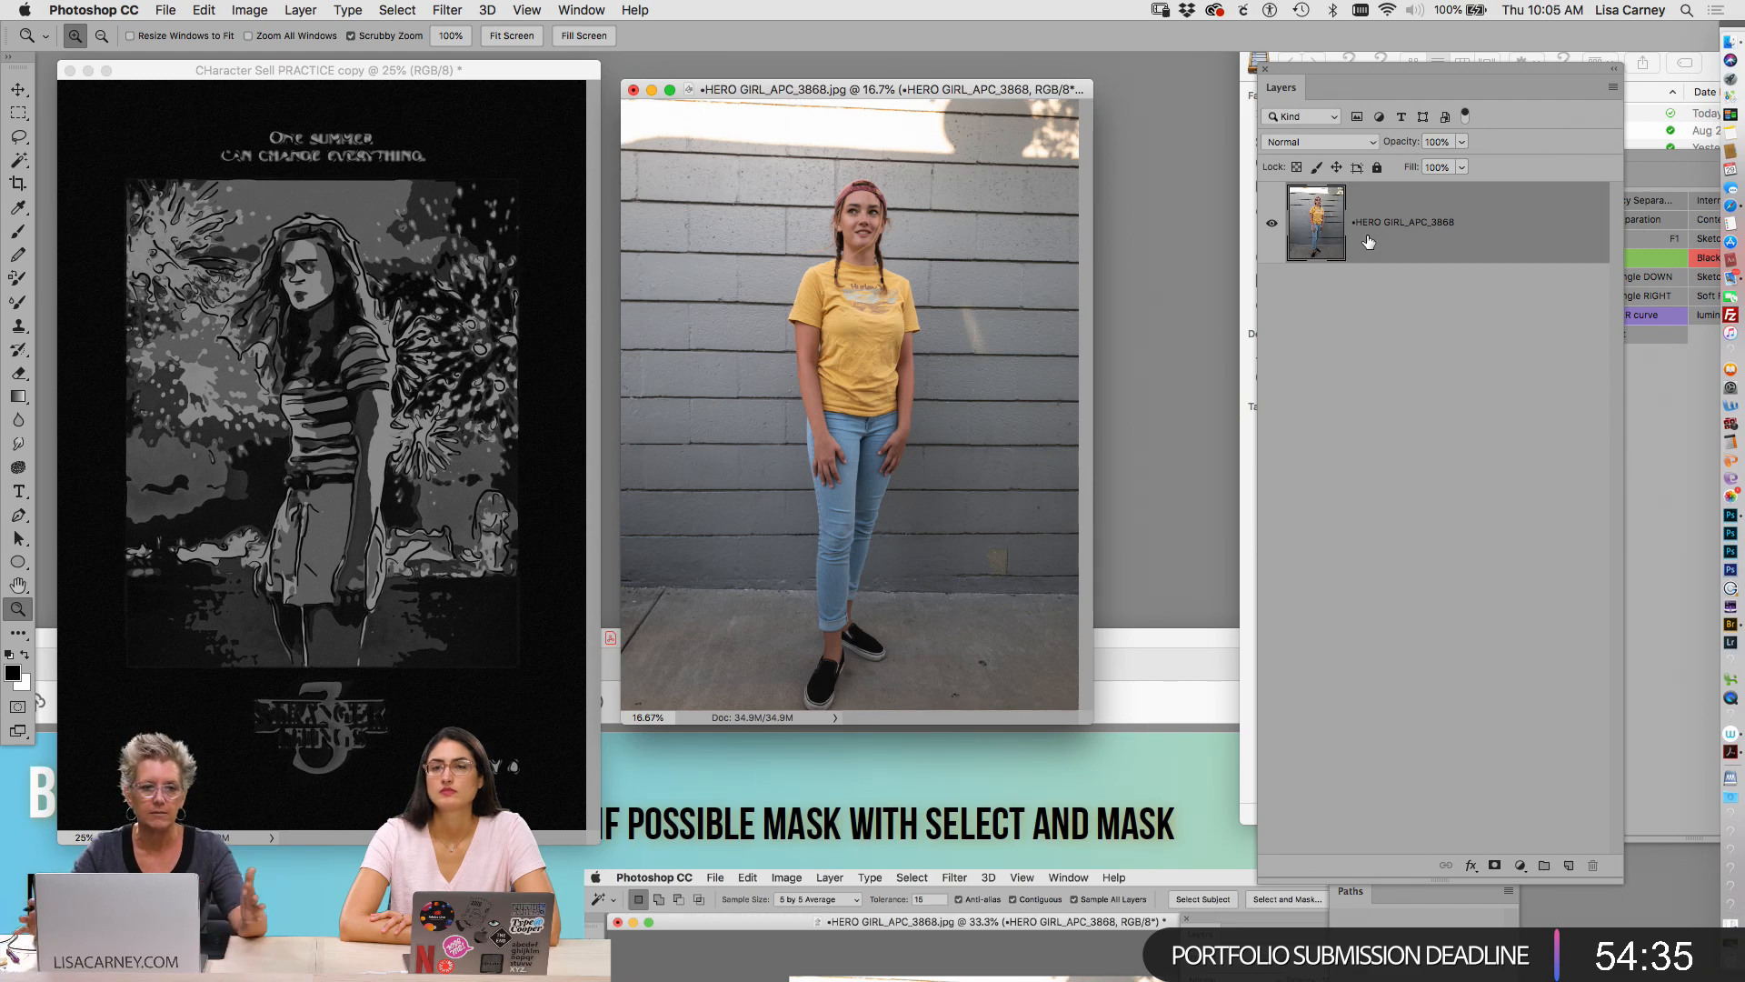
Crop the hero girl photo to a narrow frame around her full figure, from above the head to below the shoes
key("c")
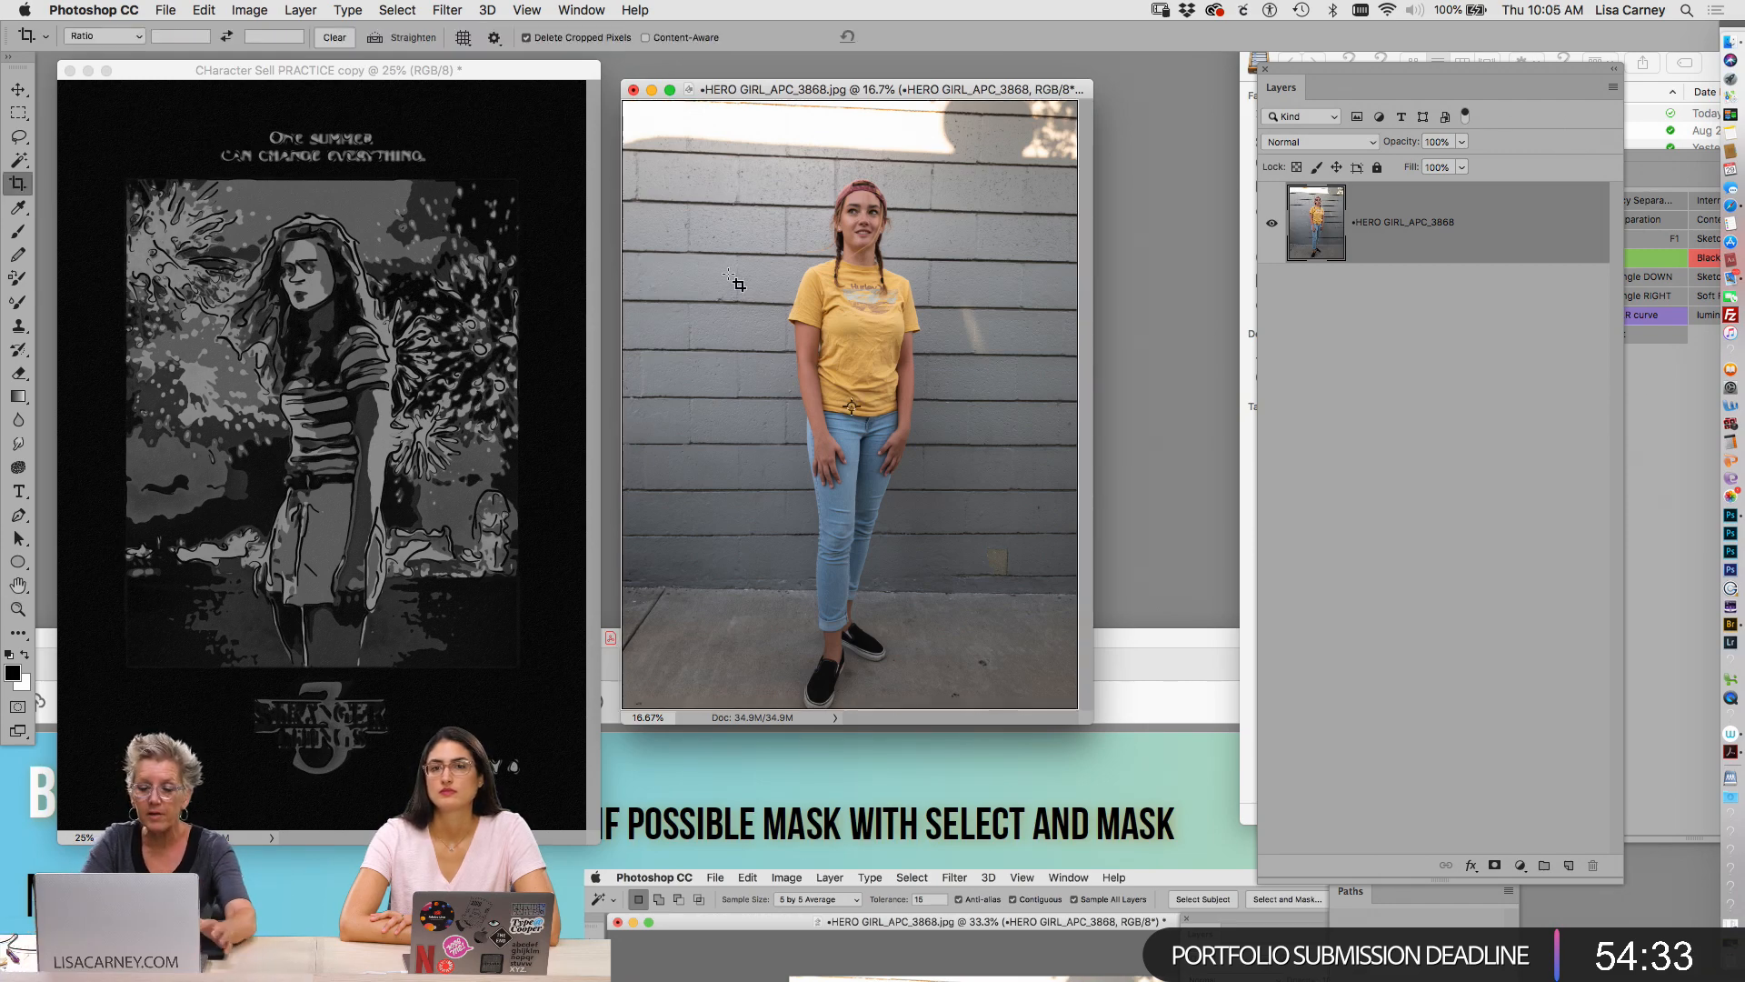
left_click_drag(727, 138, 968, 738)
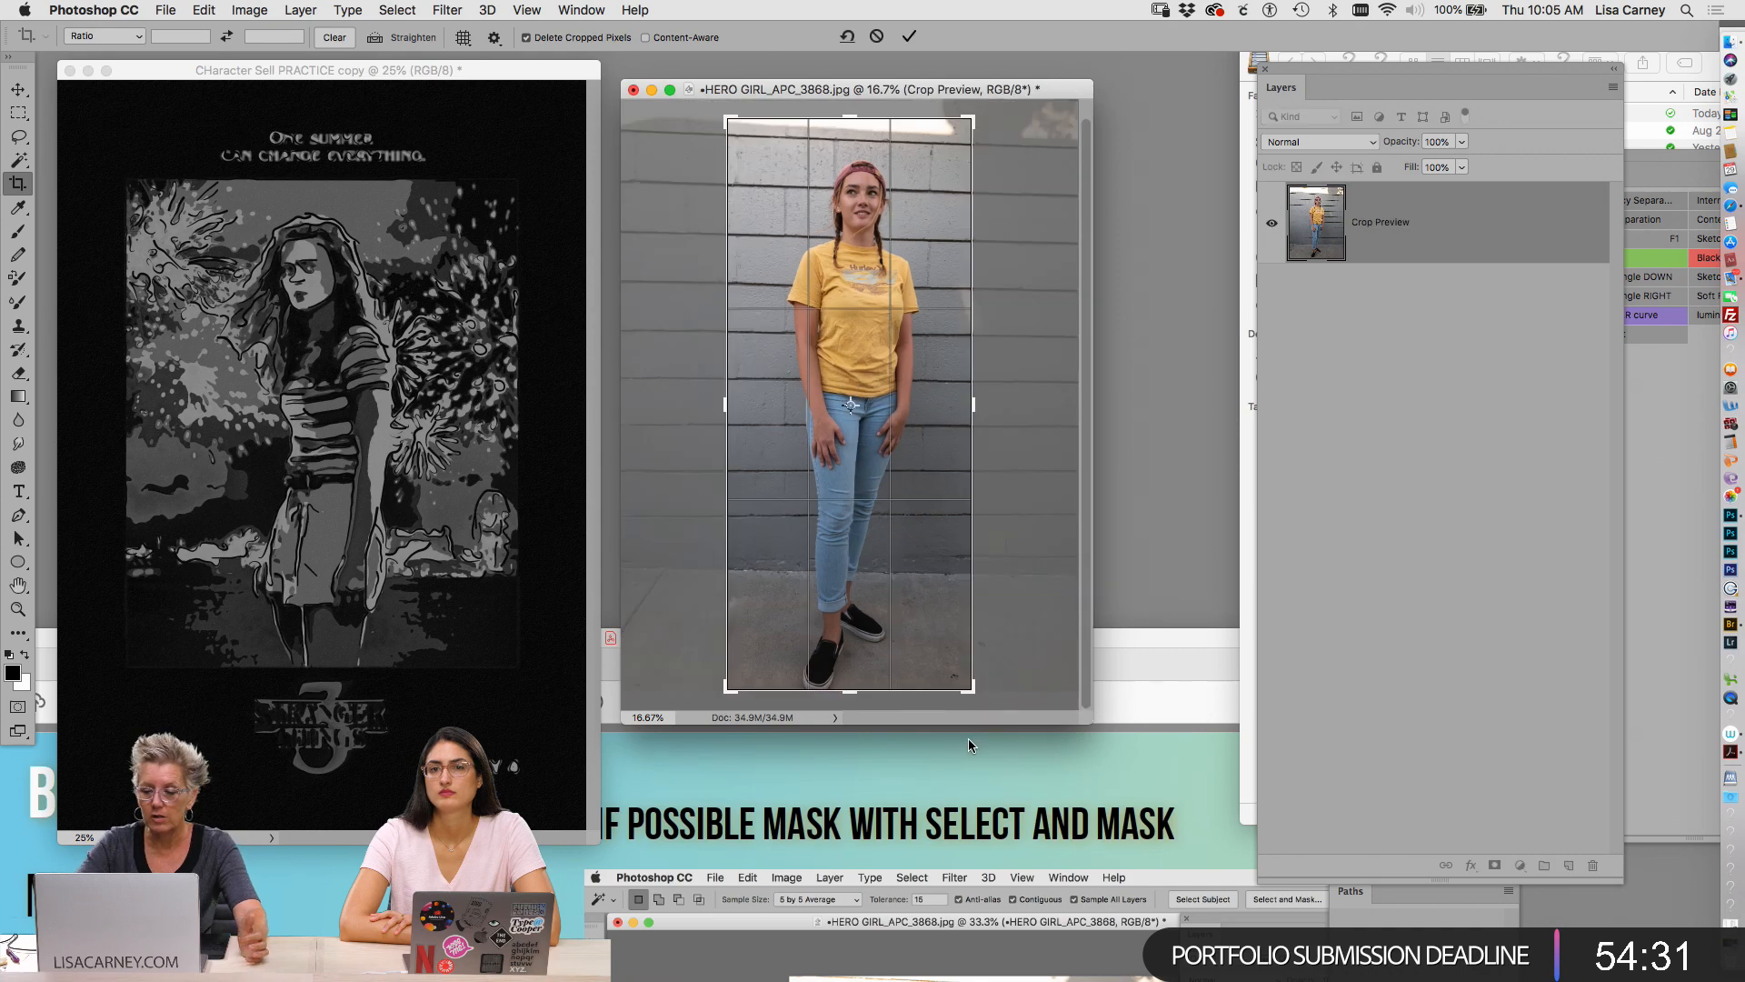
key("Return")
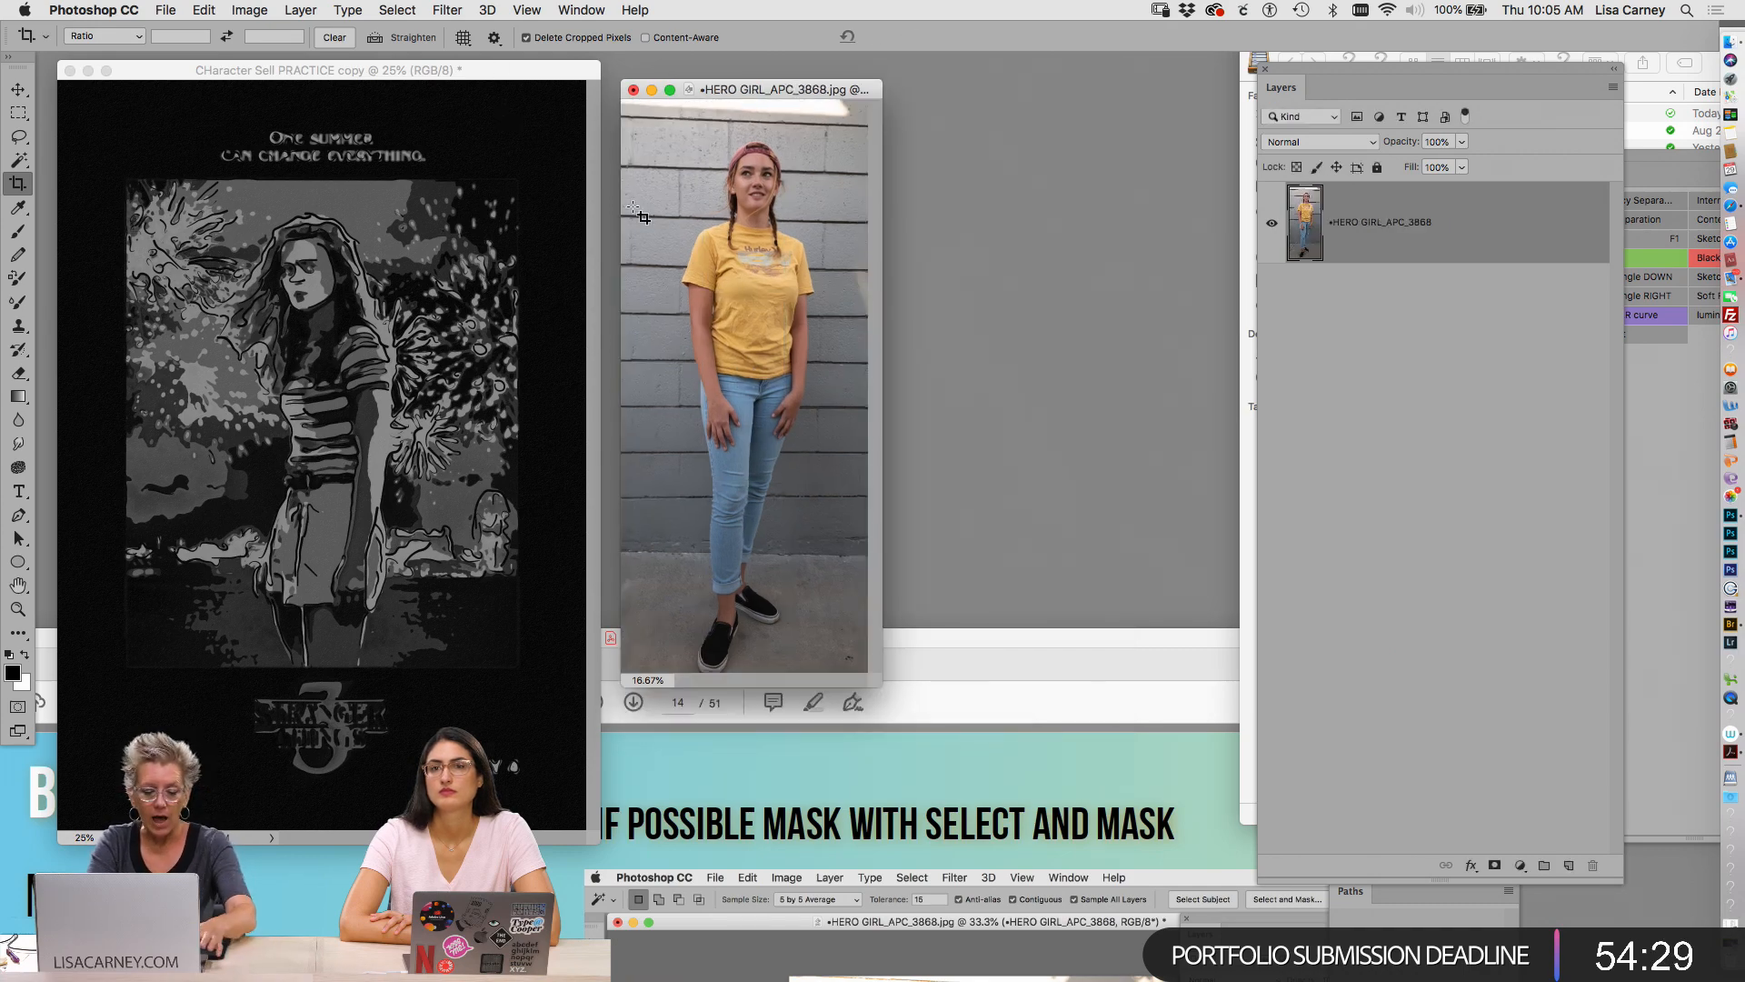
Select the girl automatically with Select Subject and enlarge the photo's window around the image
key("w")
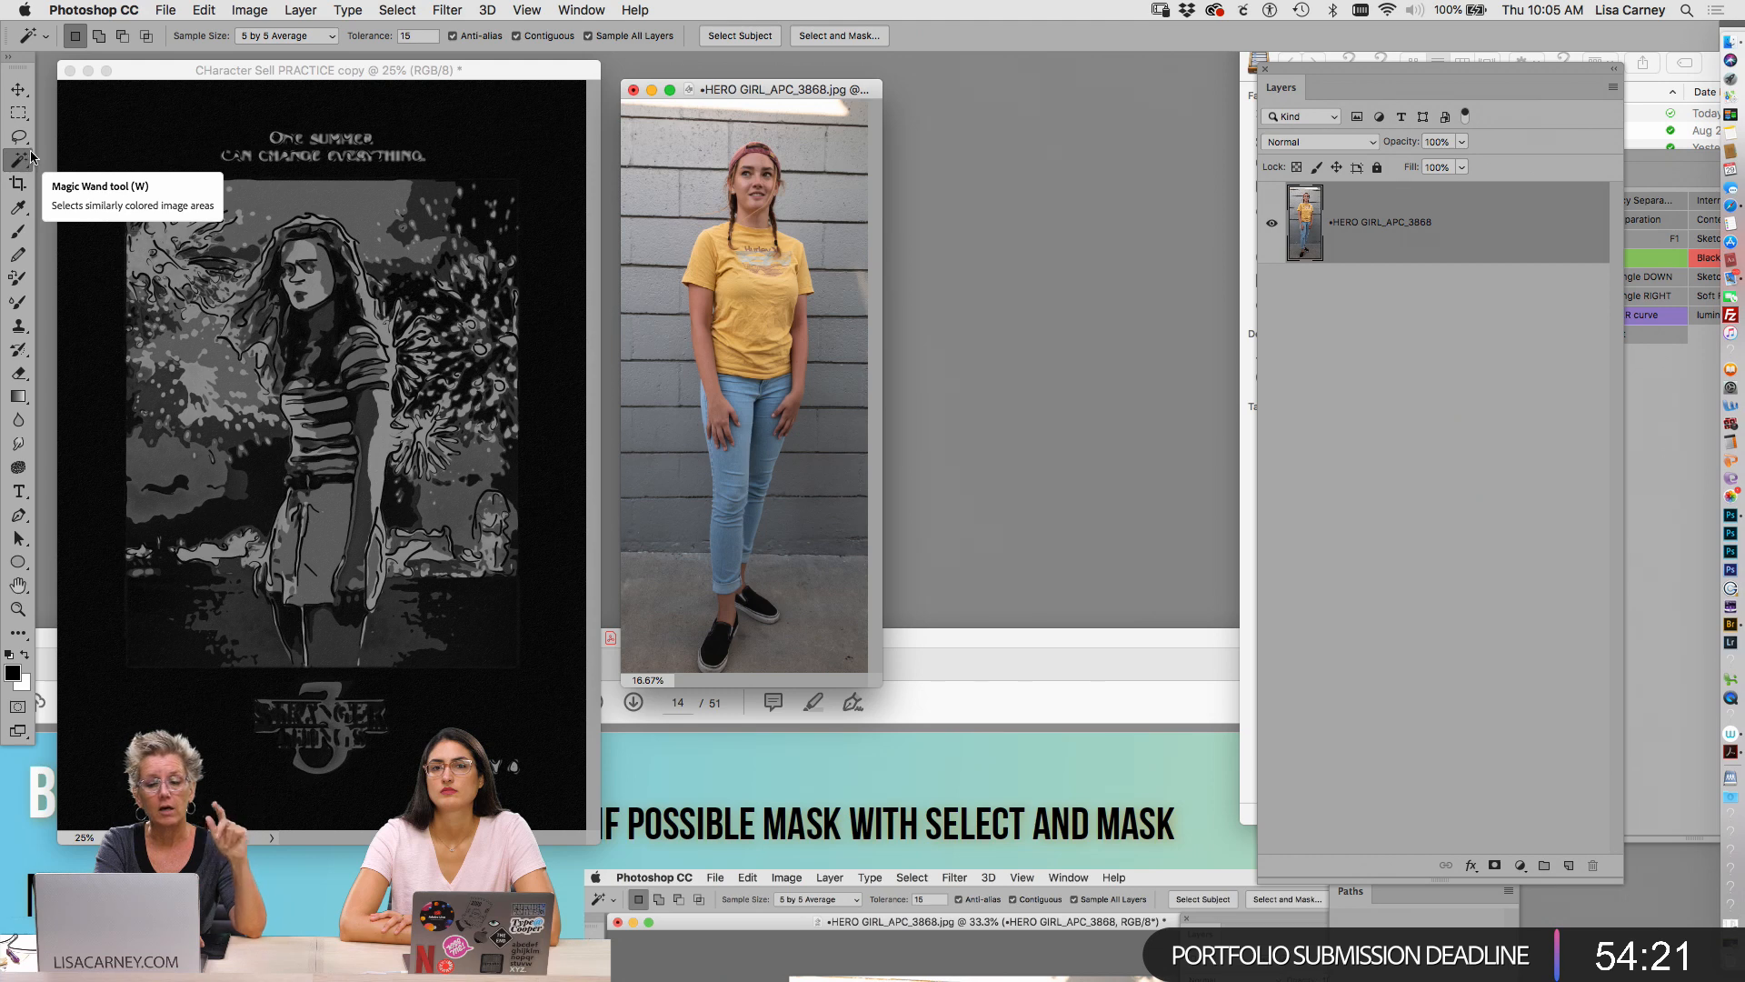
left_click(750, 36)
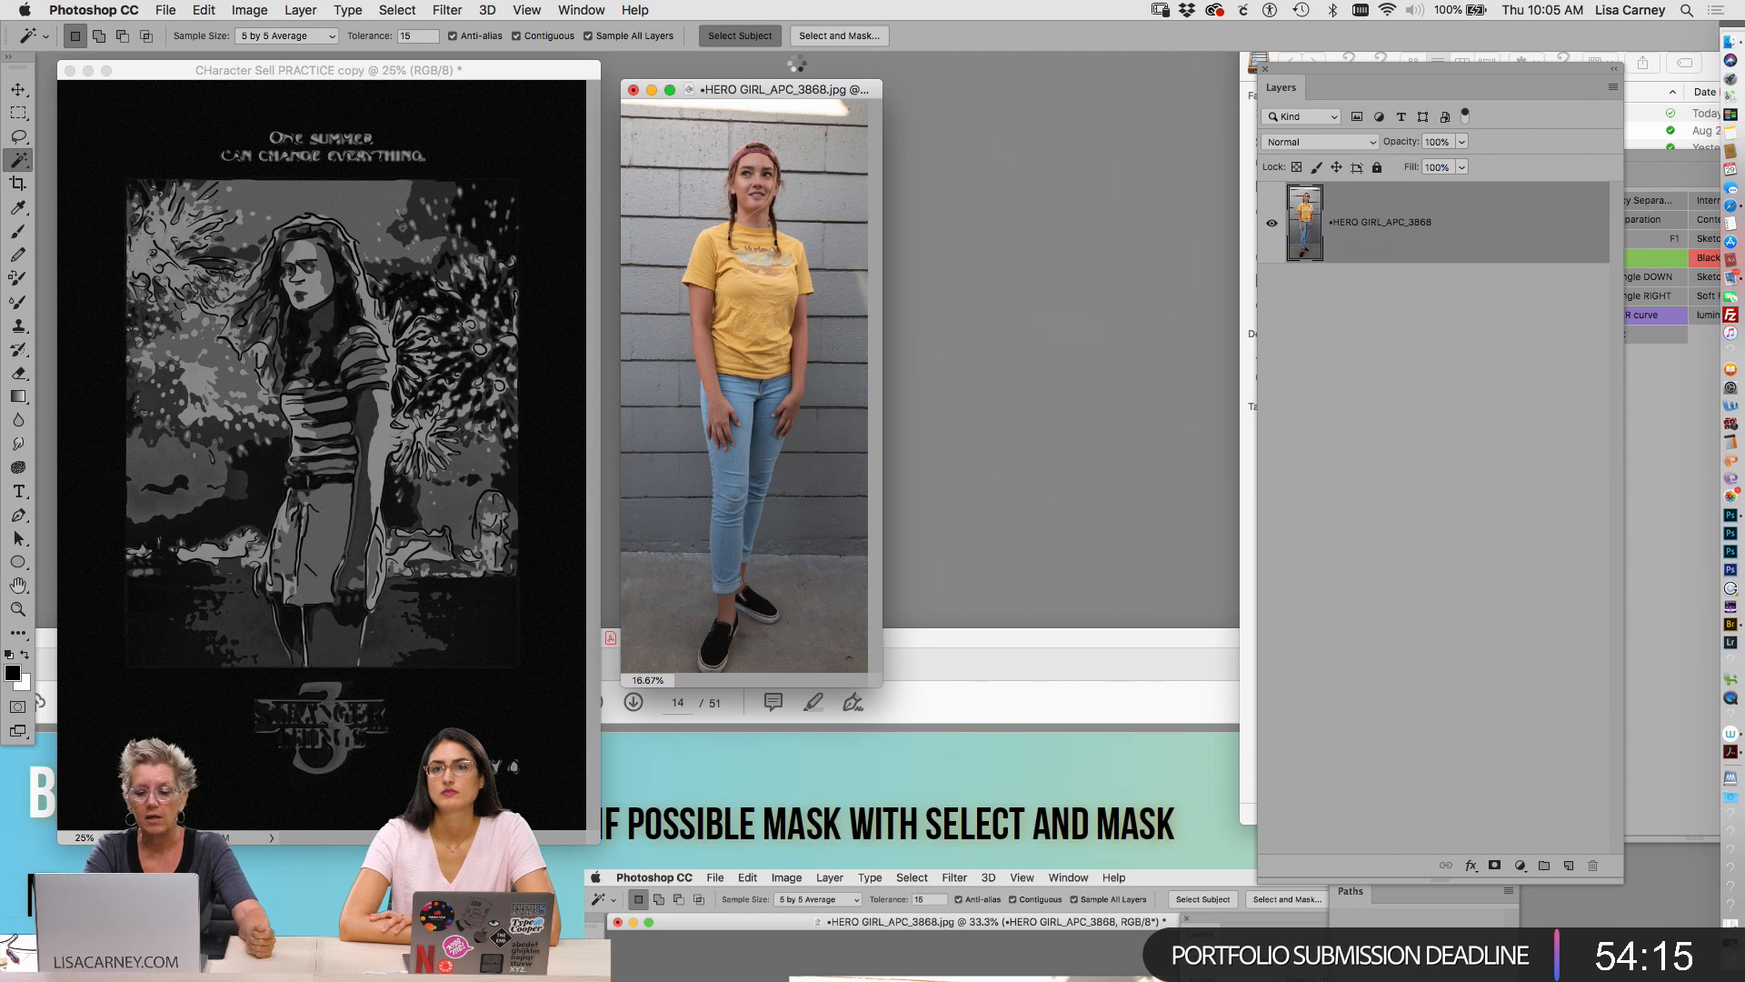
left_click_drag(870, 691, 1038, 898)
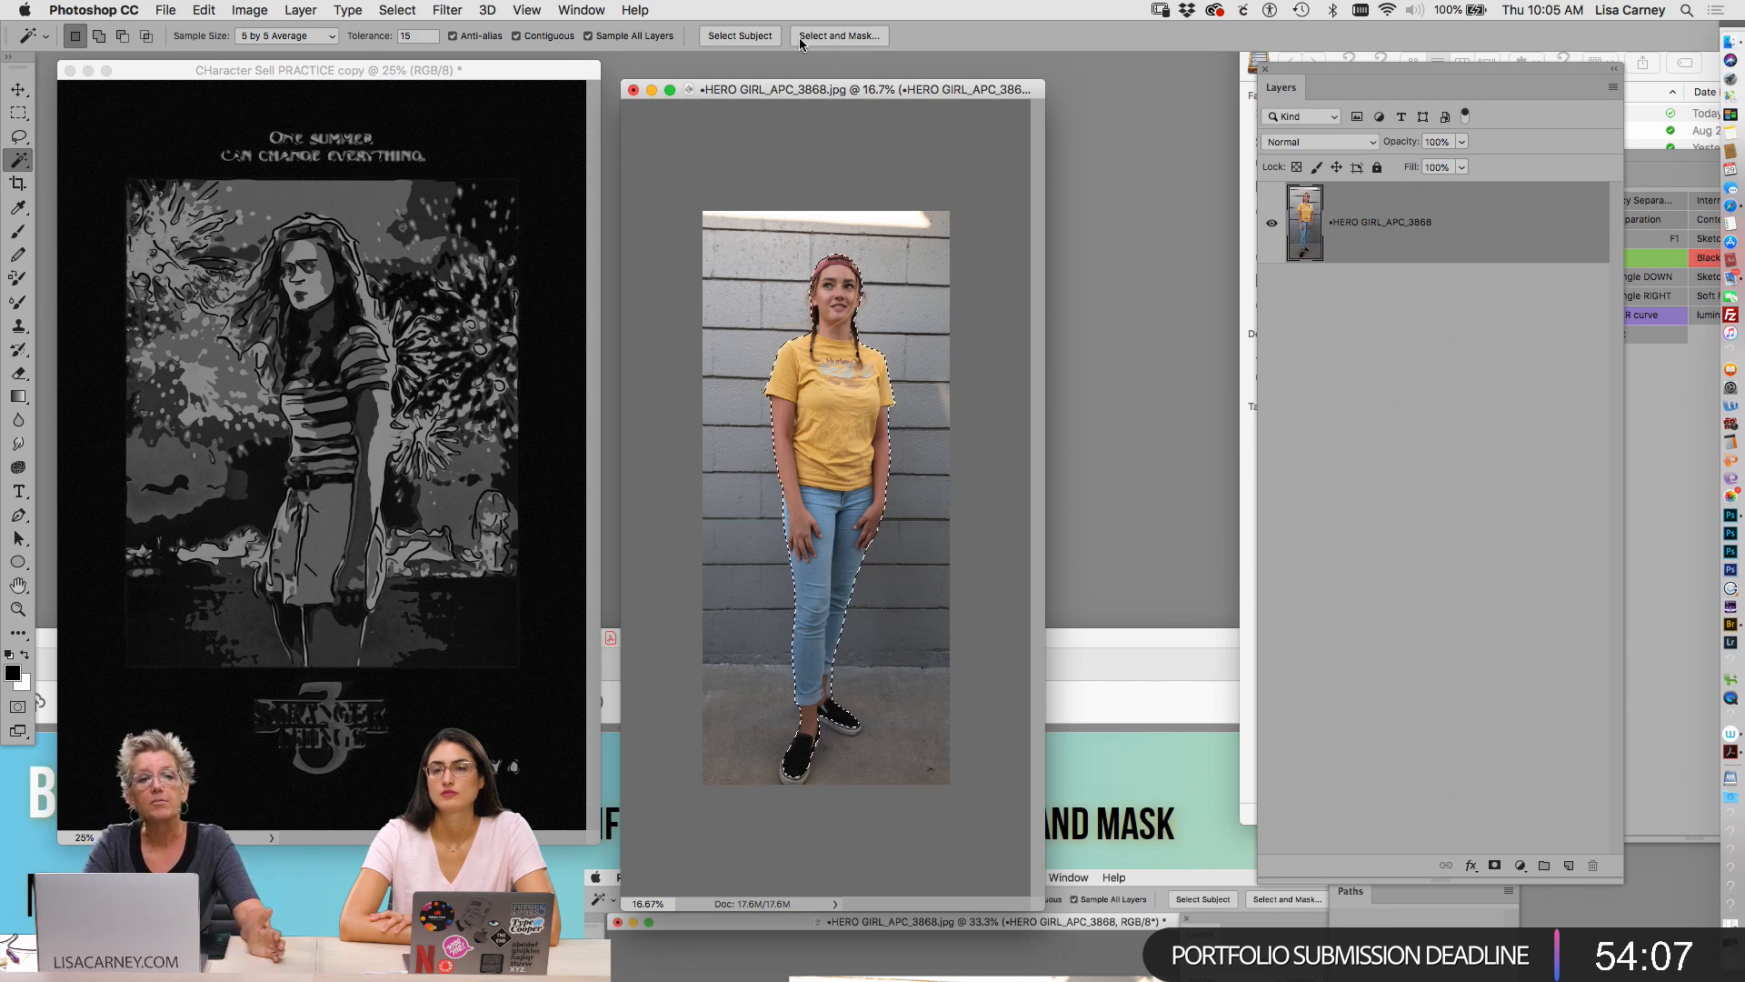
Refine the girl's selection in Select and Mask with Smart Radius and a 5 px radius, and turn it into a layer mask
left_click(829, 37)
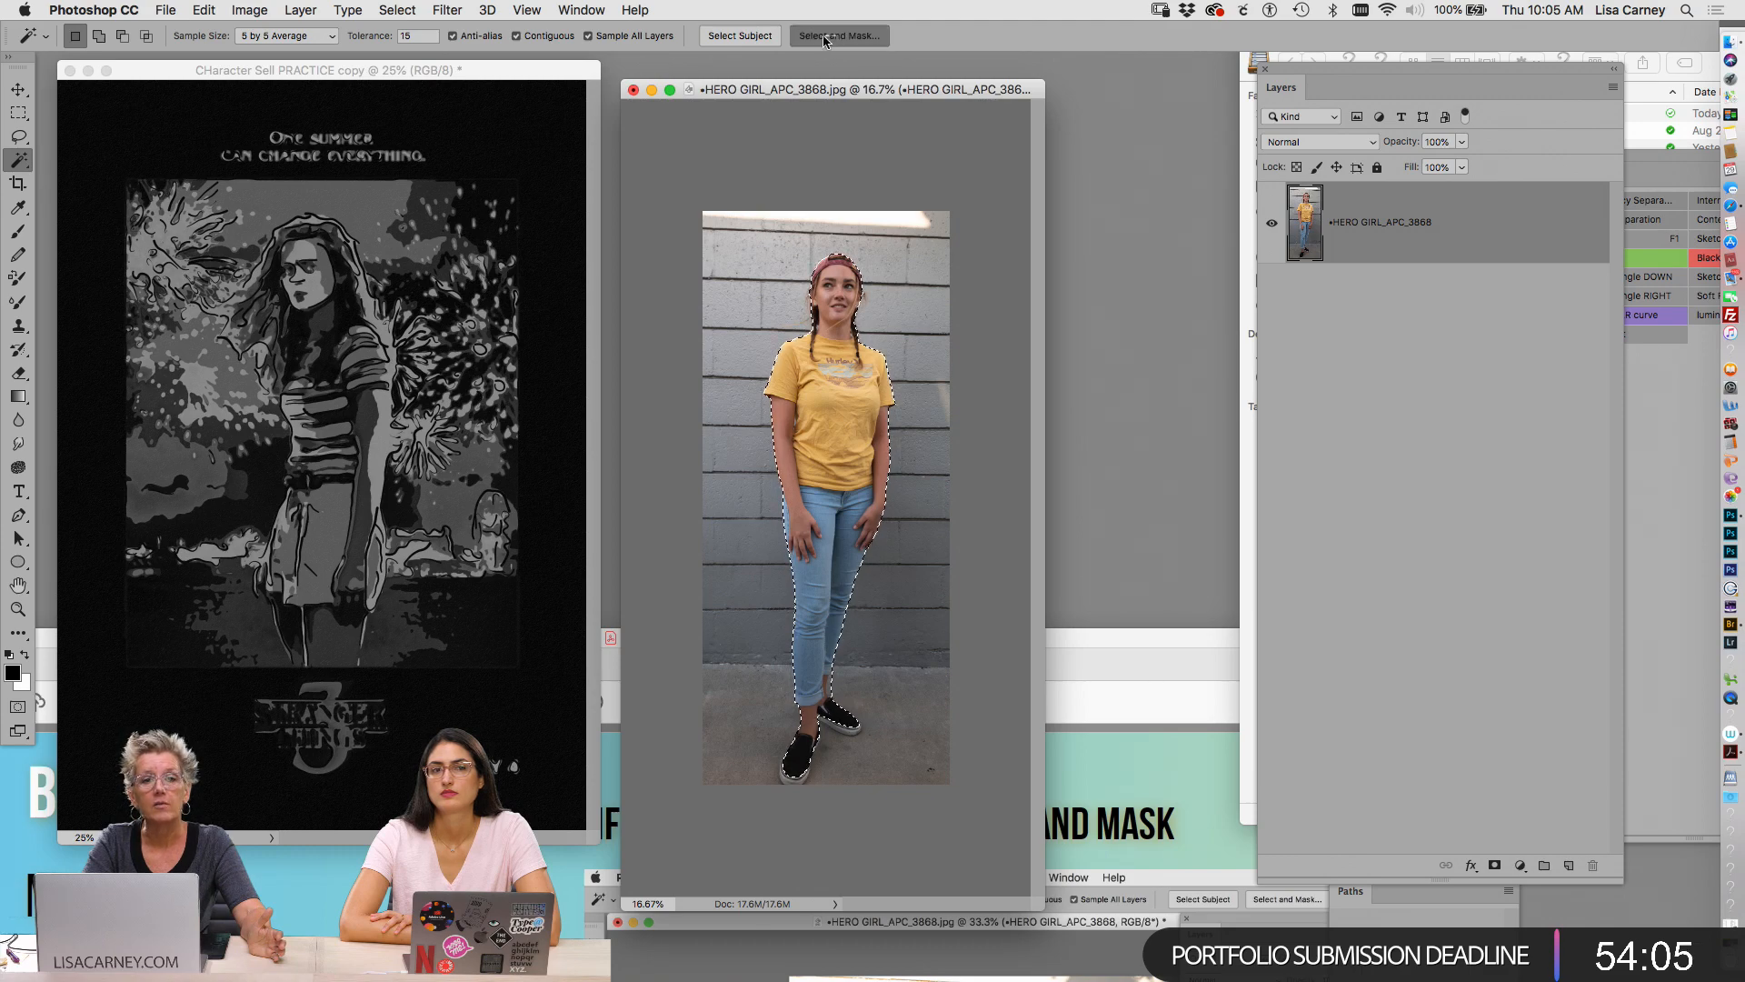
left_click_drag(688, 31, 1288, 77)
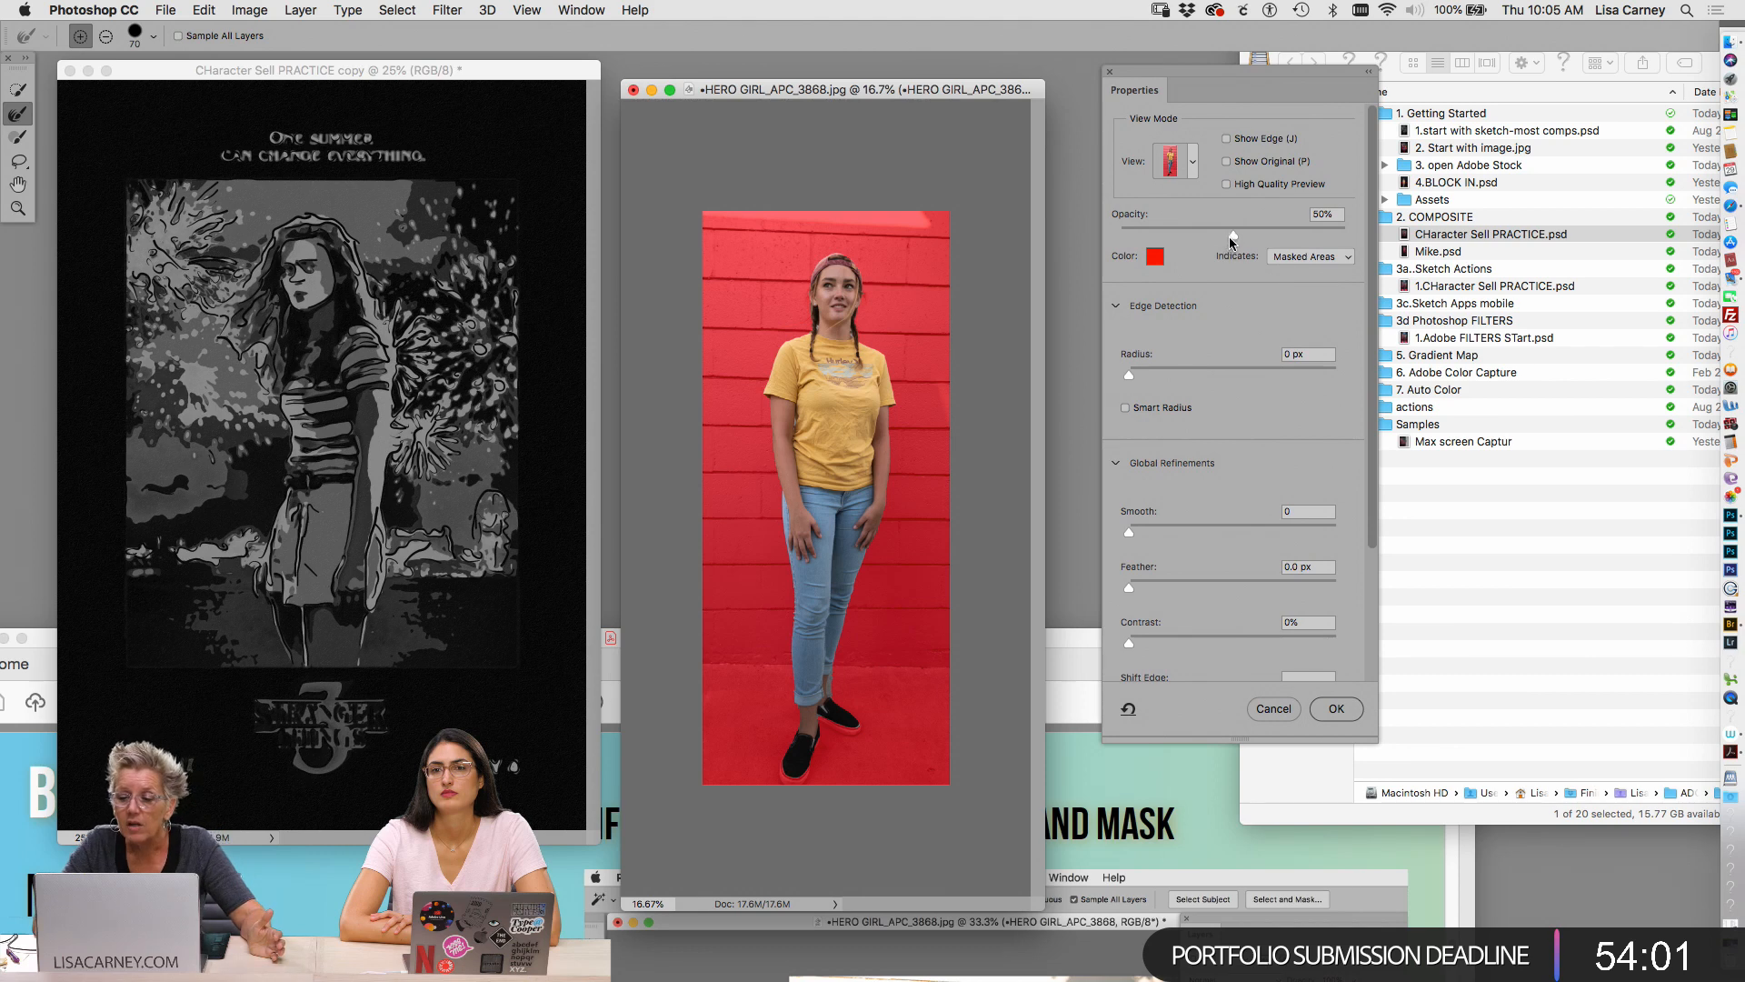
left_click(1134, 375)
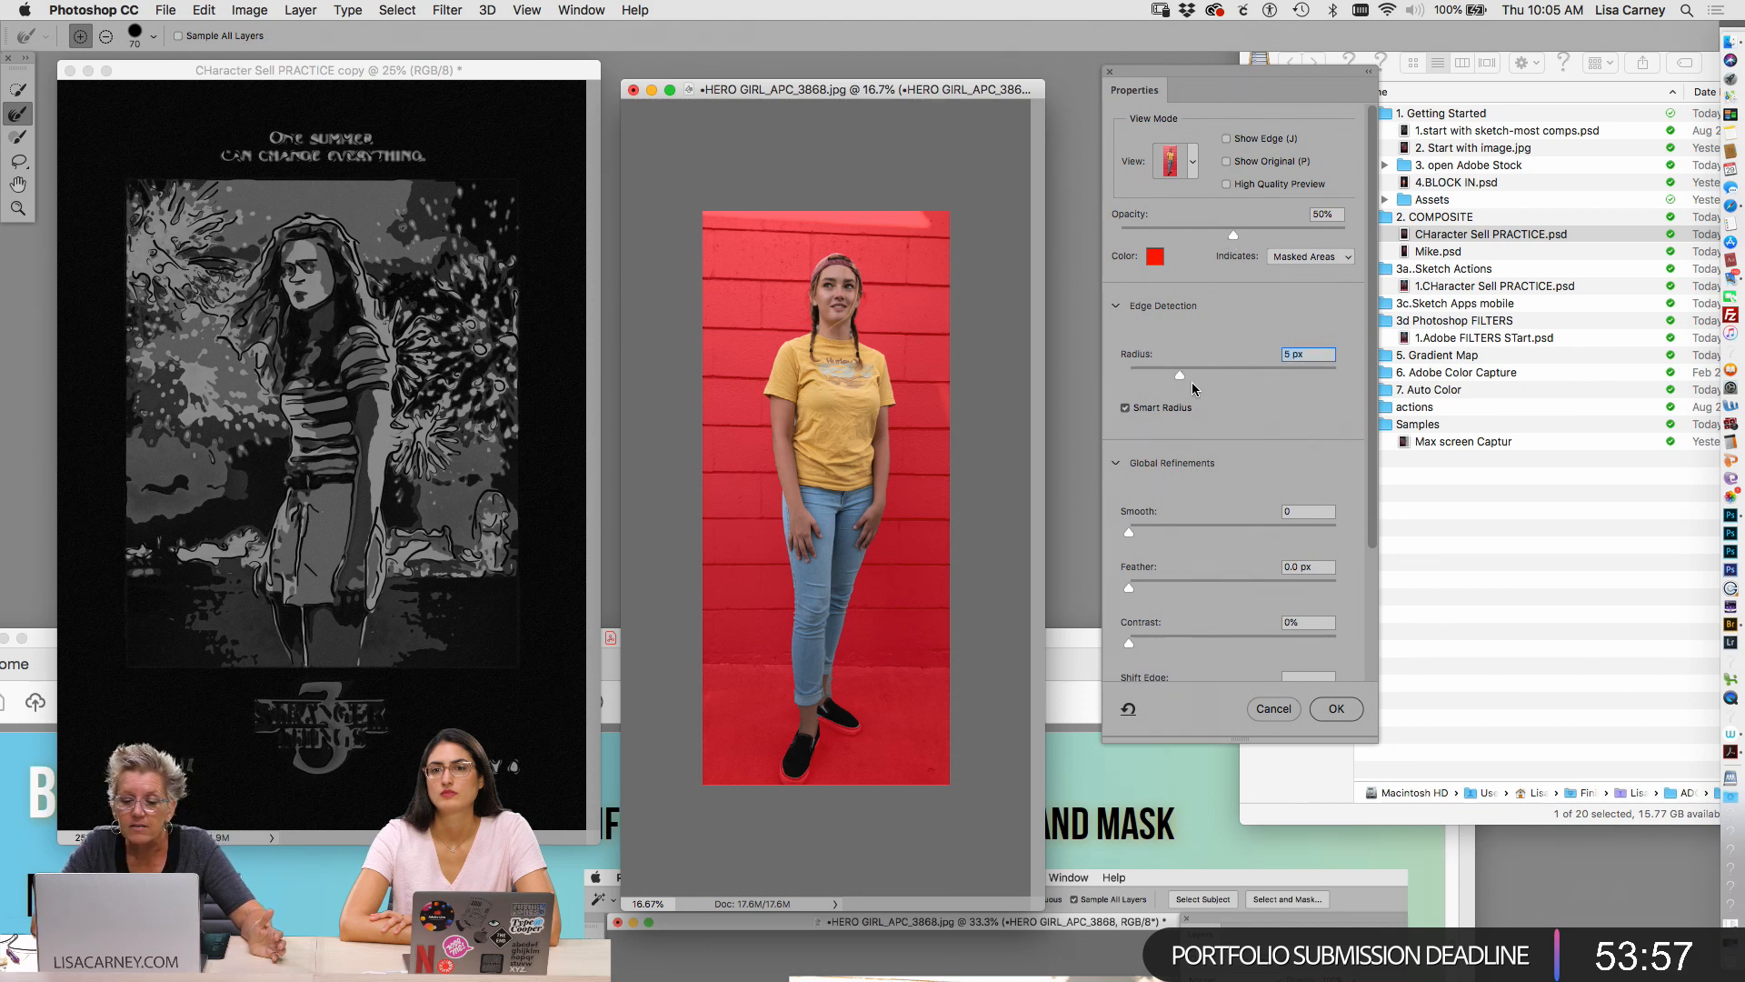
left_click(1334, 710)
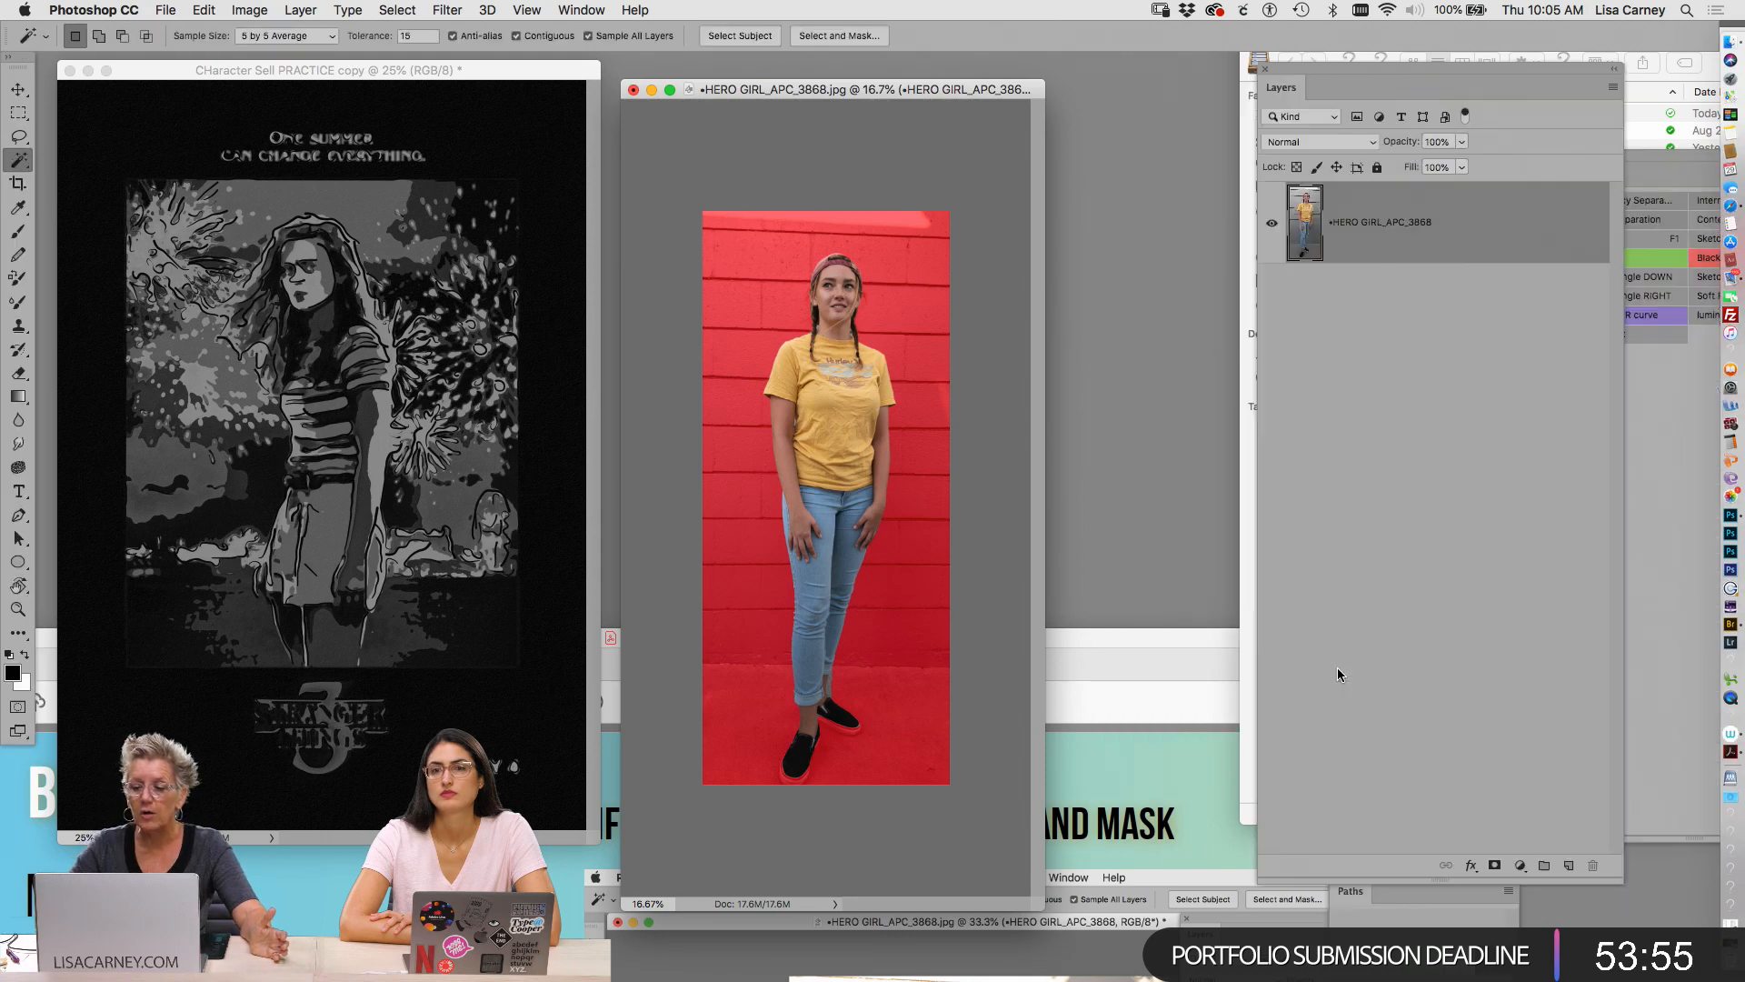
left_click(1495, 866)
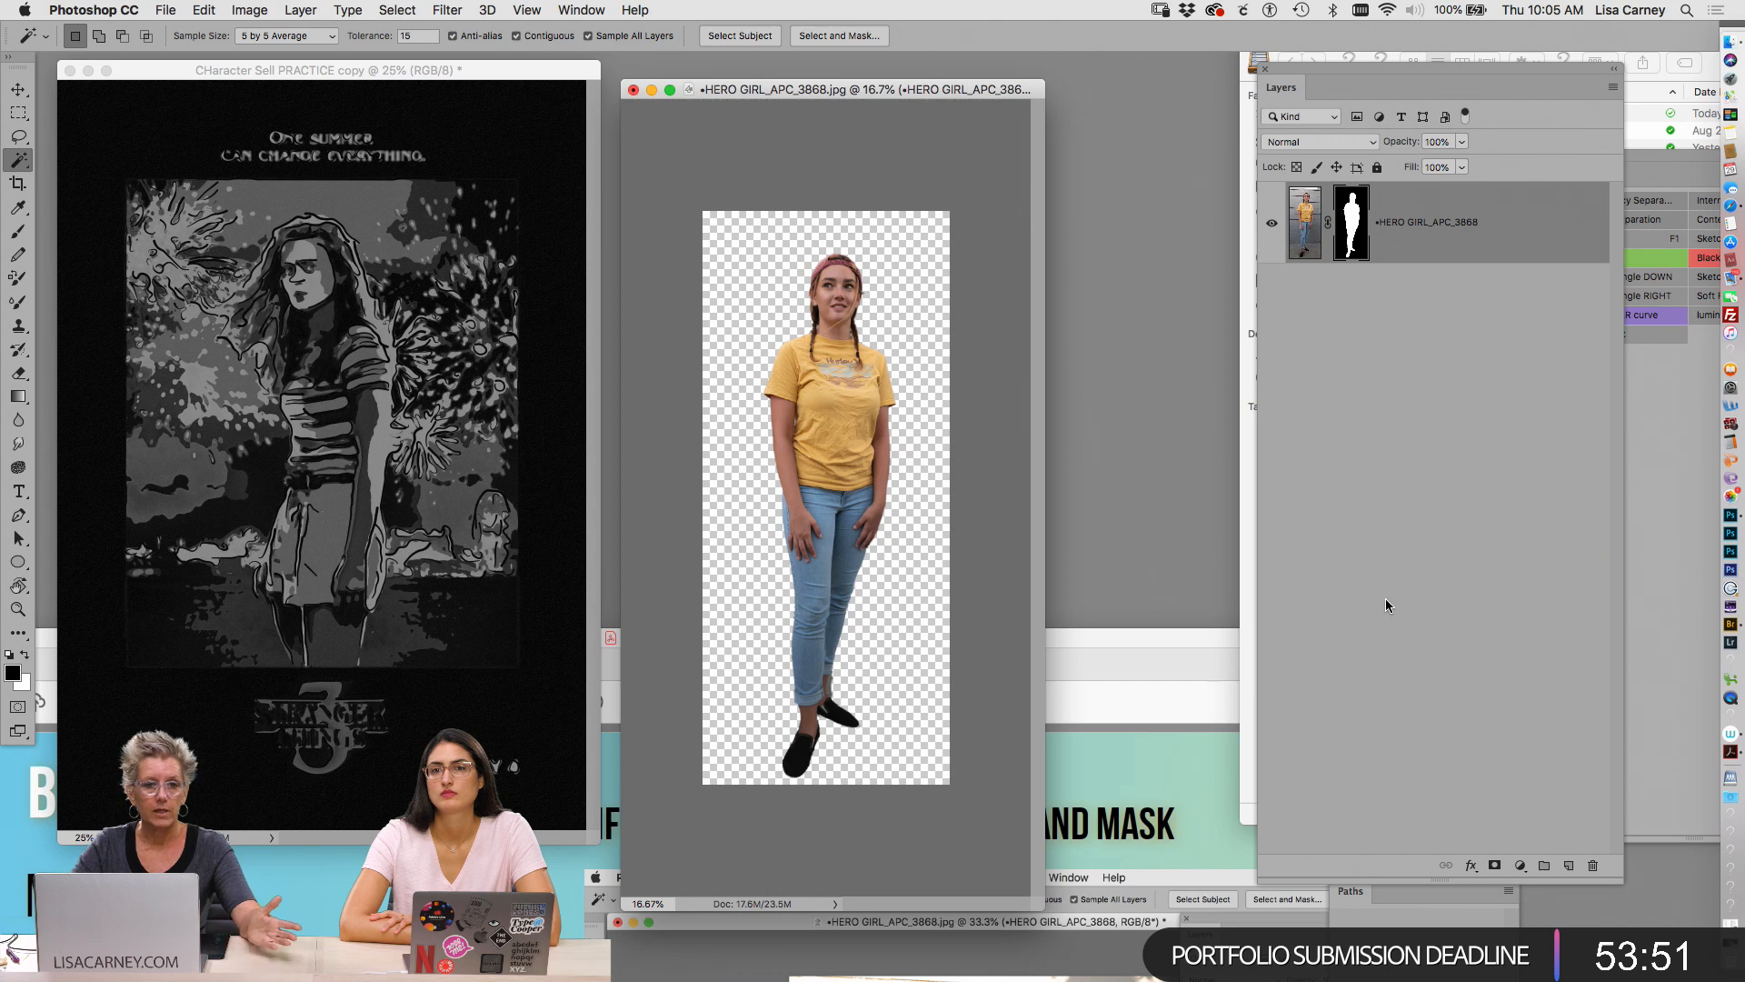
Copy the masked •HERO GIRL_APC_3868 layer into the poster copy and position her over the sketched figure
left_click(1385, 598)
left_click(1132, 260)
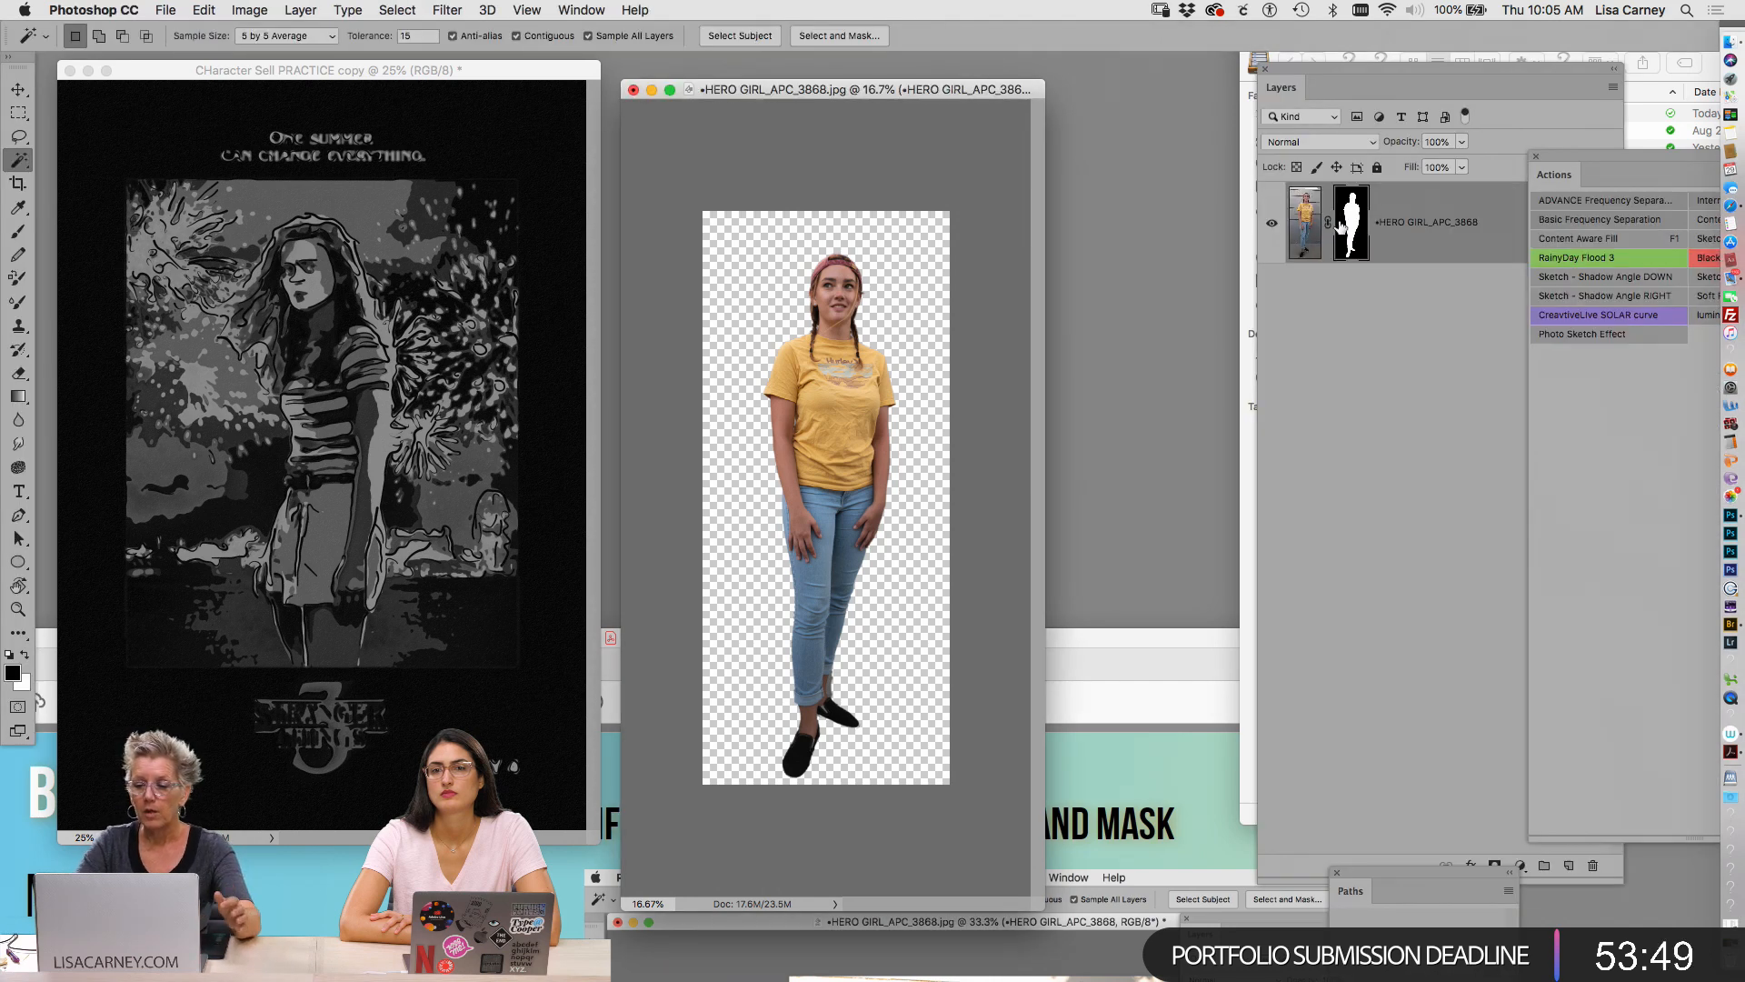
key("v")
left_click_drag(1335, 221, 426, 405)
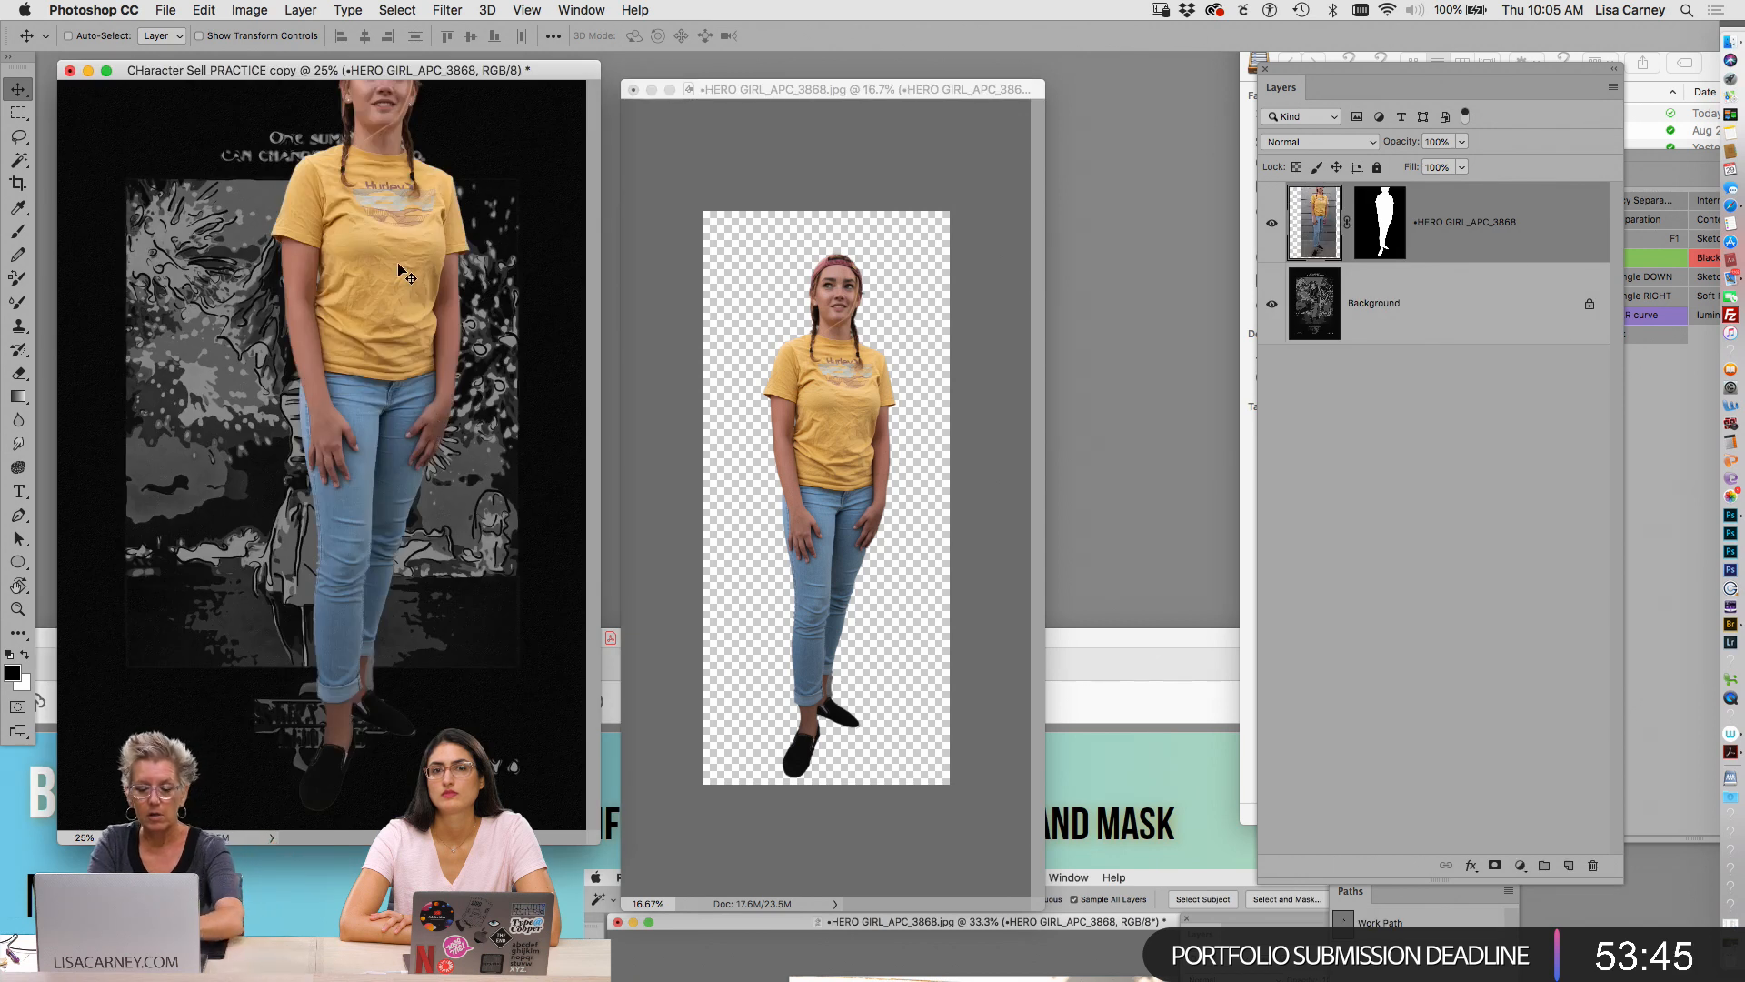
left_click_drag(370, 228, 353, 397)
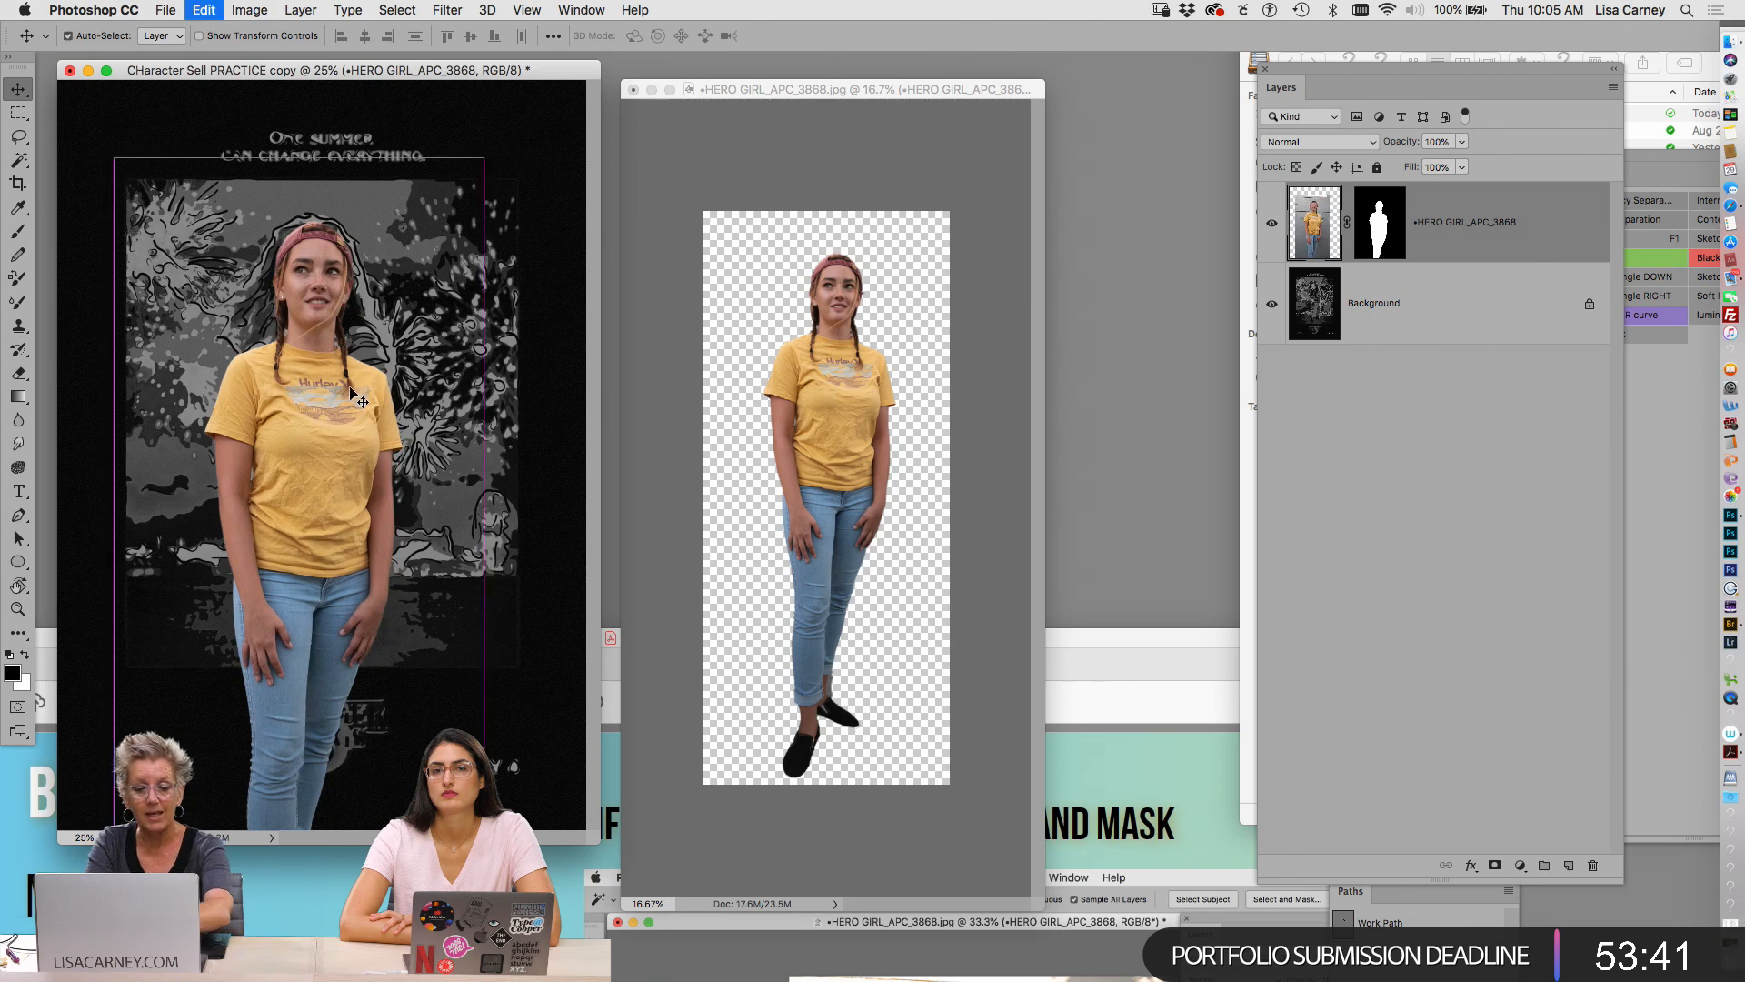
Flip the hero girl horizontally, enlarge her to about 120% wide and 116% high, and tilt her about 3.4° over the sketch
key("super+t")
left_click_drag(484, 156, 518, 114)
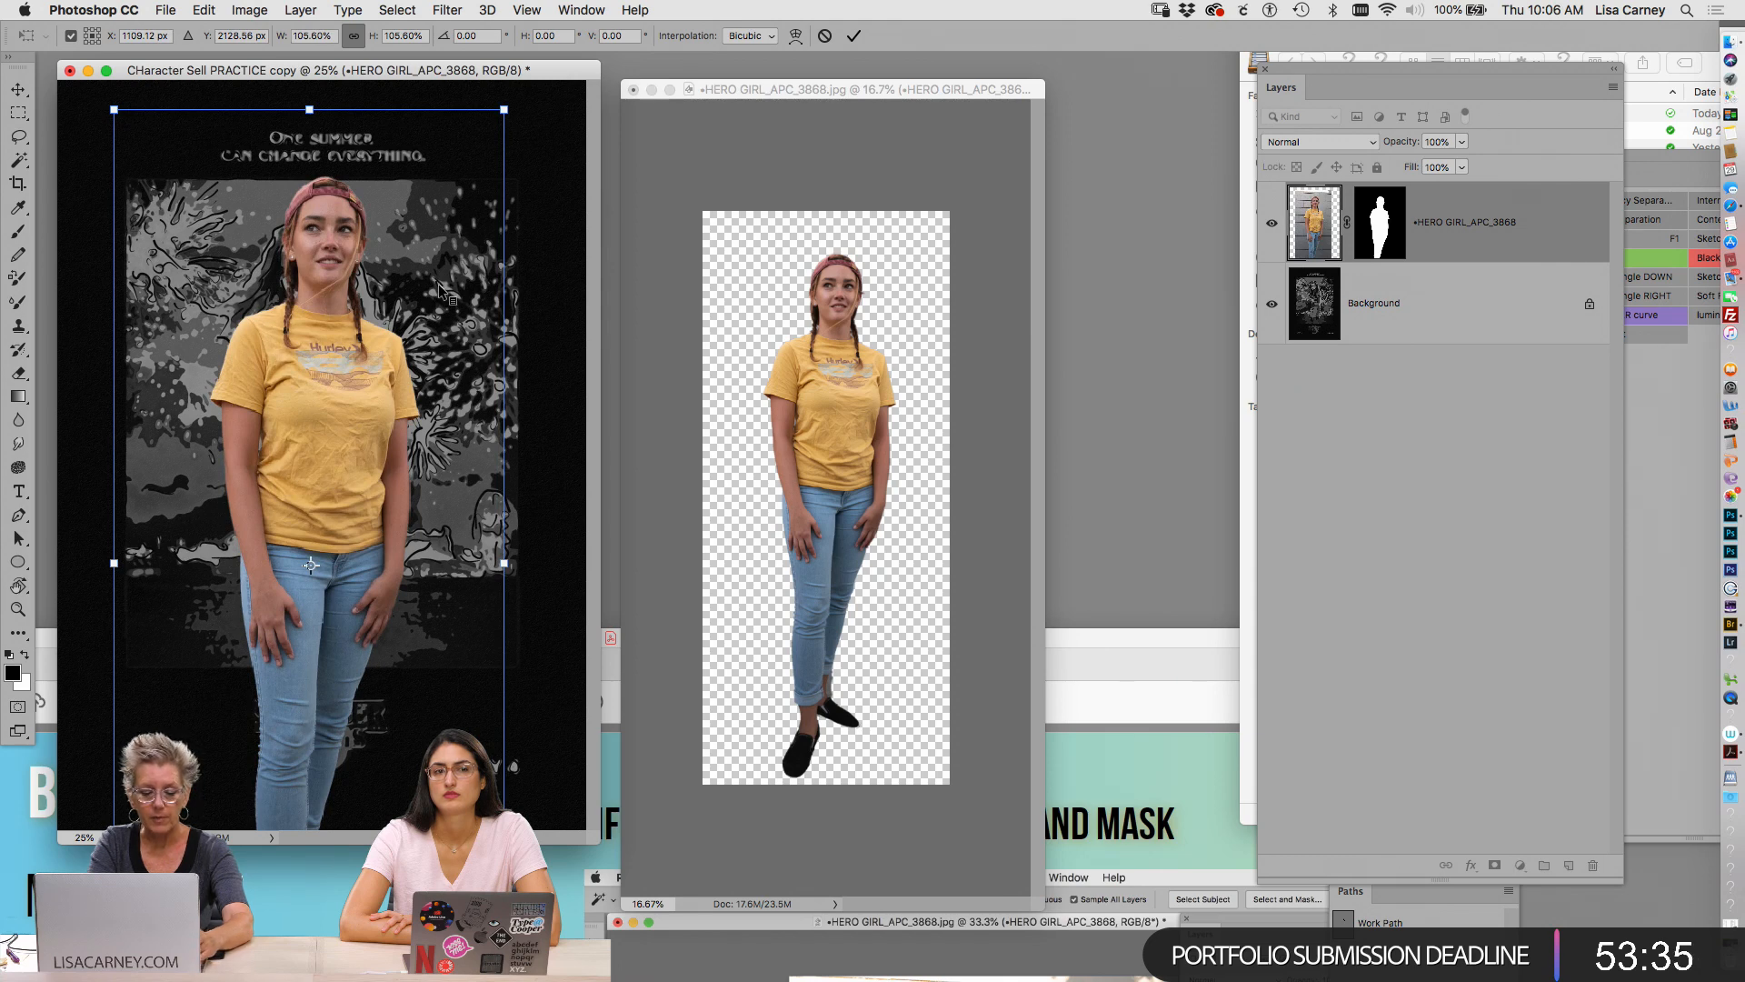
right_click(439, 287)
left_click(498, 515)
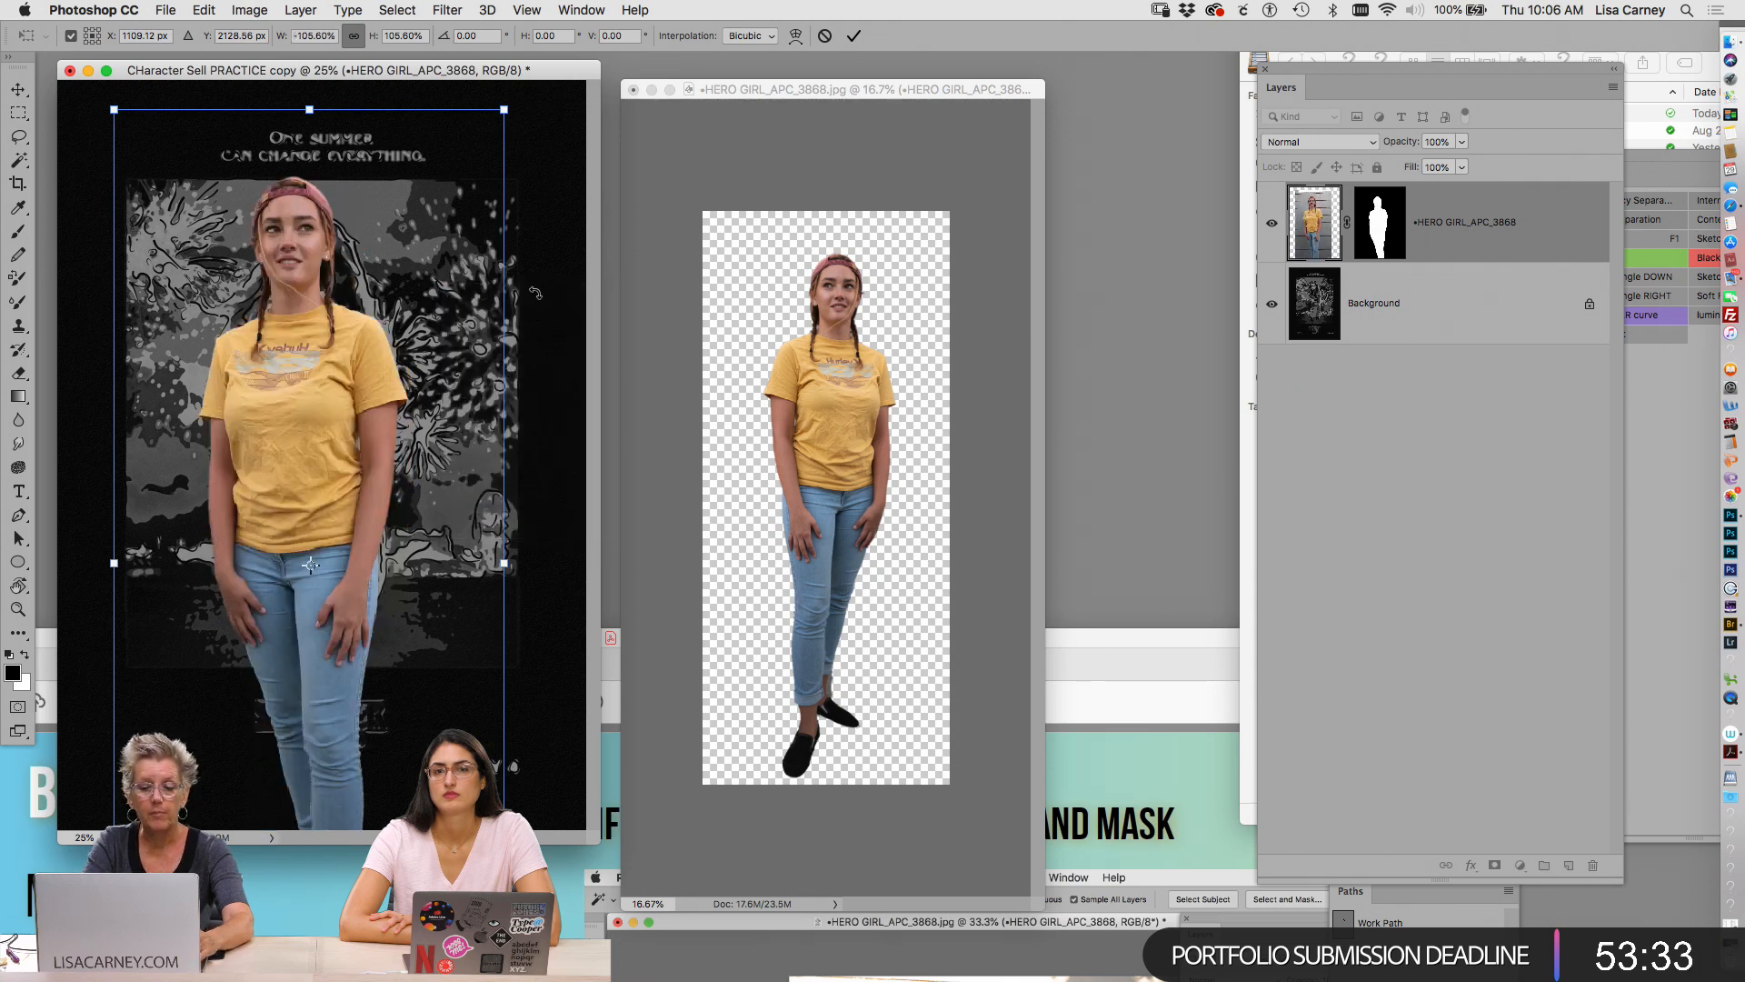
left_click_drag(560, 222, 465, 302)
left_click_drag(532, 173, 565, 146)
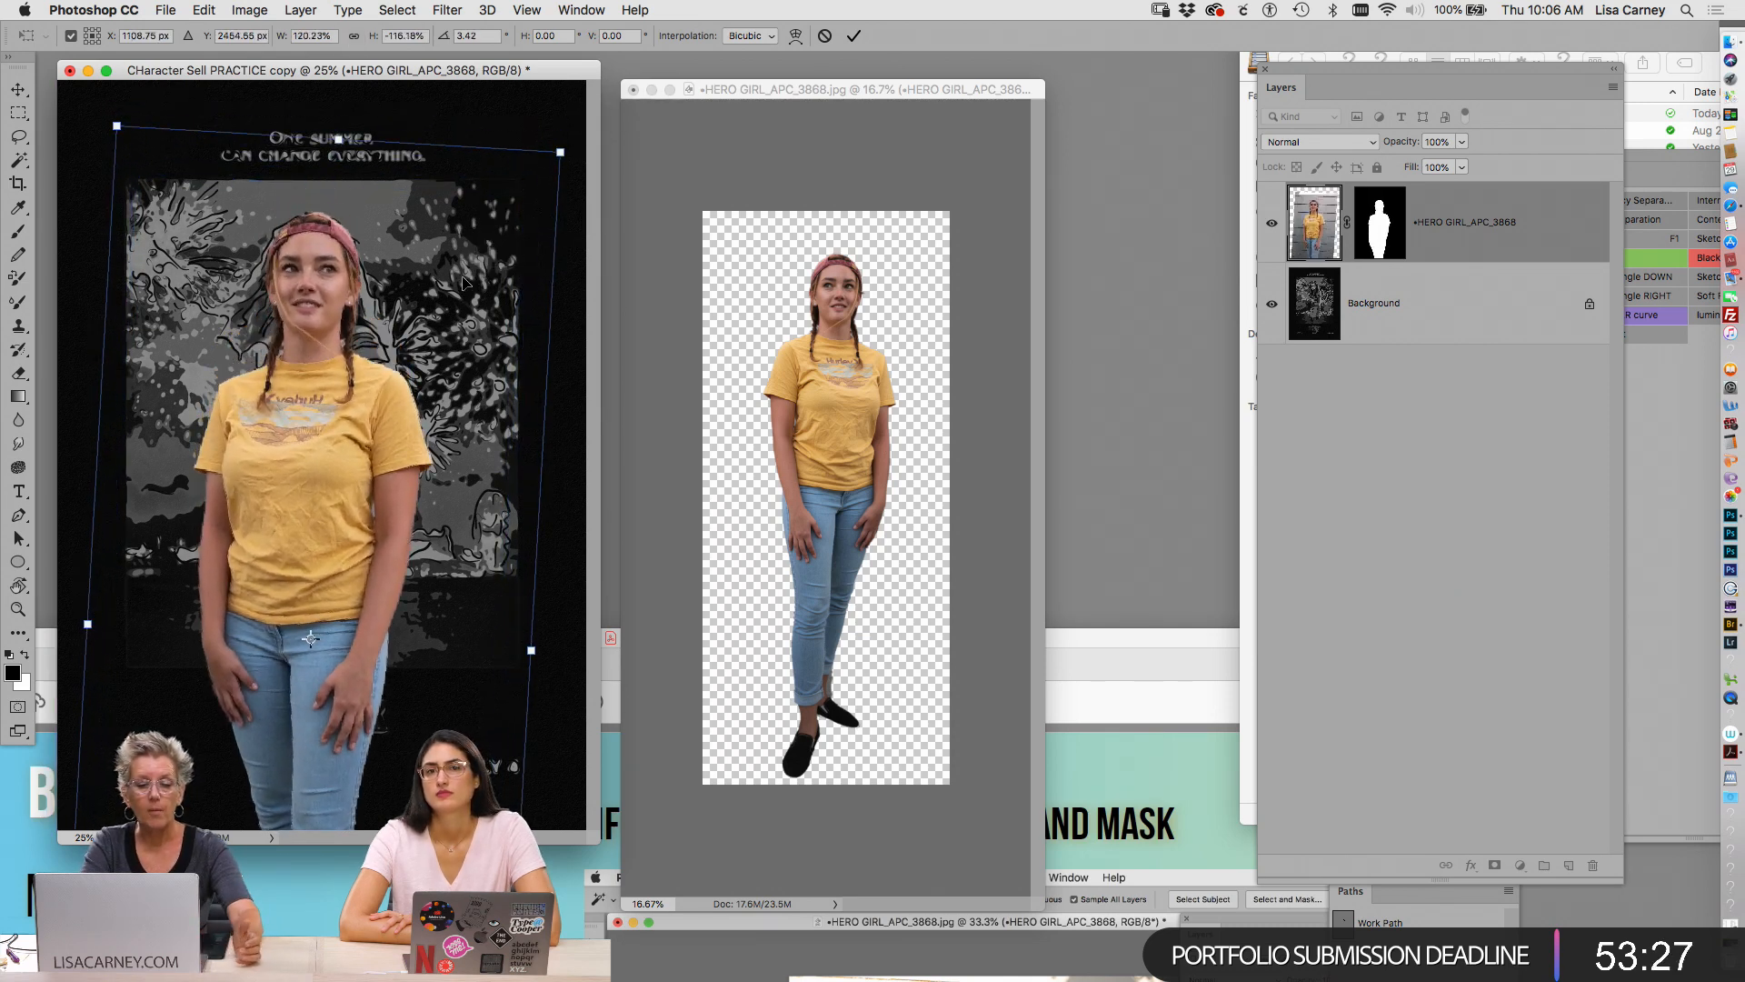
key("Return")
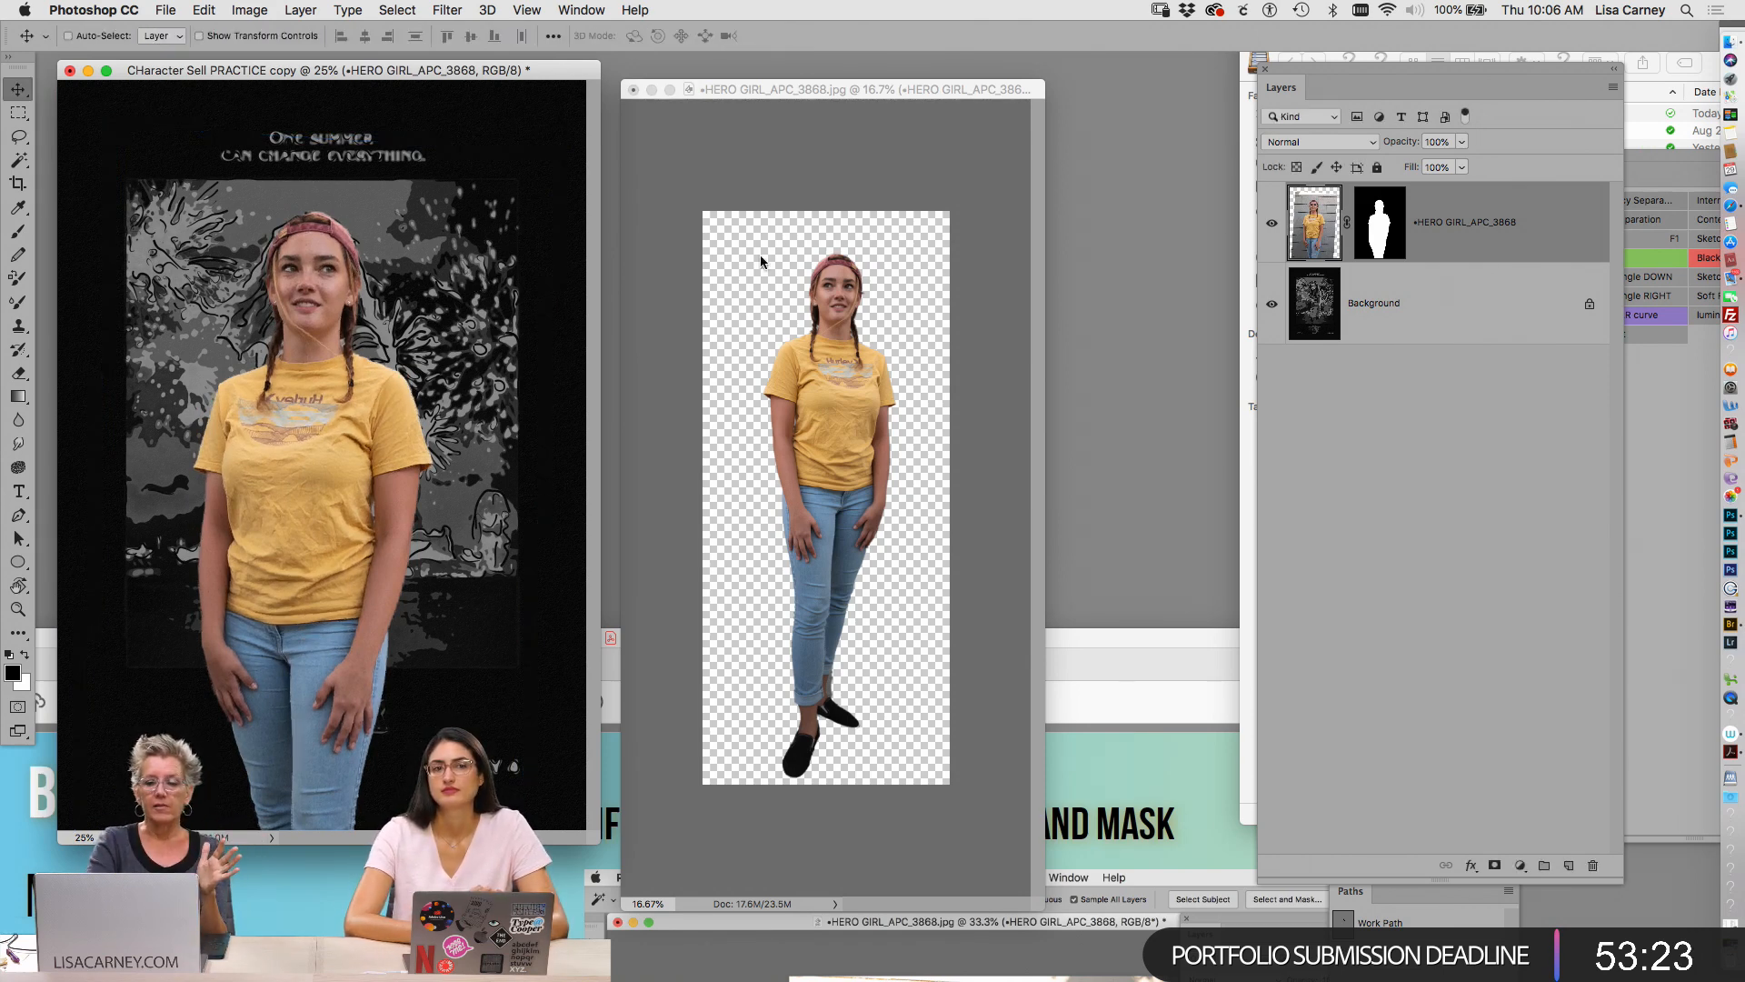
Close the hero girl photo without saving and enlarge the poster window to show the whole poster
left_click(634, 89)
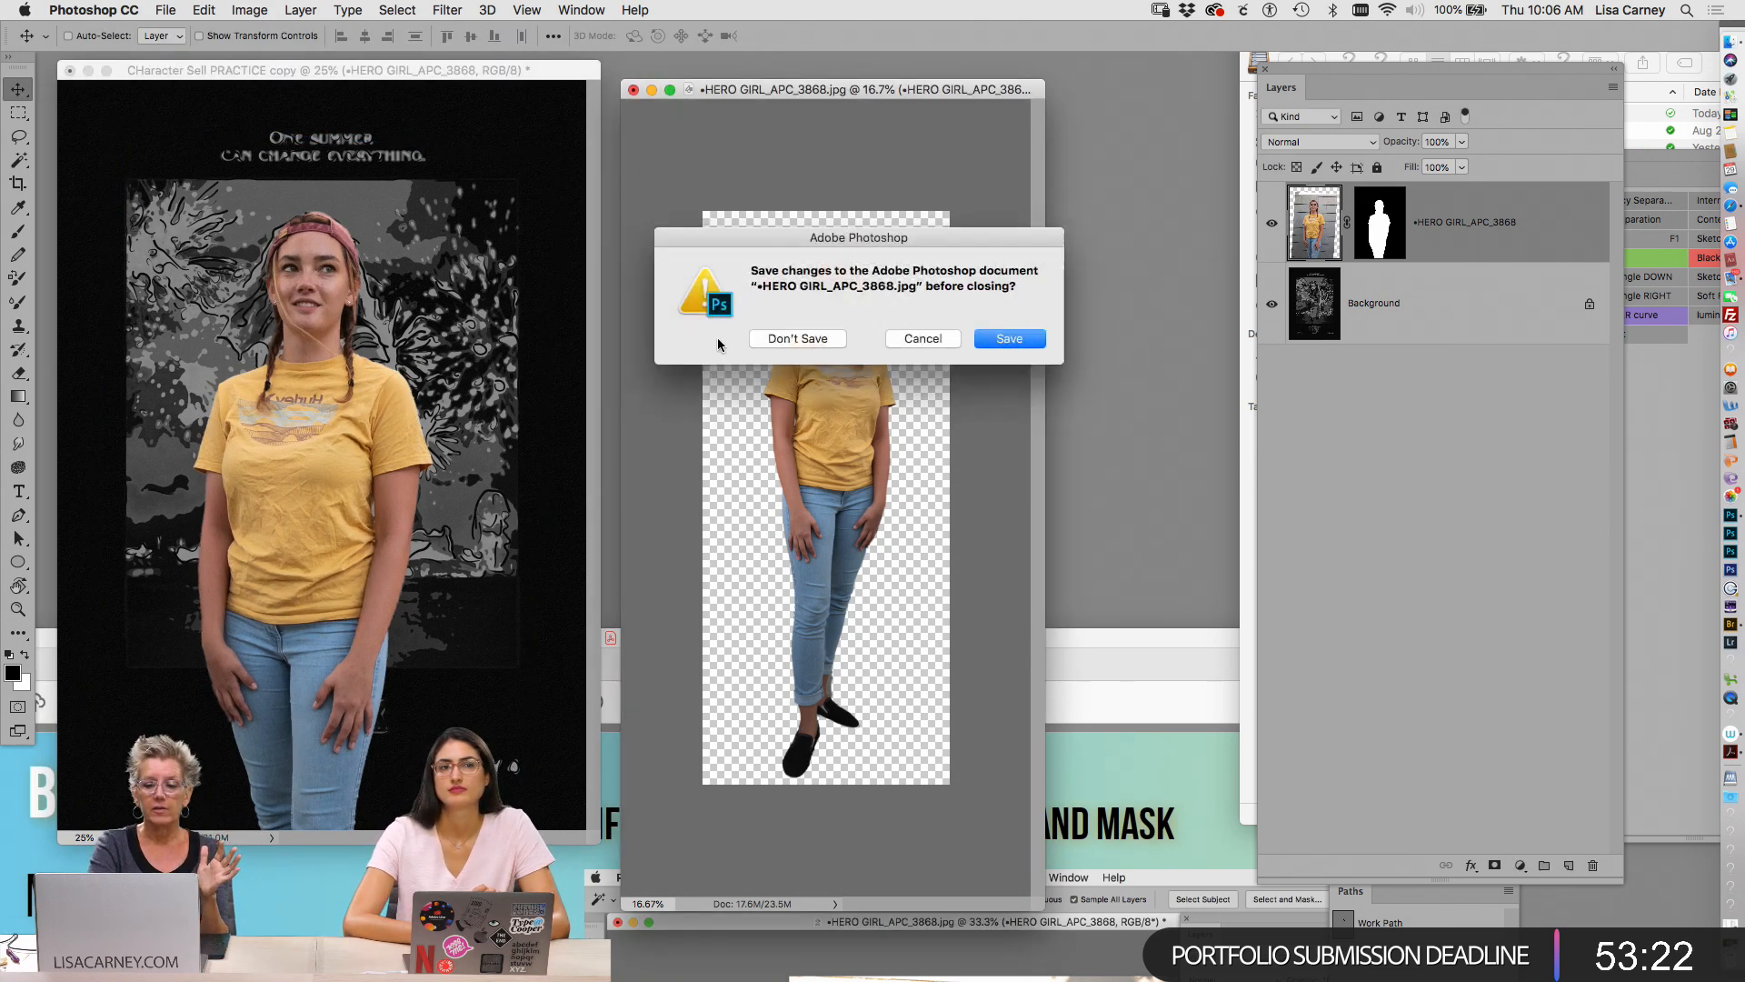
left_click(783, 339)
left_click_drag(598, 842, 896, 872)
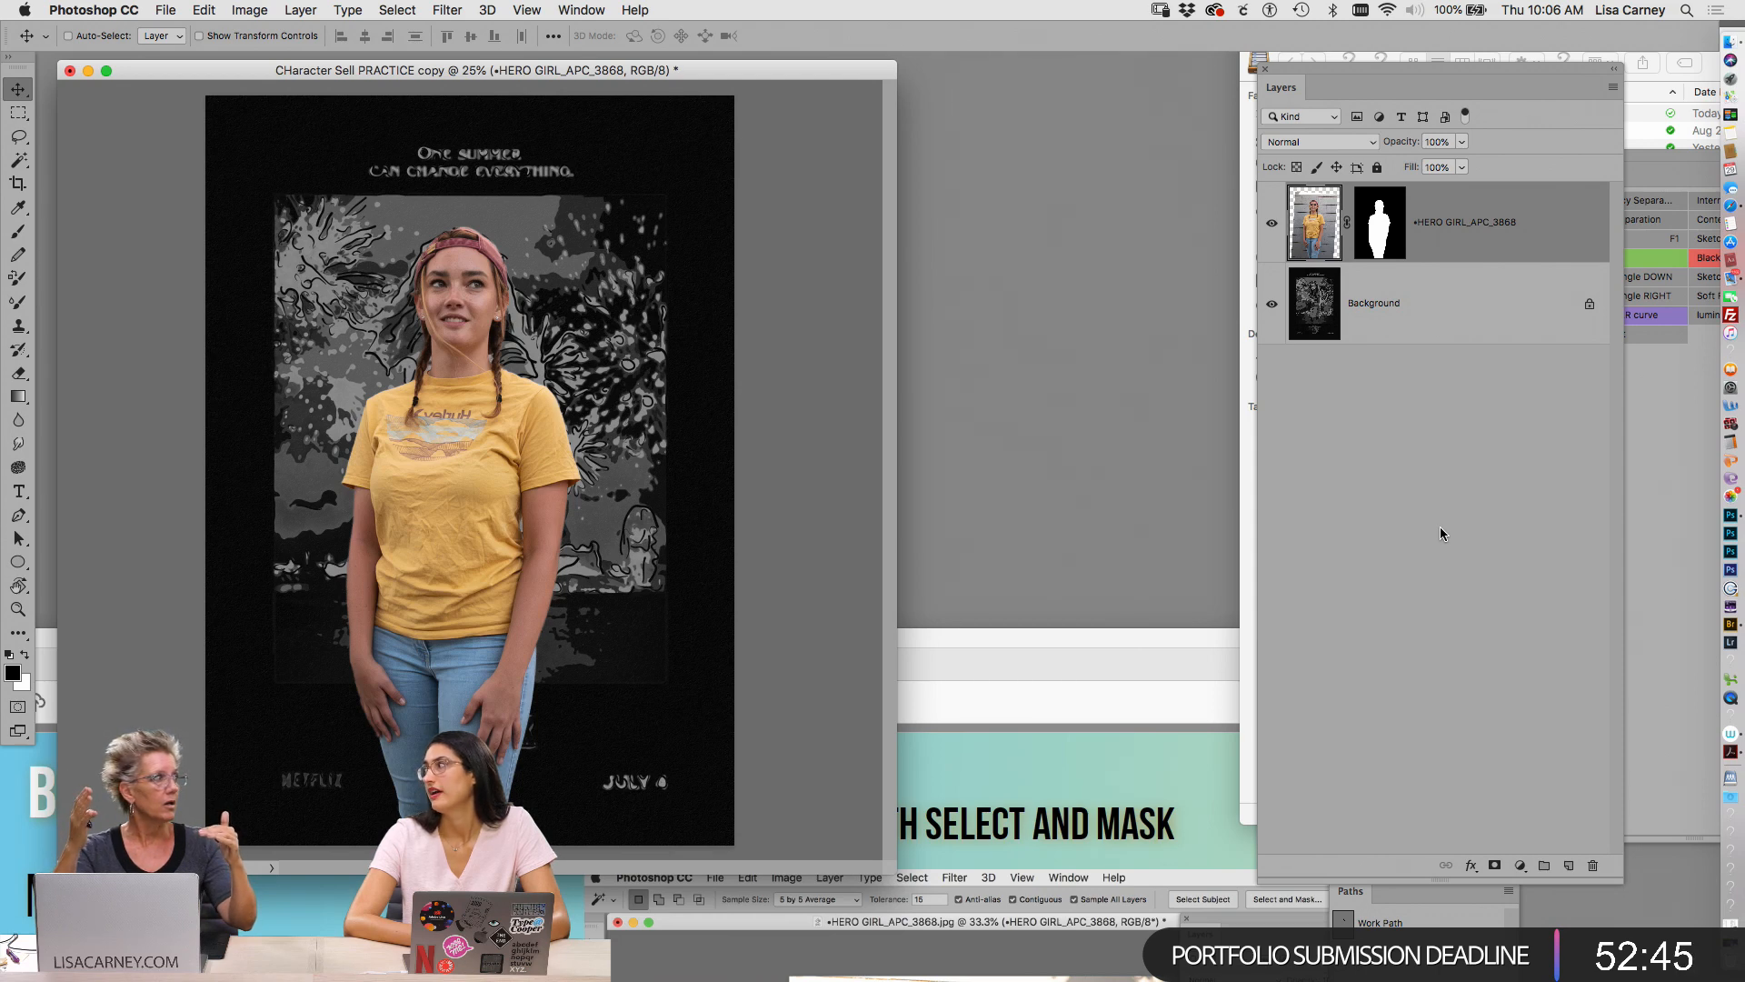
Show the Libraries panel, close the Actions panel and place the Layers panel beside the libraries
left_click(951, 602)
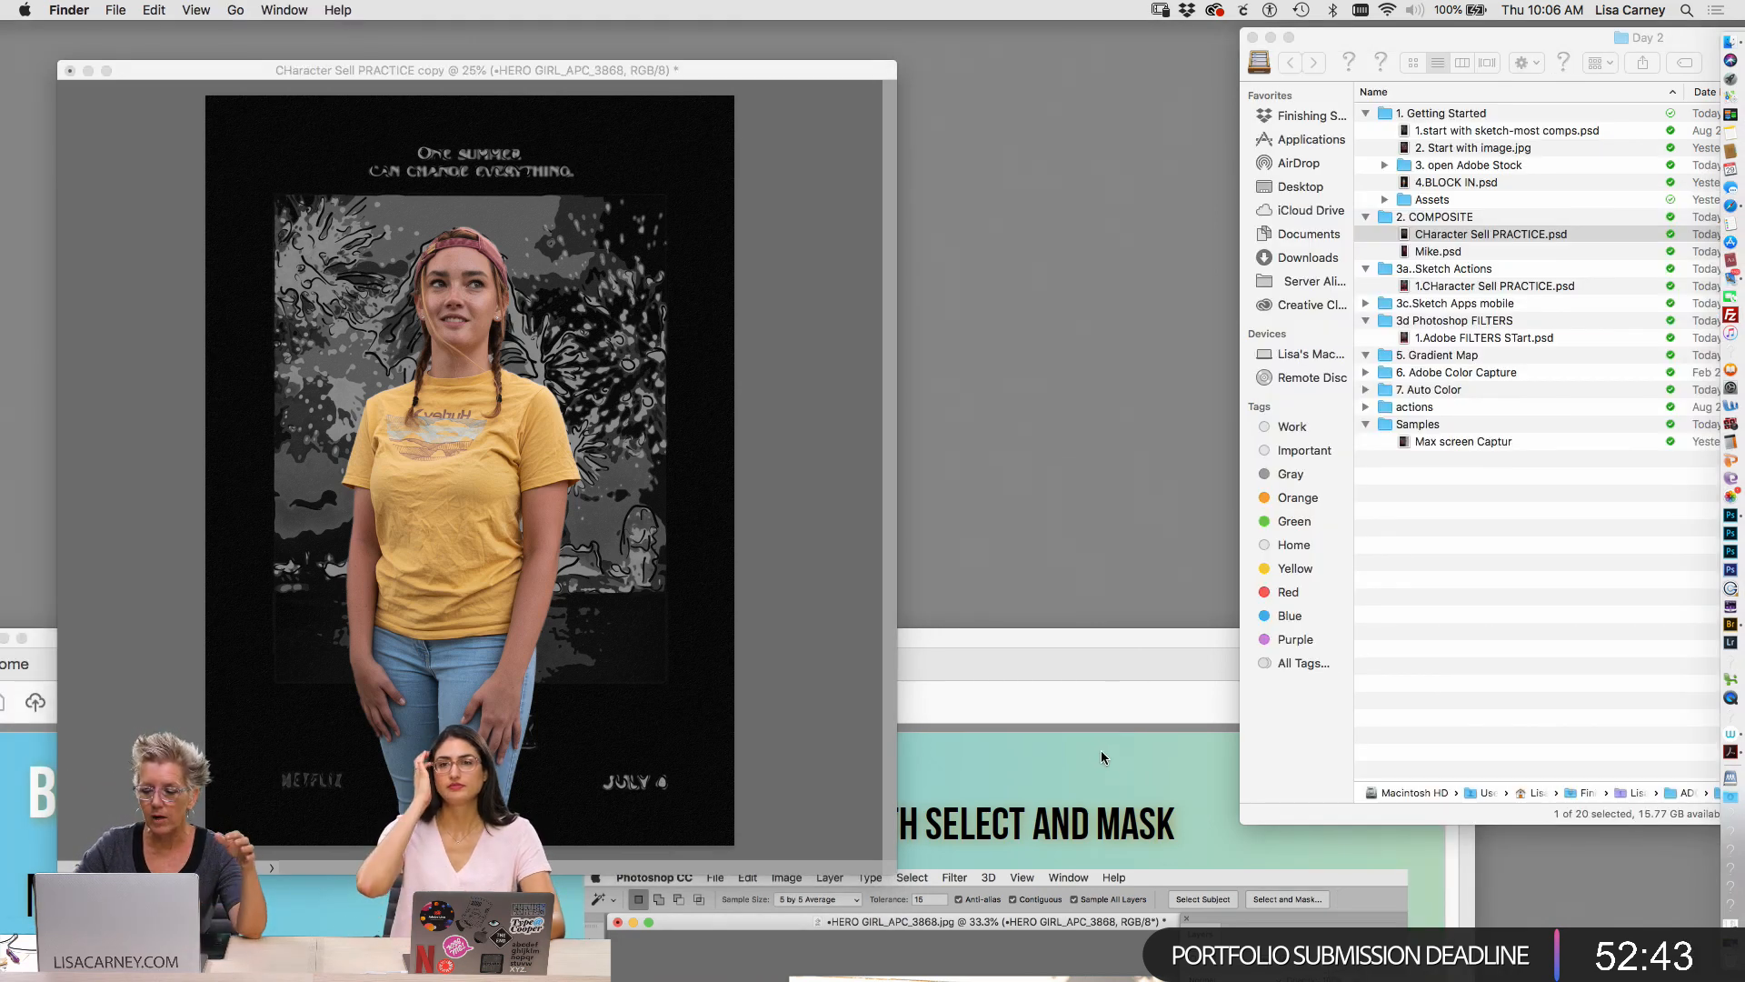
left_click(878, 209)
left_click(581, 10)
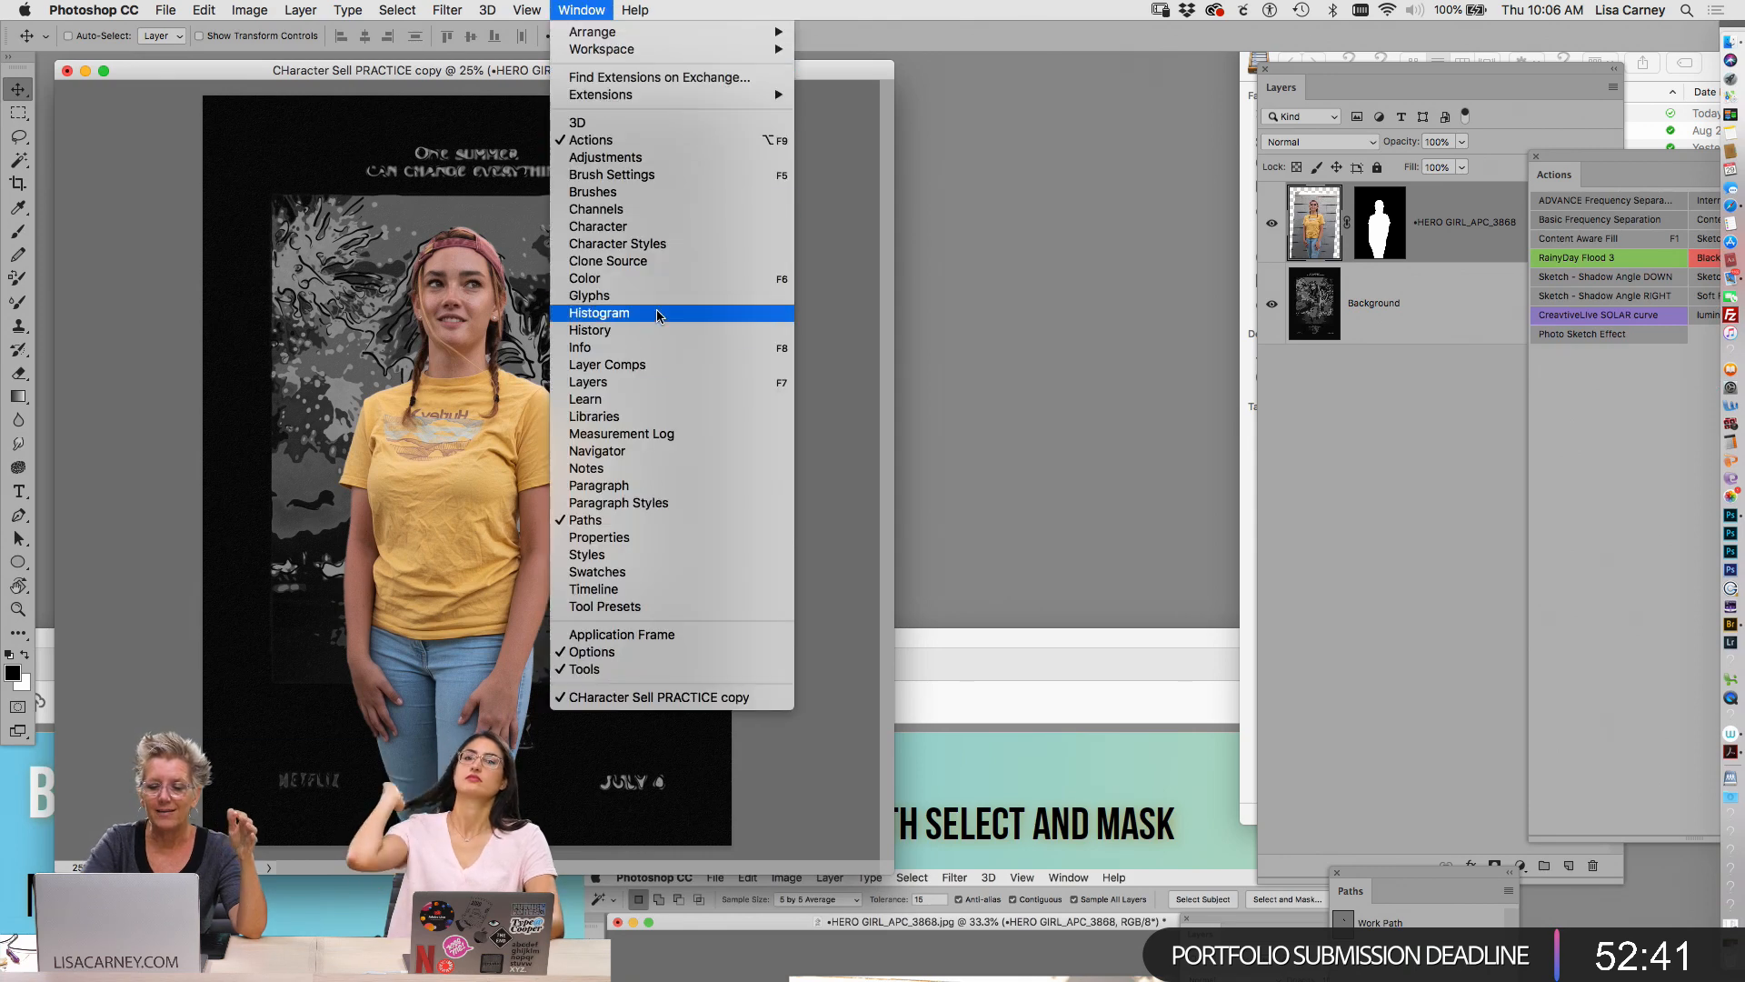
left_click(680, 418)
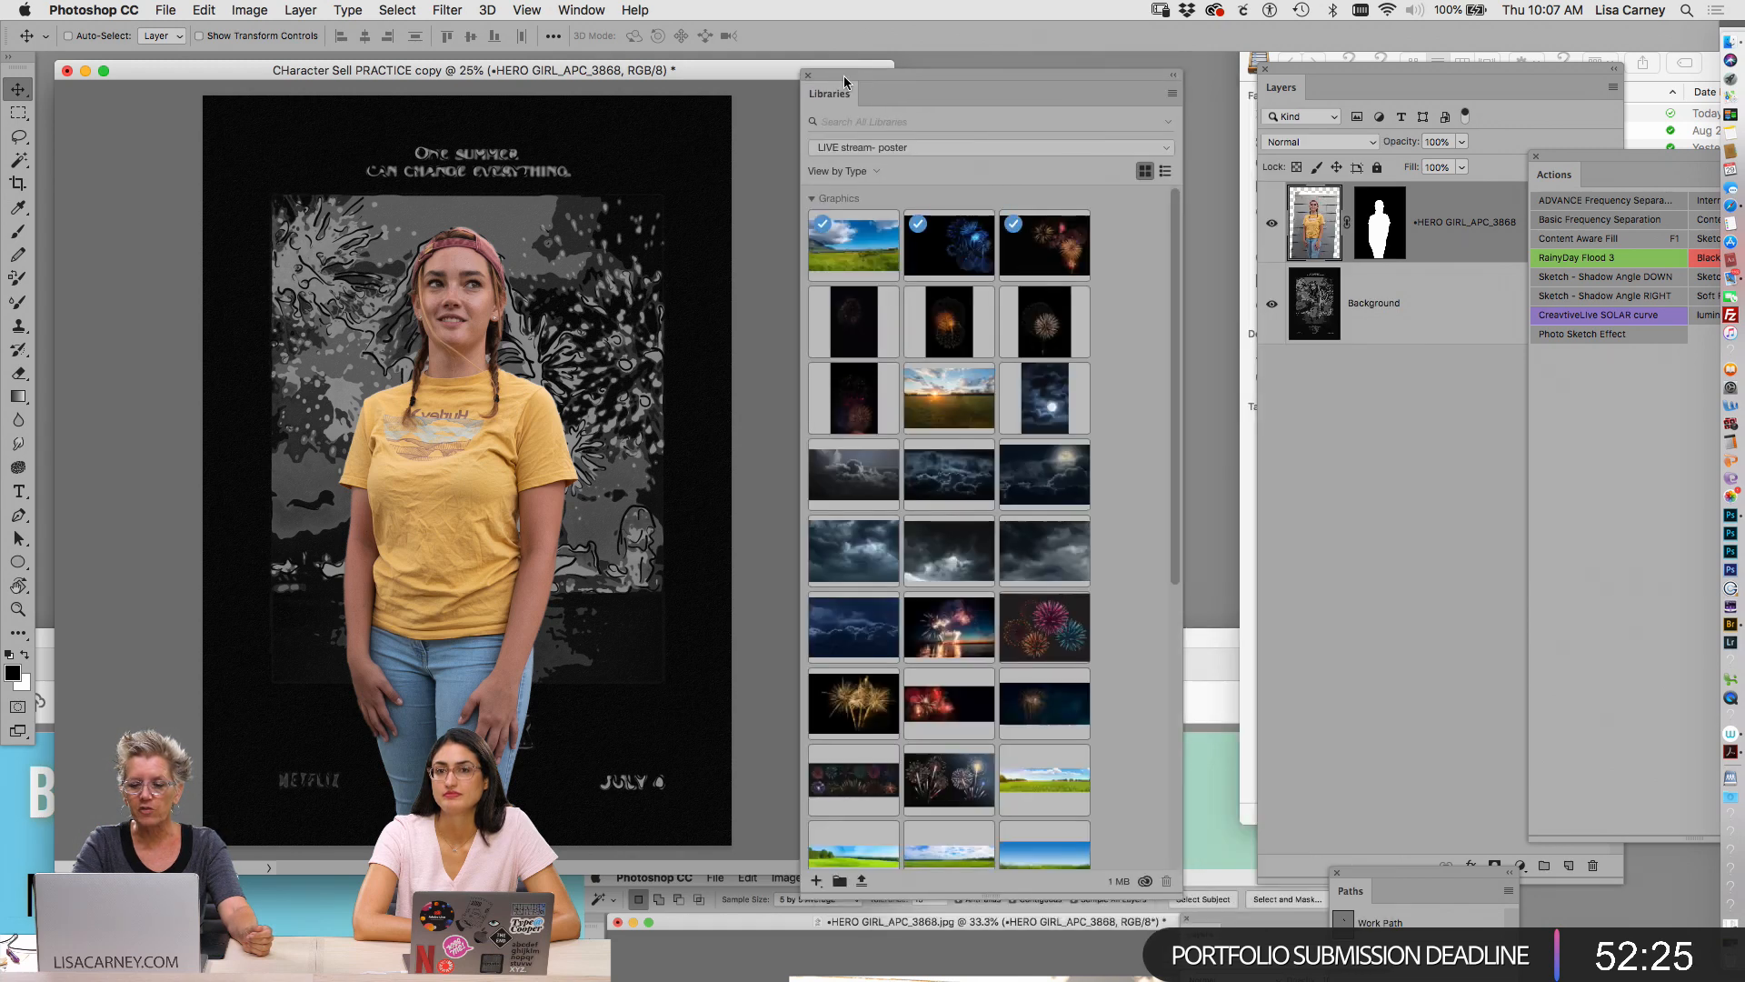
left_click(1536, 156)
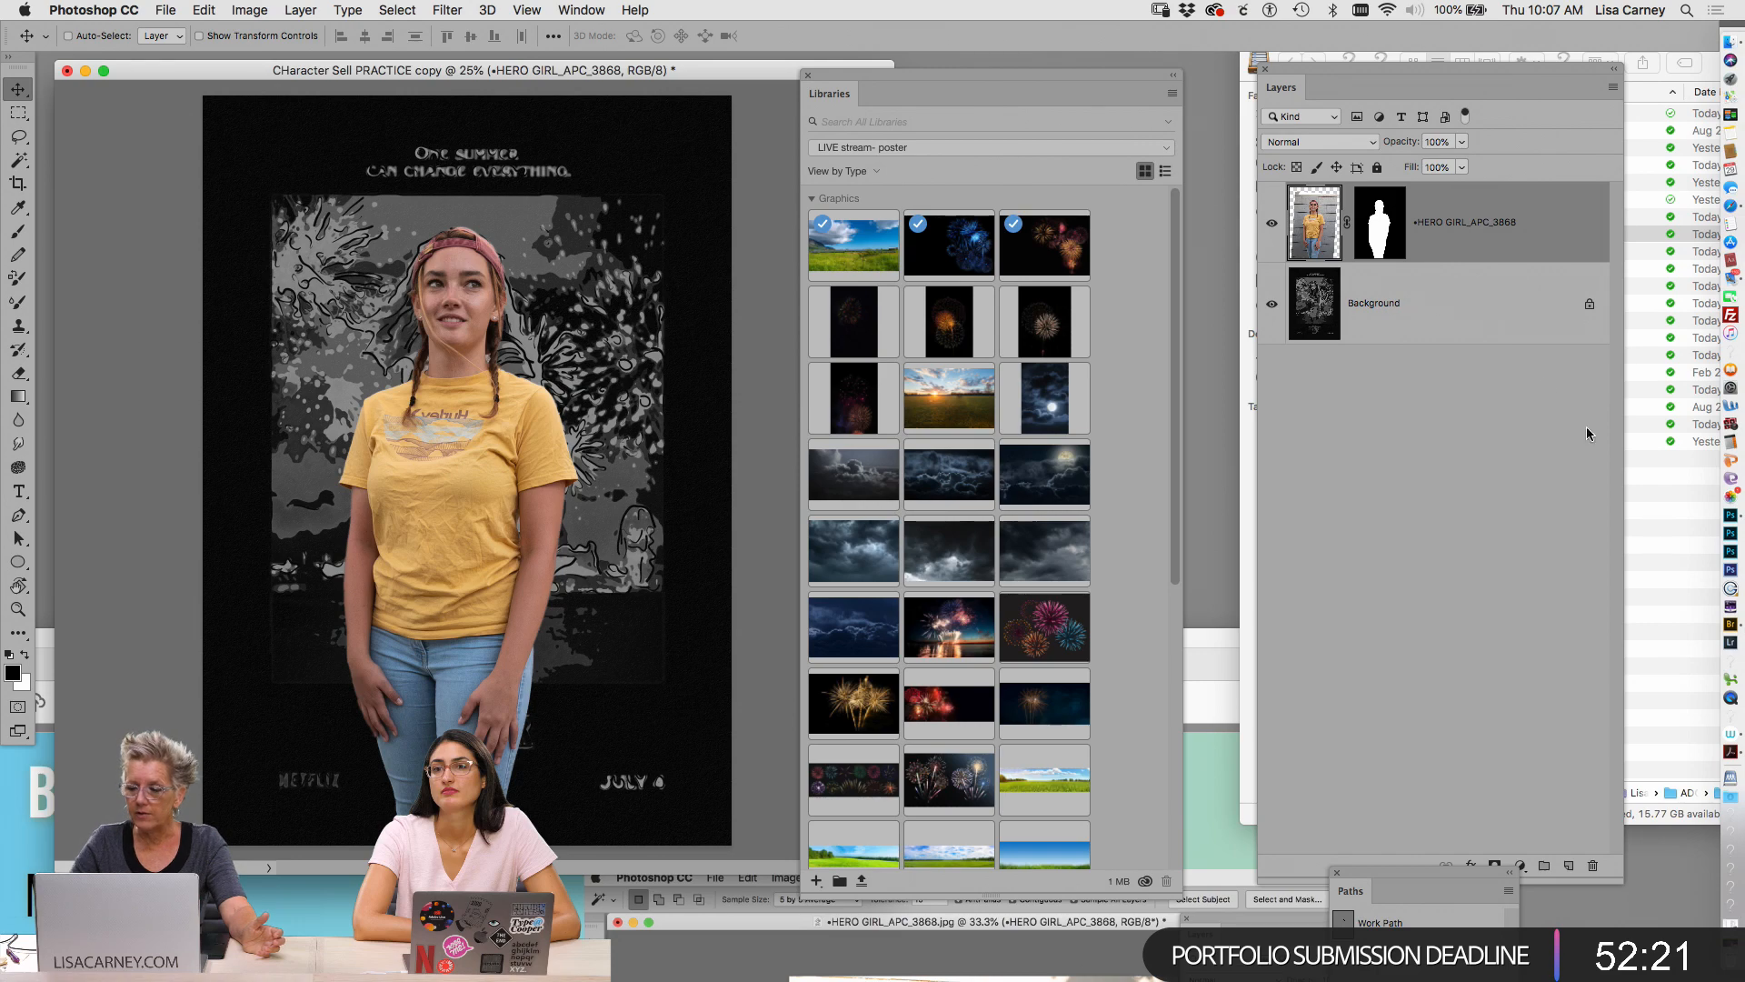
left_click_drag(1309, 78, 1234, 103)
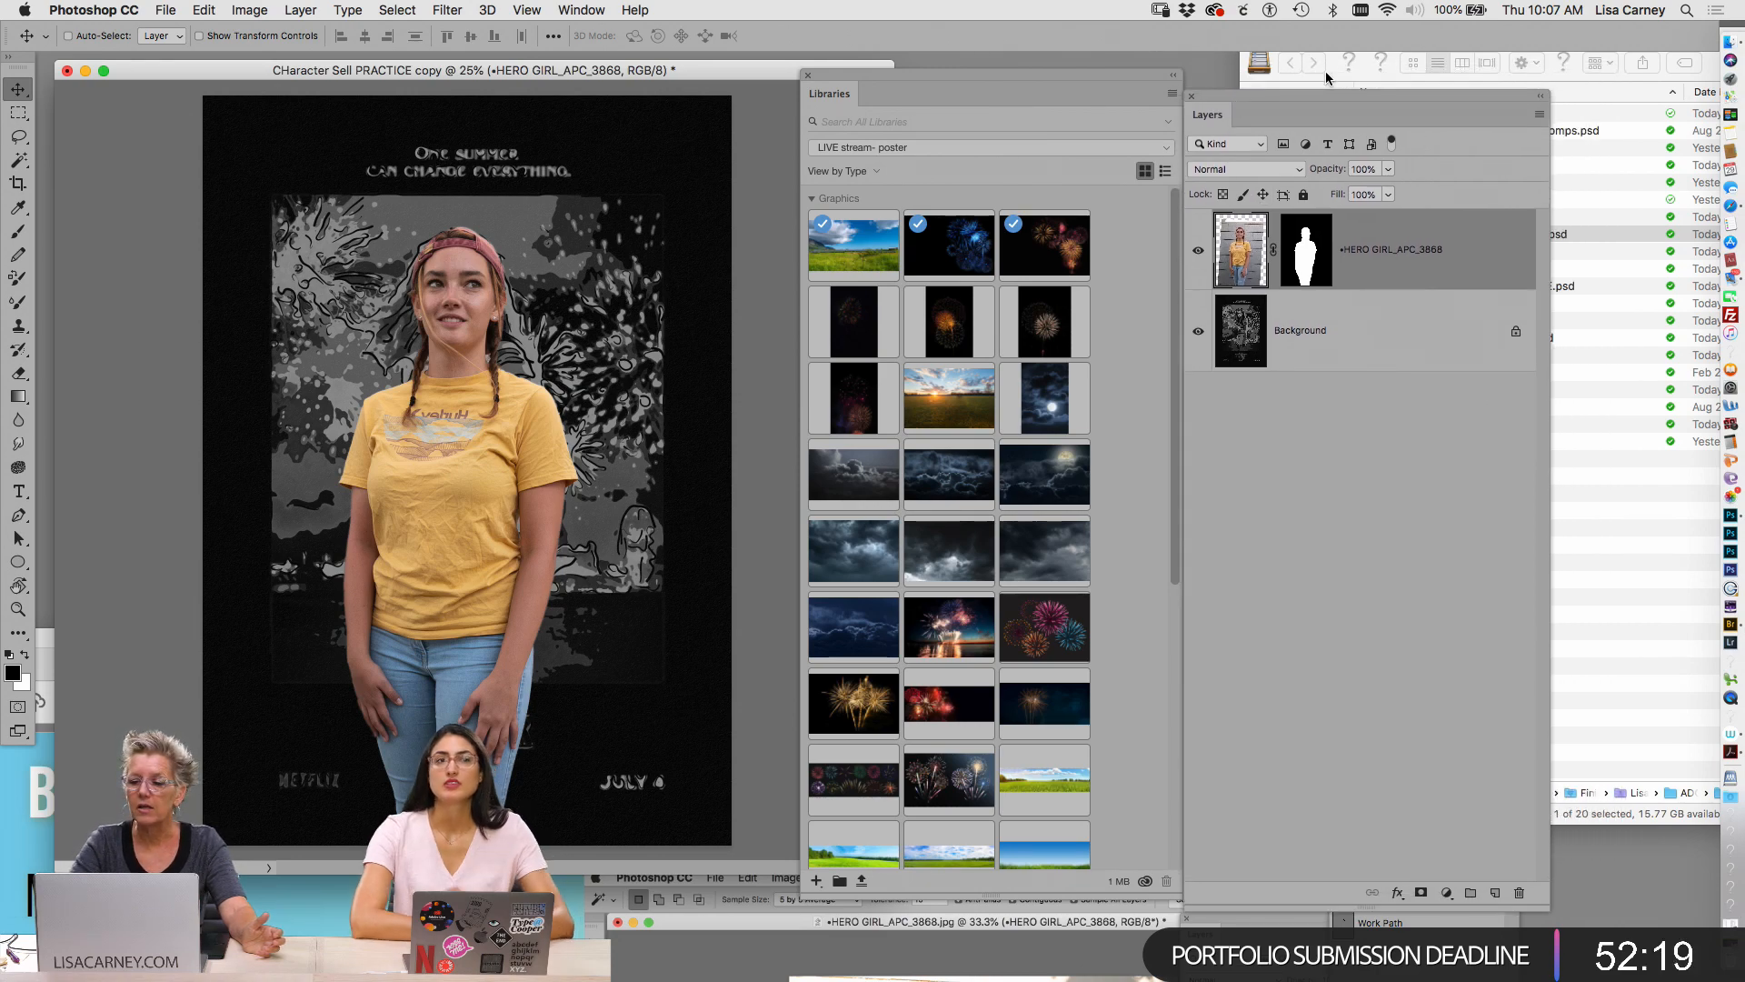
Move the Finder and Acrobat windows out of the way to clear the desktop behind the poster
double_click(1600, 234)
left_click_drag(1301, 29, 1553, 597)
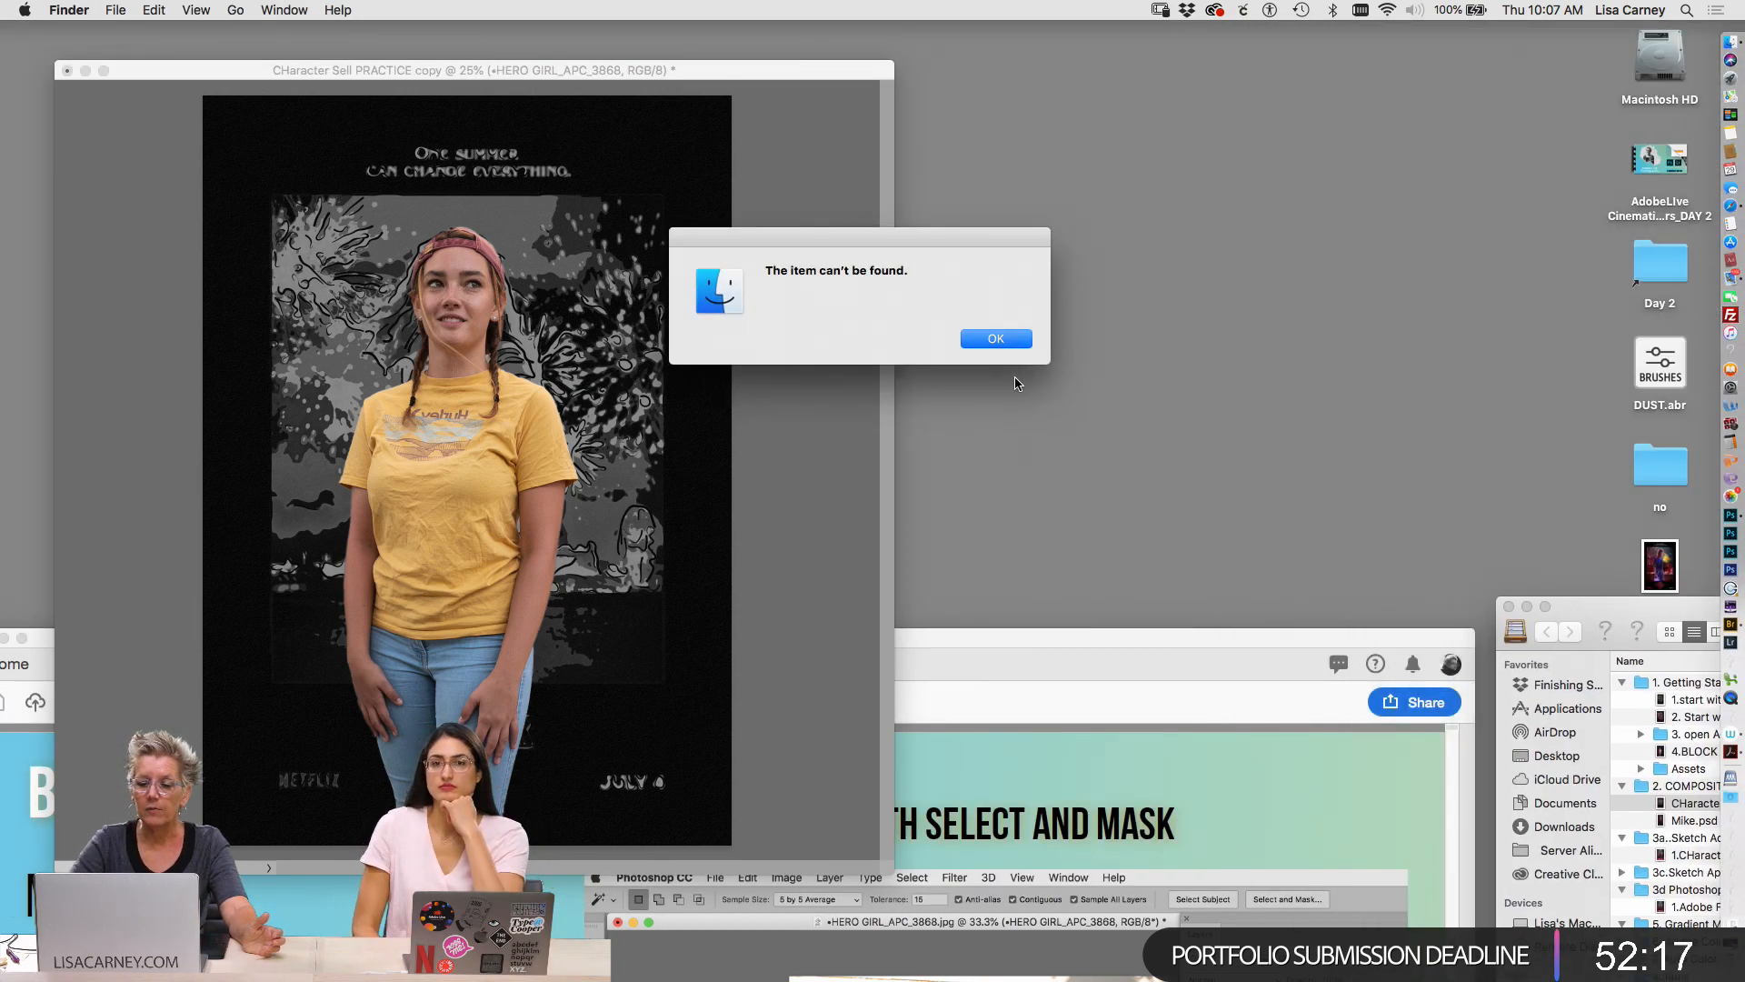
key("Return")
left_click(1090, 654)
left_click_drag(1102, 647, 1042, 961)
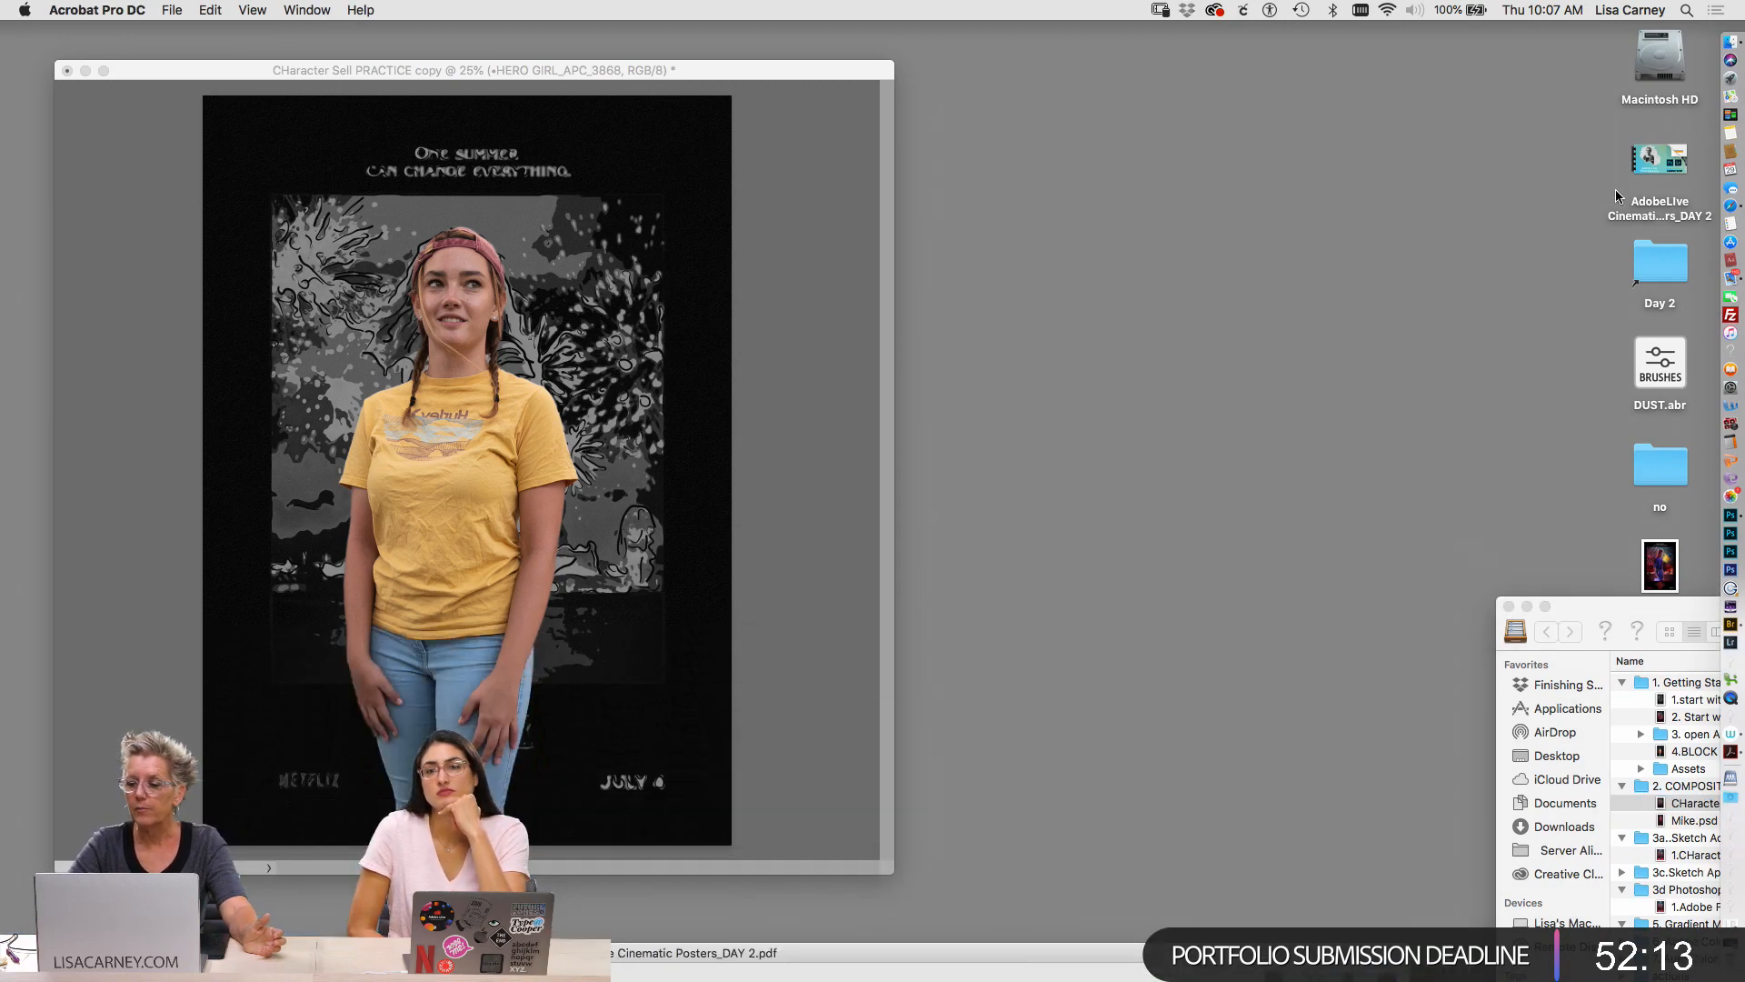
Try to open adobestock.com in Safari, and return to the poster in Photoshop with the browser window moved aside
left_click(1731, 206)
left_click(1043, 144)
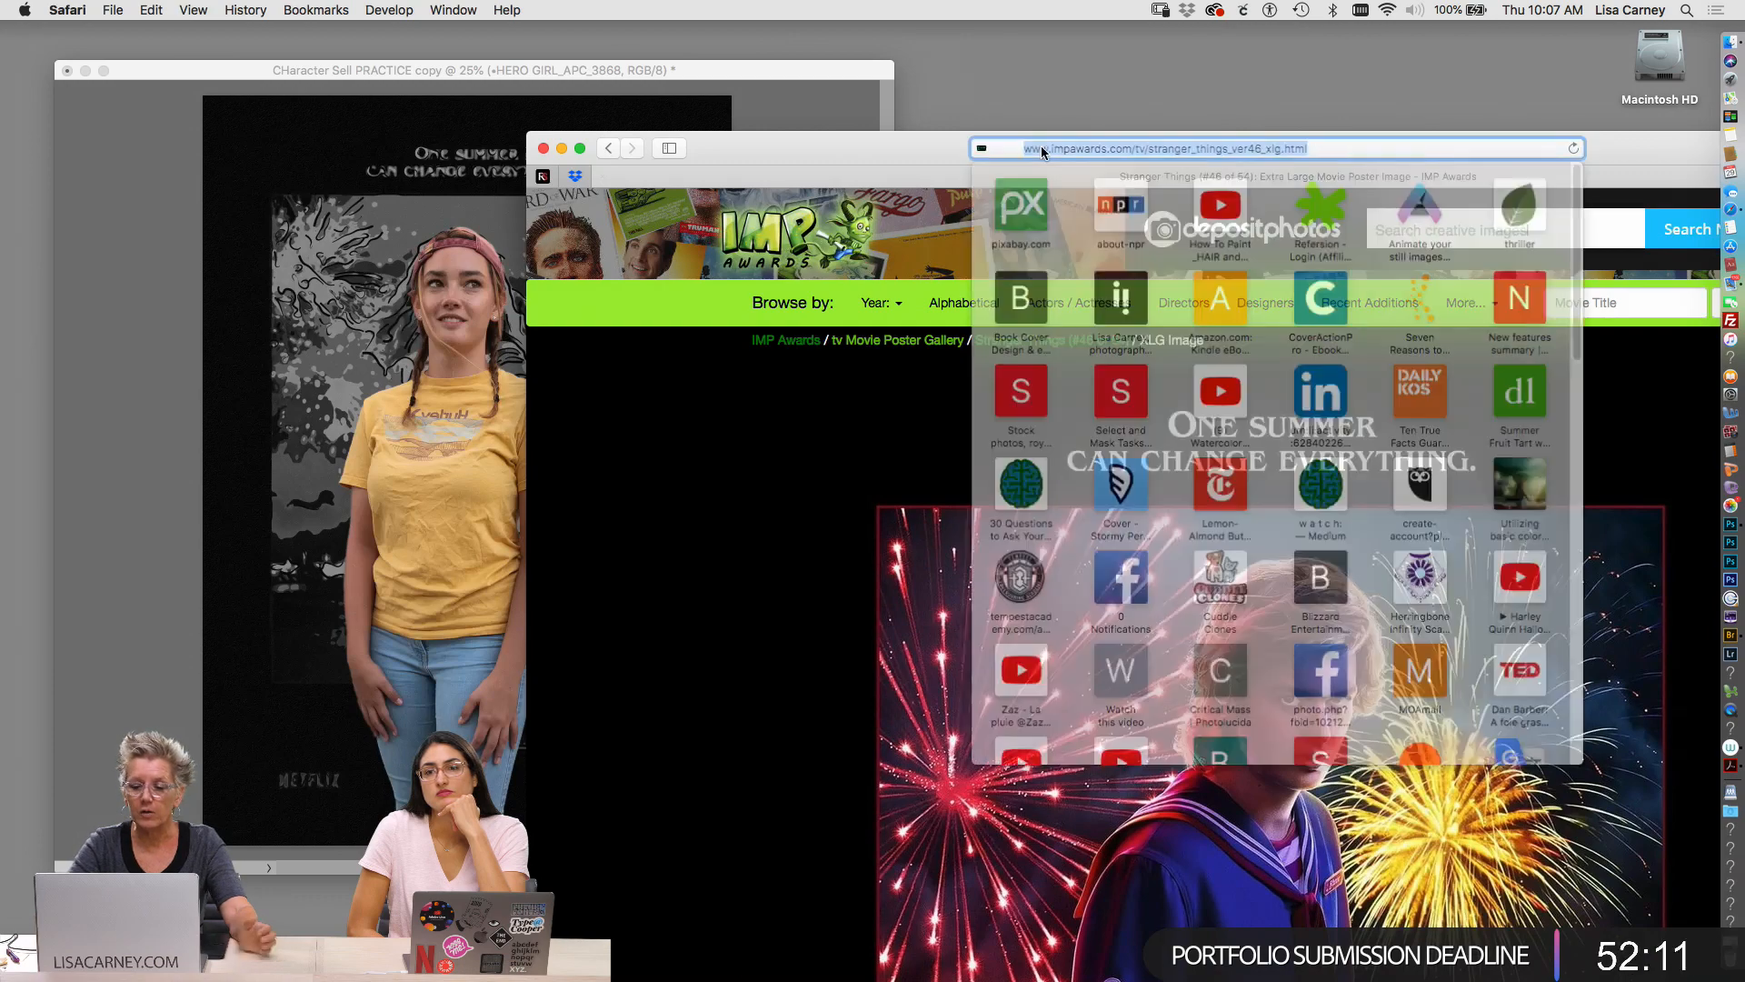
type("adobestock.com")
key("Return")
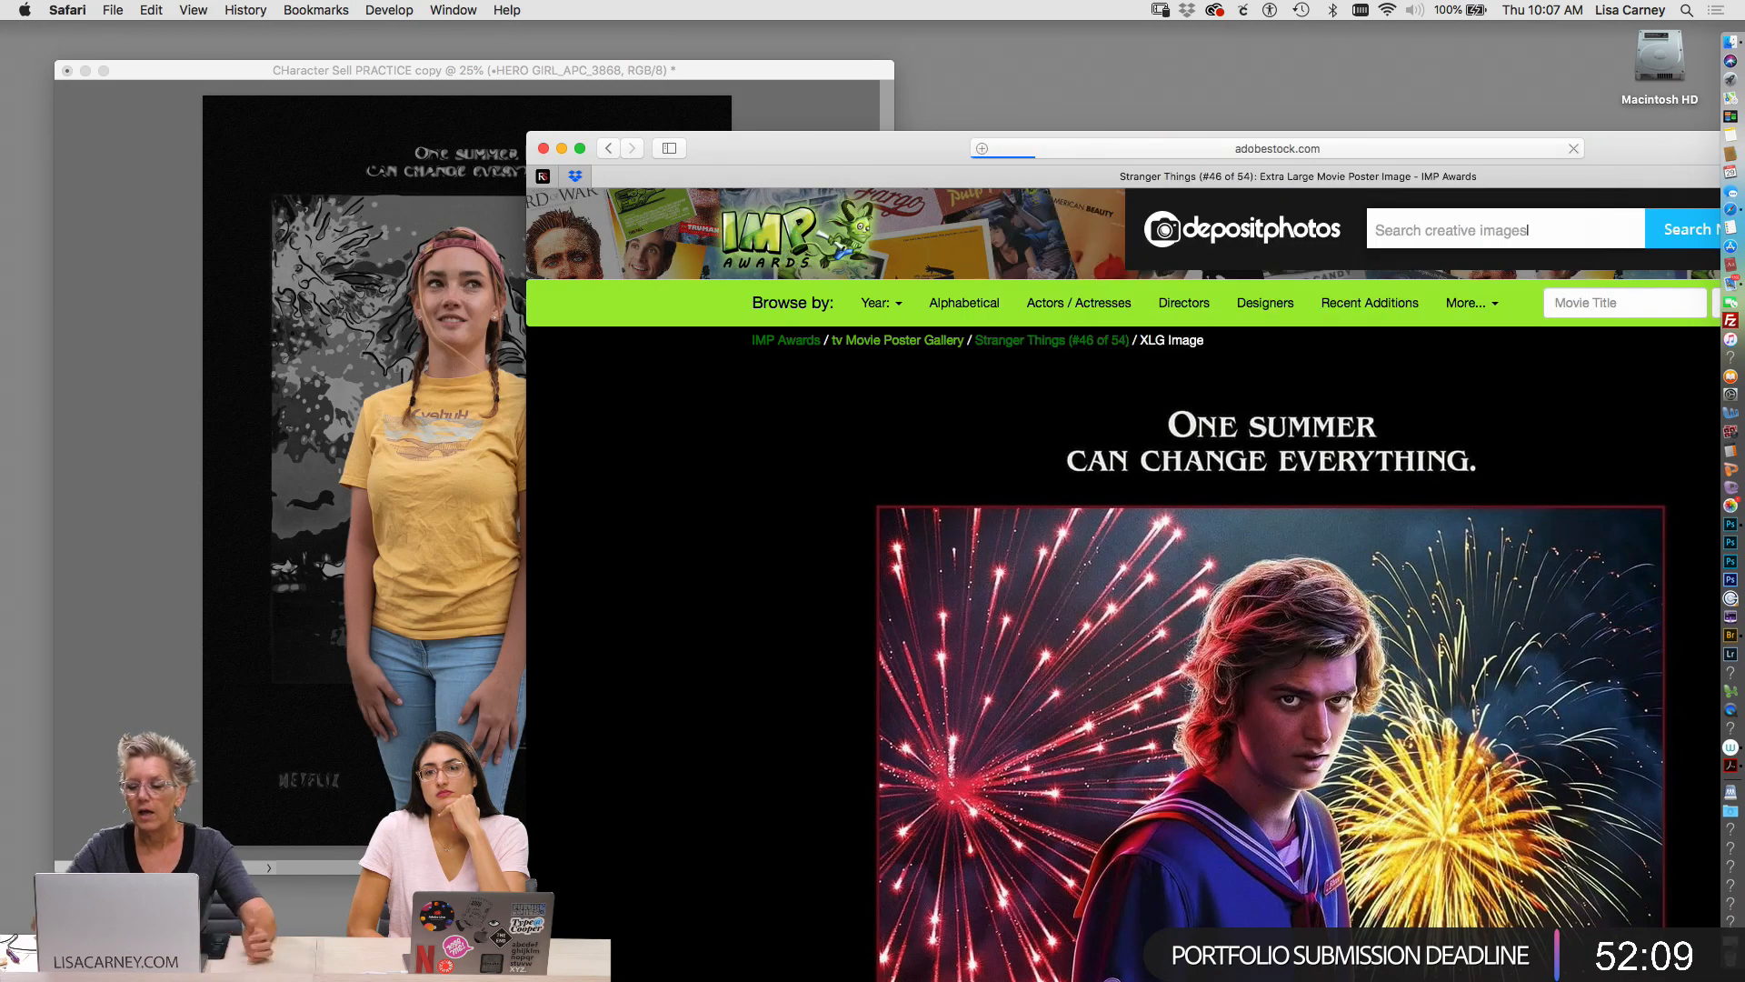
left_click_drag(1585, 139, 1253, 42)
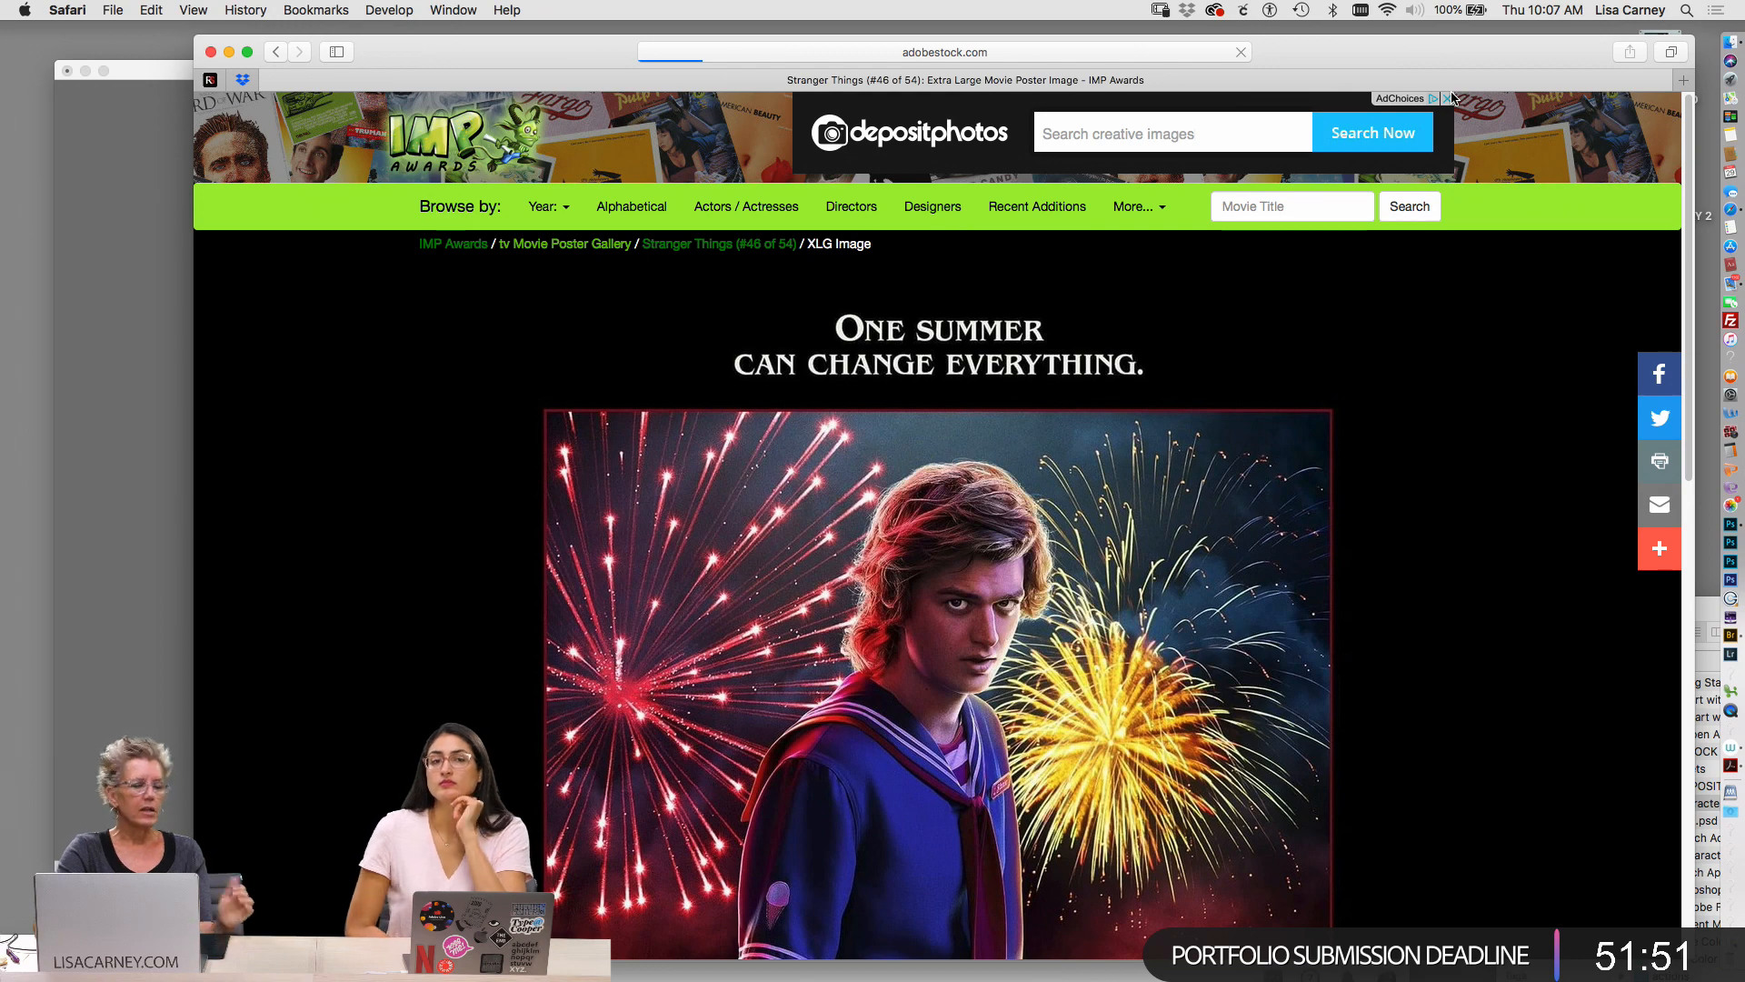
key("super+l")
key("Return")
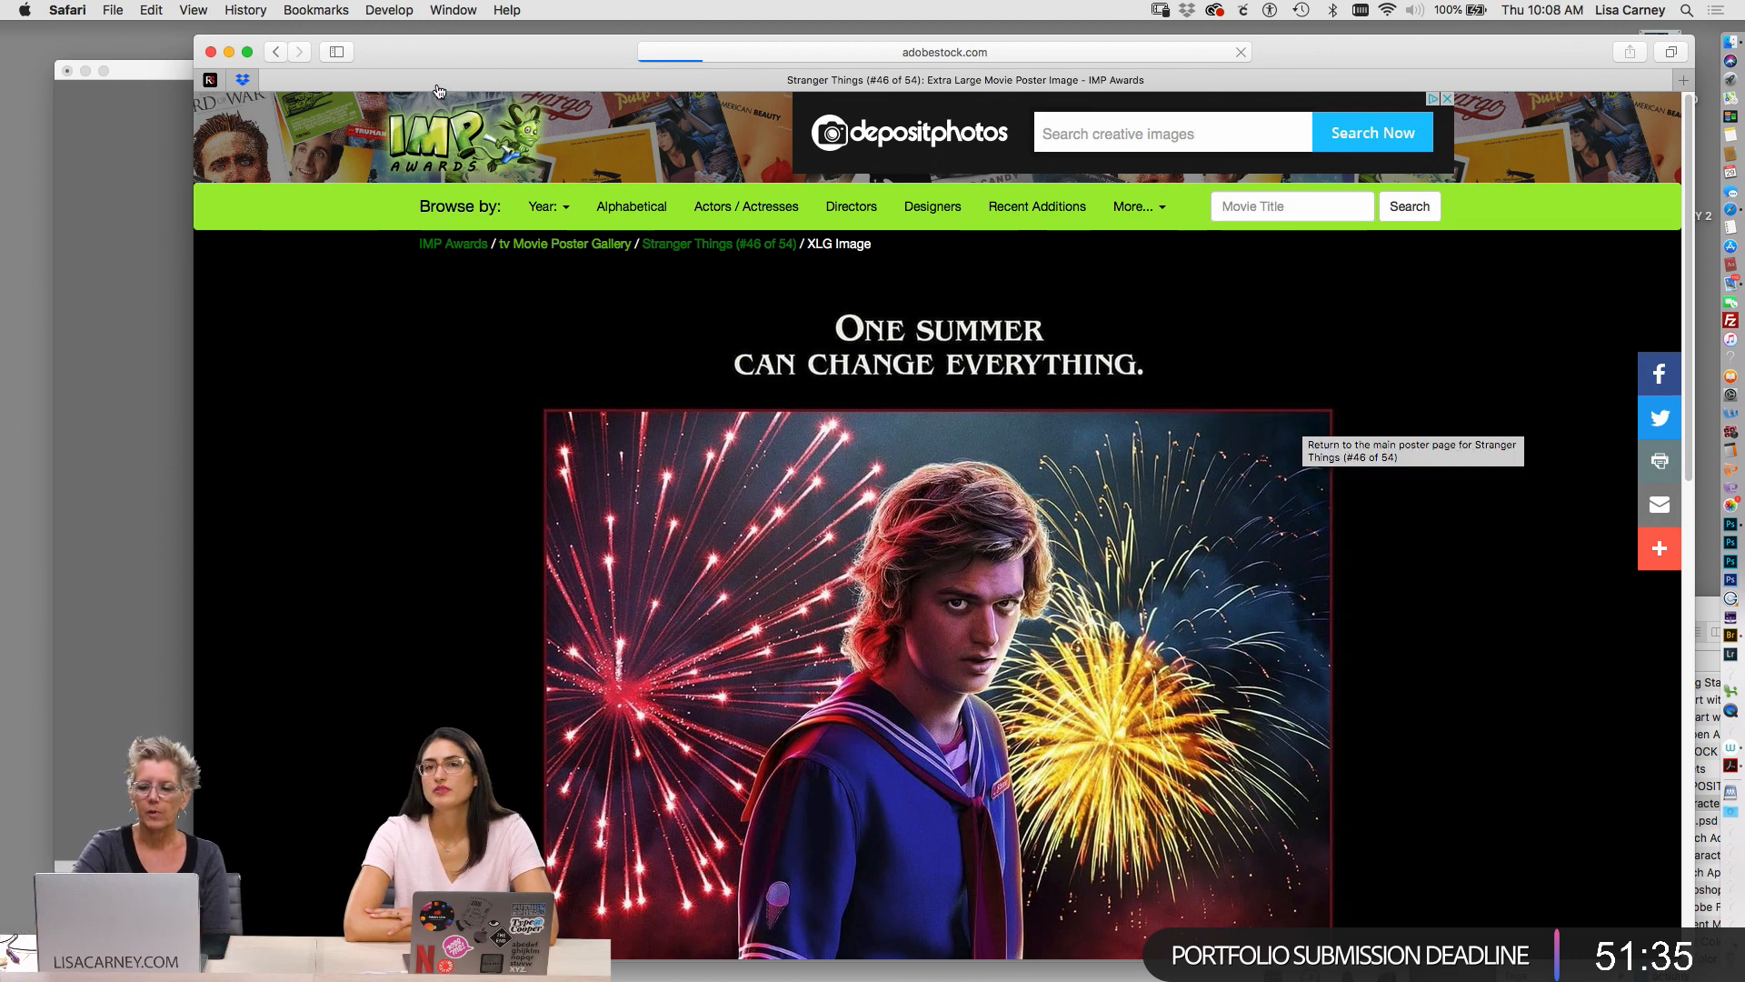
left_click_drag(460, 53, 1744, 56)
left_click(907, 66)
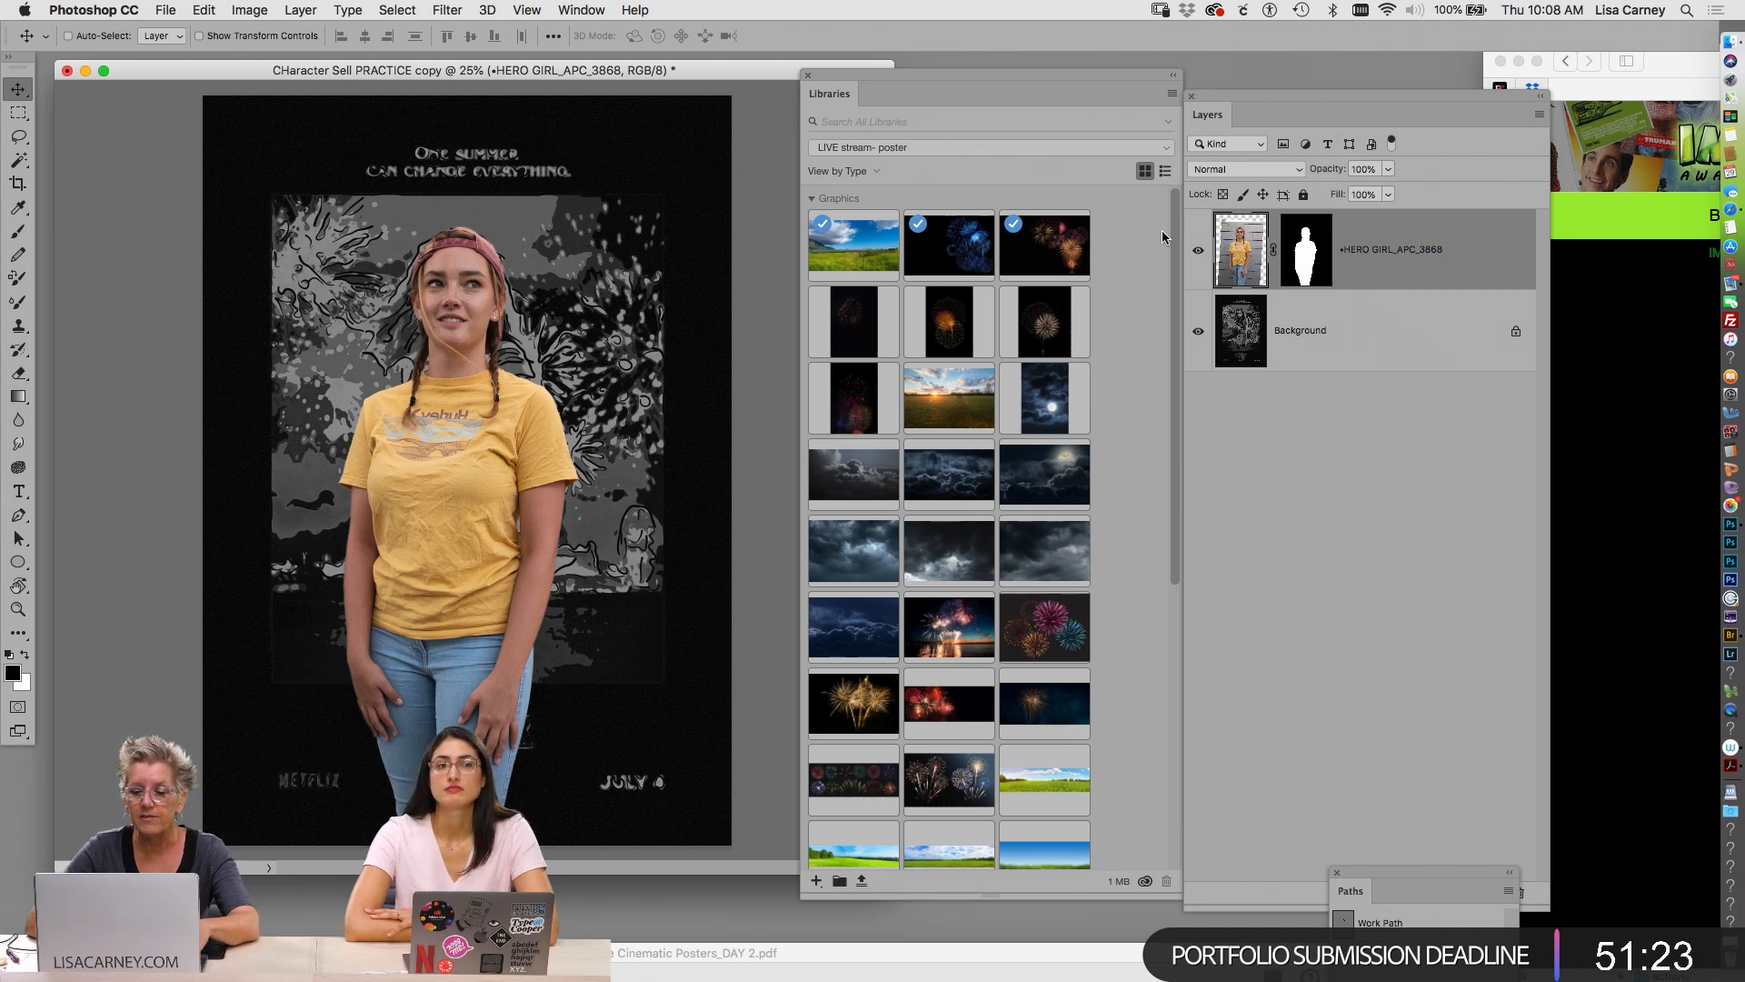
Move the Libraries panel closer to the poster and look through the library list, keeping LIVE stream- poster active
mouse_move(1175, 220)
left_mouse_down()
mouse_move(1174, 237)
mouse_move(1177, 210)
left_mouse_up()
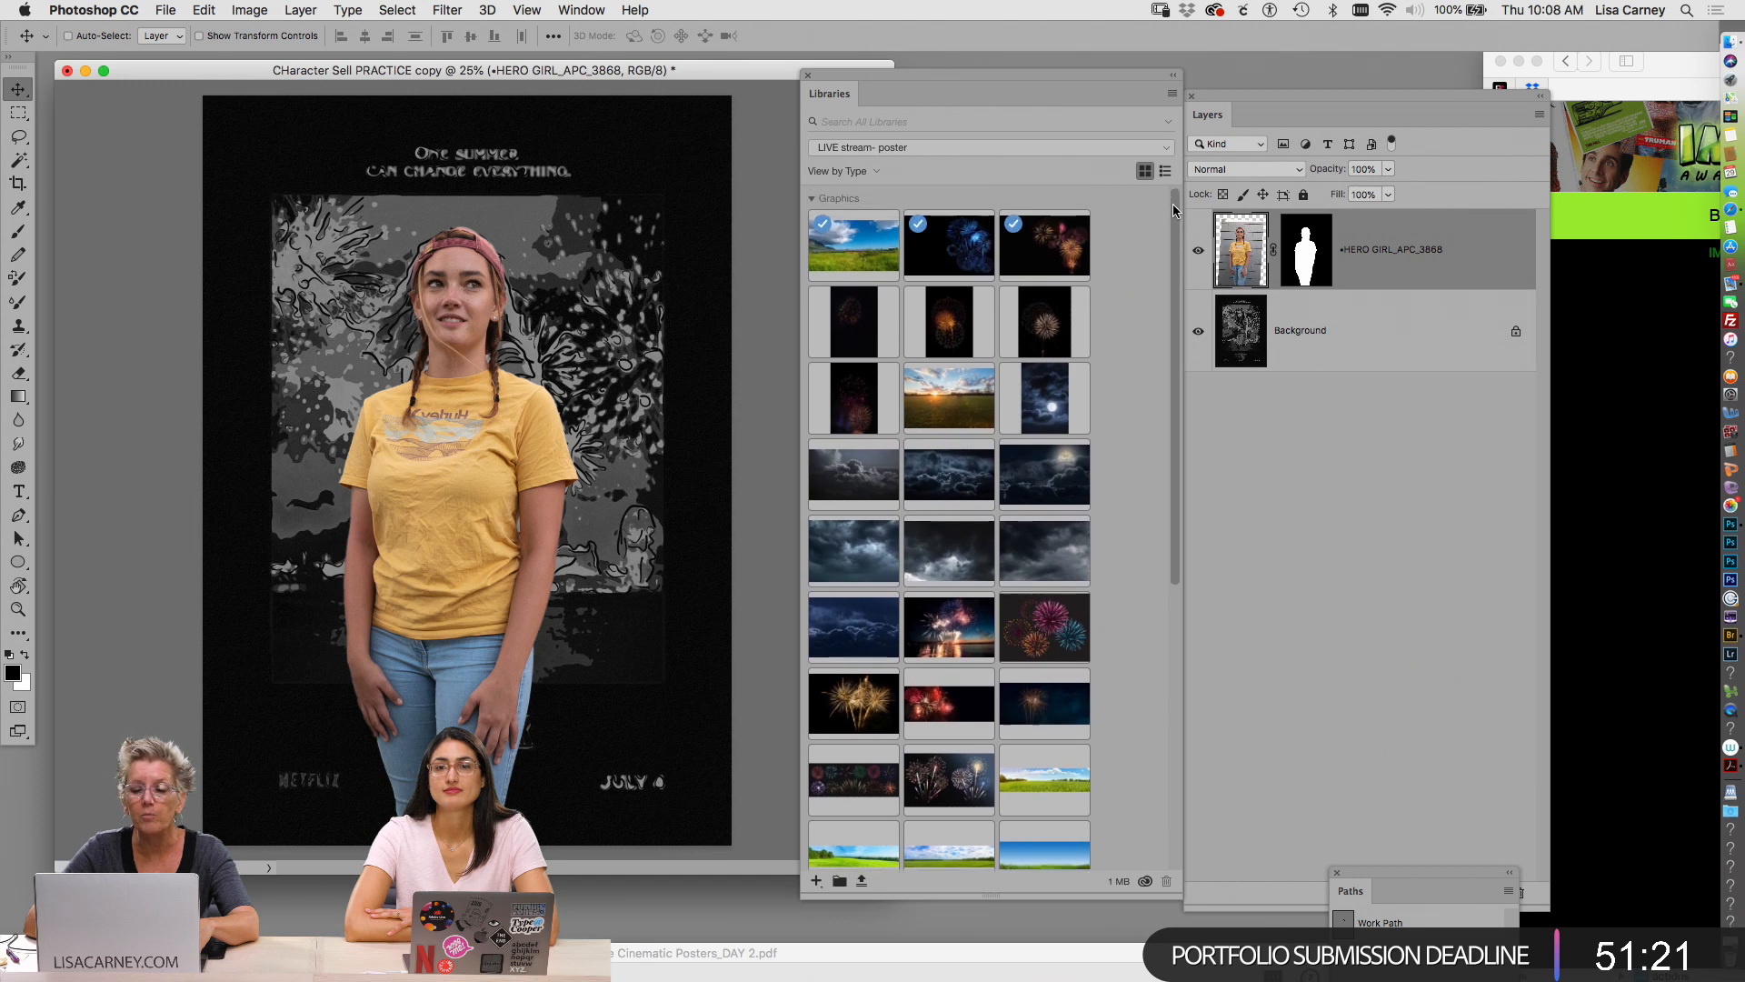
left_click_drag(919, 76, 874, 59)
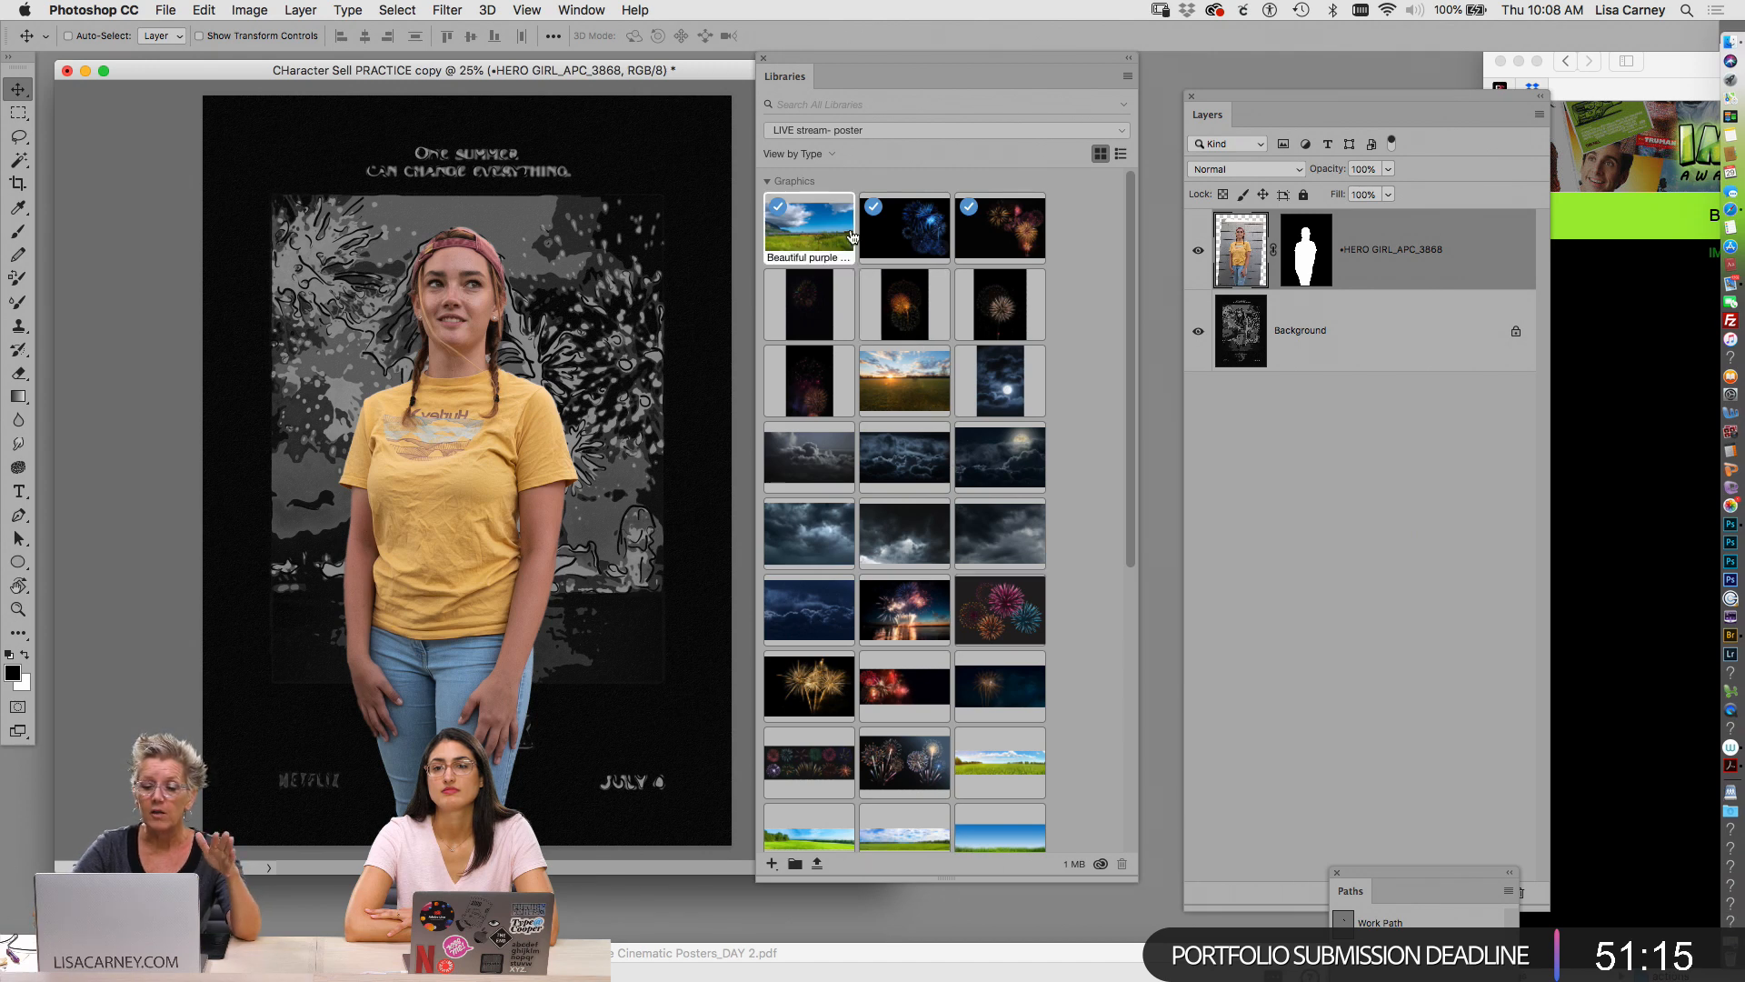
left_click(886, 135)
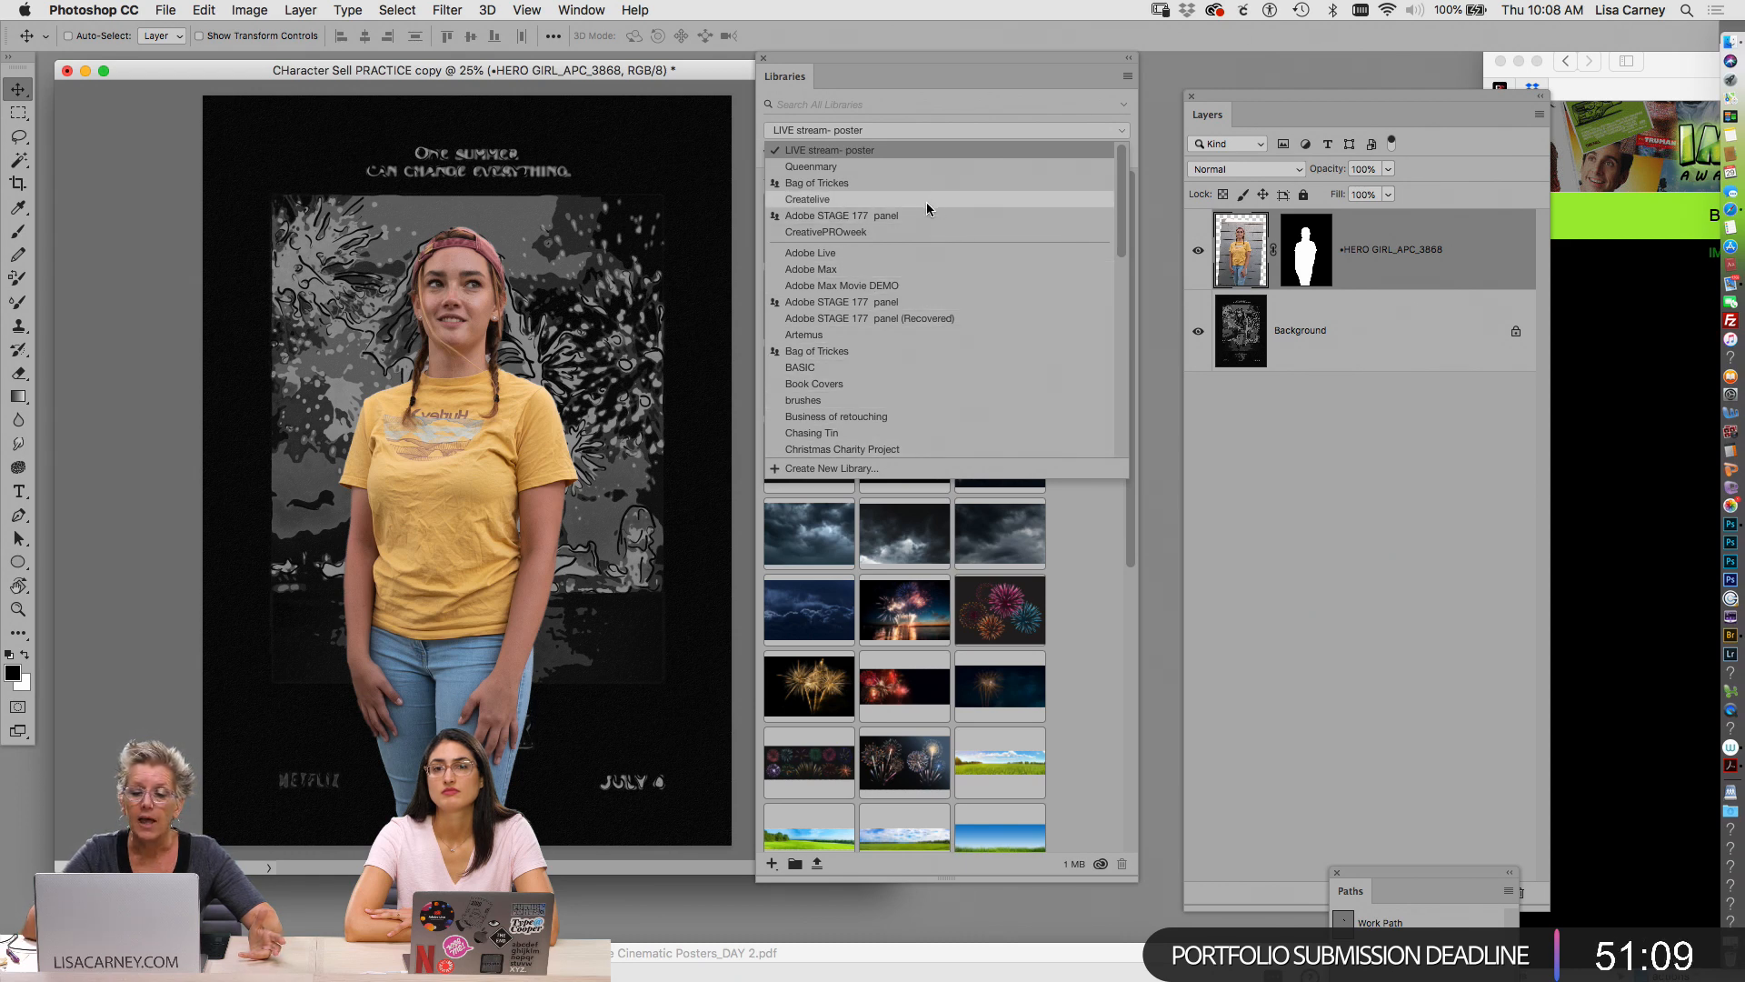
left_click(1018, 149)
mouse_move(1129, 222)
left_mouse_down()
mouse_move(1132, 526)
mouse_move(1117, 206)
left_mouse_up()
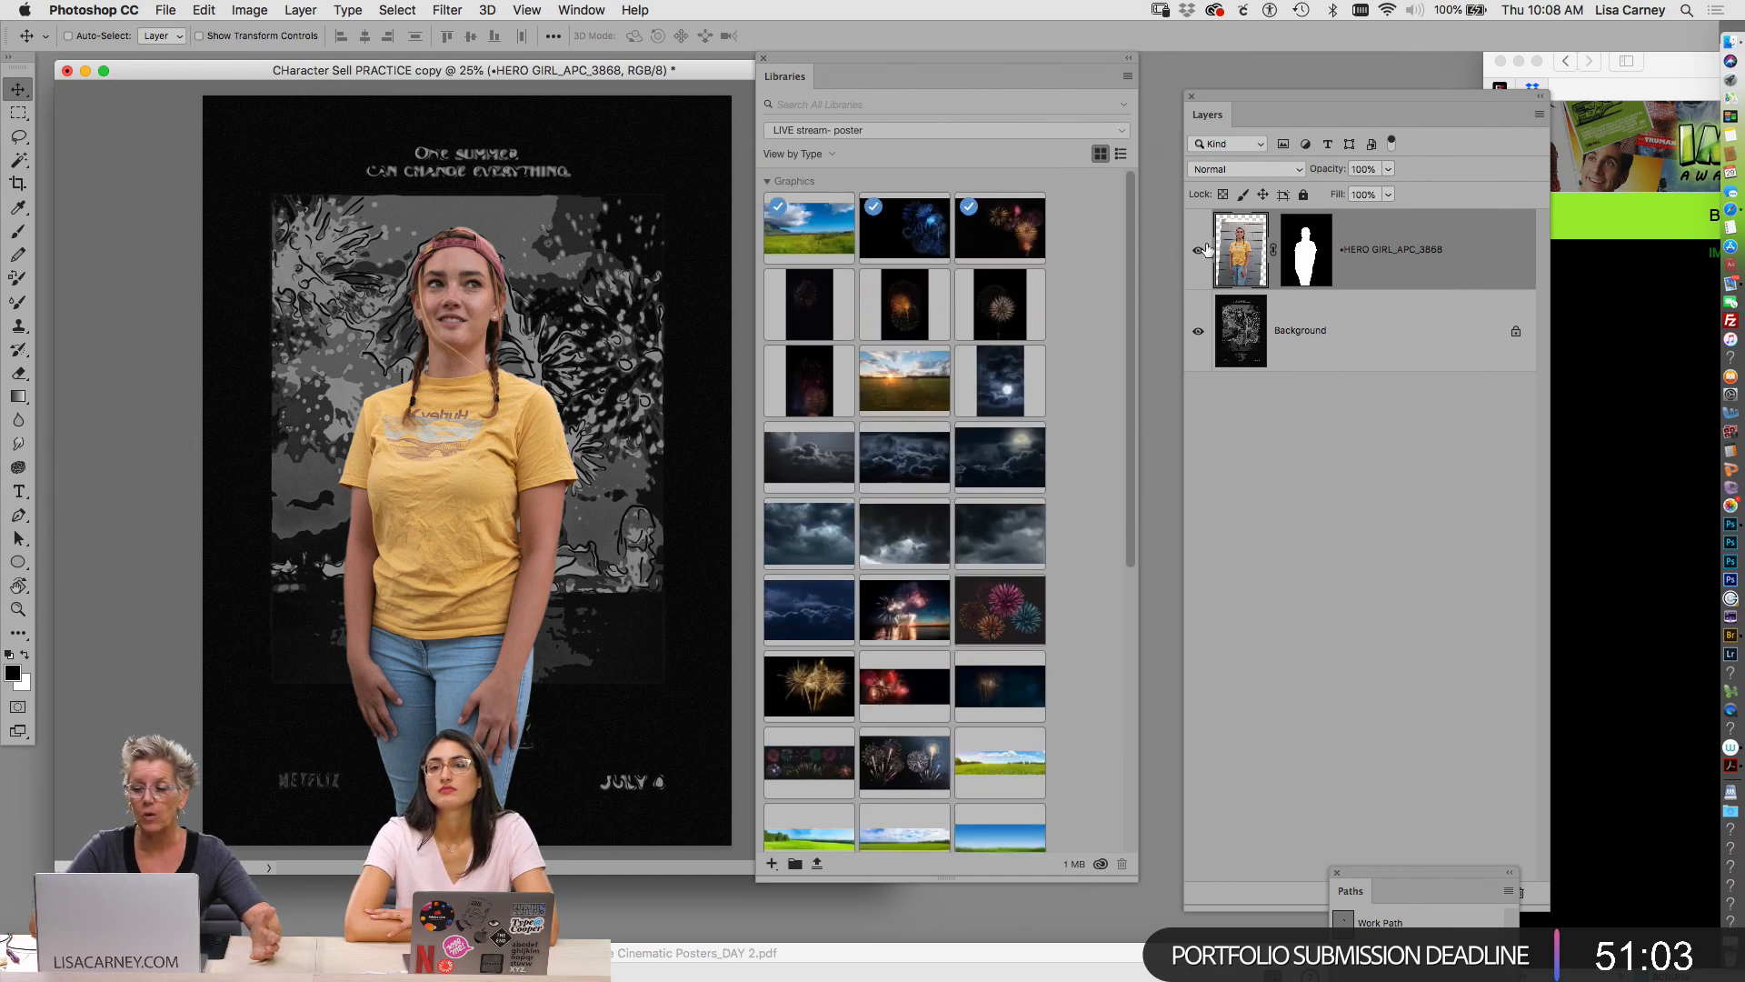
Hide the hero girl layer and select the Background layer beneath it, ready to choose a firework graphic from the library
left_click(1199, 249)
left_click(1238, 329)
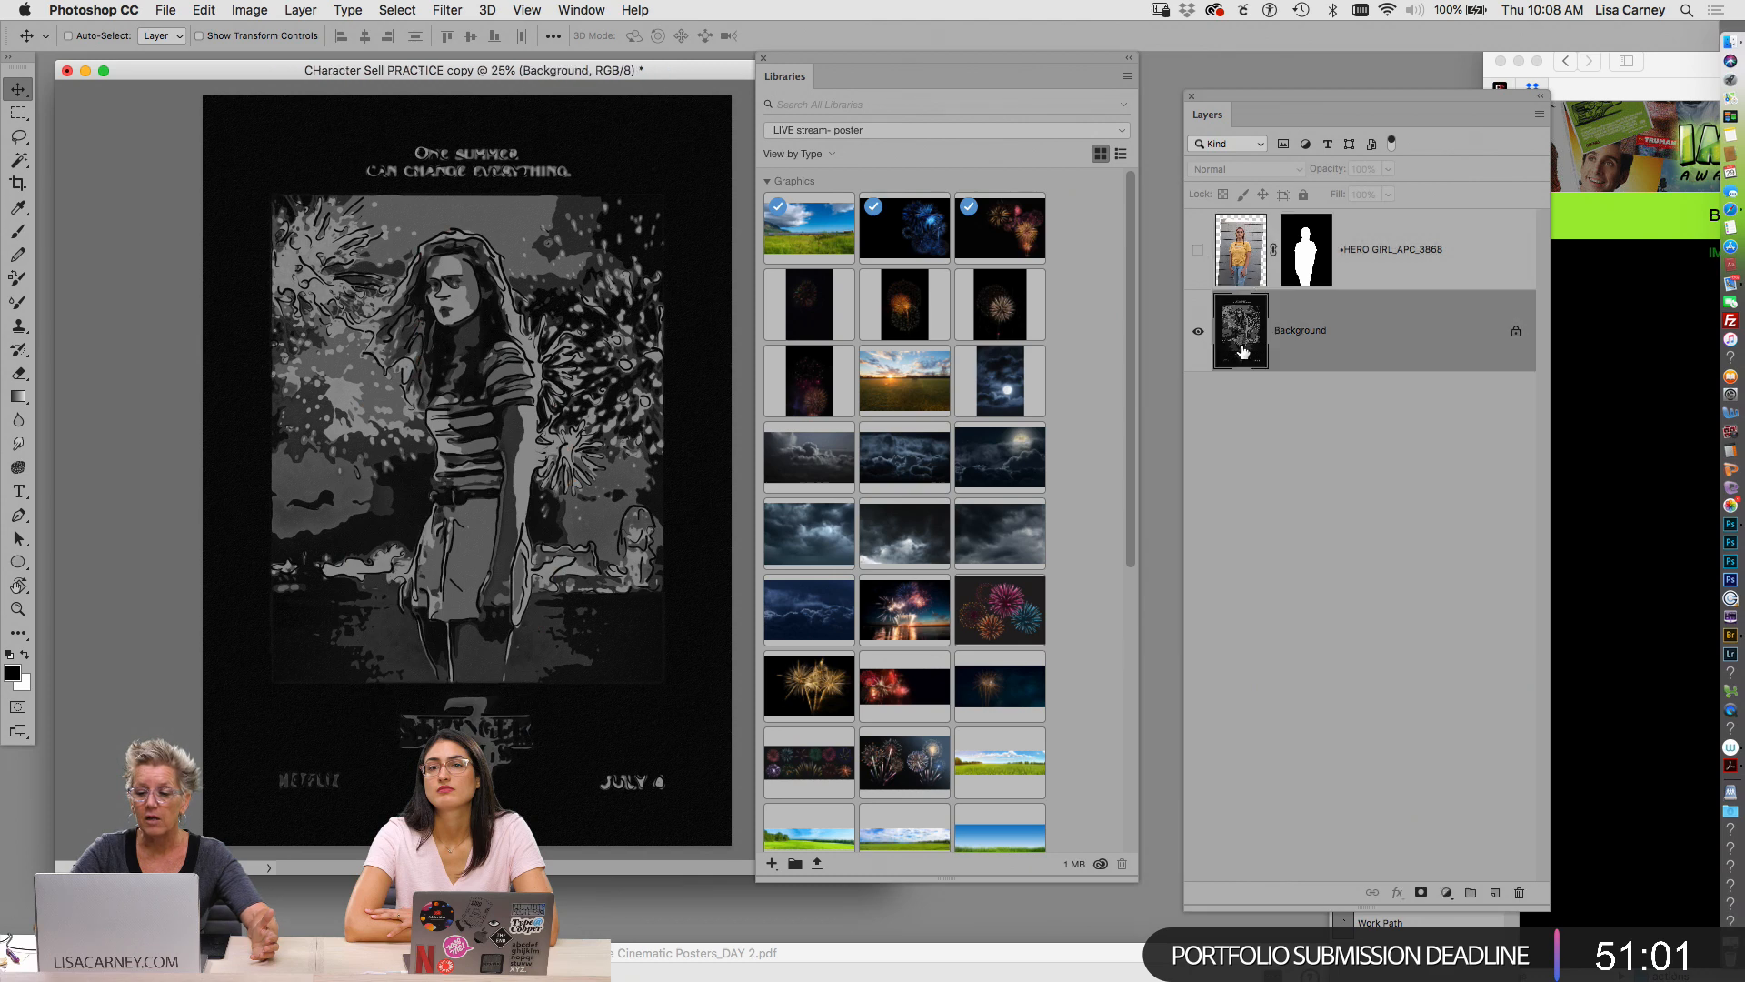
mouse_move(1133, 276)
left_mouse_down()
mouse_move(1120, 454)
mouse_move(1125, 259)
left_mouse_up()
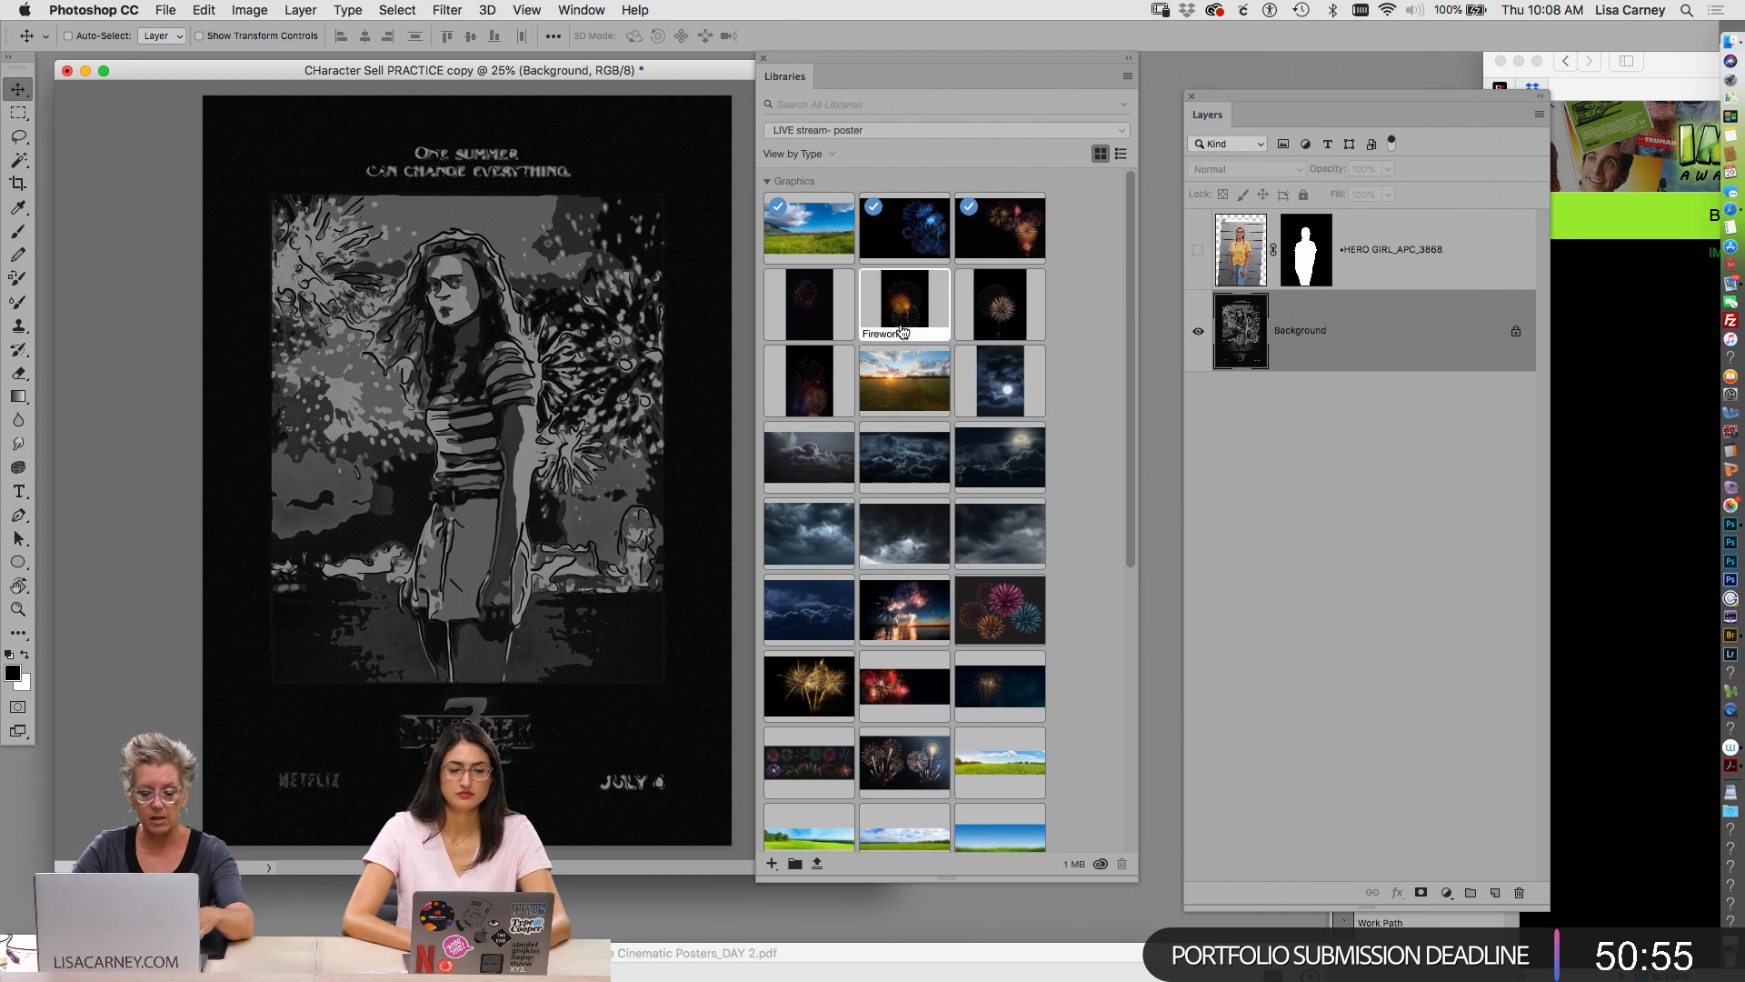
Place the purple lupin meadow graphic as a linked layer above Background, then open and close the Fireworks on black graphic
right_click(835, 240)
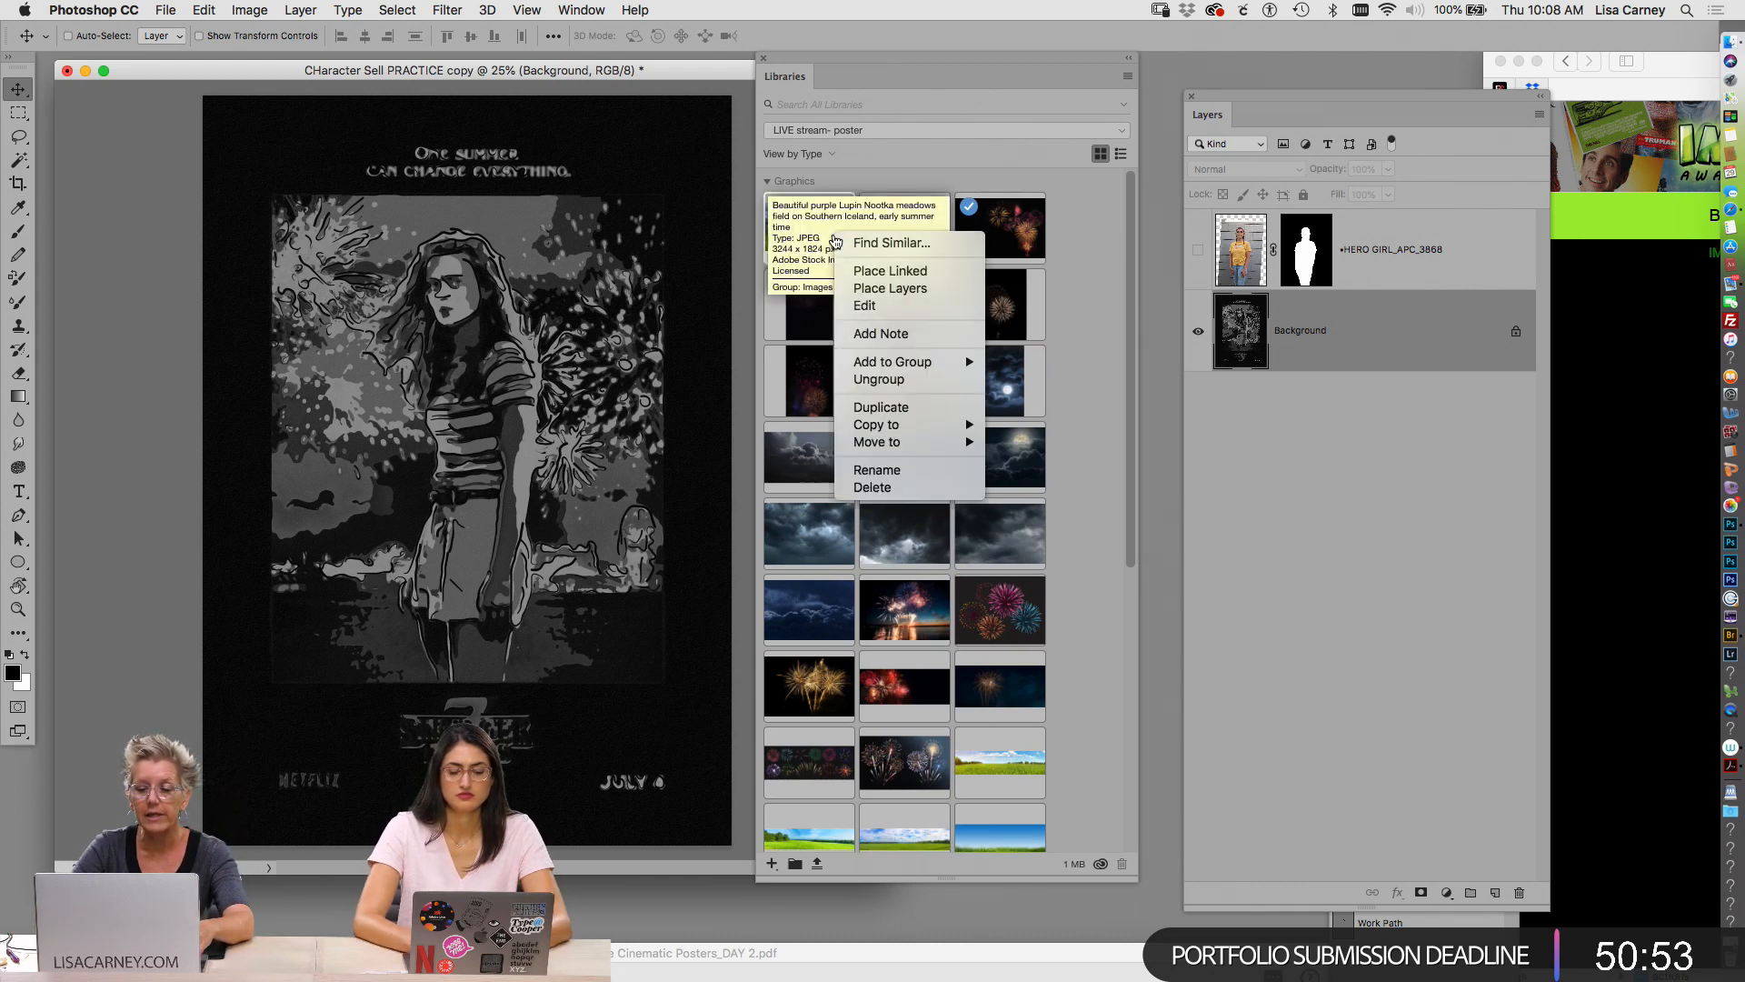
left_click(950, 273)
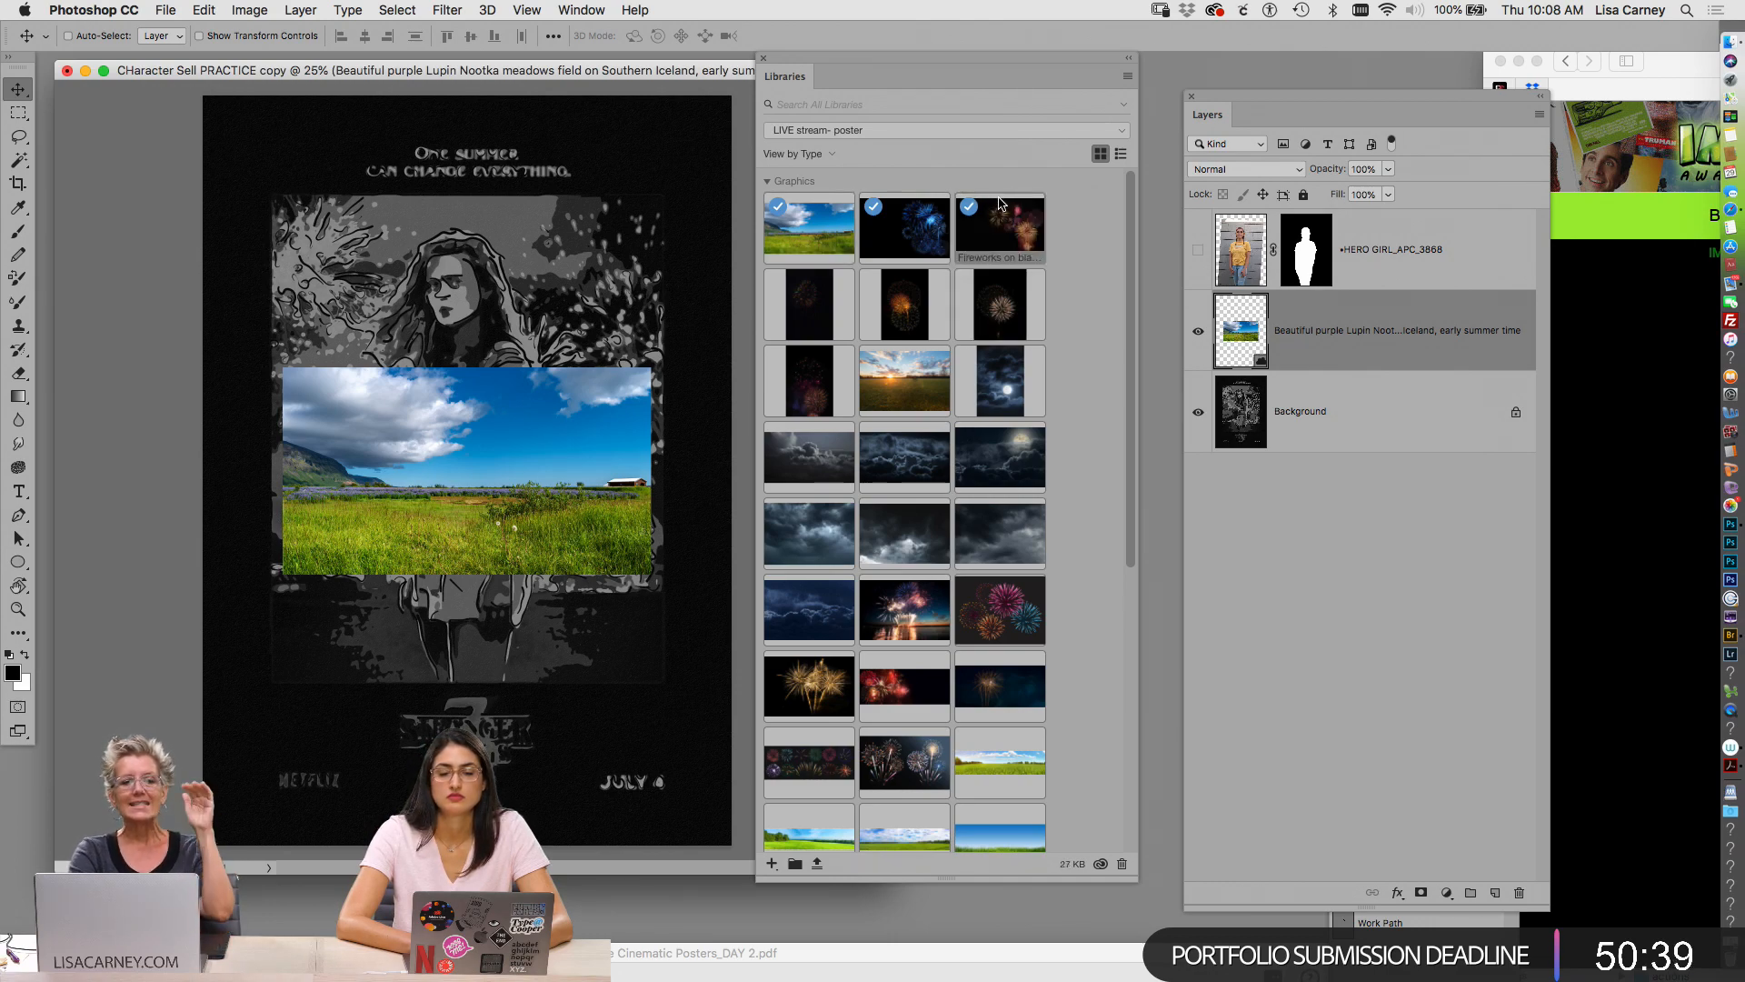
double_click(995, 204)
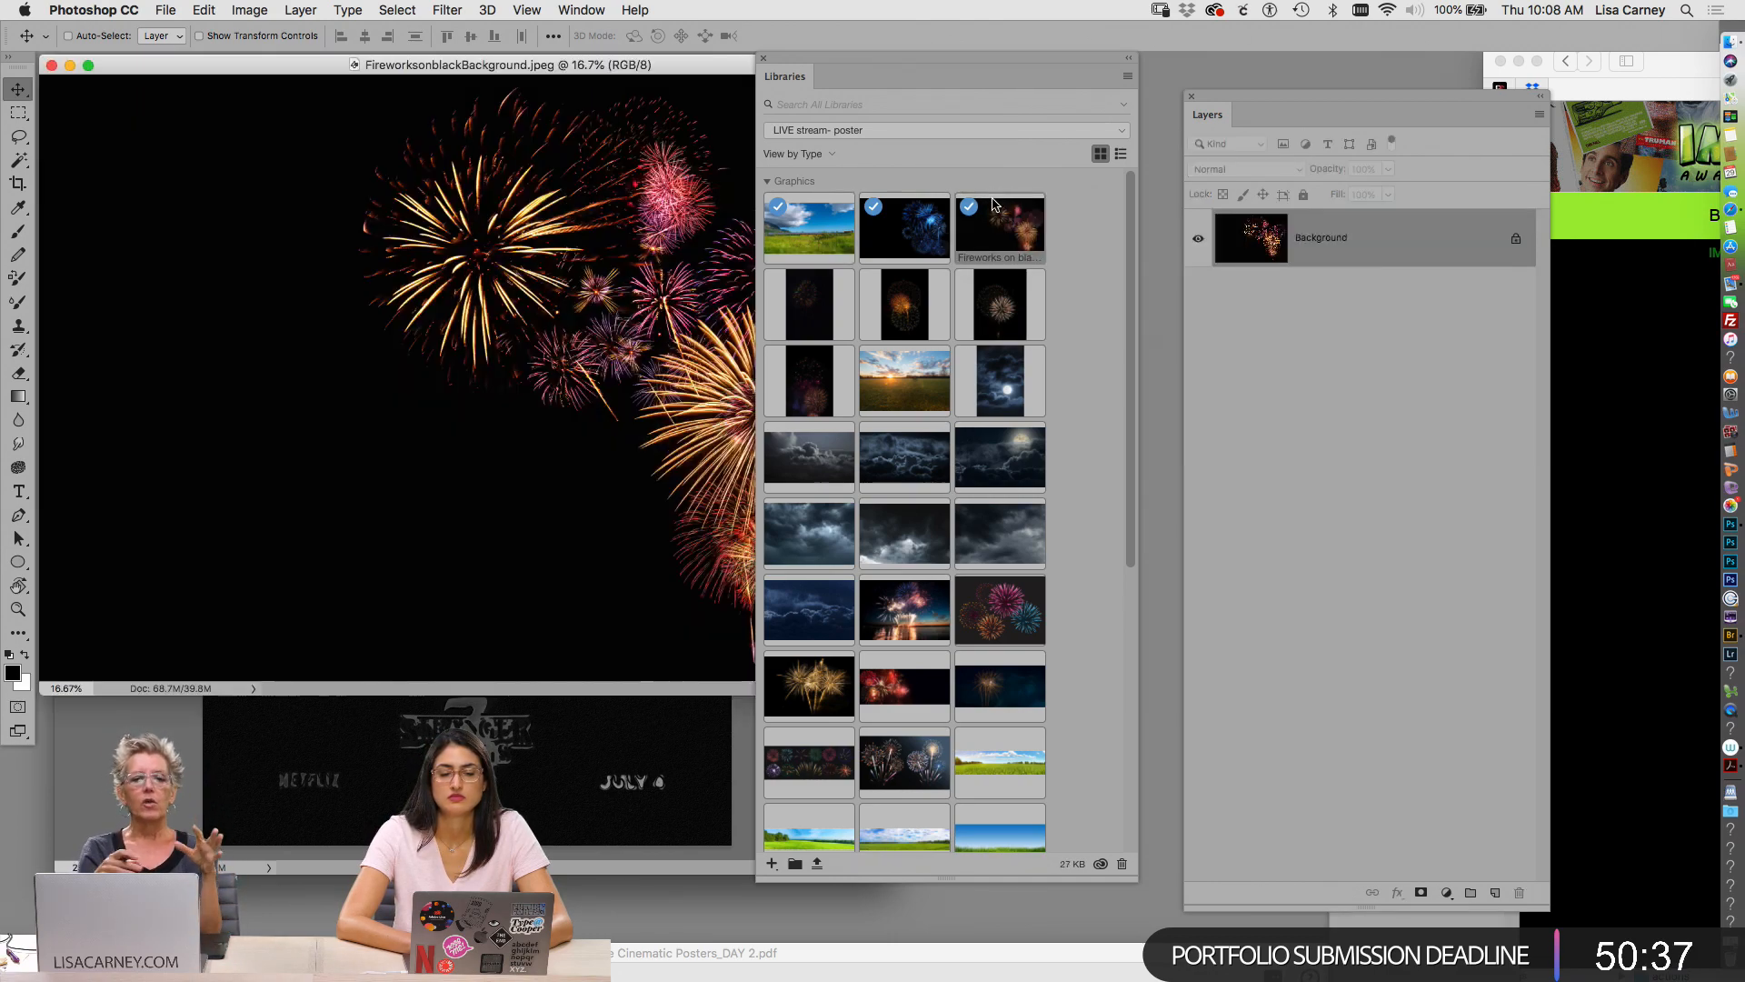
left_click(52, 66)
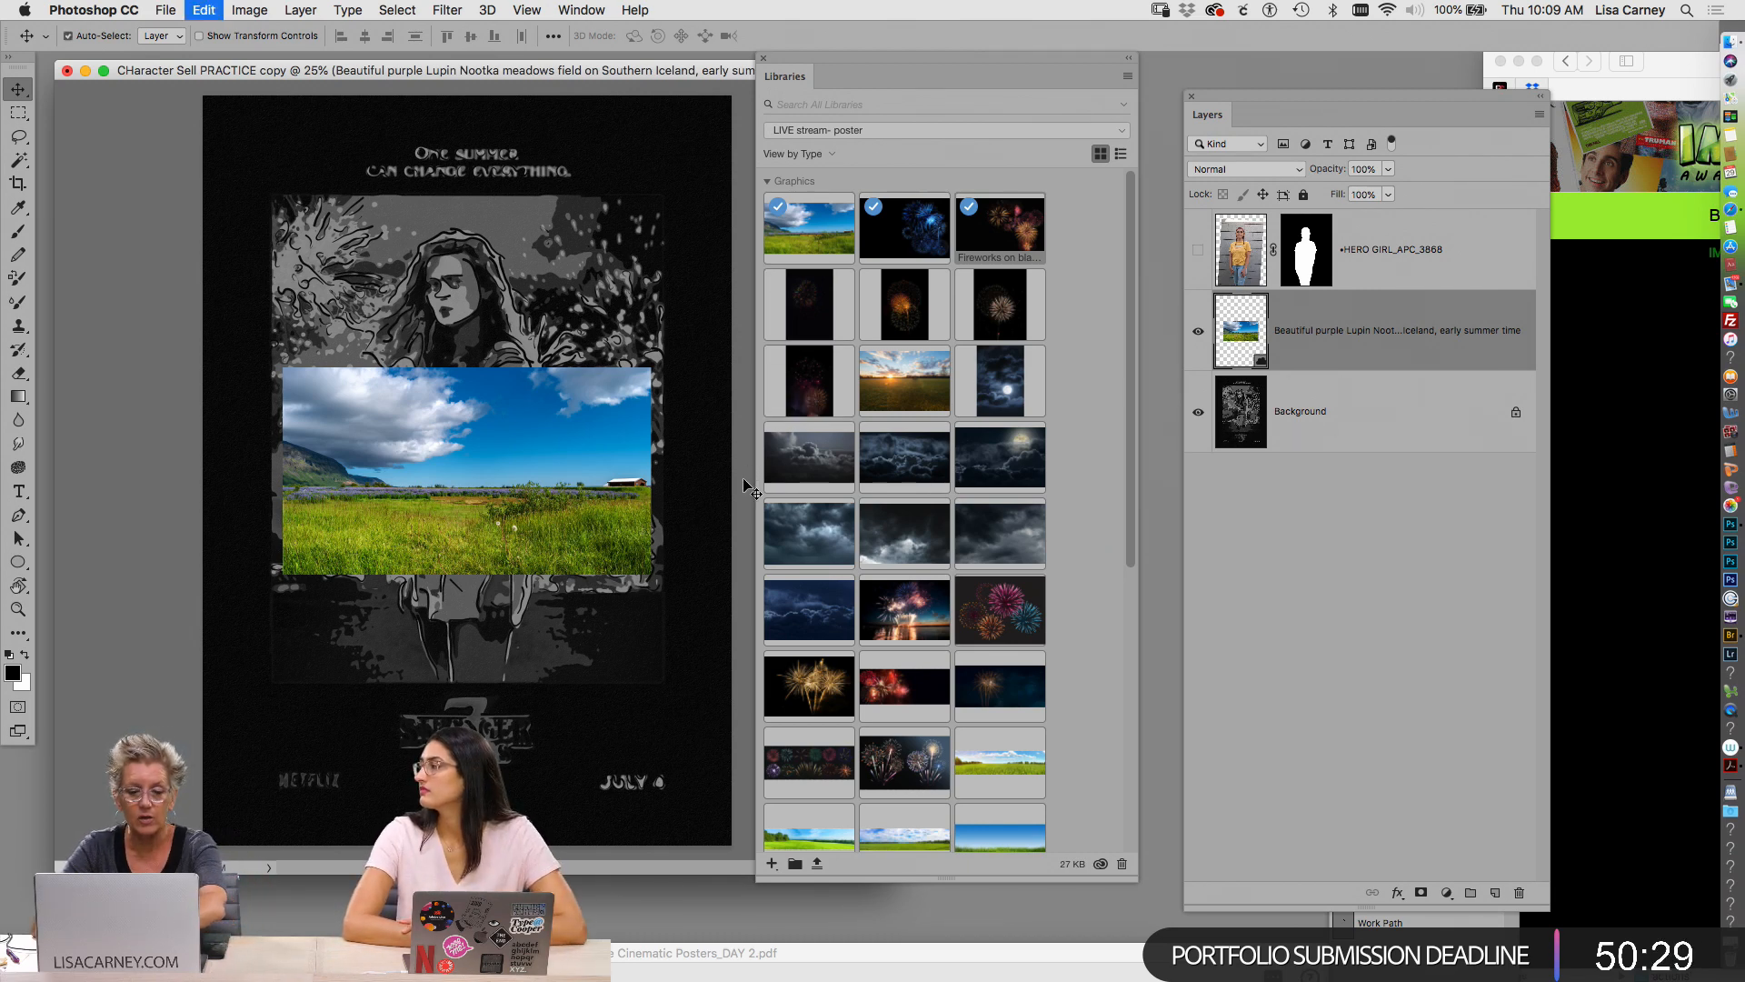
Scale the lupin meadow to about 198% width and 256% height and lower it over the bottom two thirds of the poster
key("super+t")
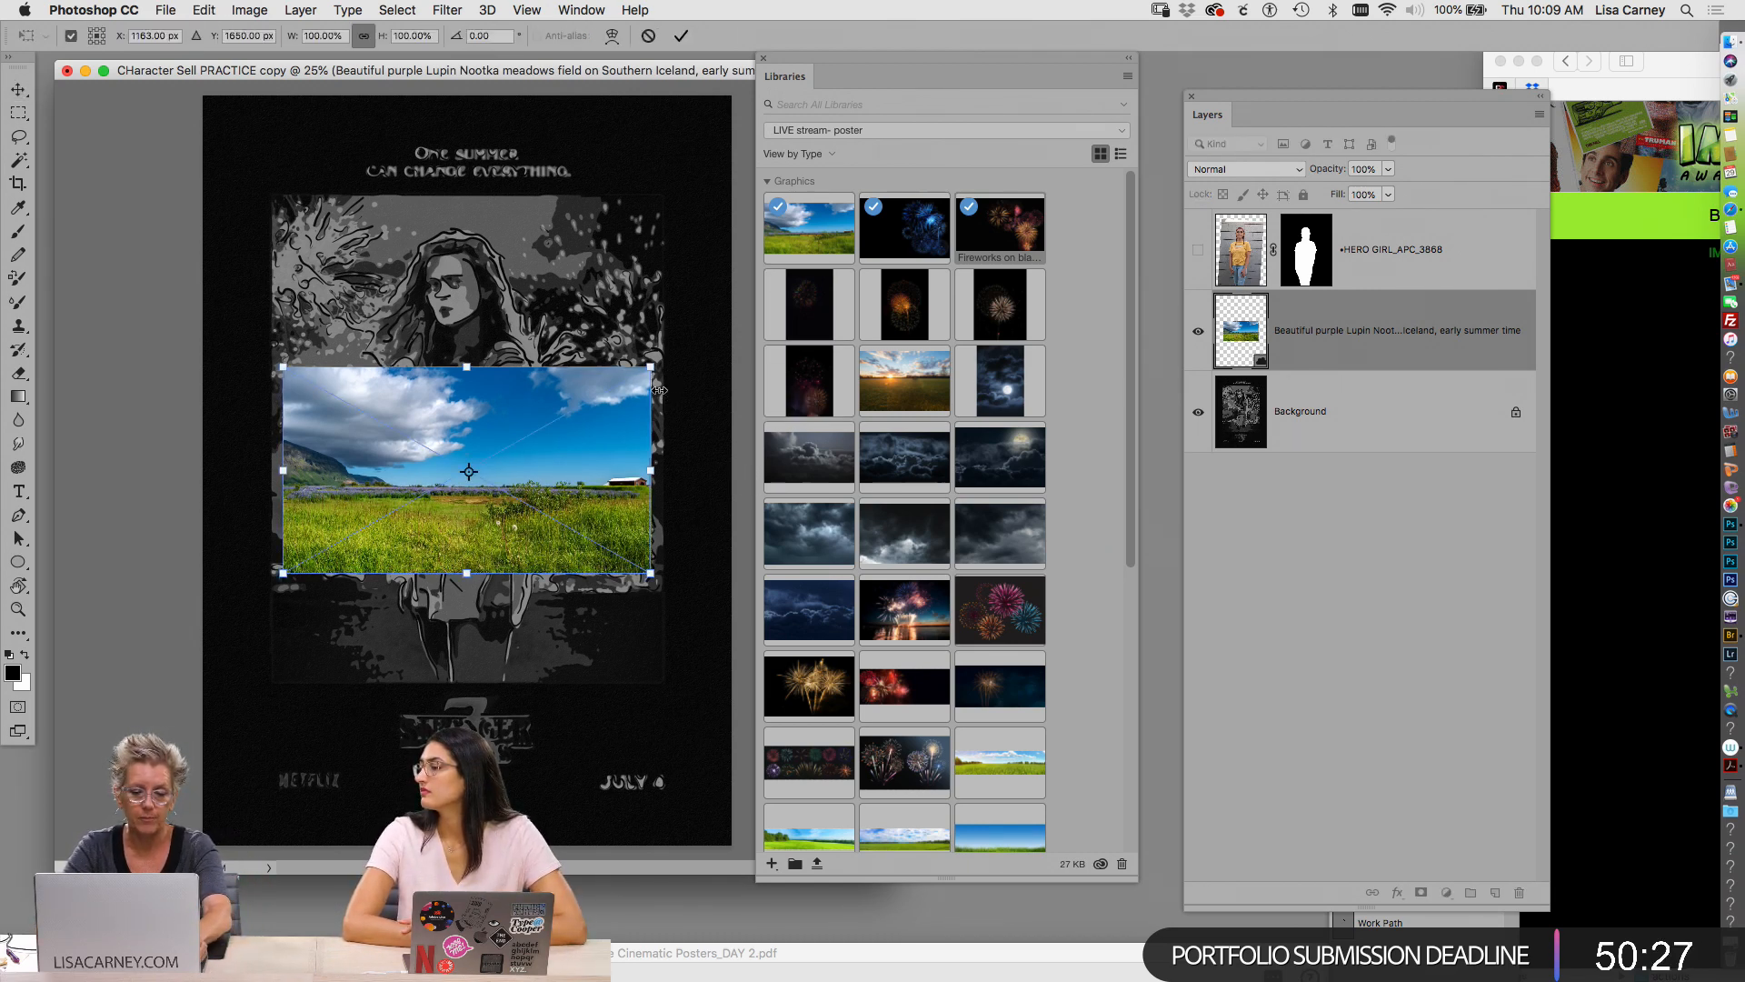
left_click_drag(650, 368, 836, 205)
left_click_drag(629, 448, 631, 547)
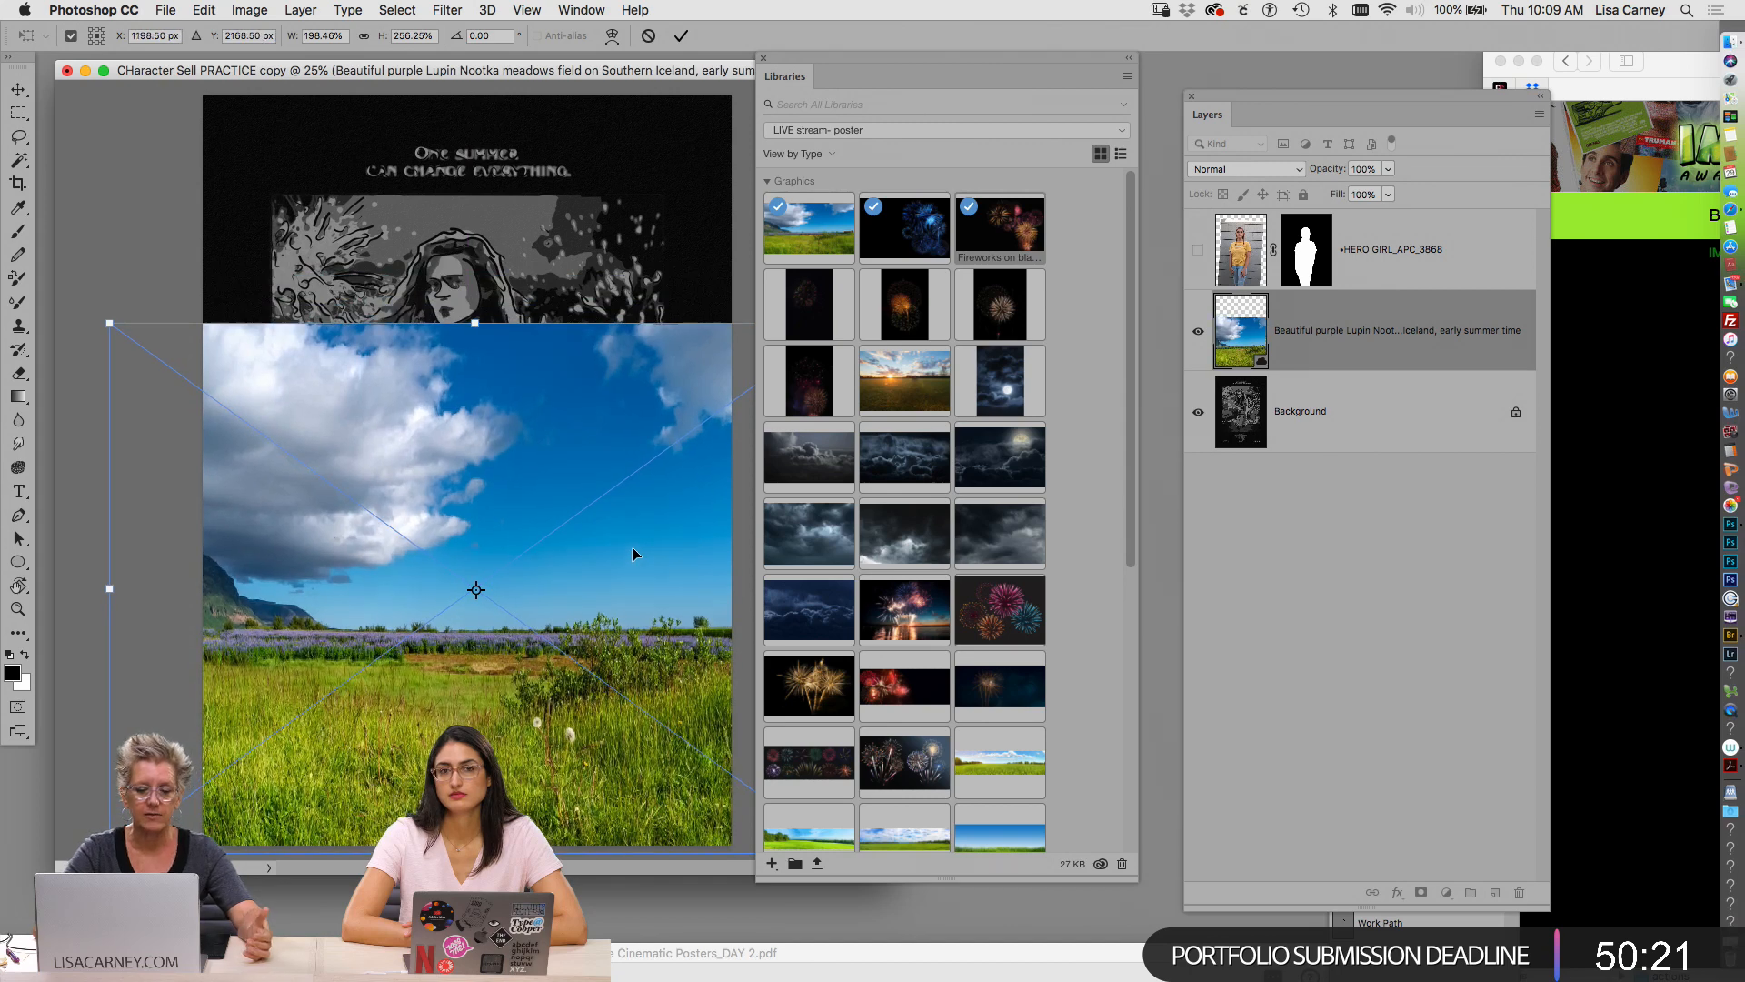
key("Return")
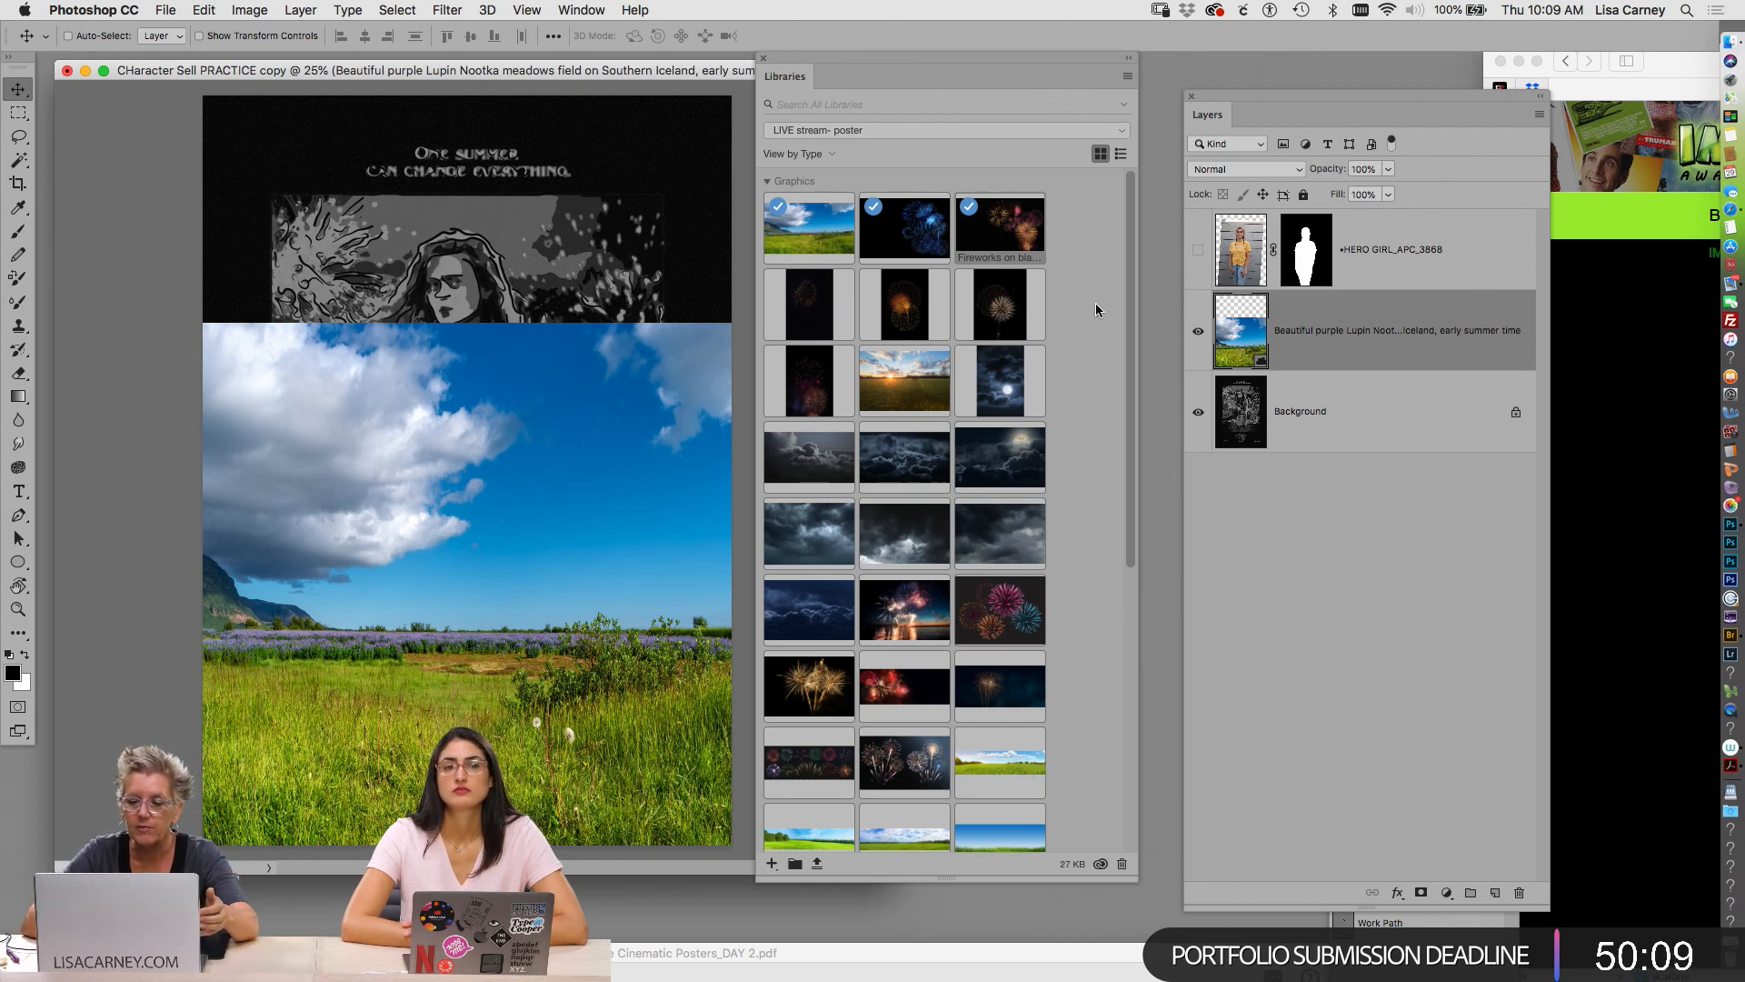
Try Wiese Panorama as a linked layer enlarged across the lower part of the poster, and delete it
left_click_drag(1130, 282, 1127, 429)
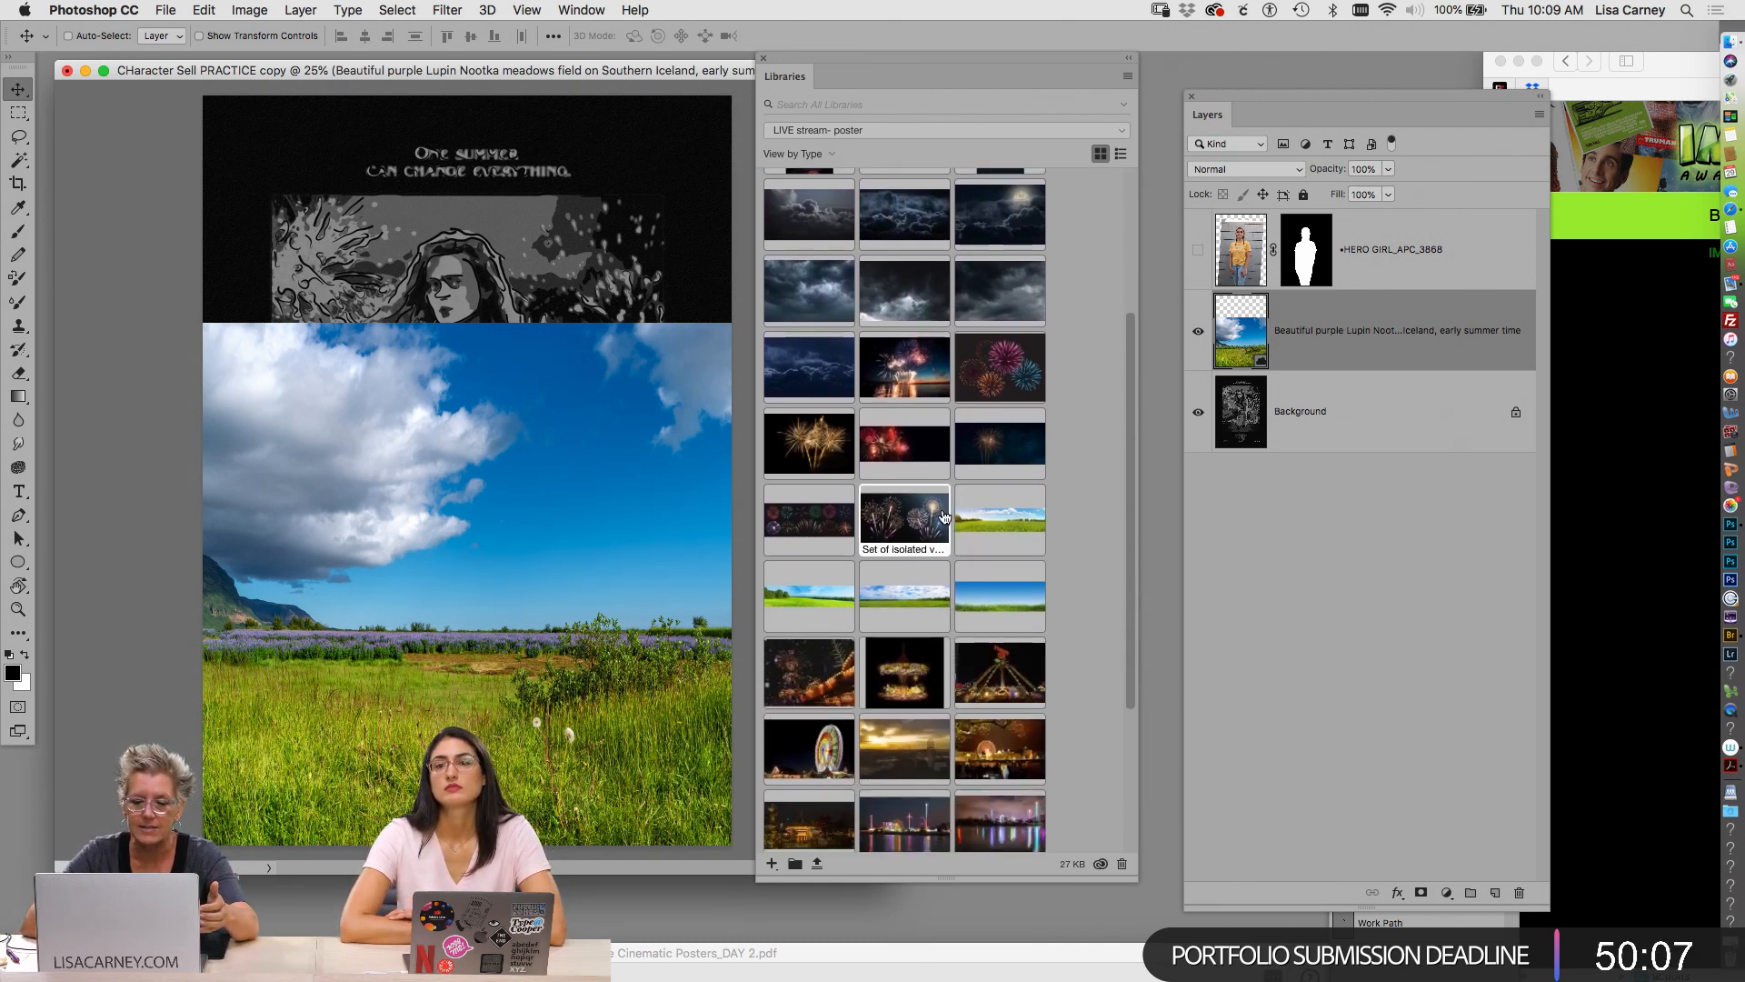
right_click(1014, 521)
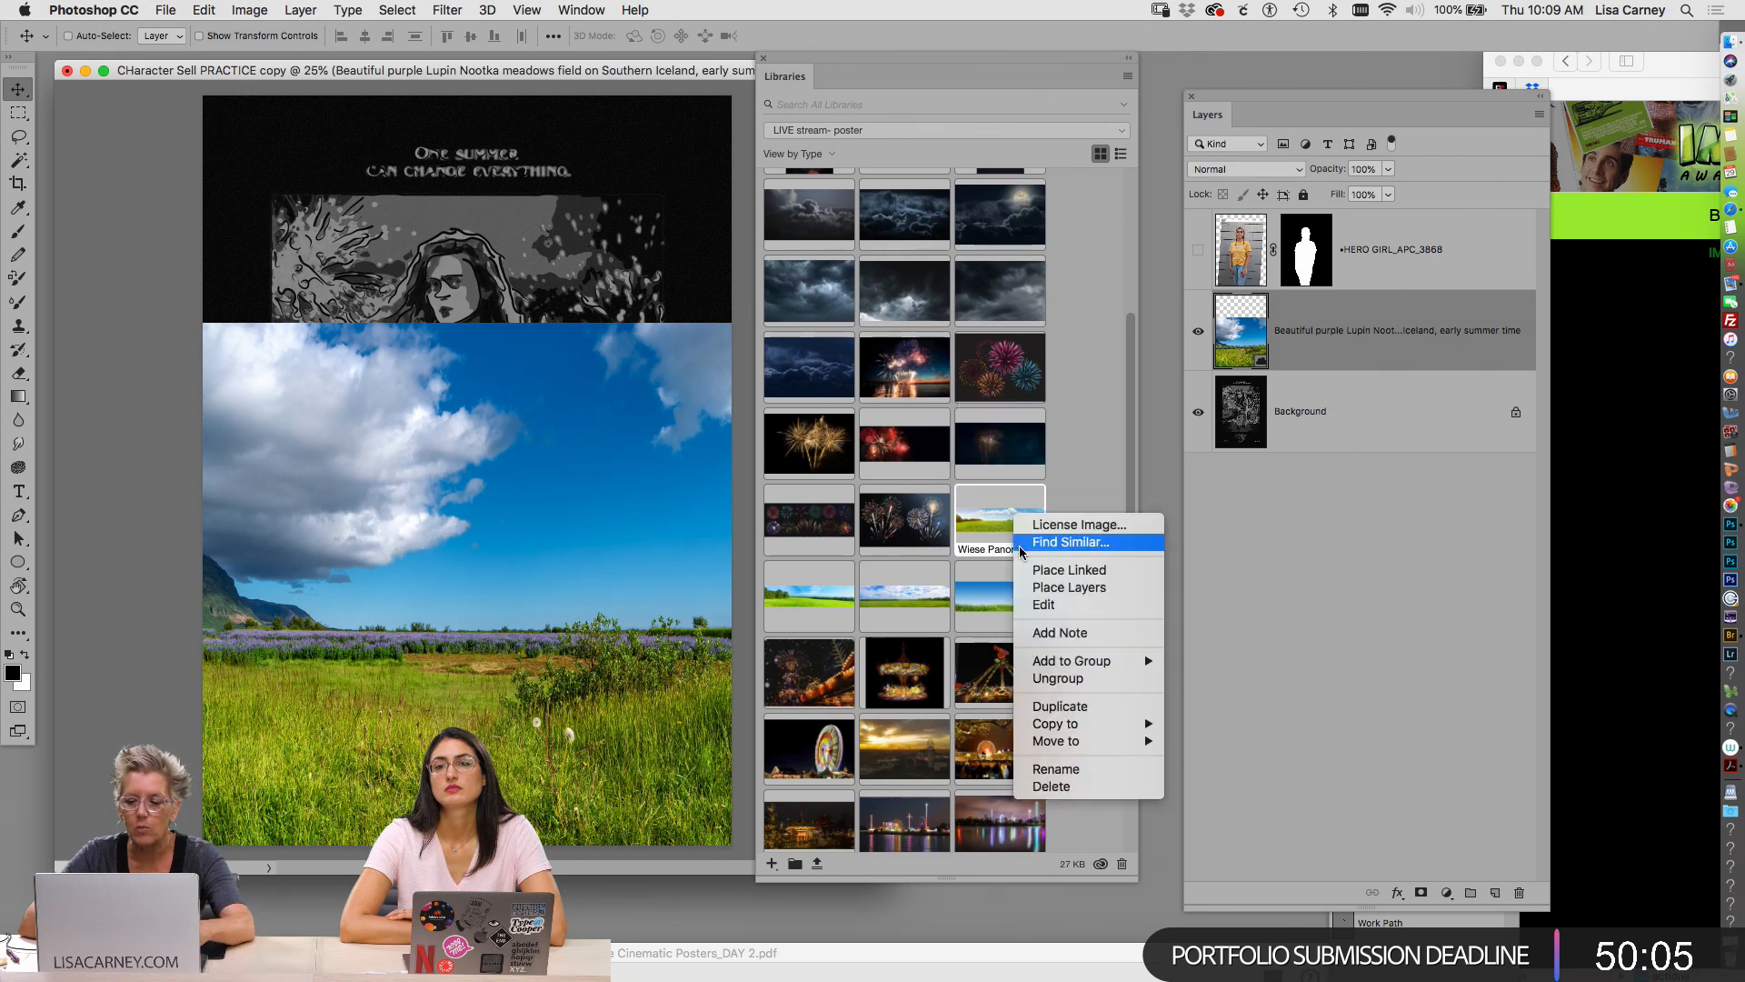
left_click(1025, 572)
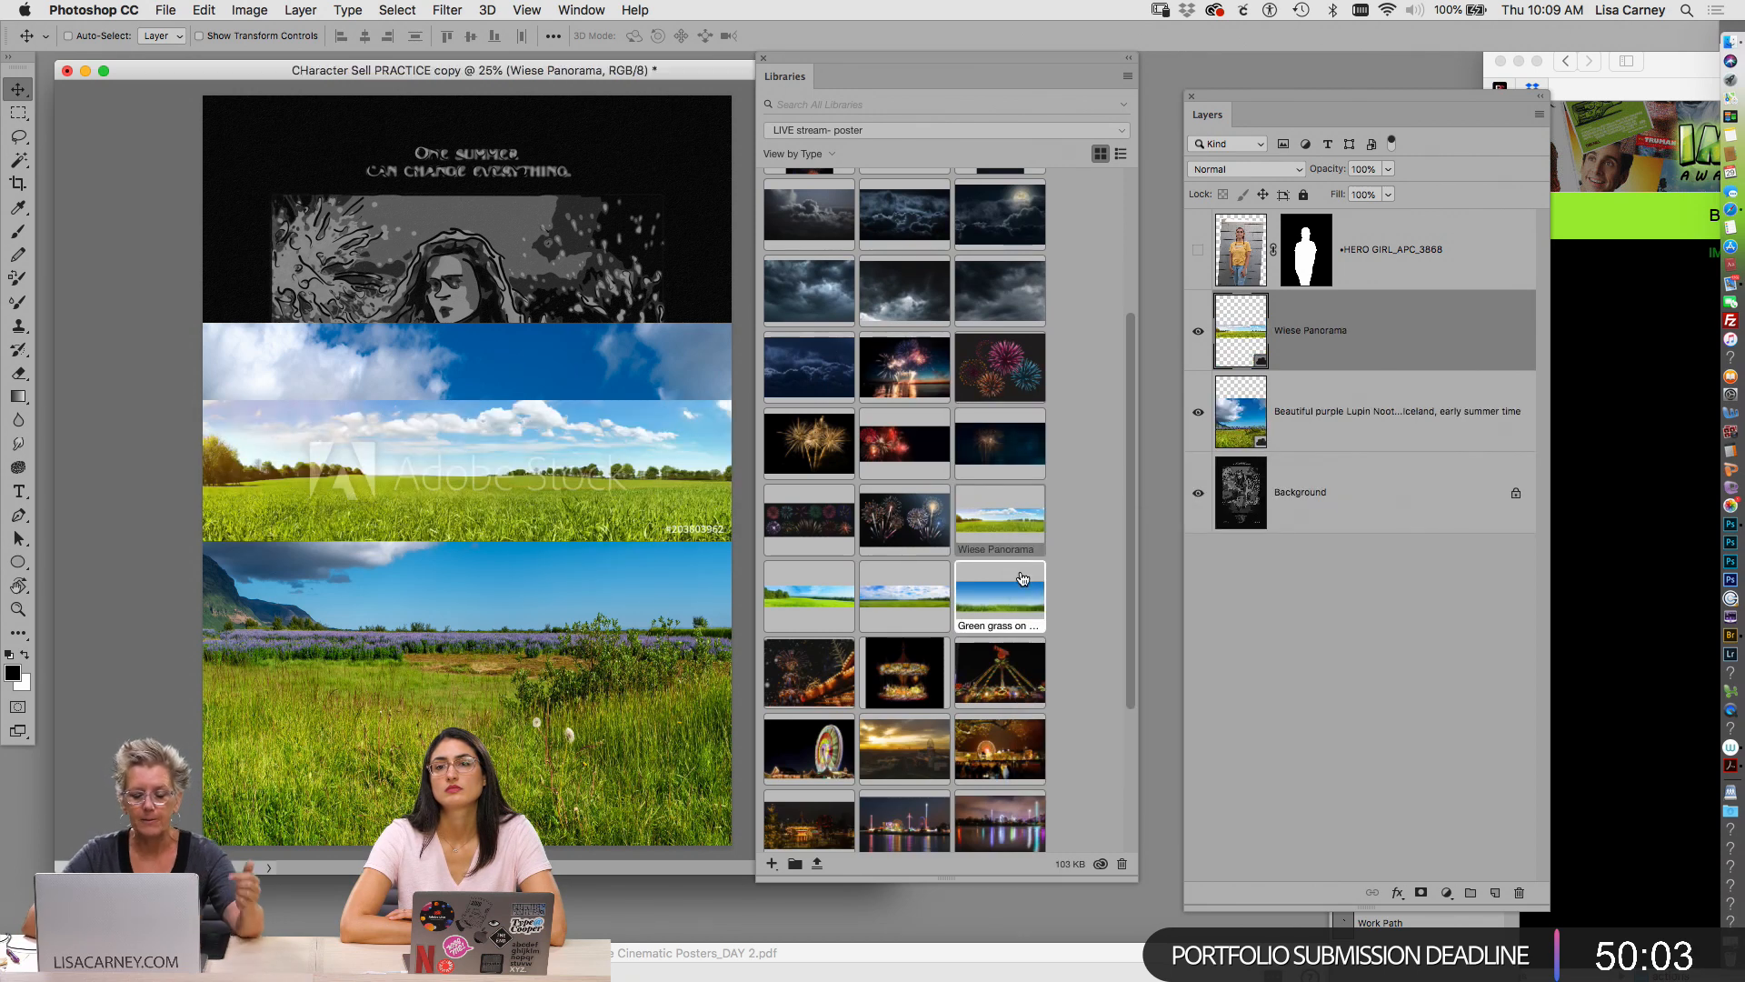
left_click_drag(651, 456, 656, 633)
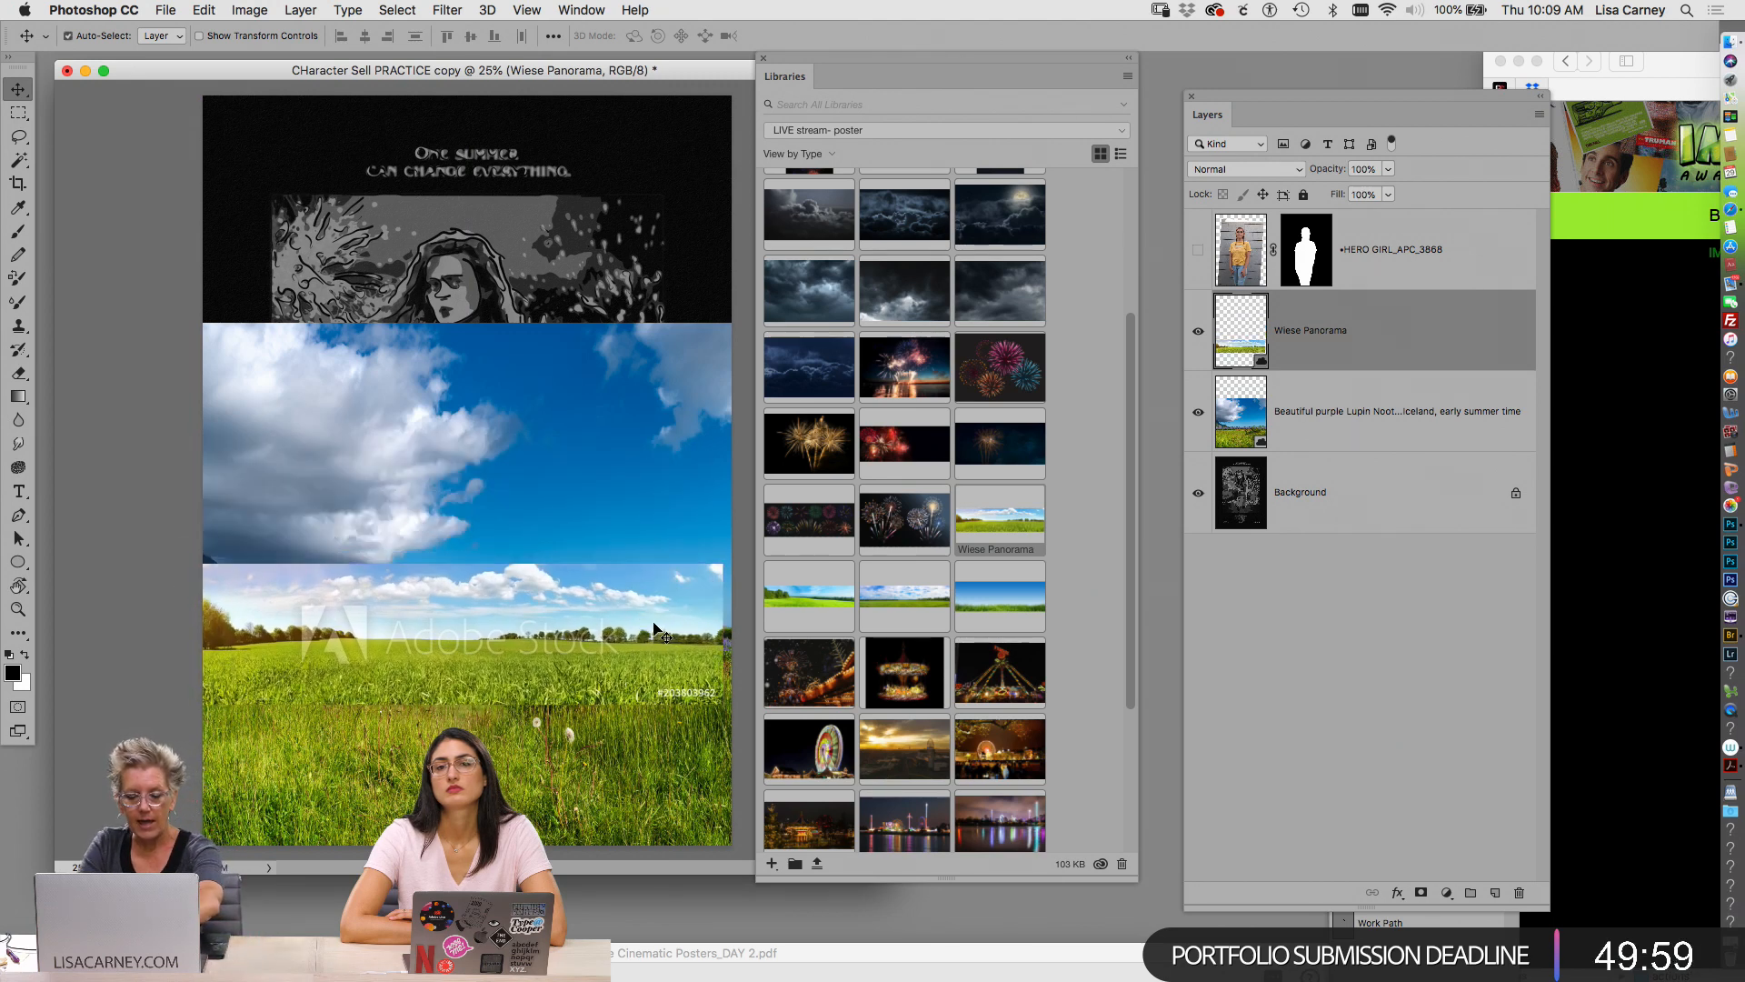
key("super+t")
left_click_drag(721, 564, 987, 496)
left_click_drag(668, 624, 539, 675)
key("Return")
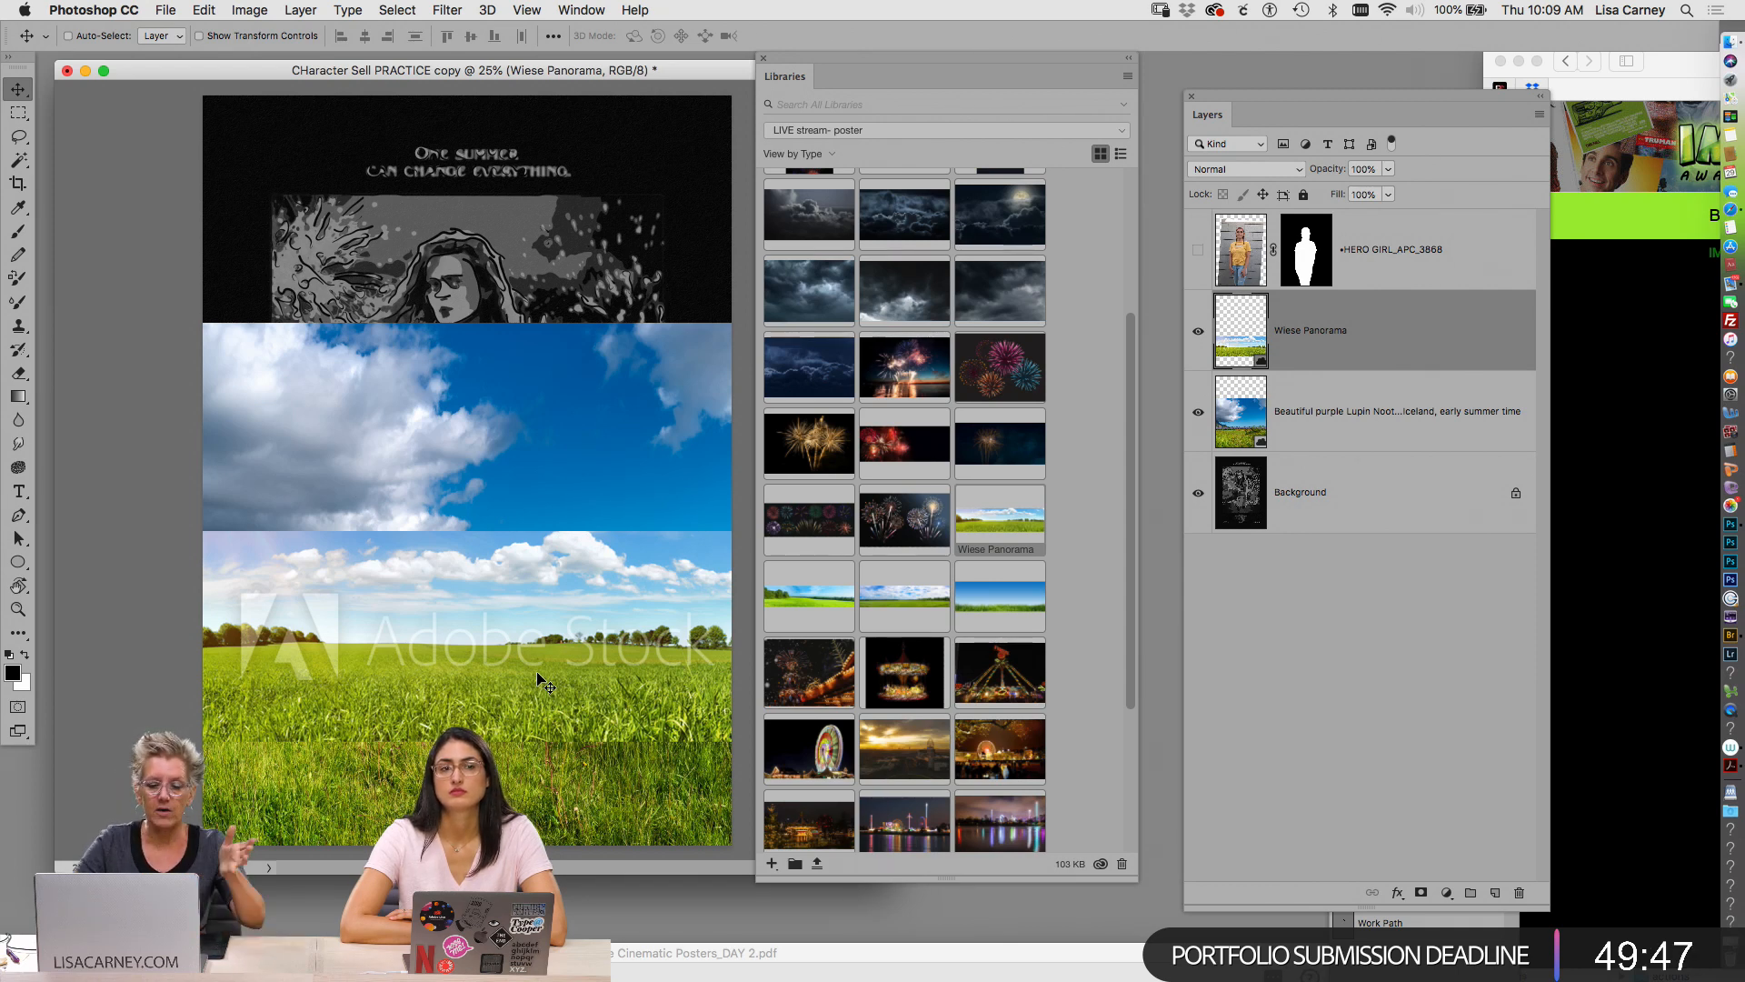
key("BackSpace")
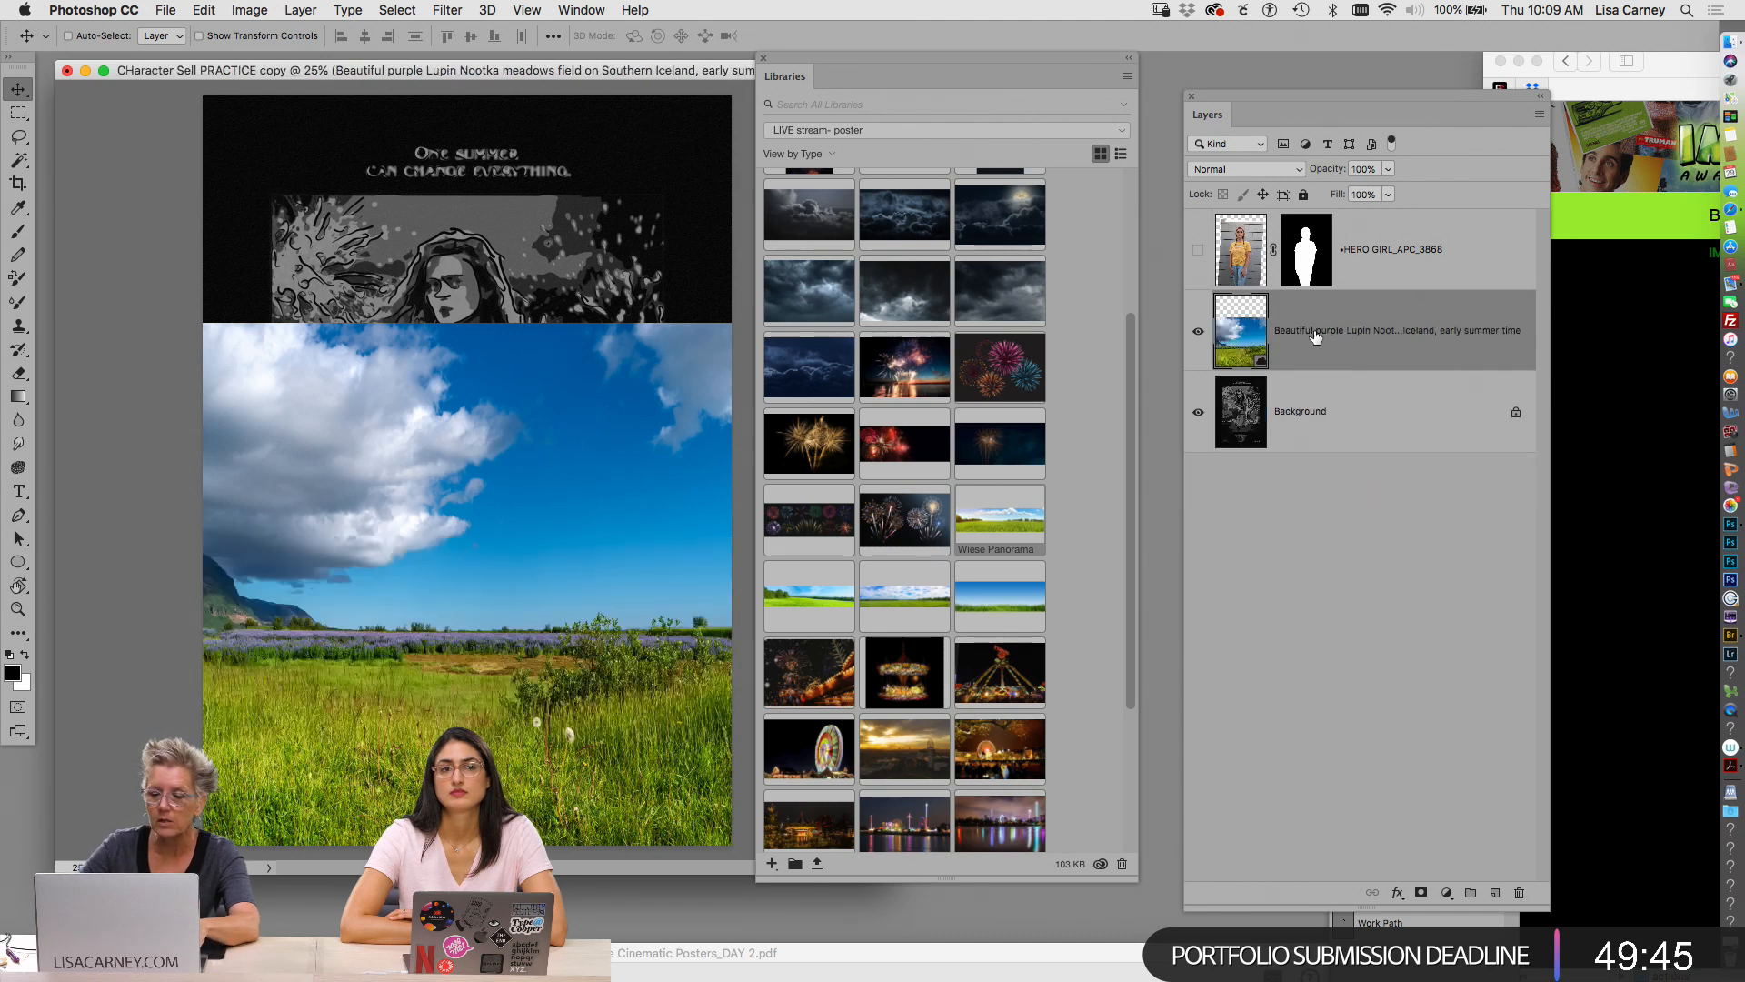
Set the lupin meadow layer to 50% opacity, shift it slightly up against the sketch, and hide it
key("5")
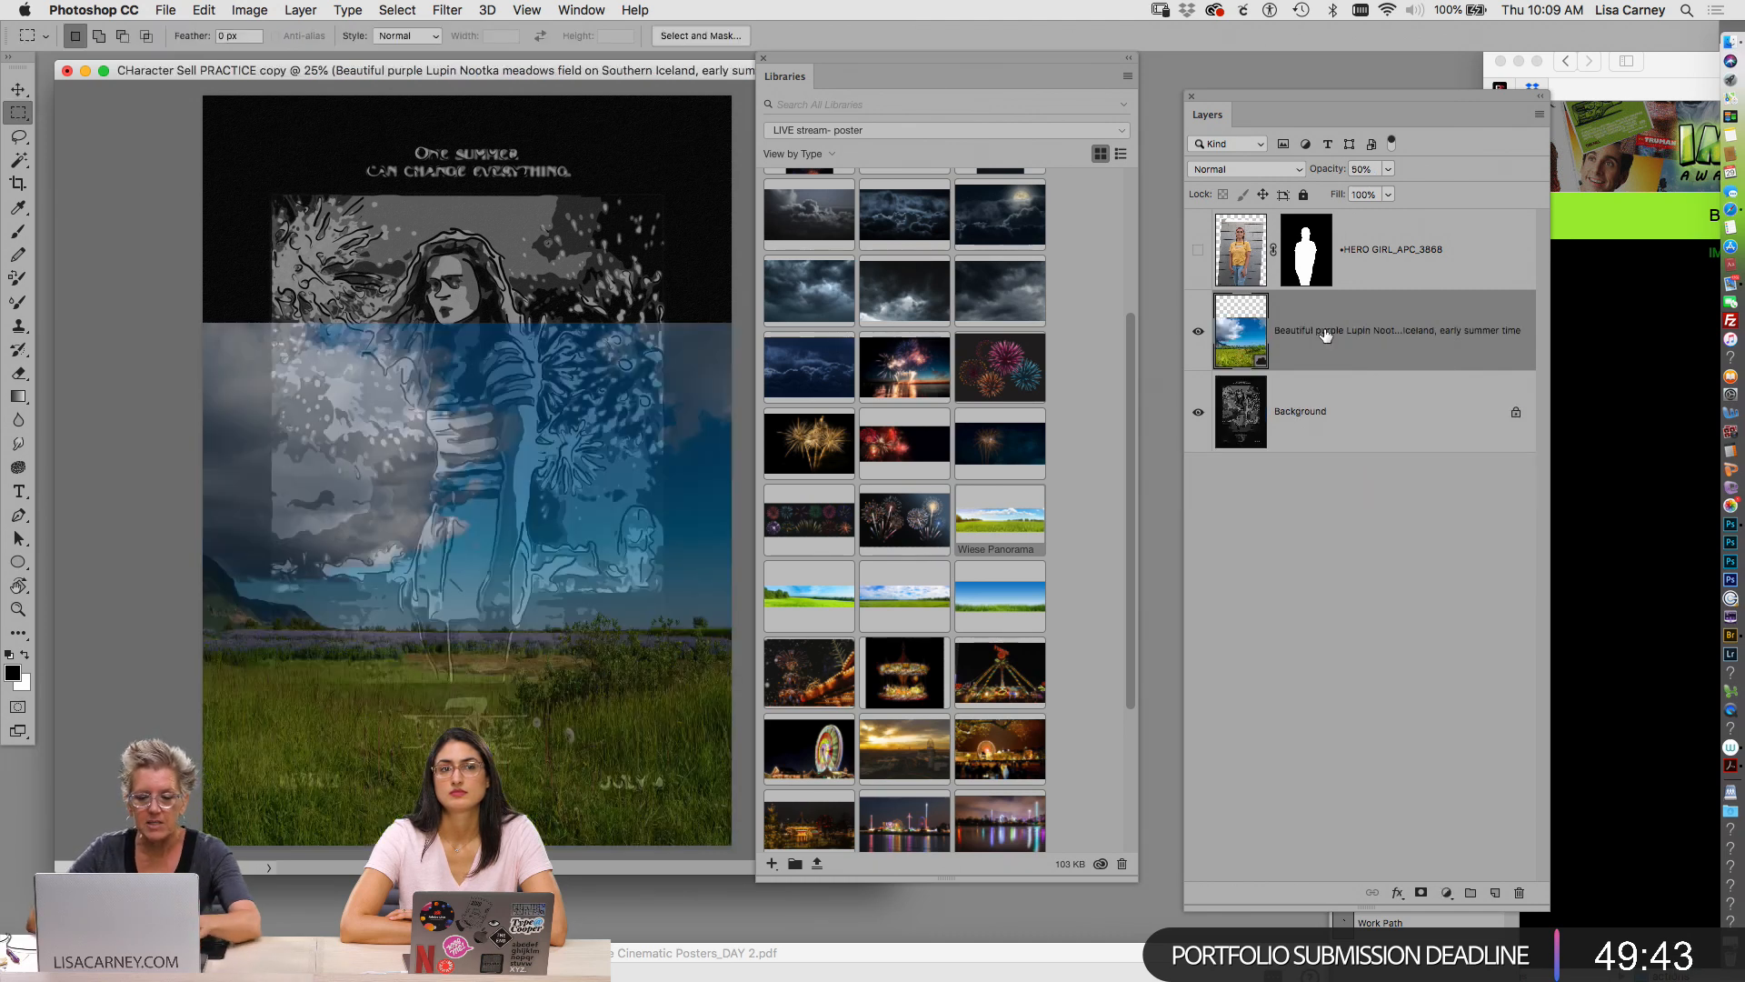
mouse_move(652, 704)
left_mouse_down()
mouse_move(652, 586)
mouse_move(677, 695)
left_mouse_up()
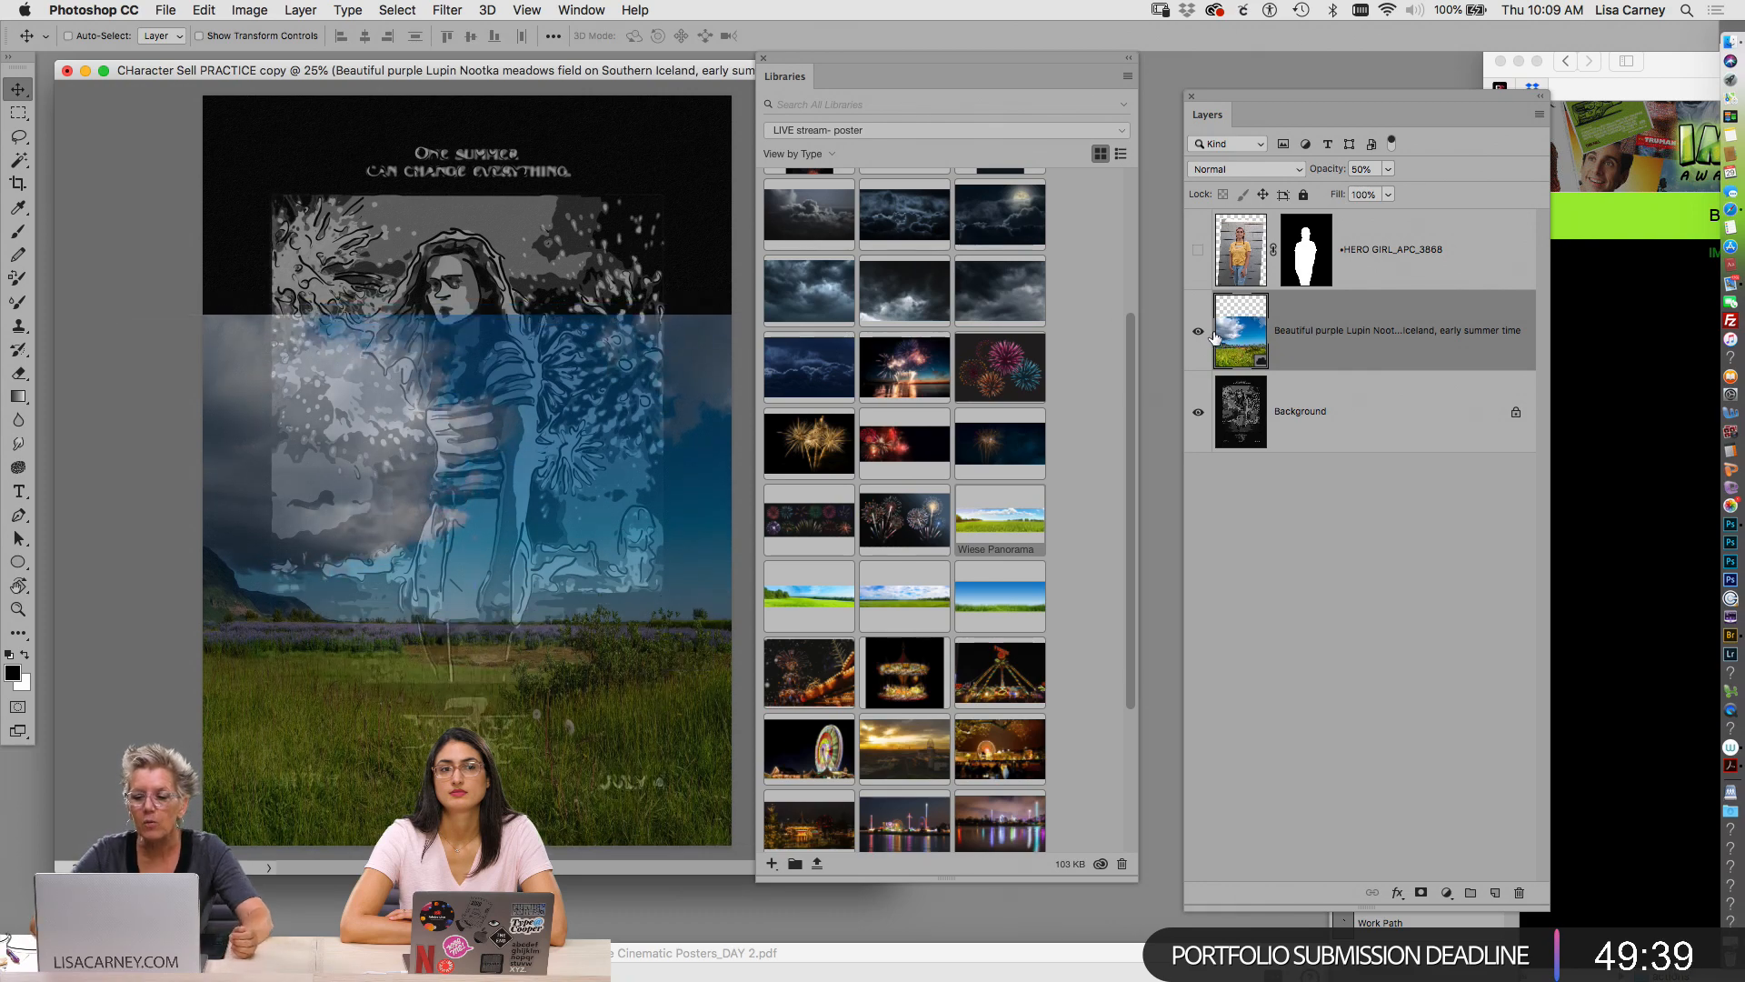
left_click(1198, 333)
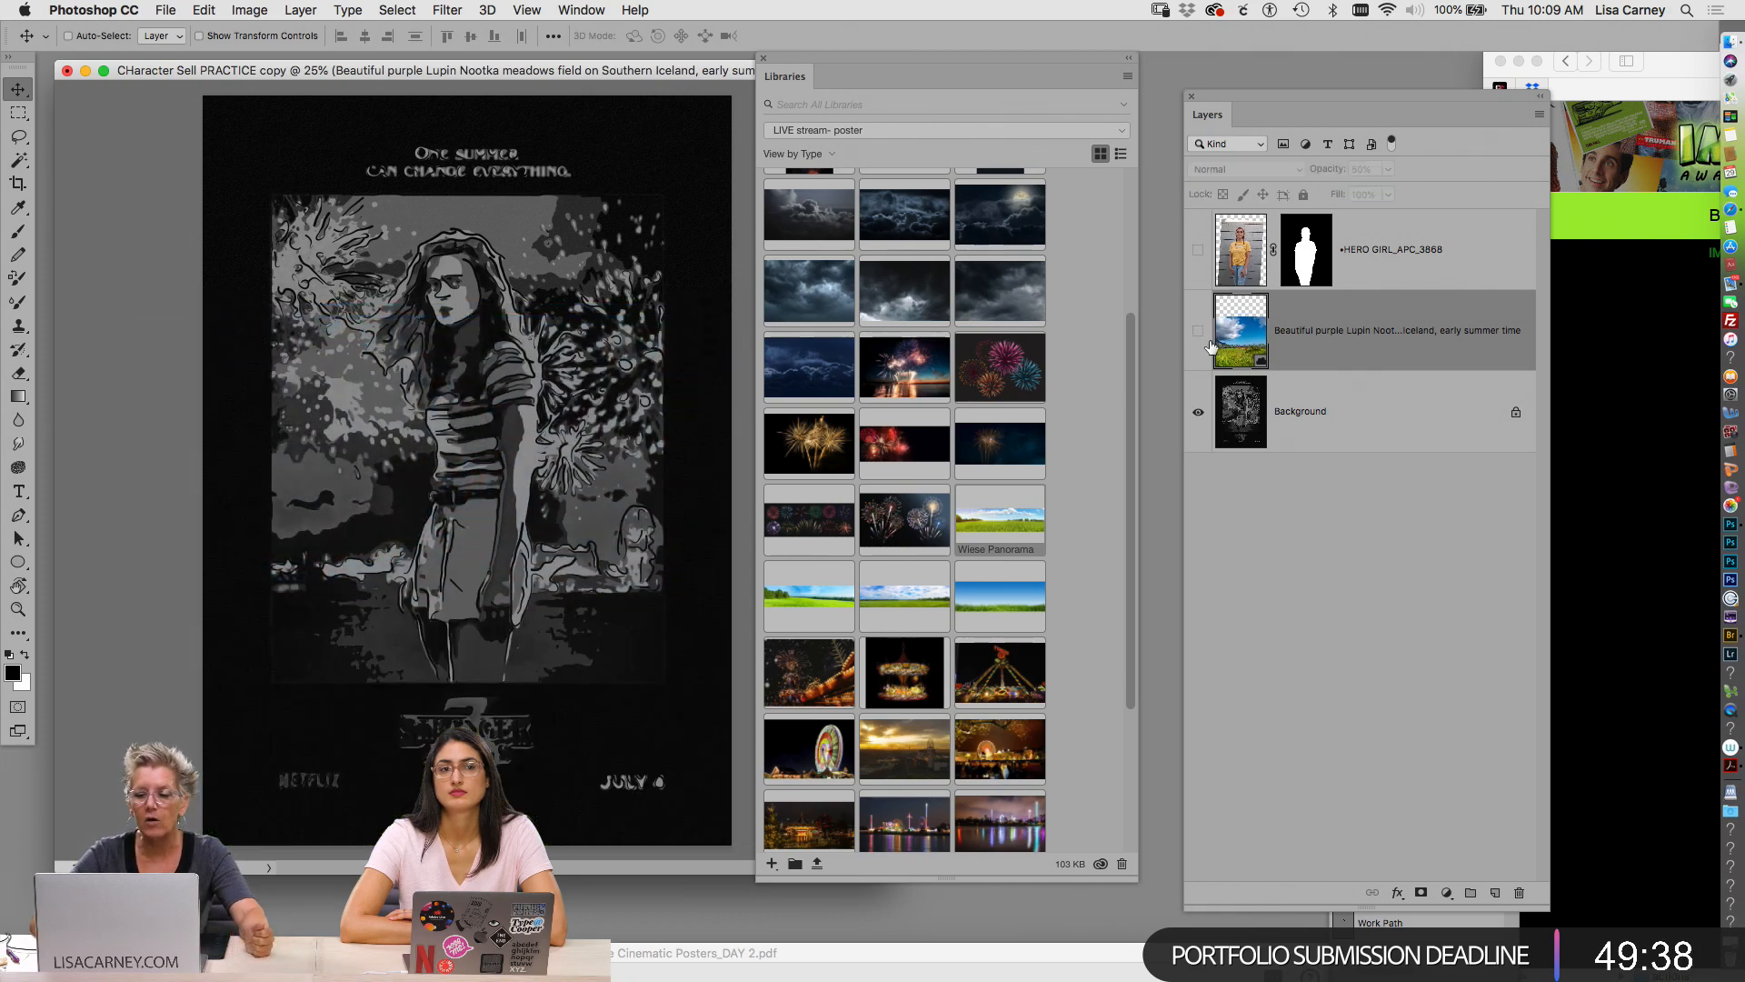
Create a layer named frame above Background and fill everything outside the sketch's rectangular picture area with black
left_click(1225, 395)
key("m")
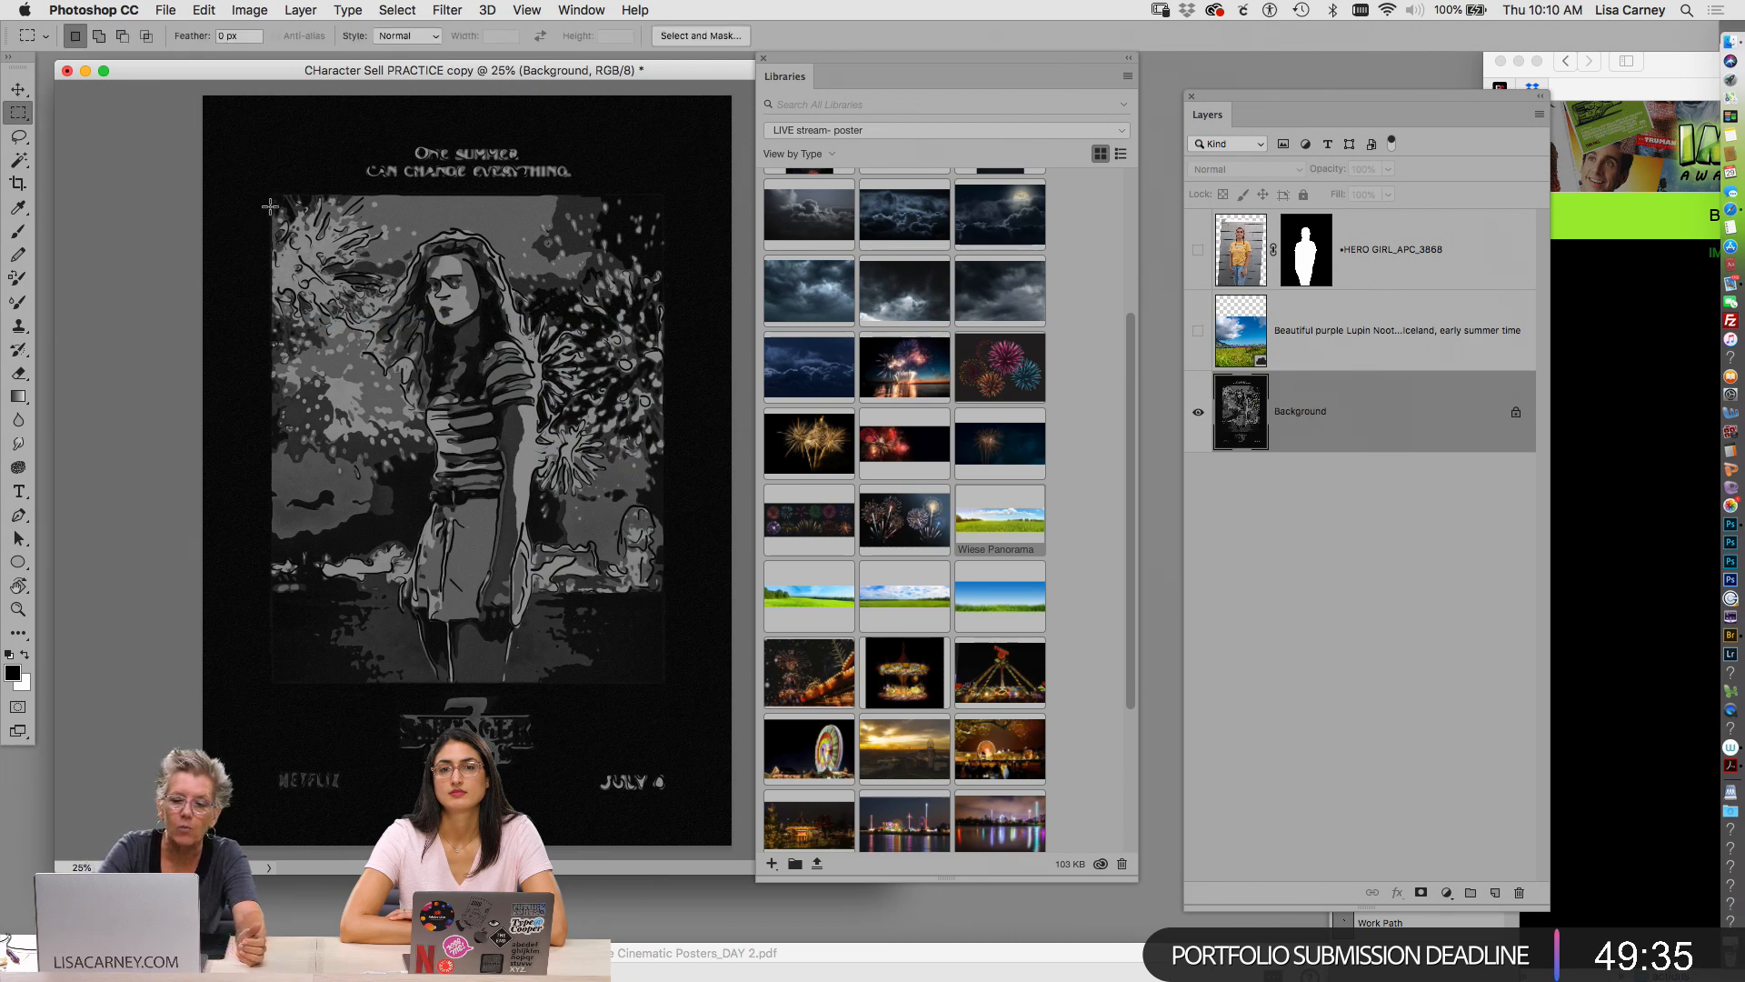
left_click_drag(268, 189, 668, 682)
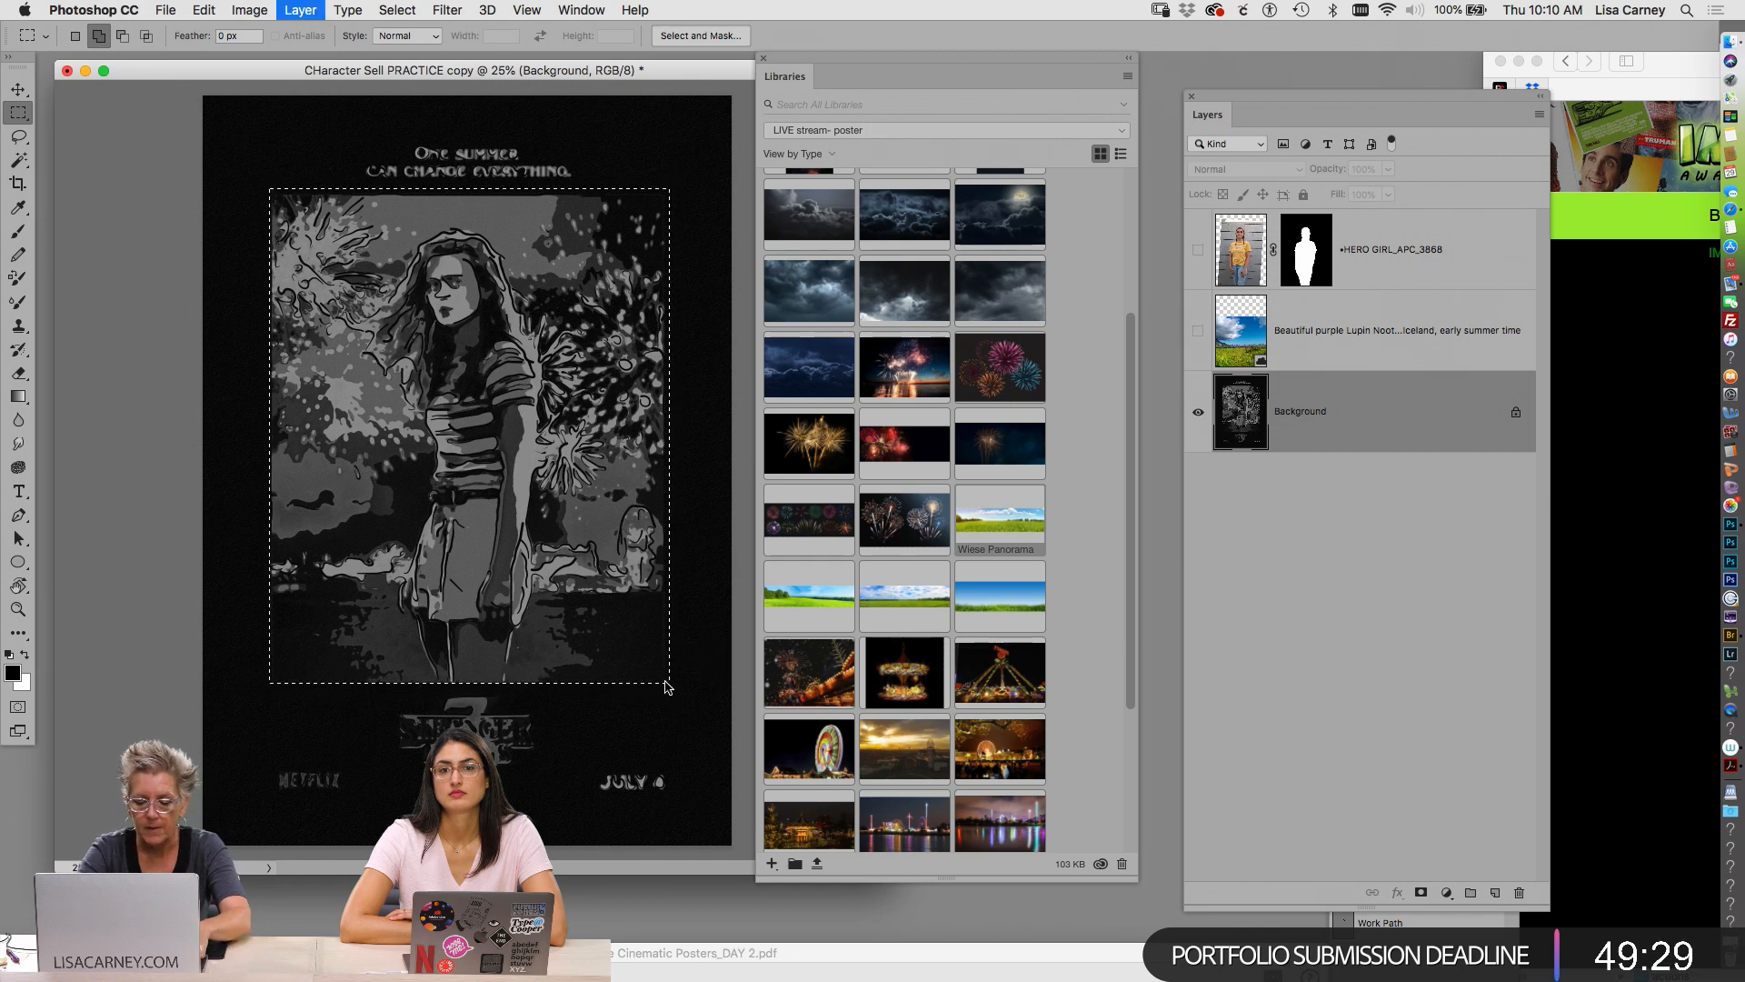
key("super+shift+n")
type("frame")
key("Return")
key("super+shift+i")
key("alt+BackSpace")
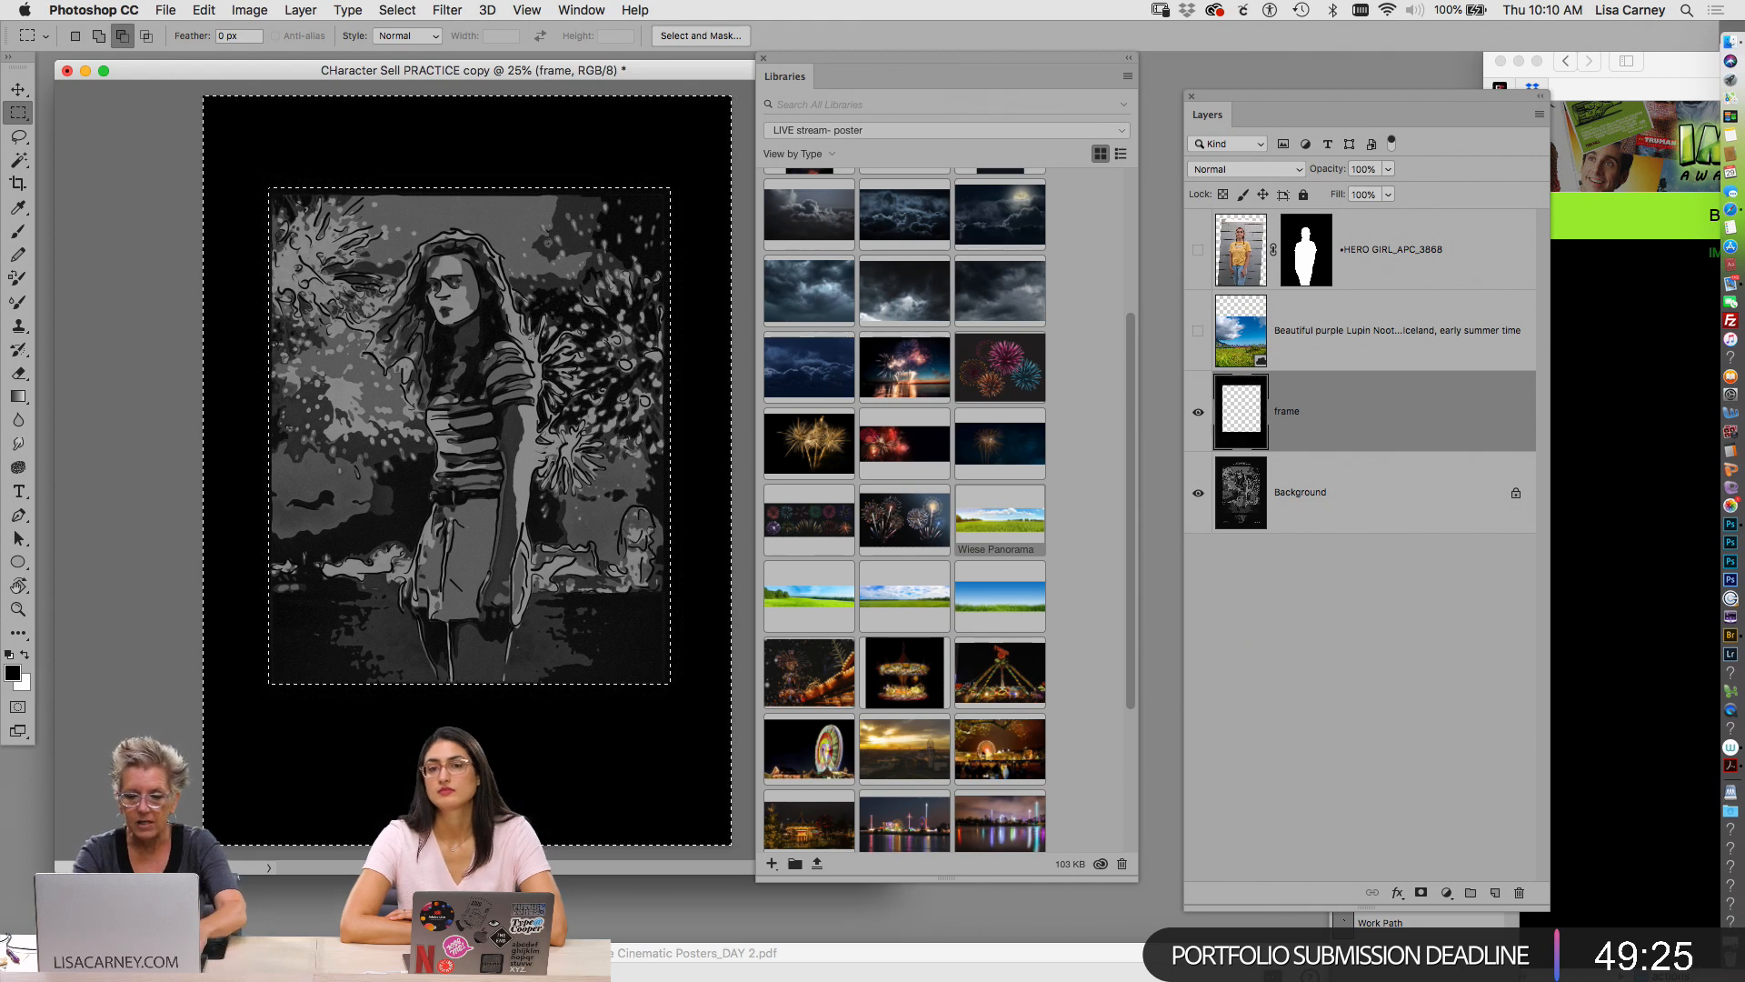
key("super+d")
Move the frame layer to the top of the stack, preview the composite, and hide every layer above Background
left_click_drag(1318, 259, 1323, 218)
left_click_drag(1198, 331, 1200, 409)
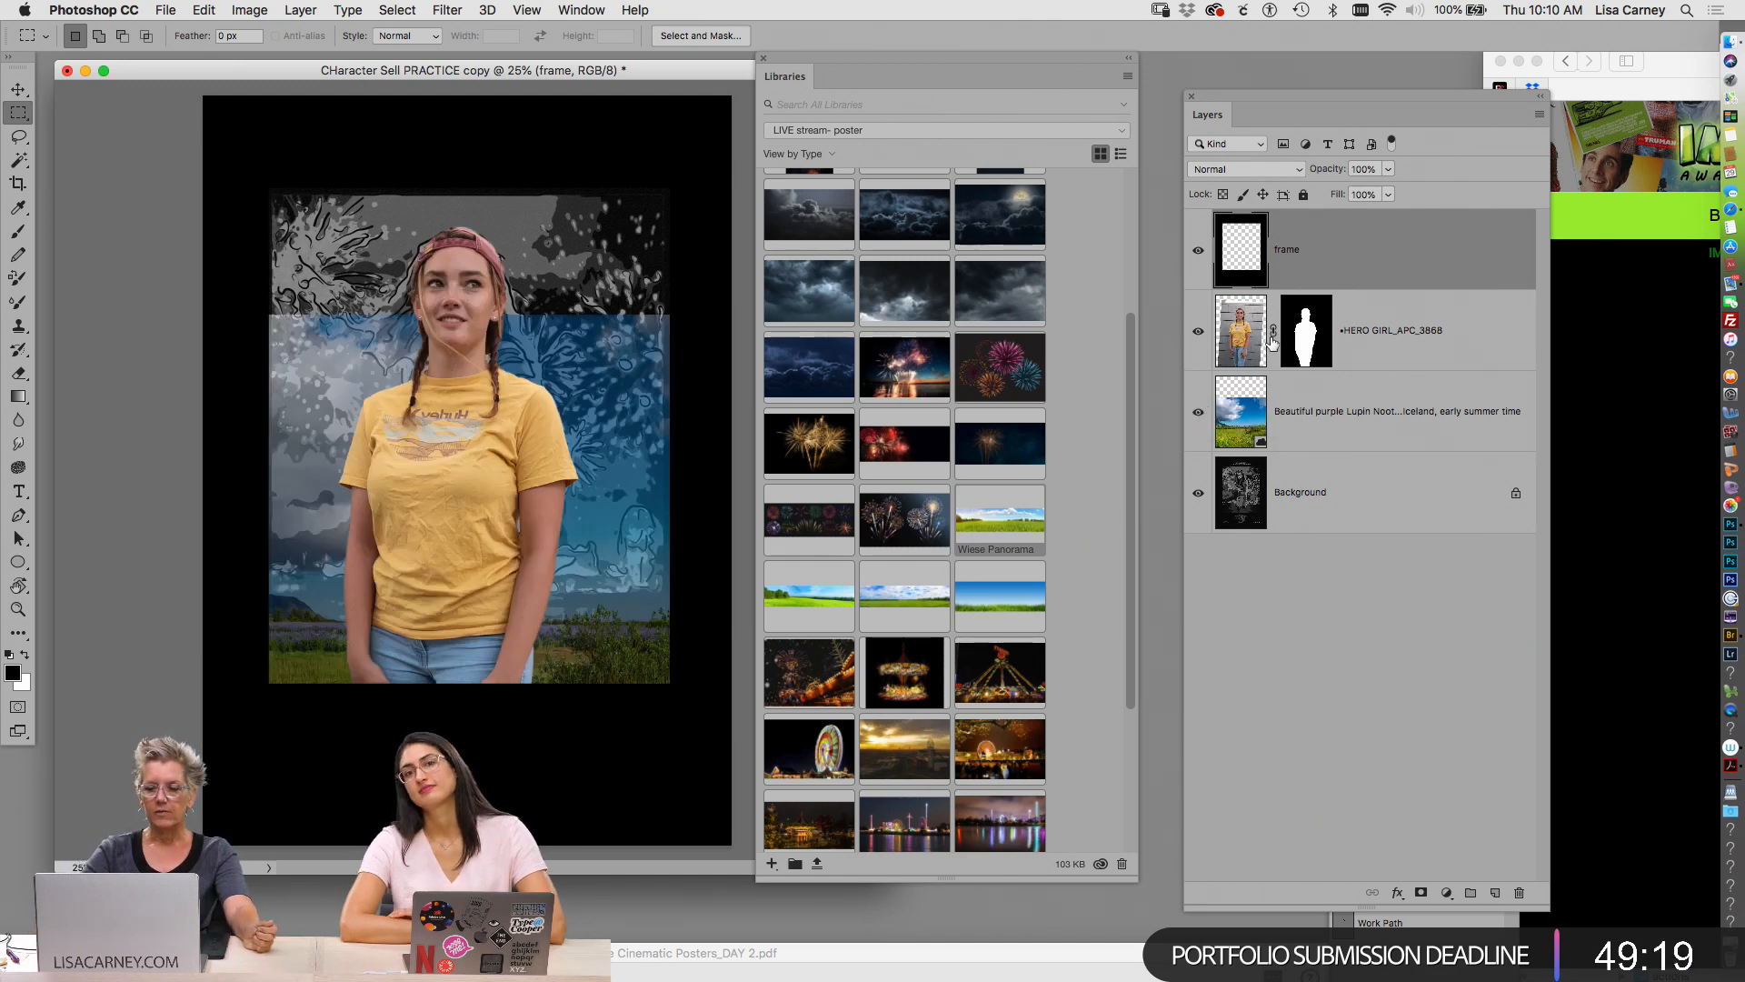
left_click(1199, 251)
left_click(1309, 413)
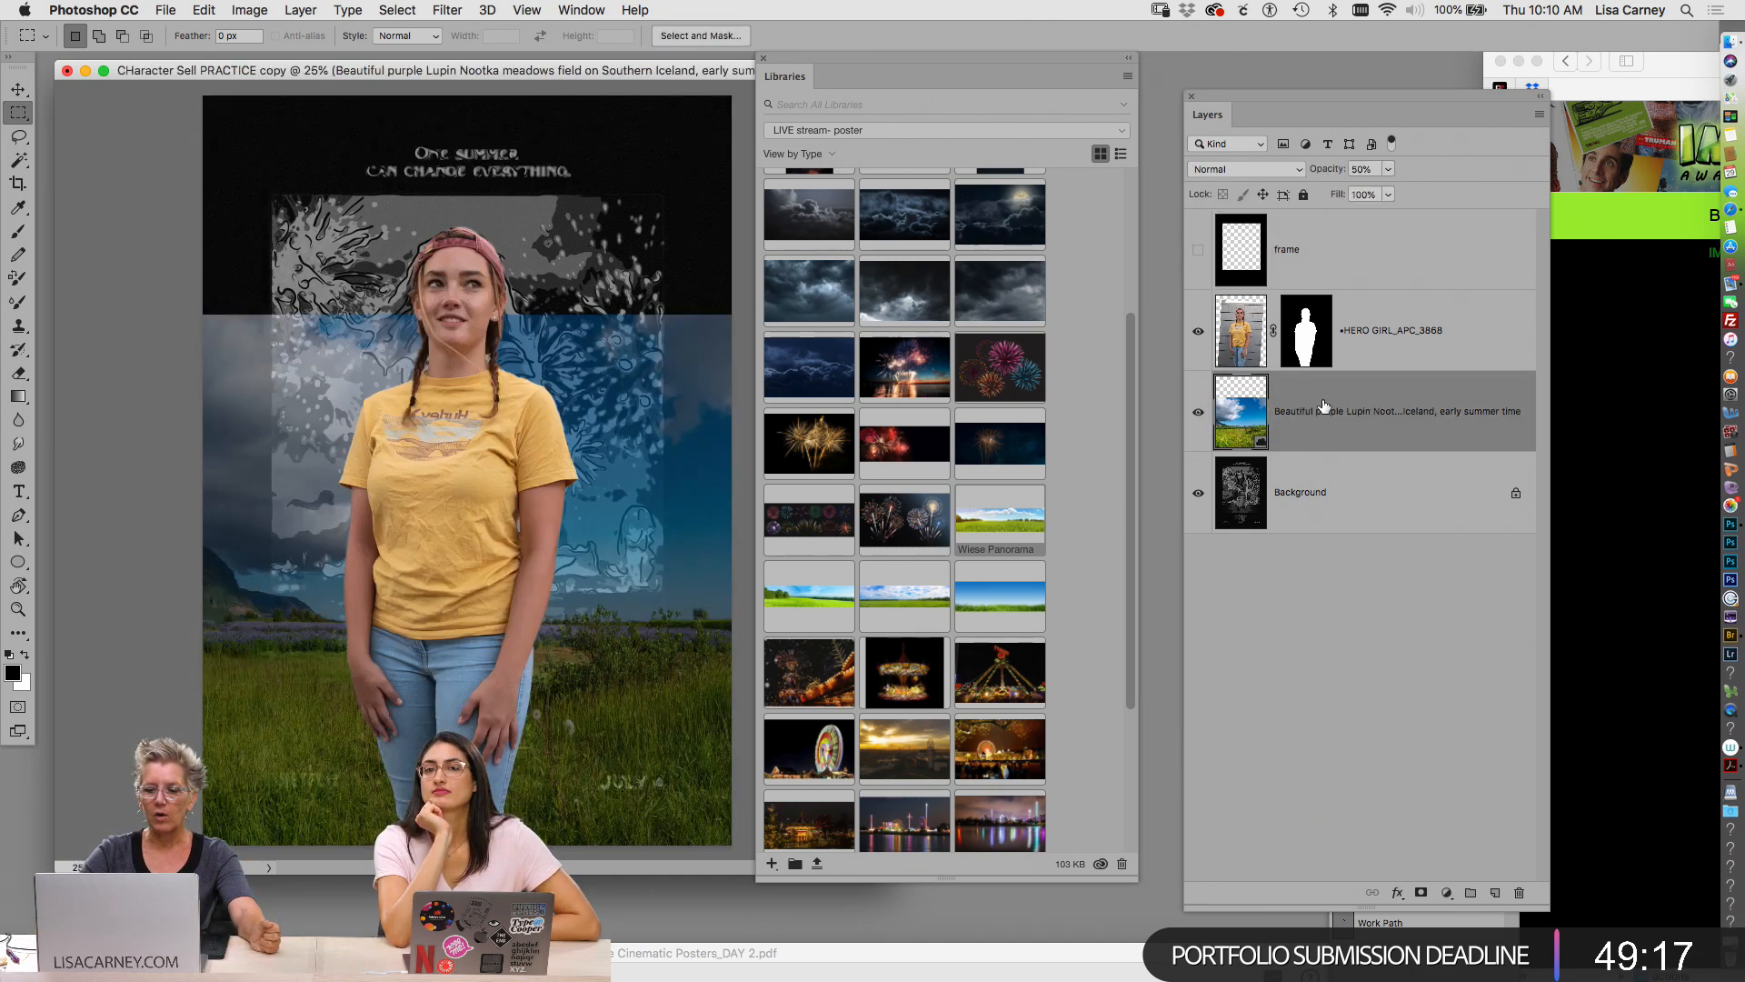
left_click(1198, 331)
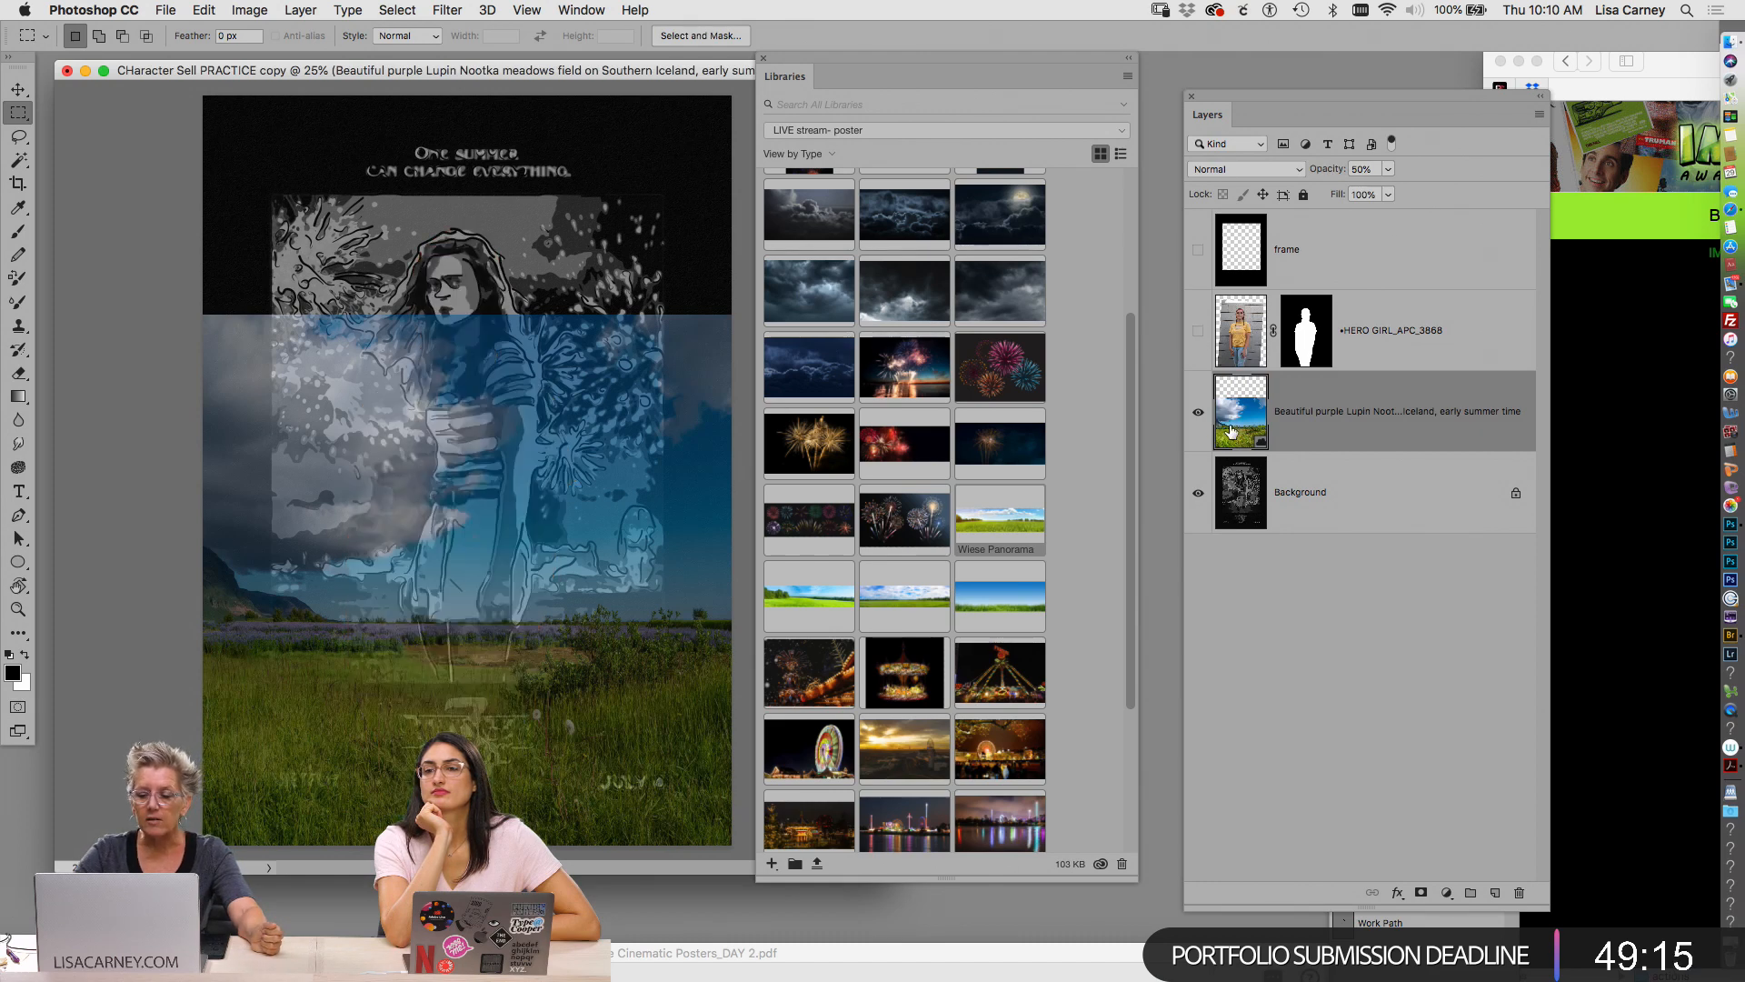
left_click(1198, 412)
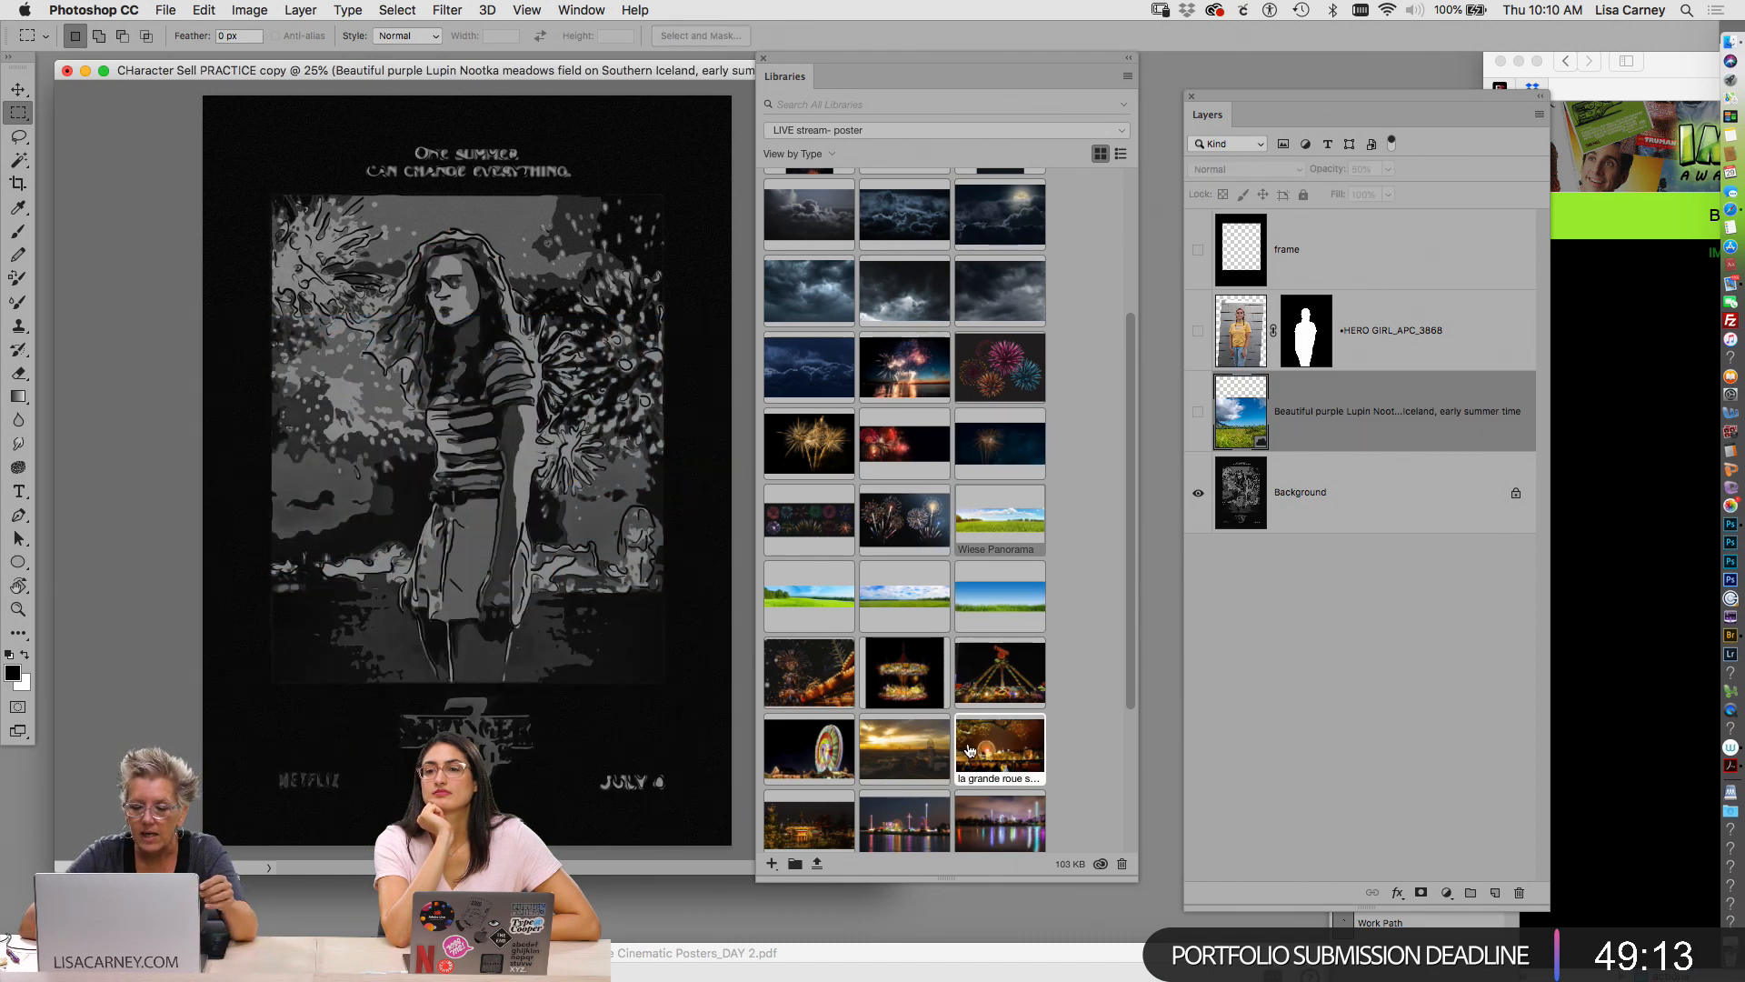
Place the Riesenrad am Schützenfest Hannover graphic as a linked layer and shrink it onto the sketch's horizon at the right
left_click_drag(1129, 325, 1125, 166)
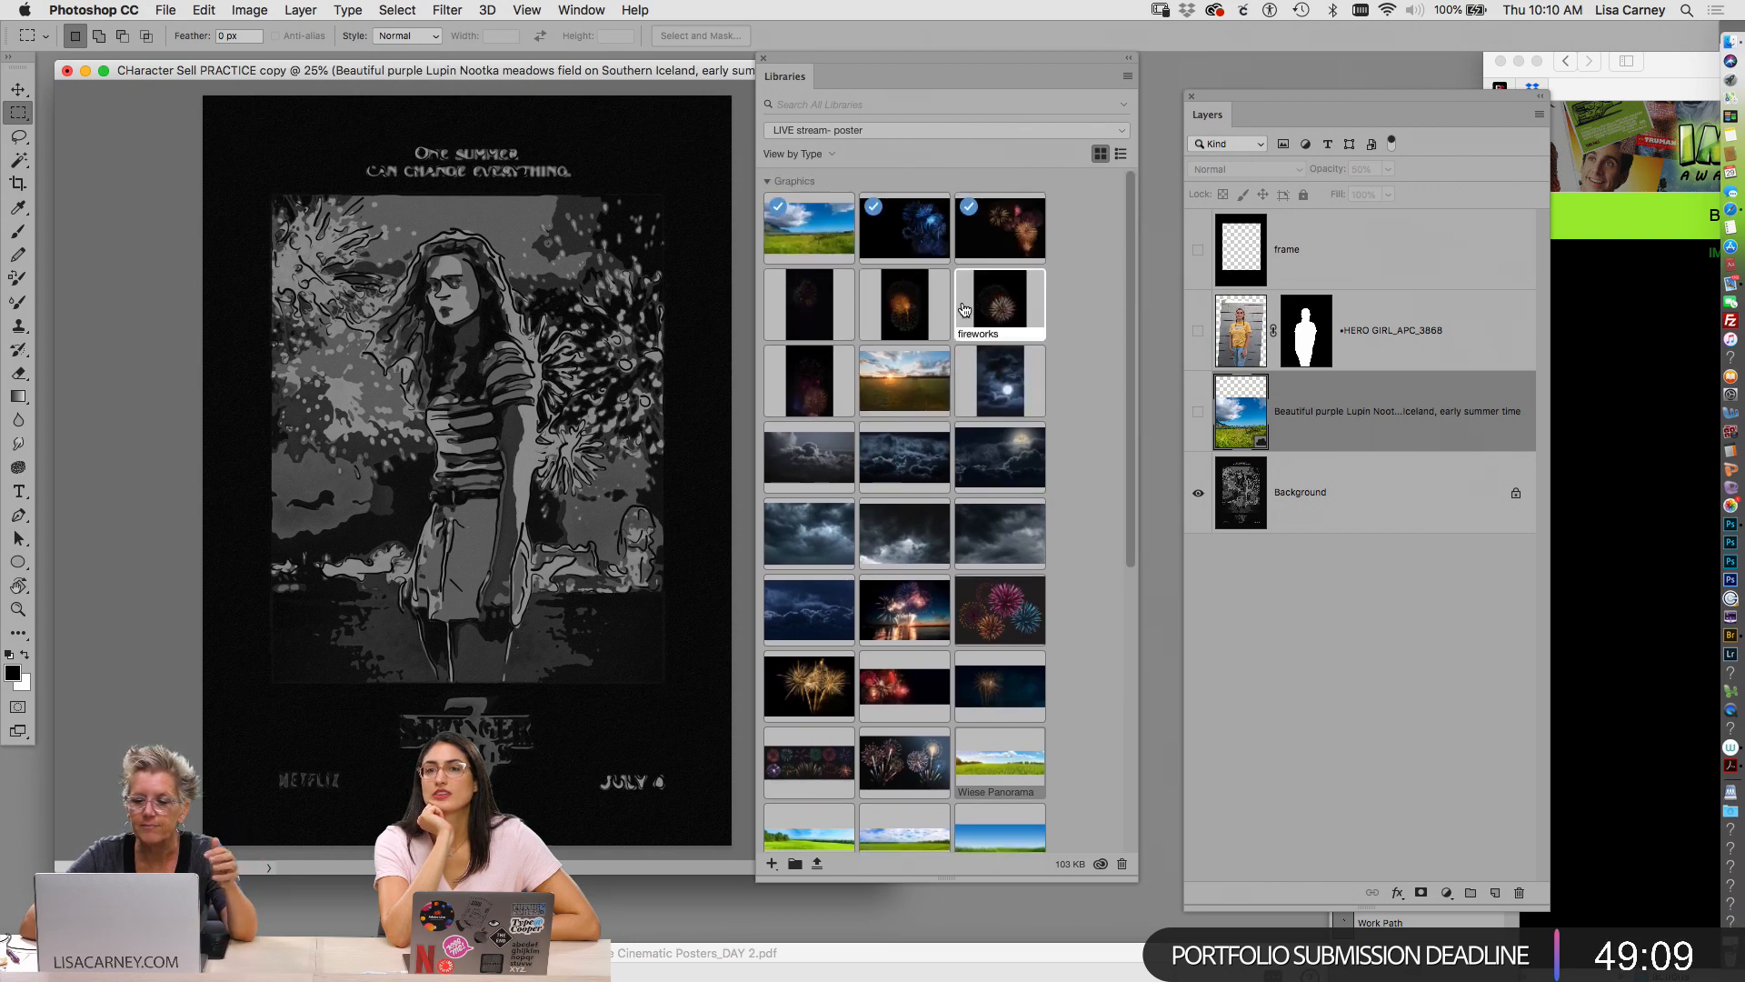
left_click_drag(1134, 331, 1109, 620)
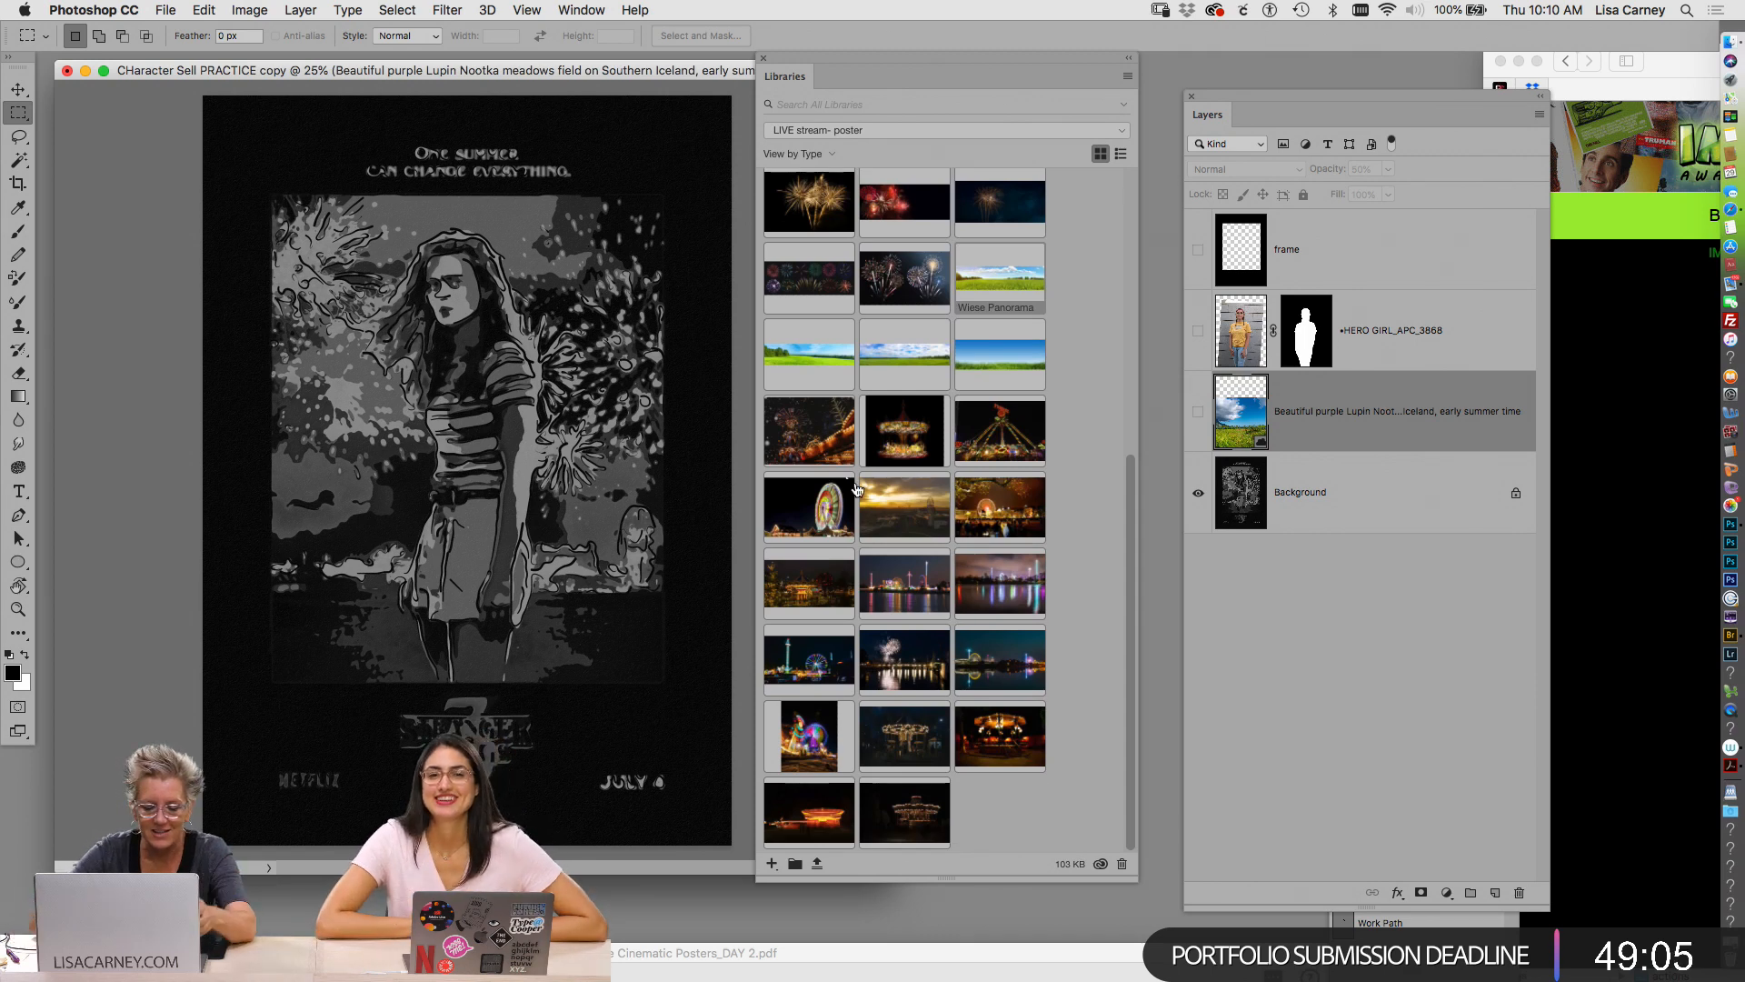
right_click(833, 503)
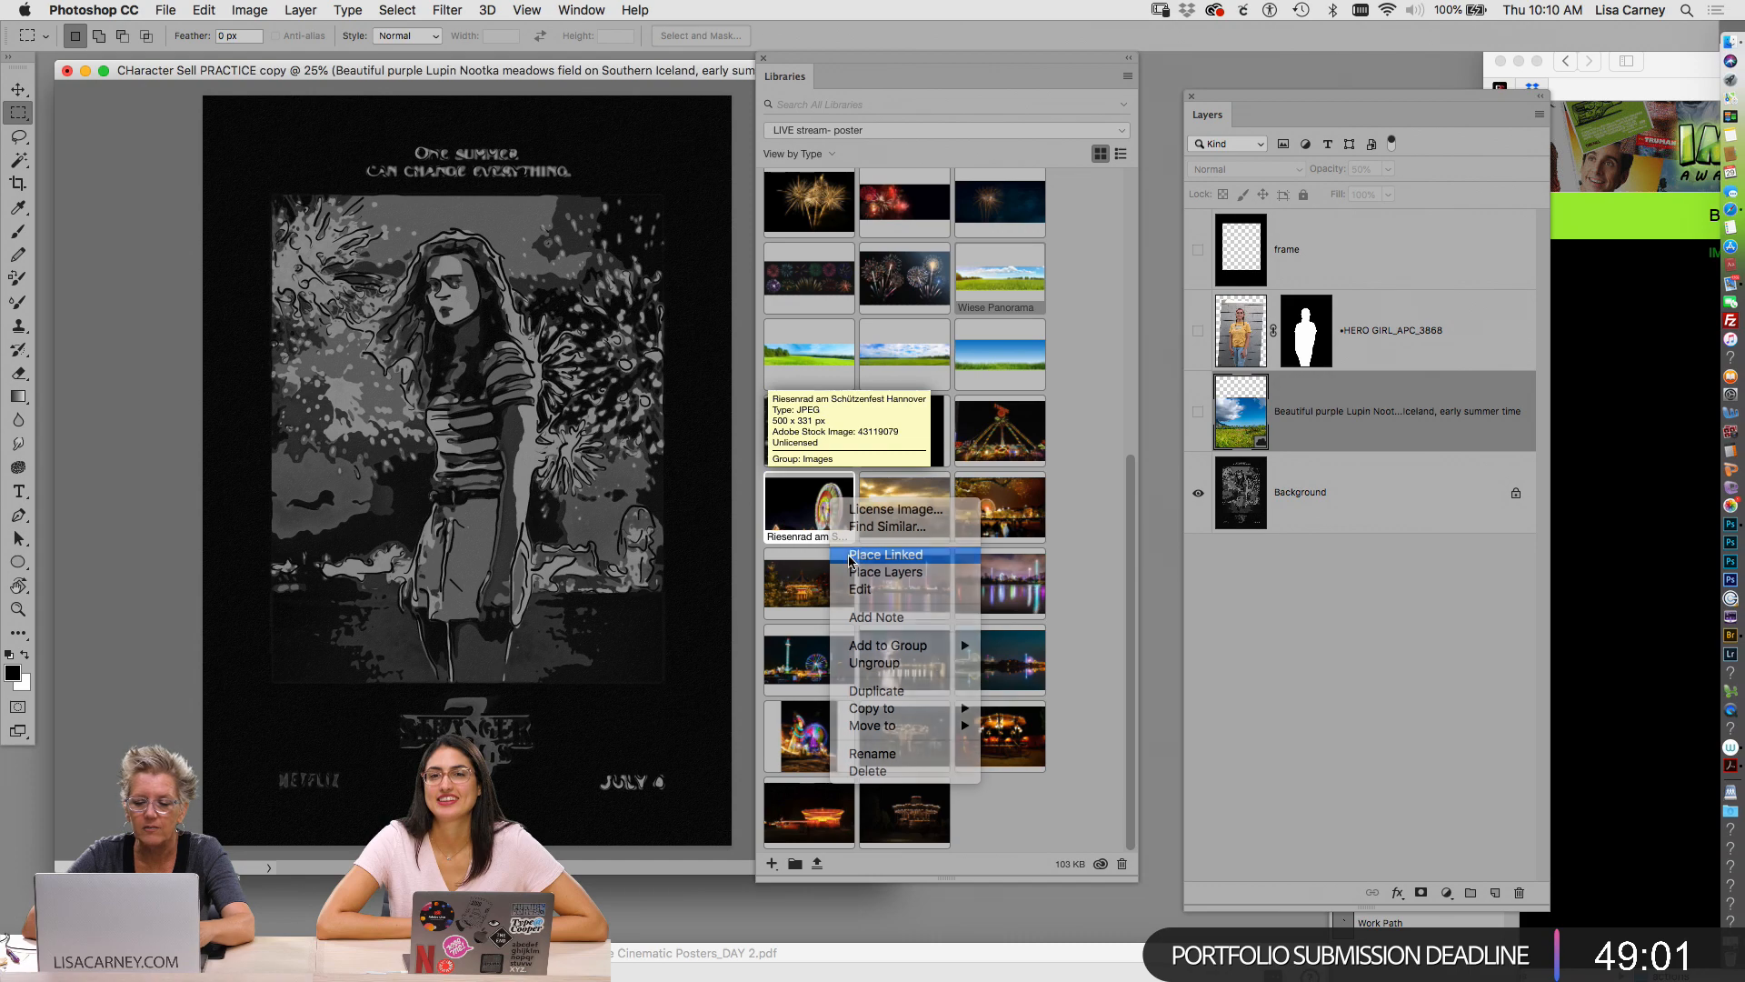
left_click(853, 556)
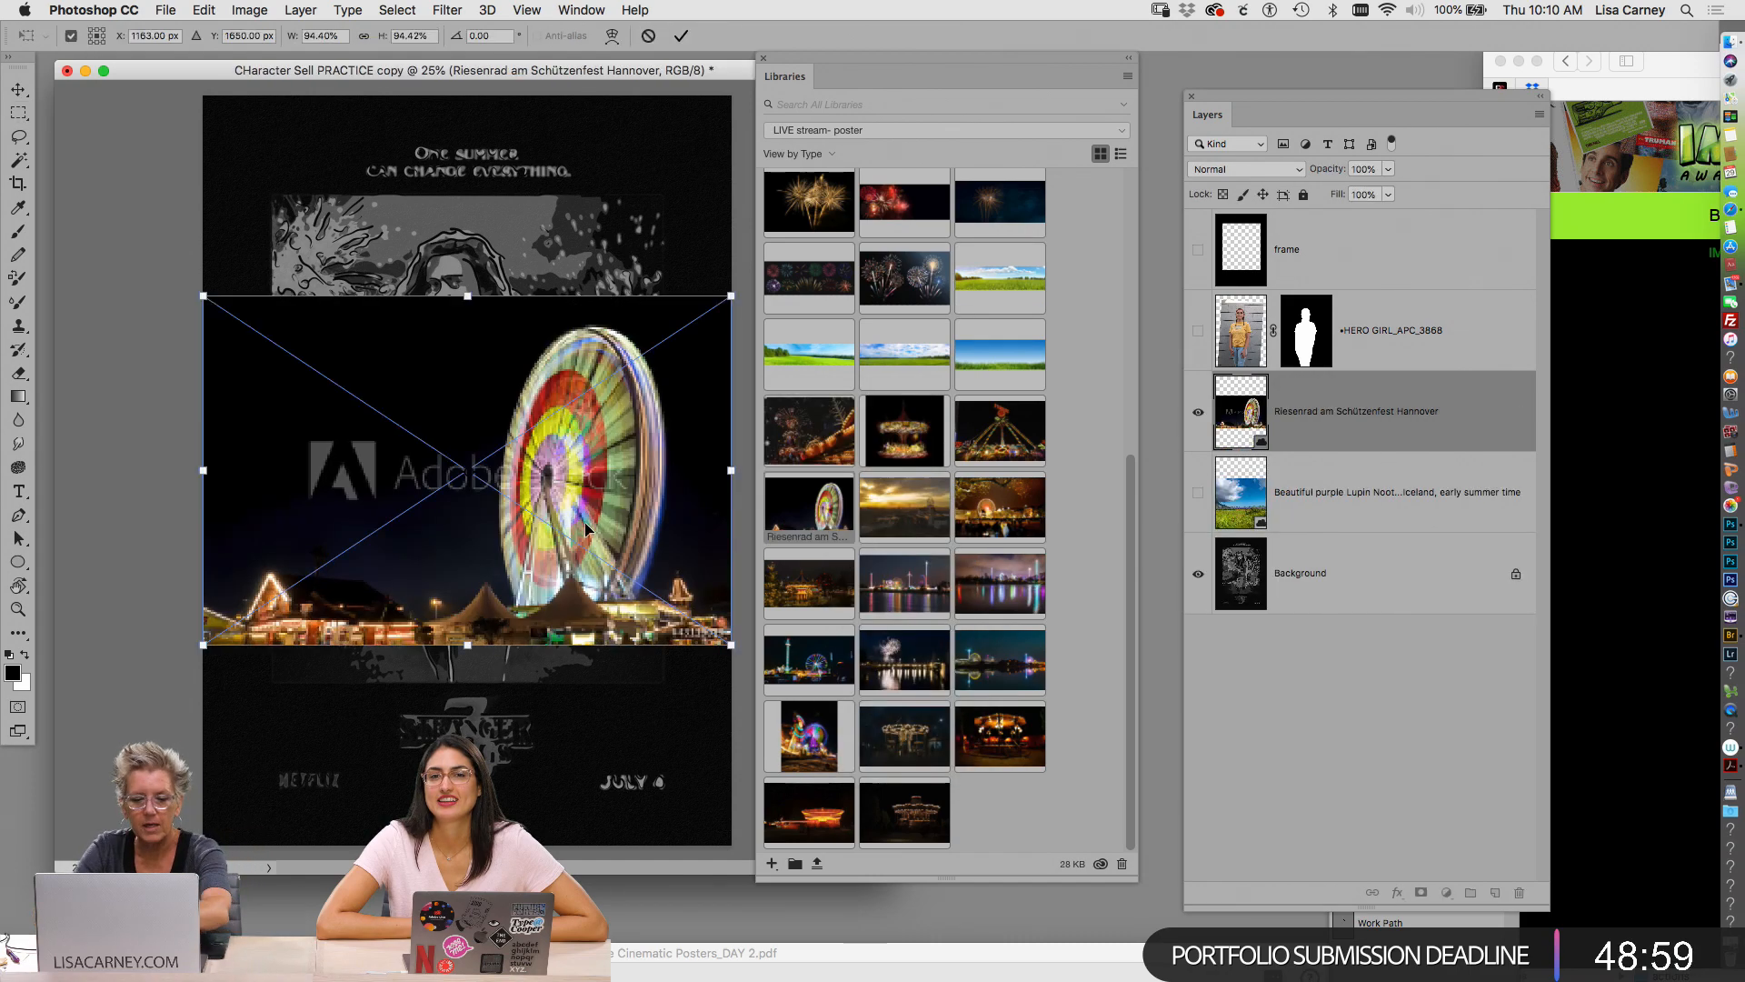
left_click_drag(202, 294, 533, 514)
left_click_drag(589, 581, 540, 548)
key("Return")
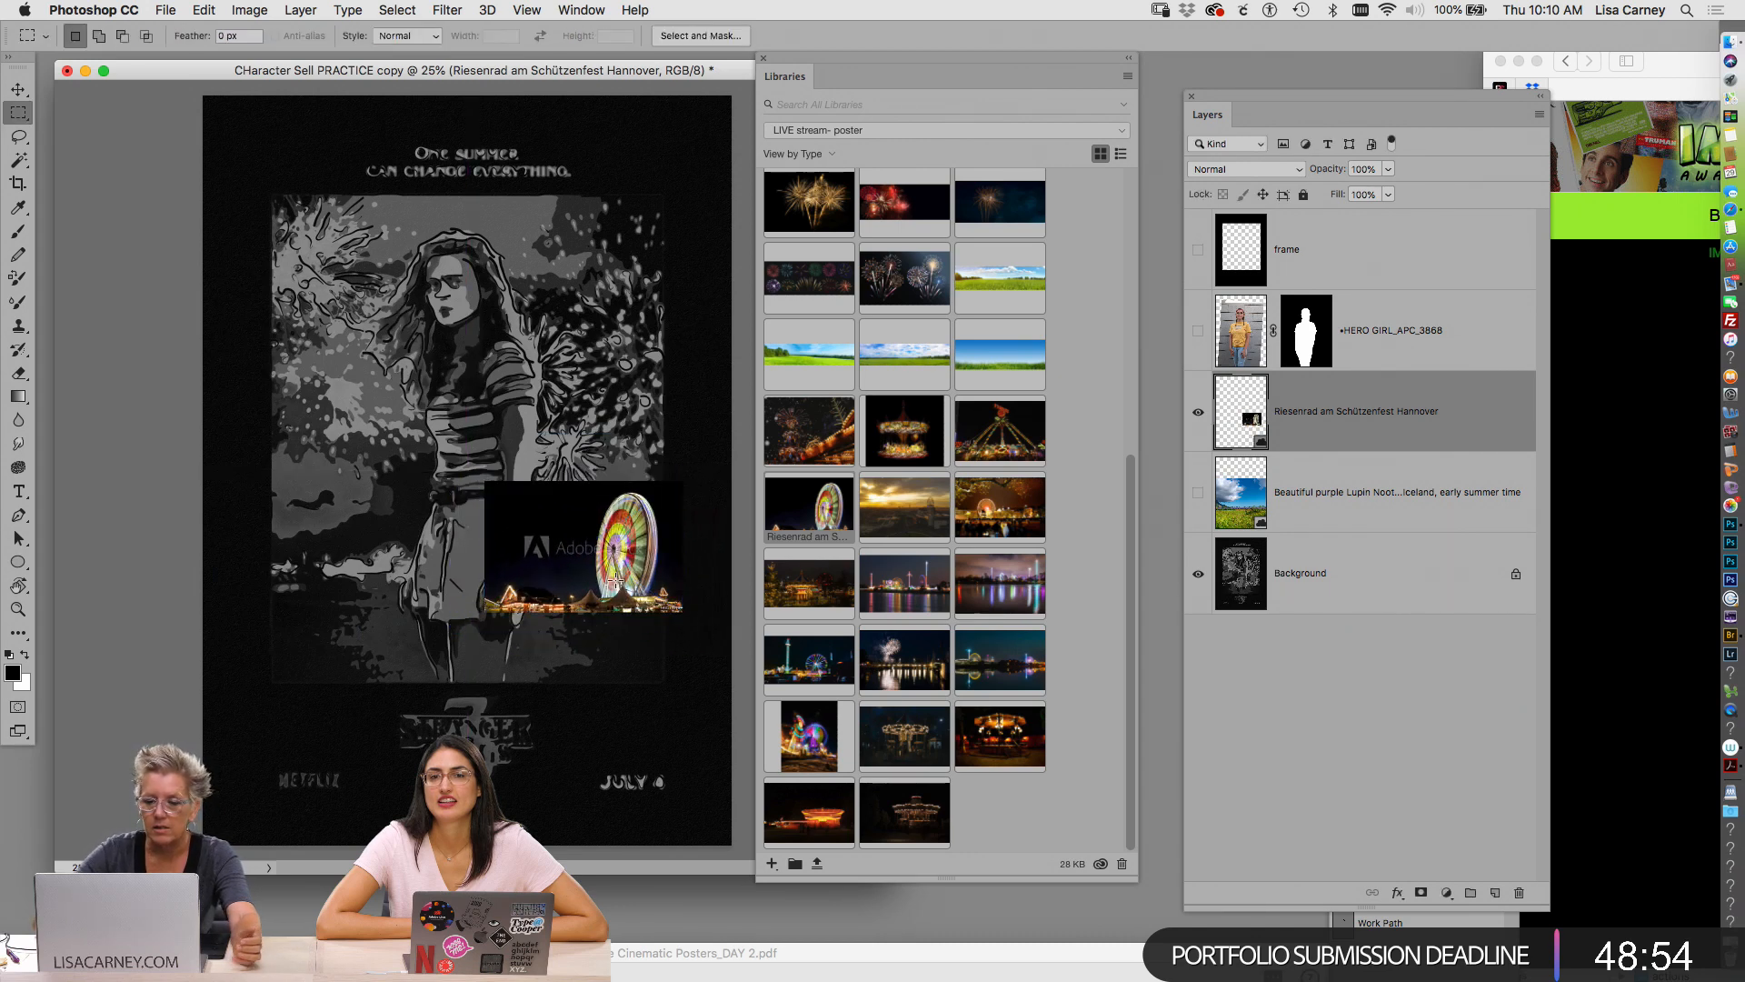
Place the Karusell mit Beleuchtung graphic as a linked layer, scaled down to sit beside the Ferris wheel
right_click(917, 450)
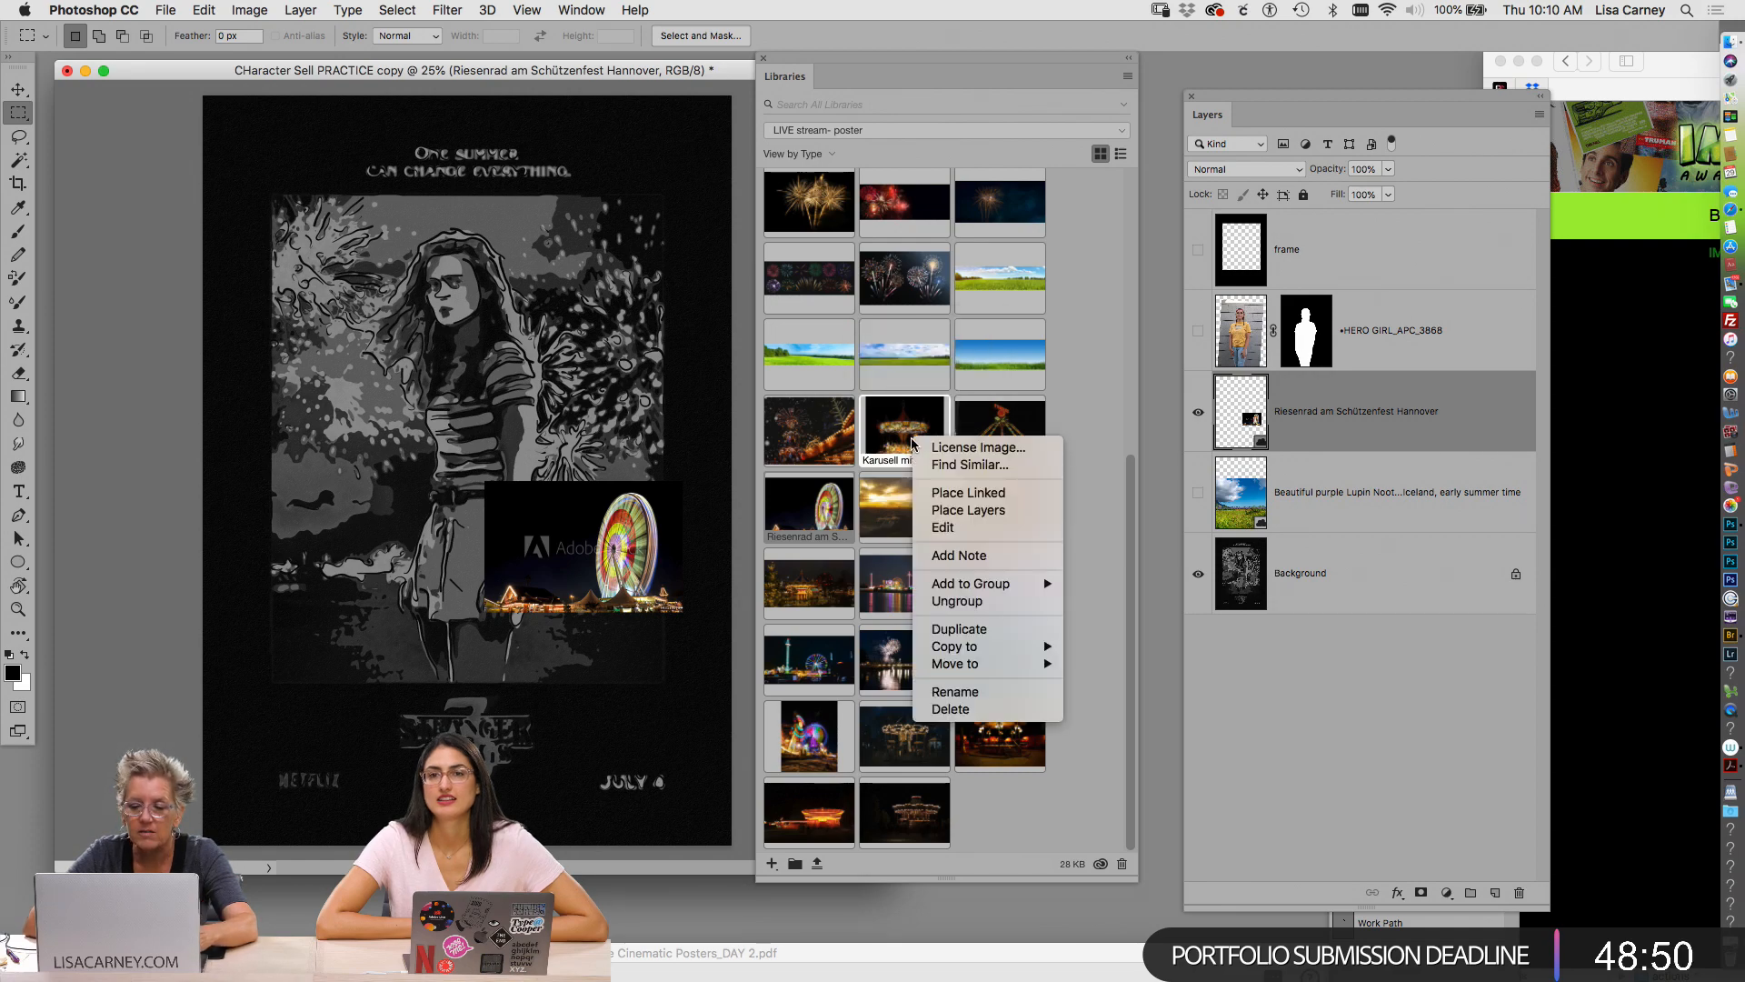
left_click(937, 495)
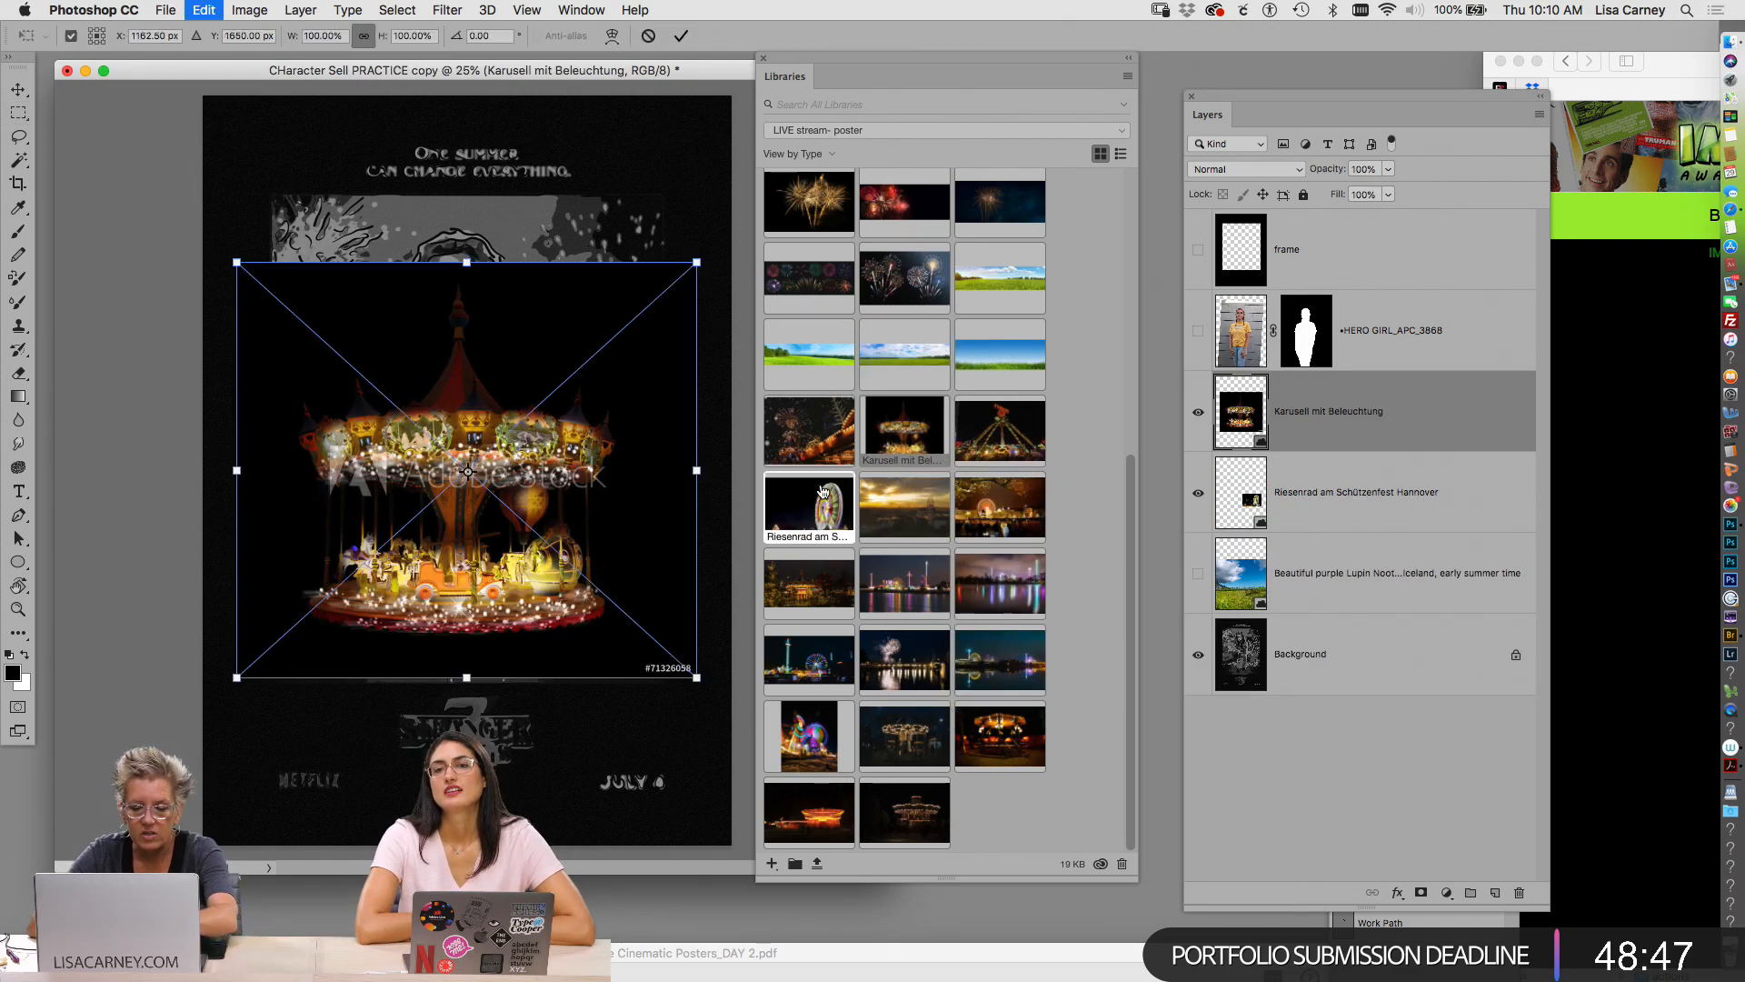
left_click_drag(696, 263, 415, 516)
left_click_drag(428, 592, 525, 545)
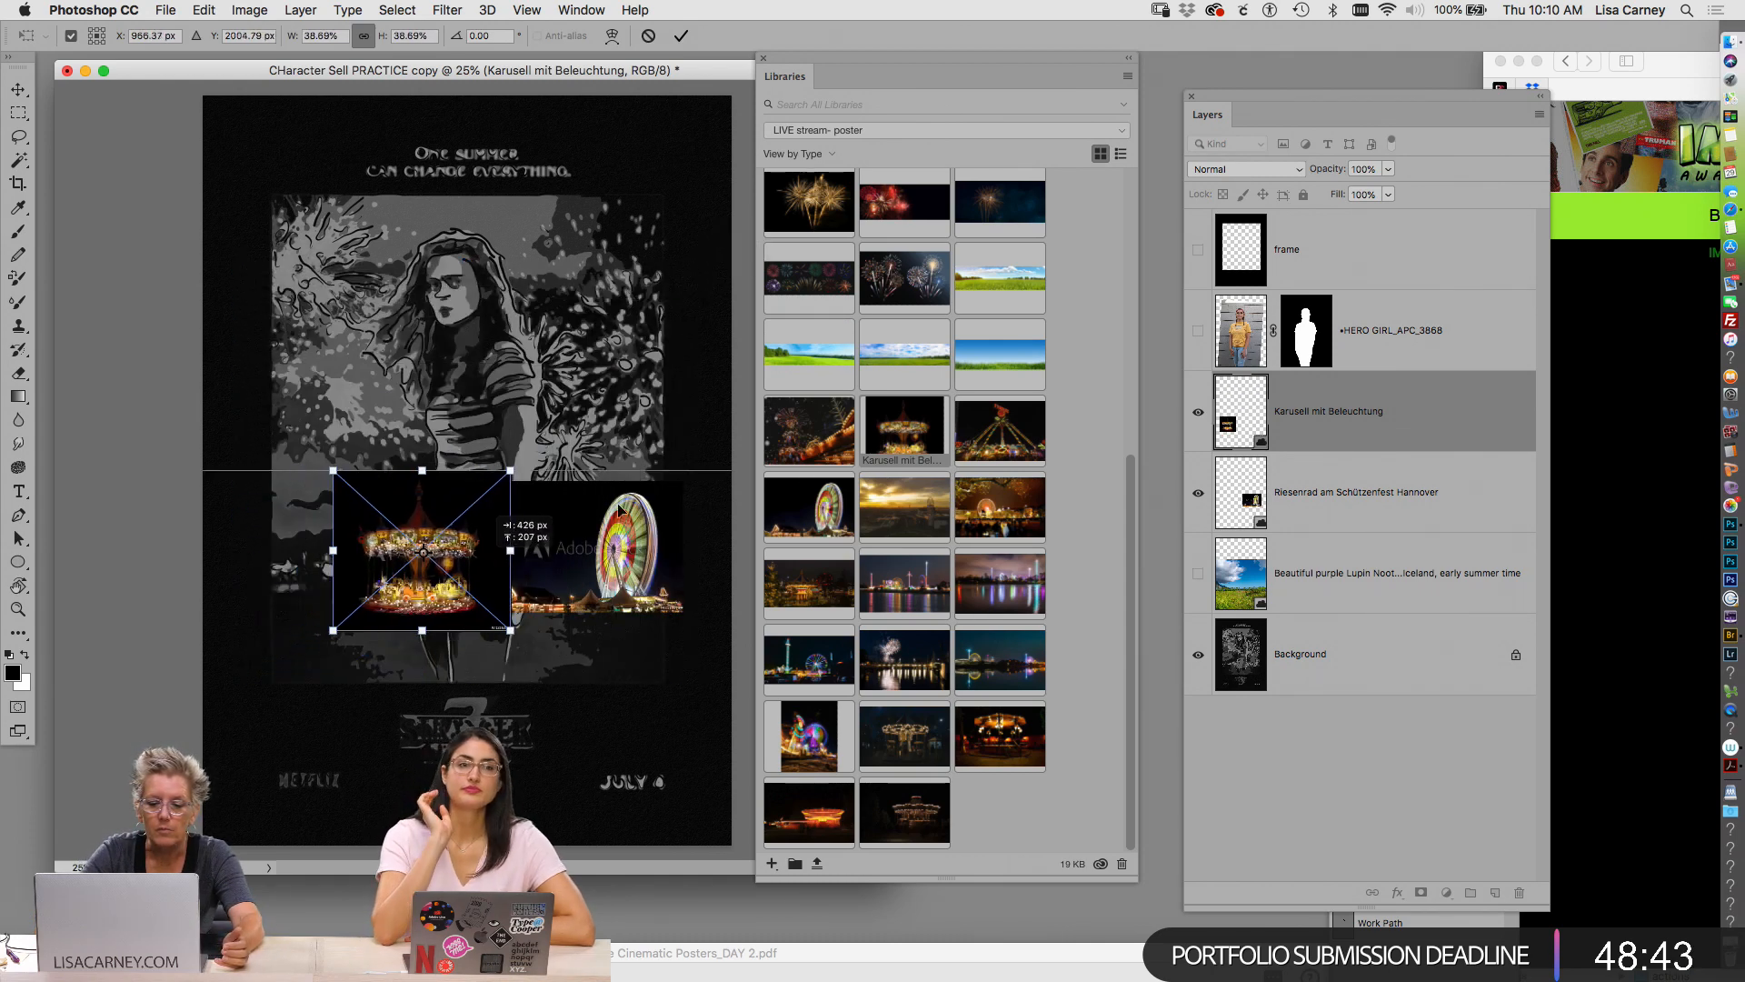
left_click_drag(510, 471, 486, 493)
key("Return")
key("m")
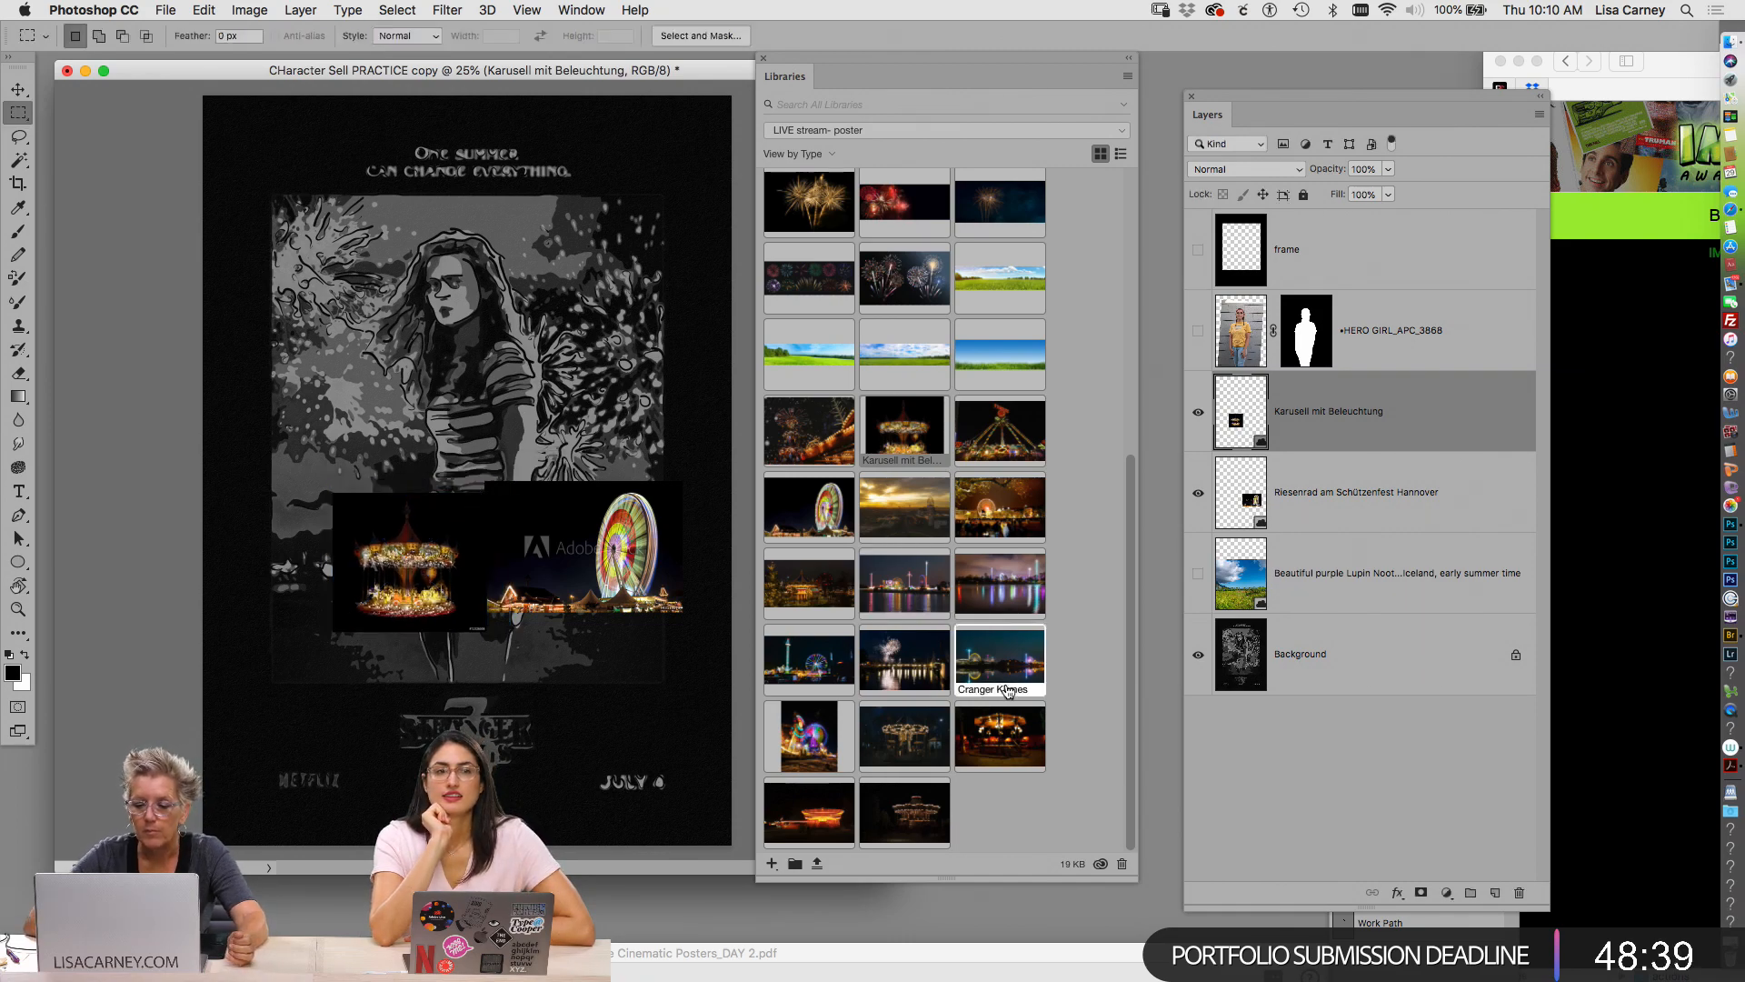
Place the Spinning merry go round graphic as a linked layer, scaled to about 29% at the left end of the carnival row
right_click(823, 808)
left_click(845, 865)
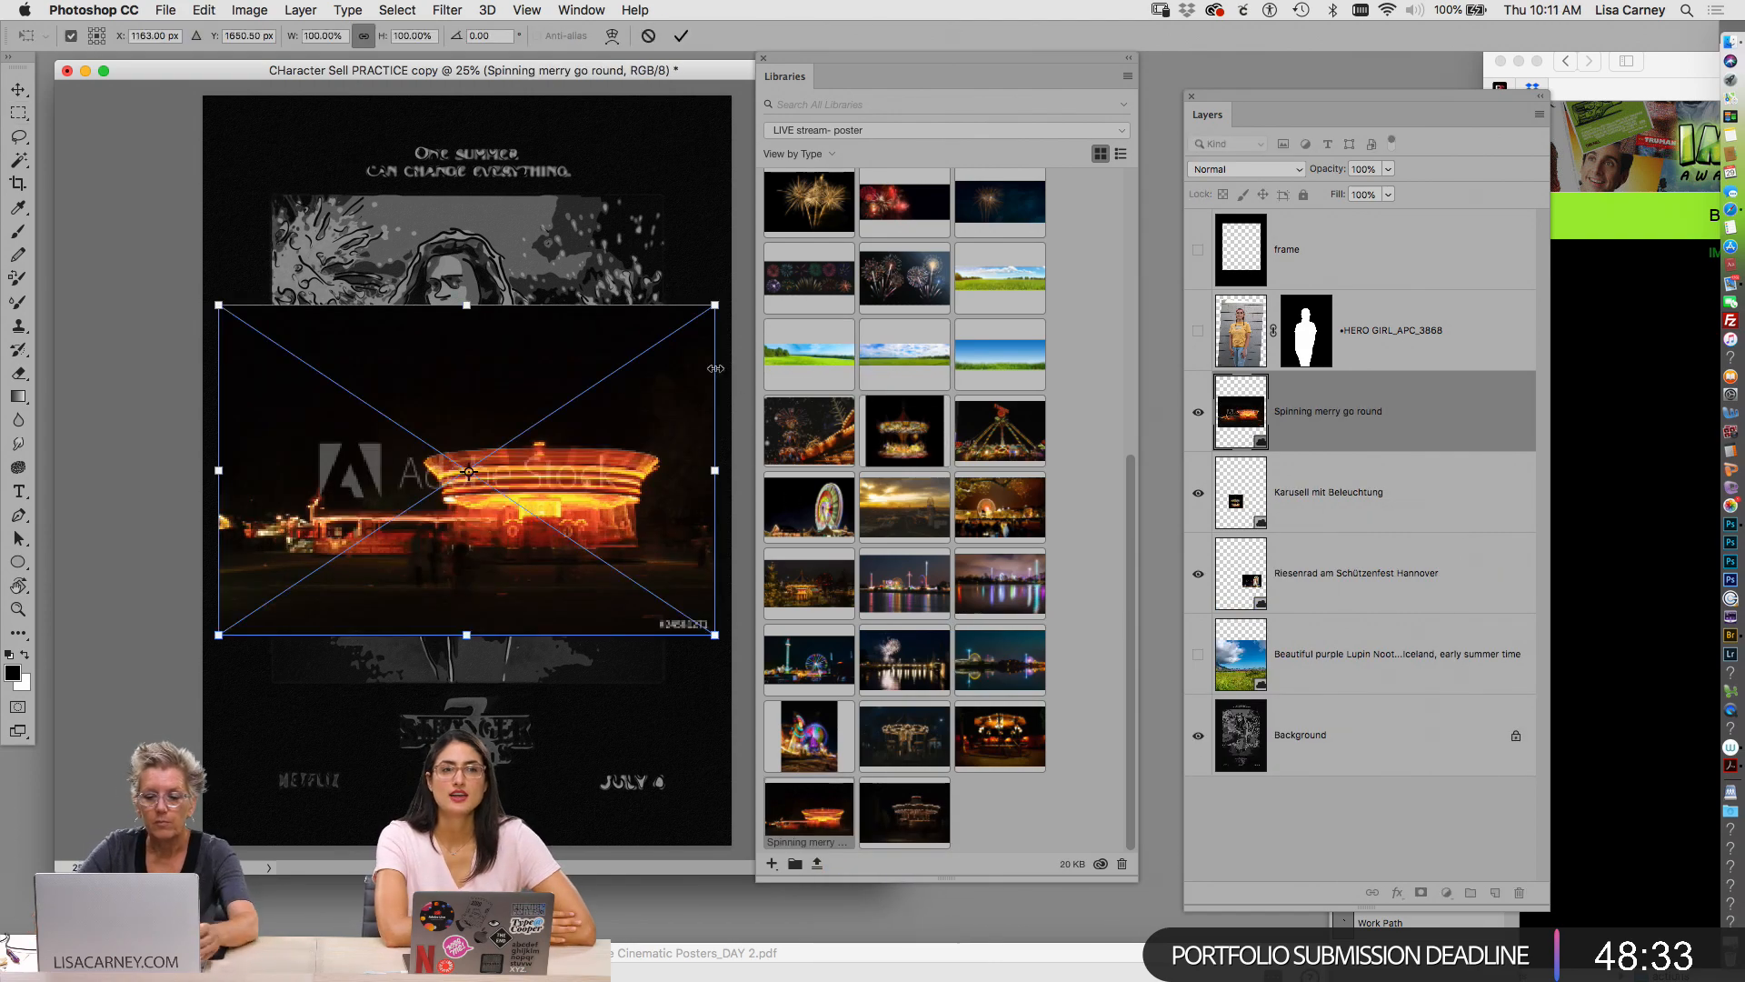
left_click_drag(715, 305, 340, 535)
left_click_drag(345, 590, 342, 586)
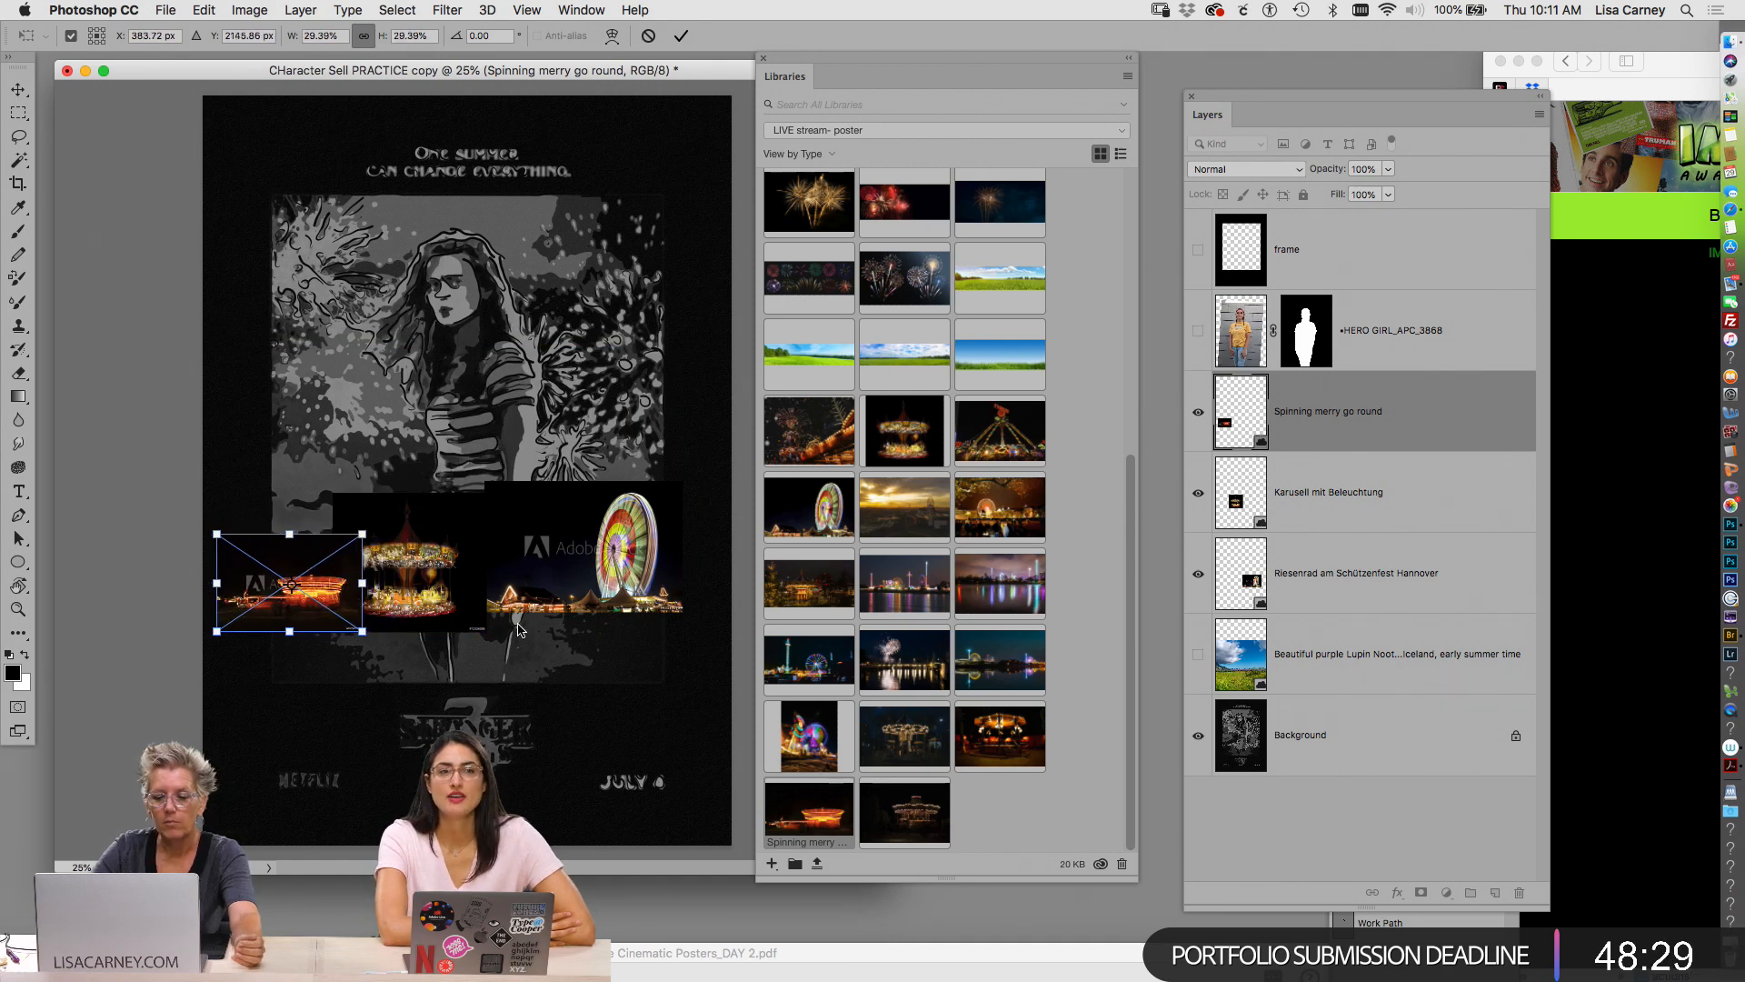
key("Return")
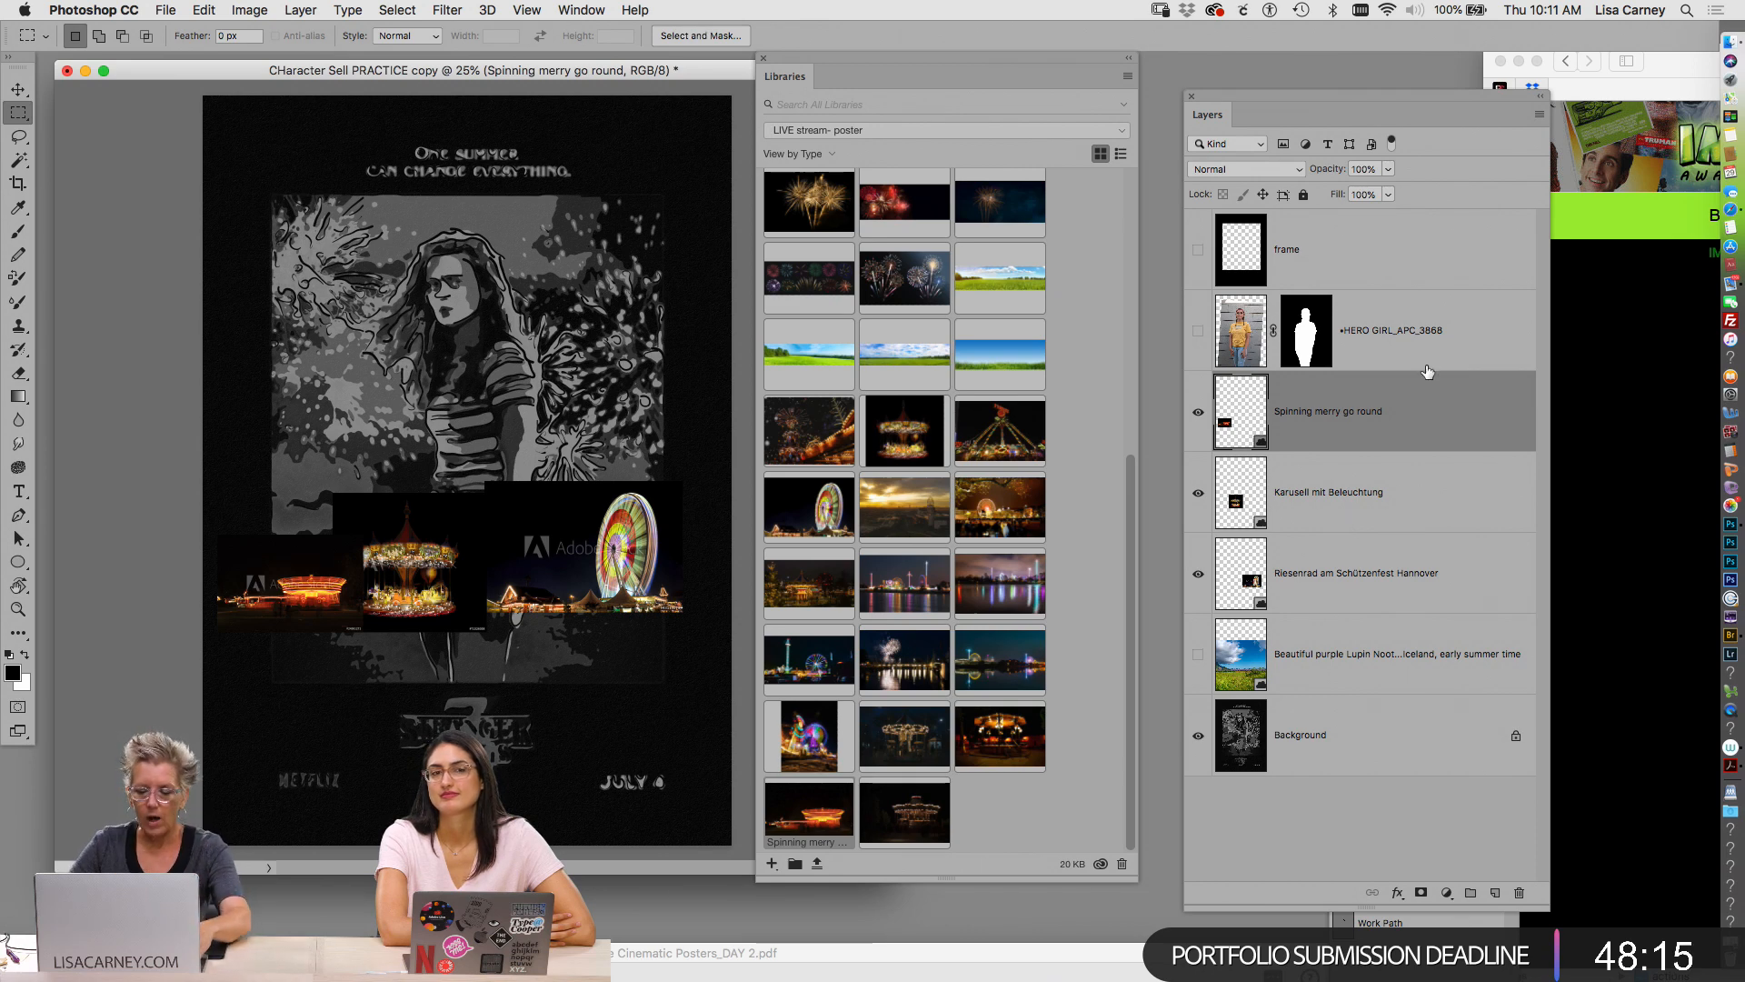
Group the merry go round, Karusell and Riesenrad layers and name the group Carnival
left_click(1312, 582, "shift")
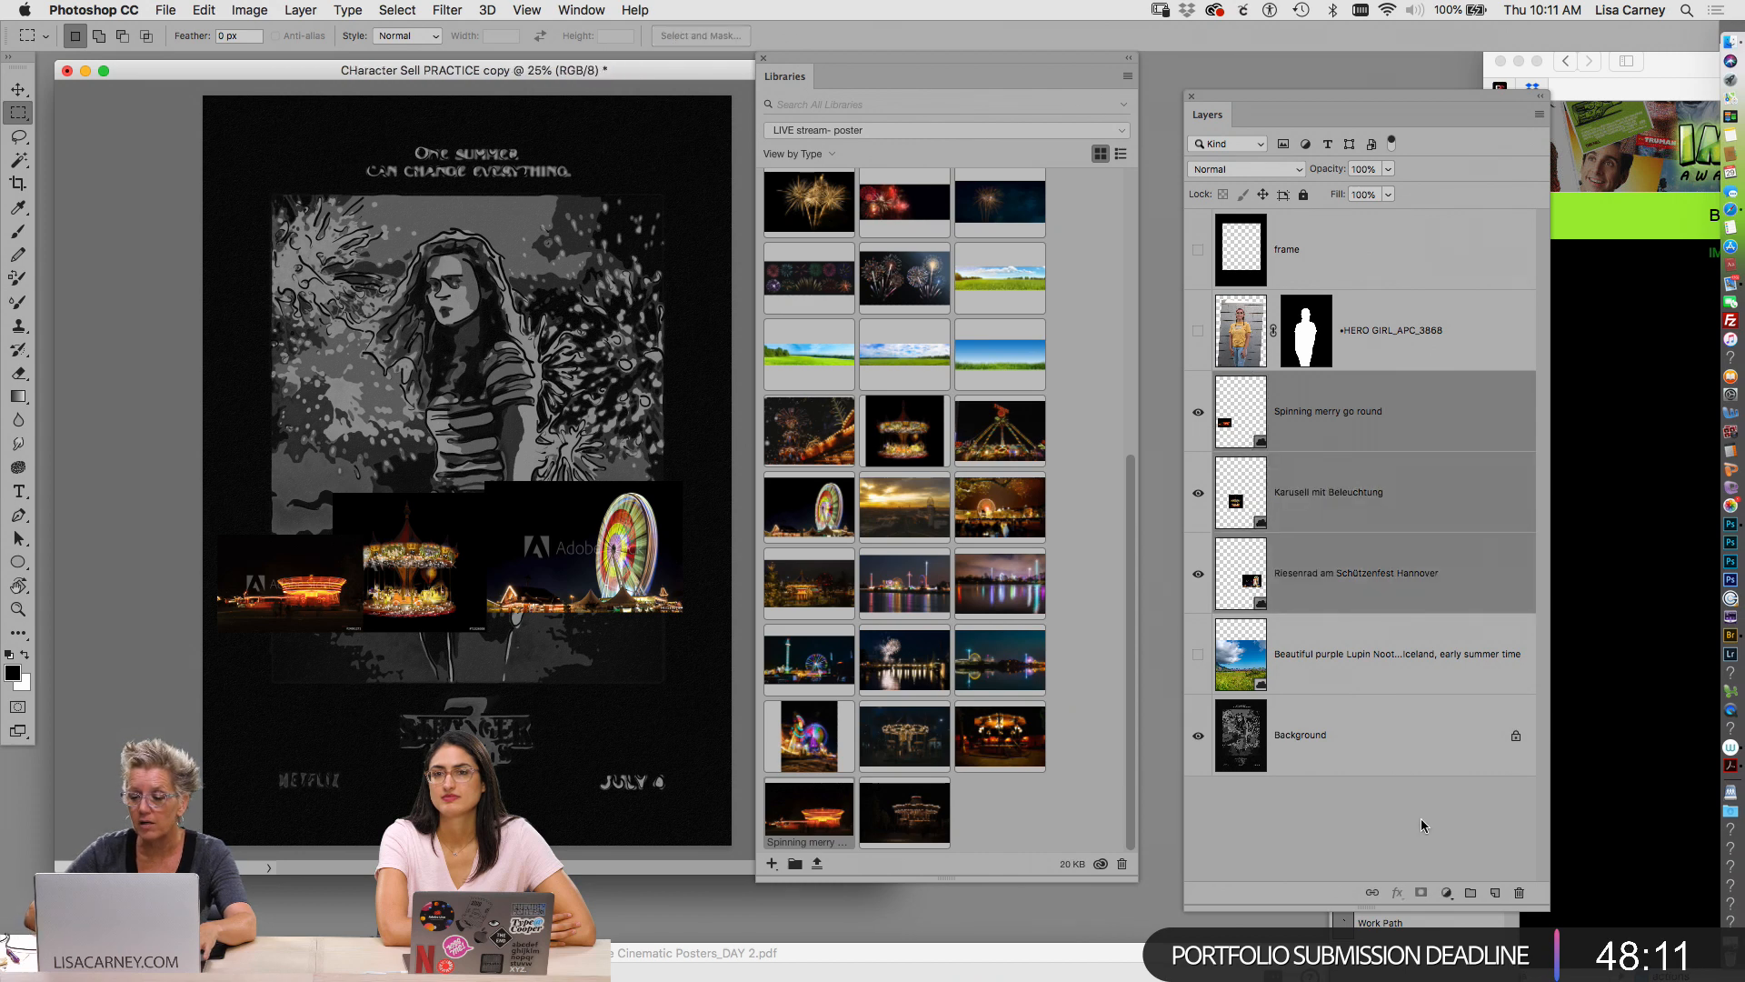
left_click(1470, 895)
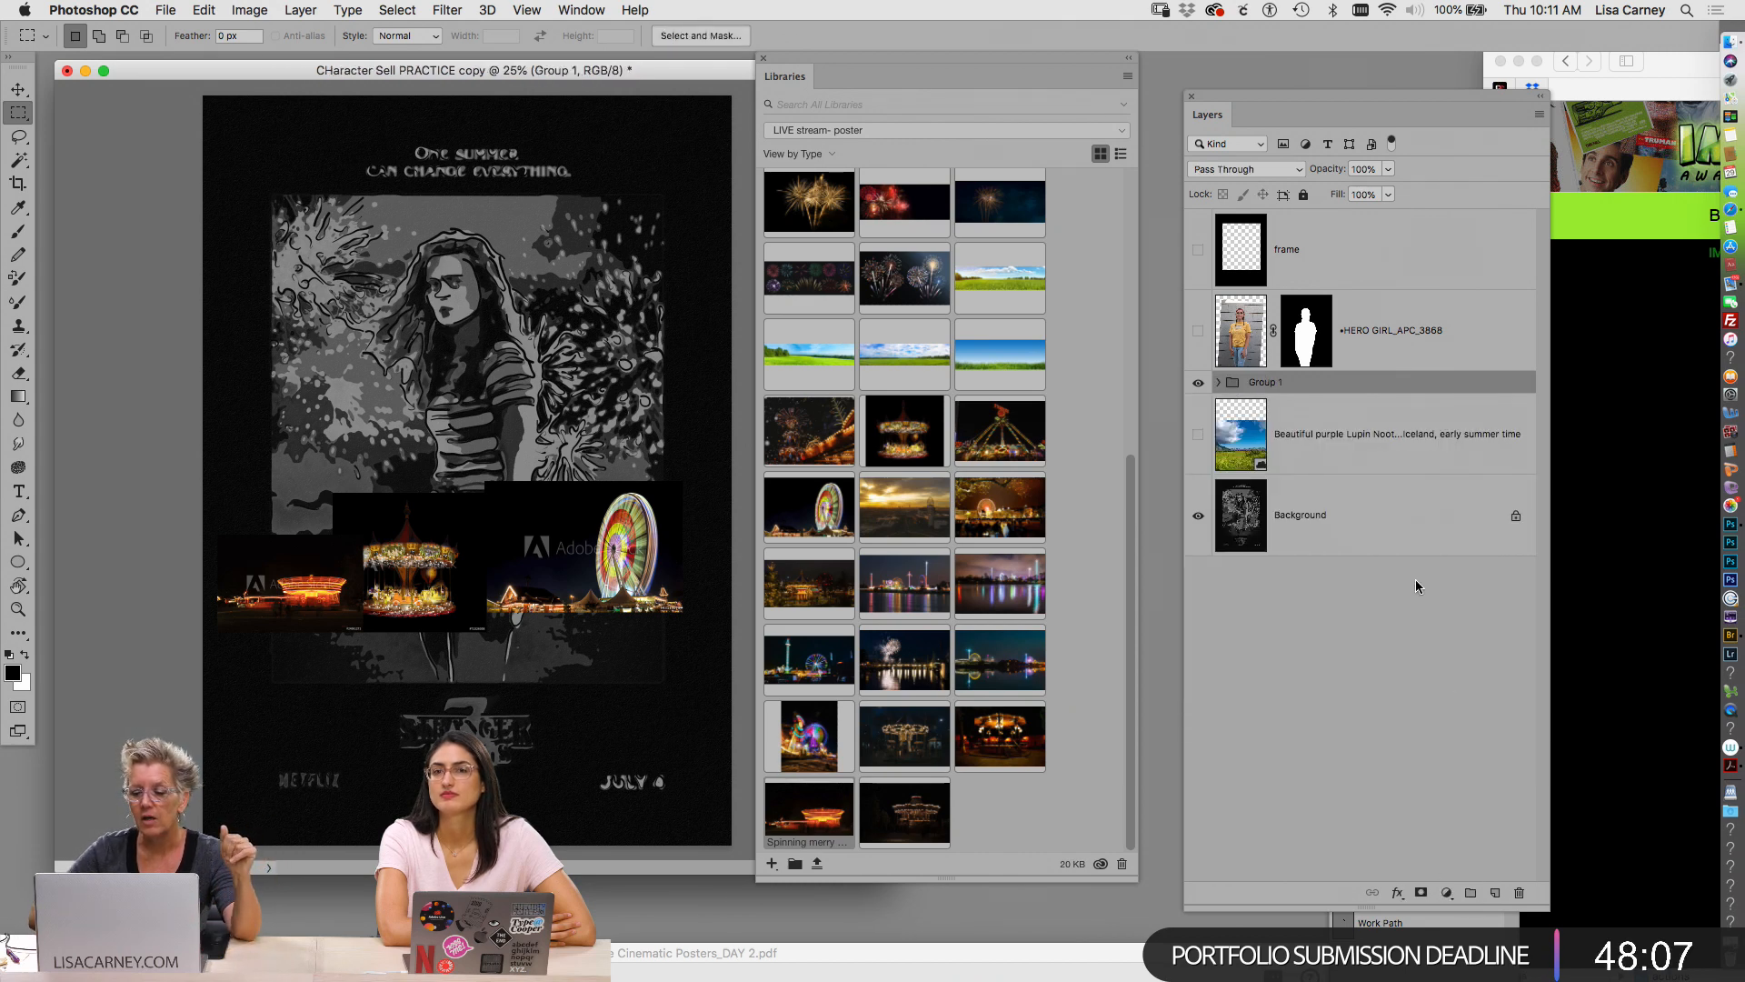
double_click(1262, 383)
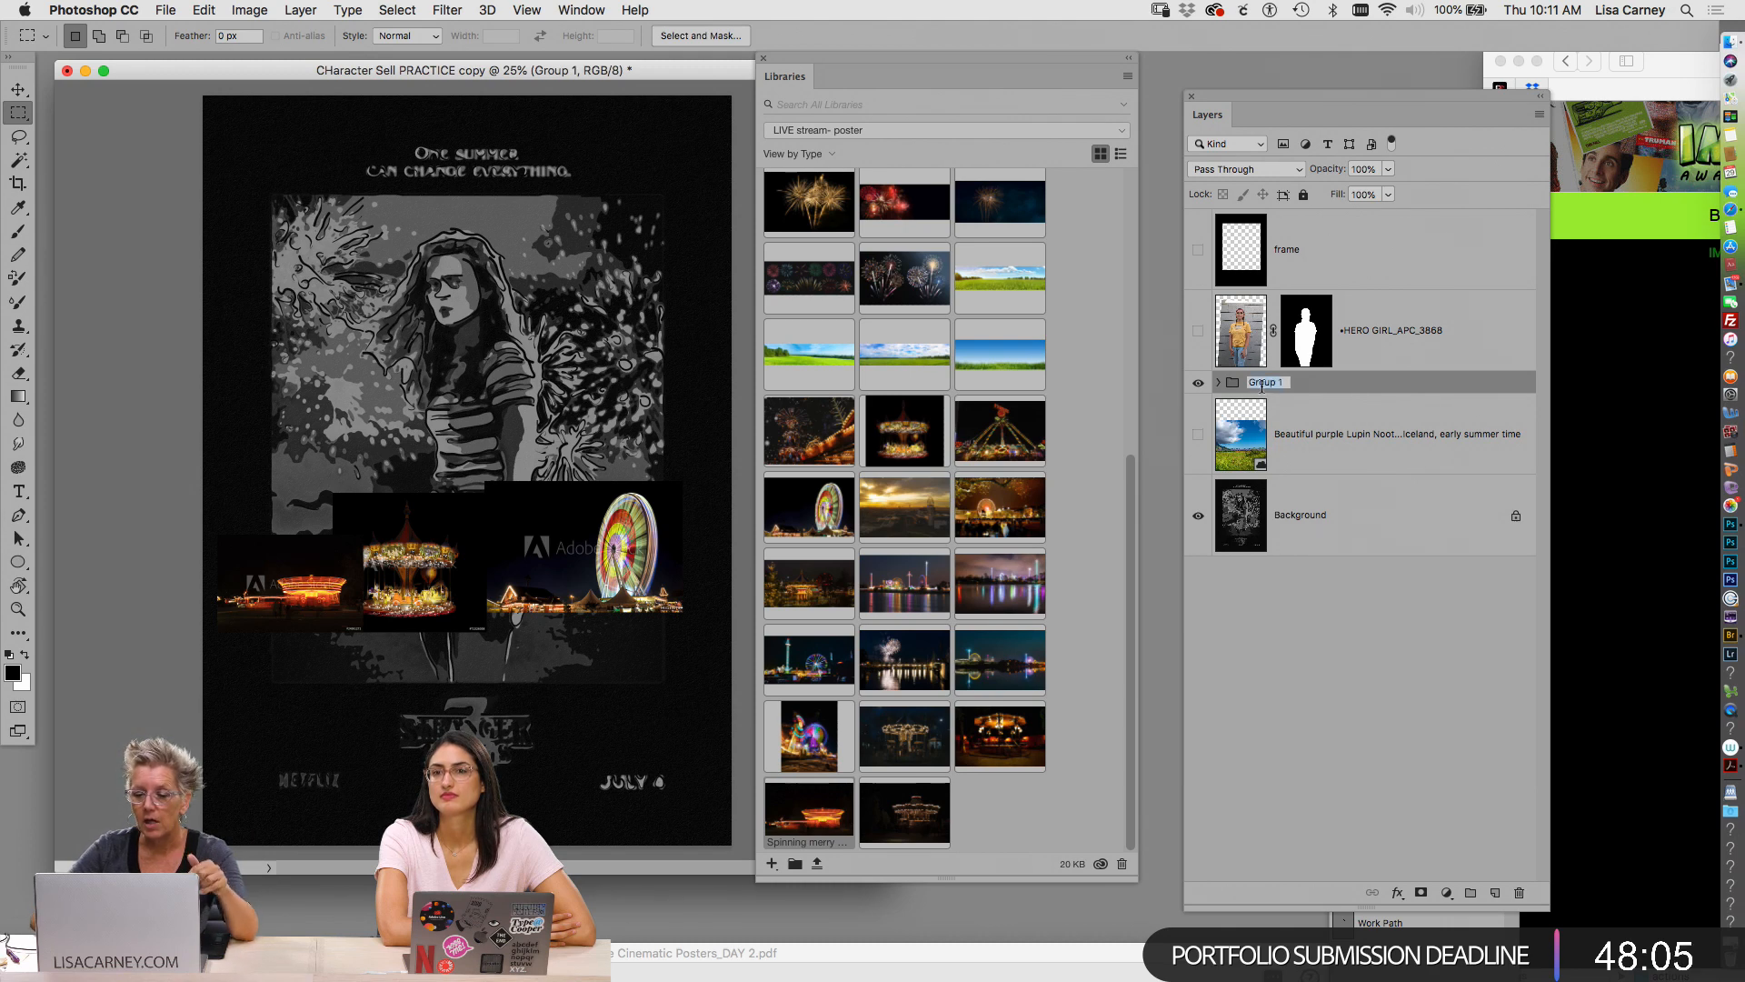
type("Carniv")
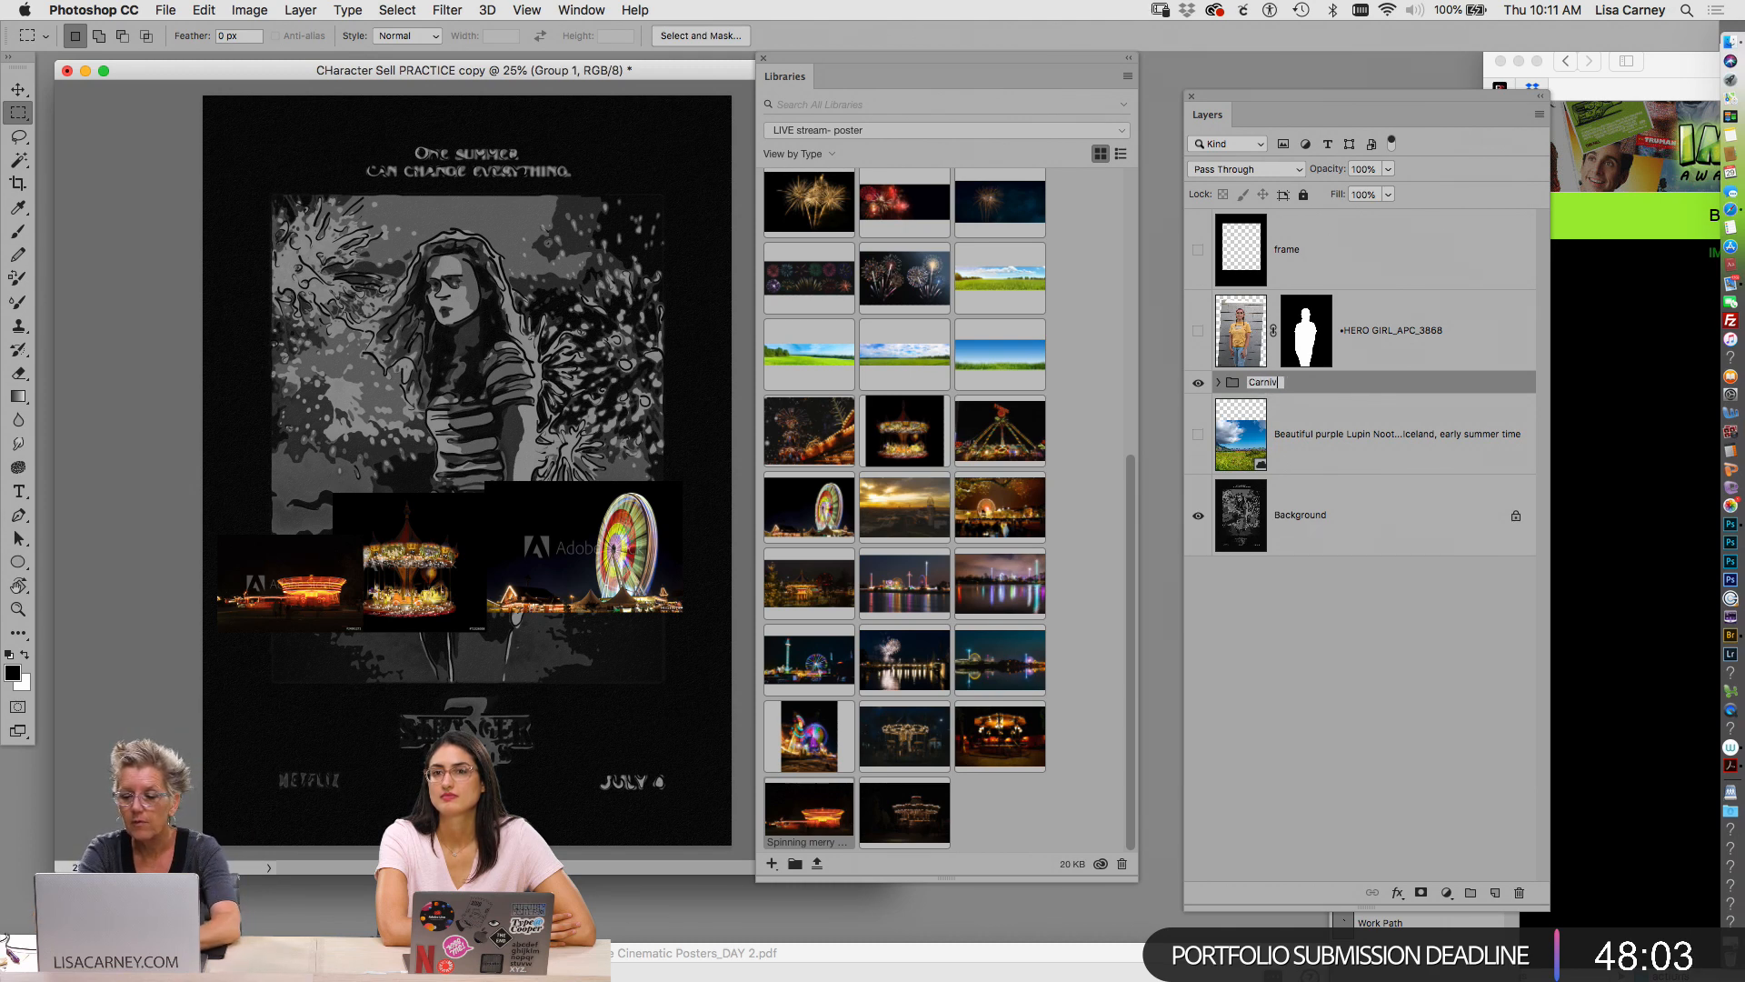
Hide the Carnival group and meadow, and place the Dramatic Nighttime Clouds full moon graphic as a linked layer directly above Background
left_click(1198, 434)
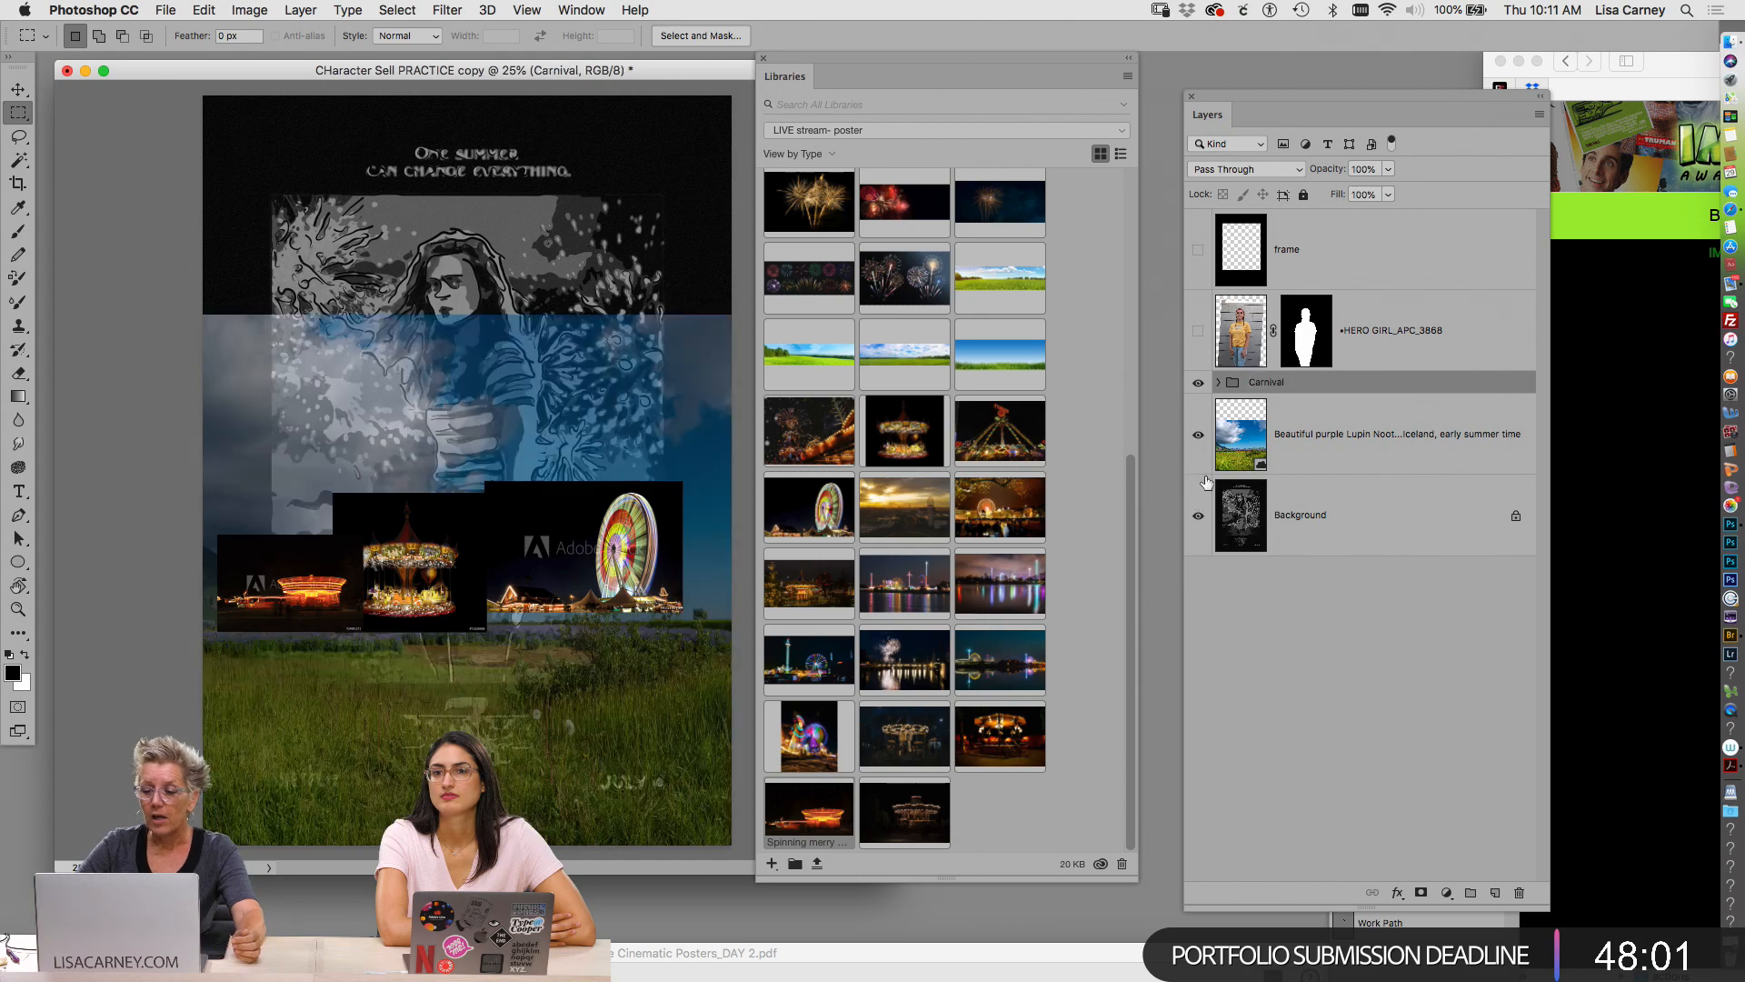
left_click(1200, 479)
left_click(1293, 451)
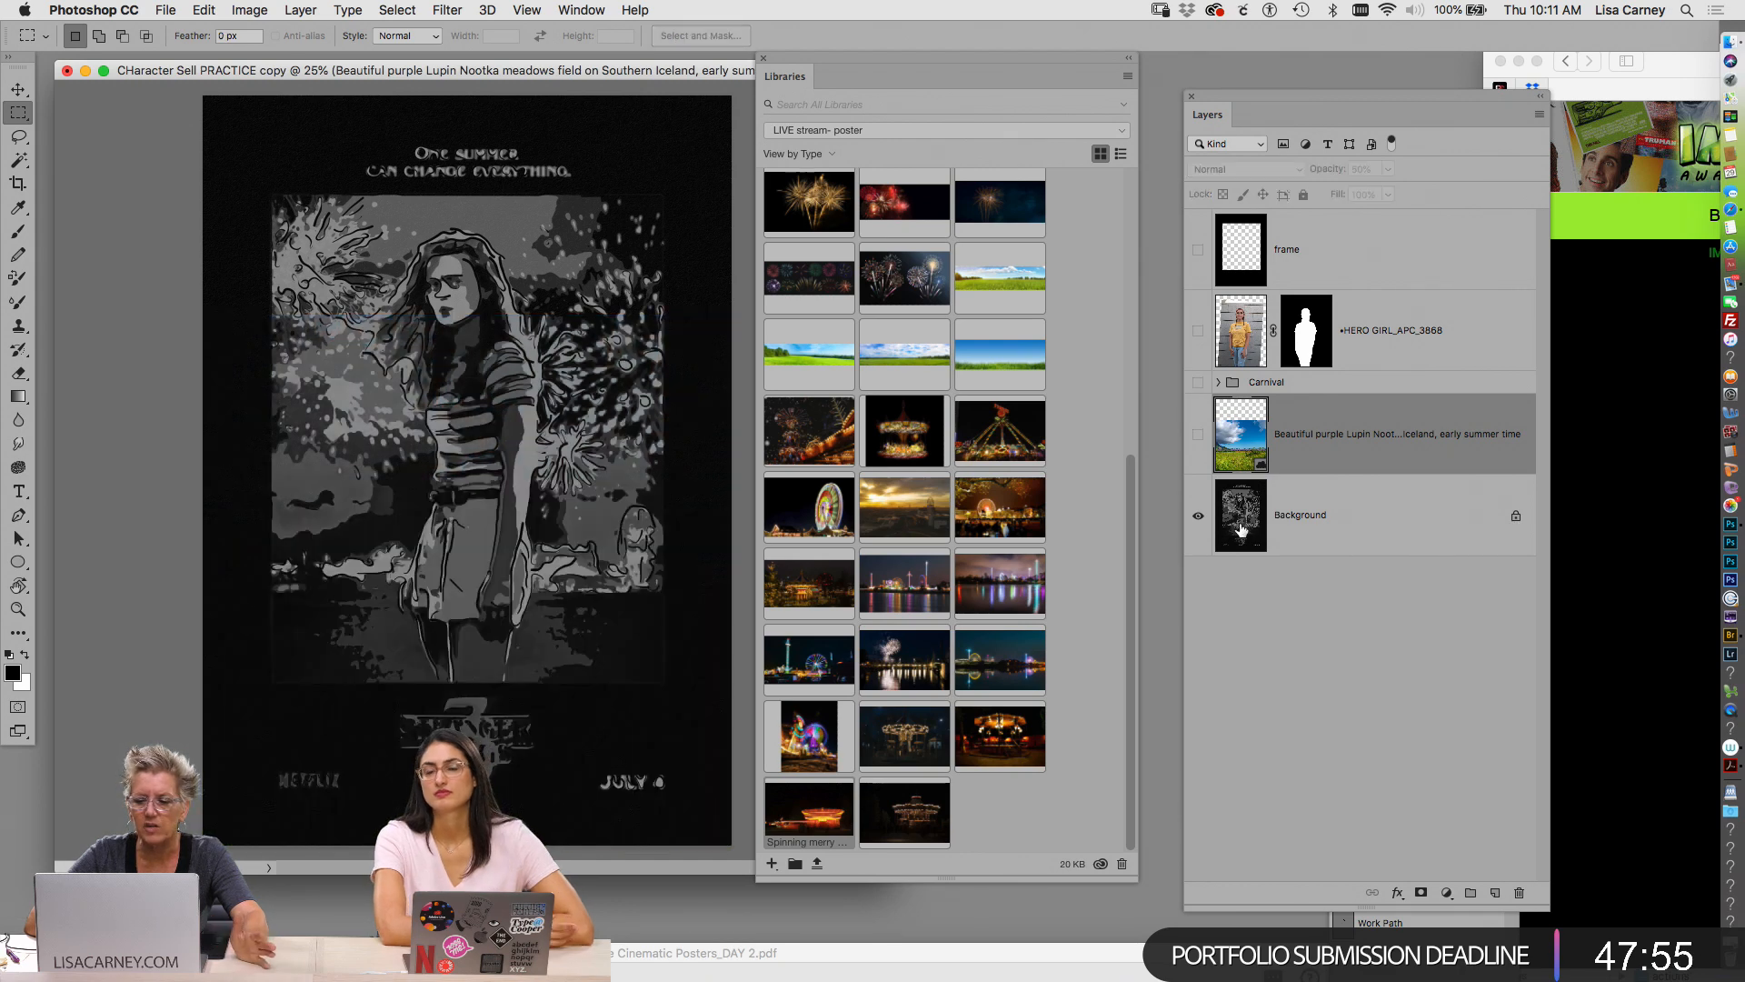
left_click(1343, 546)
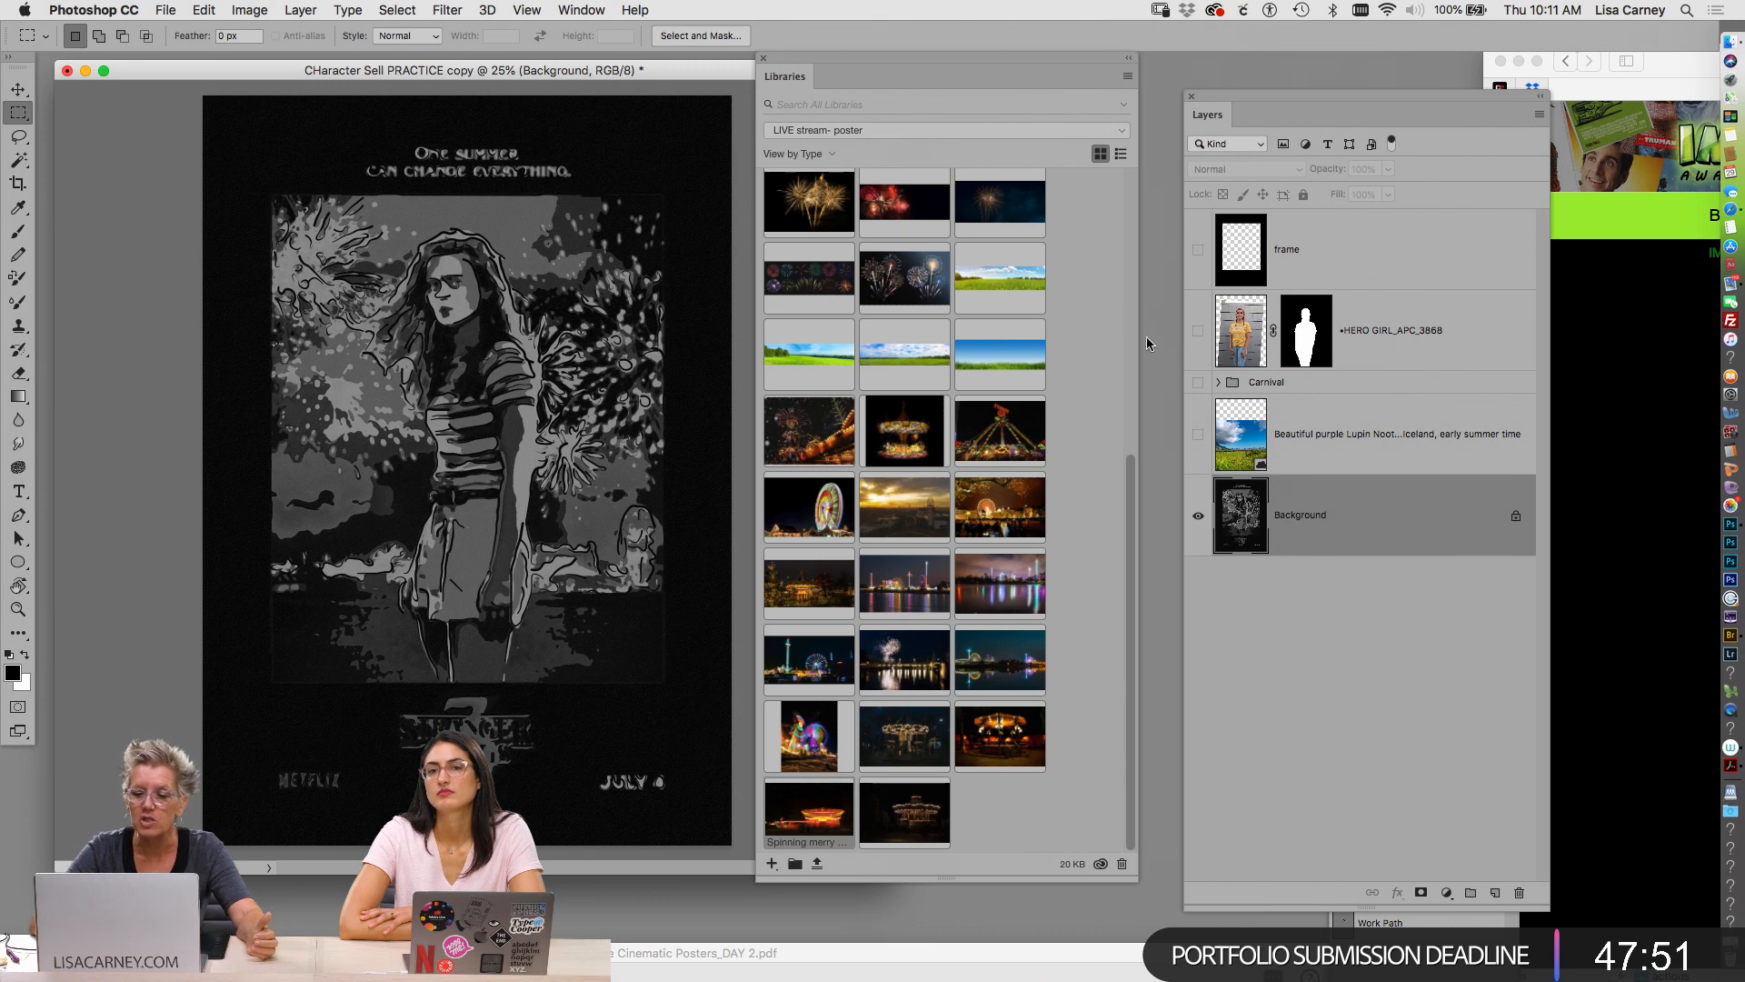
left_click_drag(1132, 473, 1126, 157)
right_click(1006, 382)
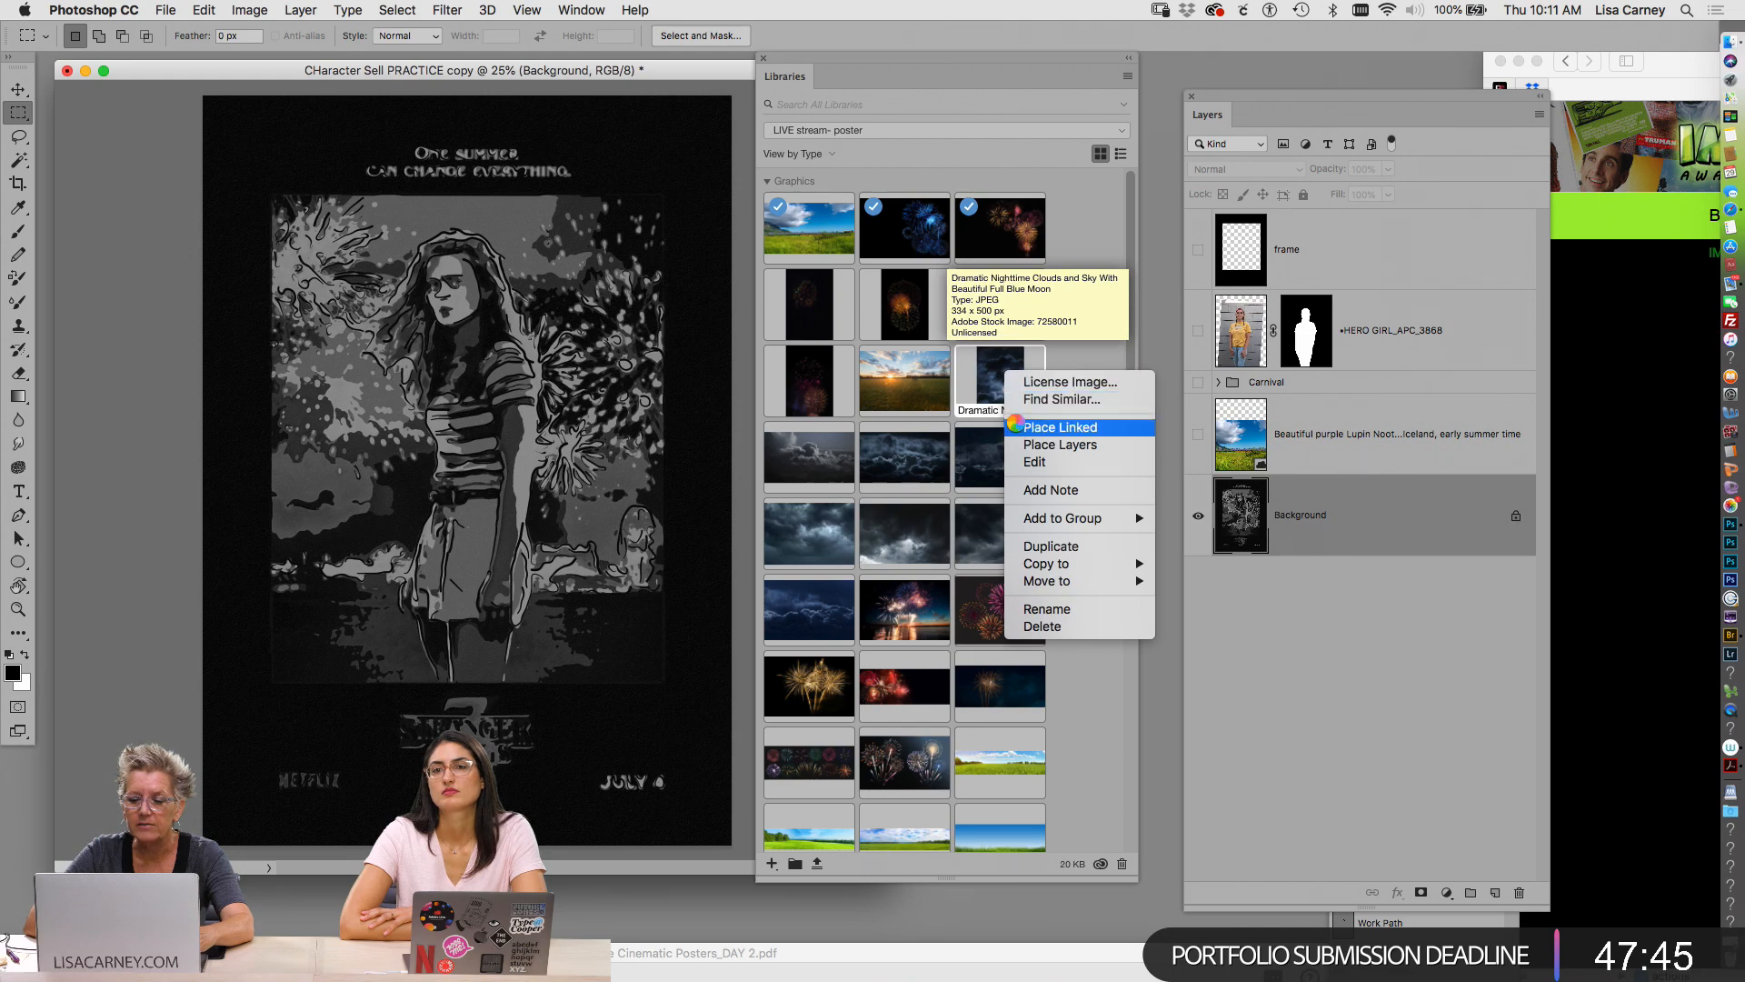
left_click(1016, 424)
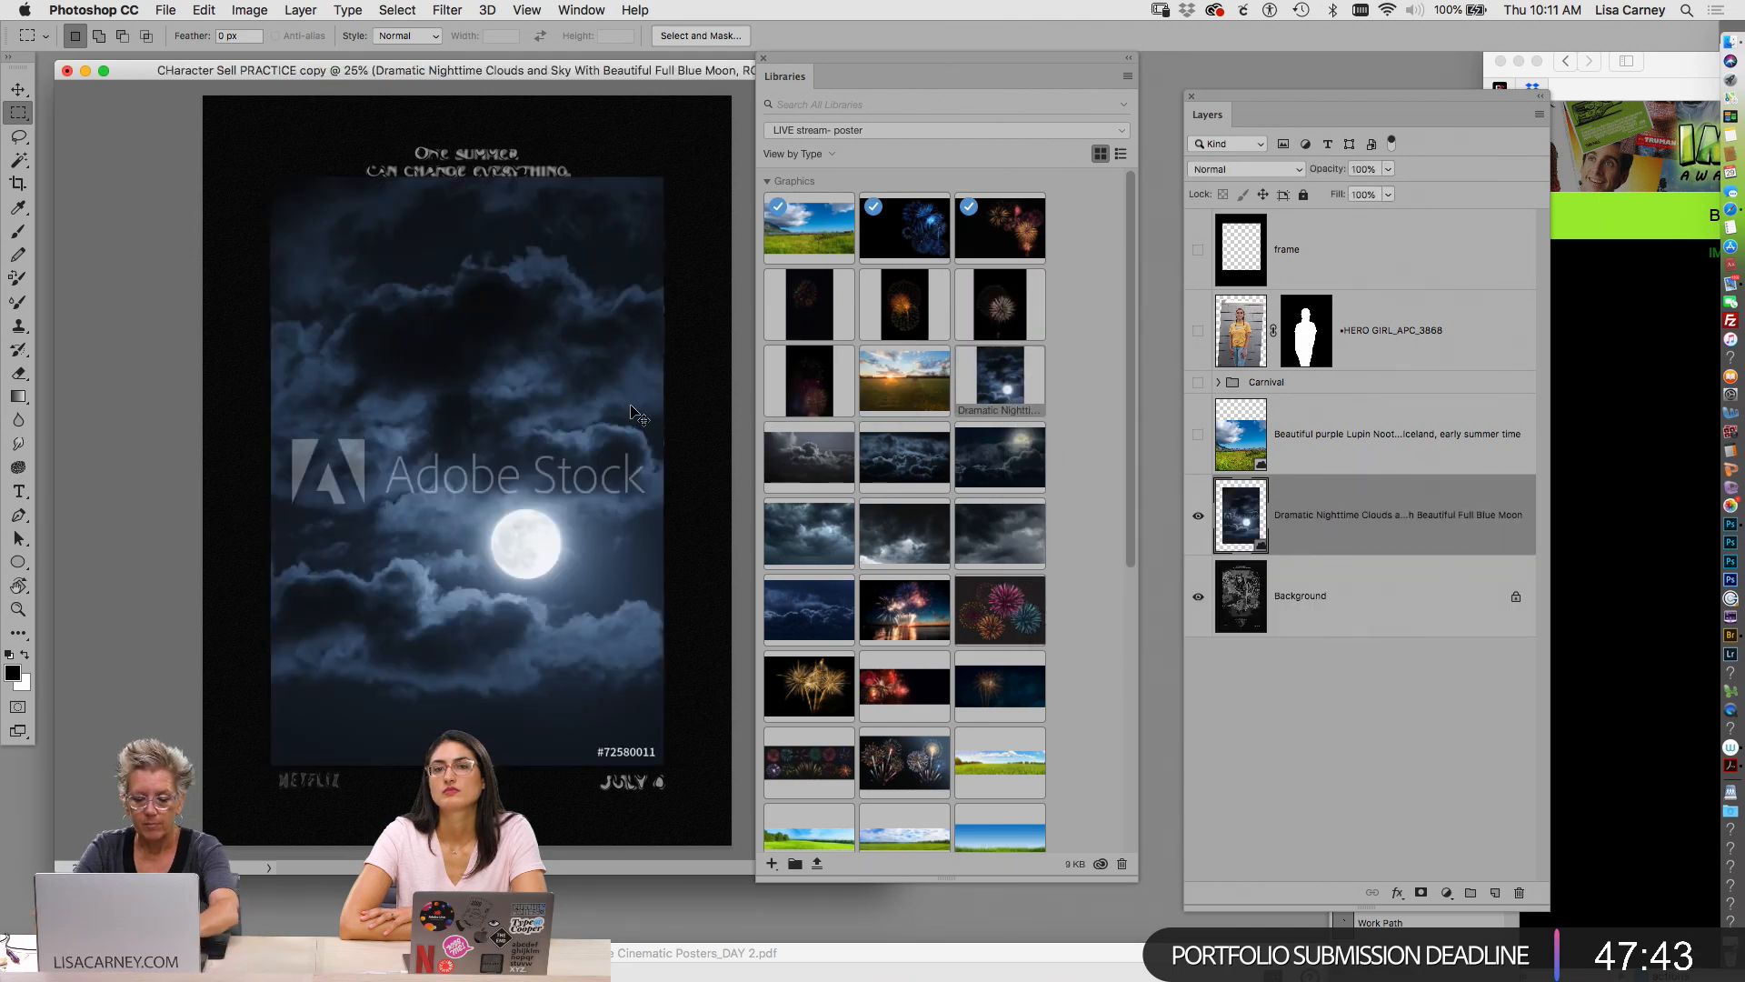
Flip the moonlit sky horizontally, scale it to about 134%, and position it to cover the whole poster
right_click(617, 376)
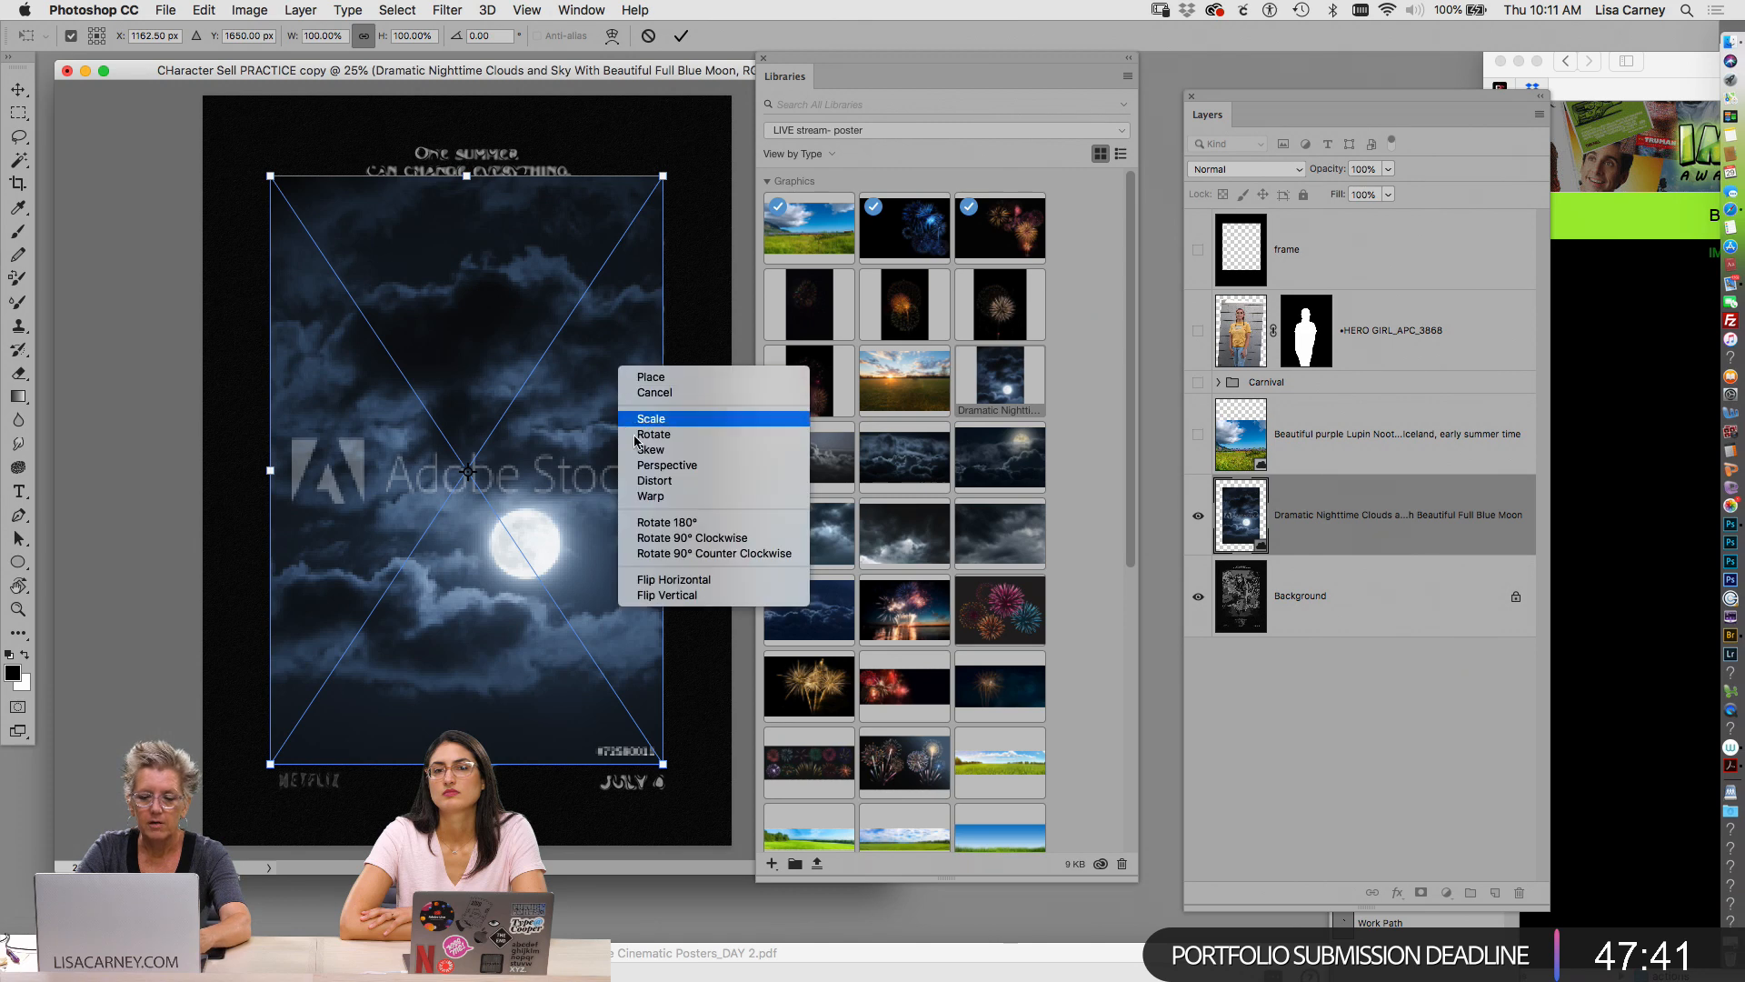
left_click(675, 580)
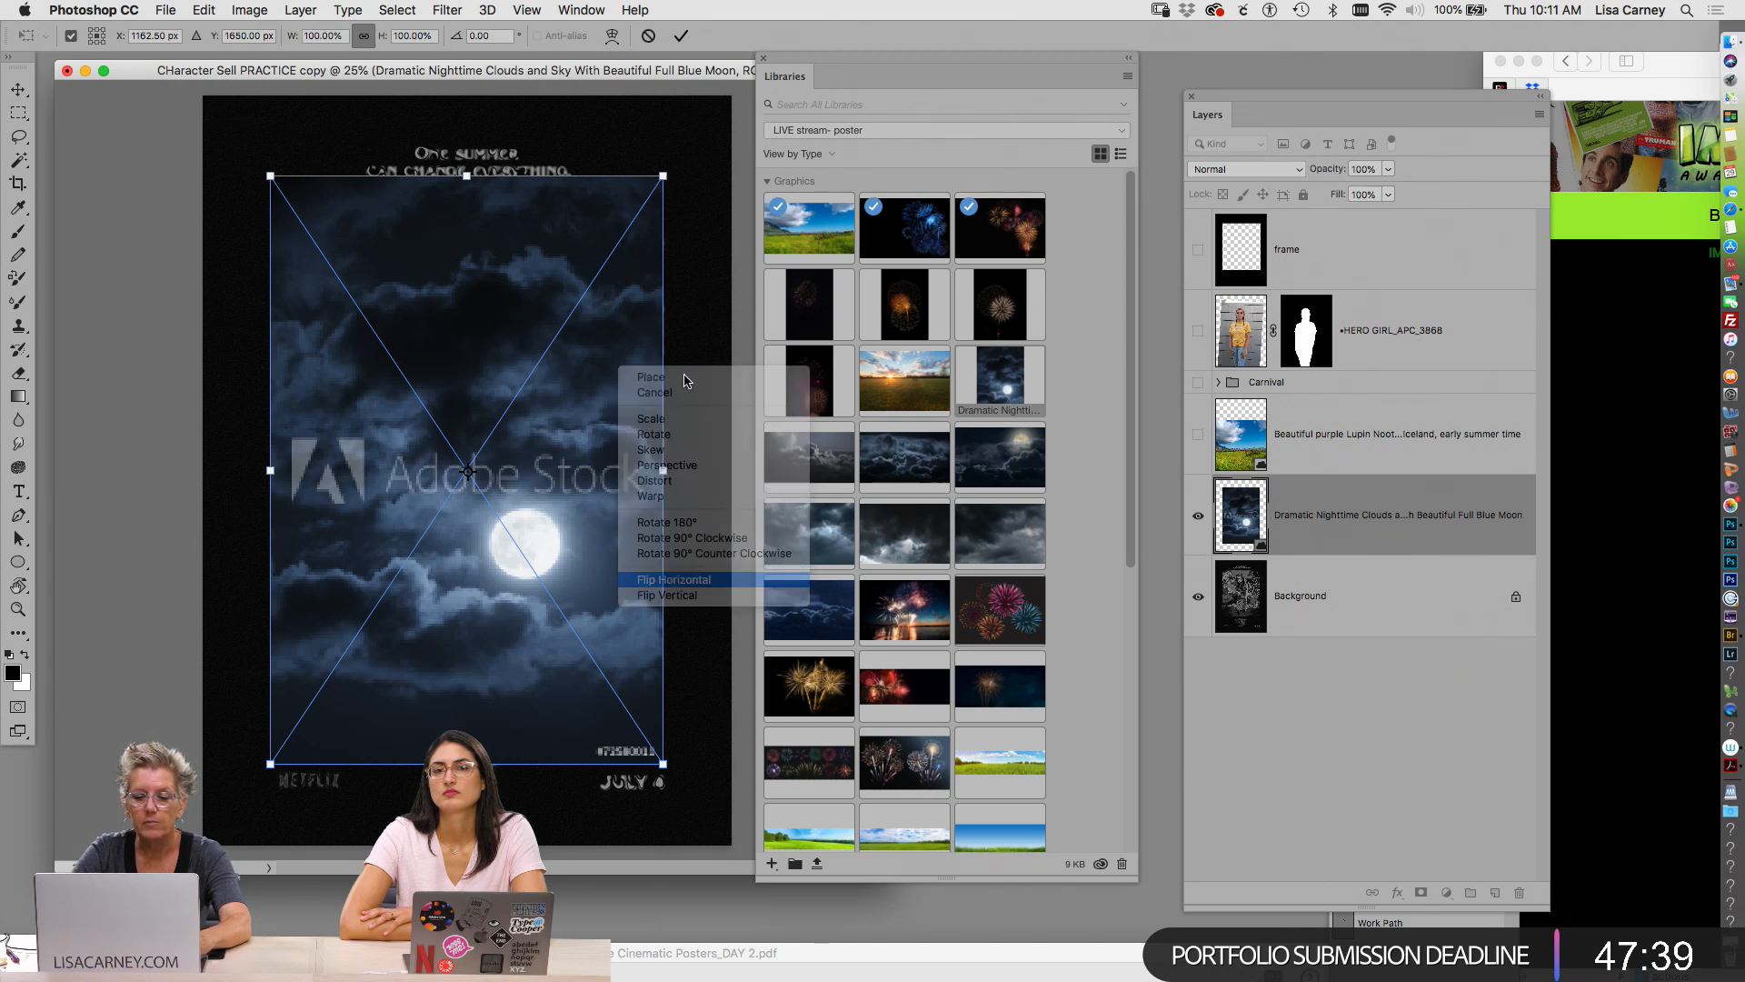
left_click_drag(664, 175, 875, 7)
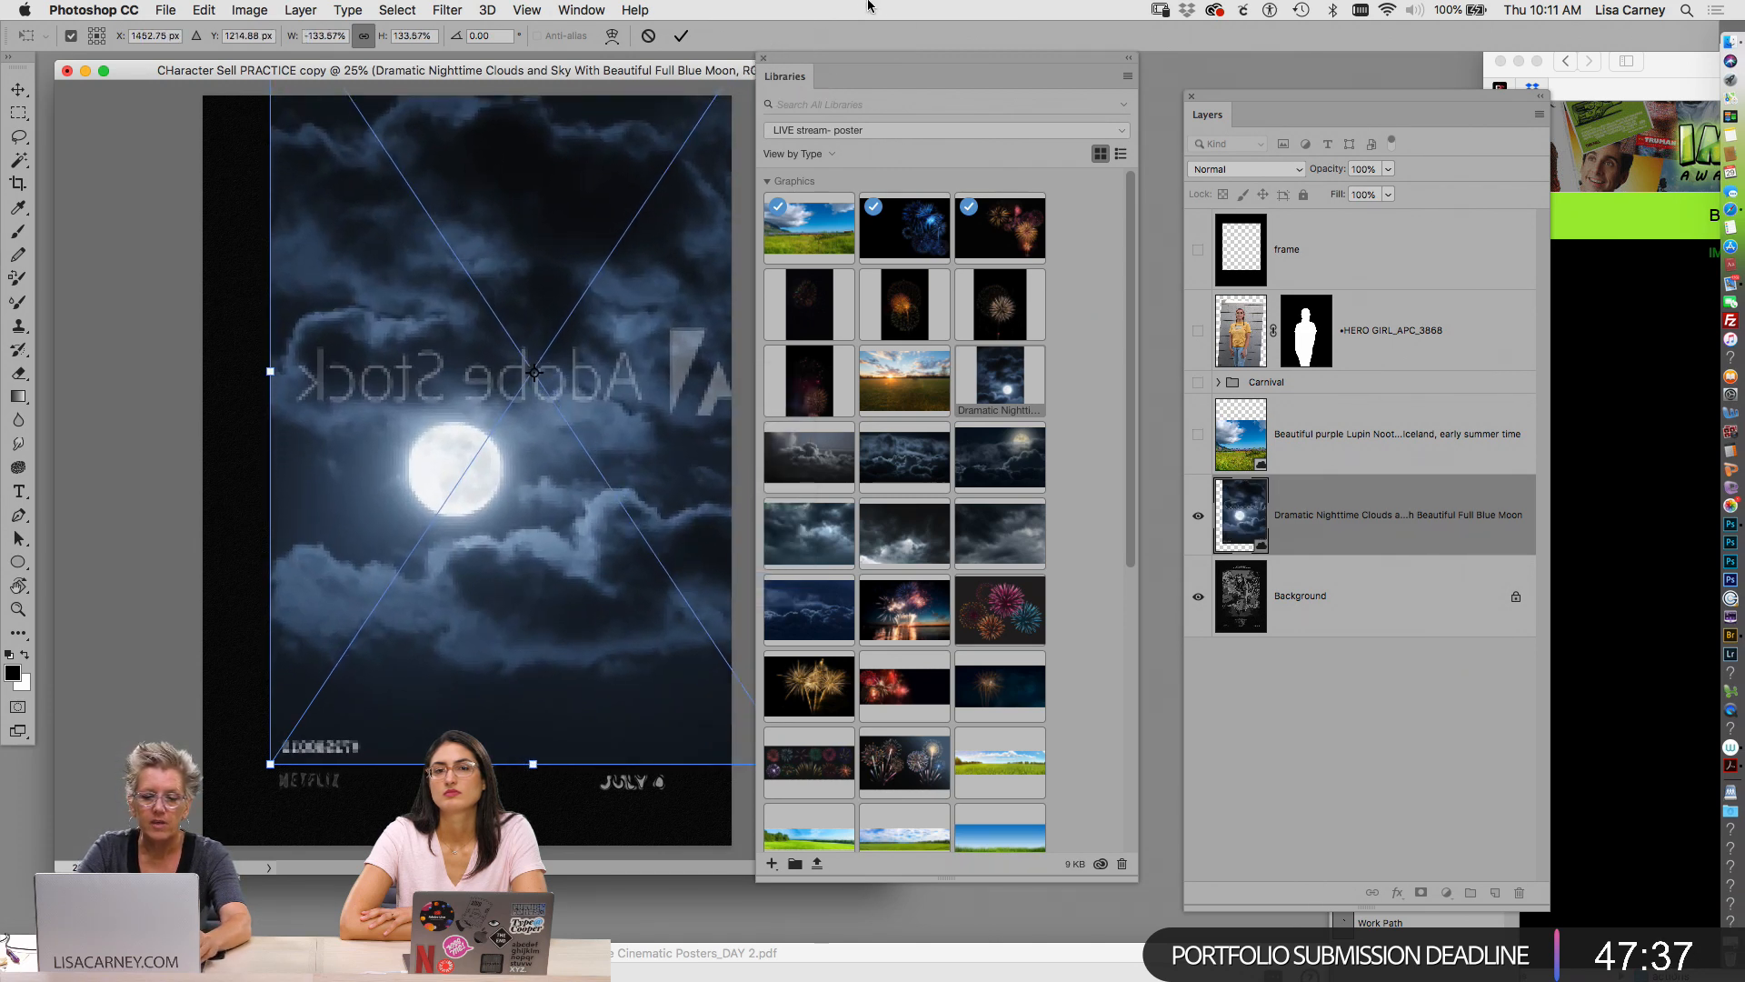
left_click_drag(668, 228, 637, 283)
key("Return")
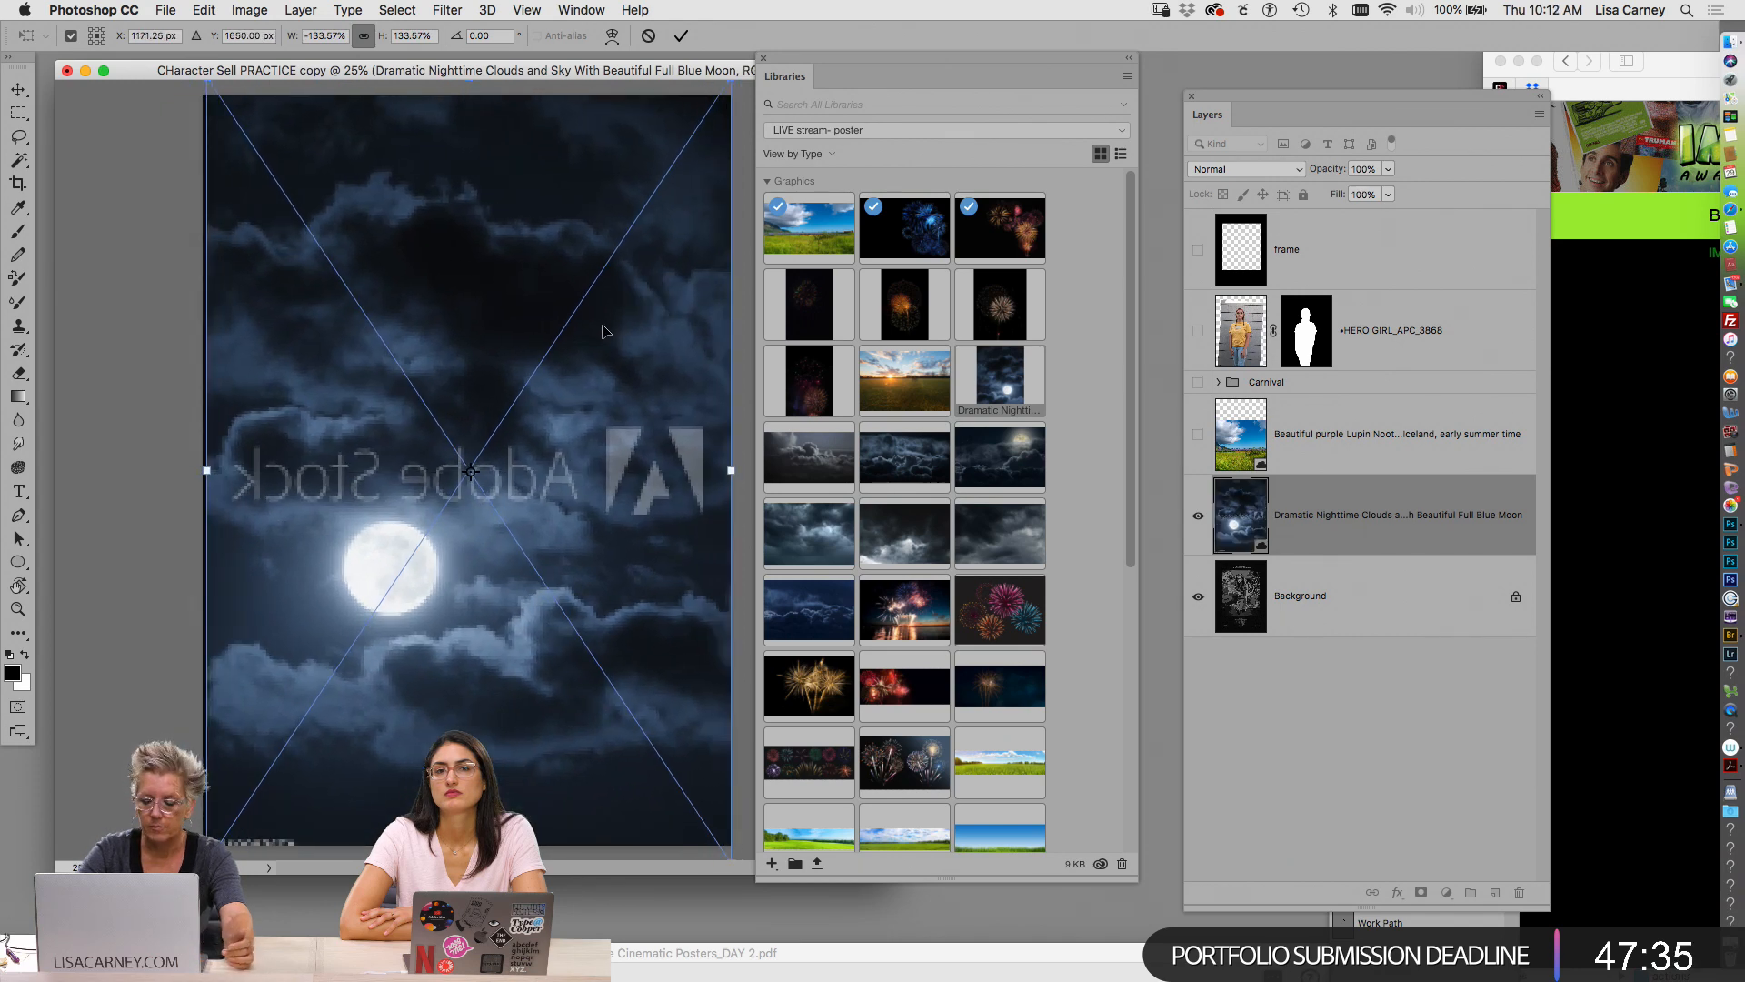
key("m")
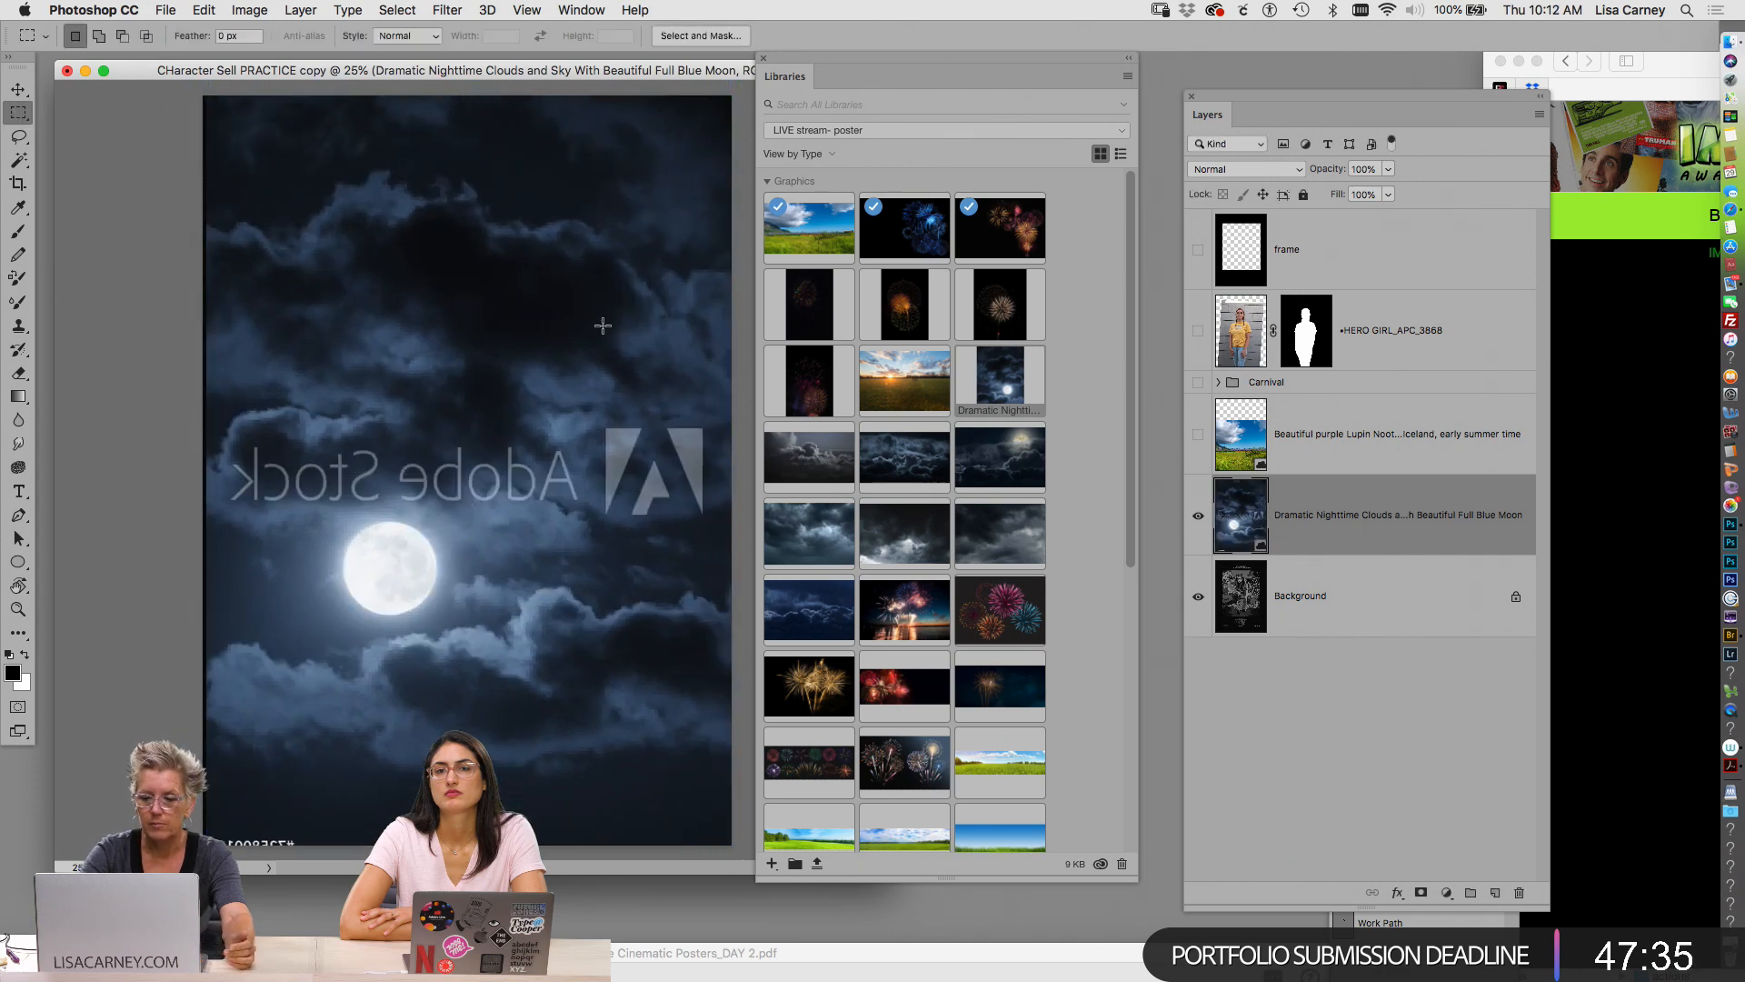
Show the meadow layer and raise its opacity to 100%
left_click(1198, 435)
left_click(1388, 169)
left_click_drag(1391, 202, 1476, 204)
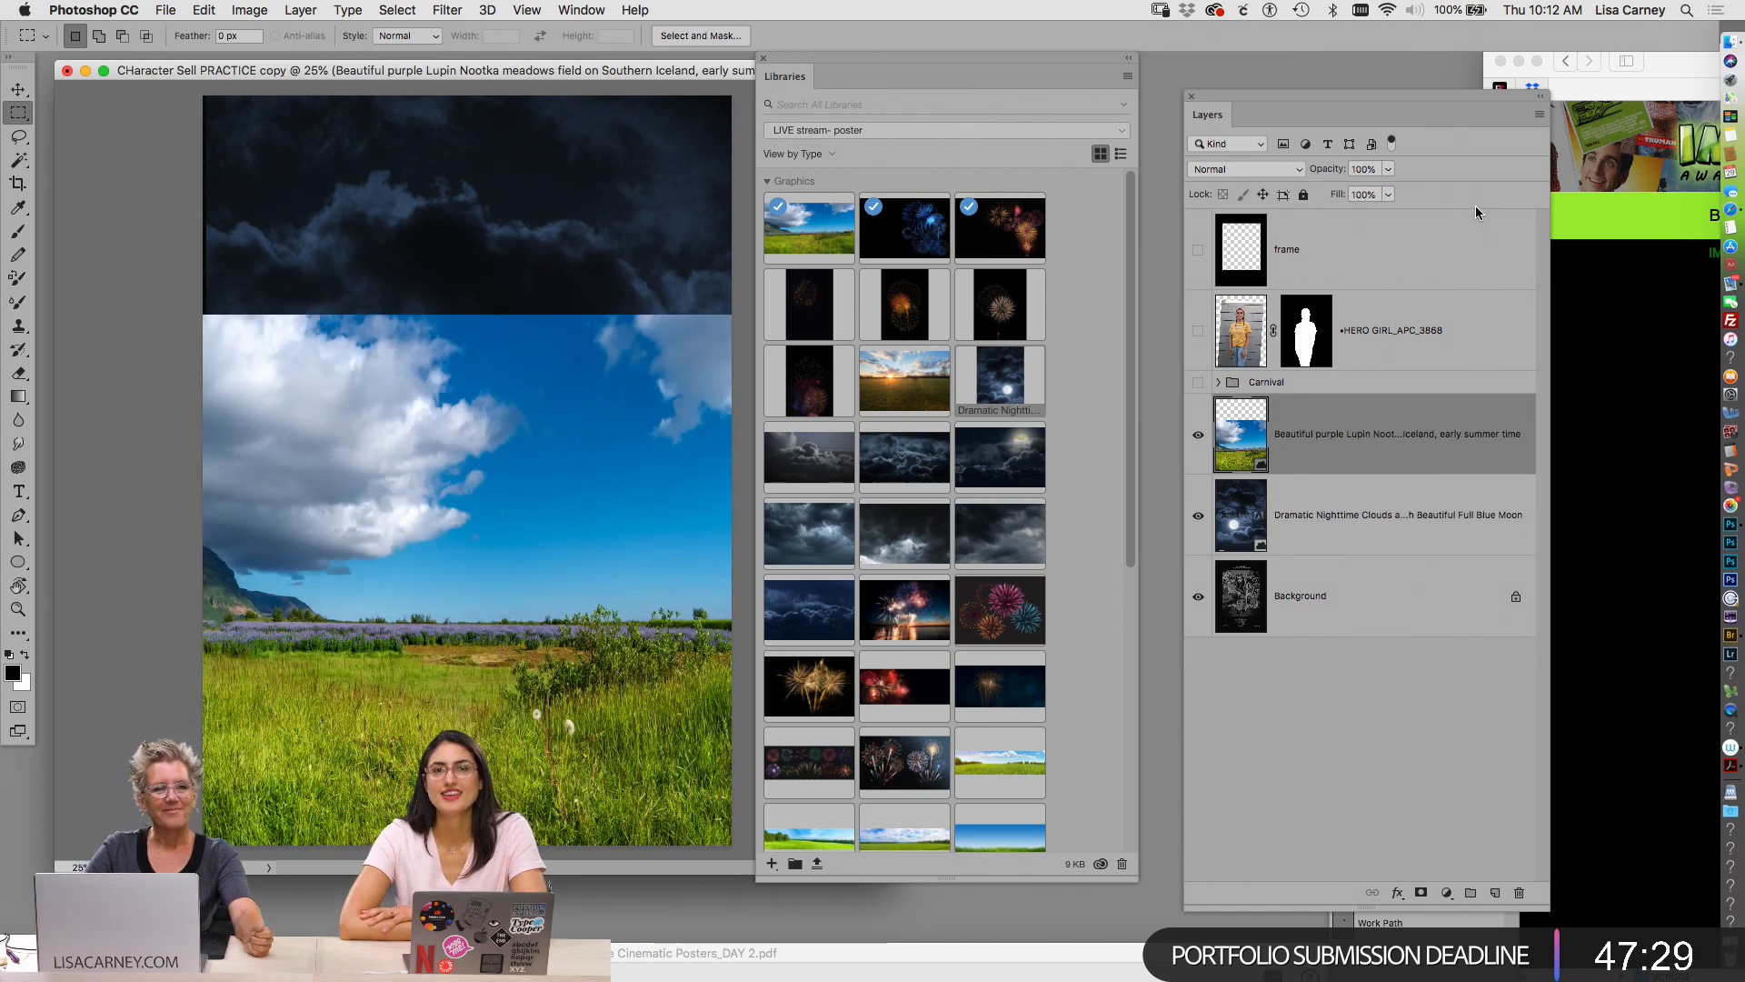
Add a layer mask to the meadow and fade out its blue sky at the horizon with a short linear gradient
left_click(1446, 523)
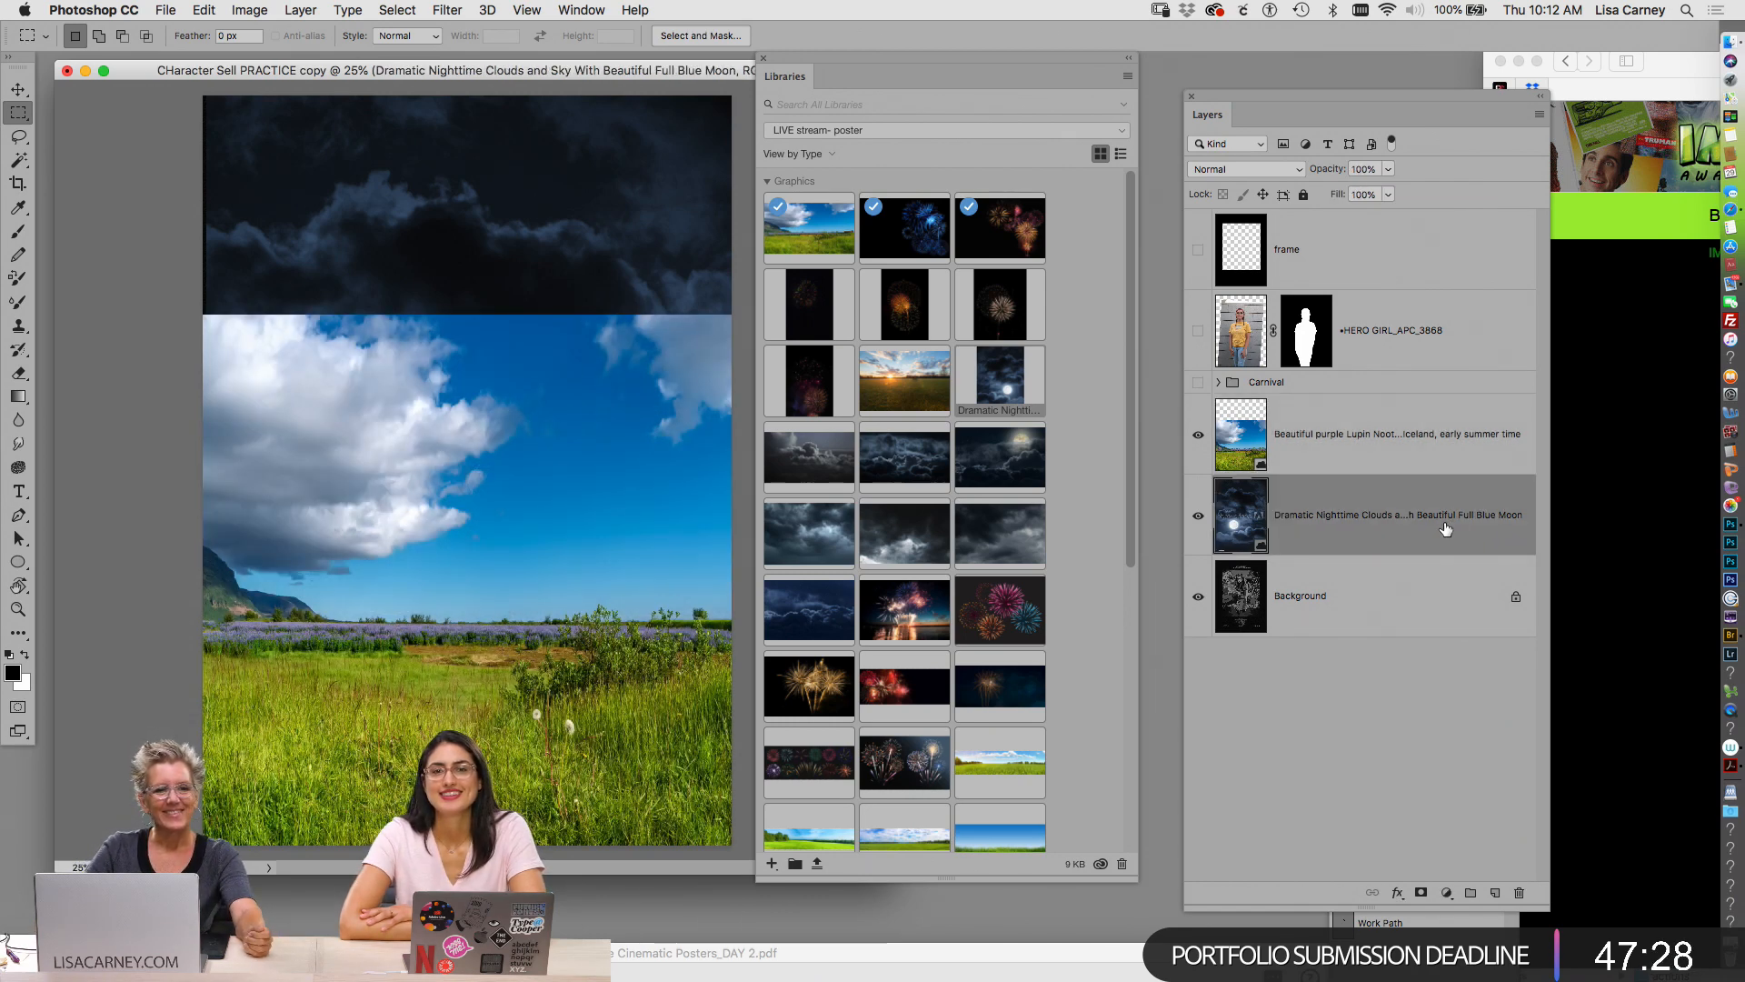
left_click(1378, 461)
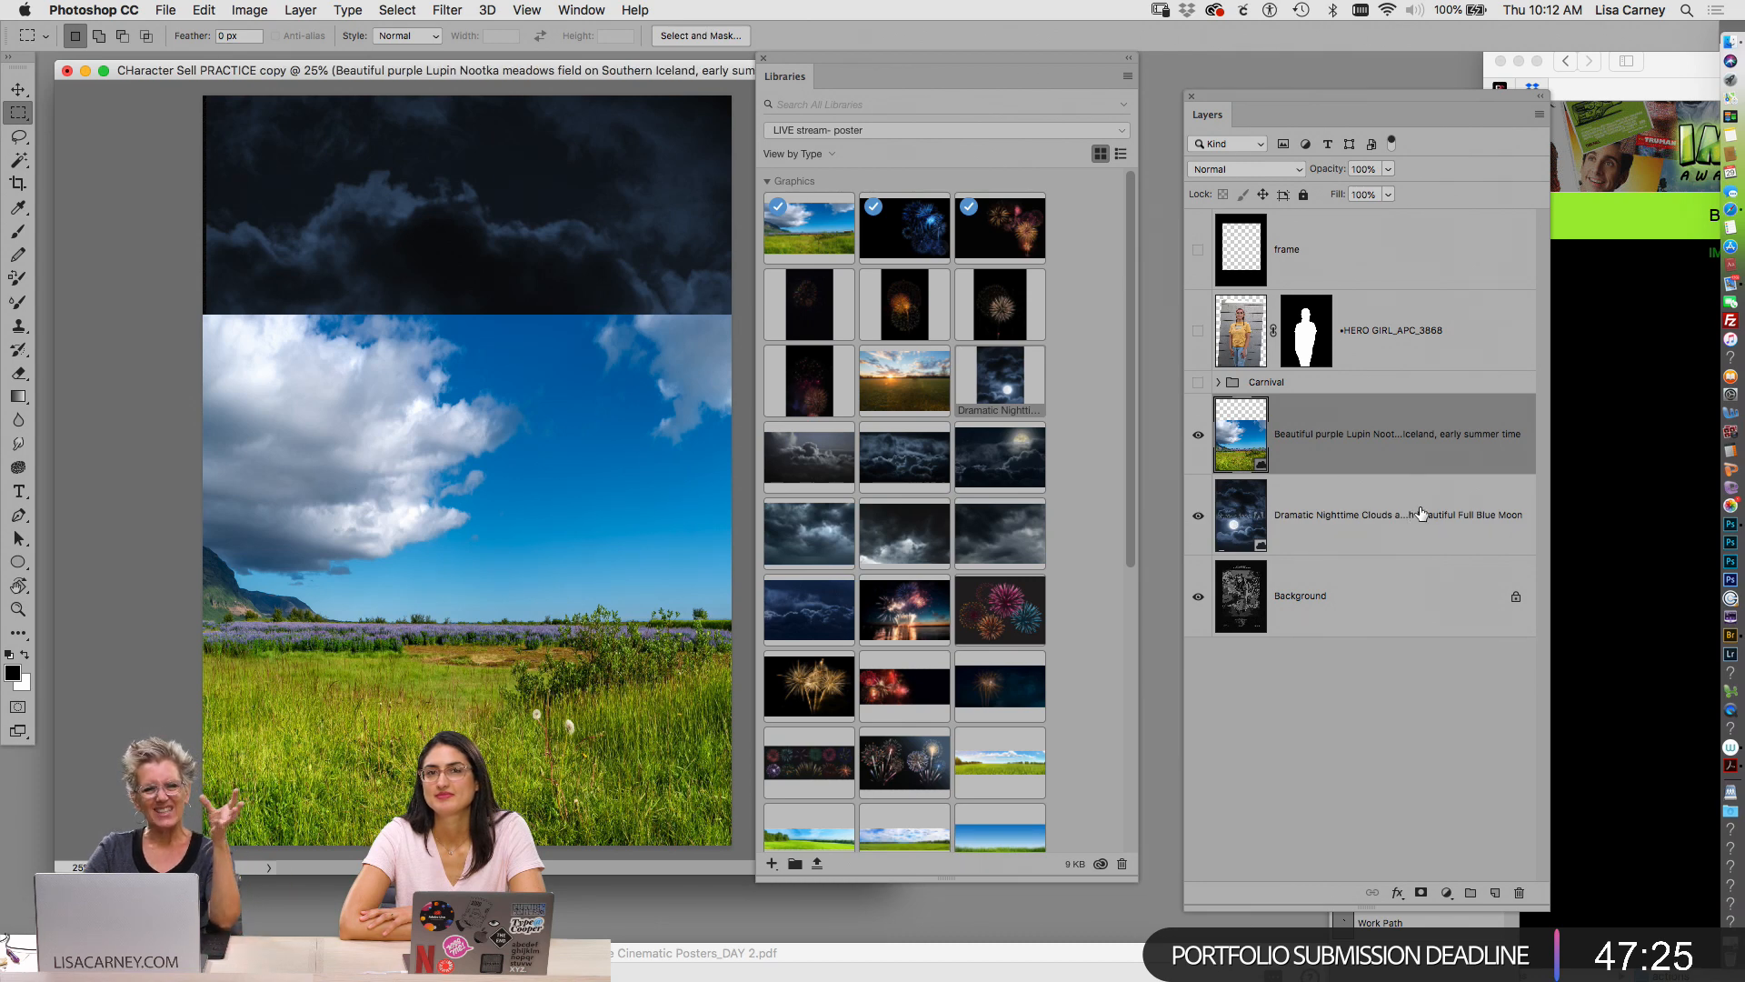
left_click(1421, 893)
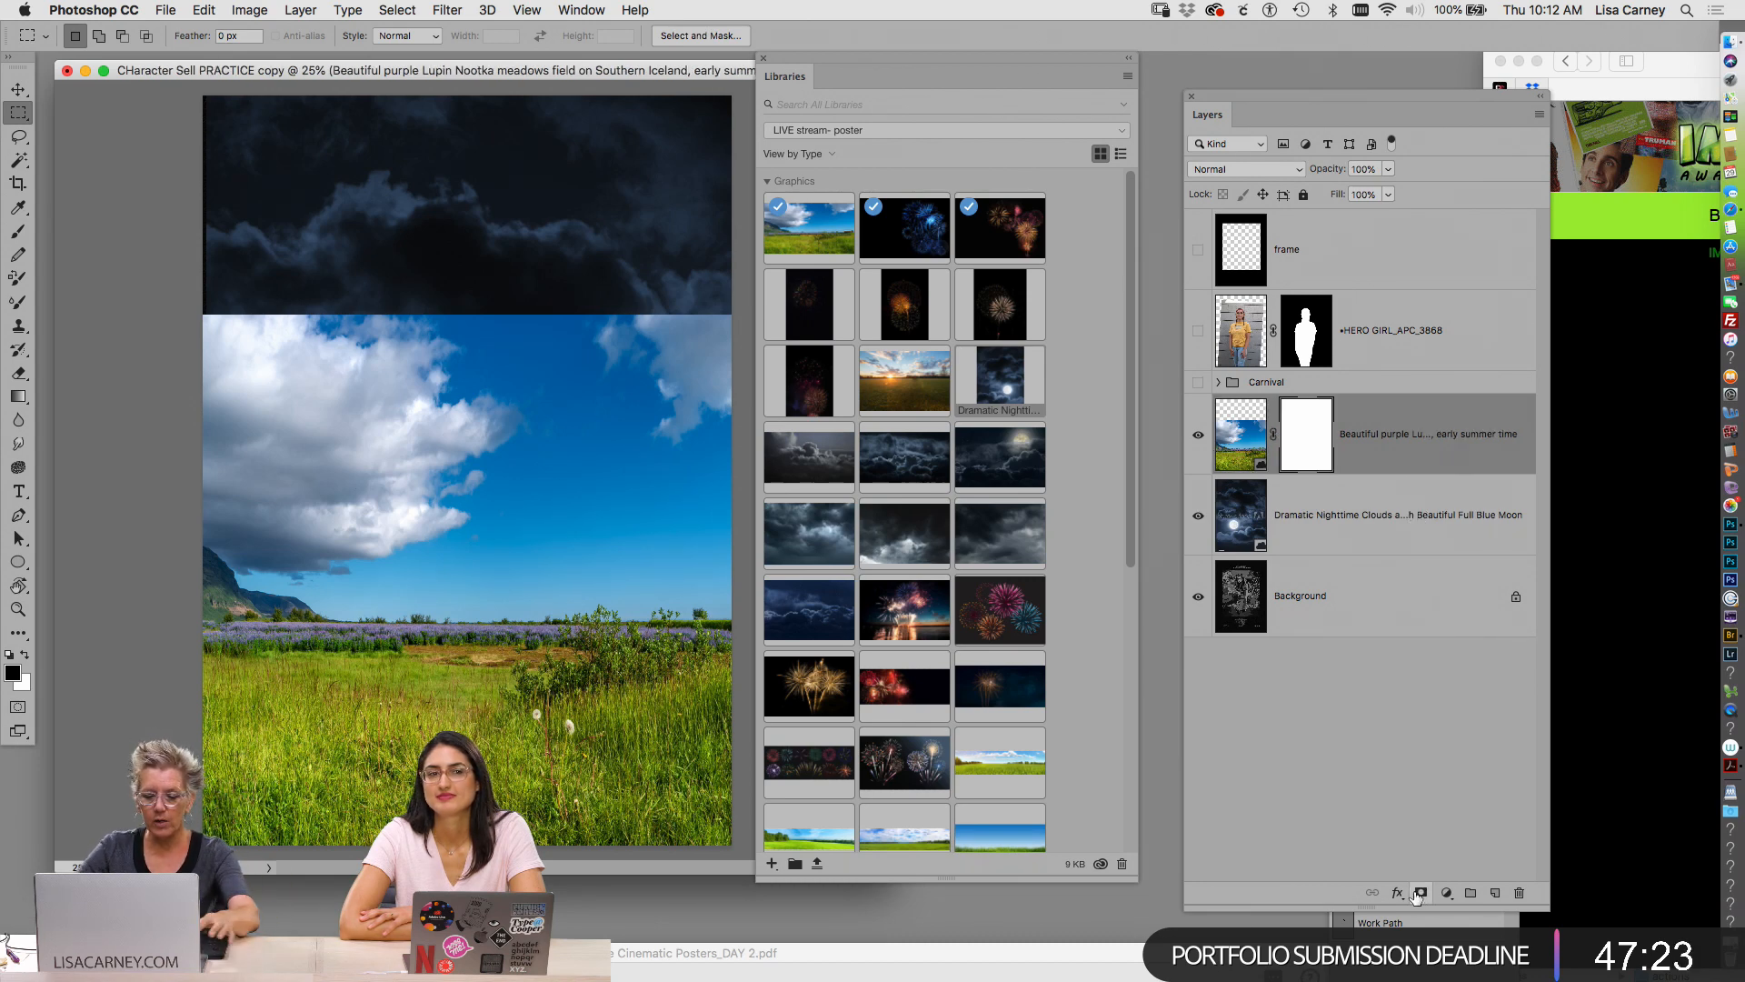
key("g")
left_click_drag(481, 621, 481, 643)
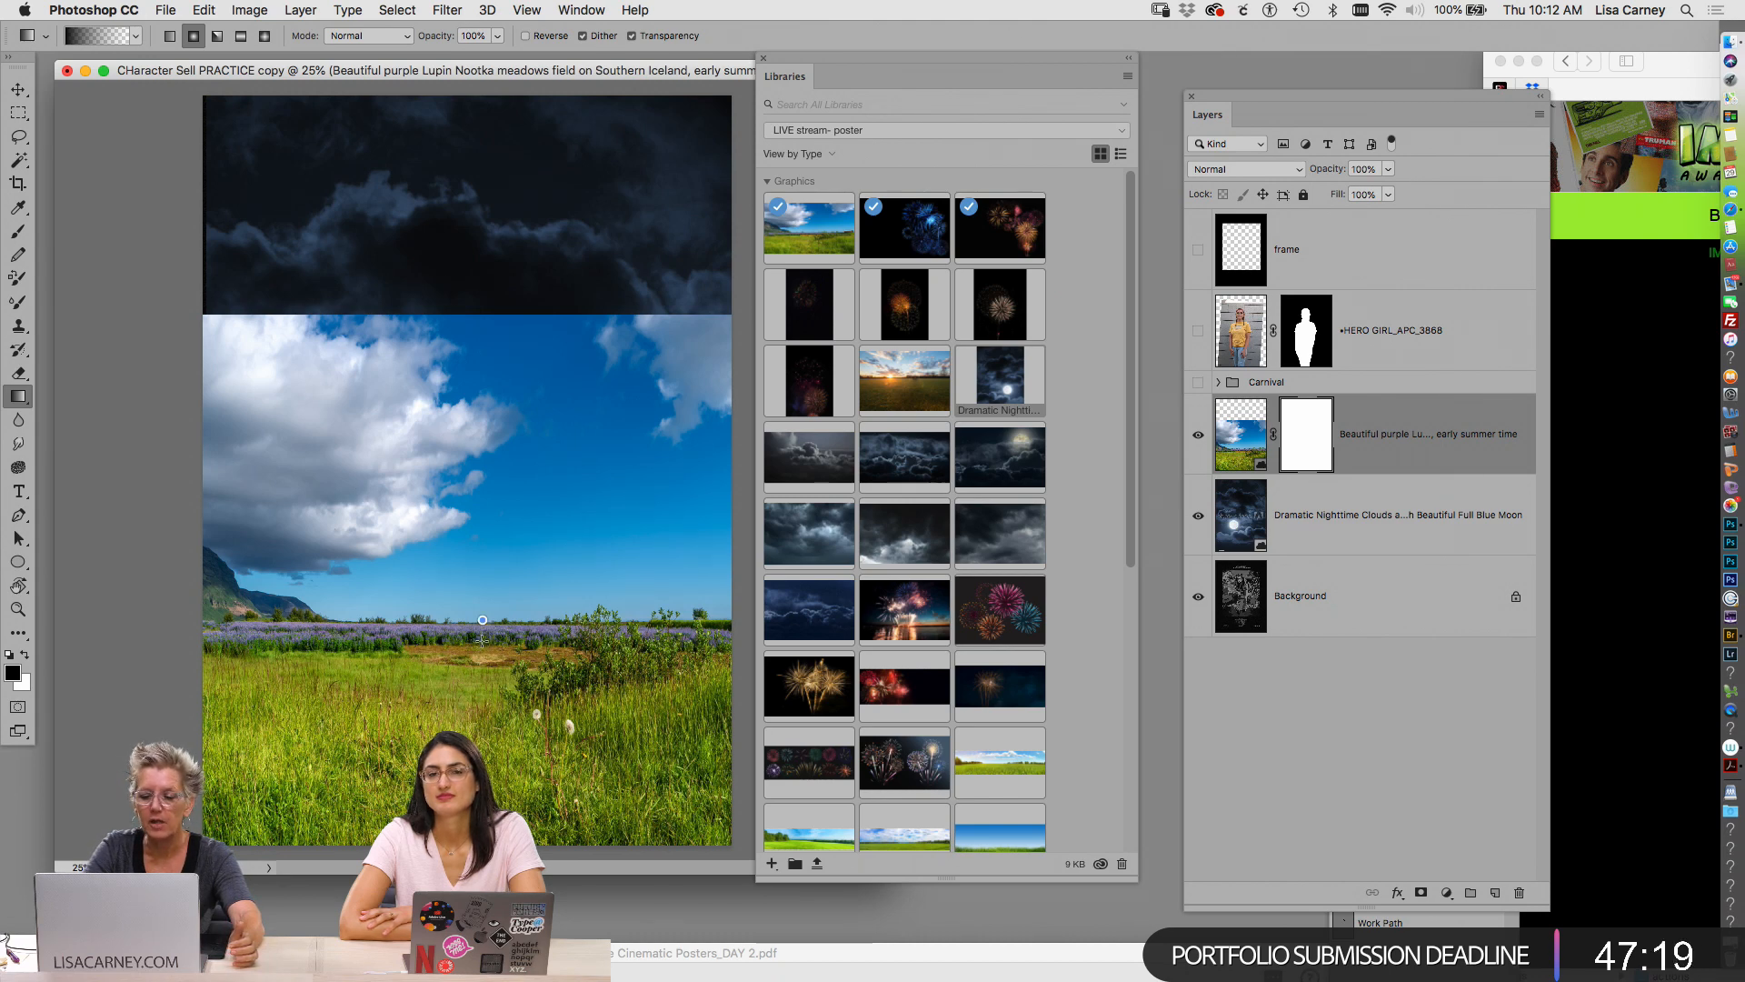
left_click_drag(487, 634, 505, 638)
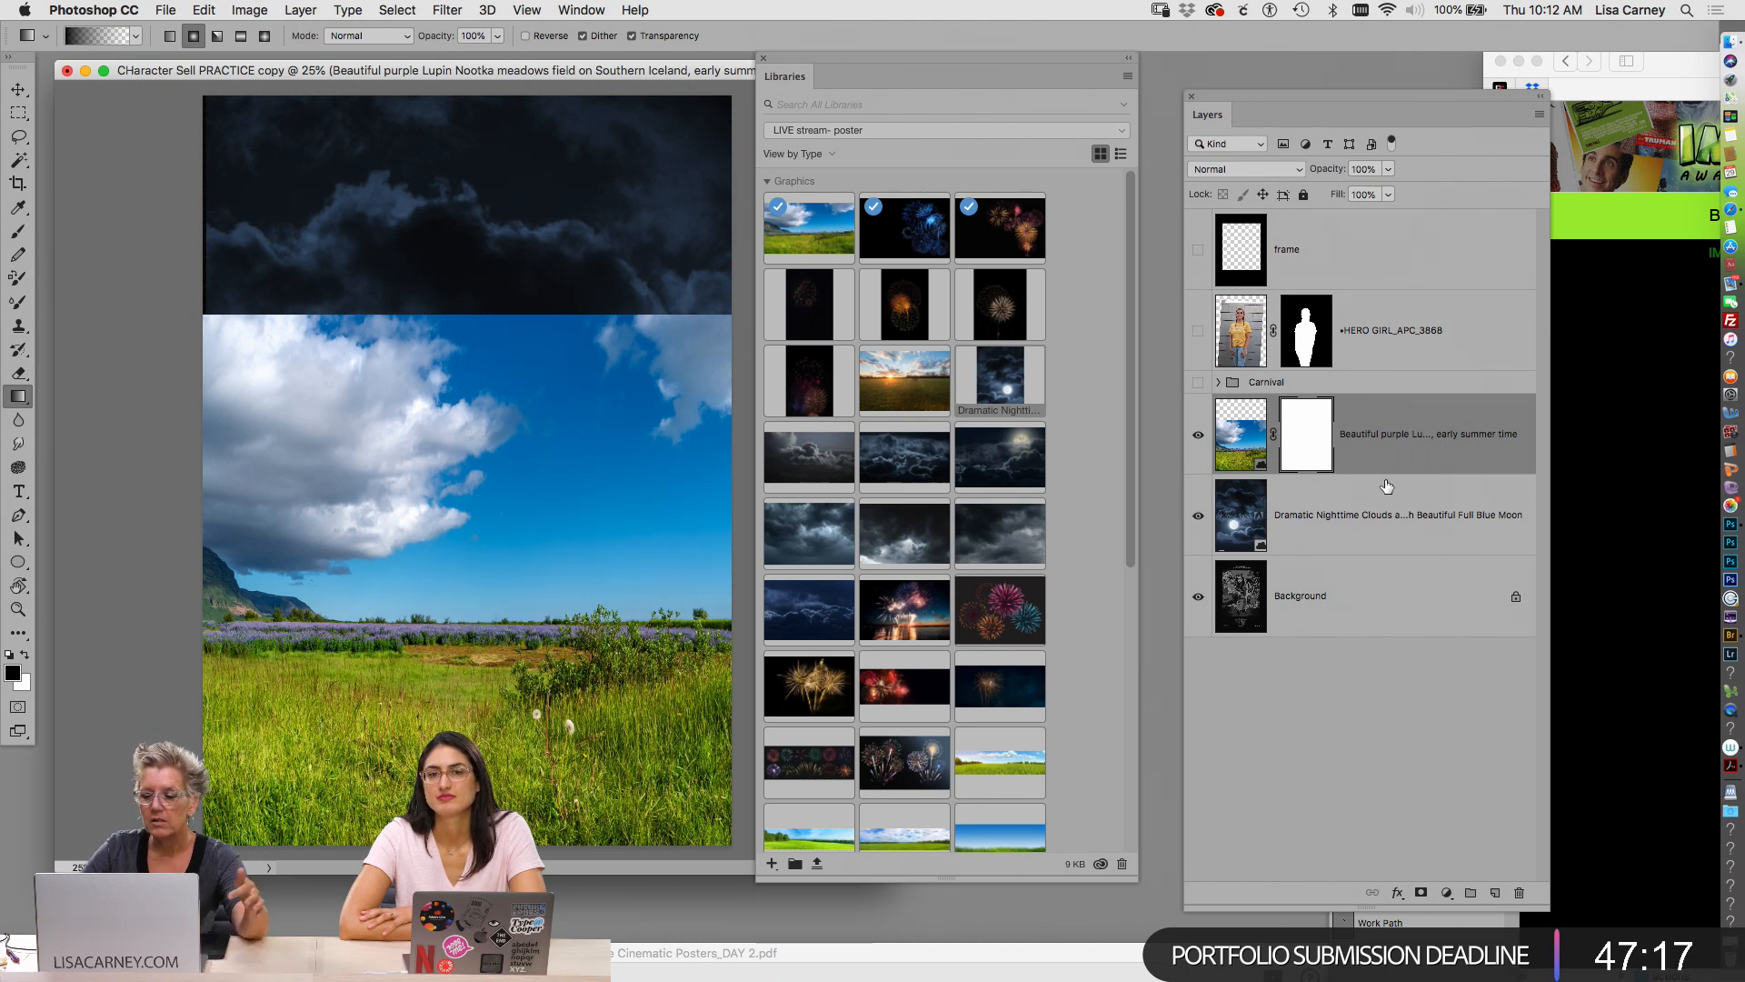
left_click(170, 36)
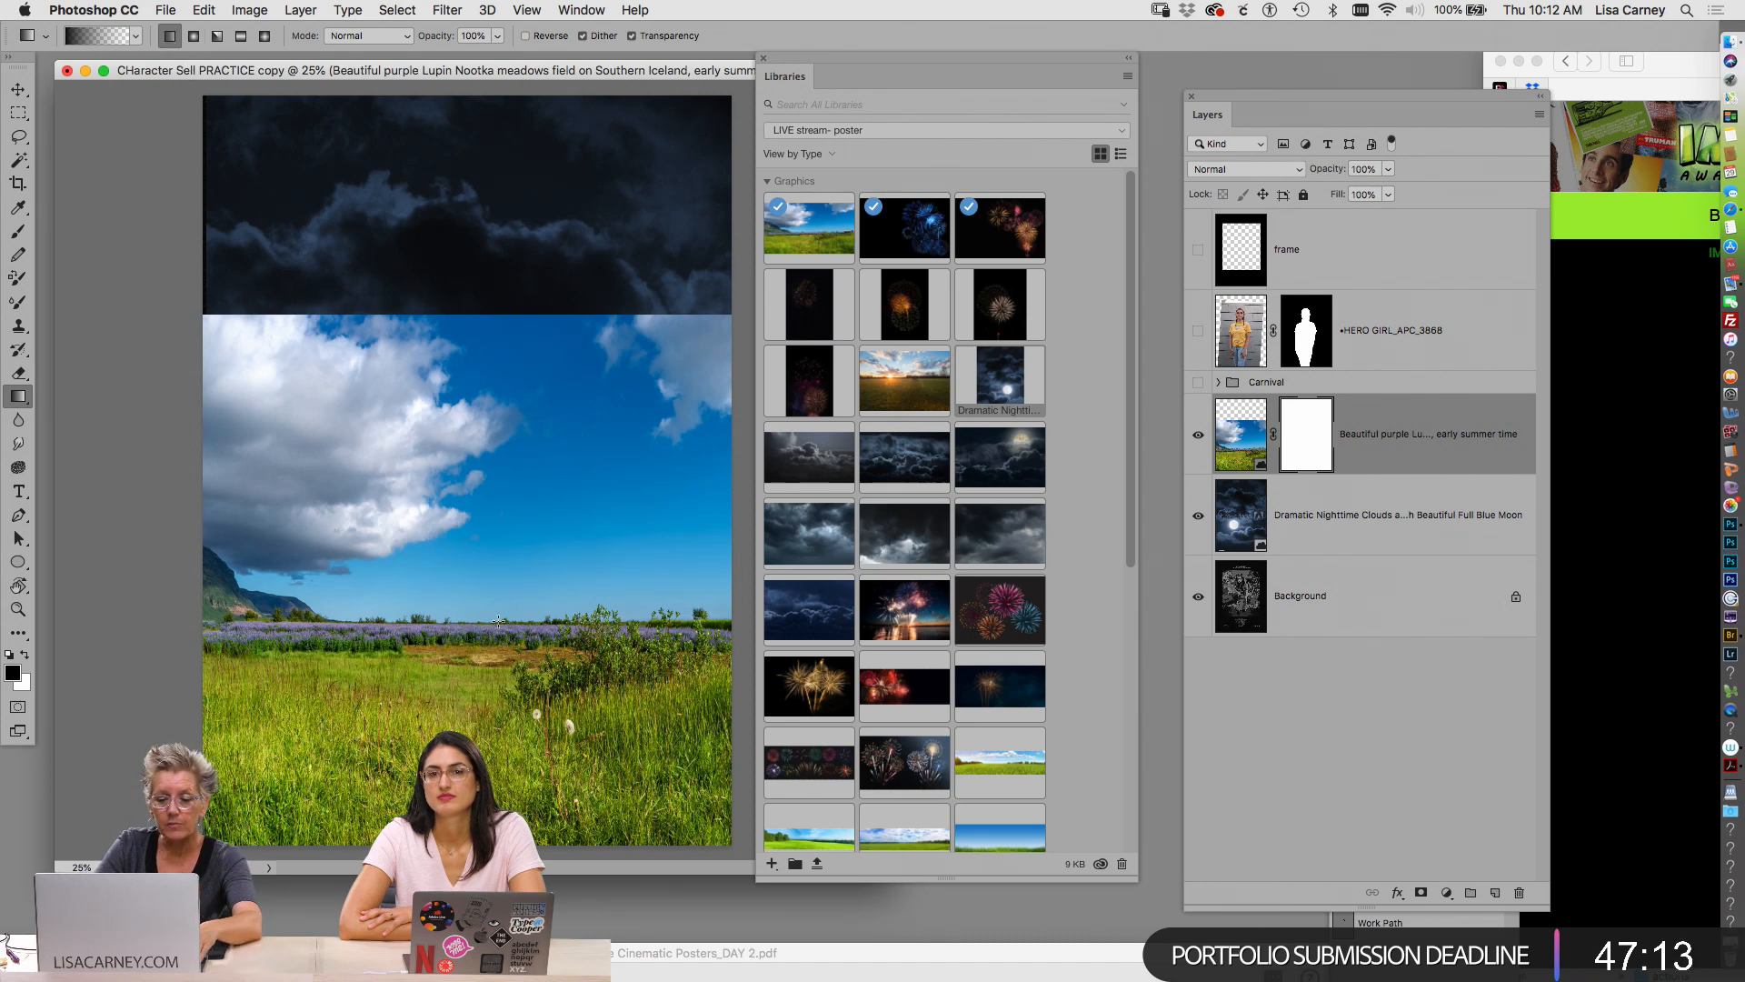
left_click_drag(507, 654, 528, 697)
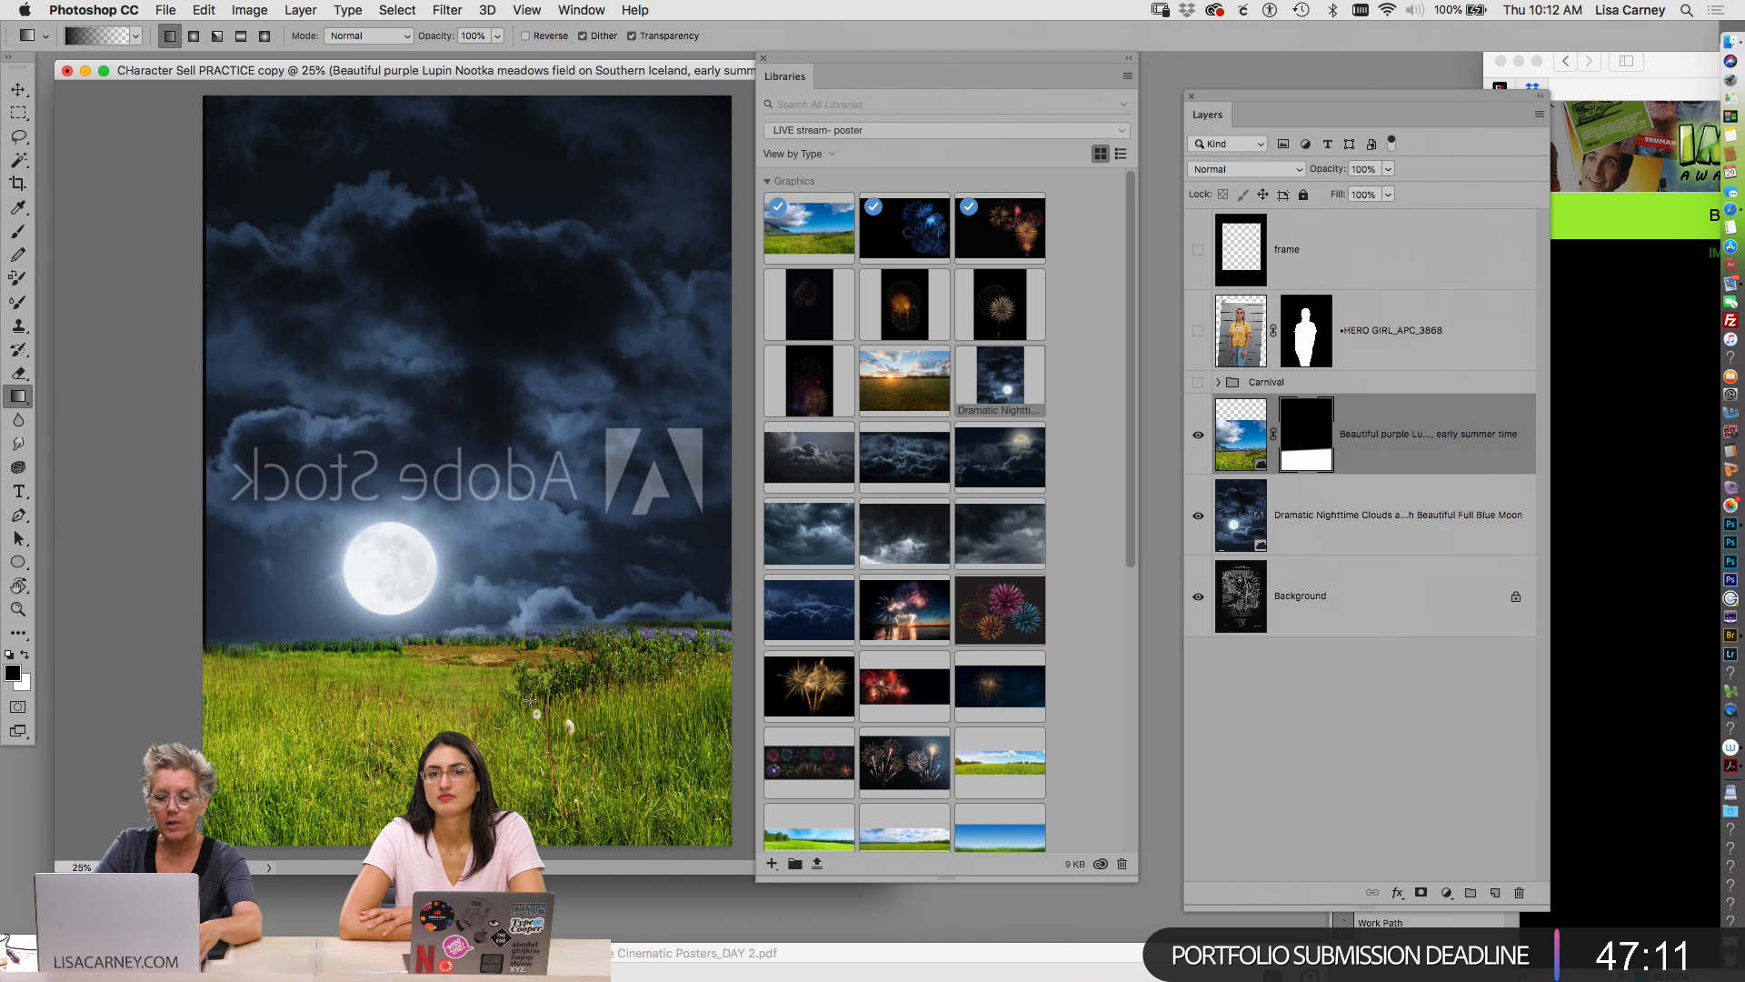
Show the Carnival group and the hero girl, and shift the carnival row slightly down and right onto the meadow's horizon
left_click(1198, 383)
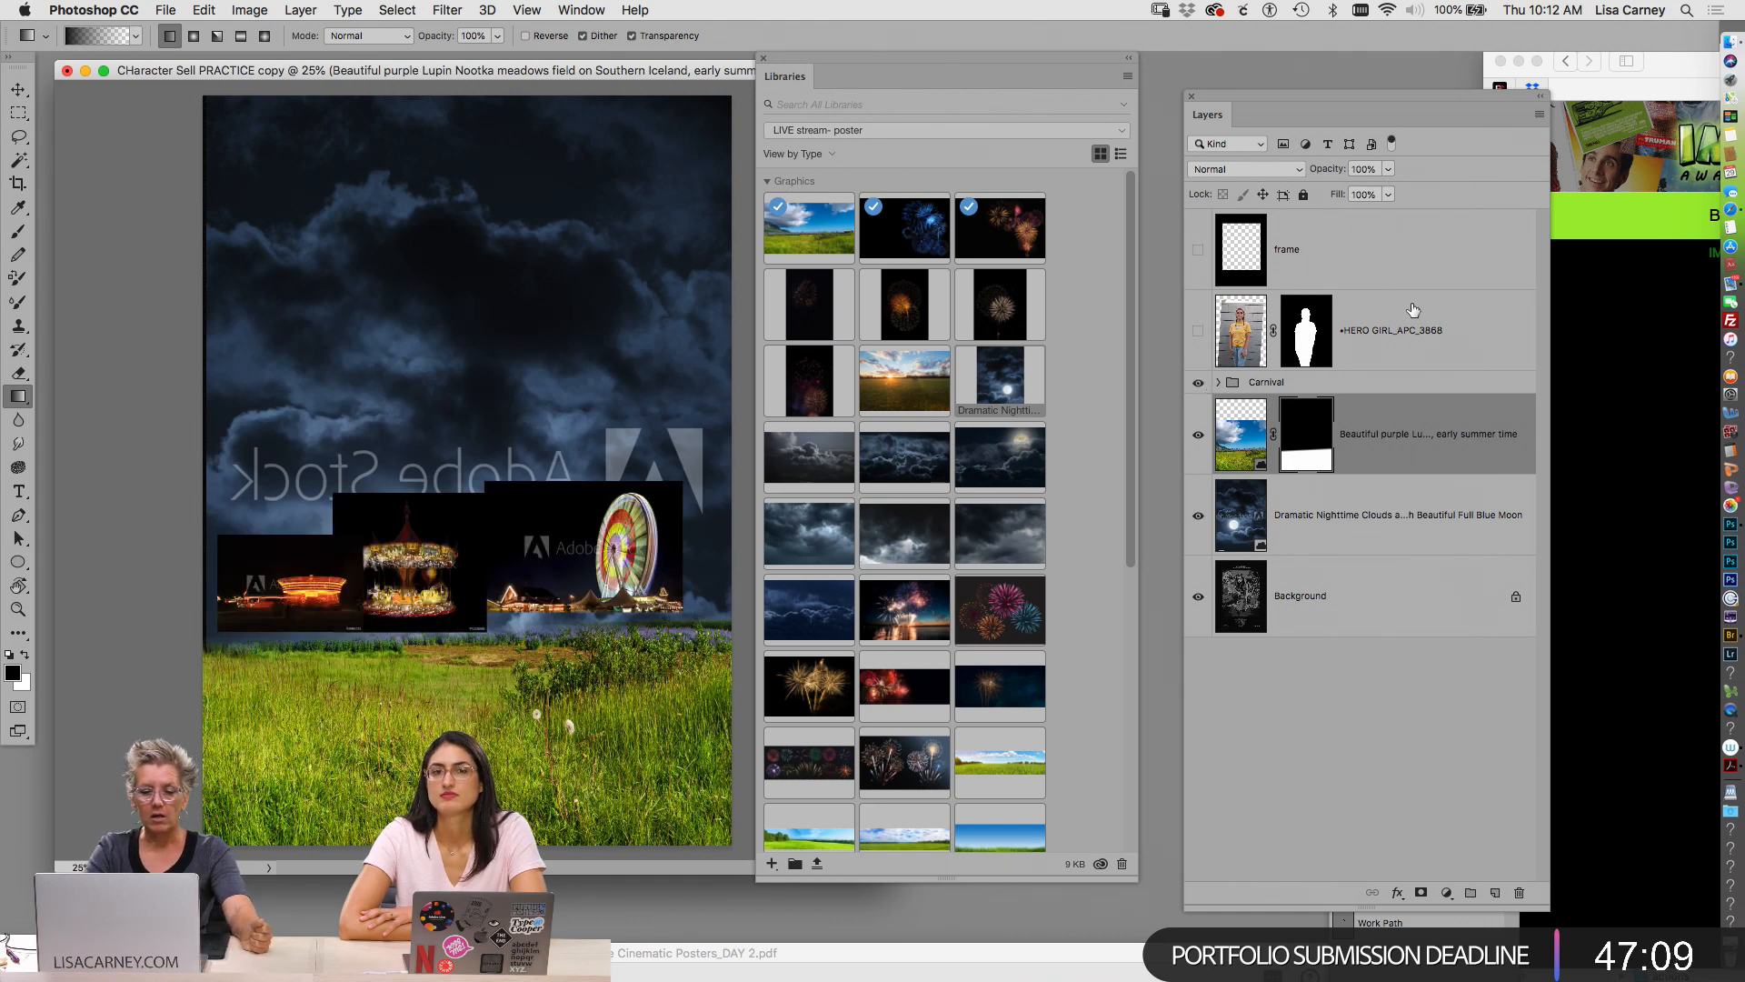
left_click(1198, 331)
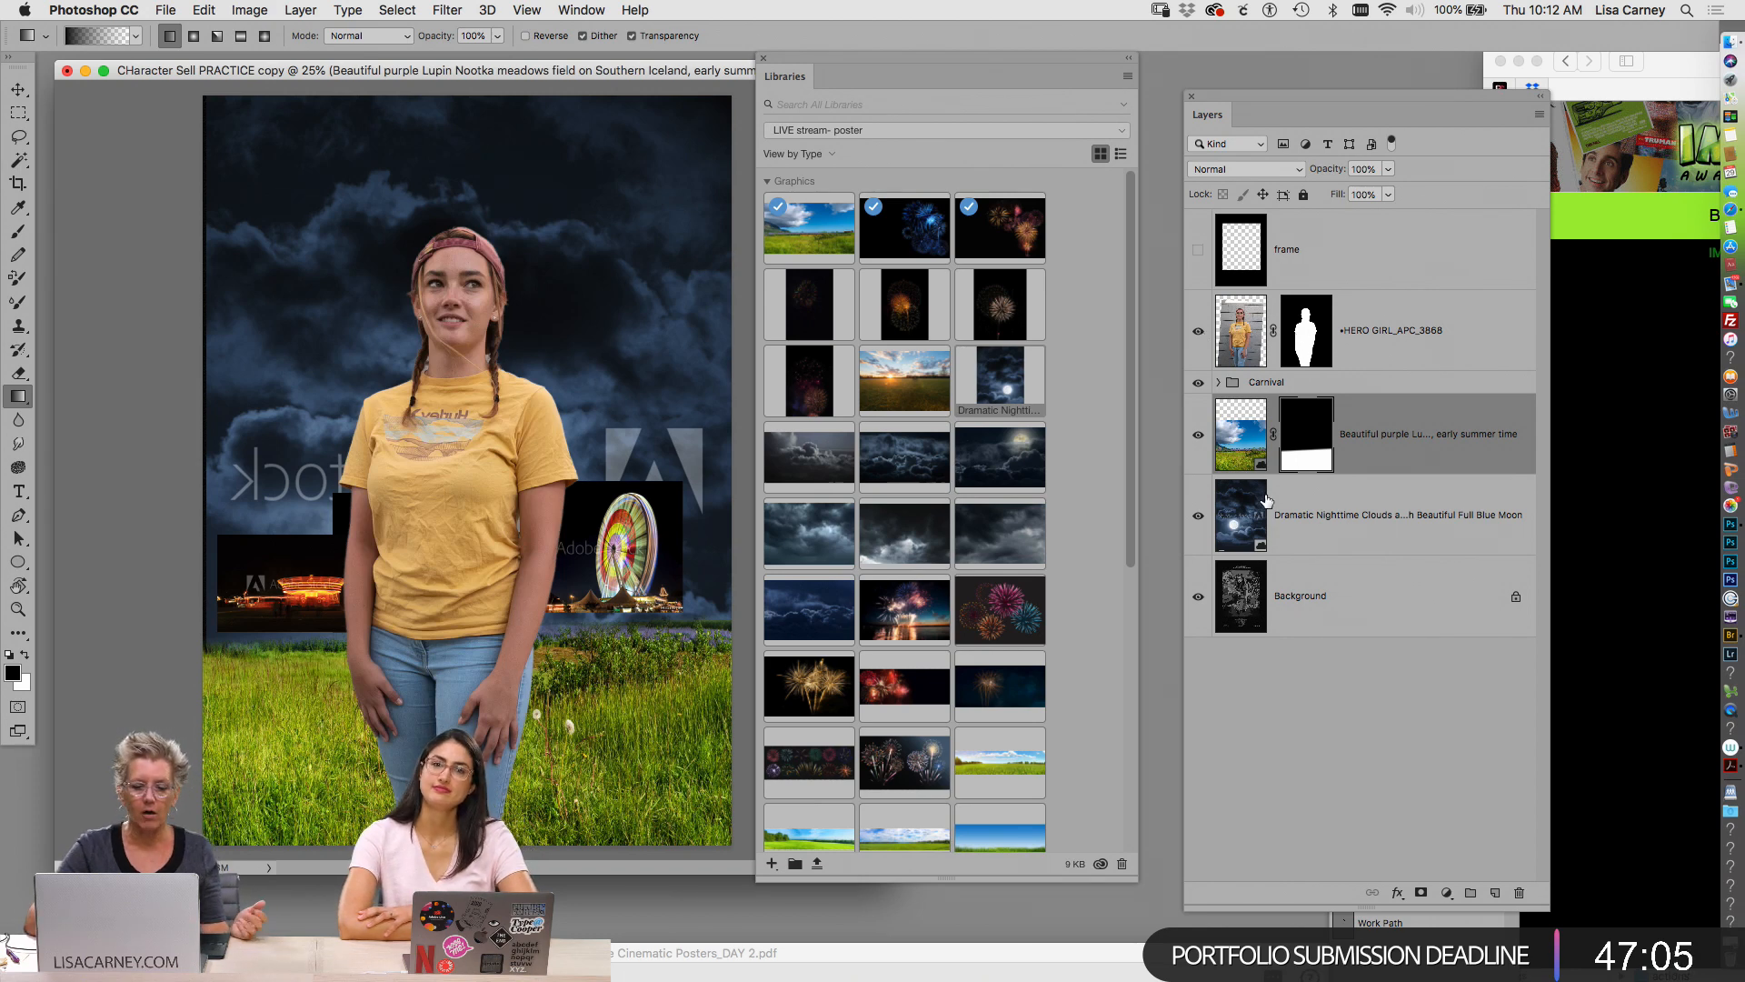
key("v")
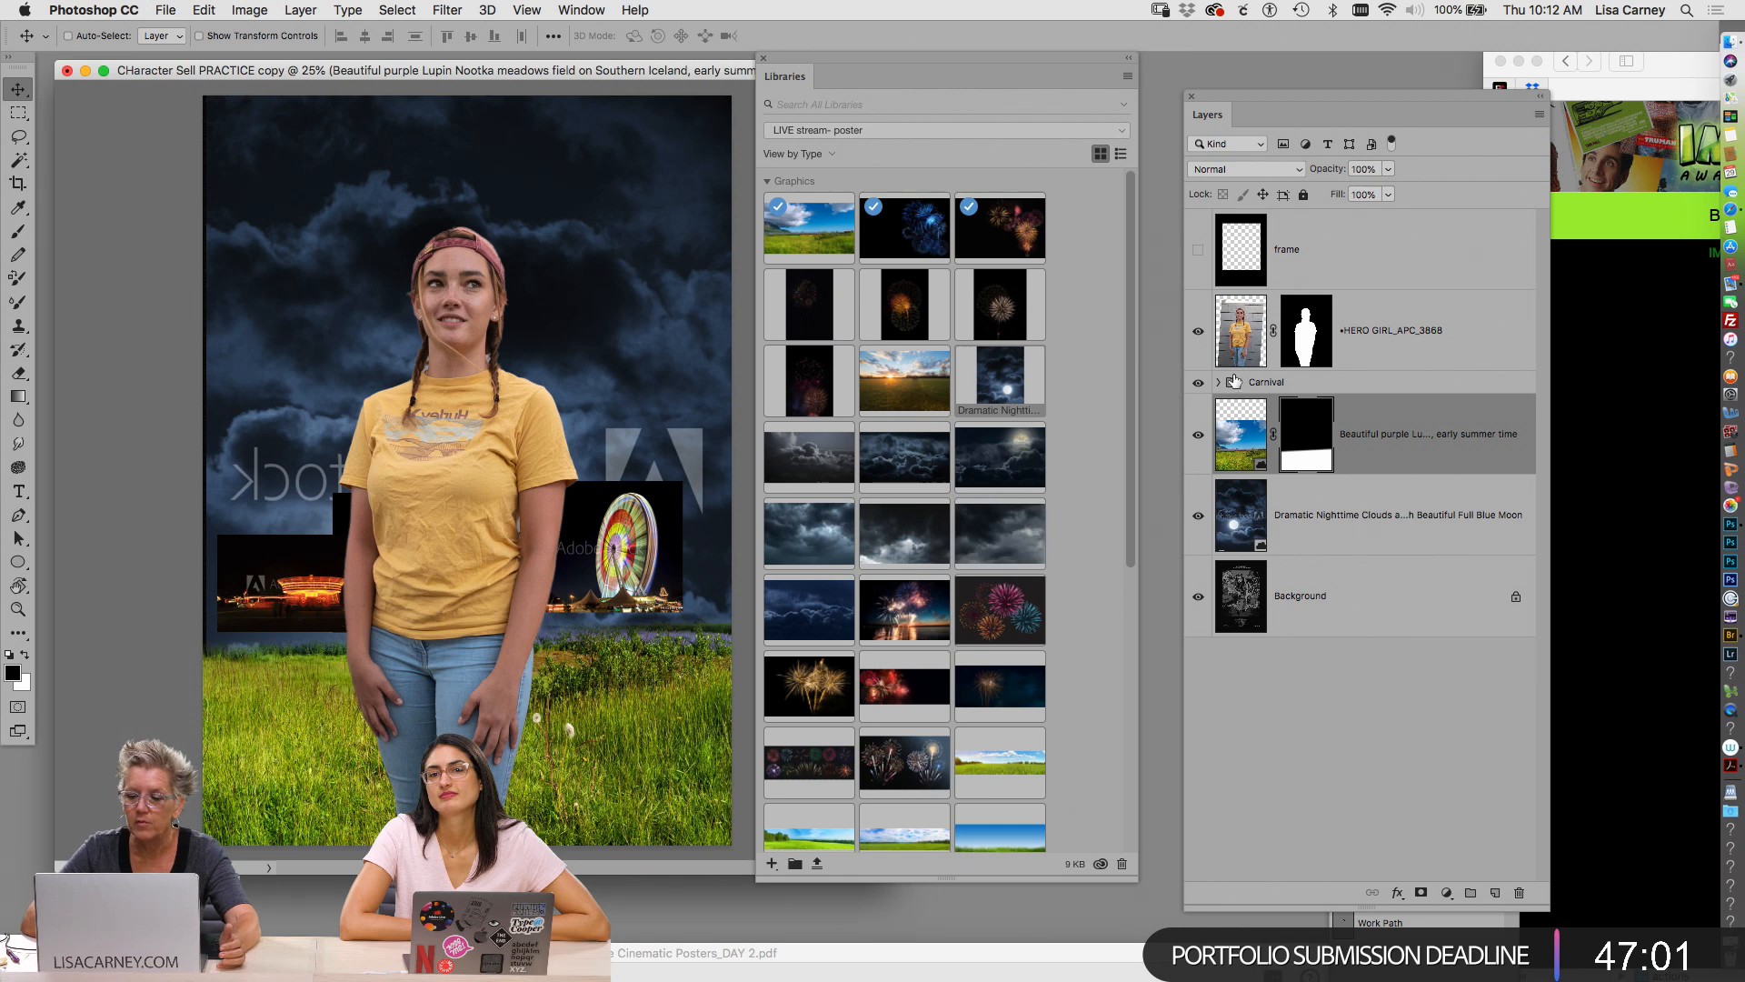
left_click(1267, 382)
left_click_drag(652, 529, 670, 551)
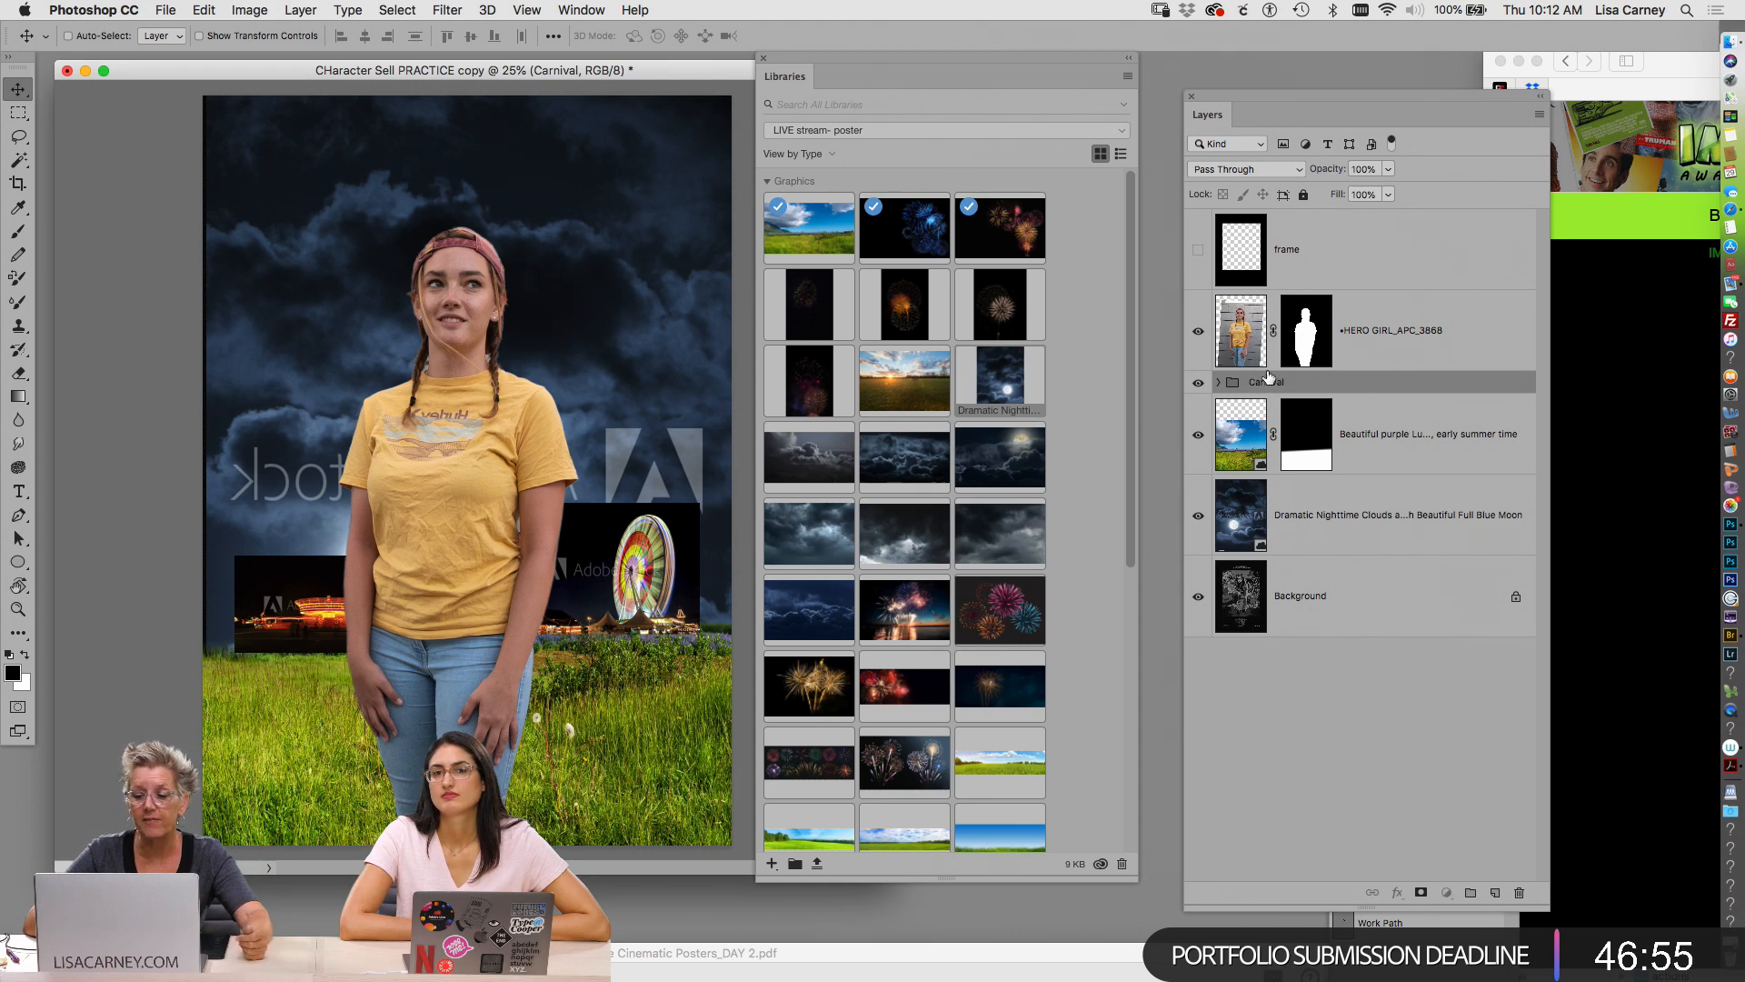
Hide the hero girl, place the Fireworks on black Background graphic as a linked layer, and move it to the poster's upper right
left_click(1198, 330)
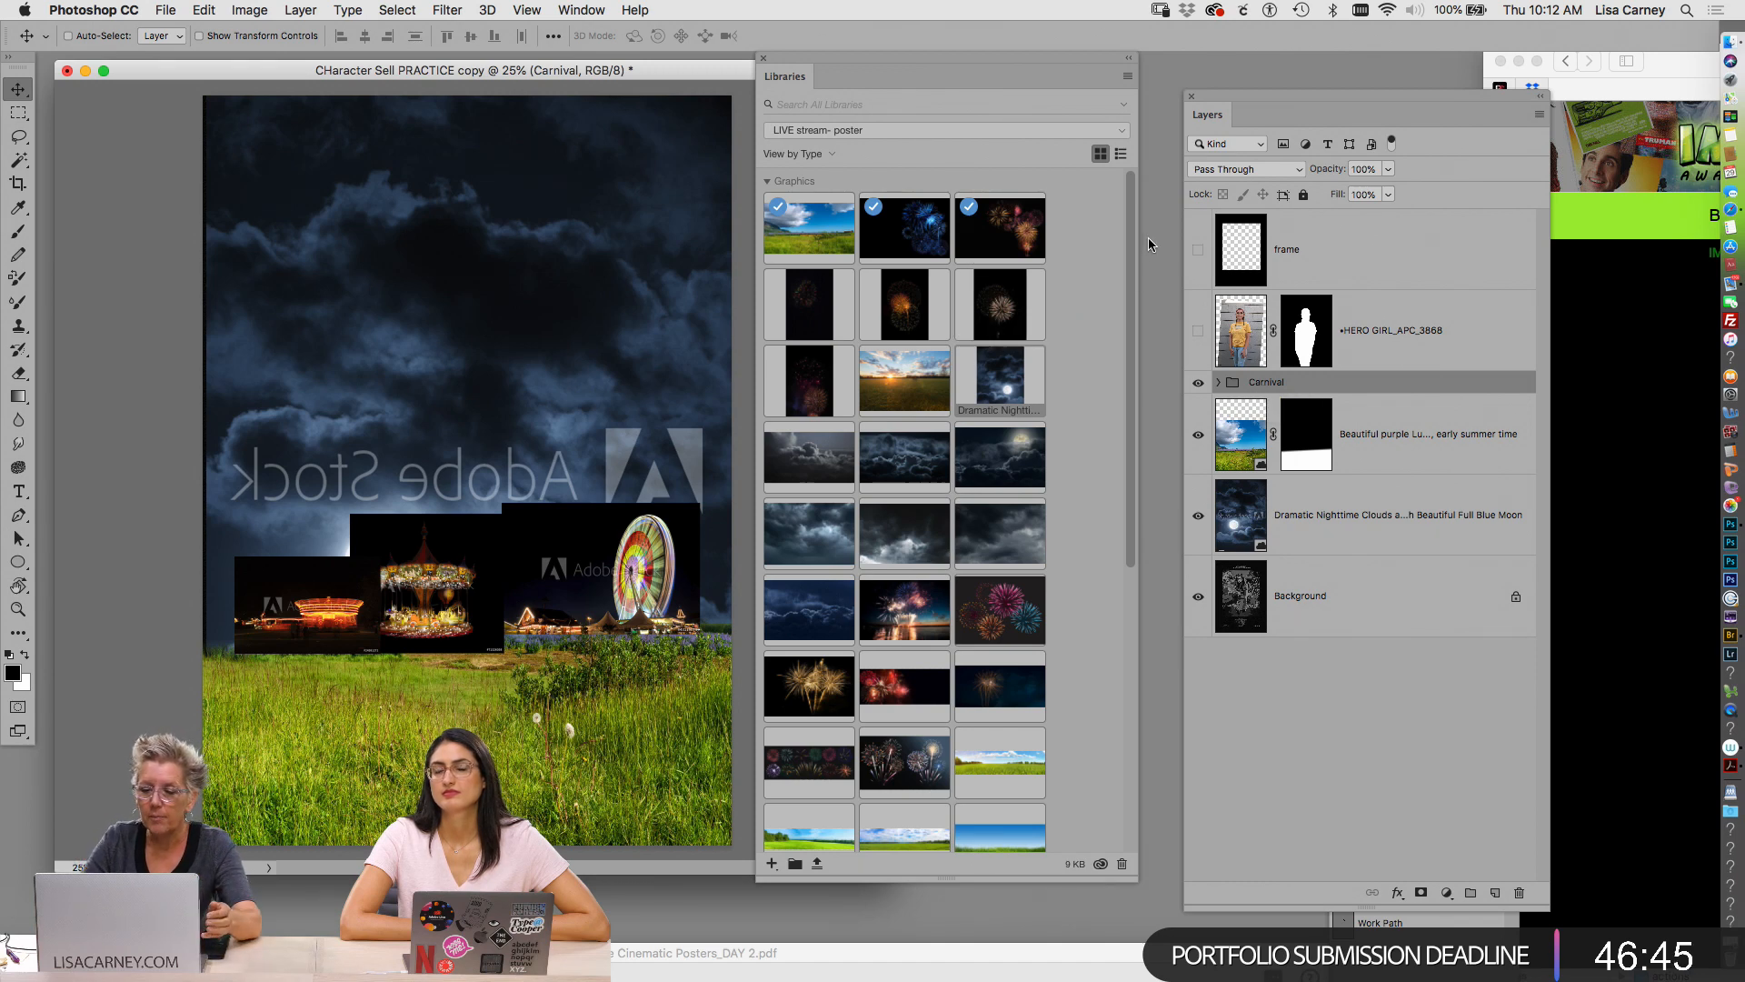
right_click(1003, 244)
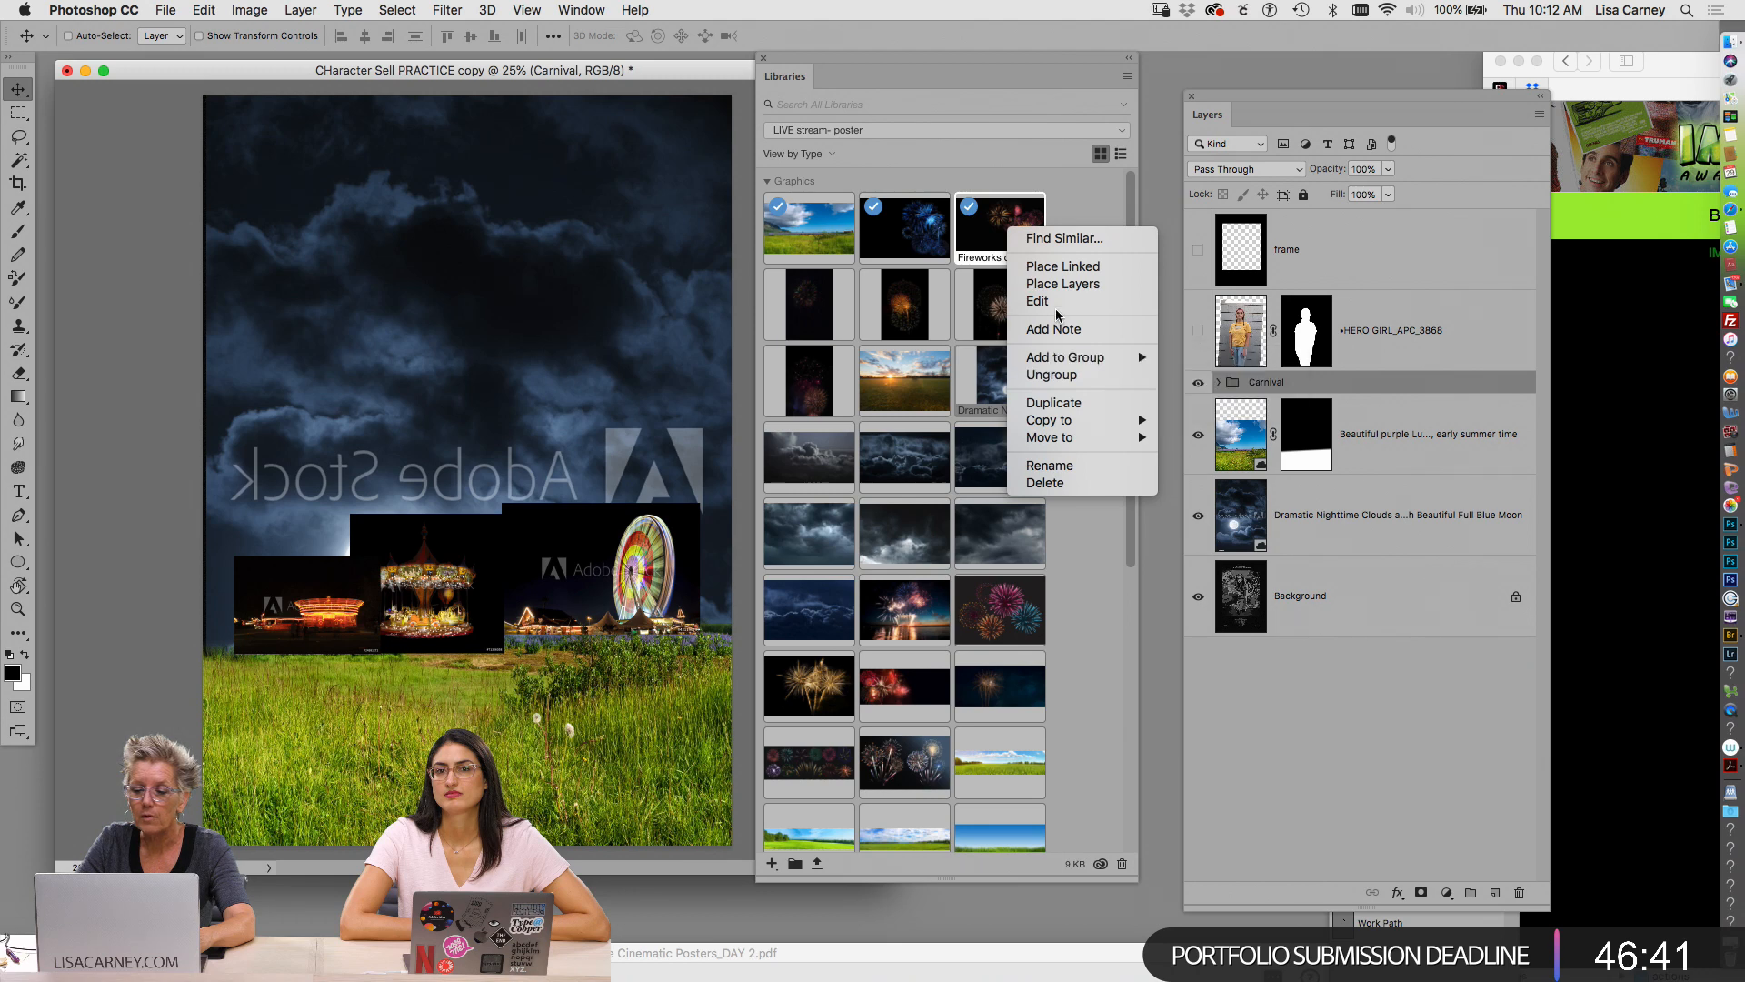
left_click(1064, 267)
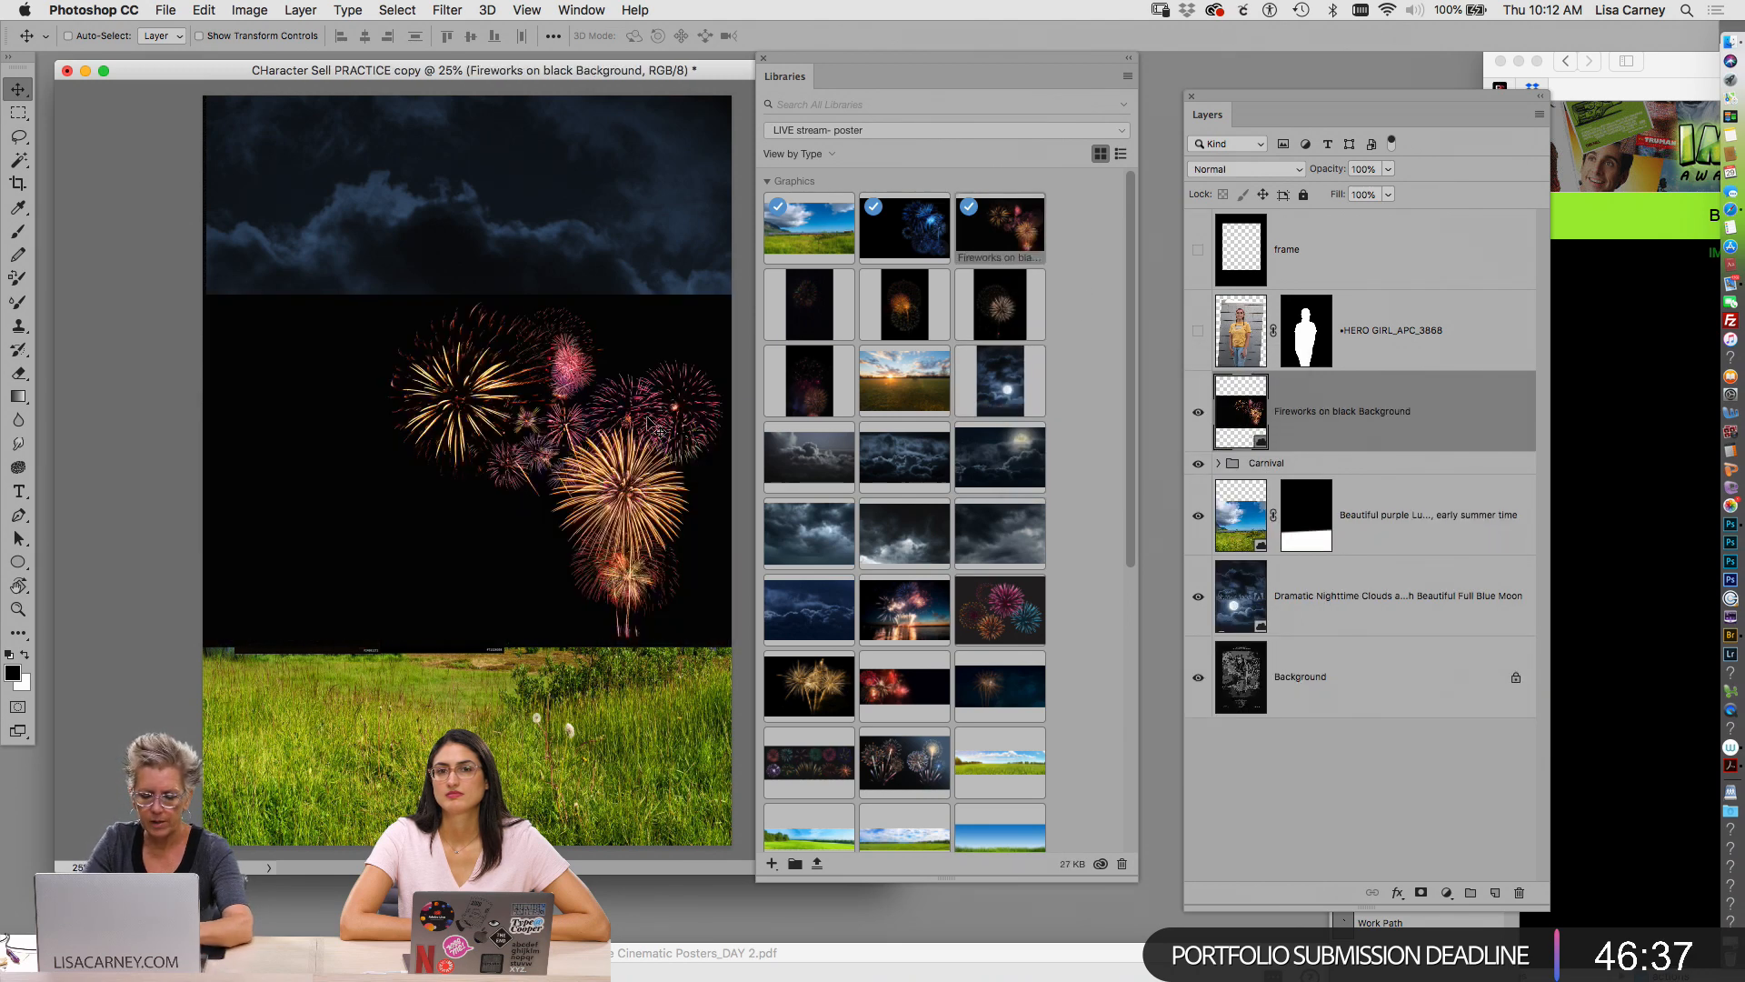
left_click_drag(658, 443, 686, 234)
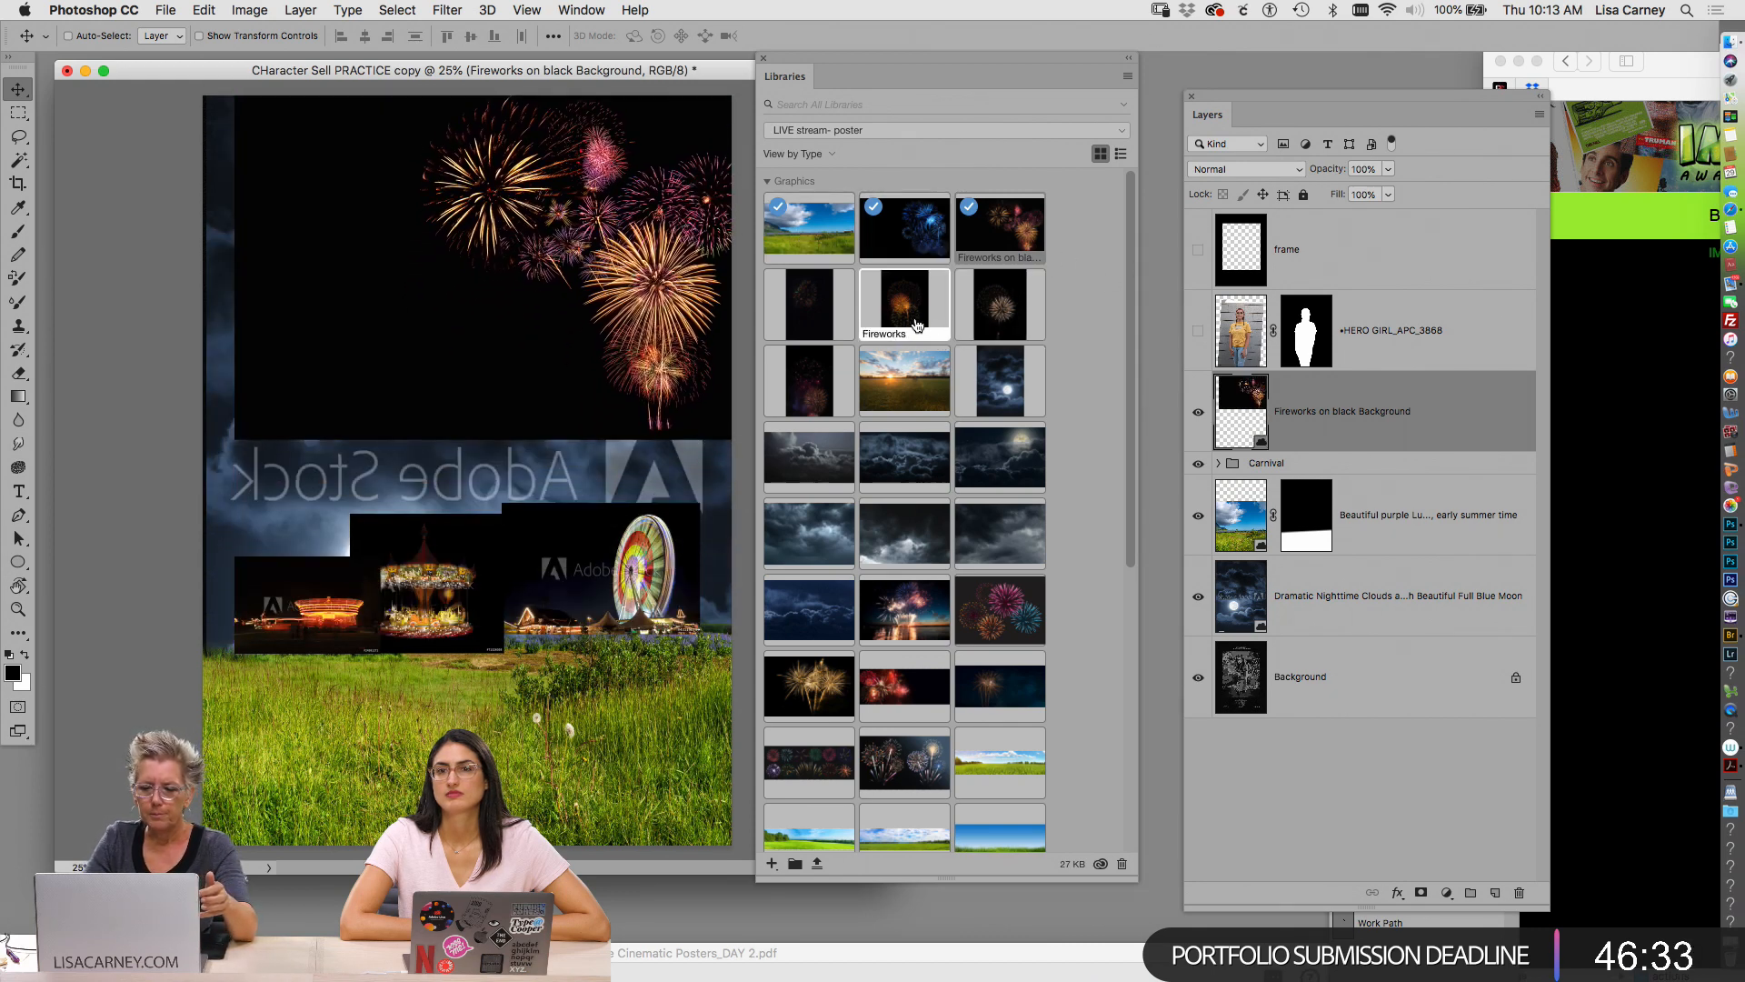
Place the single-burst Fireworks graphic as a linked layer and move it into the poster's upper-left corner
right_click(909, 320)
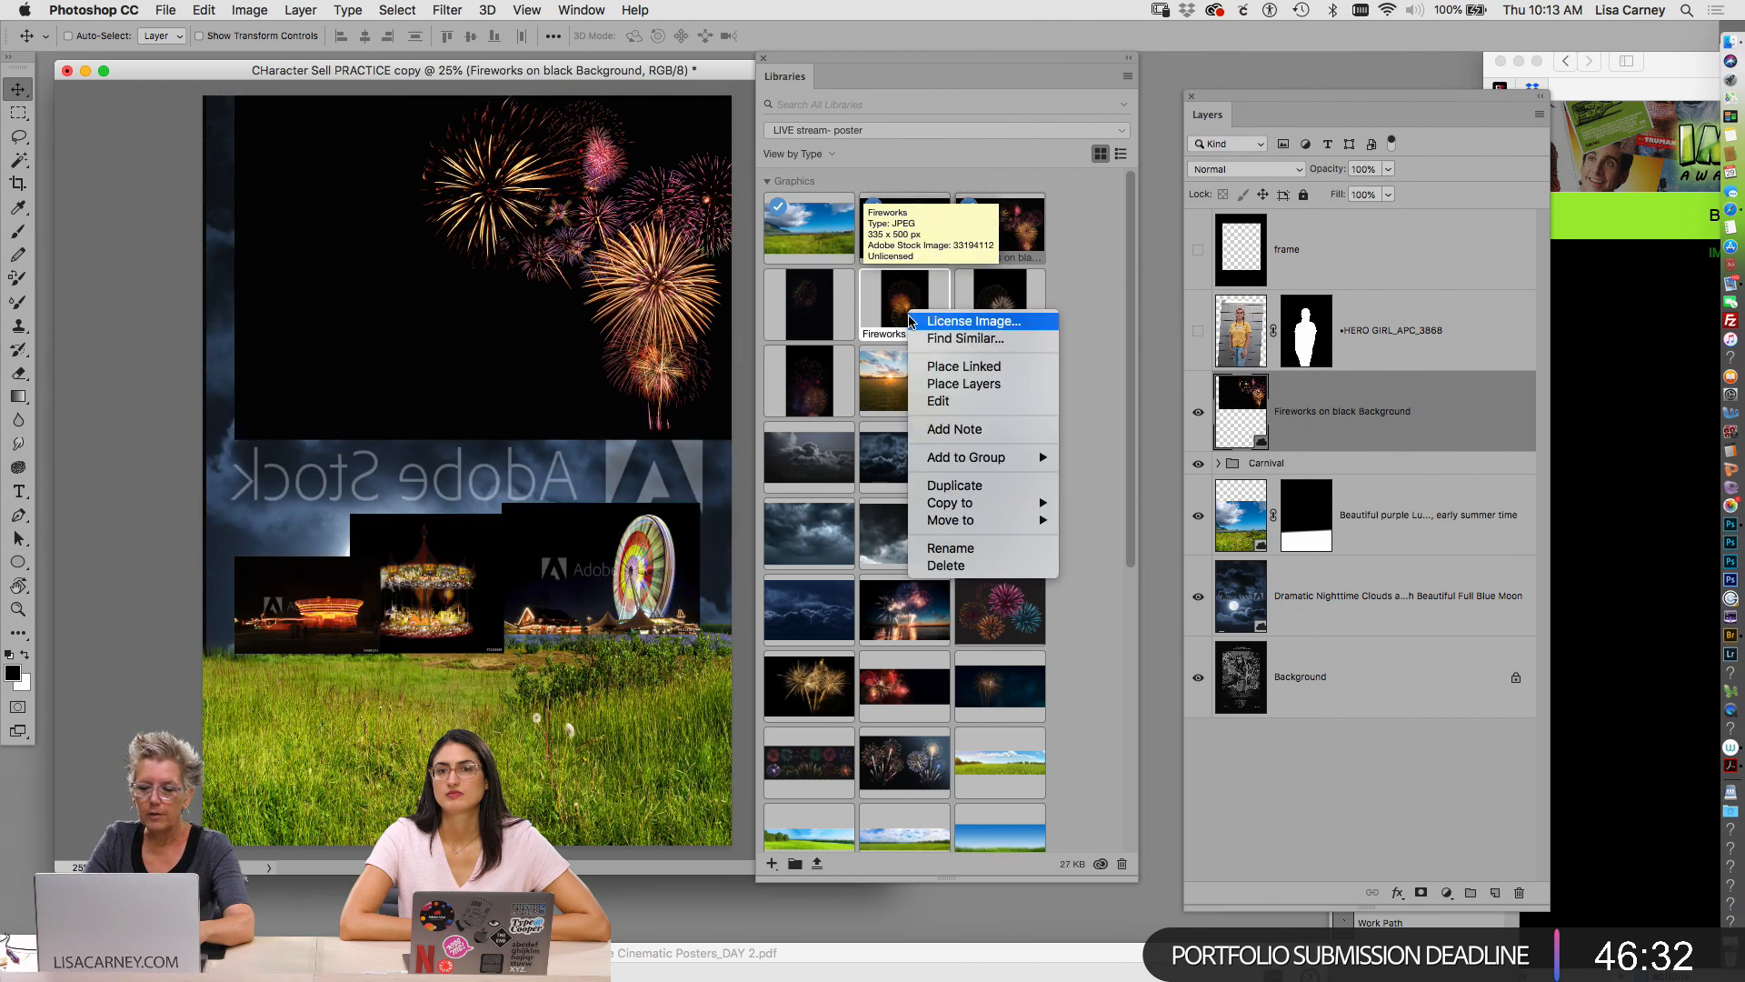
left_click(919, 365)
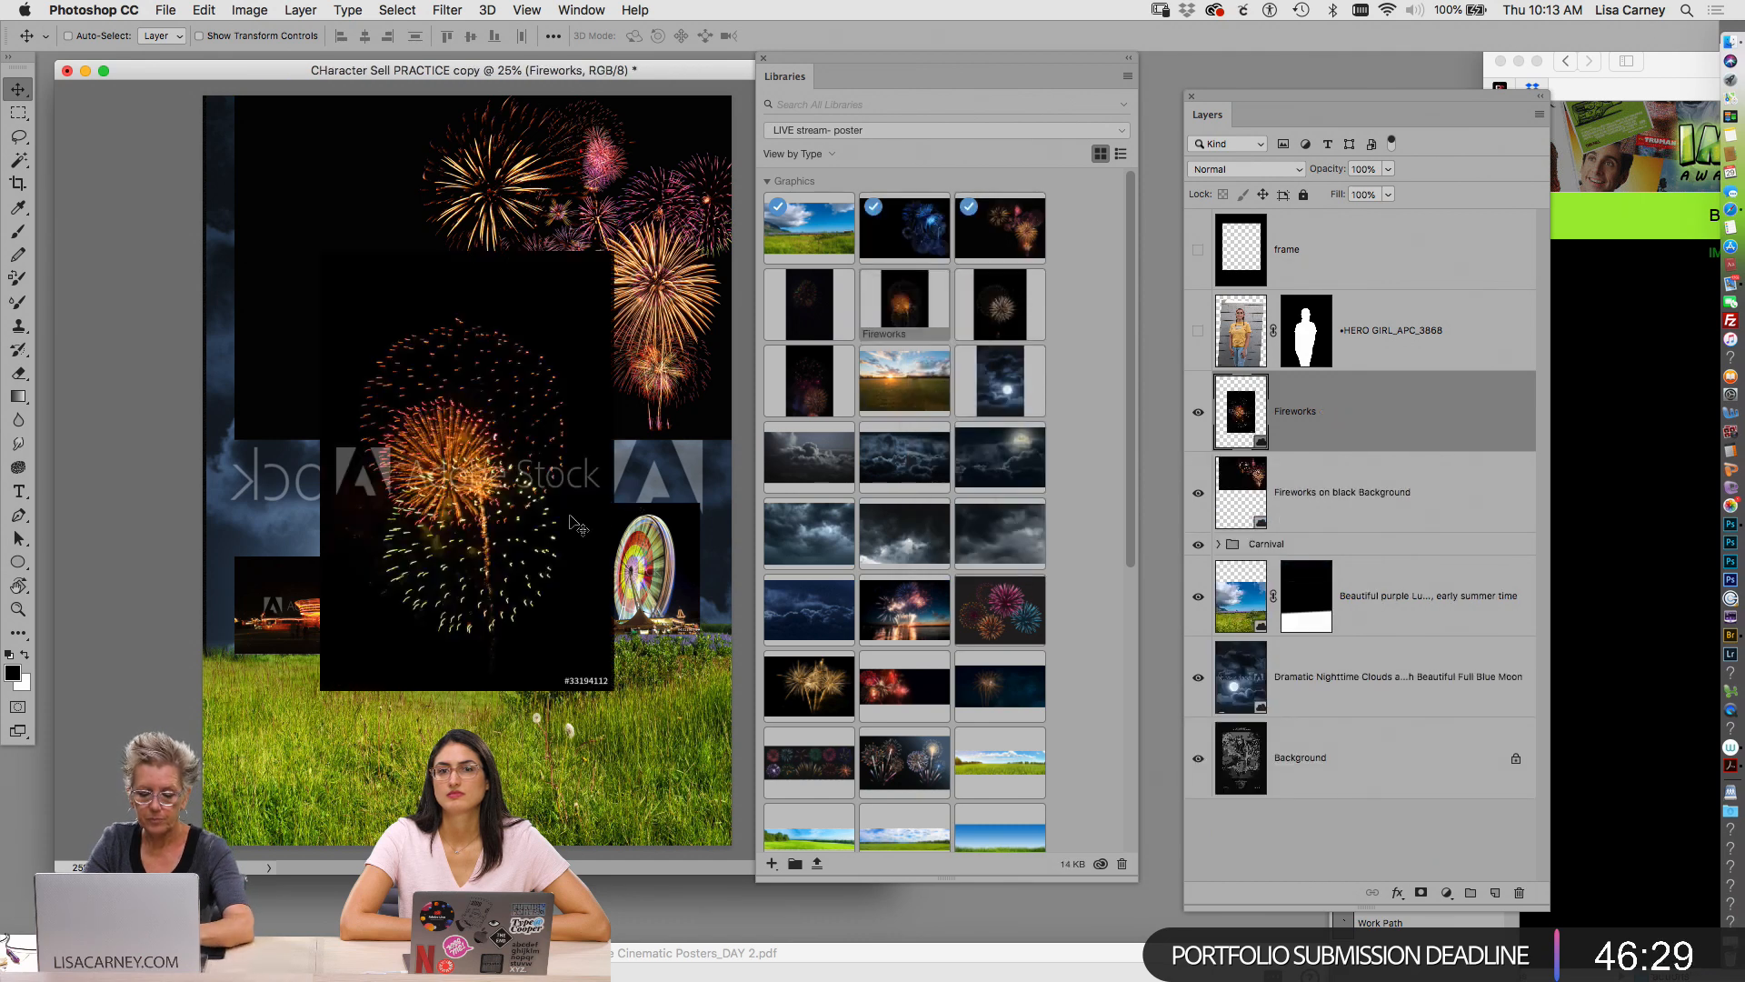
left_click_drag(529, 522, 400, 300)
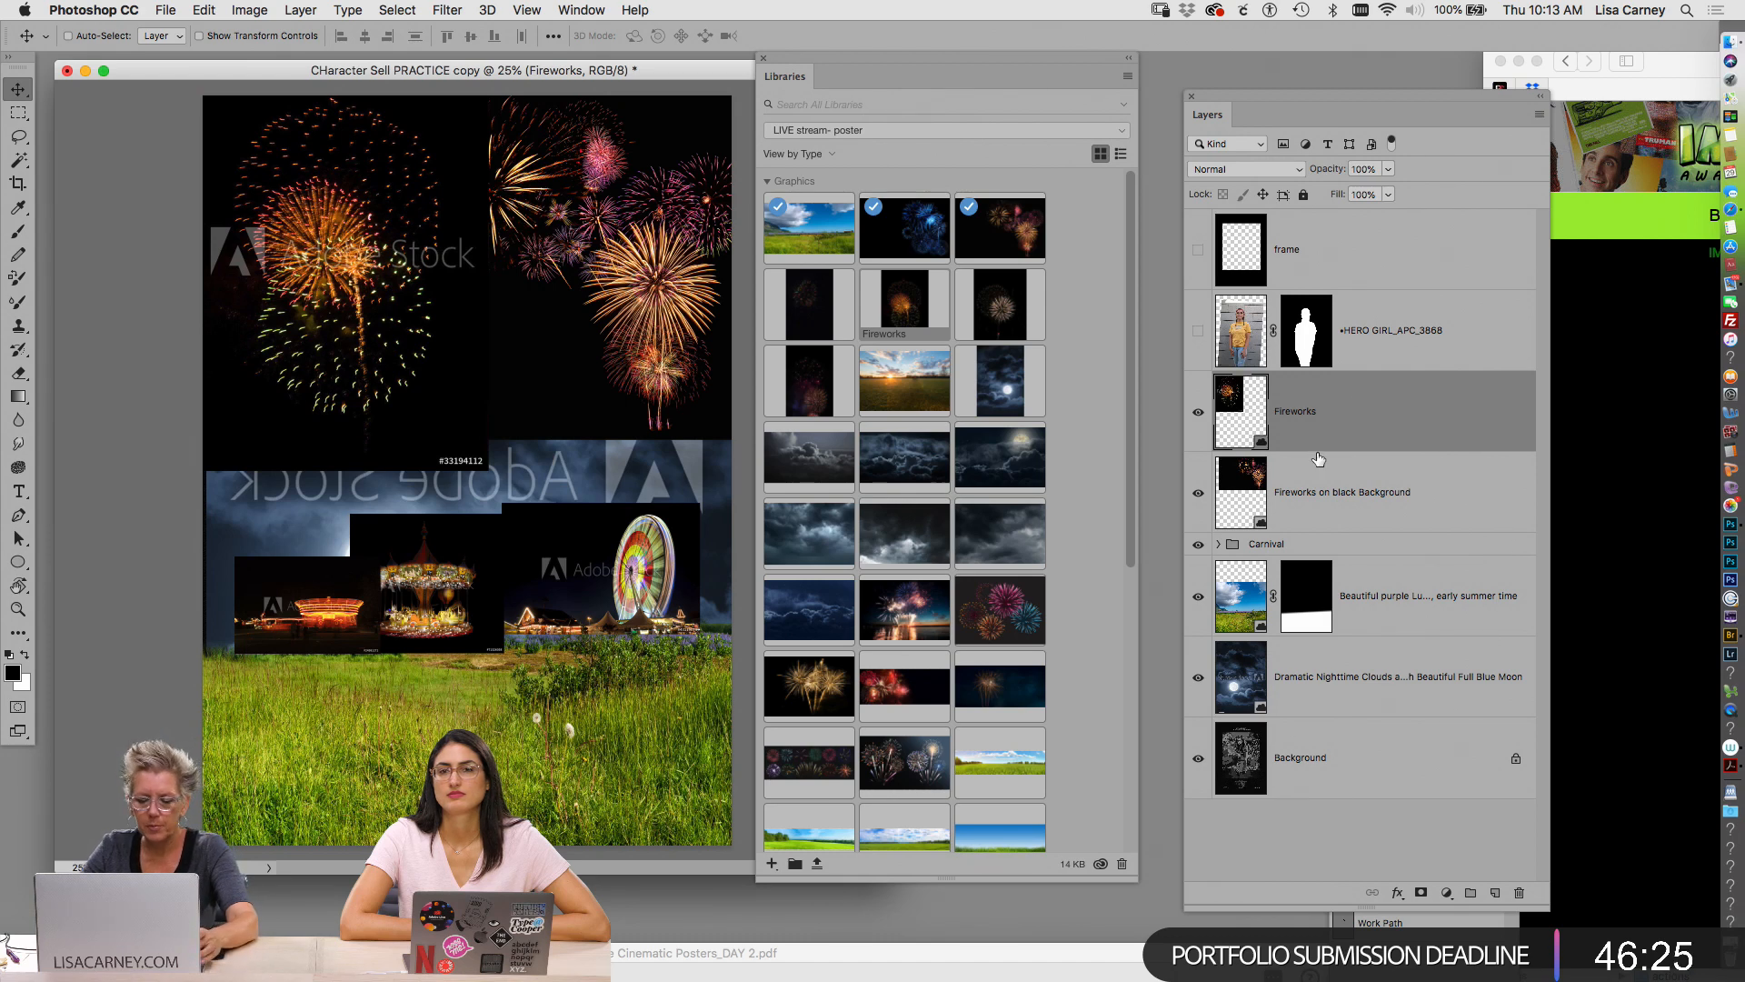
Group the two fireworks layers as Fireworks and set the group's blend mode to Screen
left_click(1336, 495, "shift")
left_click_drag(1316, 410, 1475, 898)
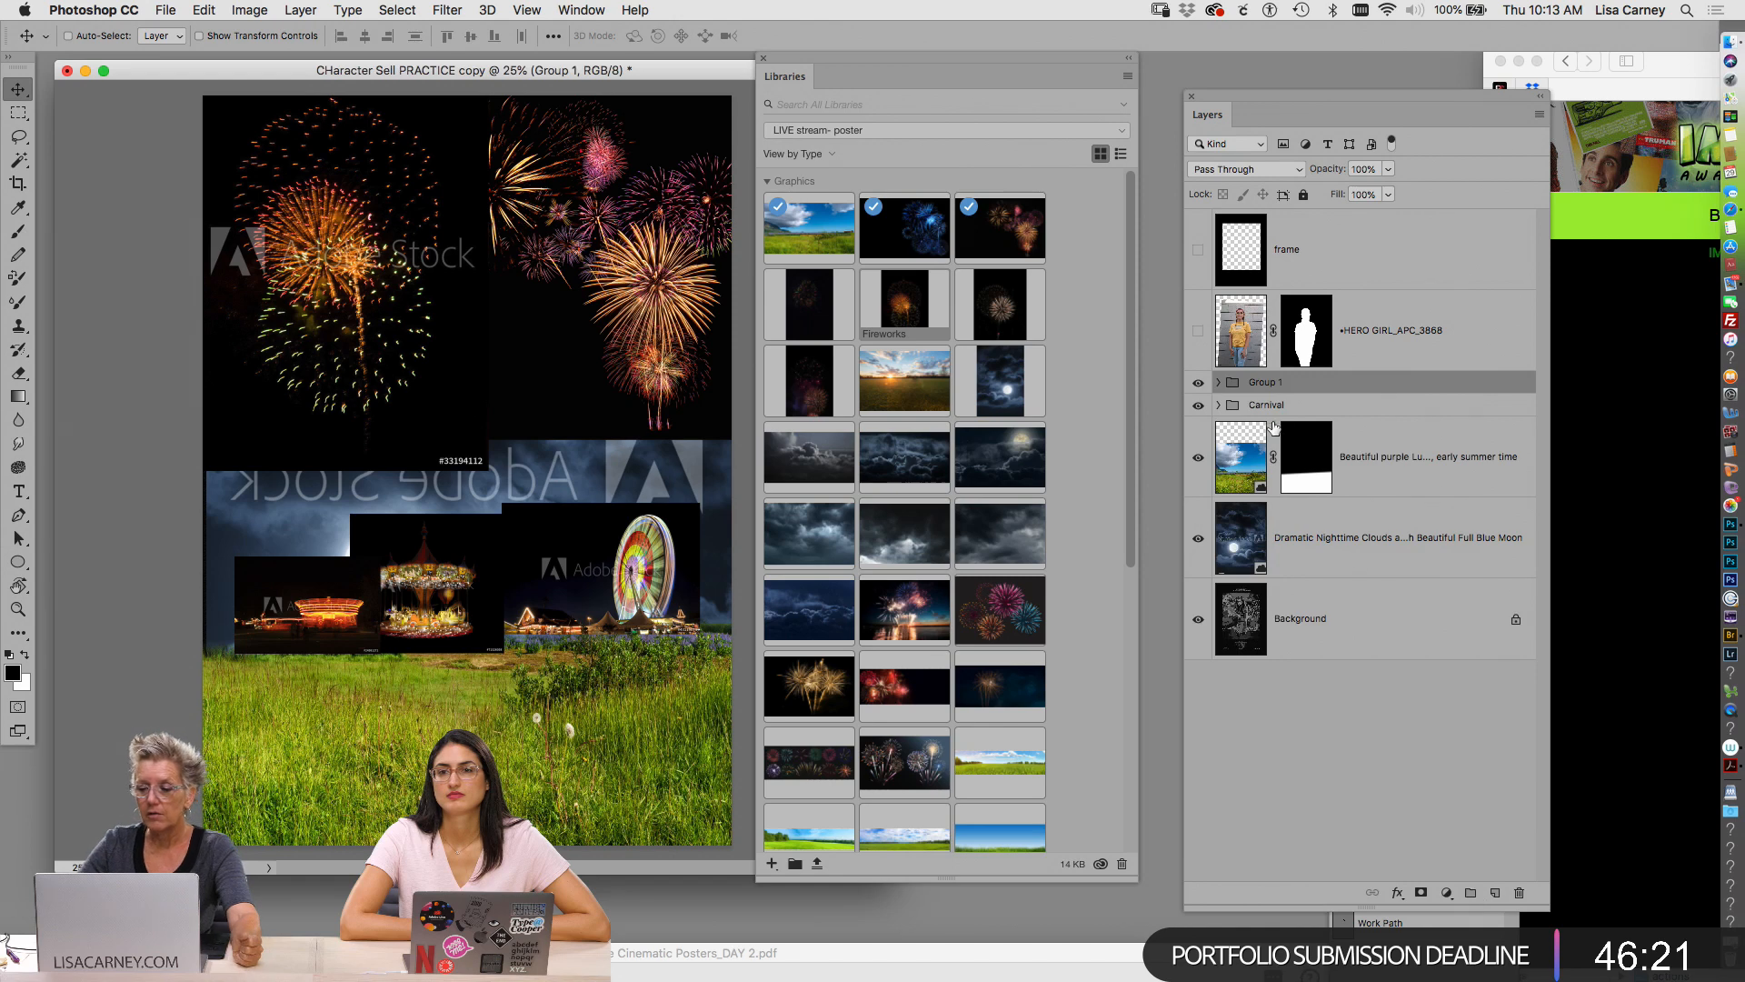
double_click(1262, 383)
type("Fire")
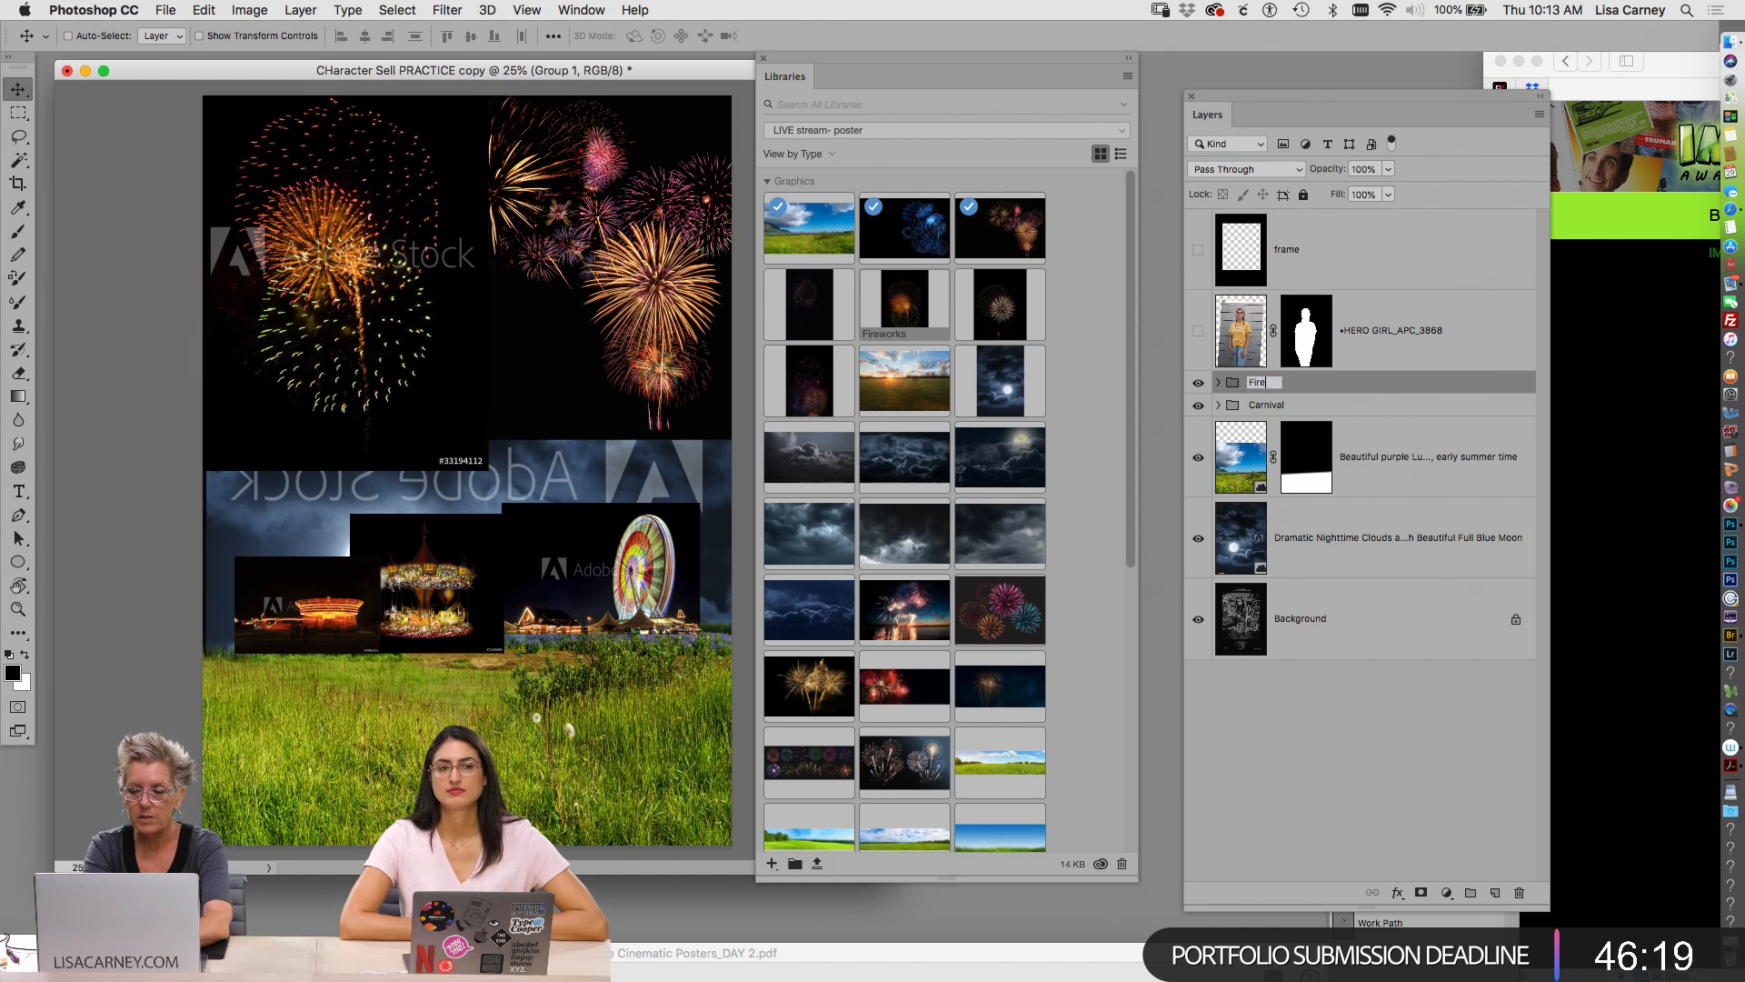
type("works")
key("Return")
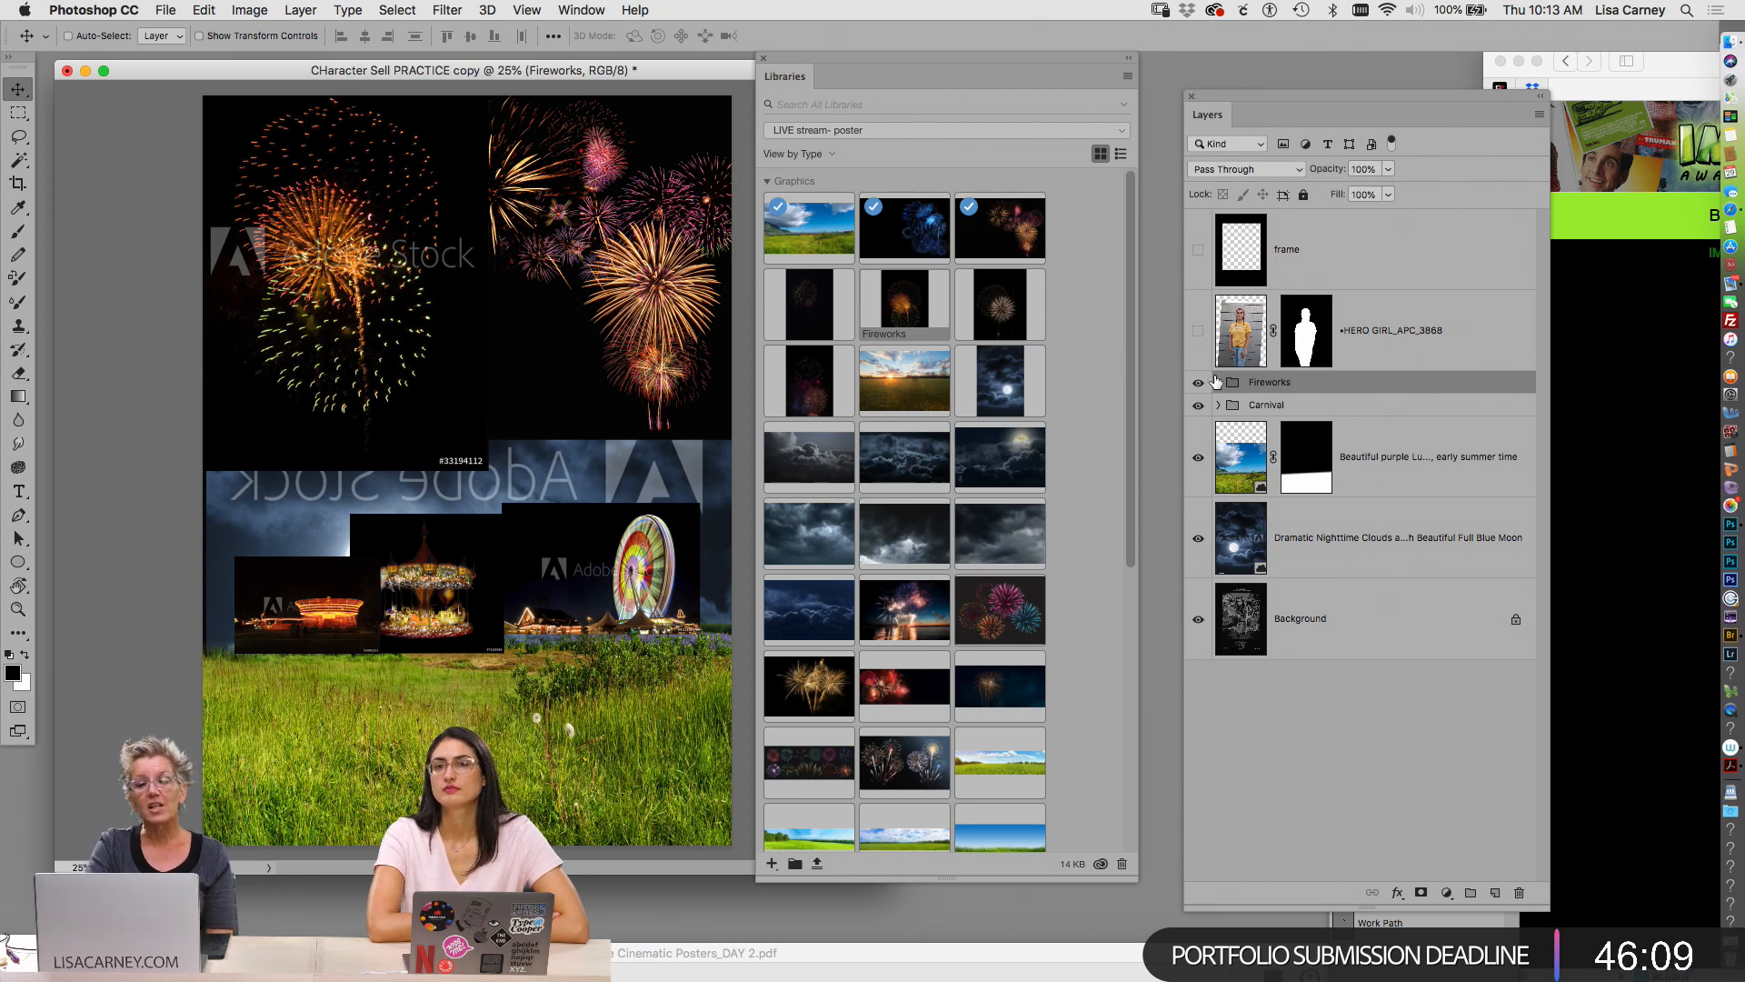
left_click(1242, 170)
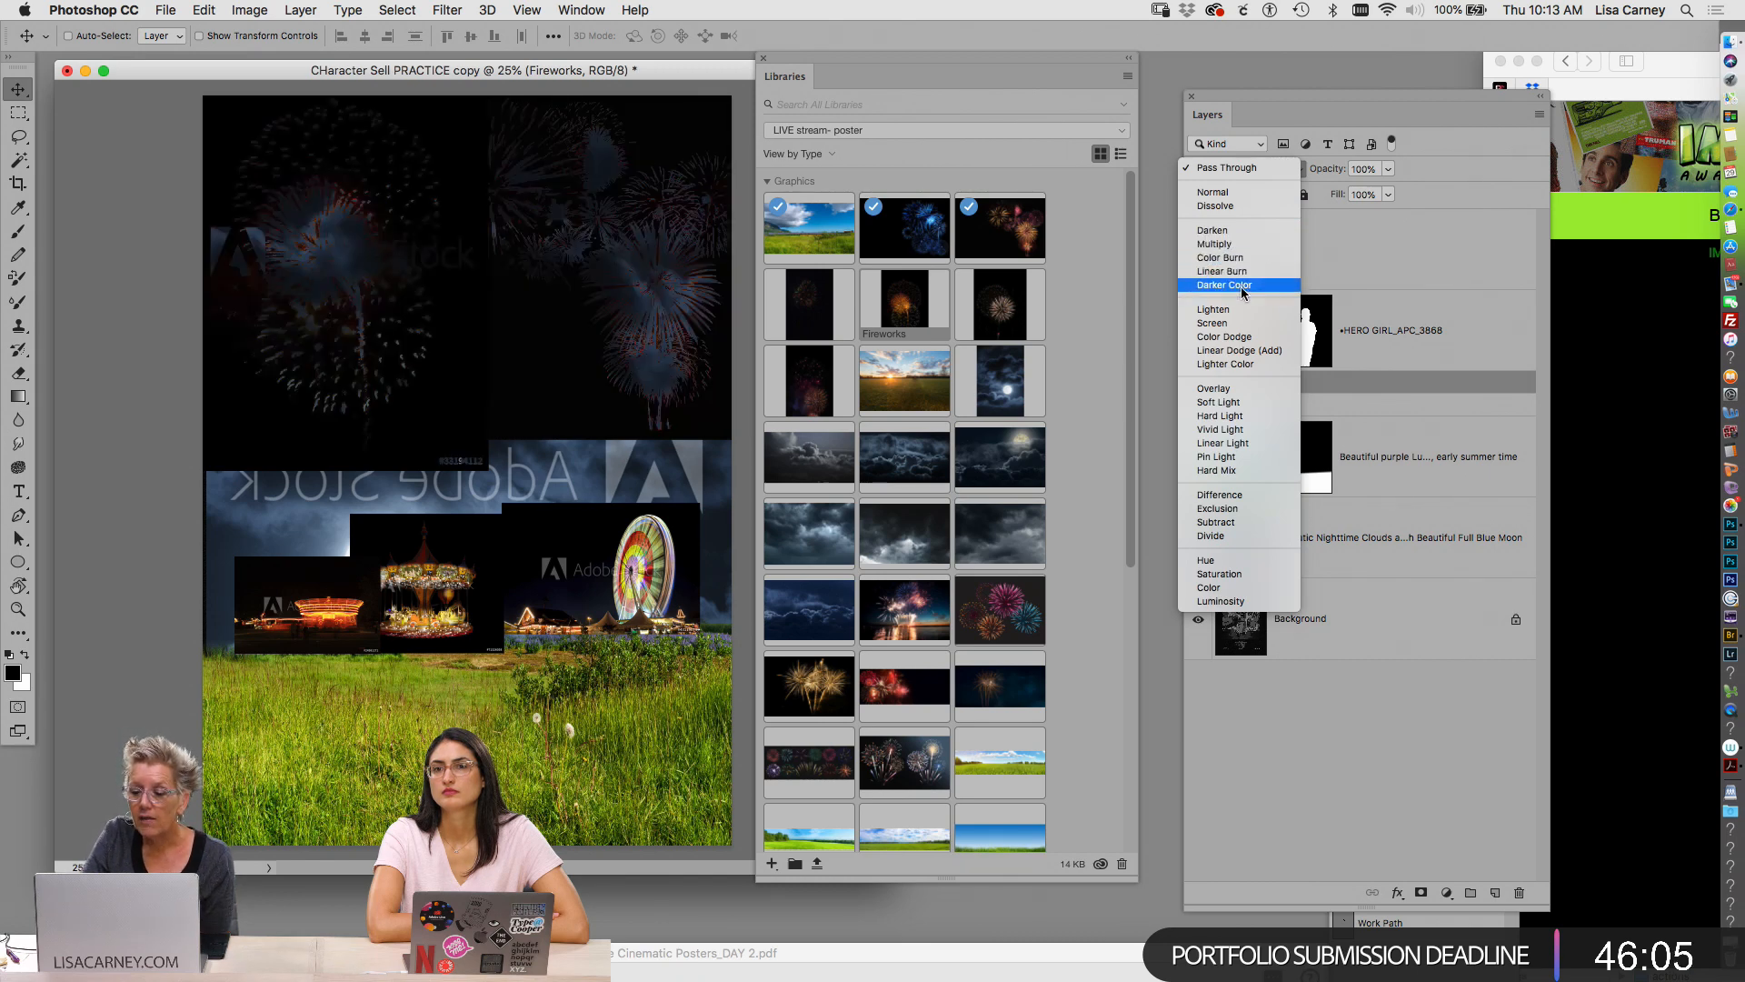
left_click(1237, 324)
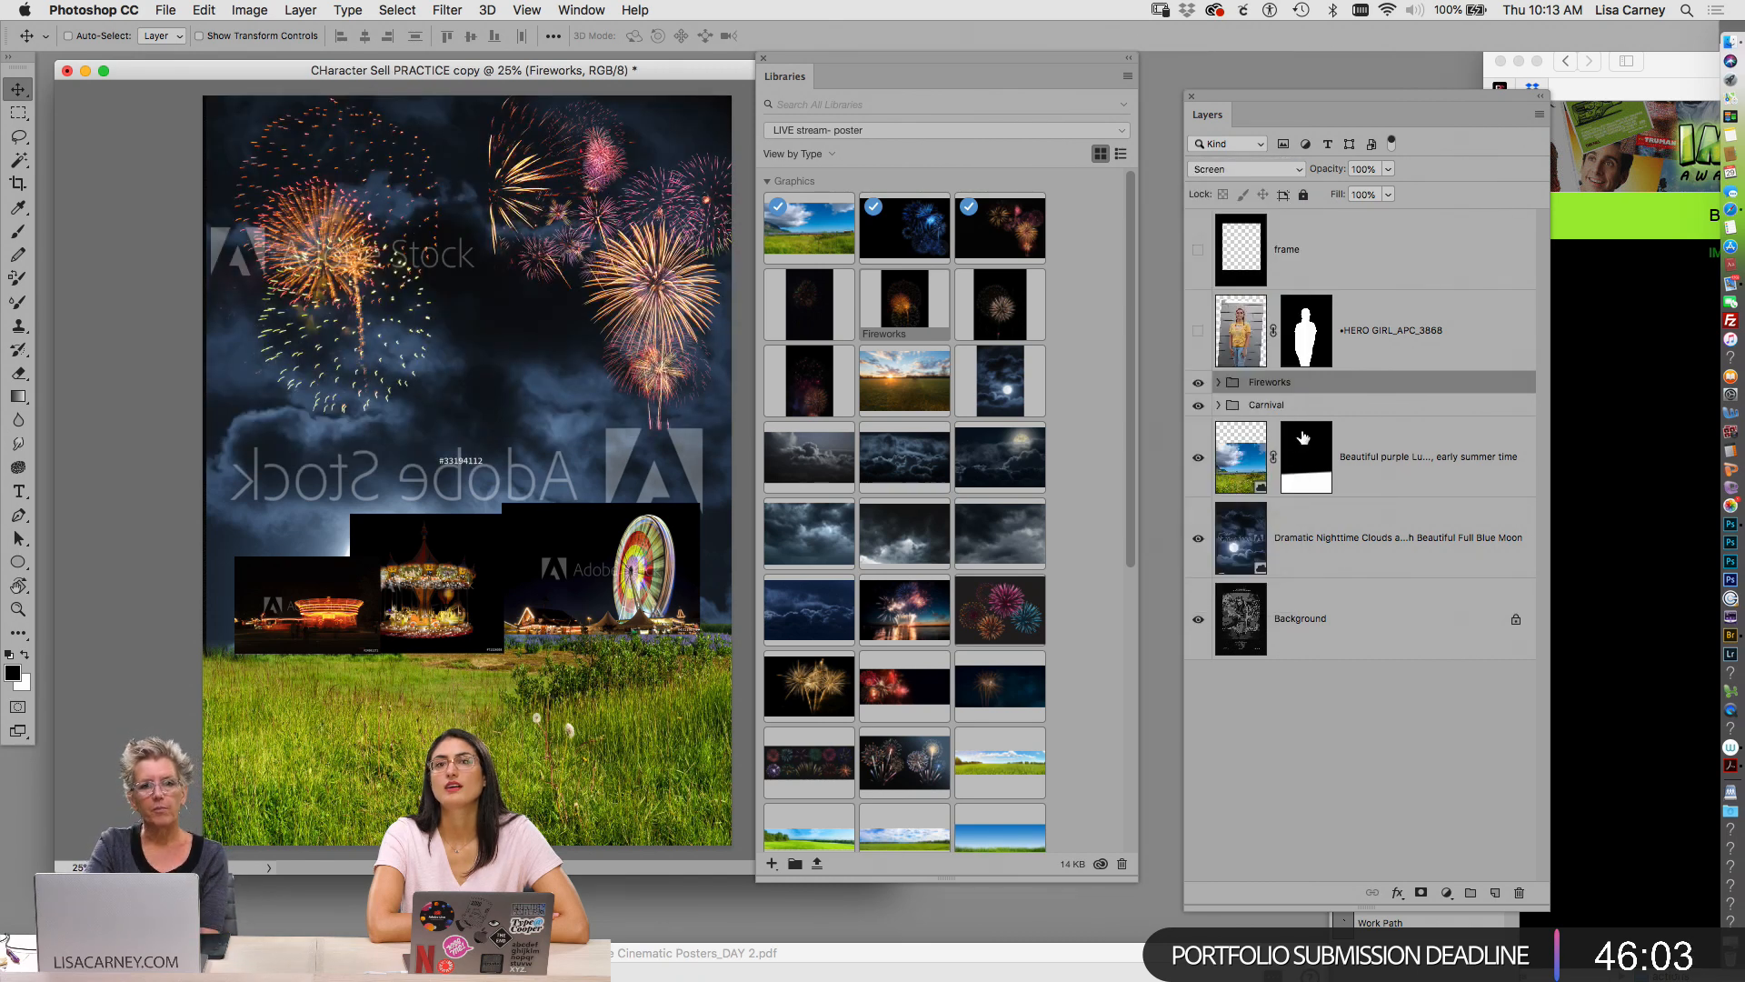
Examine how the two fireworks images overlap up close, toggling the single-burst Fireworks layer inside the group off and on
left_click(1219, 383)
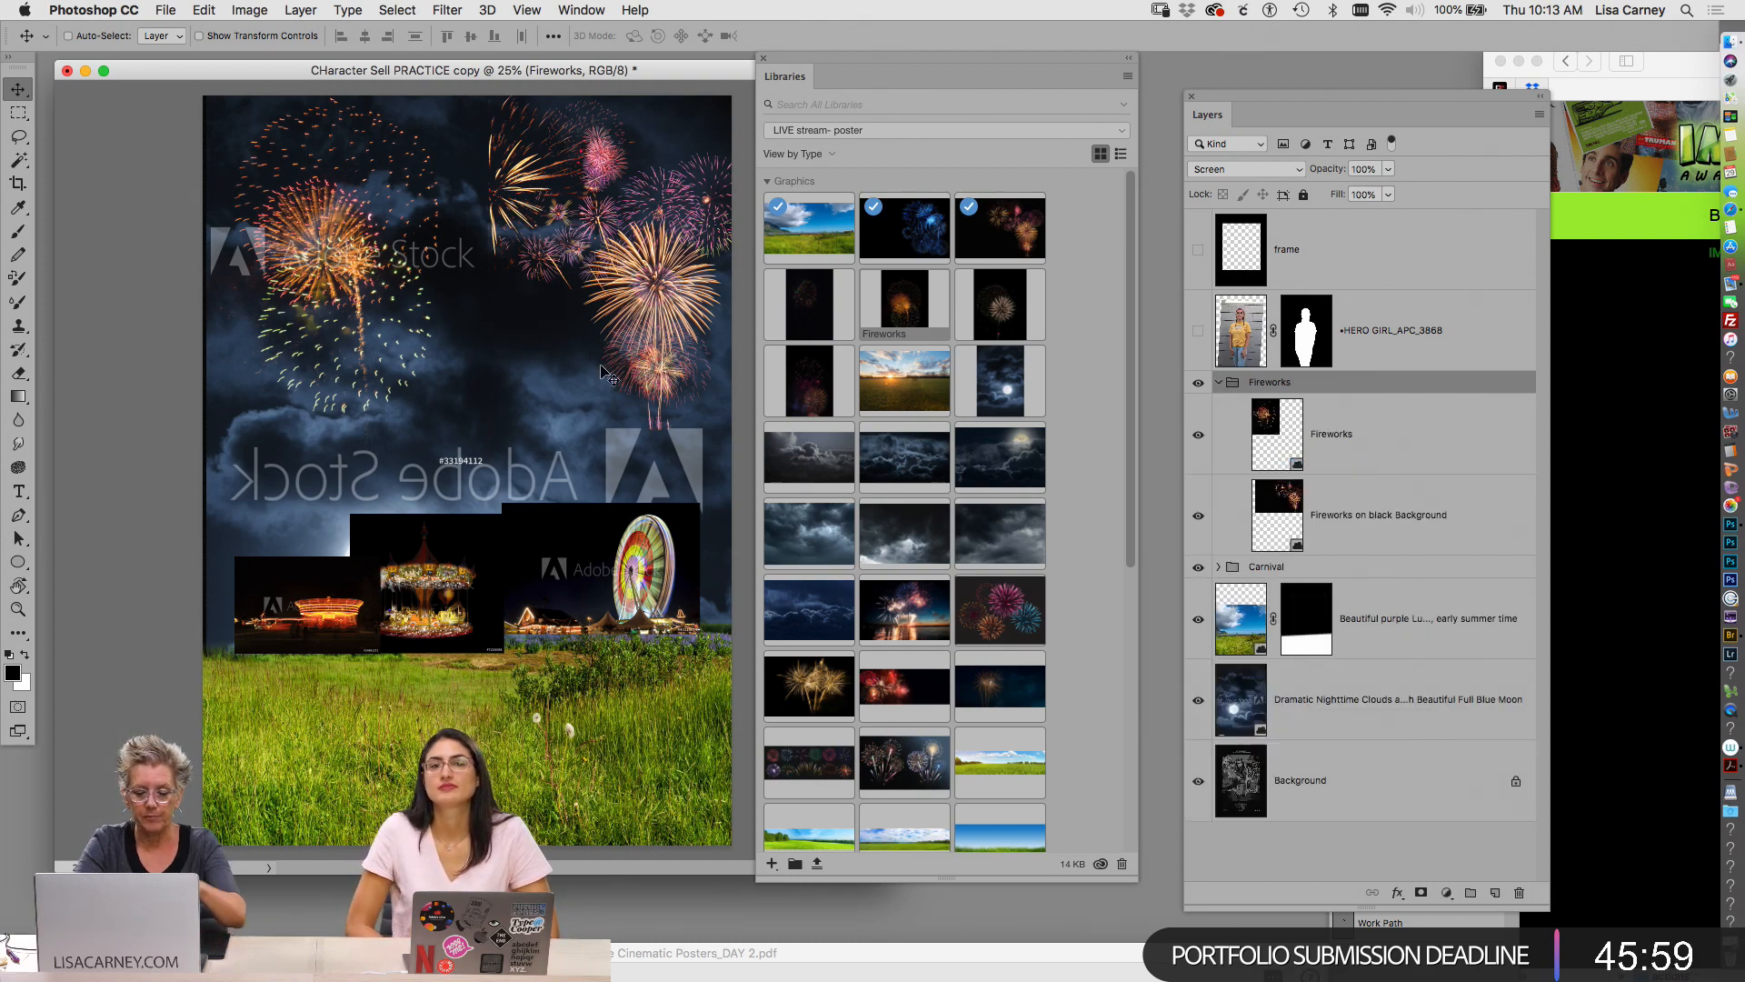
left_click(507, 280)
left_click(507, 280)
left_click(506, 280)
left_click_drag(518, 291, 701, 534)
left_click(1219, 382)
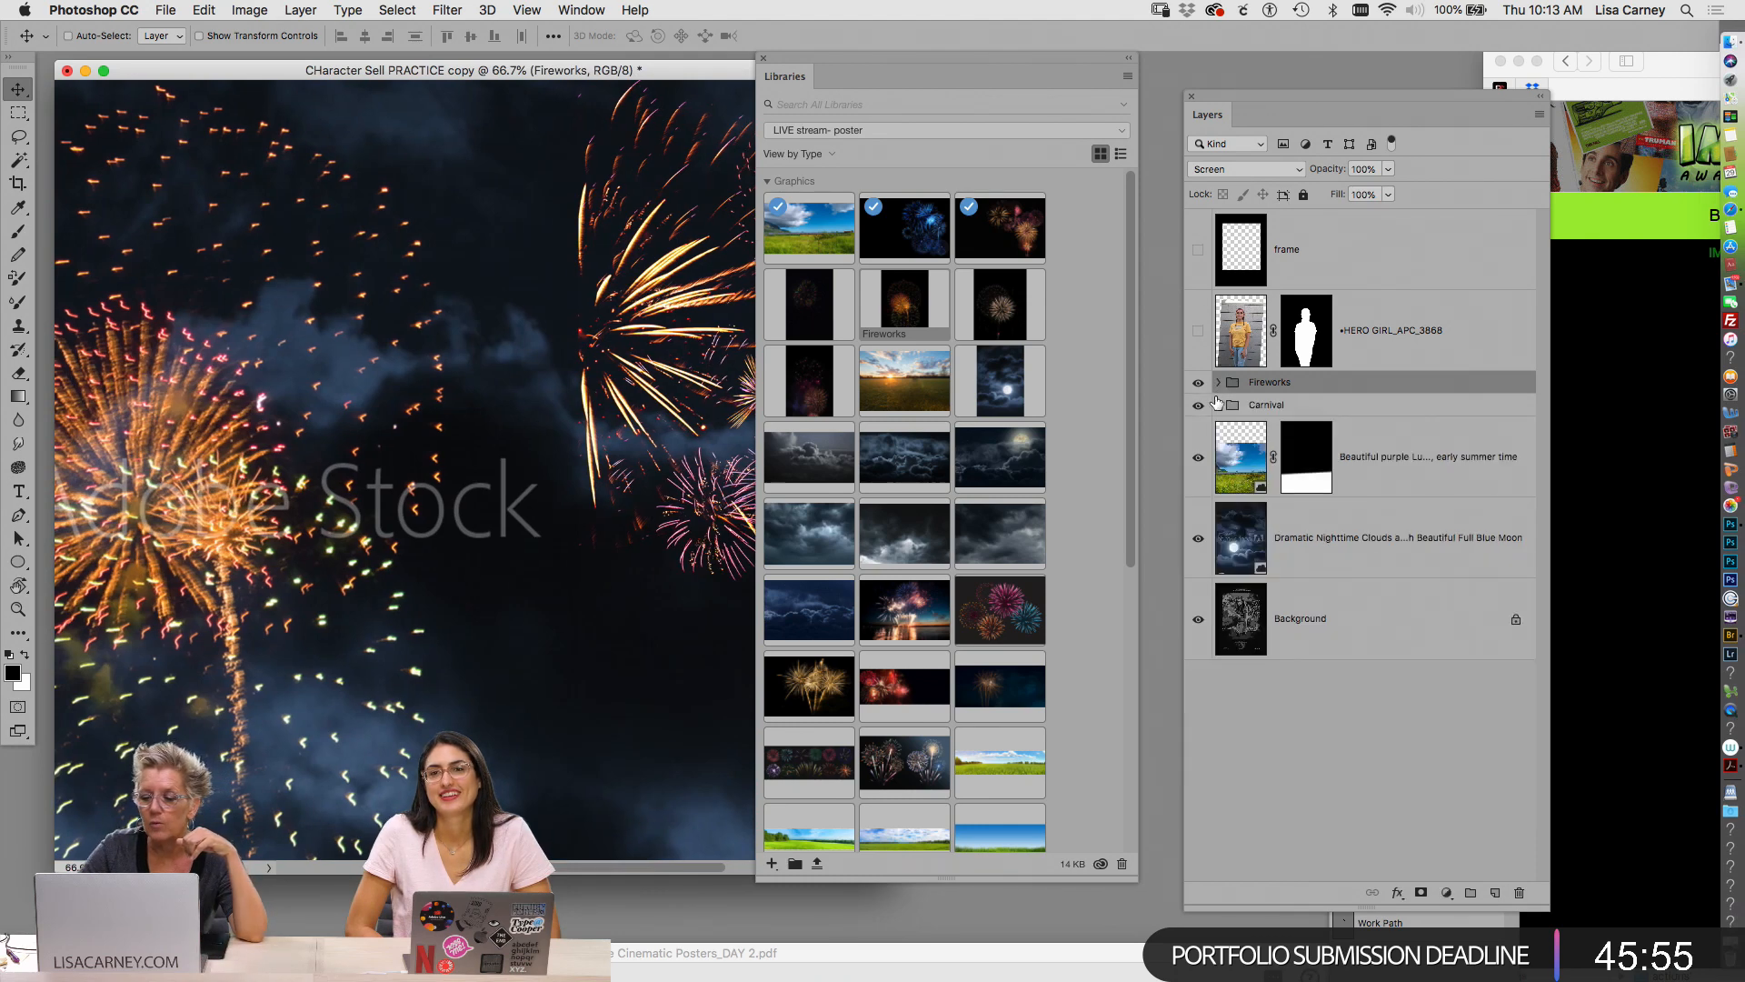
left_click(1219, 382)
left_click(1199, 435)
left_click(1199, 435)
left_click(1199, 435)
left_click(1199, 434)
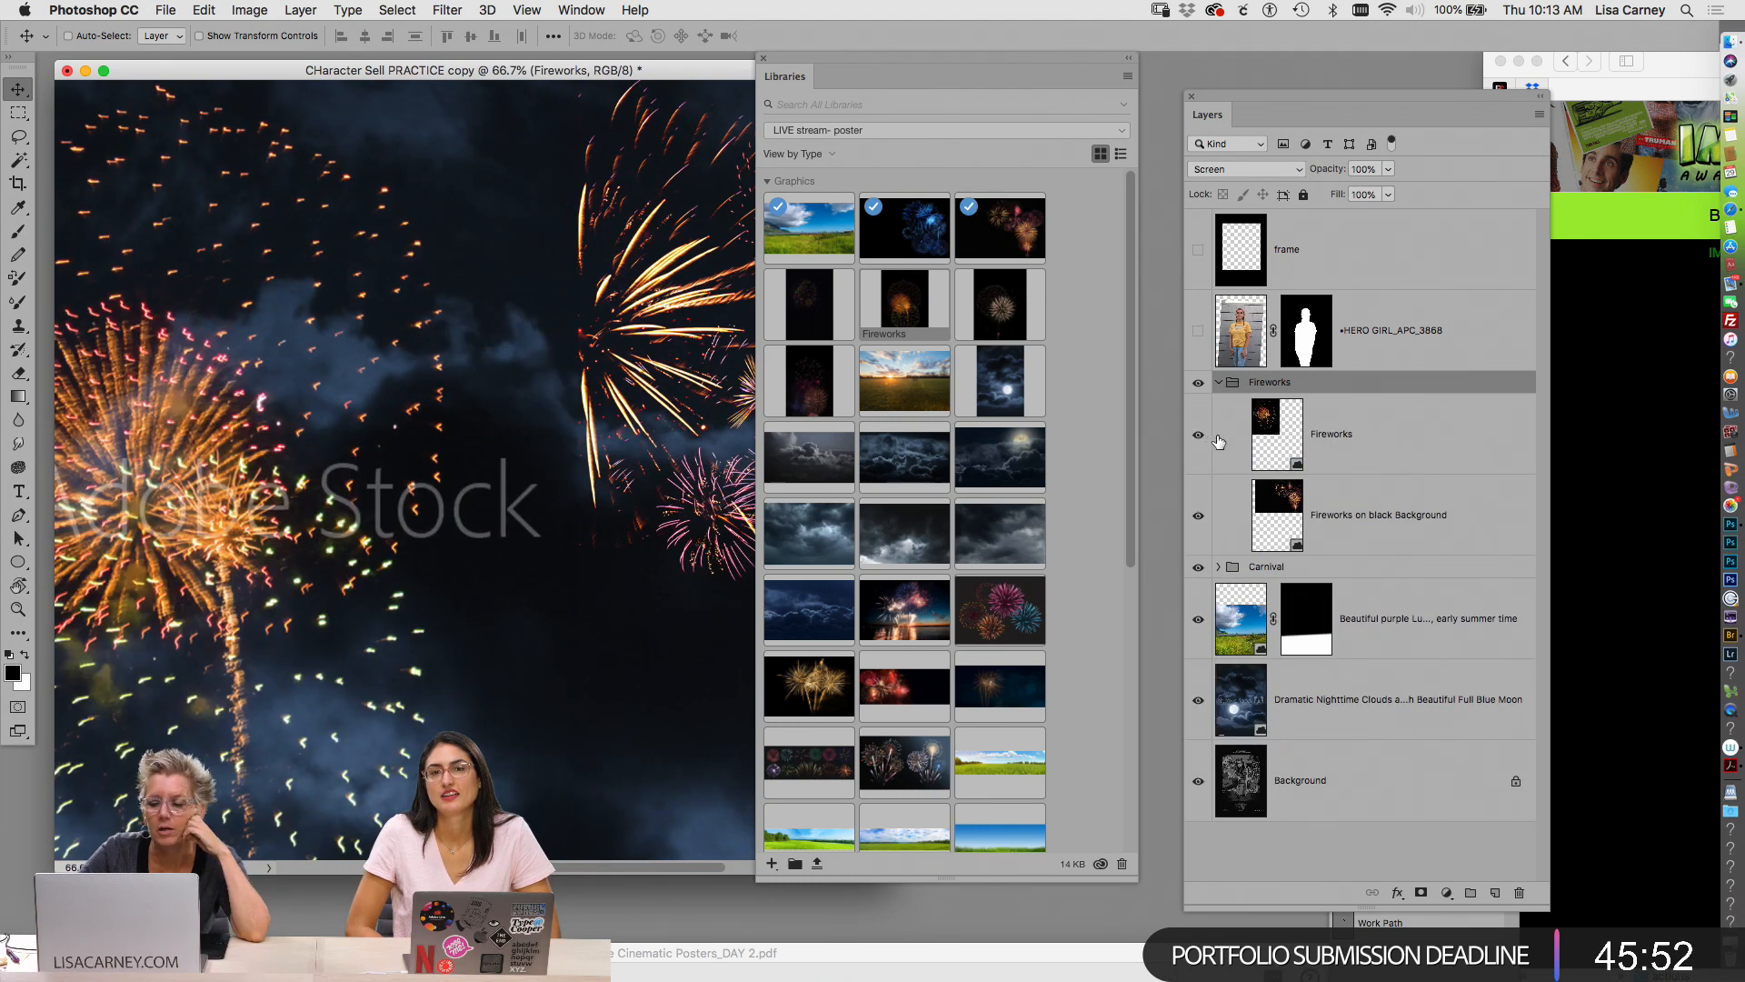
Set the blend mode of the single-burst Fireworks layer inside the group to Screen
left_click(1271, 436)
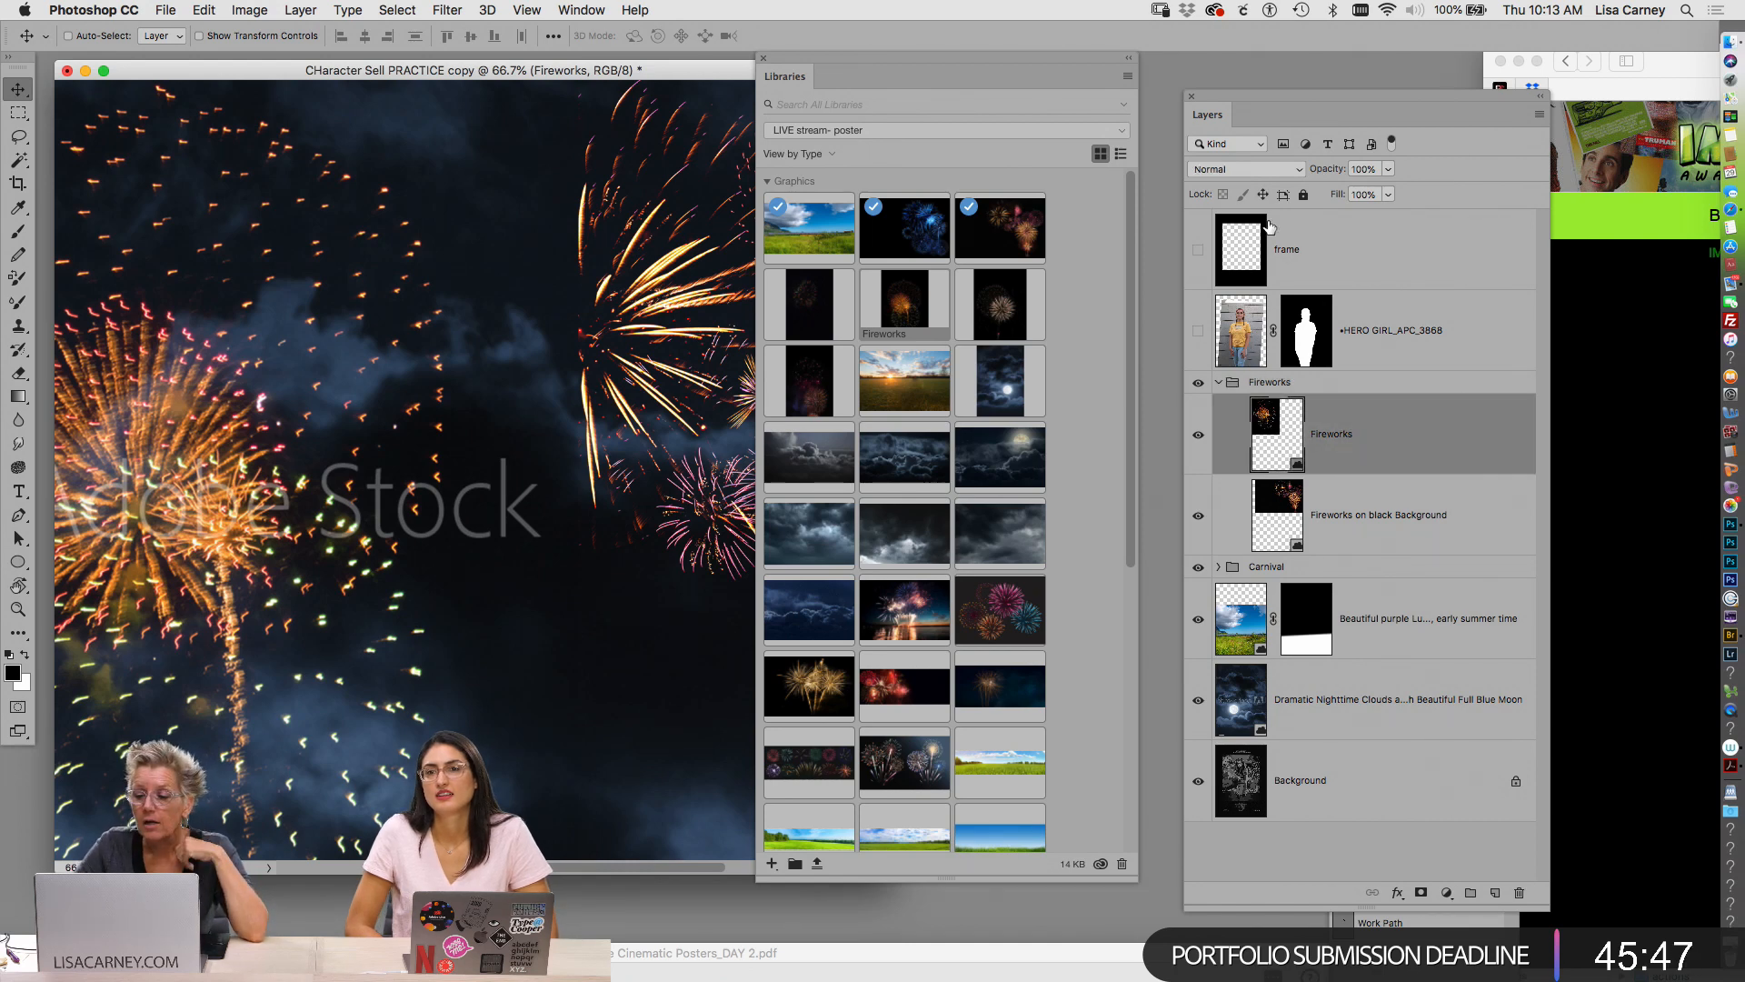
left_click(1245, 169)
left_click(1235, 301)
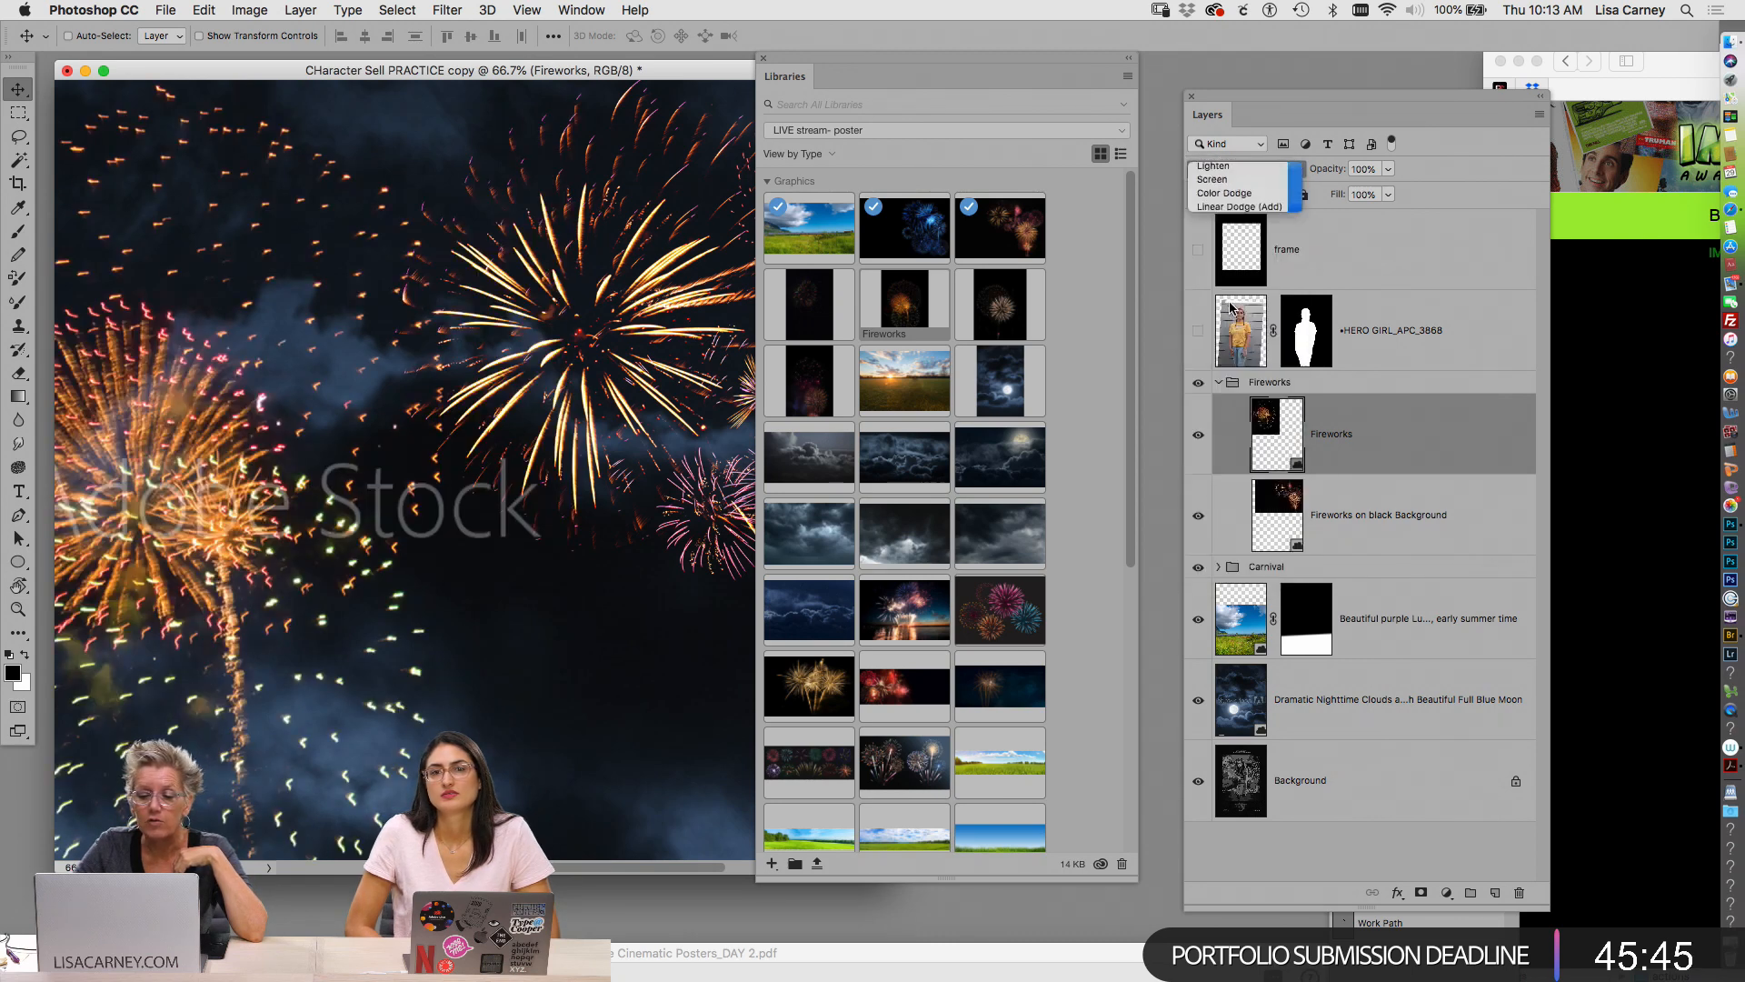
Compare the sky with and without the single-burst Fireworks layer, ending with the Fireworks group selected and the whole poster in view
left_click(1198, 438)
left_click(1198, 436)
left_click(1199, 436)
left_click(1198, 436)
key("super+minus")
key("super+minus")
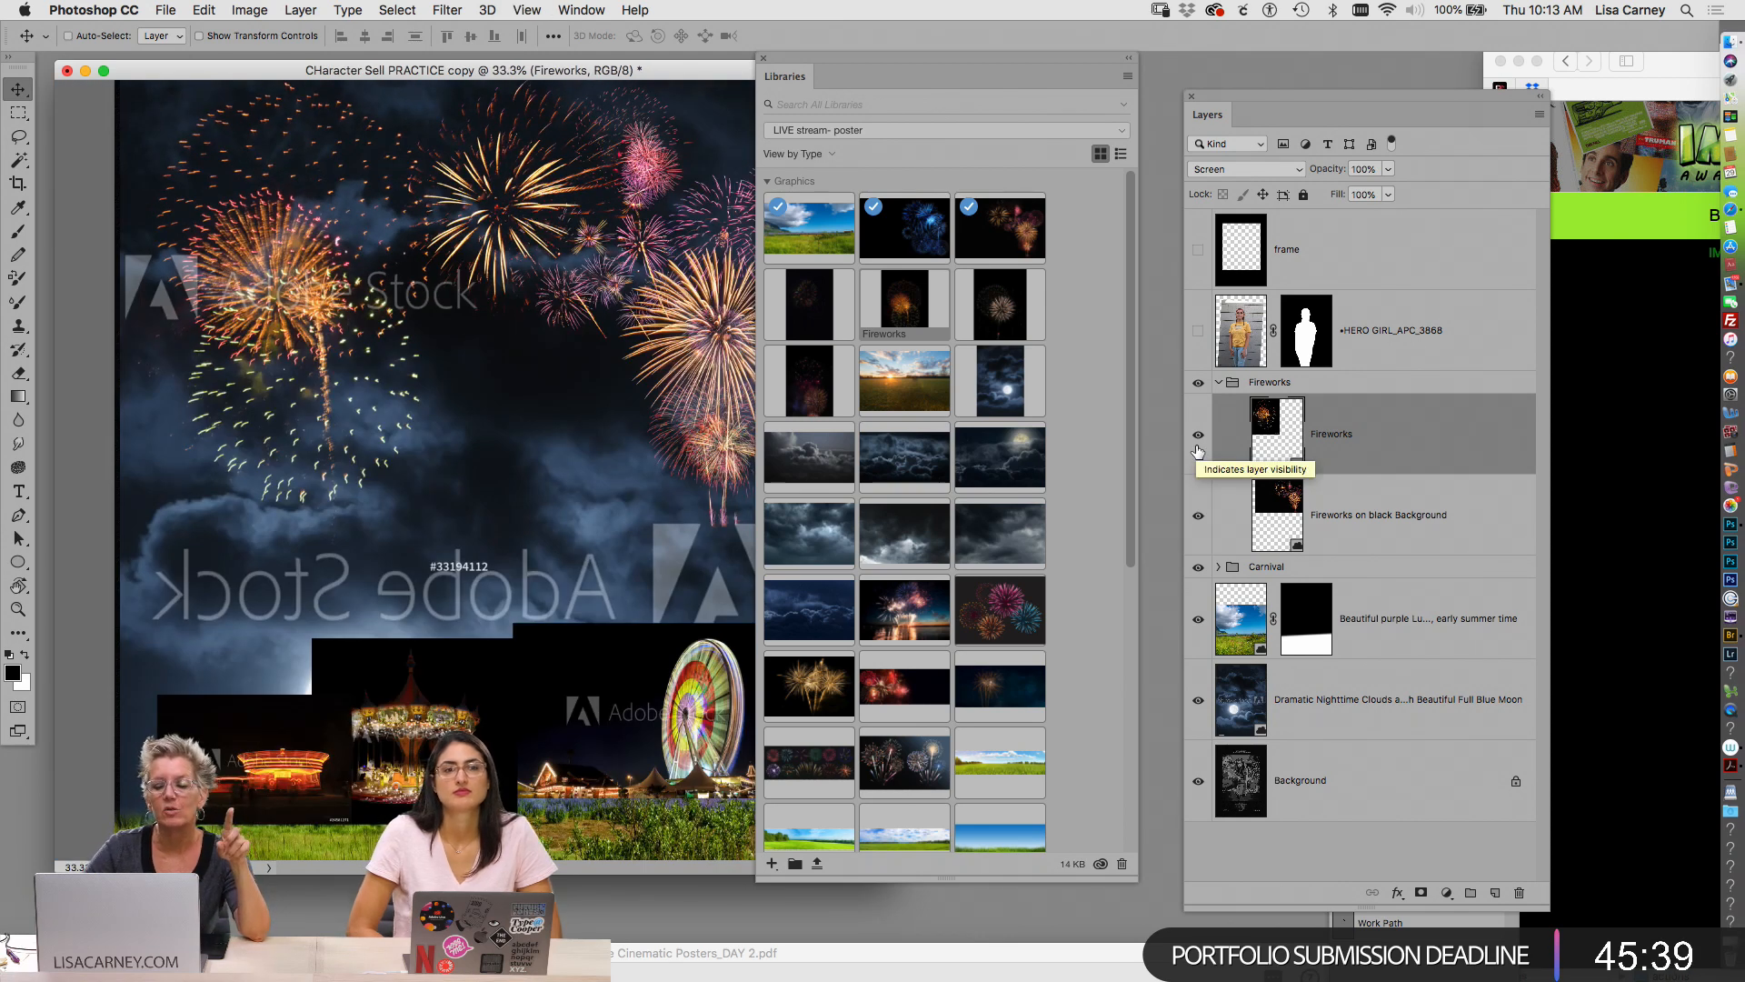
left_click(1278, 384)
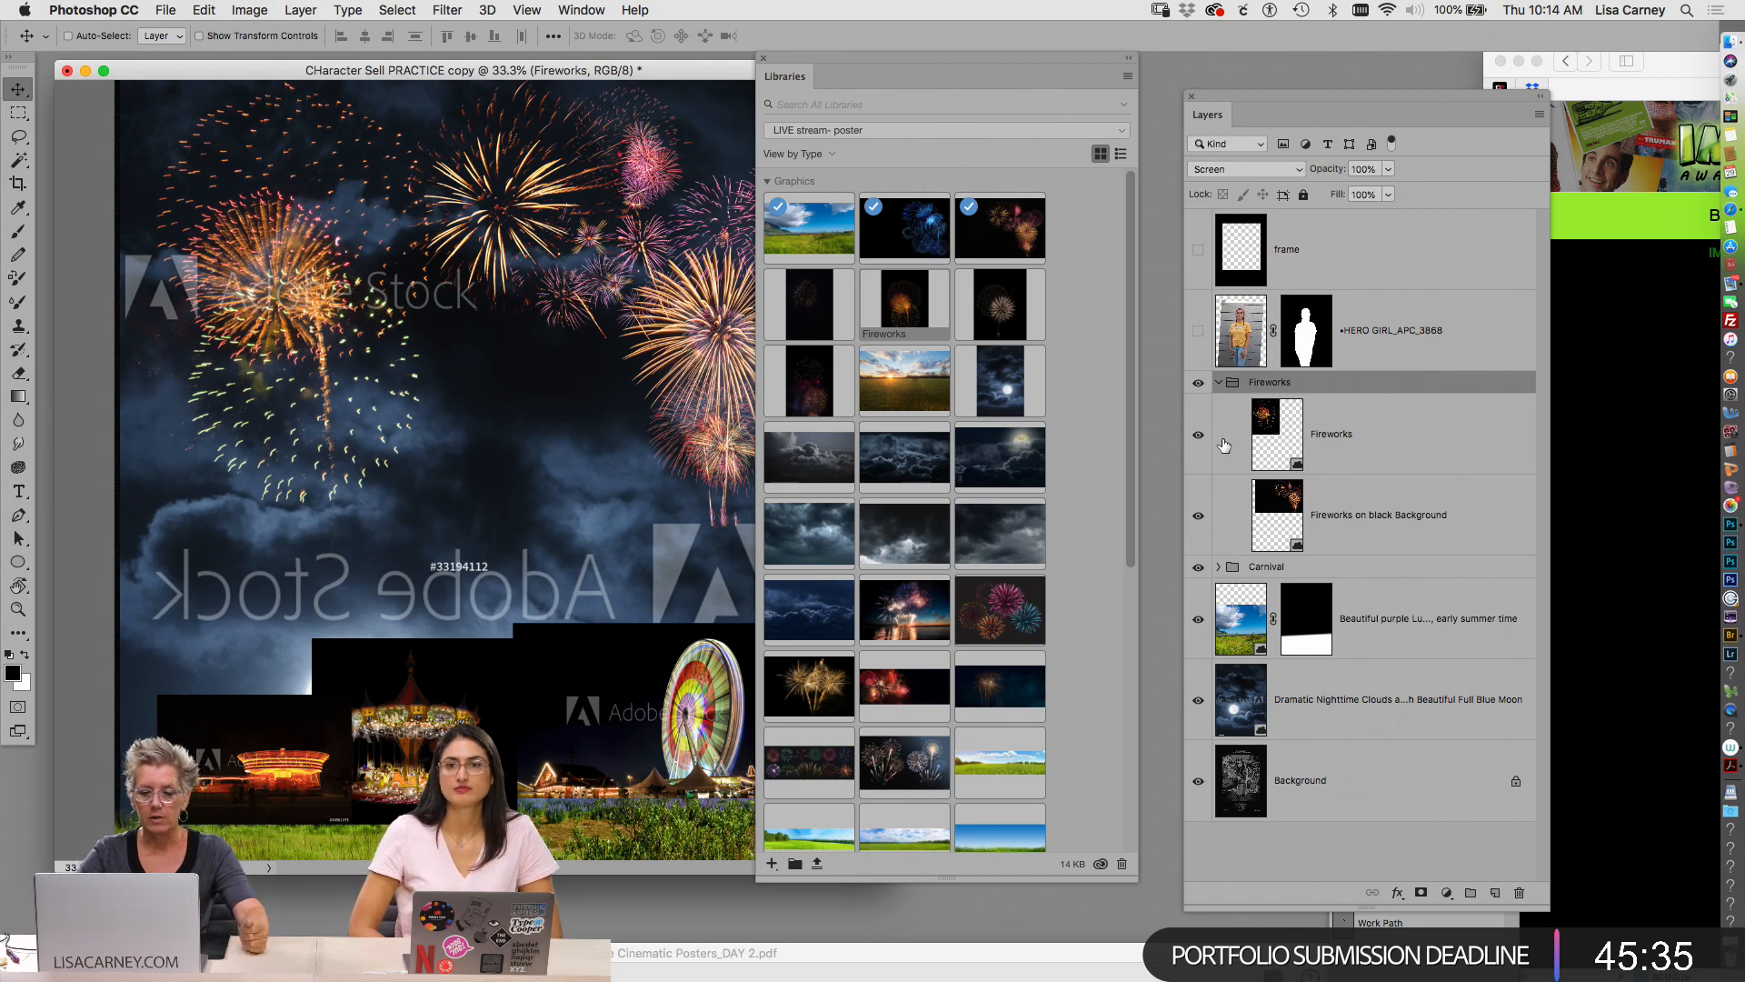
key("super+minus")
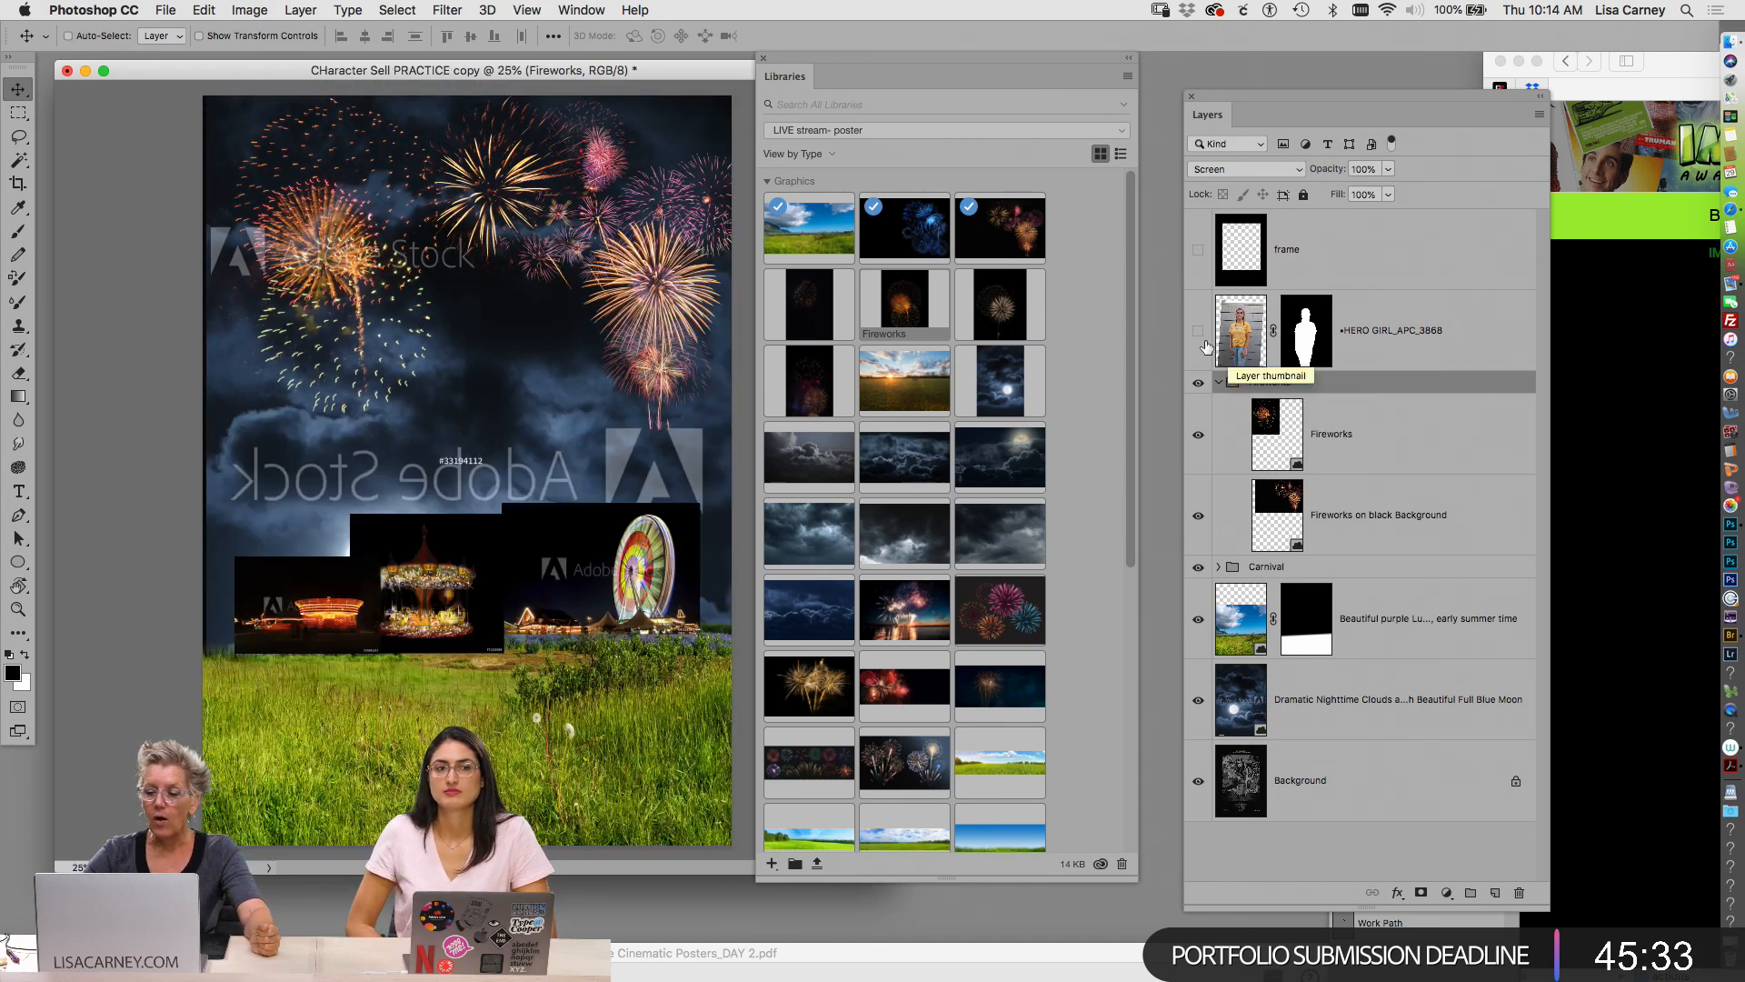
Show the hero girl layer and save the poster to the Desktop as PREP.psd in Photoshop format
left_click(1199, 336)
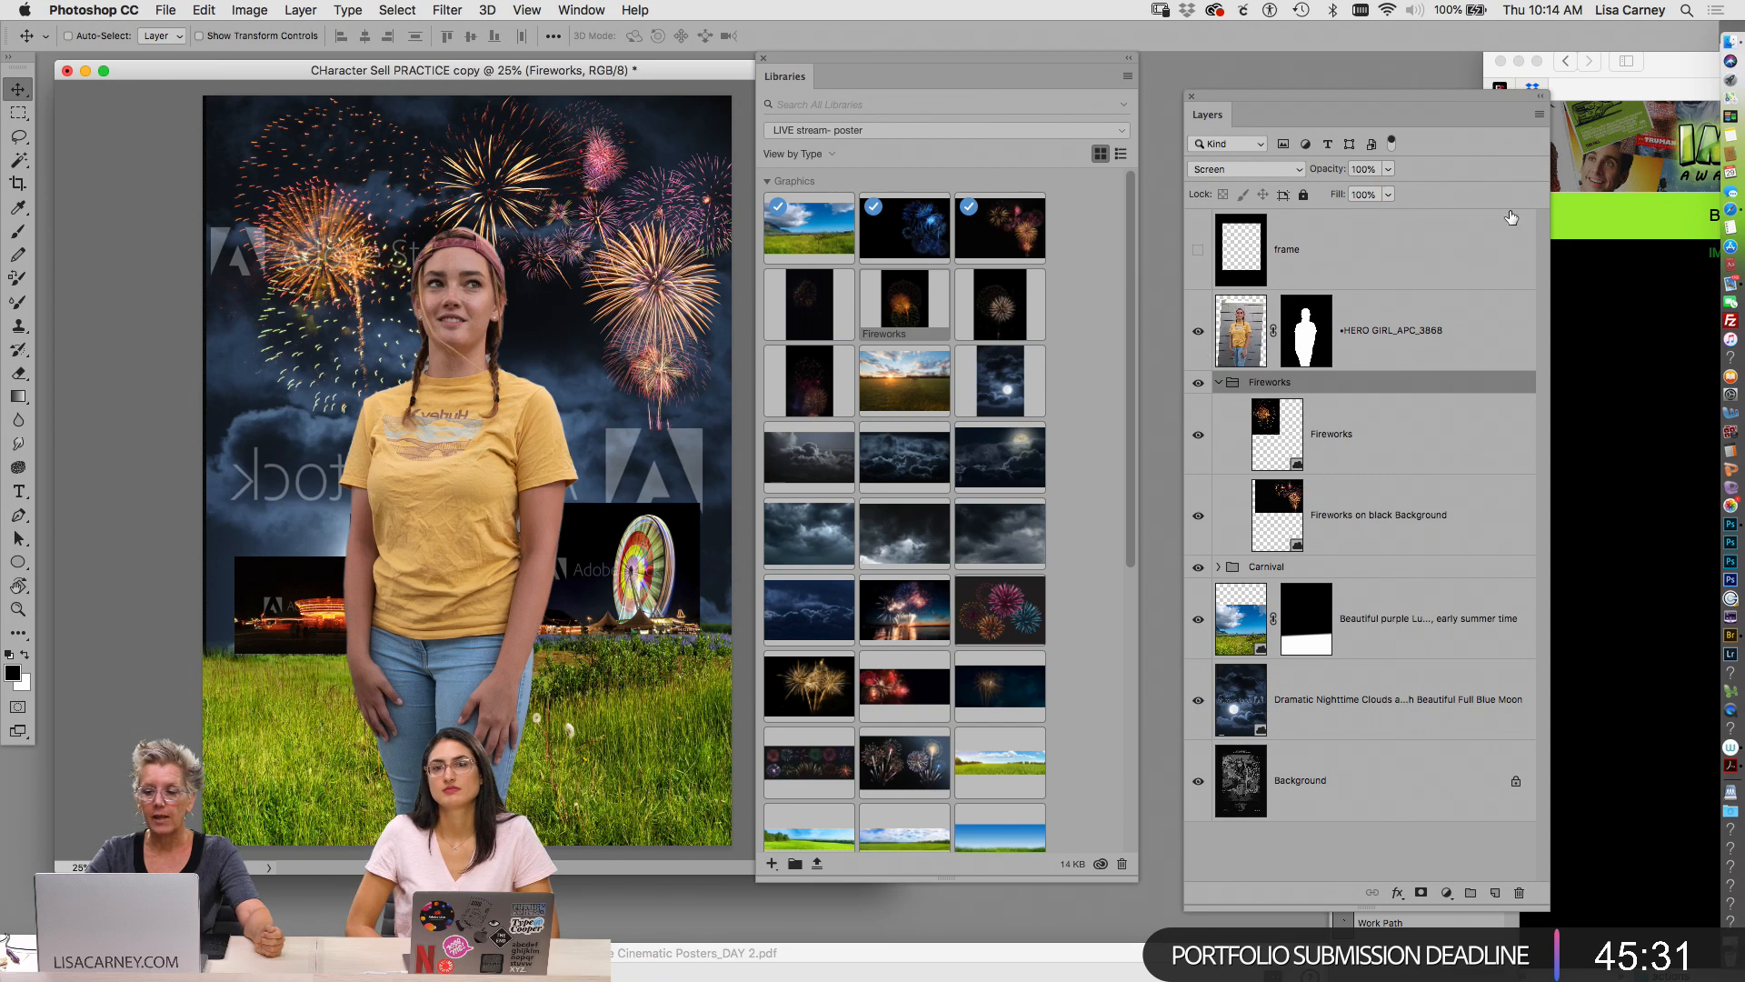
key("super+alt+shift+i")
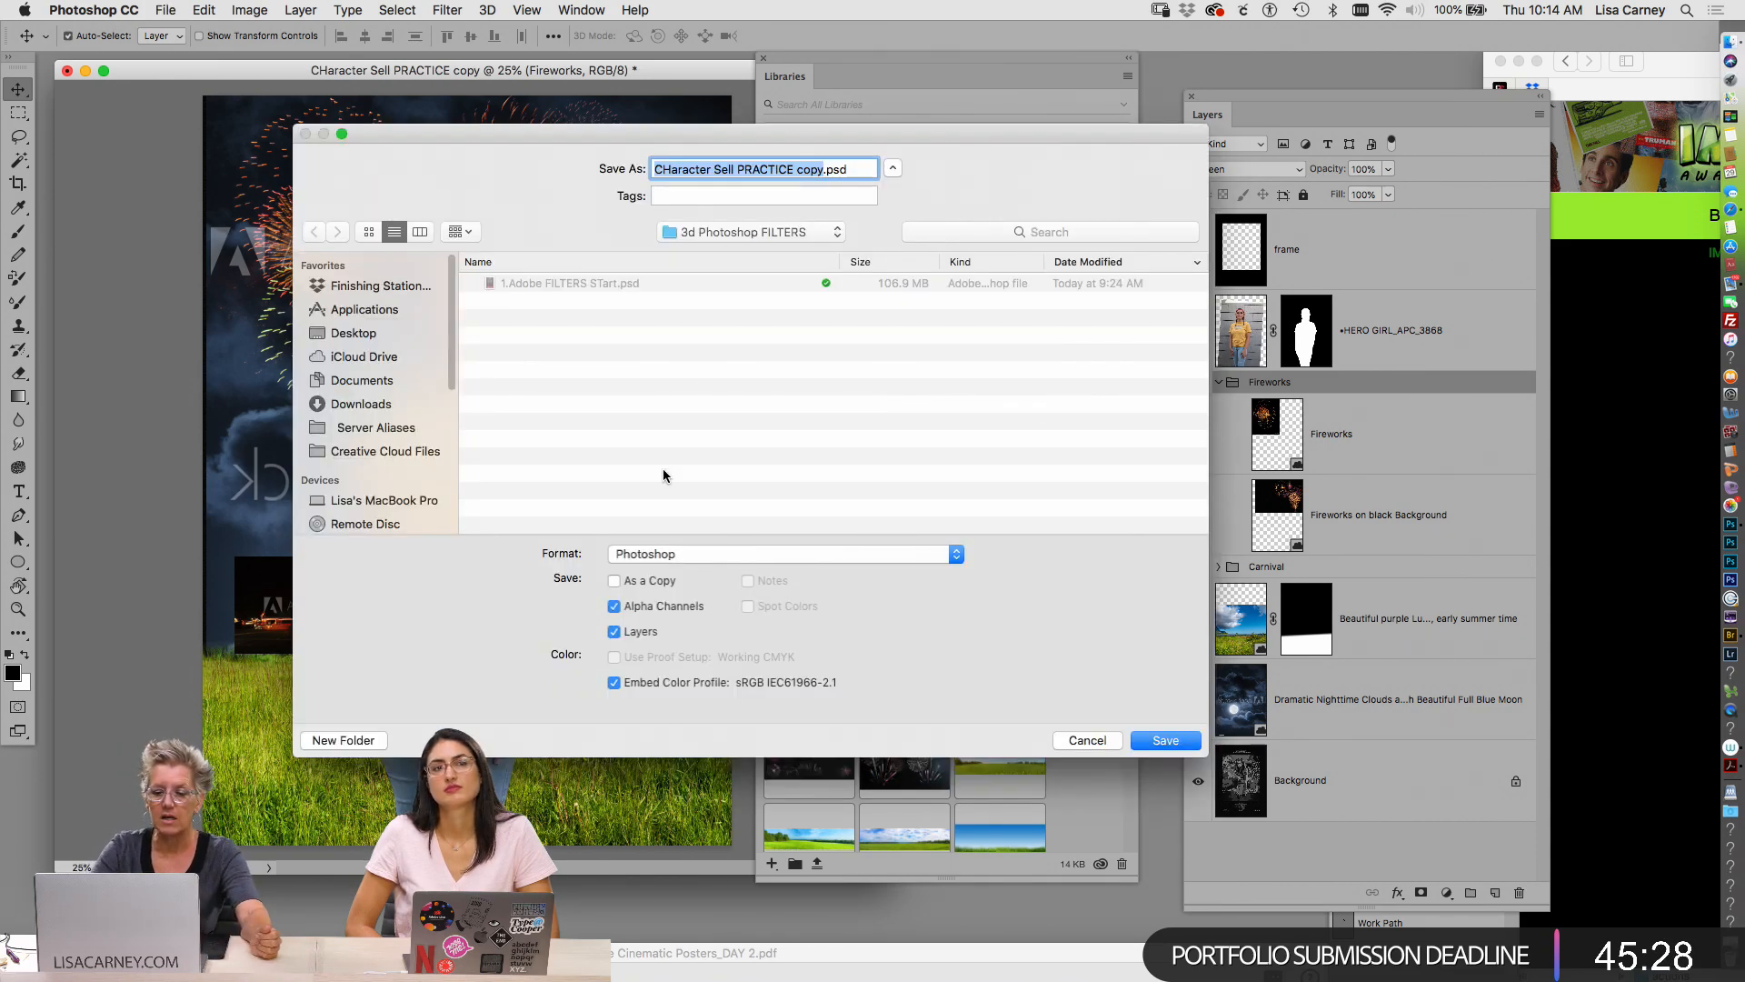
left_click(366, 332)
type("PREP")
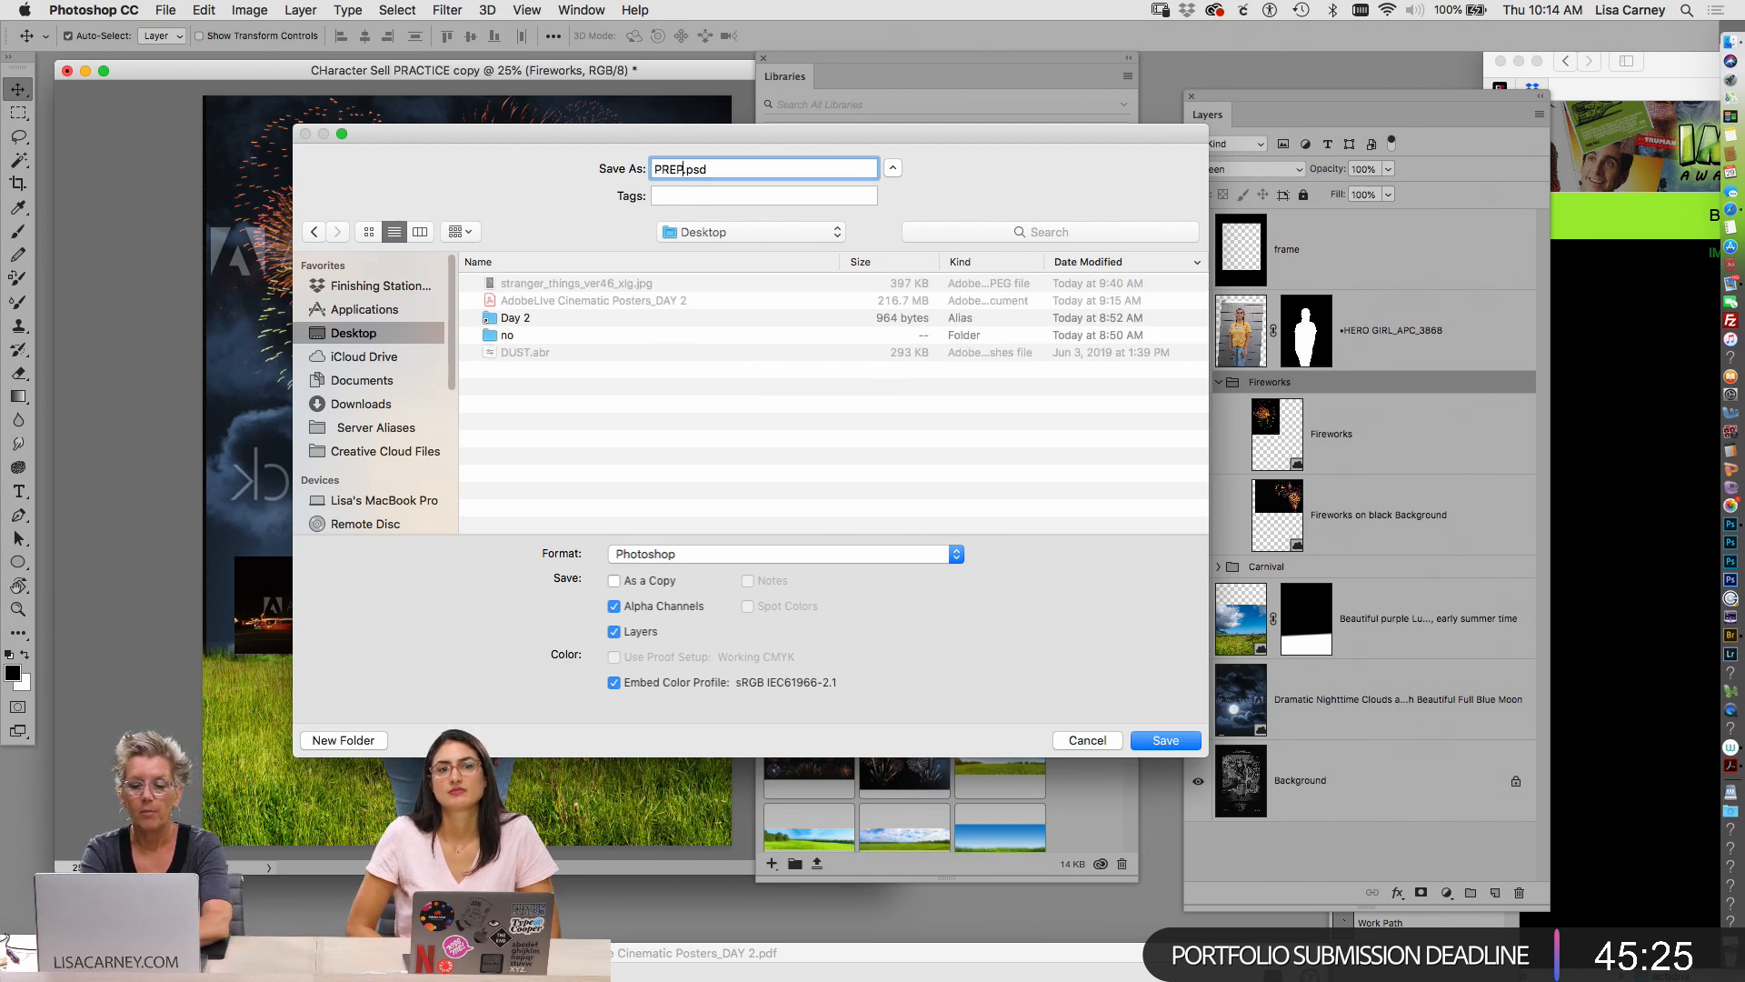
key("Return")
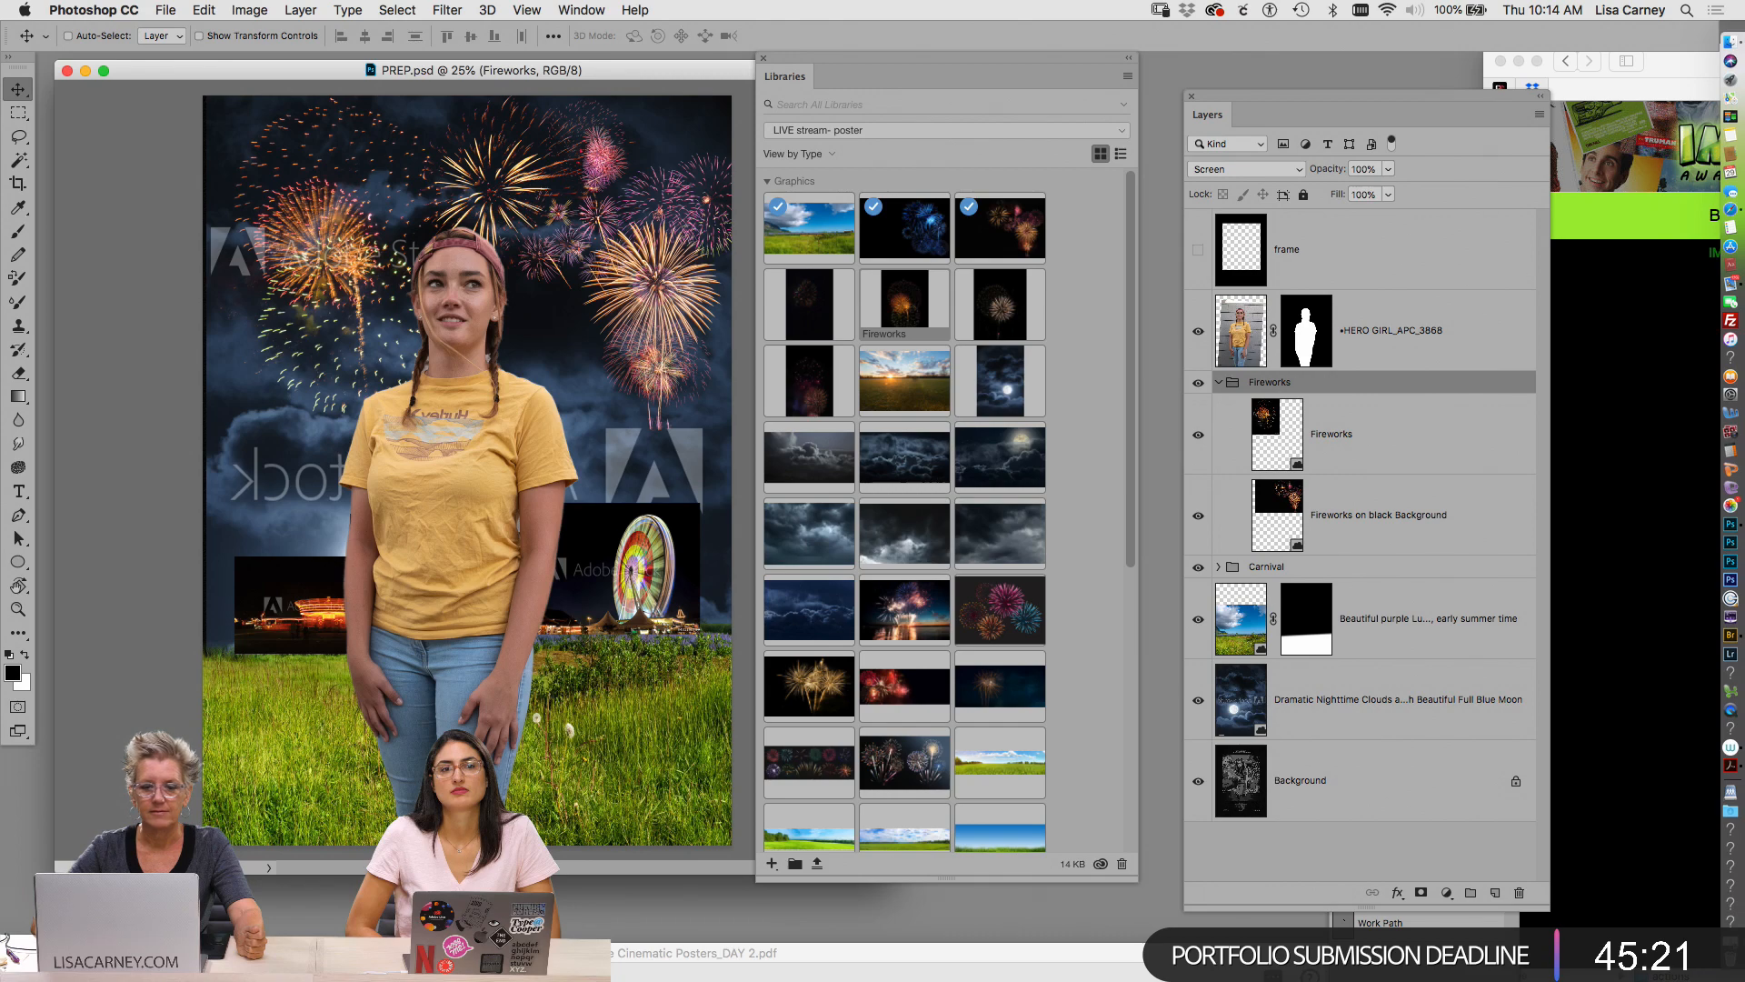
Close PREP.psd and read the Acrobat lesson PDF from page 14 through the Sample and Your Build comparison on page 17
key("super+w")
key("super+q")
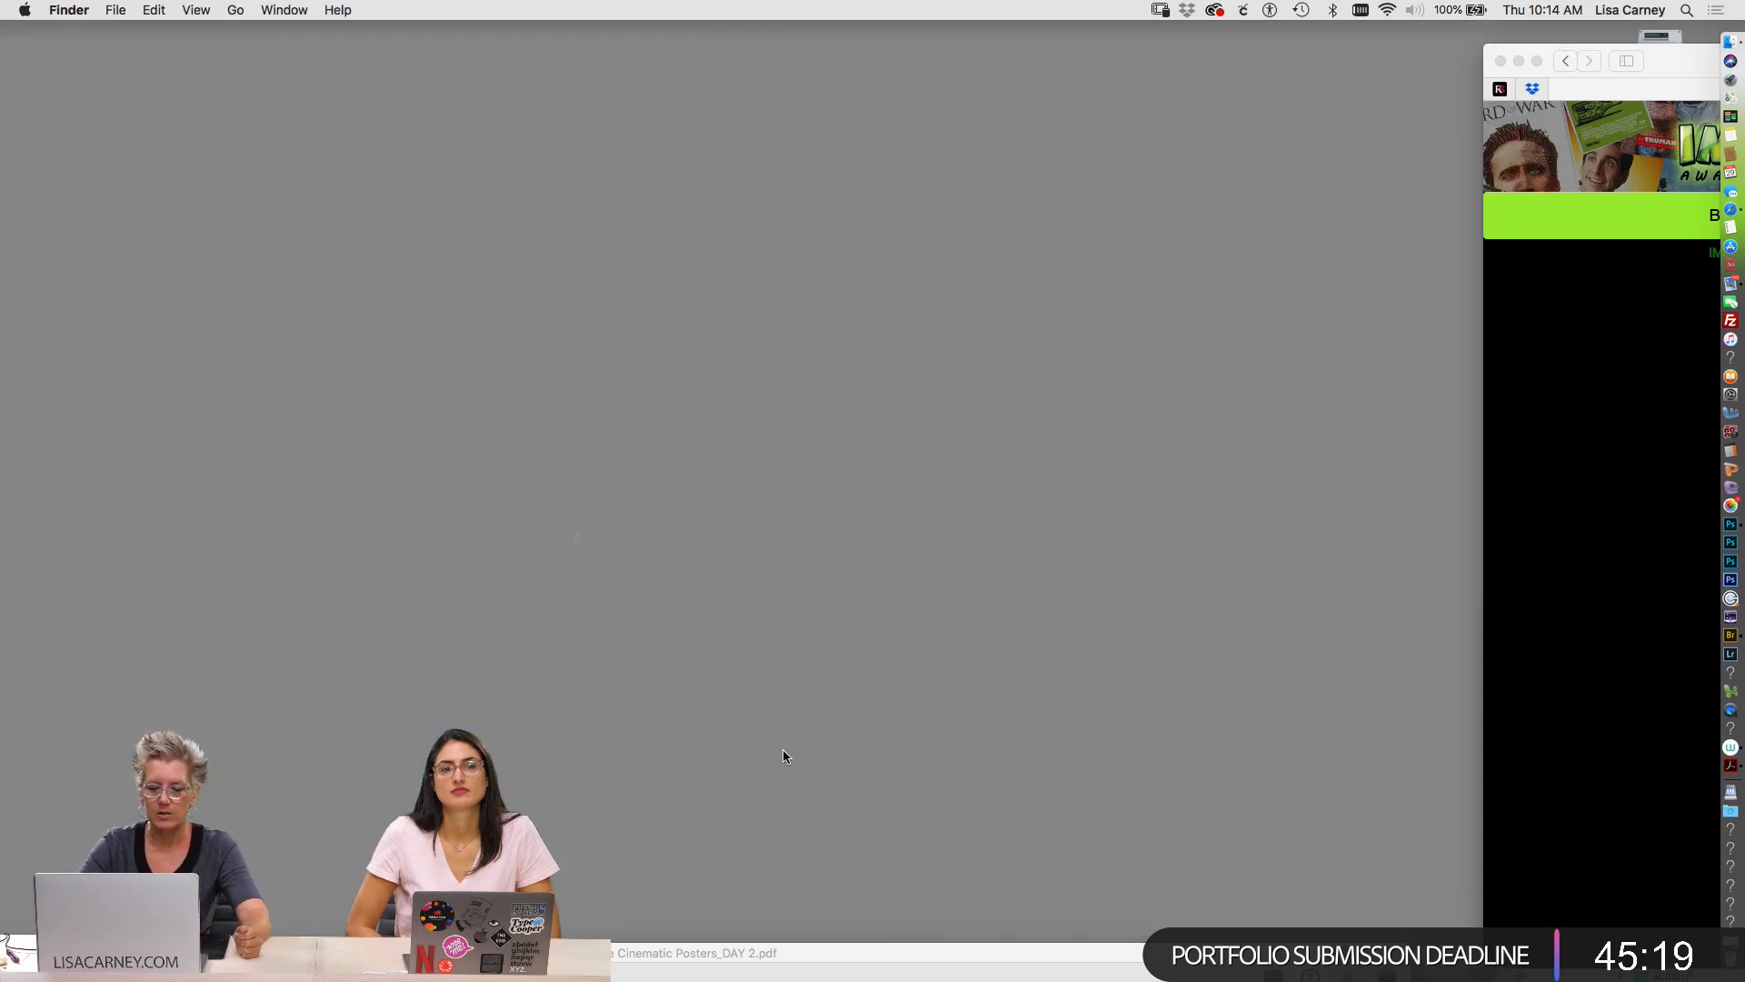
left_click_drag(955, 950, 1043, 10)
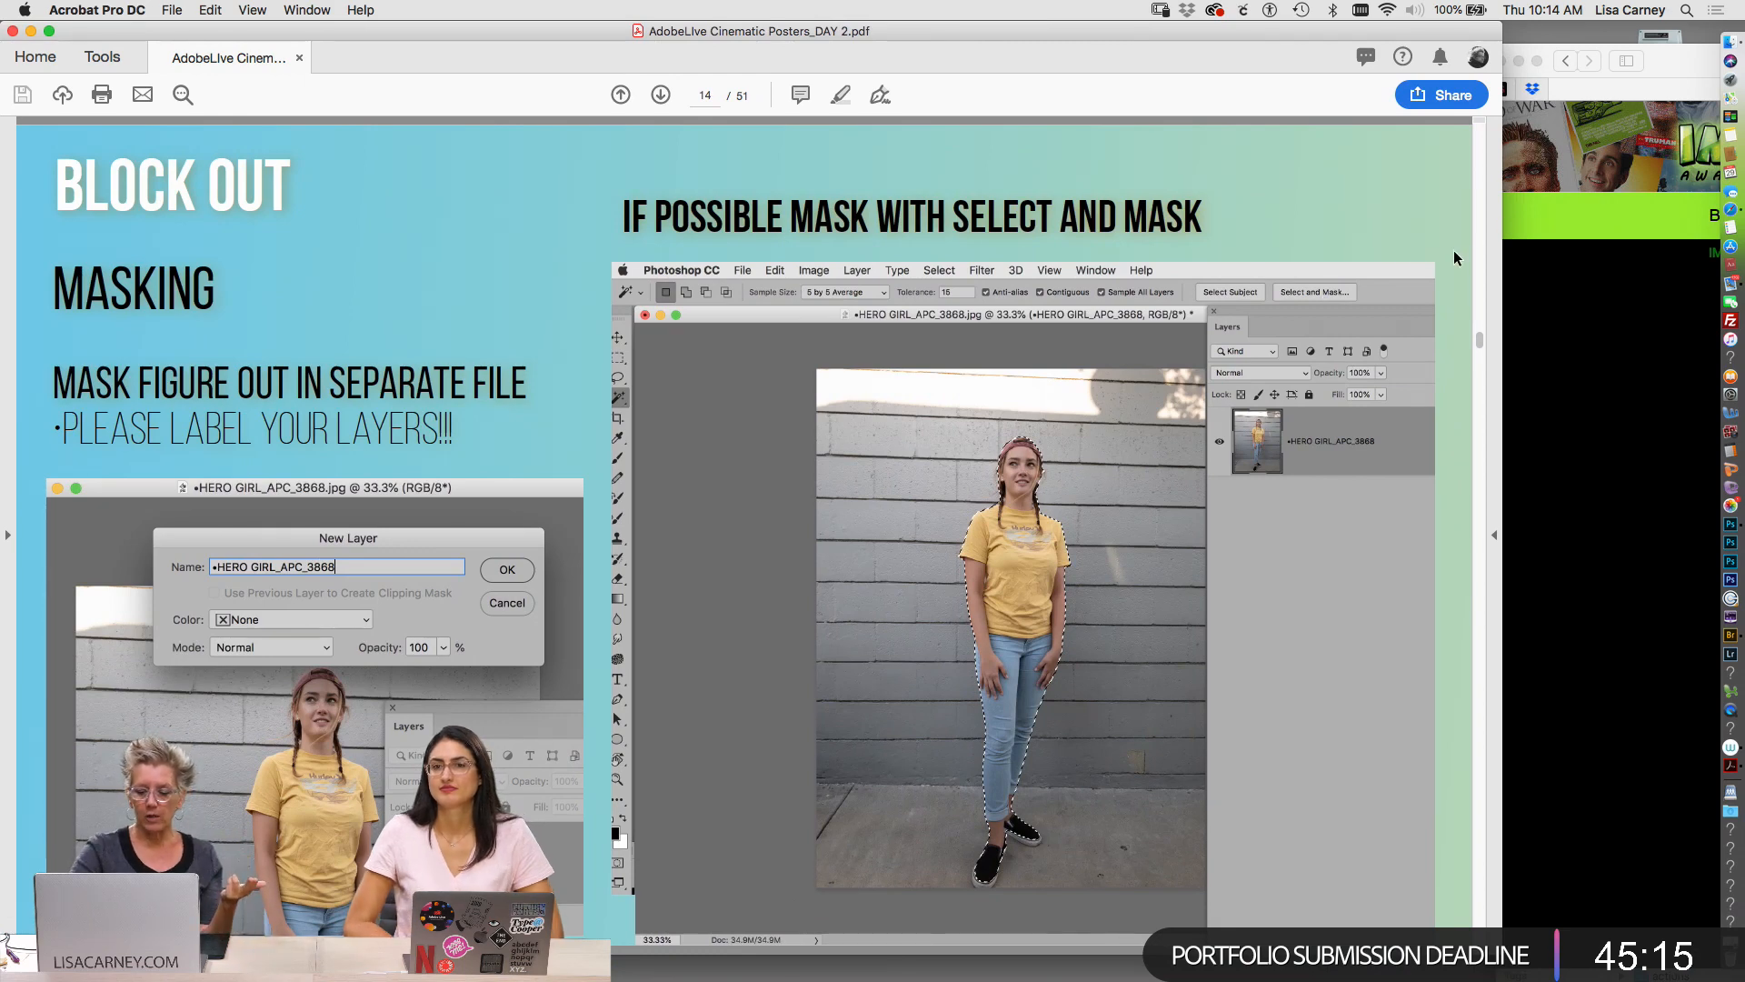
key("Right")
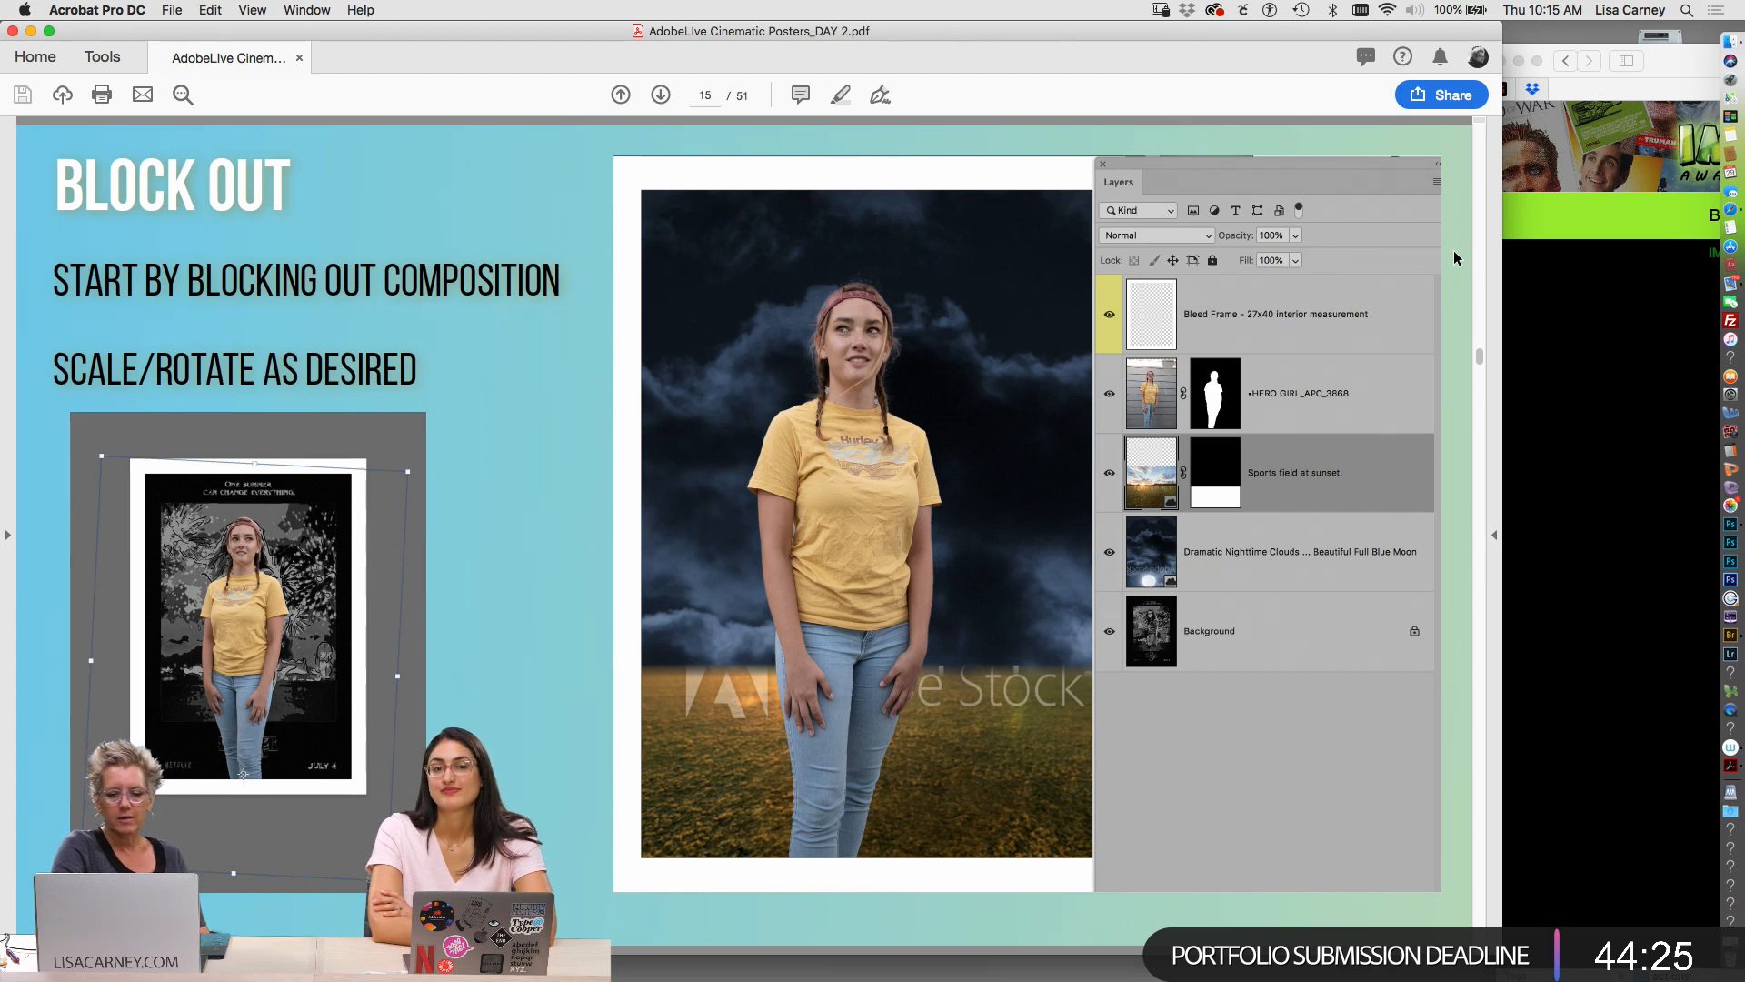
key("Right")
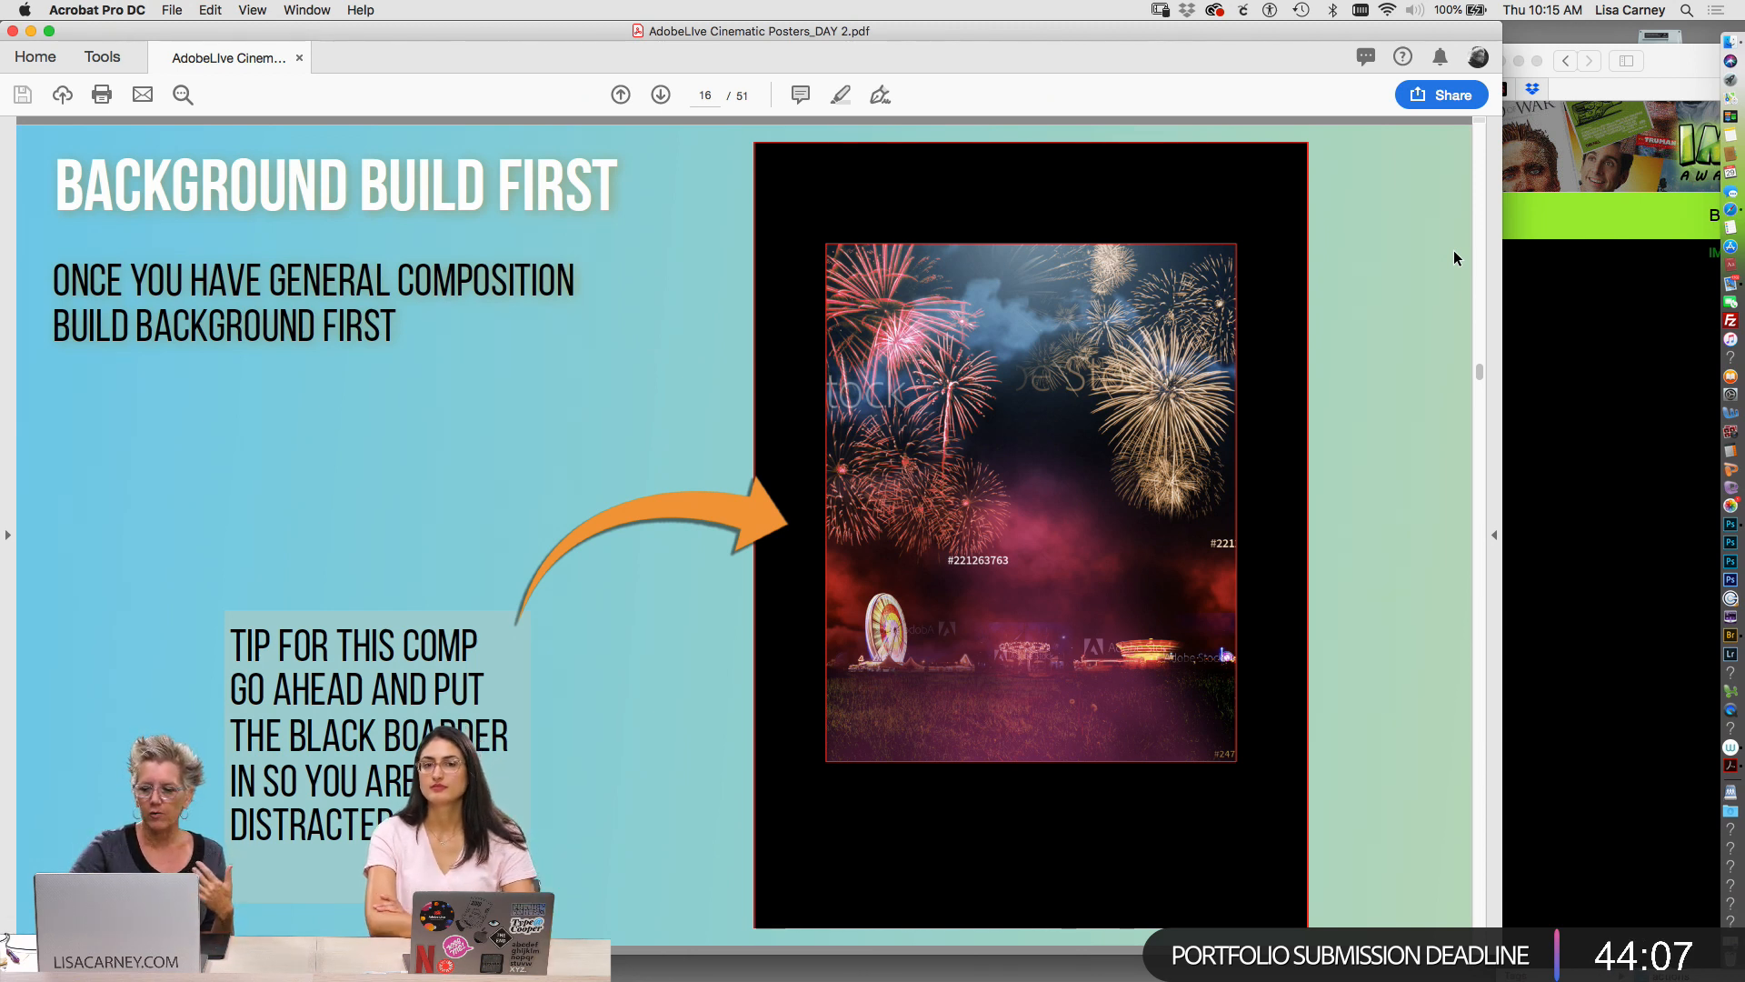
key("Right")
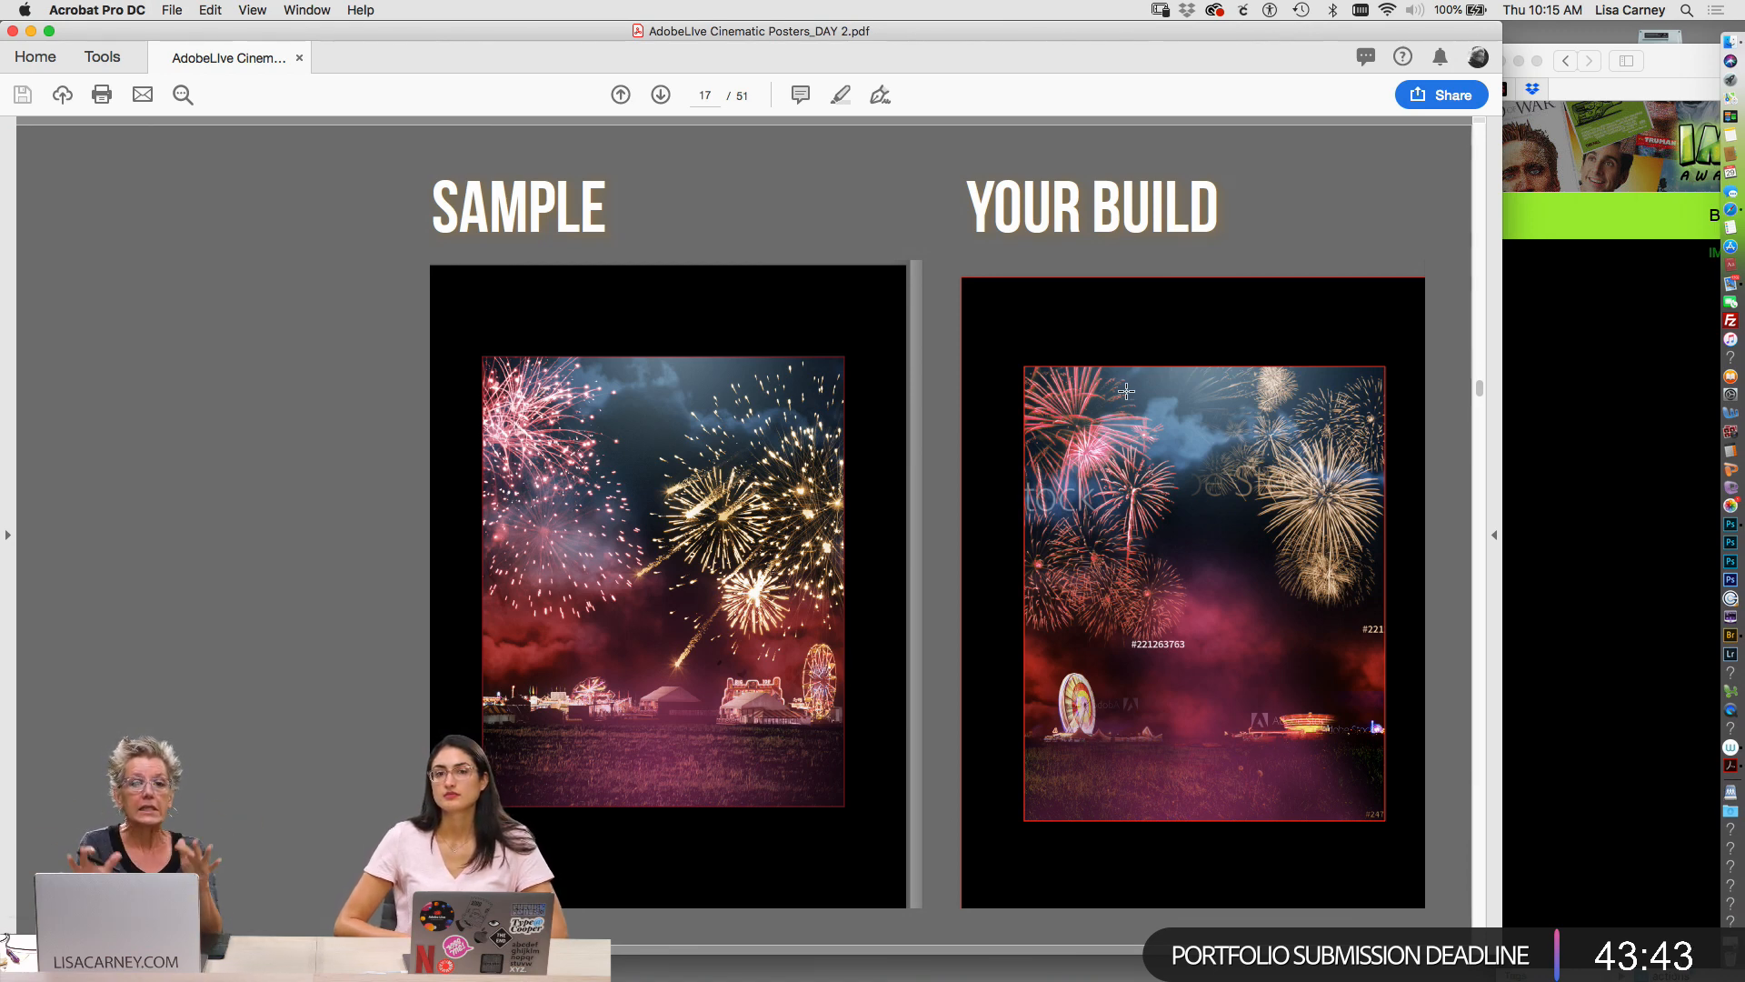
Move the Acrobat and browser windows aside and bring the Day 2 folder window in Finder into full view
left_click_drag(1147, 31, 923, 31)
left_click(1399, 119)
left_click_drag(1667, 56, 1626, 752)
left_click(1538, 385)
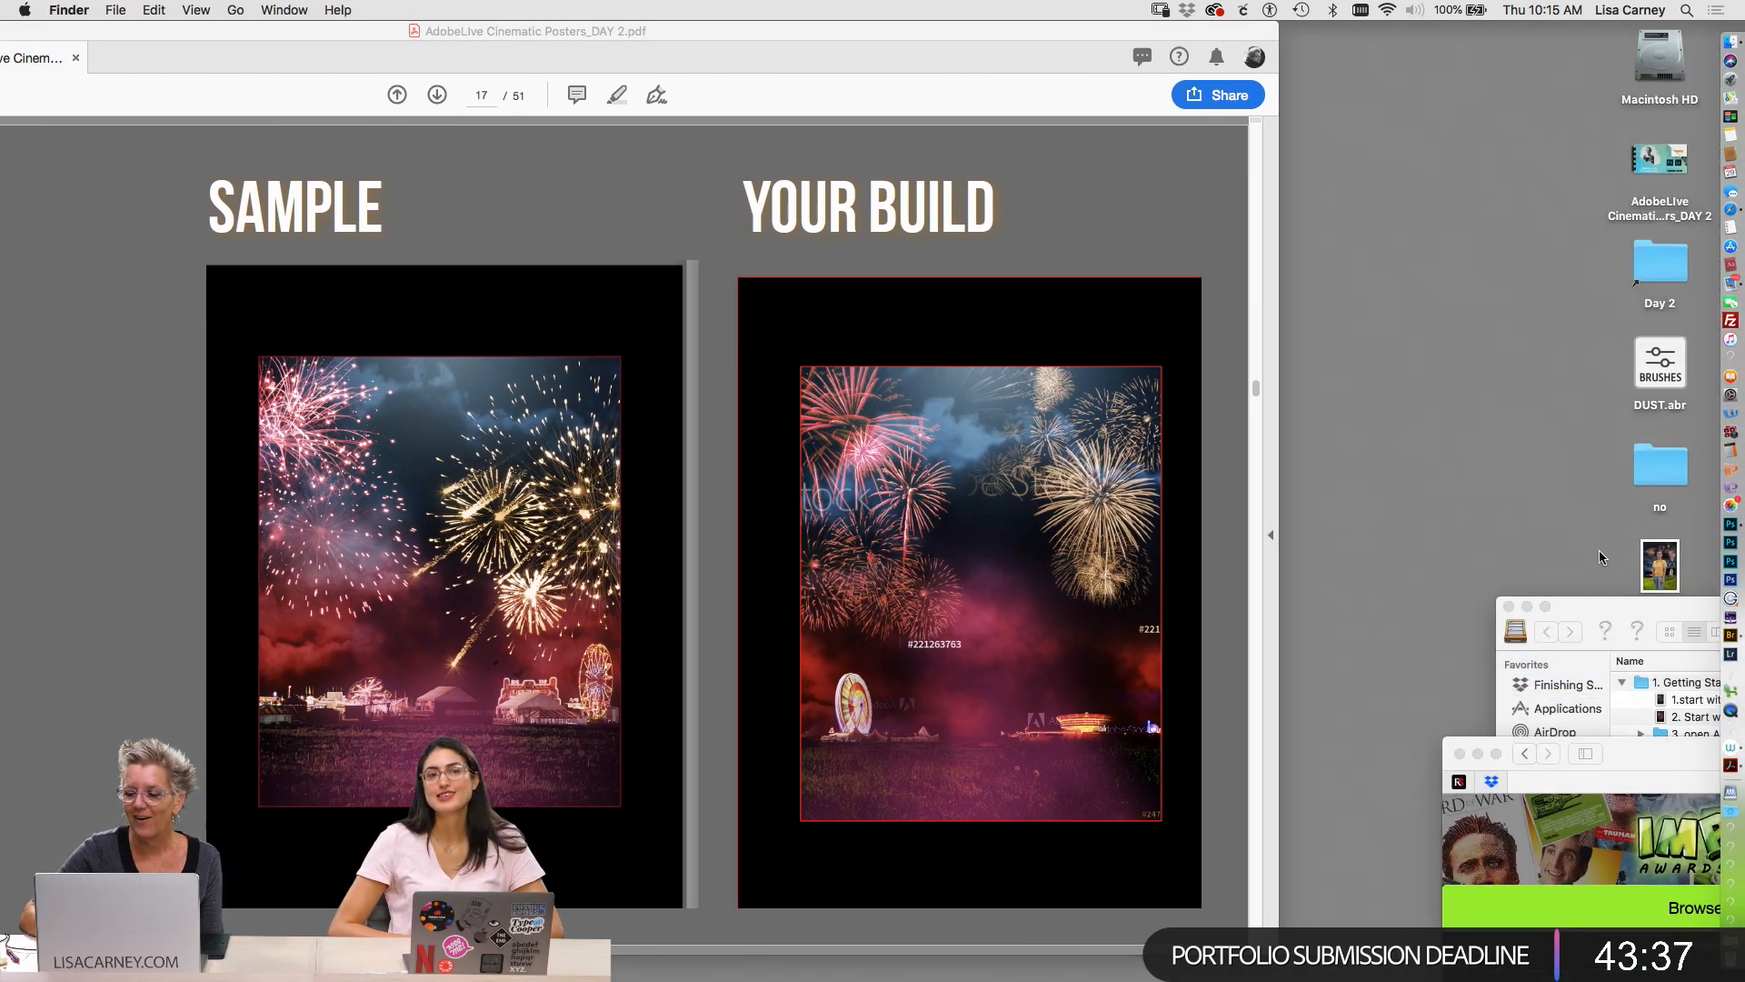
left_click_drag(1600, 607, 1298, 291)
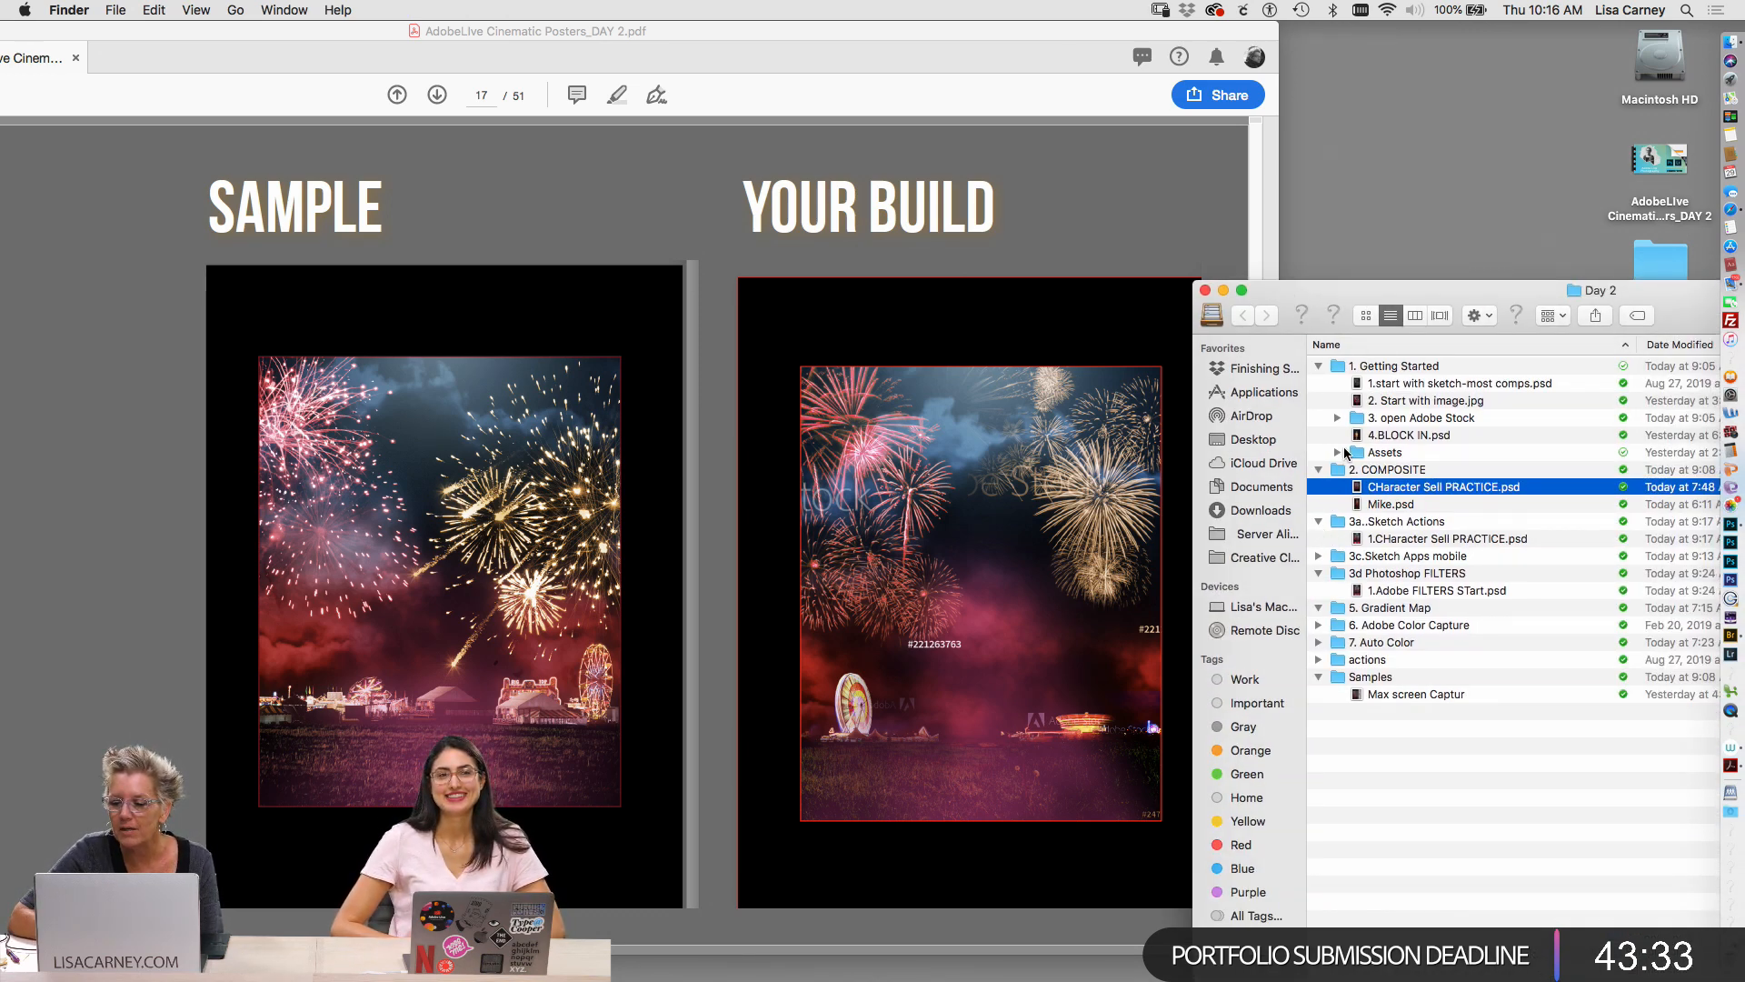
double_click(1358, 437)
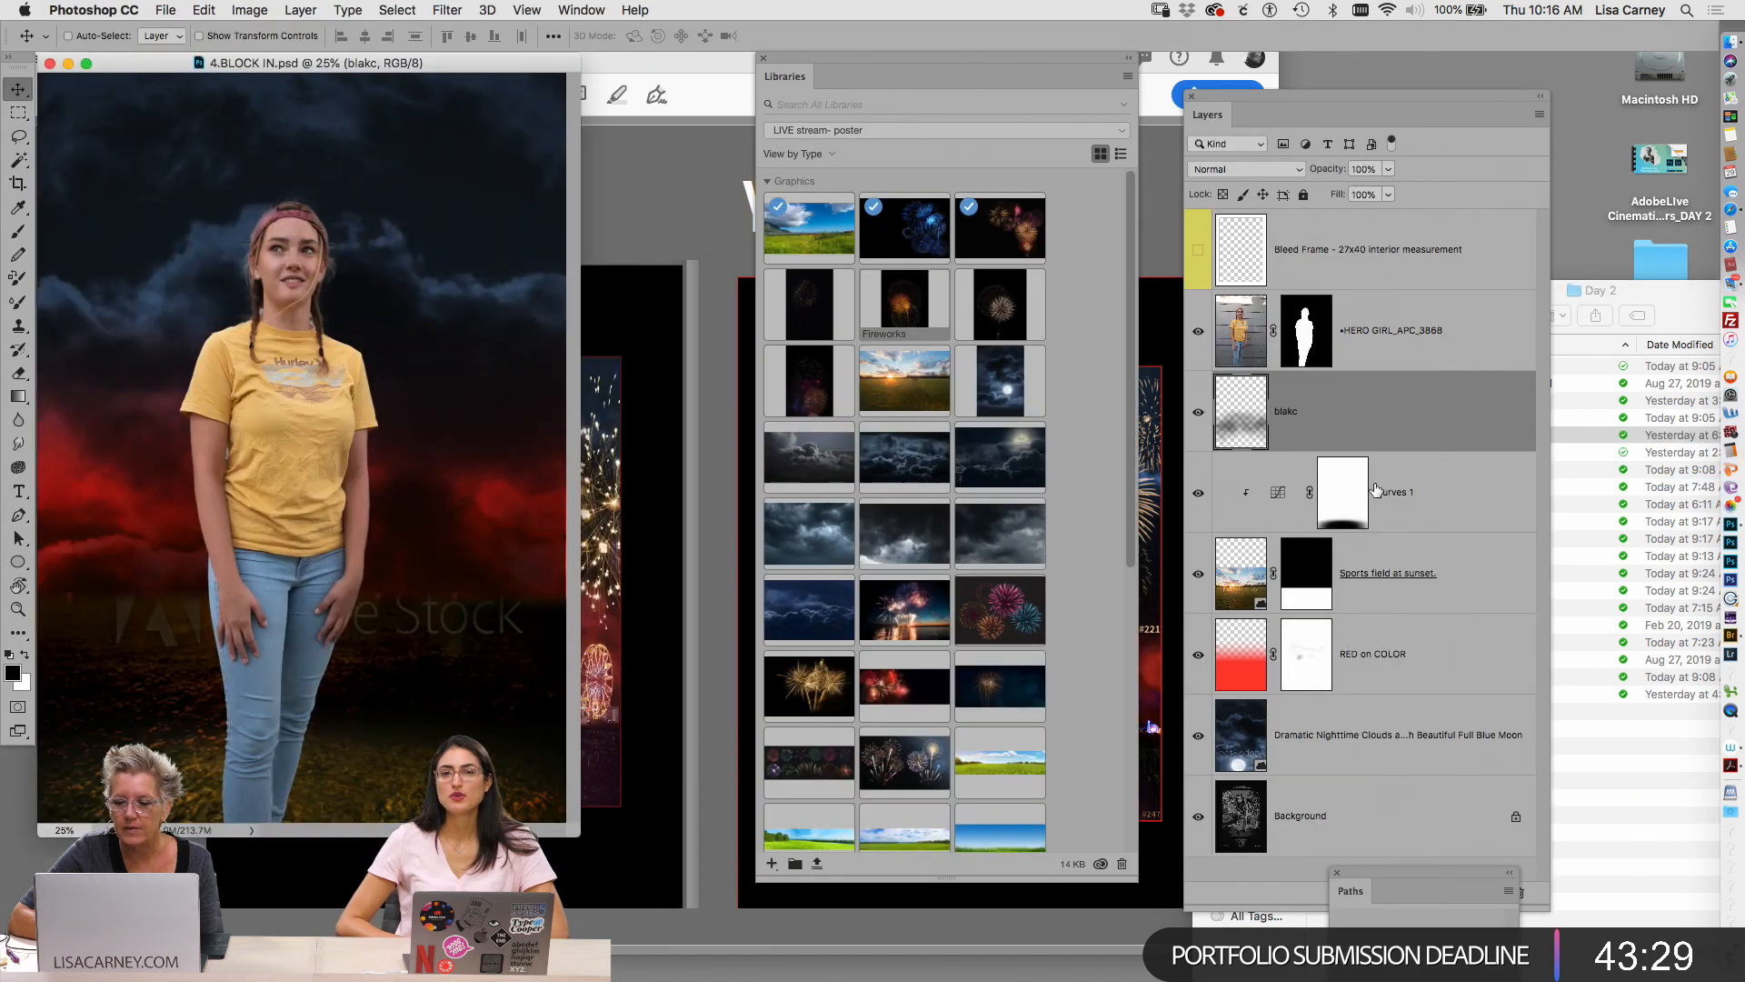
key("super+w")
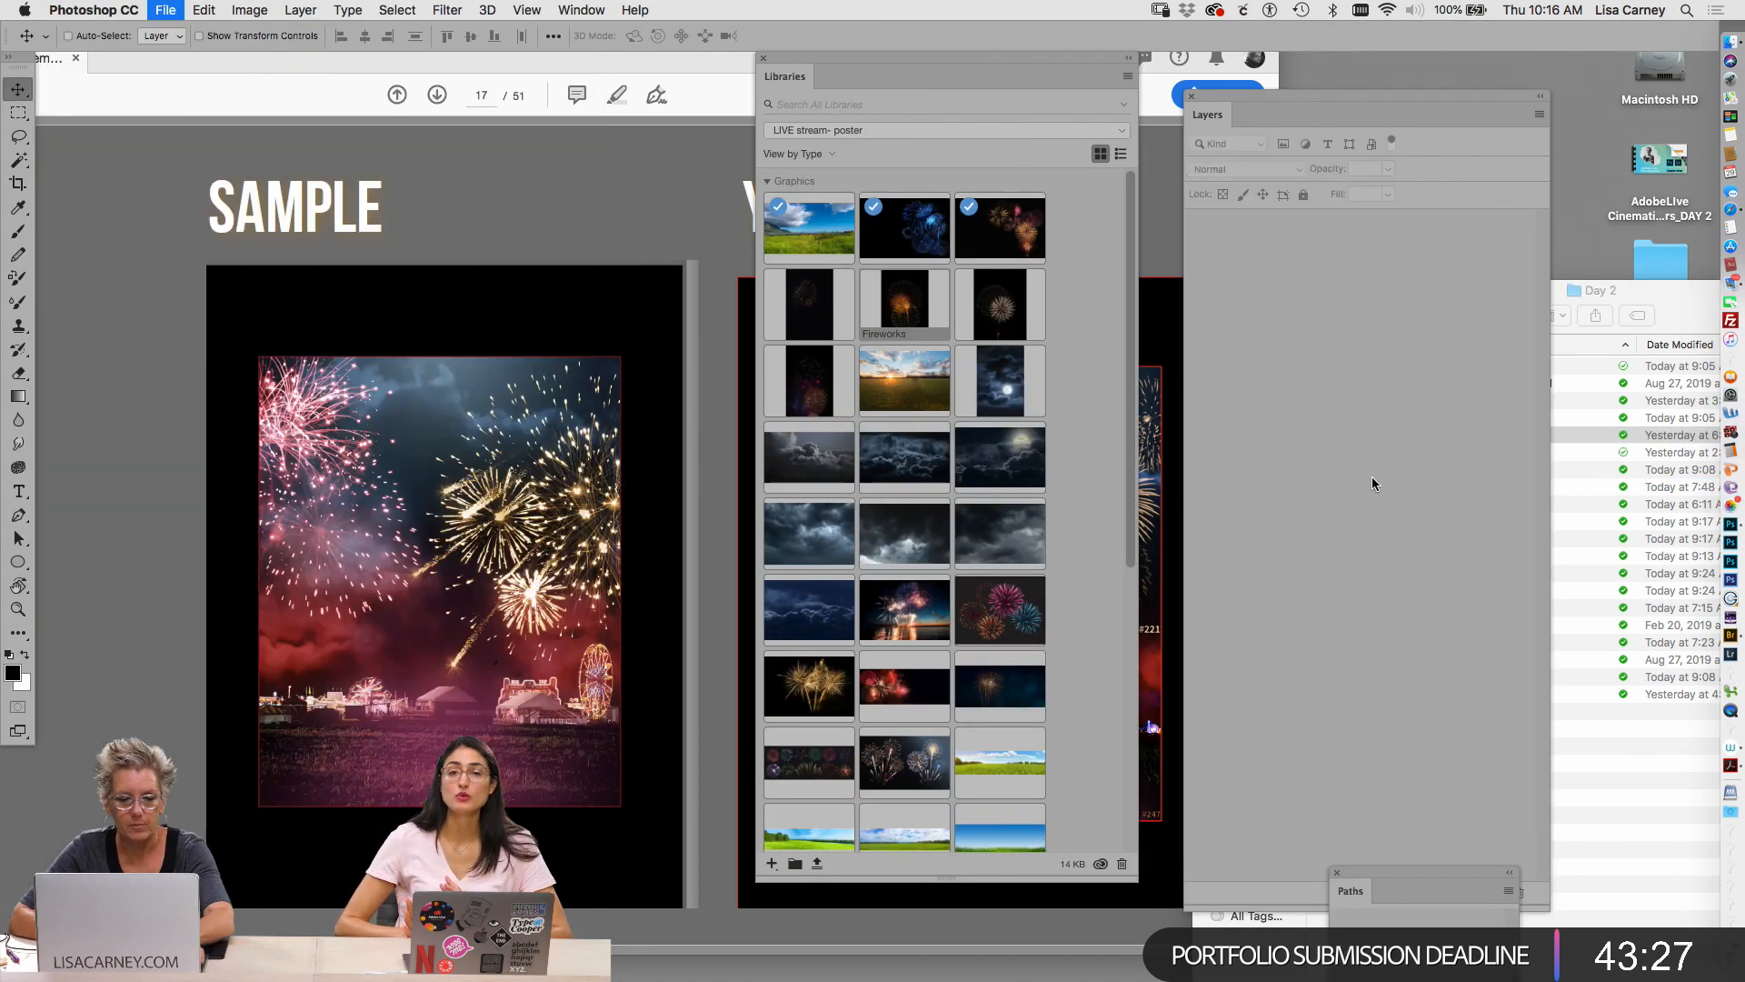
left_click(1640, 287)
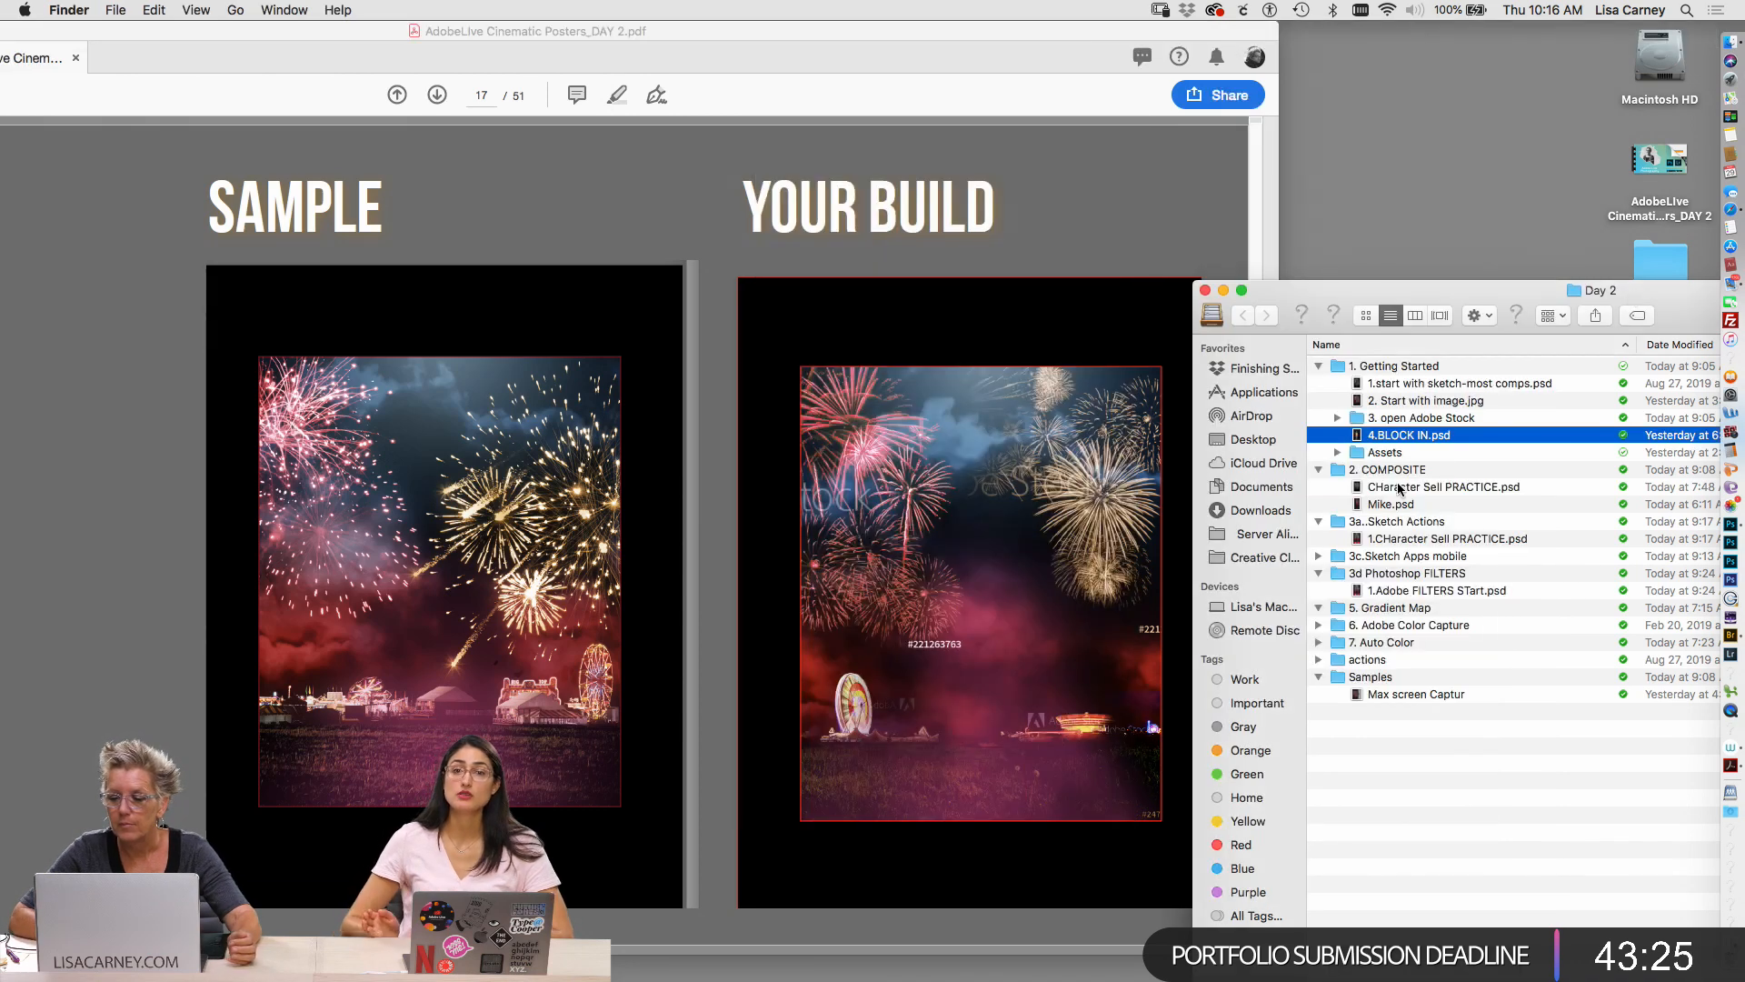
left_click(1338, 452)
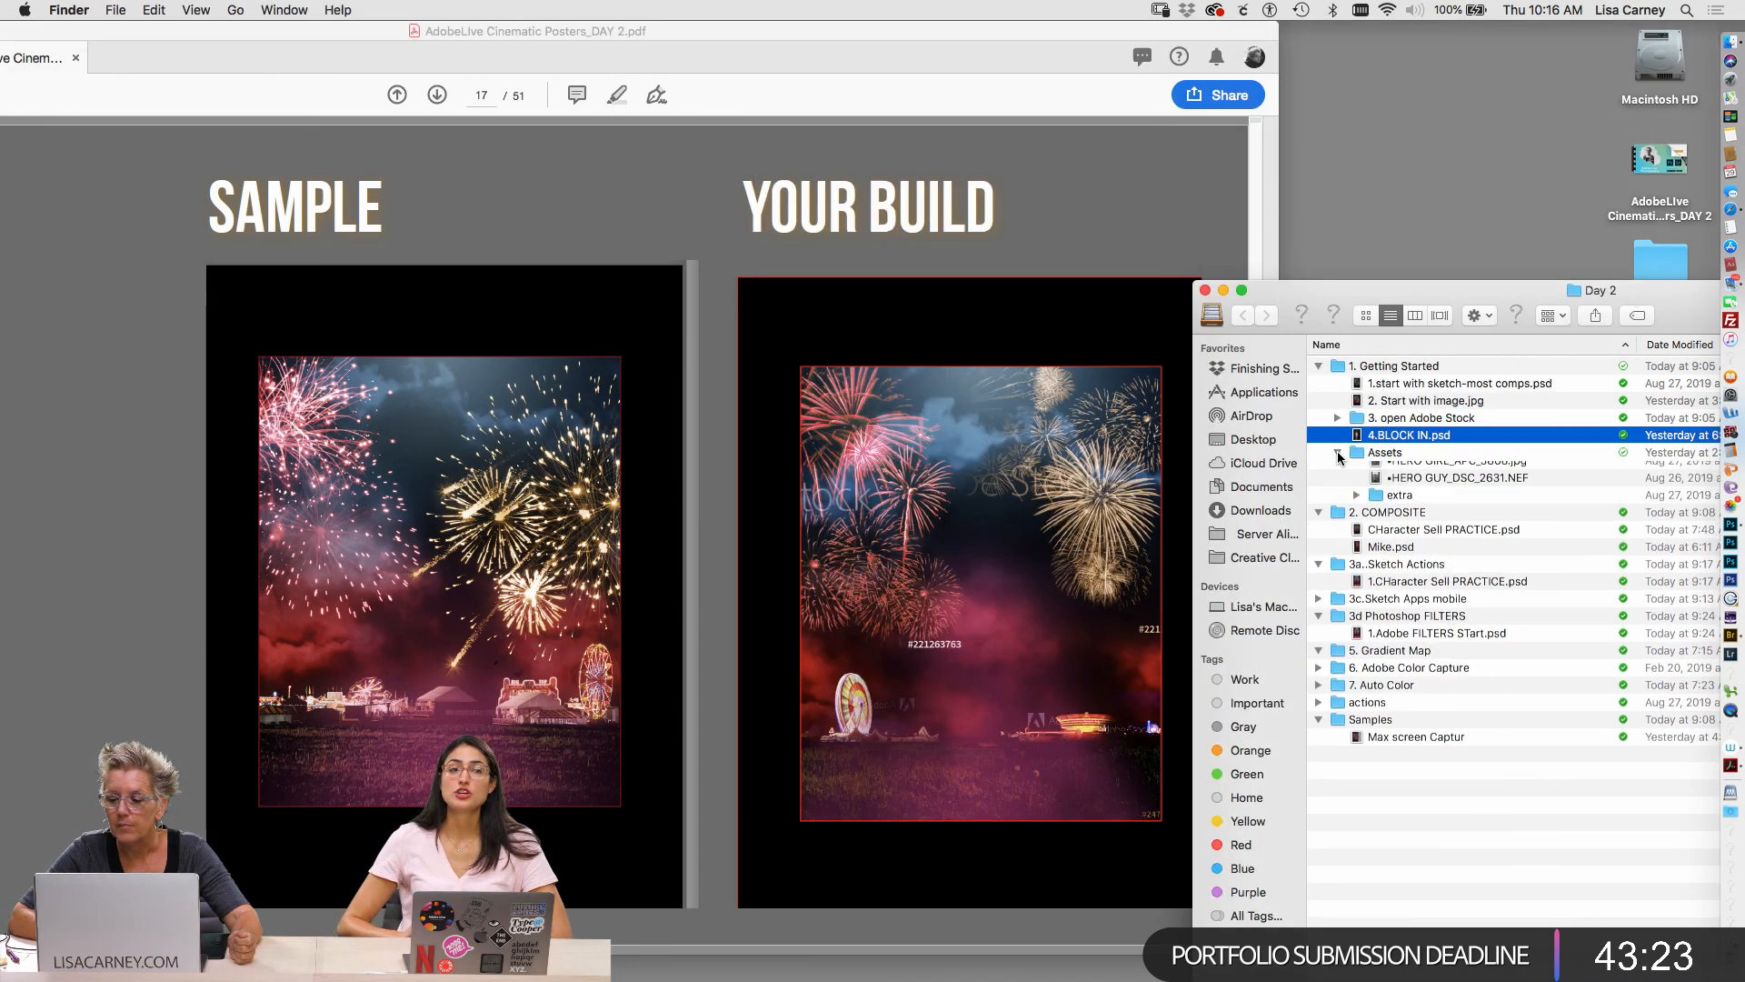
left_click(1338, 455)
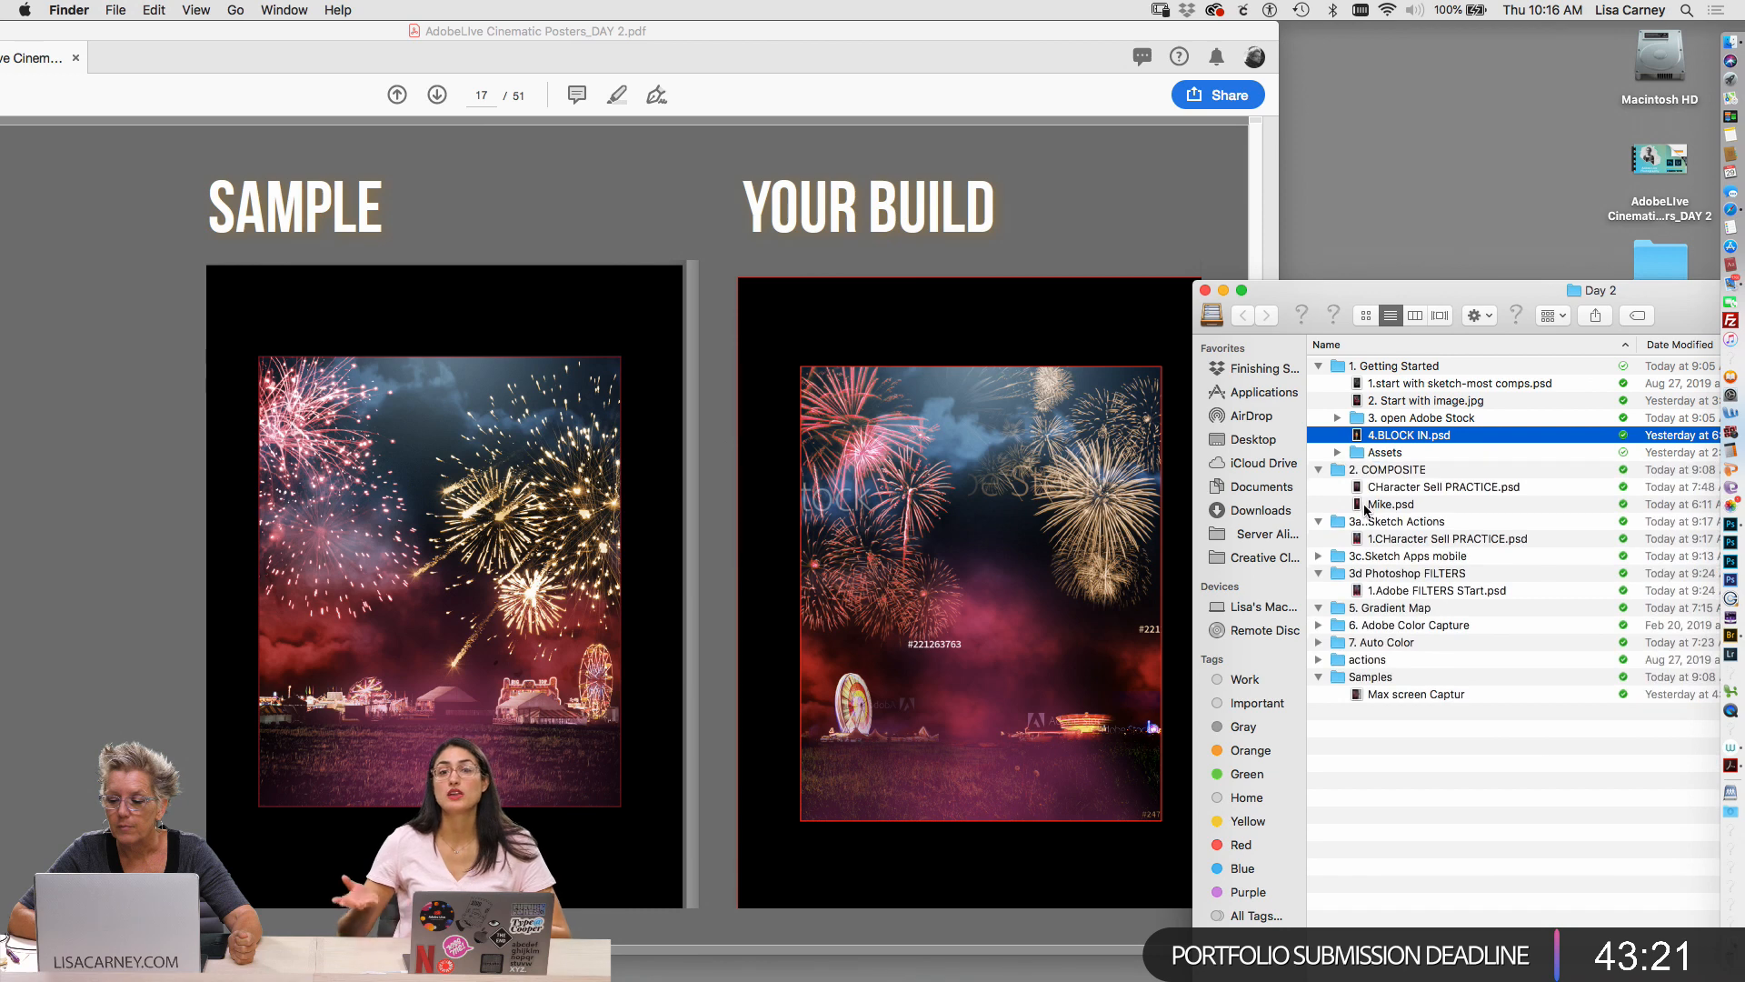
Open CHaracter Sell PRACTICE.psd from the 2. COMPOSITE folder and delete its Girl group
left_click(1358, 489)
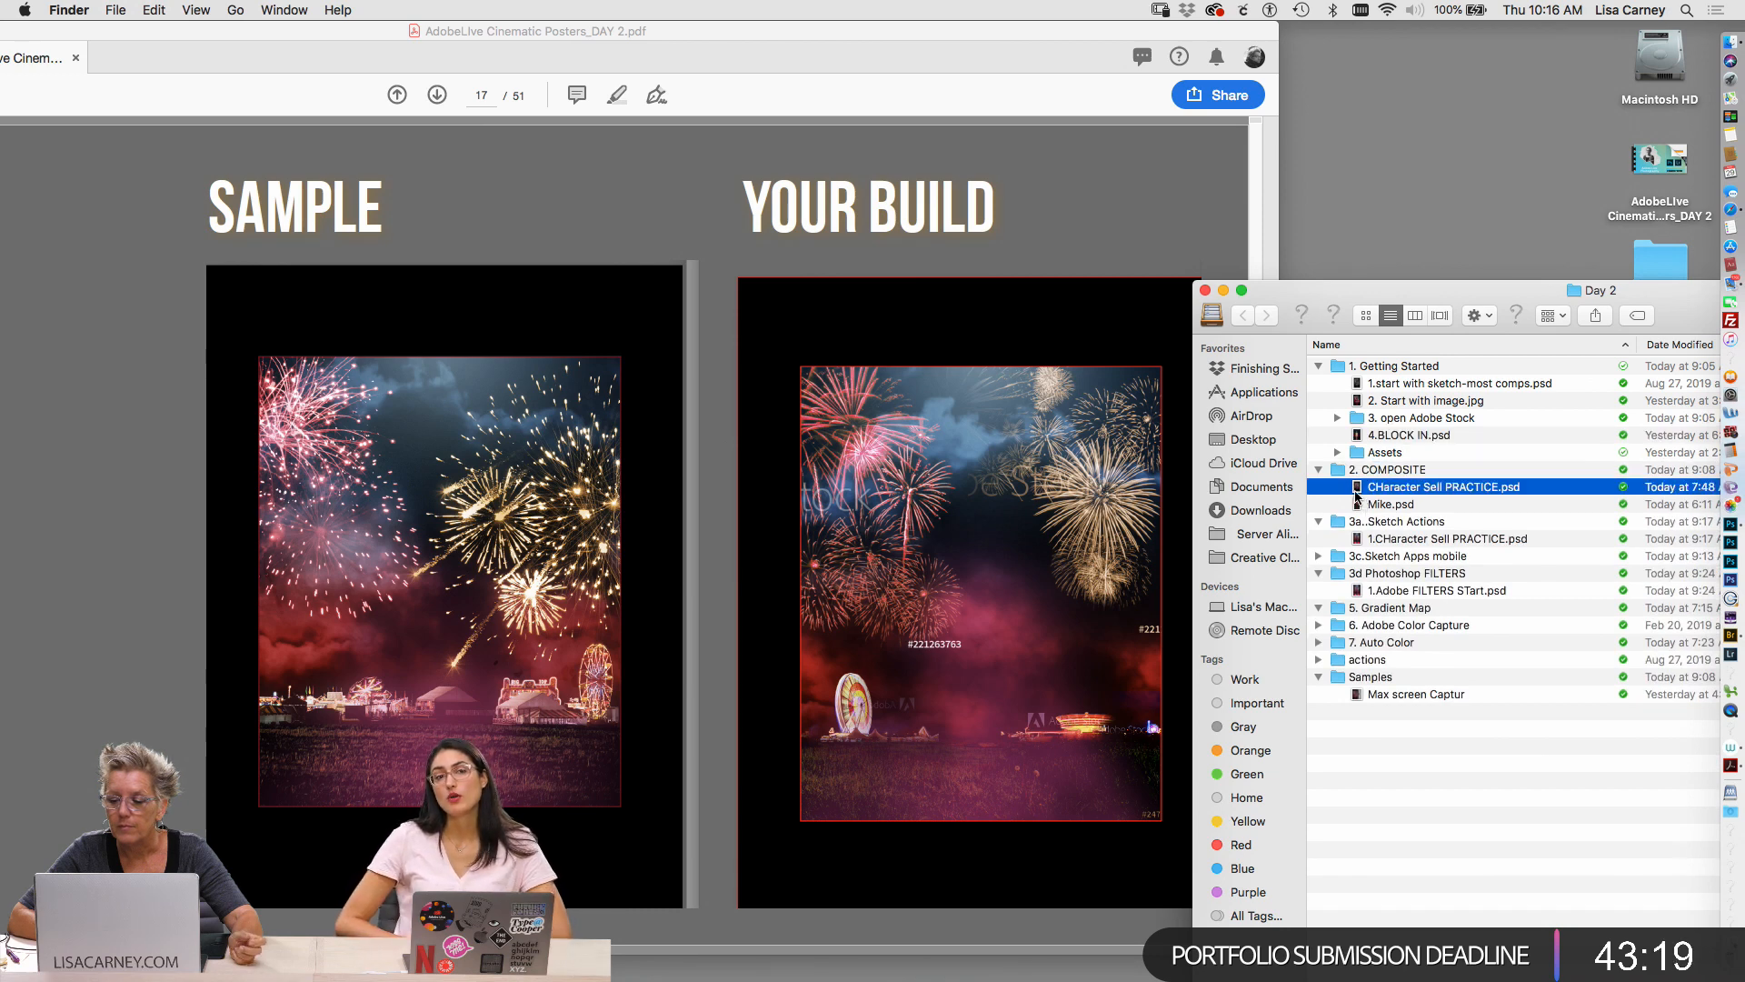
double_click(1358, 489)
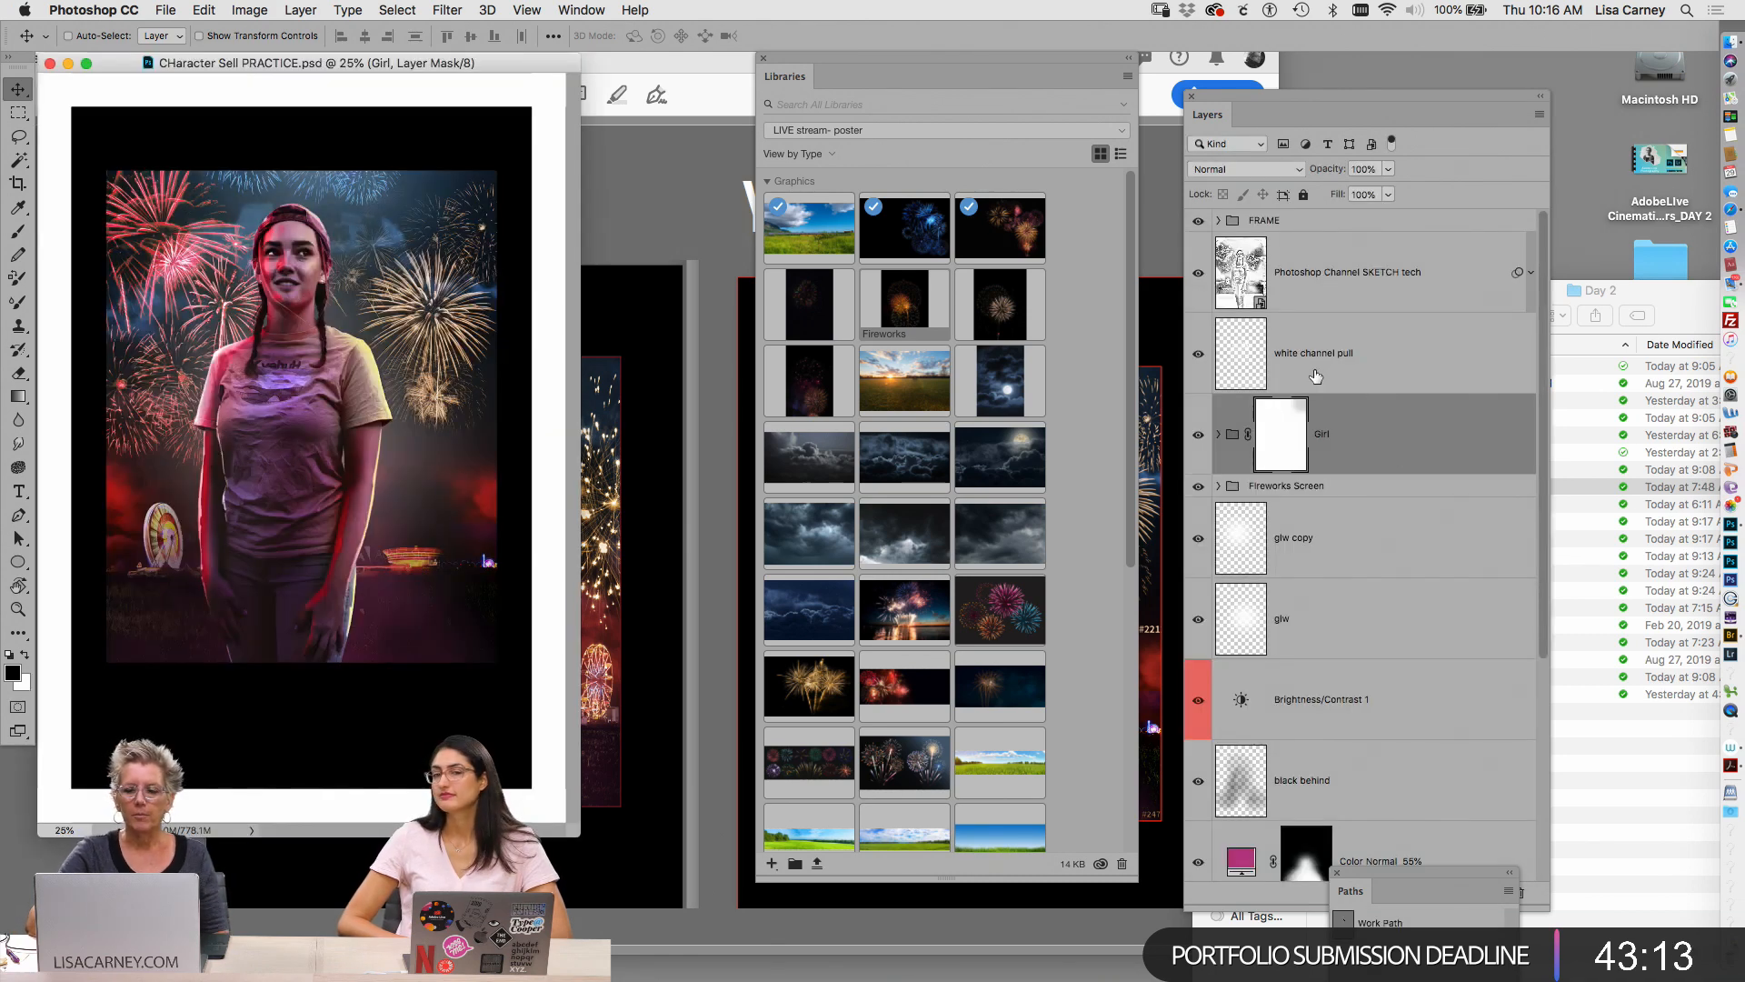
left_click(1417, 252)
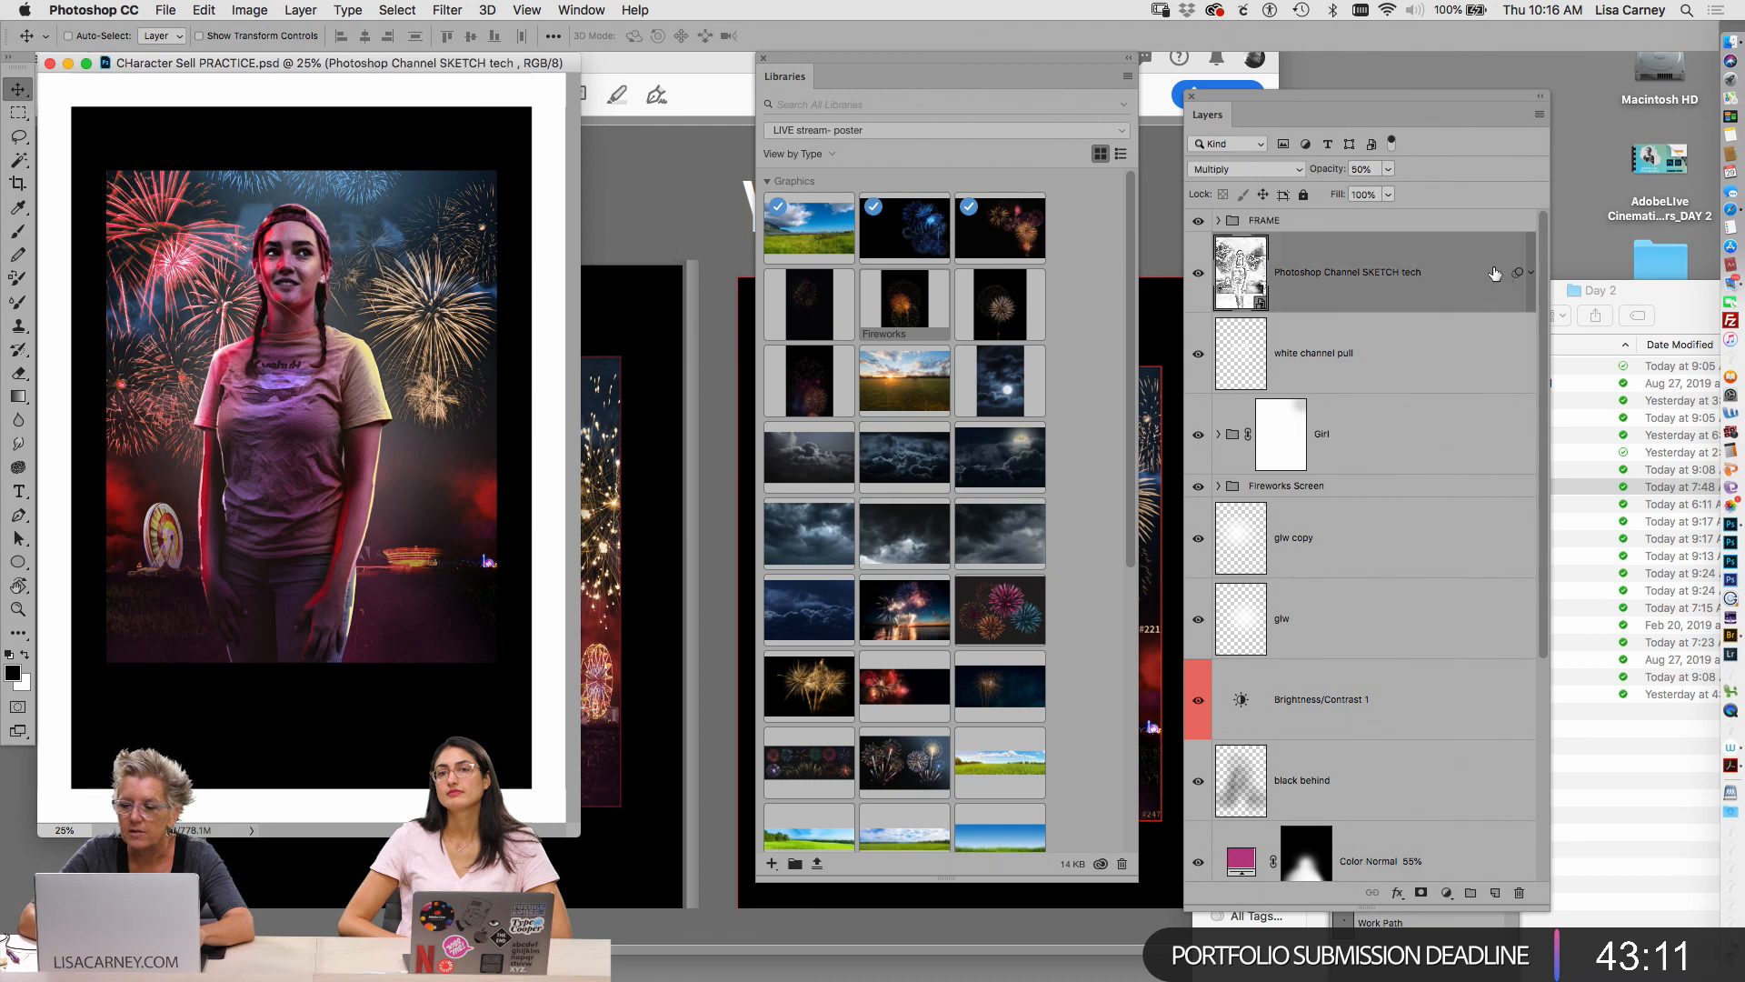
mouse_move(1544, 288)
left_mouse_down()
mouse_move(1536, 482)
mouse_move(1536, 402)
left_mouse_up()
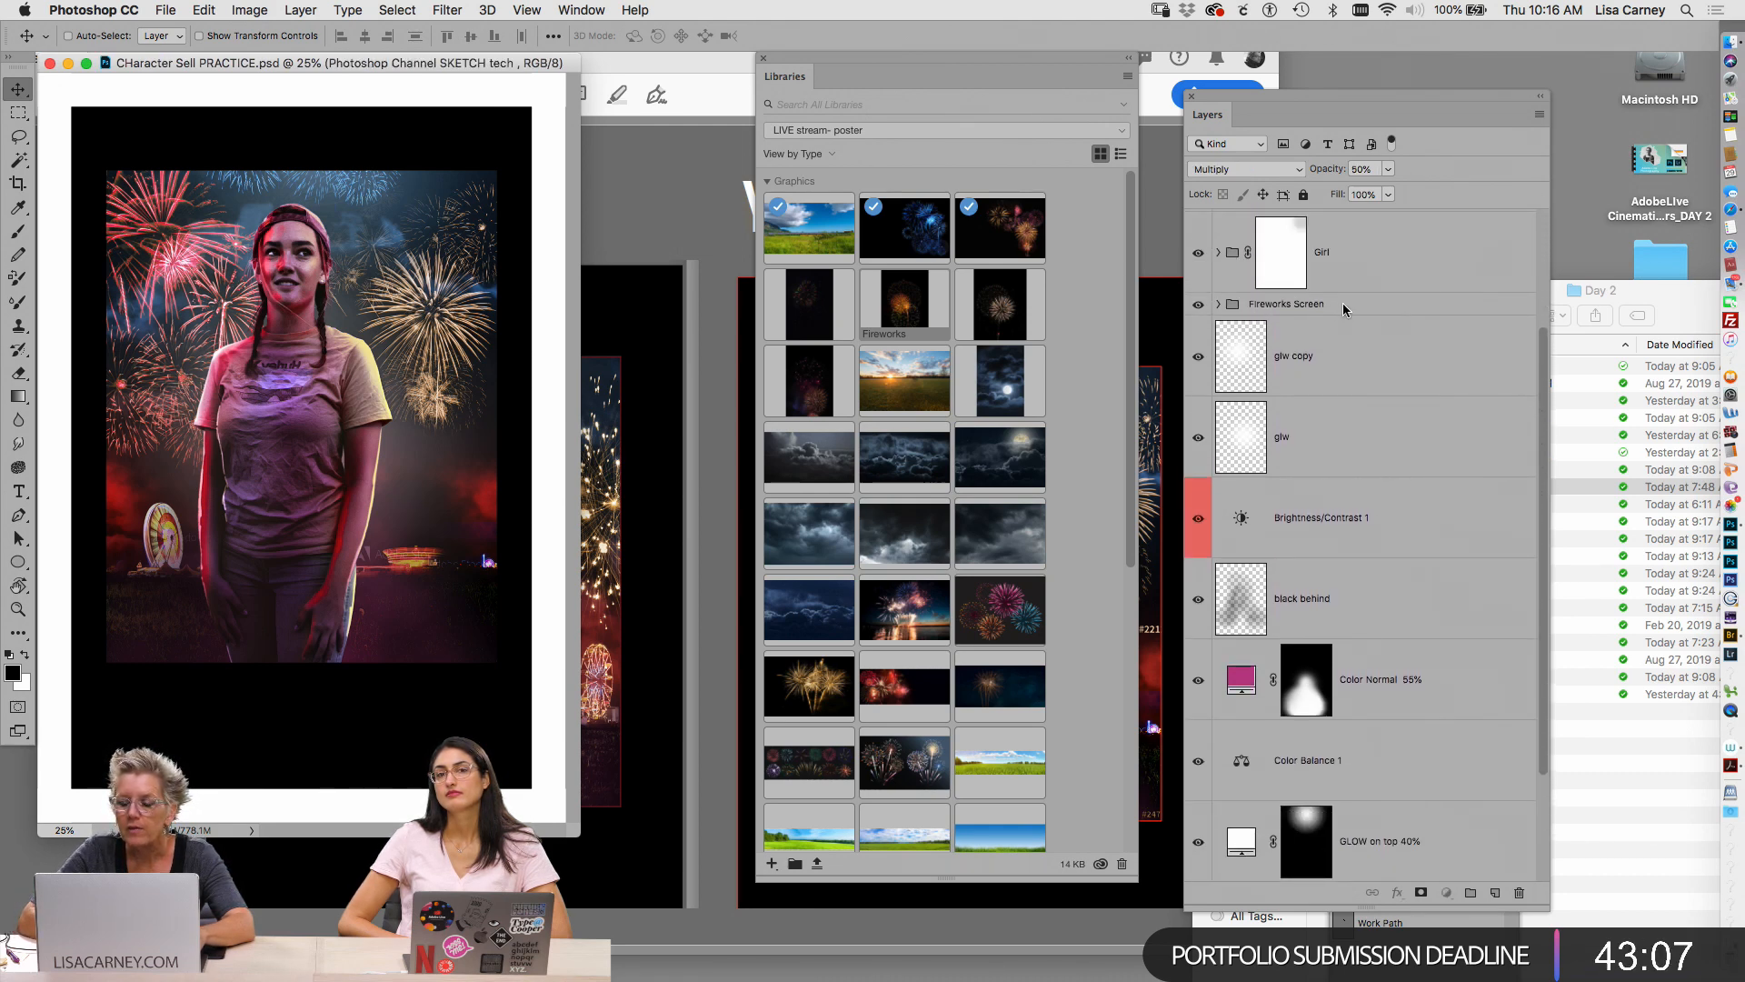
left_click(1343, 303, "shift")
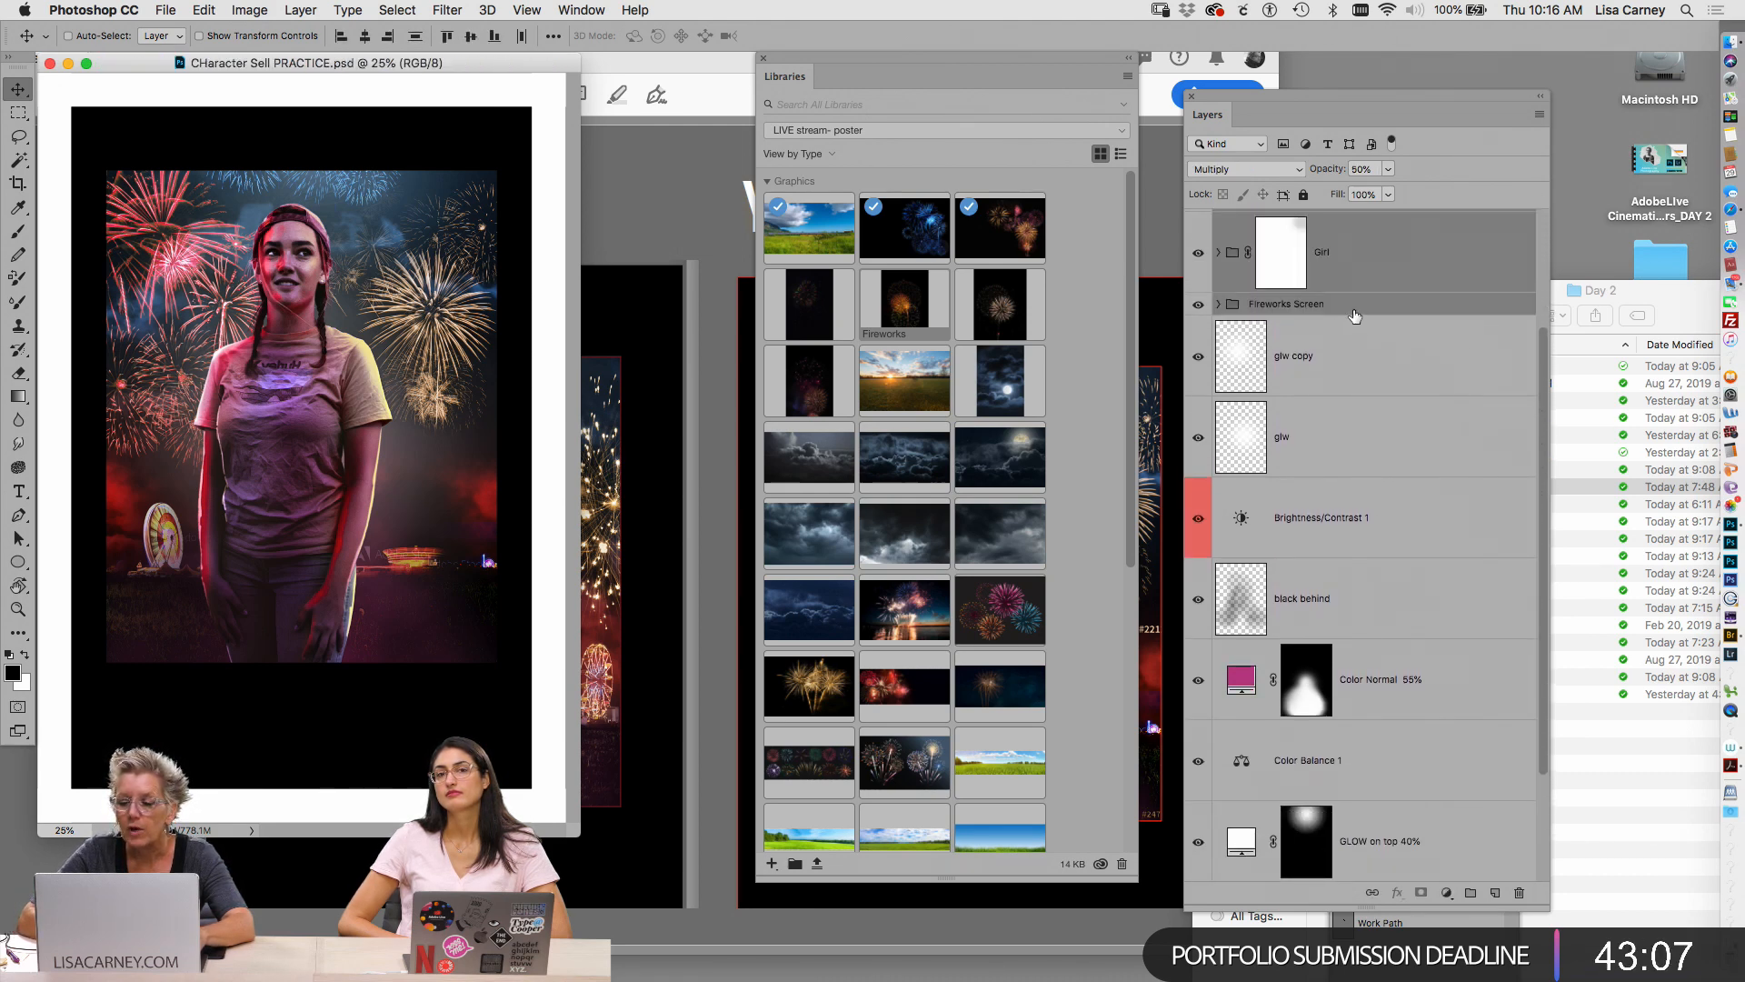
left_click(1291, 340)
left_click(1325, 257)
key("Delete")
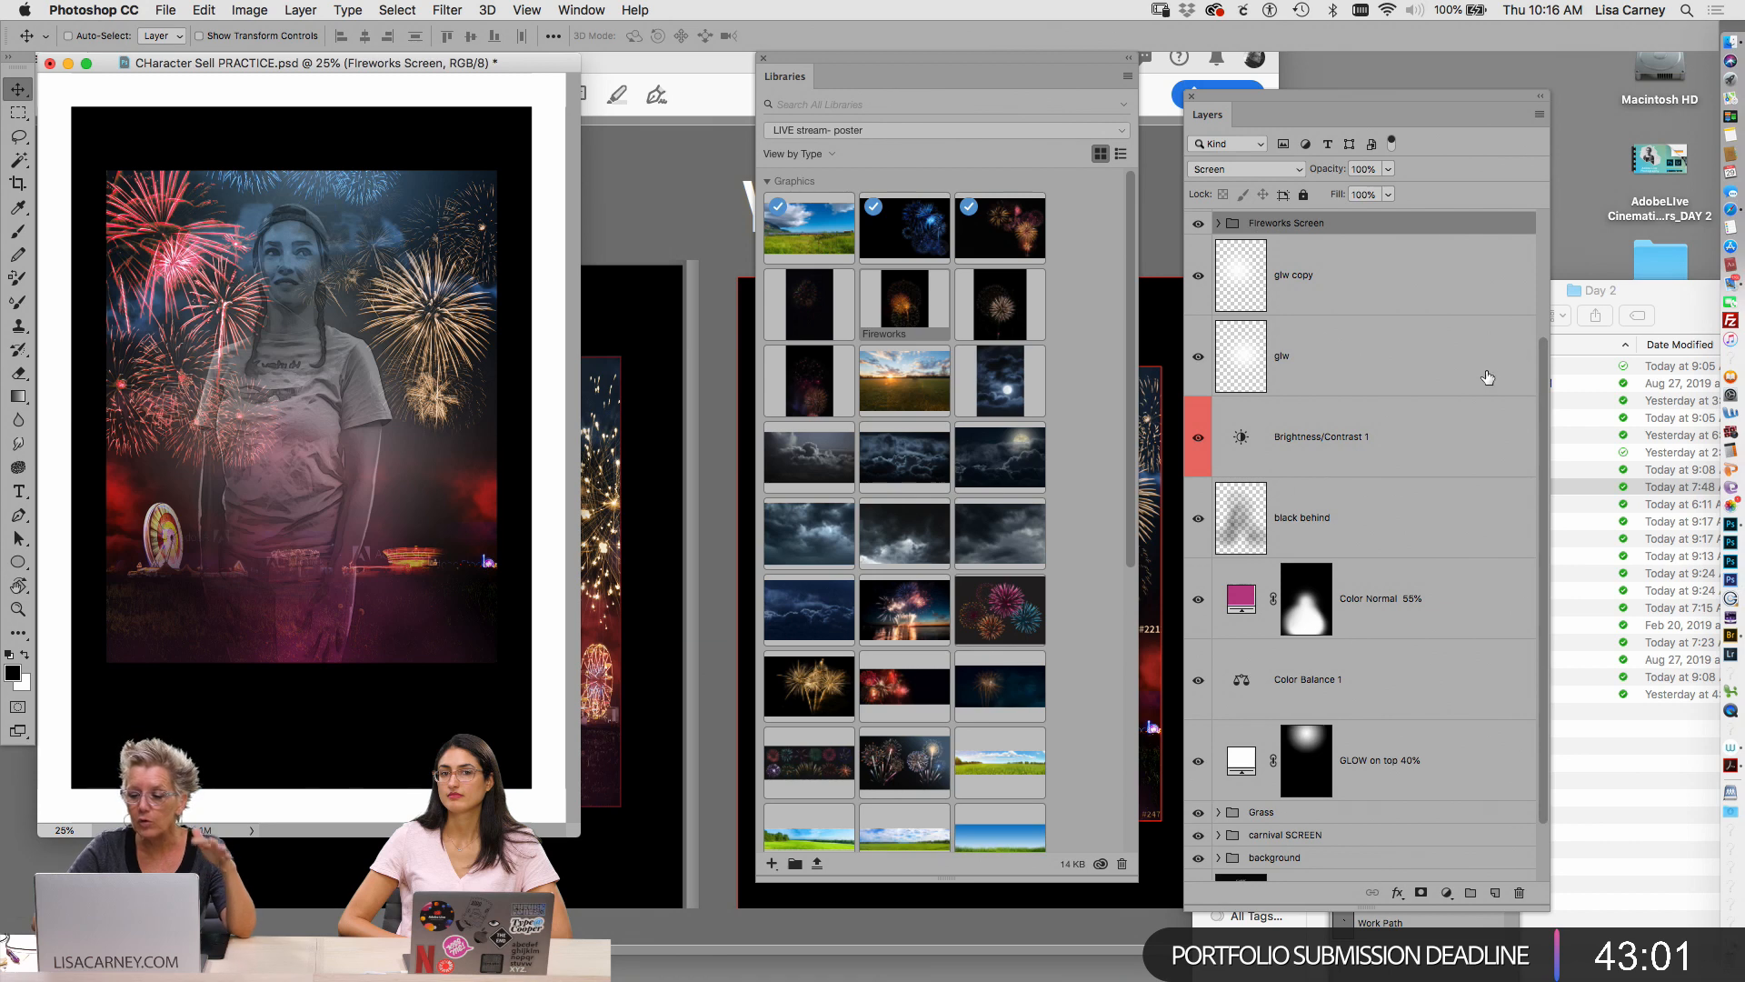
Delete the Photoshop Channel SKETCH tech, white channel pull, glw copy and glw layers from the practice composite
left_click_drag(1542, 349, 1540, 218)
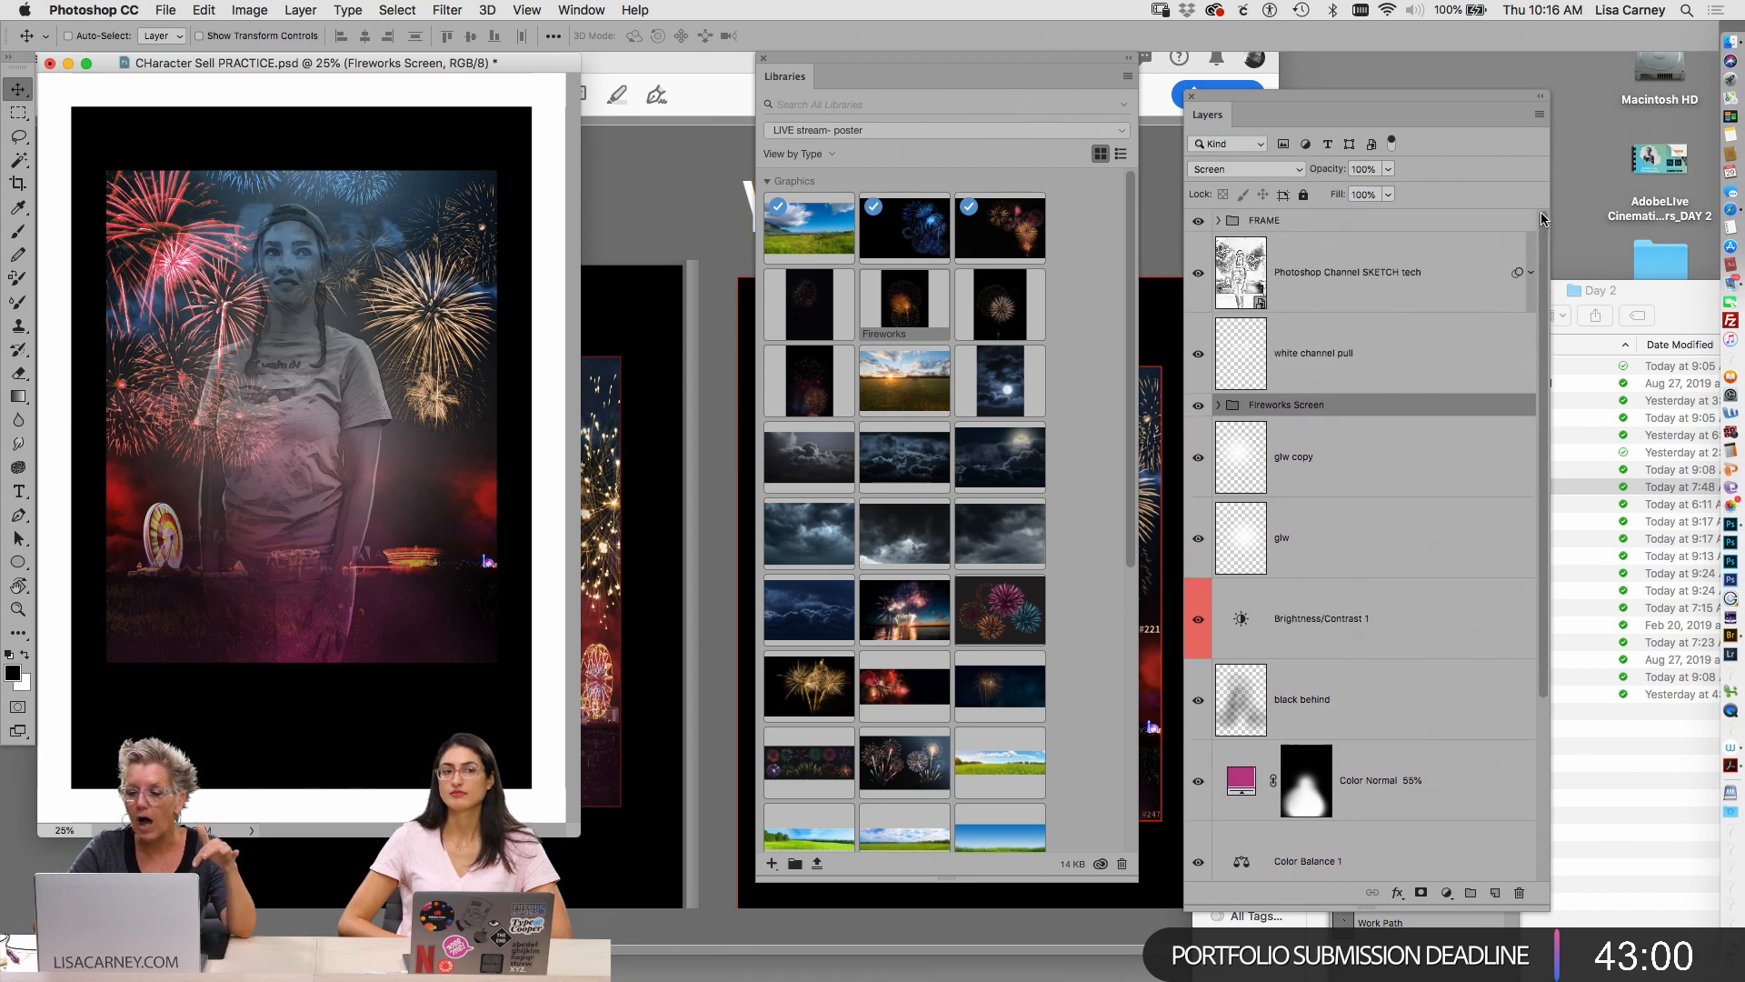
left_click(1345, 273)
key("BackSpace")
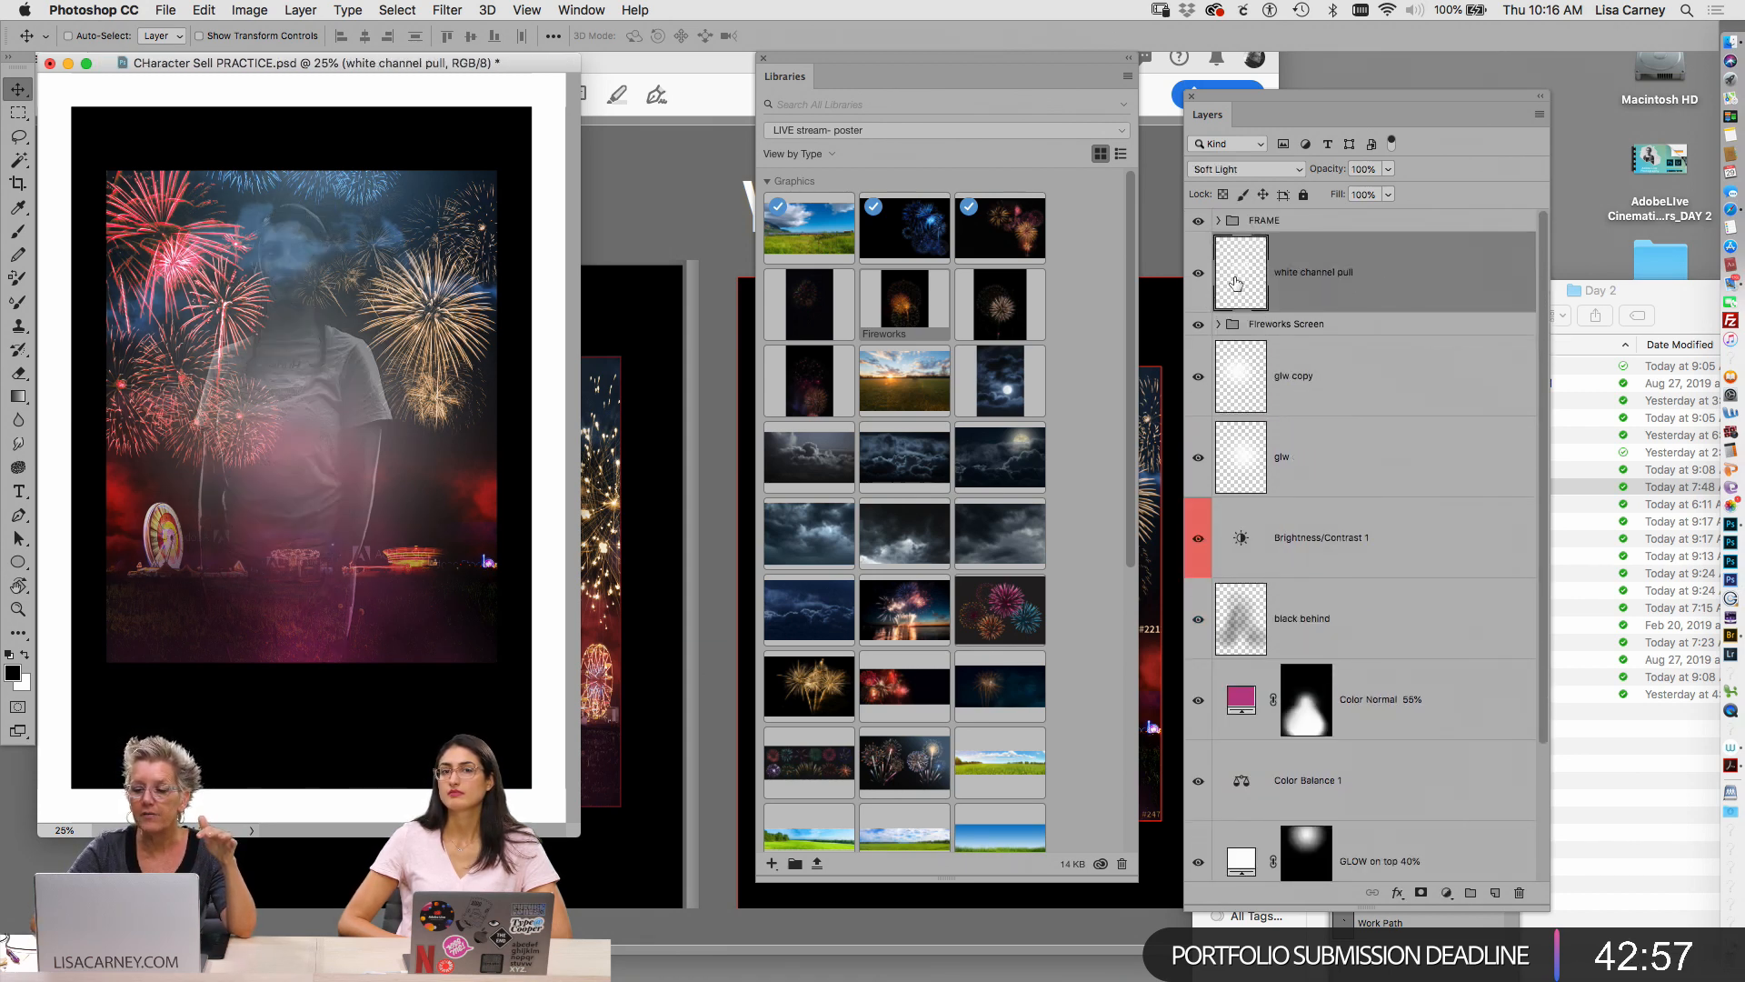
key("BackSpace")
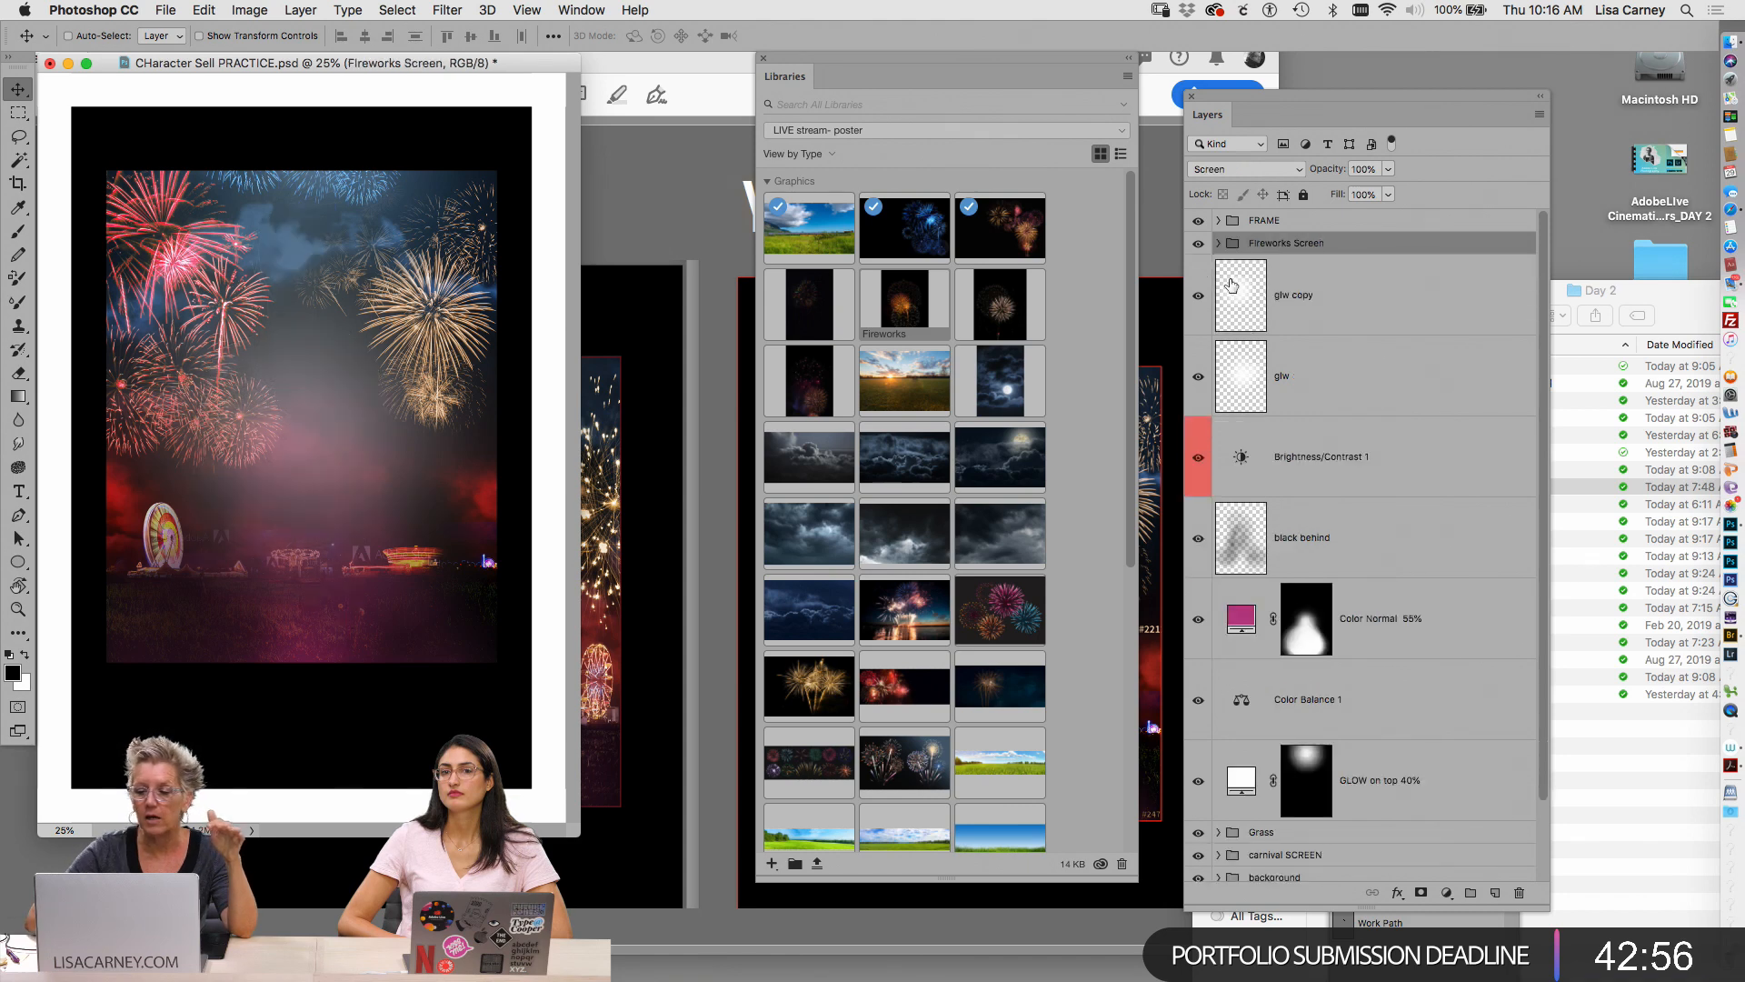
left_click(1318, 373)
left_click(1320, 332, "shift")
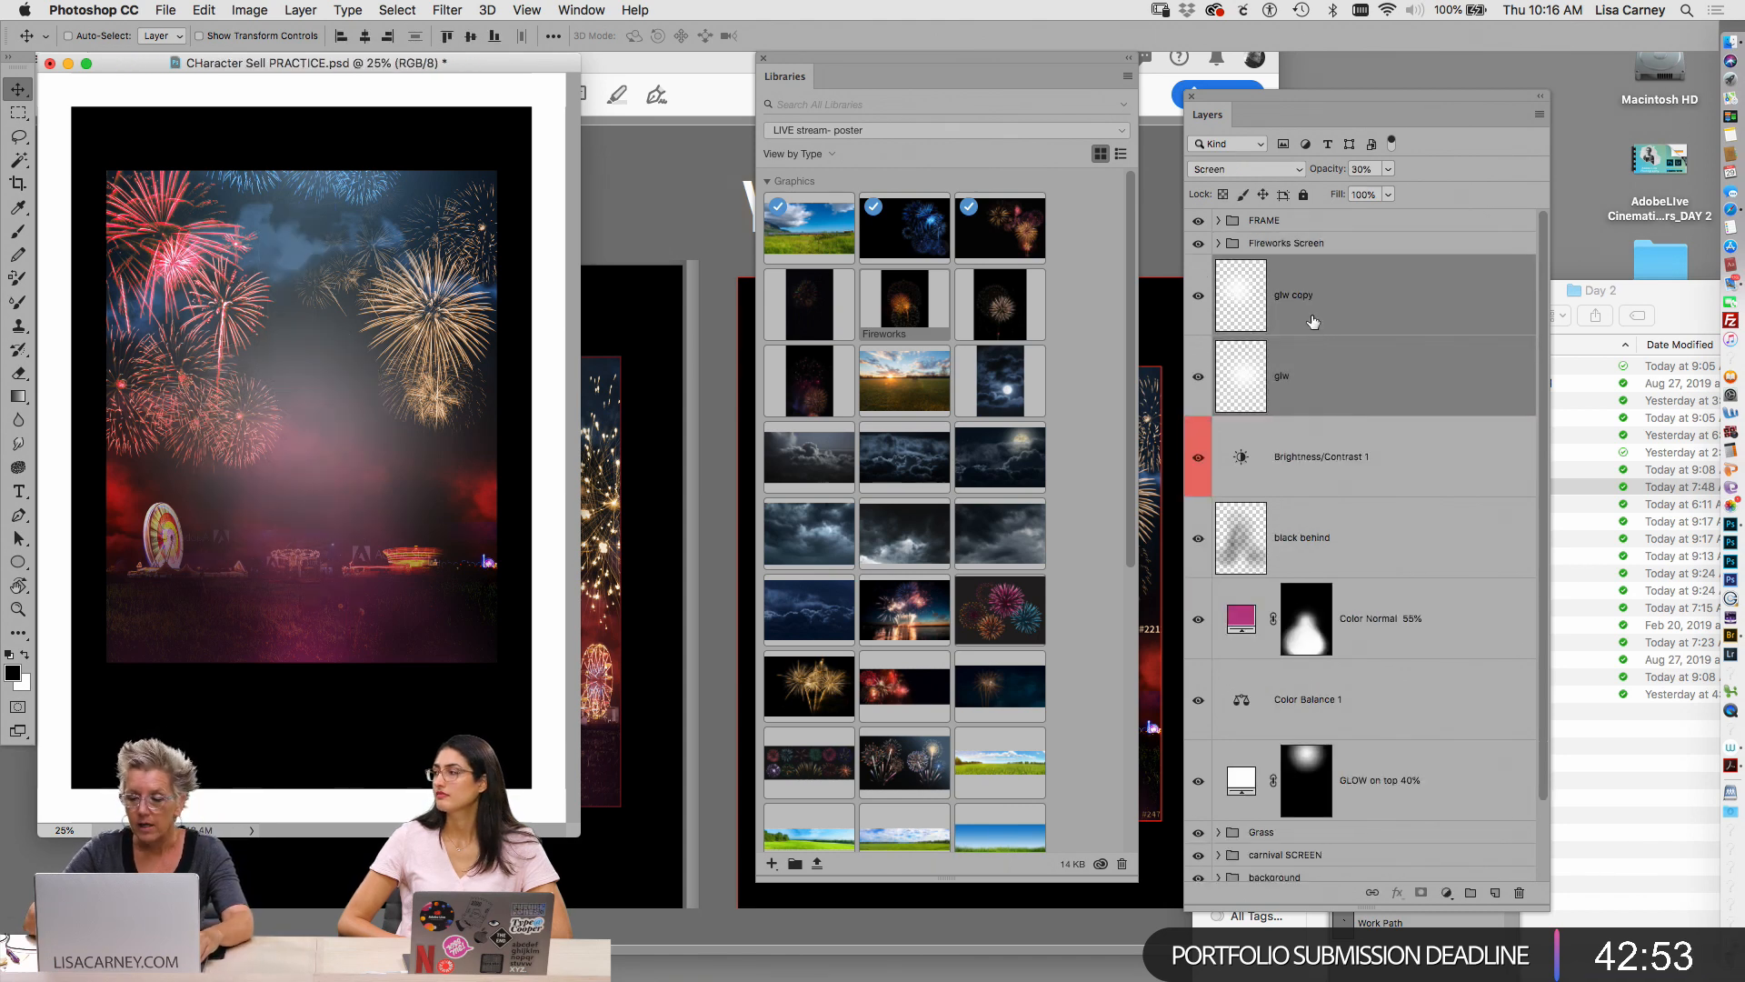
key("BackSpace")
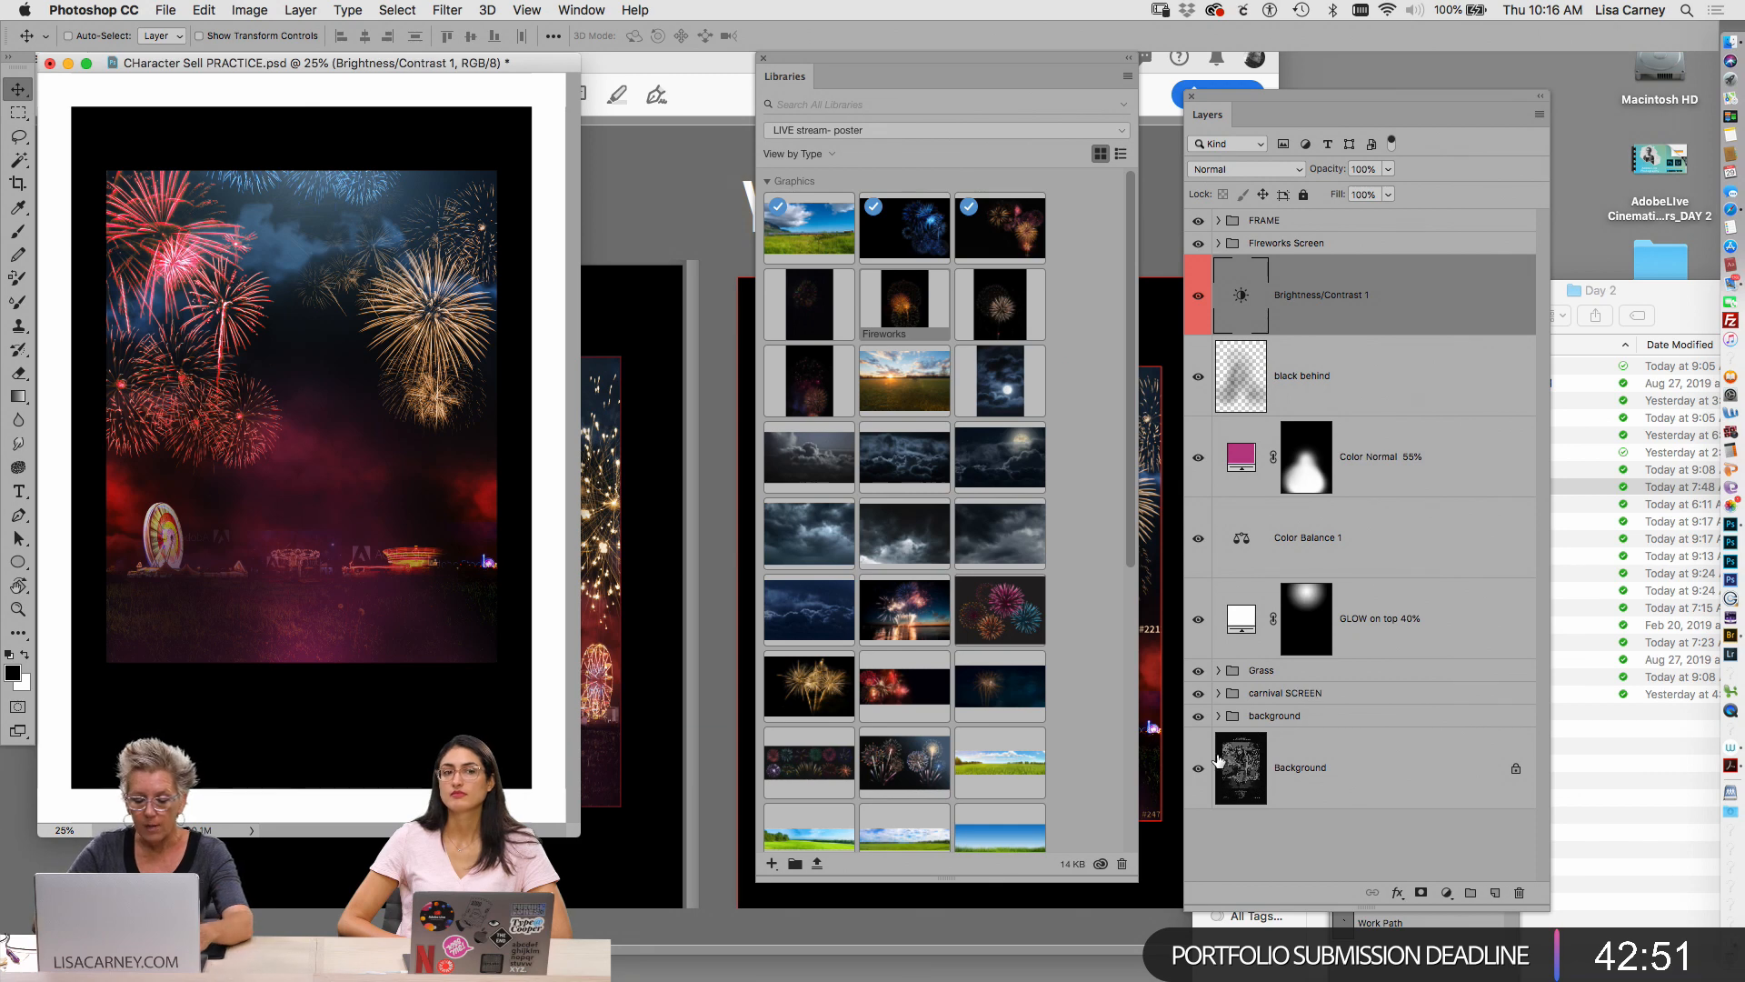
Show only the background group and the locked Background layer, and expand the background group
left_click(1198, 769, "alt")
left_click(1198, 717)
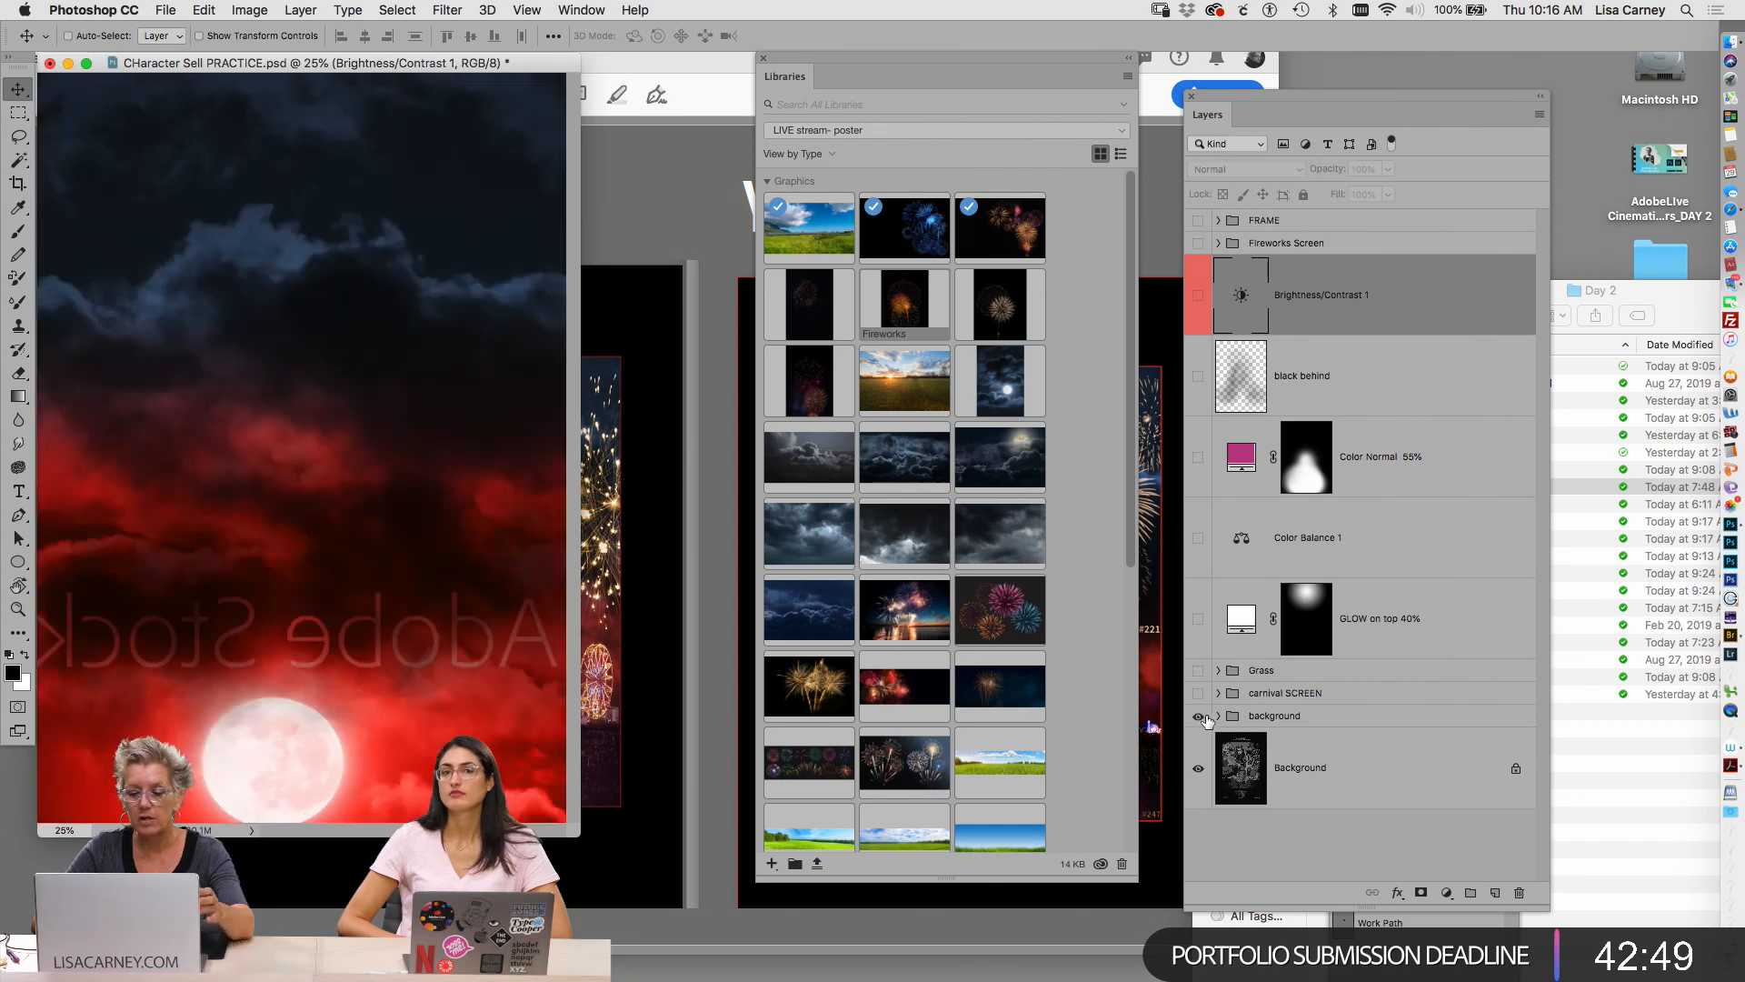
left_click(1219, 718)
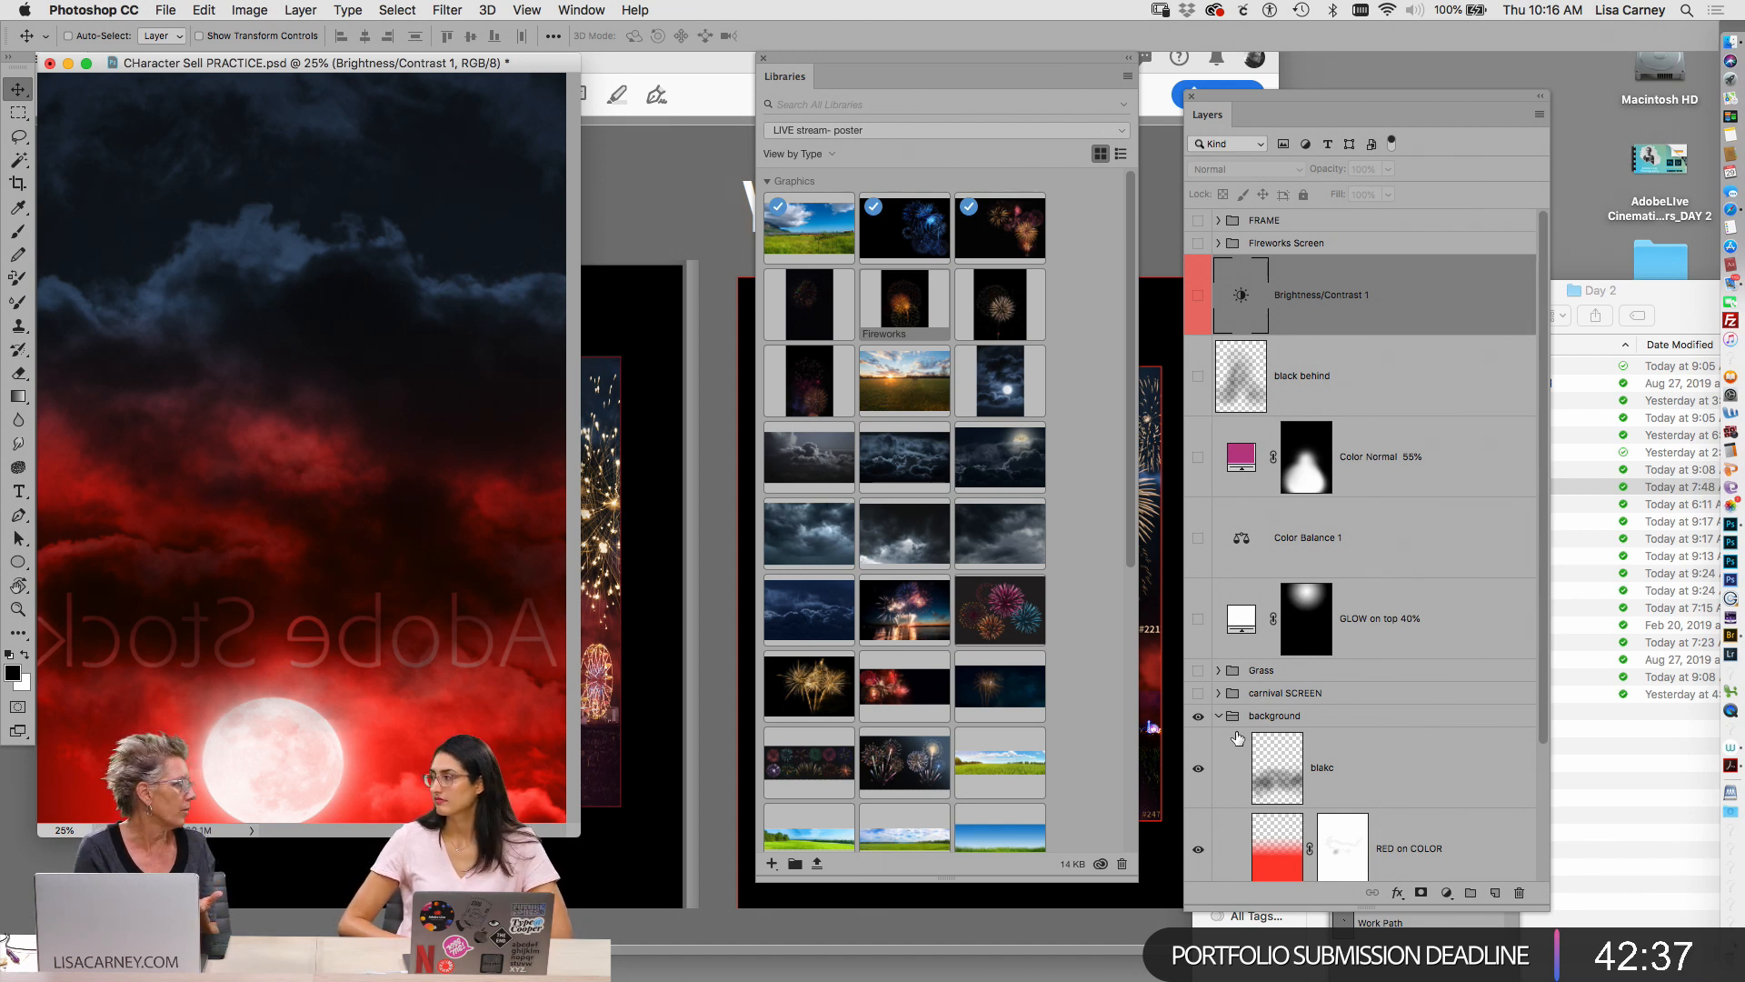
Close the Libraries panel and rearrange the workspace so the enlarged document window and the background group's layers are in full view
left_click_drag(1231, 109, 1377, 70)
left_click(763, 58)
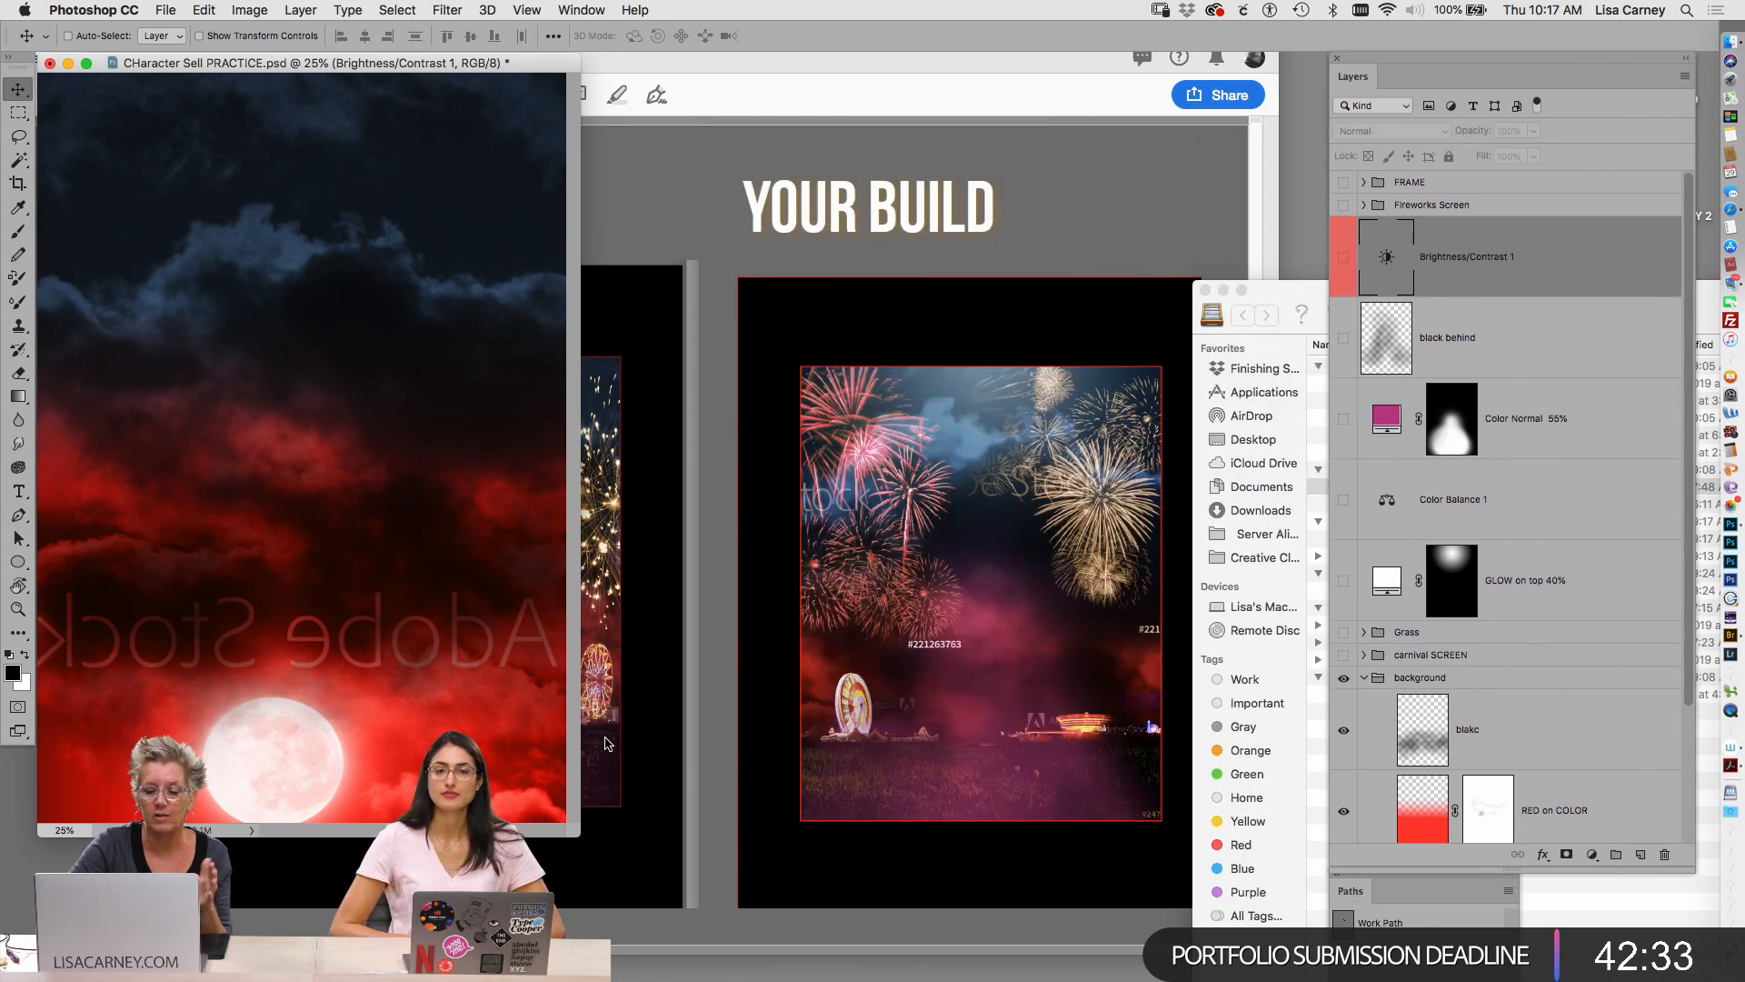
left_click_drag(576, 834, 1107, 950)
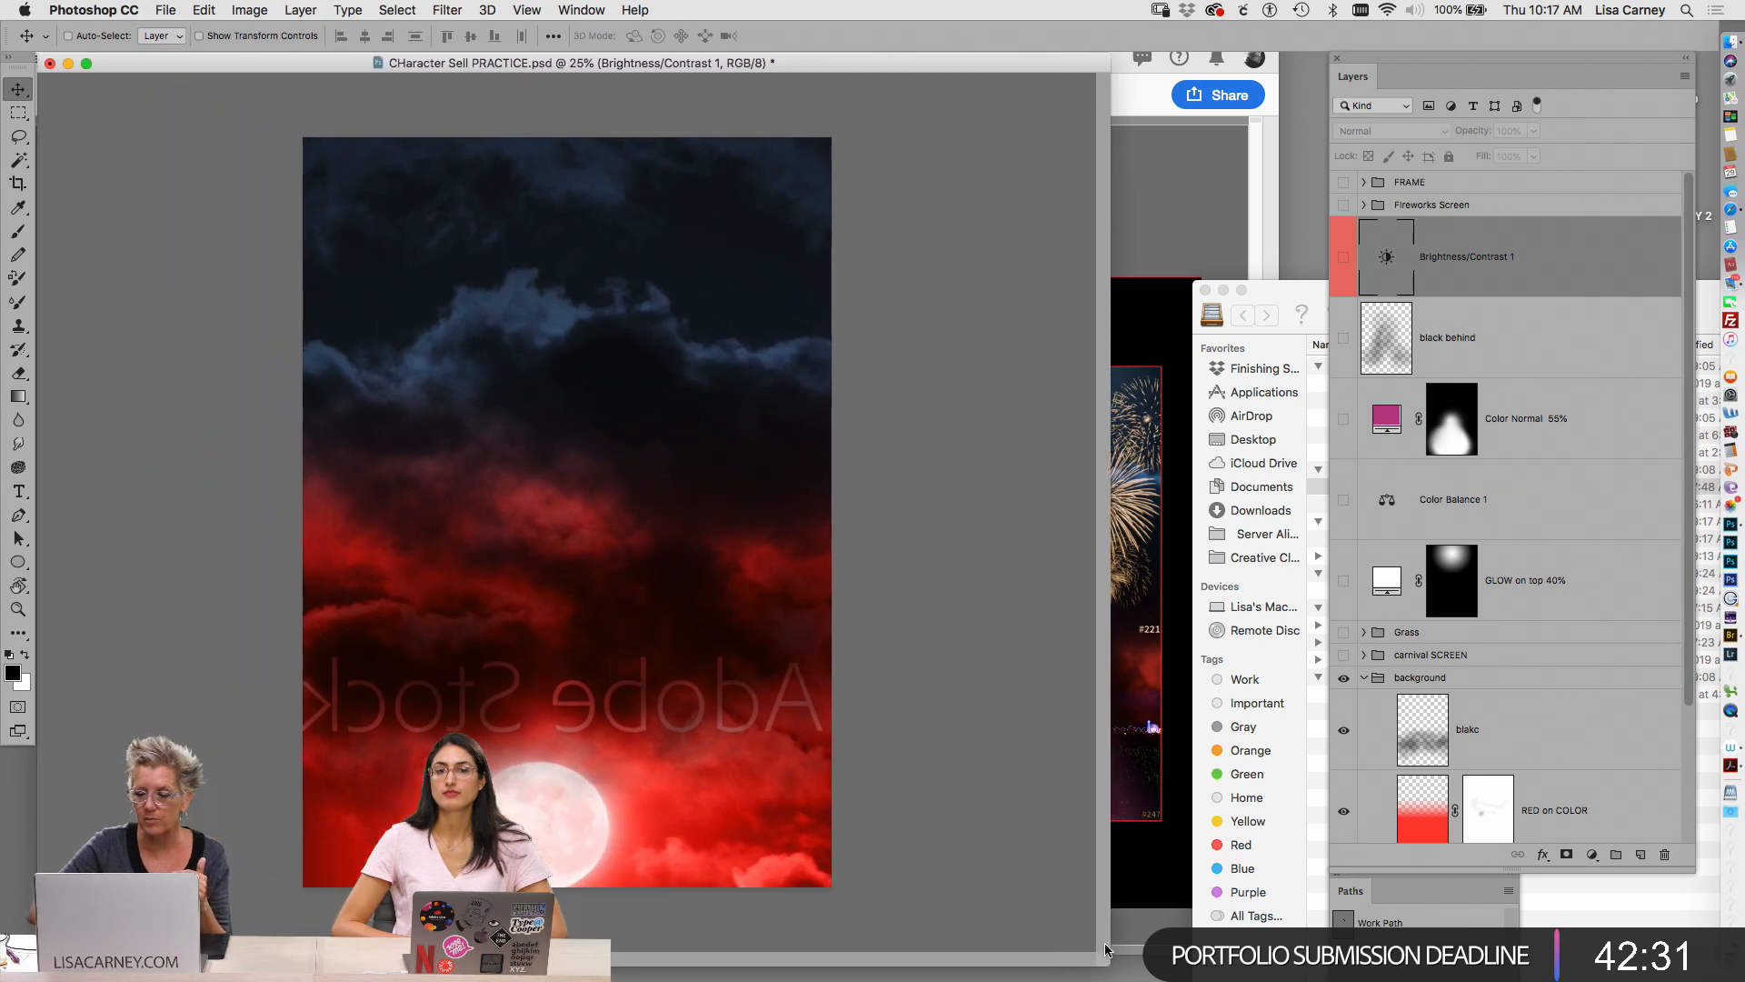
scroll(1656, 636, "down", 3)
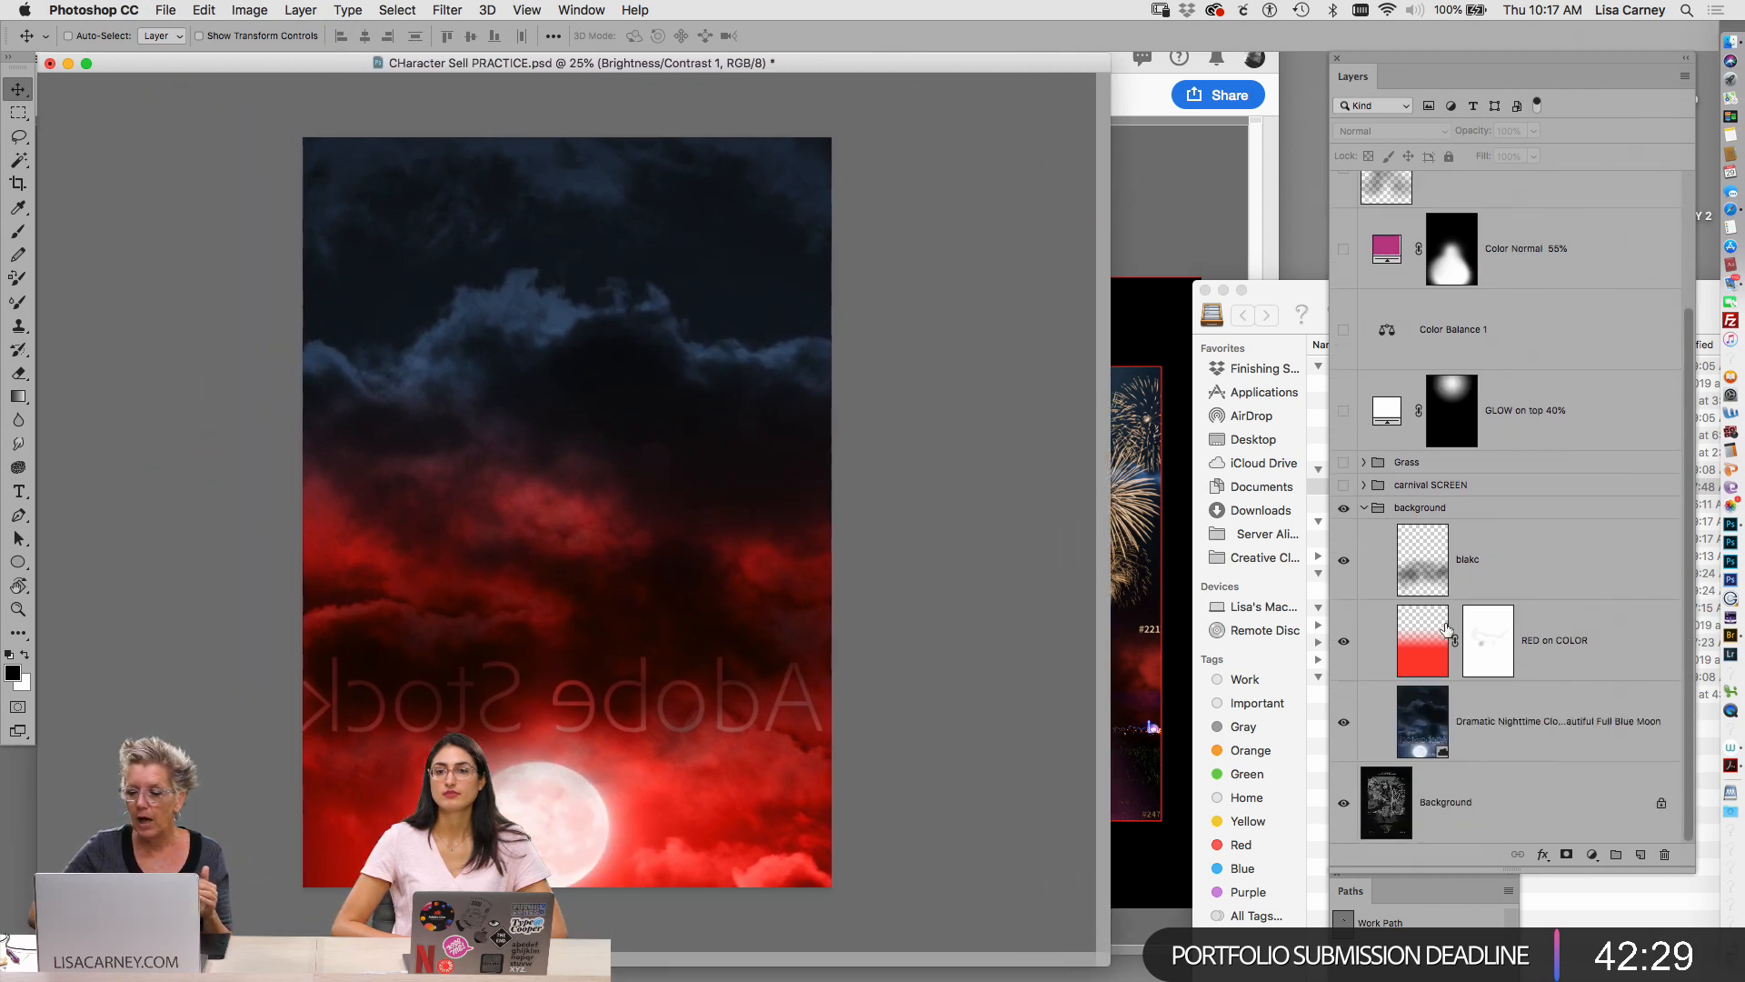
Duplicate the document as BACKGROUND, close the original CHaracter Sell PRACTICE.psd, and enlarge the duplicate's window
right_click(1020, 64)
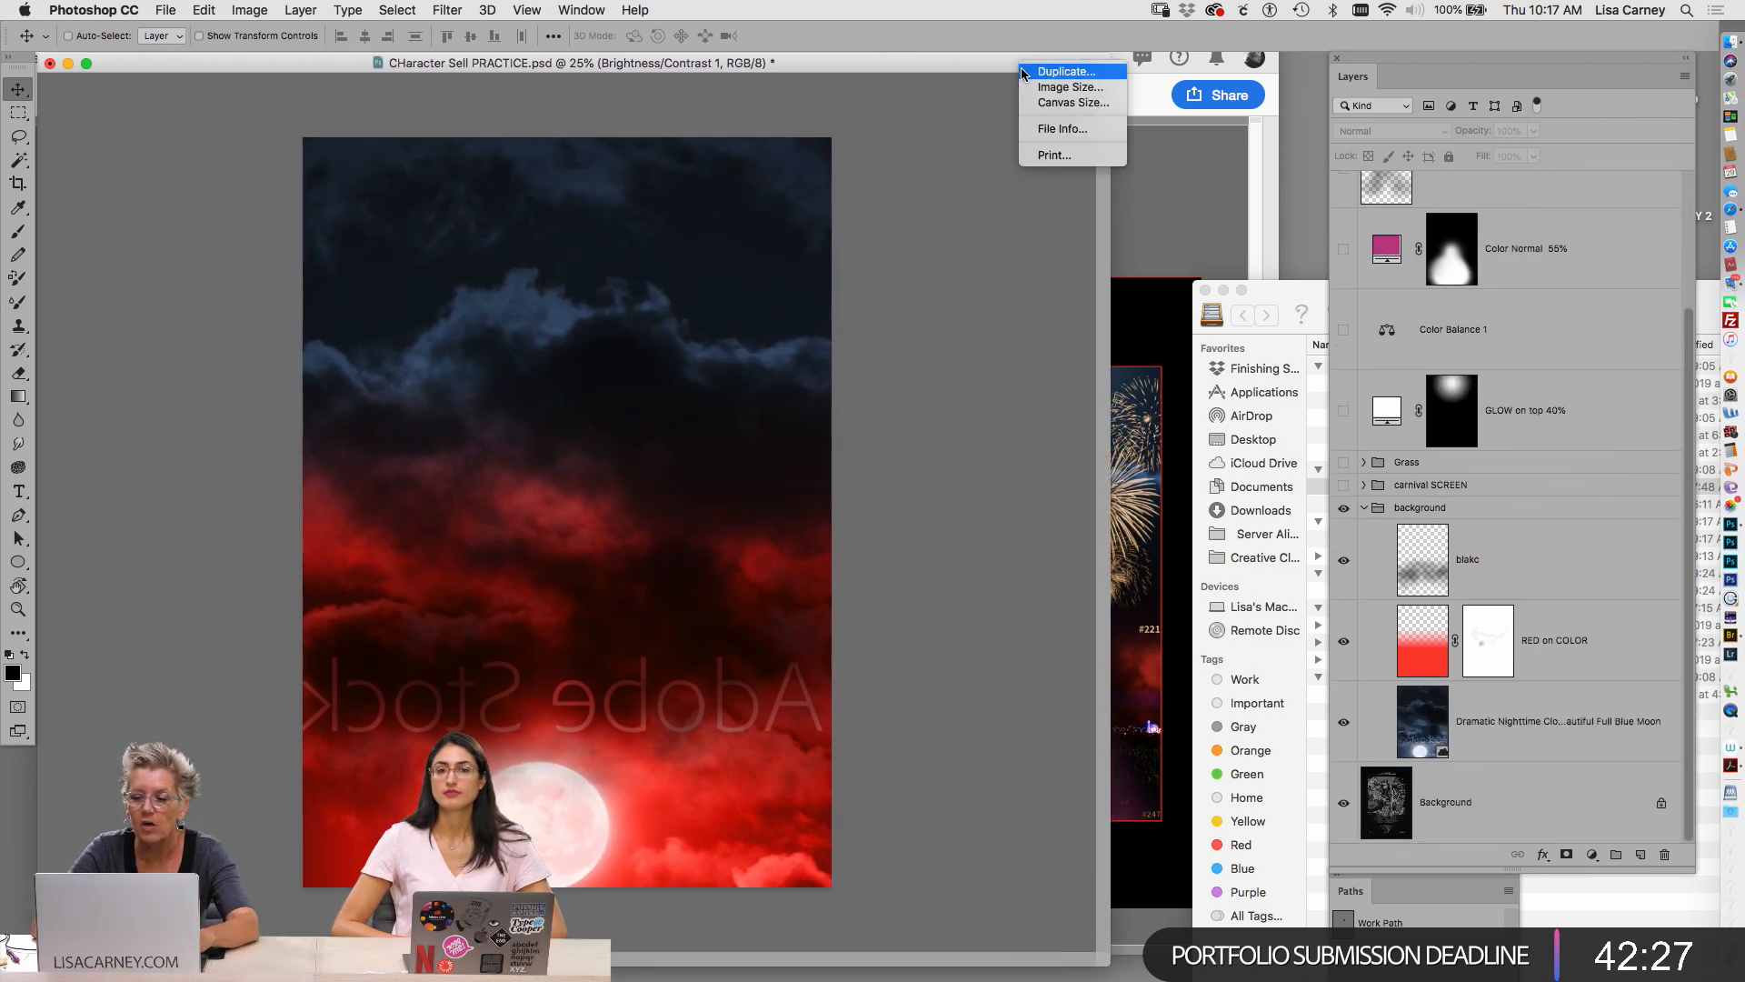
type("BACKGRUND")
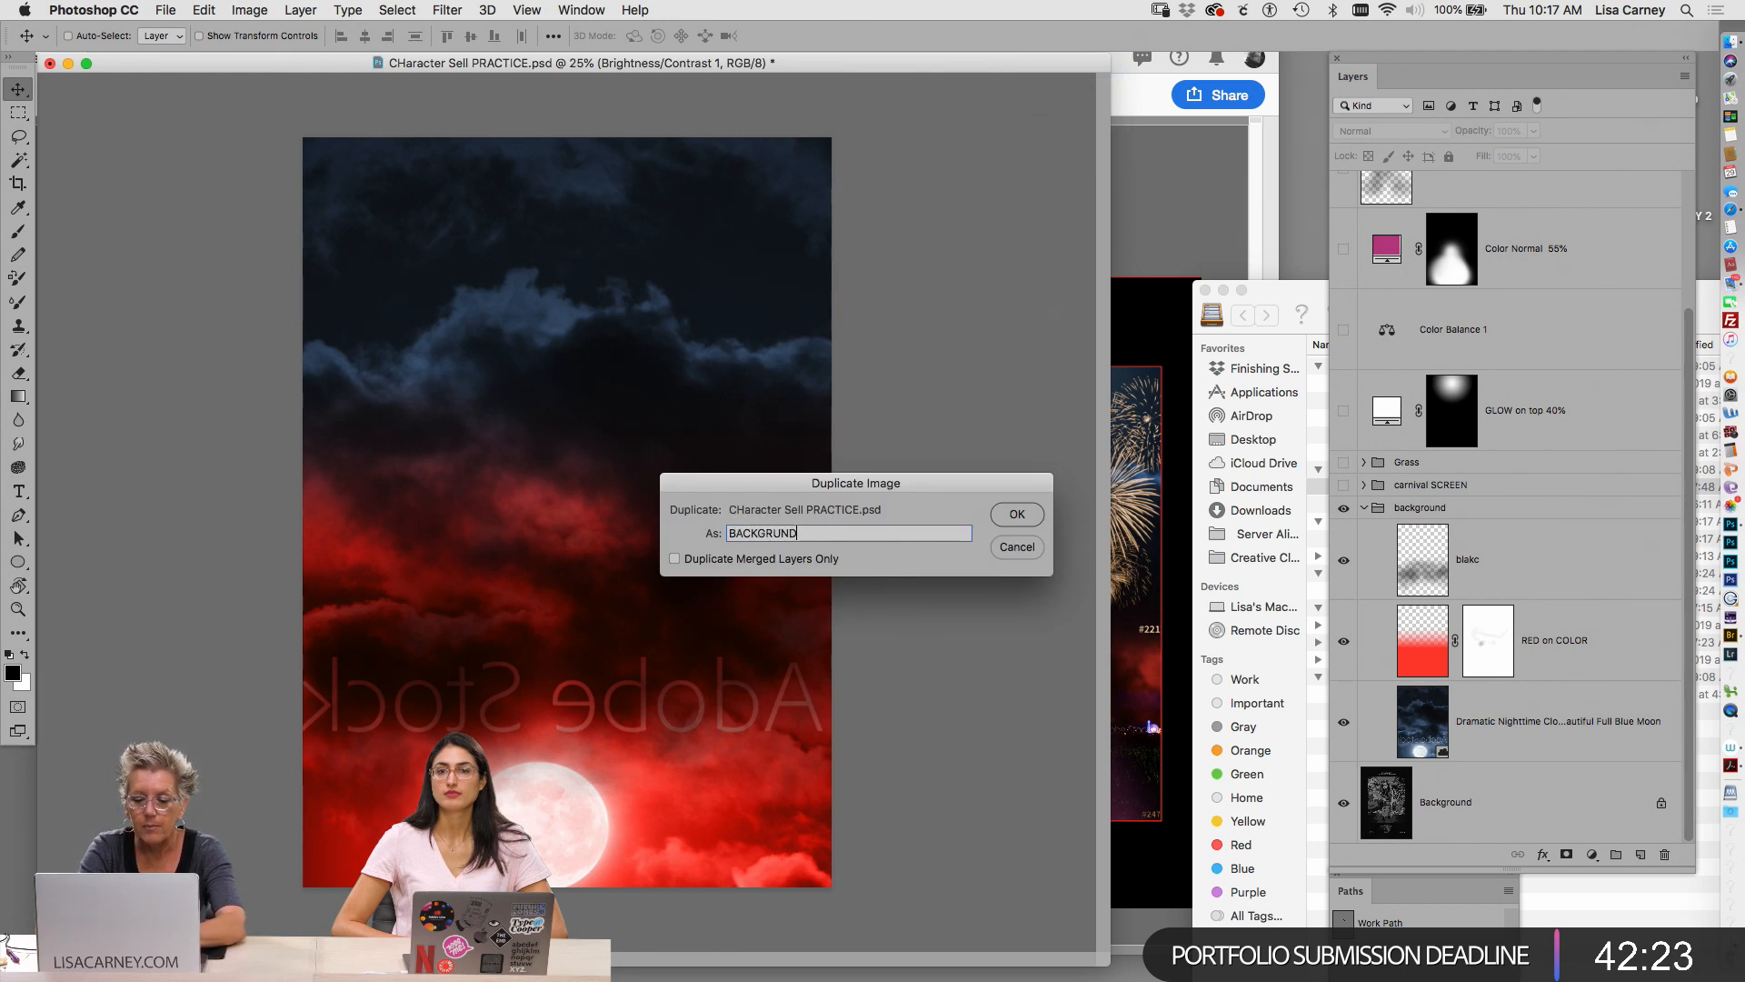
type("OU")
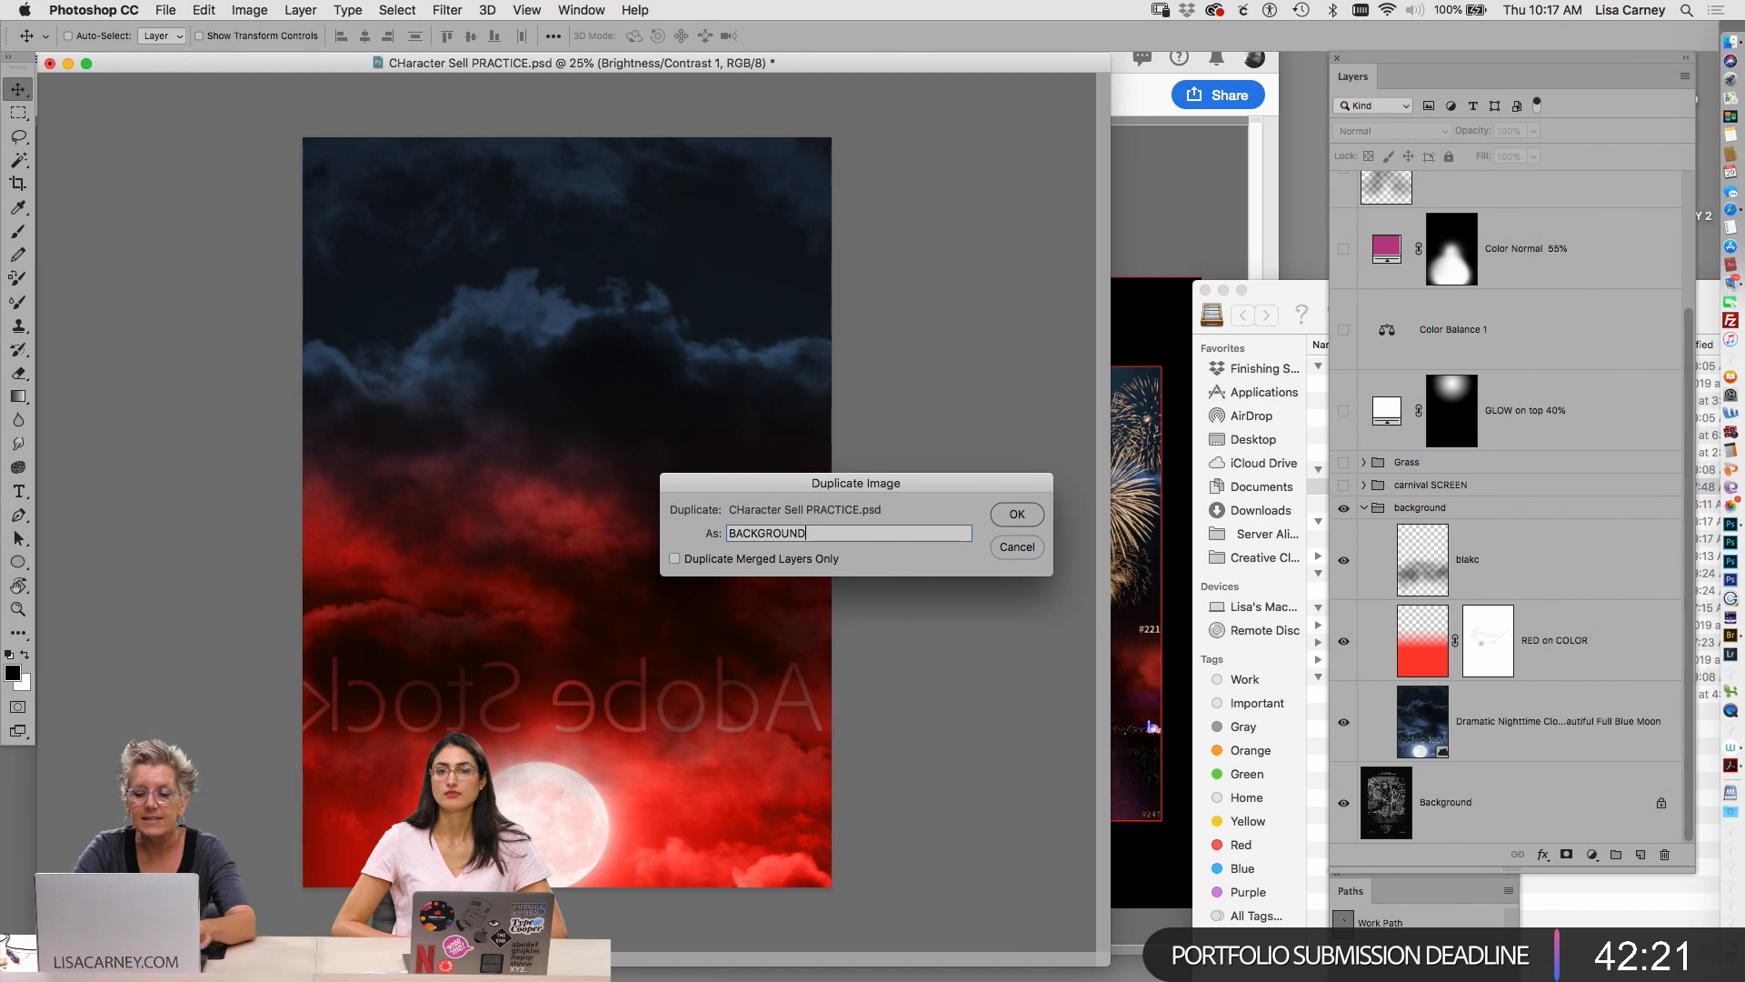
key("Return")
left_click(1036, 218)
left_click(50, 64)
left_click(804, 340)
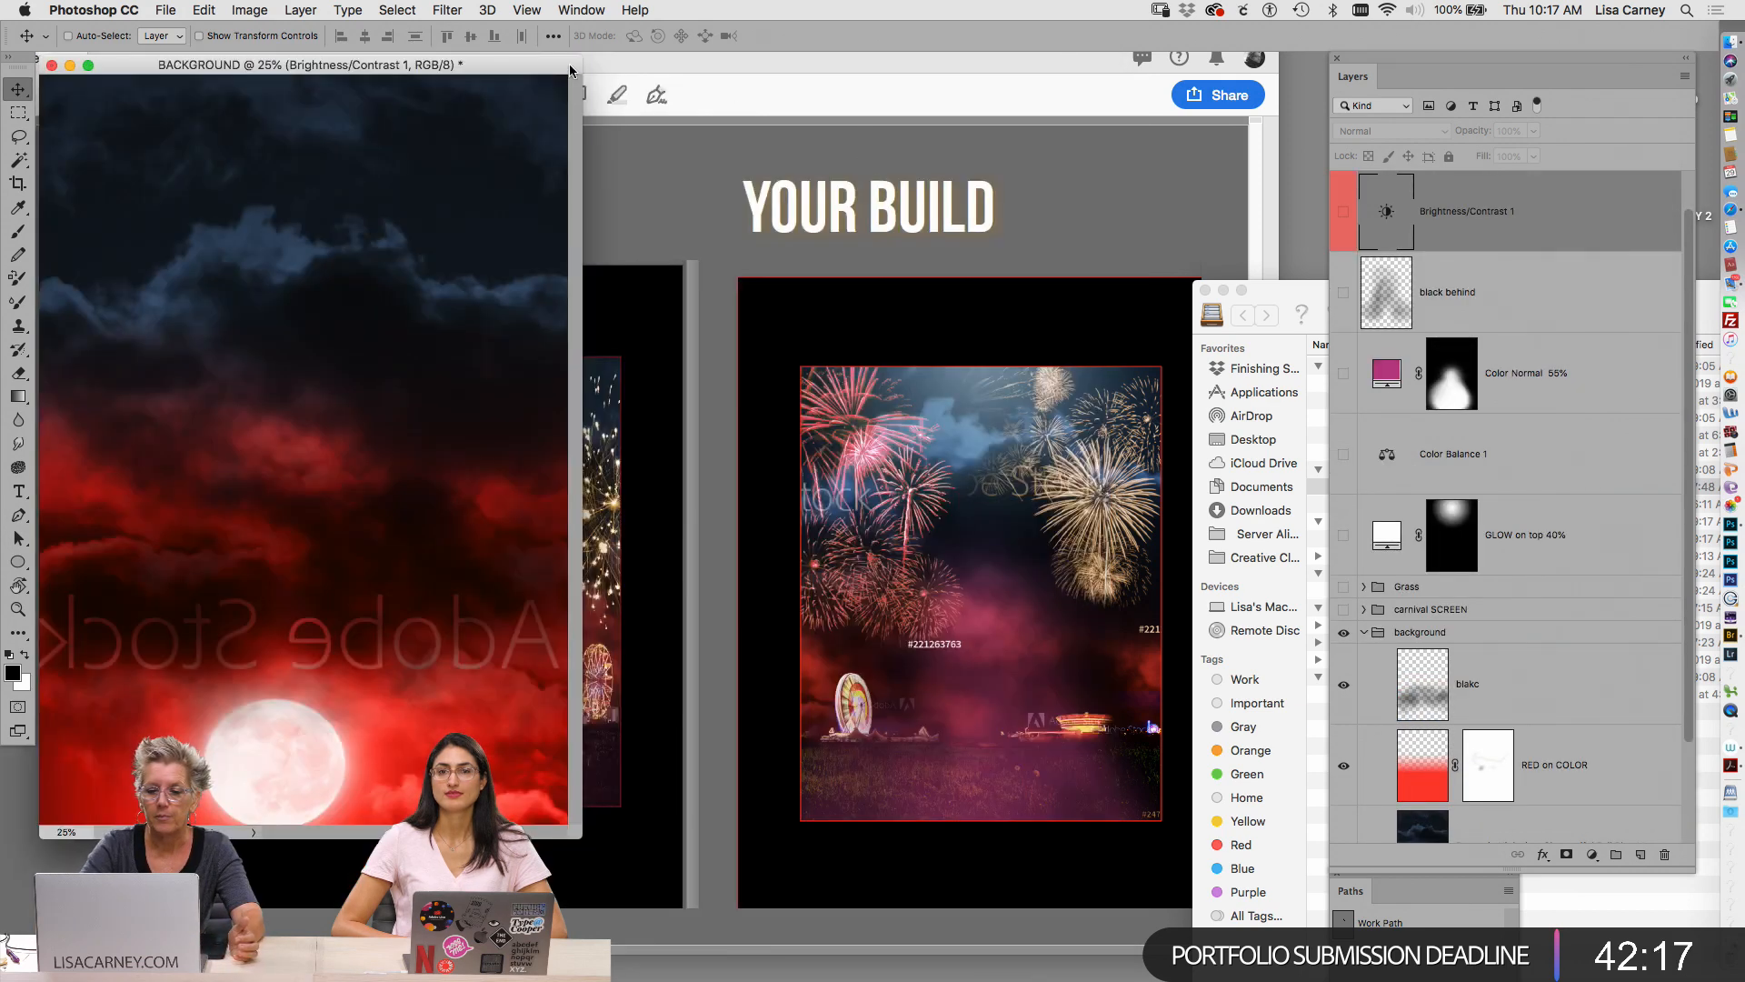
left_click_drag(582, 837, 1240, 952)
left_click(1682, 78)
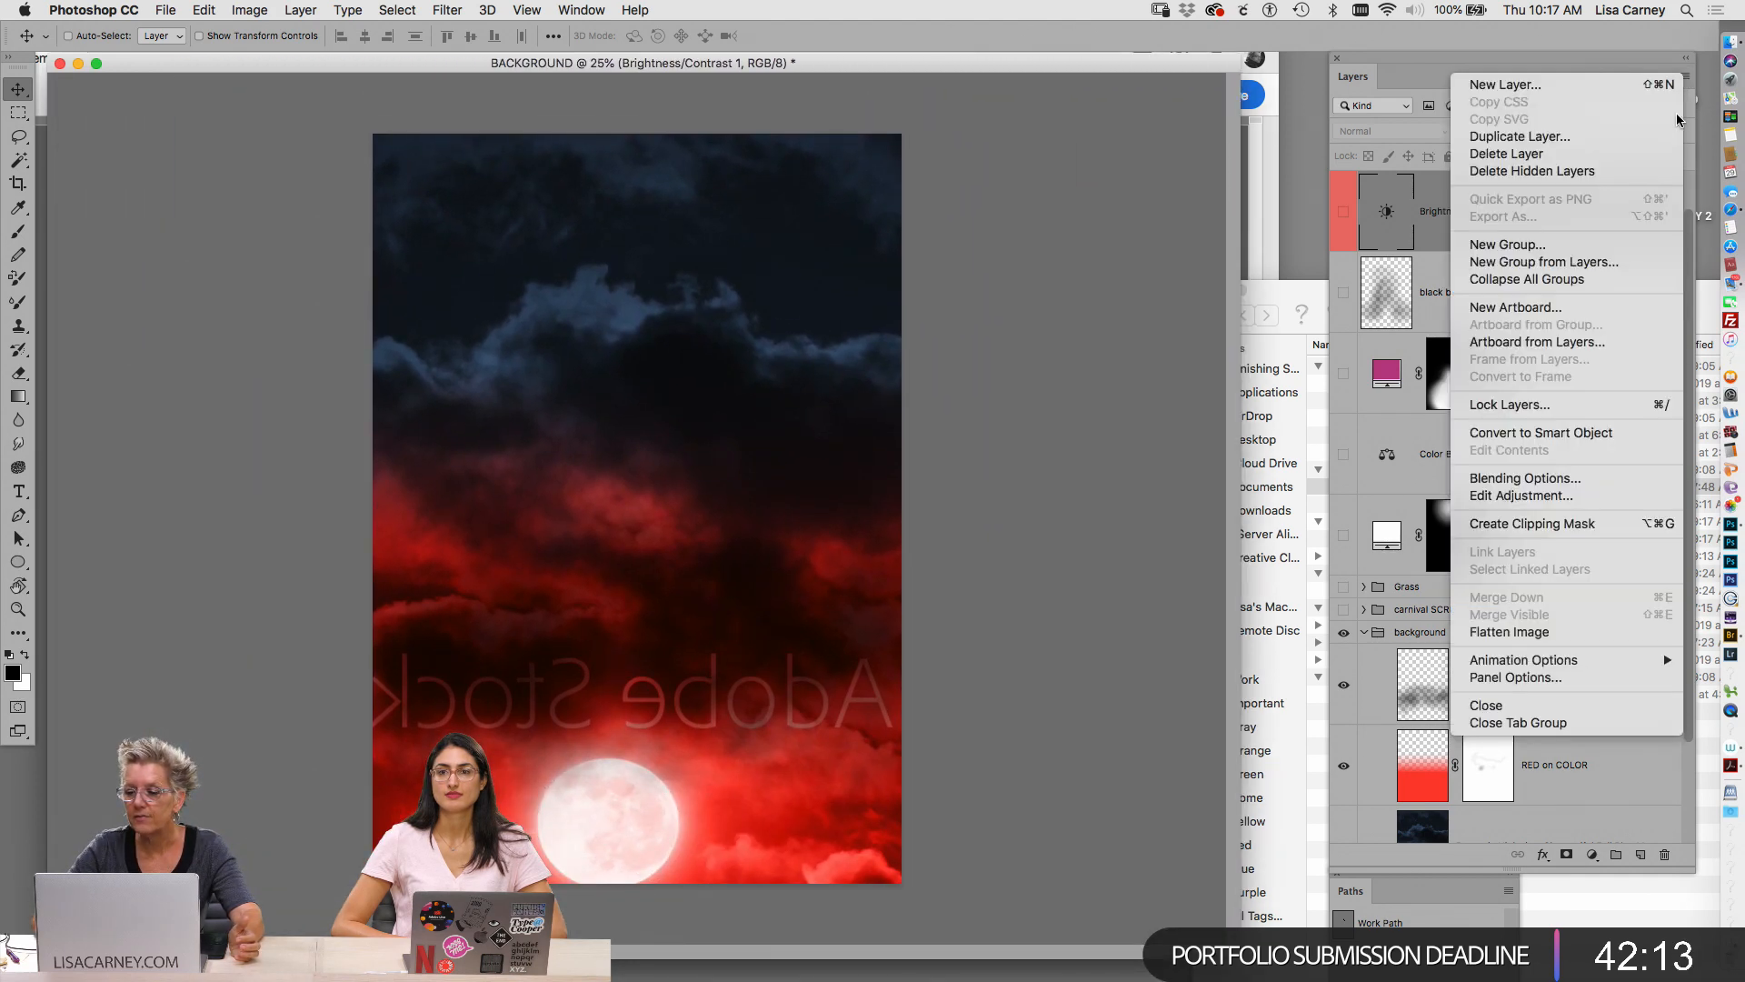
left_click(1518, 168)
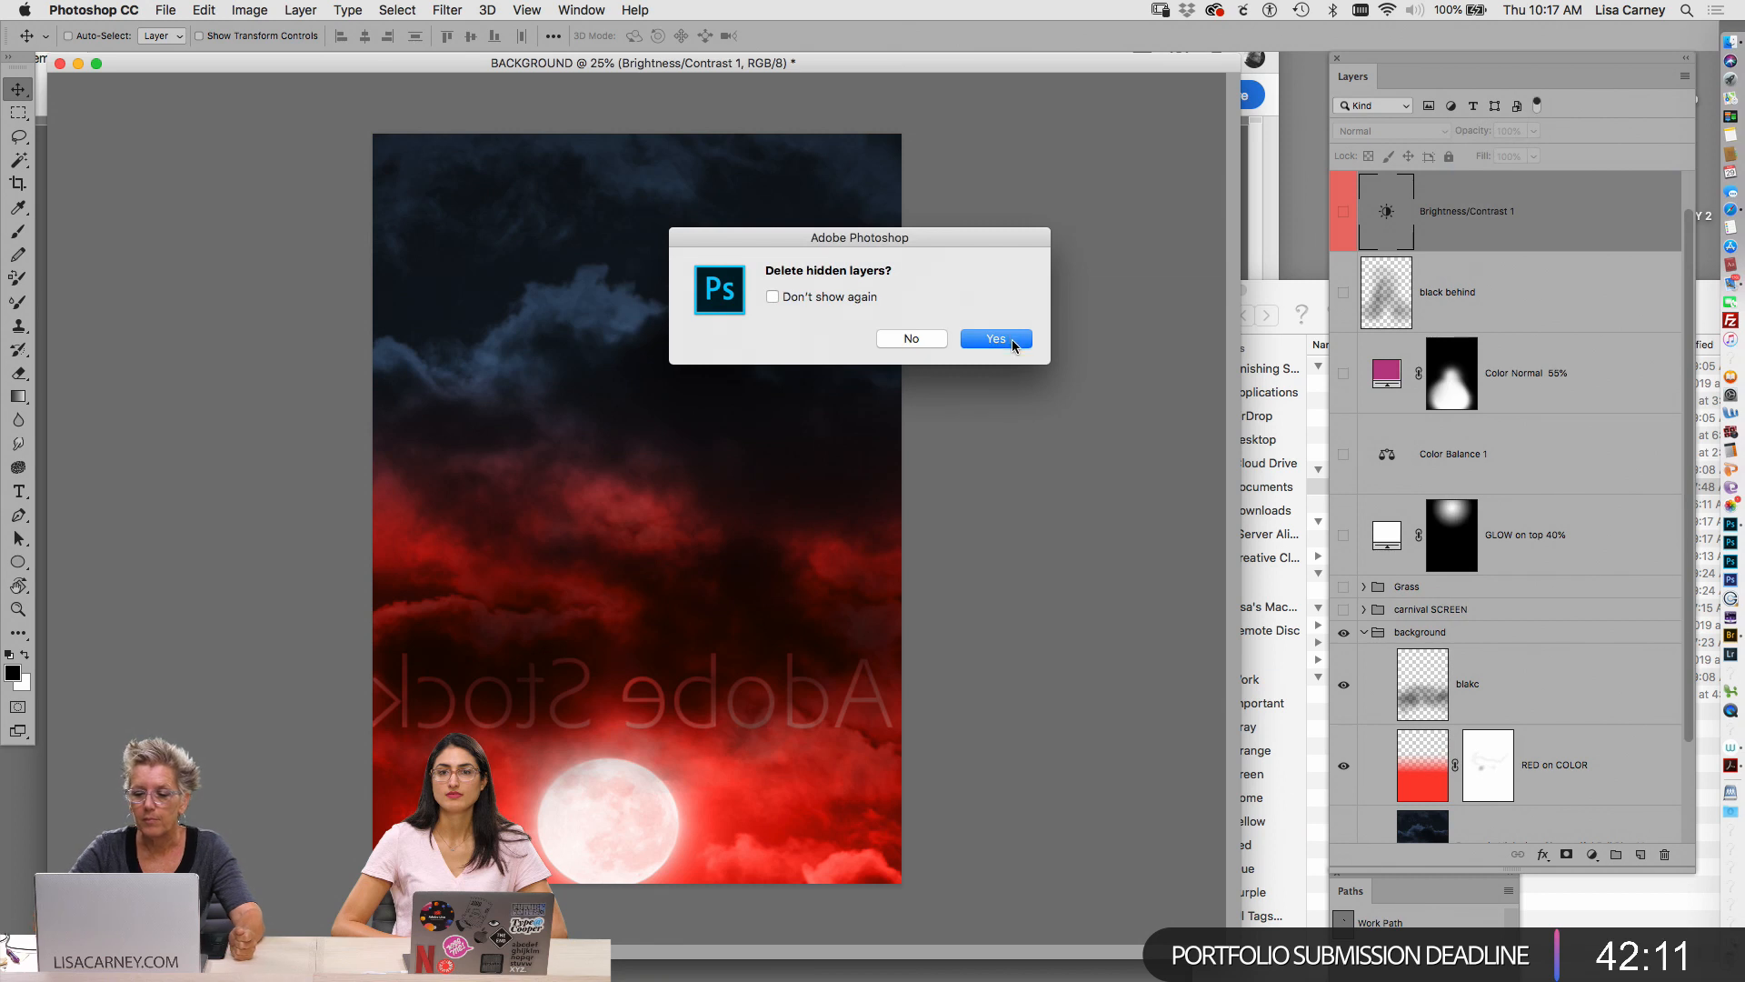
left_click(936, 340)
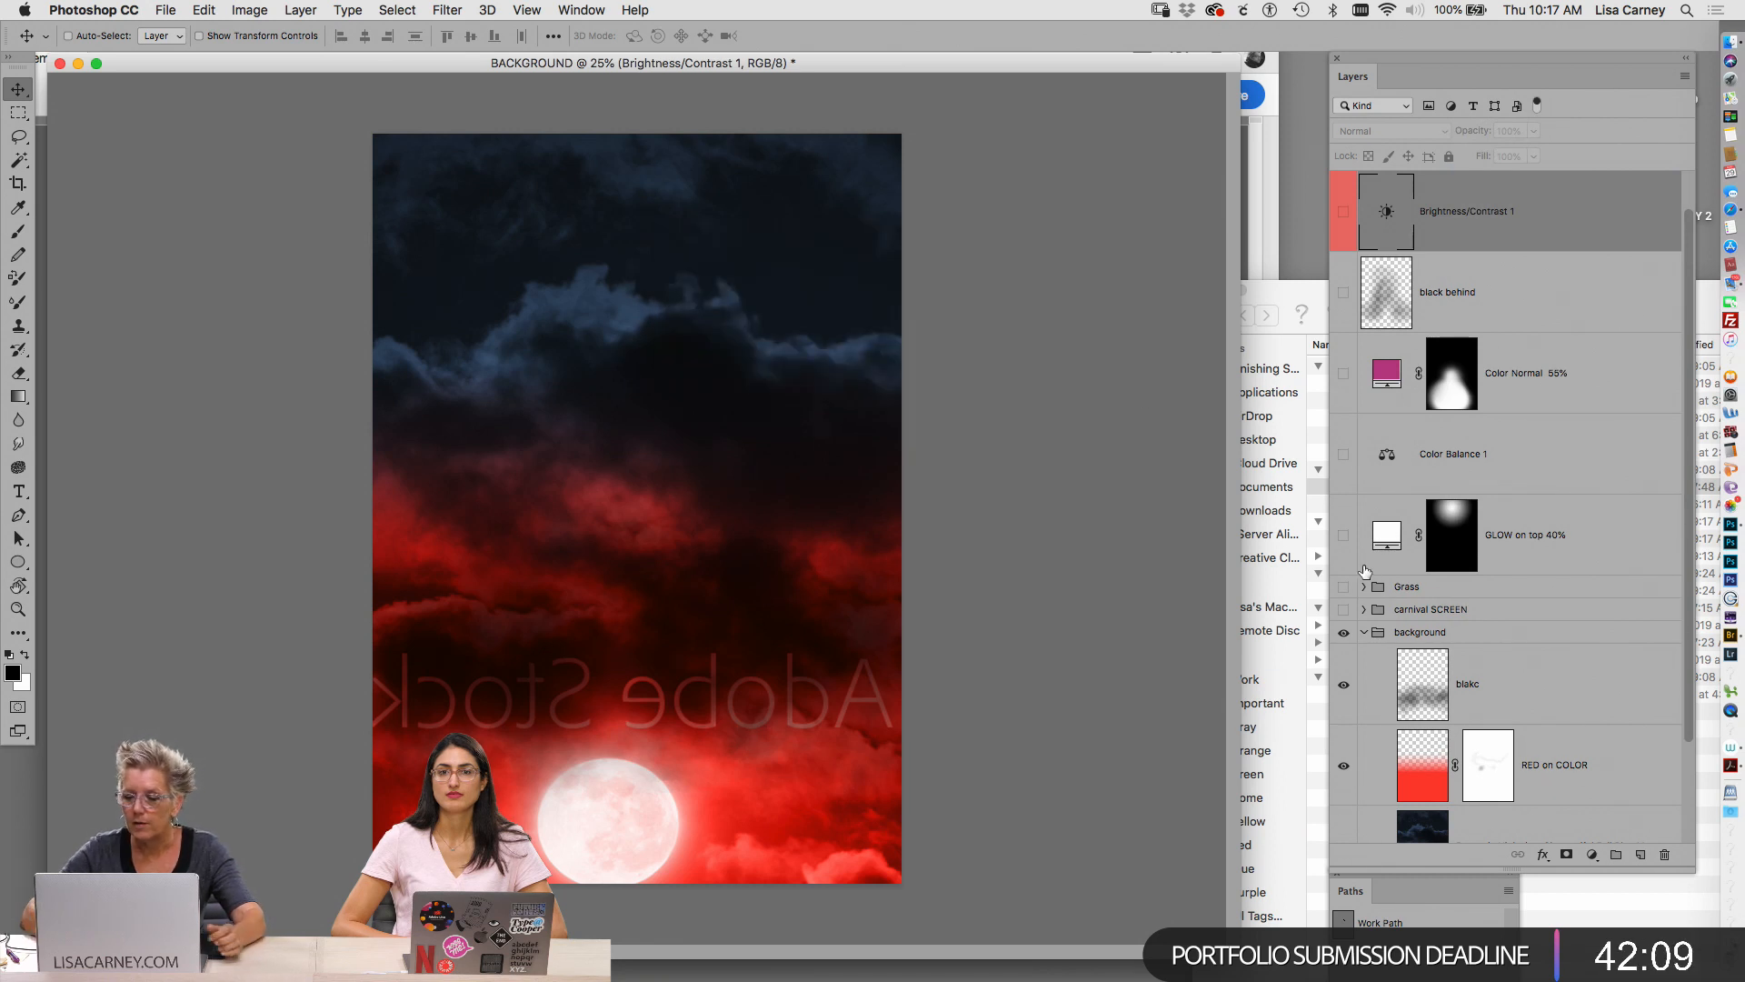
Show the carnival SCREEN and Grass groups, and delete all remaining hidden layers from the BACKGROUND document
left_click(1344, 611)
left_click(1345, 588)
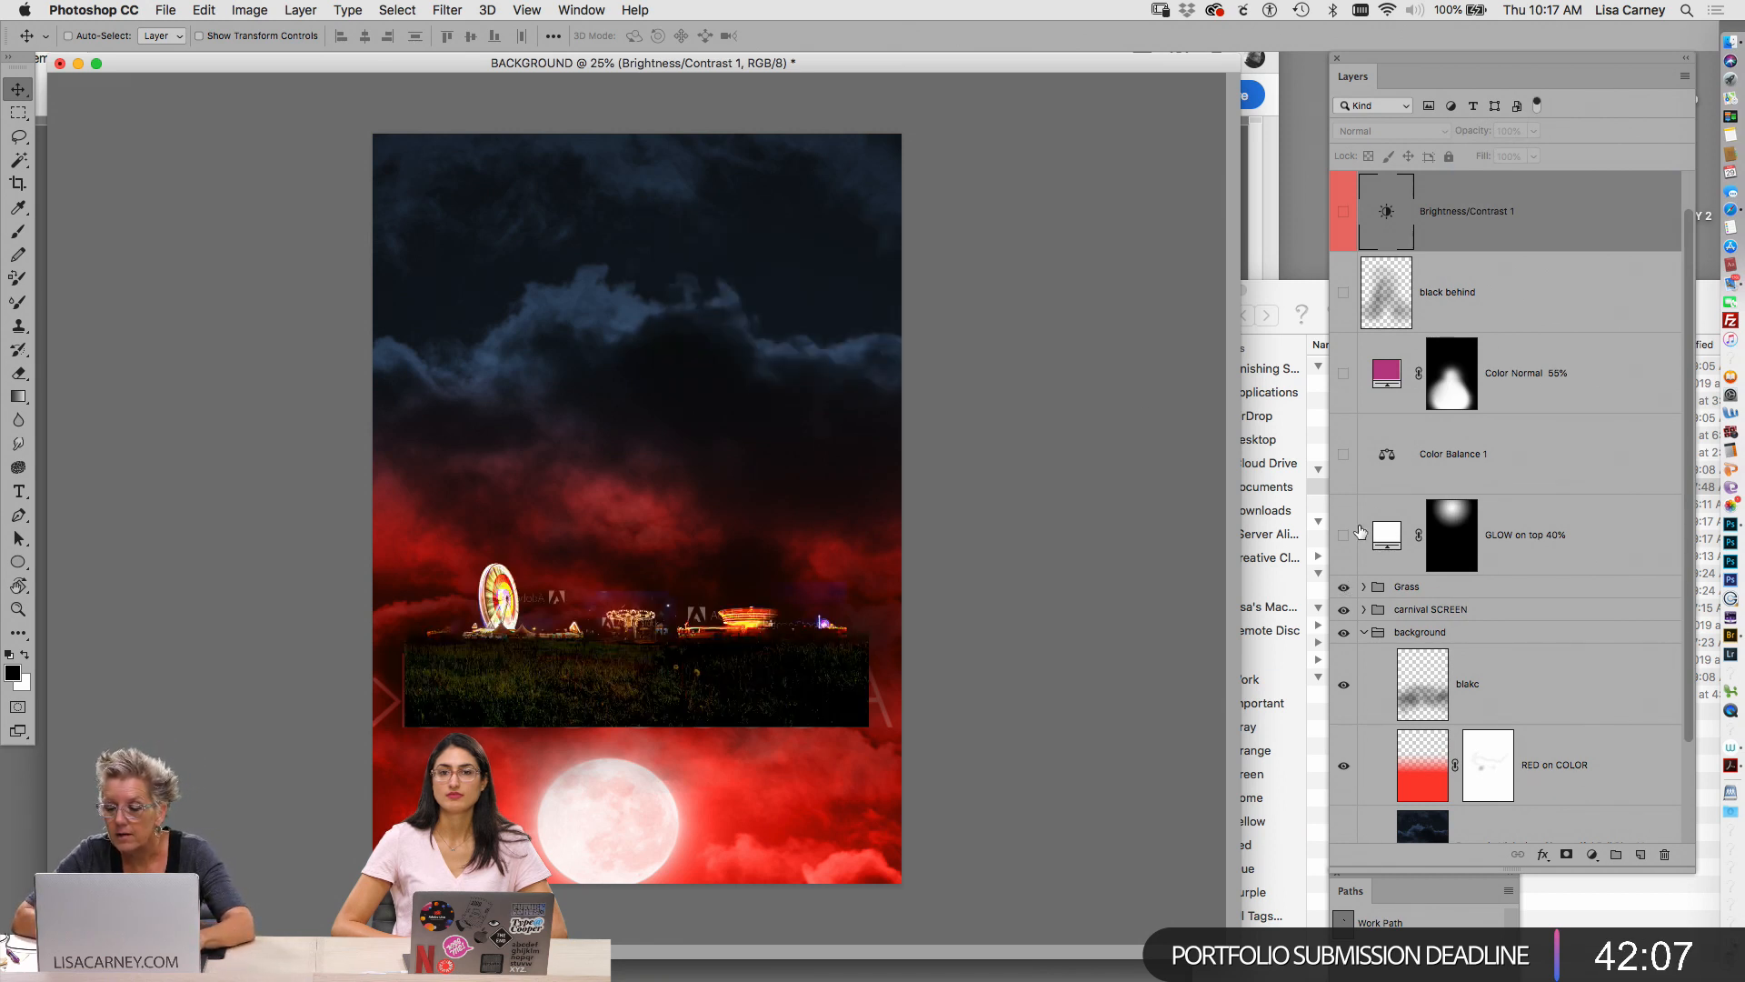
left_click(1344, 535)
left_click(1343, 536)
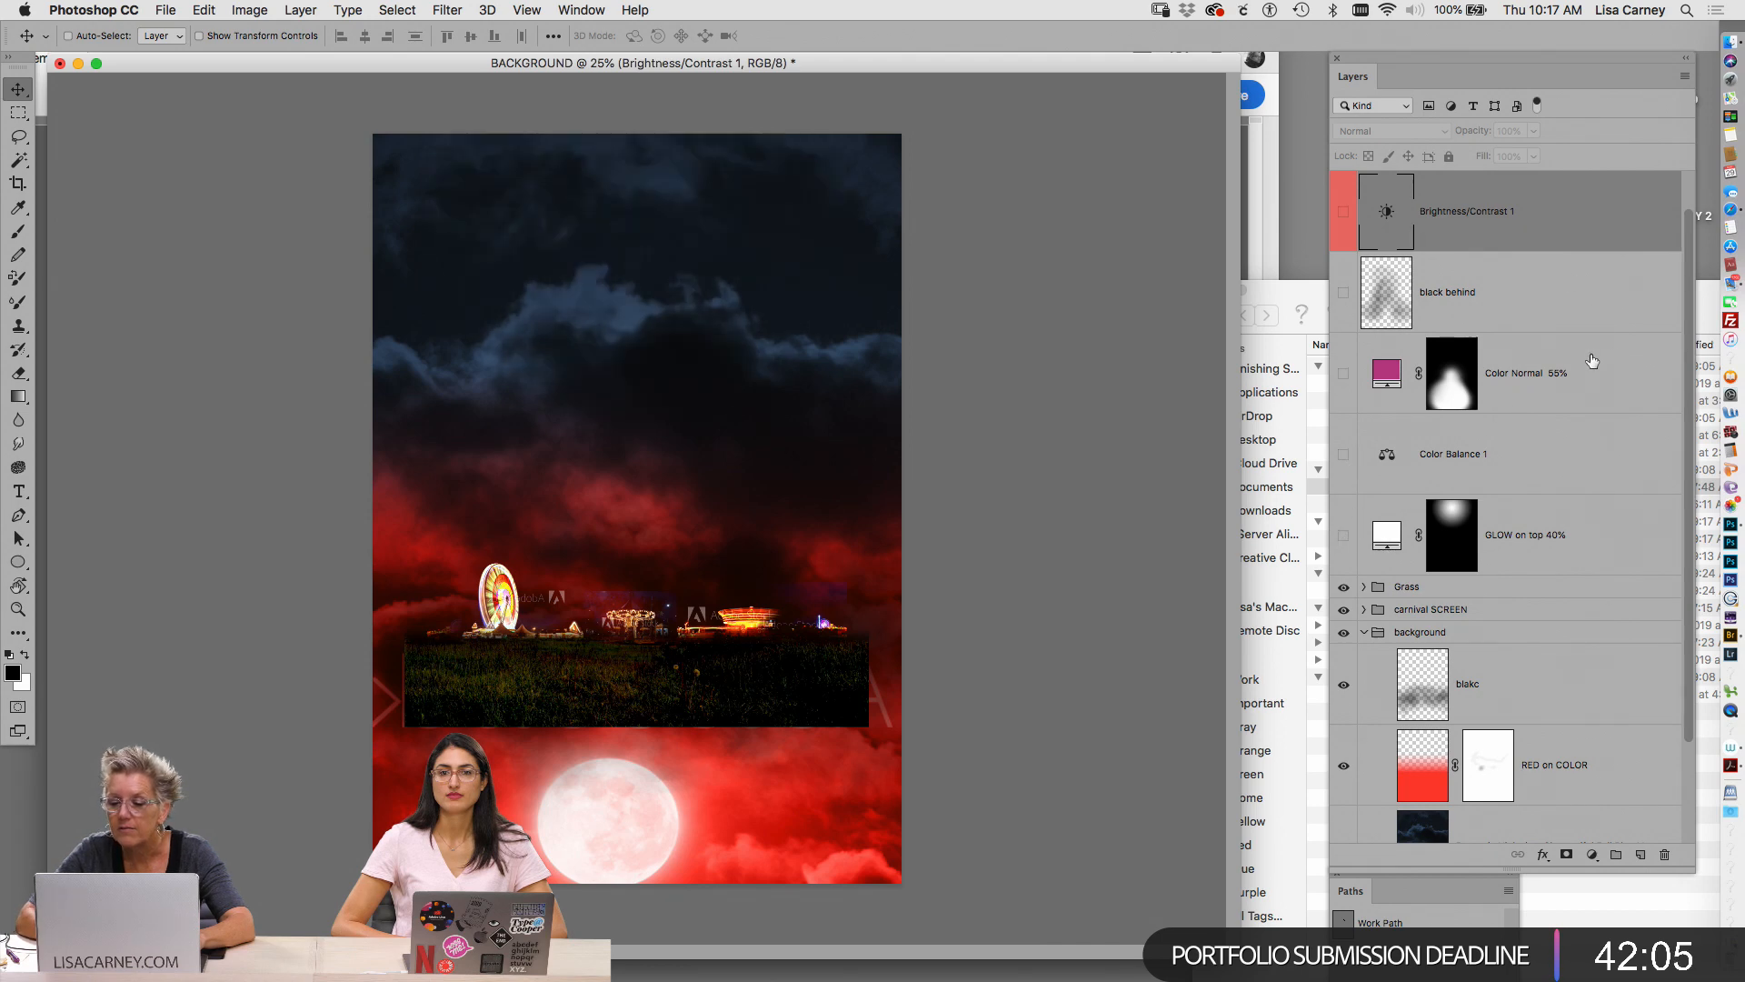
left_click(1685, 76)
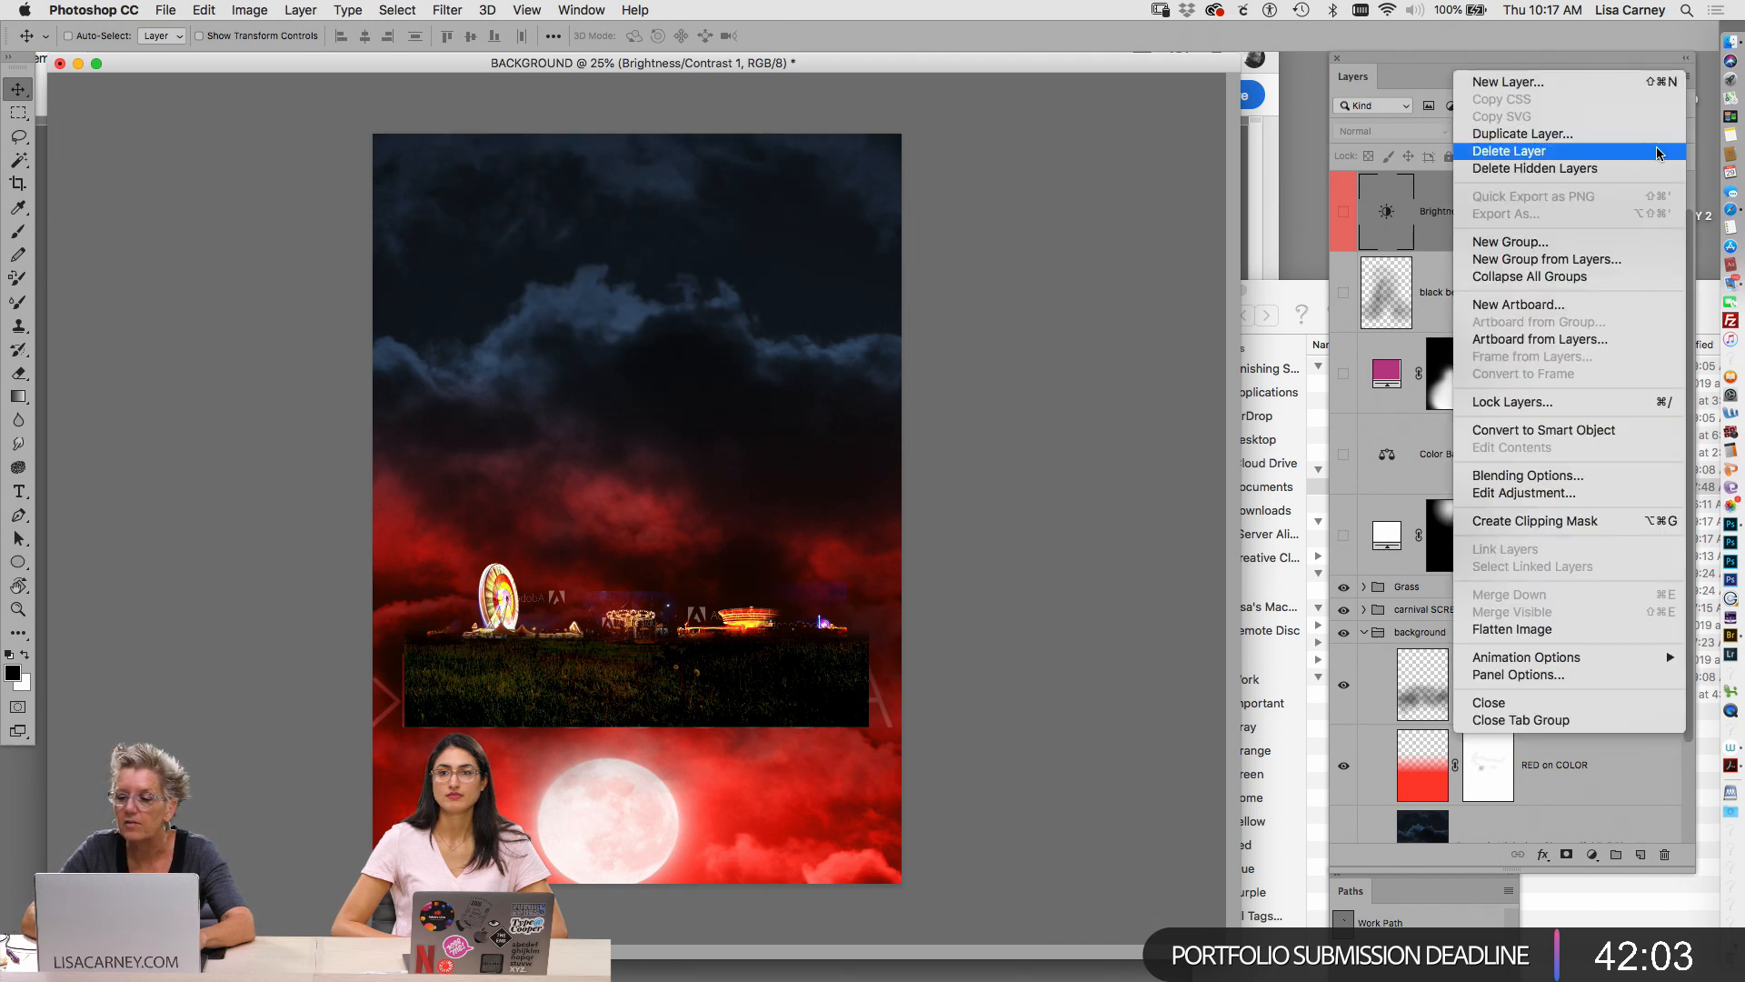
left_click(1600, 168)
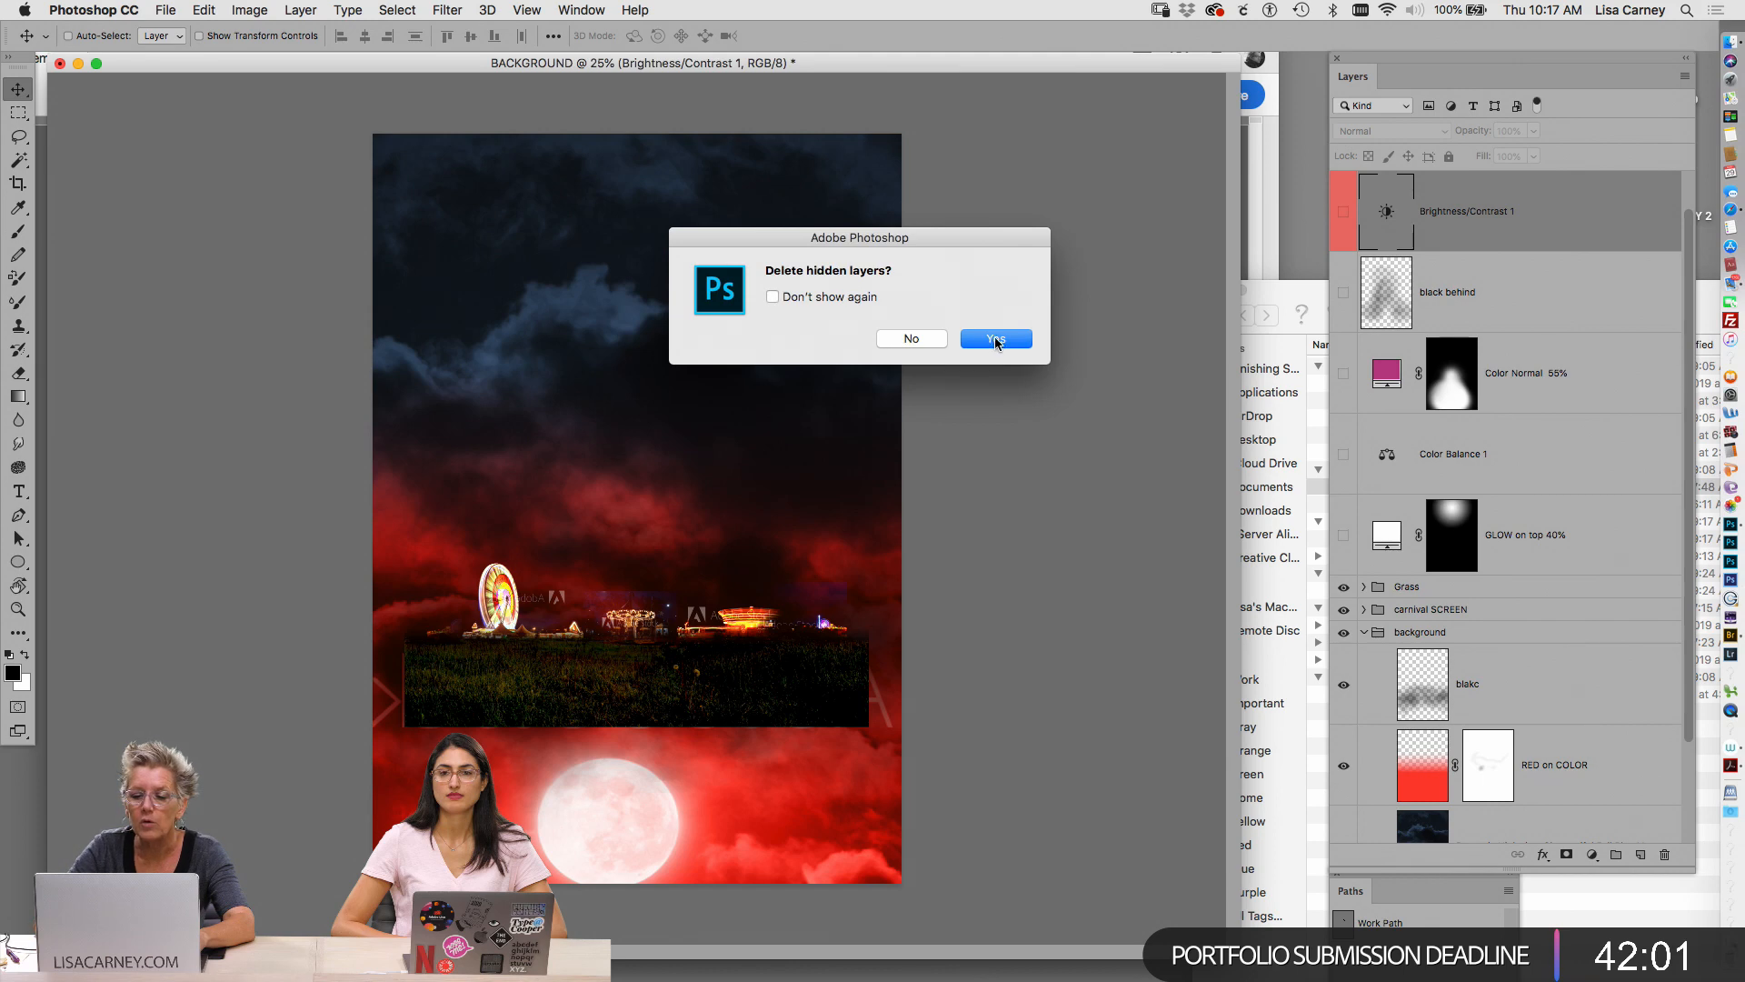
left_click(998, 341)
Isolate the Dramatic Nighttime Clouds layer over the Background by hiding the Grass and carnival SCREEN groups and the RED on COLOR and blakc layers
left_click(1344, 525)
left_click(1344, 527)
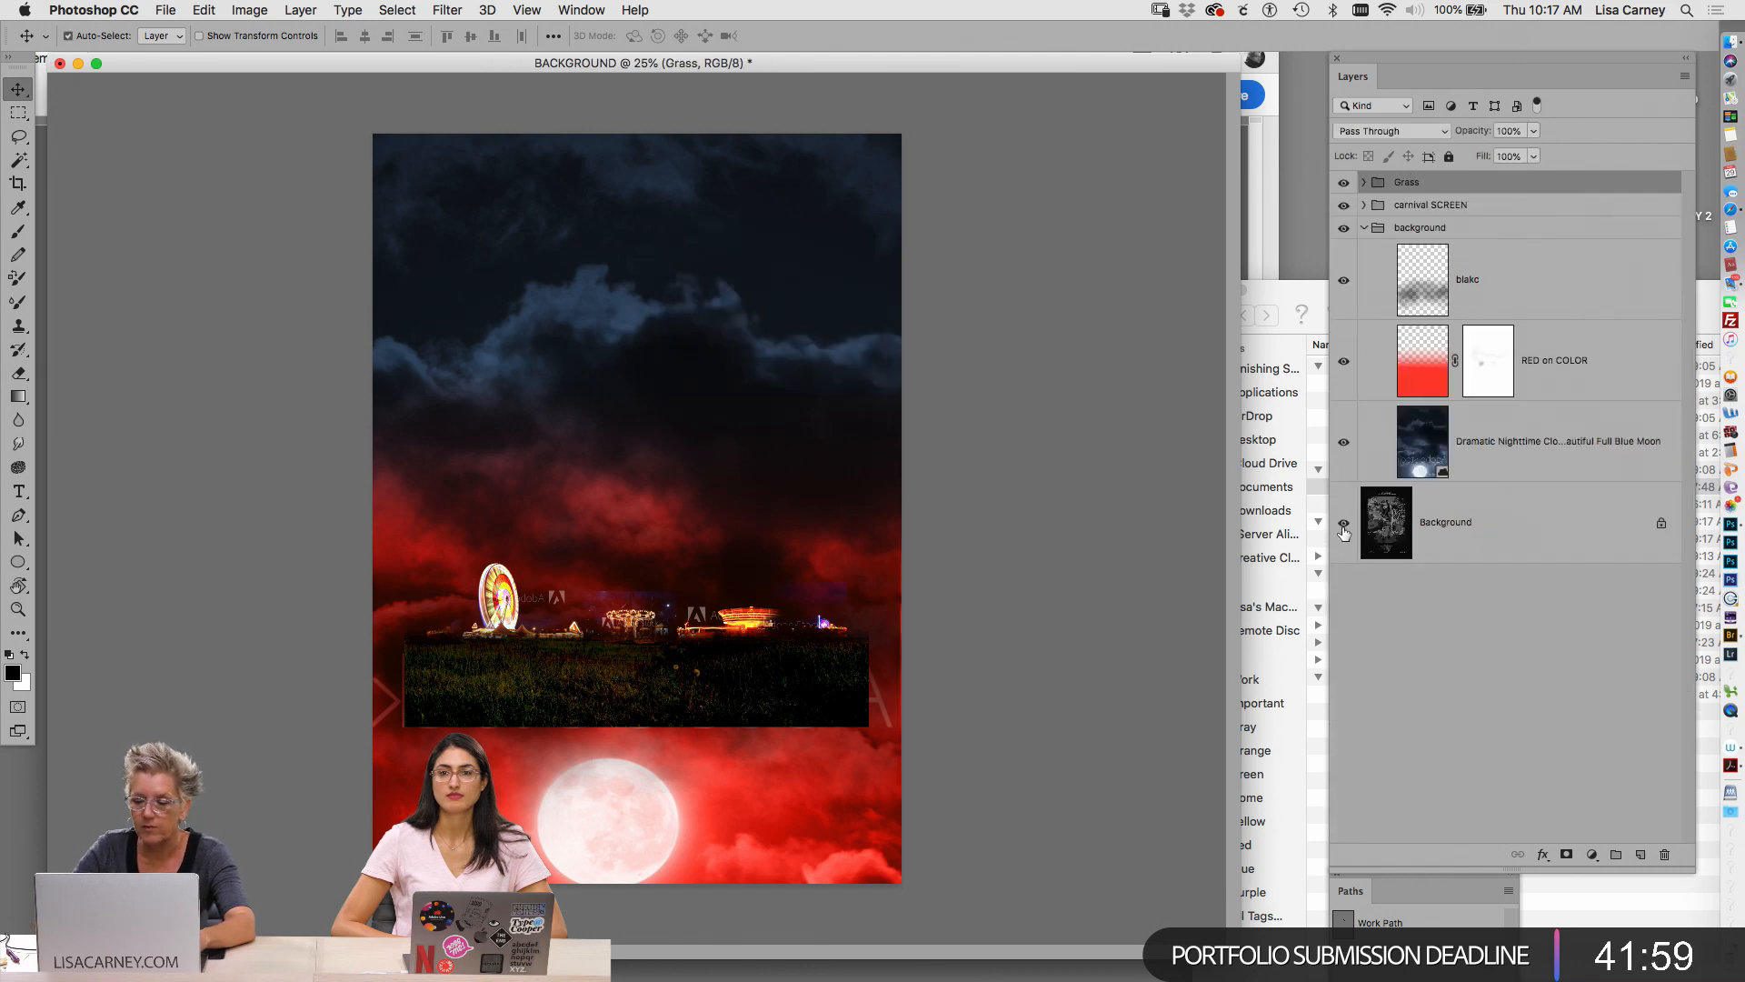
left_click(1343, 527, "alt")
left_click(1347, 468)
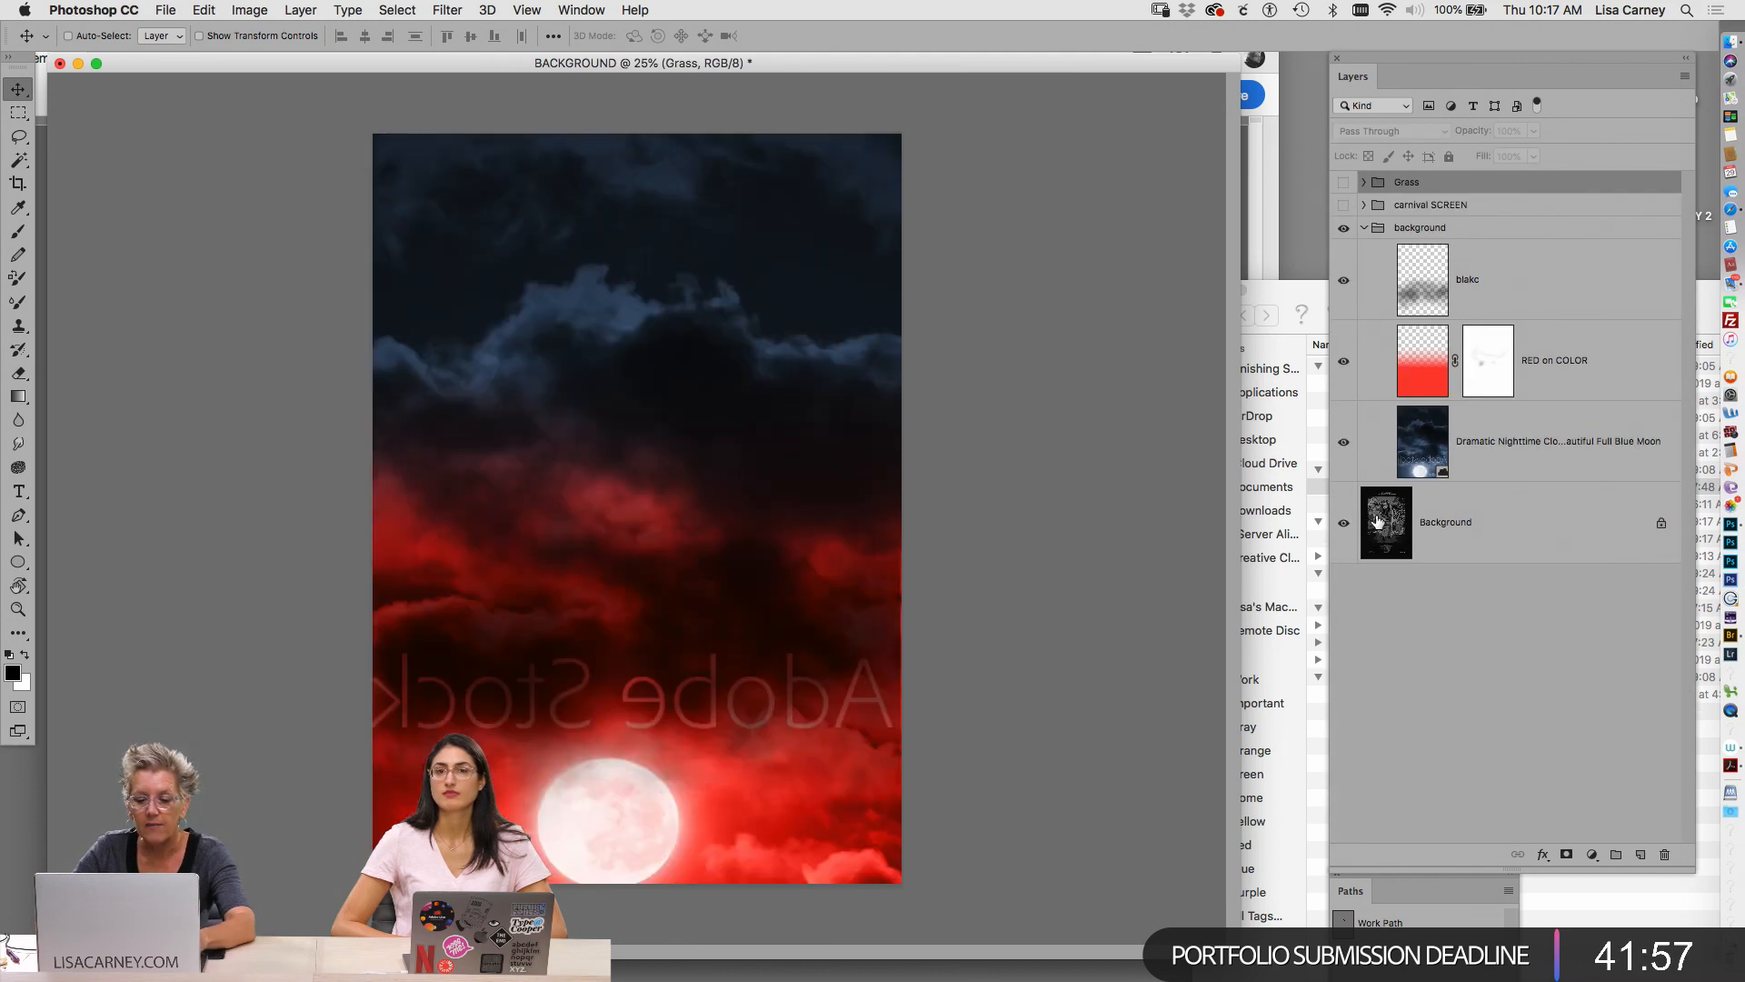
left_click(1422, 452)
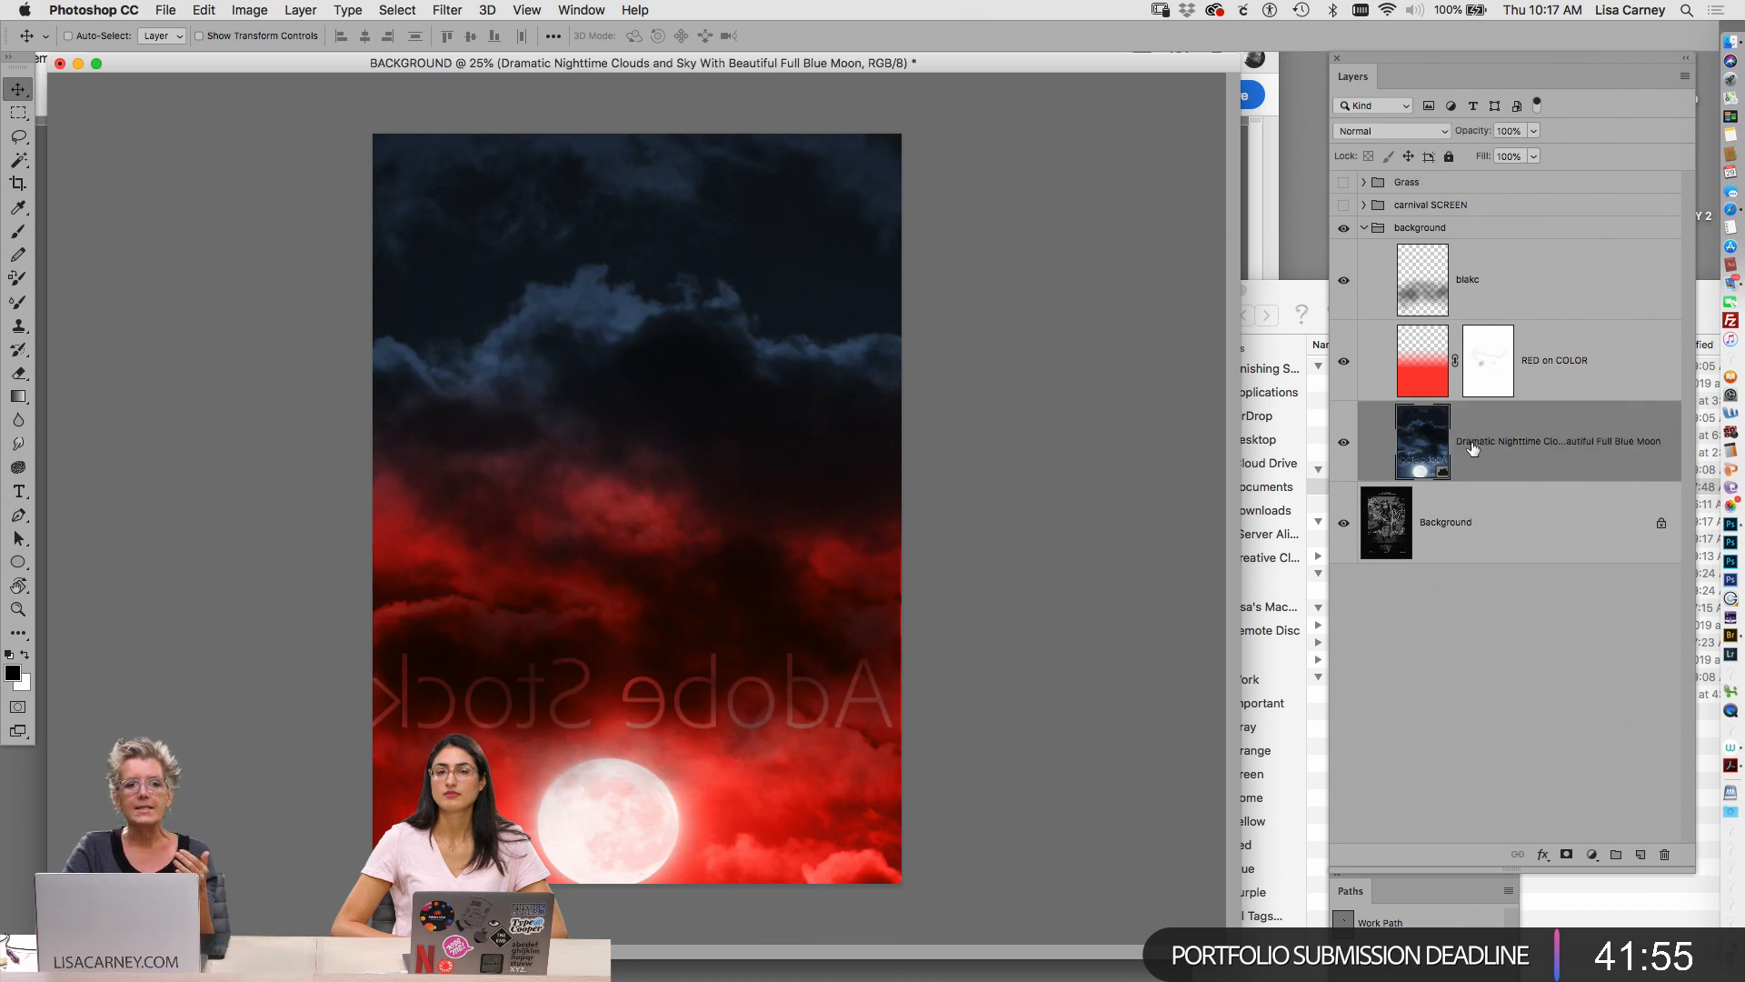
left_click_drag(1344, 361, 1346, 314)
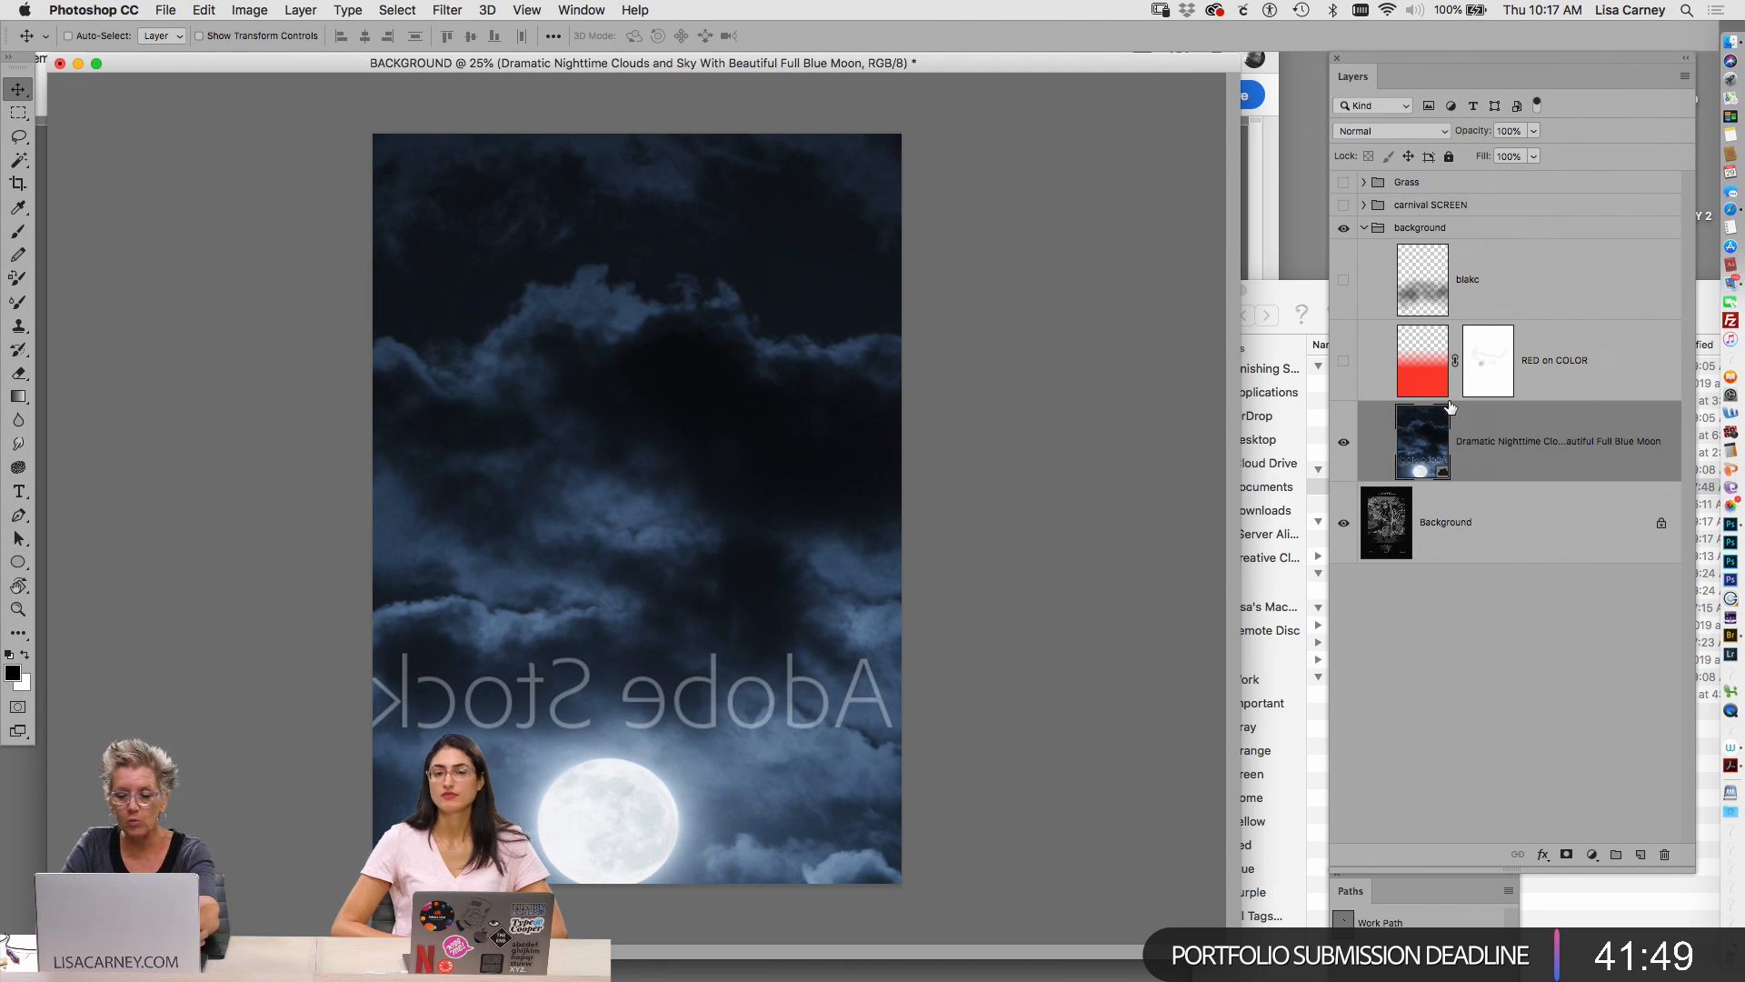
right_click(1475, 445)
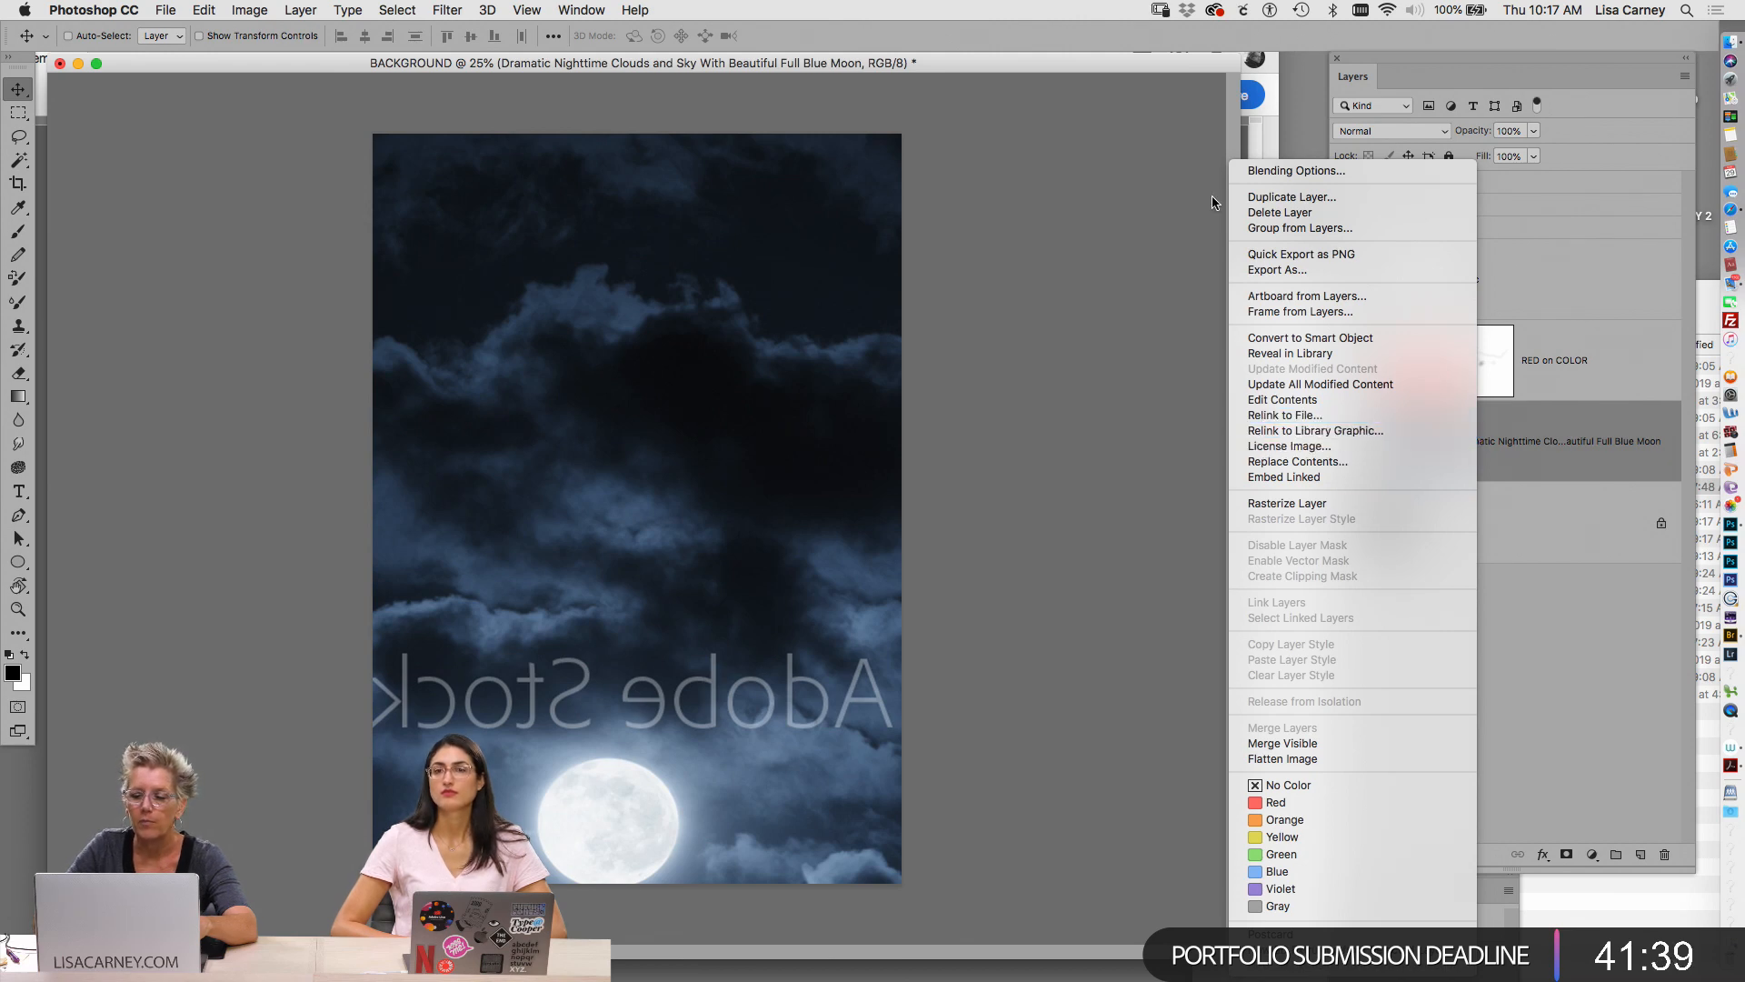
left_click(1168, 126)
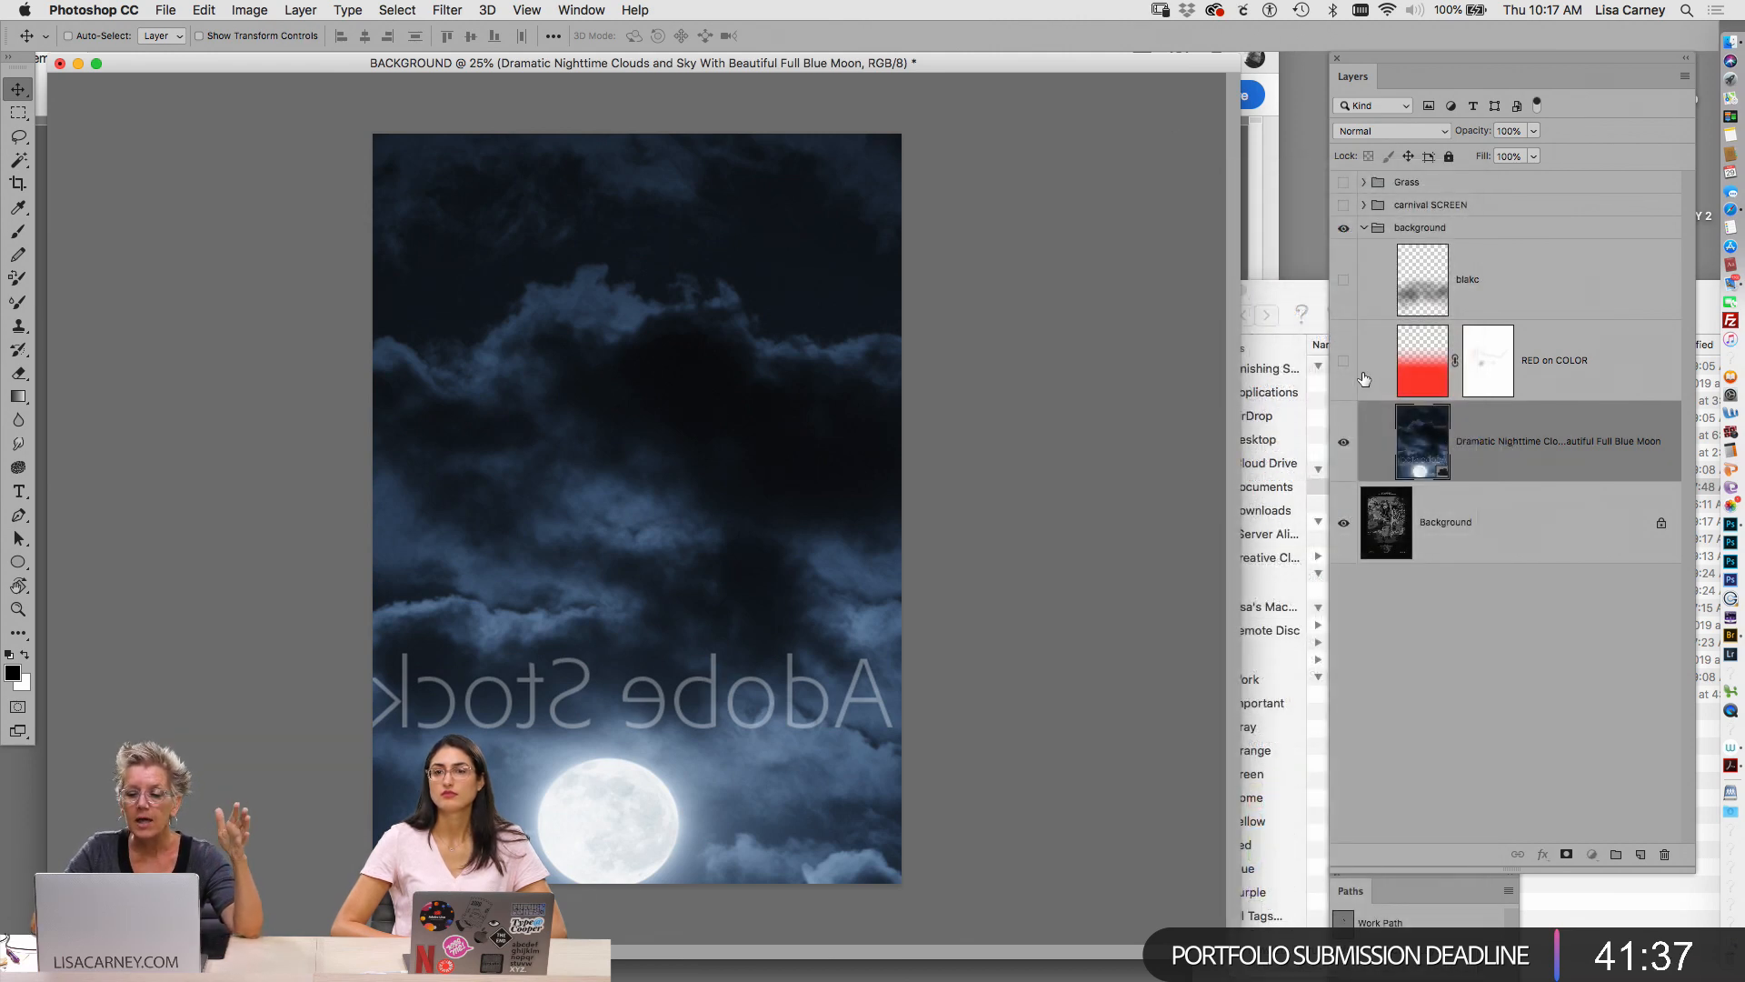
Place a smaller BACKGROUND window beside the Acrobat sample poster and compare the sky with and without RED on COLOR, leaving that layer visible
left_click(97, 64)
left_click_drag(145, 77, 778, 125)
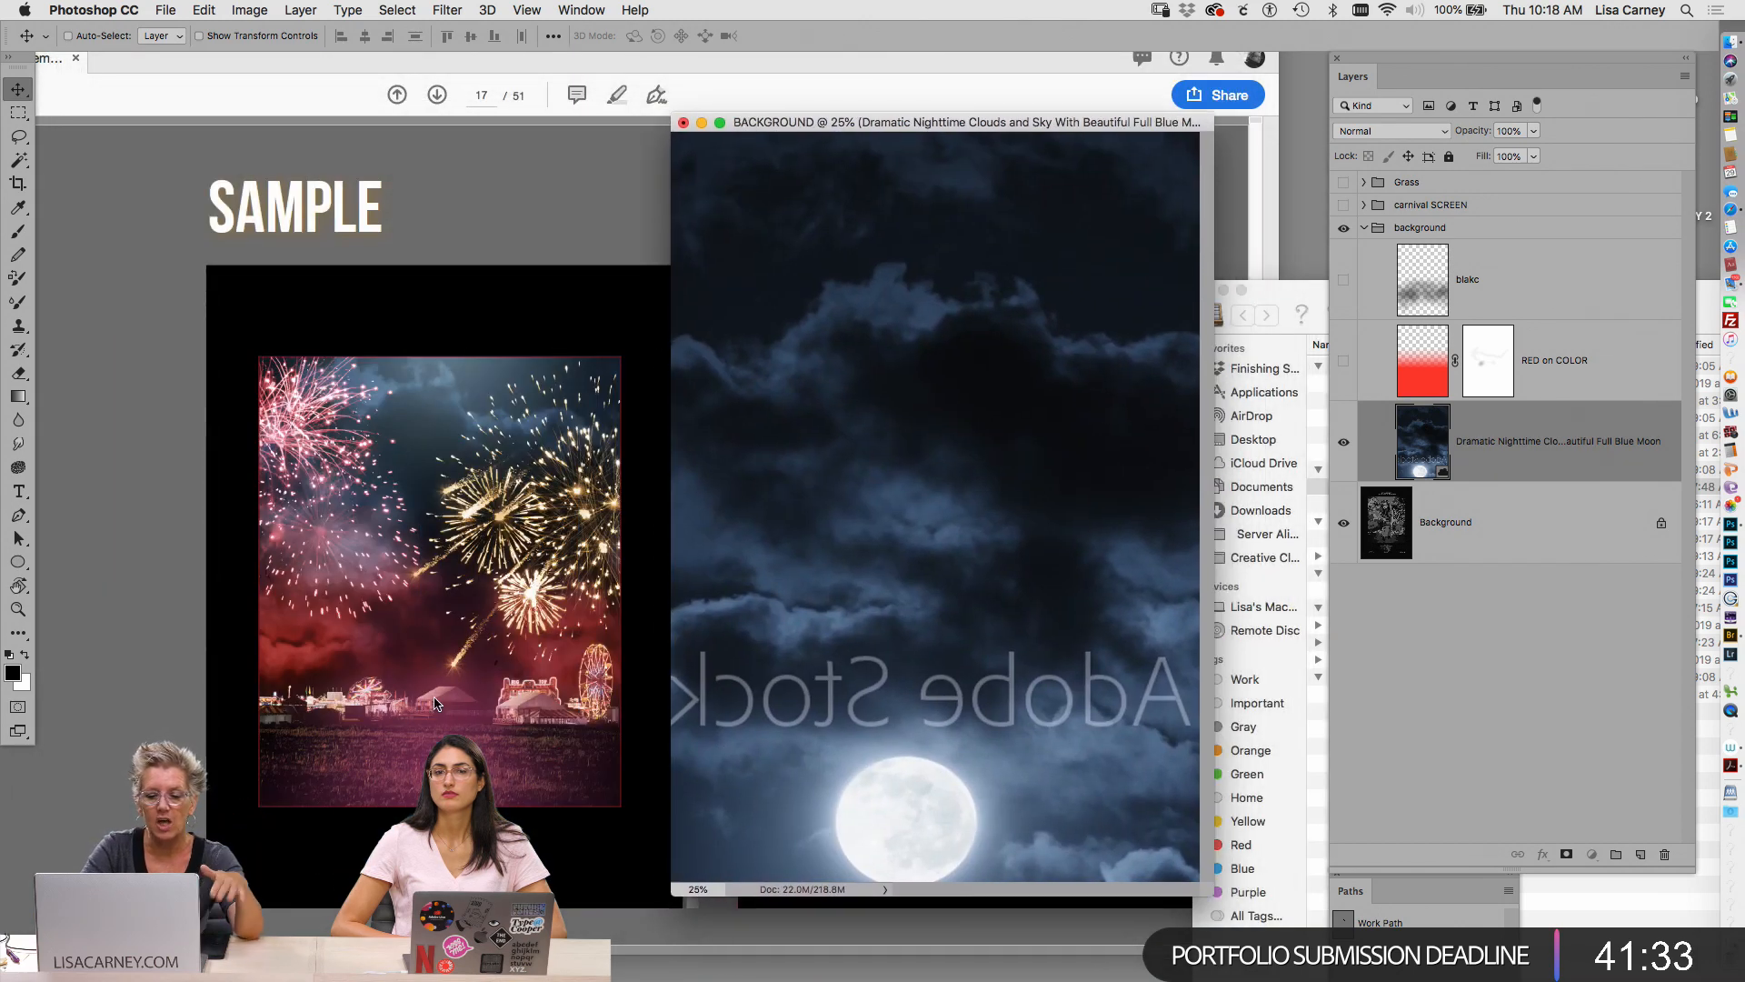
left_click(1343, 361)
left_click(1344, 364)
left_click(1343, 364)
left_click(1345, 365)
left_click(1345, 365)
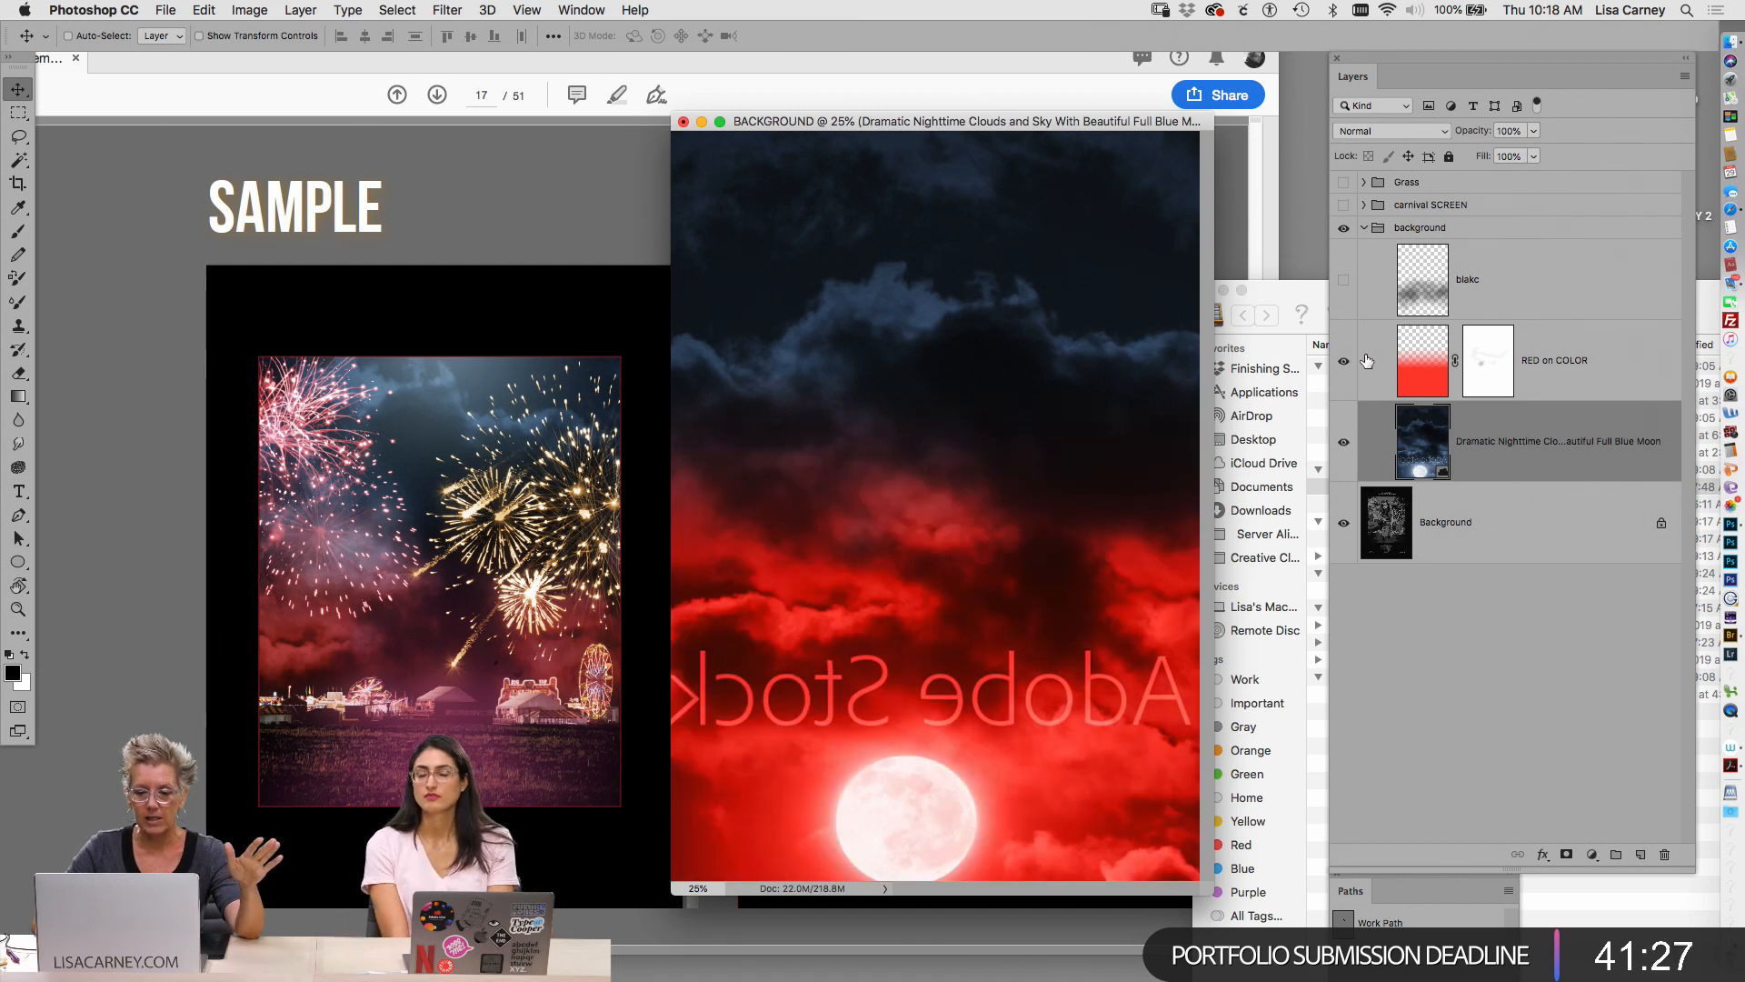
Compare the sky with and without the blakc layer, leave it visible, and clear its entire contents
left_click(1345, 302)
left_click(1345, 300)
left_click(1345, 300)
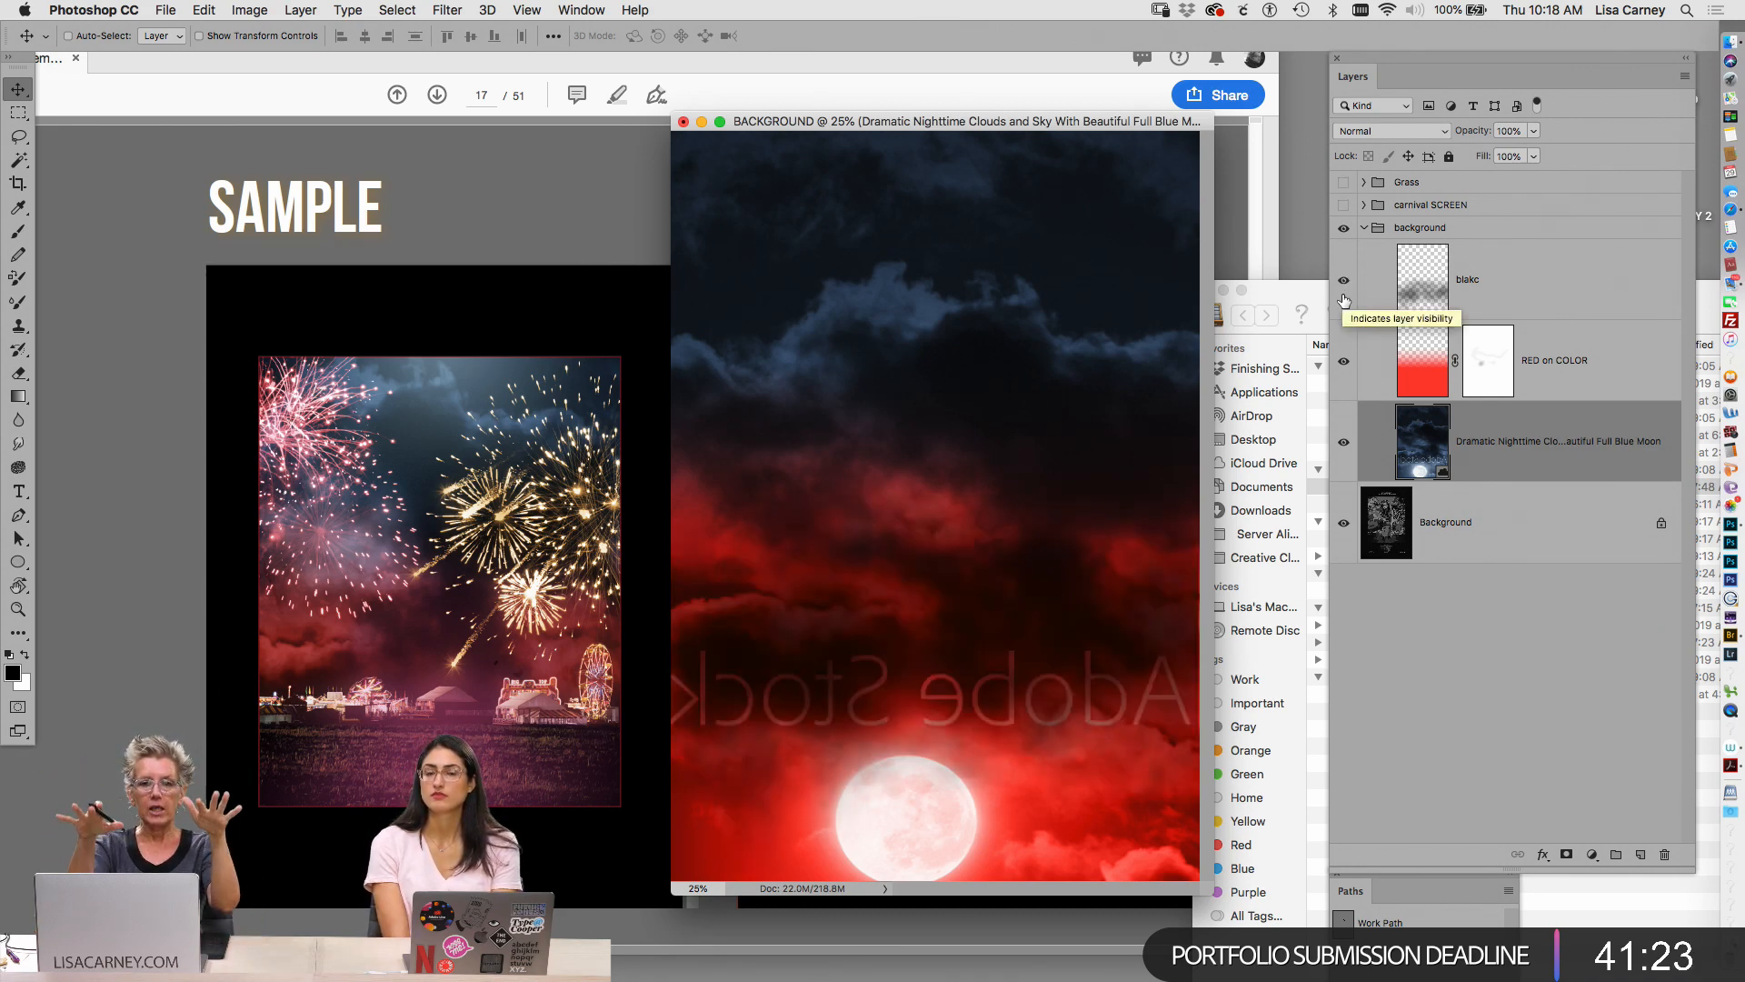
left_click(1415, 284)
key("super+a")
key("Delete")
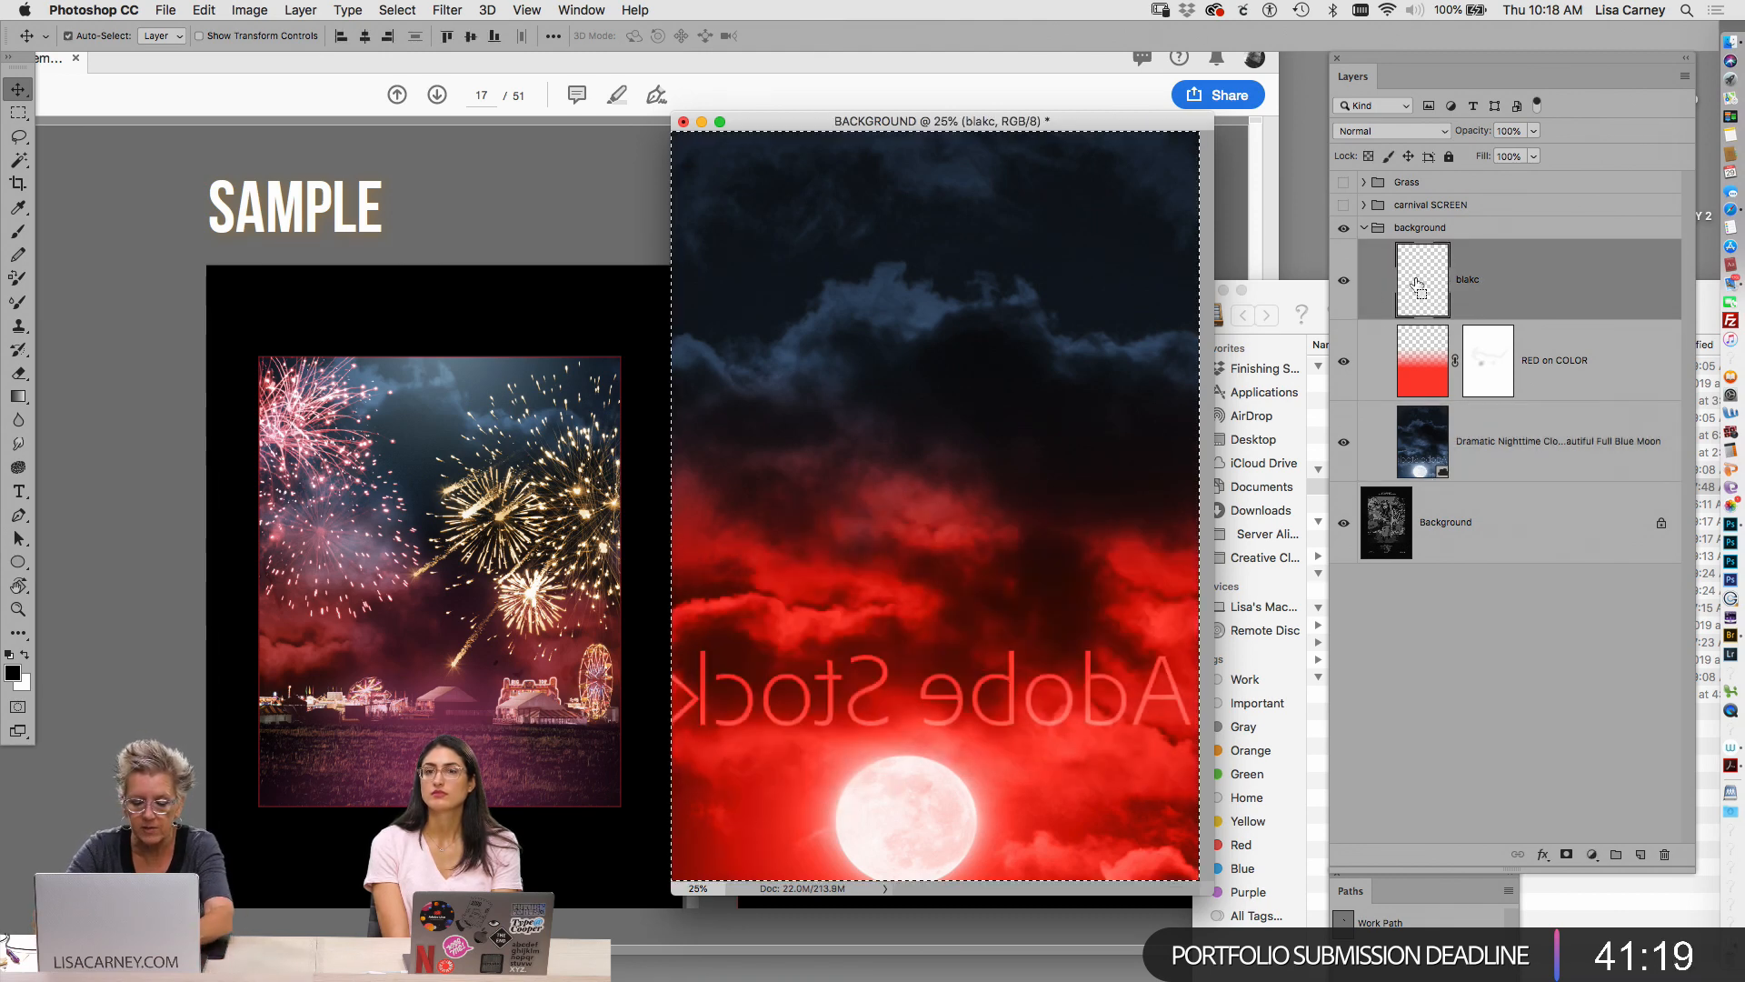
Activate the Brush tool and choose the first preset in the CREATIVE live Brushes folder
key("b")
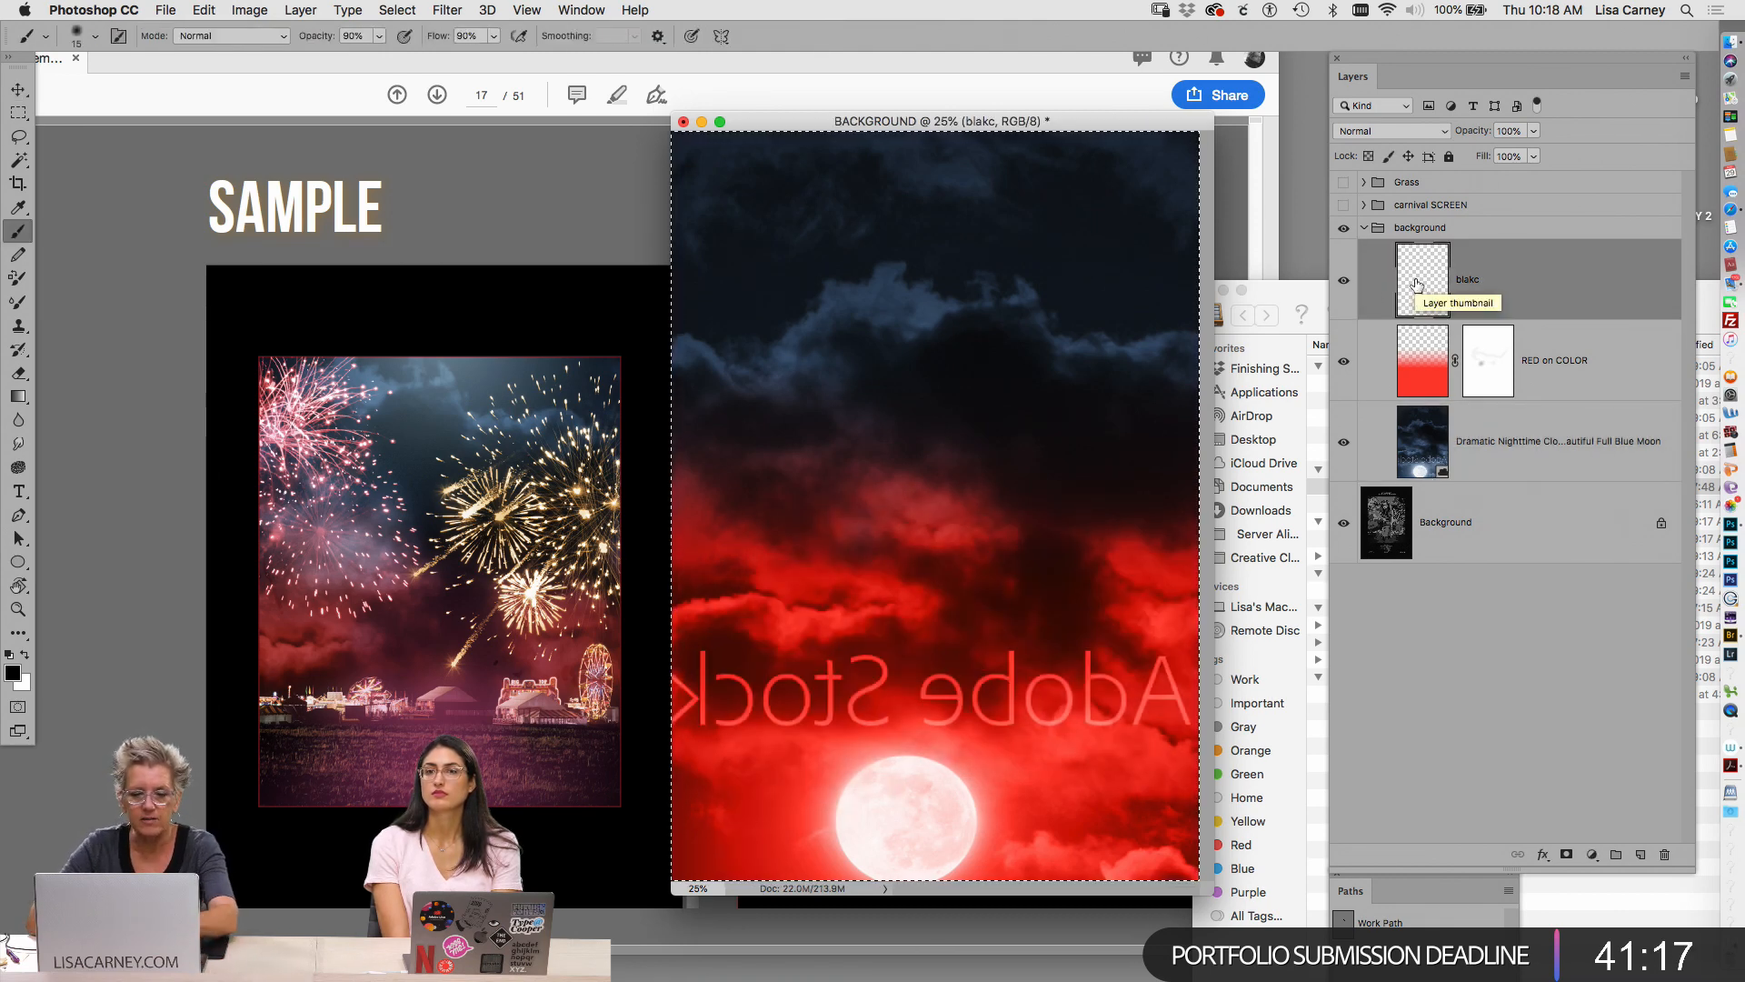
left_click(95, 37)
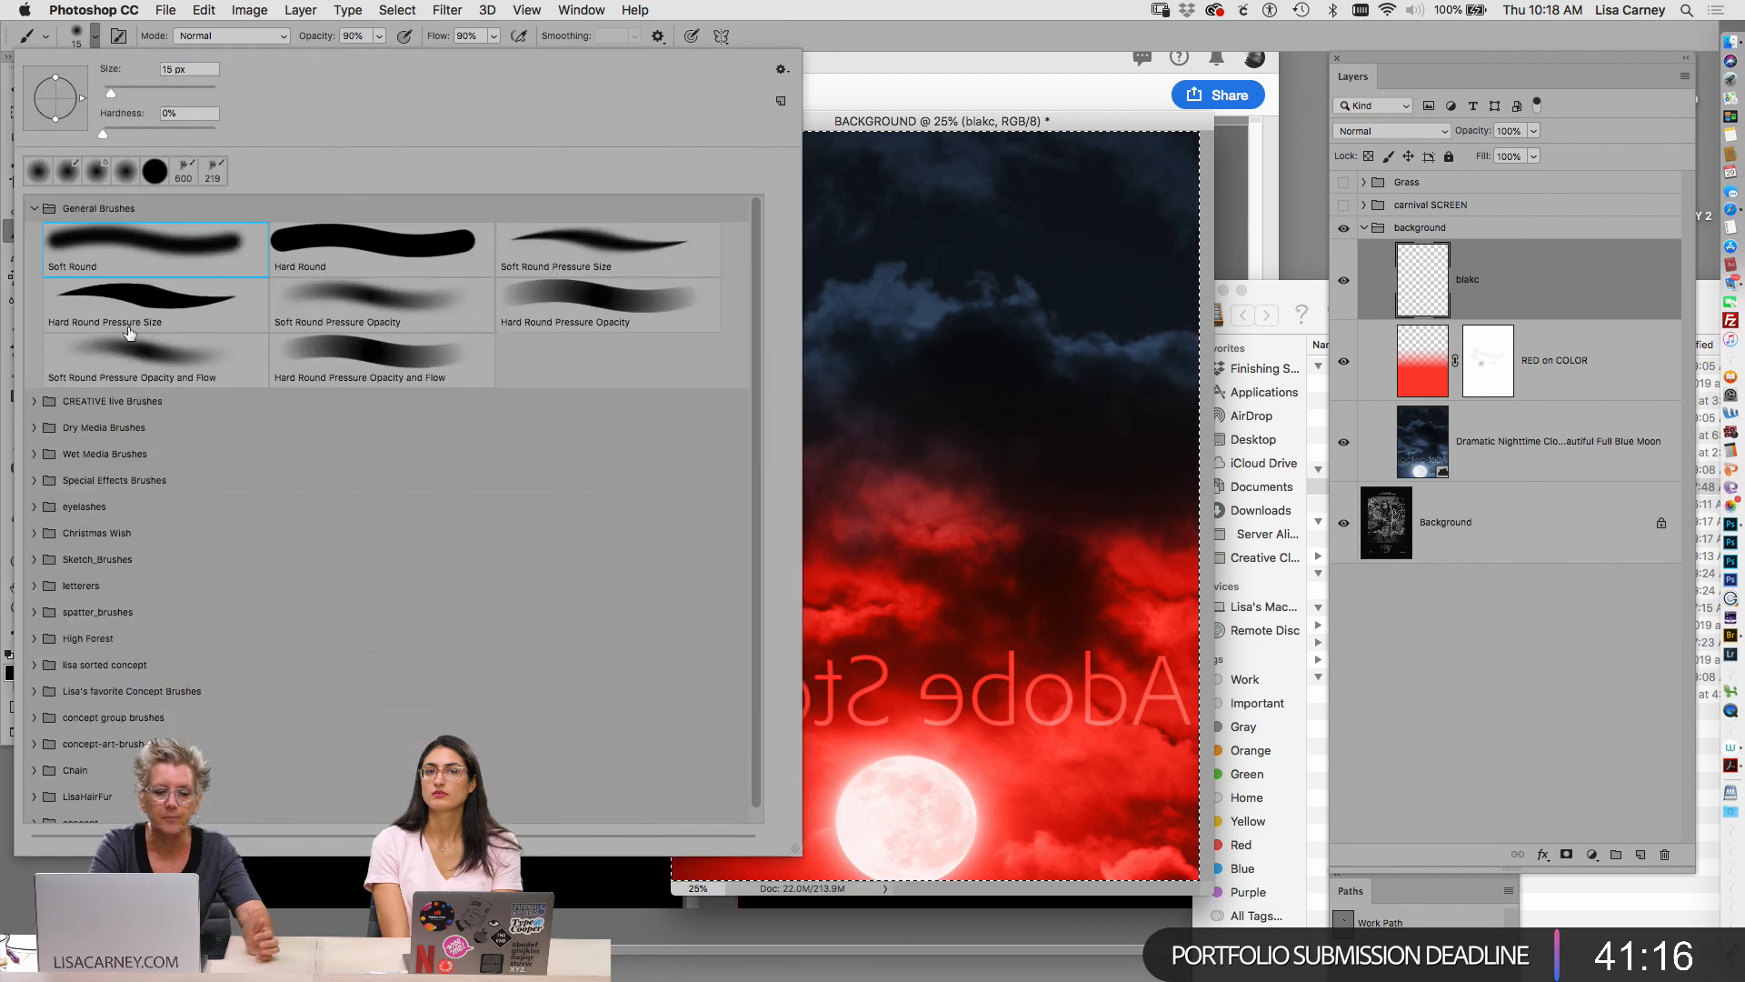
left_click(34, 208)
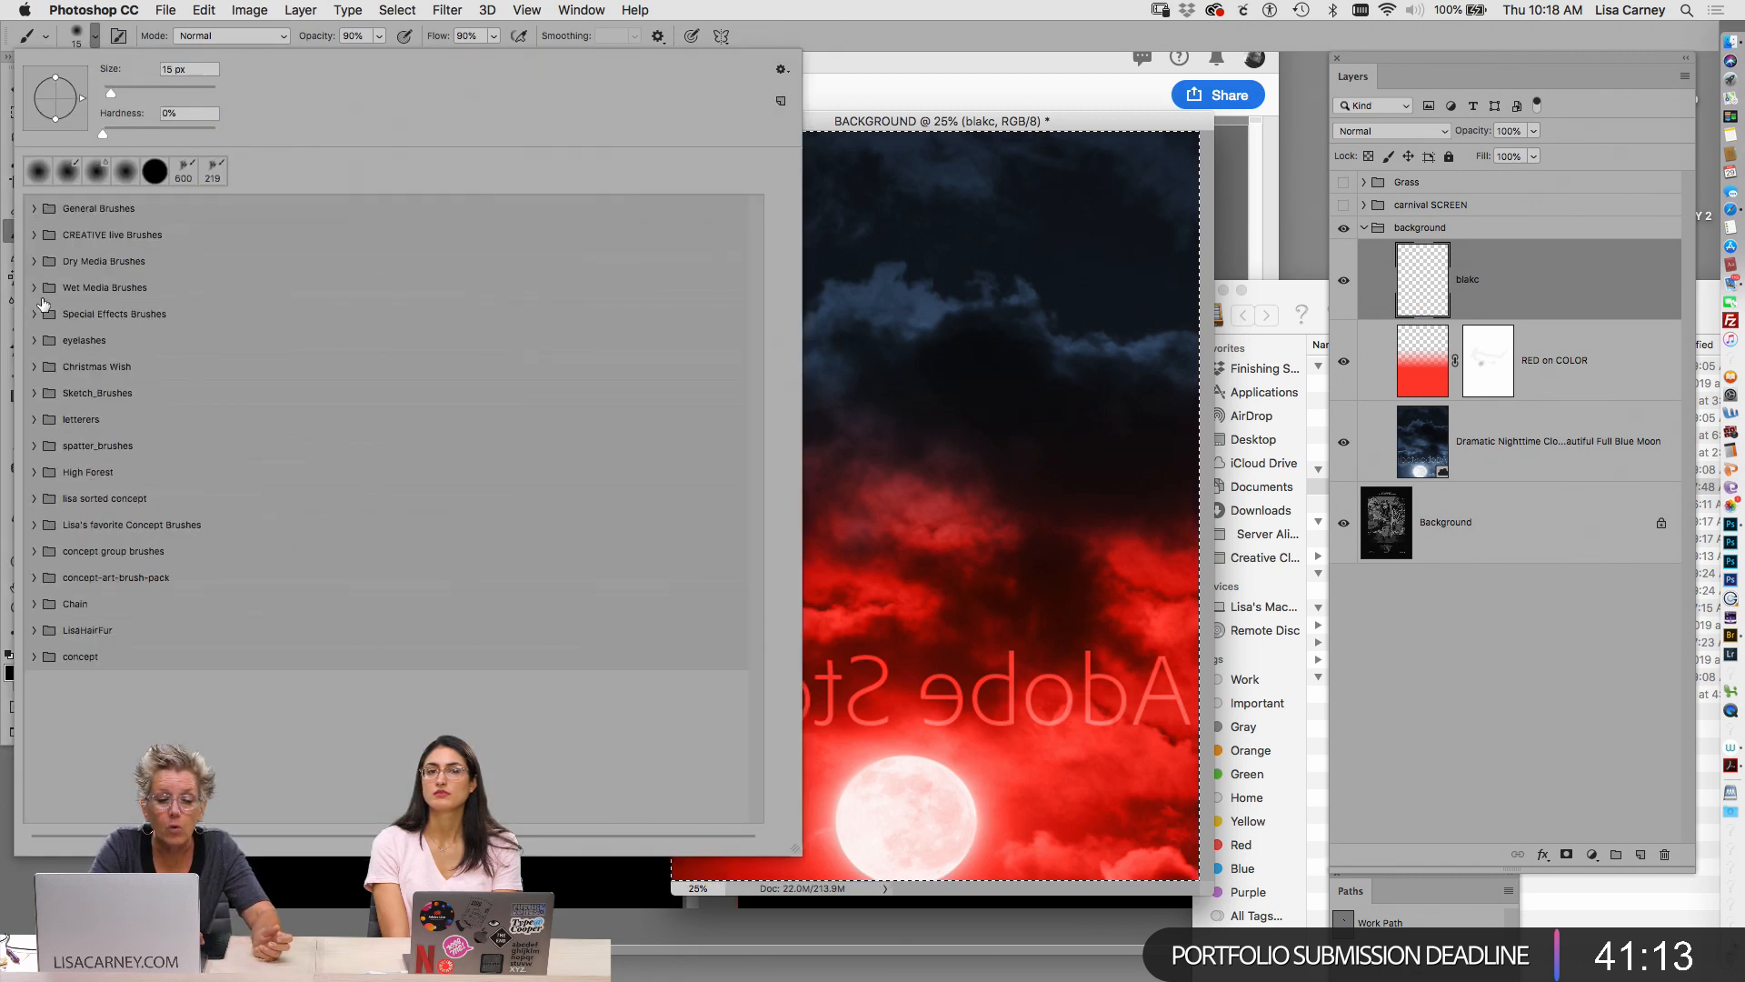
left_click(33, 235)
left_click(74, 275)
key("Return")
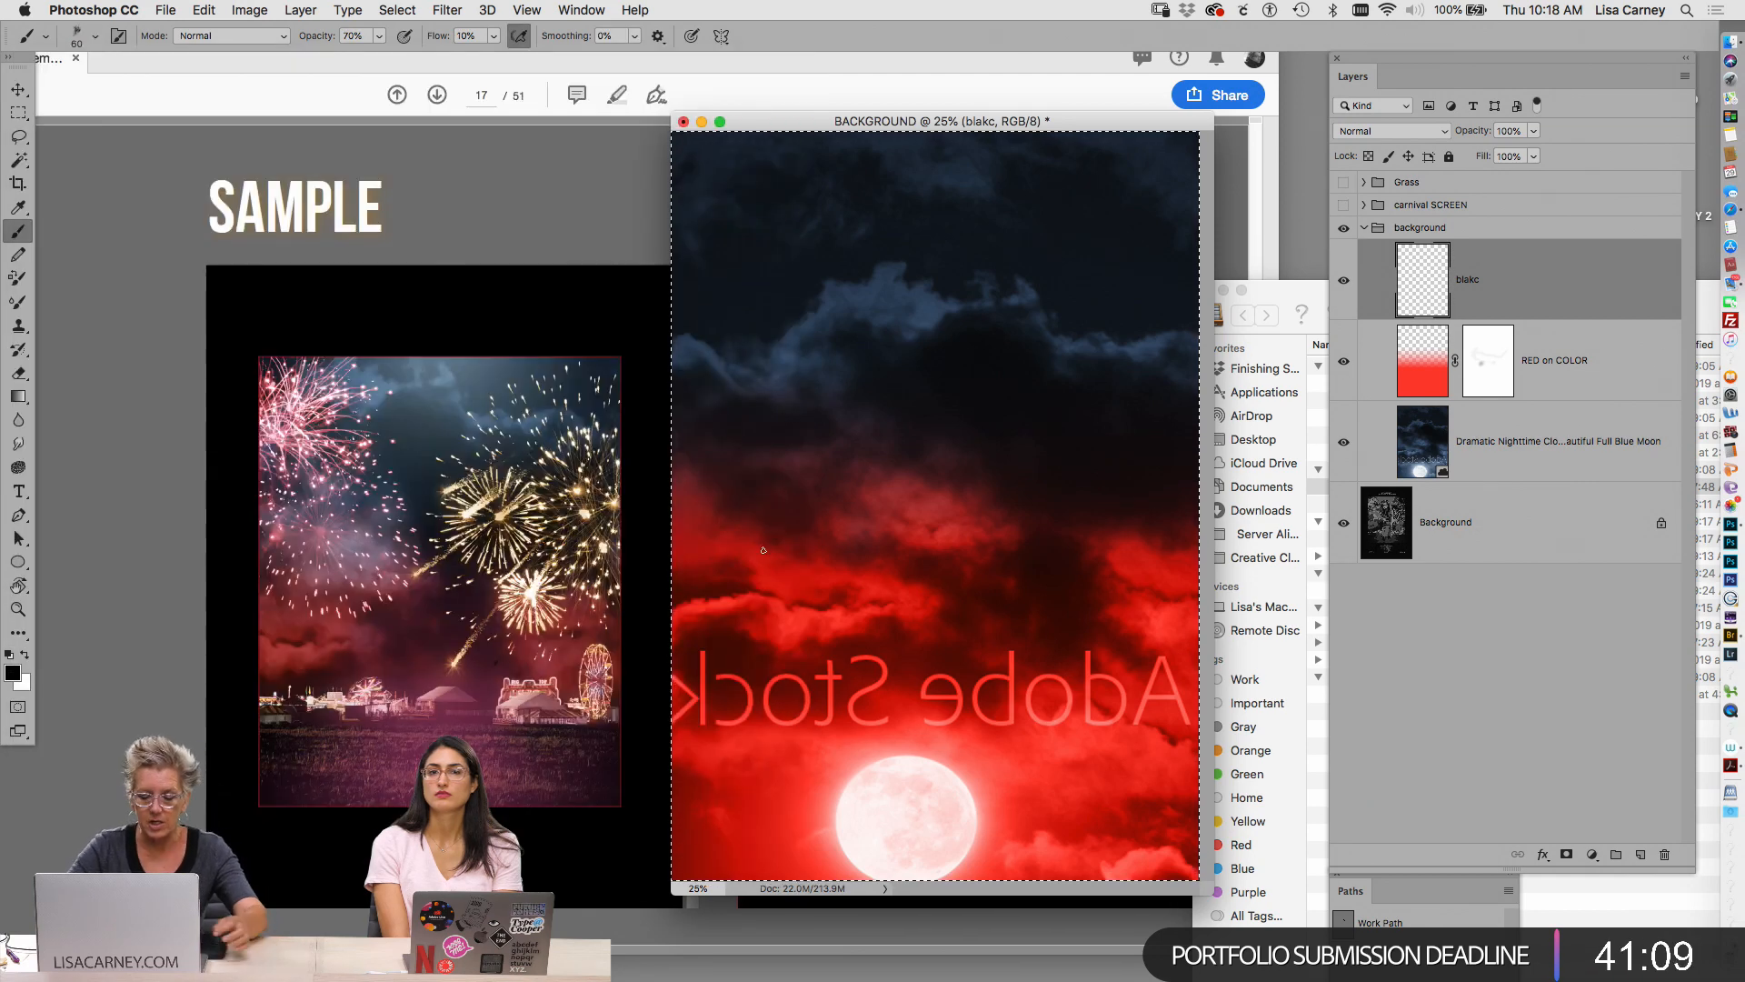
Drop the canvas selection and enlarge the brush to 1100 pixels for painting on the blakc layer
key("ctrl+d")
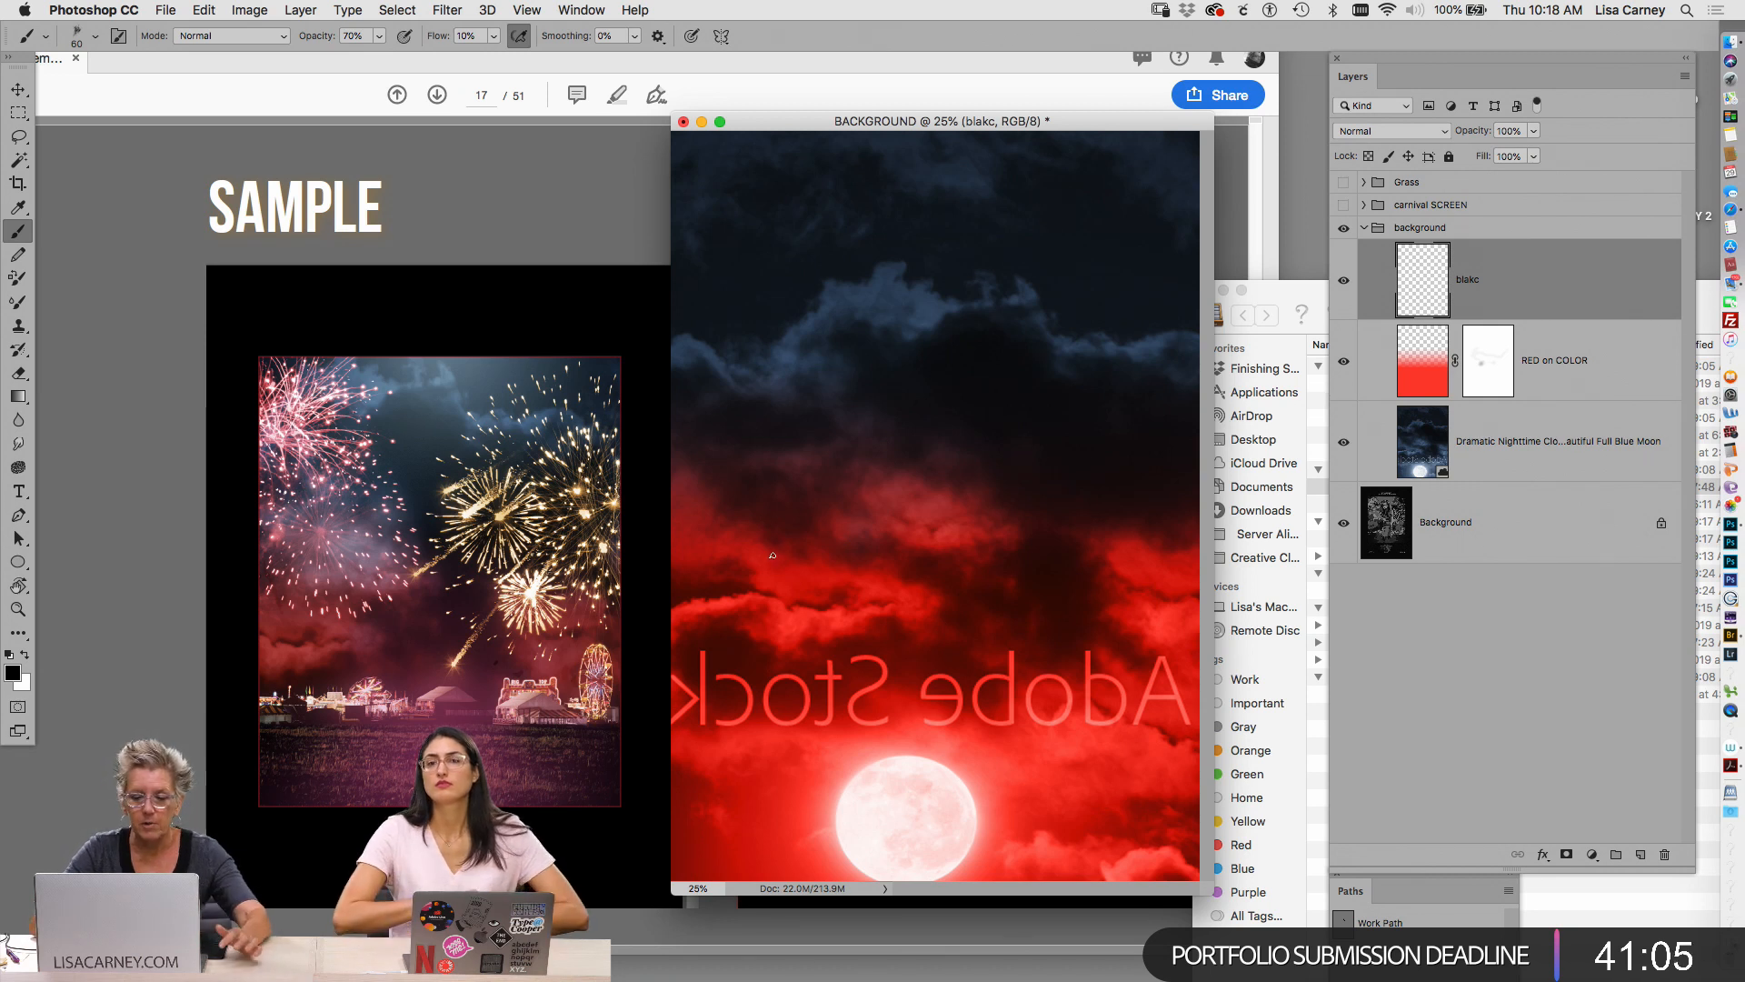
key("]")
key("]")
key("]")
key("]")
key("]")
key("]")
key("]")
key("]")
key("]")
key("]")
key("]")
key("]")
key("]")
key("]")
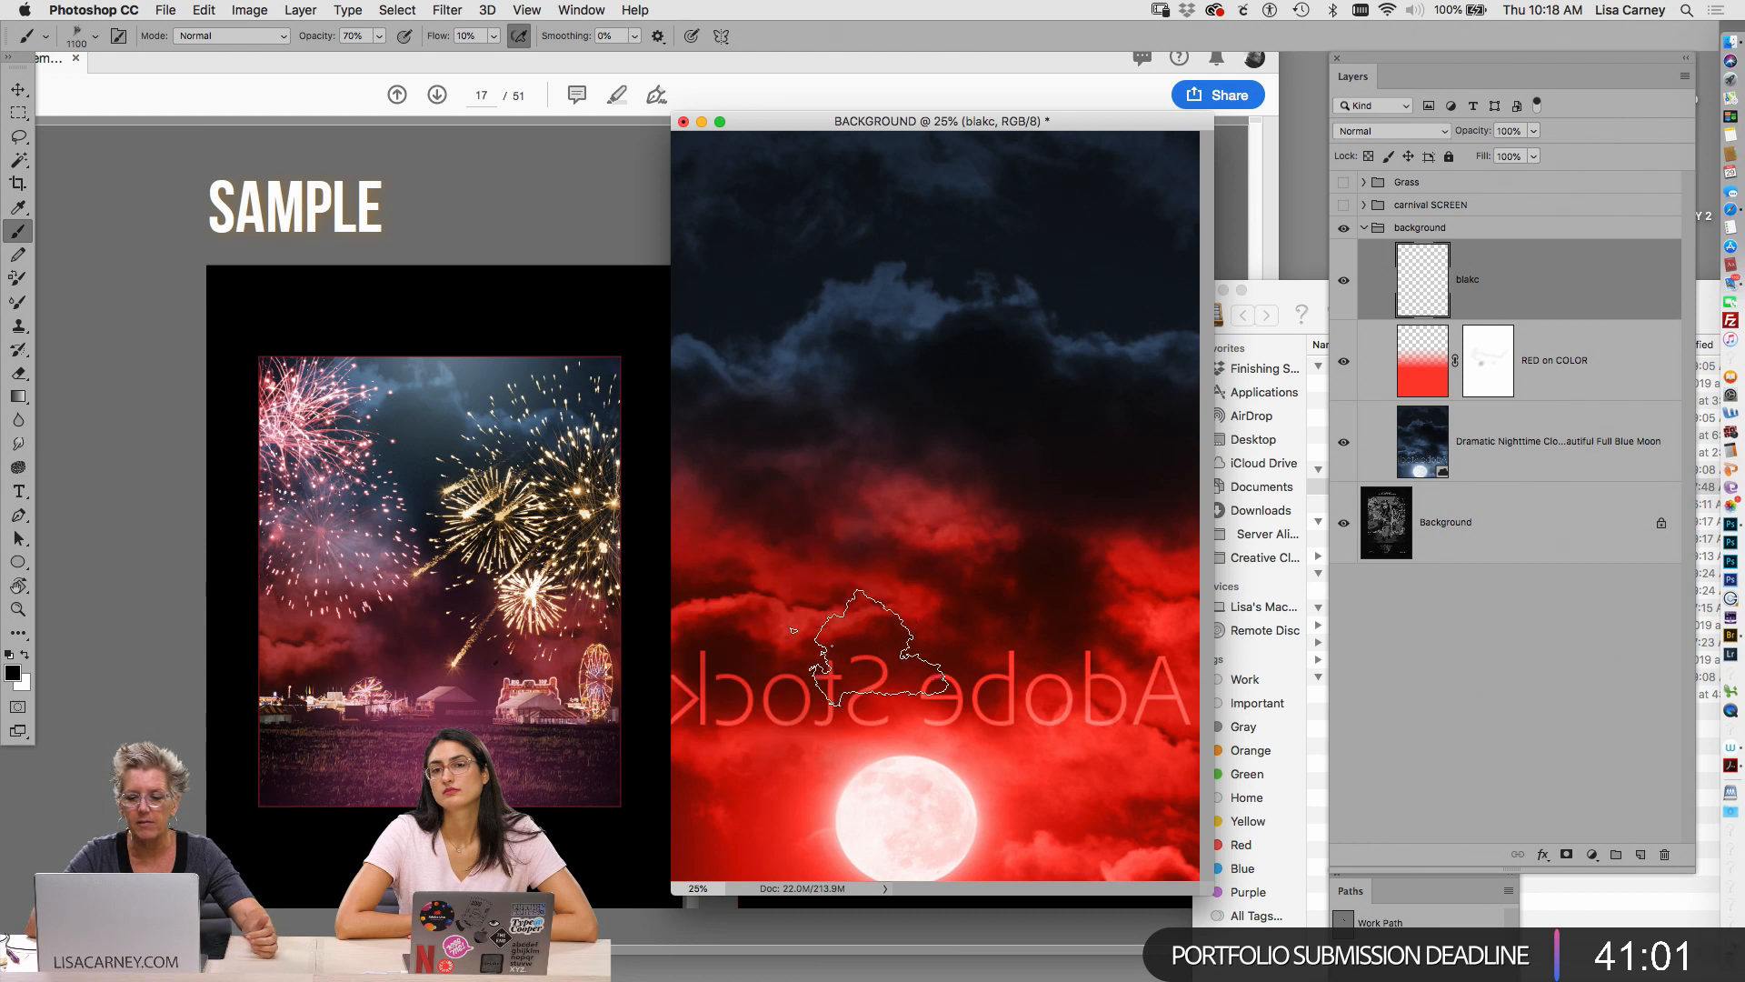
Raise the brush flow to 70% and paint black over the red clouds across the middle of the sky on the blakc layer
left_click(1009, 536)
left_click_drag(496, 40, 545, 65)
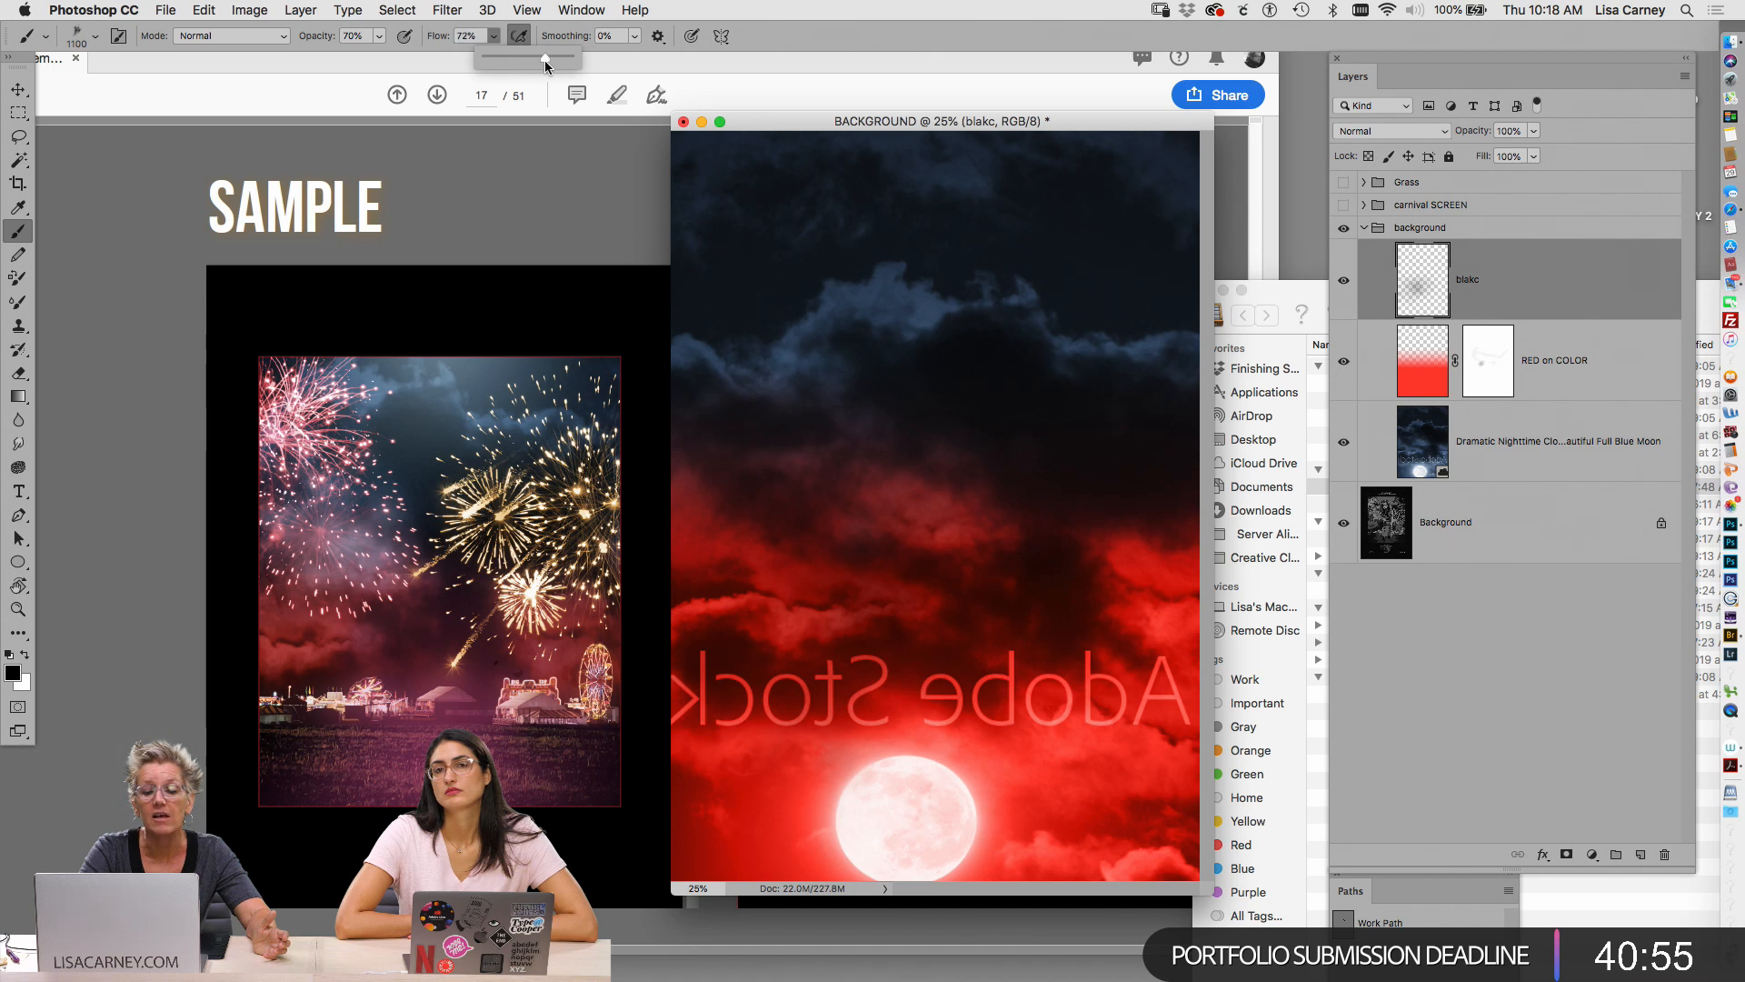
left_click_drag(704, 600, 881, 563)
mouse_move(1054, 609)
left_mouse_down()
mouse_move(836, 577)
mouse_move(1091, 586)
mouse_move(909, 454)
left_mouse_up()
left_click_drag(1072, 534, 870, 514)
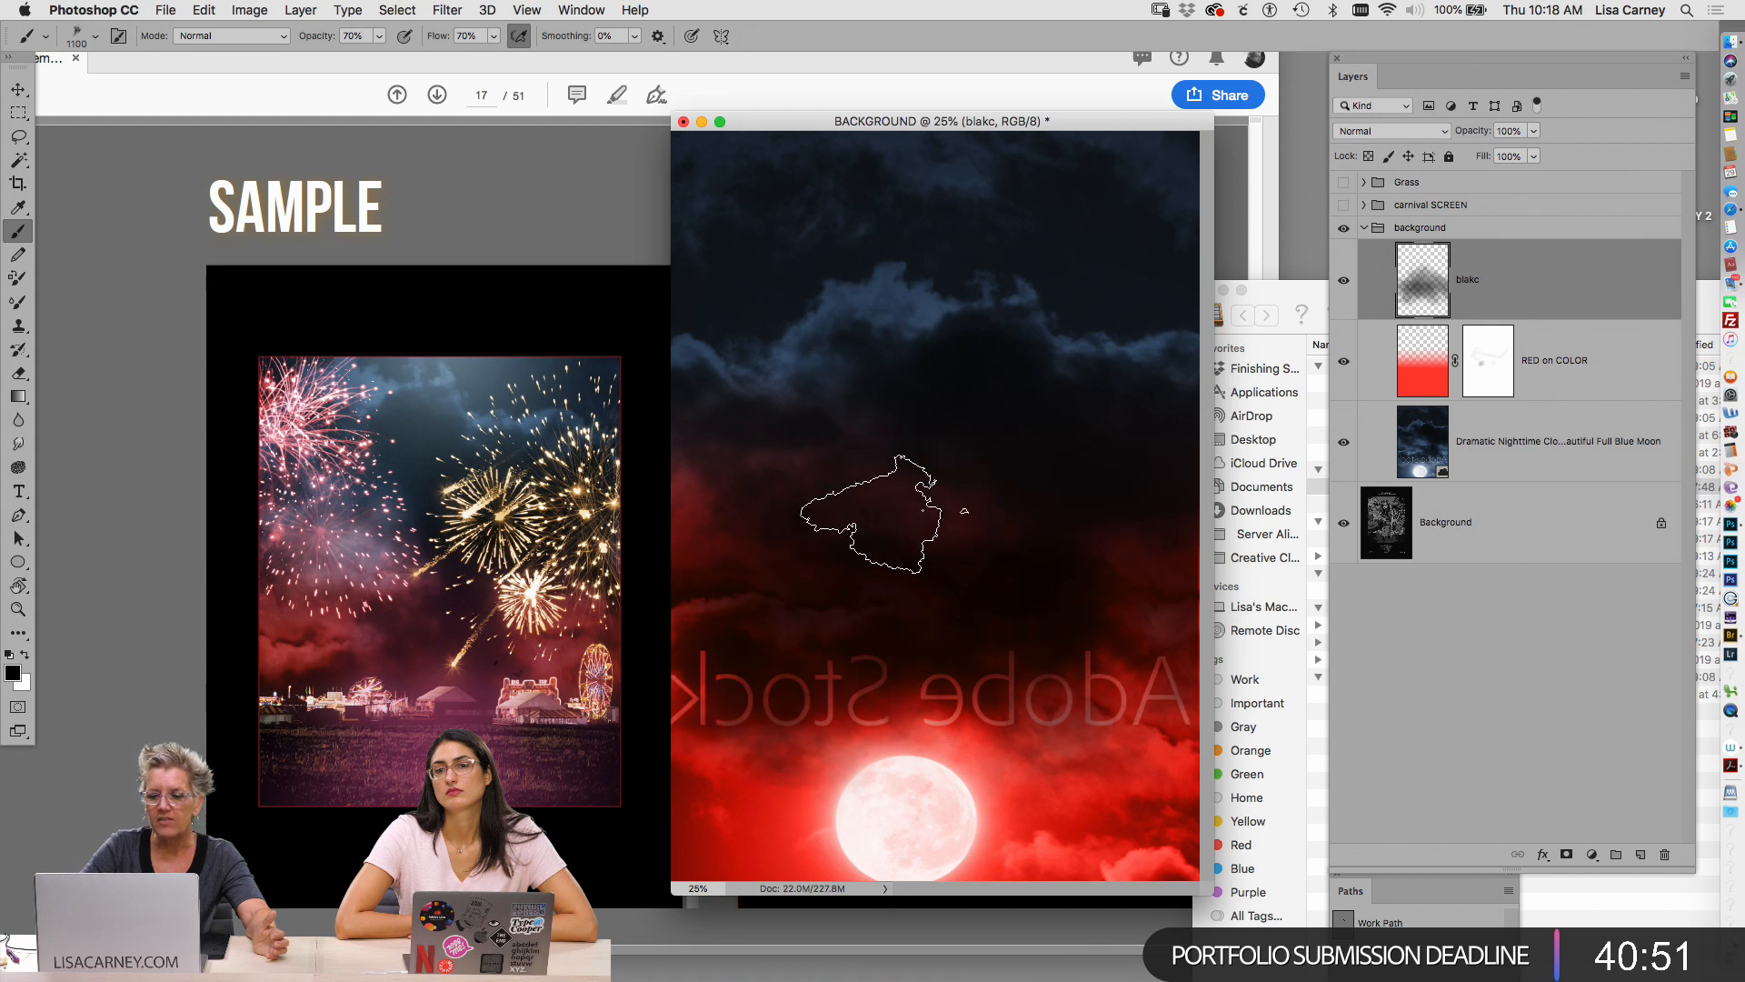
key("super+minus")
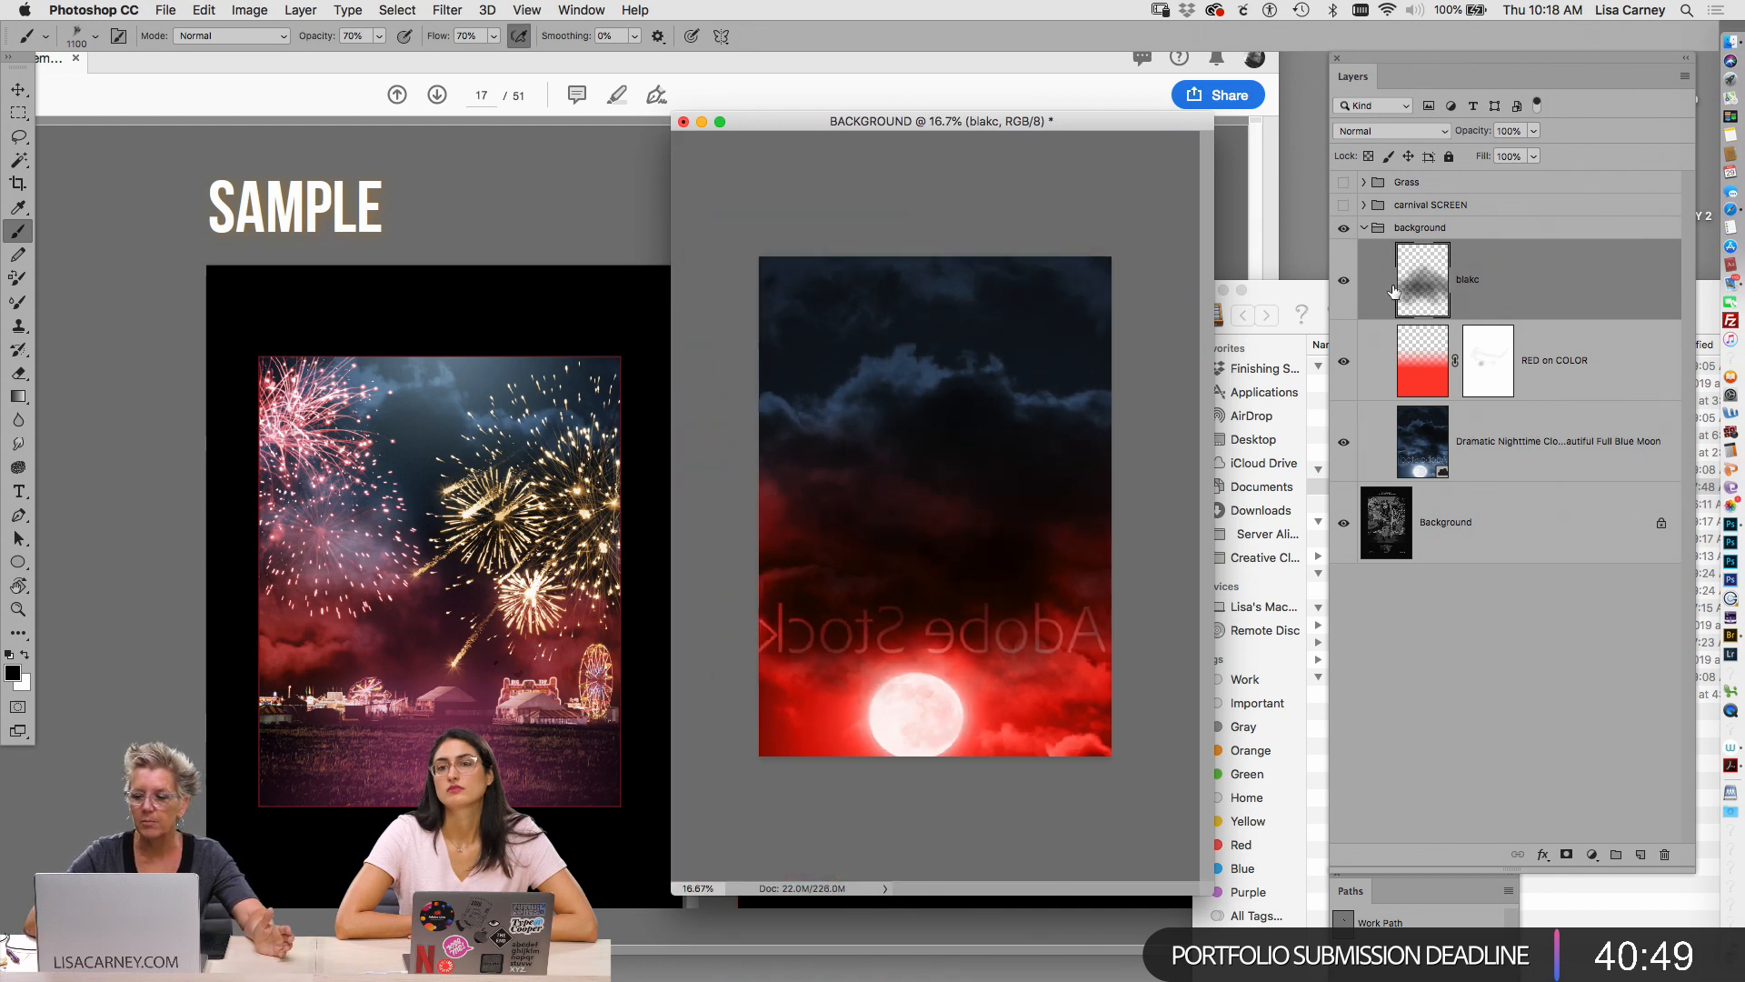
Collapse the background group, then make the Grass group visible and expand its contents
left_click(1363, 227)
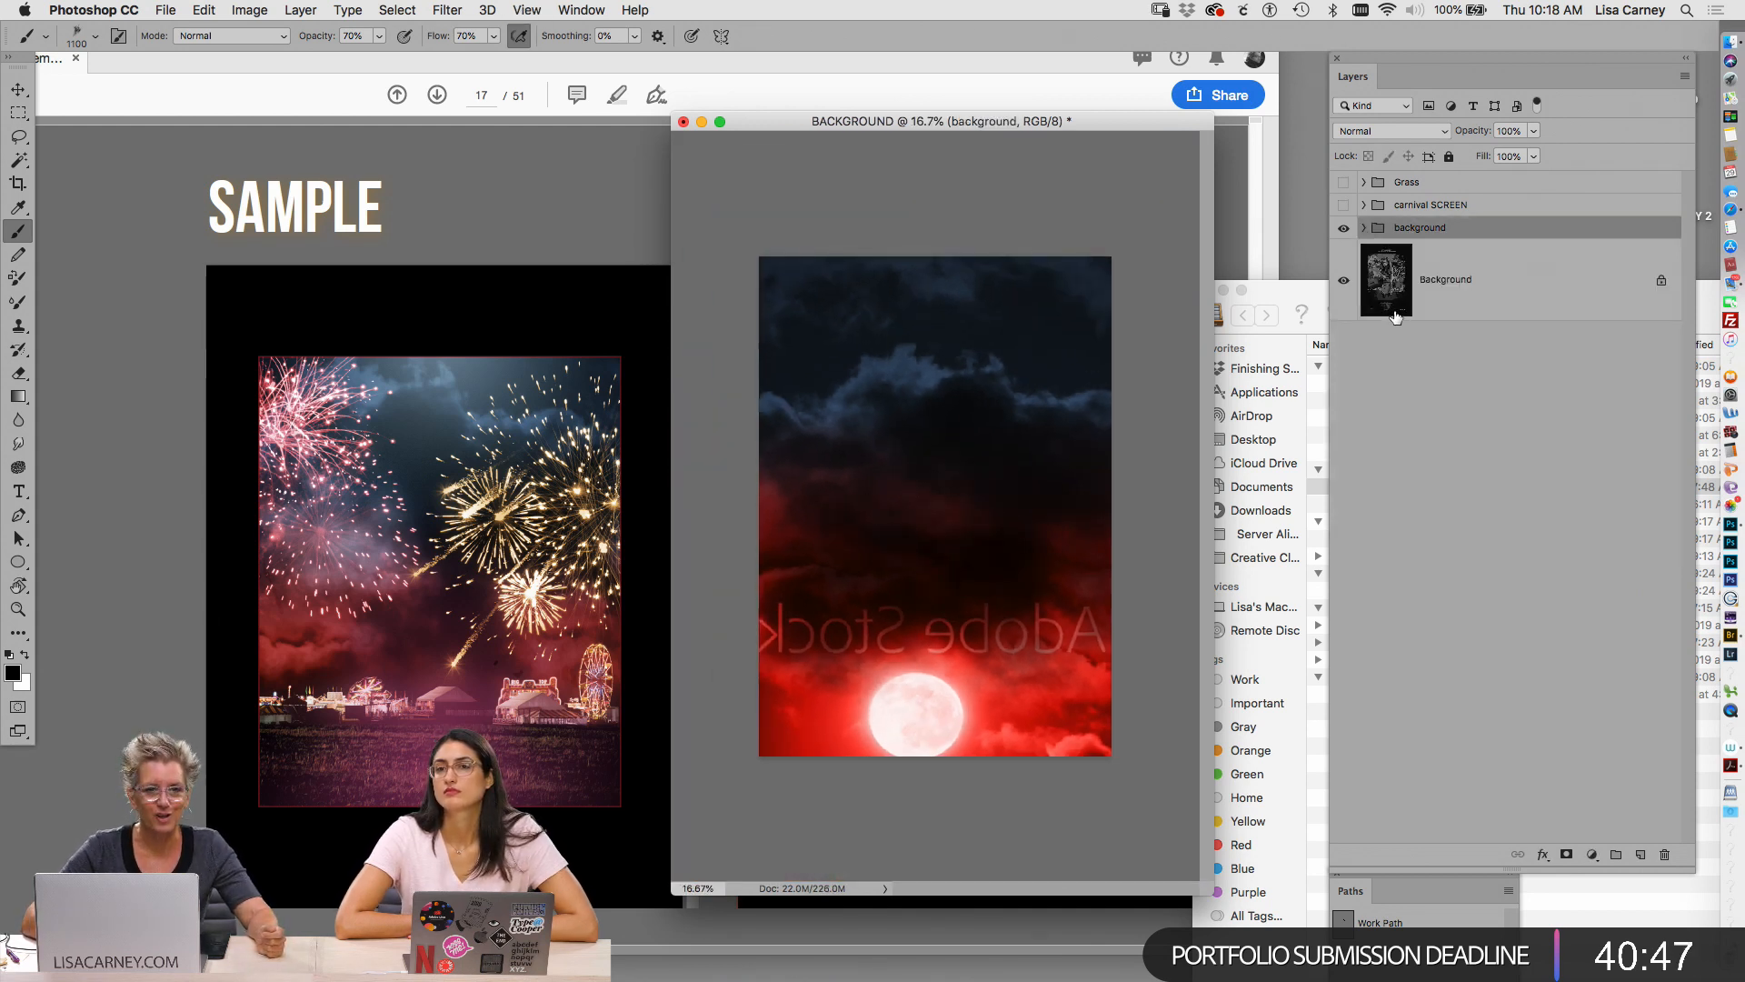
left_click(1344, 183)
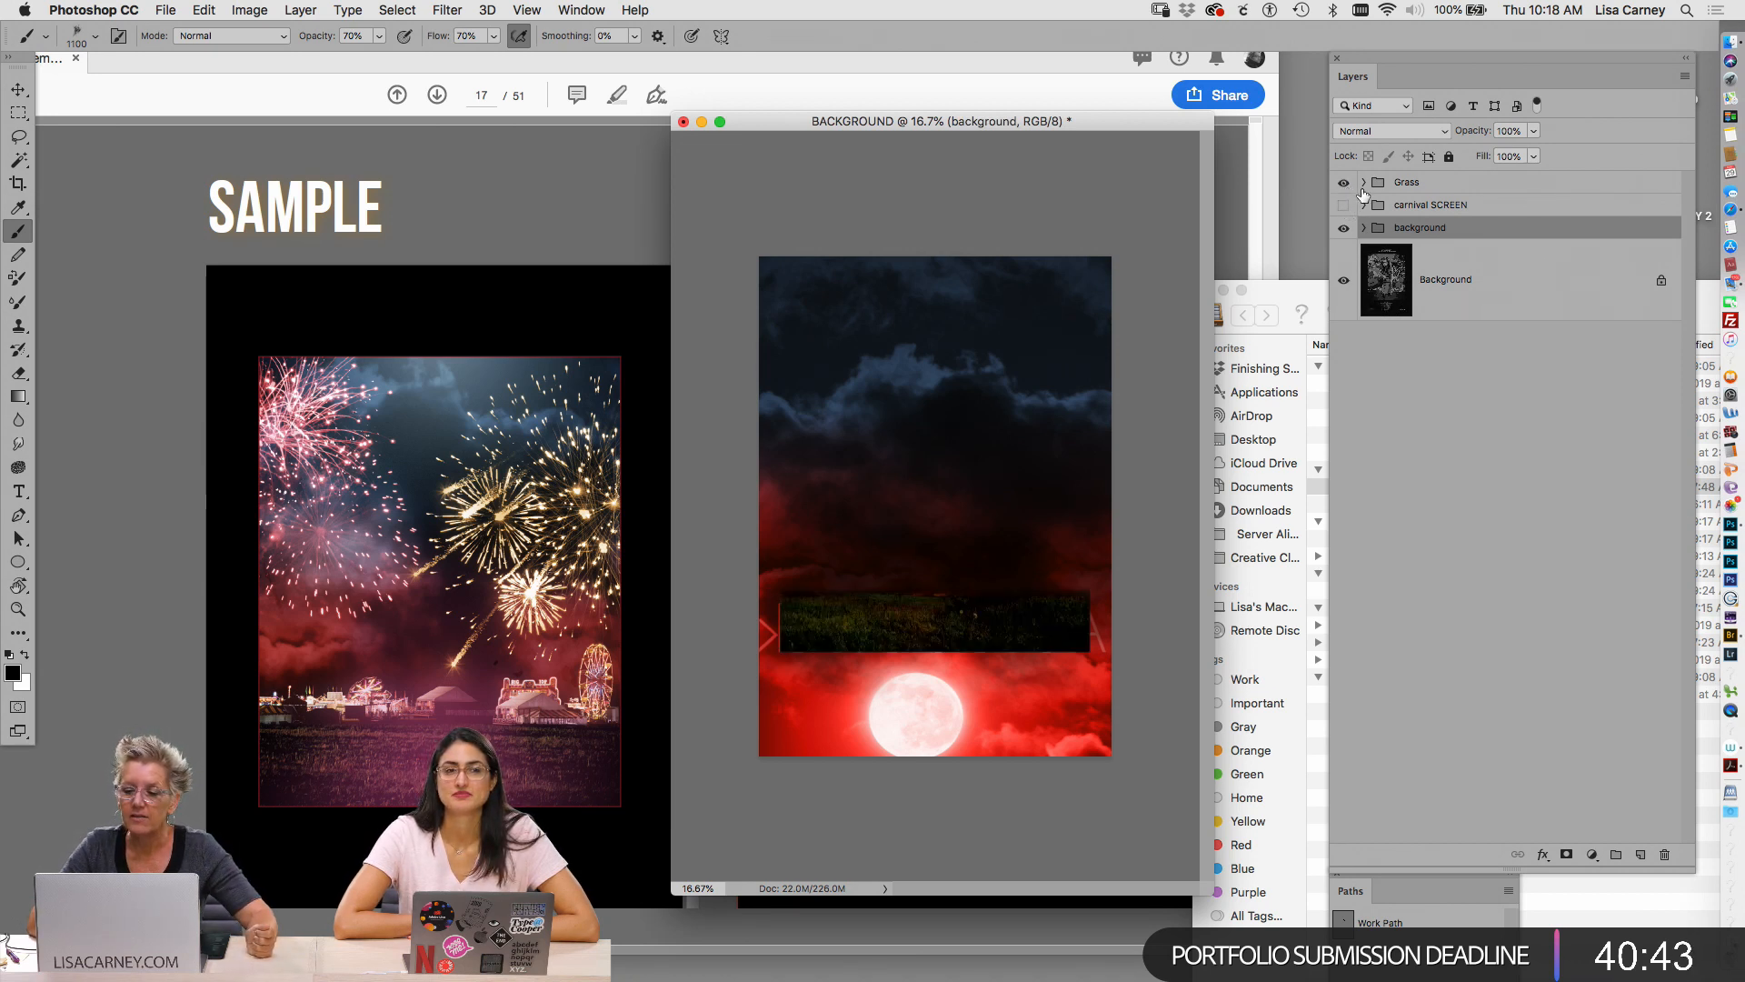
left_click(1364, 183)
Delete the Curves 1 adjustment and its mask from the Grass group and select the remaining meadow layer
left_click_drag(1415, 309, 1663, 855)
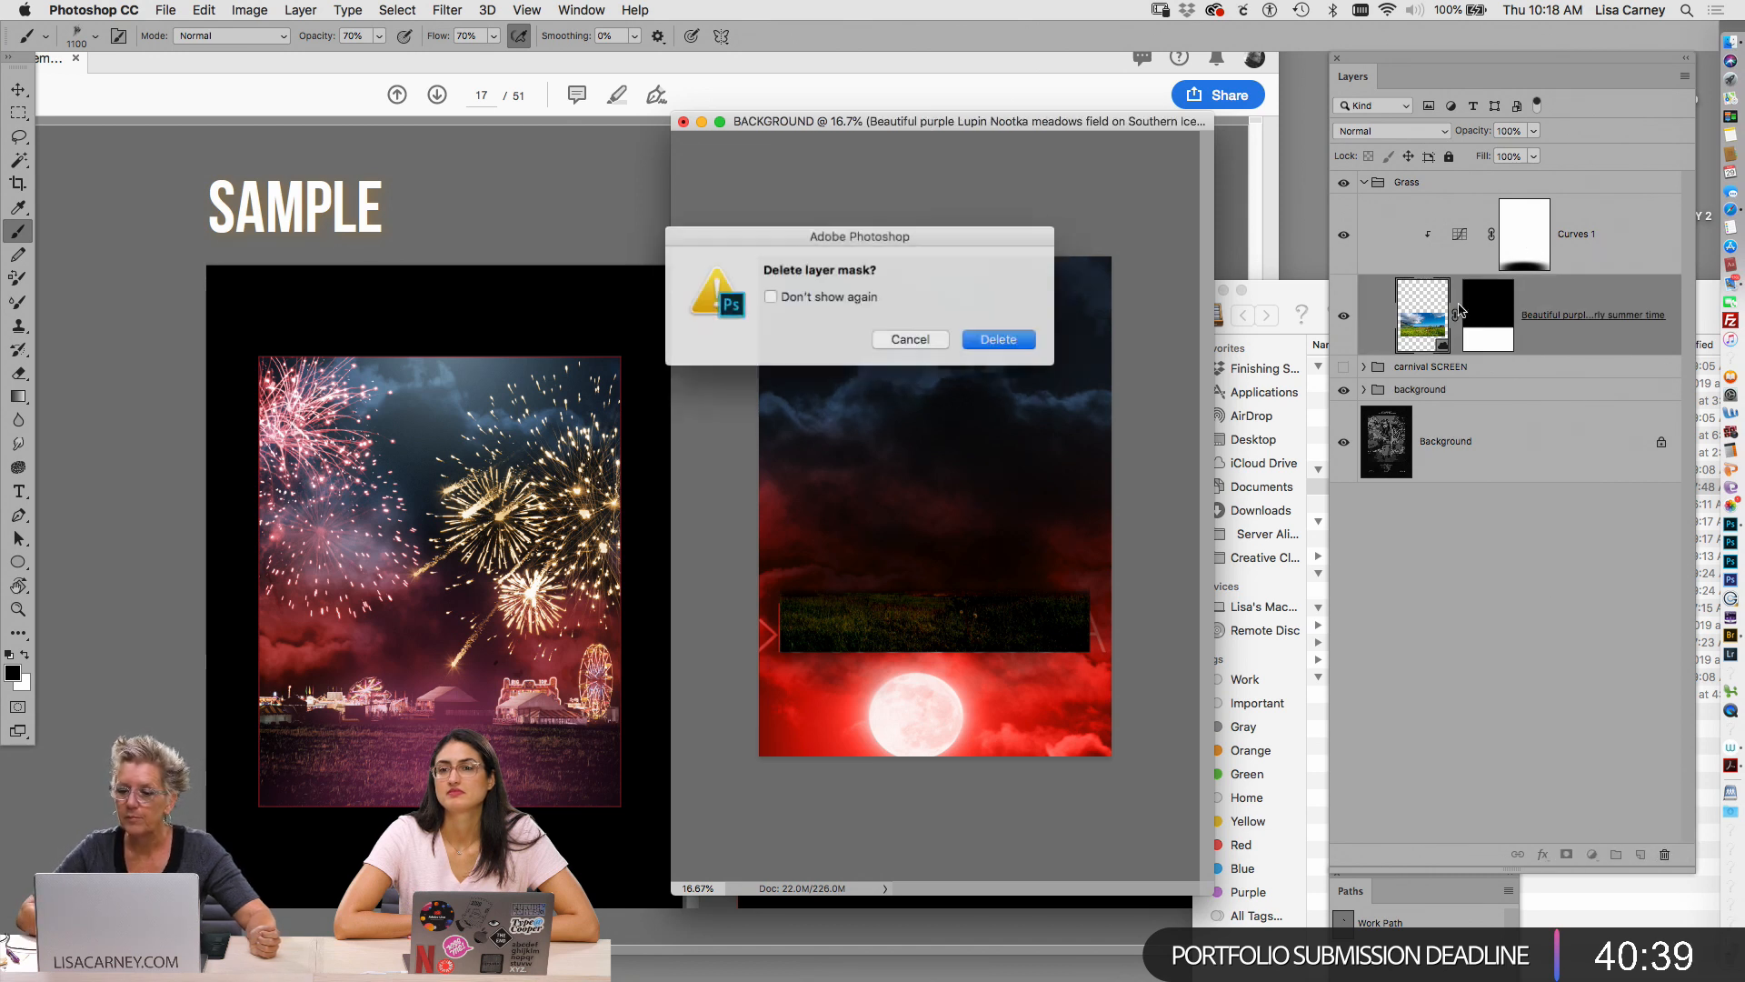
left_click(989, 339)
left_click(1482, 236)
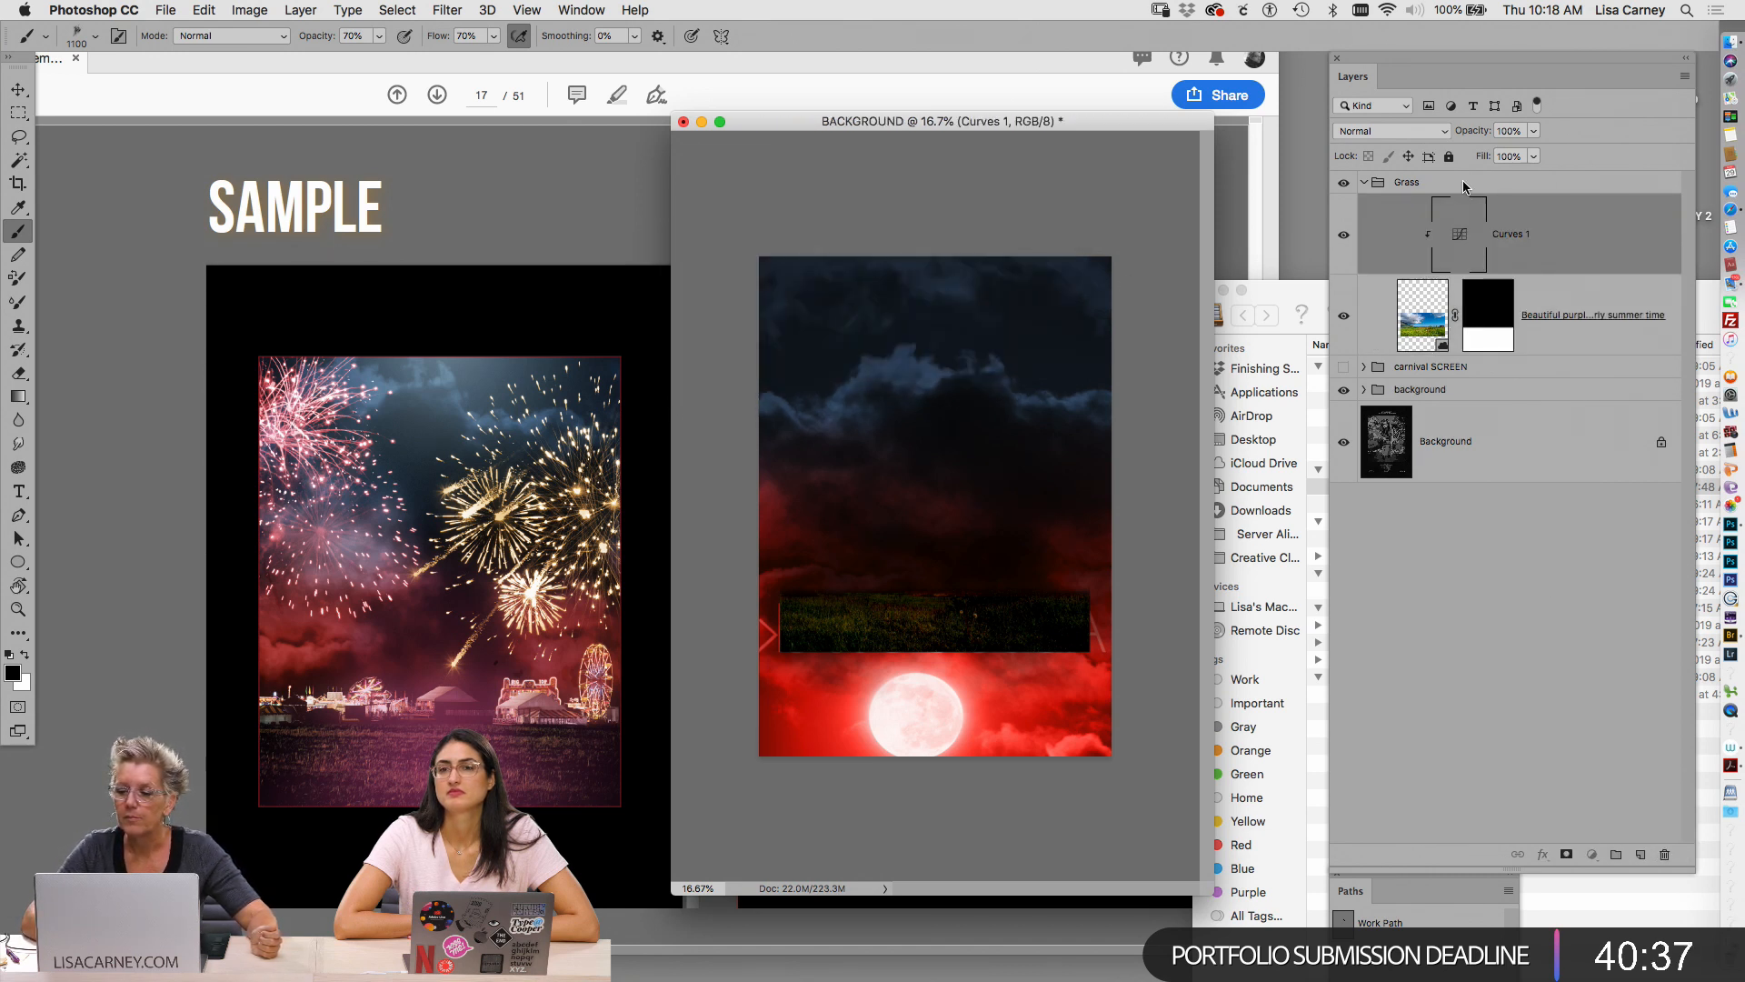
left_click(1467, 182)
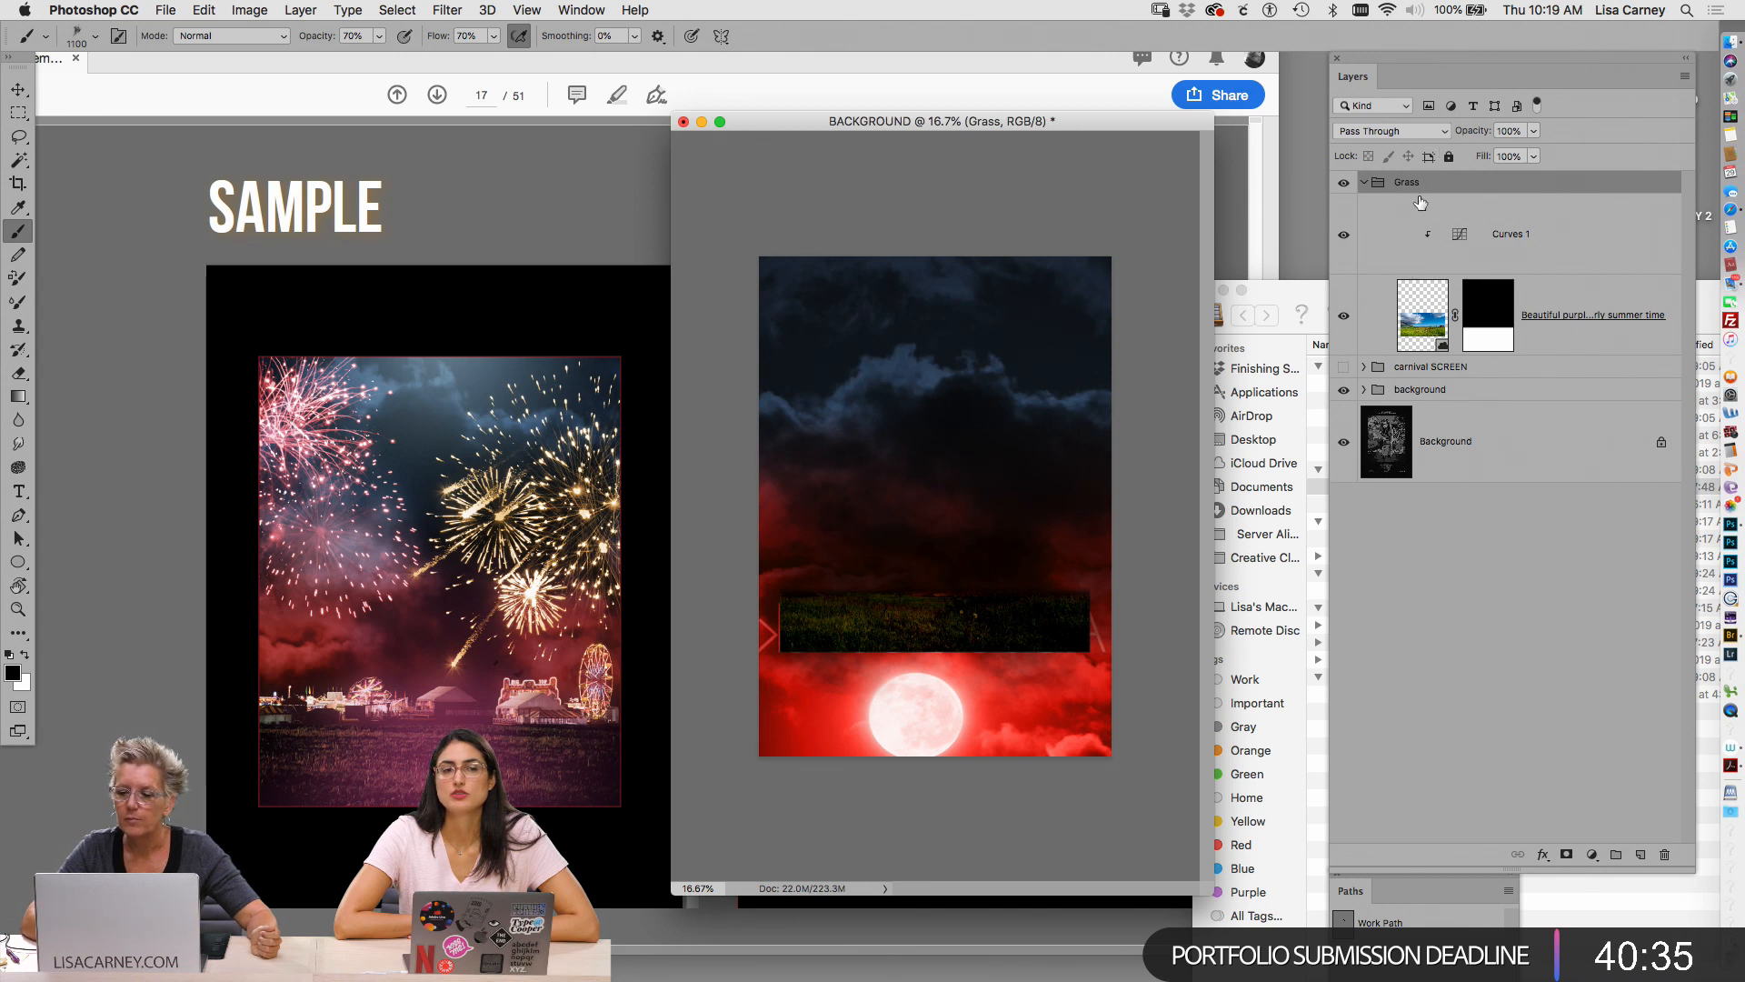
left_click_drag(1467, 235, 1664, 855)
left_click(1427, 241)
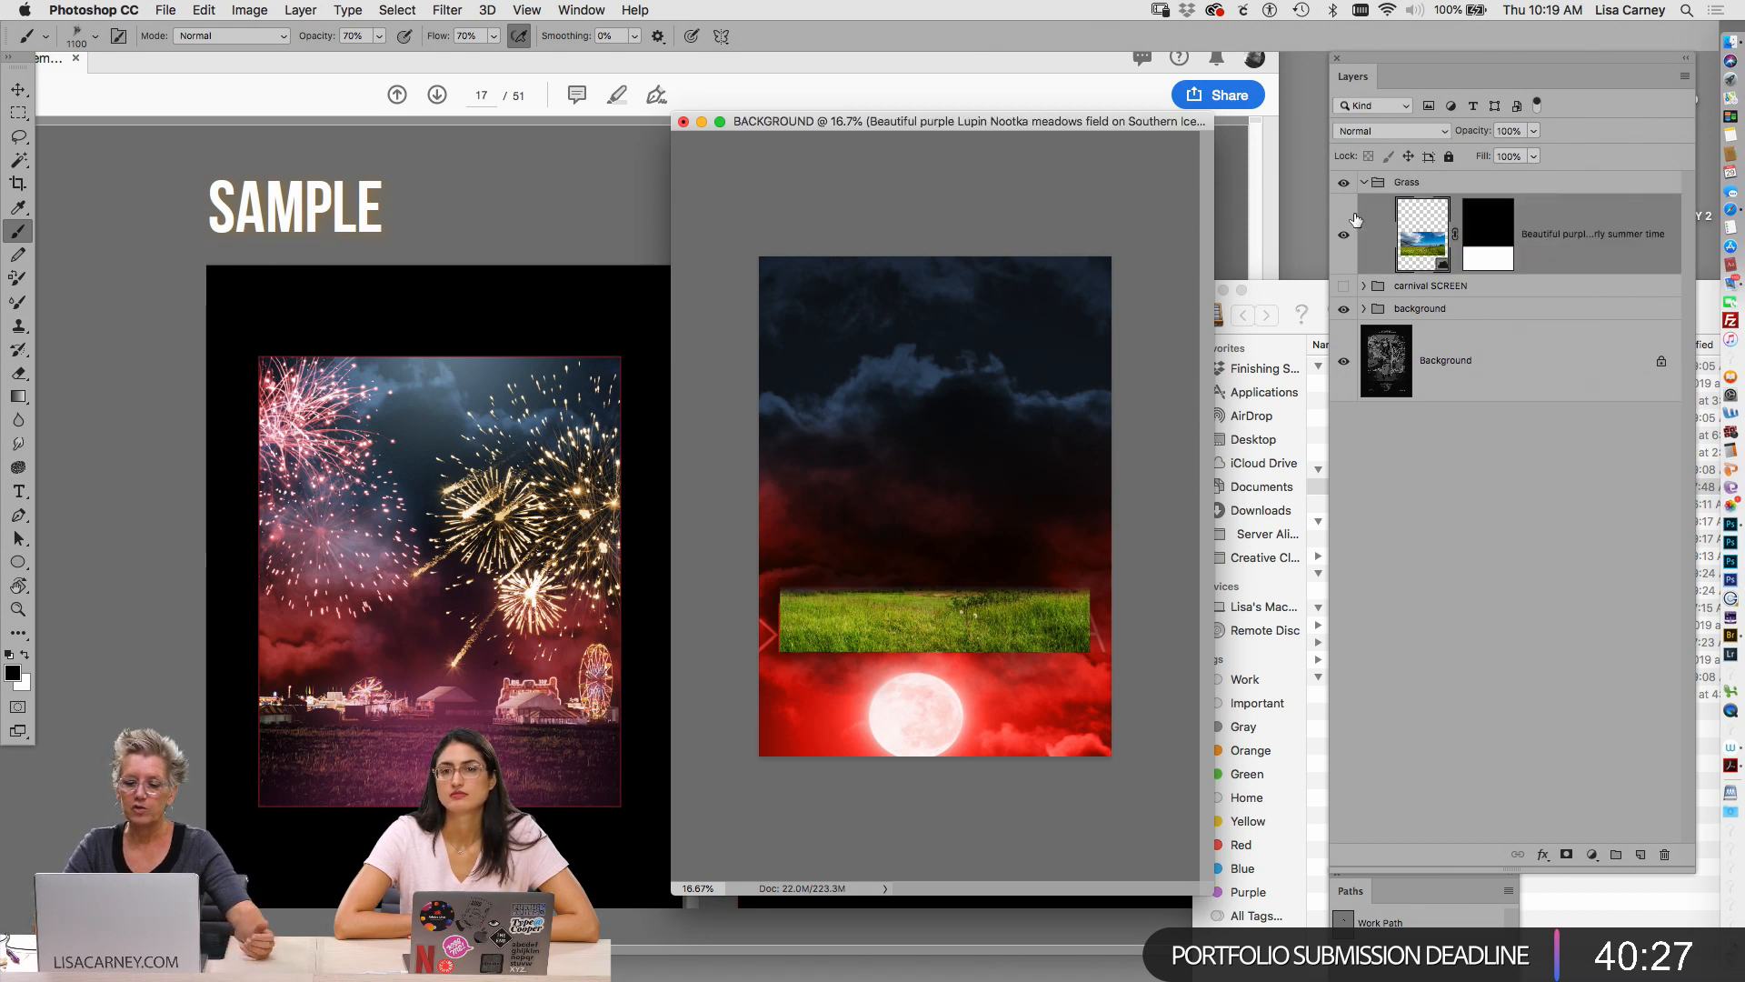
Move the Acrobat sample window down out of the way and bring an enlarged BACKGROUND window to the front
left_click(831, 91)
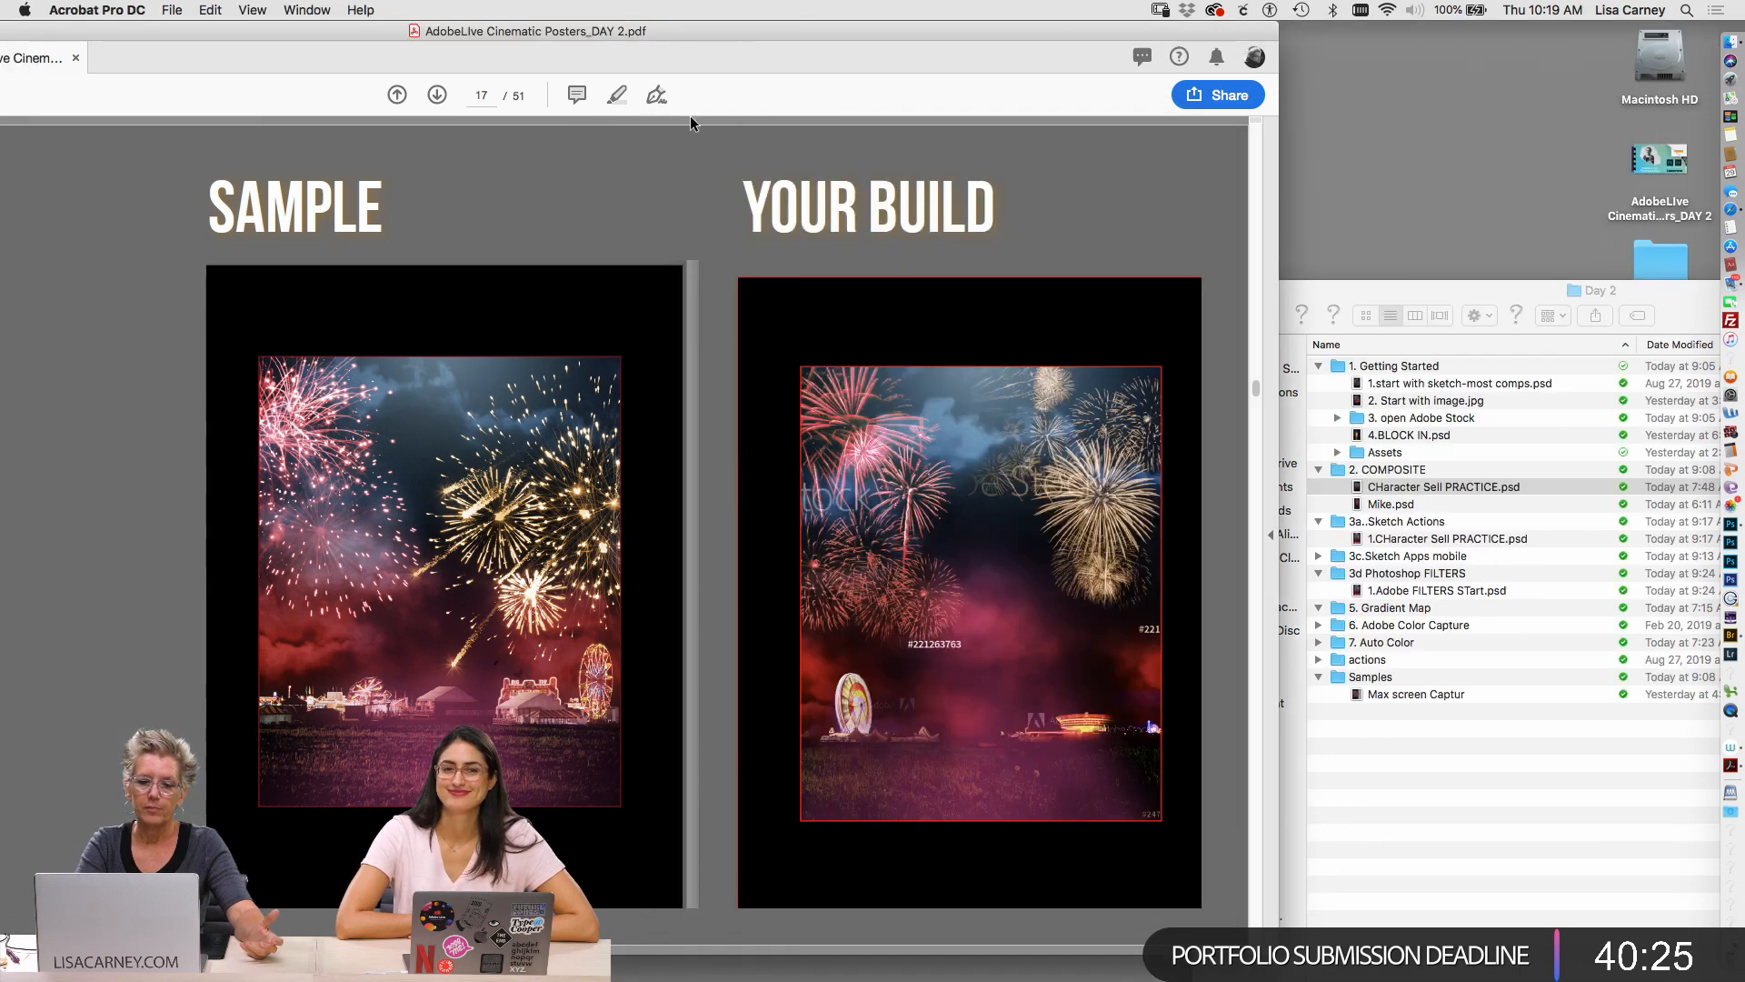
left_click_drag(1084, 36, 964, 771)
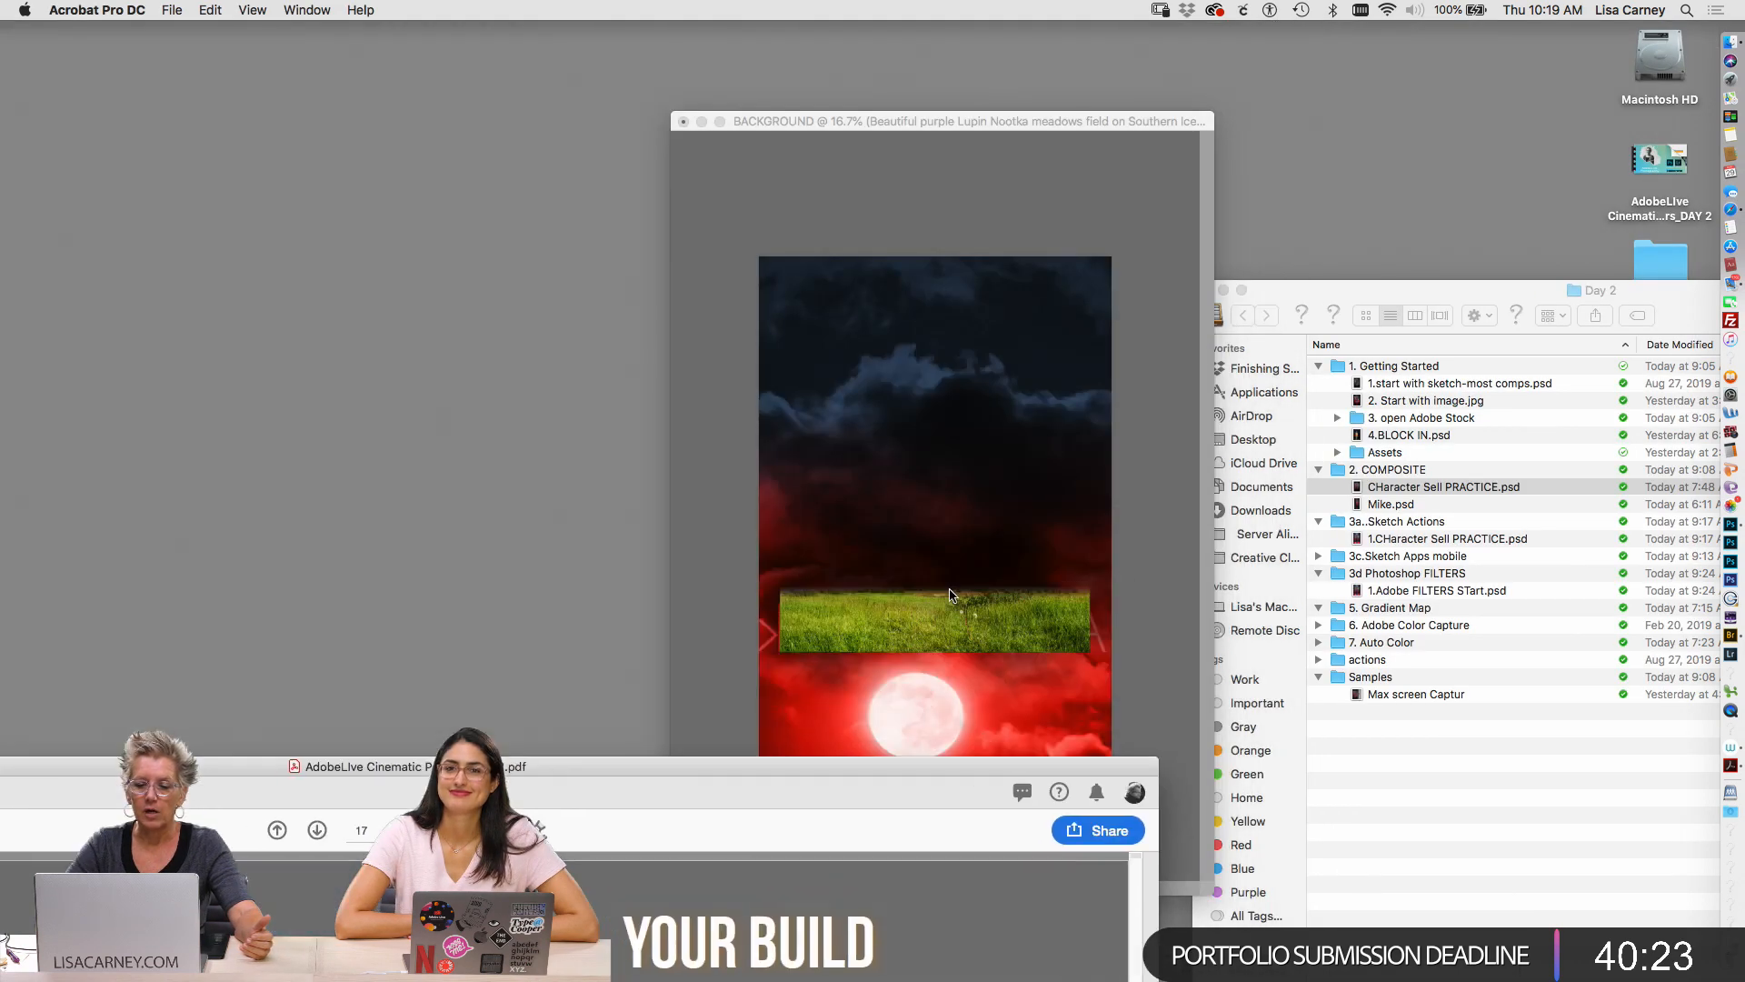
left_click(637, 65)
left_click_drag(636, 61, 560, 51)
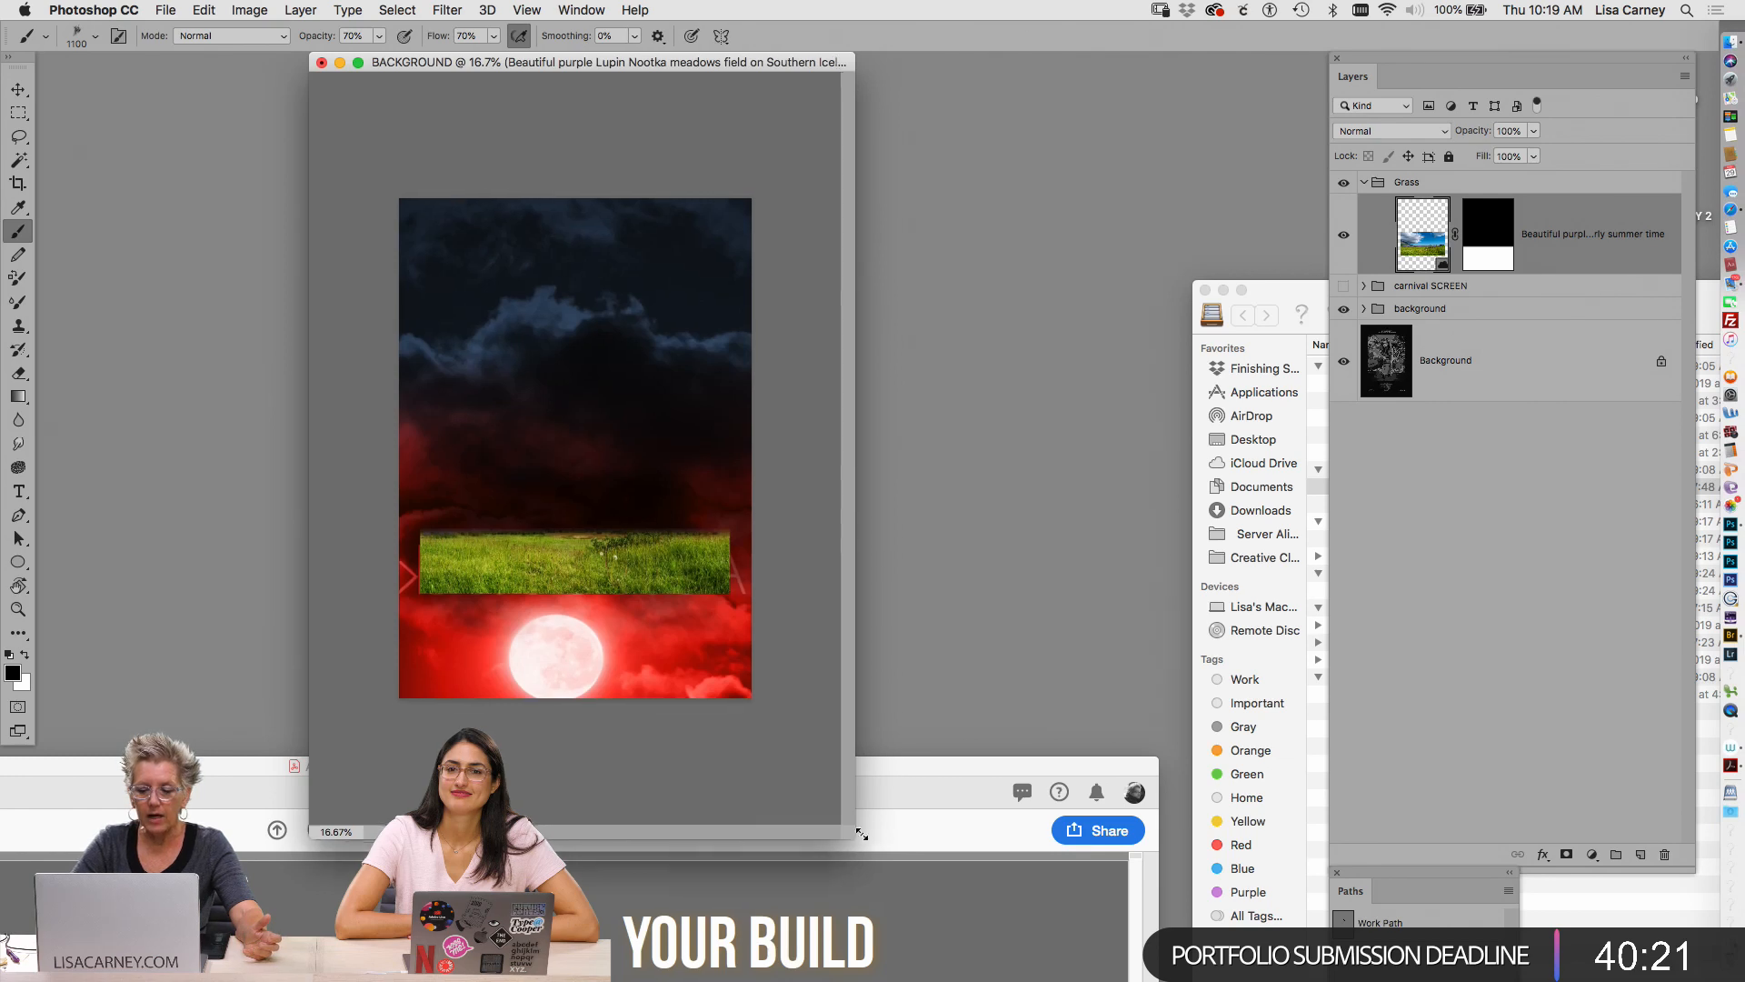
double_click(560, 55)
Transform the meadow image to about 179% scale so the grass spans the poster's full width, and return to the Brush tool
key("ctrl+t")
left_click_drag(902, 507, 1095, 317)
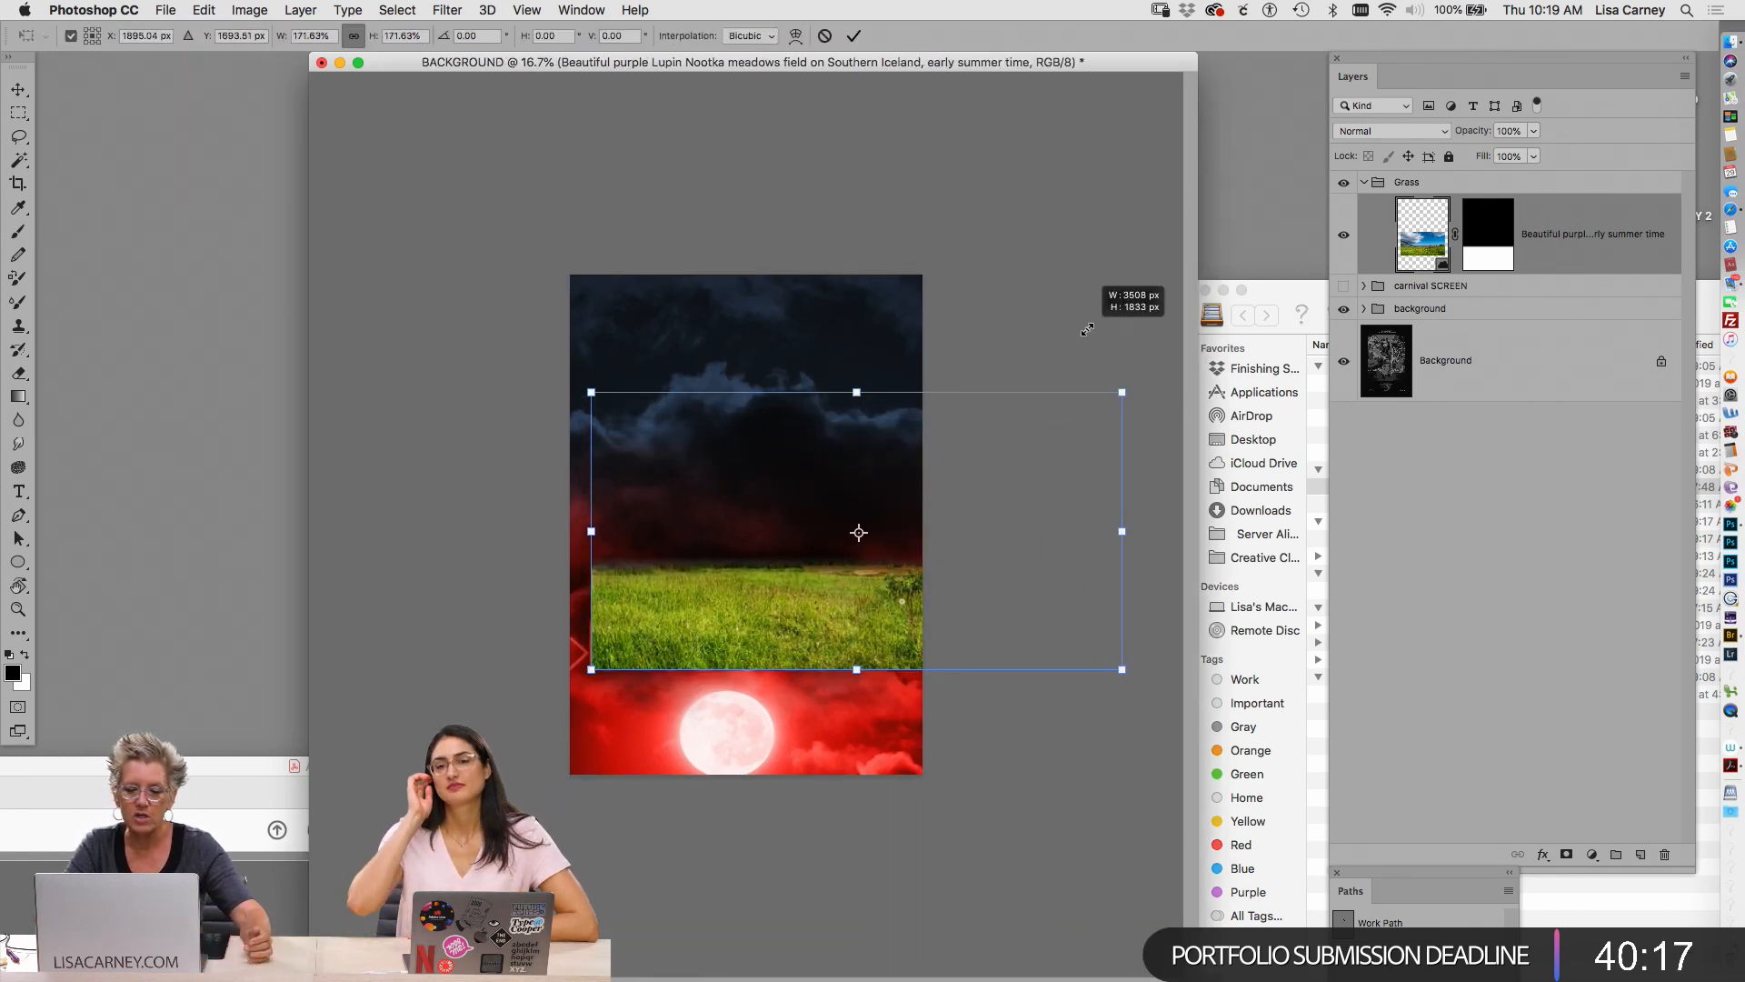
left_click_drag(951, 538, 892, 572)
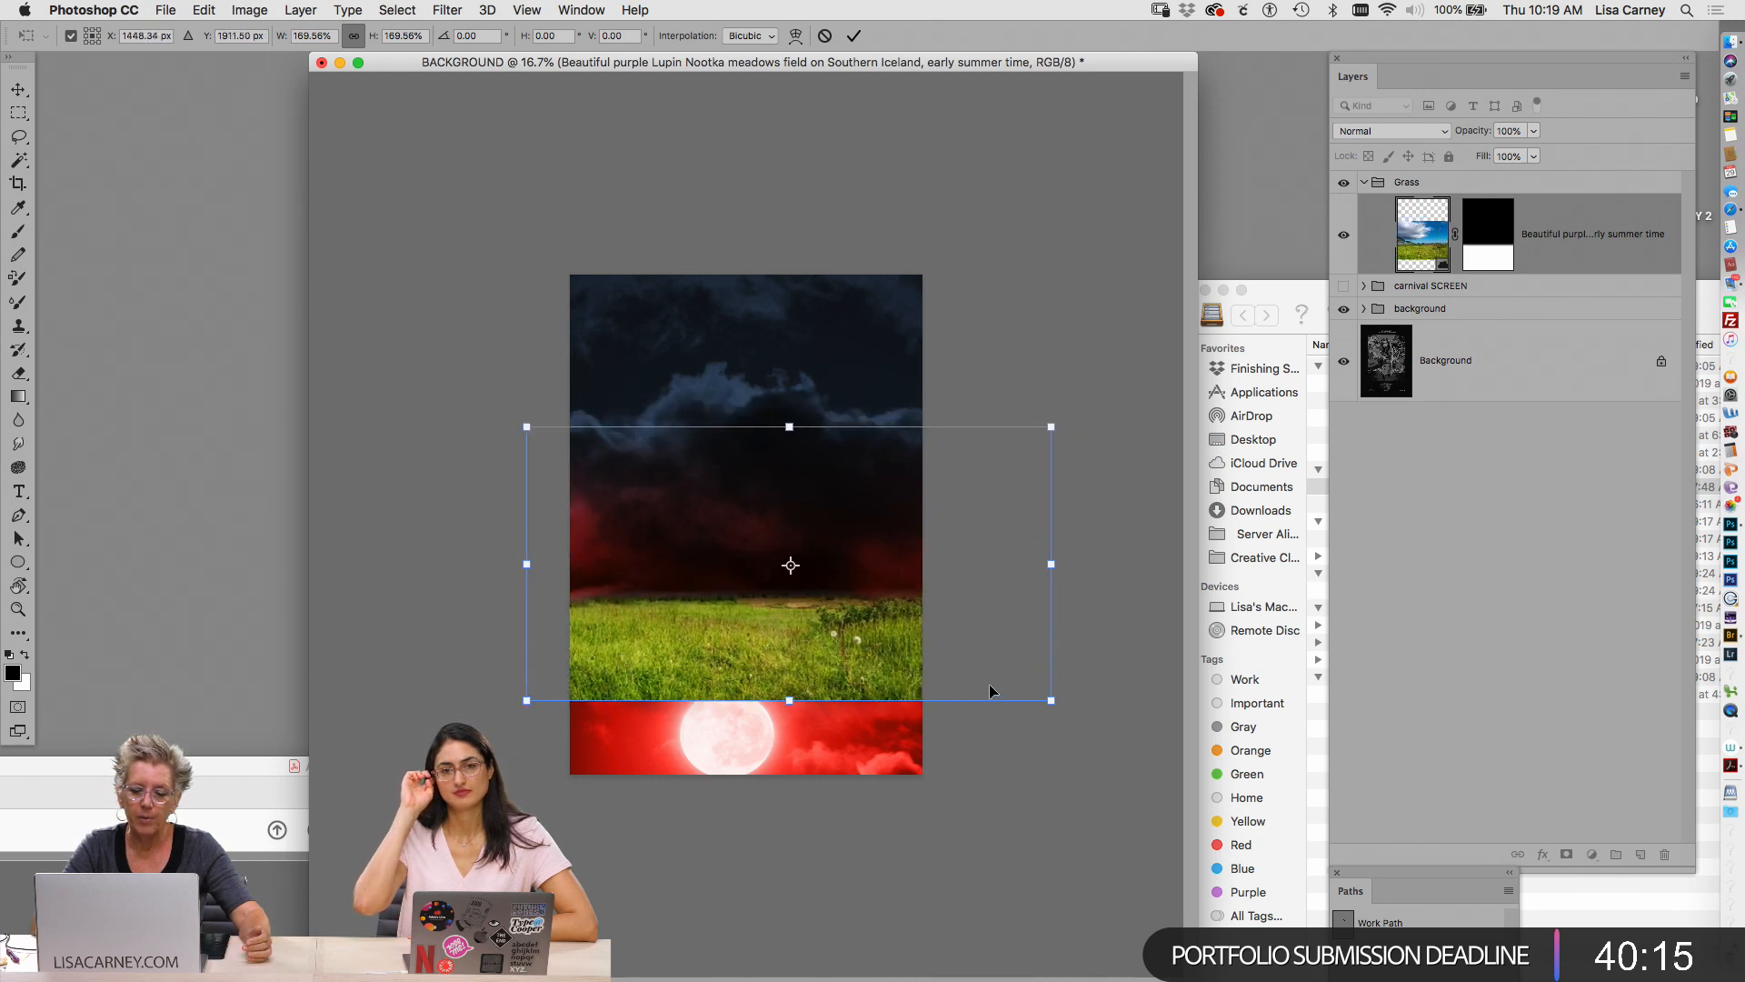
left_click_drag(925, 640, 911, 628)
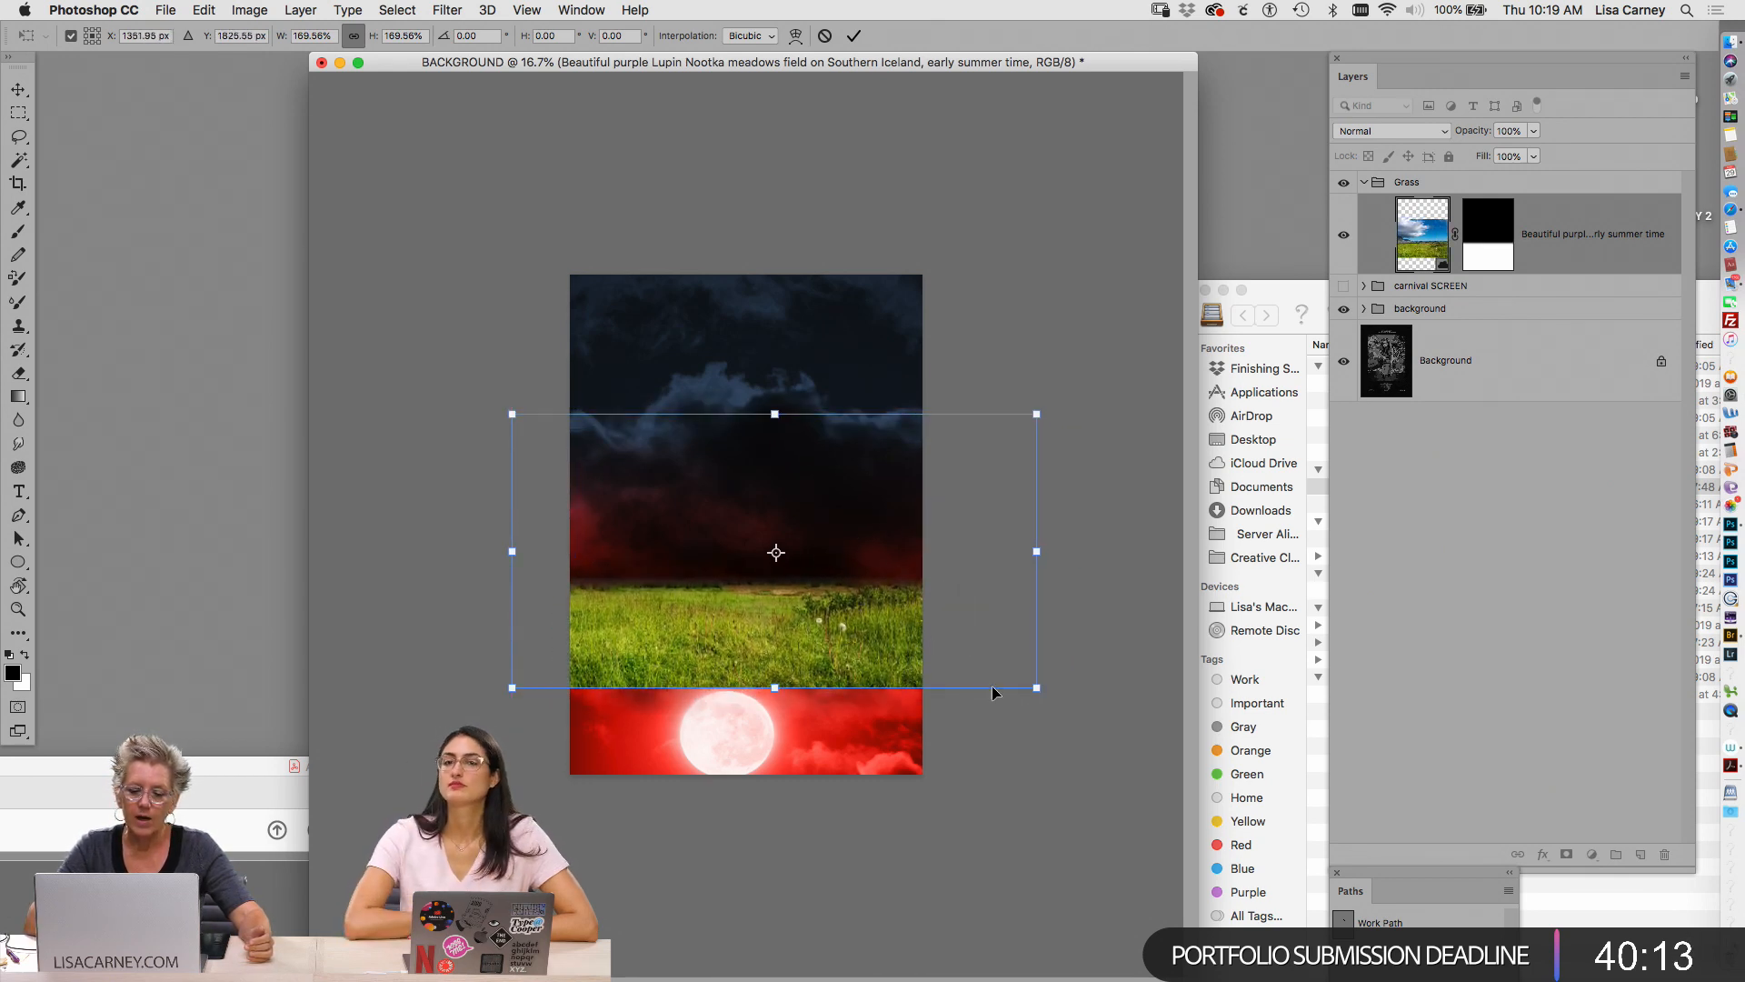
left_click_drag(1036, 693, 1065, 702)
left_click_drag(894, 625, 879, 617)
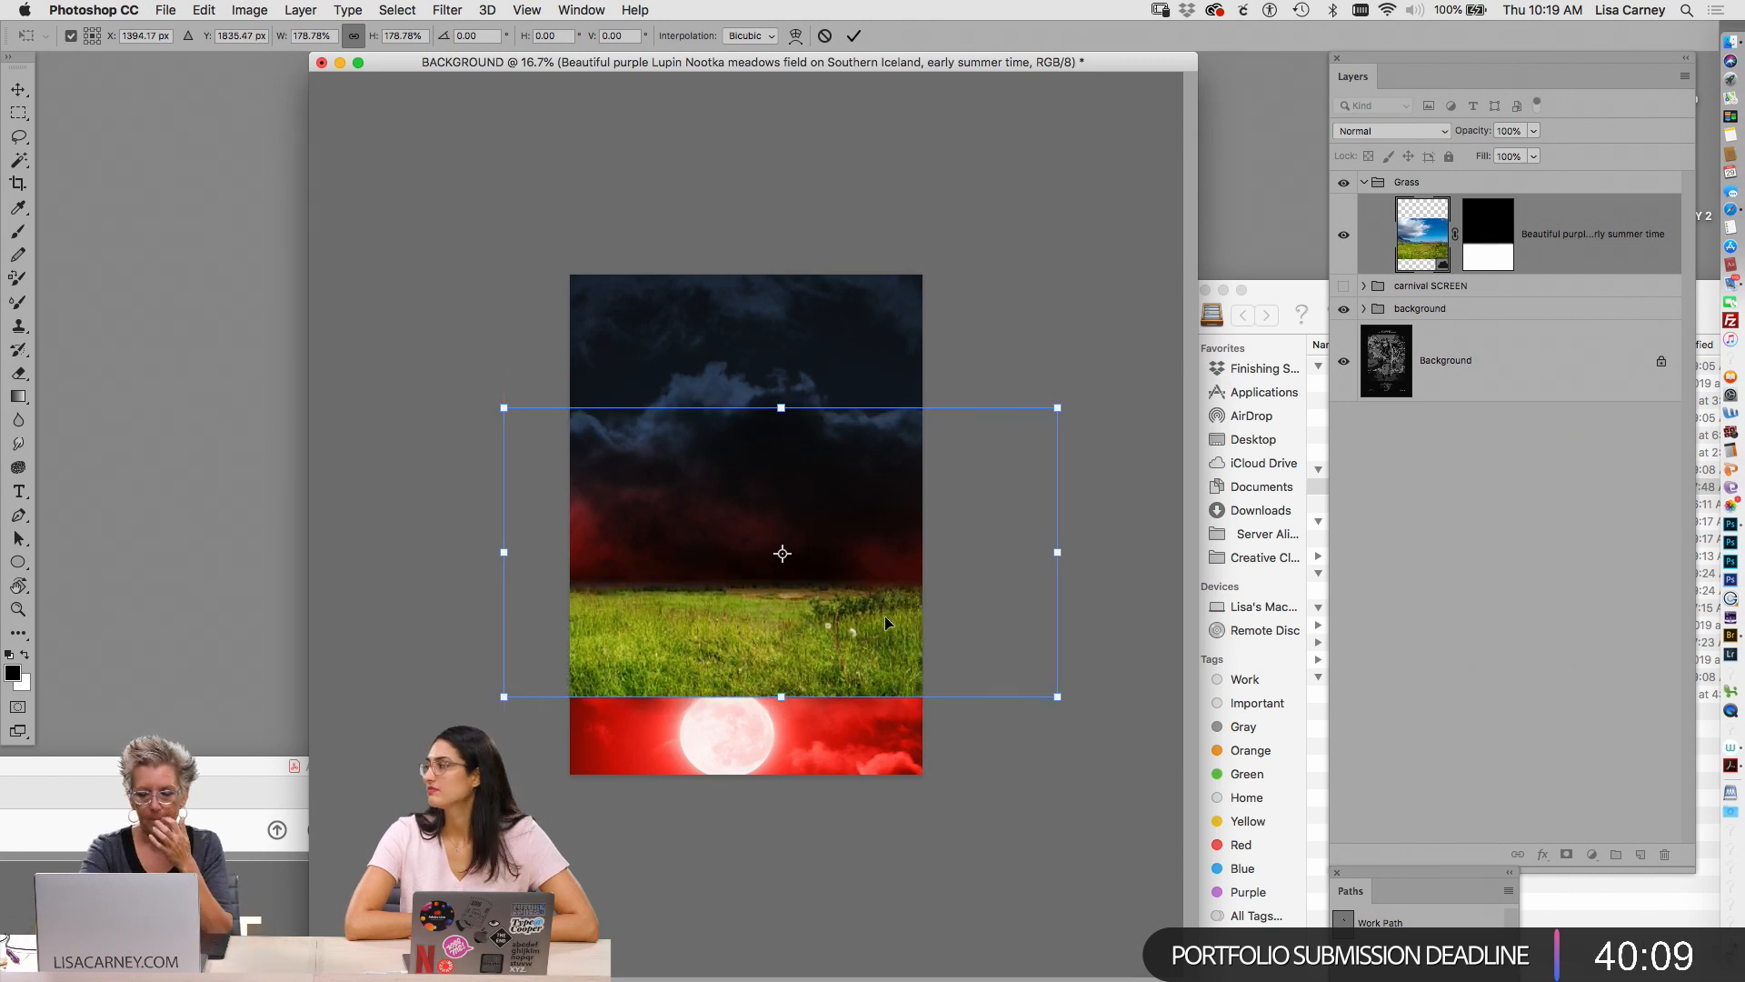
key("Return")
key("b")
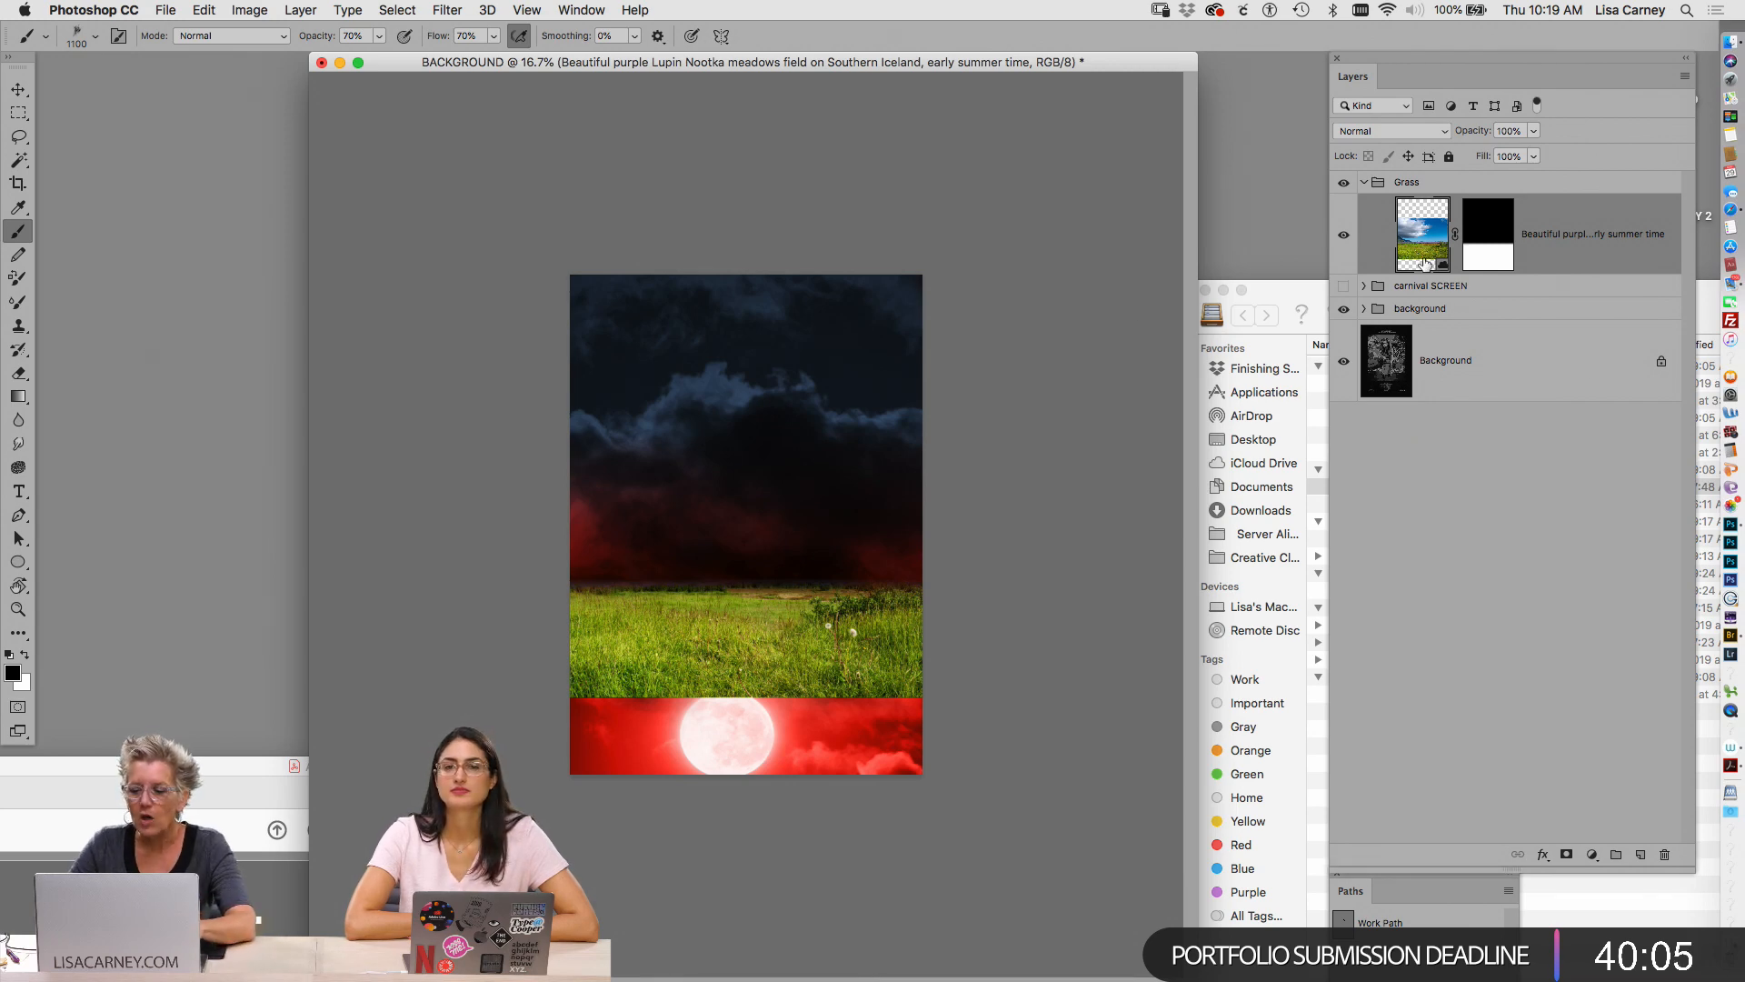
Switch to Finder and open 2. Start with image.jpg from the 1. Getting Started folder
left_click(286, 732)
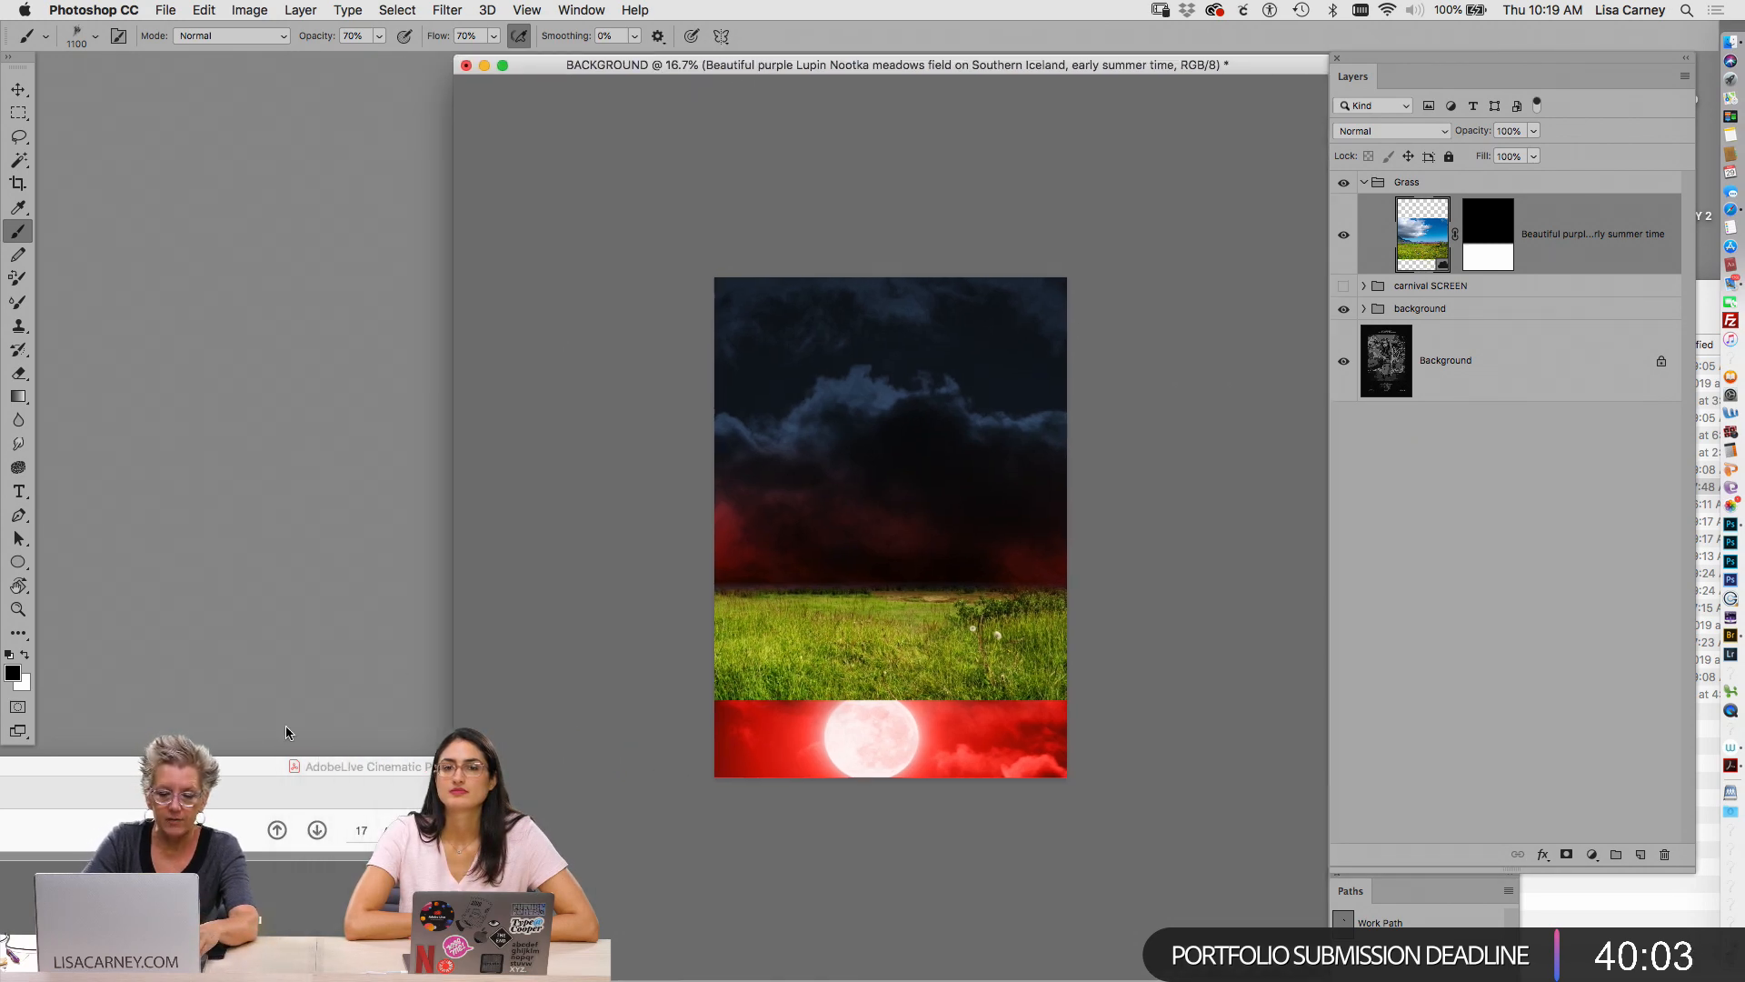
left_click(333, 456)
left_click(1403, 485)
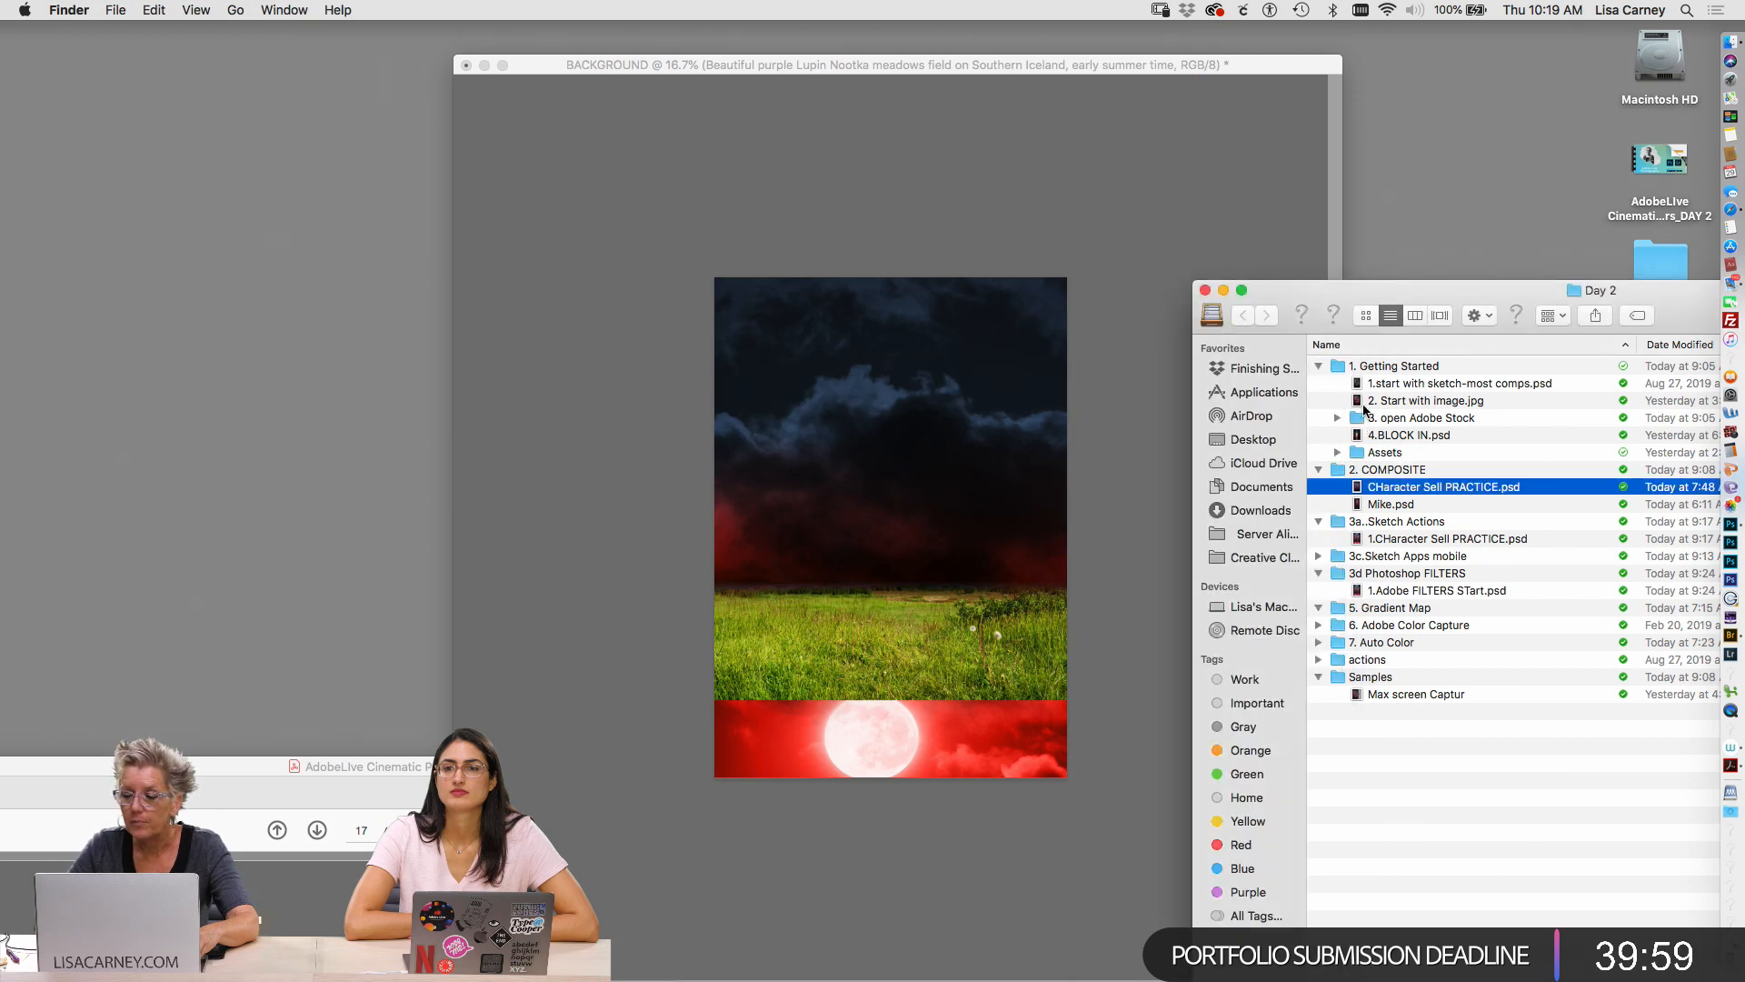
left_click(1359, 402)
double_click(1359, 402)
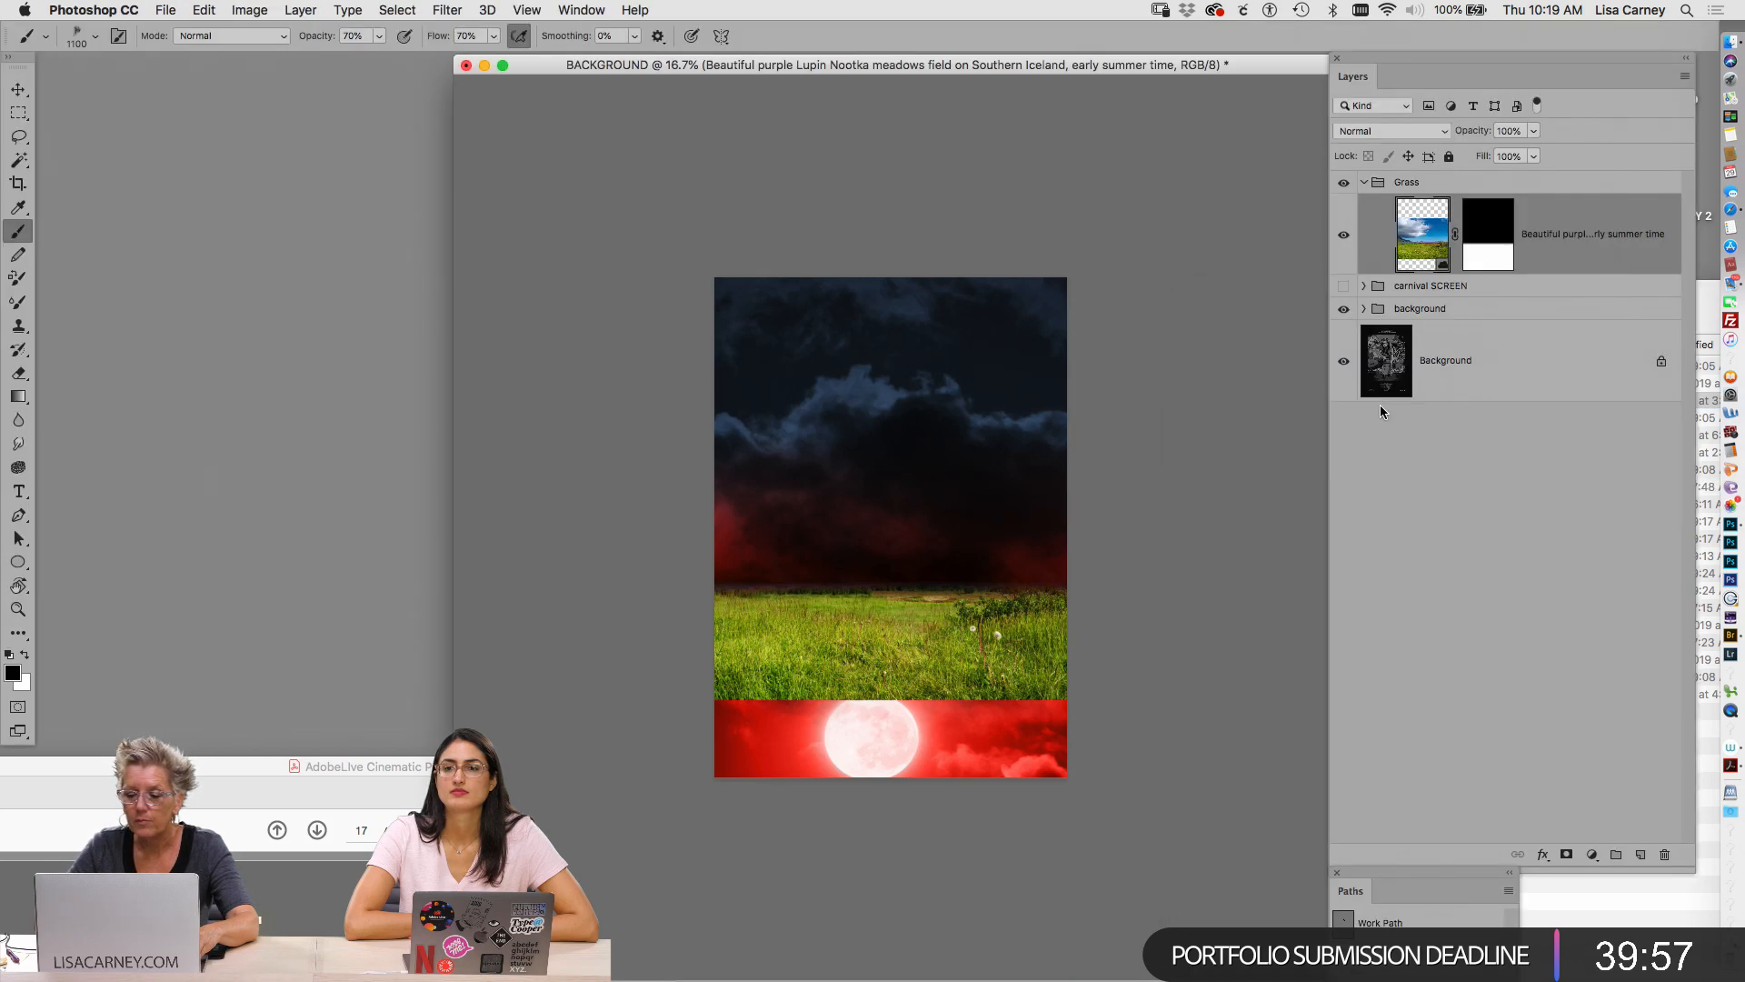
Resize the BACKGROUND window and place it directly beside the opened reference poster
left_click(1186, 65)
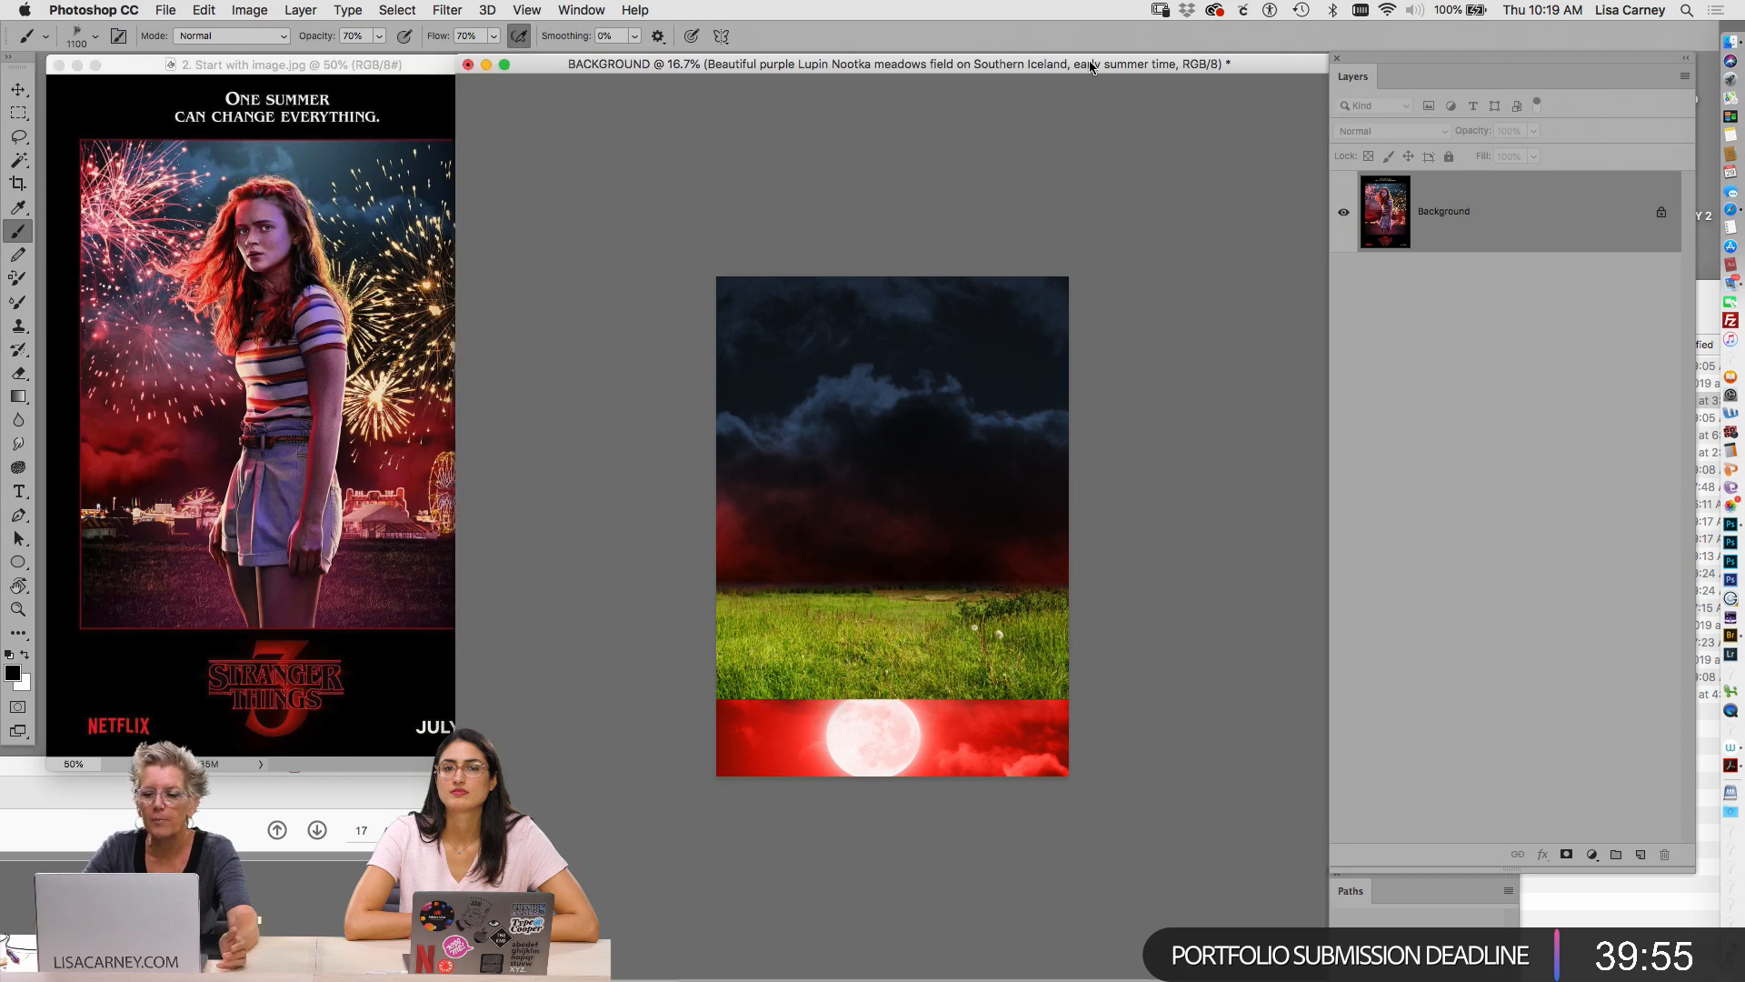
left_click(521, 63)
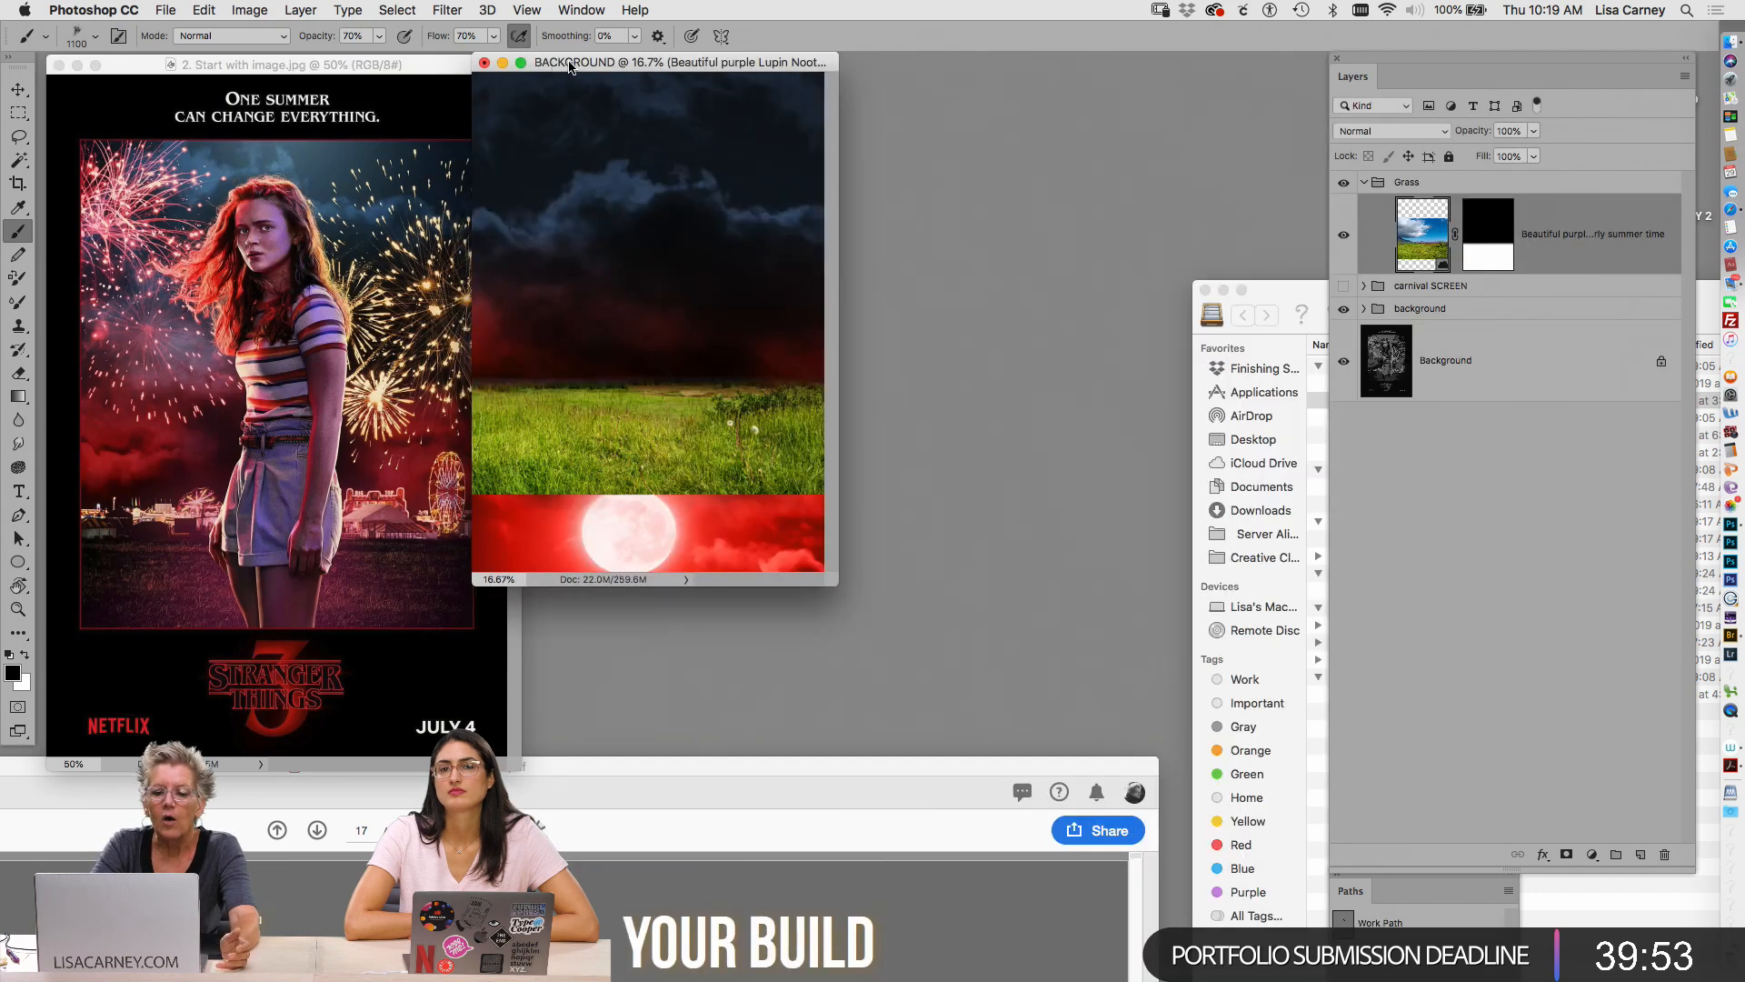
left_click_drag(892, 586, 1073, 727)
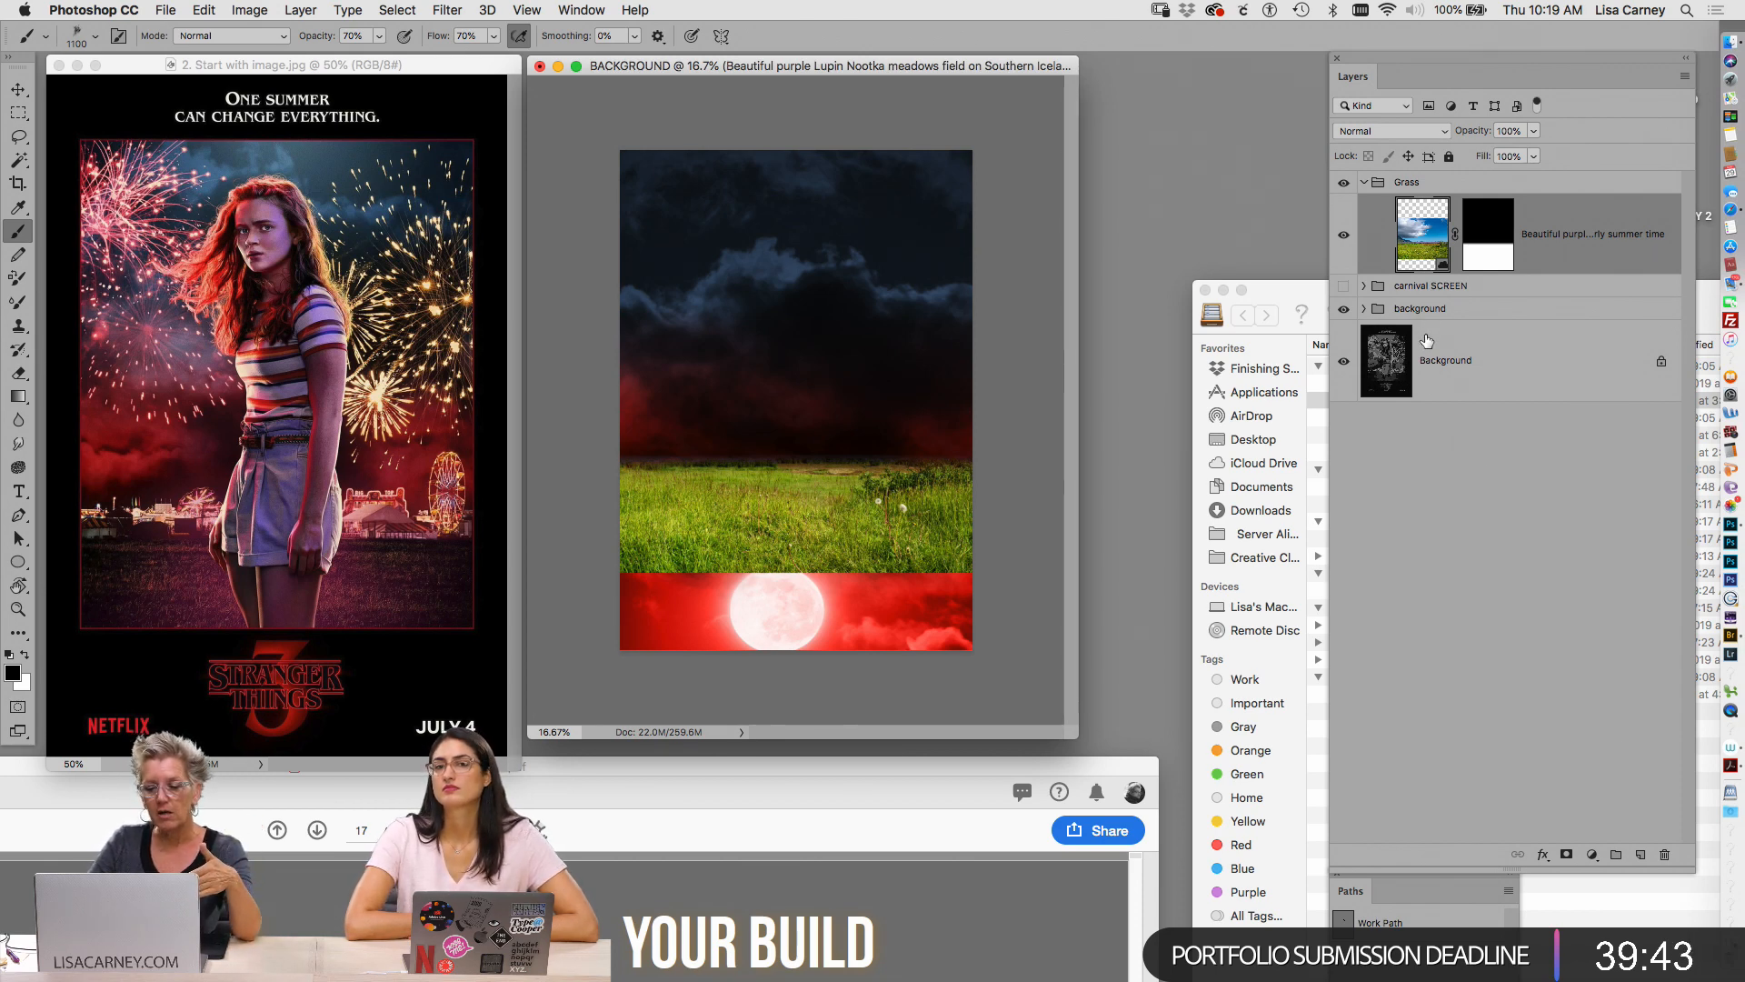
Add a Curves adjustment above the meadow, lowering input 181 to output 118 and the white point to output 170
left_click(1593, 855)
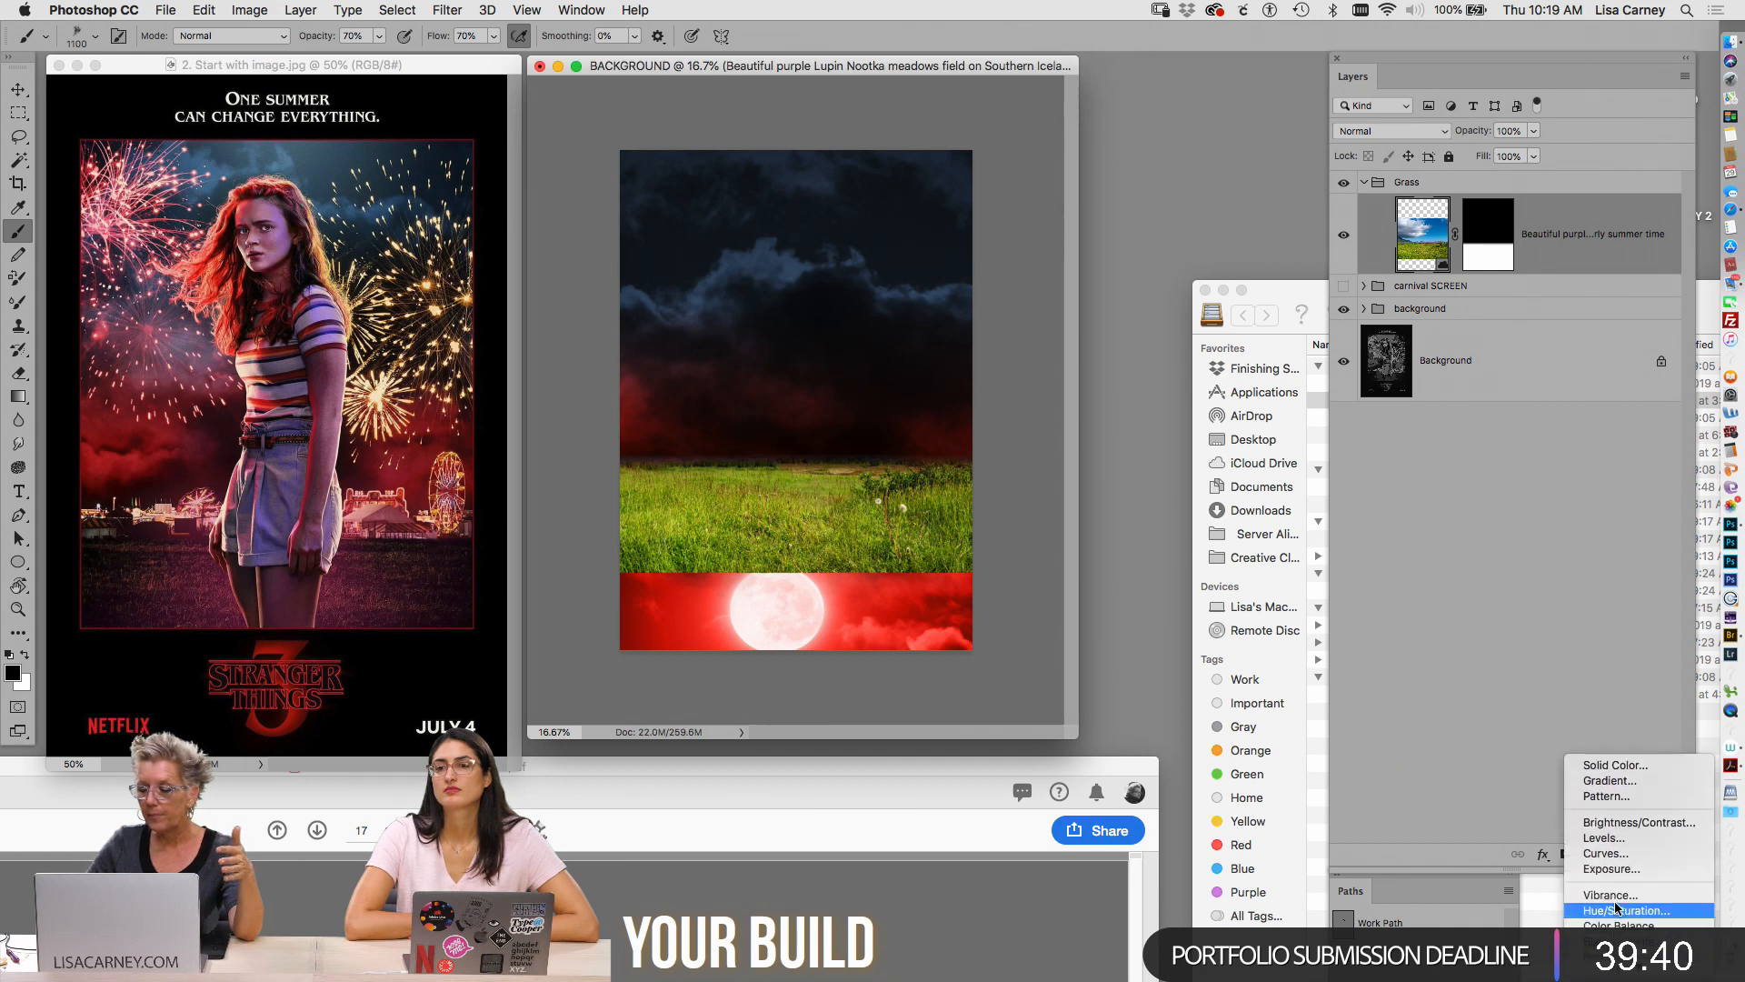
left_click(1627, 855)
left_click_drag(733, 296, 733, 338)
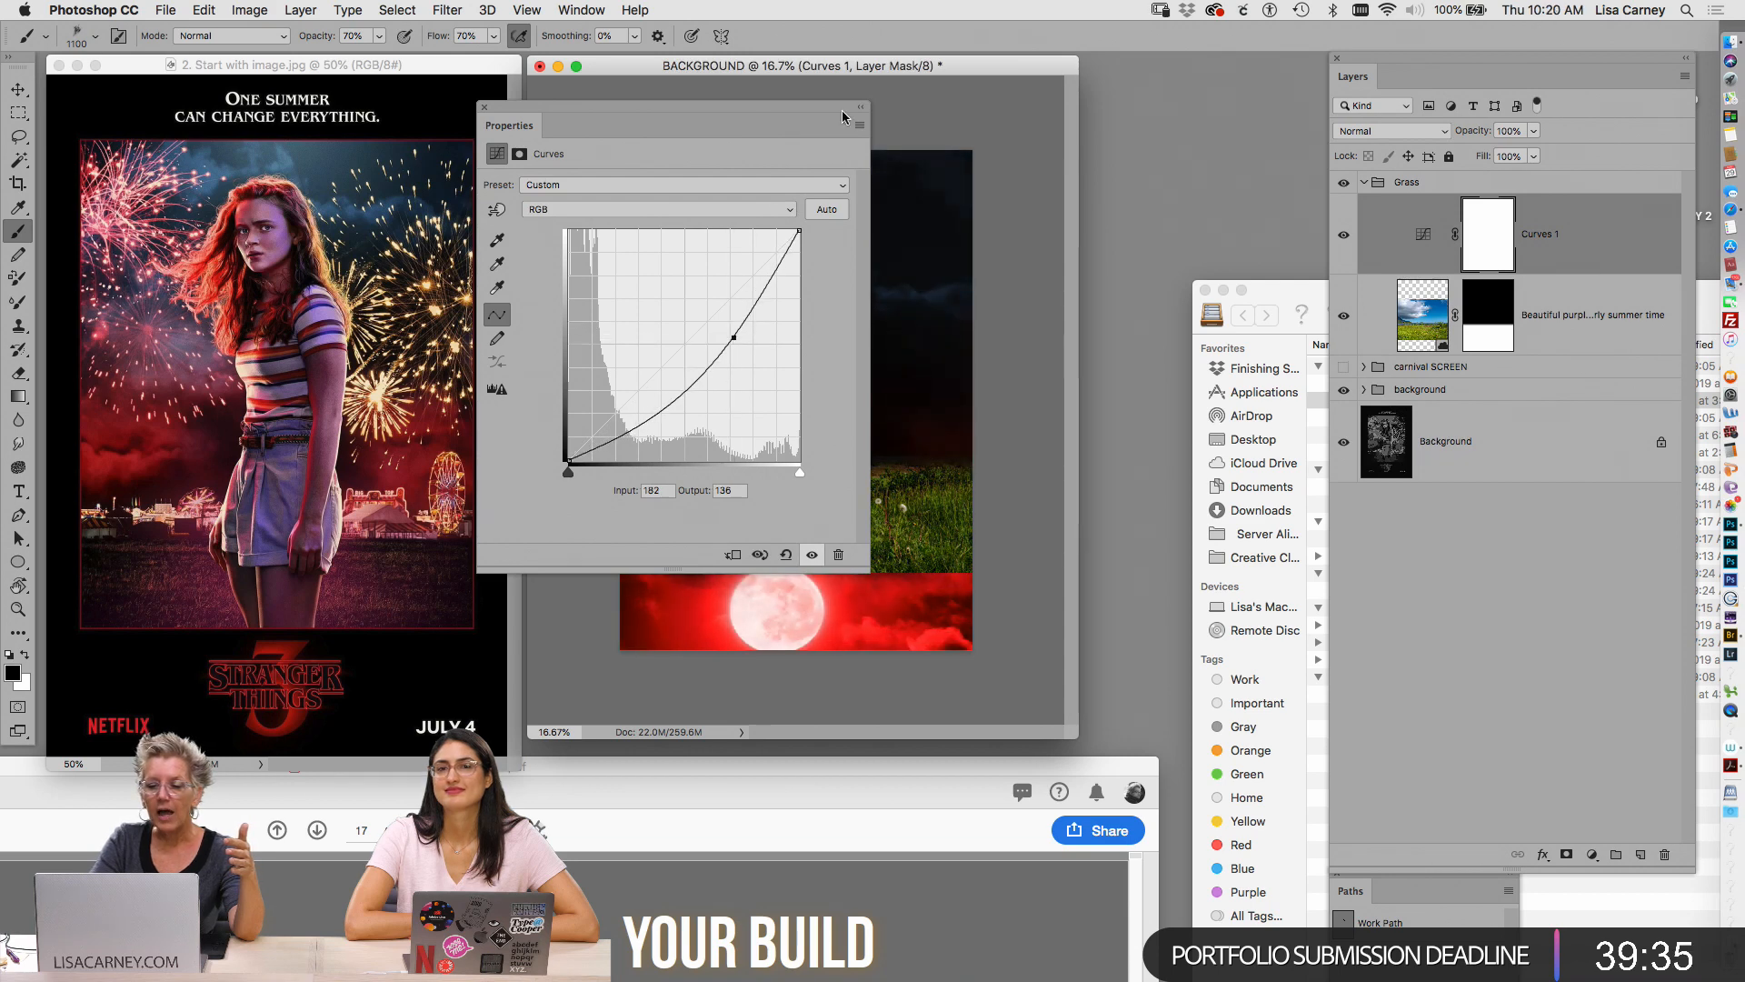
left_click_drag(806, 105, 1320, 92)
mouse_move(1247, 325)
left_mouse_down()
mouse_move(1173, 245)
mouse_move(1248, 325)
left_mouse_up()
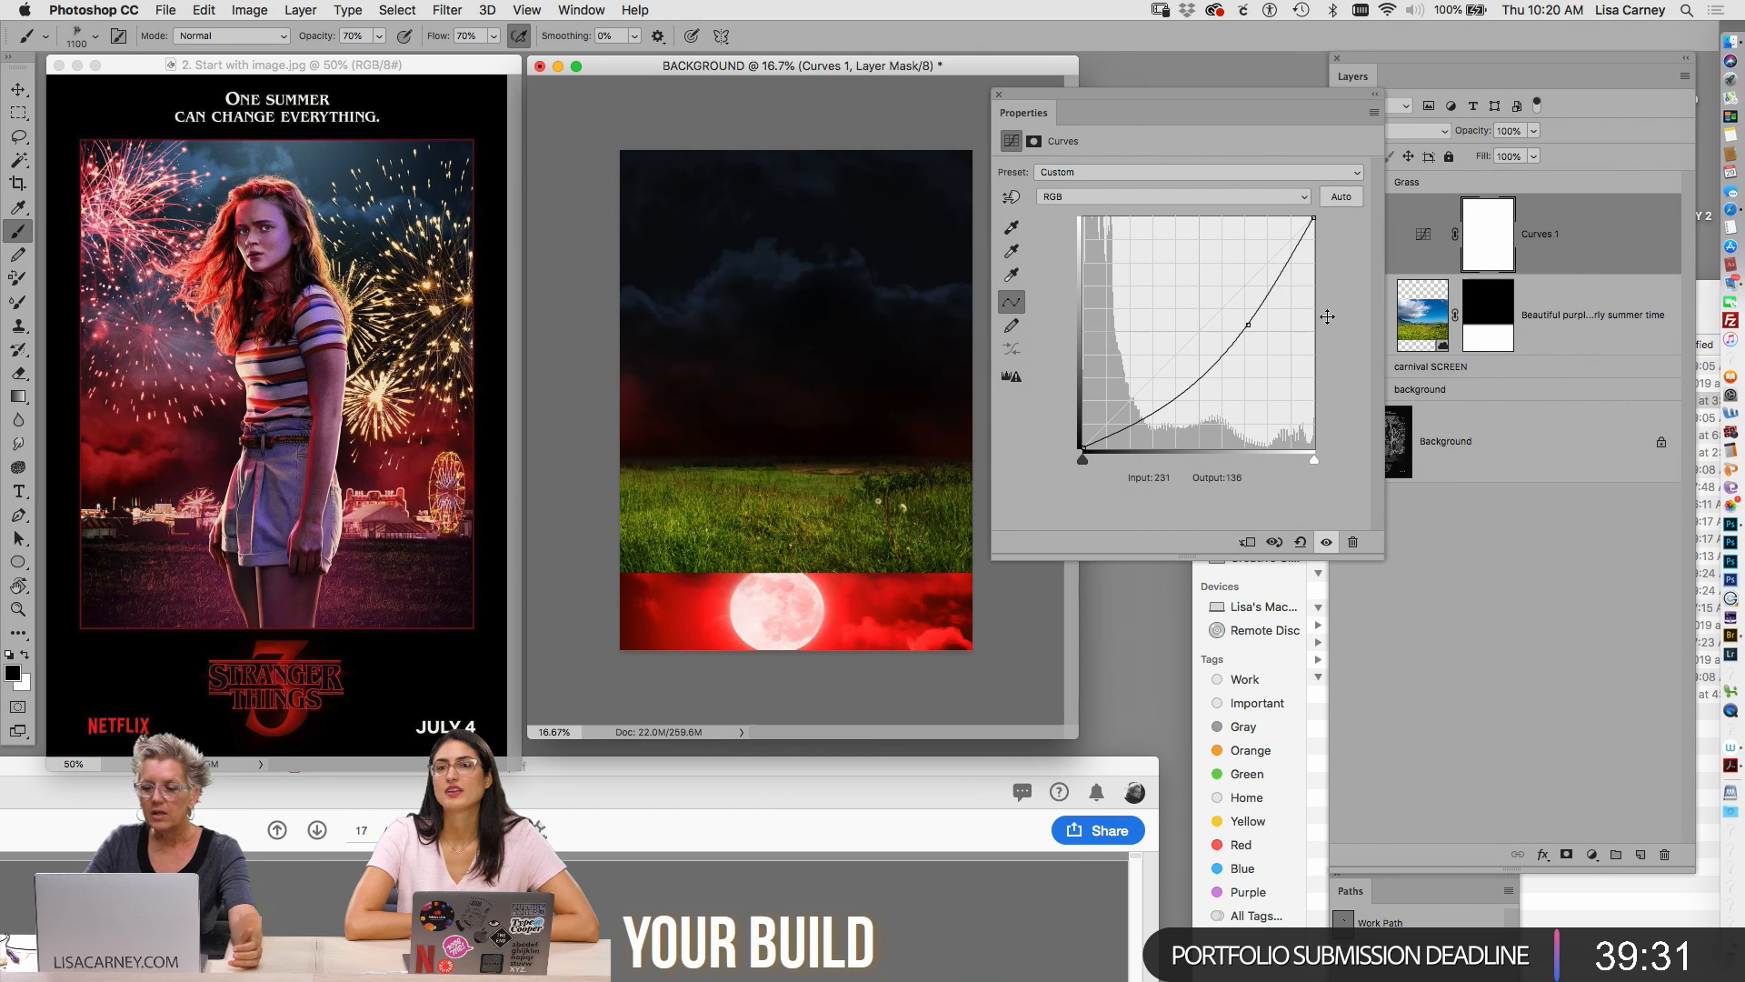
left_click_drag(1313, 218, 1248, 341)
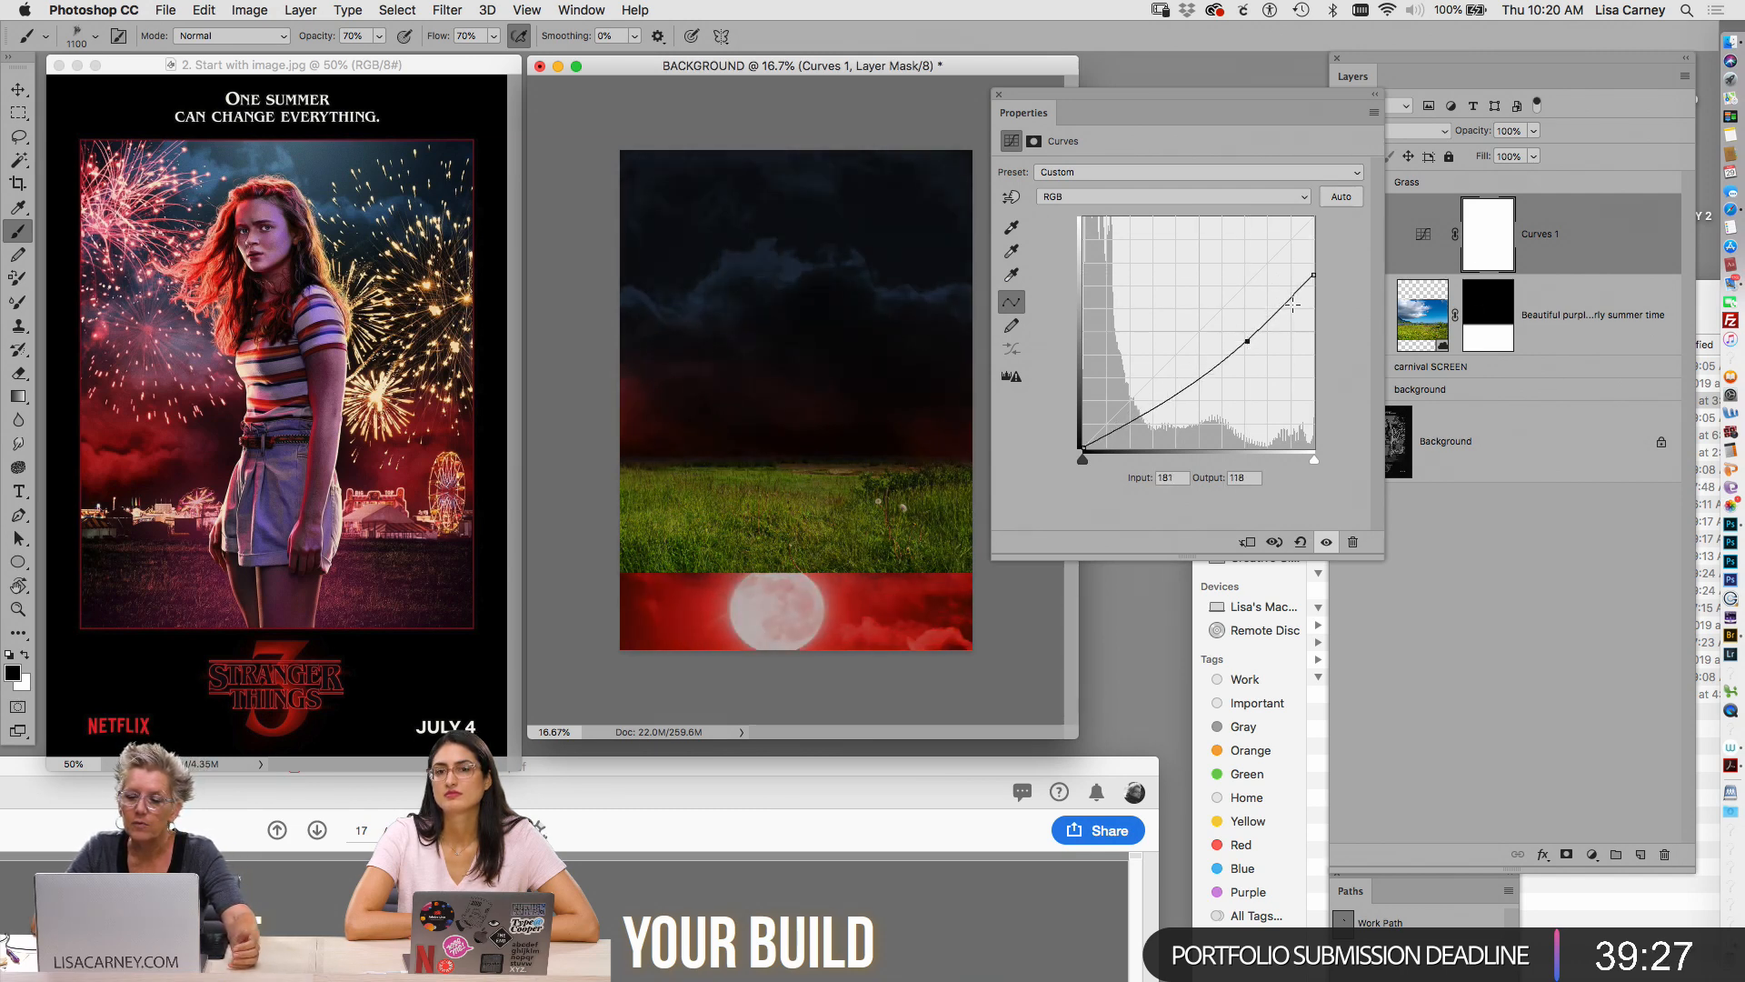
left_click_drag(1312, 278, 1314, 294)
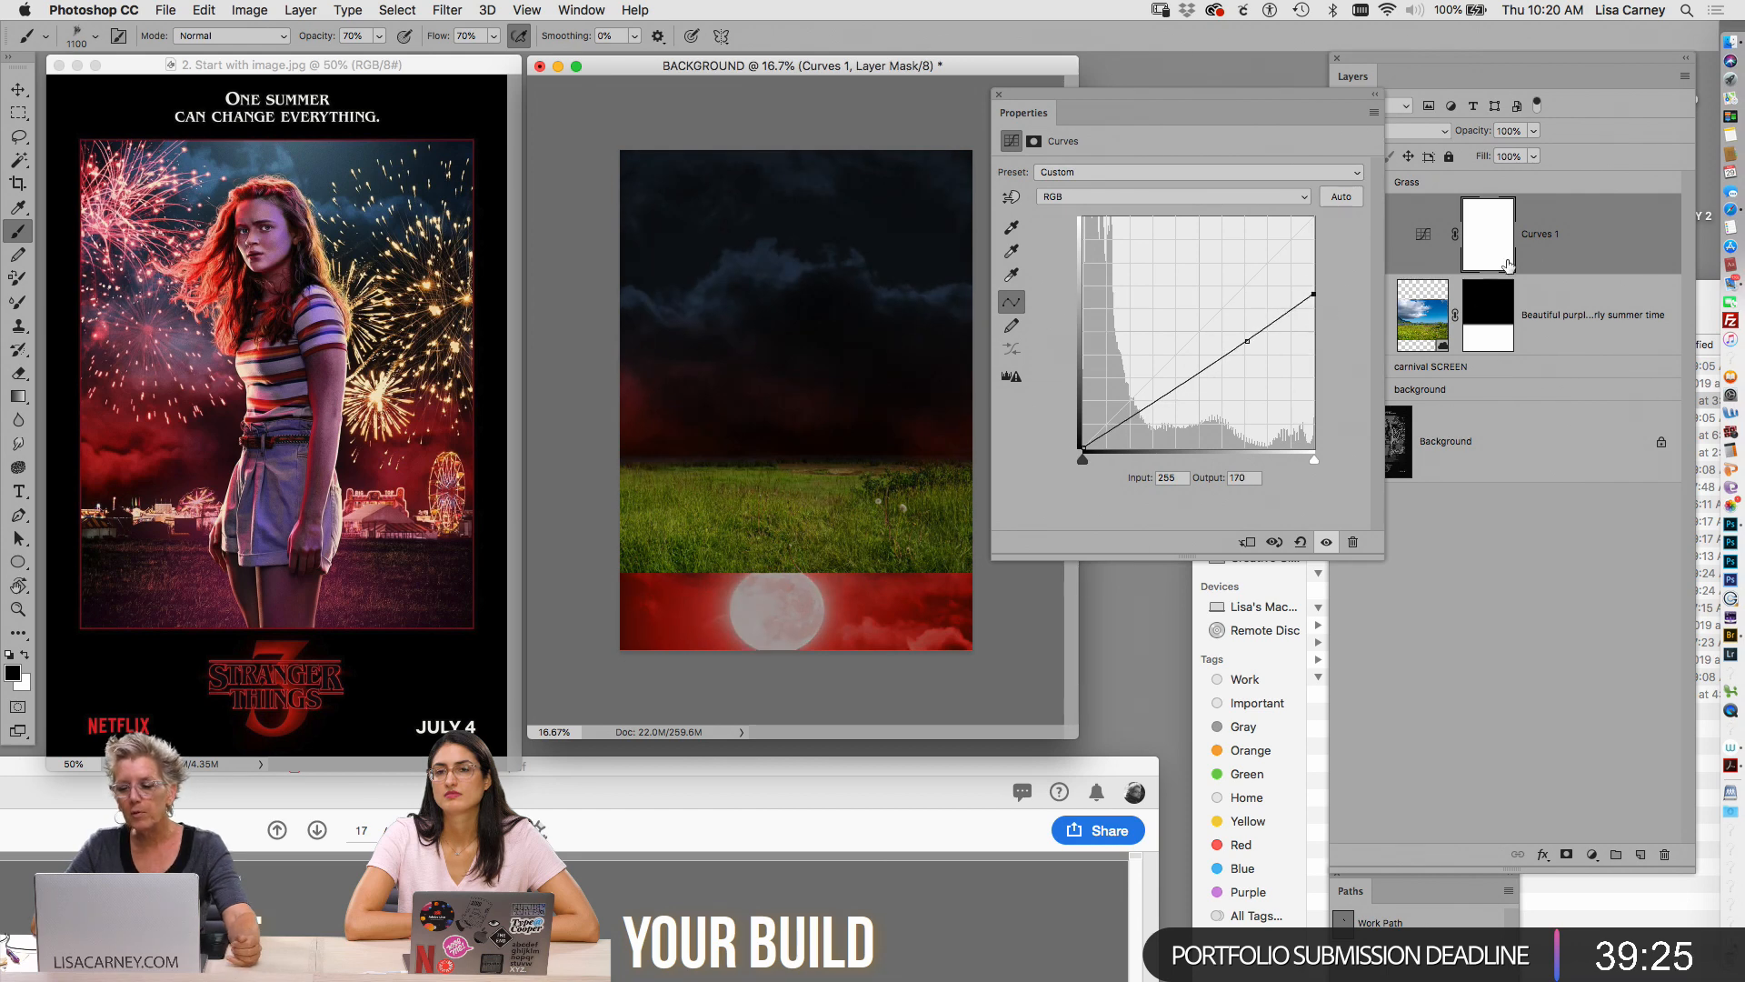
Clip Curves 1 to the meadow layer and compare the grass with and without the adjustment, leaving it visible
left_click(1533, 273)
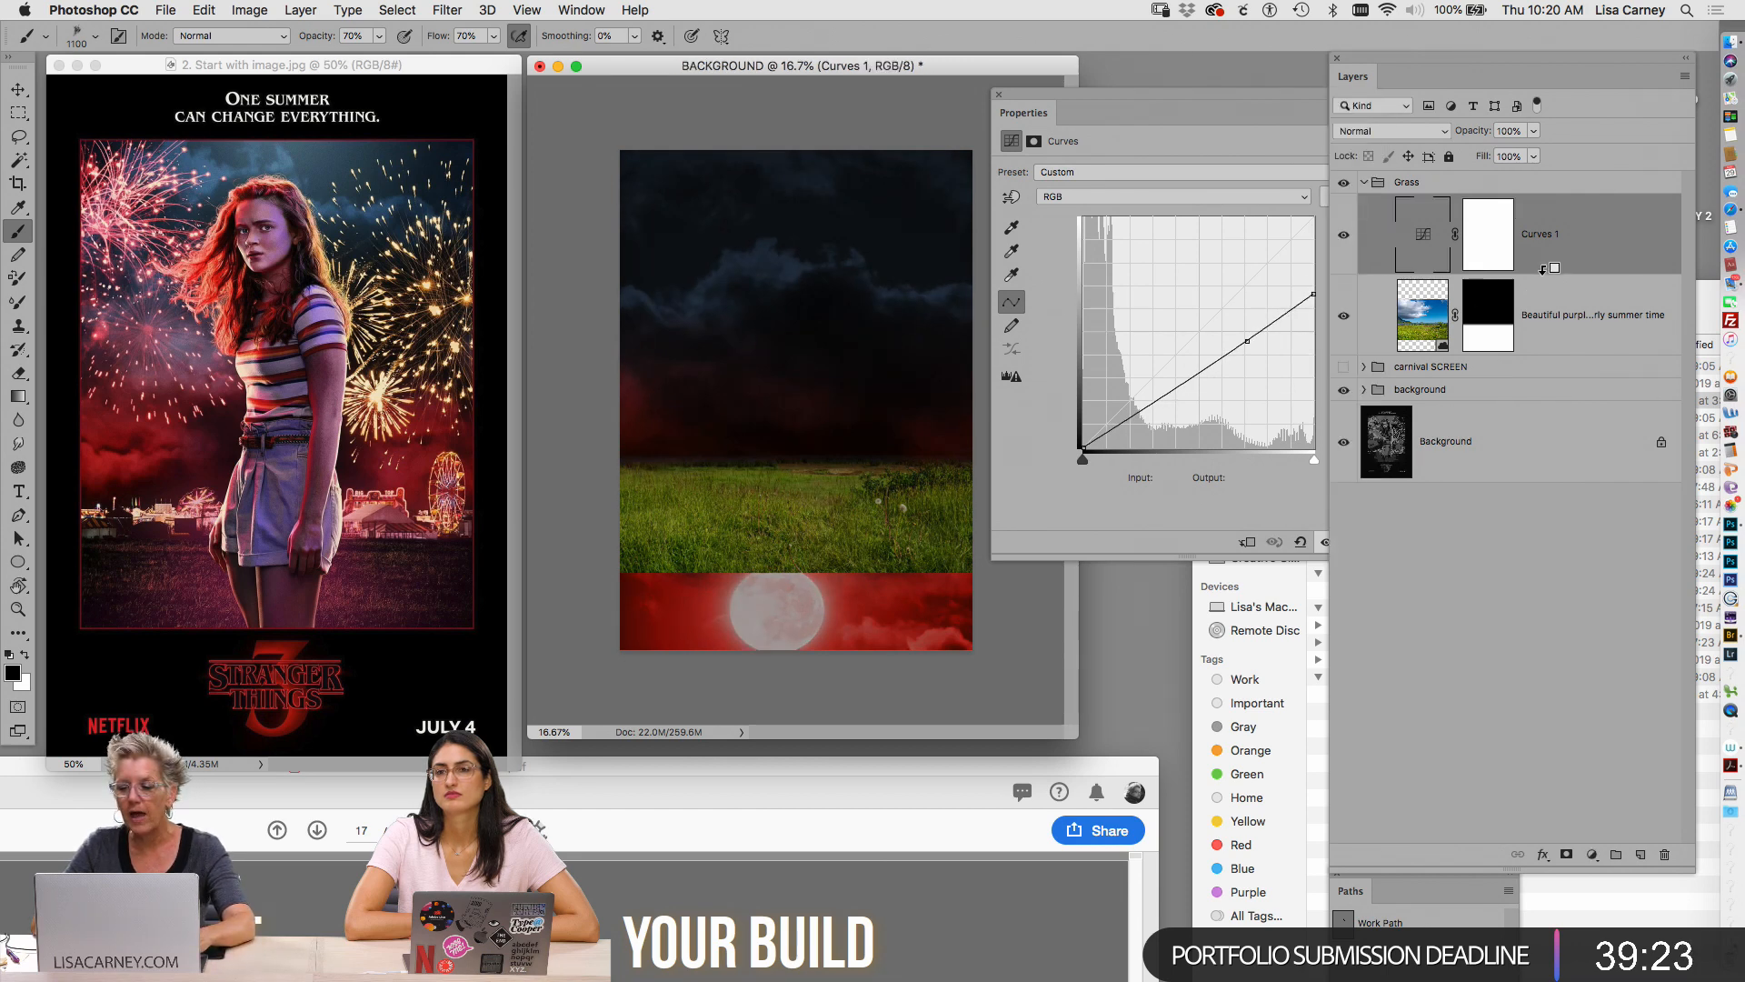
left_click(1542, 268, "alt")
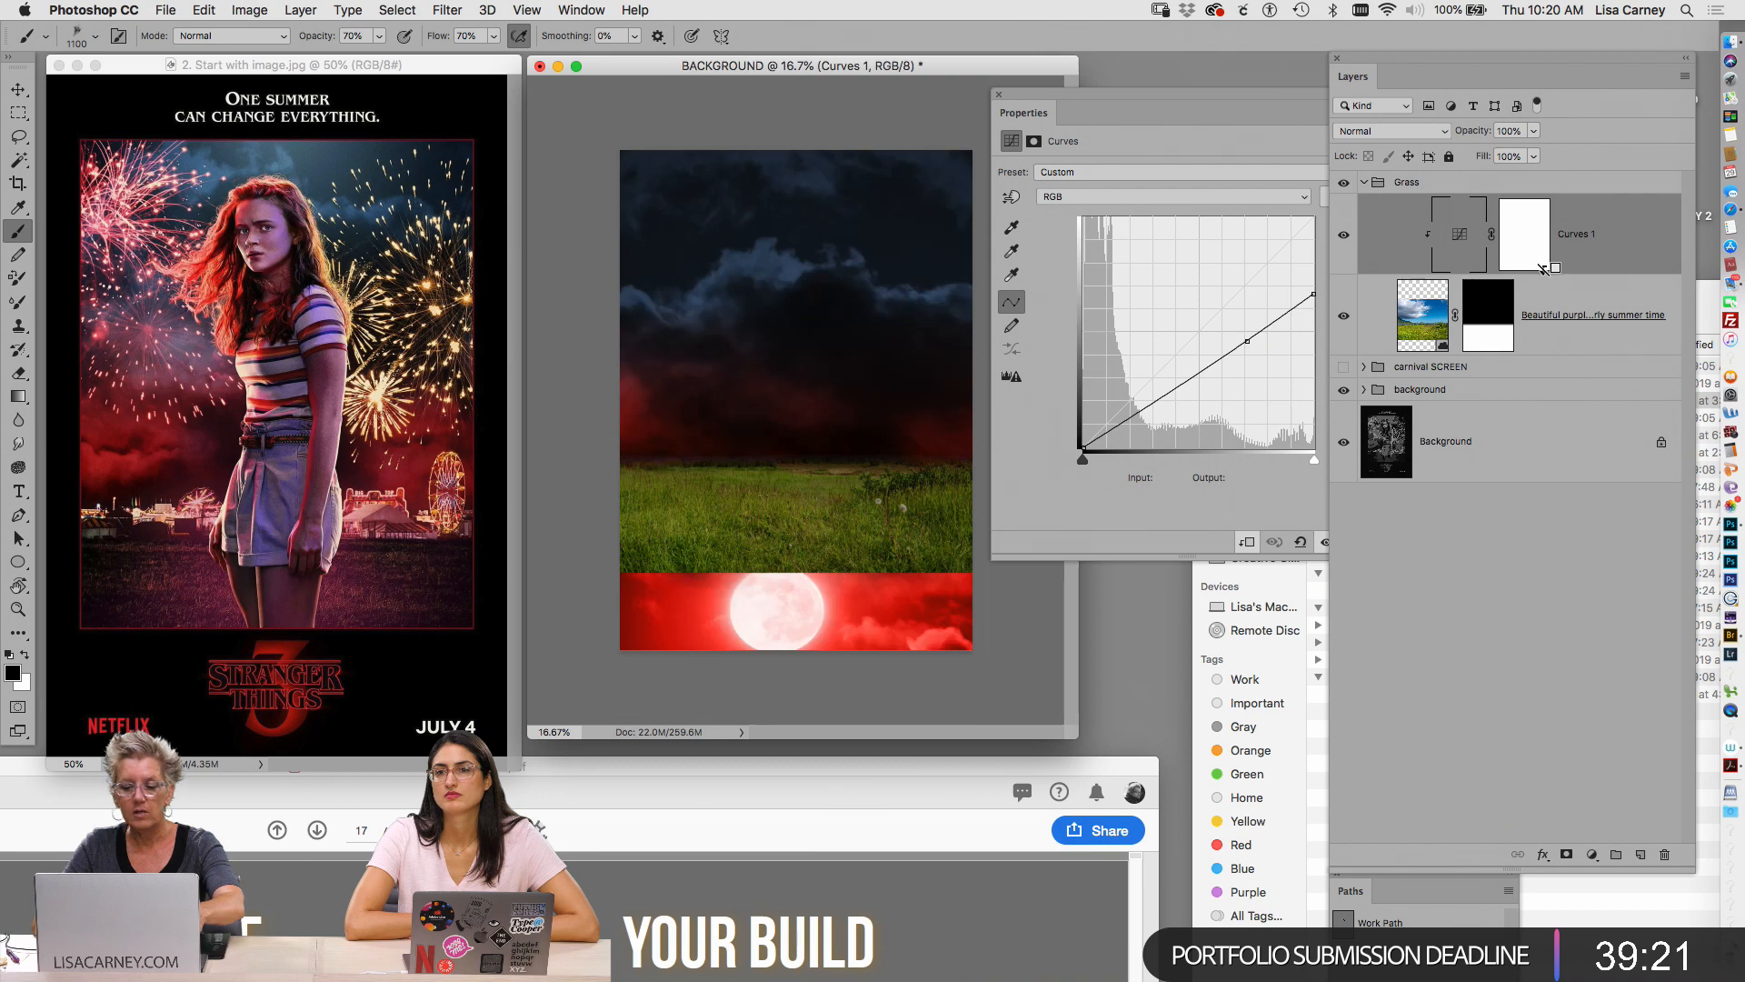
left_click(1344, 239)
left_click(1345, 238)
left_click(1345, 238)
left_click(1344, 238)
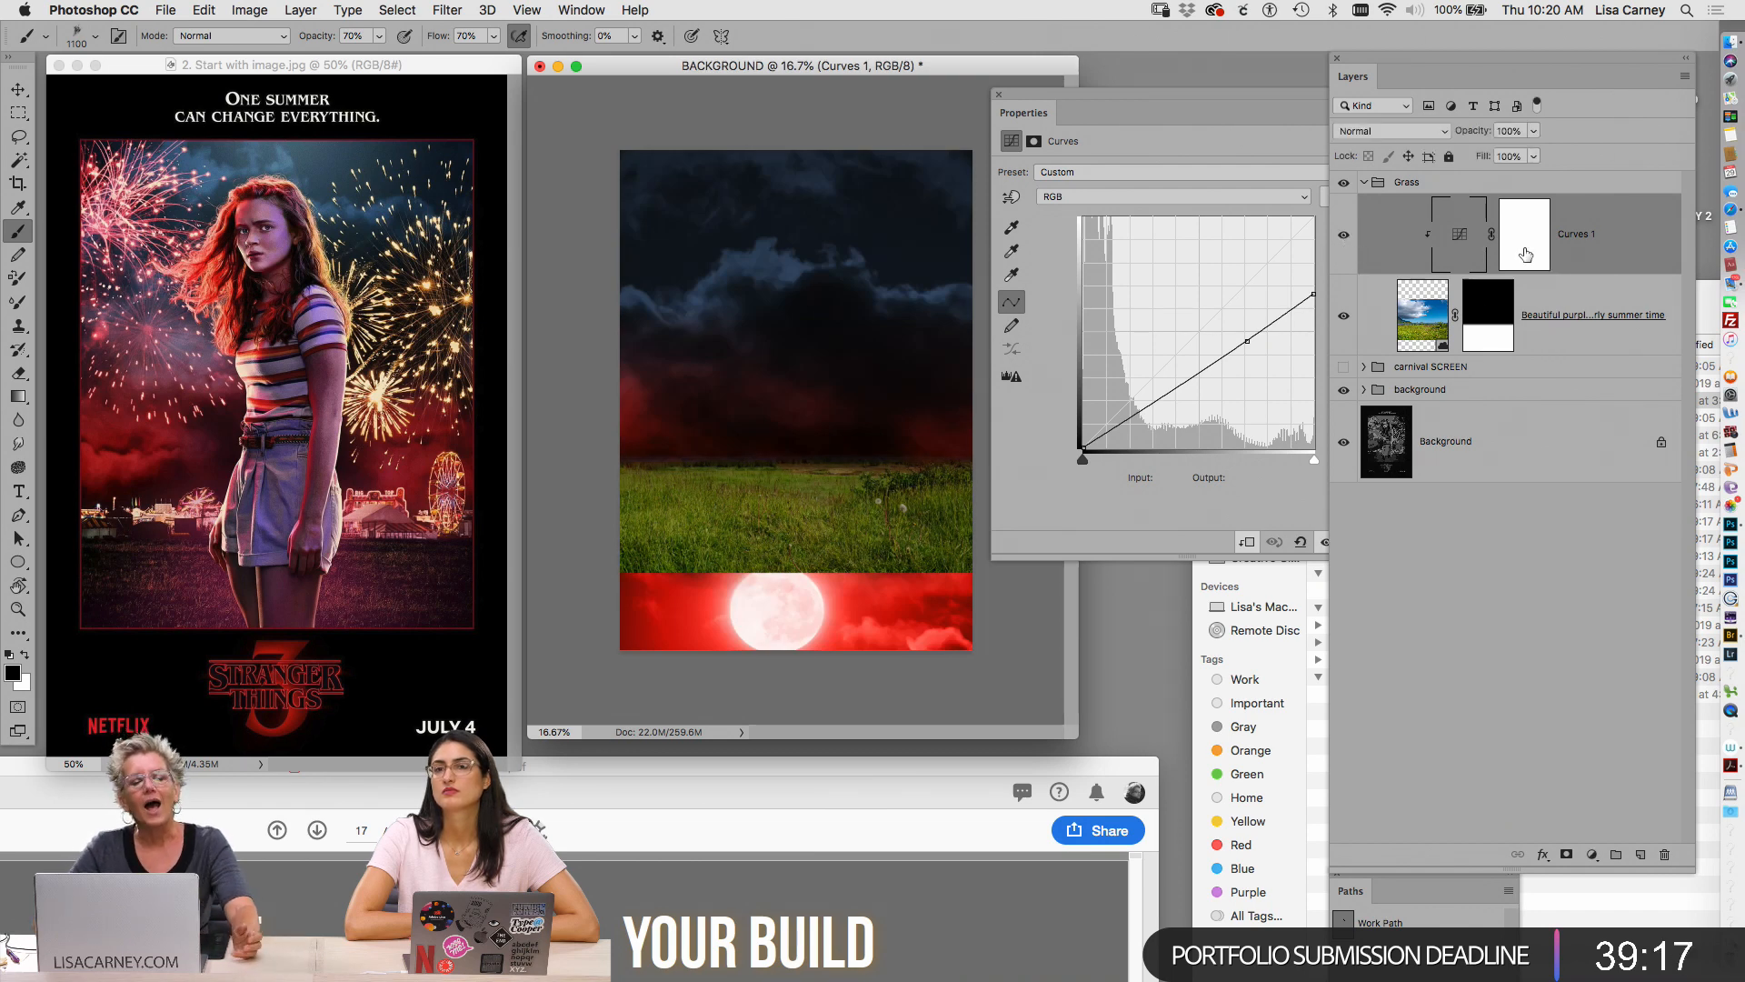
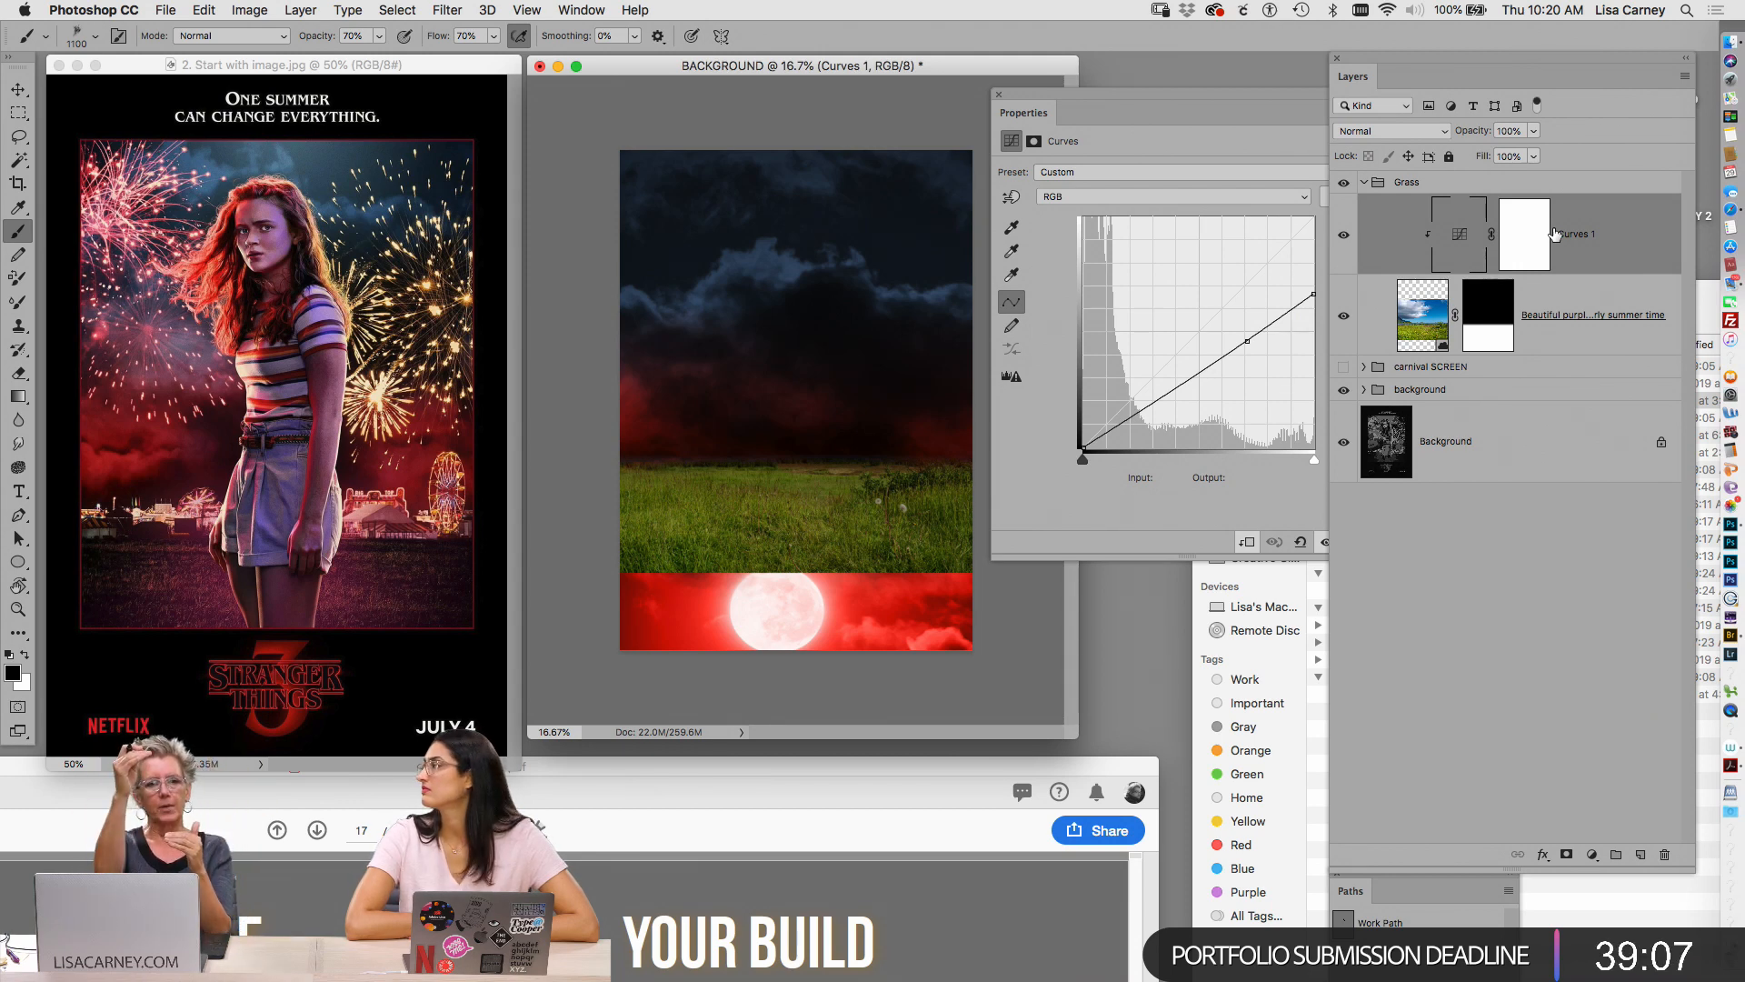
Change the Grass group's blend mode from Pass Through to Normal
left_click(1408, 187)
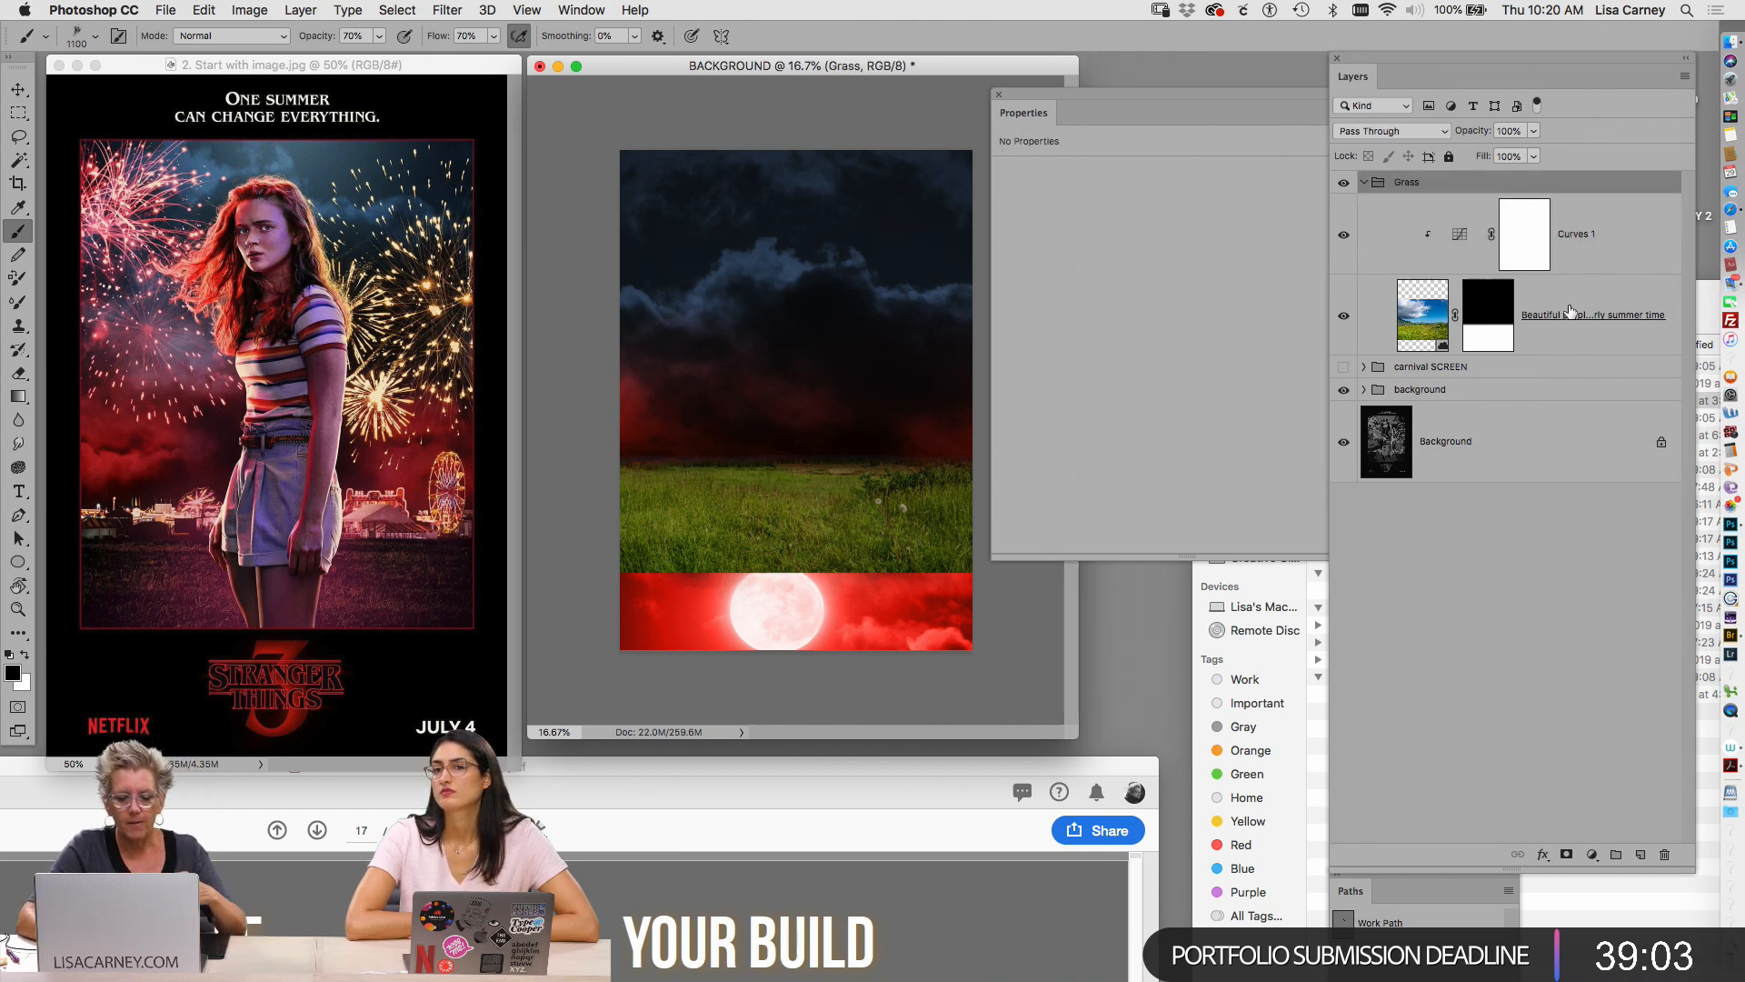
left_click(1363, 182)
left_click(1344, 183)
left_click(1344, 182)
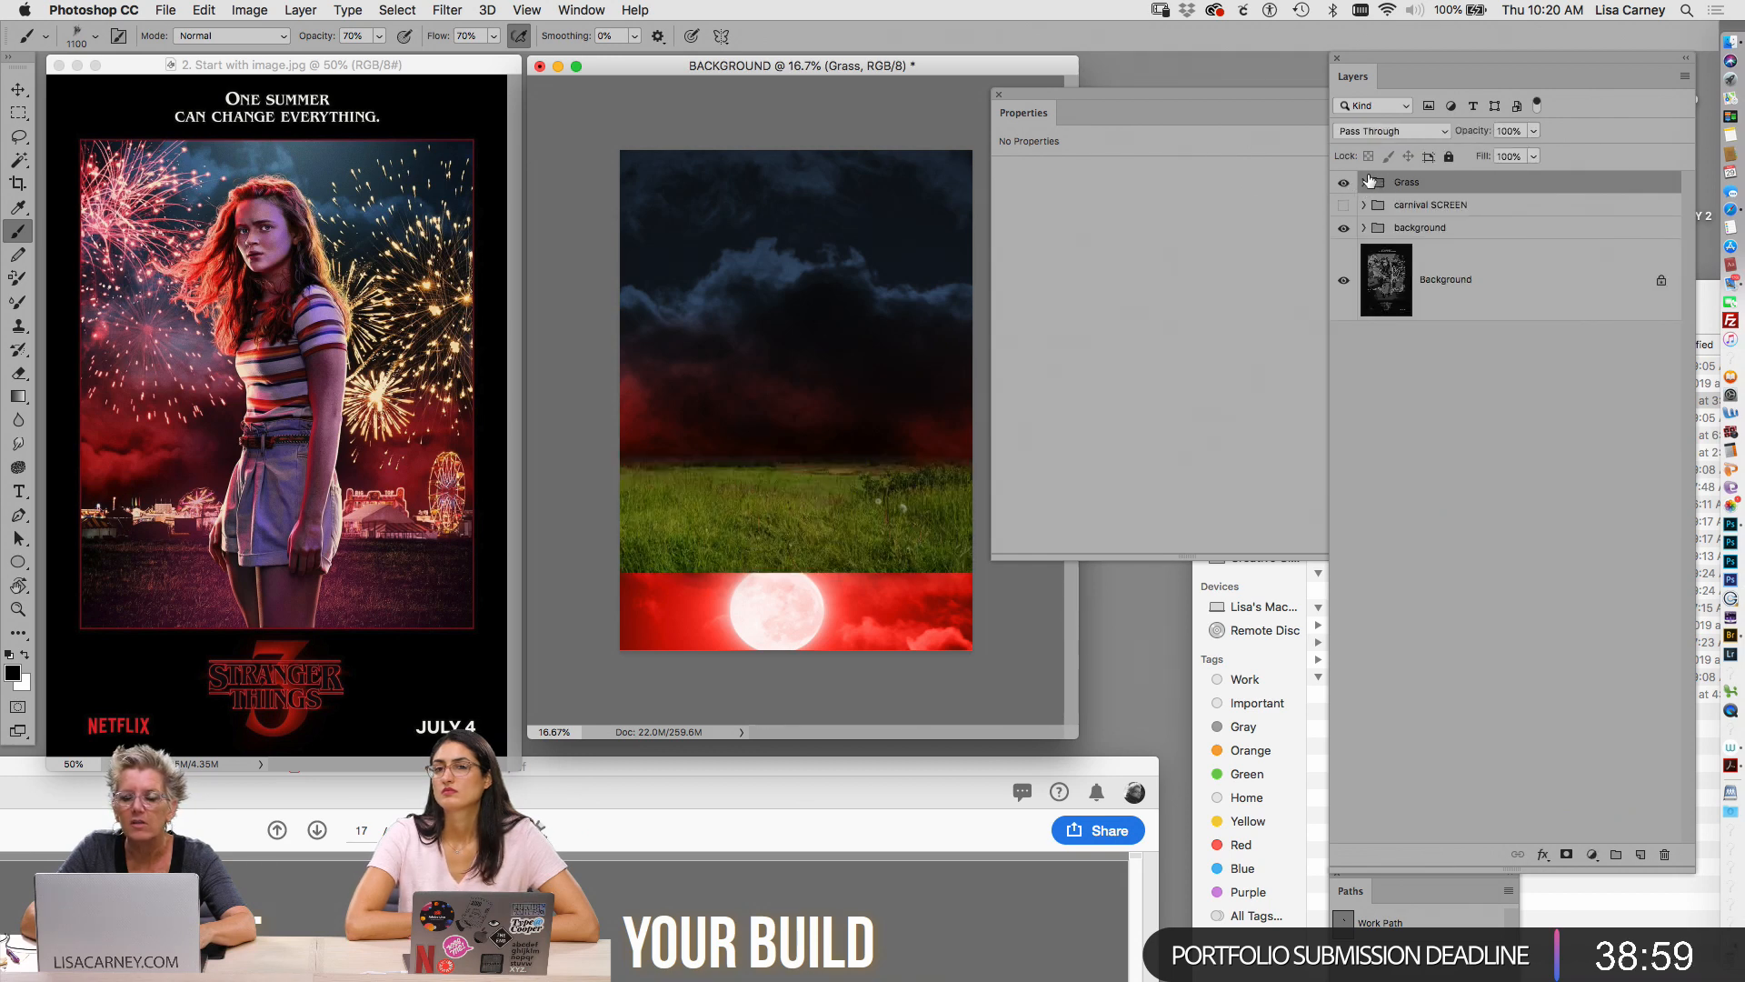
left_click(1391, 131)
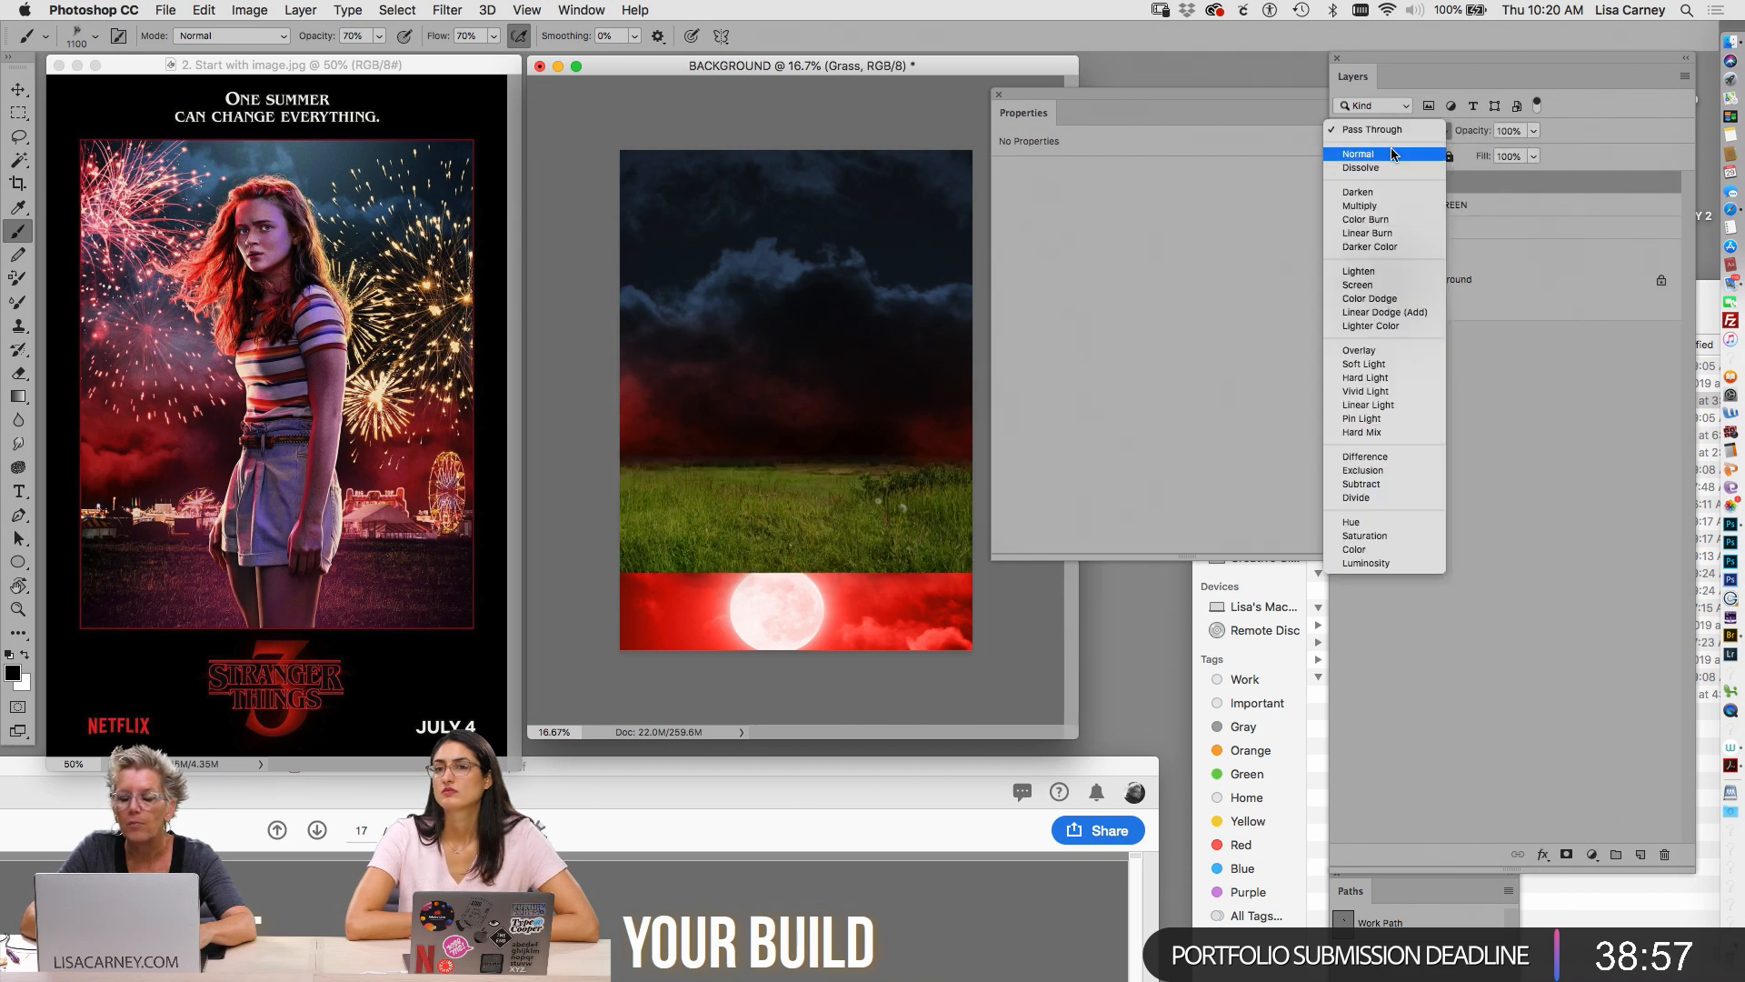
left_click(1382, 153)
left_click(1364, 183)
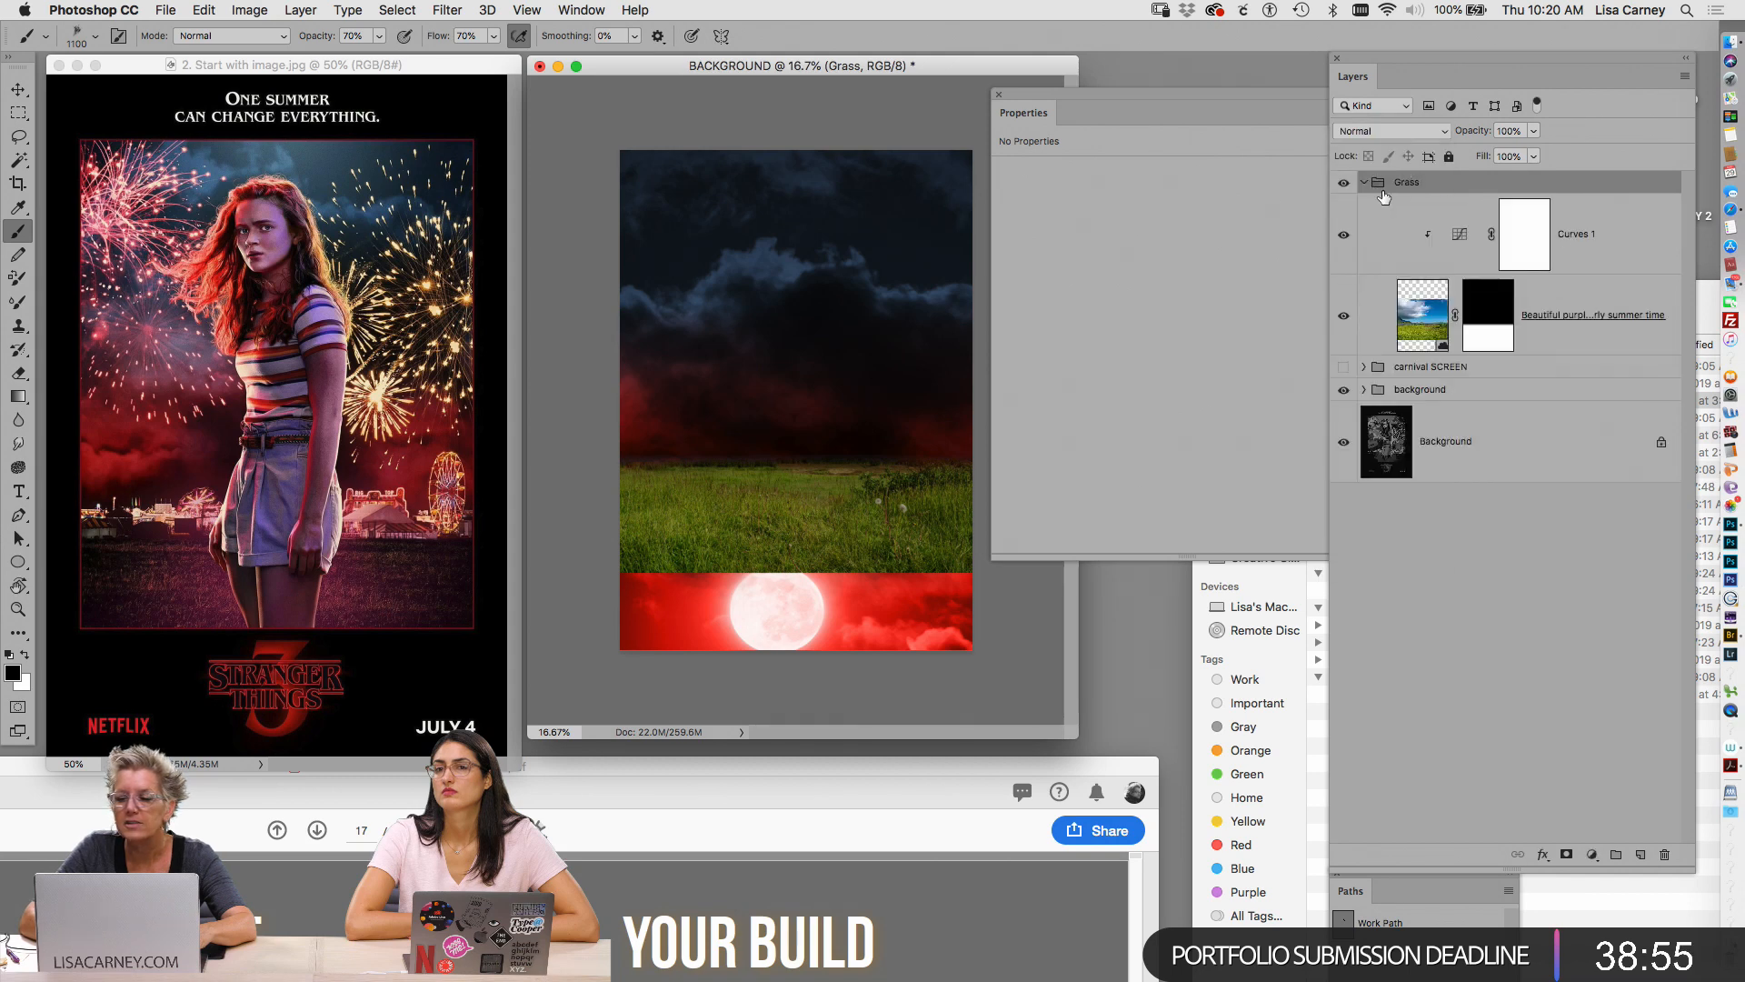
Release Curves 1 from its clipping mask and compare the image with and without the adjustment, leaving it visible
left_click(1445, 235)
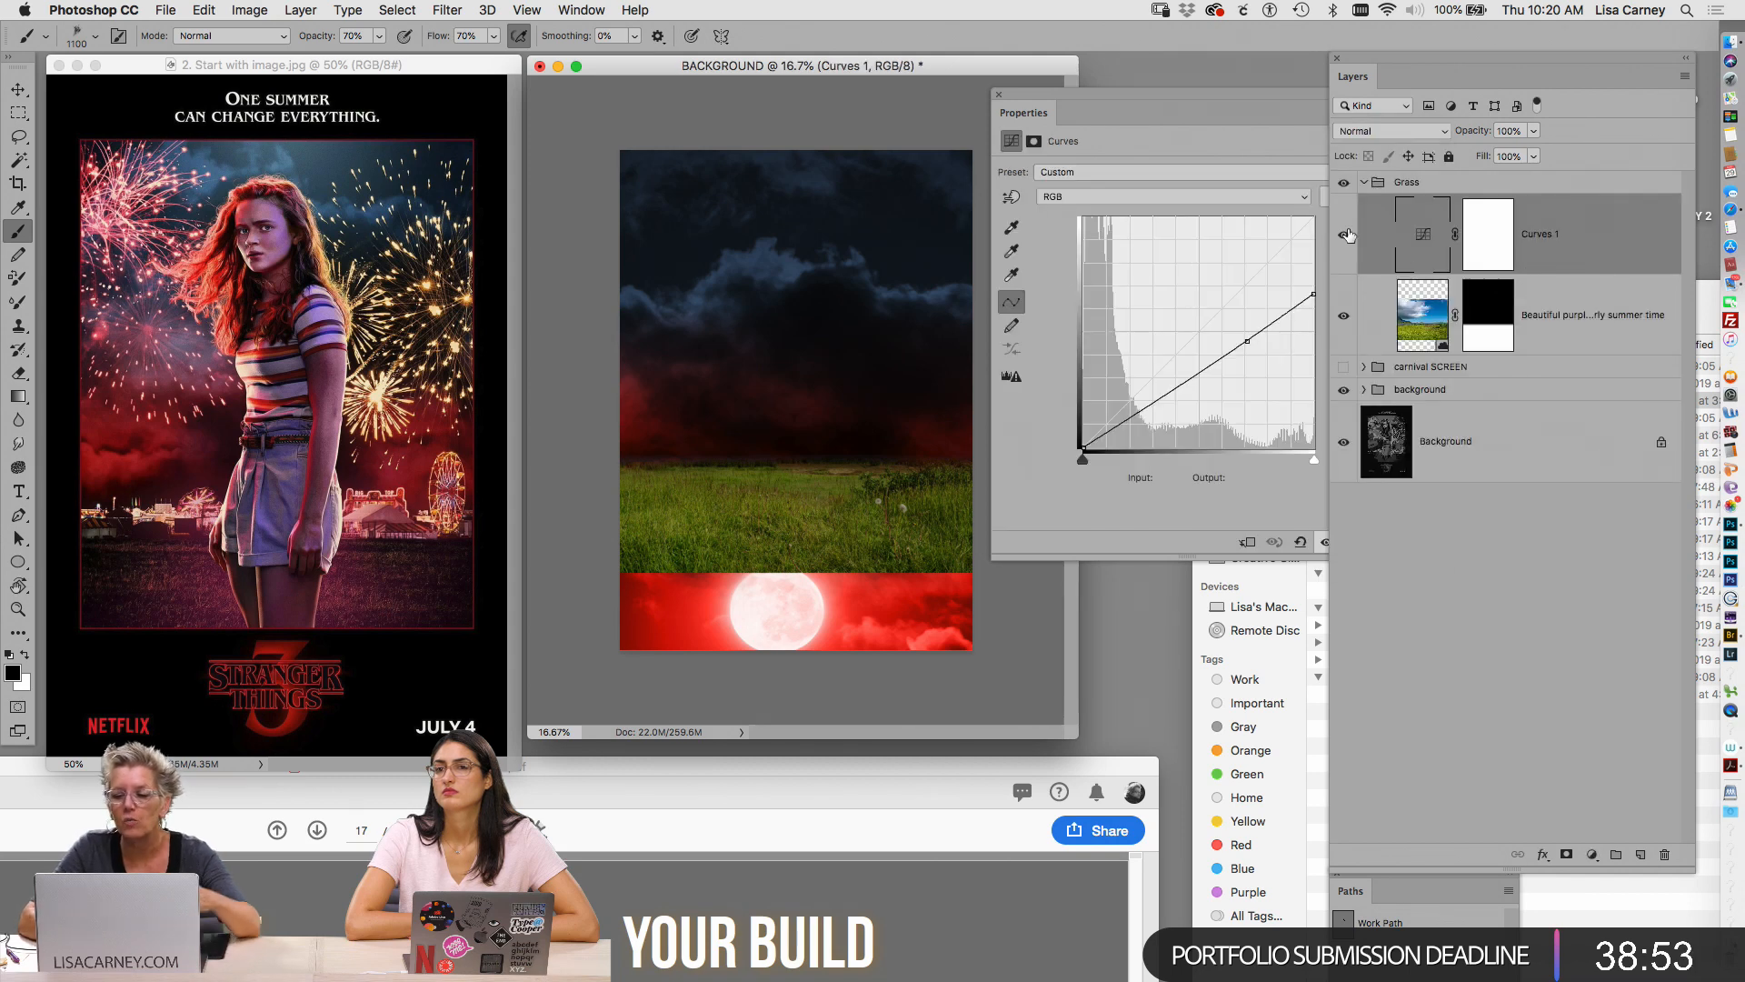
left_click(1343, 235)
left_click(1344, 236)
left_click(1344, 235)
left_click(1344, 237)
left_click(1344, 237)
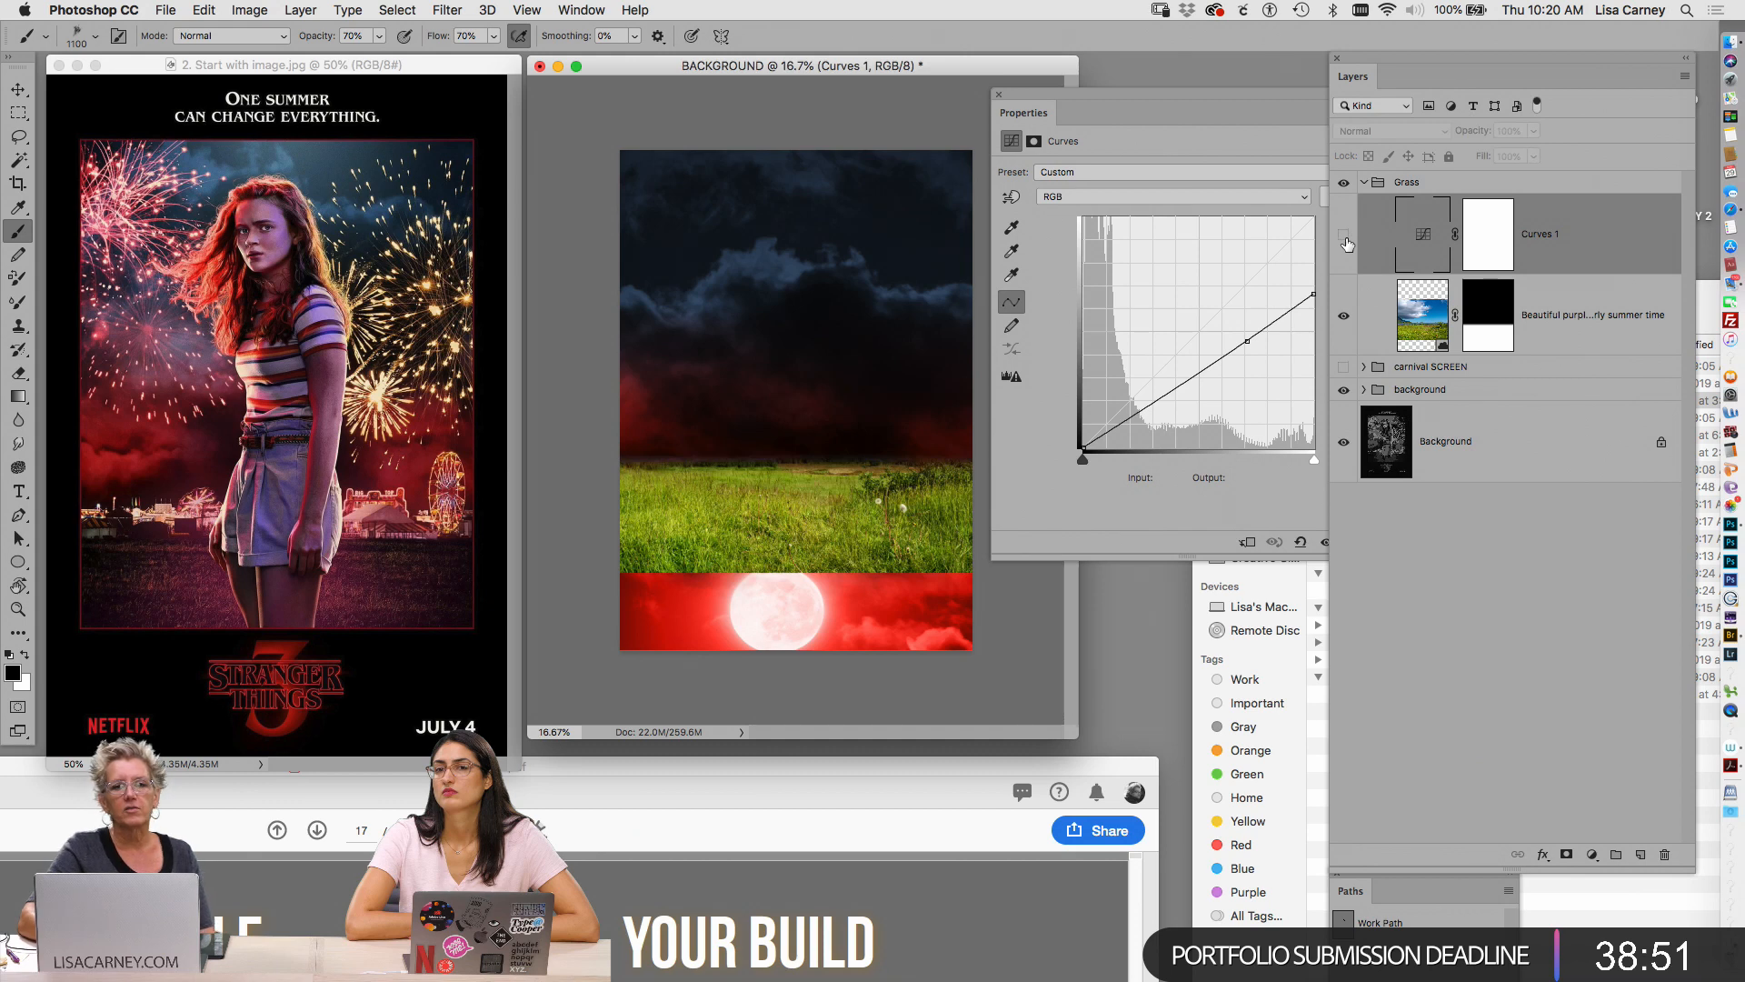
left_click(1344, 235)
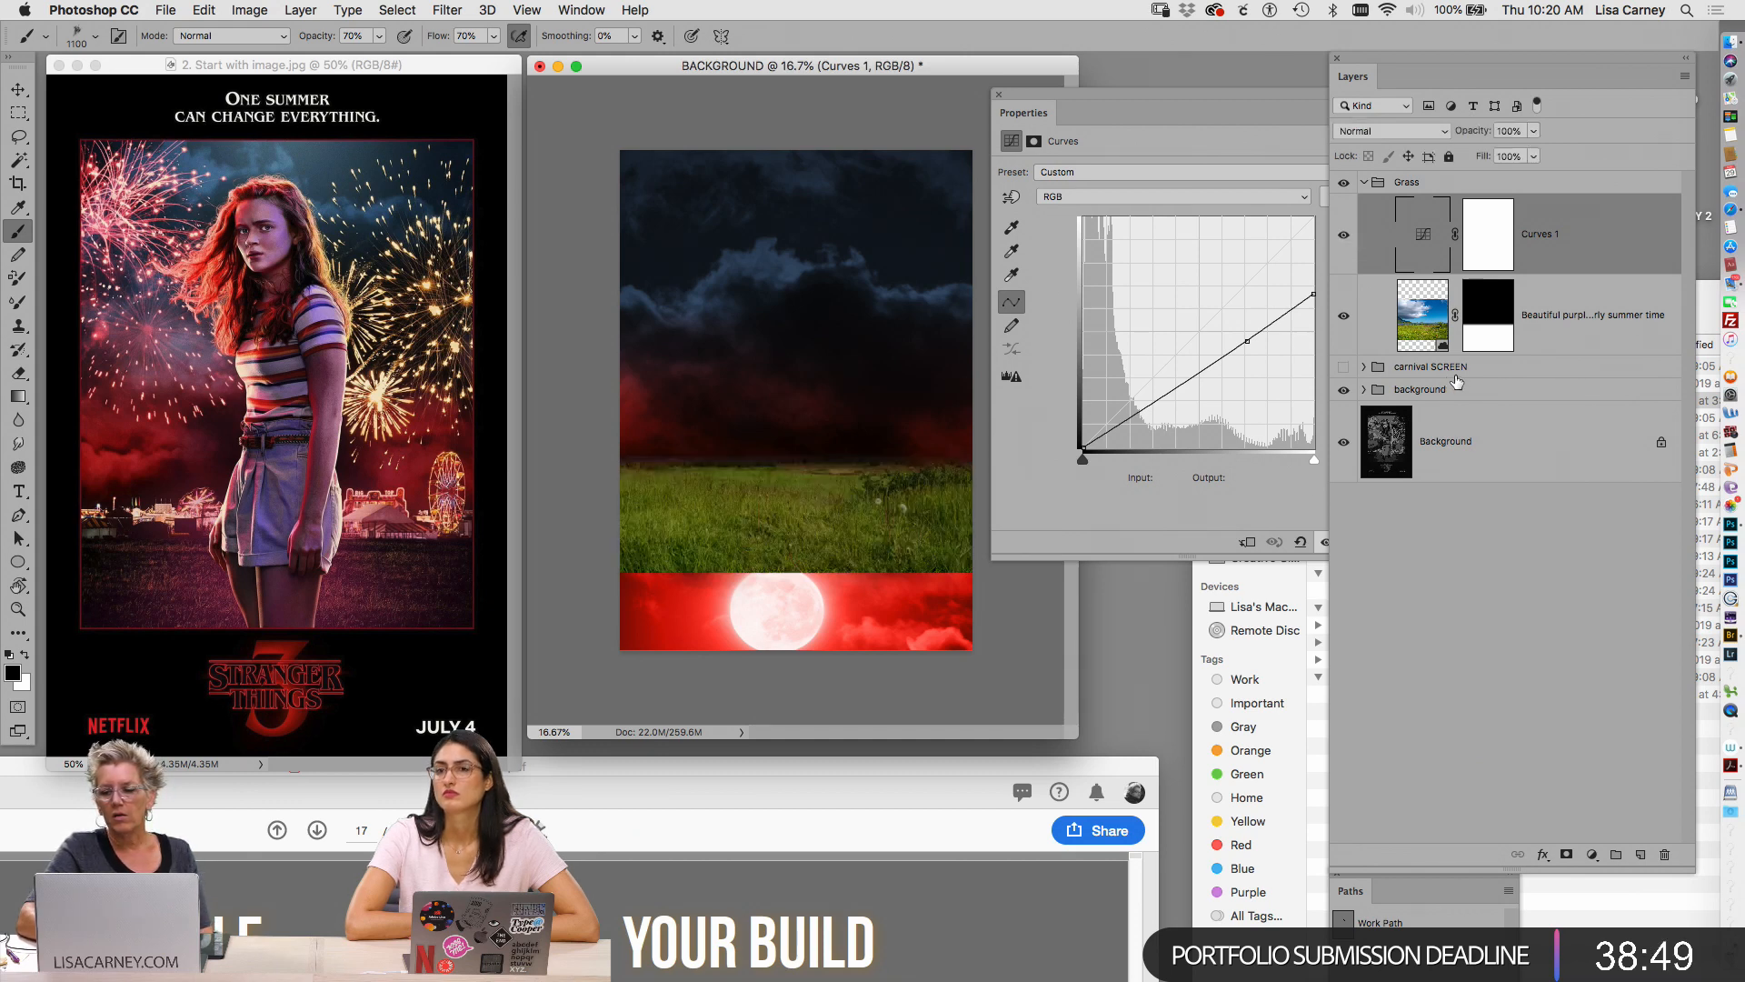
Review the Grass group's blend mode along with the meadow and Curves 1 layers inside it
left_click(1407, 183)
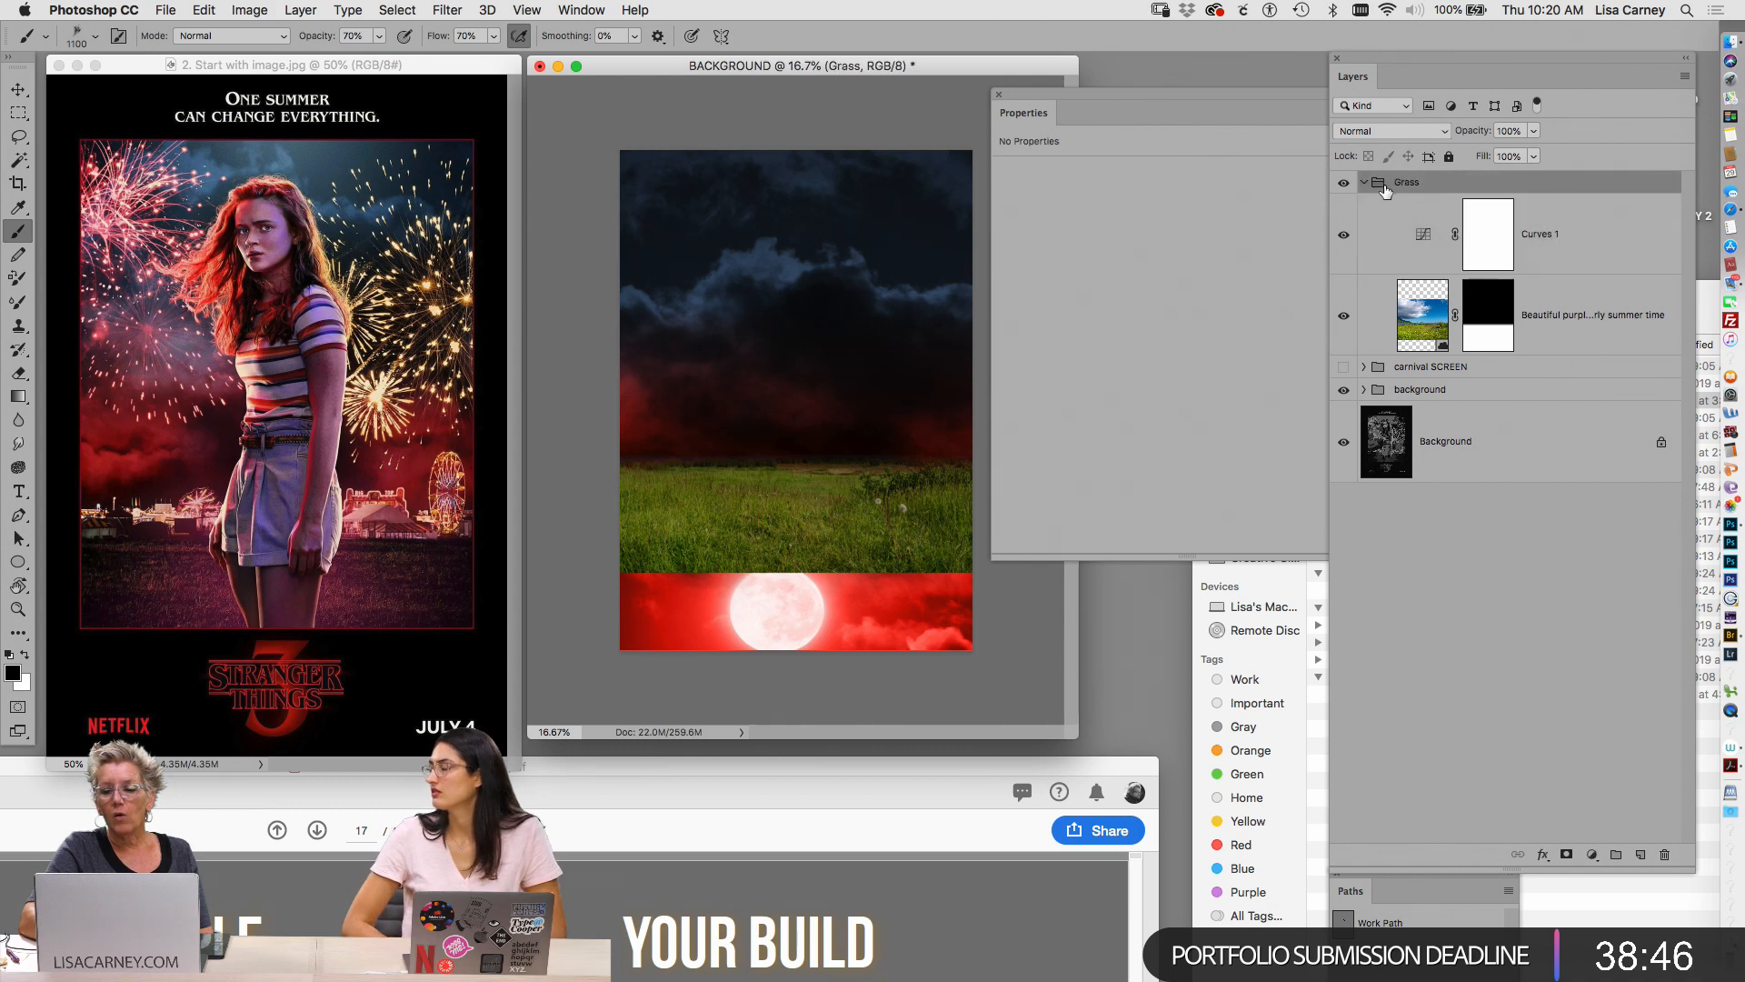
left_click(1395, 132)
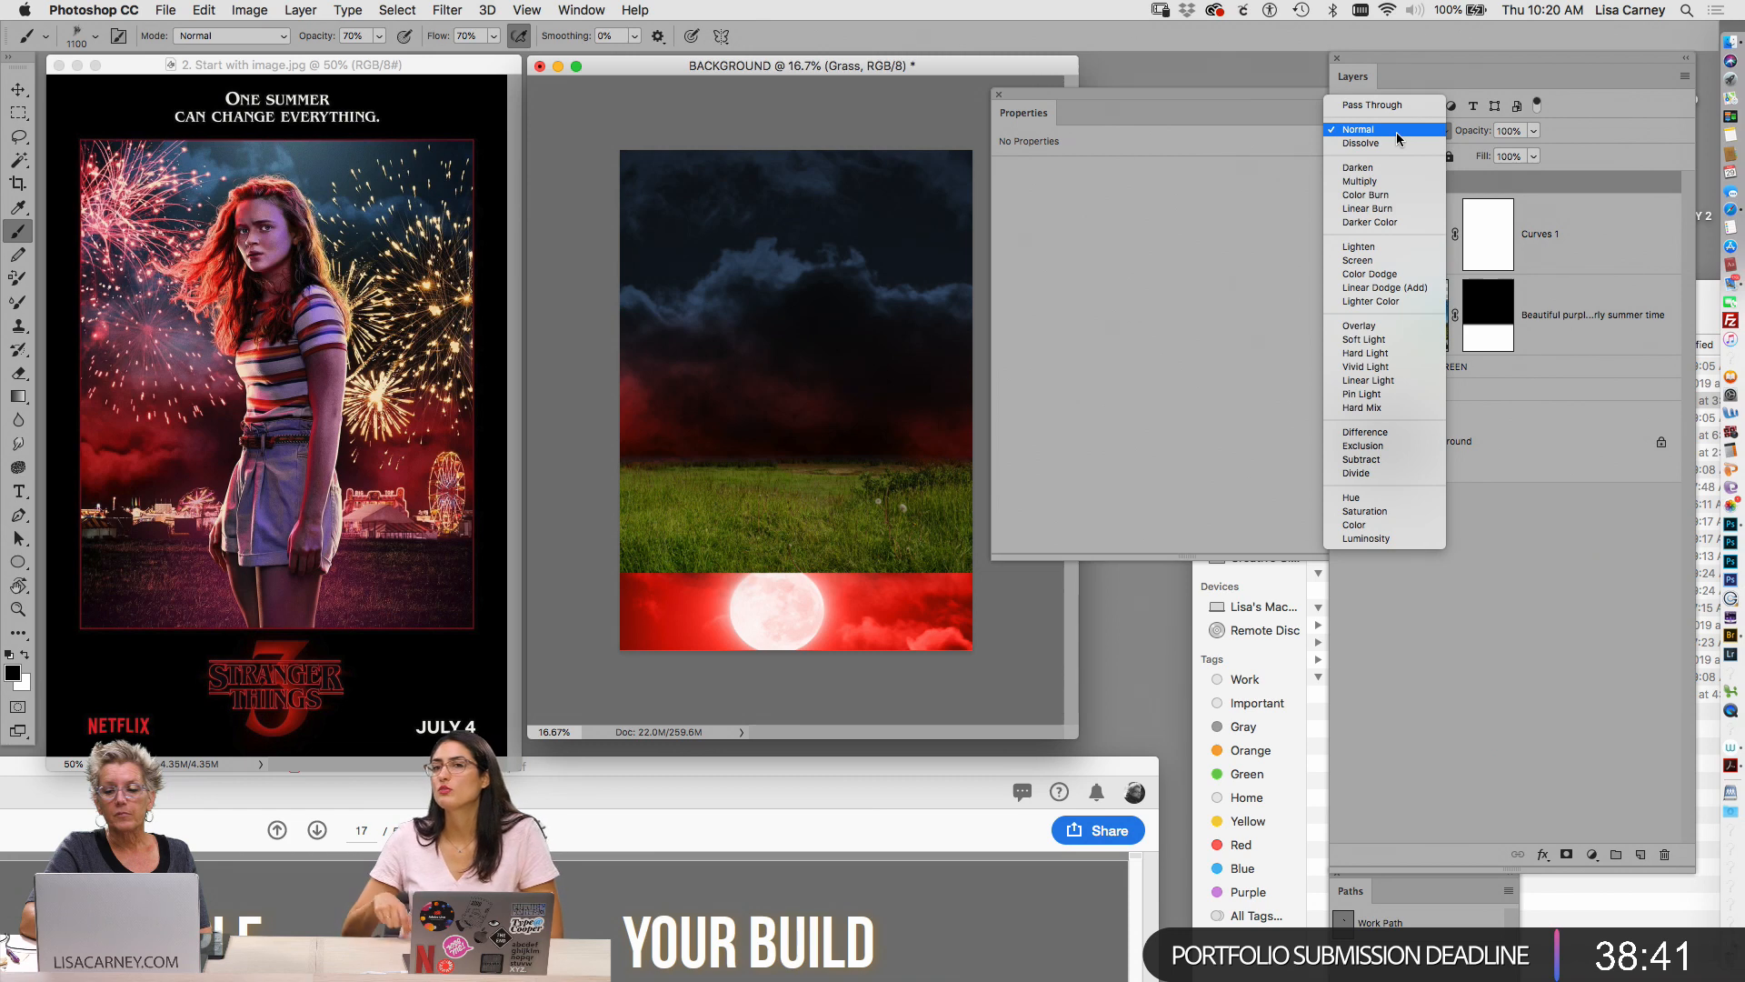
left_click(1397, 133)
left_click(1422, 304)
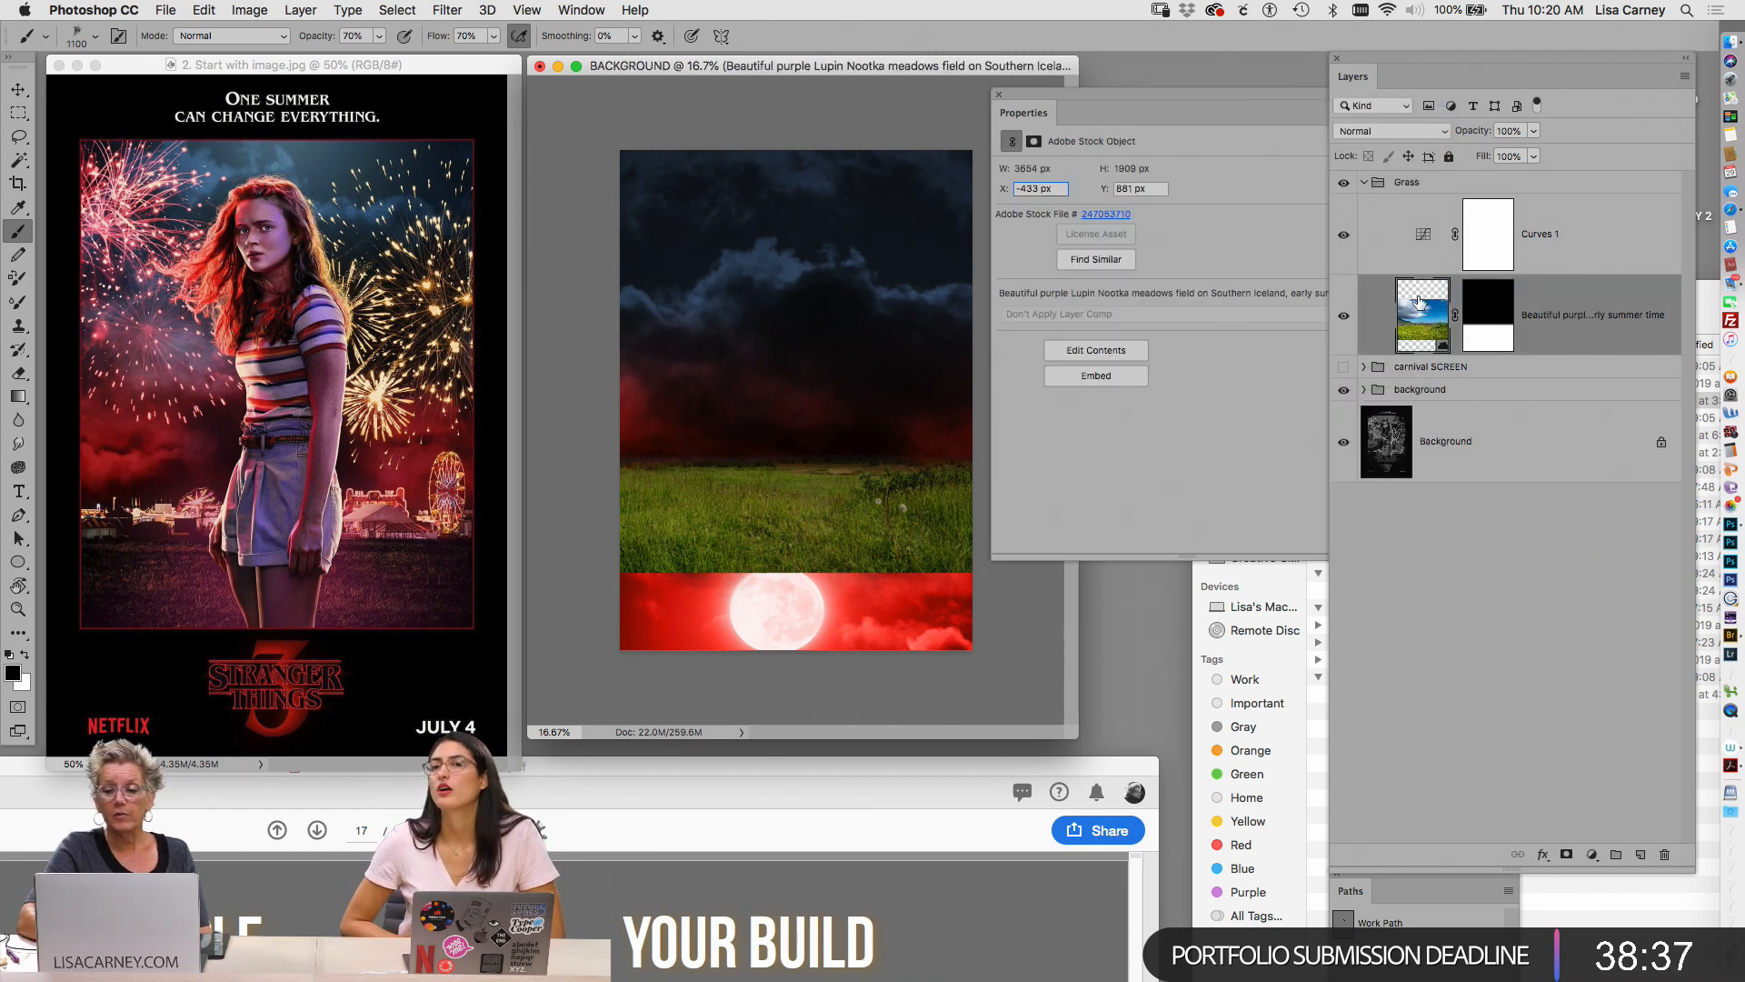
left_click(1537, 238)
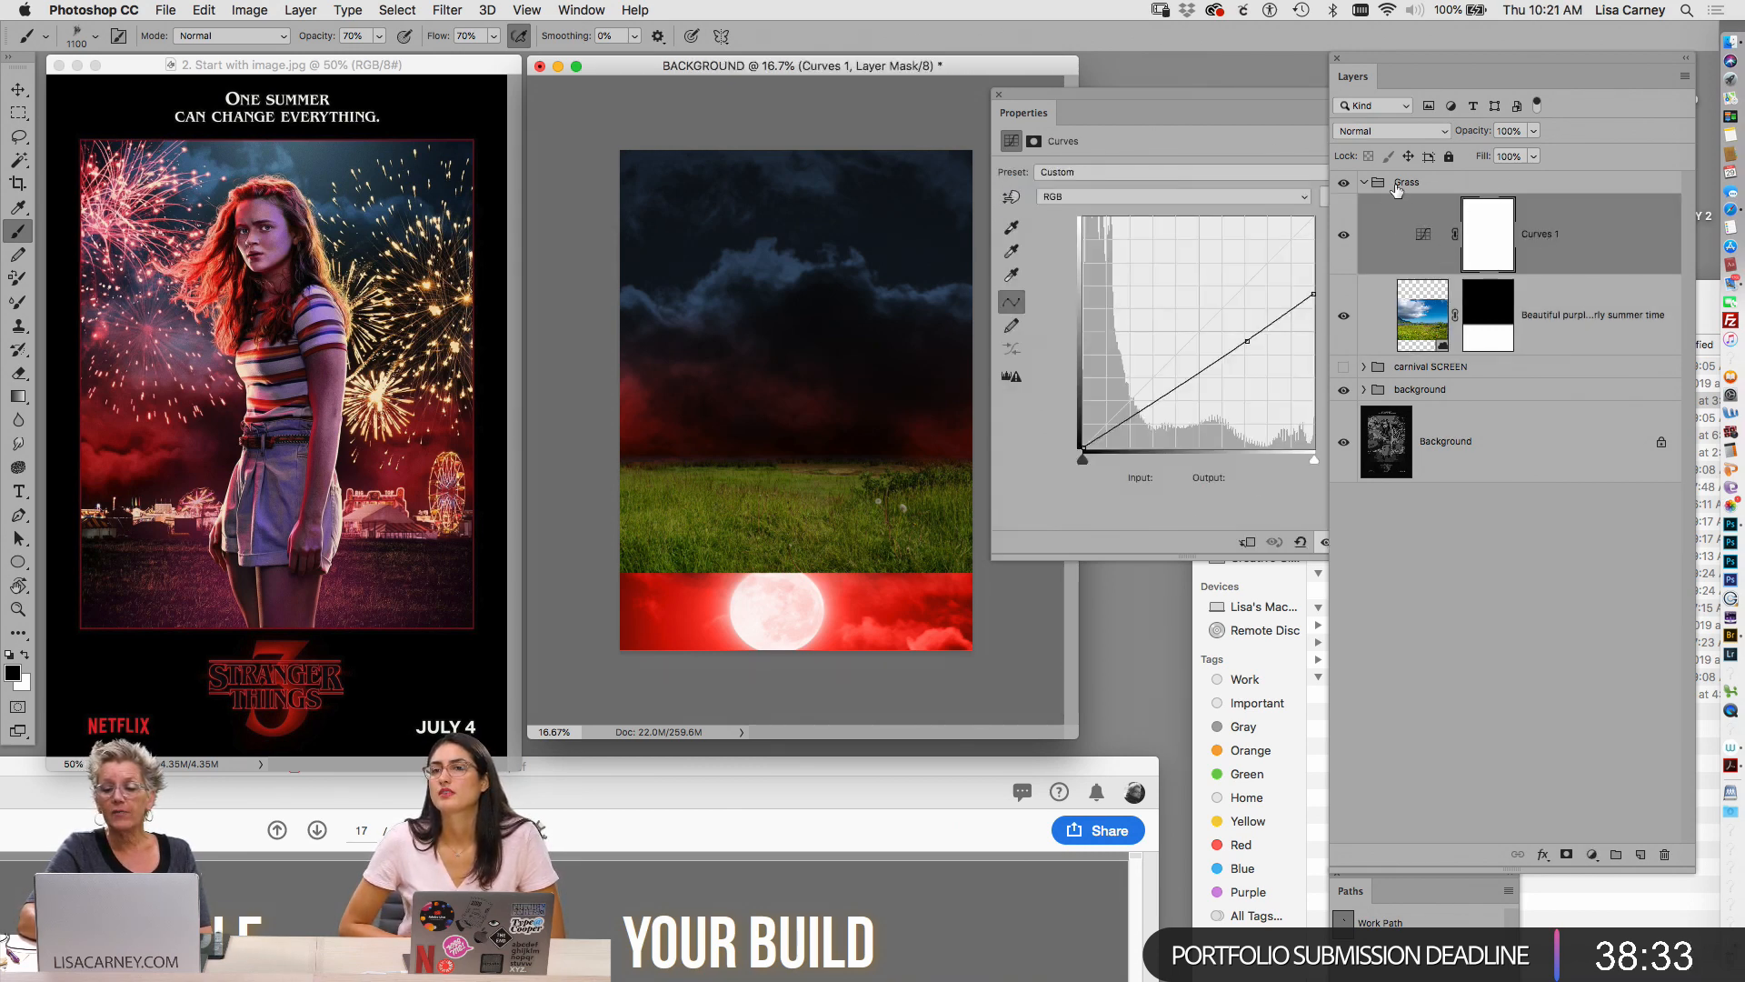
left_click(1407, 186)
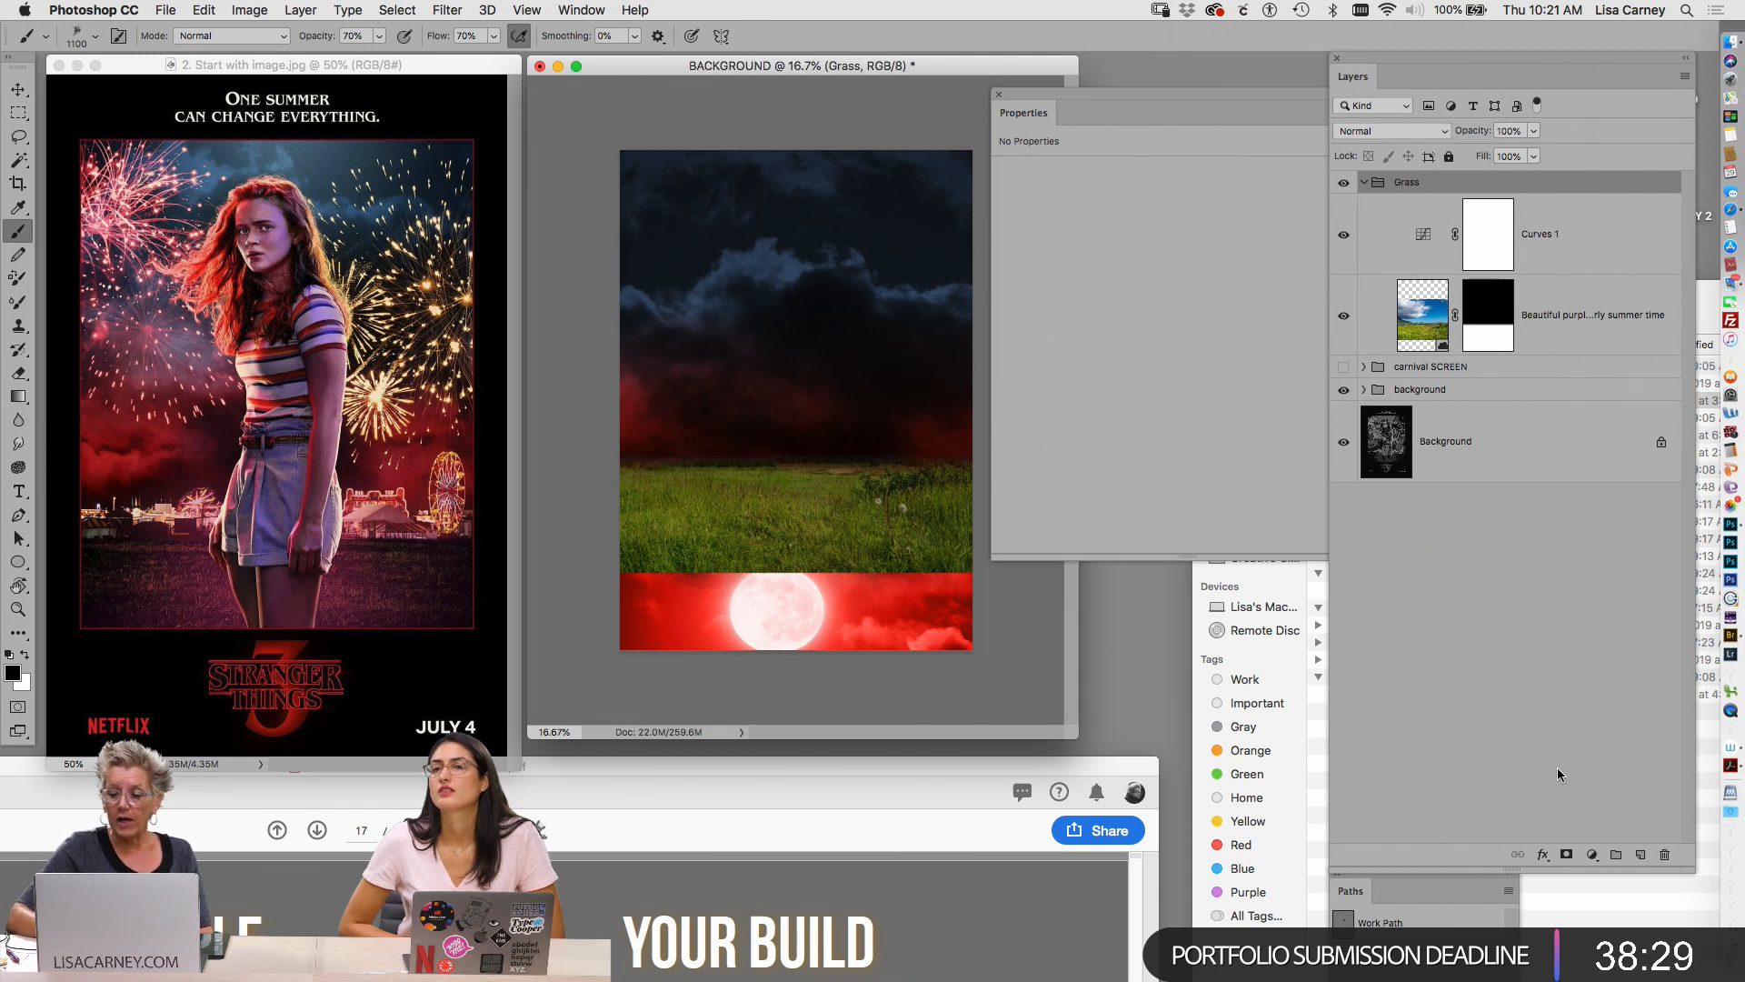
Try a colorizing Hue/Saturation adjustment above Curves 1 in the Grass group, with saturation 67 and lightness +61
left_click(1535, 239)
left_click(1592, 853)
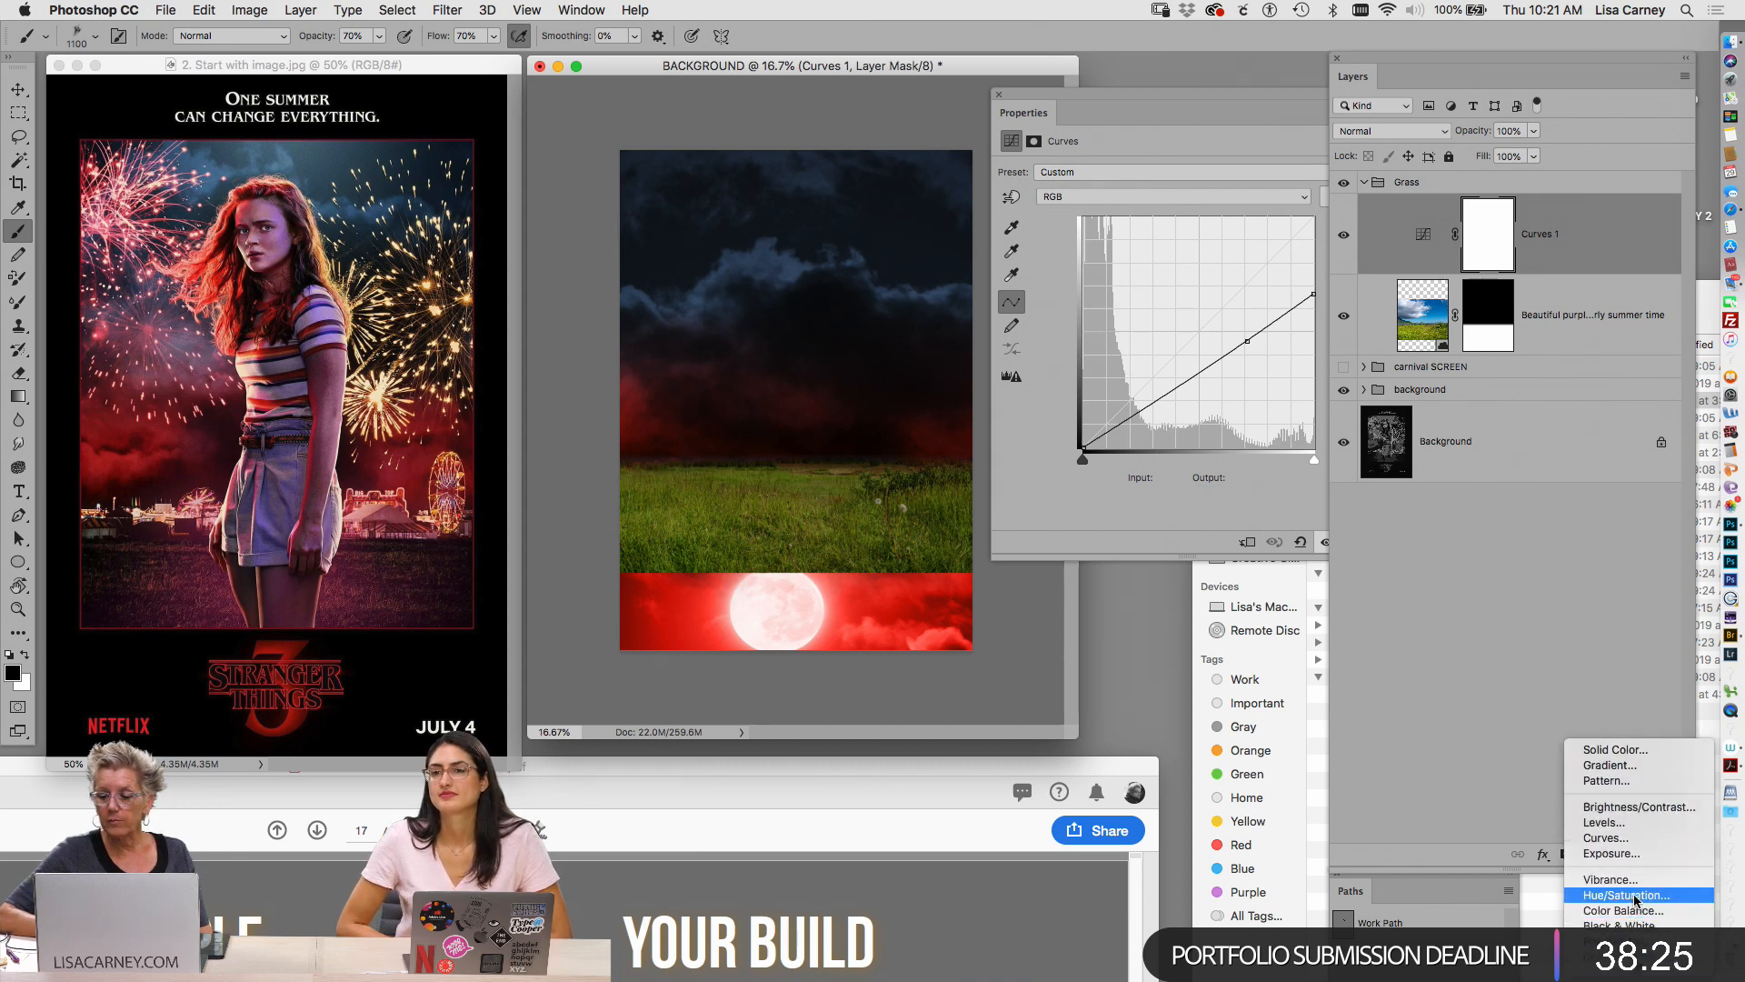
left_click(1630, 900)
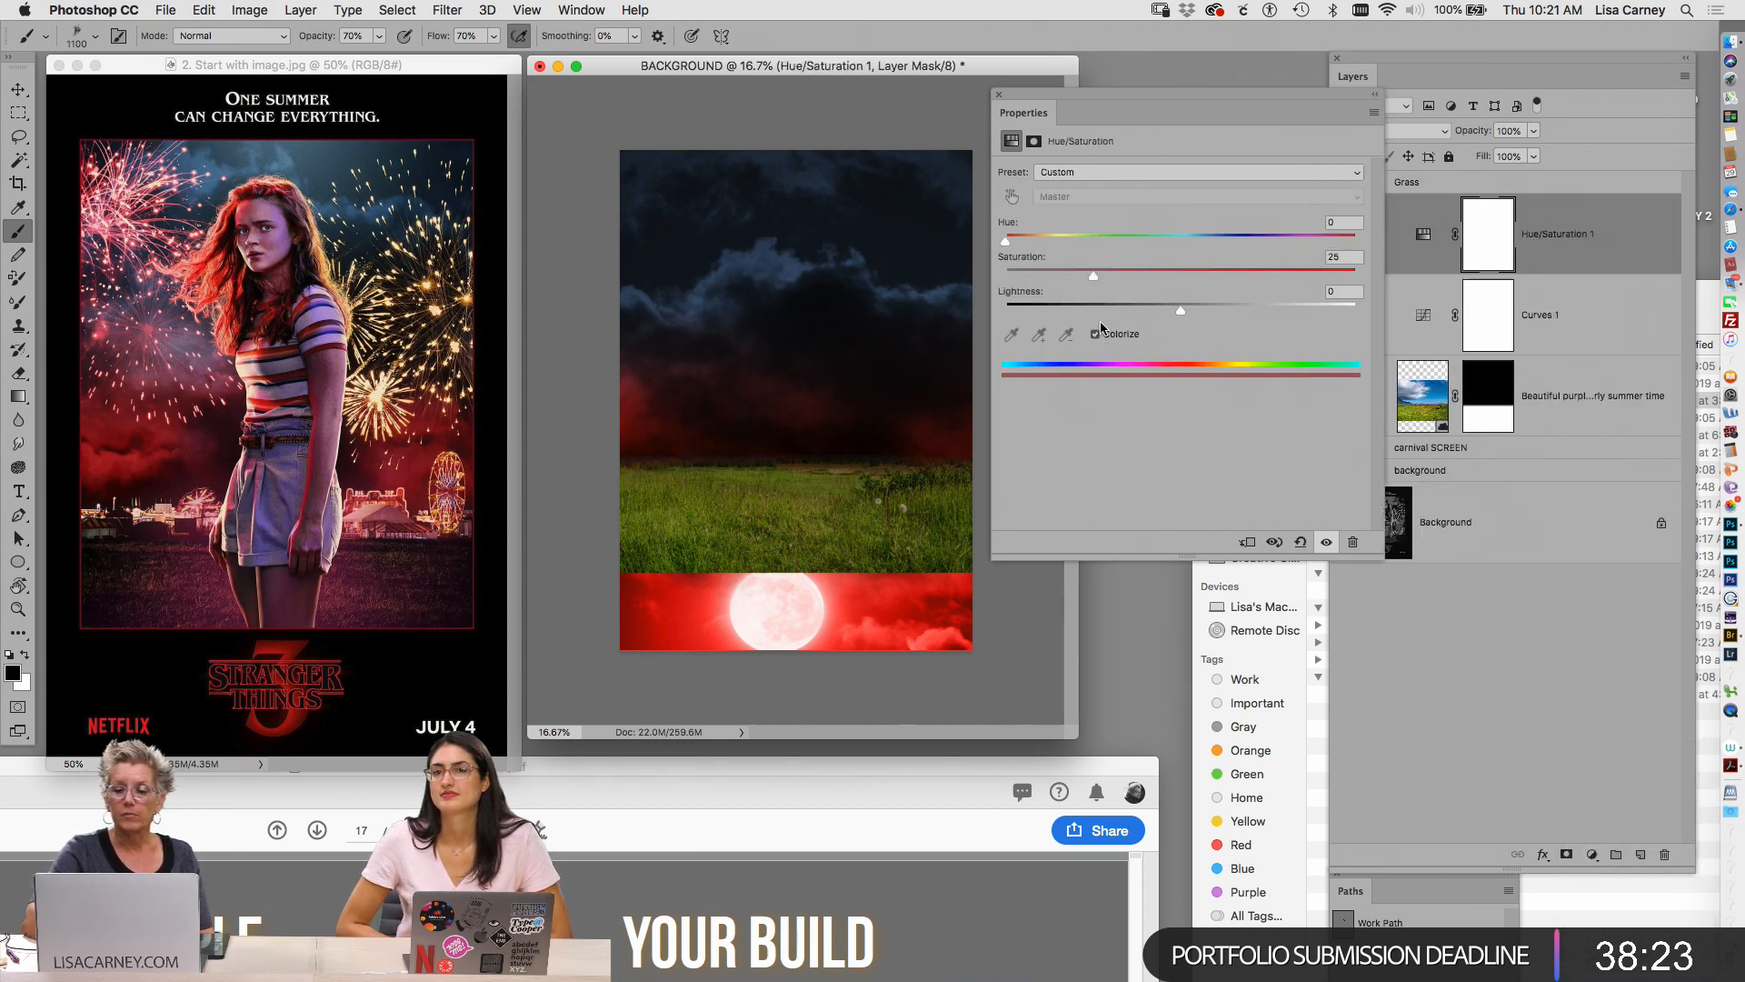
left_click(1124, 331)
left_click_drag(1100, 271, 1269, 315)
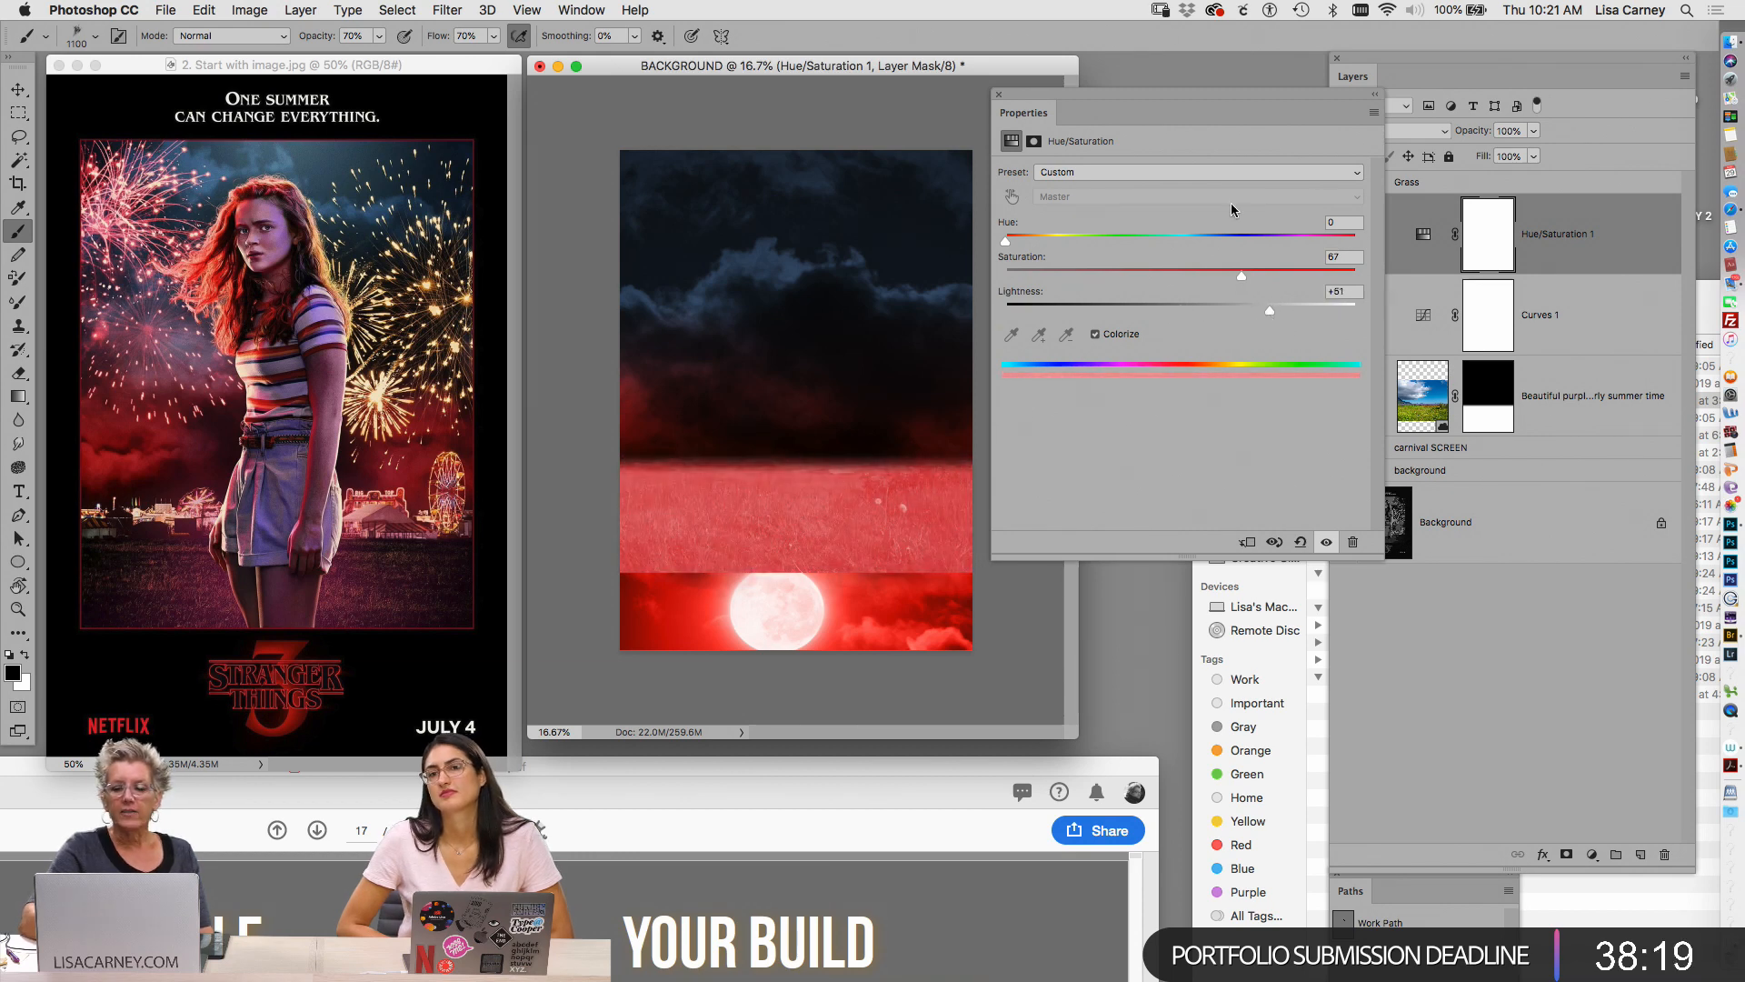
Move the Hue/Saturation adjustment out above the Grass group to see its effect, and delete it
left_click_drag(1559, 256, 1551, 193)
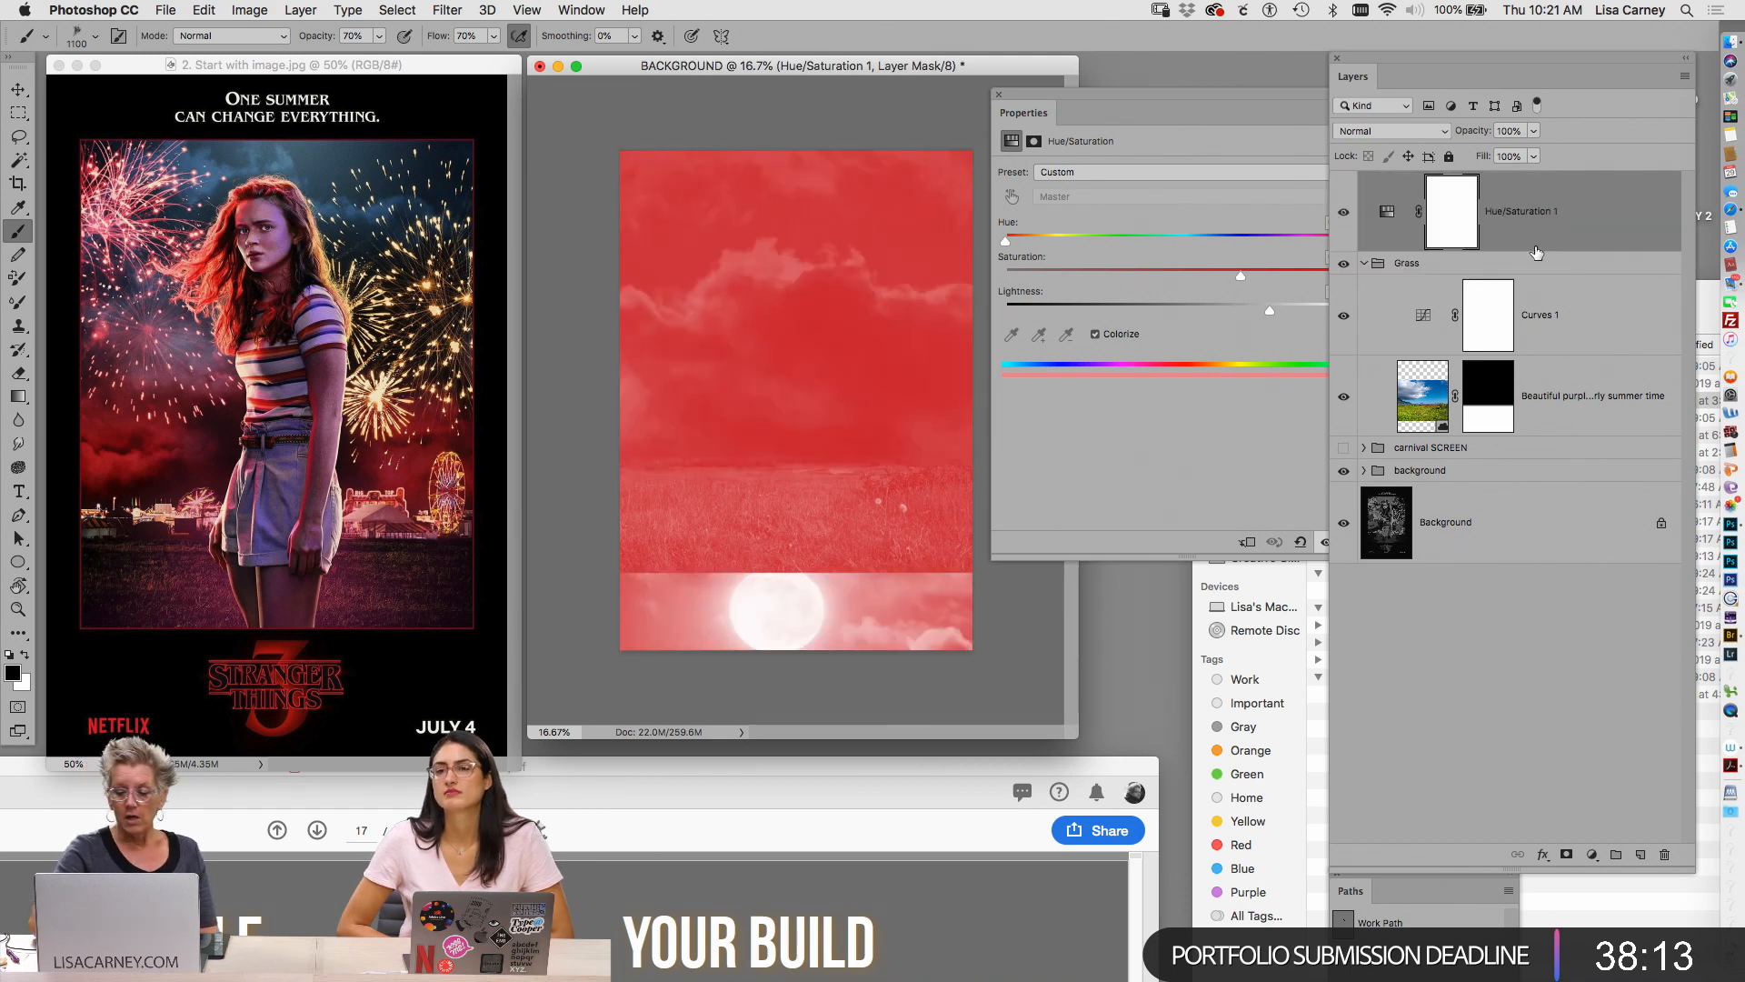
key("BackSpace")
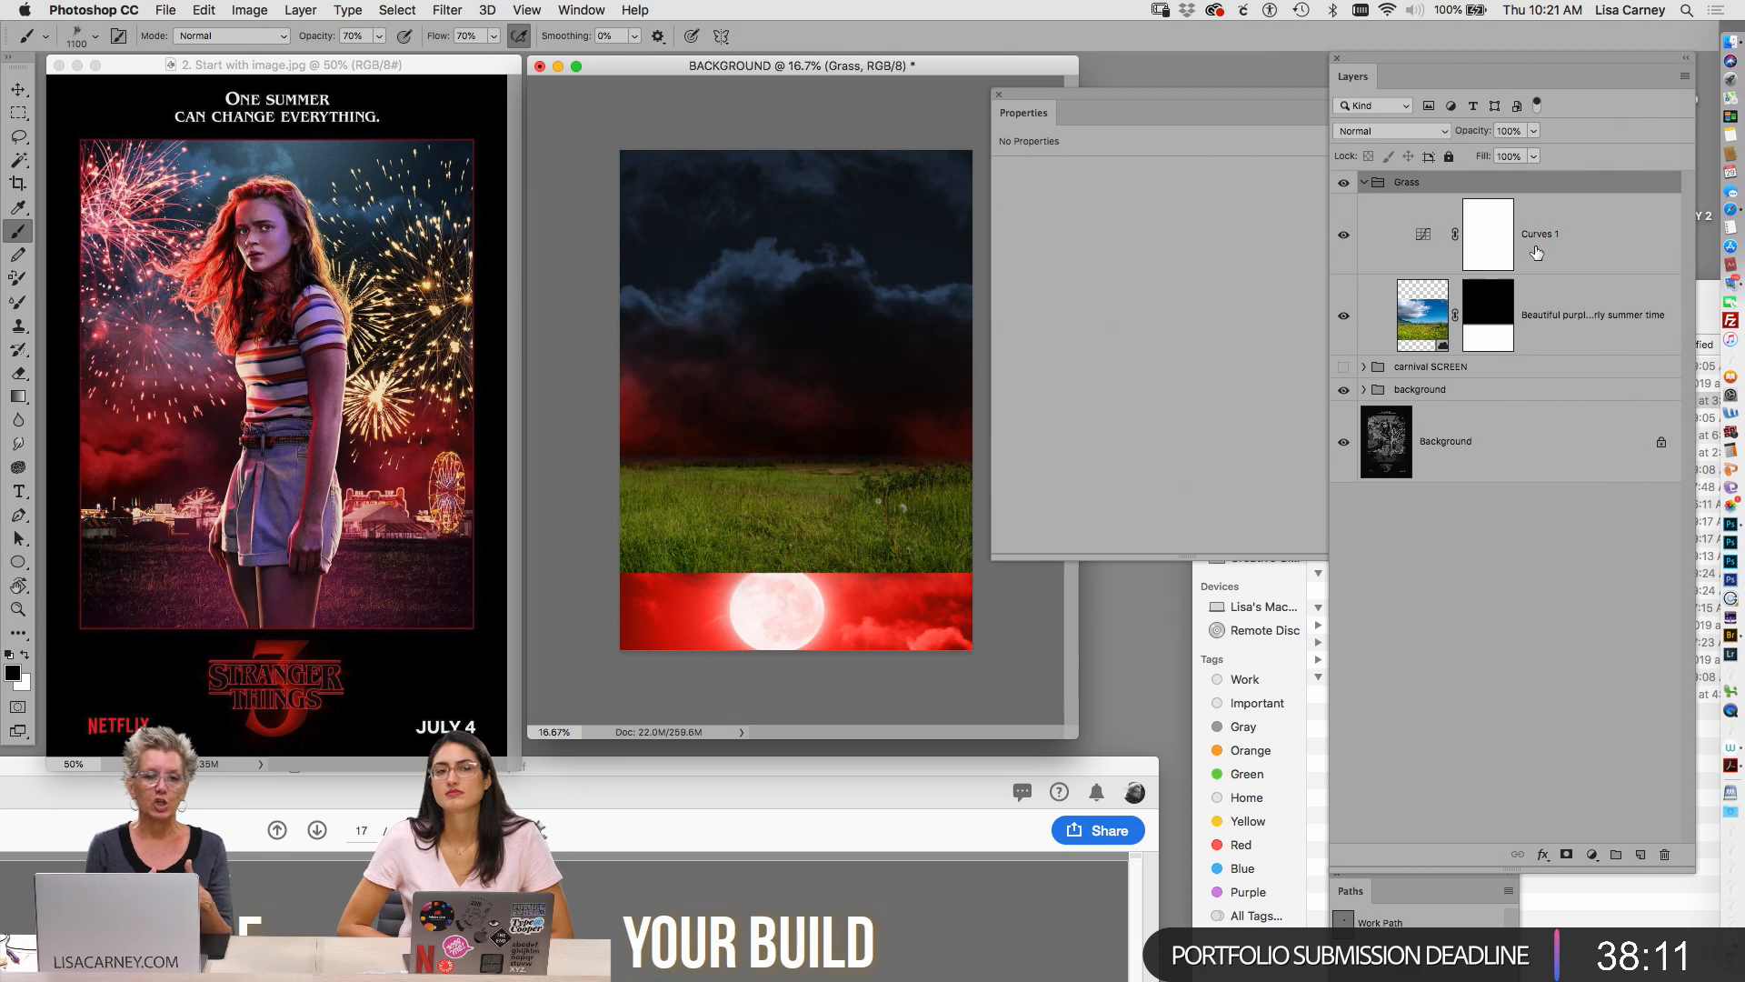
Move the collapsed Grass group below the carnival SCREEN group, and make the carnival SCREEN group visible and expanded
left_click(1363, 182)
left_click_drag(1378, 185, 1389, 219)
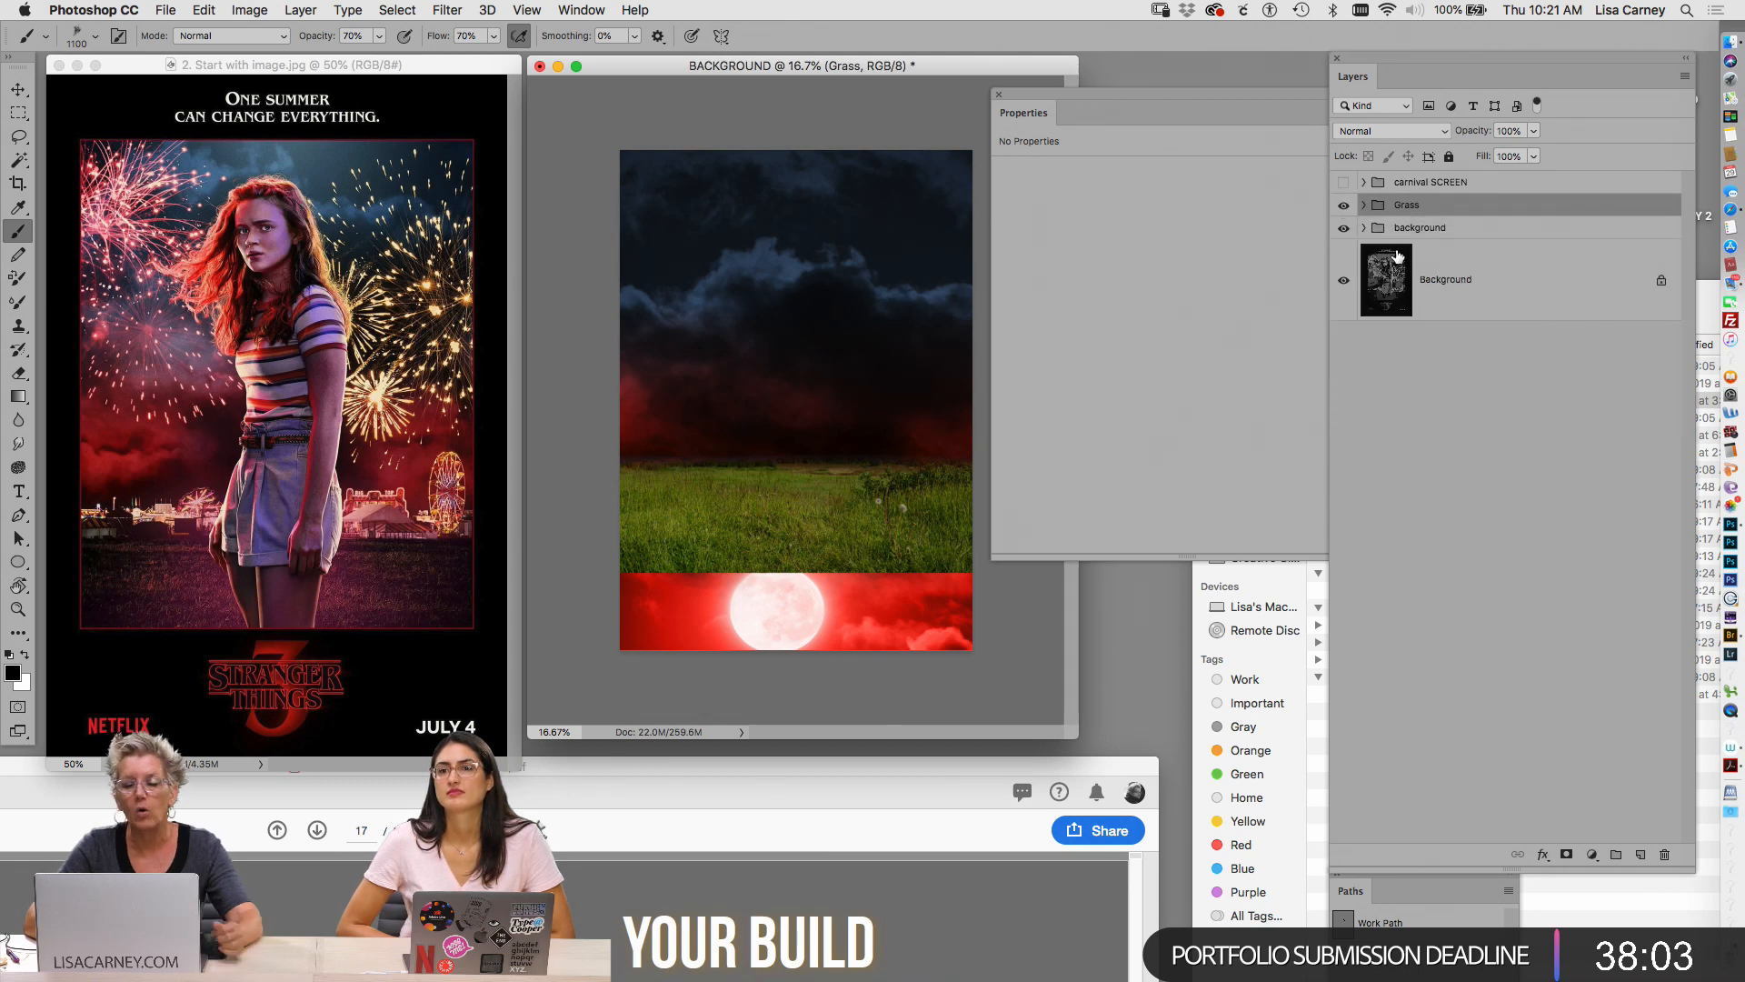
left_click(1344, 182)
left_click(1364, 182)
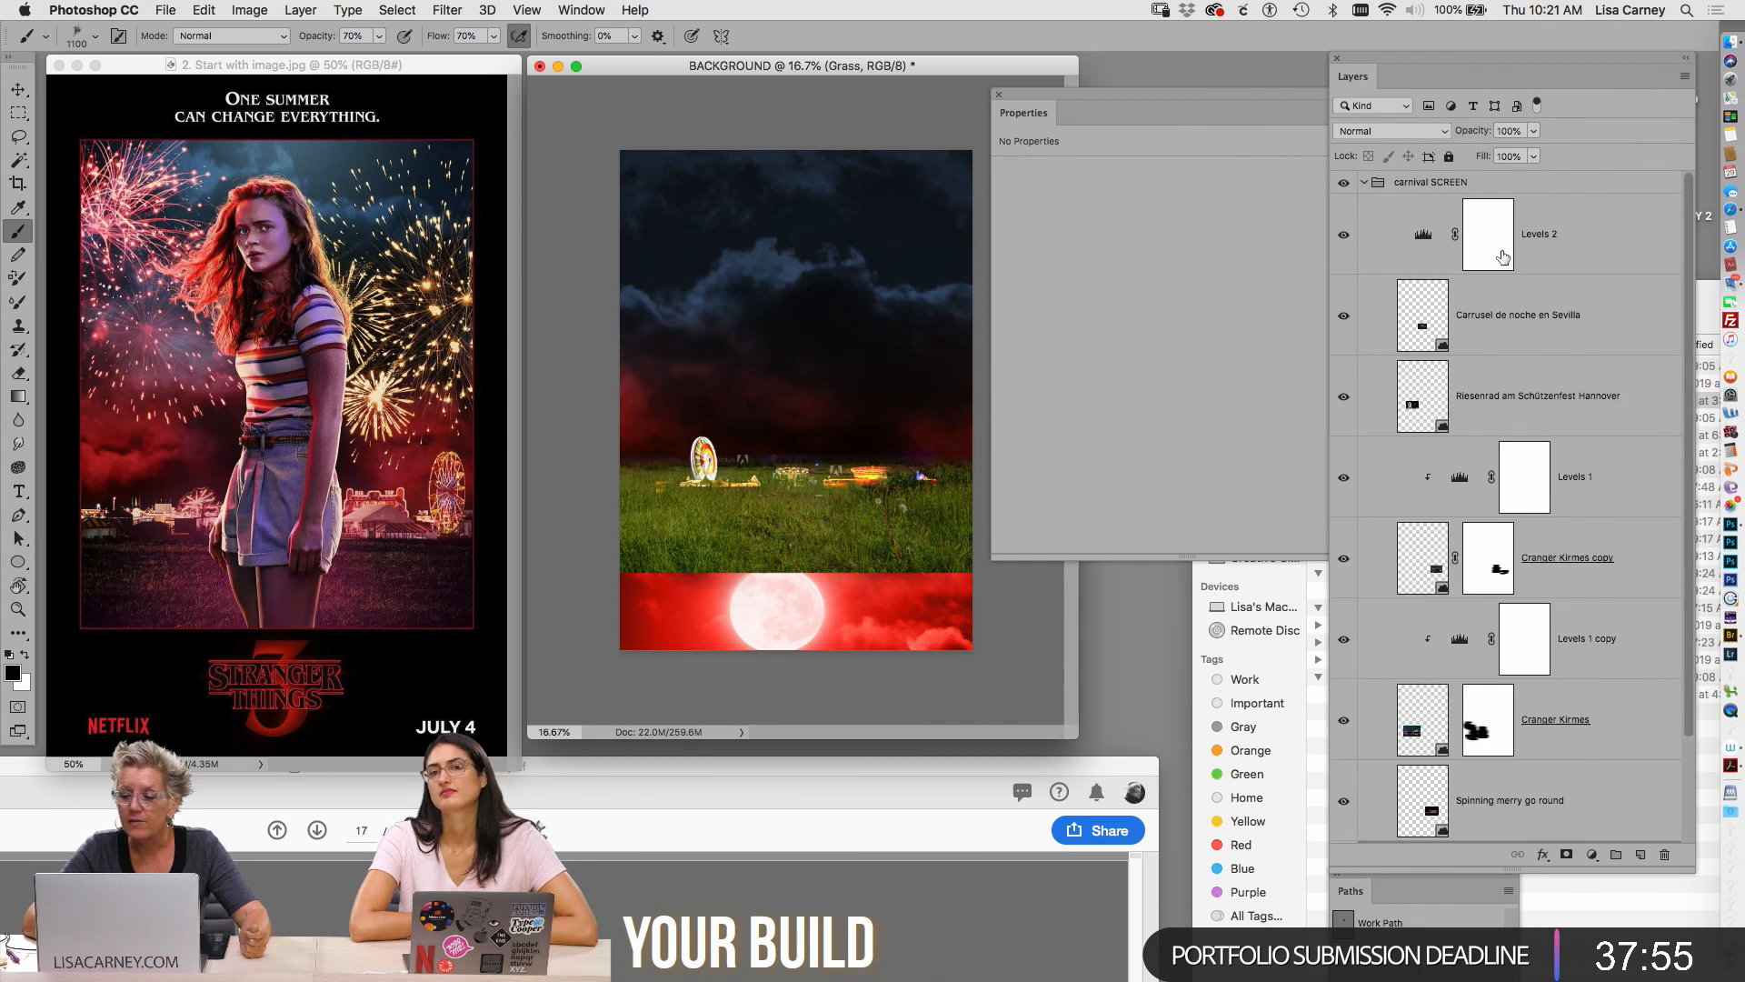
Delete the Levels 2 adjustment from the carnival SCREEN group and set the group's blend mode to Pass Through
left_click(1386, 239)
left_click_drag(1385, 239, 1664, 854)
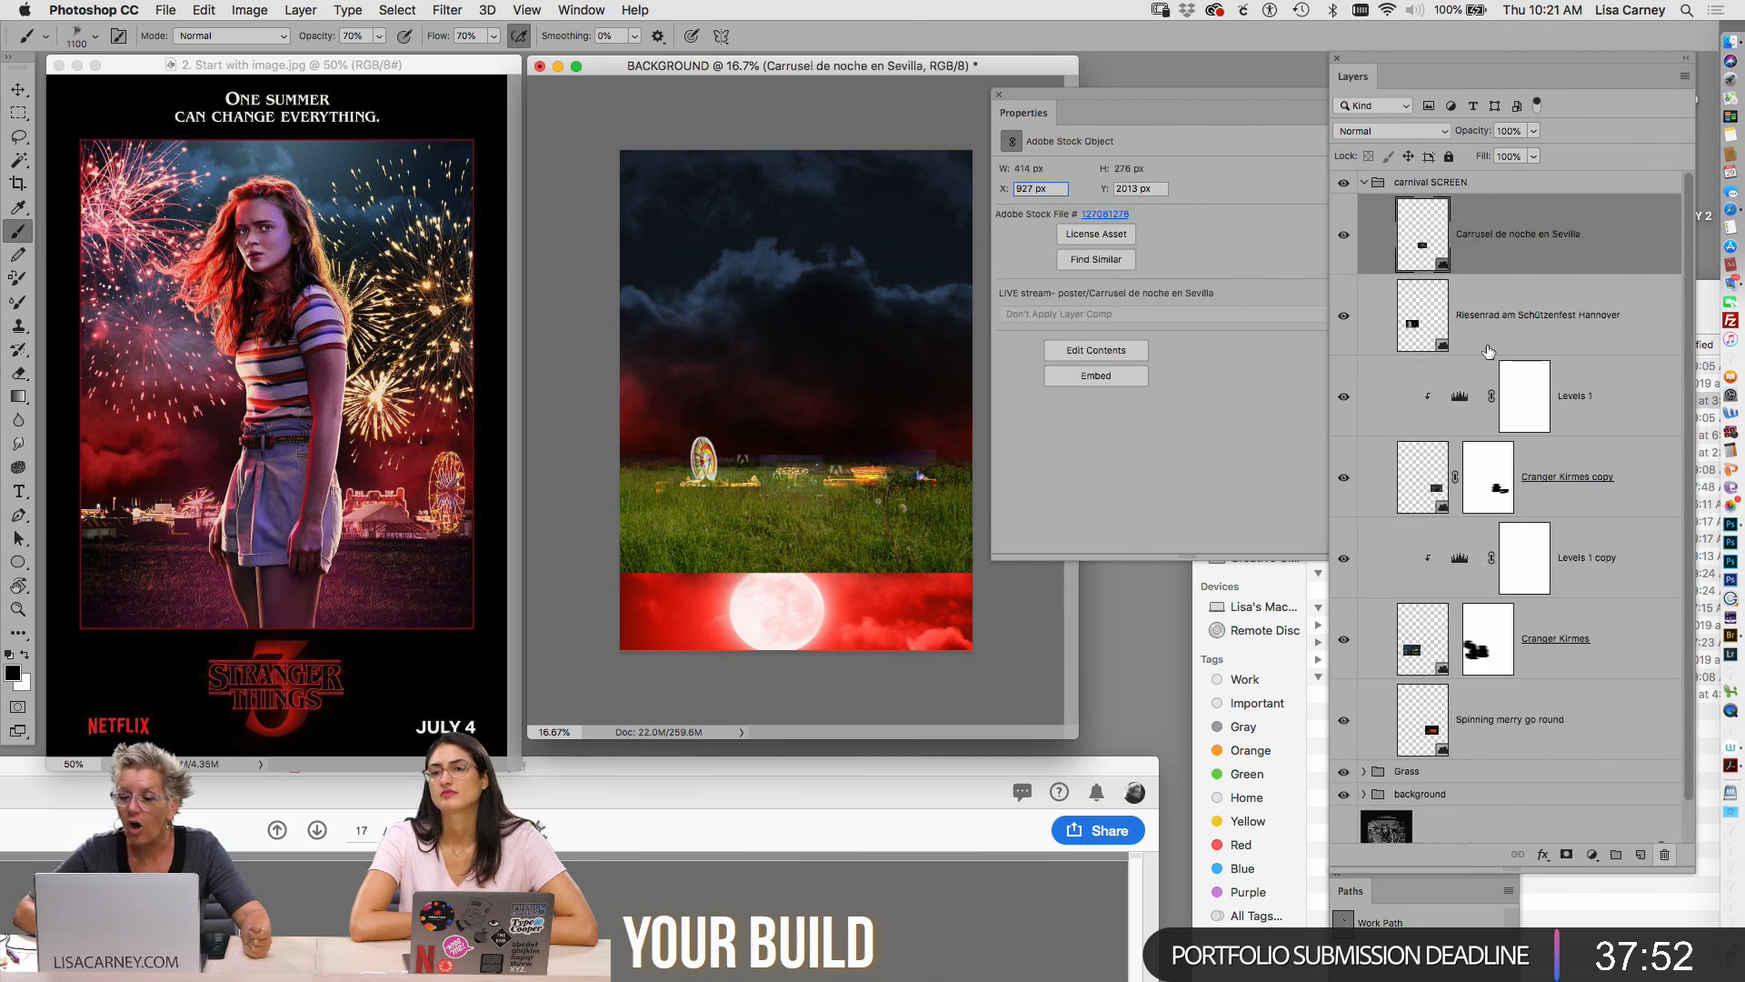
left_click(1429, 183)
left_click(1400, 131)
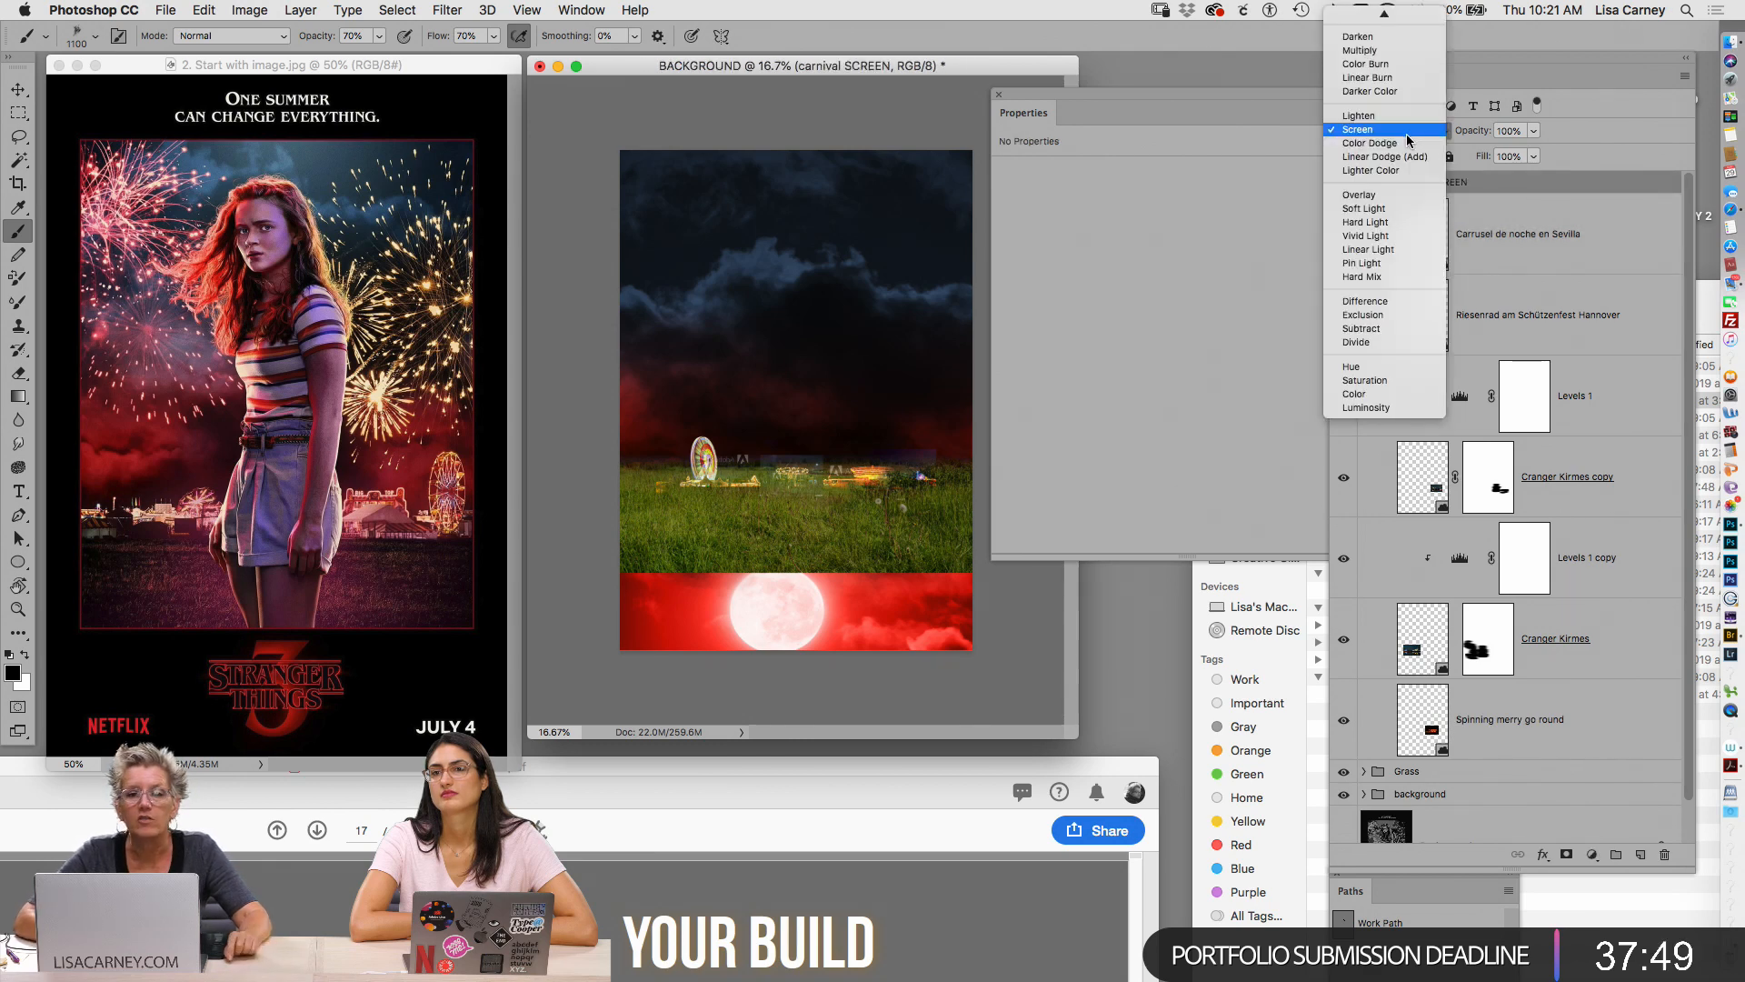
left_click(1404, 16)
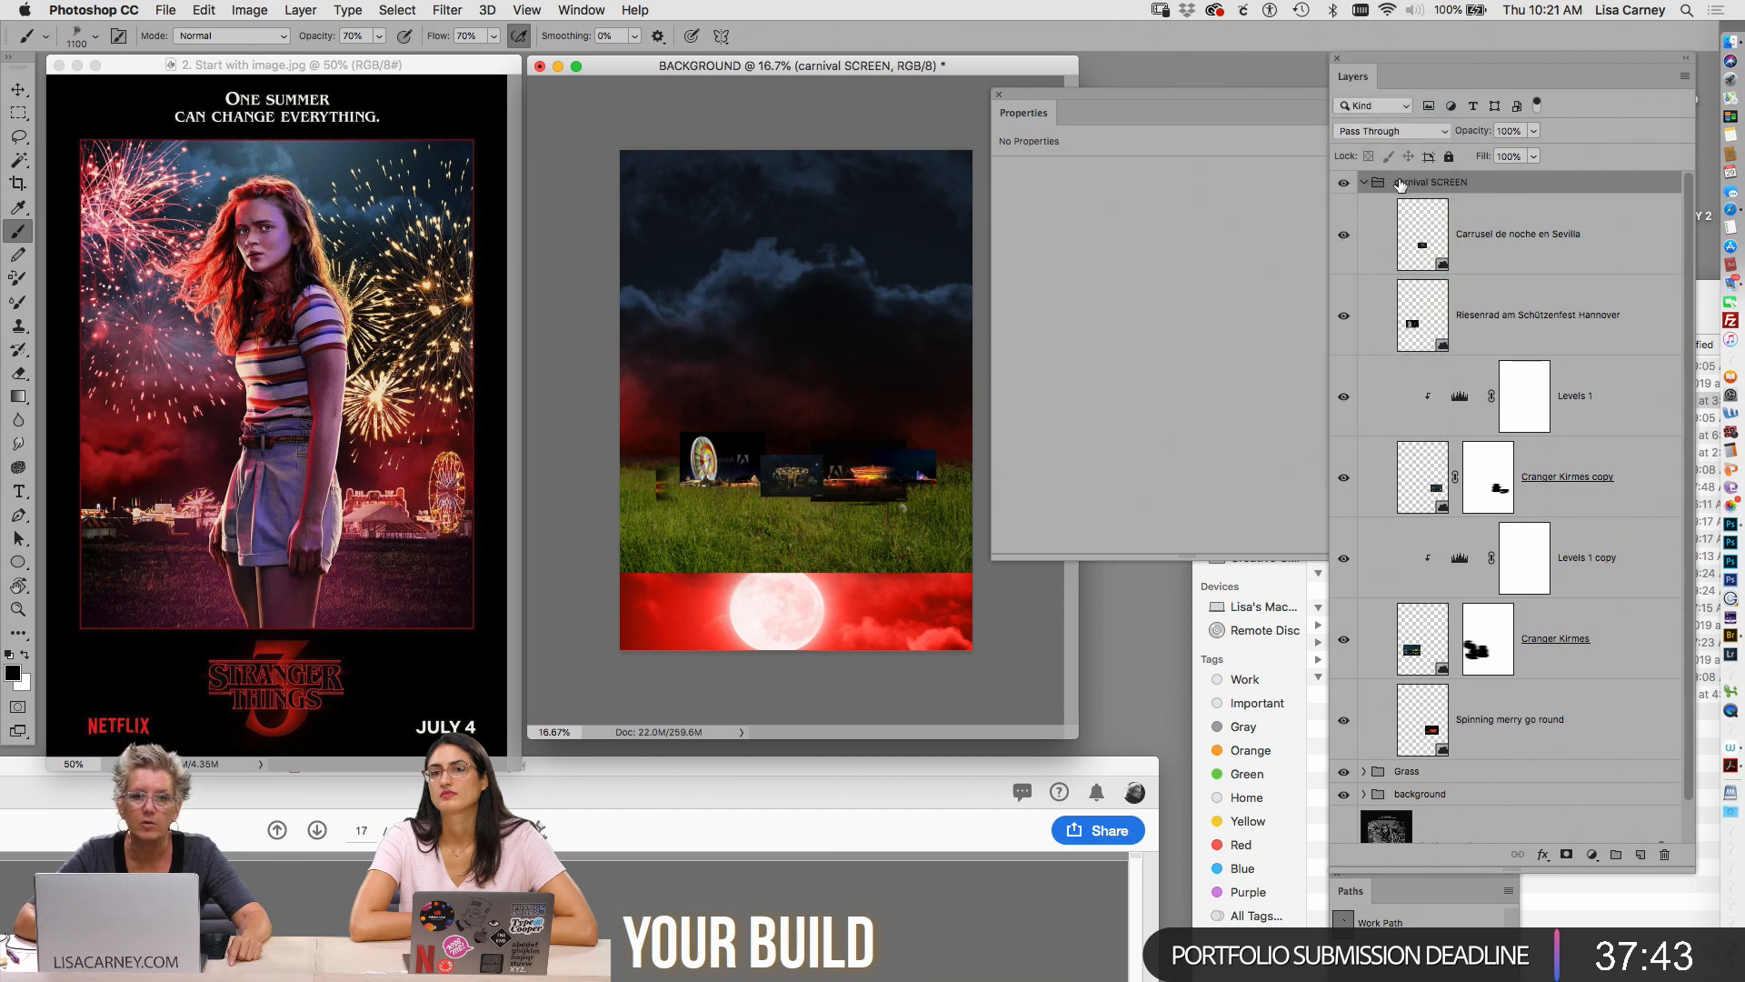
Enlarge the BACKGROUND window around the carnival images and set the carnival SCREEN group's blend mode to Screen
key("super+plus")
key("super+plus")
key("super+plus")
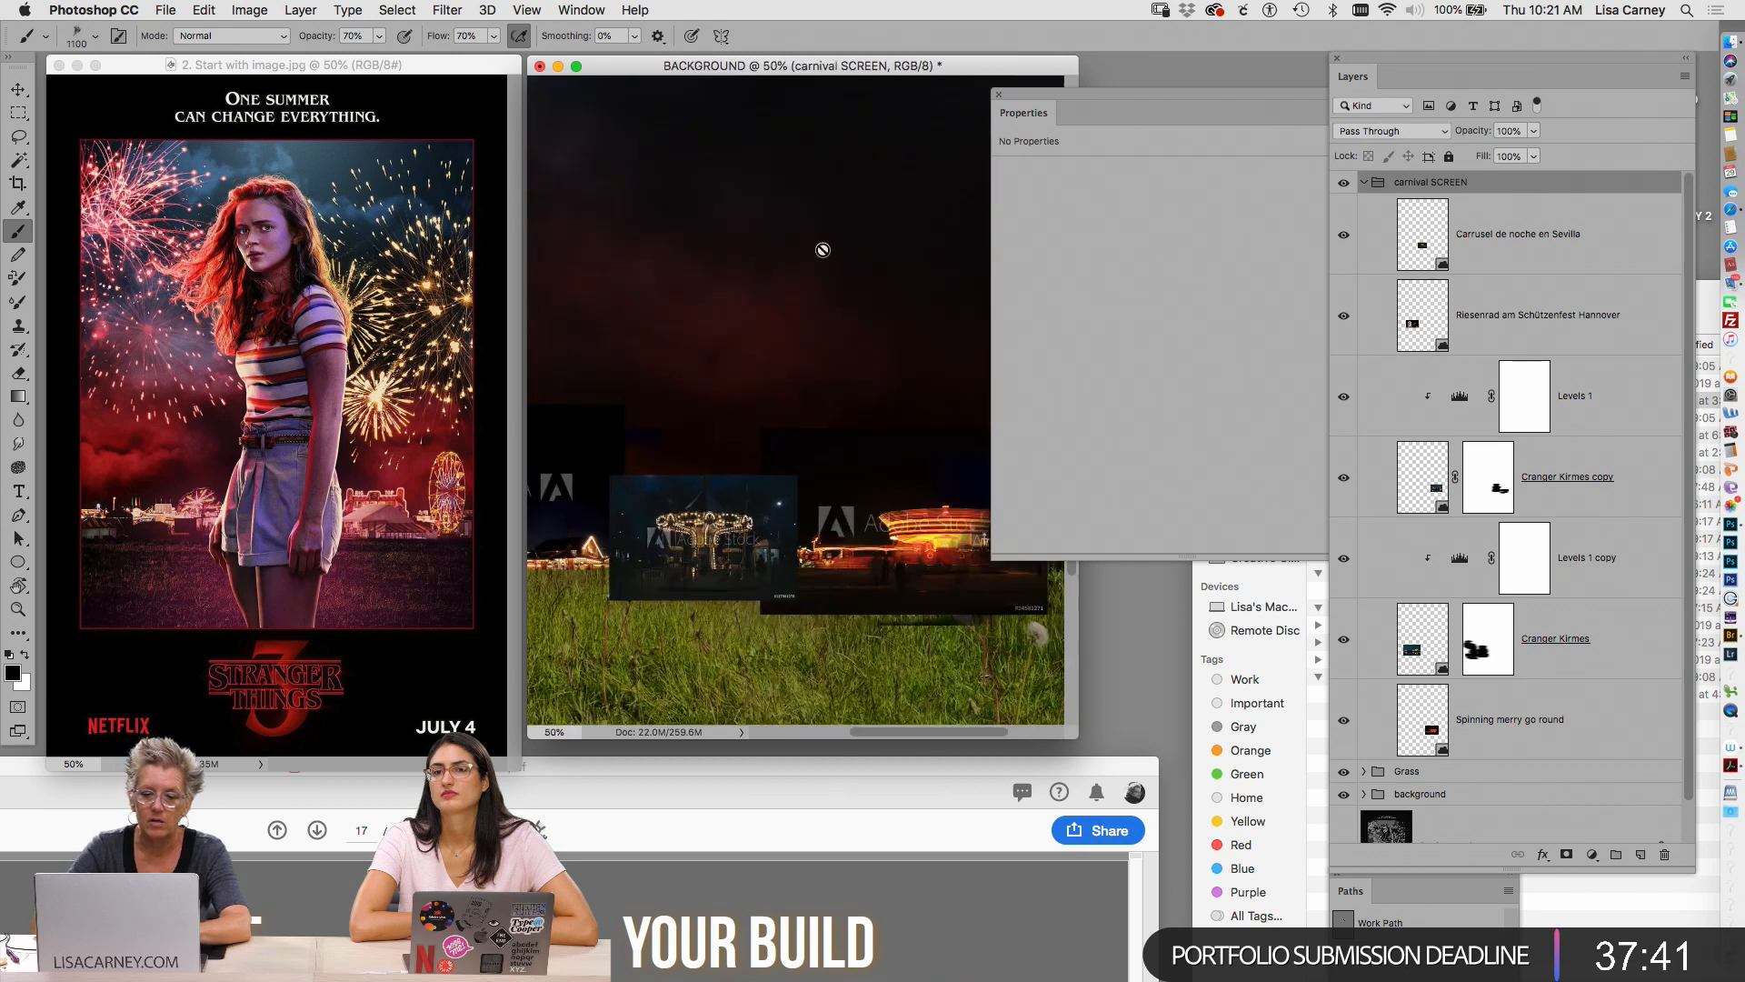
left_click(576, 65)
left_click_drag(785, 73, 432, 70)
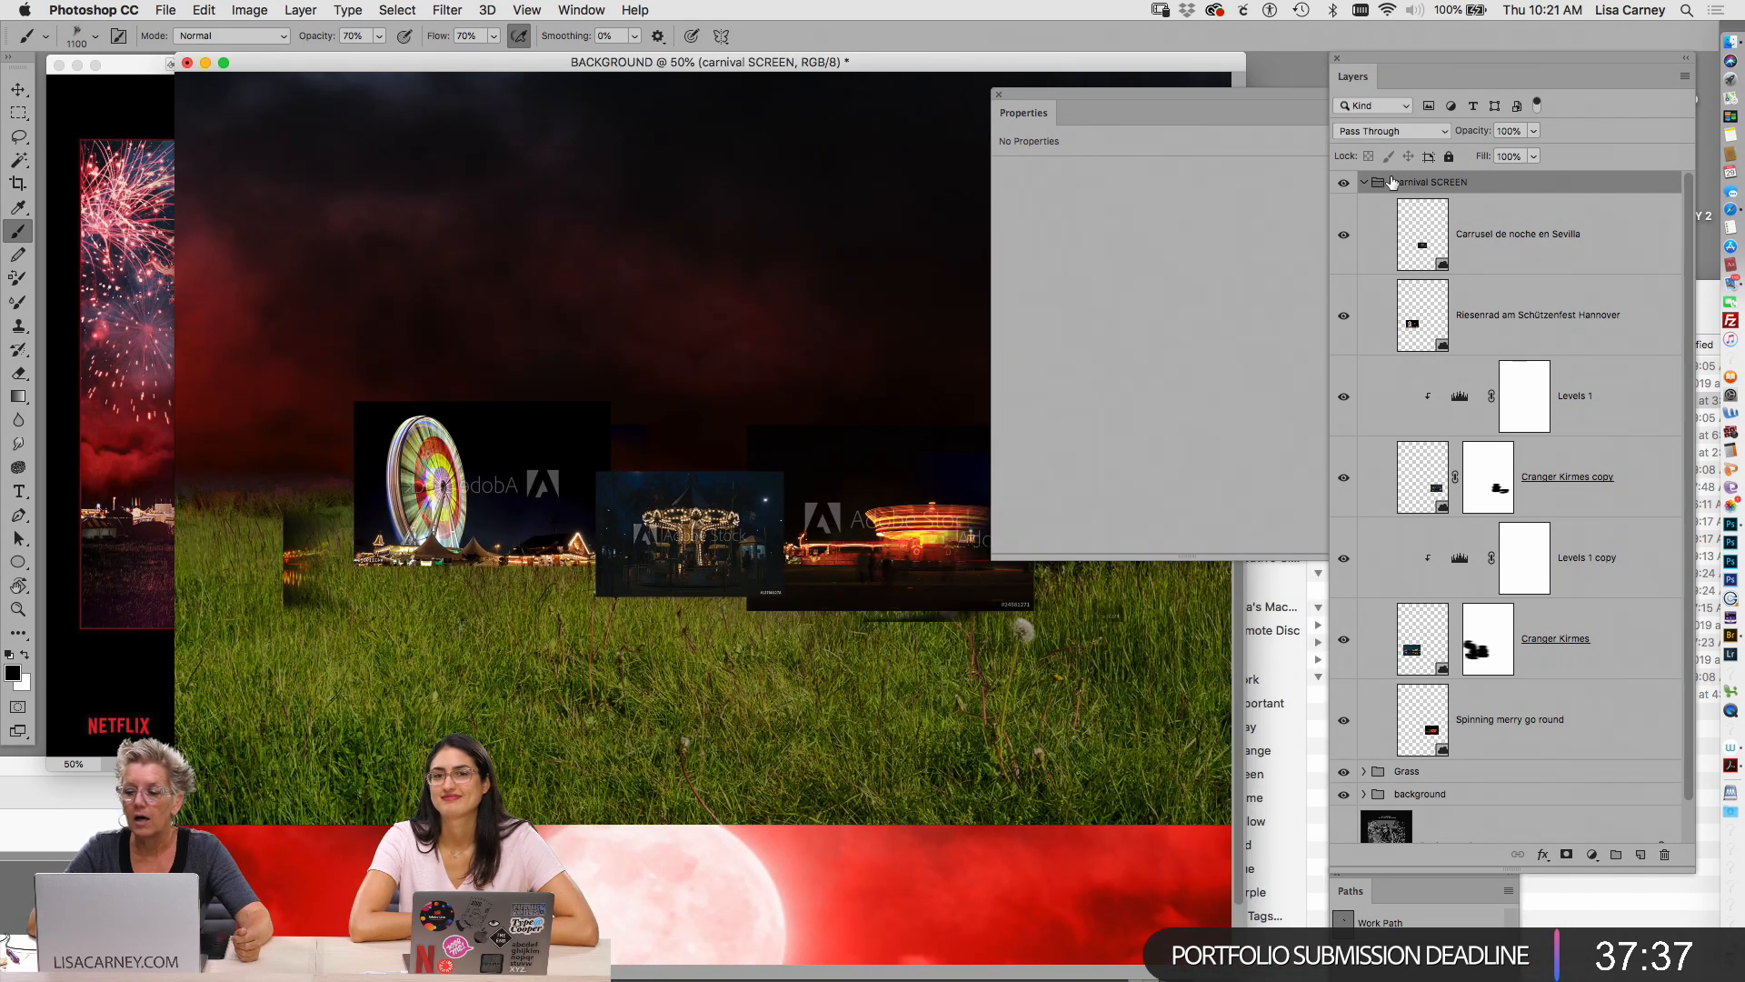
left_click(1388, 134)
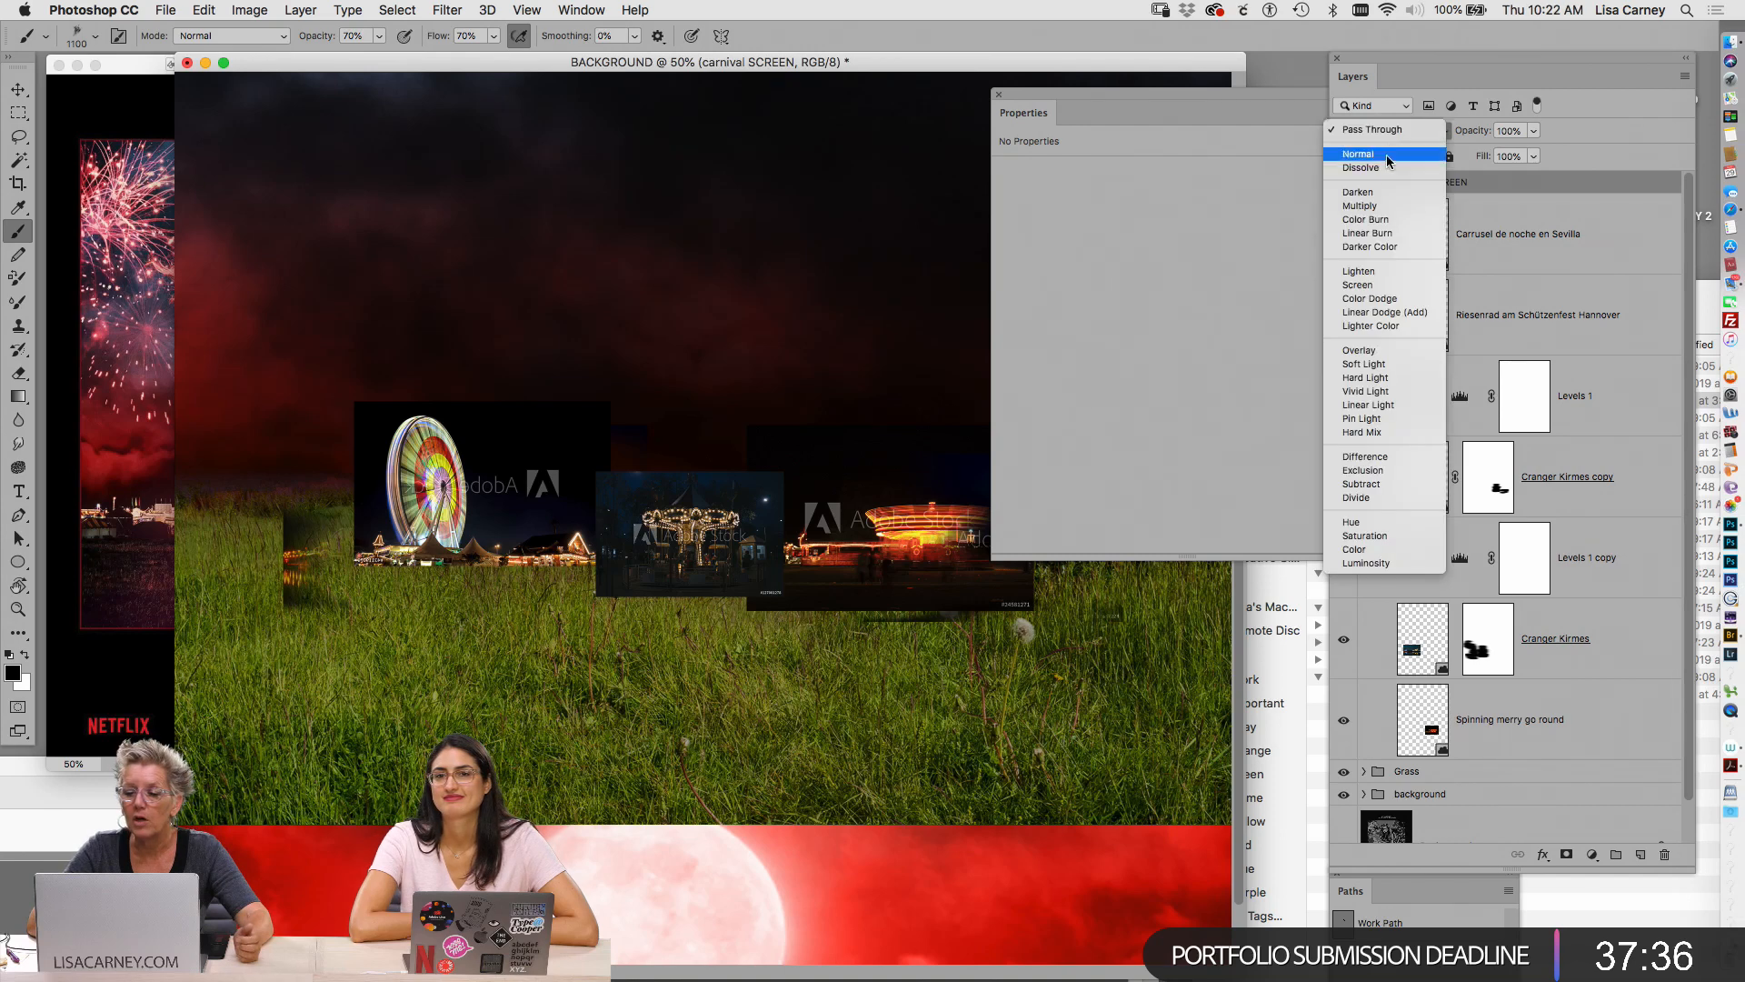
left_click(1380, 285)
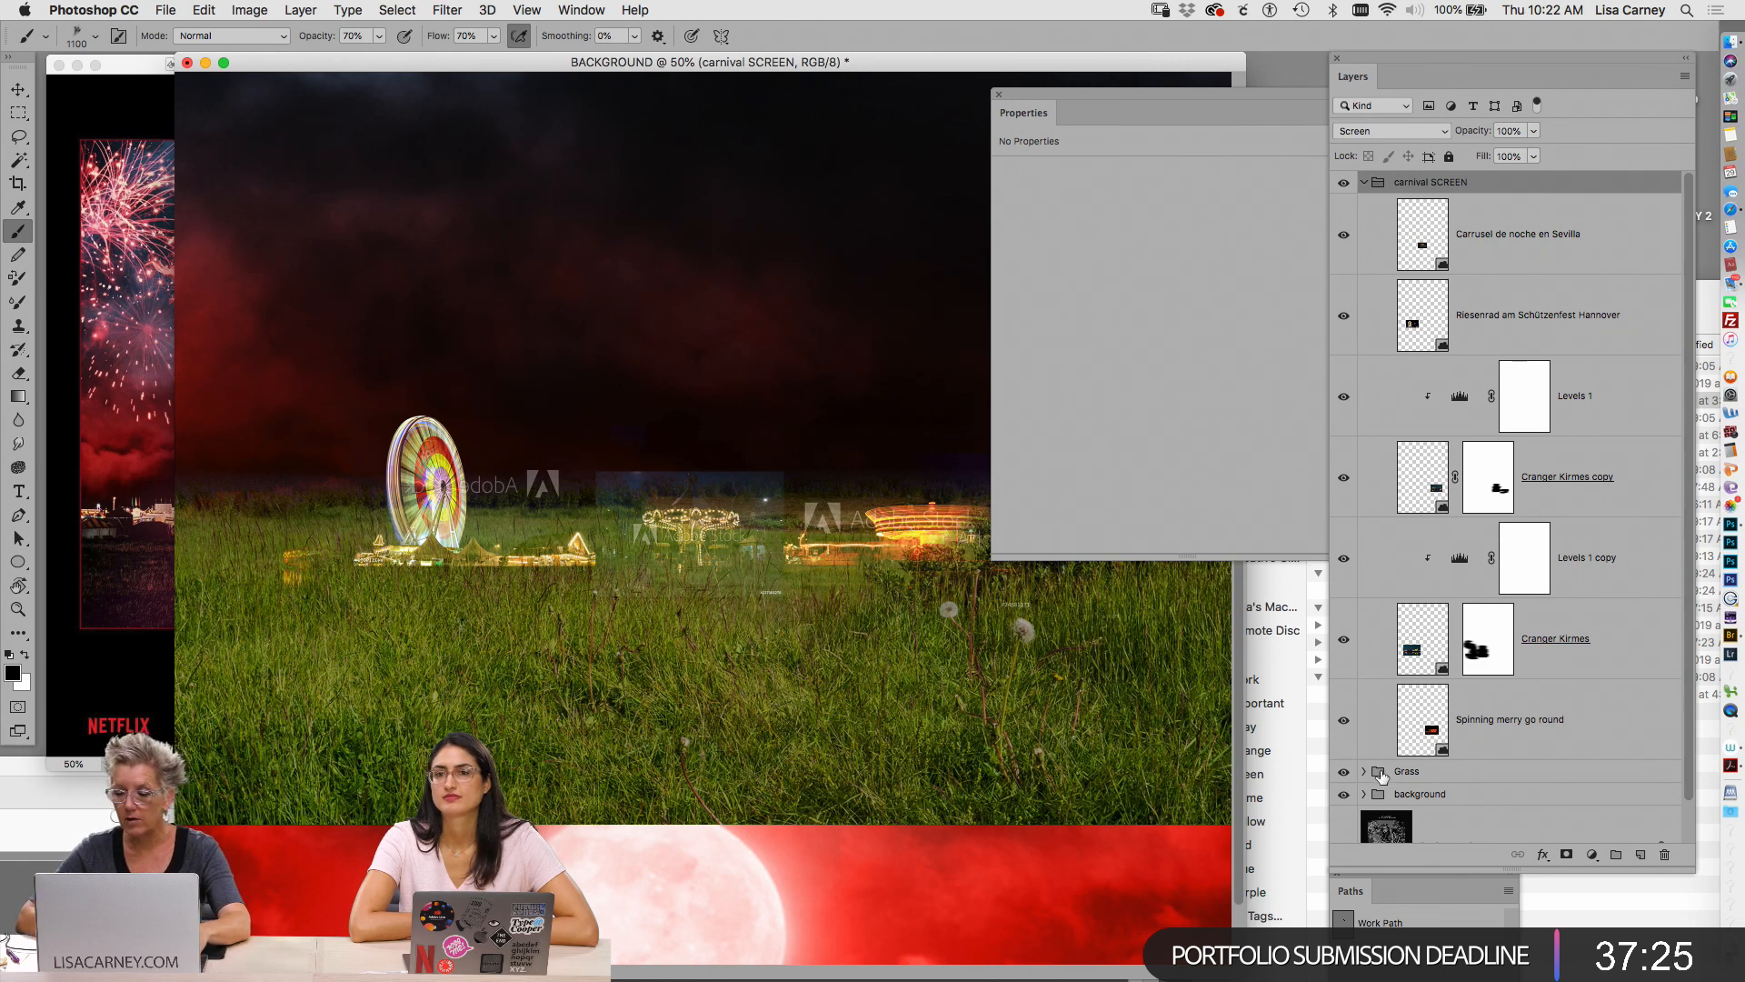
Move the Grass group slightly down so its horizon sits at the base of the carnival rides
left_click(1377, 771)
key("v")
mouse_move(858, 591)
left_mouse_down()
mouse_move(857, 657)
mouse_move(857, 638)
left_mouse_up()
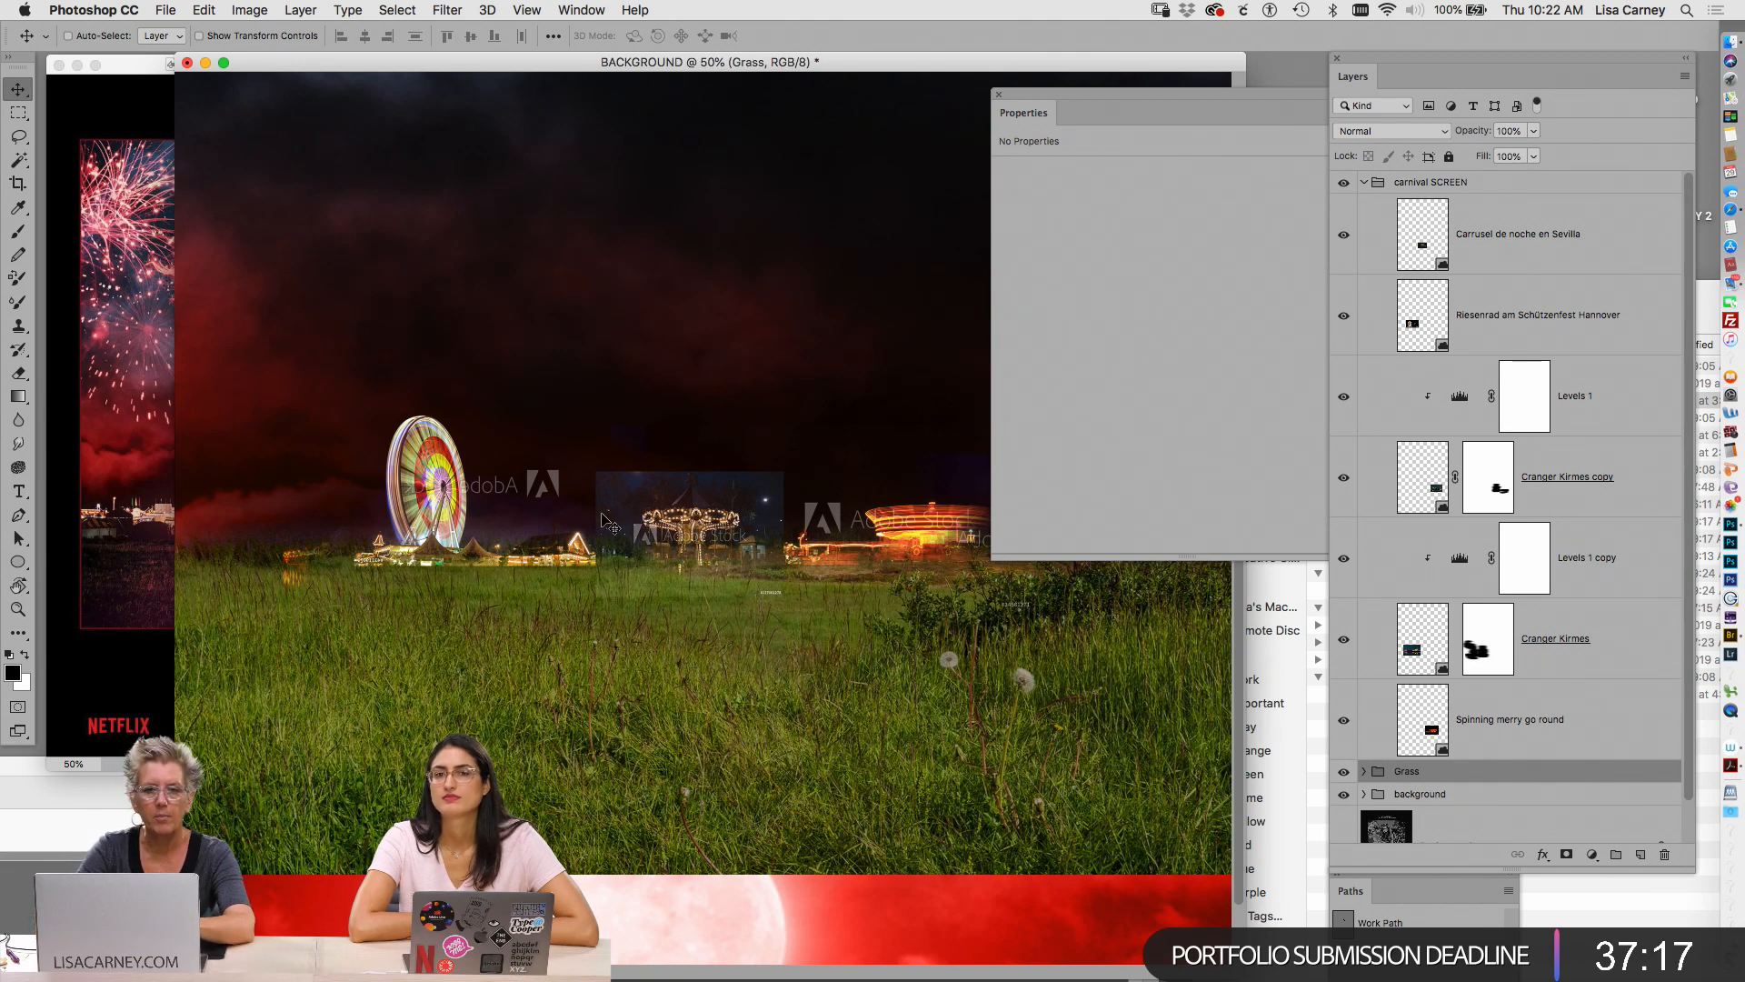
Add a Levels adjustment above Carrusel de noche en Sevilla with black input 41, and inspect the carousel up close
left_click(1447, 199)
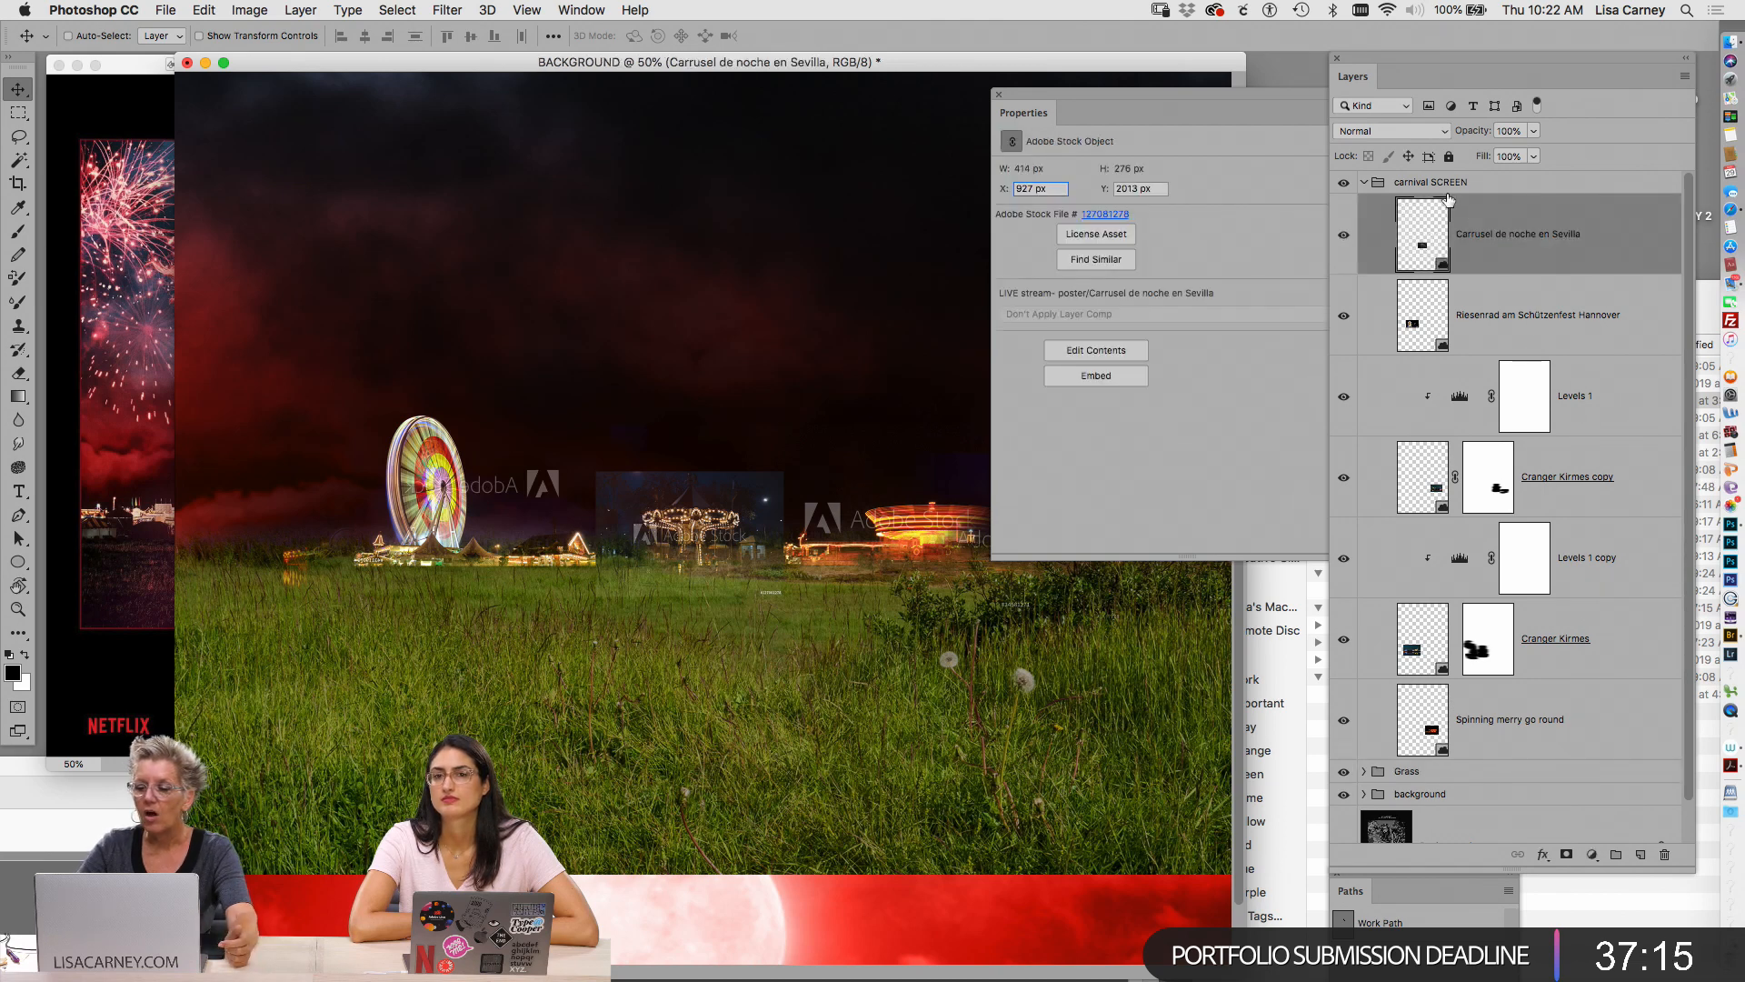
left_click(1449, 185)
left_click(1460, 218)
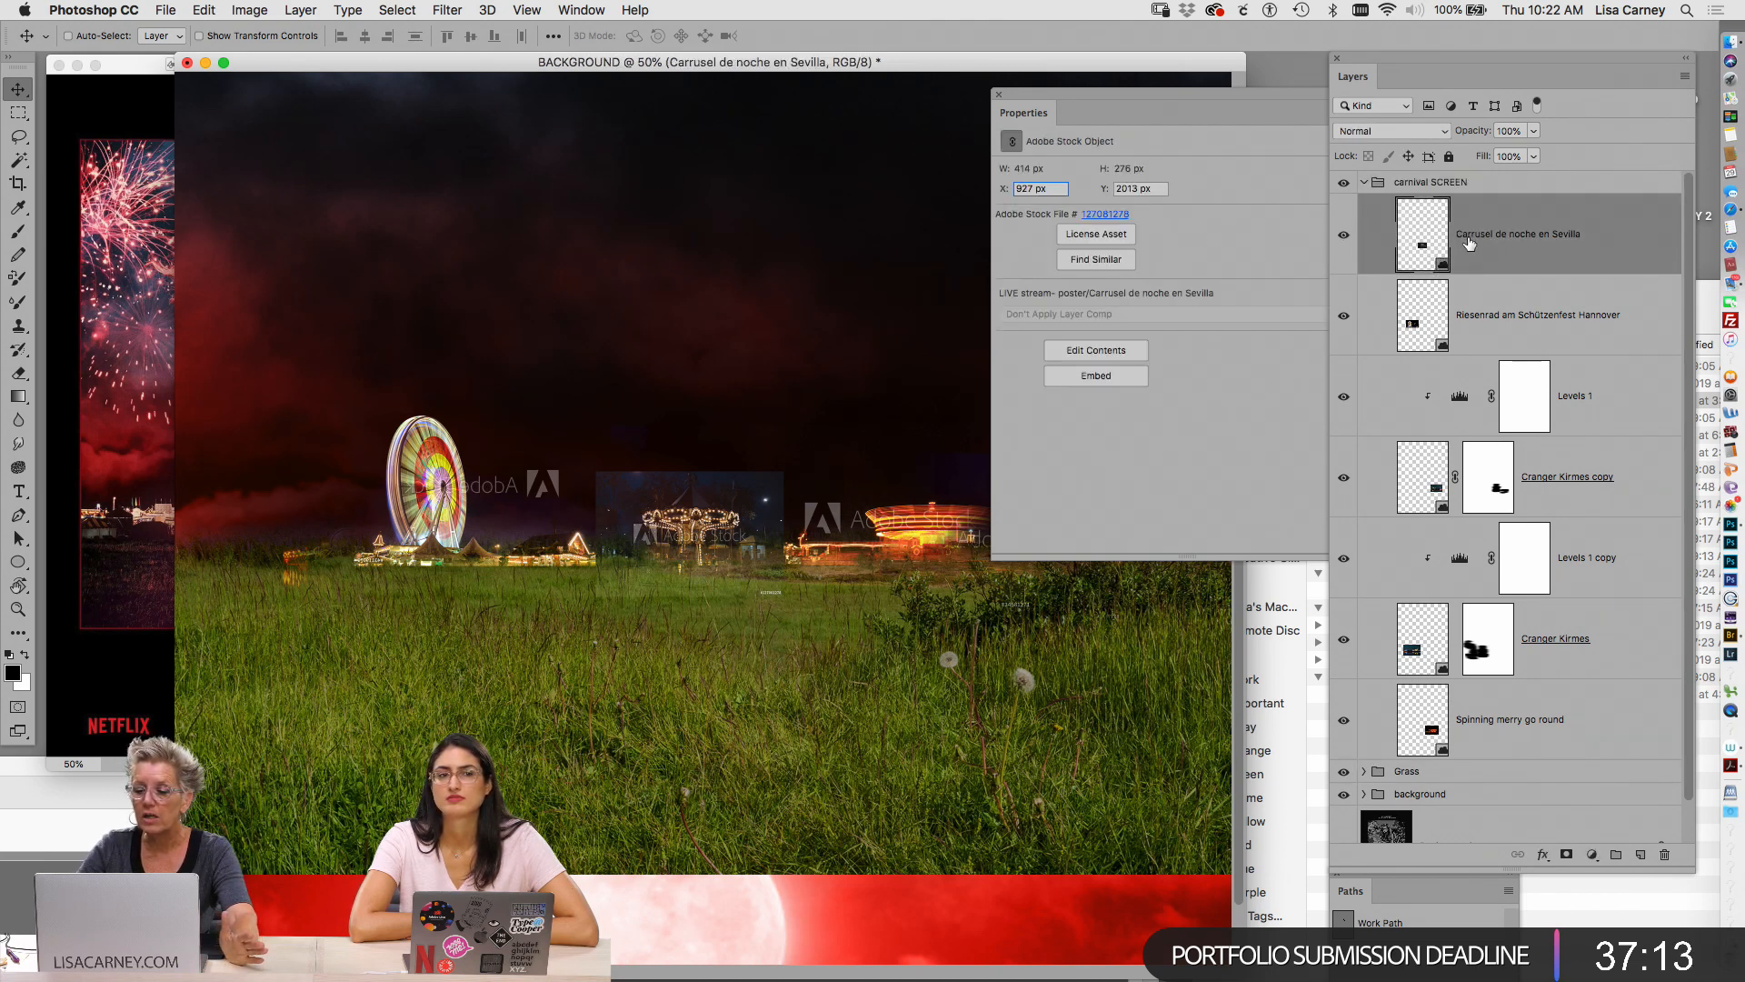
left_click(1592, 854)
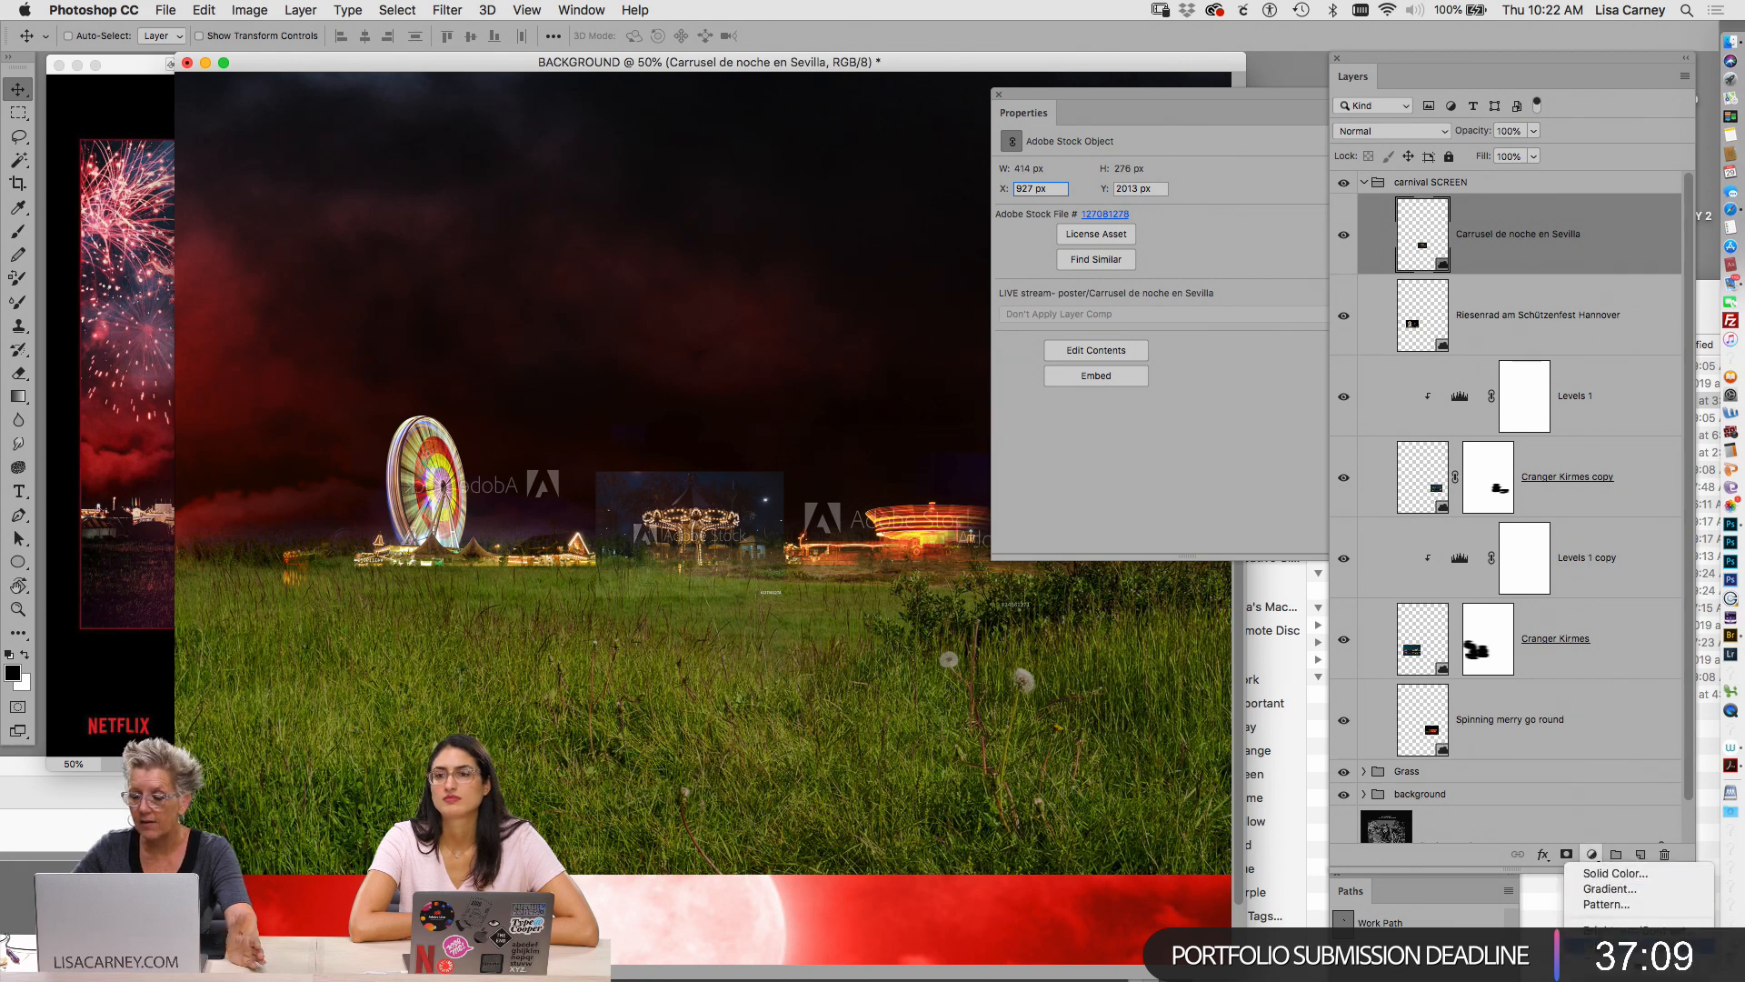
scroll(1627, 909, "down", 2)
left_click(1607, 883)
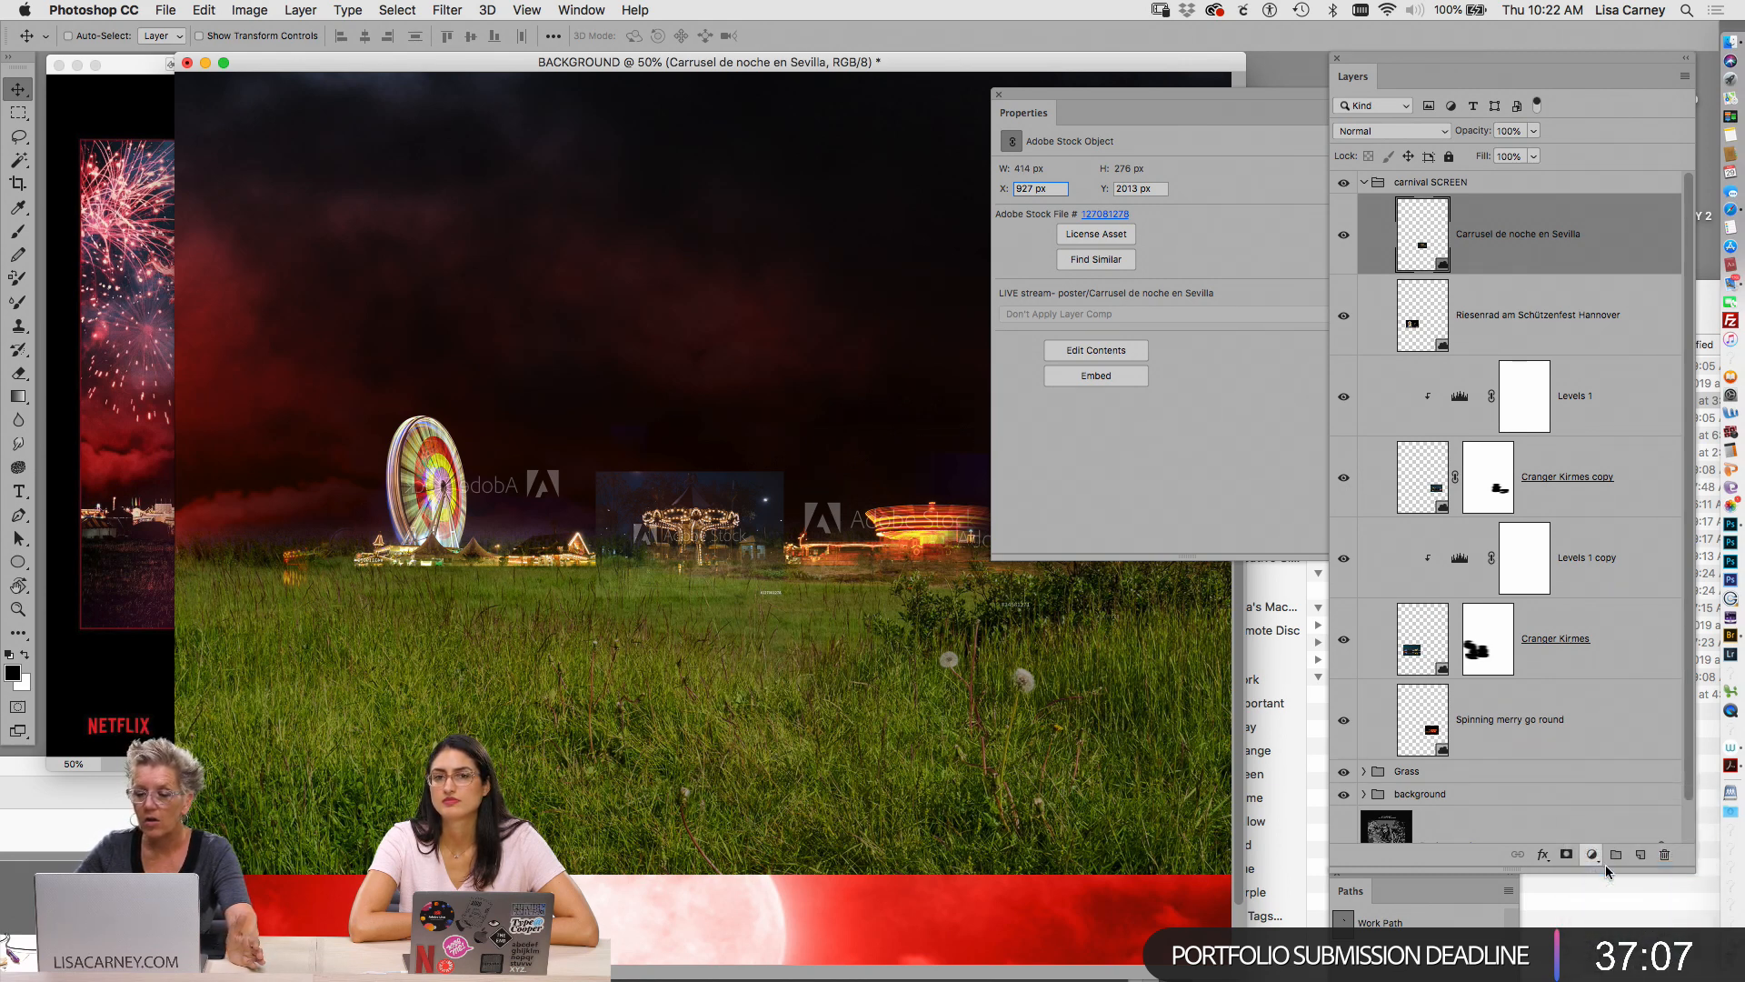
left_click_drag(1079, 306, 1116, 308)
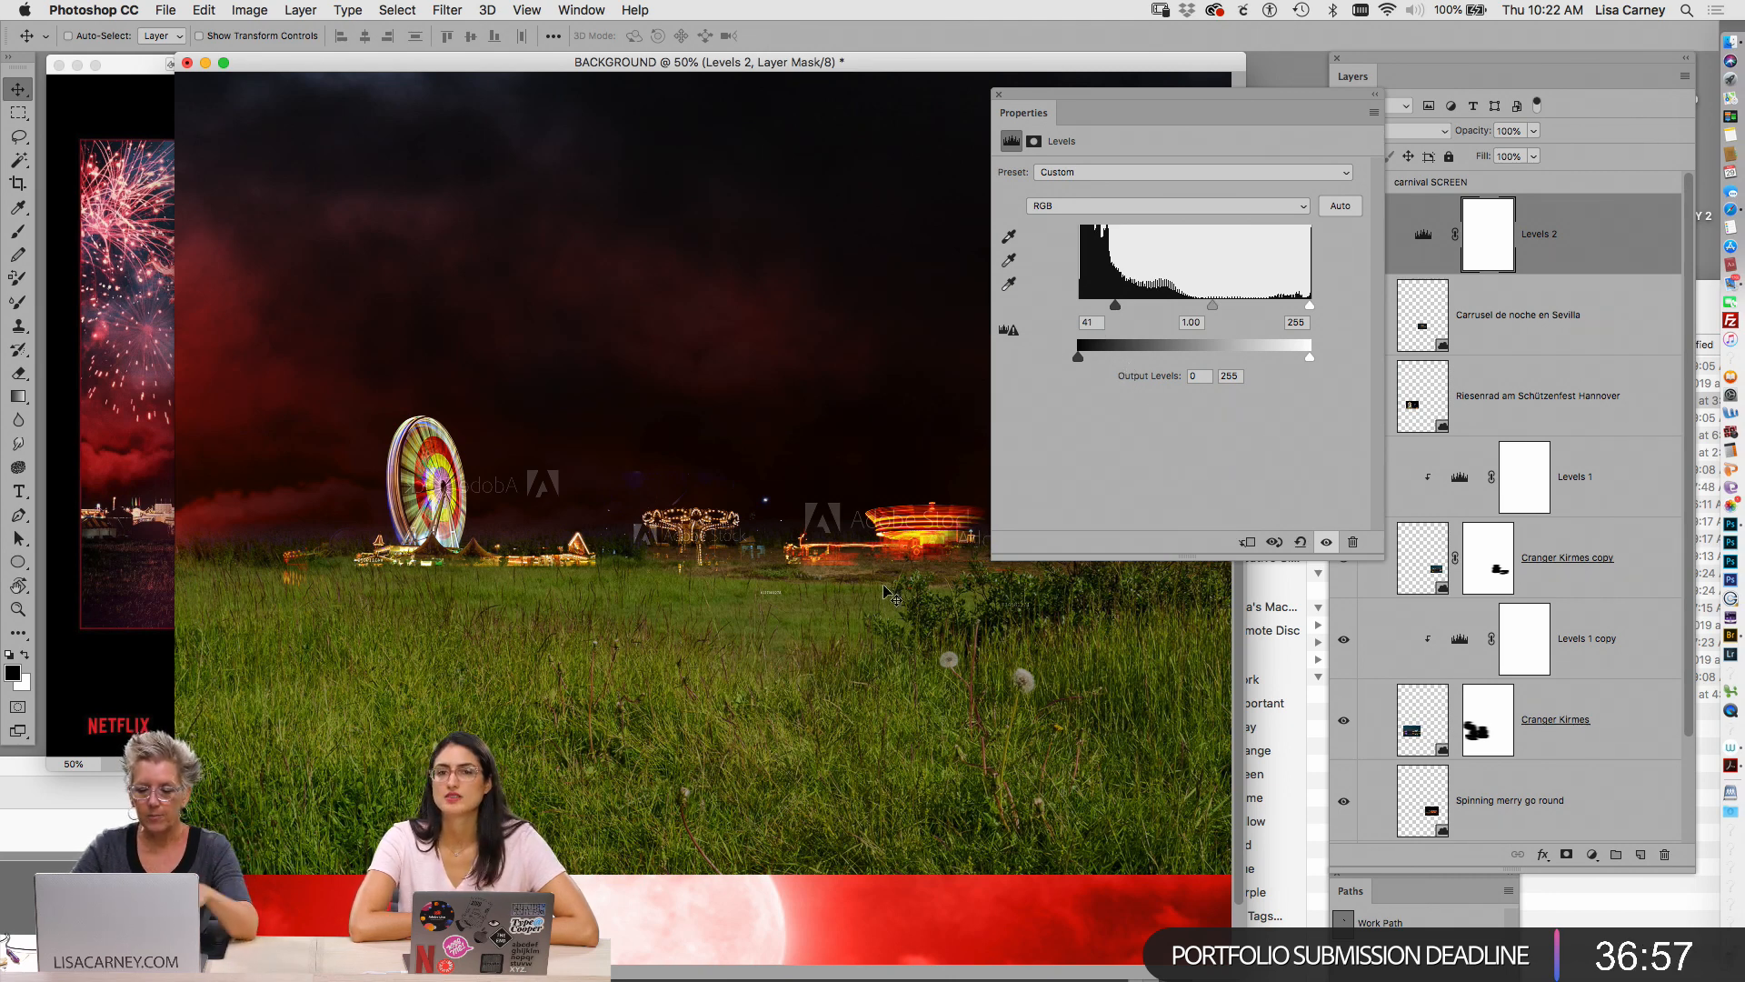
left_click(692, 549, "super+space")
left_click(692, 549, "super+space")
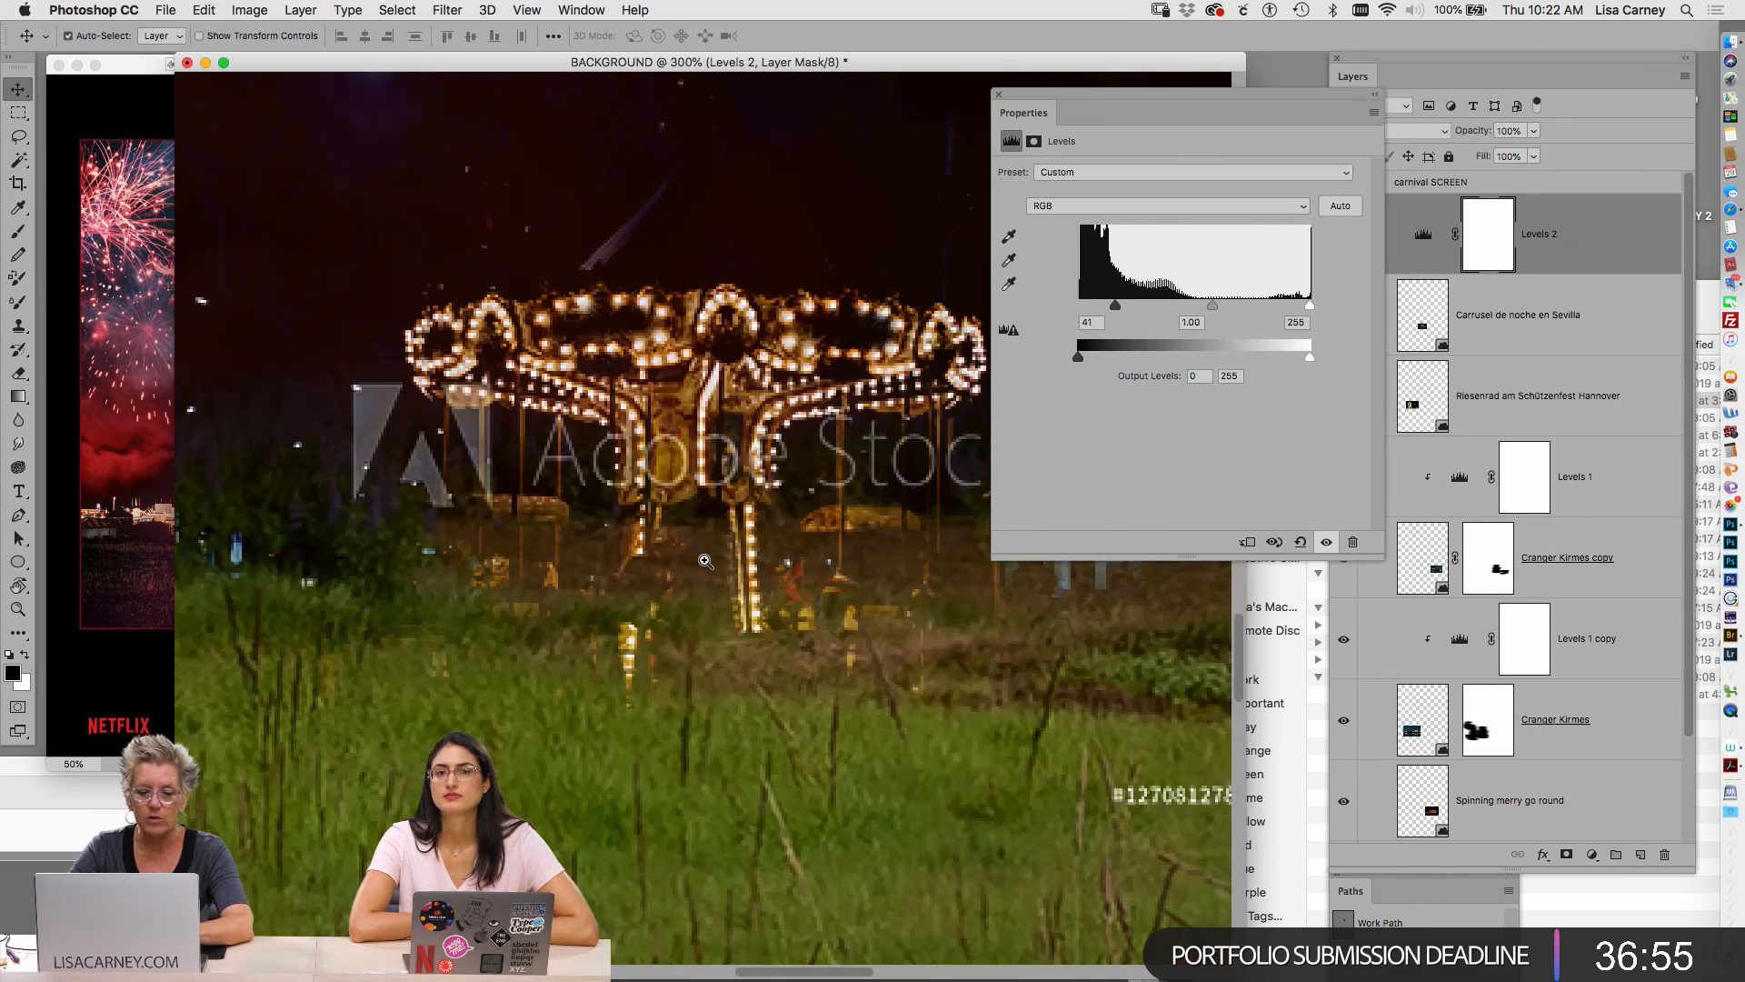
Add a Levels adjustment named "•darken center light" clipped to the Riesenrad am Schützenfest Hannover layer
left_click(1464, 414)
left_click(1344, 316)
left_click(1345, 316)
scroll(703, 524, "left", 3)
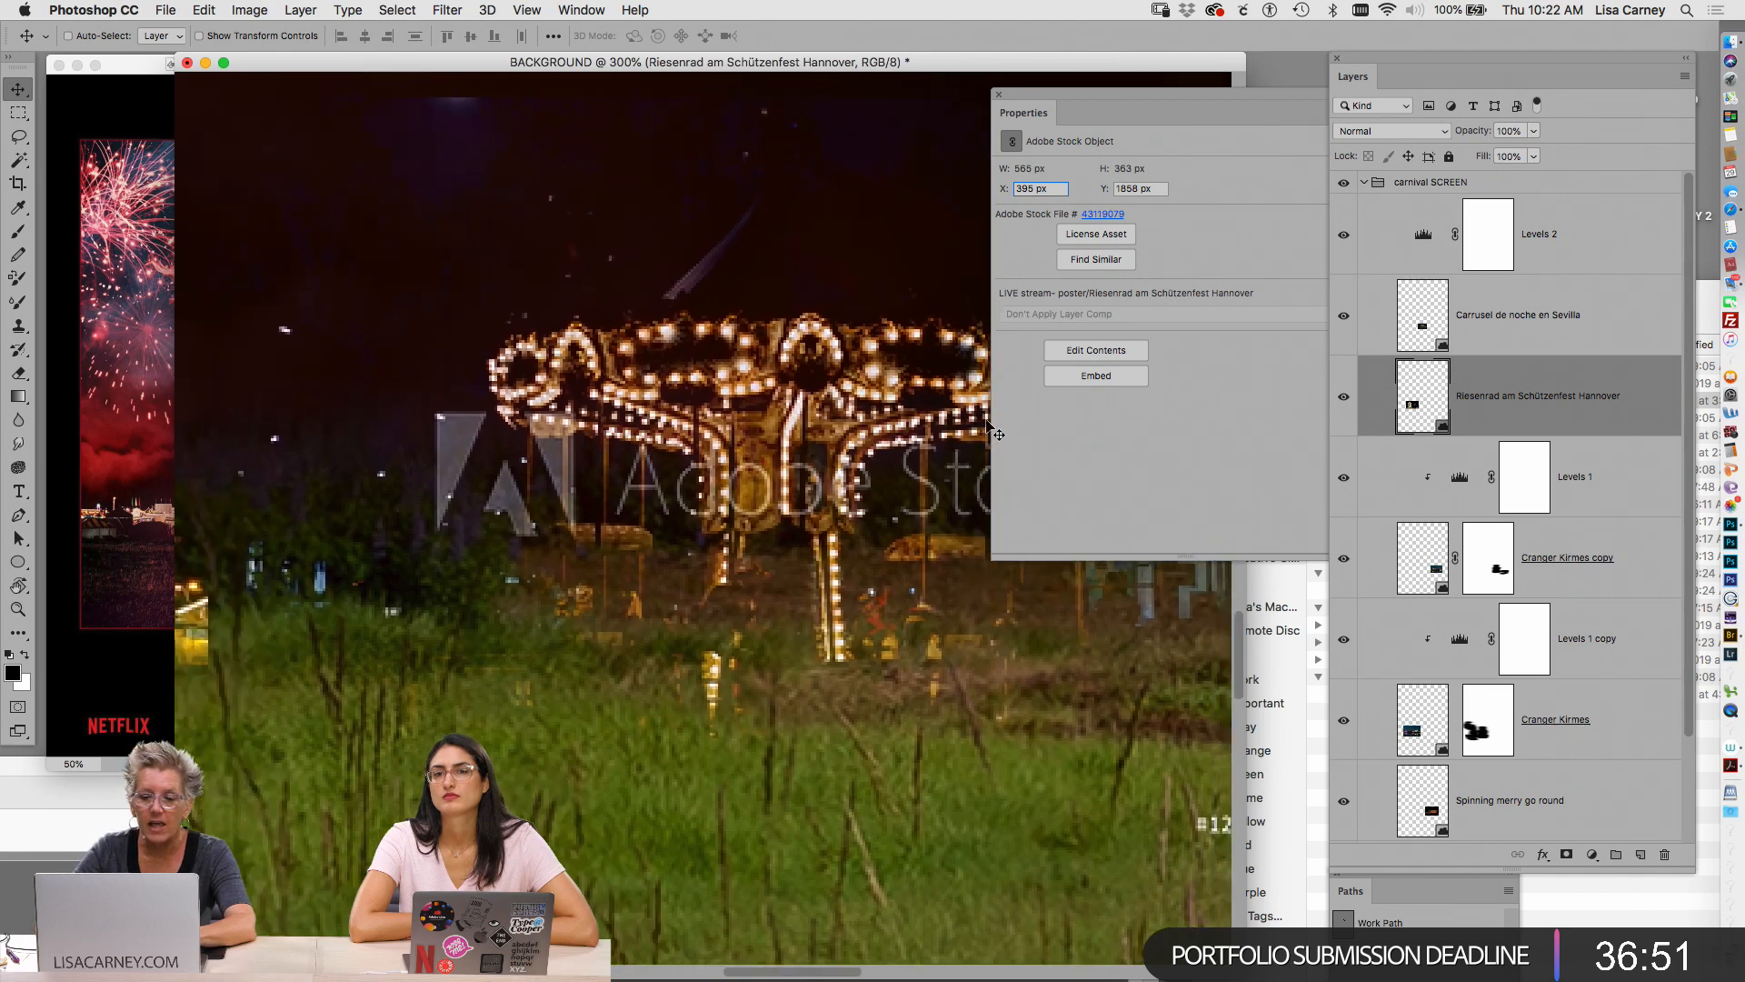
left_click(1592, 854)
left_click(1607, 944, "alt")
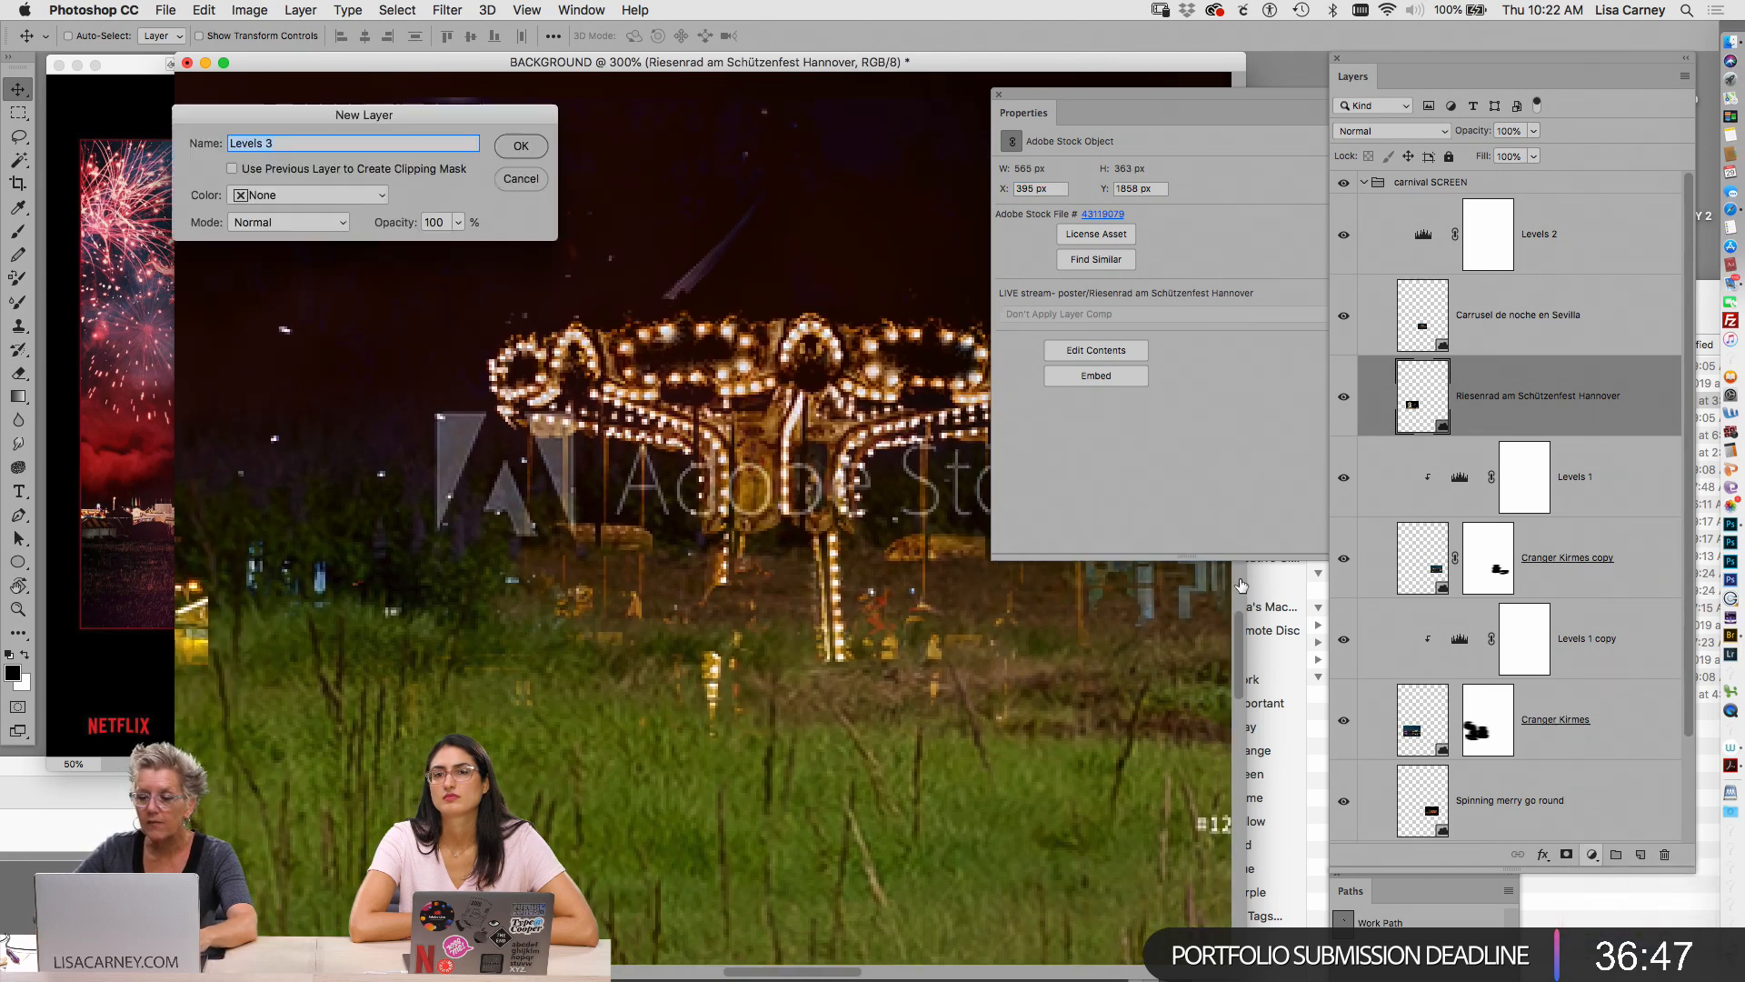
left_click(232, 169)
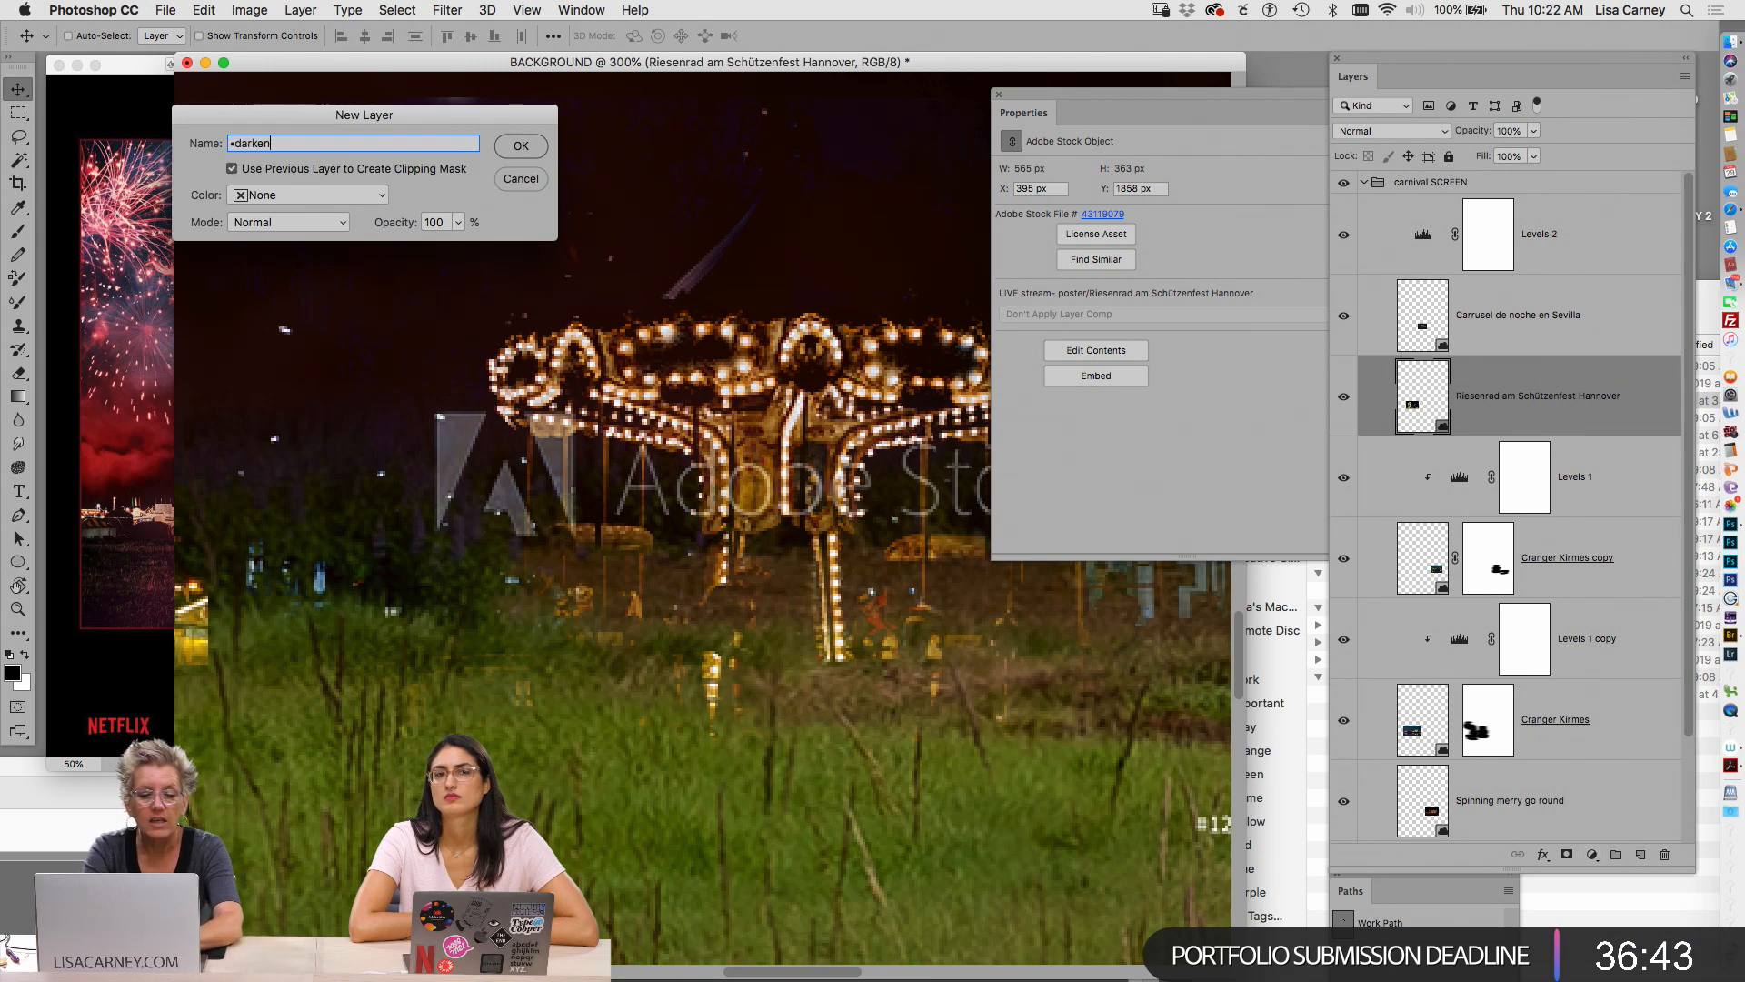
type("•darken cente")
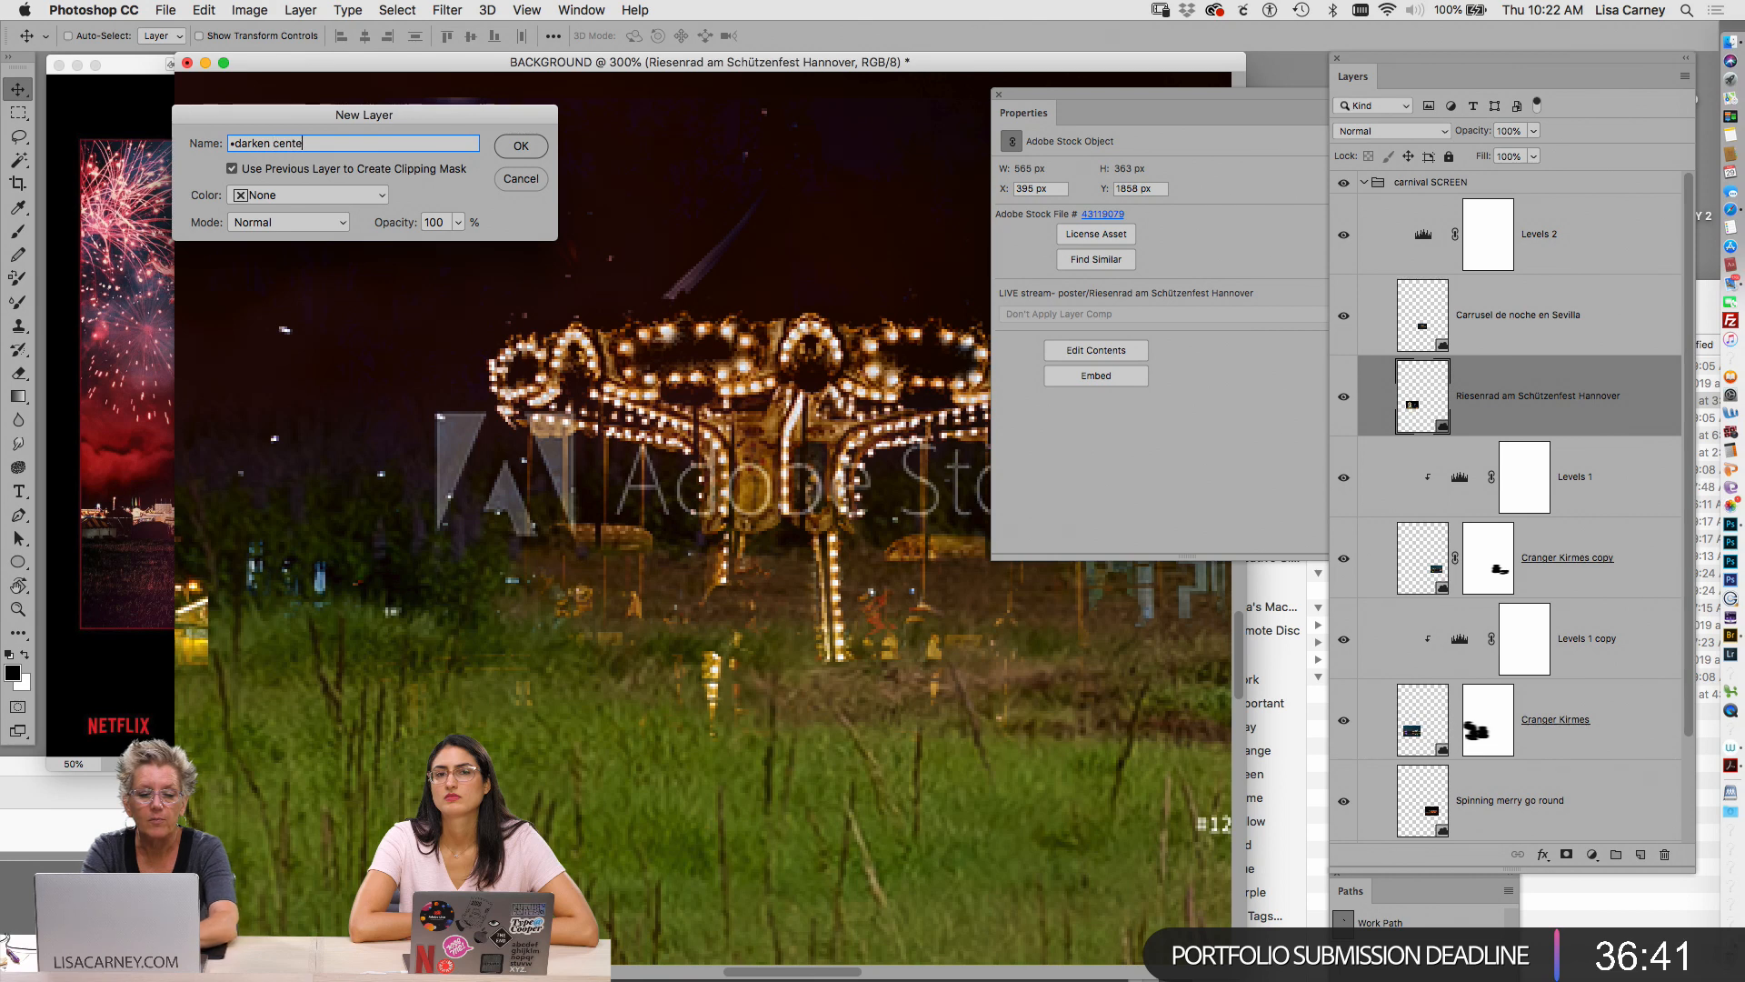
type("r li")
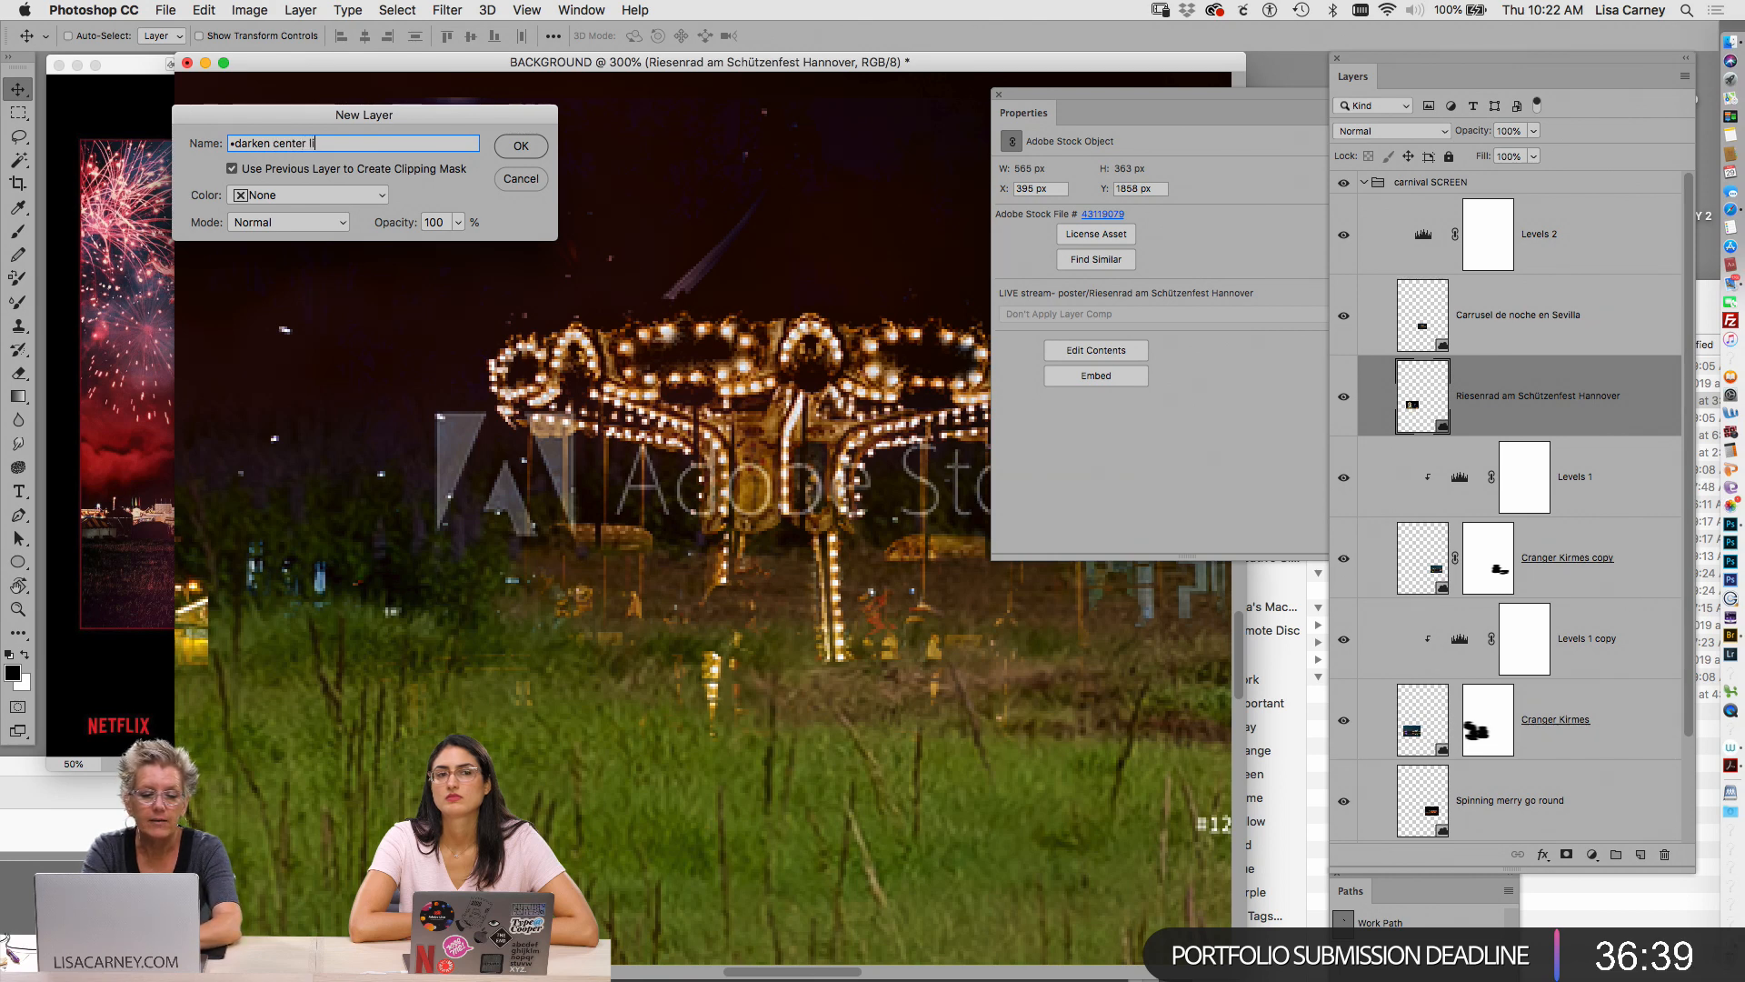
key("Return")
Set the black input of the •darken center light Levels to 110 and close its properties
left_click_drag(1078, 306, 1177, 316)
key("super+minus")
key("super+minus")
key("super+minus")
key("super+minus")
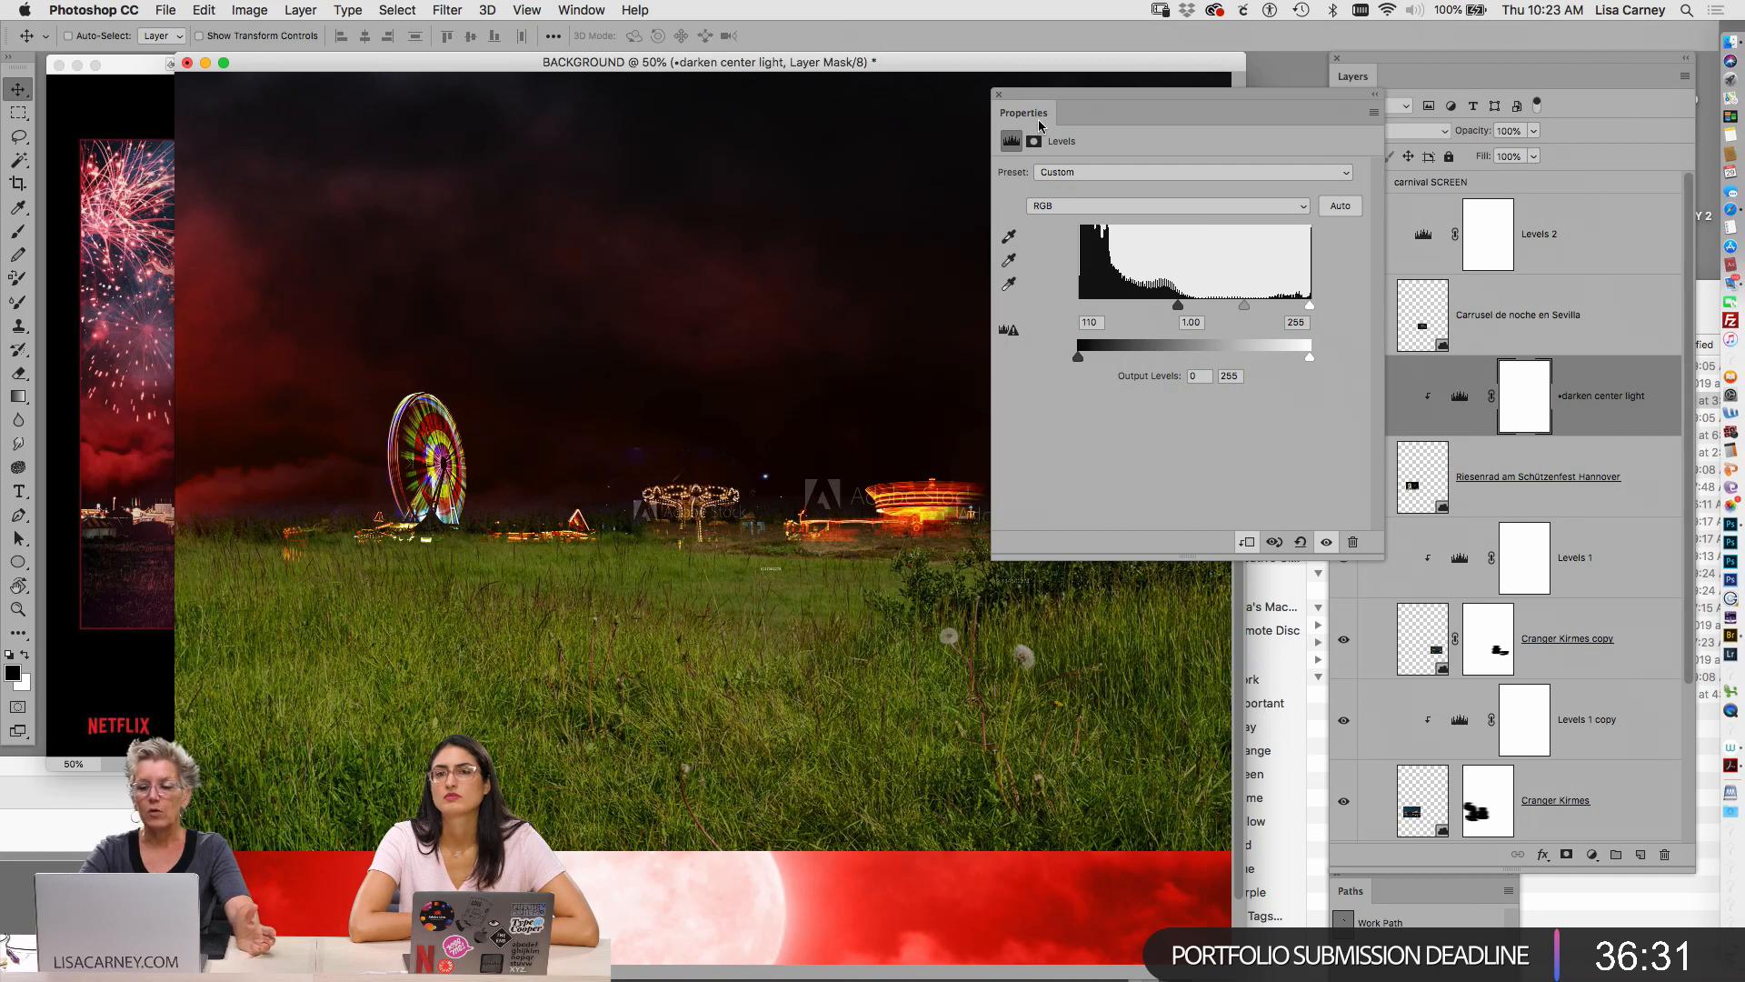
left_click(999, 95)
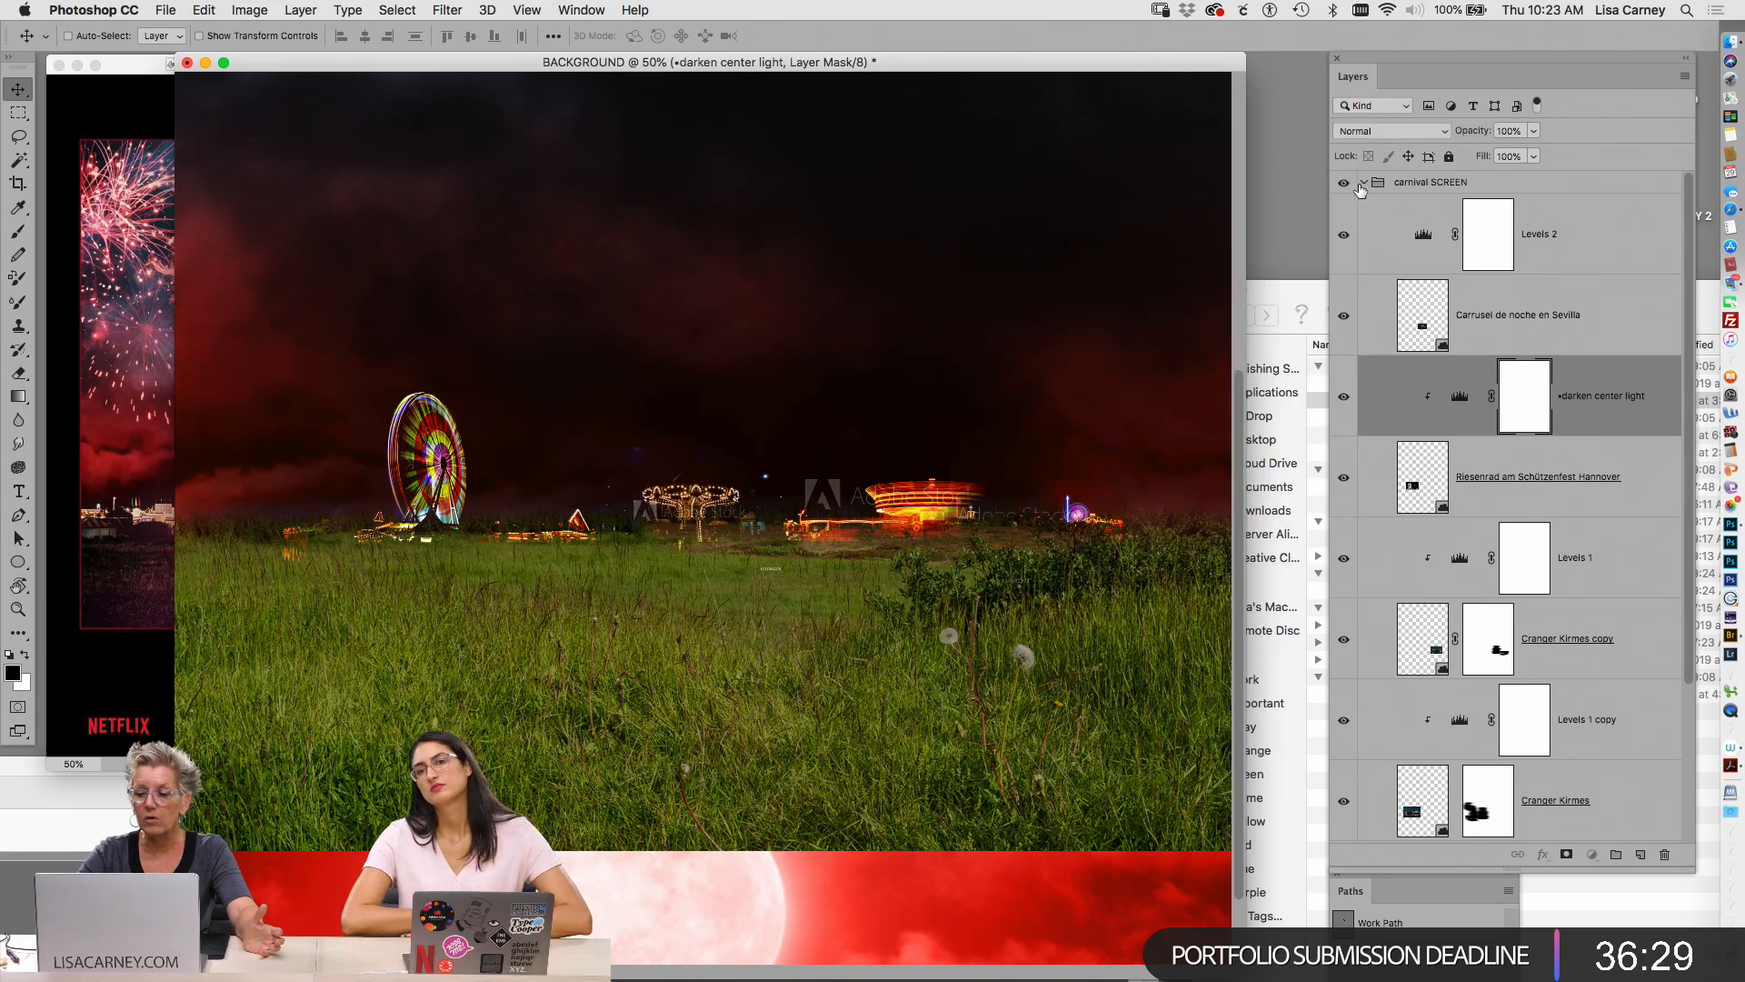
Collapse the carnival SCREEN group, view the whole composition, and close the BACKGROUND document
left_click(1363, 181)
left_click(1360, 209)
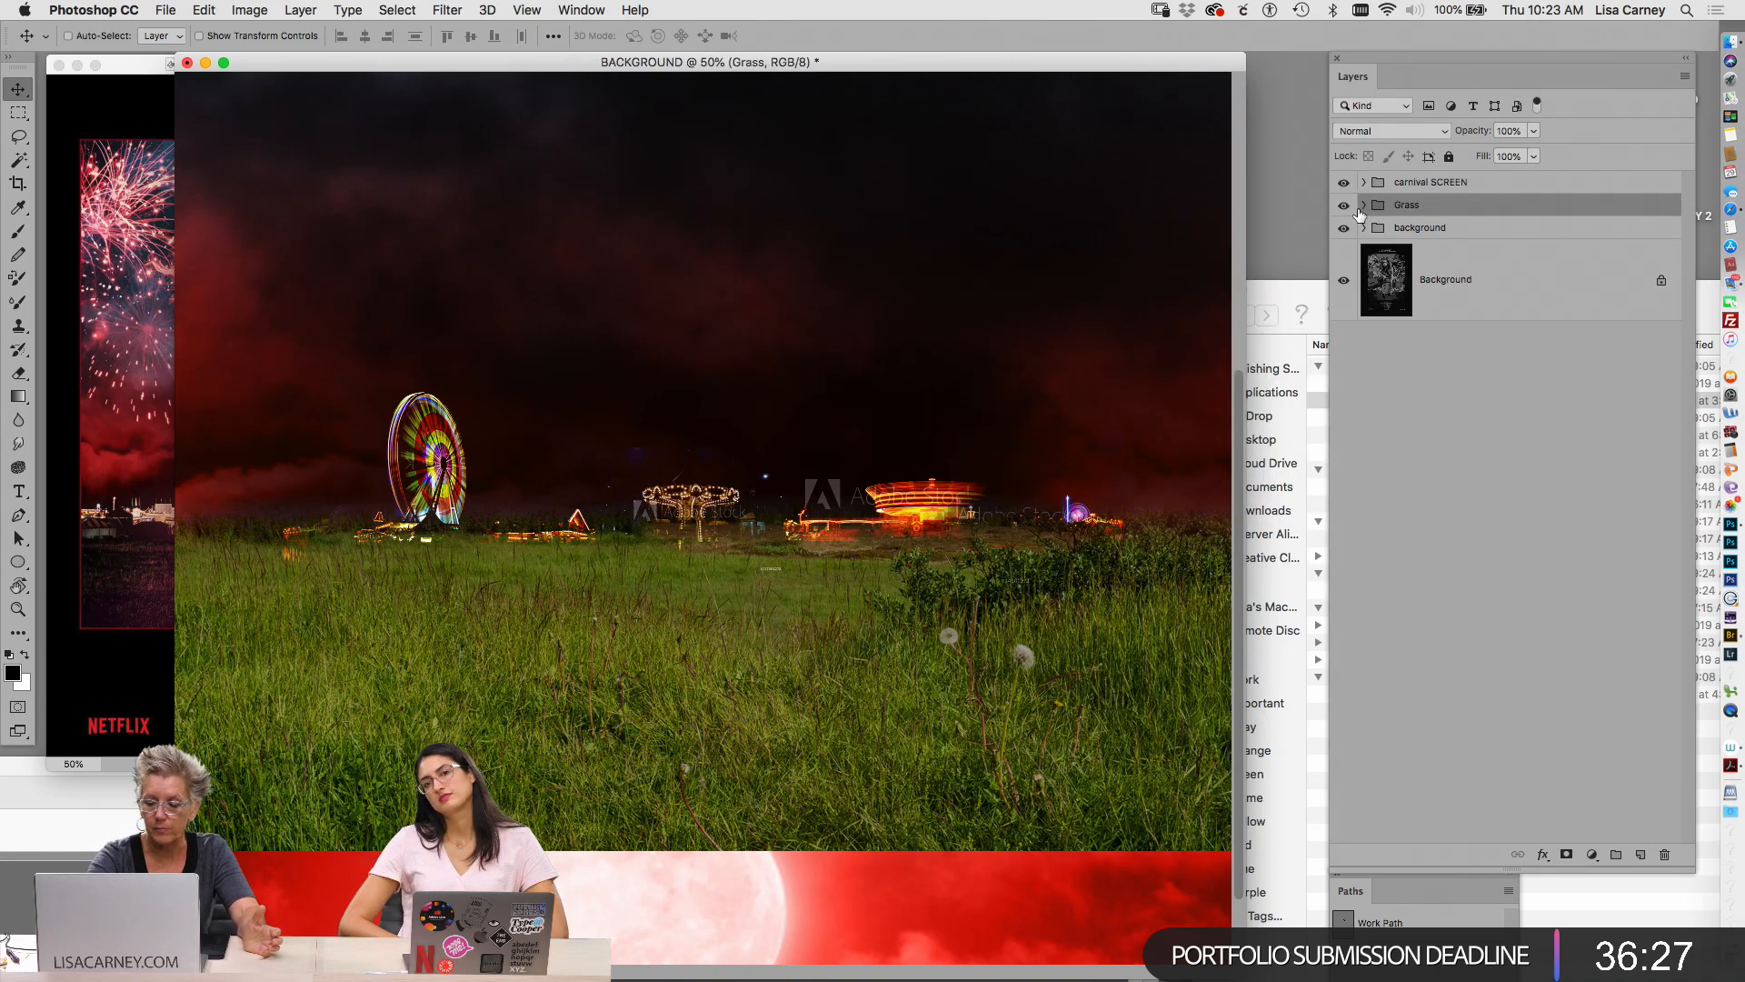
key("super+minus")
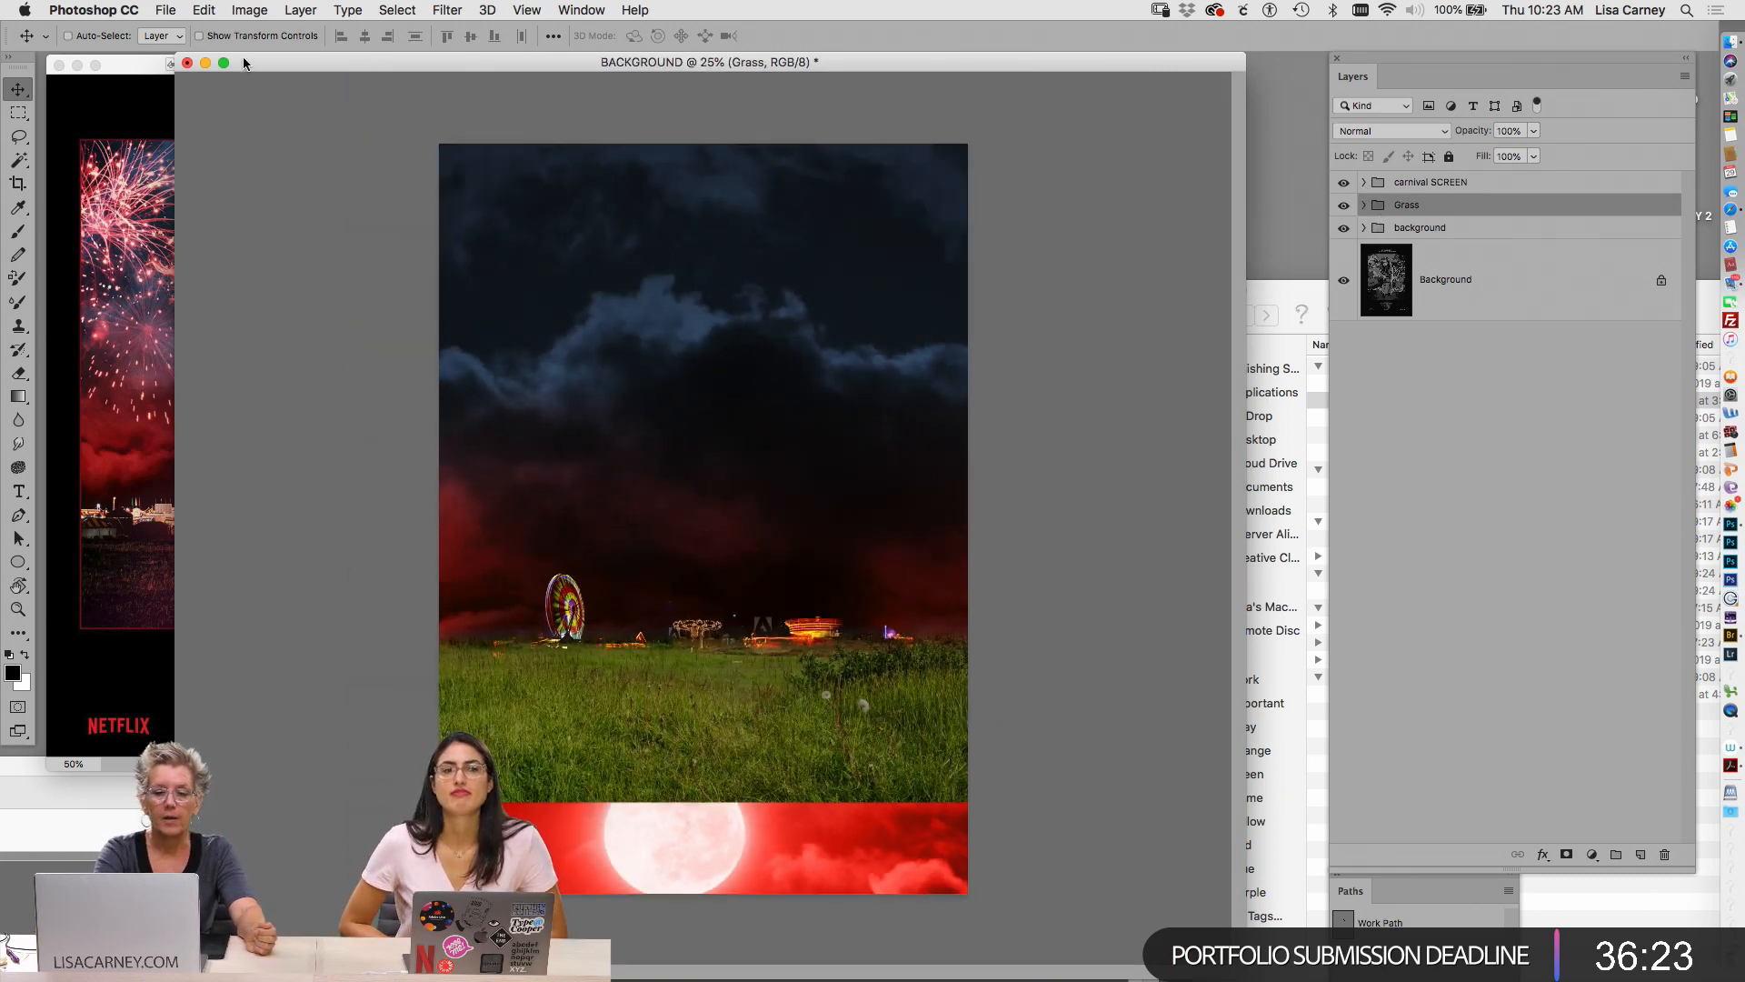
left_click(188, 65)
left_click(838, 341)
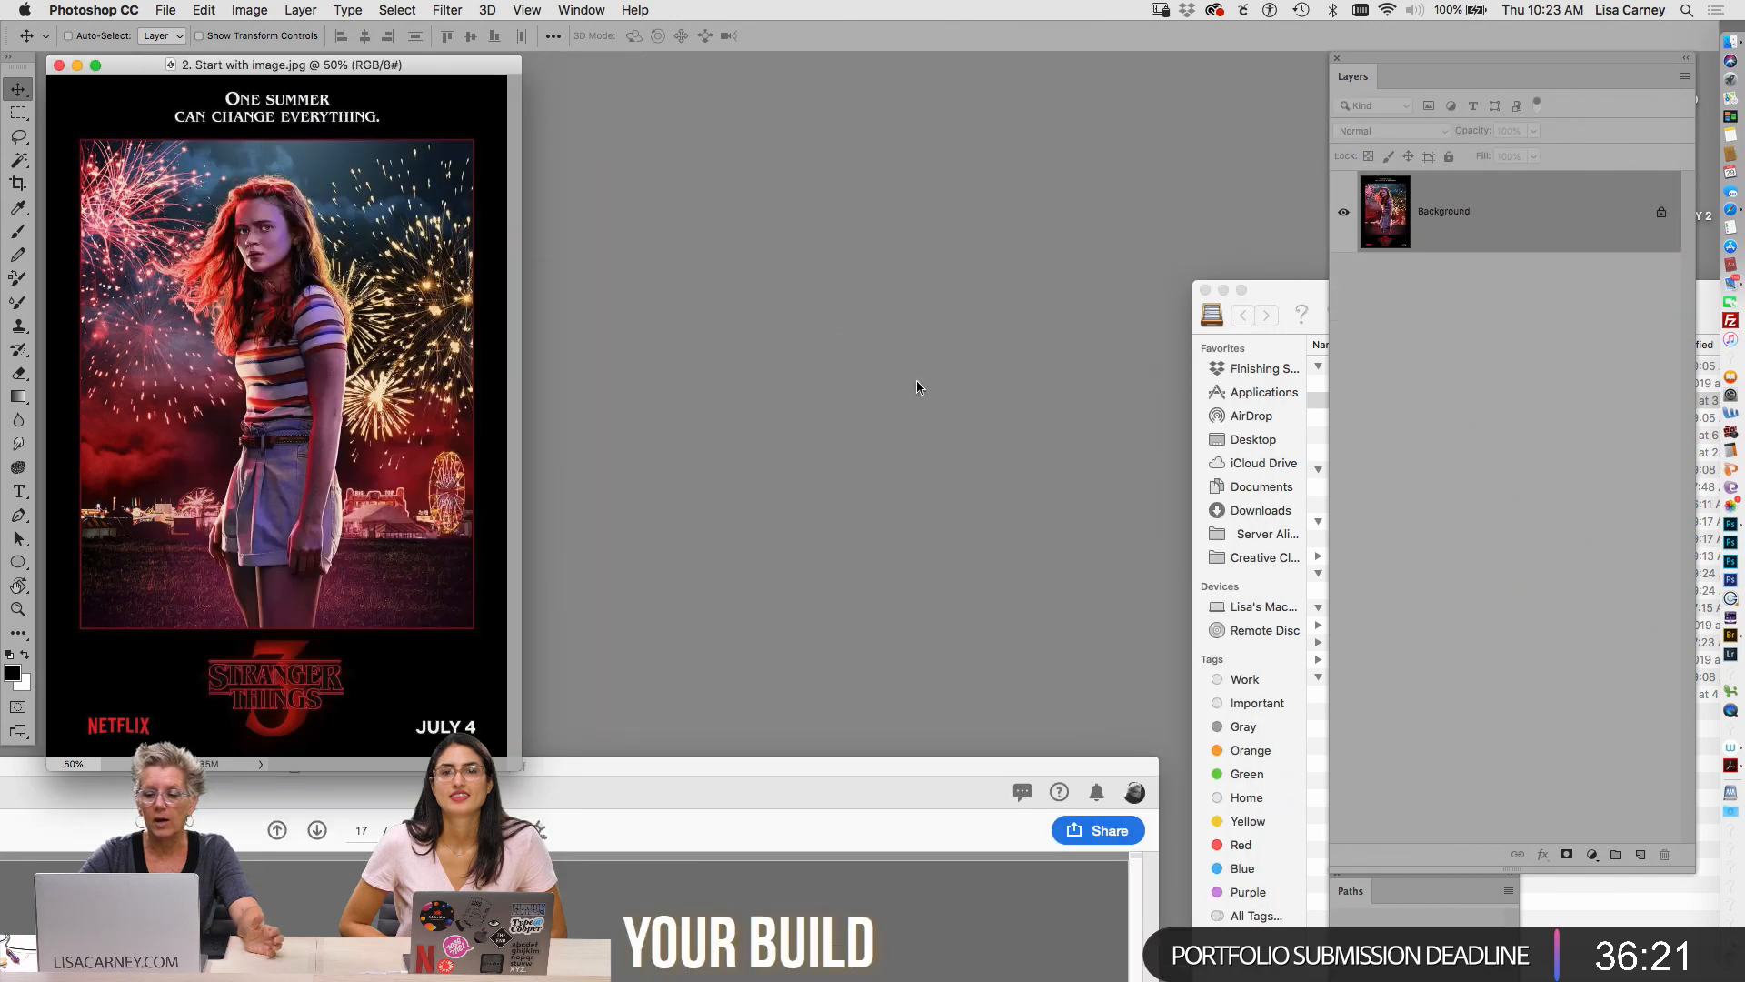
Open CHaracter Sell PRACTICE.psd from the 2. COMPOSITE folder in Finder and enlarge its document window
left_click(1034, 558)
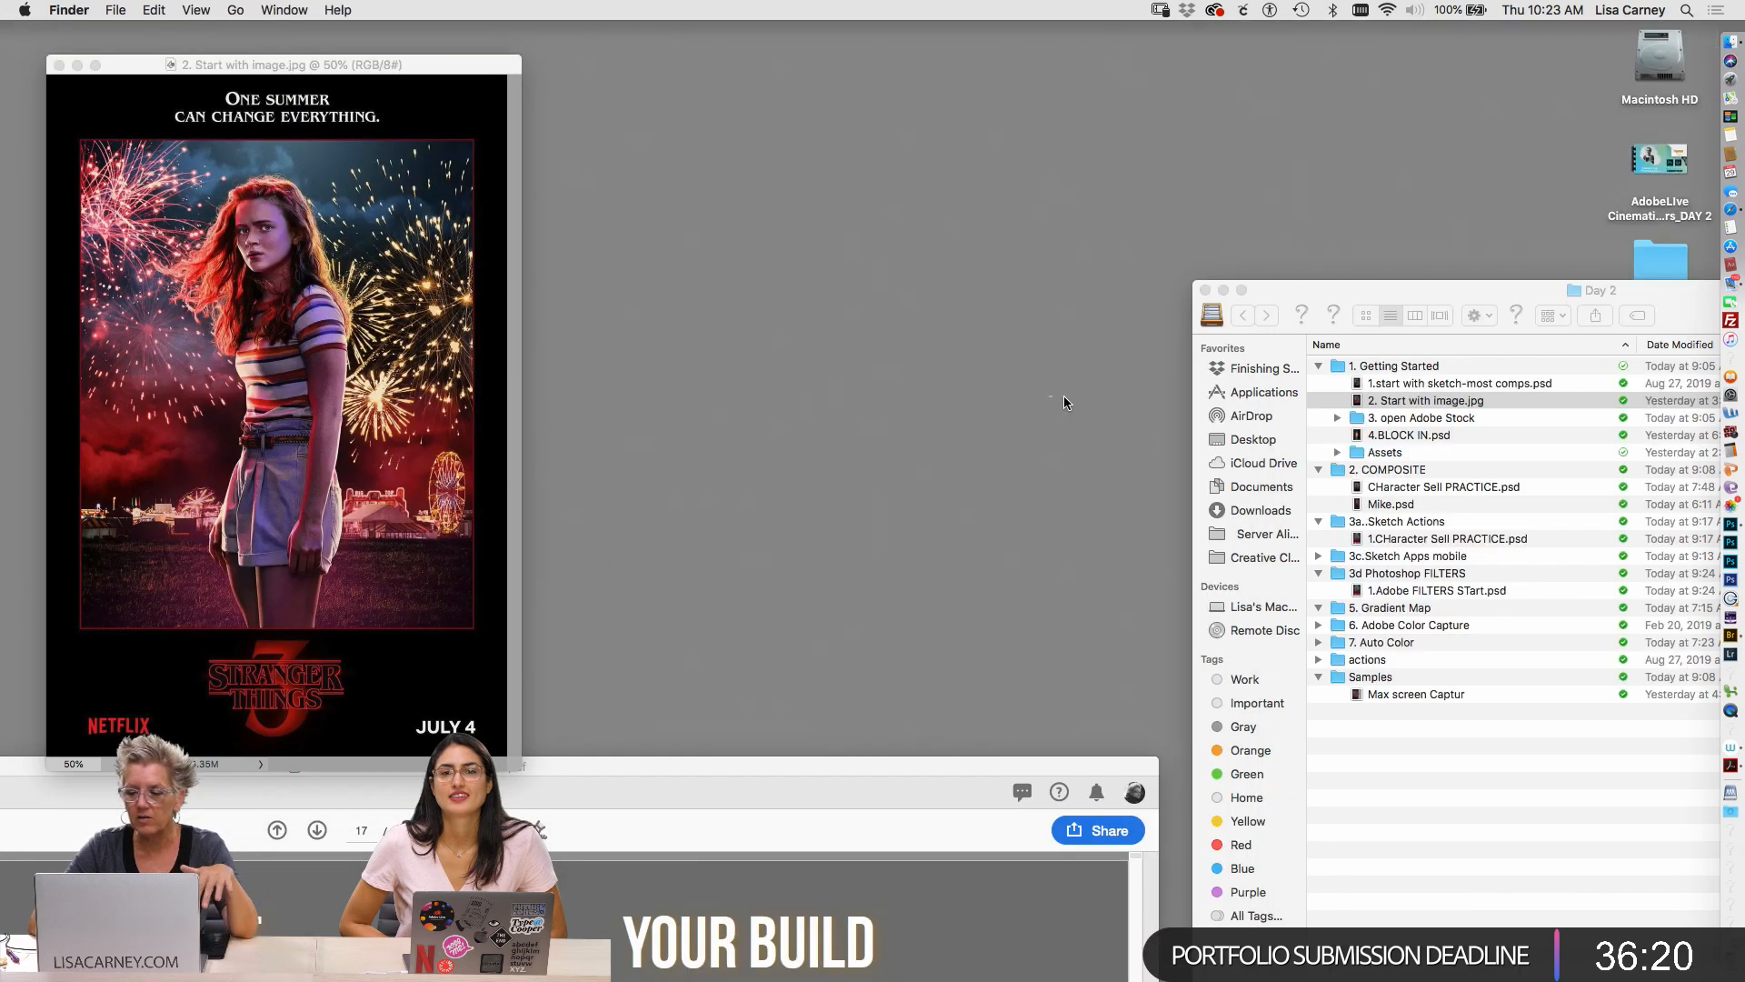
left_click(1363, 489)
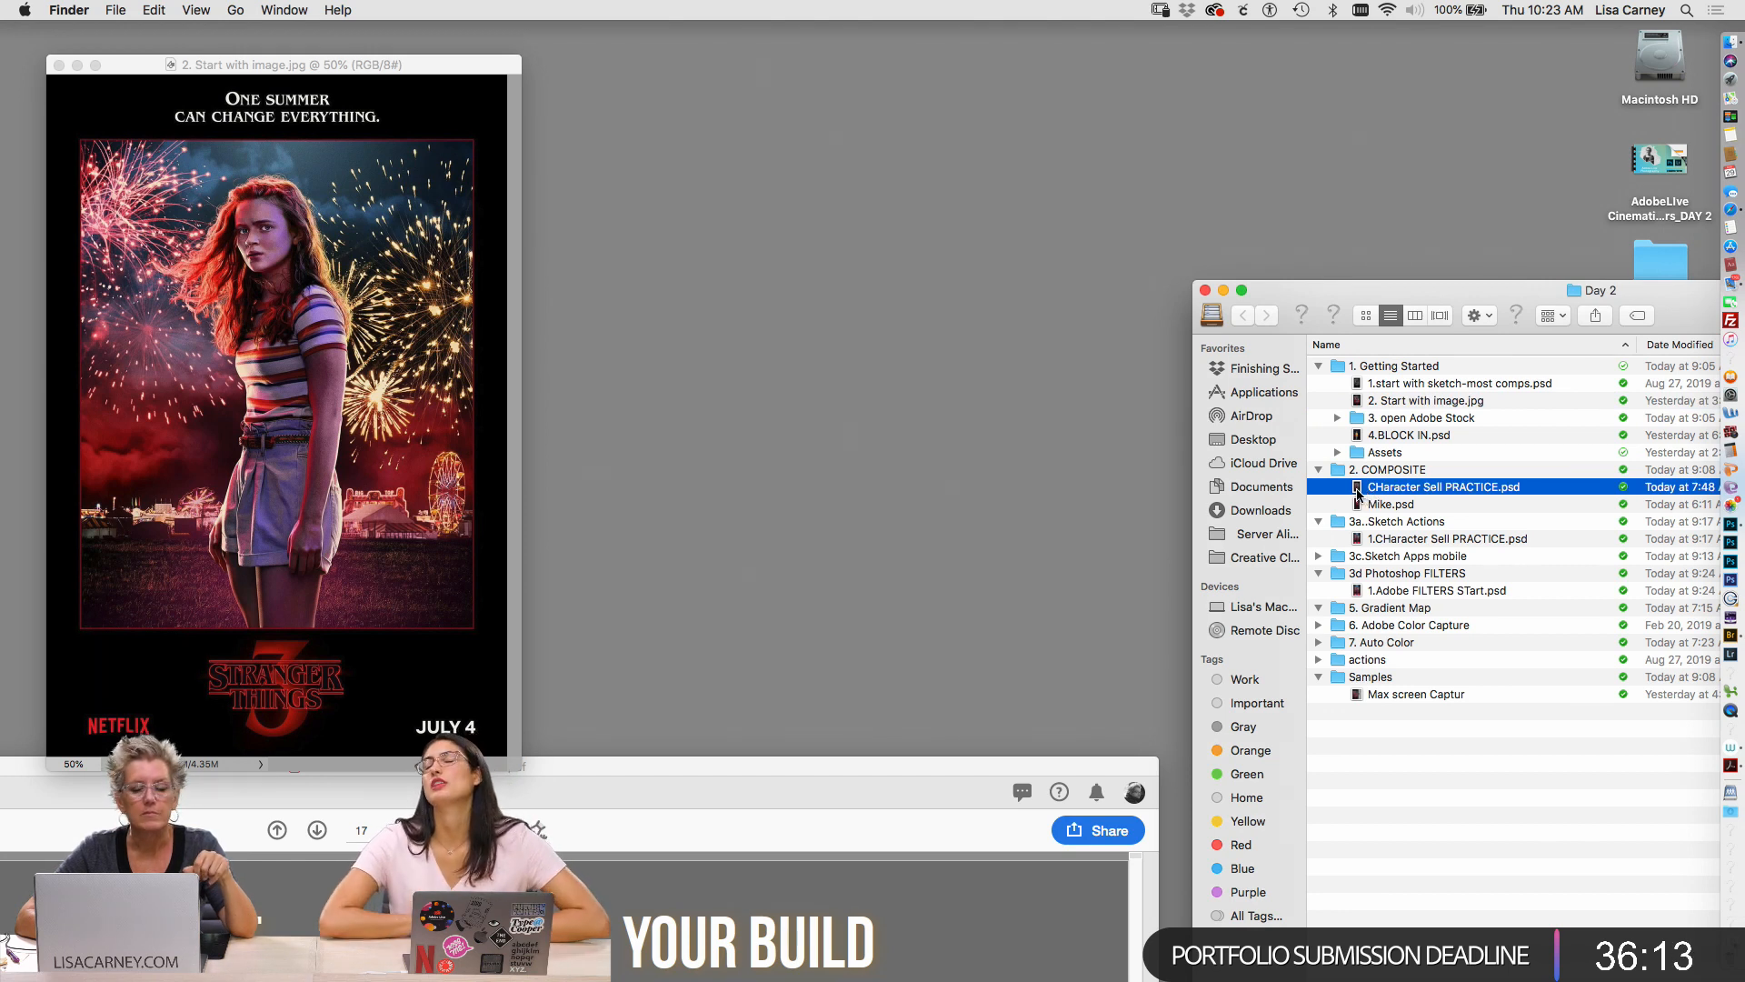
double_click(1356, 491)
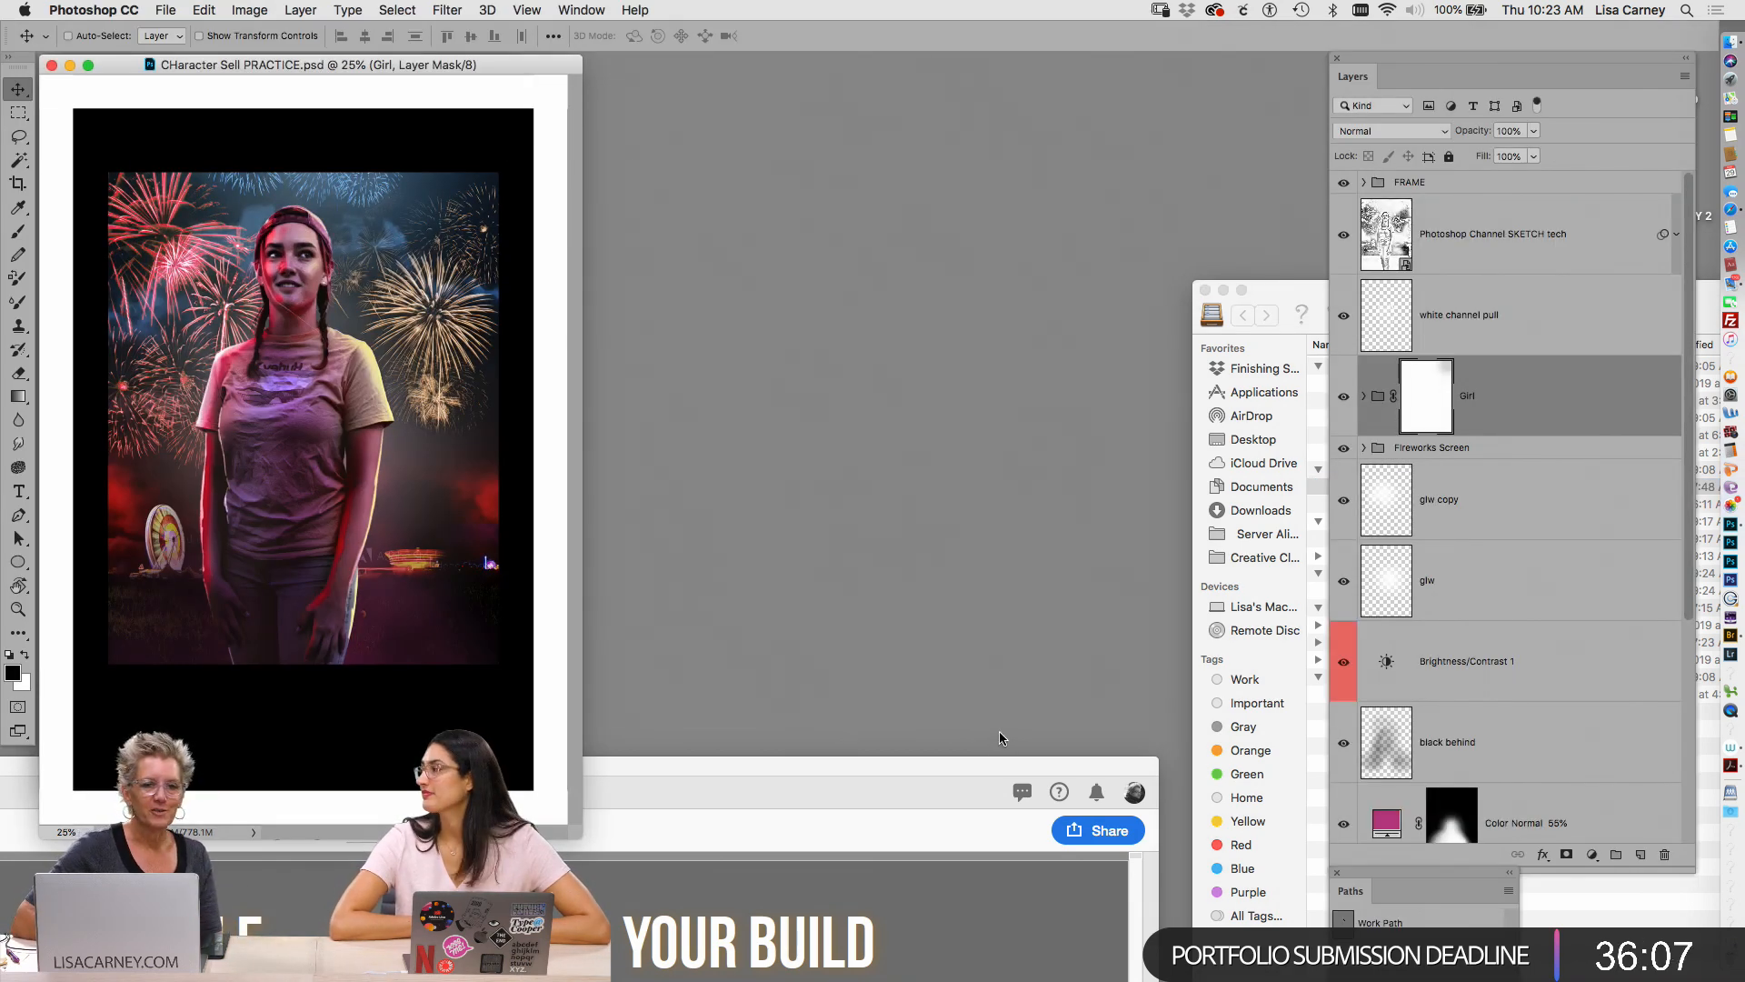
left_click_drag(1264, 291, 1201, 206)
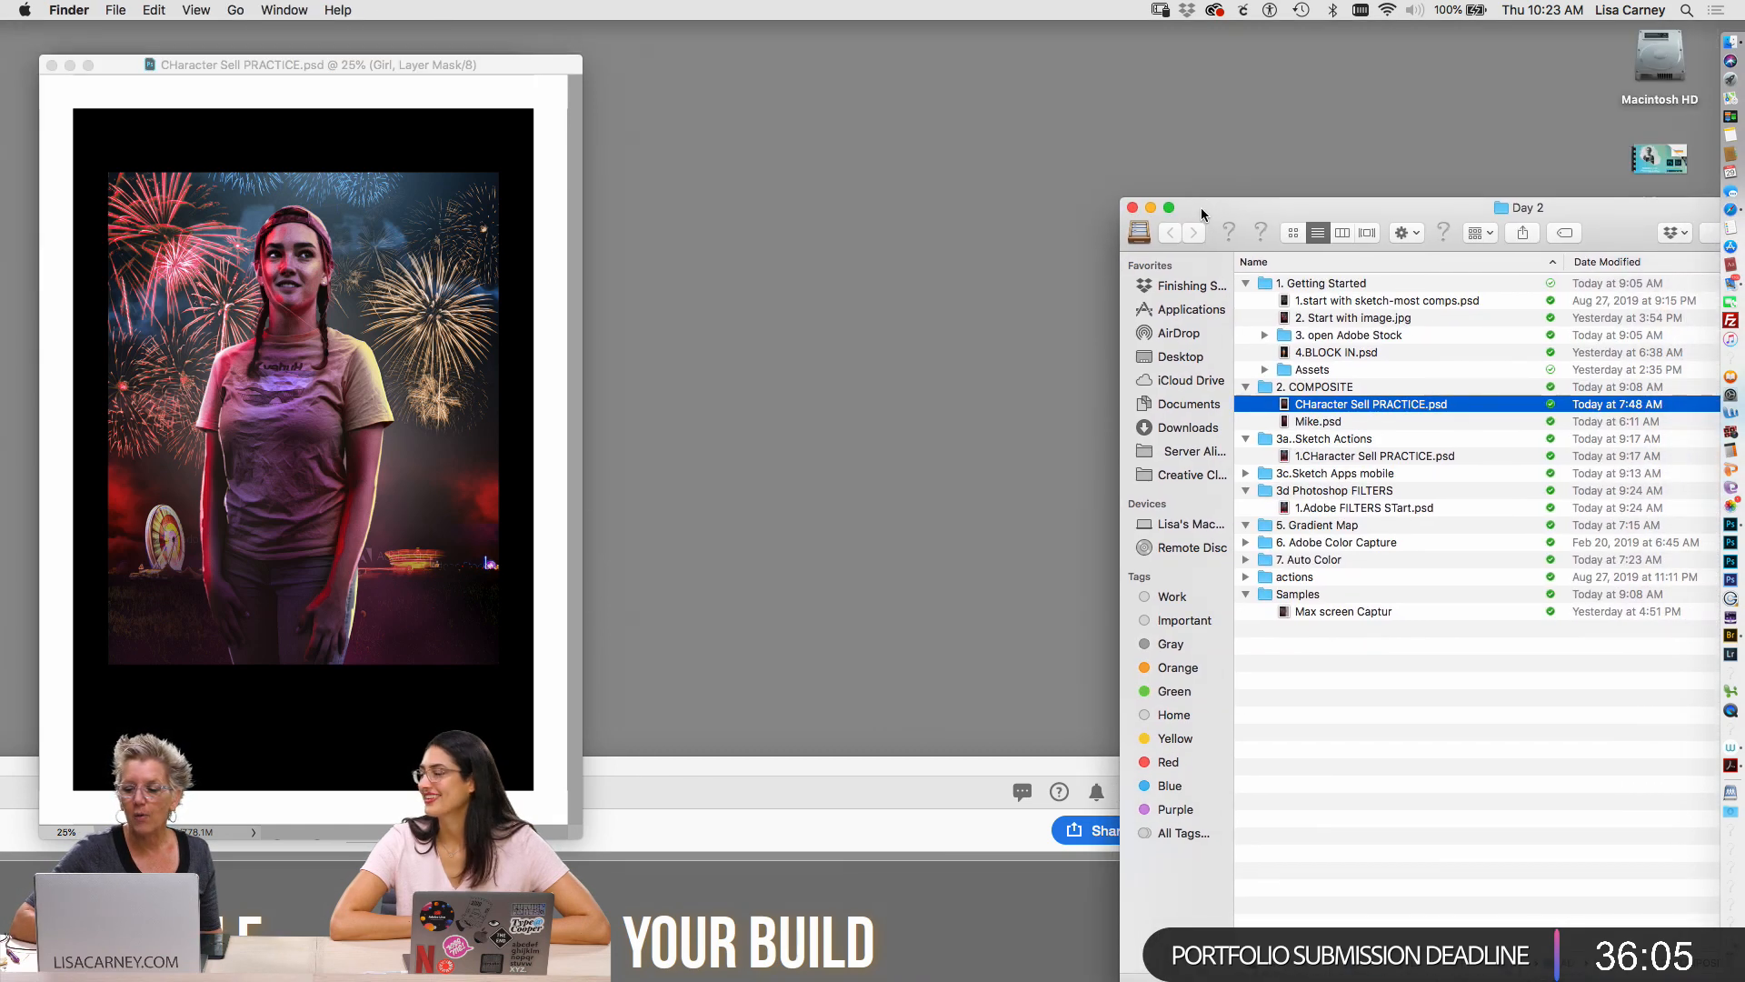
key("super+Tab")
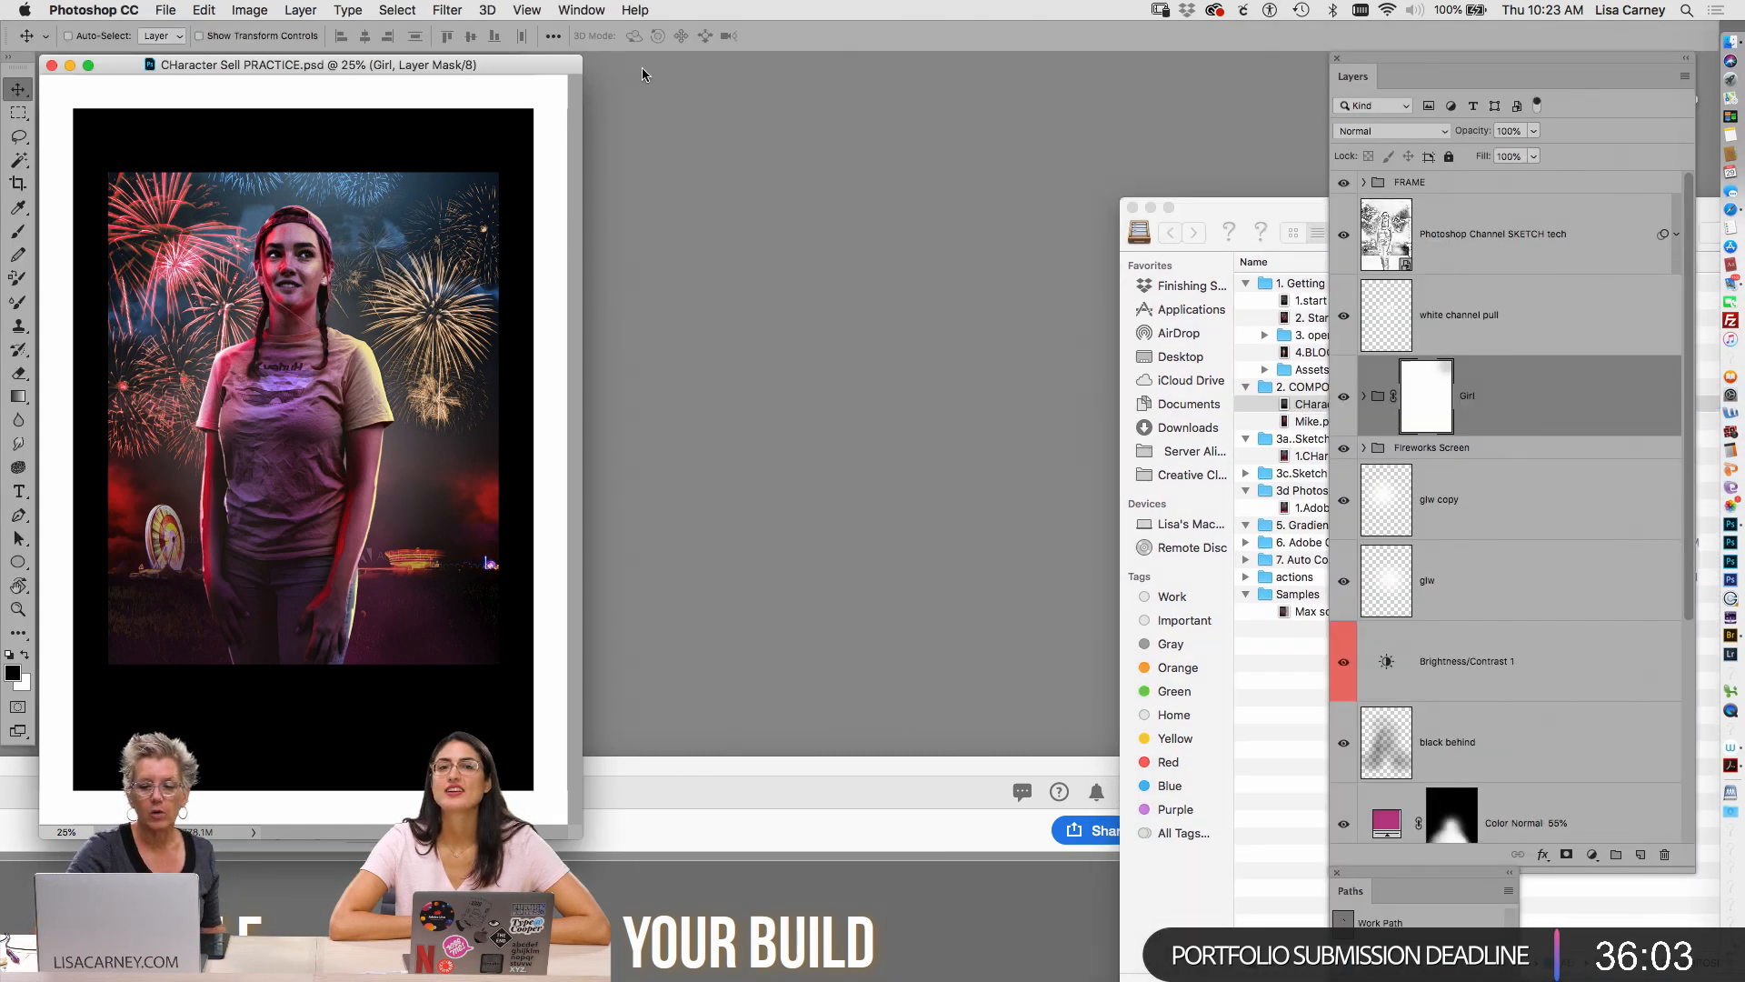
left_click_drag(578, 825, 1116, 896)
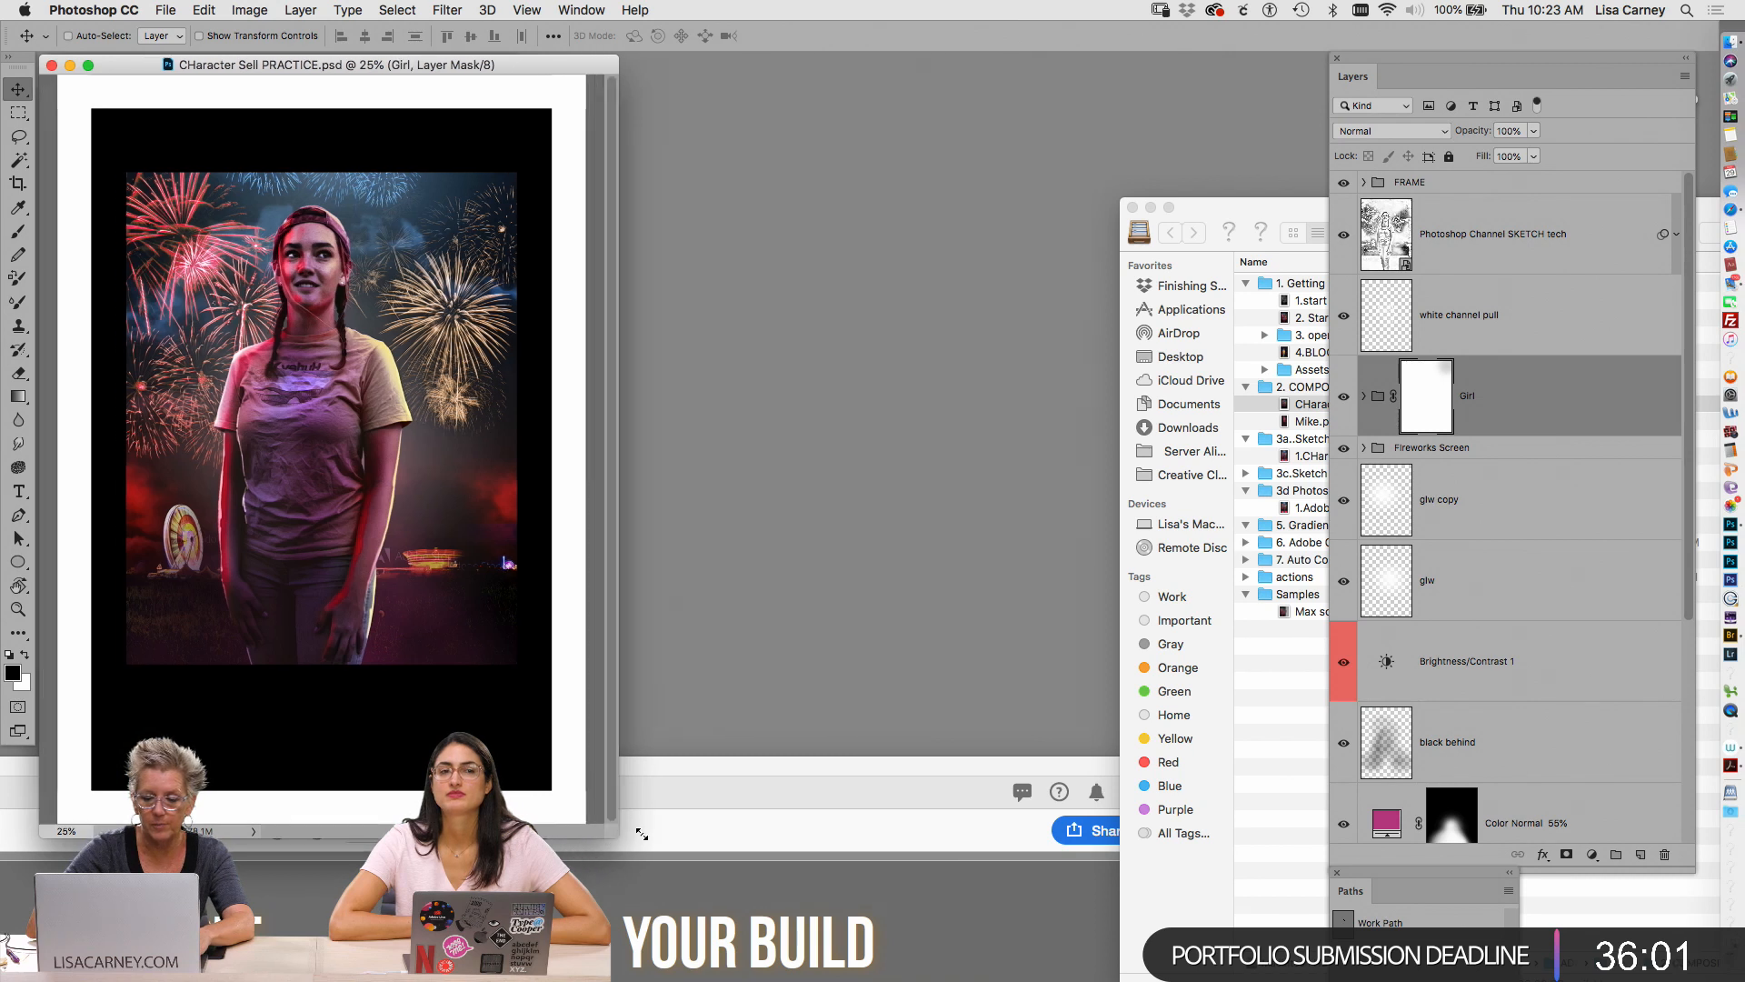
Delete the Photoshop Channel SKETCH tech and white channel pull layers
left_click(1446, 234)
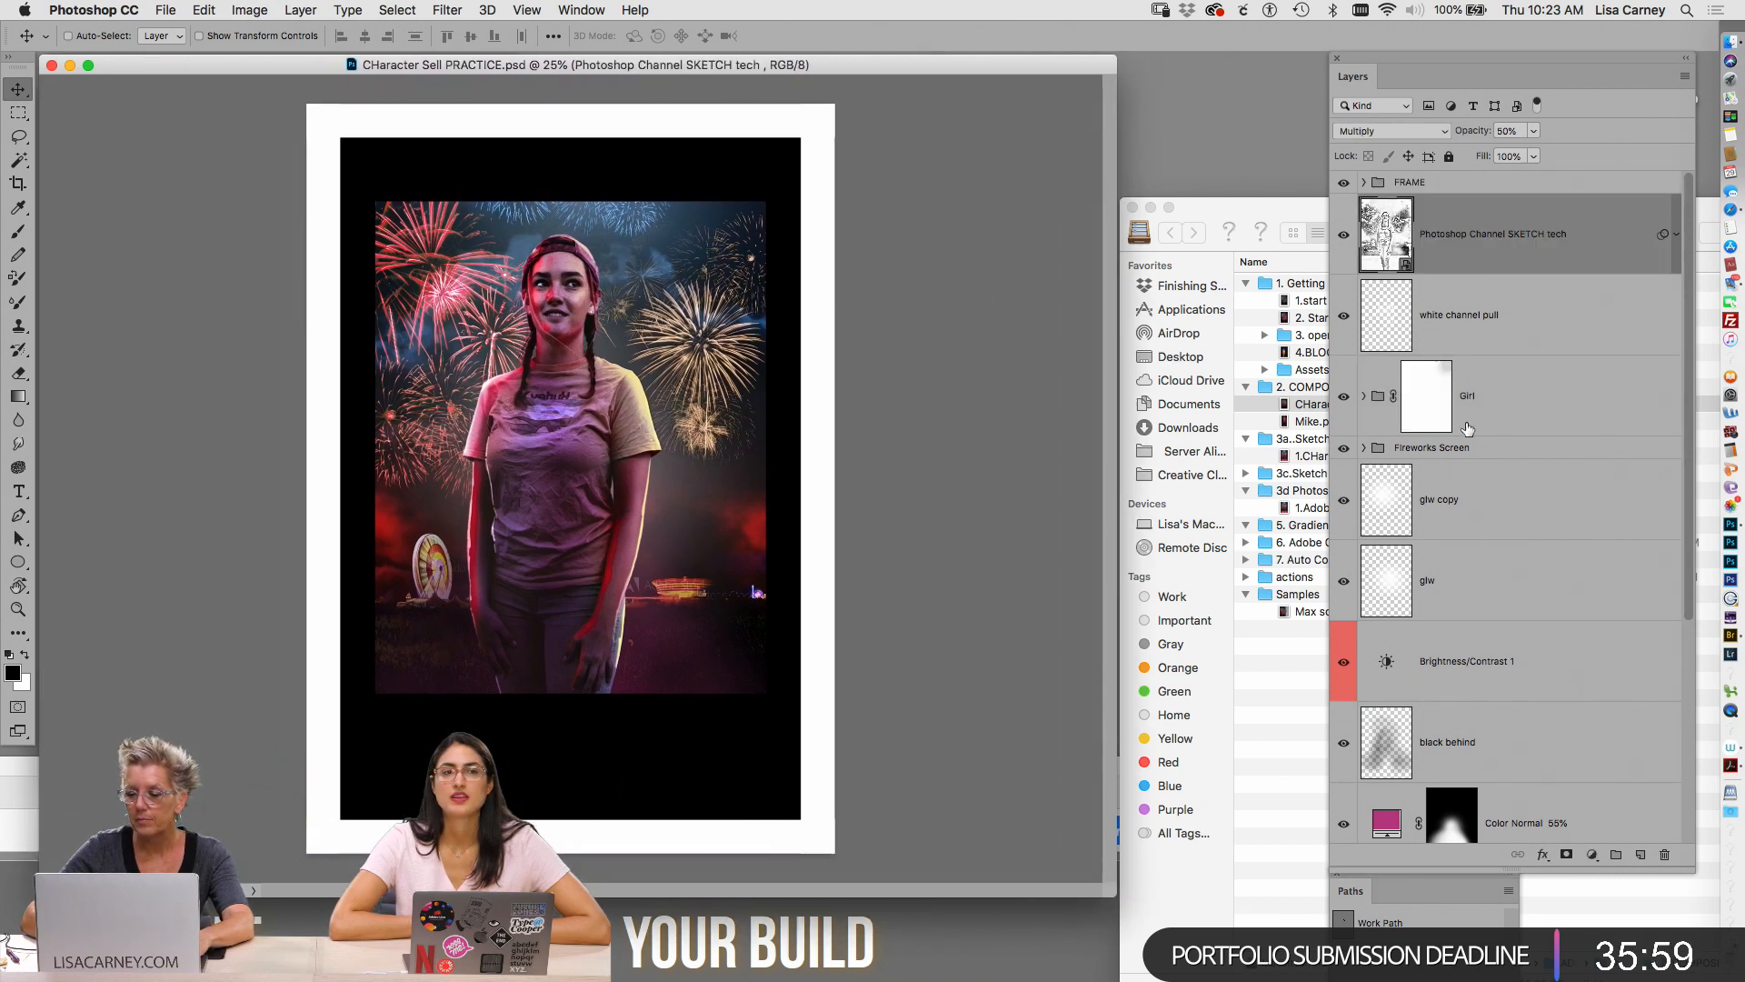
left_click(1466, 411)
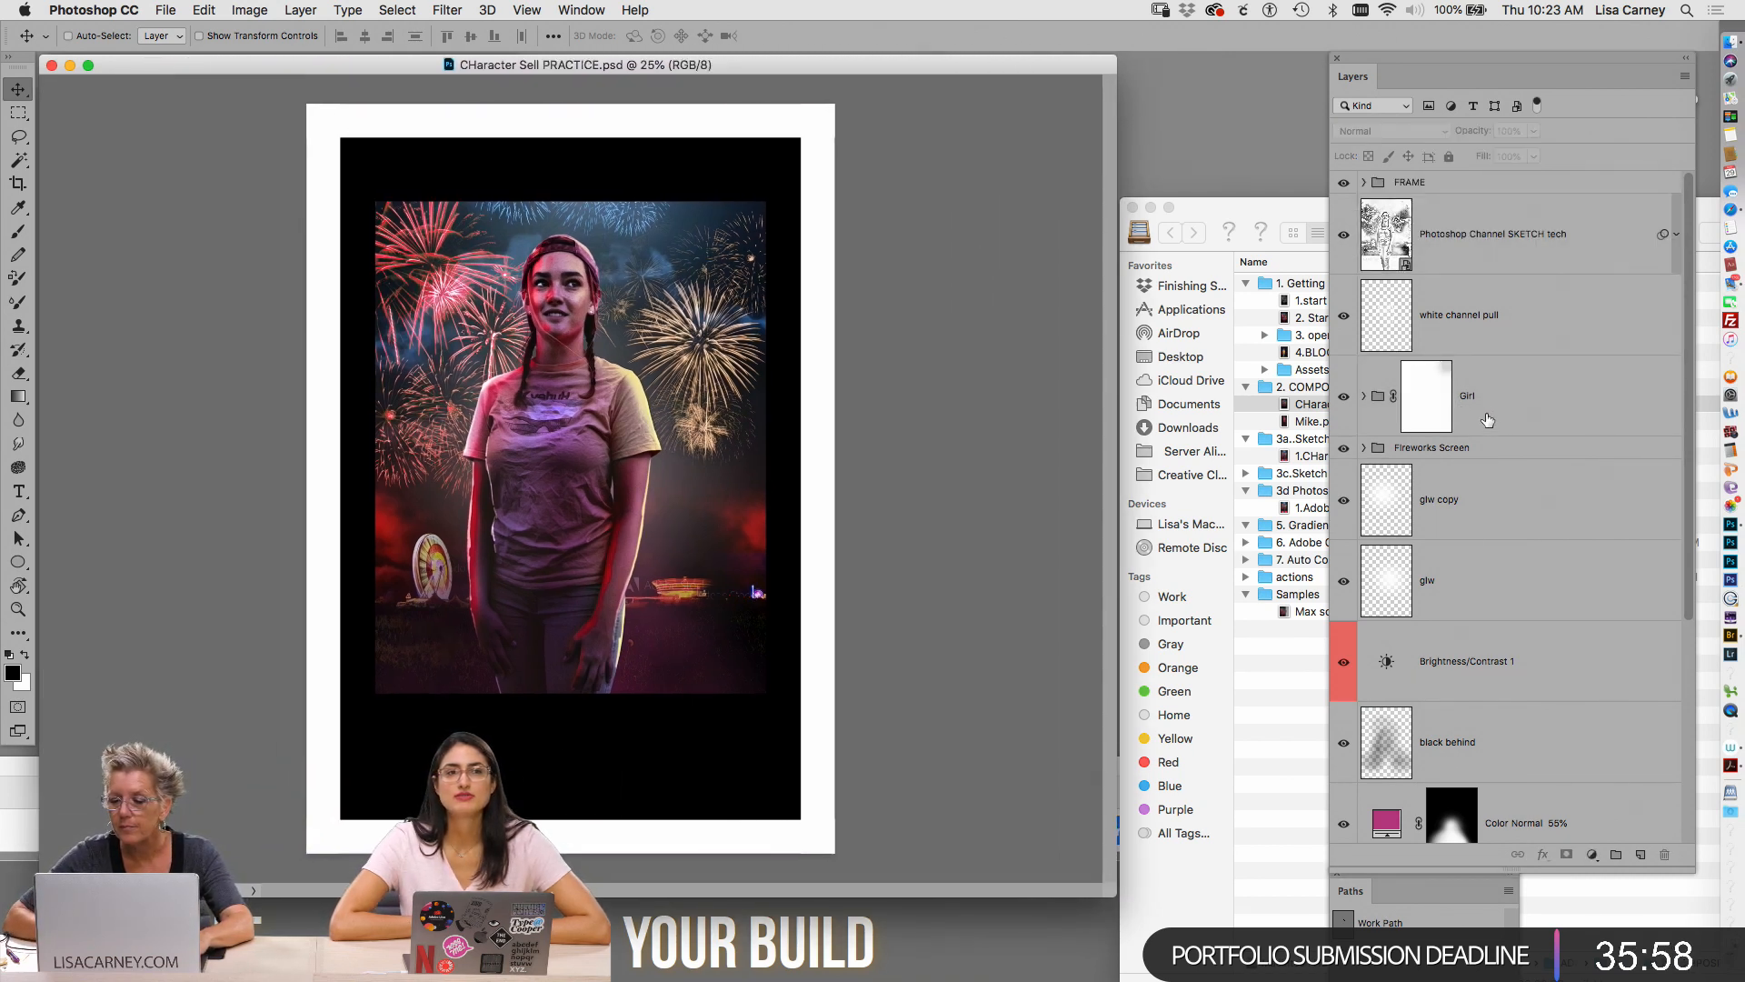
left_click(1454, 253)
left_click(1476, 404, "shift")
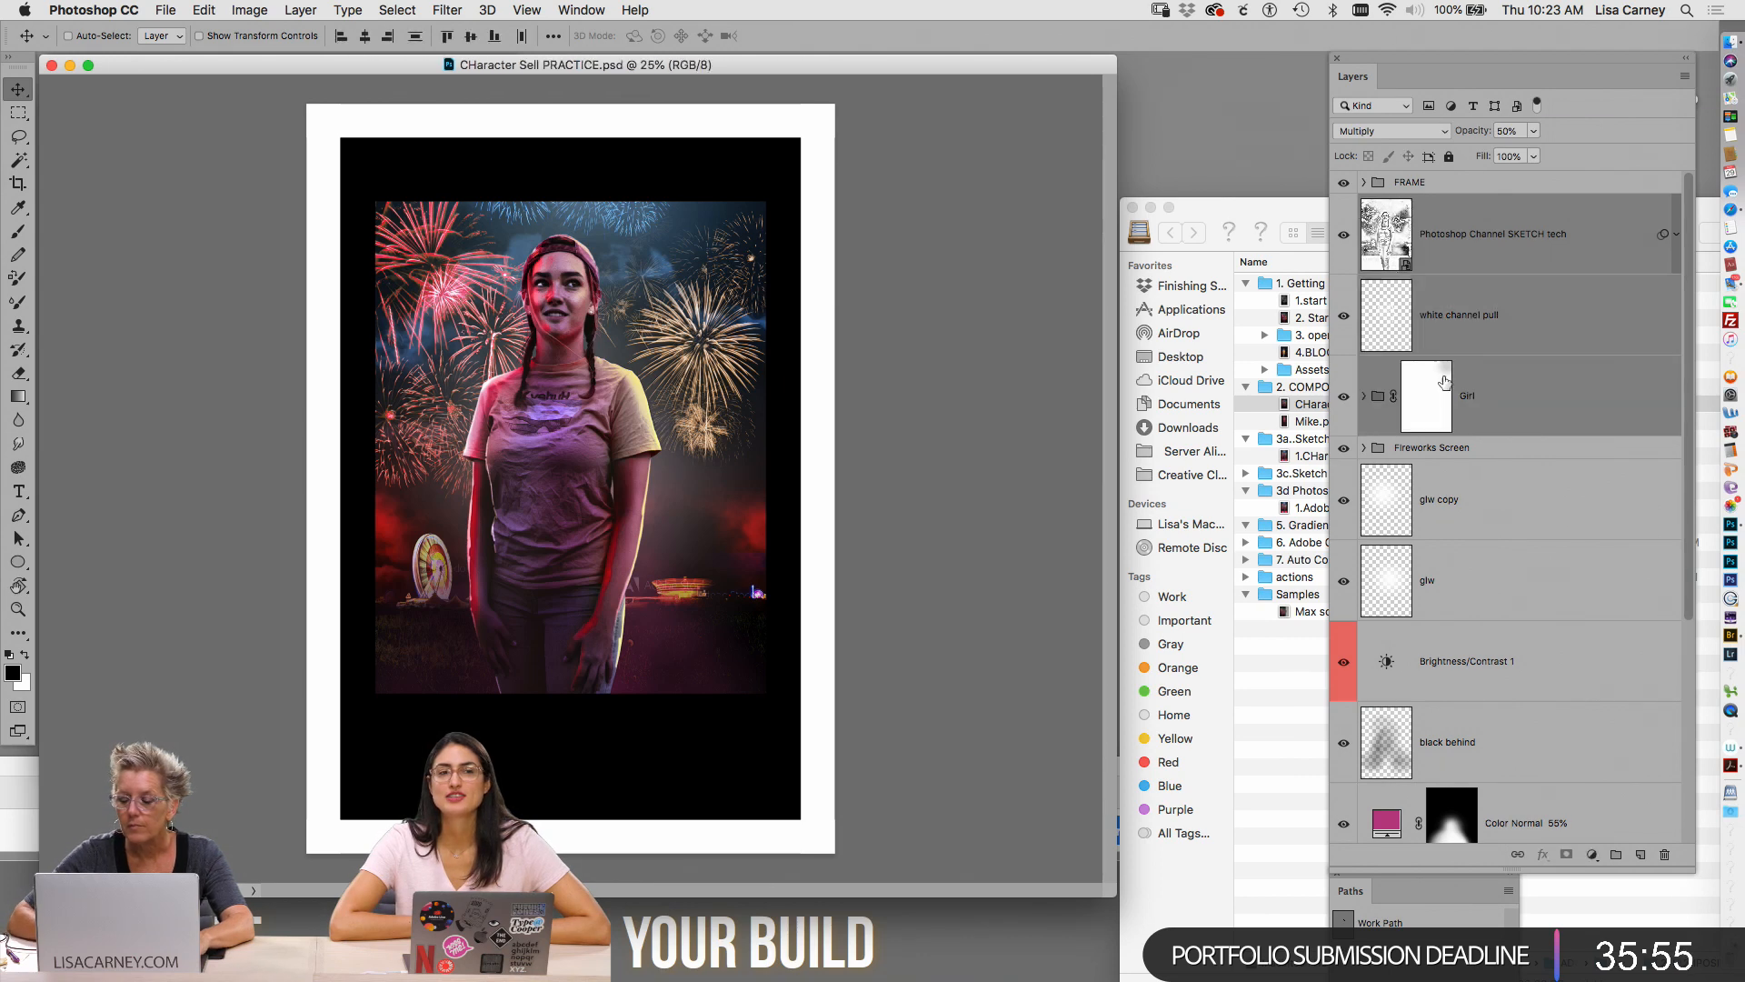
left_click(1468, 319)
left_click(1468, 255, "shift")
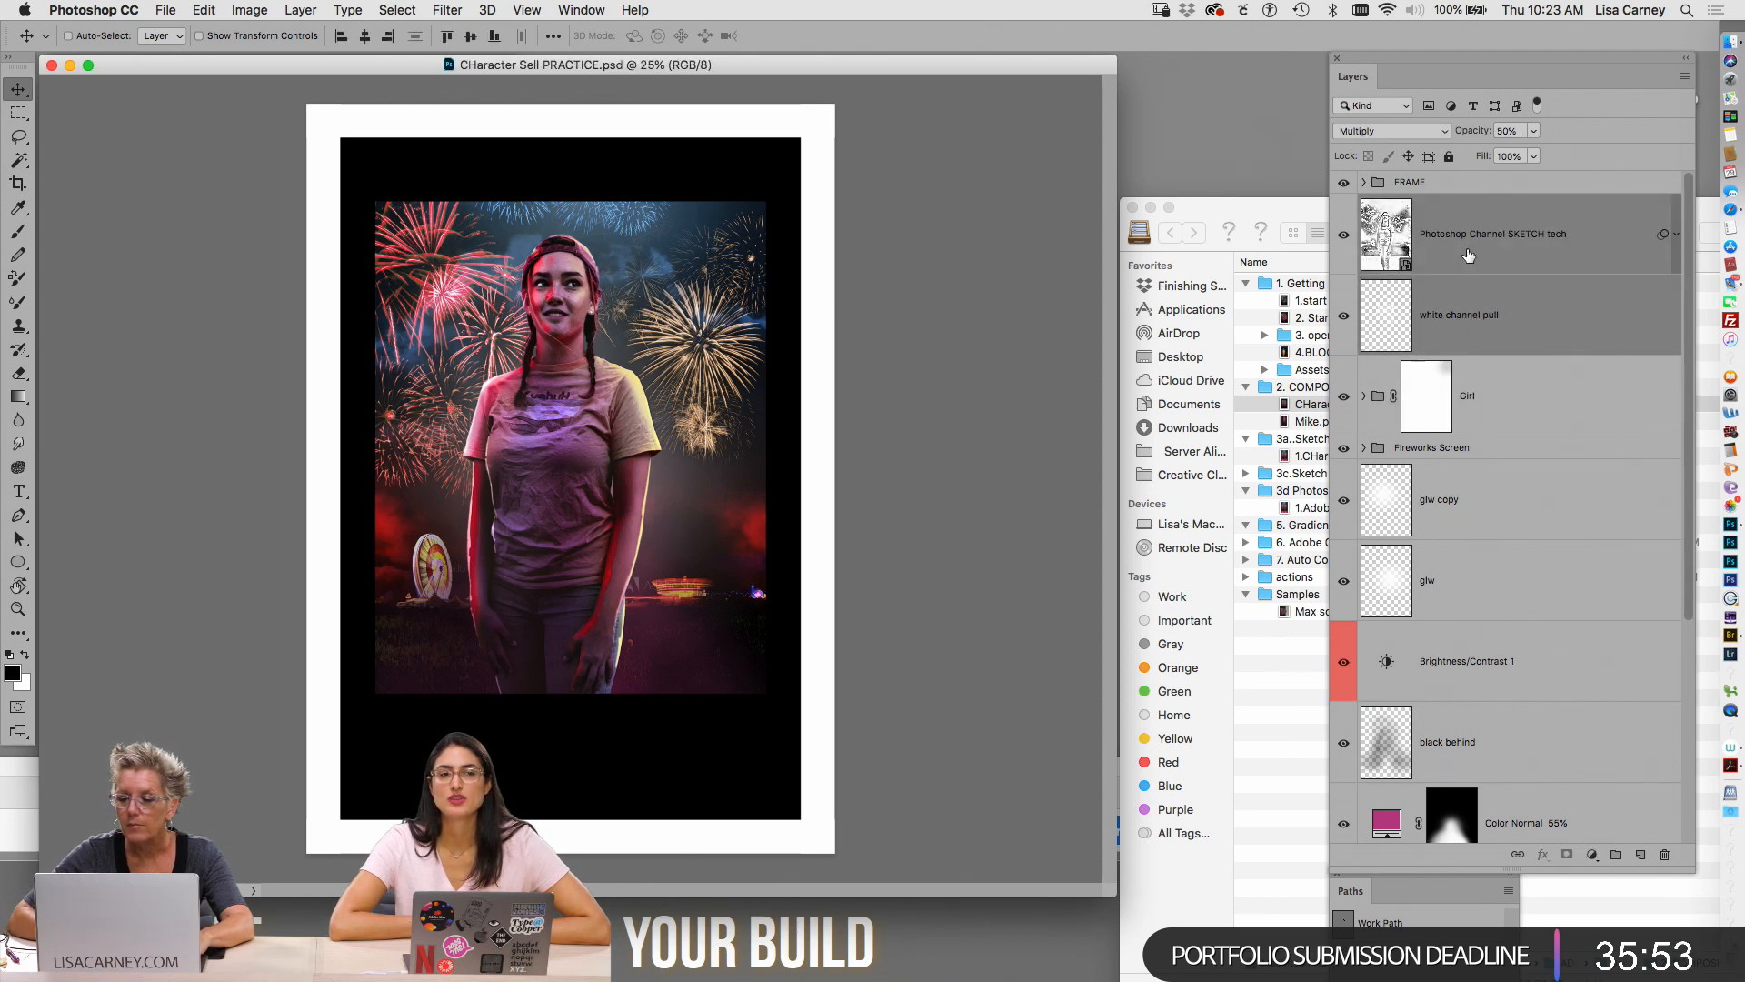
key("Delete")
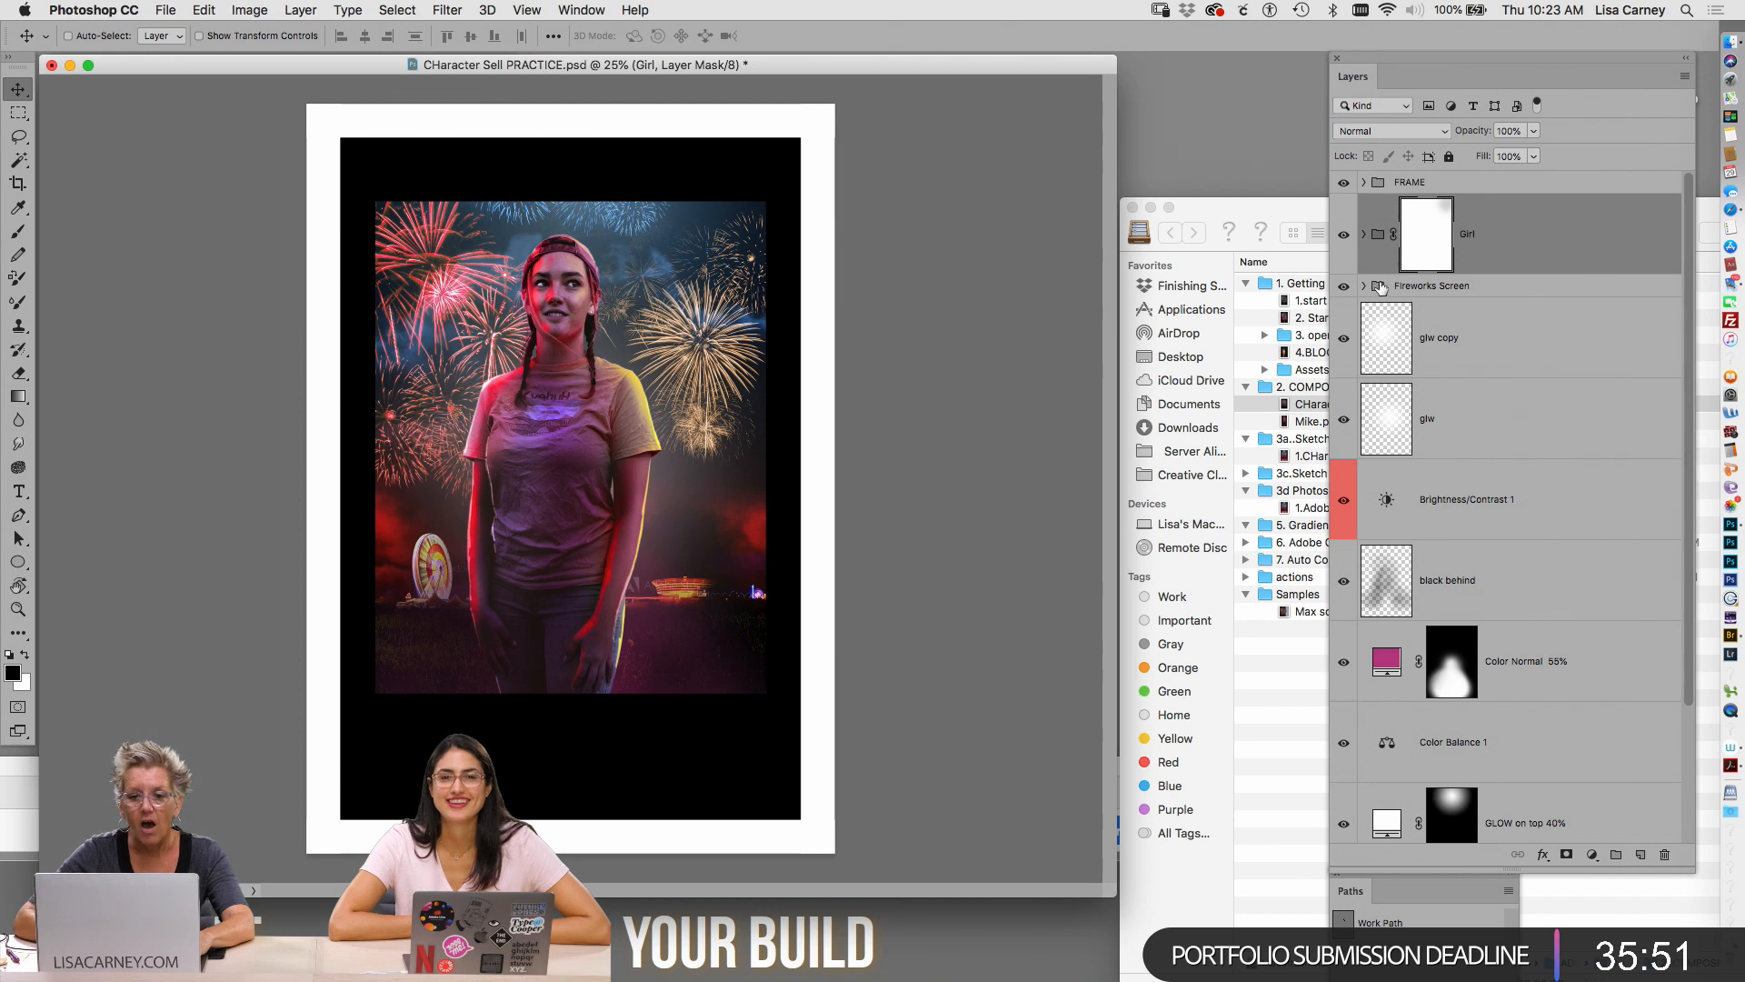
Delete the CC group inside the Girl group and collapse the Girl group
left_click(1365, 234)
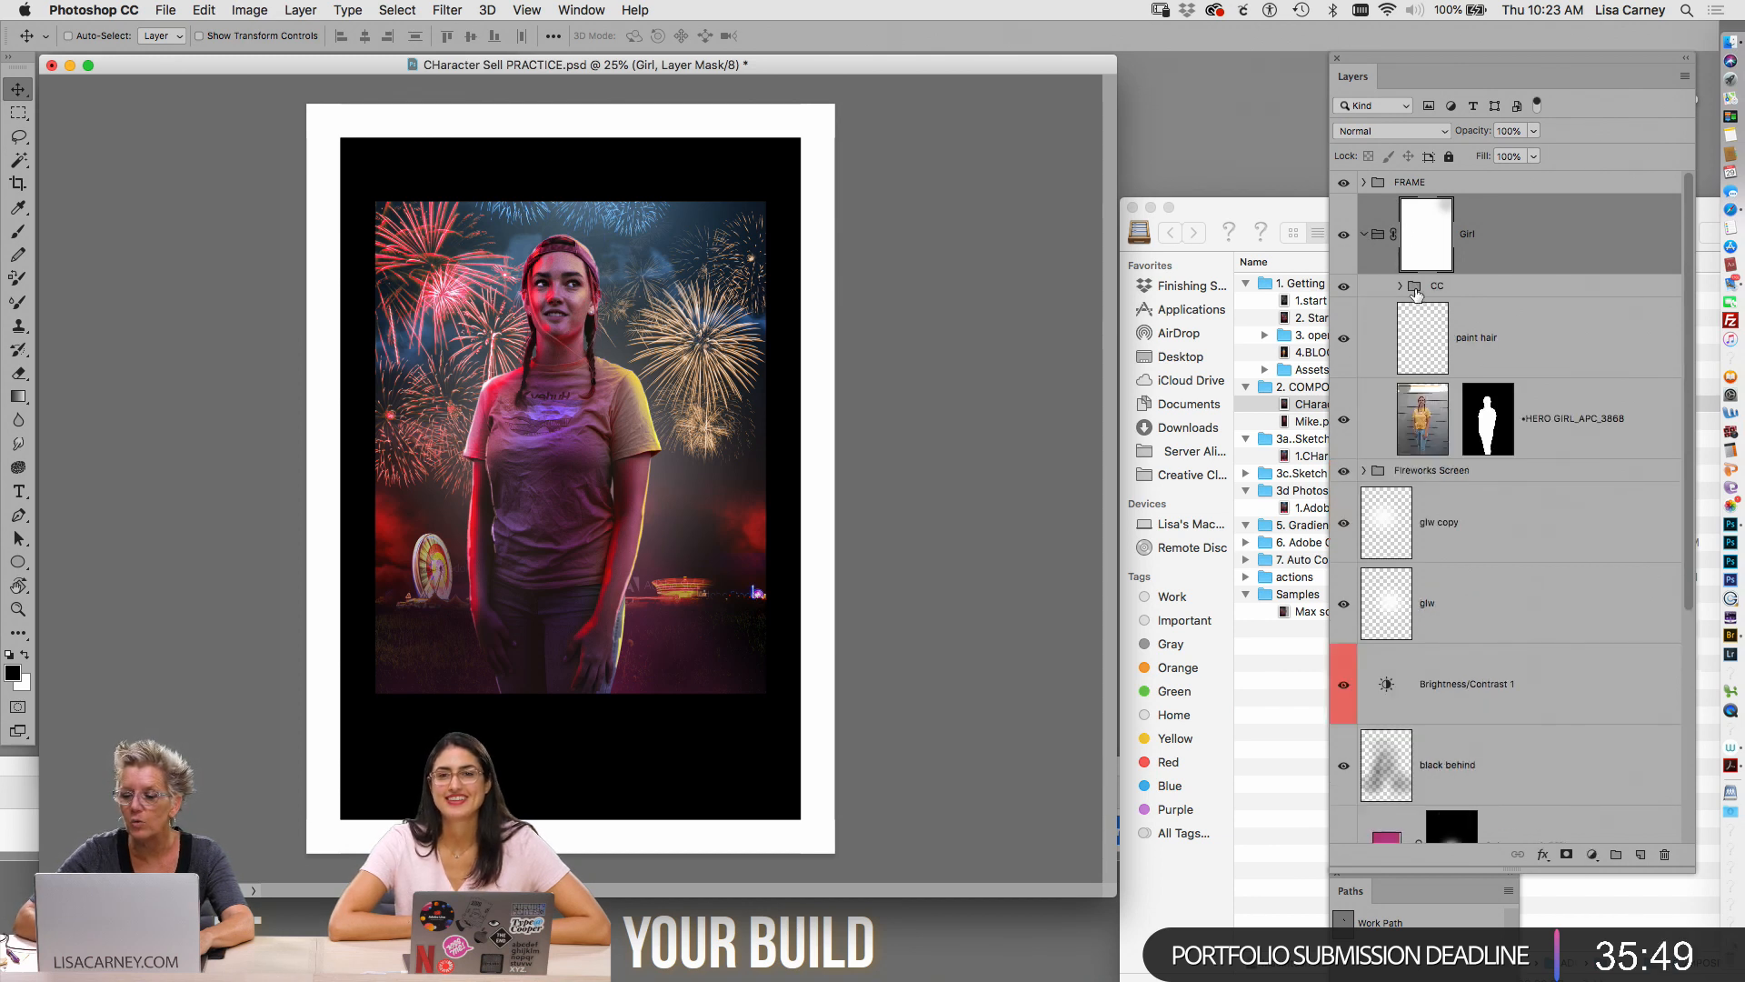
left_click(1417, 287)
key("Delete")
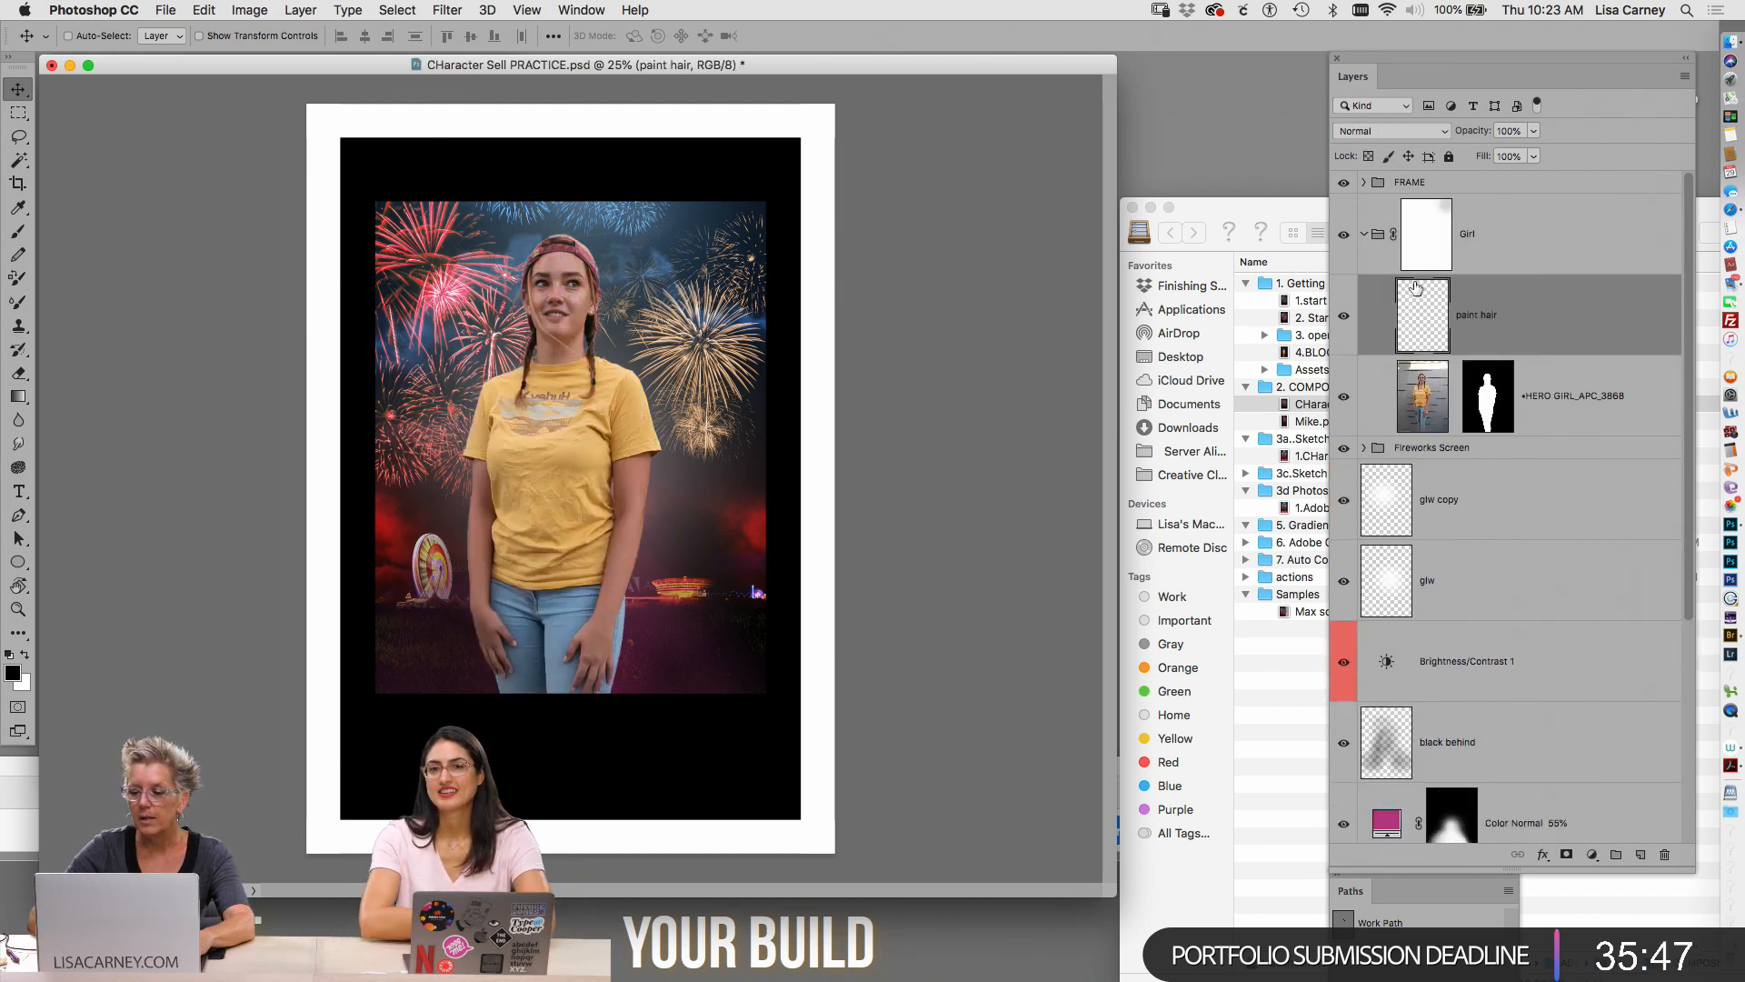
left_click(1364, 234)
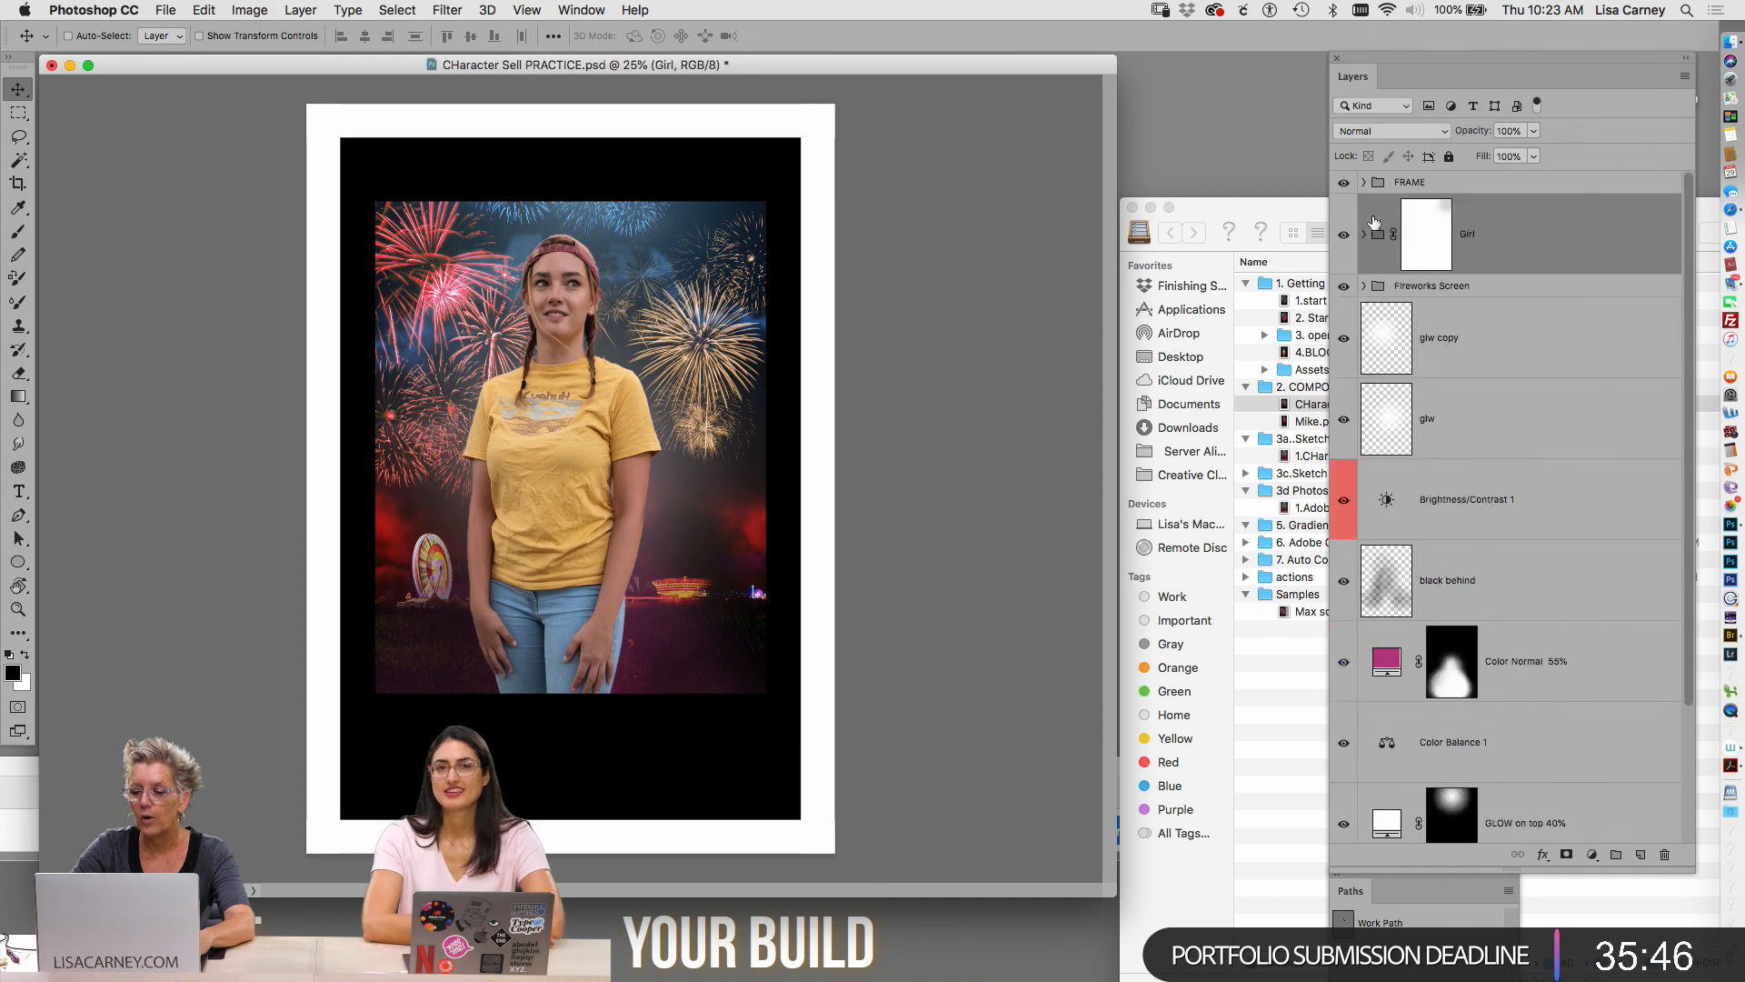
Hide the Girl group and every layer from glw copy down to GLOW on top 40%, keeping the FRAME group shown
left_click(1404, 291)
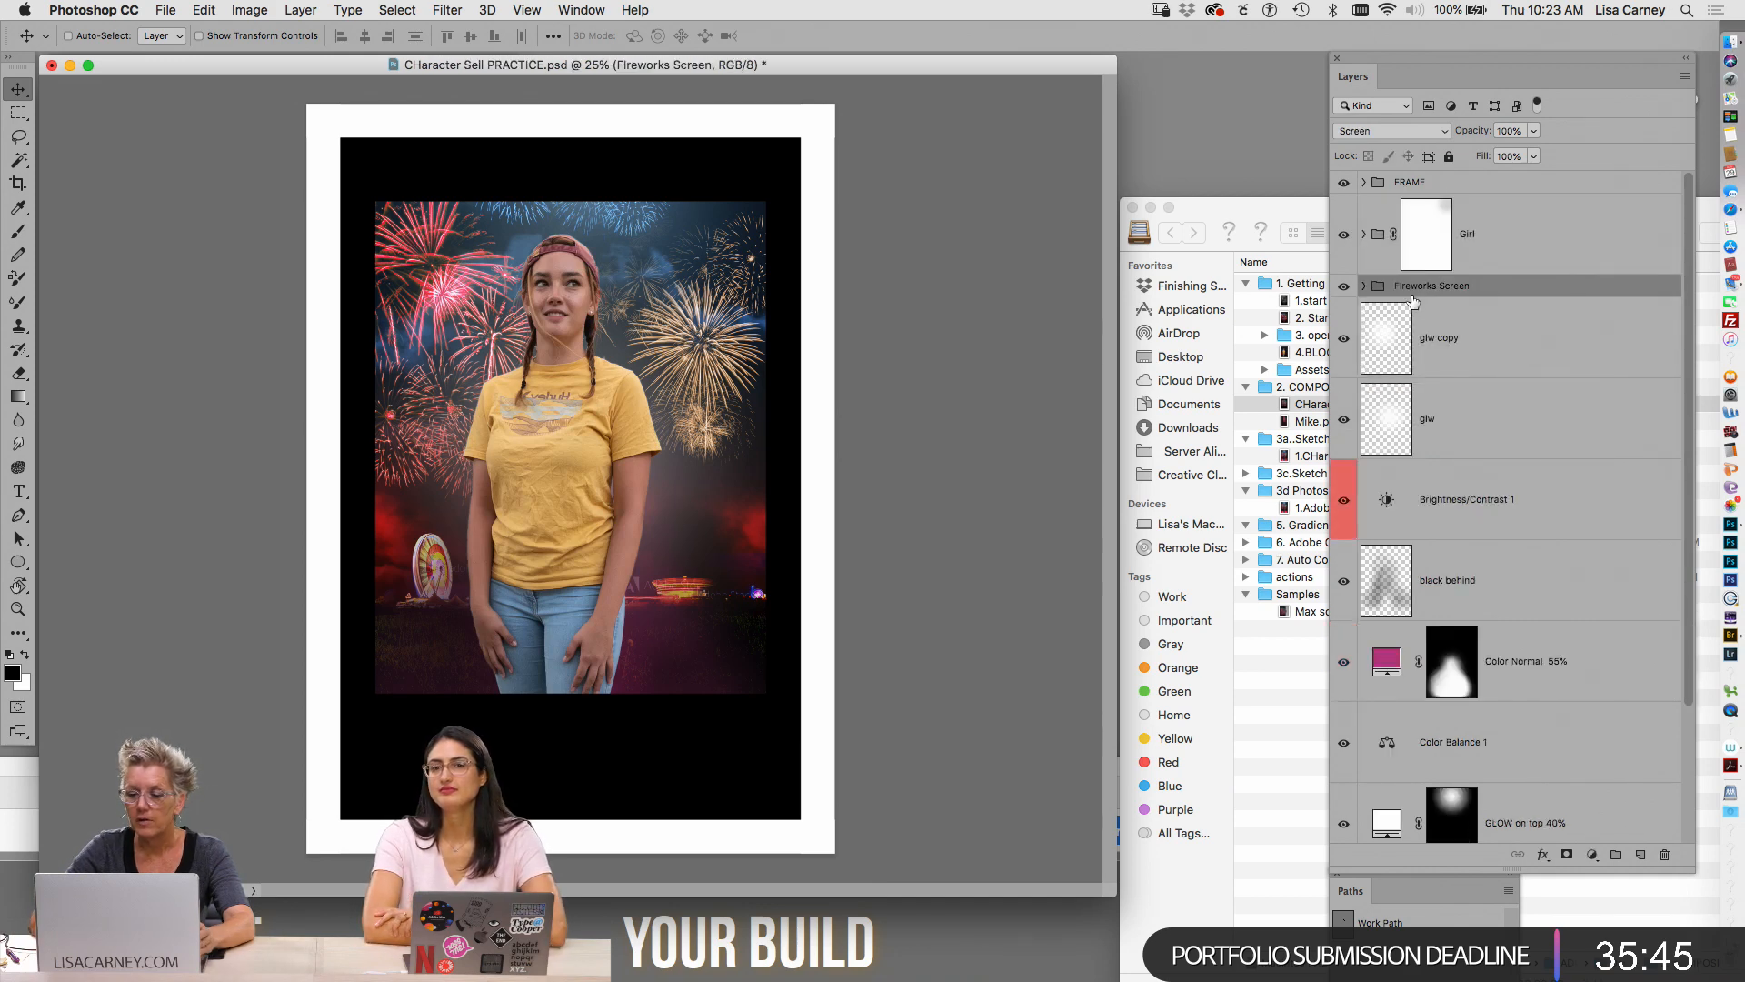
left_click(1343, 182)
left_click(1343, 233)
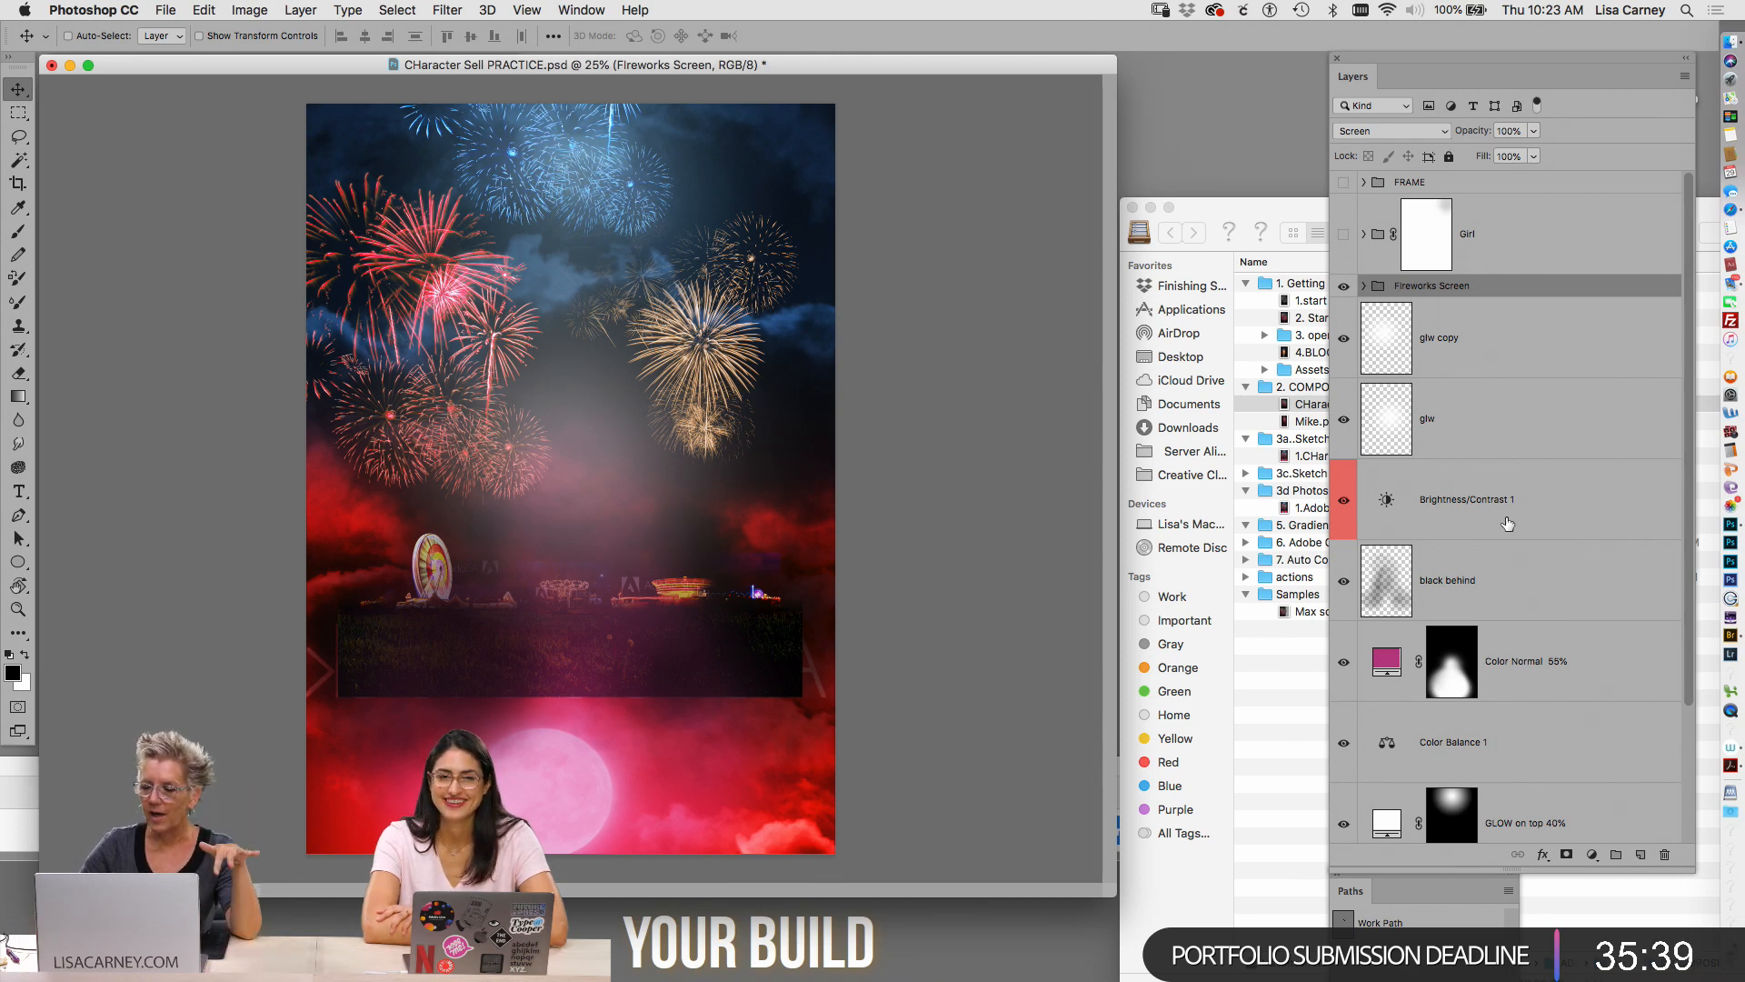
left_click_drag(1349, 349, 1336, 777)
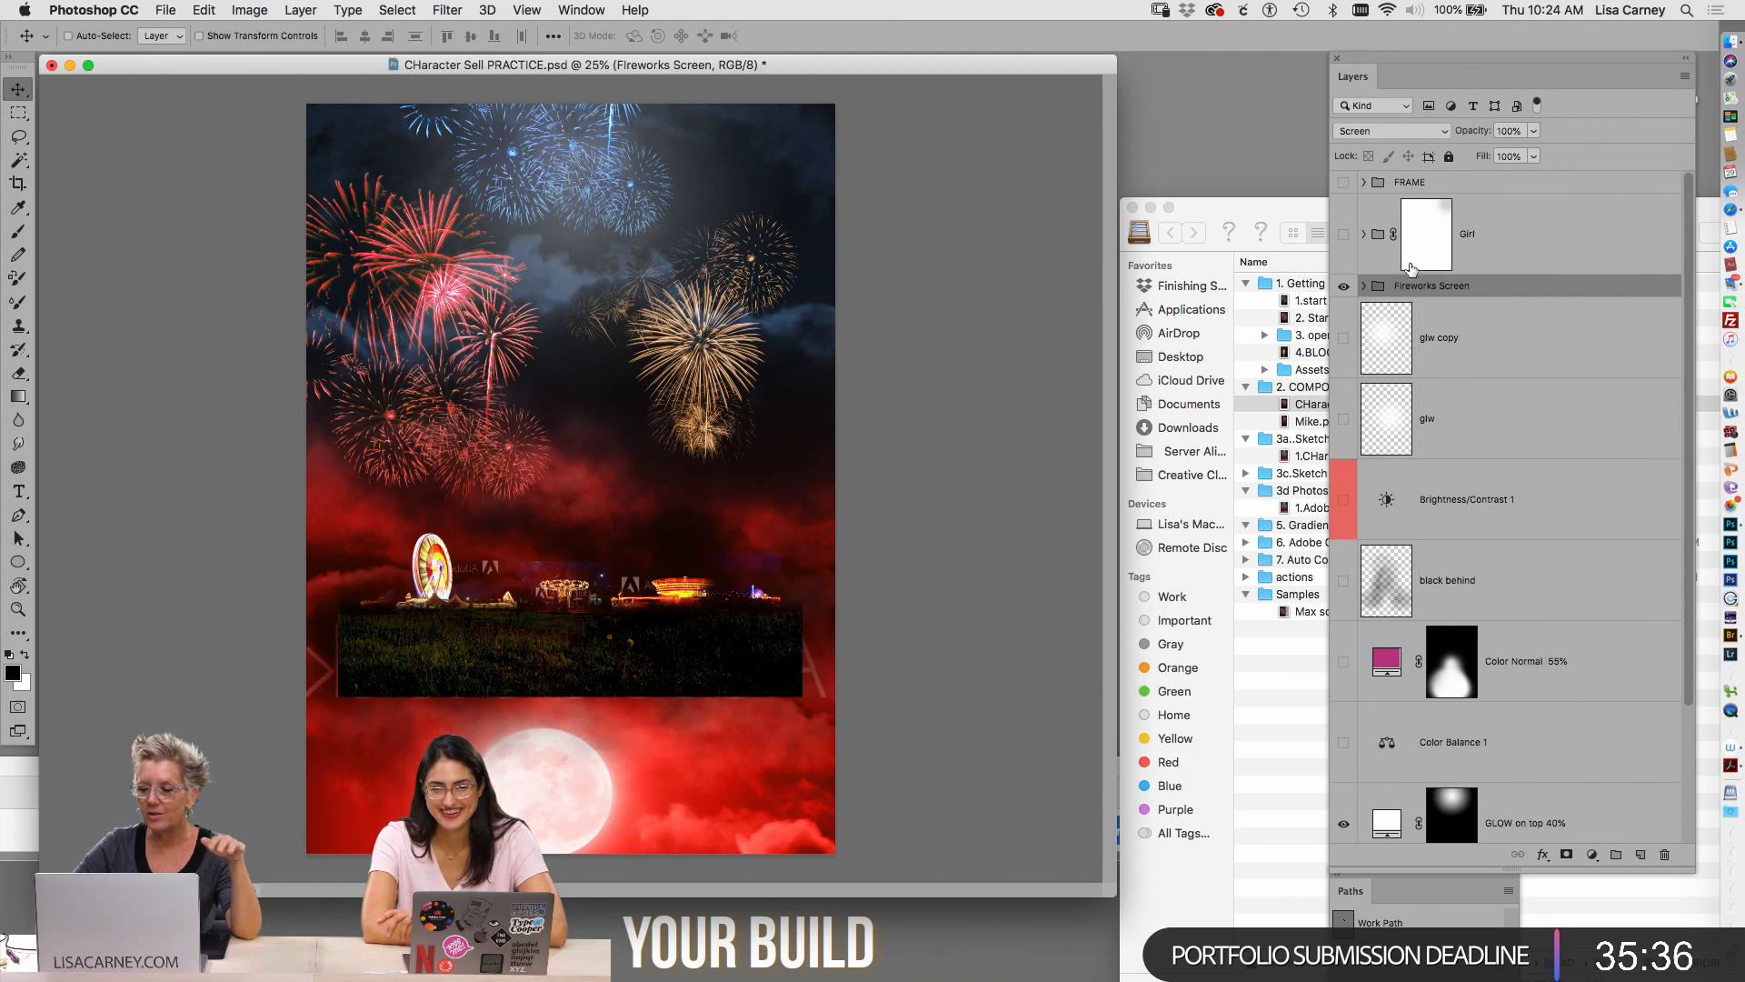
left_click(1344, 182)
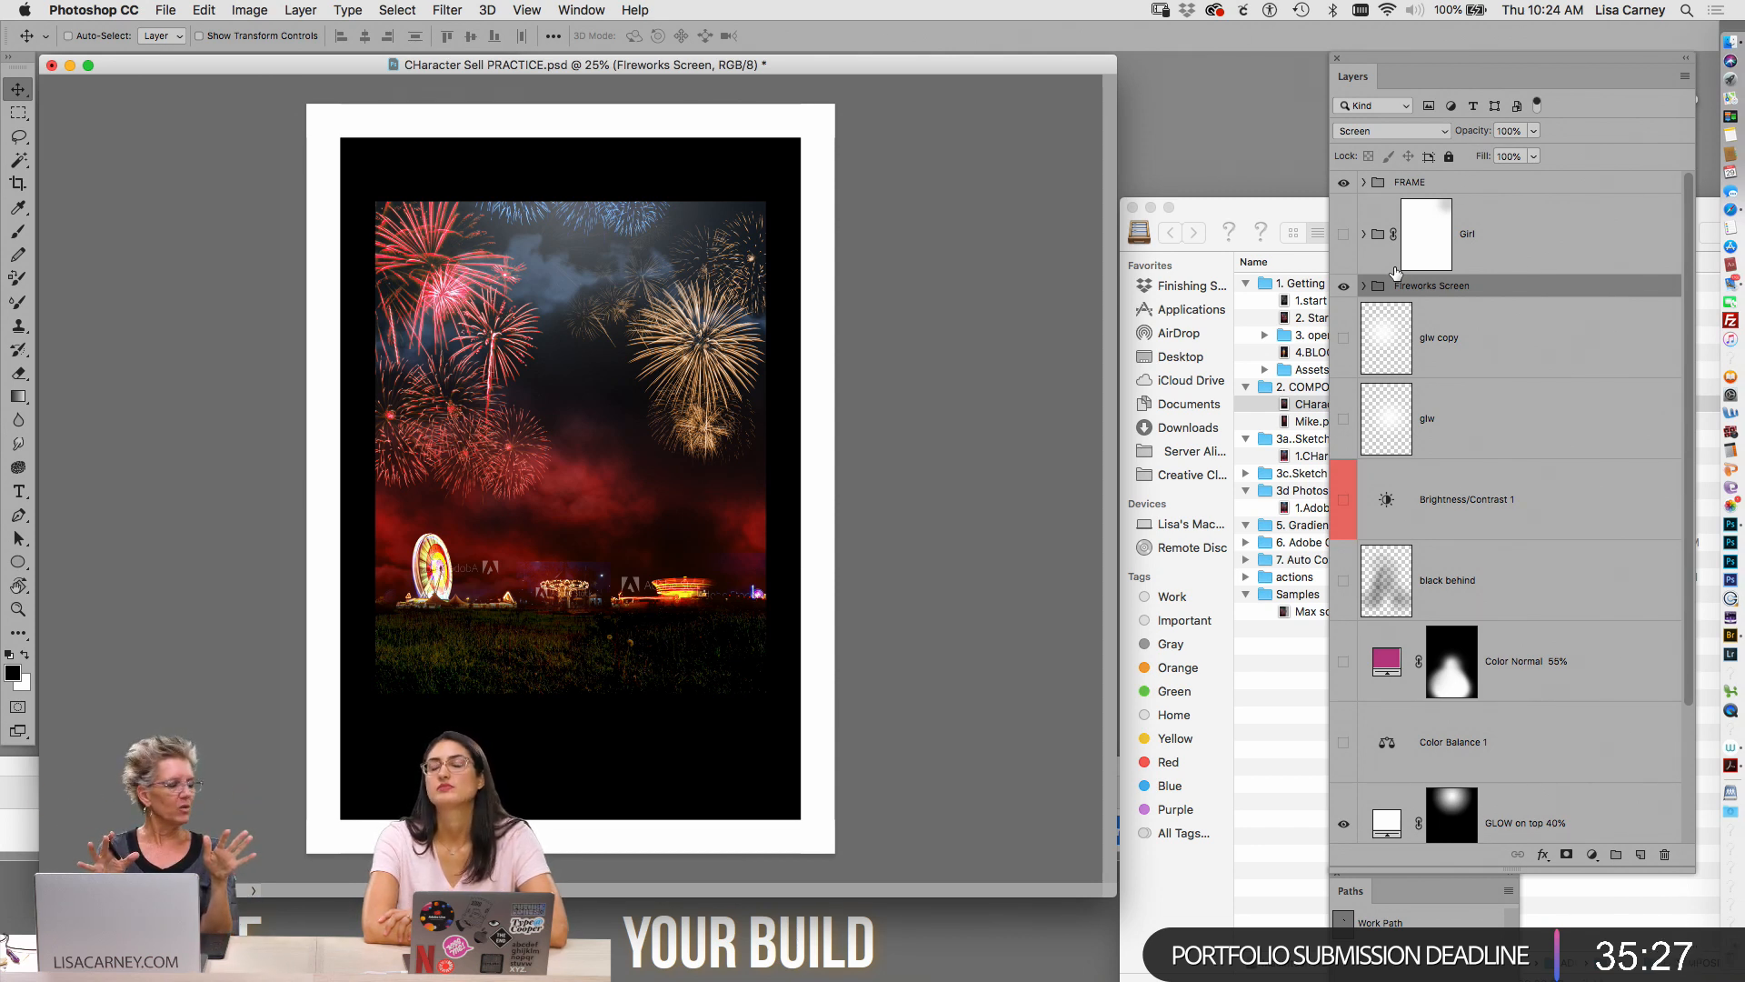
left_click_drag(1691, 211, 1672, 368)
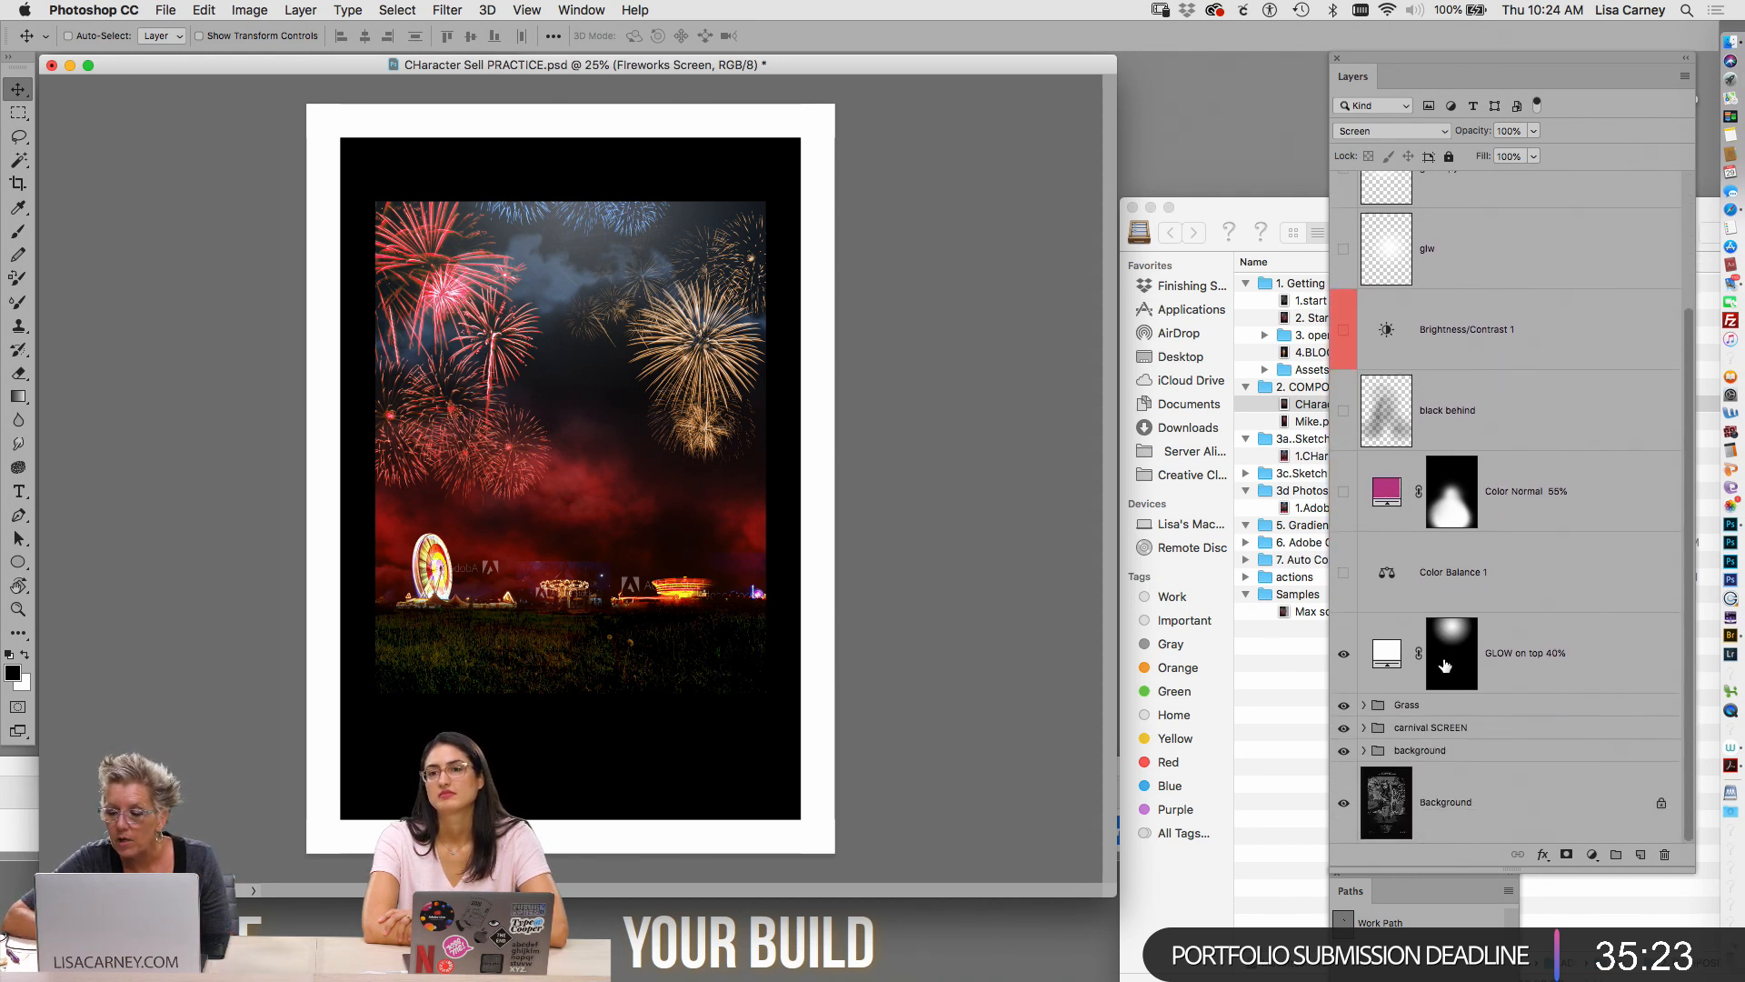
left_click(1344, 653)
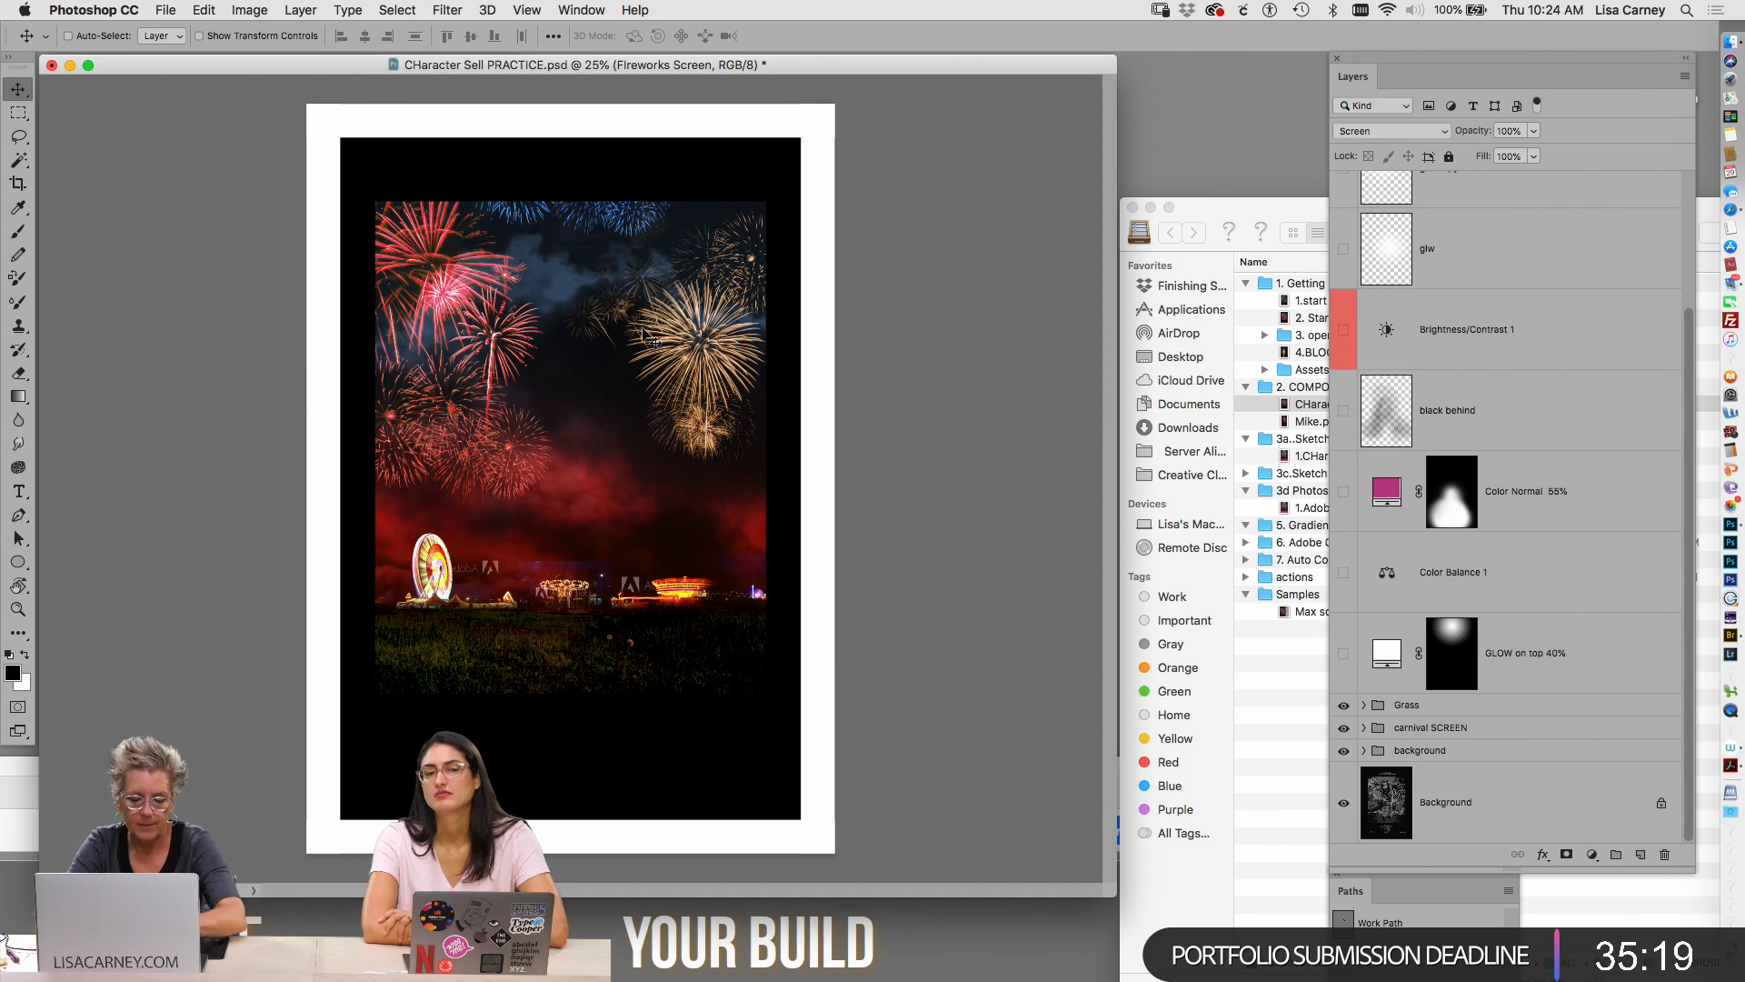
Try the Fireworks Screen group directly above the Grass group in Screen mode, and return it above the glw copy layer
right_click(664, 348)
left_click(672, 304)
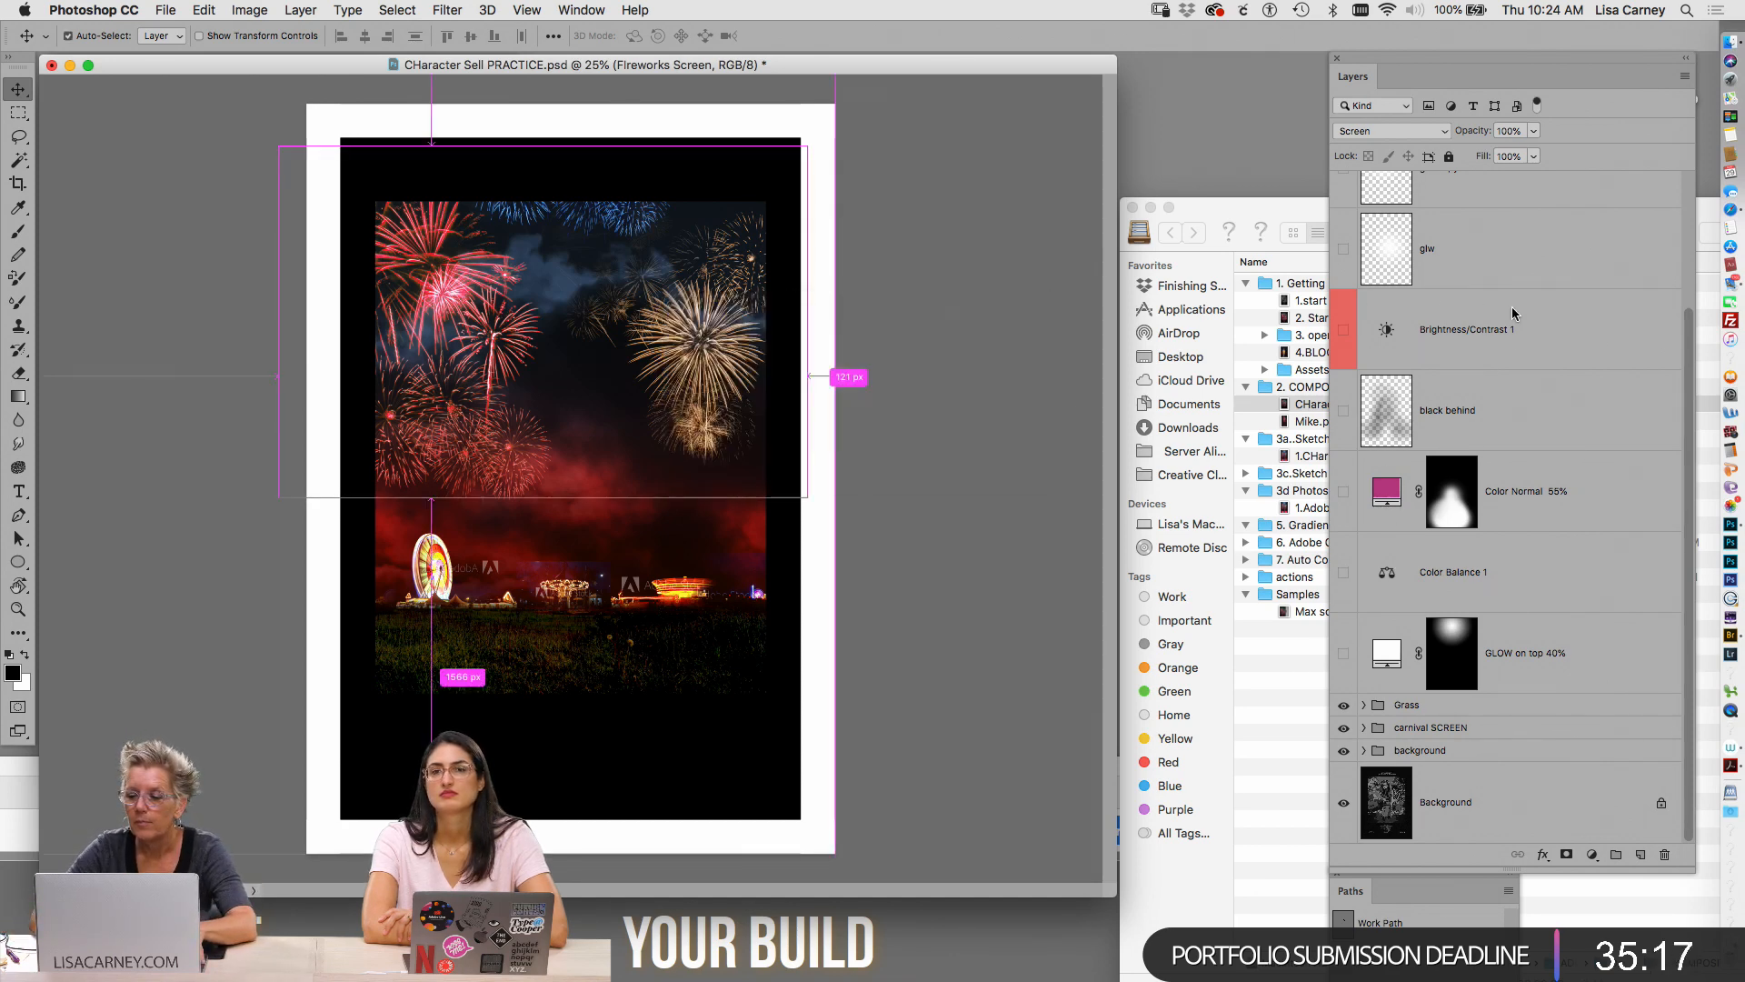
left_click_drag(1374, 188, 1350, 756)
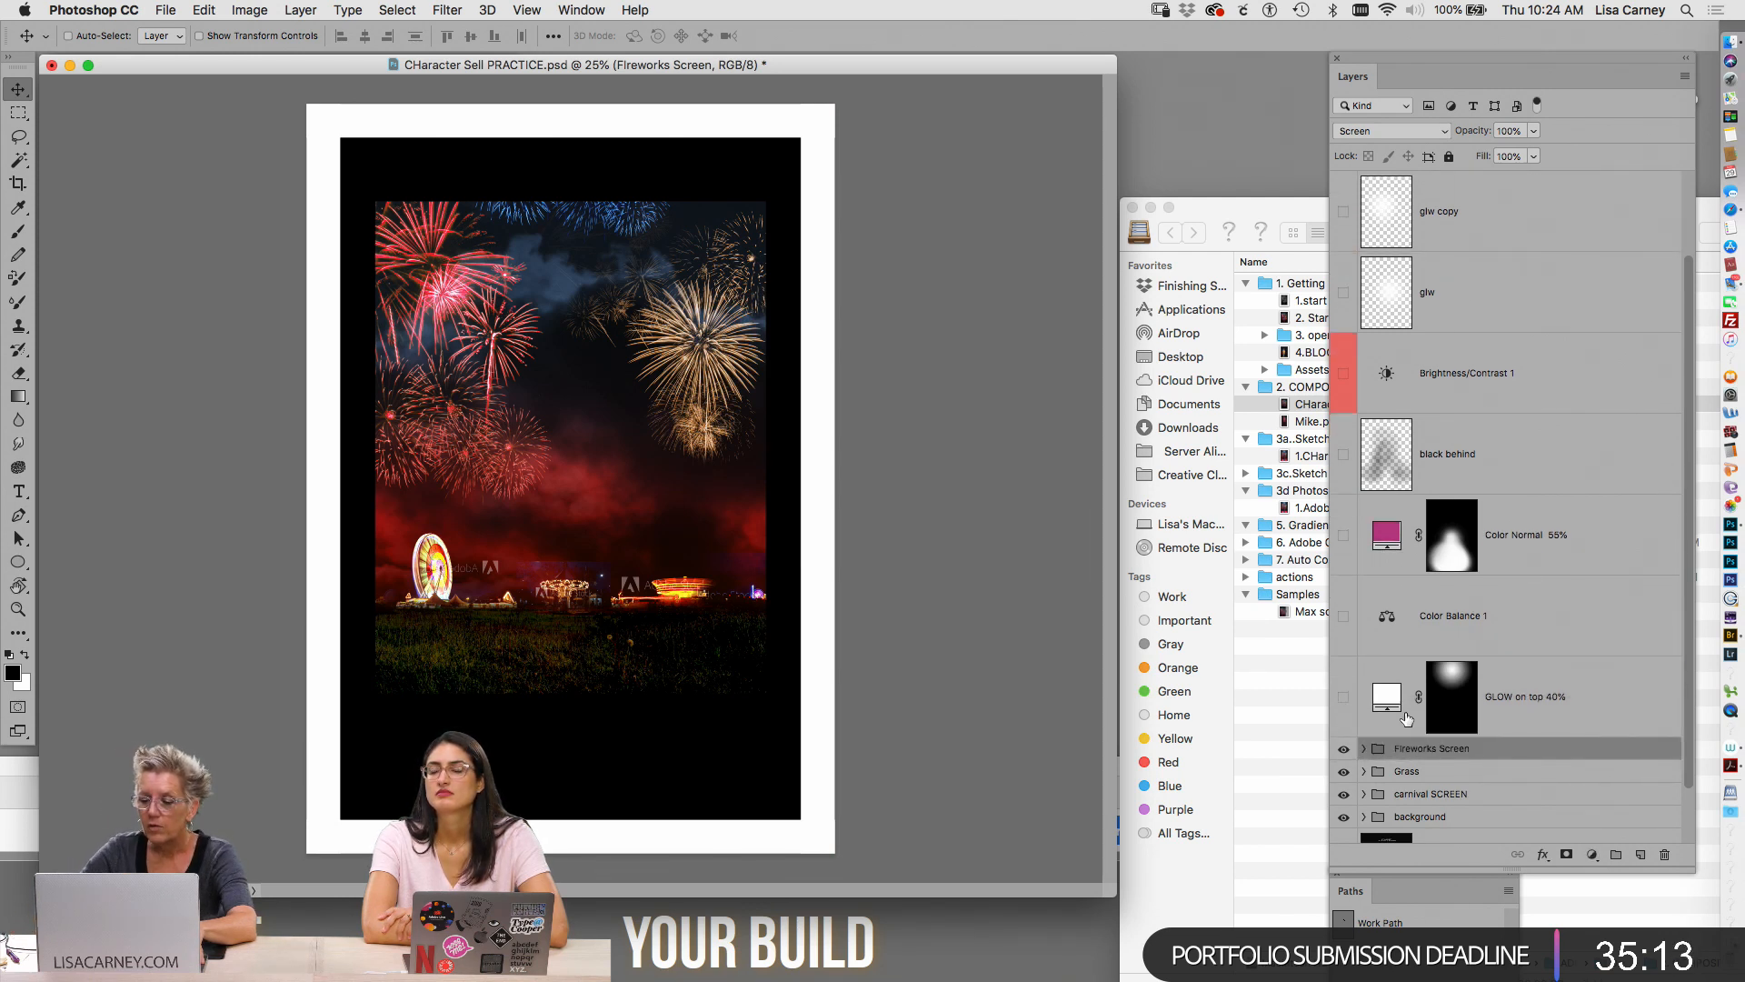
left_click(1375, 132)
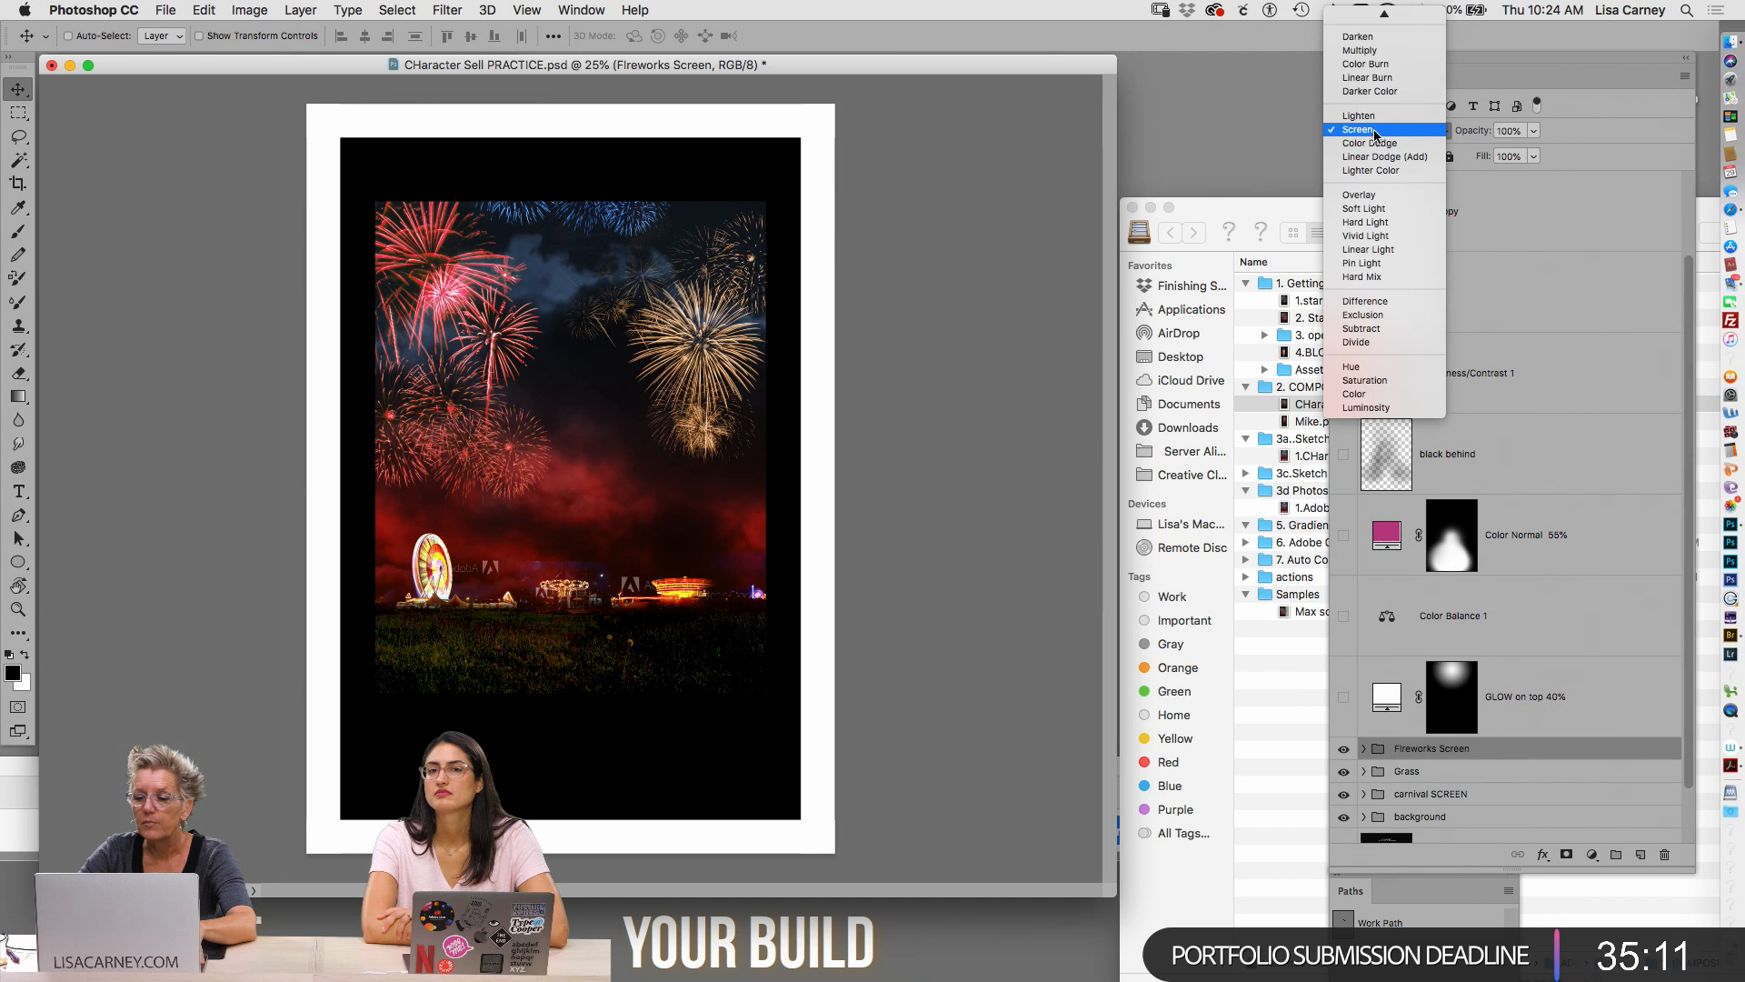
left_click(1376, 135)
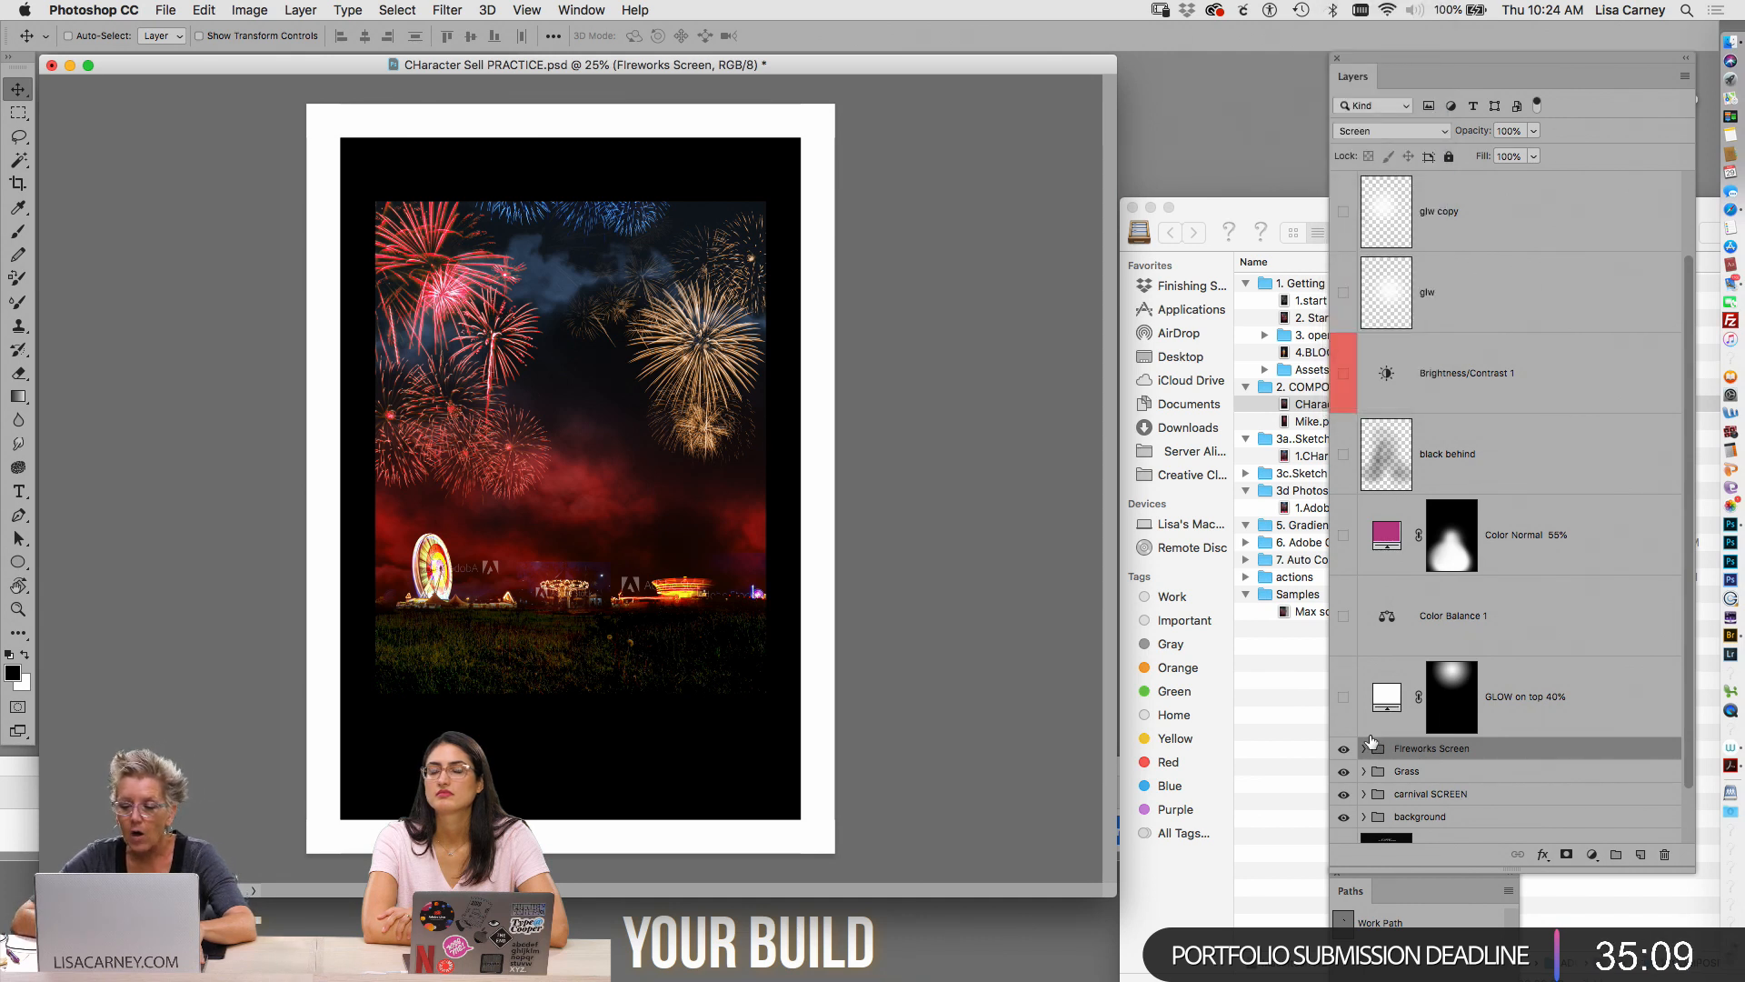
left_click_drag(1374, 750, 1356, 180)
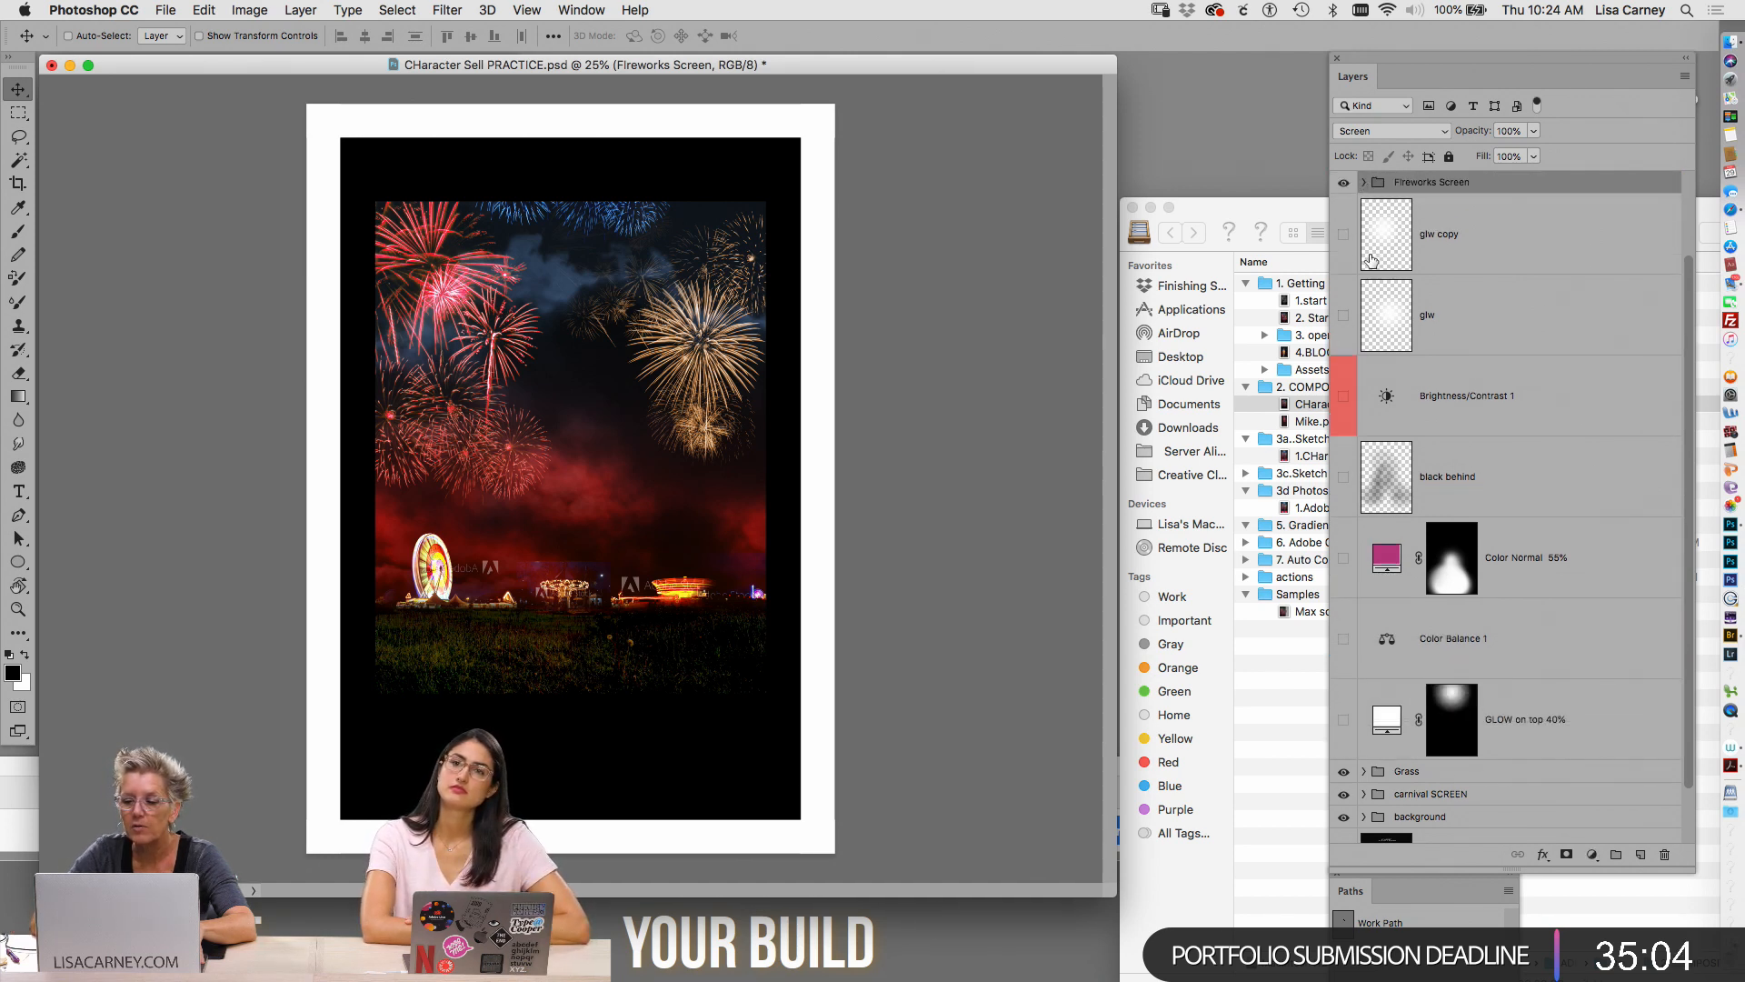
Compare the image with GLOW on top 40% hidden and shown, and place the fitted document beside the reference poster
left_click(1344, 723)
left_click(1343, 726)
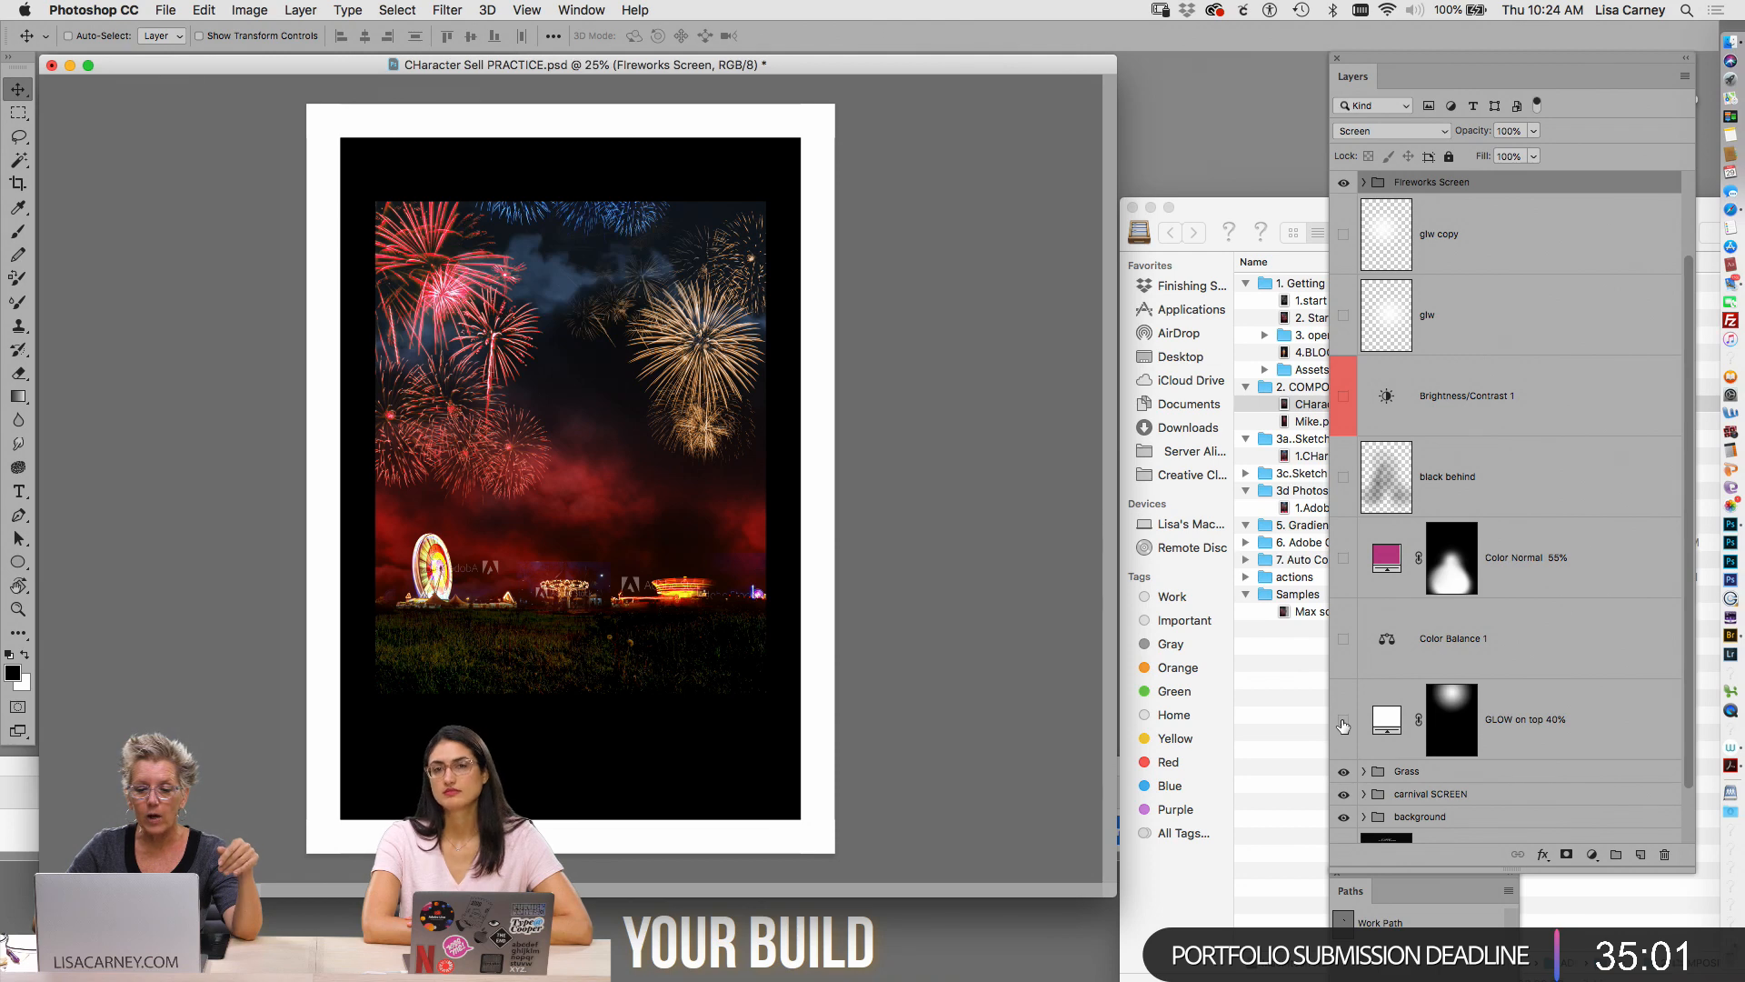
left_click(1345, 725)
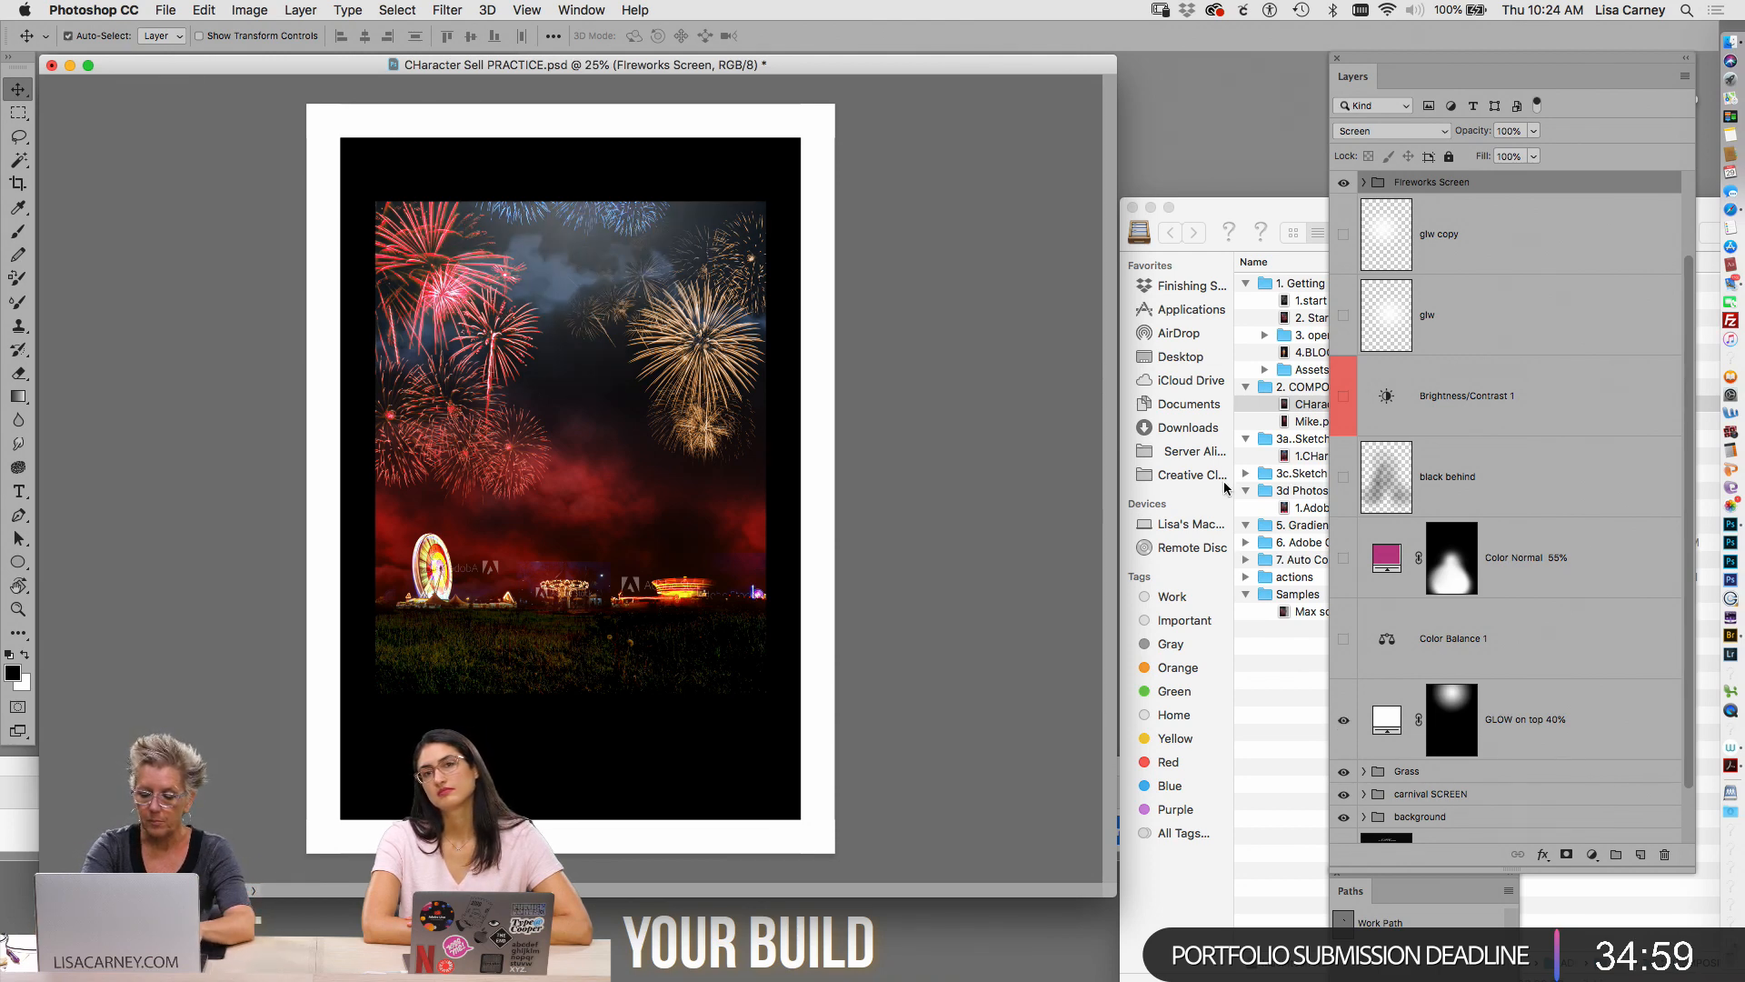
key("super+0")
left_click_drag(627, 64, 1011, 65)
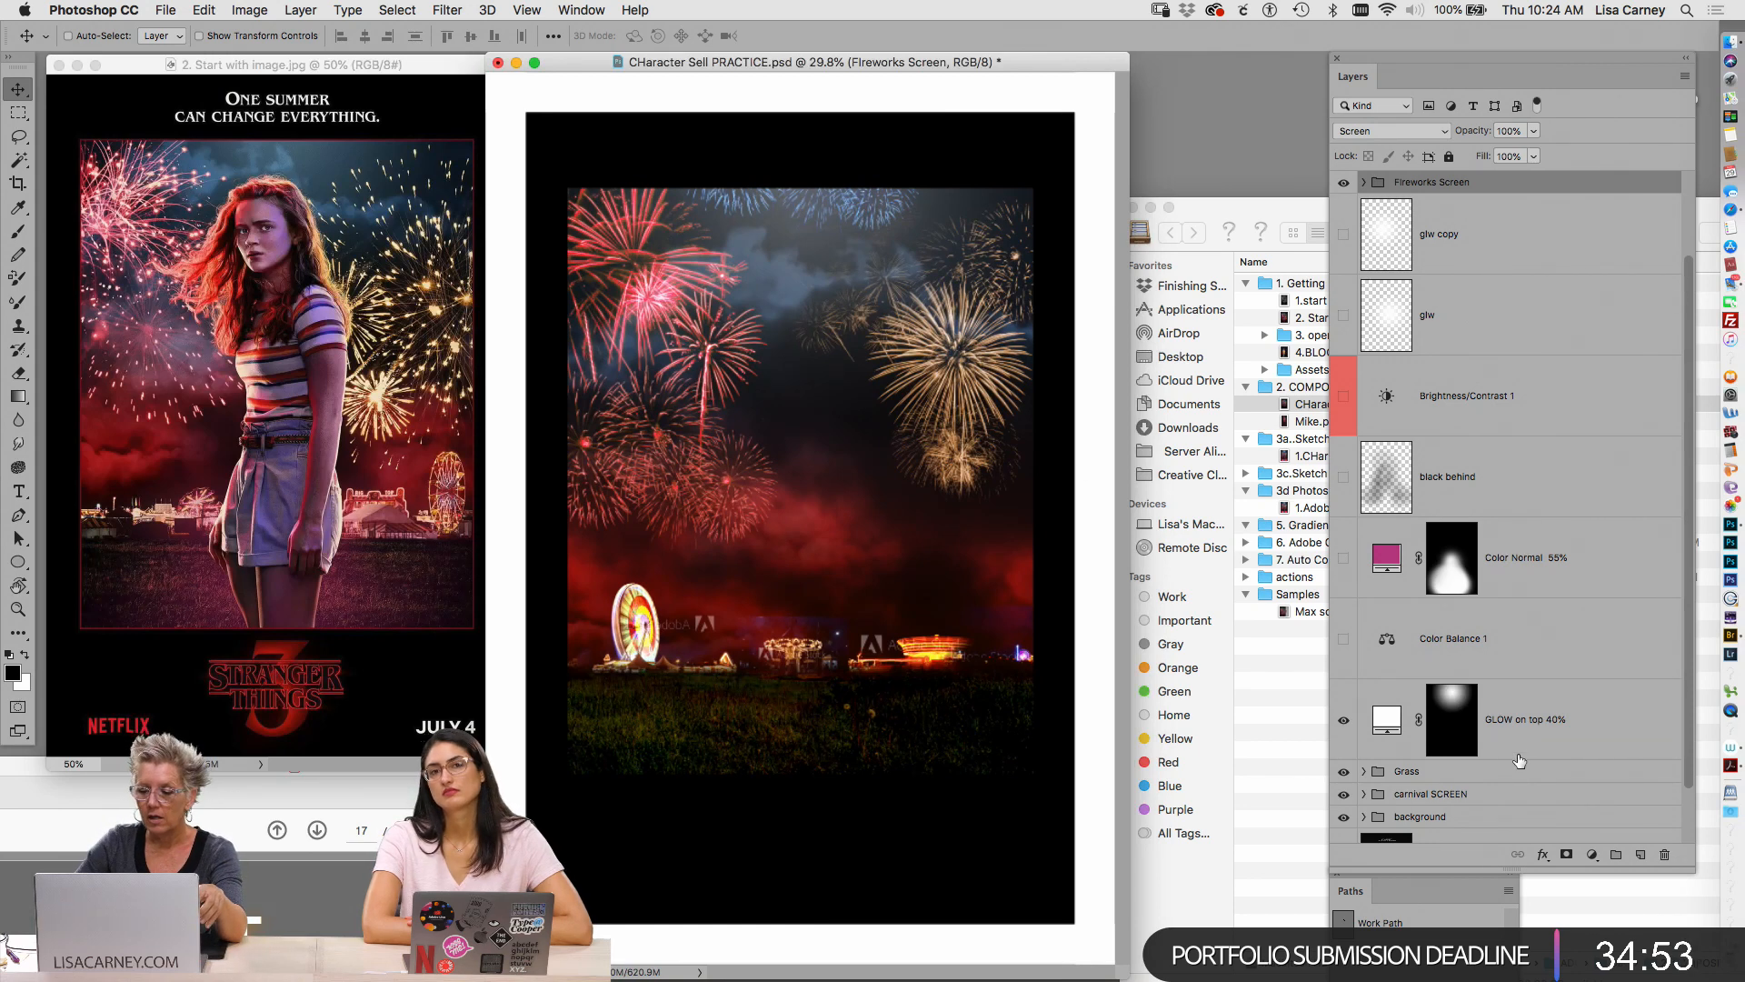
Replace the GLOW on top 40% layer with a Solid Color fill of ffffff named Glow behind head, directly above the Grass group
left_click_drag(1540, 747, 1664, 855)
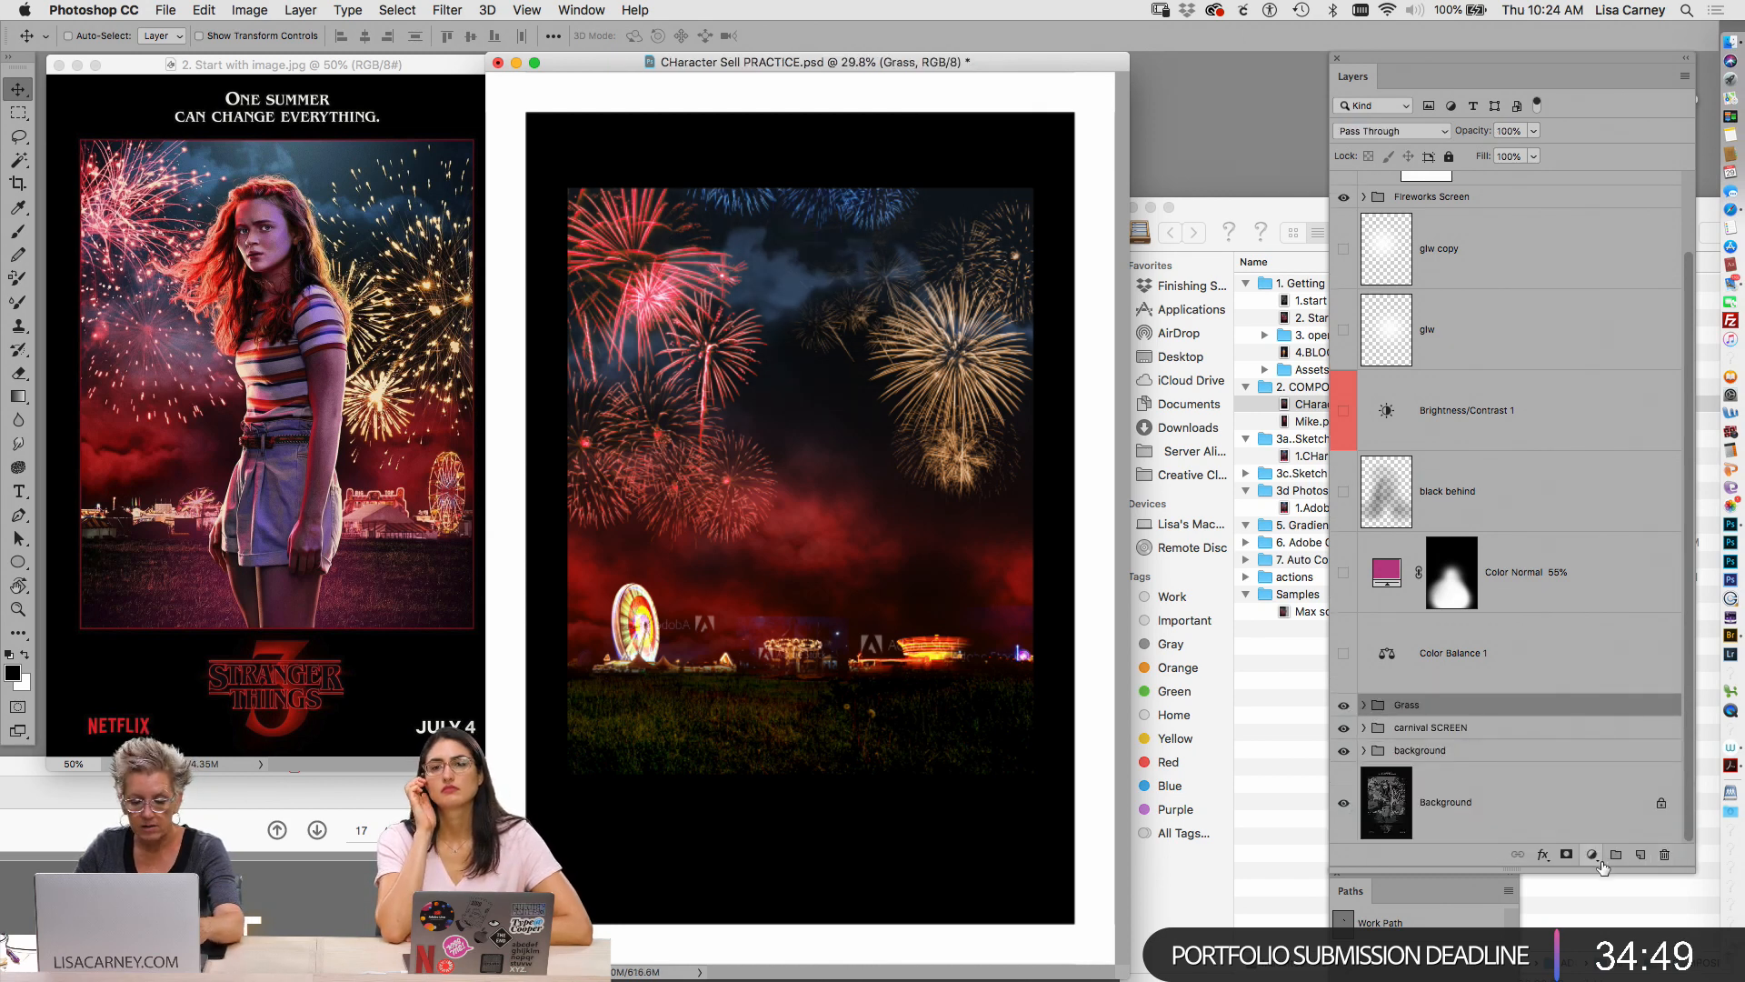
left_click(1591, 855)
left_click(1618, 865)
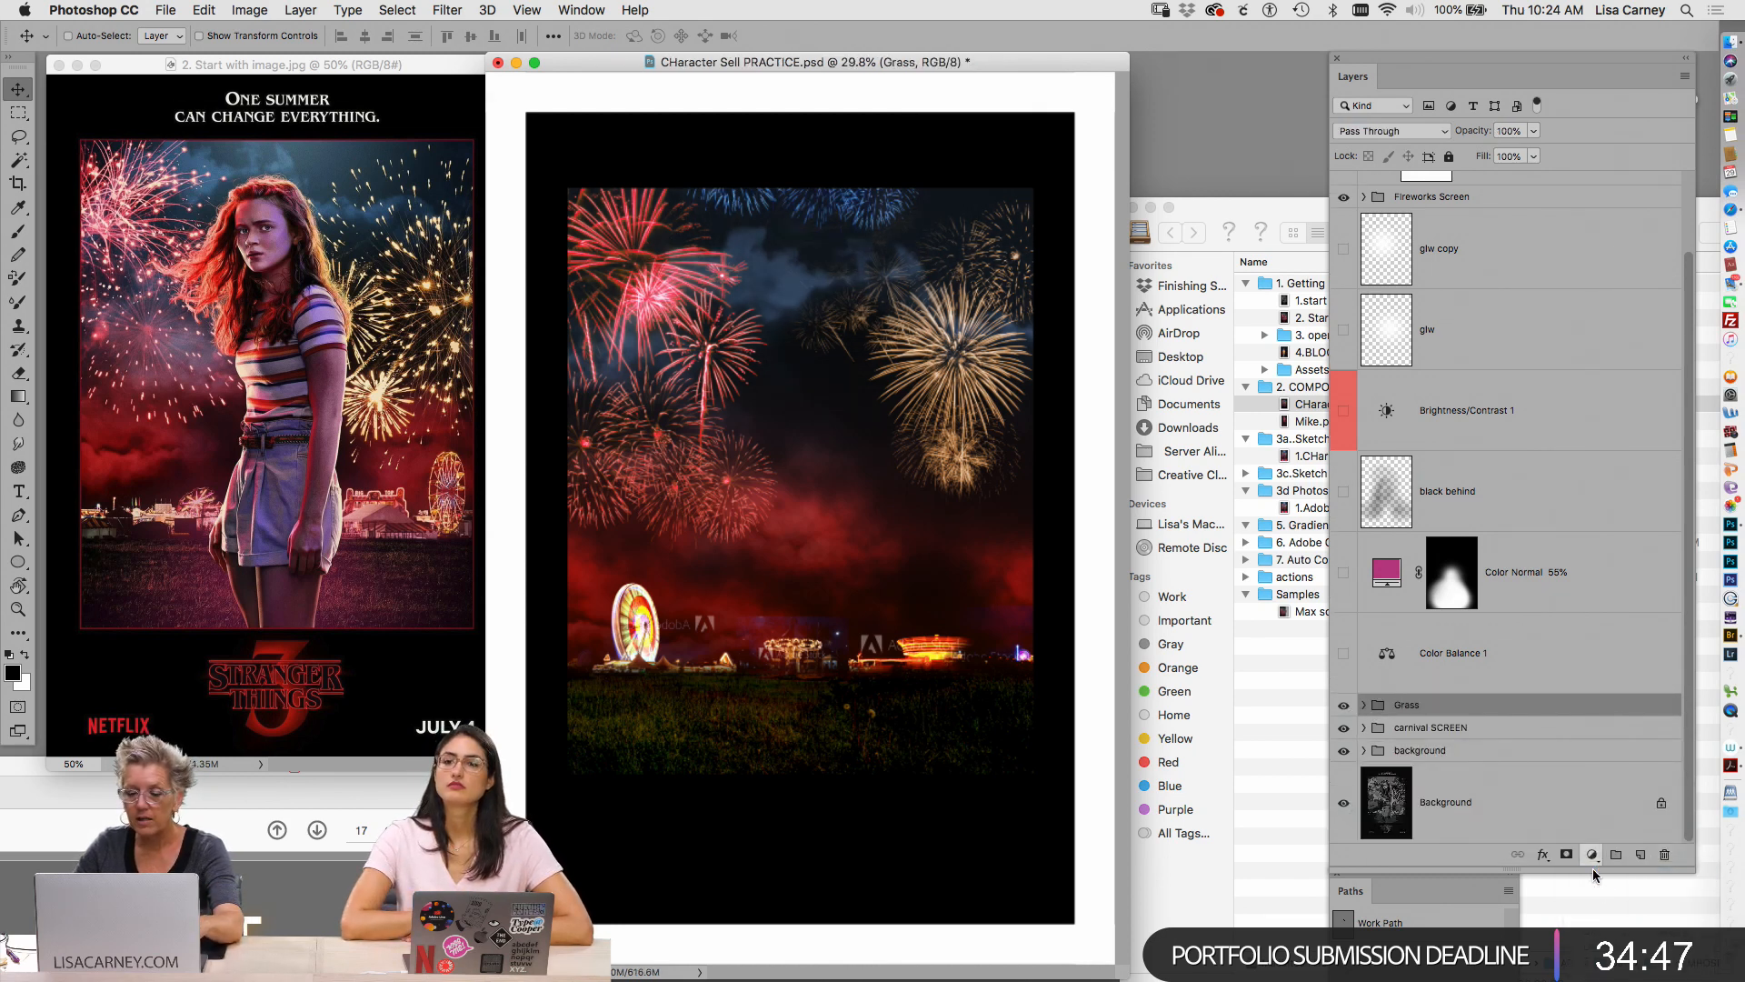
type("Gow beh")
key("BackSpace")
key("BackSpace")
key("BackSpace")
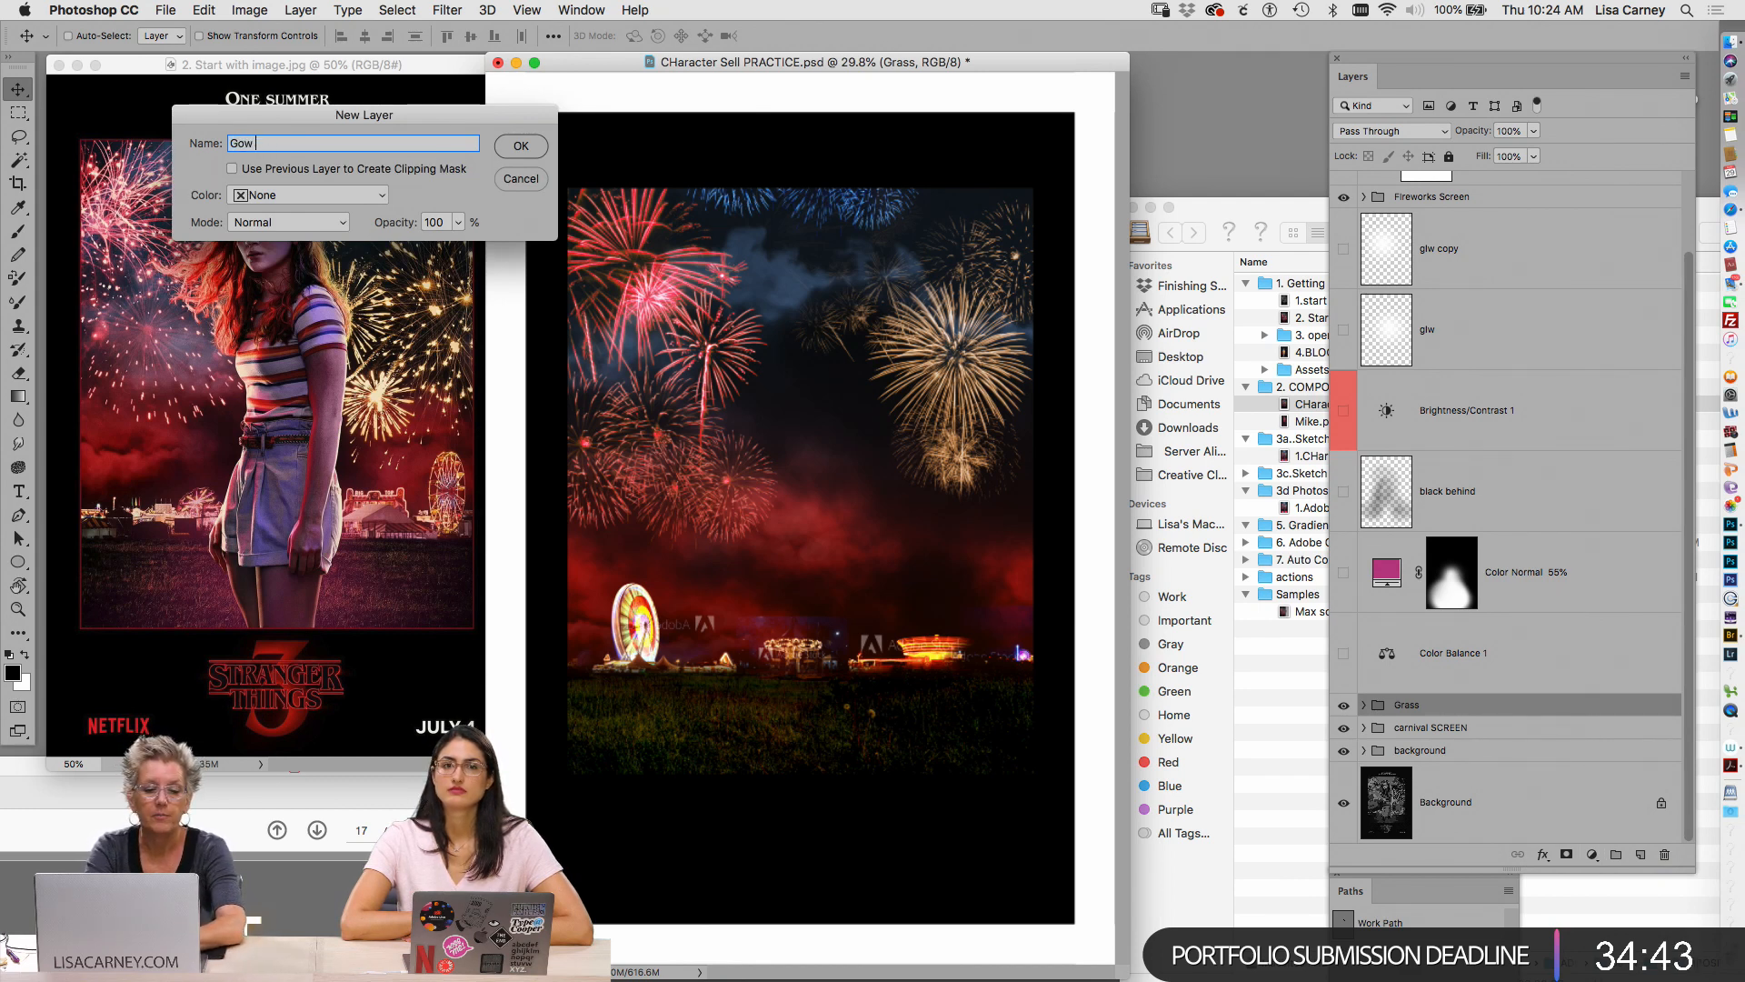
type("behind head")
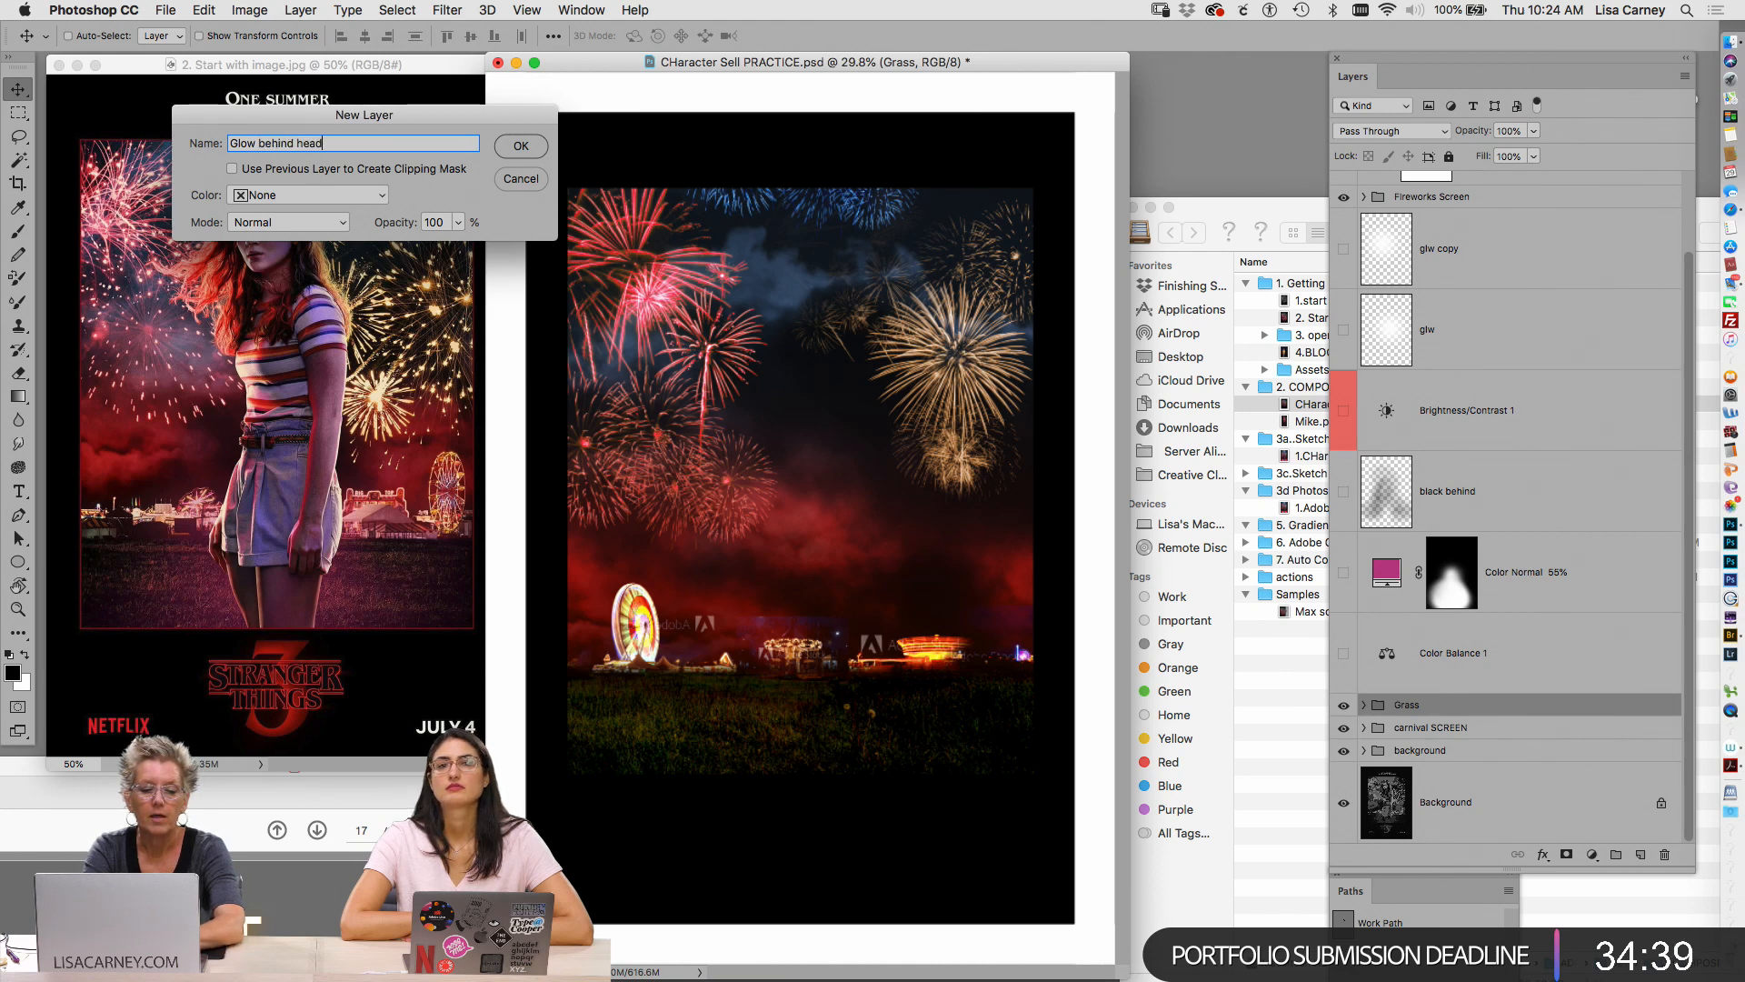
key("Return")
type("ffffff")
left_click(1051, 331)
Mask Glow behind head in black with a white radial gradient at the top centre of the sky, and set its opacity to 24%
left_click(1447, 733)
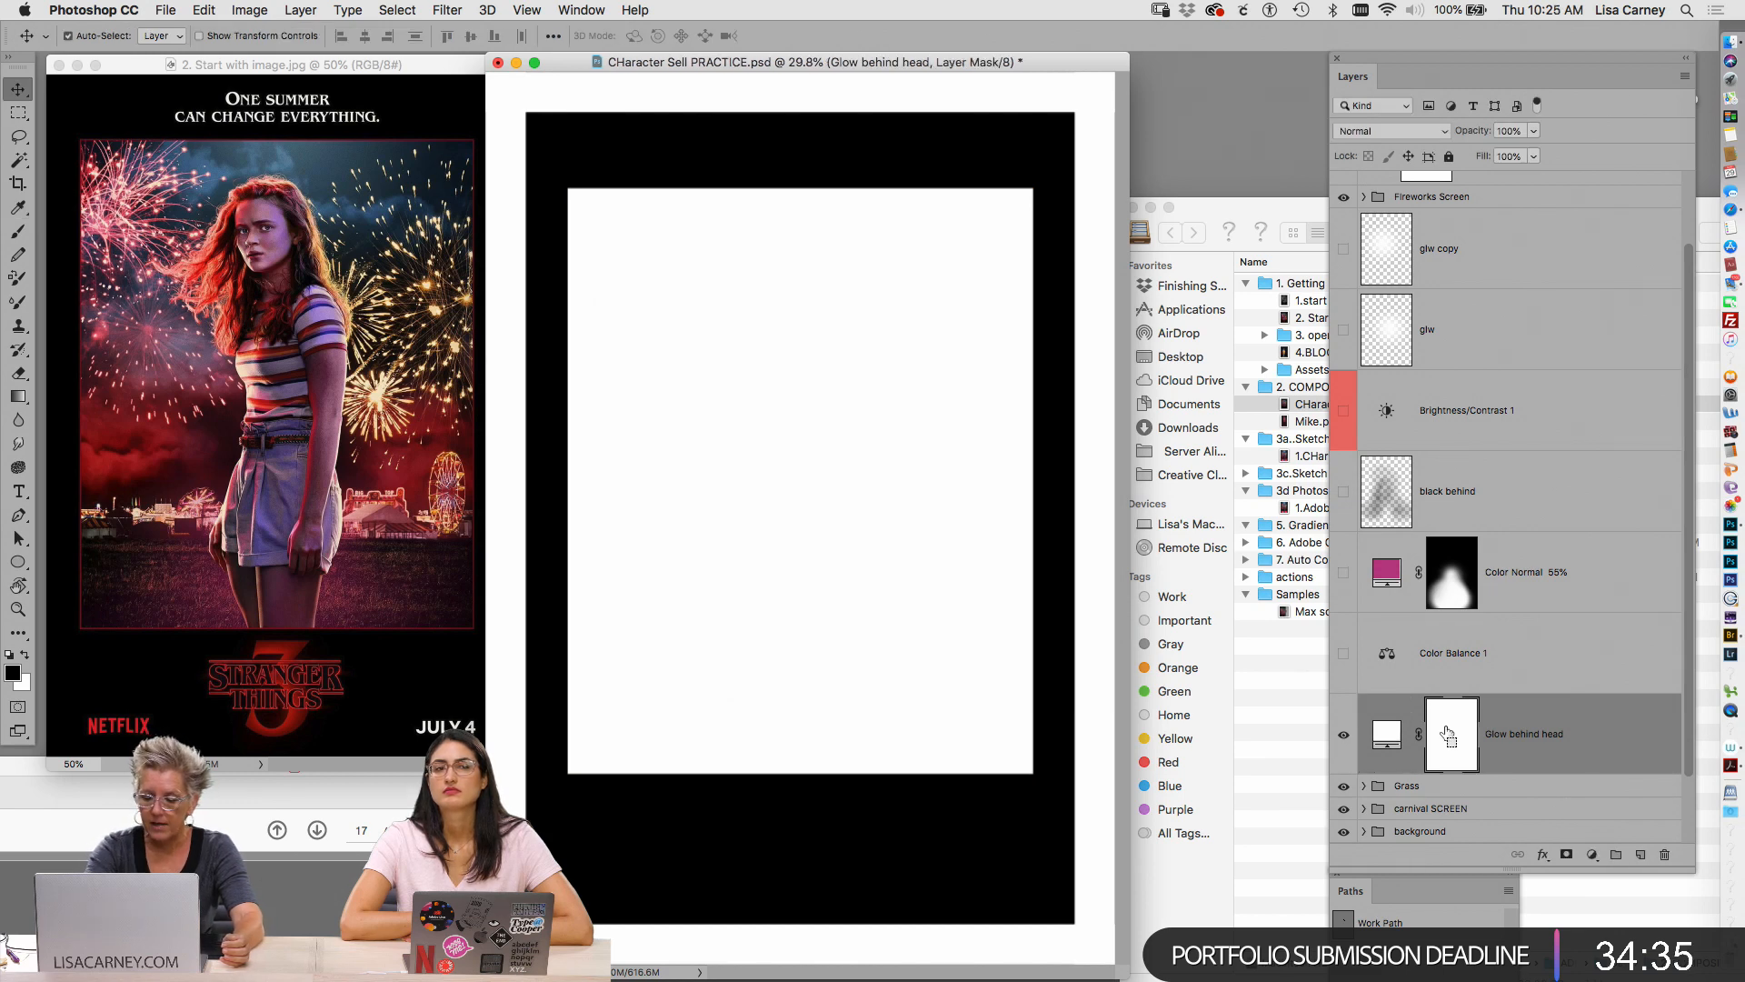
key("super+i")
key("g")
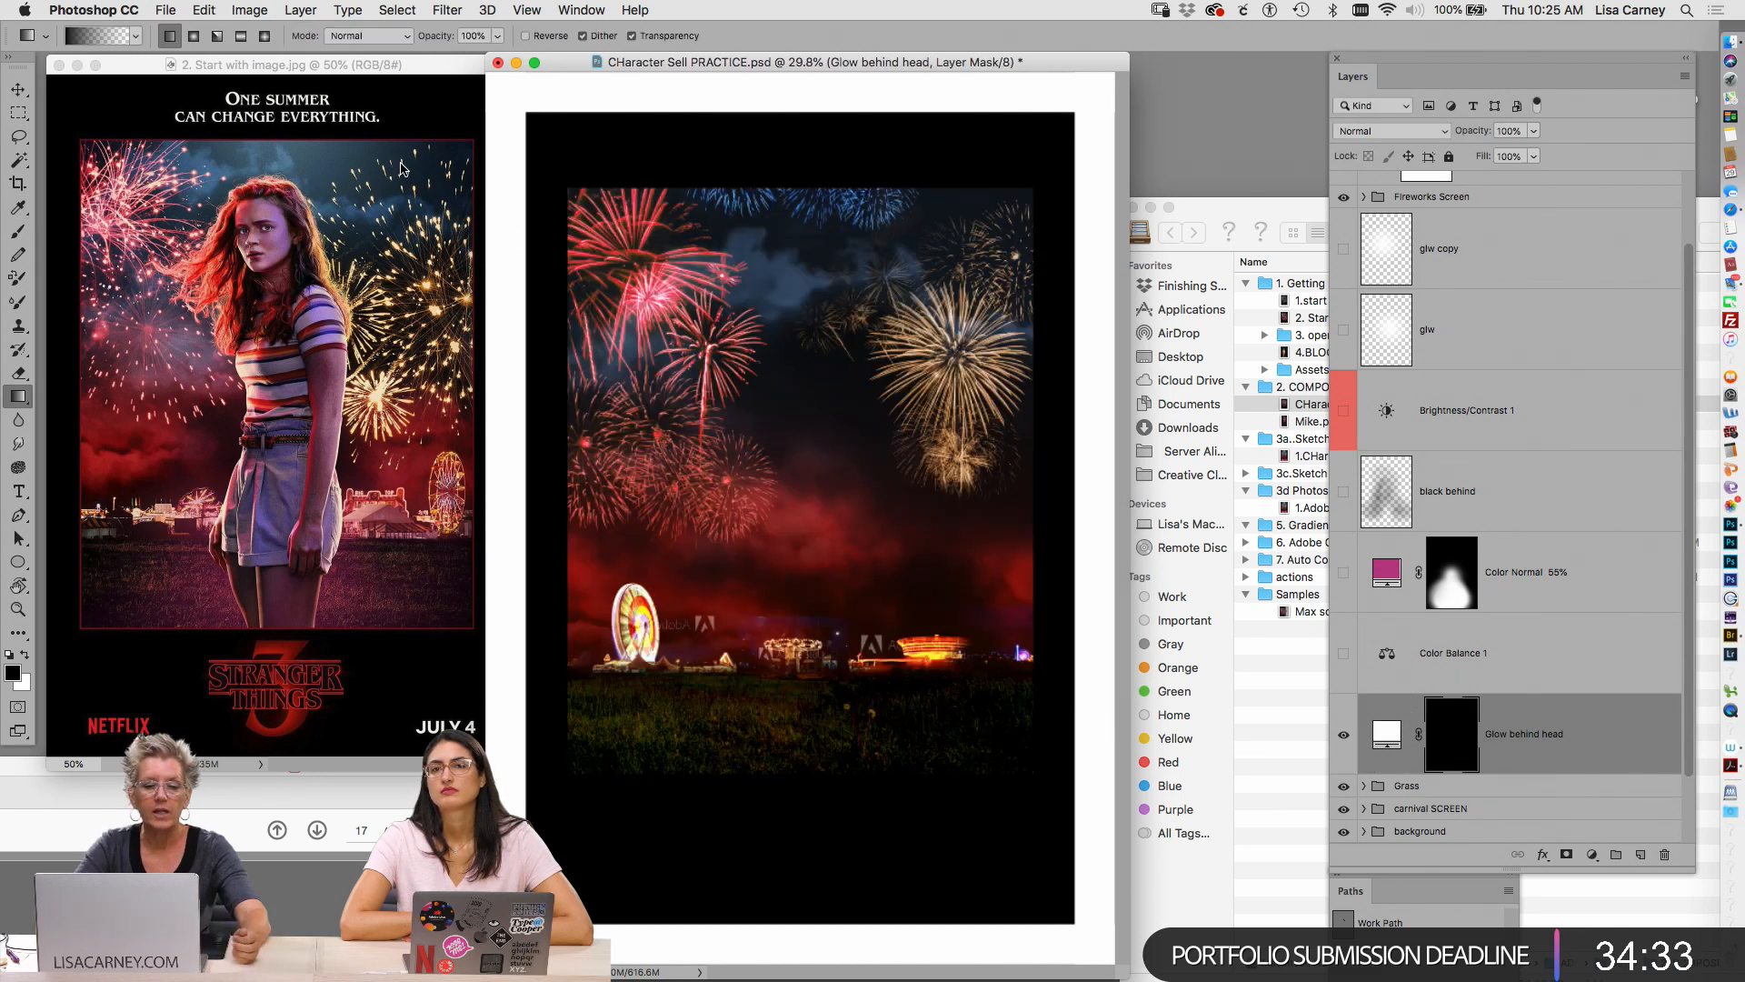
left_click(194, 35)
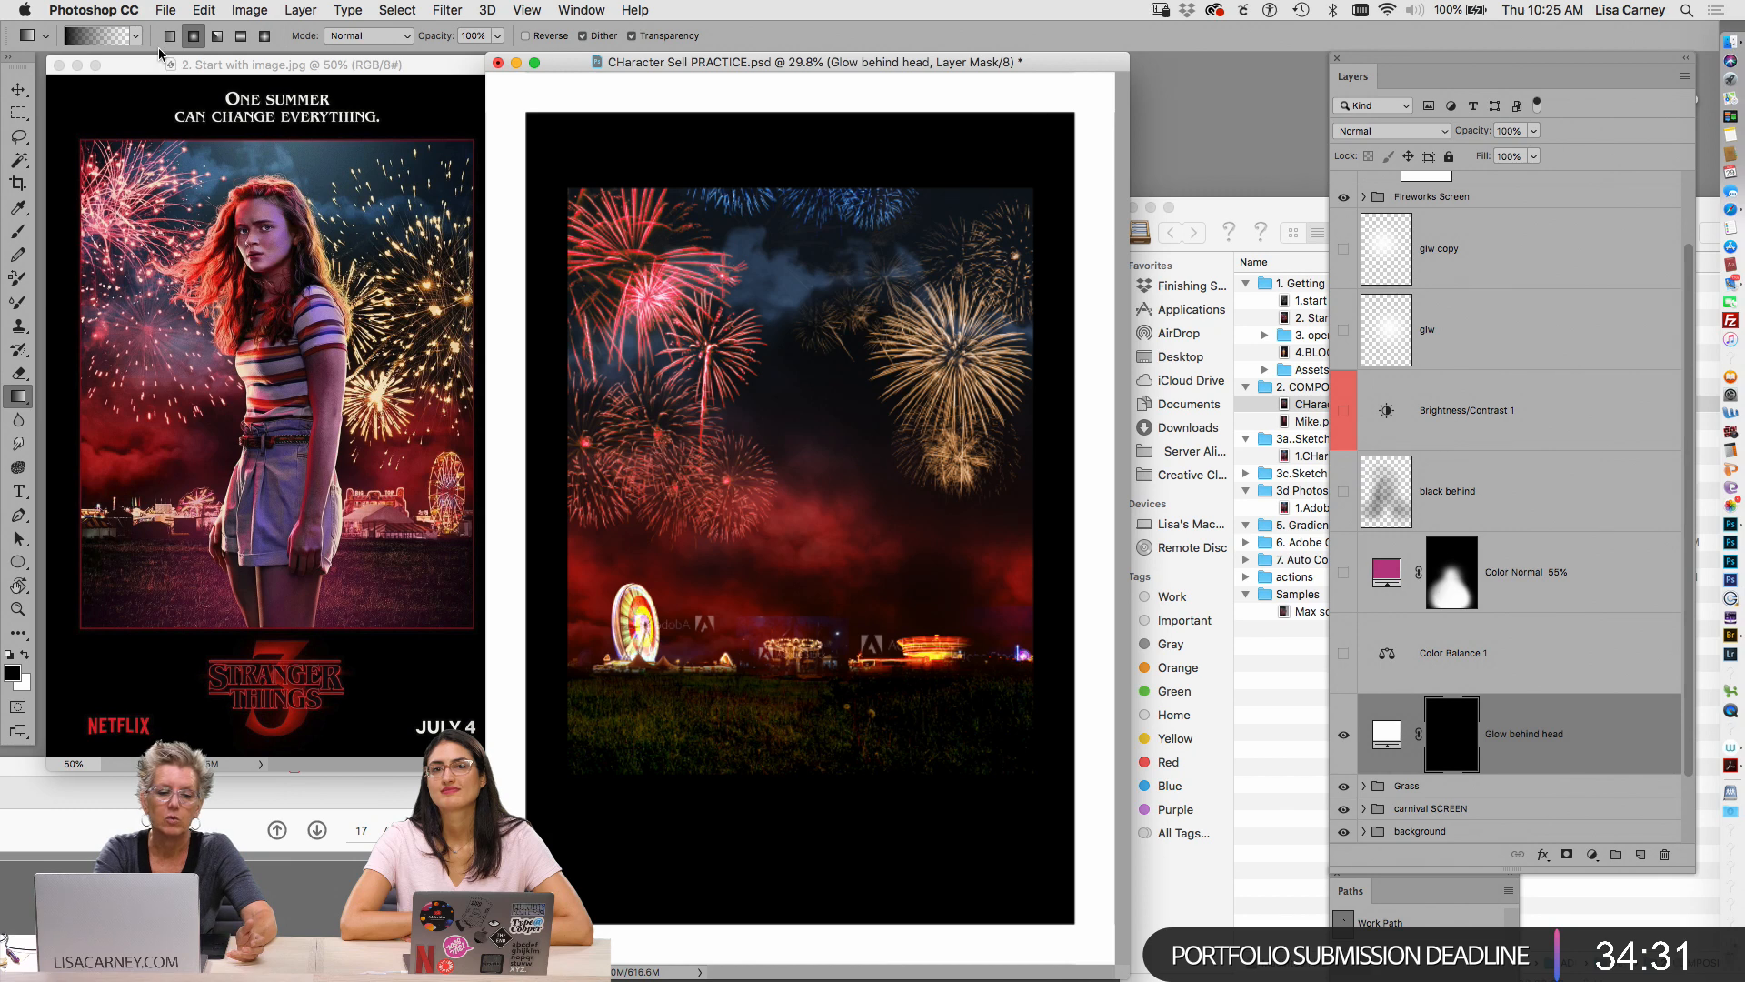
key("x")
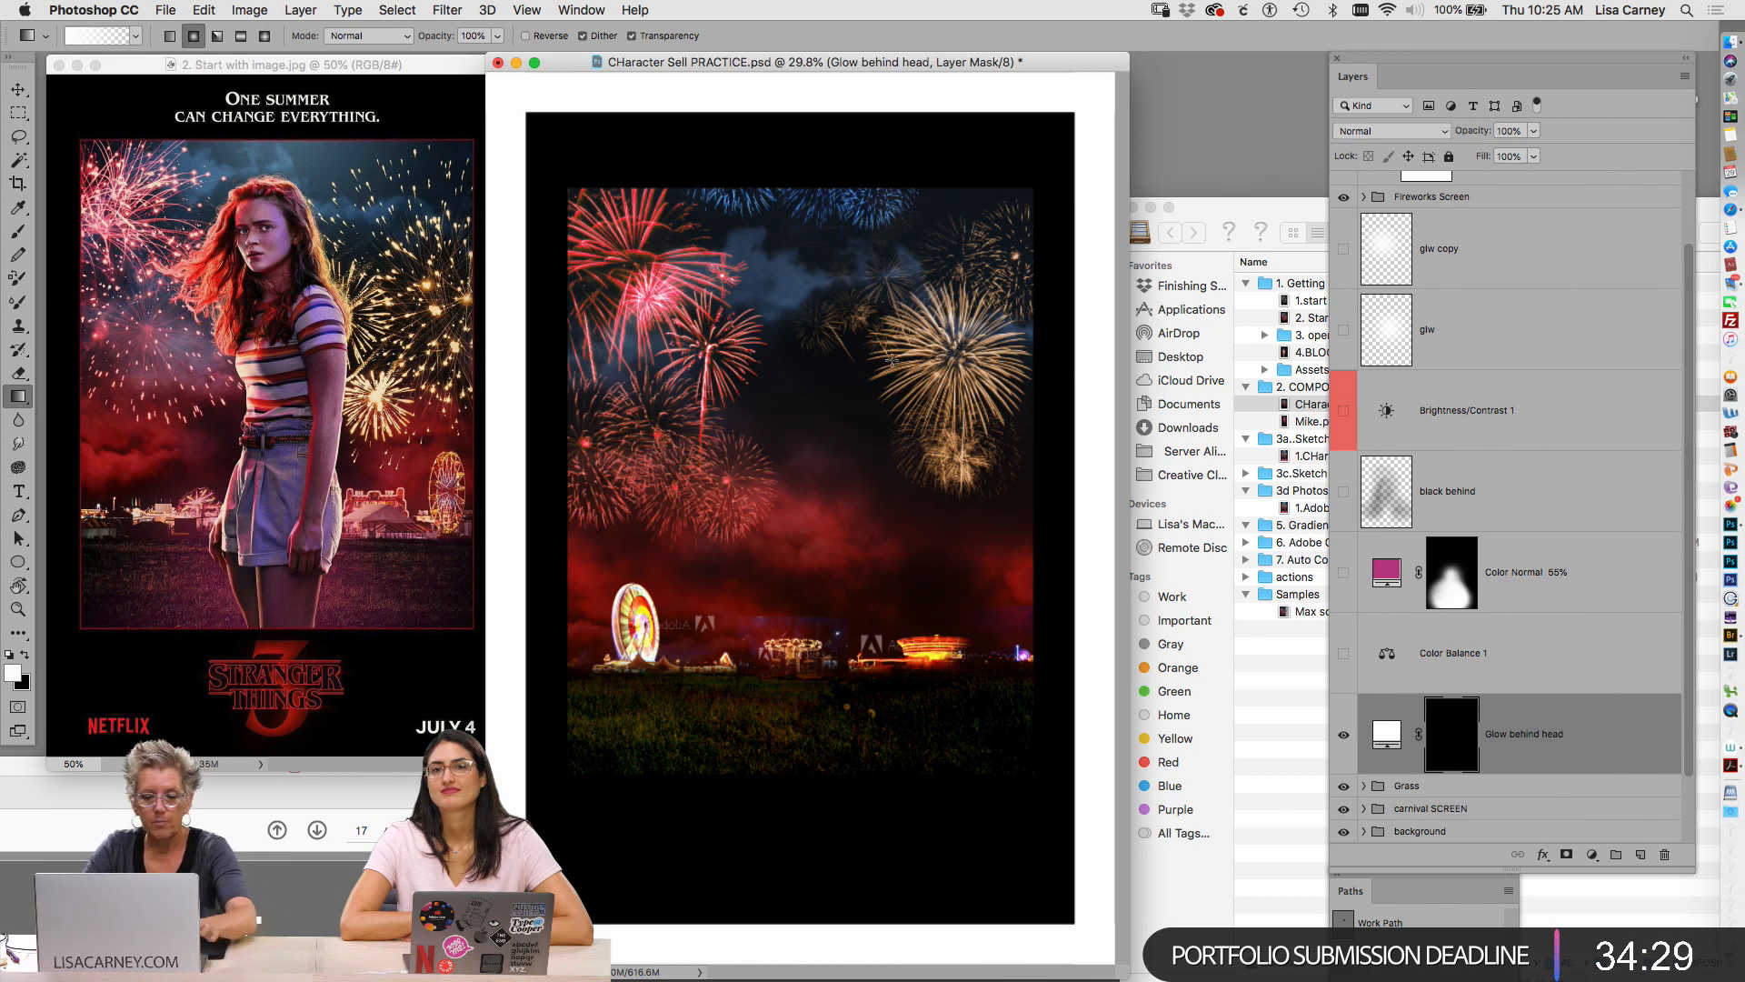
left_click_drag(796, 193, 741, 331)
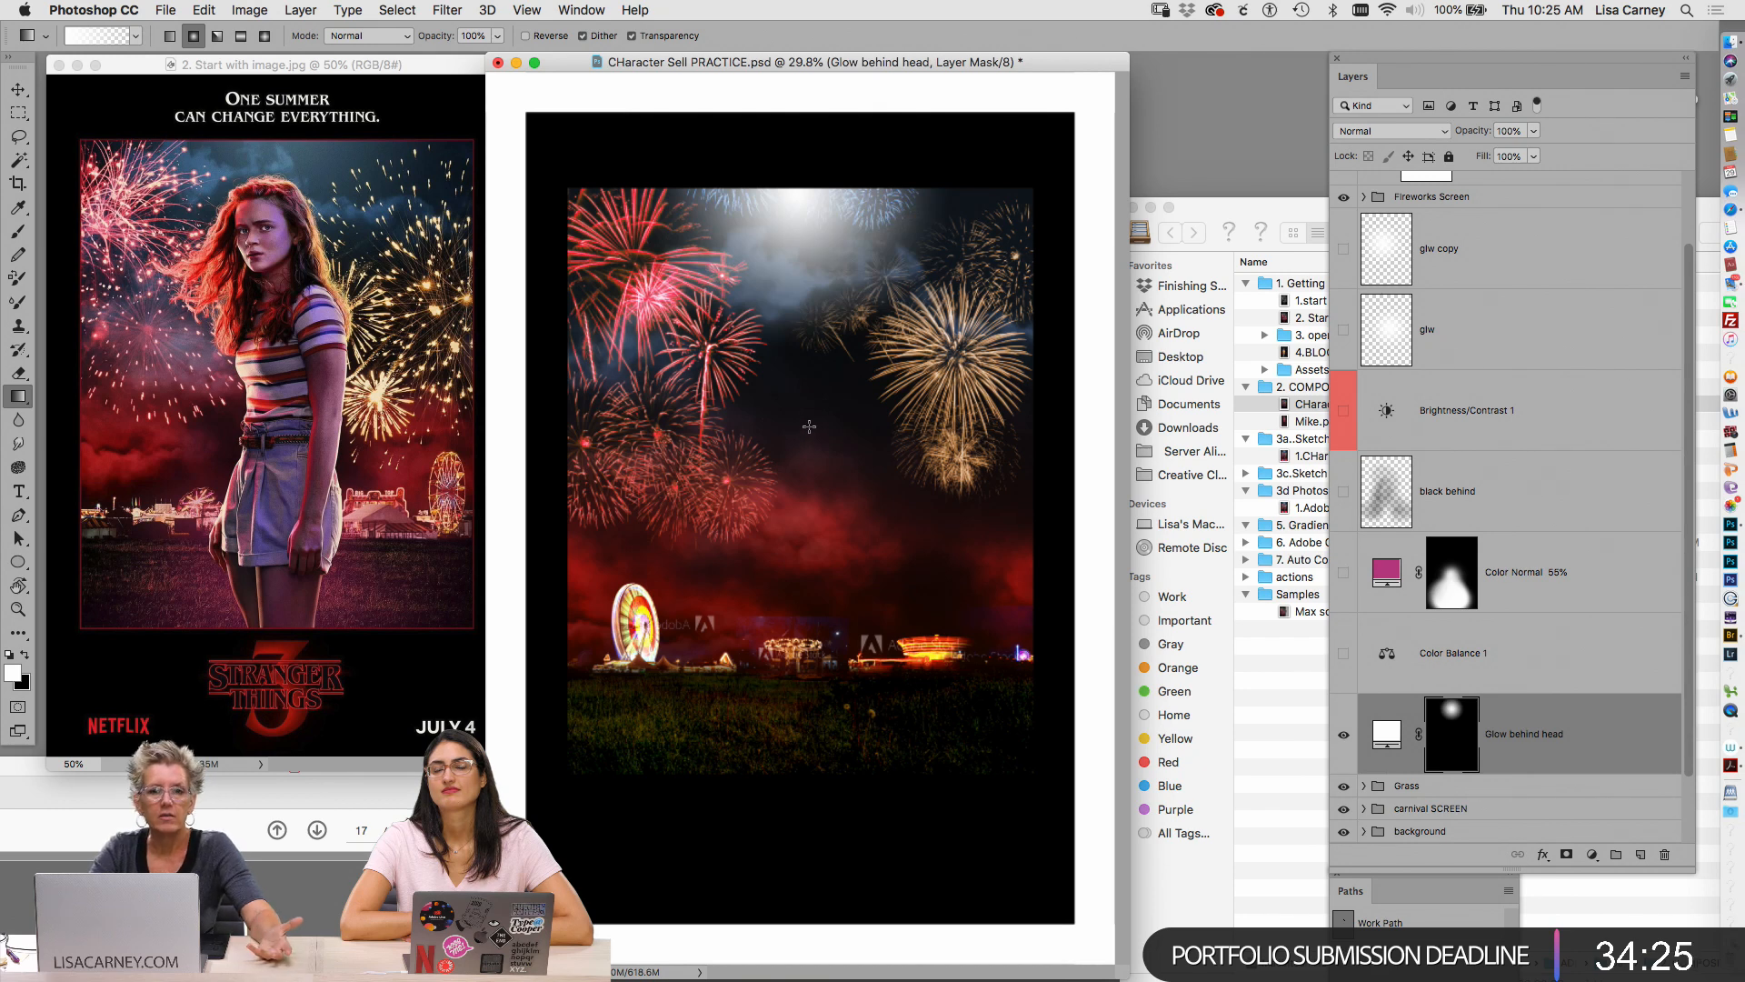
left_click(1534, 131)
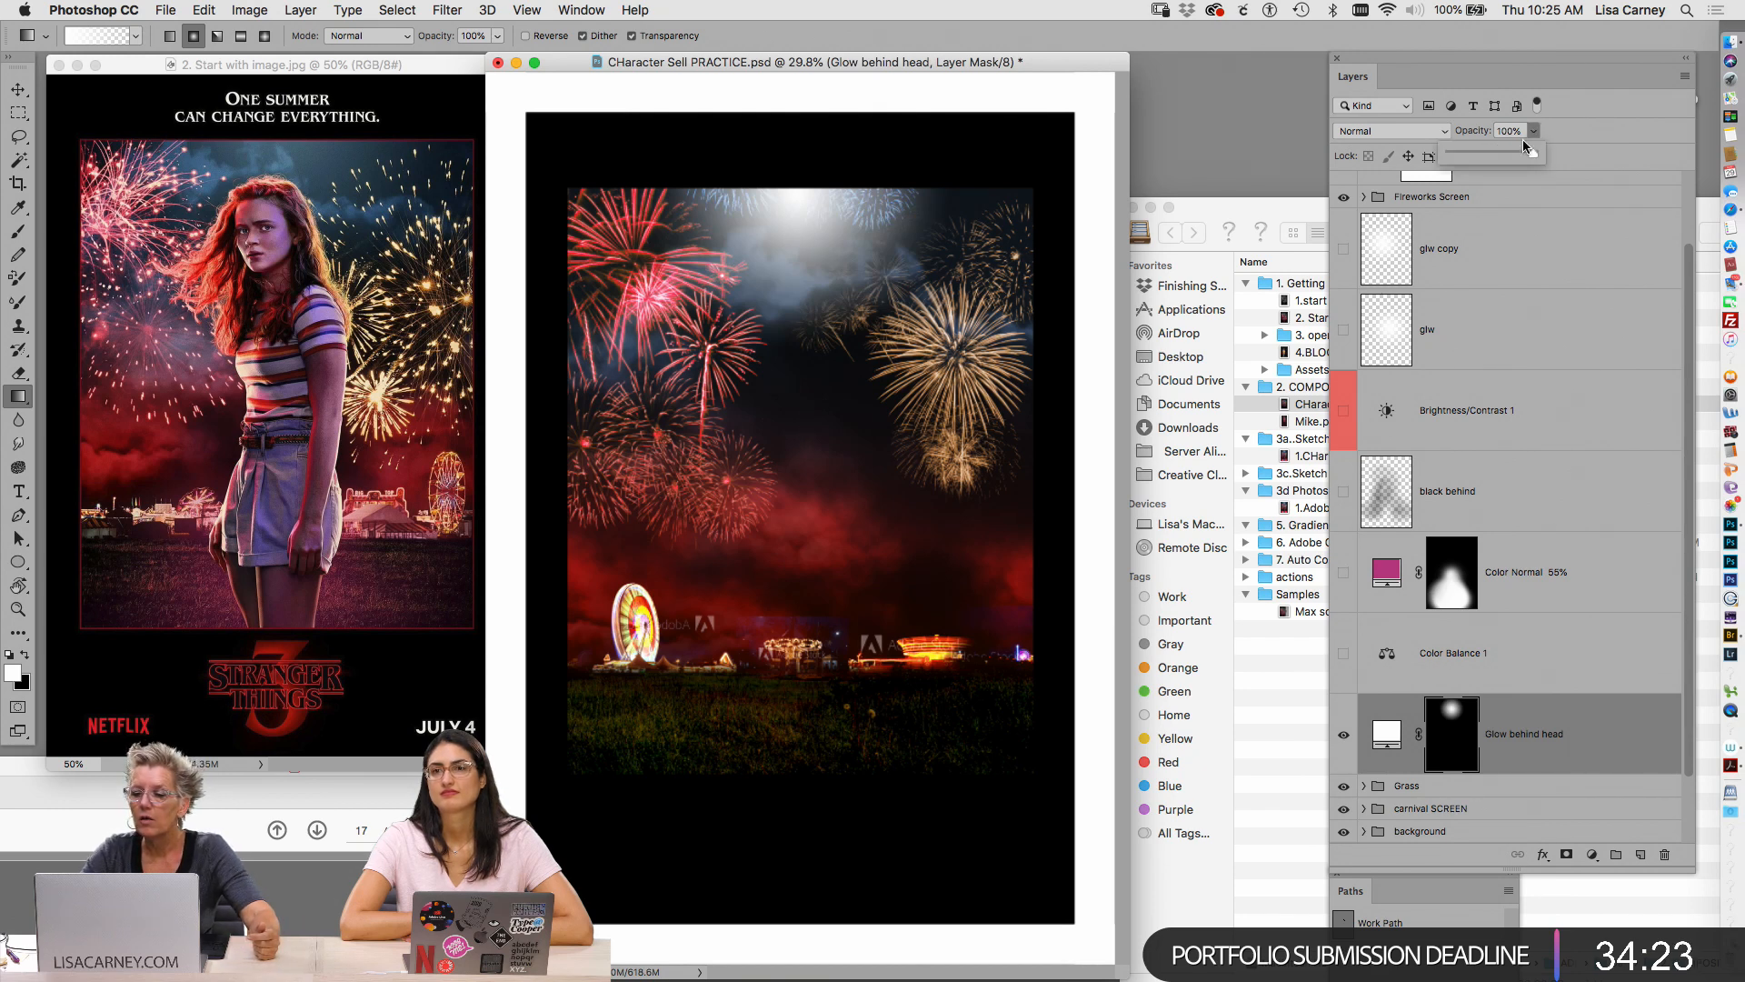
left_click_drag(1492, 159, 1470, 162)
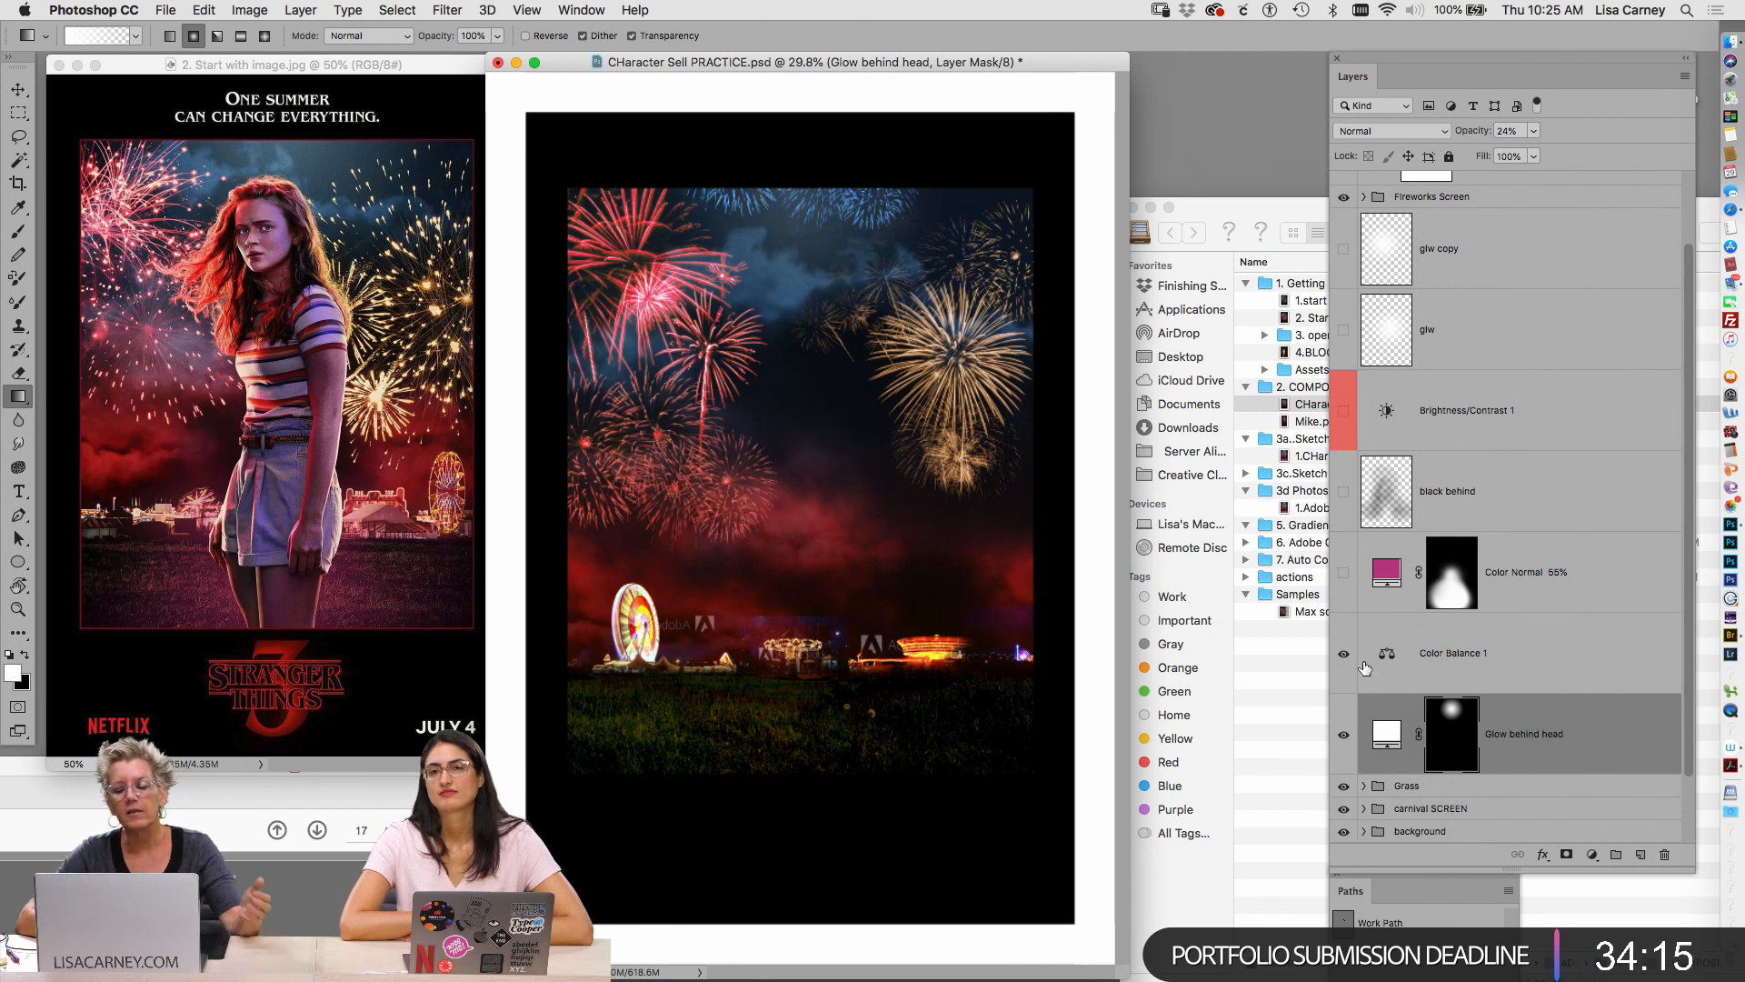
Preview the image without the Color Balance 1 adjustment and delete that layer
left_click(1344, 655)
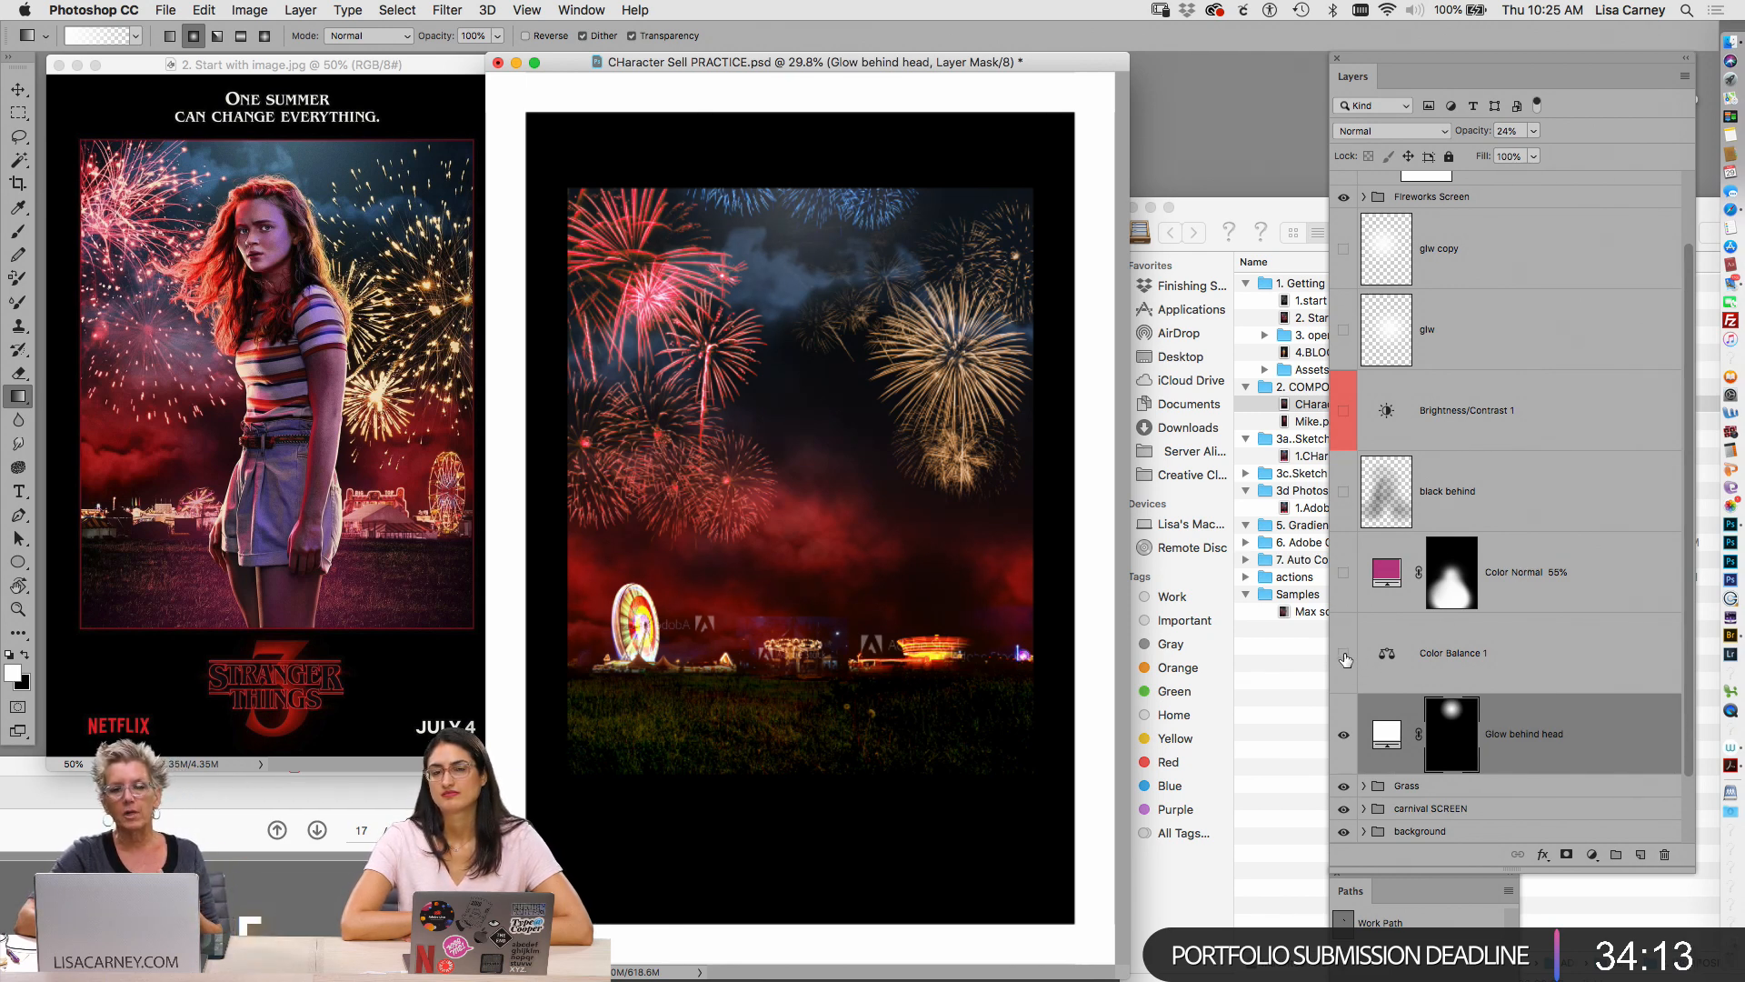
left_click(1405, 651)
key("Delete")
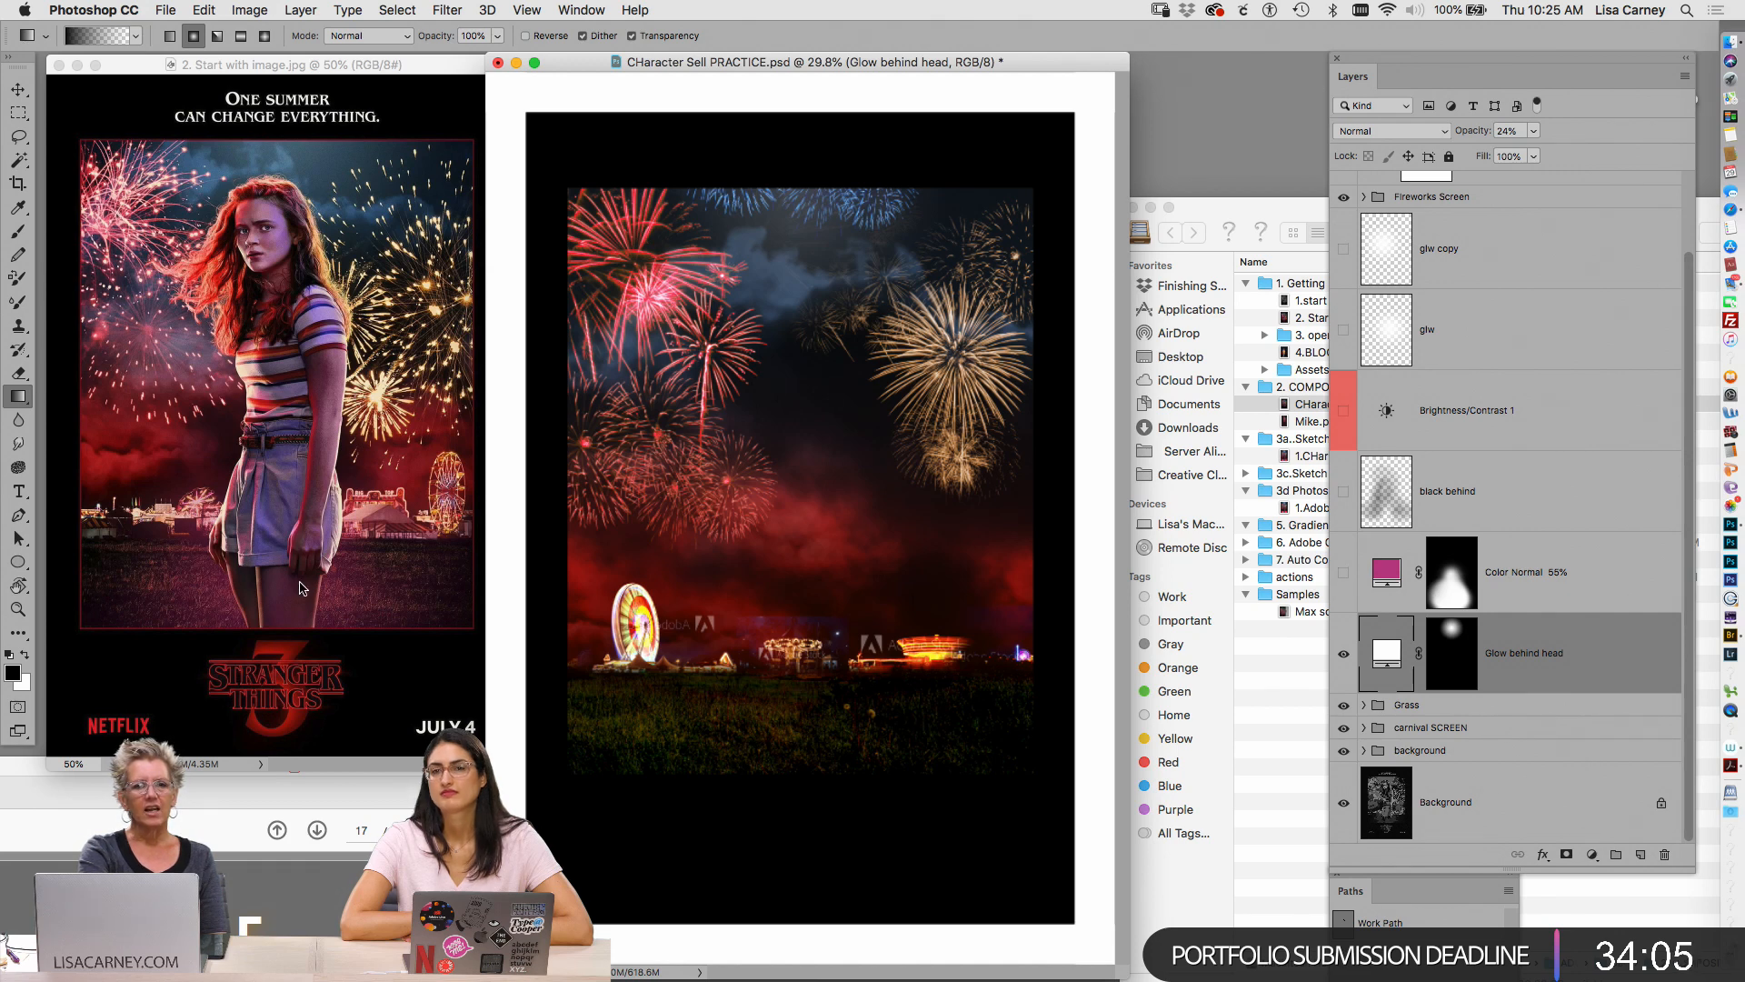
Show the magenta Color Normal 55% fill layer, check its fill colour, and delete its layer mask
left_click(1344, 571)
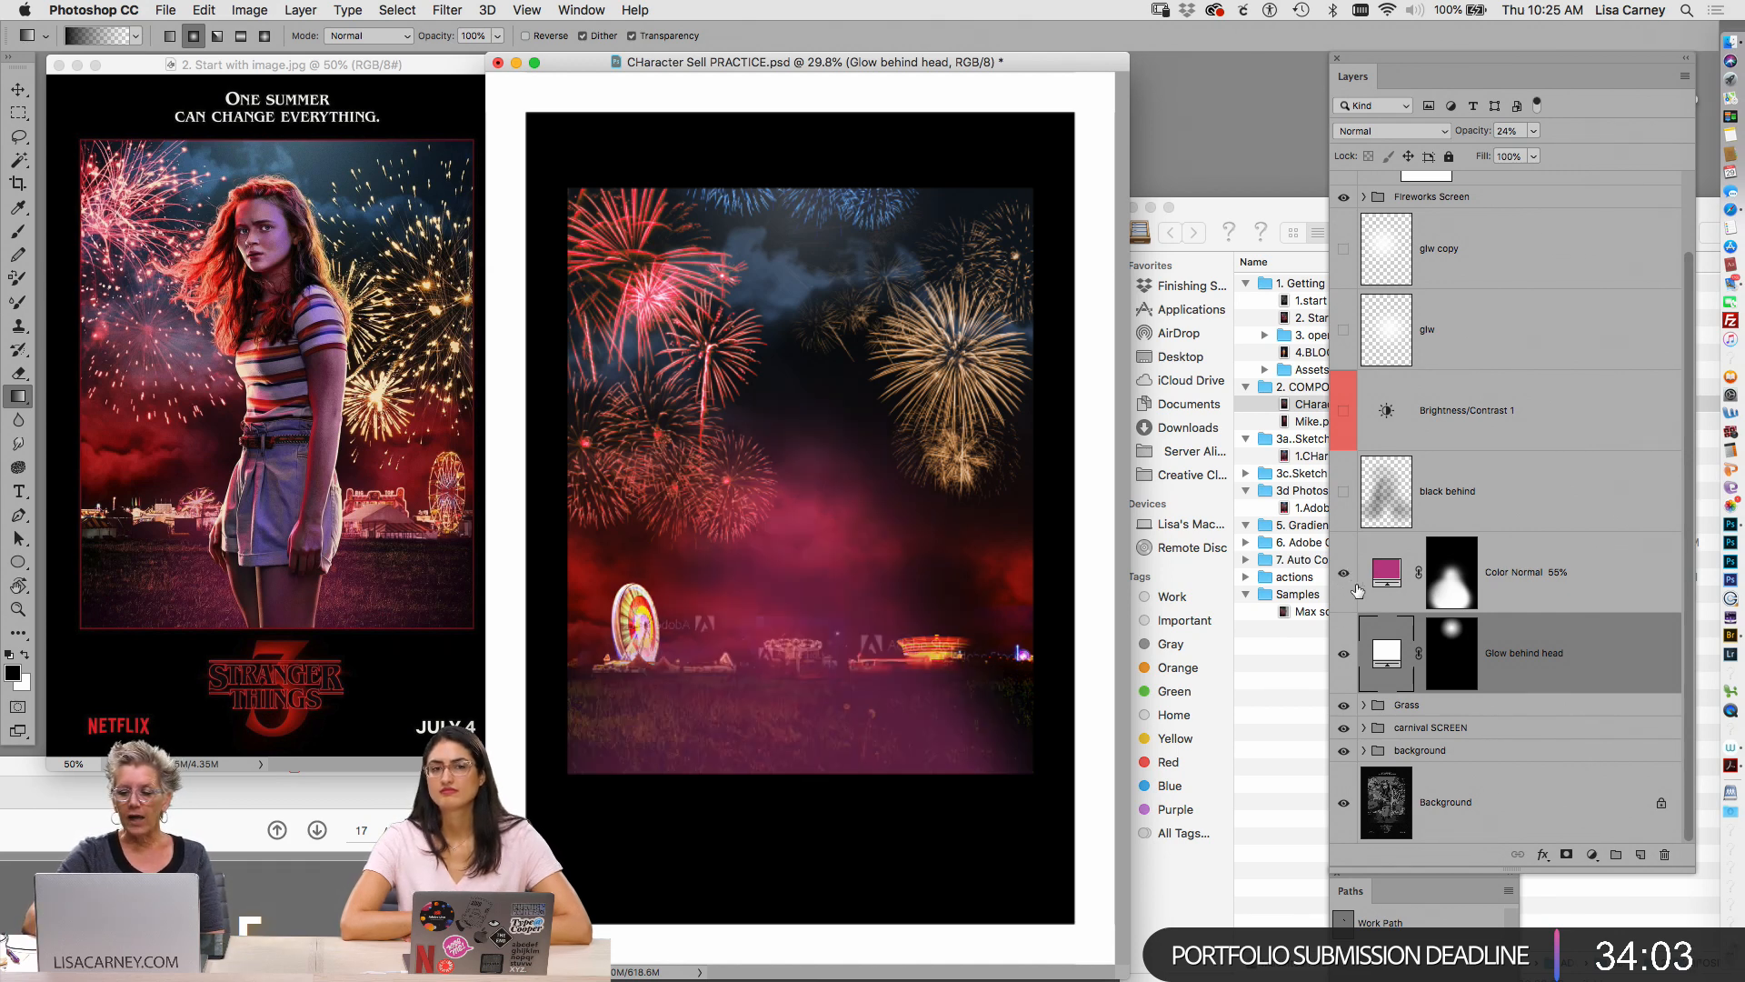
left_click(1369, 561)
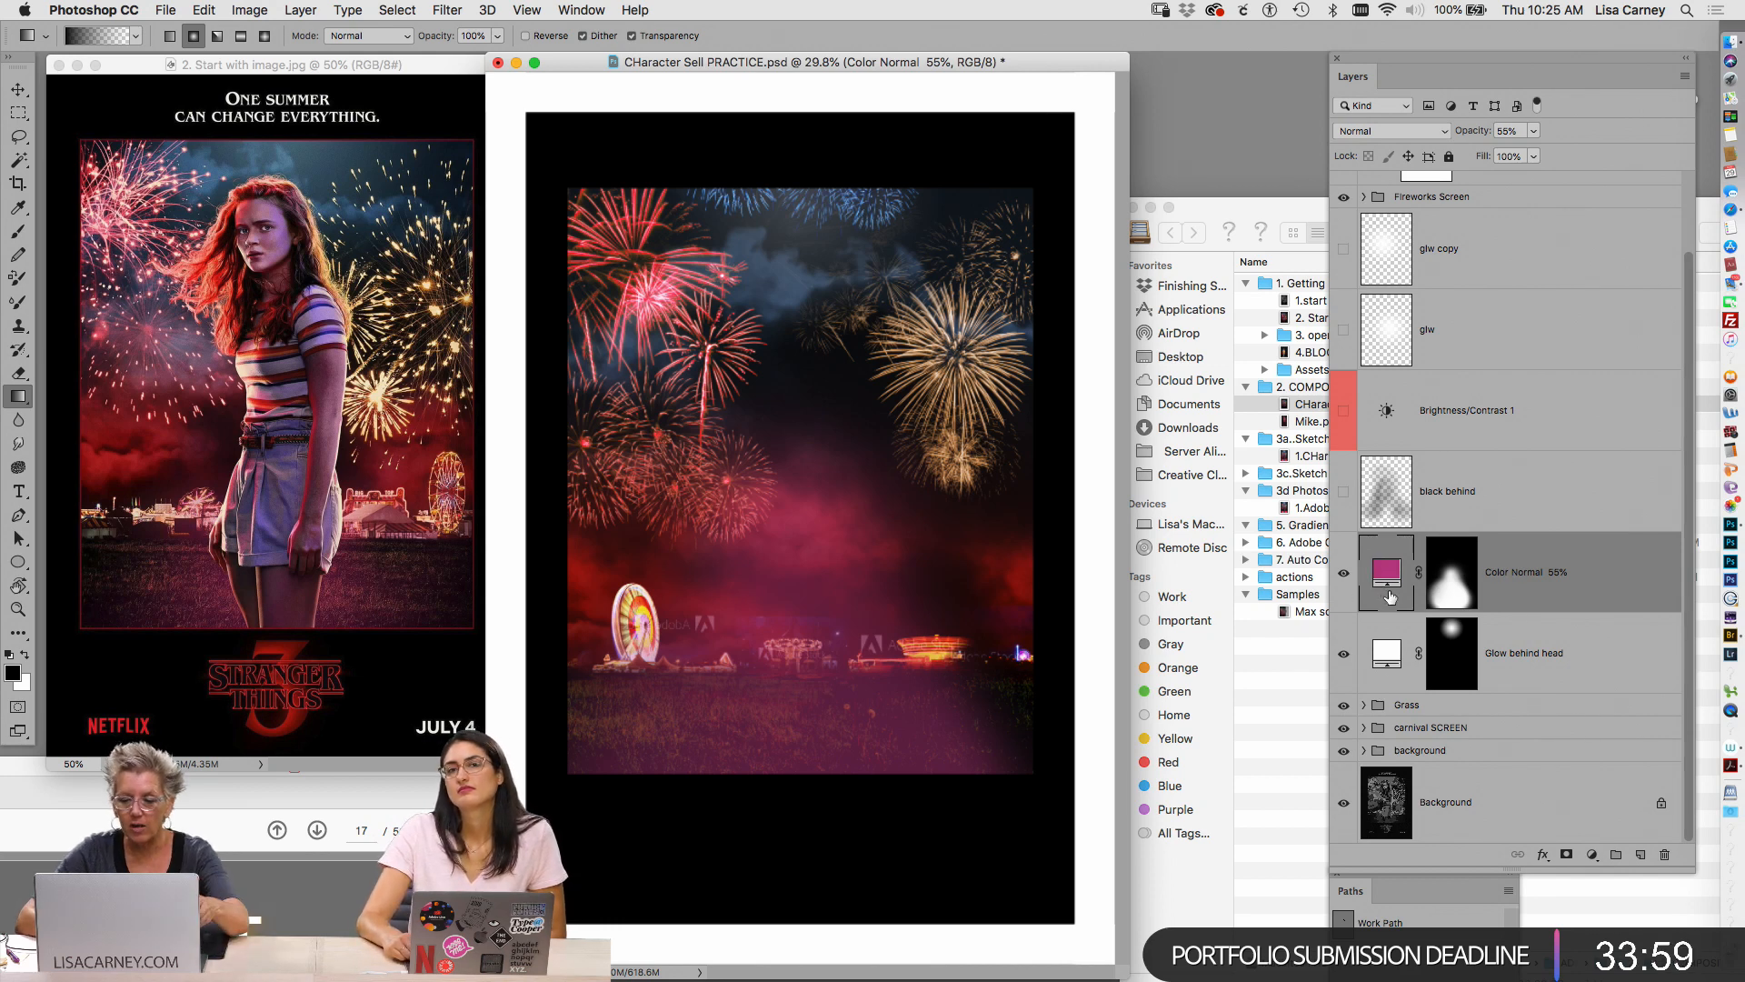
double_click(1386, 576)
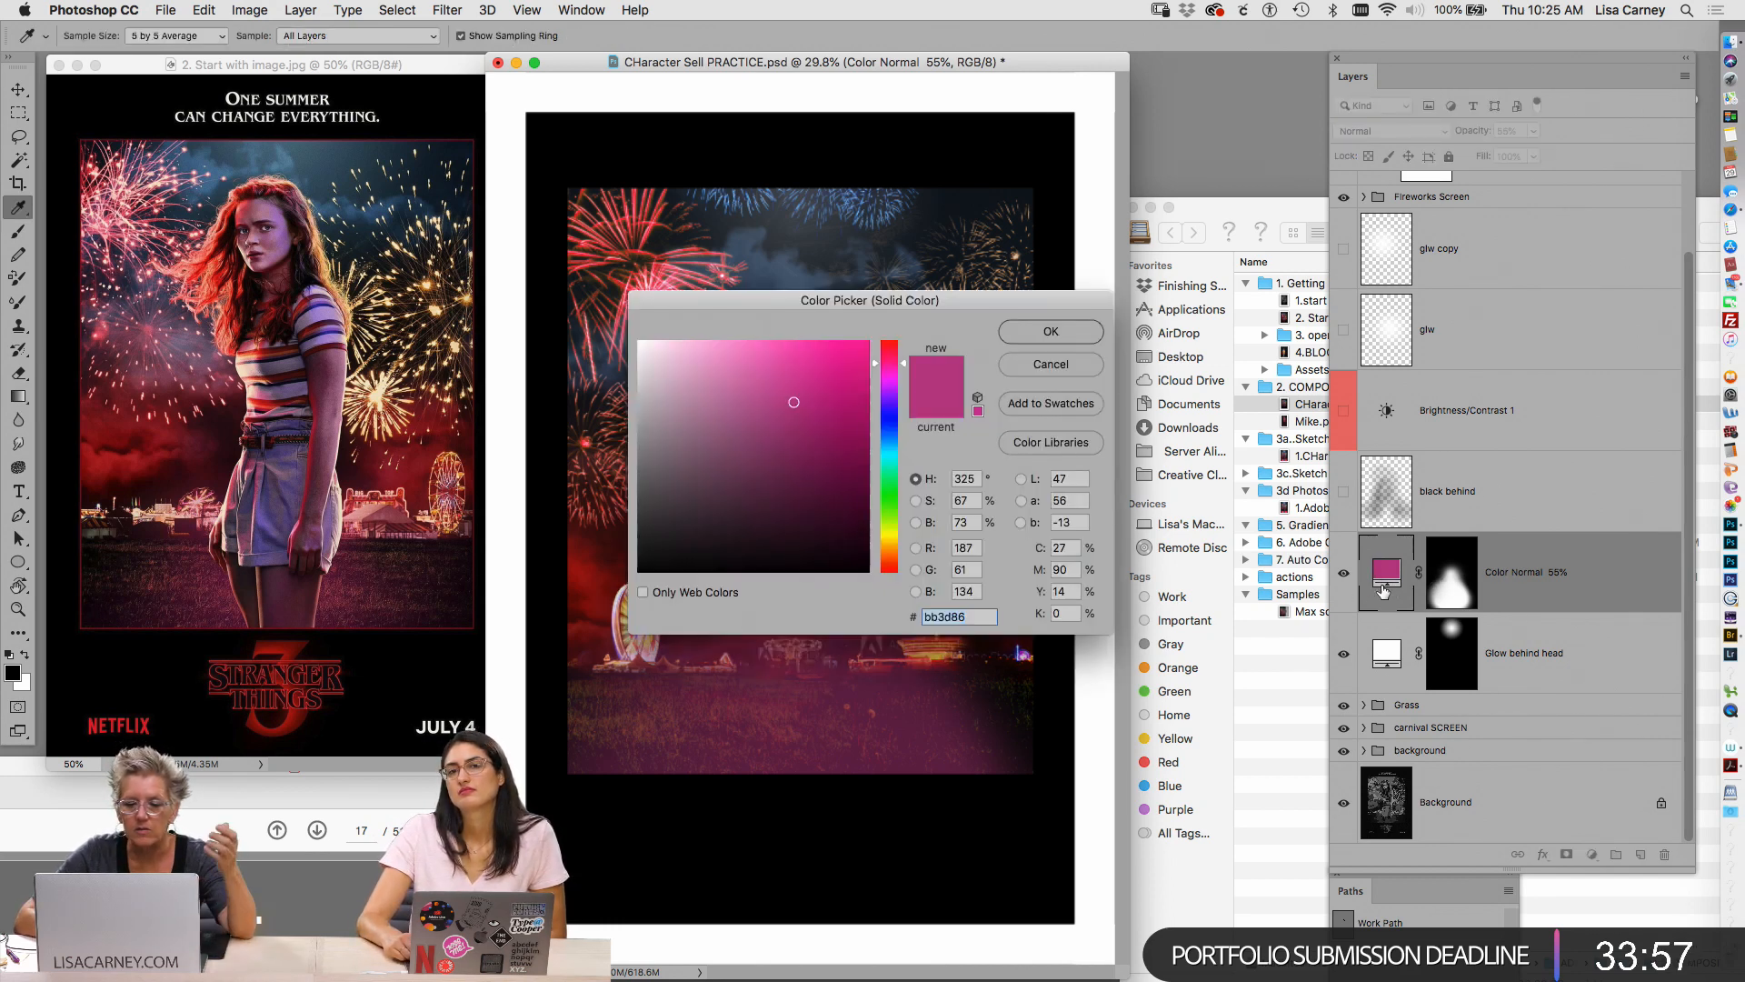
left_click(1032, 334)
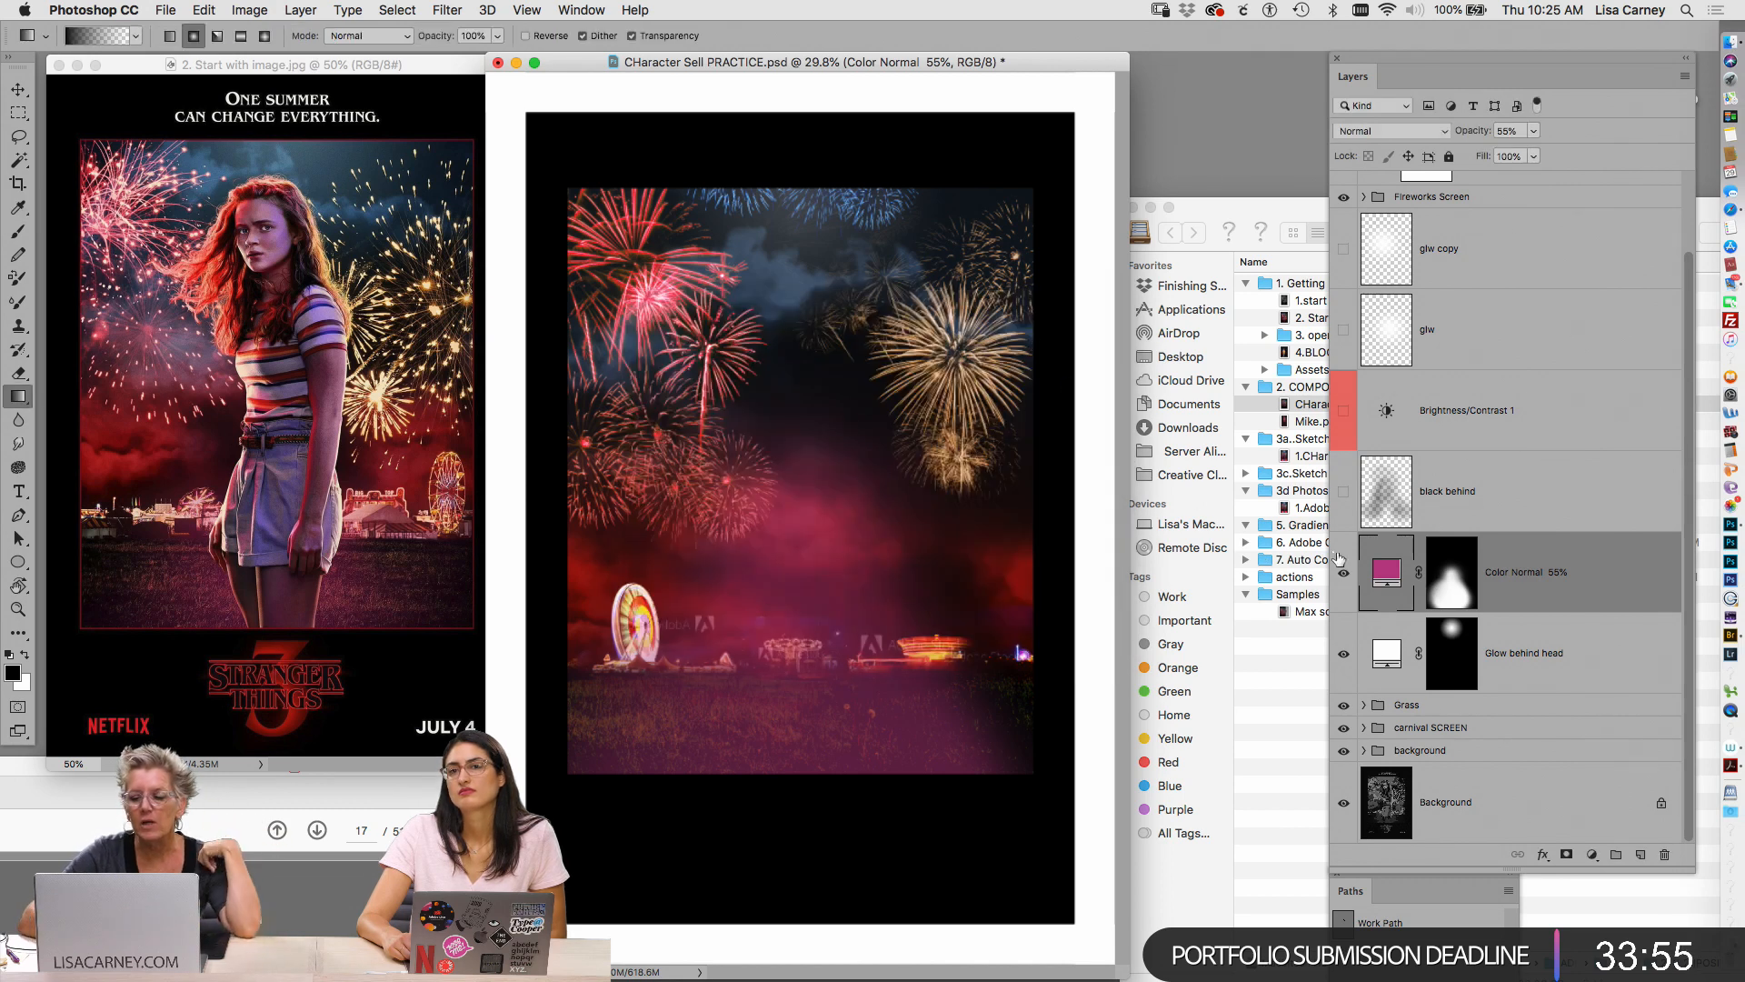
left_click_drag(1461, 588, 1664, 854)
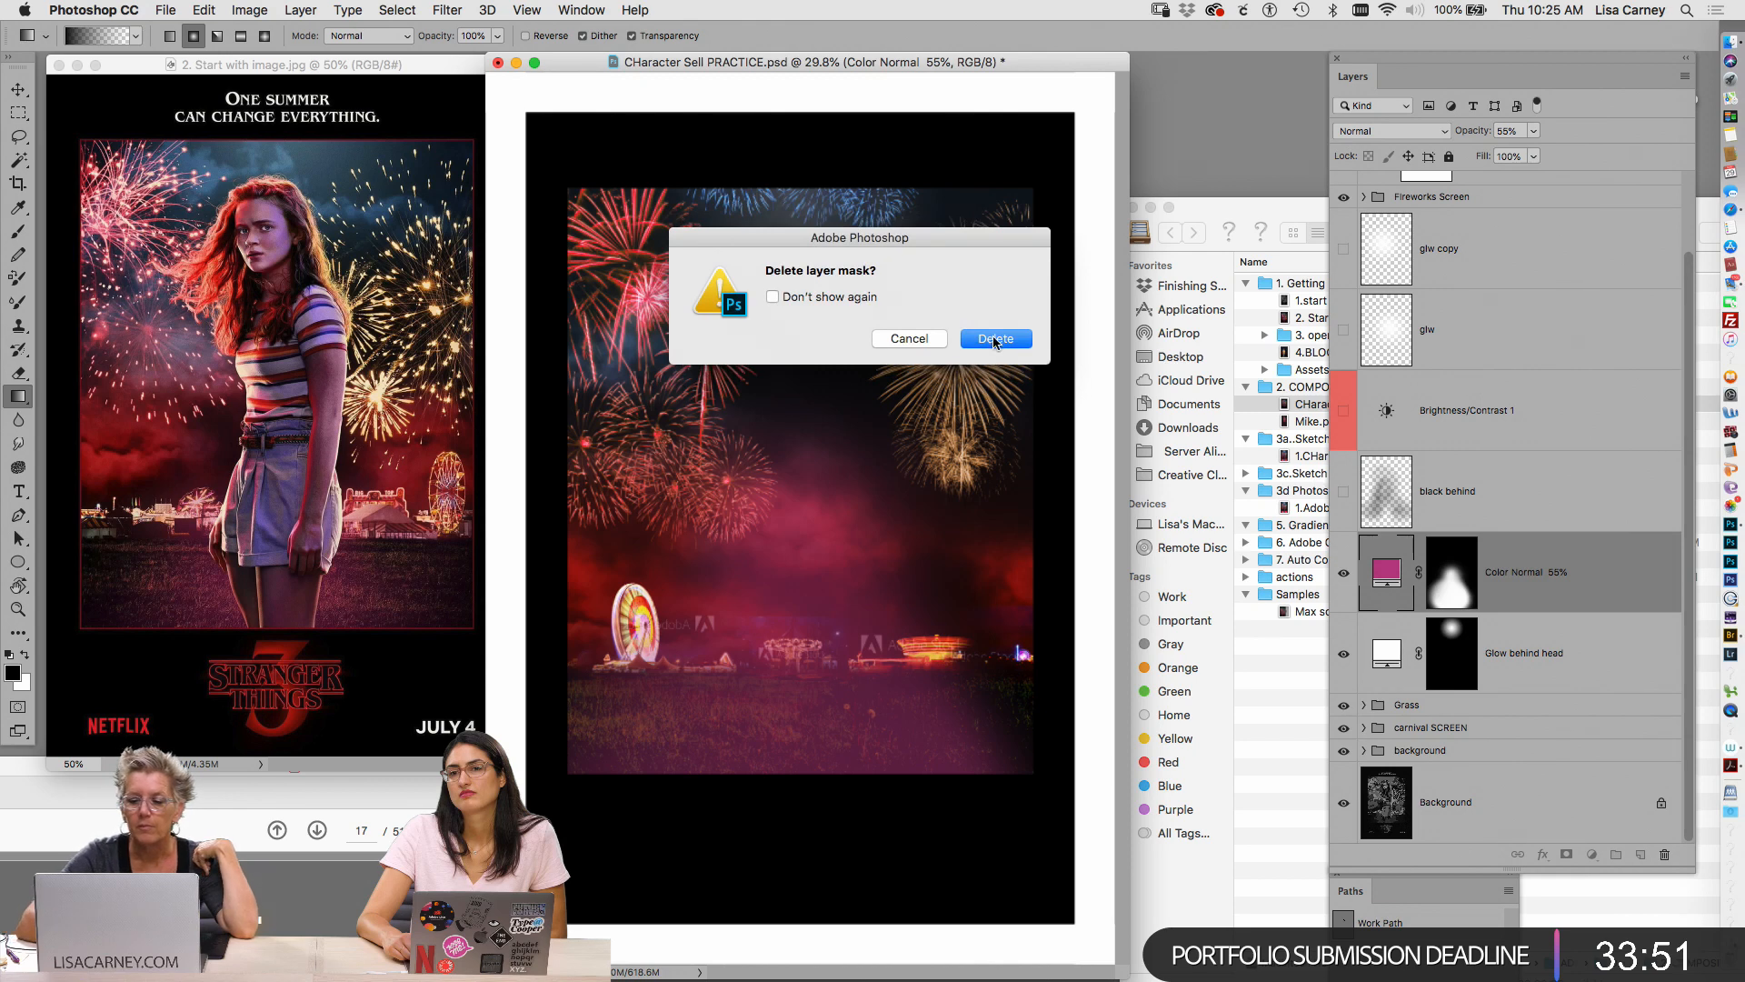
key("Return")
Try the Screen and Color blend modes on the Color Normal 55% layer and return it to Normal
left_click(1387, 130)
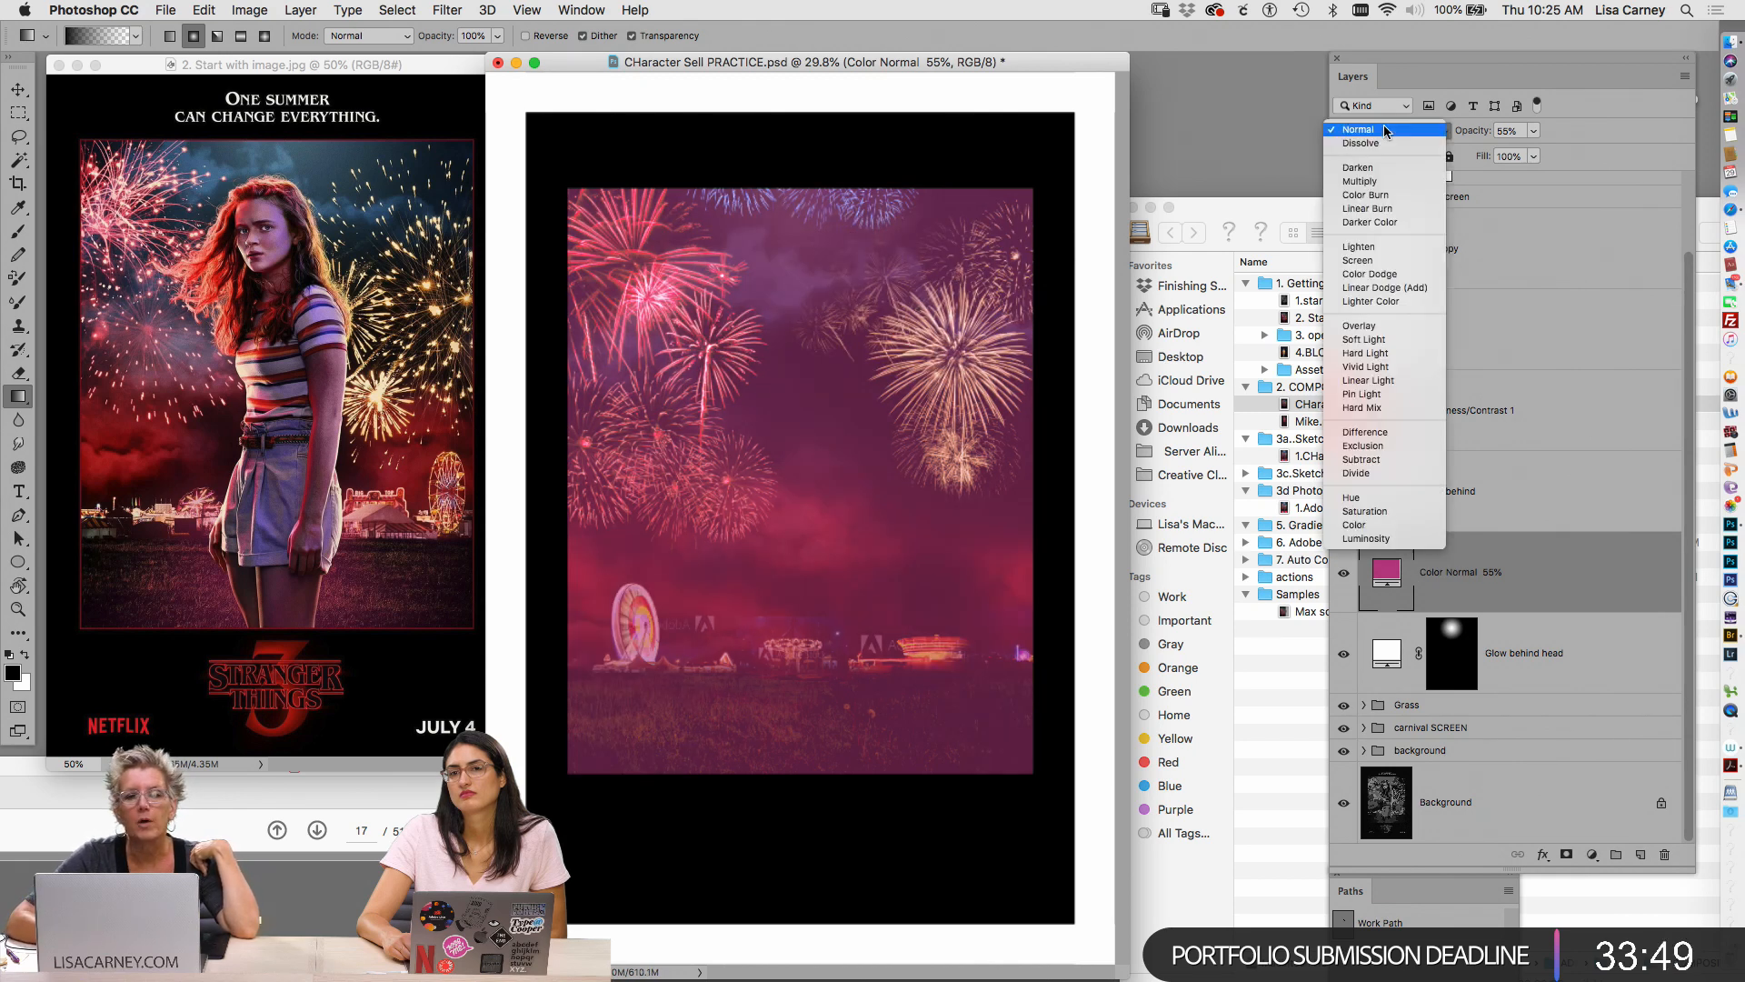
left_click(1373, 130)
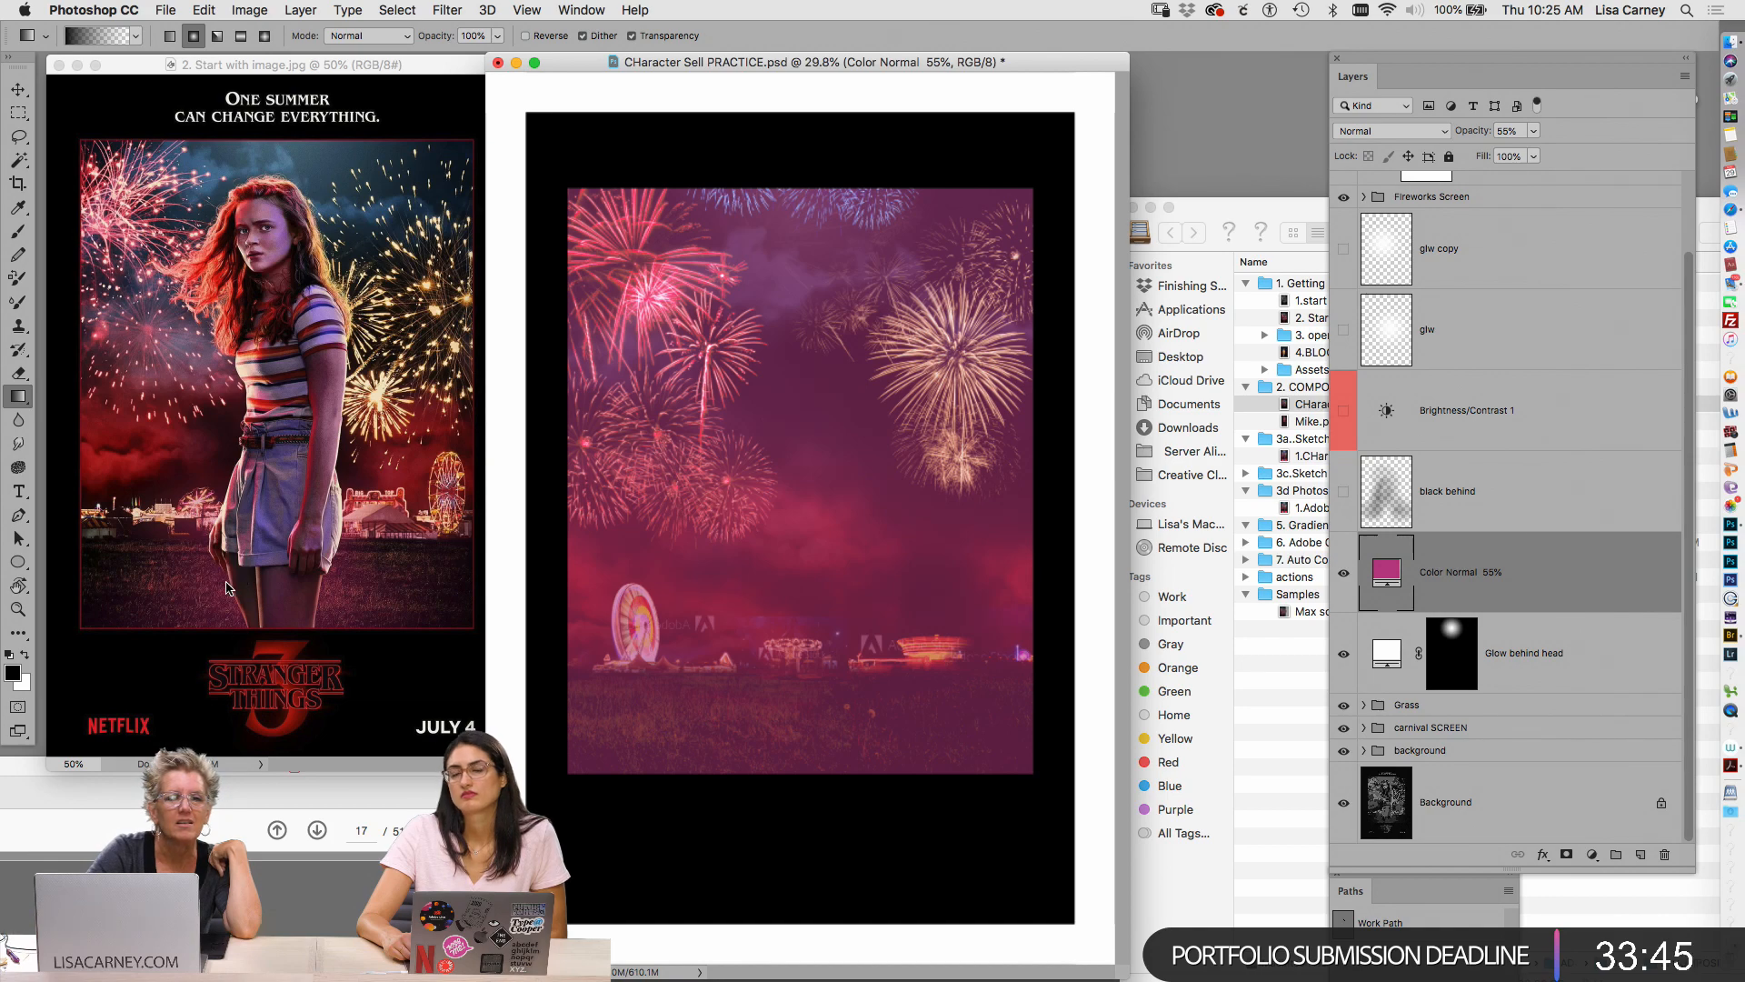
left_click(1428, 138)
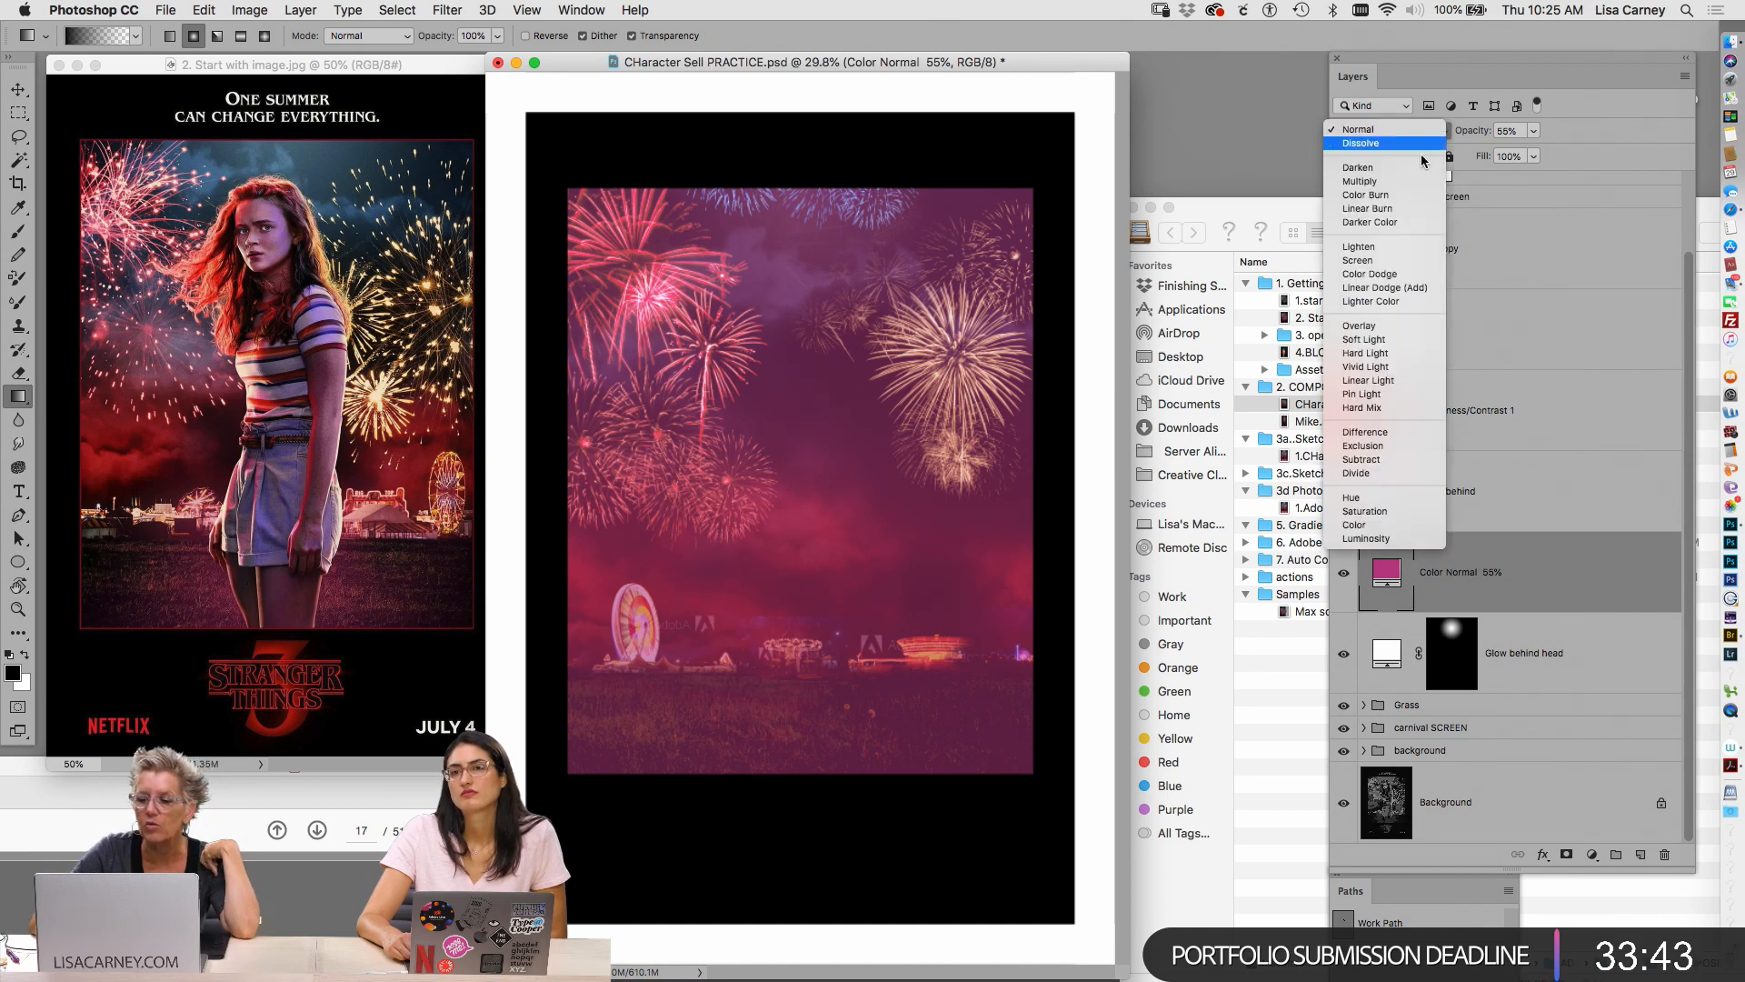
left_click(1391, 265)
left_click(1405, 131)
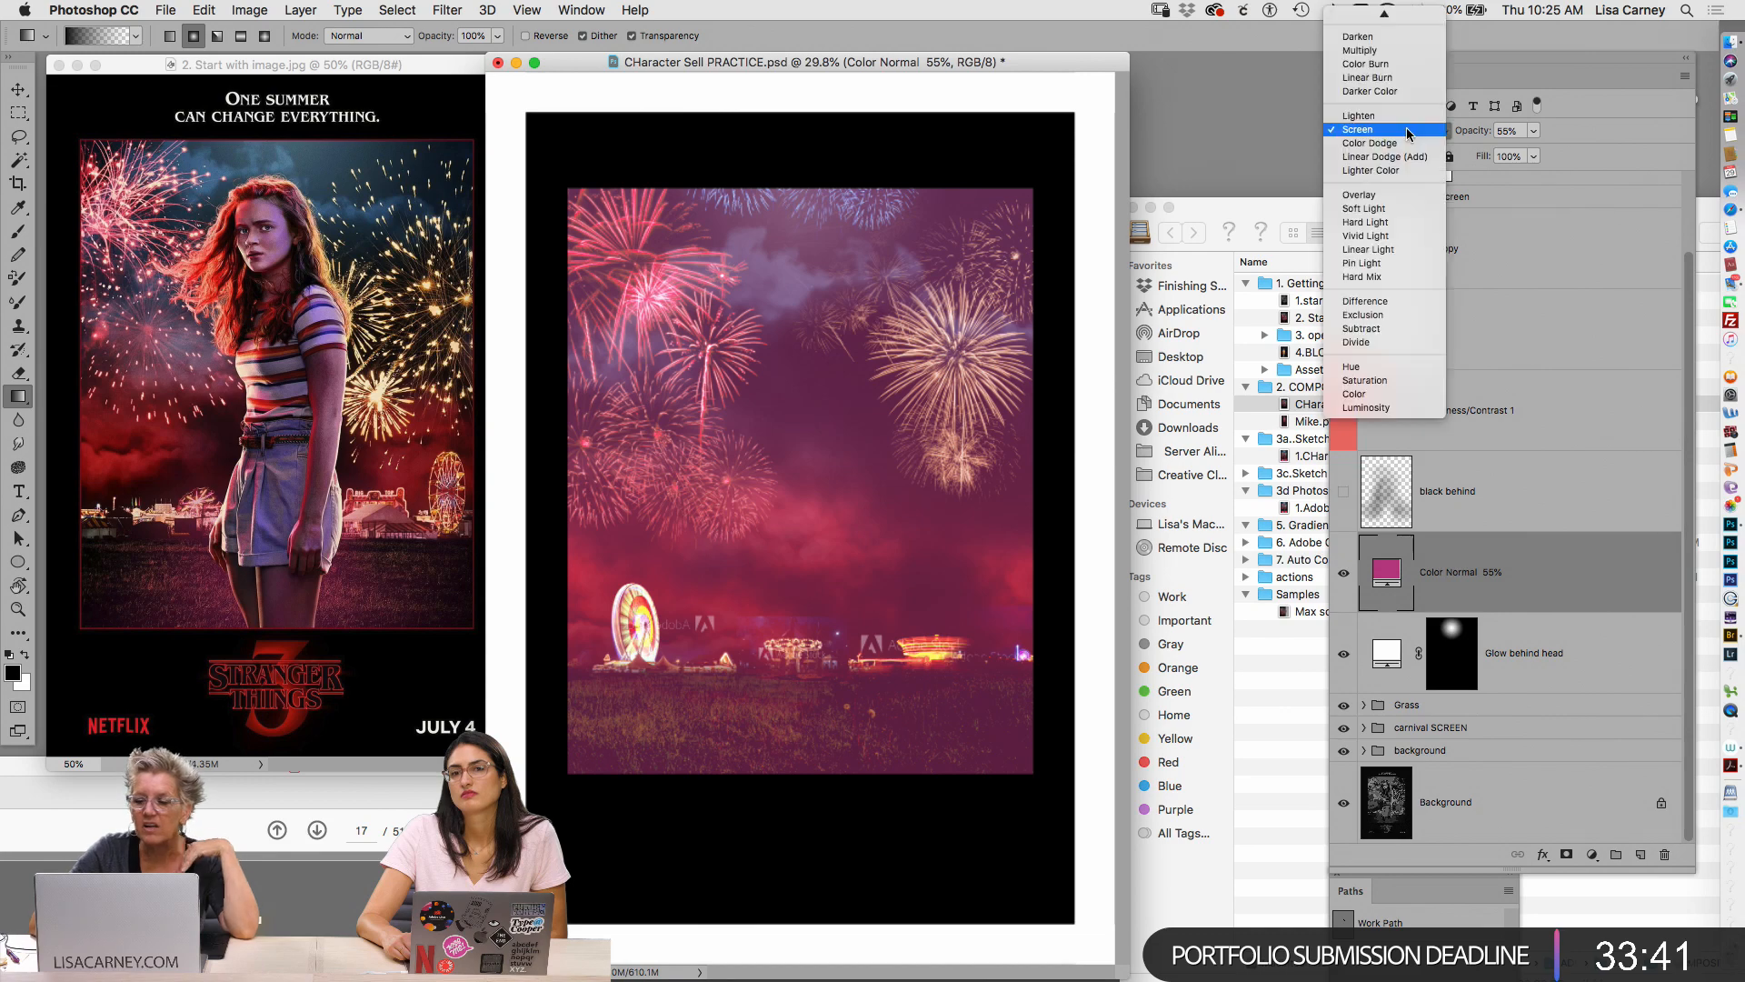
left_click(1373, 394)
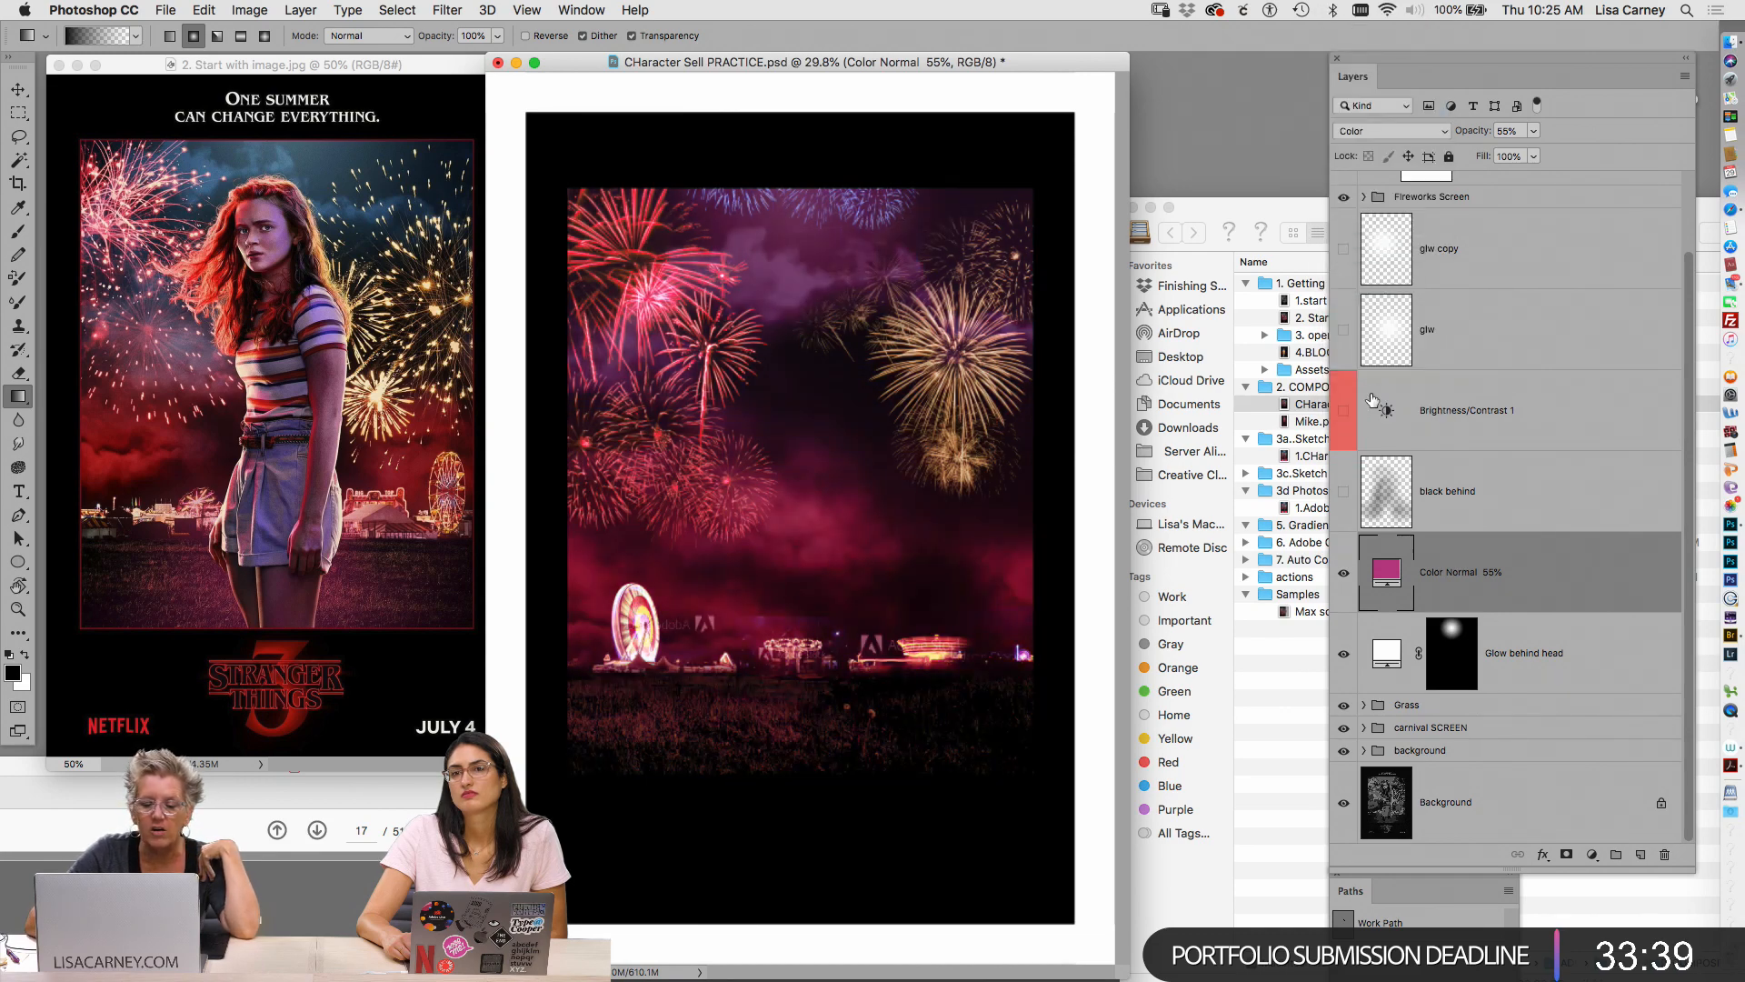
left_click(1376, 136)
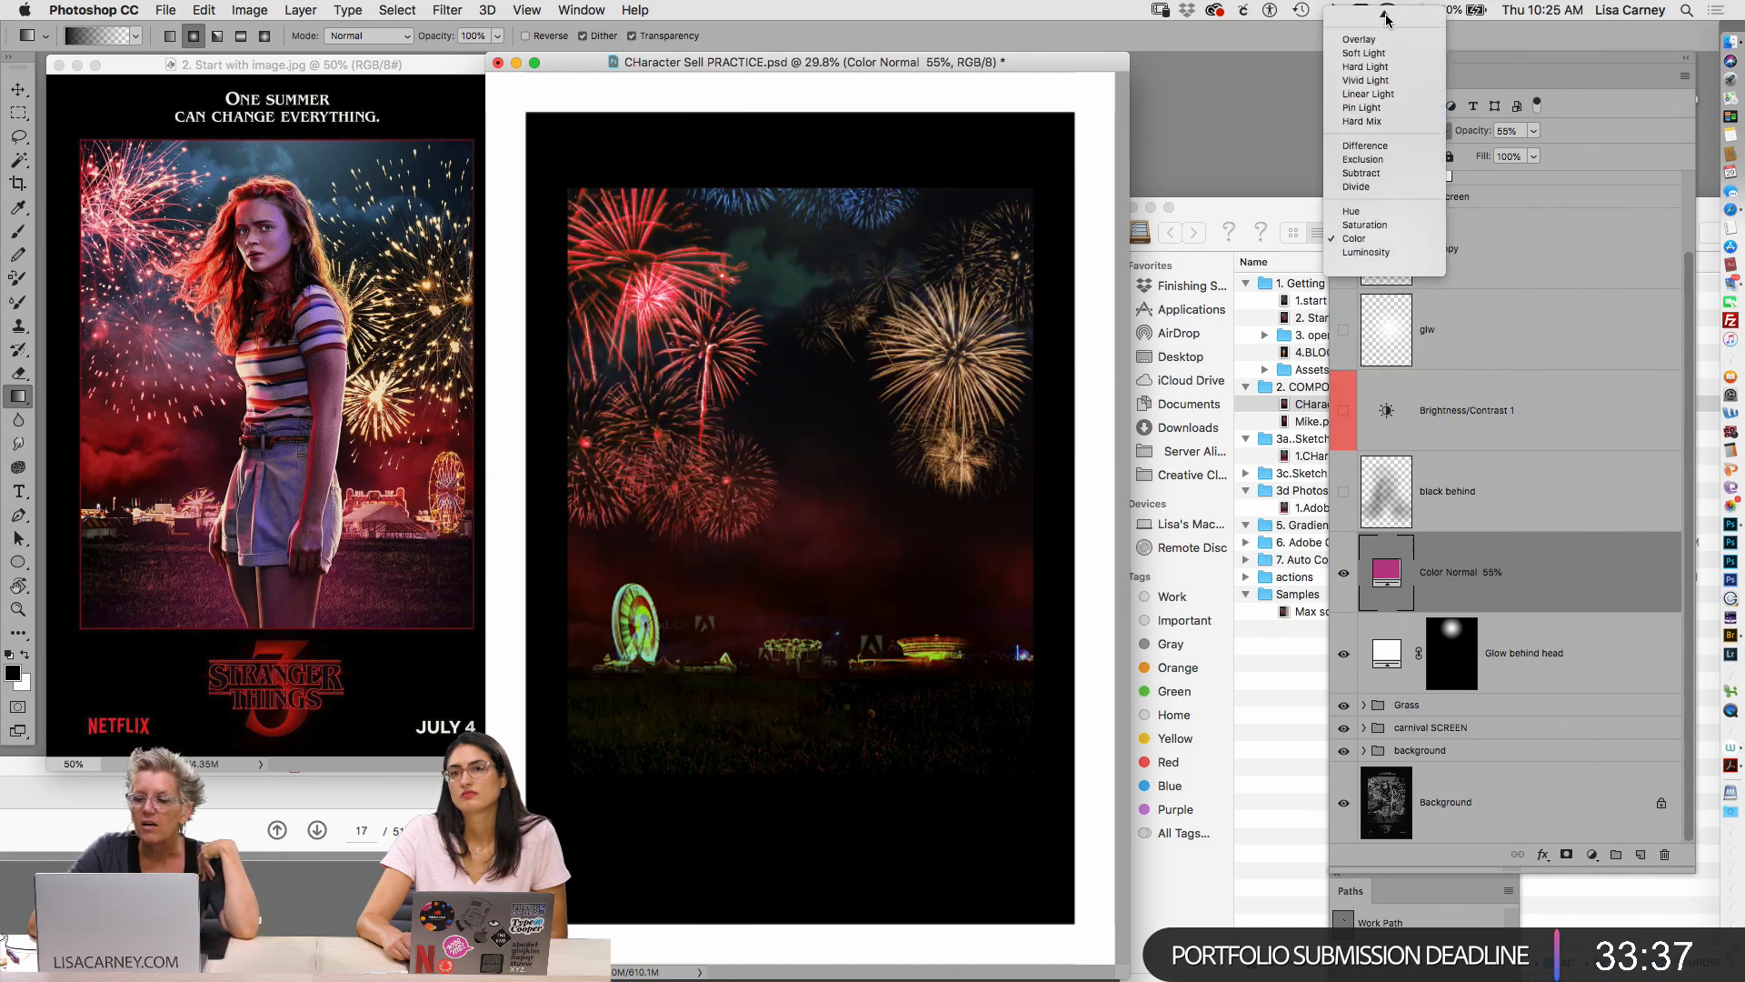
left_click(1368, 17)
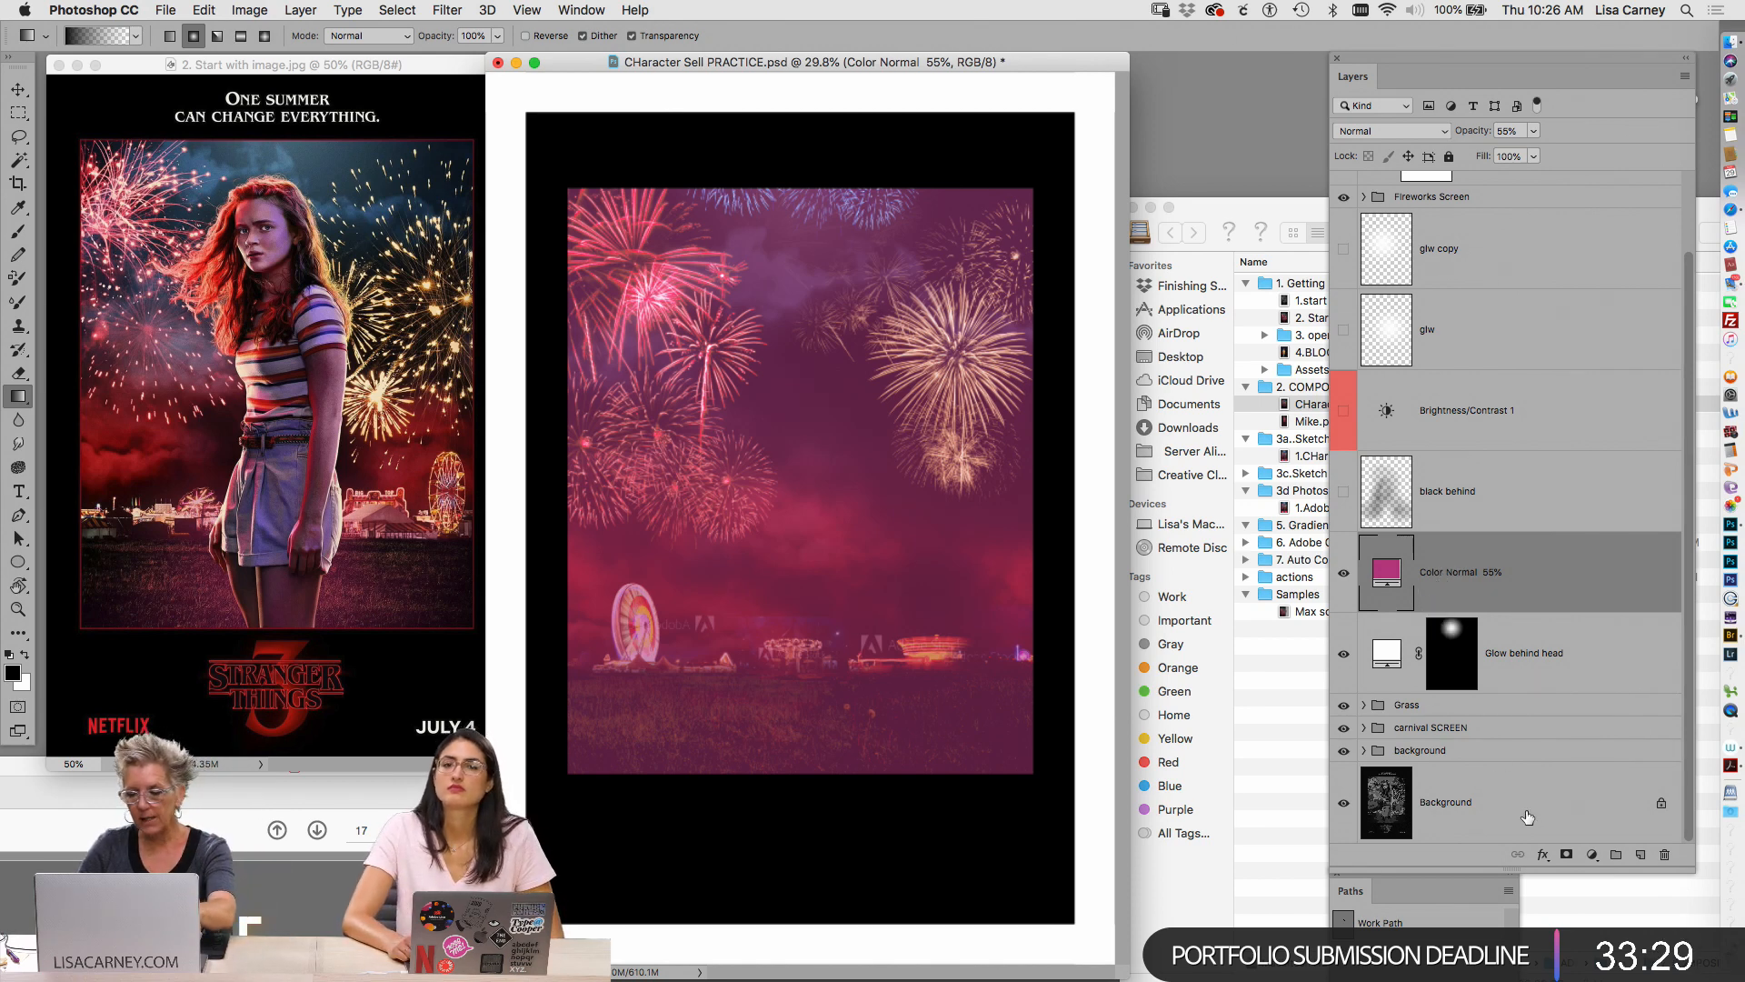
Add a black mask to the Color Normal 55% layer and brush white over the lower centre to bring magenta onto the grass and horizon
left_click(1563, 852, "alt")
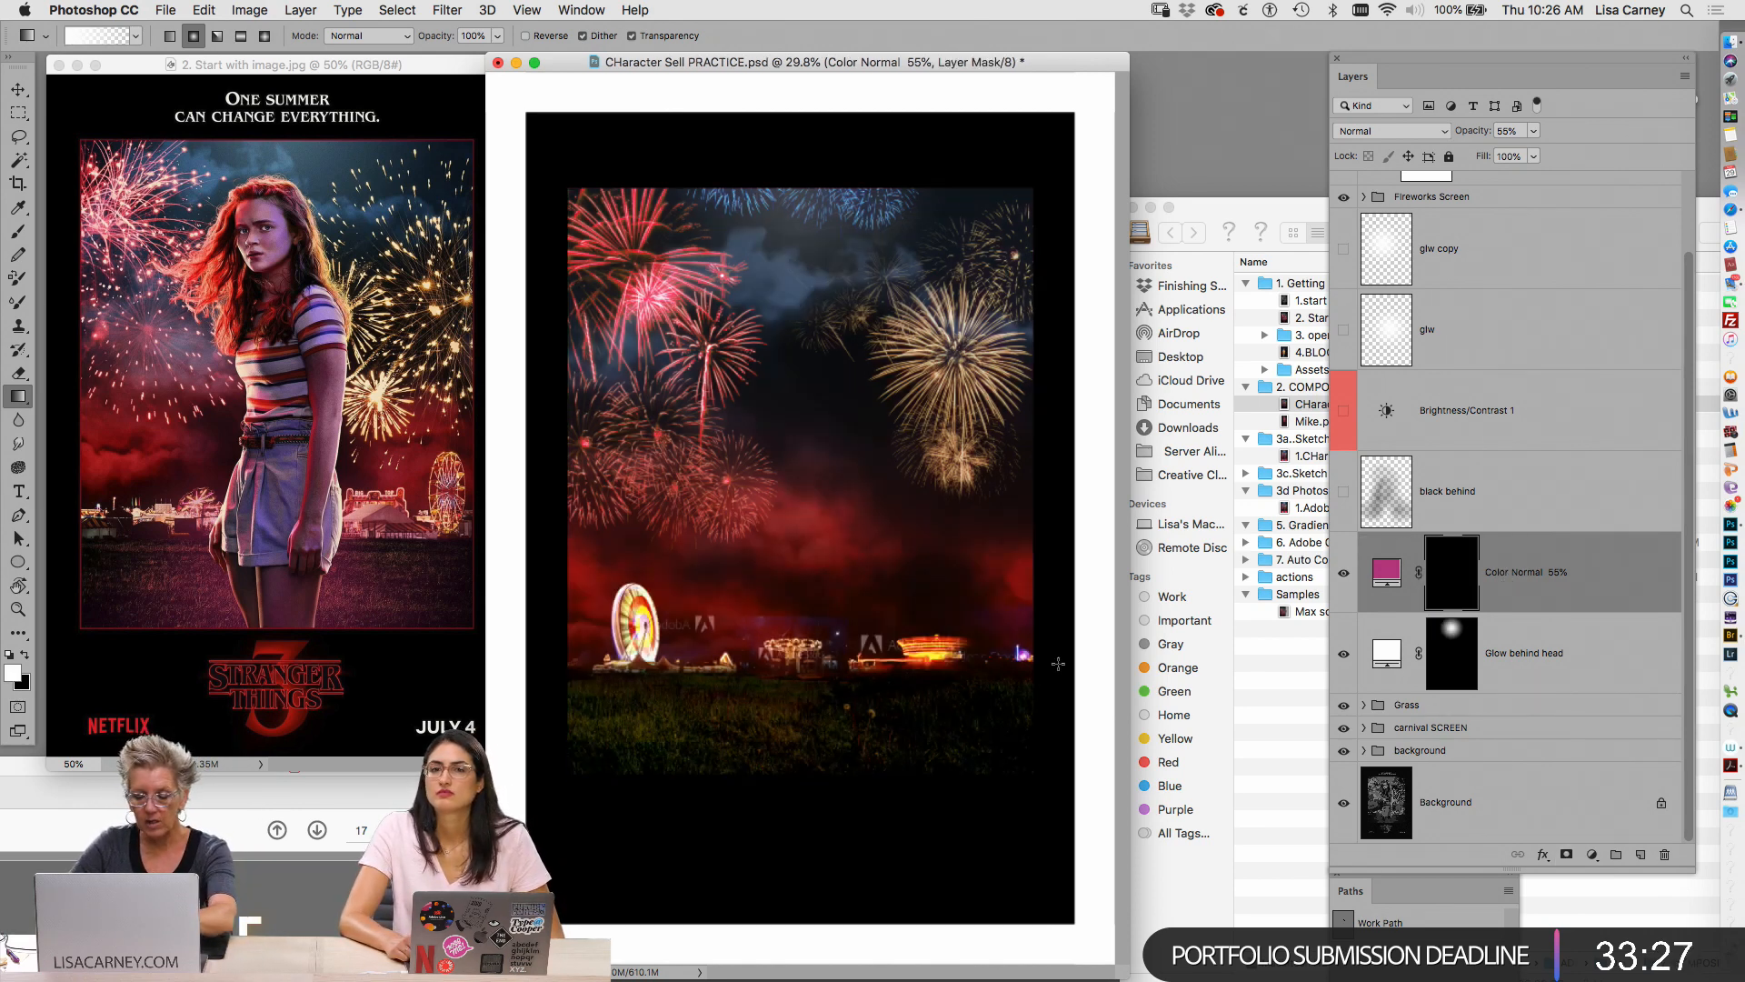
key("b")
mouse_move(795, 707)
left_mouse_down()
mouse_move(799, 720)
mouse_move(771, 712)
mouse_move(813, 727)
mouse_move(755, 751)
mouse_move(879, 757)
mouse_move(809, 748)
mouse_move(700, 782)
mouse_move(855, 773)
mouse_move(713, 782)
mouse_move(800, 763)
mouse_move(782, 773)
mouse_move(818, 727)
mouse_move(765, 782)
mouse_move(822, 772)
mouse_move(818, 800)
left_mouse_up()
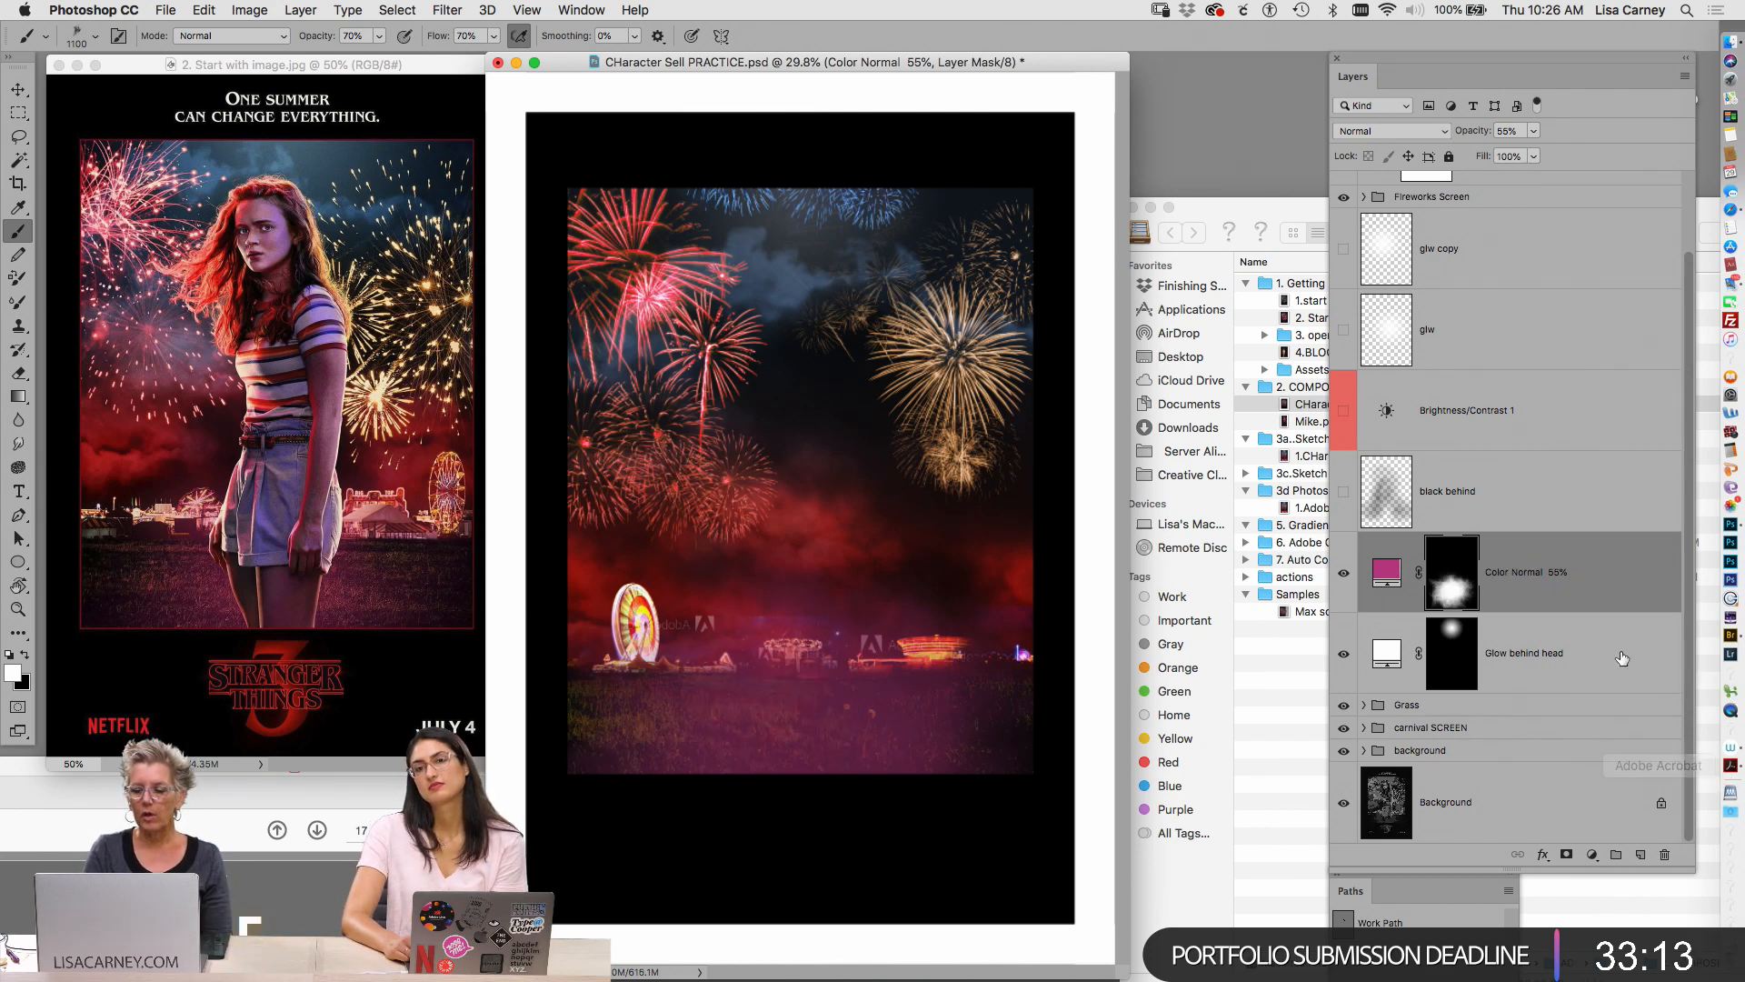
Compare the image with the black behind layer on and off, and delete that layer
left_click(1344, 492)
left_click(1343, 492)
left_click(1343, 492)
left_click(1344, 491)
left_click(1343, 492)
left_click(1412, 501)
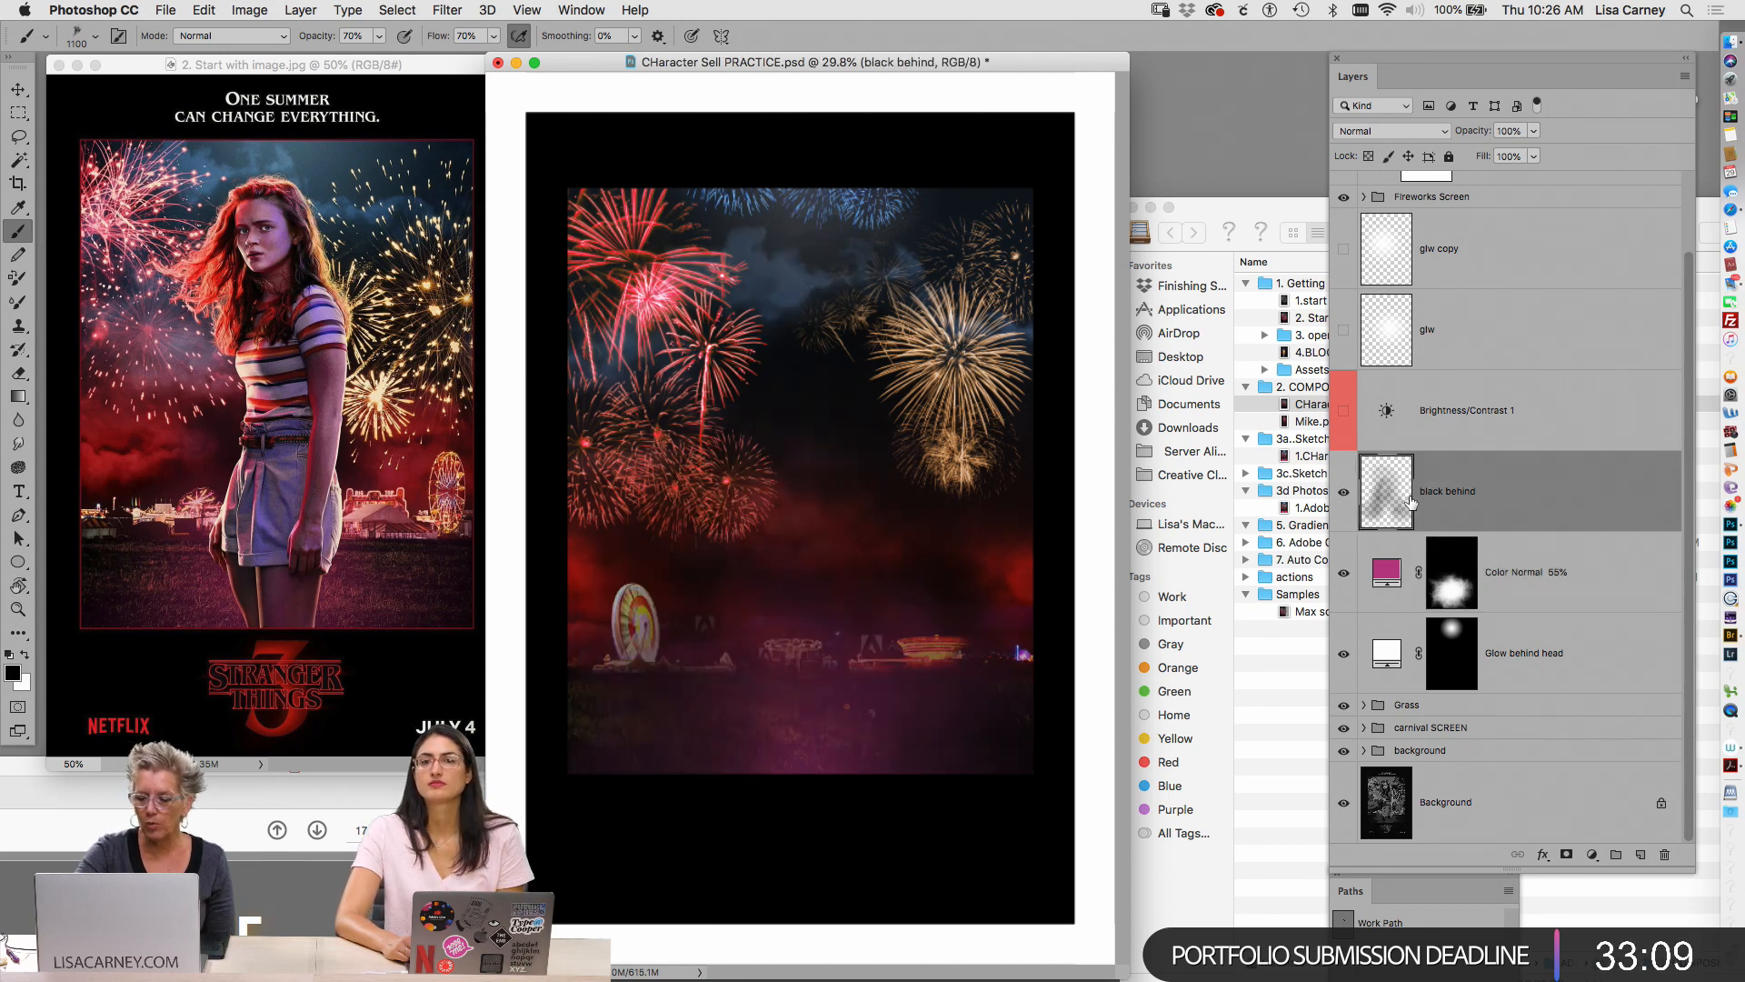
key("BackSpace")
Compare the Brightness/Contrast 1 adjustment on and off, leaving it shown together with the glw and glw copy layers
left_click(1344, 493)
left_click(1345, 493)
left_click(1345, 492)
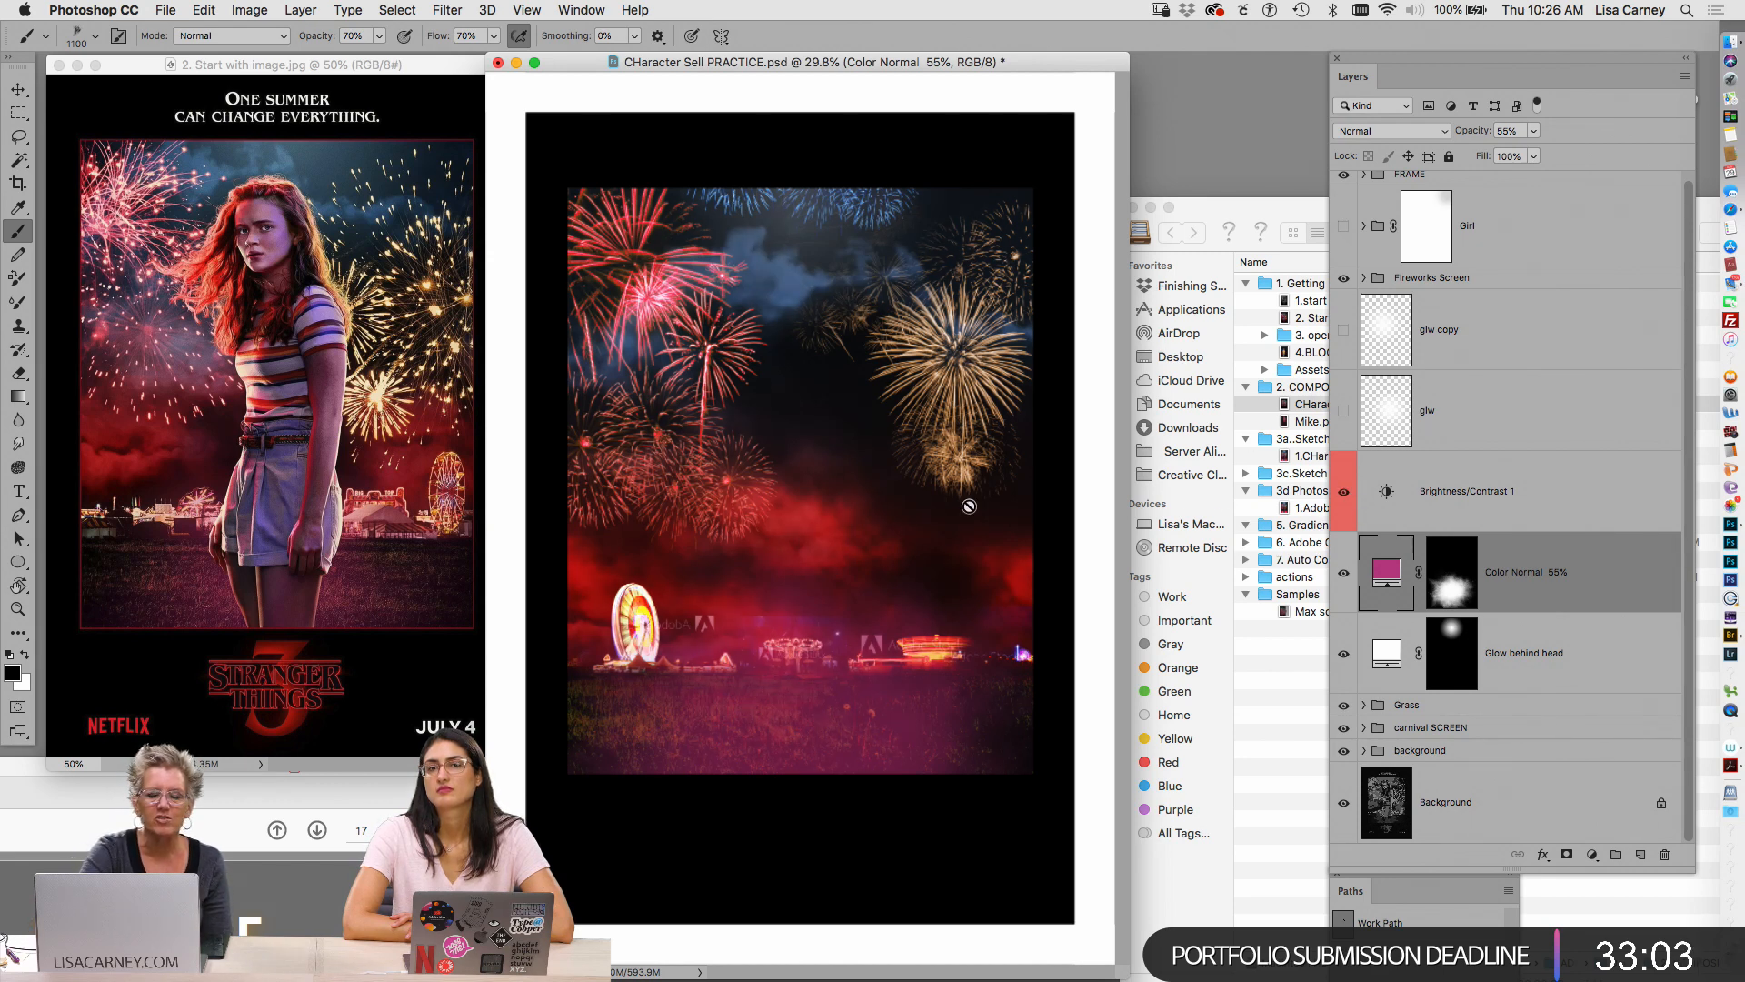
left_click(1345, 503)
left_click(1345, 502)
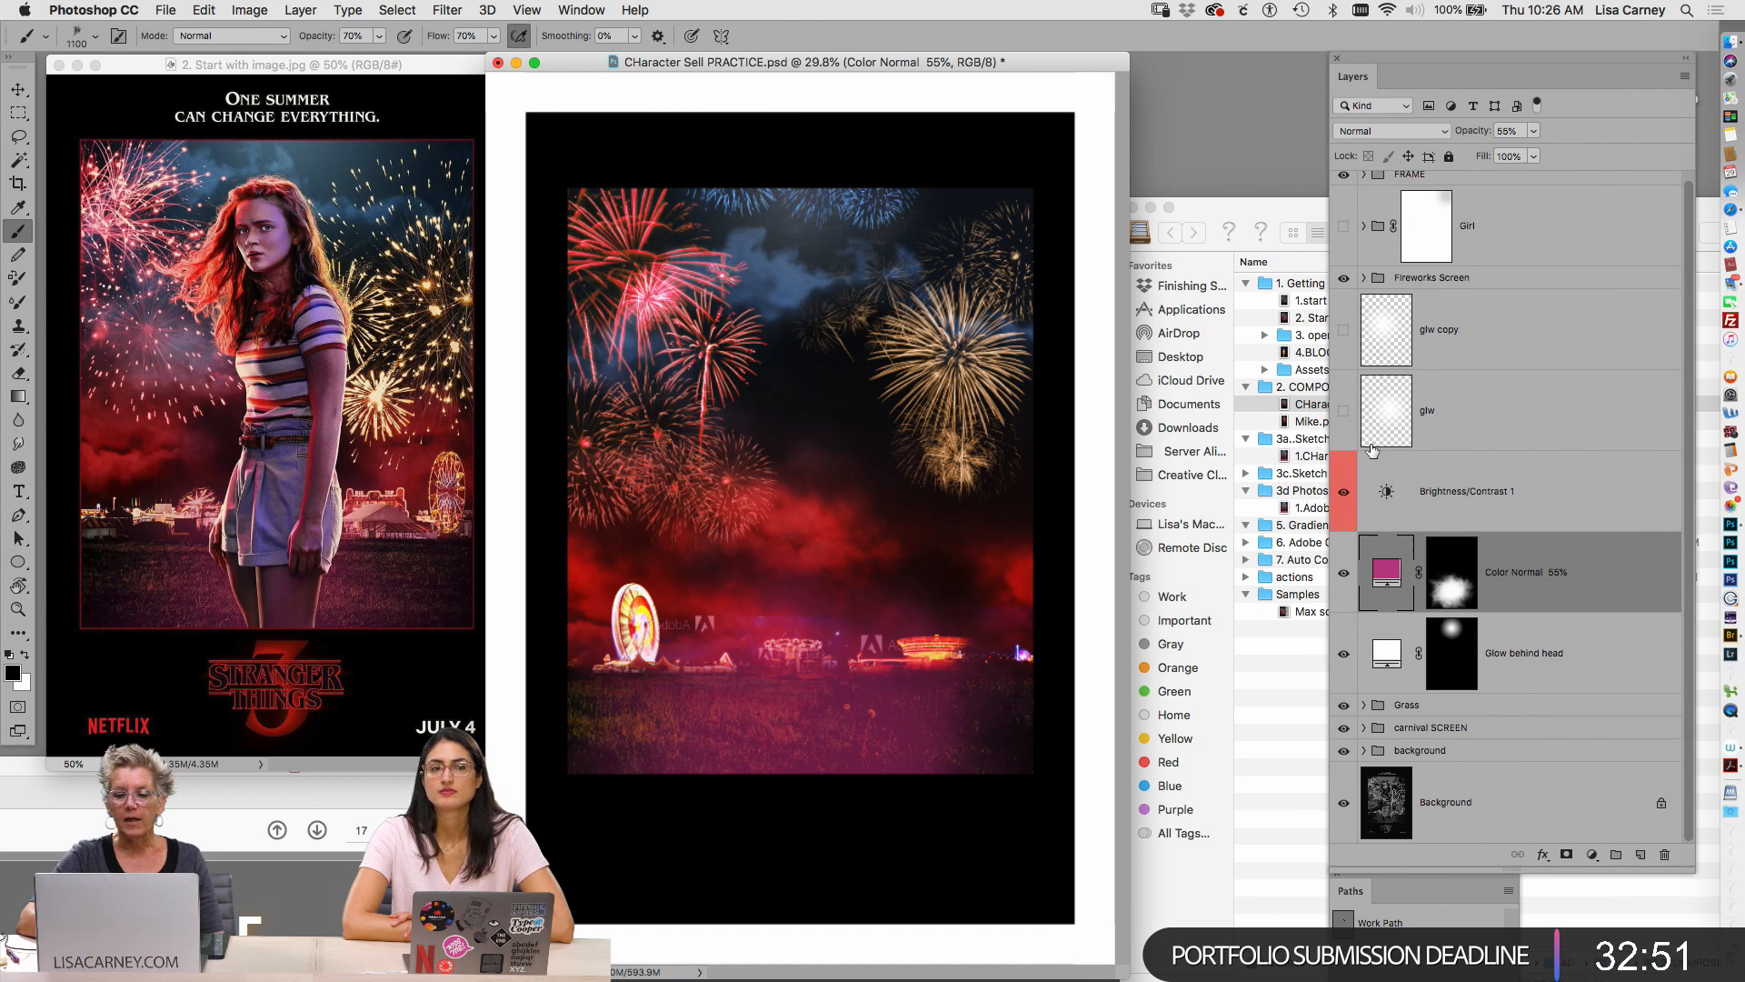
left_click(1343, 411)
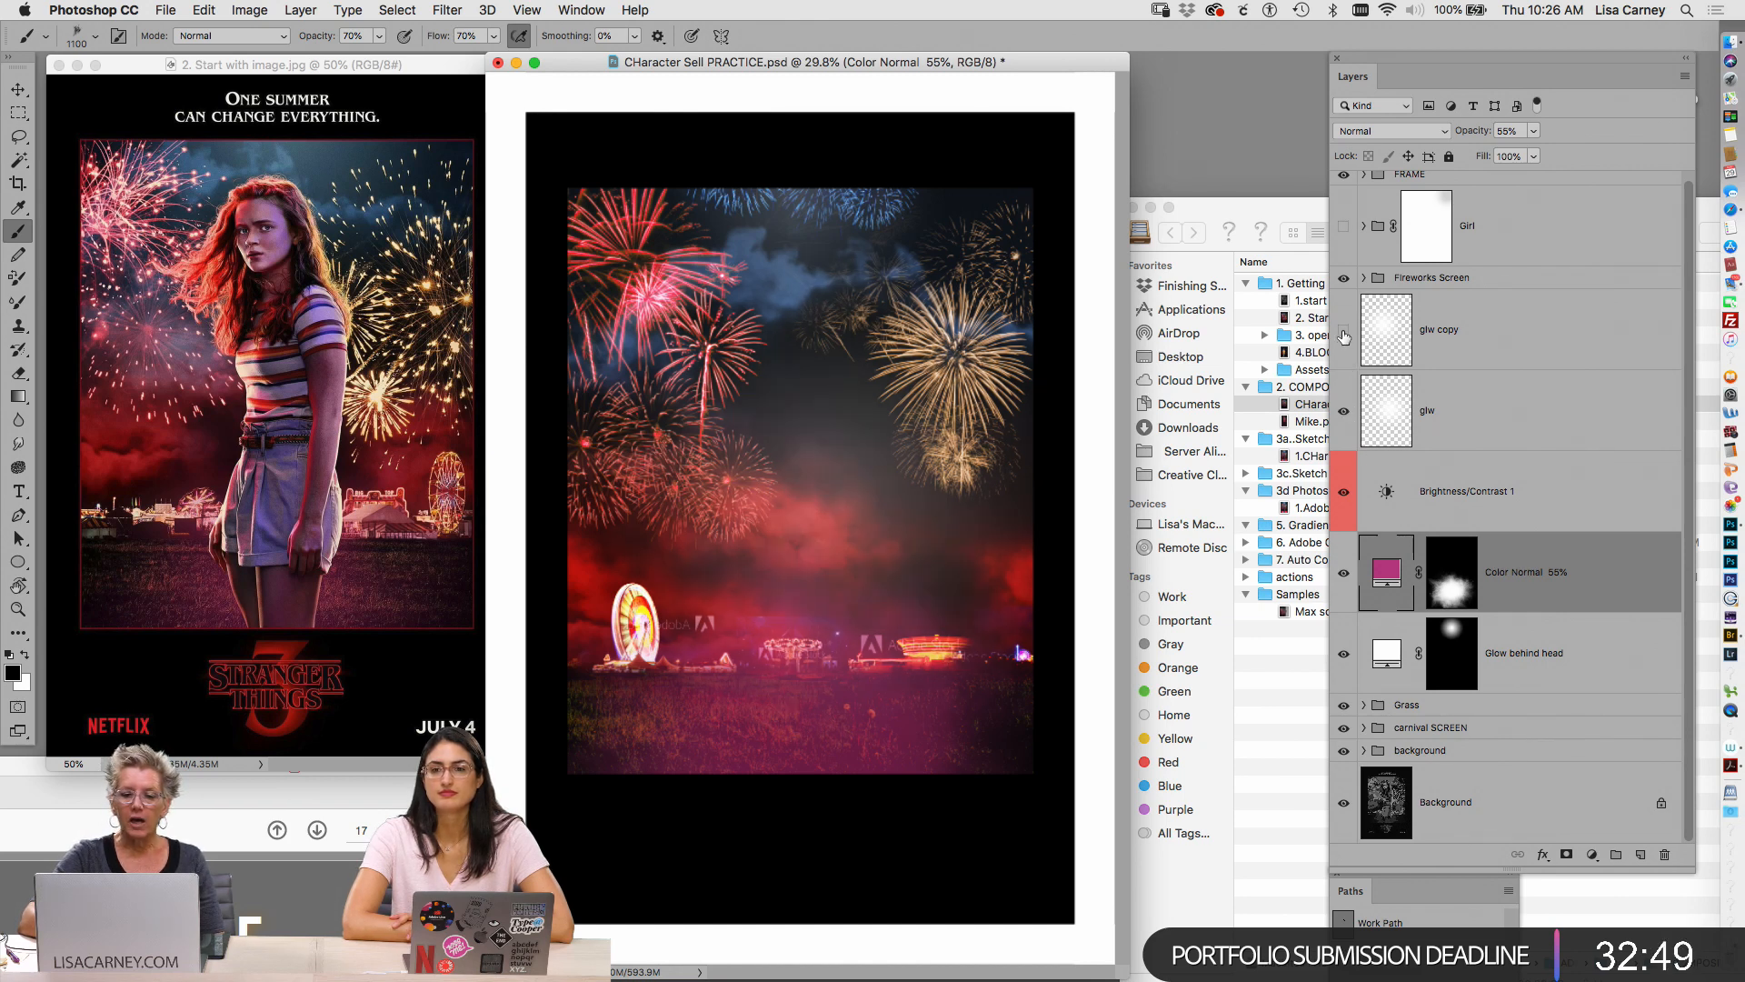
left_click(1344, 336)
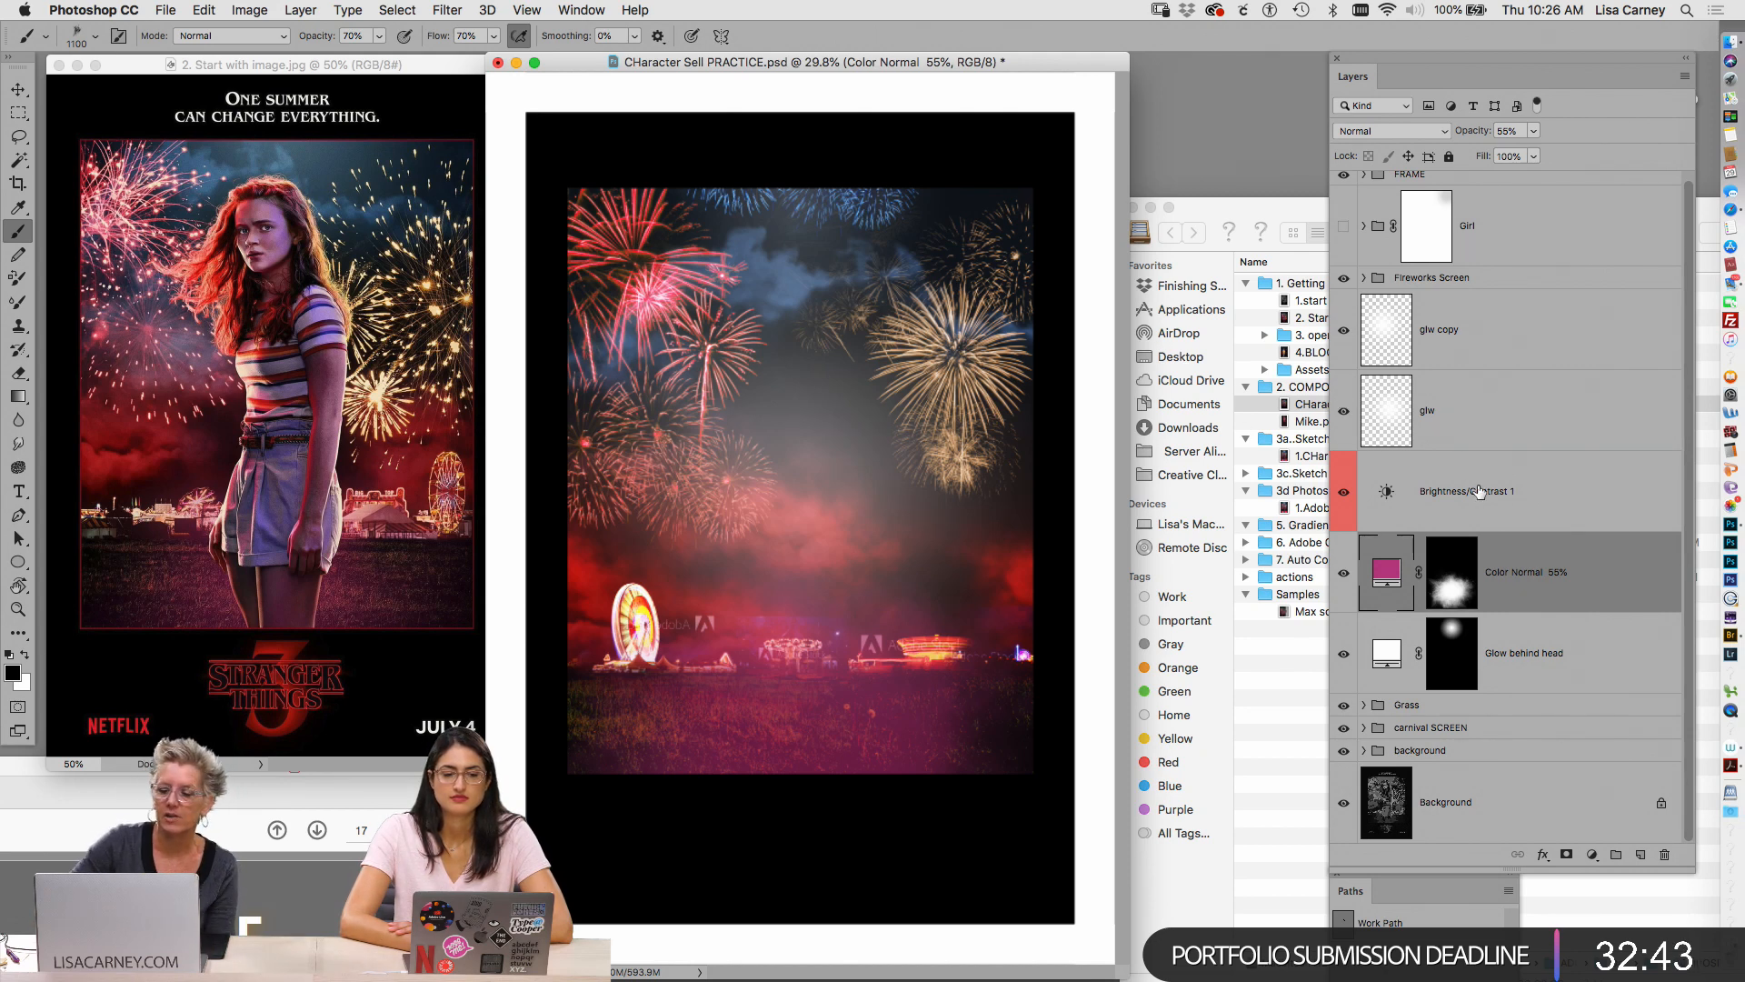
Delete the glw and glw copy layers
left_click(1494, 423)
left_click(1481, 347, "shift")
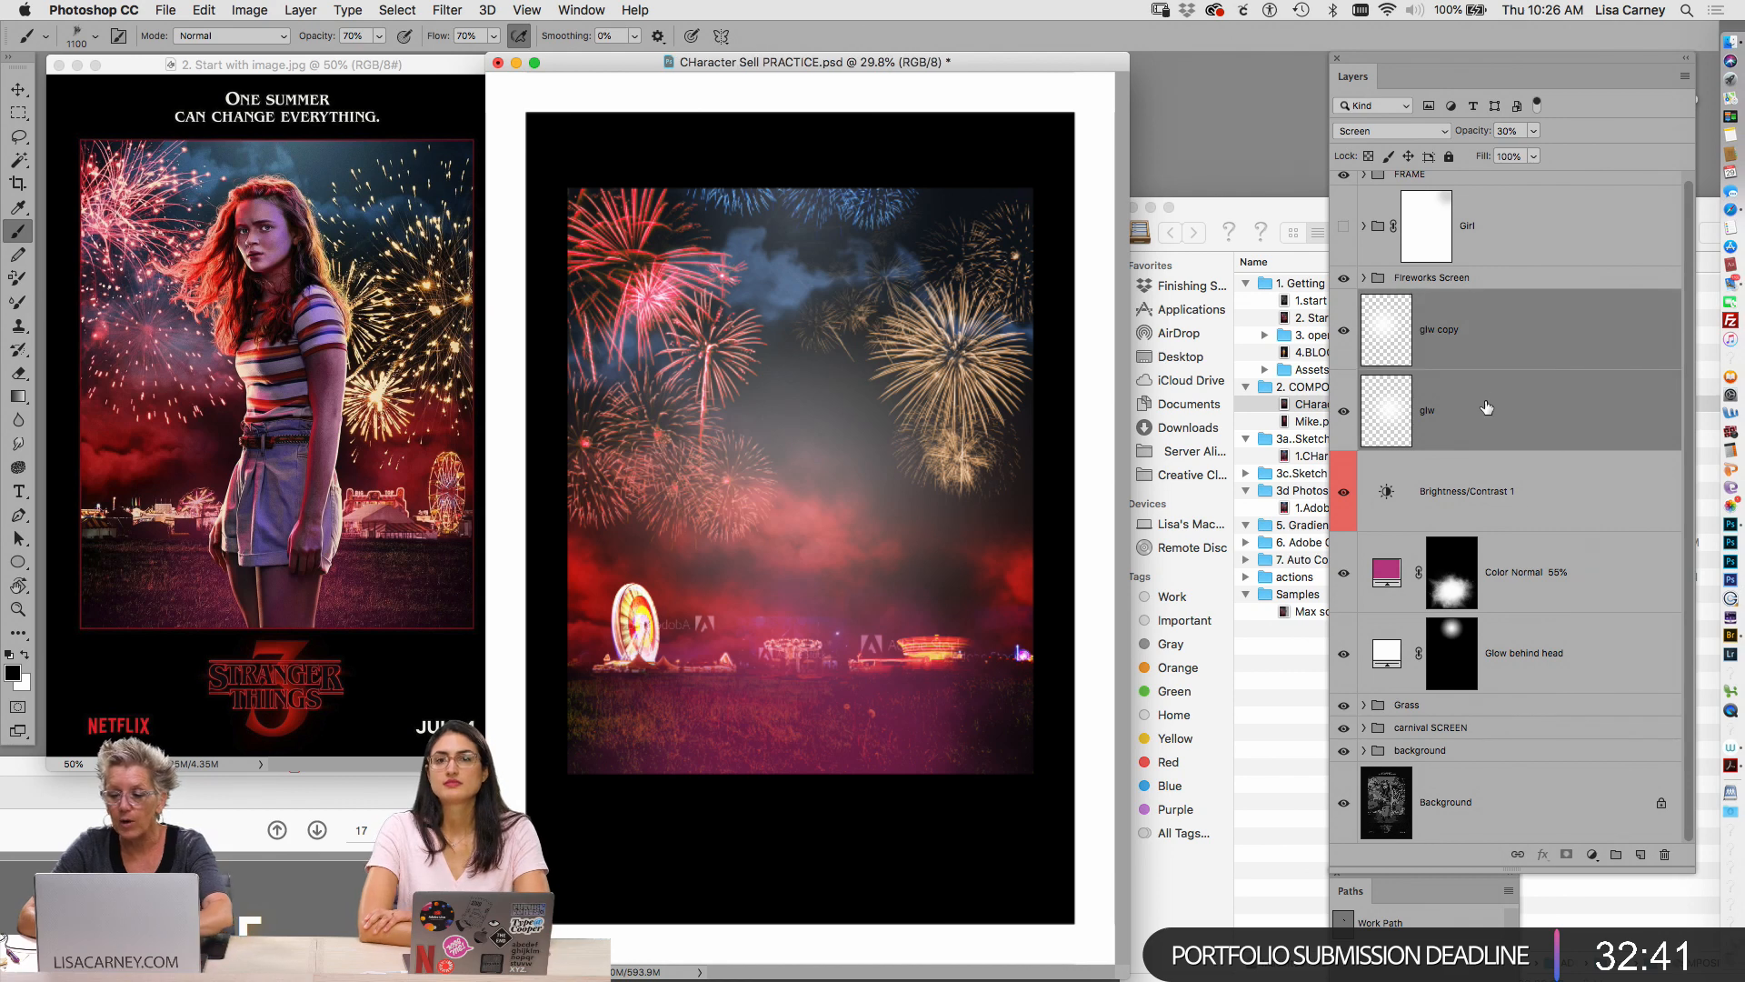
key("Delete")
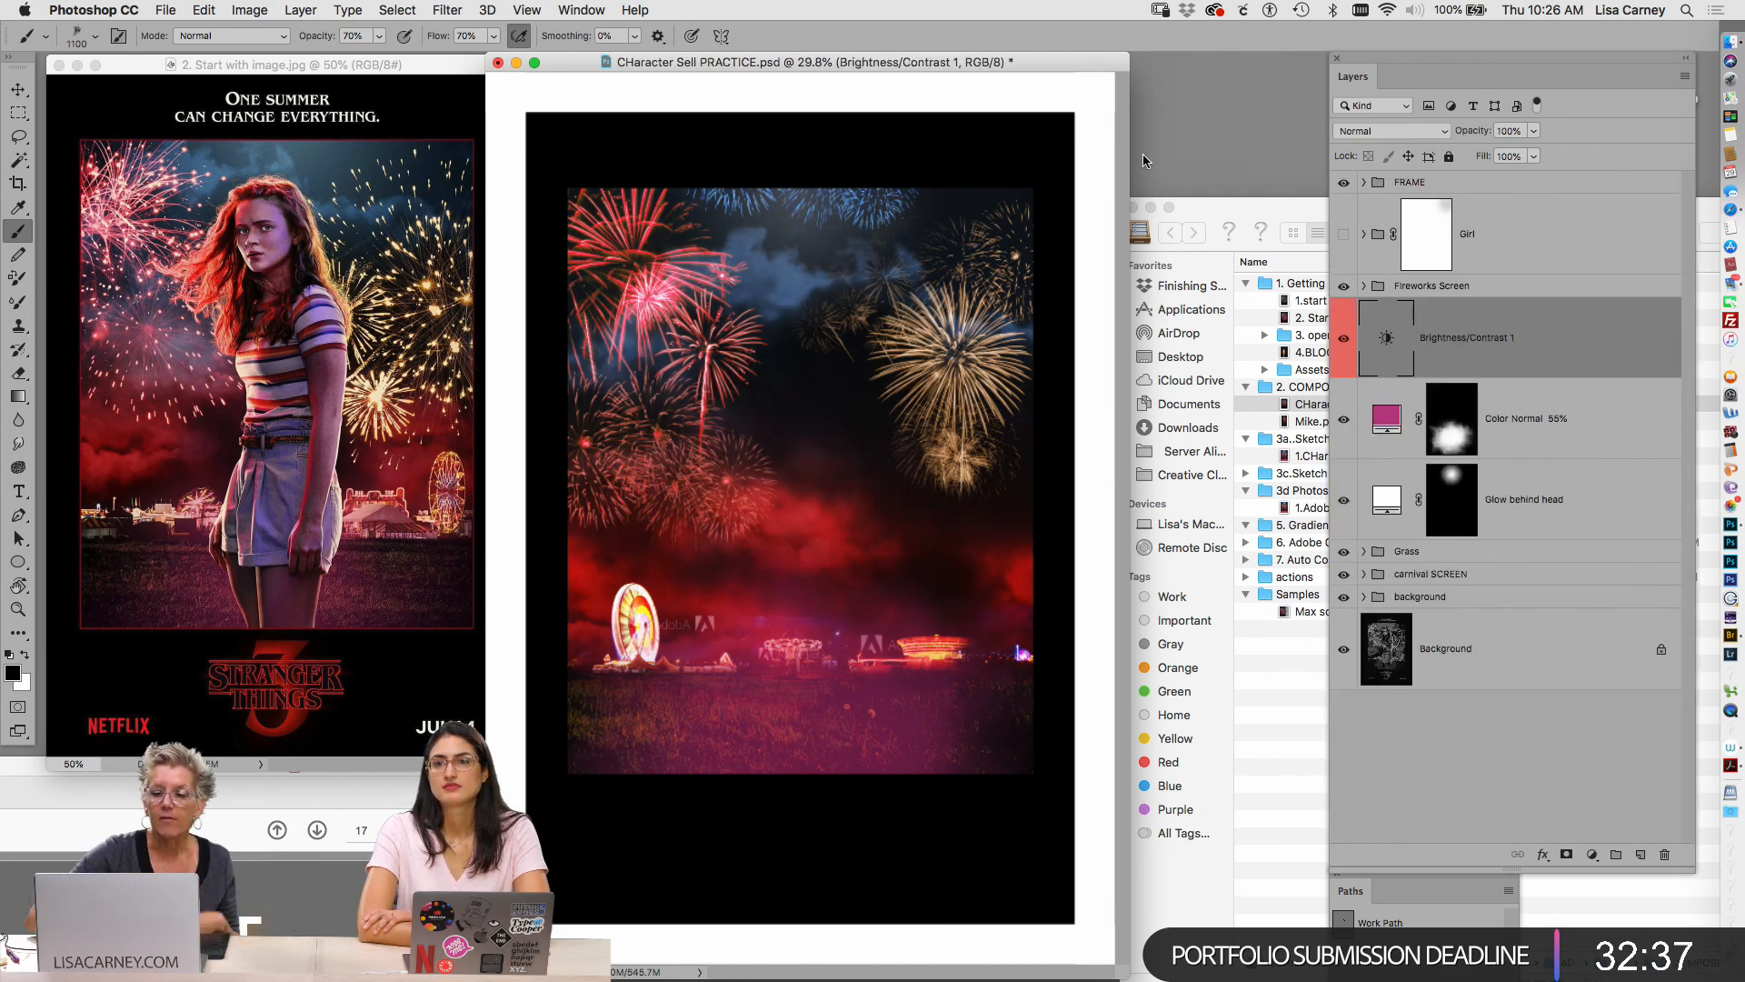
Save the document as Background.psd in the Day 2 folder on the Desktop, keeping the Photoshop format with layers
left_click_drag(1071, 66, 1085, 66)
key("super+s")
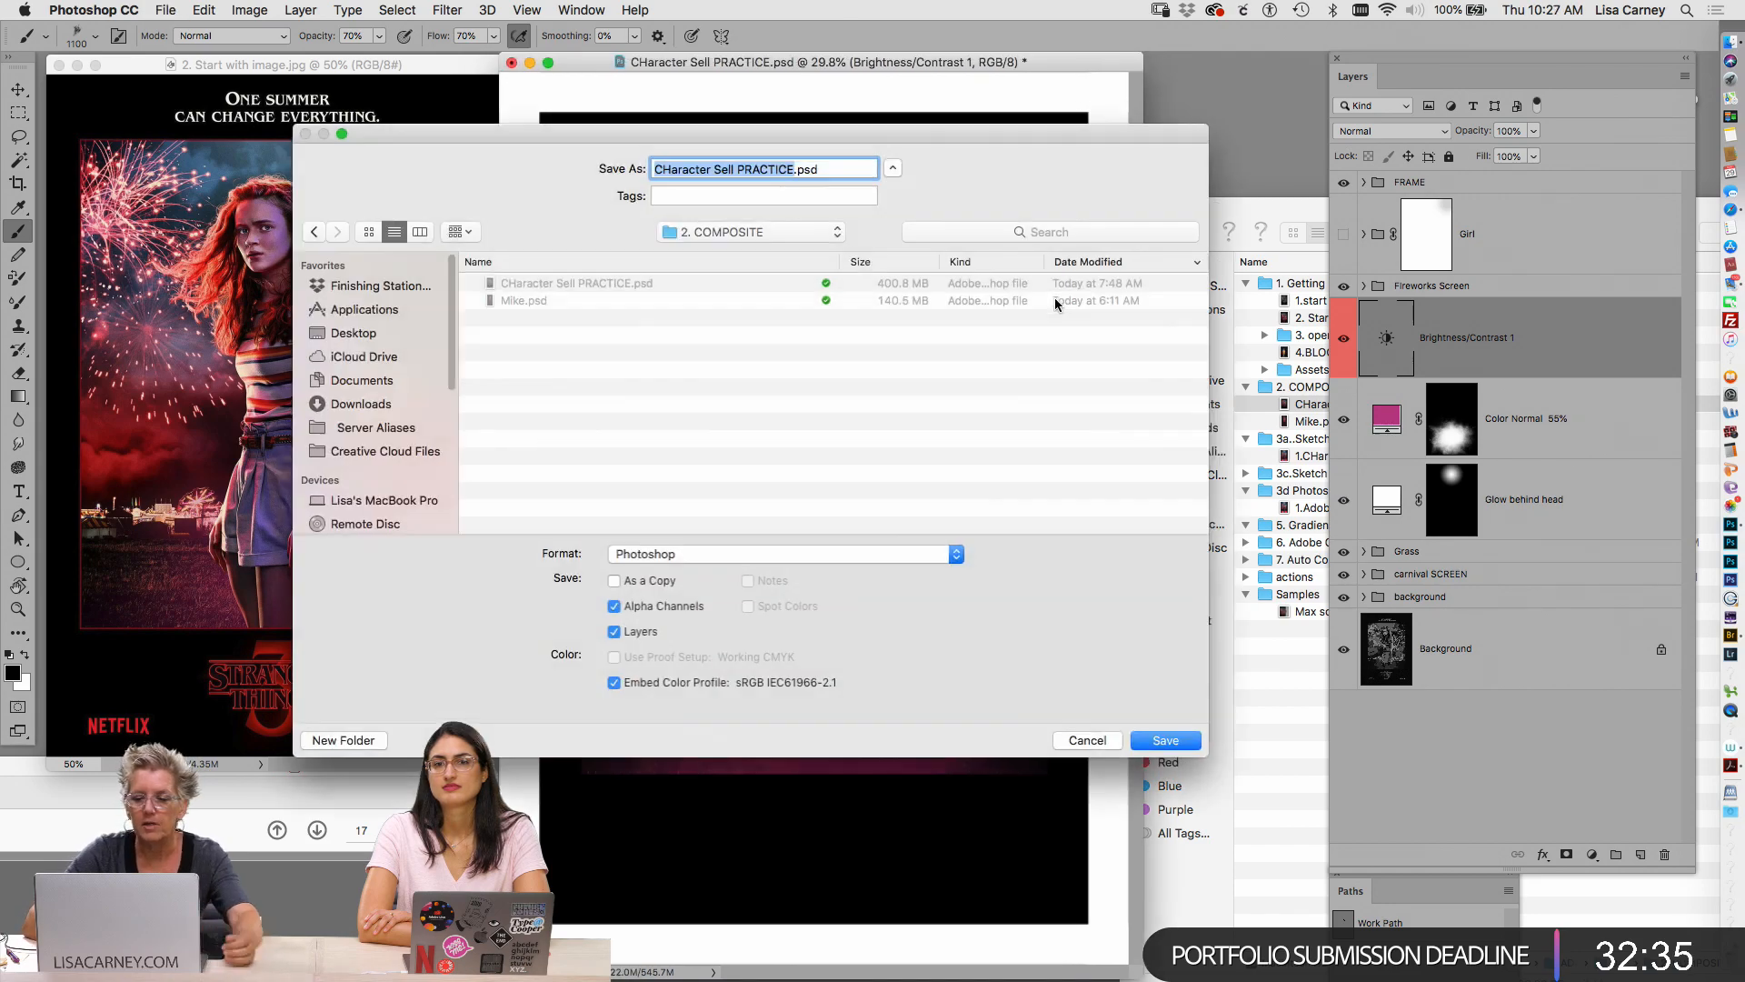
left_click(384, 335)
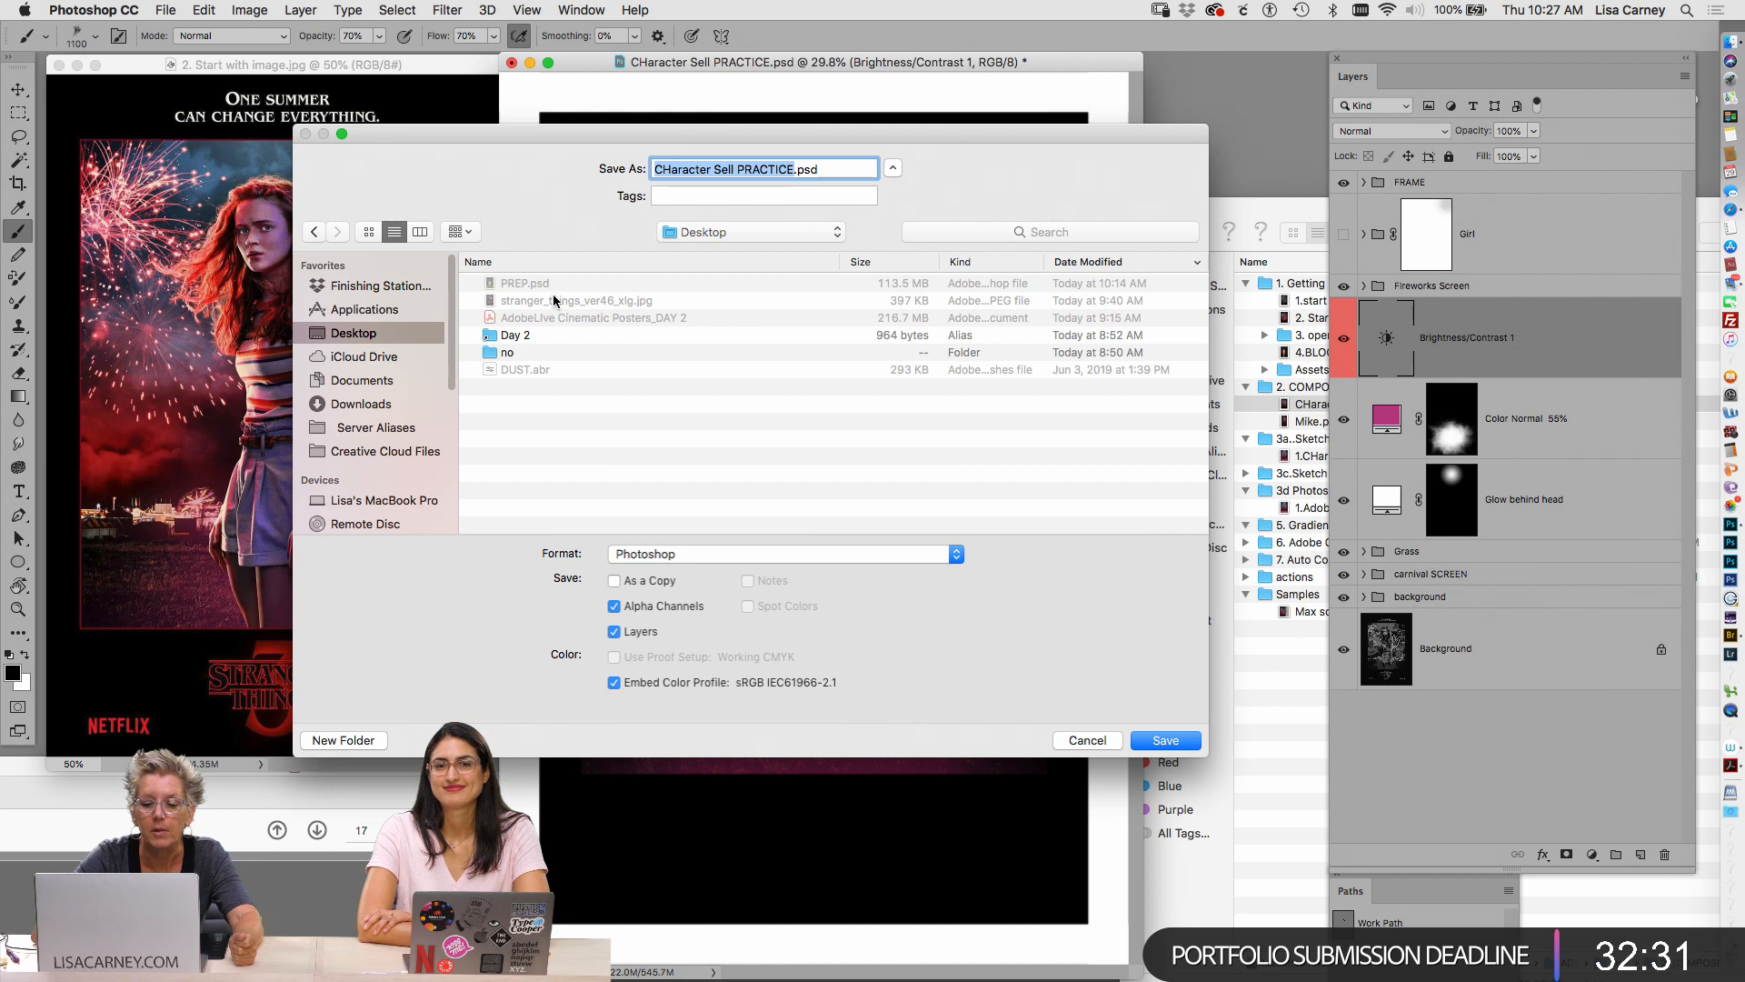
left_click(723, 332)
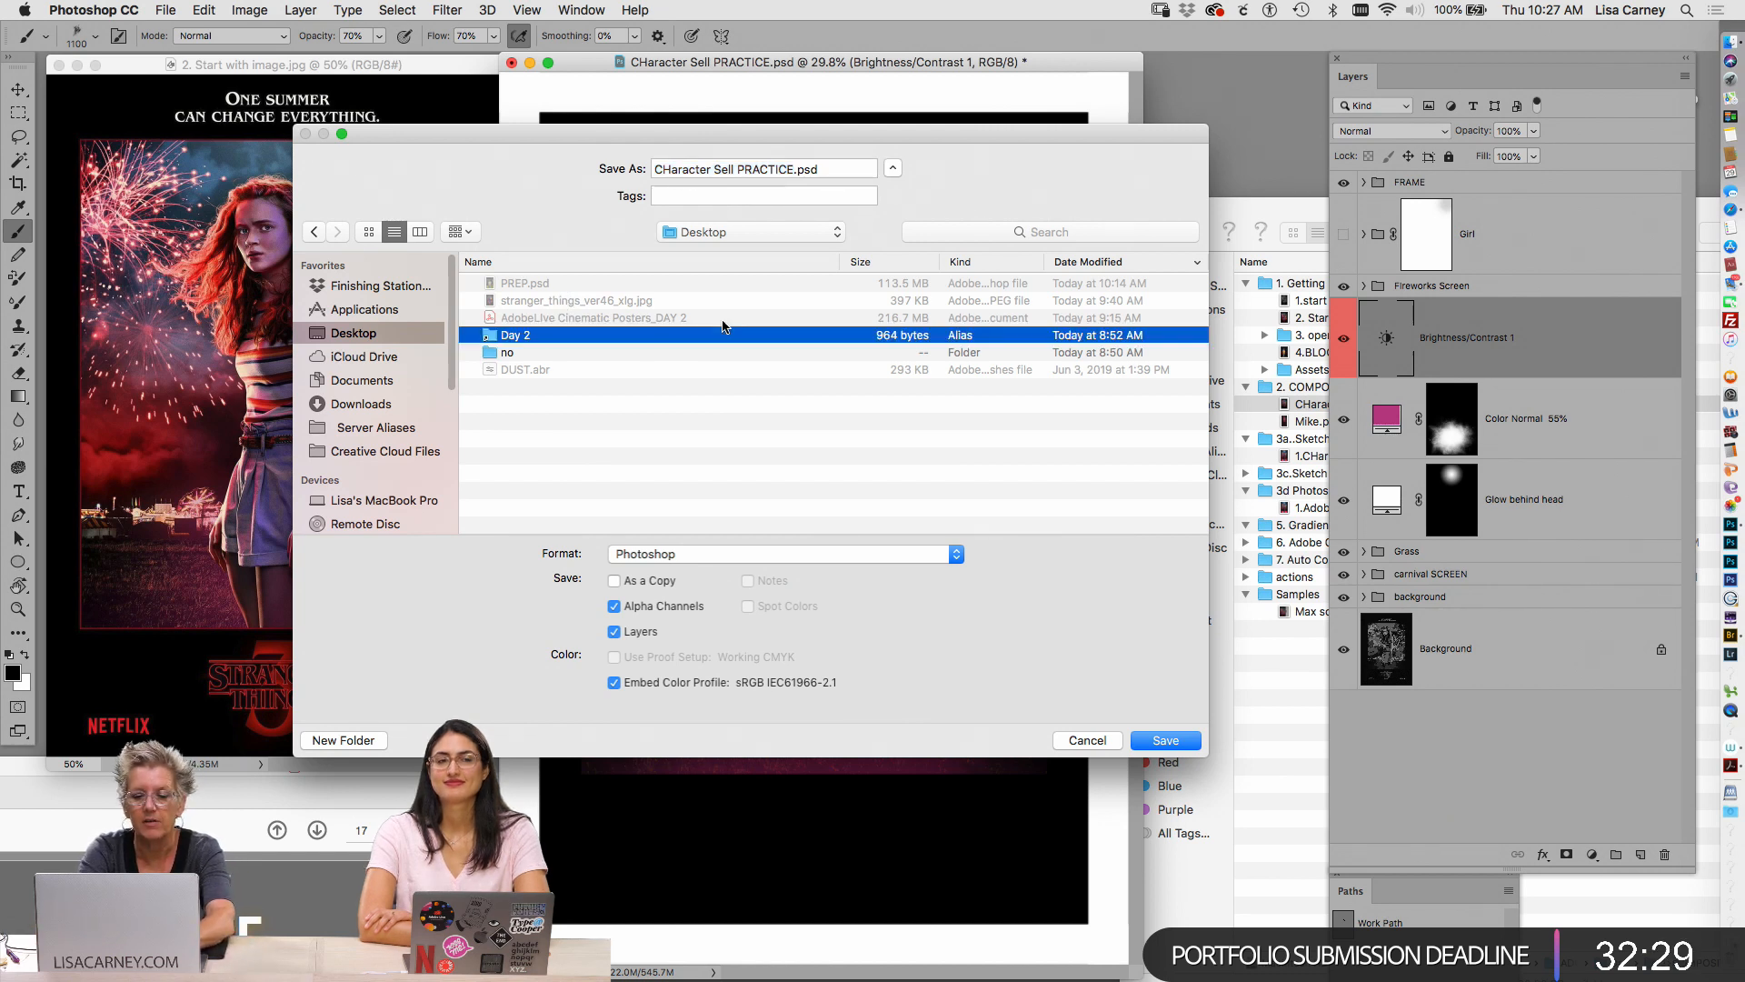
left_click_drag(789, 167, 774, 140)
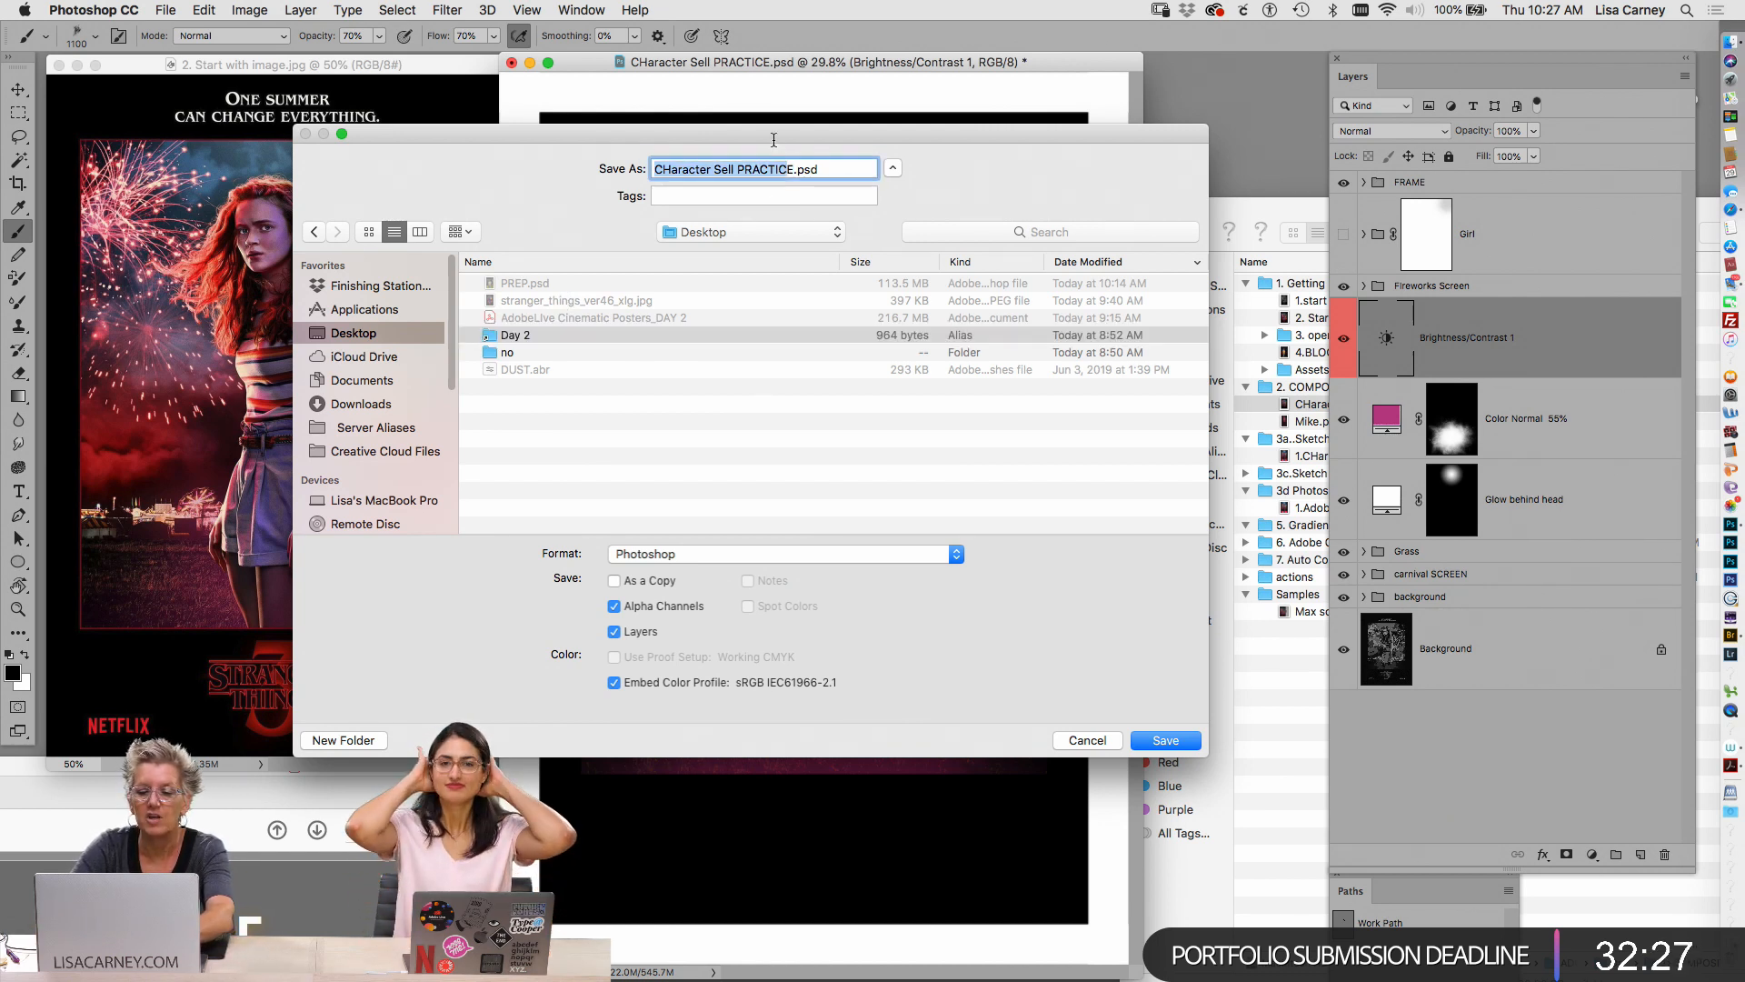
type("Background")
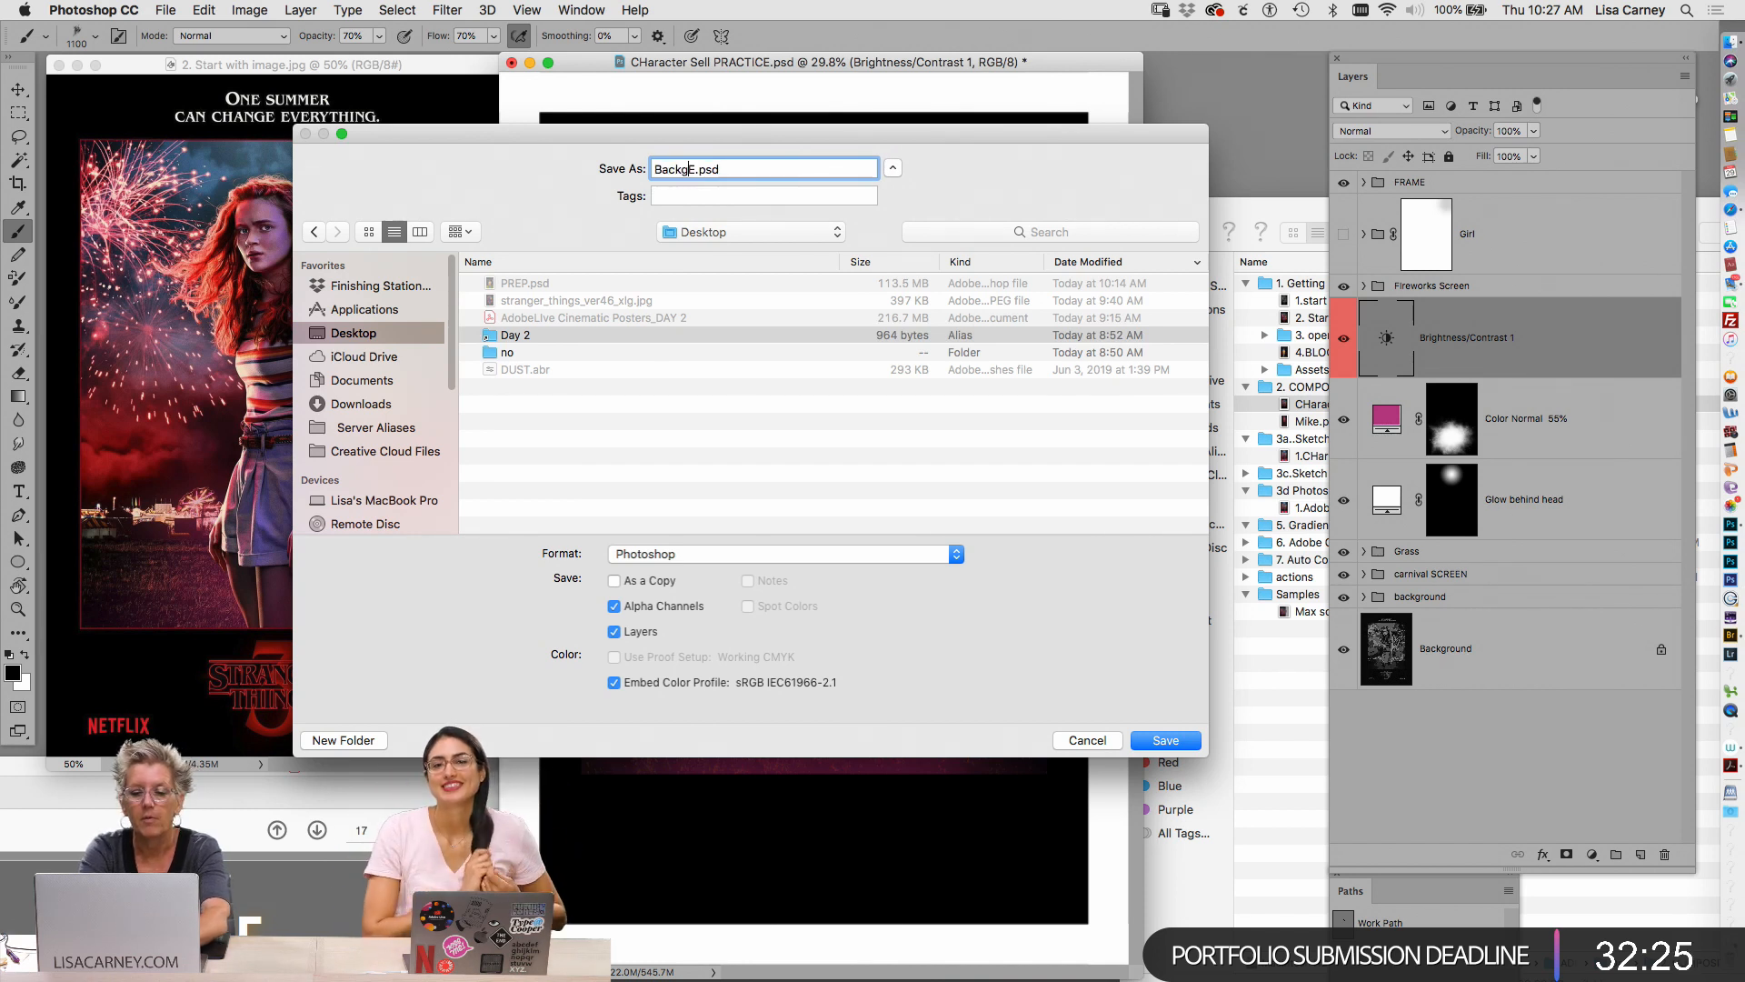
key("BackSpace")
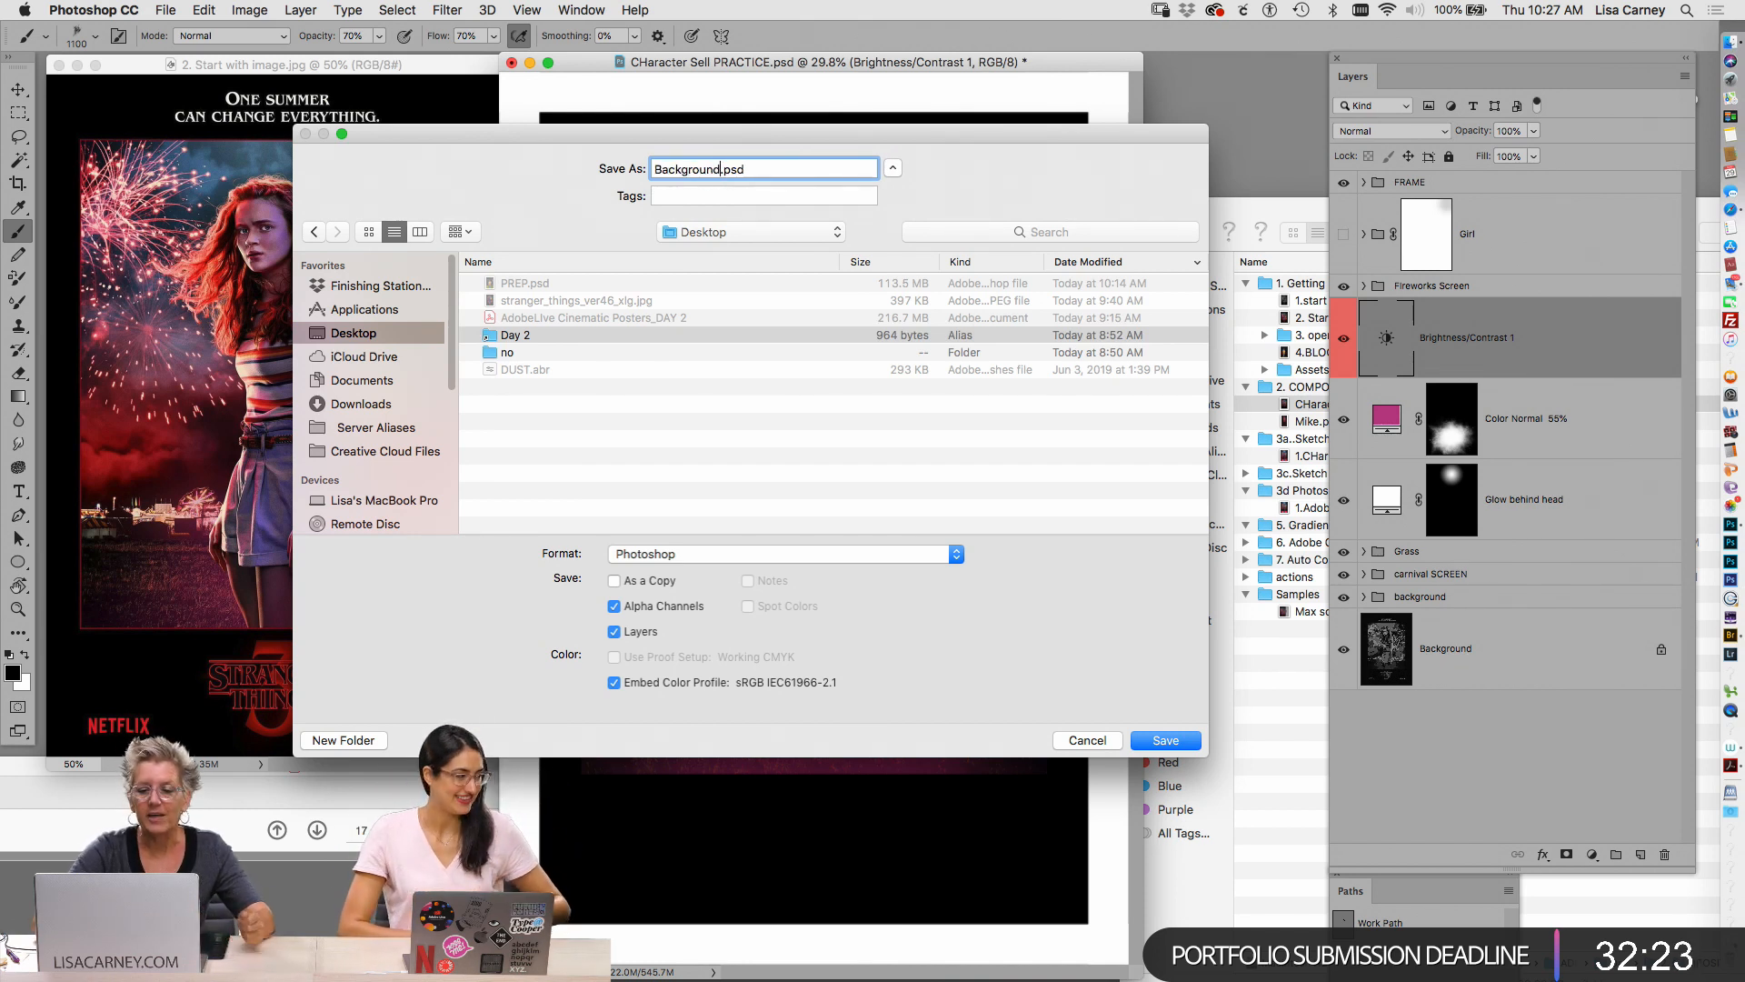
left_click(1159, 742)
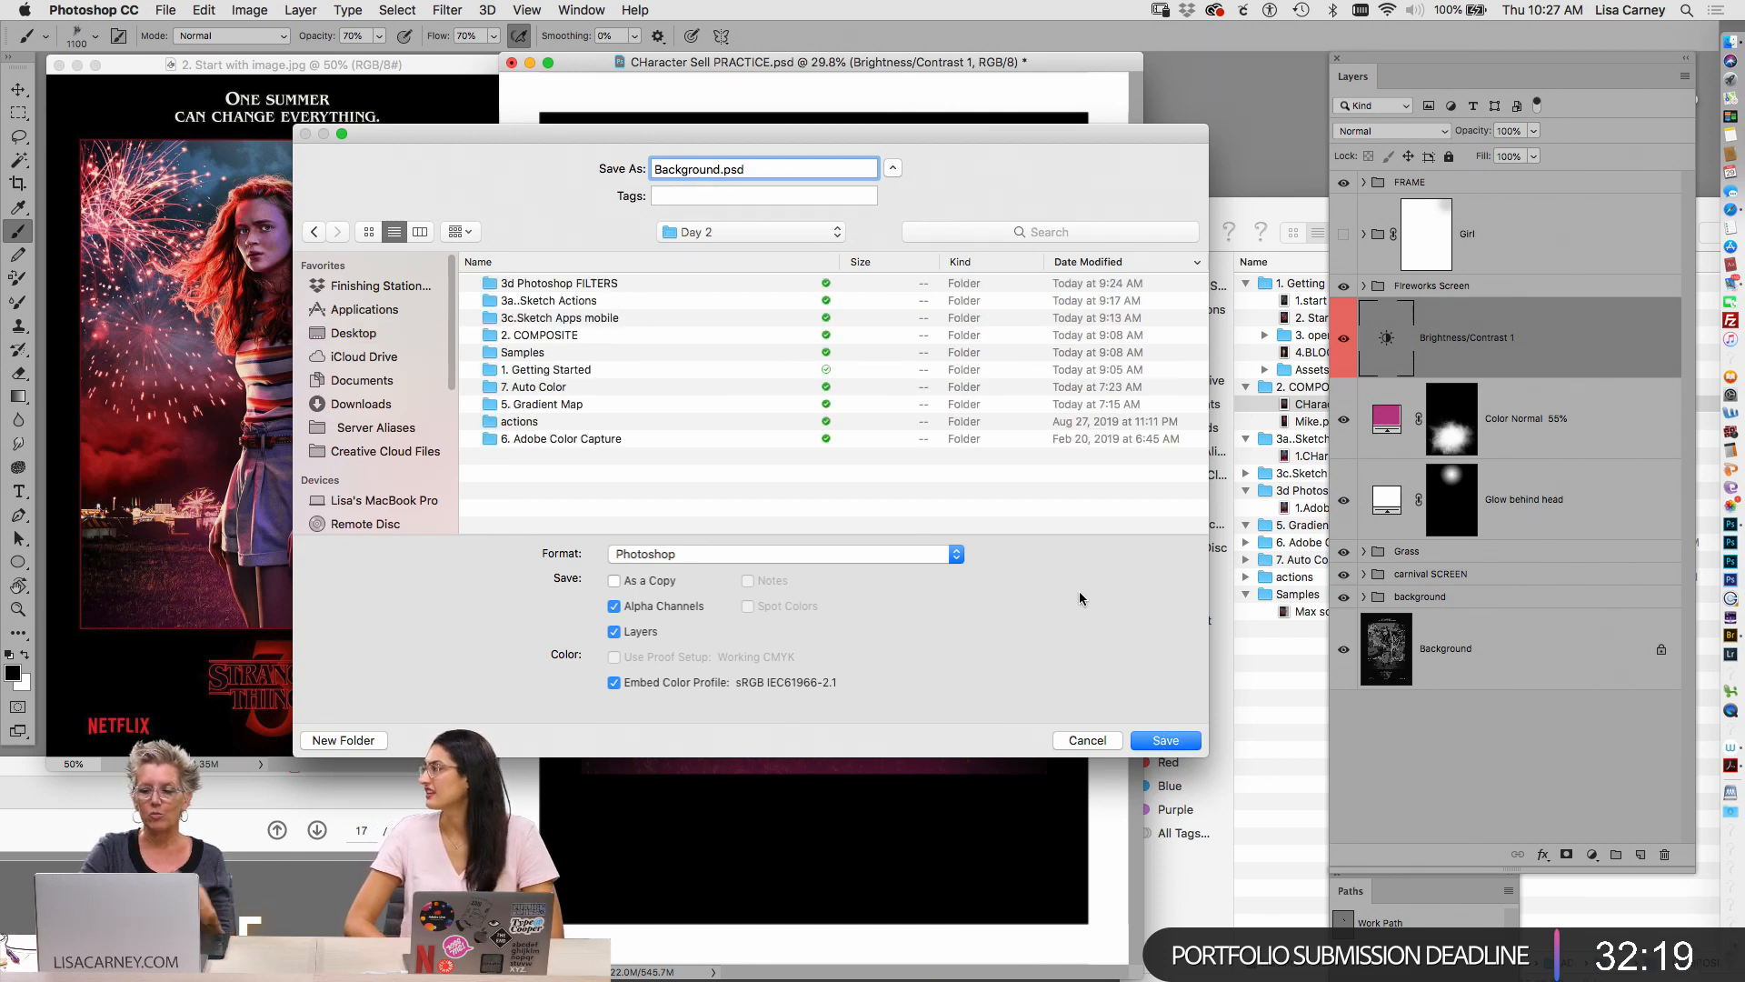
left_click(1156, 741)
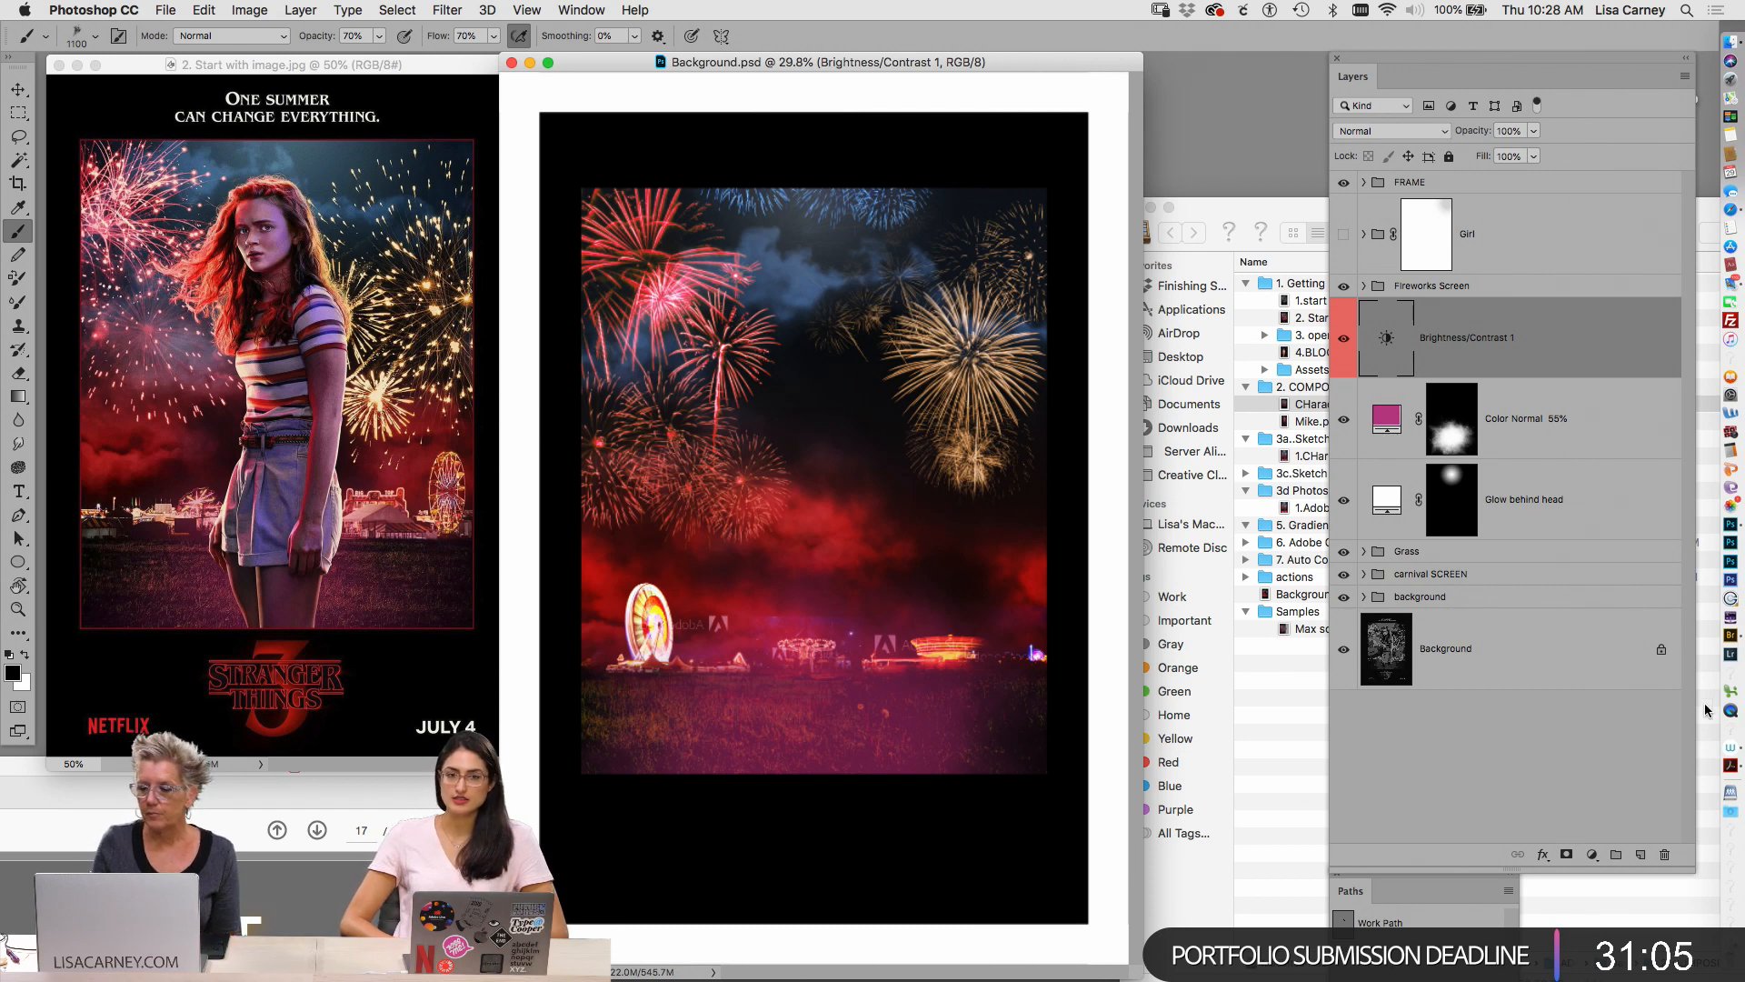
Switch to the AdobeLive Cinematic Posters_DAY 2.pdf in Acrobat and review pages 17 to 19 on the build, isolating the character and managing expectations
left_click_drag(1207, 215, 1544, 374)
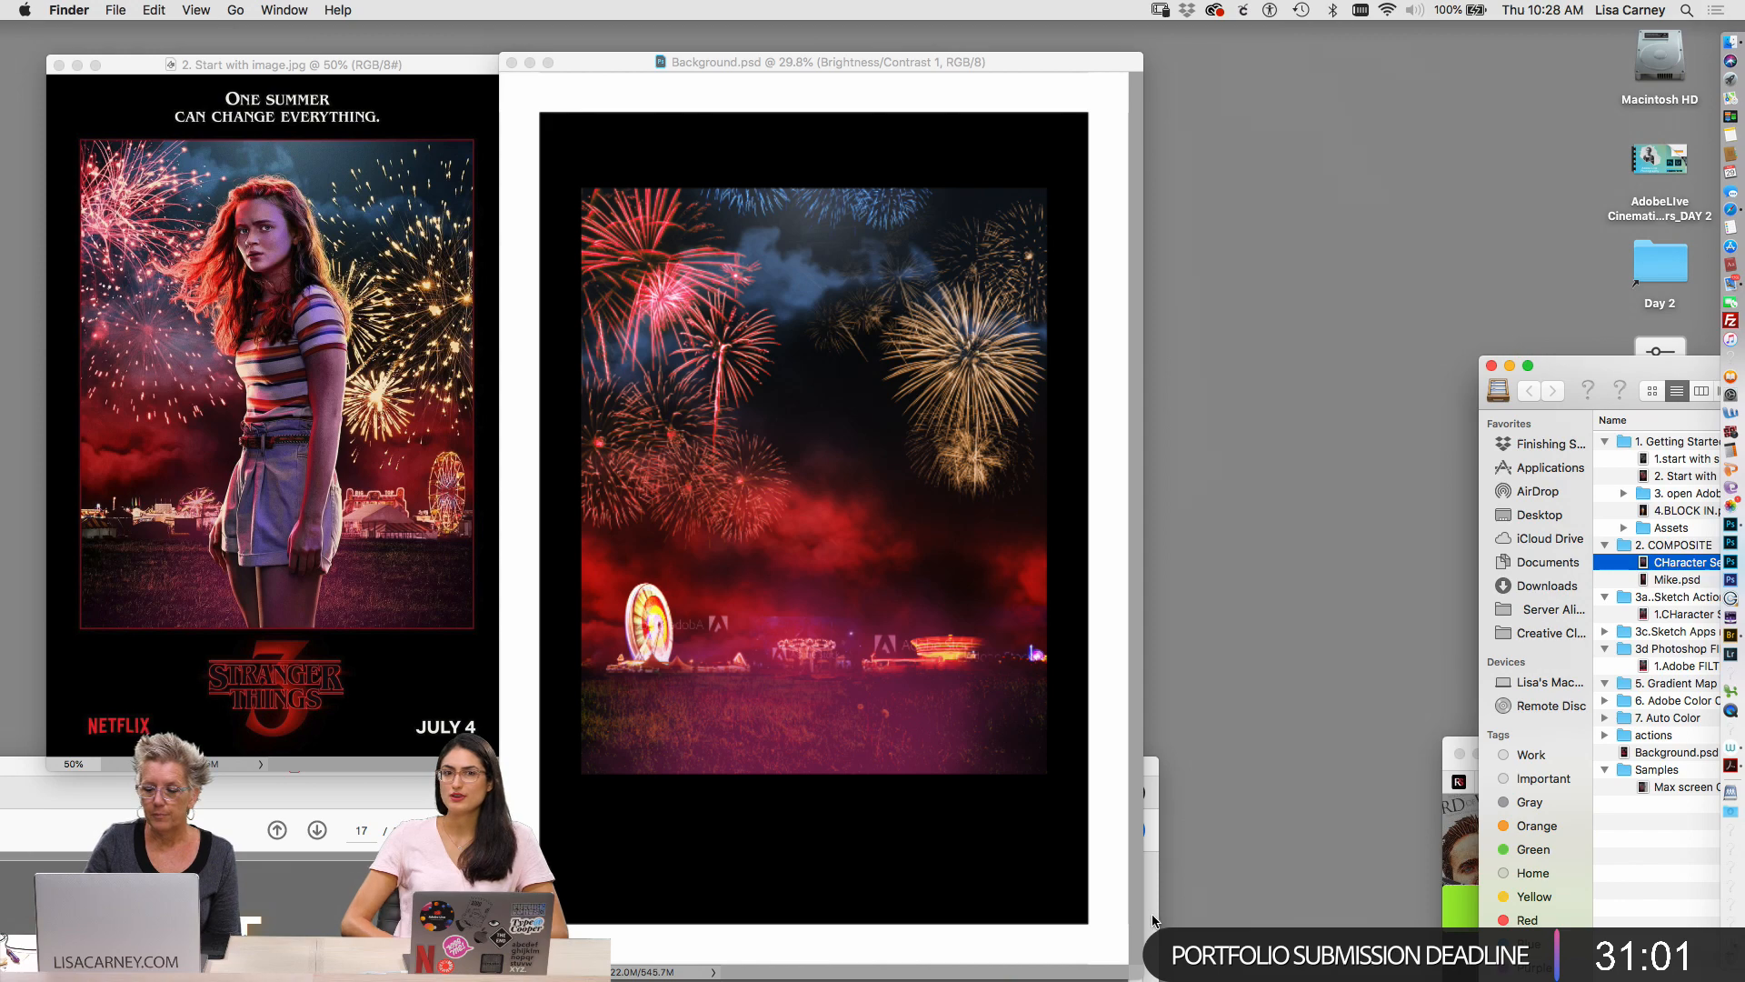
left_click(940, 773)
left_click_drag(930, 760, 1273, 30)
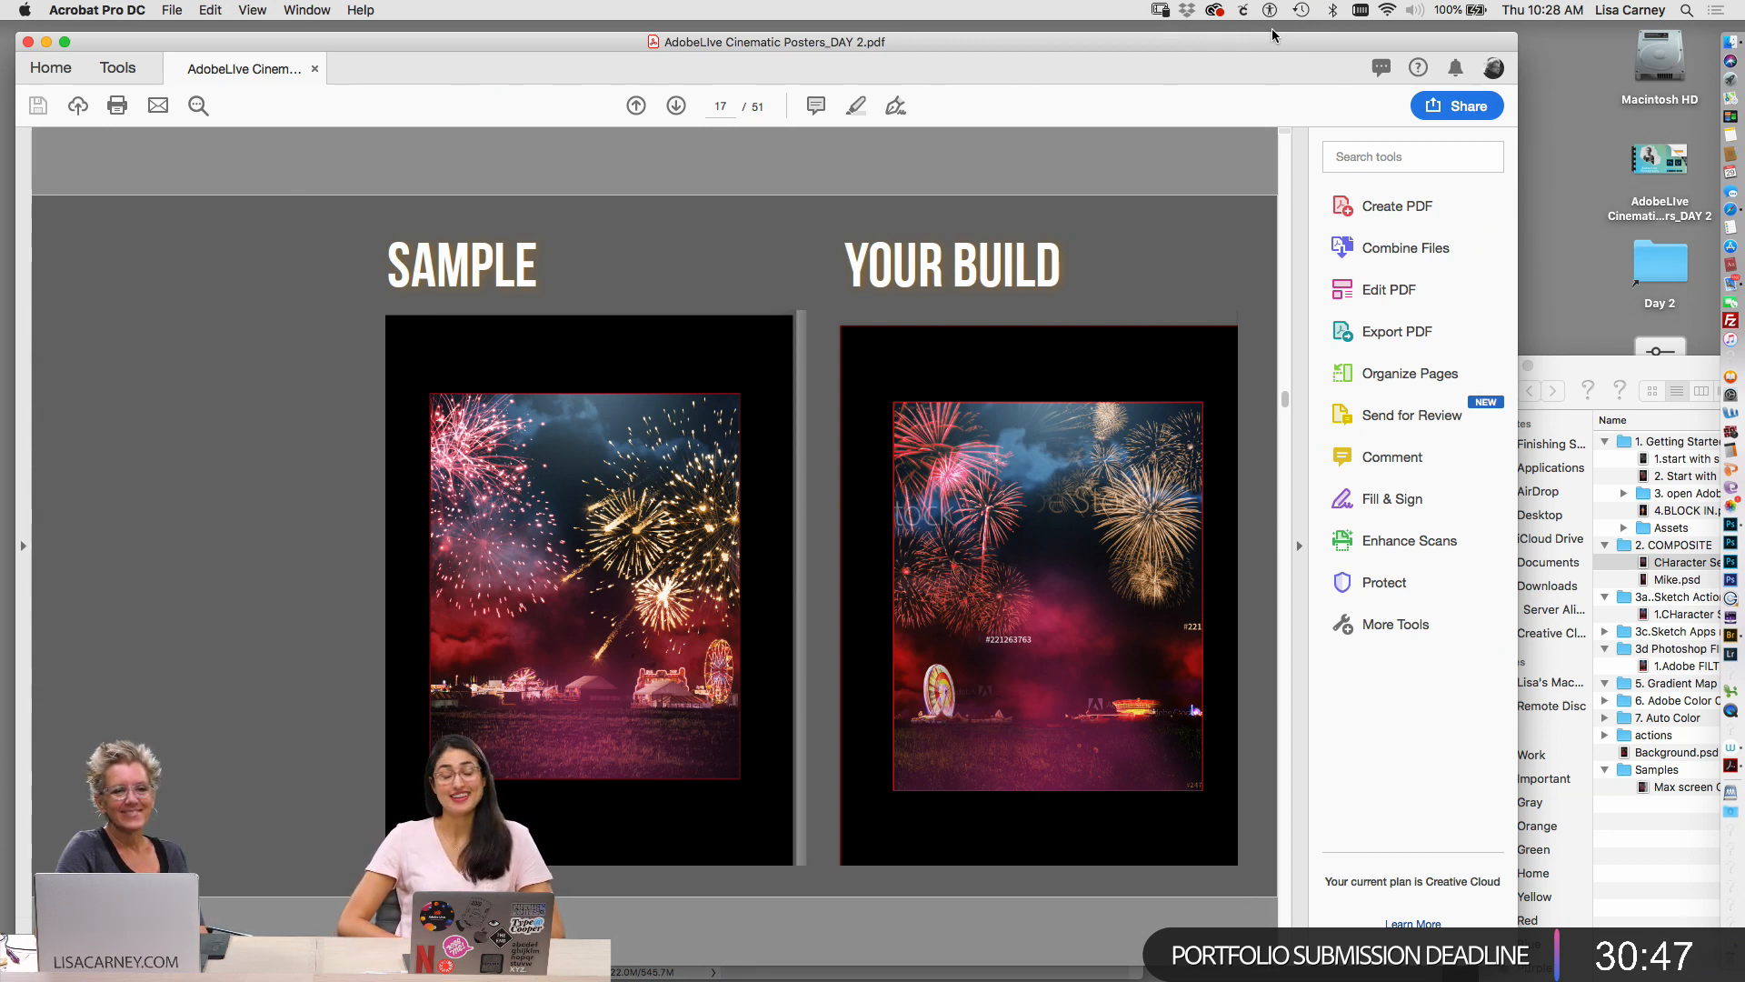
key("Right")
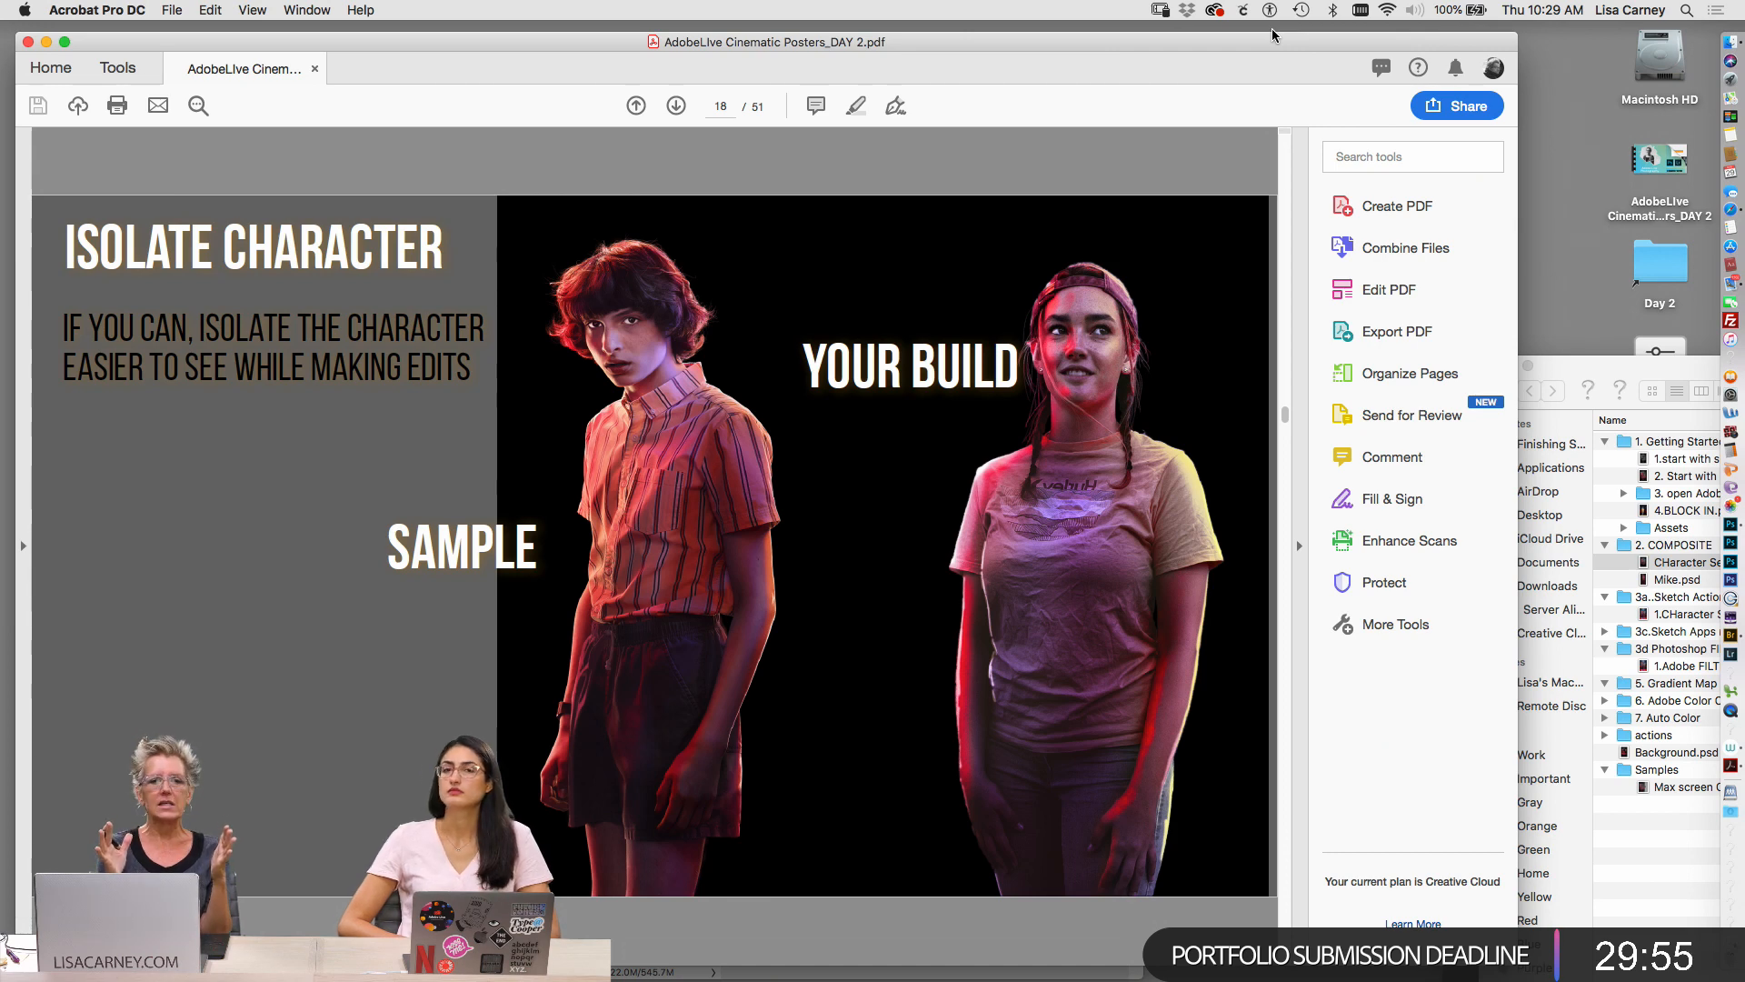
key("Right")
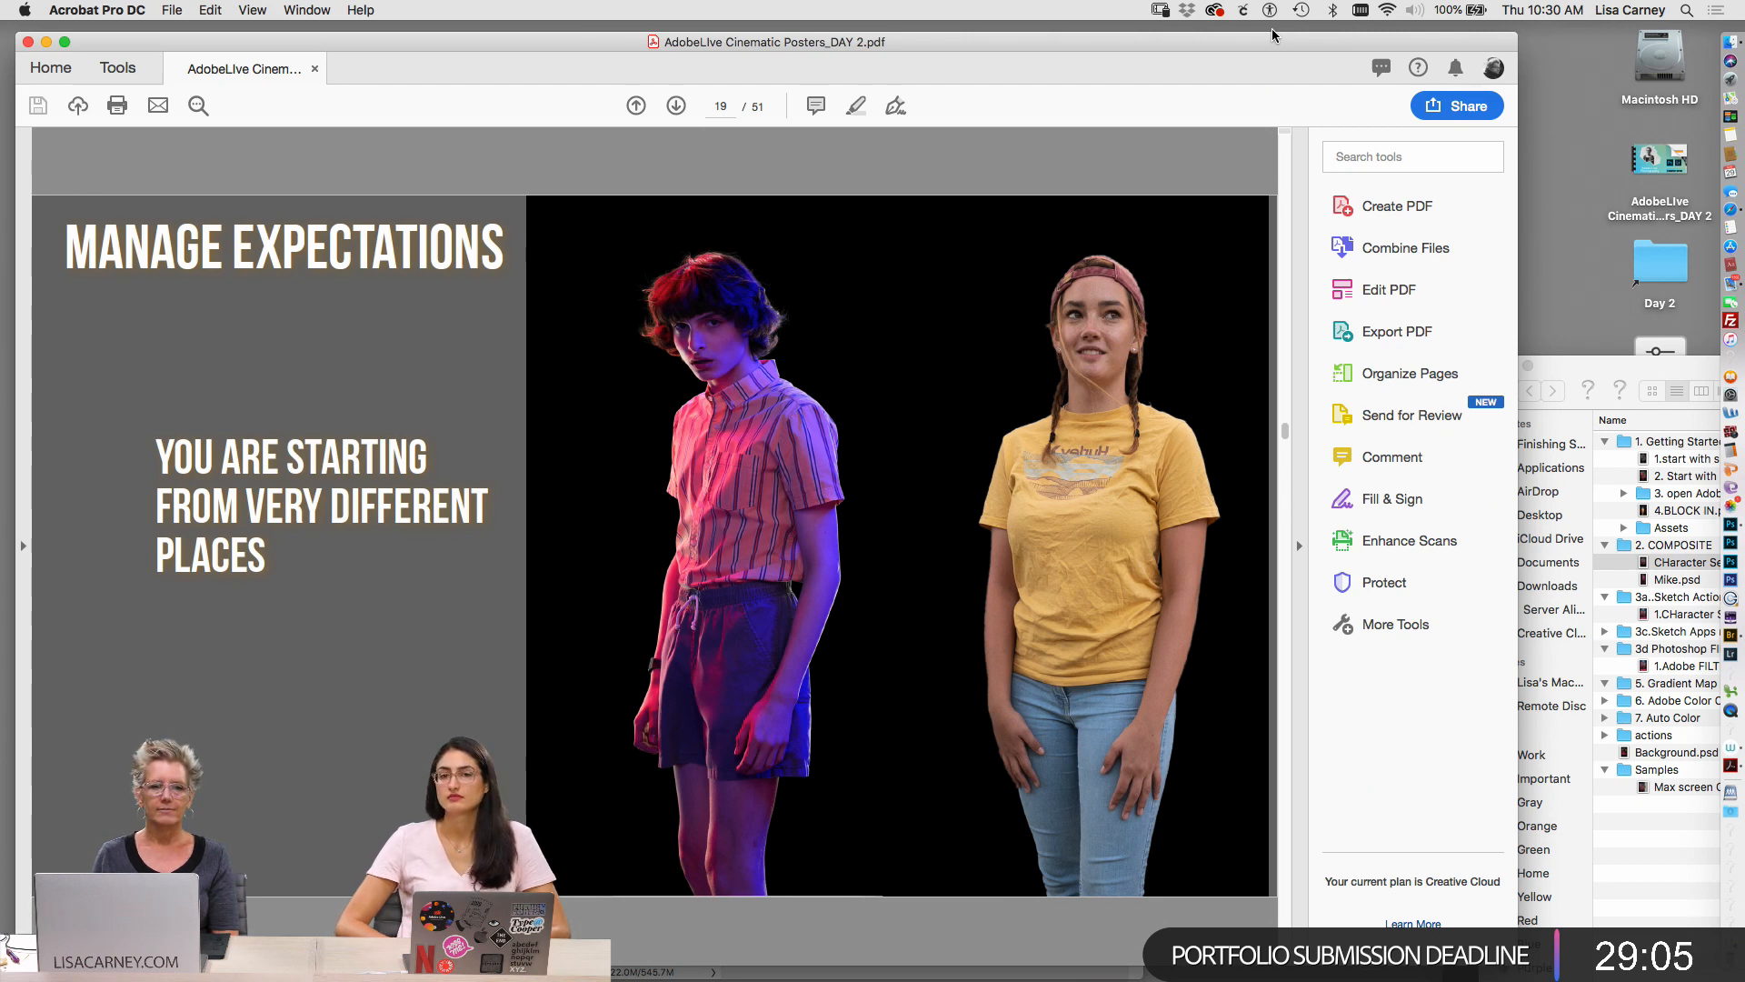
key("Left")
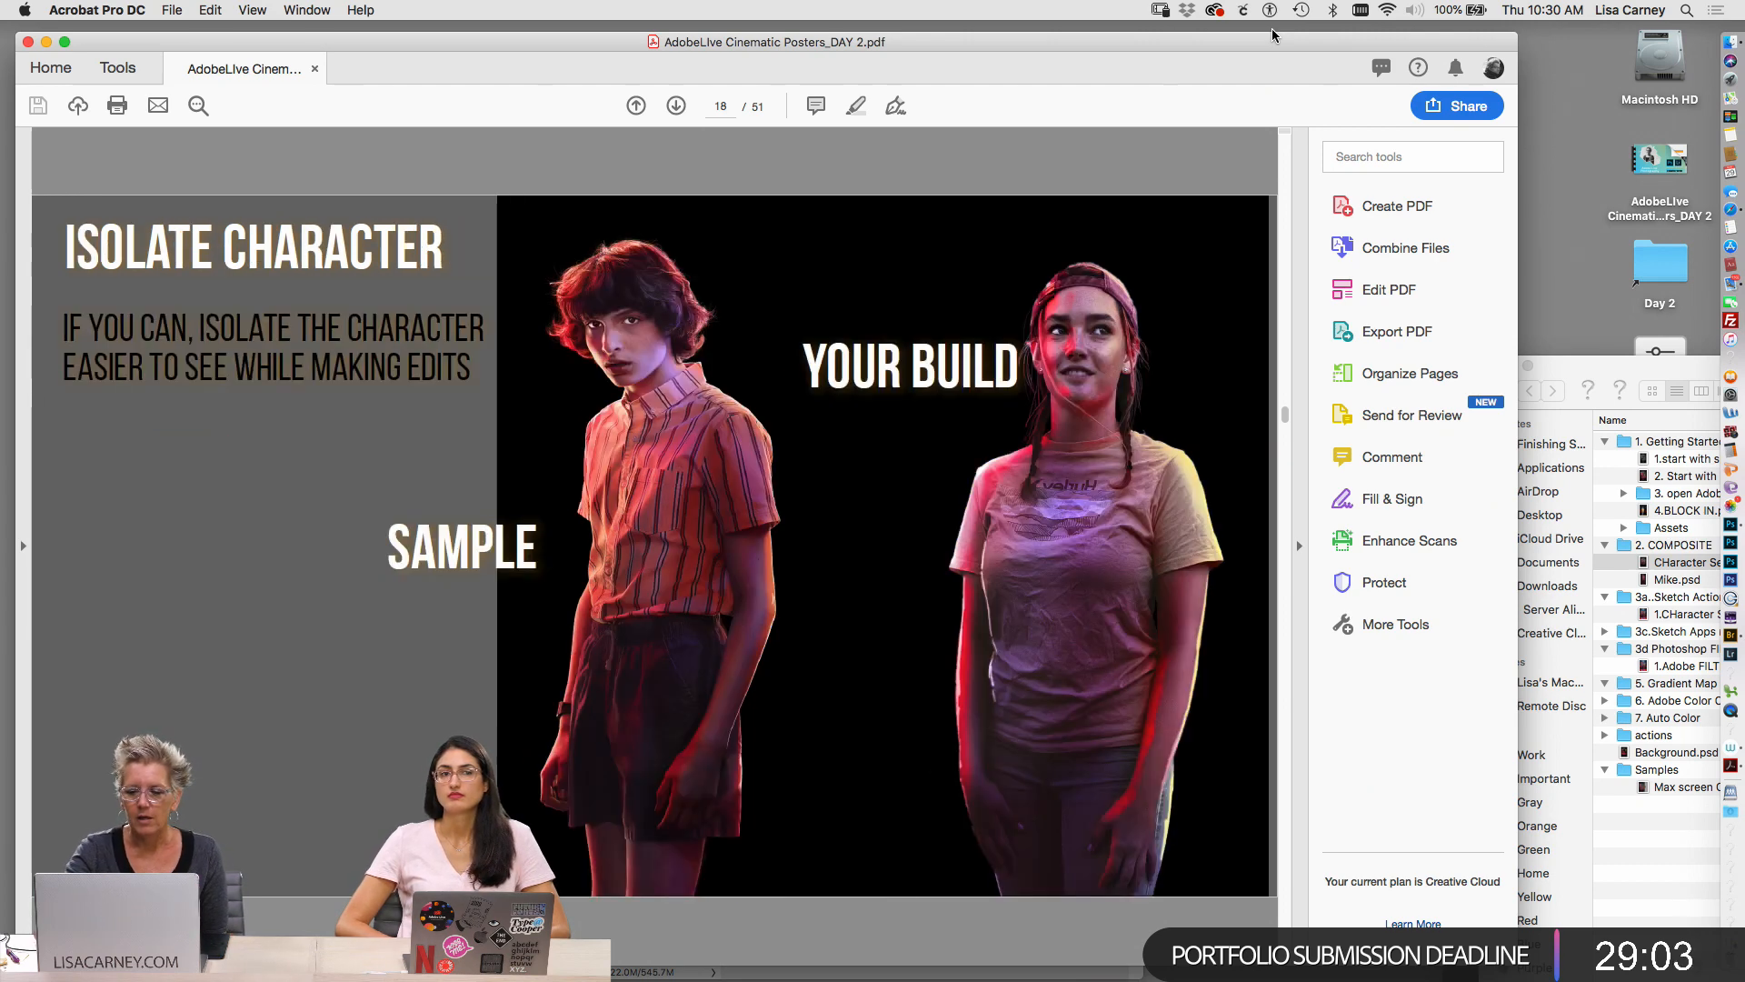
key("Right")
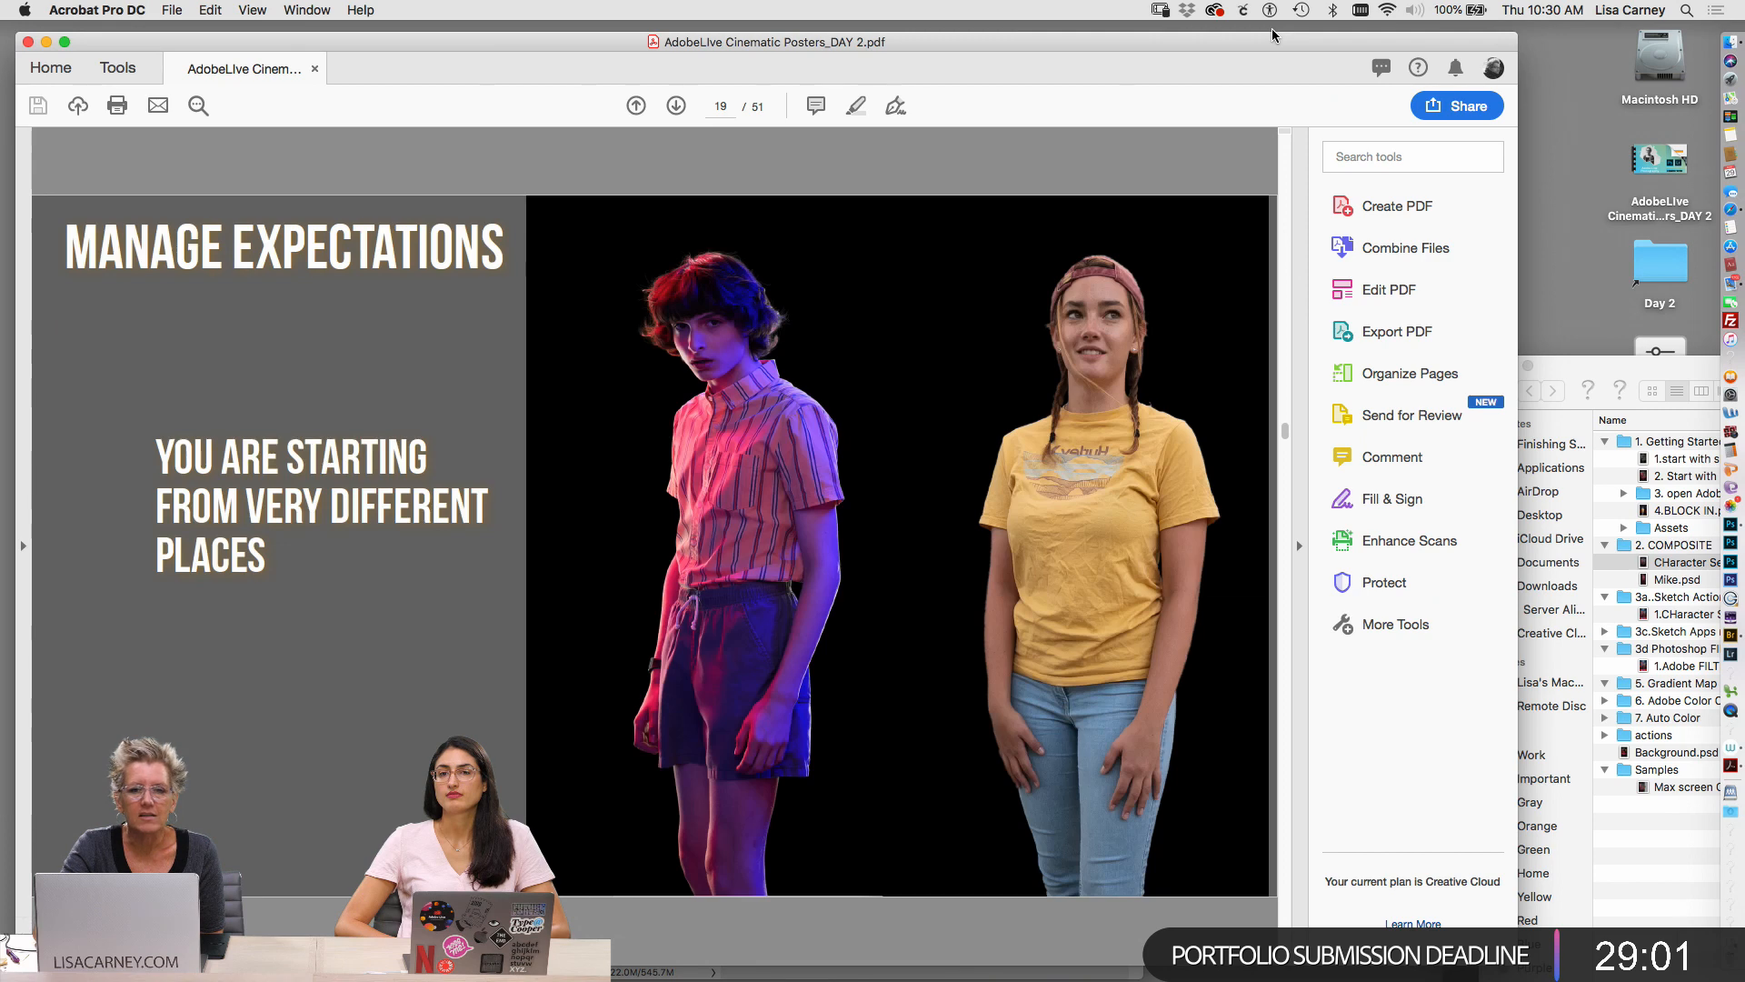
key("Right")
key("Left")
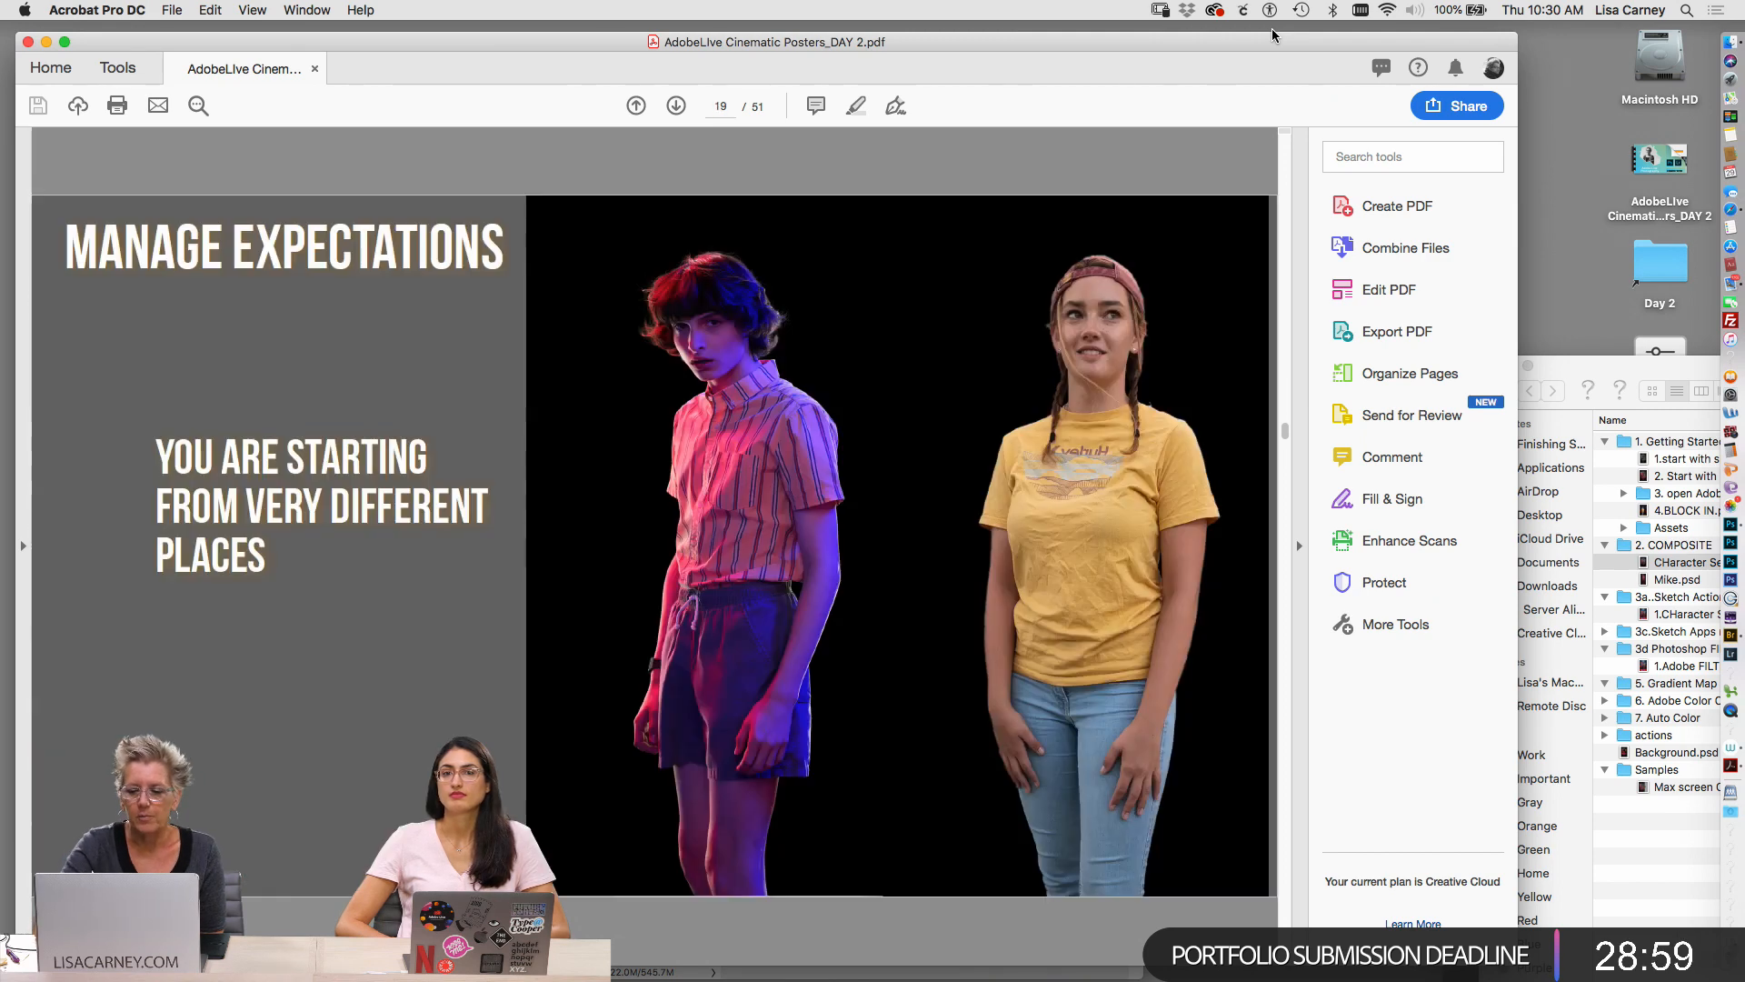
left_click_drag(1598, 362, 1254, 131)
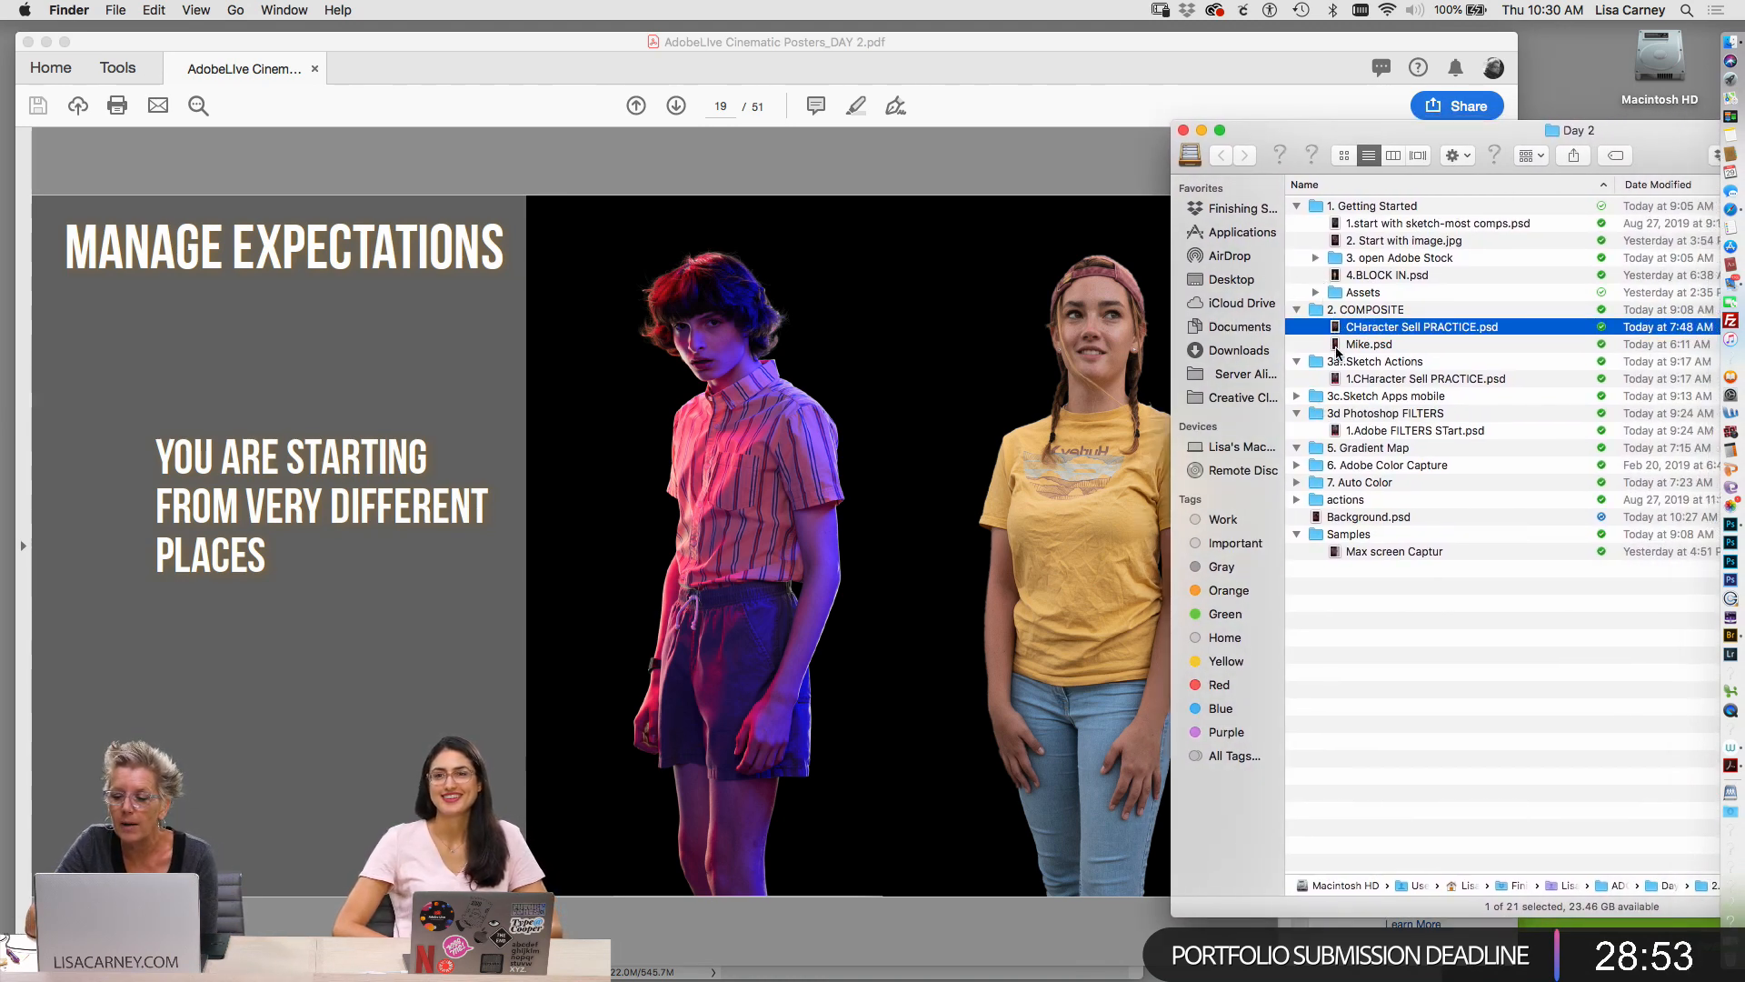
key("super+Tab")
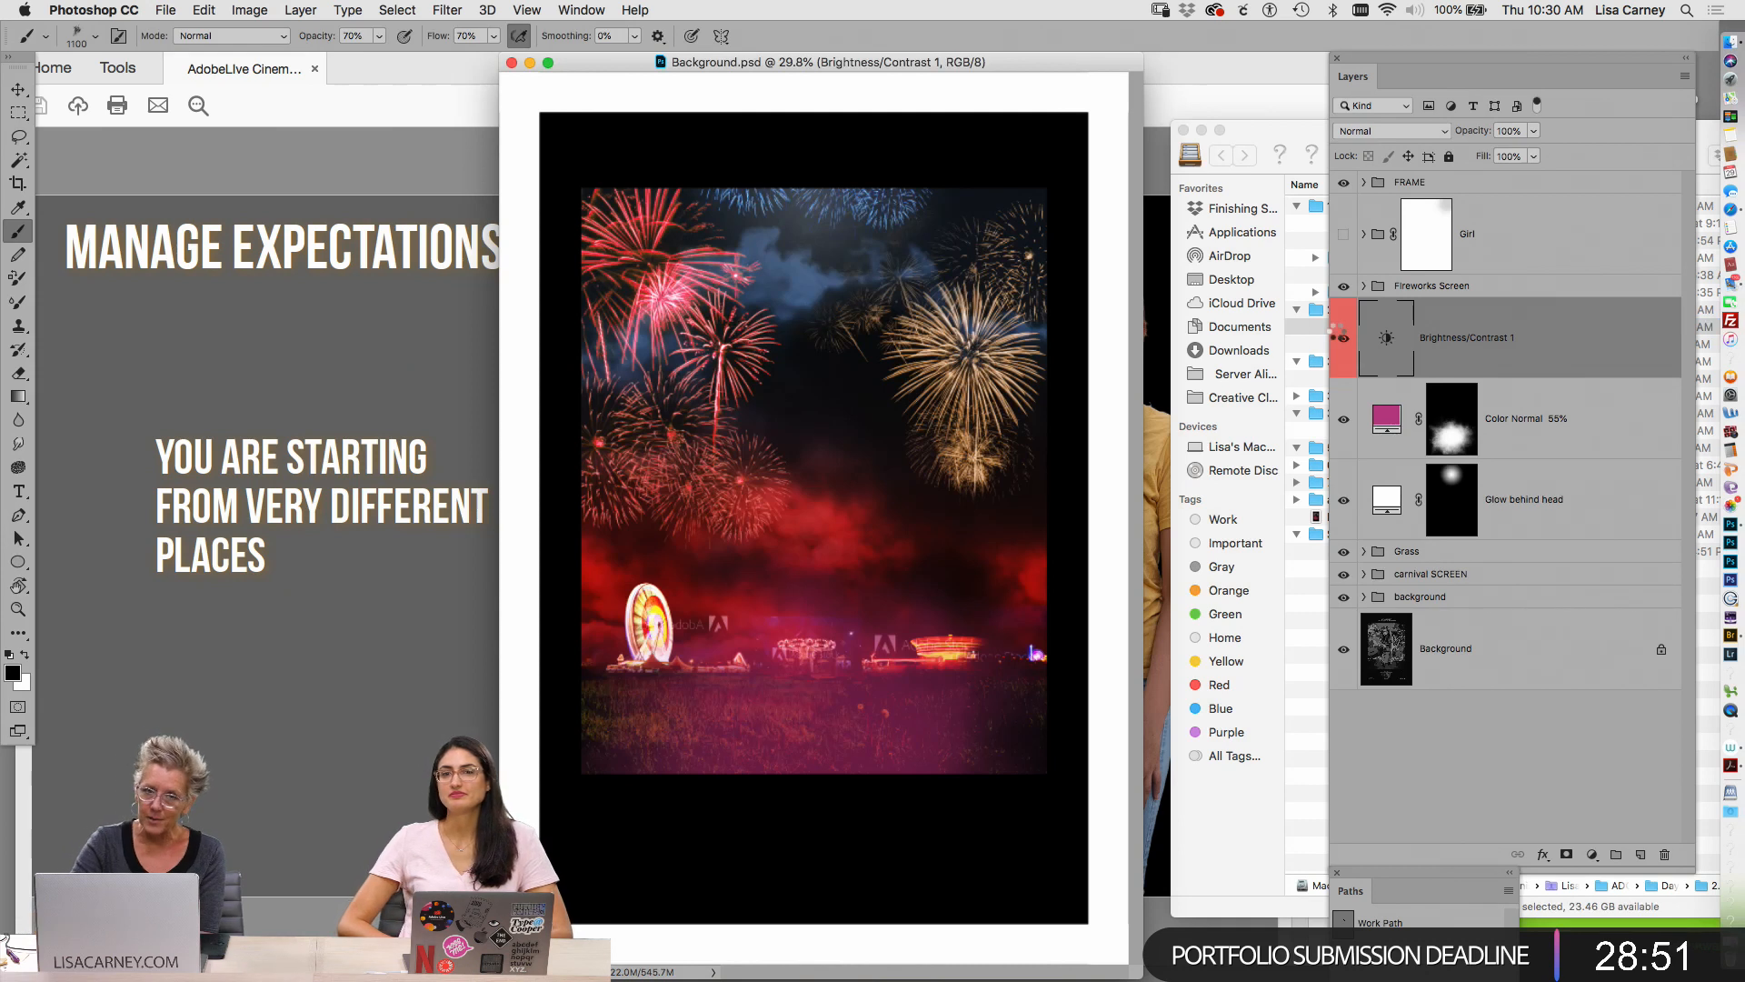
left_click_drag(1340, 333, 1341, 334)
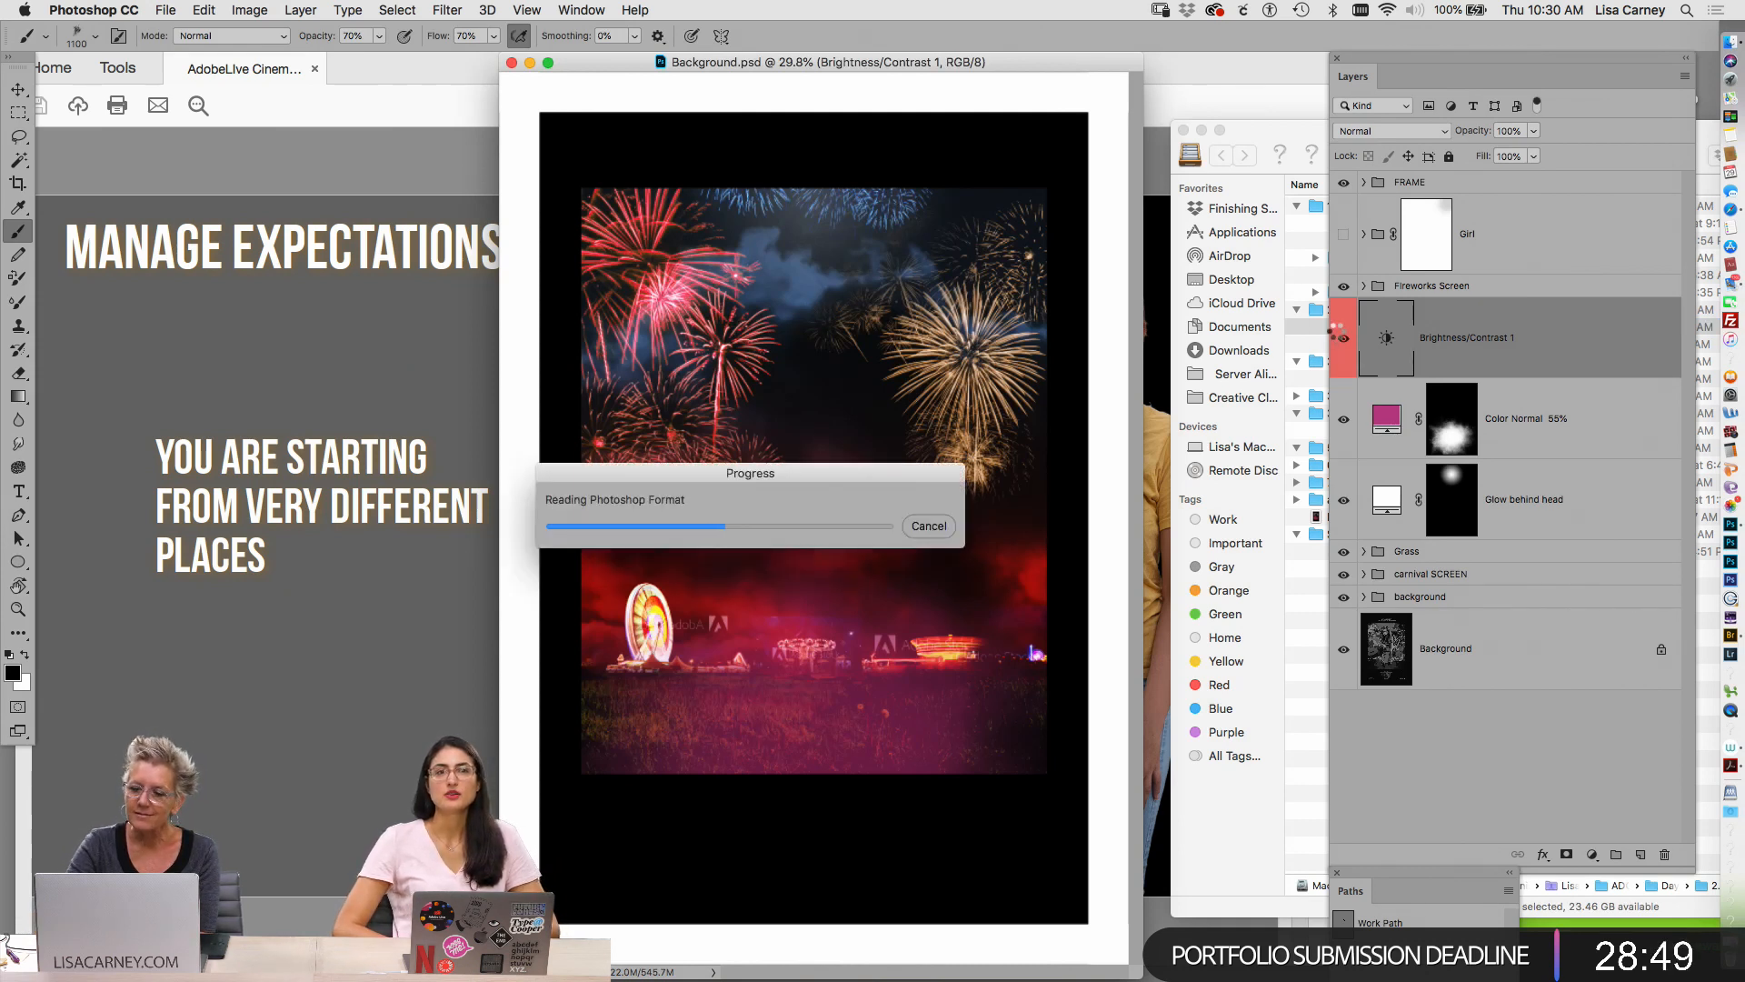
left_click(929, 525)
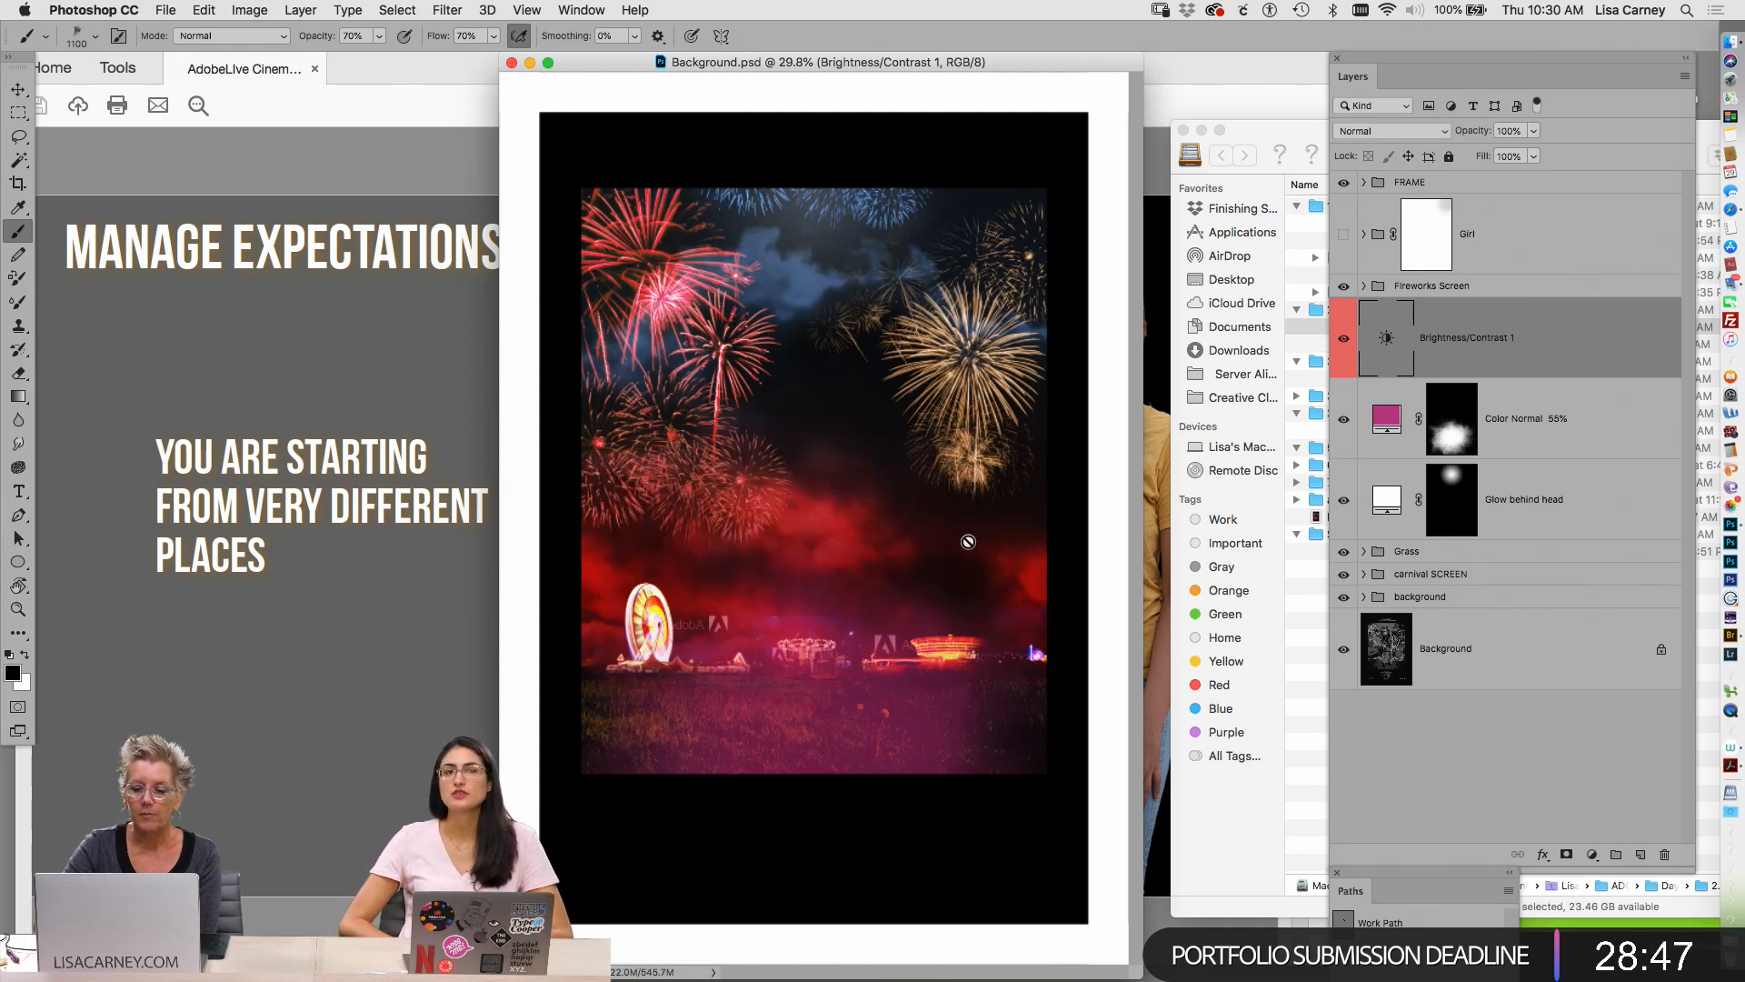
Merge the layers from Brightness/Contrast 1 down to Background, and flatten the Fireworks Screen group into the Background layer
left_click(1479, 644, "shift")
key("super+e")
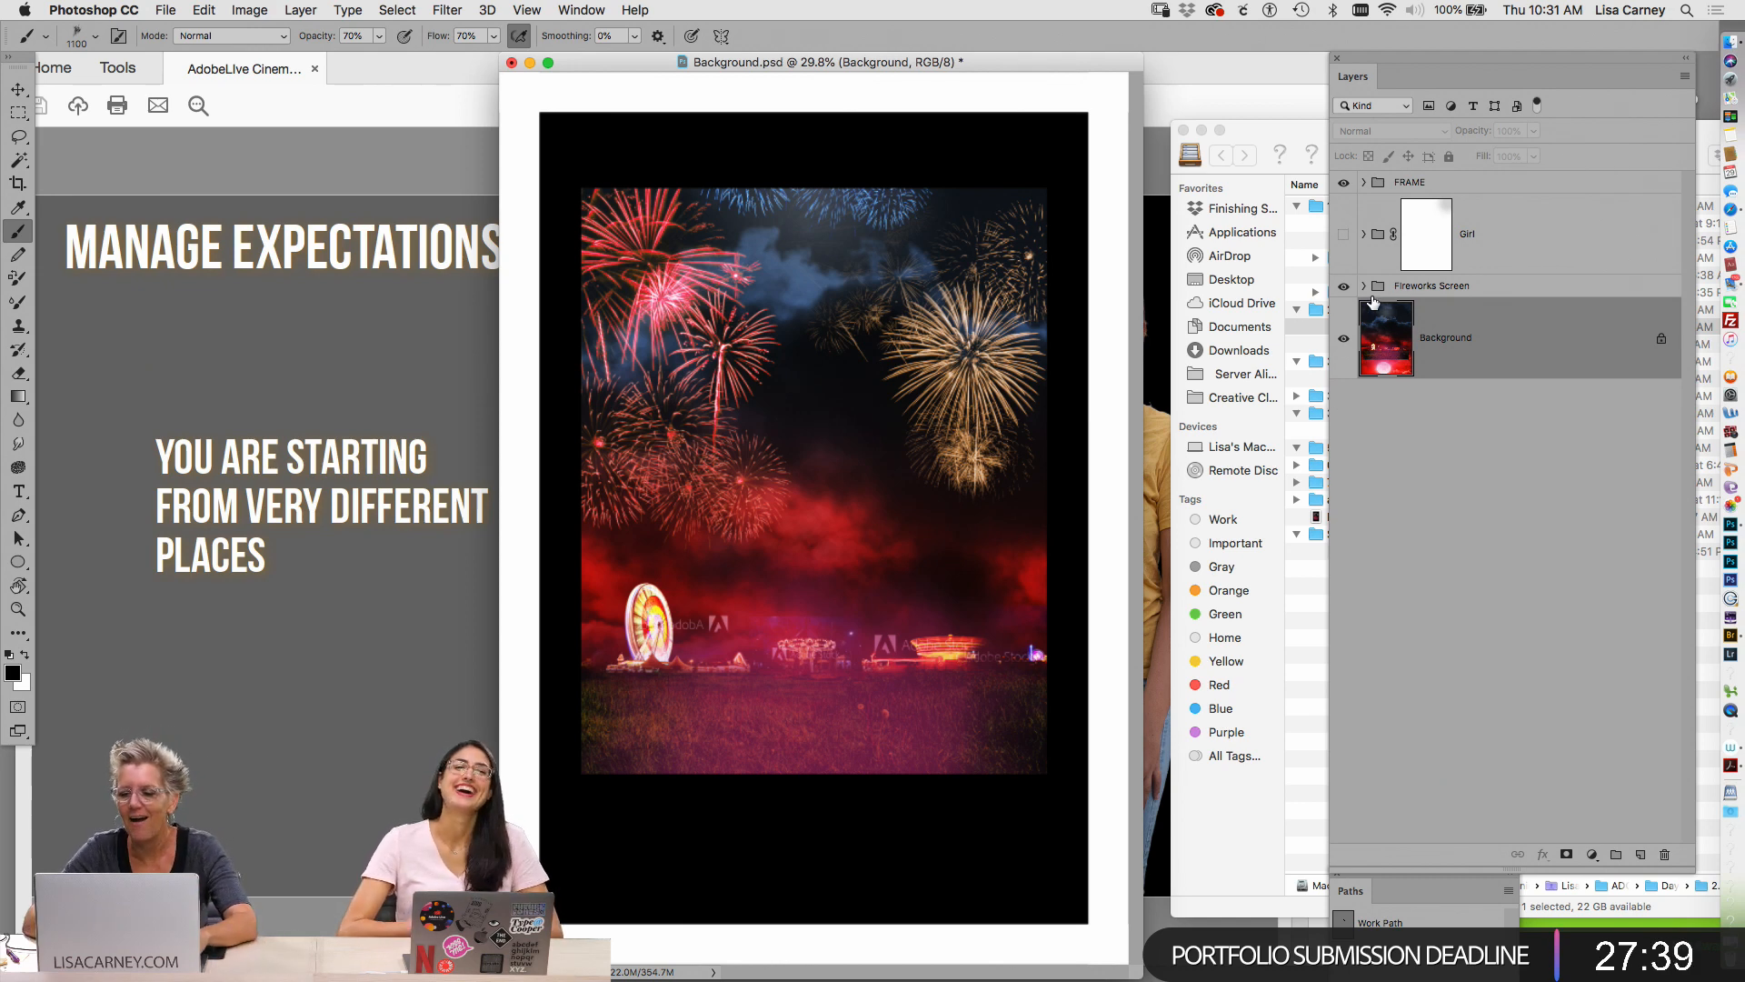
left_click(1424, 291)
key("super+shift+g")
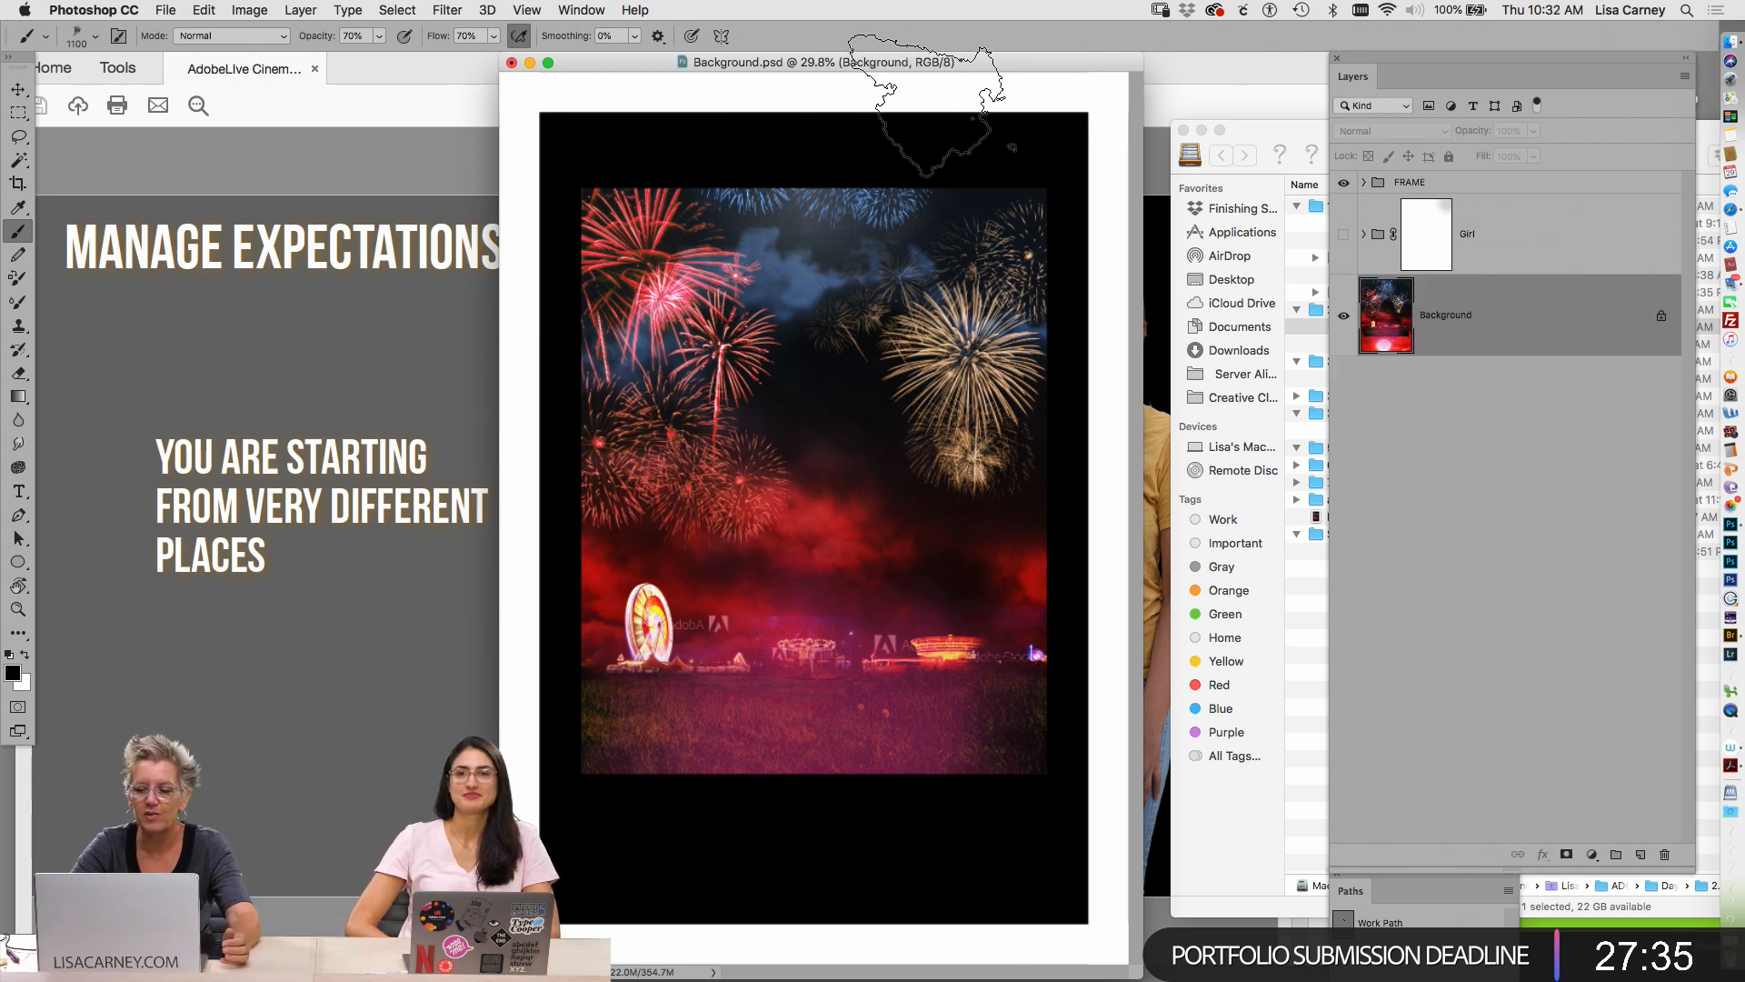
Open Mike.psd from the 2. COMPOSITE folder and arrange its window beside Background.psd for comparison
left_click_drag(955, 61, 901, 61)
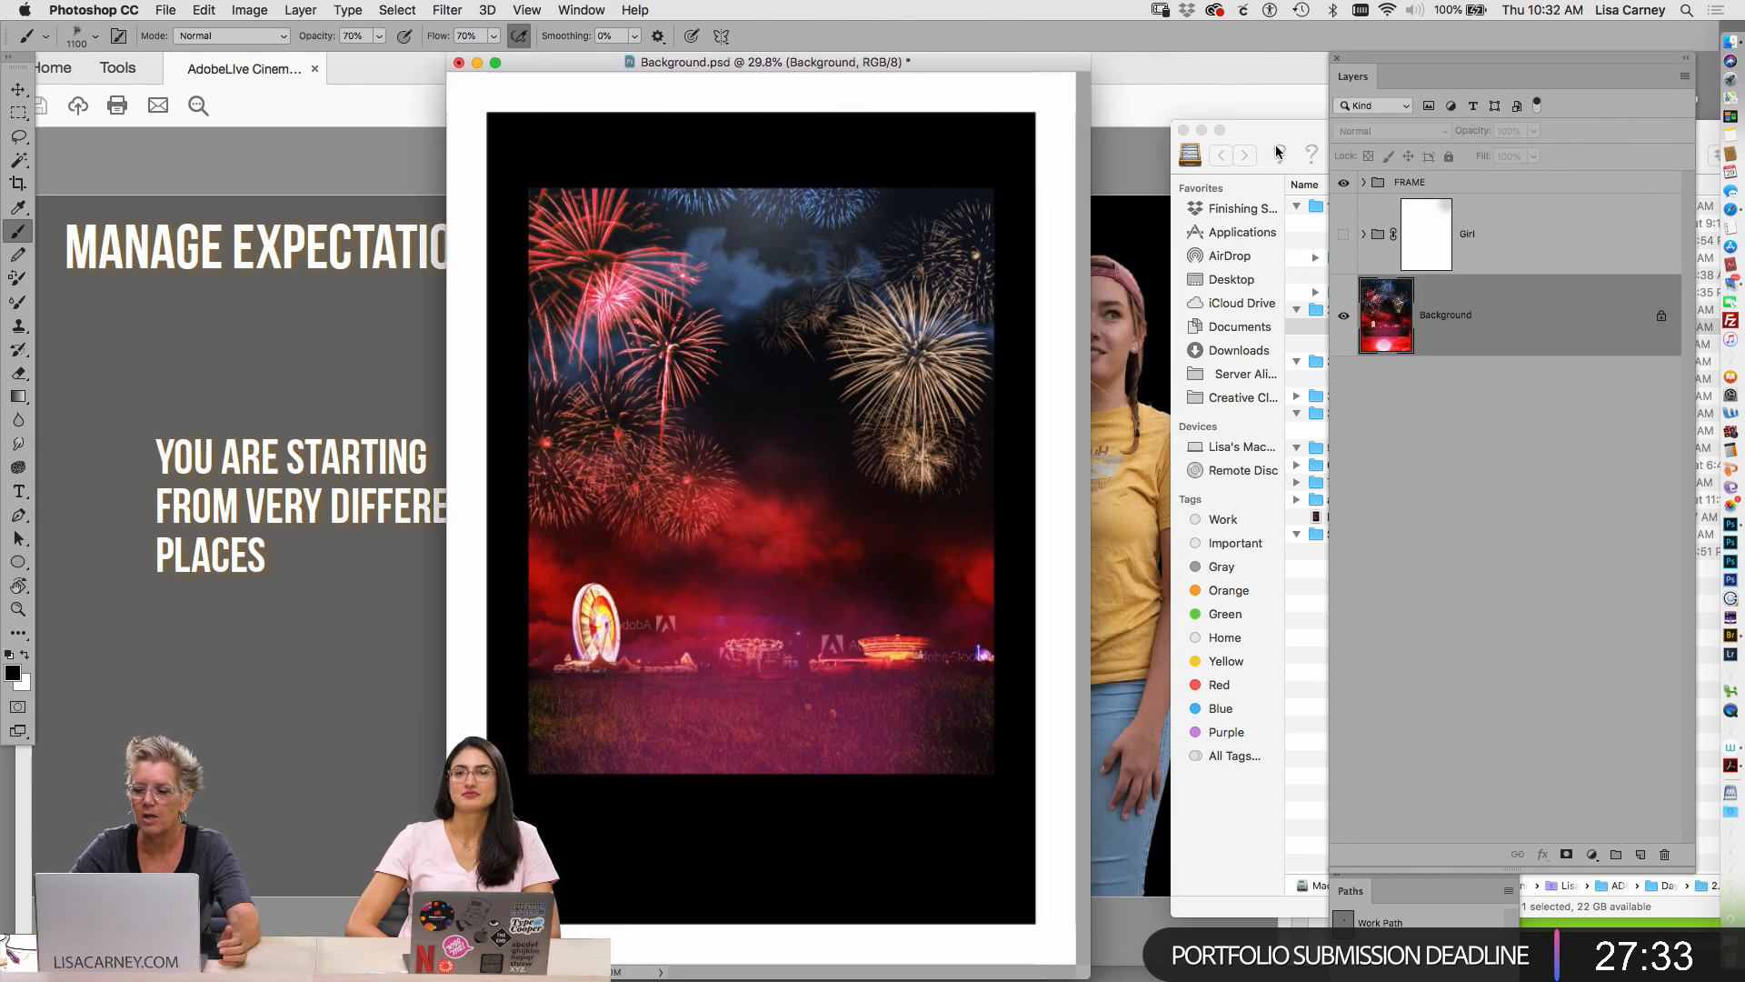
left_click(1278, 151)
double_click(1339, 344)
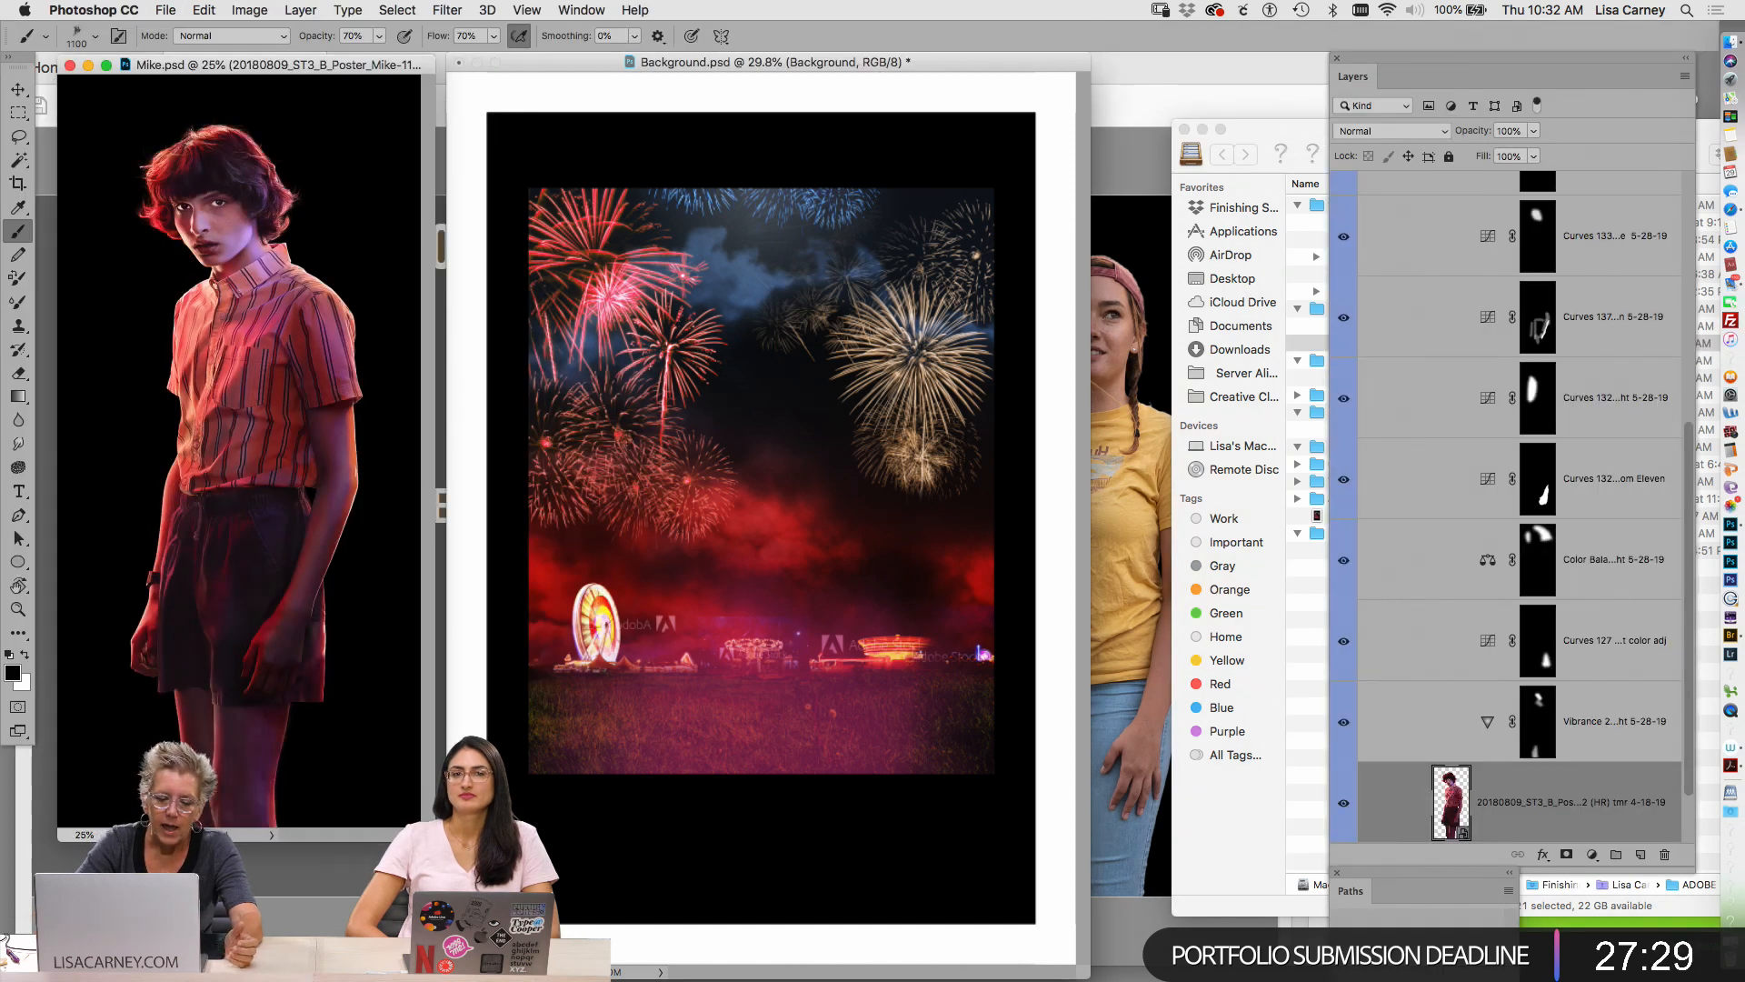
left_click(742, 88)
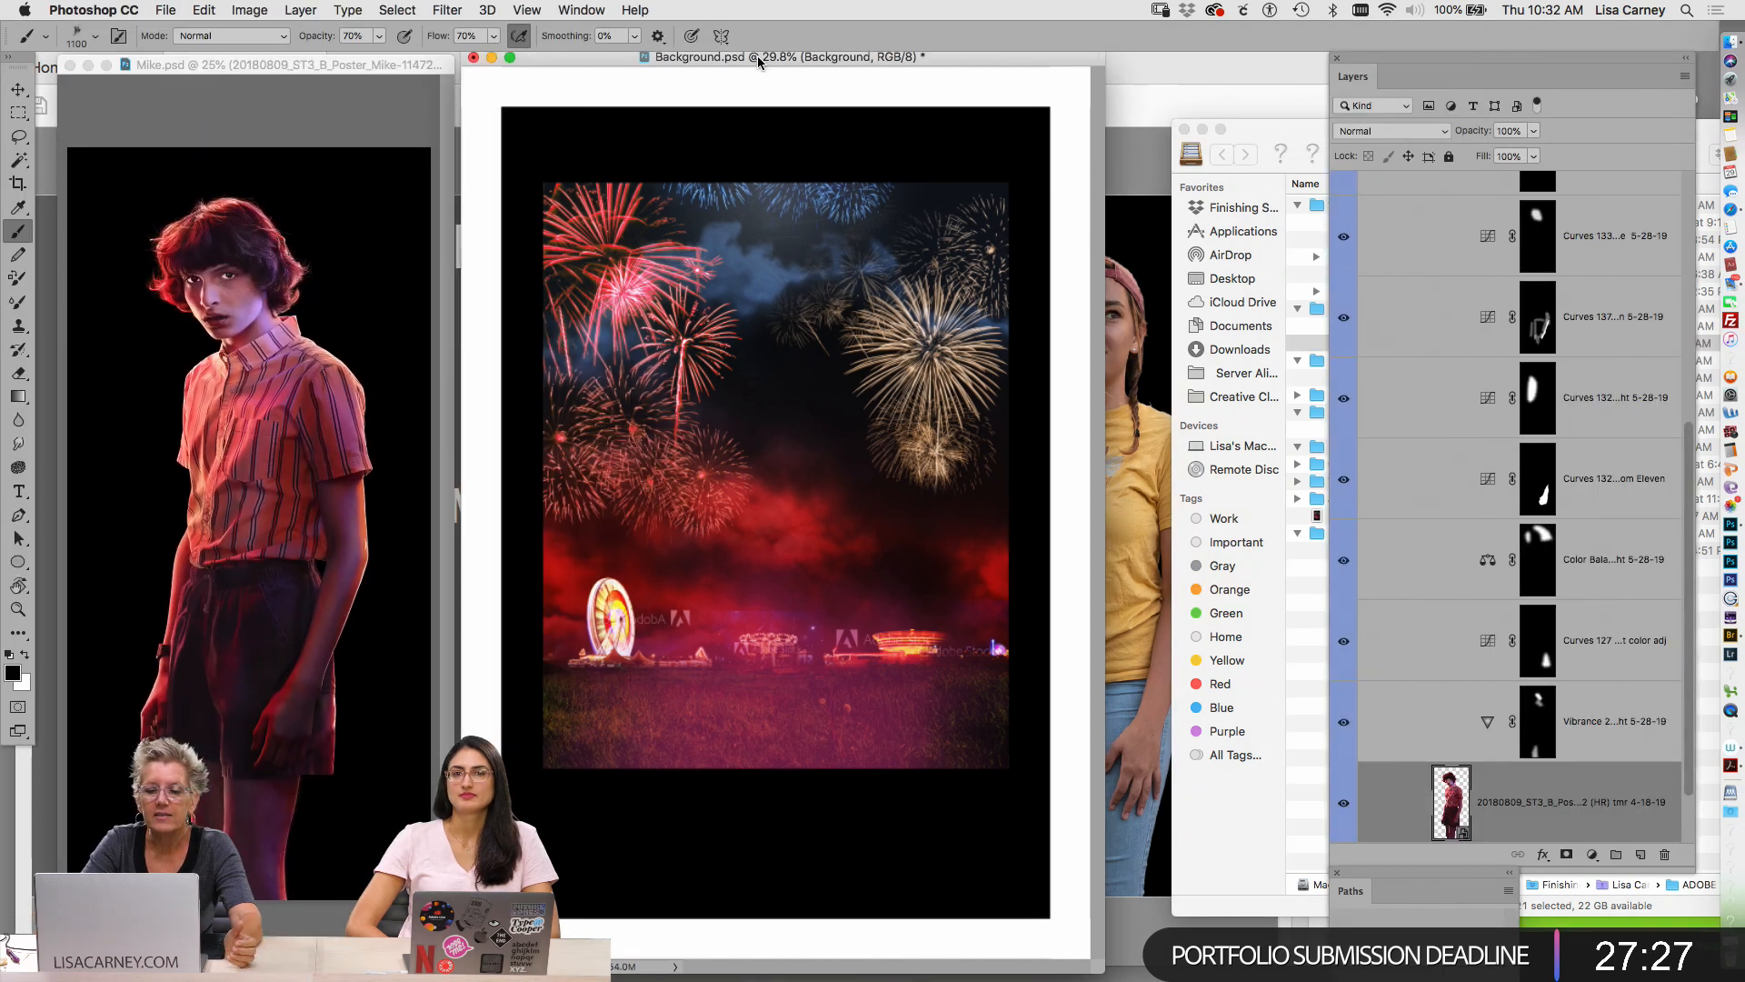
left_click_drag(1097, 971, 1200, 971)
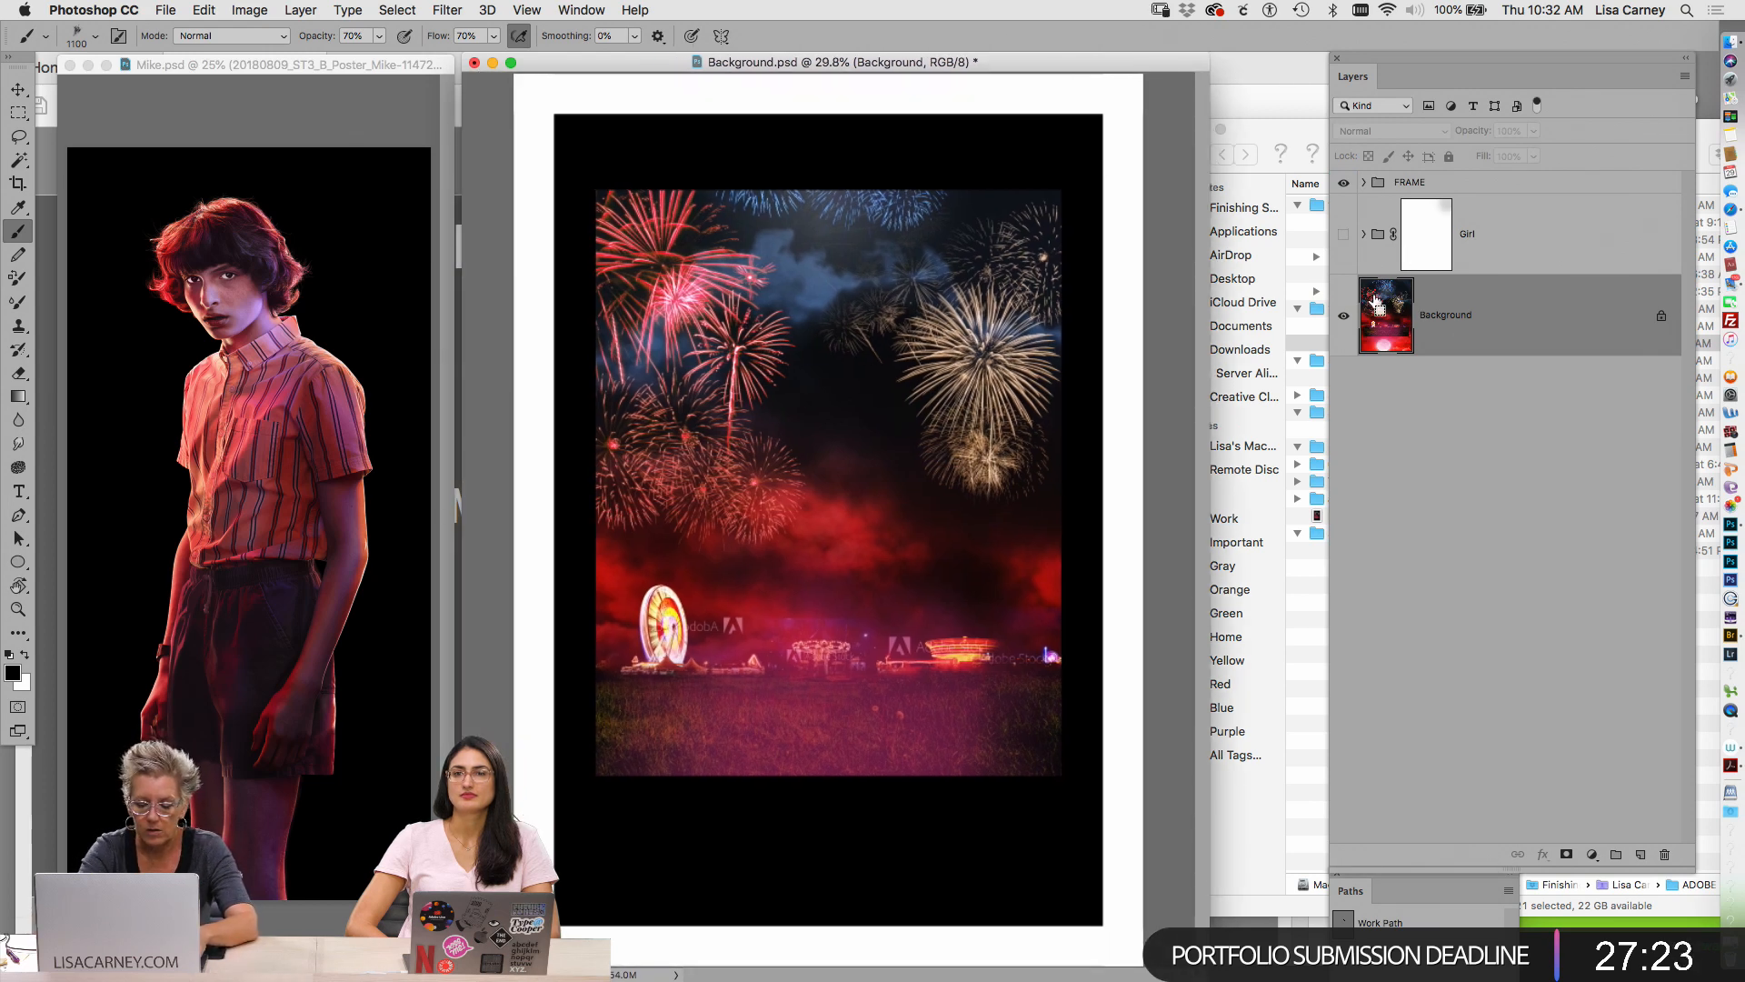
Add a black-filled layer named bl above the Background layer, and show and expand the Girl group
key("super+shift+n")
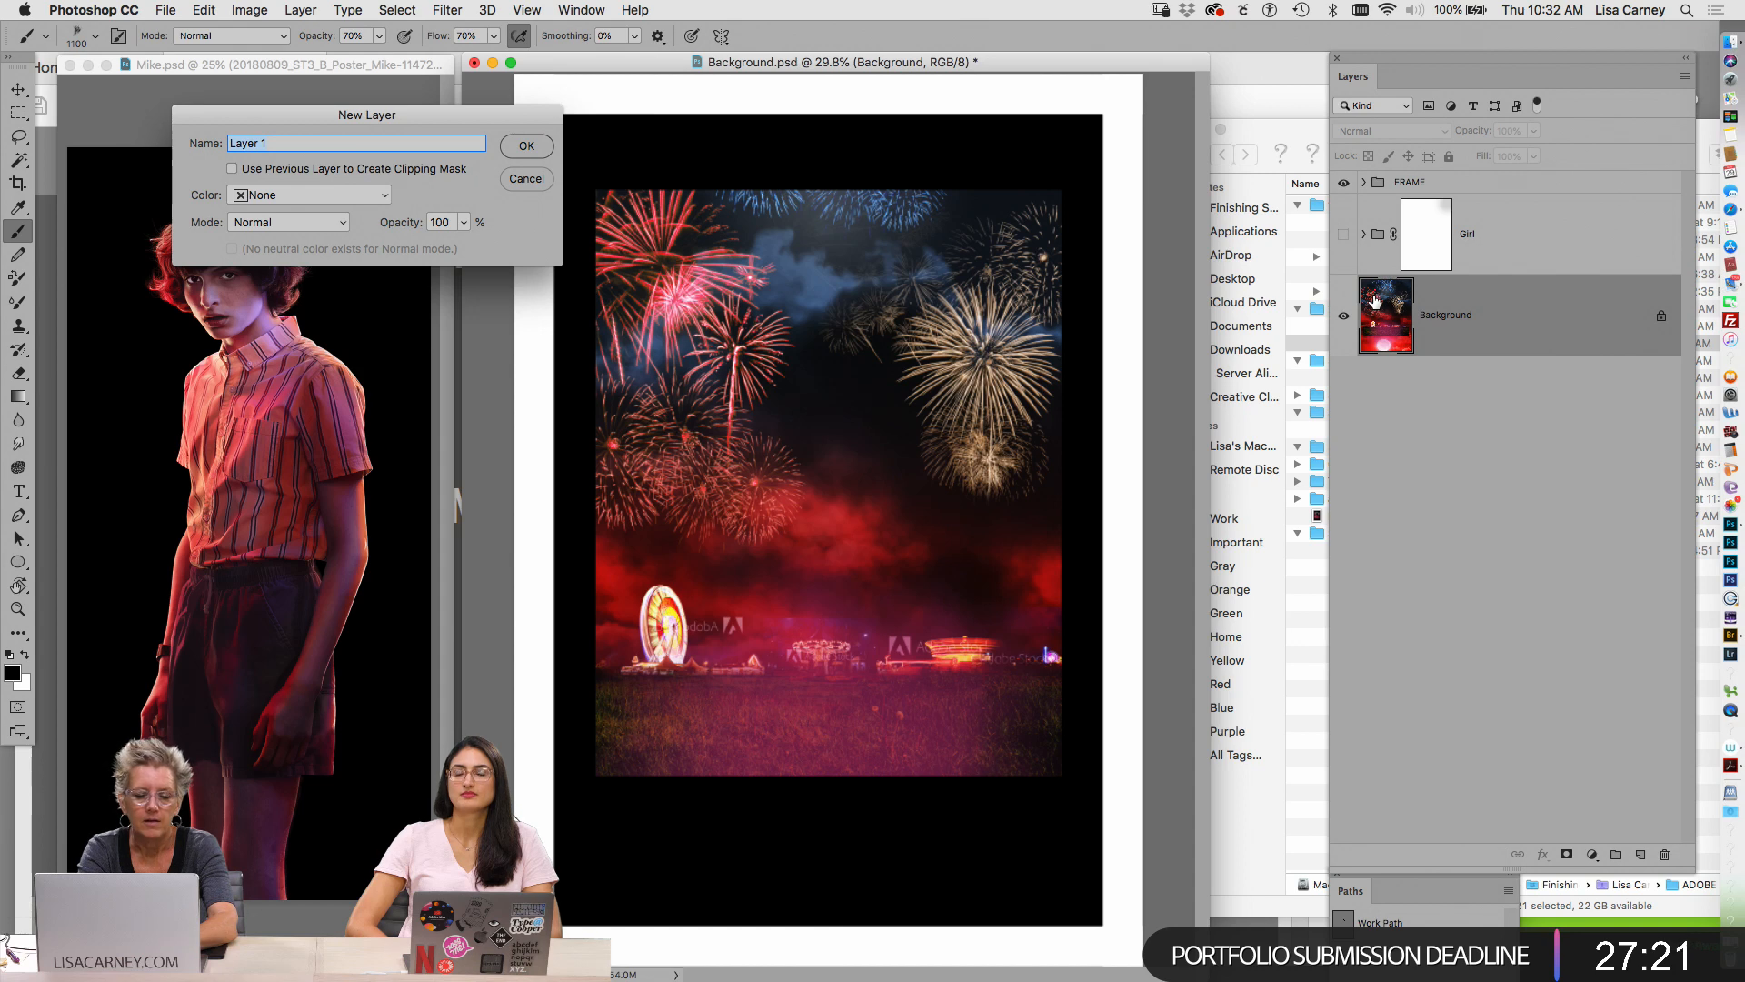
type("bl")
key("Return")
key("alt+BackSpace")
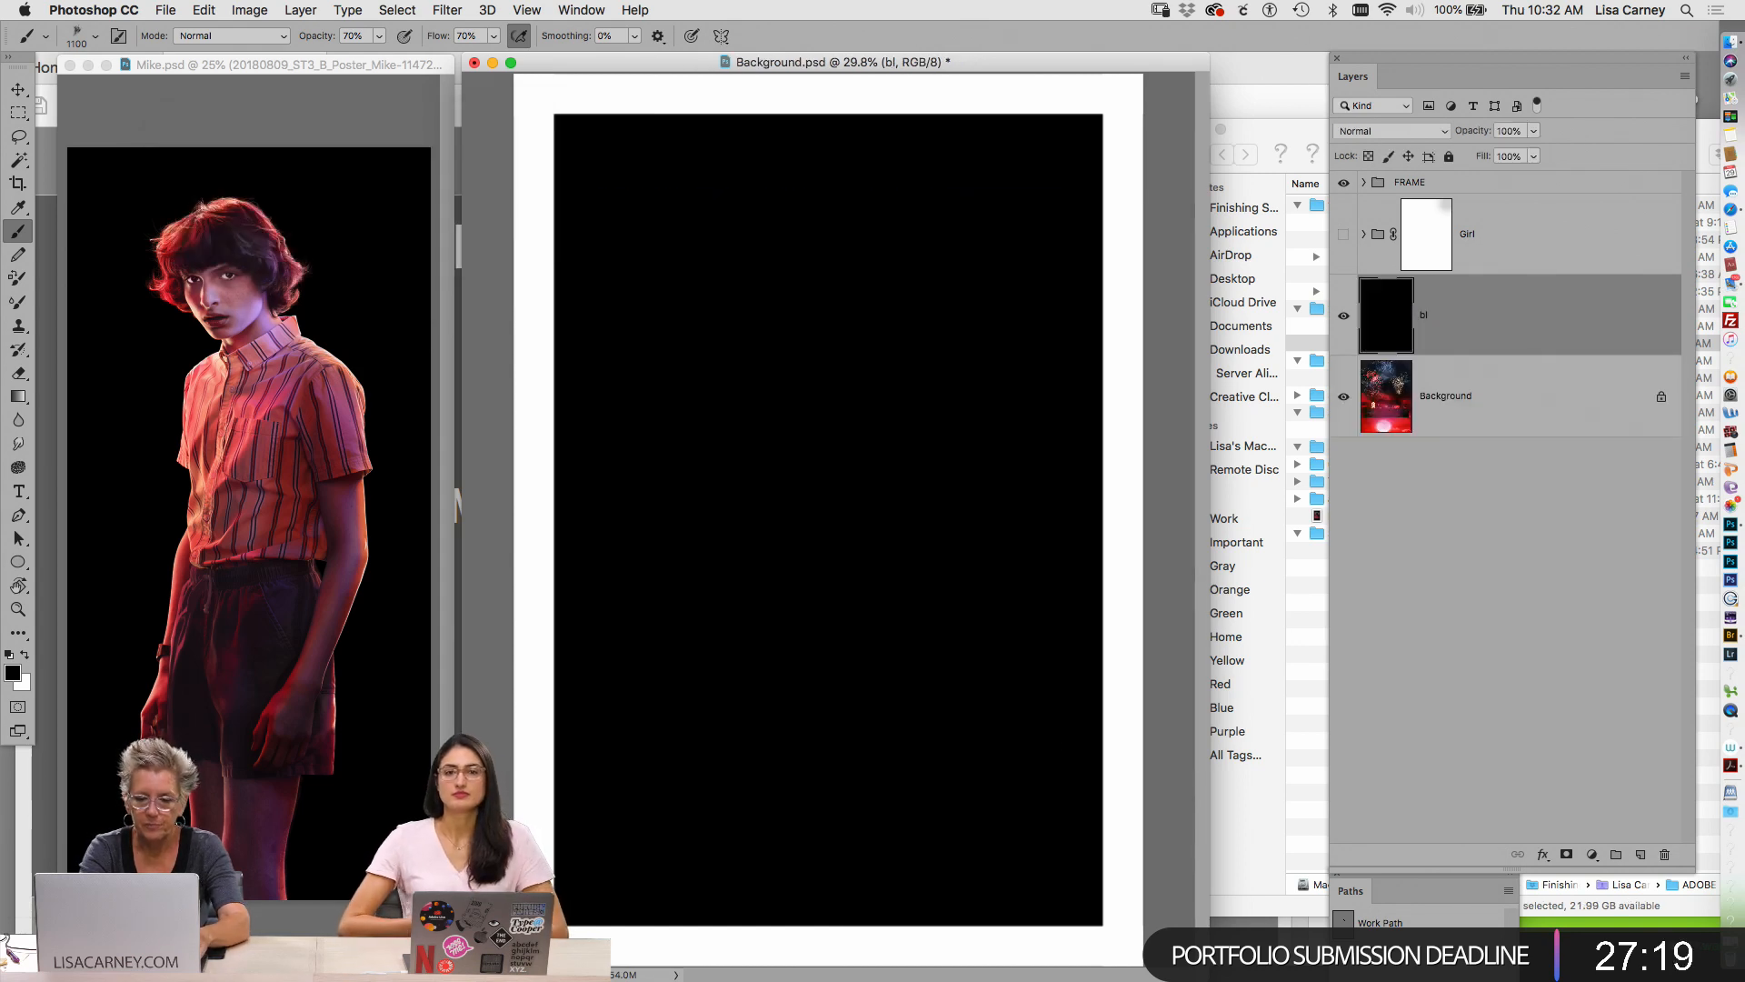
left_click(1344, 237)
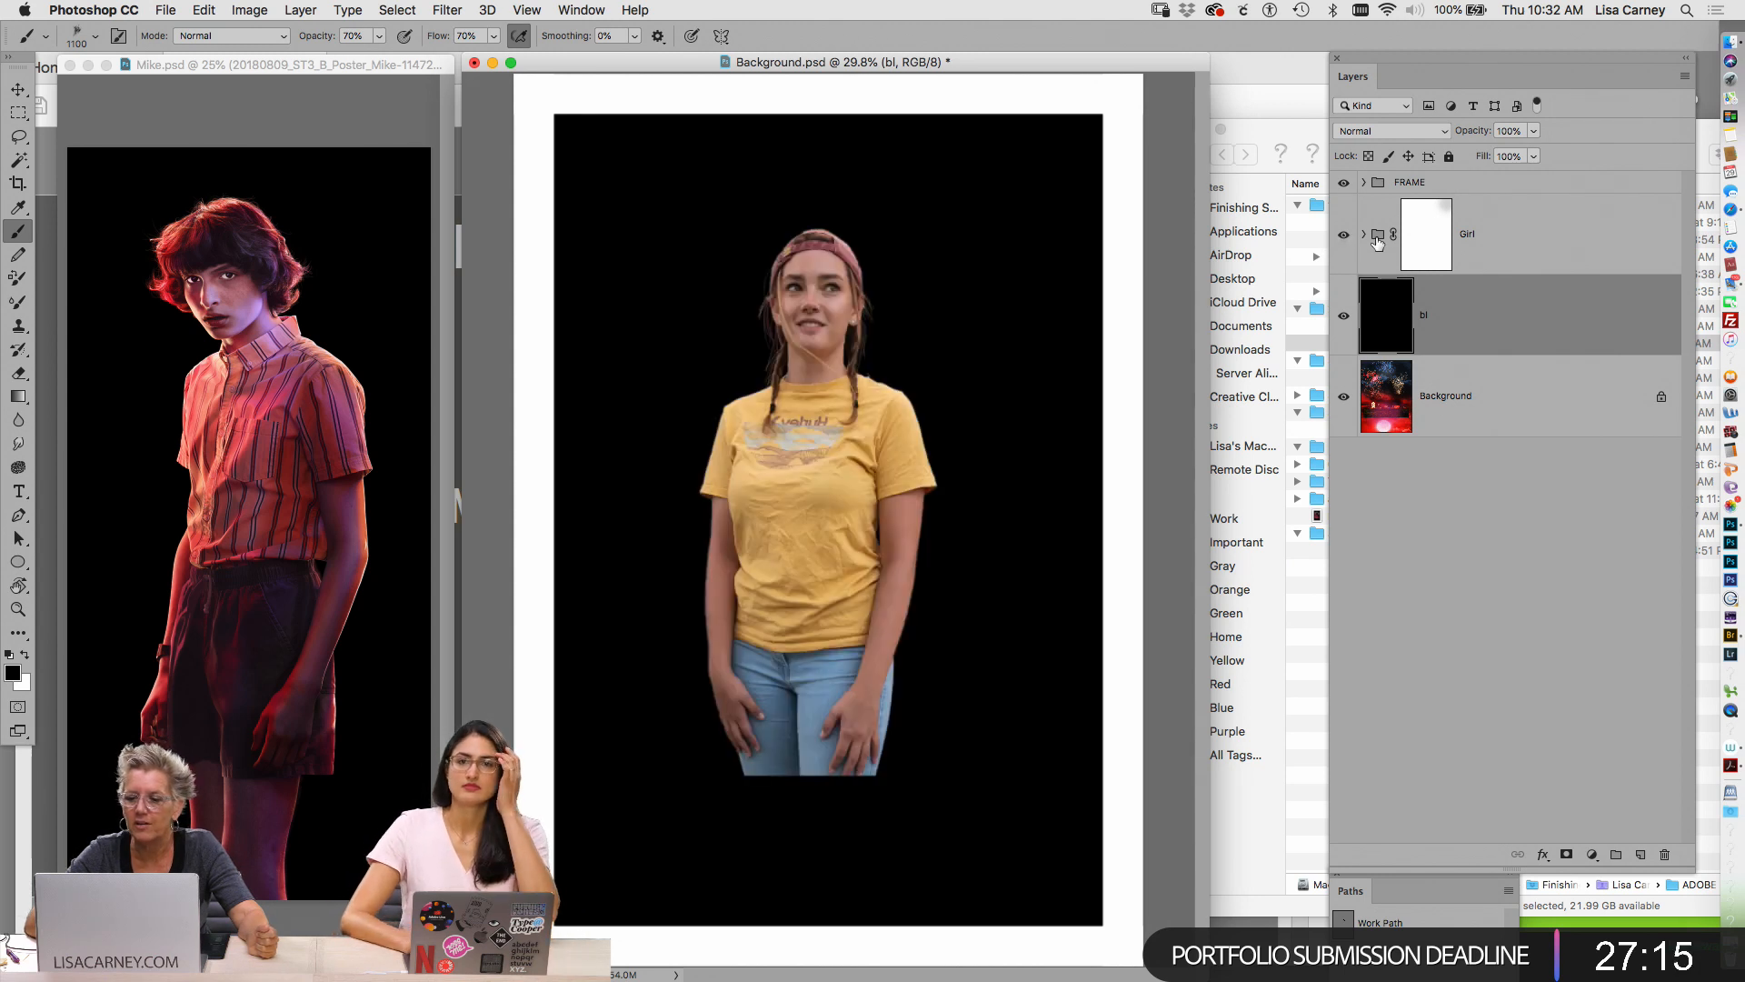
left_click(1364, 234)
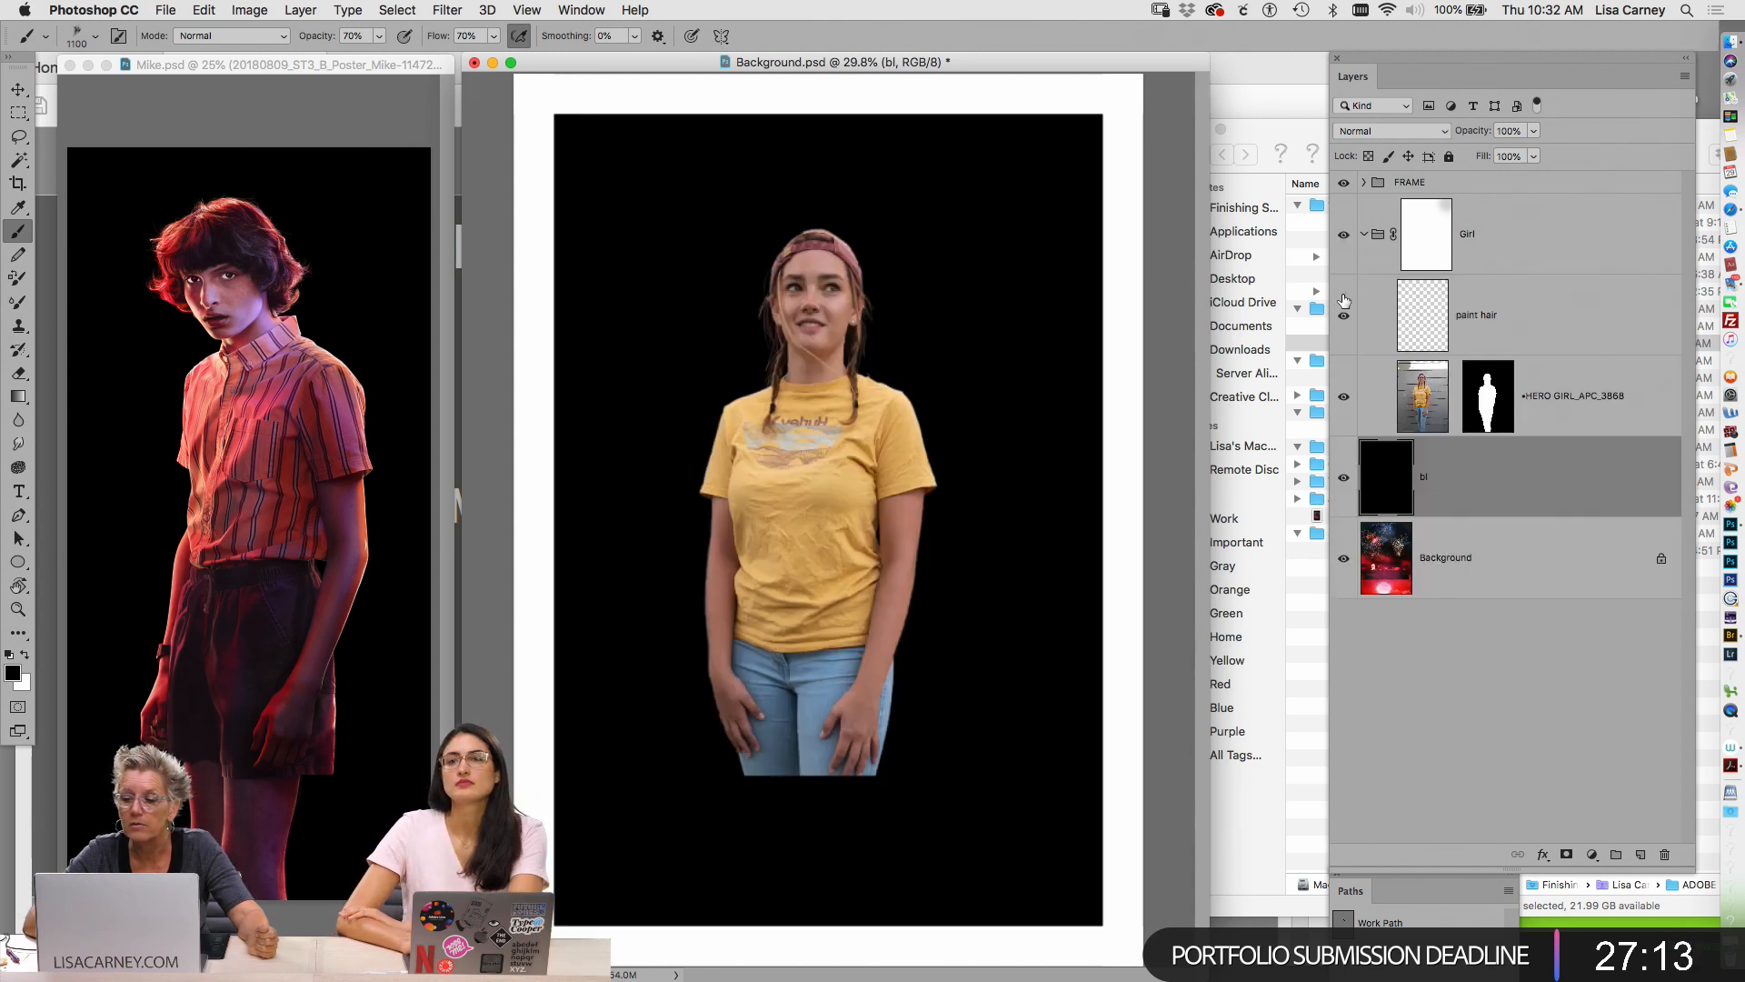
Close Background.psd without saving, move the PDF window out of the way, and open CHaracter Sell PRACTICE.psd from the 2. COMPOSITE folder
key("super+w")
key("super+d")
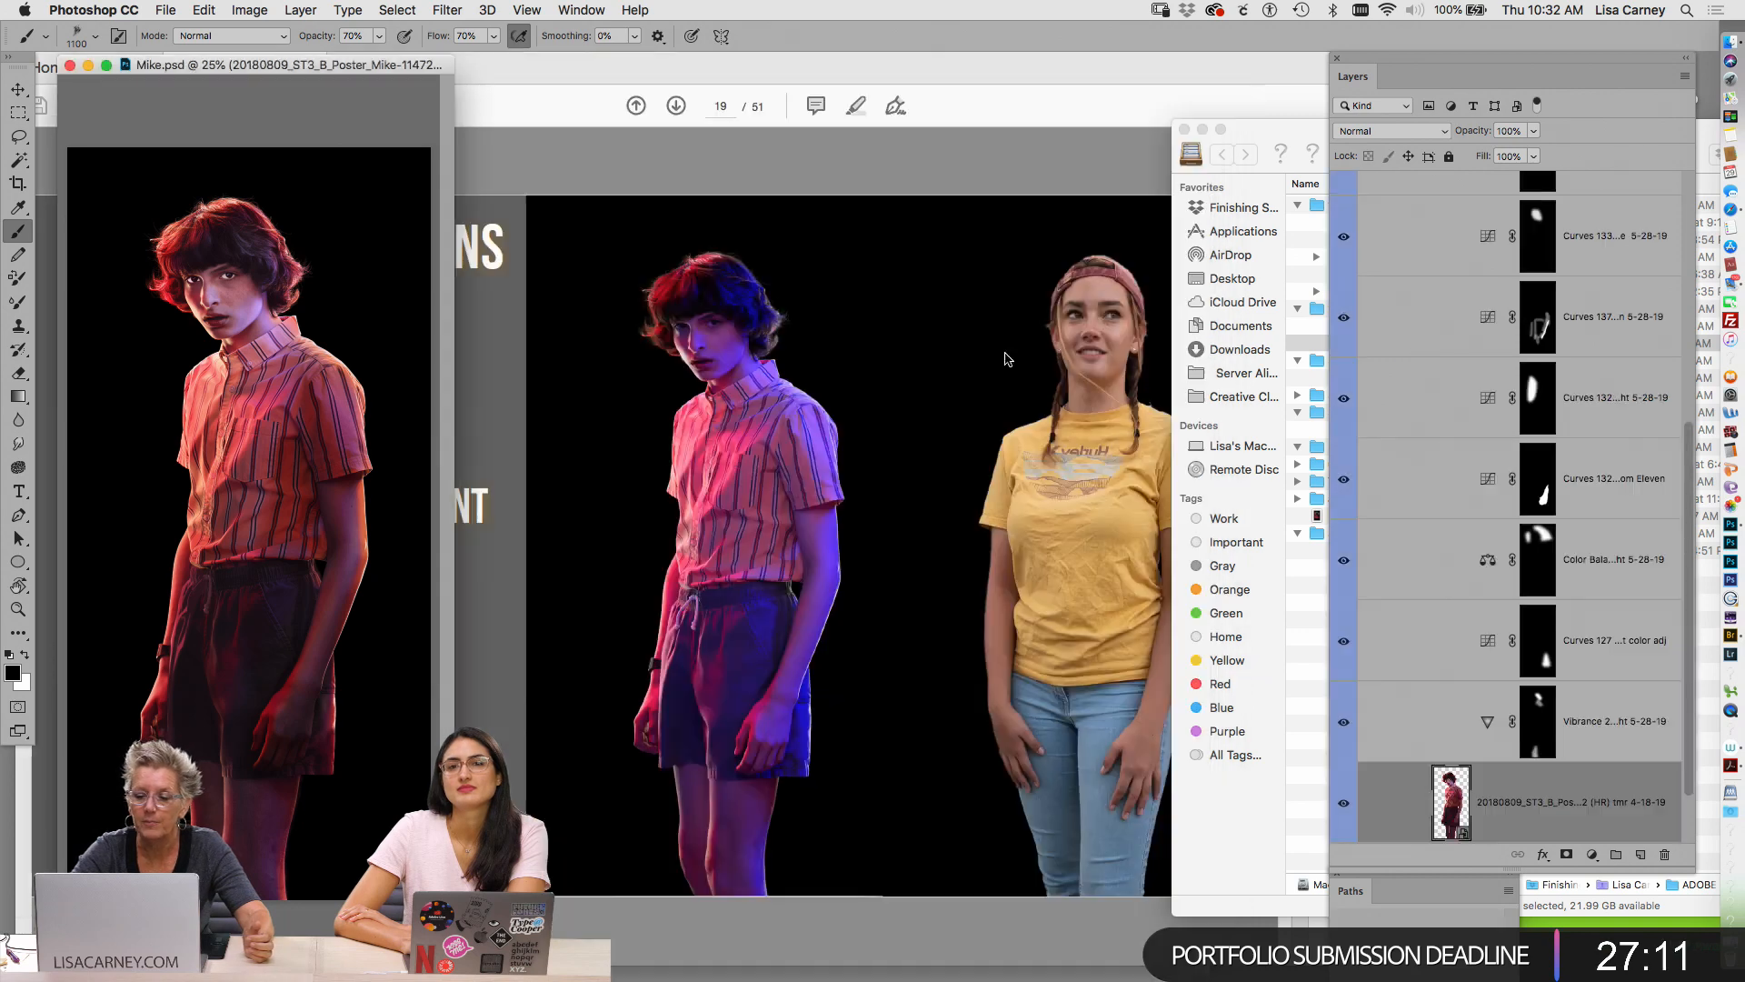
left_click(978, 75)
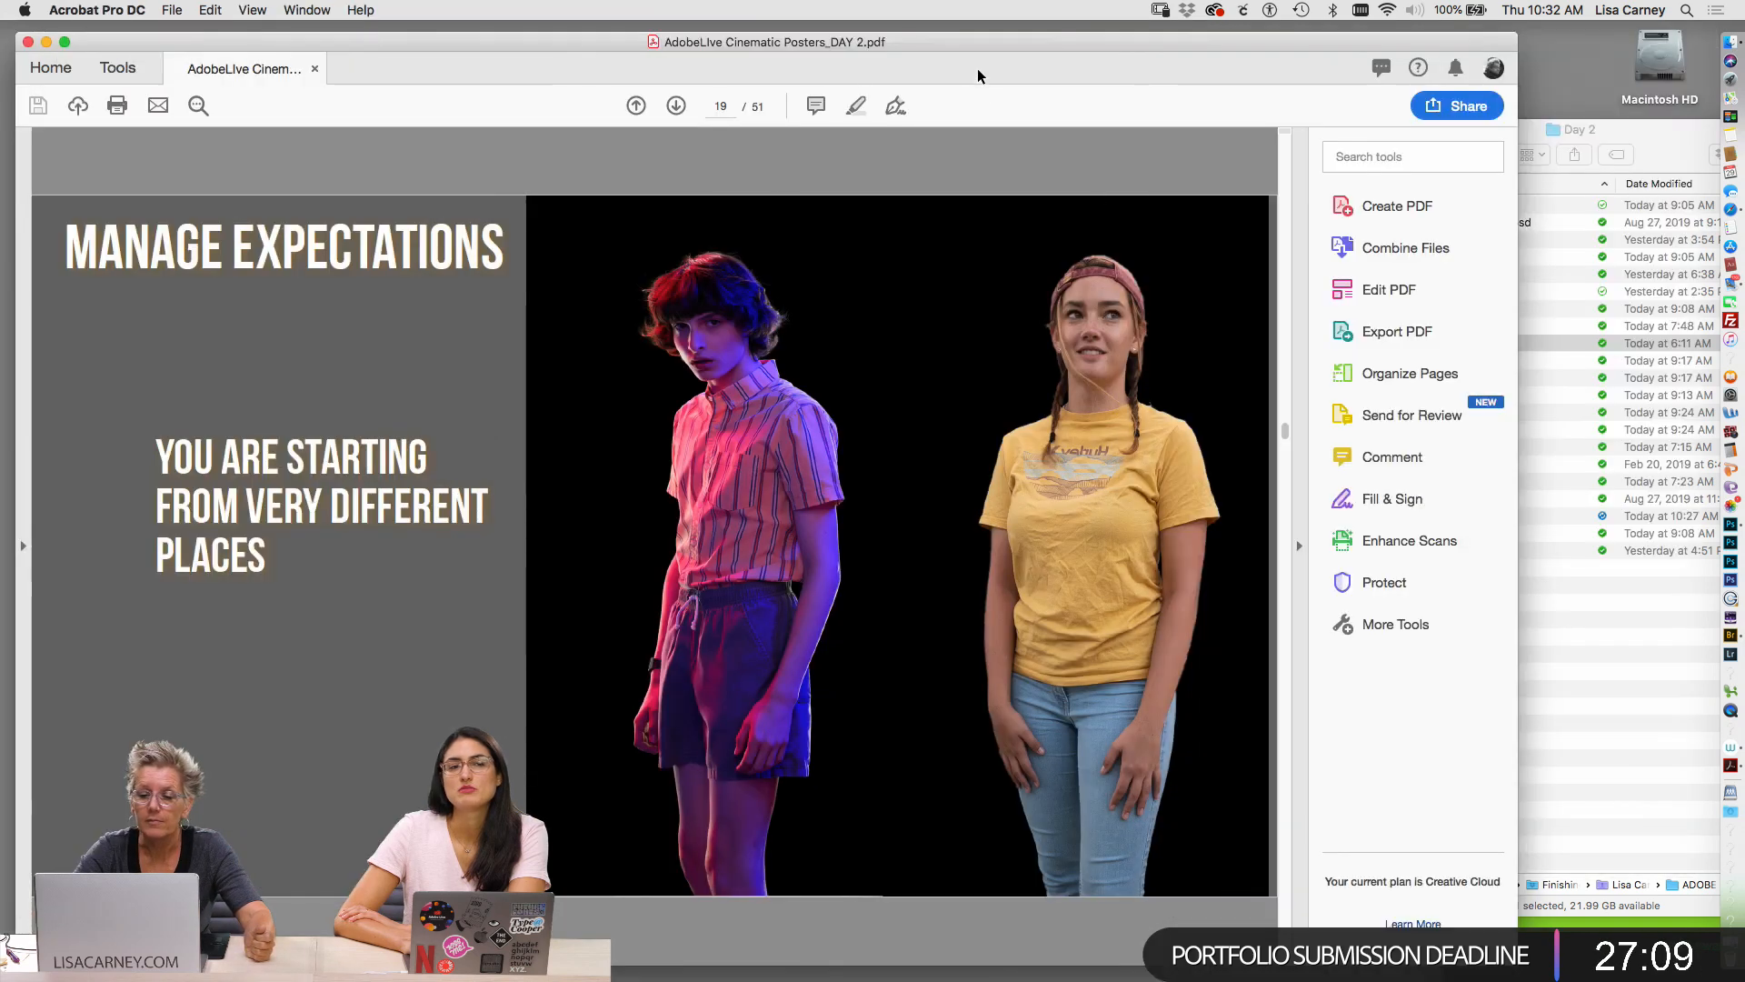
left_click_drag(994, 45, 994, 888)
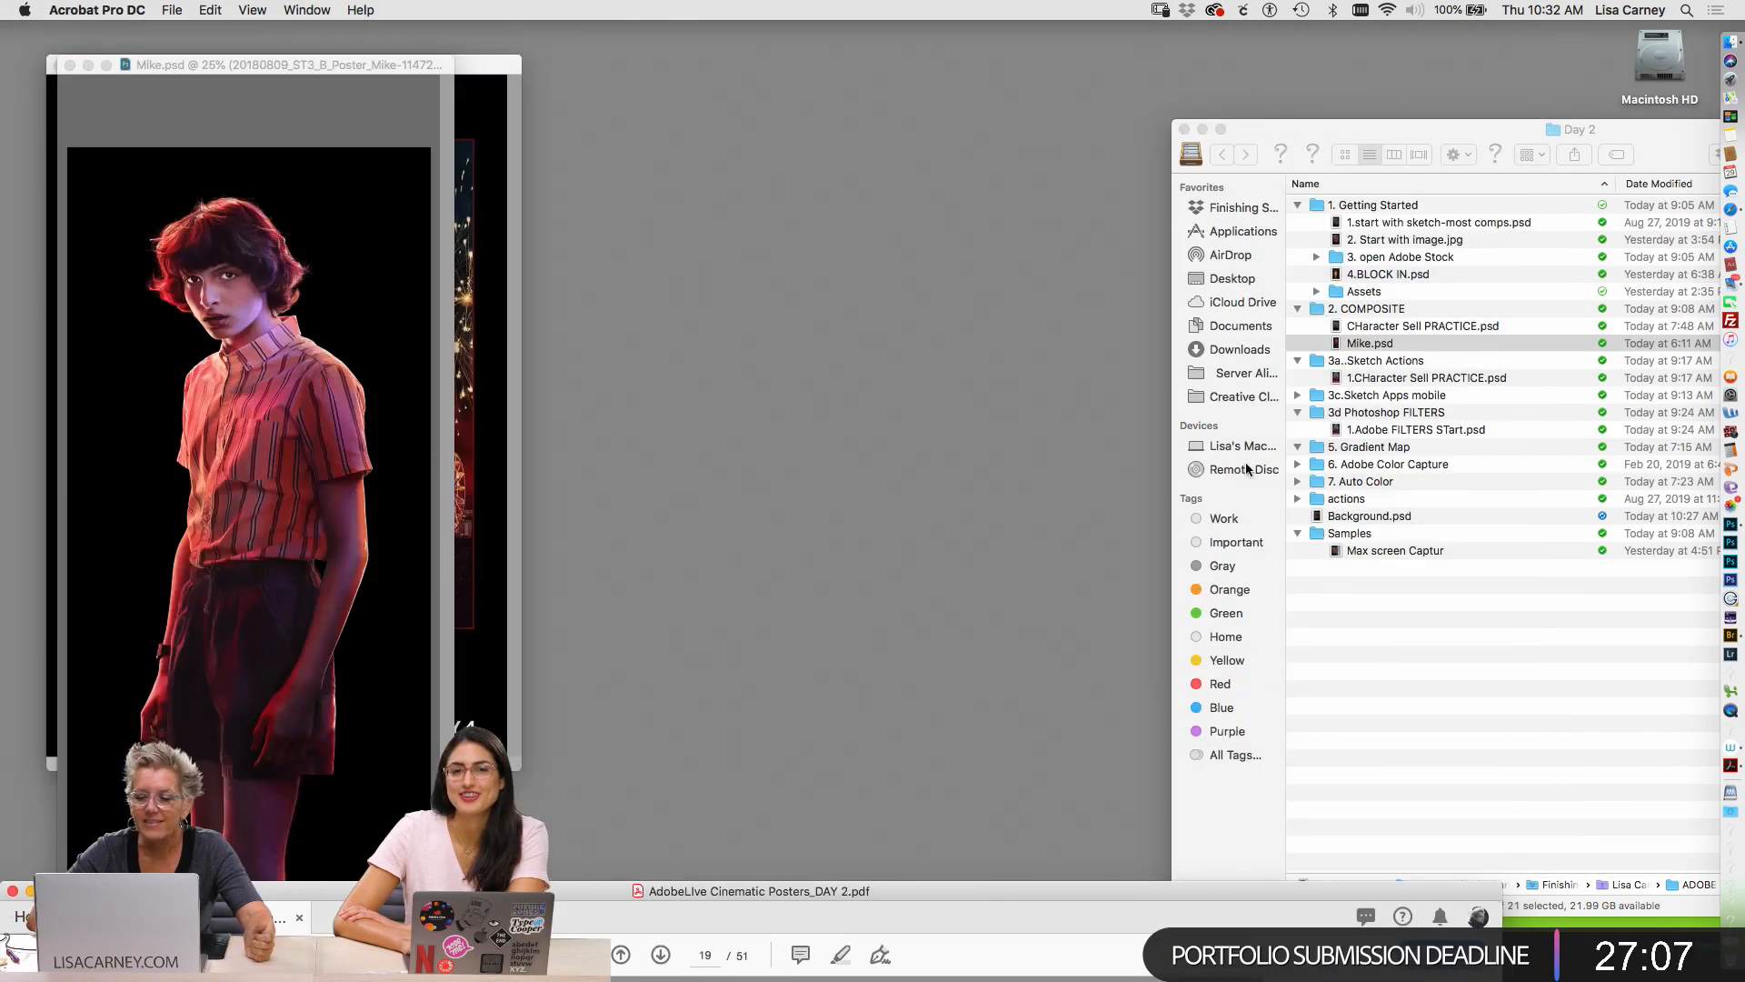
left_click(1364, 344)
left_click(1357, 327)
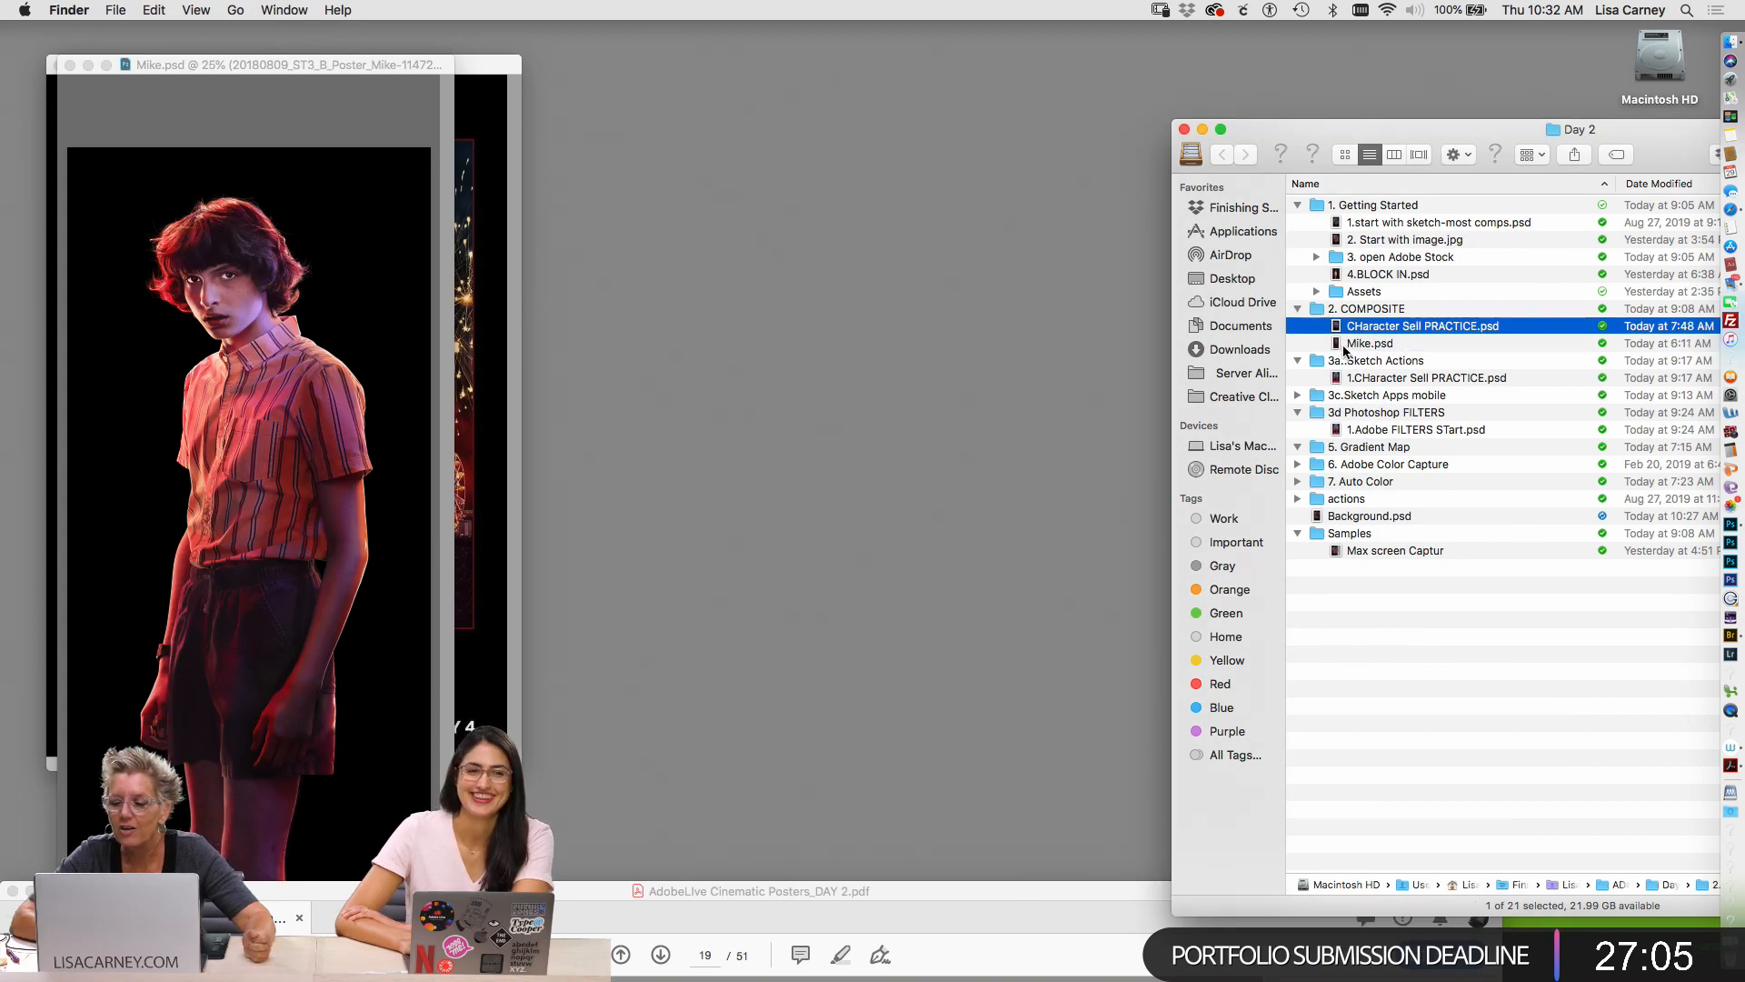
double_click(1334, 327)
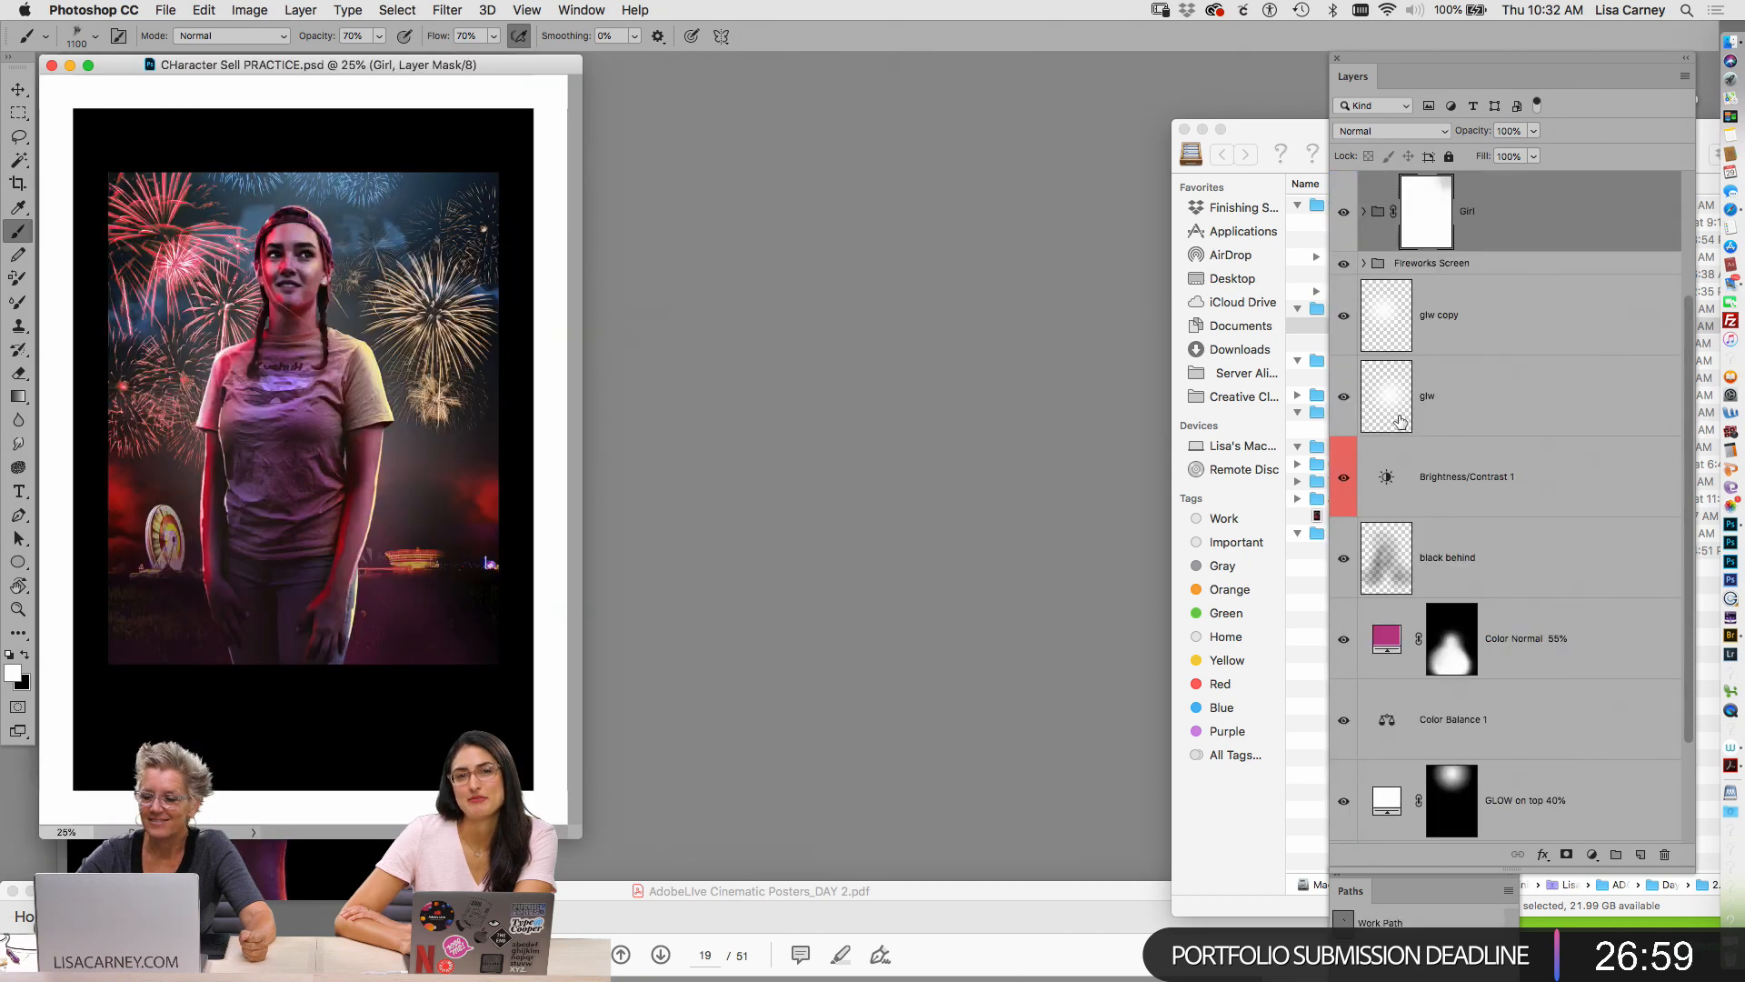
Select the Fireworks Screen group and start duplicating the CHaracter Sell PRACTICE.psd image
left_click(1417, 264)
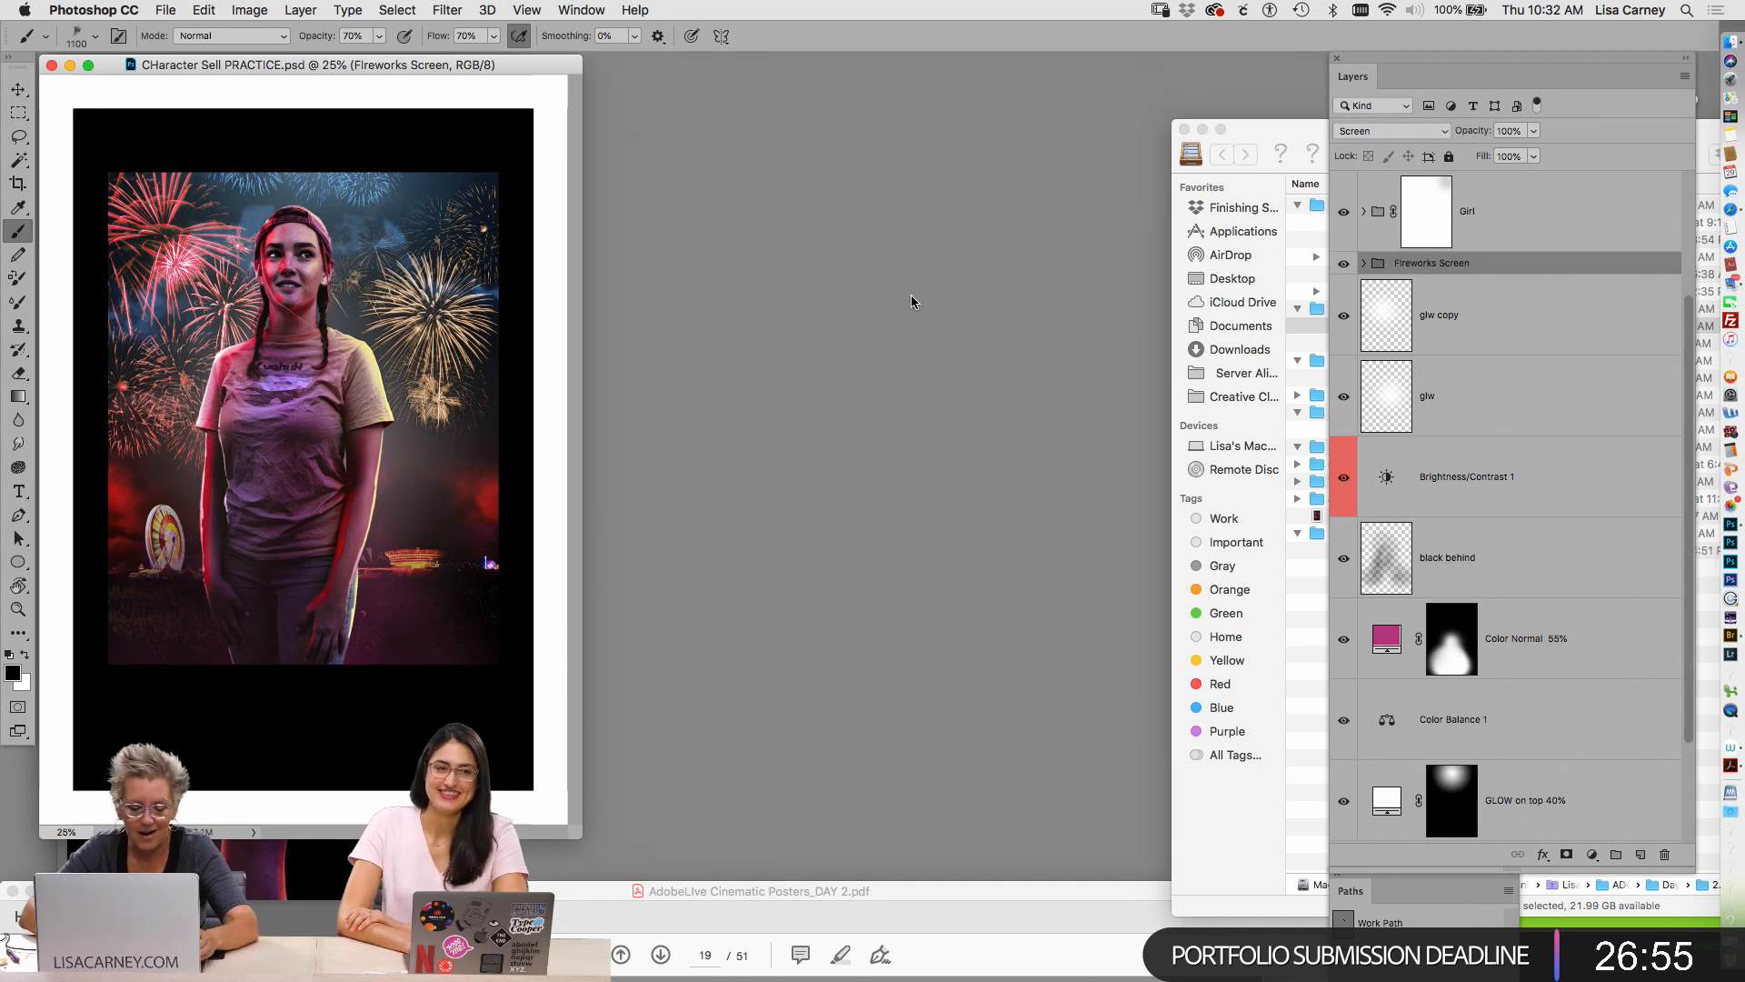
right_click(560, 66)
left_click(591, 73)
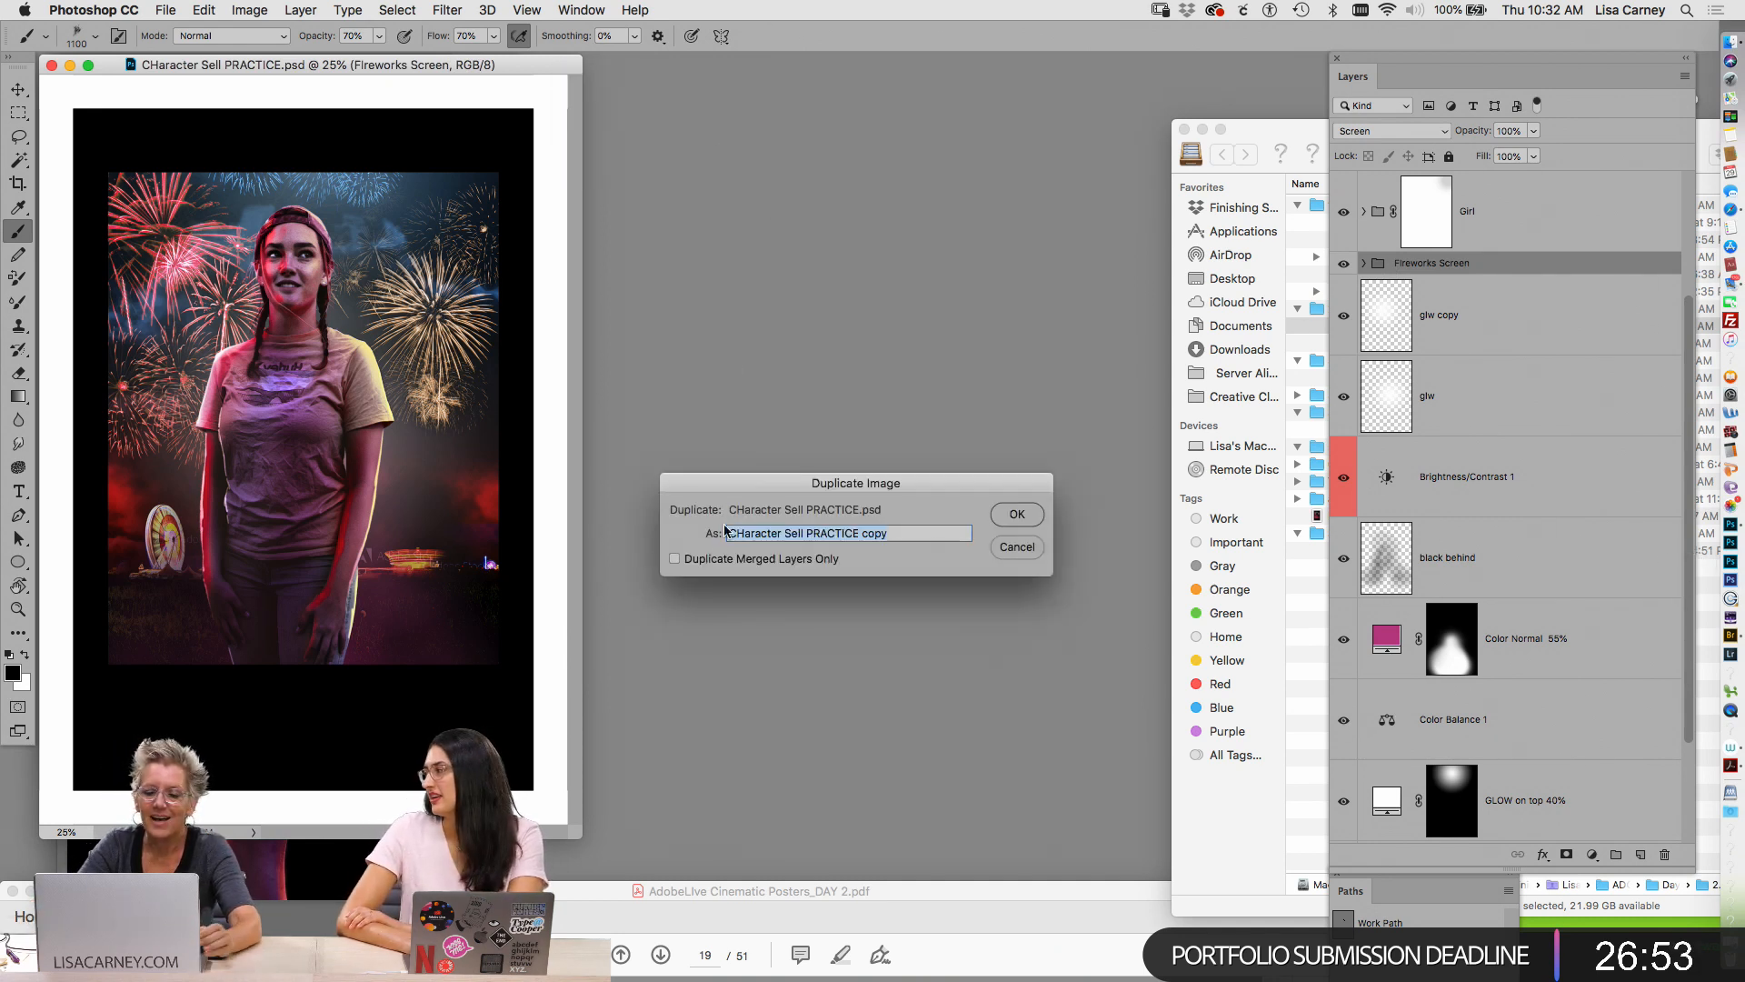
Duplicate the image as CHaracter Sell PRACTICE copy, place the copy beside the original and close the original
left_click(1018, 516)
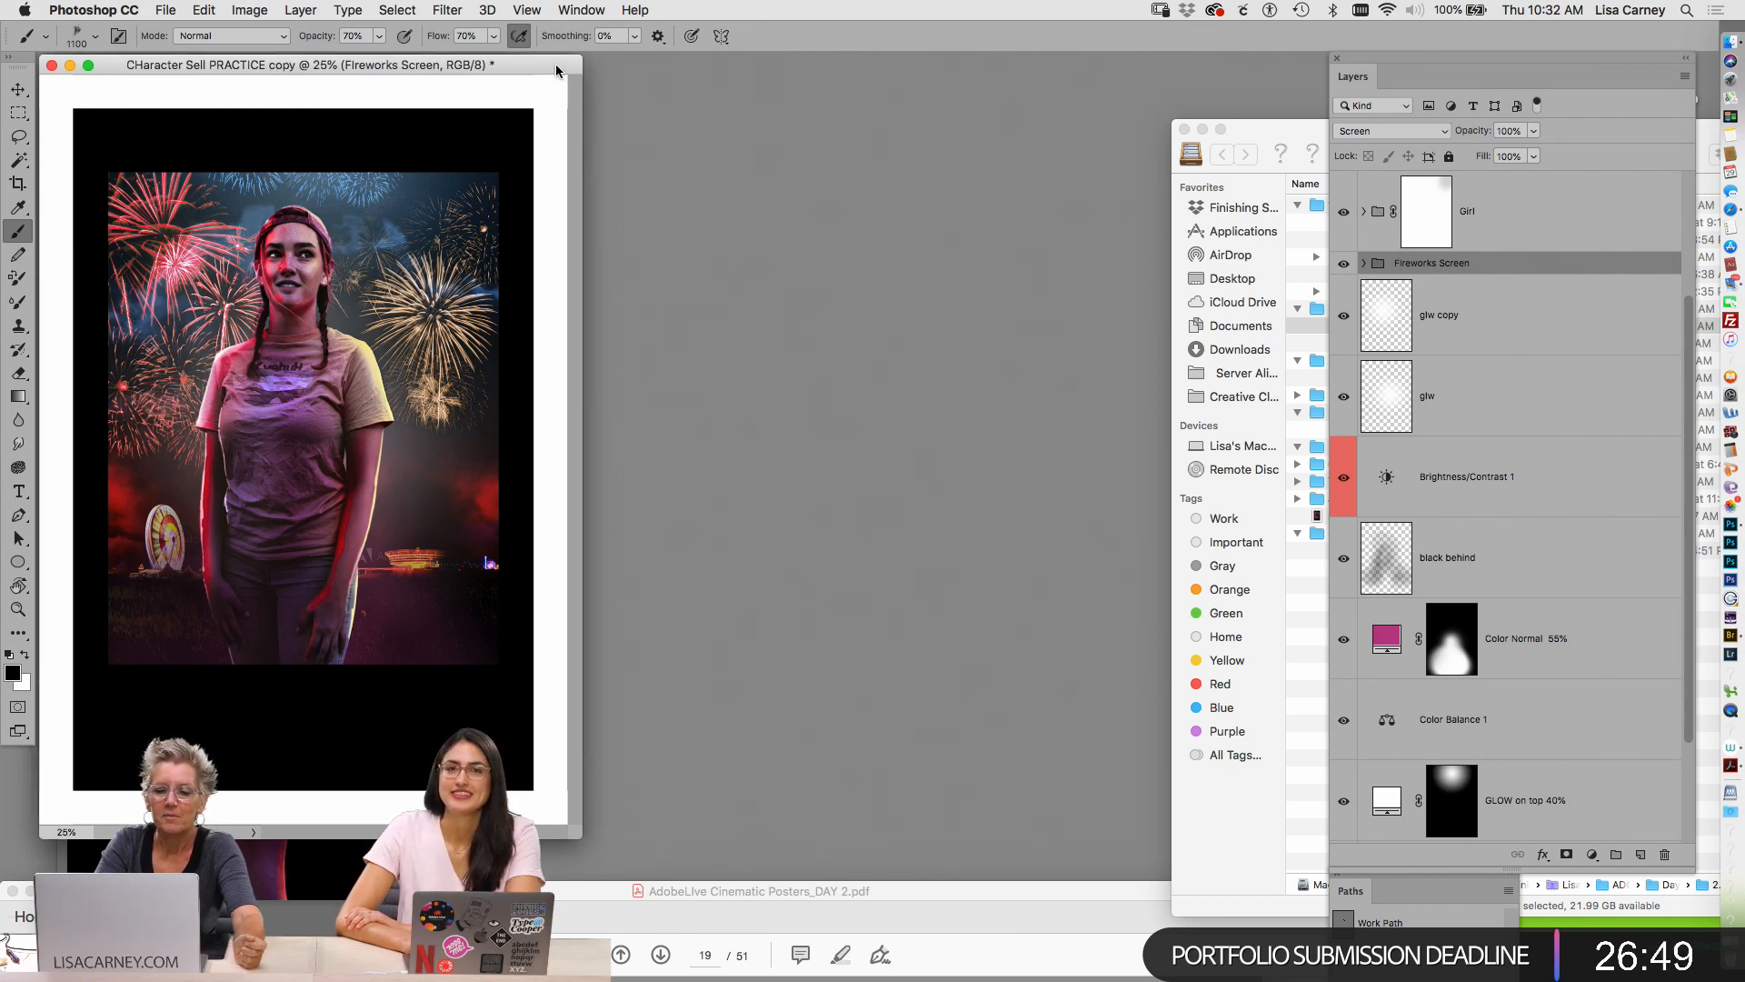
left_click_drag(428, 66, 964, 75)
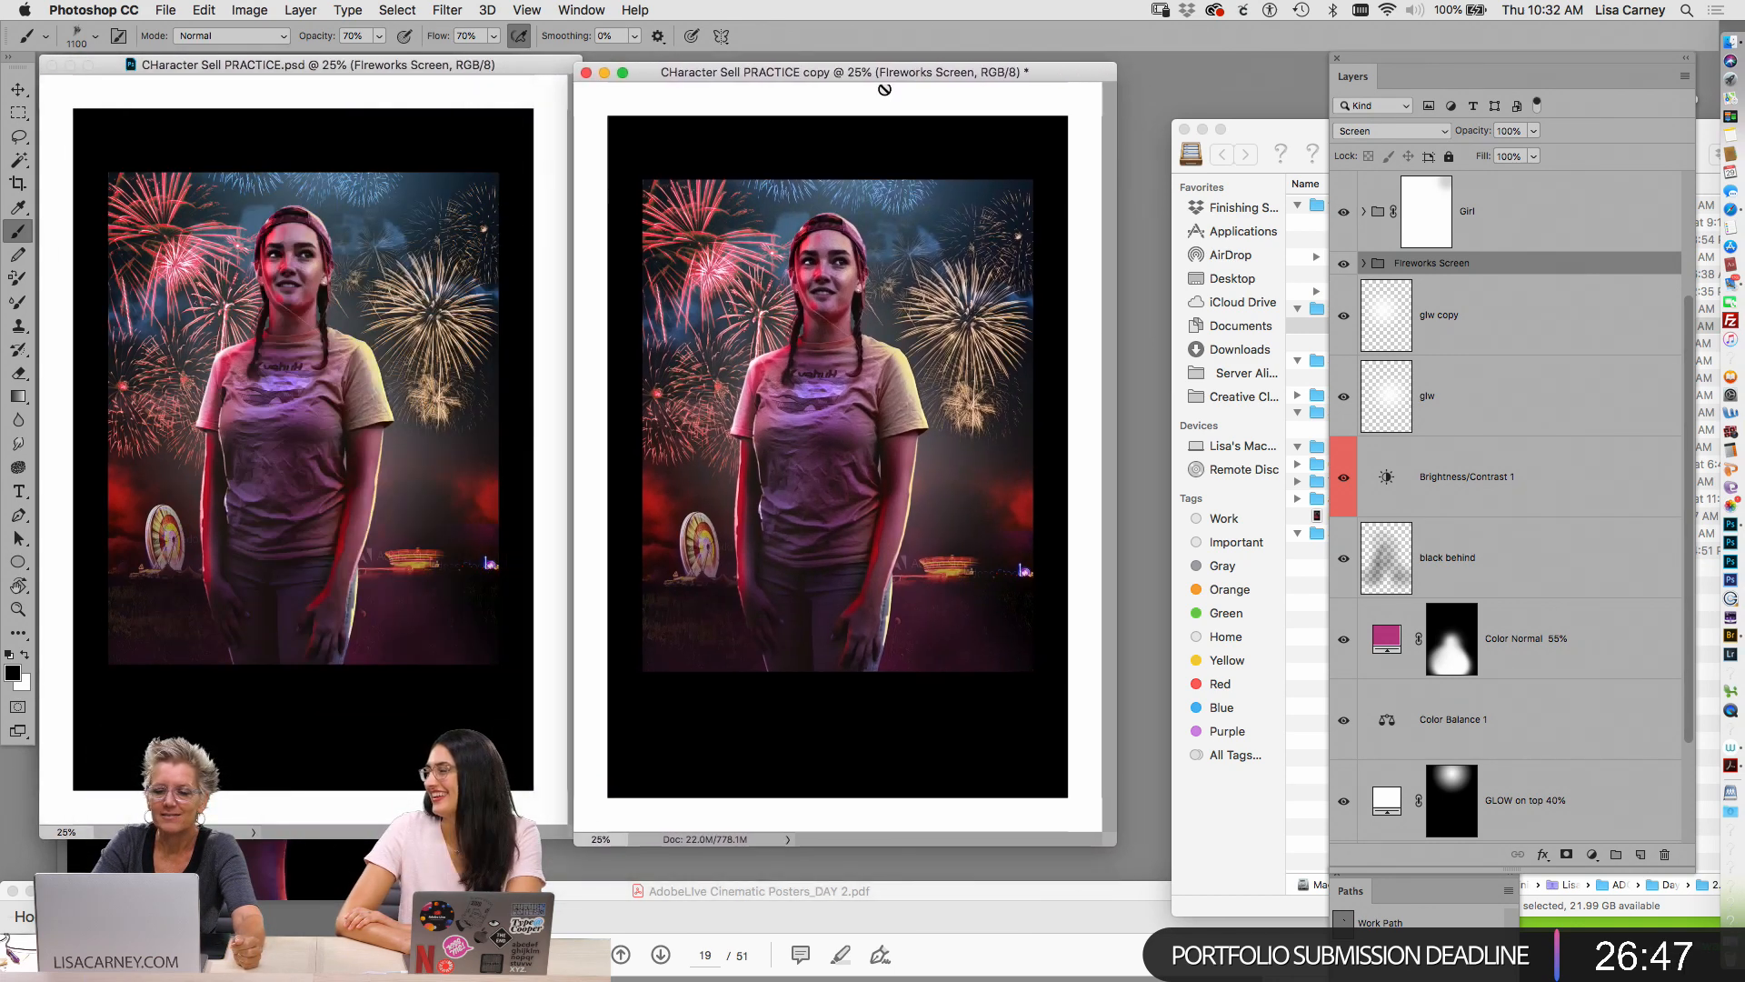
left_click(479, 71)
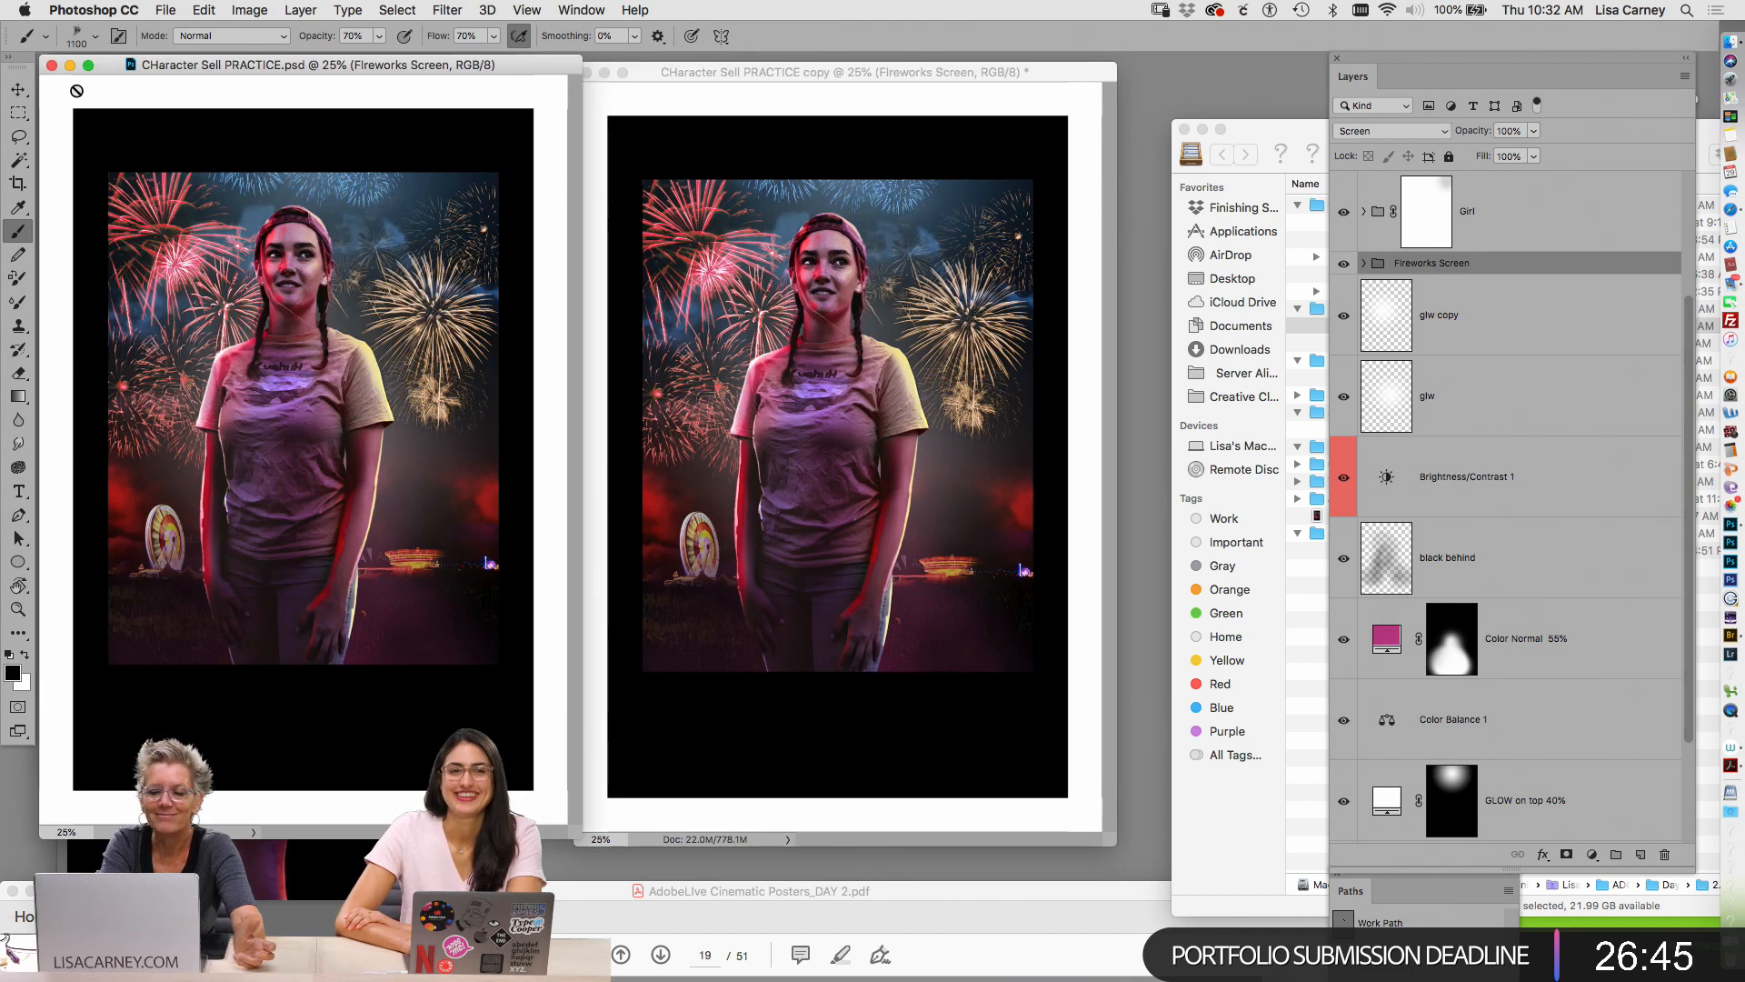
left_click(52, 65)
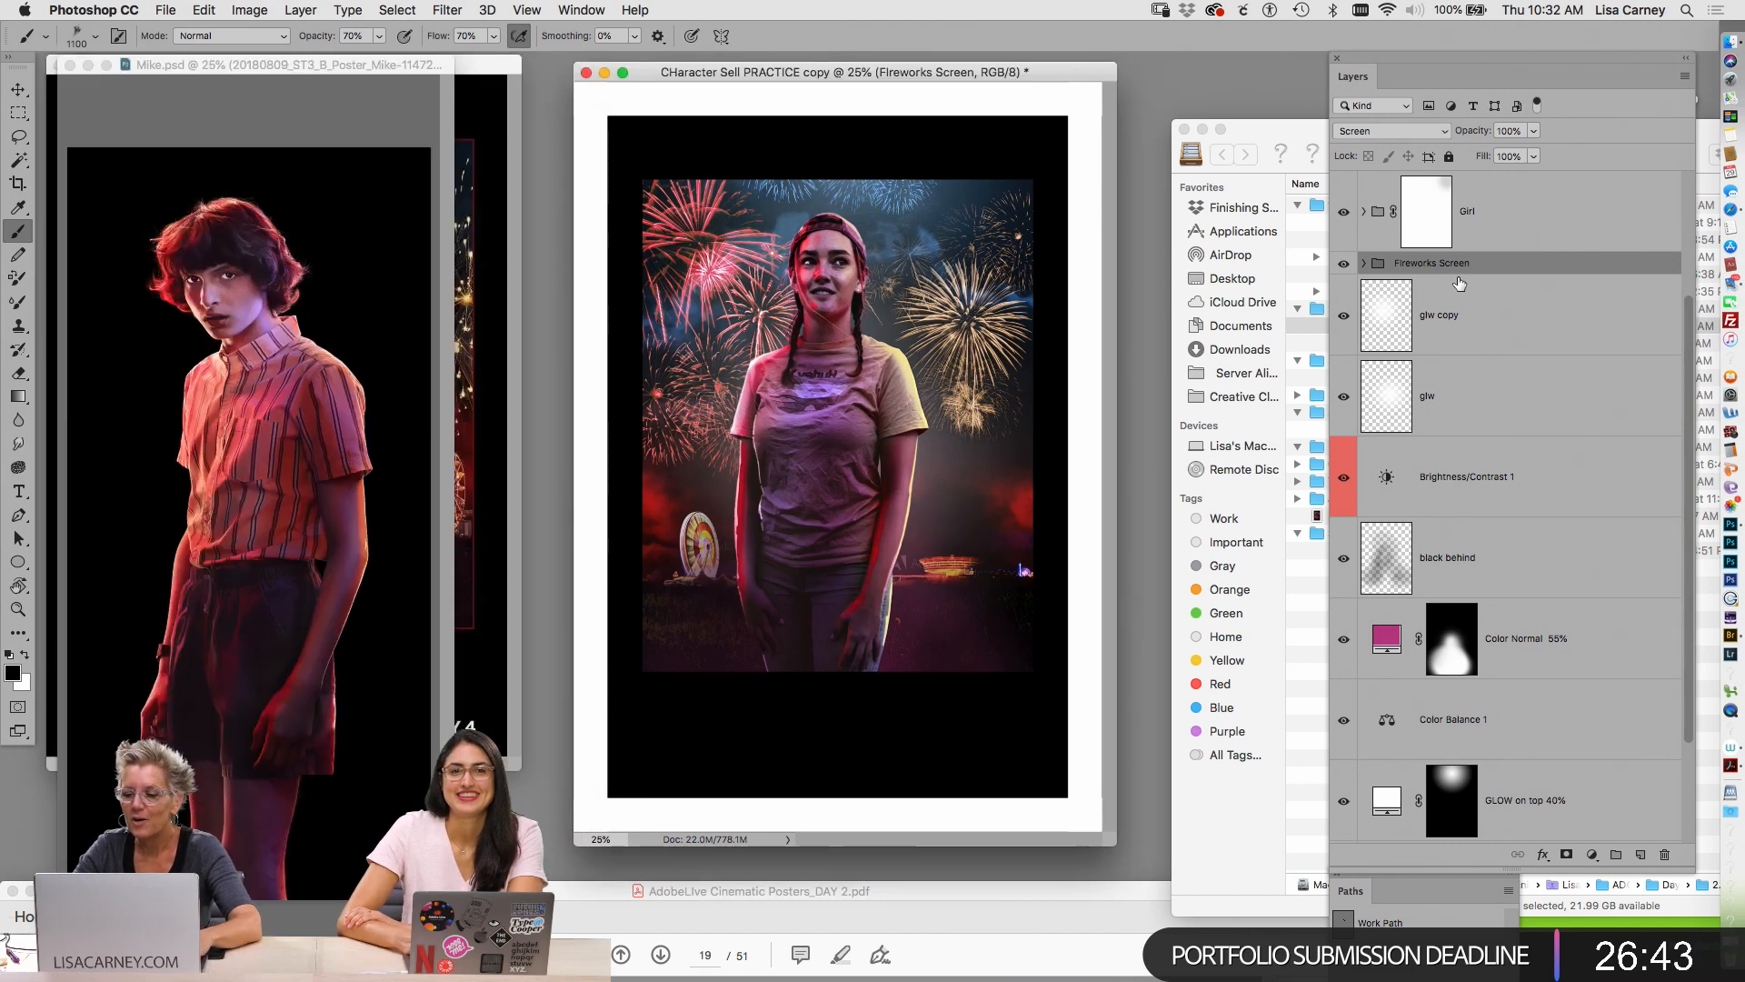
Merge the Fireworks Screen group and all layers beneath it into the Background layer
left_click(1482, 226)
left_click(1527, 265)
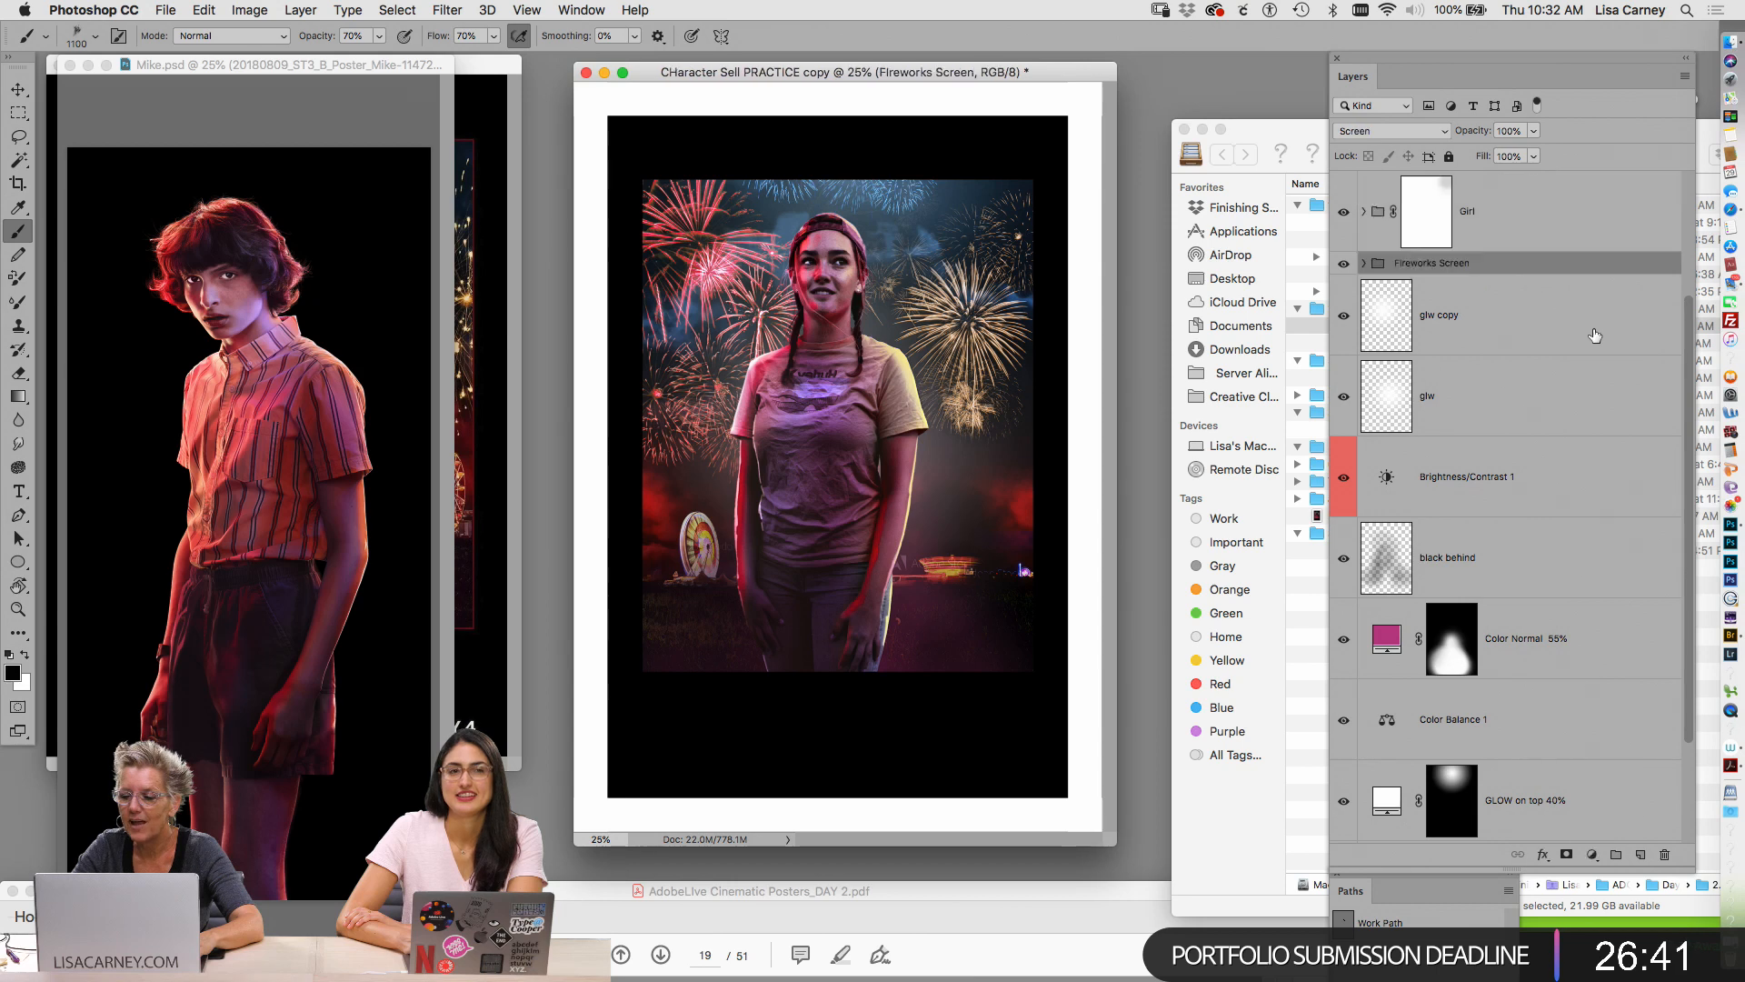
scroll(1683, 567, "down", 3)
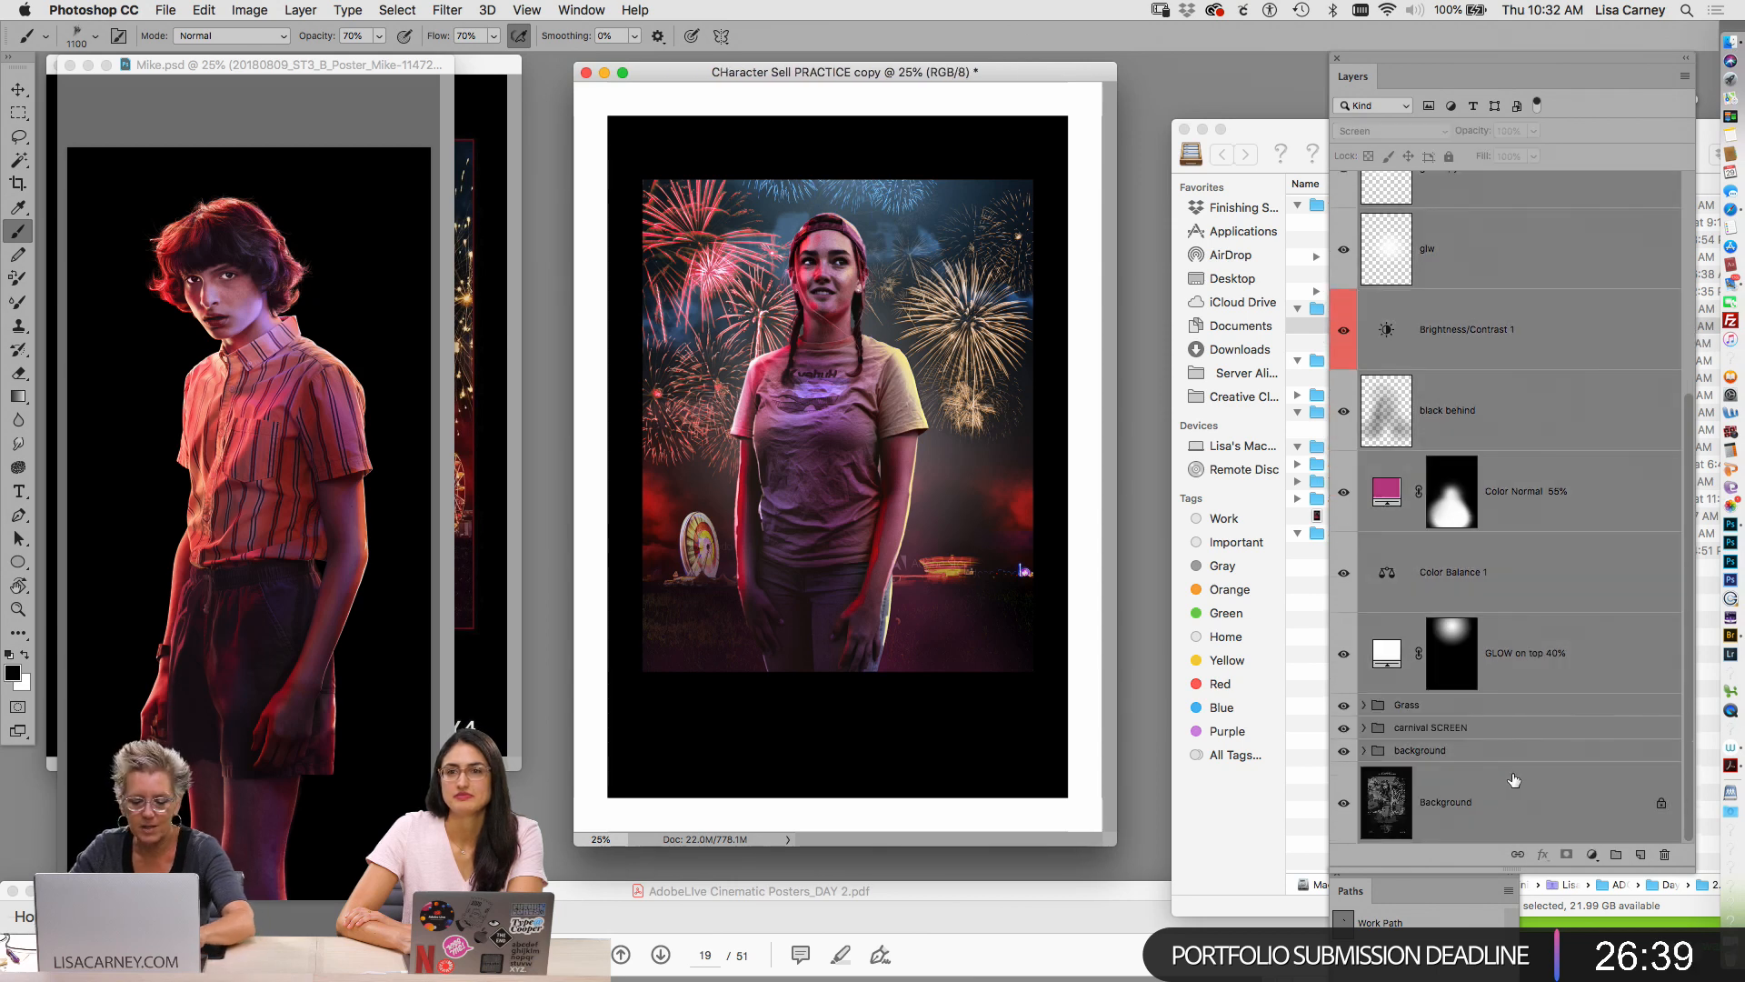
left_click(1503, 801)
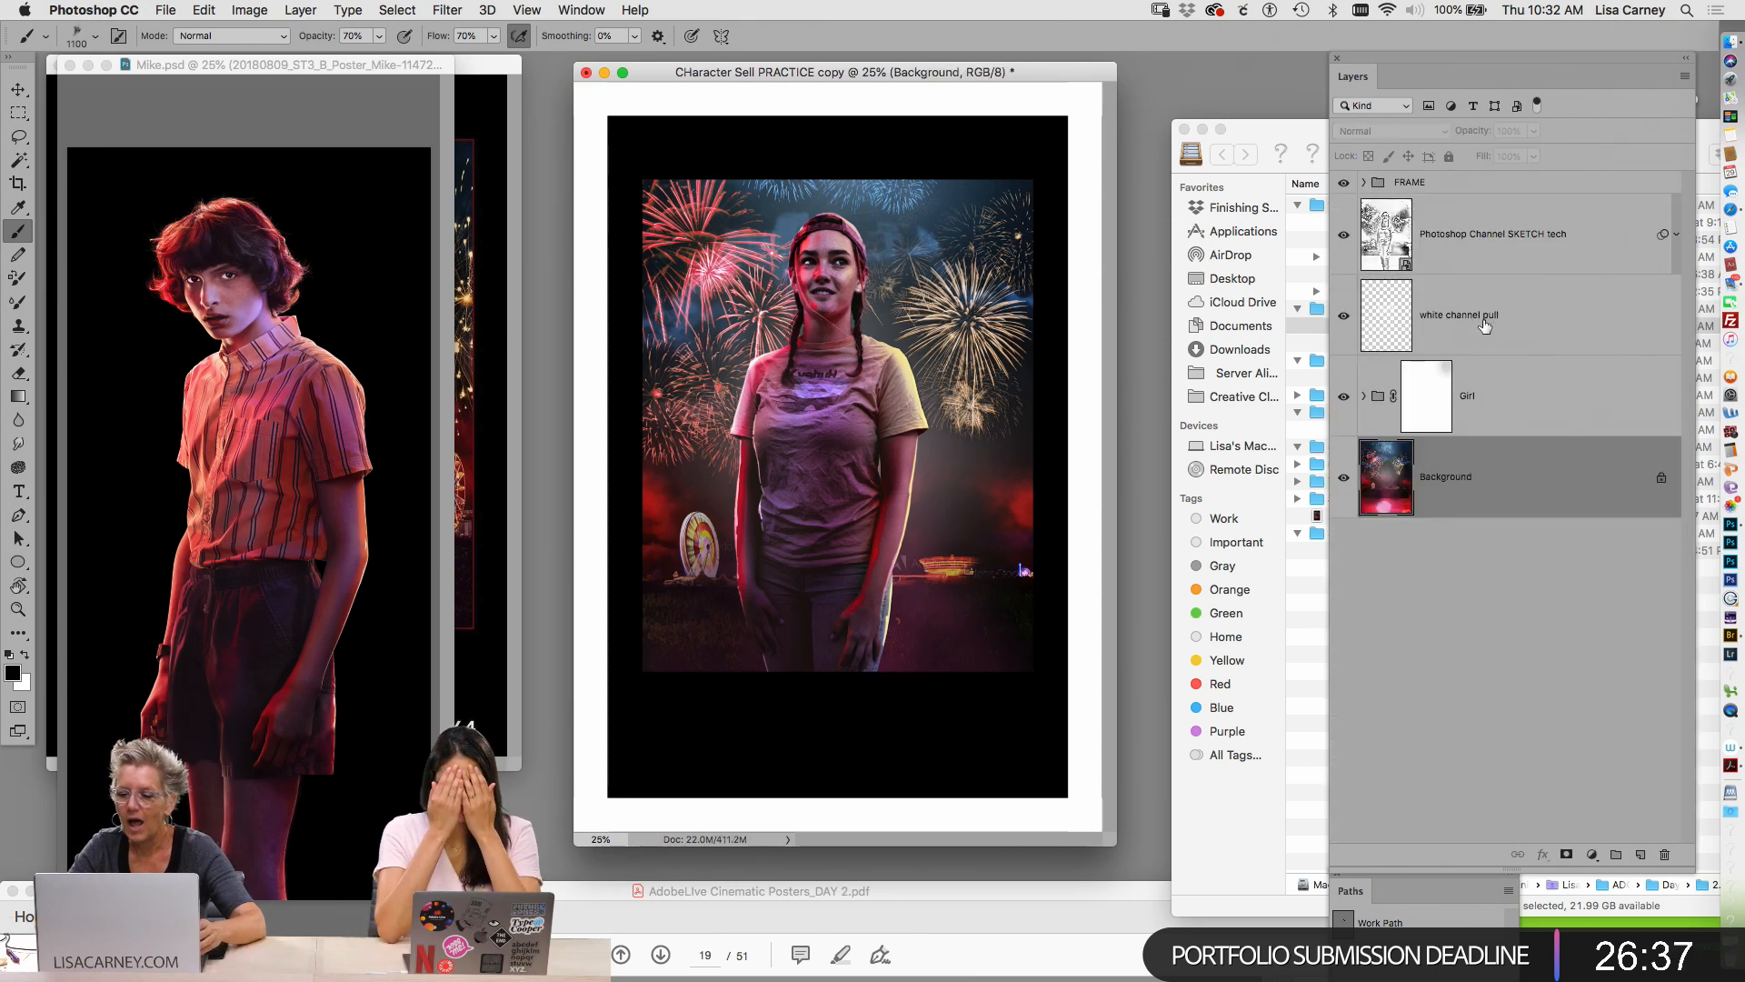
Delete the Photoshop Channel SKETCH tech and white channel pull layers
left_click(1485, 317)
left_click(1478, 235, "shift")
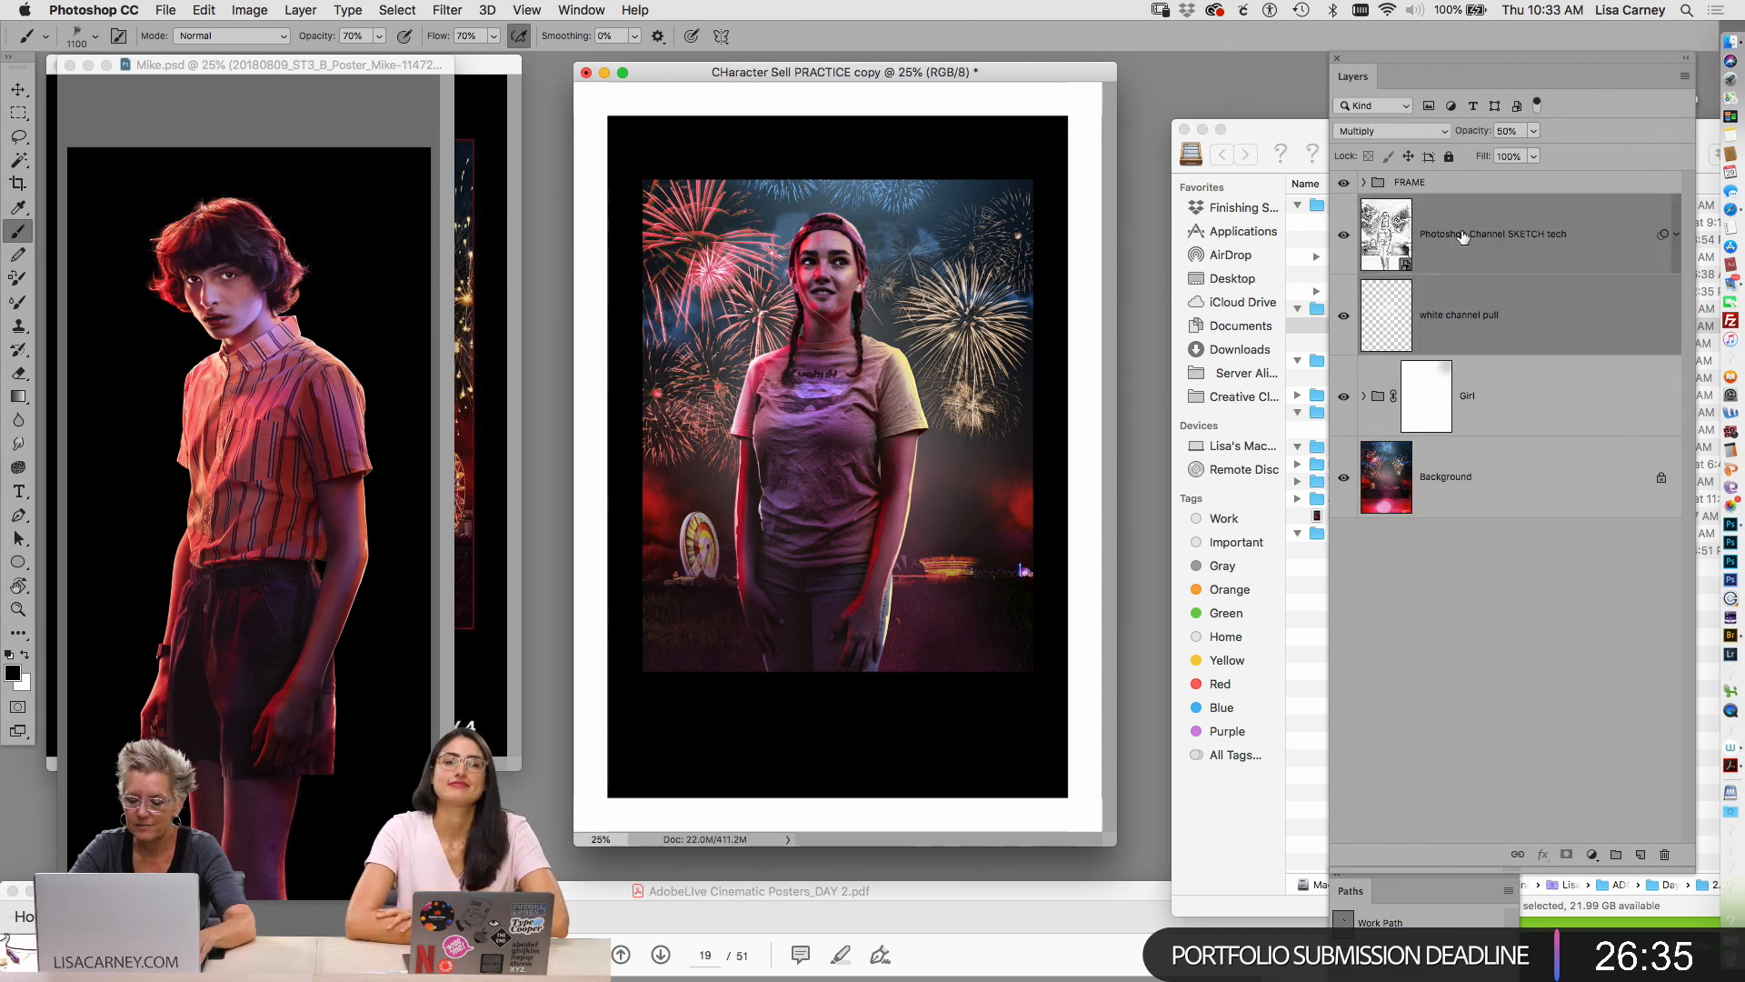
key("Delete")
Expand the Girl group and hide its CC group to show the uncorrected photo
left_click(1363, 233)
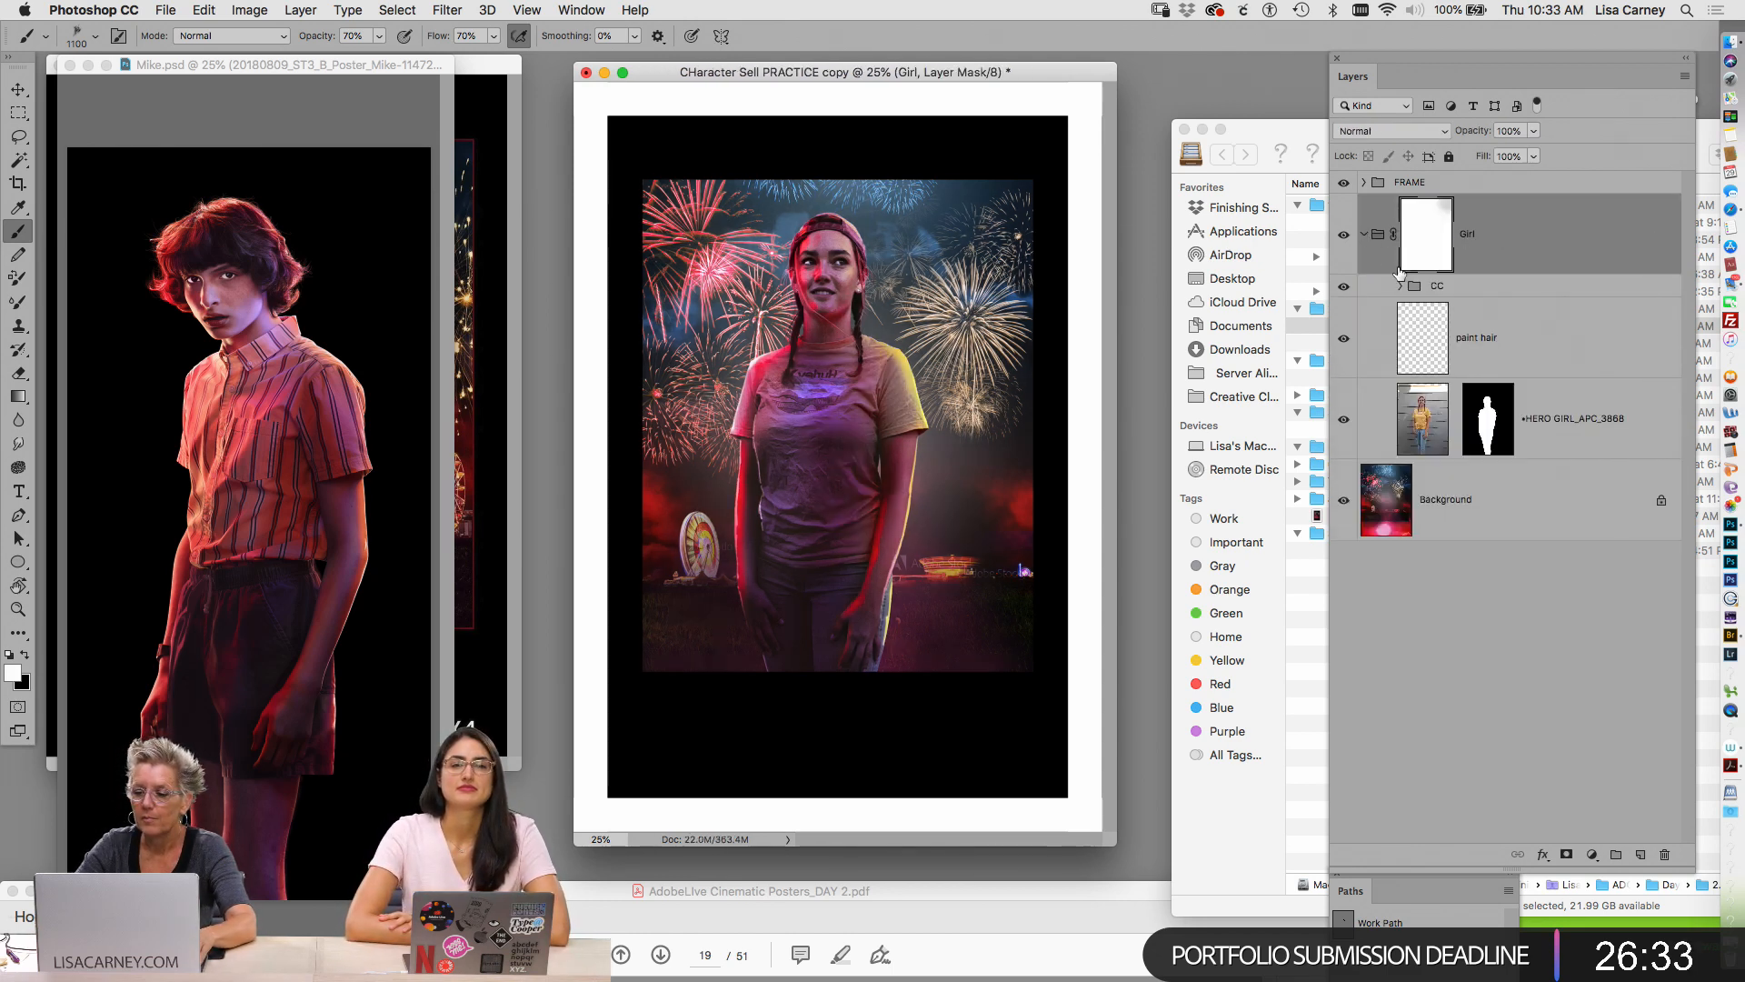
left_click(1415, 289)
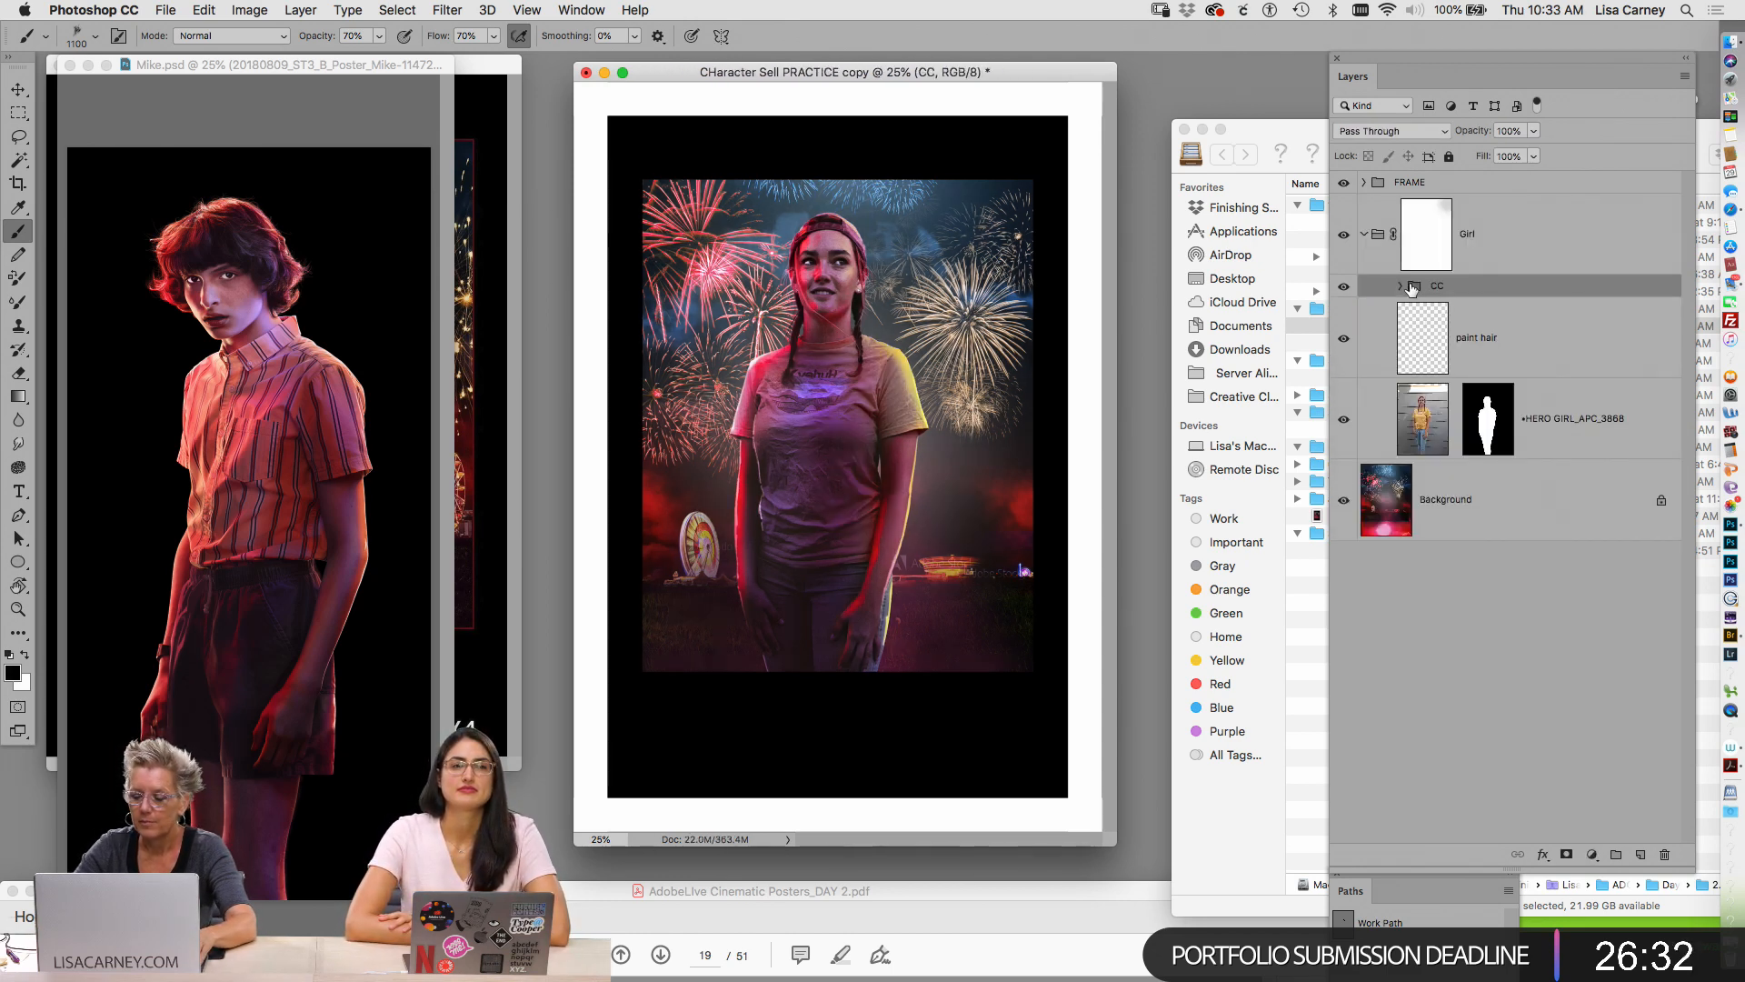
left_click(1343, 287)
Add a new layer named black directly above the Background layer and fill it with black
left_click(1483, 484)
key("super+shift+n")
type("black")
key("Return")
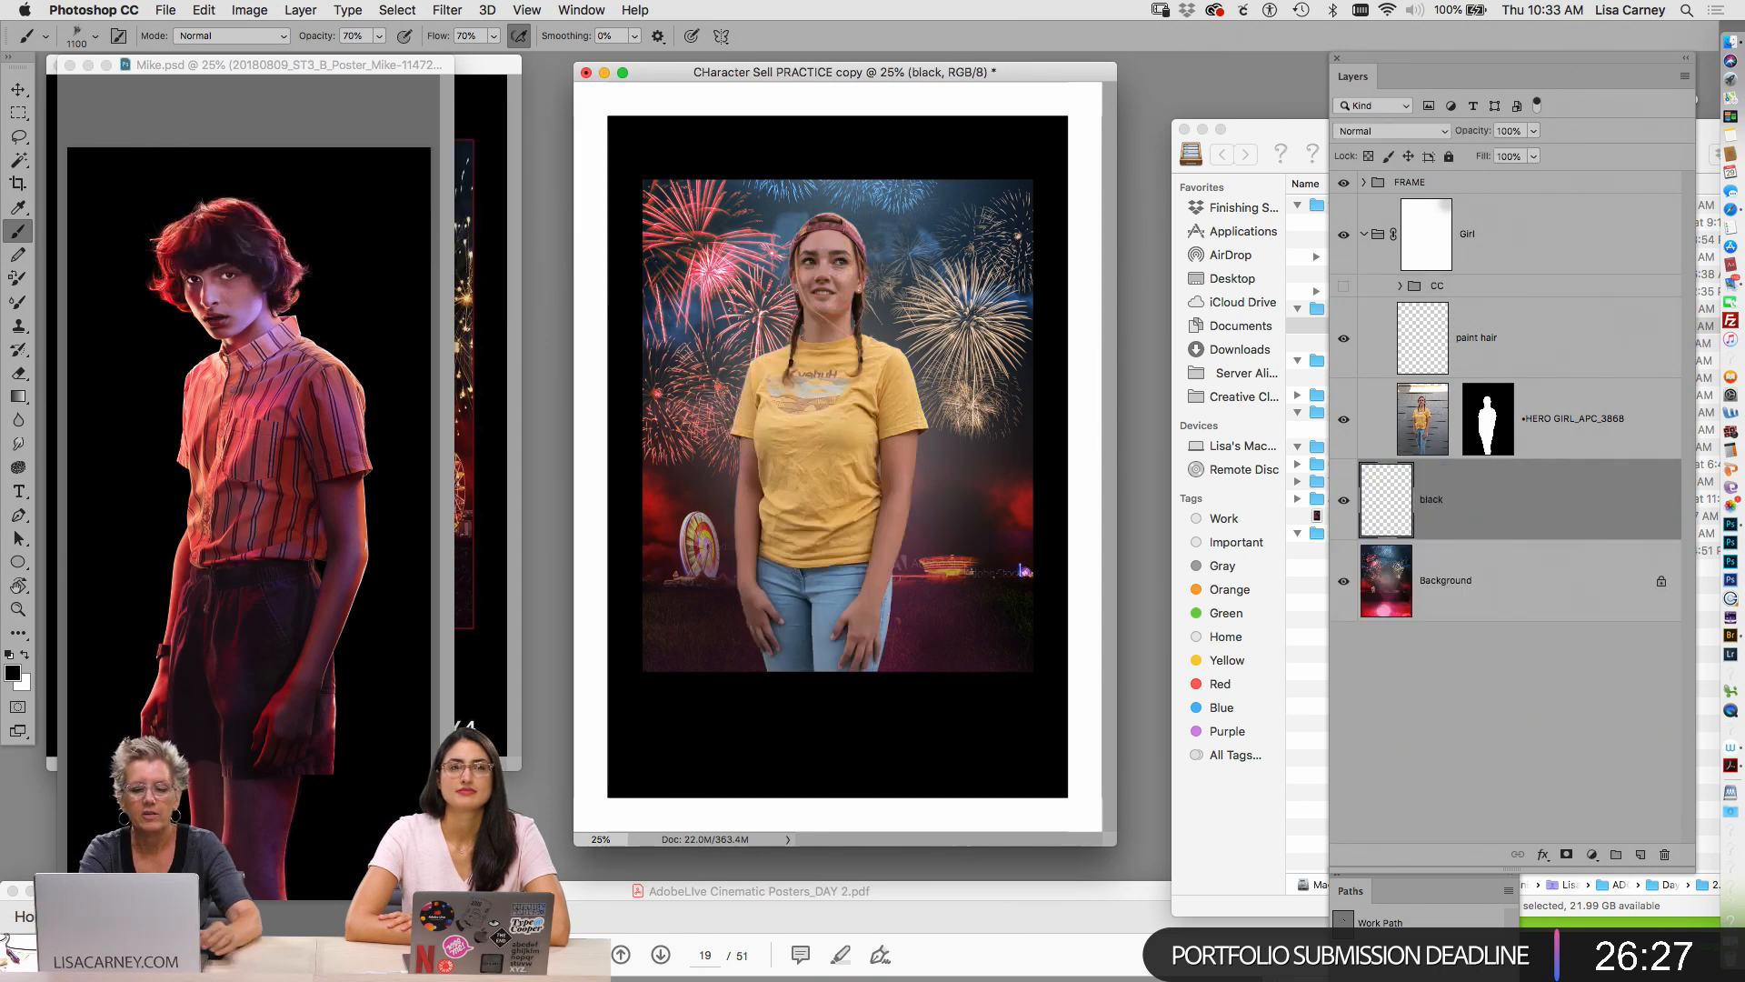
key("alt+BackSpace")
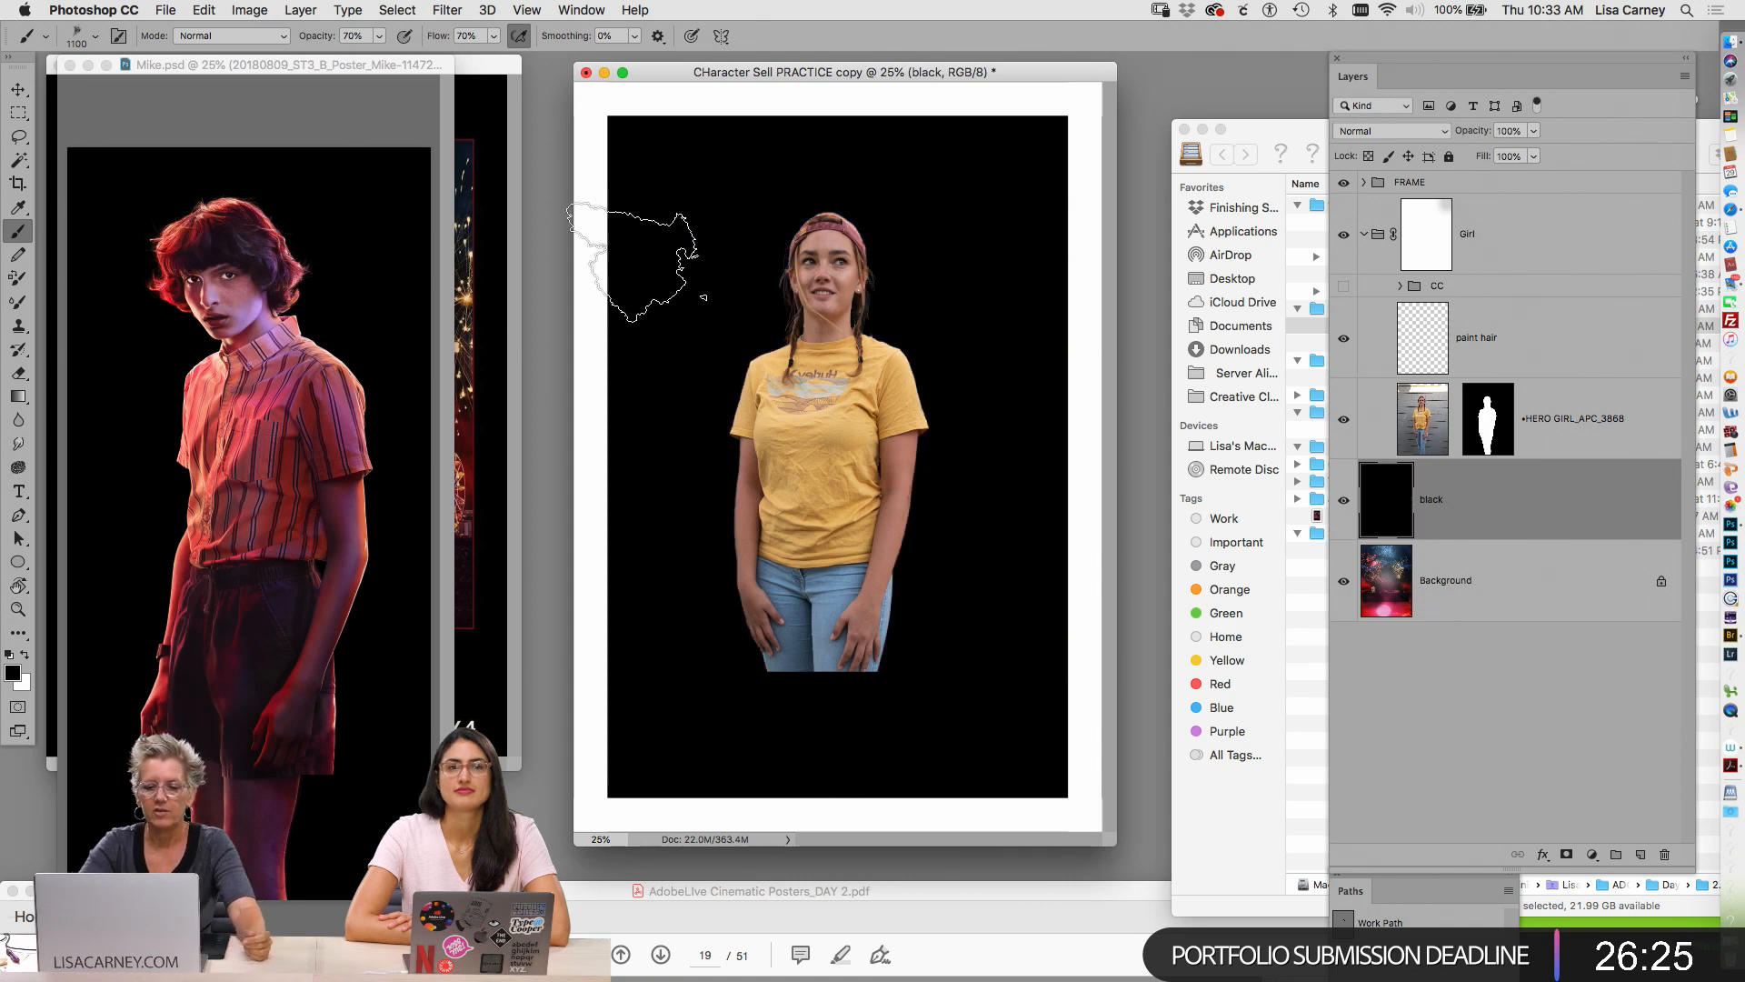
Close the extra image window and arrange enlarged windows of Mike.psd and the poster copy side by side
left_click(491, 726)
left_click(58, 66)
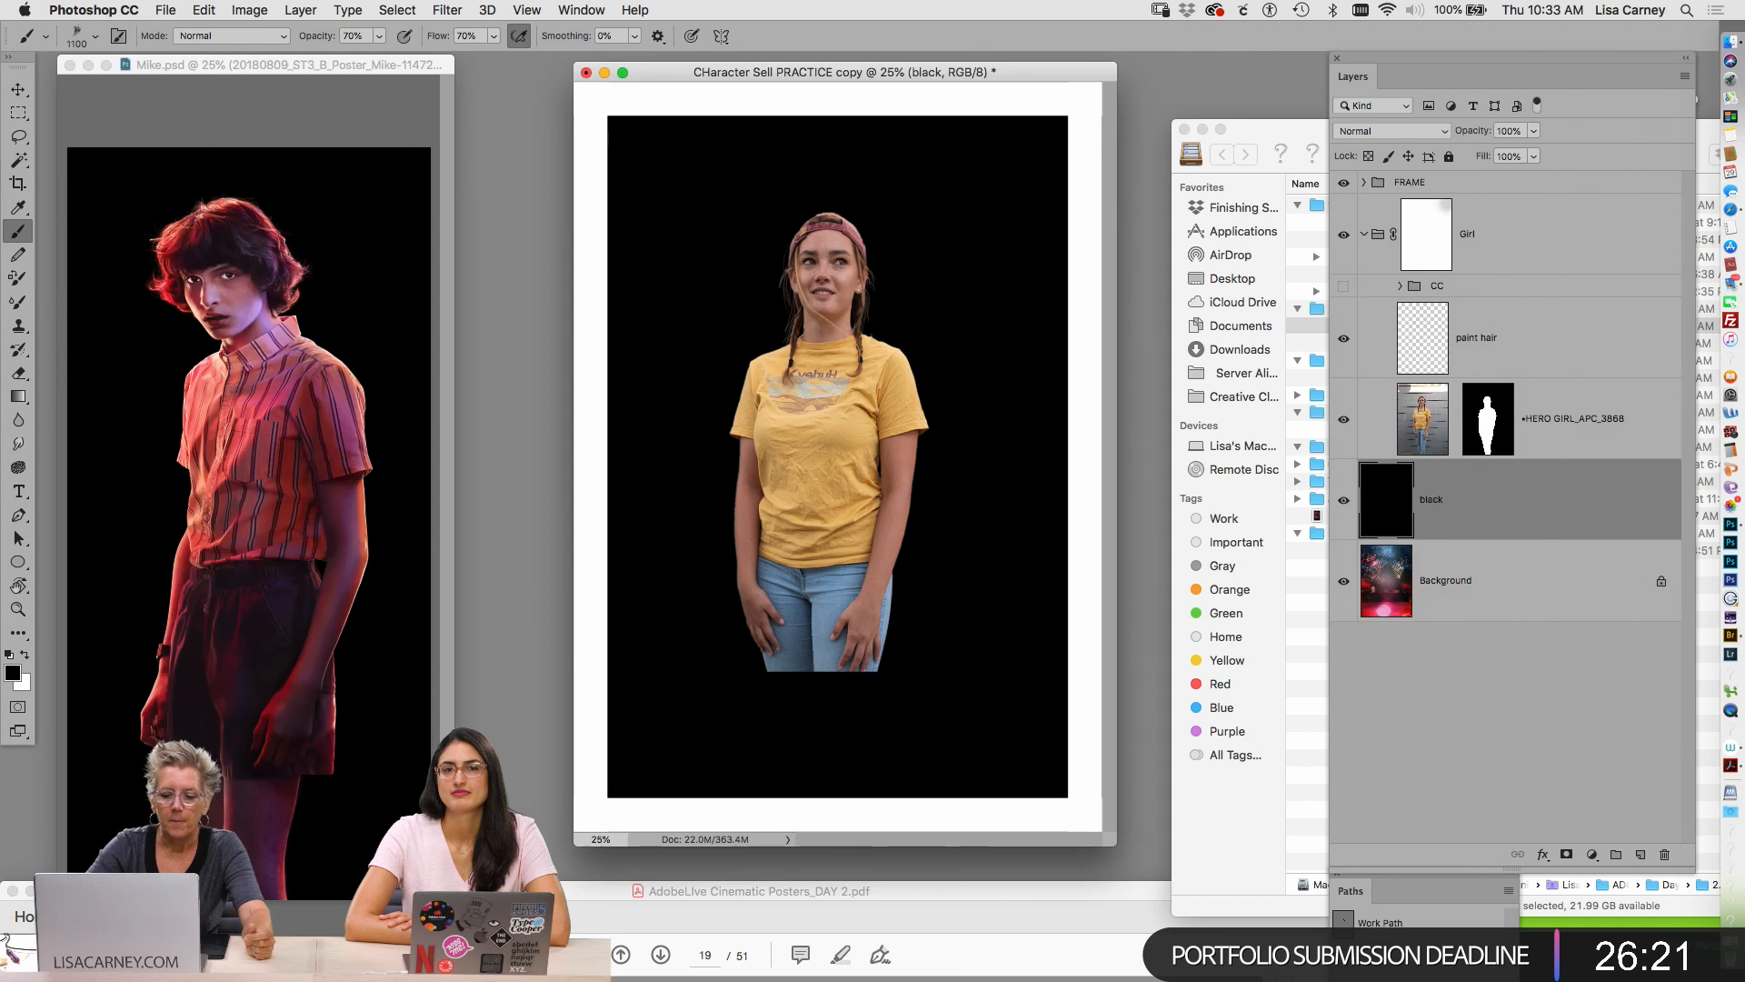
left_click_drag(454, 978, 562, 948)
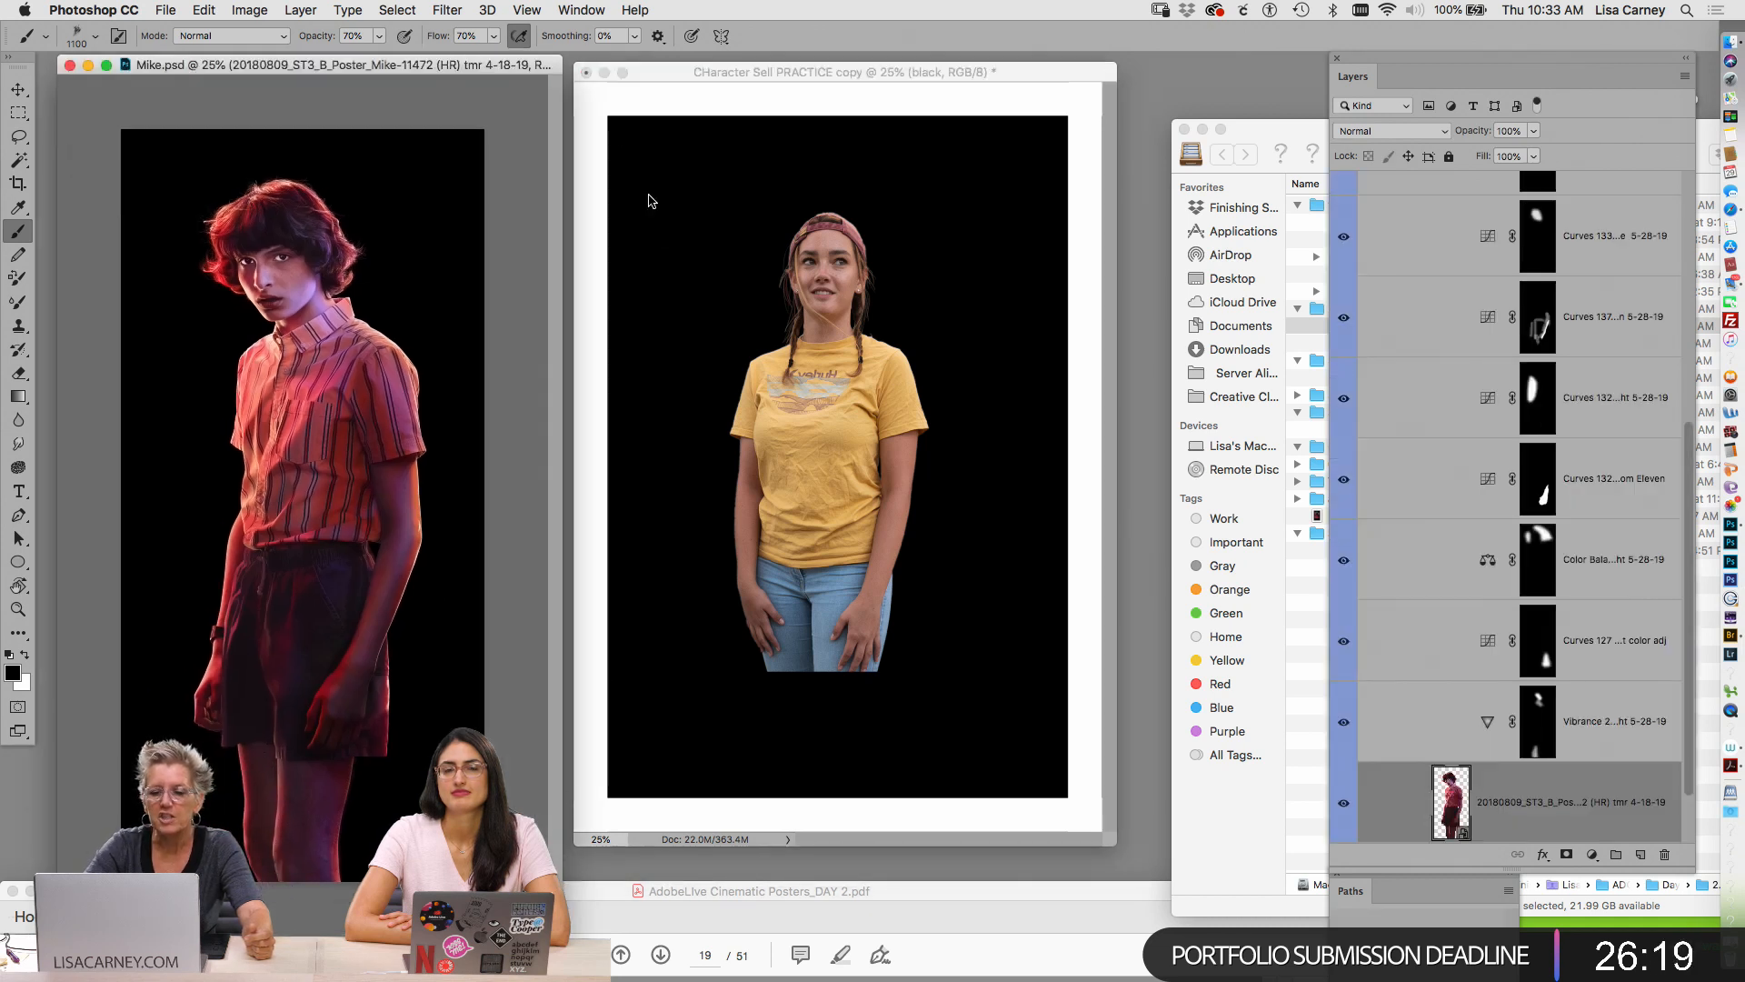
left_click_drag(657, 81, 636, 74)
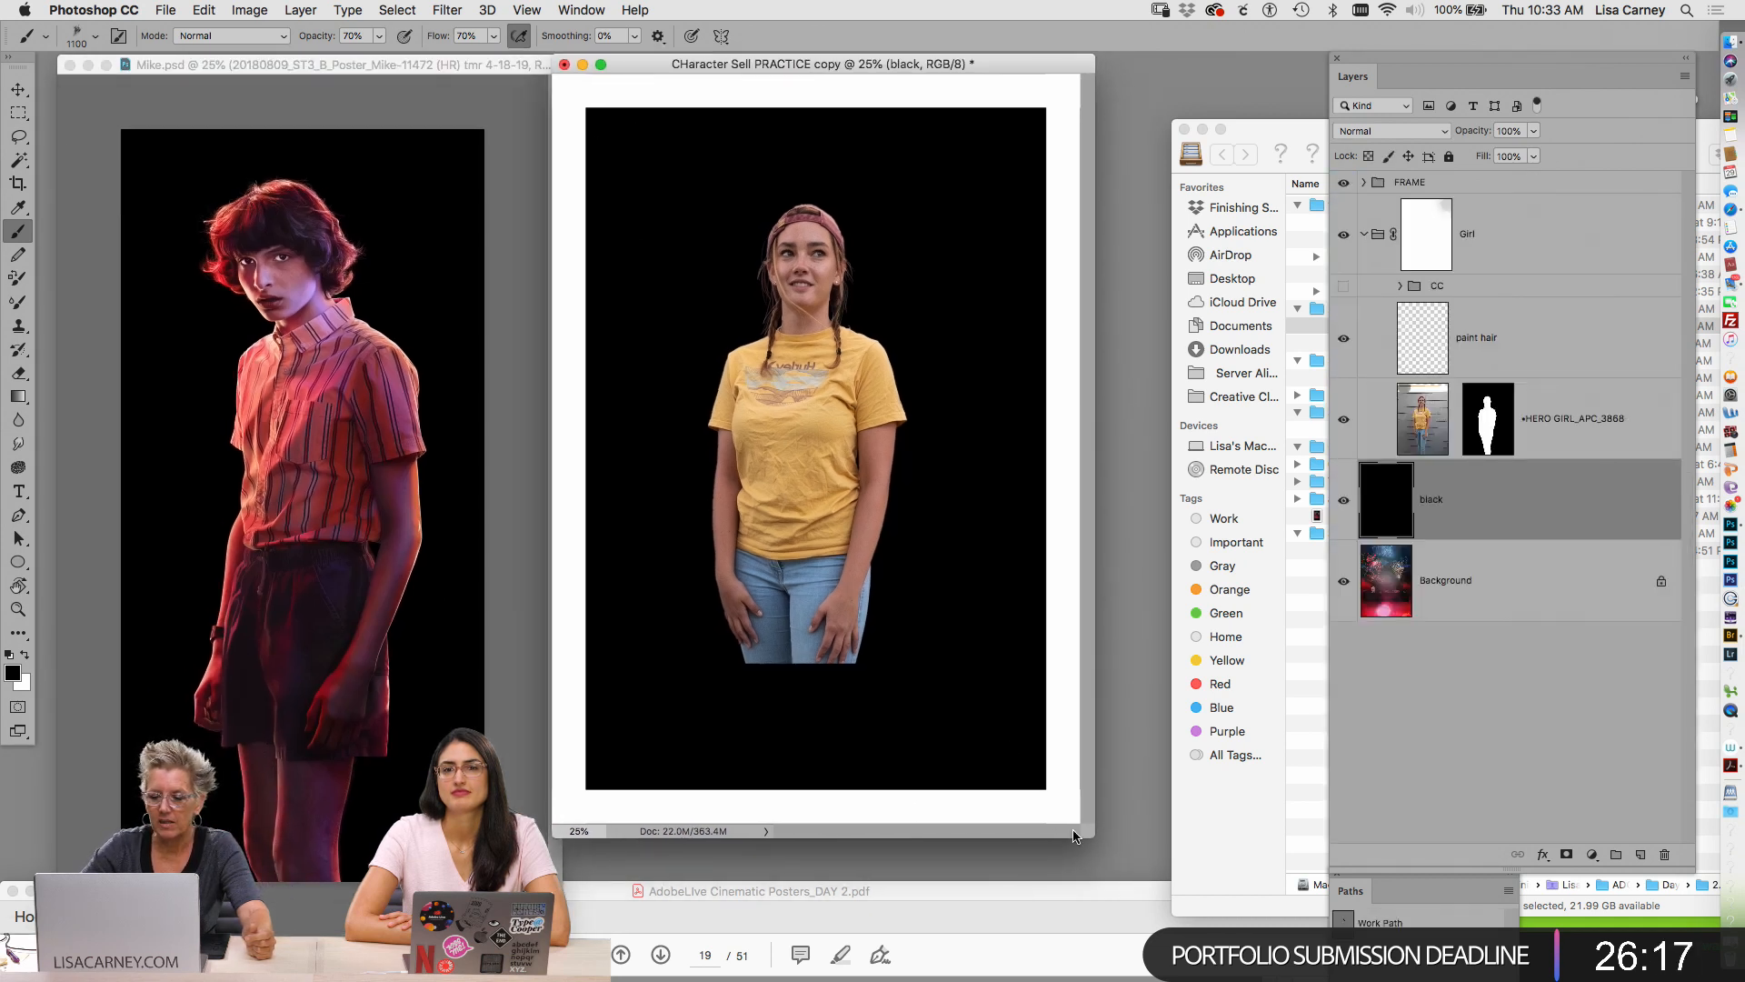
left_click_drag(1090, 833, 1139, 950)
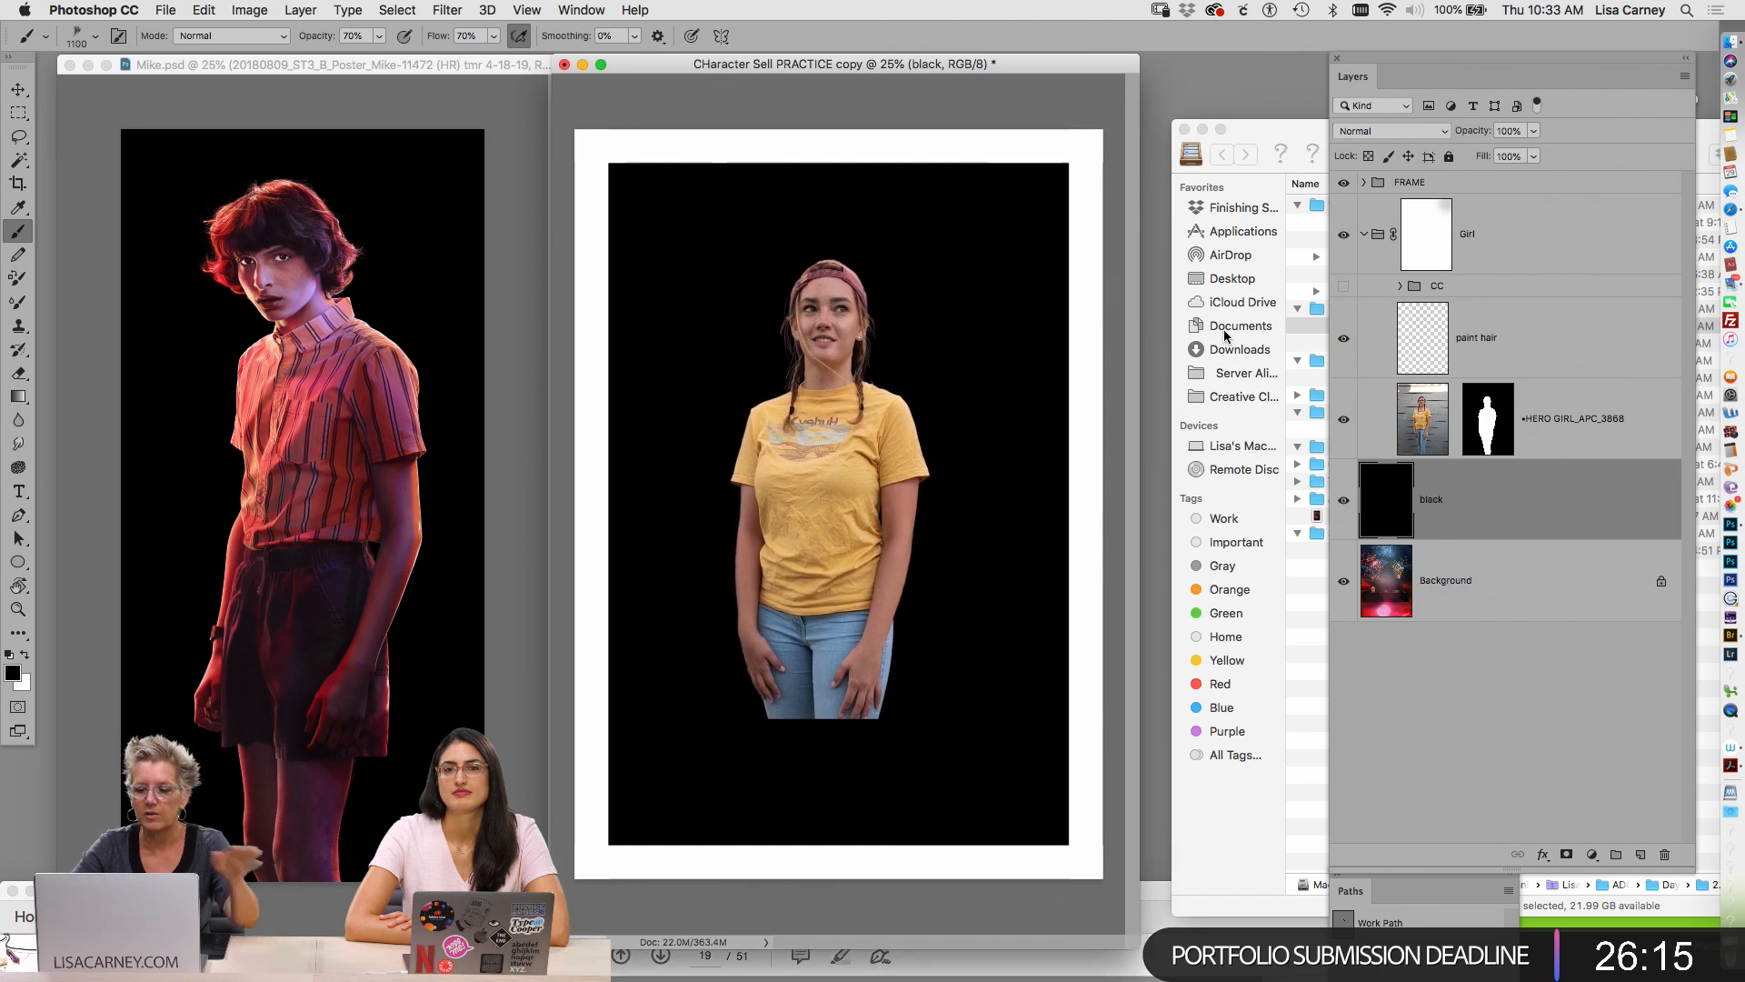
left_click(1226, 371)
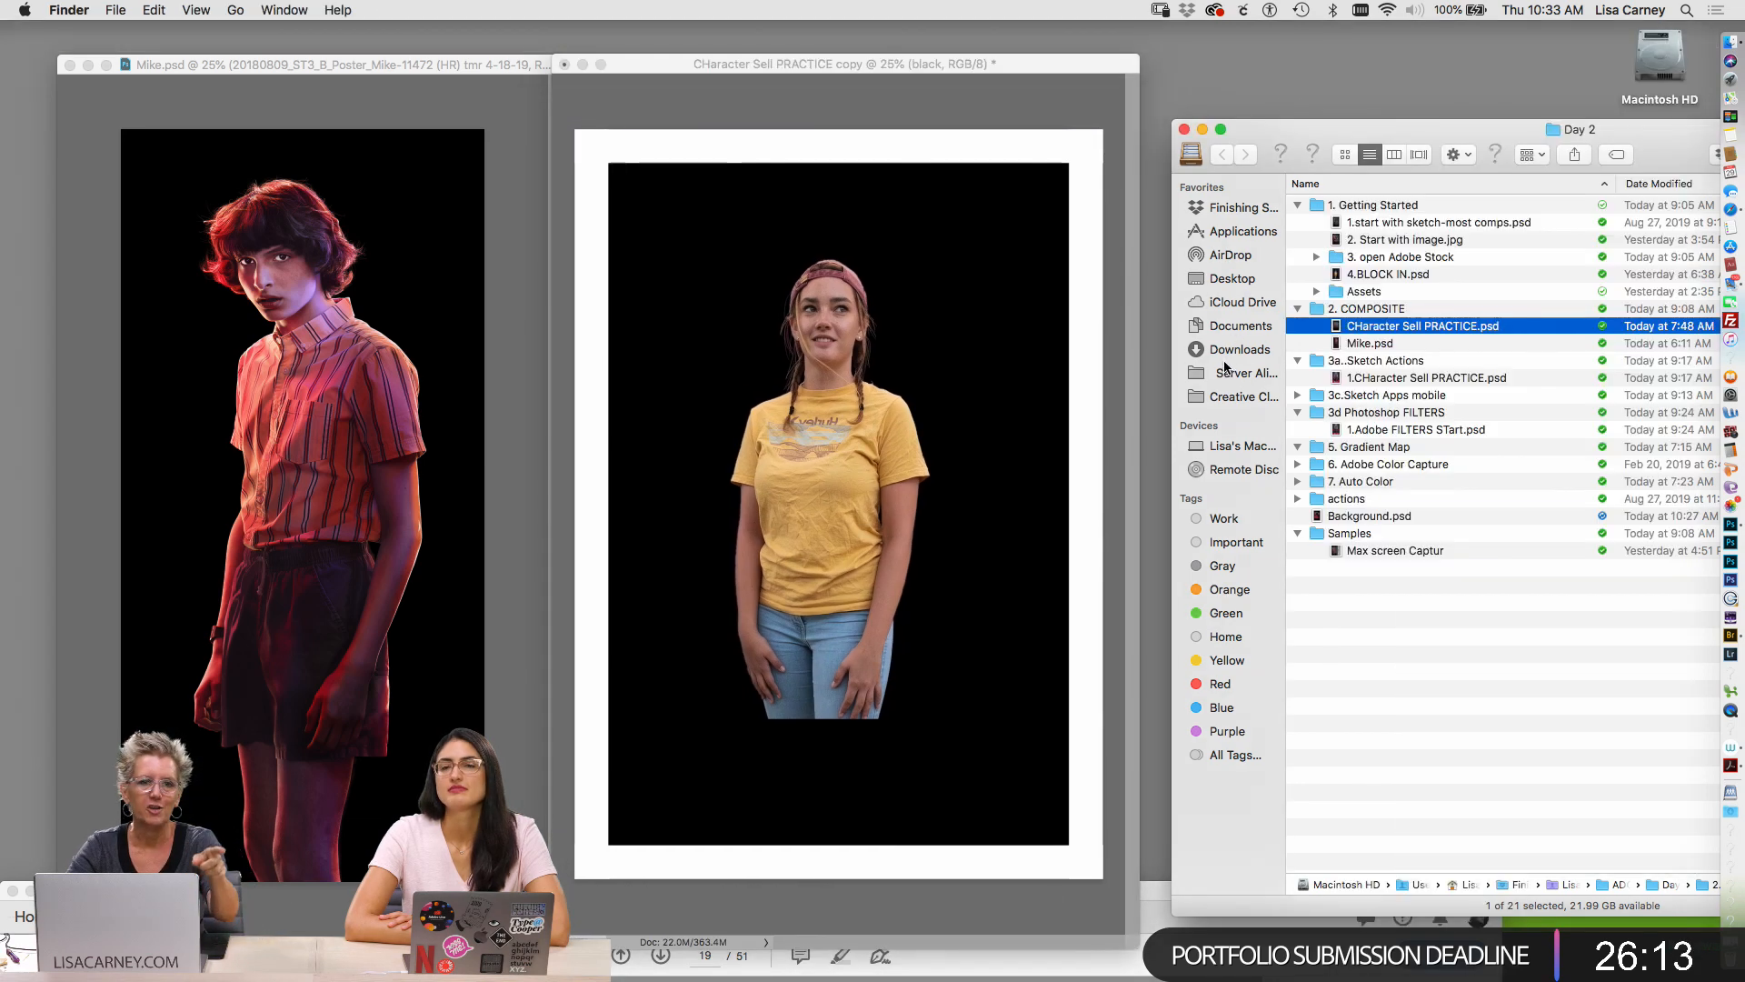
left_click_drag(1005, 73, 1006, 75)
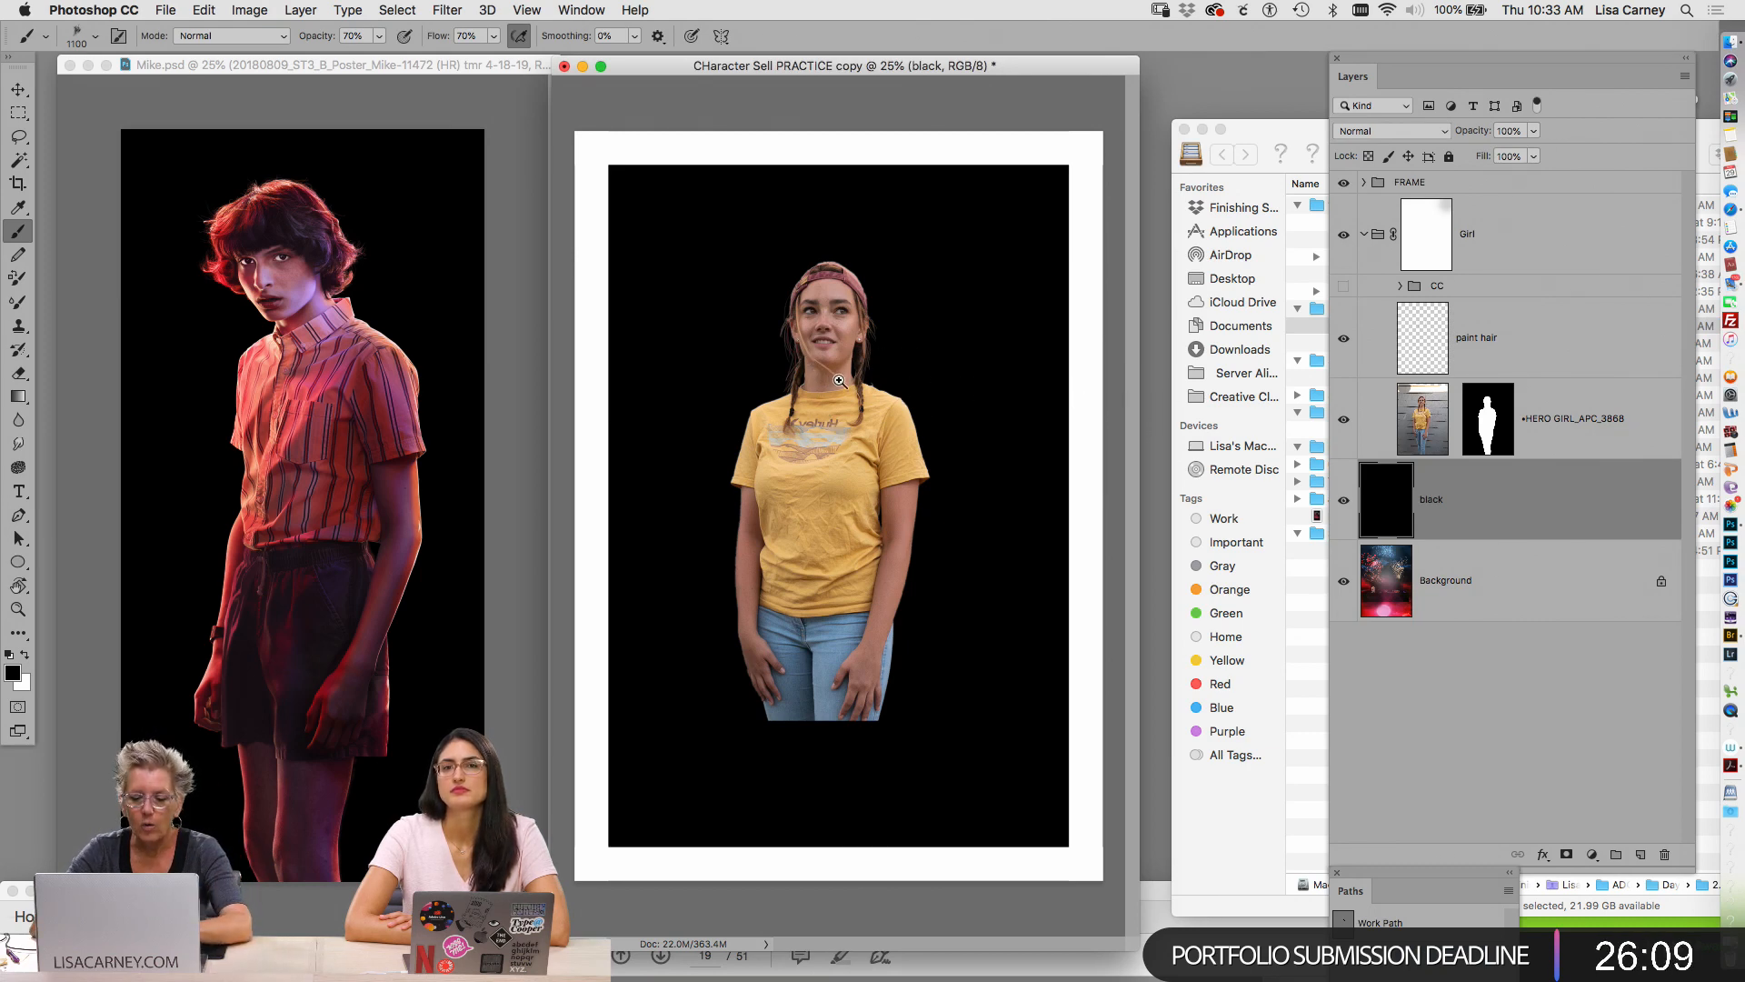
Examine the girl's hair edges up close, along with the layer mask of the HERO GIRL layer
left_click_drag(814, 359, 818, 363)
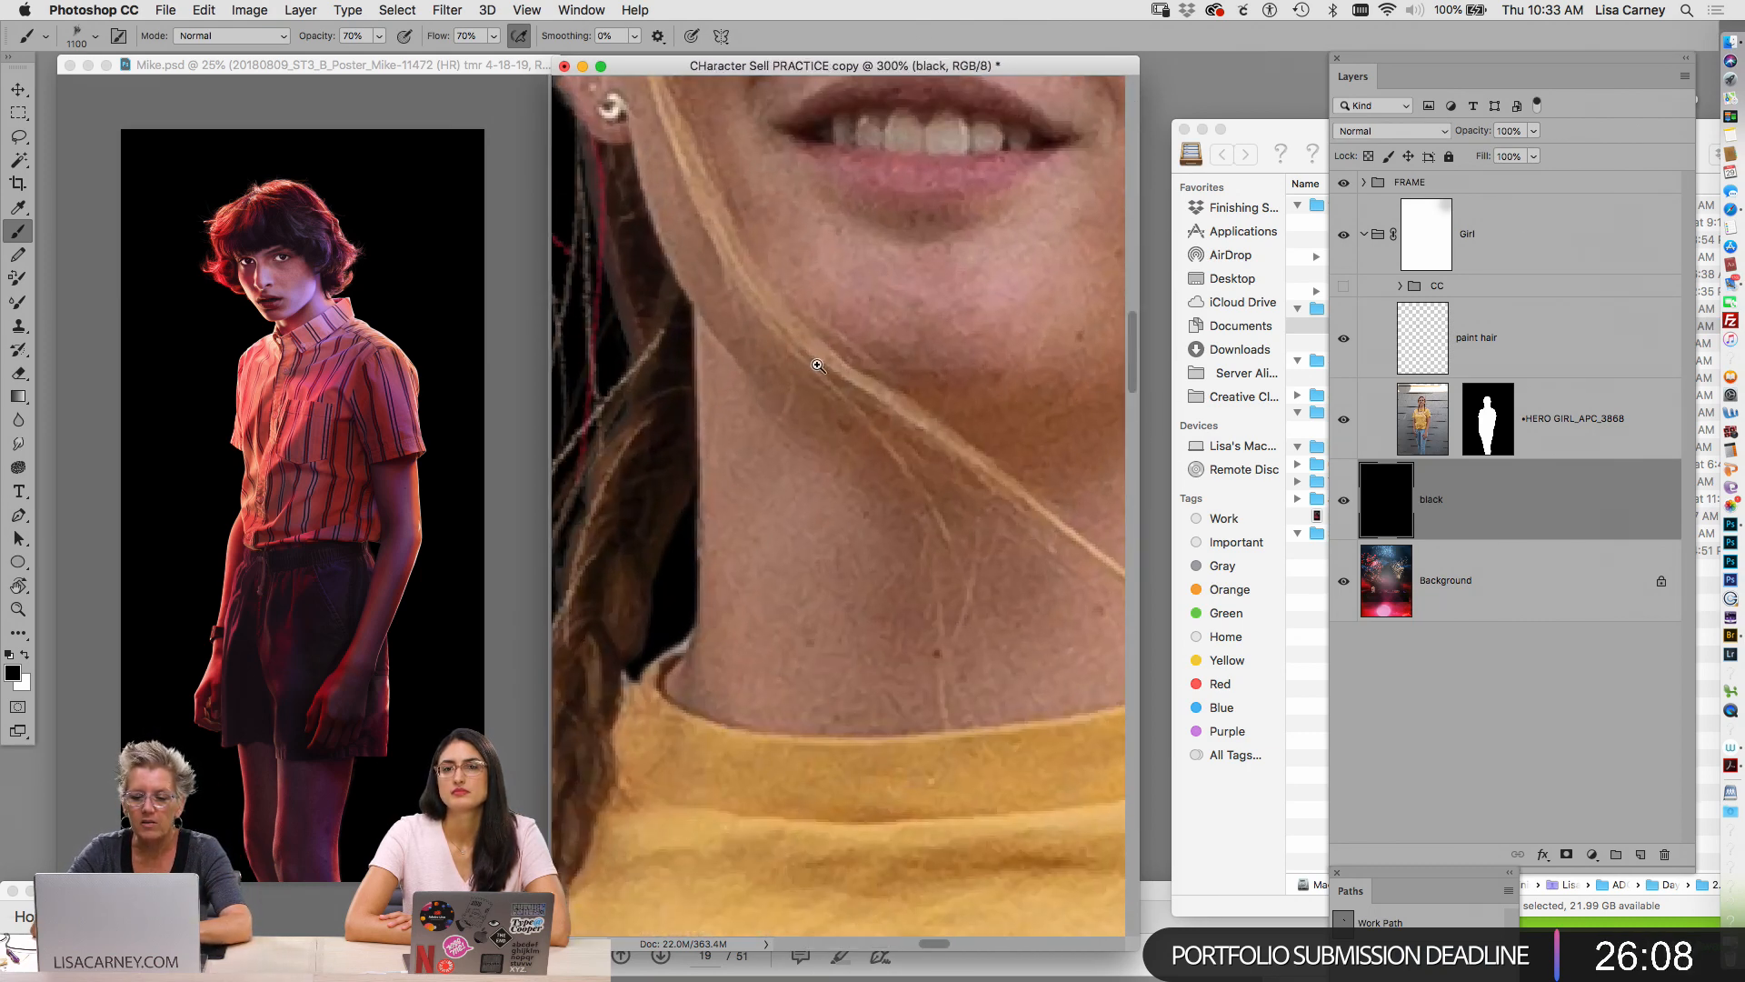
left_click(861, 391, "alt")
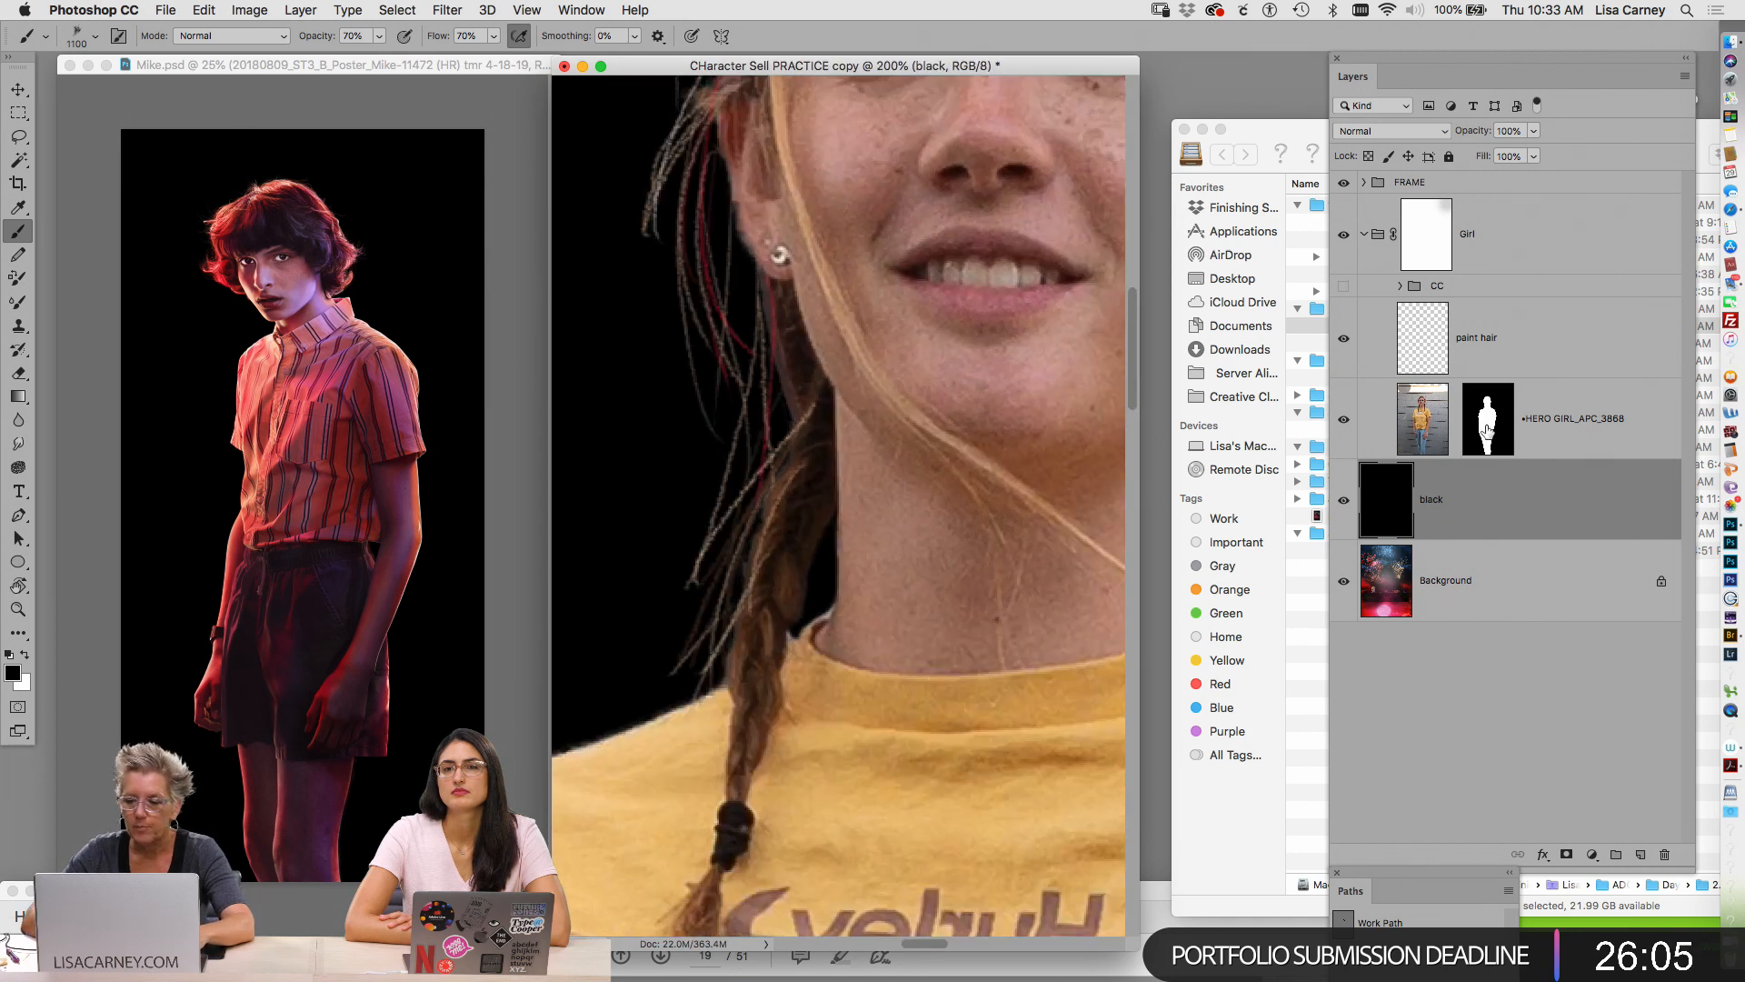
left_click(1470, 434, "alt")
left_click_drag(890, 444, 868, 547)
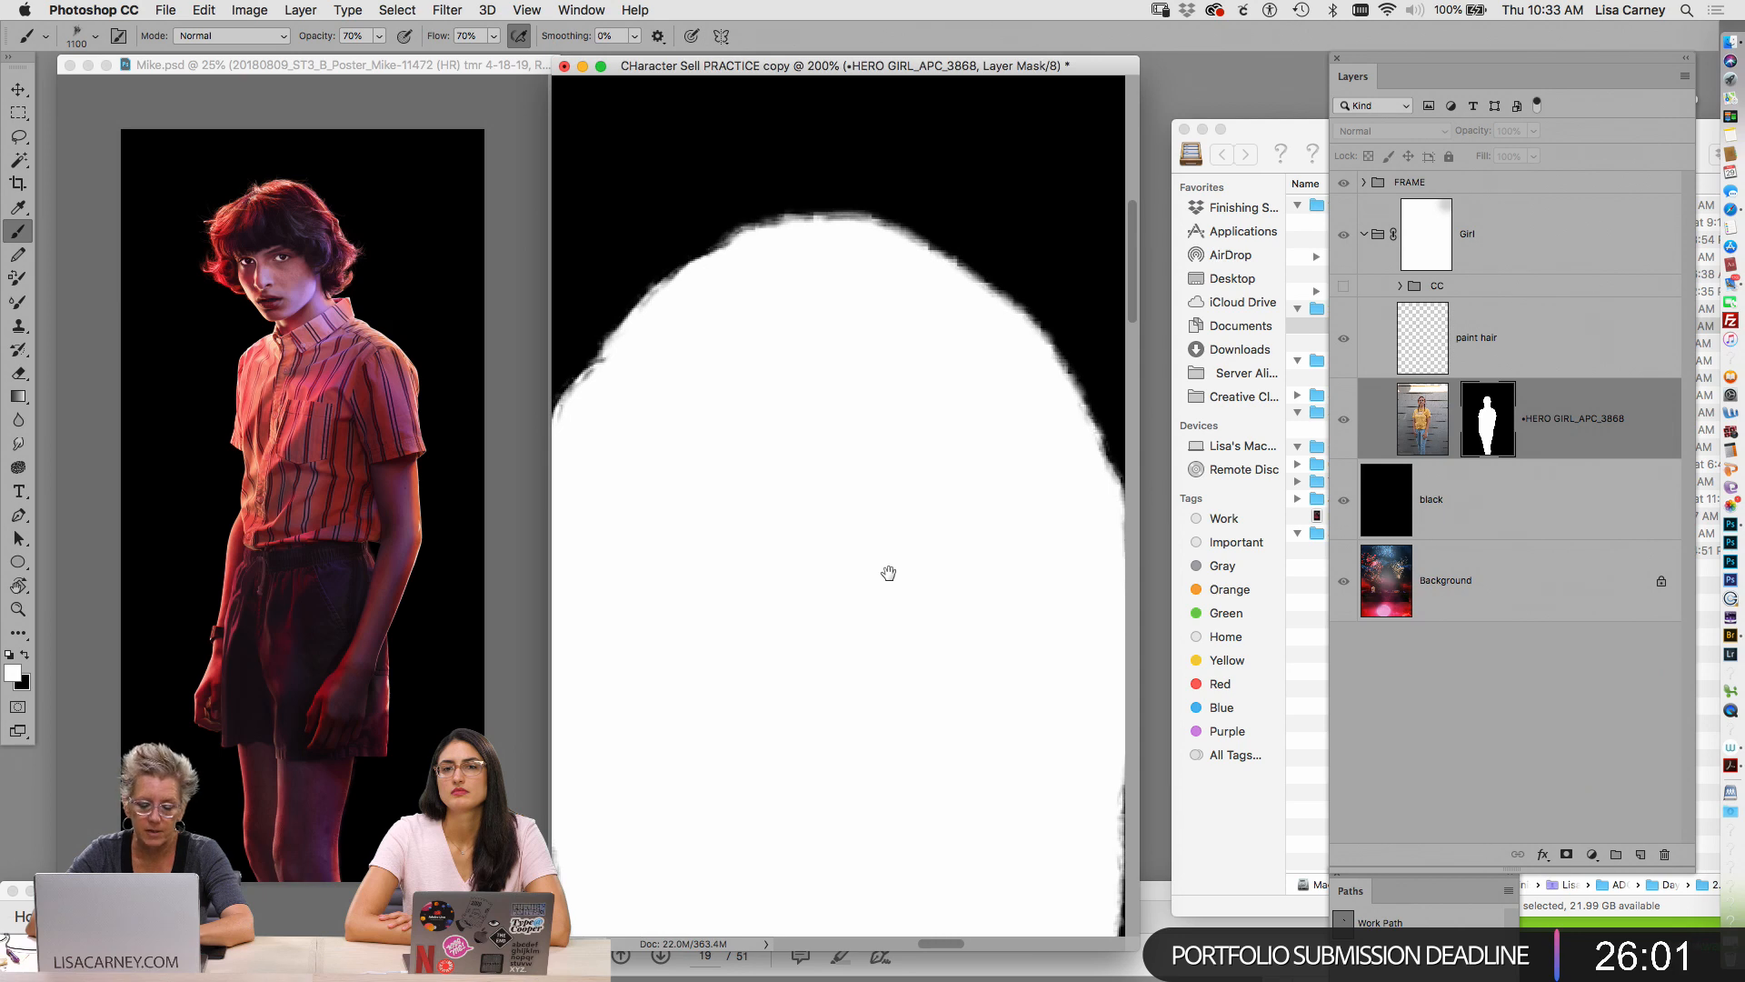
key("super+minus")
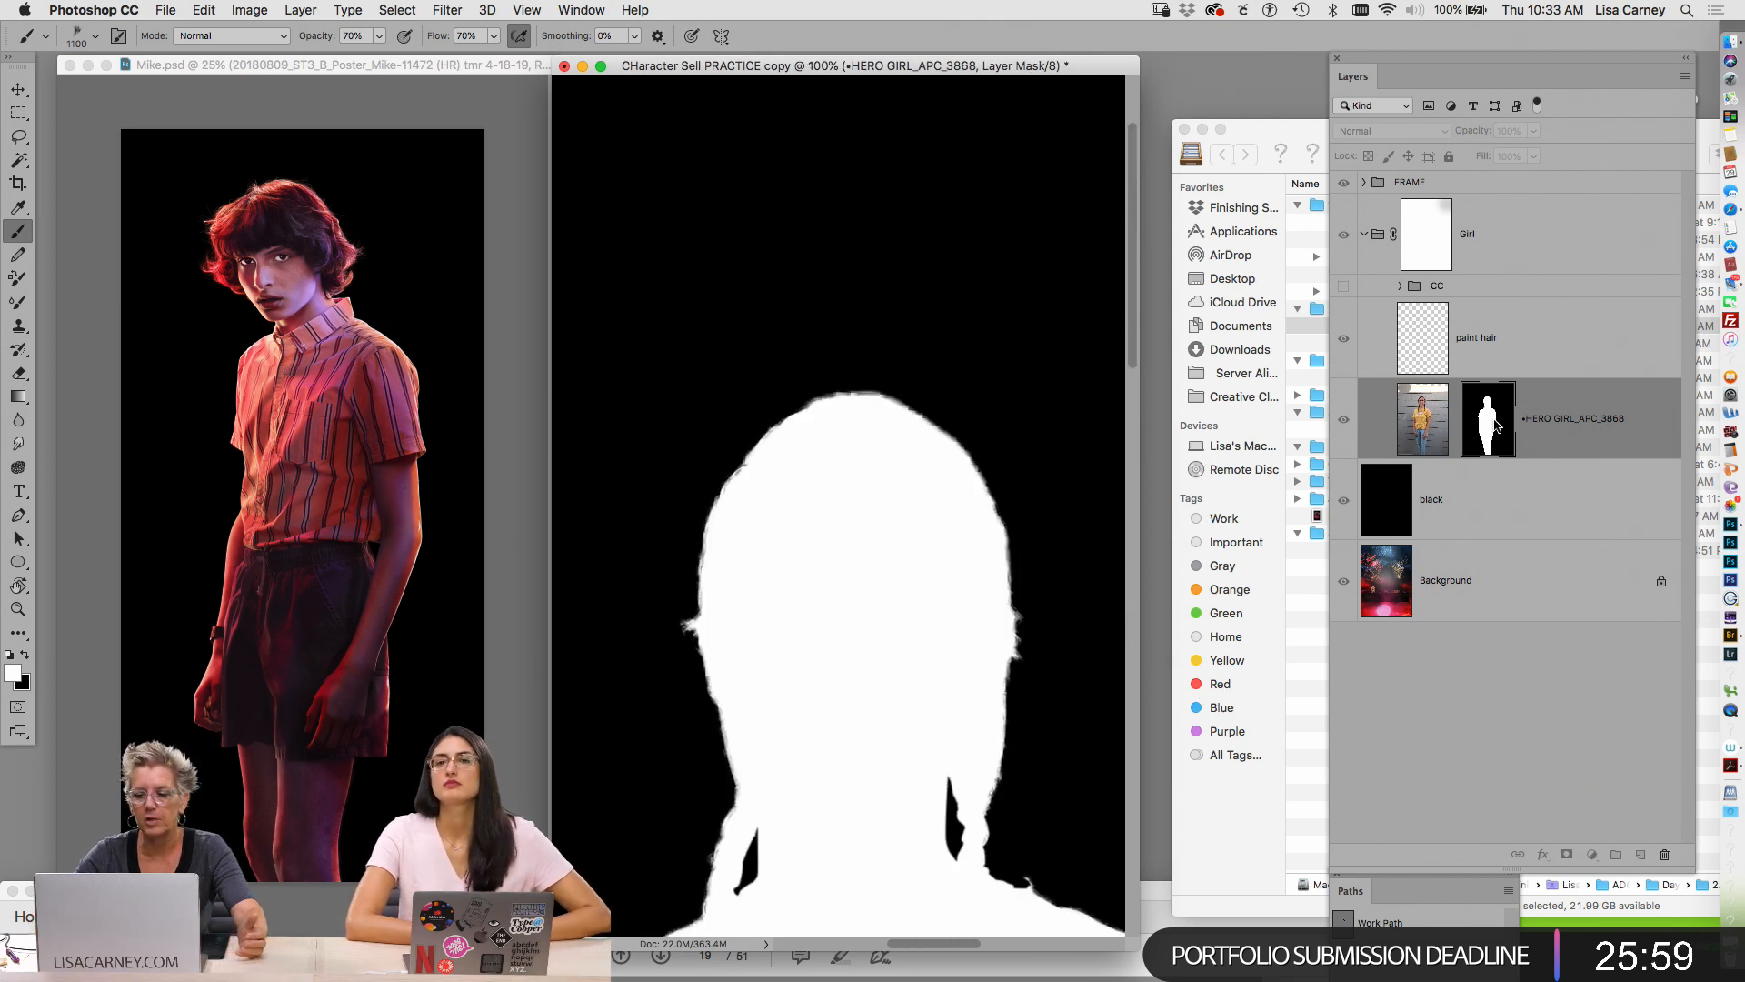
Return to the normal image view, invert the black layer to white and hide the existing paint hair layer
left_click(1376, 493)
key("super+i")
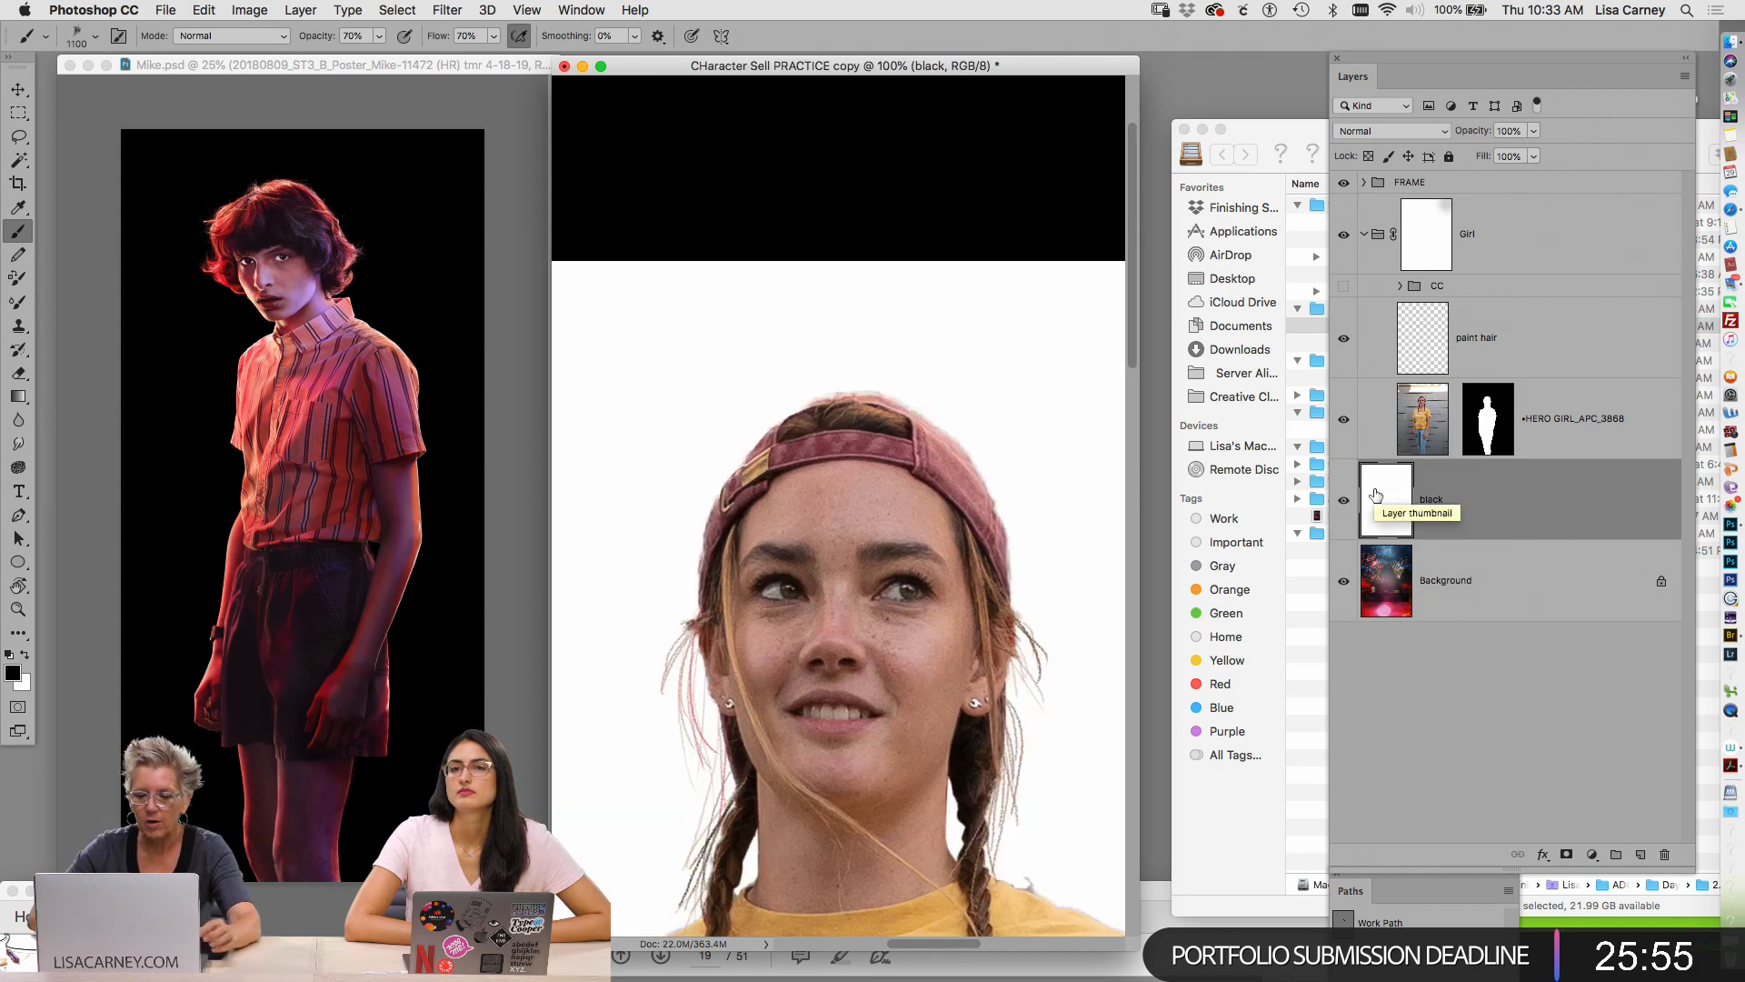
left_click(1343, 340)
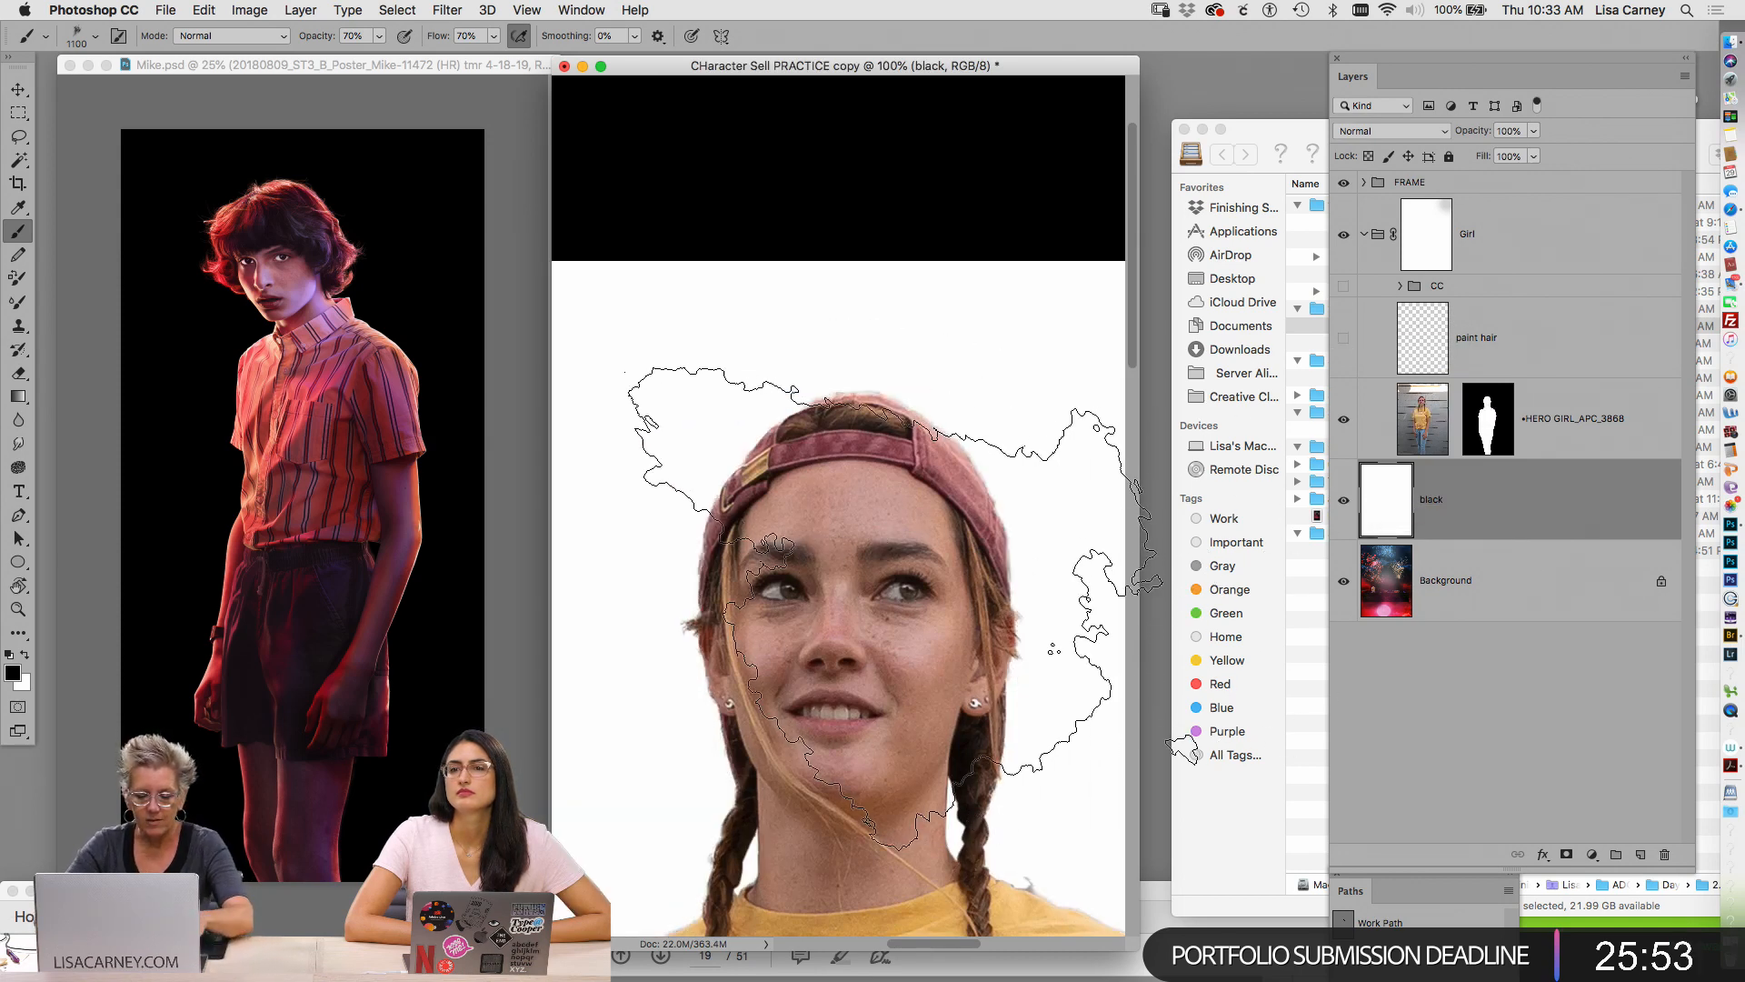
Enlarge the poster copy's window and frame the girl's face at 200% zoom
scroll(895, 624, "up", 2)
left_click_drag(638, 67, 522, 63)
left_click_drag(1021, 944, 1323, 978)
left_click_drag(951, 733, 1069, 638)
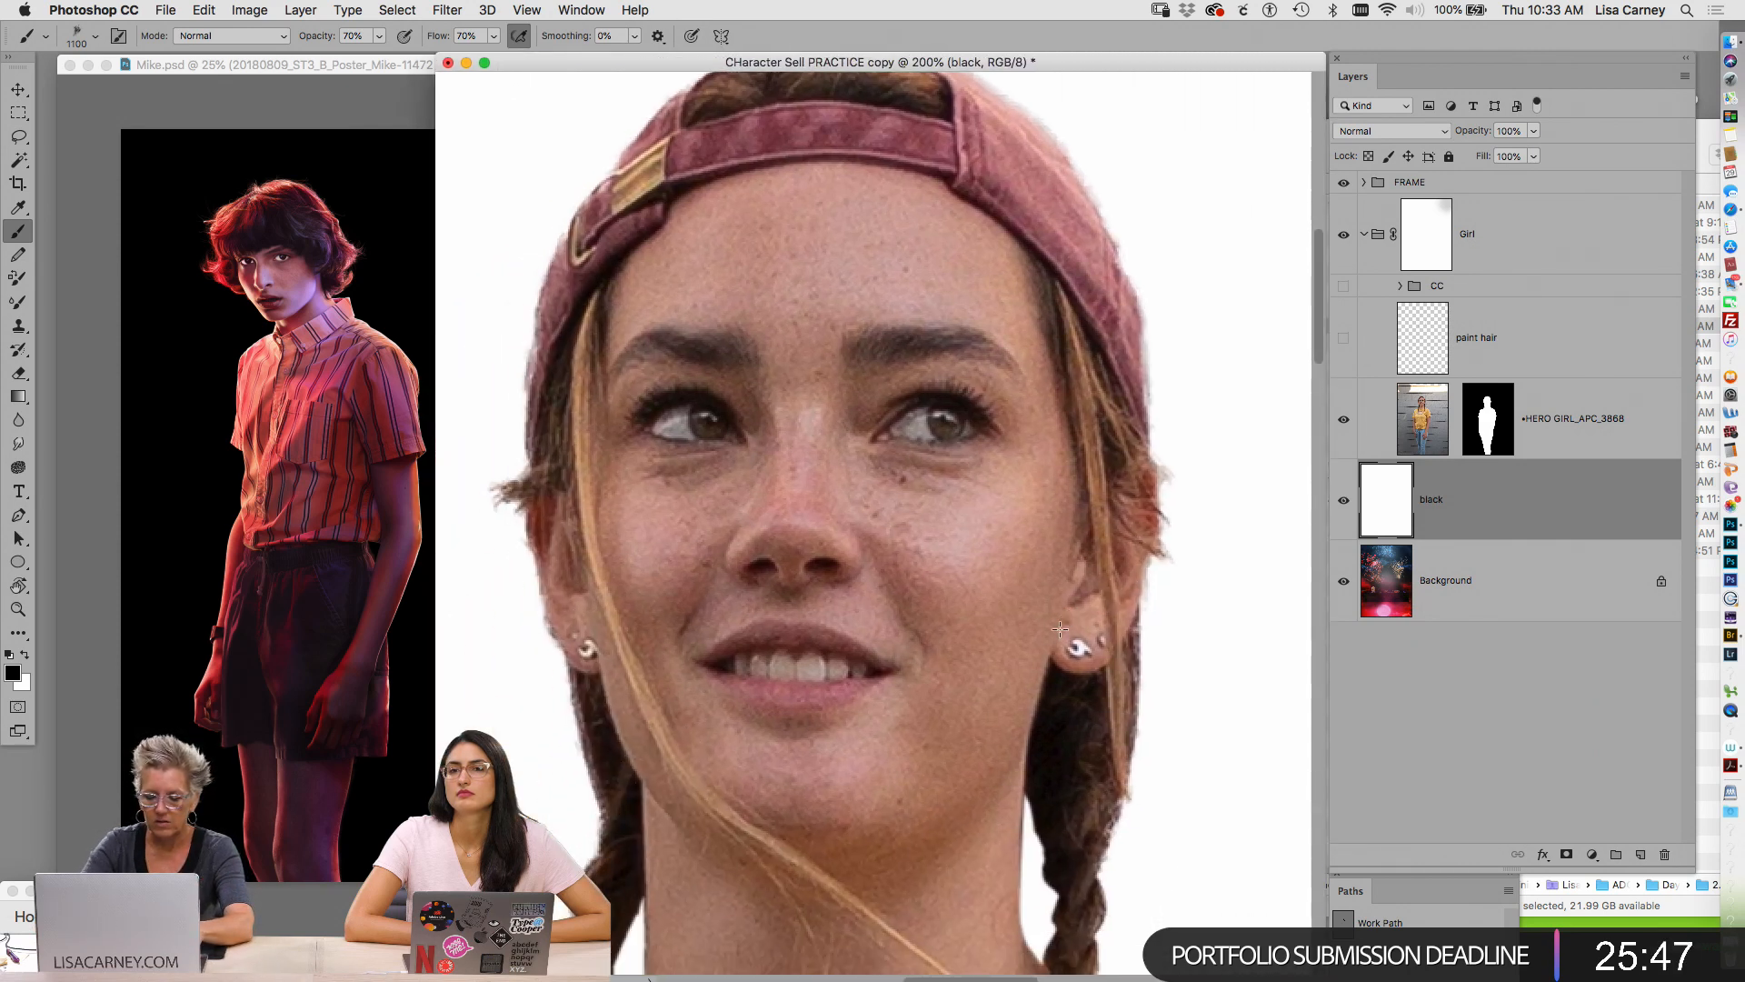
Reduce the brush size to about 45 px
key("bracketleft")
key("bracketleft")
key("bracketleft")
key("bracketleft")
key("bracketleft")
key("bracketleft")
key("bracketleft")
key("bracketleft")
key("bracketleft")
key("bracketleft")
key("bracketleft")
key("bracketleft")
key("bracketleft")
key("bracketleft")
key("bracketleft")
key("bracketleft")
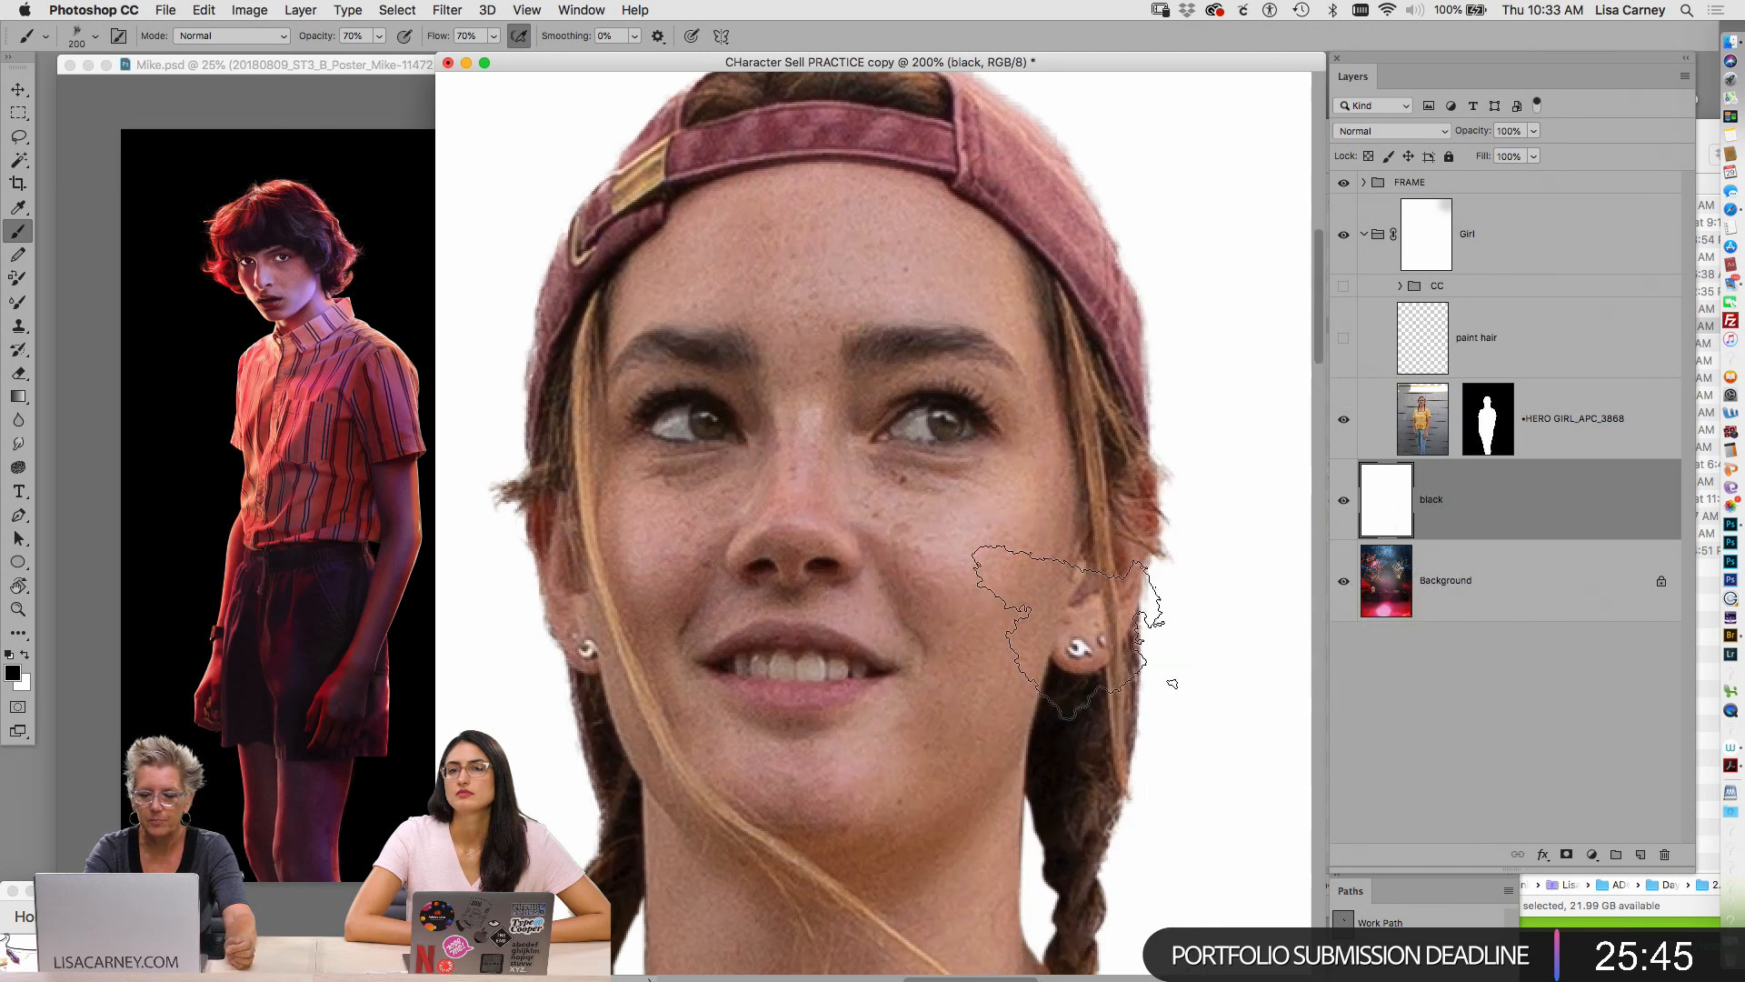
key("bracketleft")
key("bracketleft")
key("bracketleft")
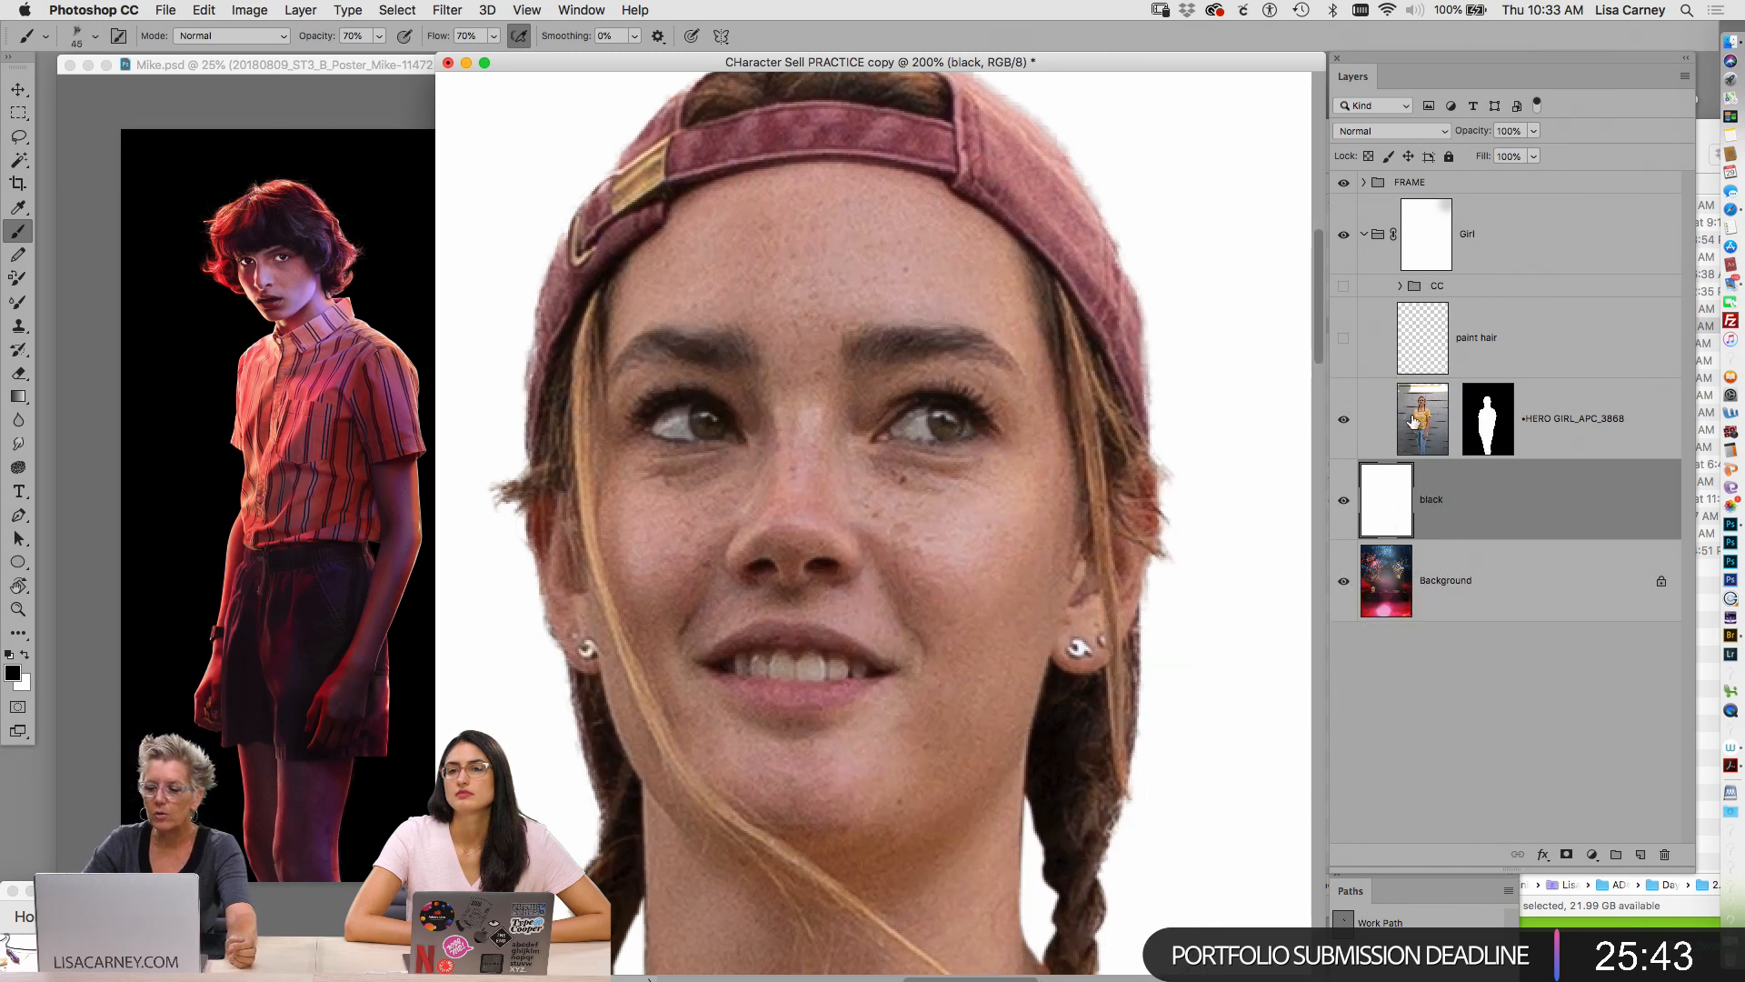
Select the HERO GIRL layer's image and choose the Hairbrush brush preset
left_click(1380, 404)
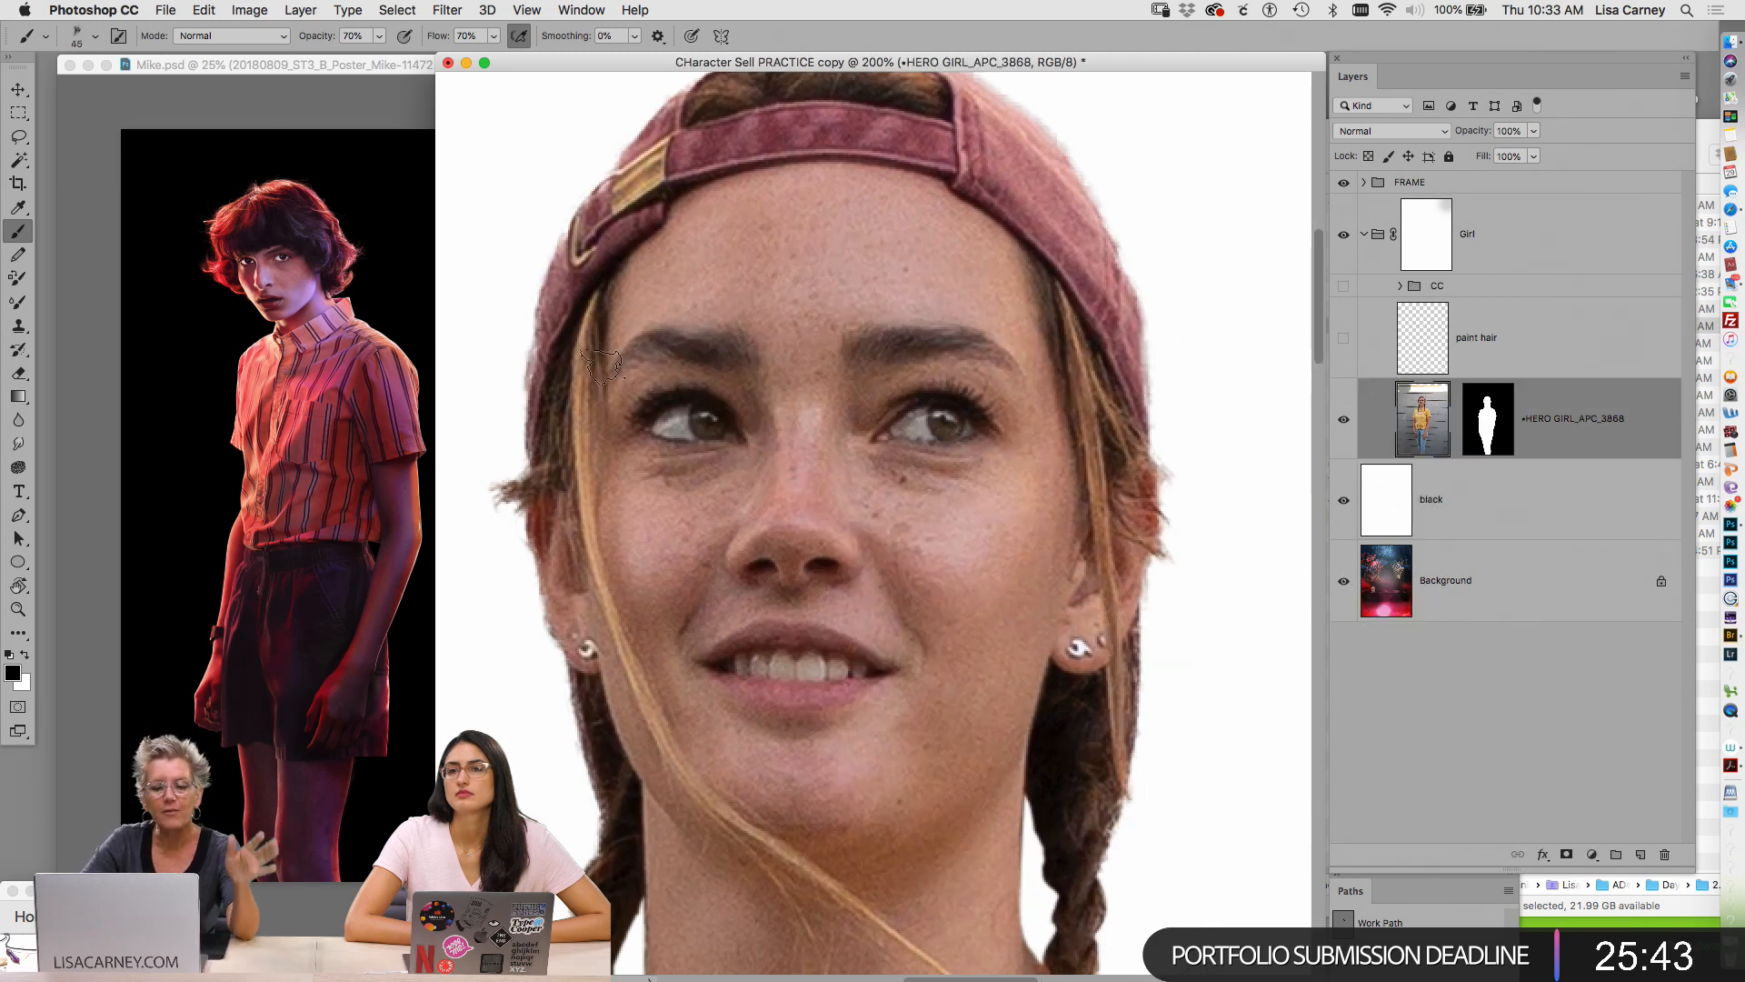
left_click(45, 36)
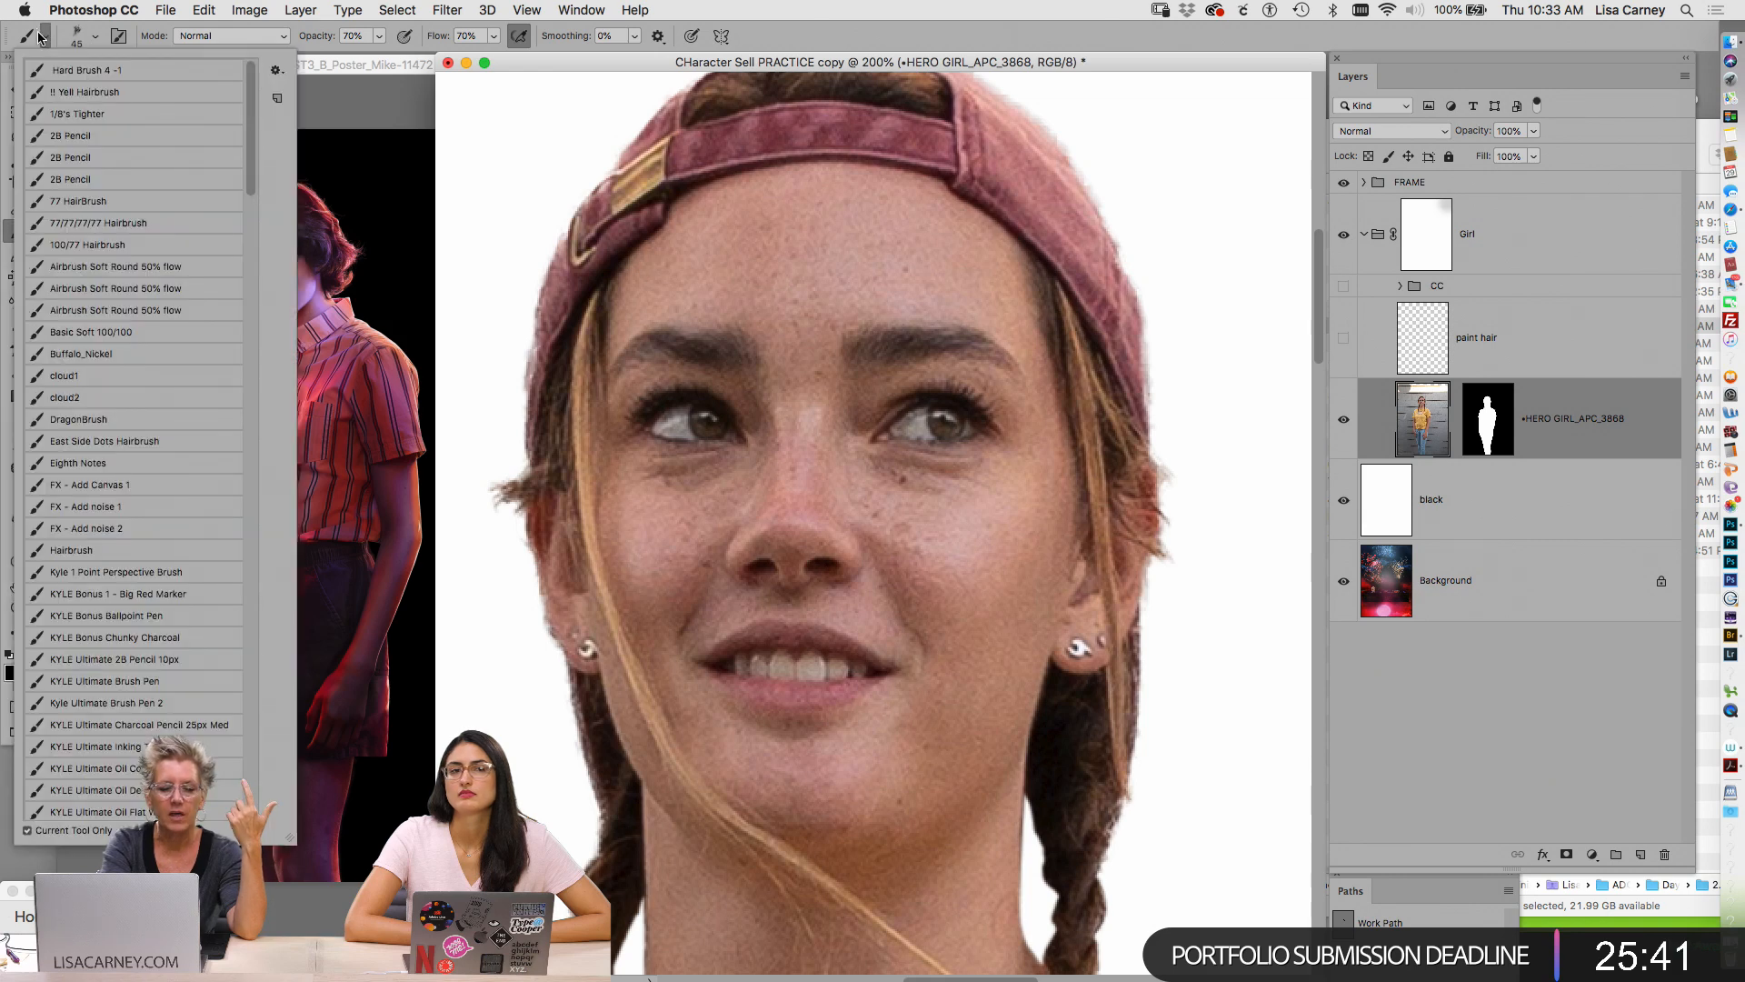
double_click(153, 548)
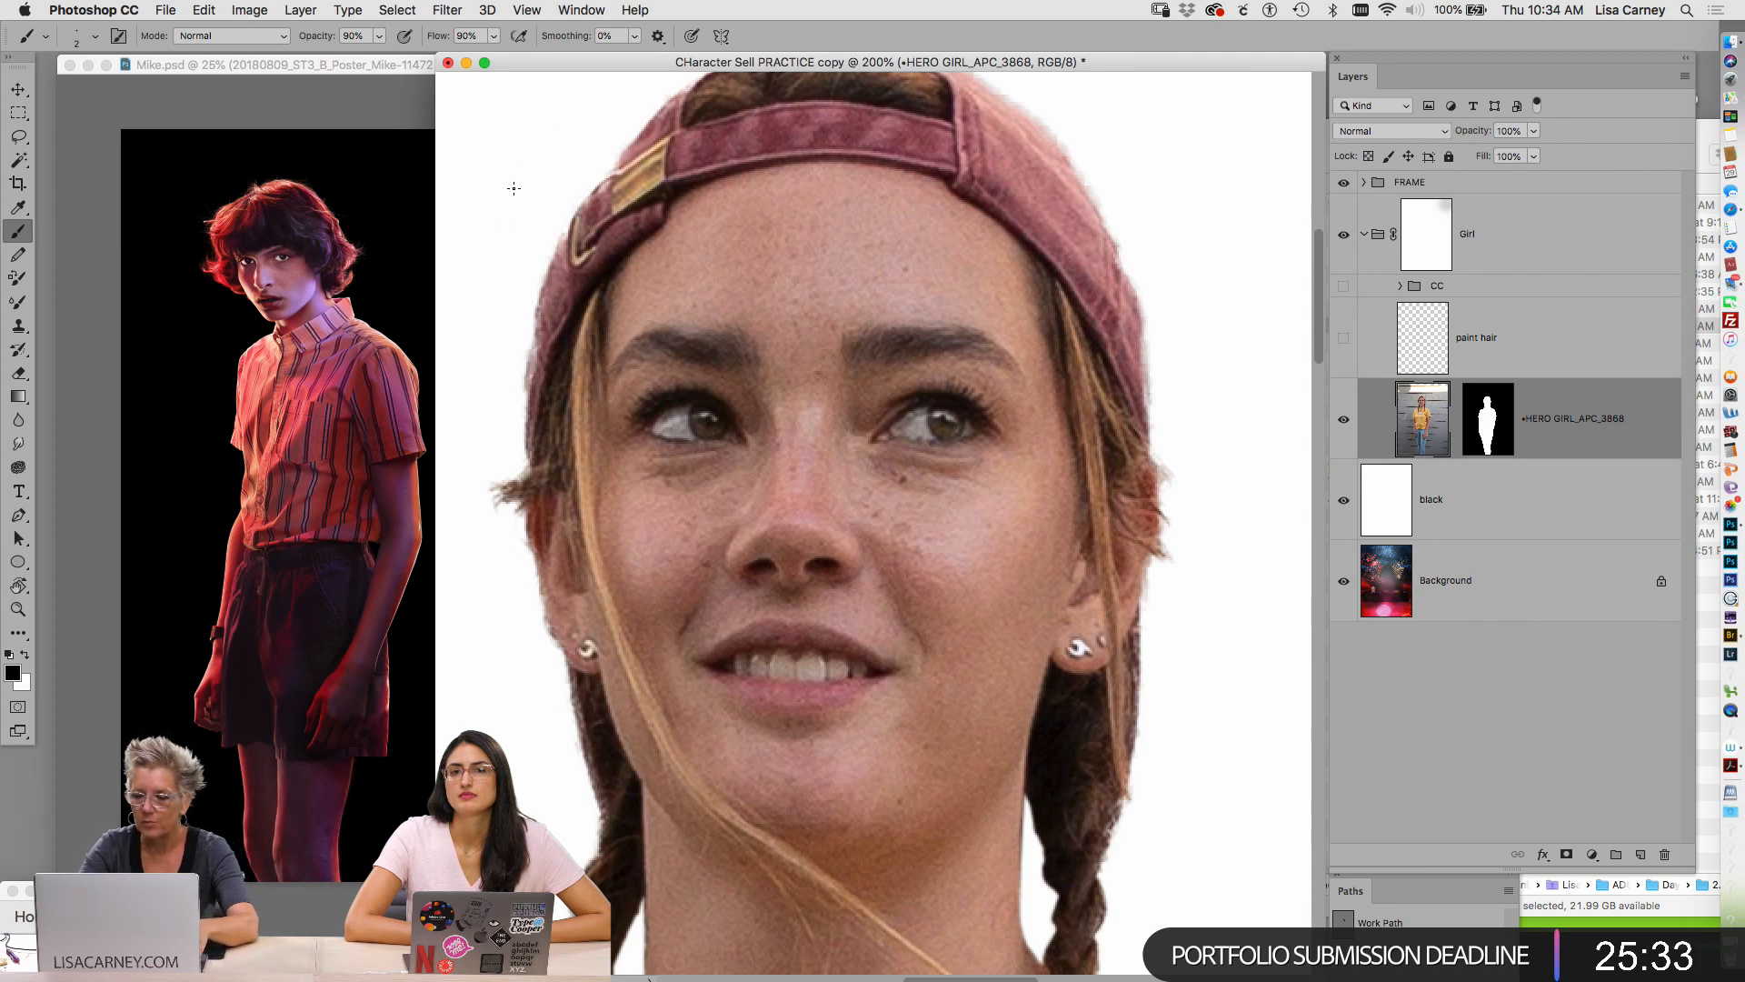
Add a new layer named paint hair directly above the HERO GIRL layer
key("super+shift+n")
type("paint ")
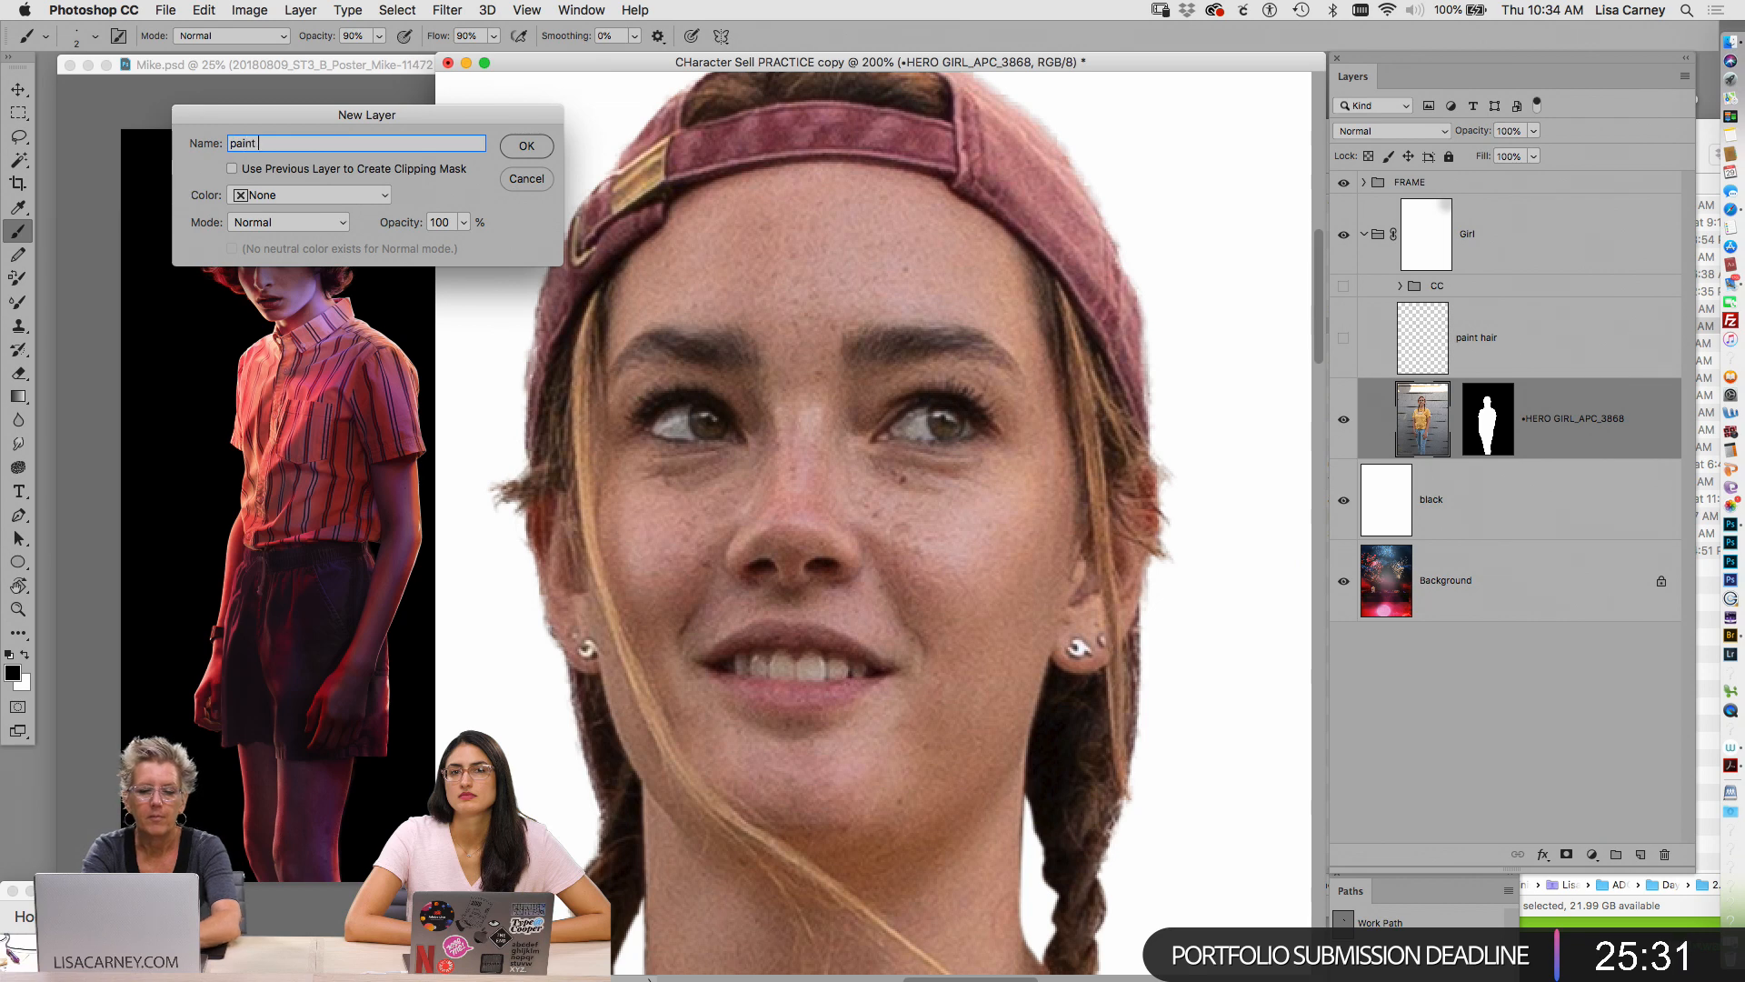
type("hair")
key("Return")
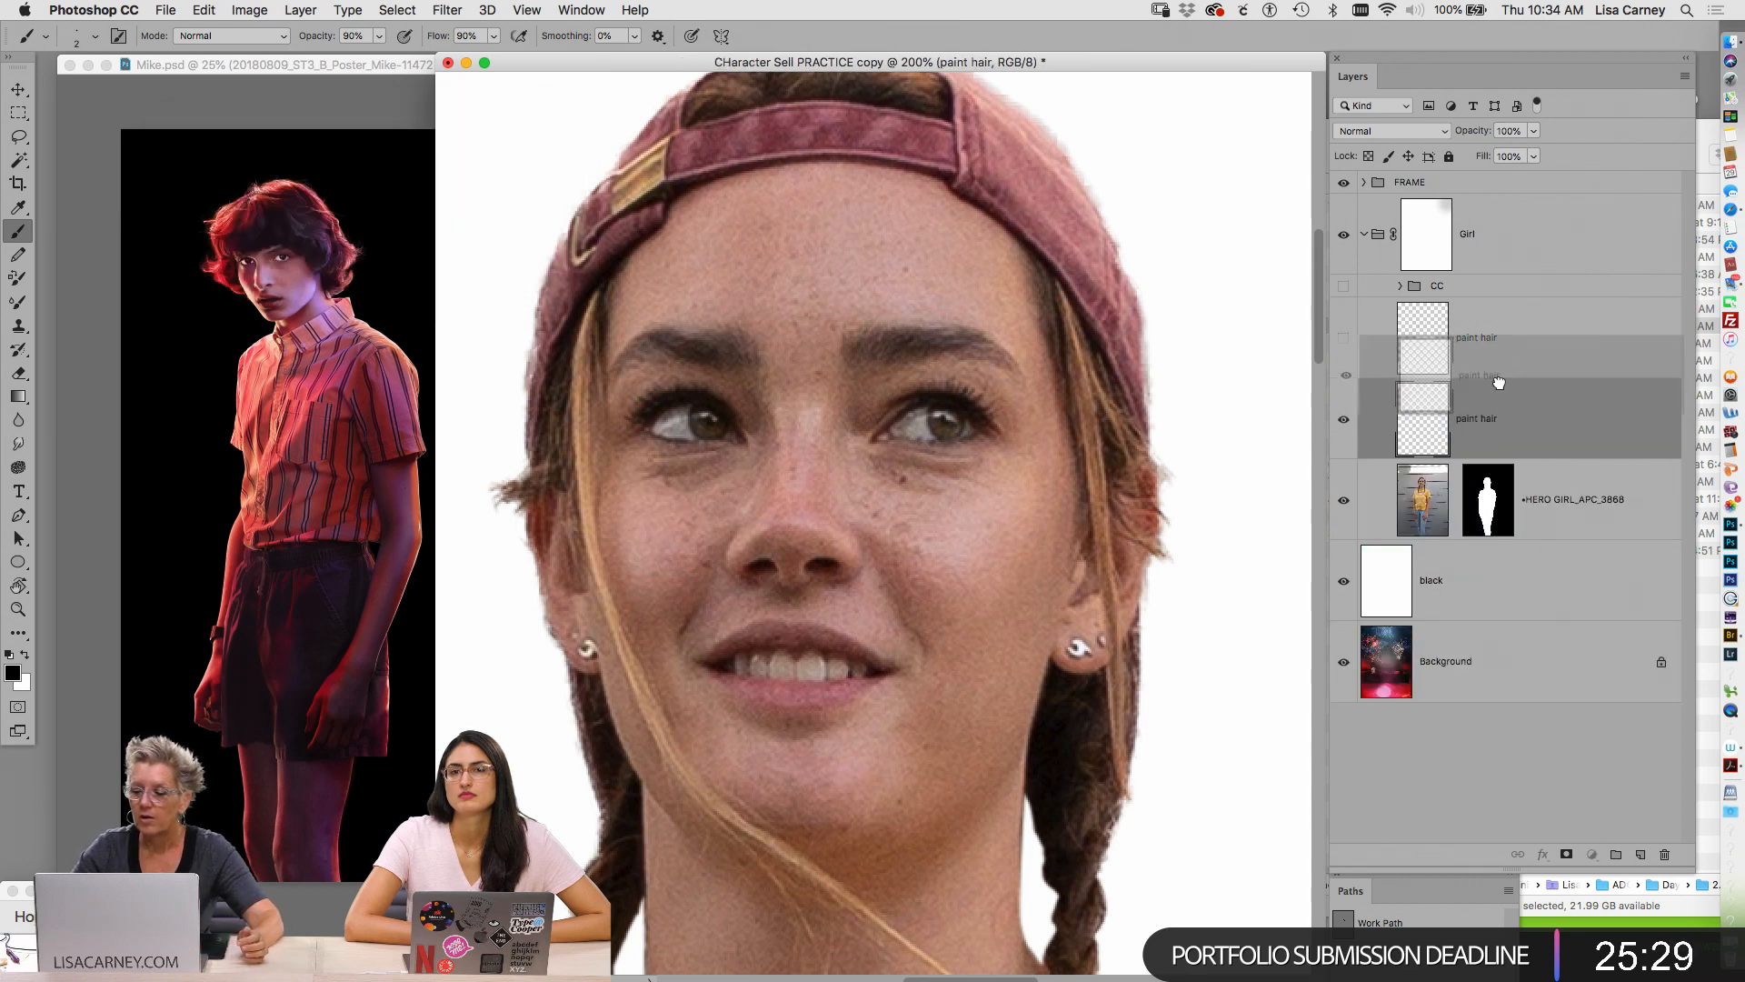
Try a slightly larger black hair stroke along the outer edge of the cap beside its buckle, then undo it
key("bracketright")
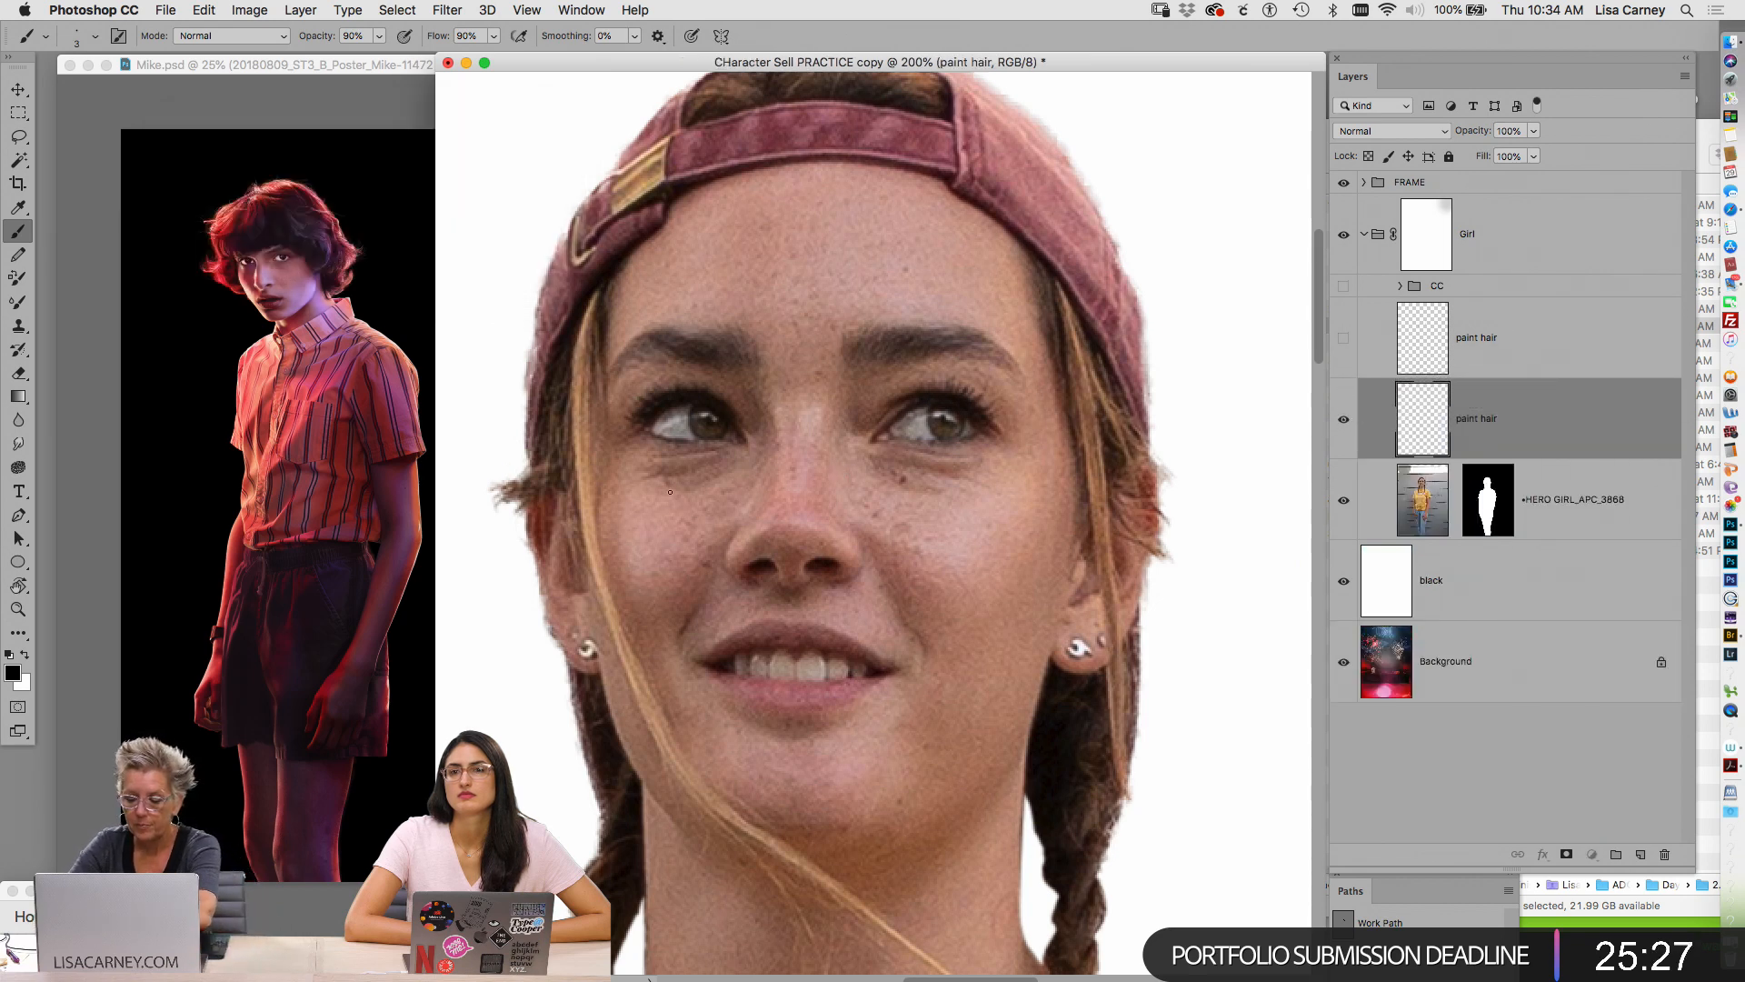
mouse_move(573, 201)
left_mouse_down()
mouse_move(495, 400)
mouse_move(504, 445)
left_mouse_up()
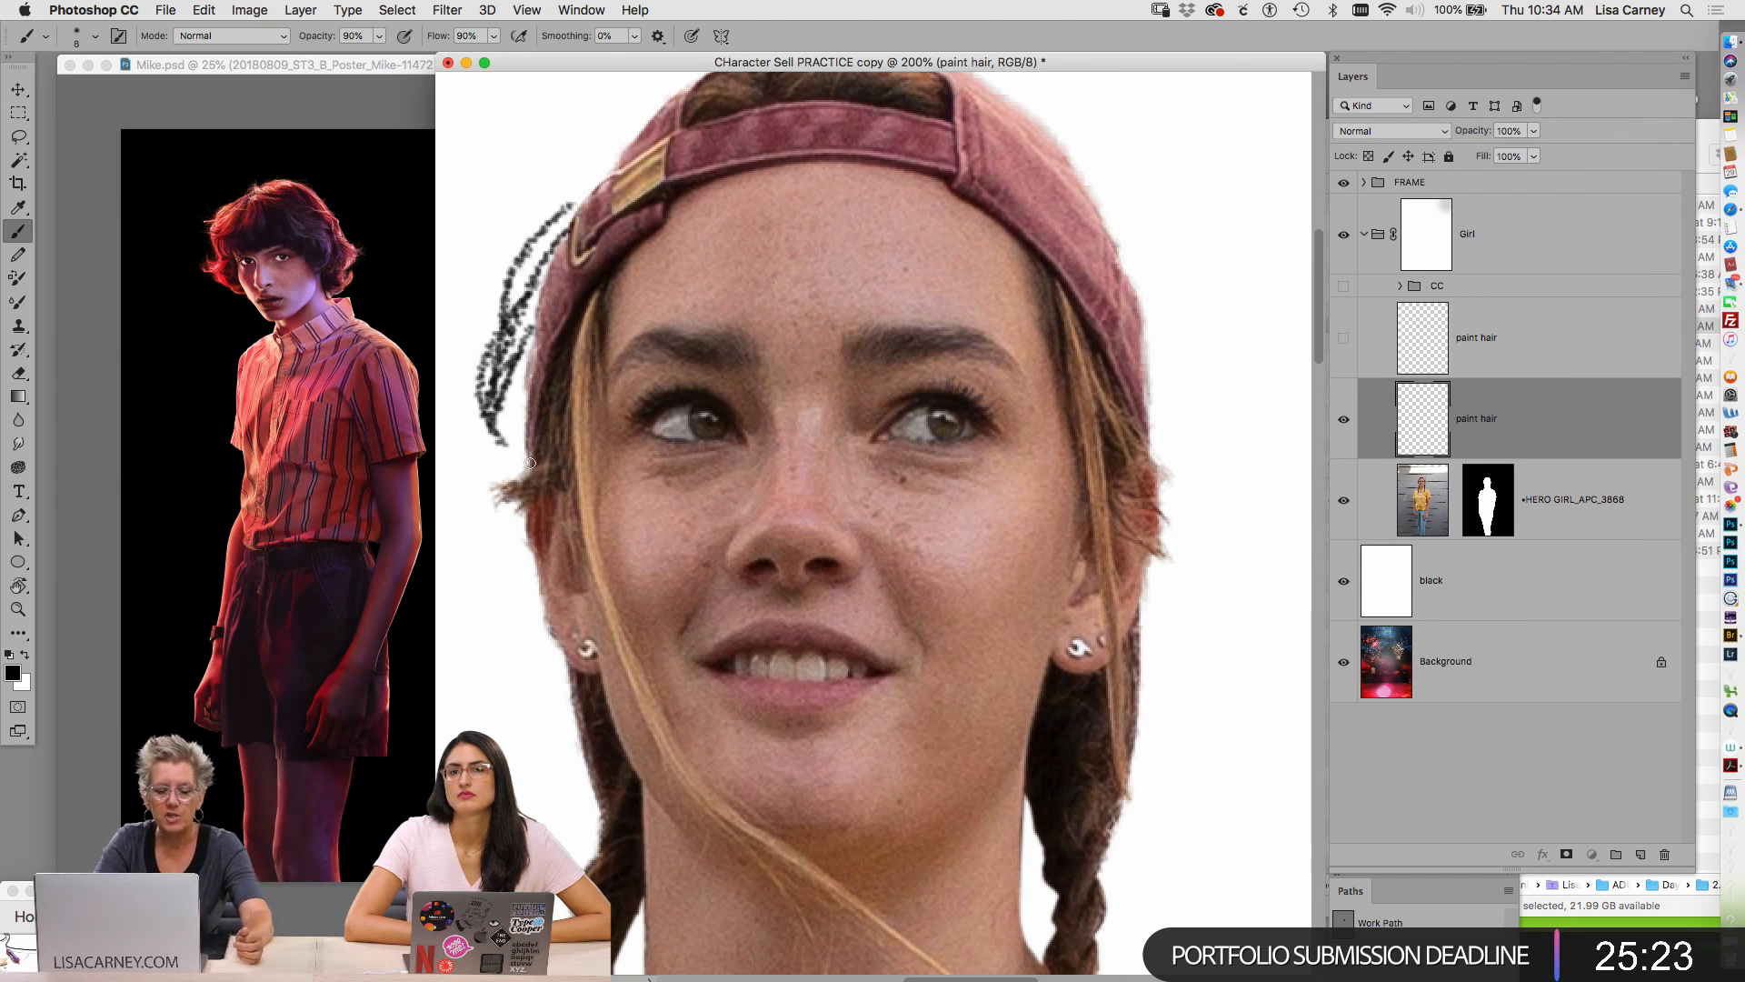
key("ctrl+z")
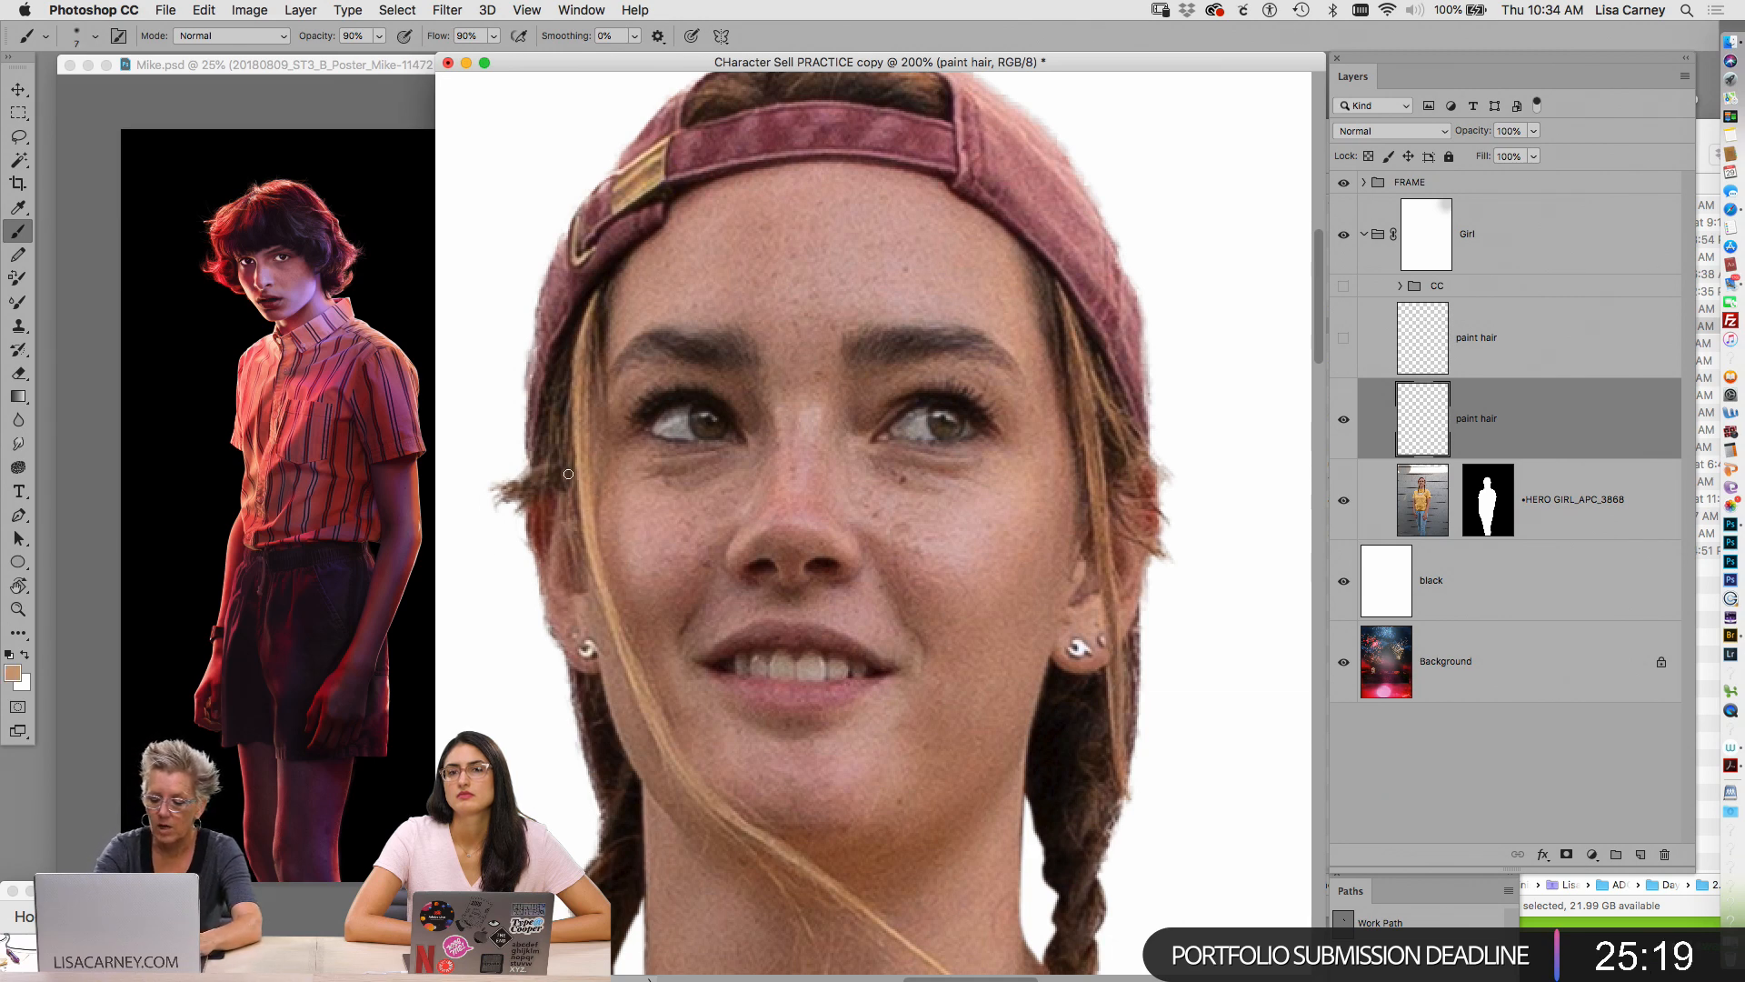
Paint thin flyaway strands beside the ear on the cap-buckle side and along that braid, in colours sampled from the hair
mouse_move(532, 463)
left_mouse_down()
mouse_move(492, 556)
mouse_move(531, 653)
mouse_move(500, 492)
left_mouse_up()
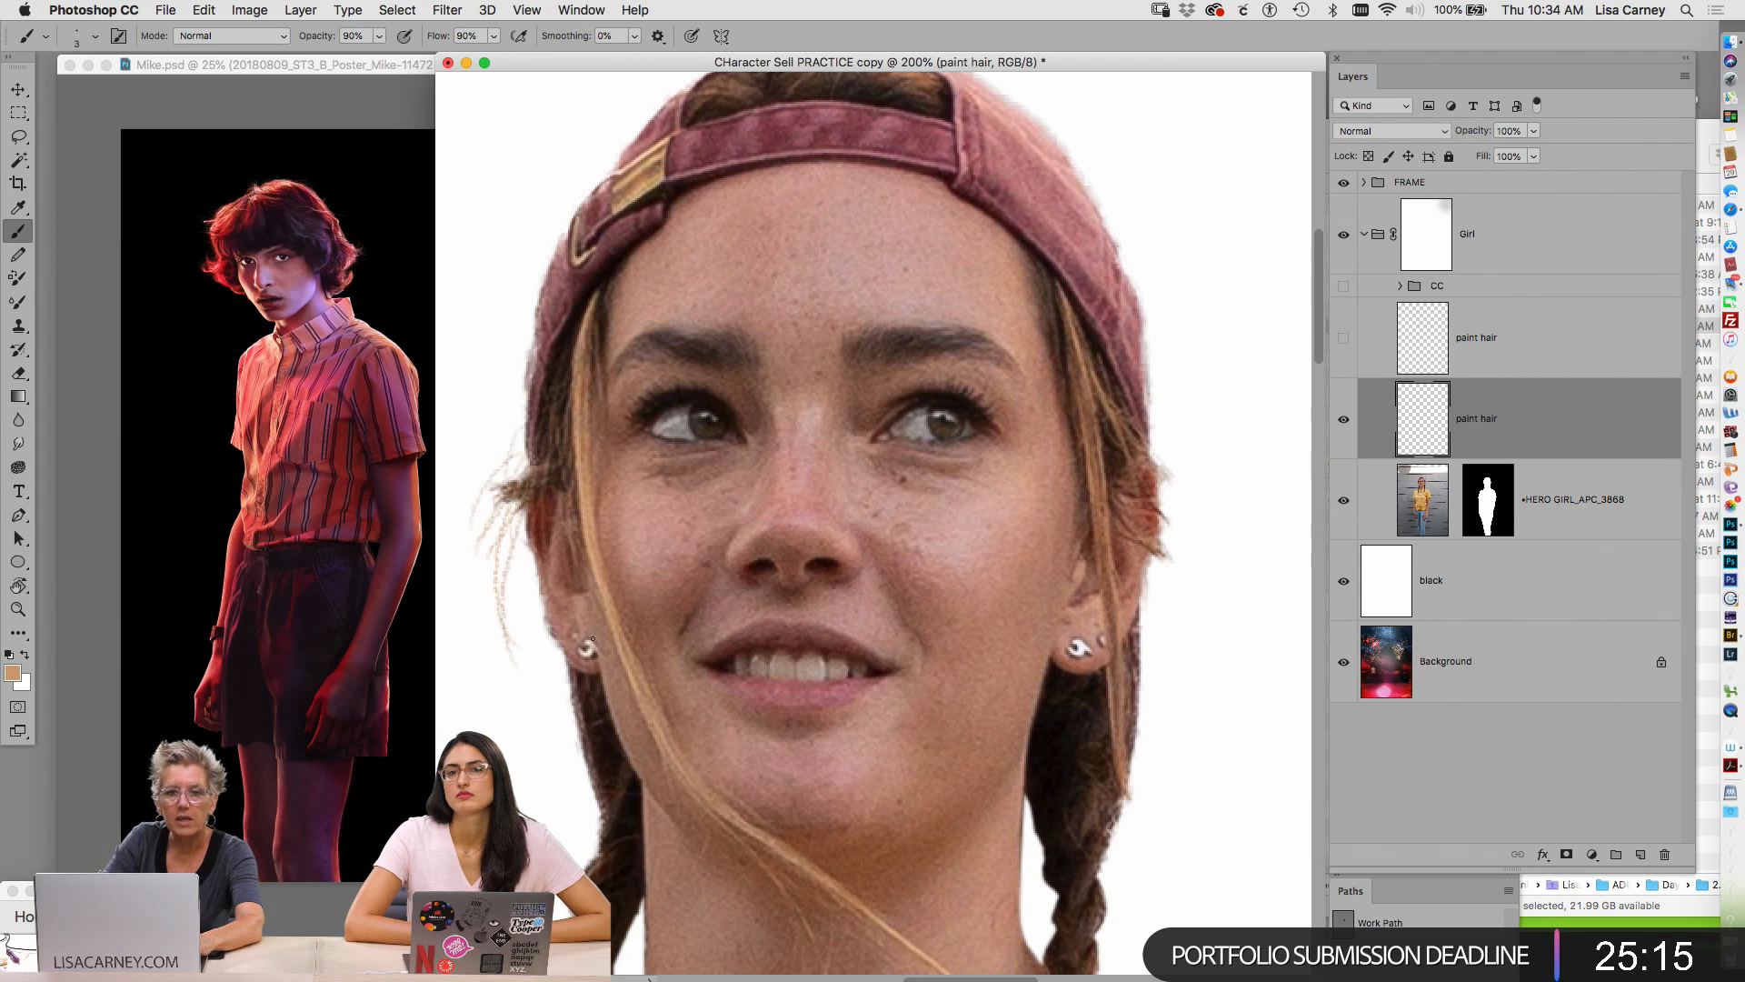
scroll(682, 573, "down", 6)
scroll(681, 572, "left", 4)
left_click(722, 186, "alt")
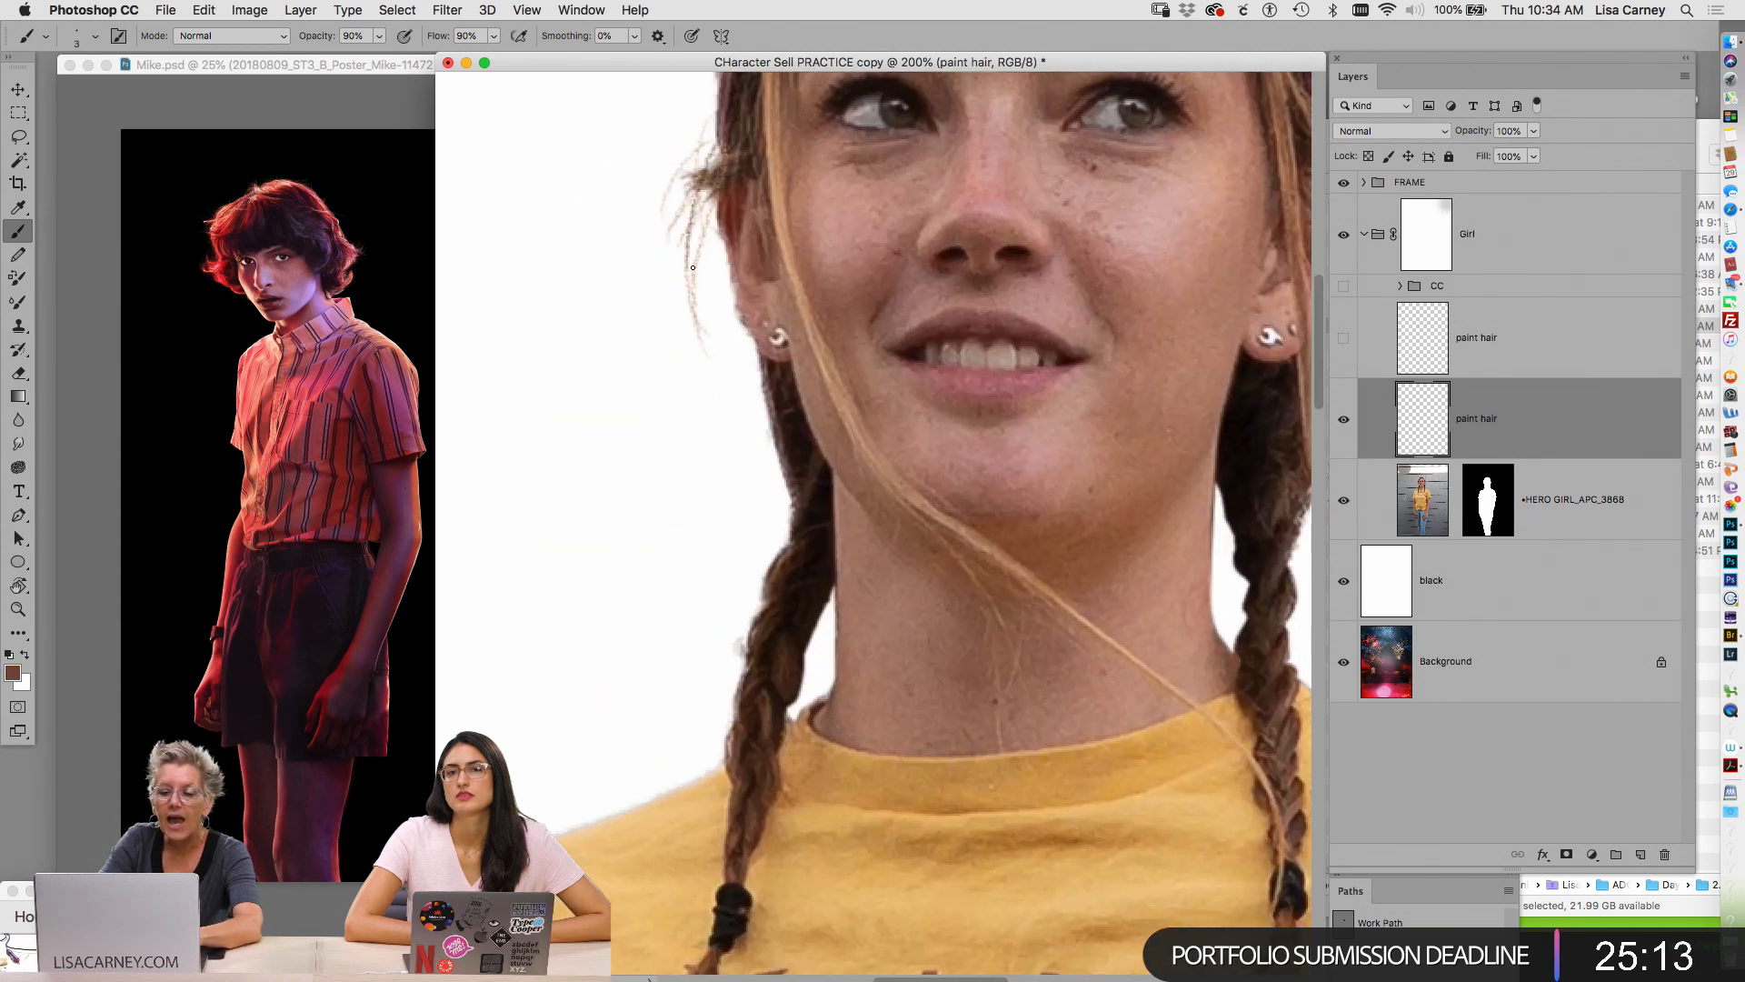
left_click_drag(725, 259, 747, 582)
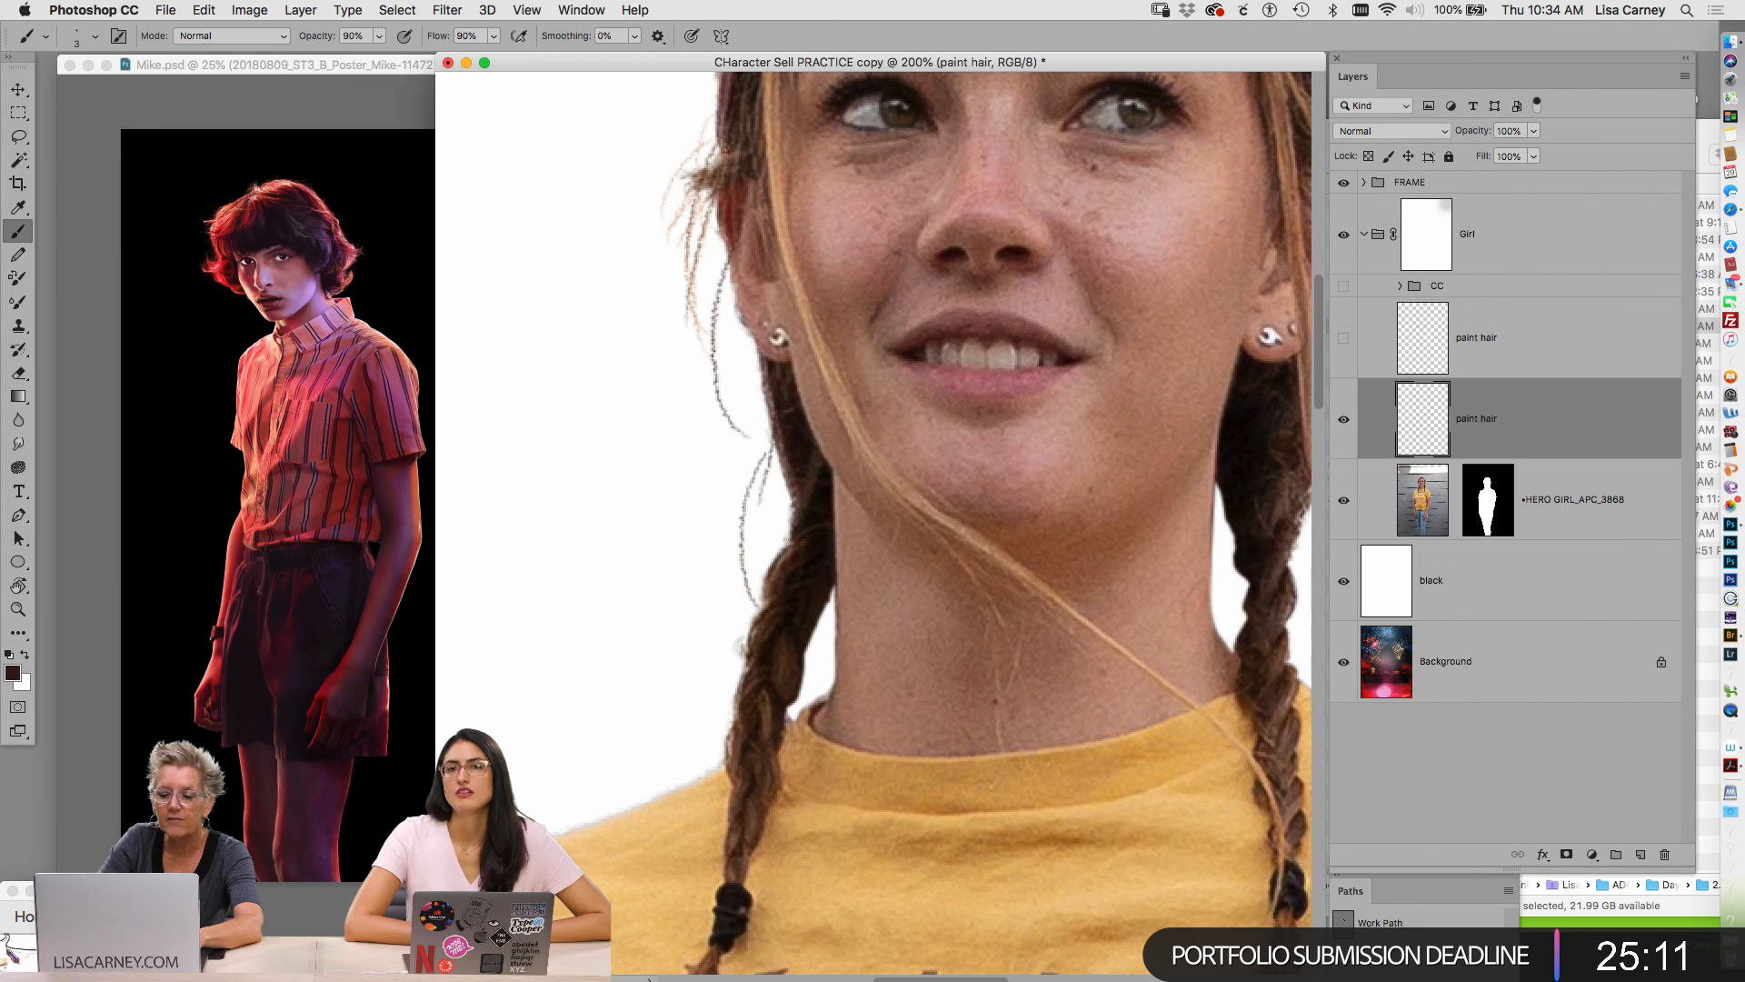
mouse_move(785, 509)
left_mouse_down()
mouse_move(741, 640)
mouse_move(660, 754)
left_mouse_up()
left_click_drag(759, 634, 683, 740)
Paint matching flyaway strands around the ear and braid on the opposite side of the face, resampling hair colours between strokes
scroll(624, 564, "right", 10)
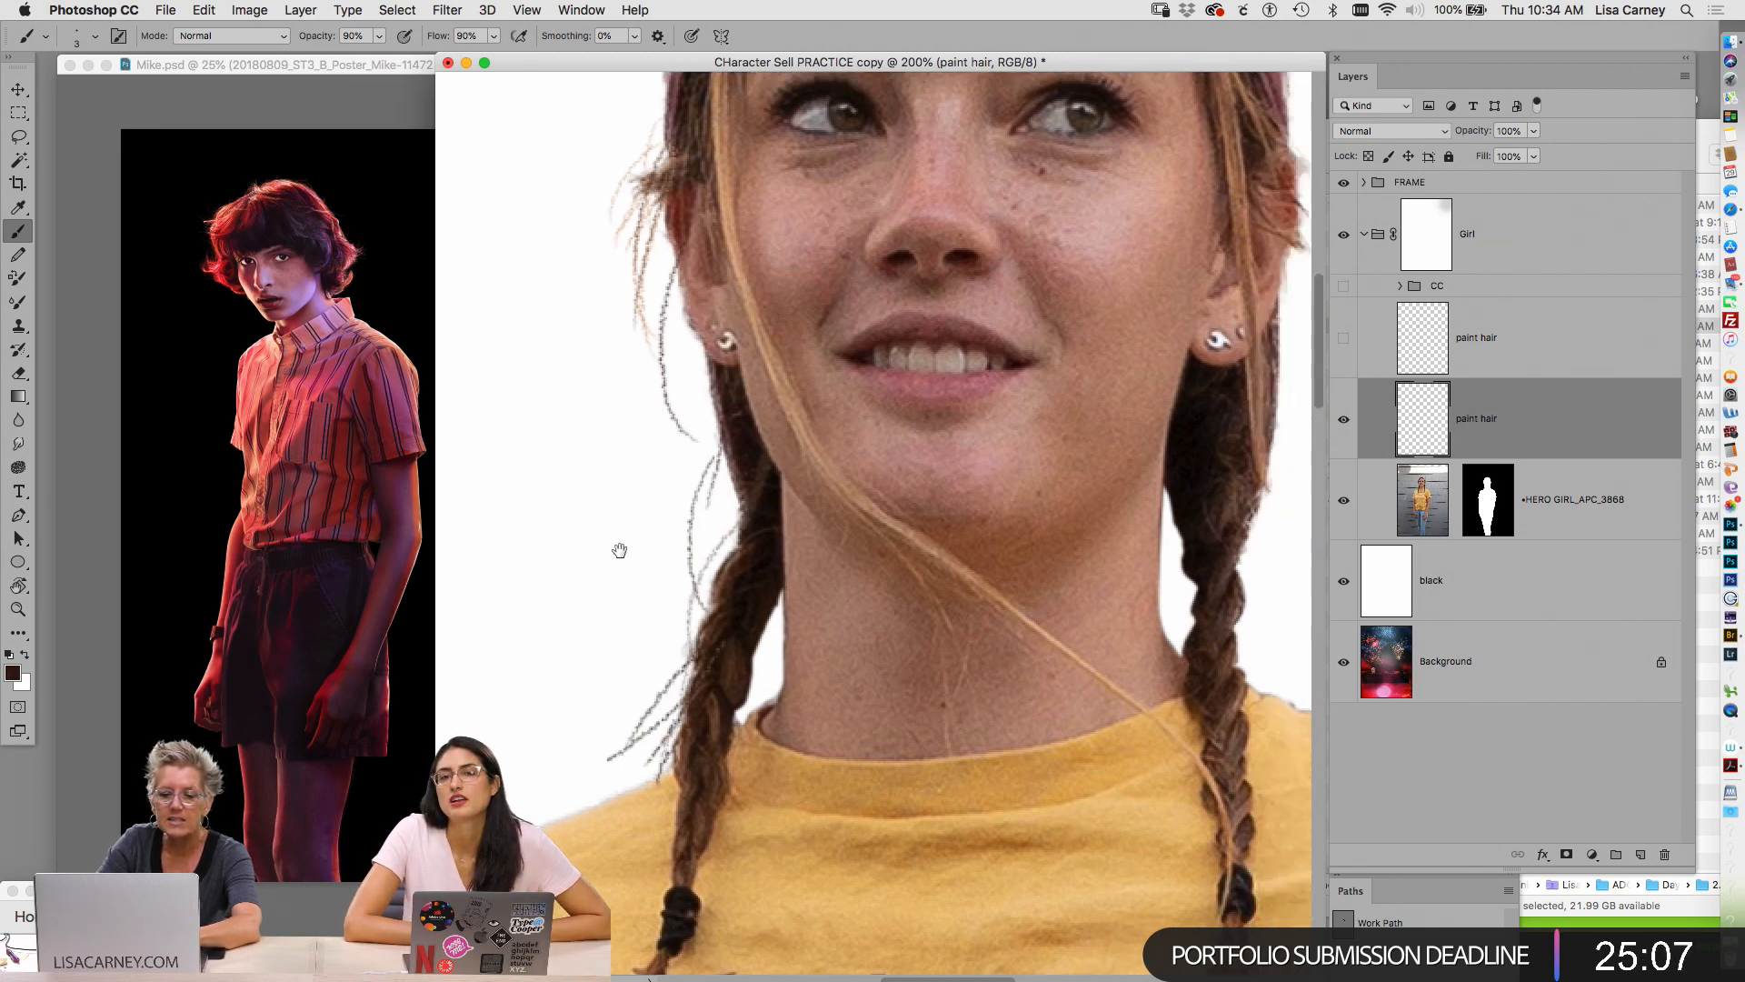
left_click(924, 465, "alt")
mouse_move(927, 509)
left_mouse_down()
mouse_move(967, 586)
mouse_move(945, 627)
left_mouse_up()
mouse_move(945, 425)
left_mouse_down()
mouse_move(986, 523)
mouse_move(954, 536)
mouse_move(989, 595)
mouse_move(1142, 736)
left_mouse_up()
left_click(1067, 380, "alt")
left_click_drag(1096, 404, 1161, 450)
mouse_move(1086, 372)
left_mouse_down()
mouse_move(1141, 486)
mouse_move(1176, 417)
mouse_move(1147, 464)
mouse_move(1168, 540)
left_mouse_up()
left_click(1075, 358, "alt")
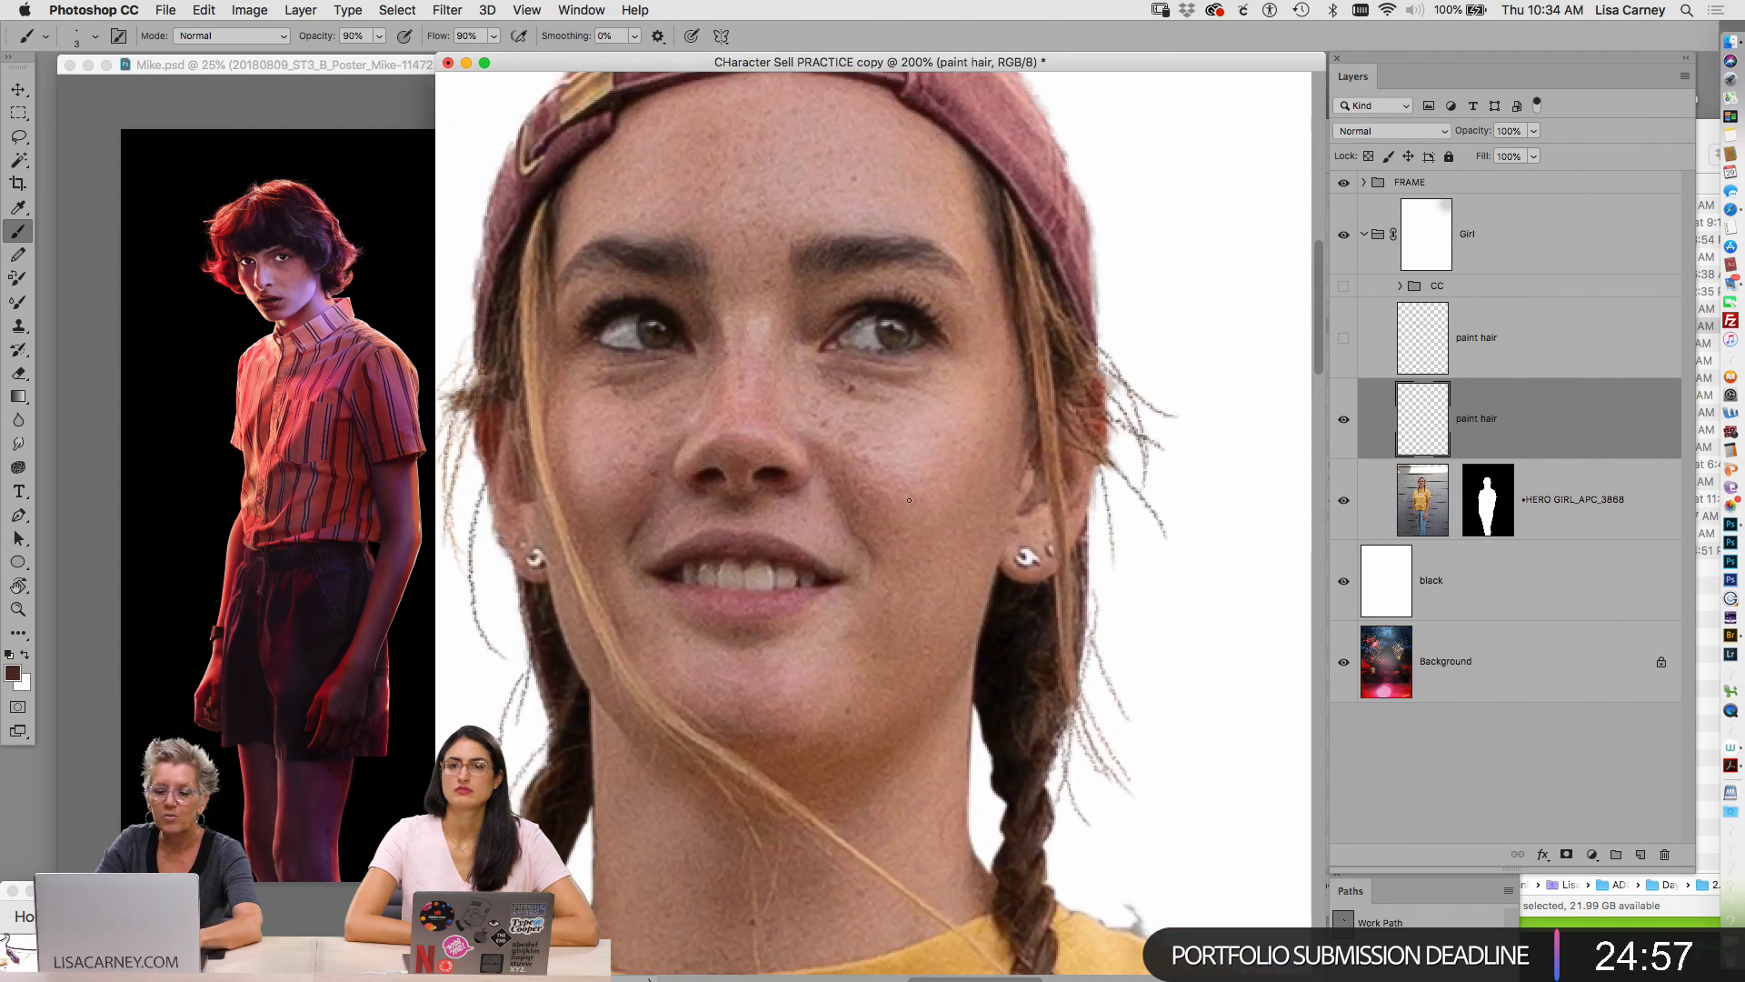
scroll(1009, 422, "left", 4)
scroll(1009, 423, "down", 1)
key("super+minus")
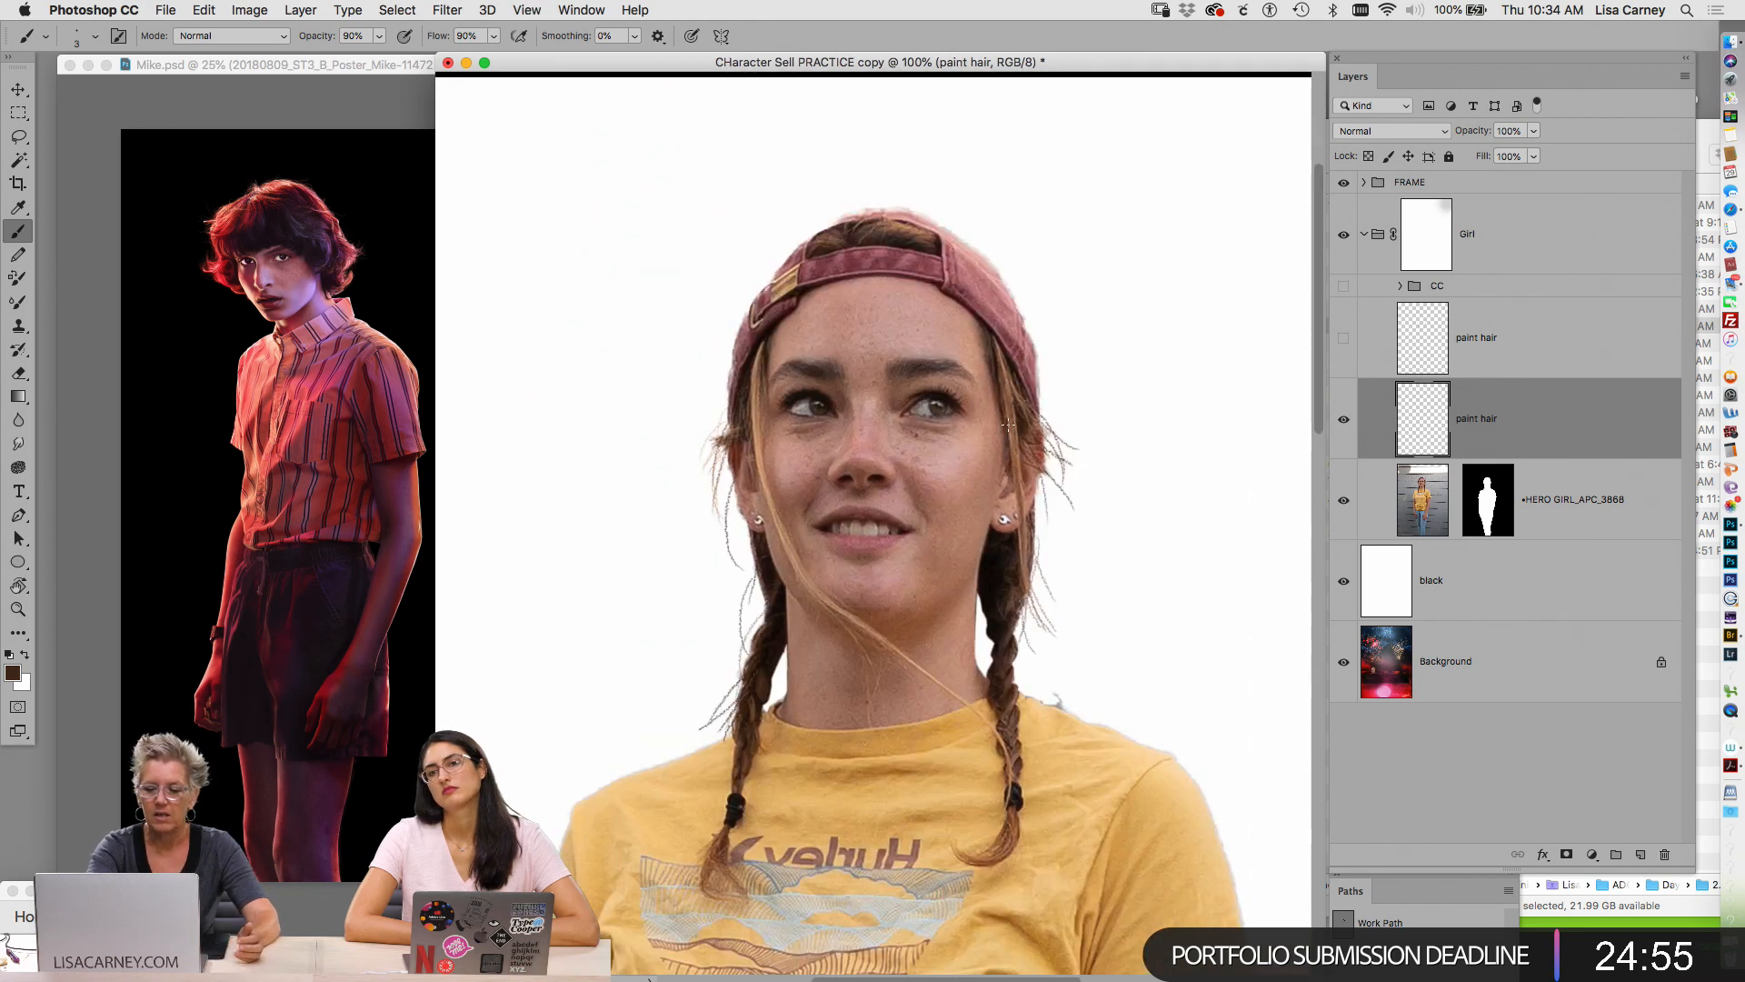
Show the hidden upper paint hair layer and merge it down into the new paint hair layer
left_click(1344, 338)
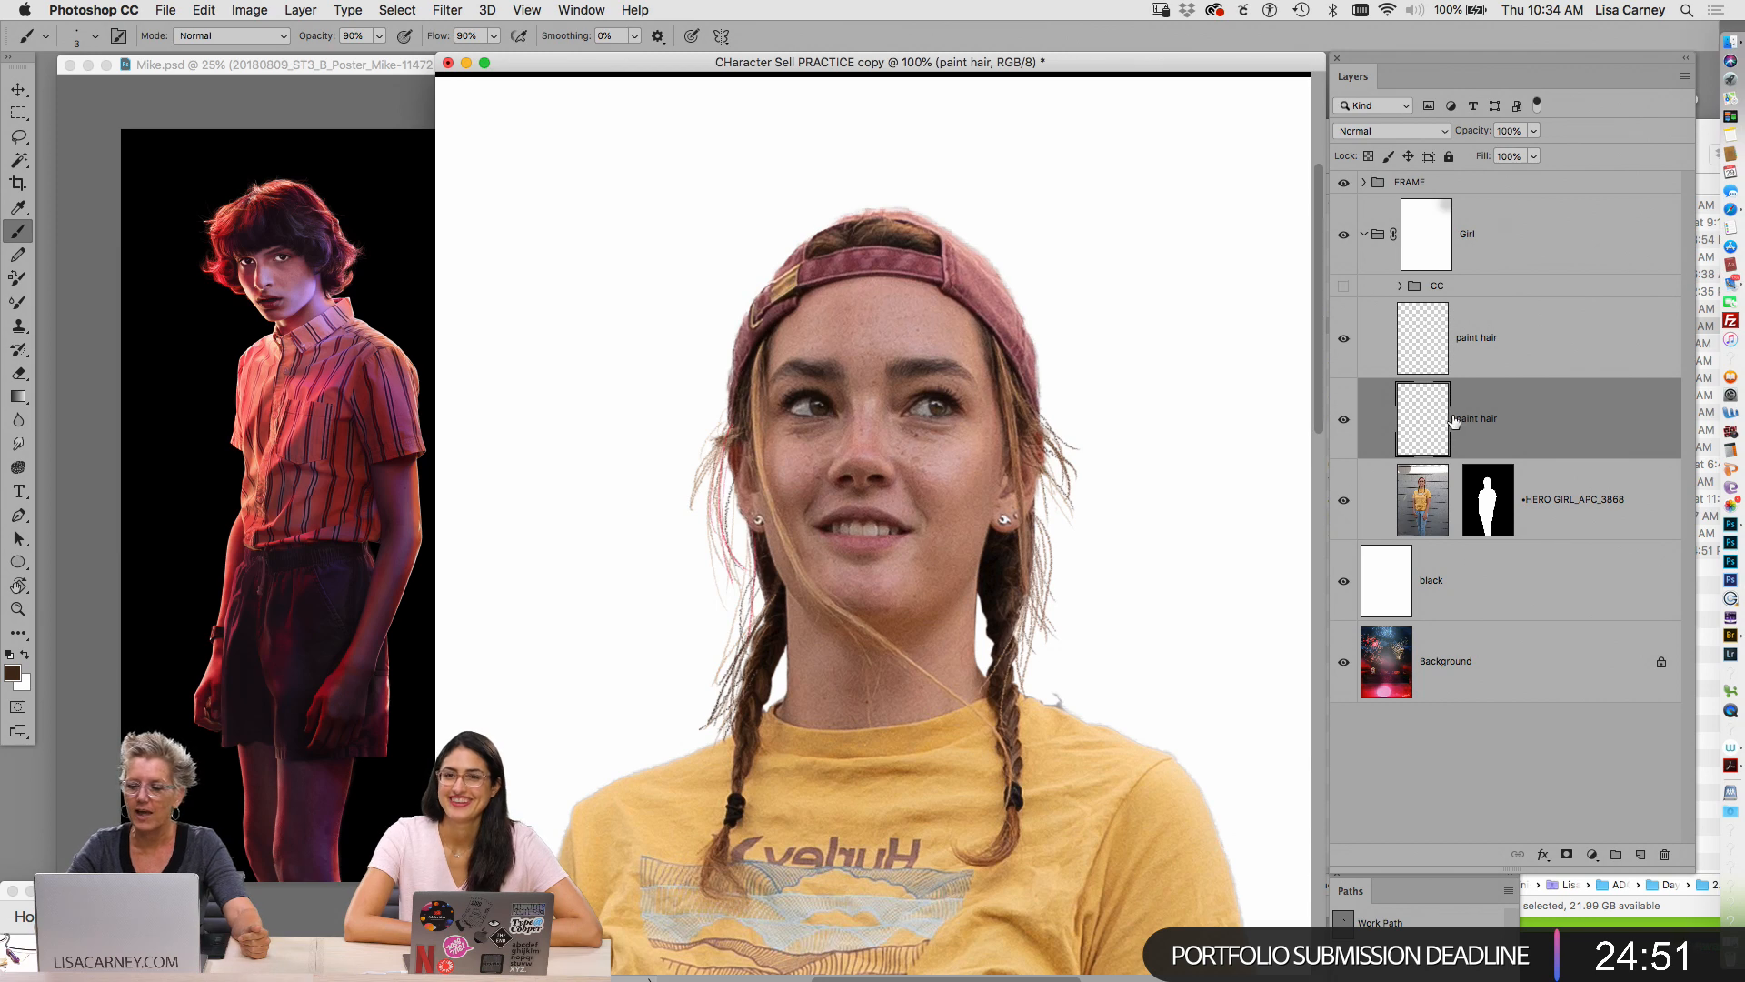
left_click(1477, 338)
key("super+e")
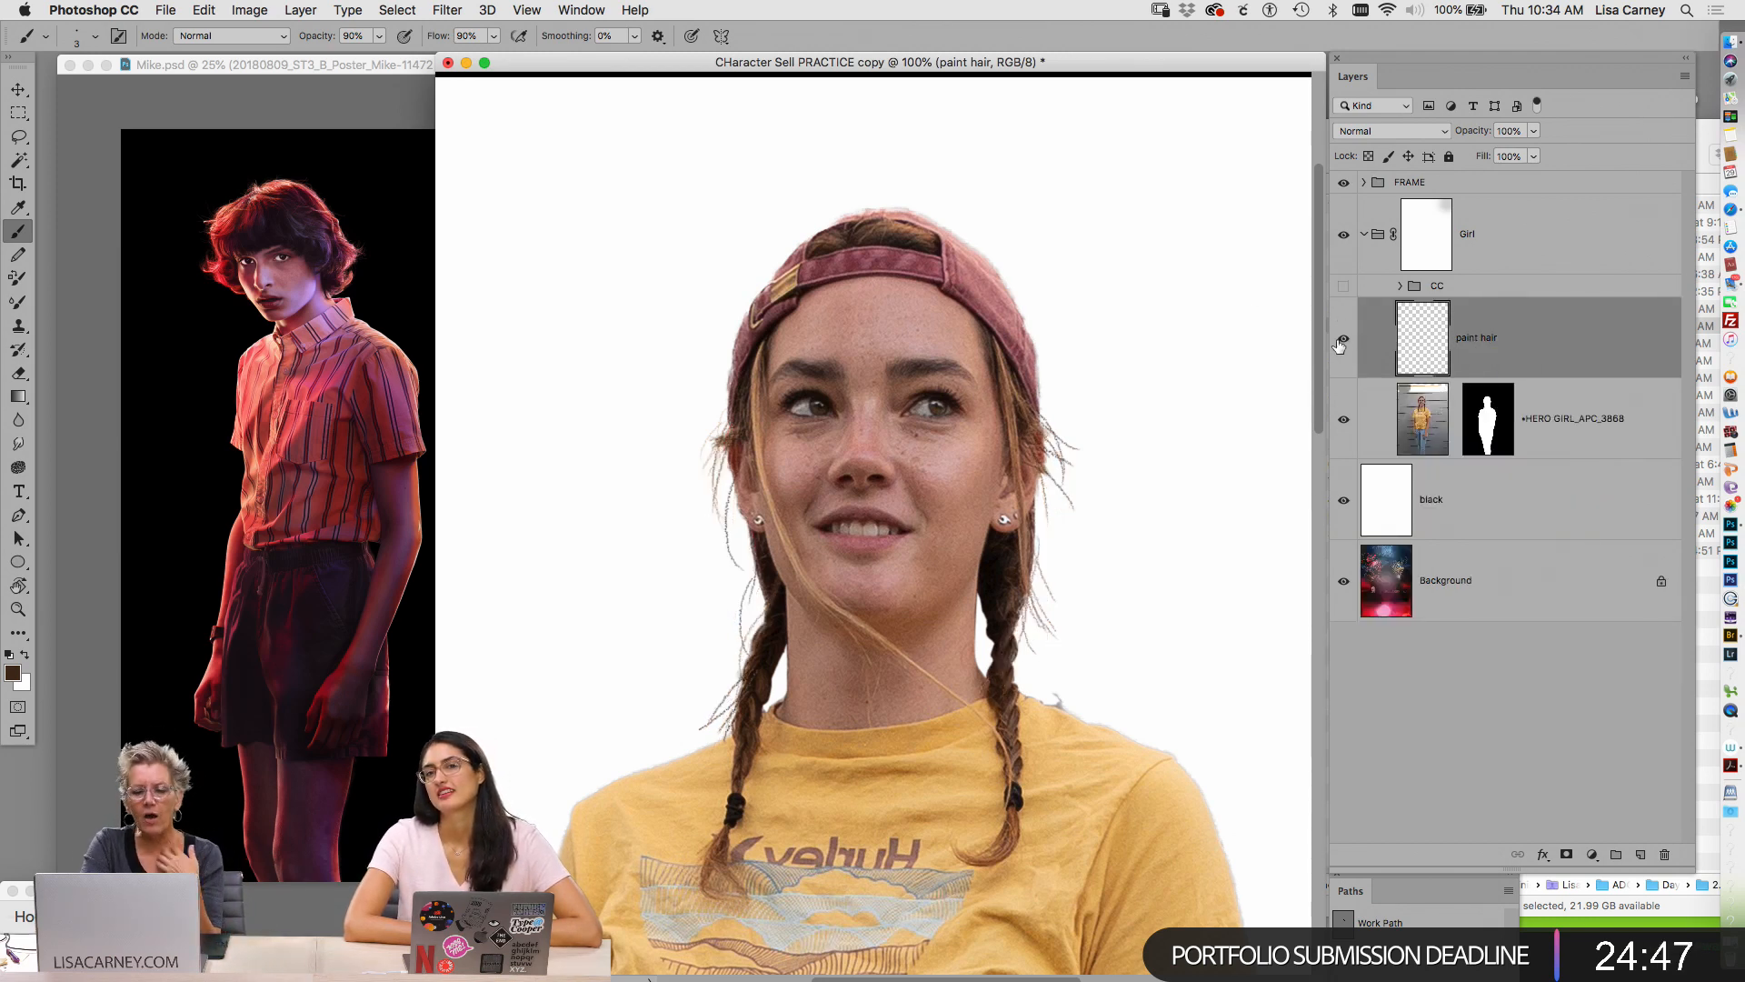
Select the Girl group and review its blend mode options, leaving it on Normal
key("super+minus")
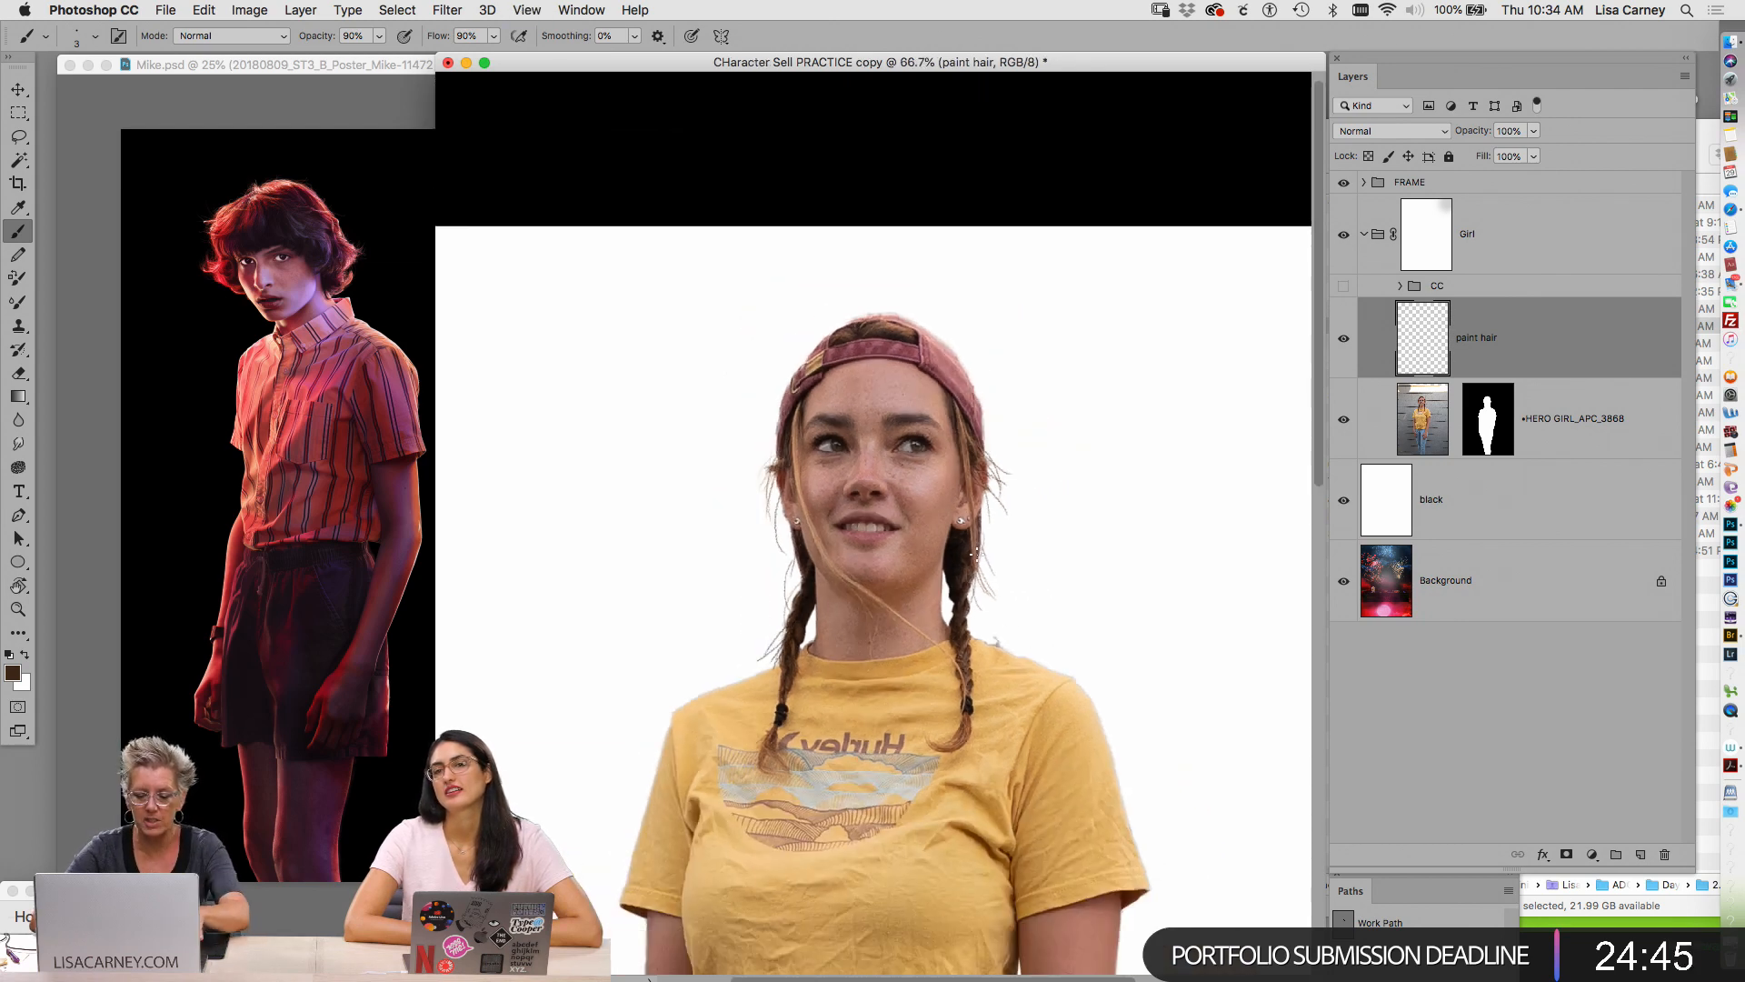
left_click_drag(897, 574, 847, 333)
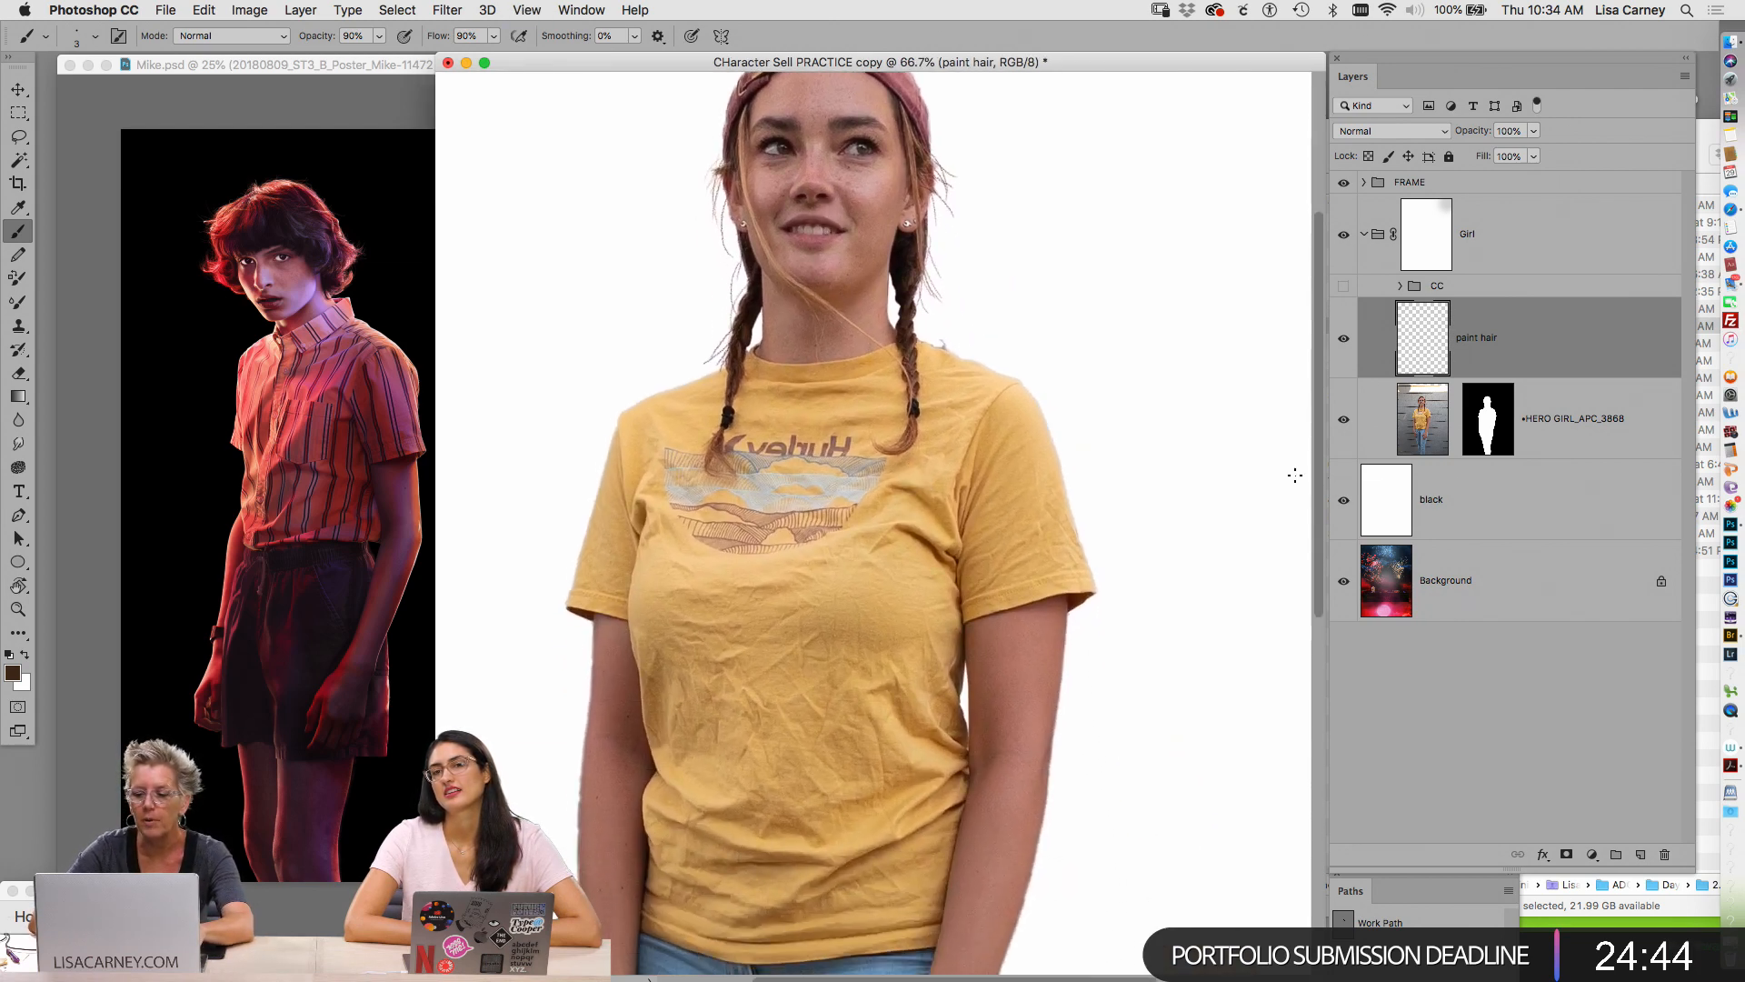
left_click(1475, 246)
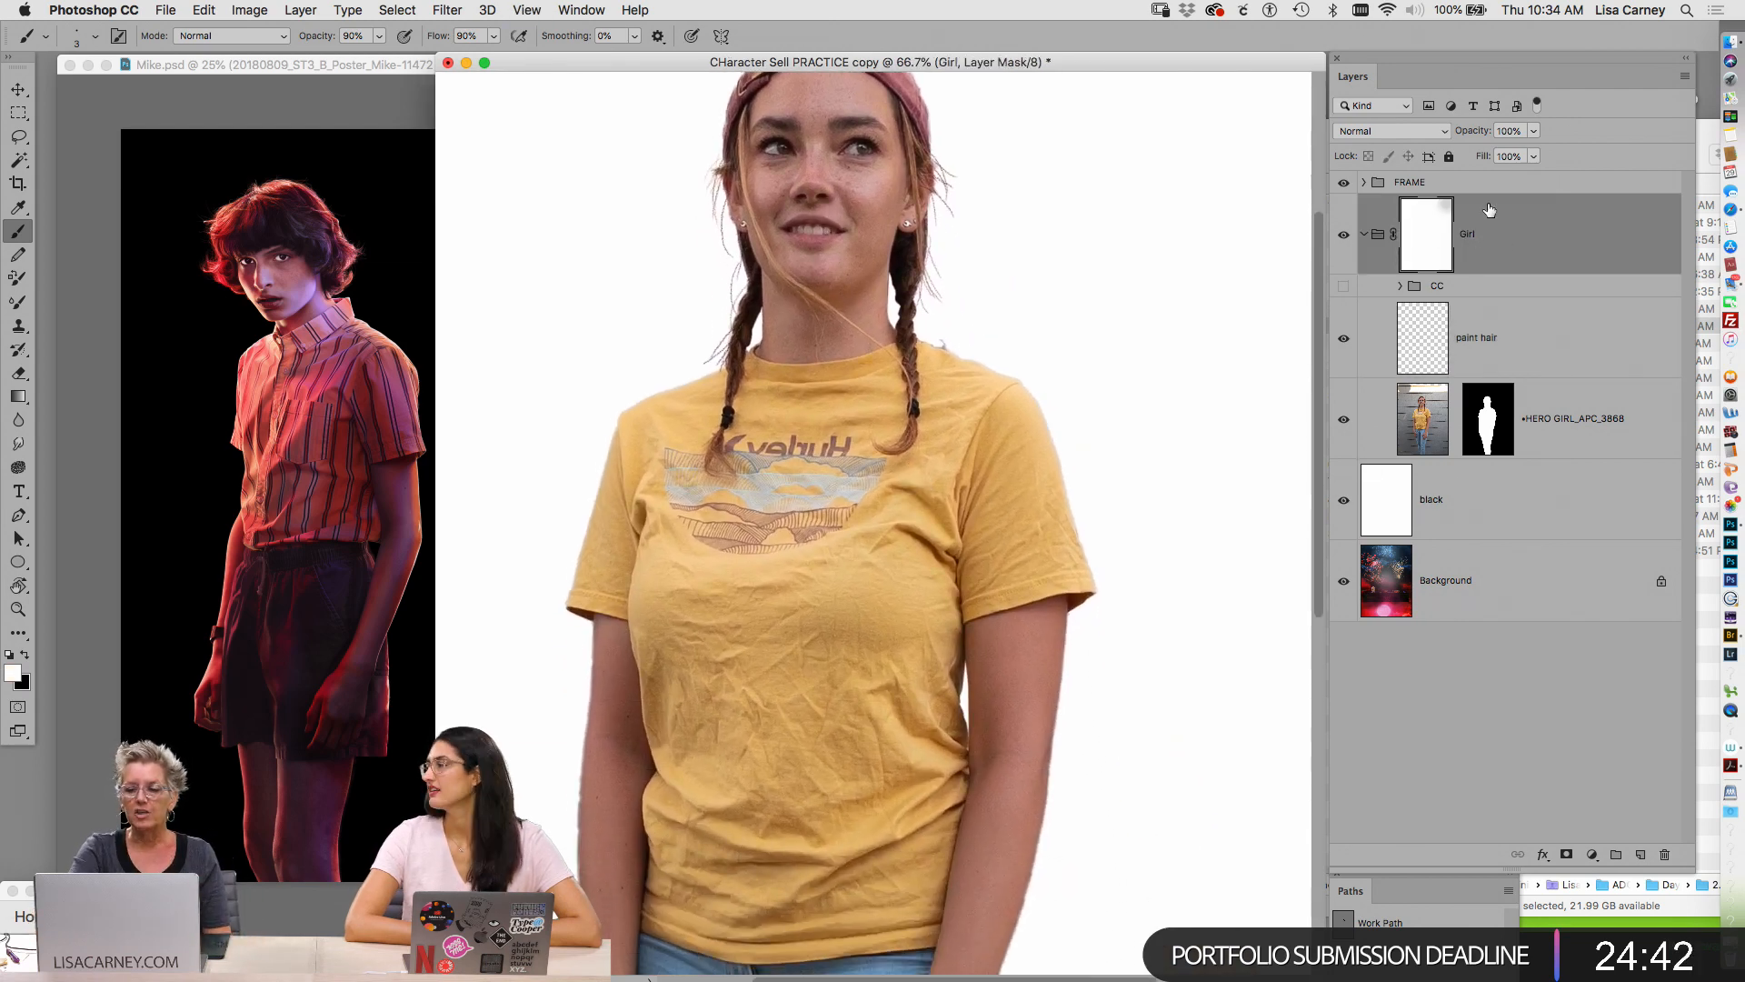
left_click(1400, 130)
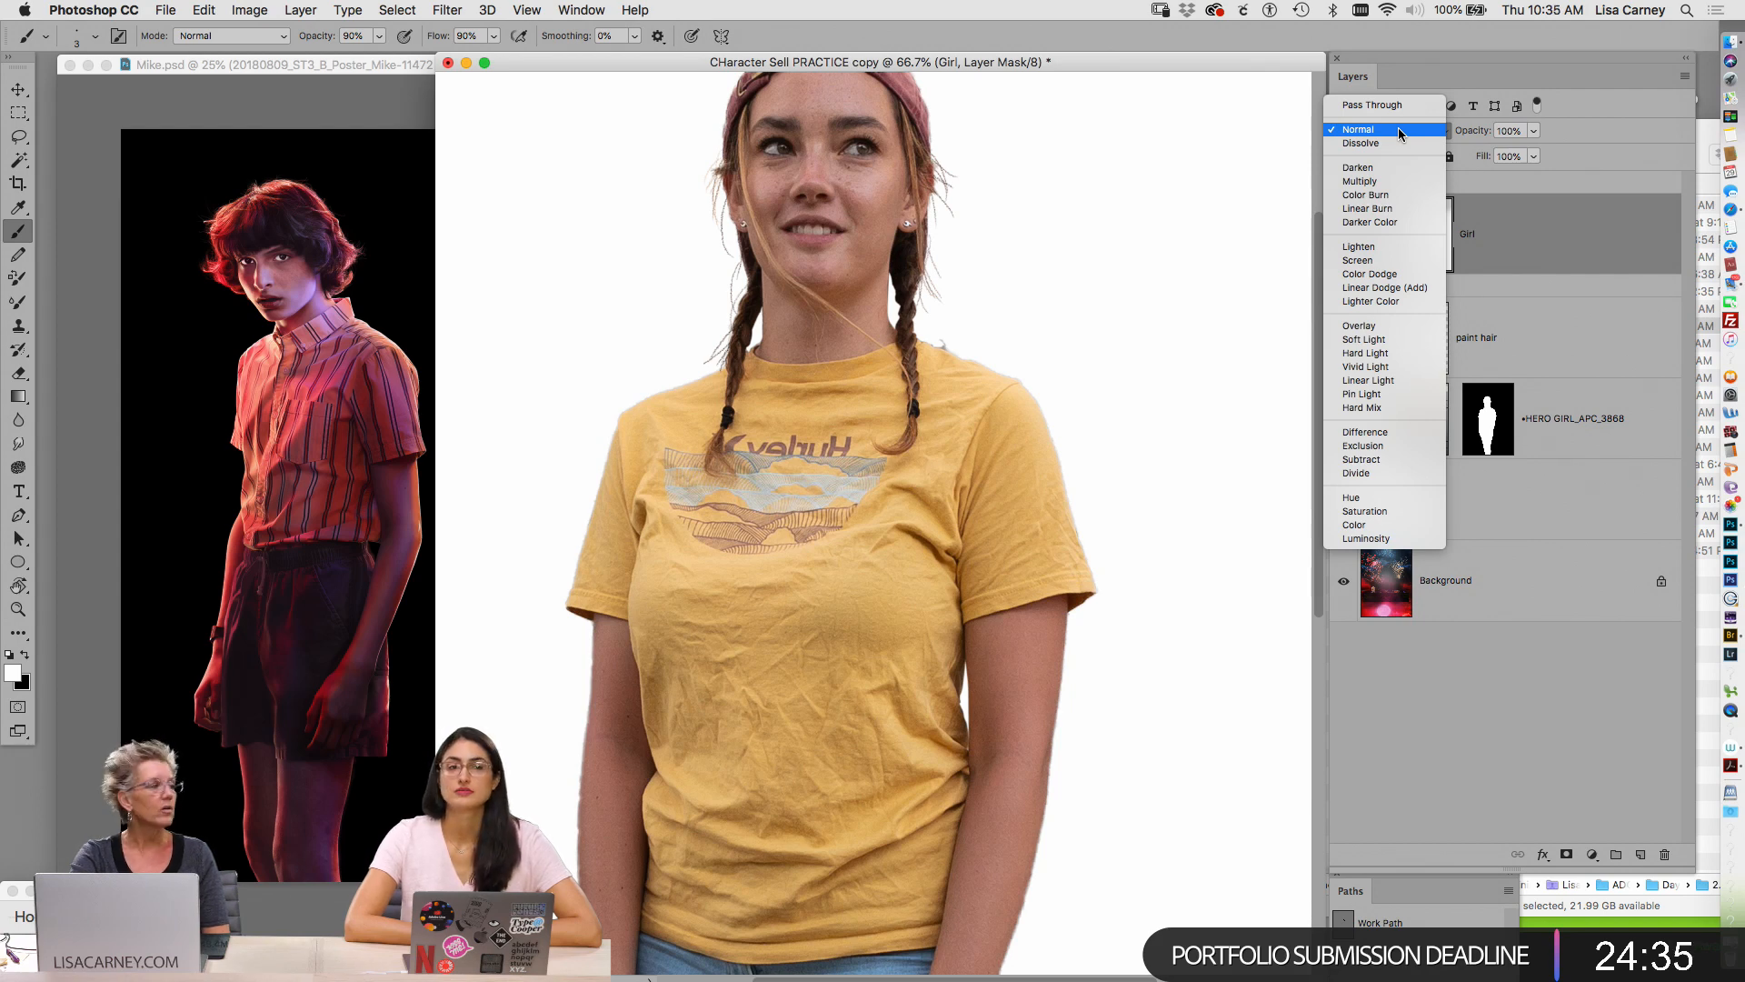
left_click(1396, 129)
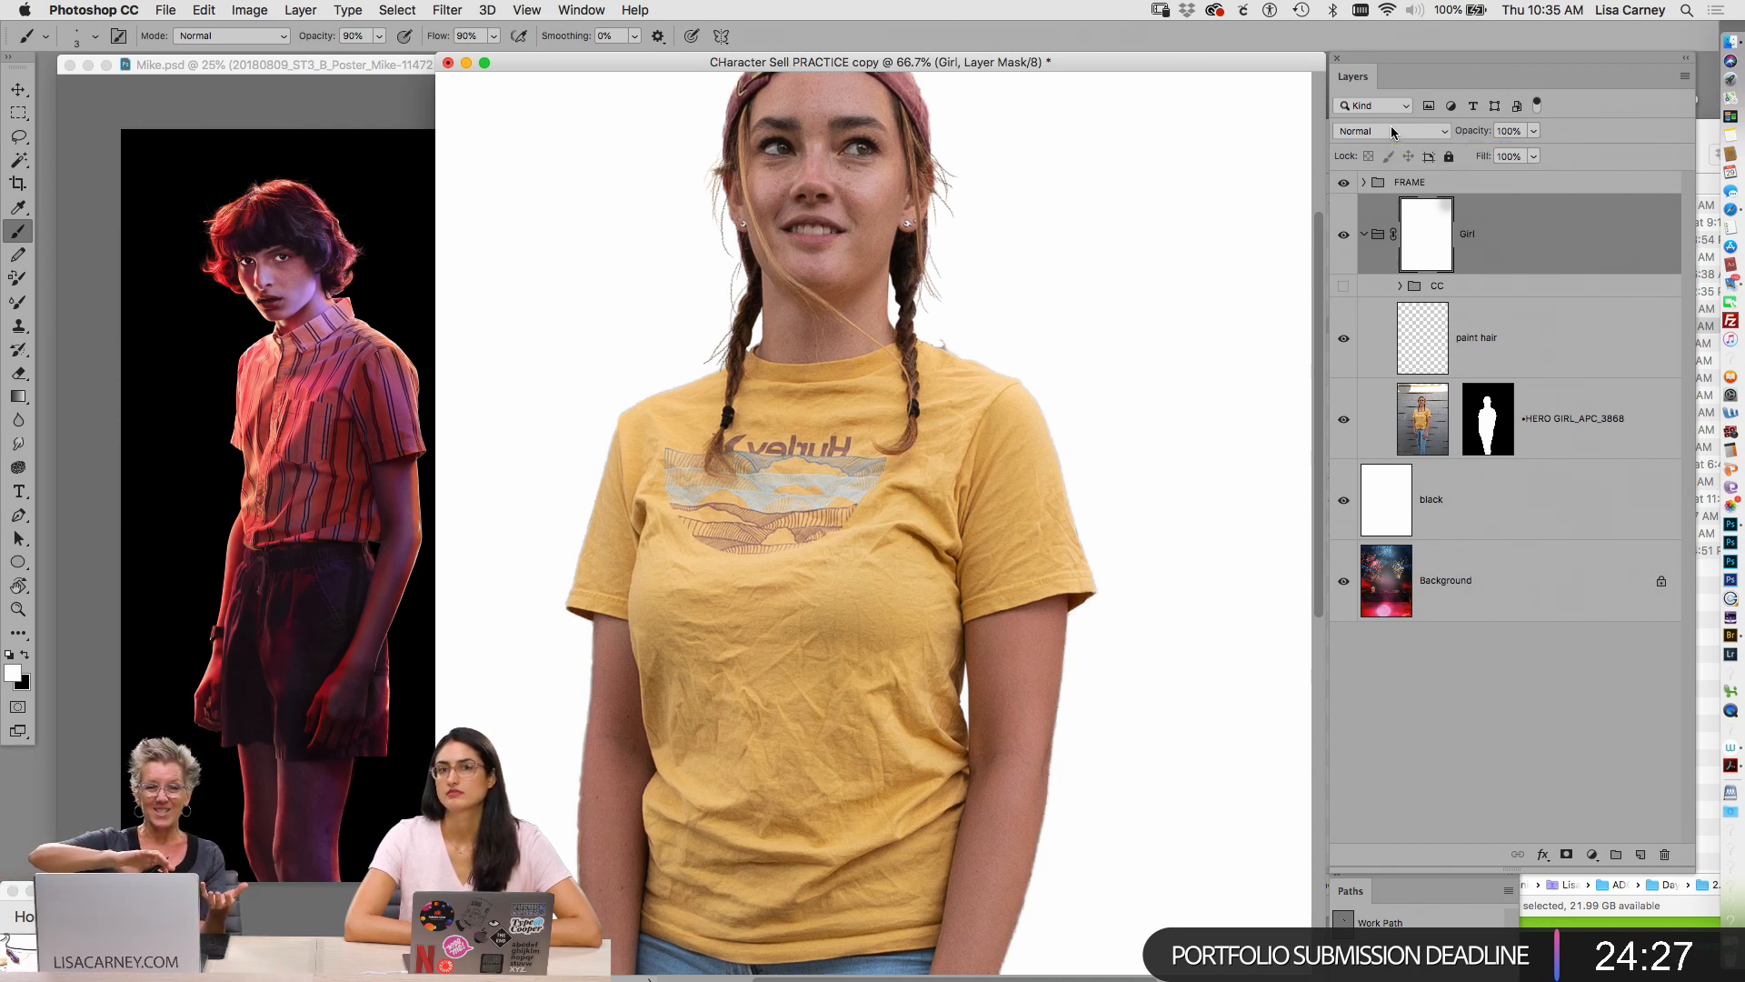
Expand the CC group and enlarge the layer list to fit more of its adjustment layers
left_click(1400, 286)
scroll(1688, 330, "down", 2)
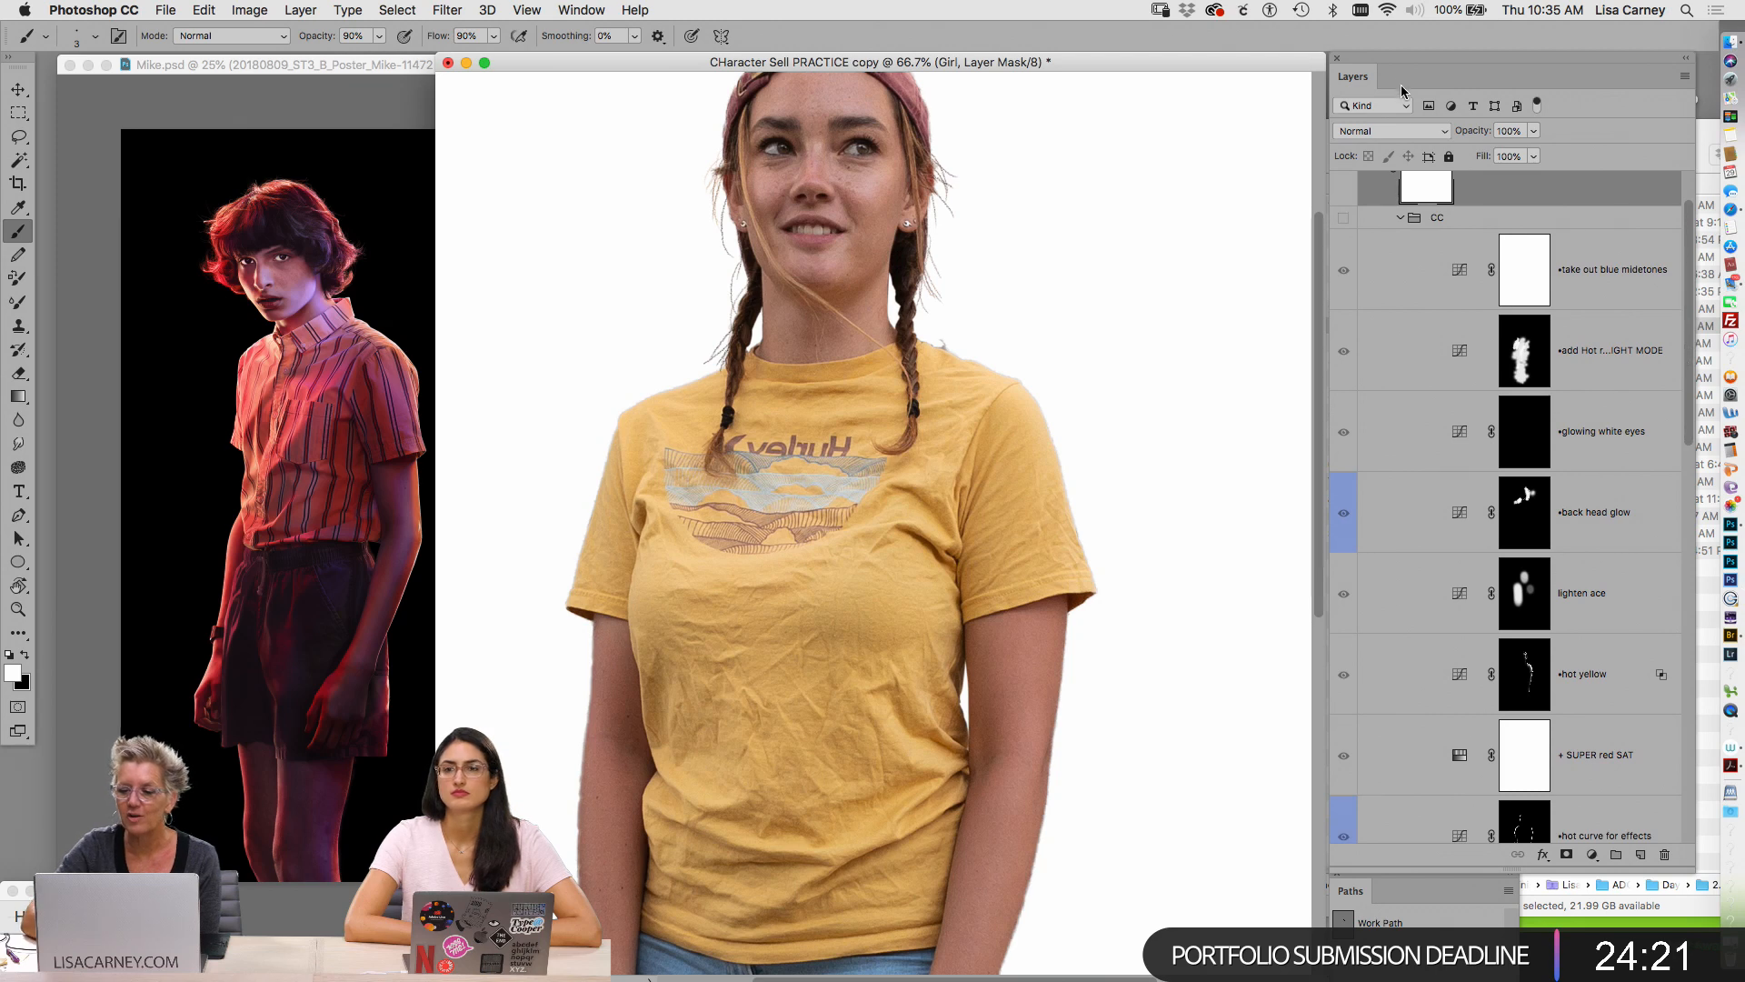
left_click_drag(1450, 445, 1362, 425)
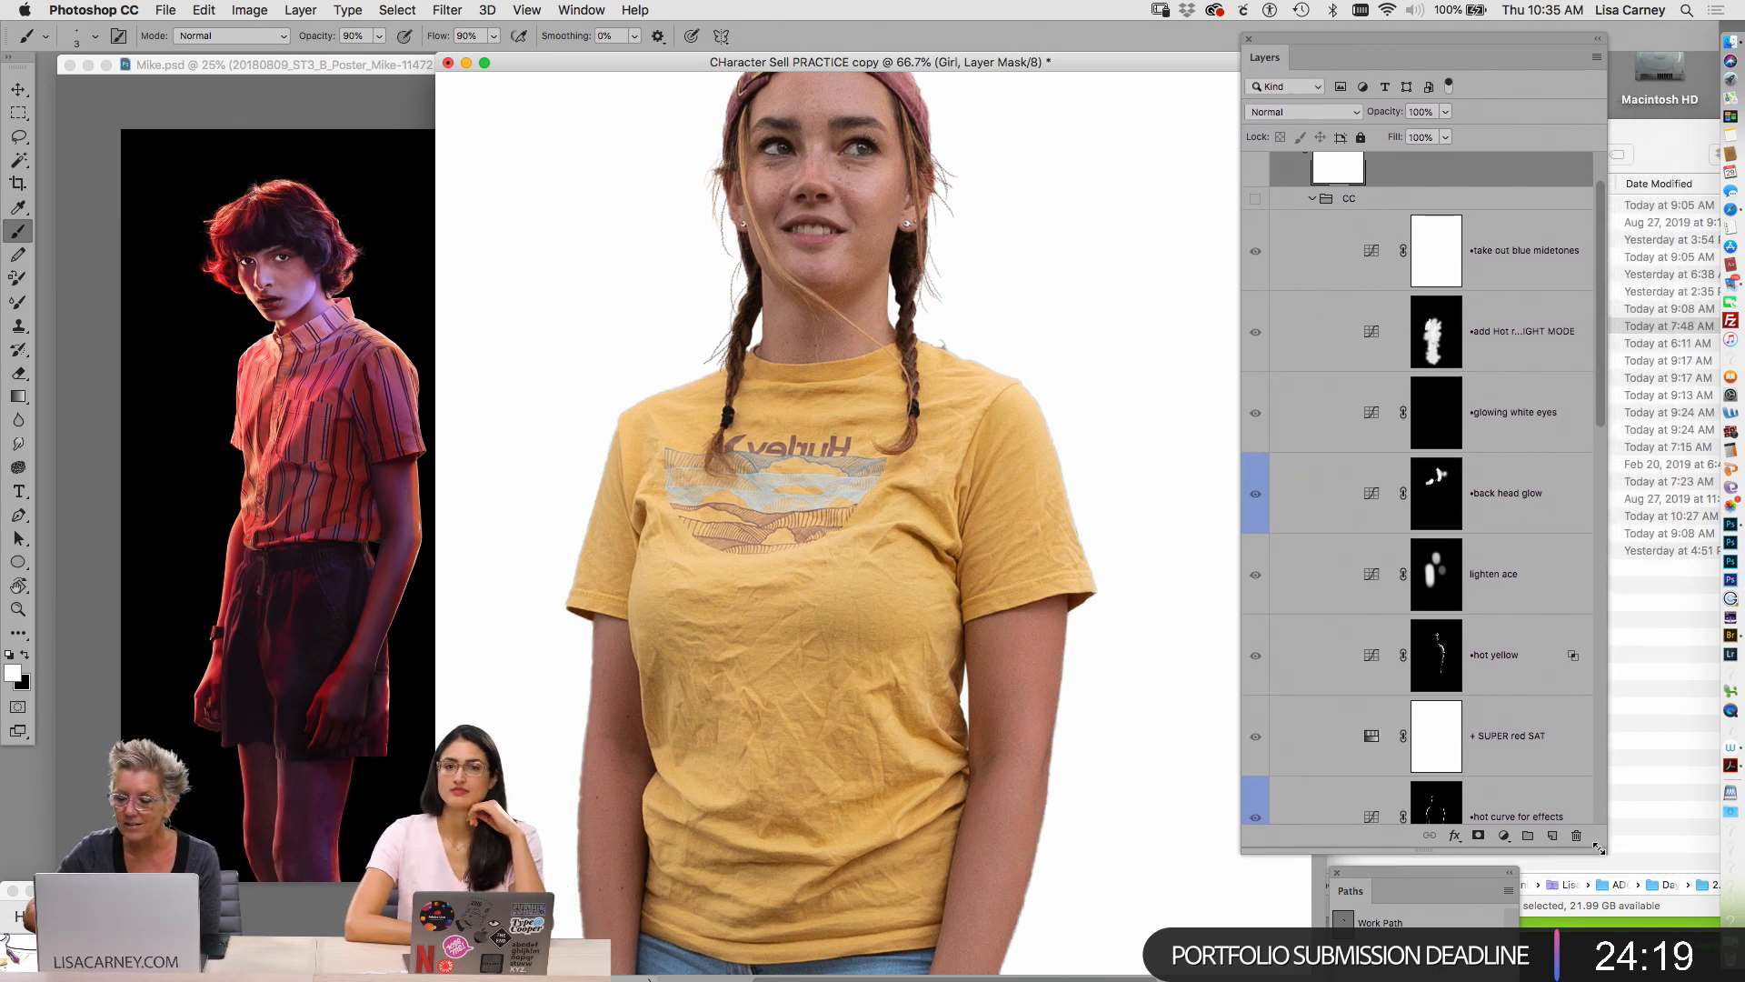
left_click_drag(1602, 838, 1610, 945)
Invert the white fill of the layer named black so the girl's backdrop turns black
scroll(1602, 677, "down", 5)
scroll(1602, 677, "down", 8)
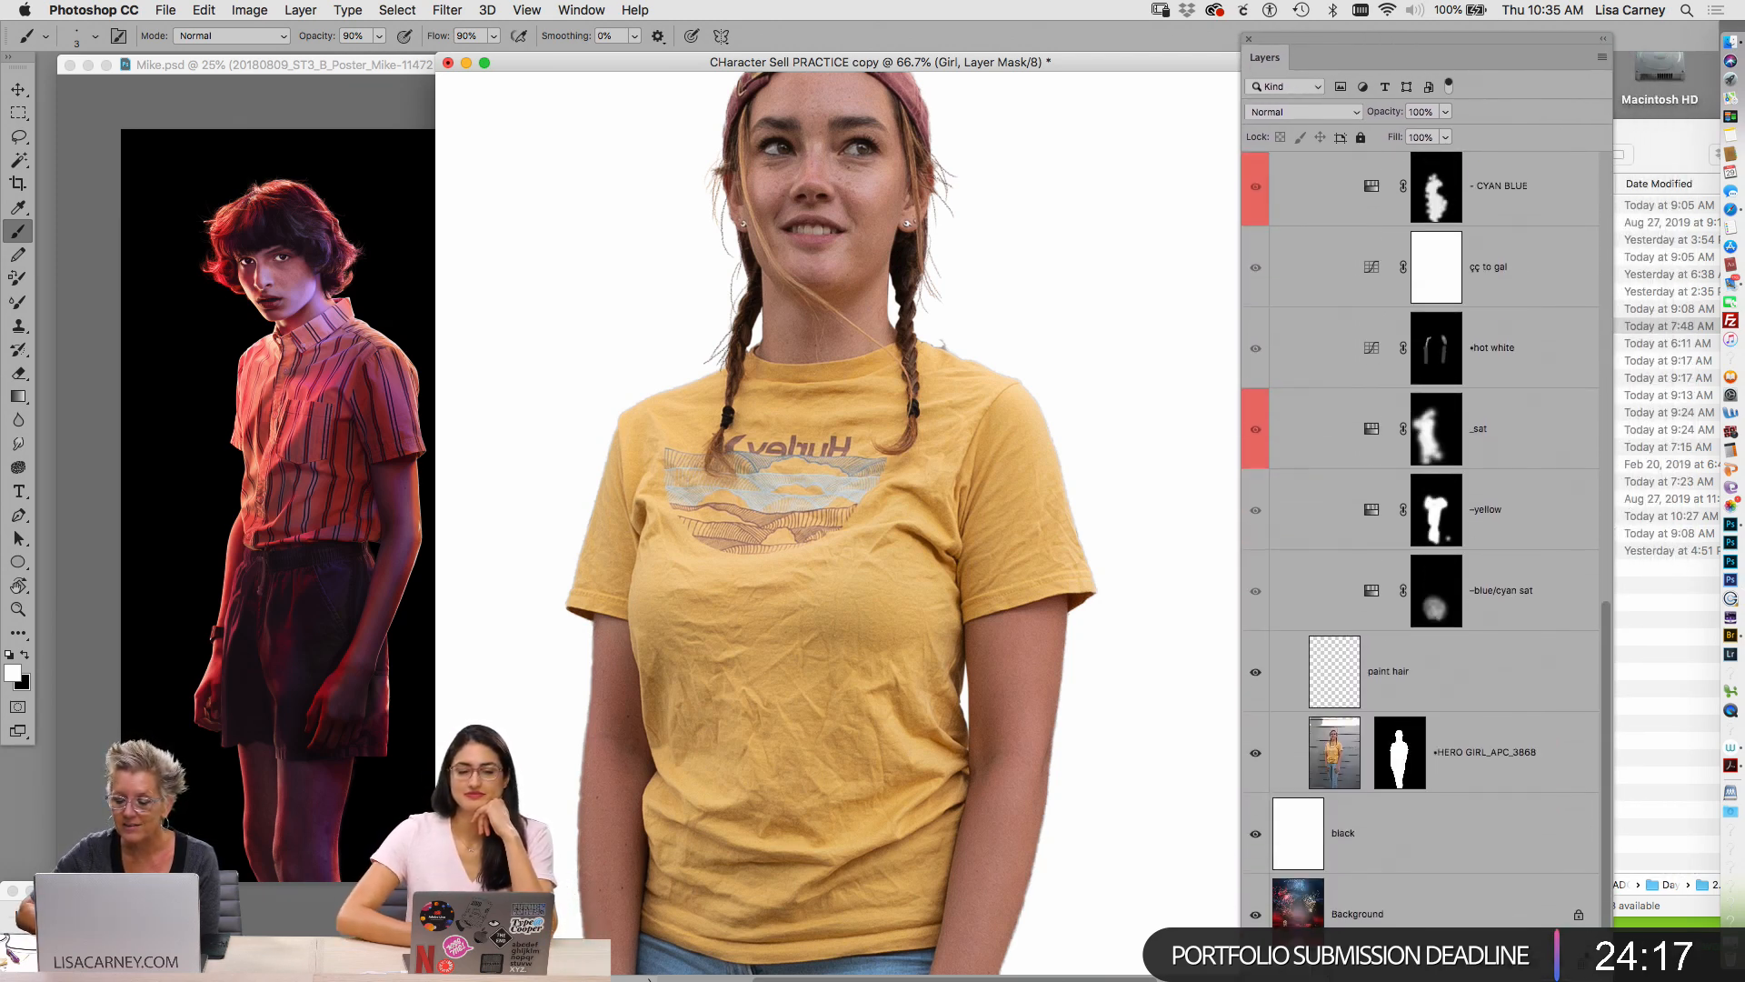
left_click(1299, 861)
key("super+i")
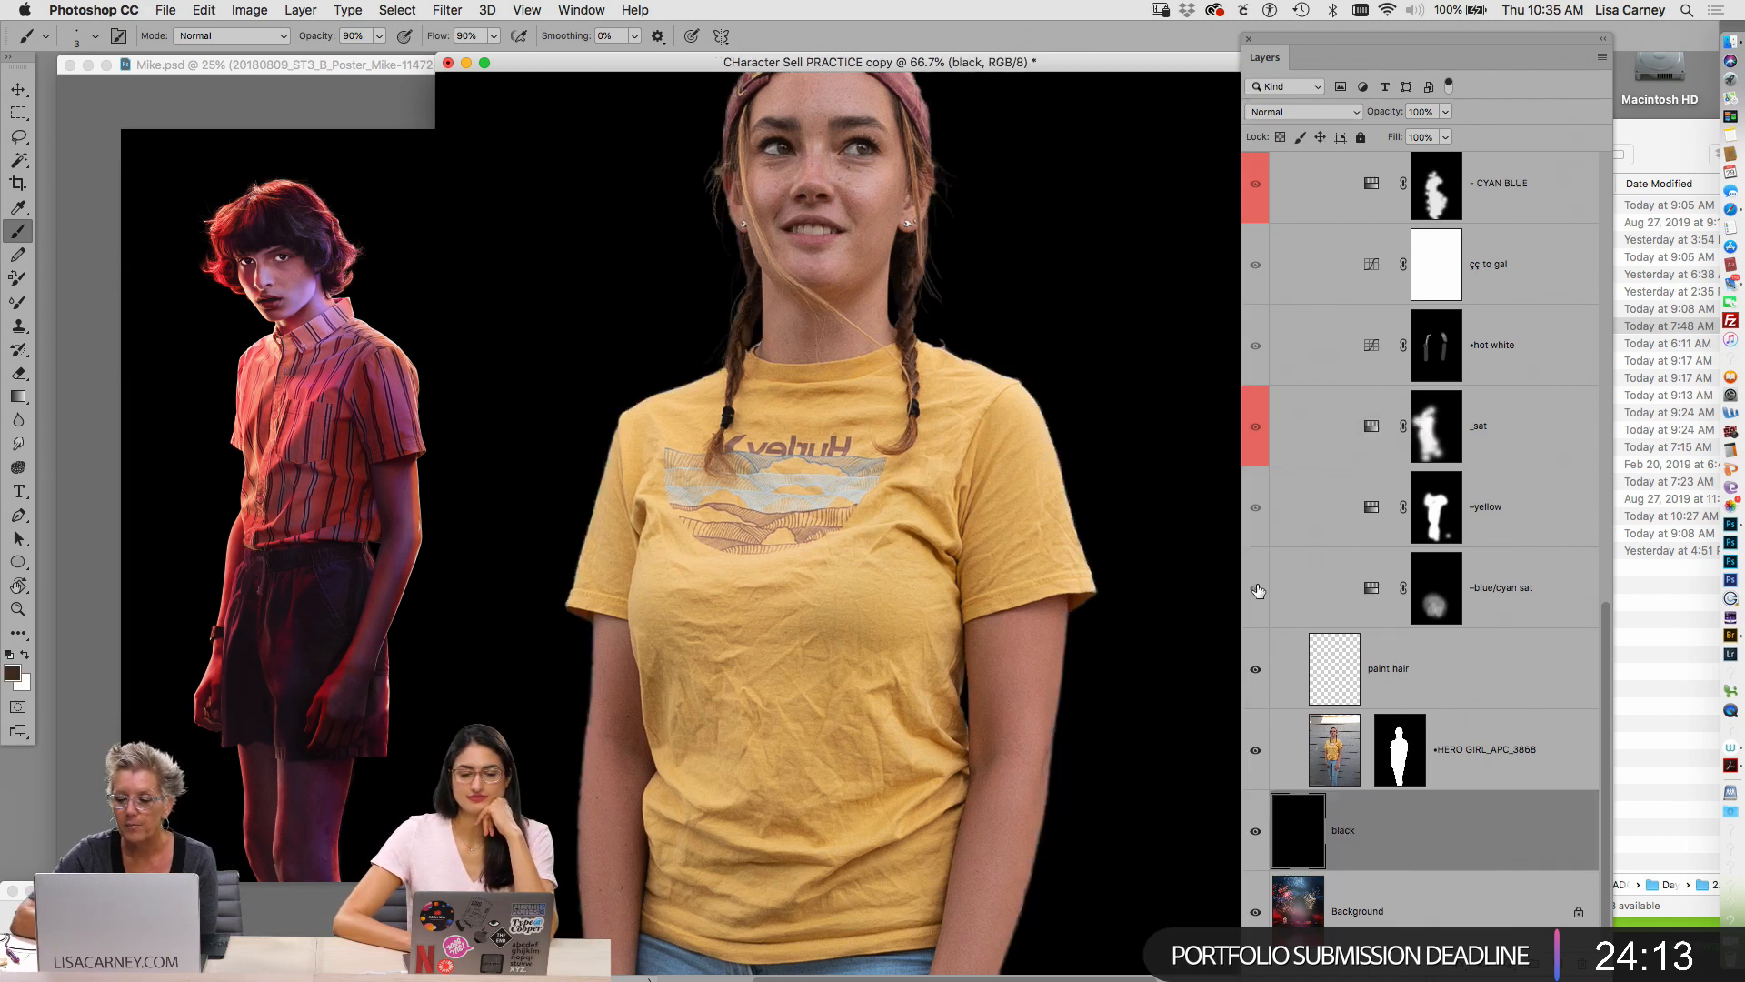
Turn on the CC group but hide every adjustment layer inside it, from -blue/cyan sat up to take out blue midetones
left_click_drag(1257, 590, 1256, 519)
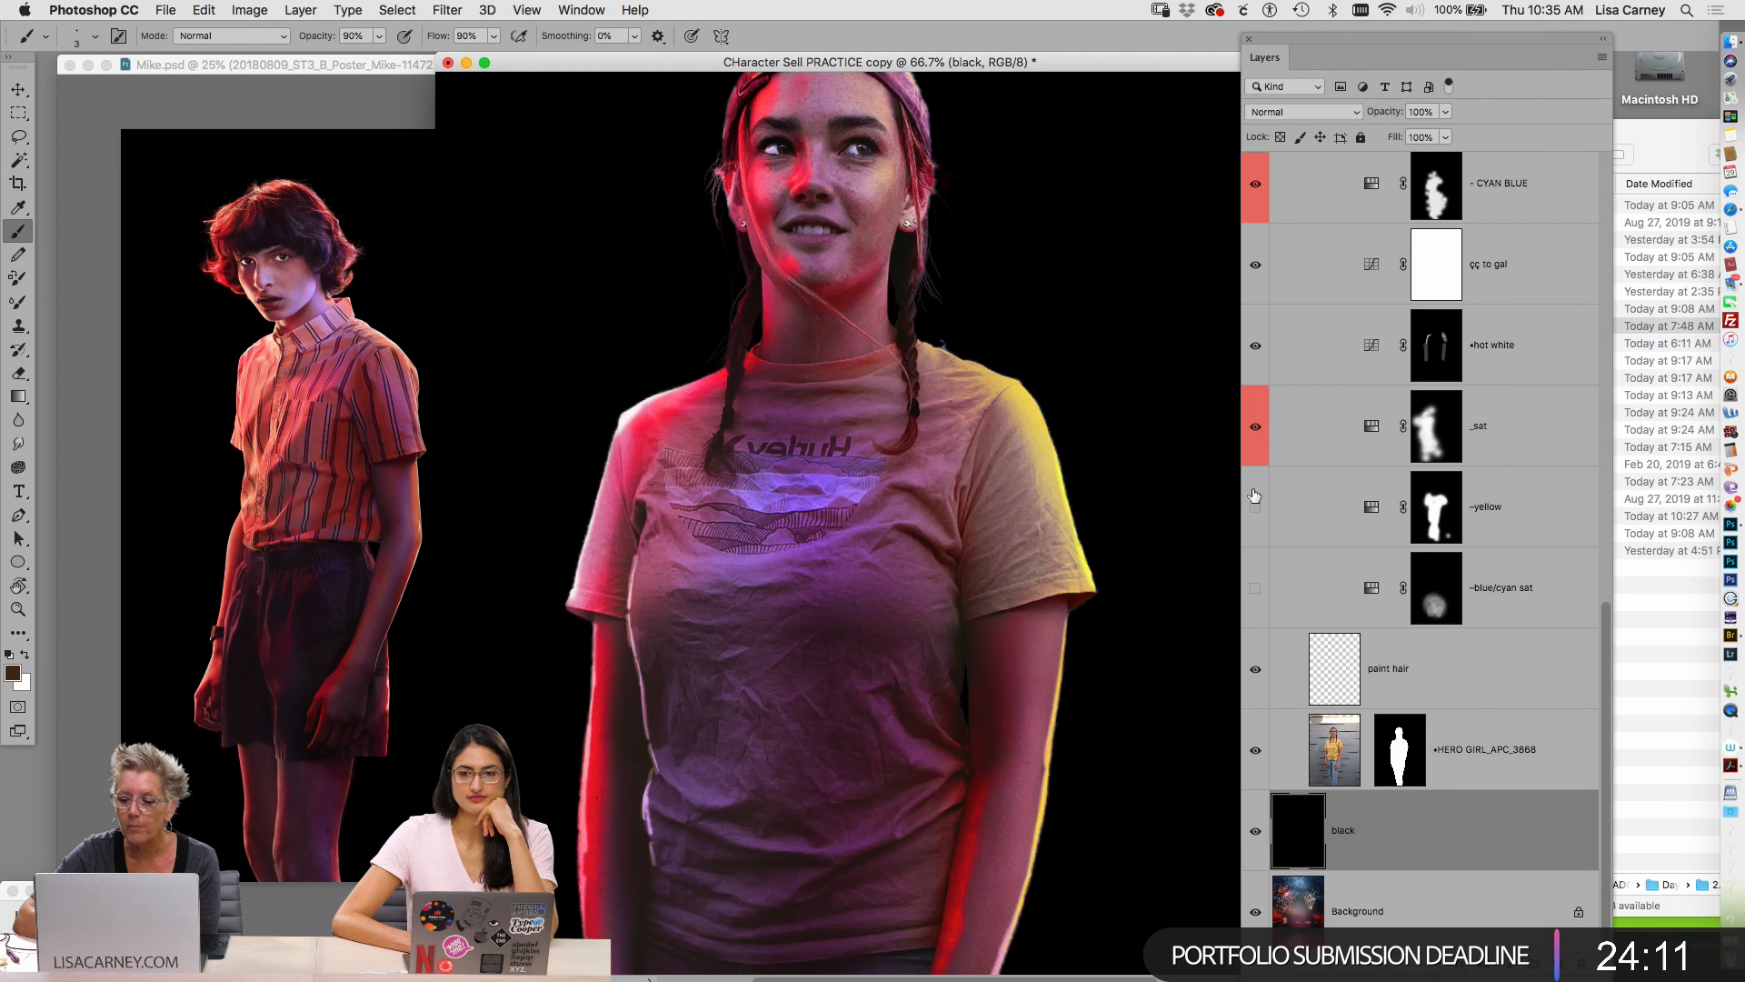
left_click(1250, 207)
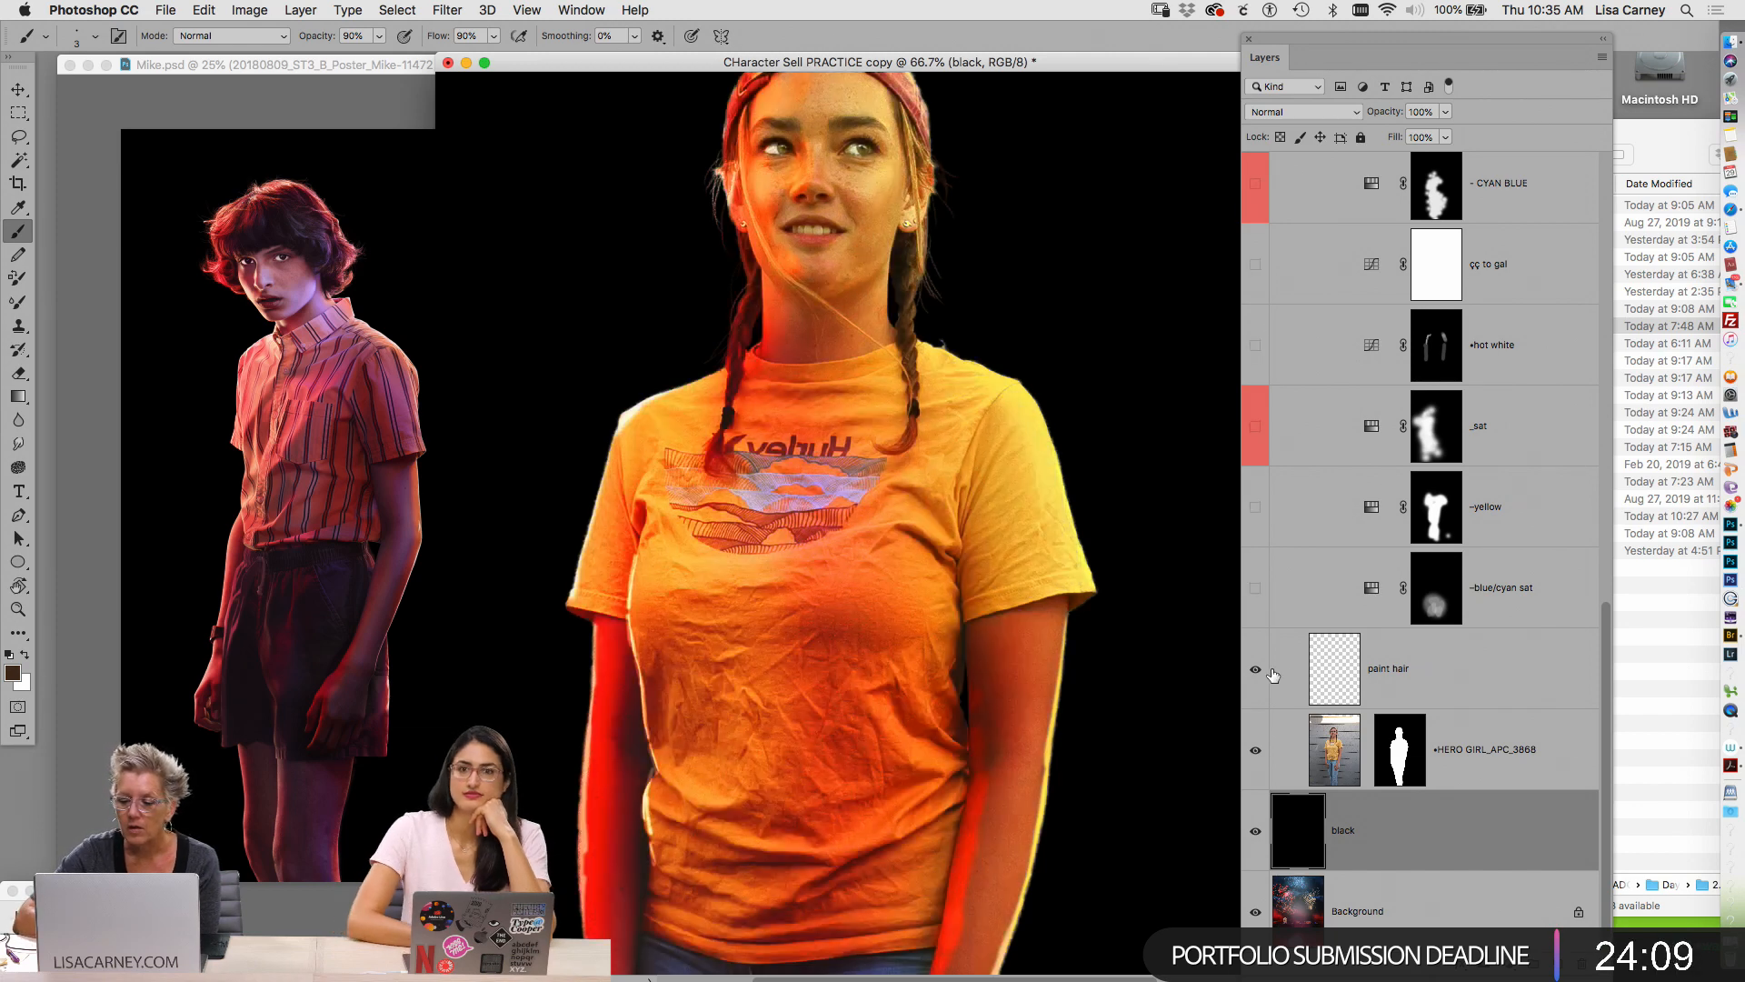
left_click_drag(1602, 598, 1589, 455)
left_click_drag(1256, 307, 1255, 226)
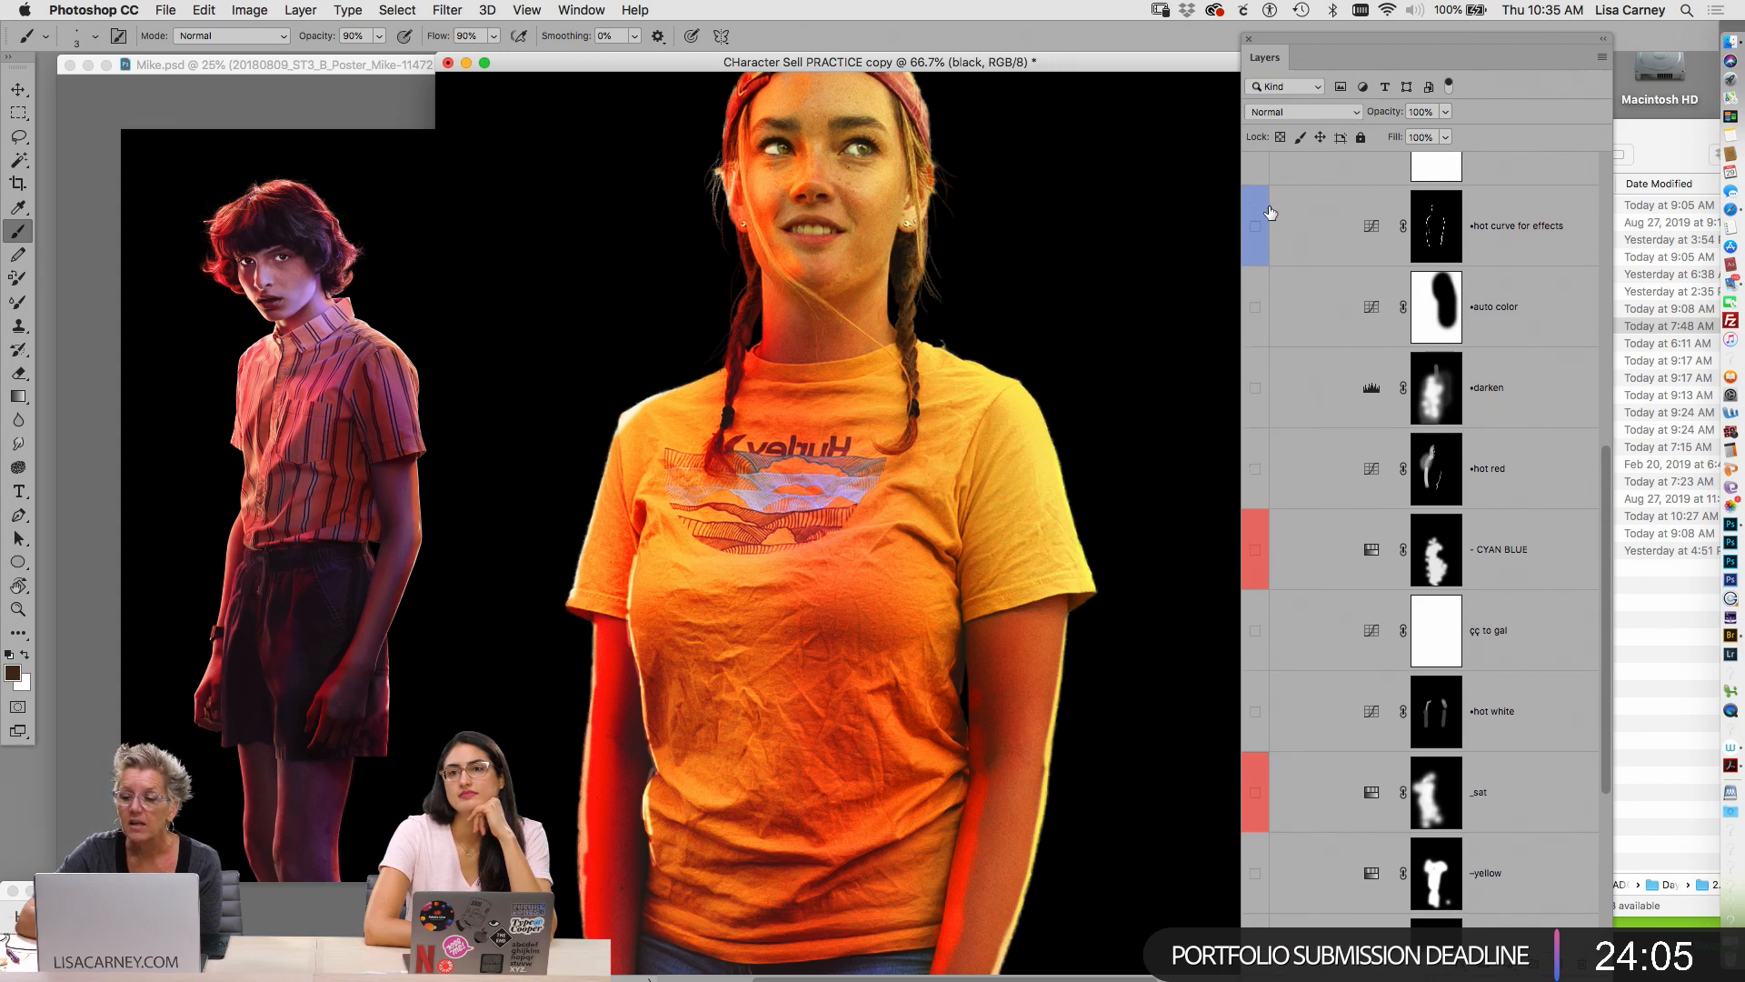
scroll(1601, 403, "up", 5)
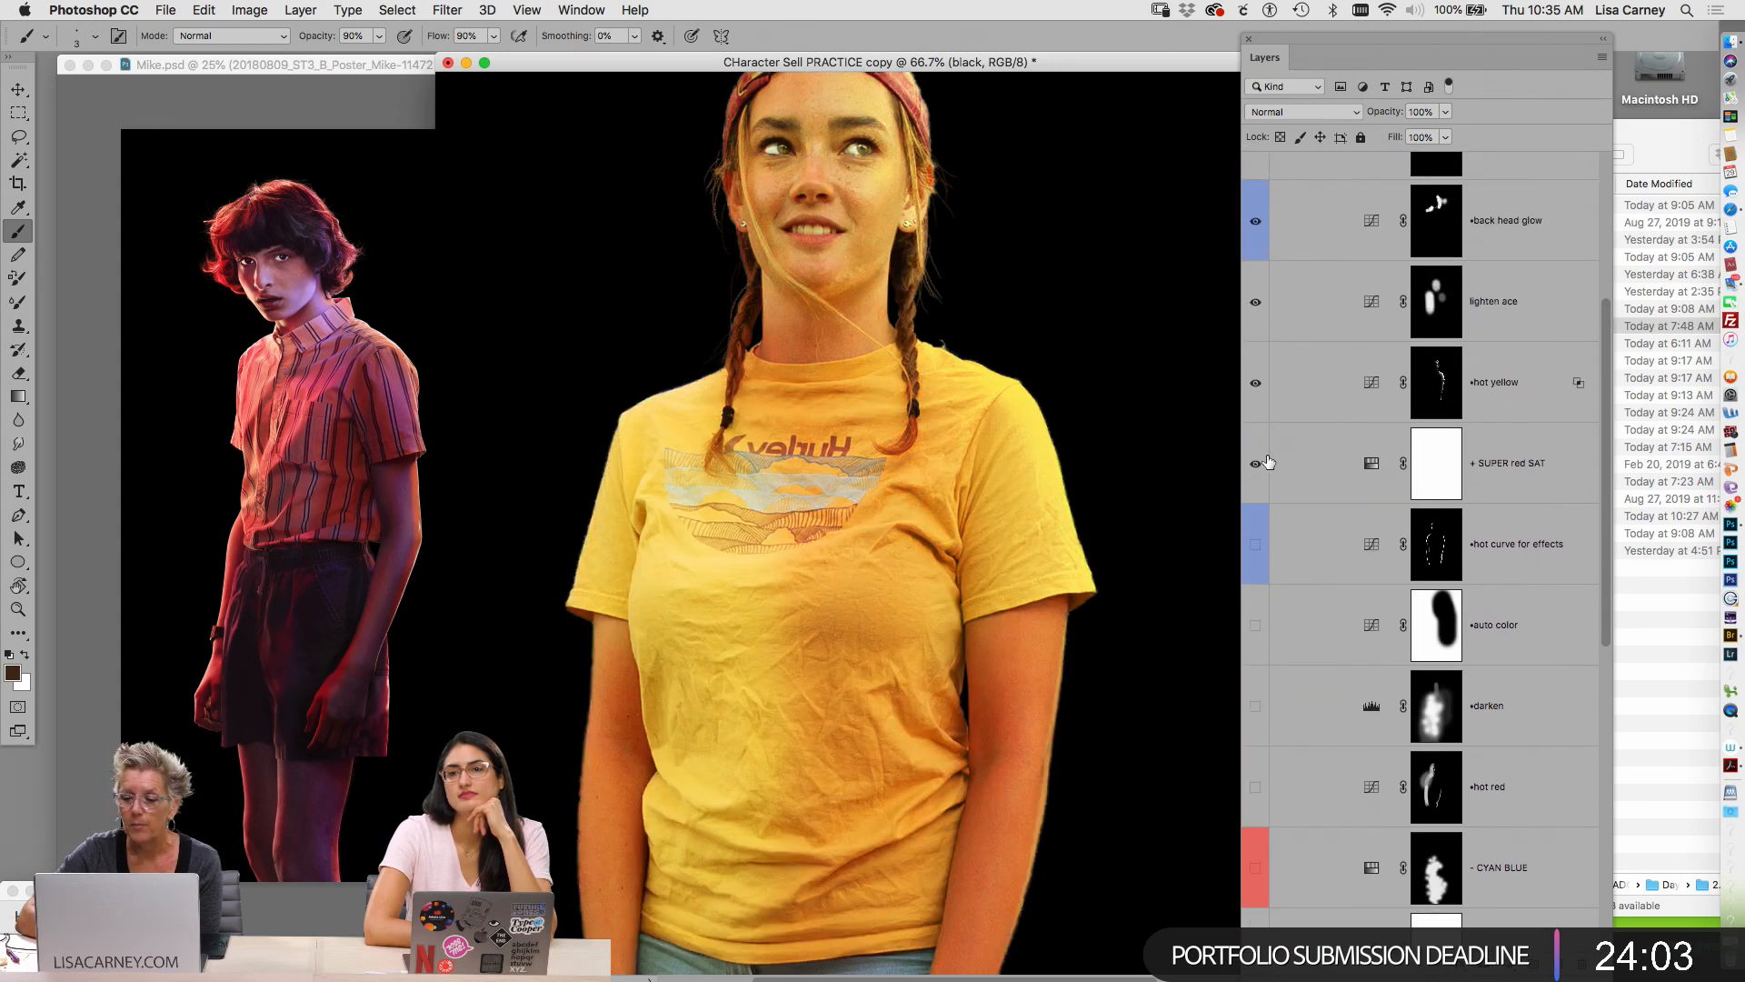
left_click(1256, 220)
scroll(1609, 310, "up", 5)
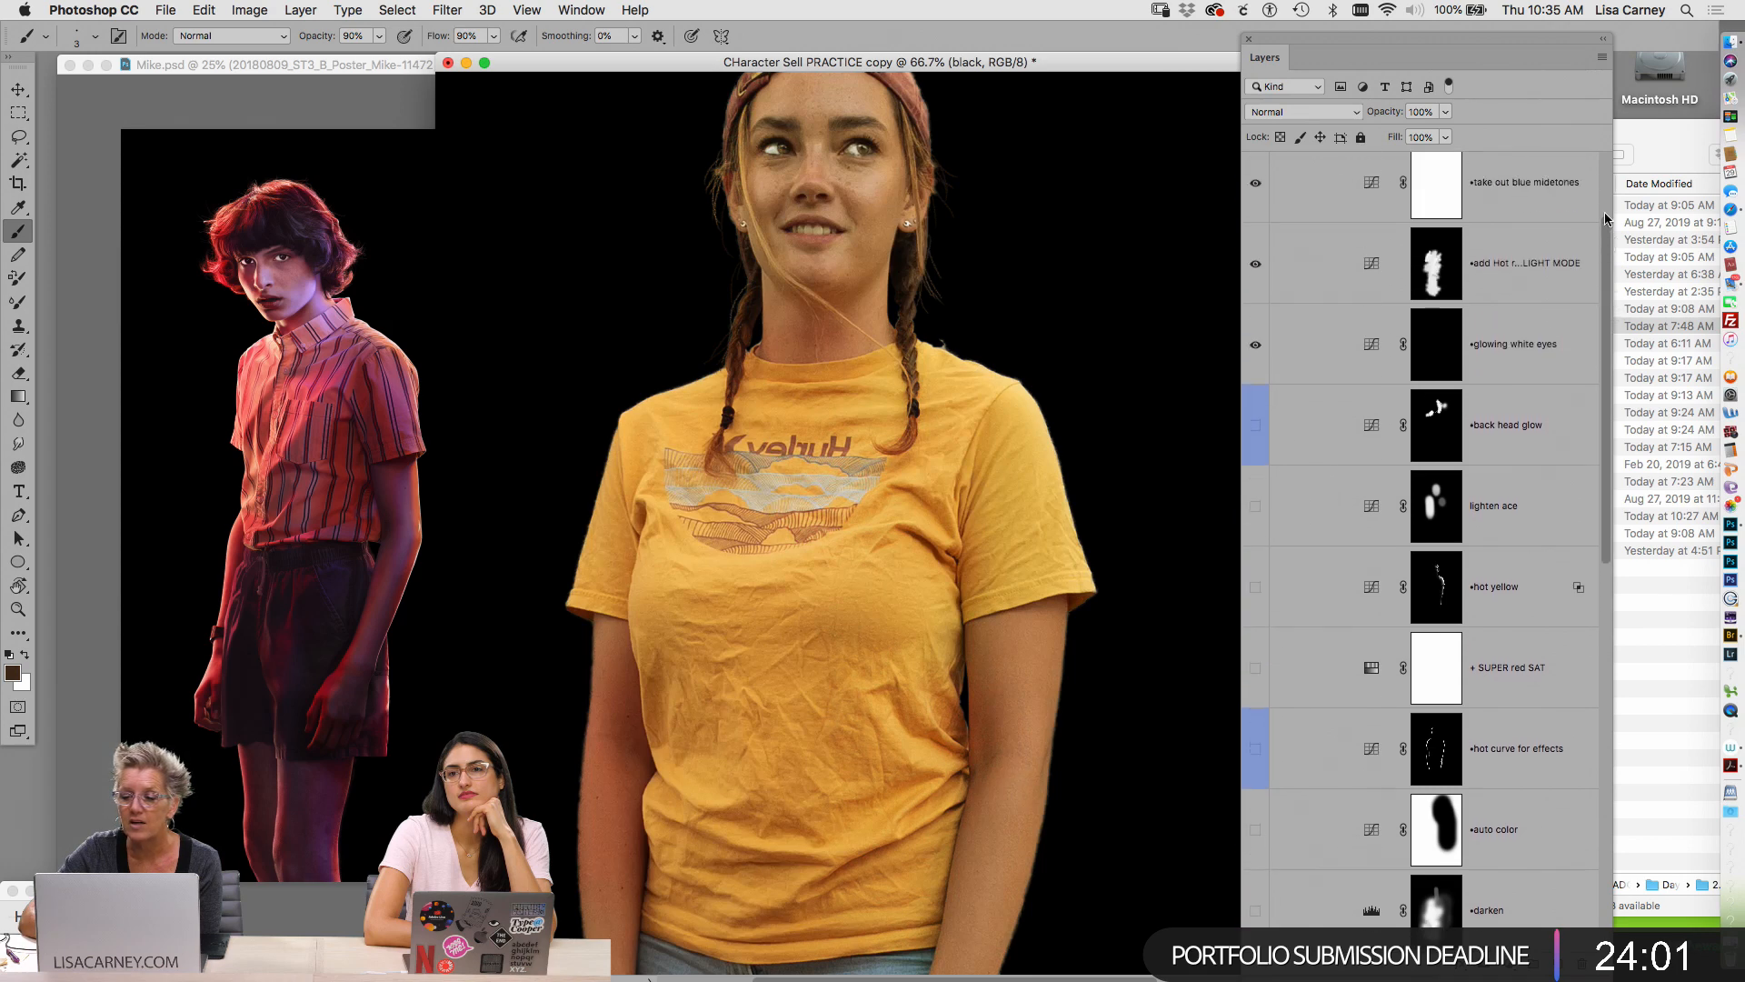
left_click(1255, 208)
left_click(1257, 225)
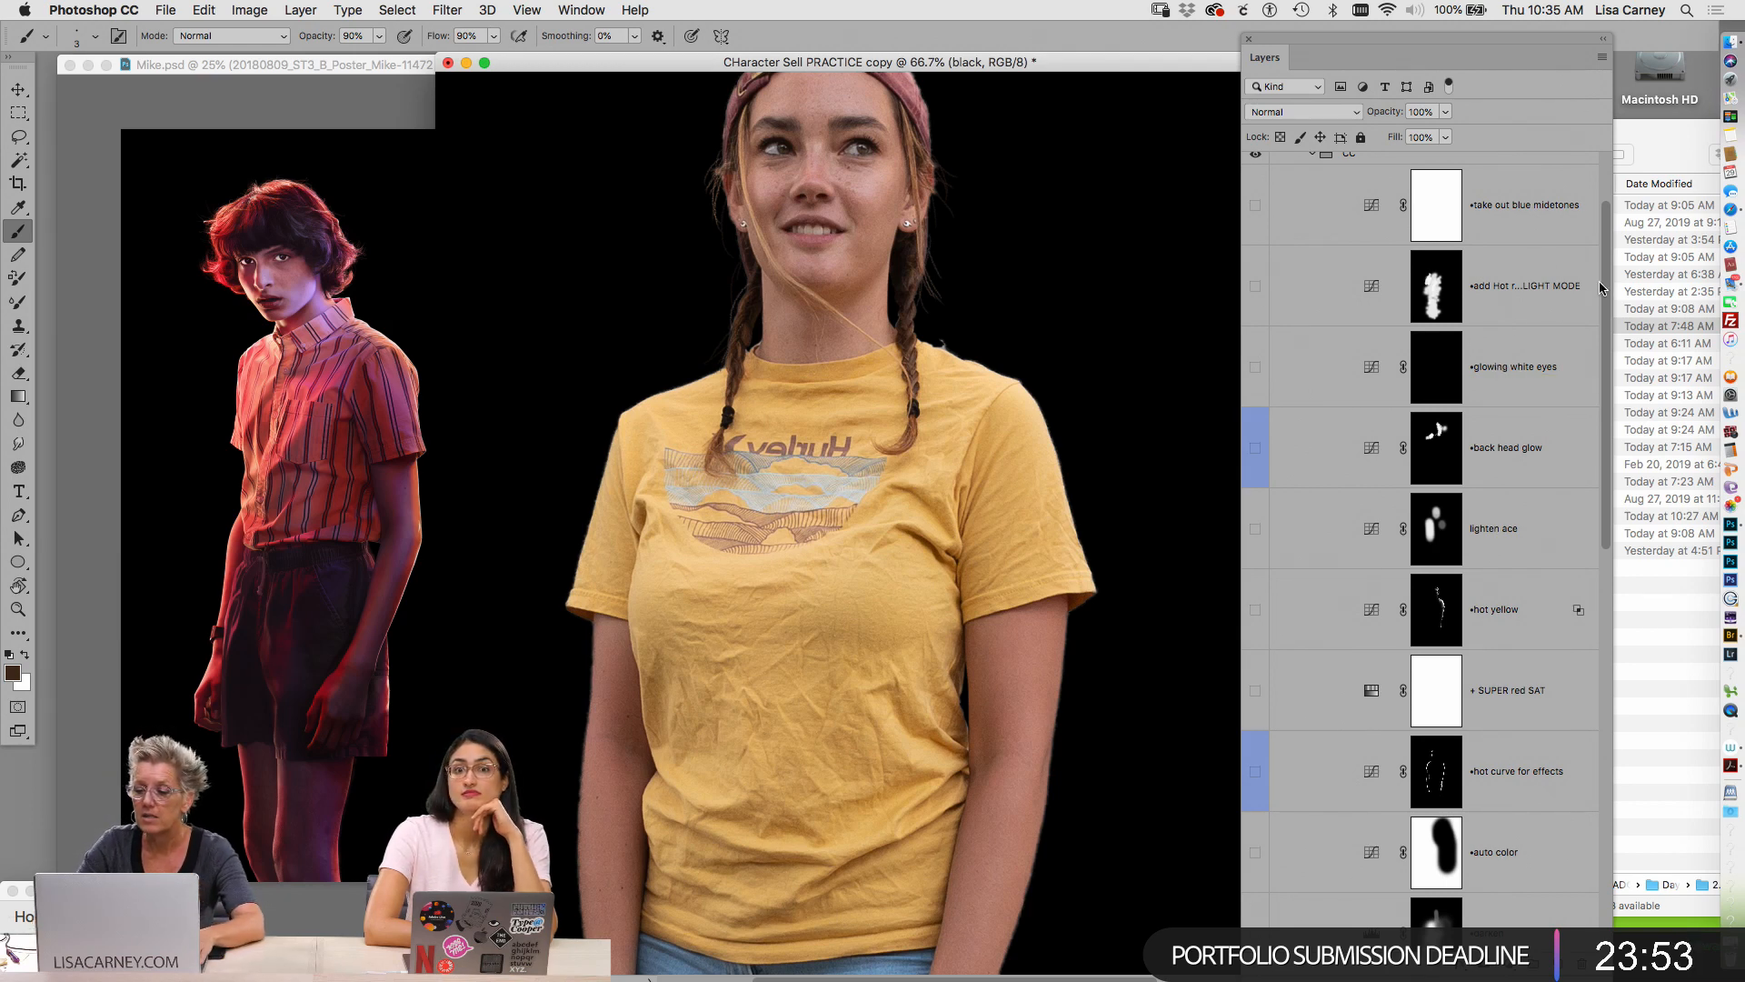
Toggle the -blue/cyan sat adjustment layer to compare its effect on the full figure, leaving it on
left_click_drag(1606, 298, 1572, 474)
key("super+minus")
key("super+minus")
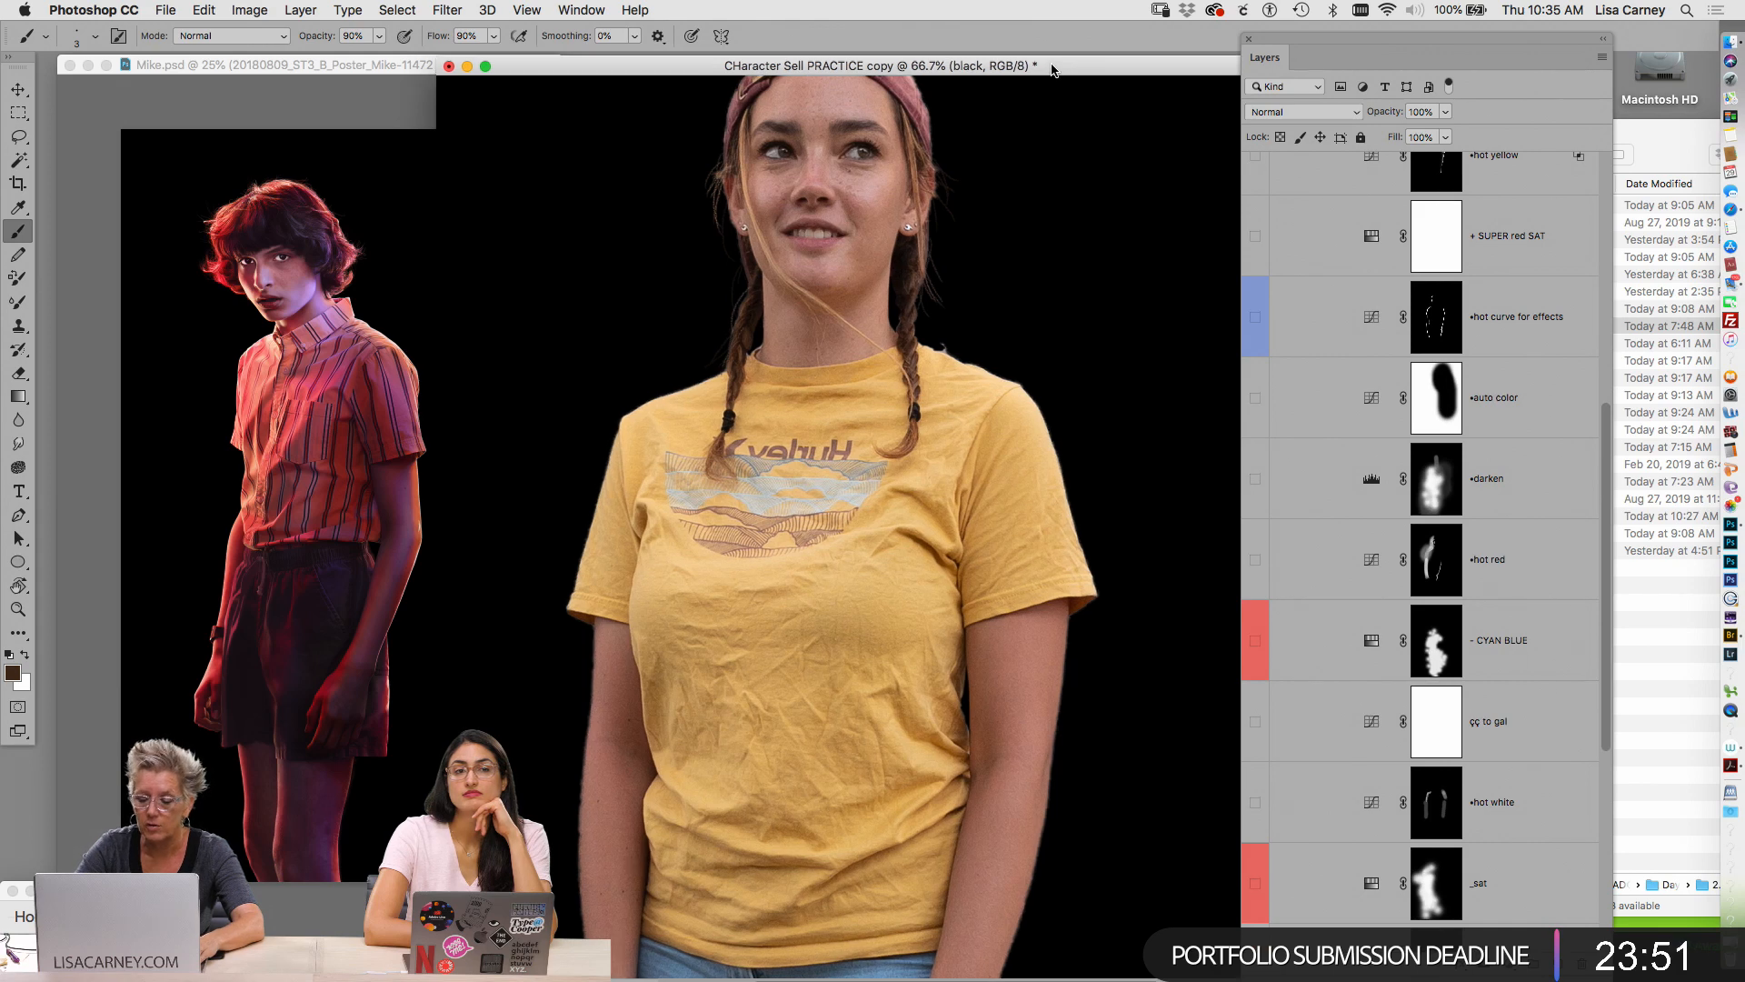
left_click_drag(1610, 634, 1576, 911)
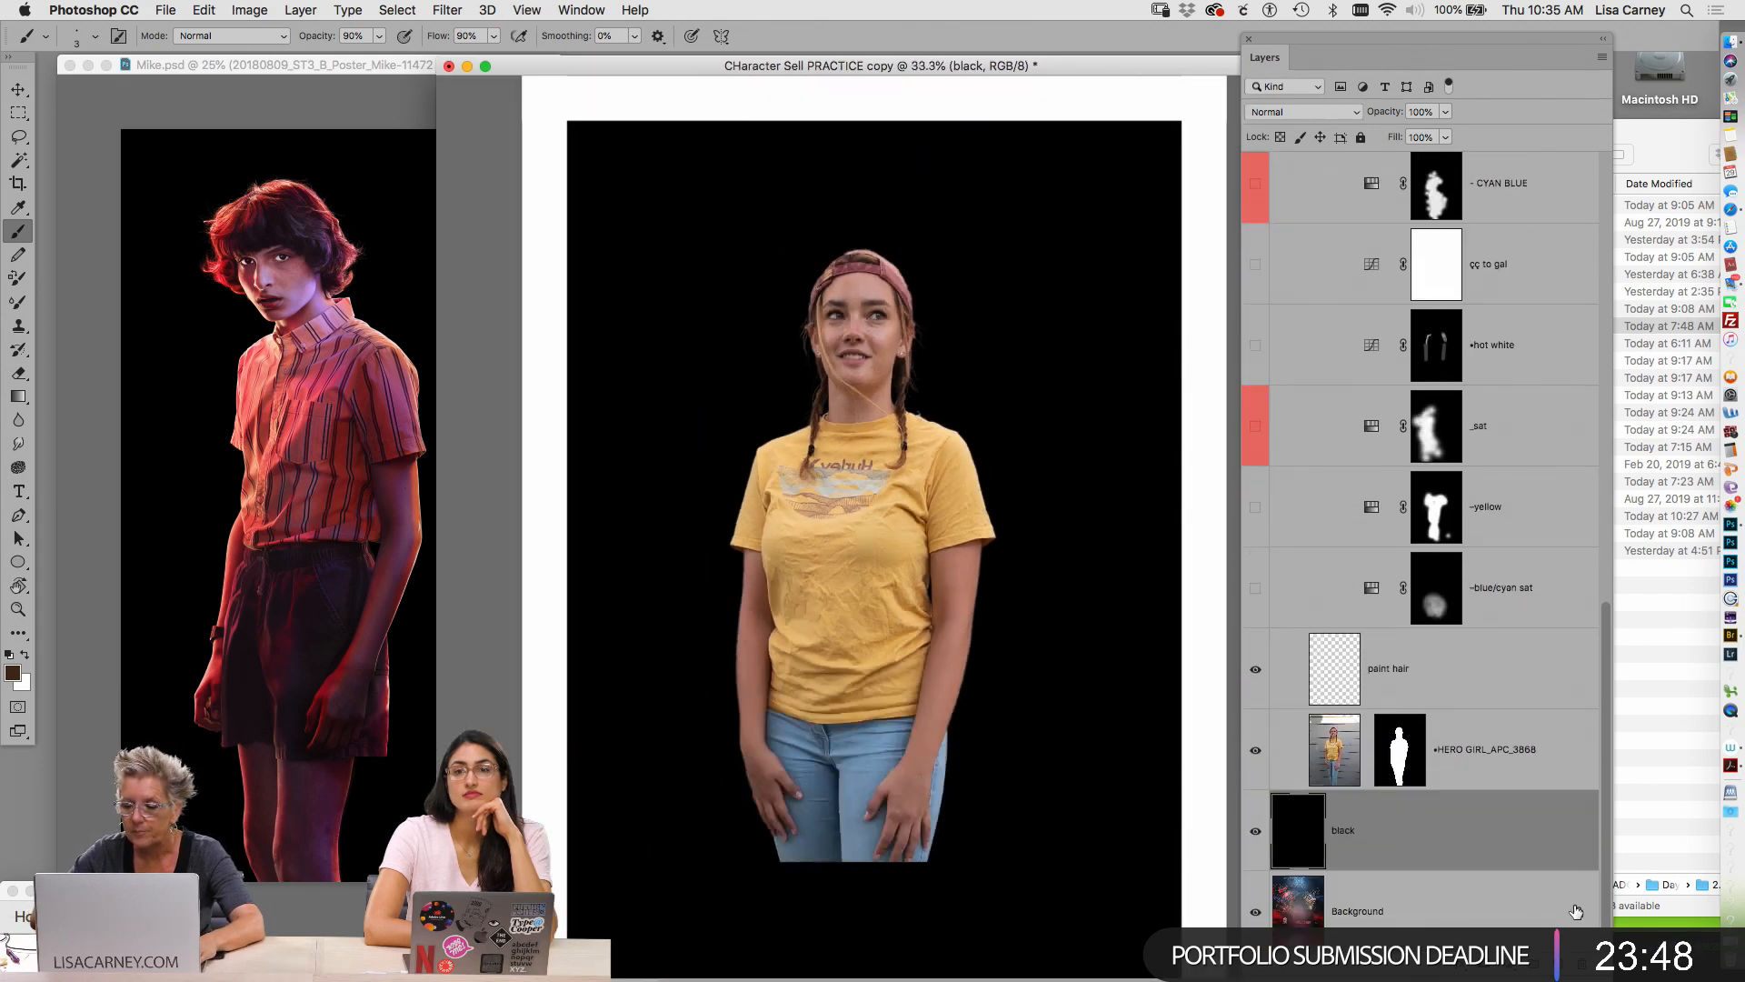
left_click(1256, 592)
left_click(1257, 592)
left_click(1255, 593)
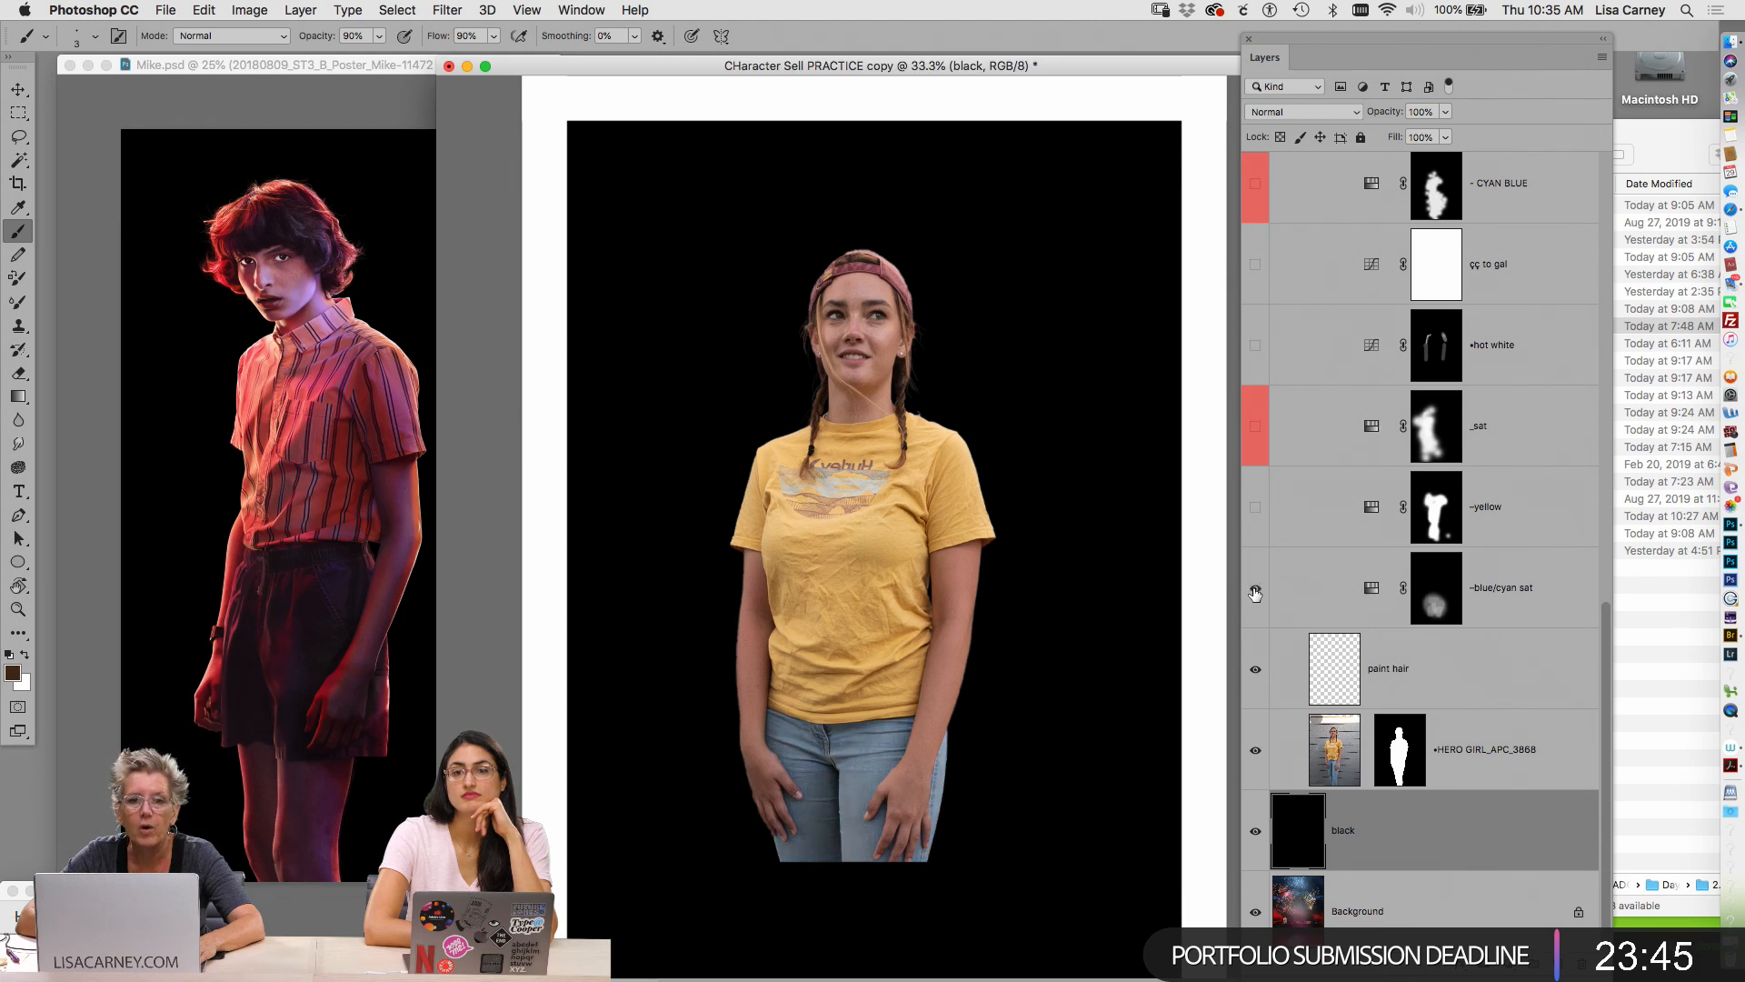
Examine the Cyans and Blues settings of the -blue/cyan sat Hue/Saturation adjustment, then close them
double_click(1371, 589)
left_click(1131, 197)
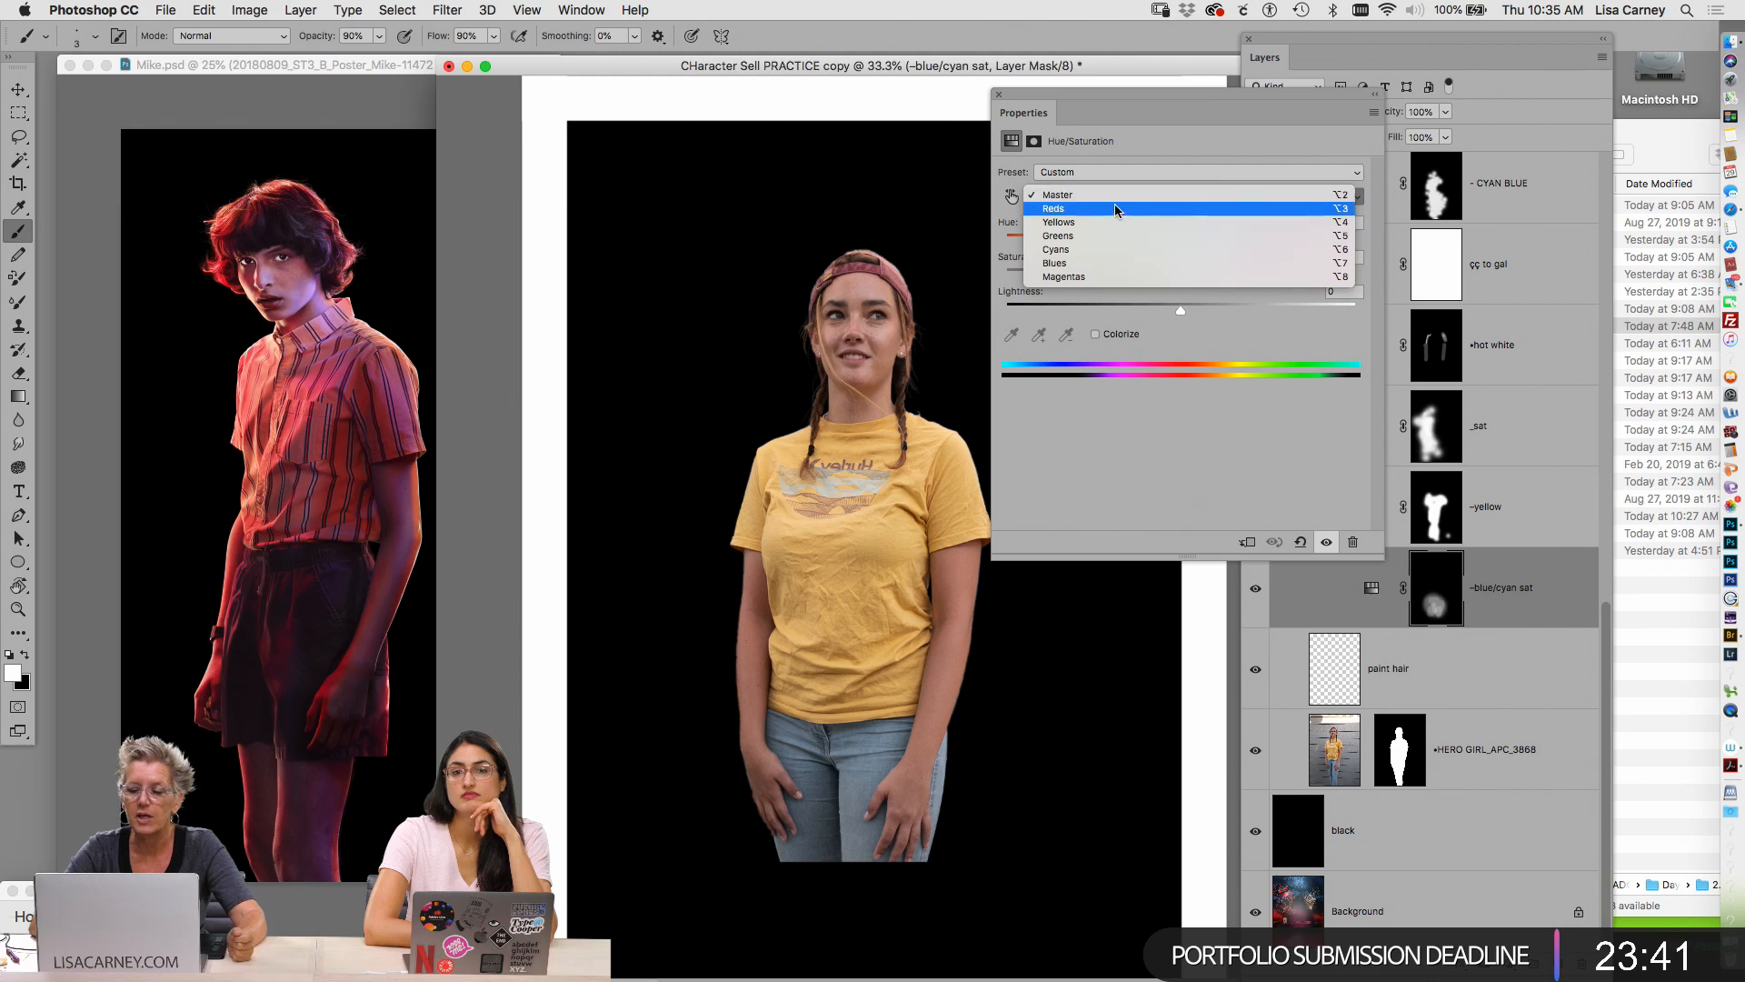
left_click(1122, 248)
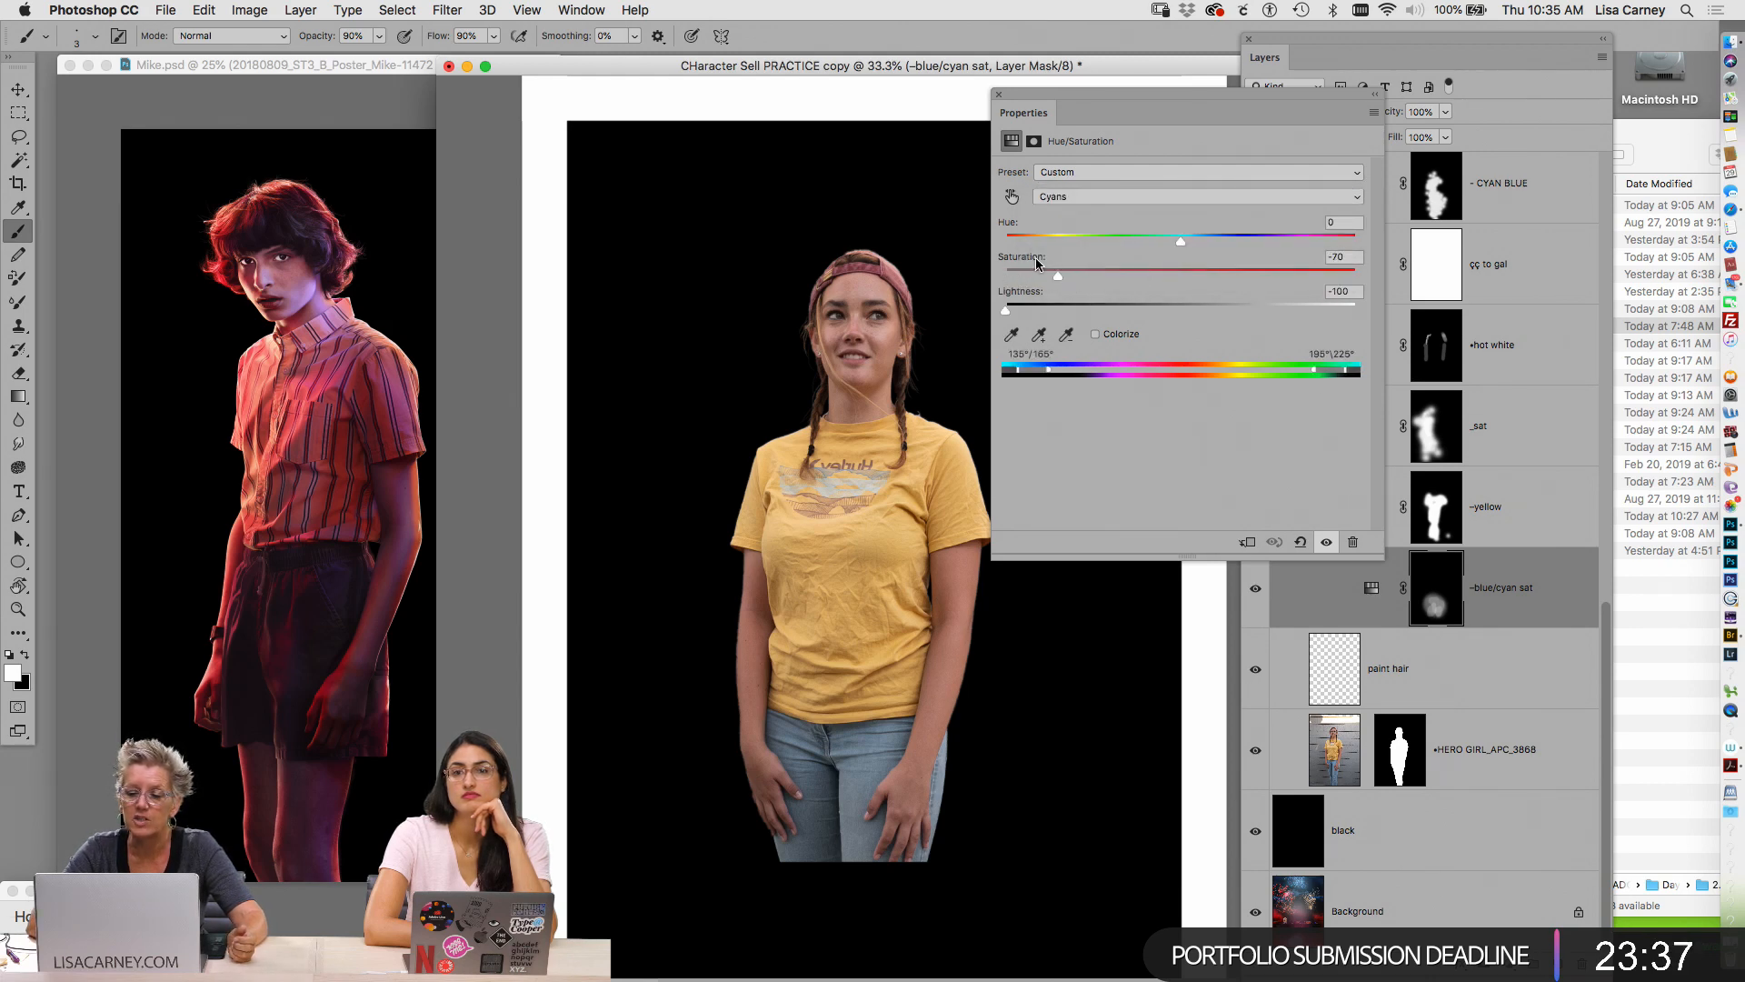
left_click(1091, 197)
left_click(1096, 218)
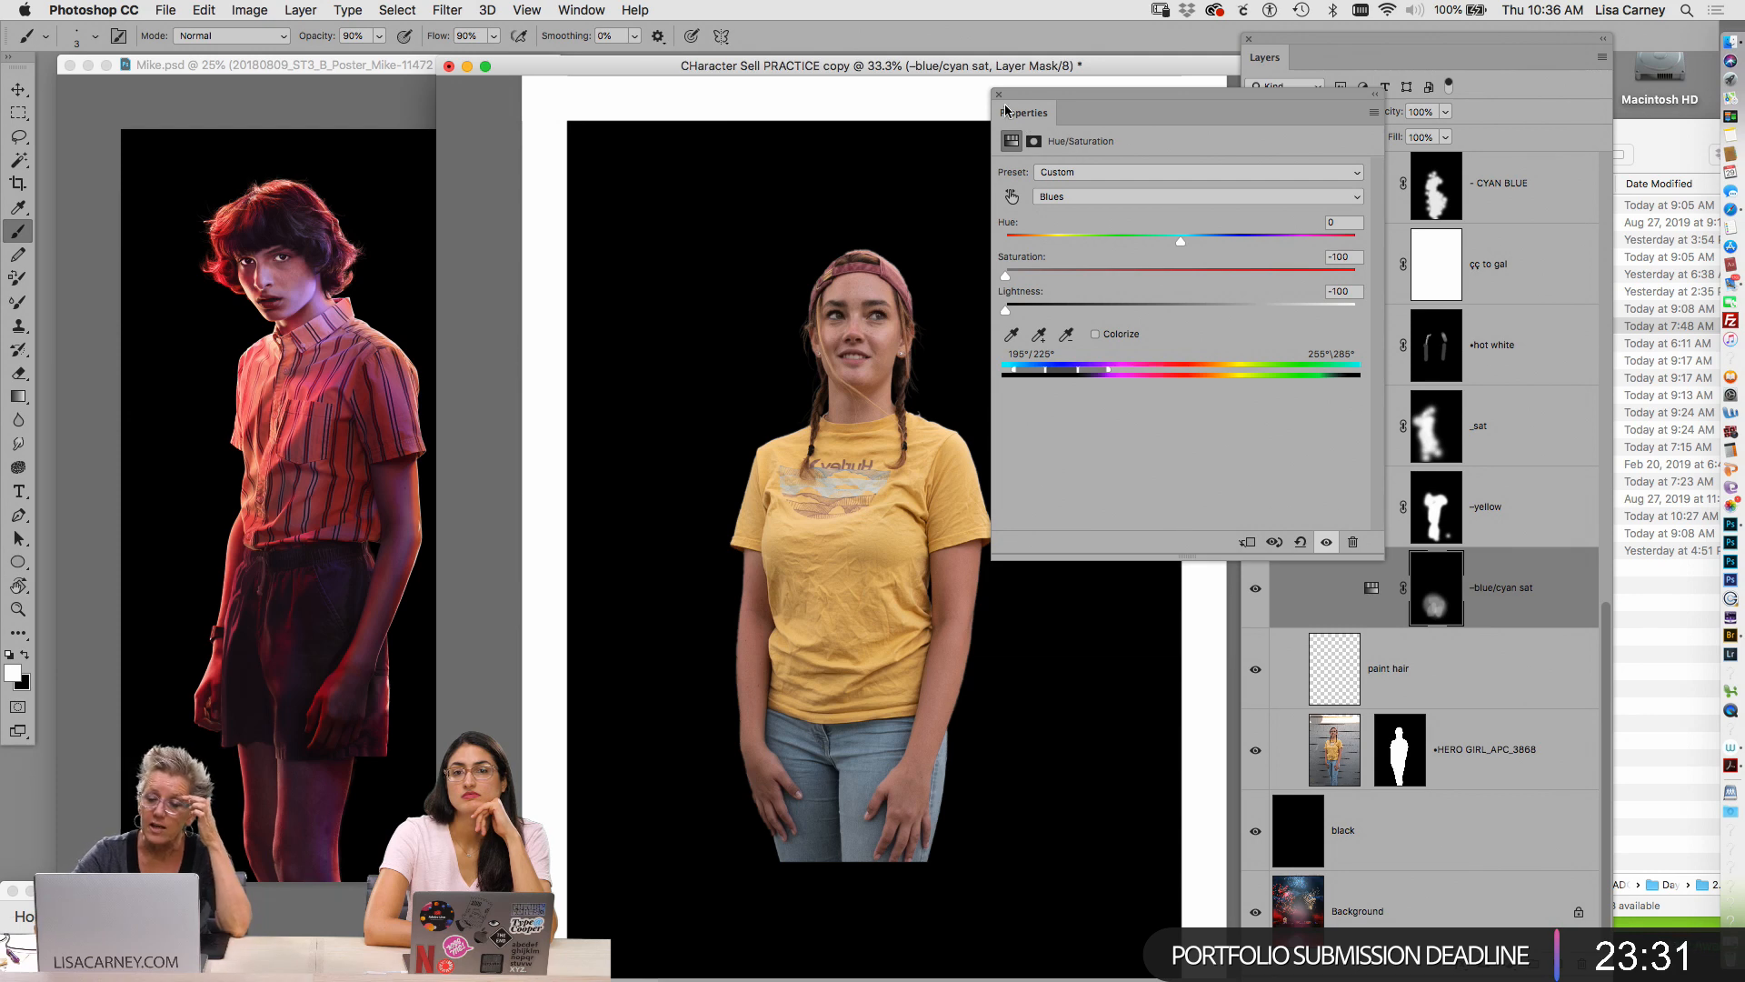
left_click(1059, 194)
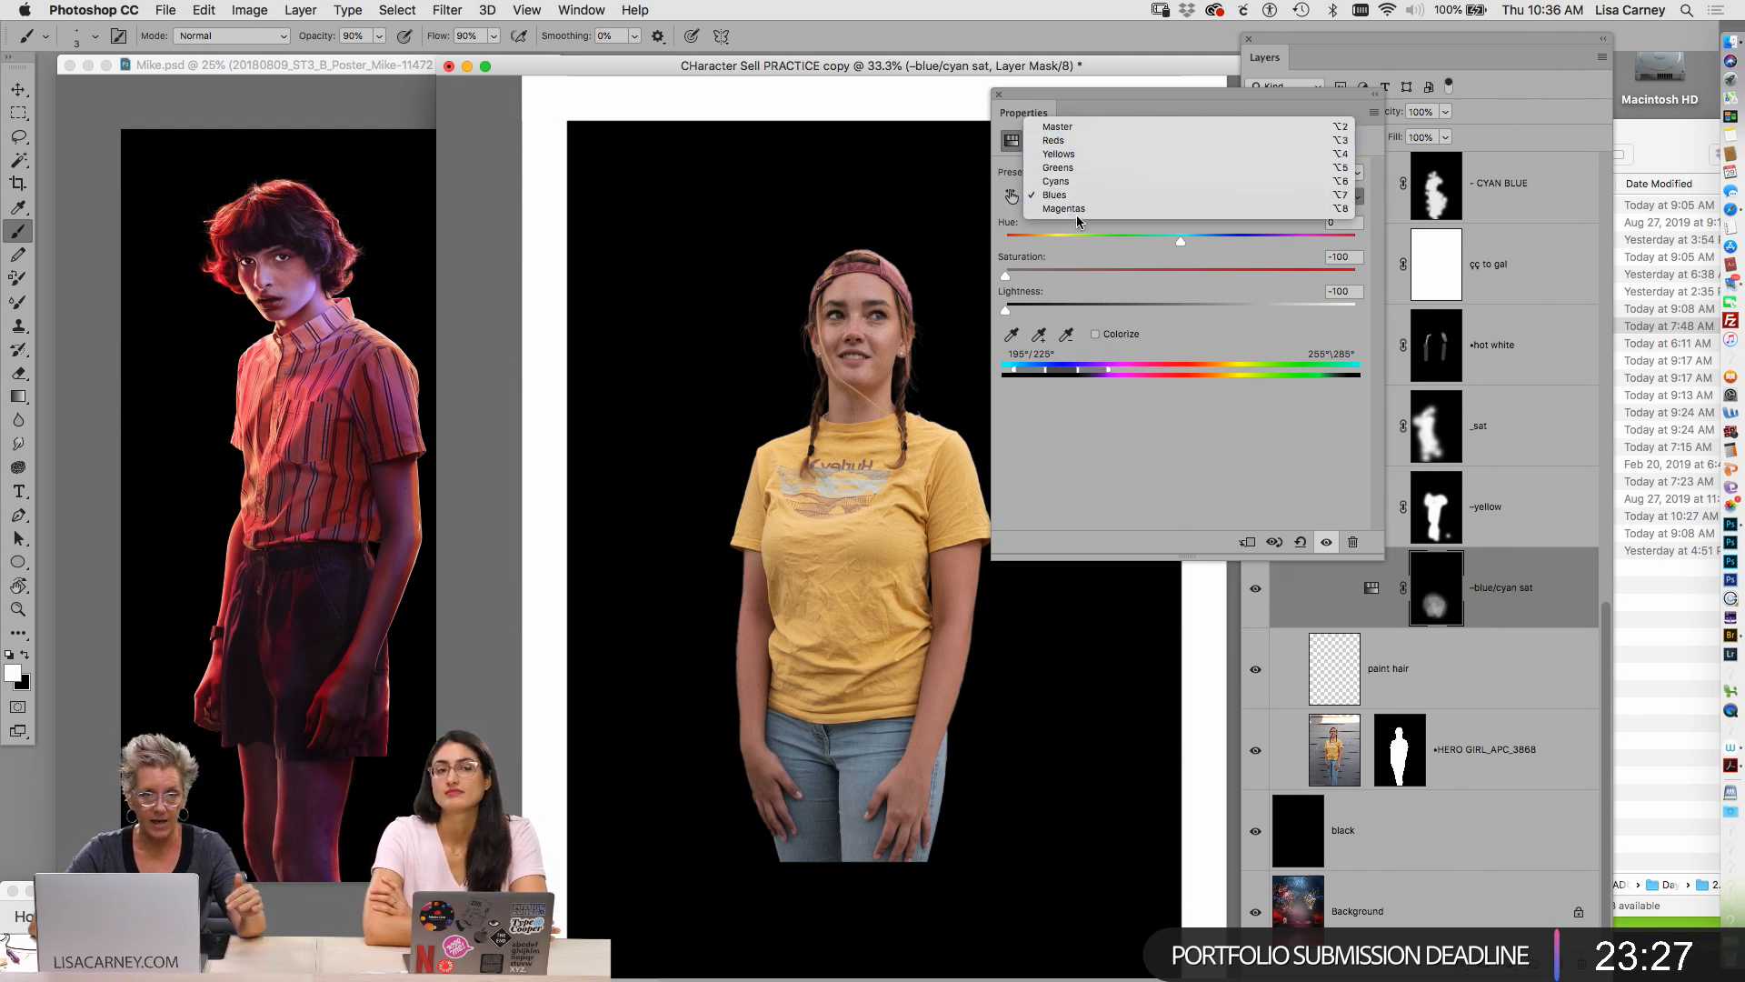
key("Escape")
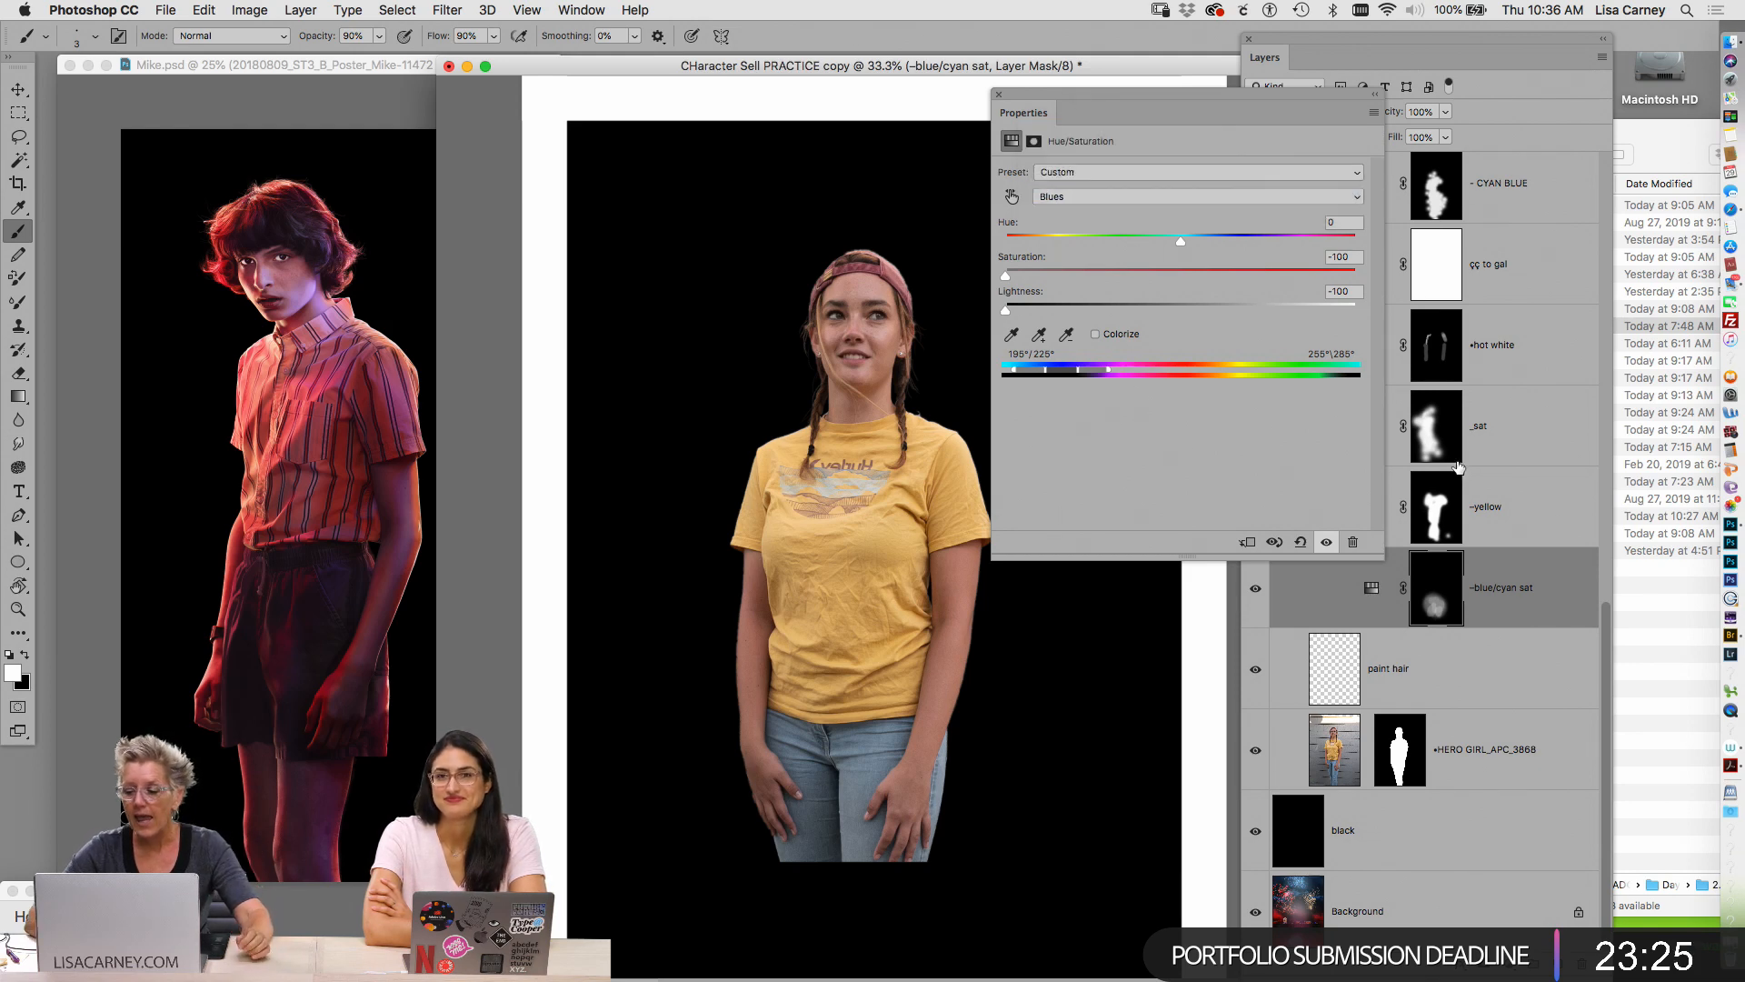
left_click(1496, 569)
left_click(1371, 588)
left_click(1154, 272)
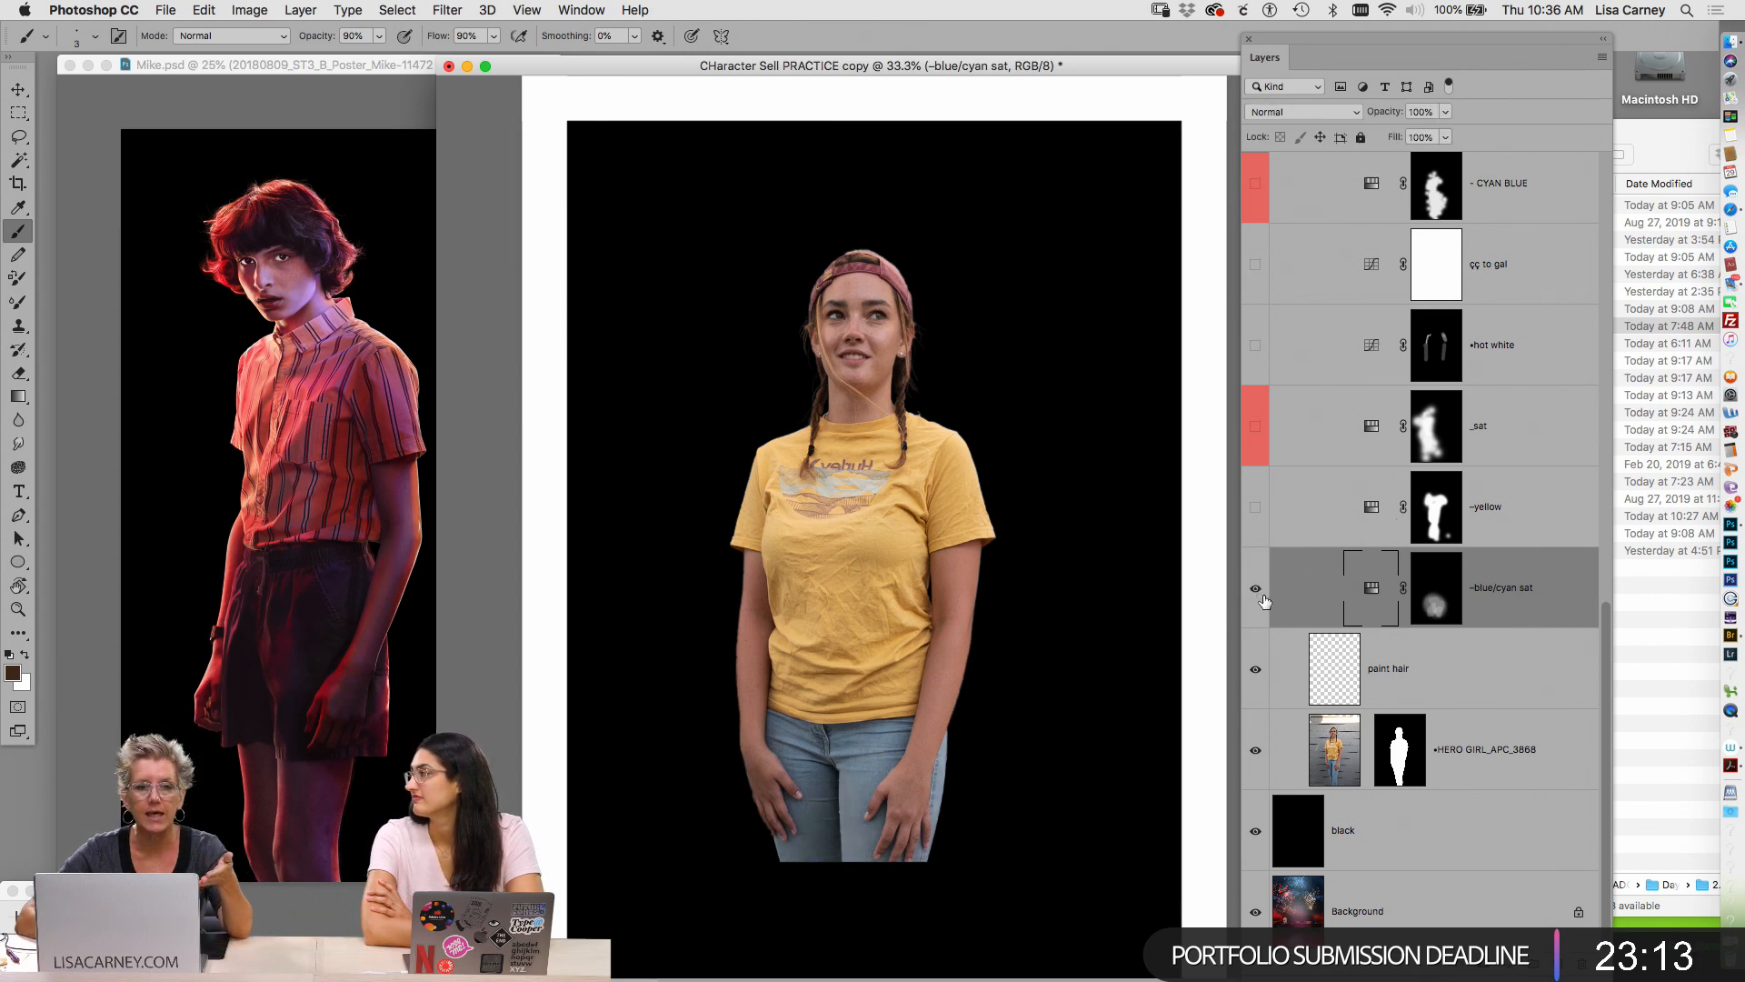
Toggle the -yellow adjustment layer to compare its effect, leave it on, and open its Hue/Saturation settings
left_click(1256, 511)
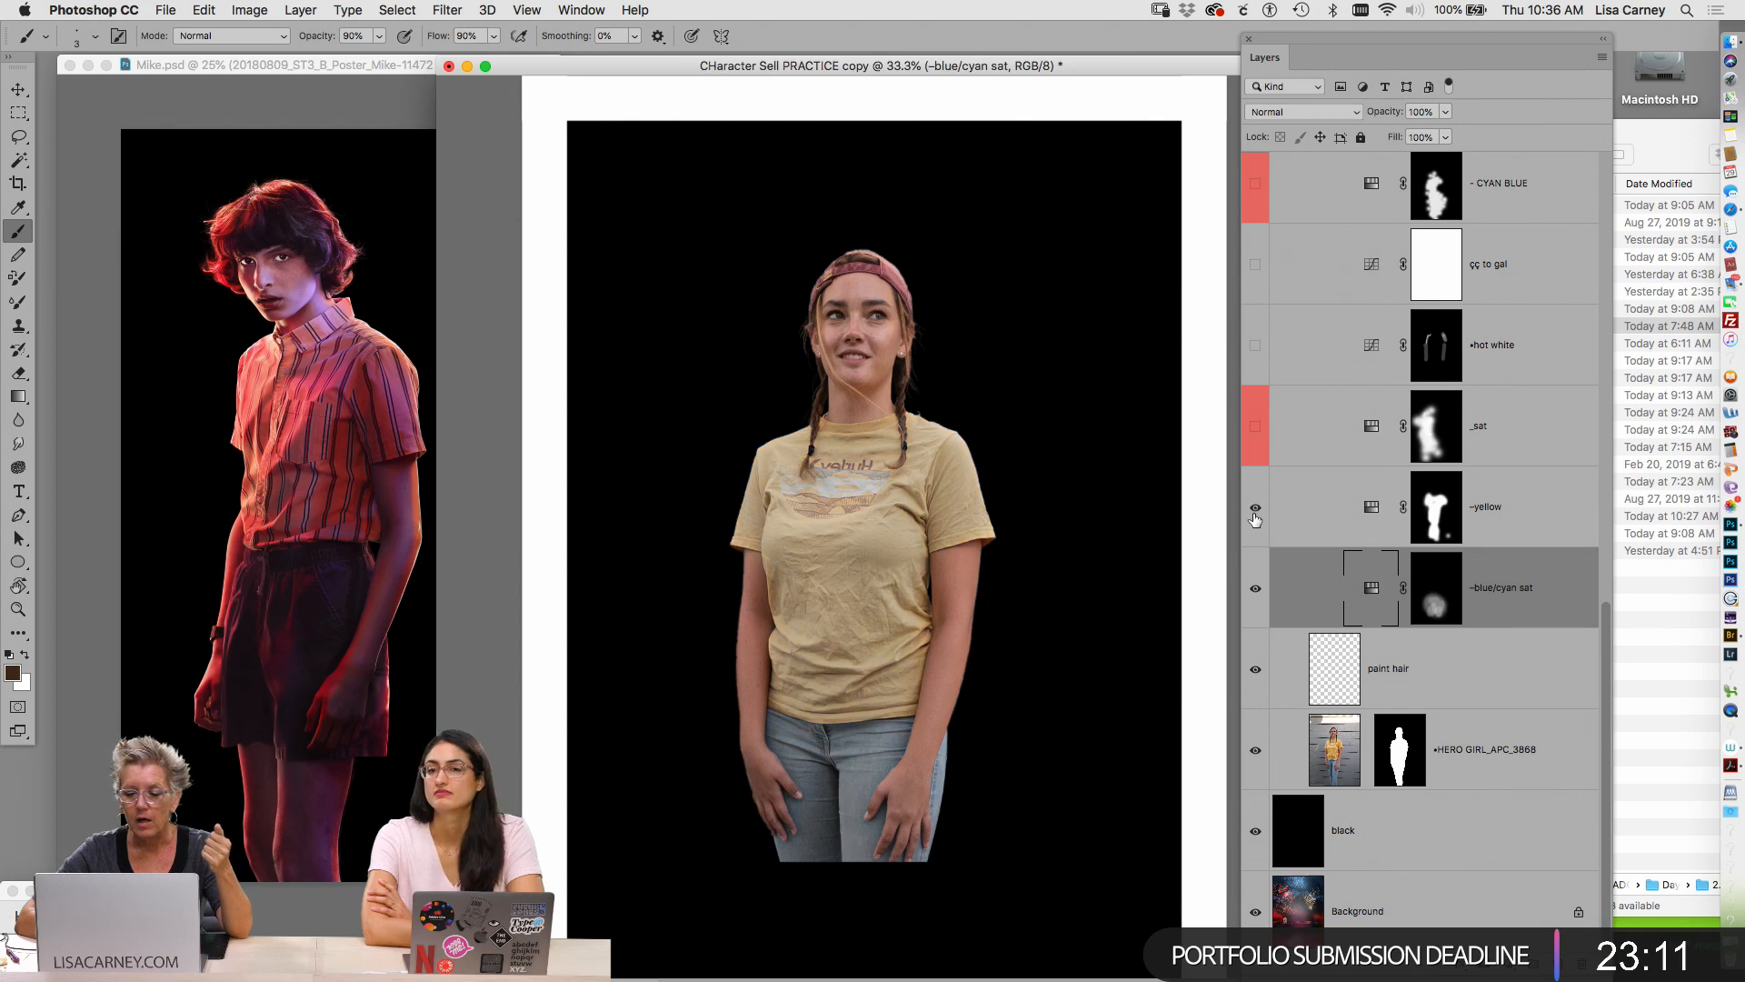
left_click(1258, 509)
left_click(1256, 511)
left_click(1256, 510)
left_click(1256, 510)
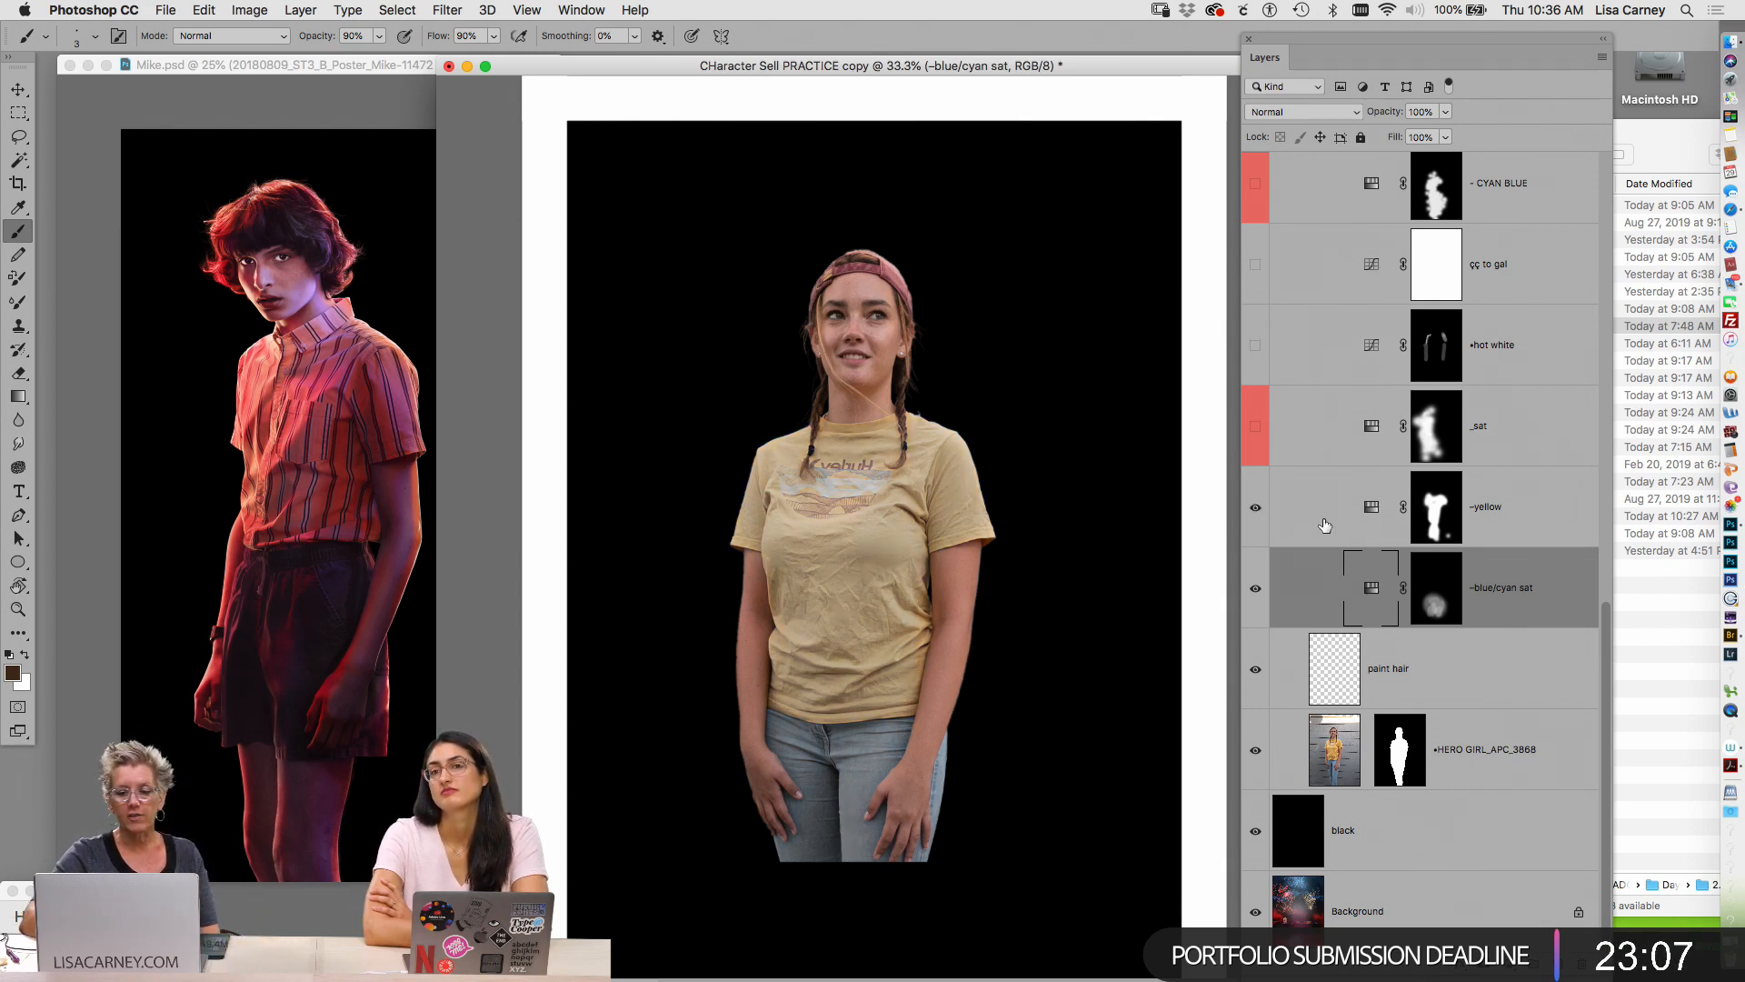
double_click(1372, 508)
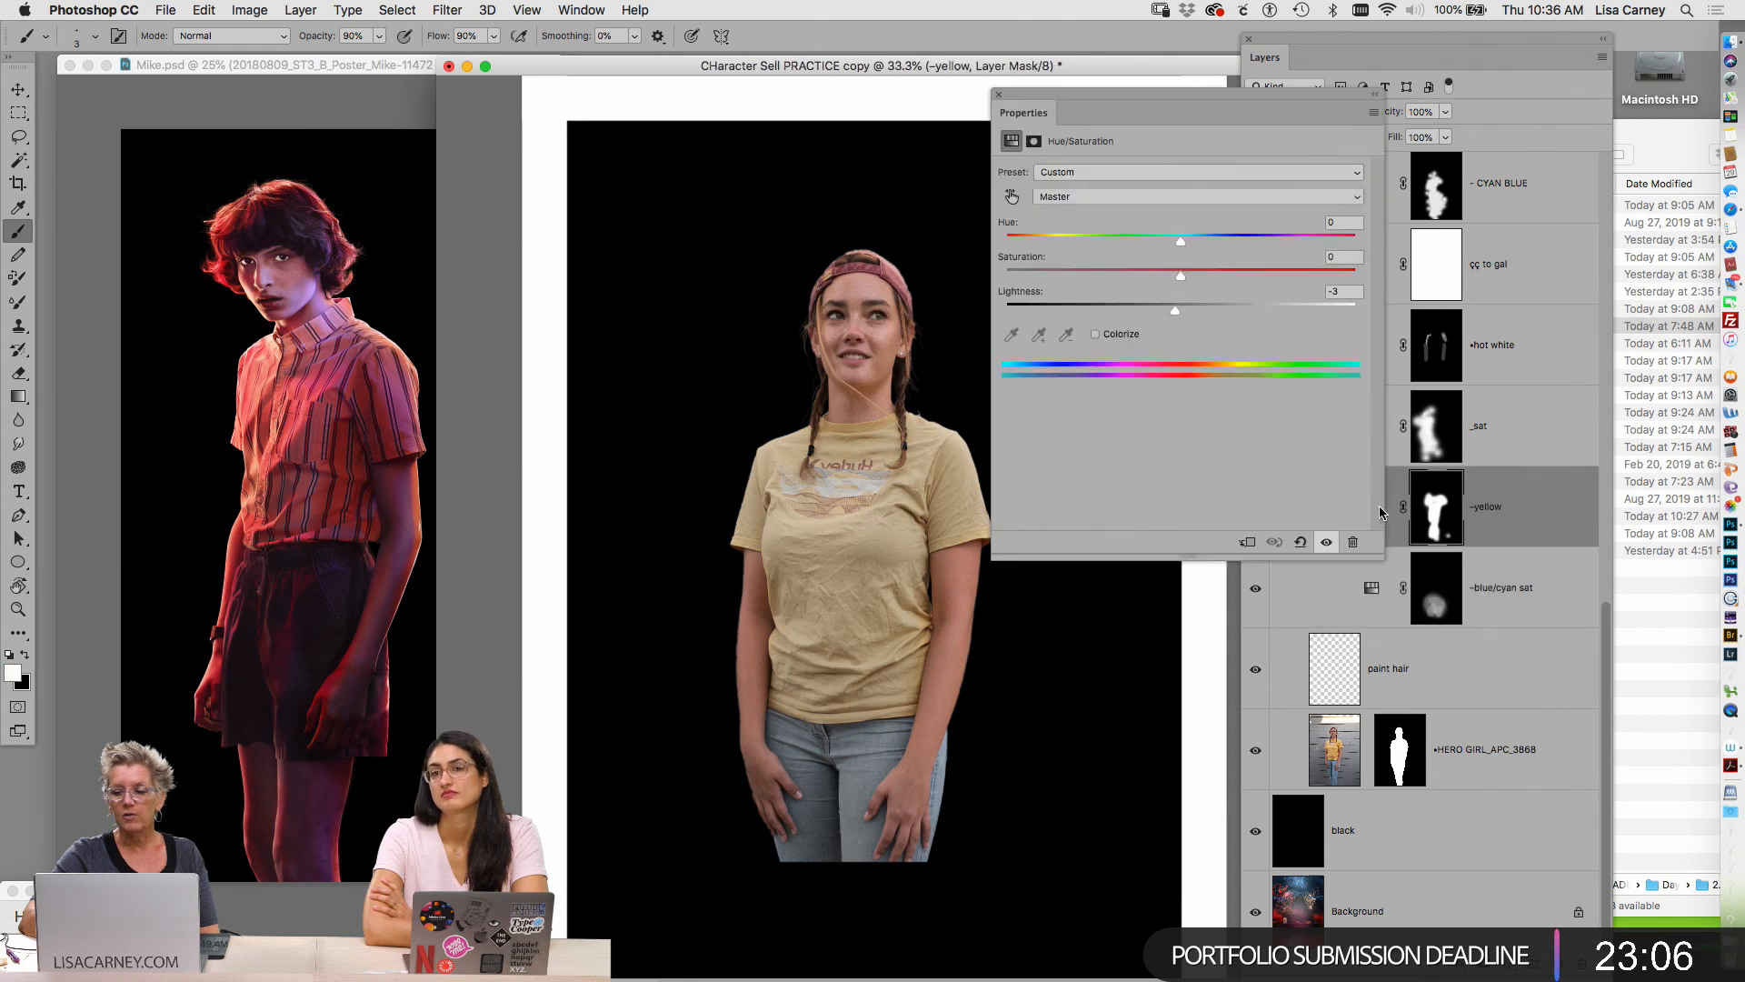
Try reducing the Yellows saturation of the -yellow Hue/Saturation adjustment to -100
left_click(1145, 197)
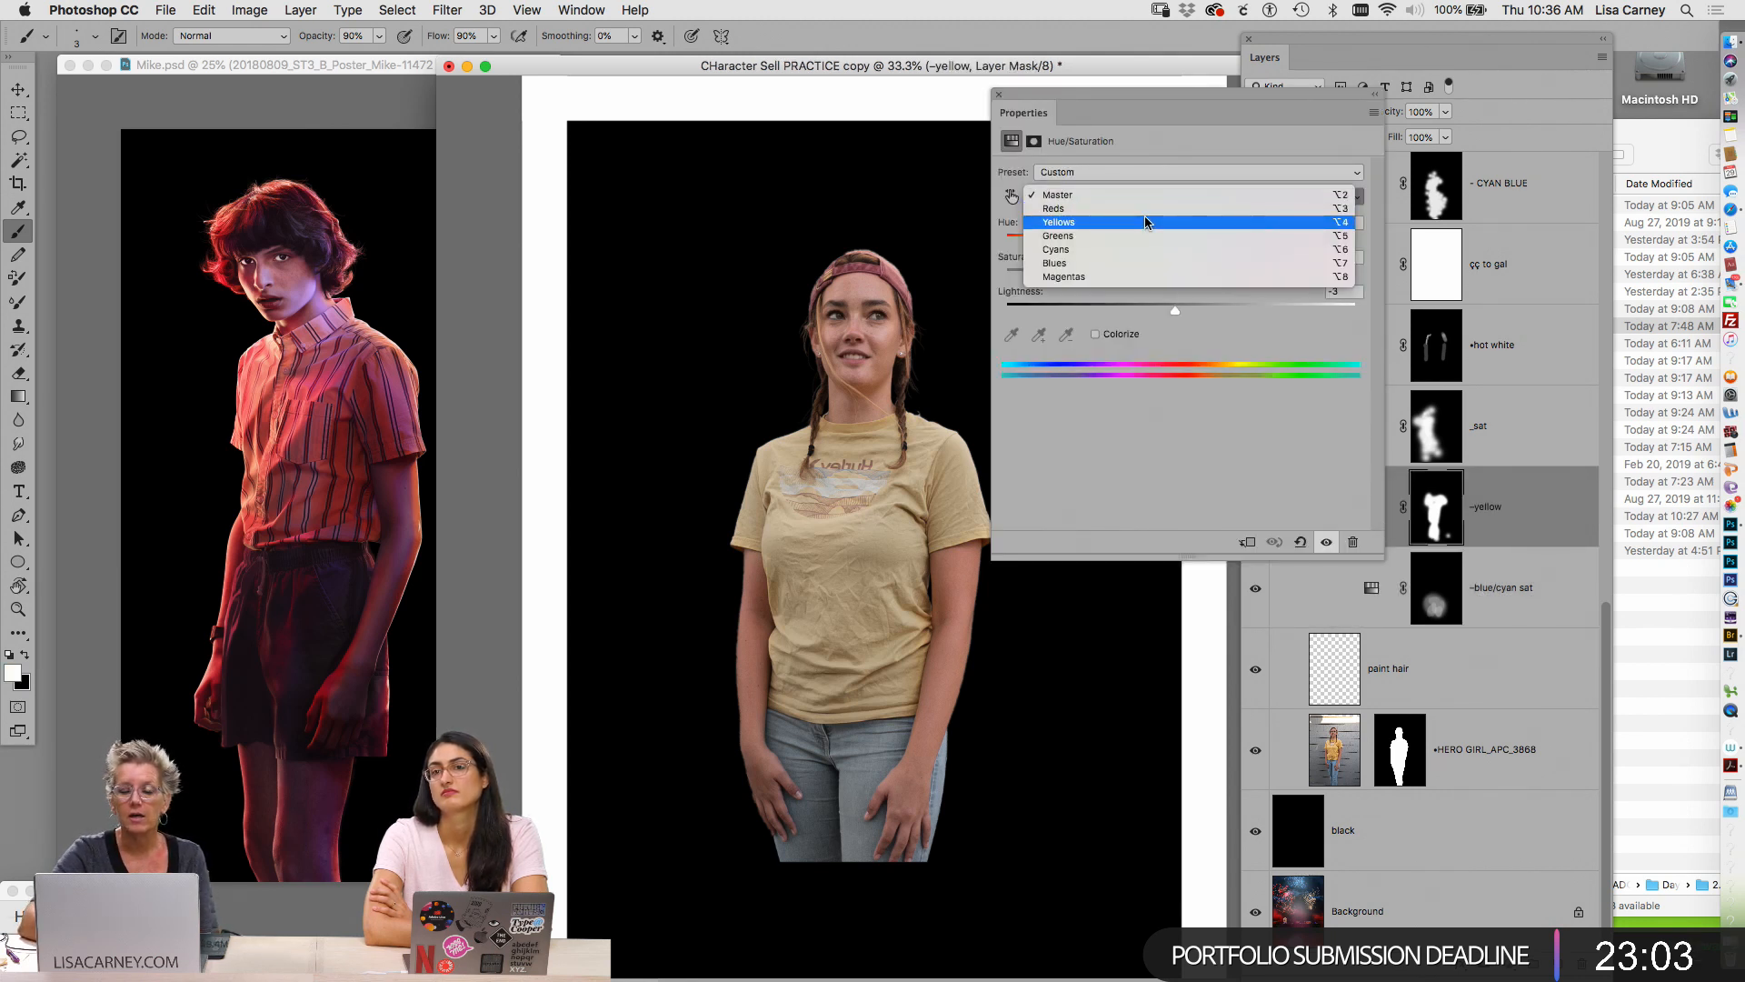
left_click(1147, 222)
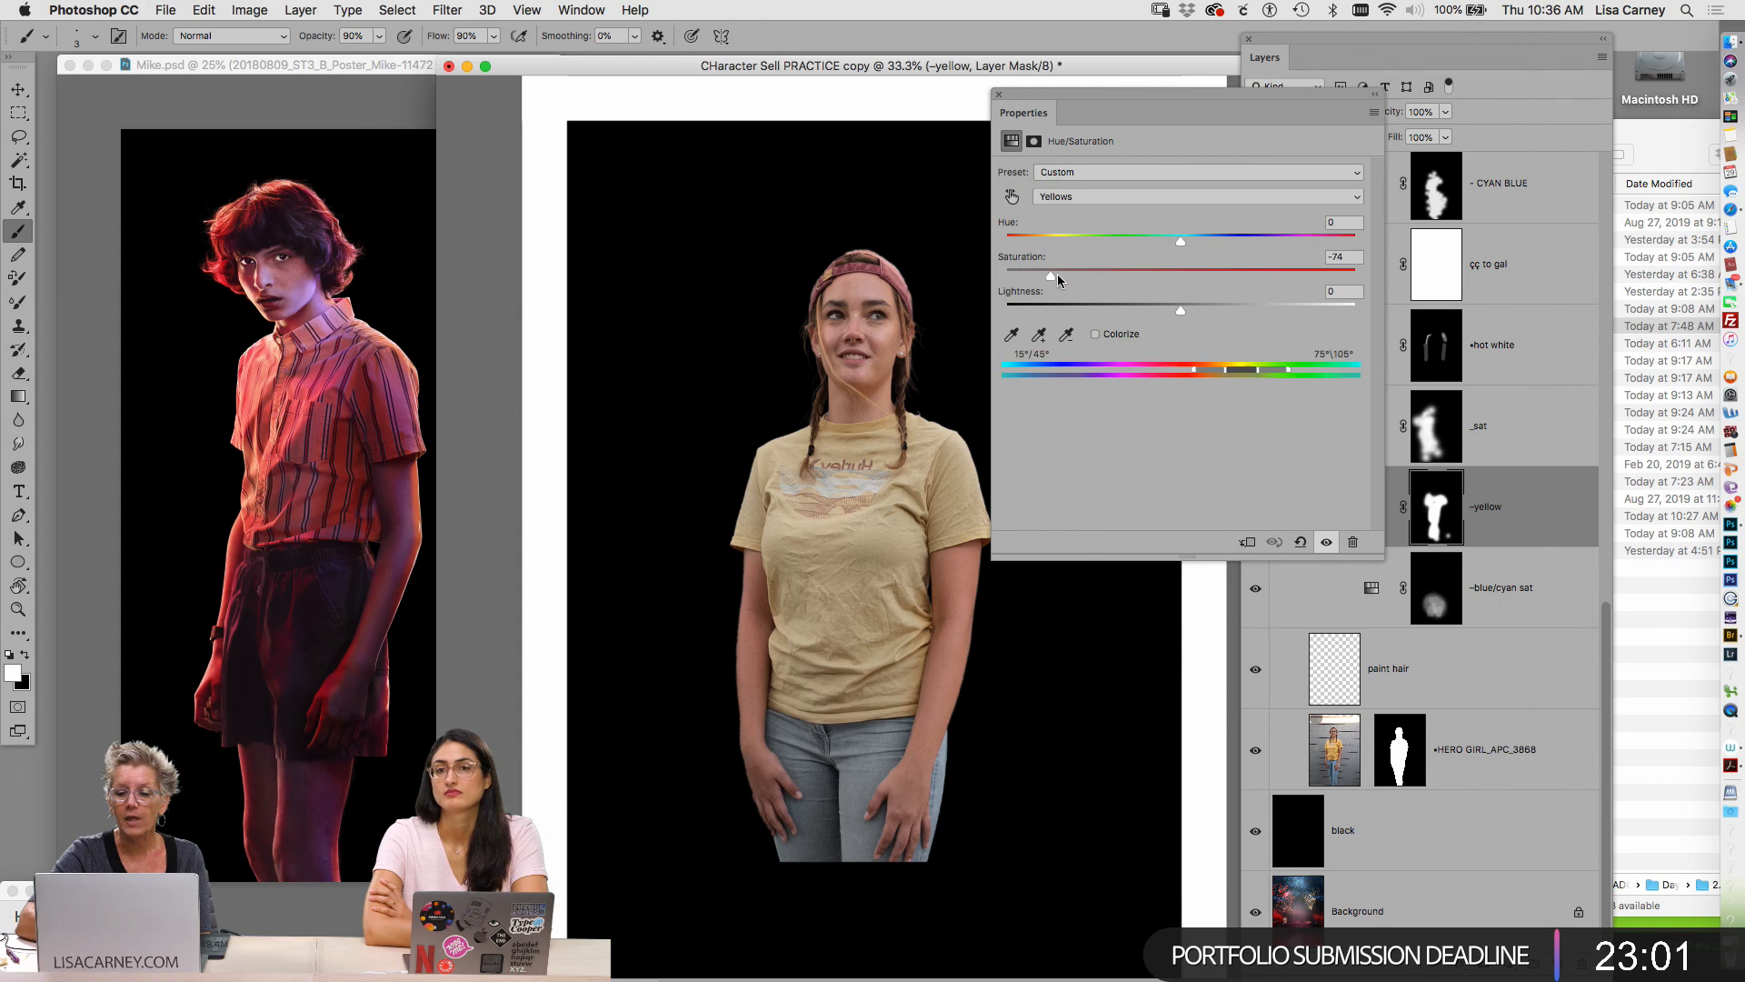
left_click_drag(1112, 278, 1003, 277)
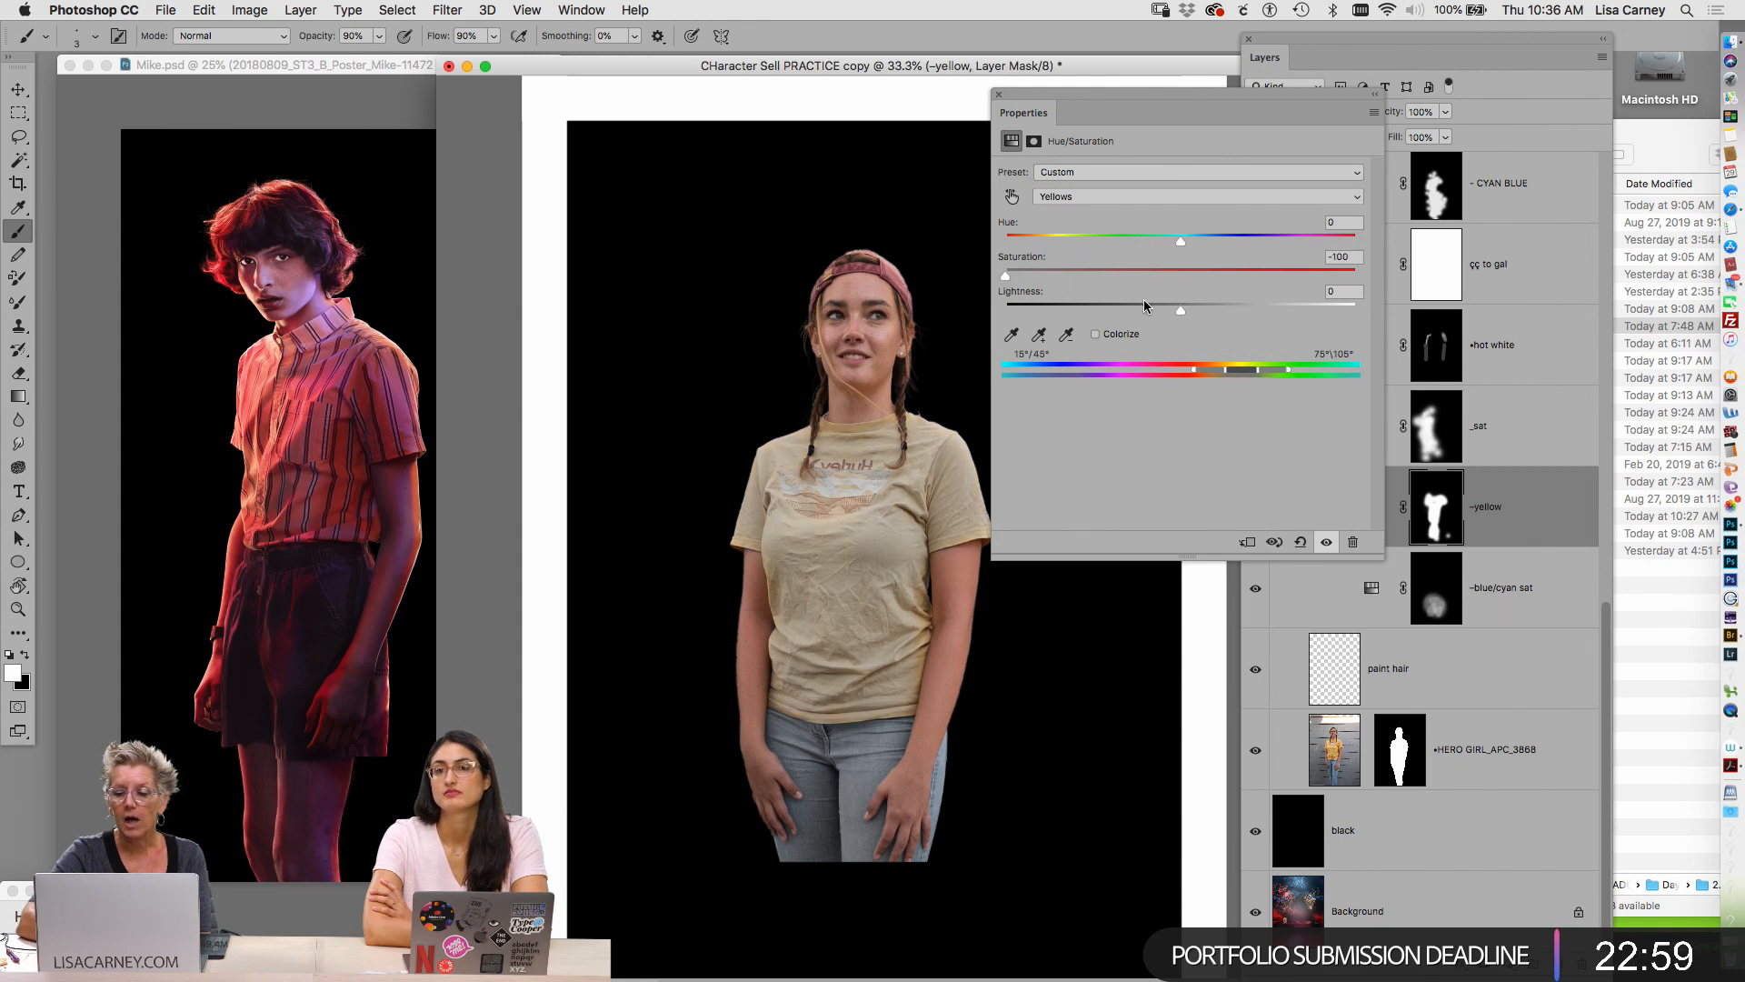
Delete the -yellow layer and add a Hue/Saturation adjustment layer named "- sat yellow" above -blue/cyan sat
left_click_drag(1510, 536, 1587, 950)
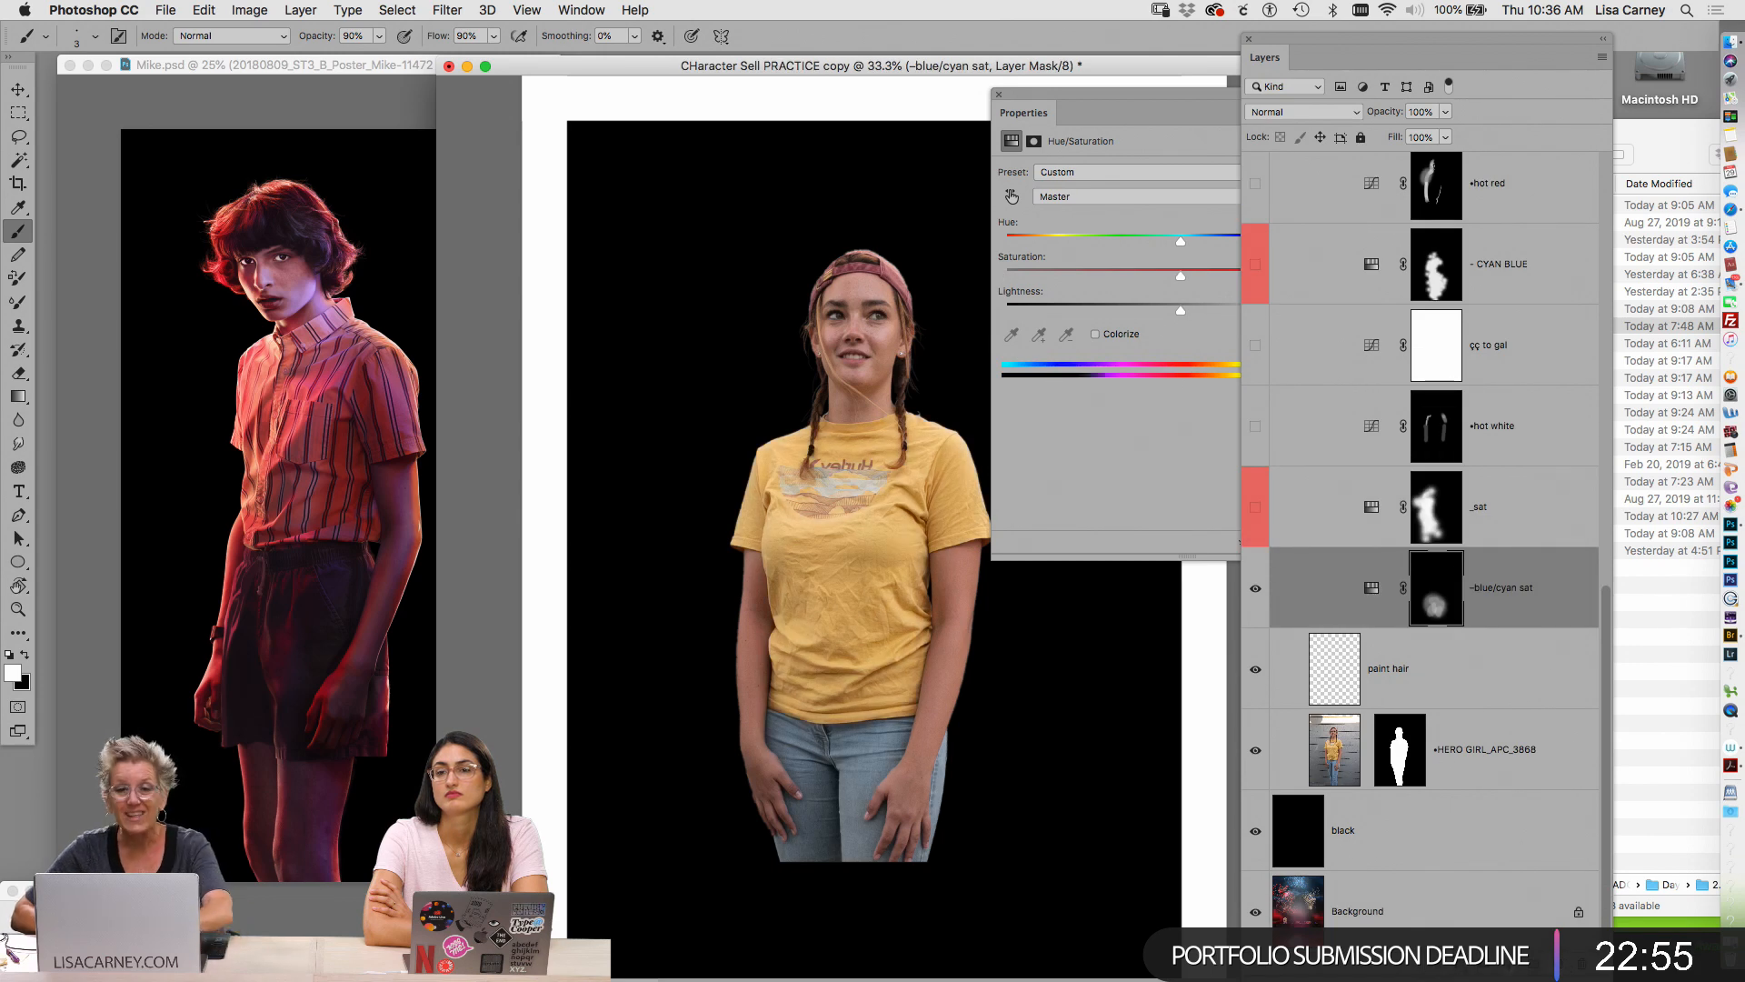
left_click(1509, 962)
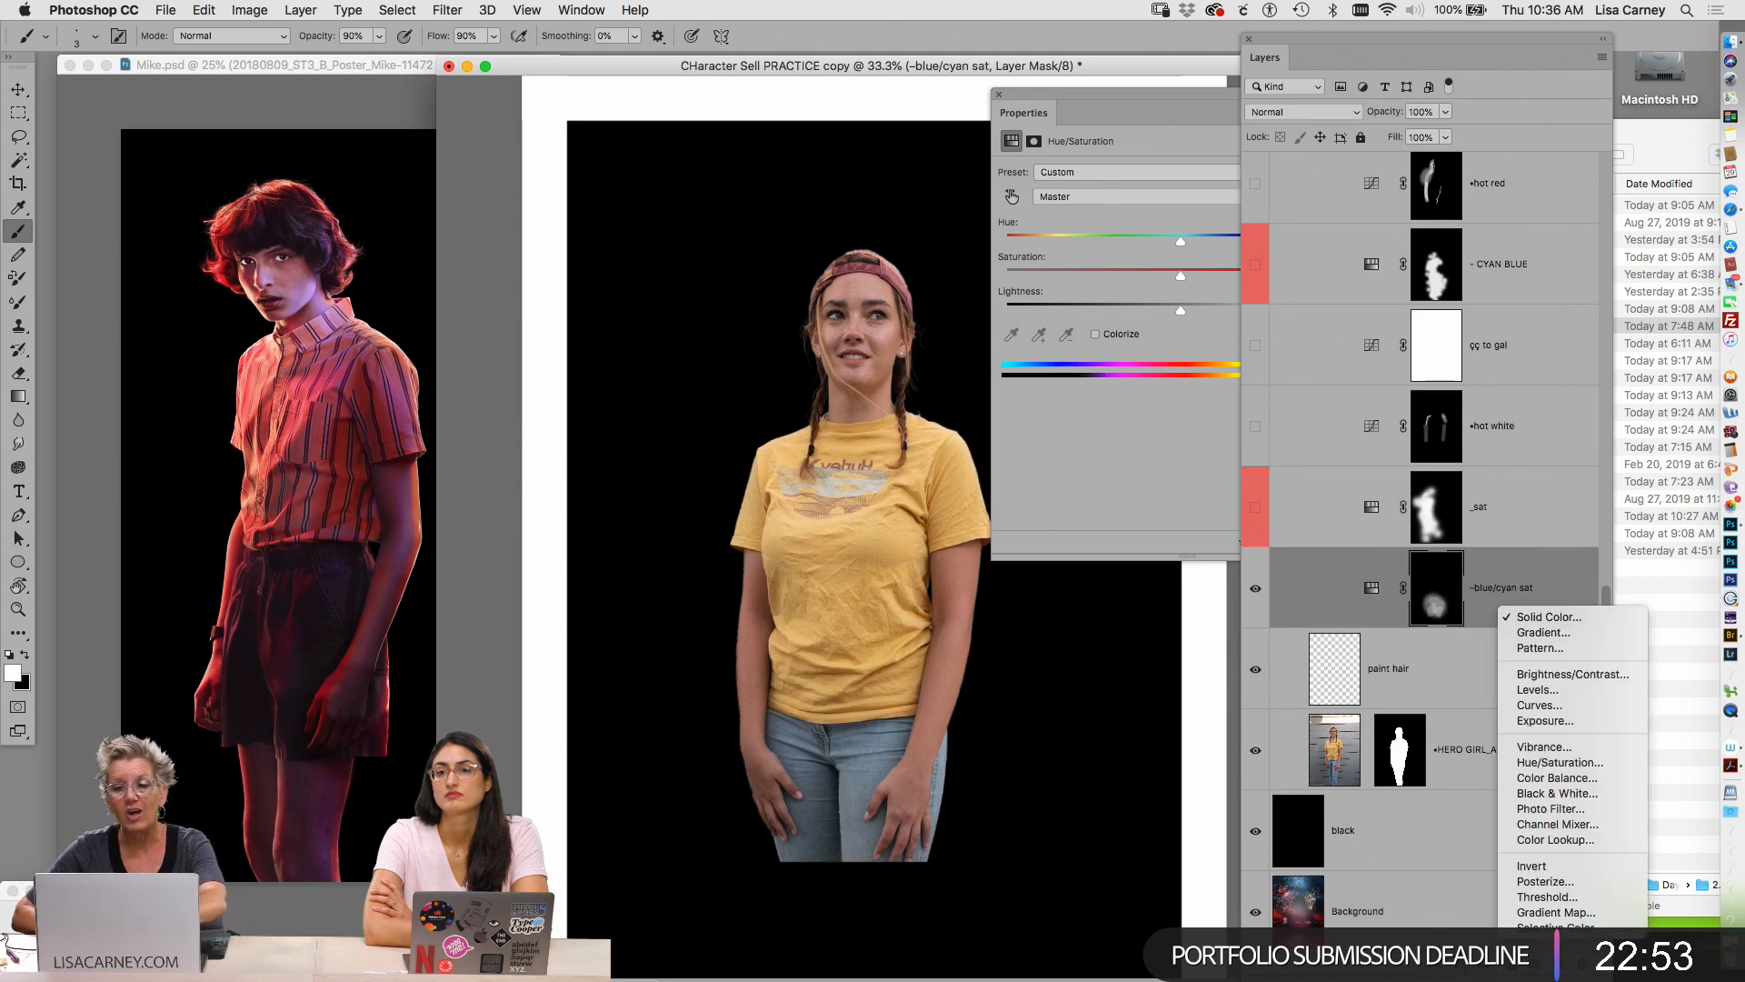
left_click(1551, 773, "alt")
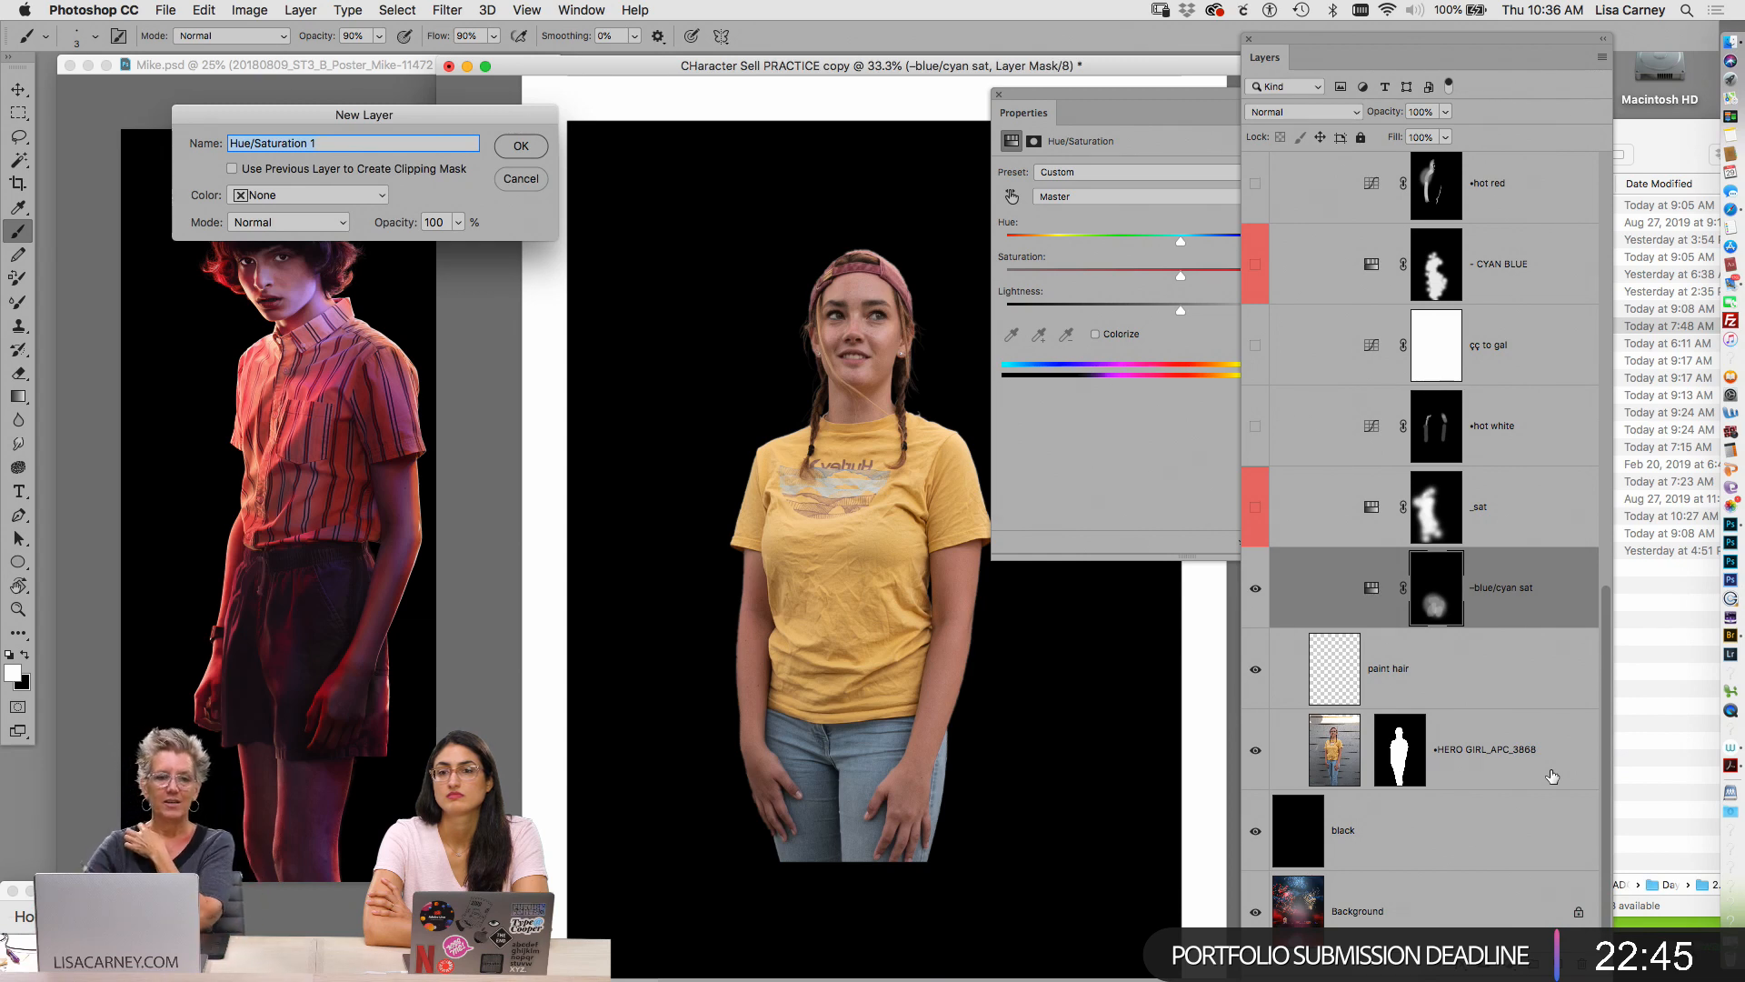
type("- sat yellow")
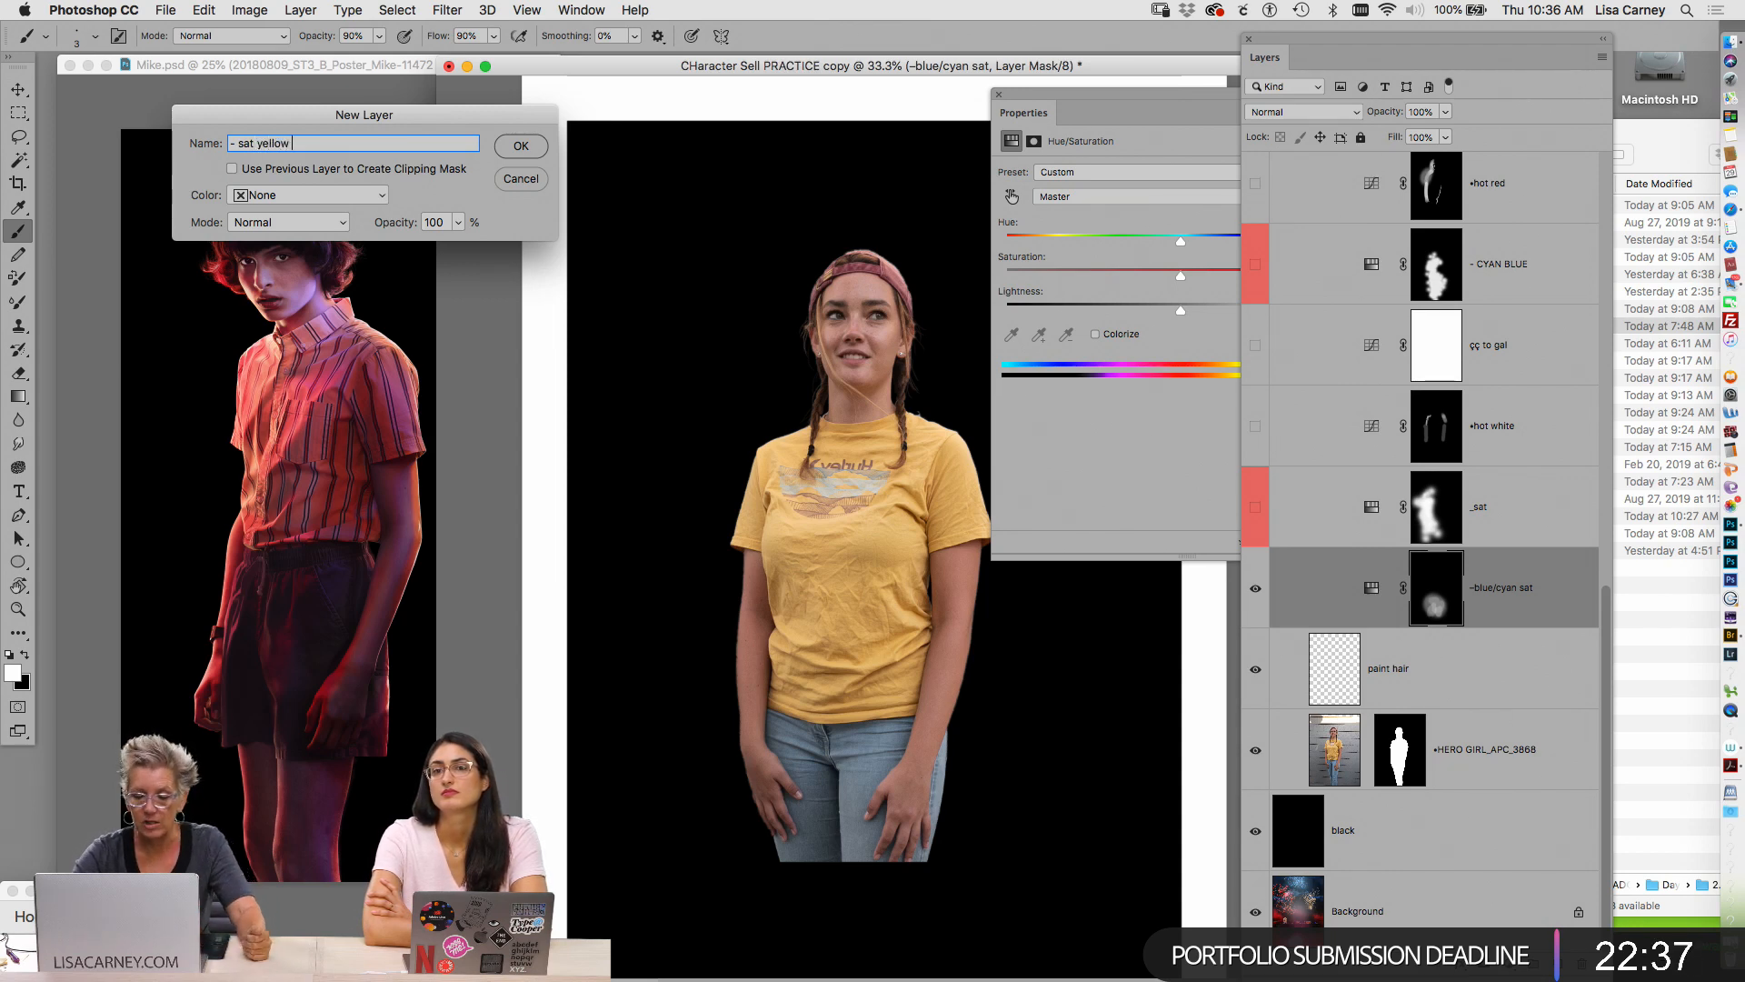
key("Return")
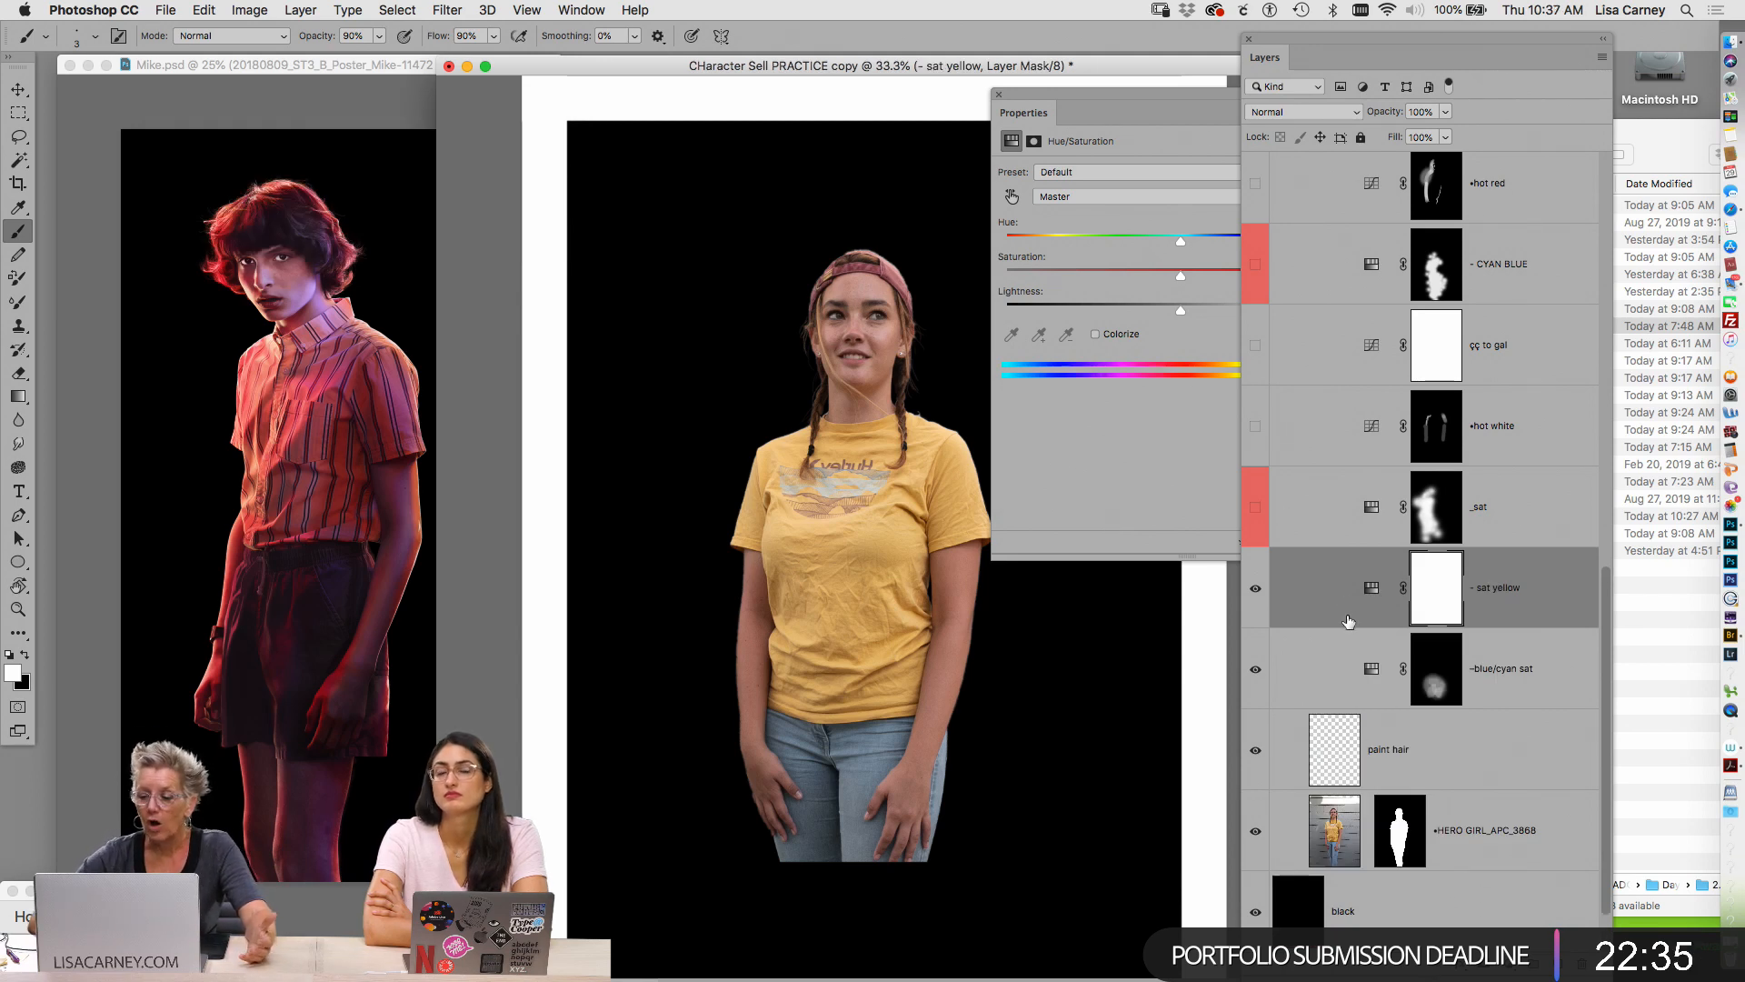
Sample the yellow shirt with the on-image adjustment tool and set the Yellows saturation to -100
left_click_drag(1039, 89, 1032, 57)
left_click(995, 162)
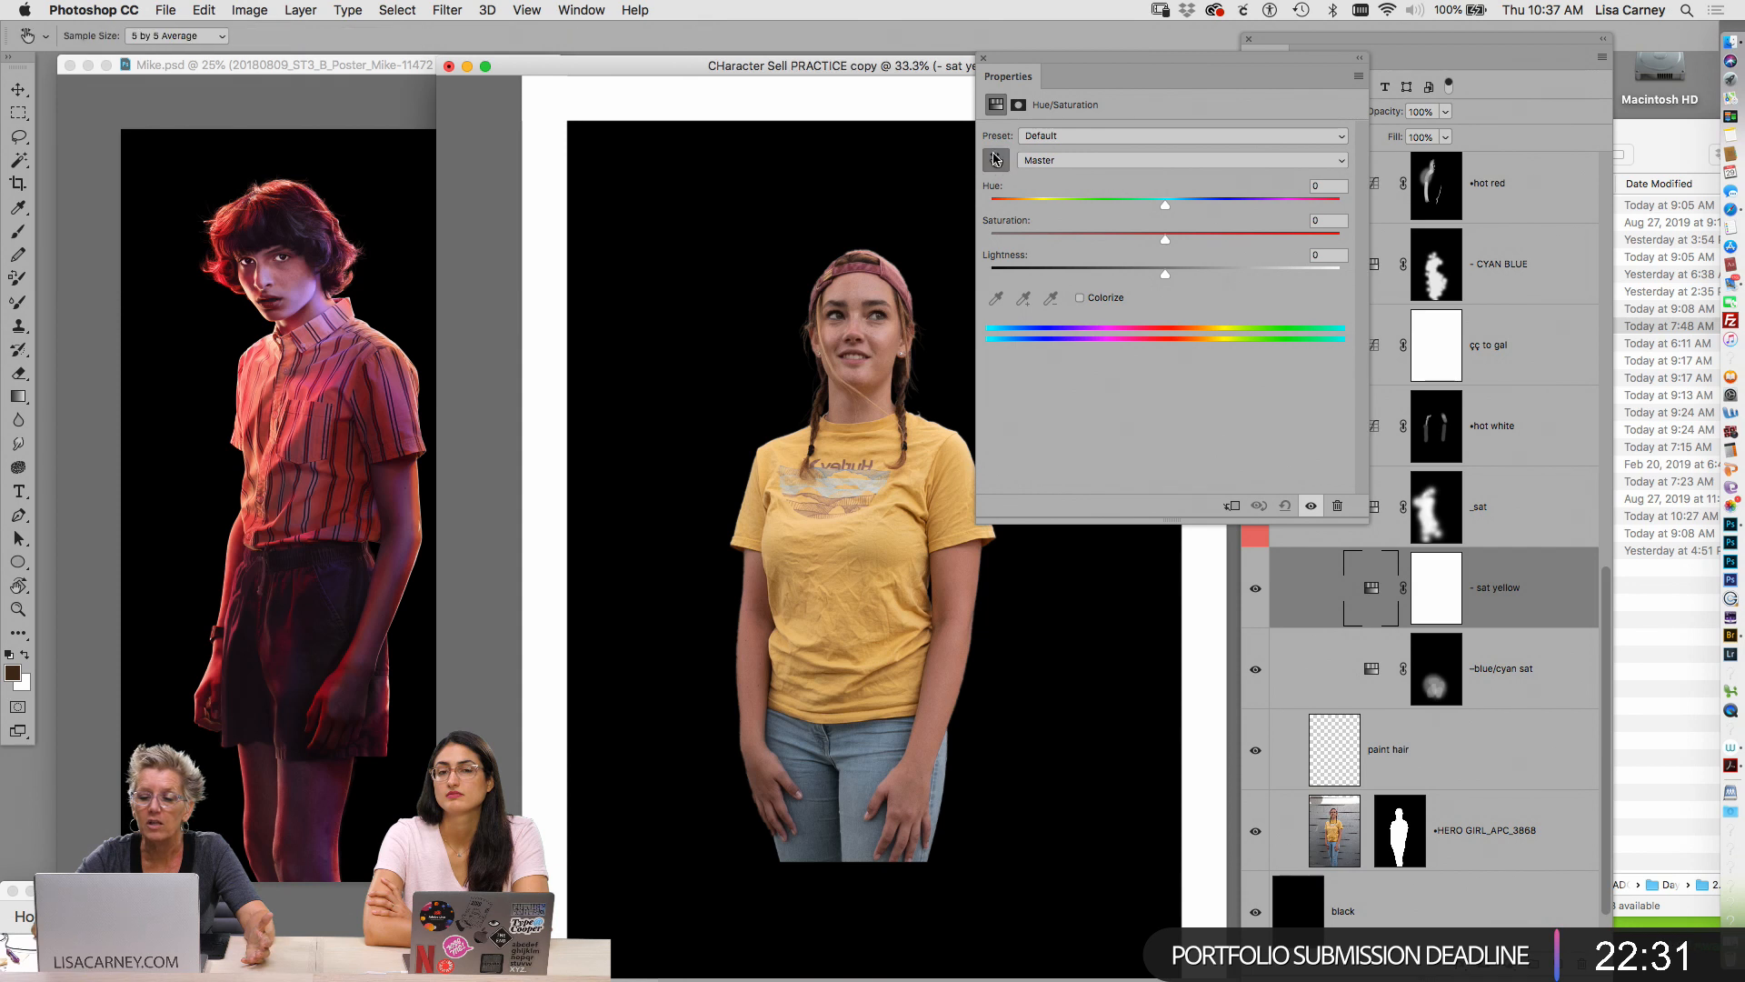
left_click(856, 545)
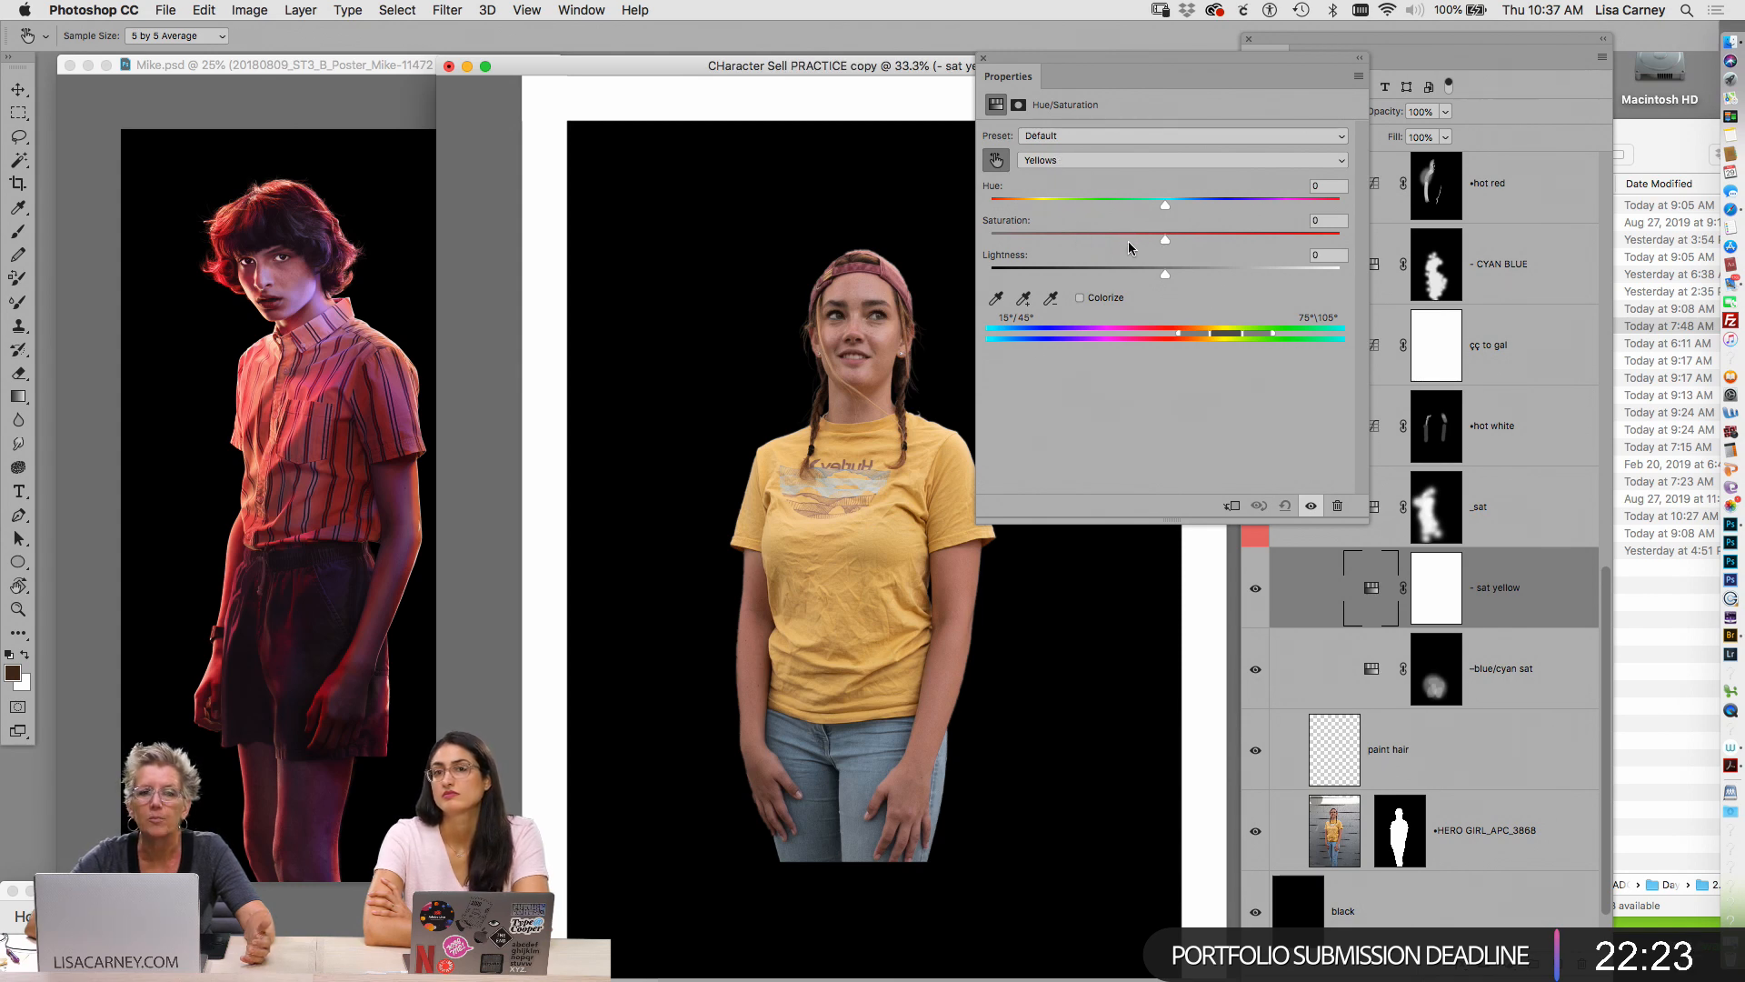
left_click_drag(1158, 242, 990, 243)
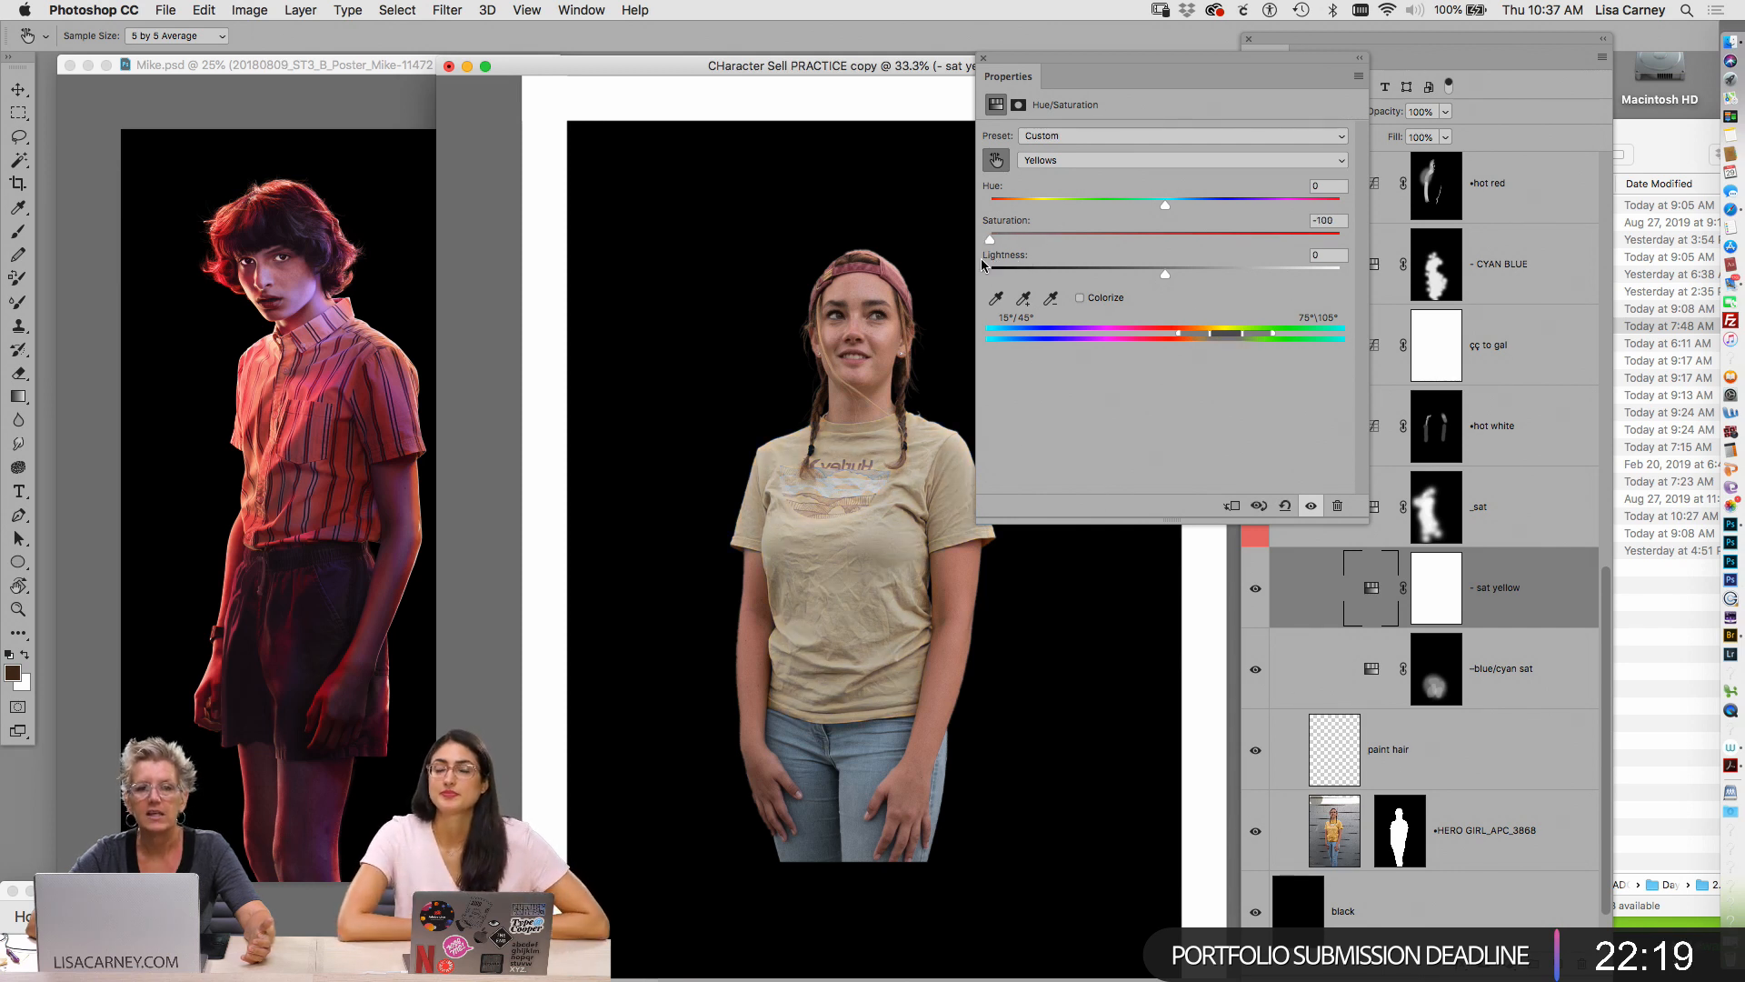
Toggle the - sat yellow layer to compare its effect on the figure, leaving it visible
left_click(1276, 590)
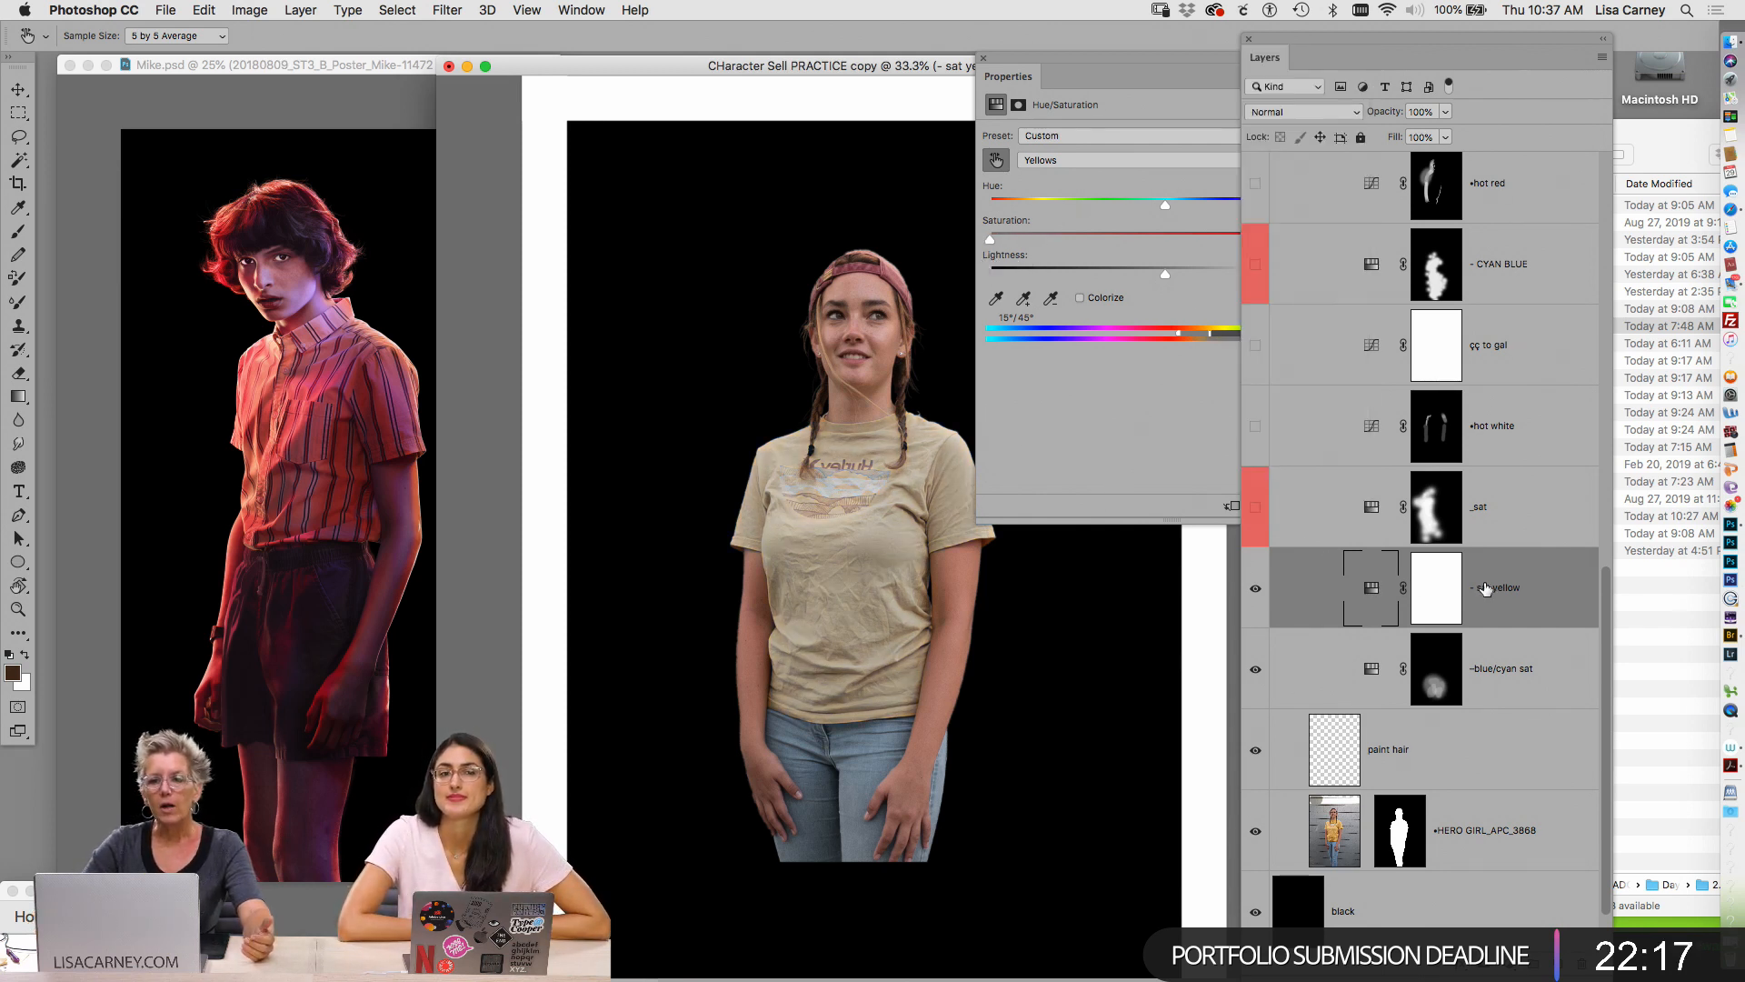
key("b")
left_click(1254, 589)
left_click(1254, 589)
left_click(1252, 591)
left_click(1254, 589)
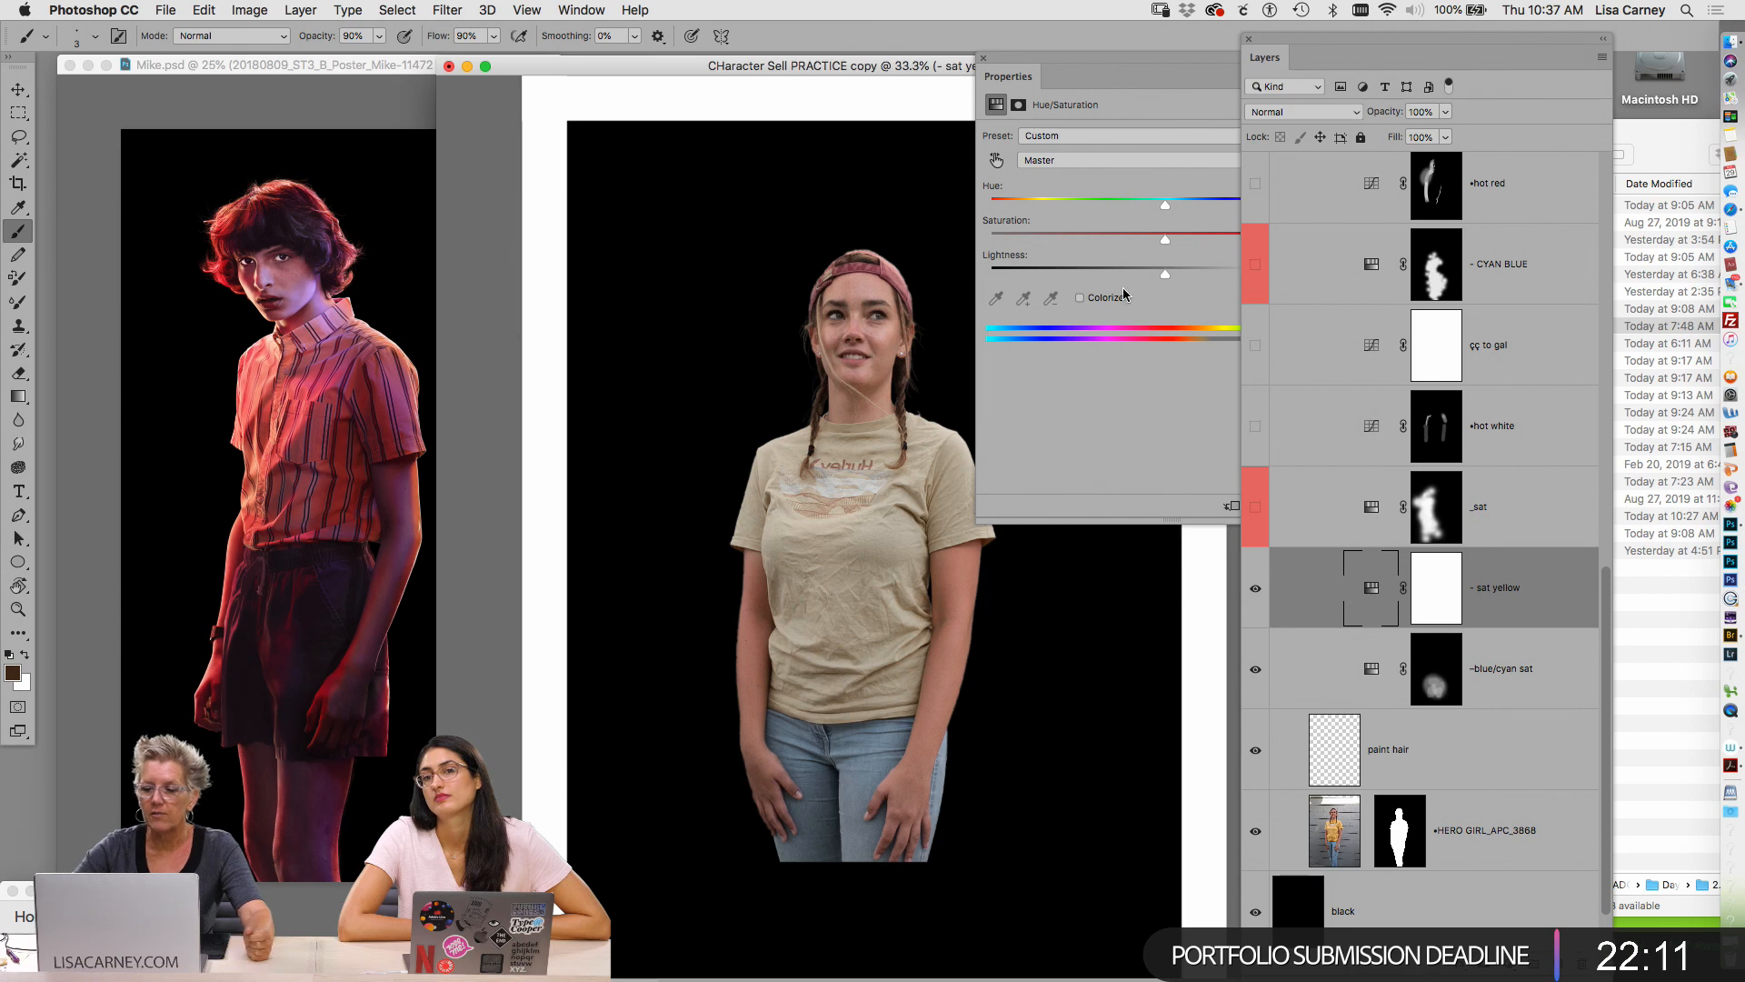
Set the - sat yellow adjustment's Master Lightness to -38, close its settings, and show the _sat layer
left_click_drag(1163, 271, 1092, 275)
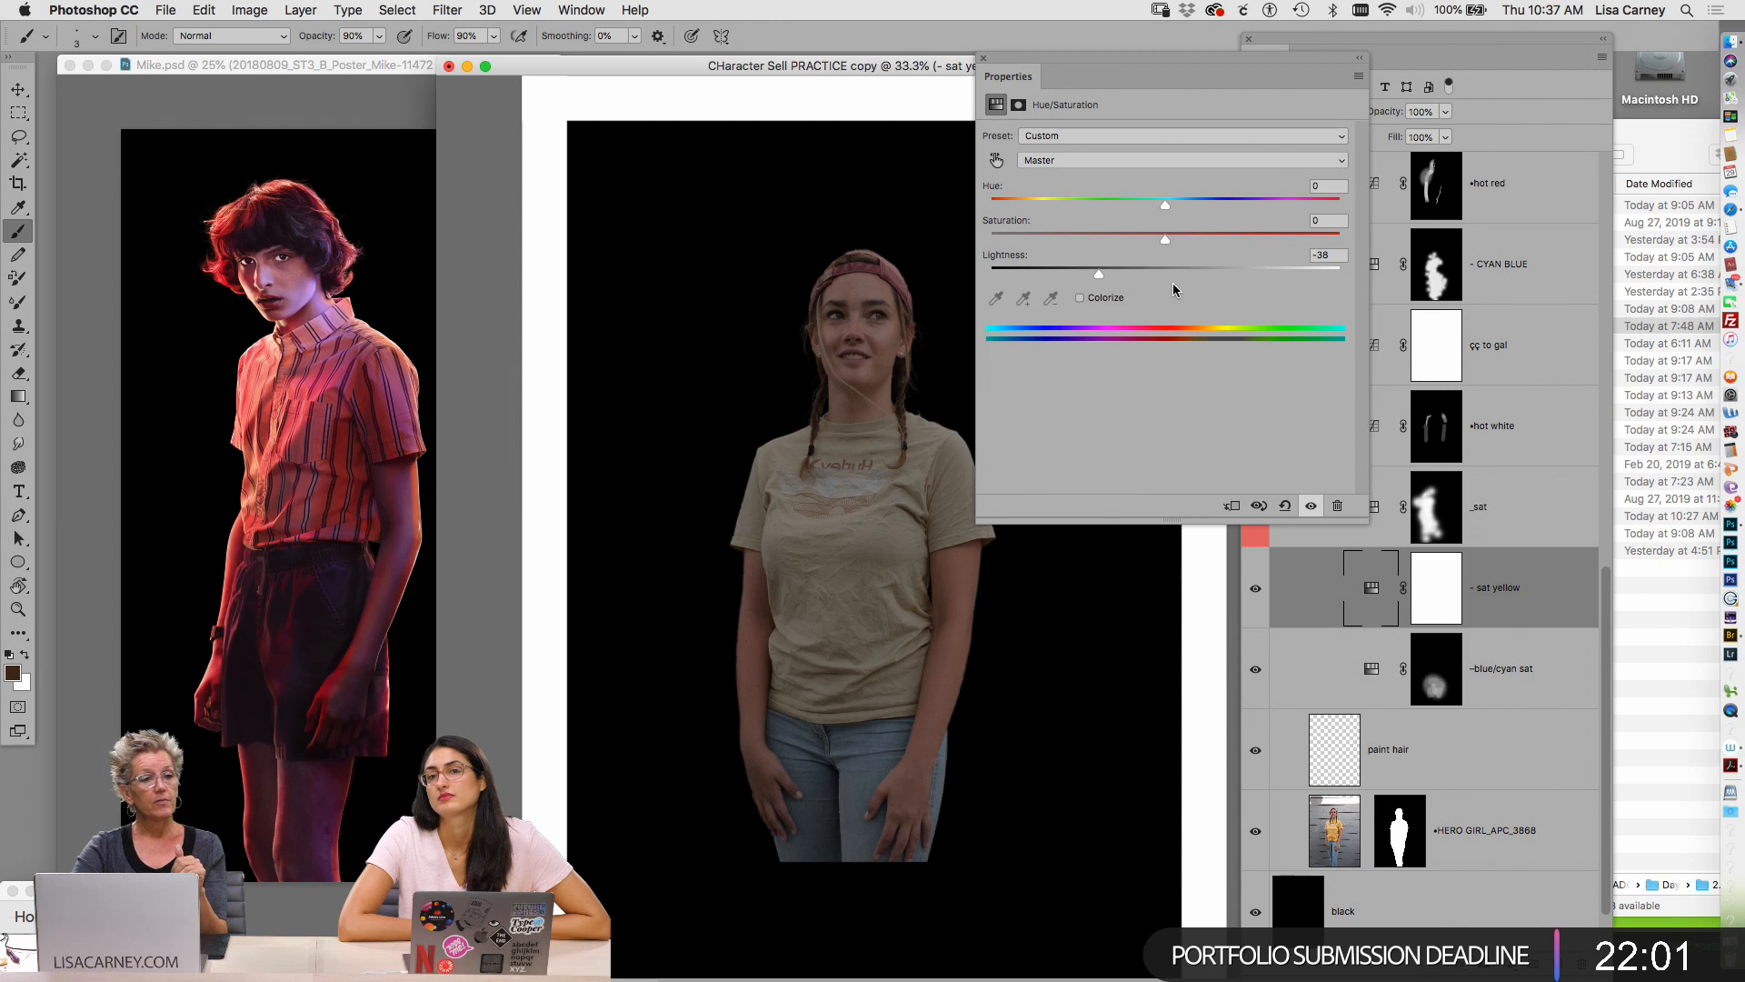
left_click(1568, 641)
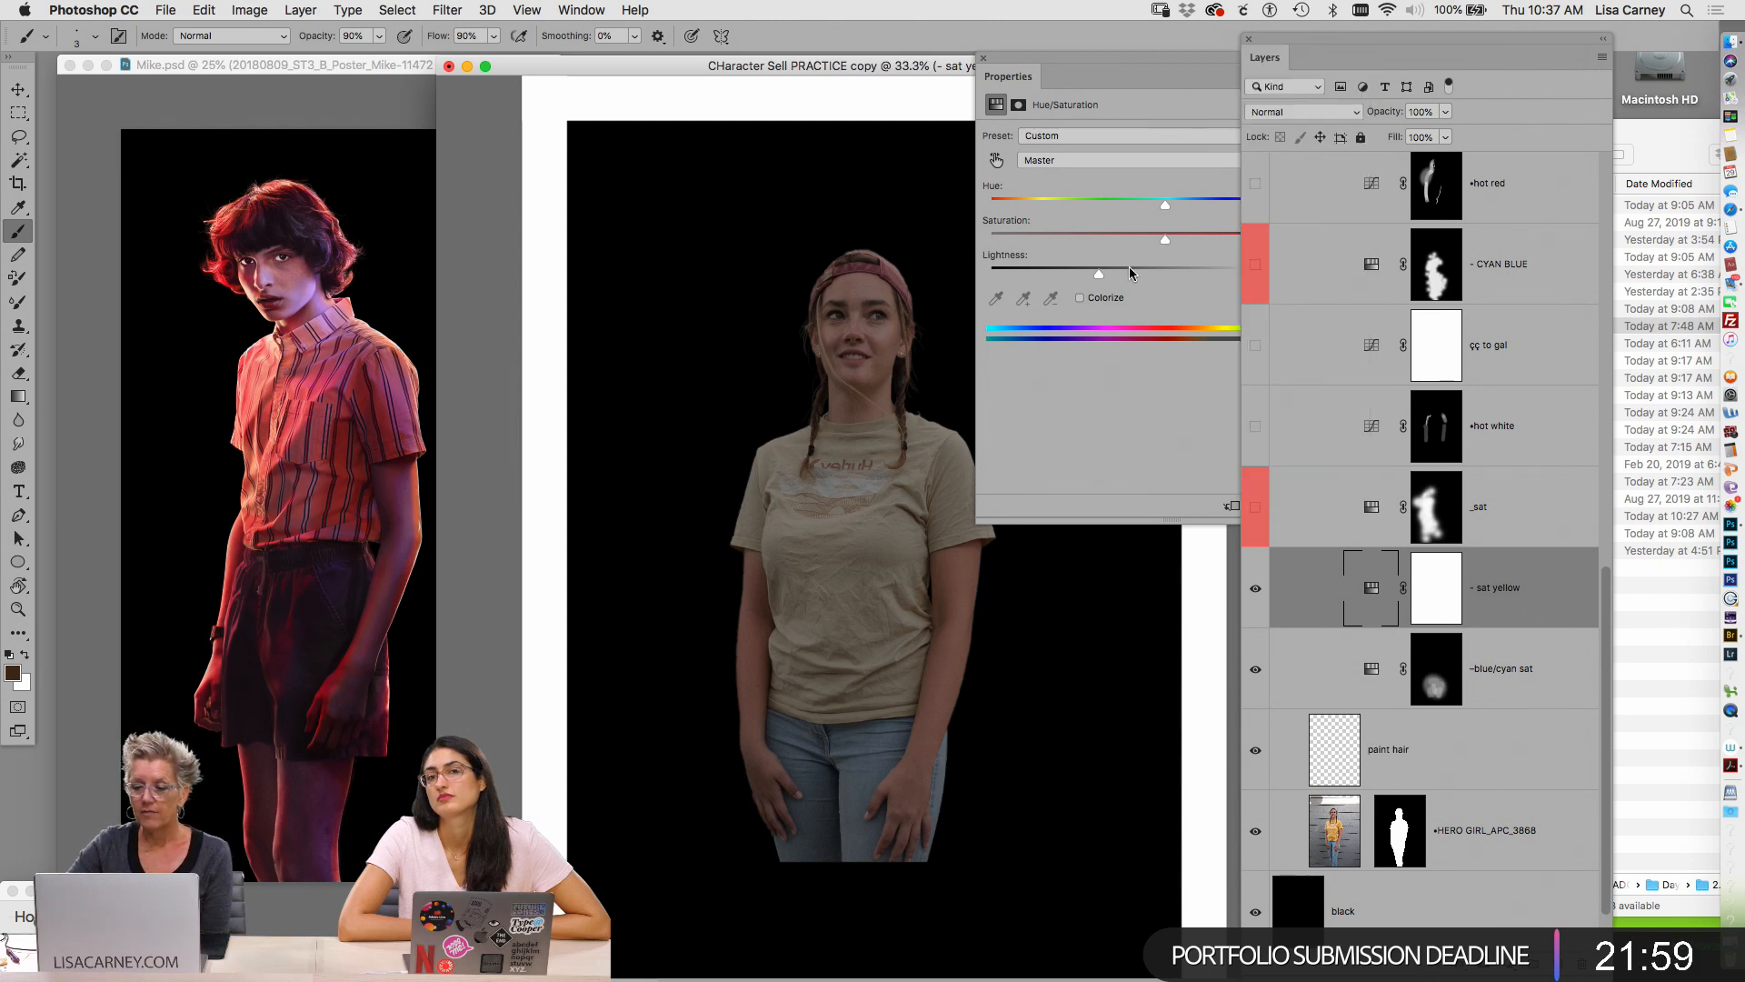
left_click(984, 57)
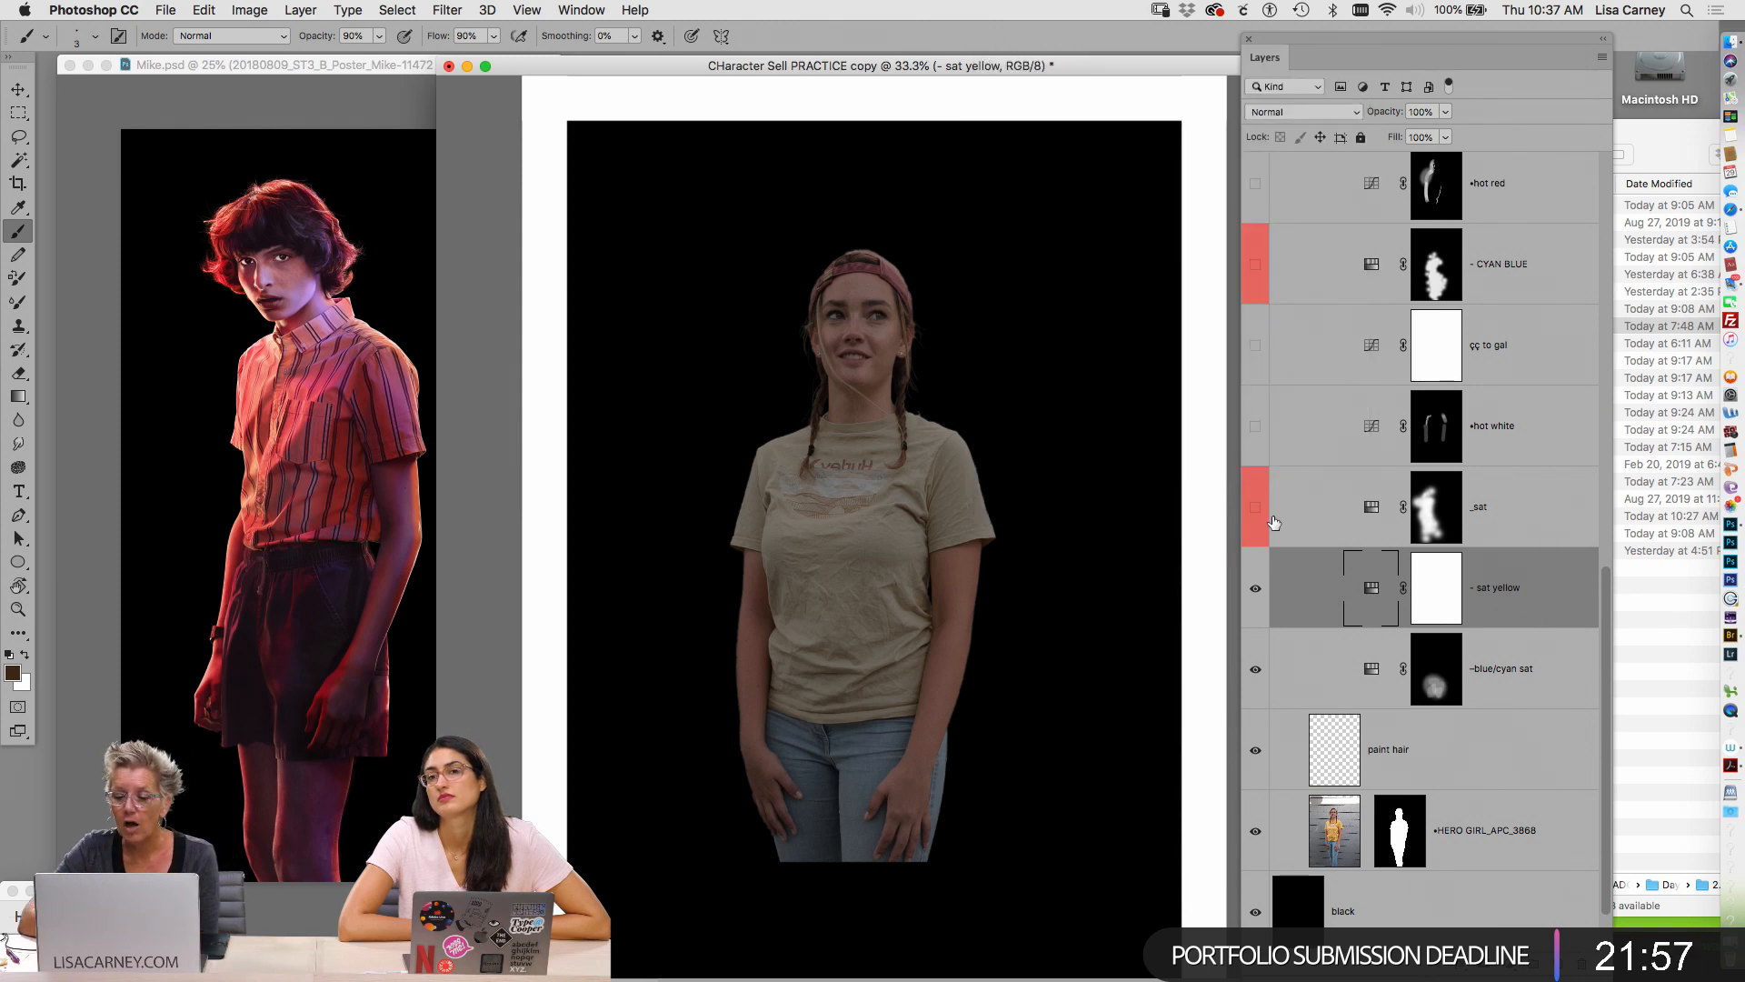
left_click(1255, 511)
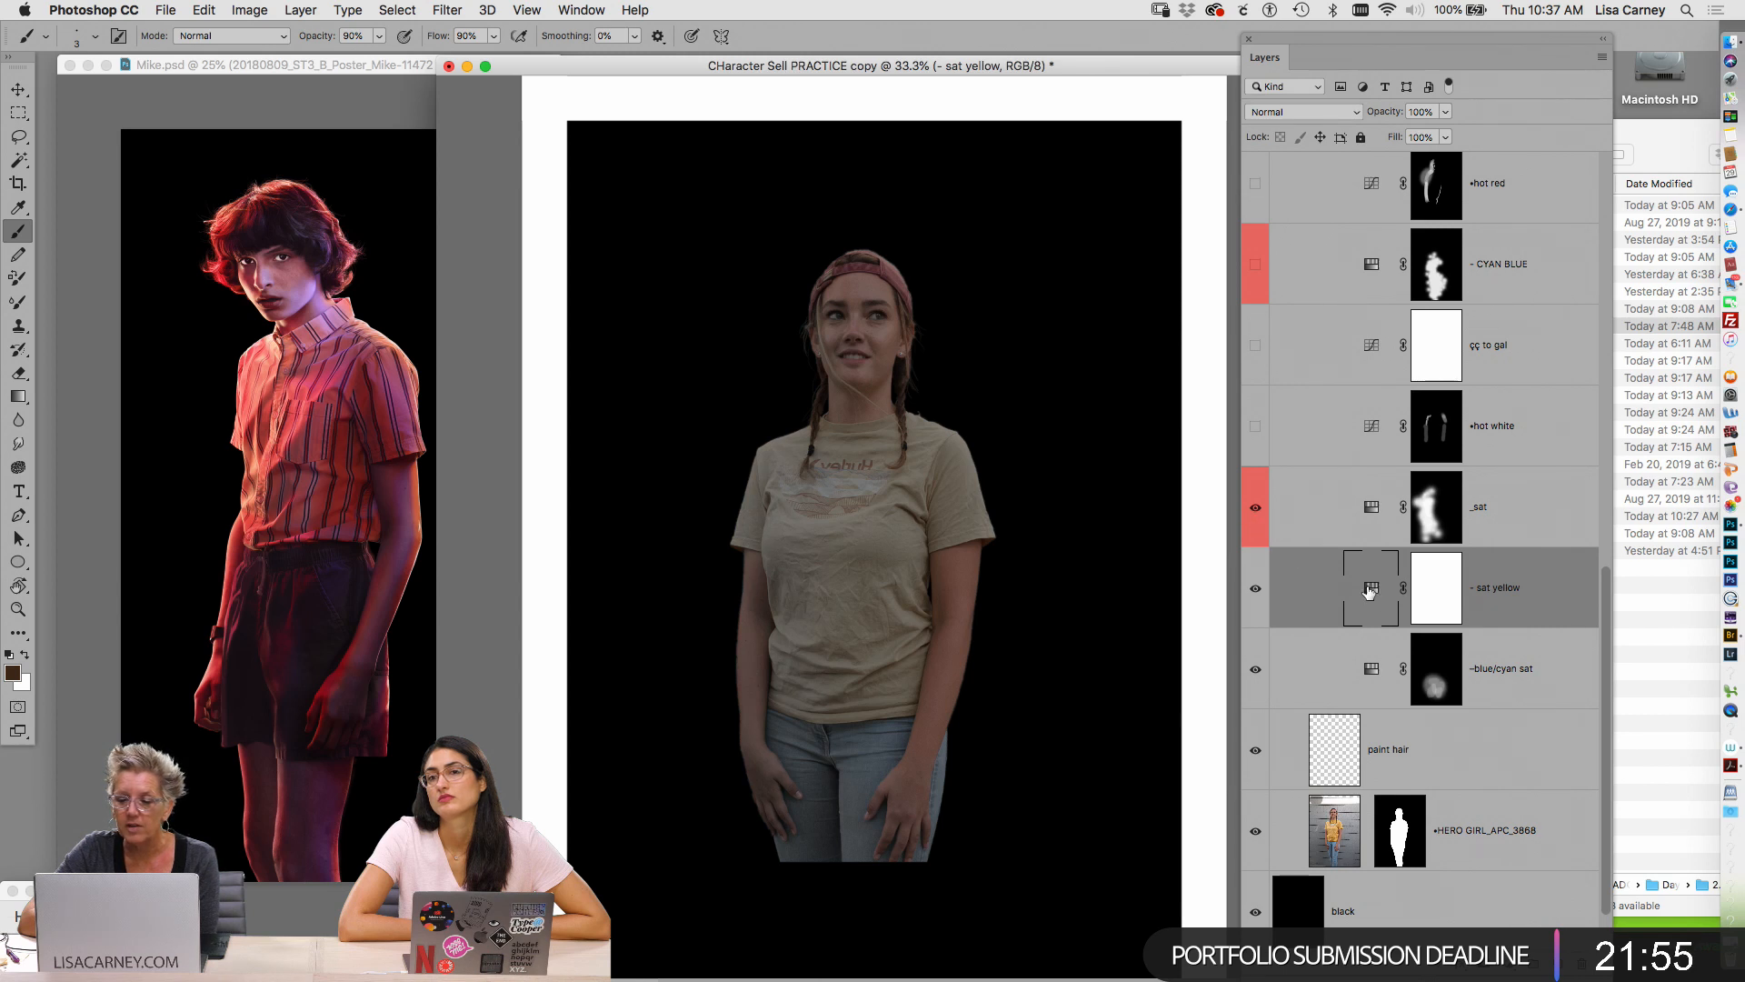
Target the - sat yellow layer mask with default colours and choose a brush preset from General Brushes
left_click(1435, 589)
key("d")
key("bracketright")
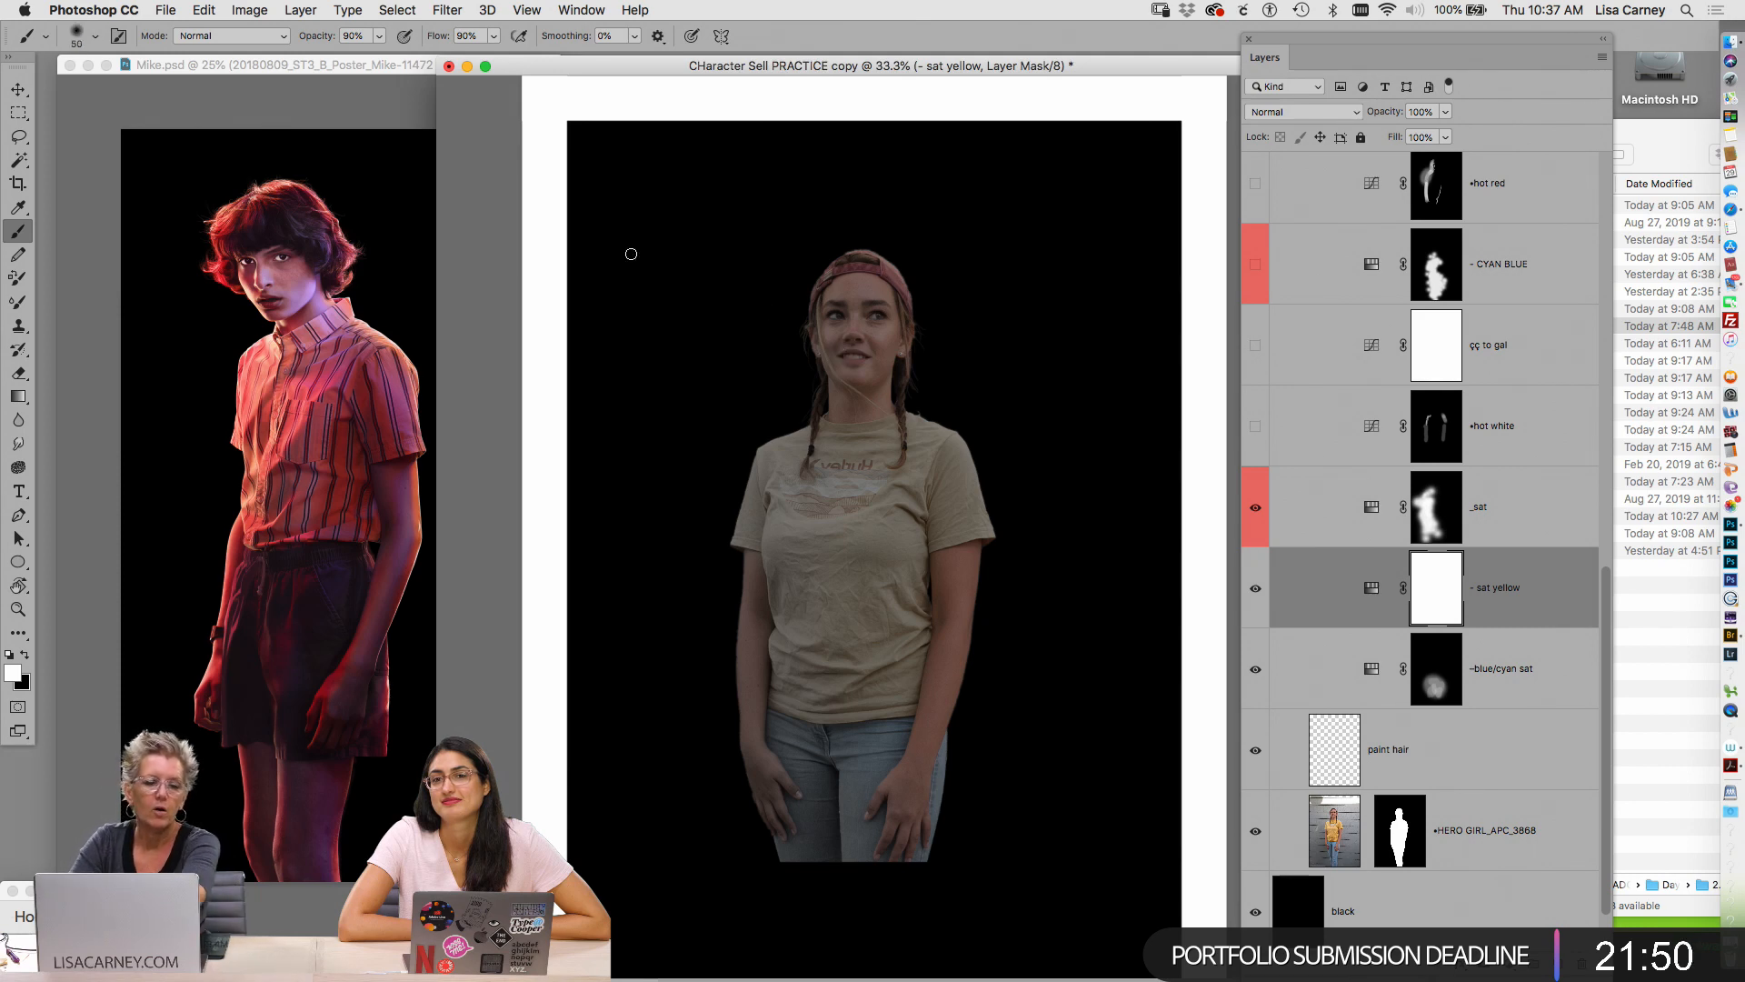
left_click(95, 36)
left_click(35, 234)
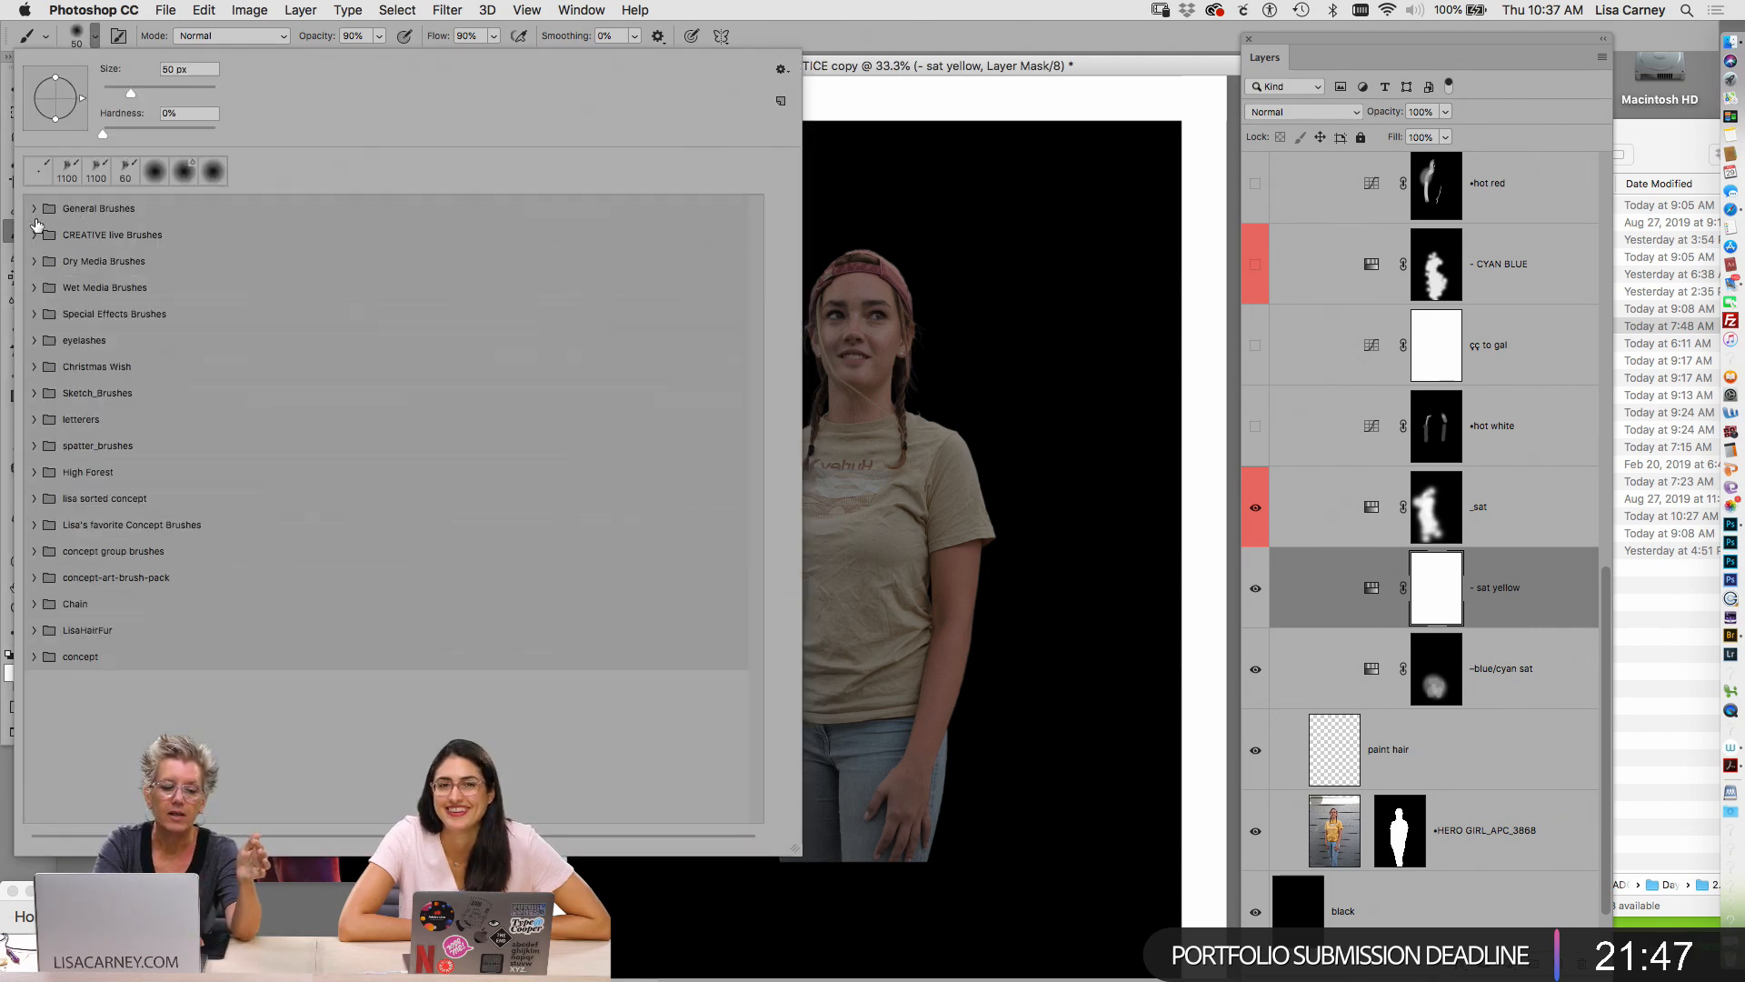
left_click(35, 208)
left_click(85, 242)
double_click(84, 242)
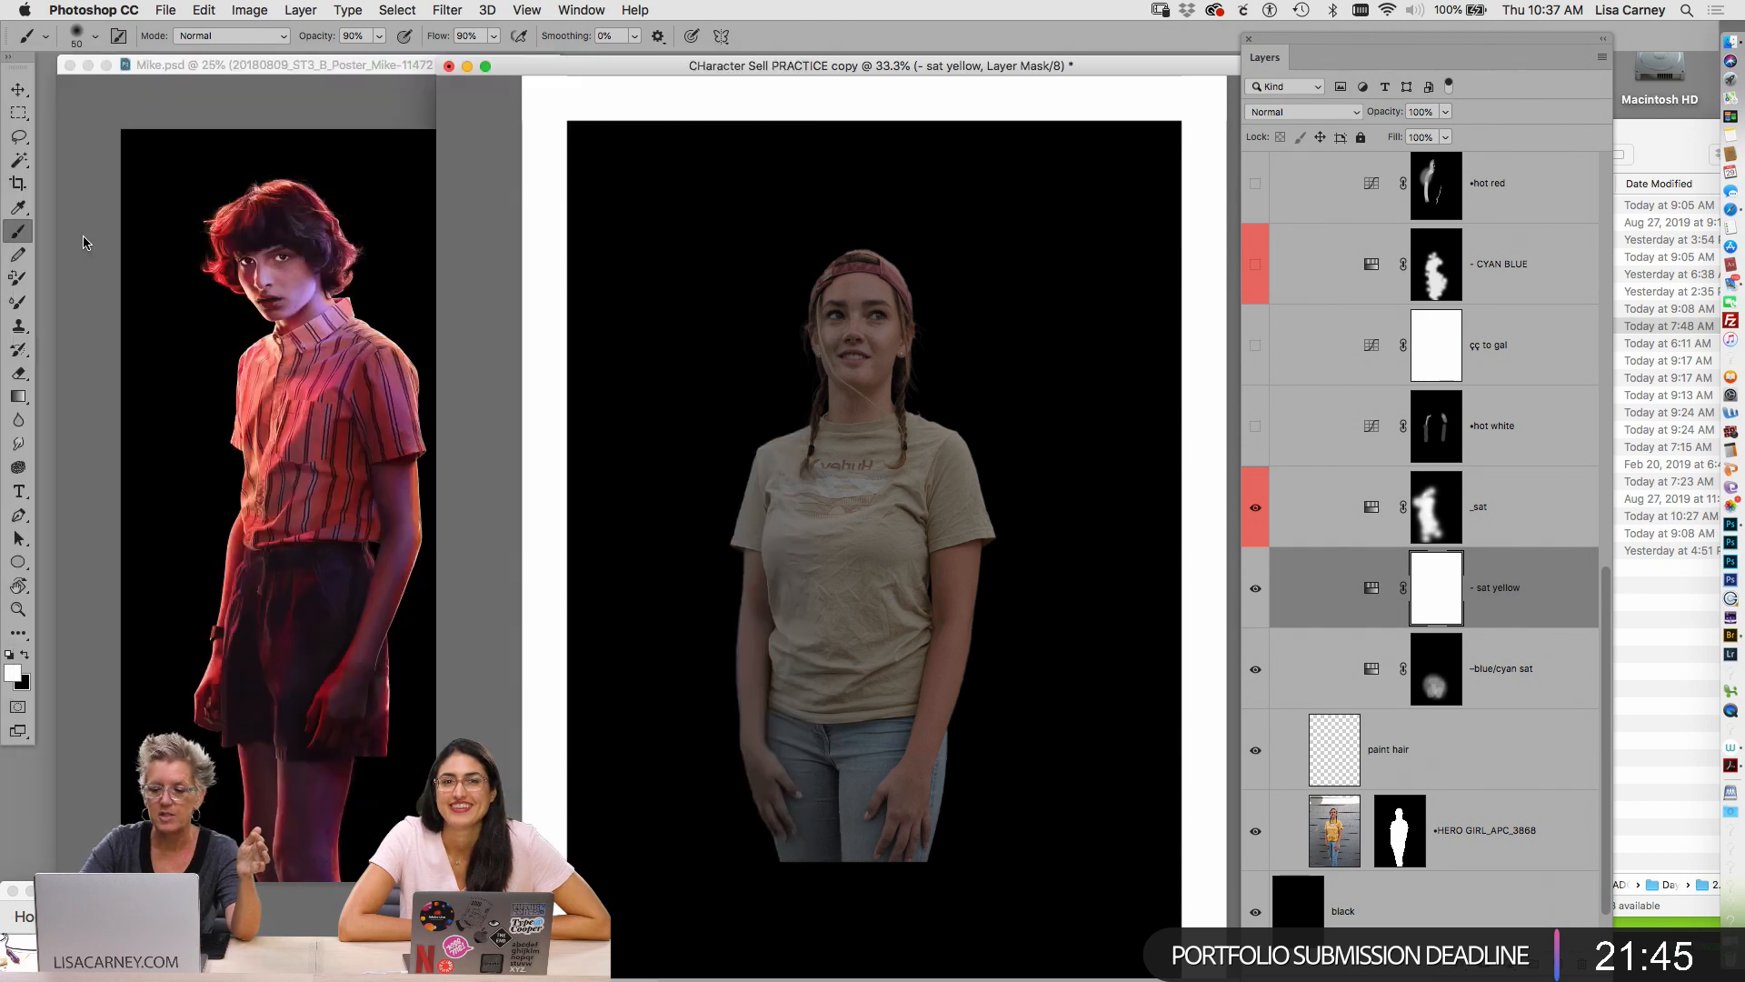
Paint black on the - sat yellow mask over the girl's face, neck and both arms with a 700 px soft brush
key("bracketright")
key("bracketright")
key("bracketright")
key("bracketright")
key("bracketright")
key("bracketright")
key("bracketright")
key("bracketright")
key("bracketright")
key("bracketright")
key("bracketright")
key("bracketright")
key("bracketright")
key("bracketright")
key("bracketright")
key("x")
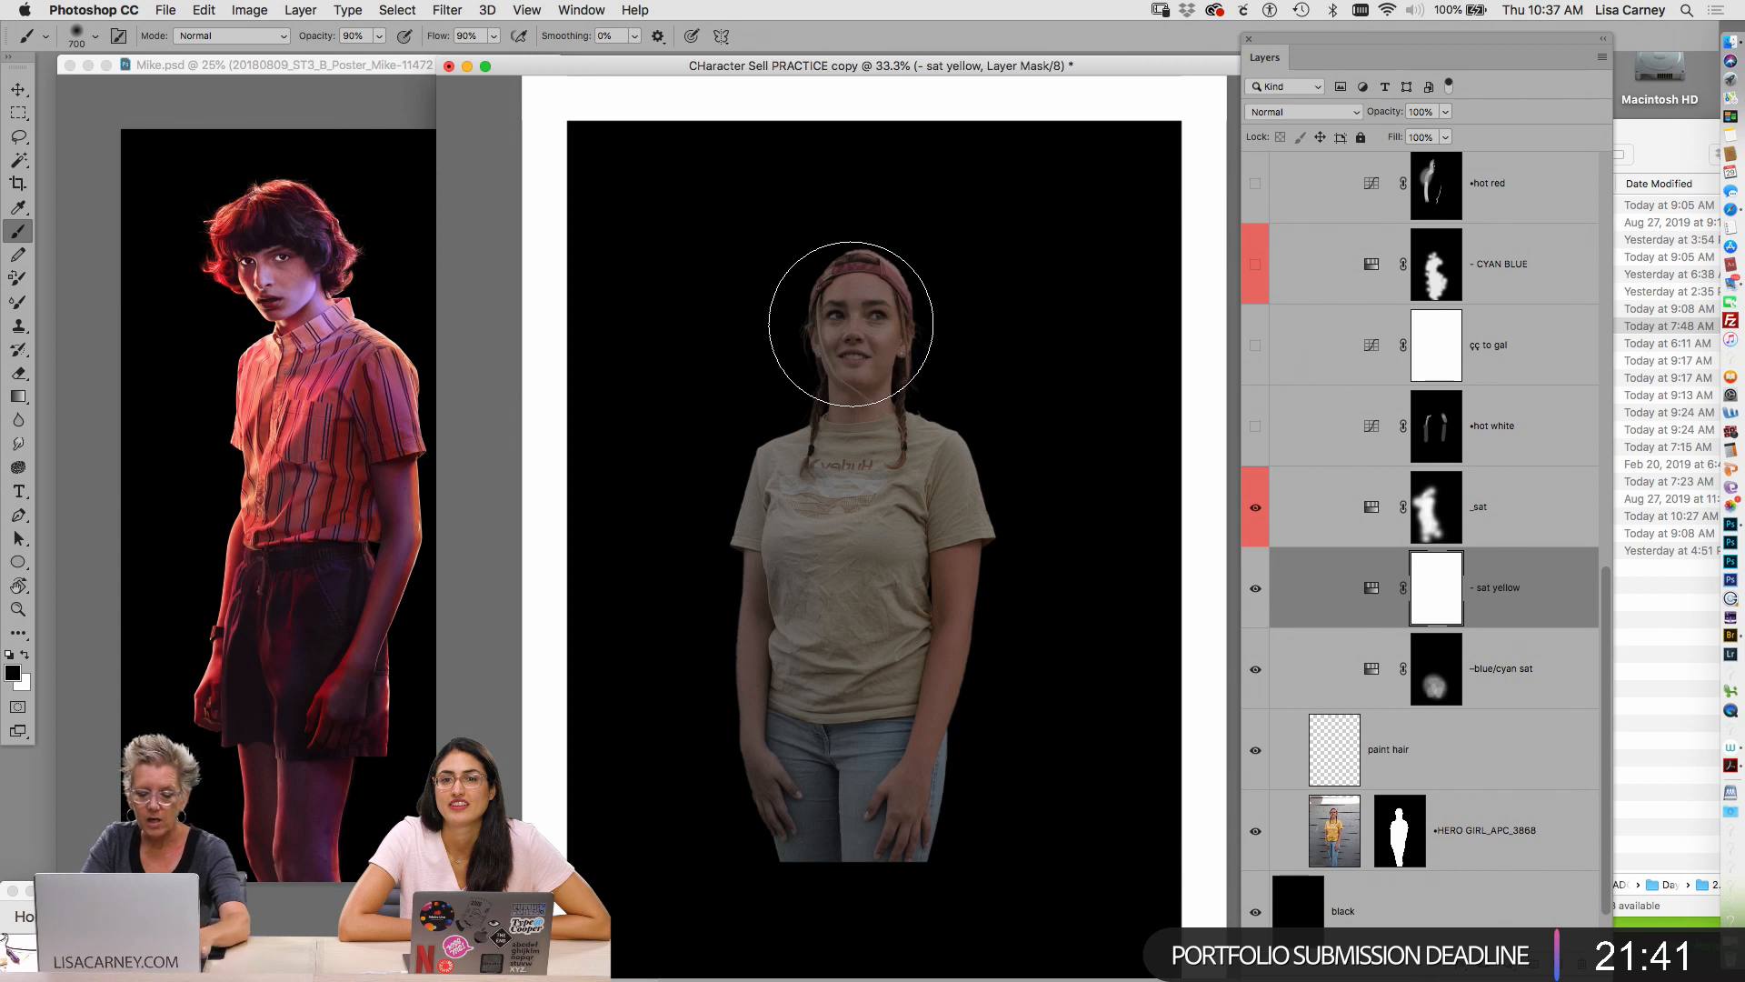
mouse_move(852, 318)
left_mouse_down()
mouse_move(854, 488)
mouse_move(893, 398)
mouse_move(869, 506)
left_mouse_up()
key("x")
key("x")
left_click_drag(768, 668, 779, 728)
left_click_drag(968, 636, 995, 739)
Paint white with a 400 px brush over the shirt on the - sat yellow mask to restore the desaturation there
key("bracketleft")
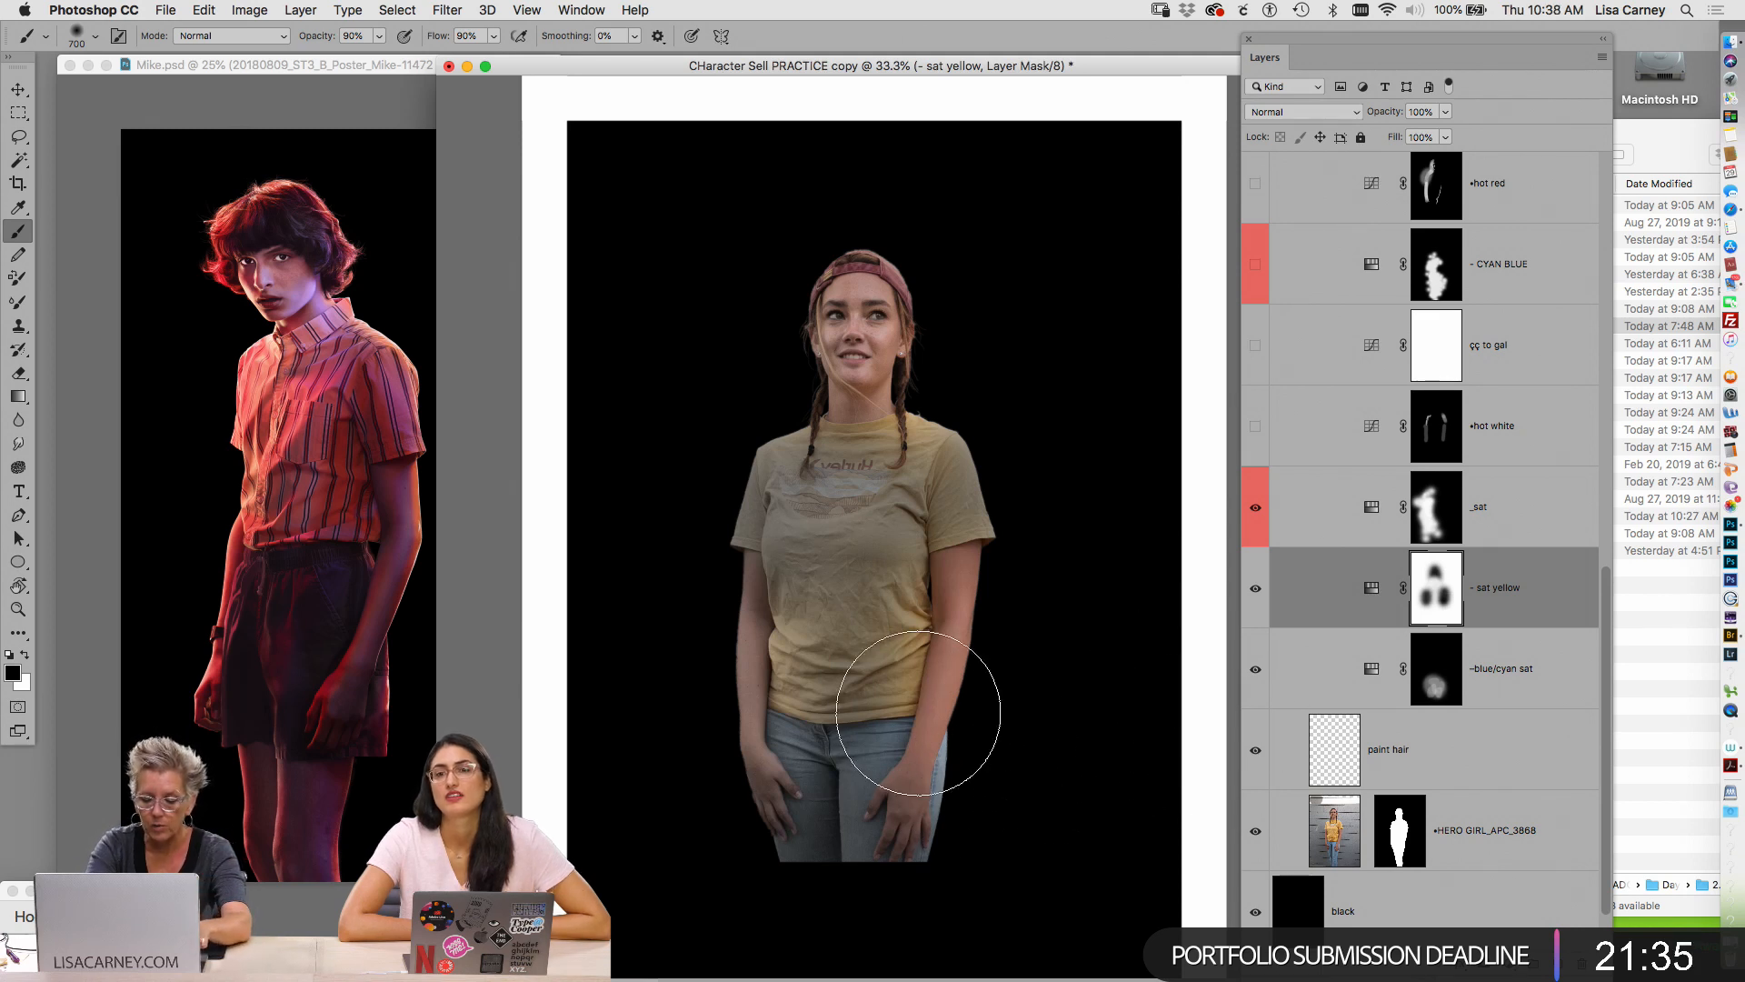
key("bracketleft")
key("bracketleft")
key("x")
mouse_move(818, 641)
left_mouse_down()
mouse_move(832, 725)
mouse_move(822, 858)
mouse_move(872, 569)
mouse_move(924, 501)
mouse_move(828, 475)
left_mouse_up()
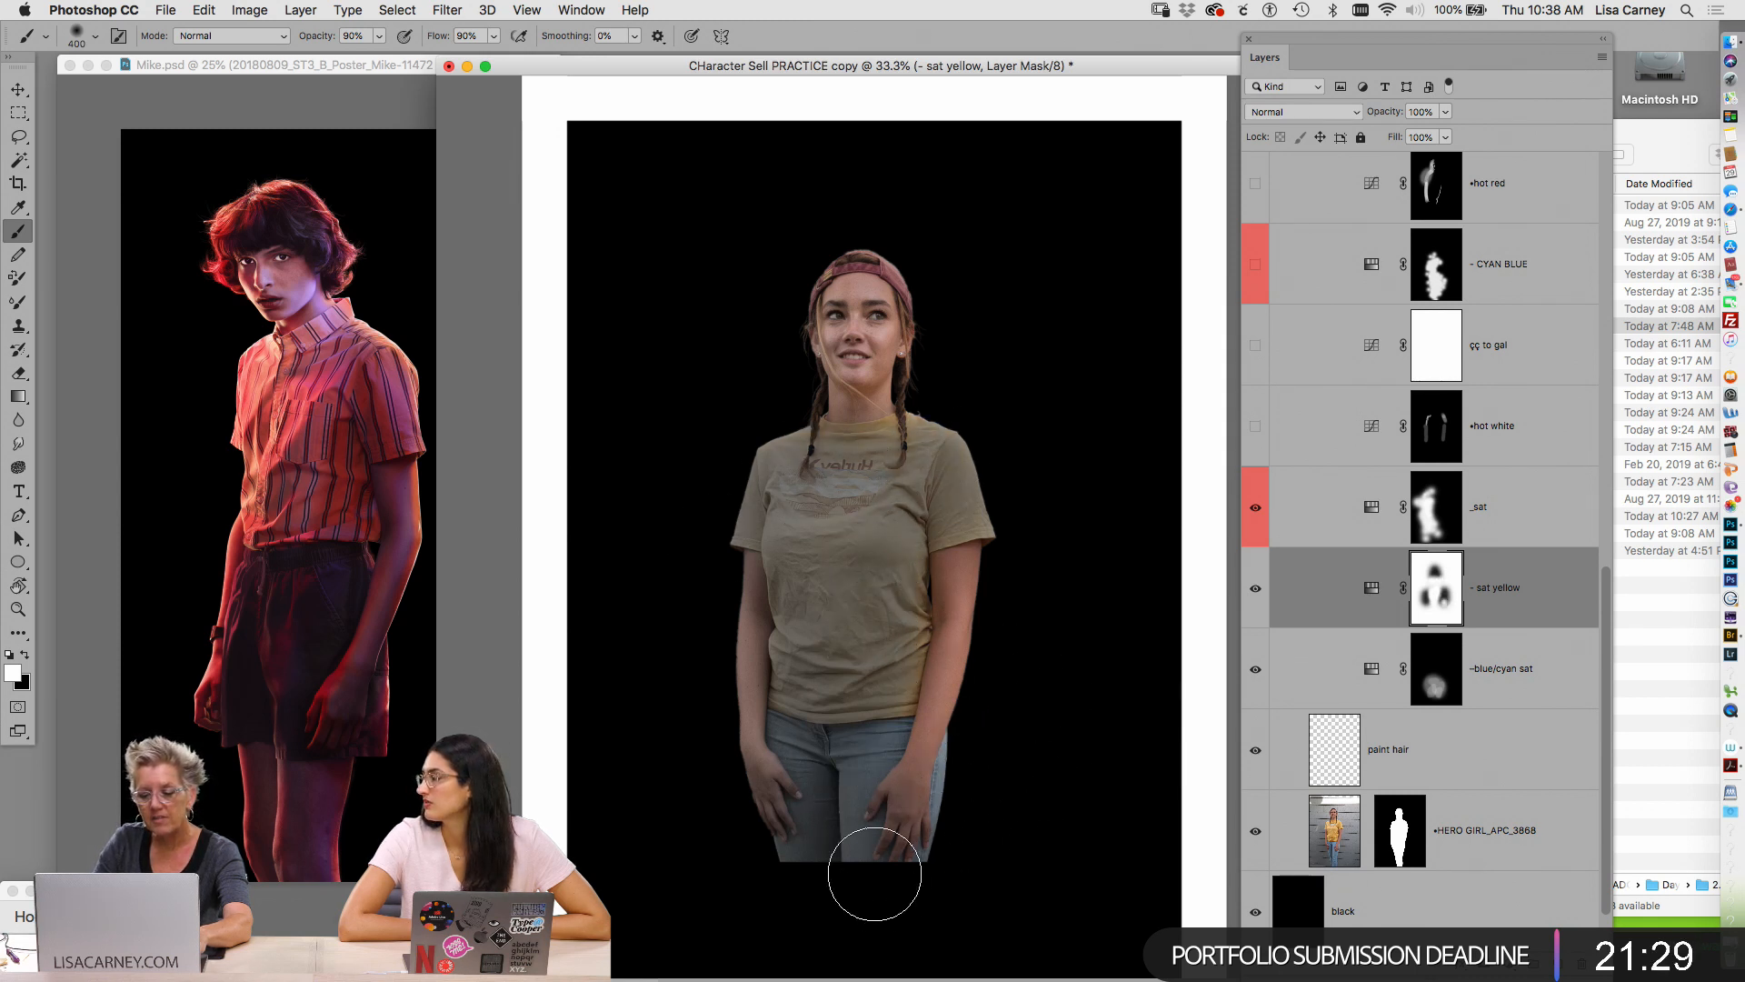
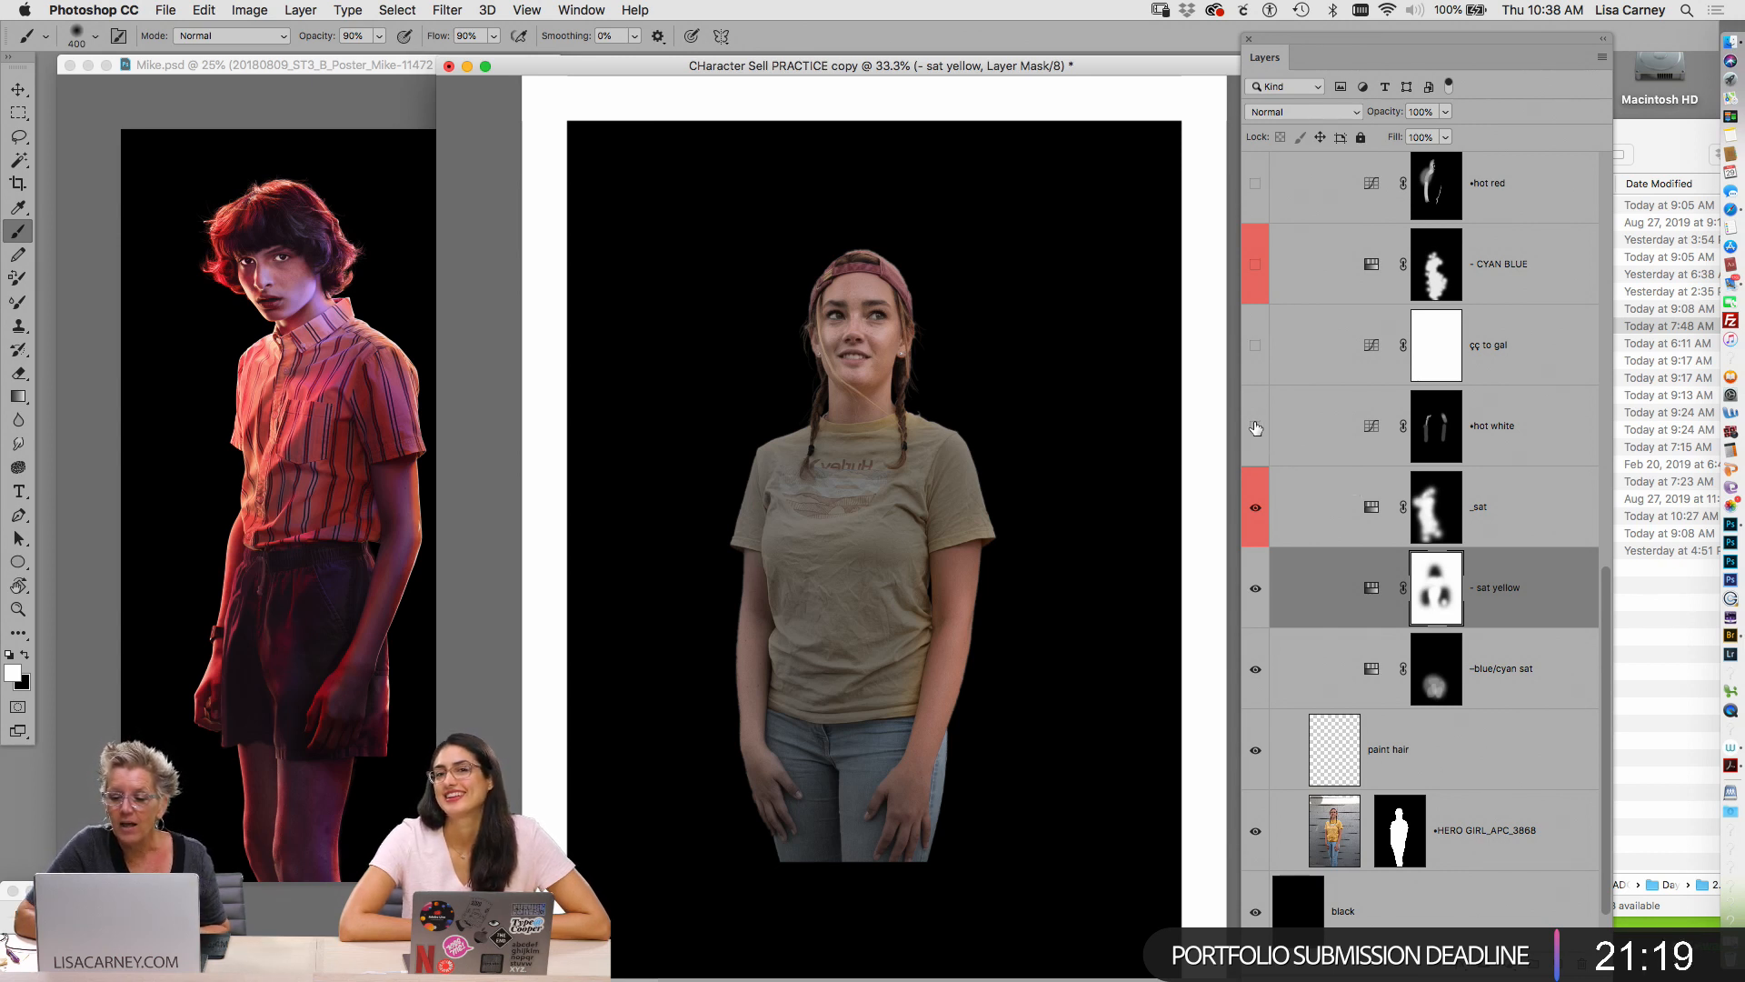
Toggle the •hot white adjustment layer to compare its highlights on the figure, leaving it hidden
left_click(1255, 427)
left_click(1255, 428)
left_click(1256, 427)
left_click(1256, 428)
left_click(1256, 428)
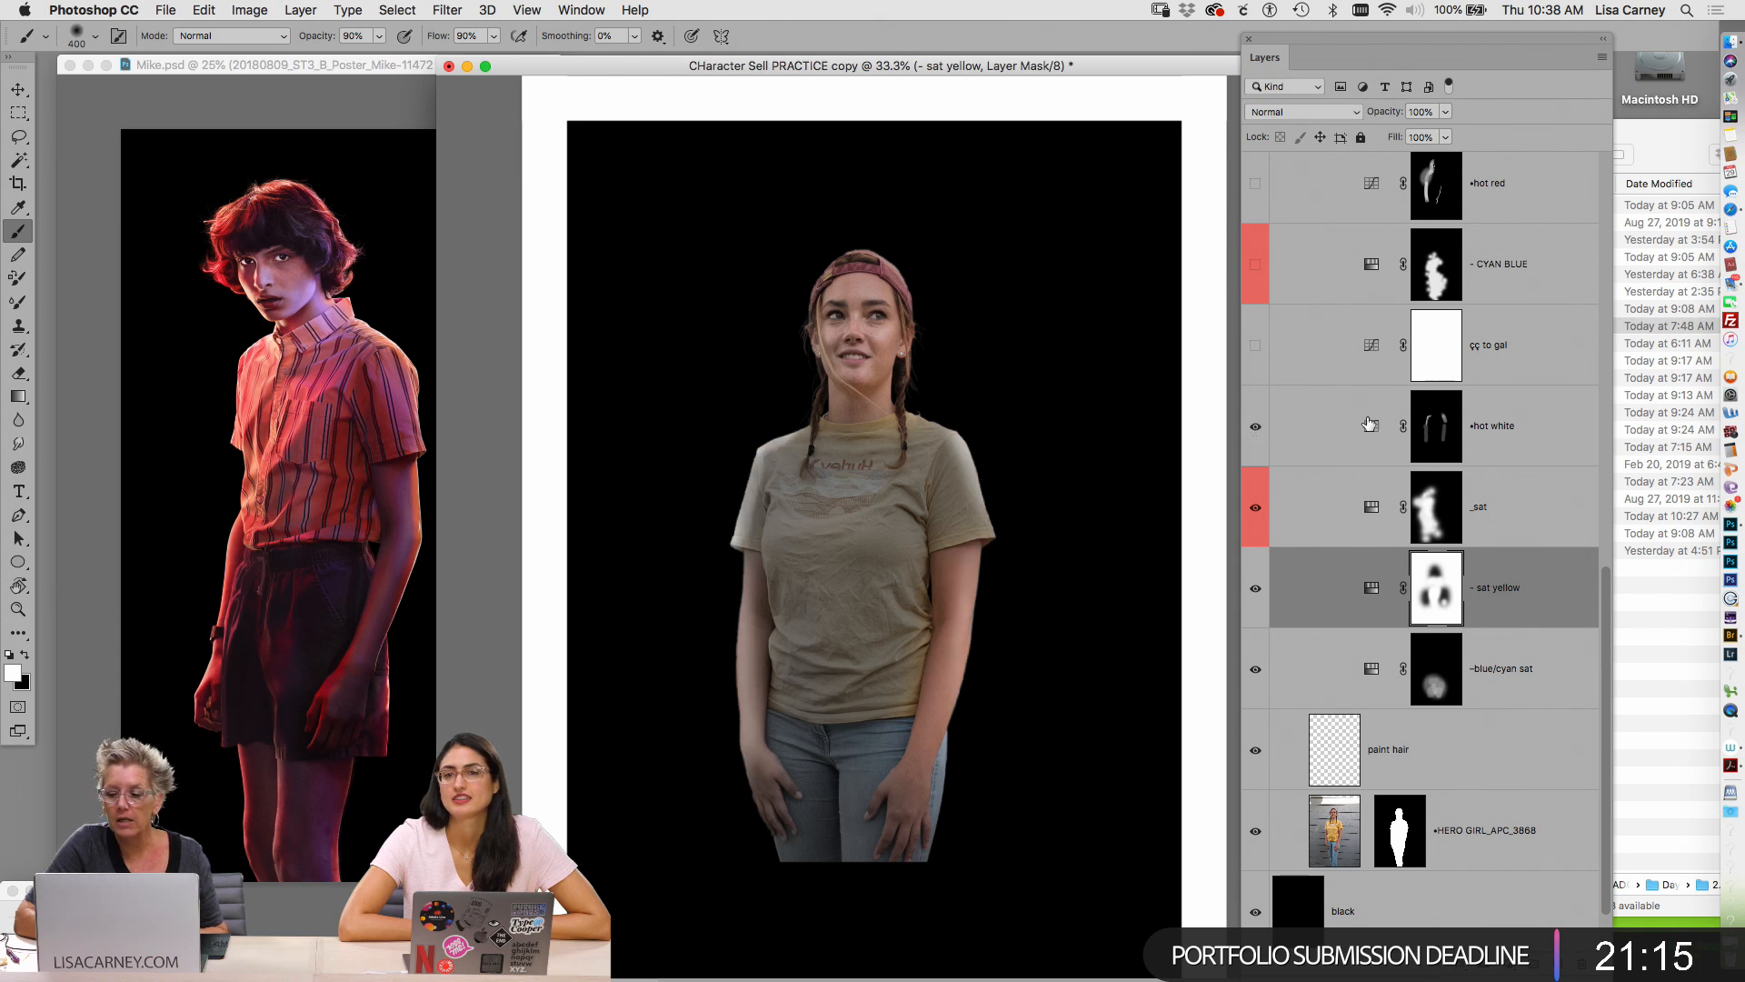
left_click(1438, 430)
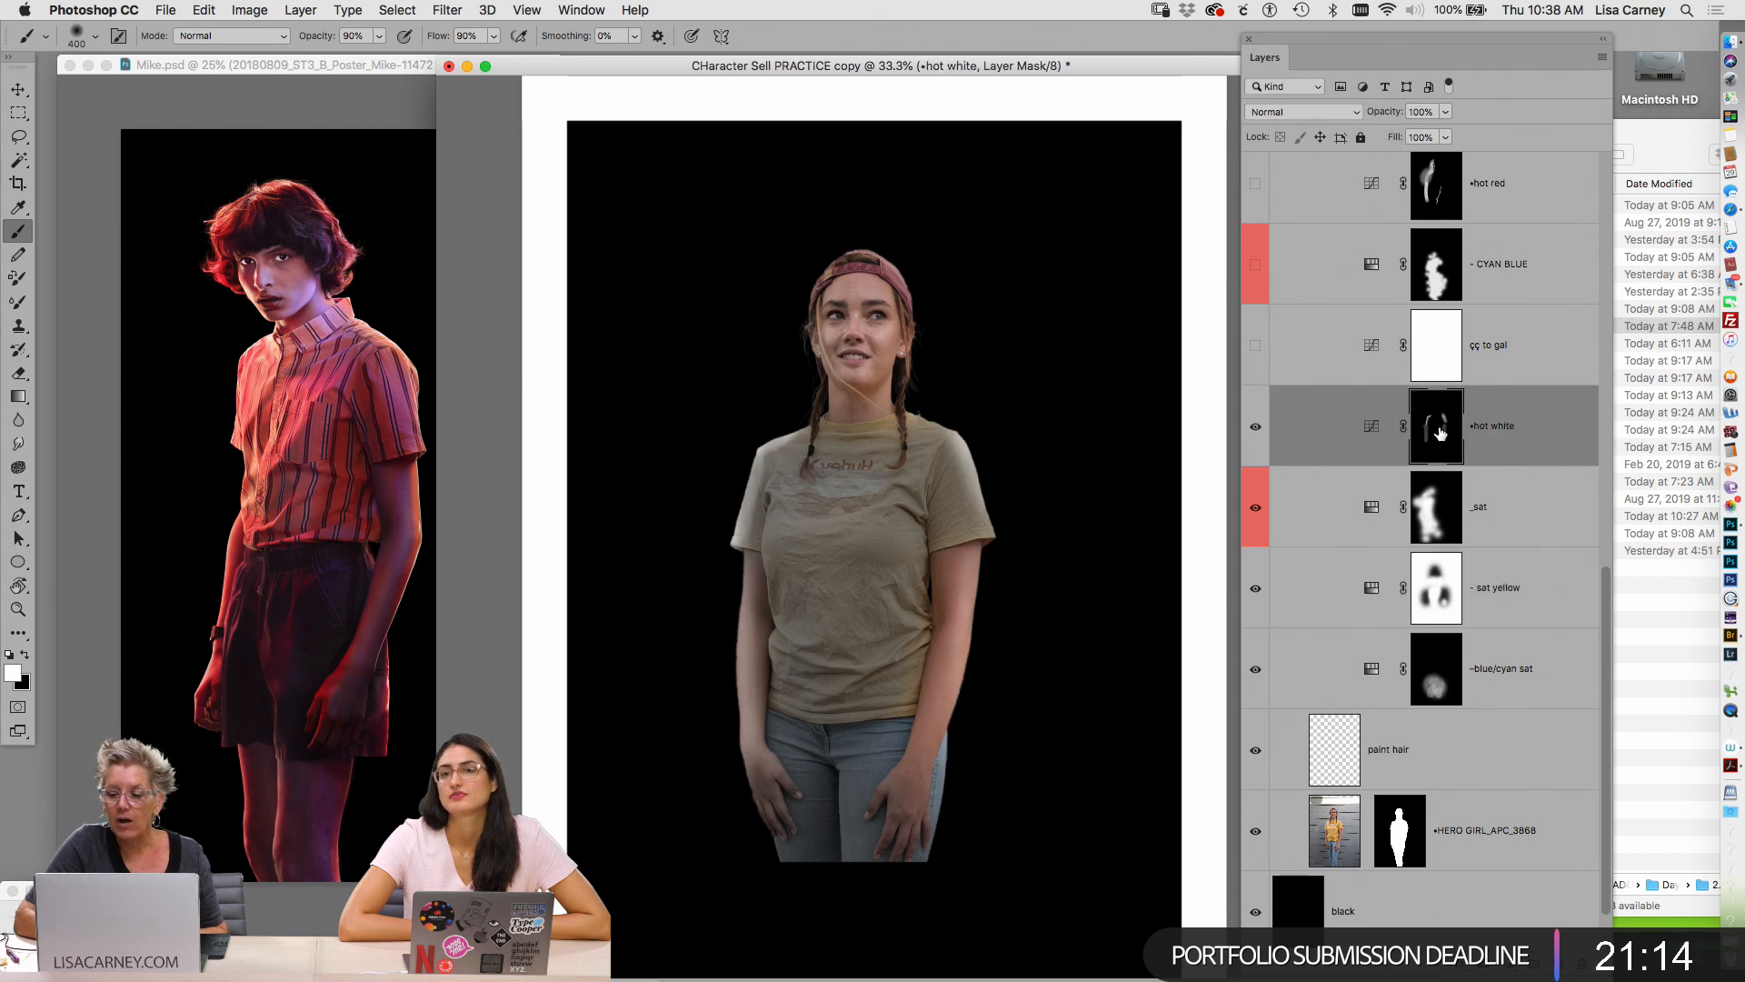
left_click(1255, 428)
Create a new layer named "paint hot white on NORMAL" in Normal mode above the _sat layer
left_click(1495, 508)
key("super+shift+n")
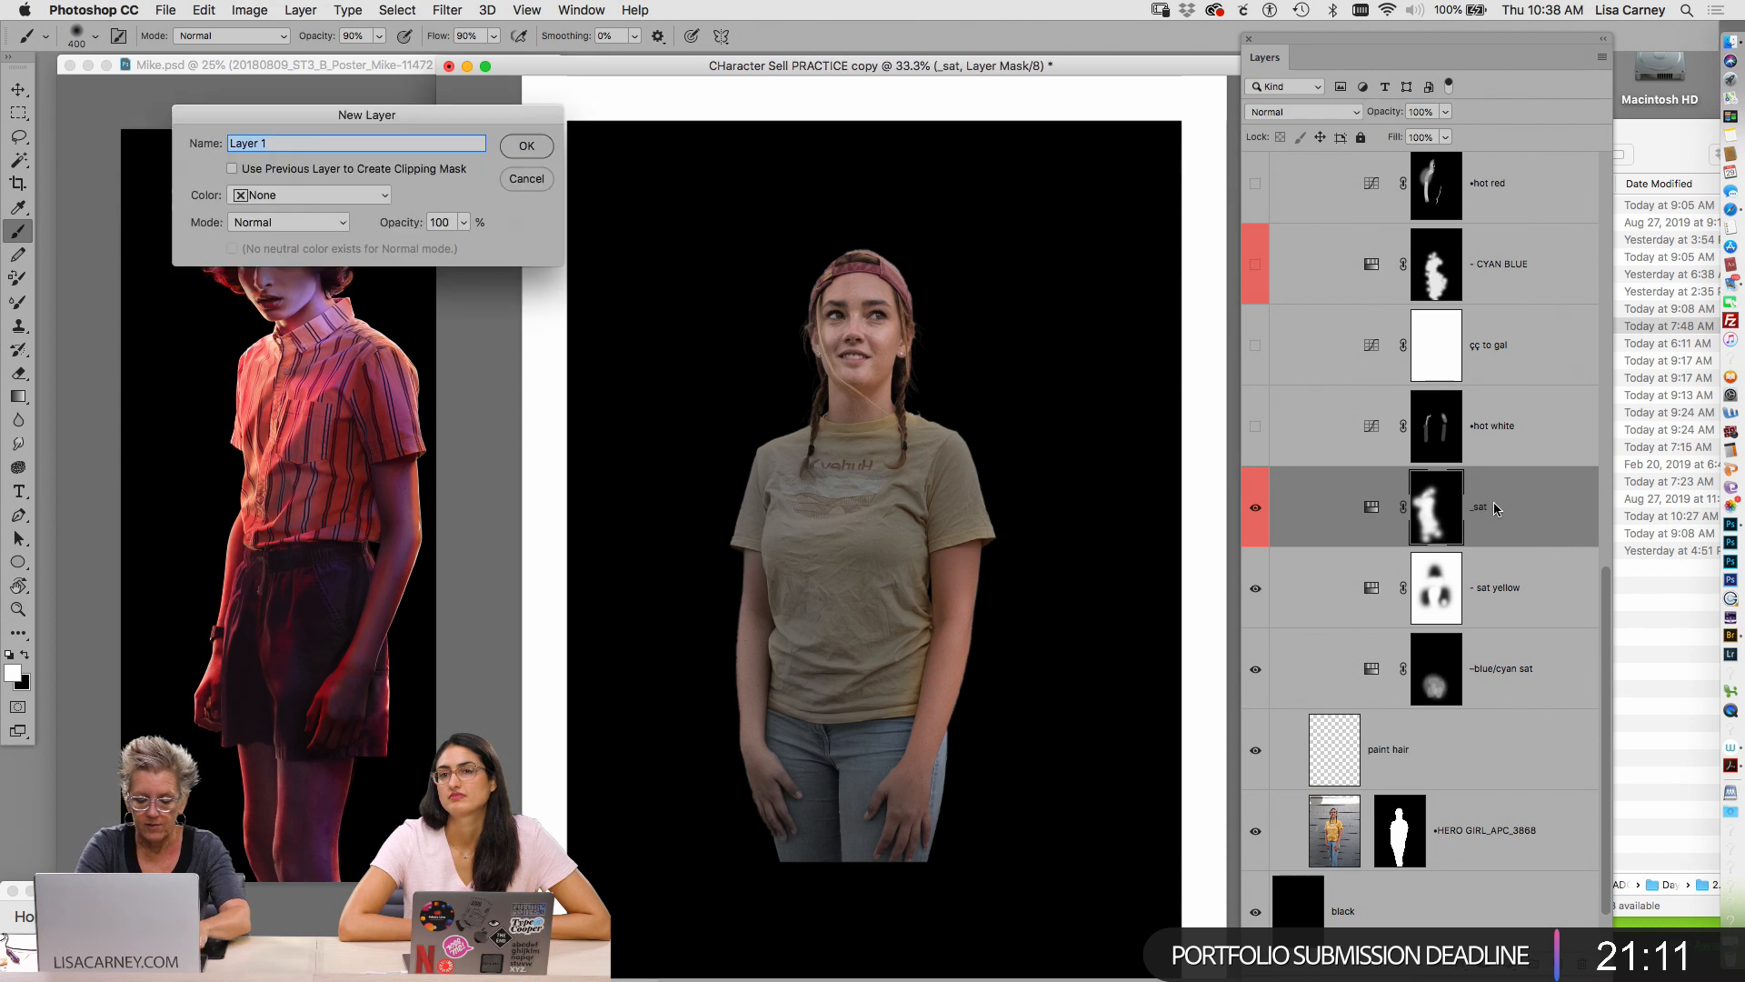
type("paint hot white on N")
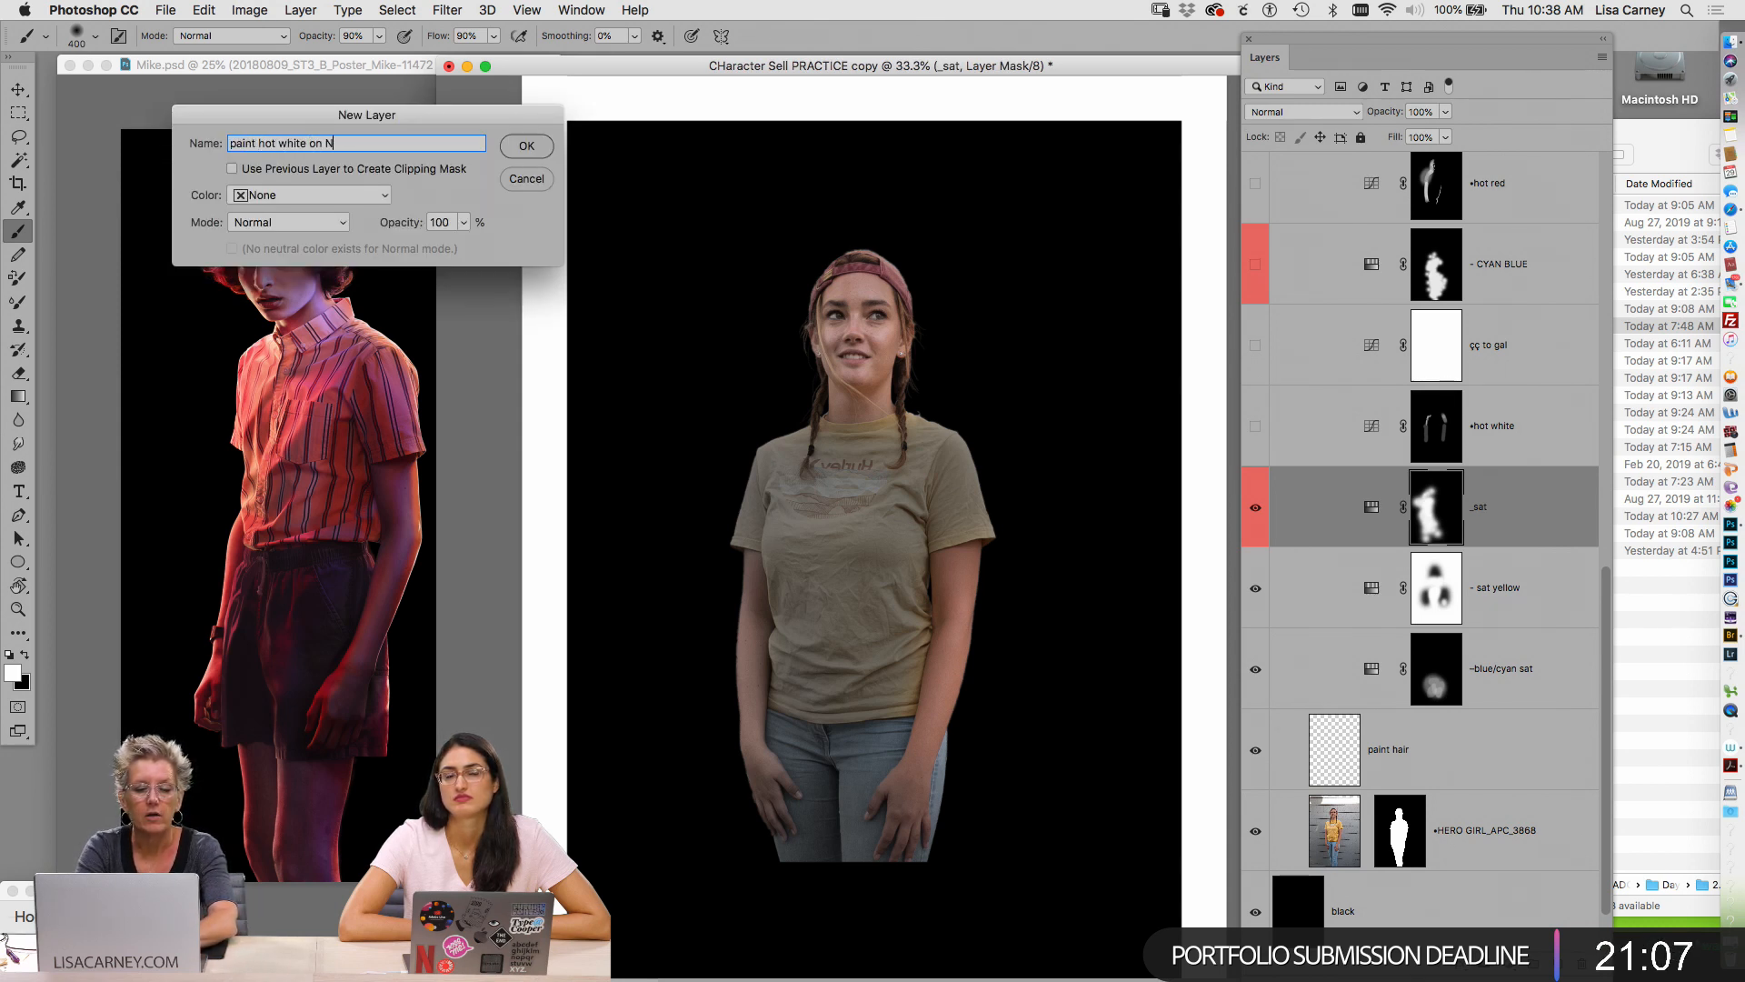
type("ORMAL")
key("Return")
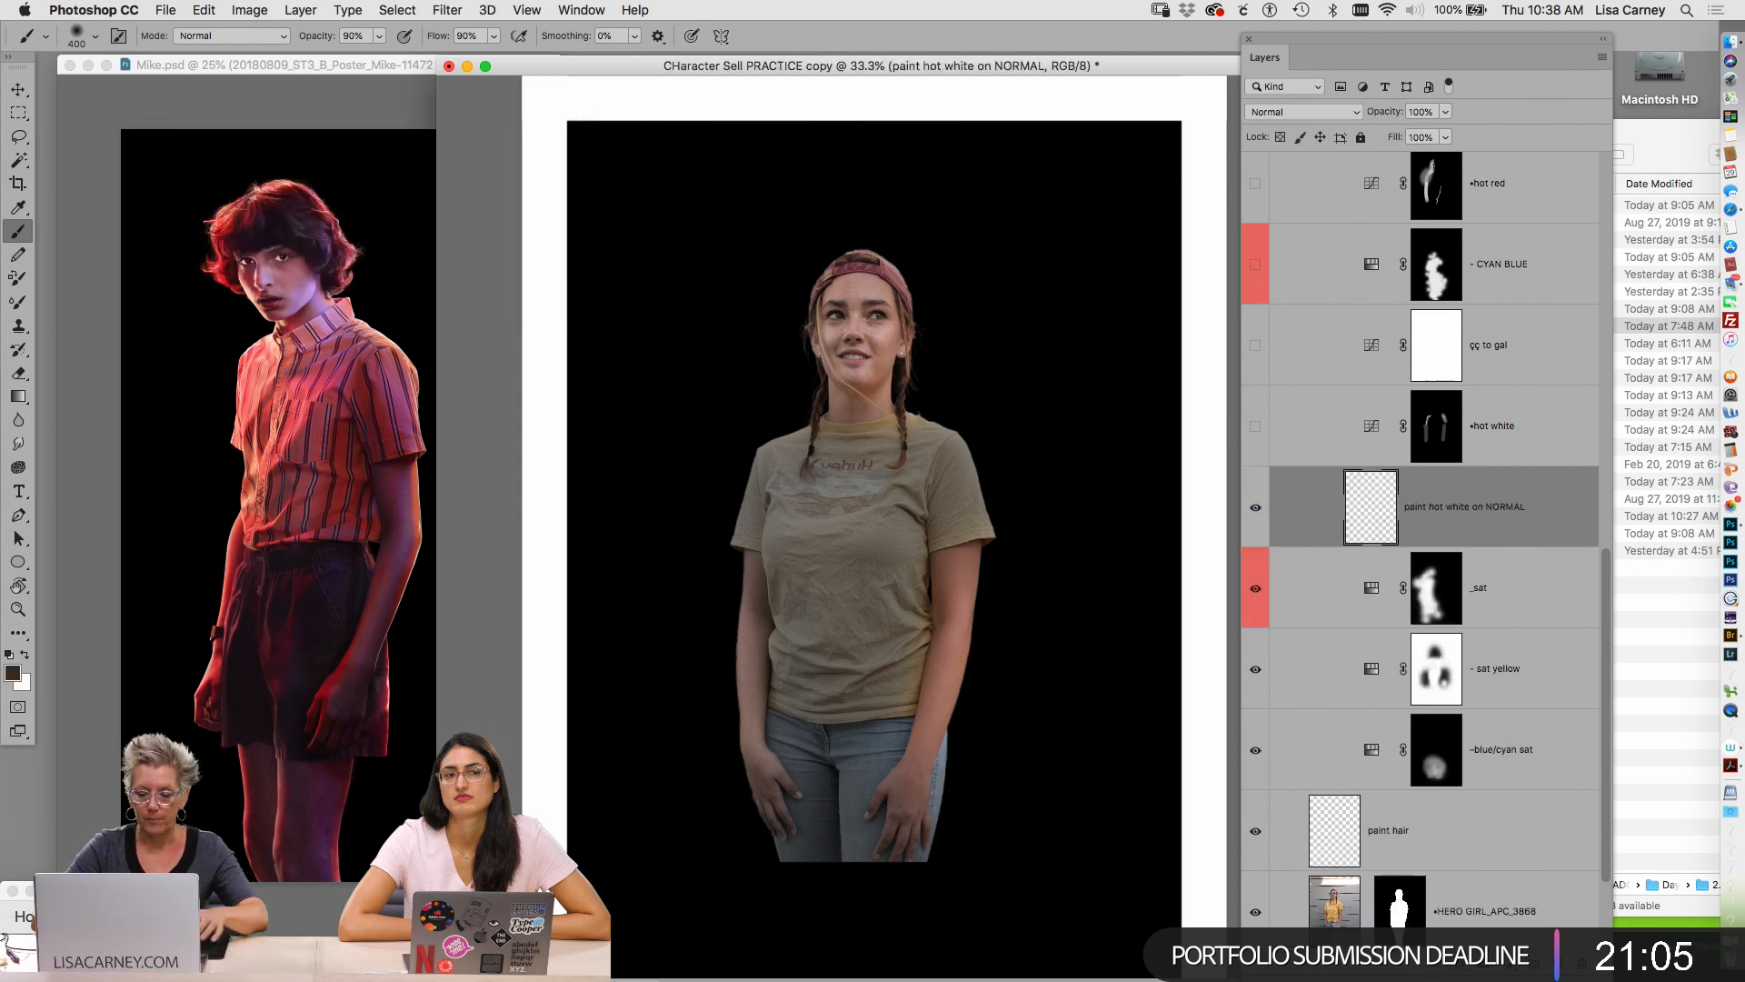
Paint a broad soft white stroke along the girl's shoulder and sleeve beside the black backdrop on the paint layer
key("x")
left_click(767, 401)
mouse_move(751, 417)
left_mouse_down()
mouse_move(718, 467)
mouse_move(691, 574)
mouse_move(751, 423)
mouse_move(709, 515)
mouse_move(680, 653)
left_mouse_up()
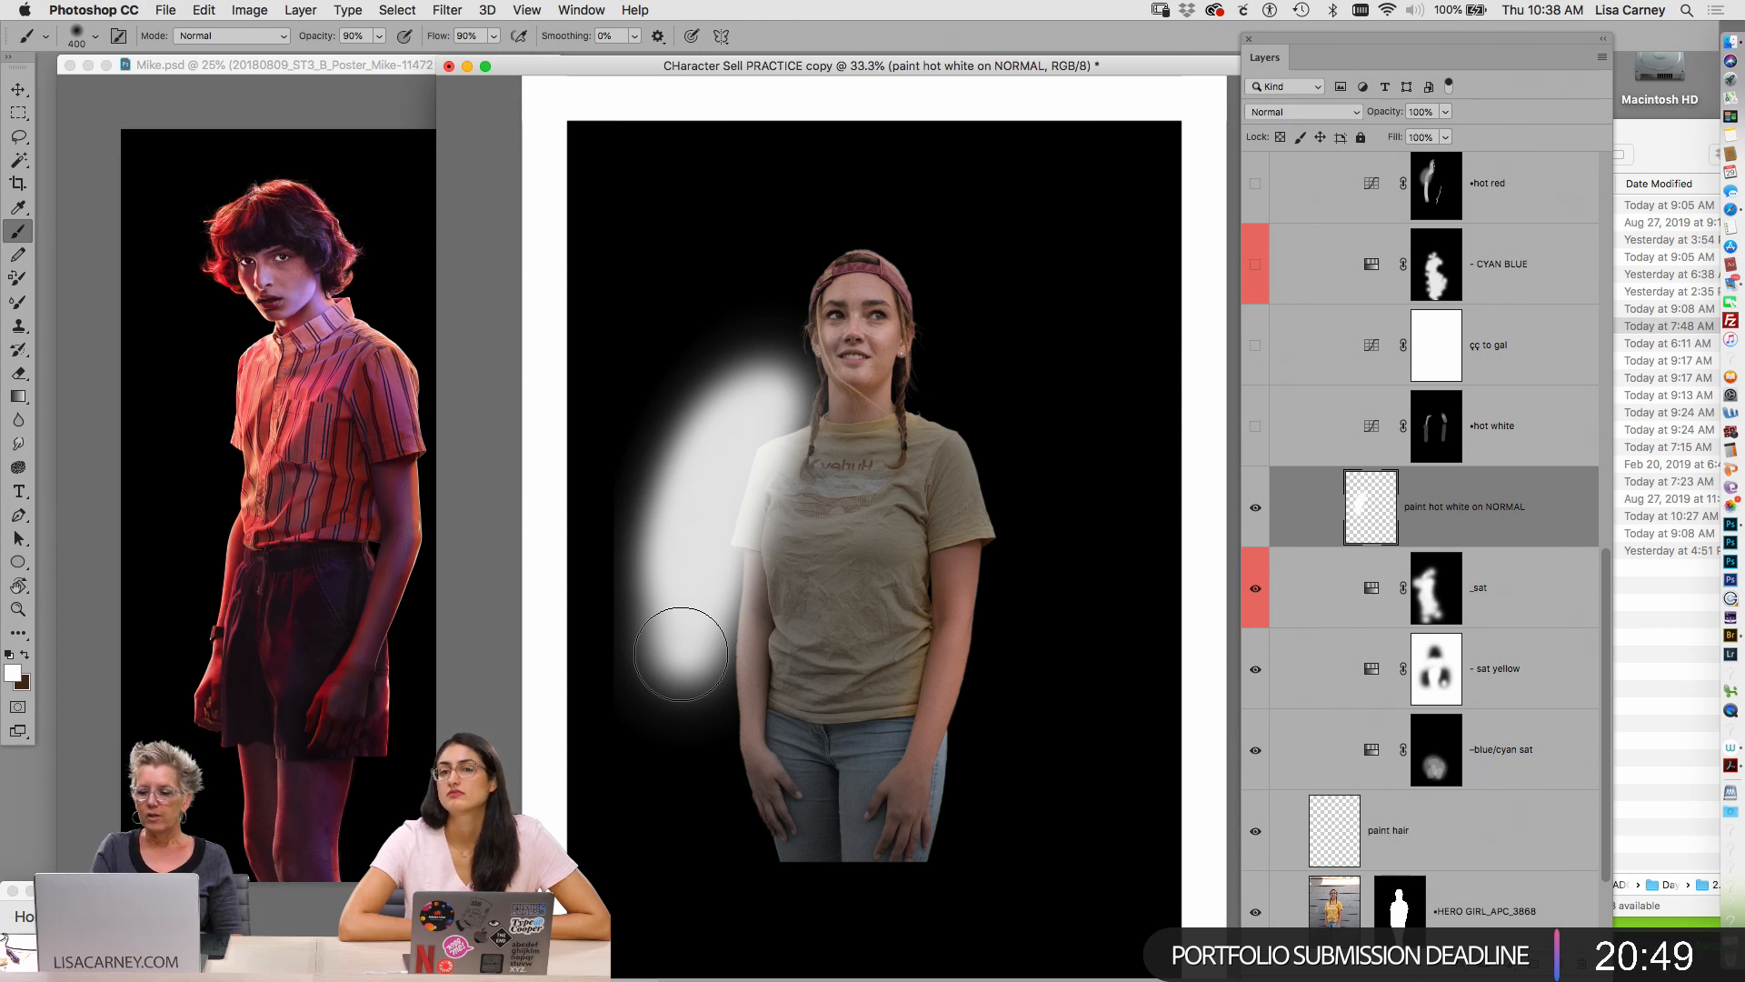
Try moving the white paint layer directly above the •HERO GIRL layer and clipping it, then delete the paint layer
left_click_drag(1405, 488, 1431, 846)
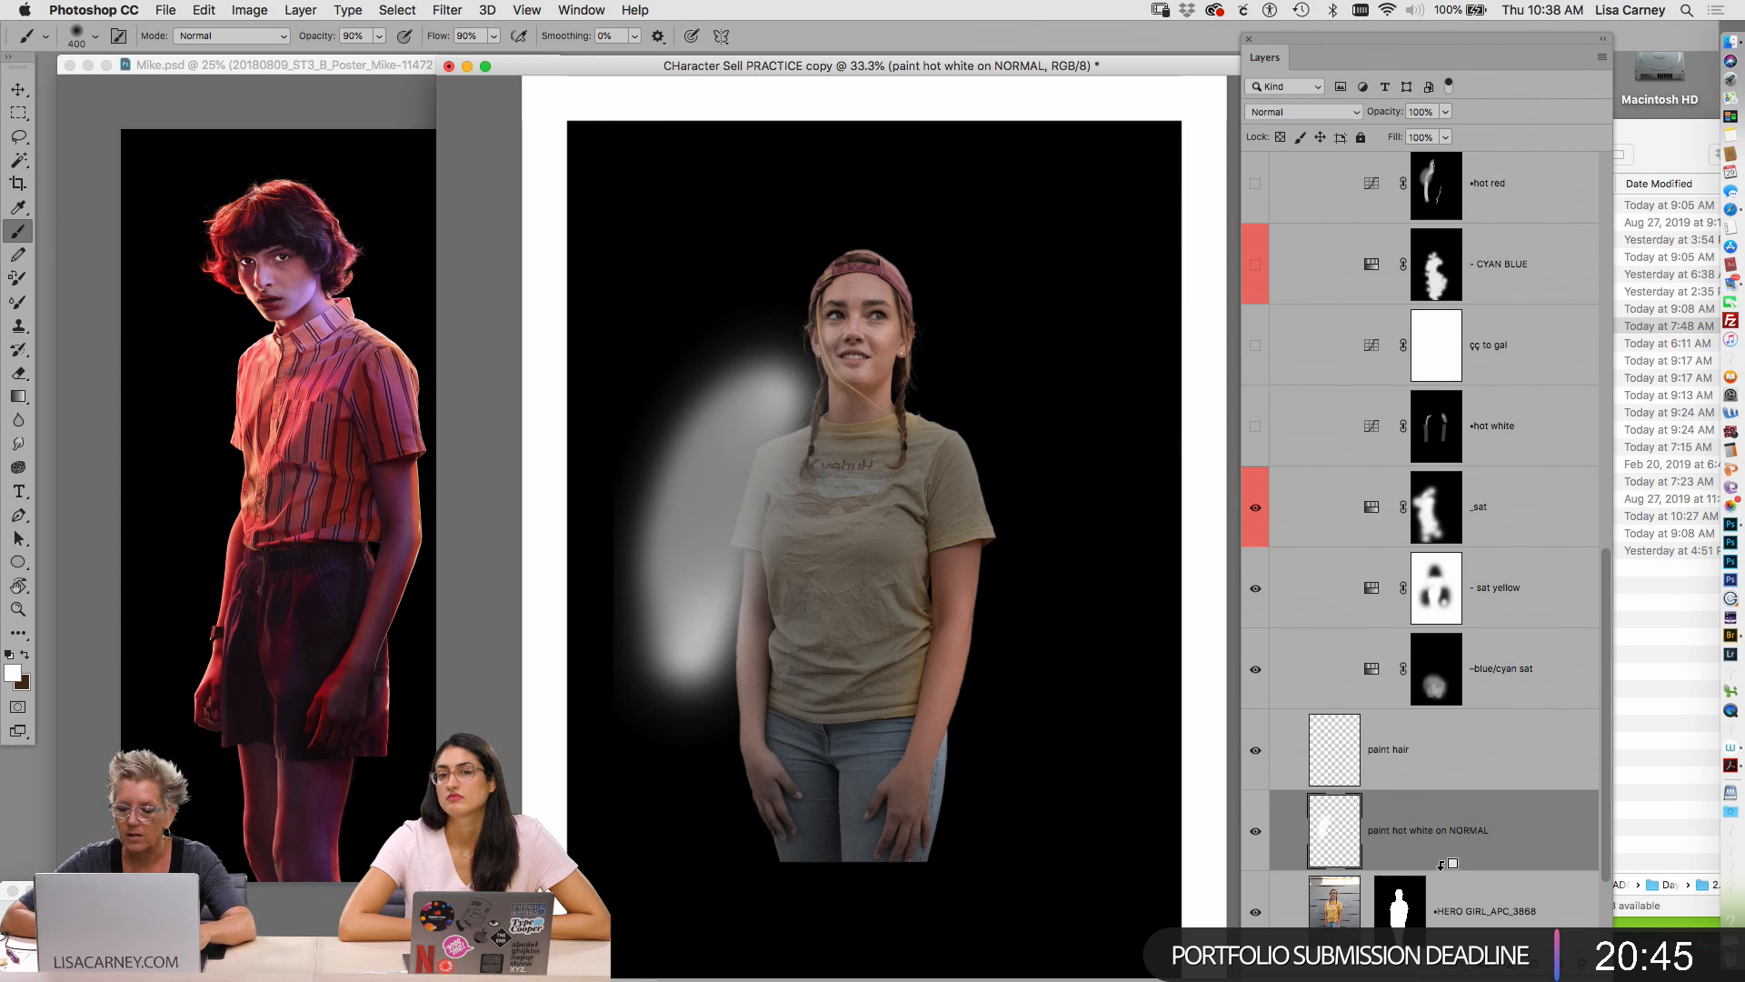
left_click(1444, 865, "alt")
left_click(1444, 873, "alt")
left_click_drag(1441, 830, 1463, 473)
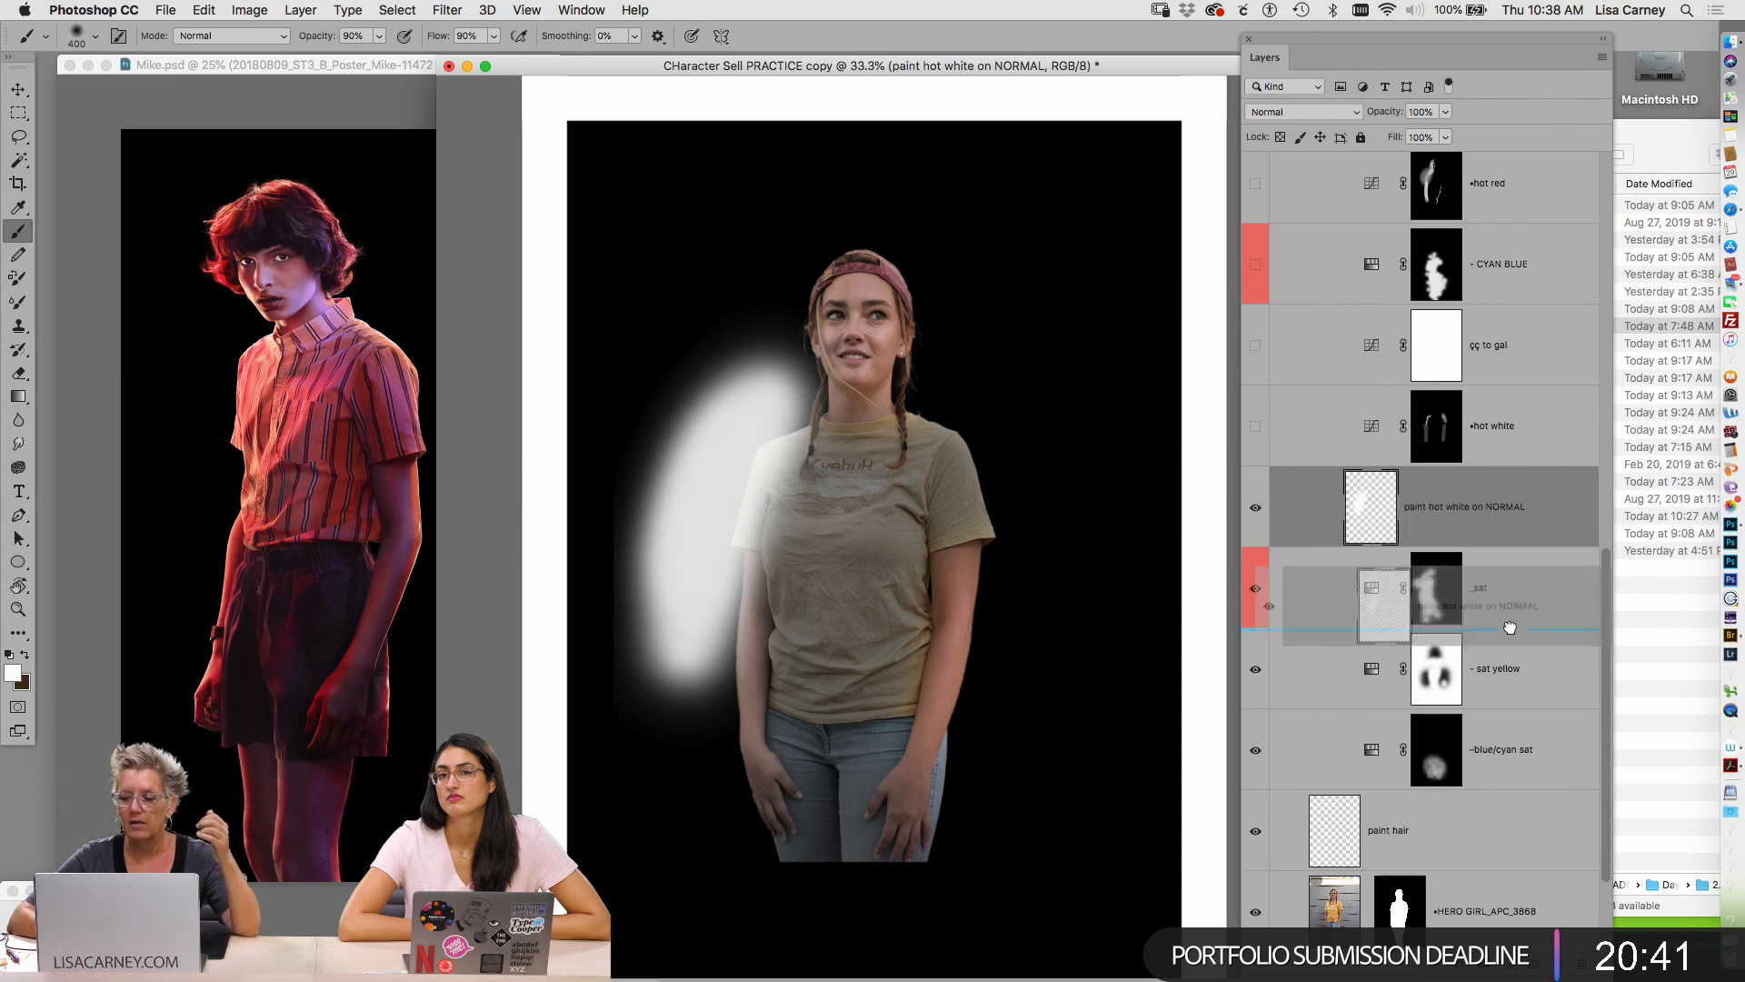
key("BackSpace")
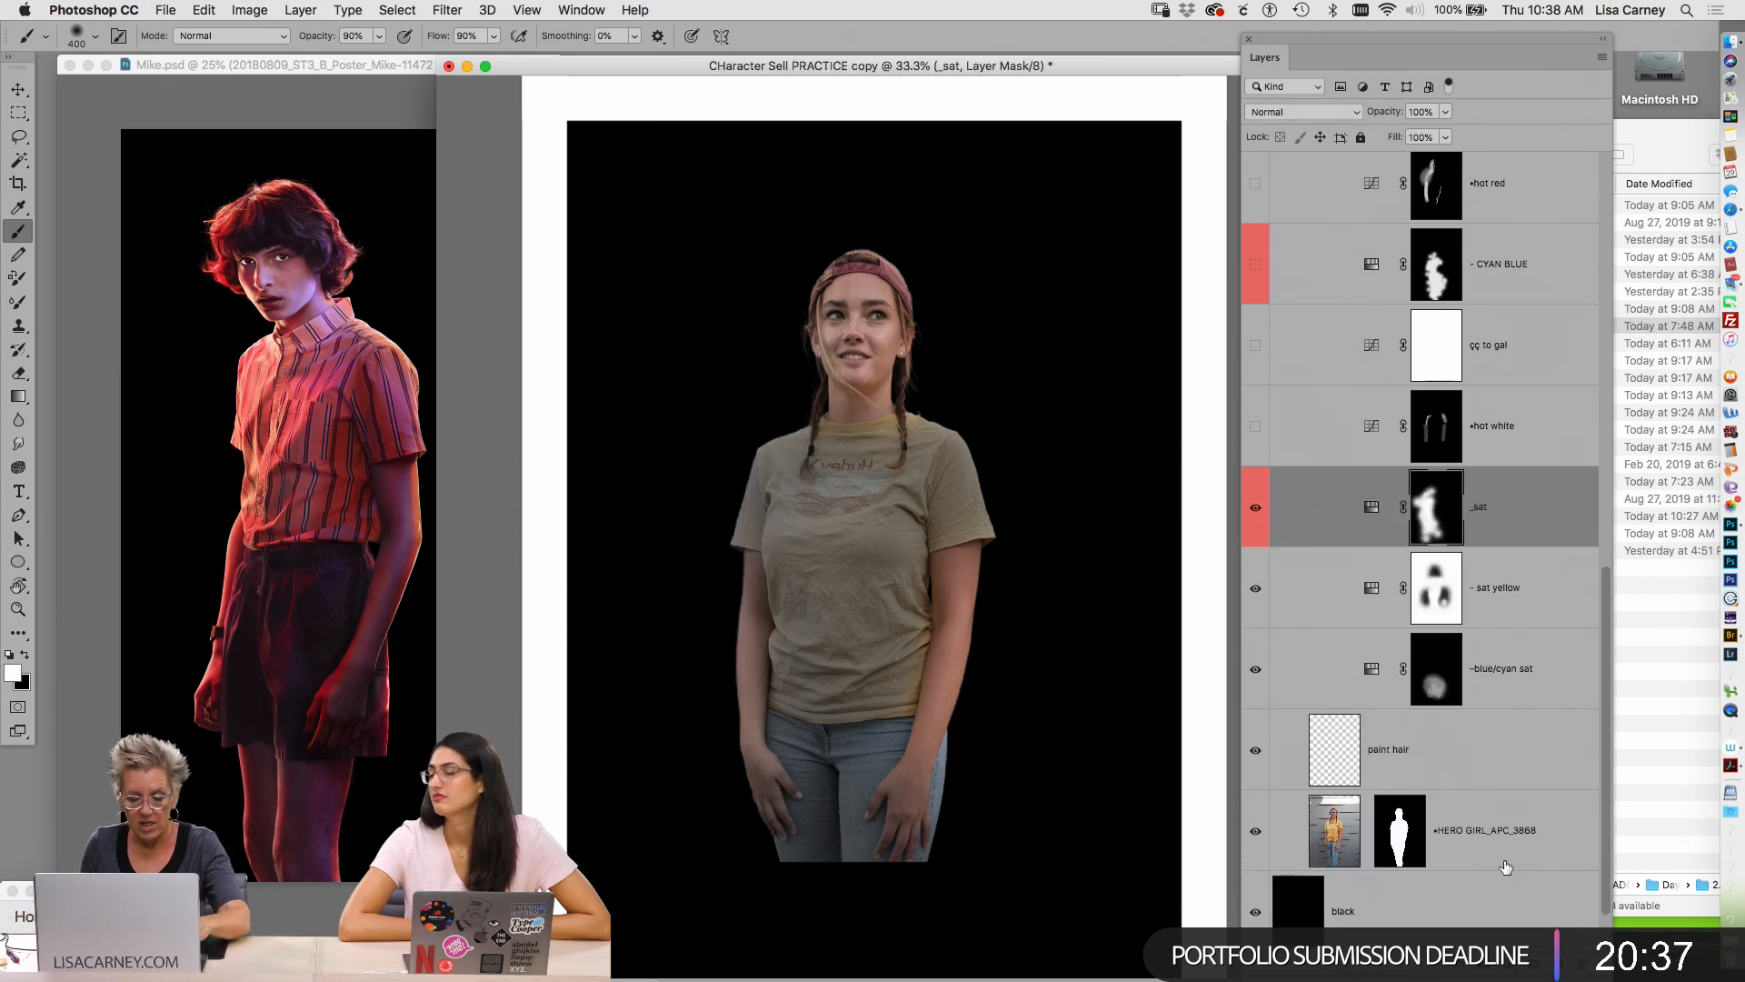
Create a Curves adjustment layer named "•hot white" directly above the _sat layer
left_click(1512, 956)
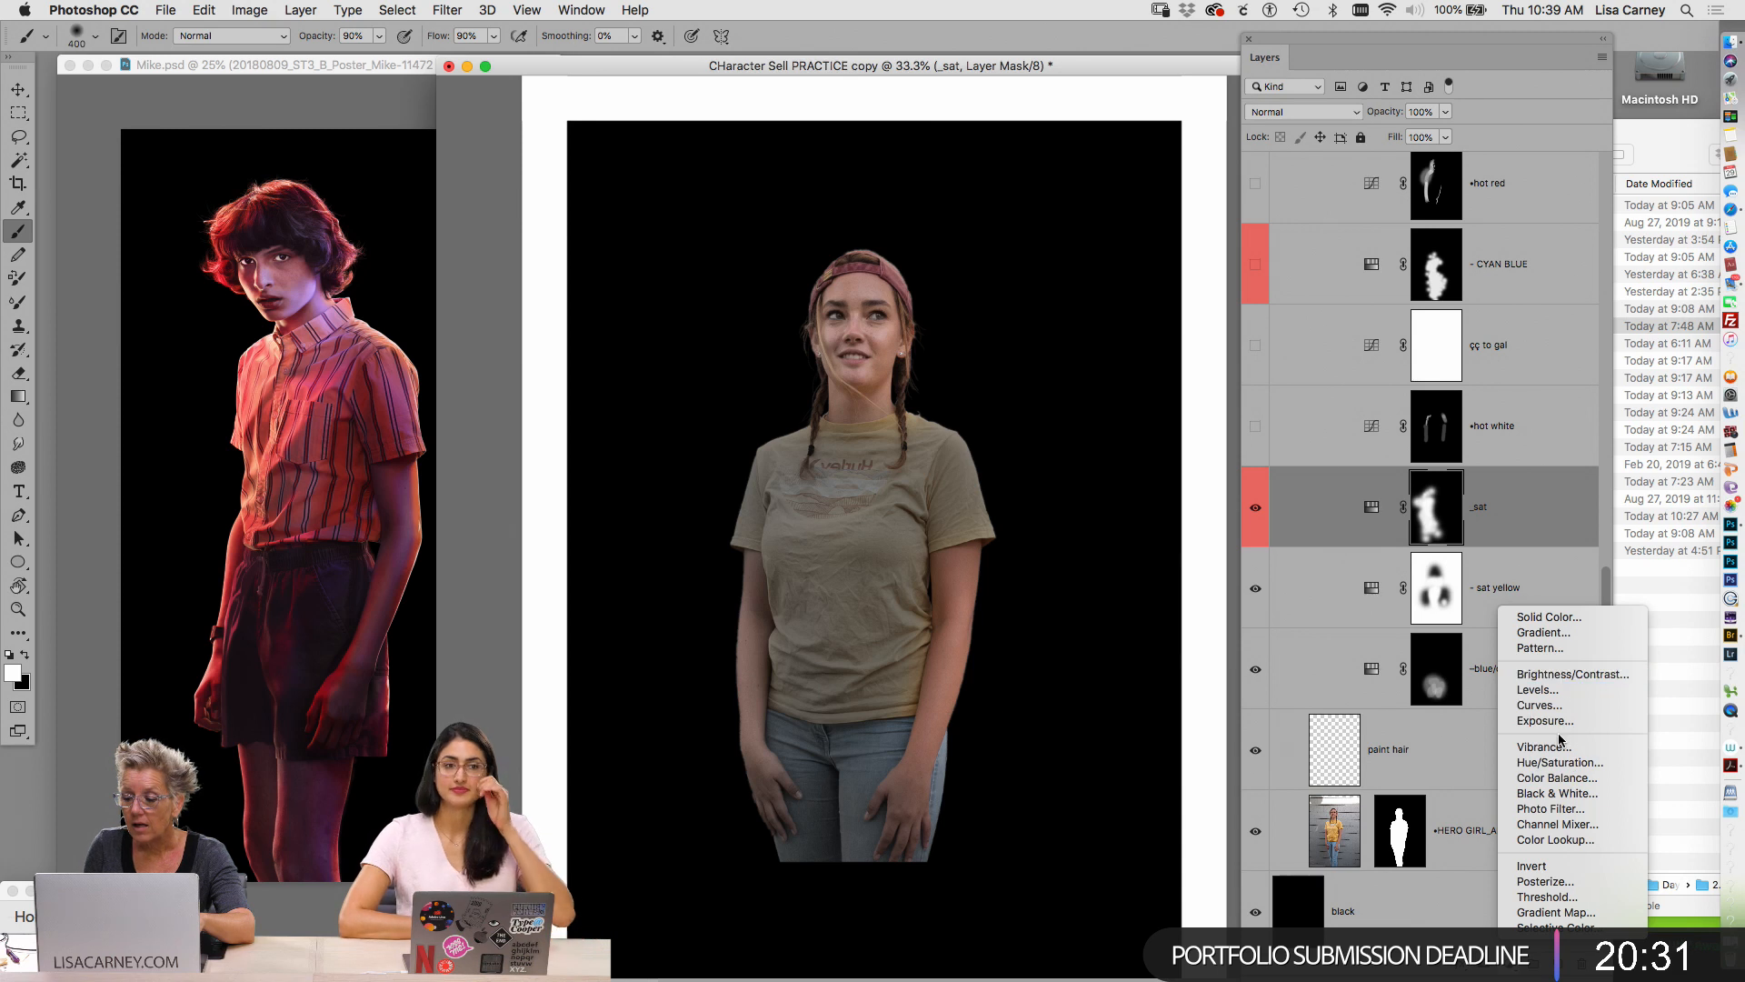
left_click(1560, 762, "alt")
type("•hhot")
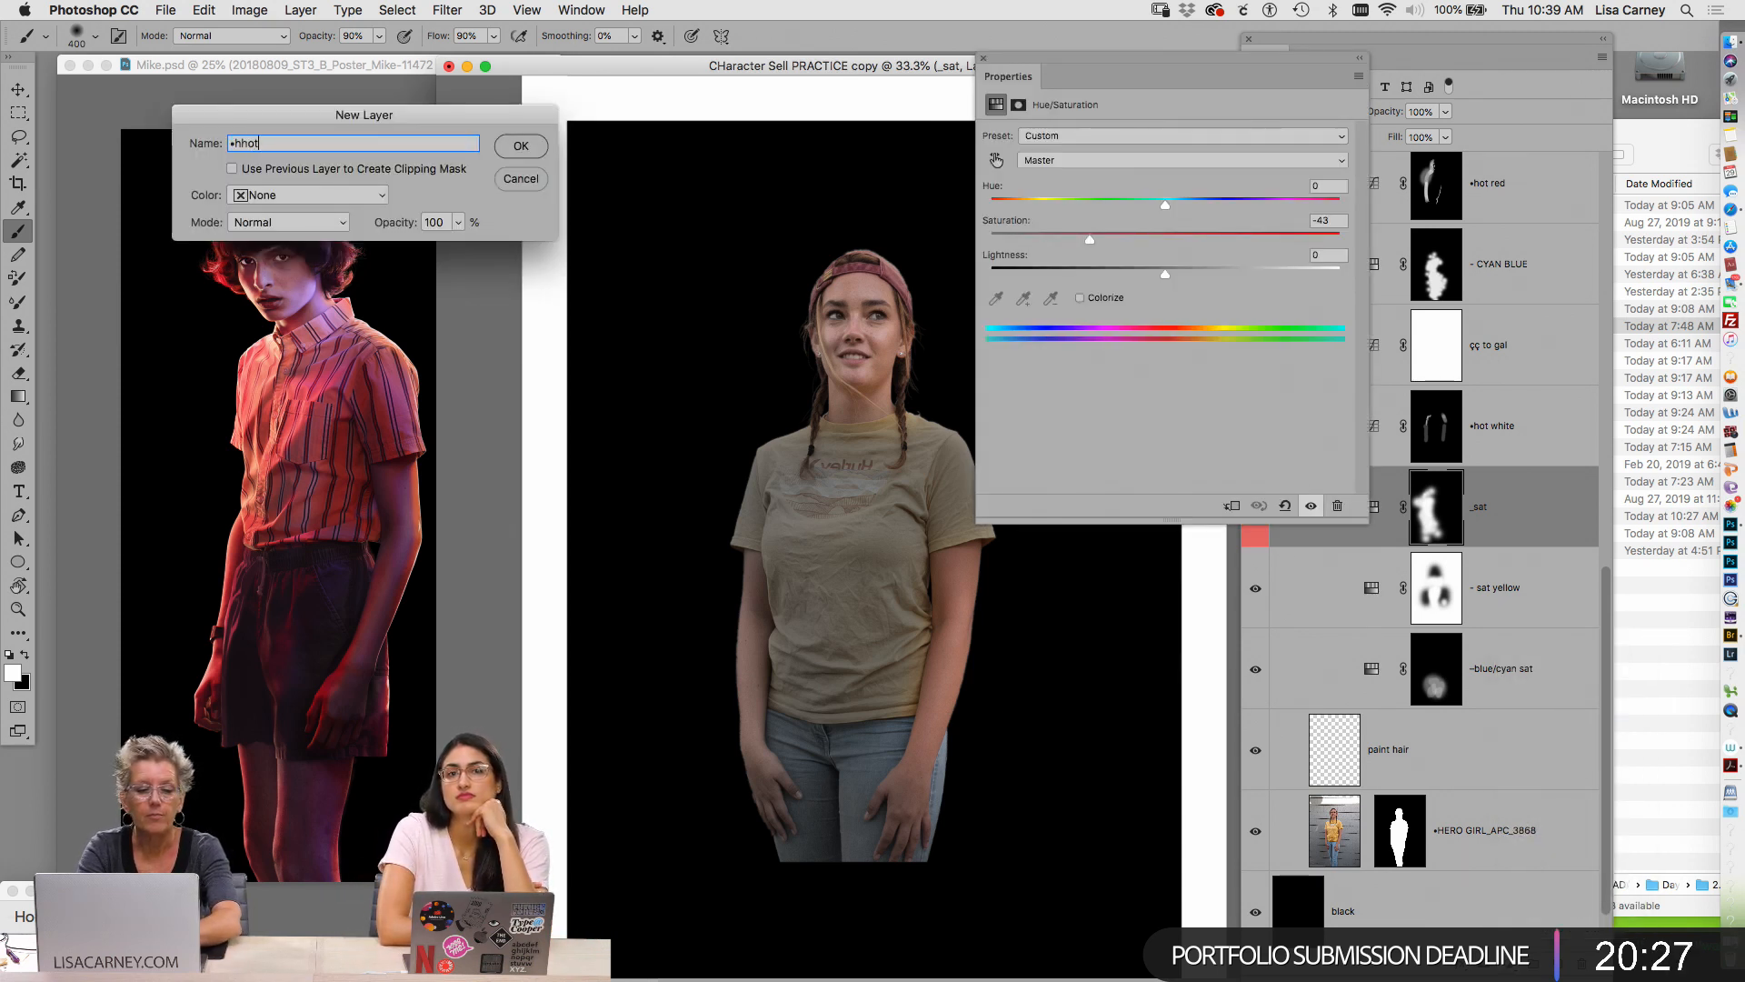
type(" white")
key("Return")
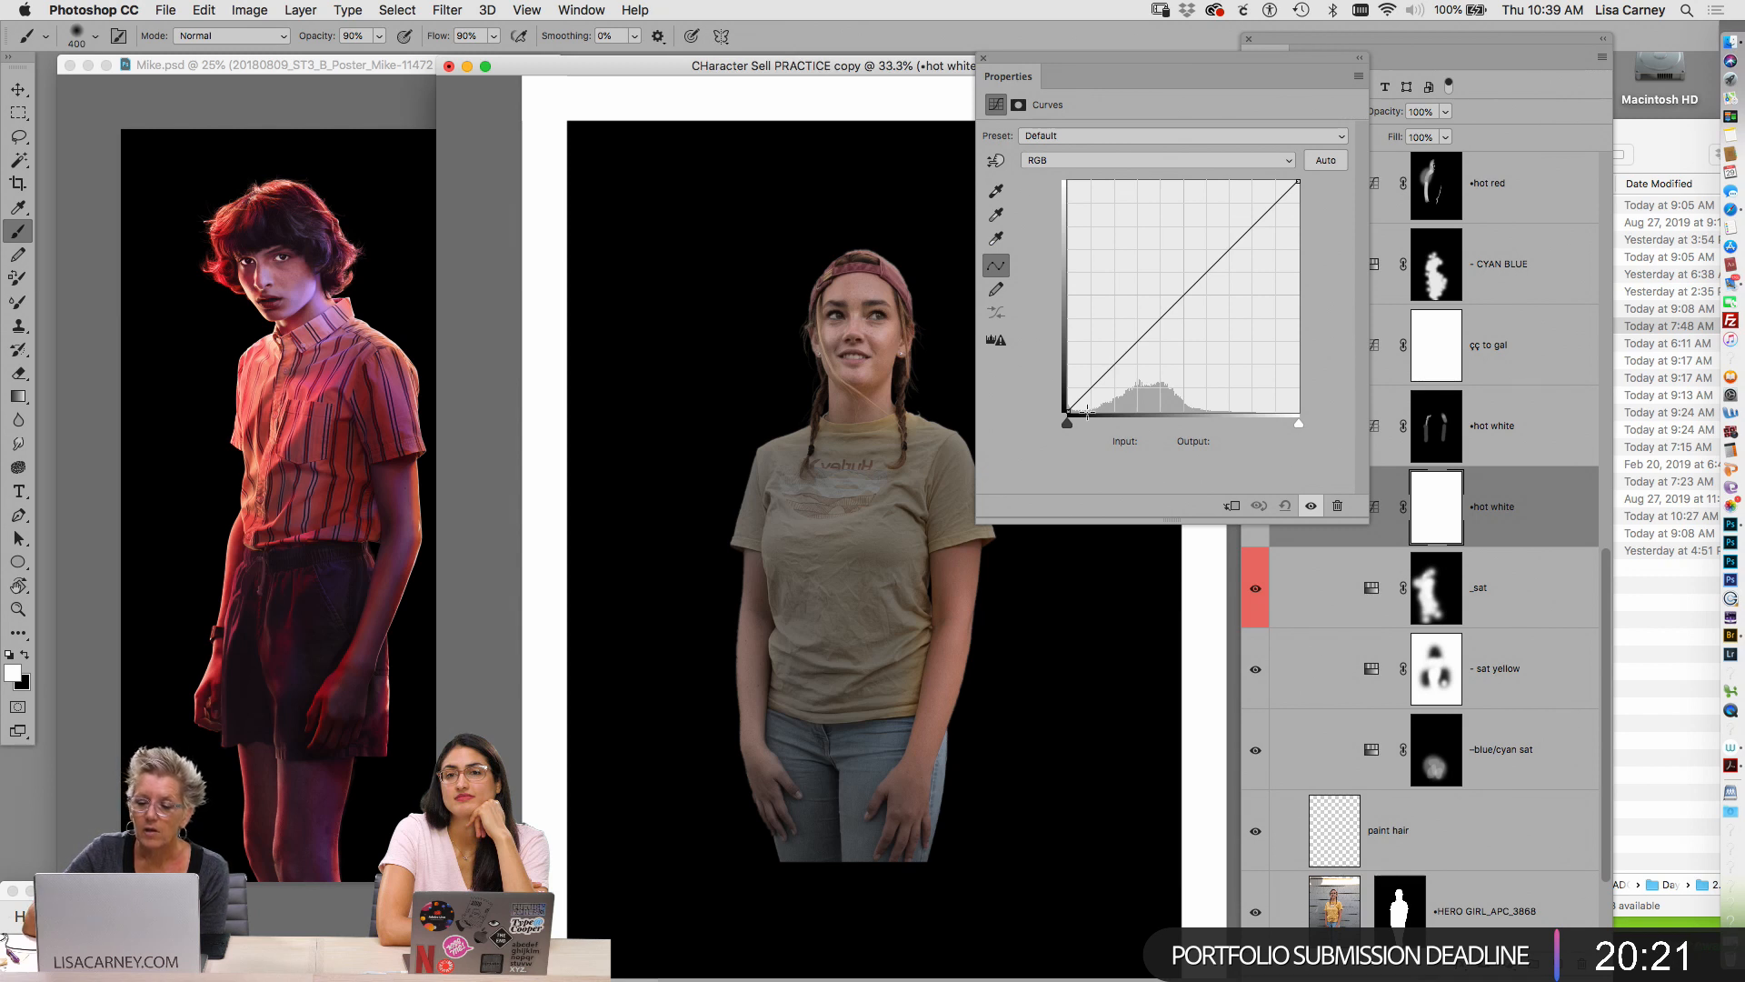
Raise the curve's black point from input 0 to output 255 and invert the layer's mask to black
left_click_drag(1070, 409, 1035, 148)
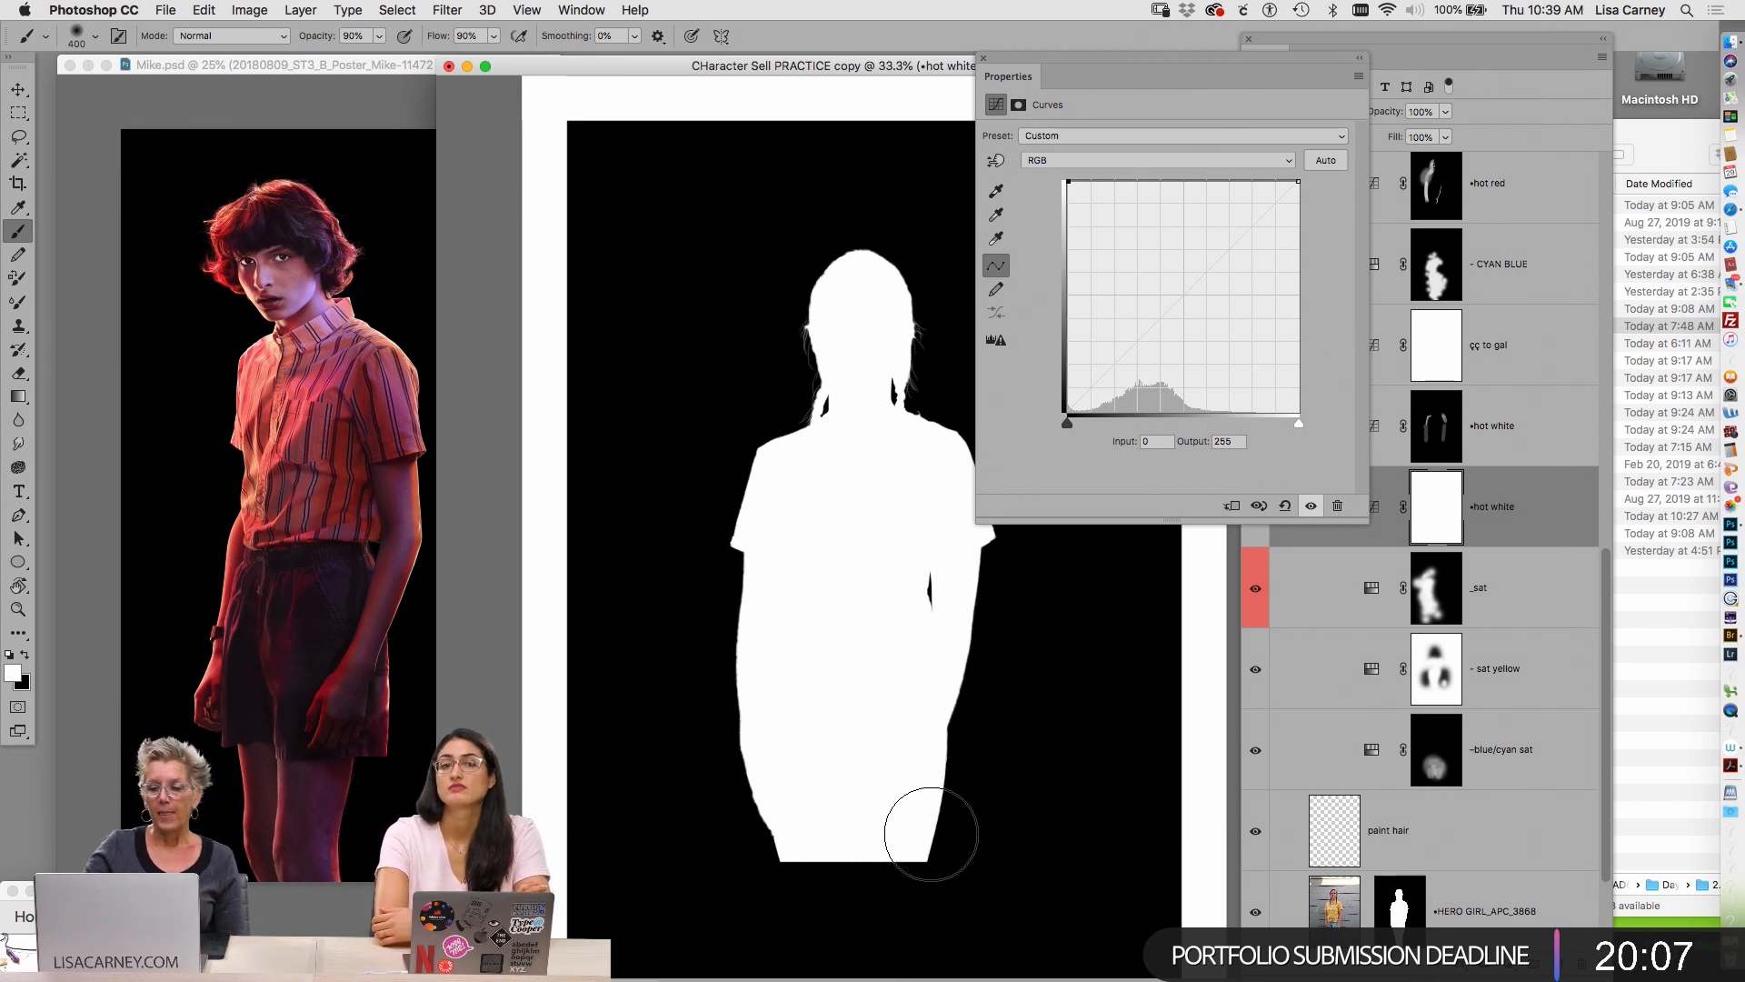
left_click(1427, 516)
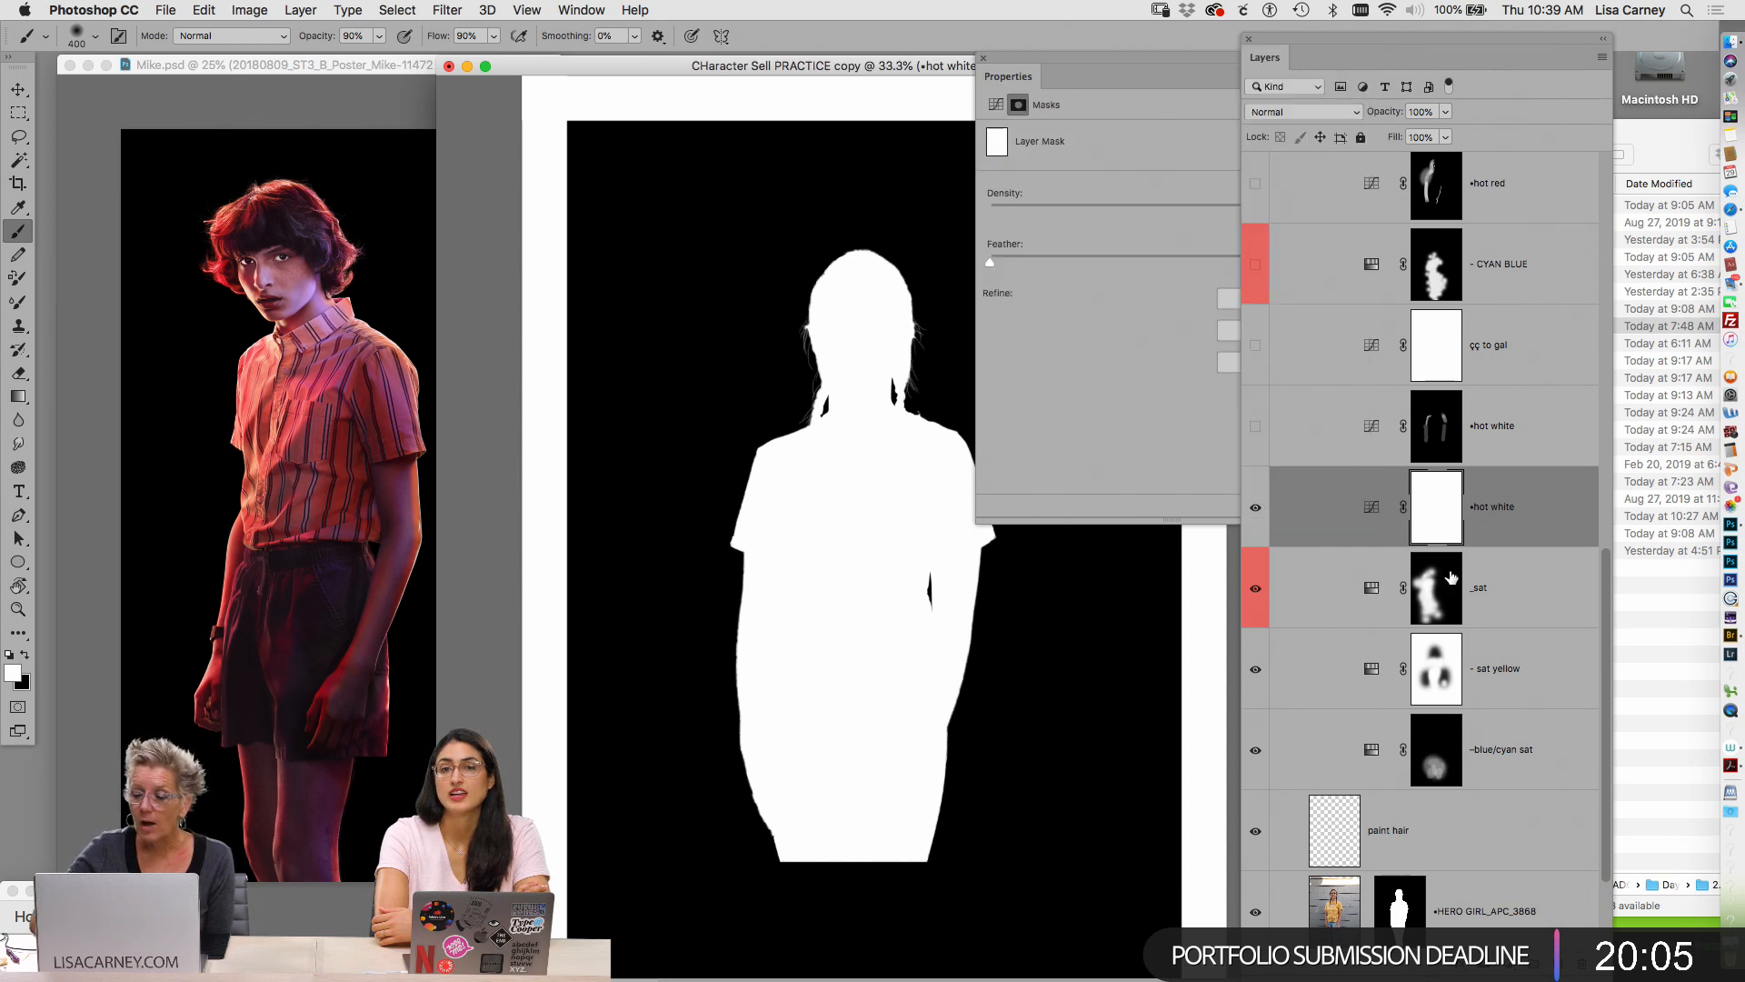
key("super+i")
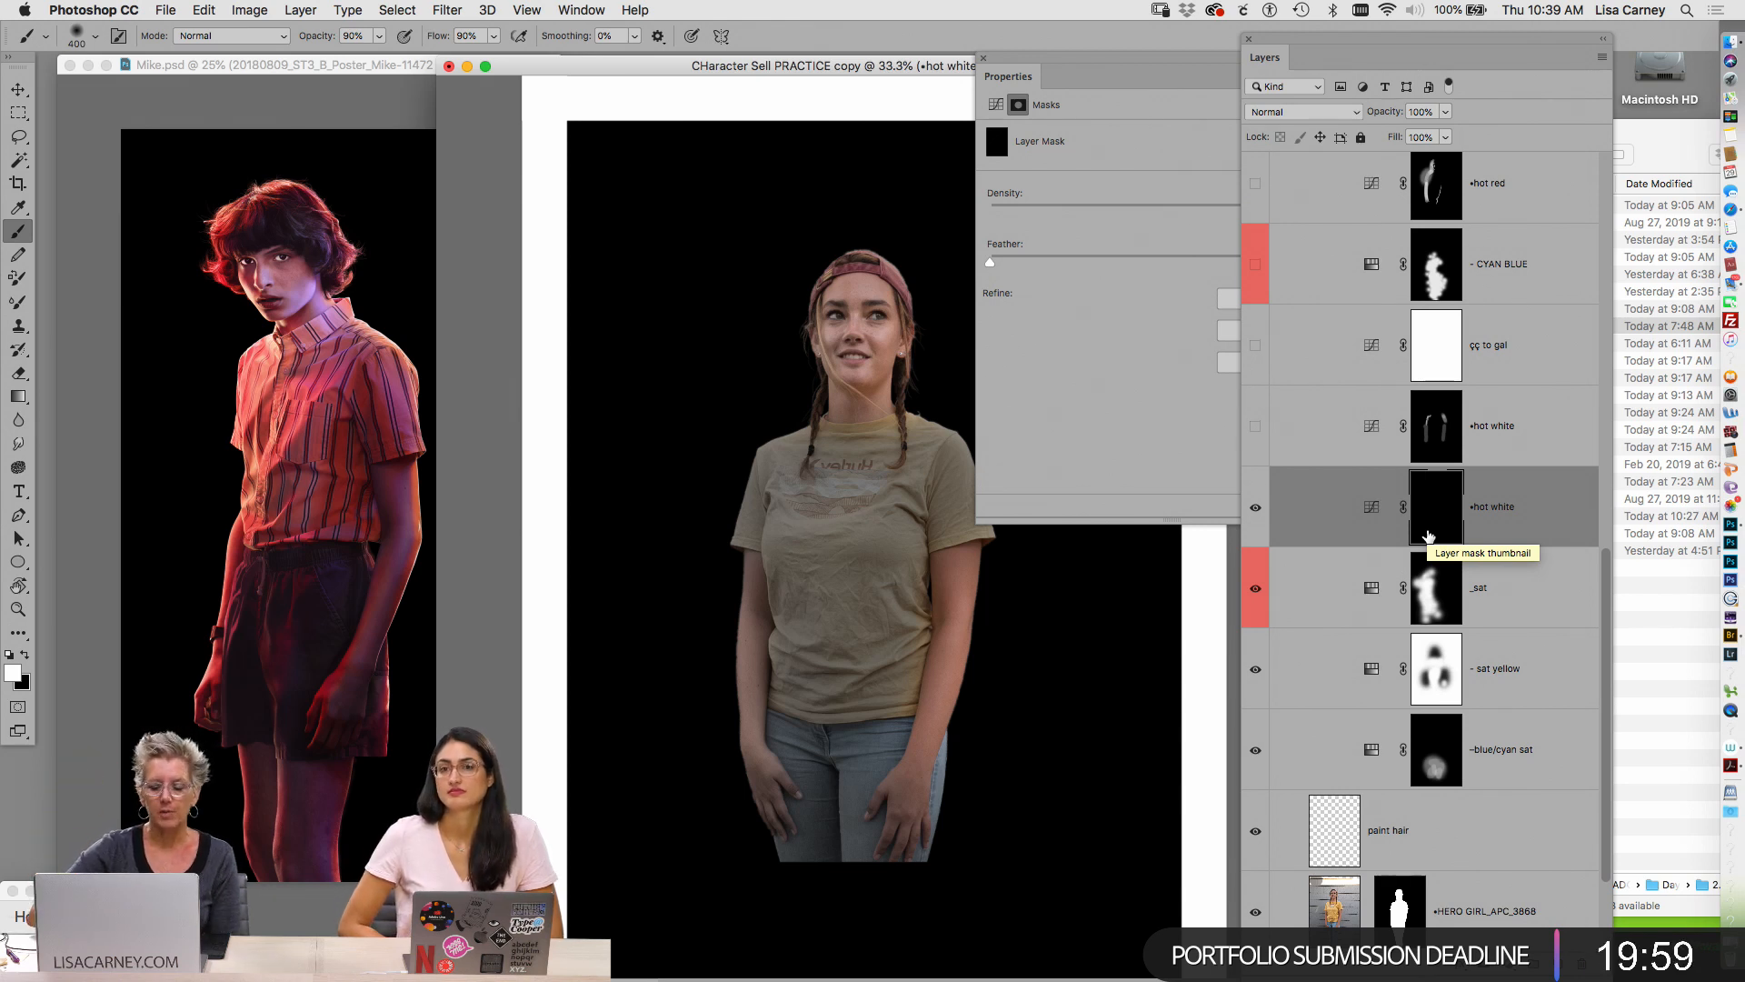
Paint the •hot white mask with soft white strokes along the girl's shoulders, sleeves and outer arms, reducing the brush to 175
left_click_drag(760, 406, 666, 564)
key("bracketleft")
key("bracketleft")
key("bracketleft")
key("bracketleft")
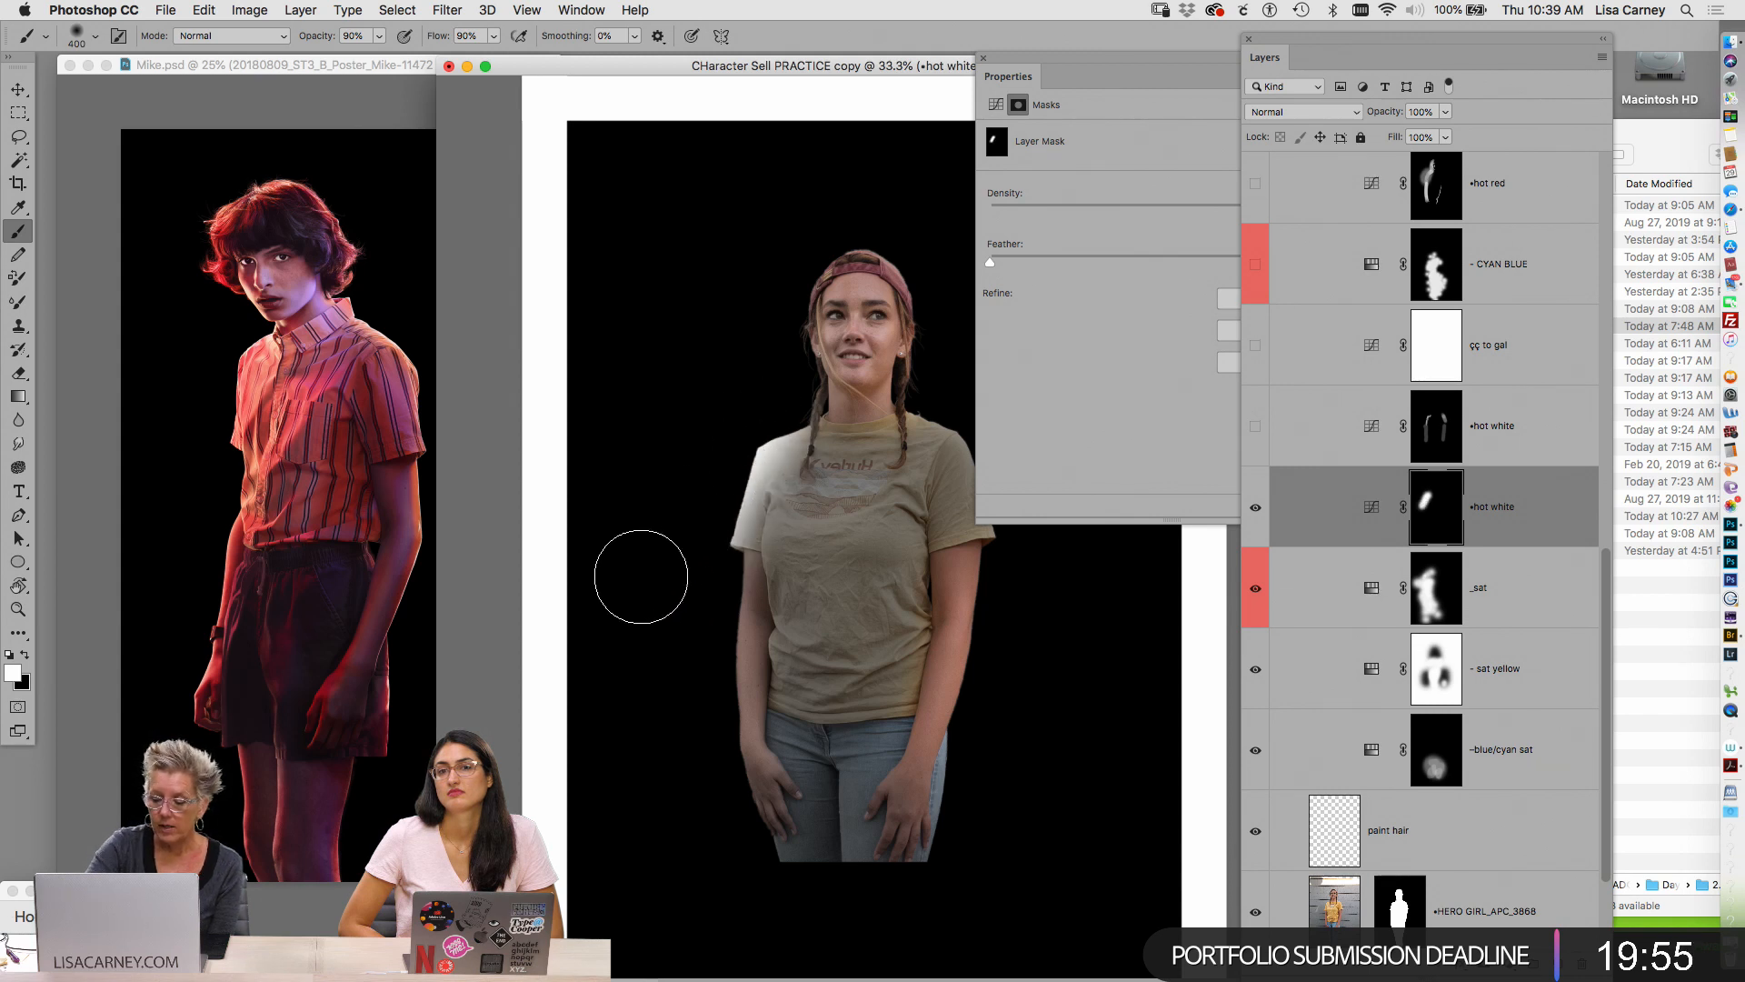
mouse_move(920, 406)
left_mouse_down()
mouse_move(969, 432)
mouse_move(993, 620)
left_mouse_up()
left_click_drag(991, 562, 968, 725)
left_click_drag(741, 627, 725, 718)
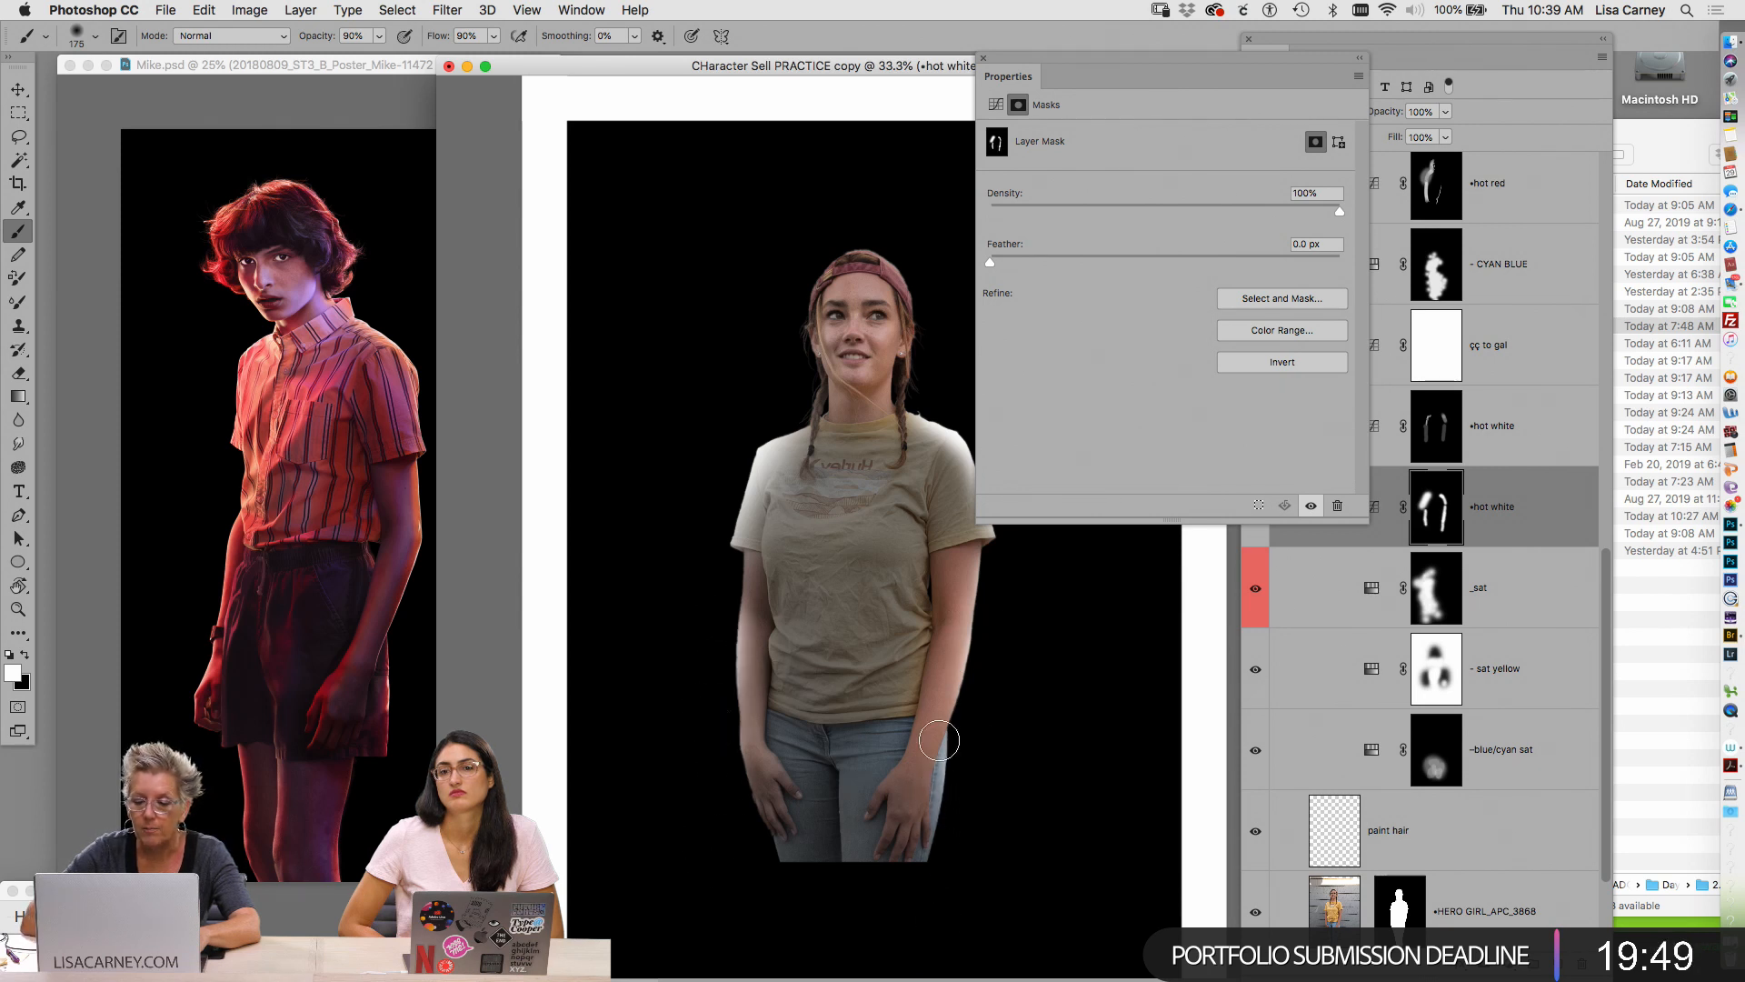
Paint black on the •hot white mask to trim the highlight spill inside the girl's shoulder, then restore white as foreground
key("x")
mouse_move(788, 473)
left_mouse_down()
mouse_move(822, 454)
mouse_move(809, 432)
left_mouse_up()
key("x")
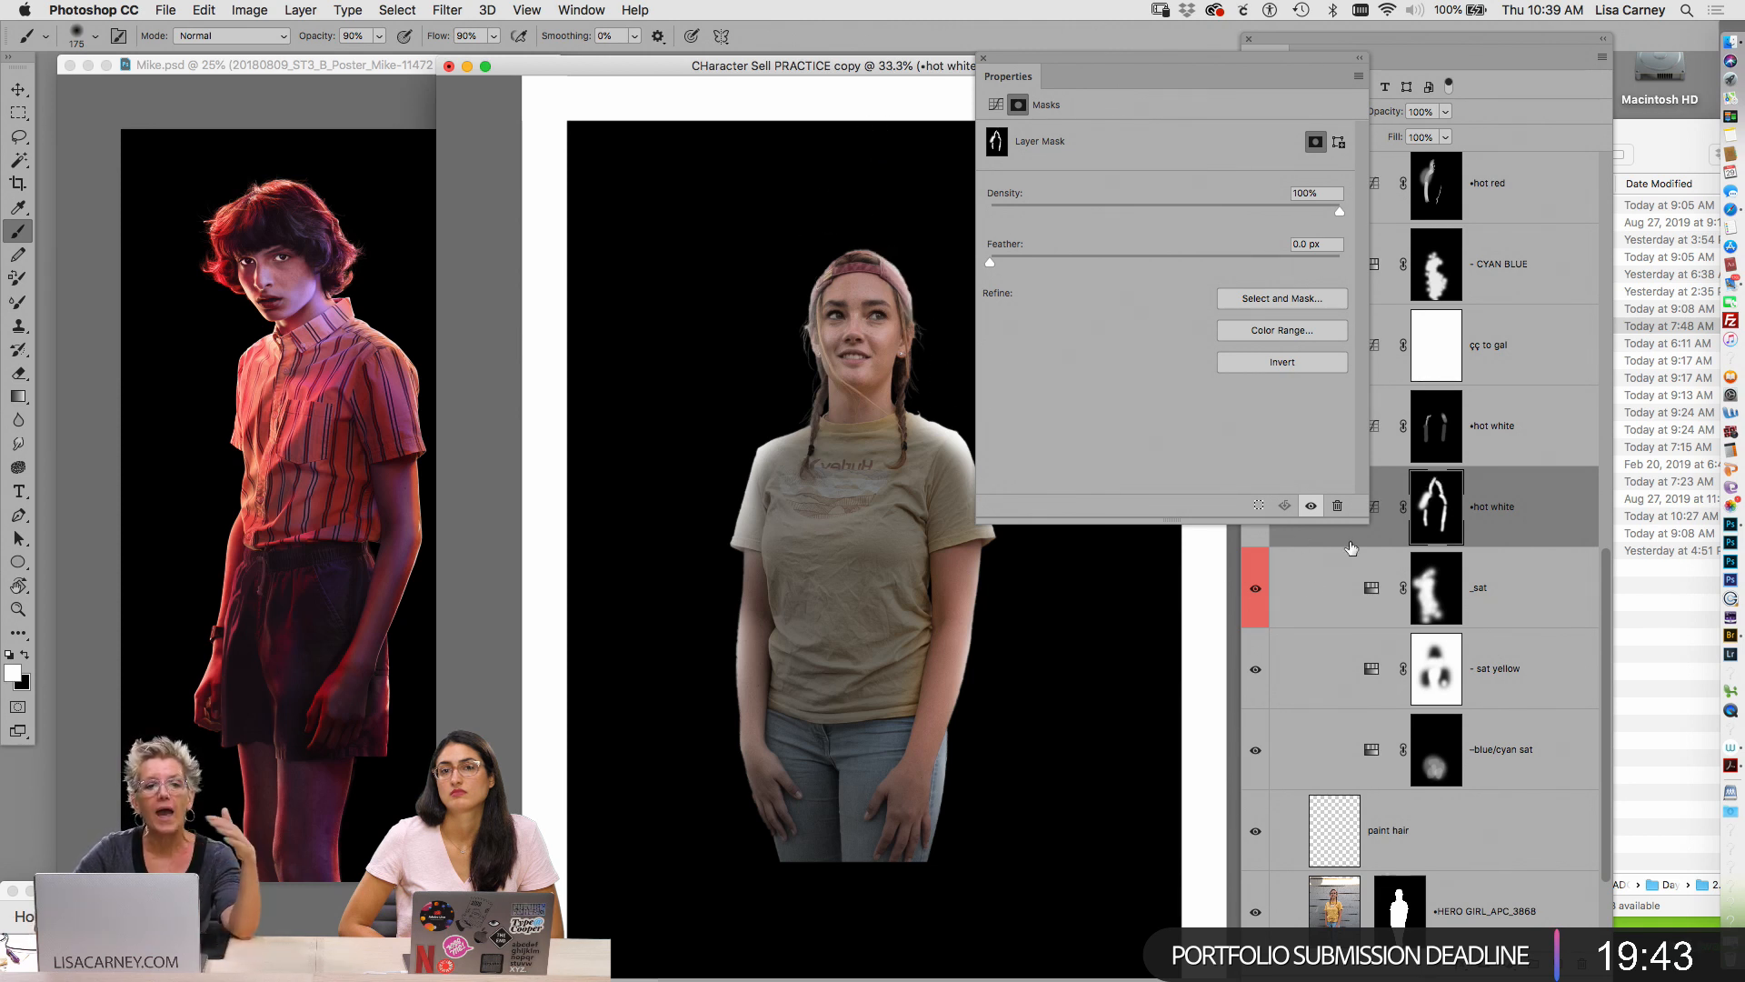
Show the older •hot white layer to compare it with the new one, then delete the older layer
left_click(1529, 522)
left_click(1256, 427)
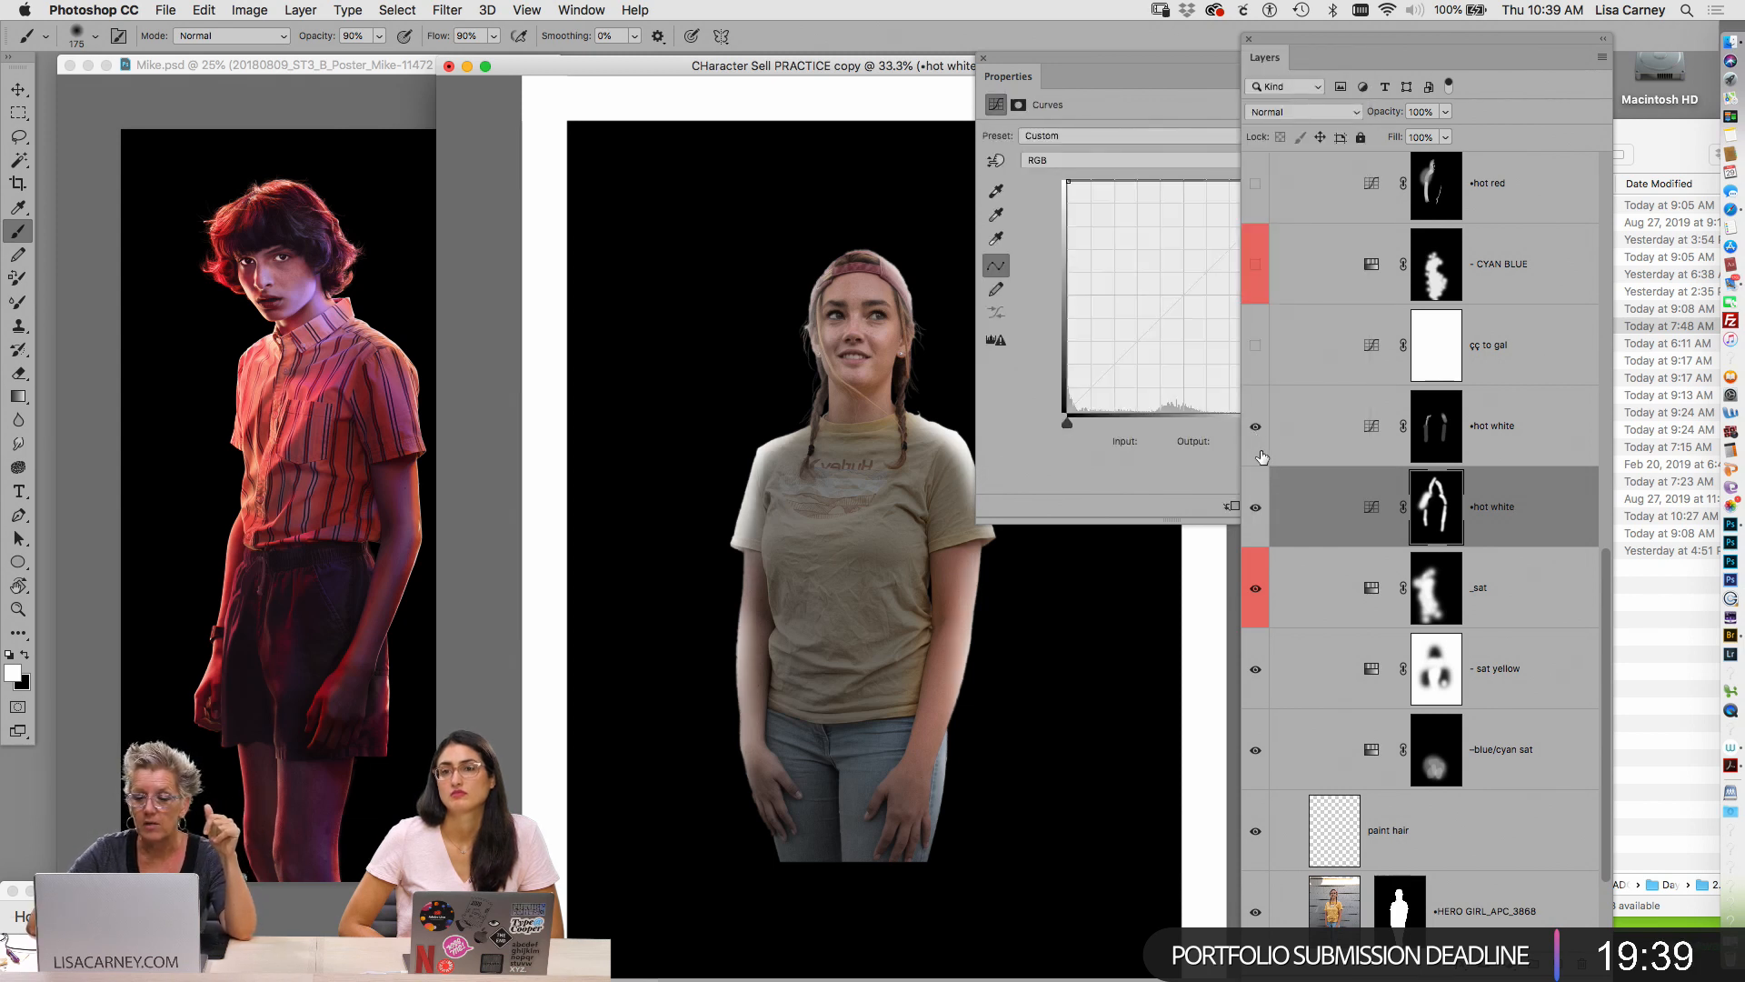
left_click(1474, 441)
key("Delete")
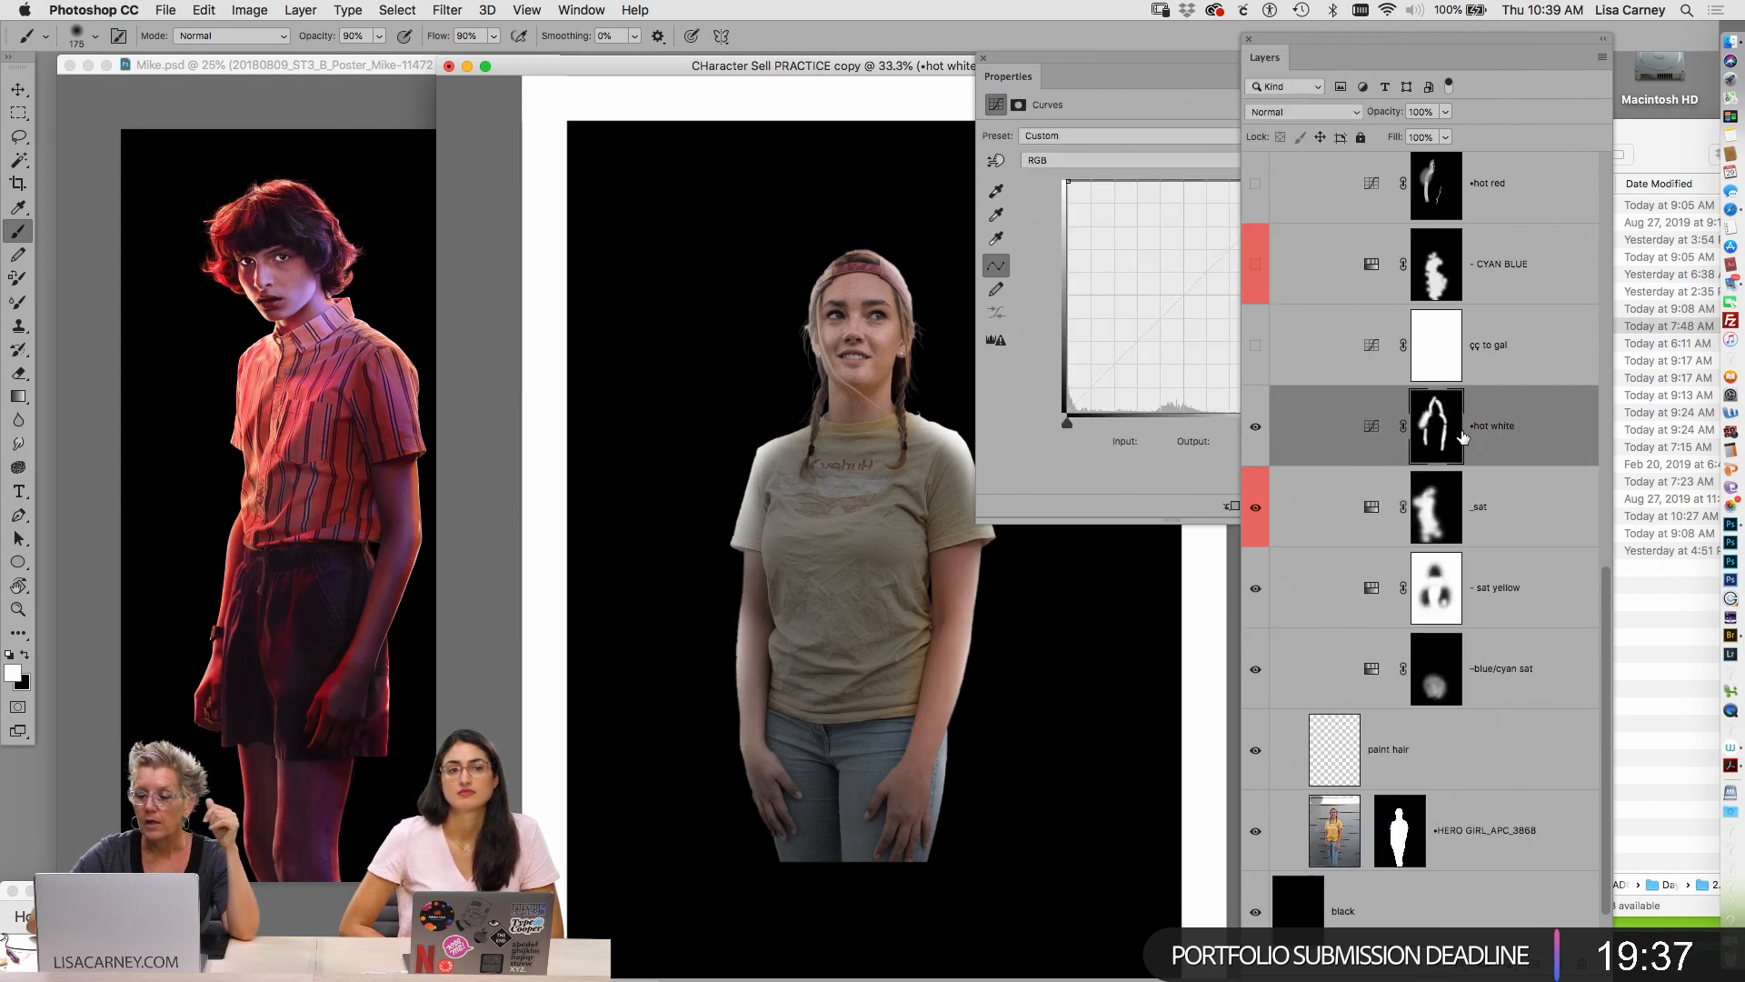
Toggle the çç to gal adjustment layer to compare the girl with and without its purple colour shift
left_click(1256, 345)
left_click(1255, 346)
left_click(1256, 346)
left_click(1256, 346)
left_click(1256, 346)
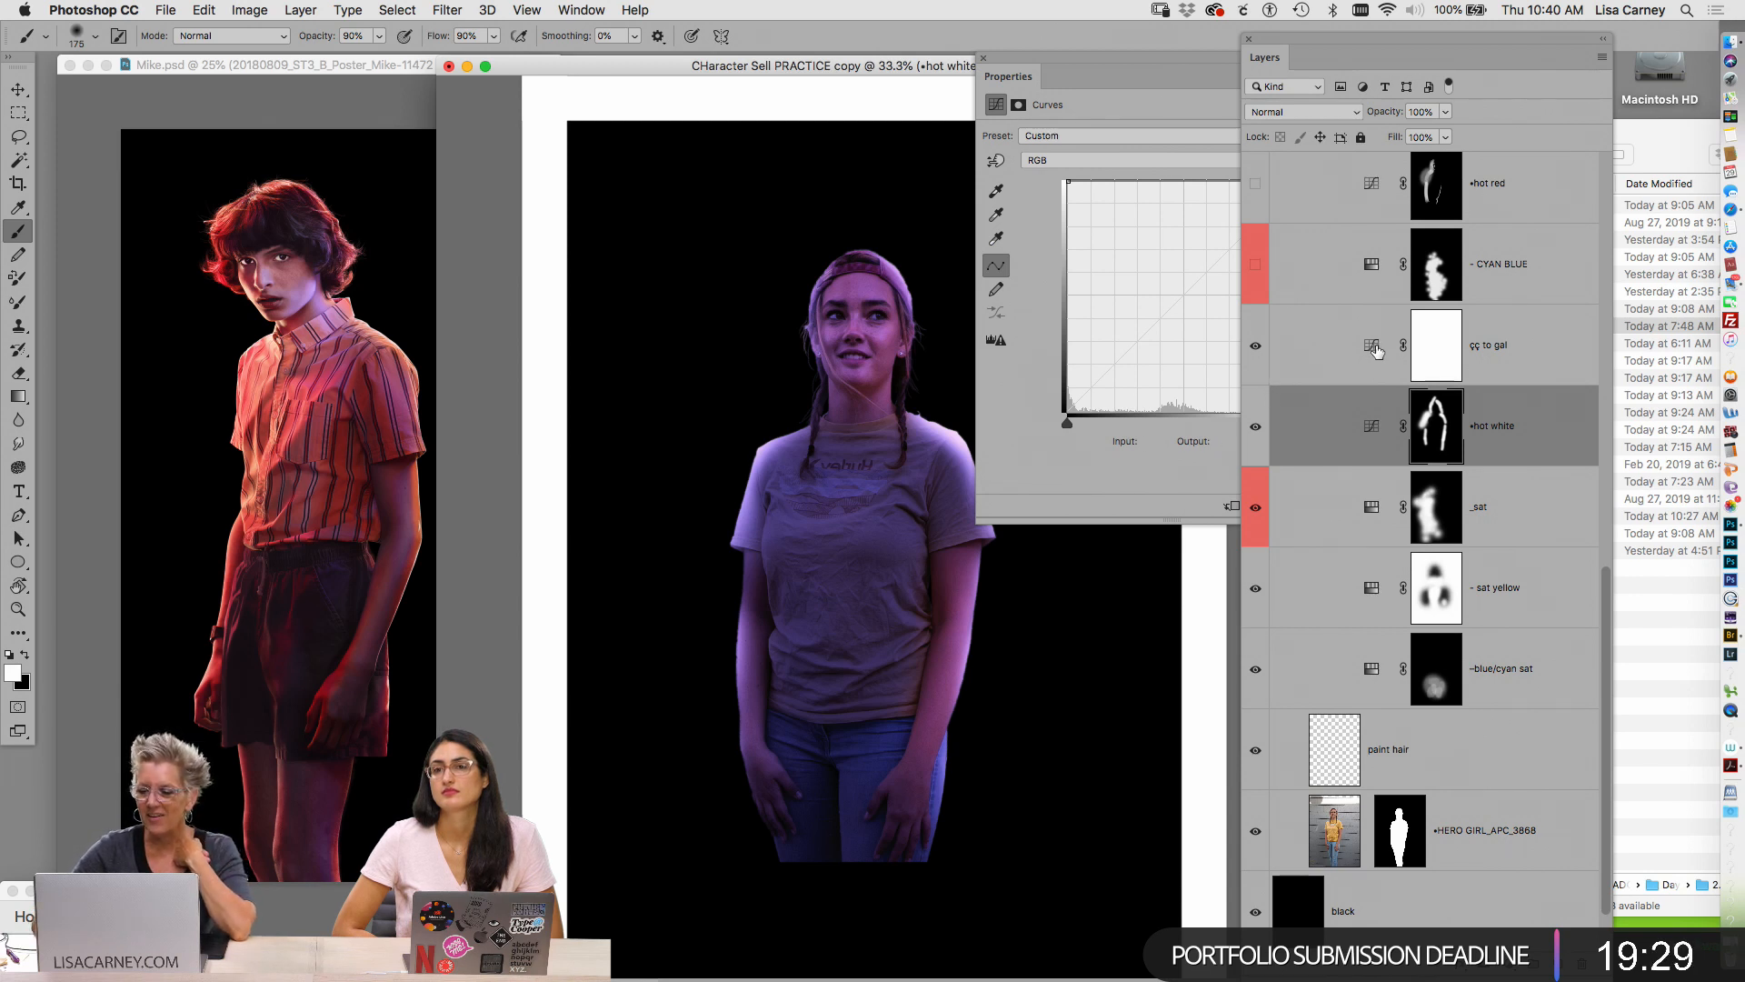
Examine the channel curves of the çç to gal layer, then delete that layer
left_click(1389, 350)
left_click_drag(1027, 64, 1001, 66)
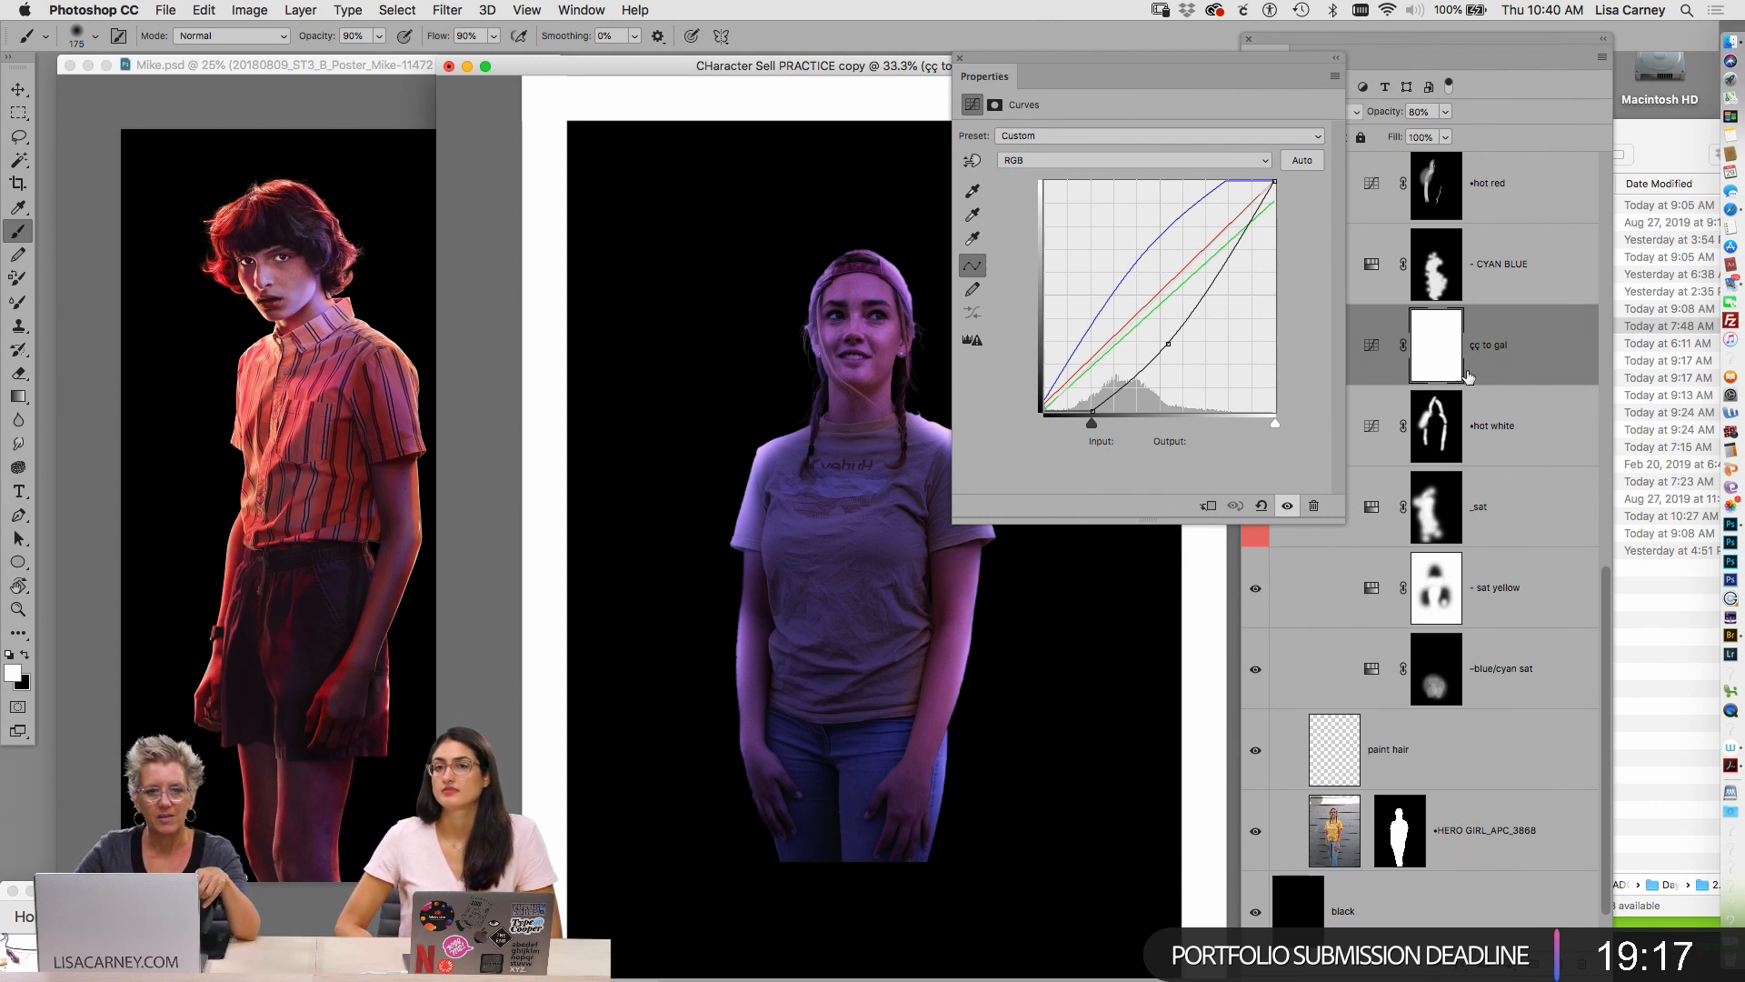
left_click_drag(1421, 423, 1453, 917)
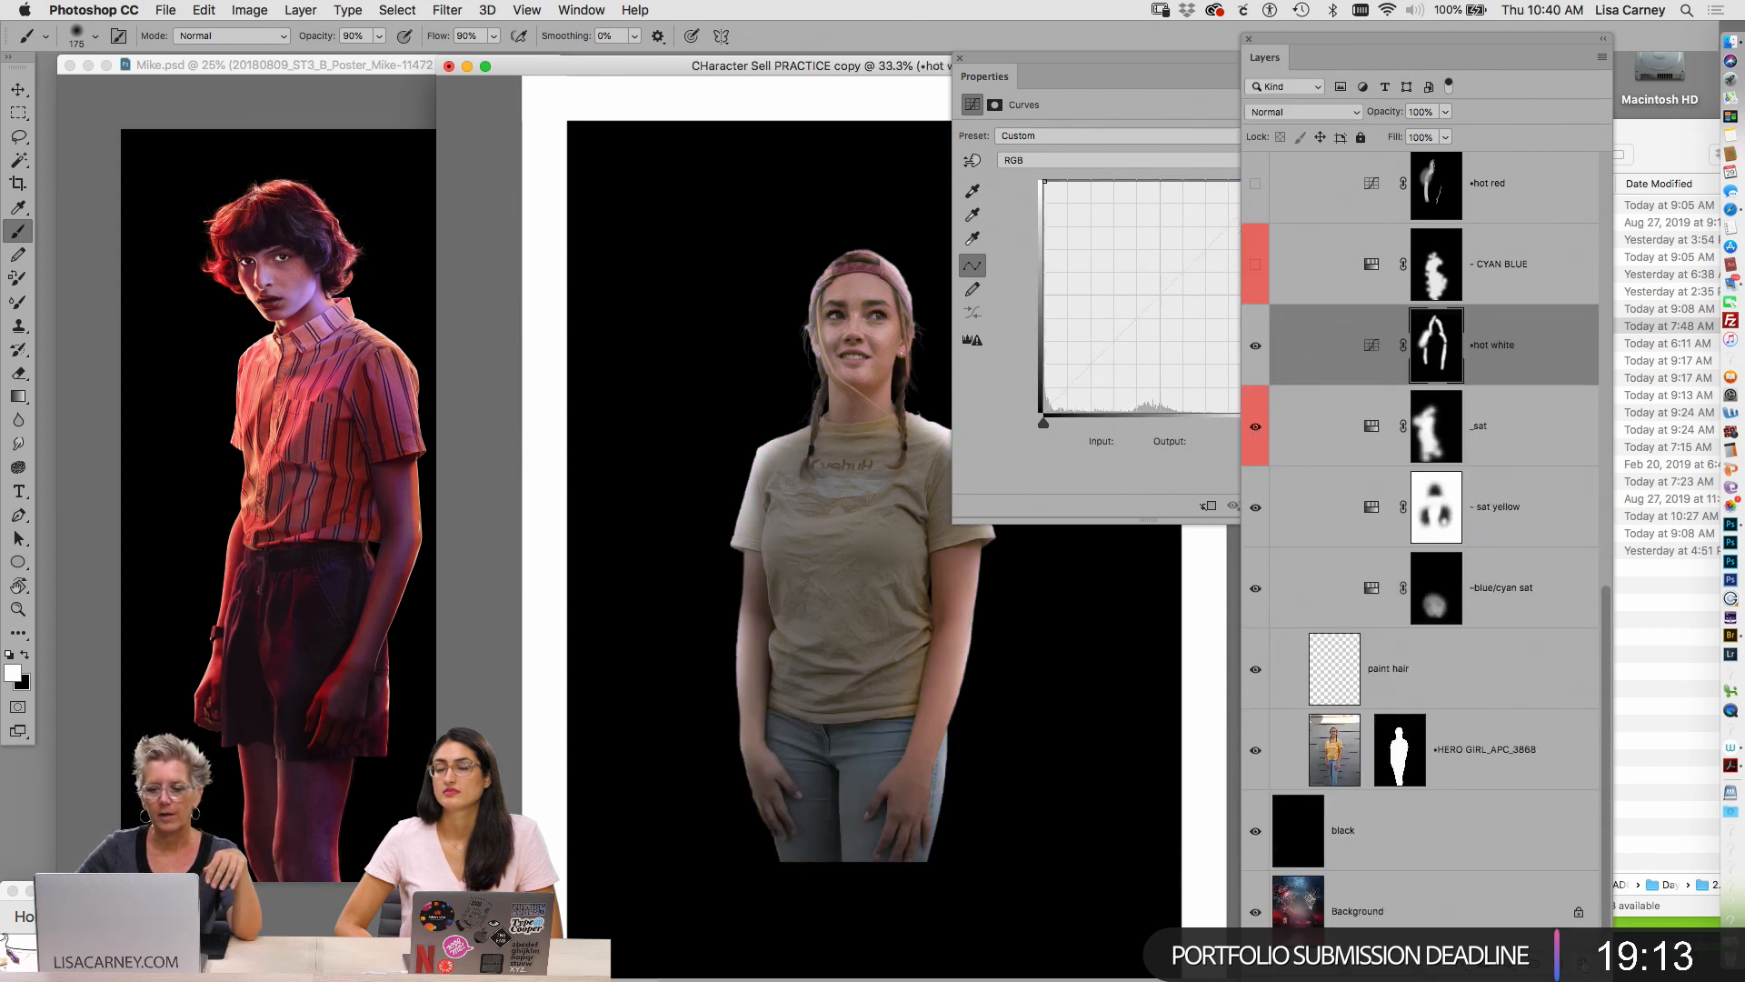
Create a Curves adjustment layer named "•auto color????" directly above the •hot white layer
left_click(1520, 355)
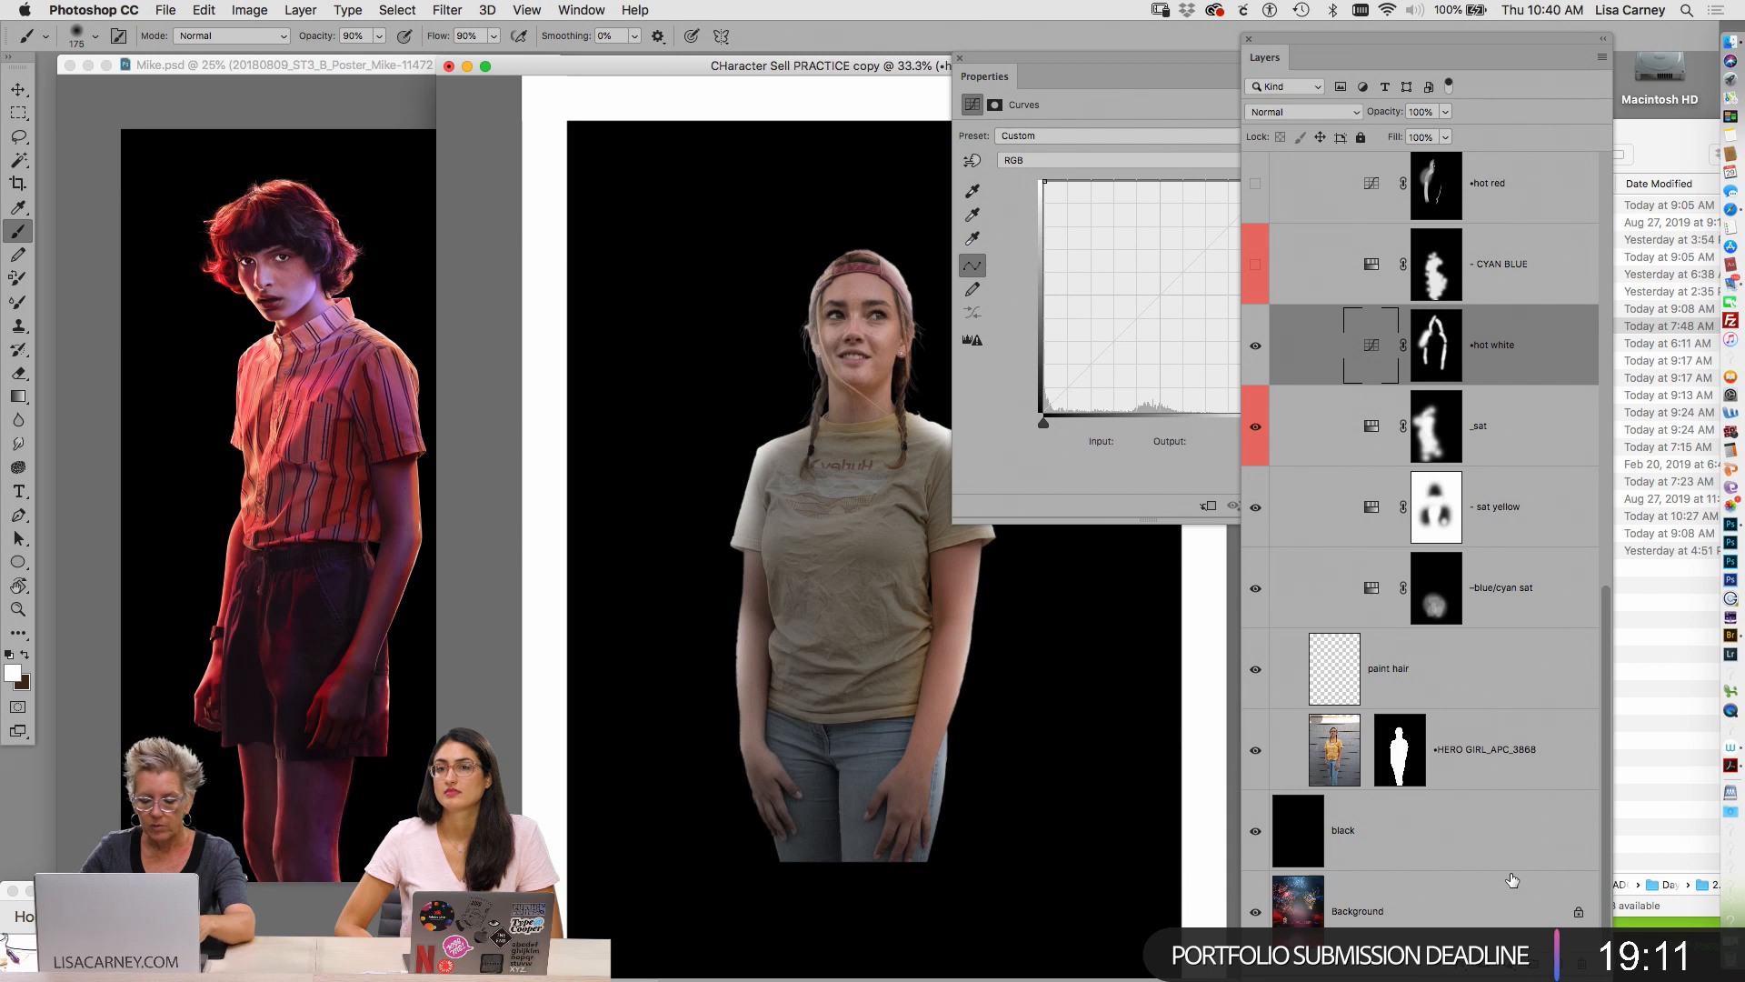
left_click(1504, 946)
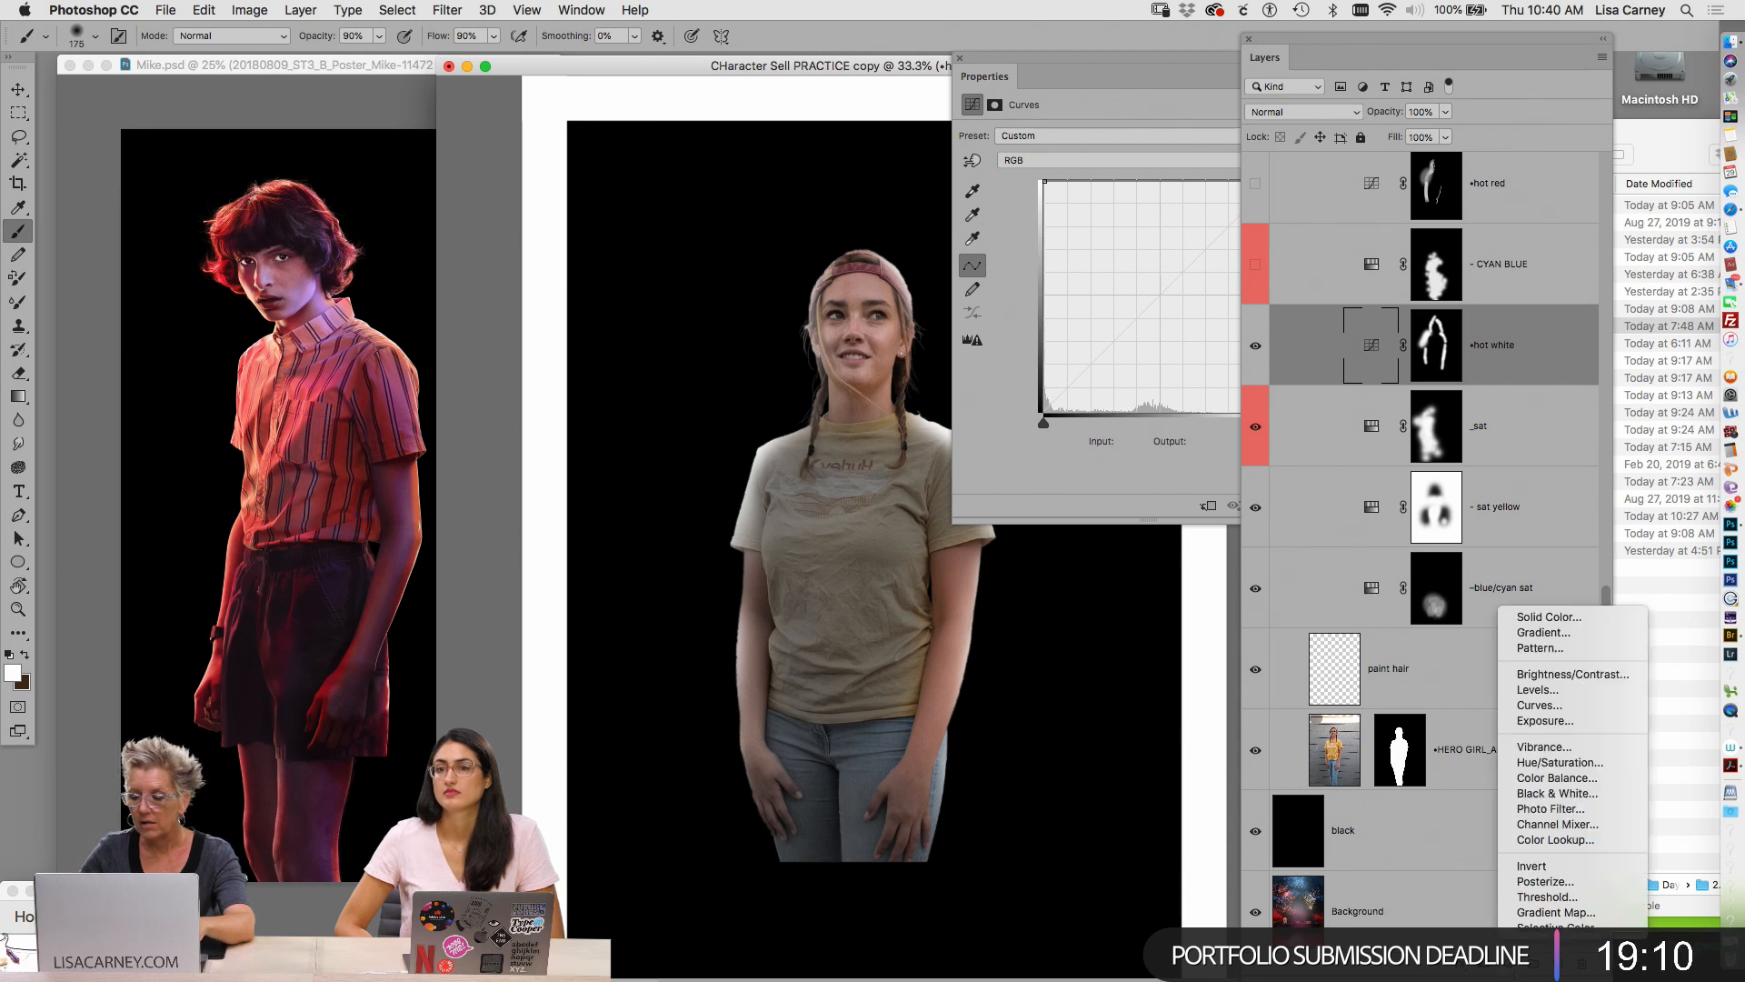
left_click(1533, 706, "alt")
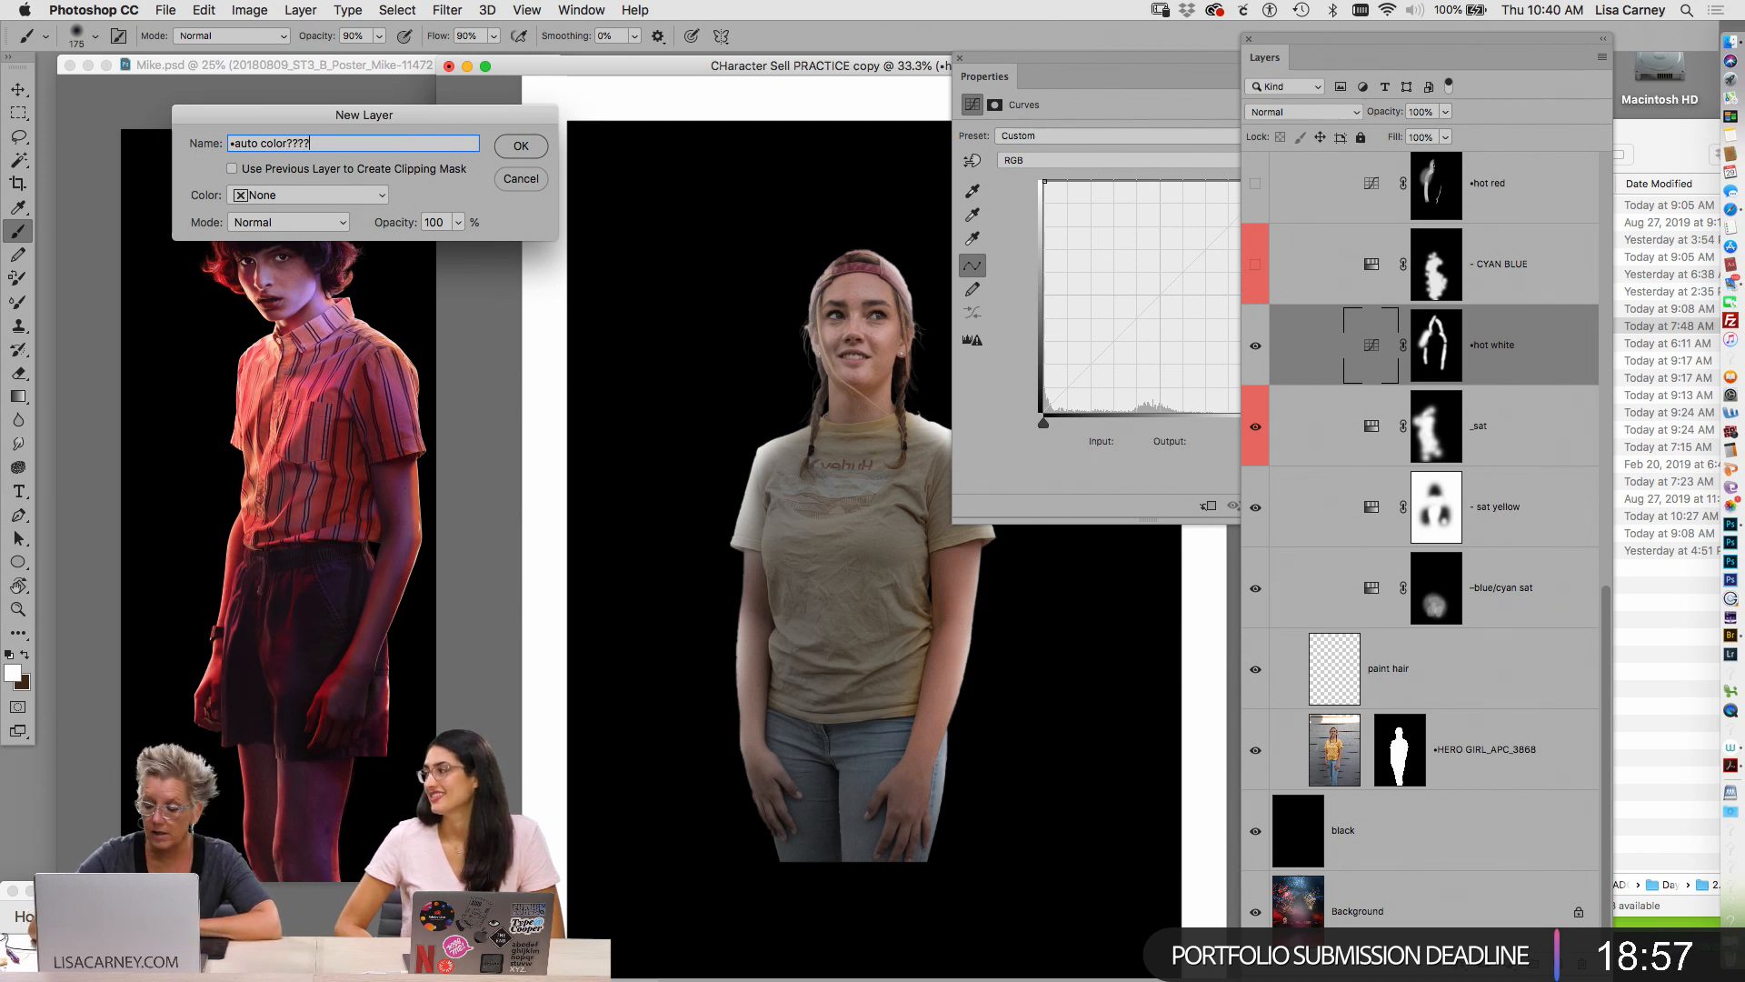
key("Return")
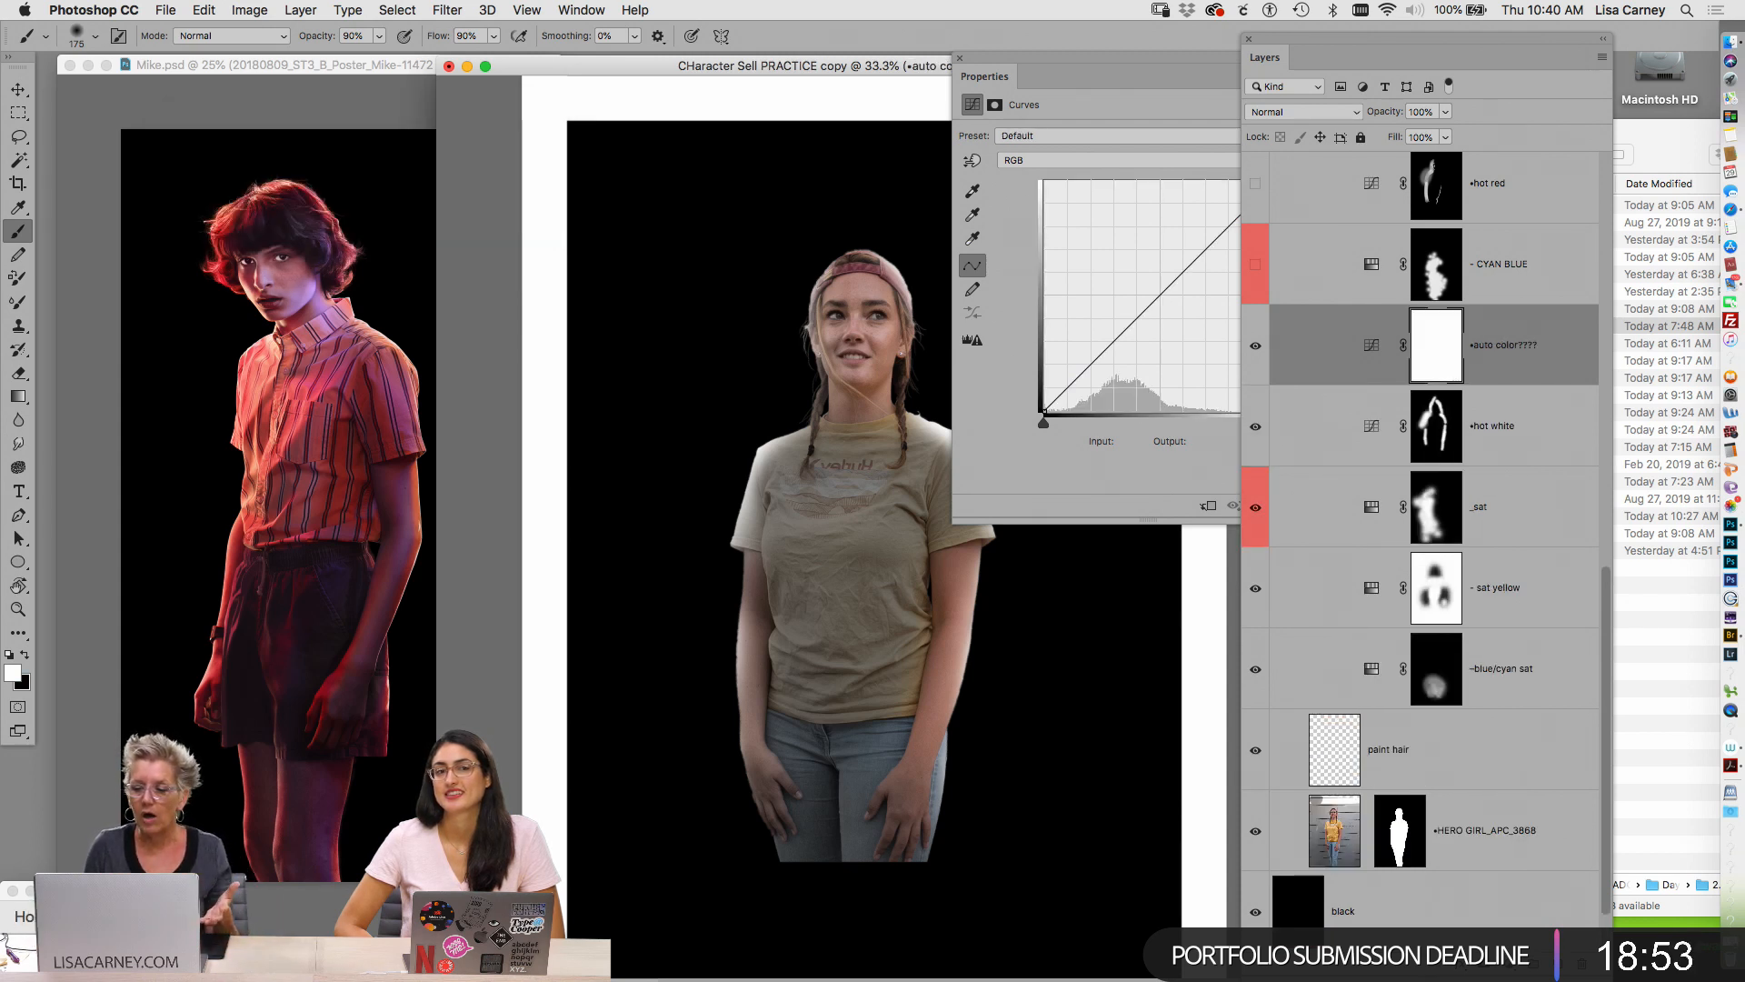
Open the auto color correction options for the •auto color???? curve and choose Enhance Per Channel Contrast
left_click(1380, 351)
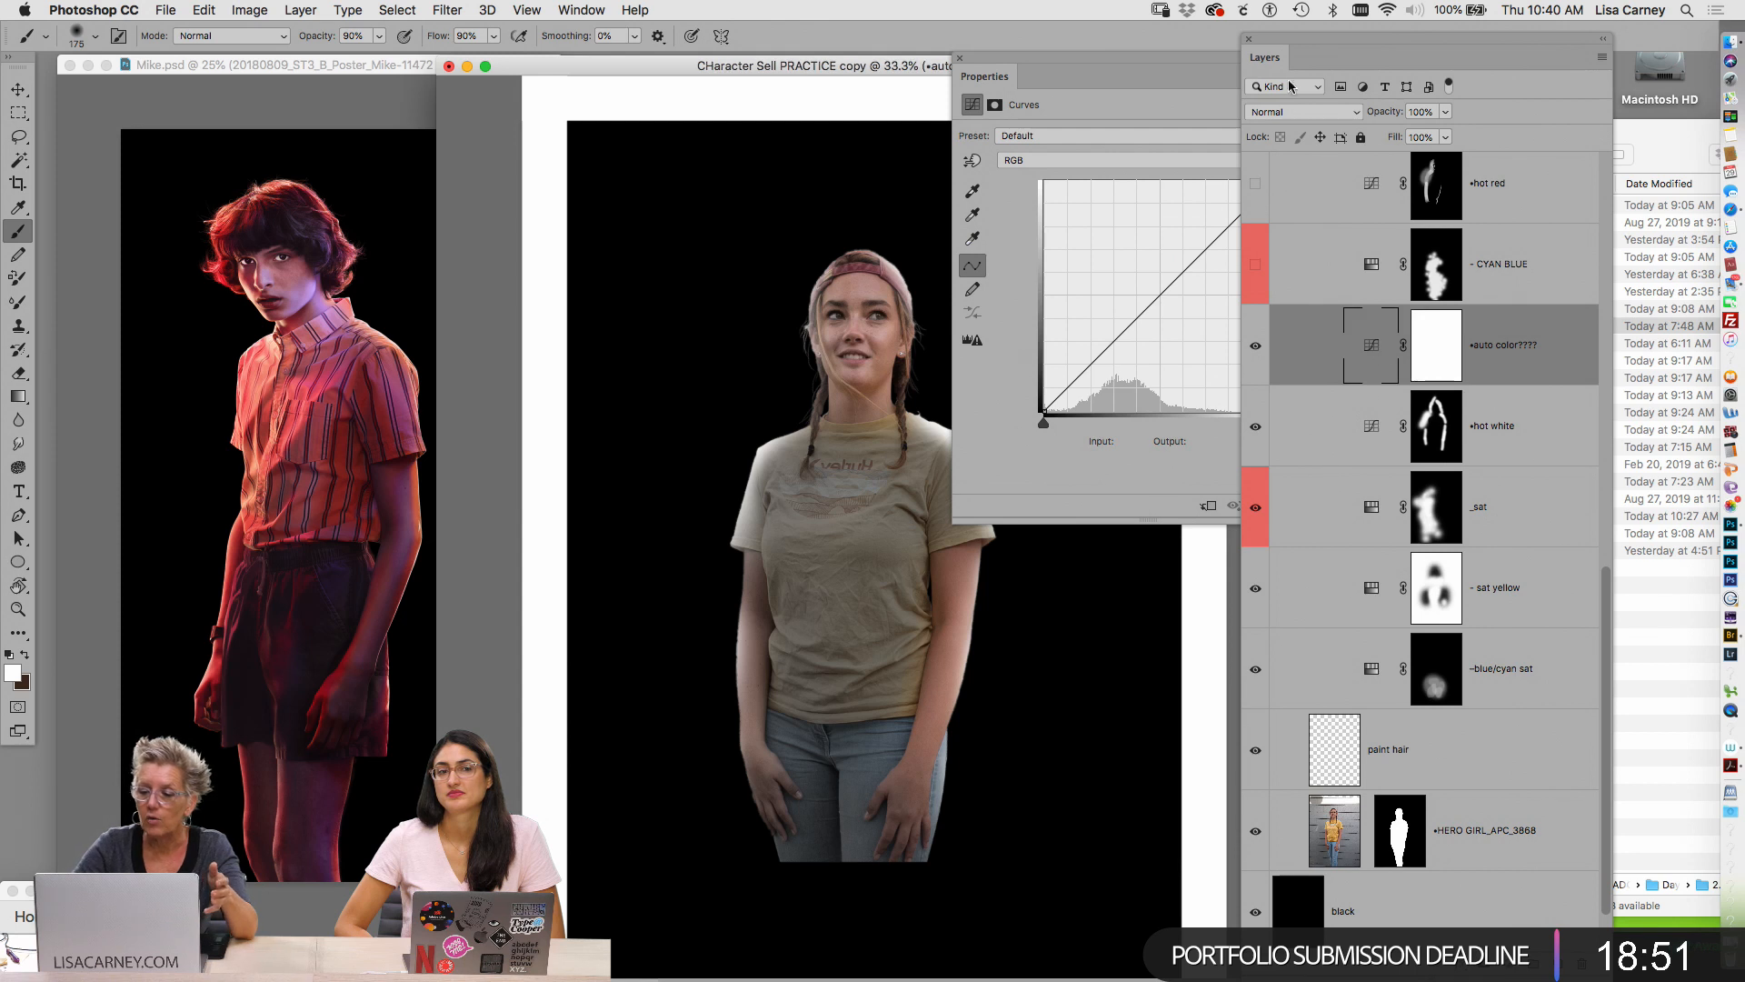
left_click_drag(1293, 40, 1399, 40)
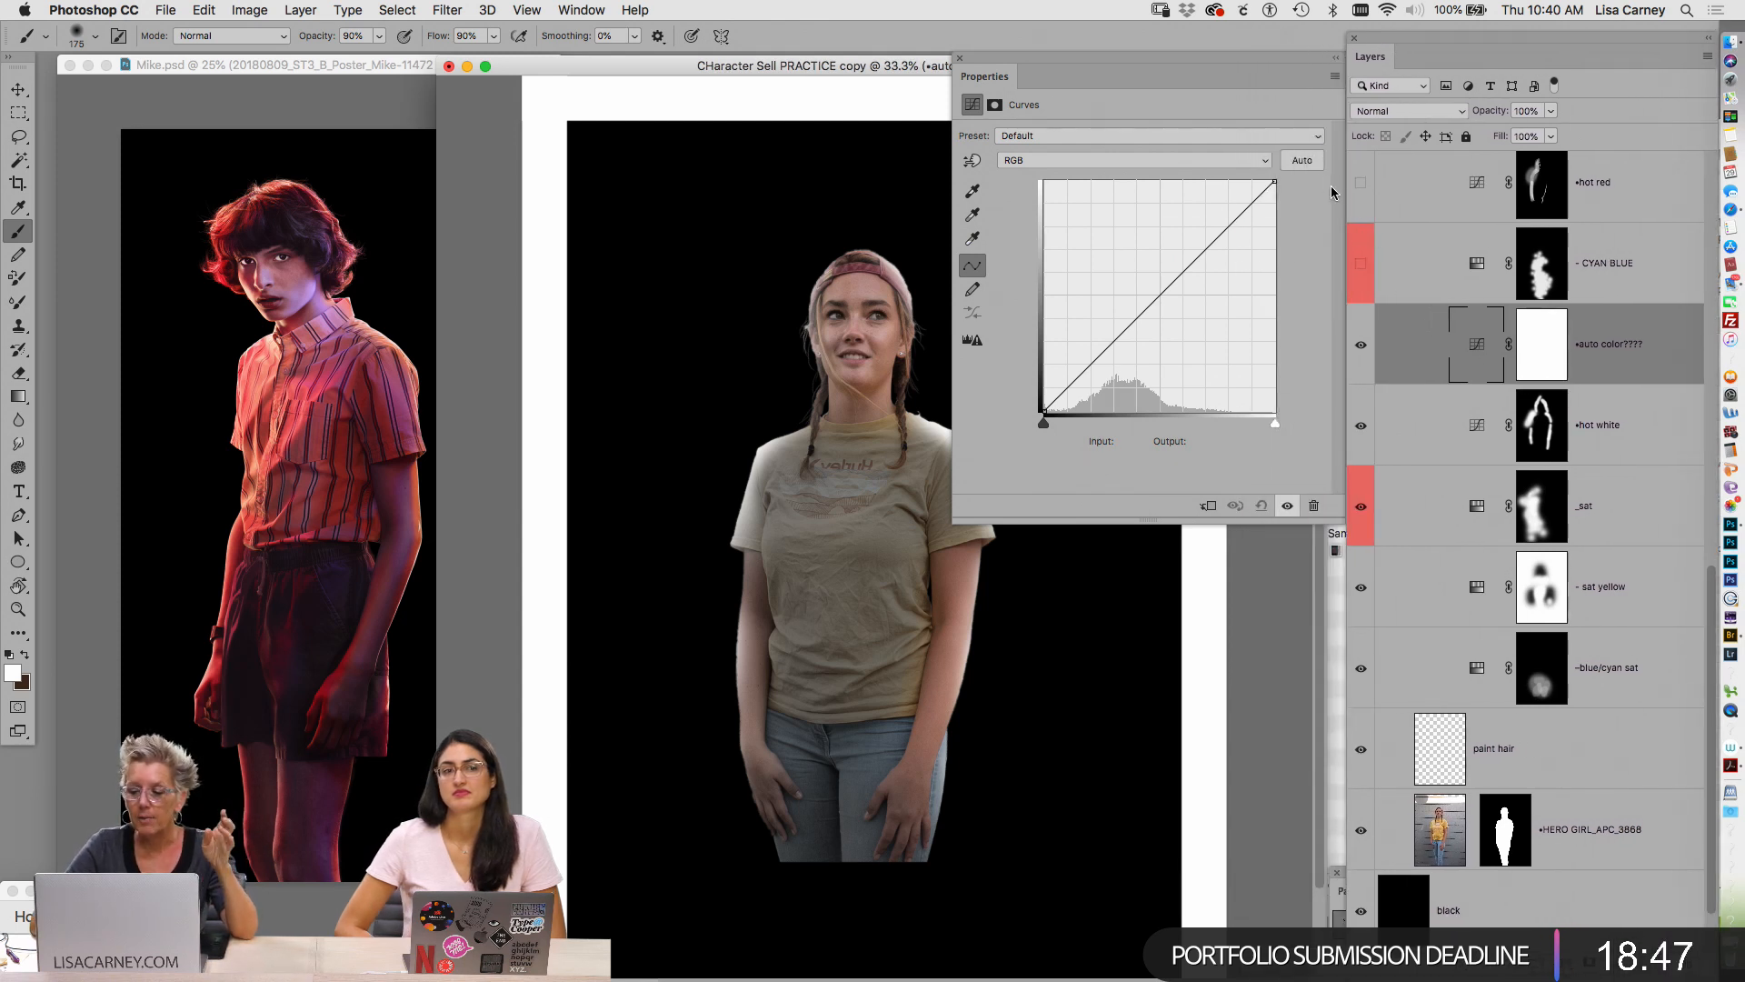
left_click(1302, 164)
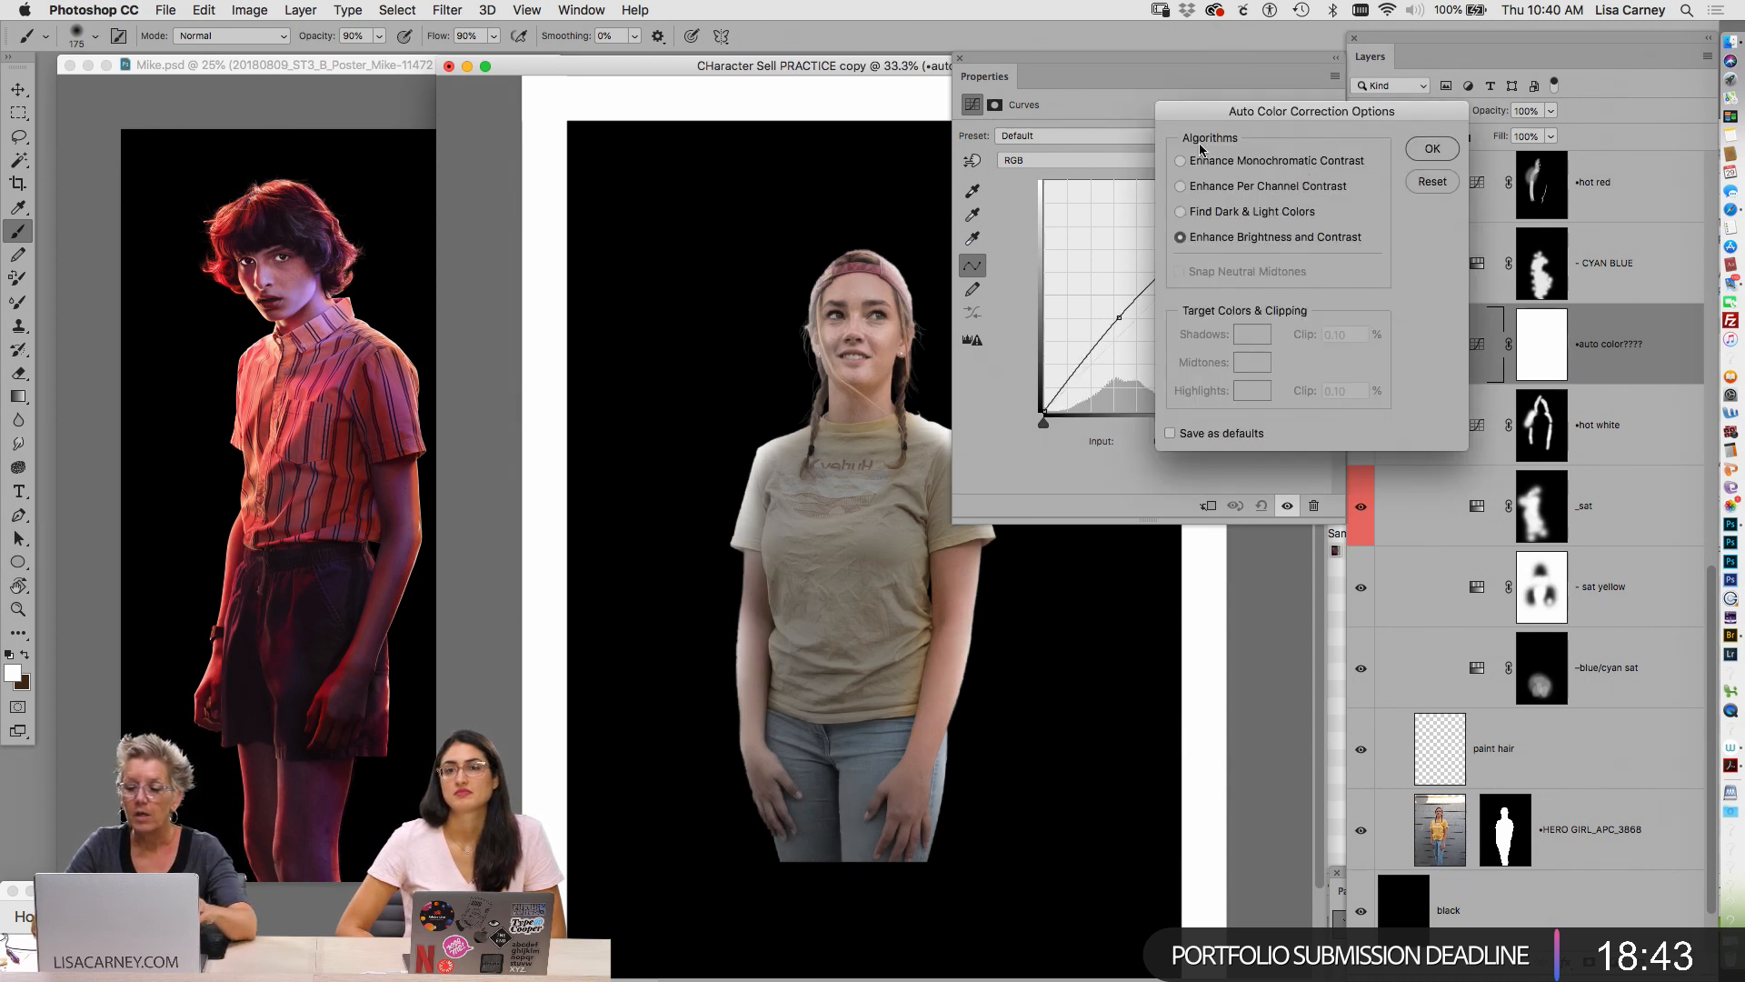
left_click(1223, 189)
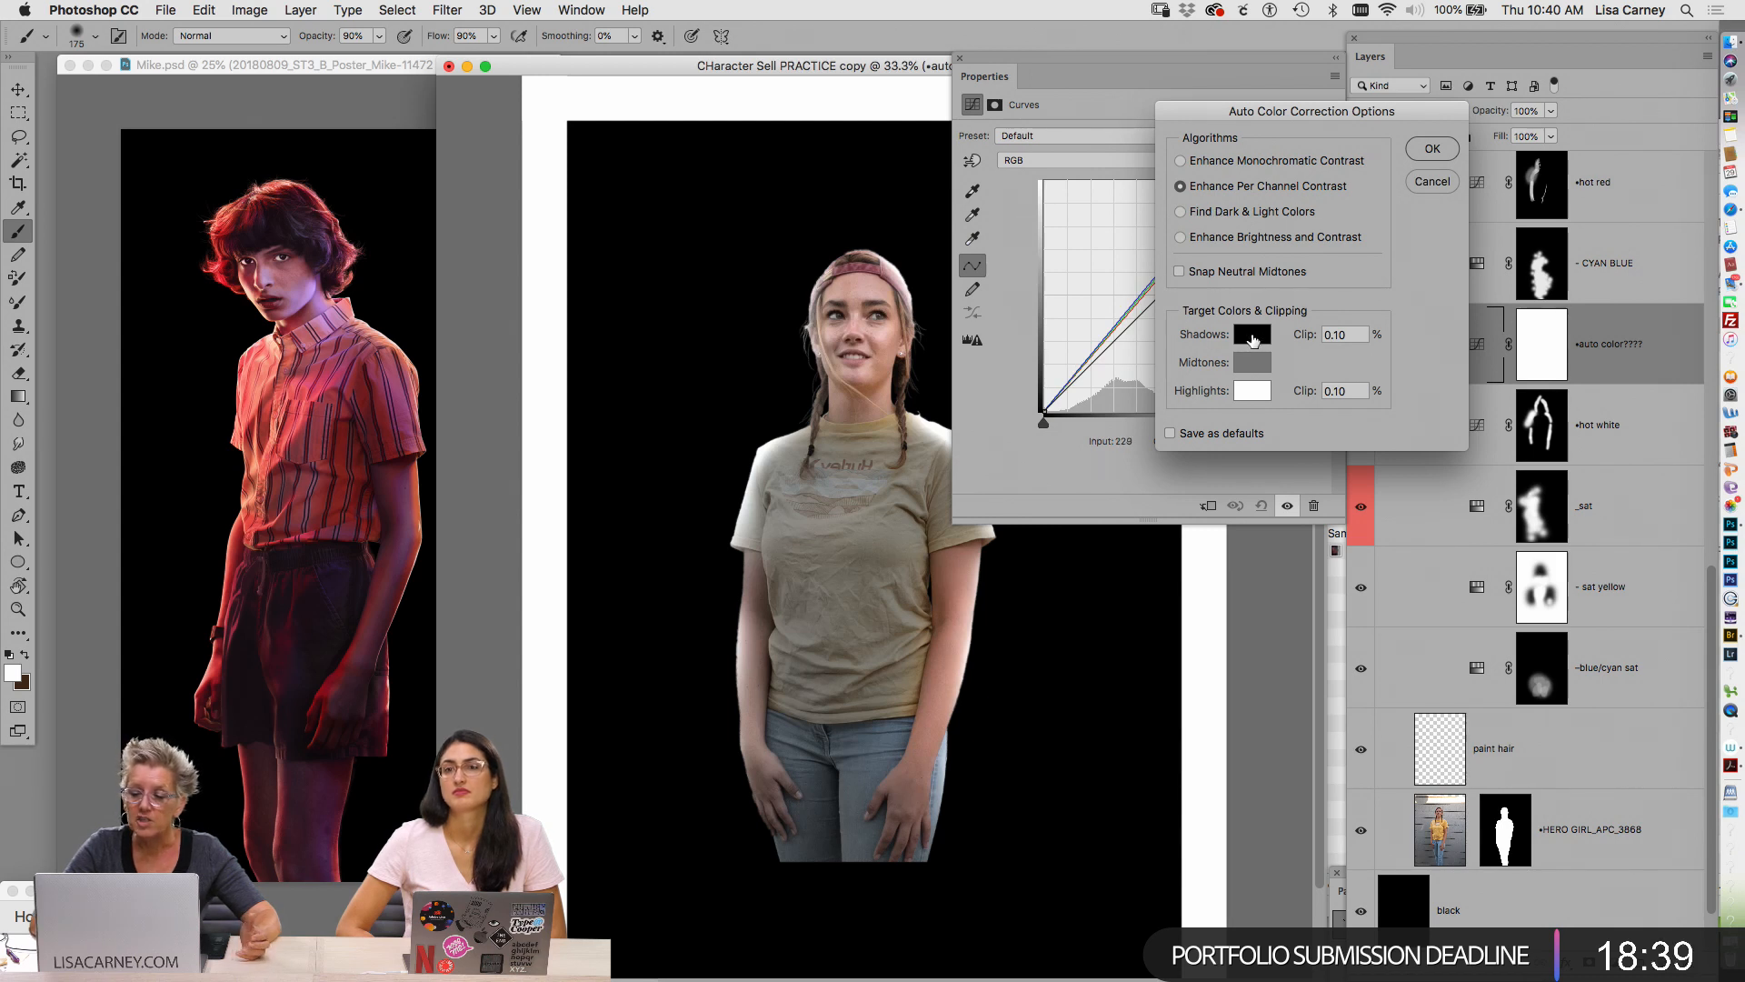
Set the target shadow color to a near-black reddish tone sampled from the reference figure's dark area
left_click(1255, 336)
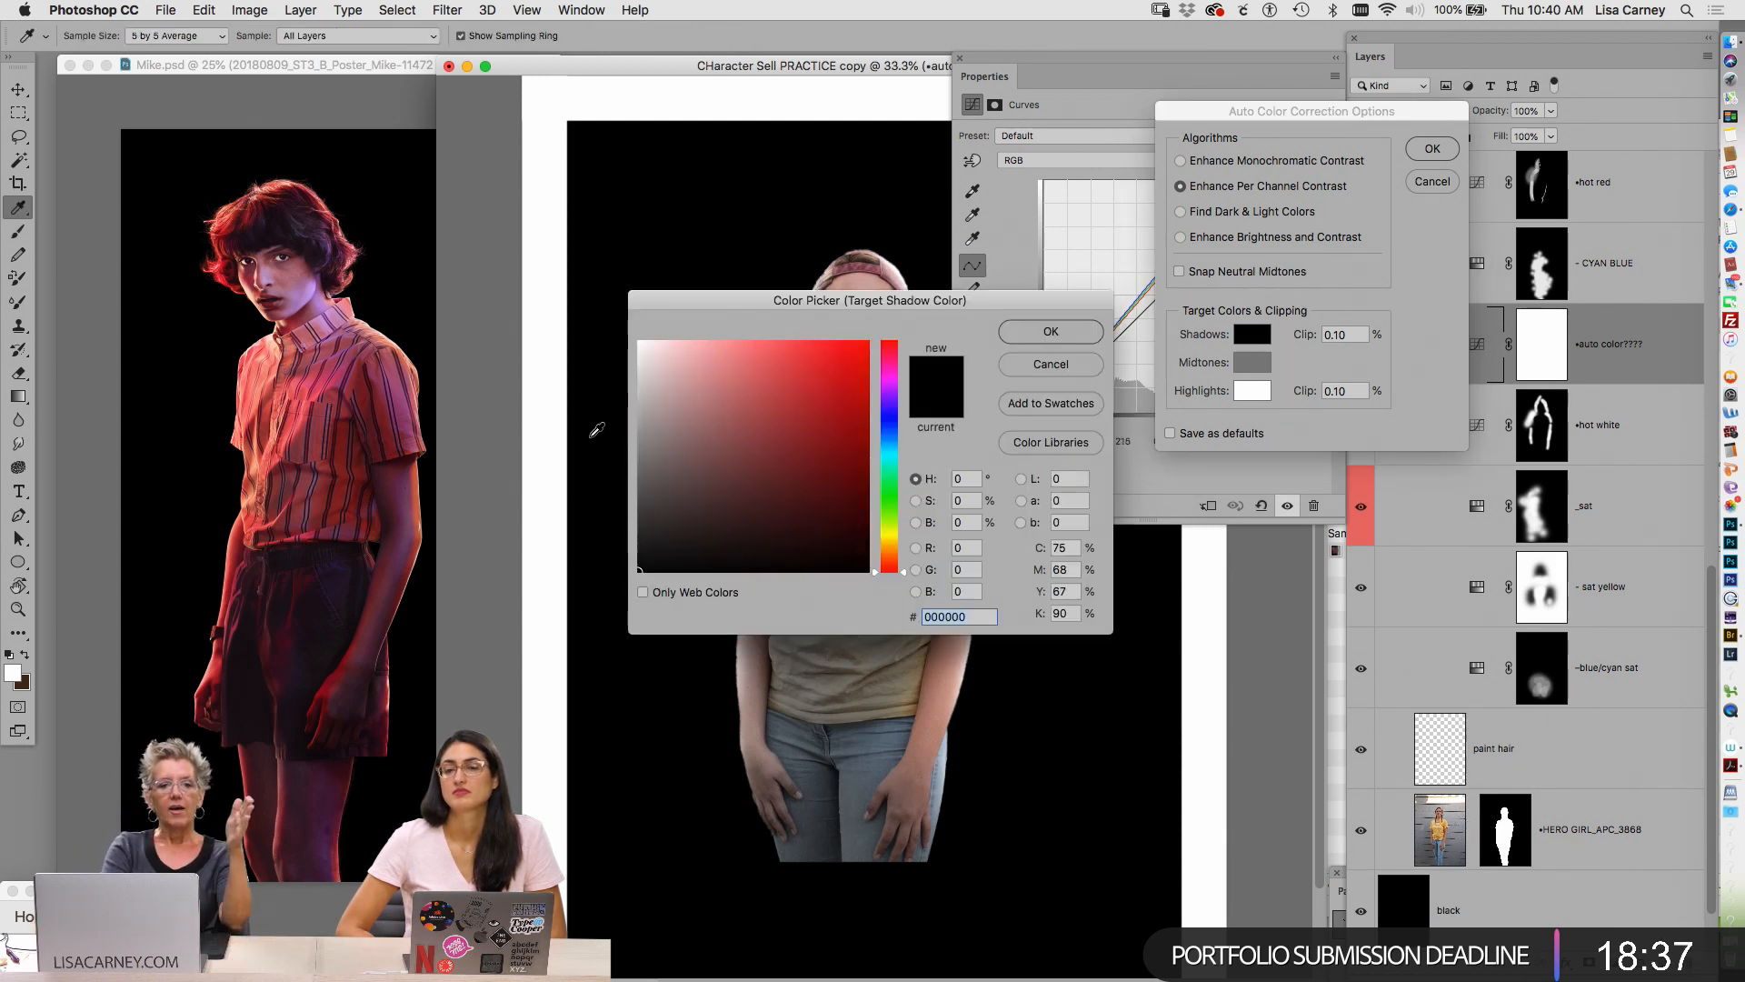
left_click(365, 546)
left_click(403, 540)
left_click(1058, 333)
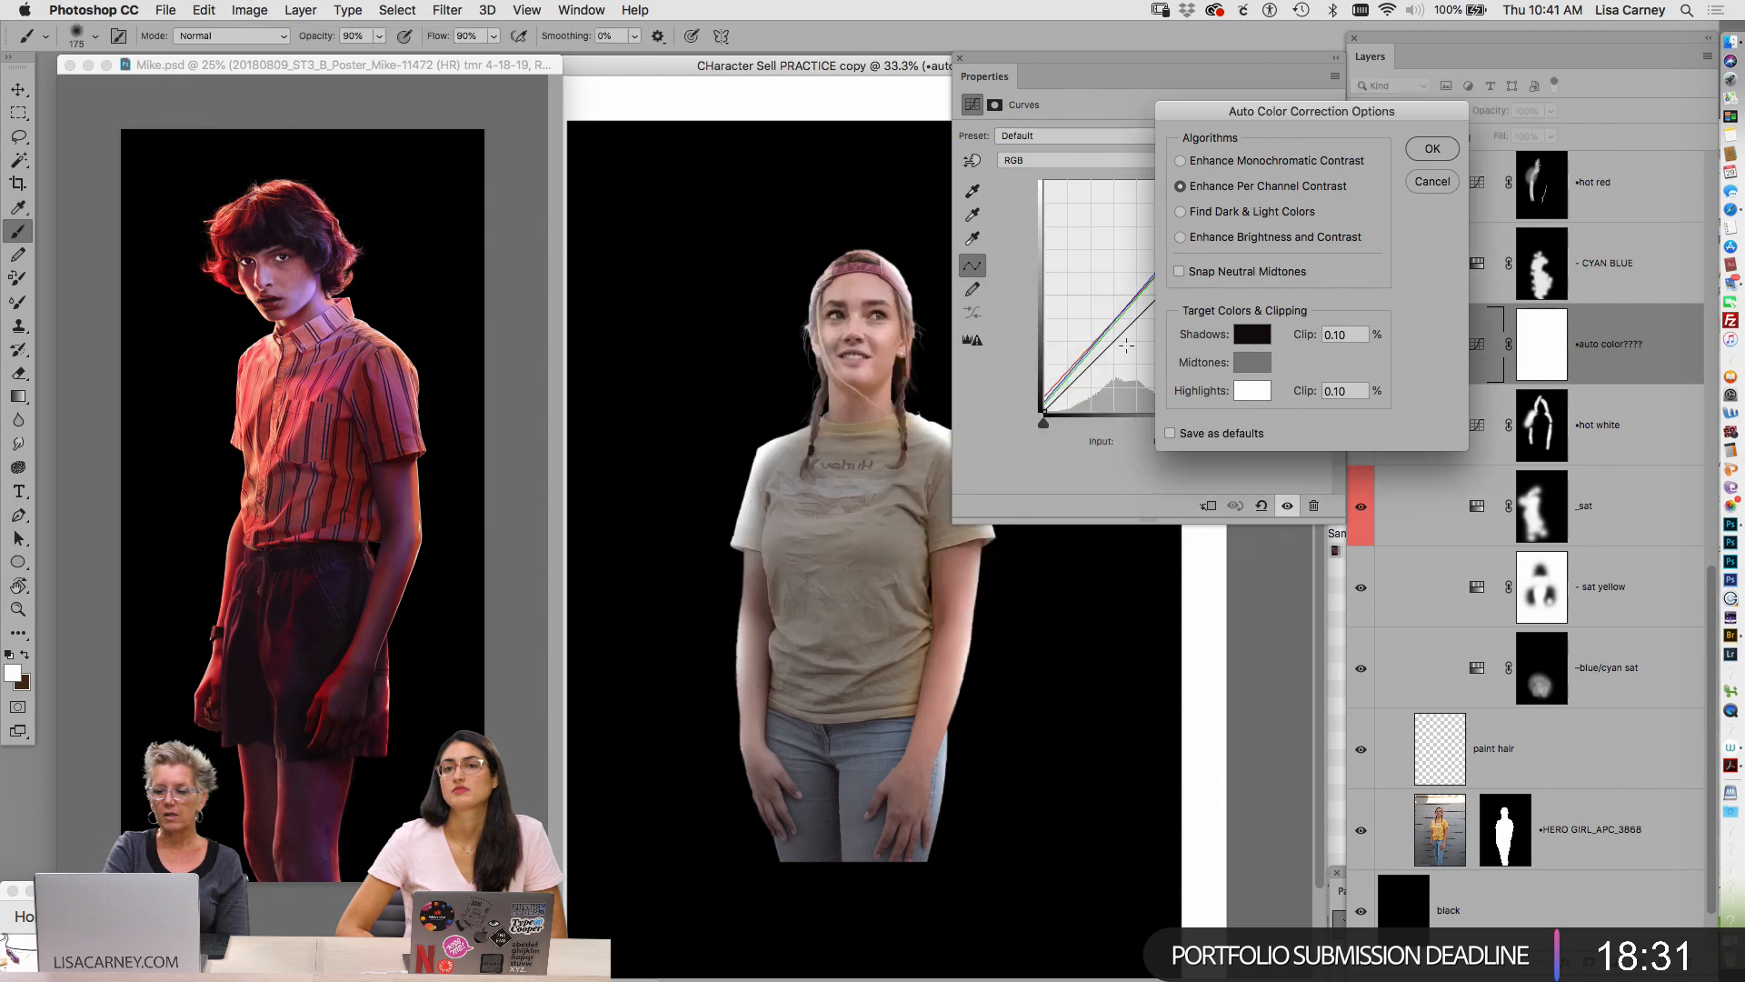
Set the target midtone color to the rose tone #ad6874 sampled from the reference figure
left_click(1256, 368)
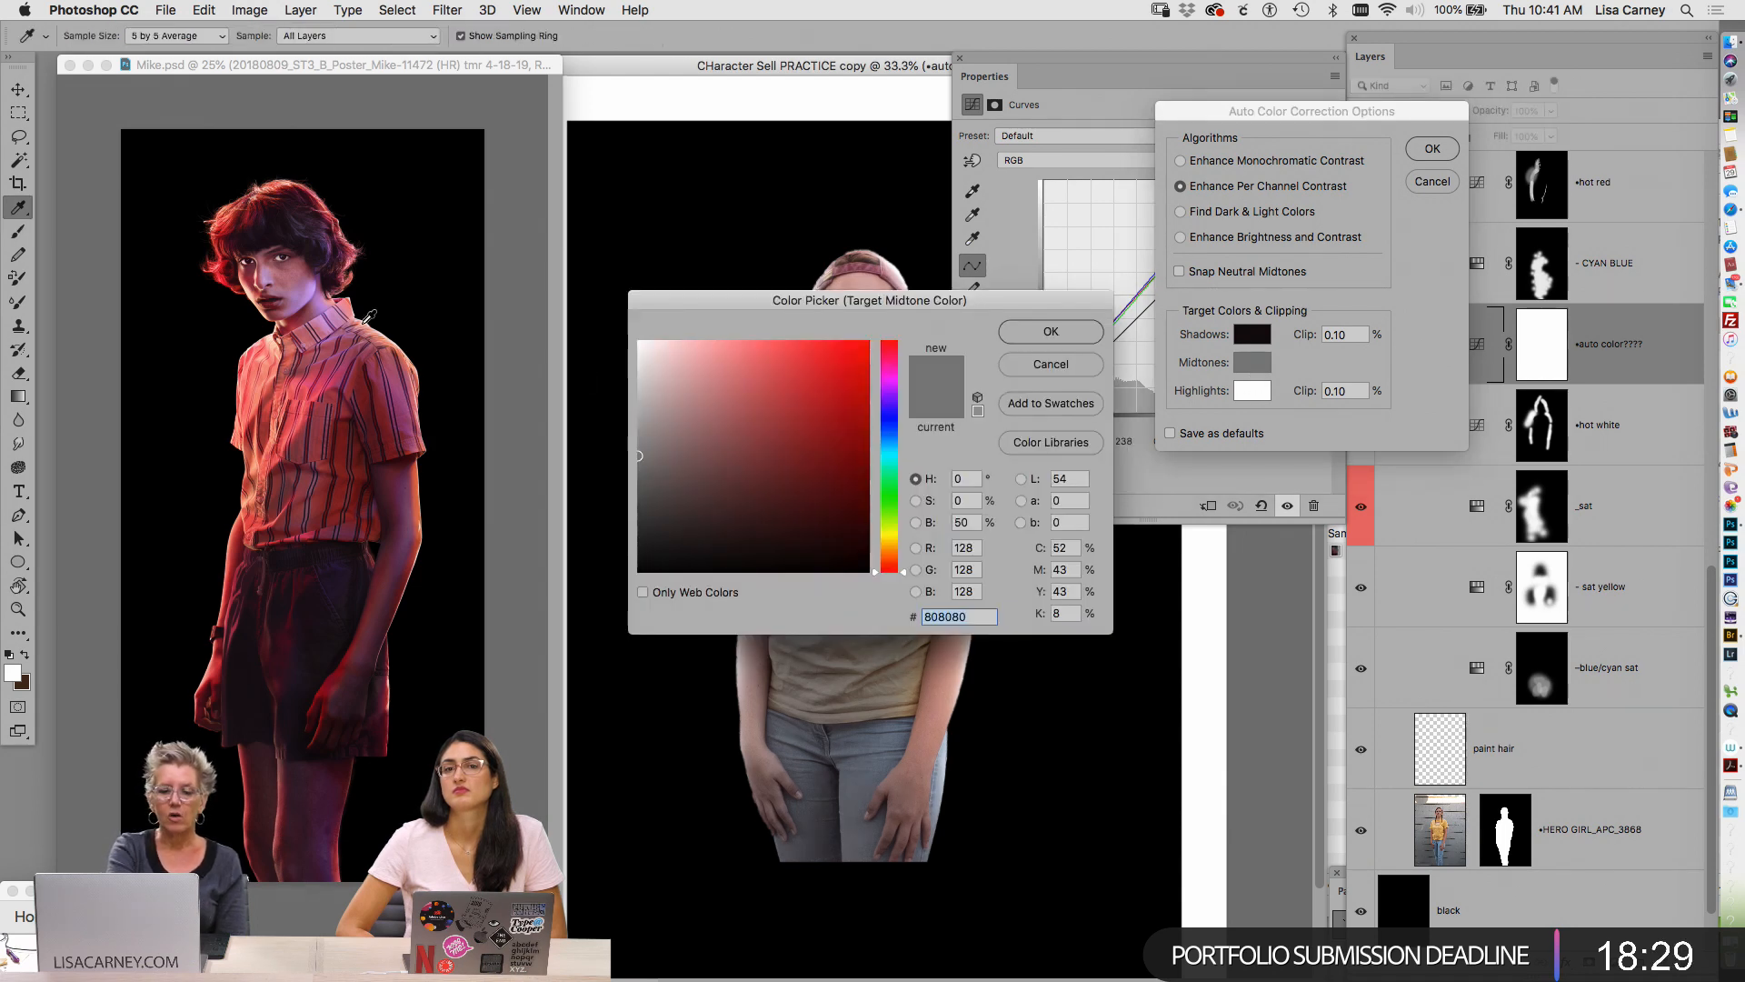
left_click(304, 273)
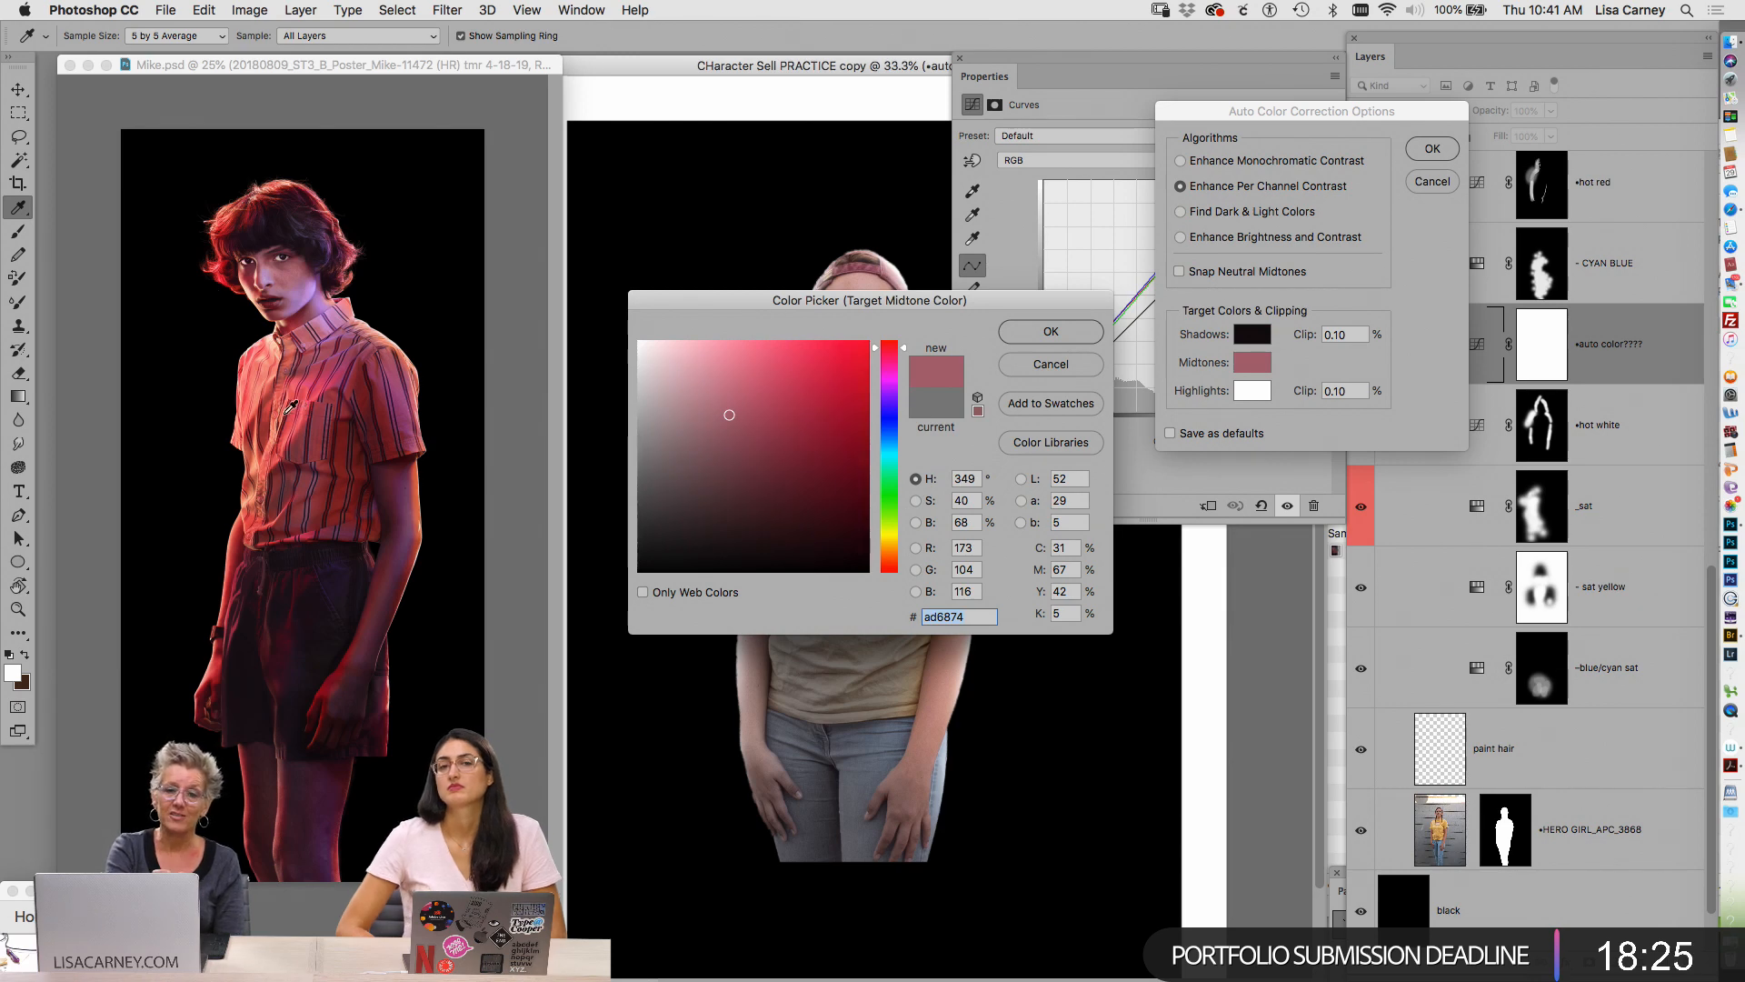
left_click(1076, 339)
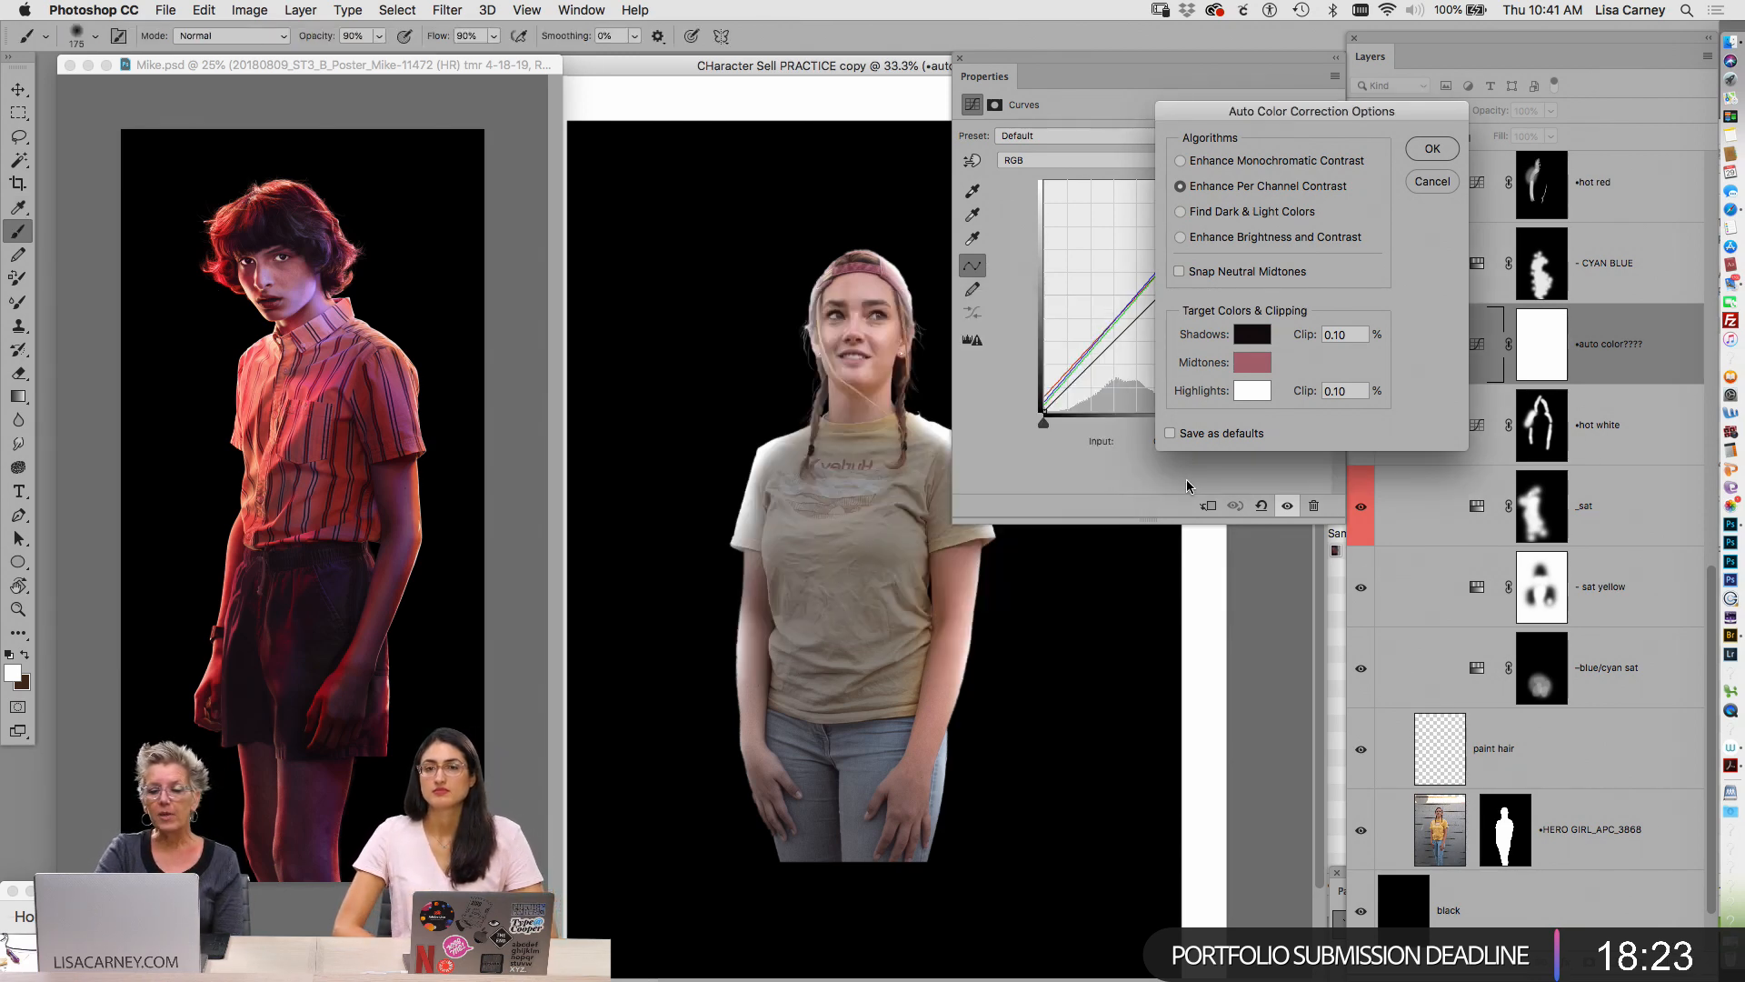
Sample target highlight colors from the reference figure's face and hair, then brighten the chosen salmon tone and accept it
left_click(1258, 393)
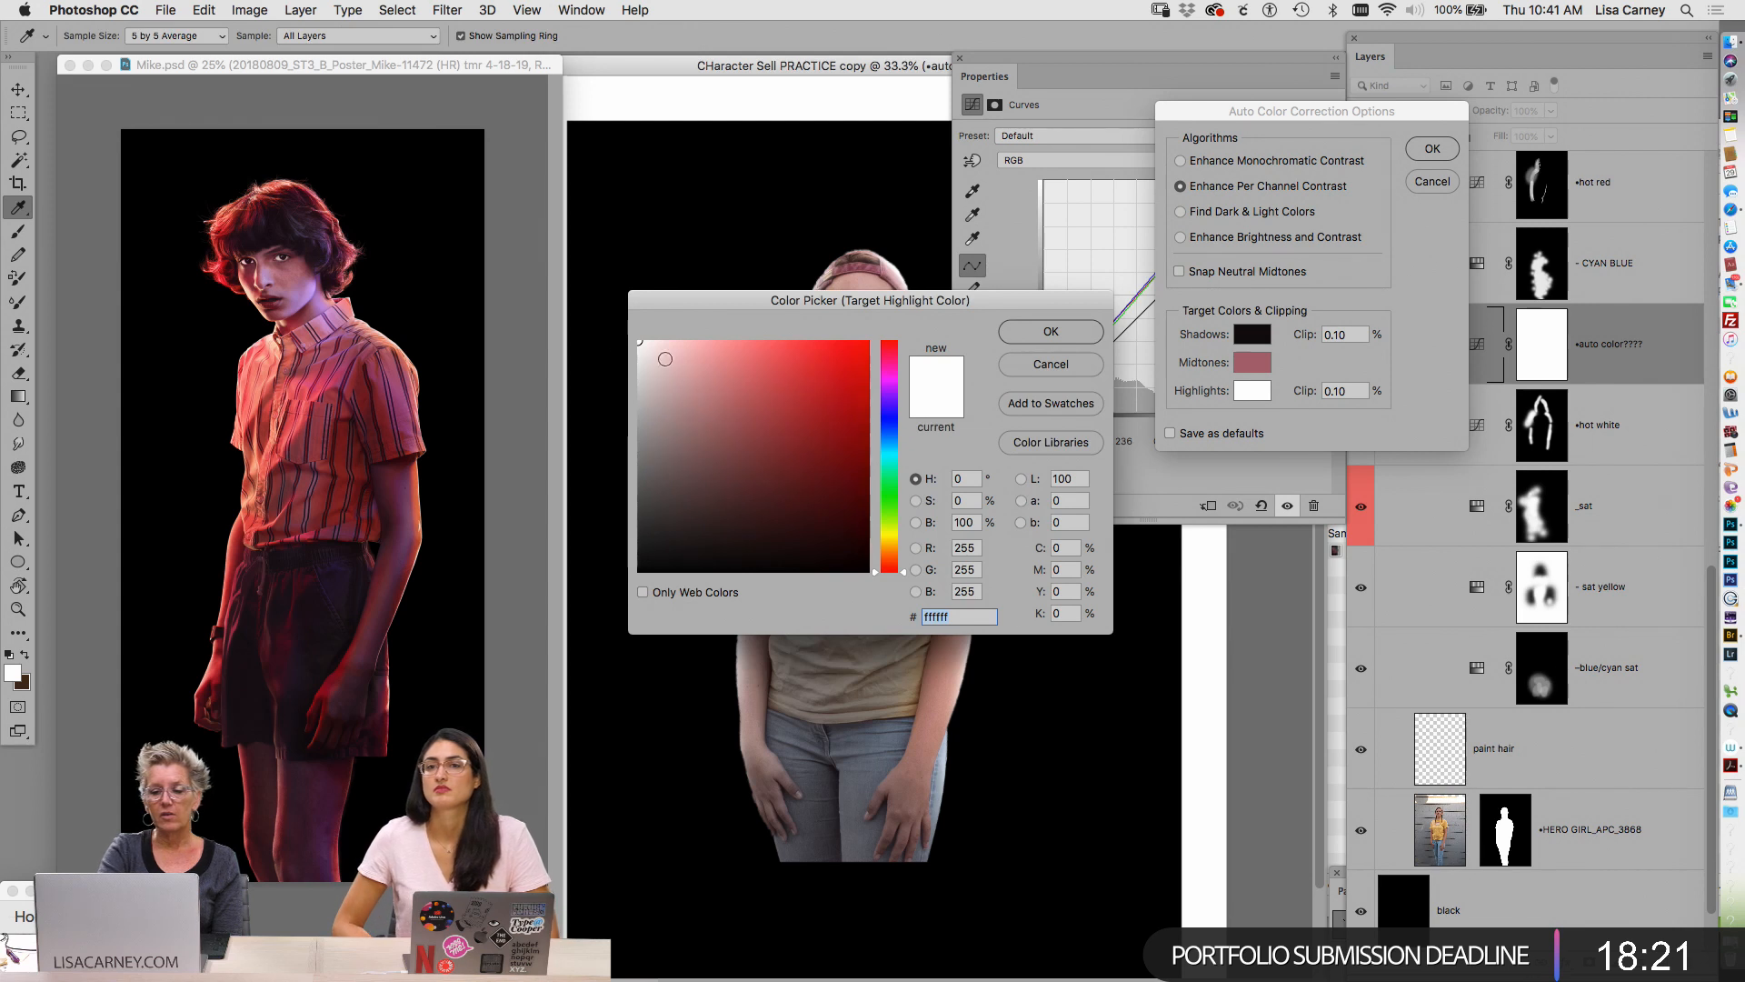
left_click(279, 281)
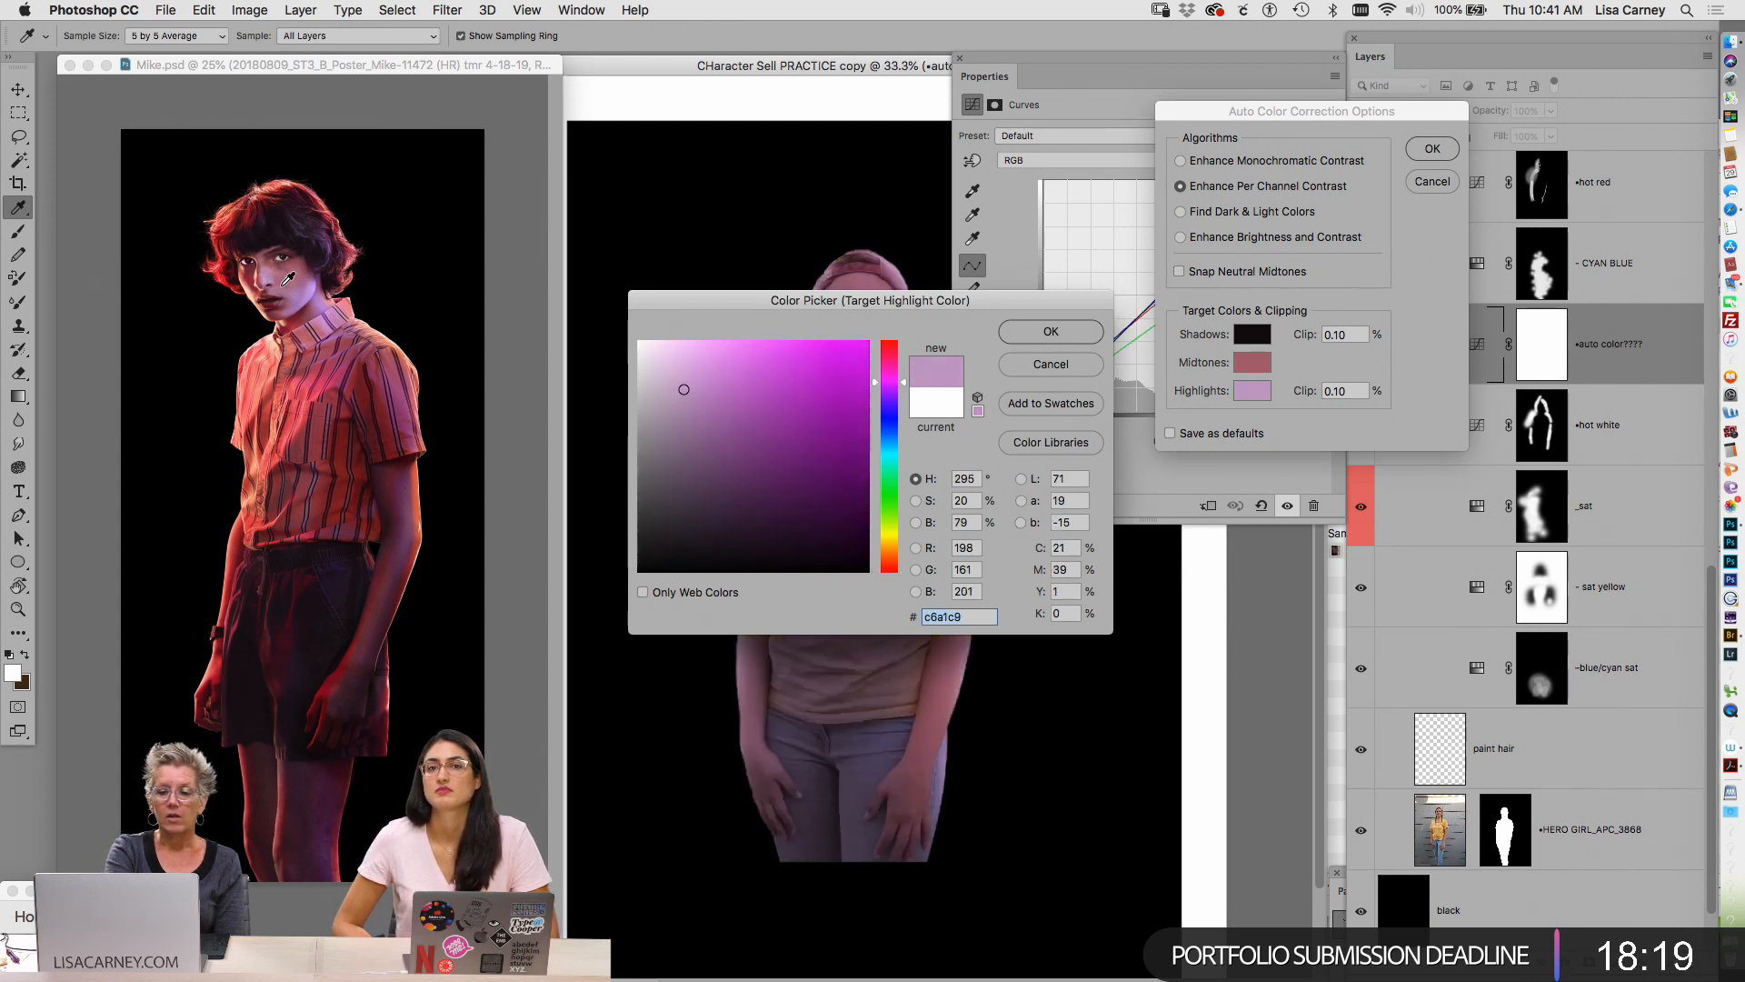
left_click_drag(741, 300, 944, 544)
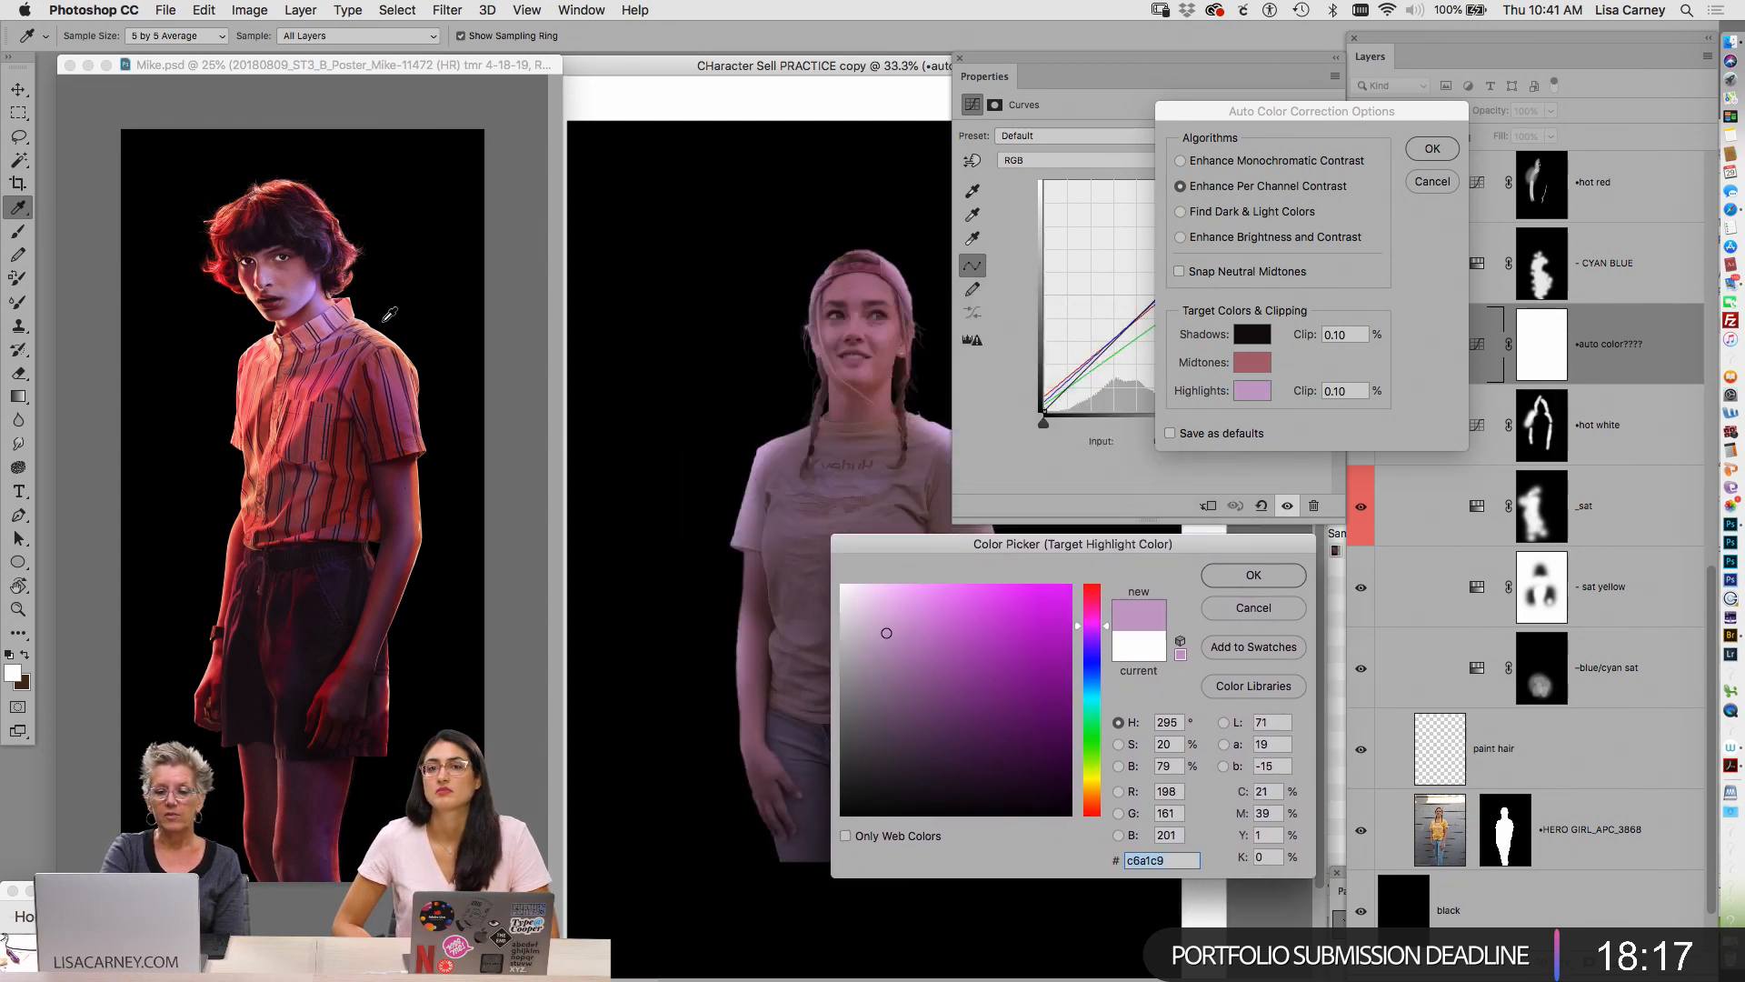
left_click(268, 286)
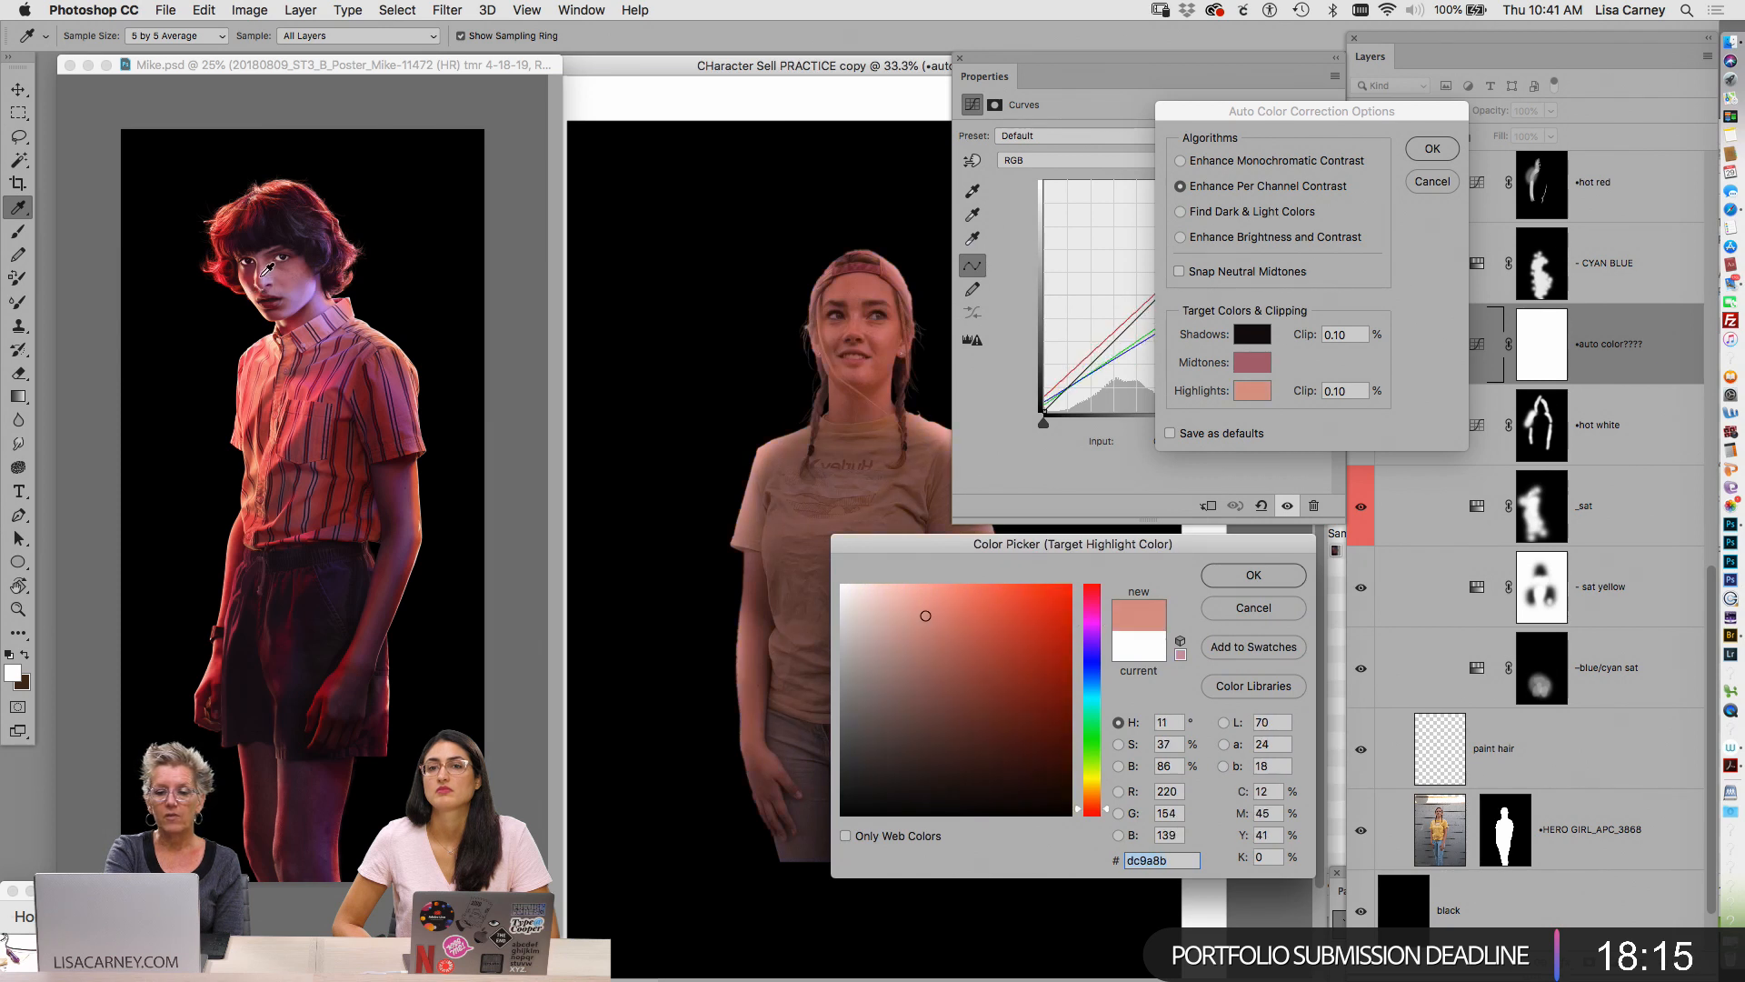
left_click(227, 212)
left_click(264, 222)
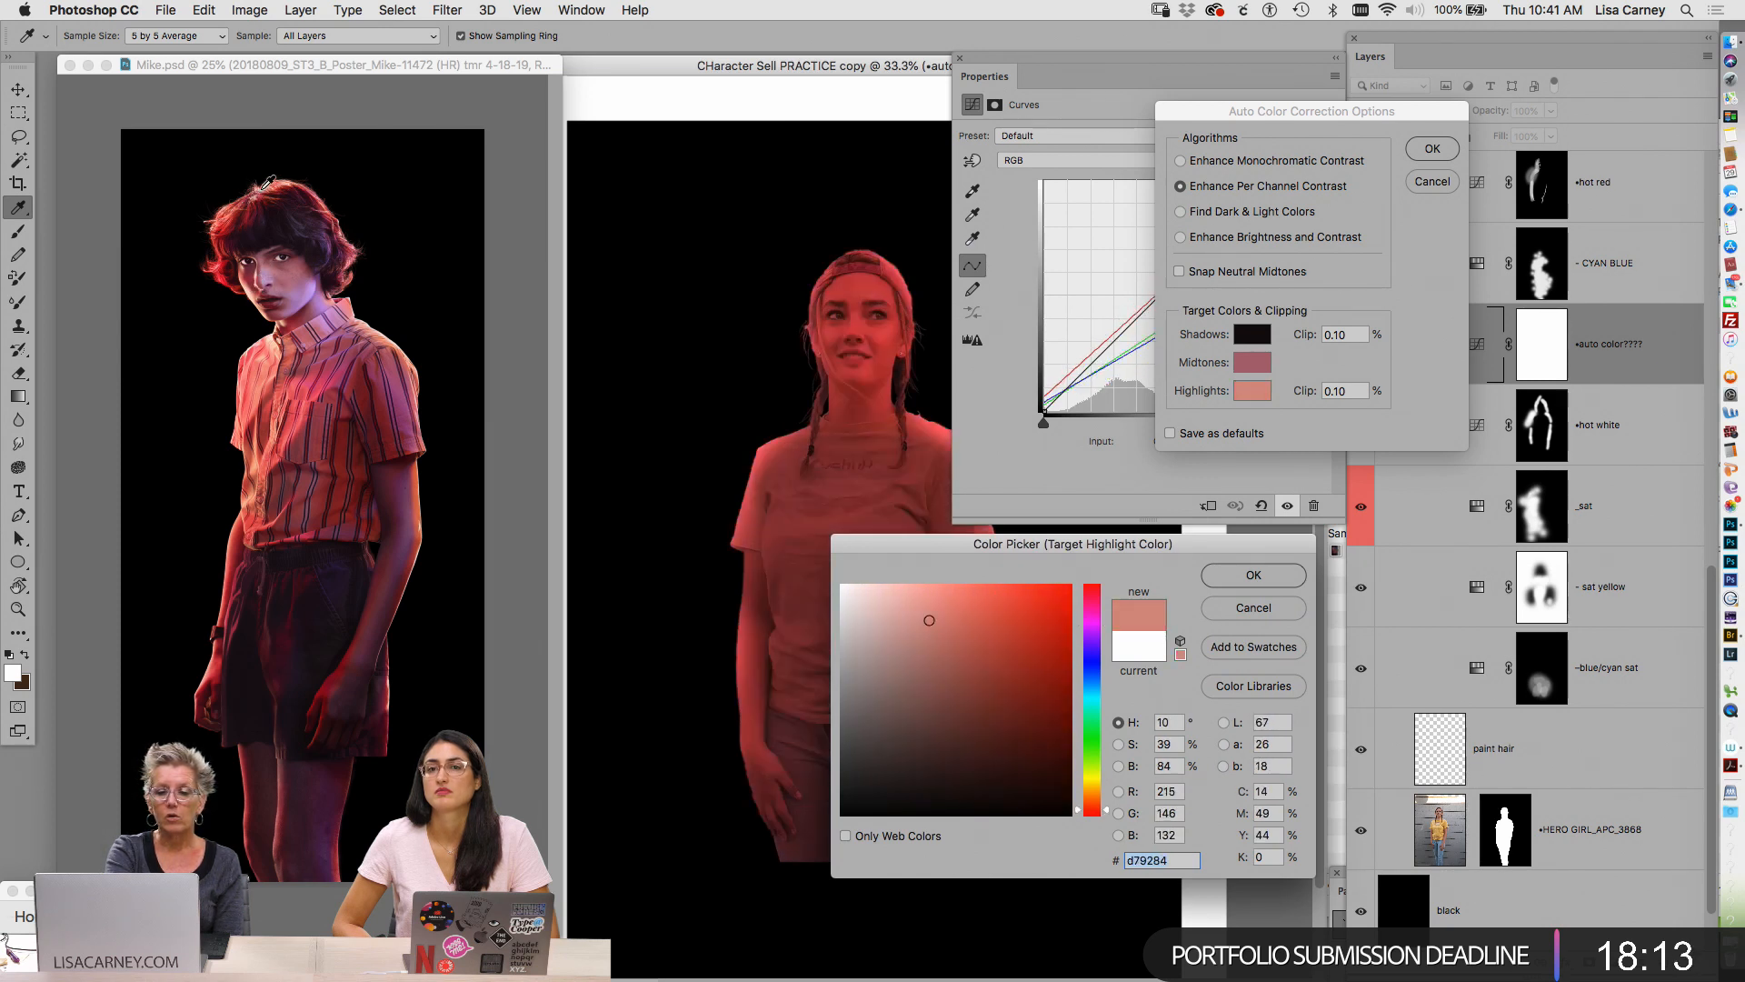
left_click_drag(928, 619, 923, 588)
left_click(1254, 575)
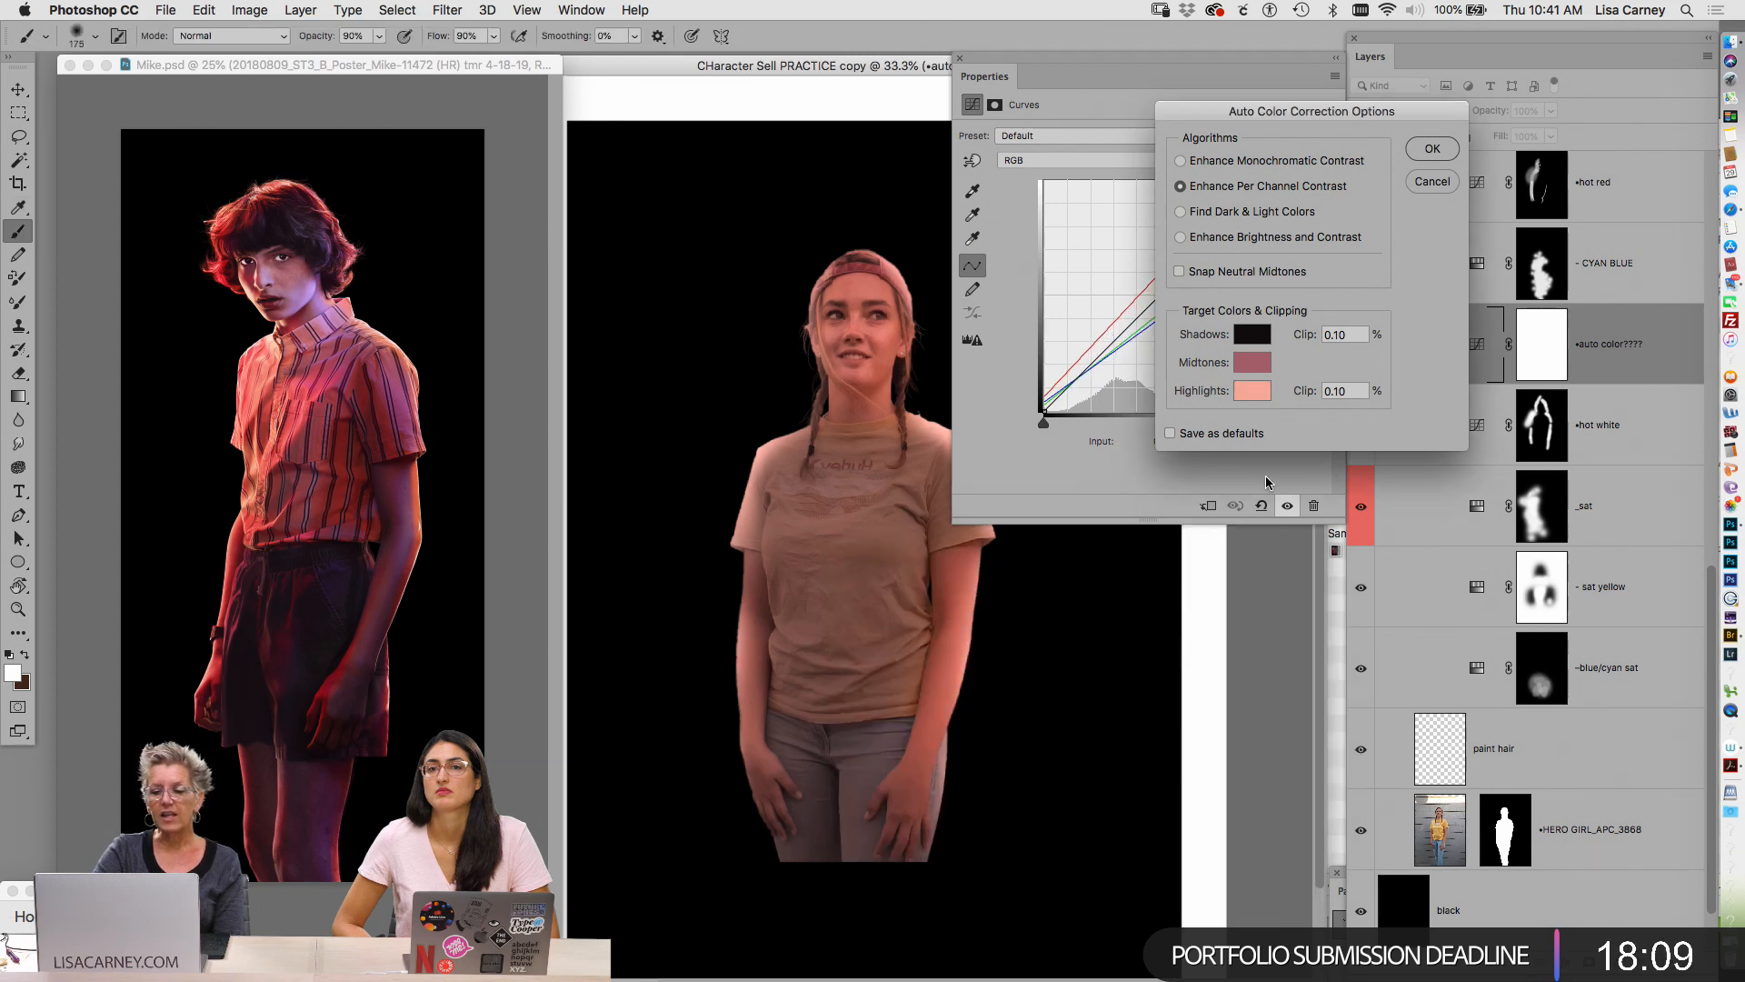
Set the target midtone color to the more saturated pink #ce6175 and accept the auto color options without saving new defaults
left_click(1251, 361)
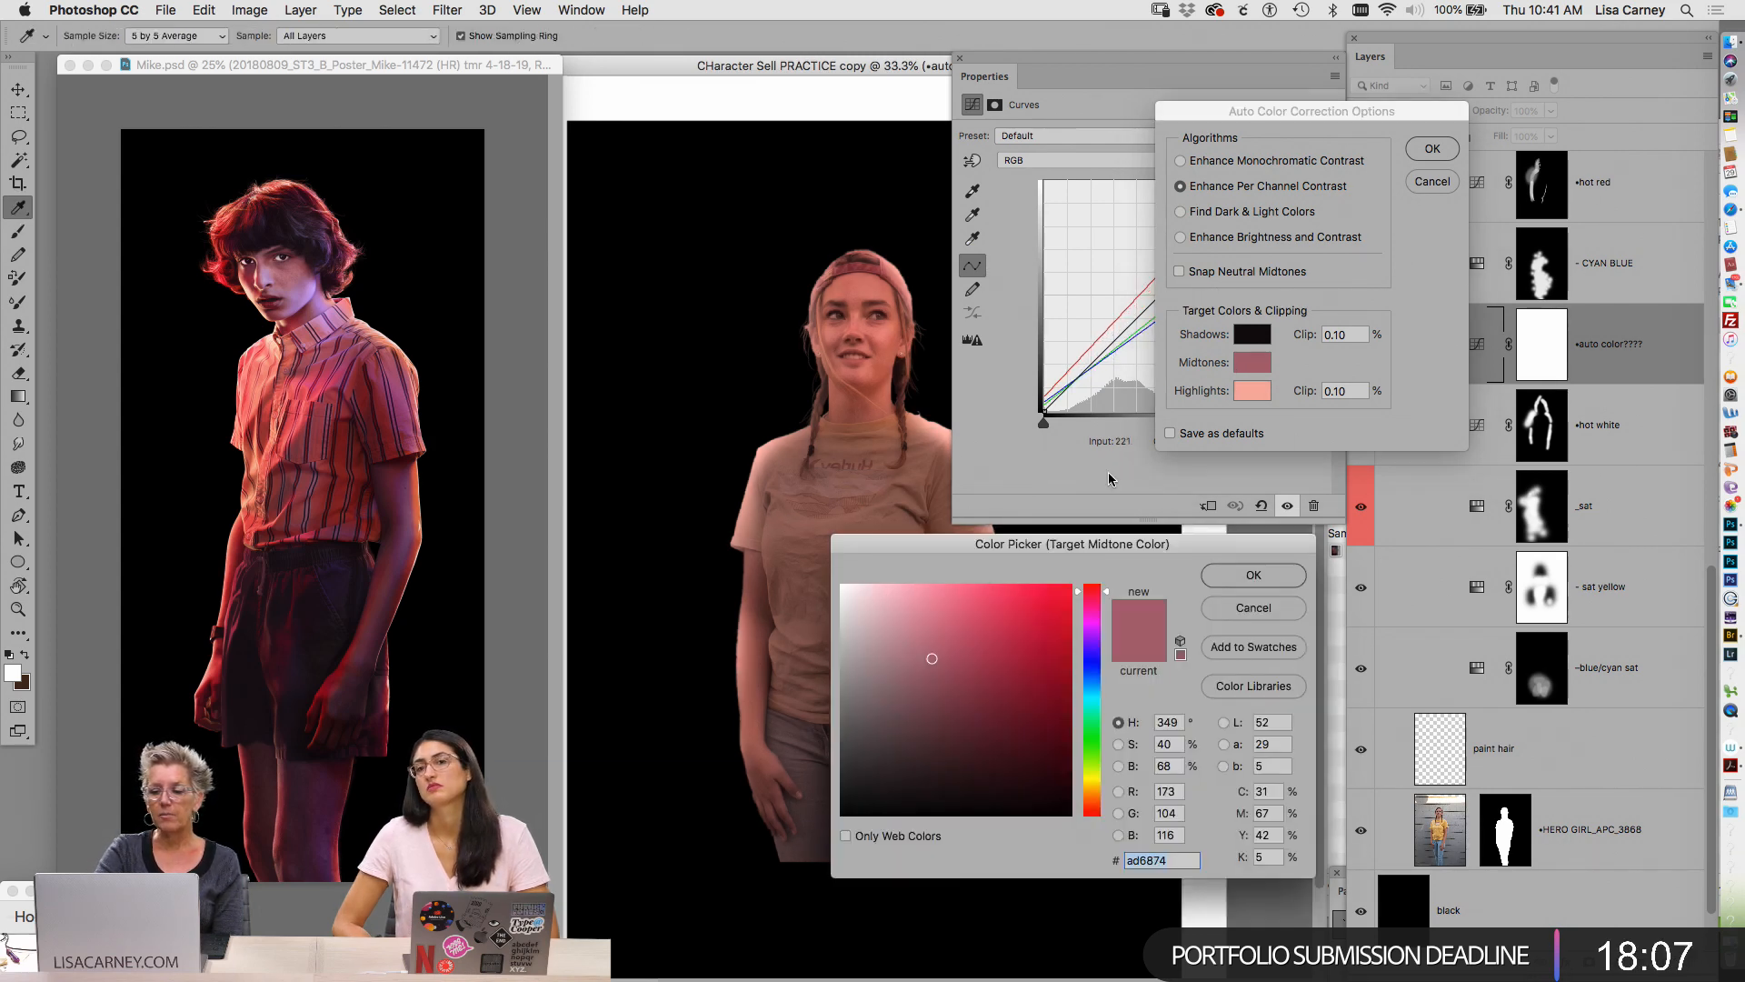
mouse_move(959, 678)
left_mouse_down()
mouse_move(910, 755)
mouse_move(871, 750)
mouse_move(982, 726)
mouse_move(997, 697)
mouse_move(939, 638)
left_mouse_up()
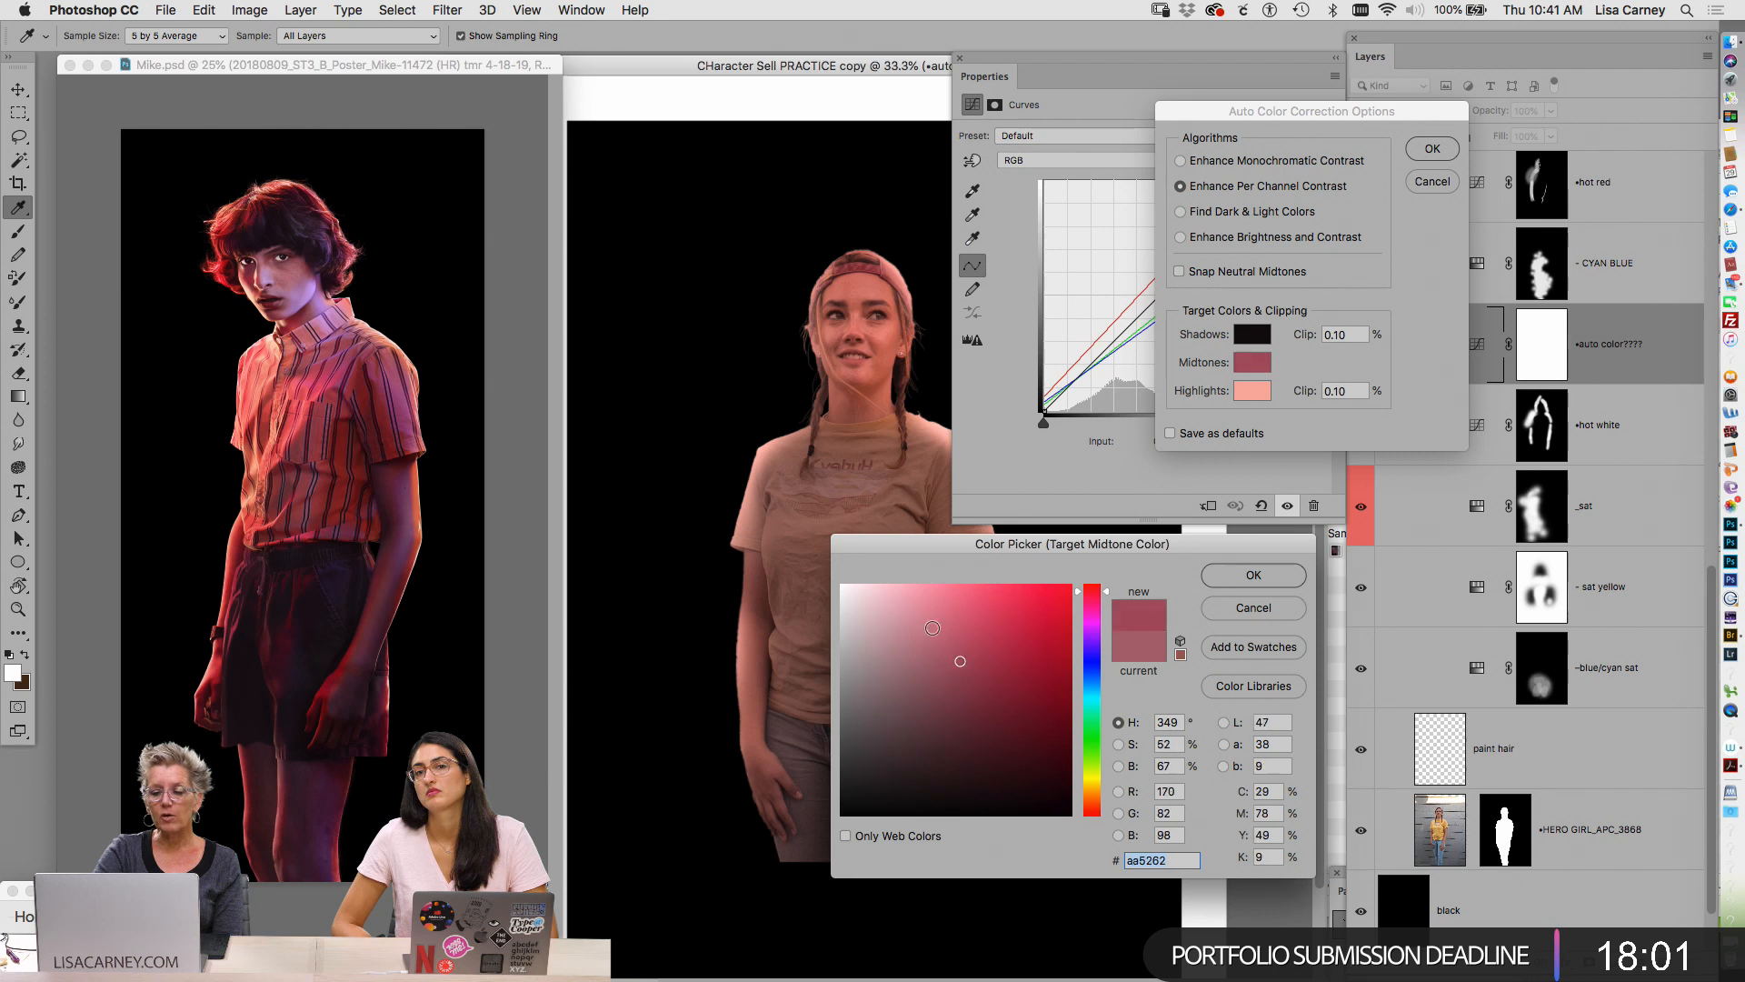
left_click(963, 627)
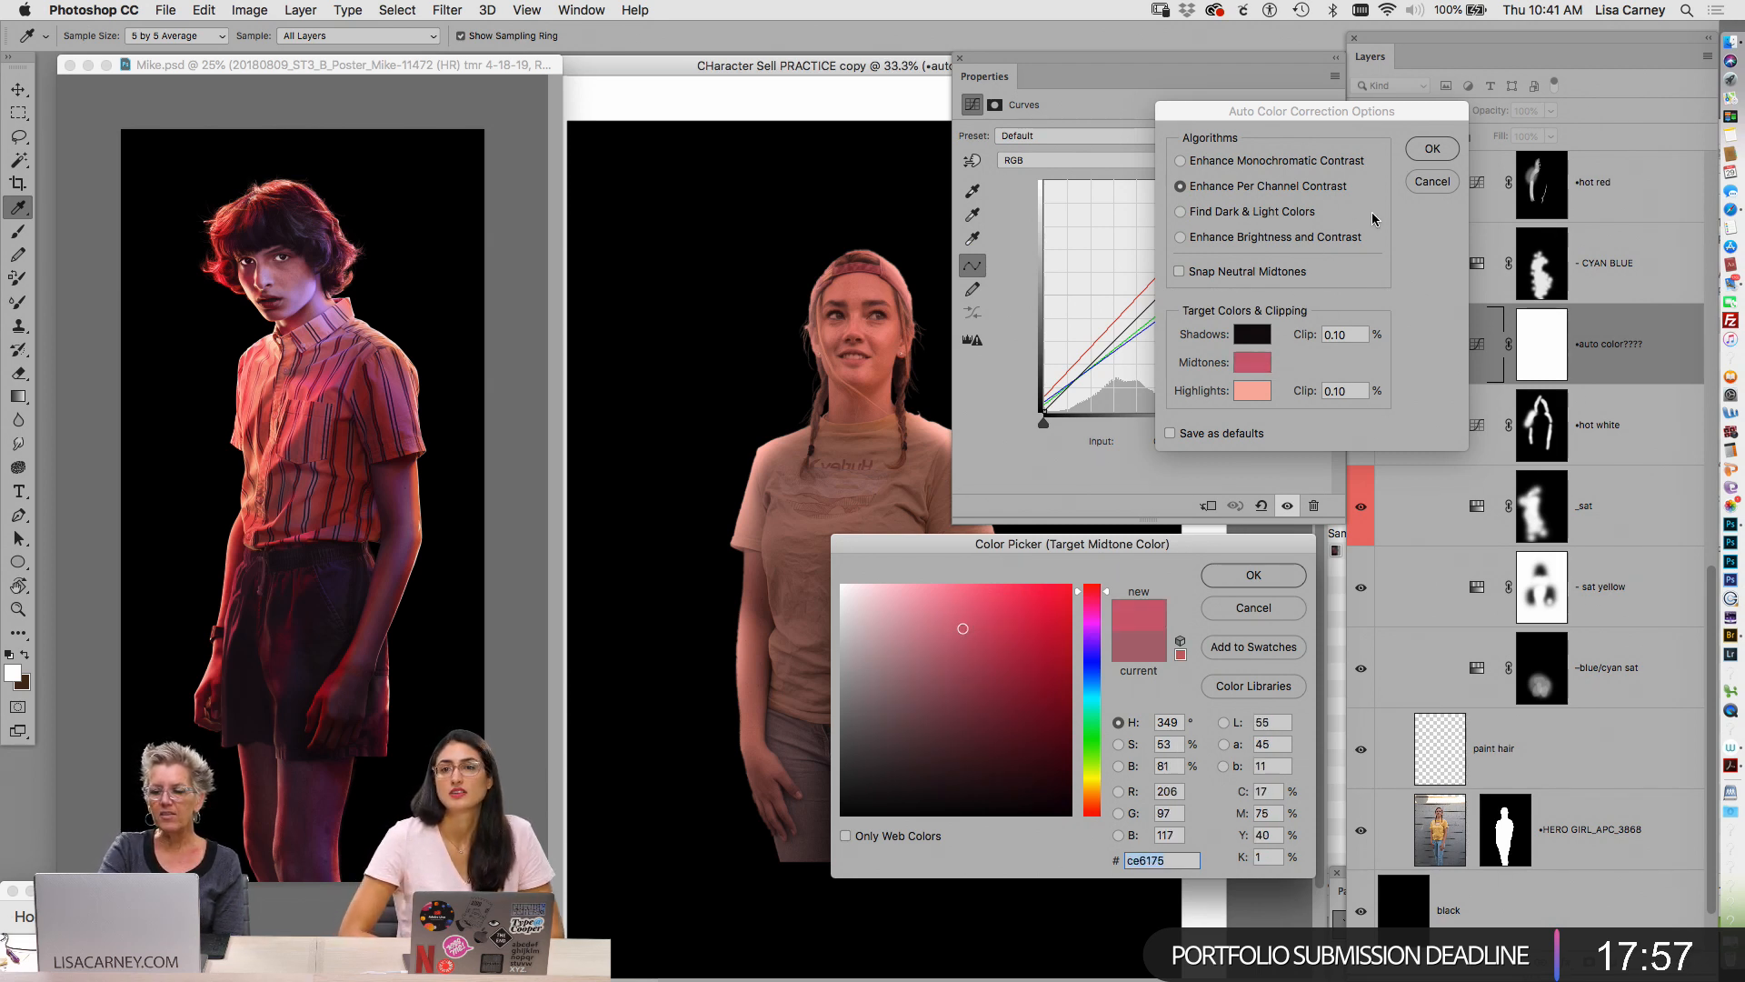
left_click(1277, 578)
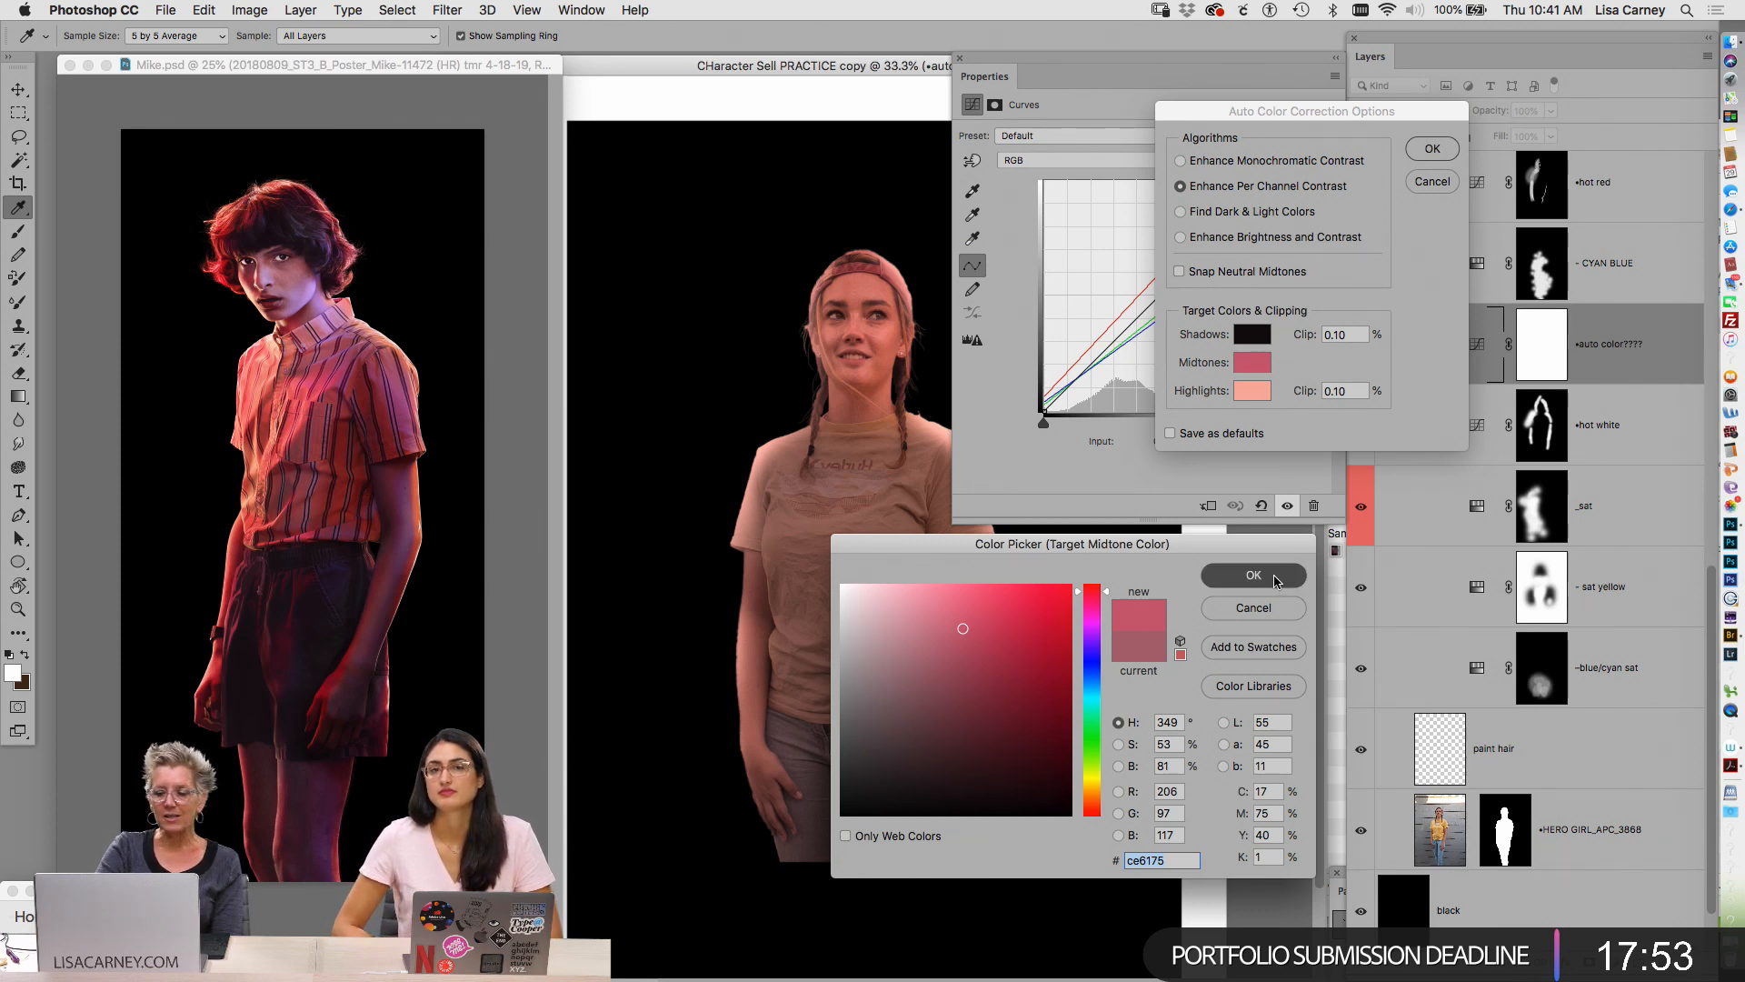
left_click(1276, 578)
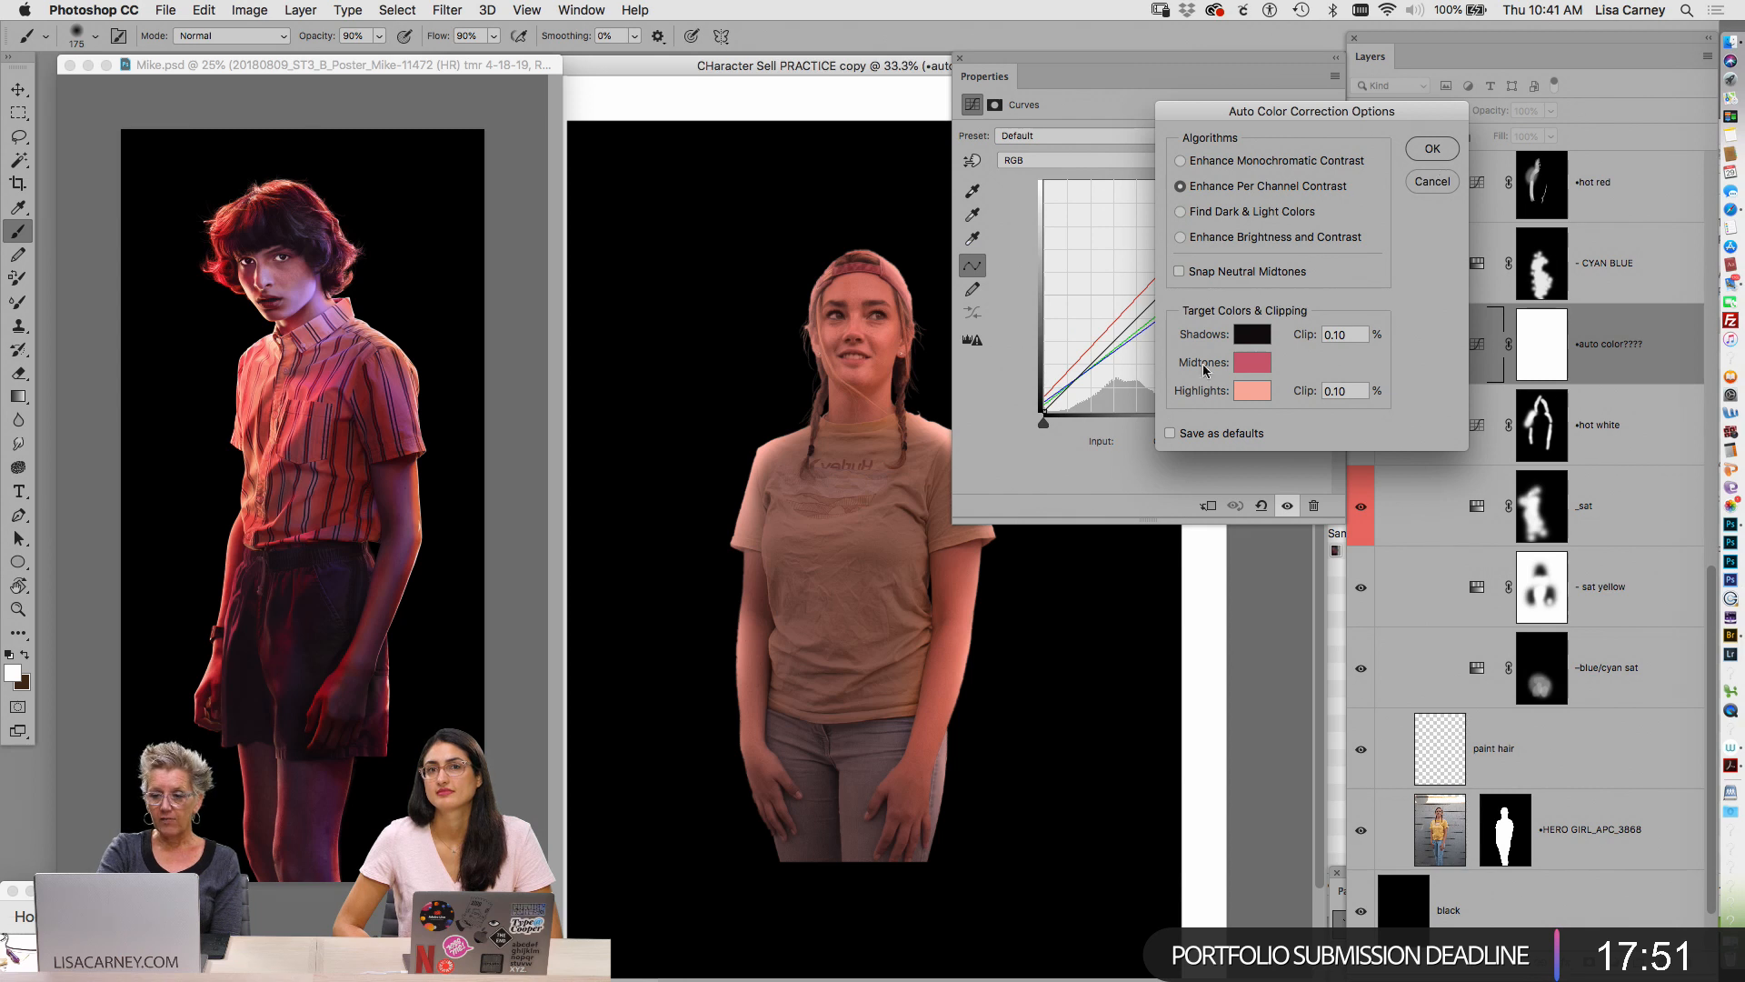
left_click(1434, 150)
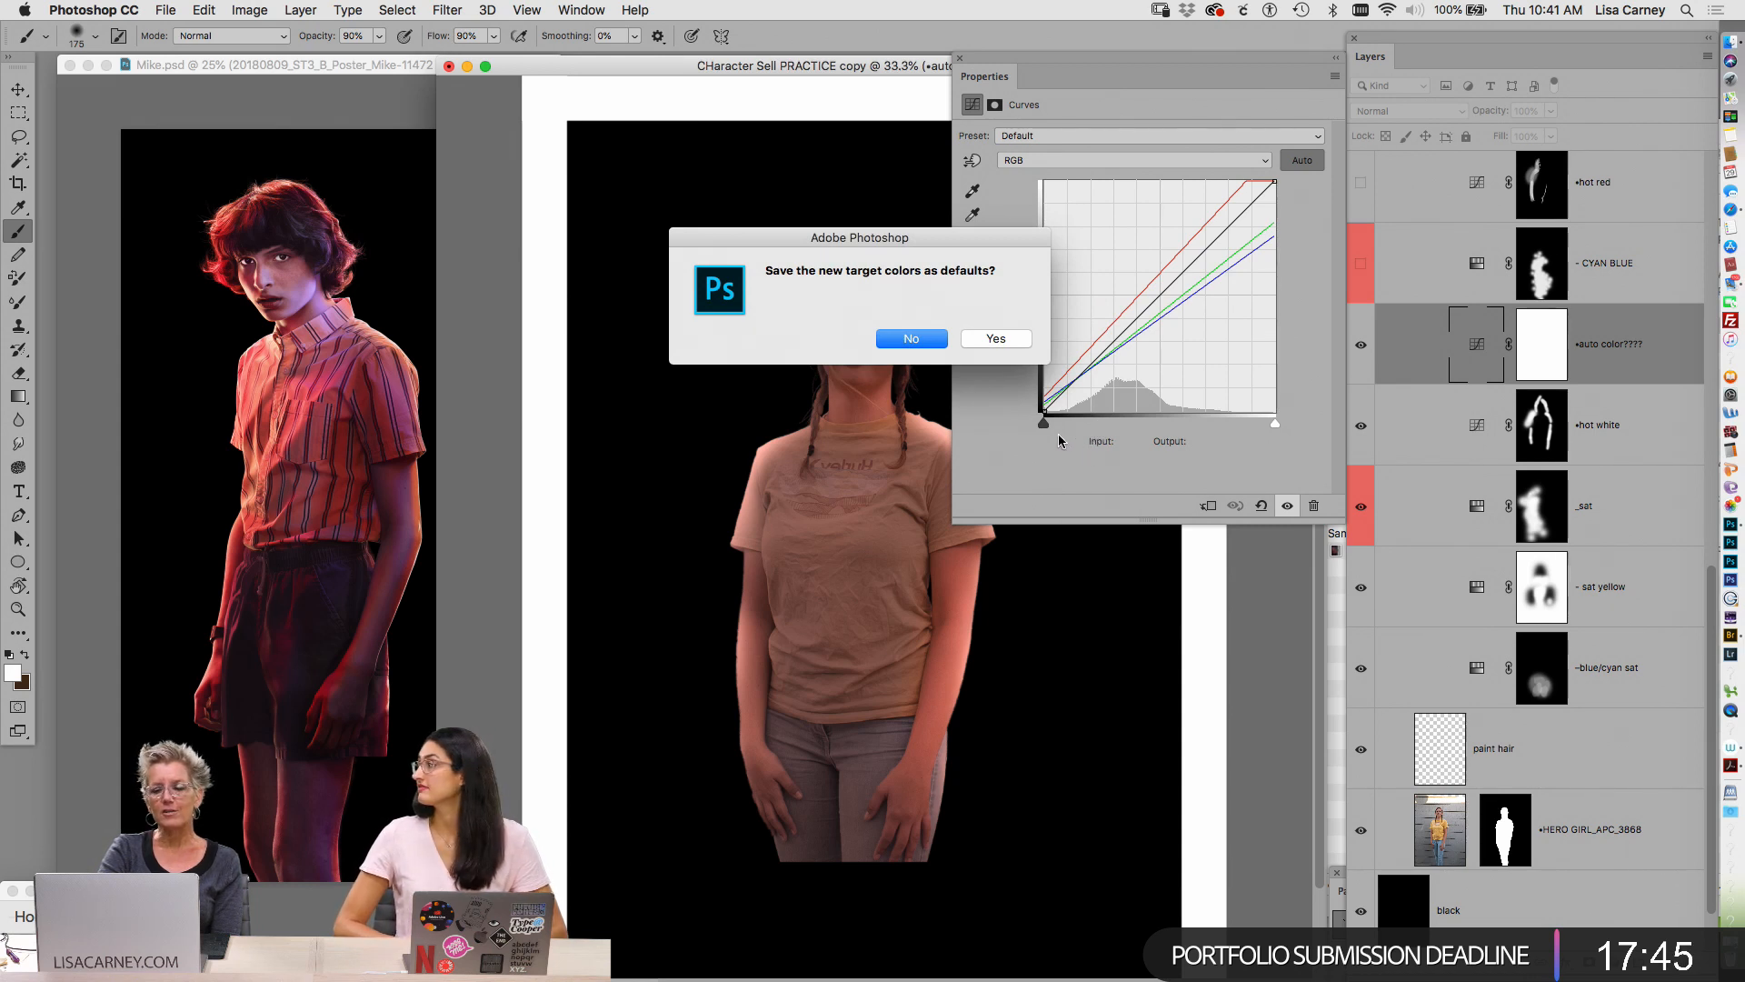
left_click(912, 340)
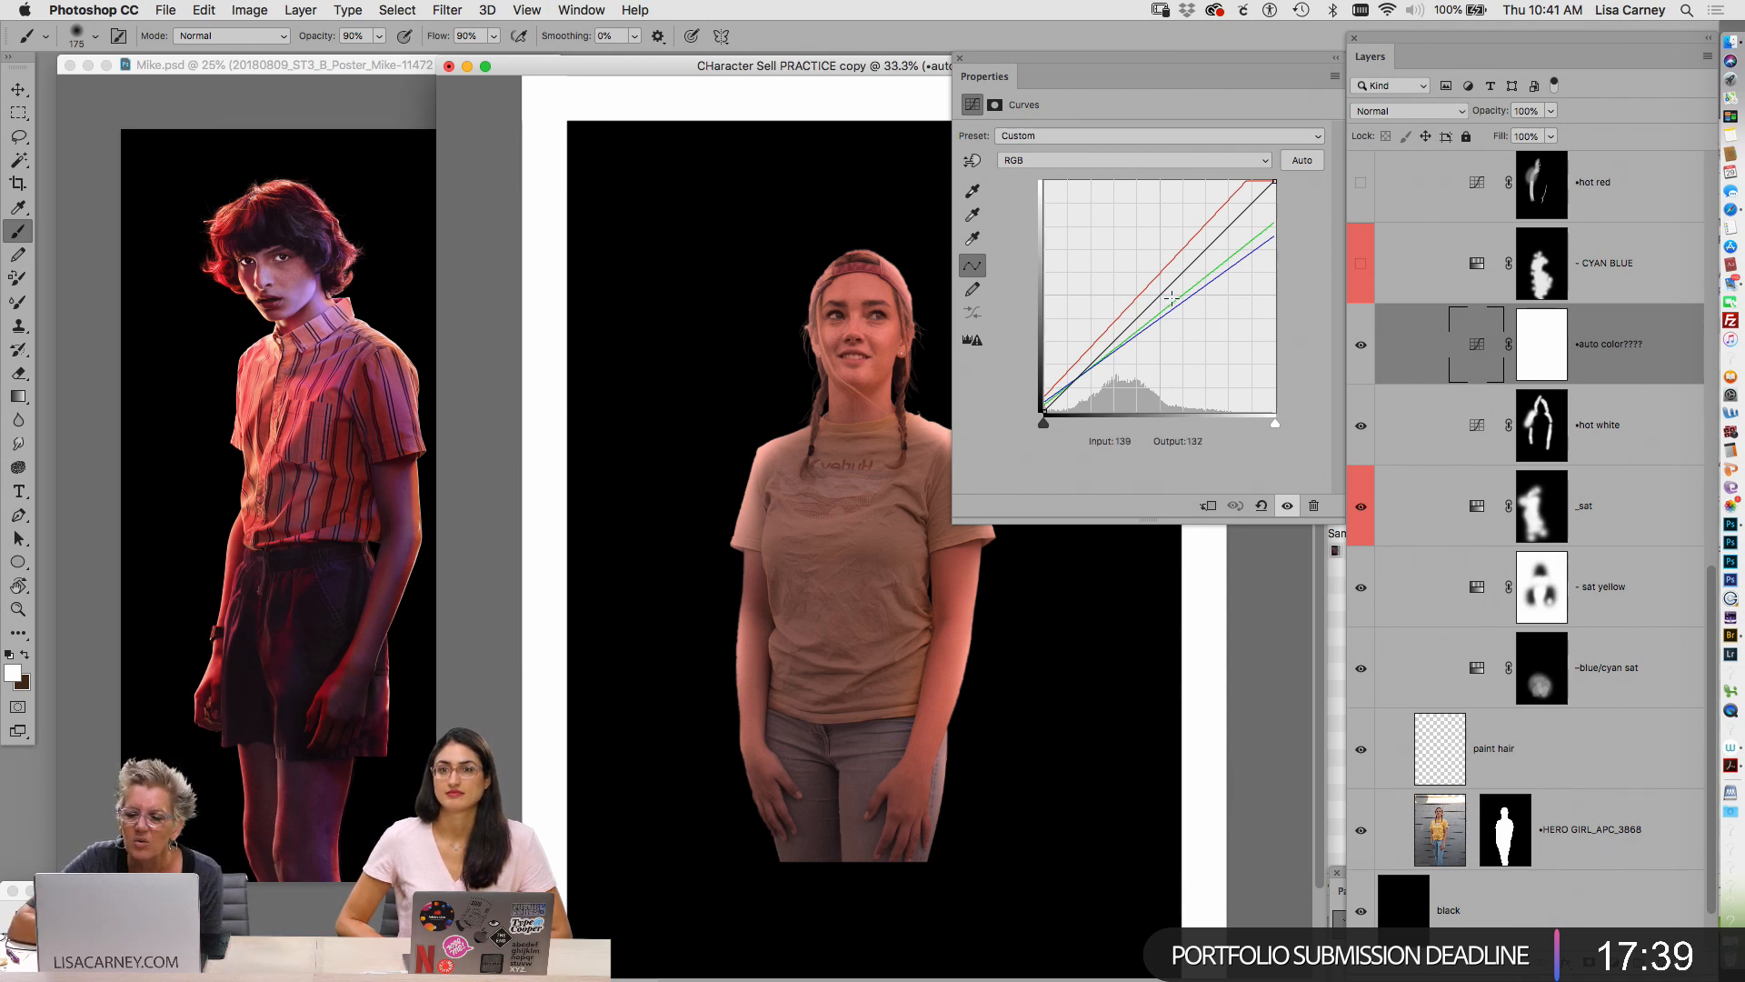
Add an RGB point at input 137, output 135 on the •auto color???? curve and raise the blue channel's highlight endpoint to maximum
mouse_move(1170, 289)
left_mouse_down()
mouse_move(1178, 303)
mouse_move(1167, 288)
left_mouse_up()
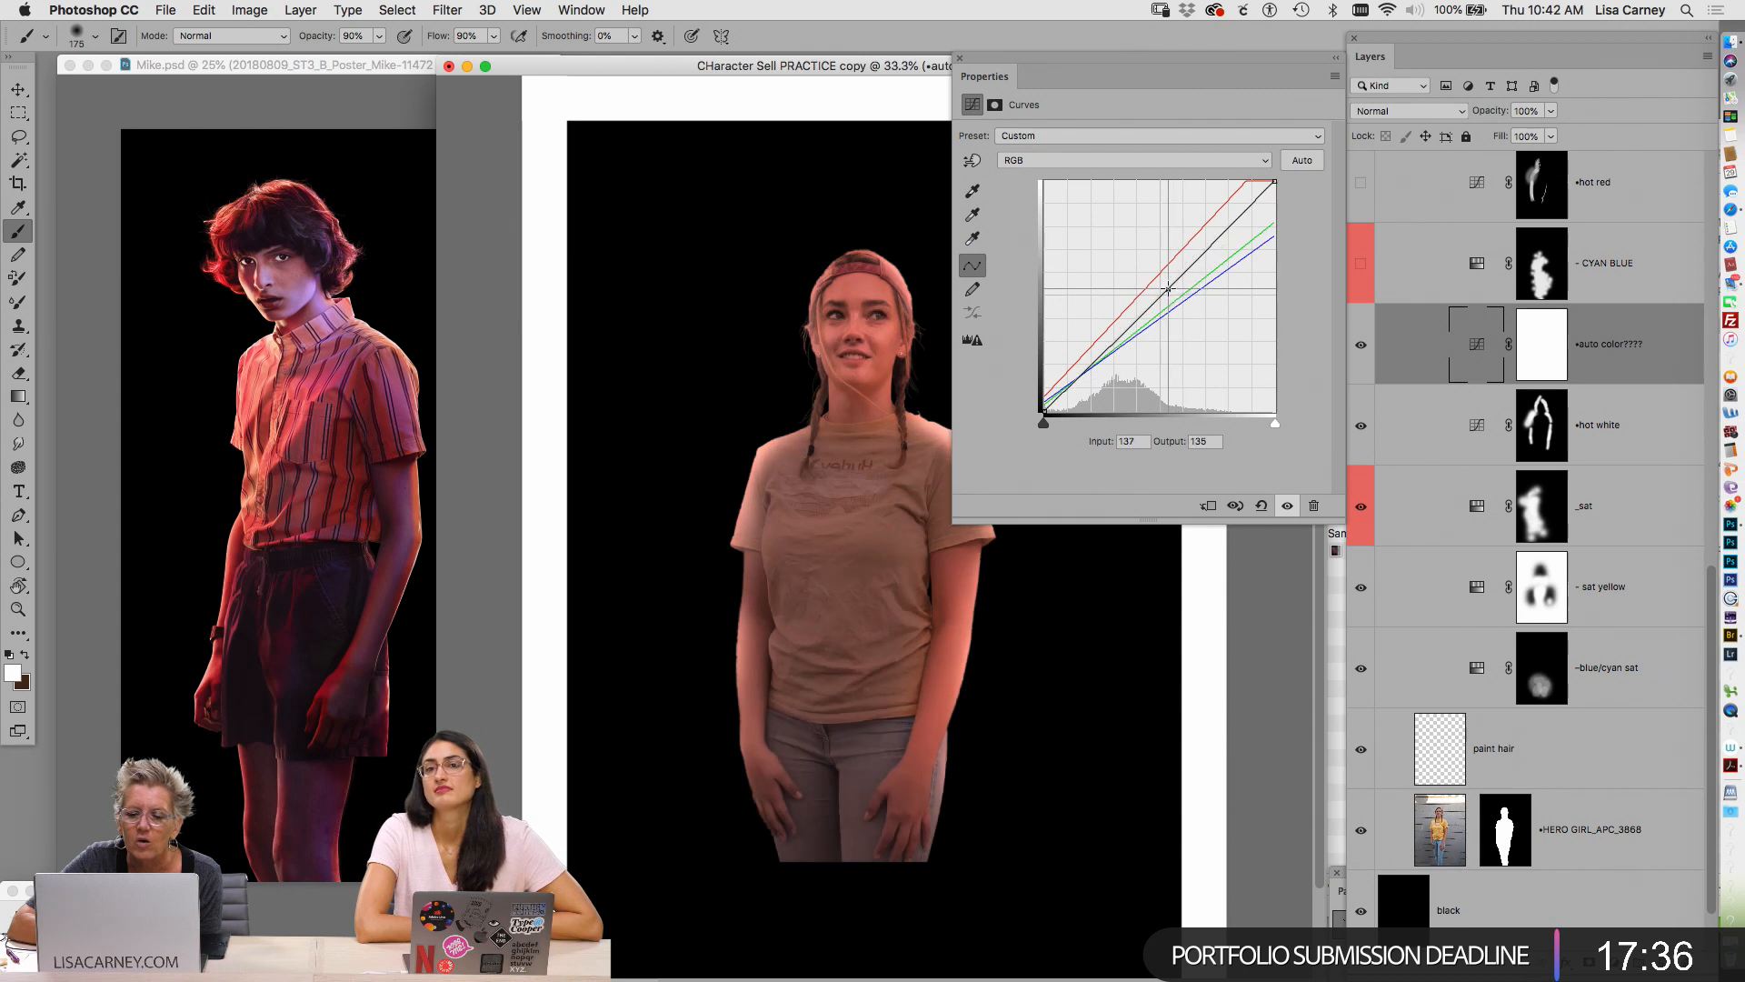
left_click(1188, 163)
left_click(1180, 199)
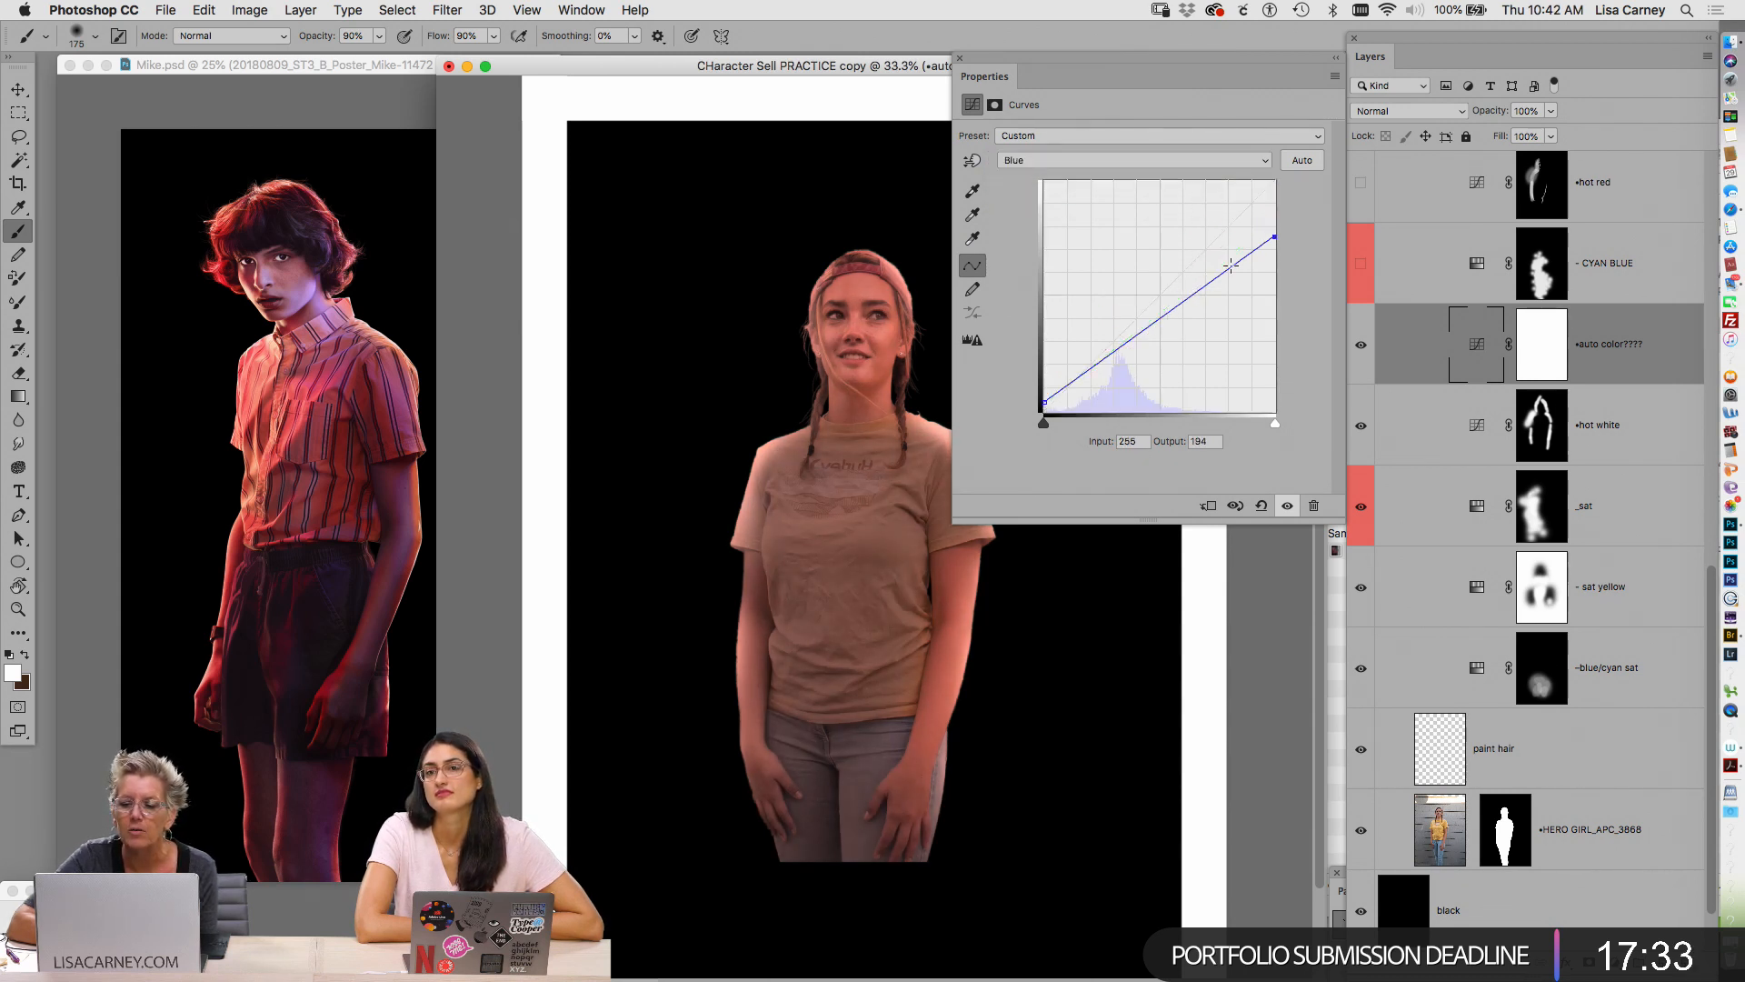
left_click_drag(1276, 237, 1280, 210)
left_click_drag(1282, 197, 1282, 186)
key("alt+2")
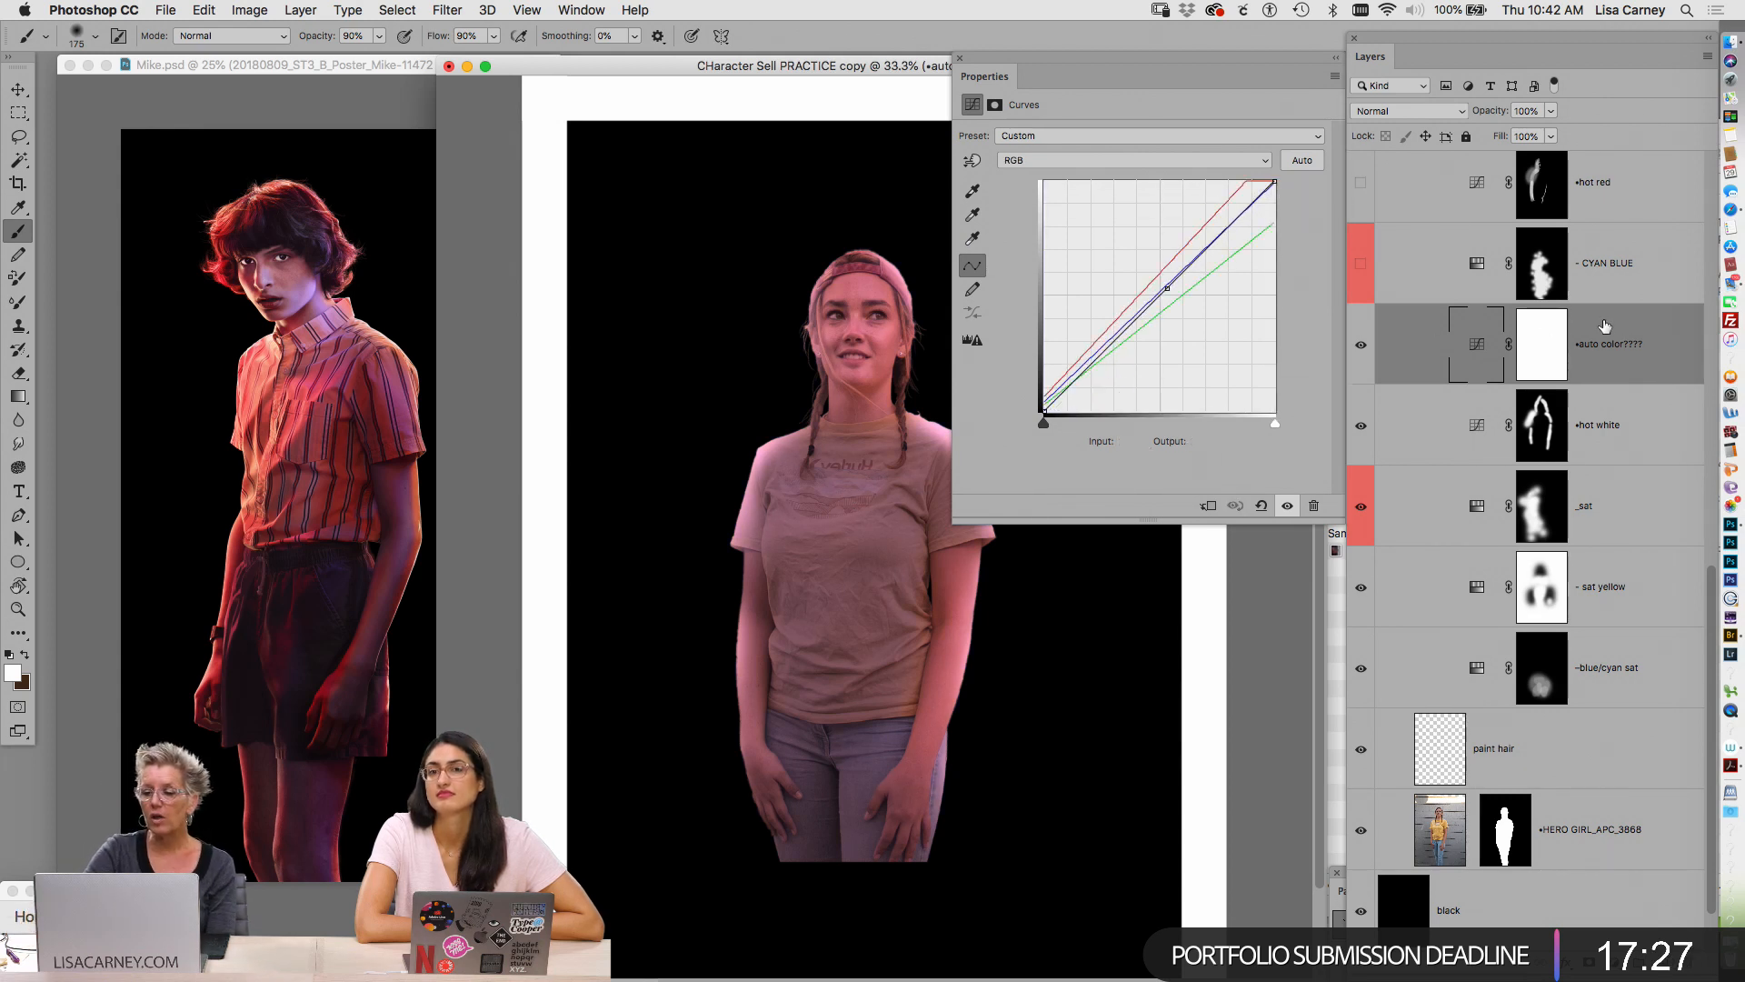
left_click(960, 58)
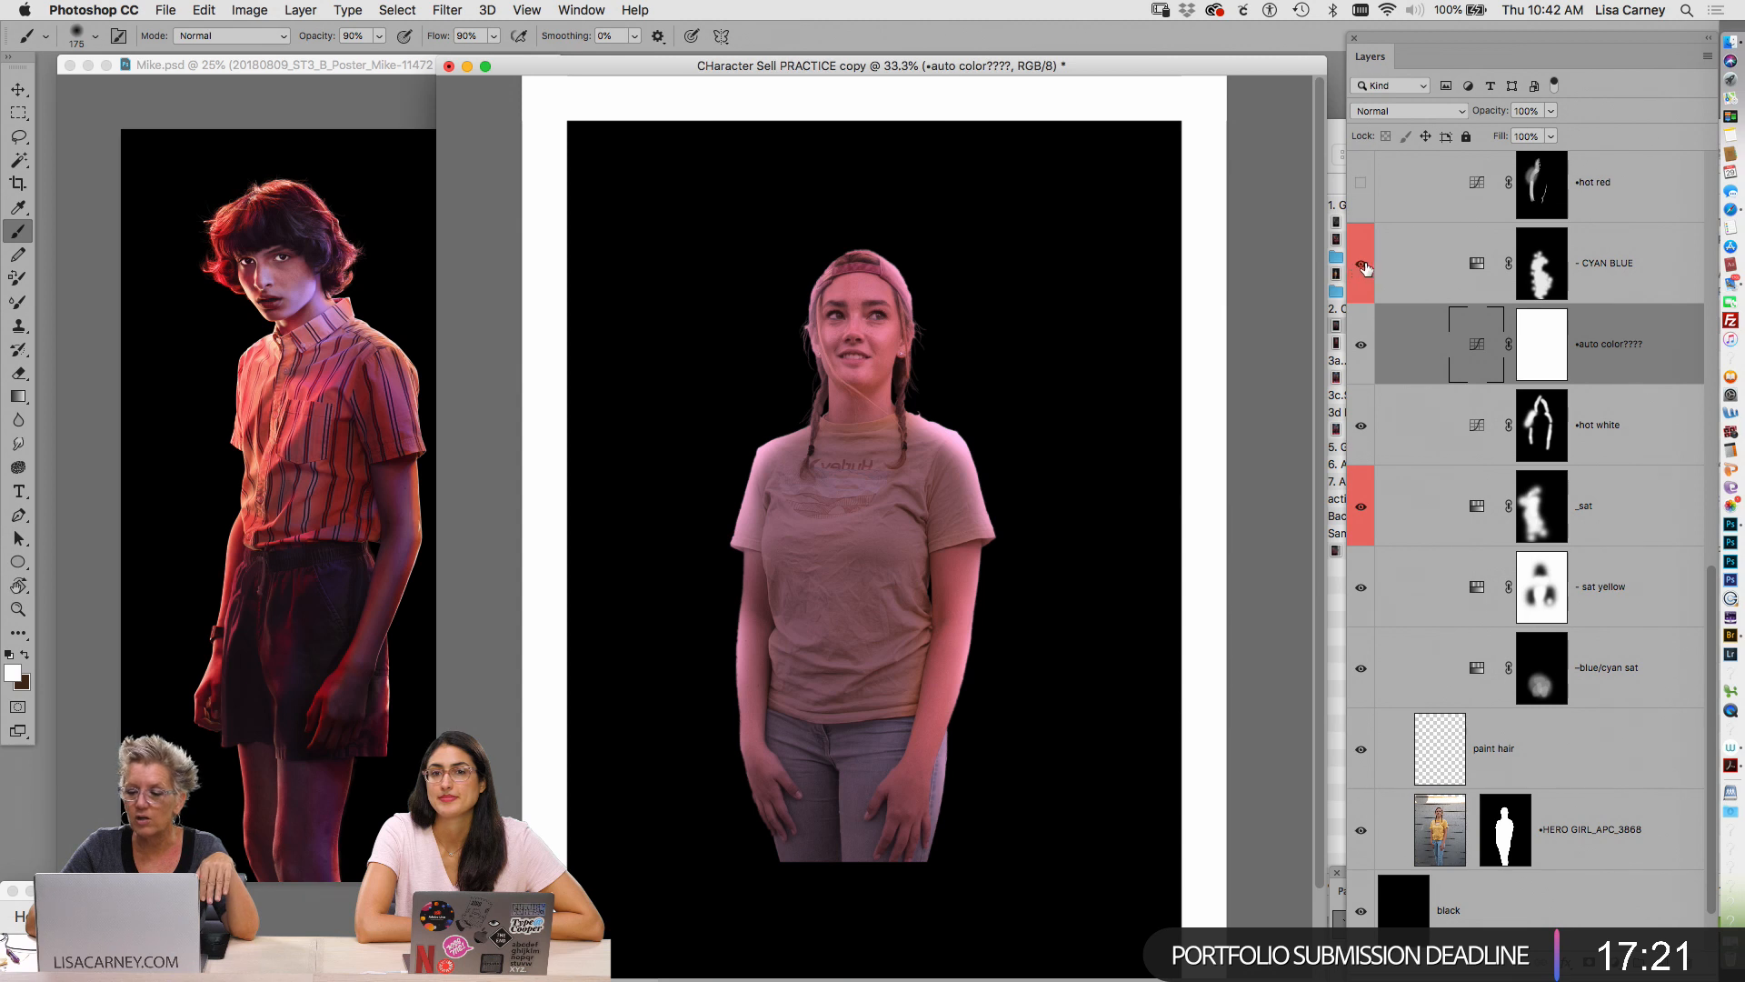
Delete the - CYAN BLUE adjustment layer from above the •auto color???? layer
left_click(1475, 298)
key("Delete")
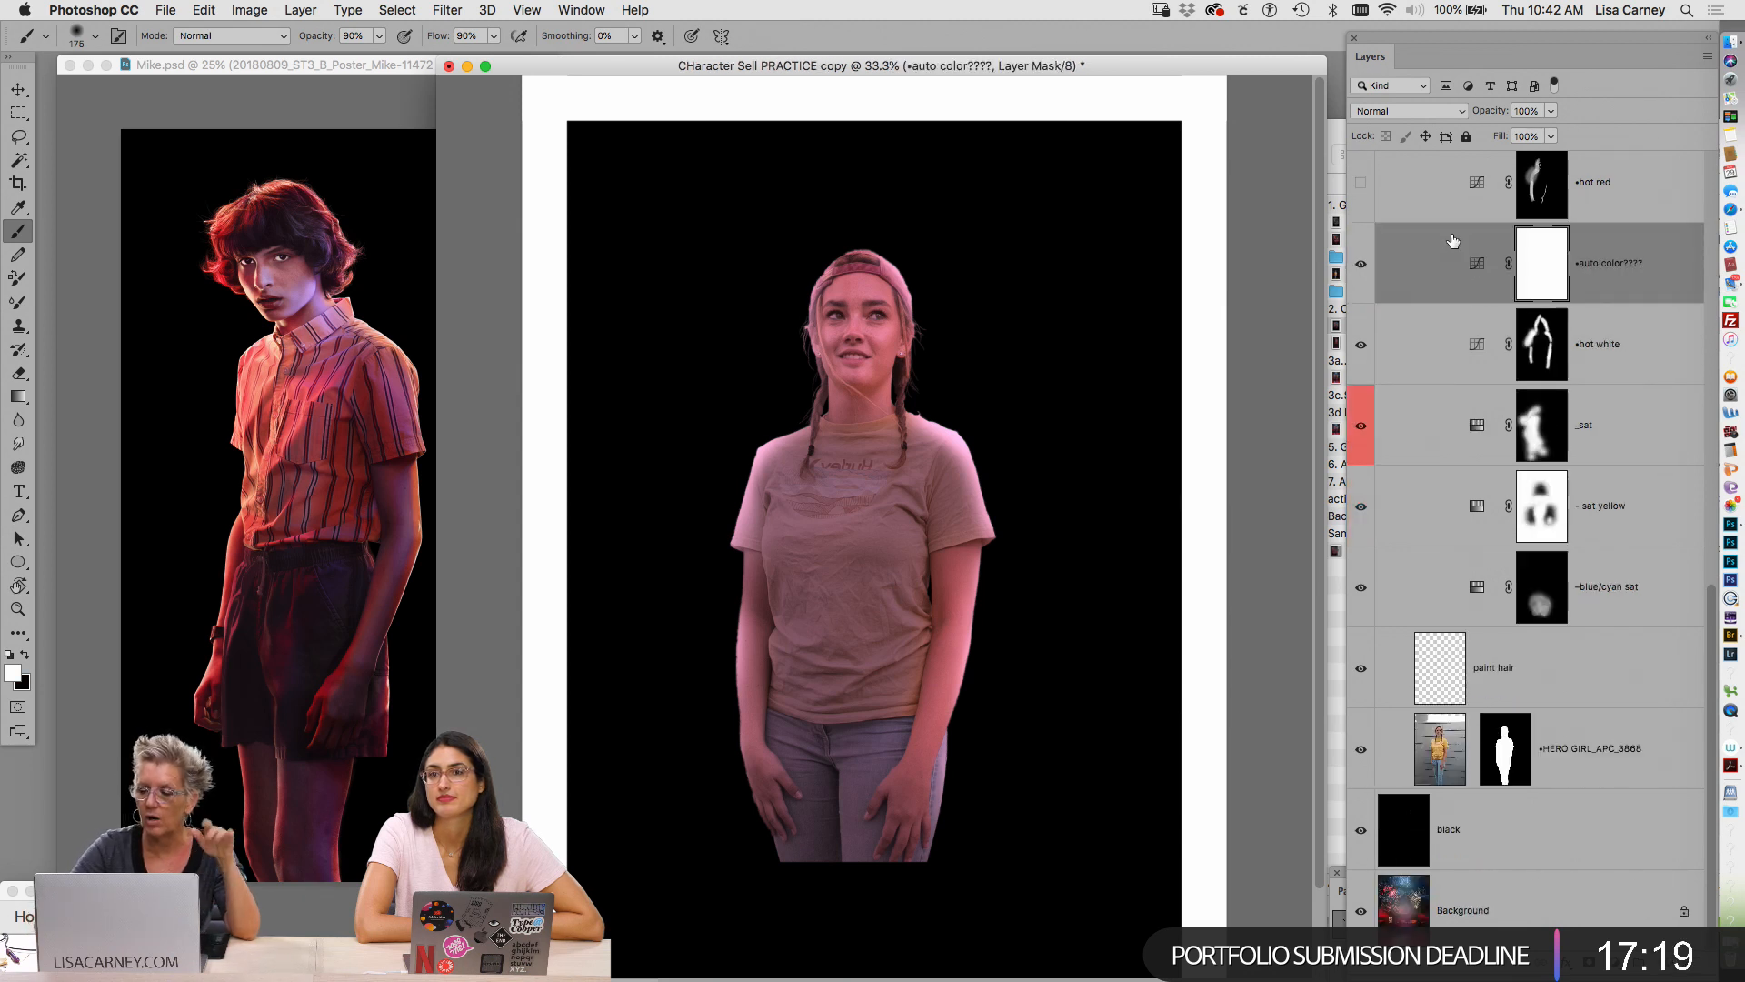
left_click_drag(1354, 38, 1176, 38)
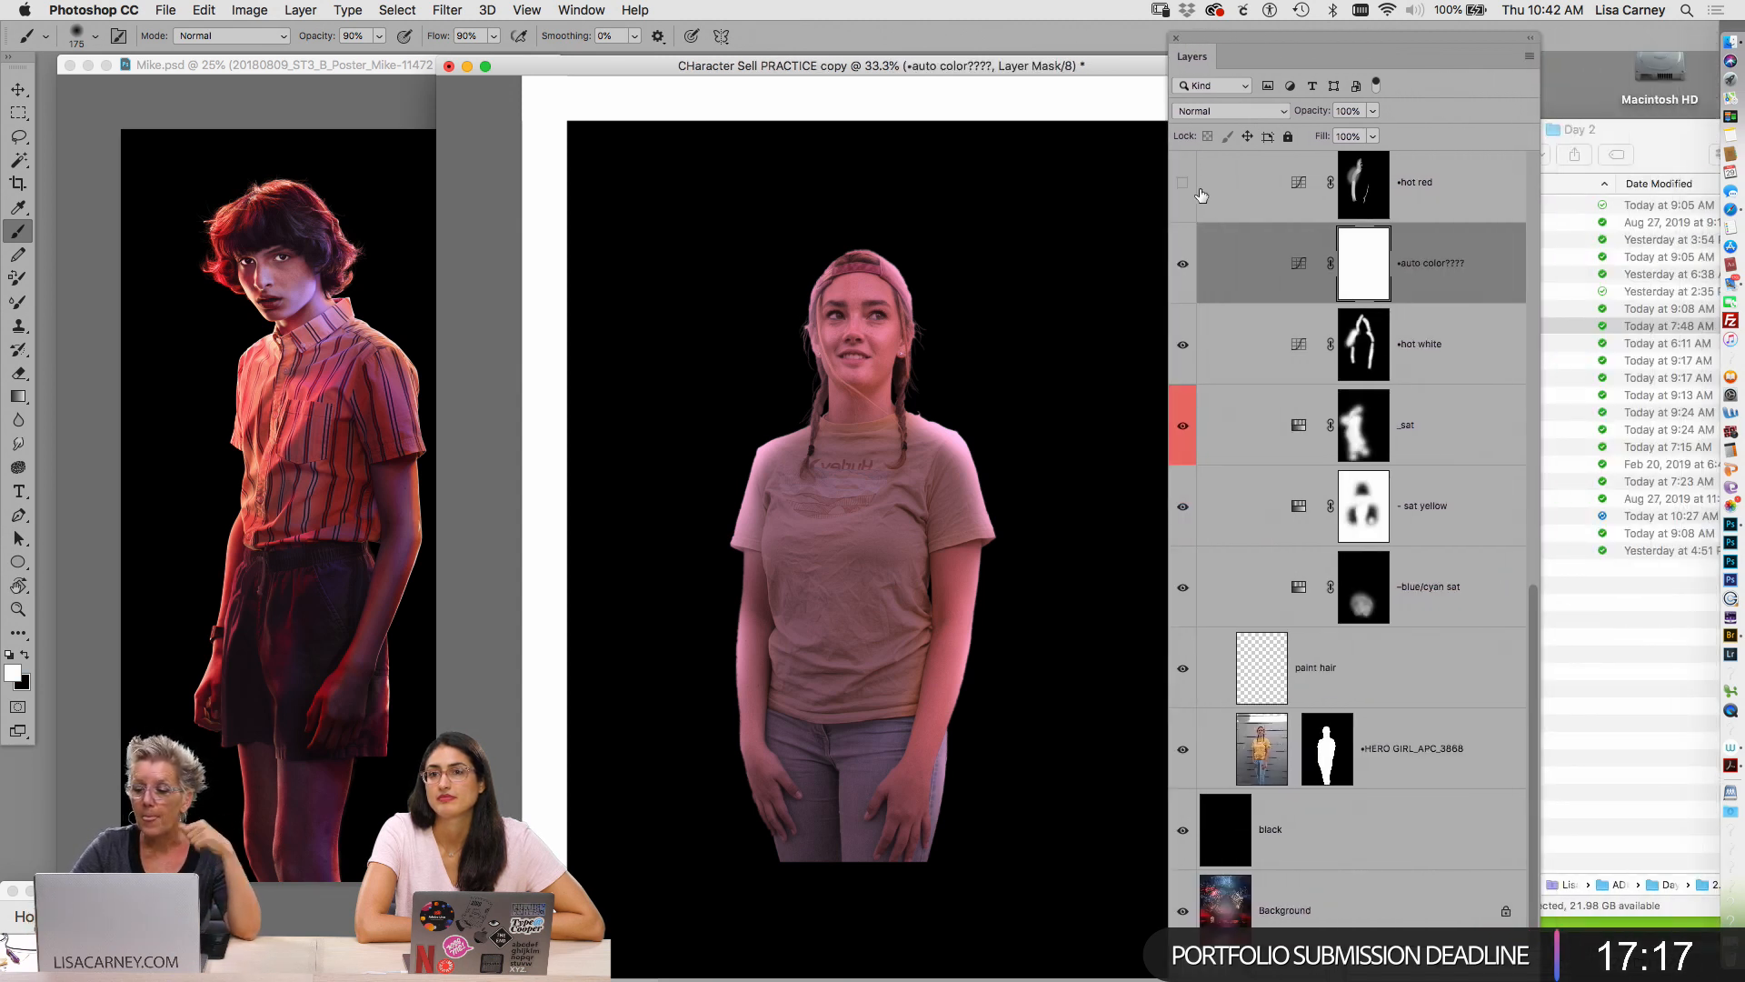
Compare the figure with the •hot red layer on and off, and examine that layer's channel curves
left_click(1183, 183)
left_click(1181, 182)
double_click(1306, 186)
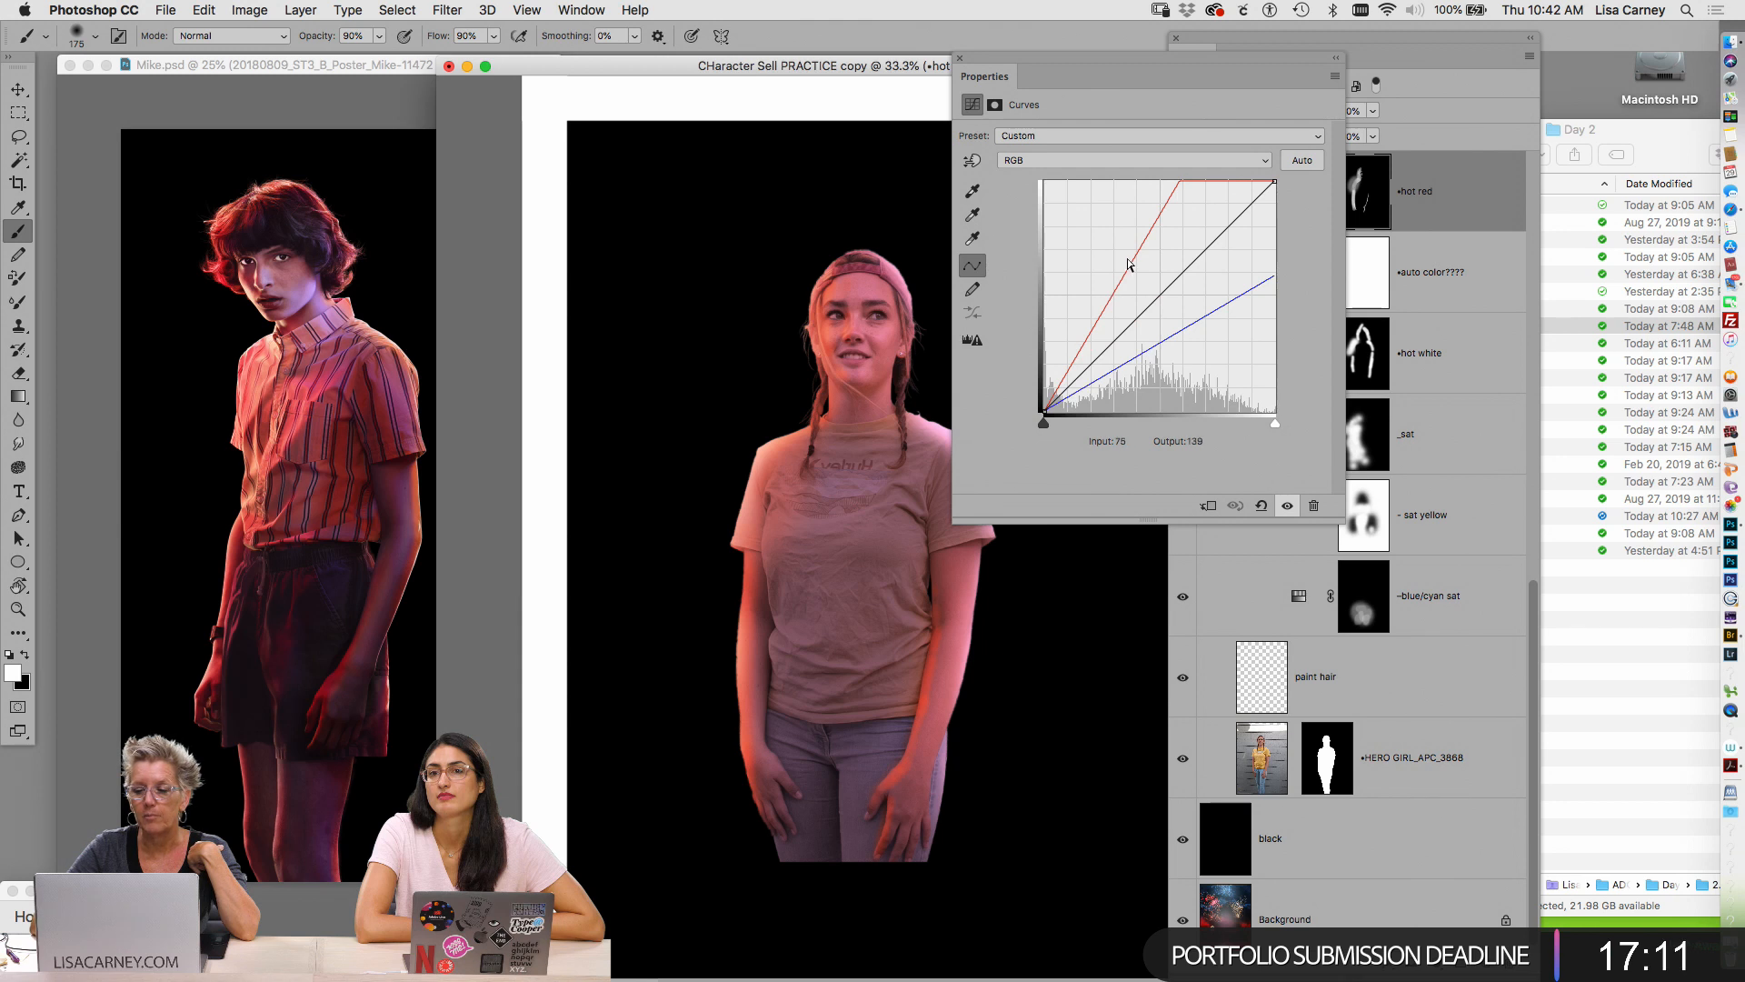
left_click(960, 57)
left_click(1183, 191)
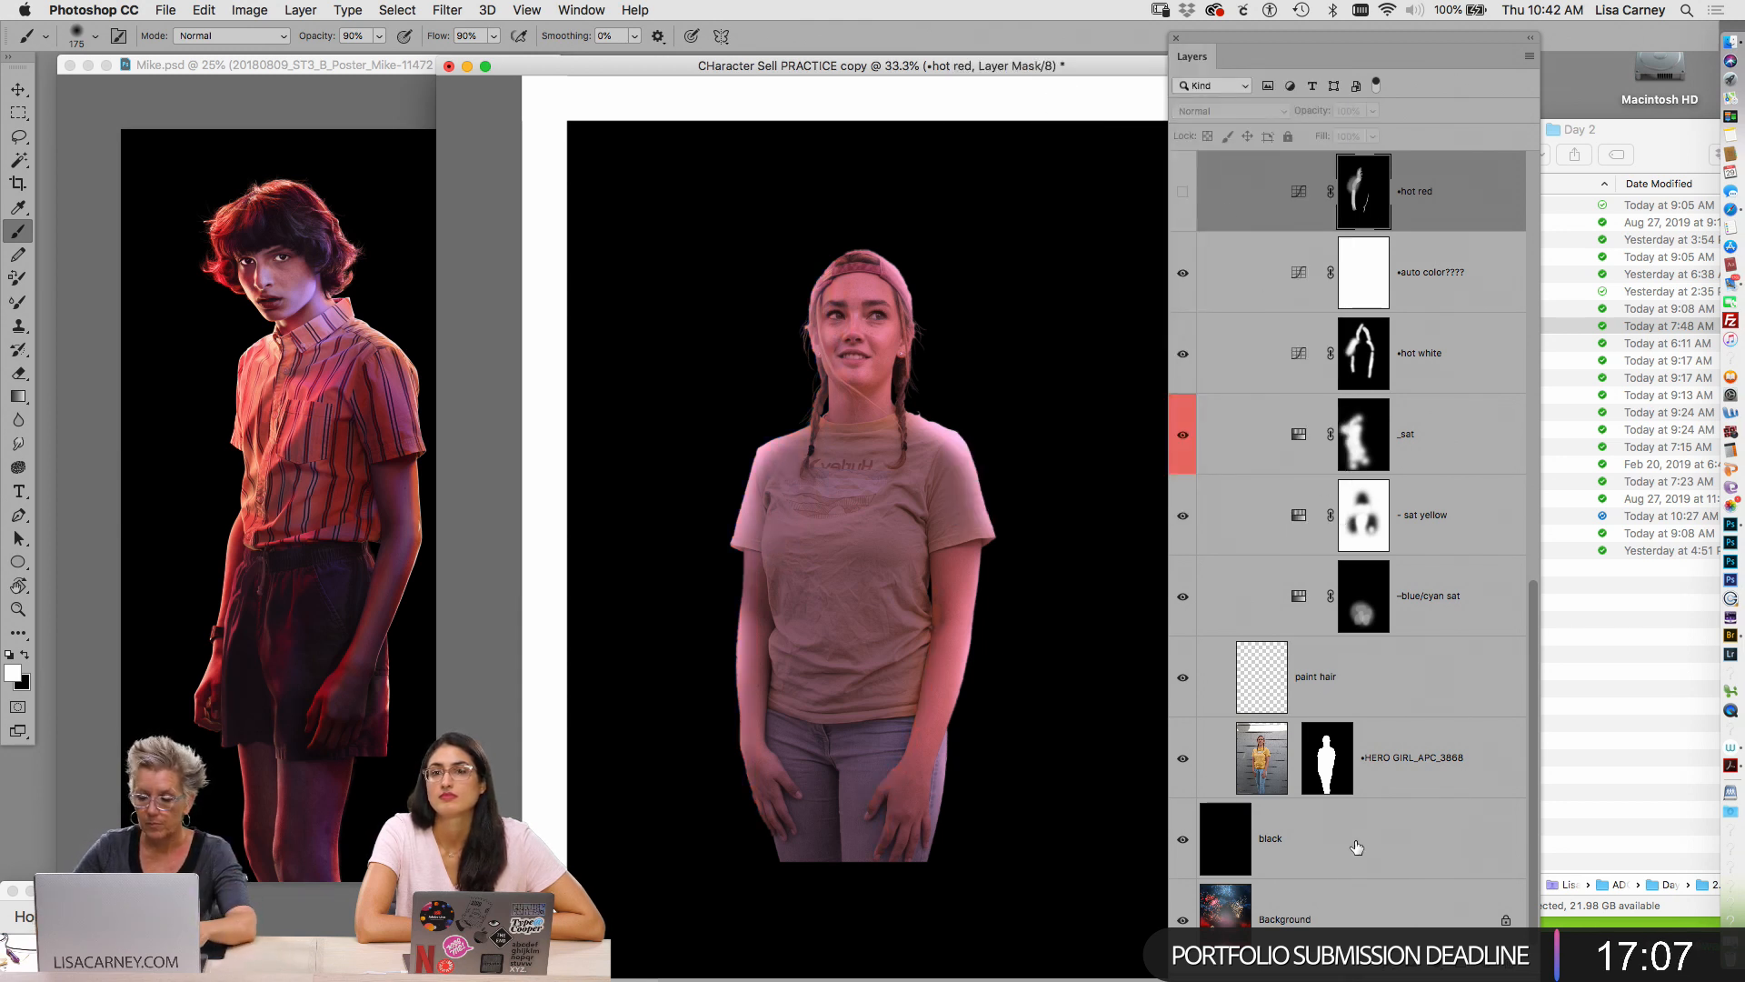
Add a second Curves adjustment layer named •hot red above the existing one
left_click(1428, 966)
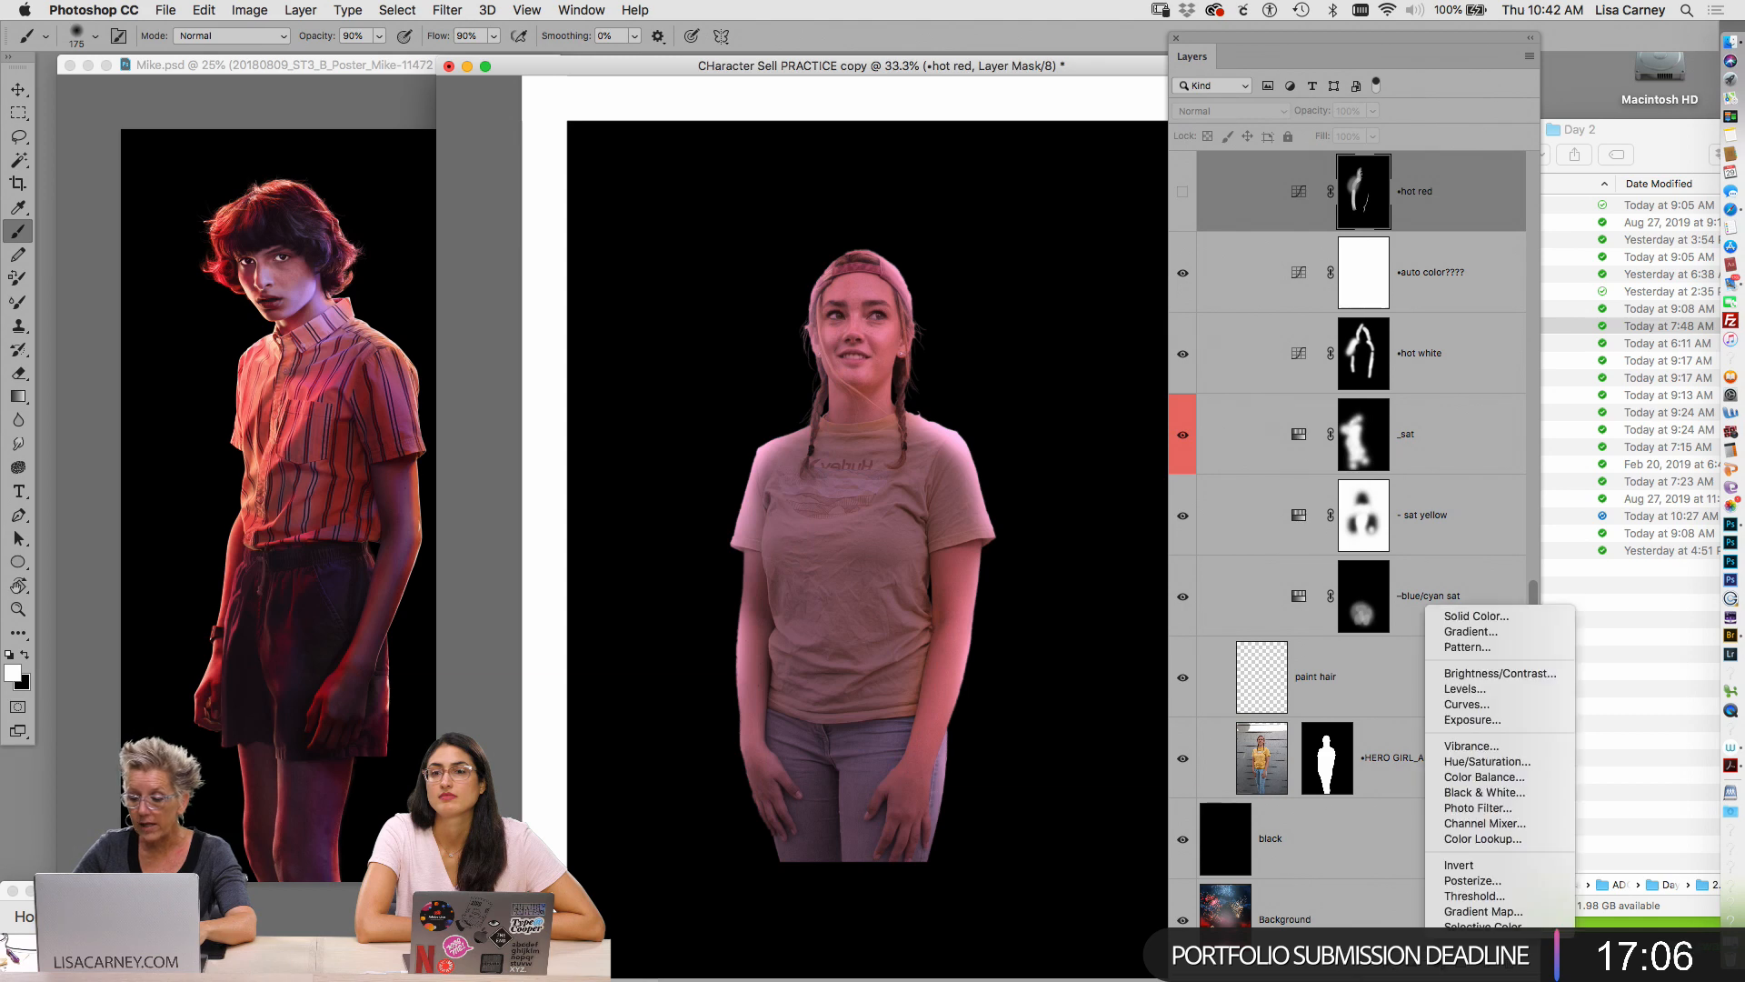
left_click(1453, 704, "alt")
type("•hot red")
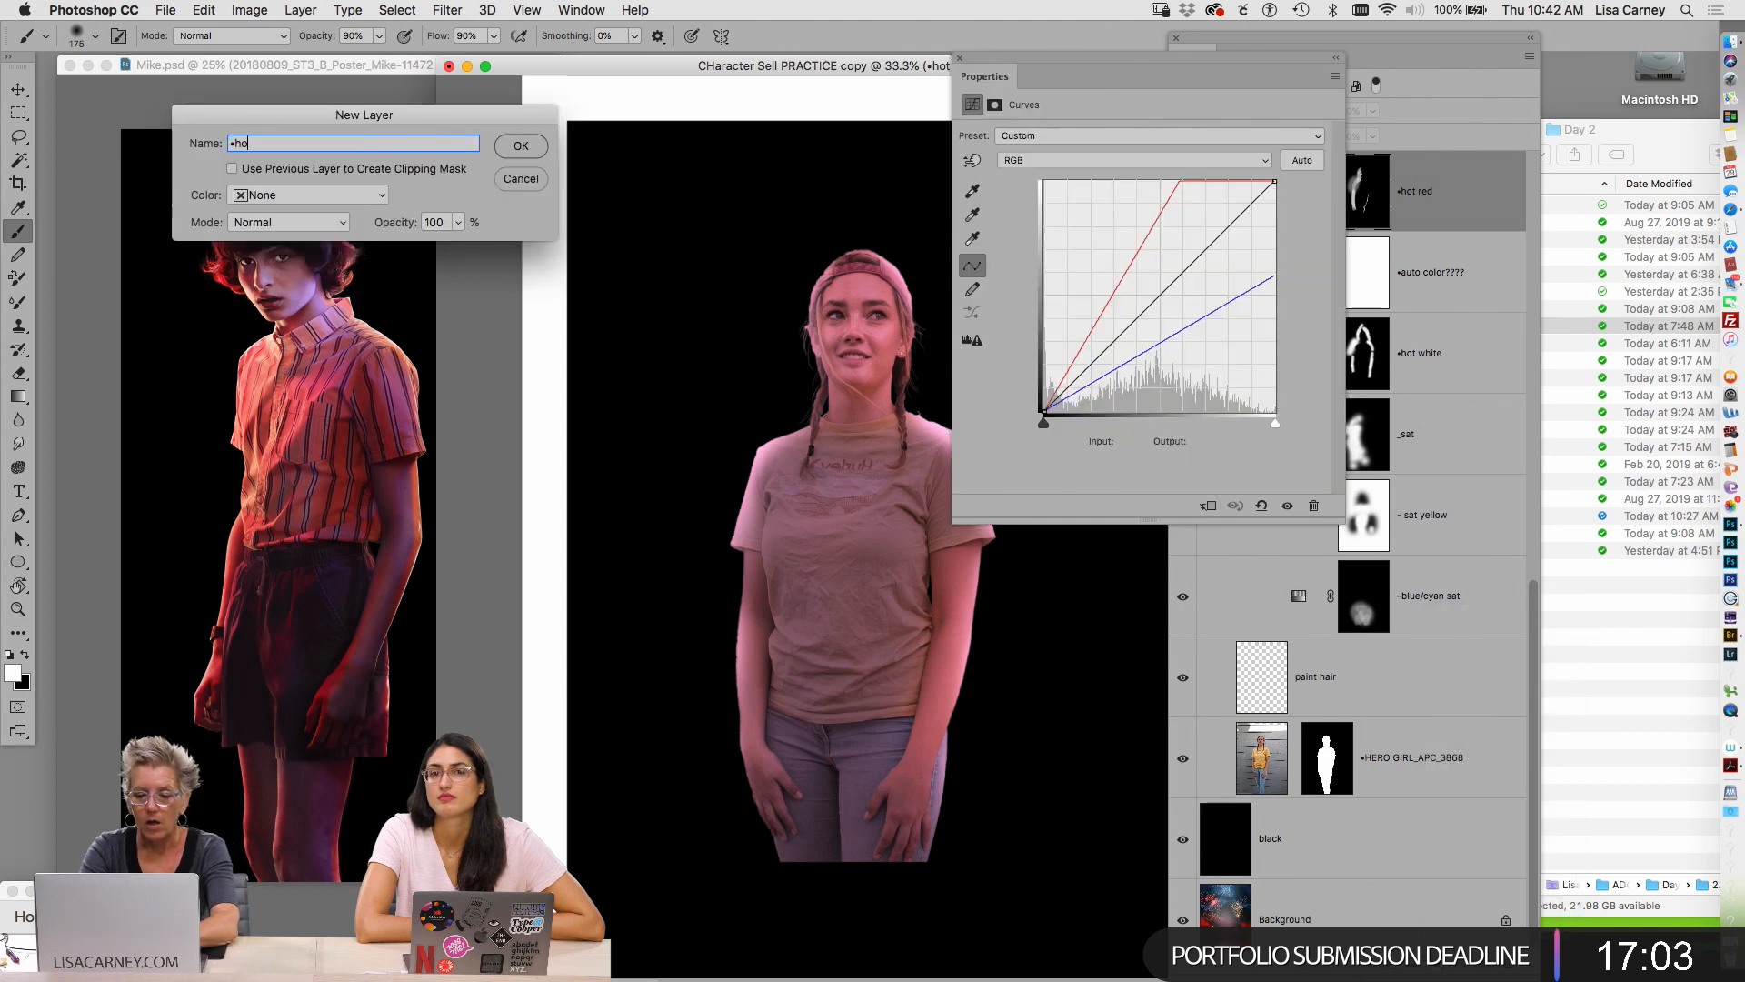
key("Return")
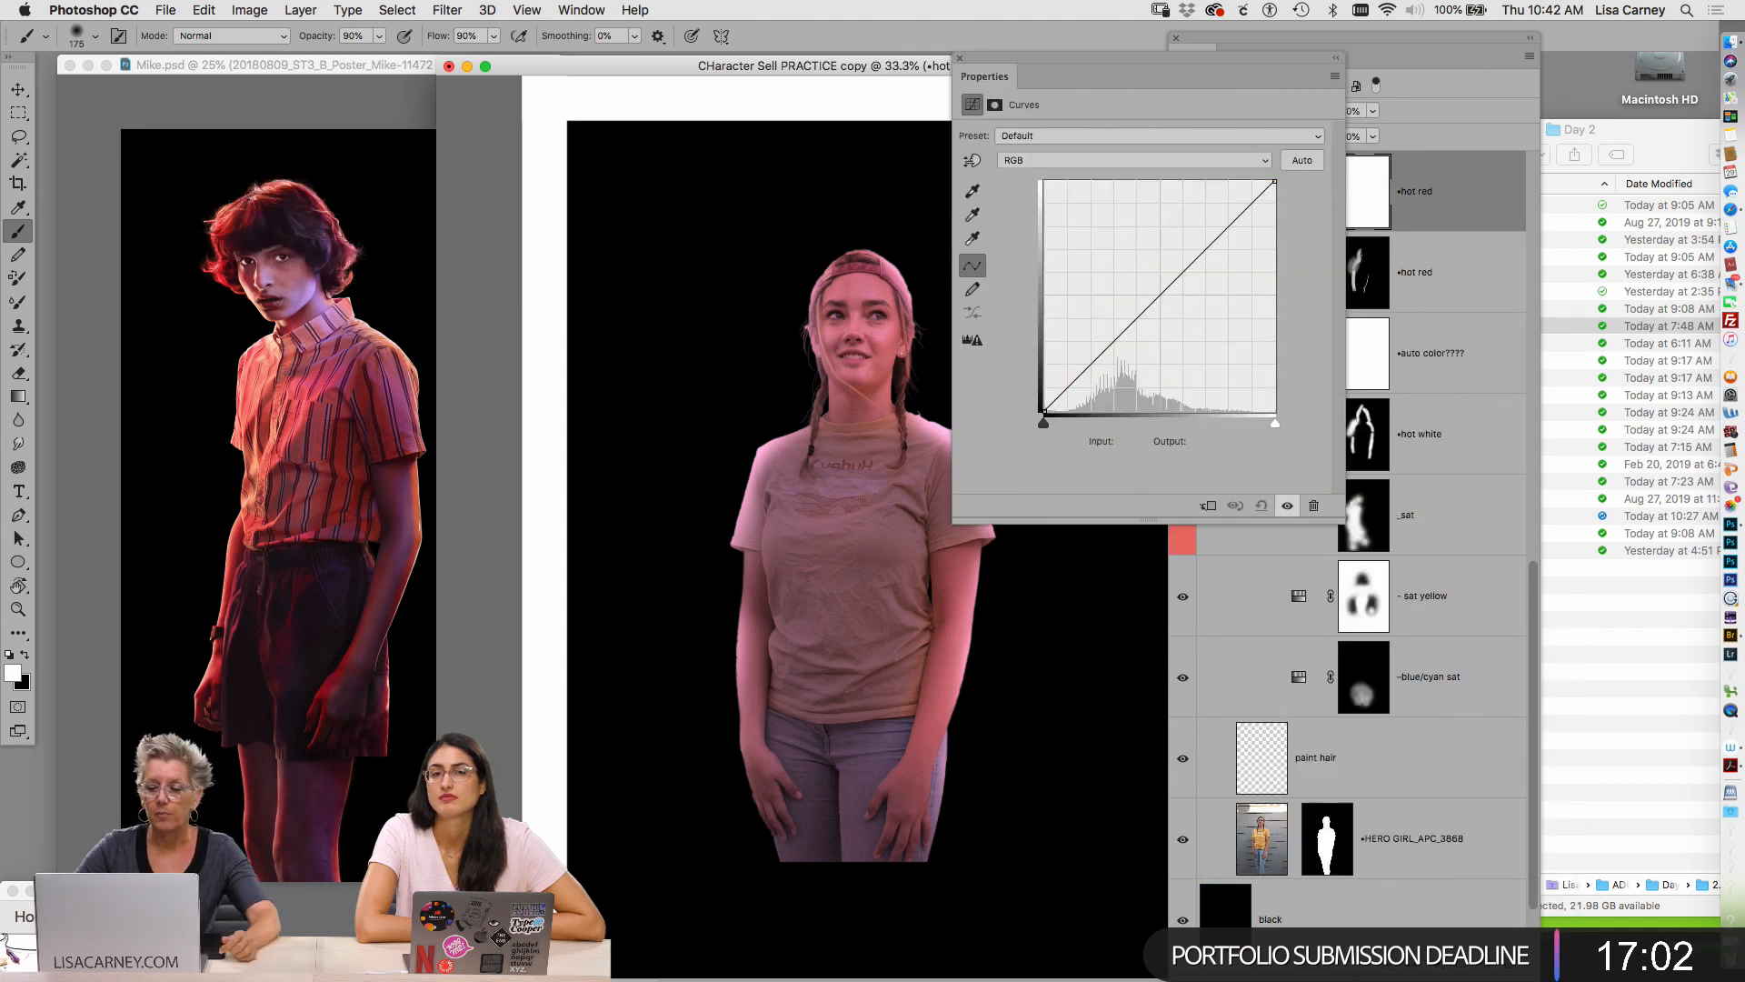
Set the new curve's red shadow output to 67 and red white point to input 136, and lower the blue highlight output to 147
left_click(1132, 160)
left_click(1133, 173)
left_click_drag(1044, 411, 1031, 350)
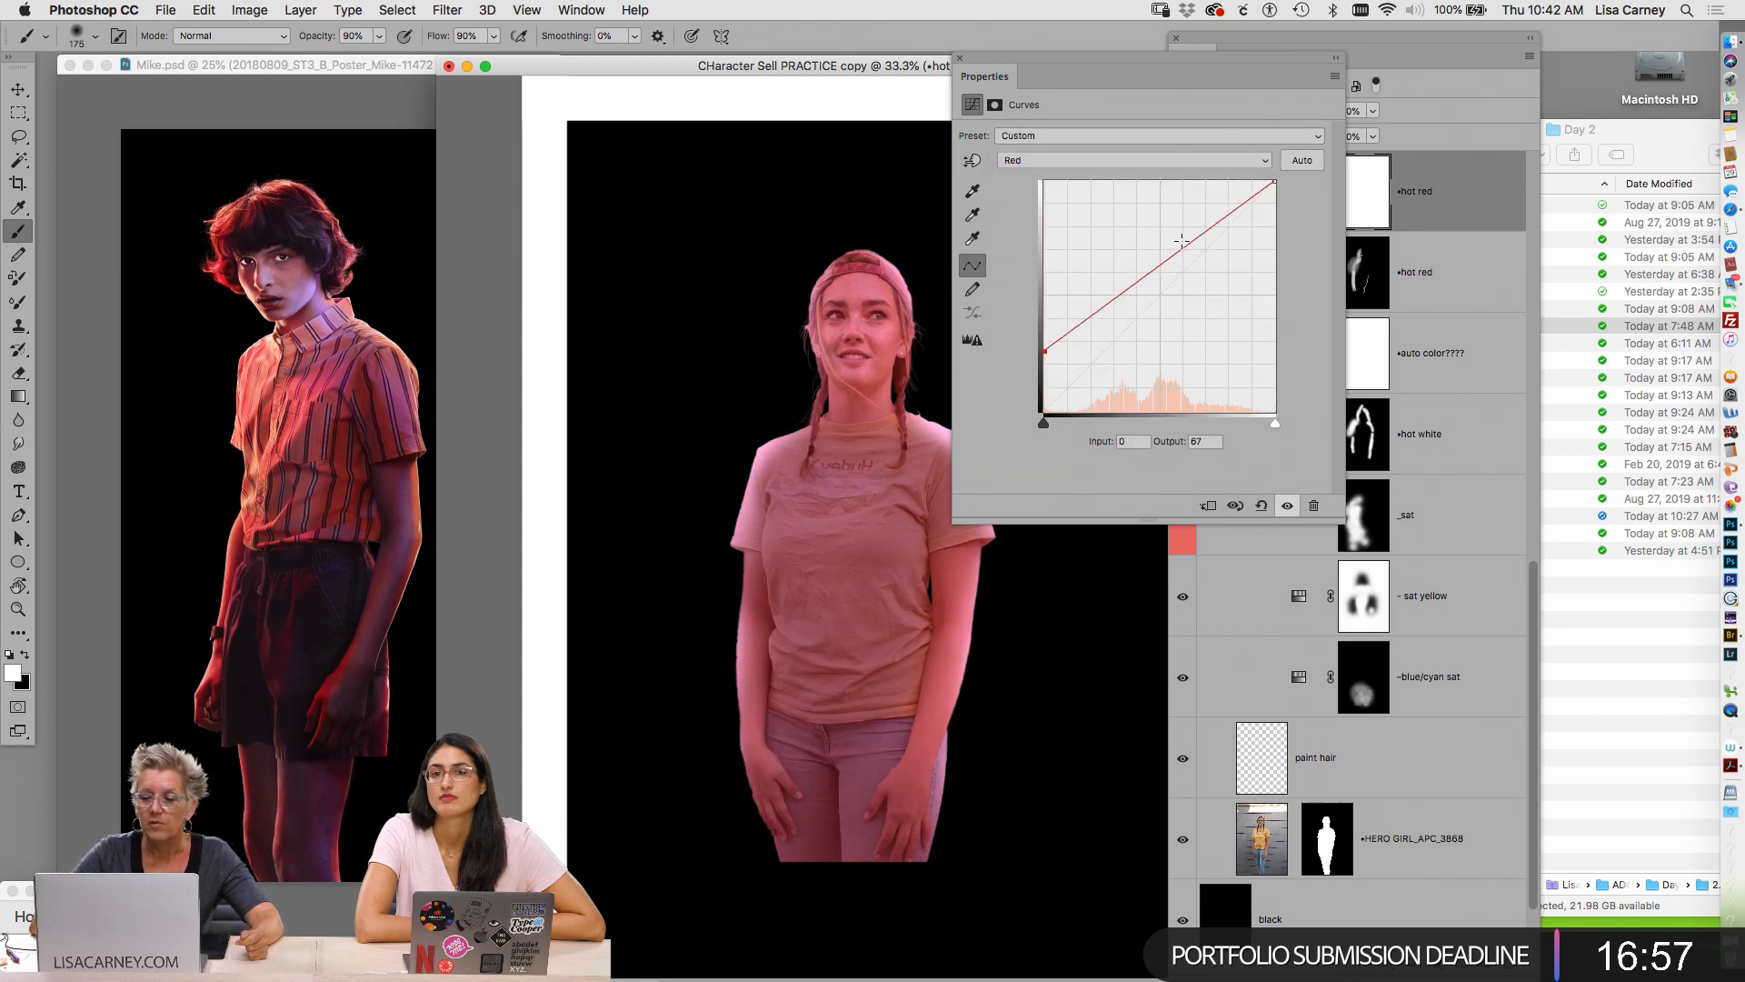
left_click_drag(1275, 181, 1163, 172)
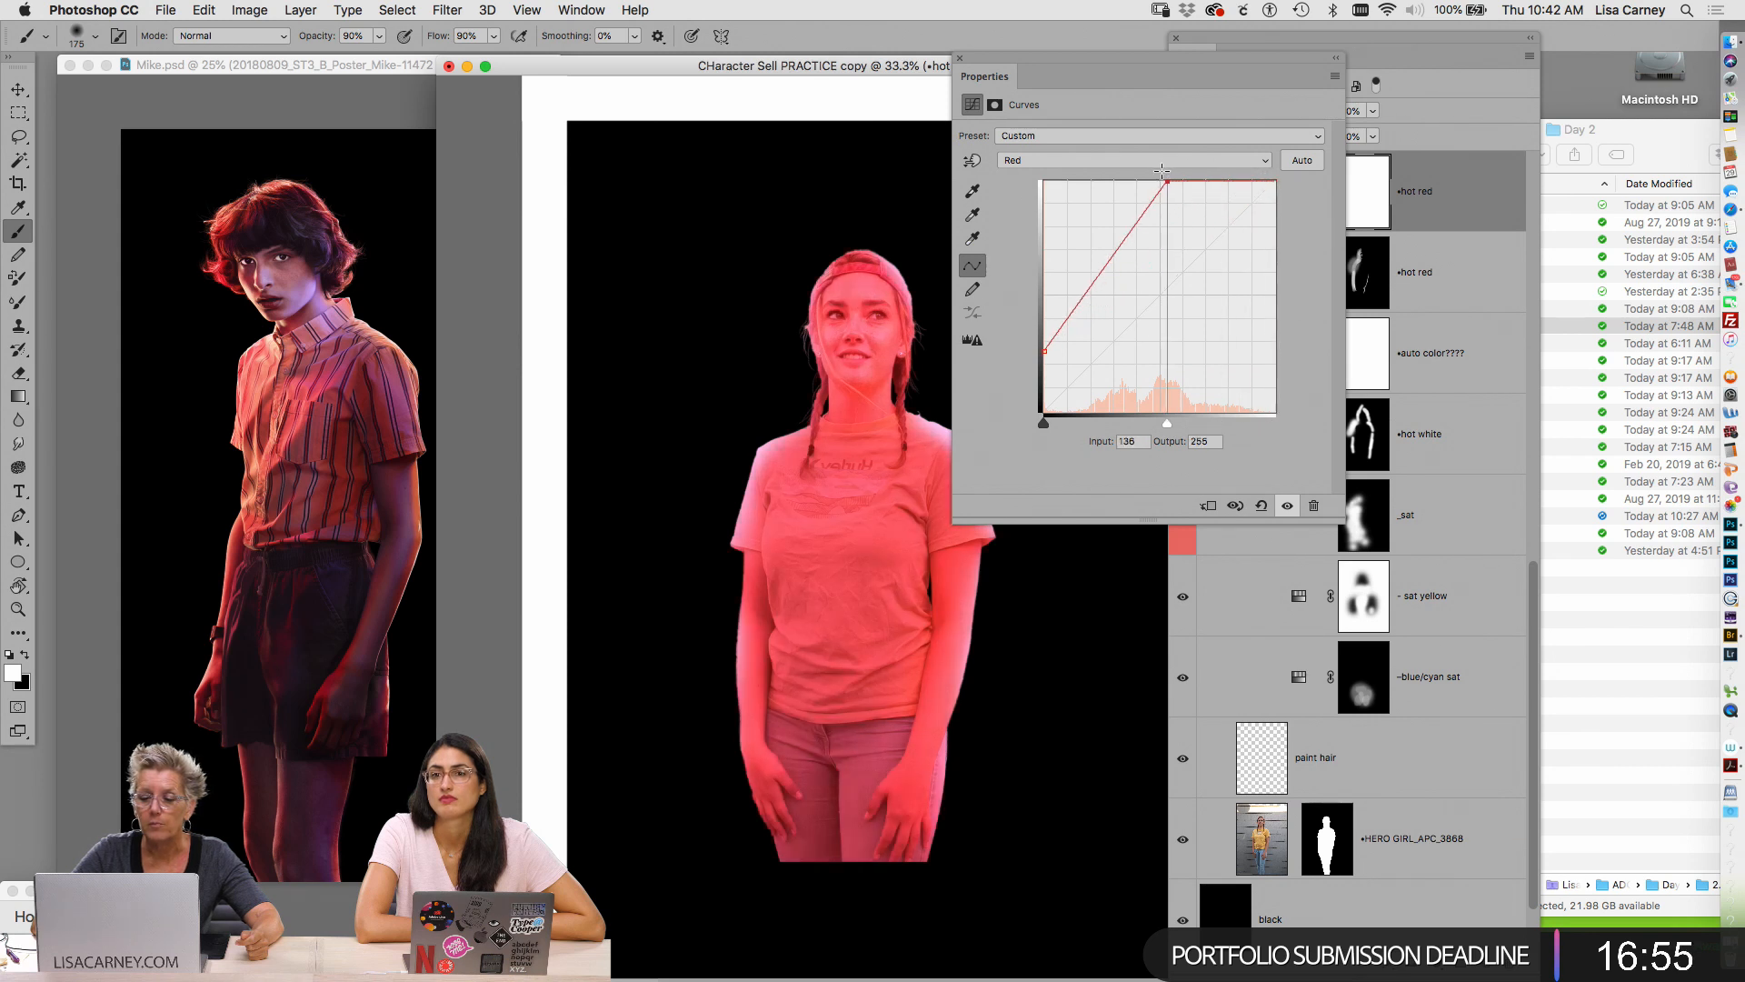
left_click(1118, 160)
left_click(1125, 188)
left_click_drag(1275, 182, 1274, 285)
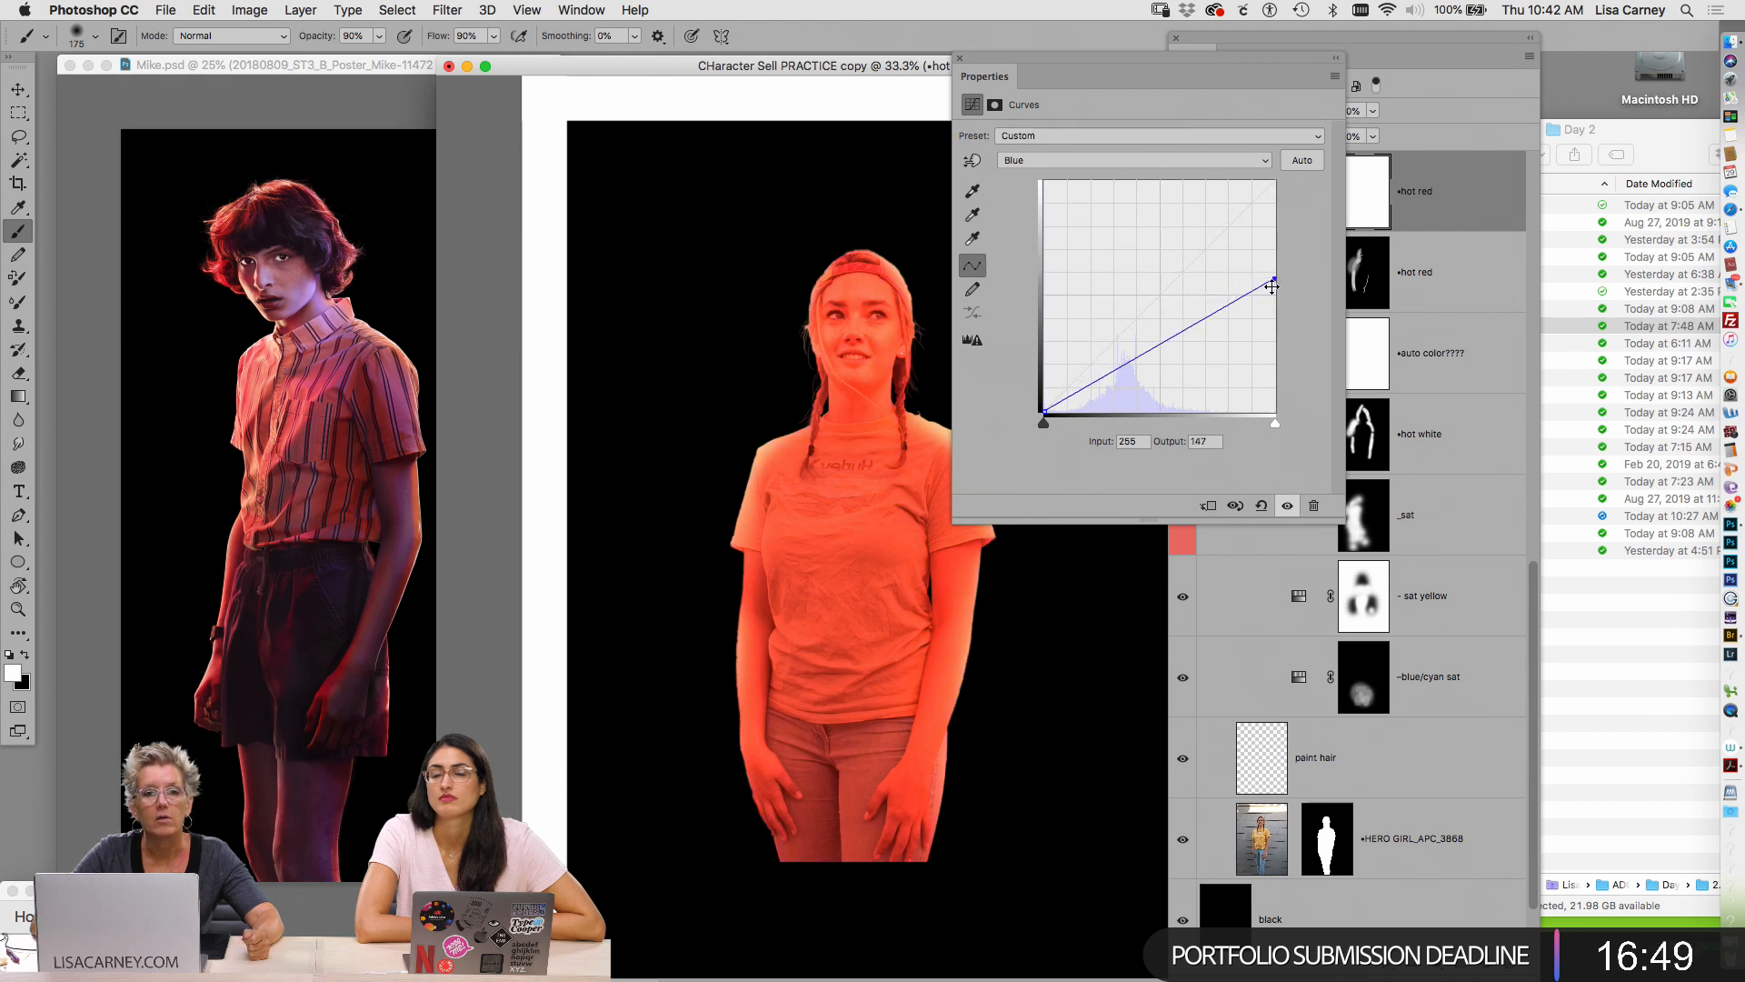
Invert the new •hot red layer's mask to black and paint white along the girl's arm, shoulder, face and cap
left_click(1437, 197)
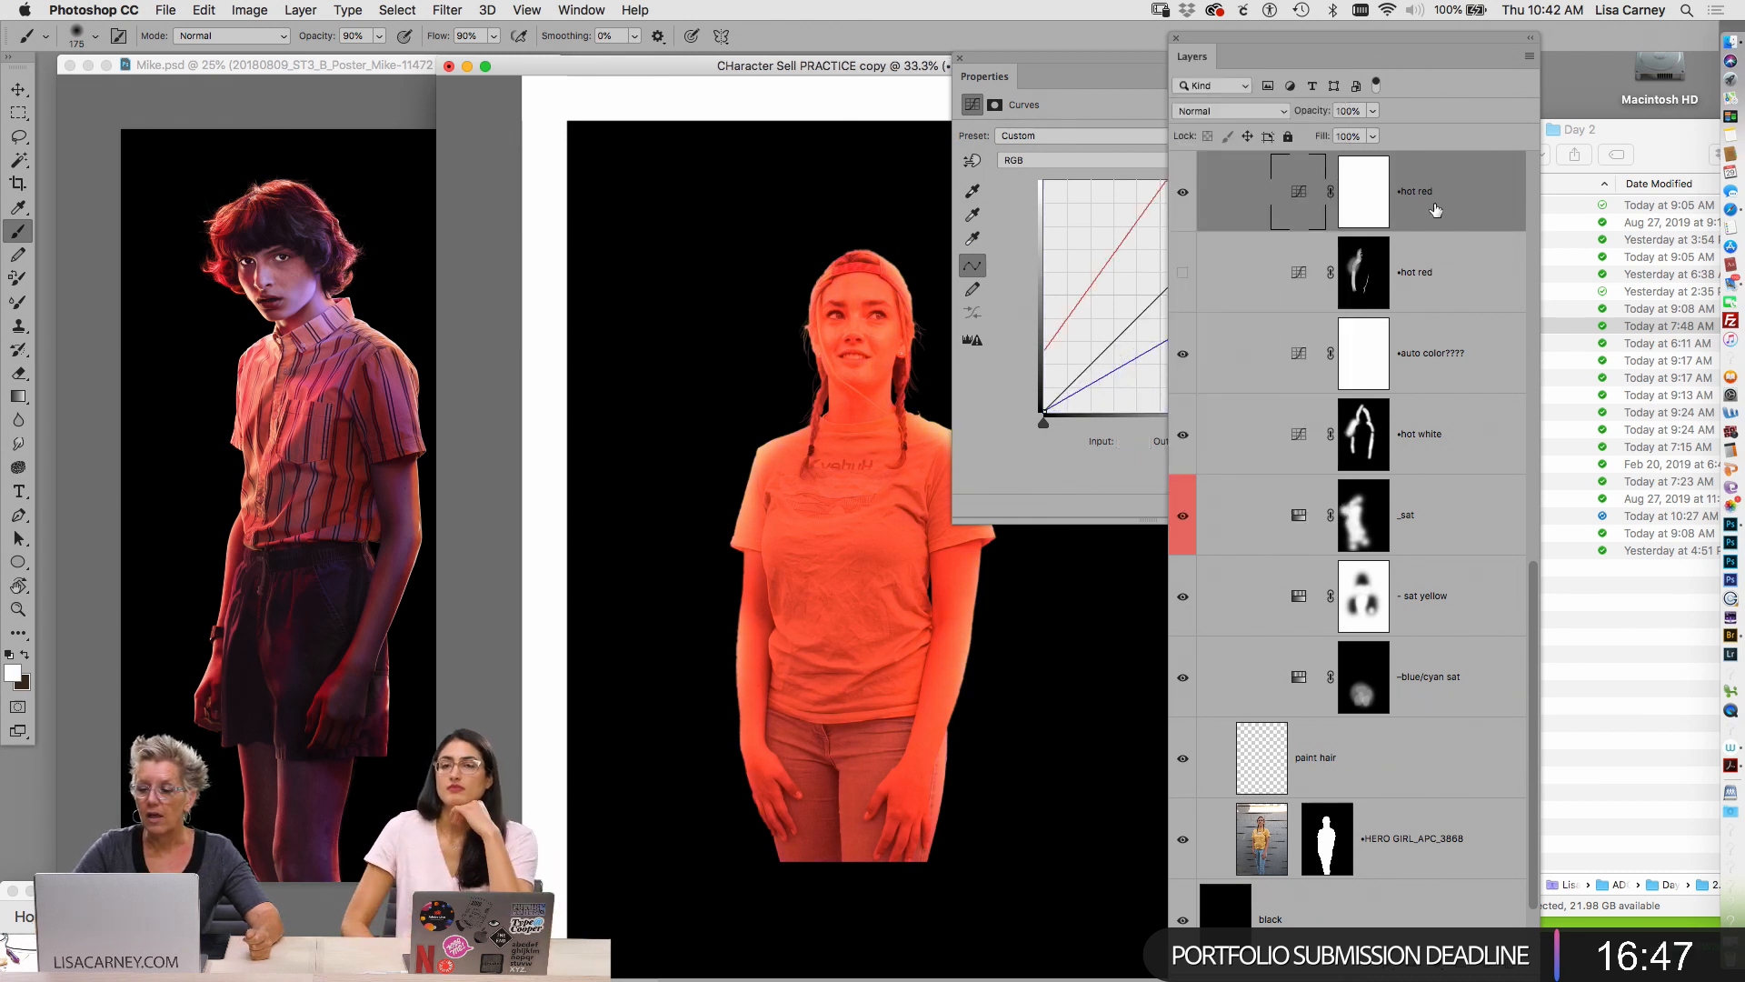
left_click(1373, 198)
key("super+i")
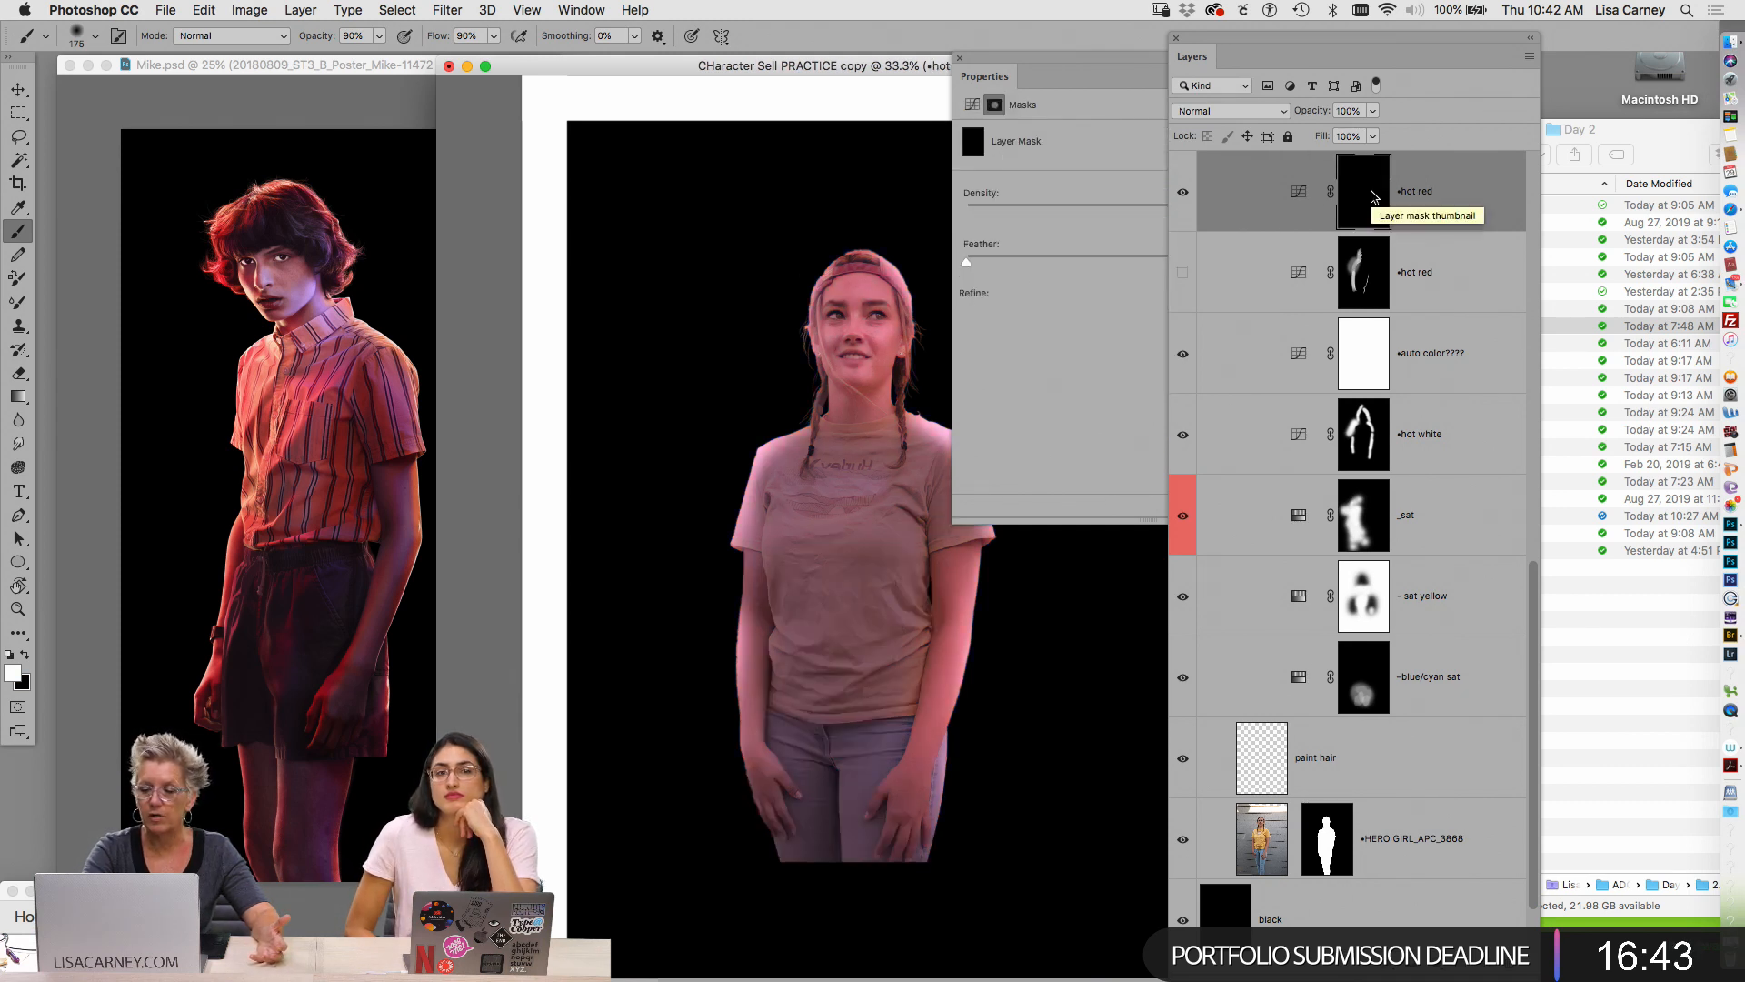
left_click_drag(791, 280, 795, 288)
left_click_drag(785, 389, 713, 558)
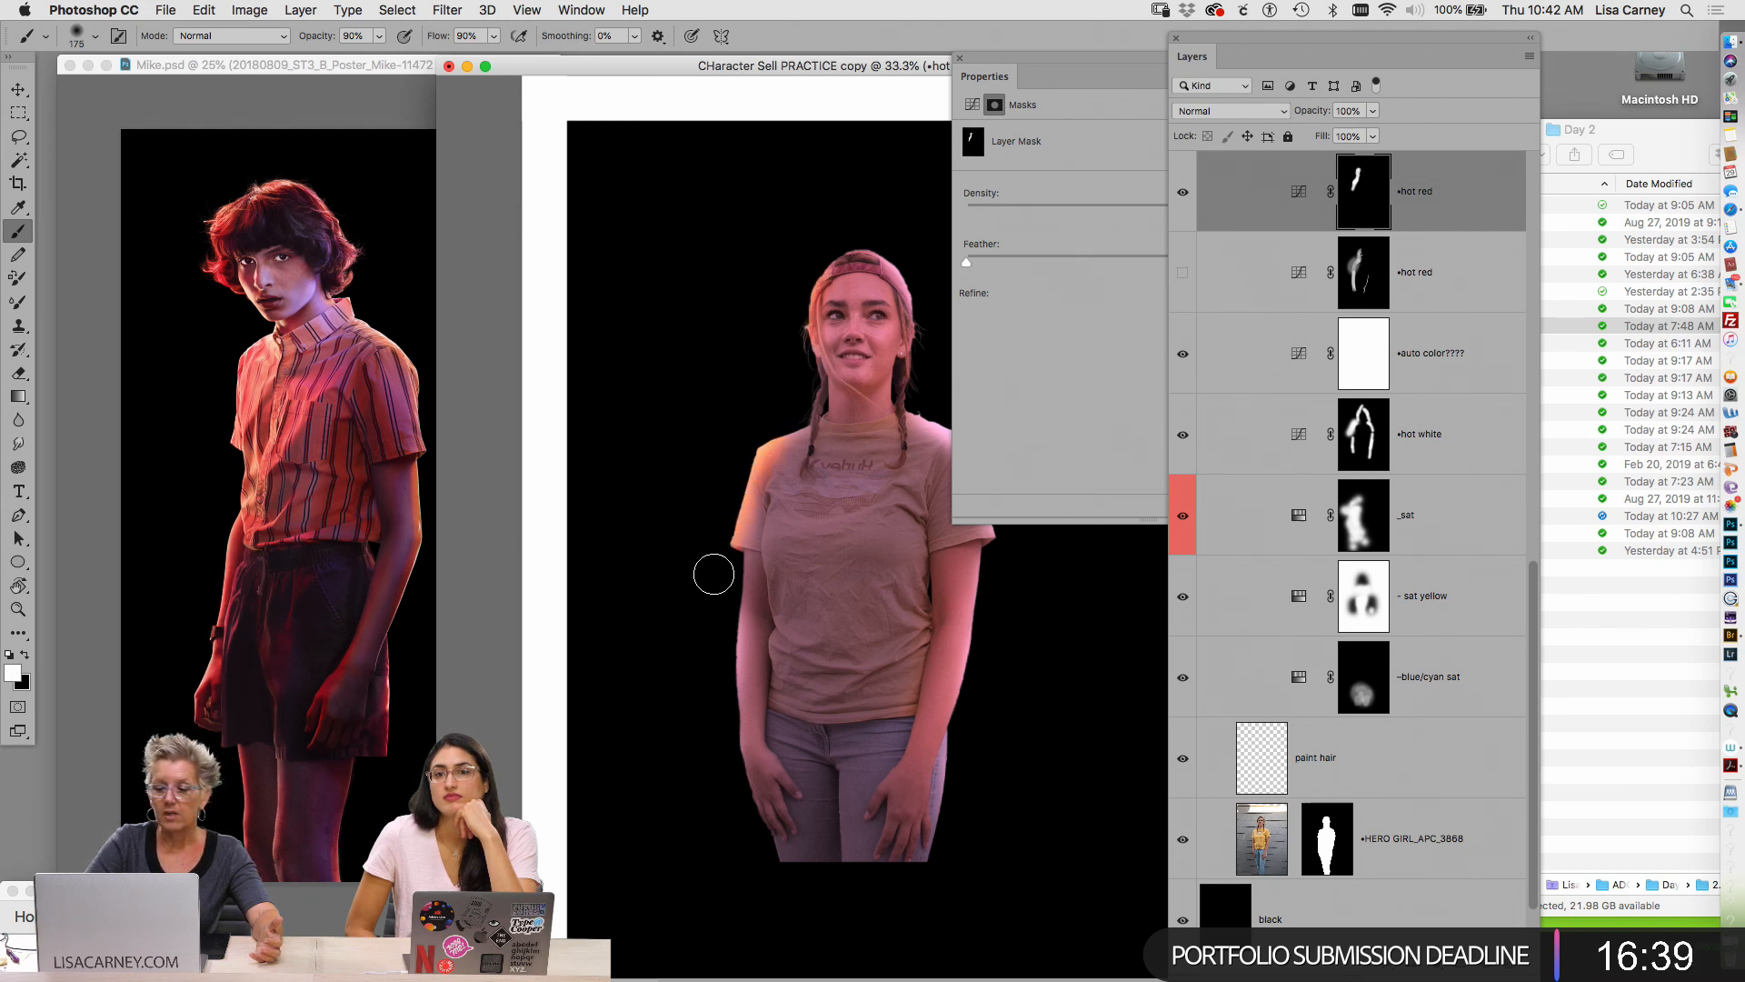
mouse_move(900, 413)
left_mouse_down()
mouse_move(920, 285)
mouse_move(924, 308)
mouse_move(897, 226)
mouse_move(920, 257)
mouse_move(898, 163)
left_mouse_up()
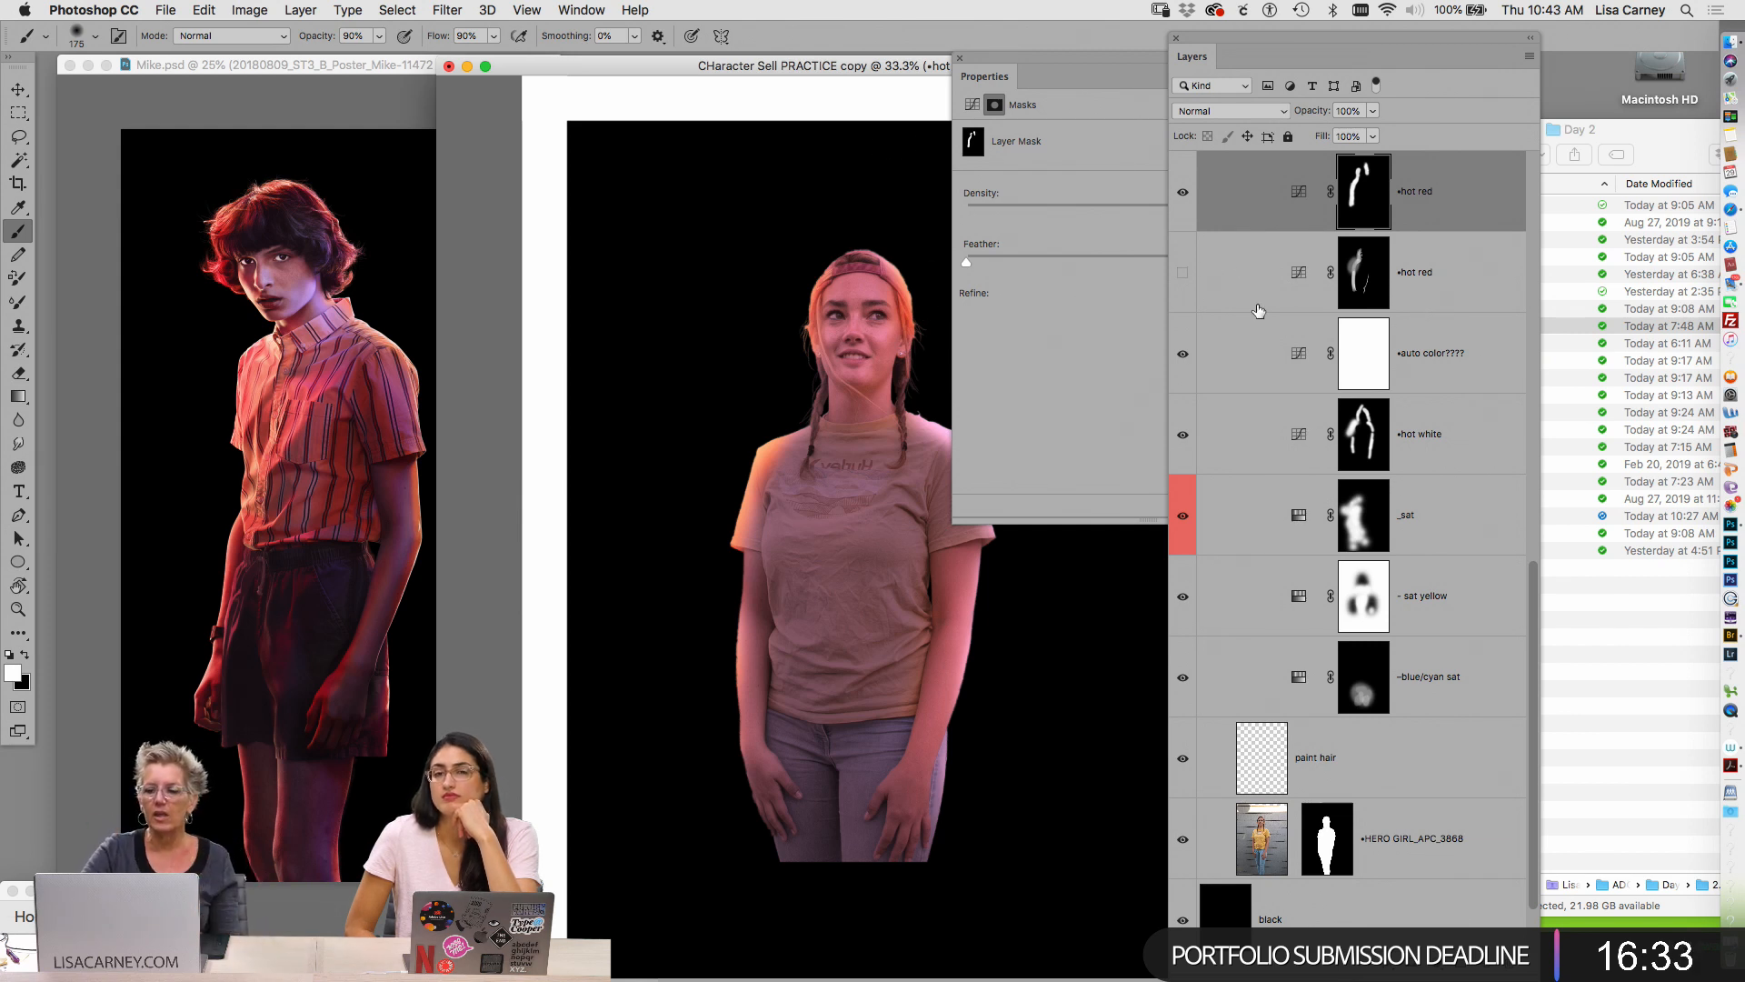
Show the original •hot red layer and delete the newly painted •hot red layer above it
left_click(1182, 272)
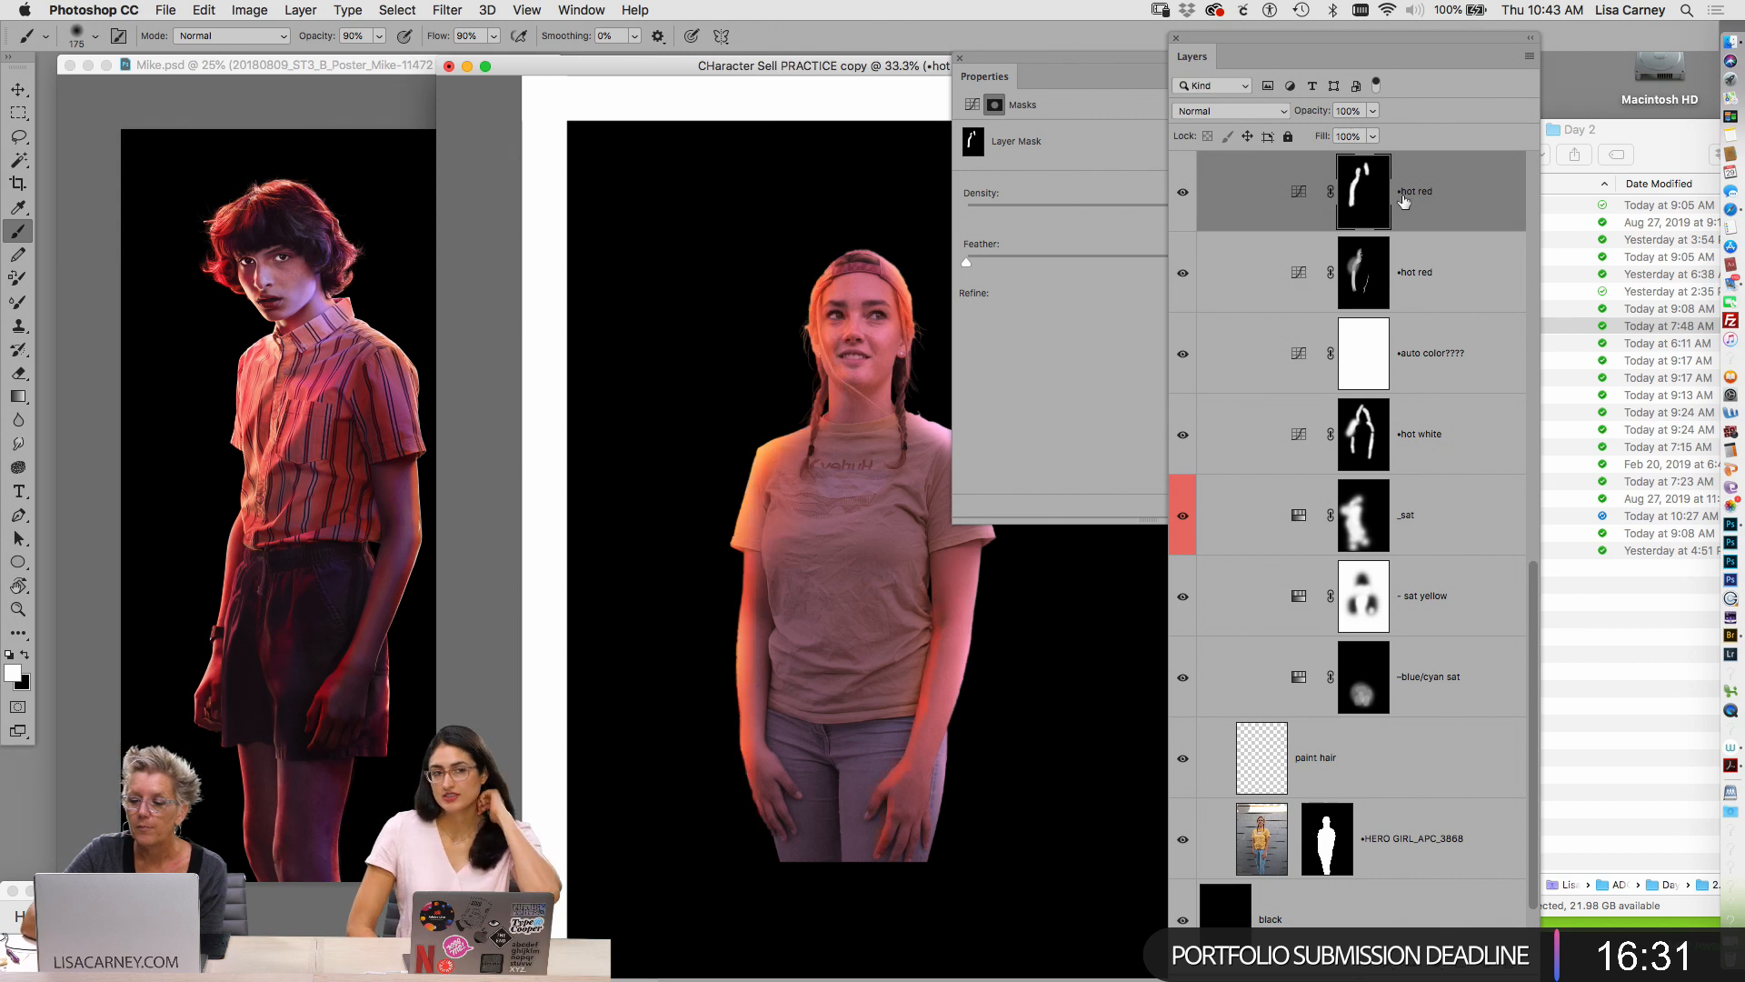
key("Delete")
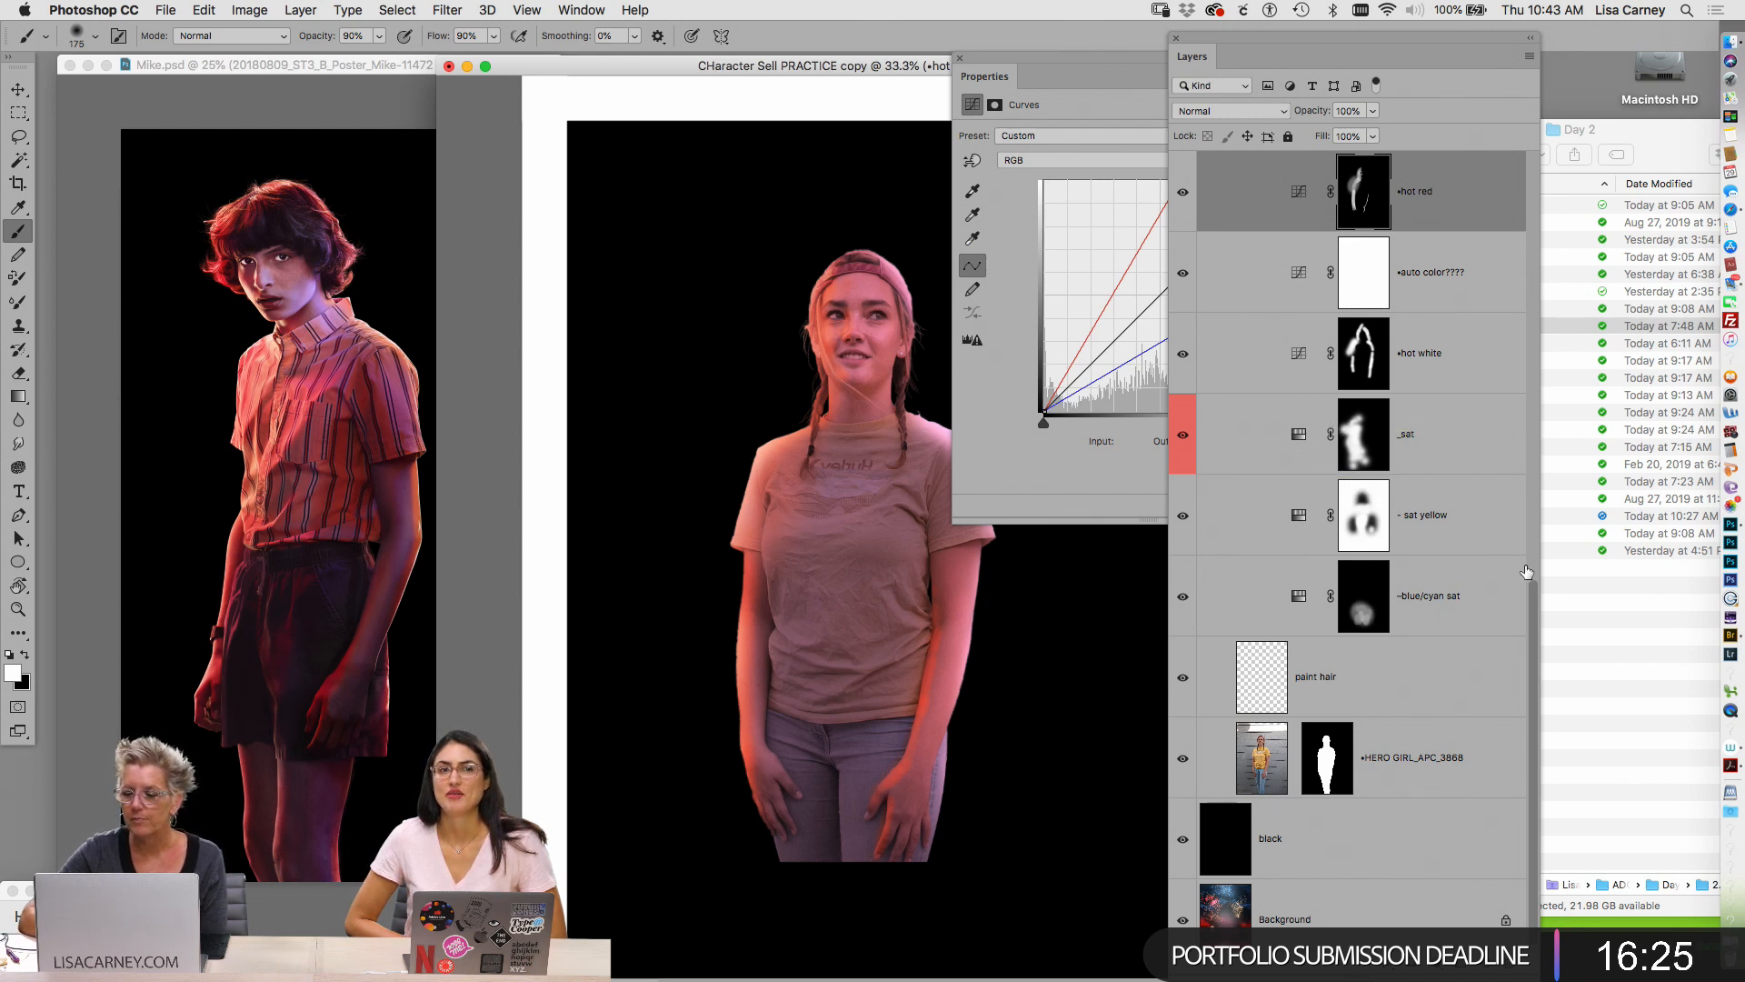
Turn on the •darken and •auto color layers above •hot red, comparing the figure with and without the darkening
left_click_drag(1535, 569, 1533, 300)
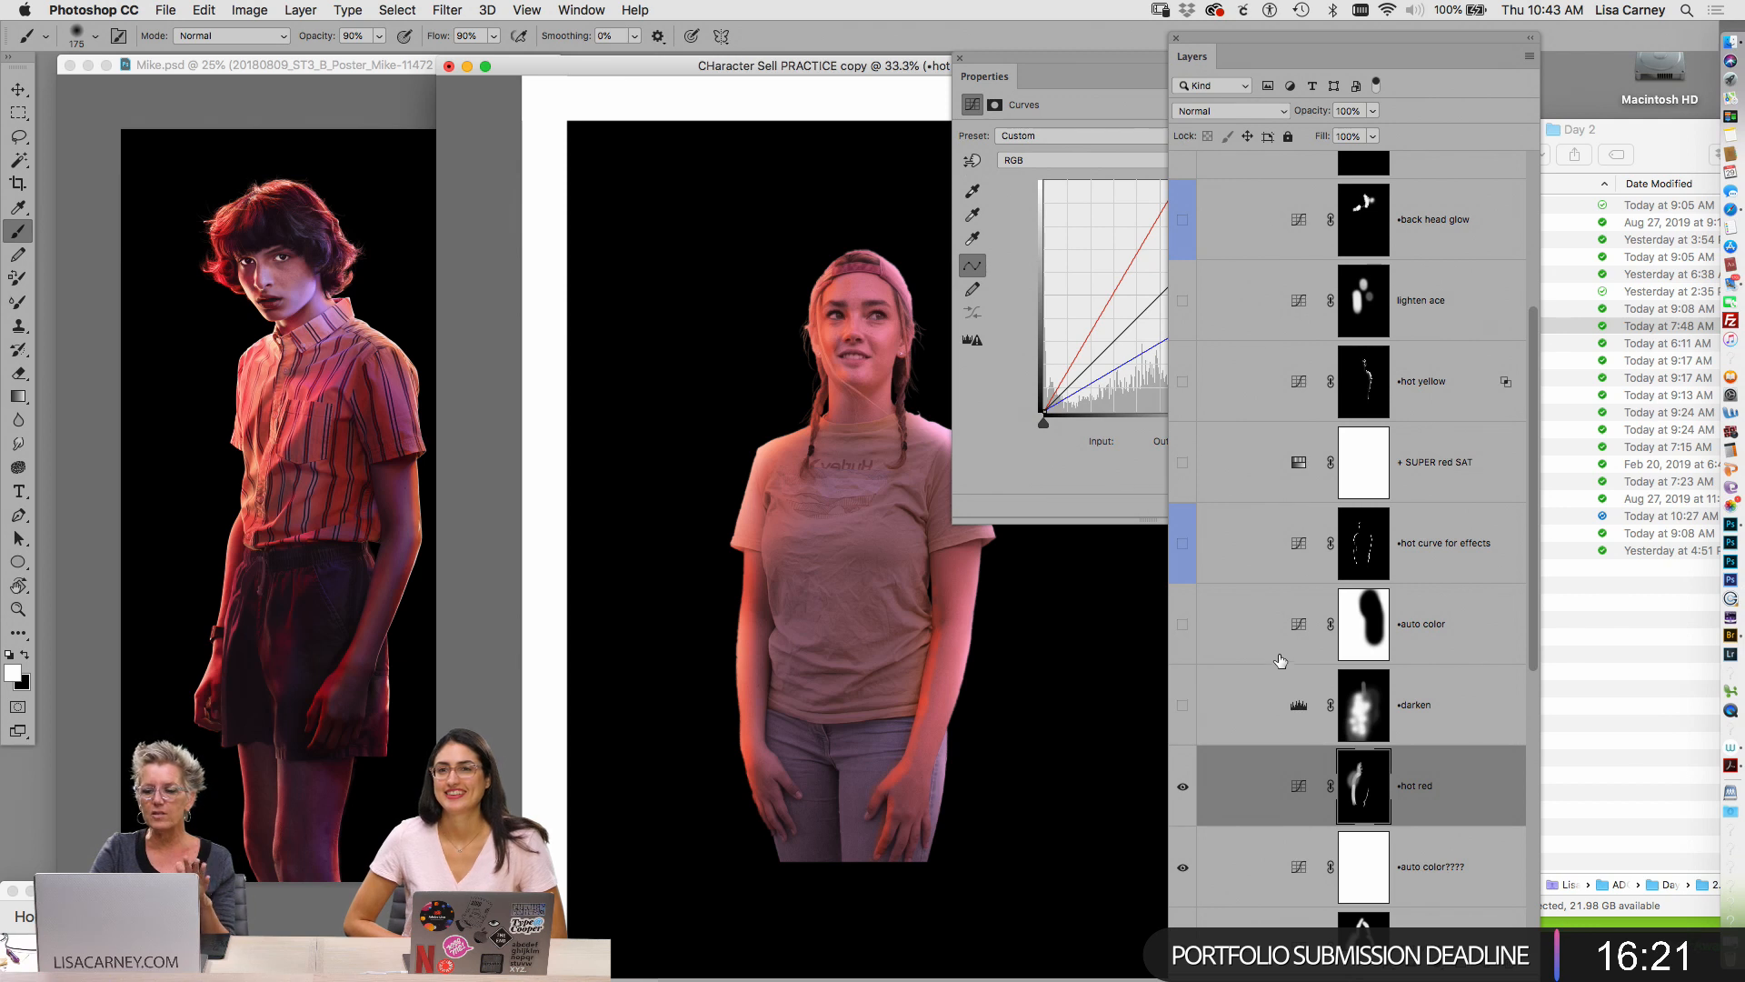
left_click(1183, 706)
left_click(1184, 706)
left_click(1183, 707)
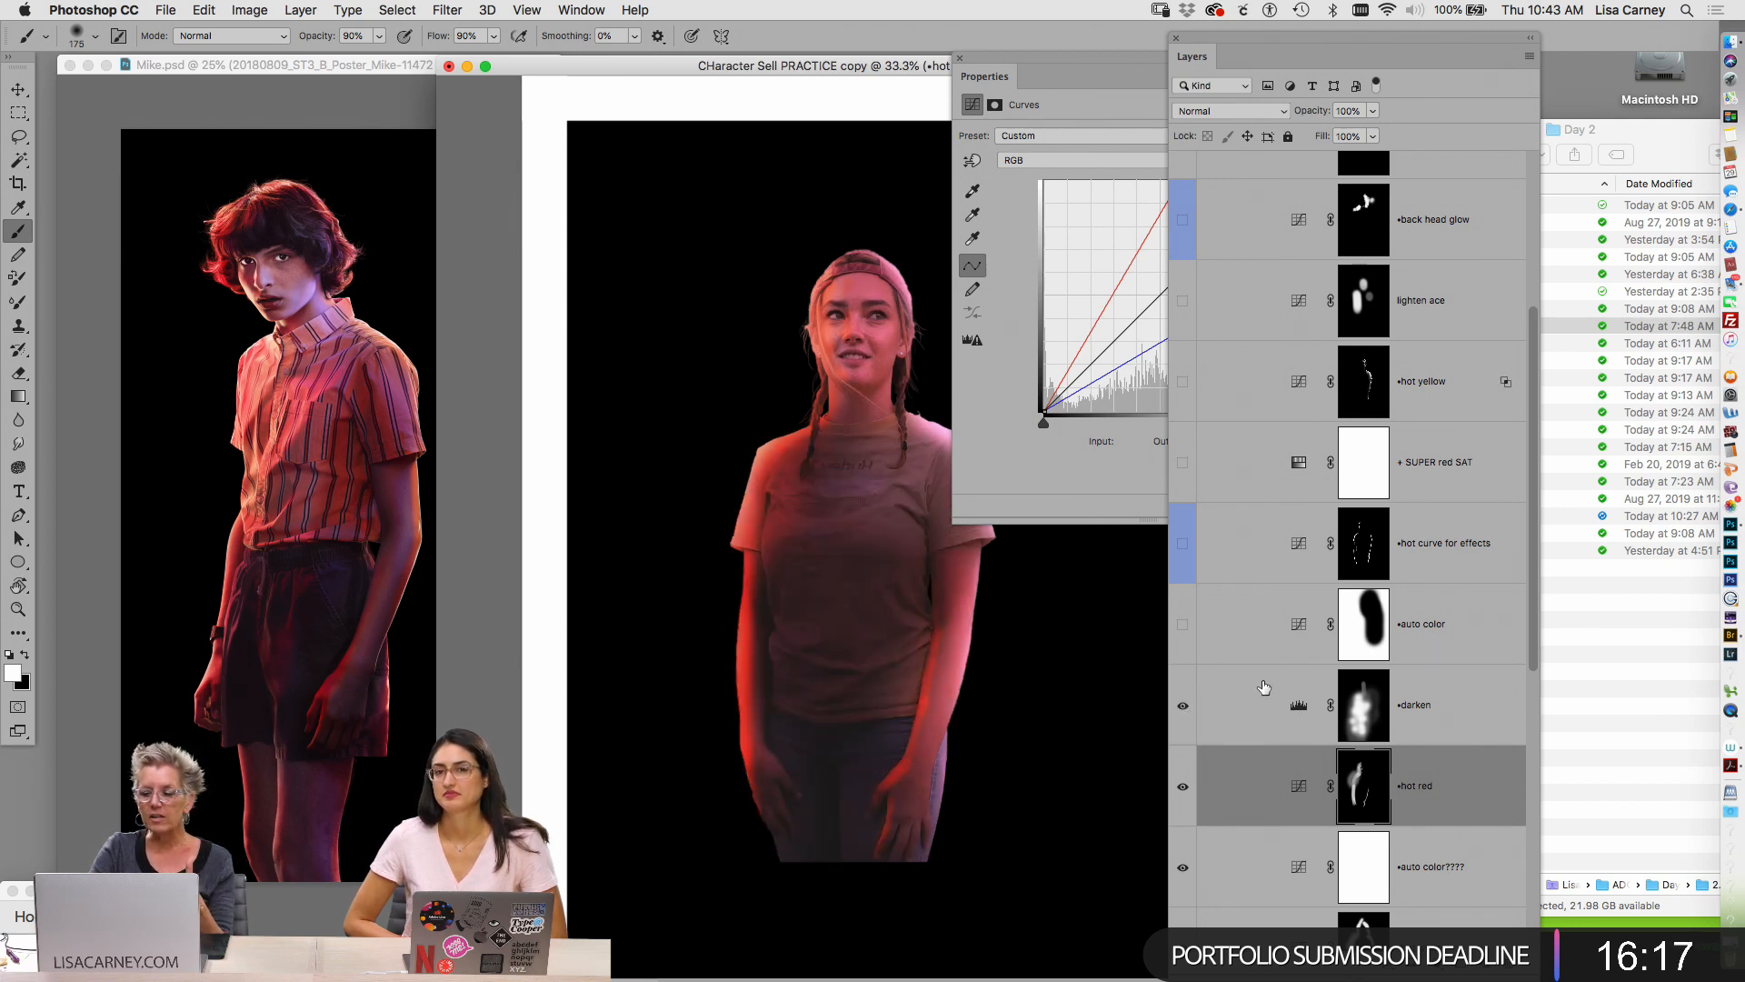
left_click(1182, 644)
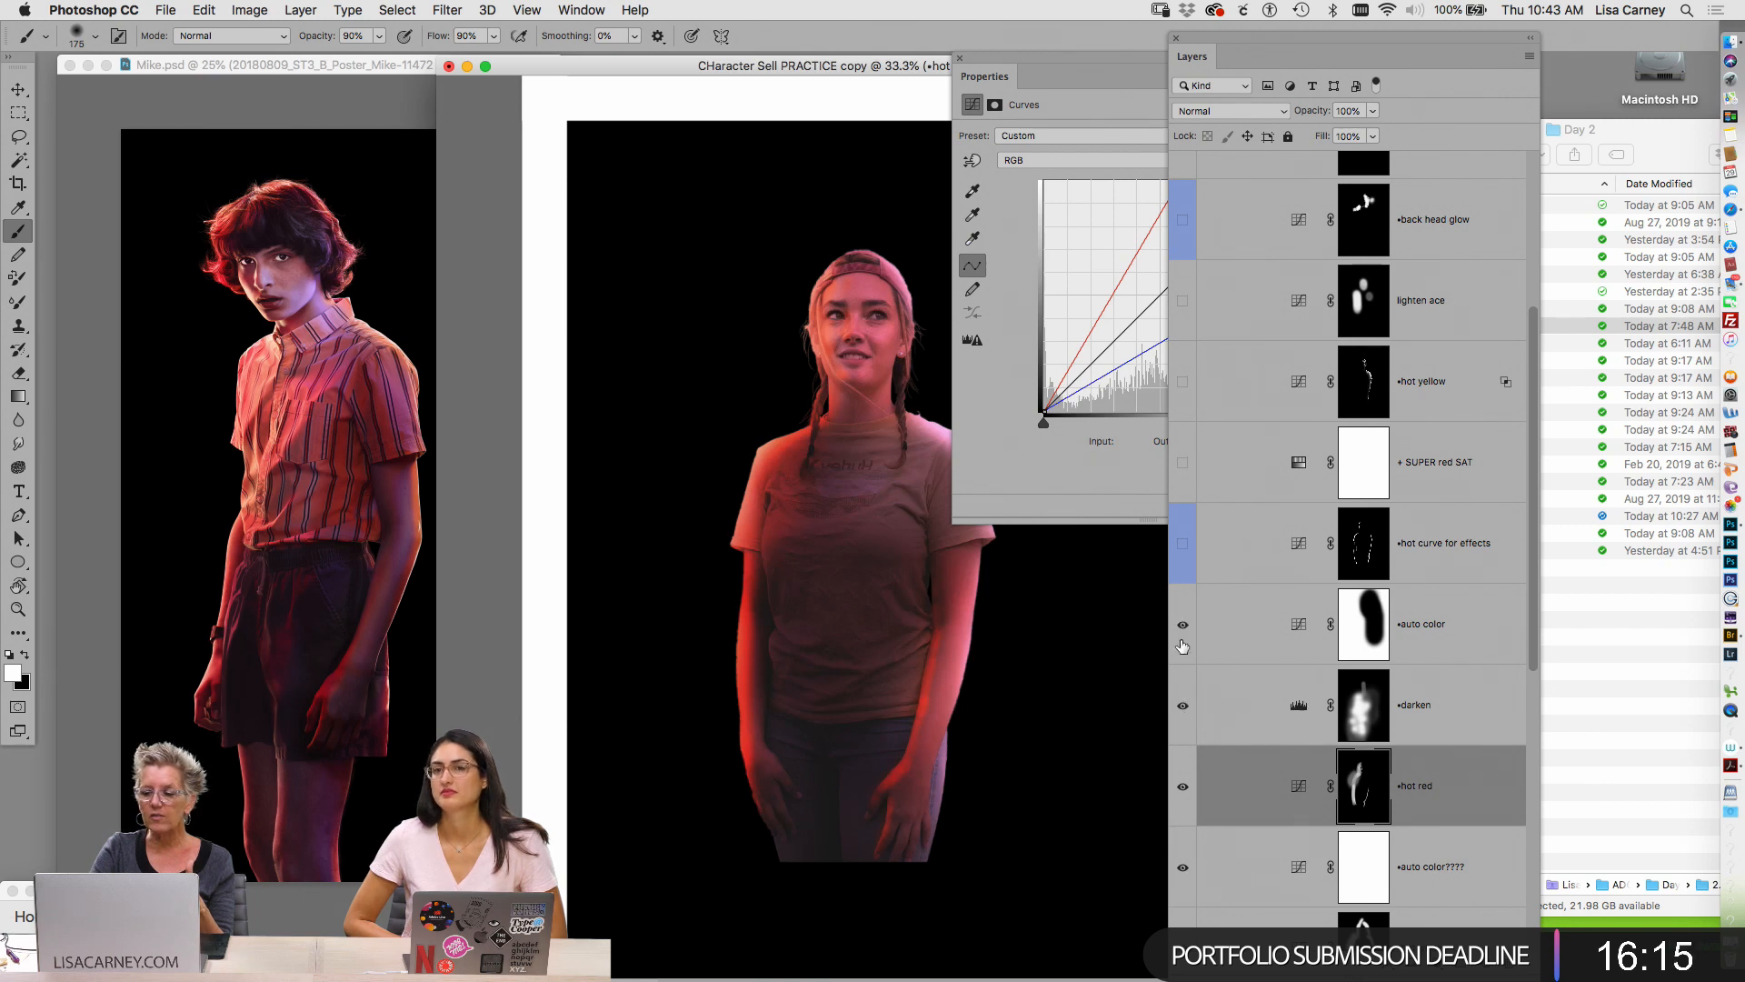
Turn on the •hot curve for effects layer, comparing it on and off and viewing its rim-light mask on its own
left_click(1182, 543)
left_click(1181, 542)
left_click(1182, 542)
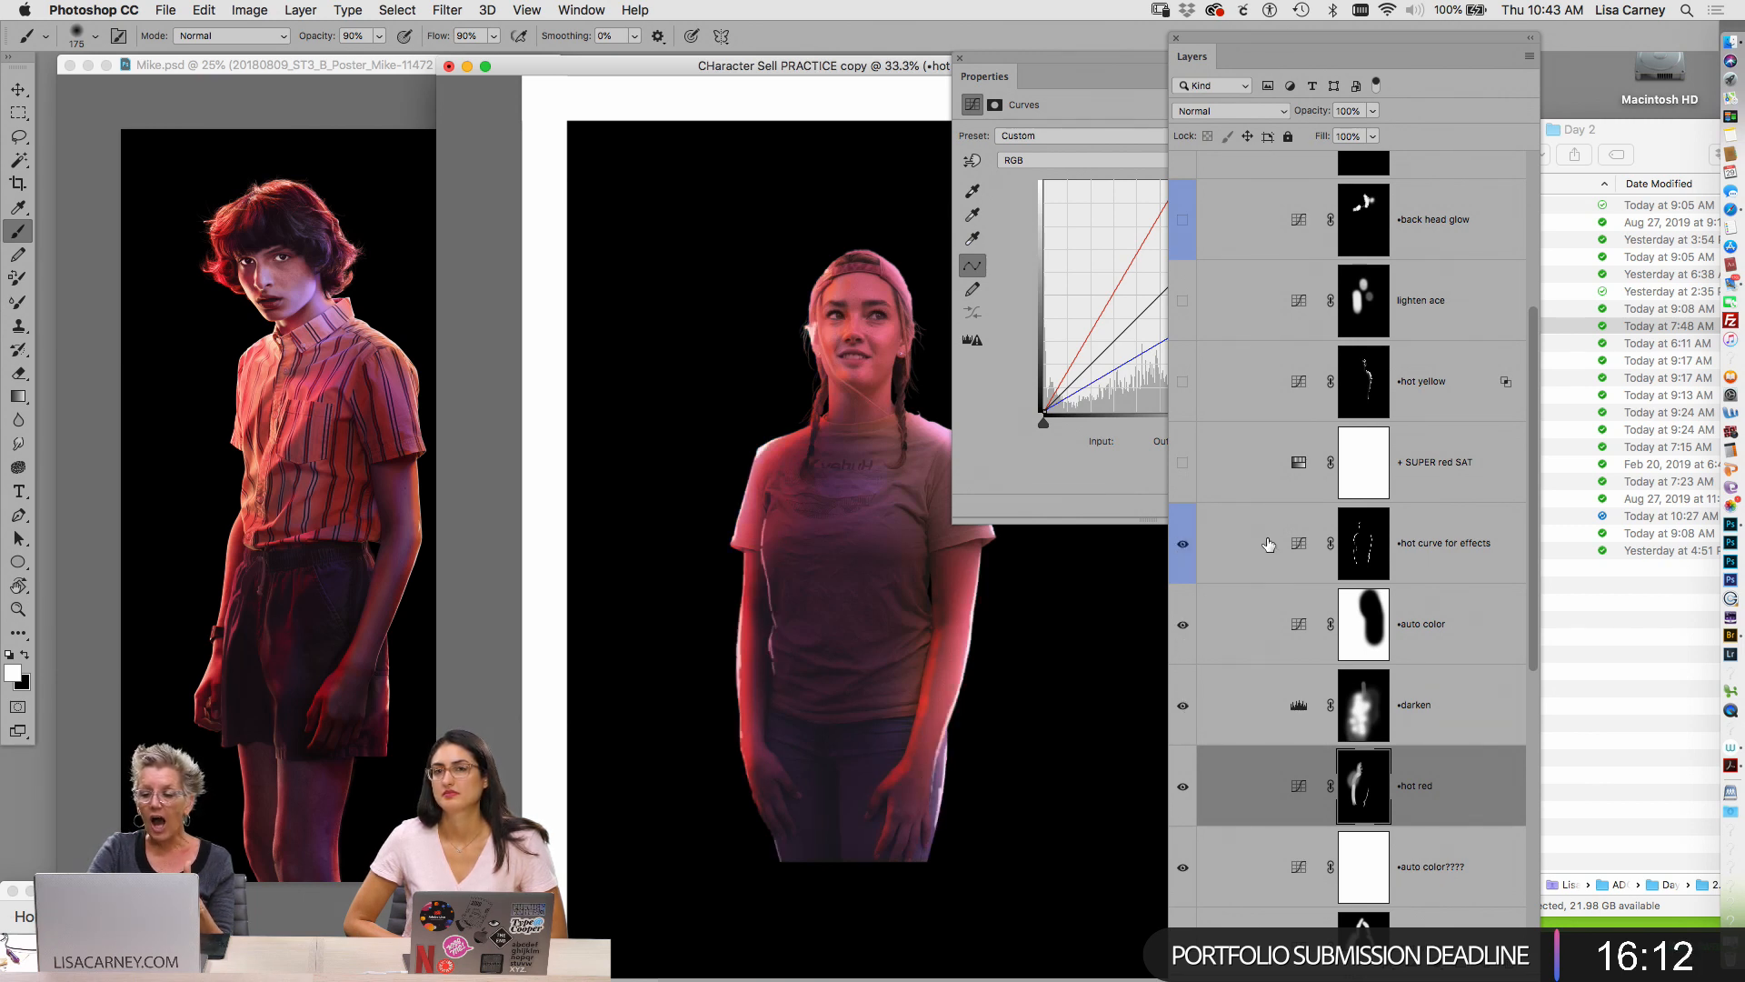
left_click(1364, 544, "alt")
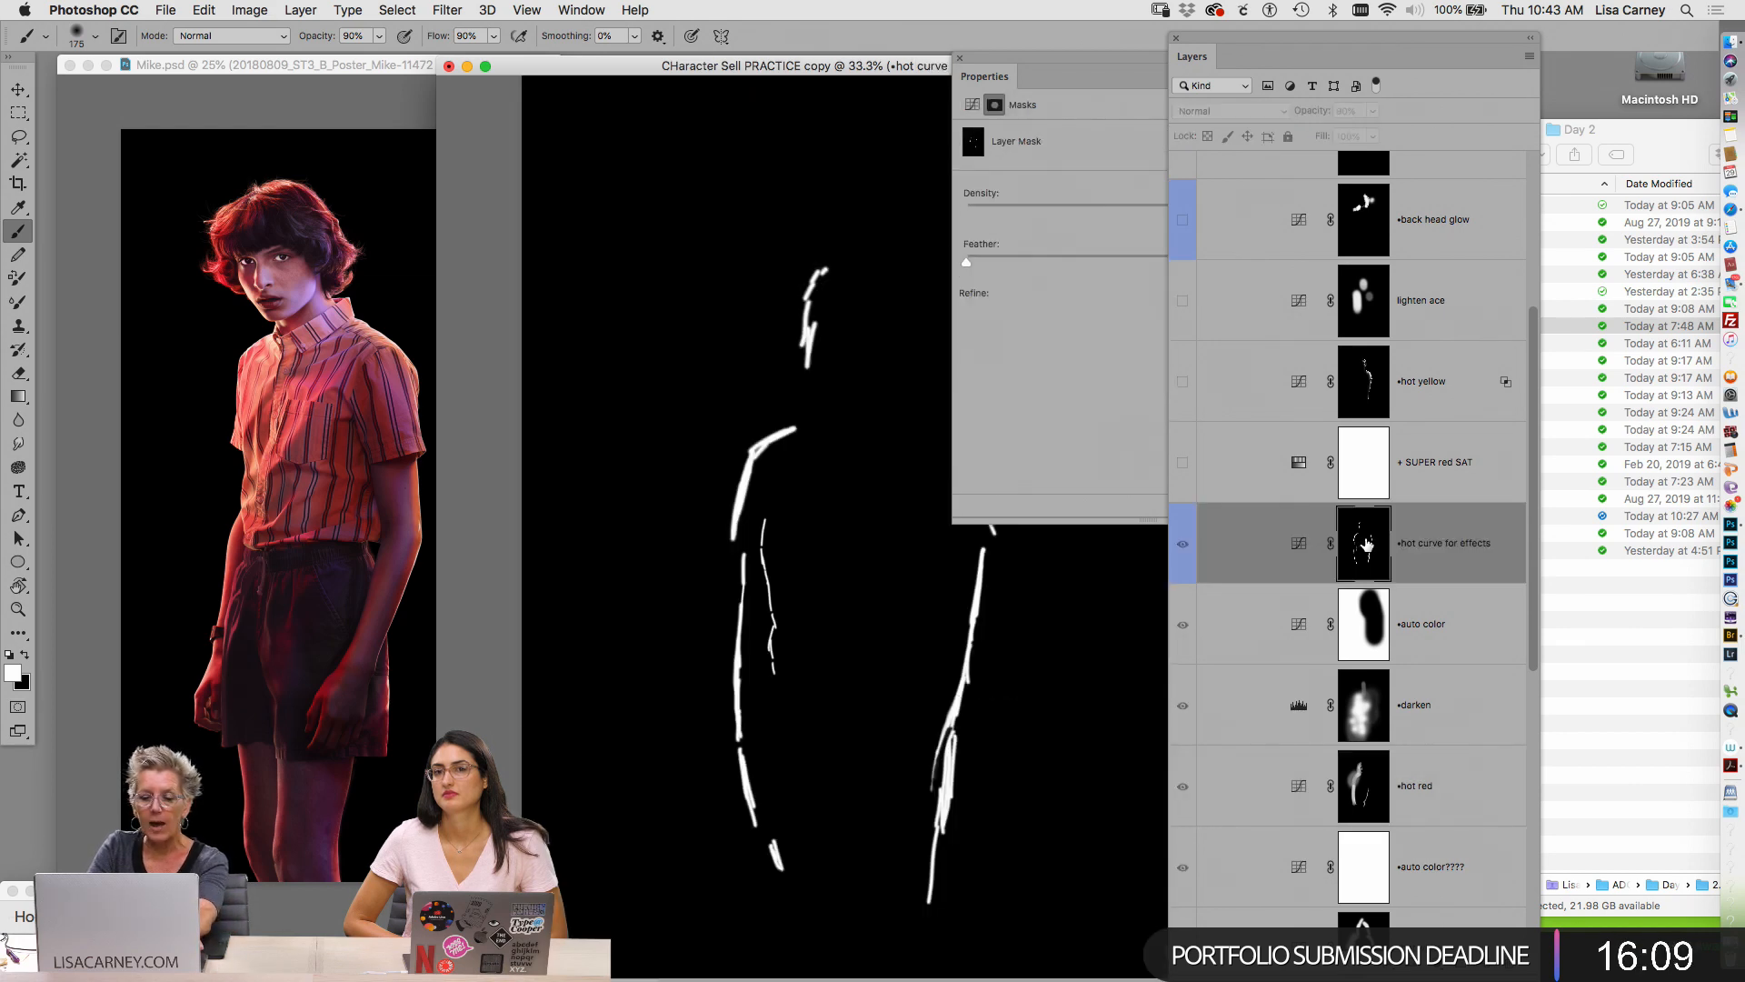
left_click(1370, 538, "alt")
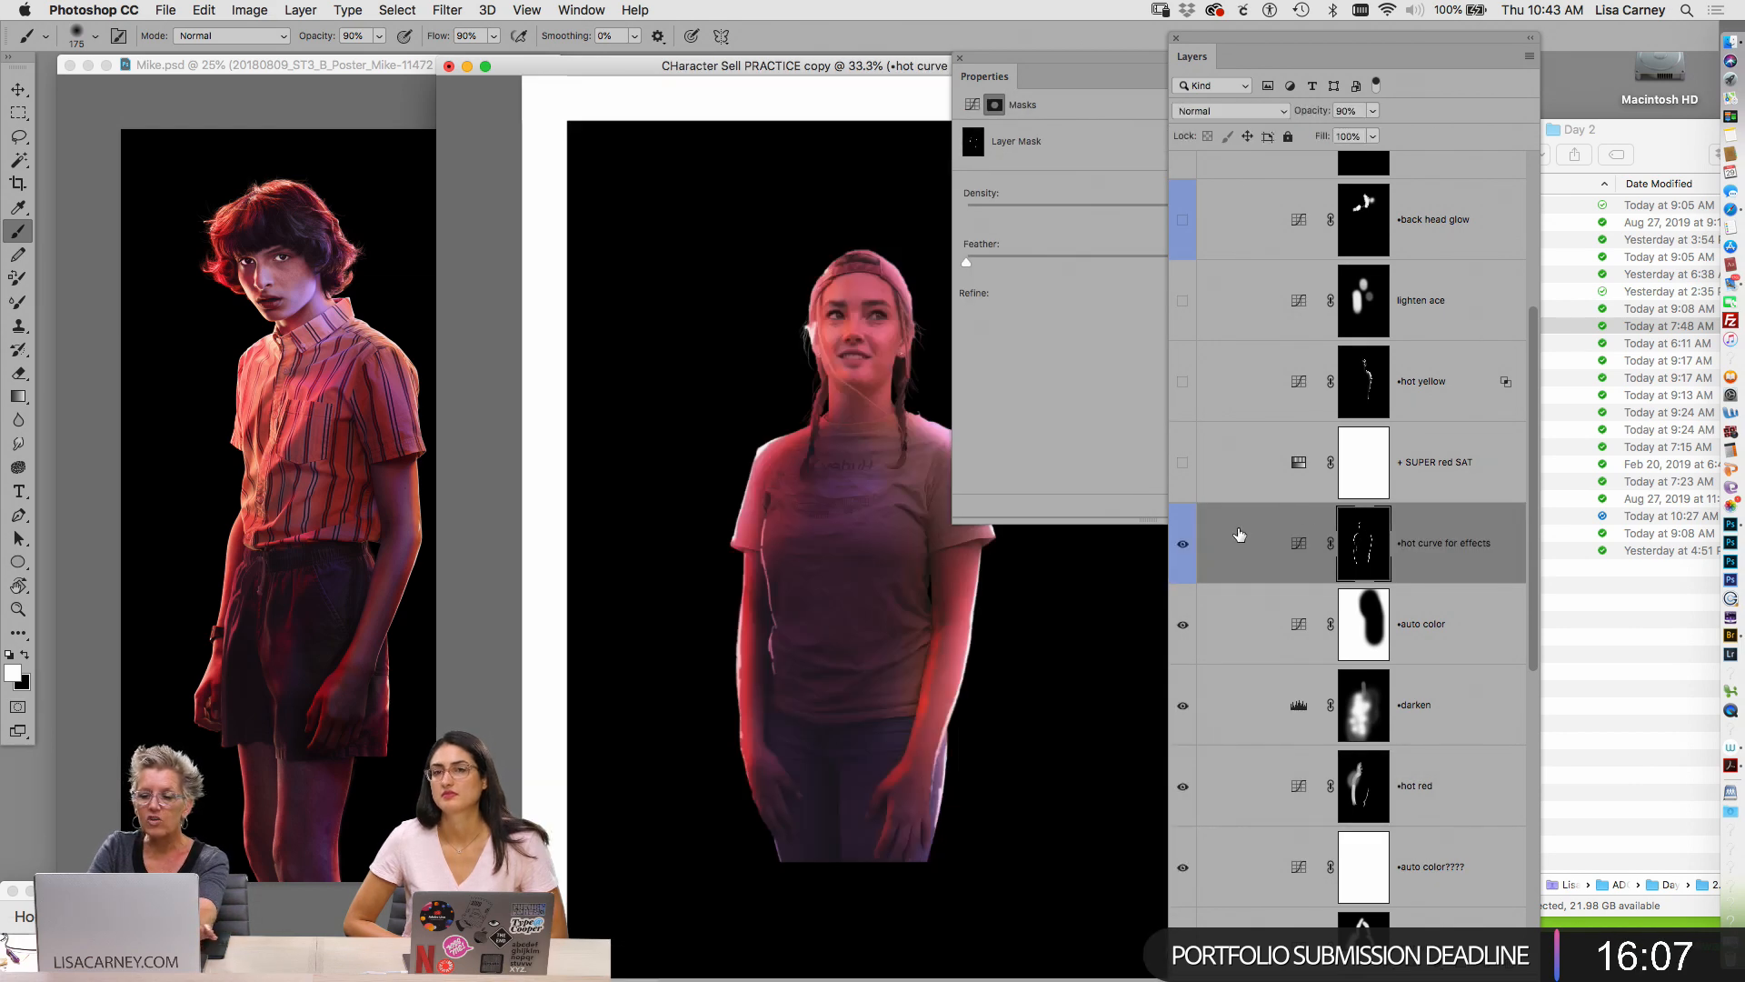
left_click(1183, 543)
left_click(1183, 544)
Turn on the + SUPER red SAT, •hot yellow and lighten ace layers, comparing the first two on and off
left_click(1181, 463)
left_click(1178, 467)
left_click(1181, 464)
left_click(1181, 380)
left_click(1179, 378)
left_click(1182, 379)
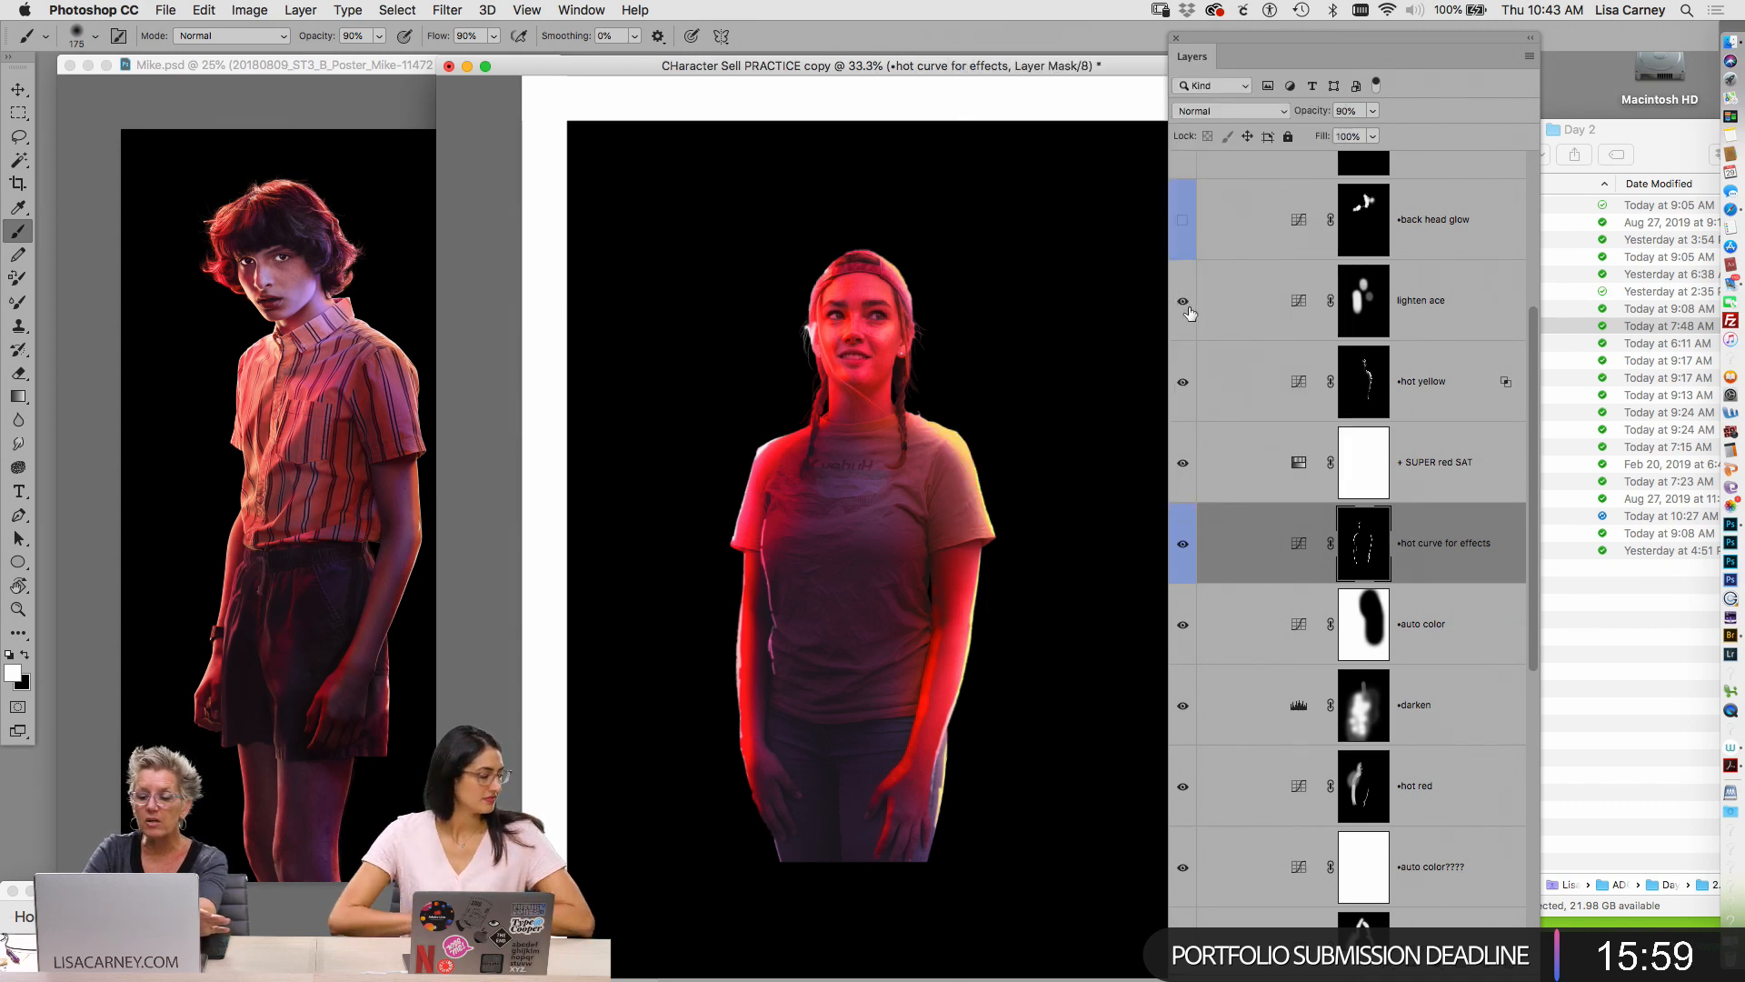
left_click(1182, 301)
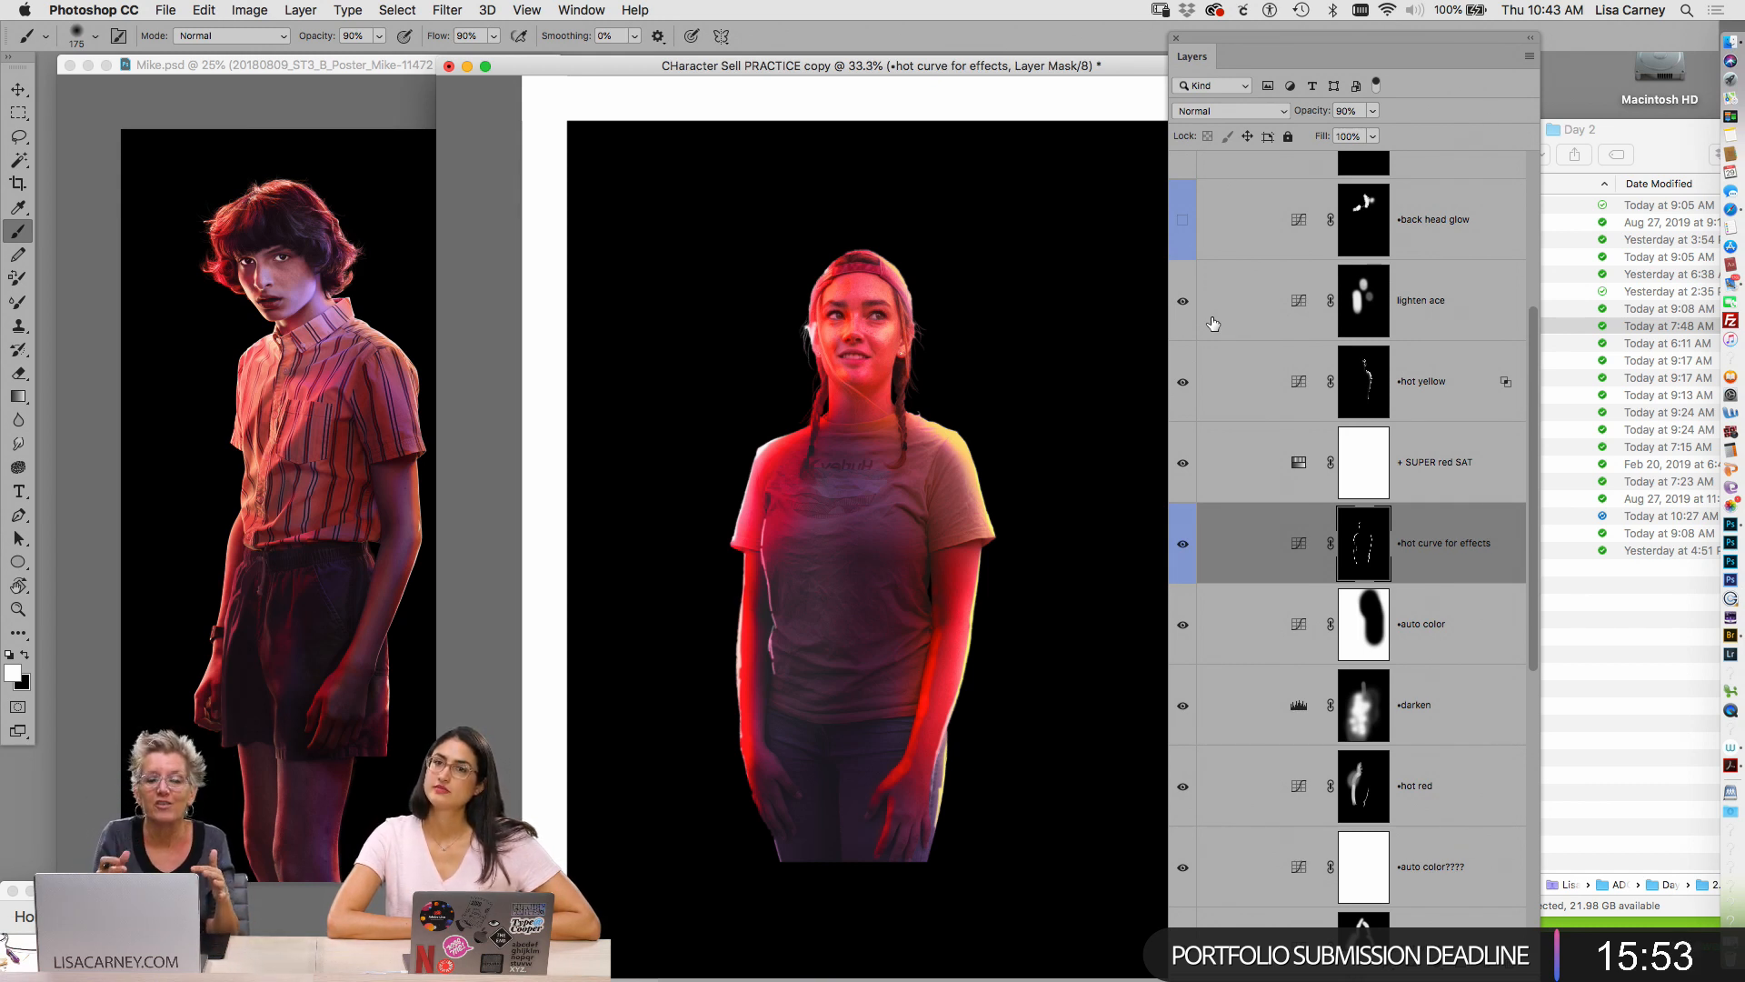
Hide the black layer beneath the girl to check her against the fireworks background, and turn it back on
left_click_drag(1539, 322, 1455, 636)
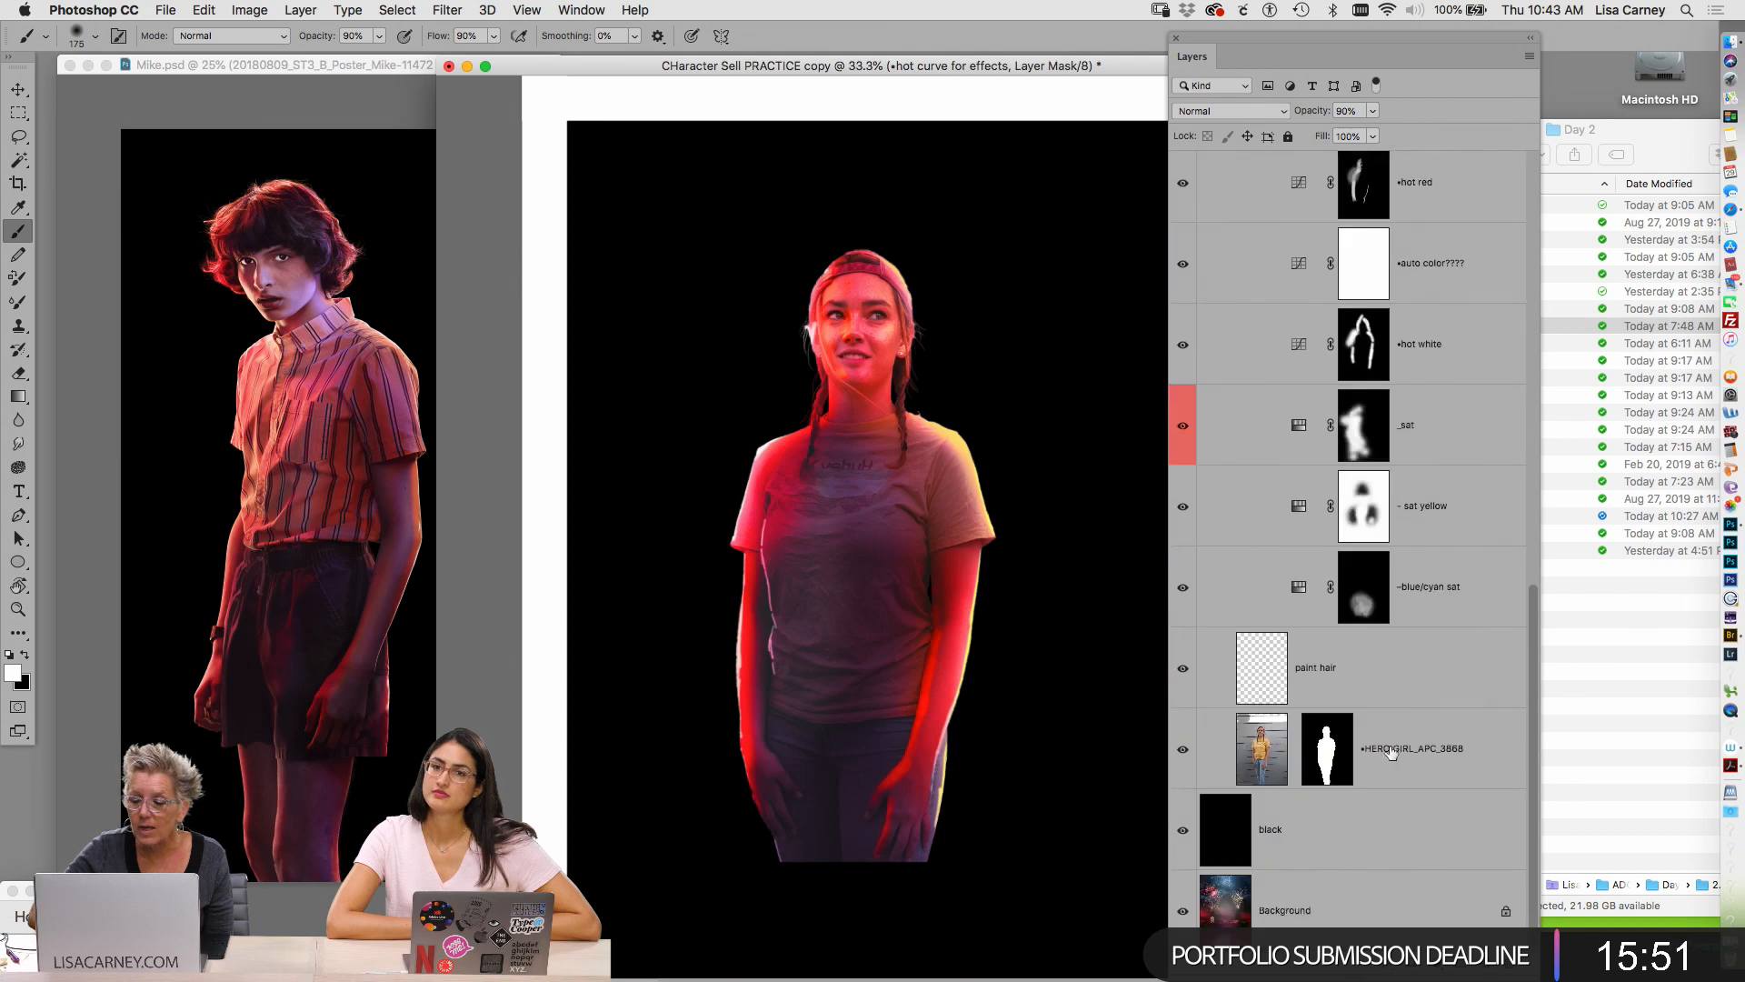
left_click(1185, 827)
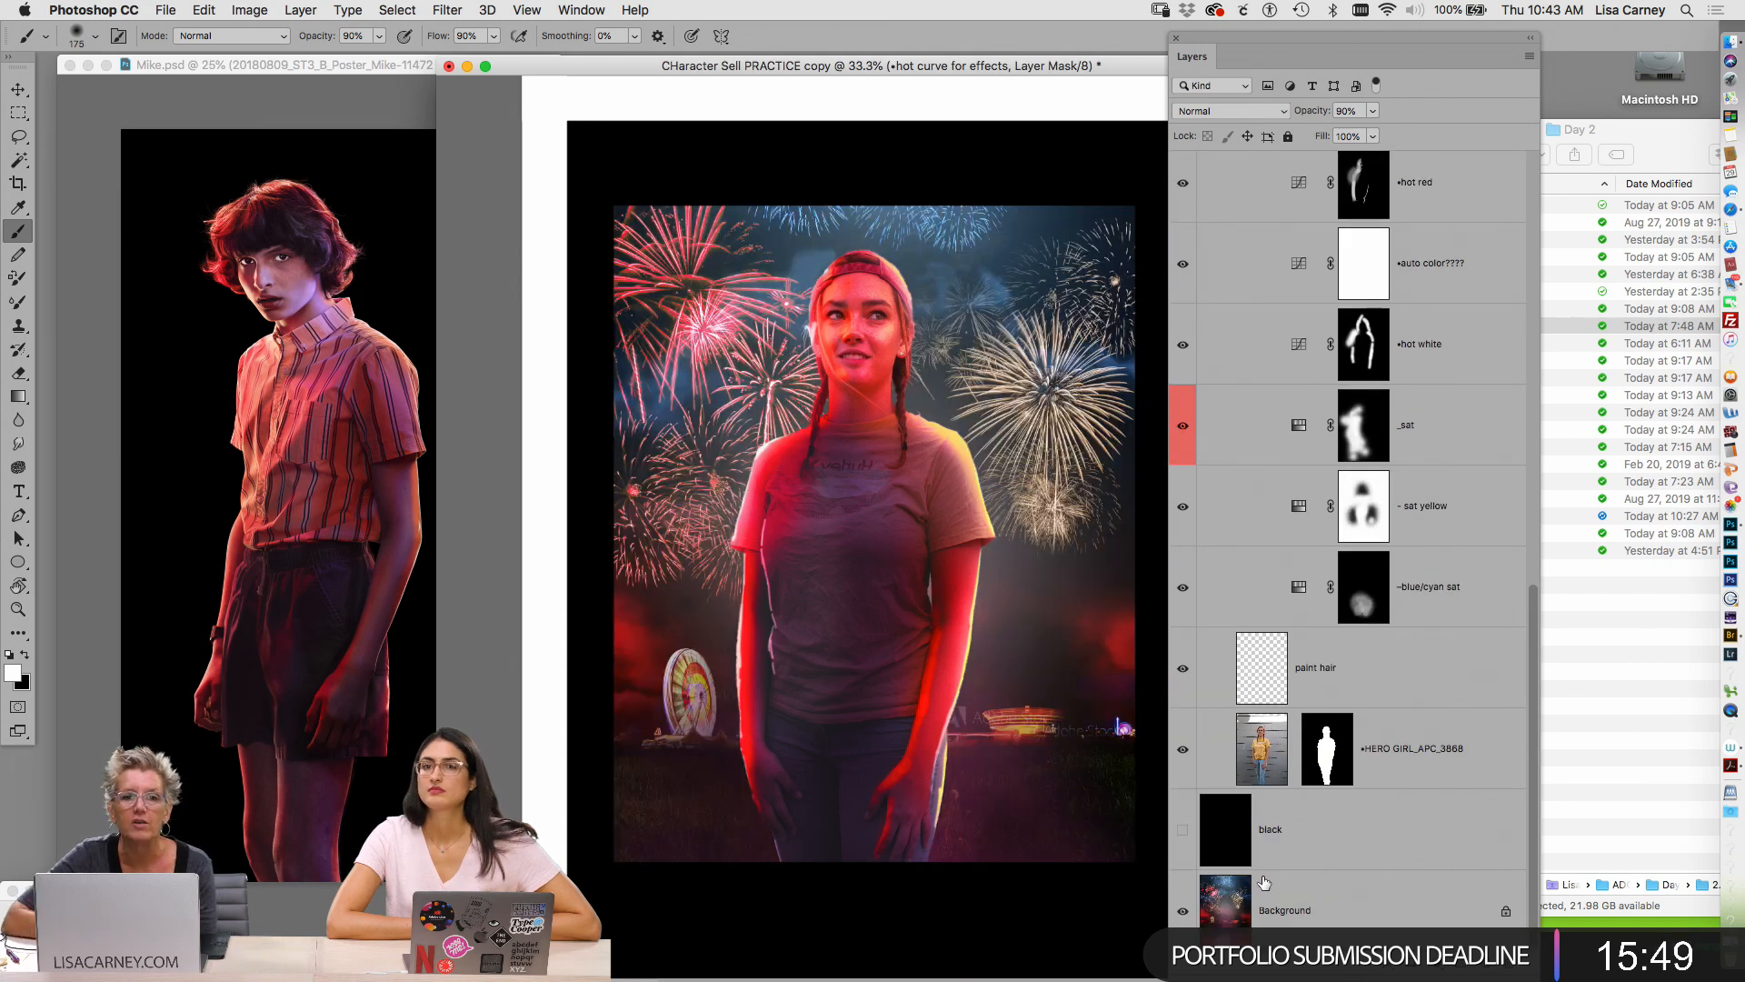
left_click(1183, 750)
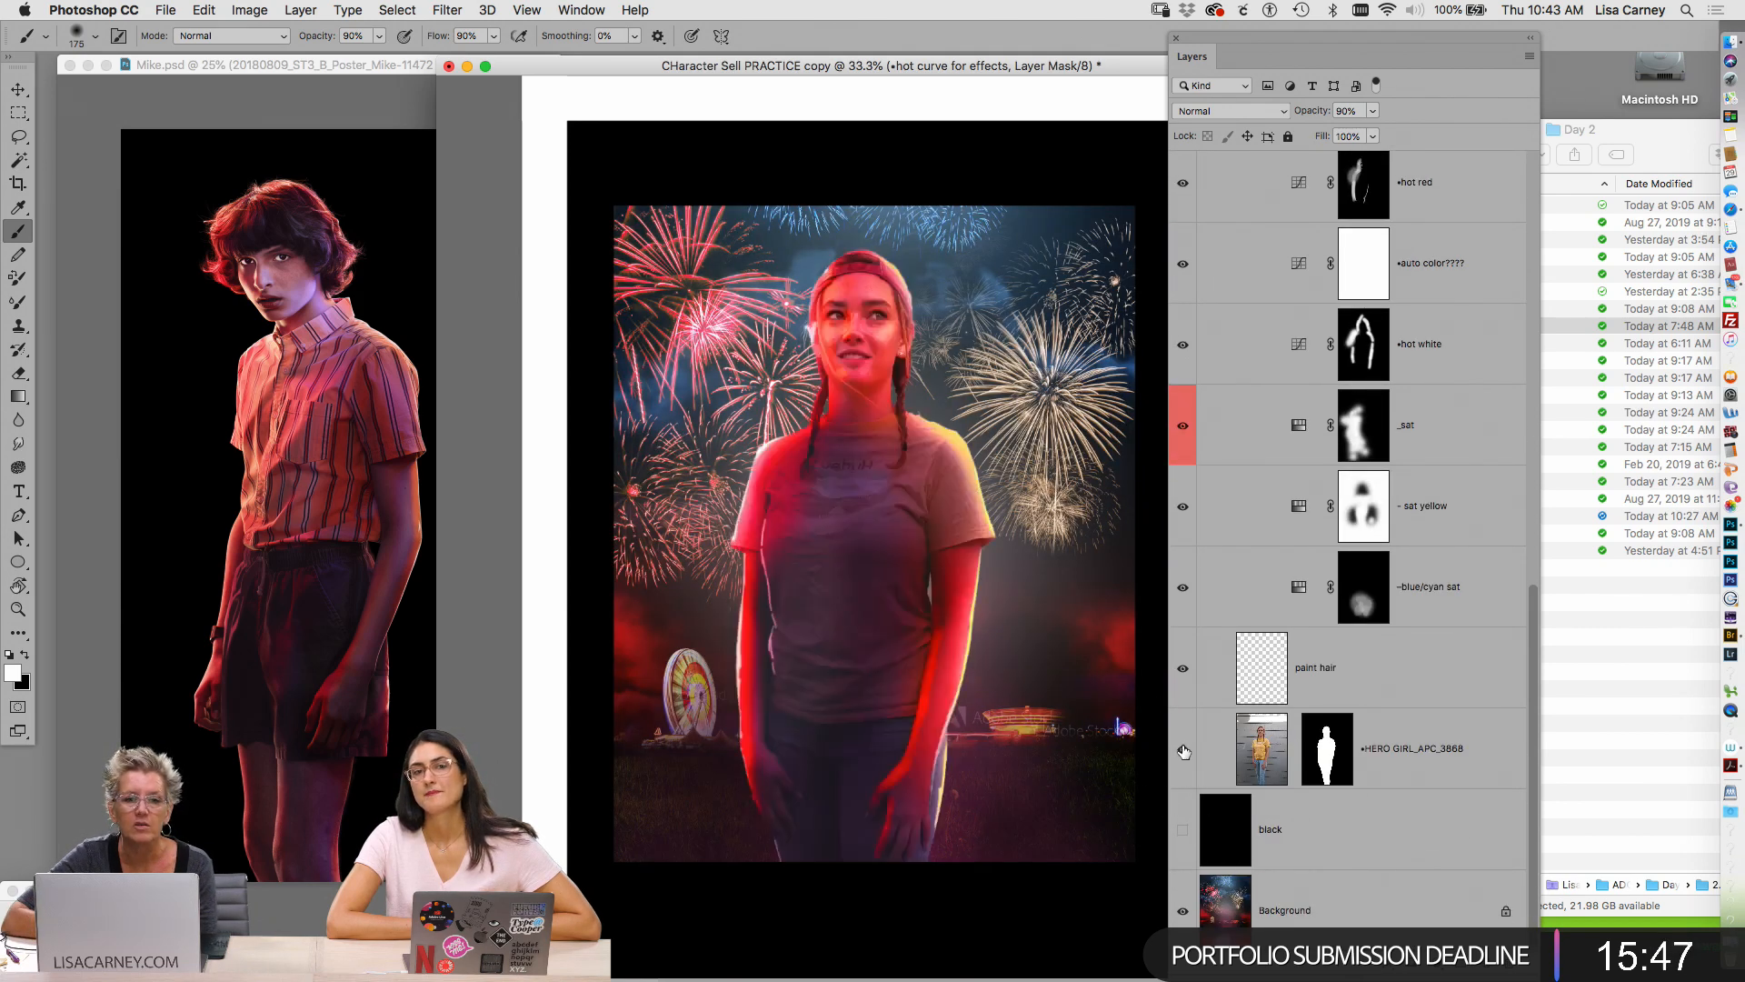
left_click(1182, 829)
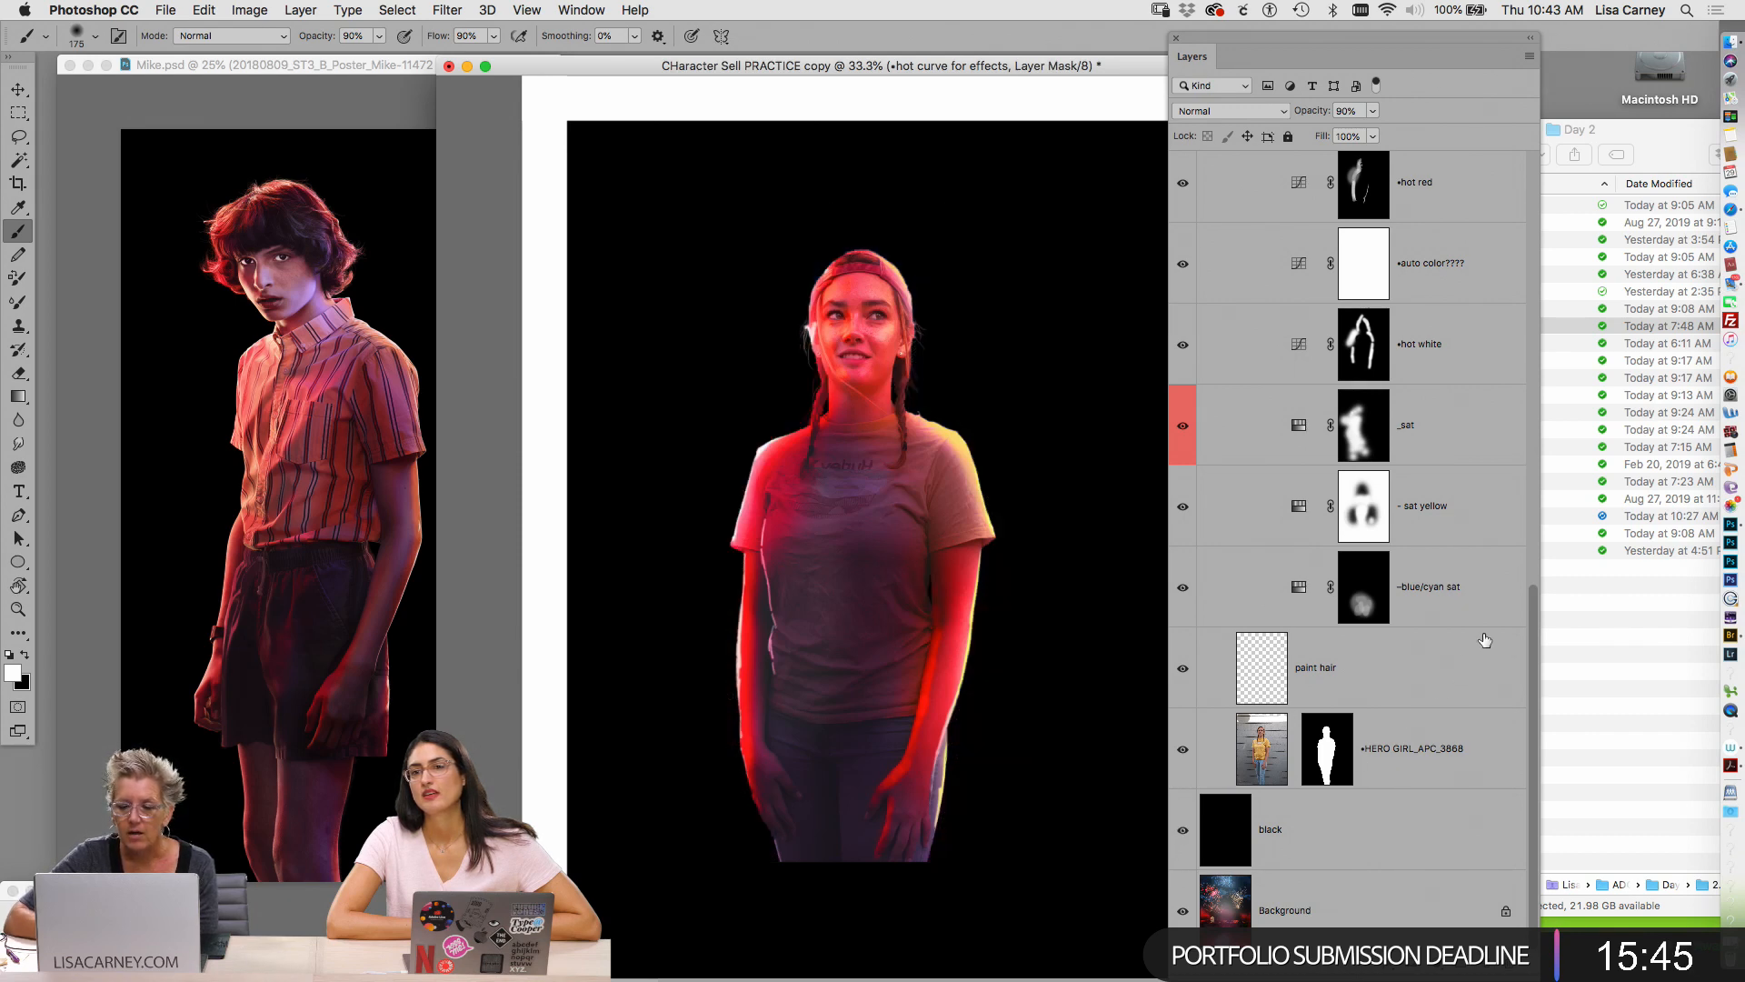
Turn on the •back head glow, •glowing white eyes, •add Hot red edges and •take out blue midtones layers
scroll(1523, 563, "up", 3)
scroll(1527, 516, "up", 10)
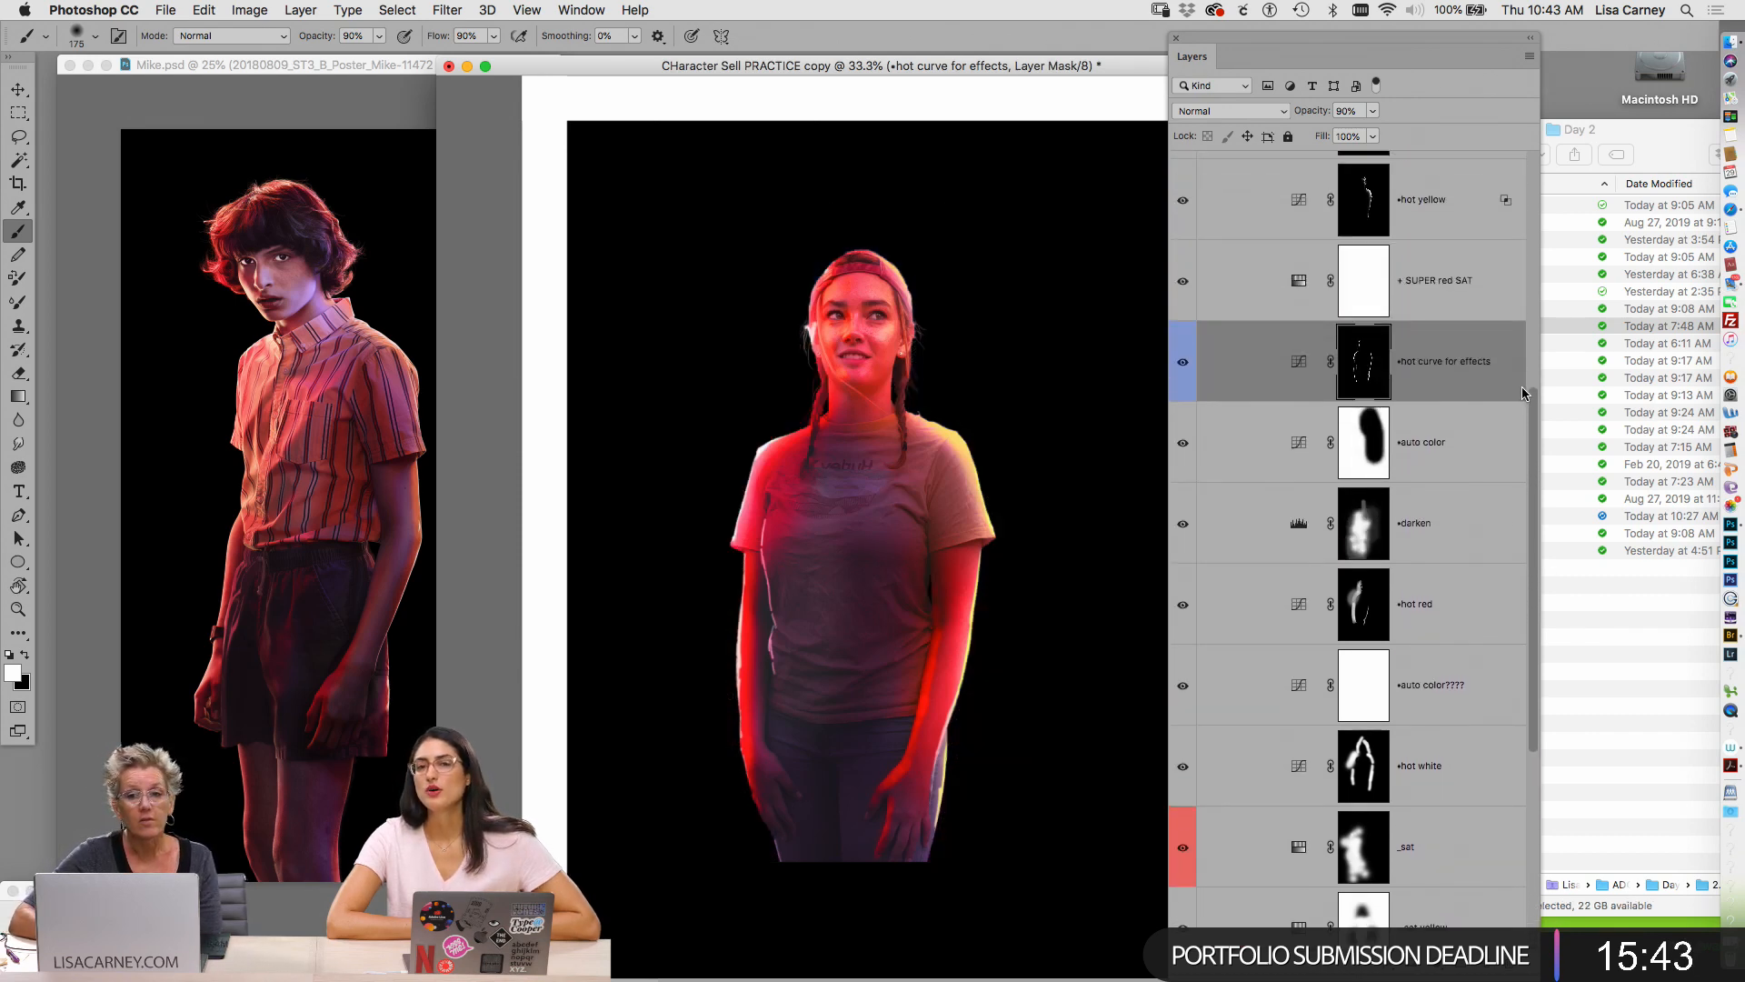
left_click(1183, 516)
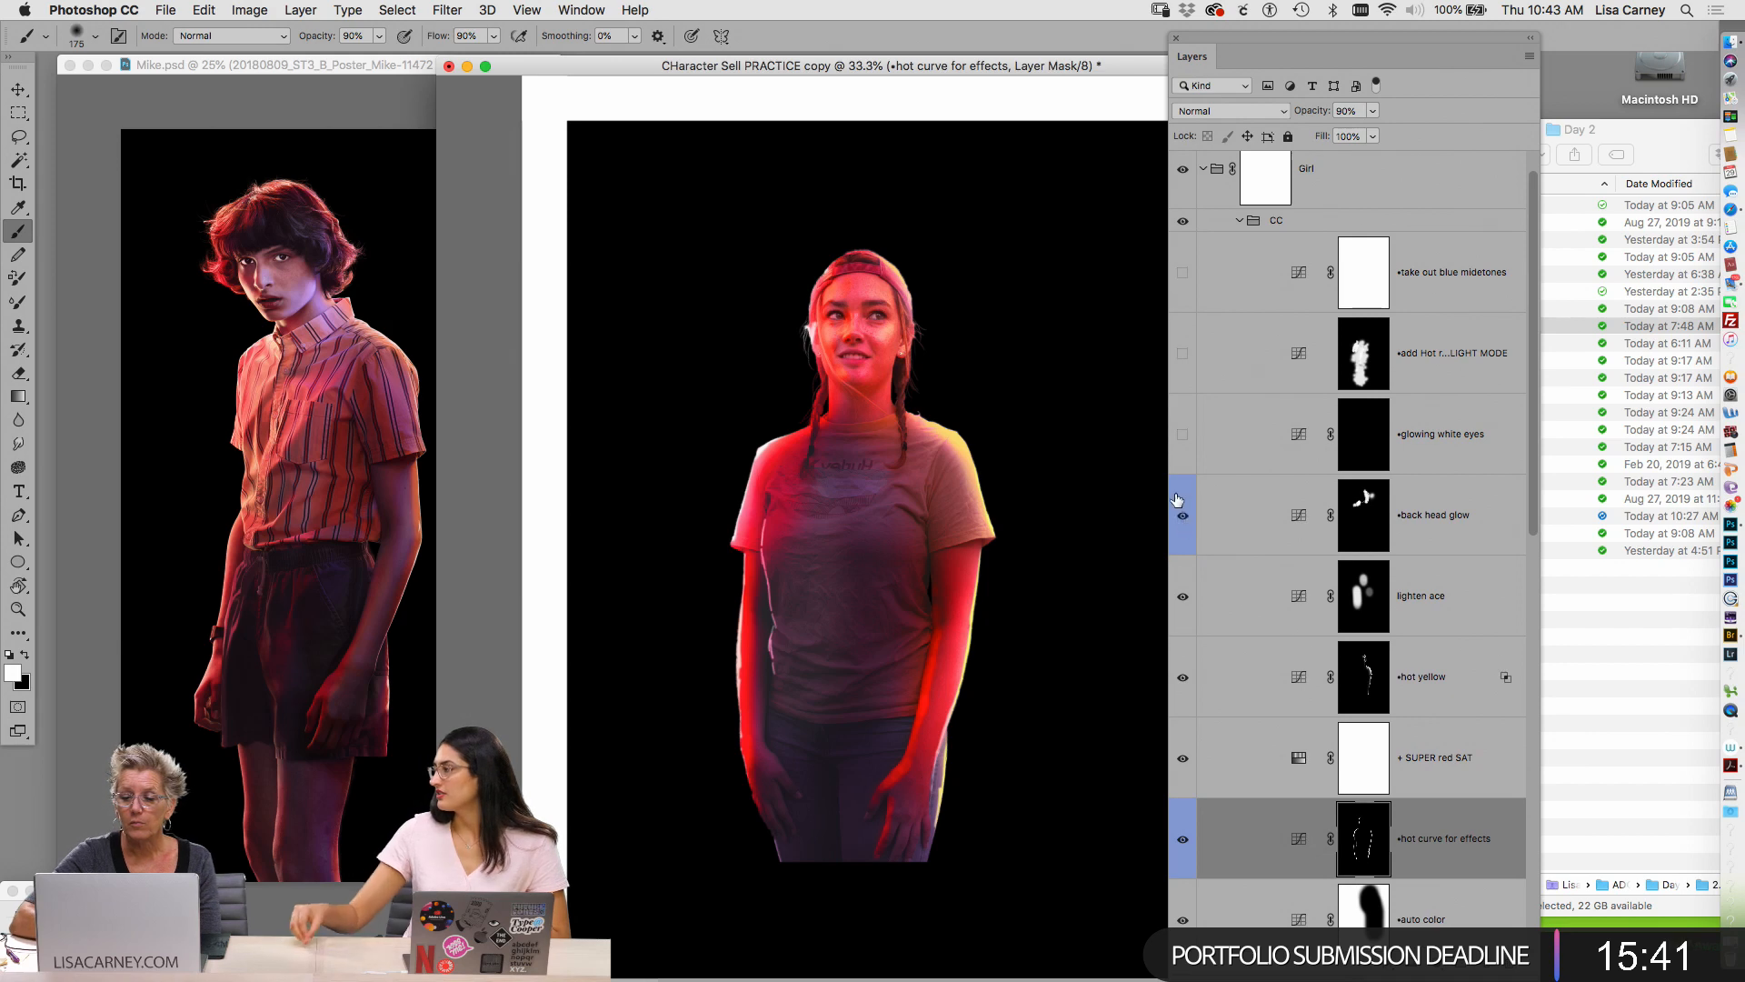
left_click_drag(1183, 434, 1184, 278)
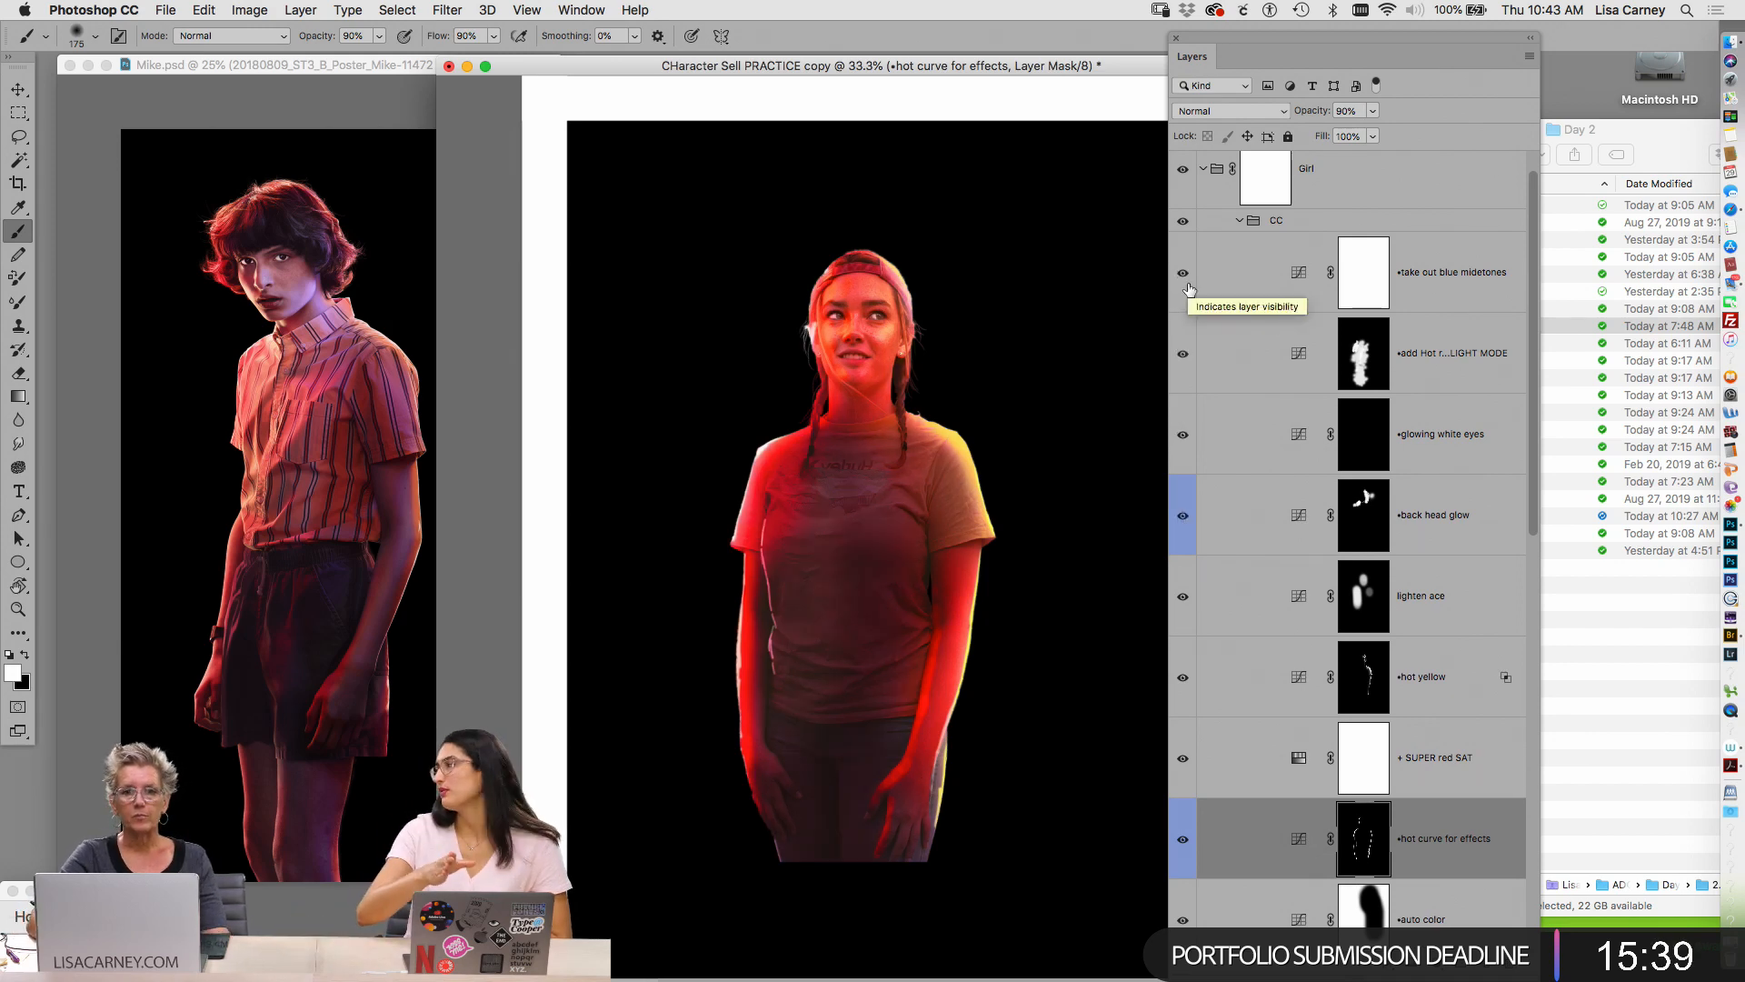
Revert the poster to its original history snapshot and park the History panel beside the Layers panel
left_click(587, 10)
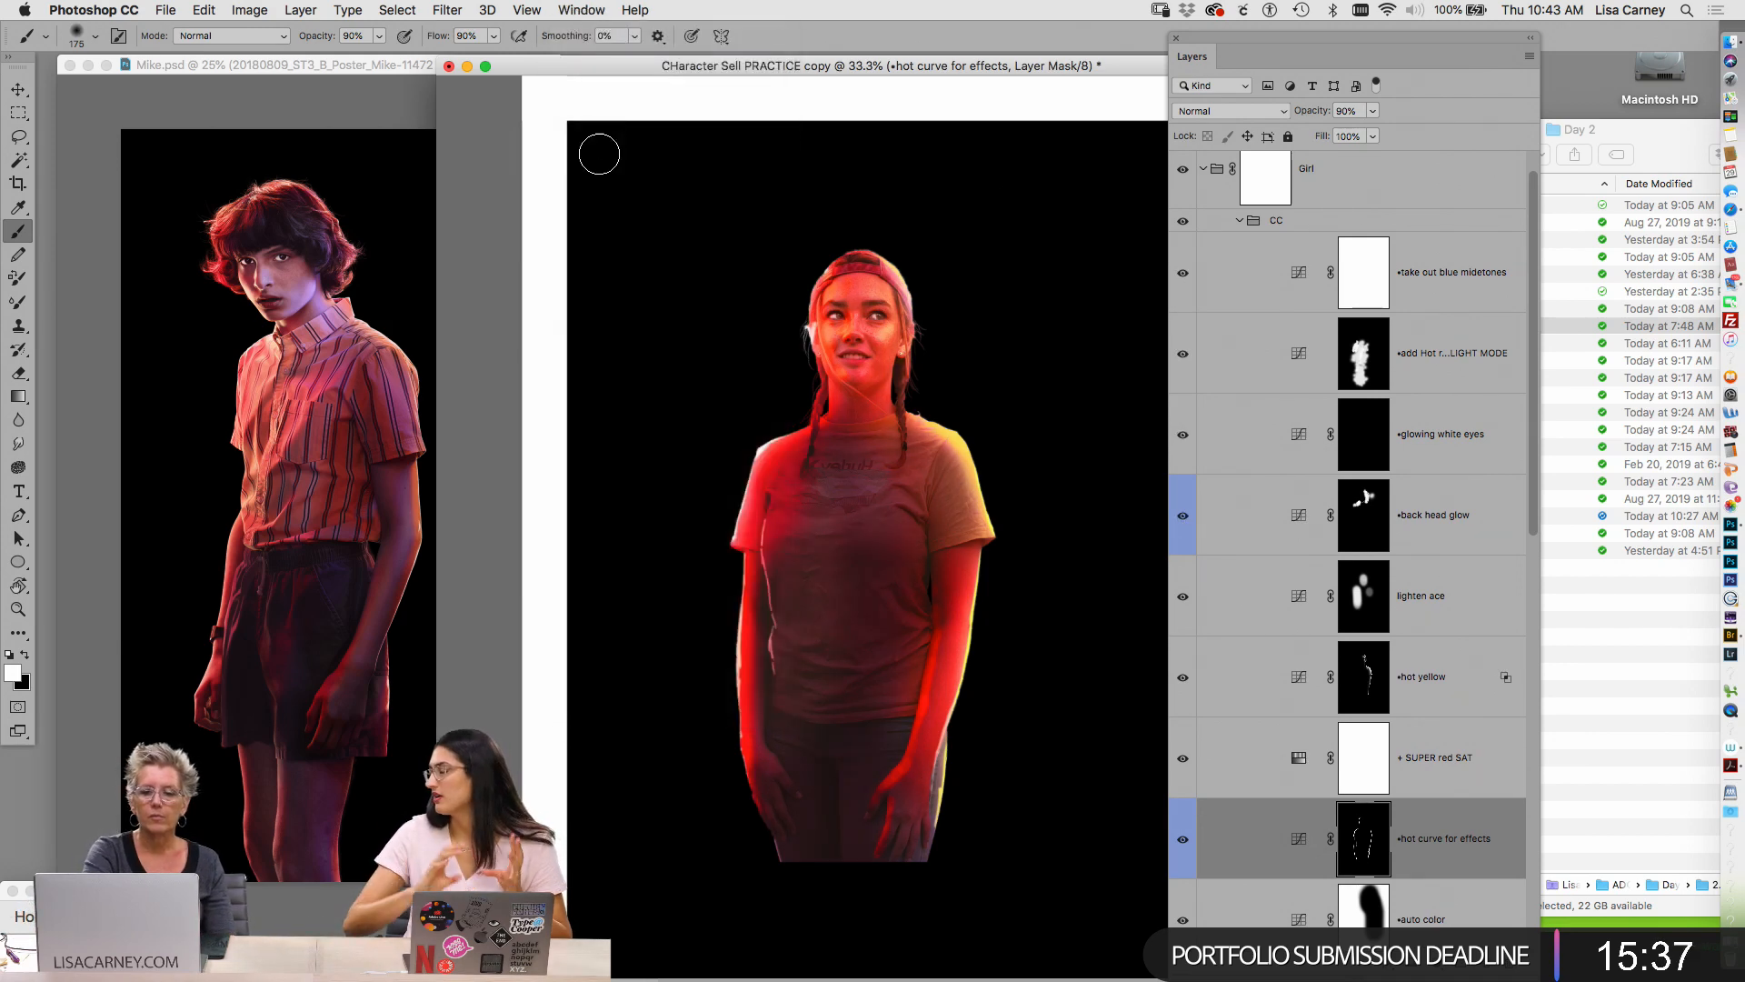
left_click(586, 11)
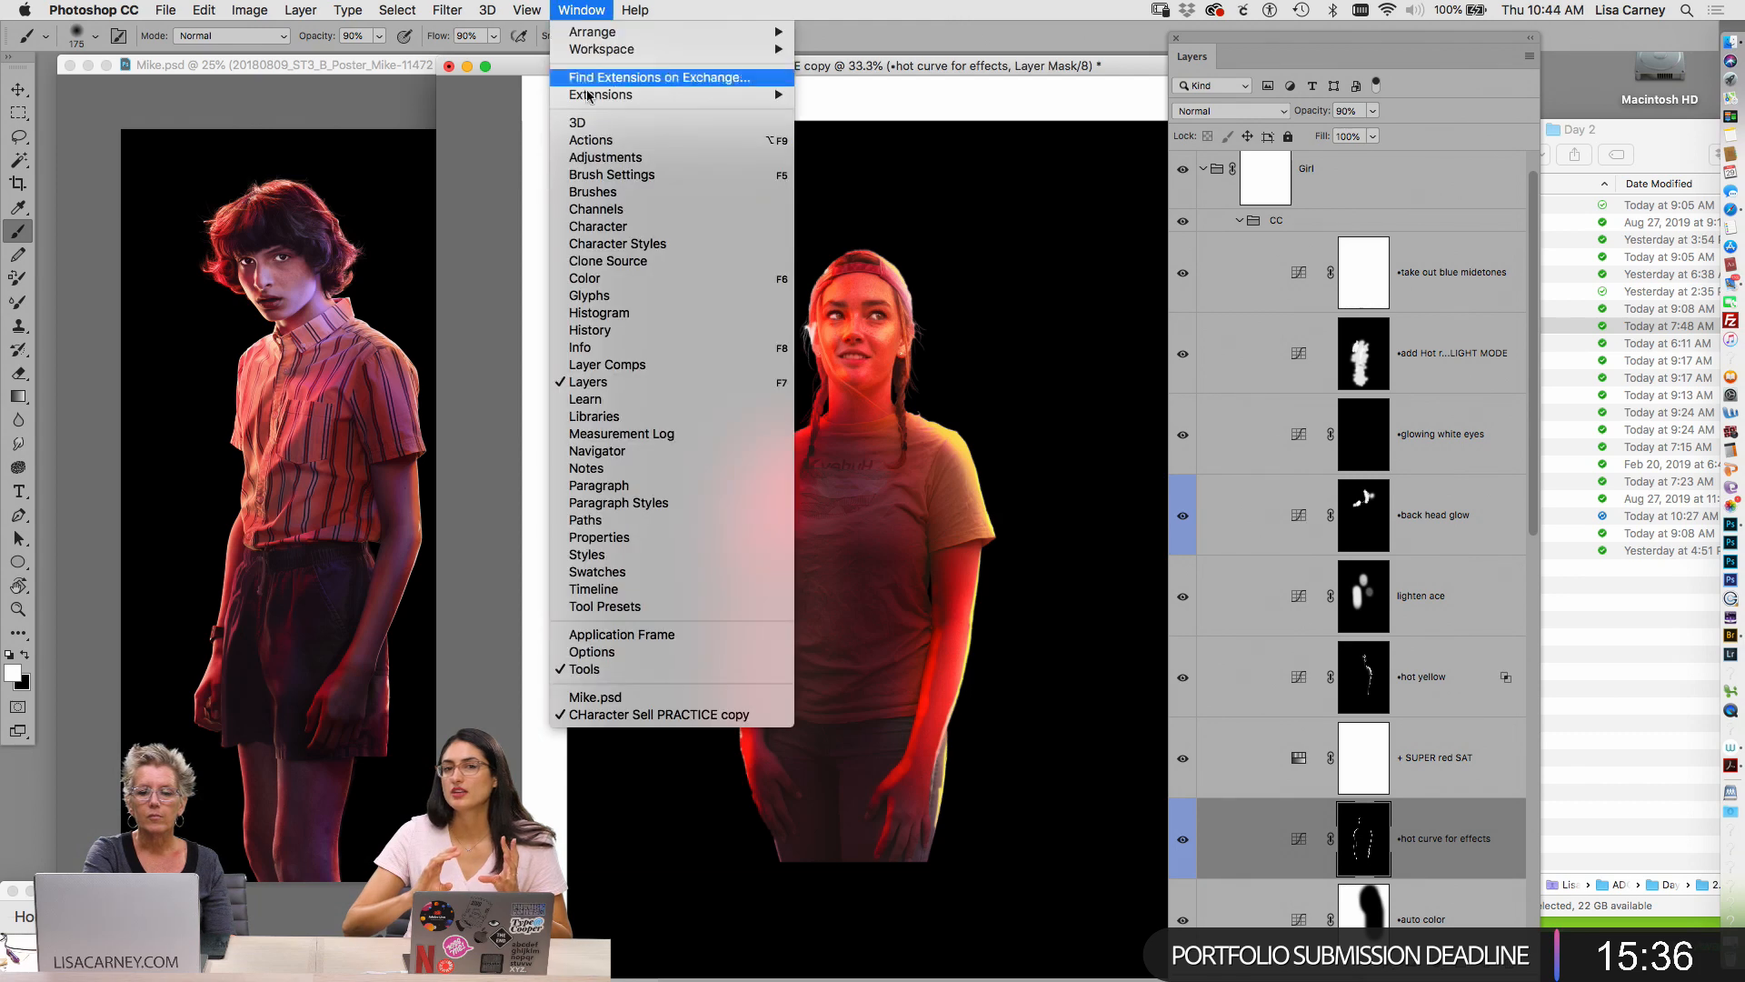
left_click(604, 331)
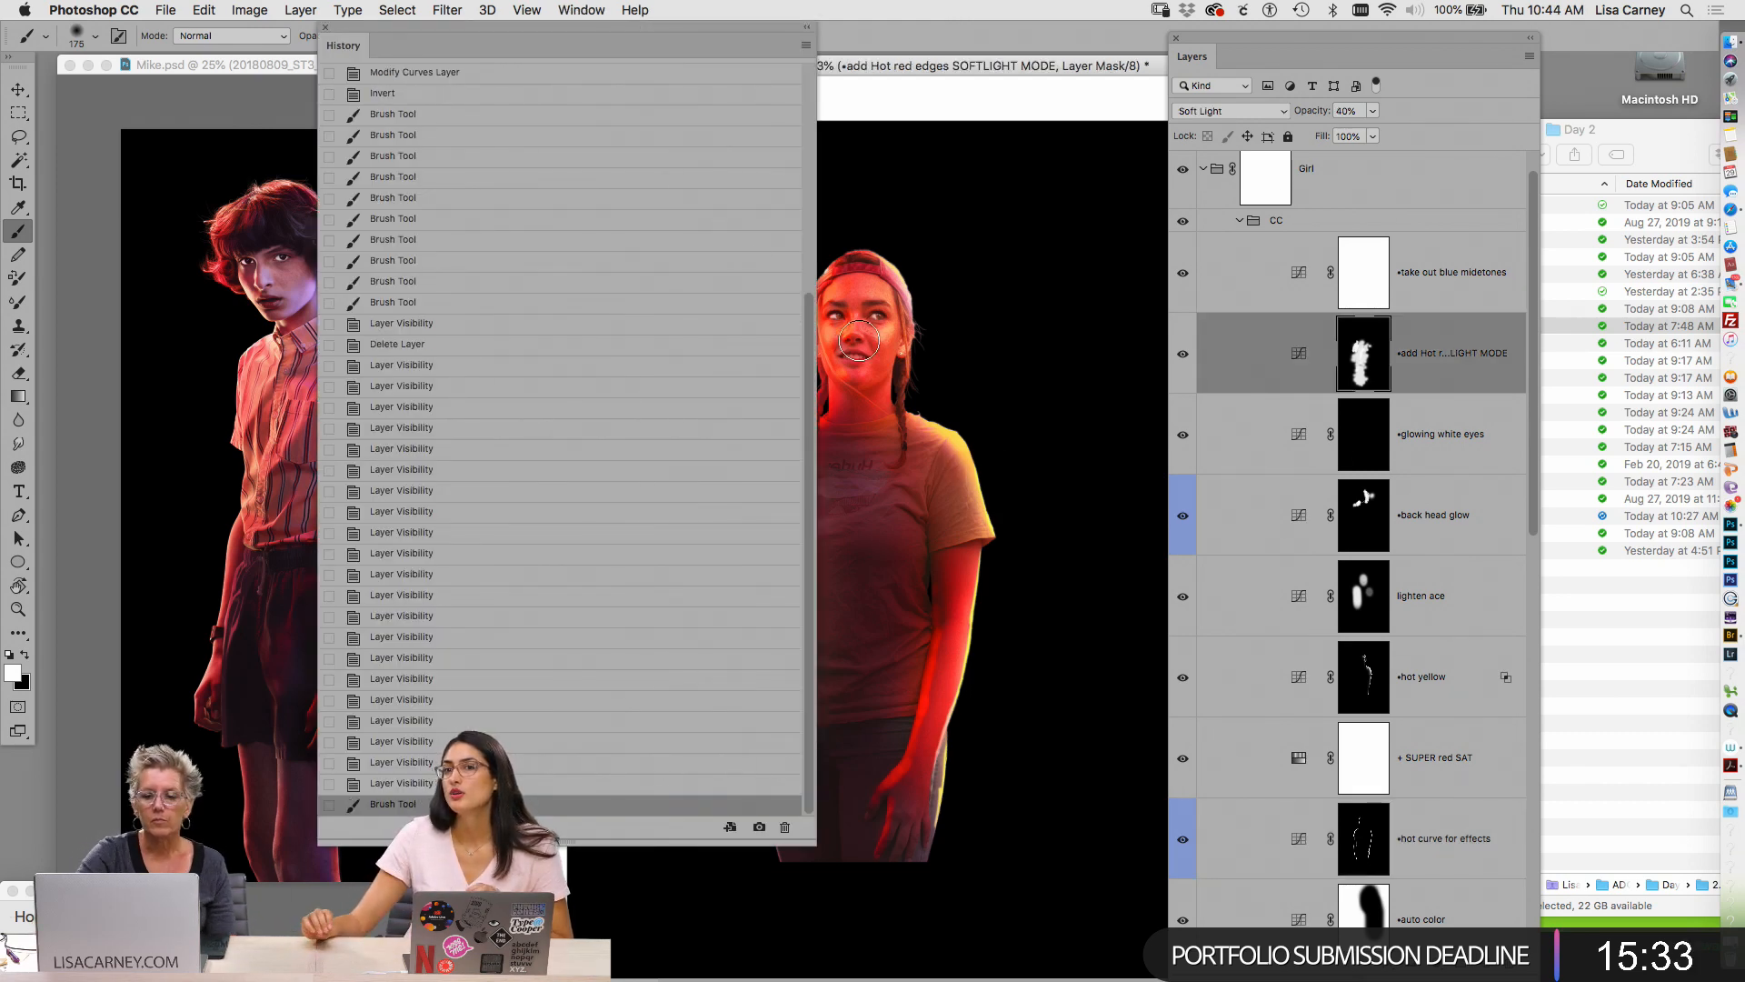
scroll(682, 171, "up", 5)
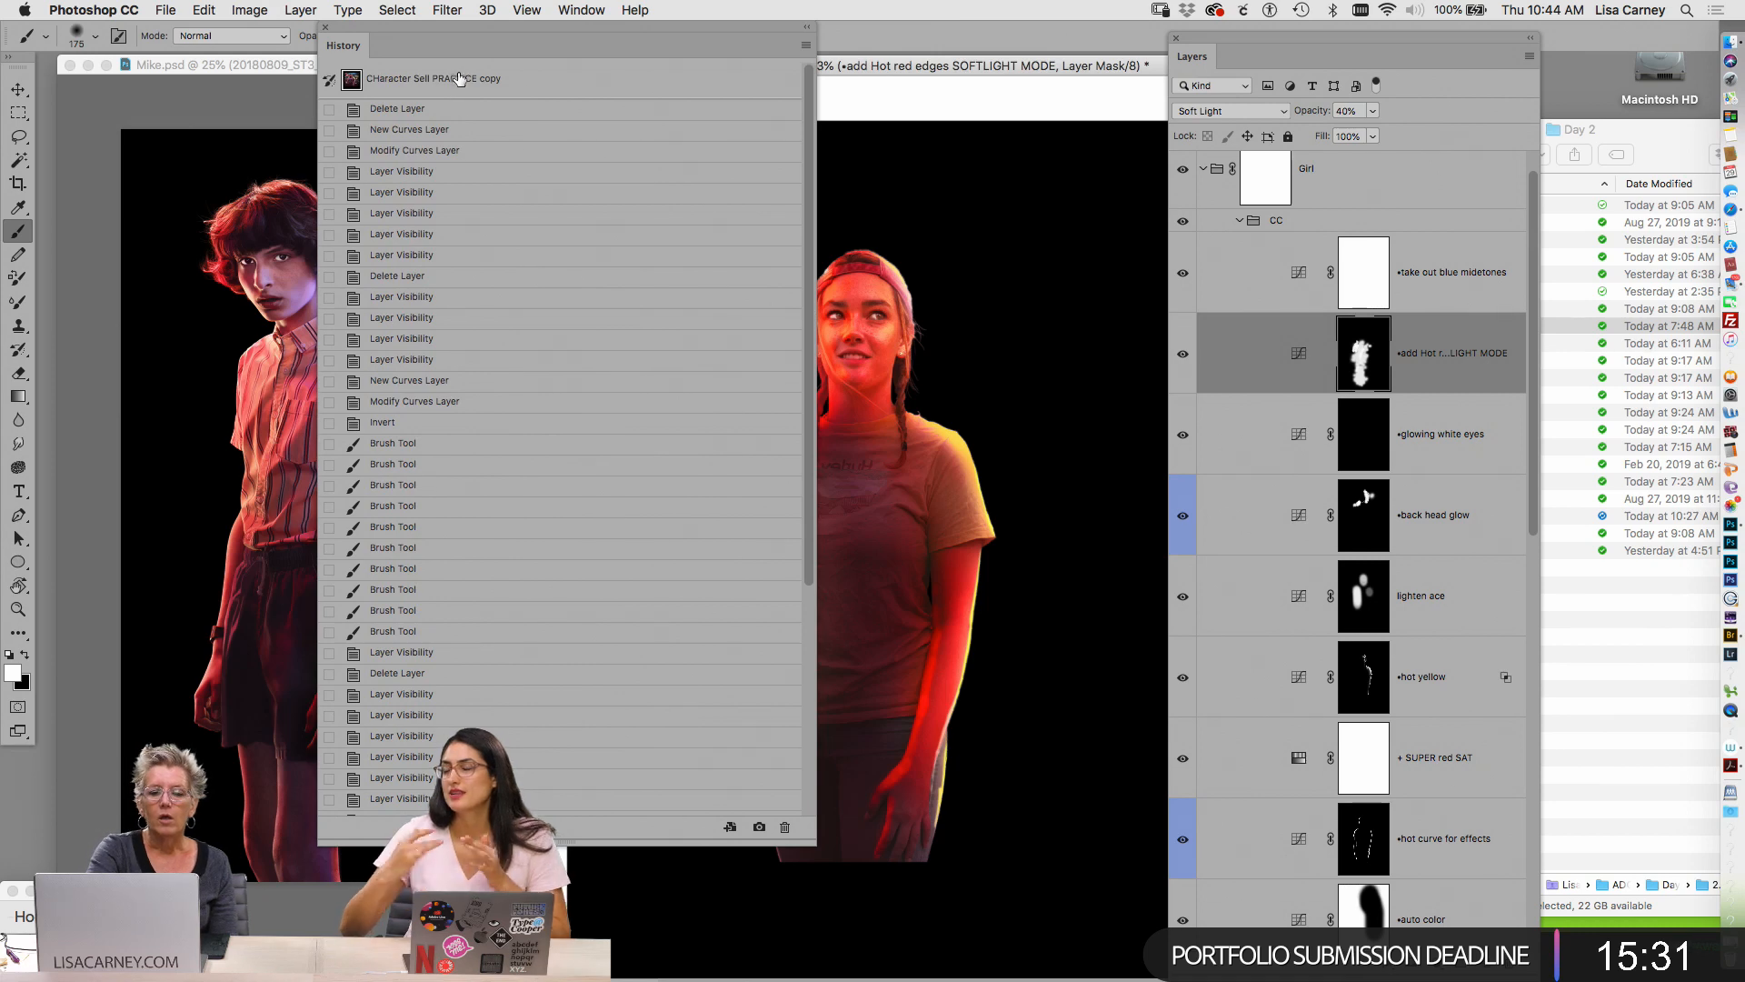
left_click(465, 78)
left_click_drag(428, 29, 1689, 204)
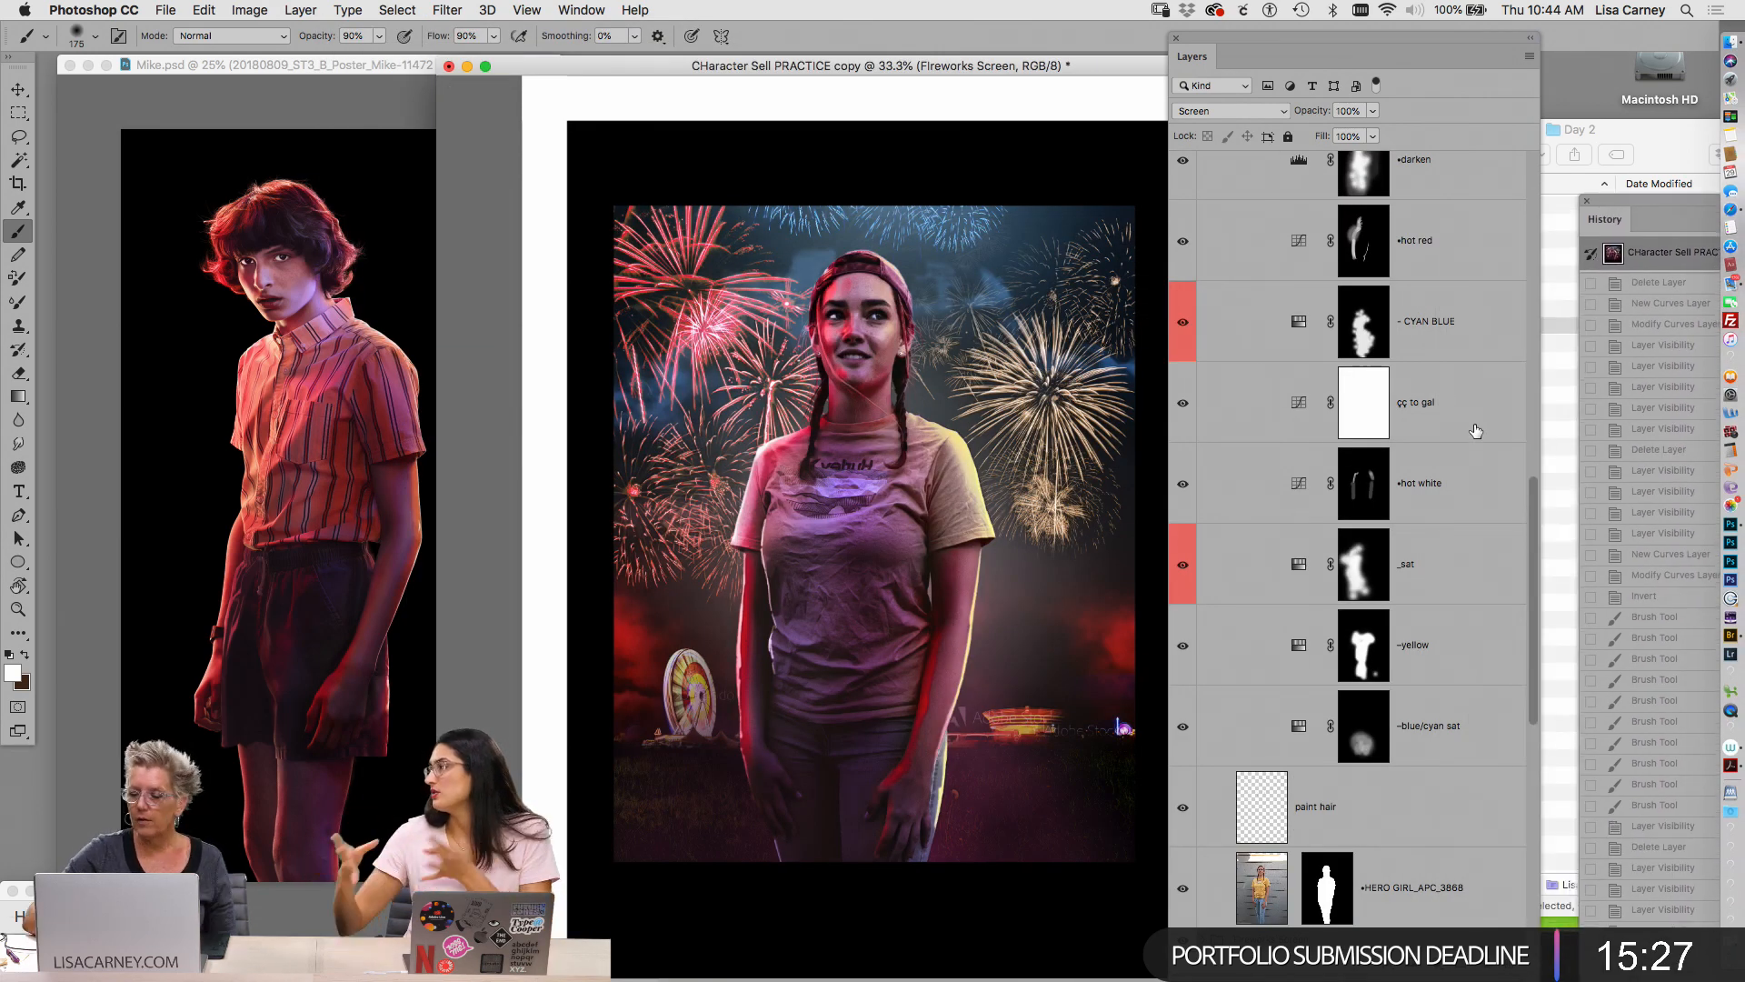
Delete the Photoshop Channel SKETCH tech and white channel pull layers, and collapse the CC group inside Girl
left_click_drag(1536, 486, 1536, 159)
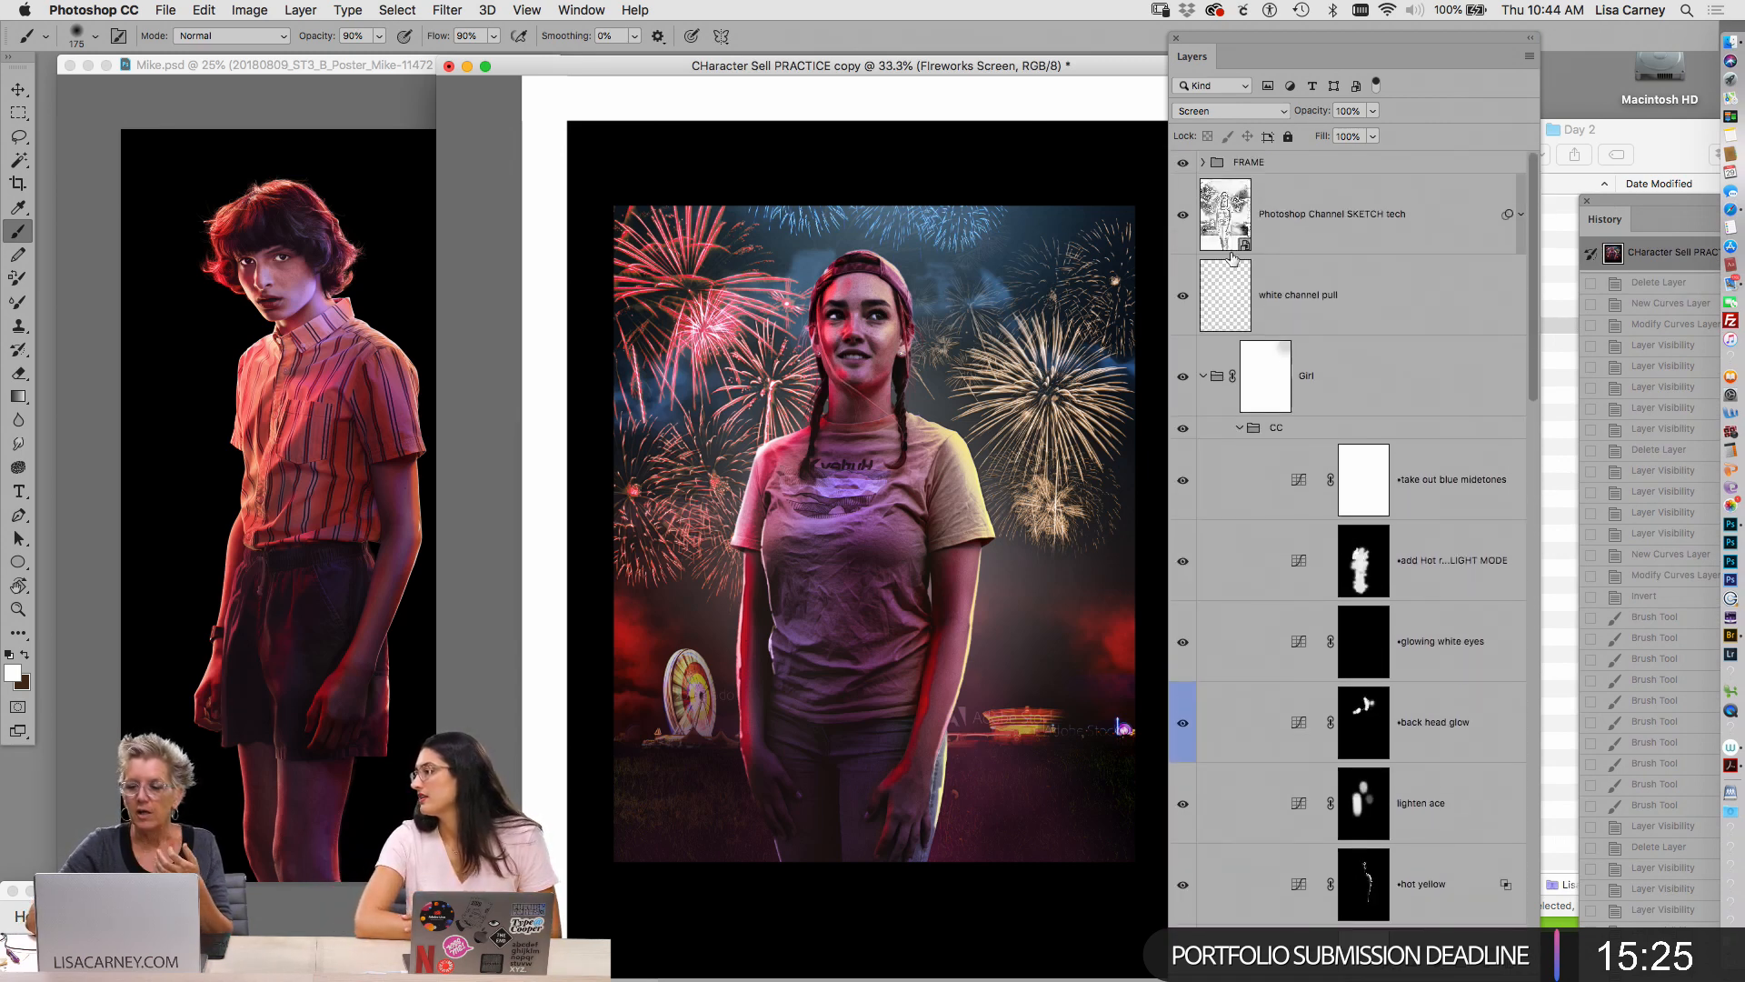
left_click(1309, 307)
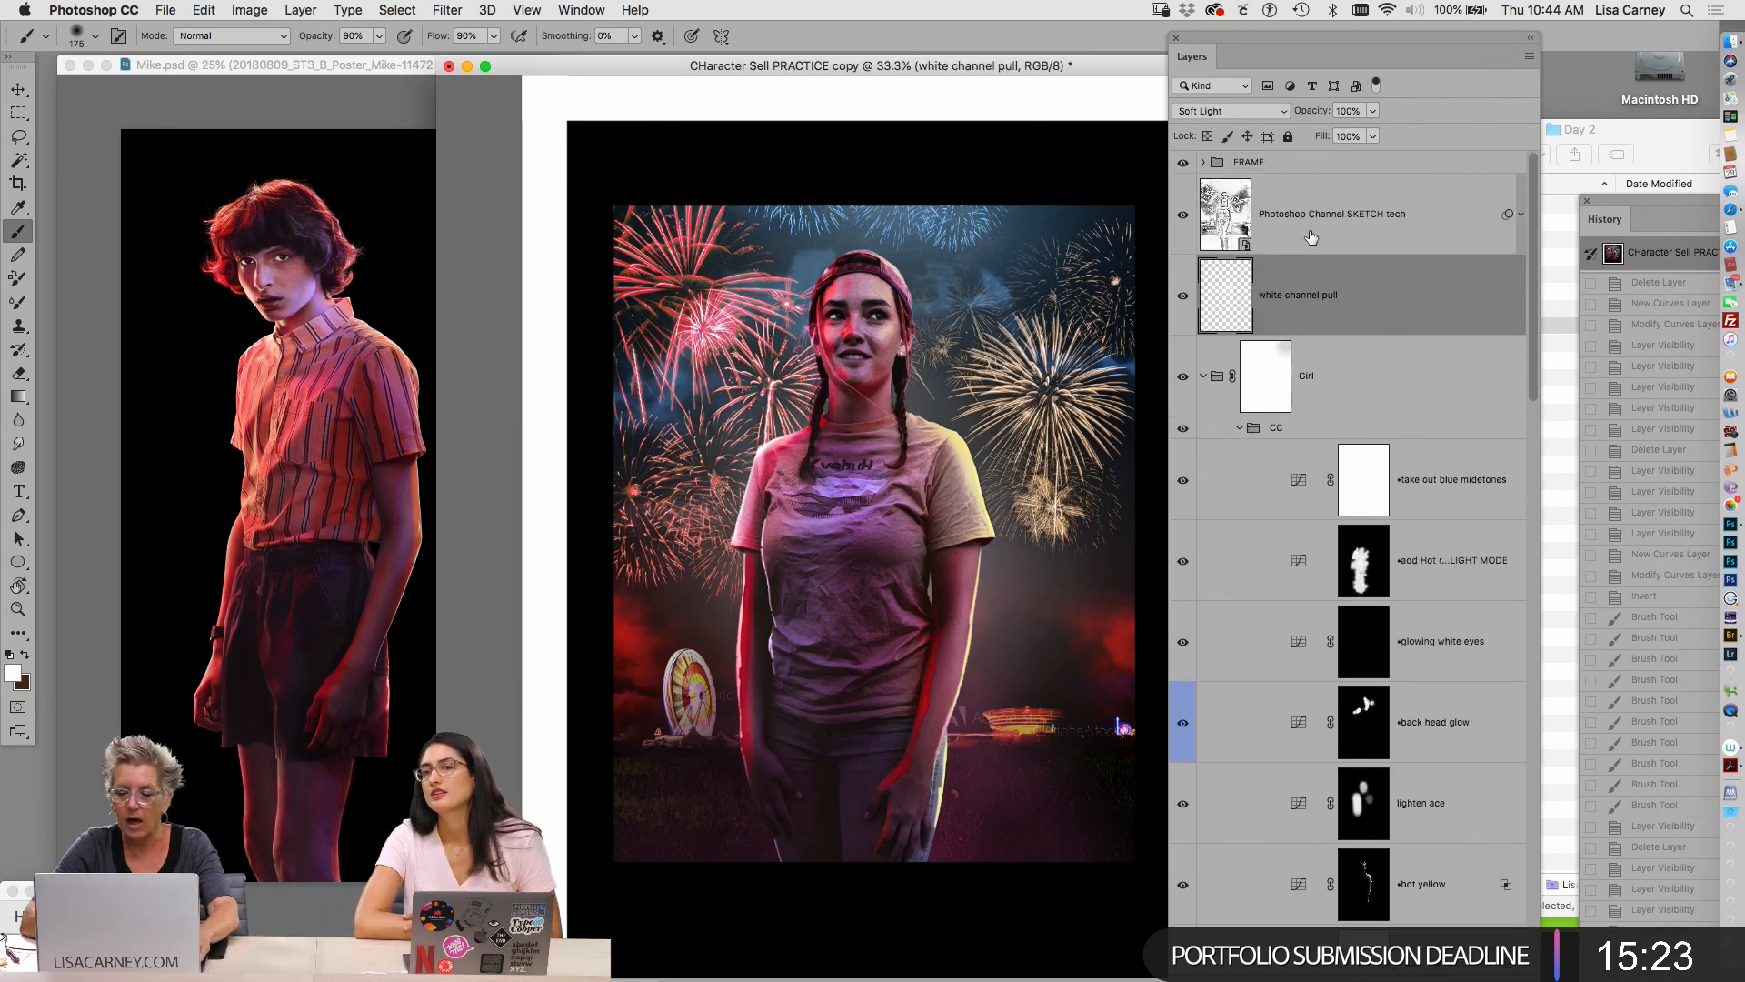
left_click(1309, 226, "shift")
key("Delete")
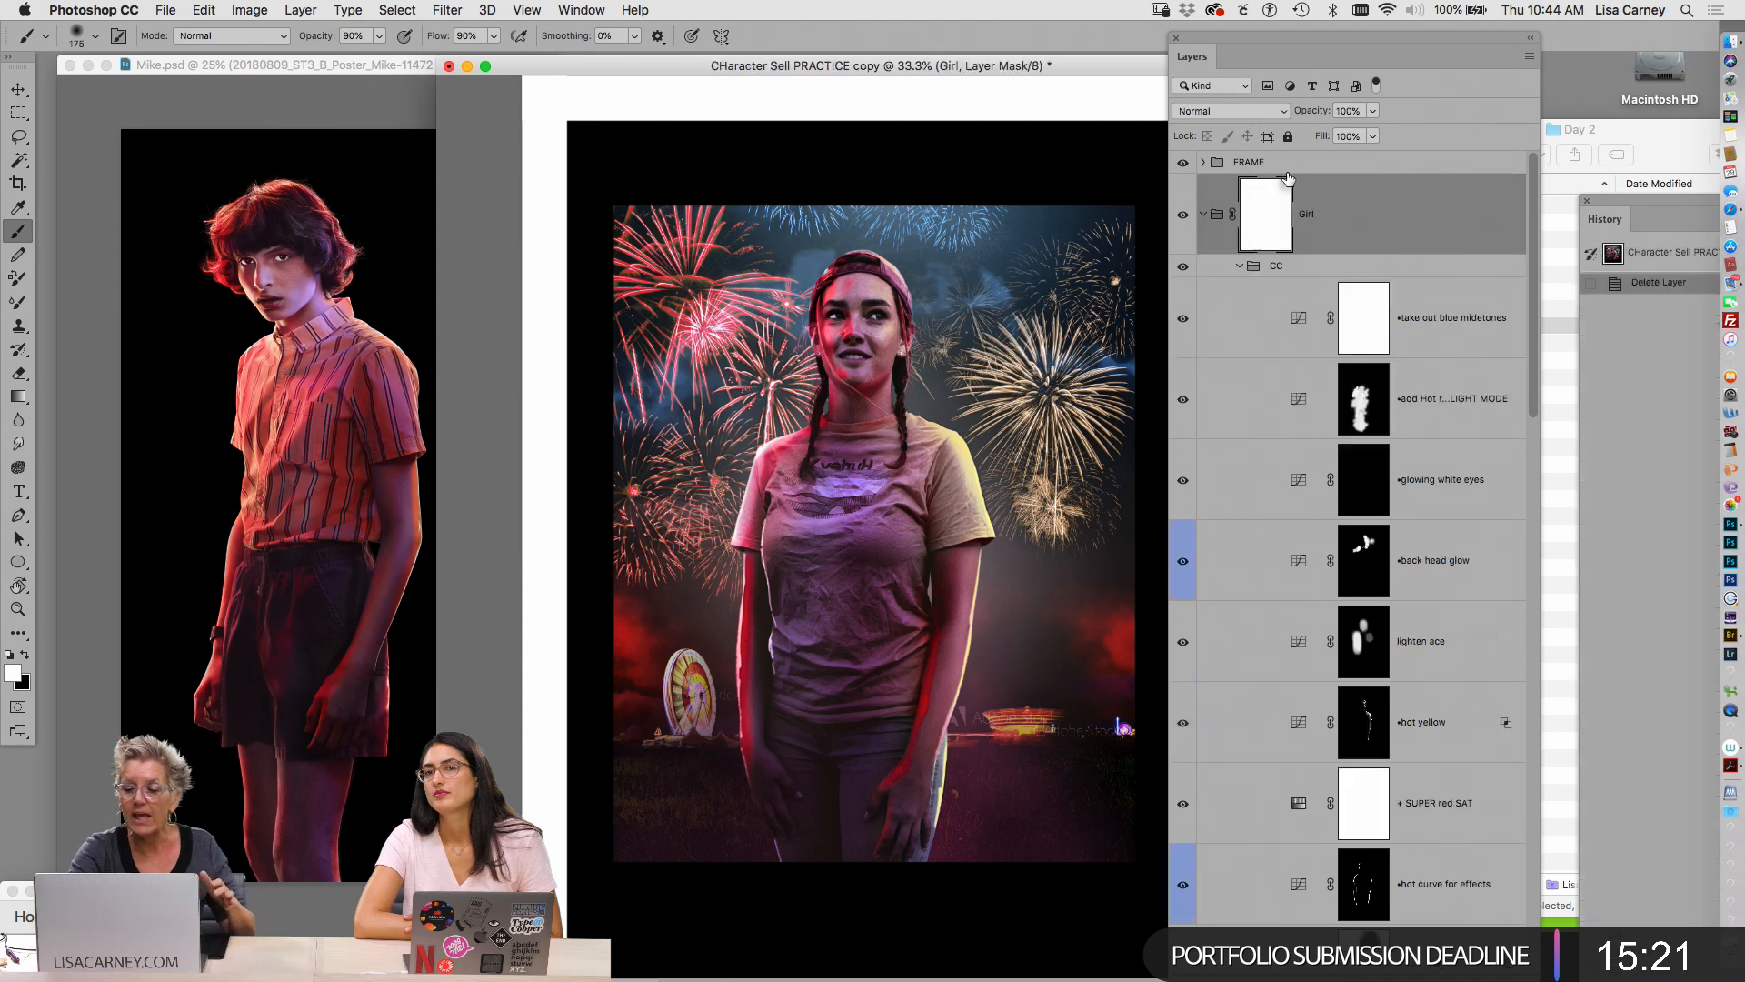
left_click(1239, 265)
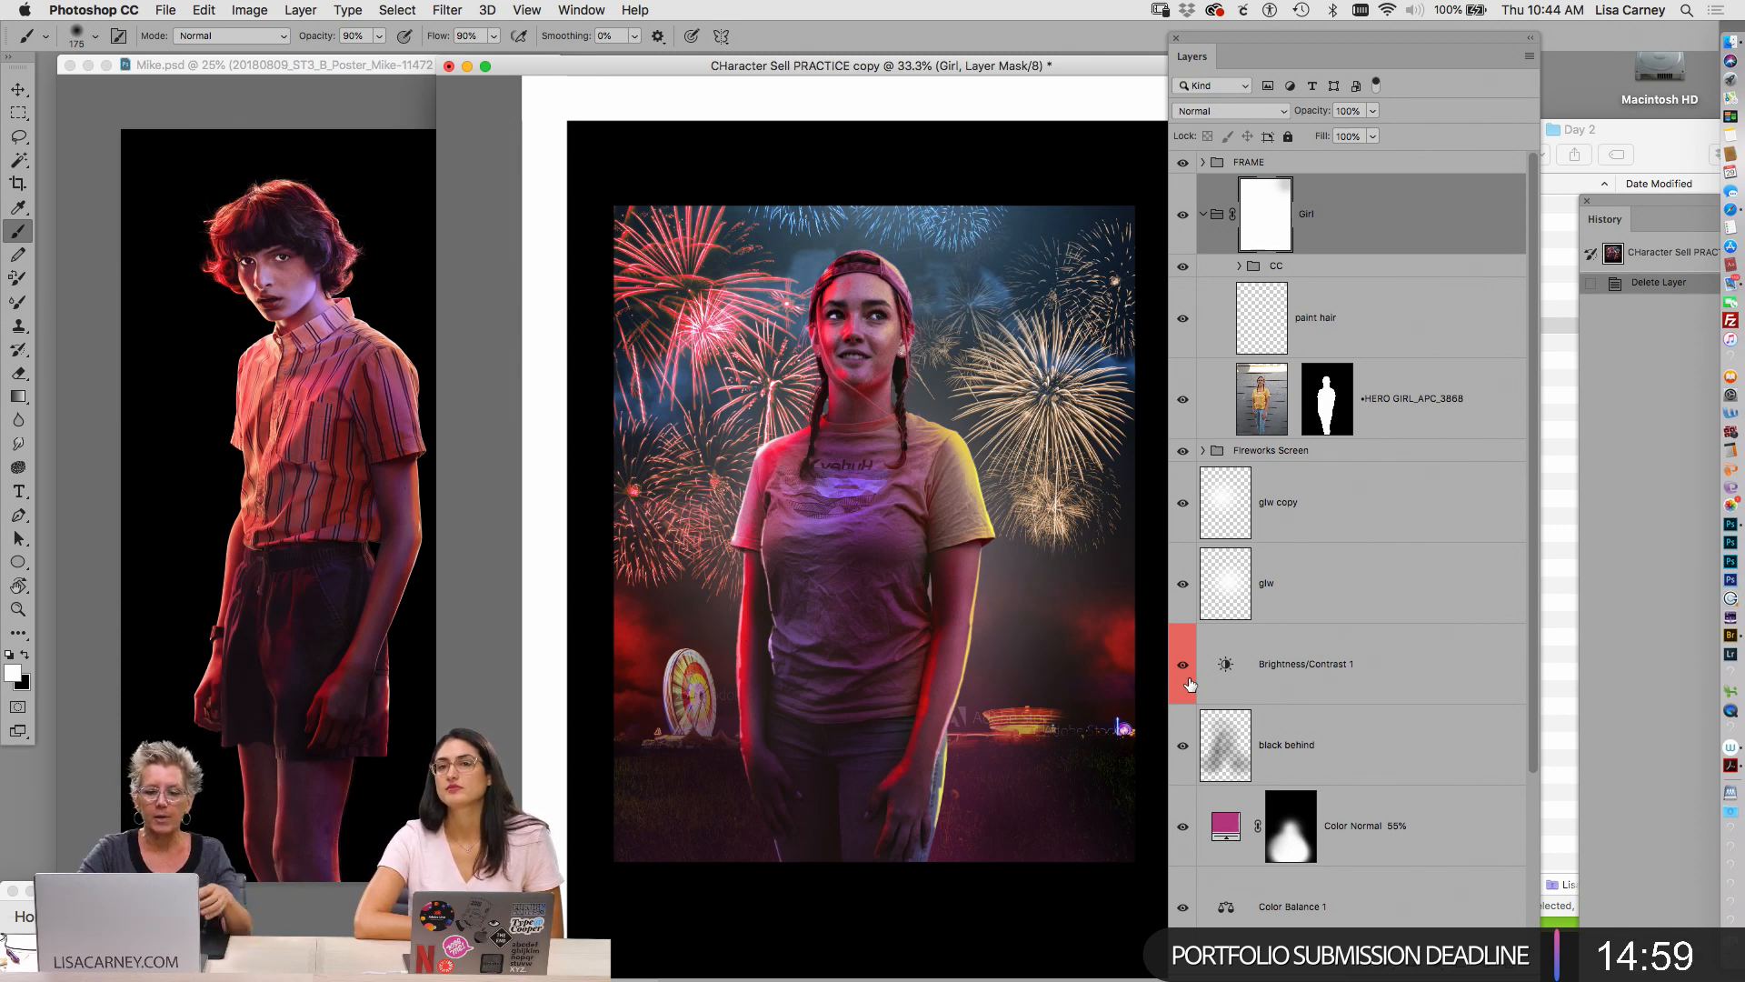
Switch to Mike.psd and compare the reference figure with and without its black Background layer
left_click(427, 65)
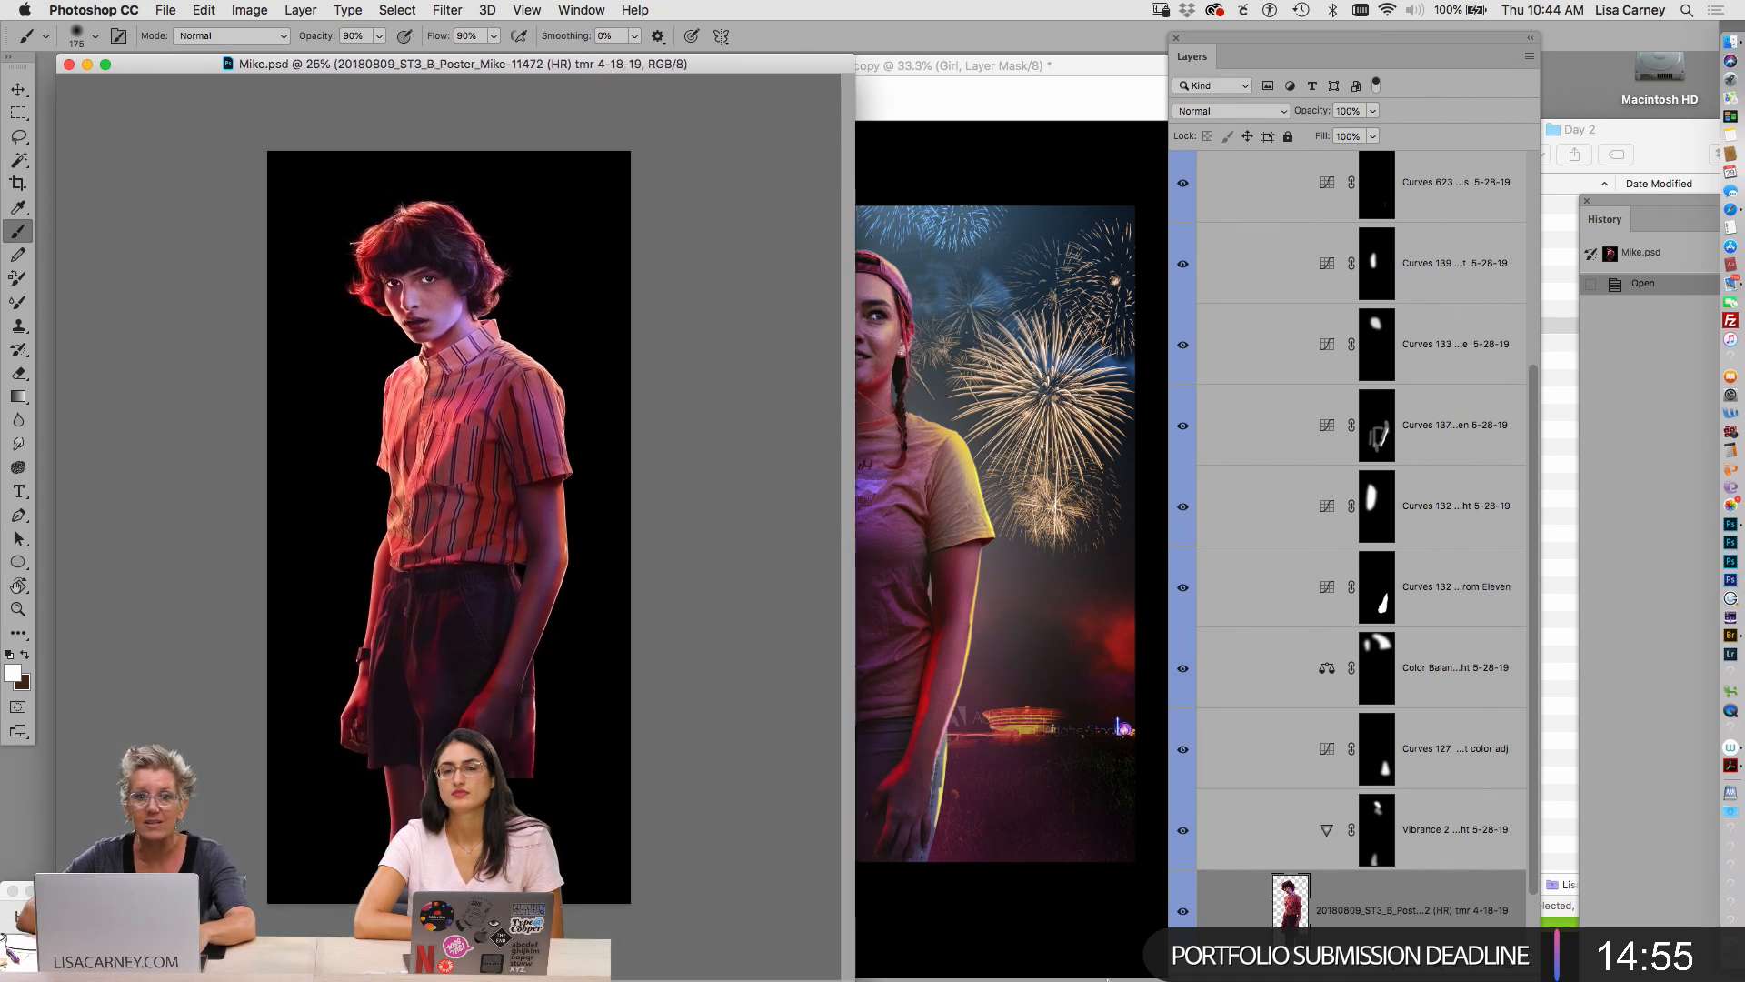
left_click(1253, 541)
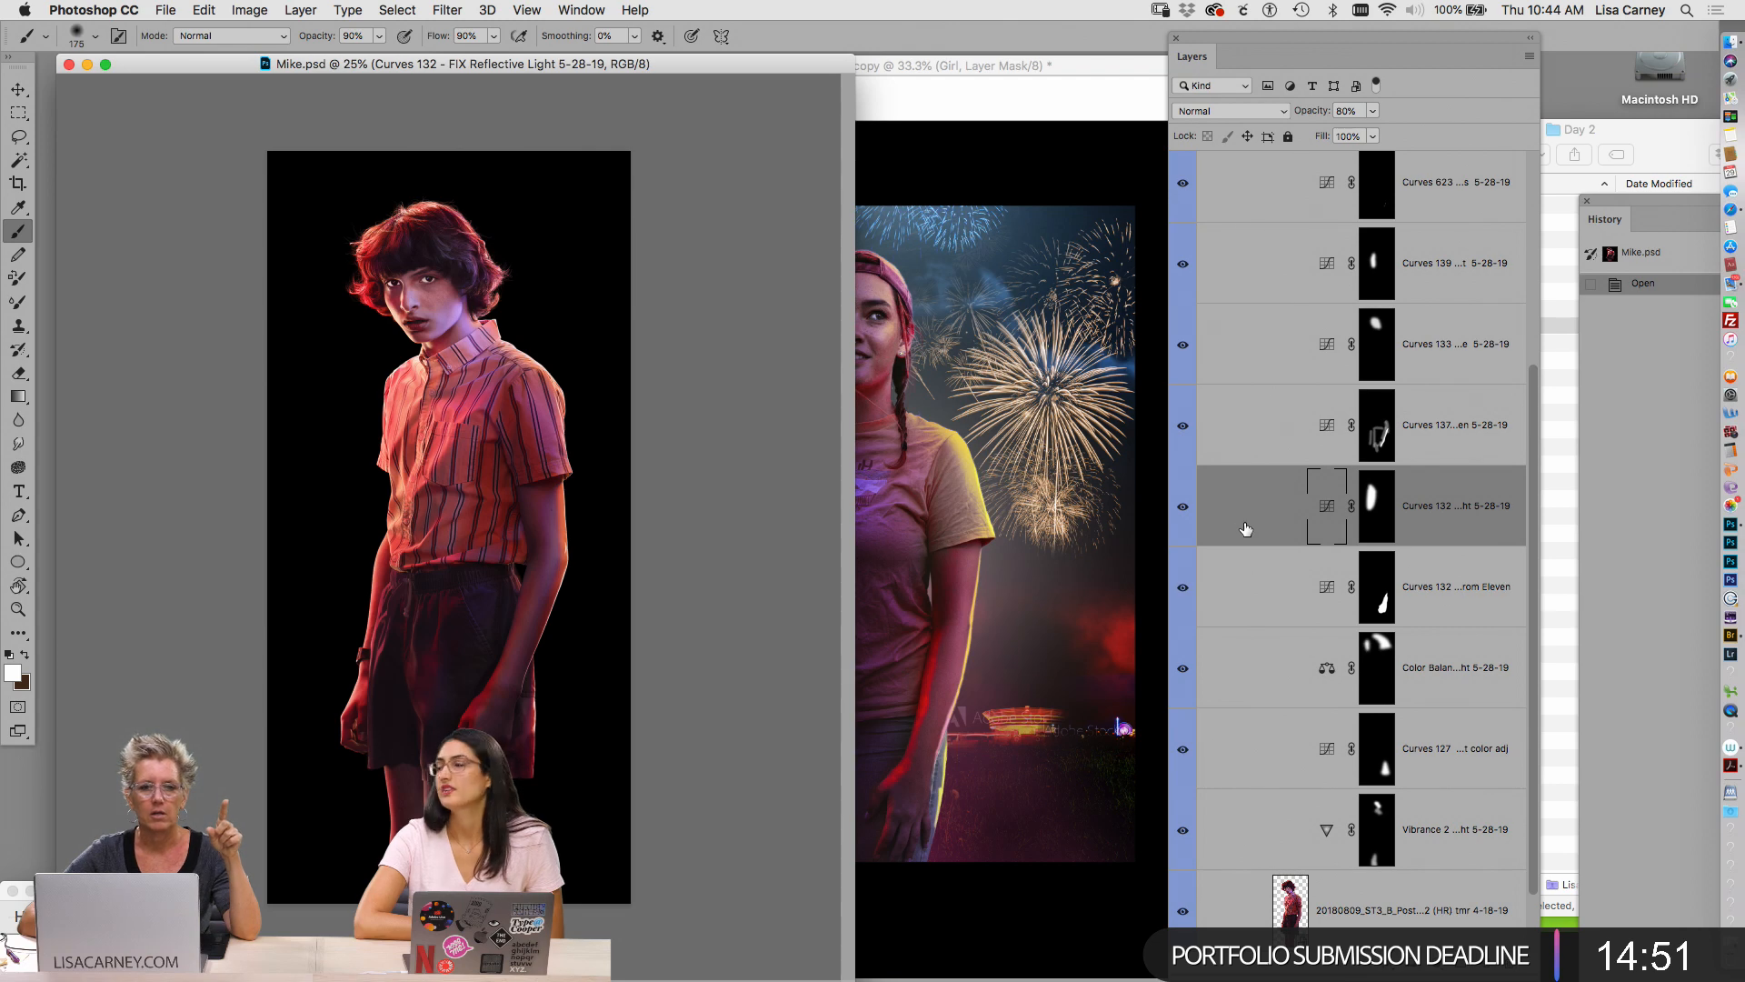
scroll(1528, 595, "down", 1)
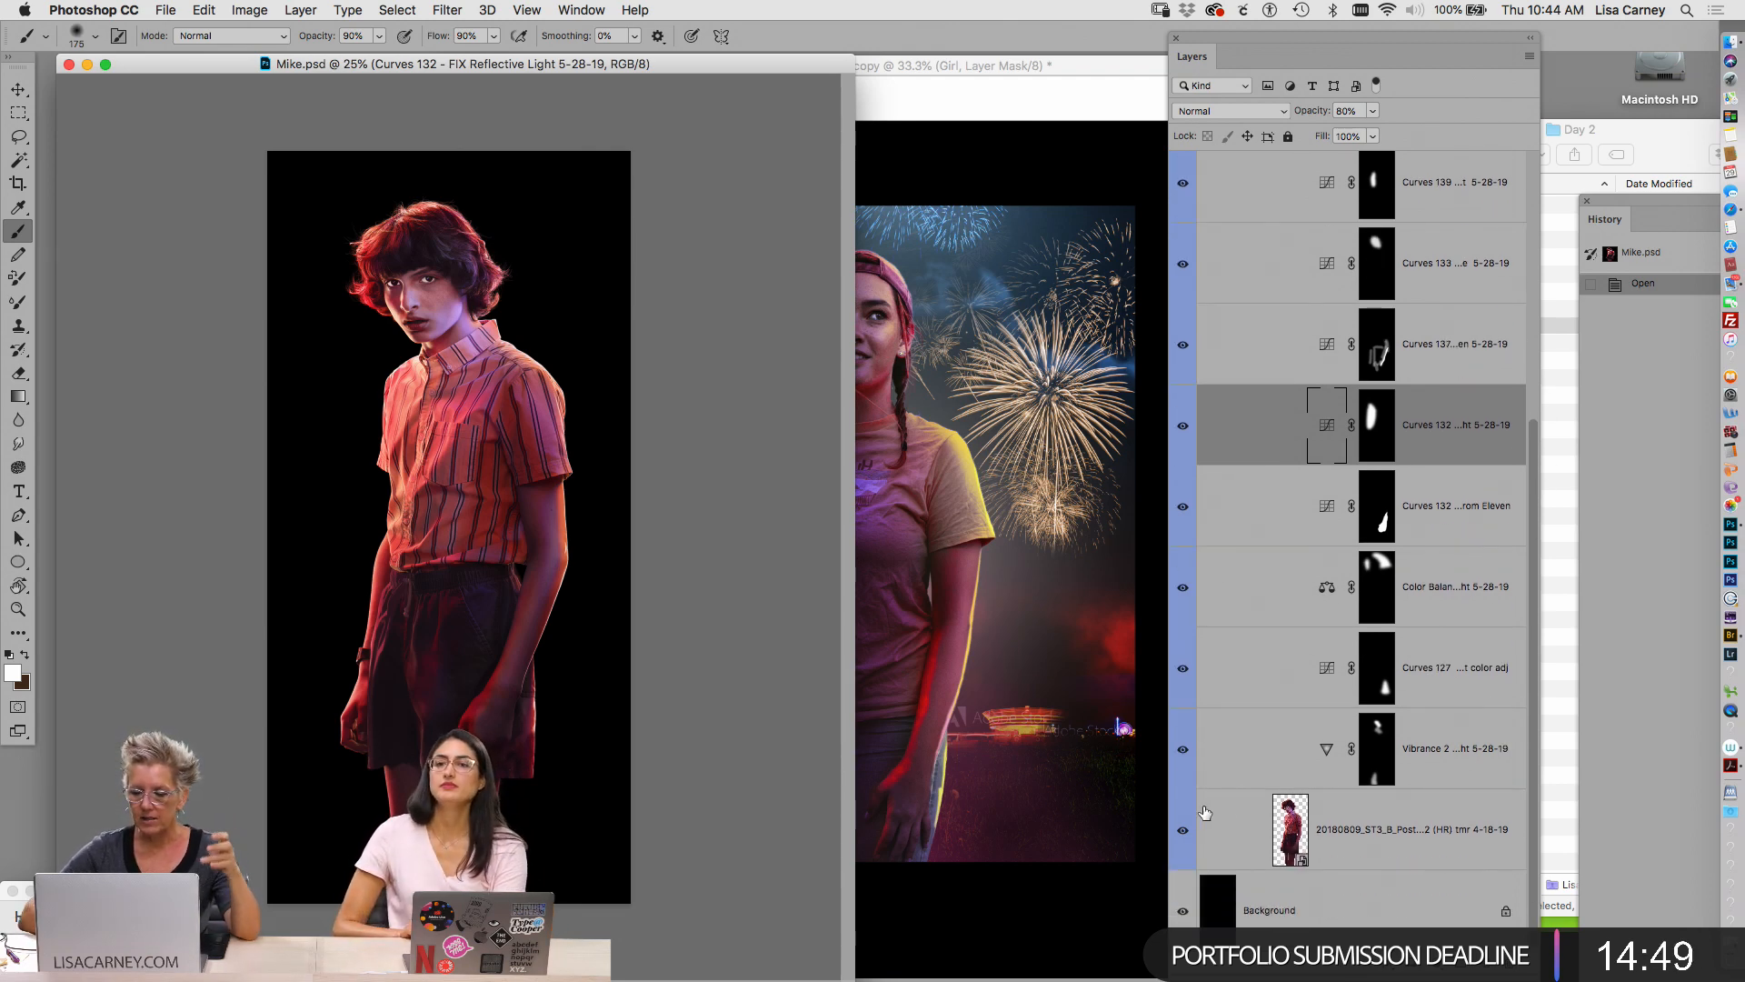
left_click(1183, 911)
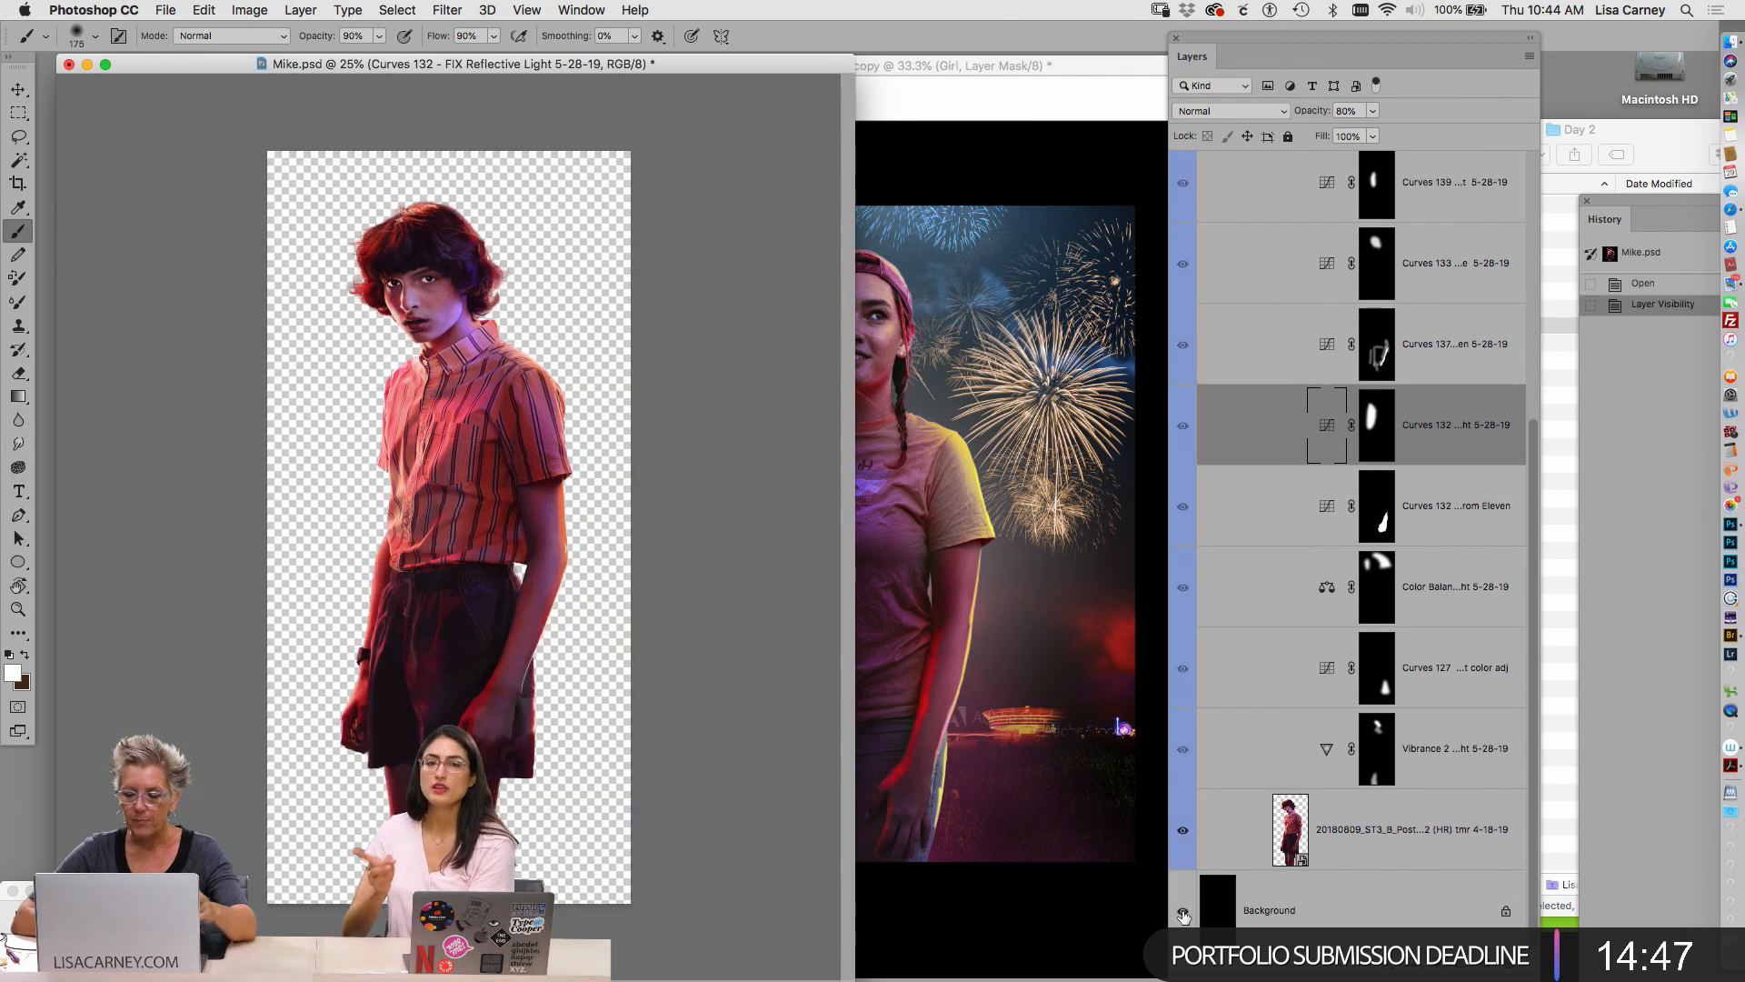
left_click(1182, 911)
left_click(1221, 910)
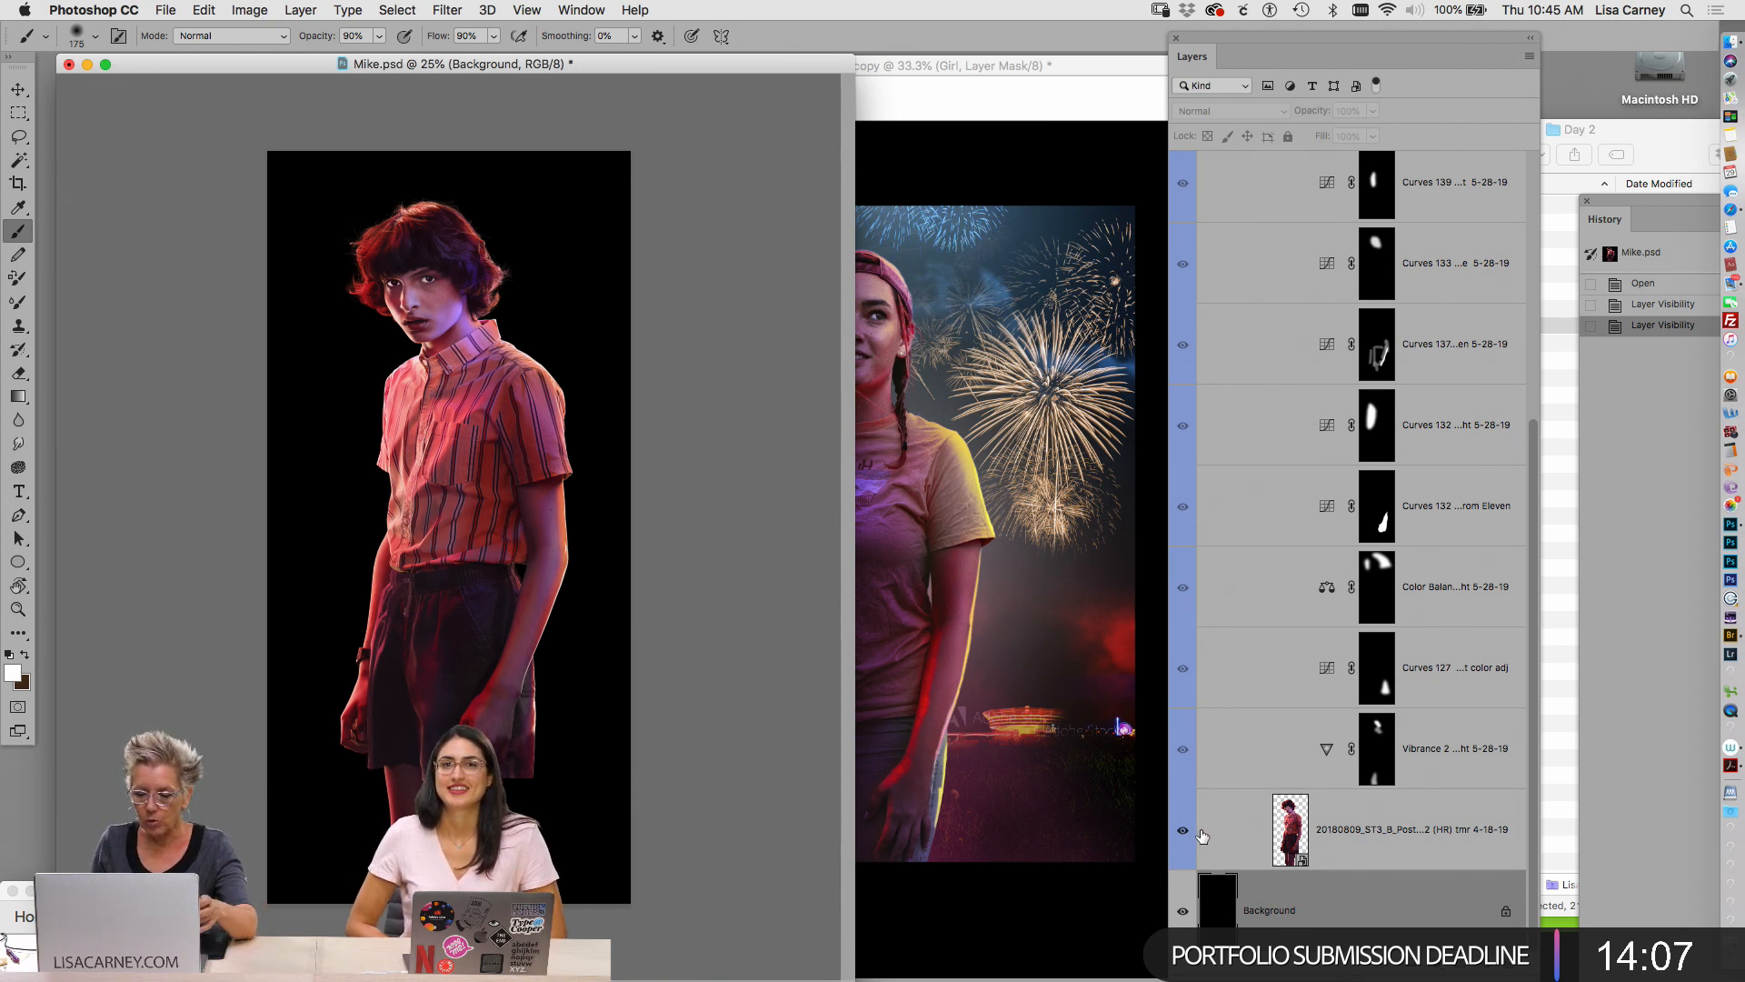
left_click(1185, 886)
left_click(1187, 886)
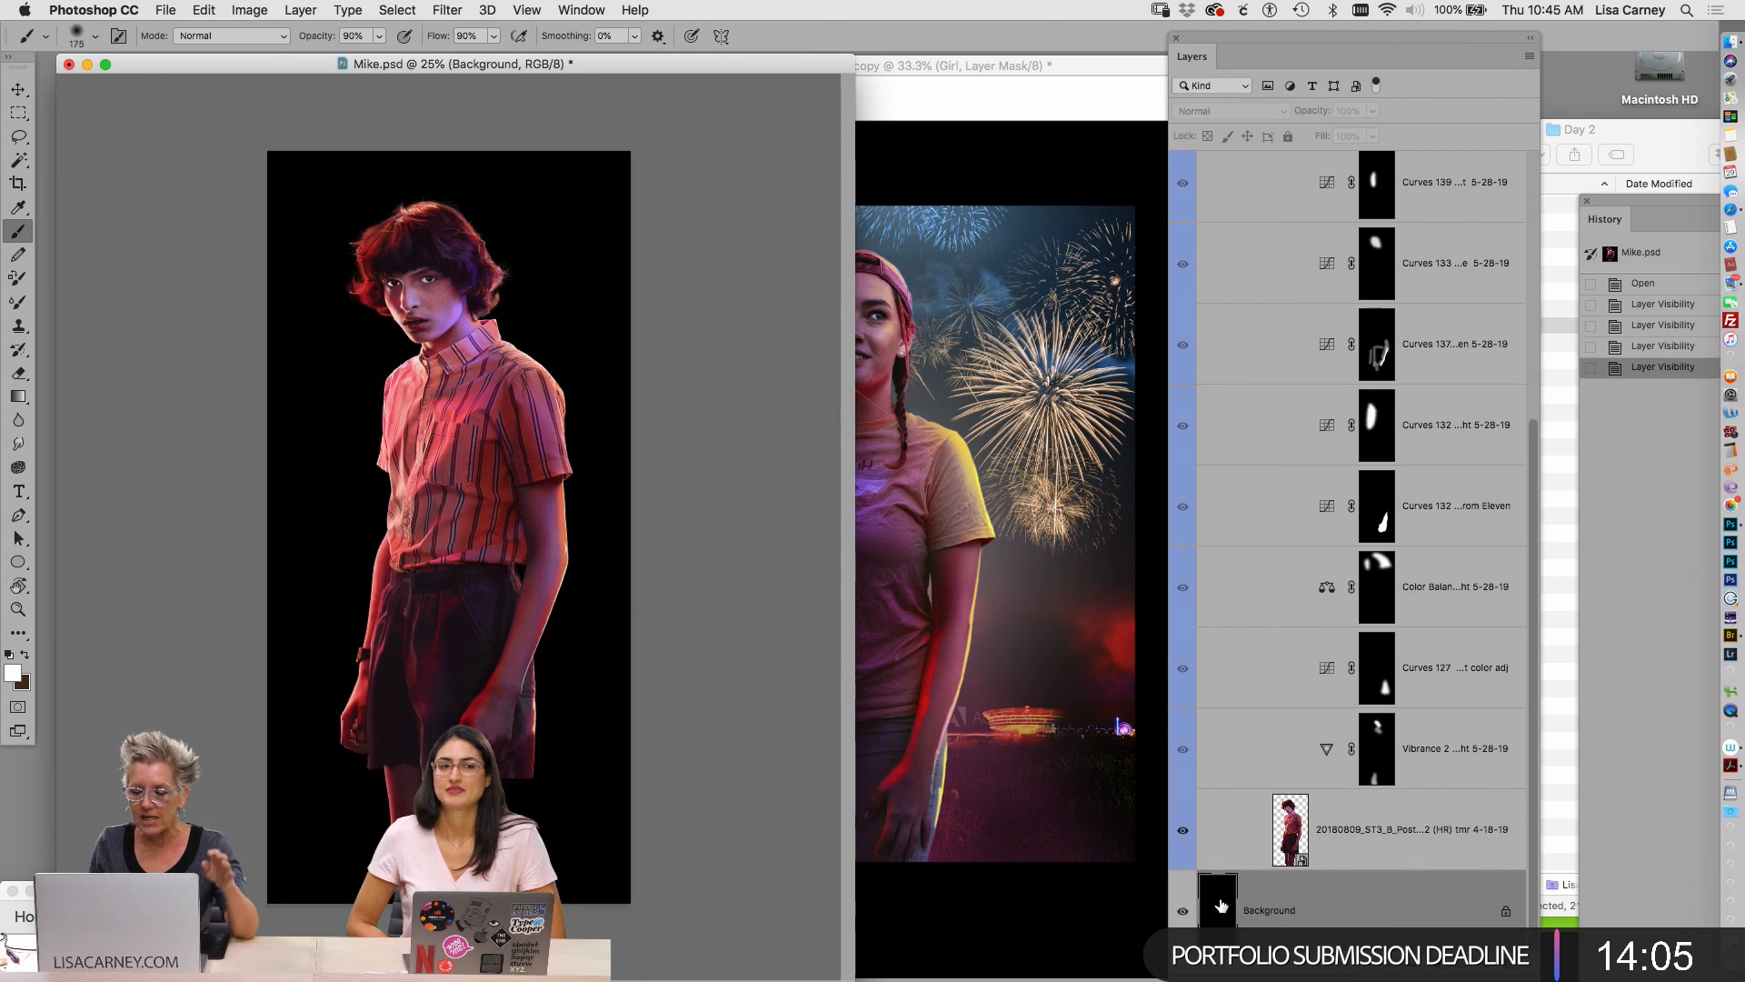
Isolate the Vibrance 2 layer over the figure and Background by hiding all the adjustment layers above it
left_click(1439, 751)
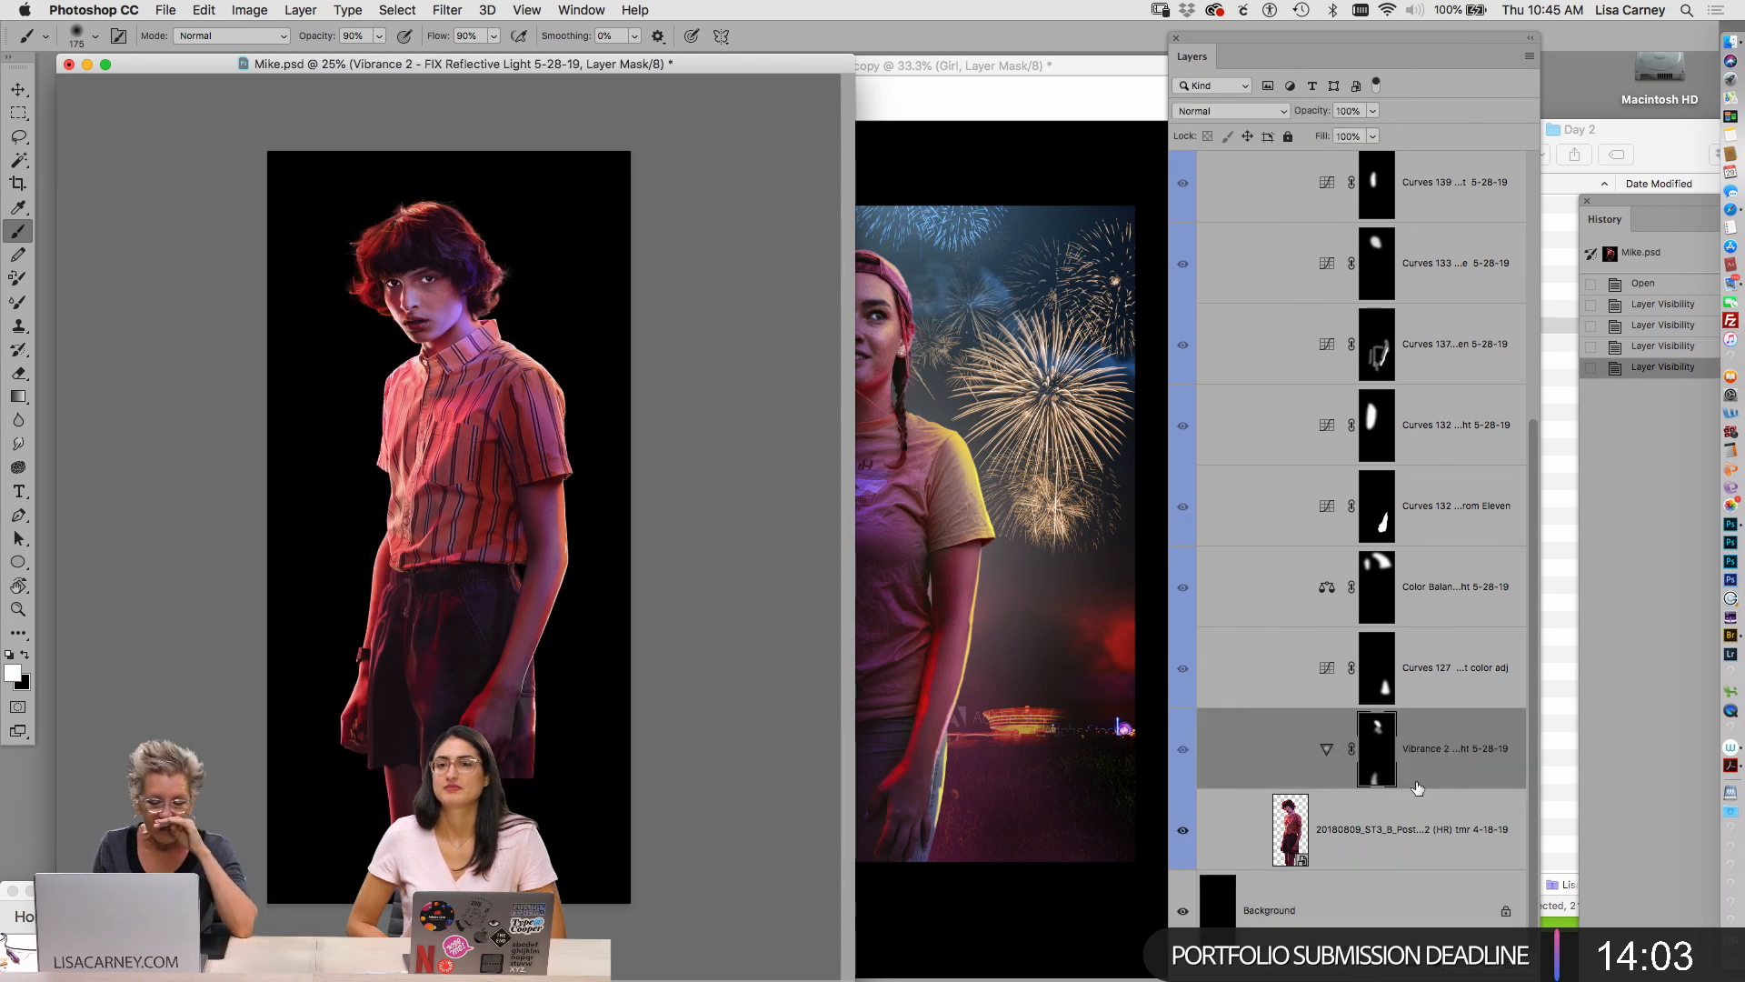
left_click(1183, 748)
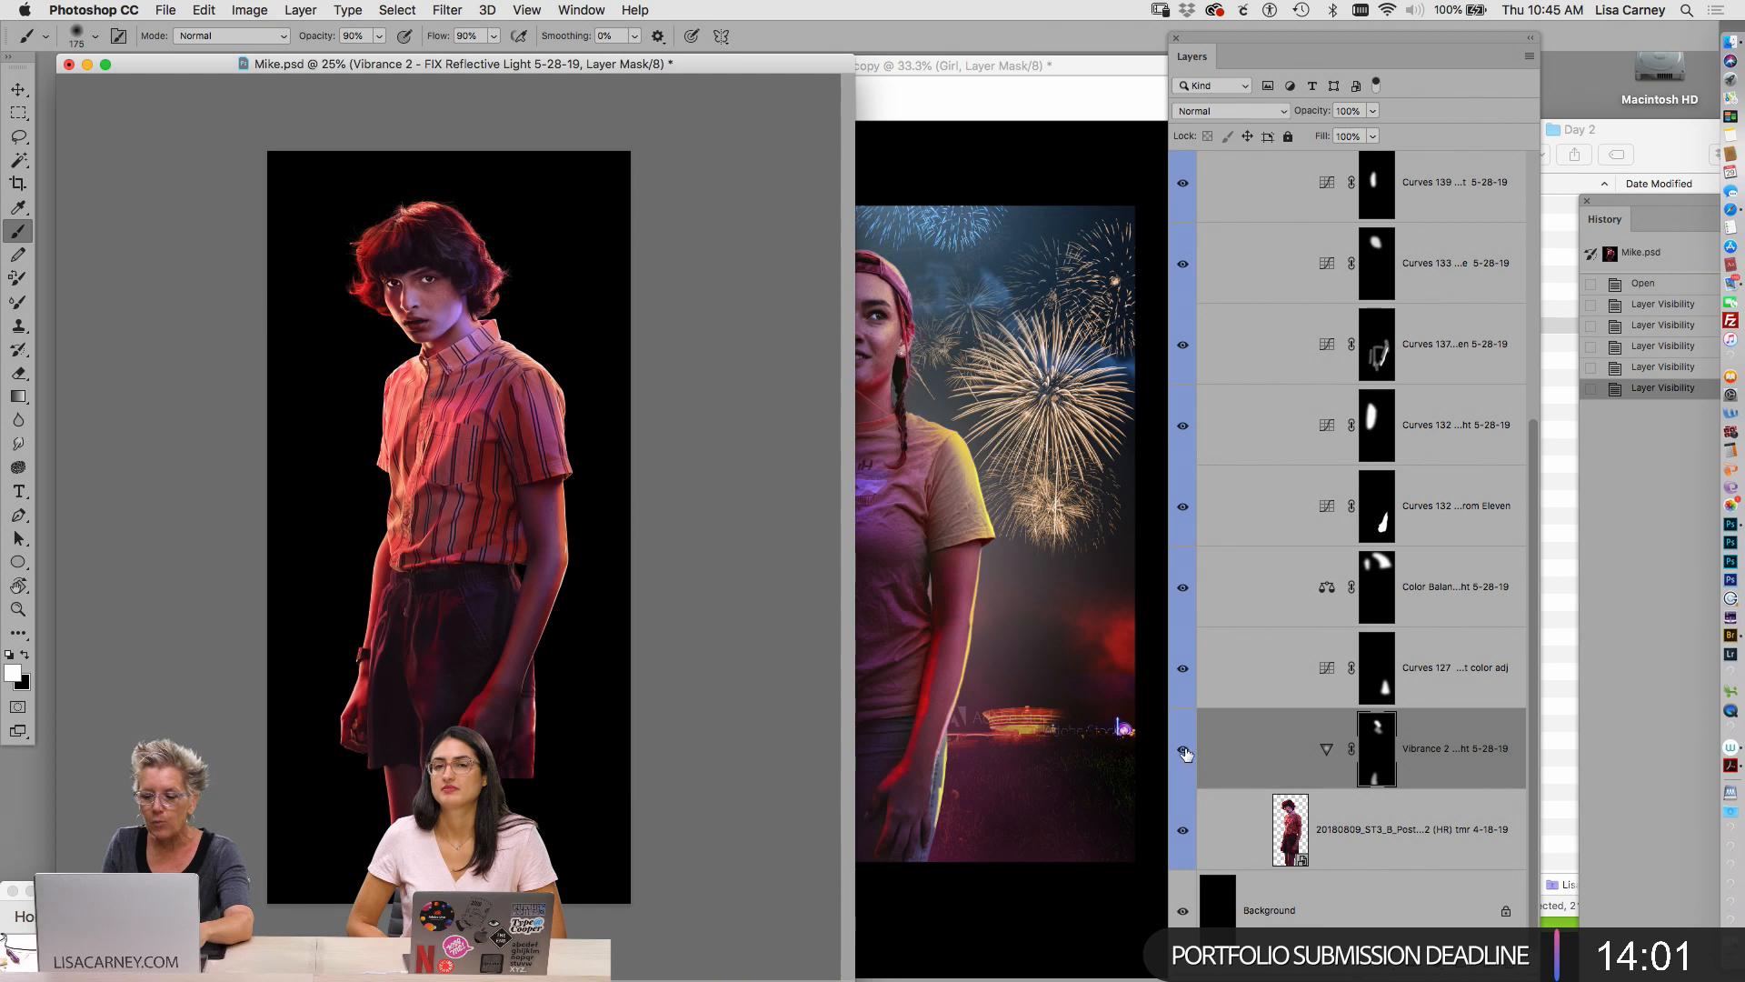
left_click(1183, 748, "alt")
left_click(1182, 912)
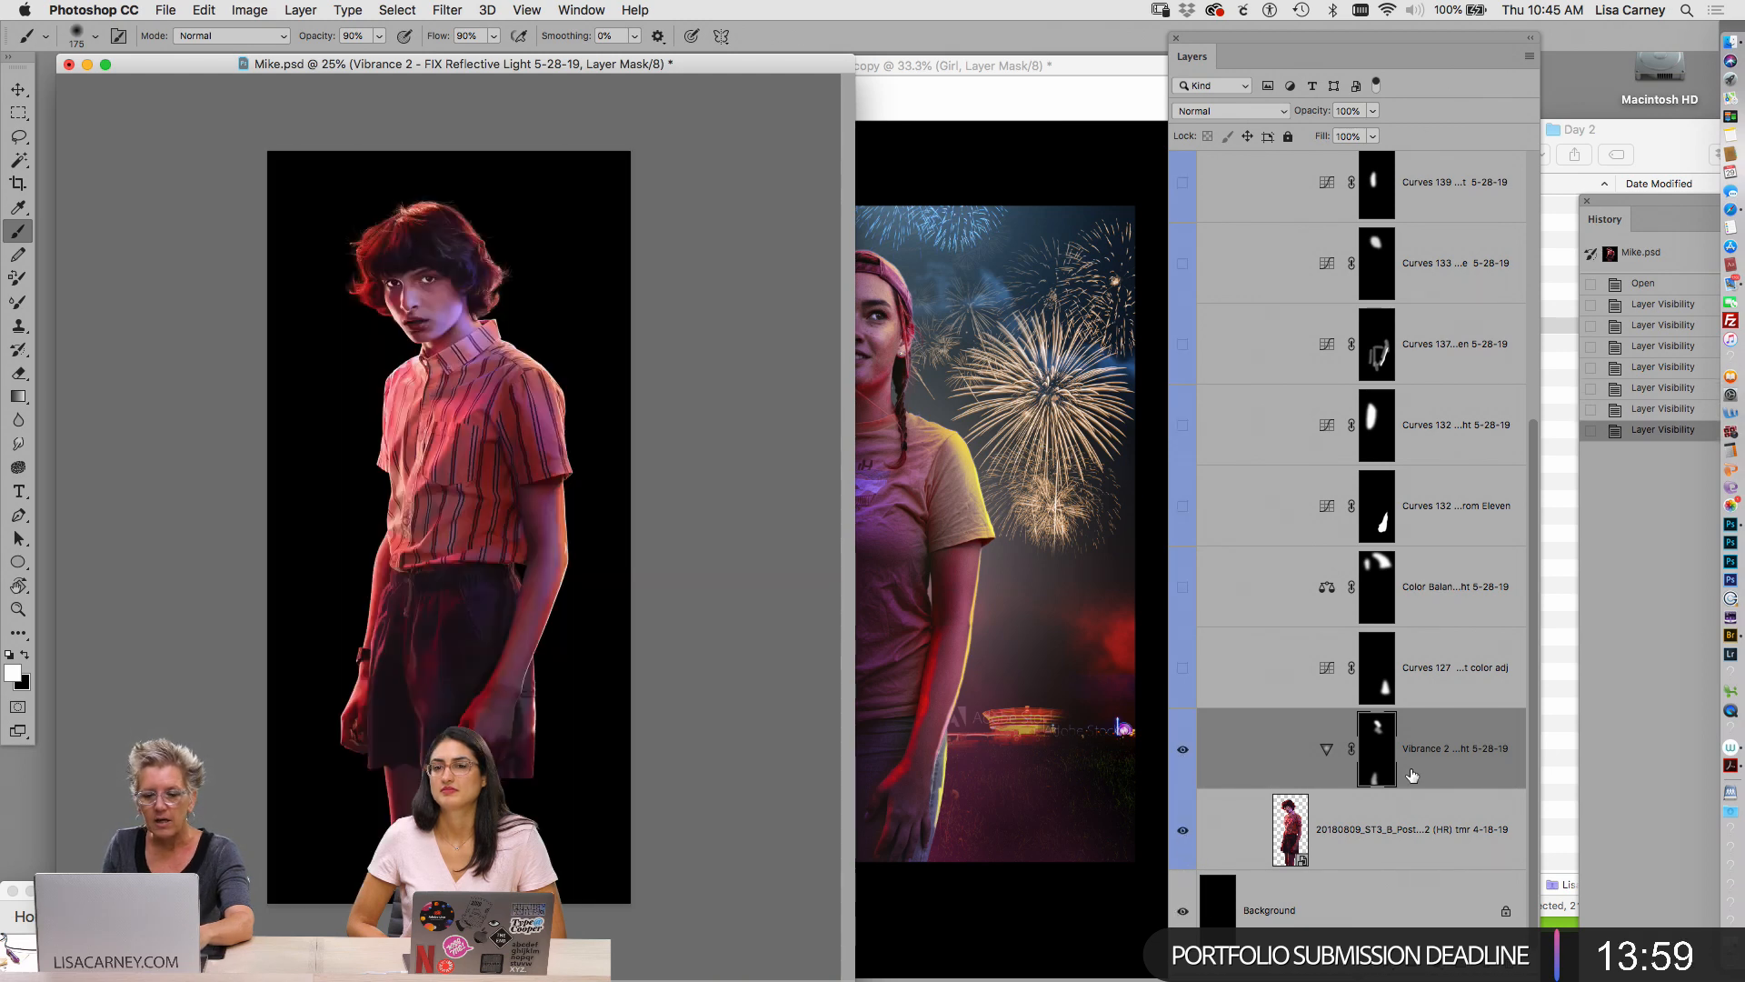
Temporarily disable the Vibrance 2 mask and compare the adjustment on and off across the whole figure, restoring the mask
left_click(1377, 769, "shift")
left_click(1183, 751)
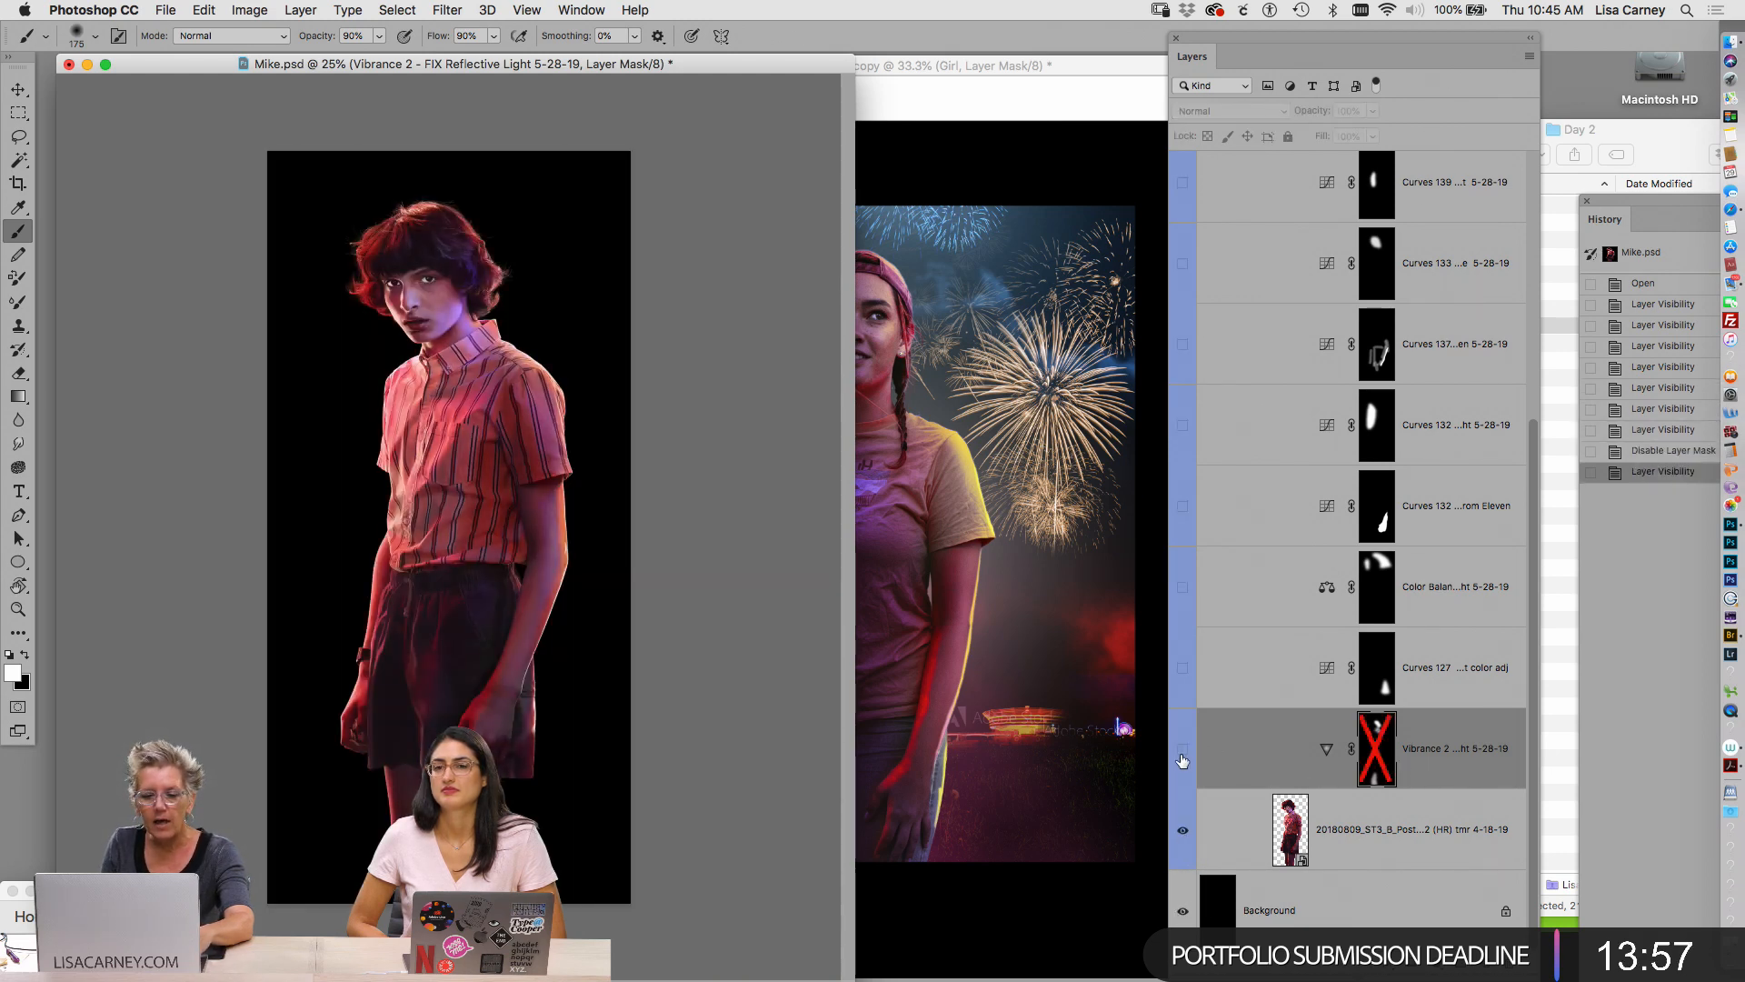
left_click(1184, 750)
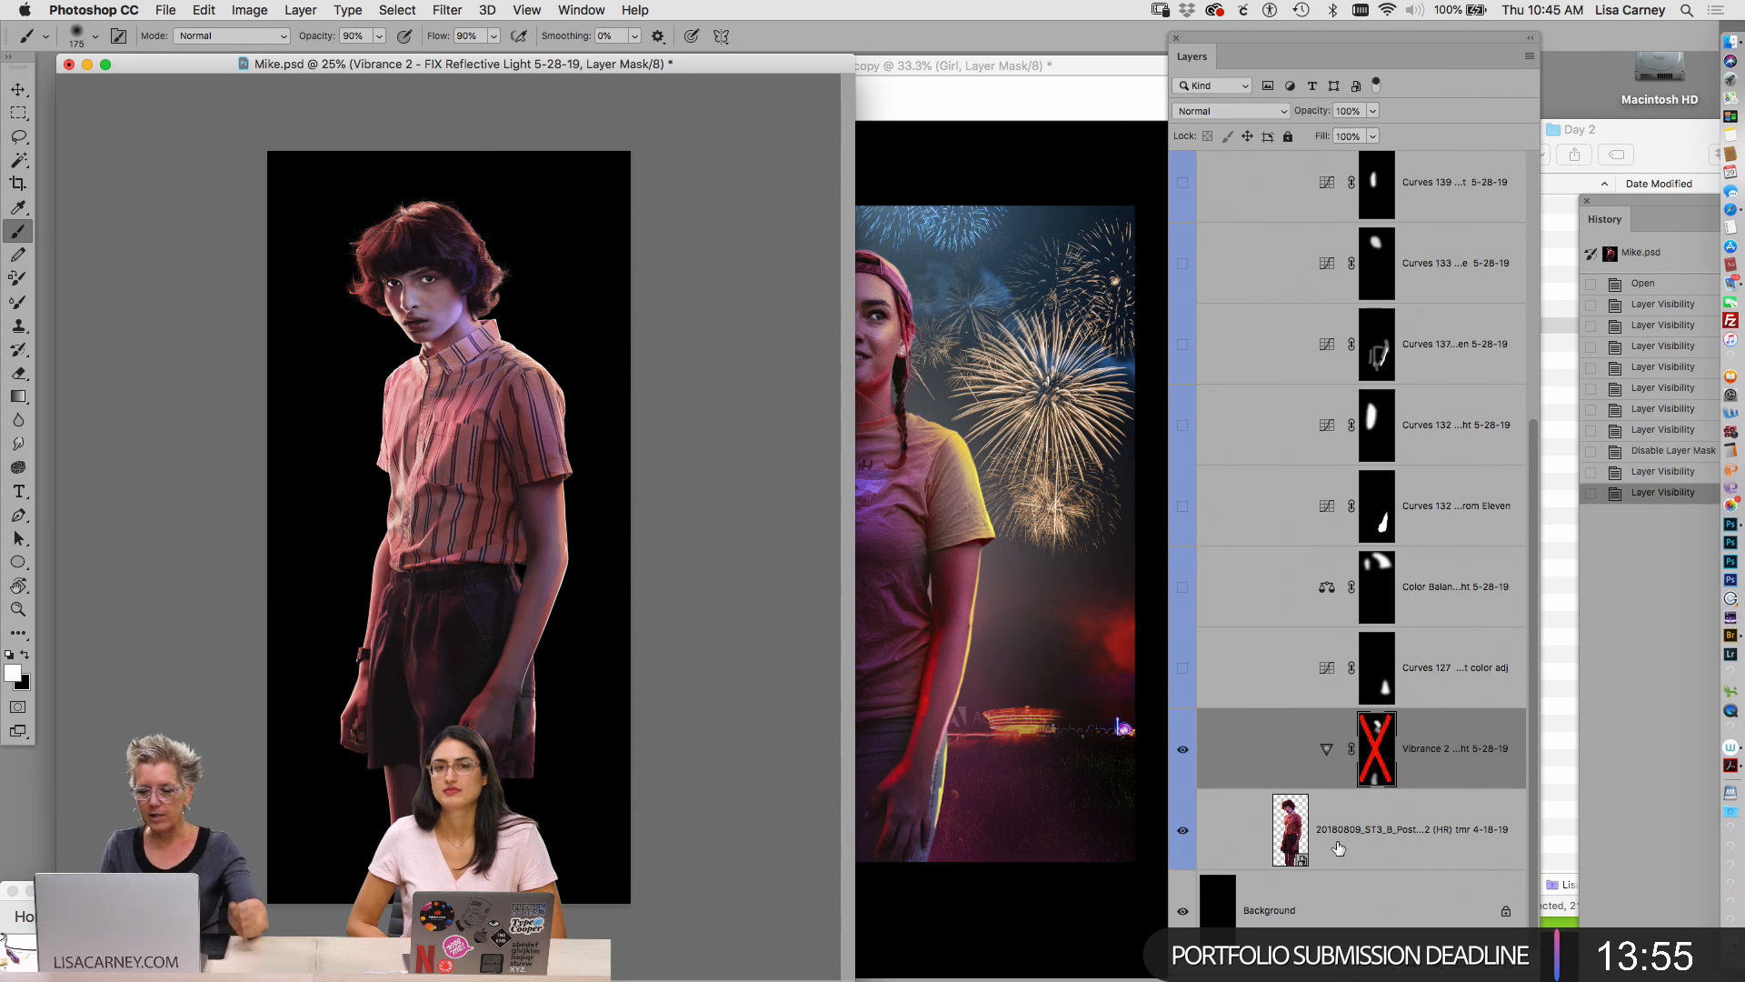
left_click(1181, 750)
left_click(1183, 751)
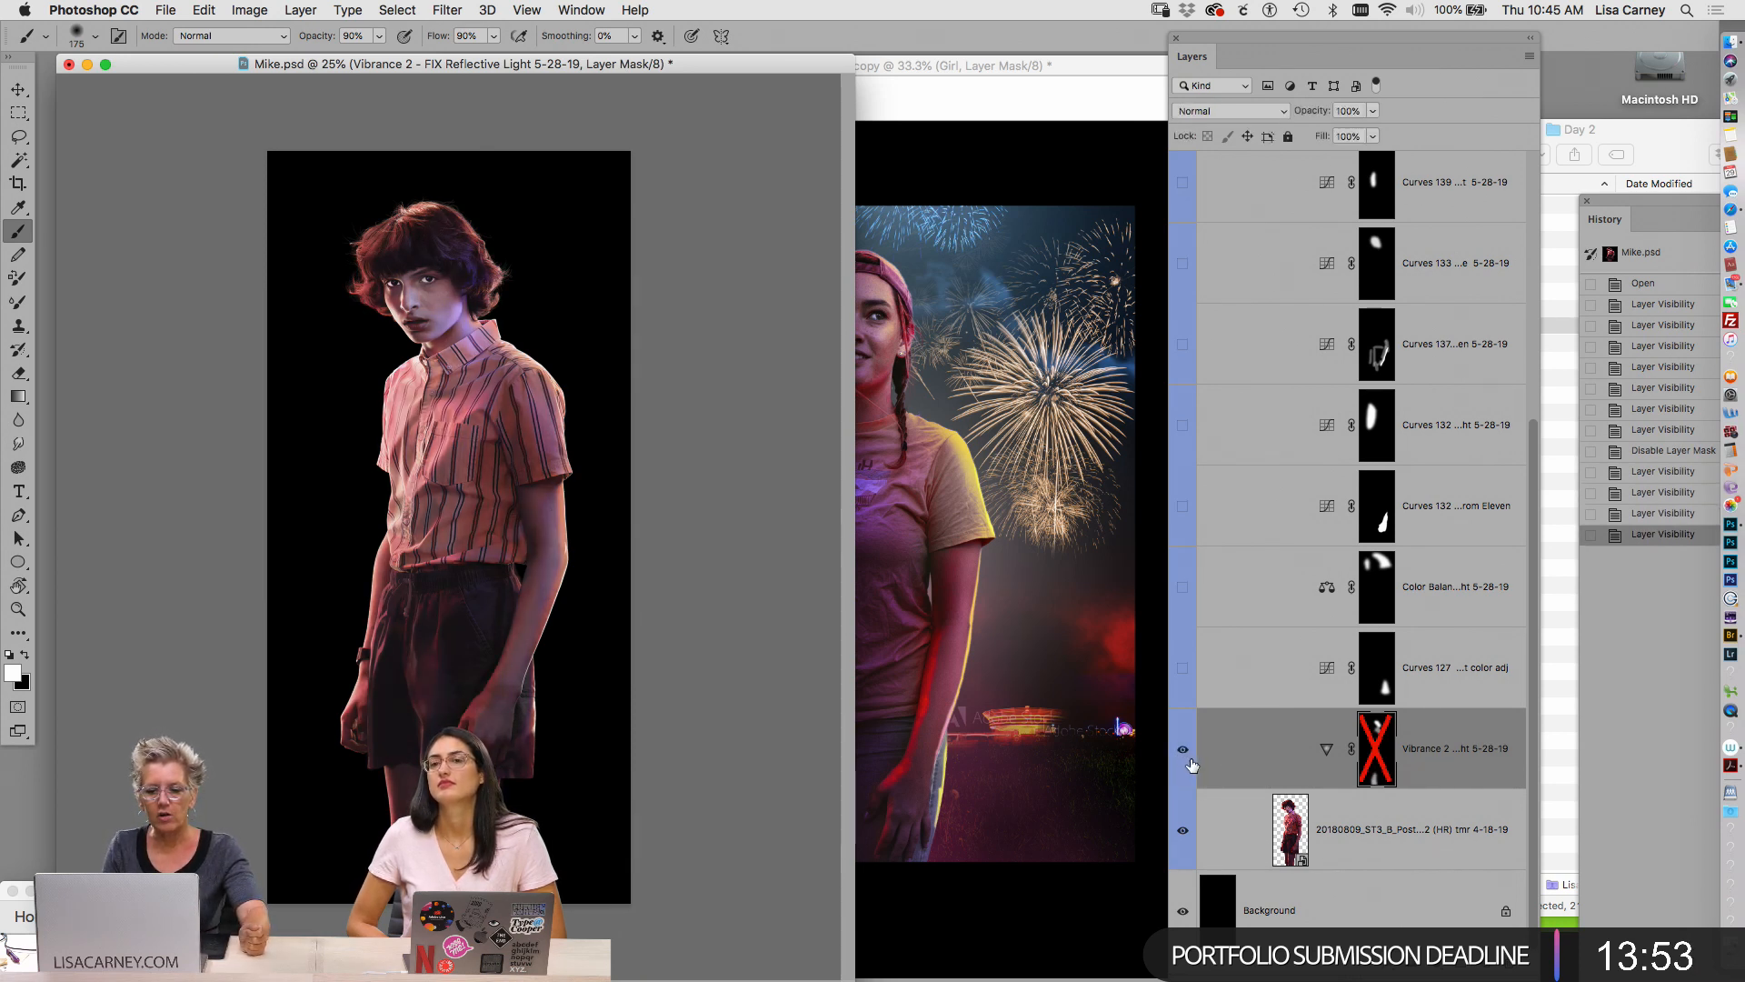
left_click(1376, 749, "shift")
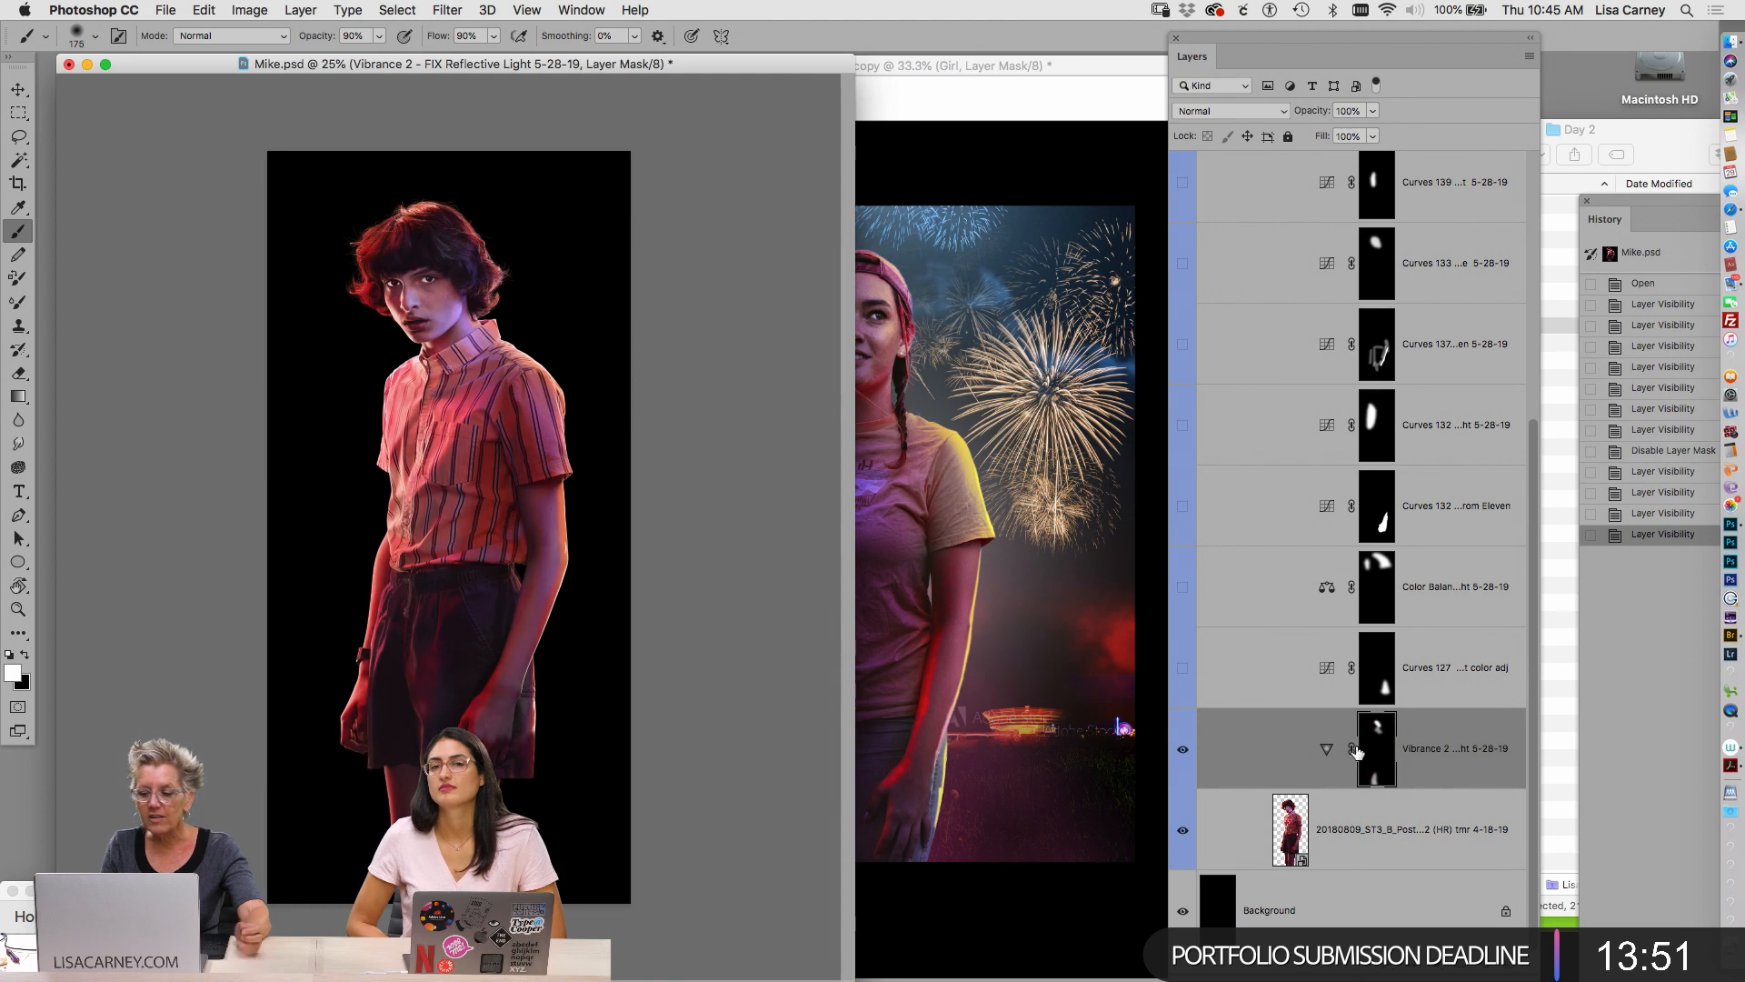
View the Vibrance 2 layer mask on its own, and return to the image view
left_click(1377, 754, "alt")
left_click(1374, 756, "alt")
left_click(1373, 758, "alt")
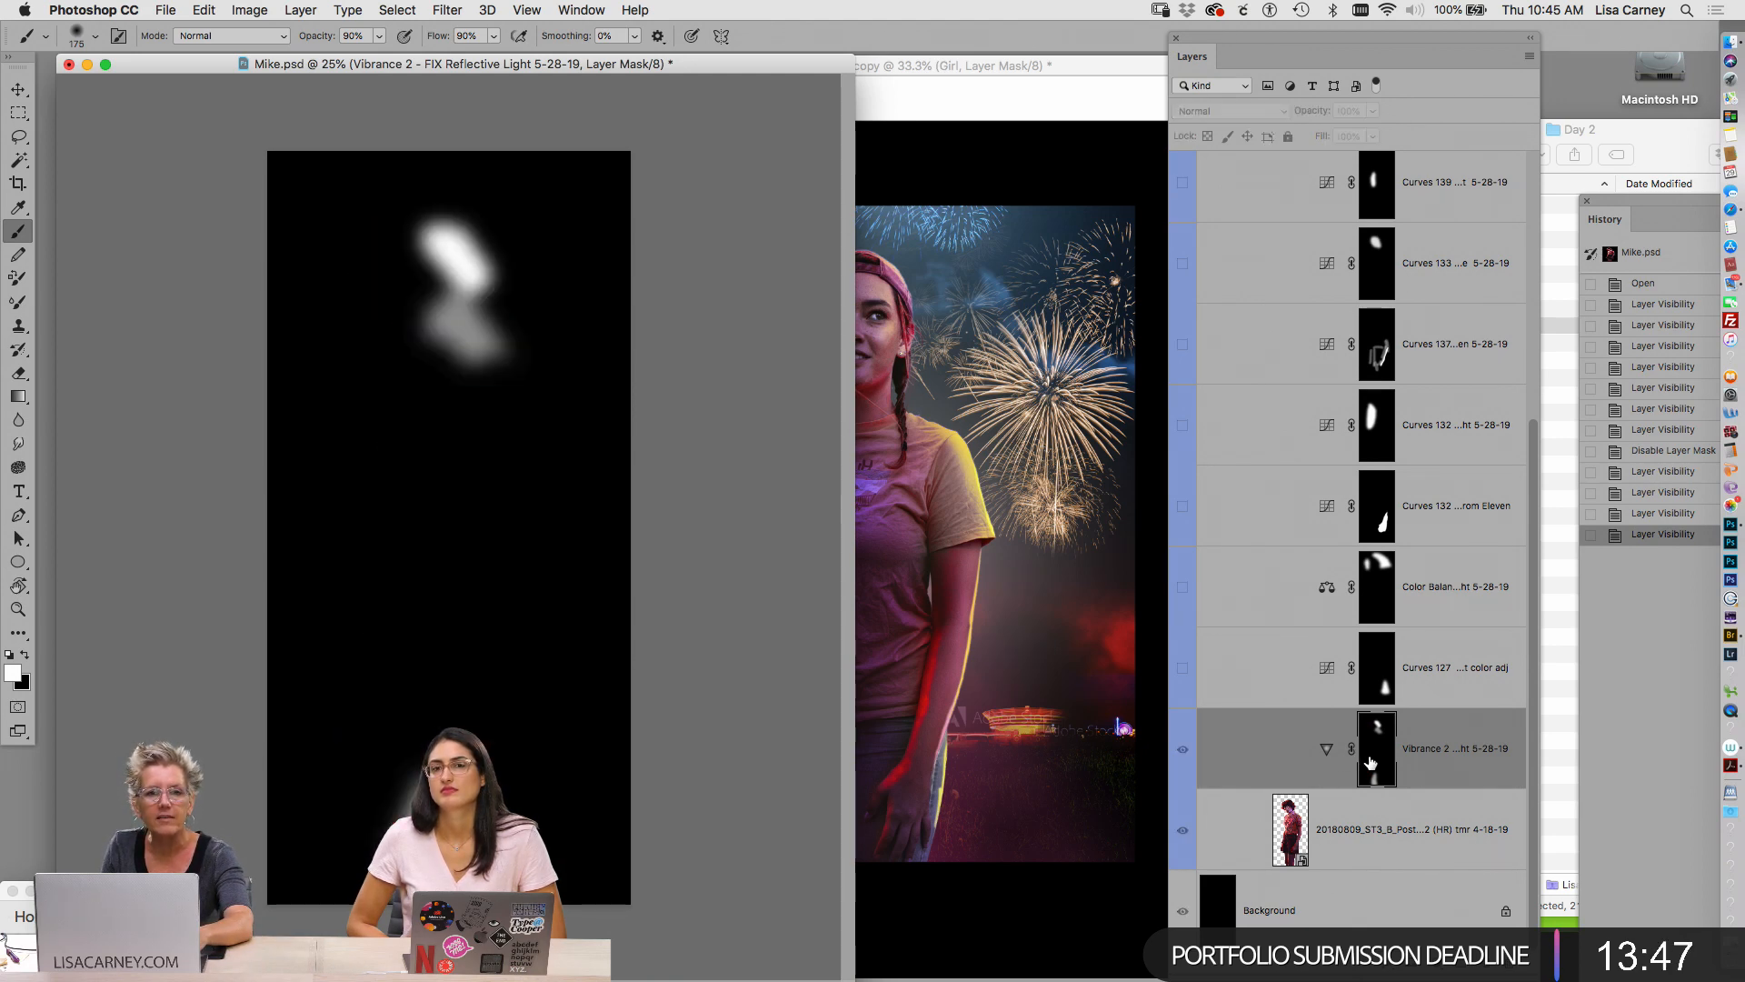
left_click(1373, 758, "alt")
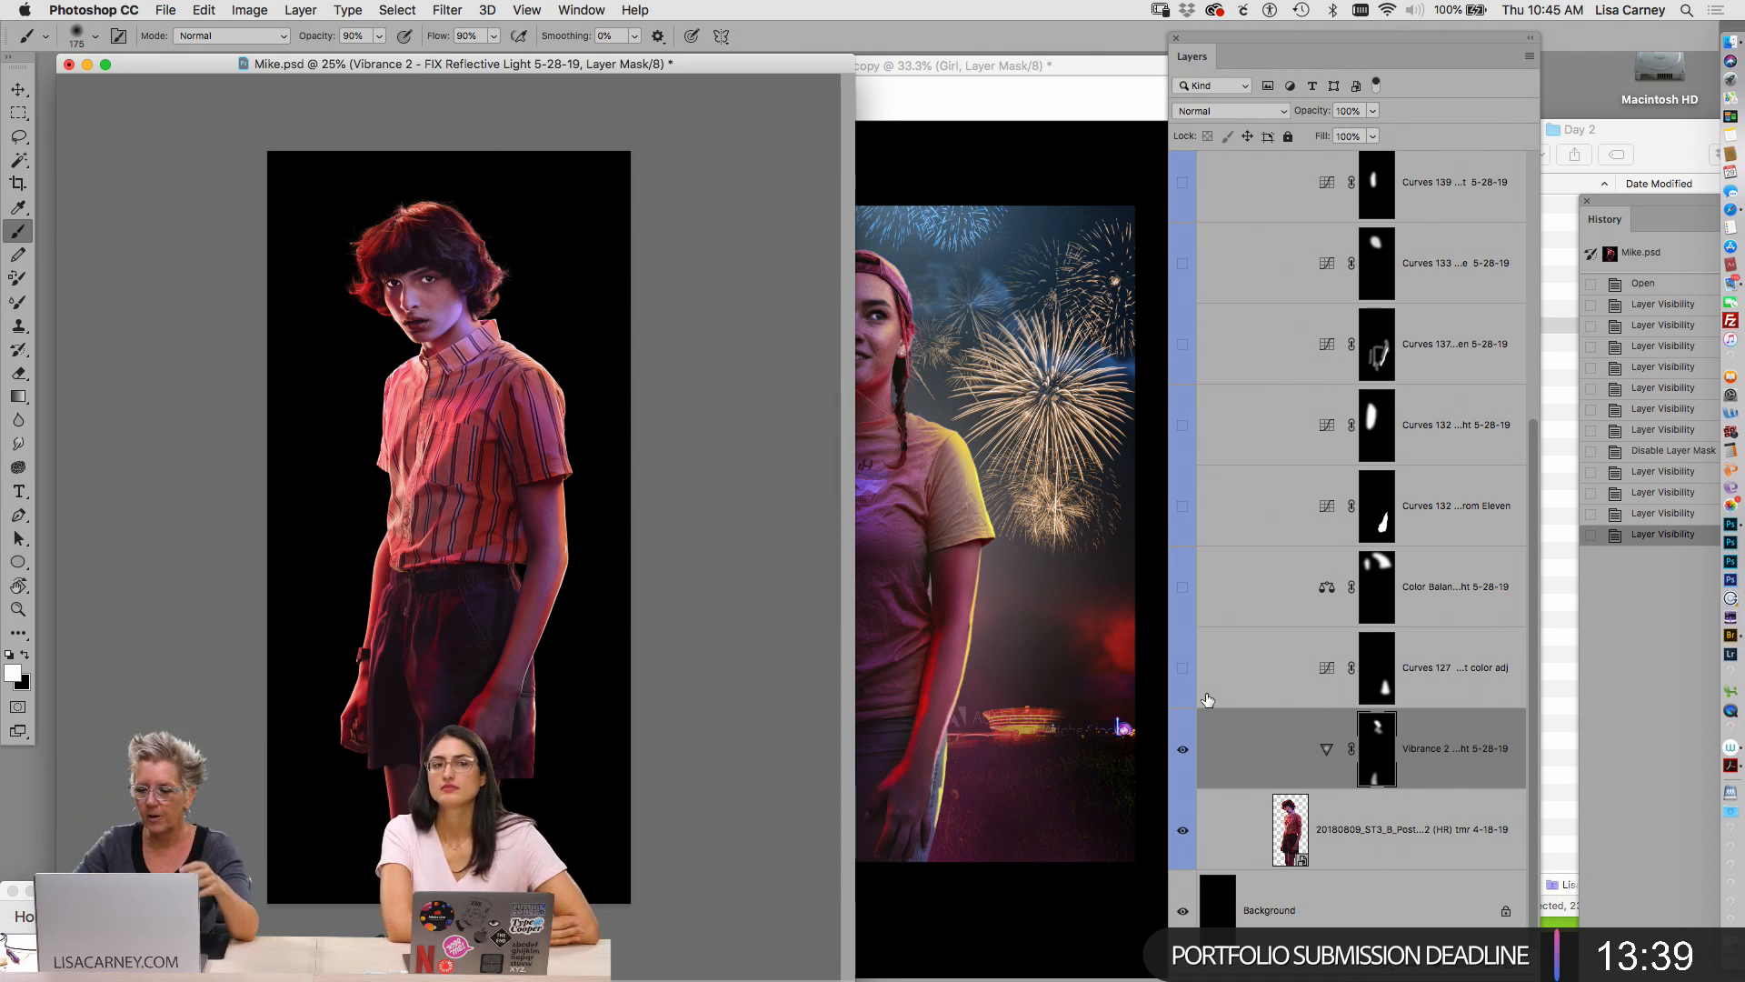
Turn on the Curves 127 color adj layer above Vibrance 2, comparing the figure with and without it
left_click(1183, 671)
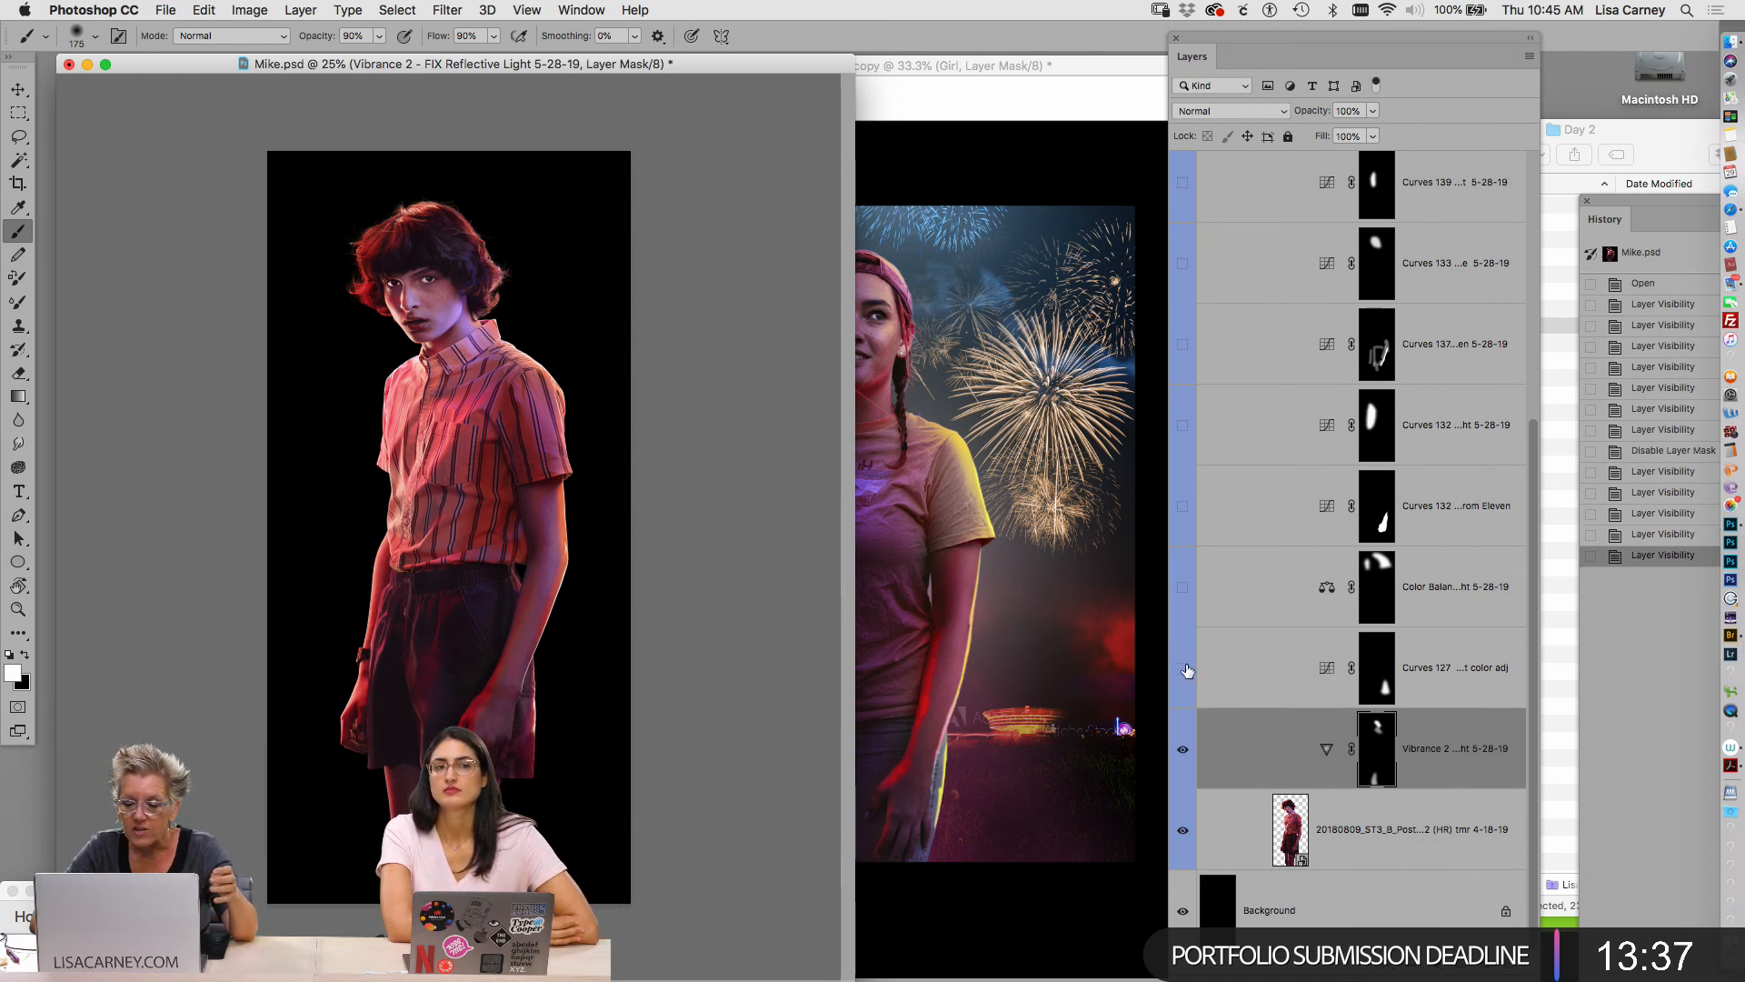
left_click(1183, 670)
left_click(1182, 670)
left_click(1181, 671)
left_click(1182, 670)
left_click(1183, 669)
left_click(1182, 669)
Turn on the Color Balance 1 - FIX Reflective Light layer, disable its mask and open its adjustment settings
left_click(1182, 588)
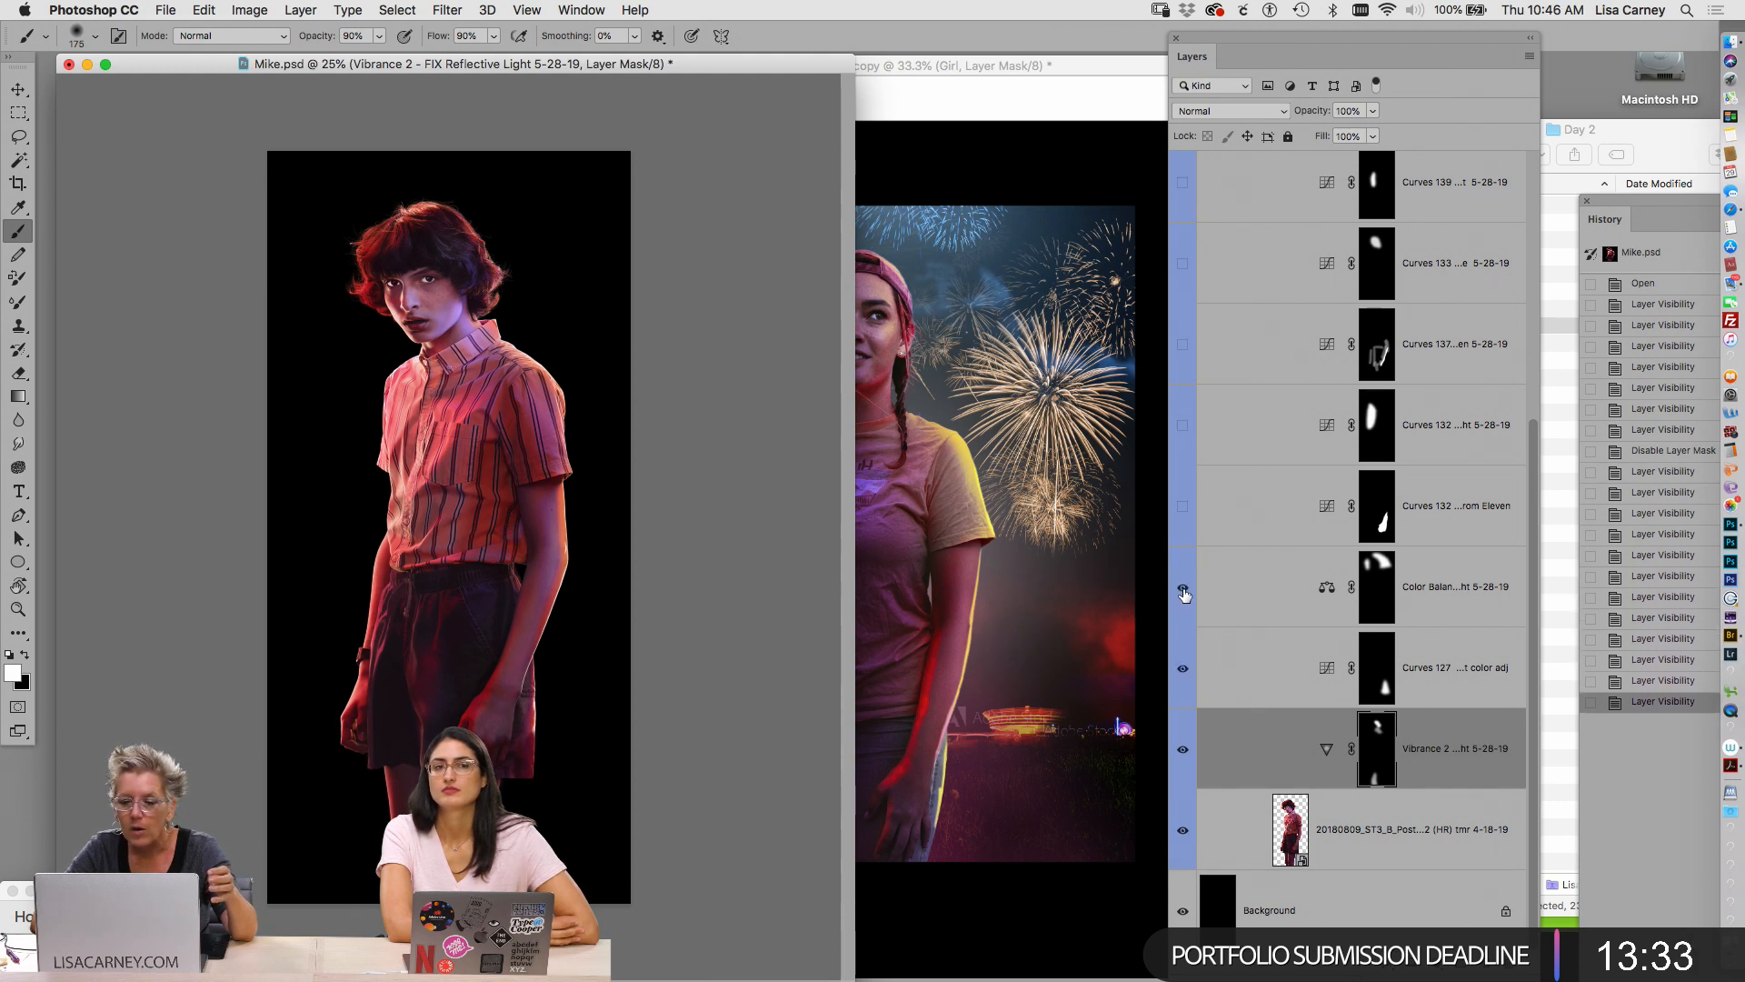
left_click(1374, 583, "shift")
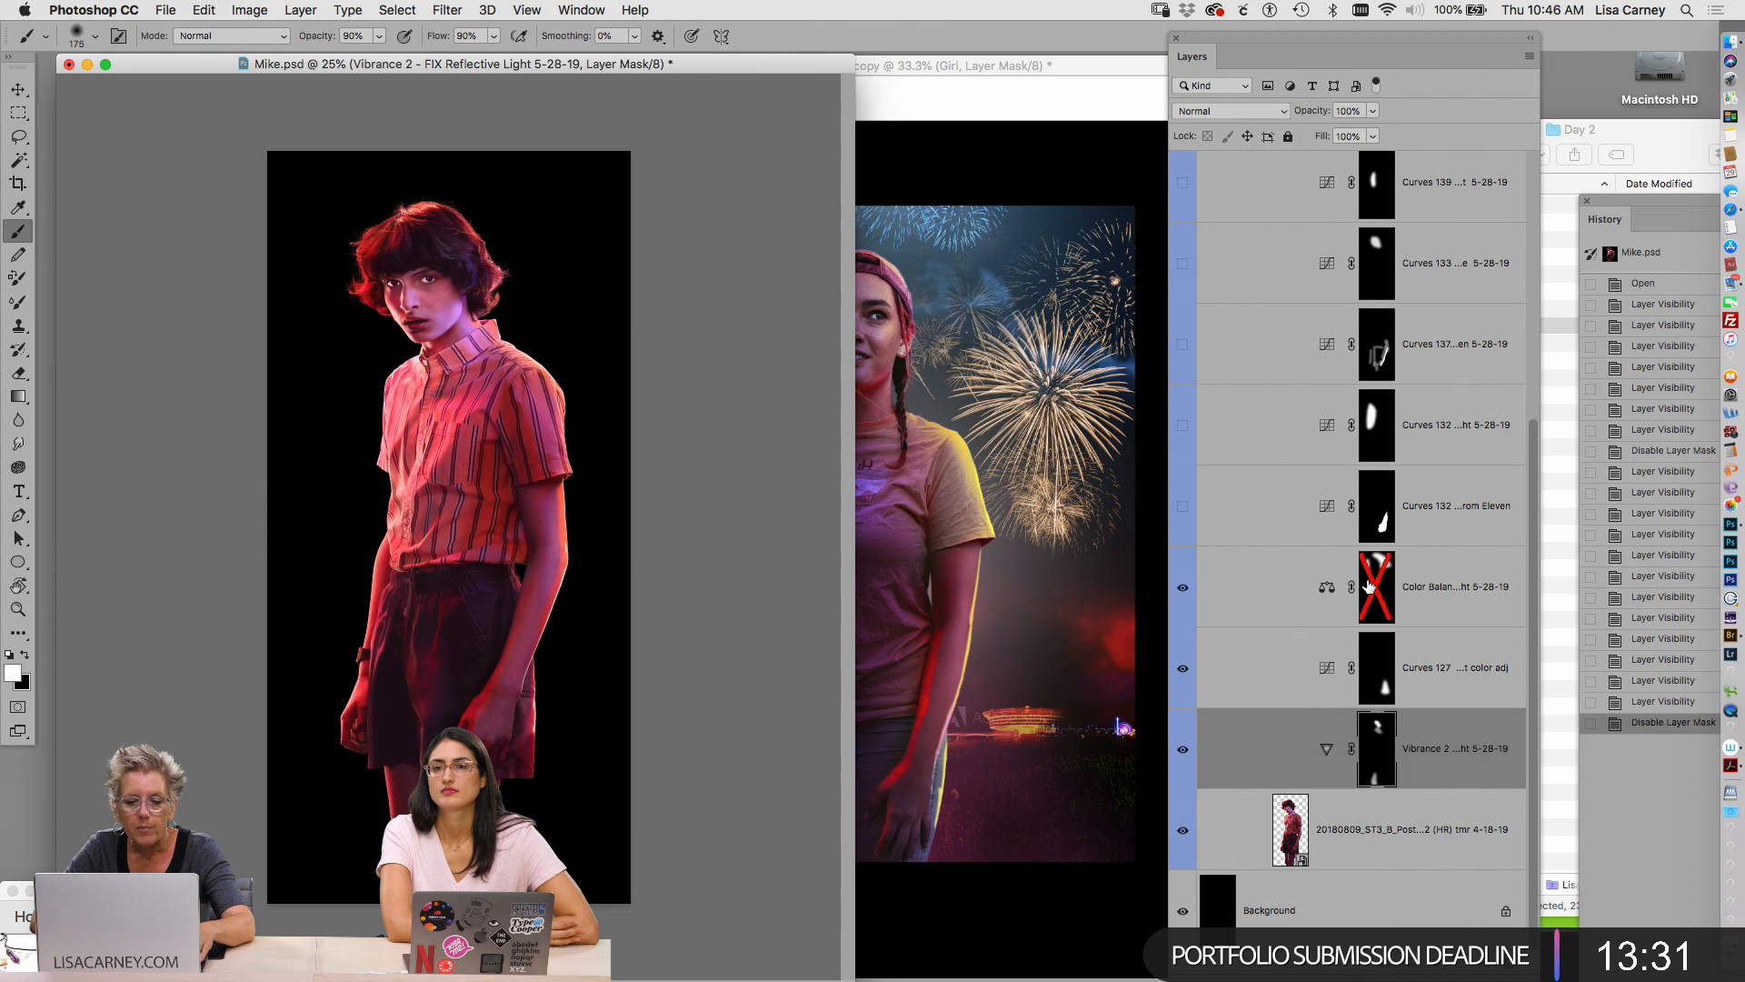
left_click(1327, 598)
double_click(1327, 589)
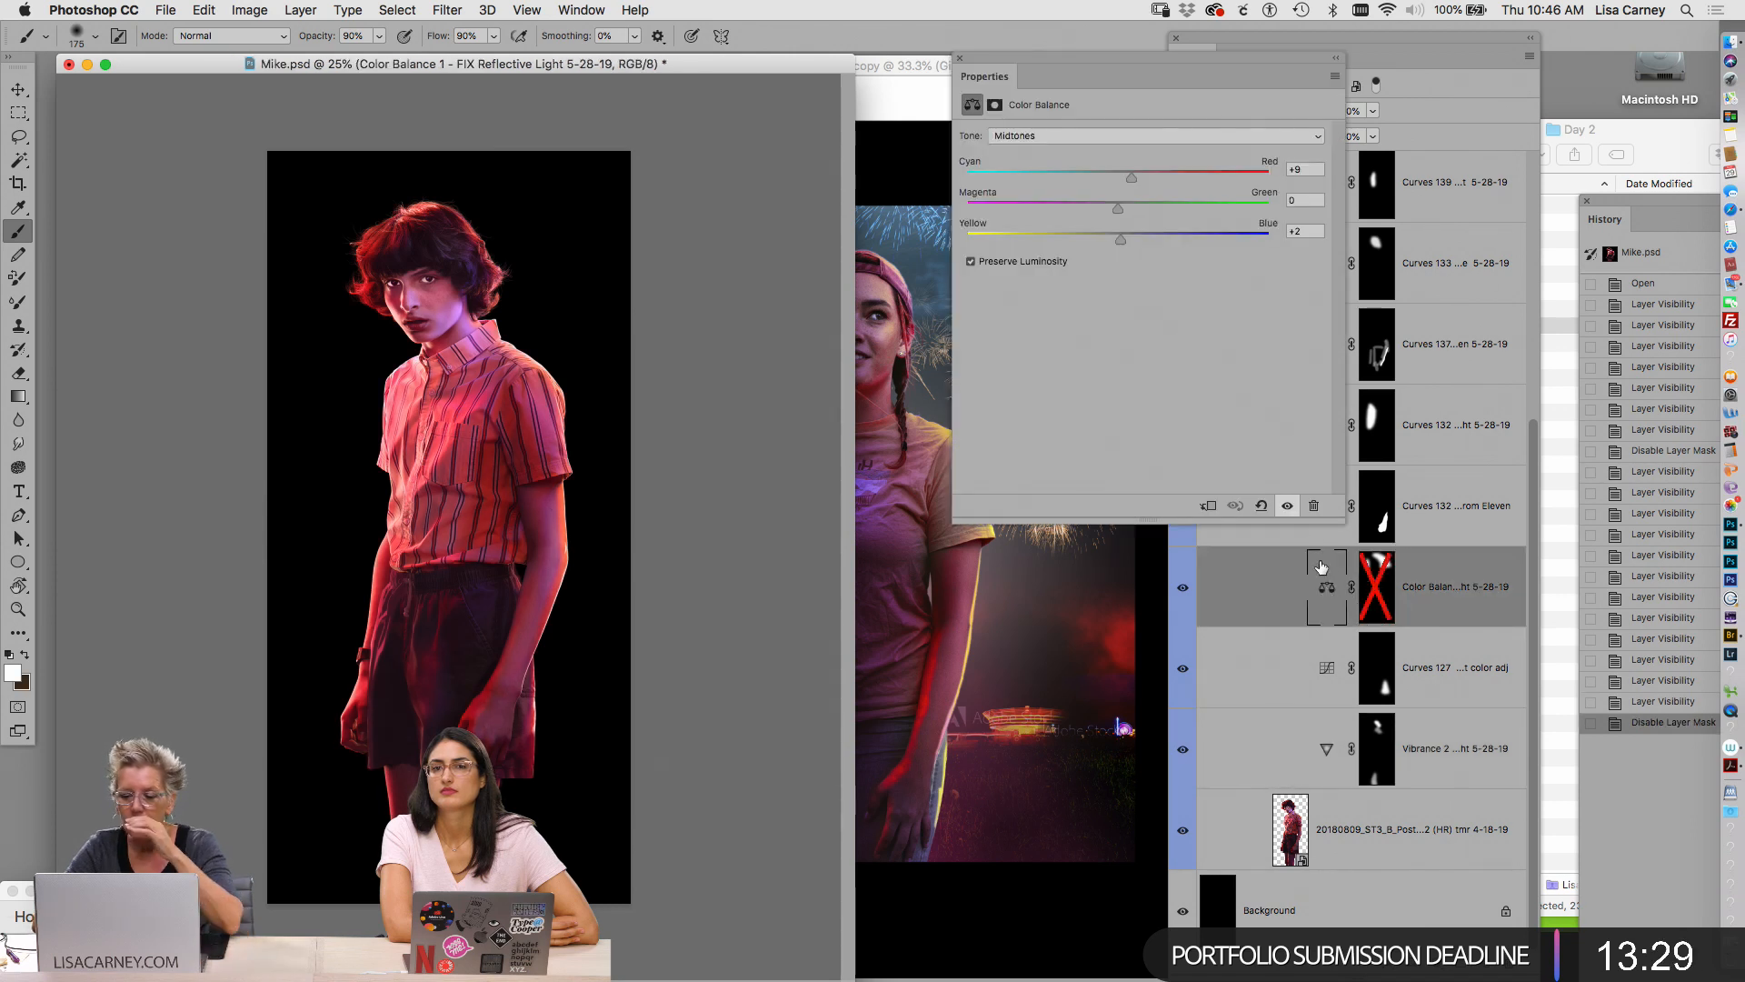
Review the Color Balance 1 settings across the Shadows, Midtones and Highlights tone ranges
left_click_drag(1055, 55, 835, 86)
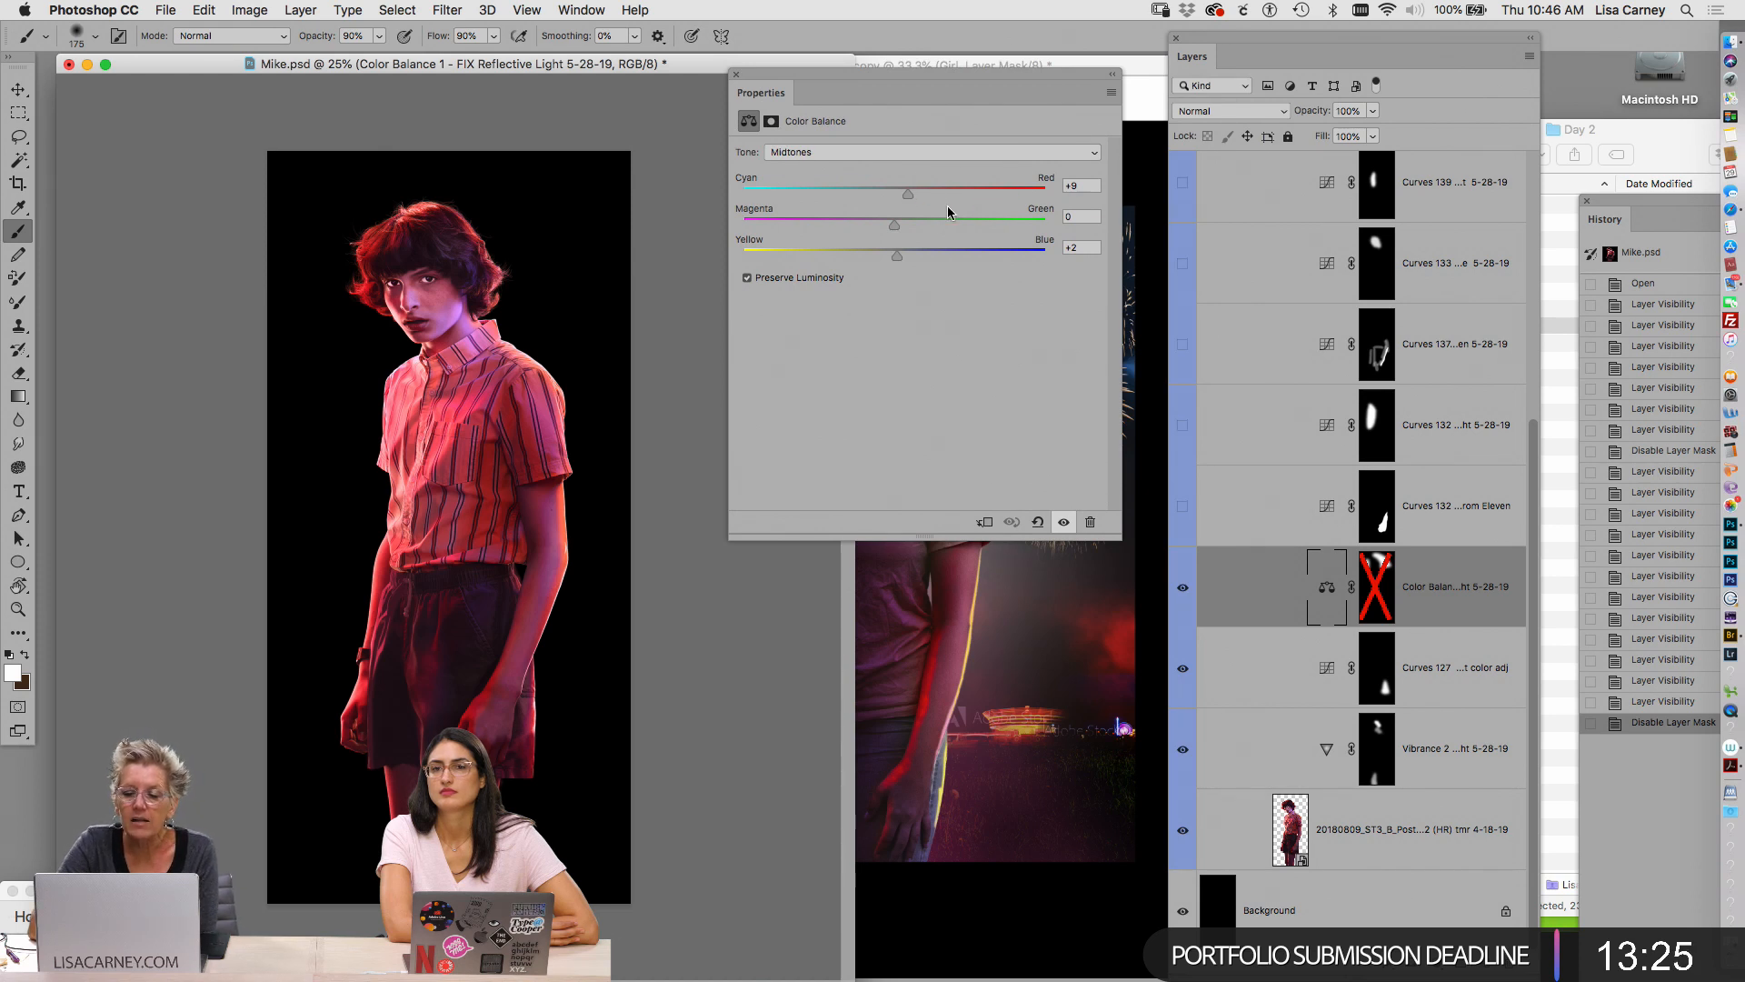
left_click(916, 153)
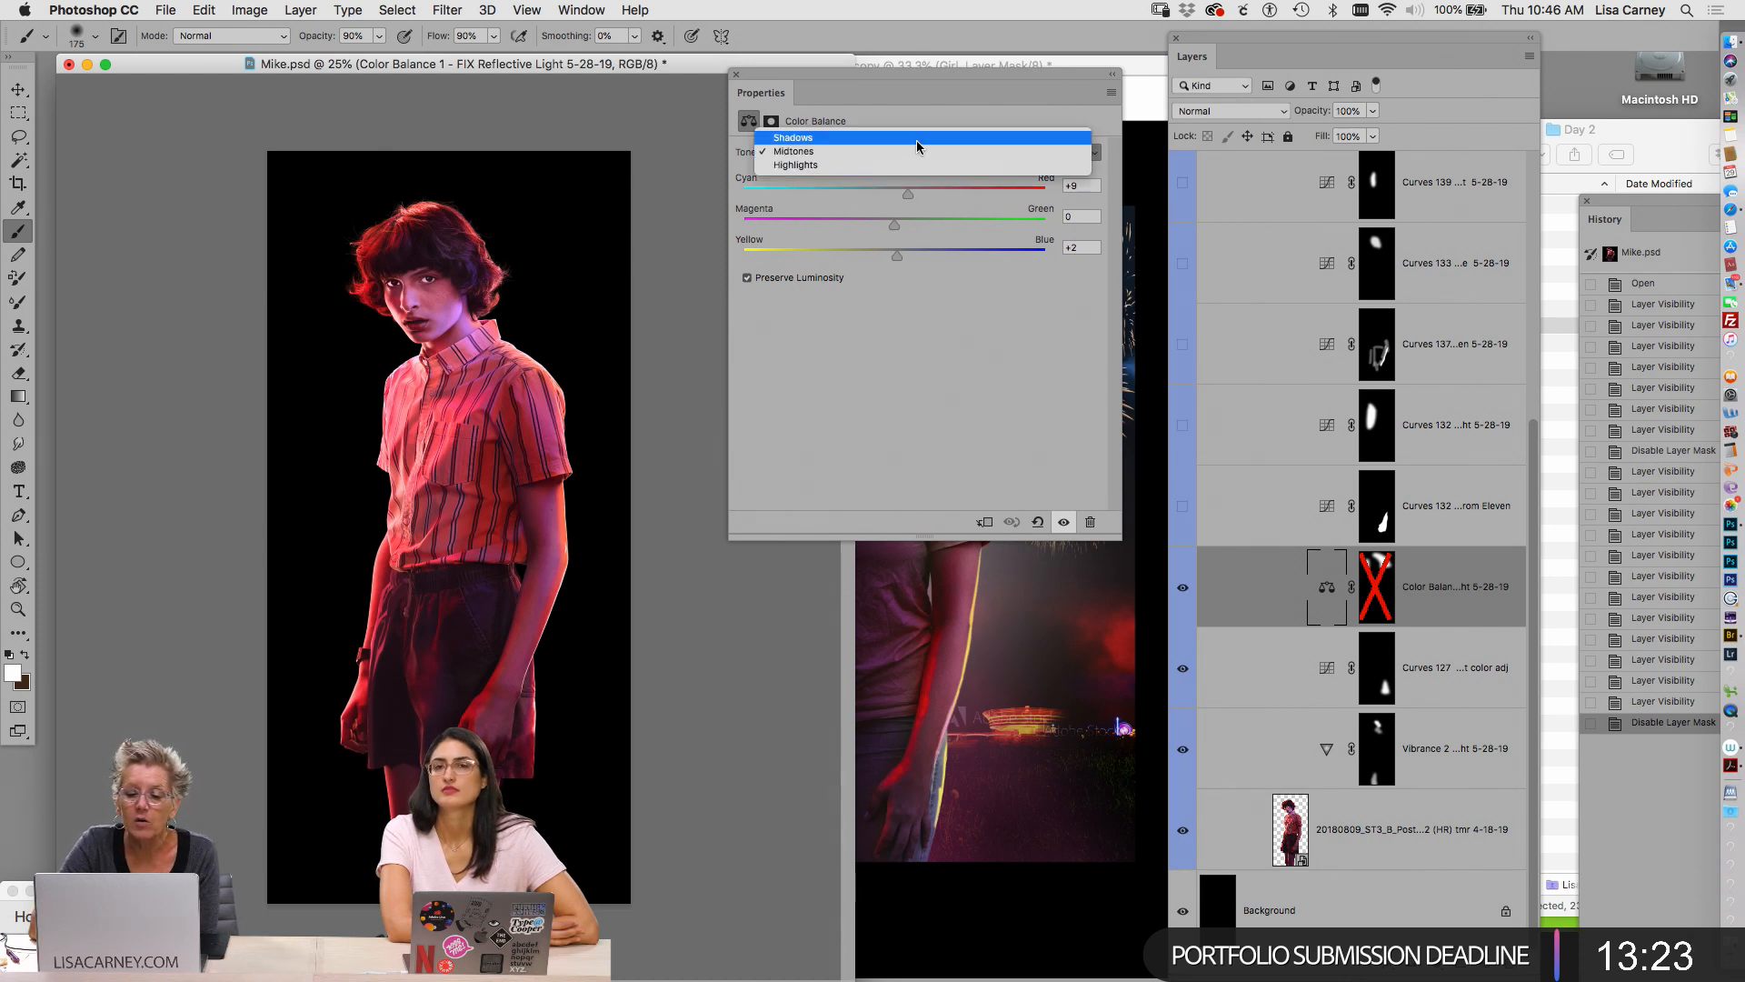
left_click(916, 140)
left_click(936, 158)
left_click(934, 178)
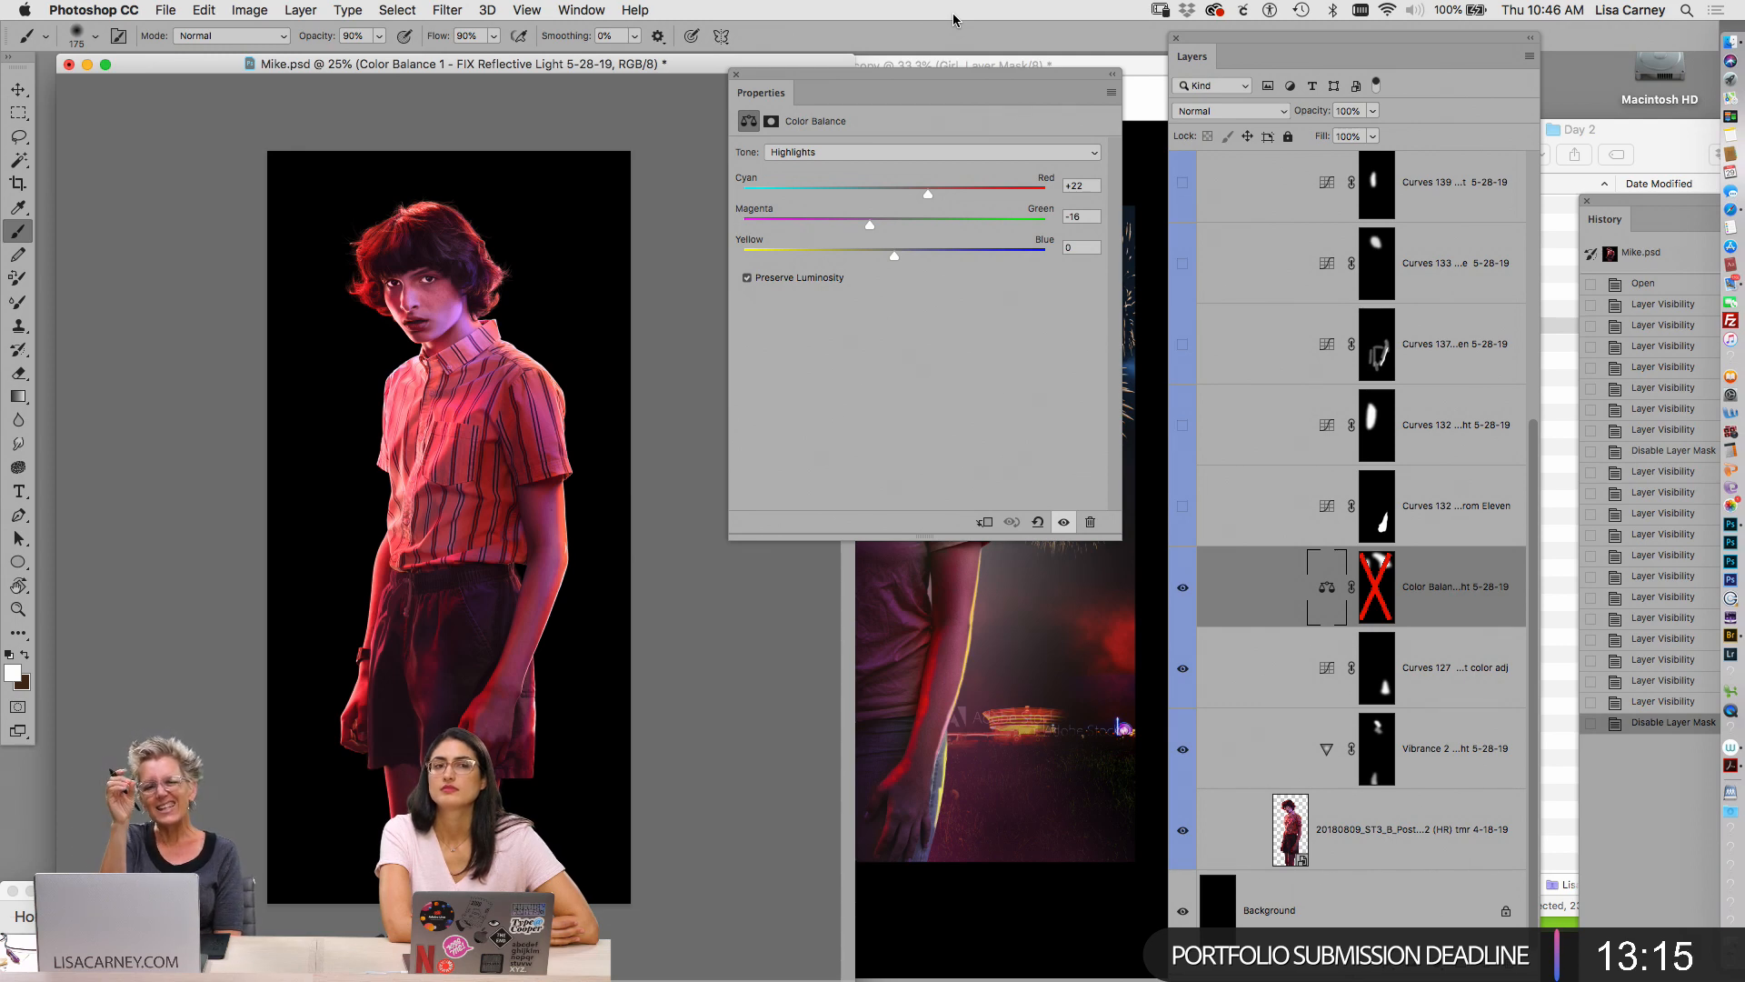
Re-enable the Color Balance 1 layer mask, view the mask on its own and return to the image view
left_click(1376, 586)
left_click(1380, 595, "alt")
left_click(1381, 595, "alt")
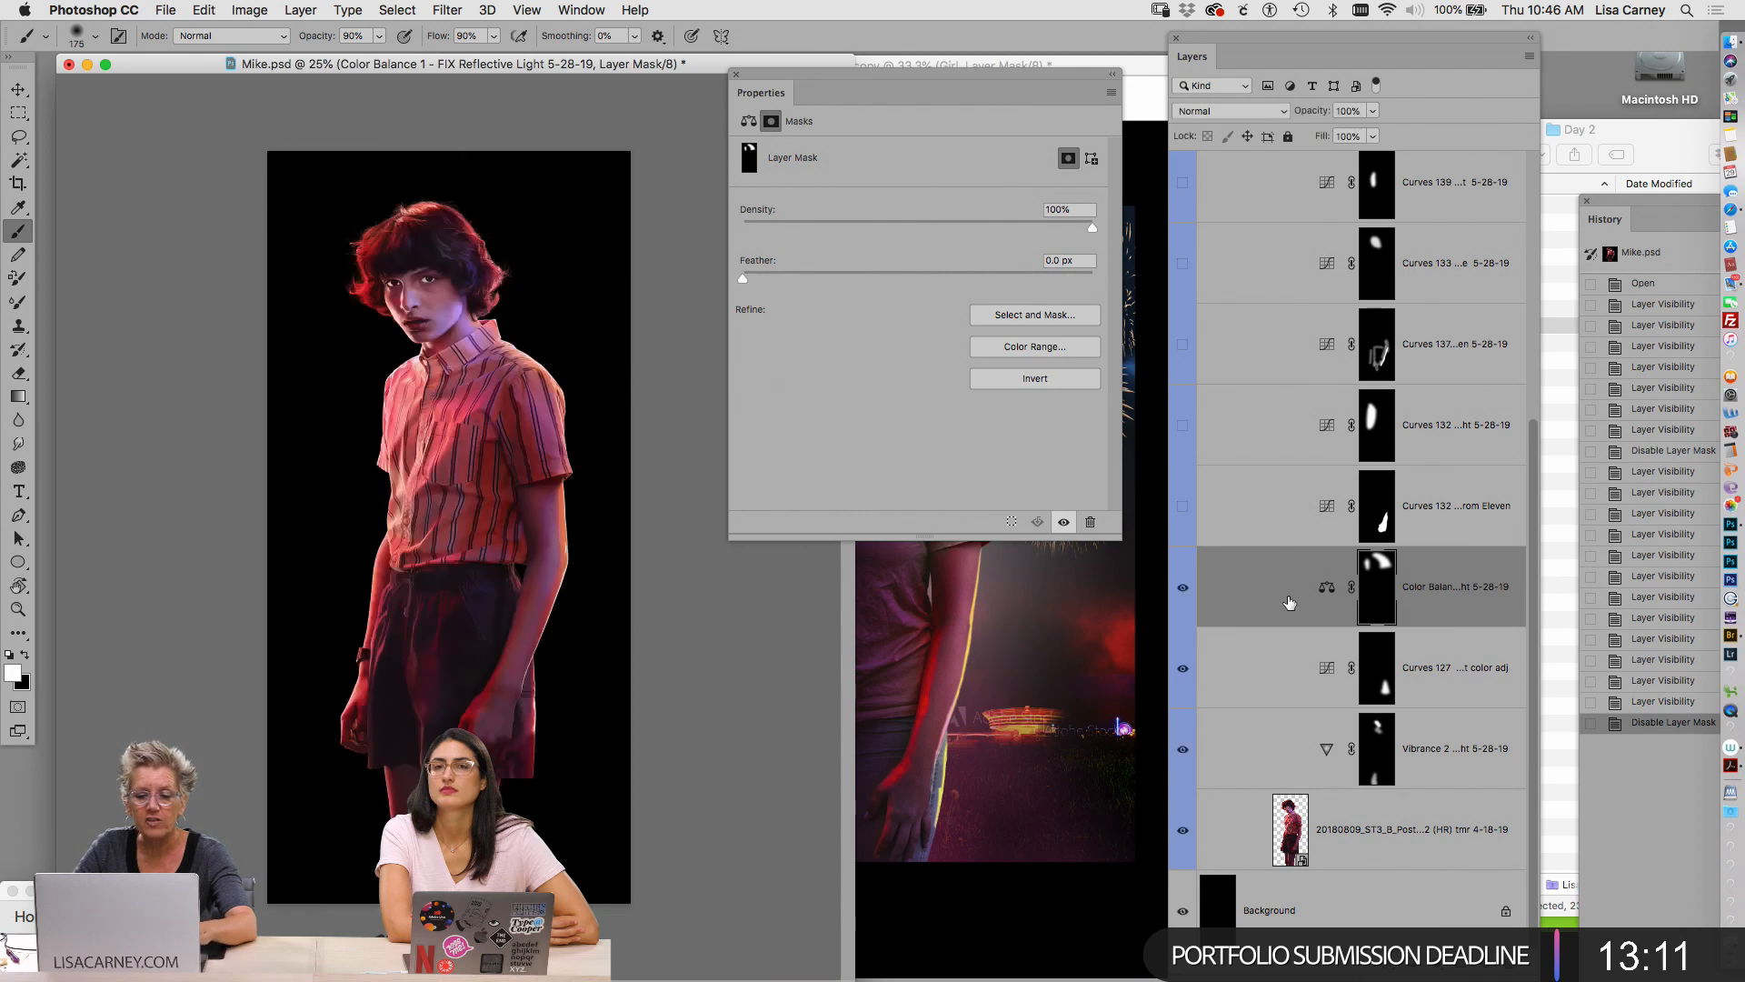
Compare the figure with Color Balance 1 on and off, including the hair and face at 100% magnification
left_click(1179, 588)
left_click(1179, 587)
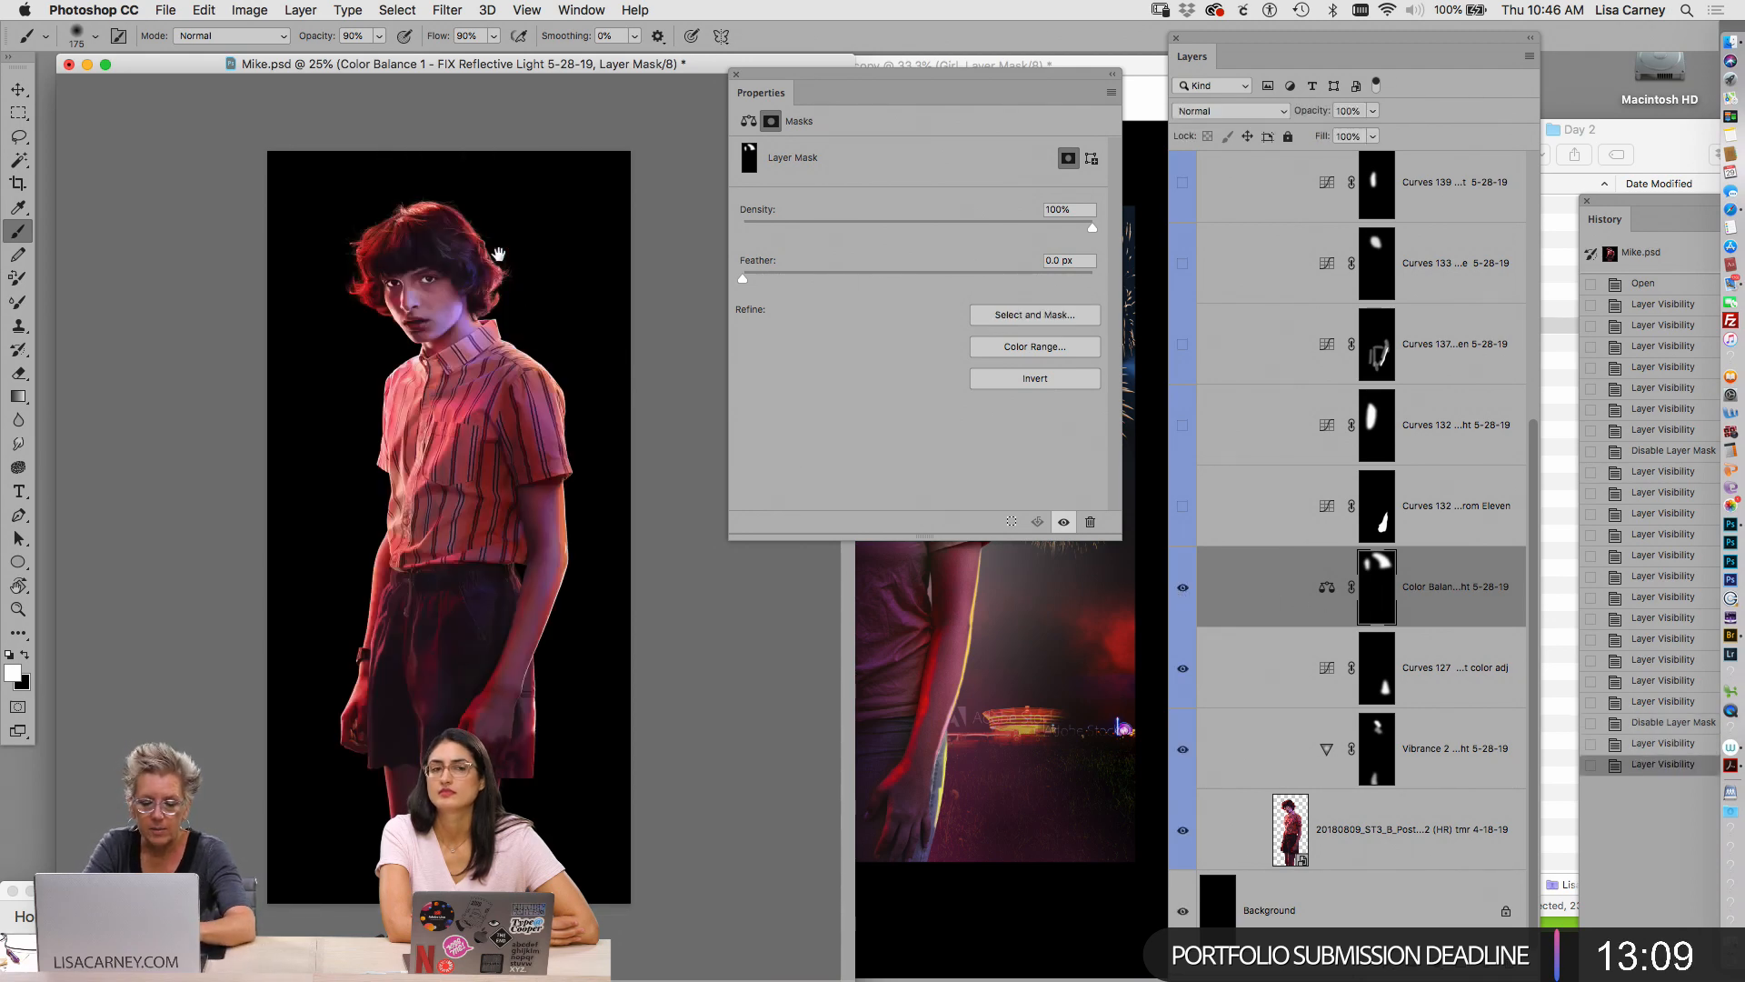
key("super+1")
left_click_drag(498, 269, 566, 622)
left_click(1181, 588)
left_click(1179, 593)
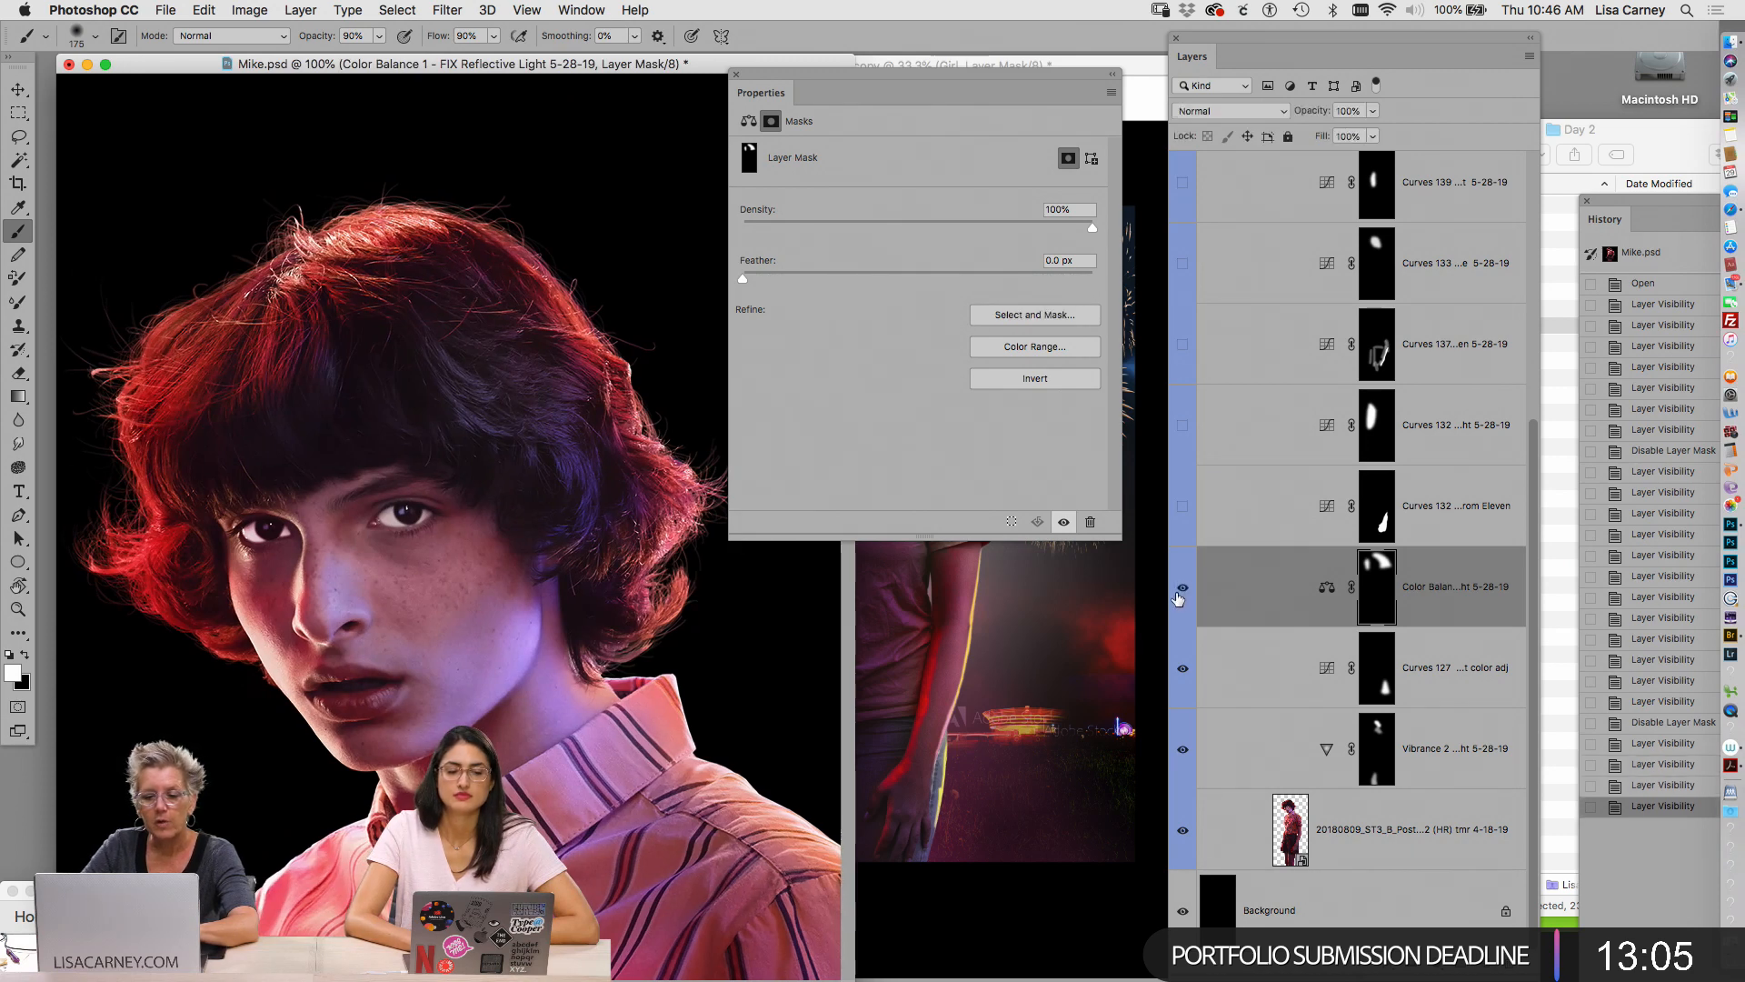
left_click(1178, 592)
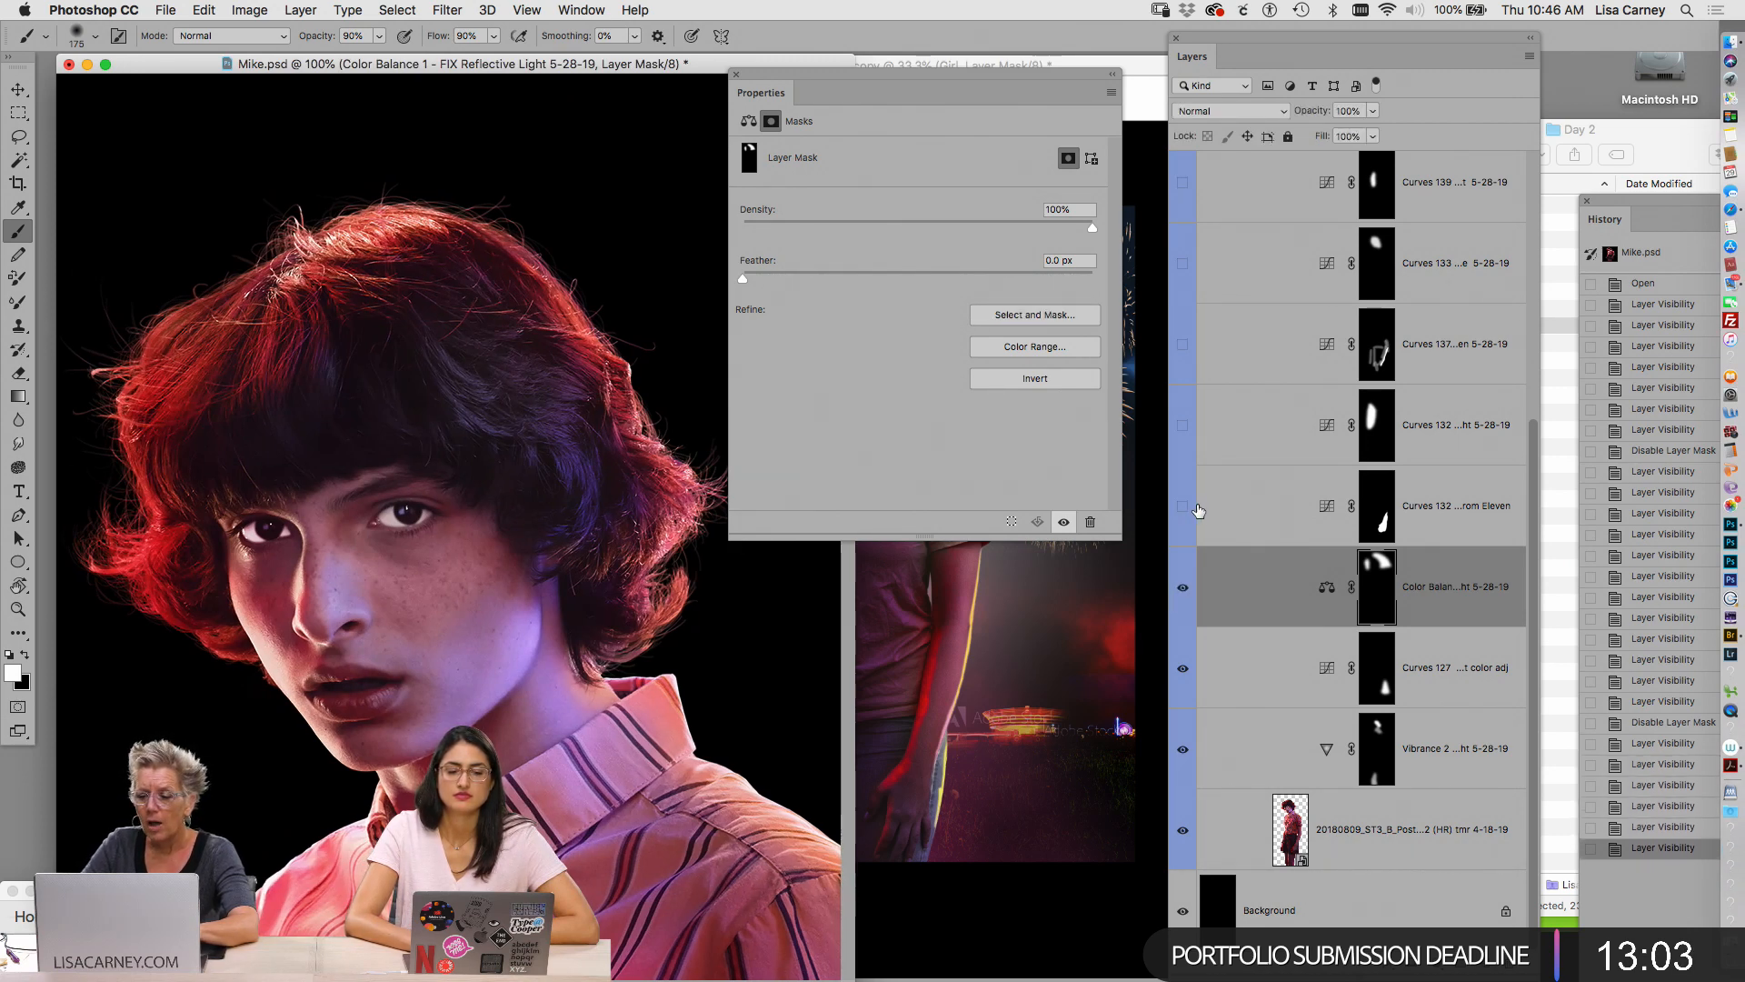
Turn on both Curves 132 layers above the Color Balance 1 layer
left_click(1184, 505)
left_click(1183, 427)
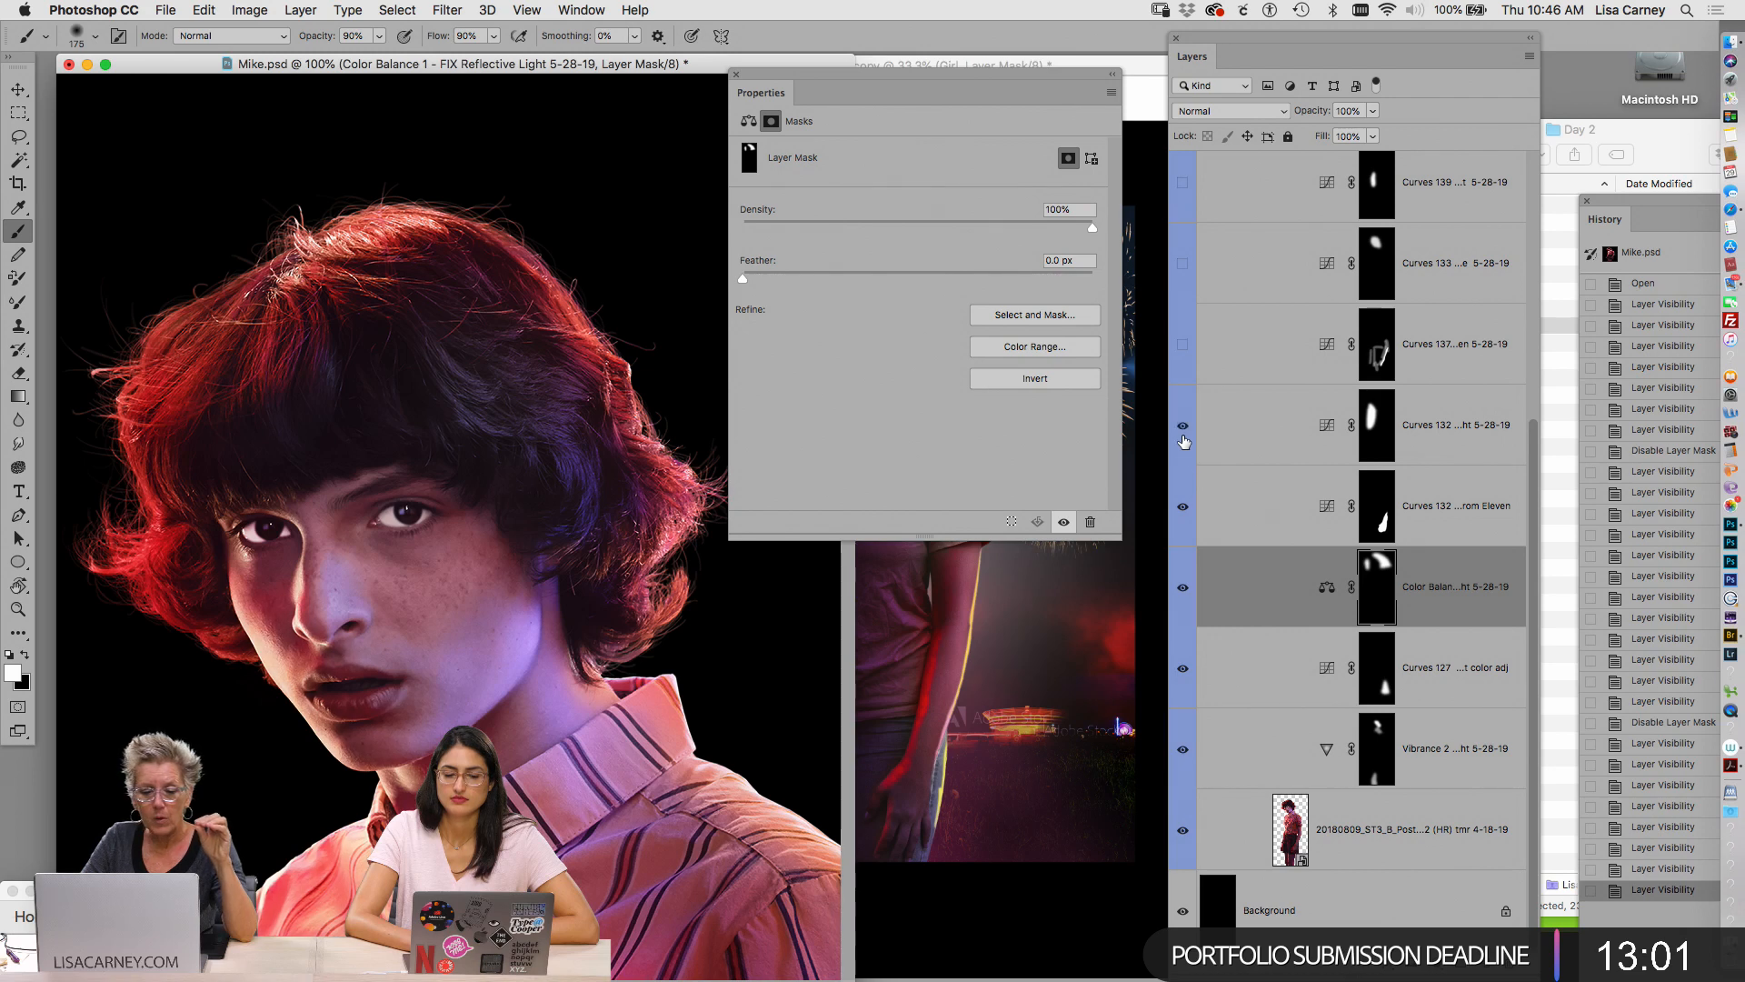
scroll(799, 603, "down", 5)
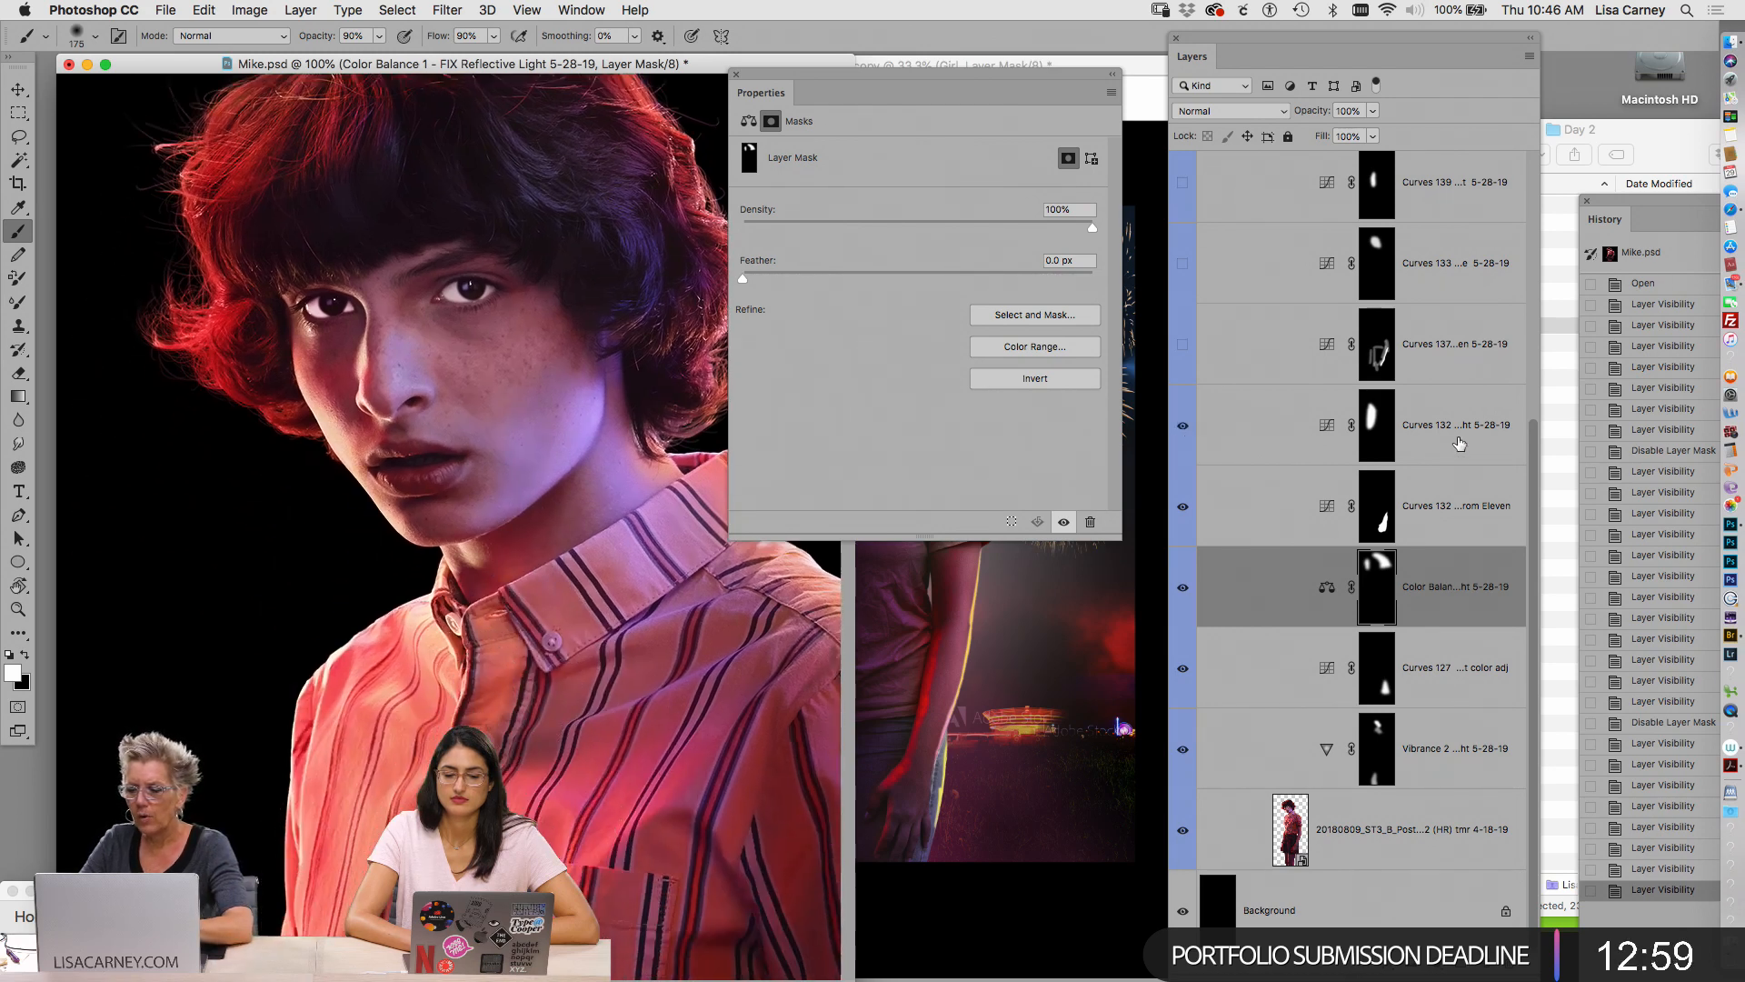
Inspect the Curves 132 - FIX Reflective Light mask on its own and with the mask disabled, leaving it enabled
left_click(1382, 431, "shift")
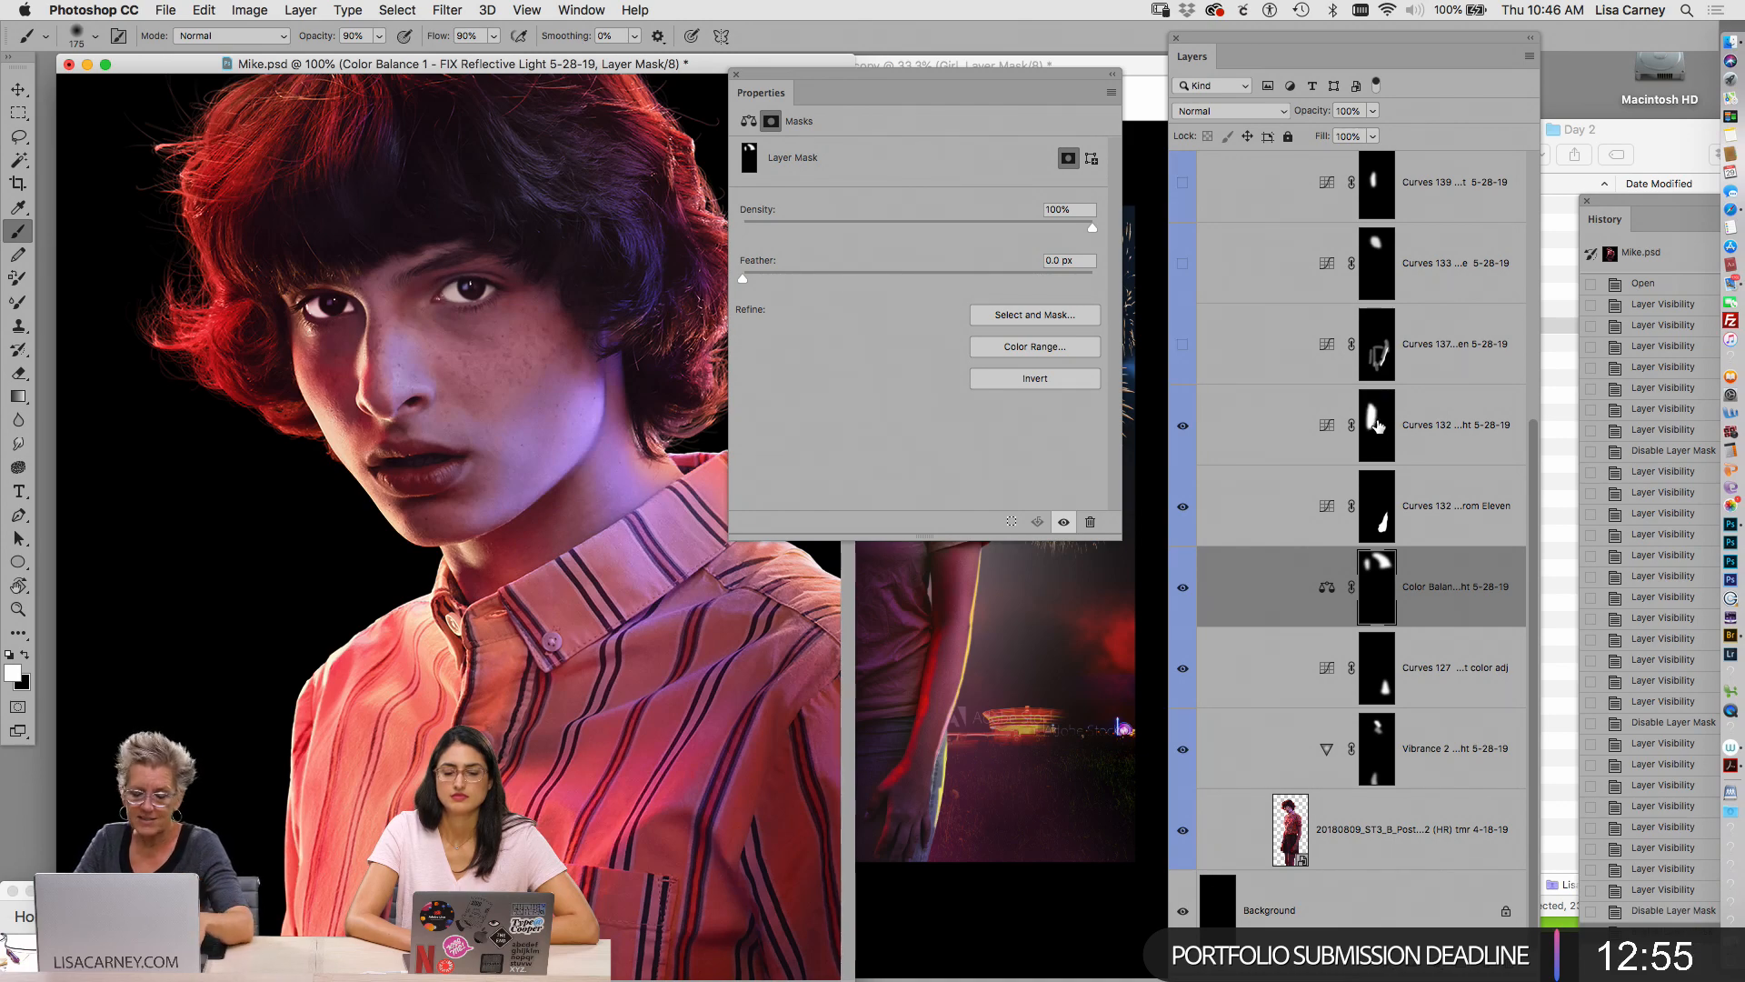
left_click(1378, 429, "alt")
left_click(1379, 424, "alt")
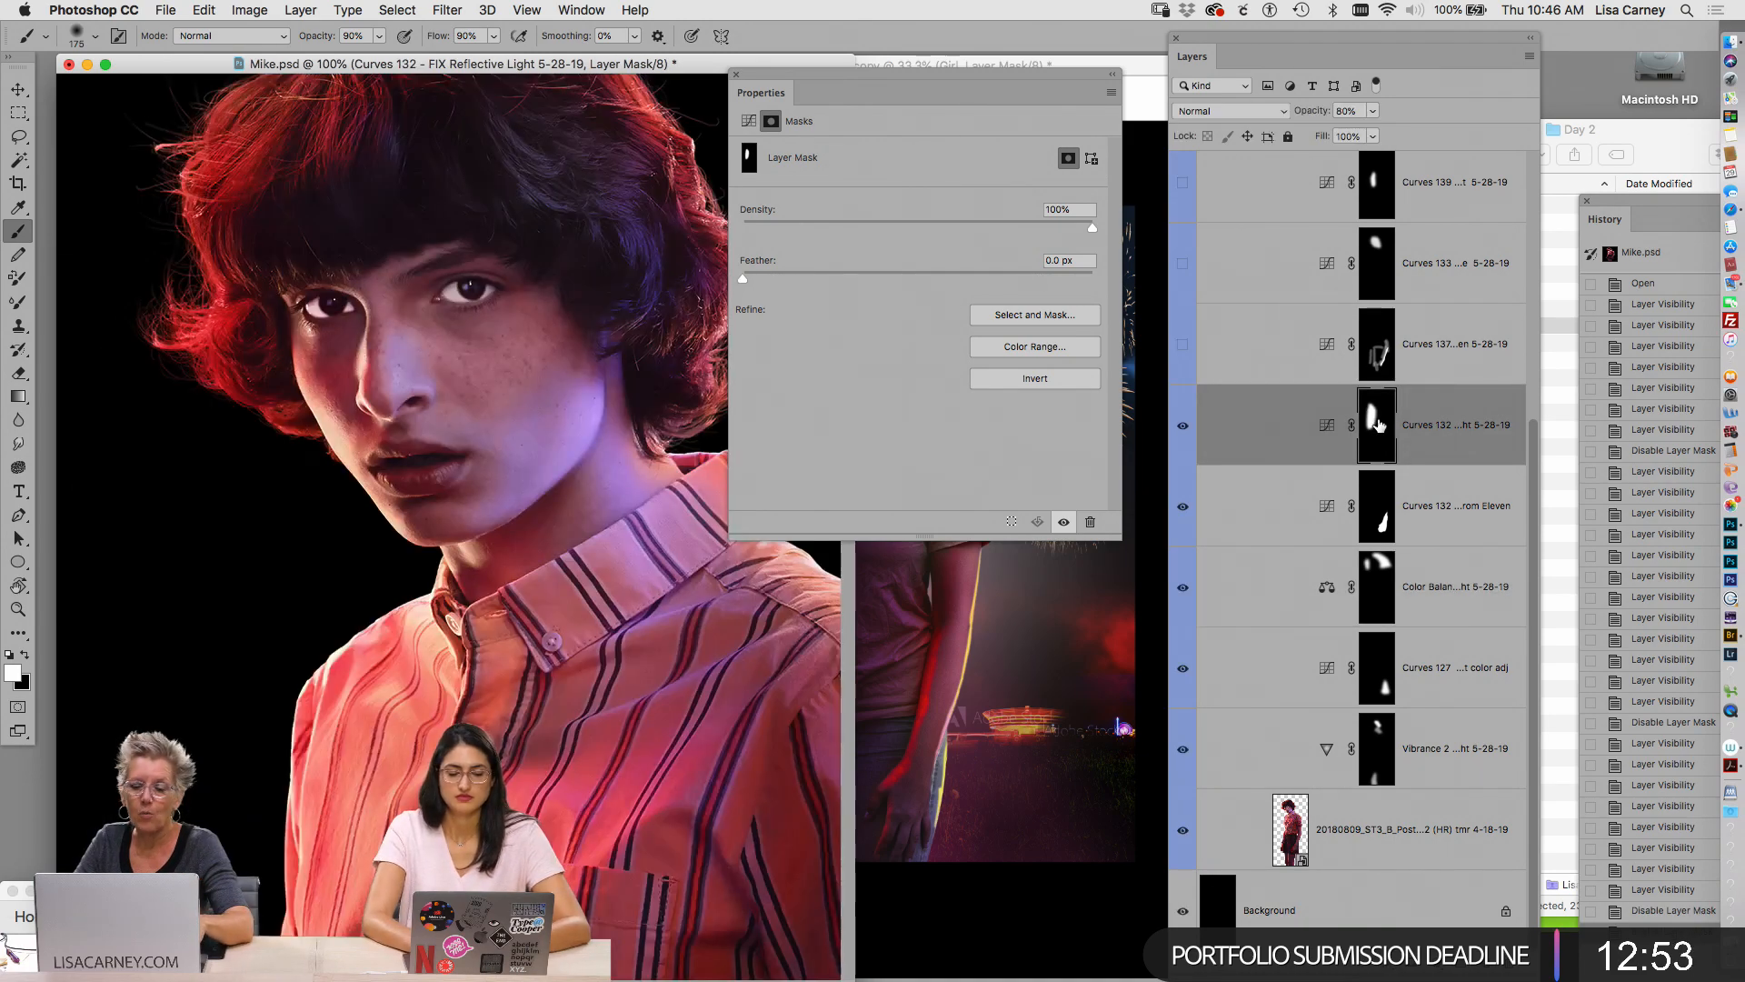
left_click(1378, 424, "shift")
left_click(1376, 423, "shift")
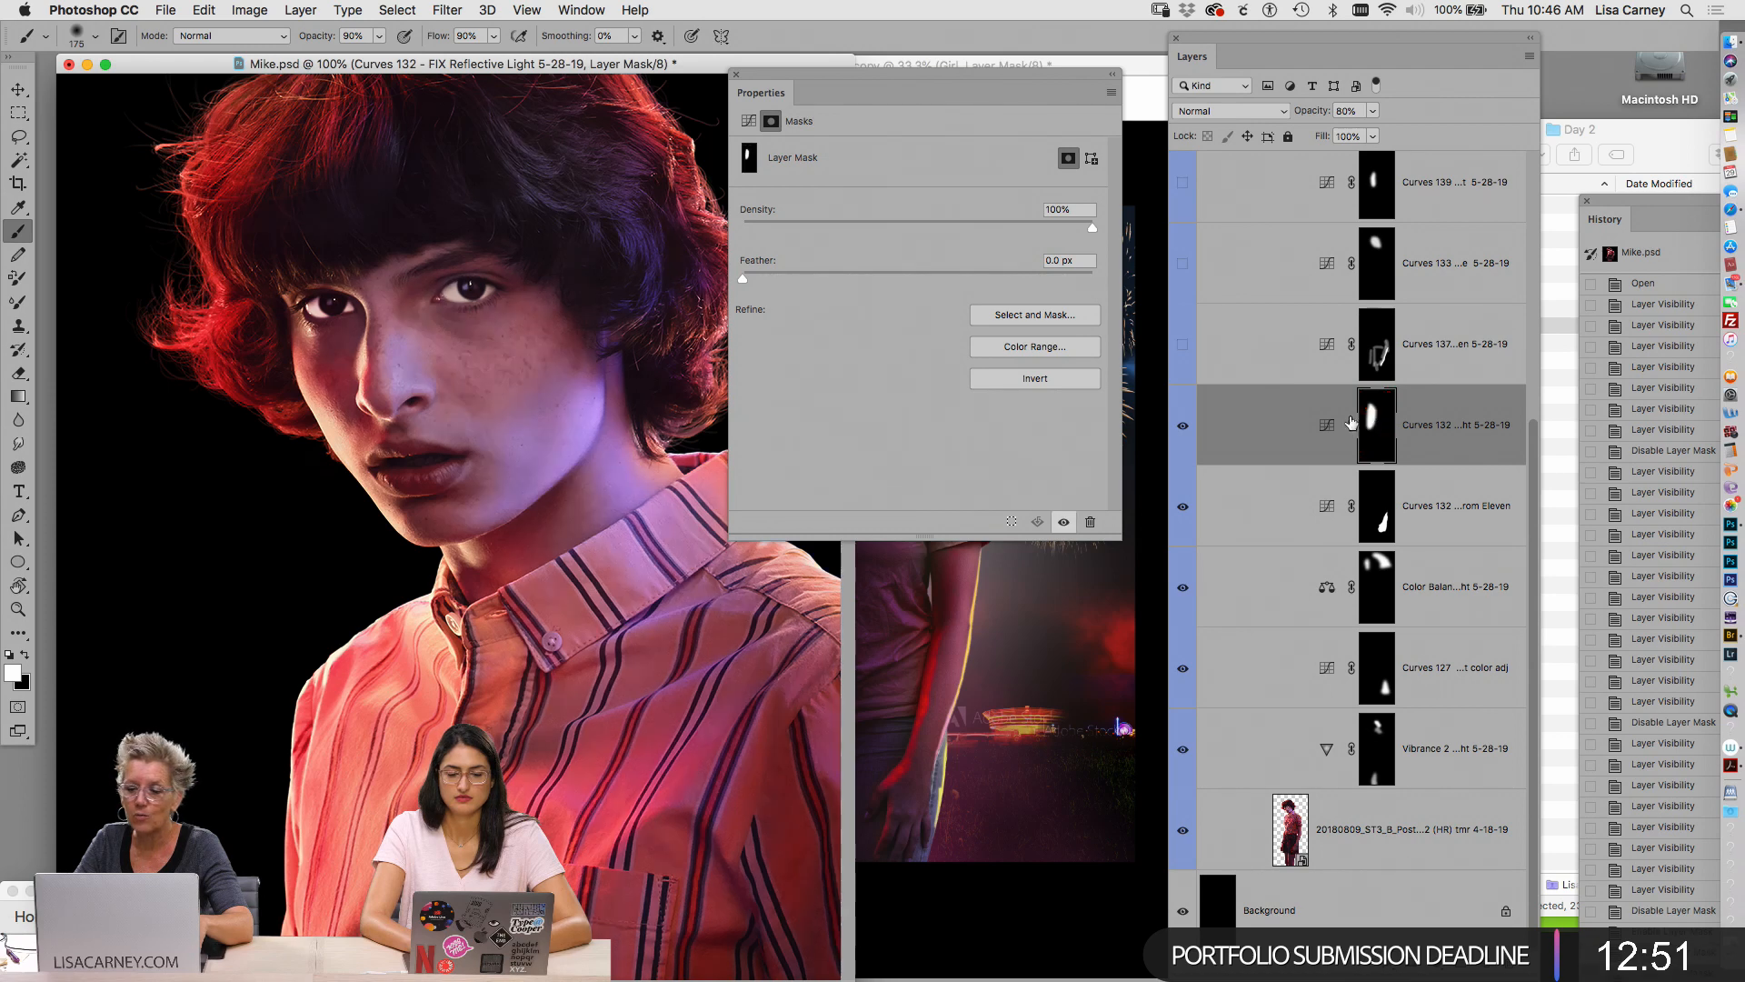
Compare the shirt and face with the Curves 132 - FIX Reflective Light layer on and off
left_click(1181, 425)
left_click(1182, 426)
left_click(1182, 425)
left_click(1181, 426)
left_click(1181, 428)
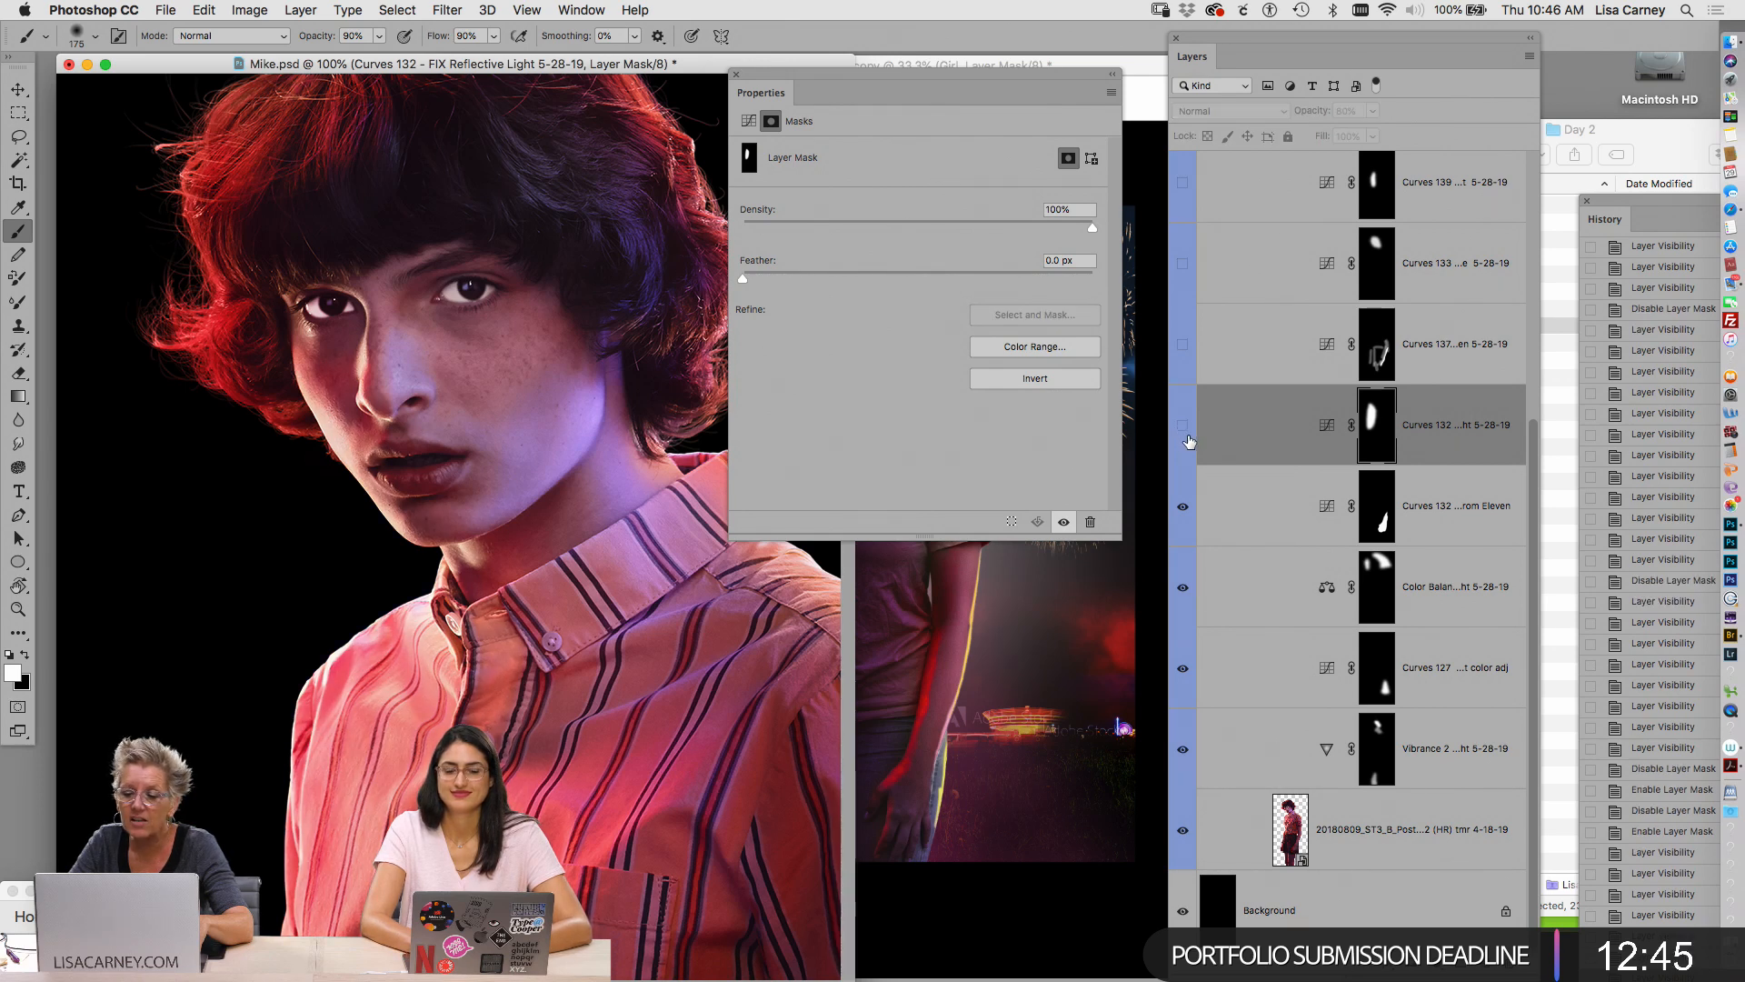
left_click(1183, 427)
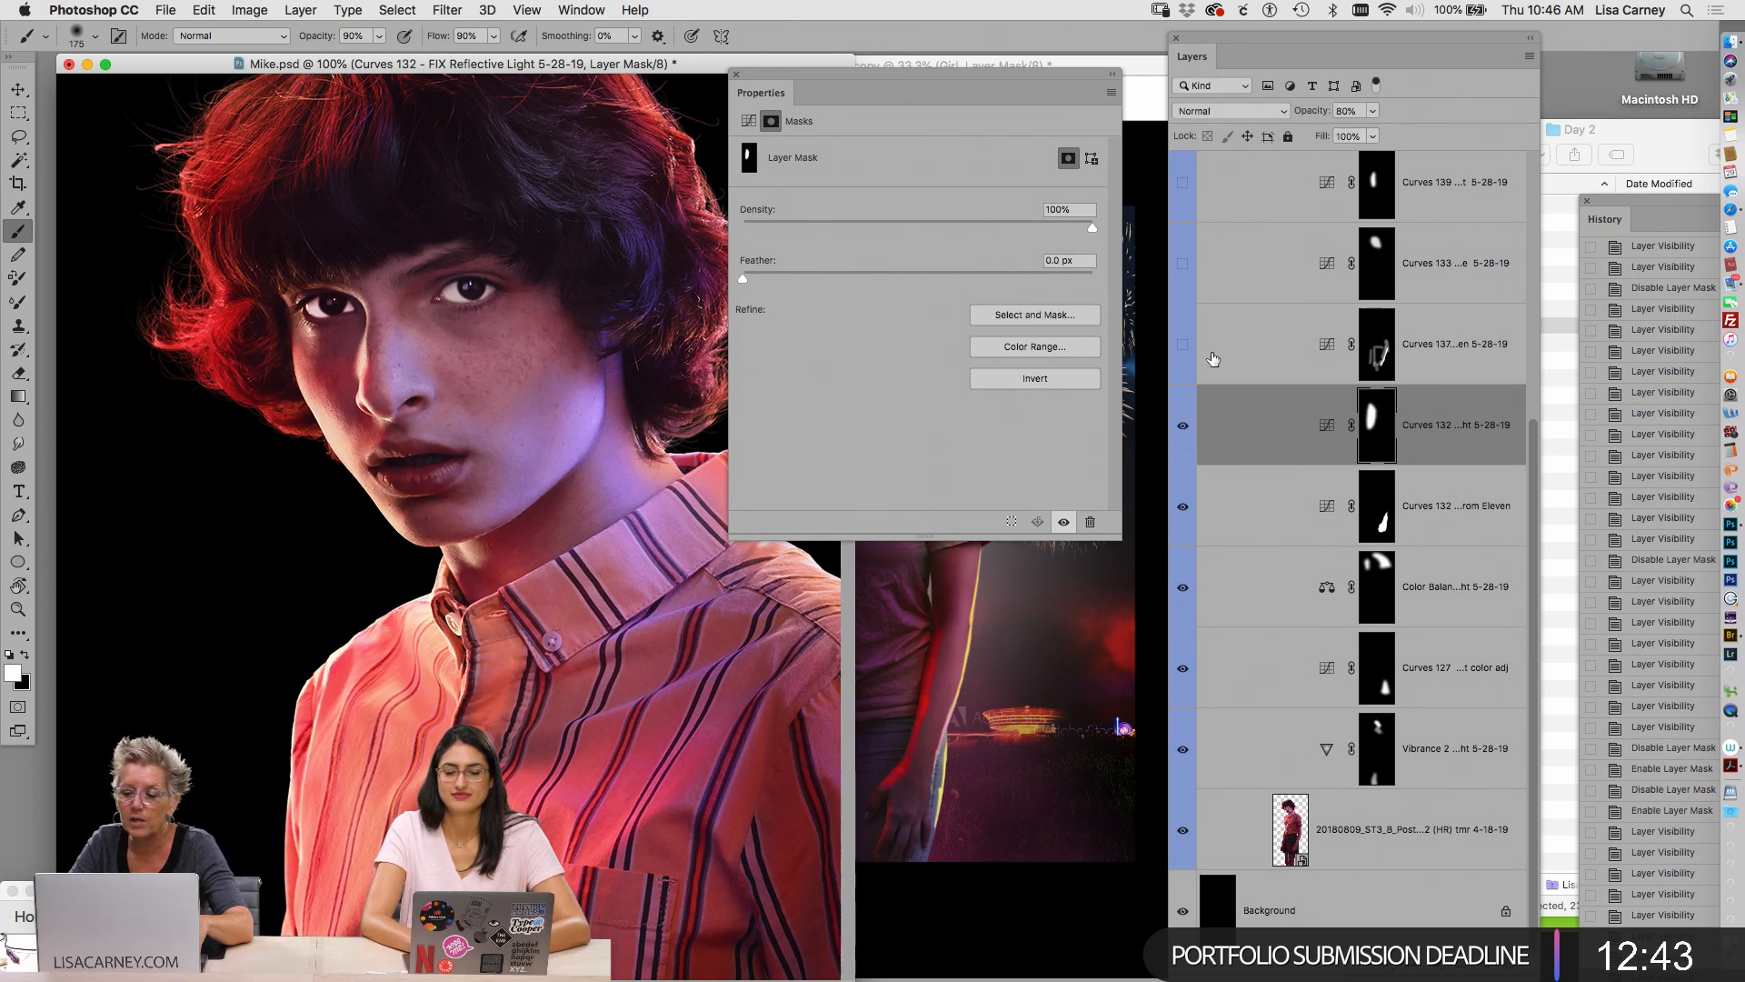
Turn on the Curves 137 and Curves 133 - FIX Tones in face layers, comparing the figure with and without Curves 133
left_click(1183, 346)
key("super+minus")
key("super+minus")
left_click(1183, 264)
left_click(1182, 263)
left_click(1183, 264)
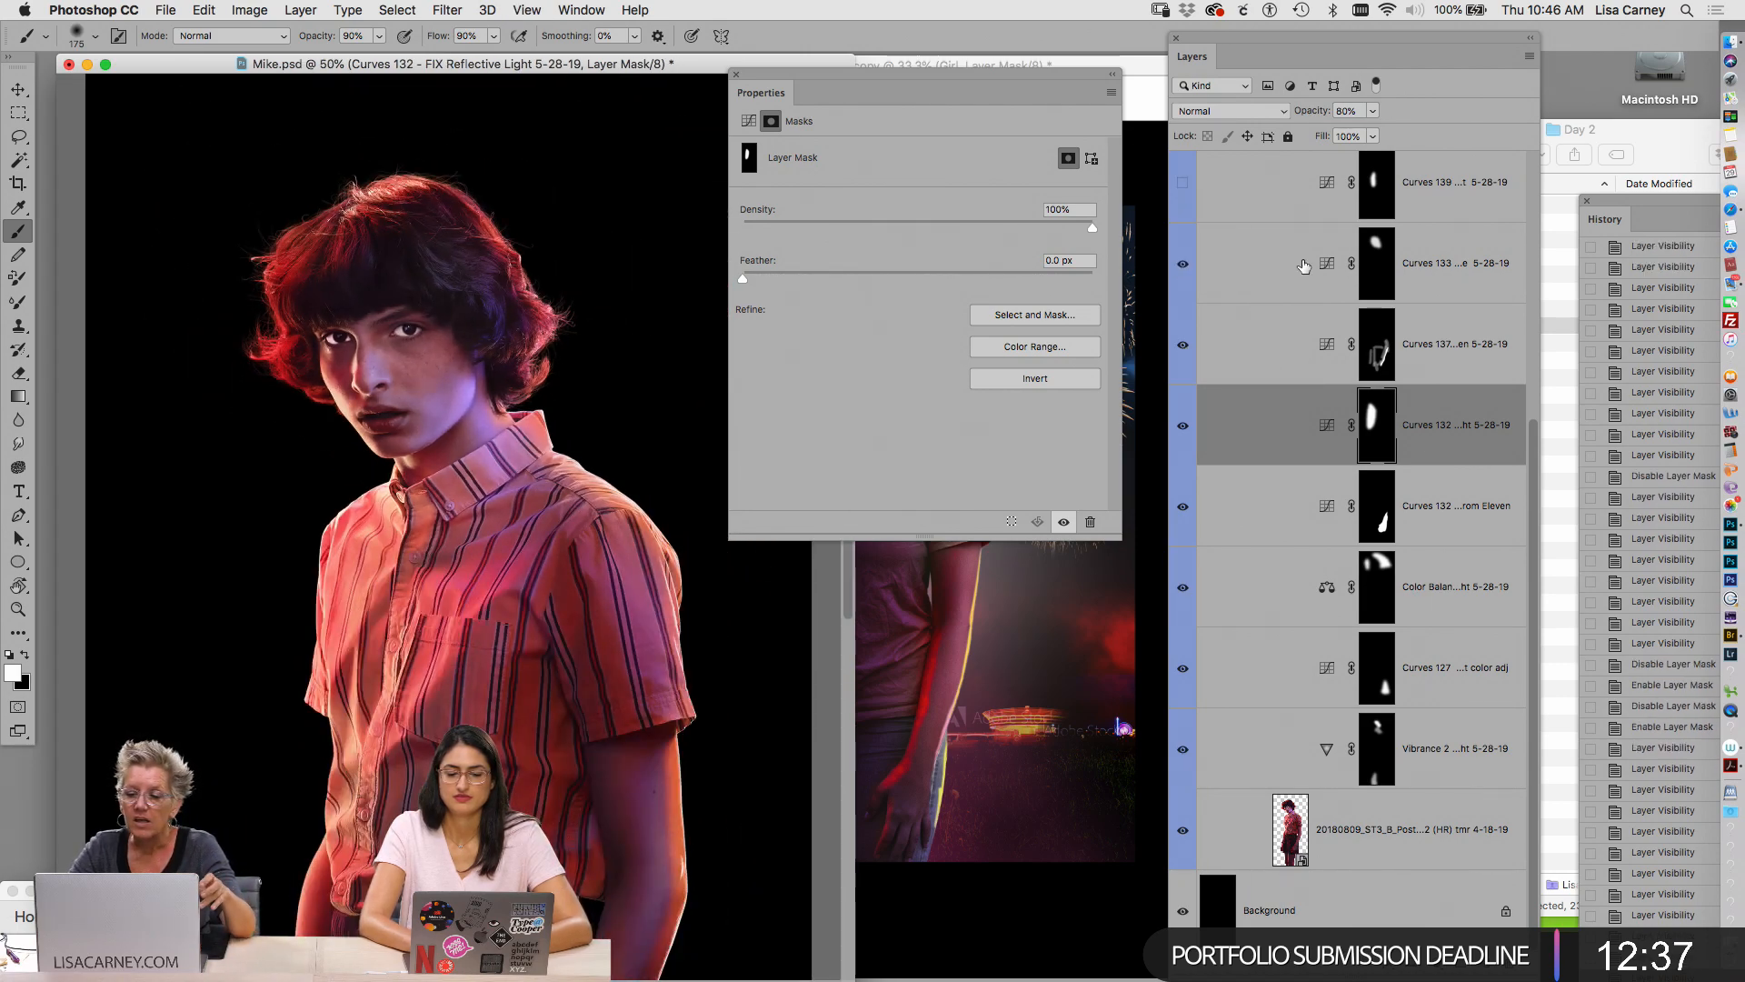
View the Curves 133 - FIX Tones in face mask on its own, and open the layer's curve settings
left_click(1374, 267)
left_click(1374, 267, "alt")
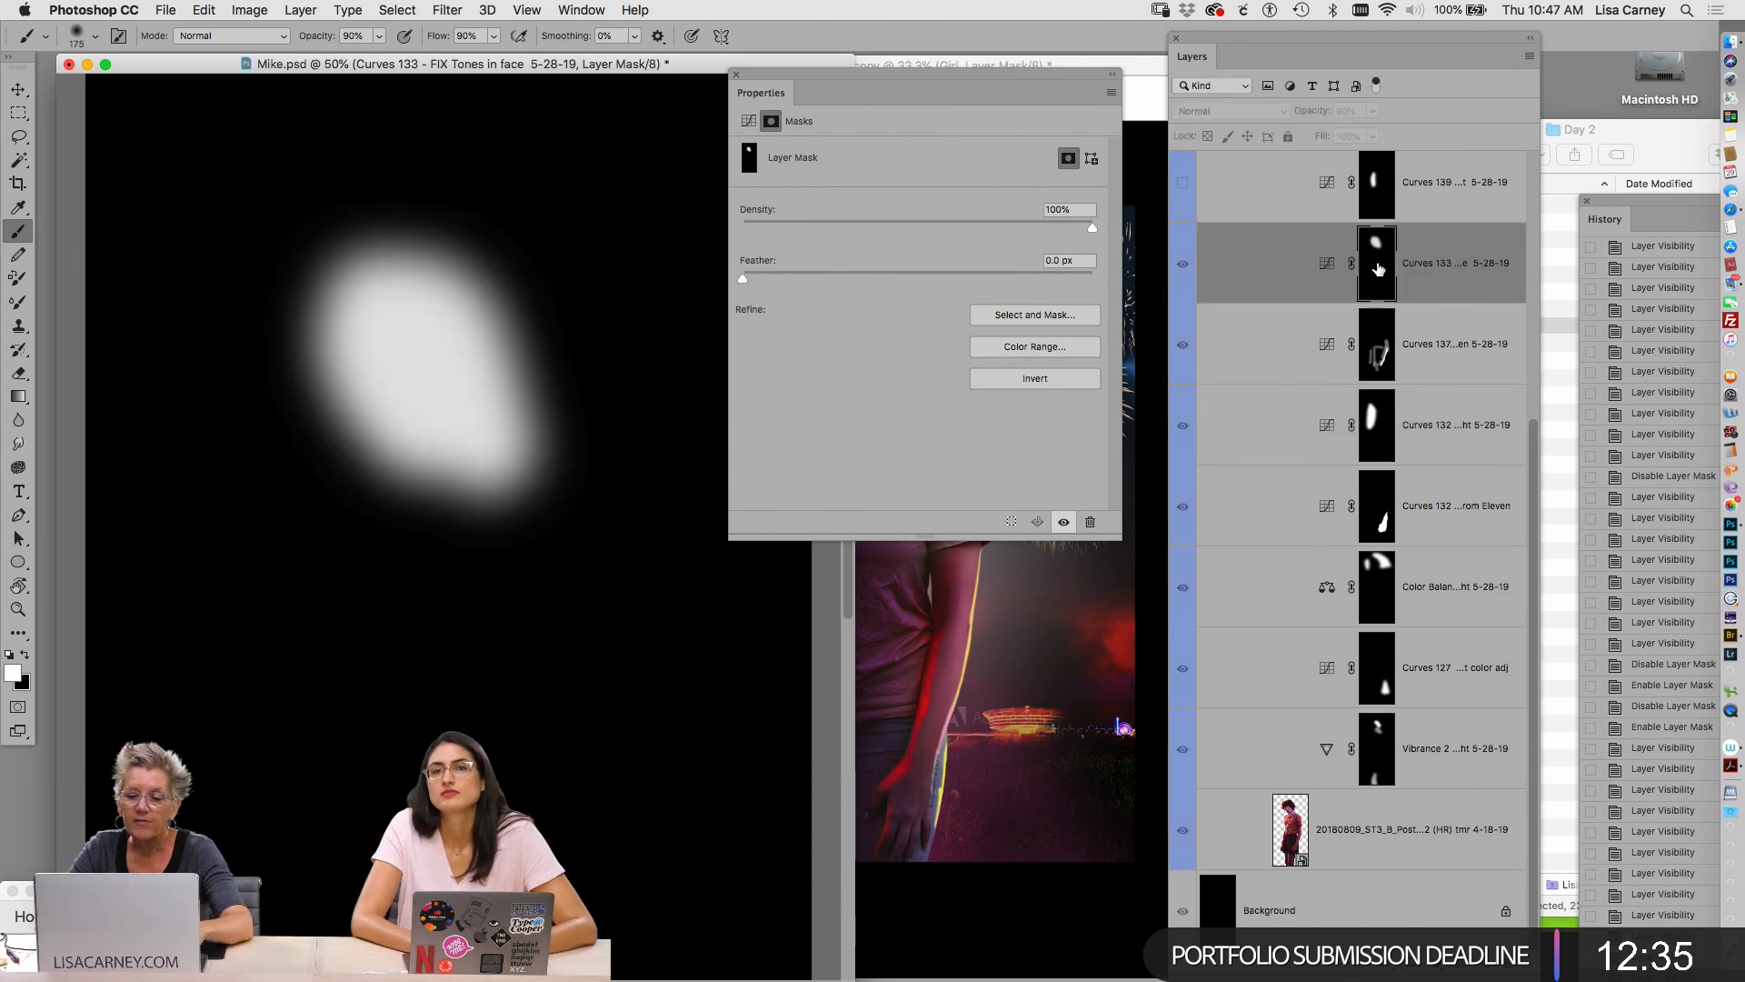
left_click(1373, 266, "alt")
left_click(1327, 266)
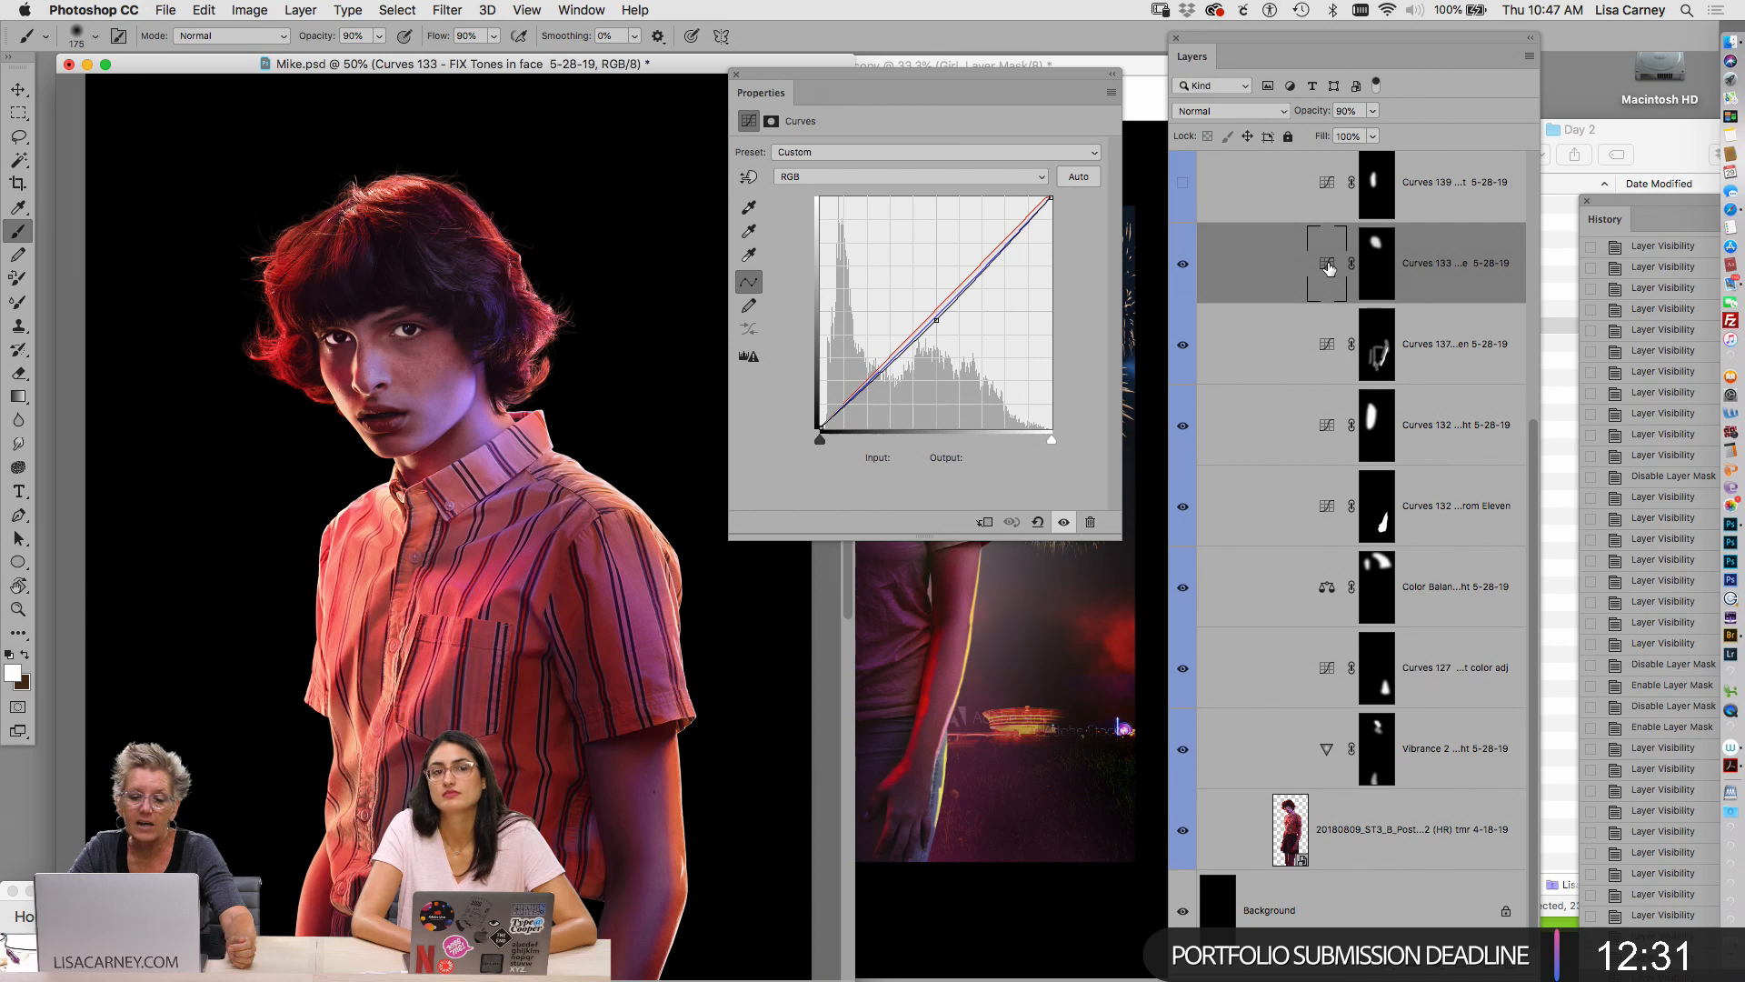
Turn on the Curves 139 - FIX Density Shirt layer with a before-and-after comparison, and inspect its mask
left_click(1184, 186)
left_click(1183, 186)
left_click(1184, 185)
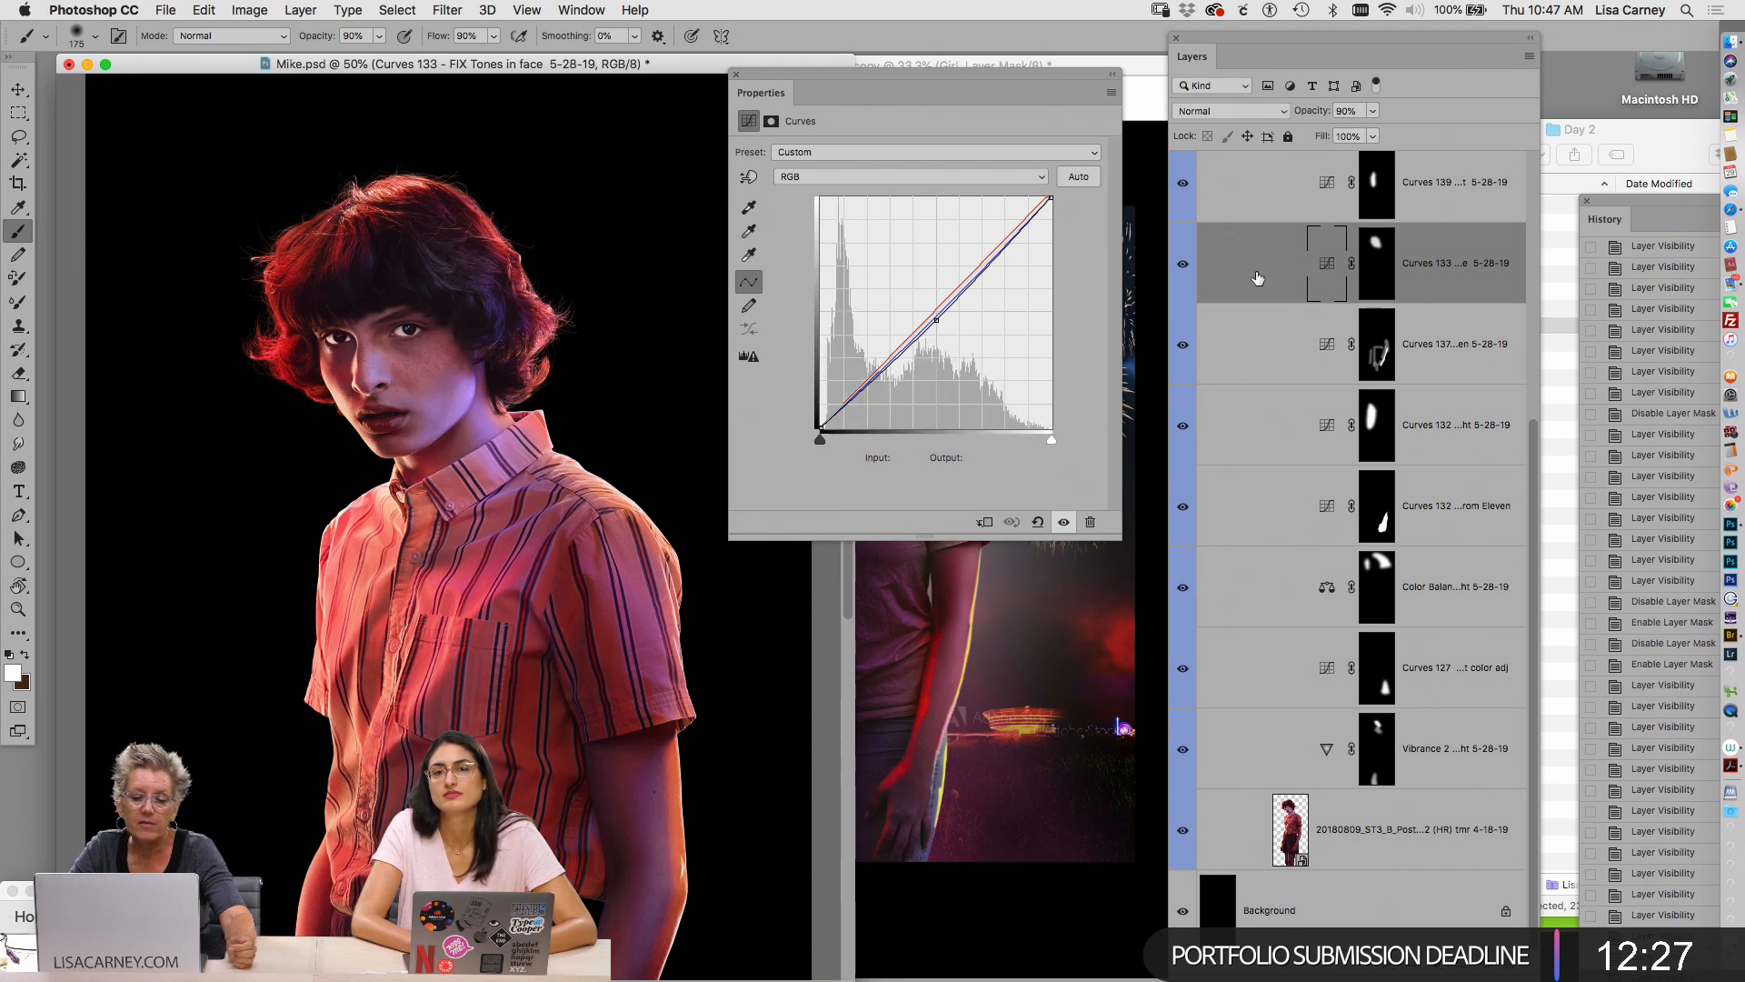
left_click(1374, 191, "alt")
left_click(1373, 195, "alt")
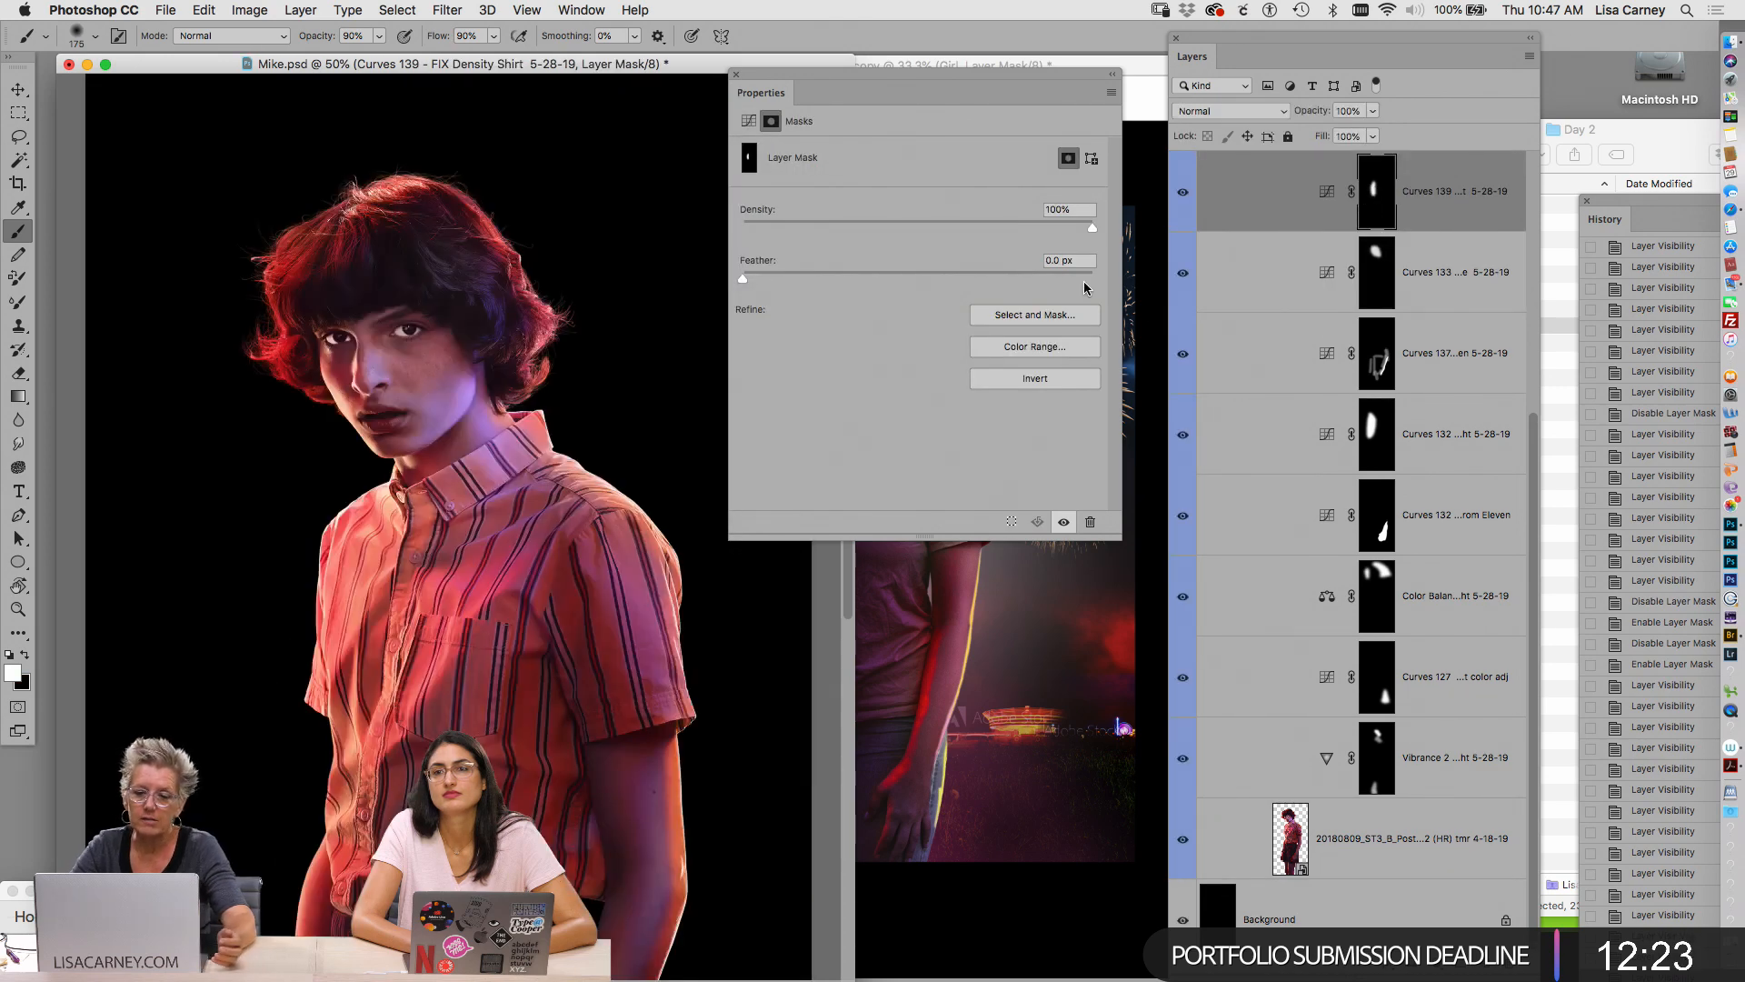
left_click(736, 76)
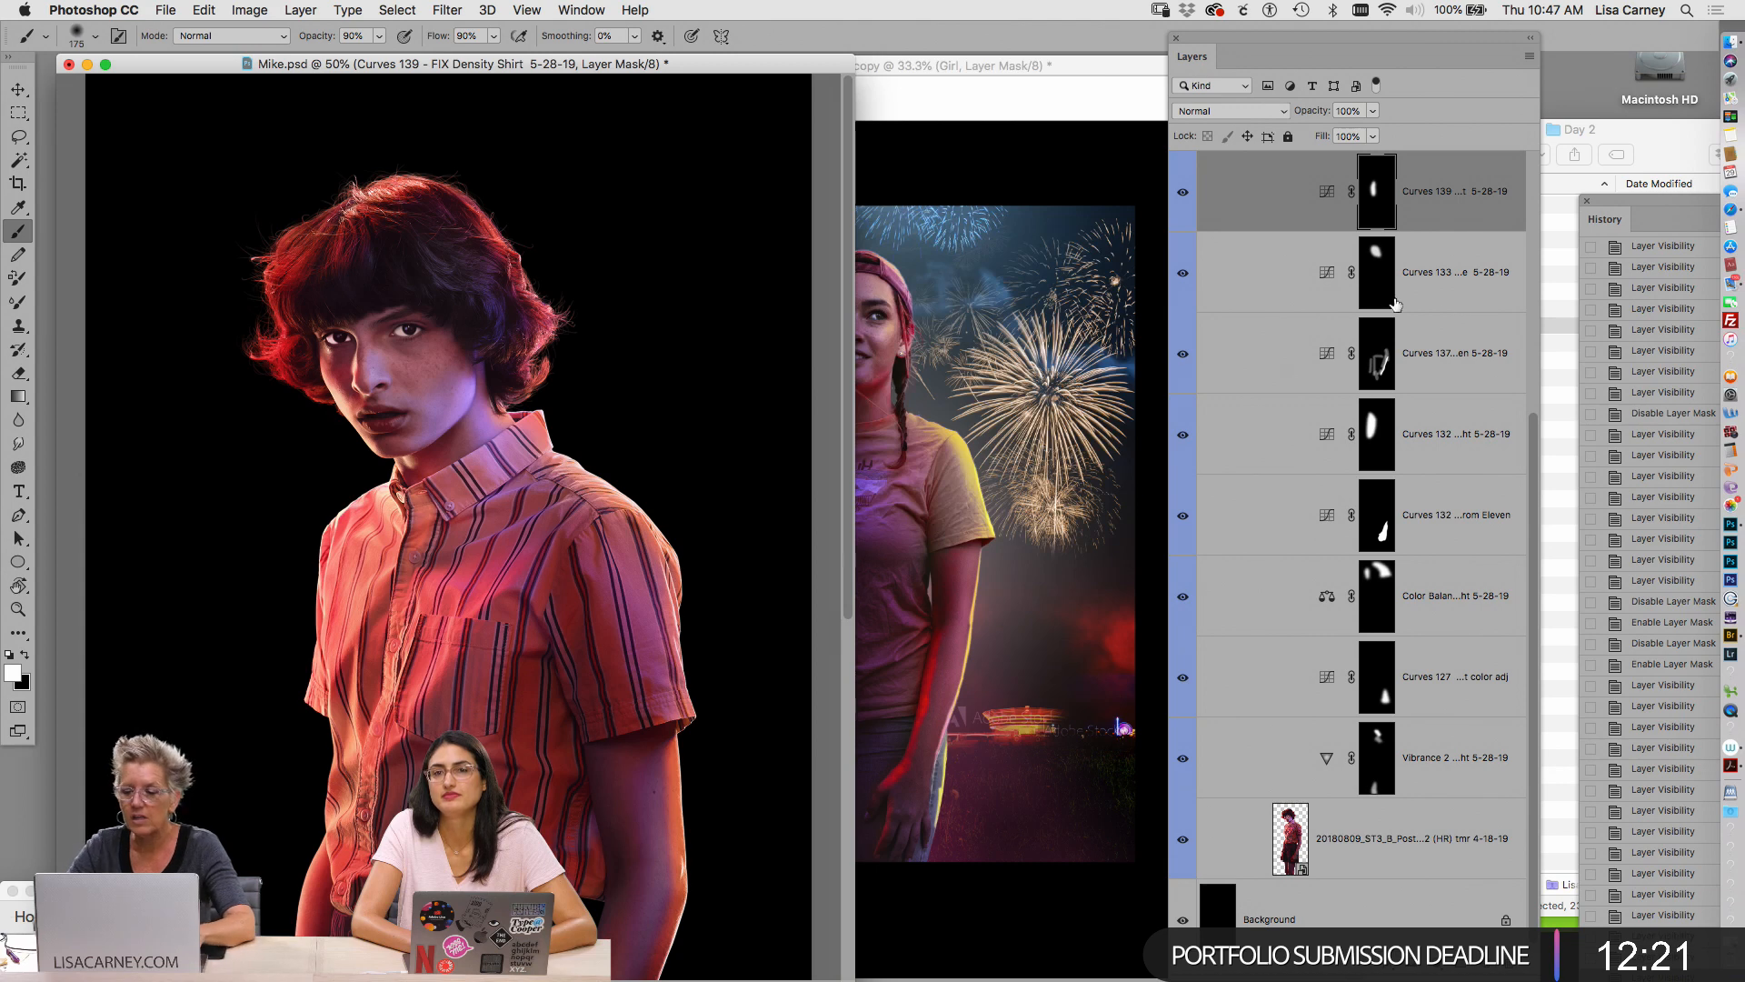
View the Curves 623 - FIX Tone on Back of Shirts mask, magnify its small painted streak, and return to the image view
scroll(1537, 397, "up", 1)
scroll(1537, 397, "up", 5)
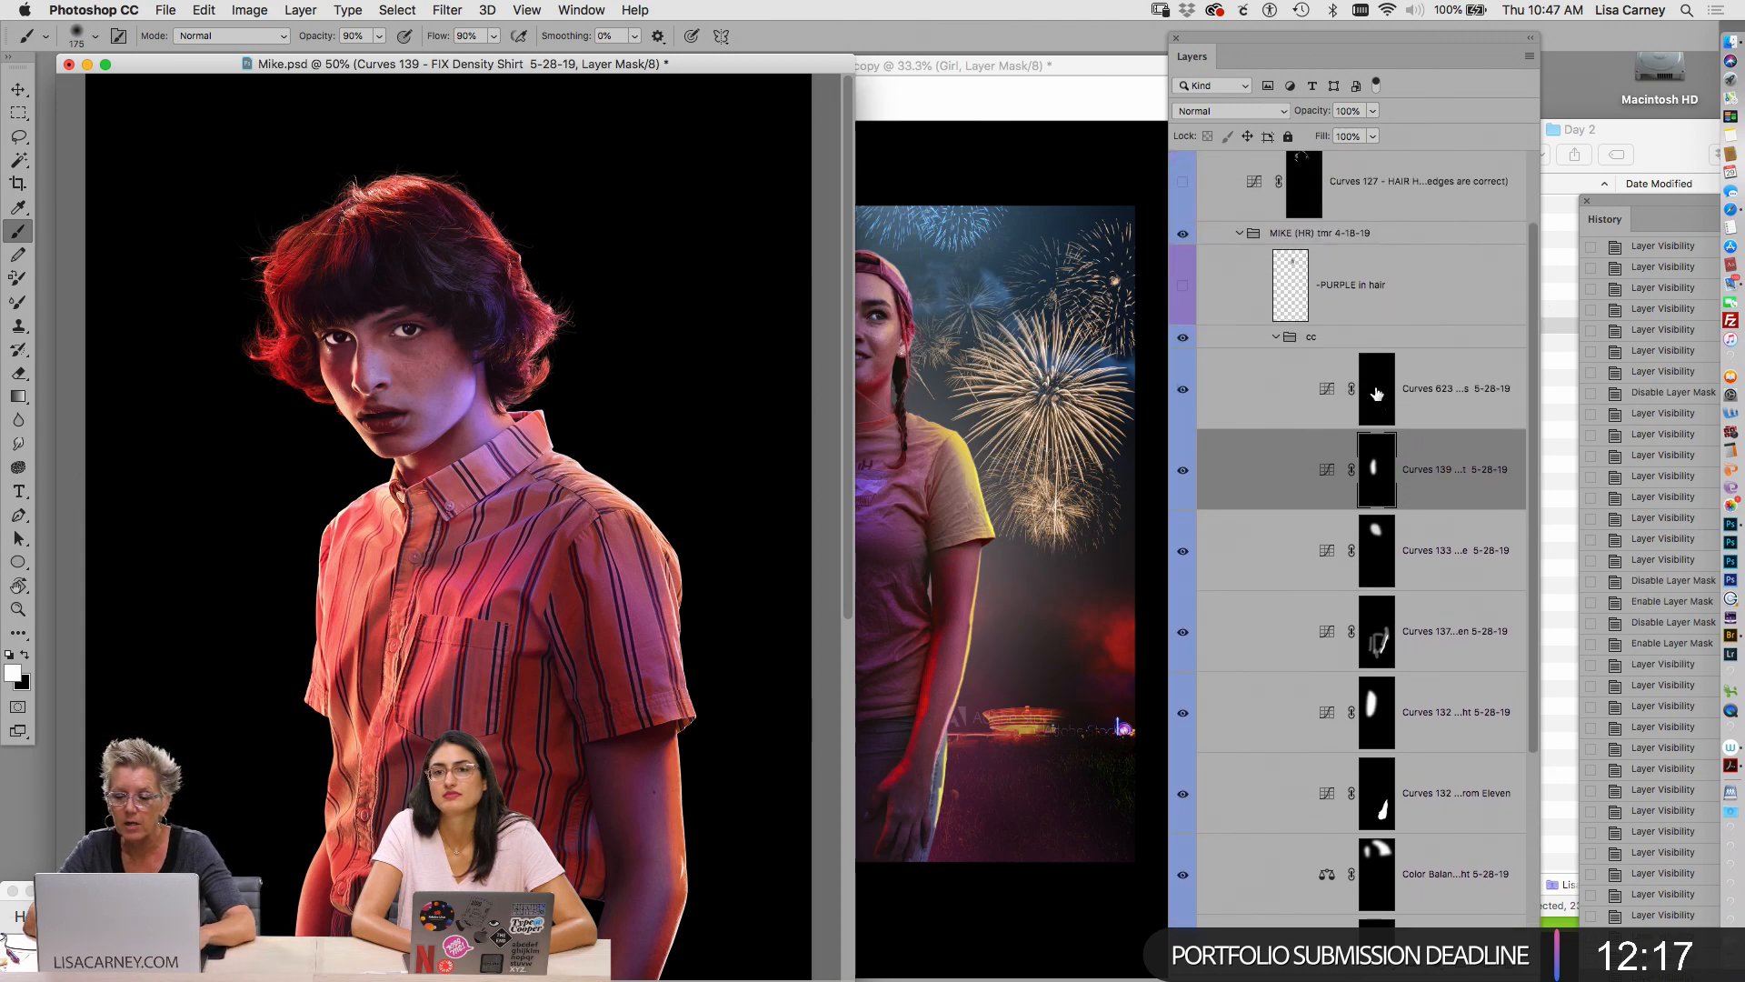
left_click(1232, 413)
left_click(664, 439, "alt+super")
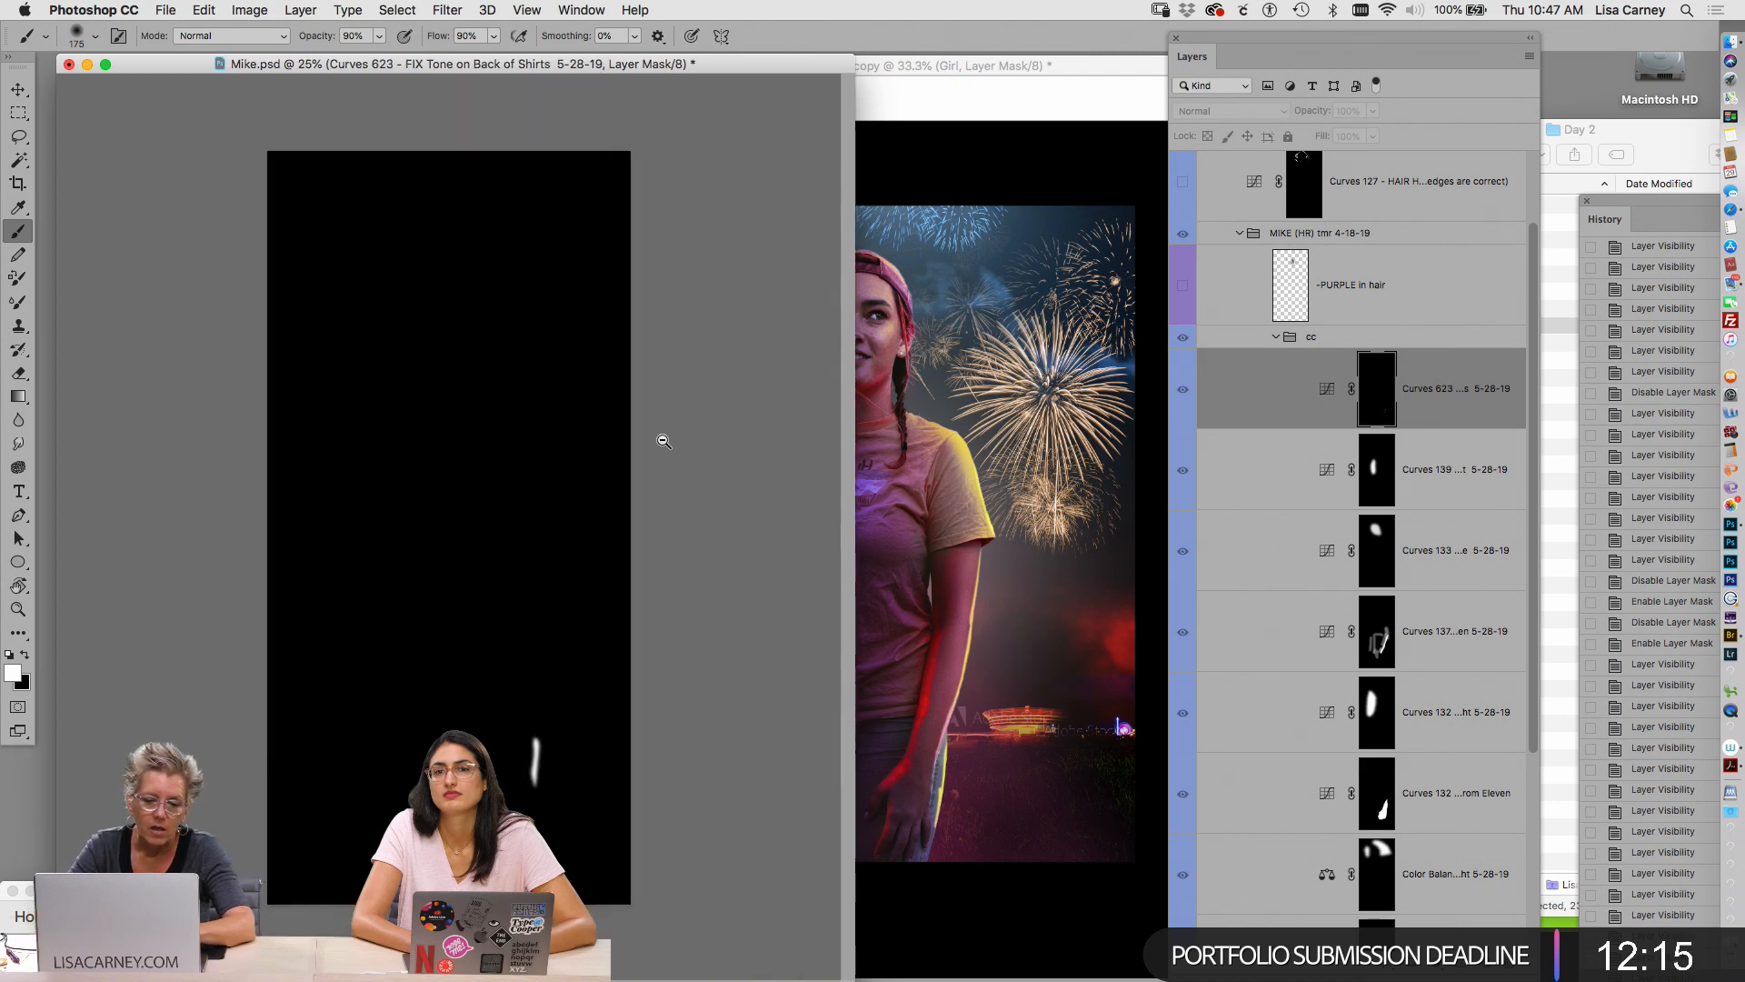
left_click(563, 745, "super")
left_click(566, 746, "super")
left_click(567, 747, "super")
left_click(567, 747, "super")
left_click_drag(656, 768, 651, 362)
left_click(1368, 406, "alt")
Compare the back of the shorts with the Curves 623 layer on and off, leaving it on
left_click(1183, 389)
left_click(1182, 391)
left_click(1183, 391)
left_click(1184, 393)
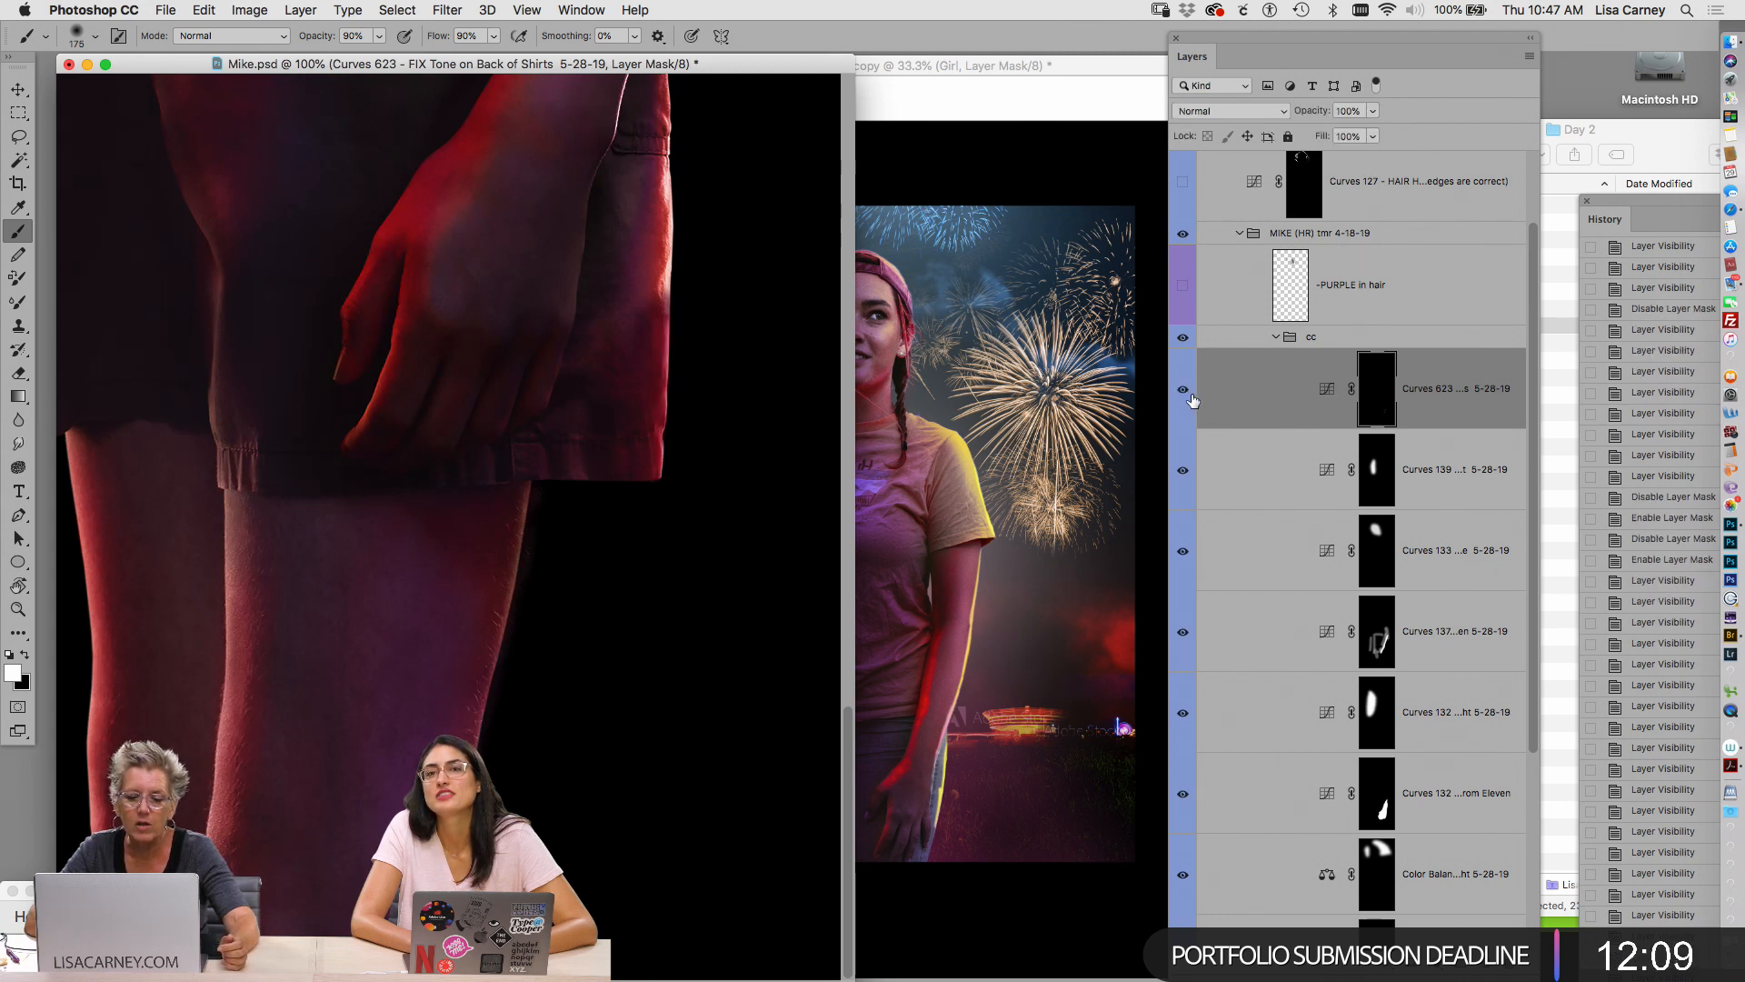
left_click(1184, 392)
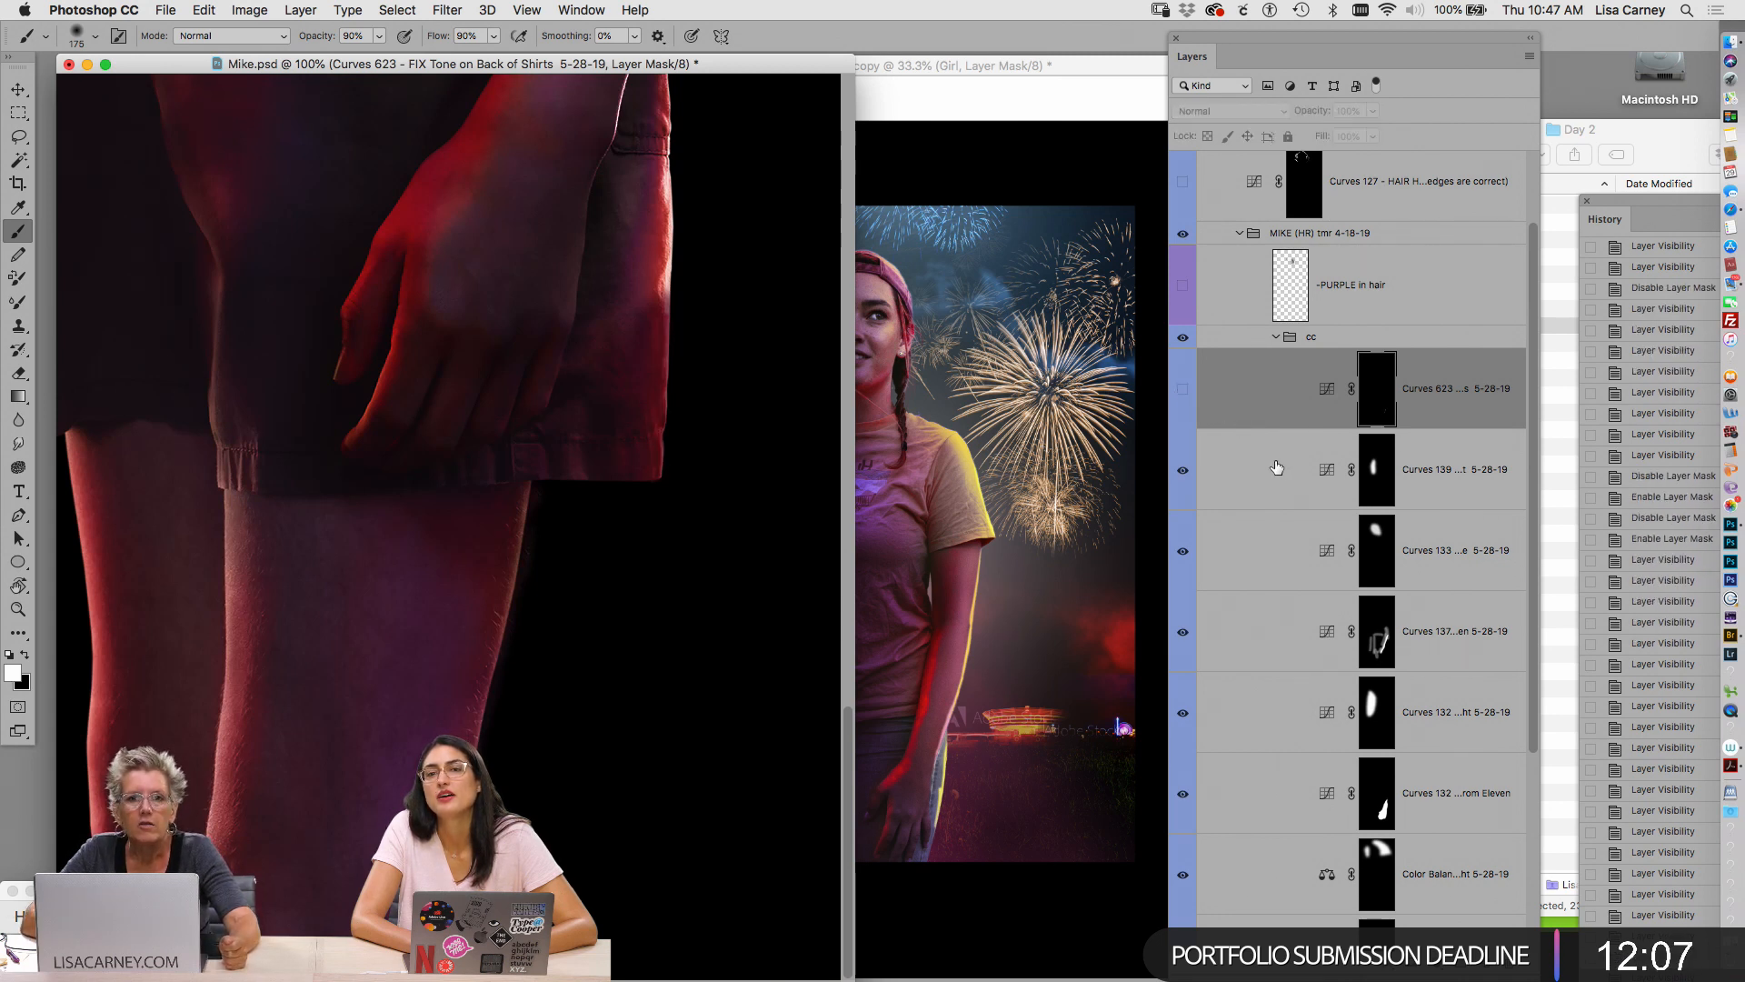
left_click(1183, 389)
Examine the Curves 623 layer's curve settings and its mask on its own
double_click(1328, 398)
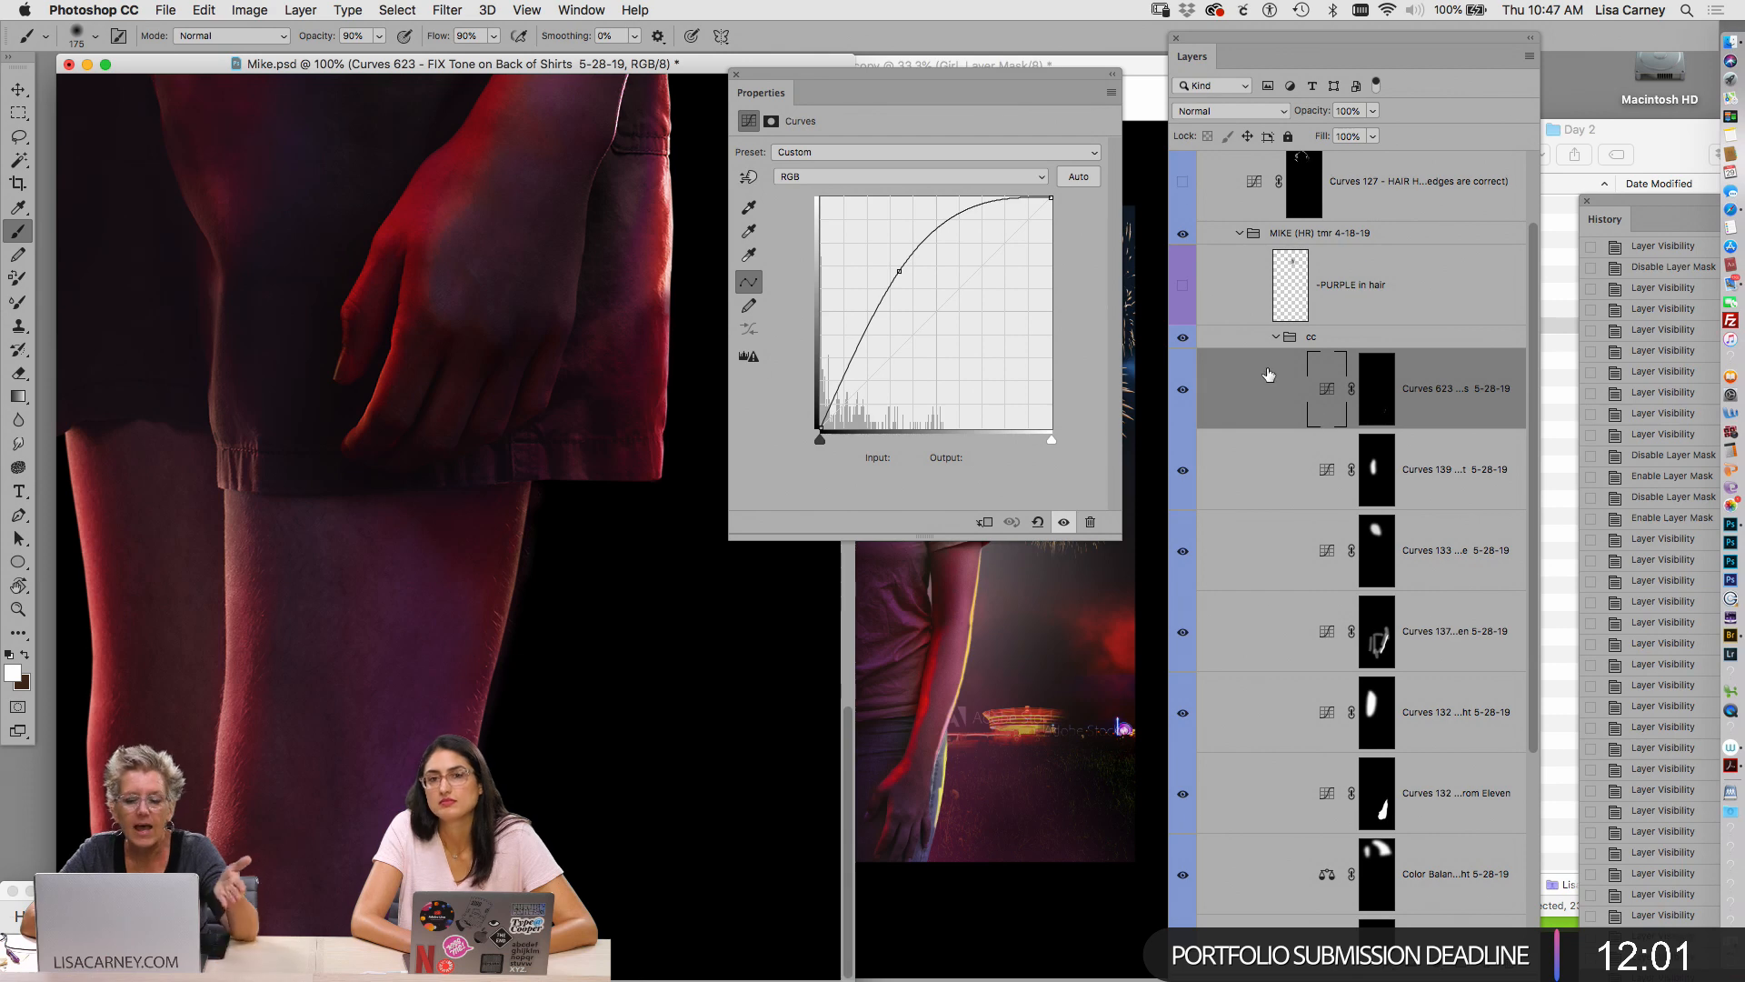
left_click(1381, 396, "alt")
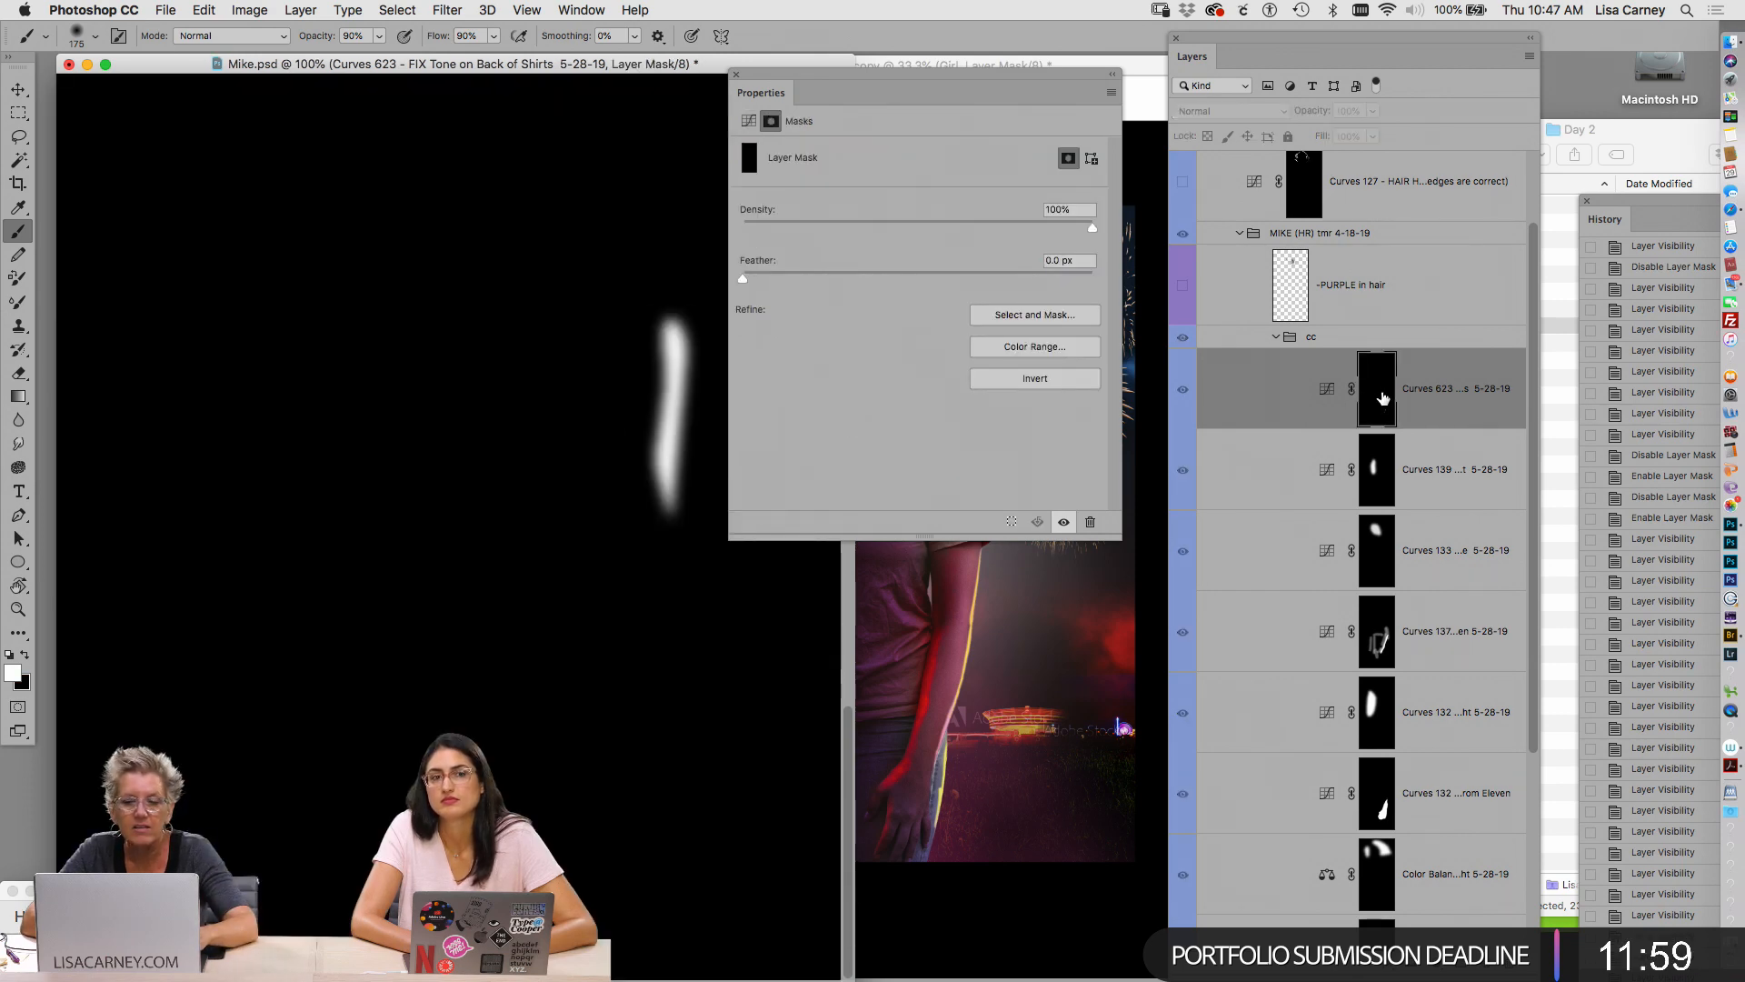
left_click(736, 74)
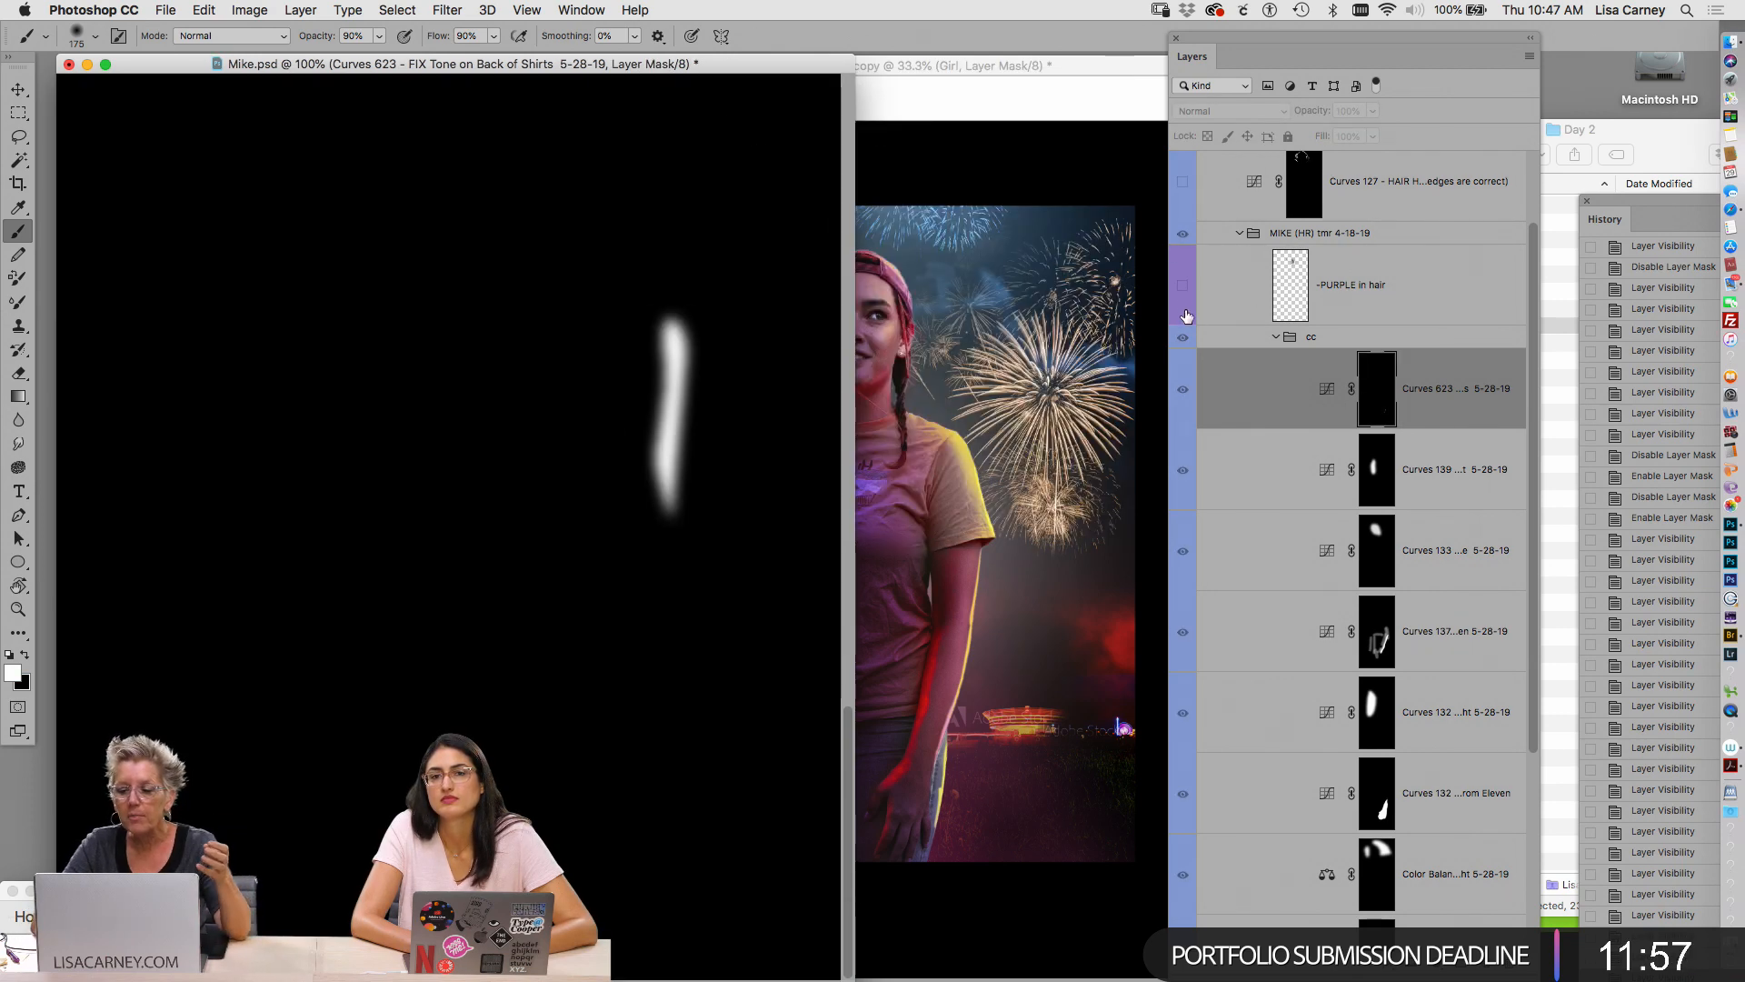
Collapse the cc group and turn on the Curves 127 - HAIR HL's layer, comparing the hair with and without it
left_click(1245, 350)
left_click(1277, 338)
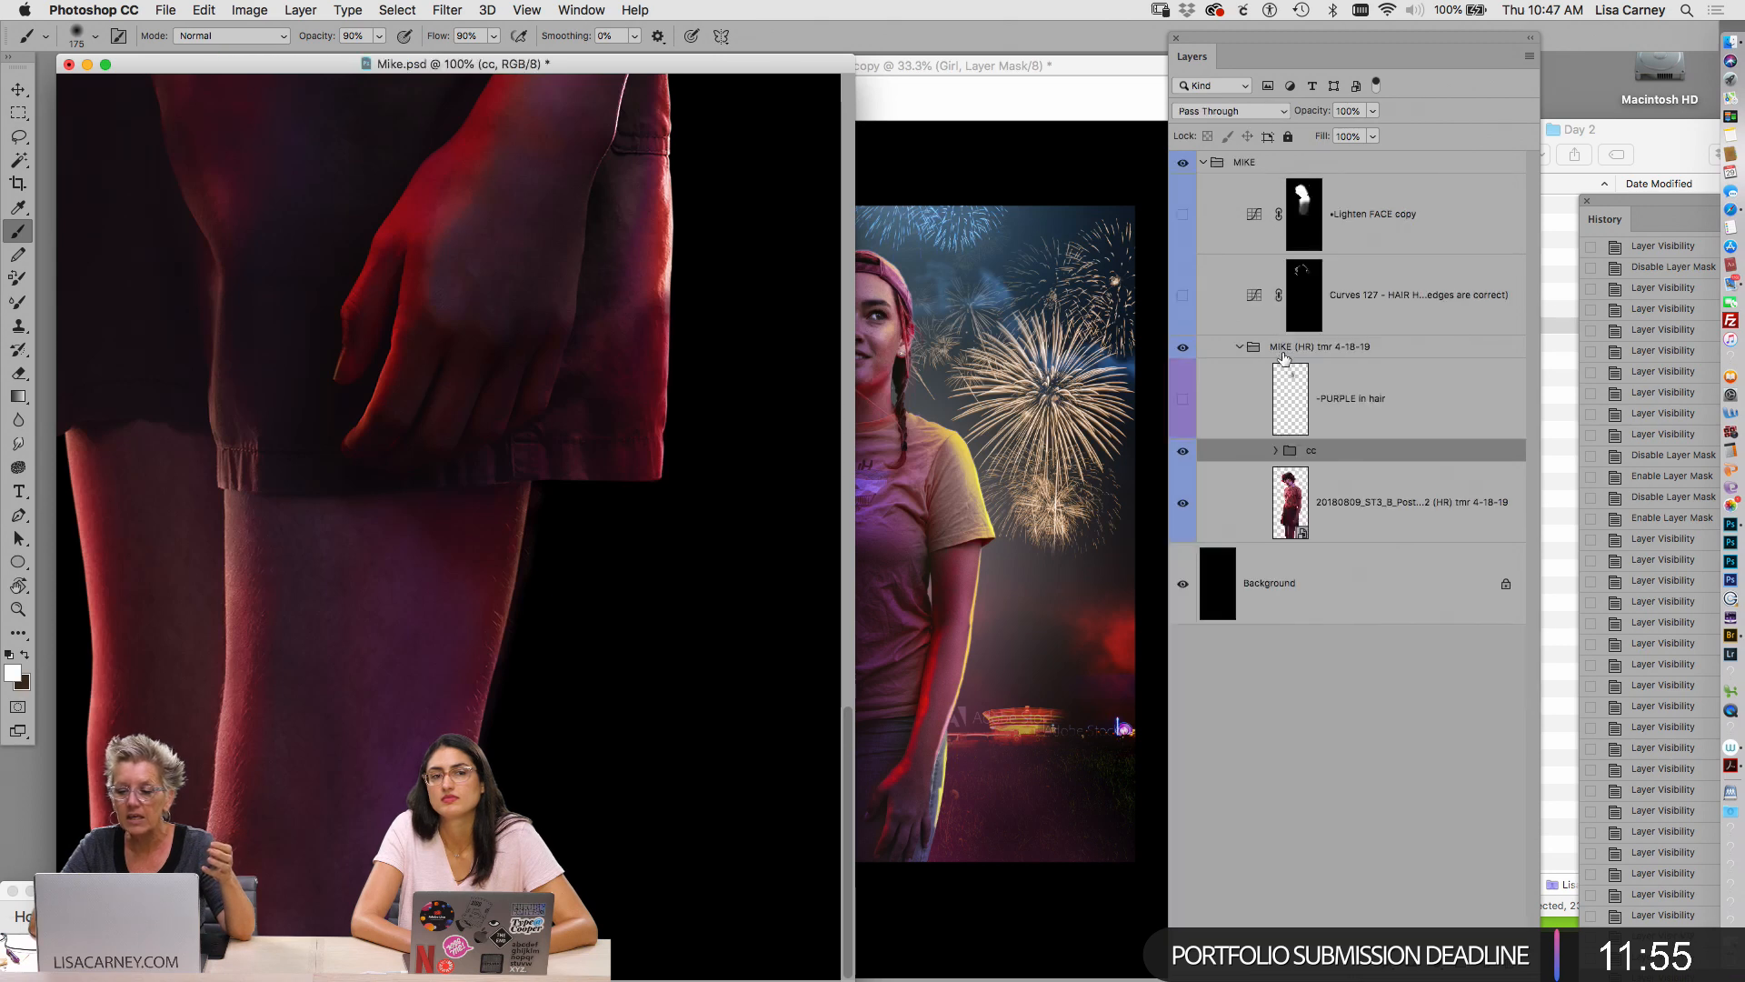
key("super+minus")
key("super+minus")
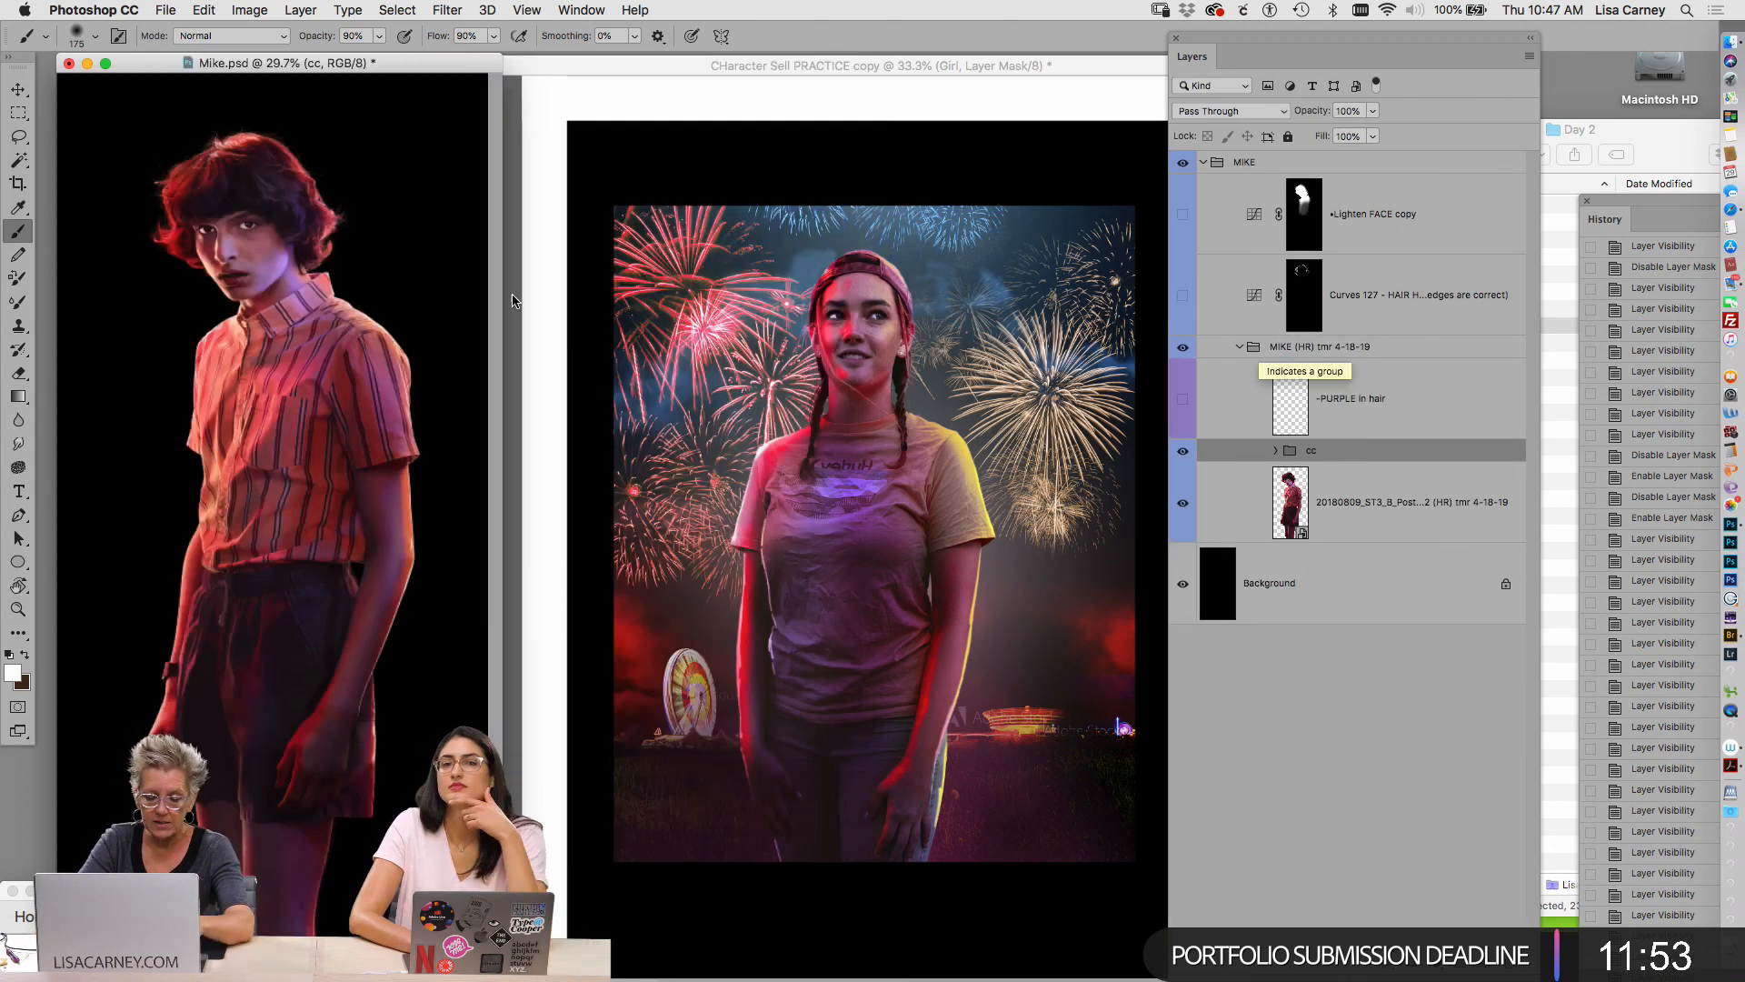
left_click(300, 274)
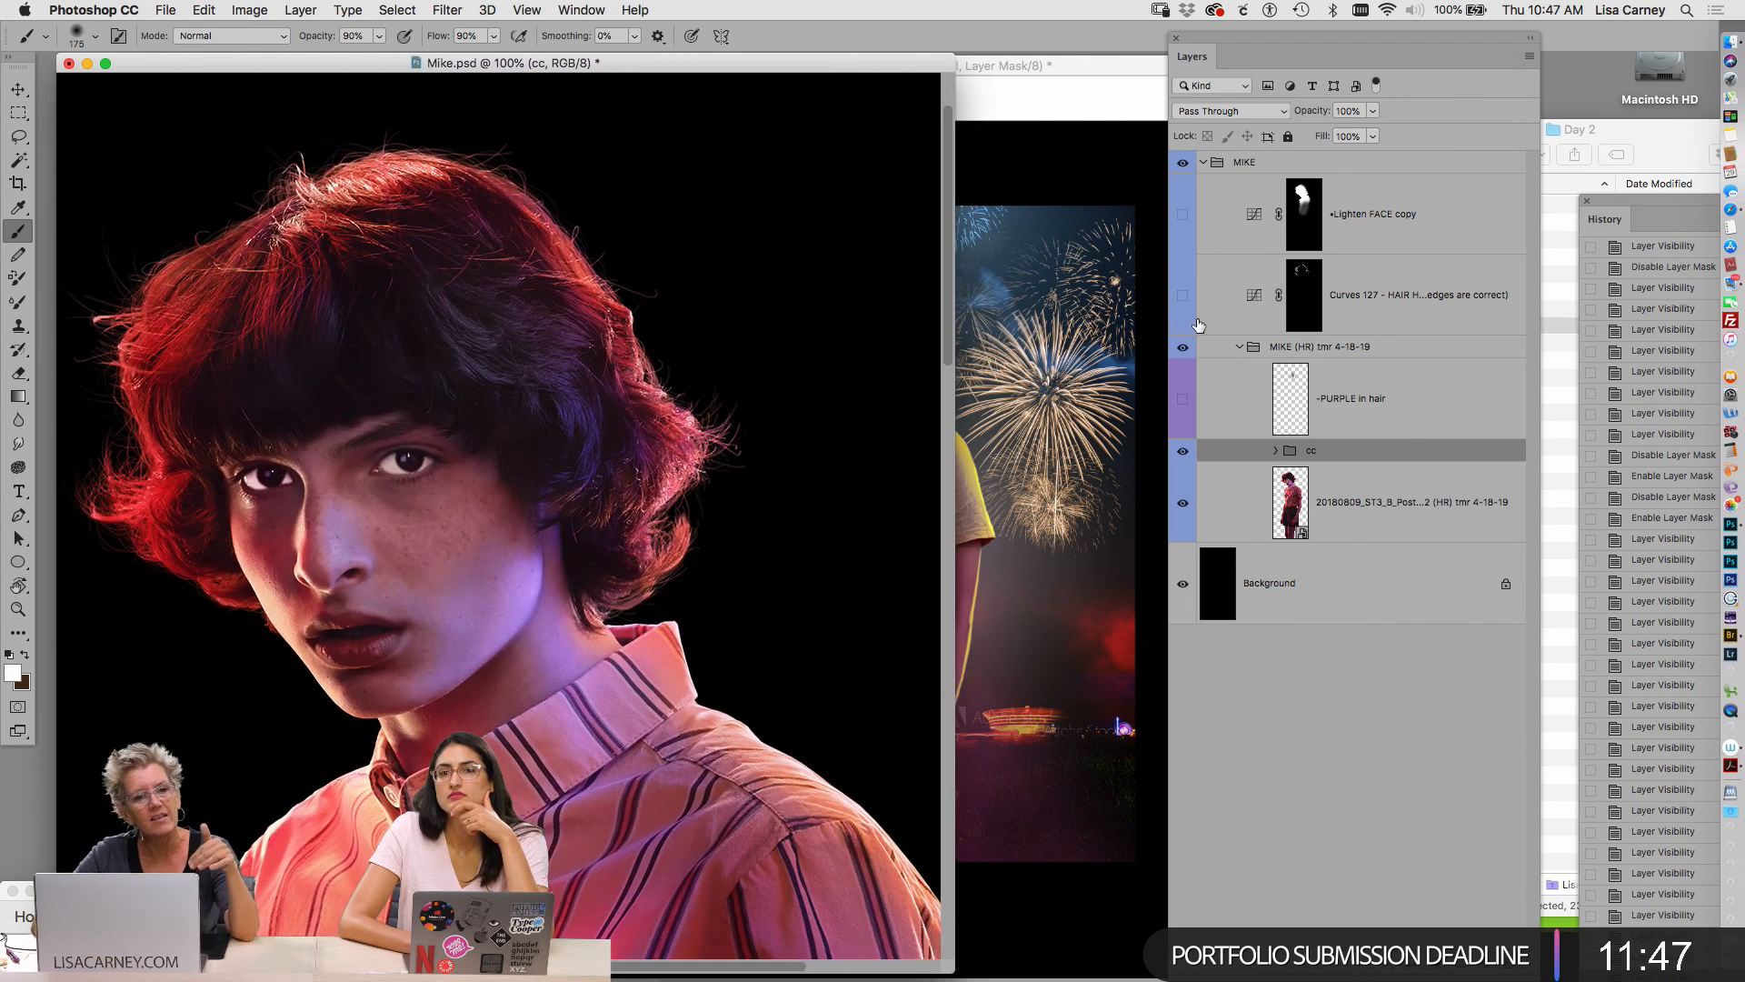
left_click(1183, 298)
left_click(1183, 300)
left_click(1182, 301)
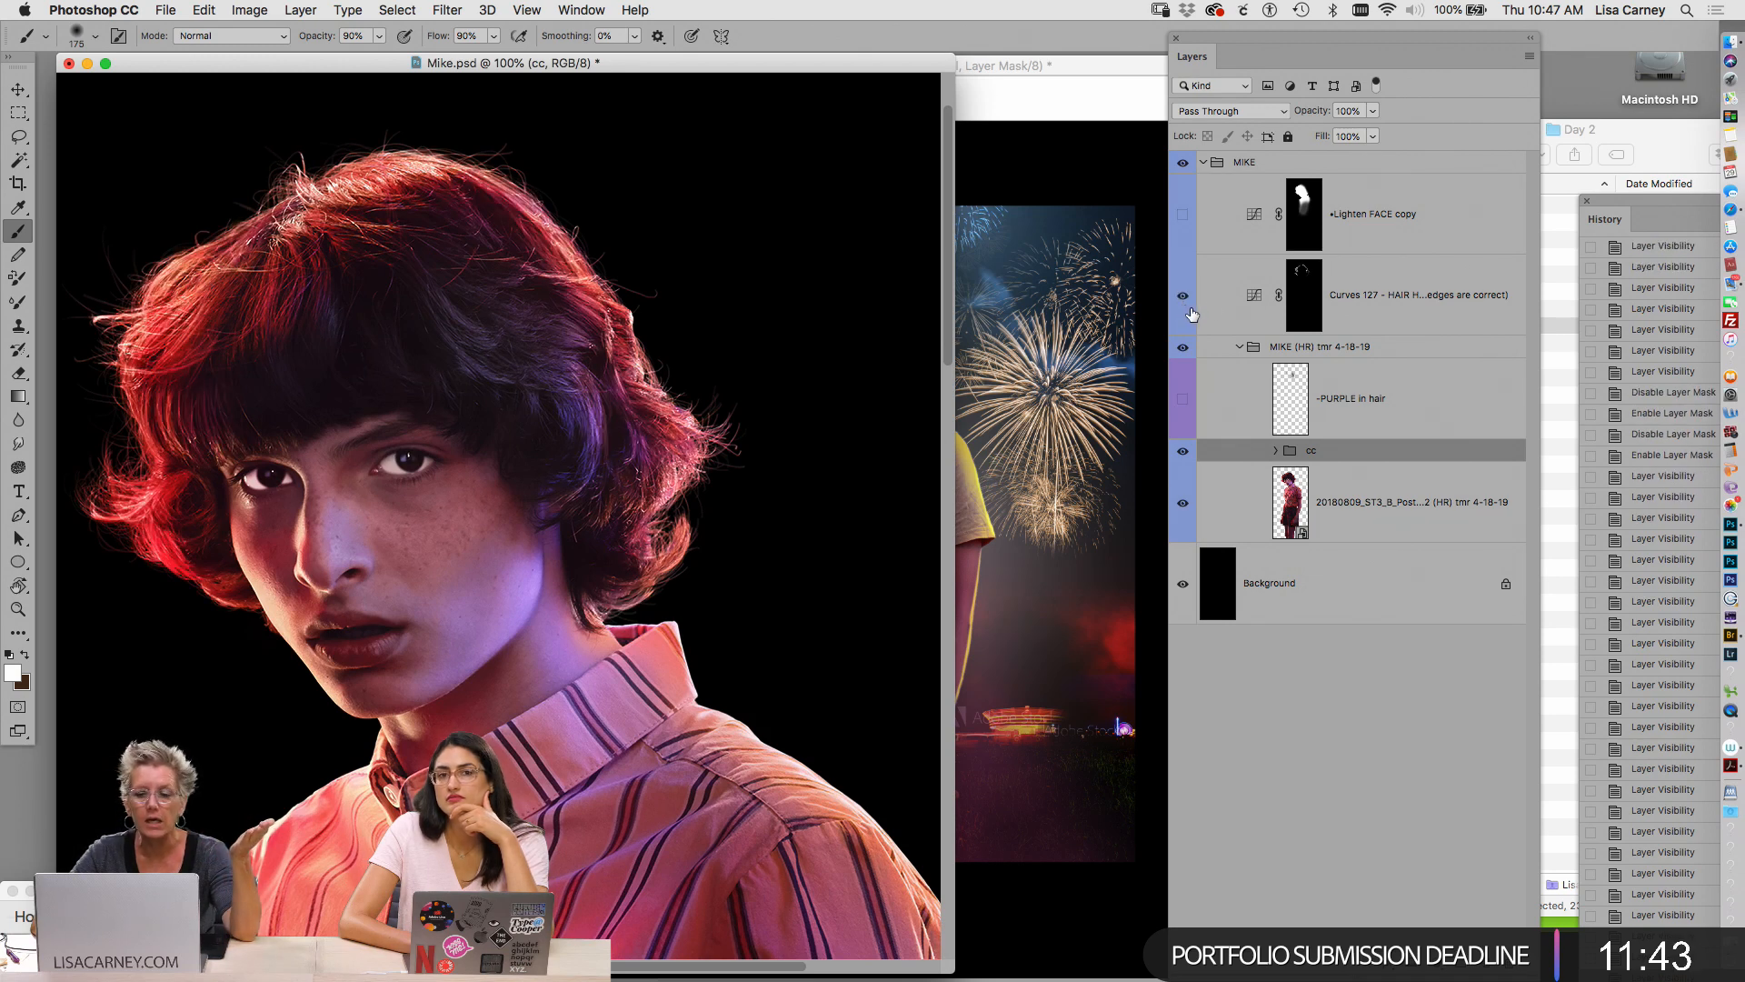
View the Curves 127 - HAIR HL's mask on its own and examine its painted hair strands
left_click(1303, 295, "alt")
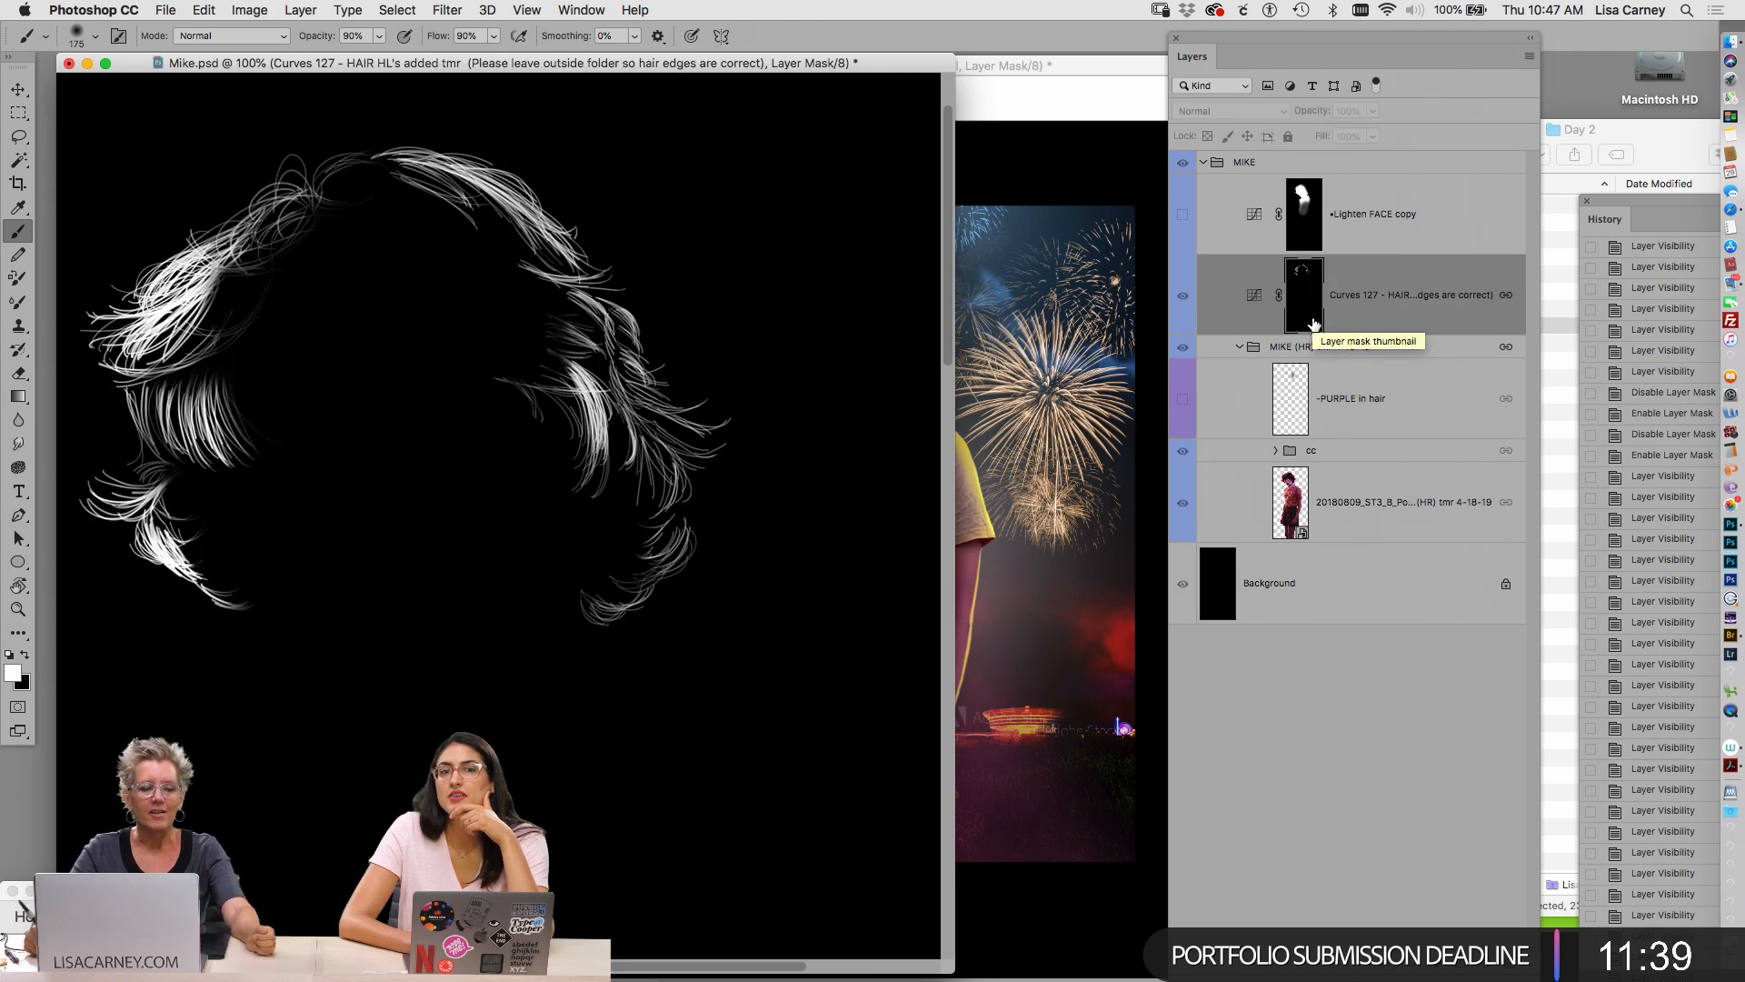
scroll(498, 264, "up", 1)
mouse_move(585, 351)
left_mouse_down()
mouse_move(681, 390)
mouse_move(663, 433)
mouse_move(694, 440)
mouse_move(654, 385)
mouse_move(666, 336)
mouse_move(636, 324)
left_mouse_up()
scroll(655, 378, "down", 1)
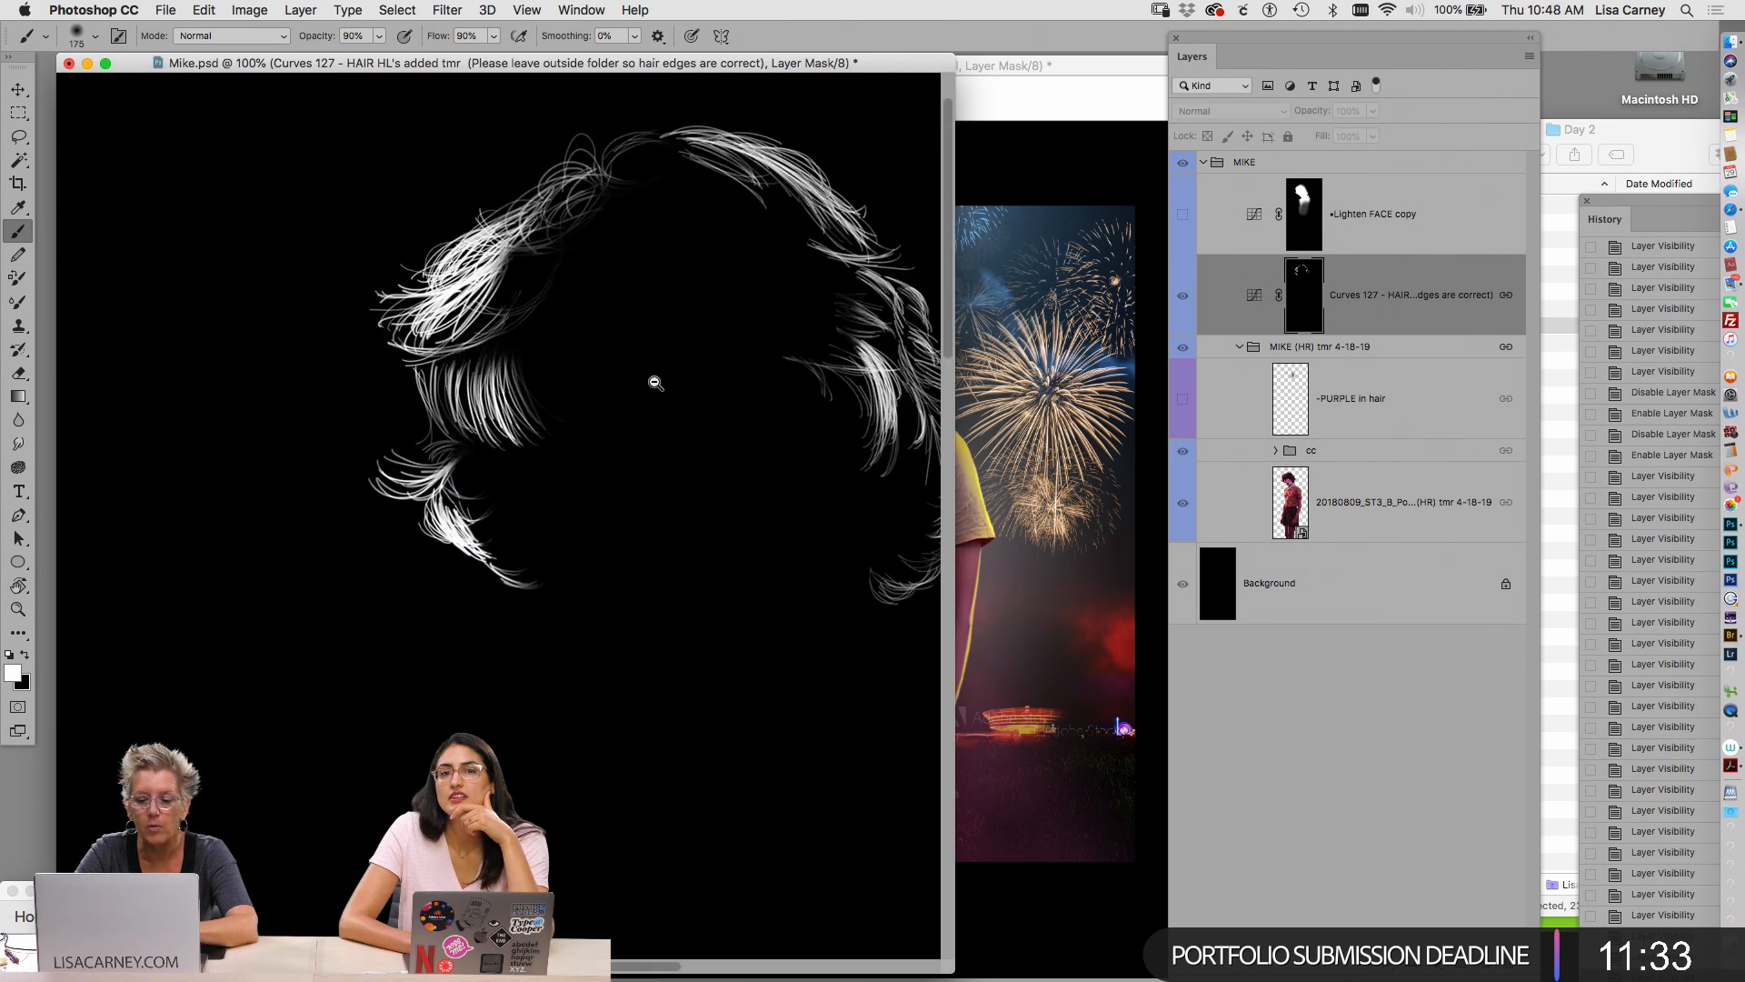
Temporarily disable the Curves 127 - HAIR HL's mask to examine its curve settings and overall effect, restoring the mask
left_click(1304, 305, "shift")
left_click(1254, 300)
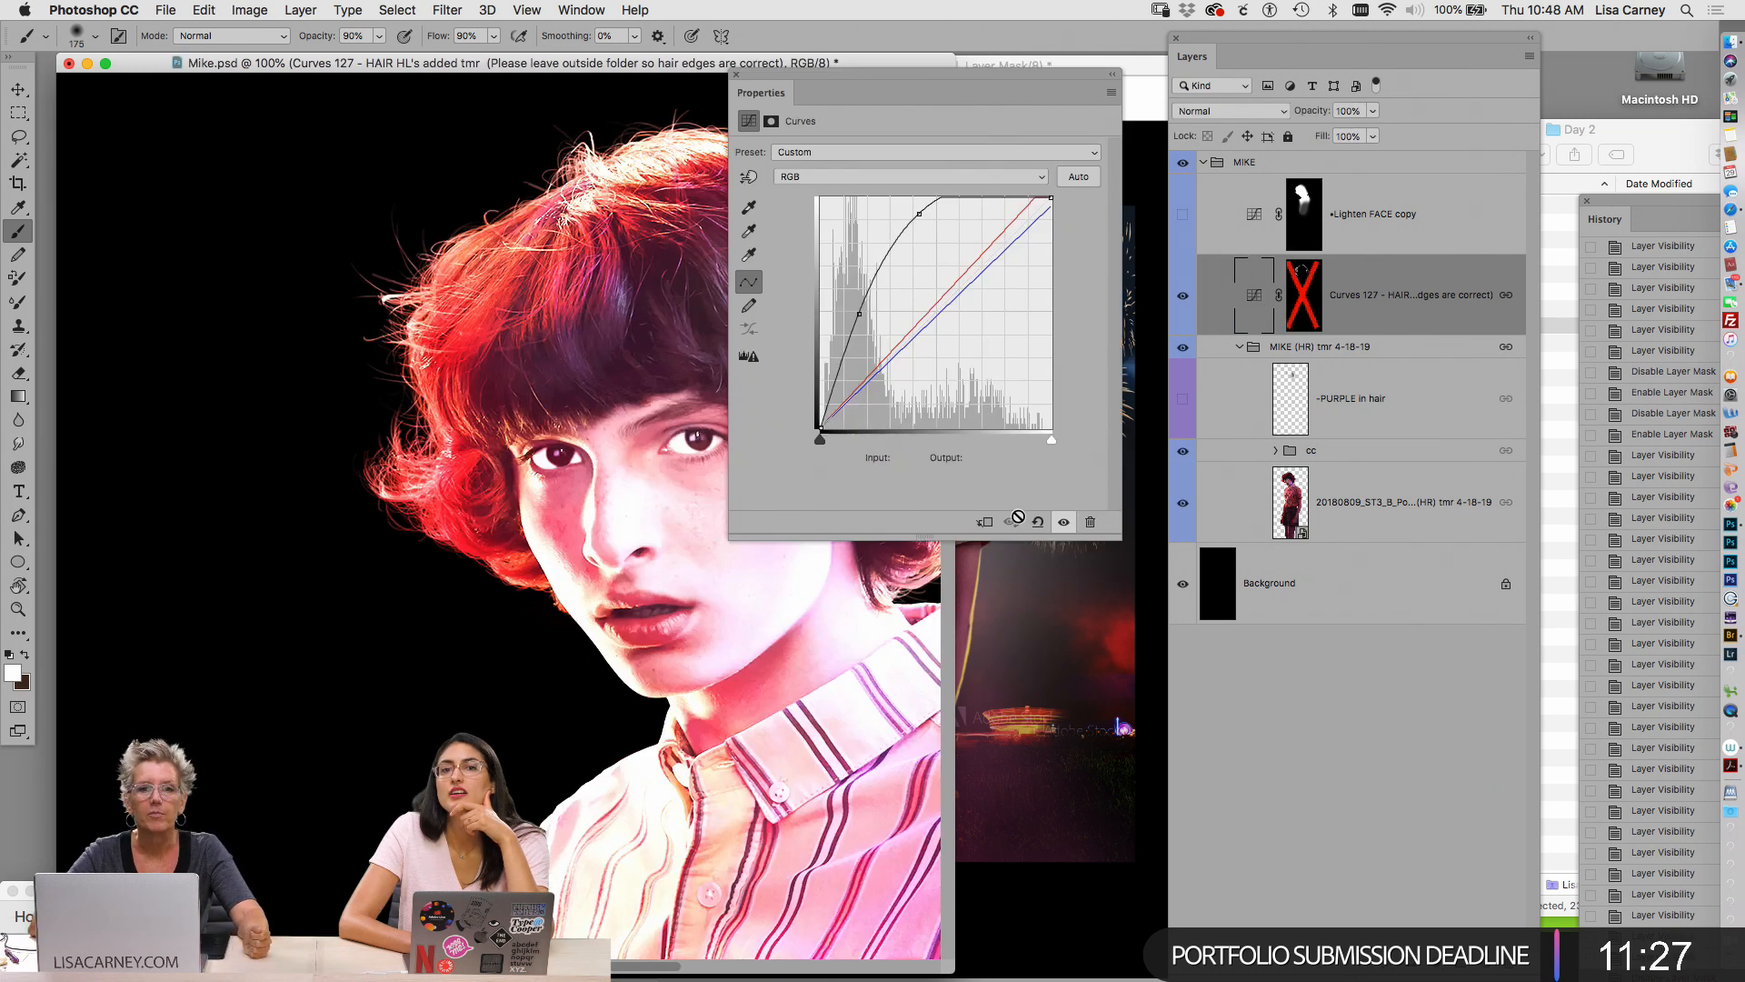
left_click(1314, 316, "shift")
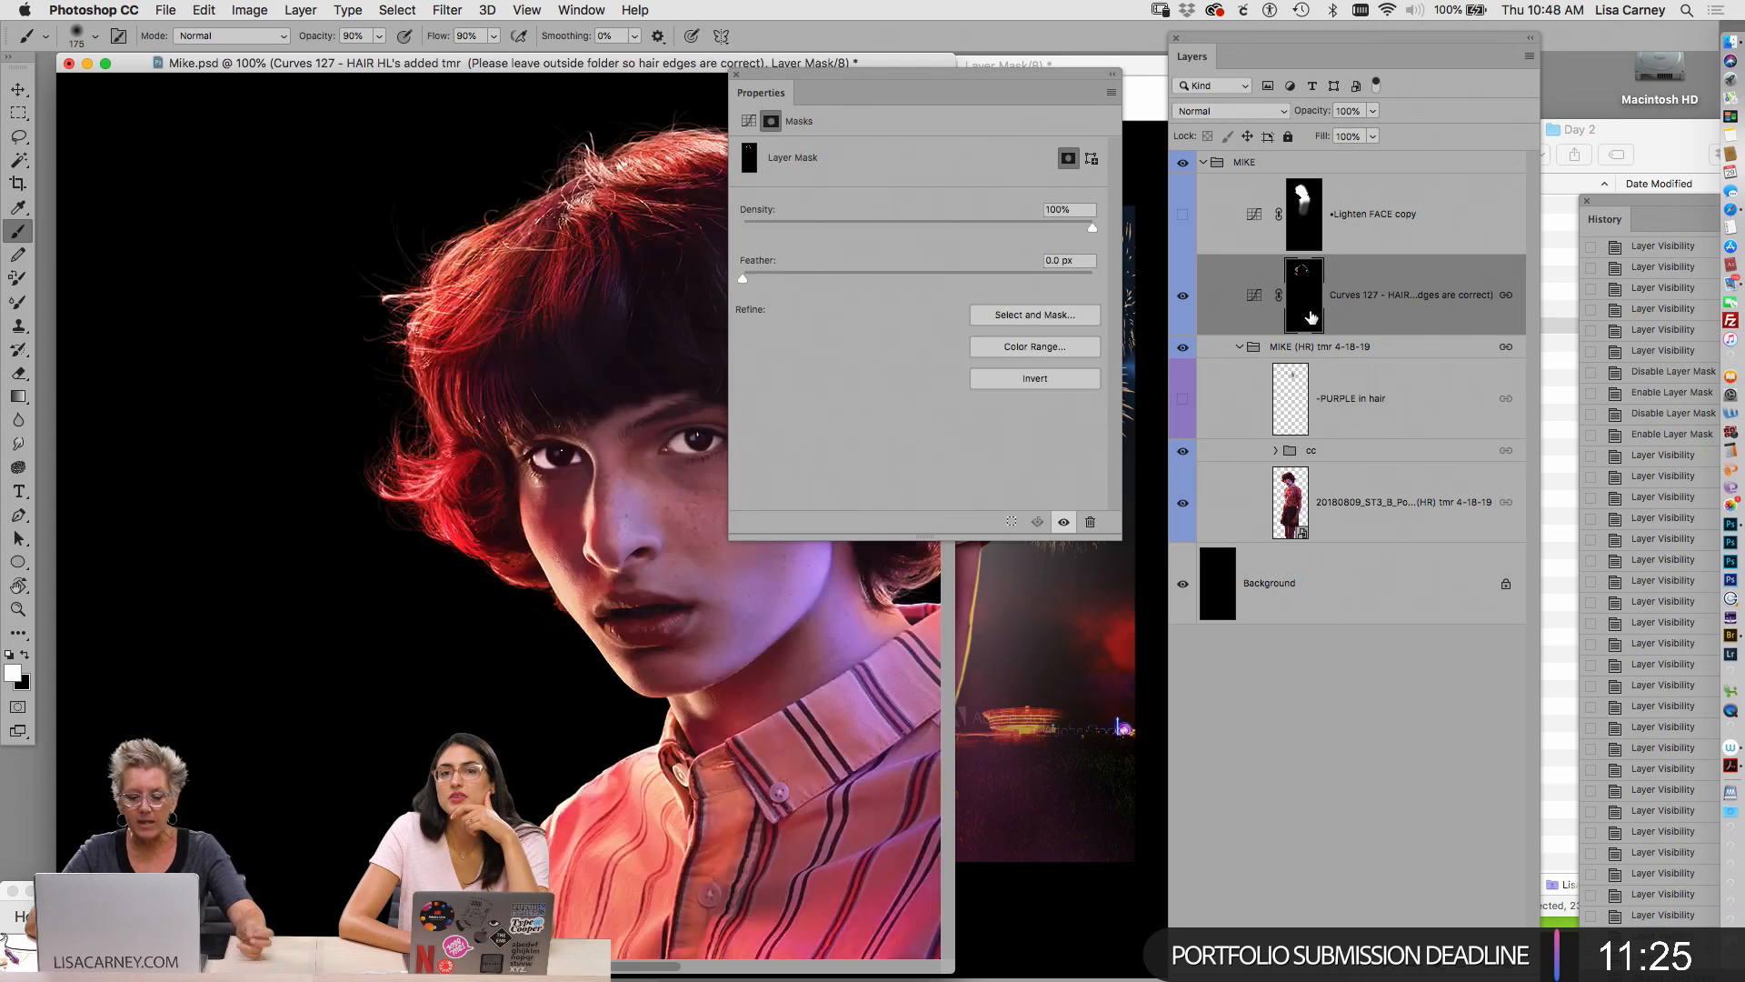
Turn on the •Lighten FACE copy layer, close the layer properties and view the Curves 127 - HAIR HL's mask on its own
left_click(1183, 214)
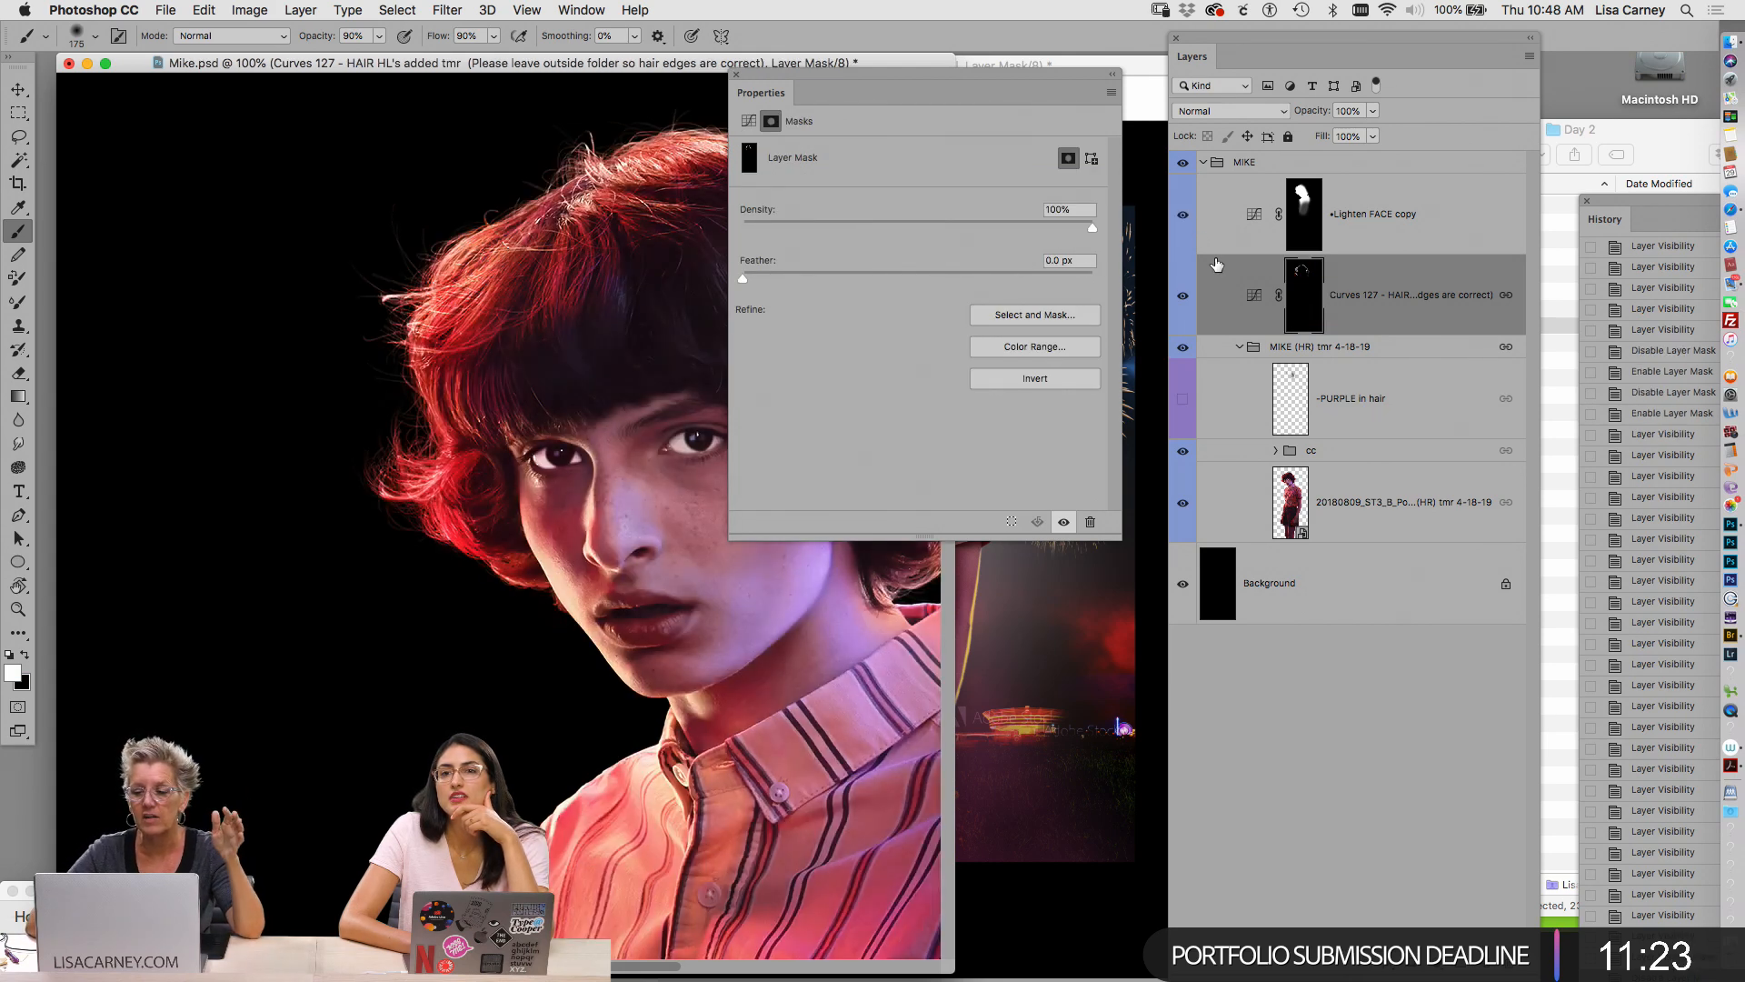
left_click(736, 75)
left_click(1306, 304, "alt")
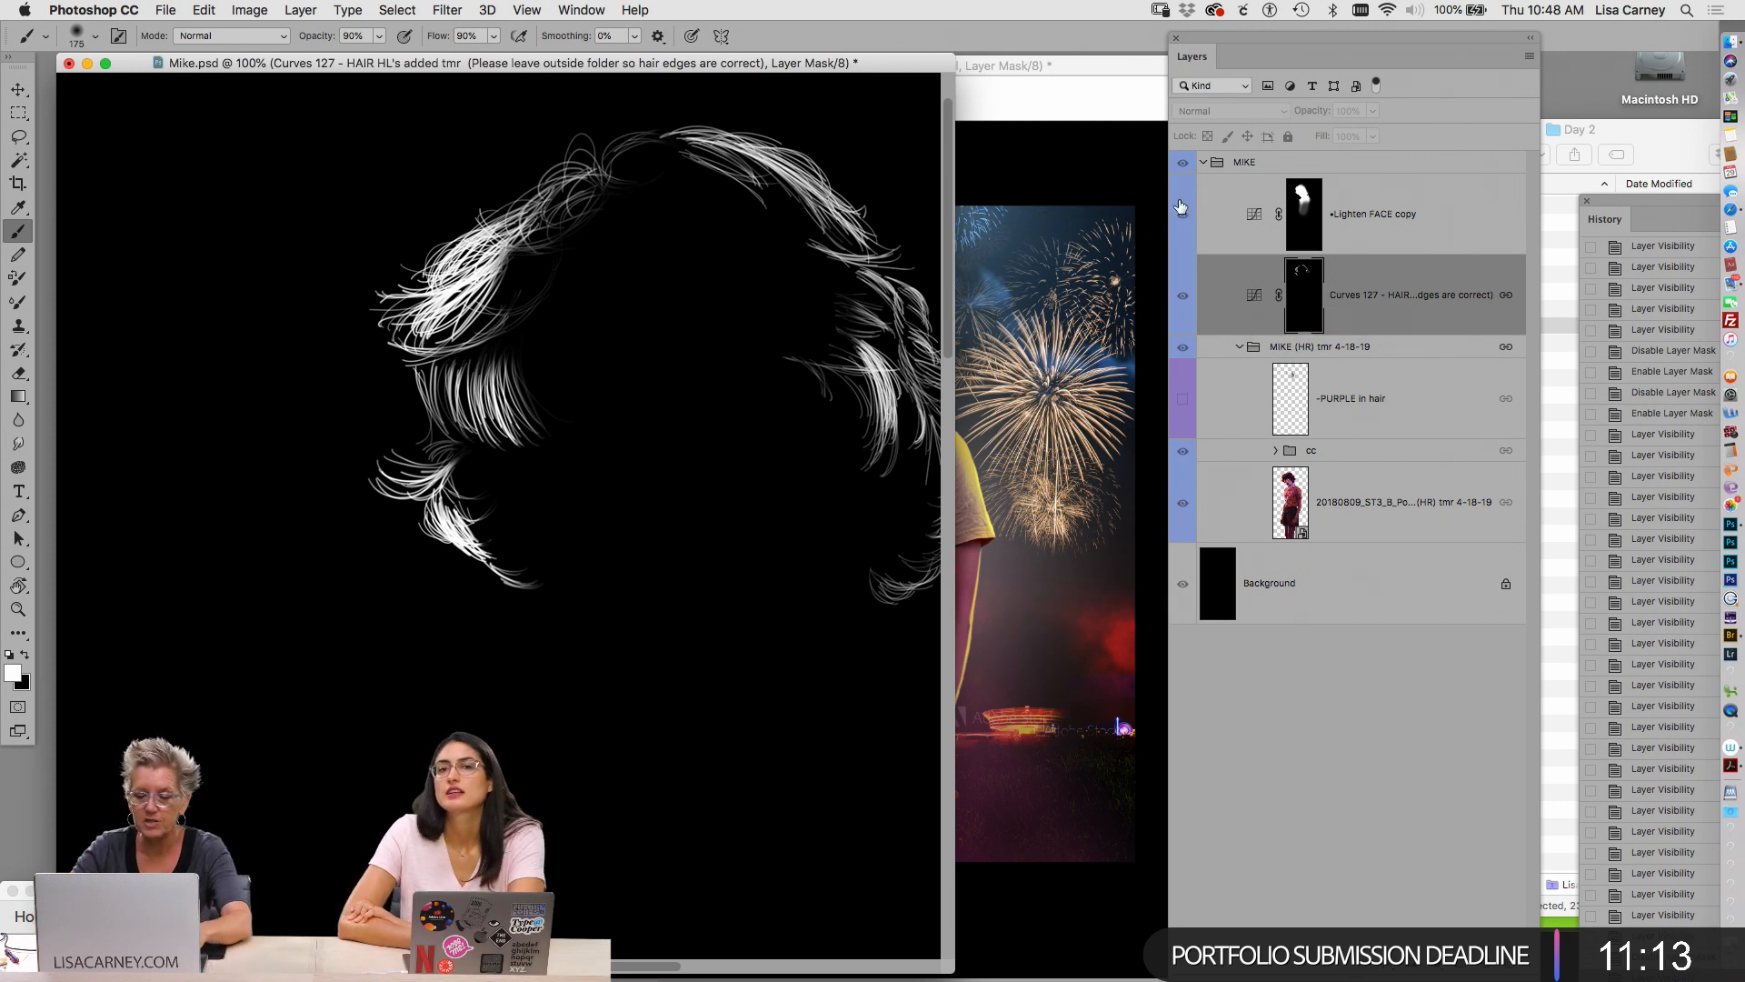
Hide the Curves 127 - HAIR HL's layer and add a Curves adjustment layer named "•hot white for hair" directly above it
left_click(1254, 296)
left_click(1183, 296)
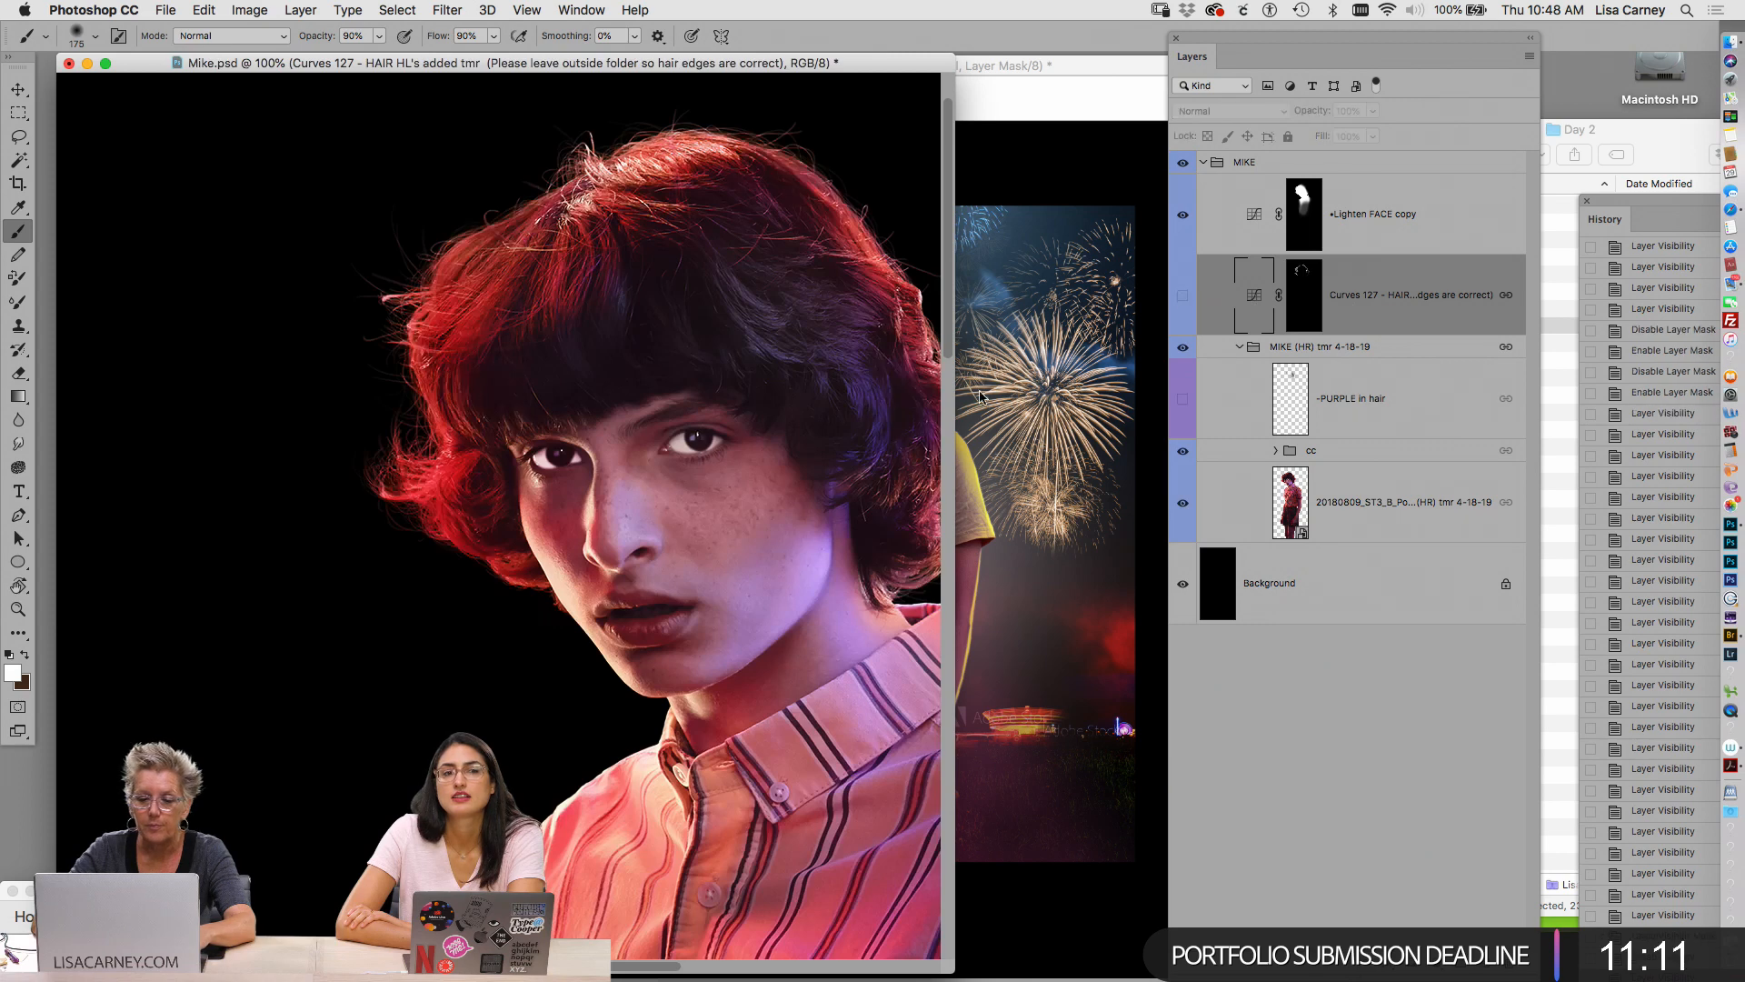
left_click_drag(790, 321, 690, 297)
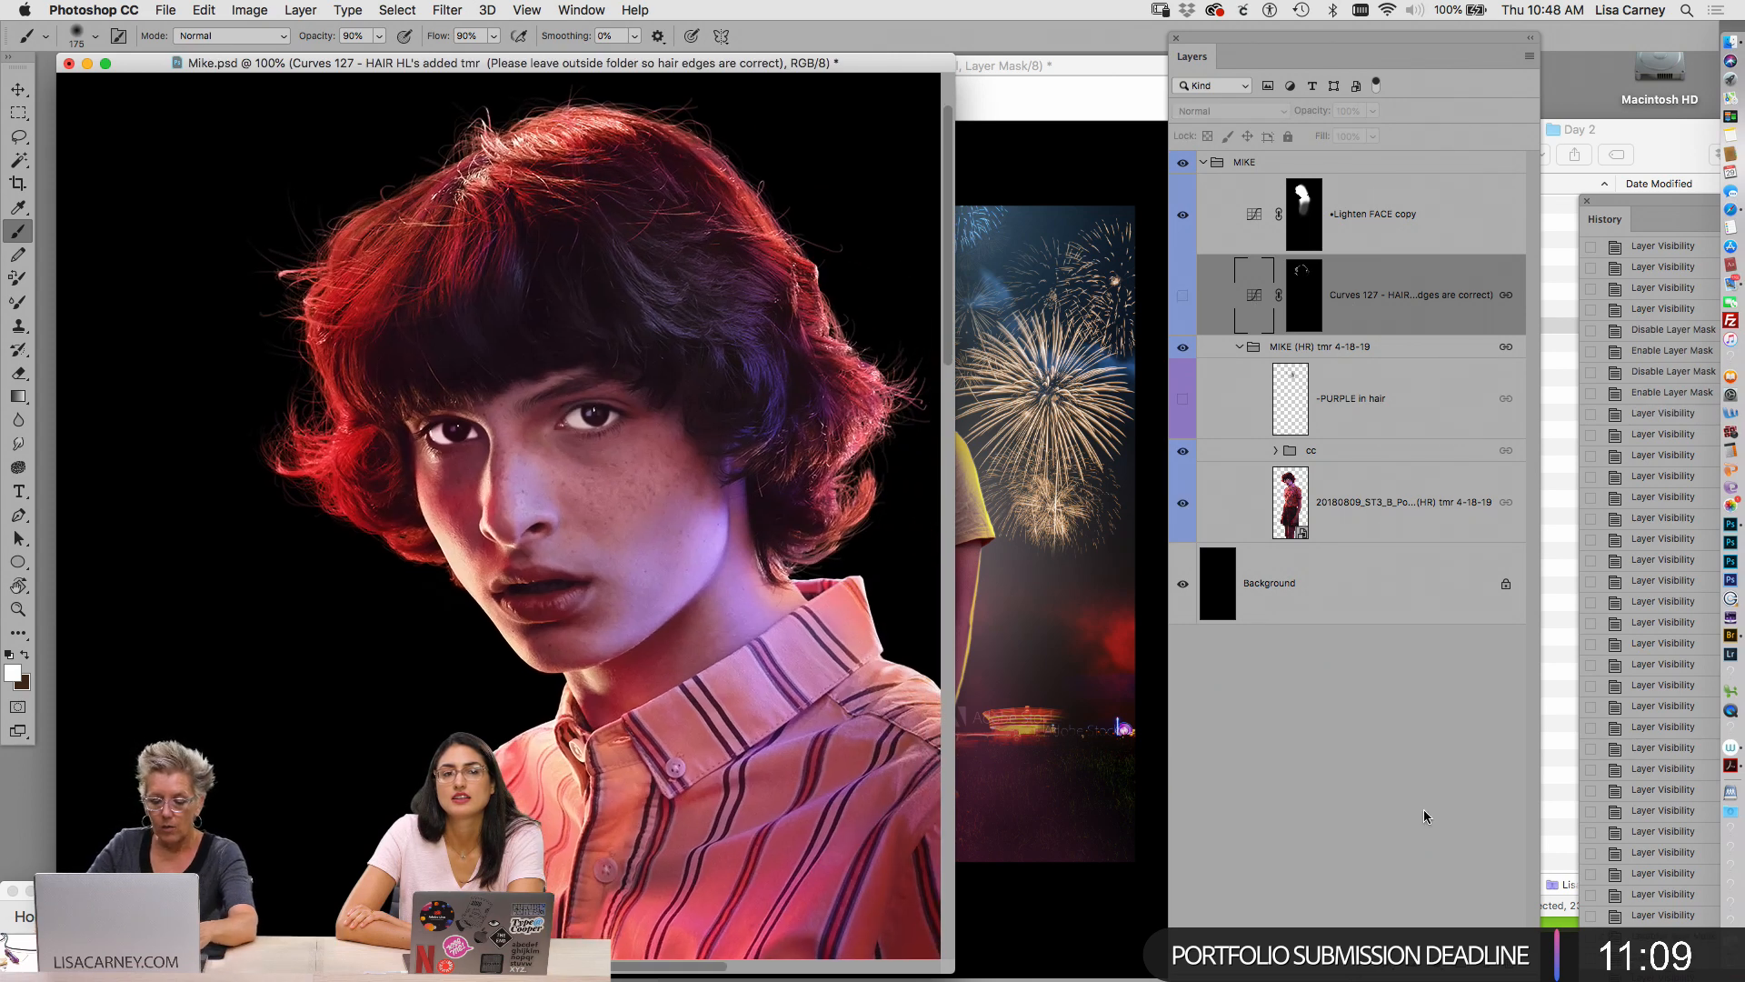
right_click(1421, 602)
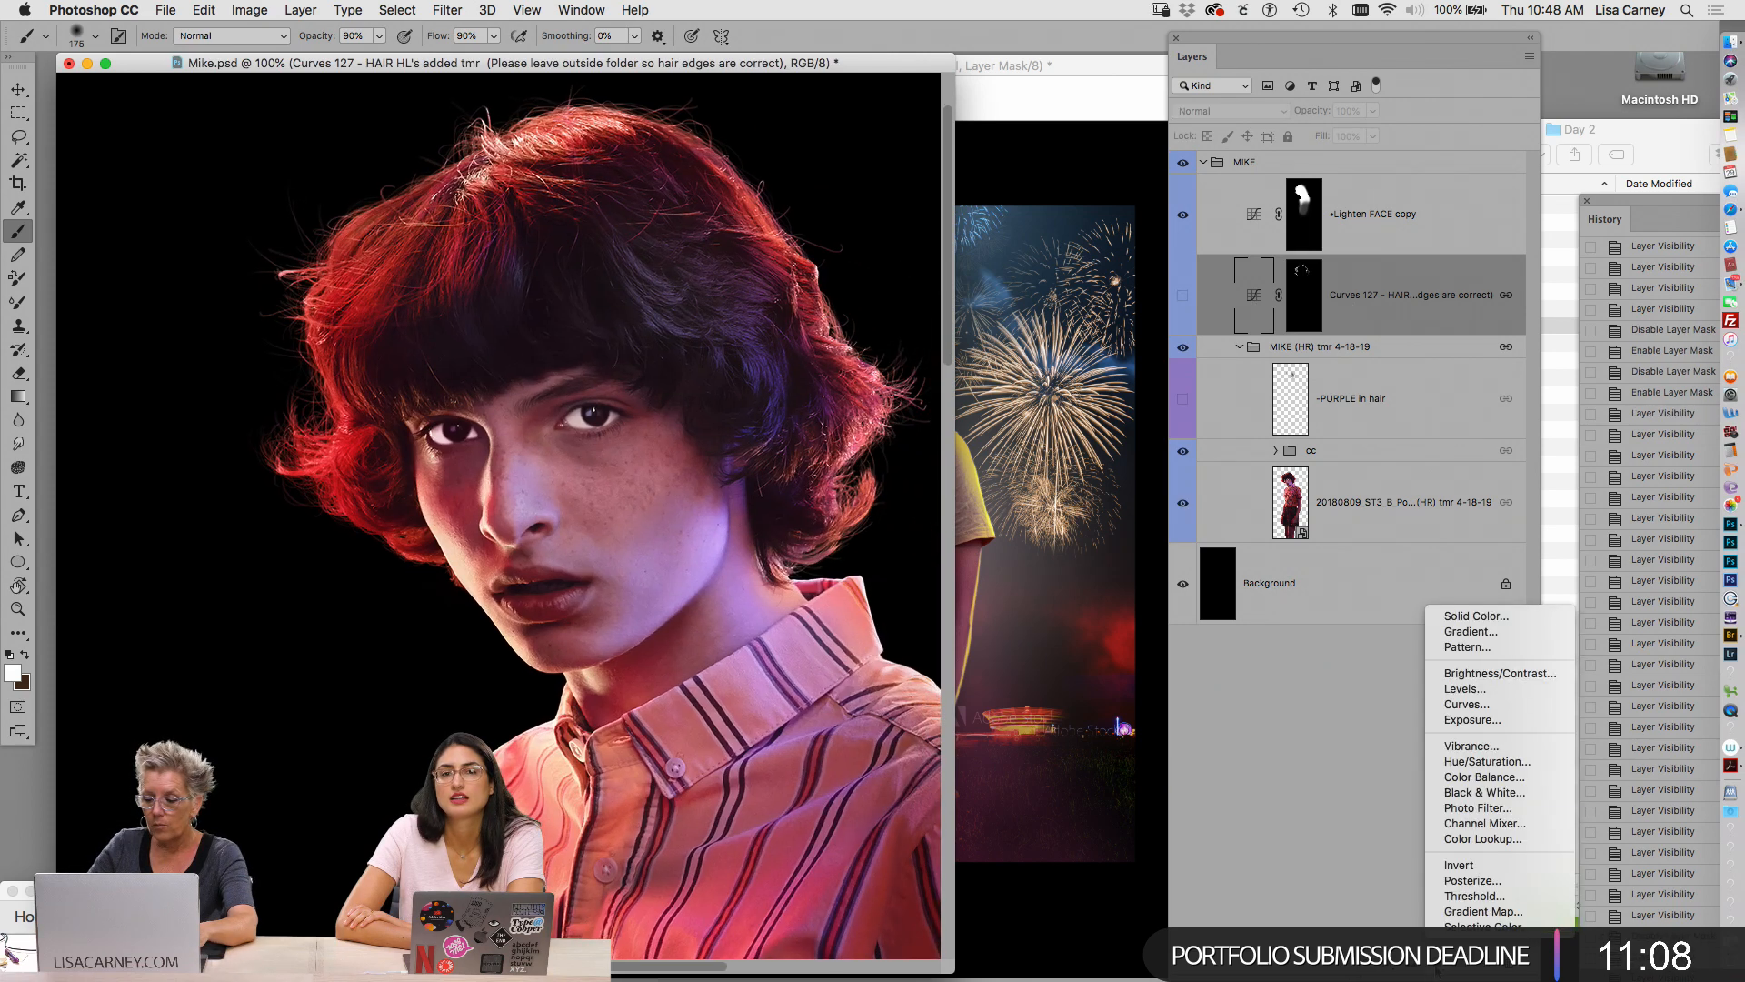
left_click(1480, 706)
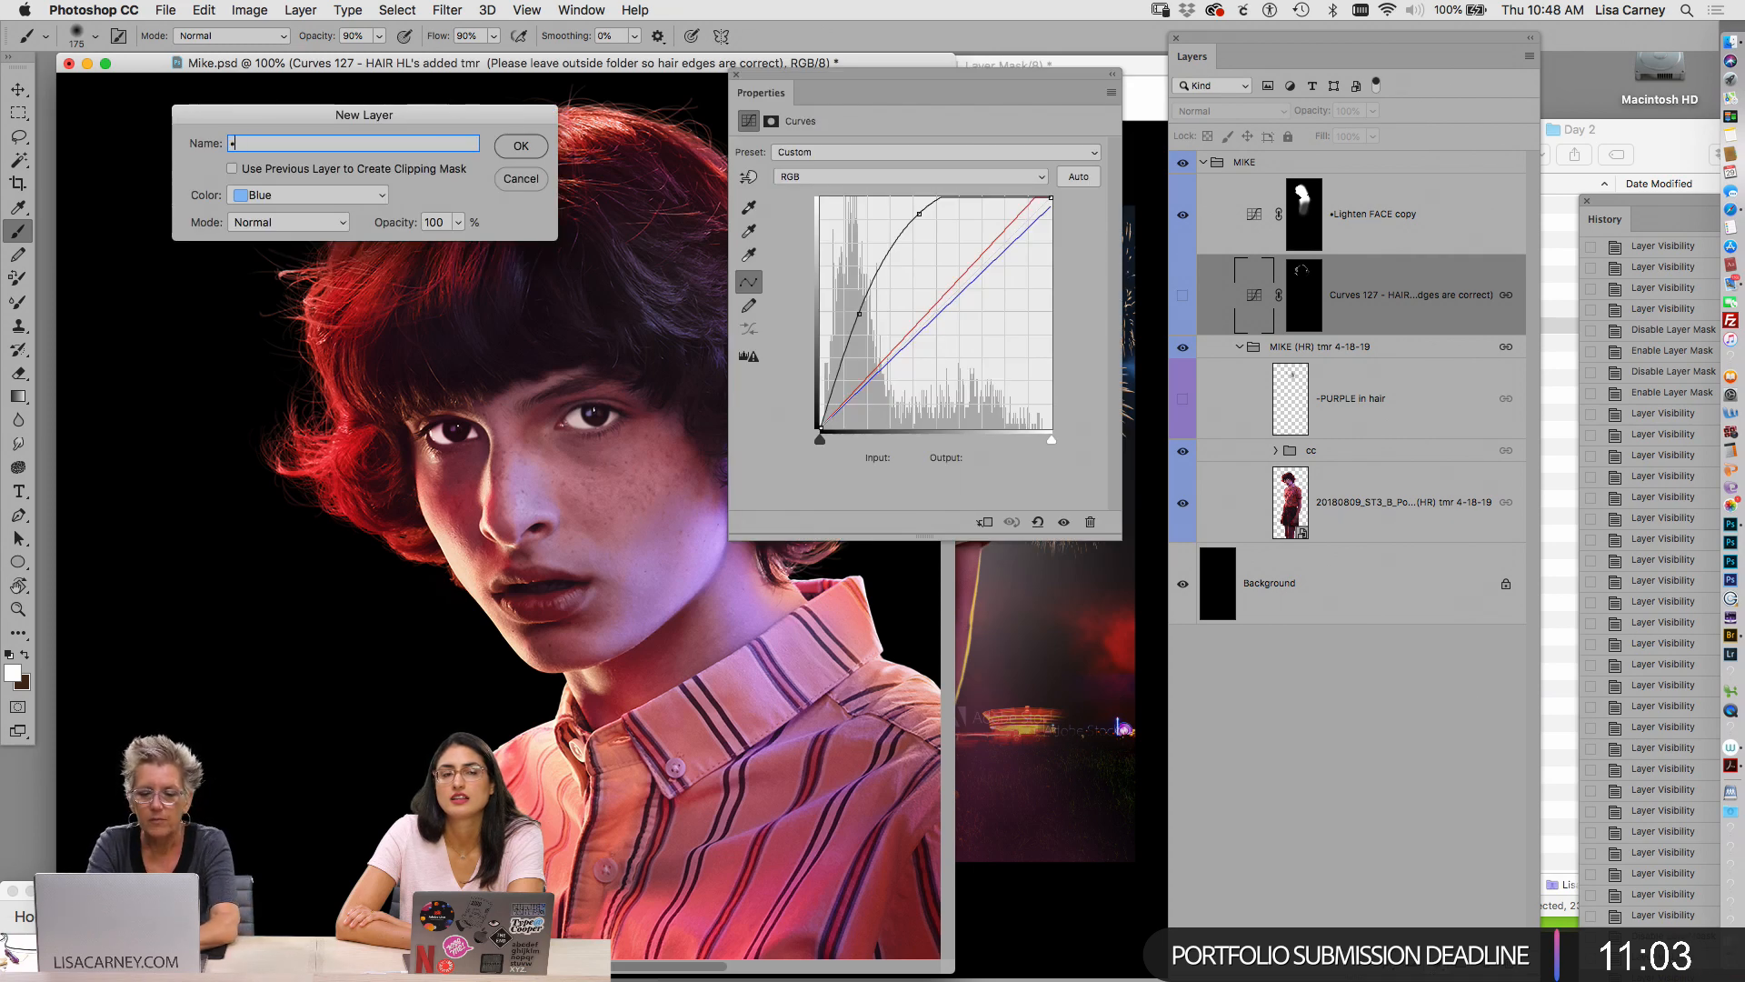
type("•hot white for hair")
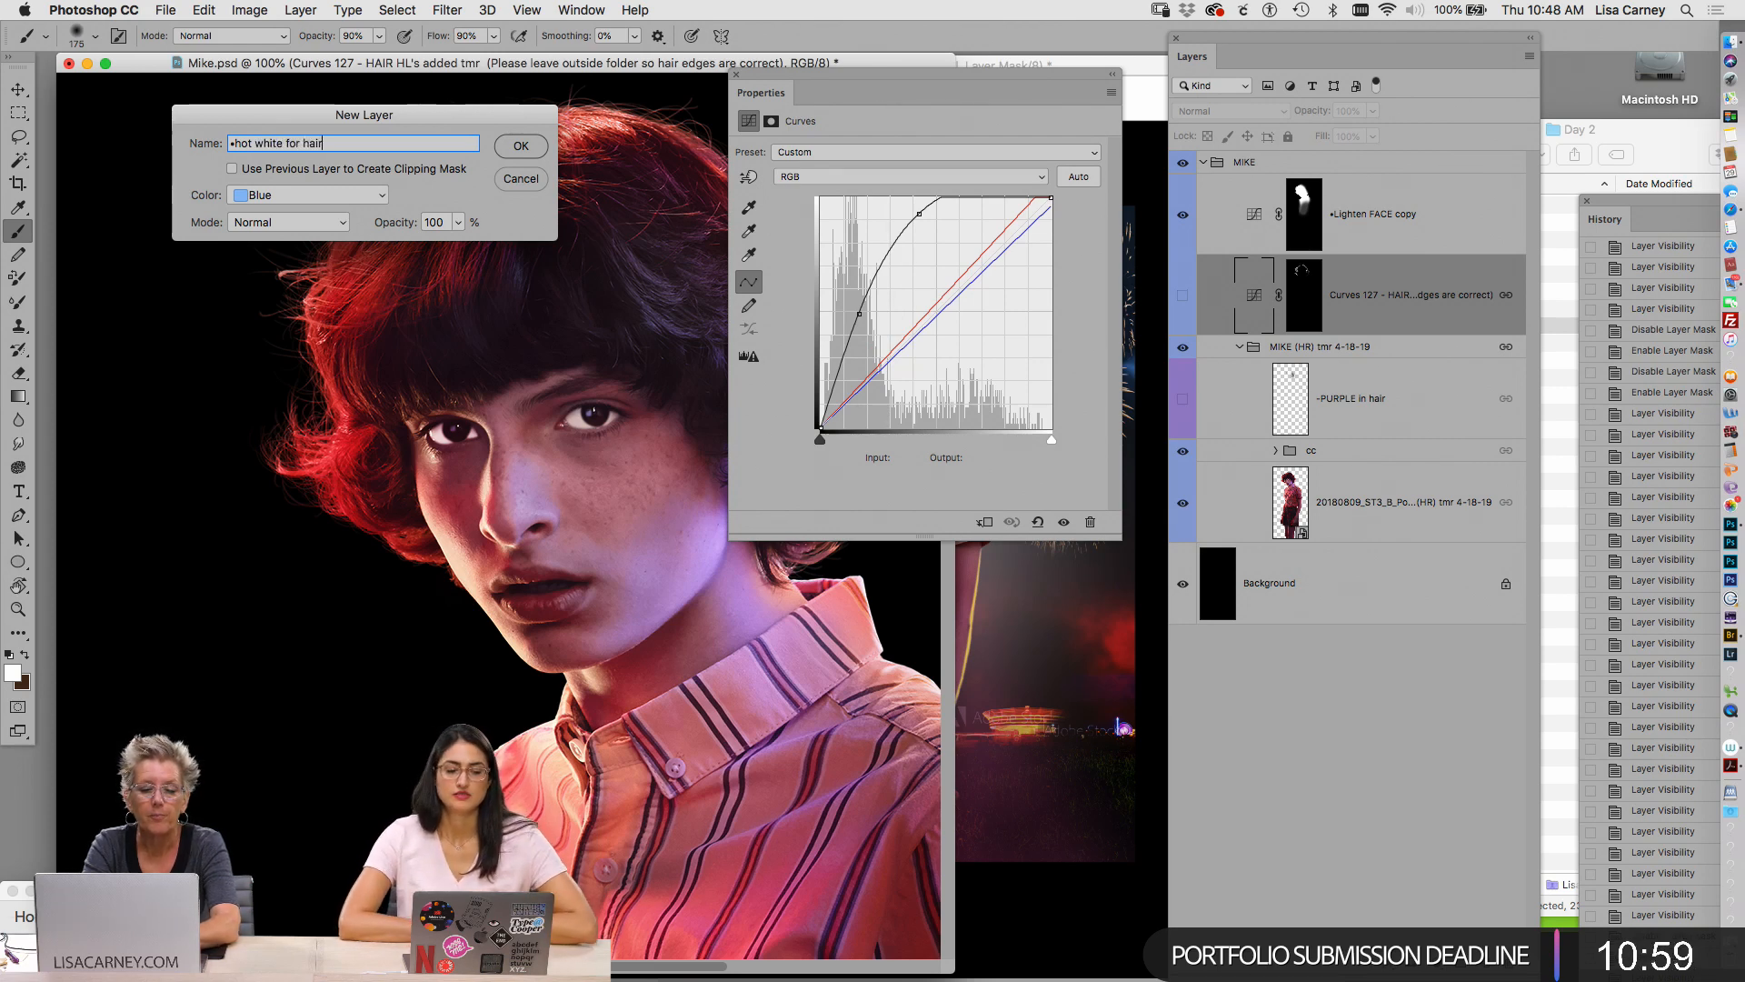
key("Return")
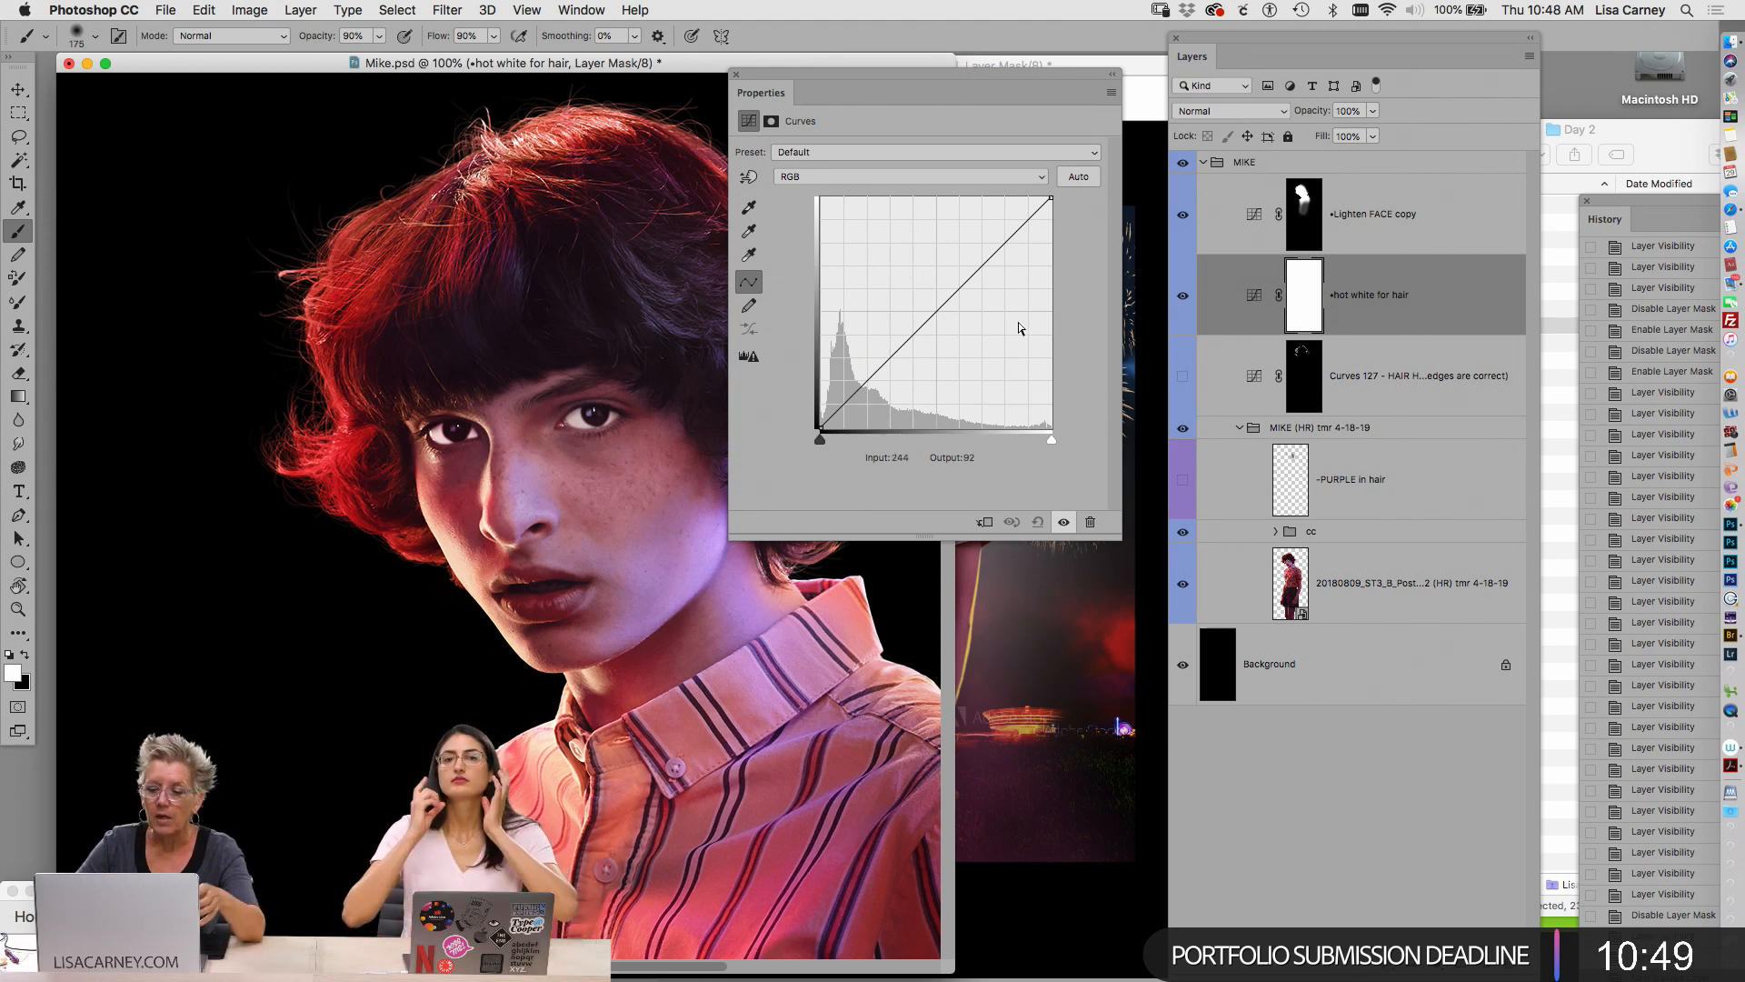
Brighten the •hot white for hair curve by pulling in the white point and raising the midtones, and invert its mask to black
left_click_drag(1052, 199, 992, 191)
left_click(921, 277)
left_click_drag(921, 276, 911, 263)
mouse_move(820, 426)
left_mouse_down()
mouse_move(817, 355)
mouse_move(820, 427)
left_mouse_up()
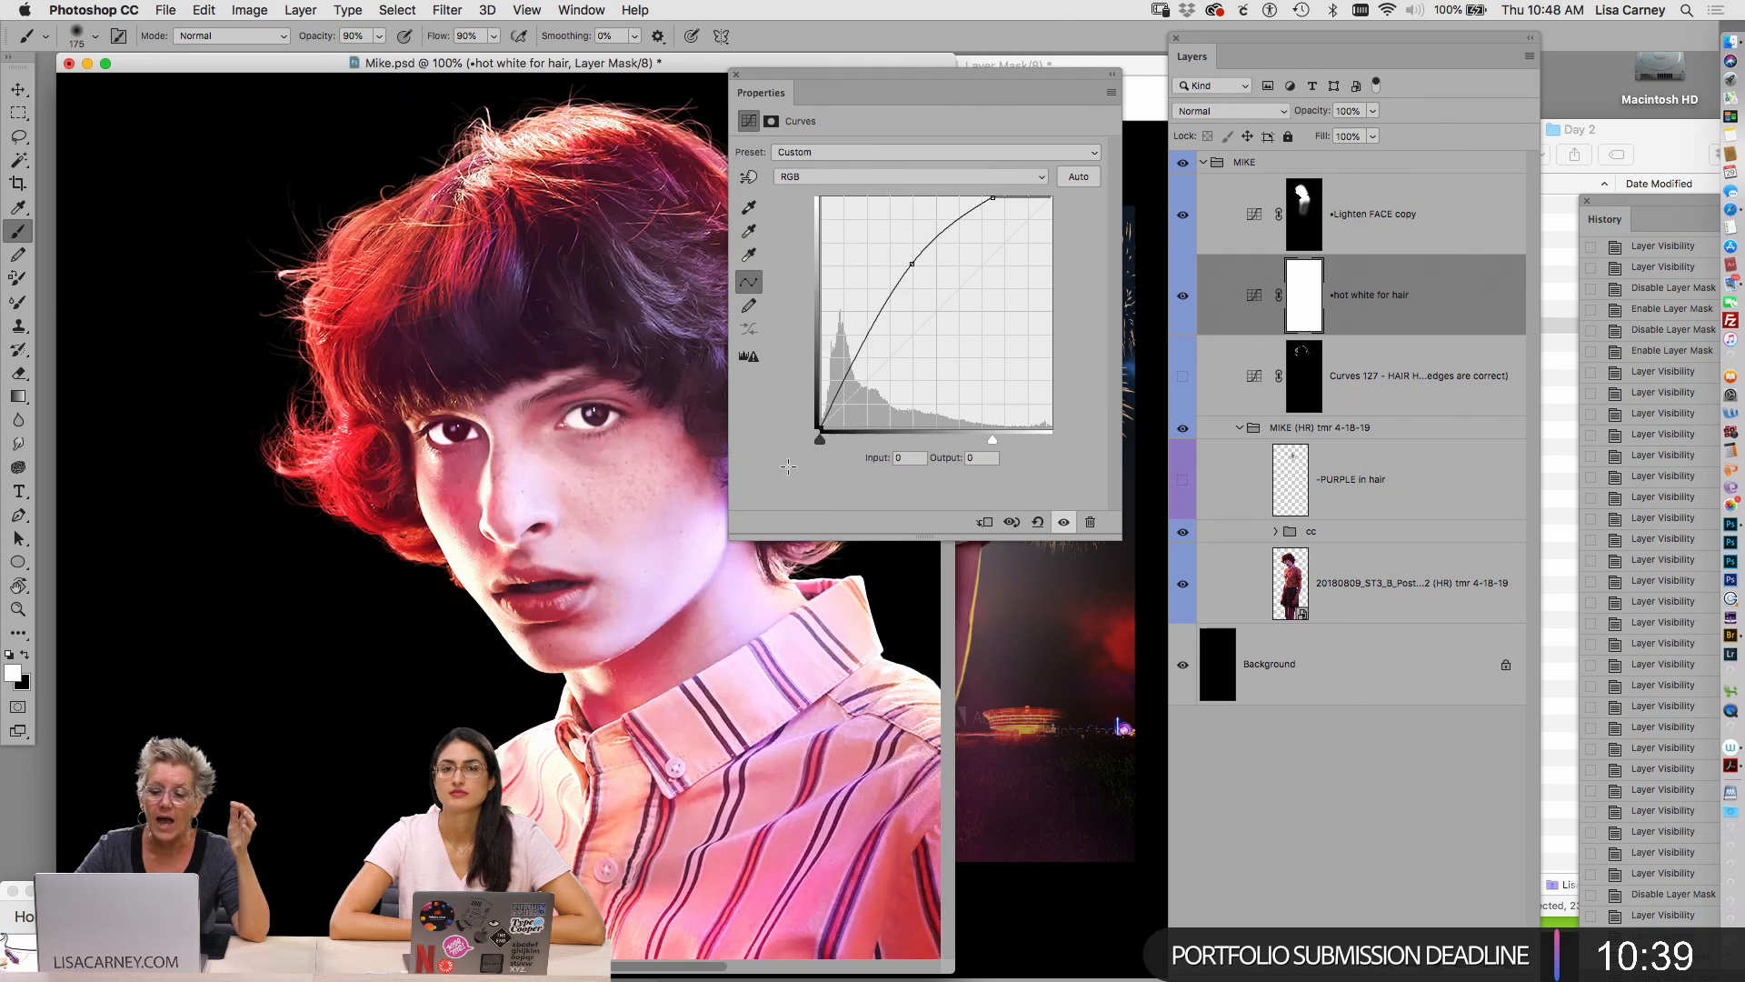
left_click(866, 472)
left_click_drag(911, 263, 909, 256)
left_click(1306, 312)
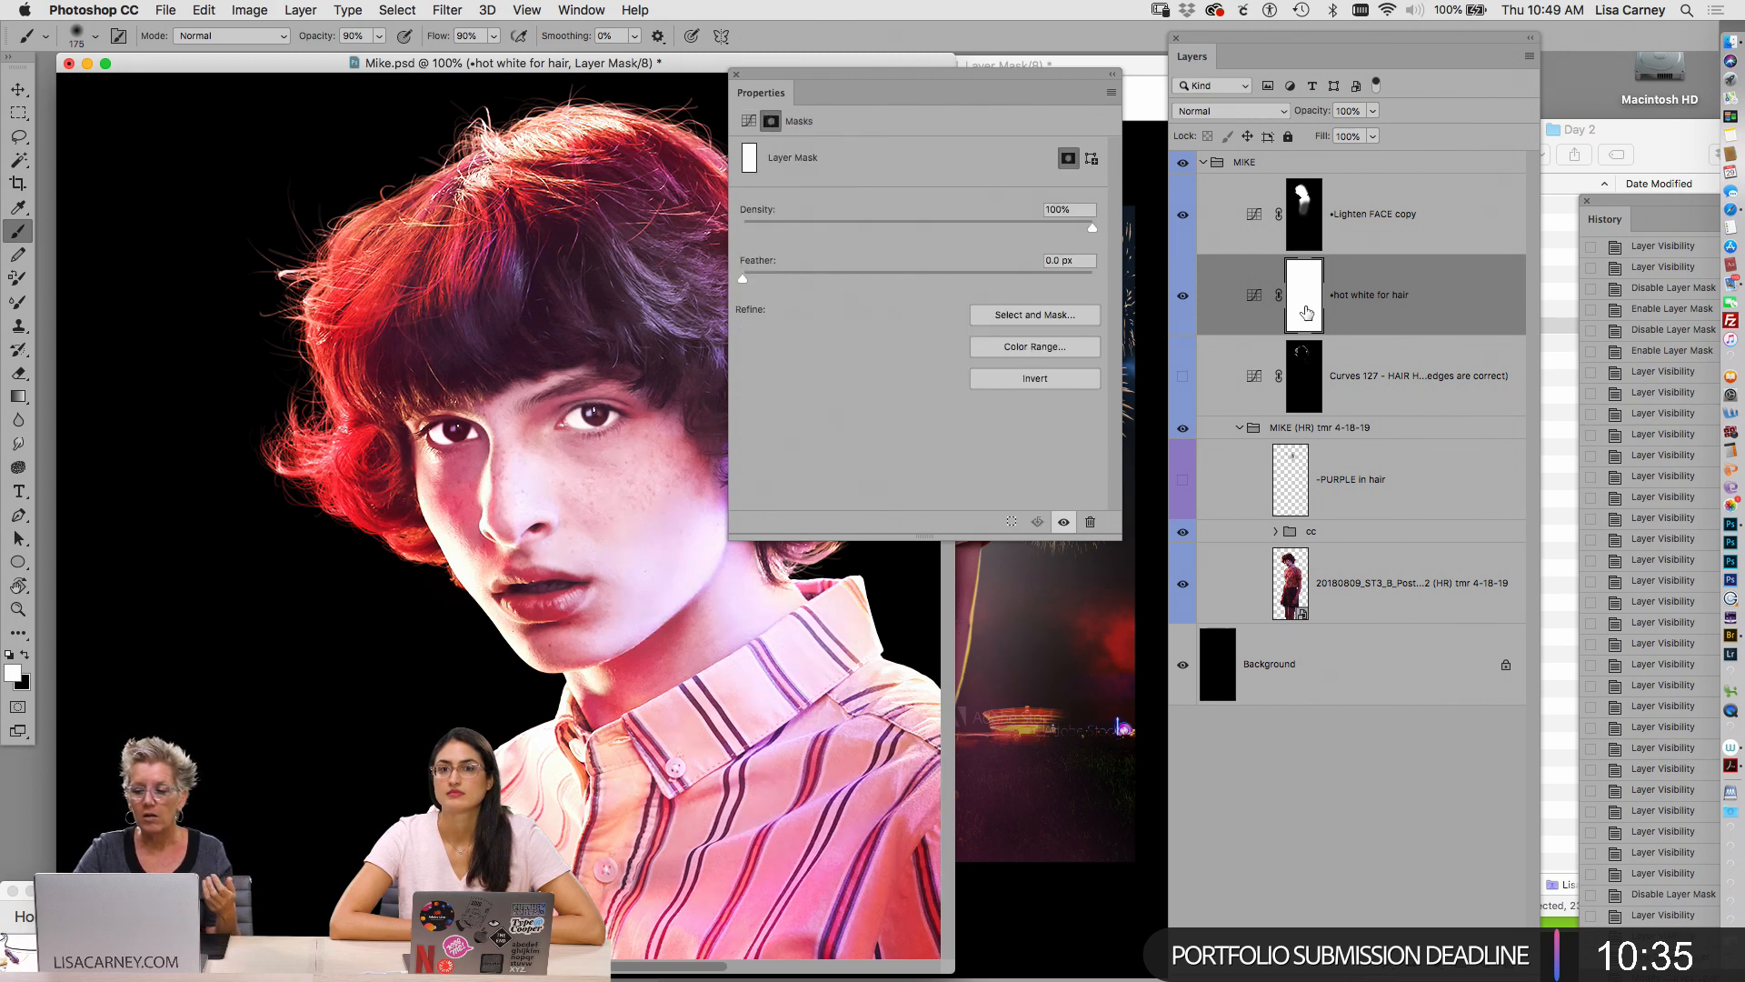
key("super+i")
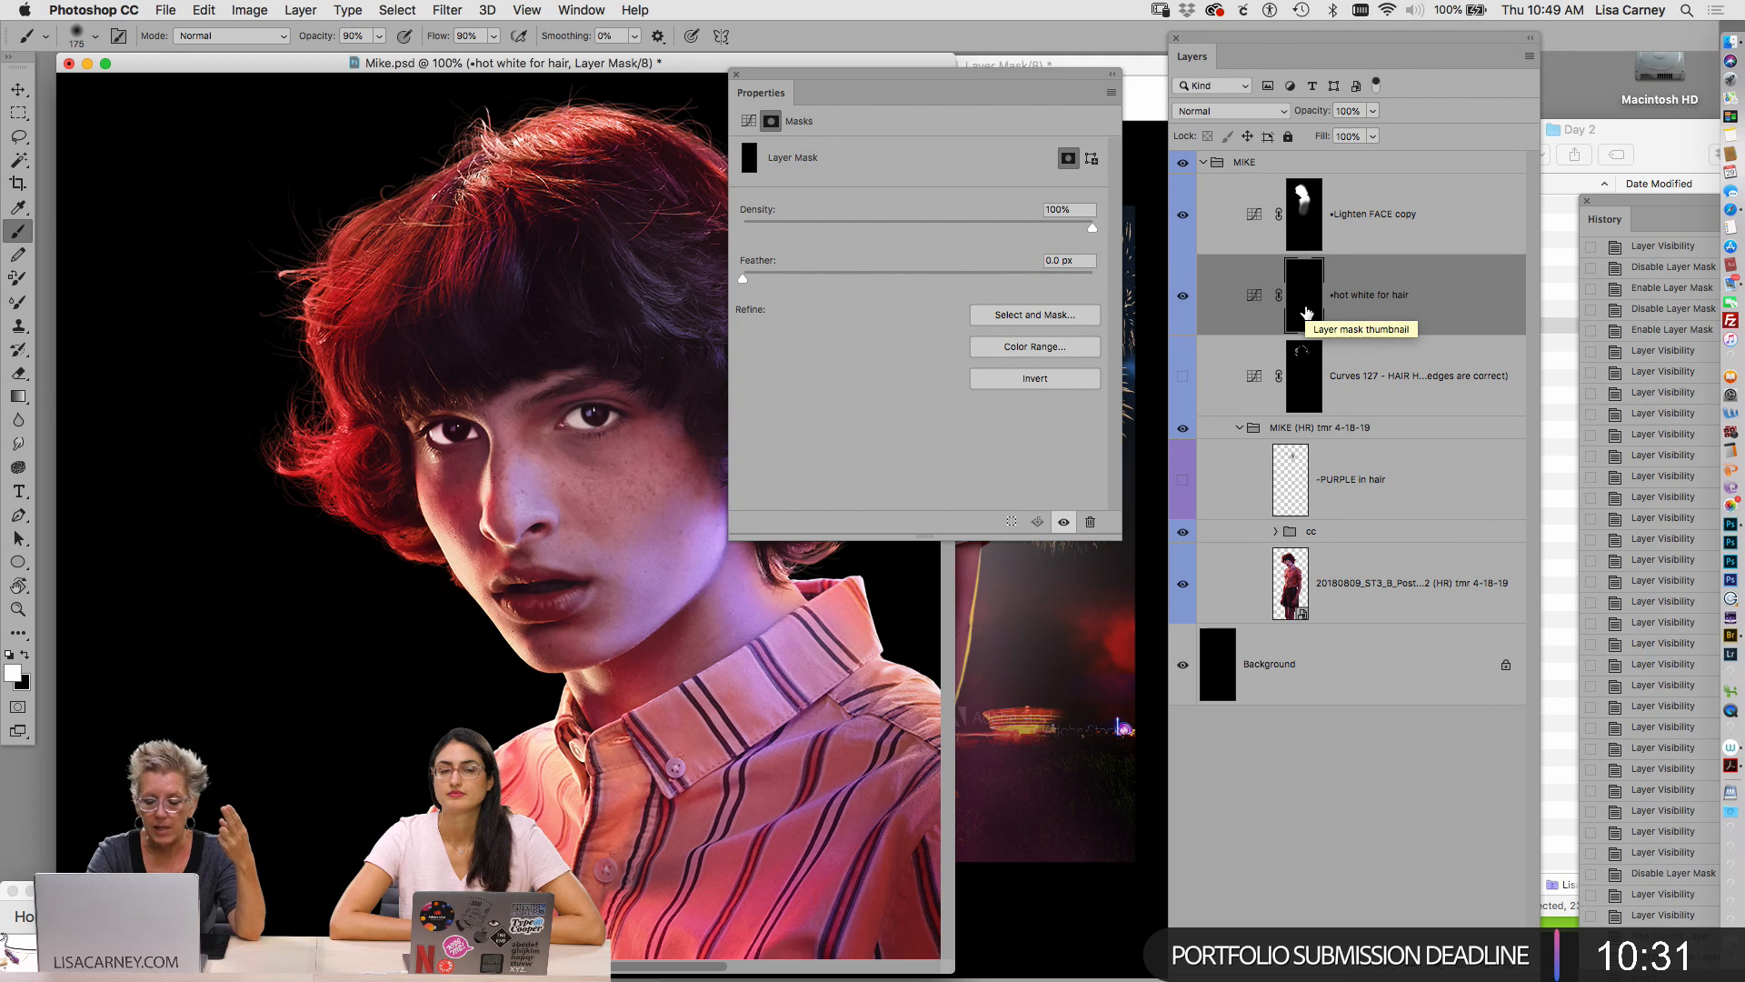
Choose the Hairbrush tool preset and enlarge the brush to 5 px
left_click(47, 38)
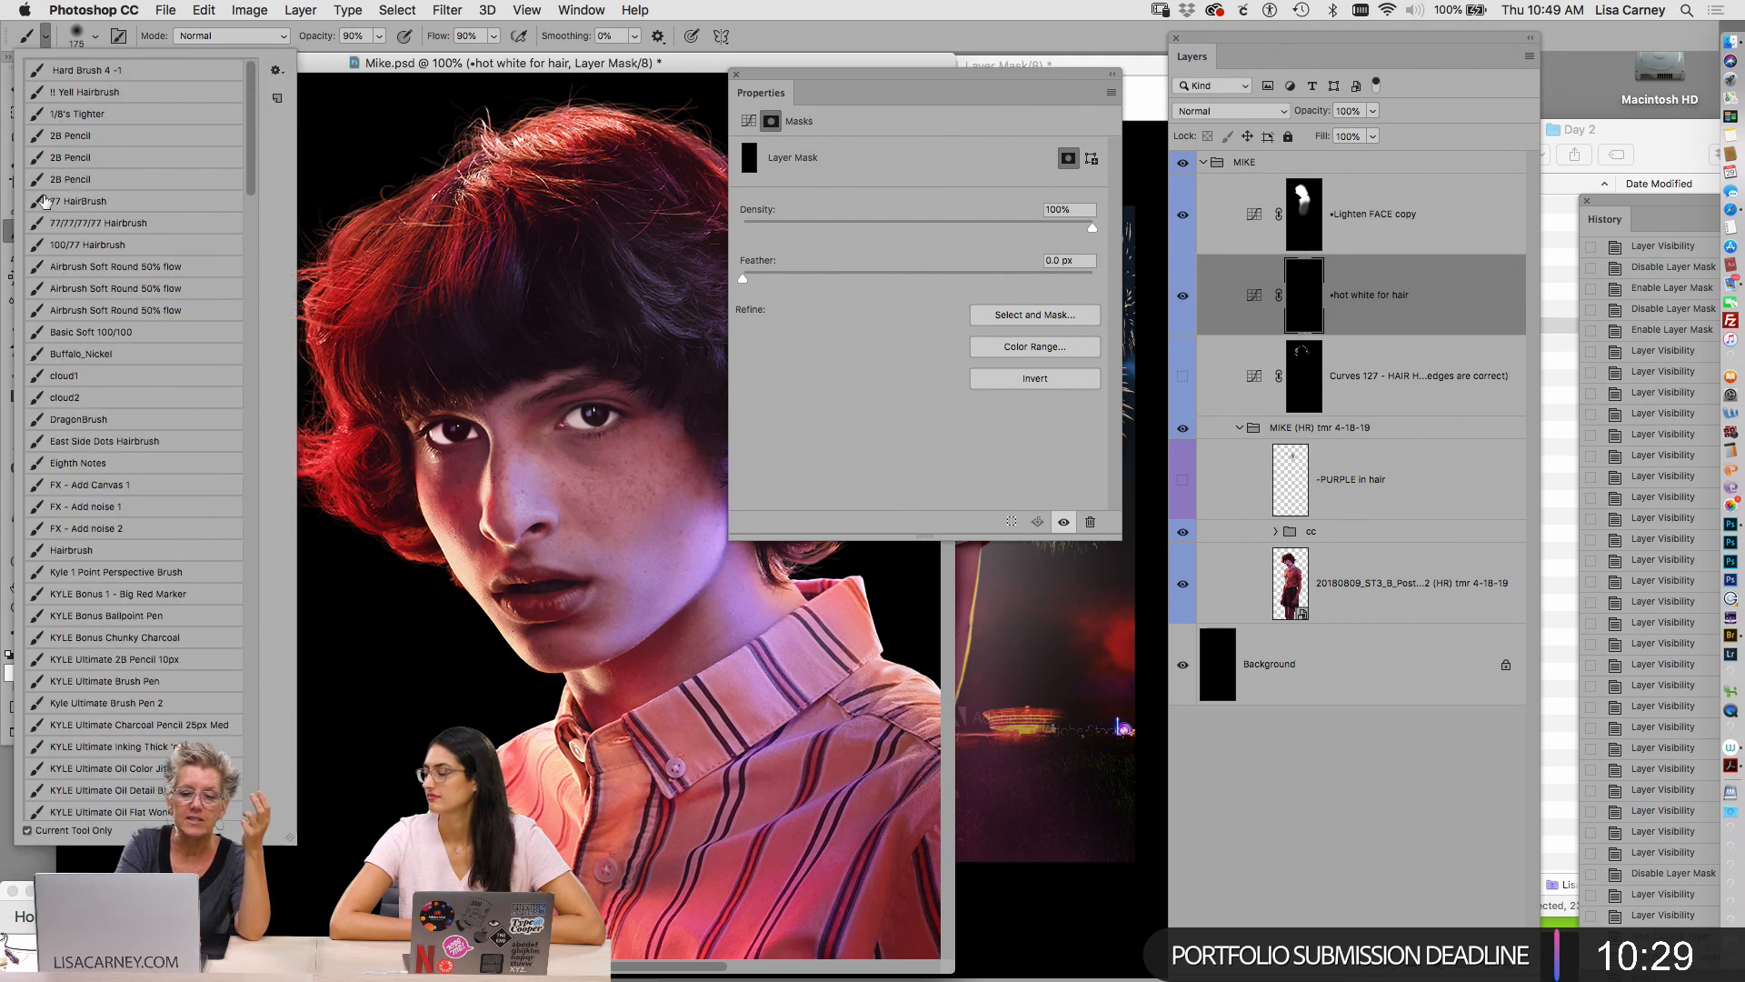
left_click(89, 558)
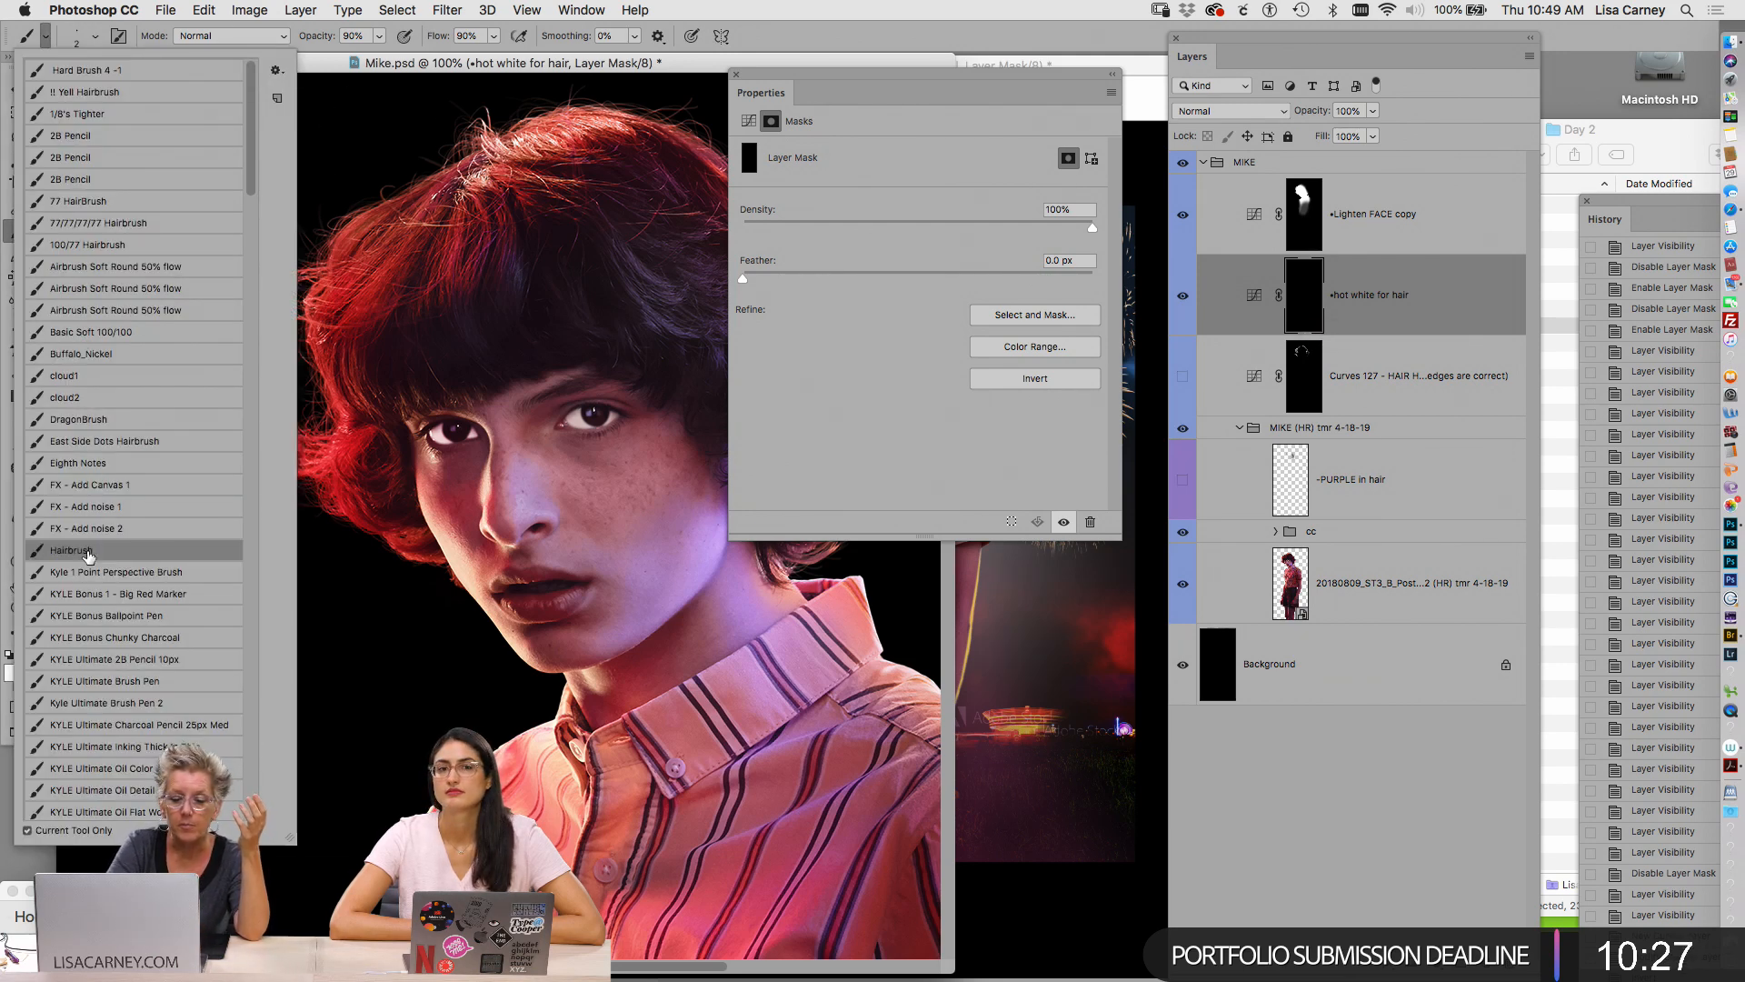
key("Return")
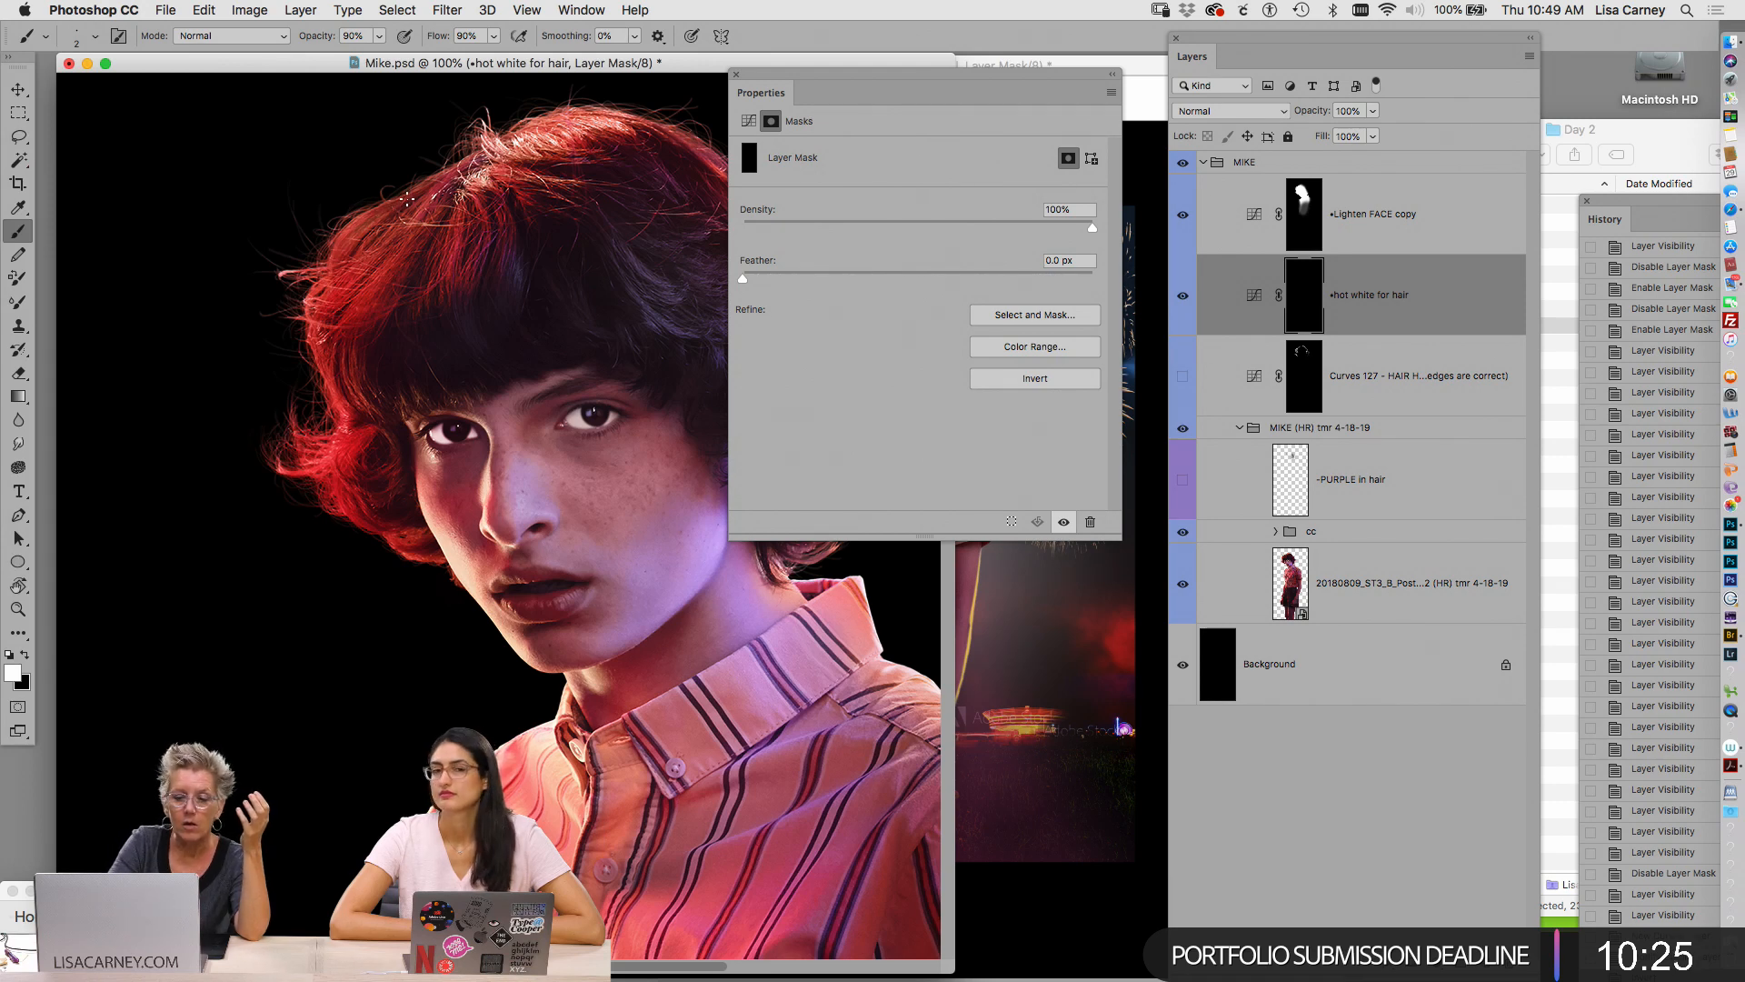
key("bracketright")
key("bracketright")
key("bracketright")
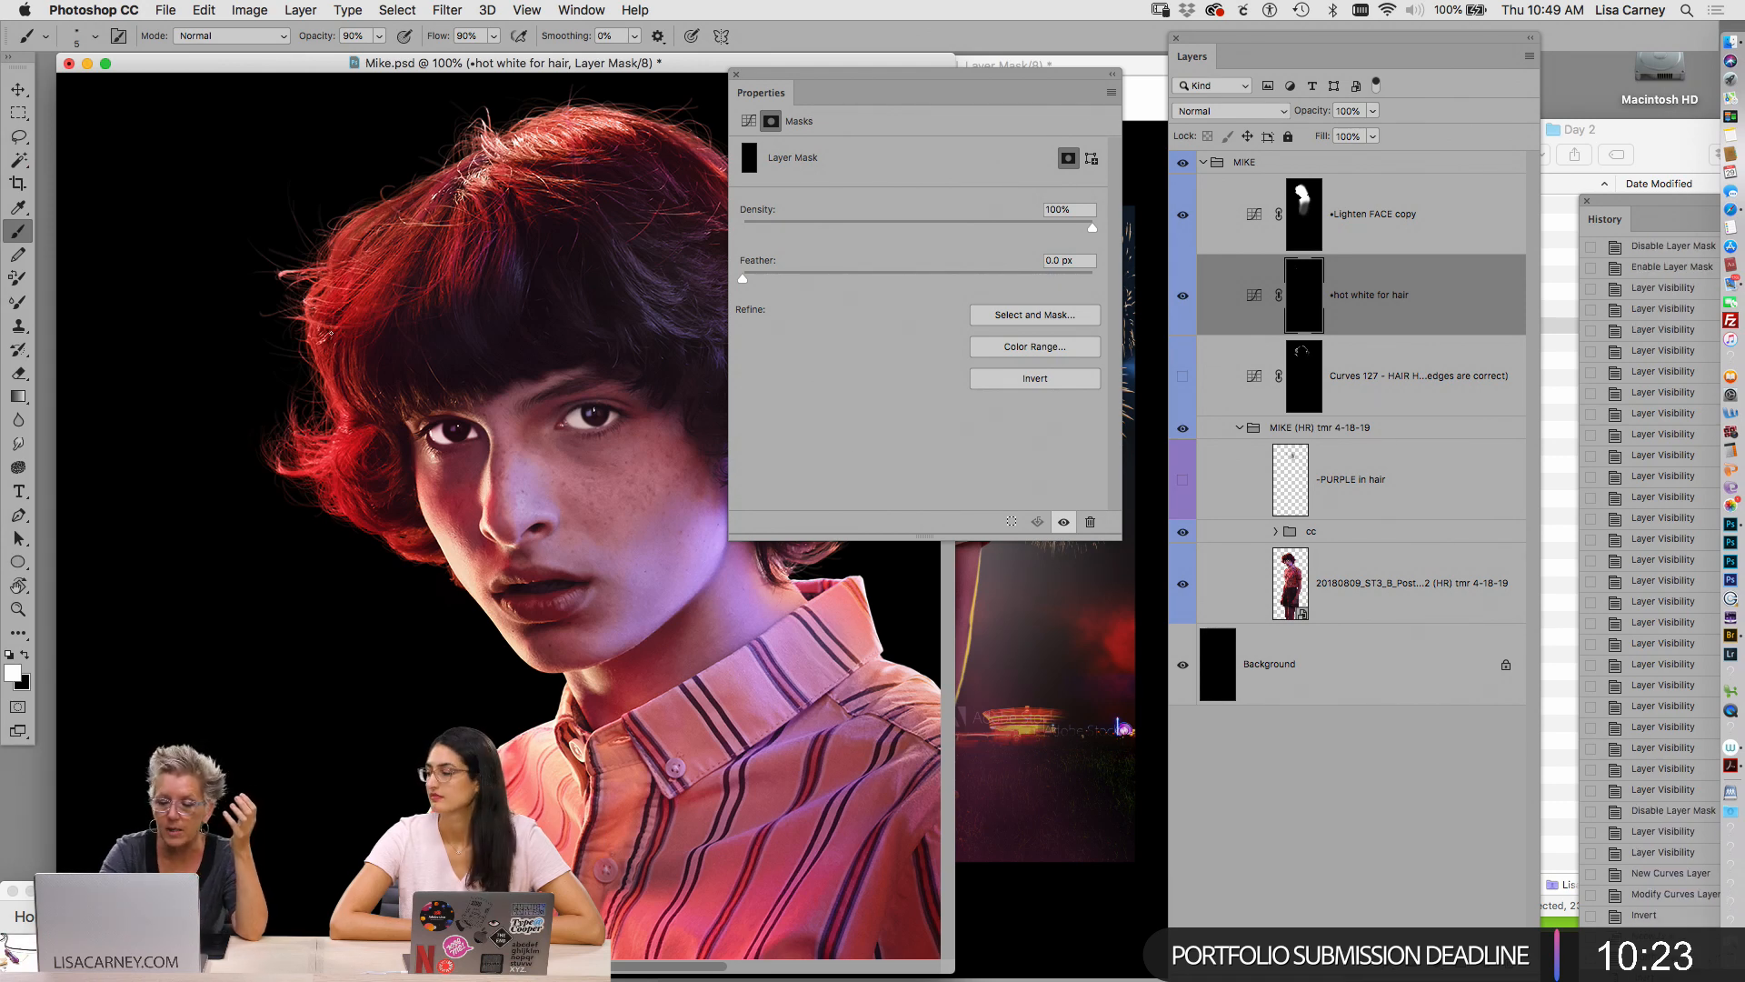
Paint fine white strands at 100% opacity on the •hot white for hair mask along the left side of the hair, undoing the stray stroke
mouse_move(374, 234)
left_mouse_down()
mouse_move(351, 326)
mouse_move(361, 229)
mouse_move(386, 230)
mouse_move(351, 263)
left_mouse_up()
left_click_drag(353, 272, 332, 292)
mouse_move(334, 289)
left_mouse_down()
mouse_move(294, 322)
mouse_move(300, 307)
left_mouse_up()
mouse_move(380, 214)
left_mouse_down()
mouse_move(307, 279)
mouse_move(352, 286)
mouse_move(386, 227)
left_mouse_up()
left_click_drag(300, 309, 264, 332)
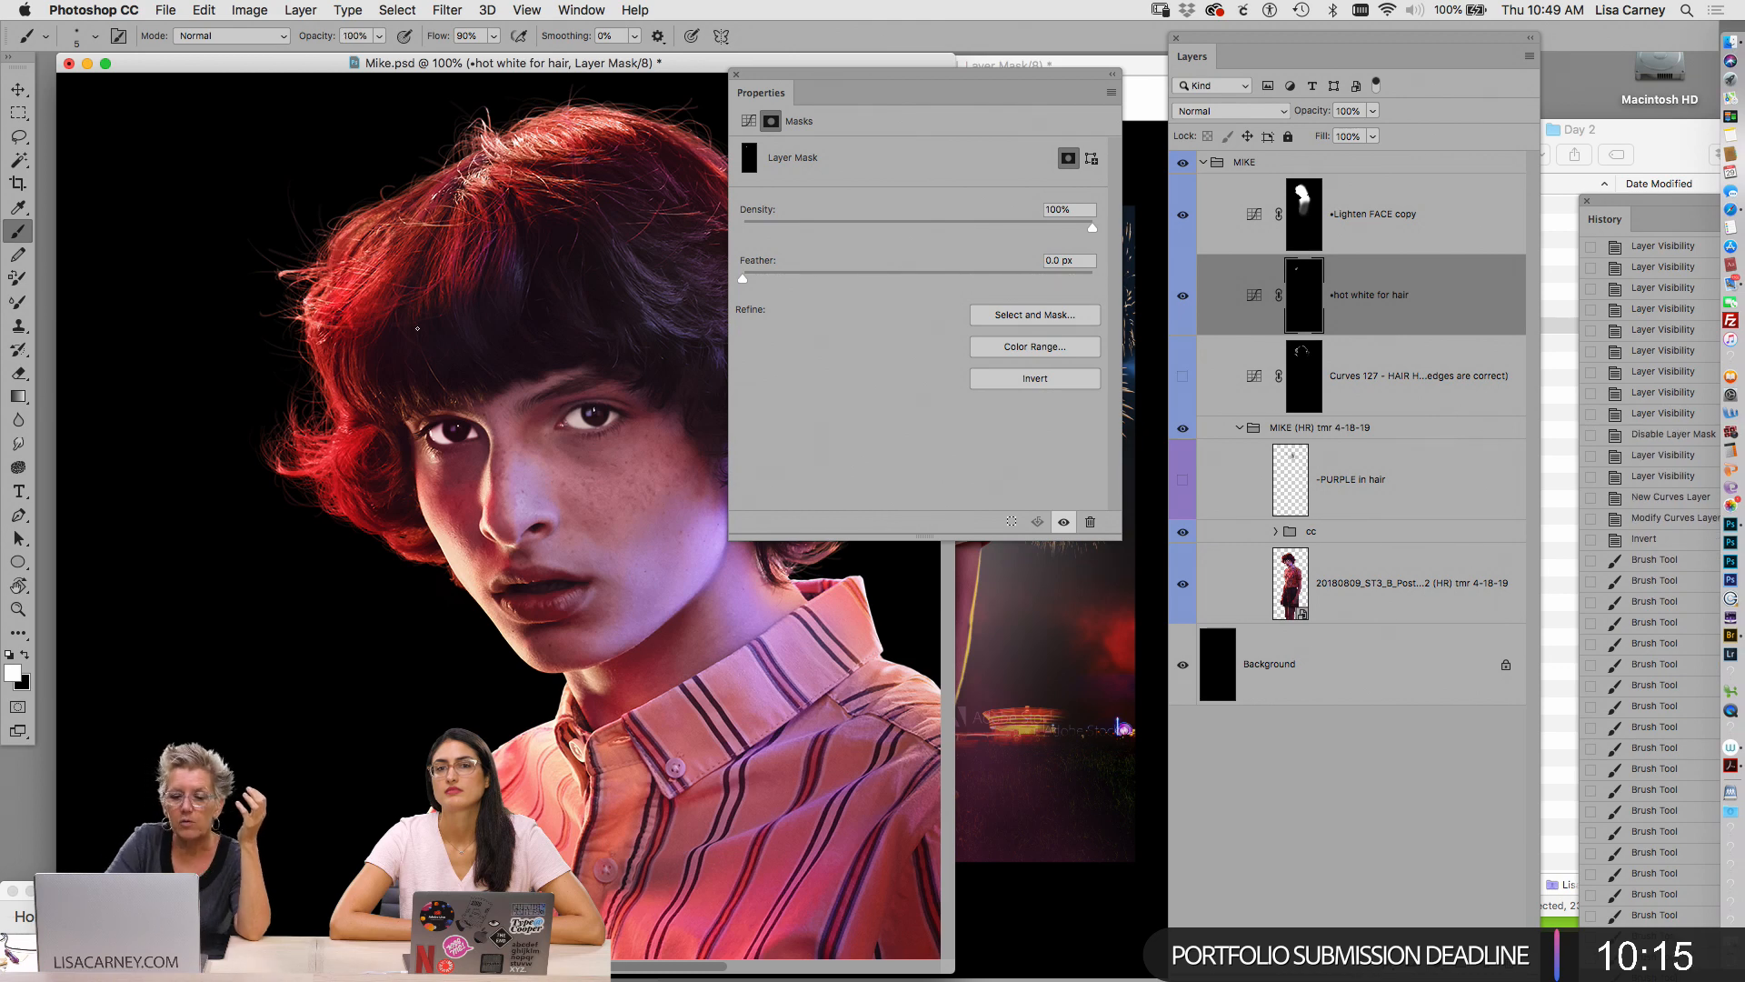
left_click_drag(400, 229, 382, 268)
left_click_drag(323, 327, 307, 336)
left_click_drag(391, 259, 372, 277)
mouse_move(400, 209)
left_mouse_down()
mouse_move(327, 286)
mouse_move(335, 393)
mouse_move(319, 427)
mouse_move(354, 454)
mouse_move(351, 440)
mouse_move(378, 500)
left_mouse_up()
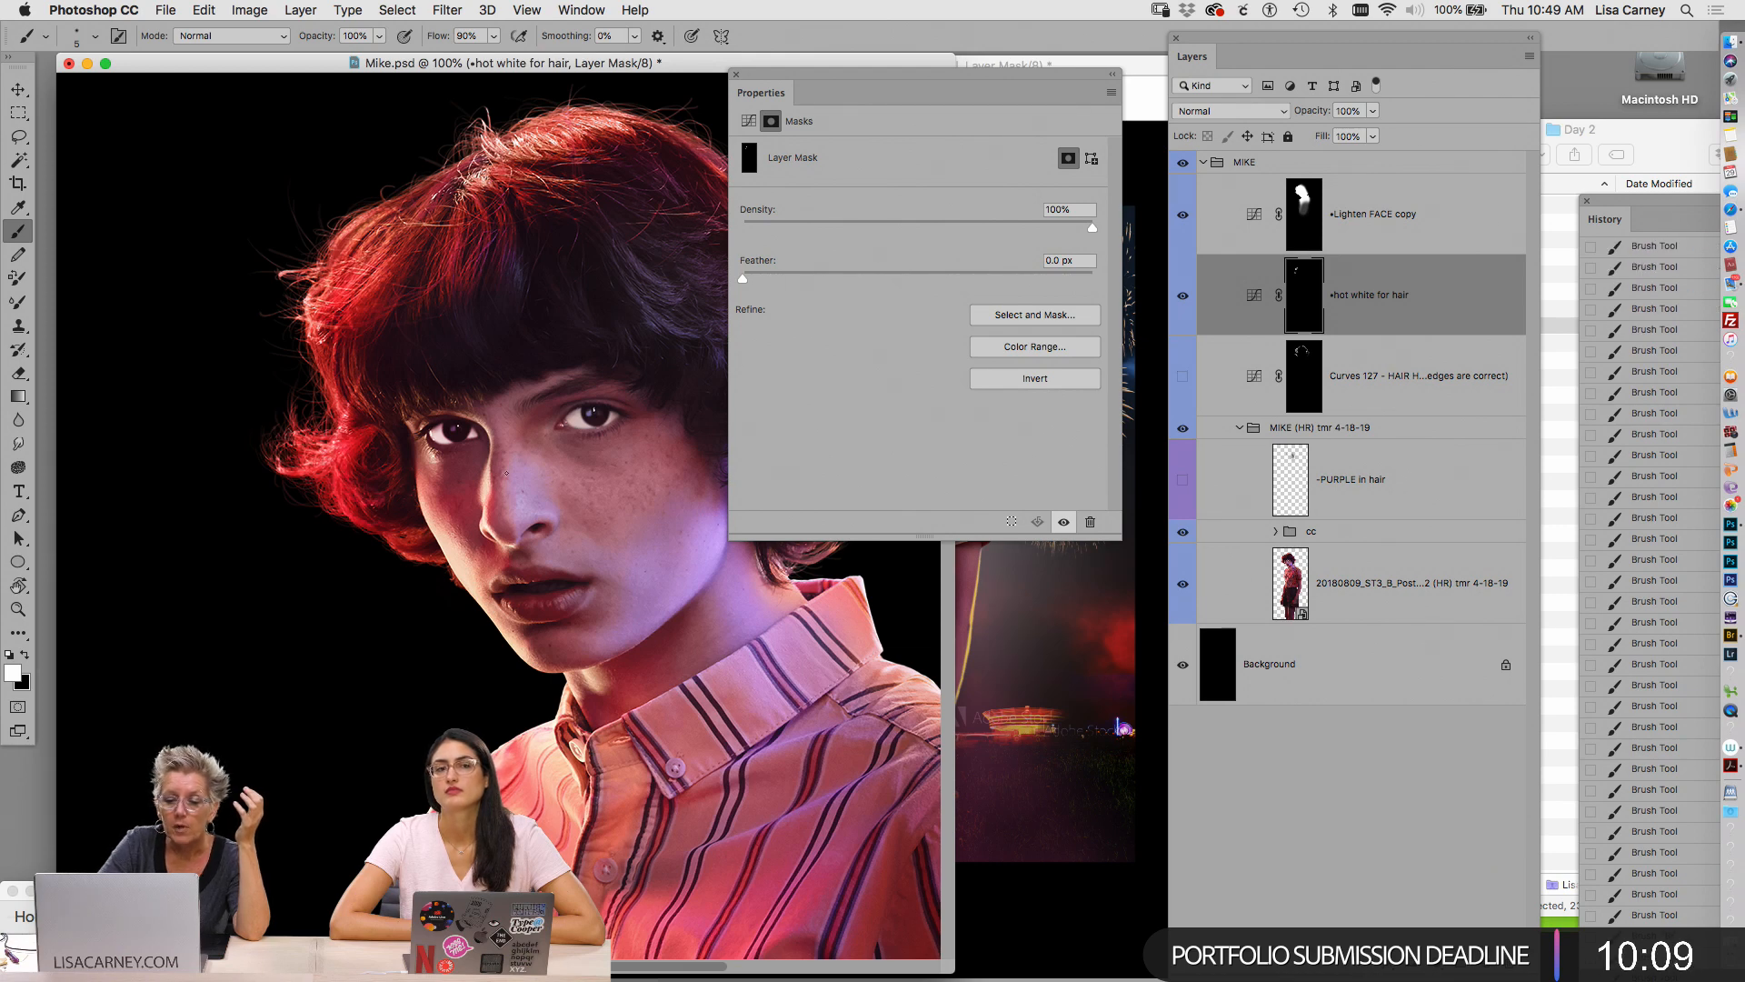
left_click_drag(498, 526, 500, 522)
key("super+z")
key("super+z")
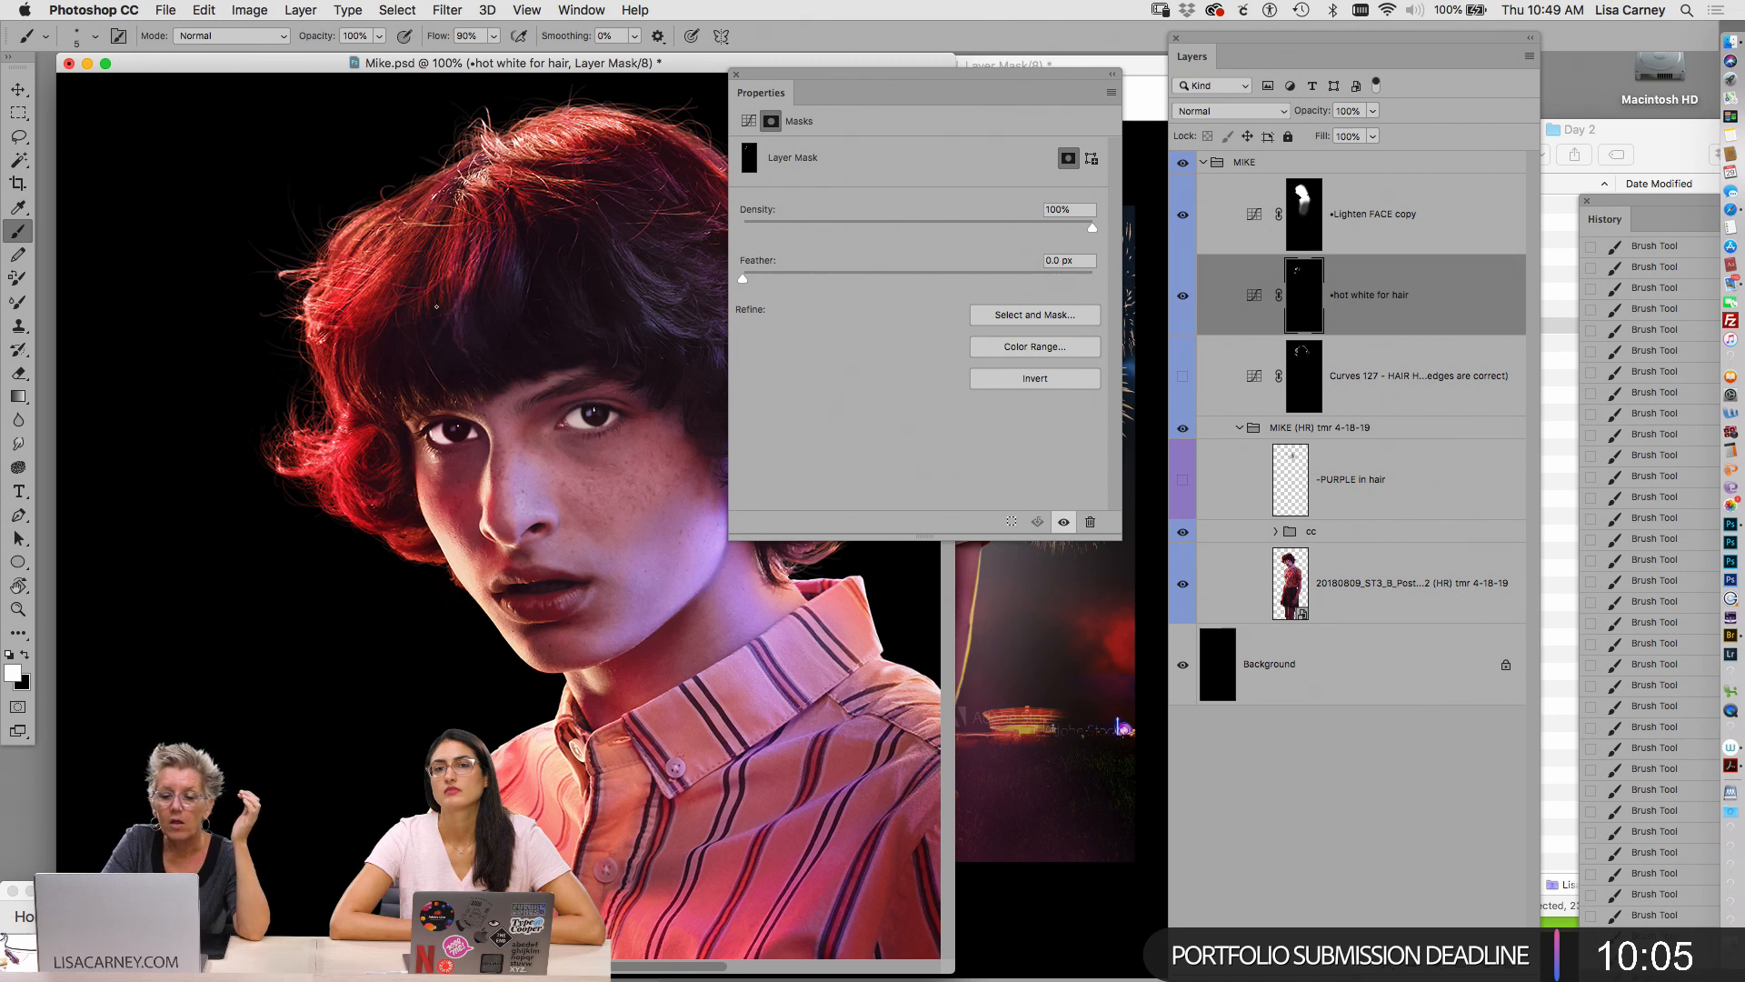
mouse_move(455, 241)
left_mouse_down()
mouse_move(385, 310)
mouse_move(379, 341)
mouse_move(322, 351)
left_mouse_up()
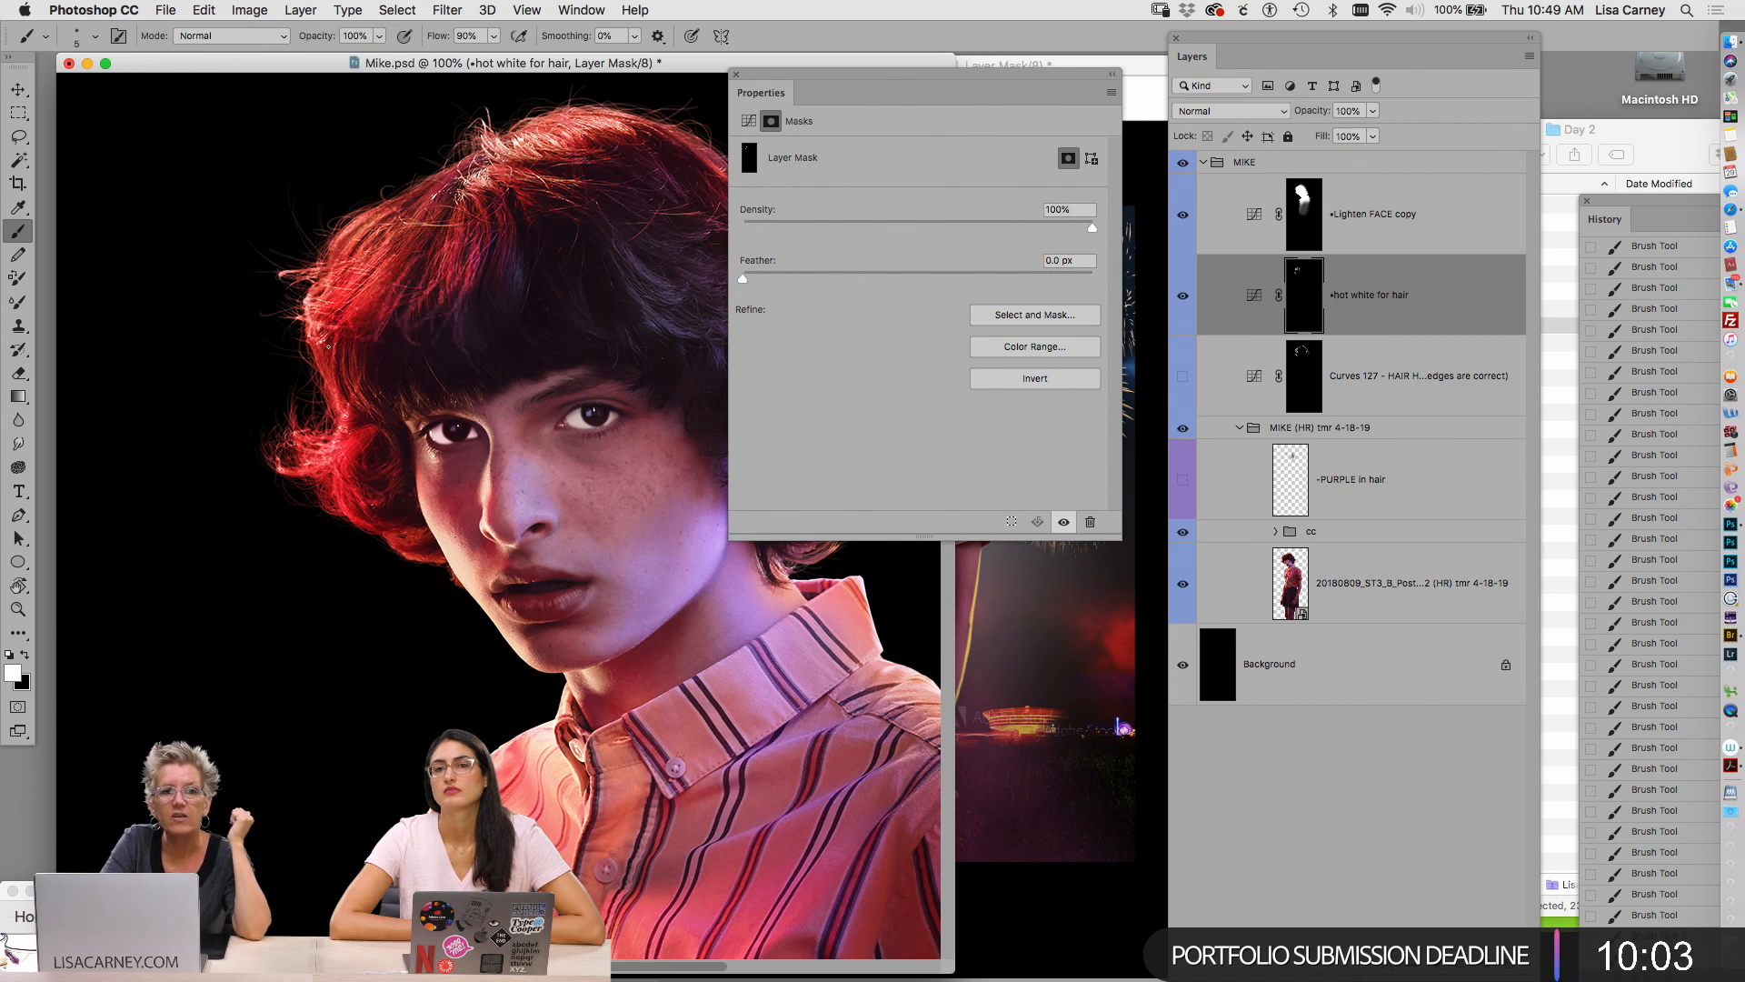
Paint more highlight strands on the •hot white for hair mask along the right side and crown of the hair
scroll(488, 349, "right", 5)
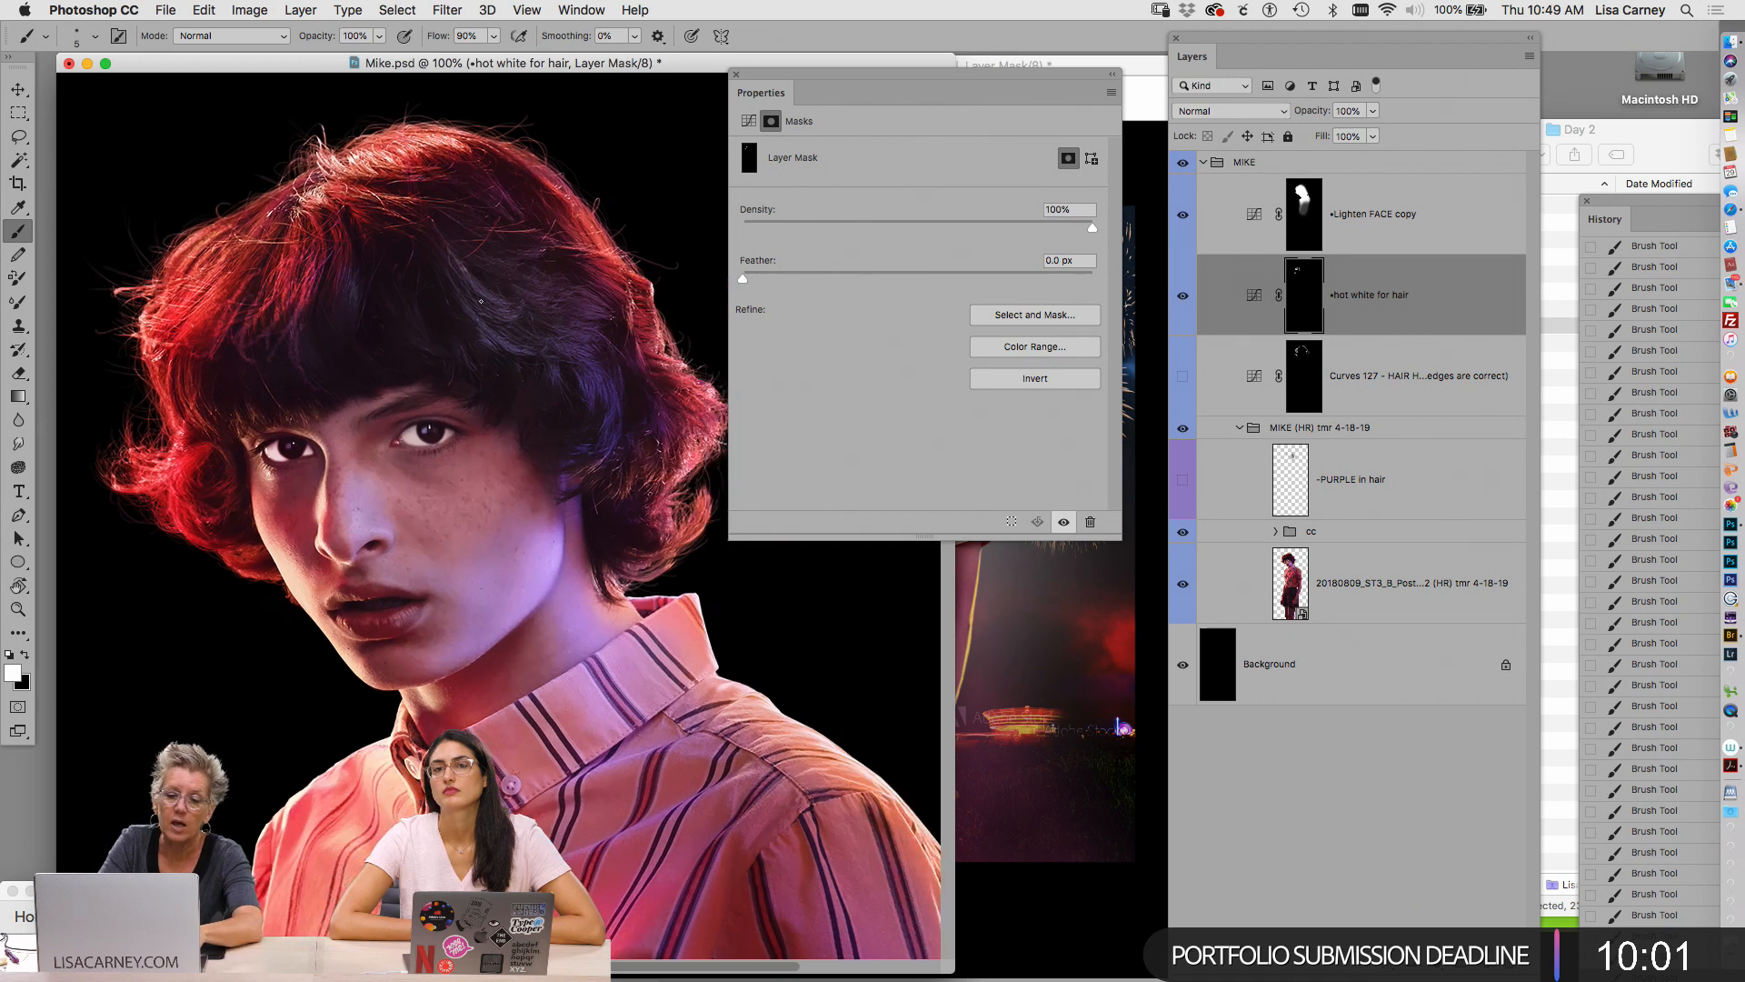
mouse_move(525, 312)
left_mouse_down()
mouse_move(562, 351)
mouse_move(593, 345)
mouse_move(559, 307)
mouse_move(600, 325)
left_mouse_up()
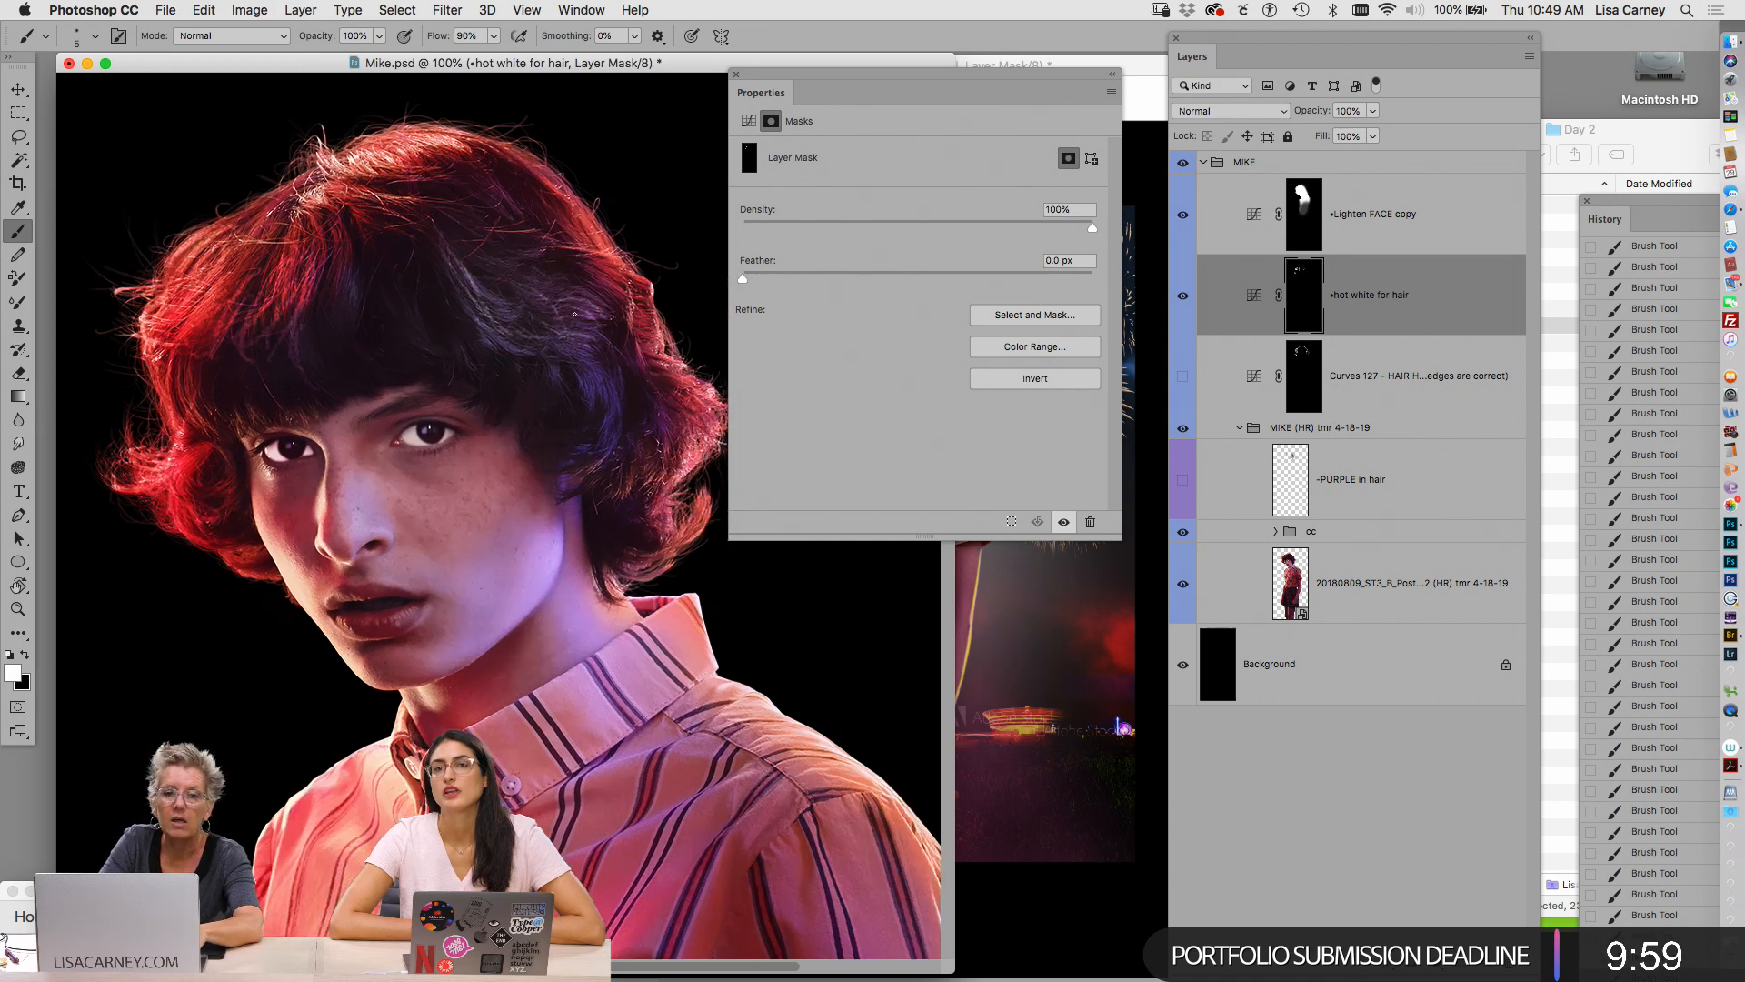
mouse_move(606, 388)
left_mouse_down()
mouse_move(648, 357)
mouse_move(613, 274)
mouse_move(731, 468)
mouse_move(641, 296)
mouse_move(650, 329)
mouse_move(581, 281)
mouse_move(586, 211)
left_mouse_up()
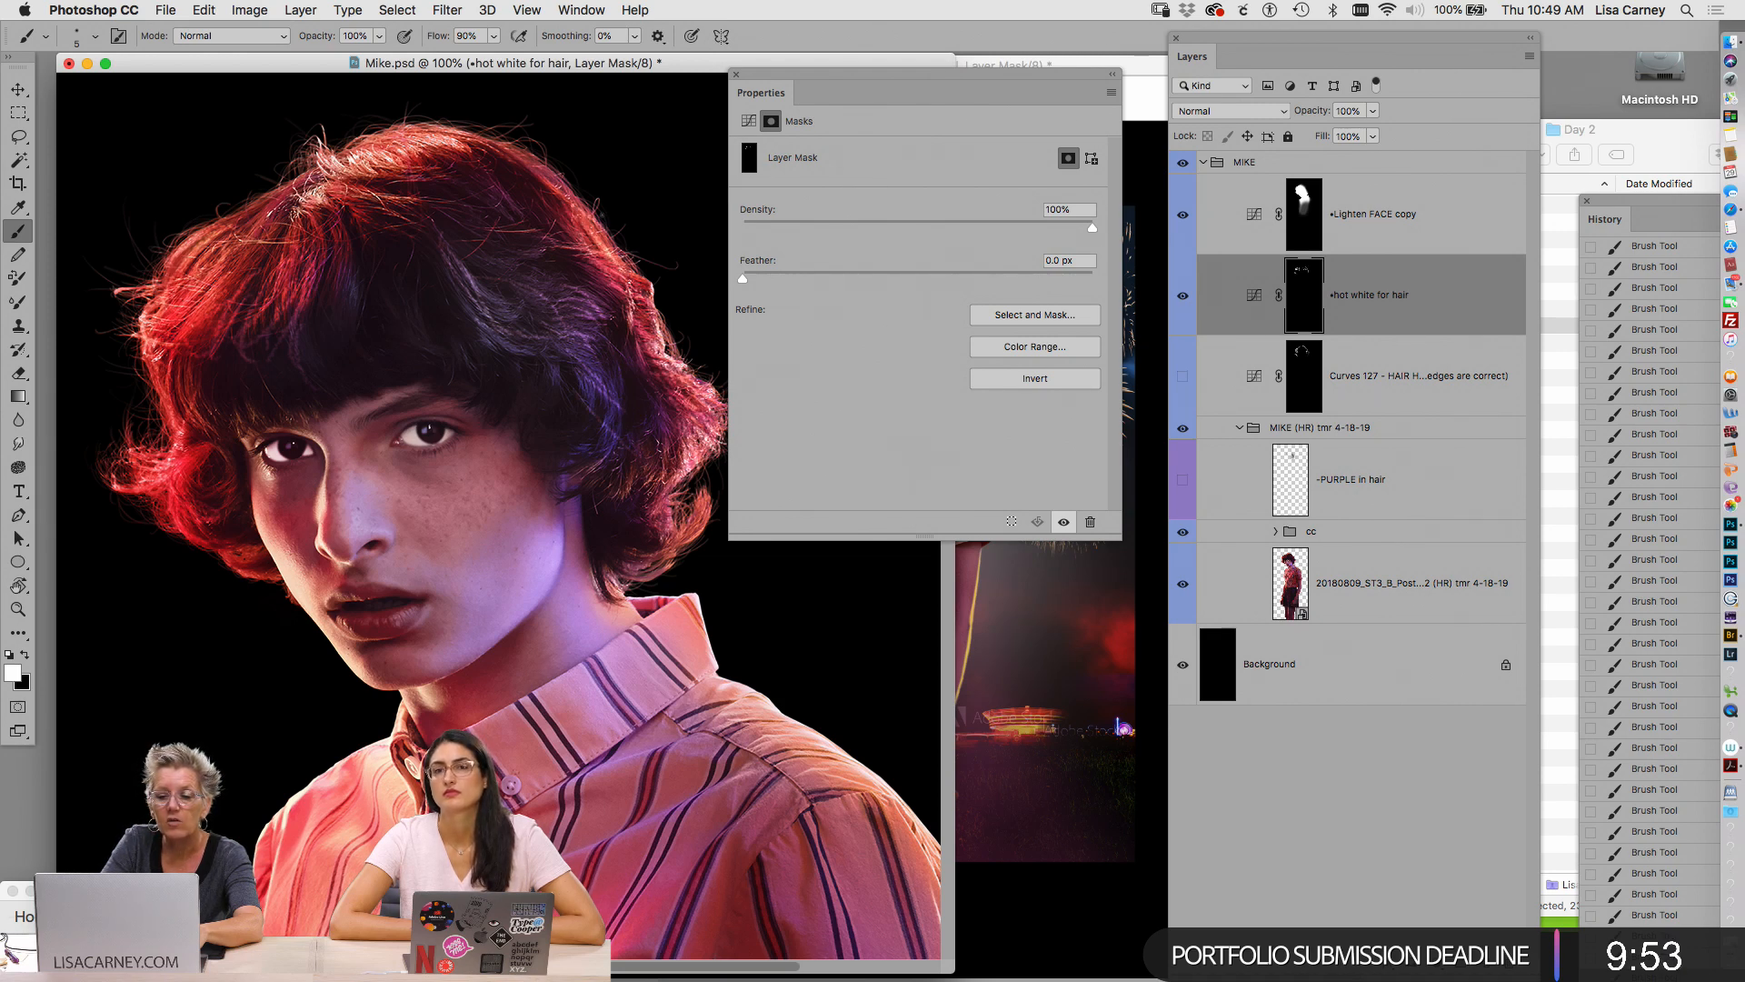
left_click_drag(505, 173, 446, 152)
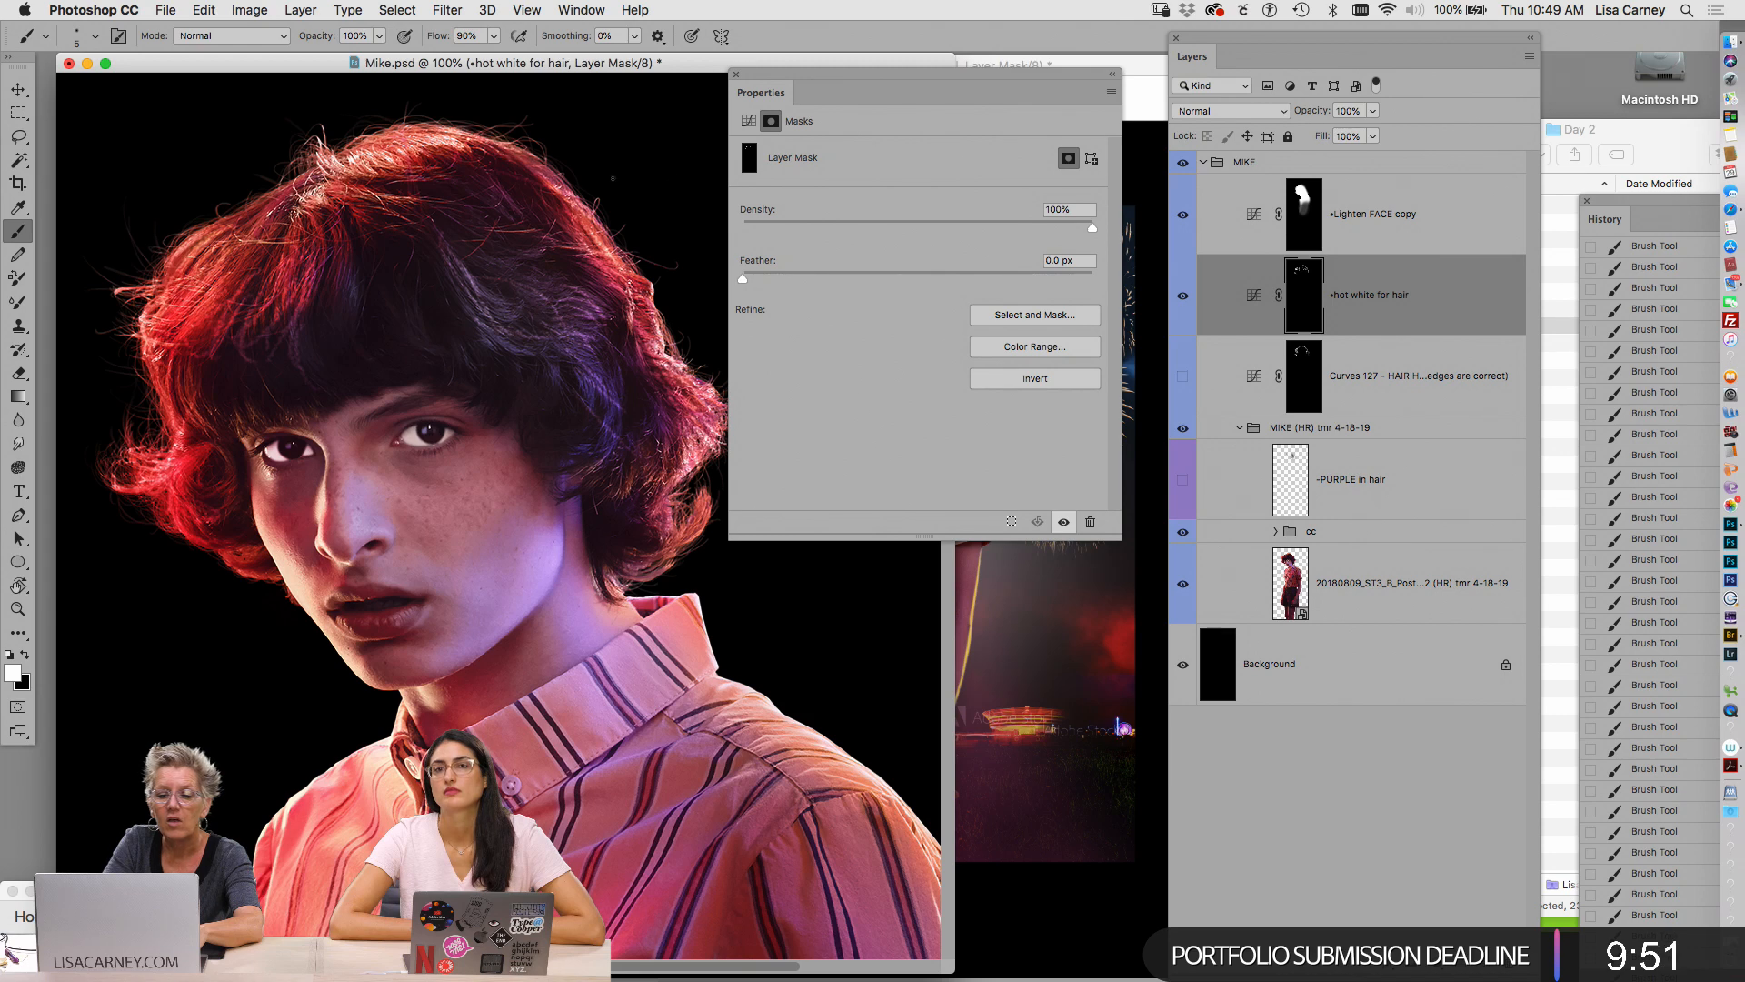
Compare the figure with and without the •Lighten FACE copy layer, leaving that layer hidden
left_click(1182, 215)
left_click(1184, 217)
left_click(1184, 217)
left_click(1184, 217)
left_click(1184, 216)
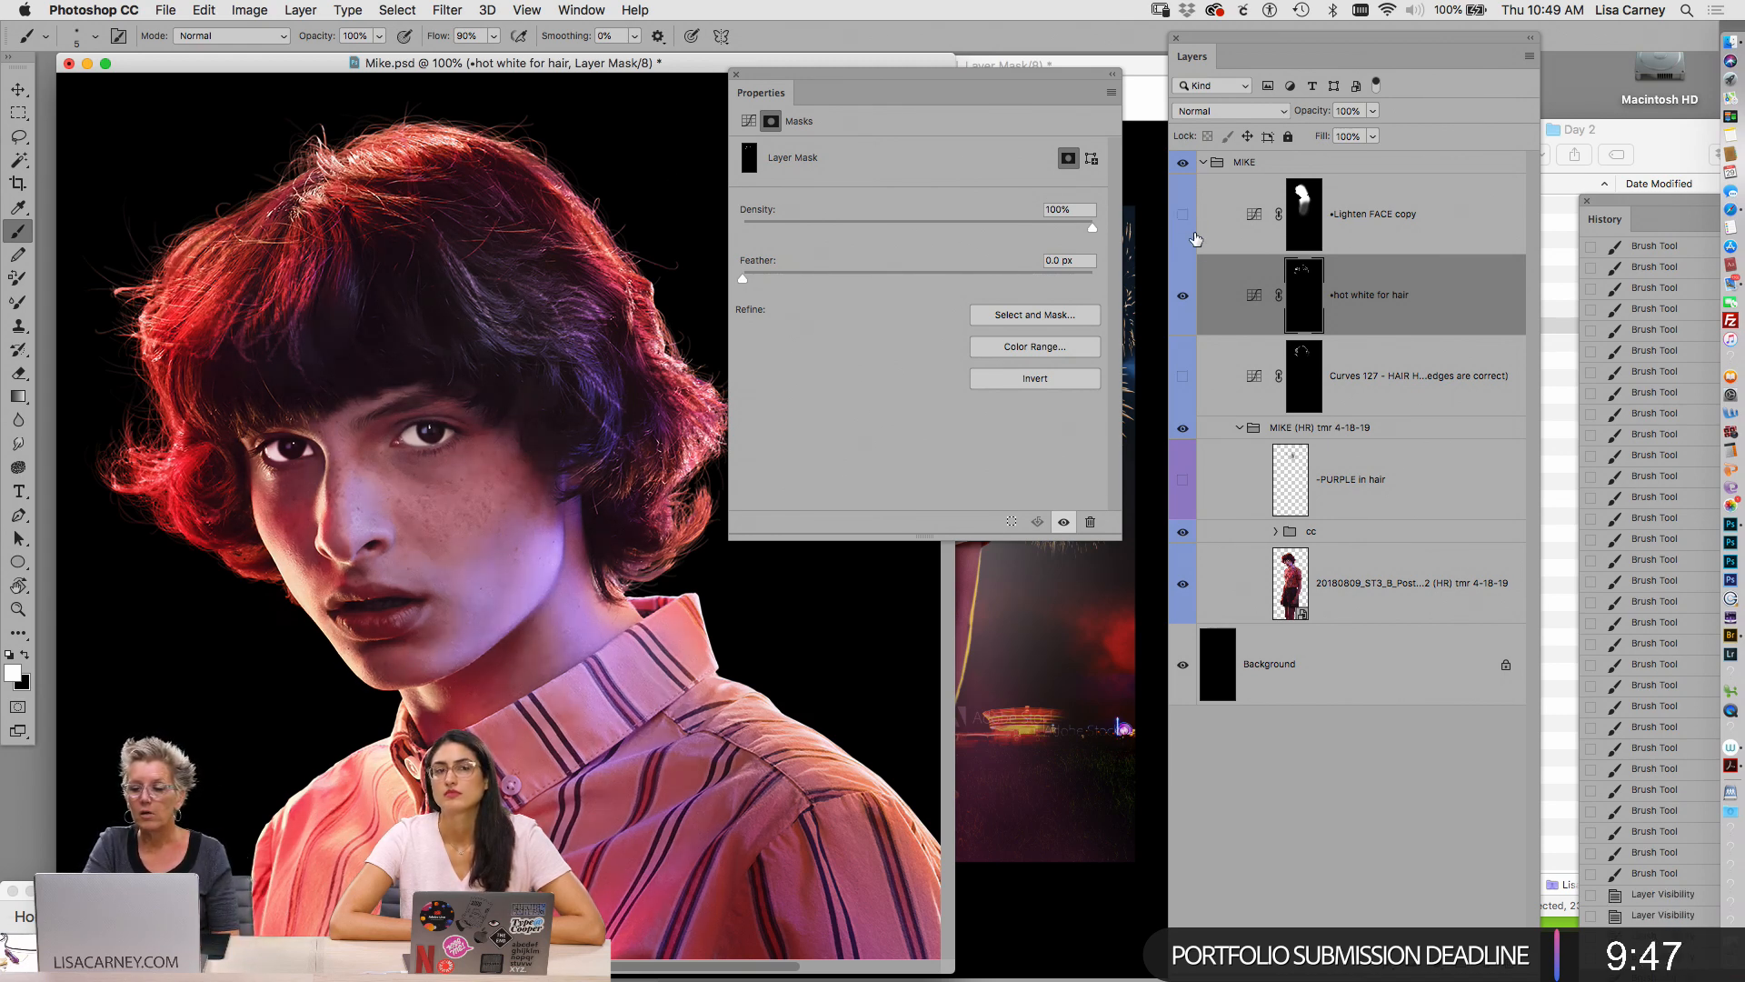
Delete the •hot white for hair layer and turn the Curves 127 - HAIR HL's layer back on, comparing the hair highlights
key("BackSpace")
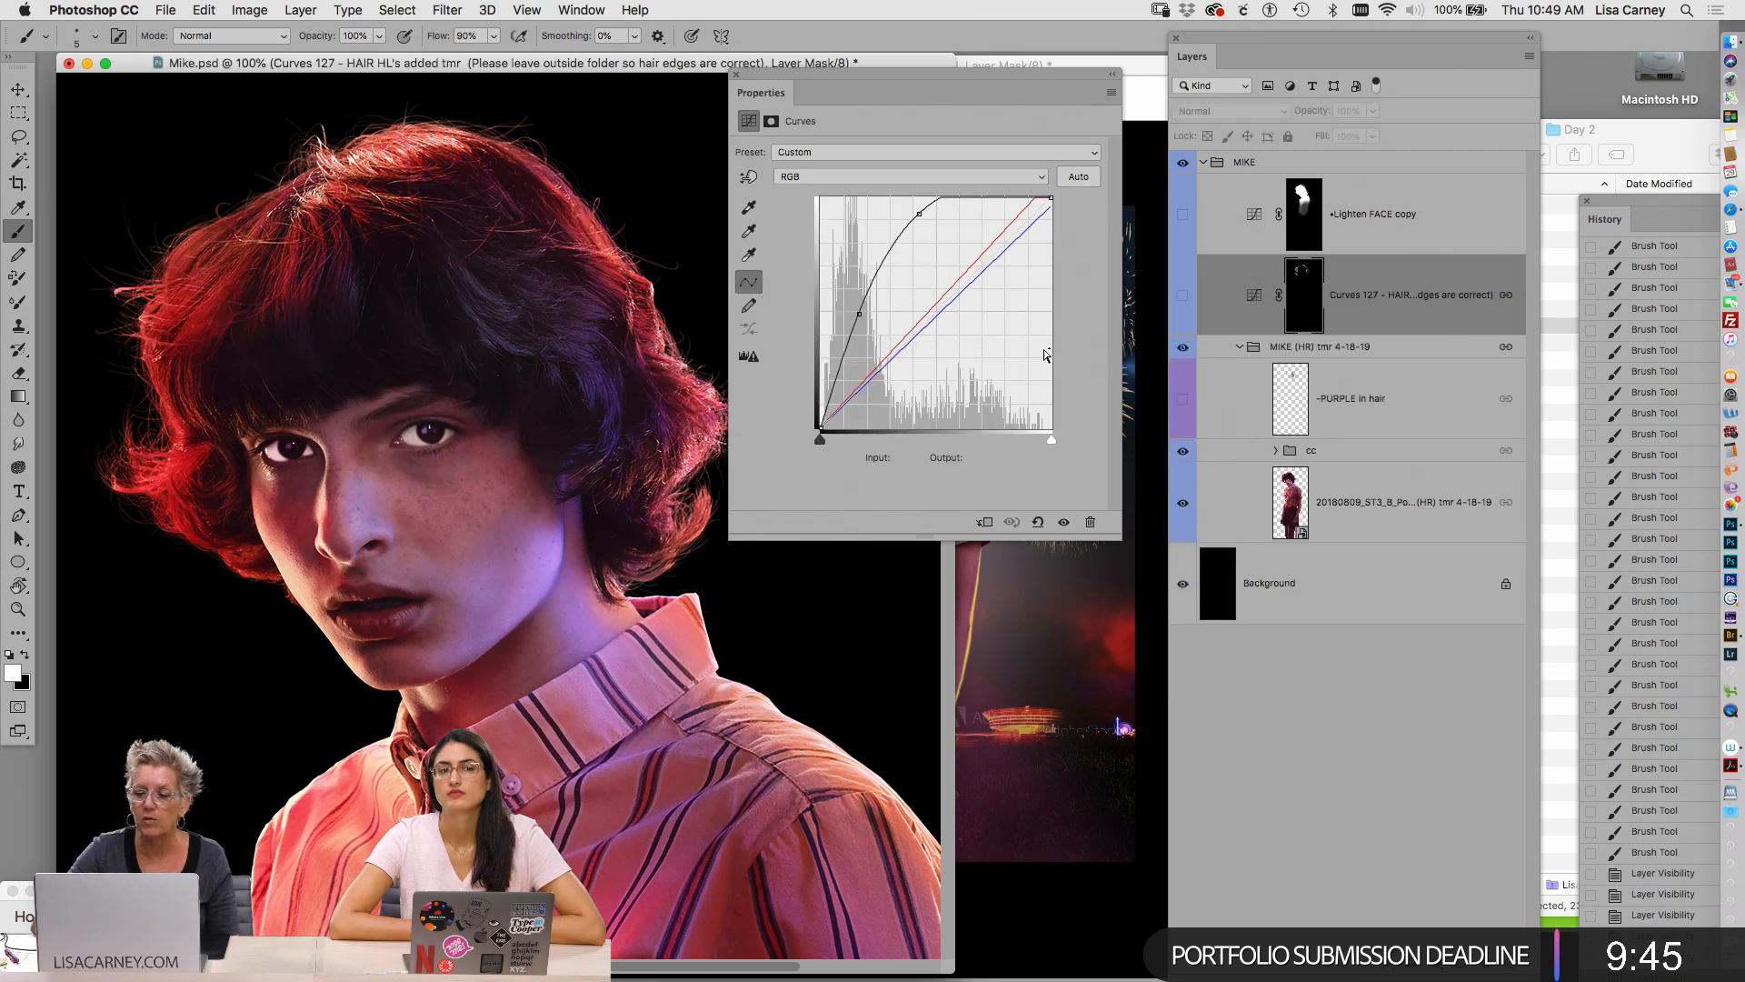
left_click(1183, 296)
left_click(1183, 298)
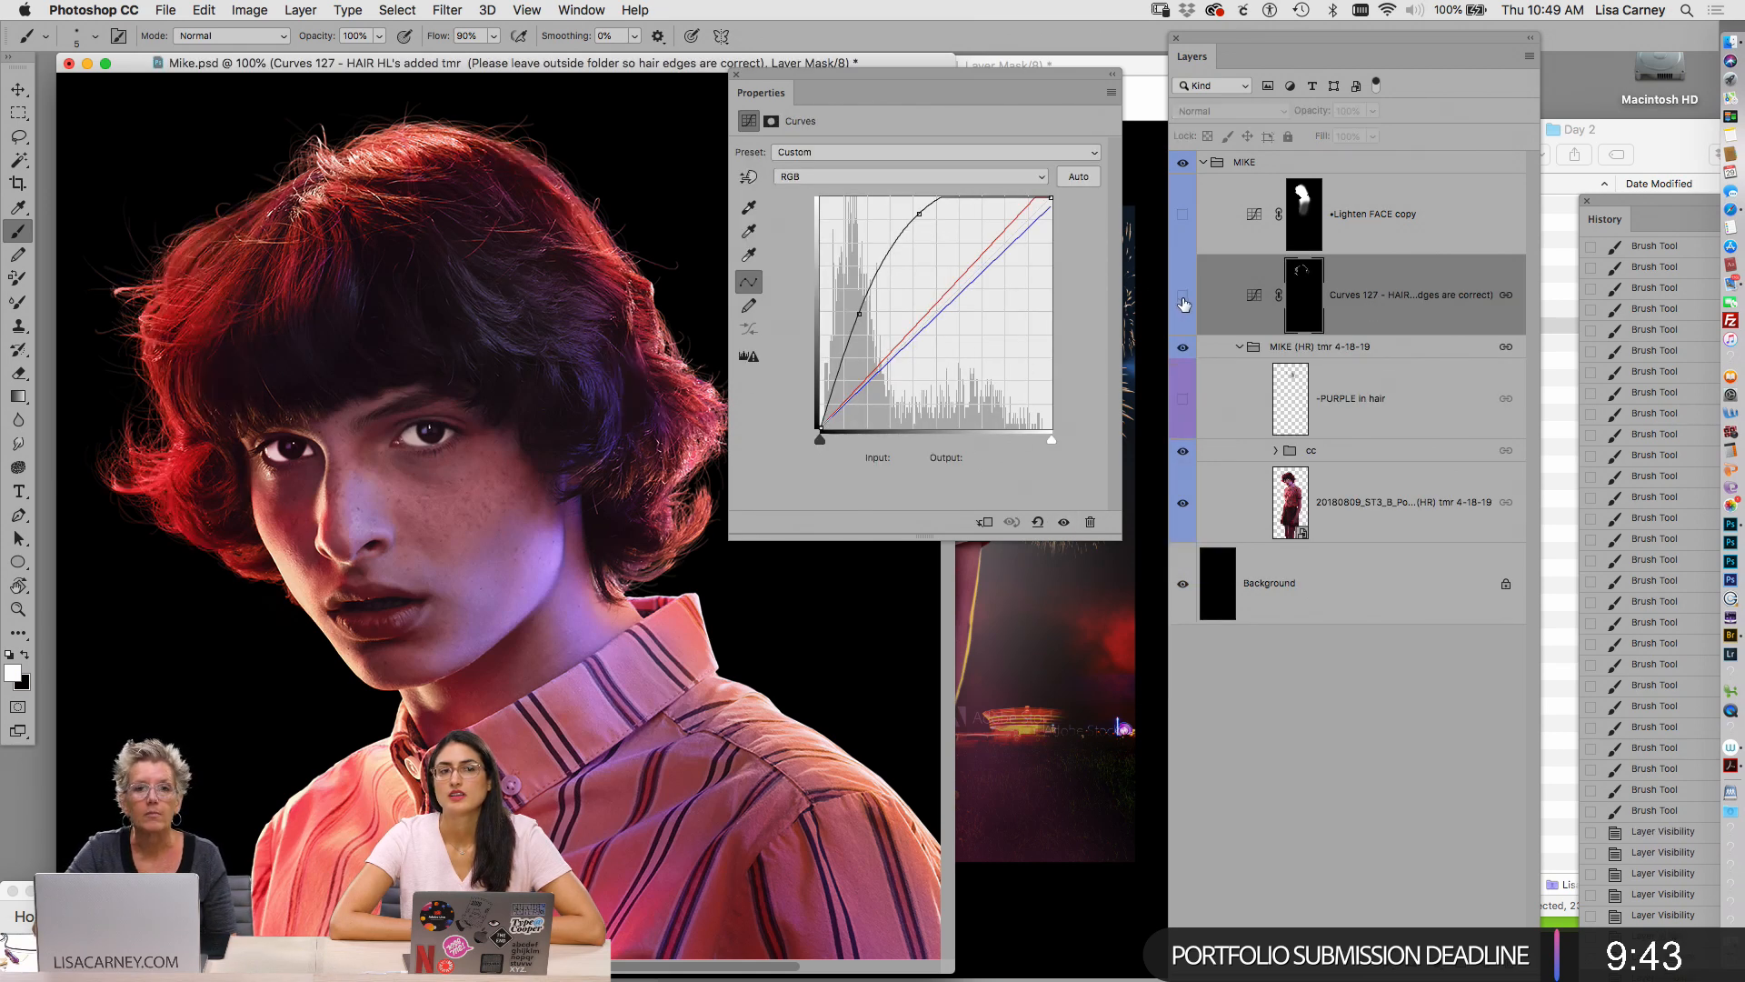
left_click(1182, 298)
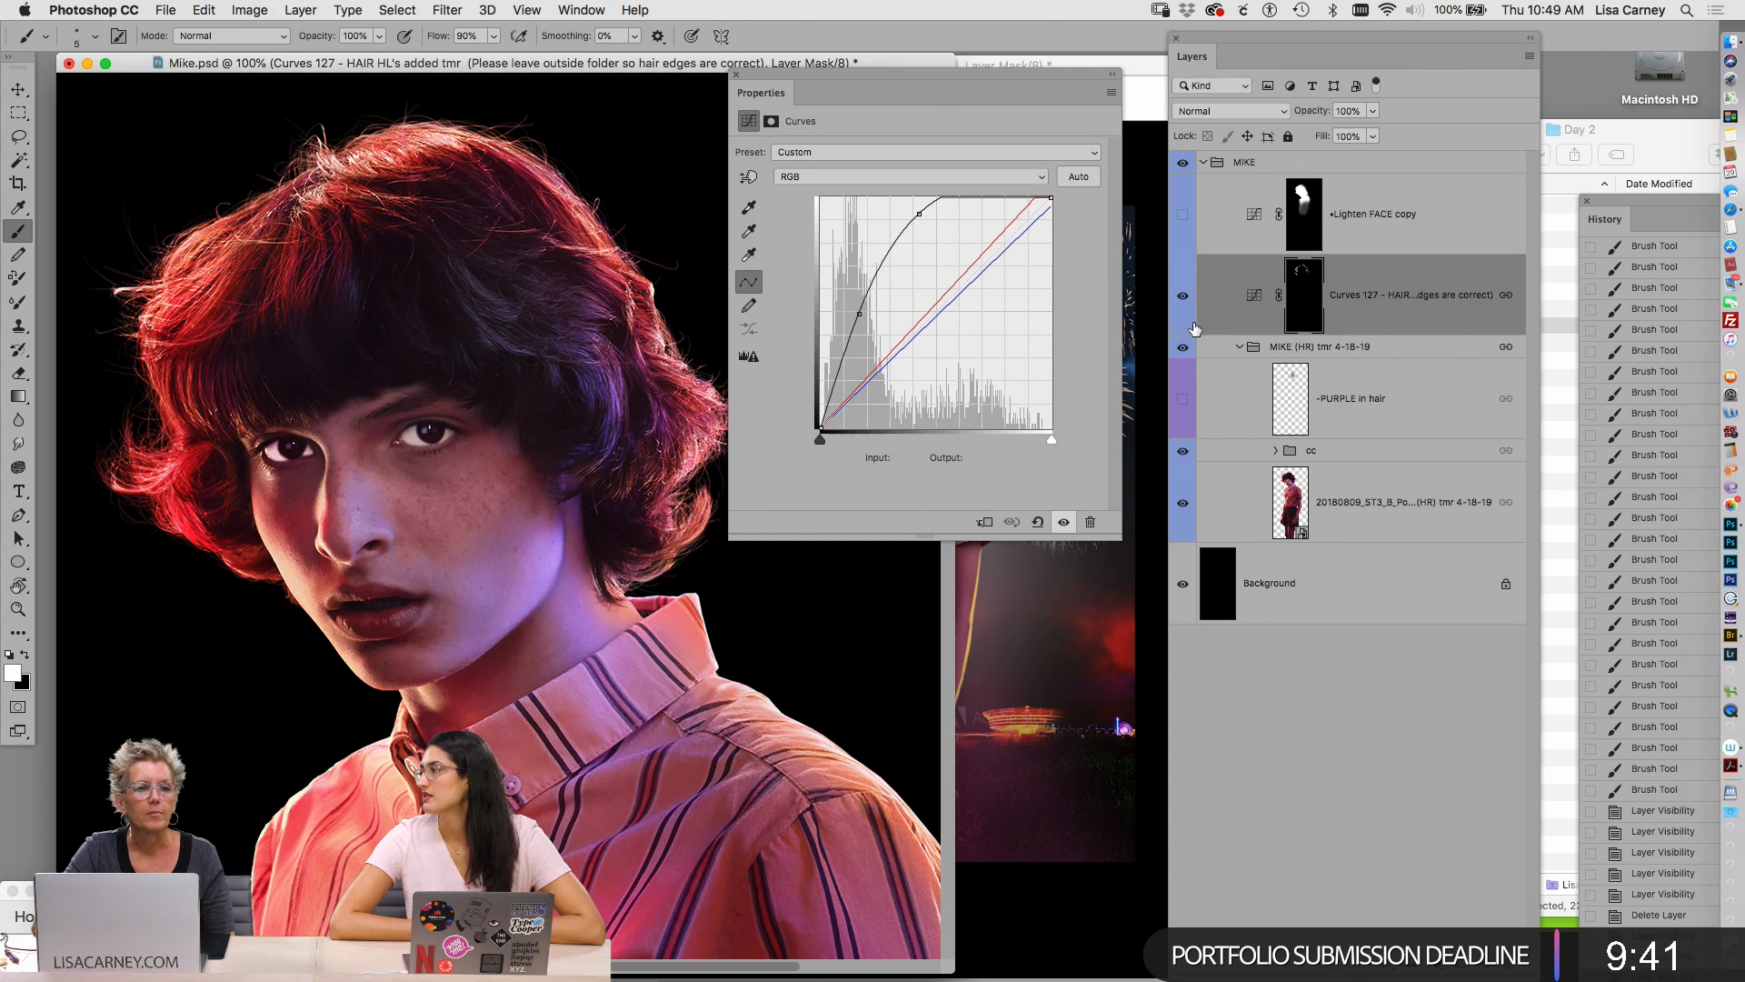
left_click(1181, 346)
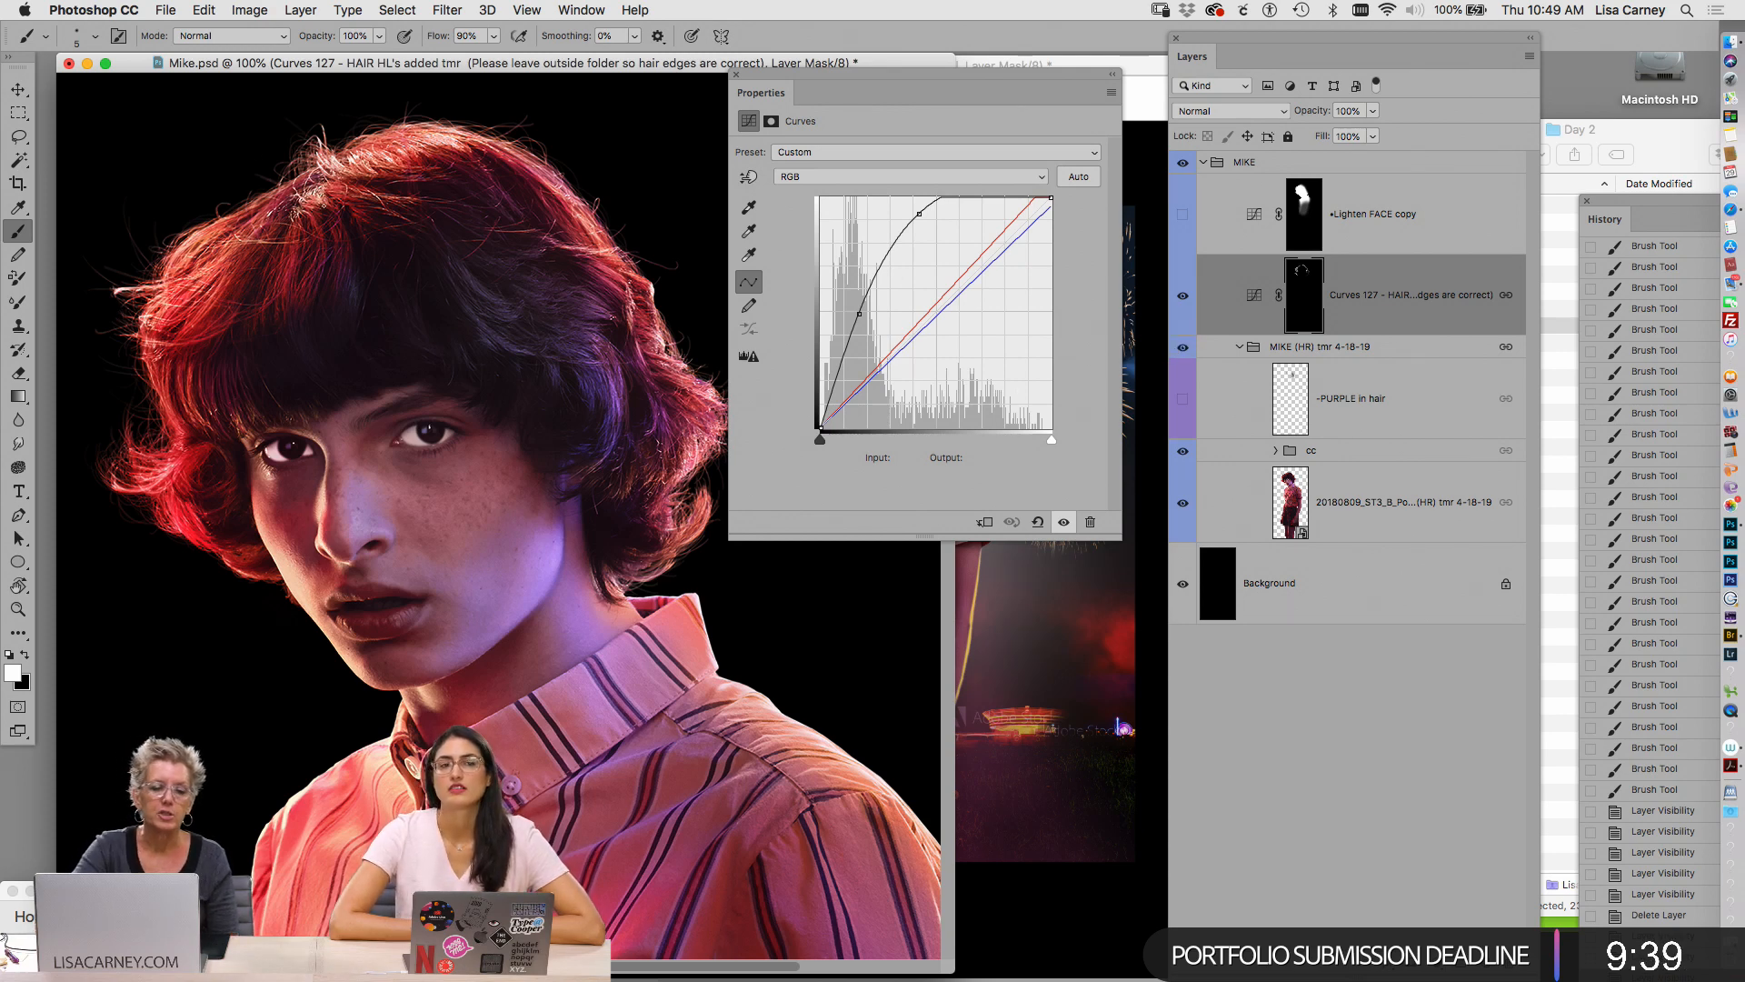
Collapse the General Brushes group and choose the 77 HairBrush tool preset
left_click(73, 35)
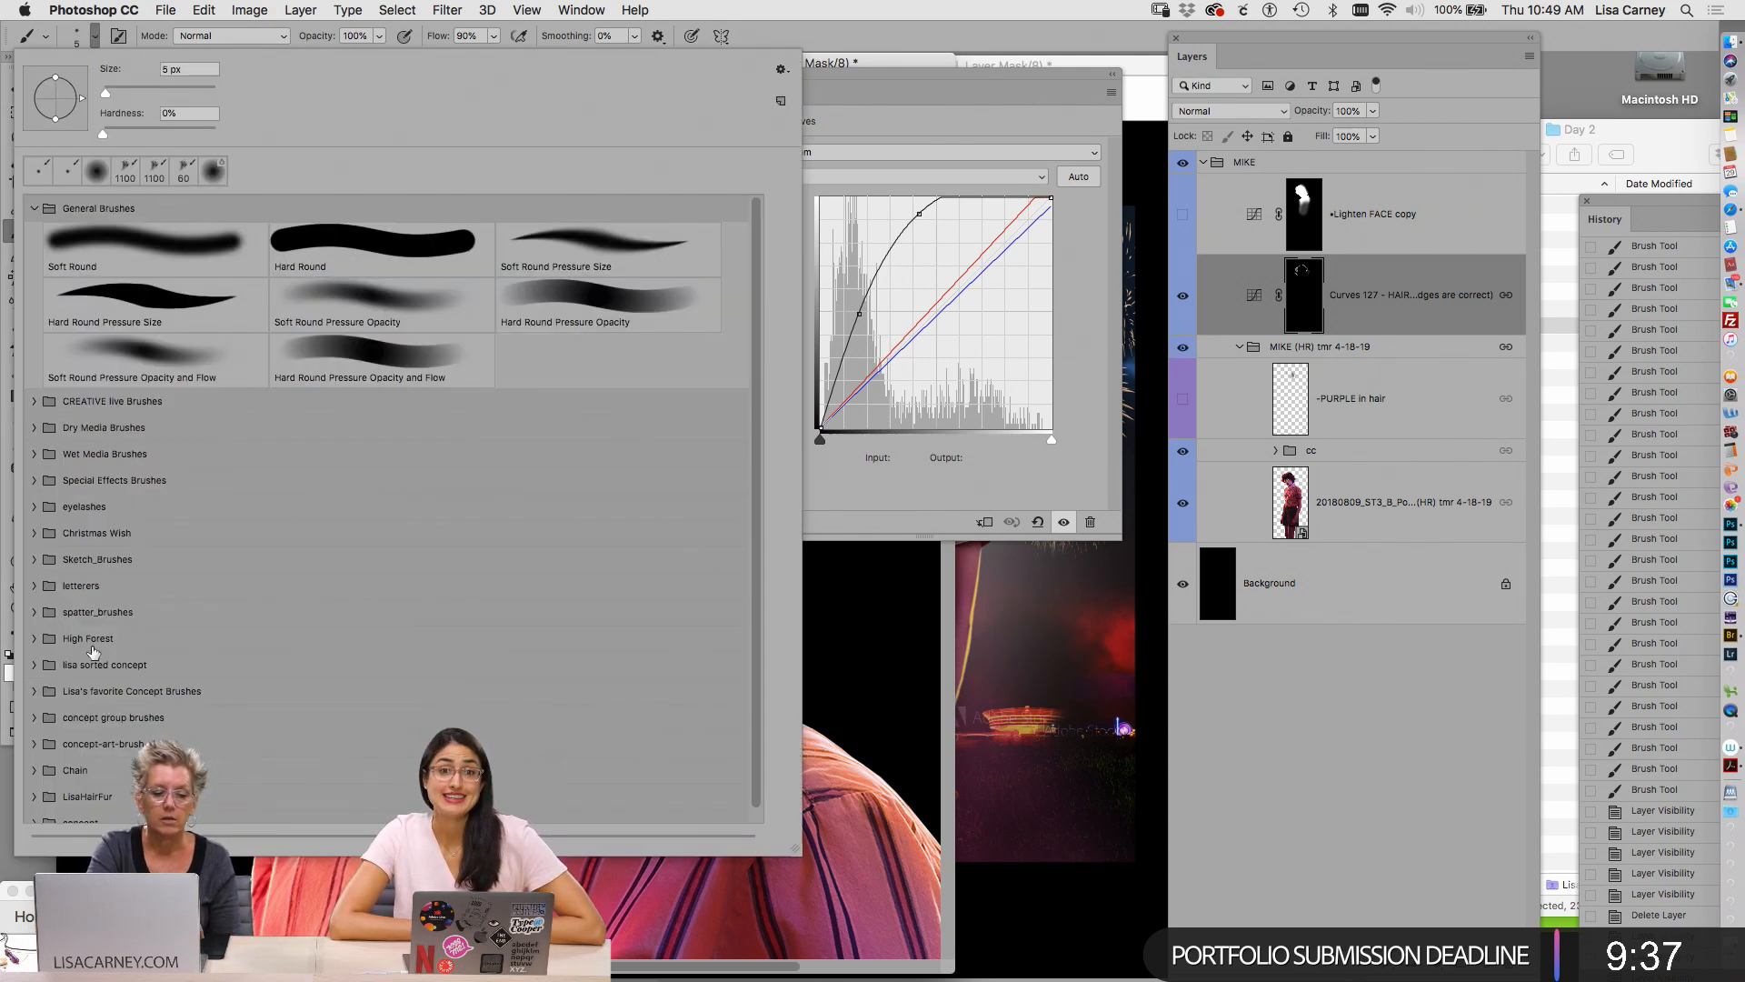
left_click(34, 208)
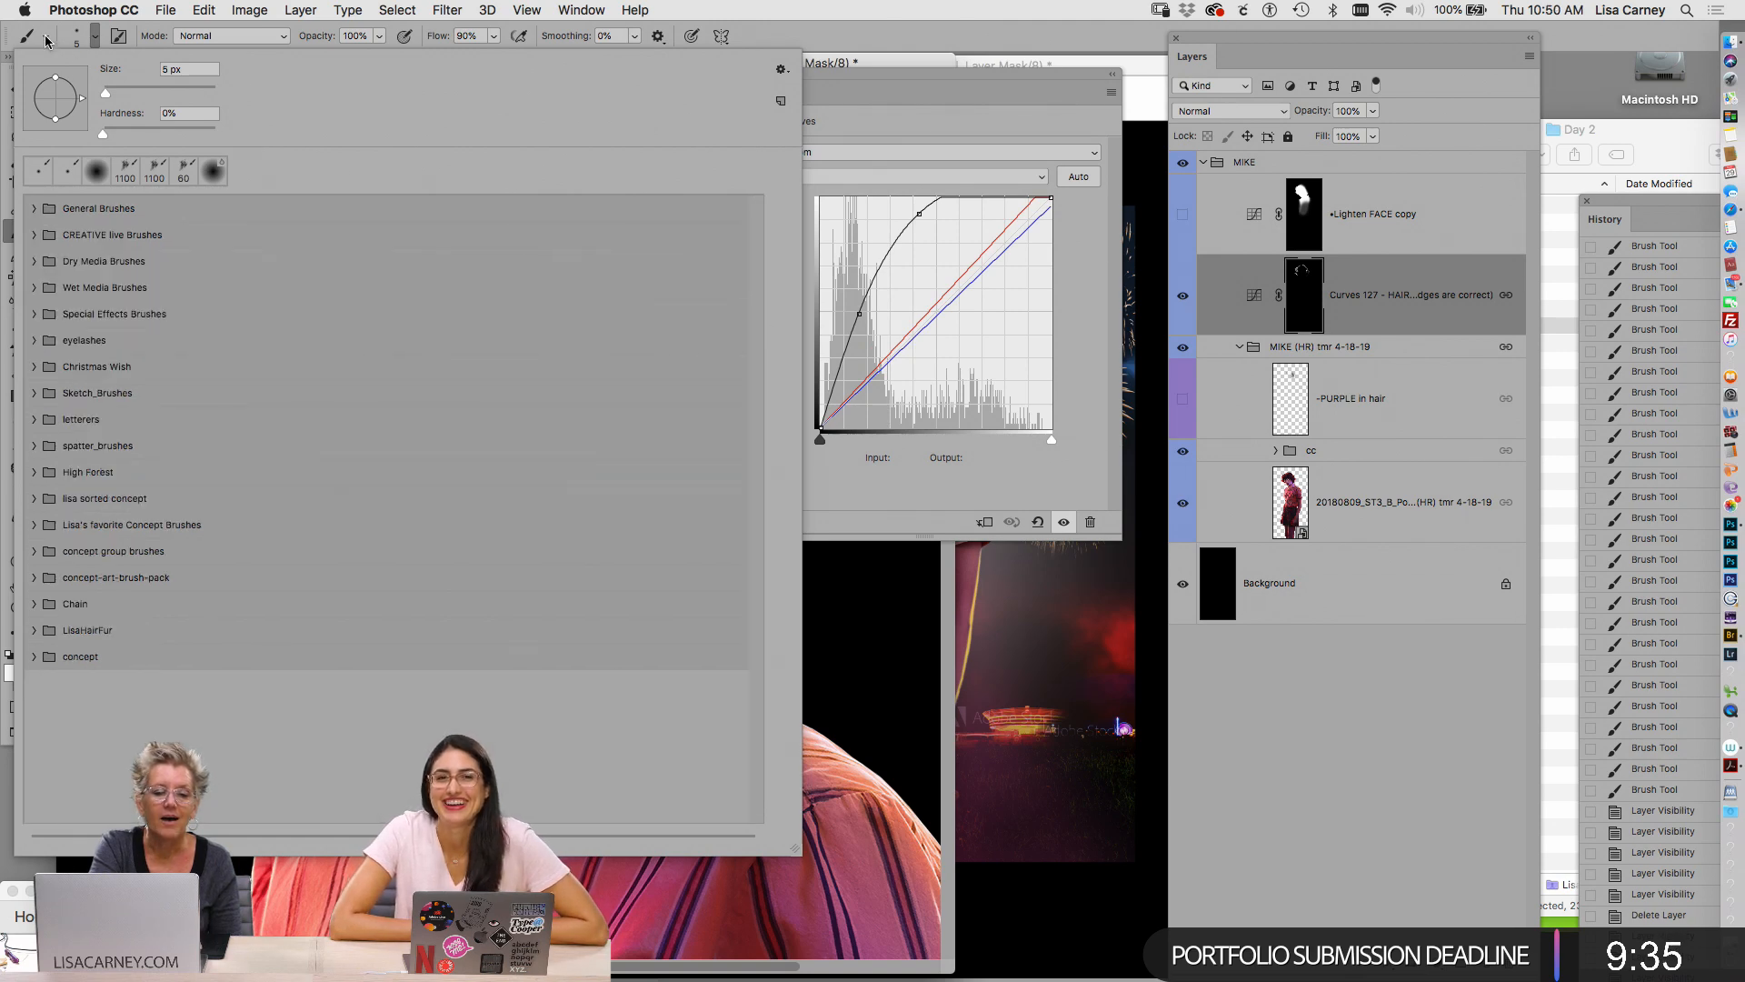
left_click(46, 36)
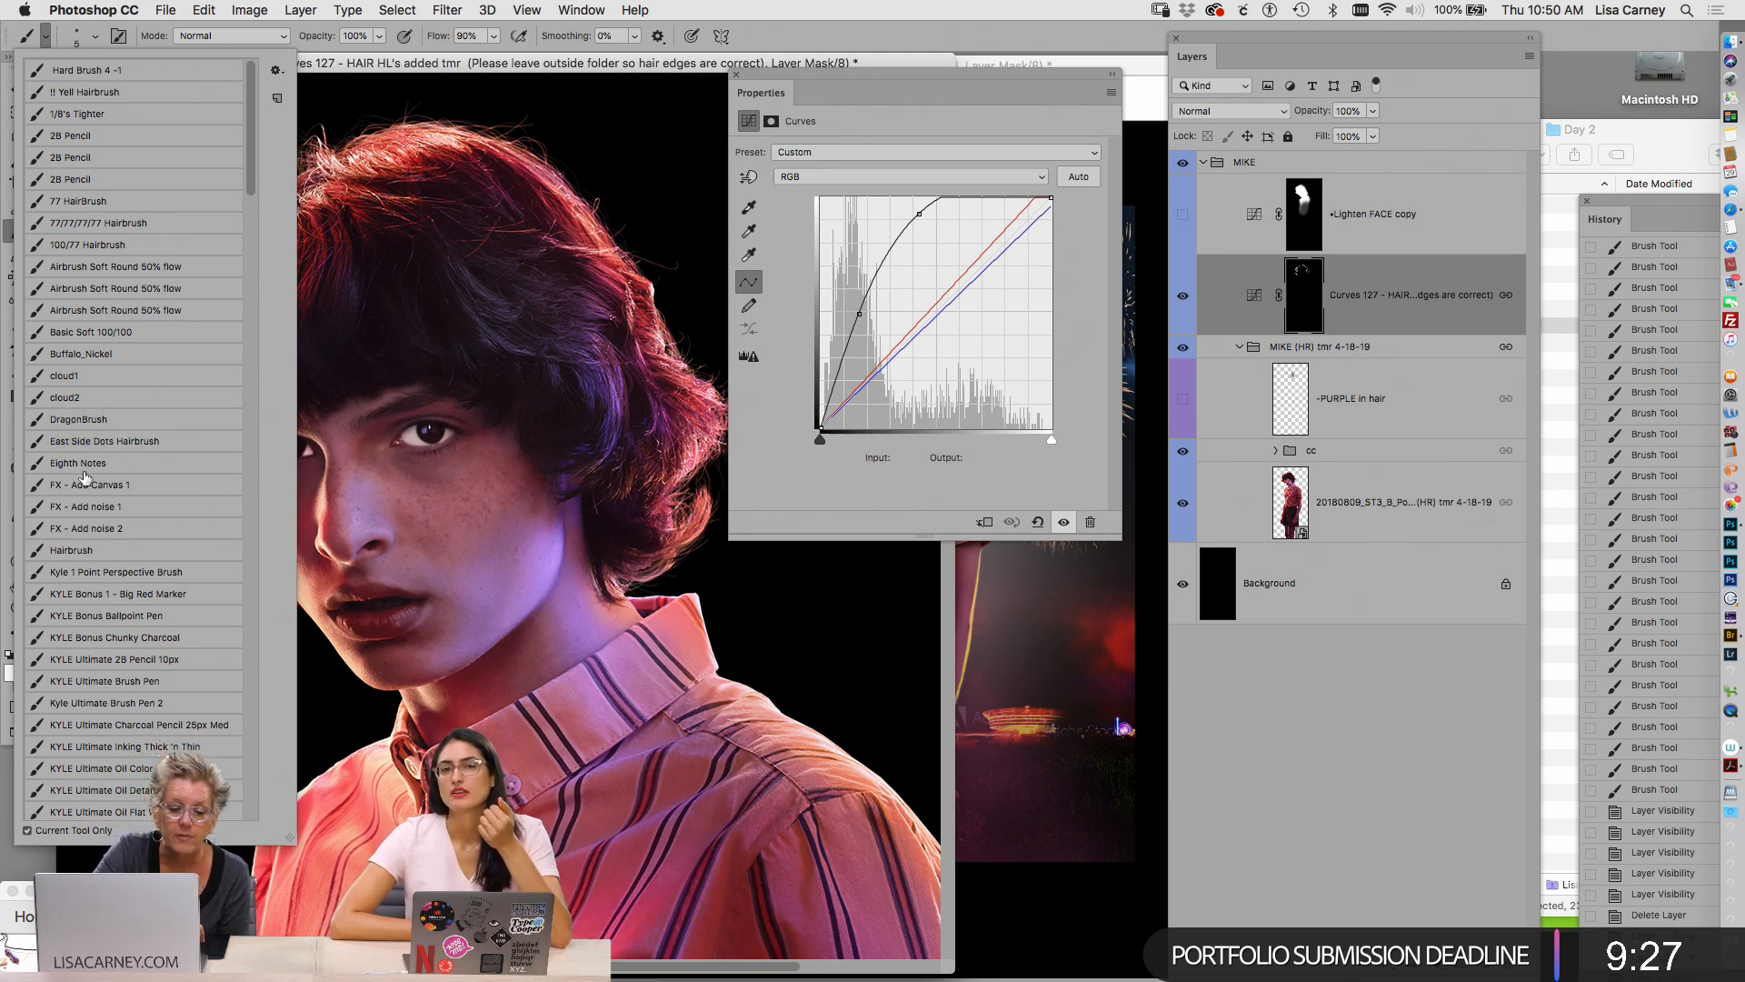
left_click(116, 202)
Show the Brush Settings clear of the curve properties and examine the hair brush's Shape Dynamics and Scattering options
left_click(590, 7)
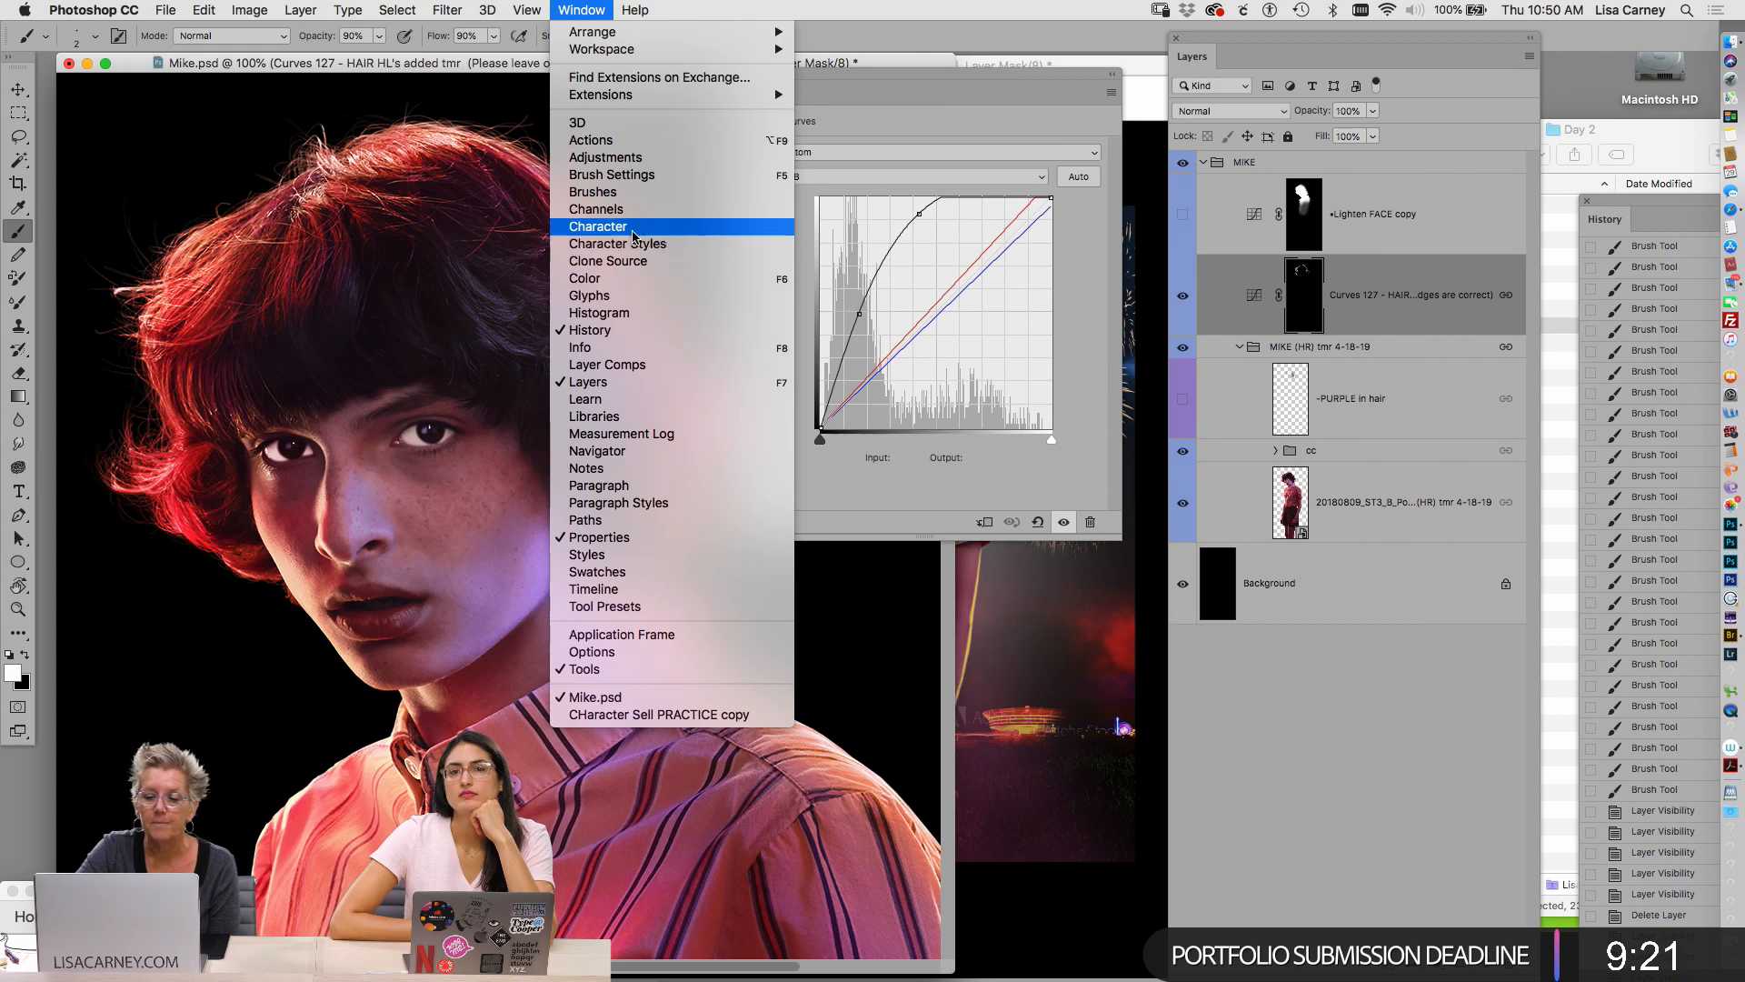
left_click(612, 175)
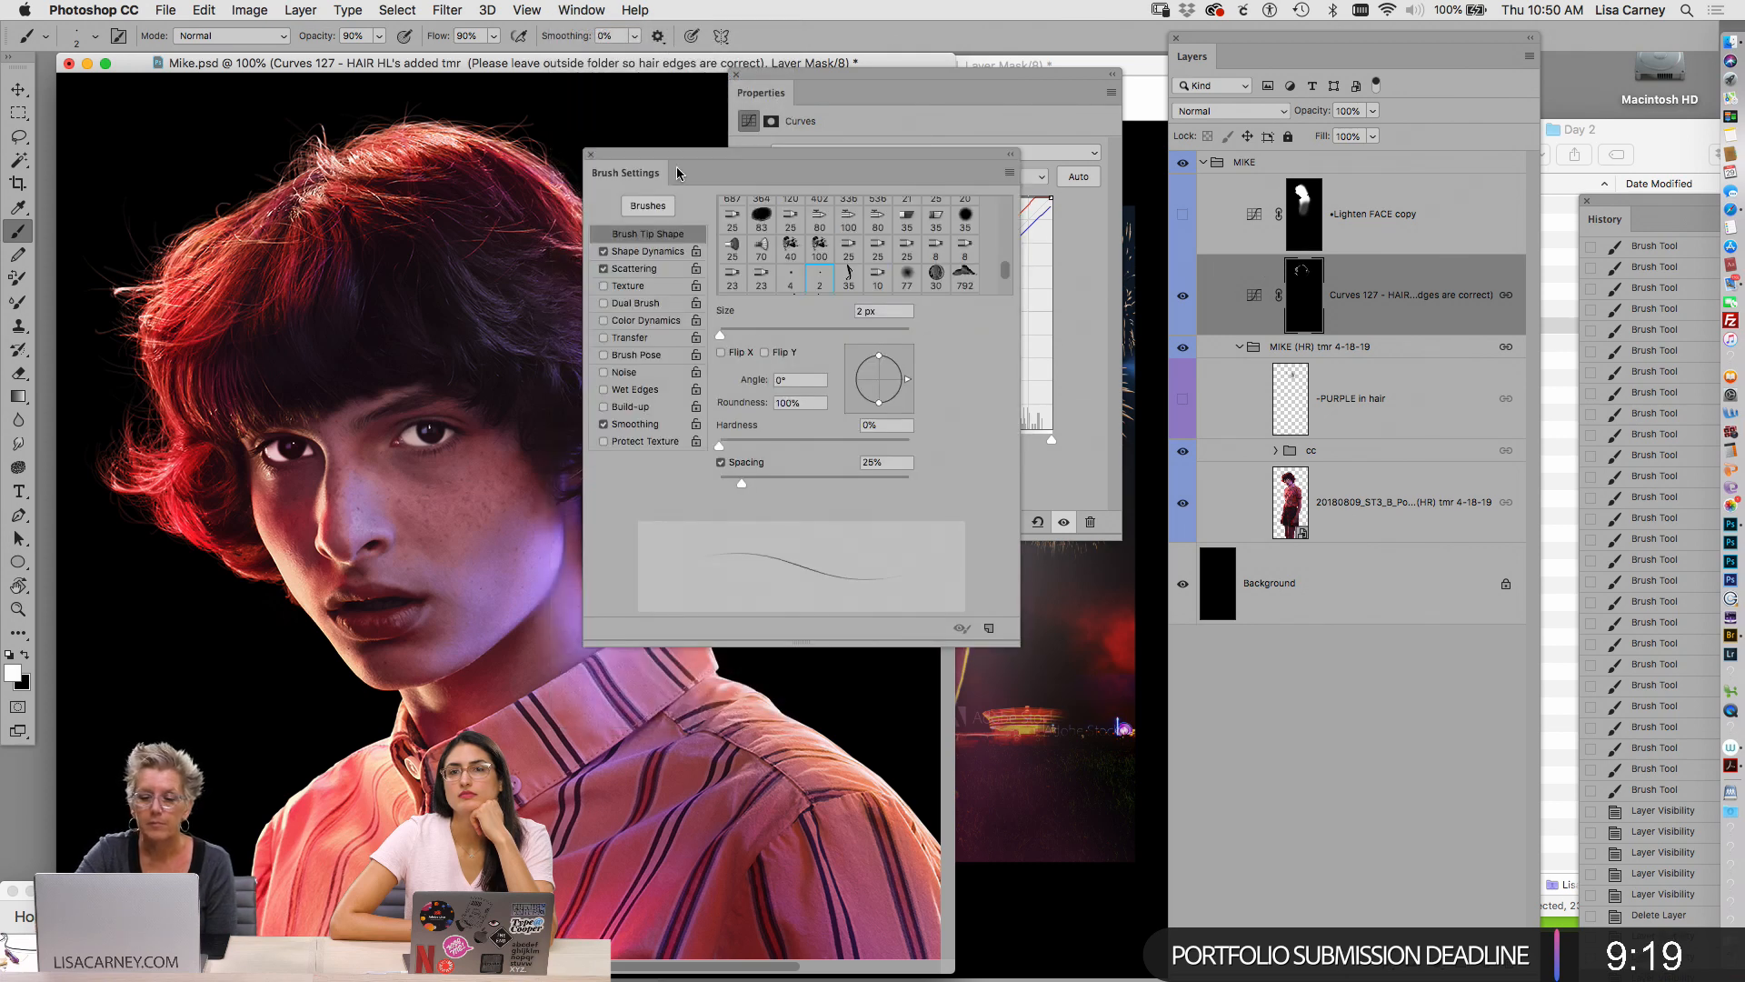
left_click_drag(660, 153, 451, 85)
left_click(441, 184)
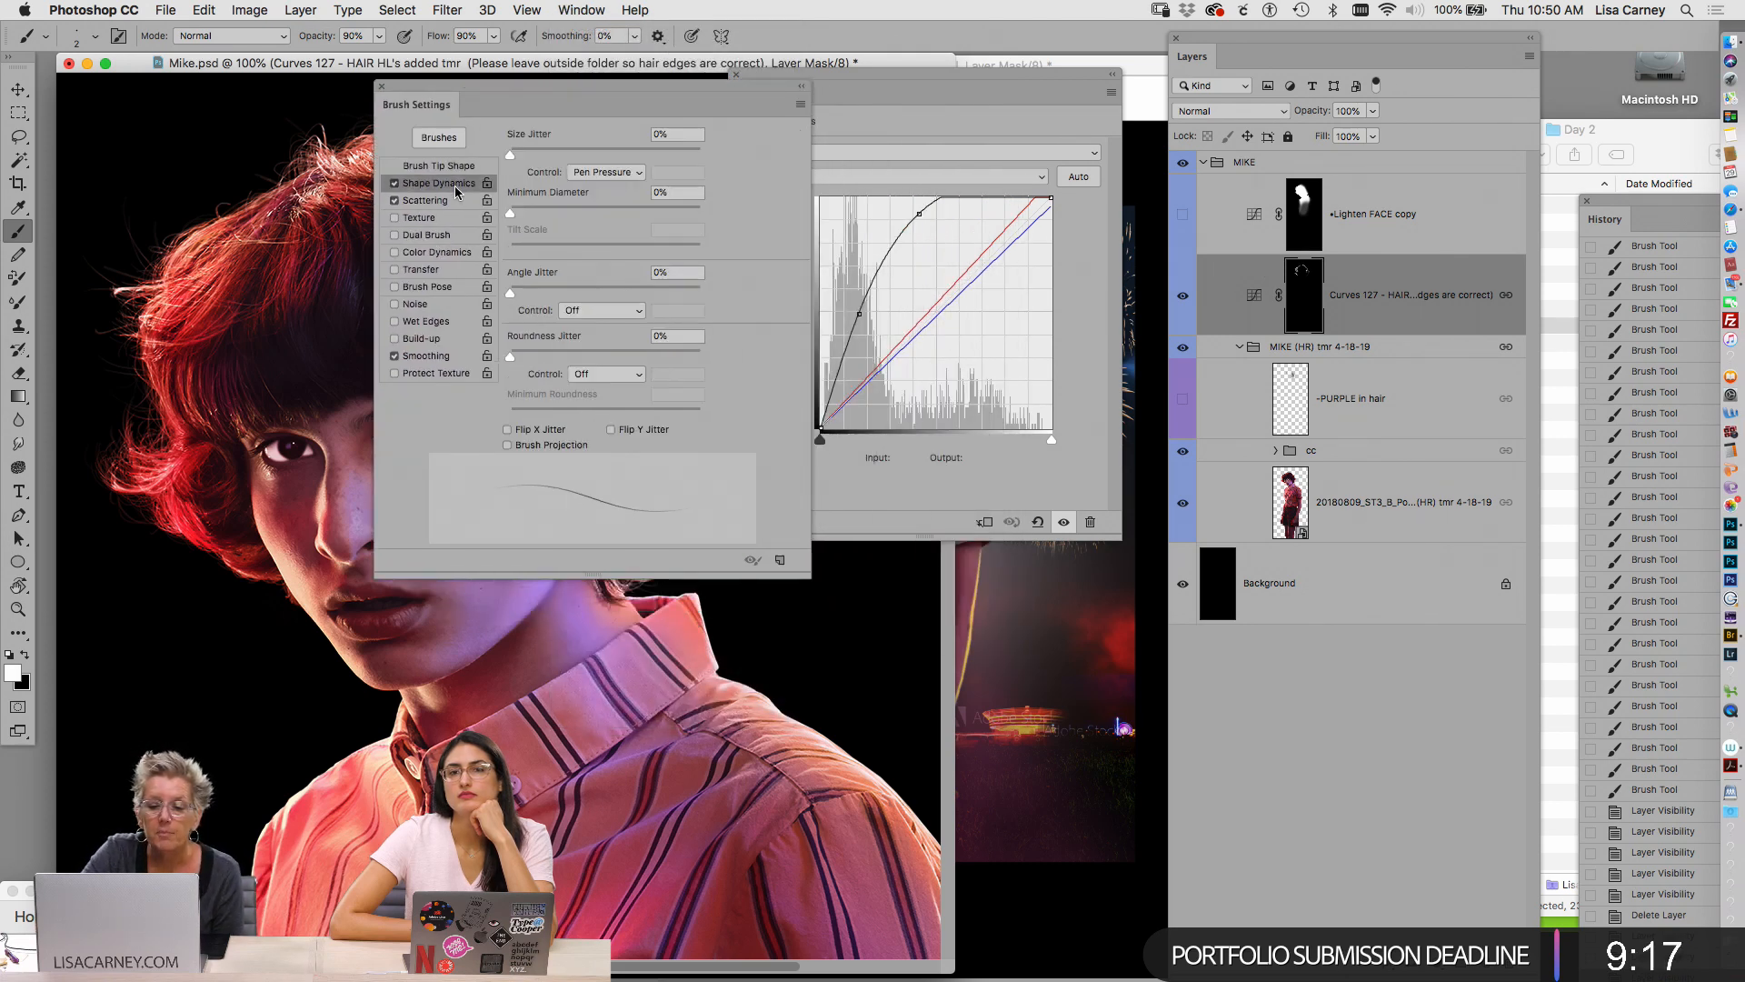
left_click(455, 202)
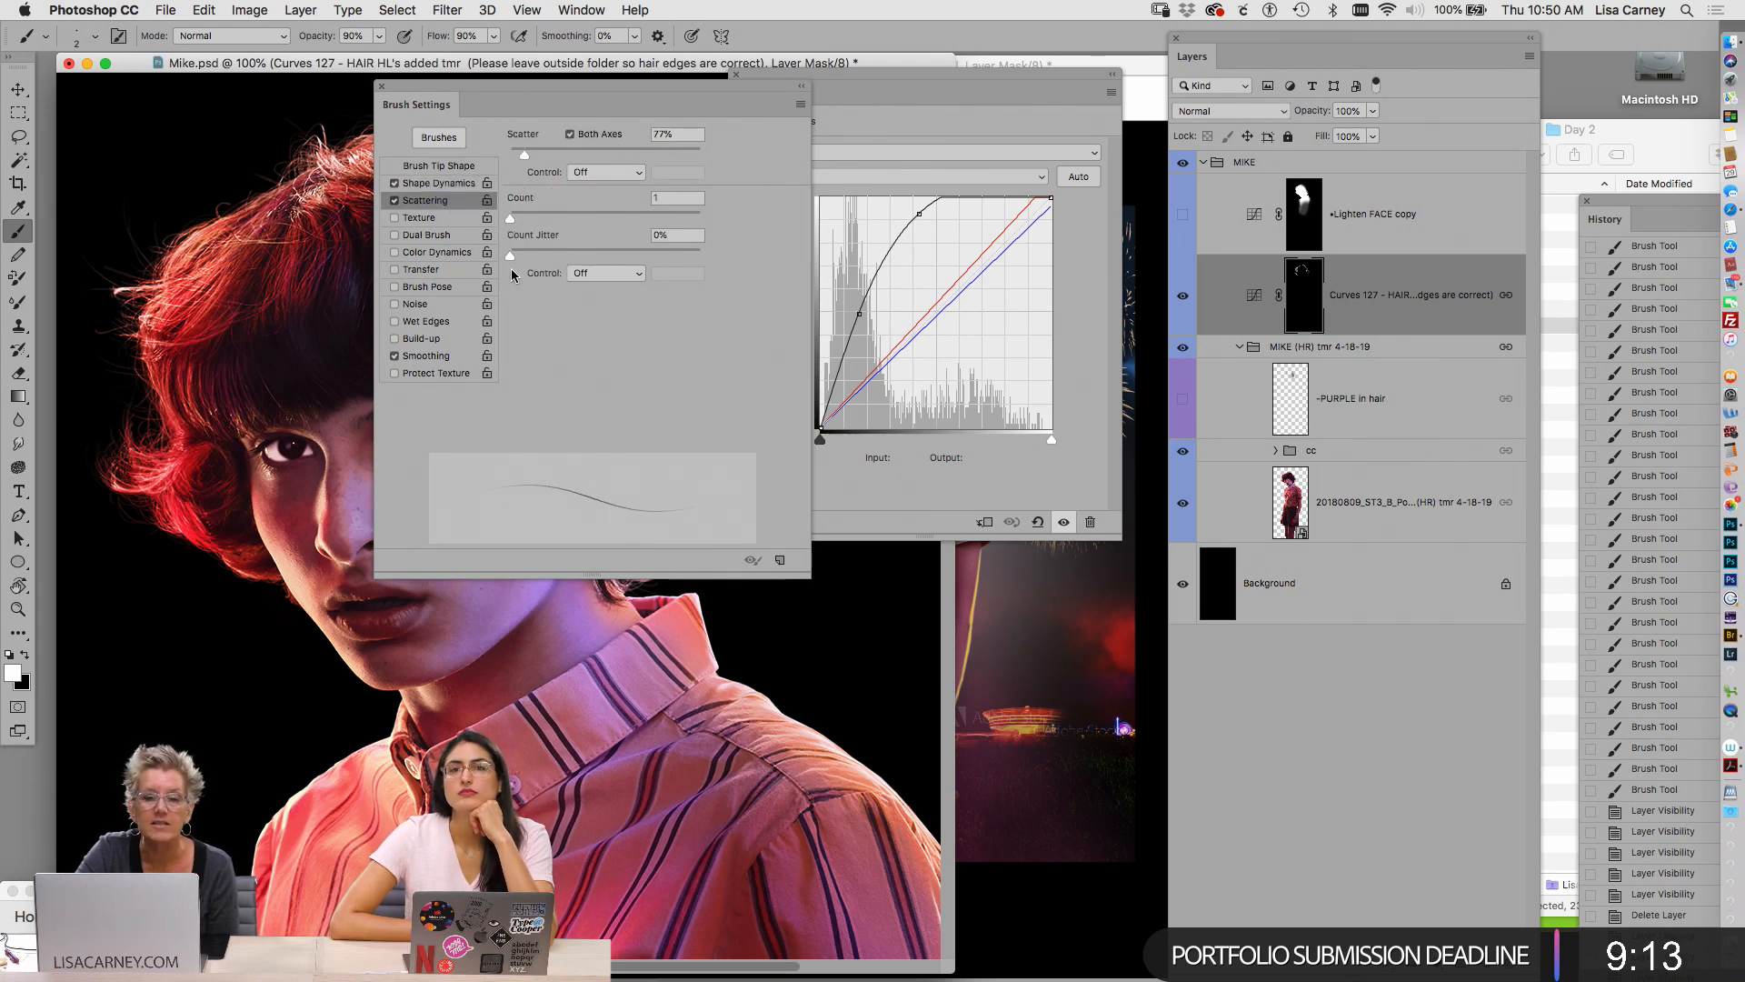
Move the Brush Settings clear of the portrait and fit the whole Mike.psd figure on screen
left_click(451, 360)
left_click(450, 357)
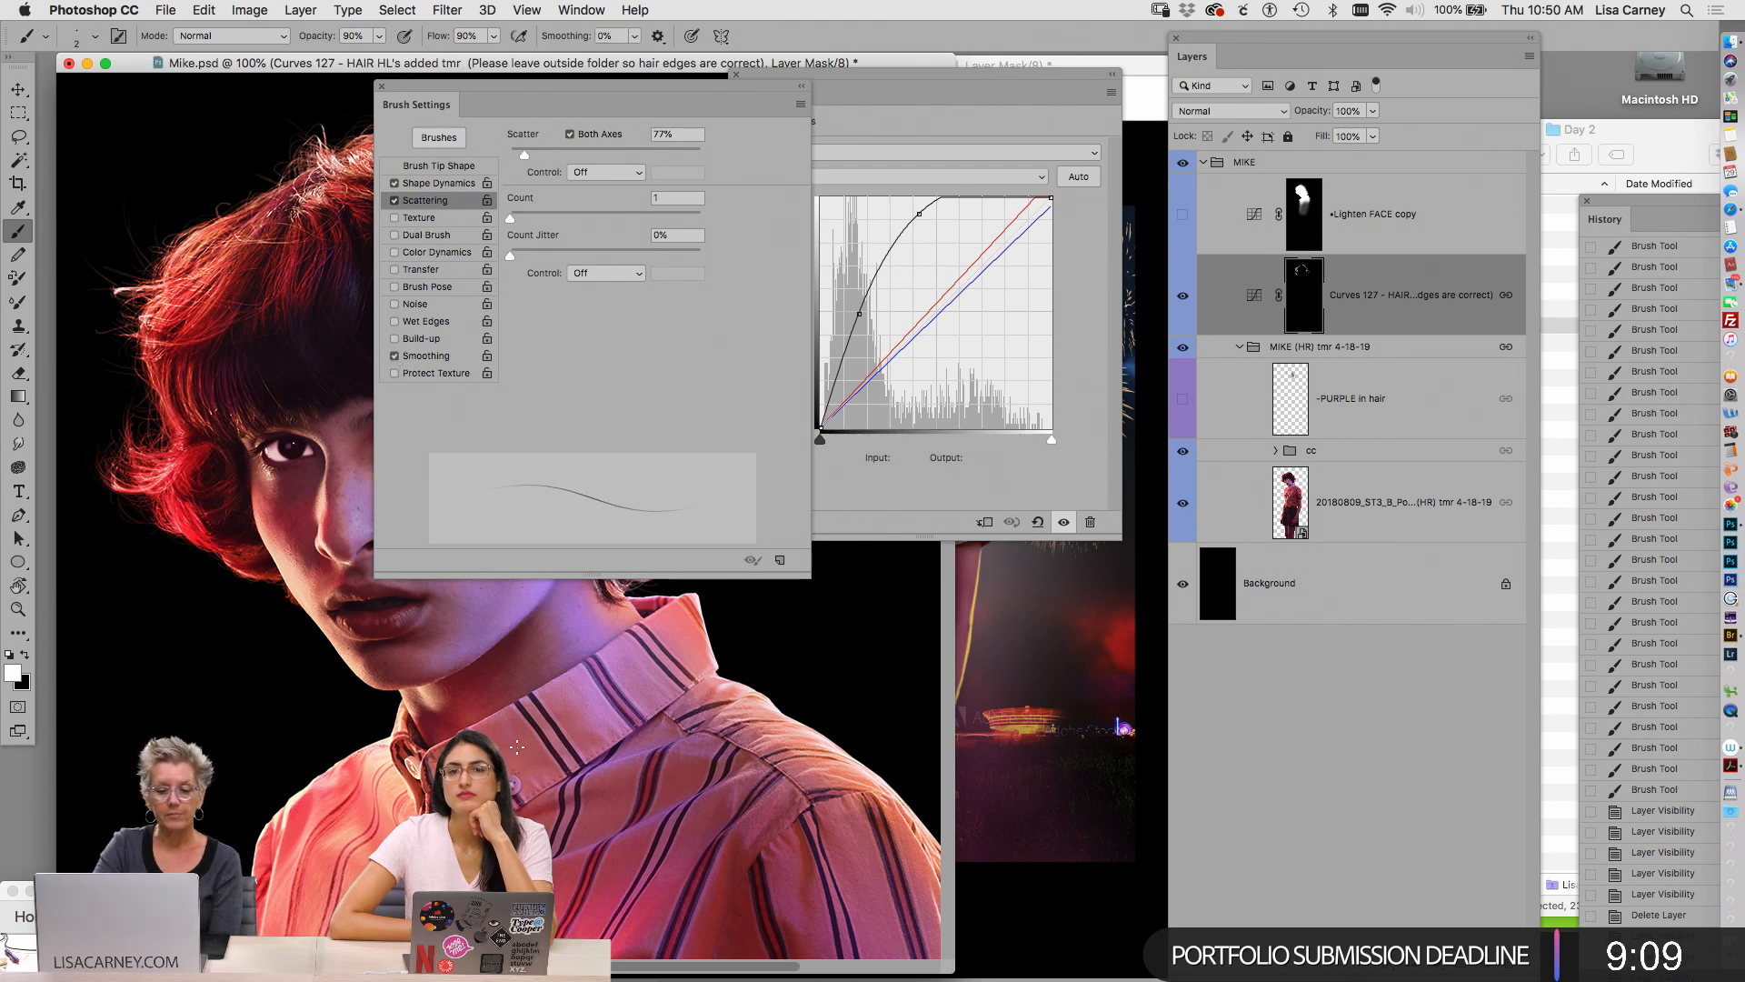
left_click_drag(392, 98, 1040, 568)
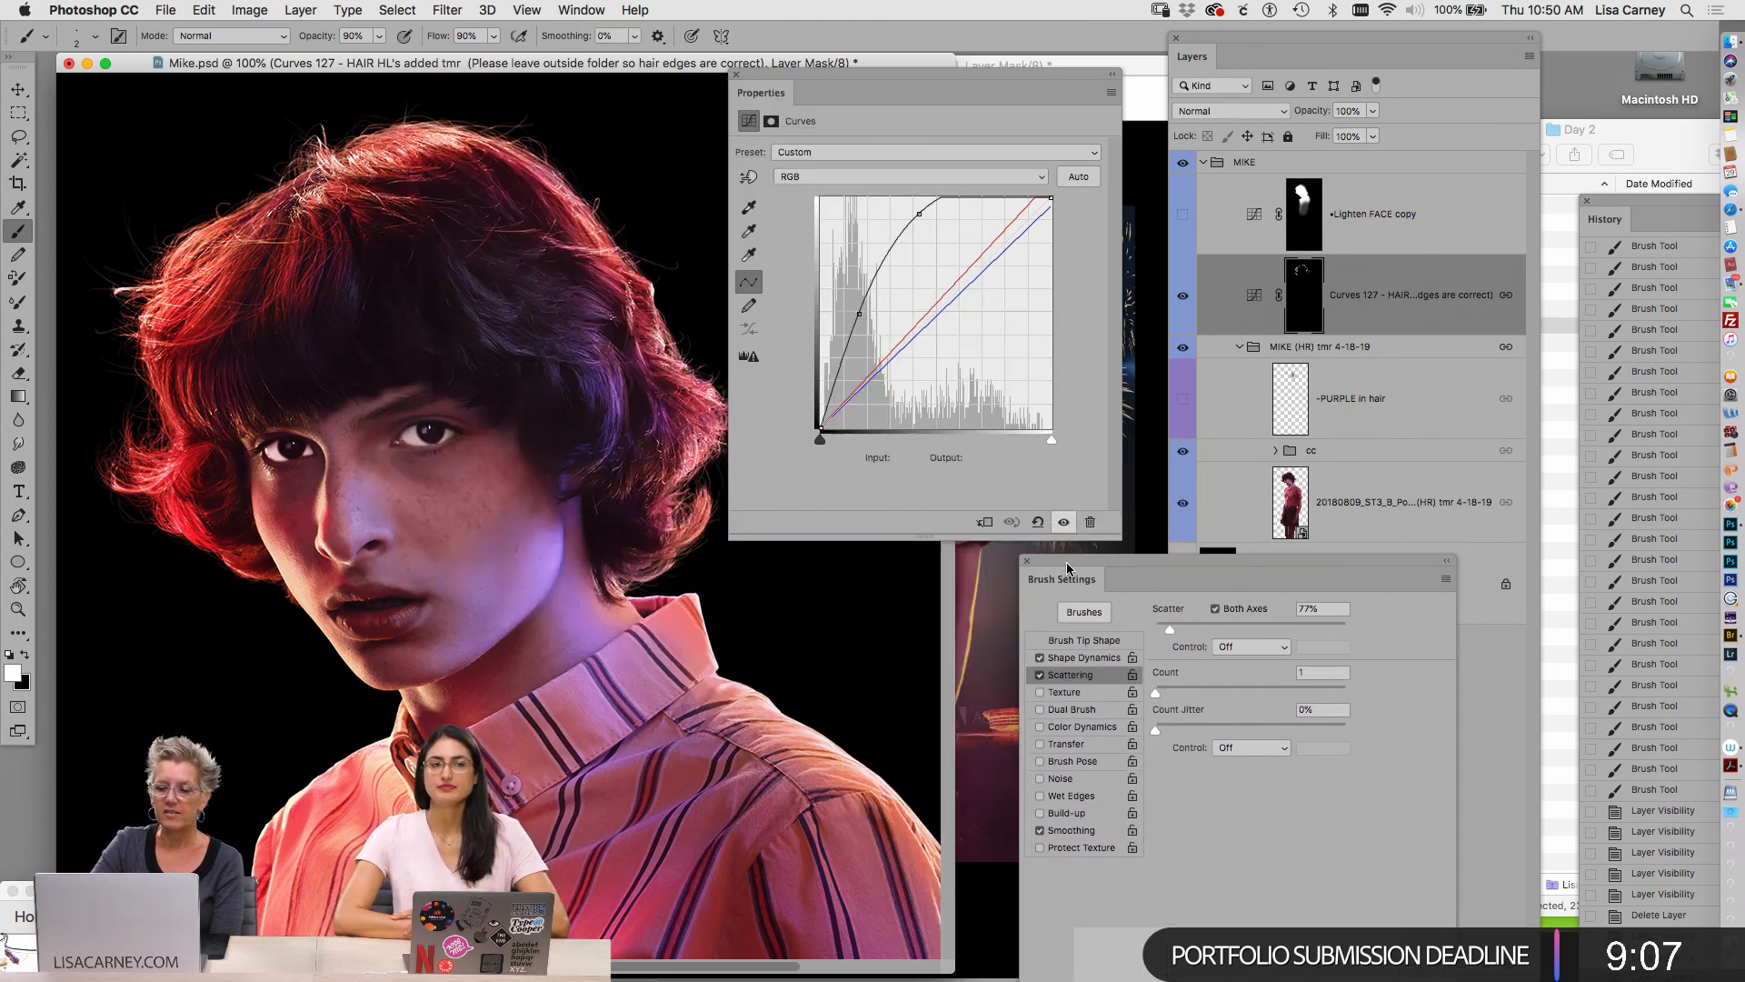
key("super+0")
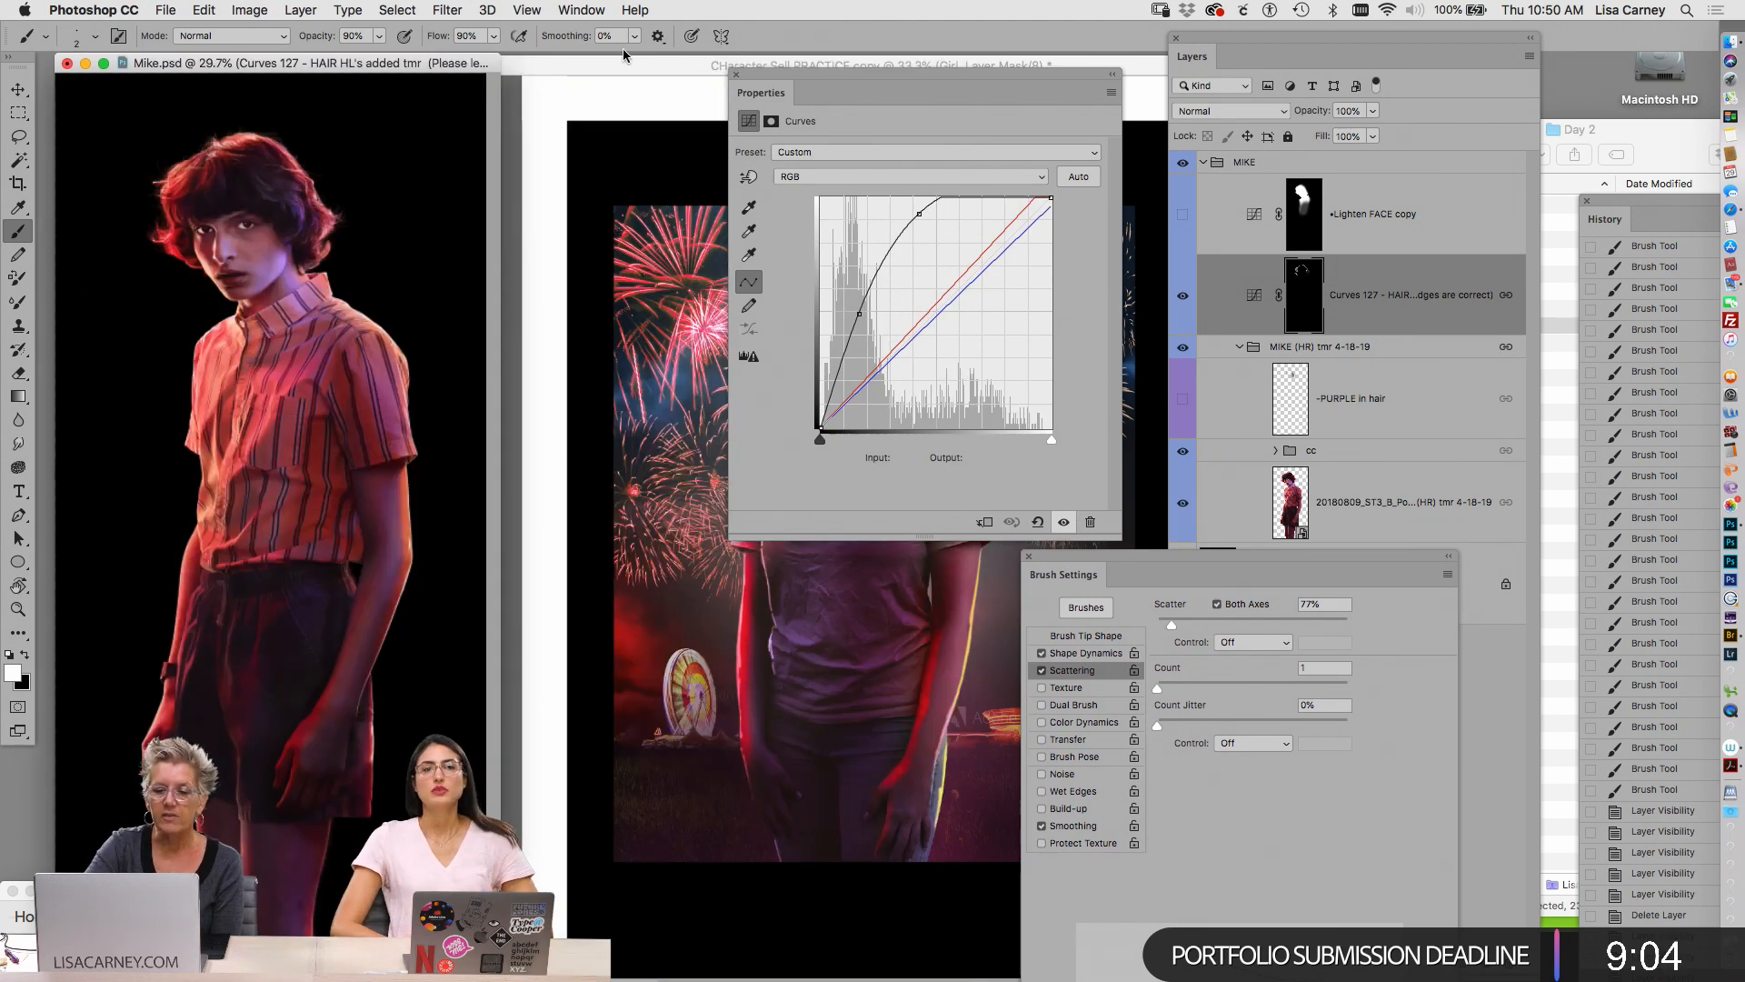
Collapse the Girl group in CHaracter Sell PRACTICE copy and close Properties and Brush Settings, leaving both documents unobstructed for comparison
left_click(634, 64)
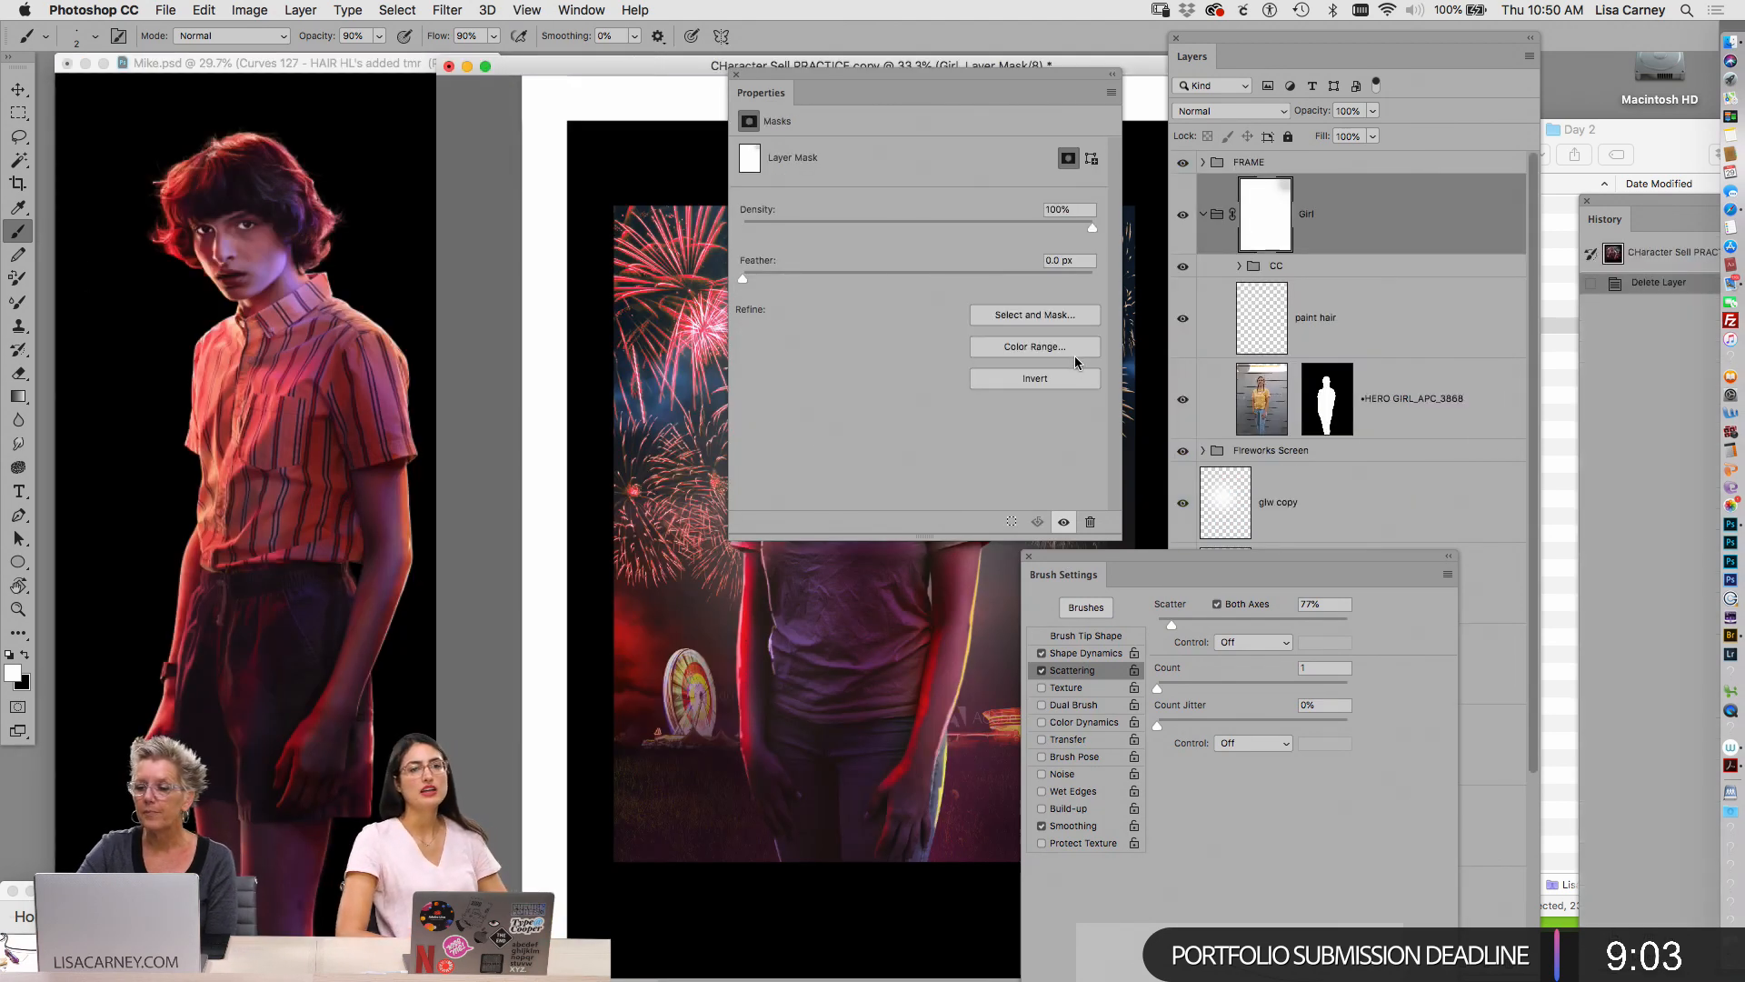
left_click(1207, 227)
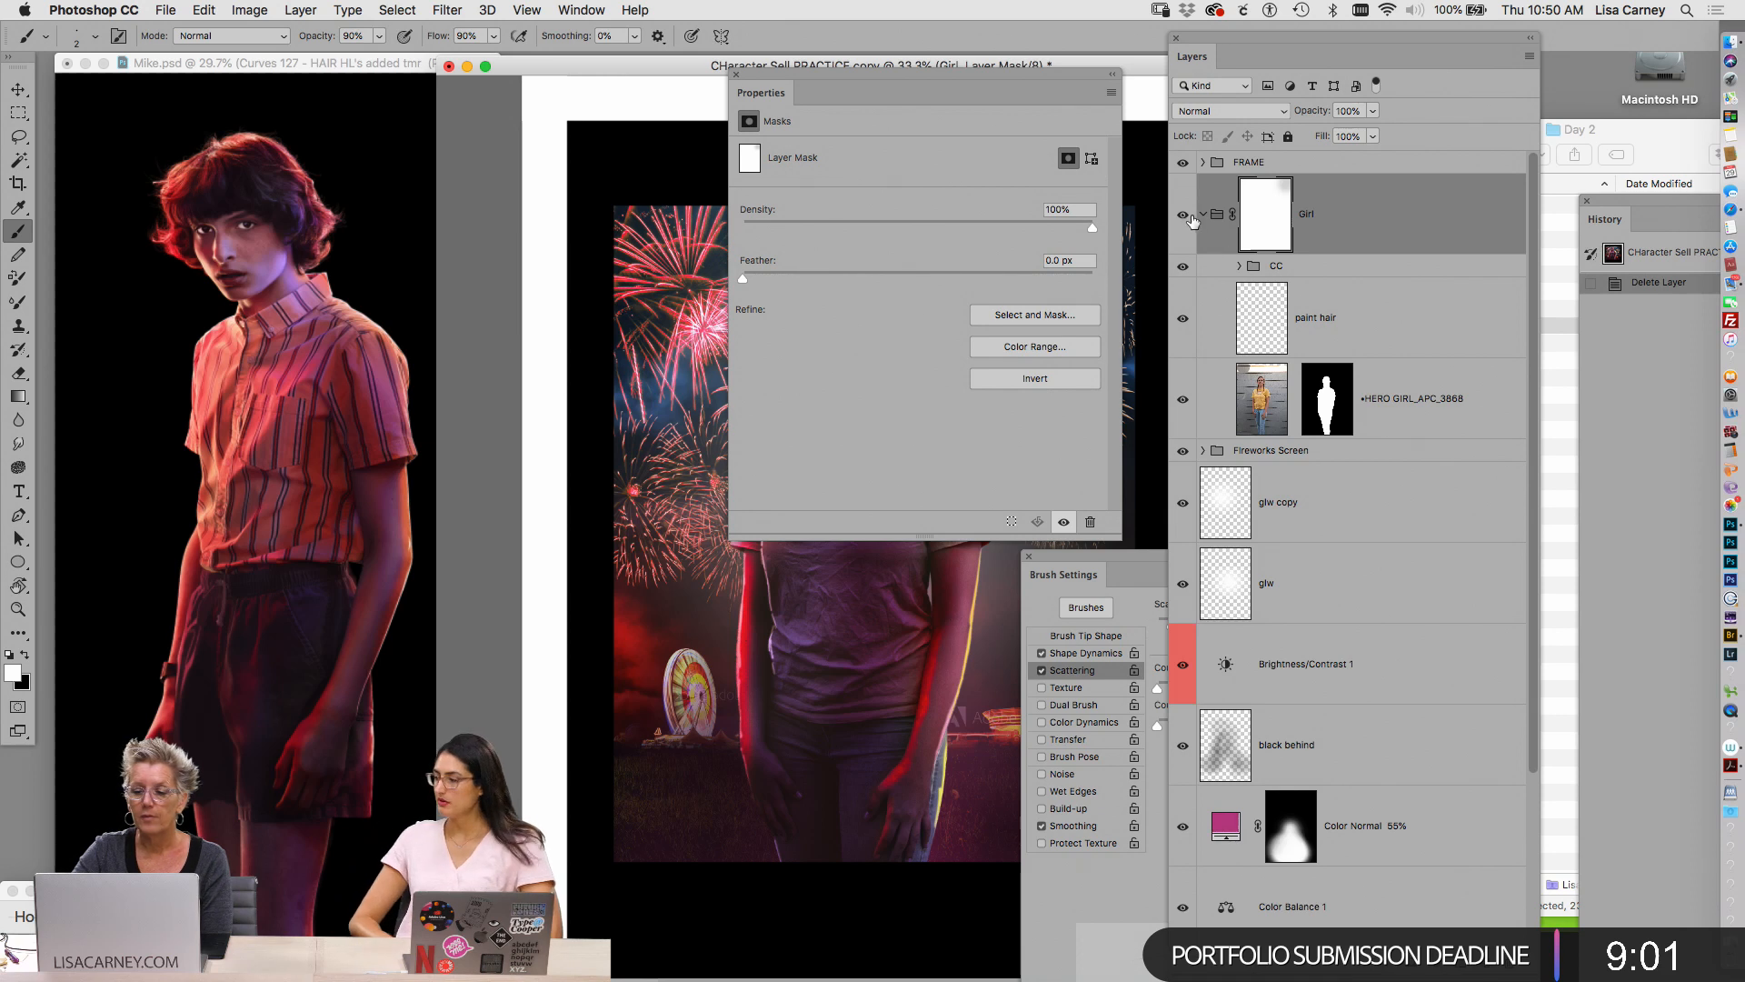
left_click(1202, 213)
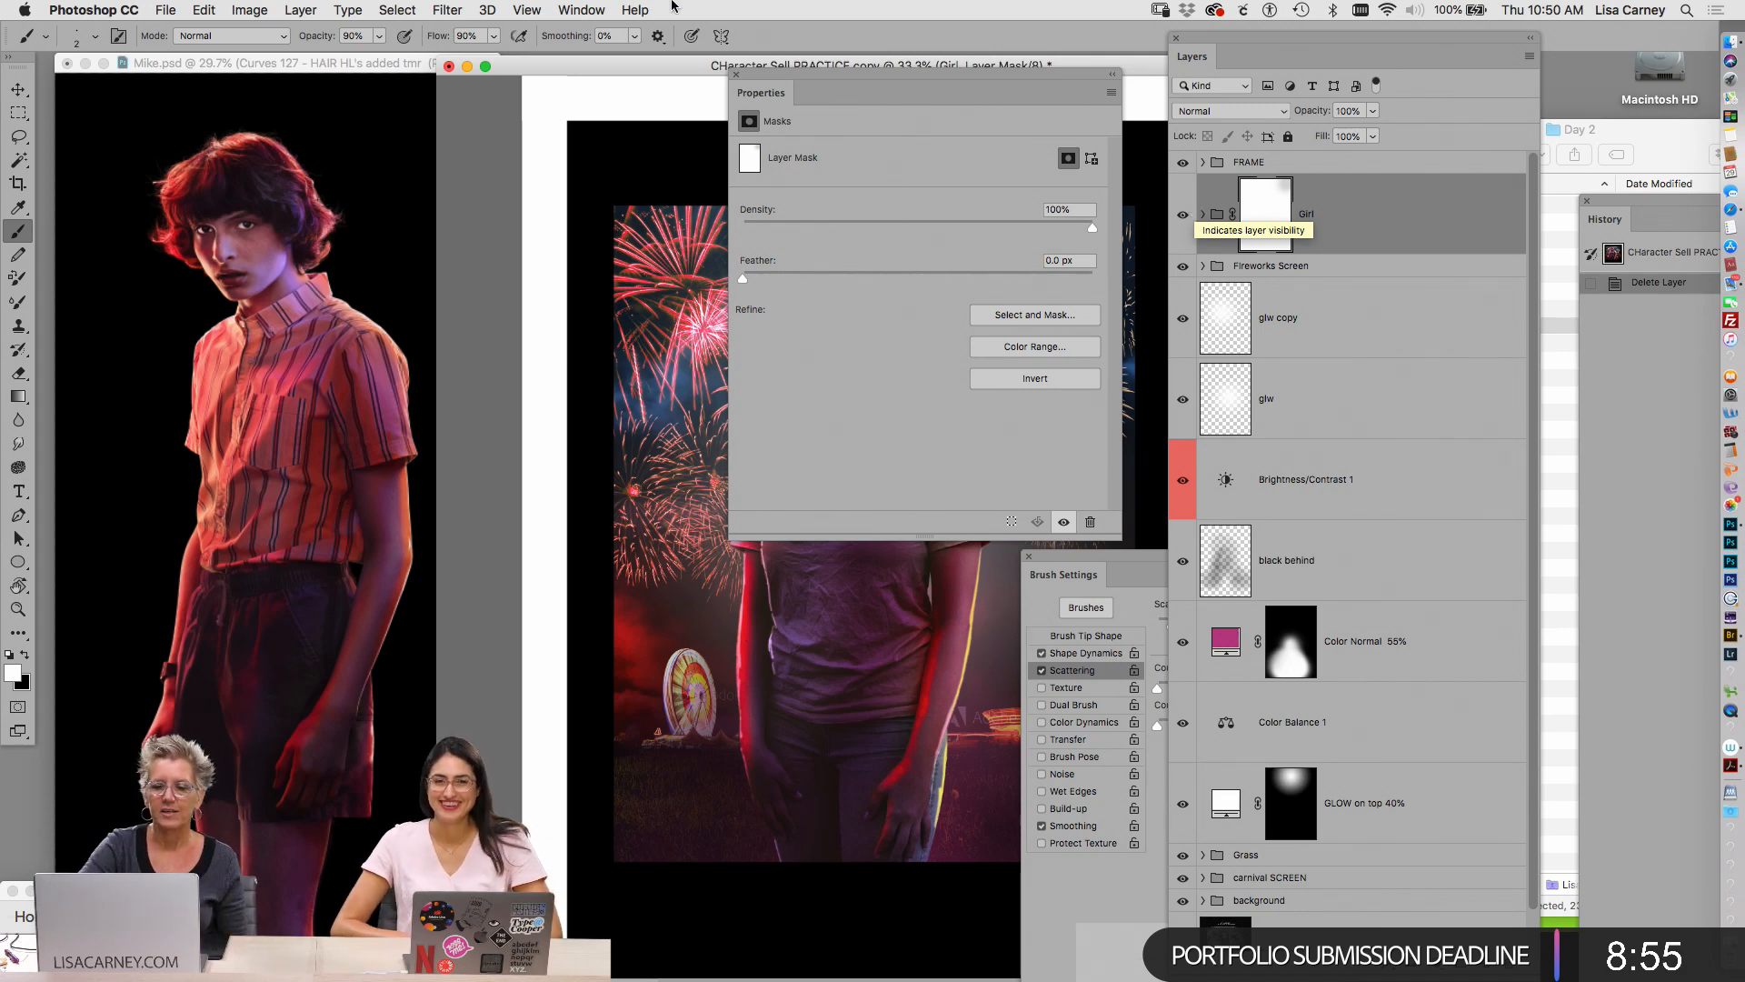
left_click(735, 76)
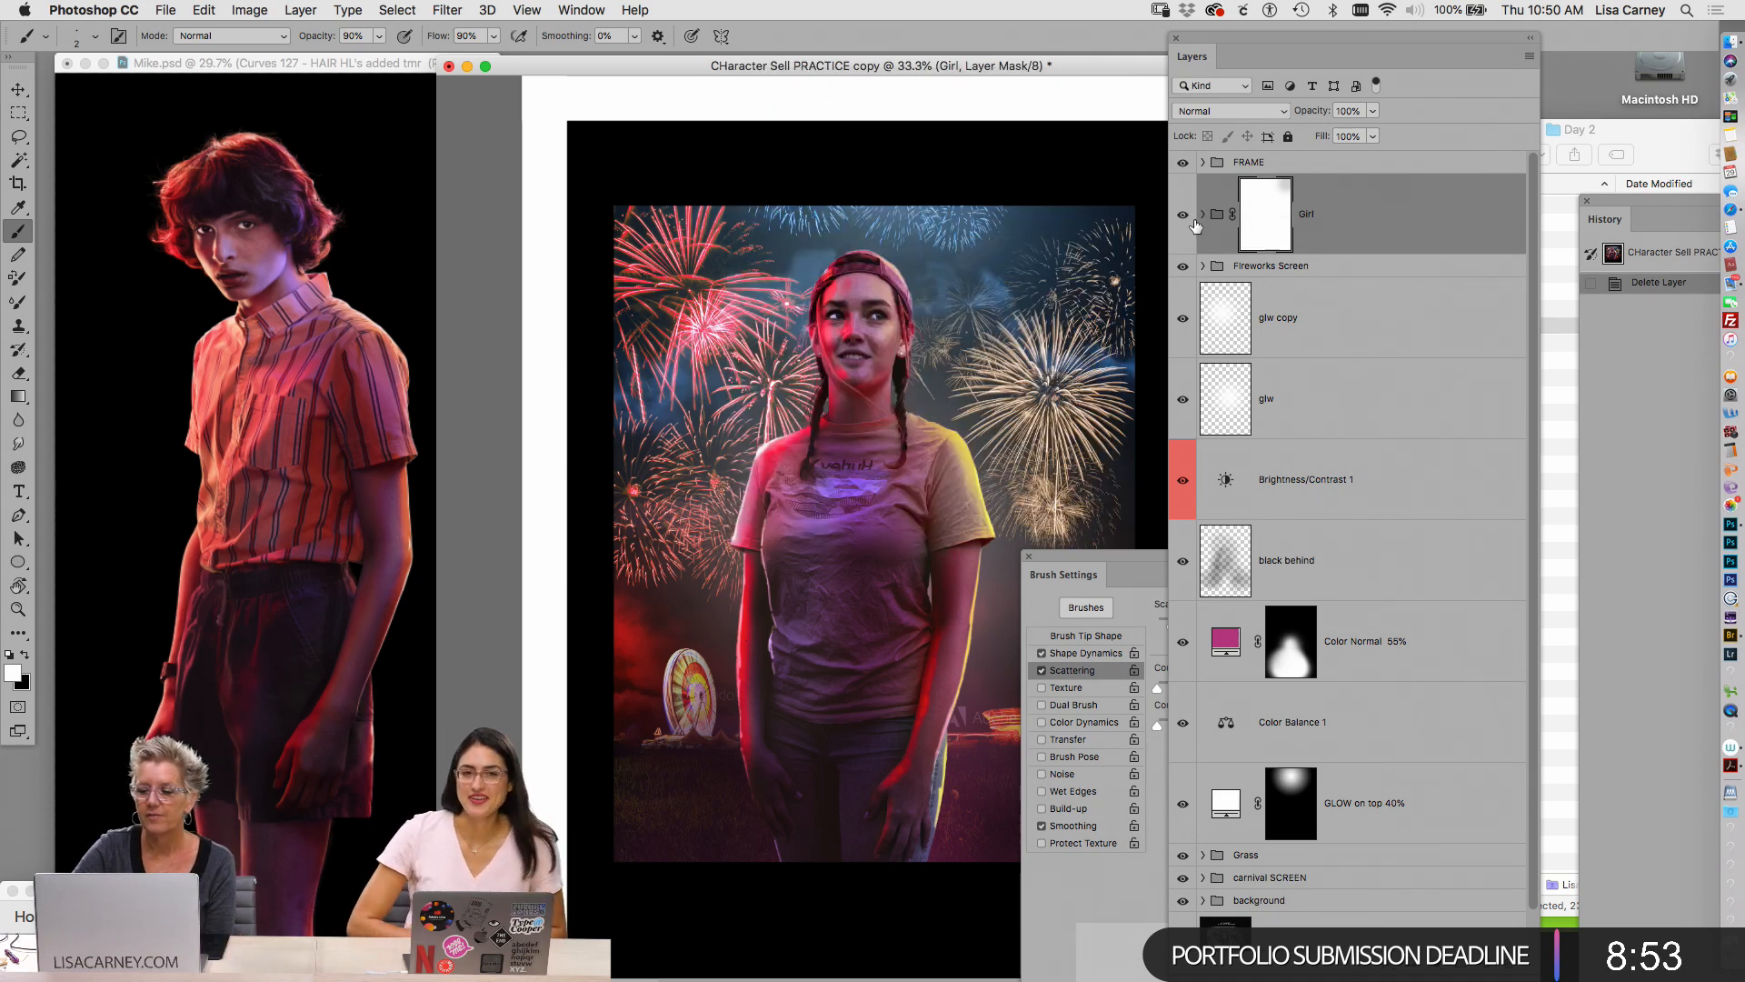
left_click_drag(660, 65, 626, 61)
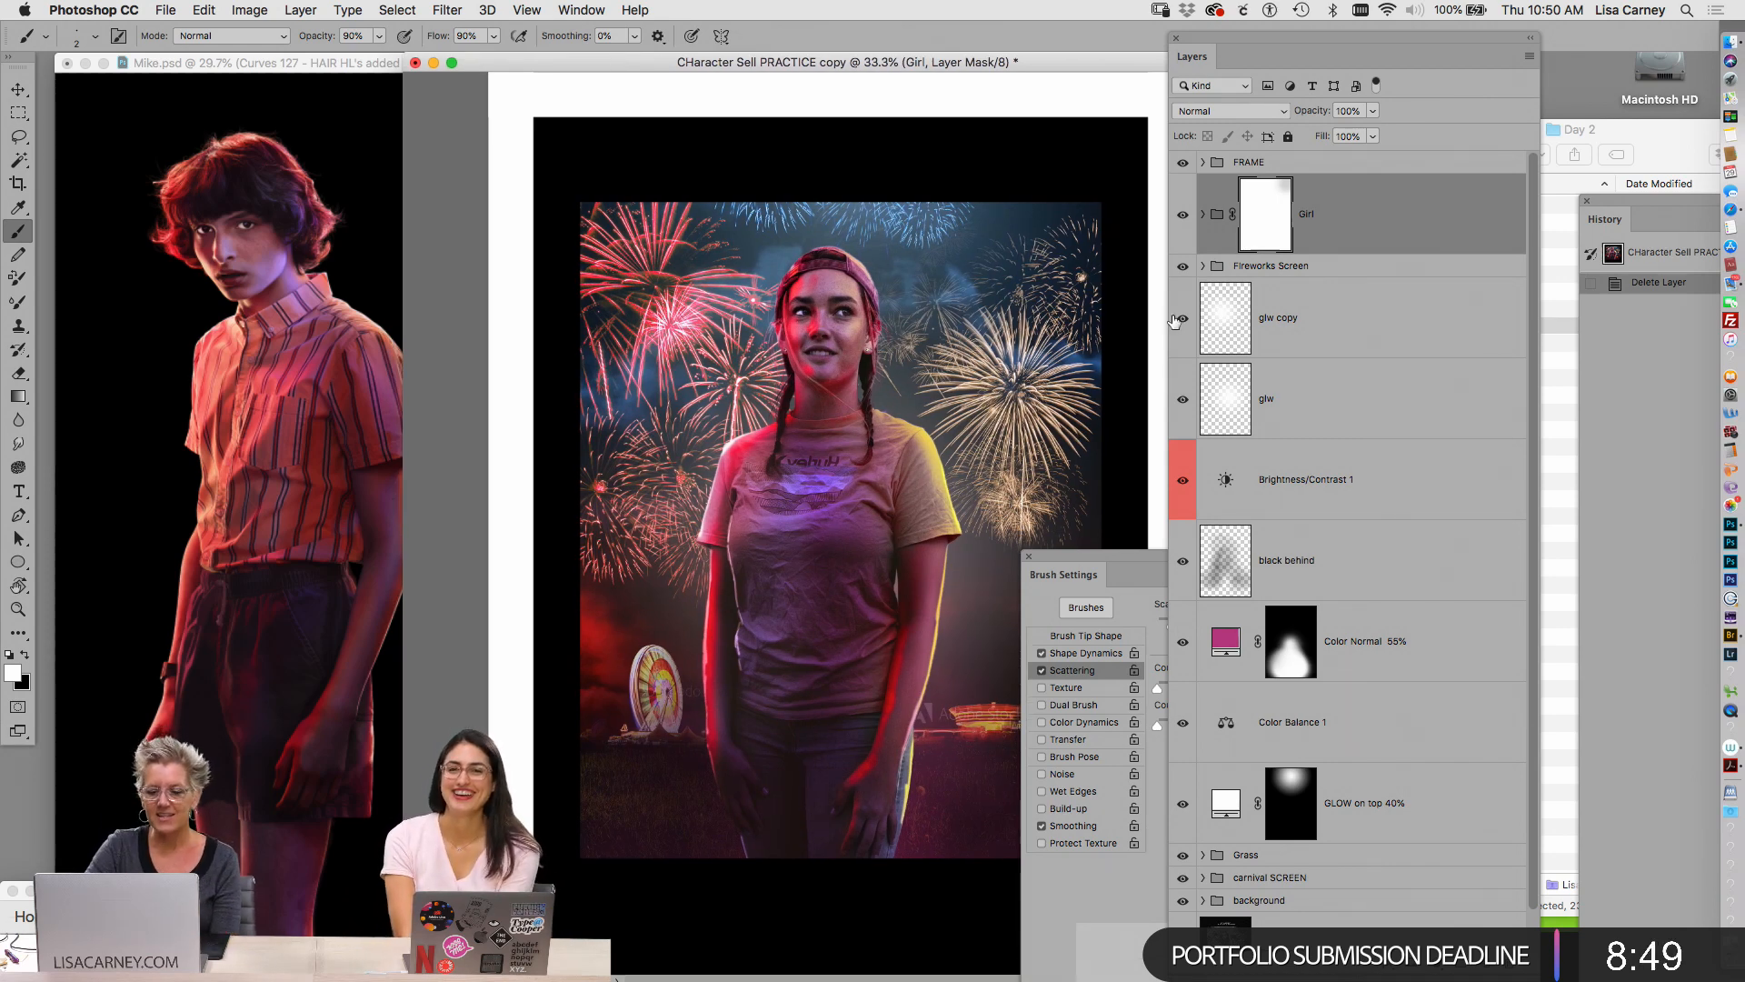
left_click(341, 81)
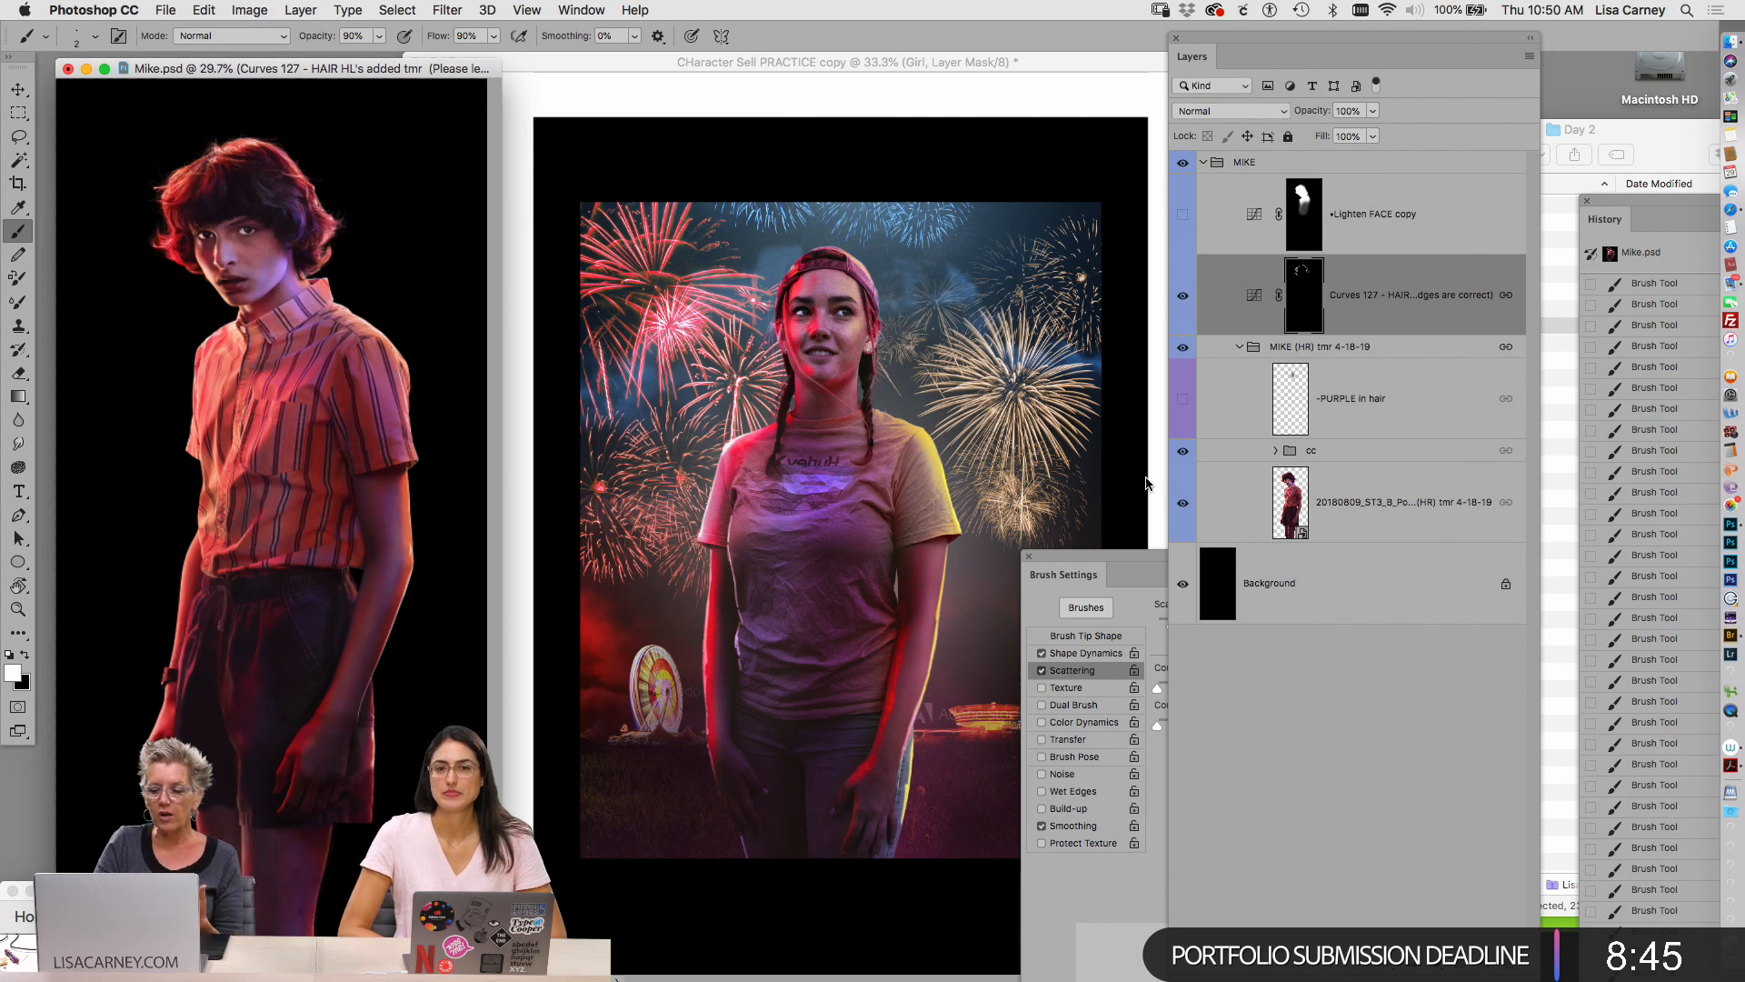
left_click(1030, 556)
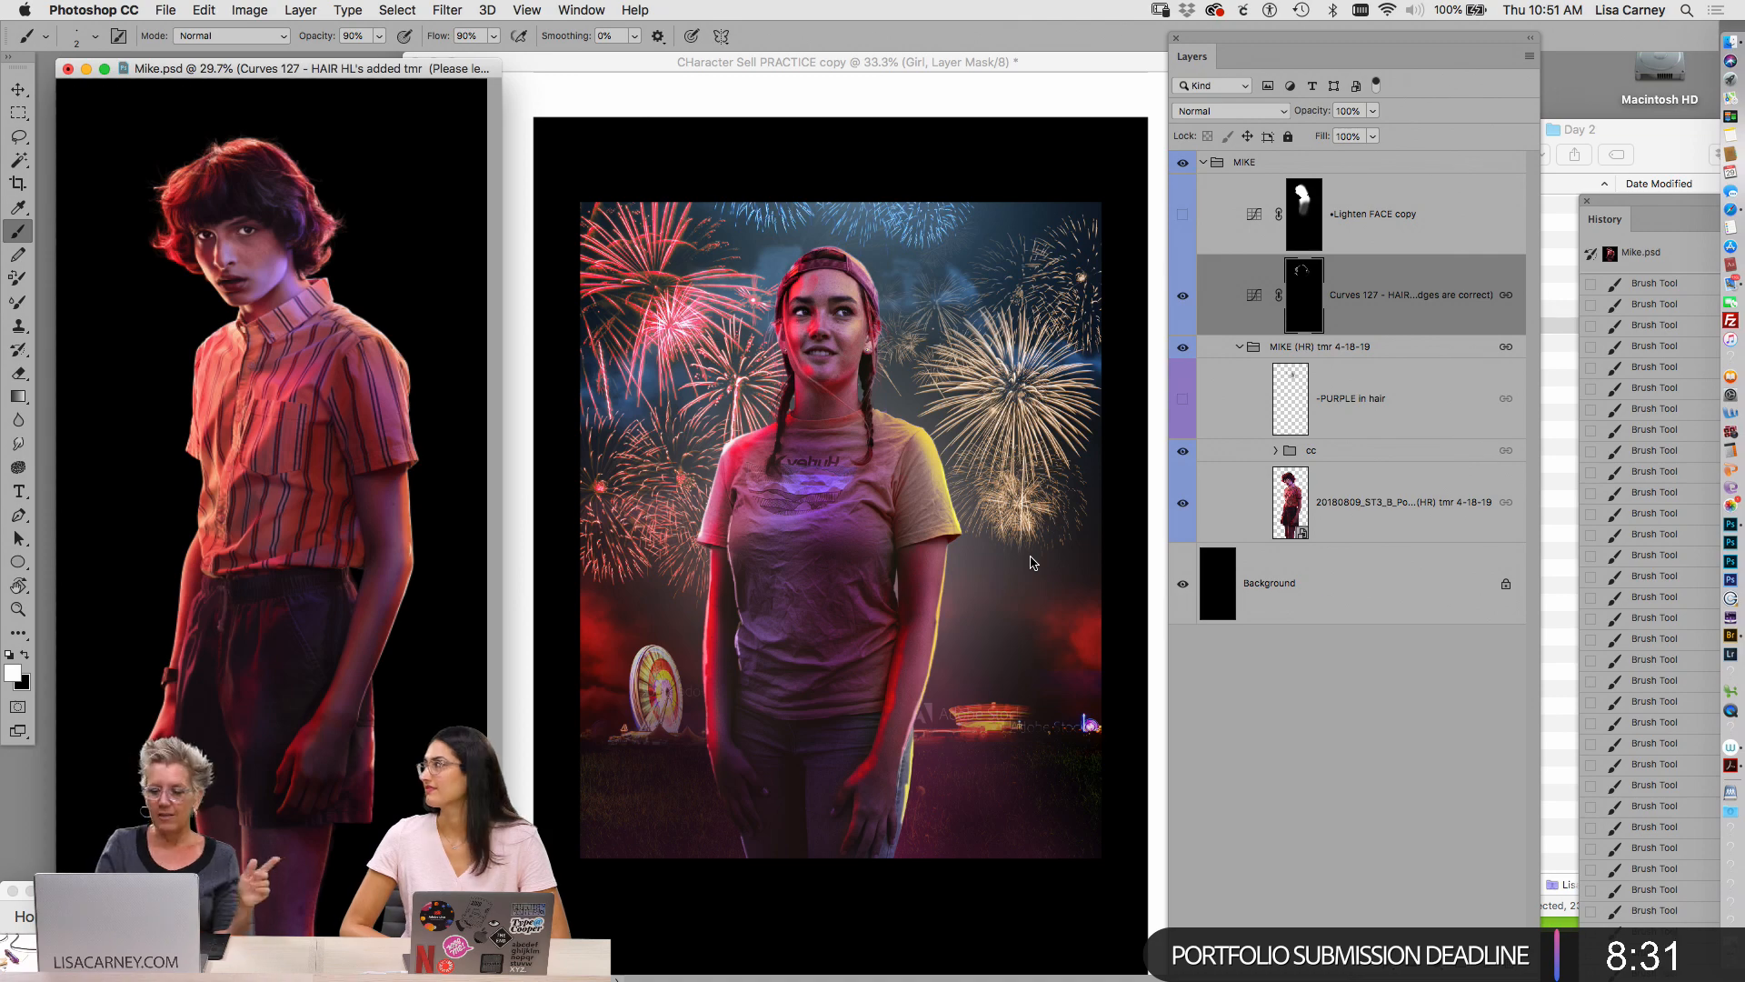
Switch to Acrobat and show the Illustration Effects slide on page 20 of the Day 2 cinematic posters PDF
left_click(1539, 856)
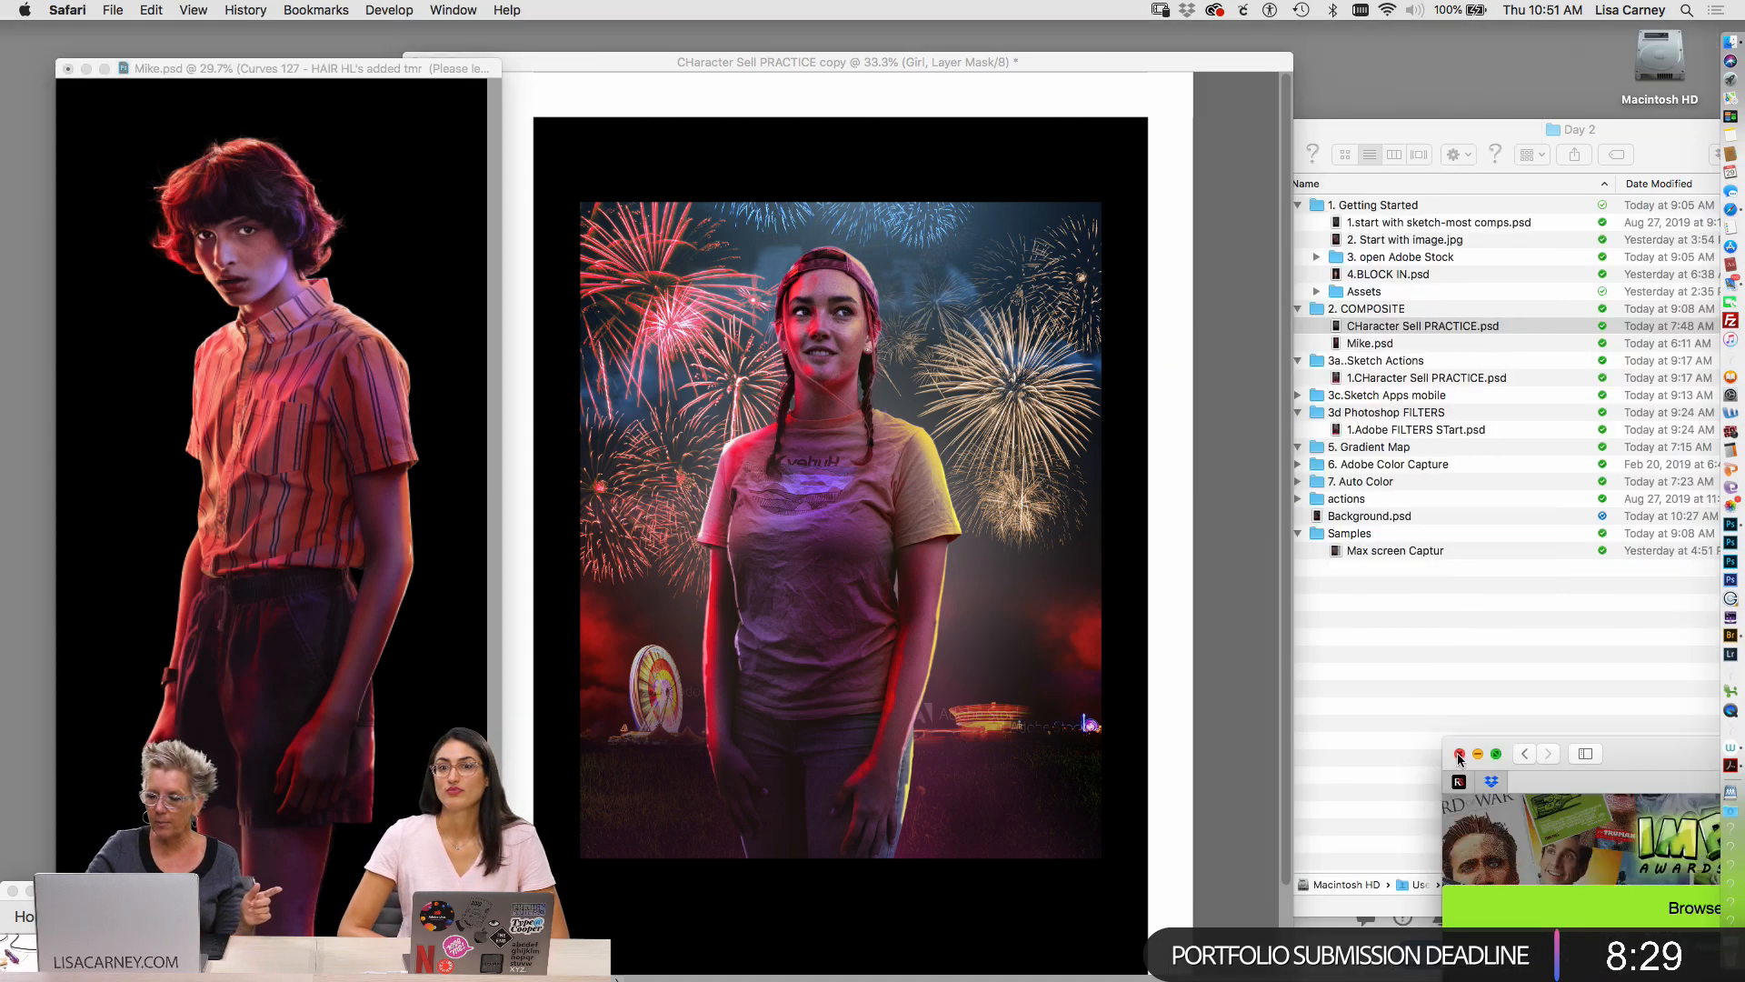
key("super+Tab")
left_click_drag(1284, 891, 1308, 33)
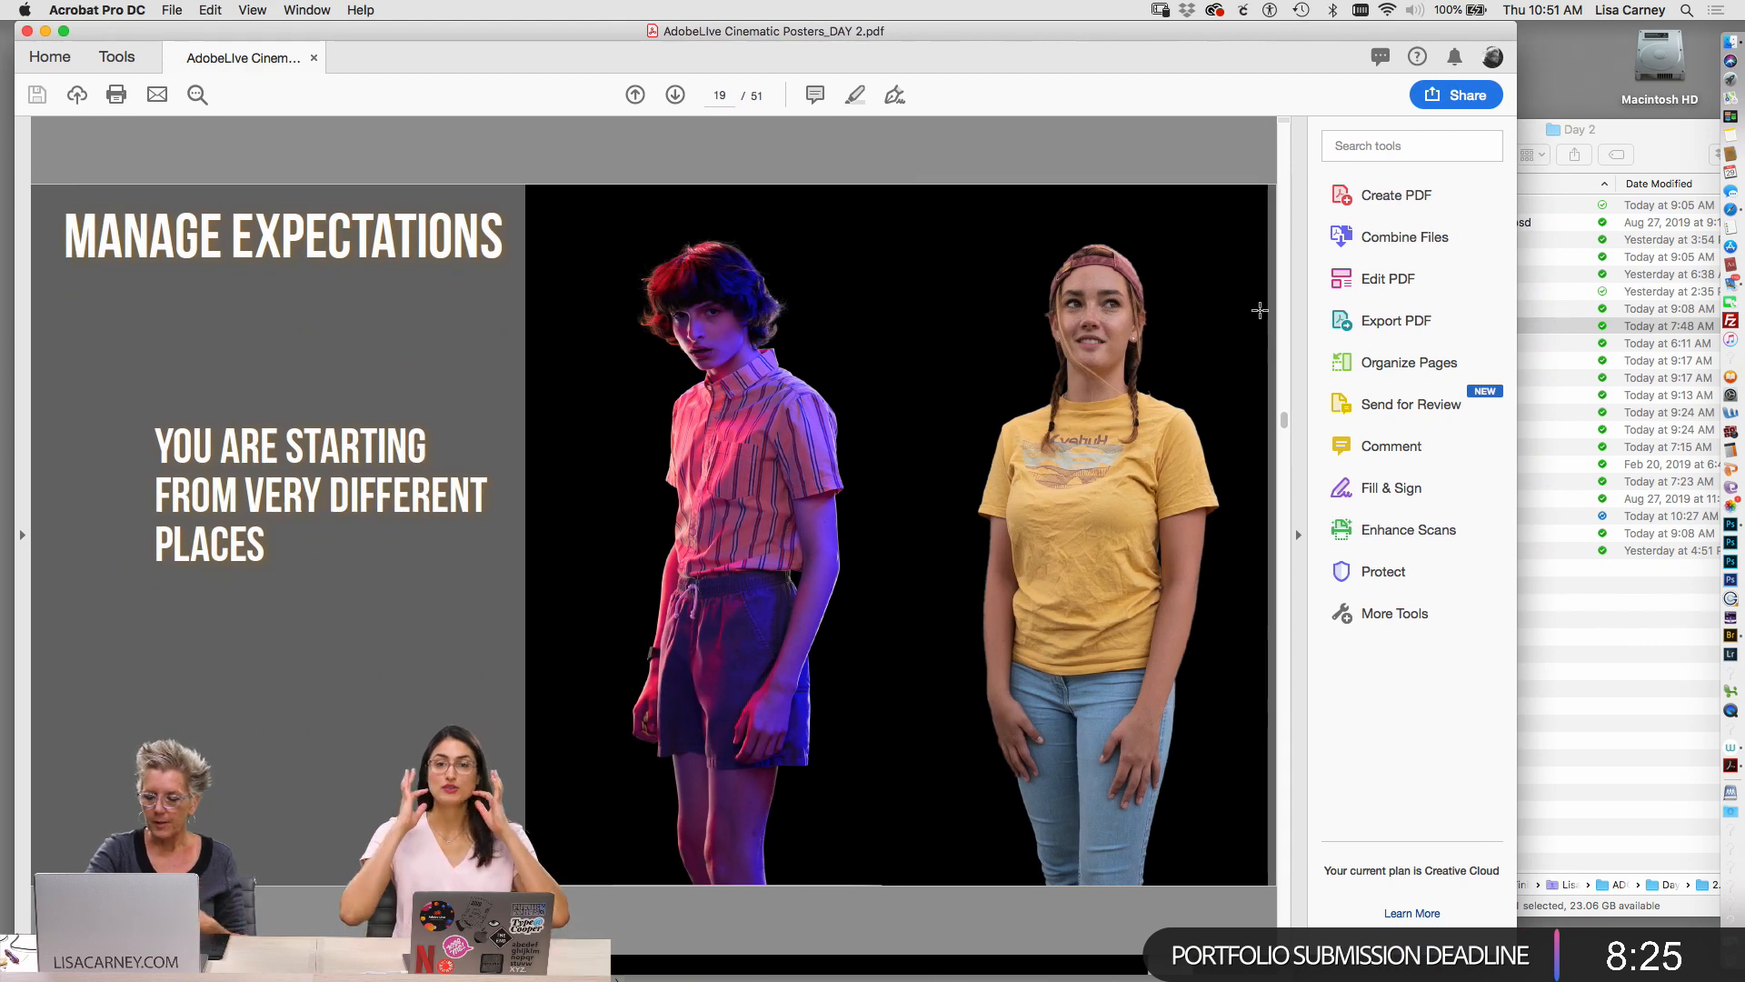
scroll(1255, 311, "down", 2)
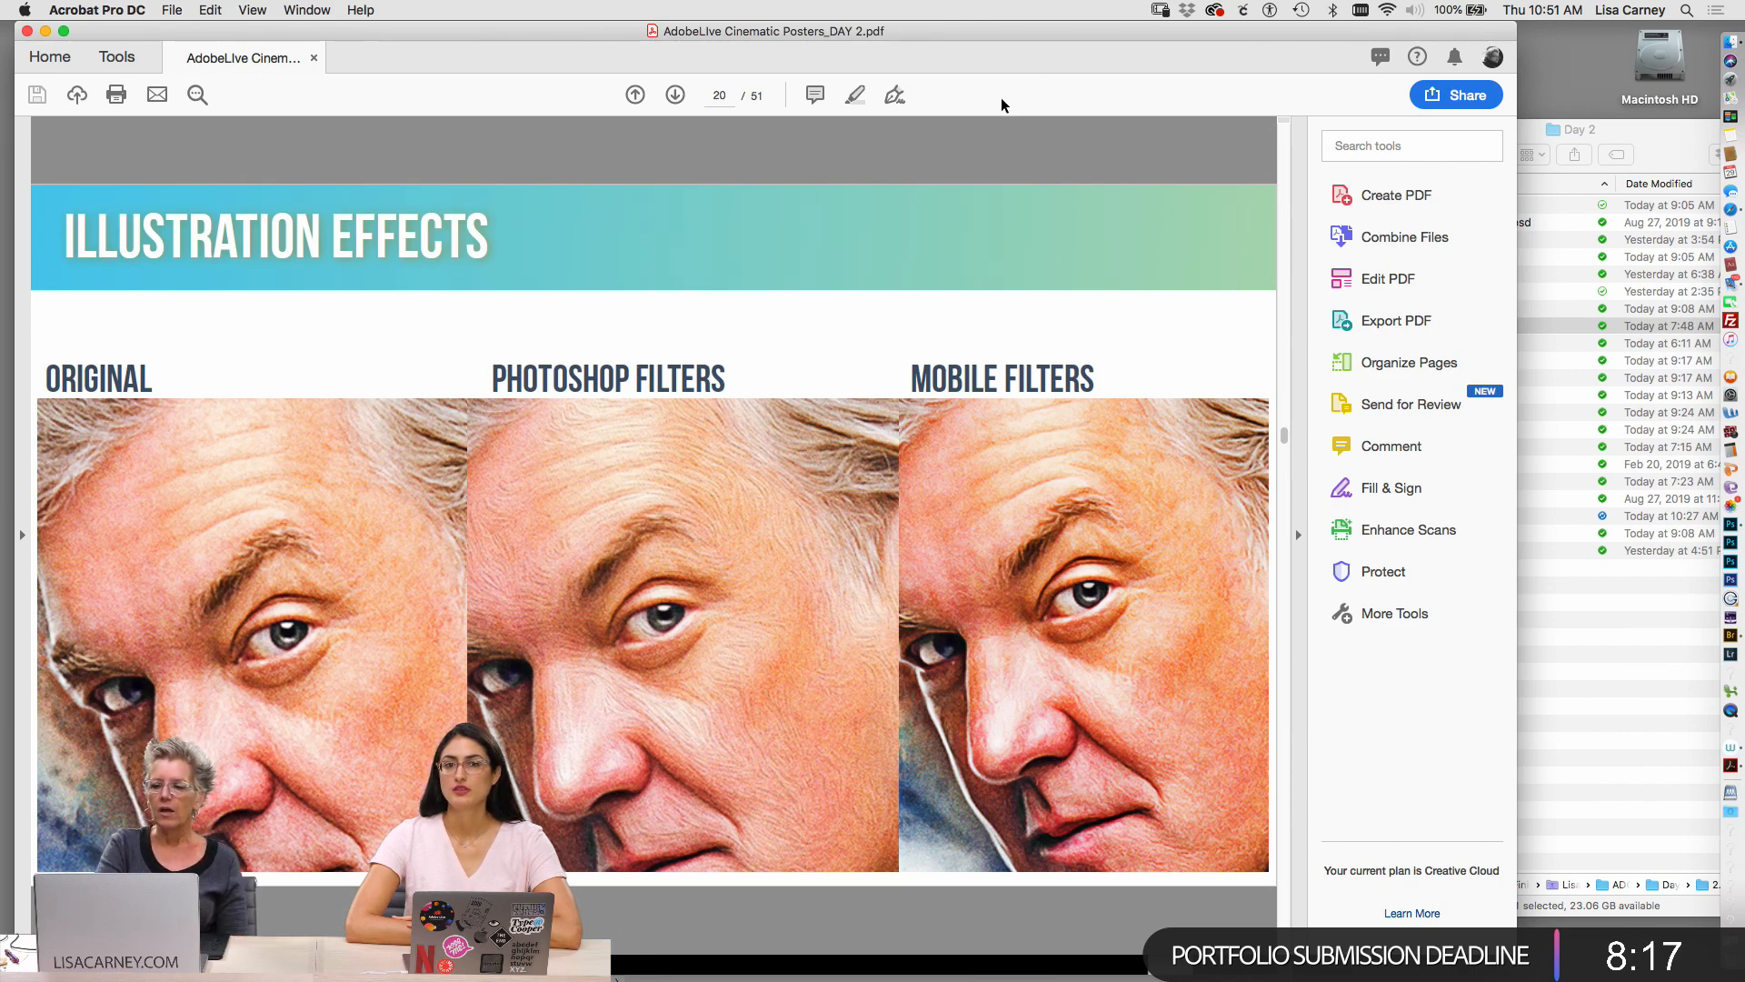
left_click_drag(1089, 44, 1151, 50)
Review the poster samples on page 6, the Illustration Effects slide and the Camera Raw Filter + Oil Filter slide with the tools list collapsed
left_click_drag(1331, 418, 1333, 234)
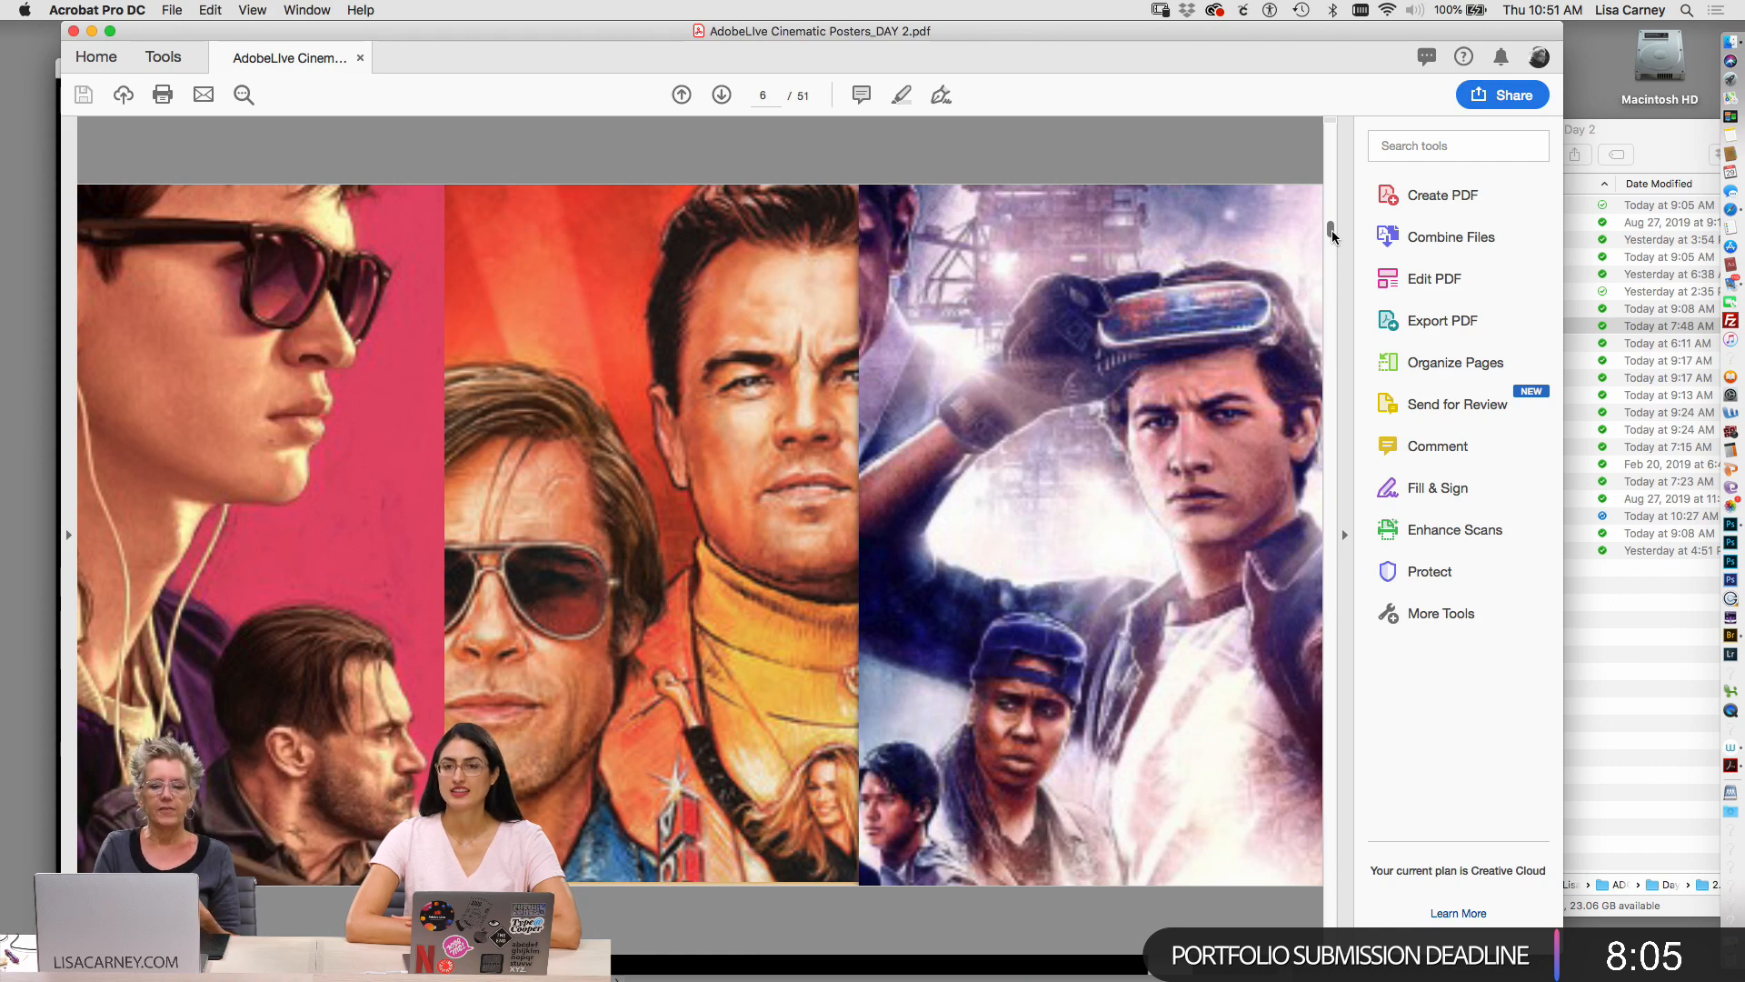
left_click_drag(1333, 236, 1328, 454)
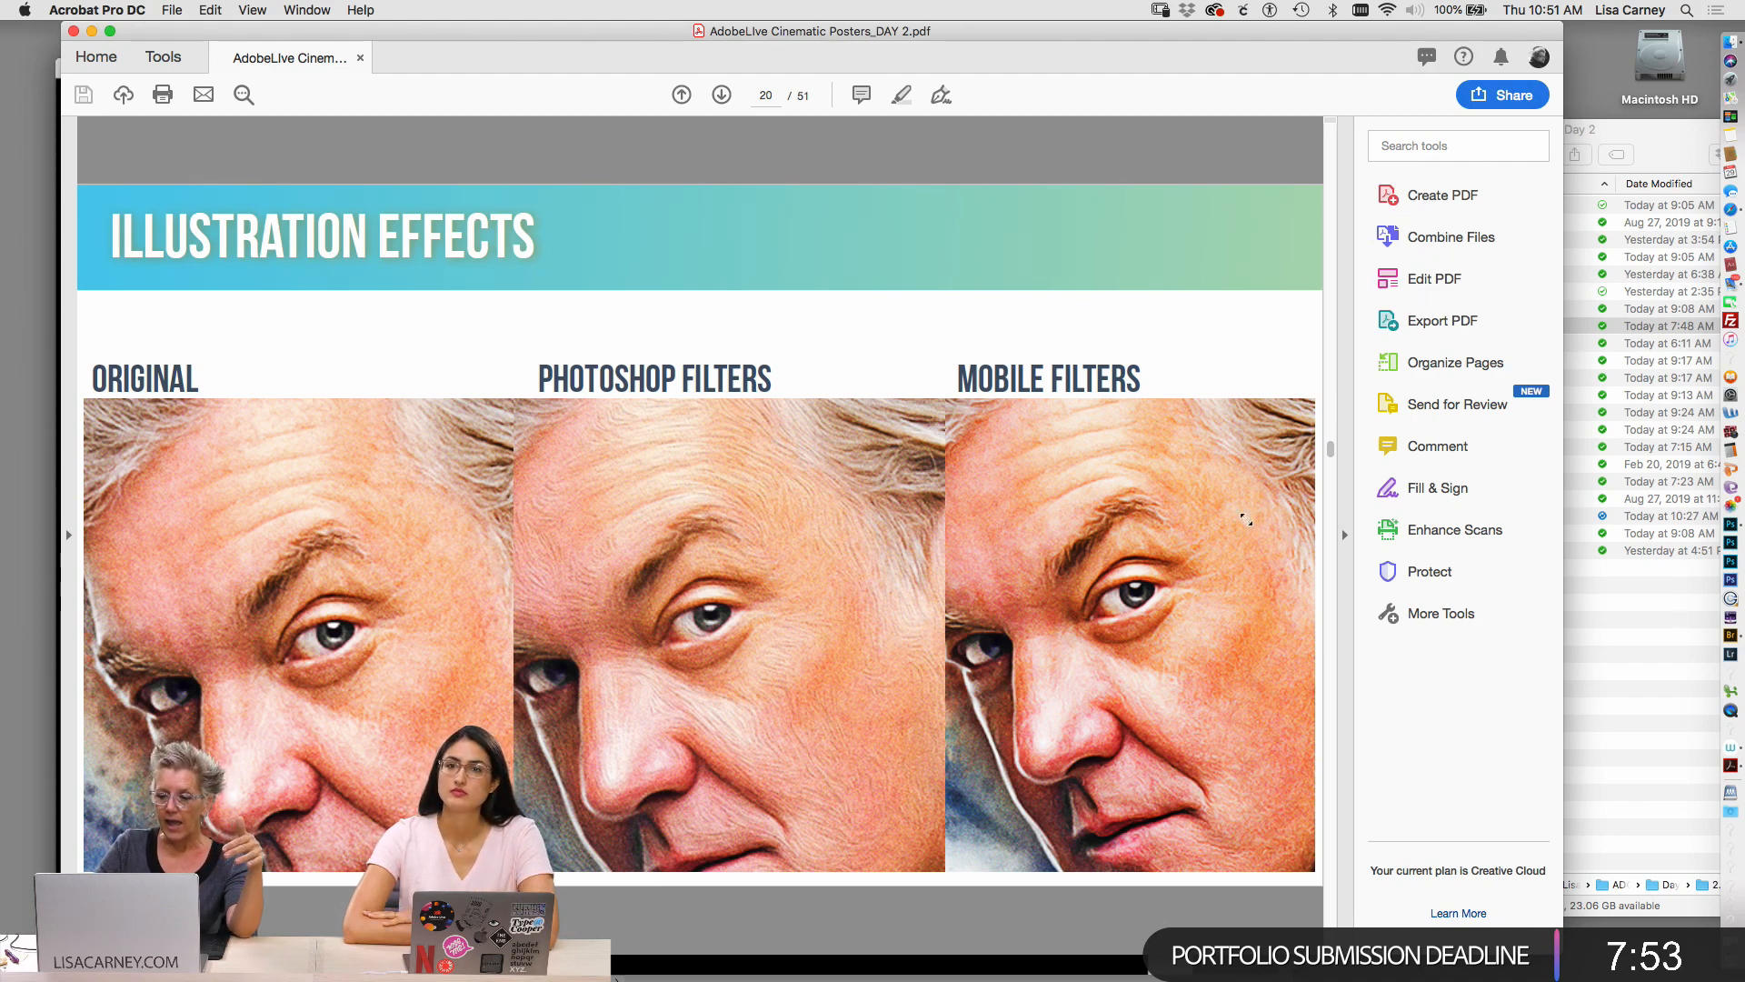
left_click(1345, 539)
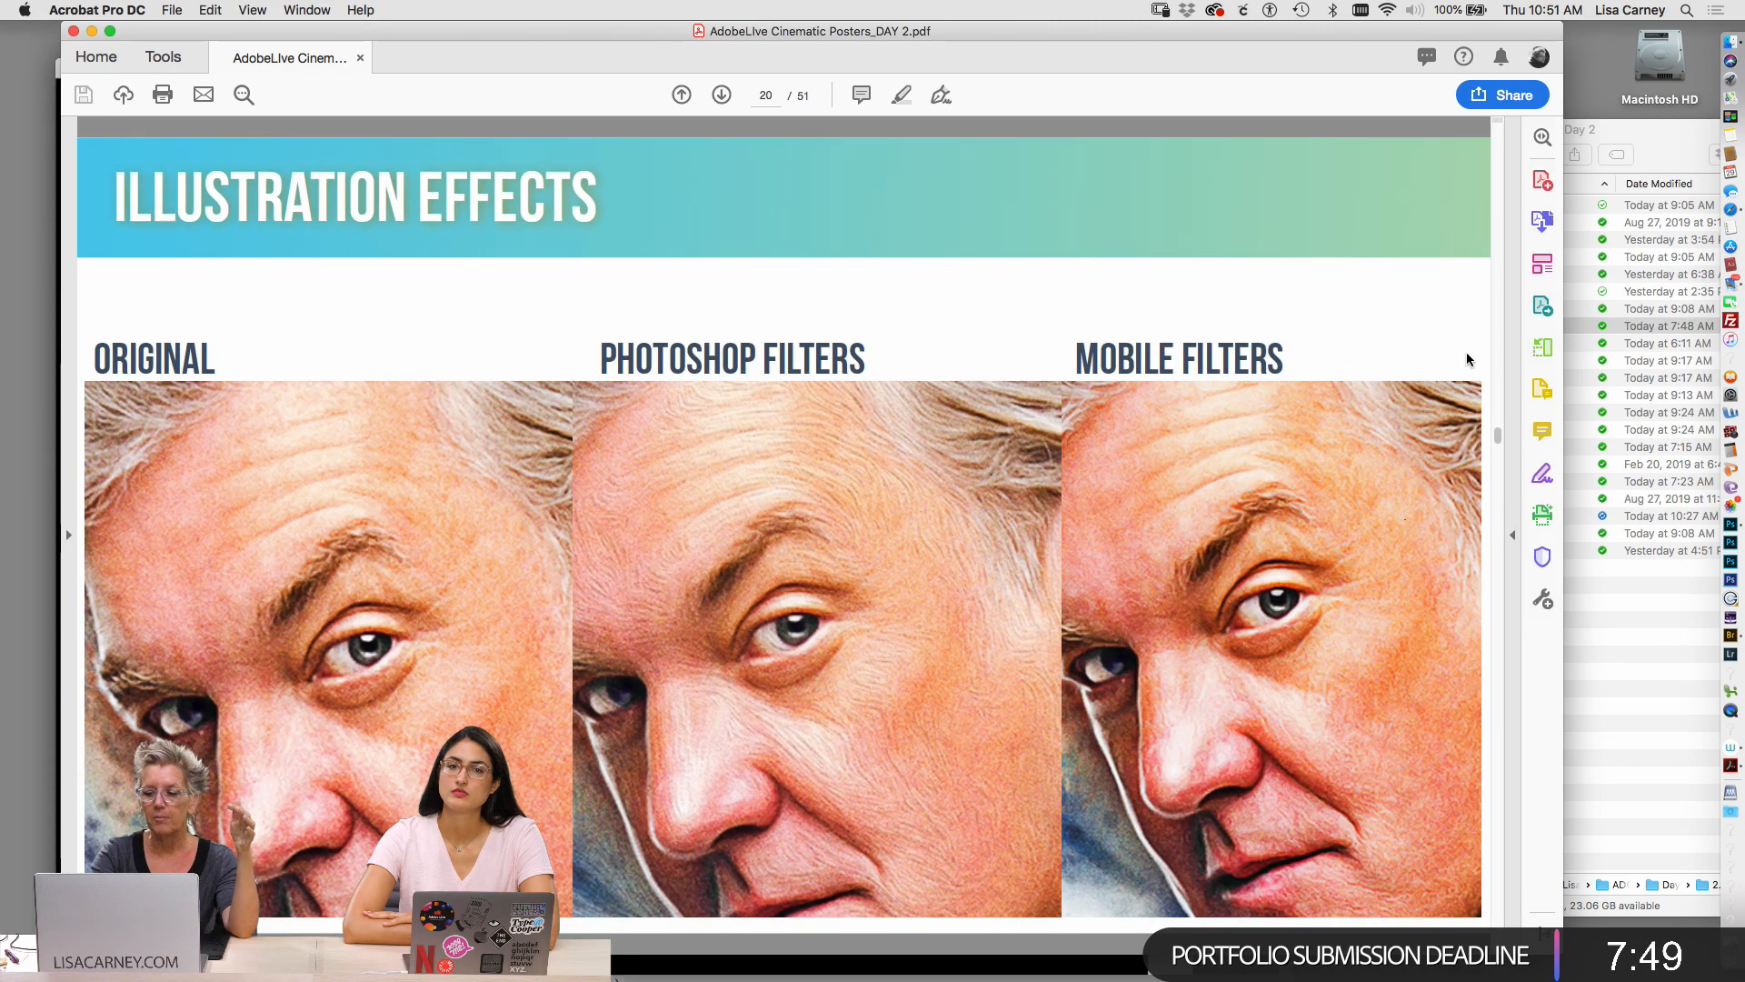
key("Right")
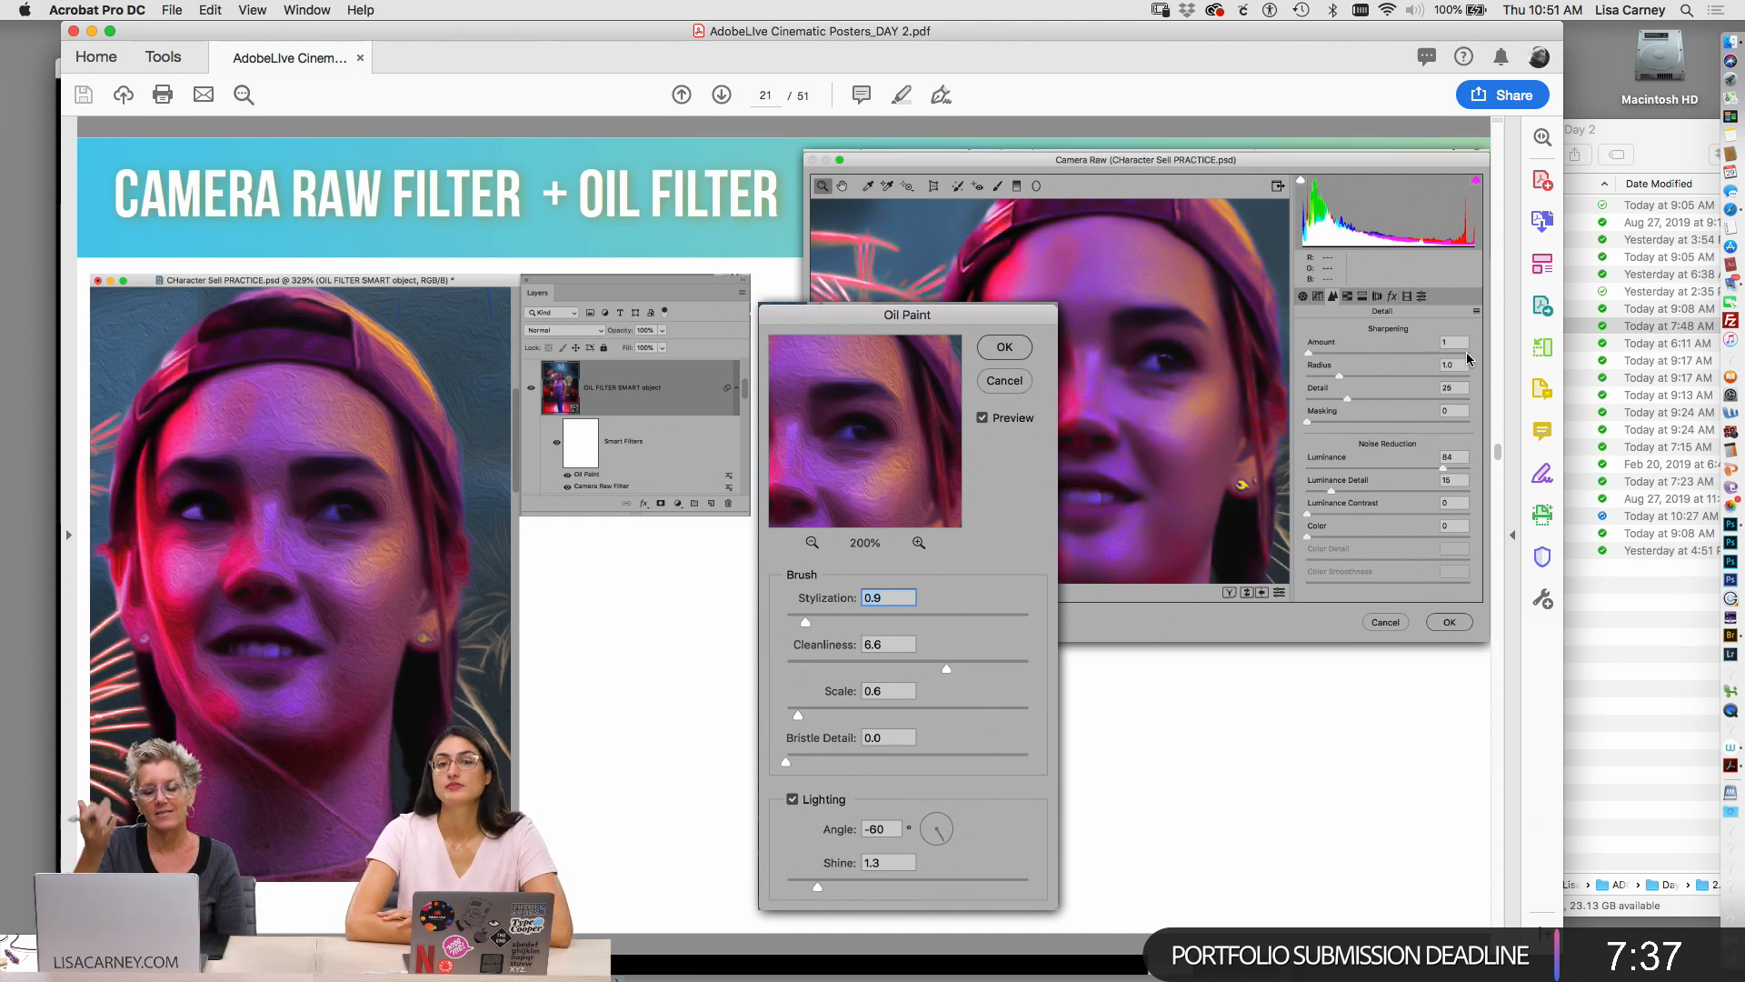
Close both Photoshop documents without saving and open 1.CHaracter Sell PRACTICE.psd from the 3a..Sketch Actions folder
left_click_drag(1191, 36, 1154, 738)
left_click(614, 127)
left_click(416, 63)
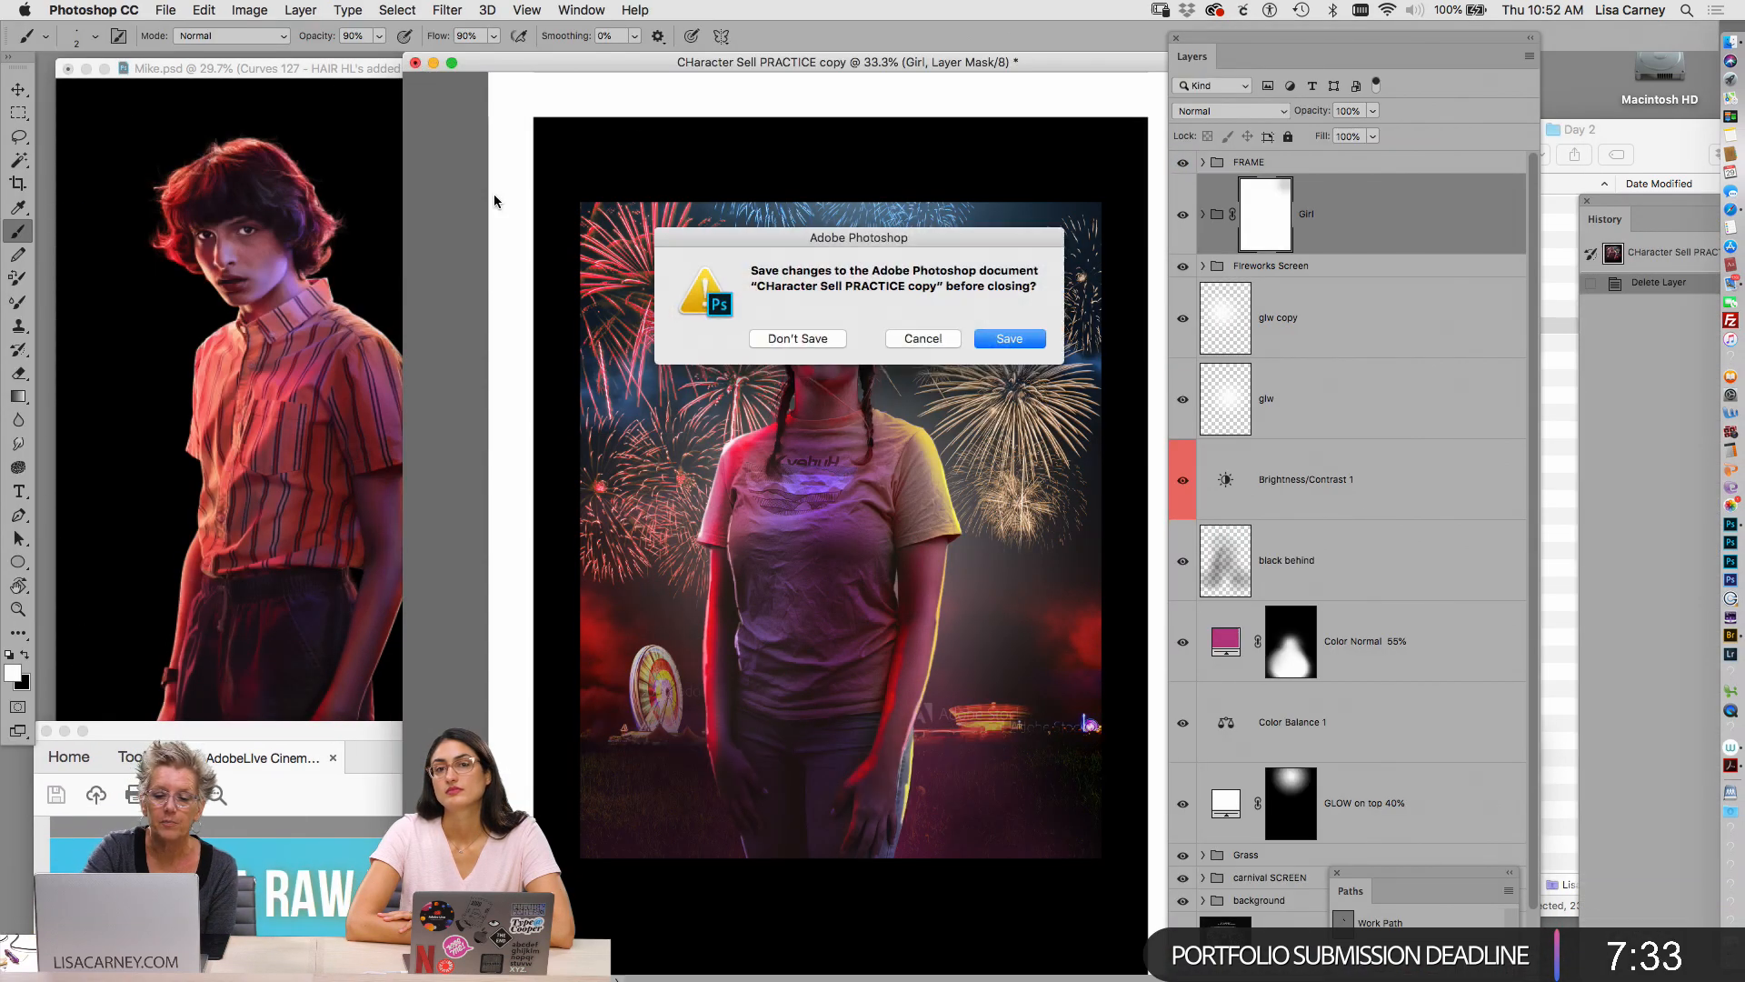
left_click(797, 338)
left_click(66, 68)
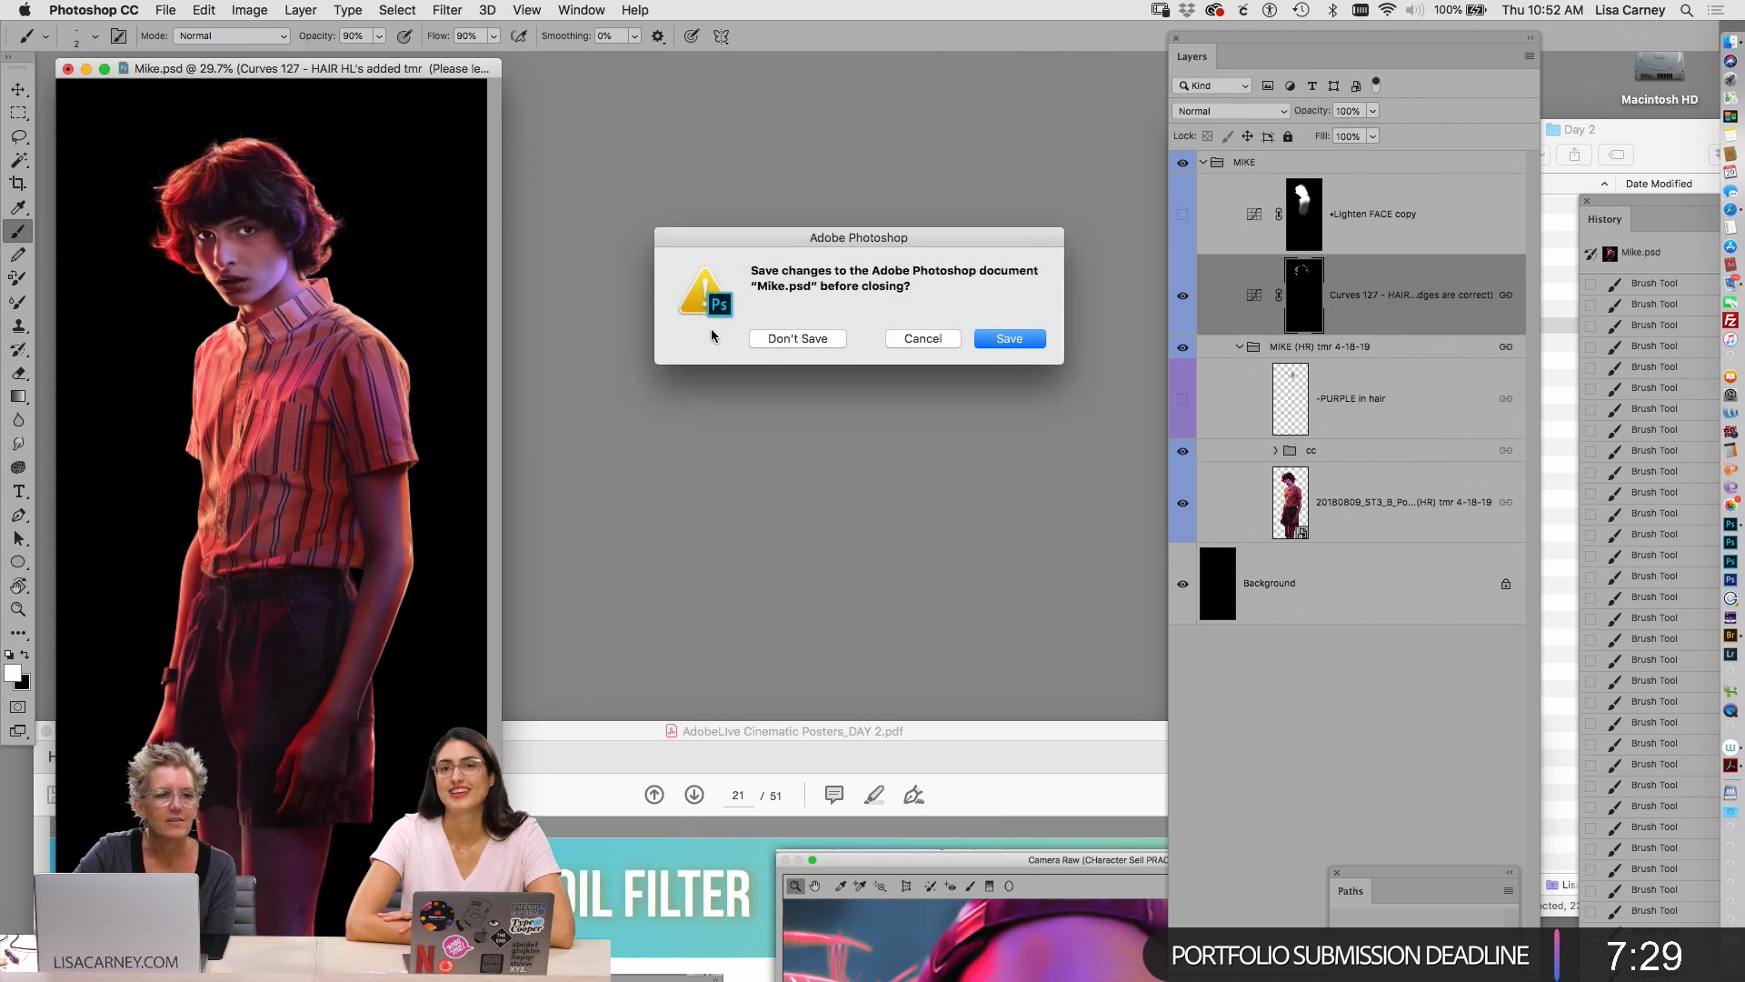
left_click(774, 340)
key("super+h")
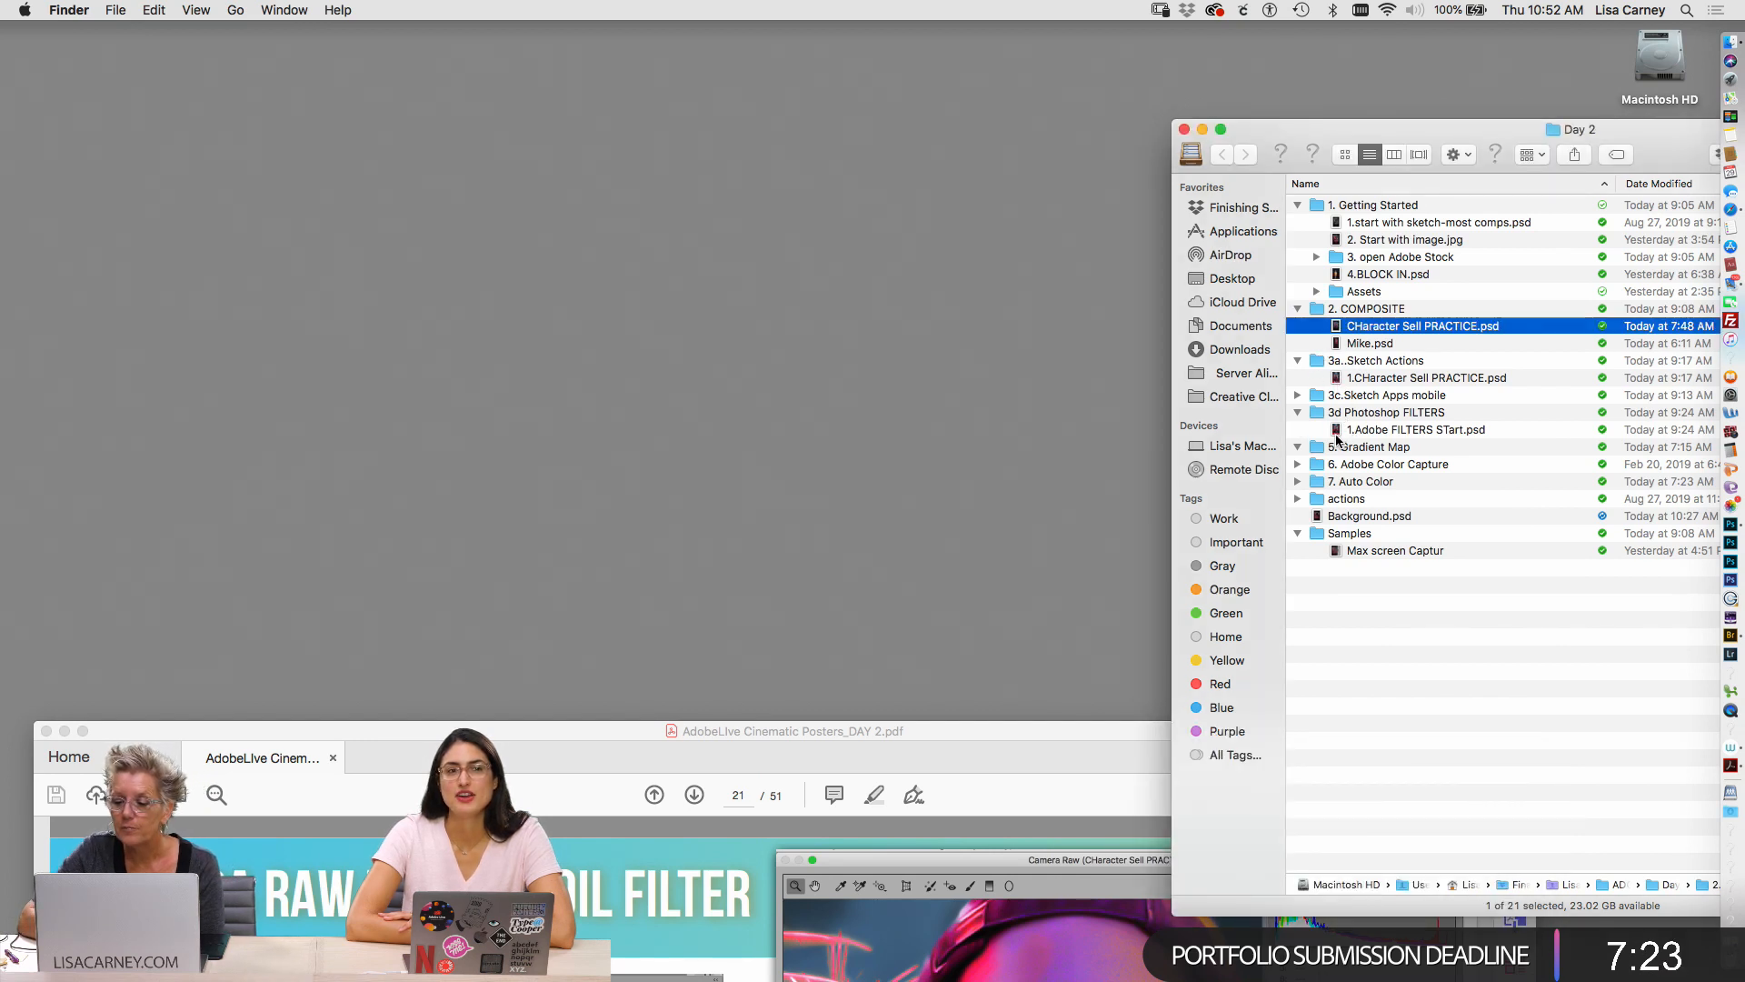
double_click(1382, 379)
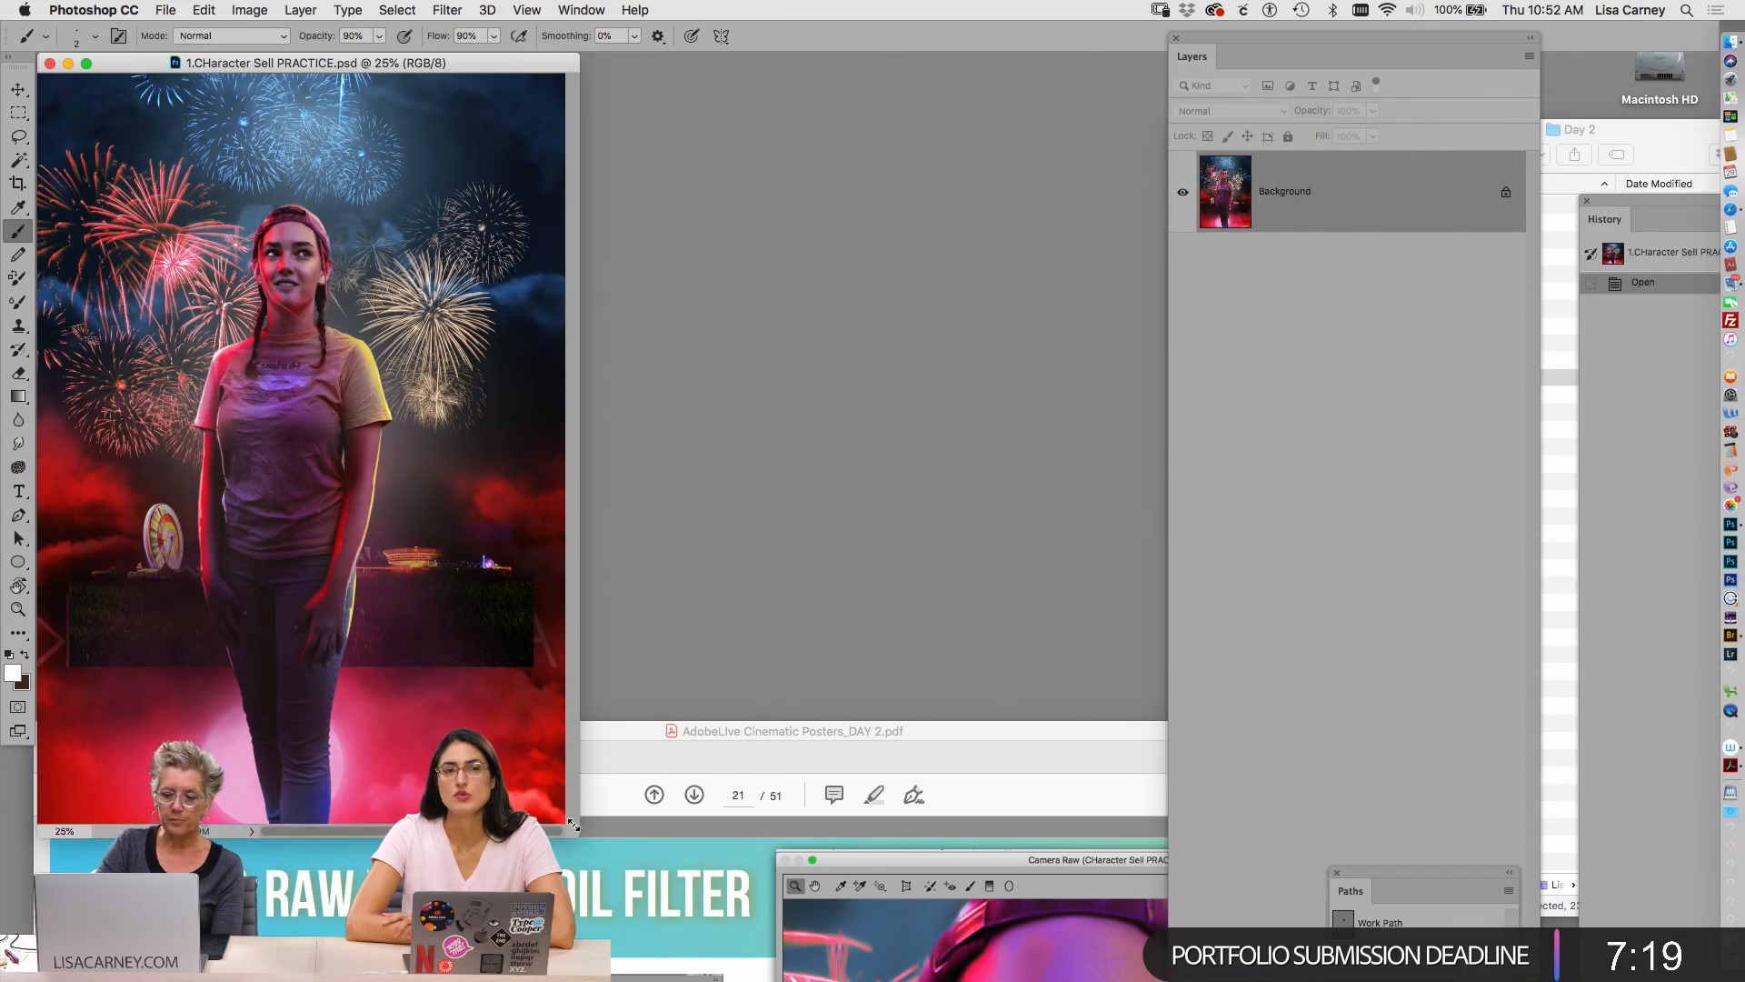
Return to the PDF and review the slides up to Plug Ins, Stock and Actions on page 25
left_click_drag(950, 731, 1007, 64)
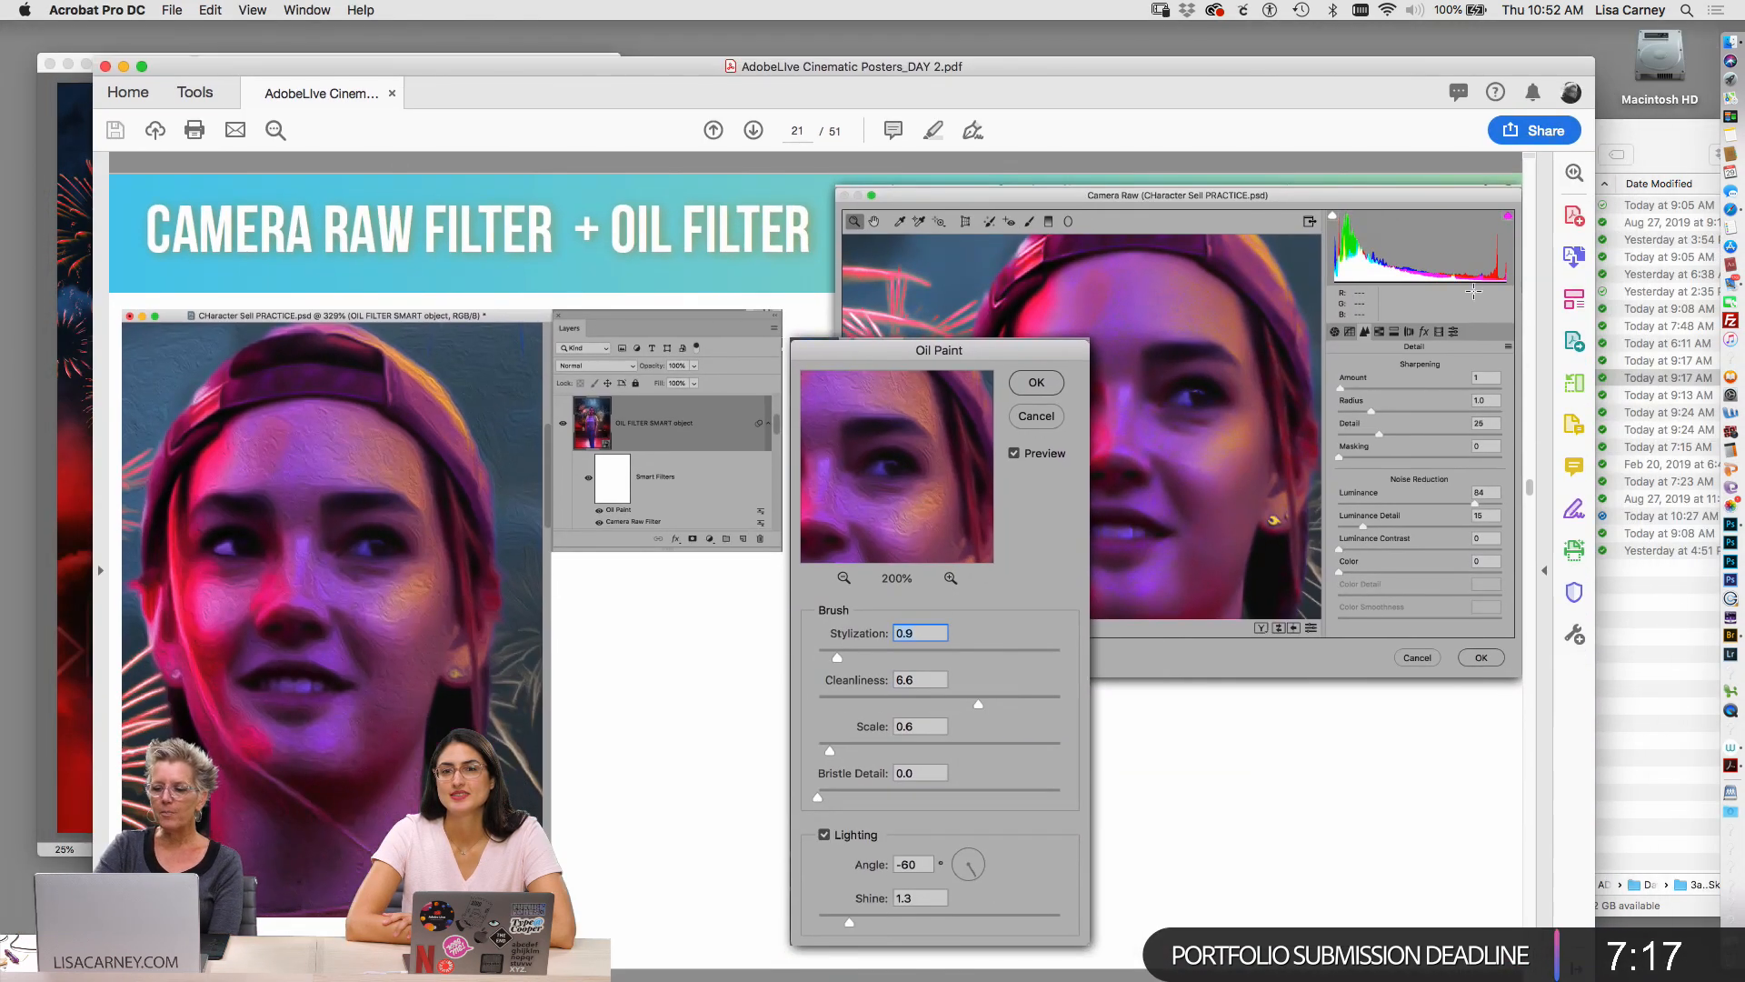
mouse_move(1533, 496)
left_click_drag(1533, 495, 1527, 566)
left_click_drag(1200, 70, 1188, 25)
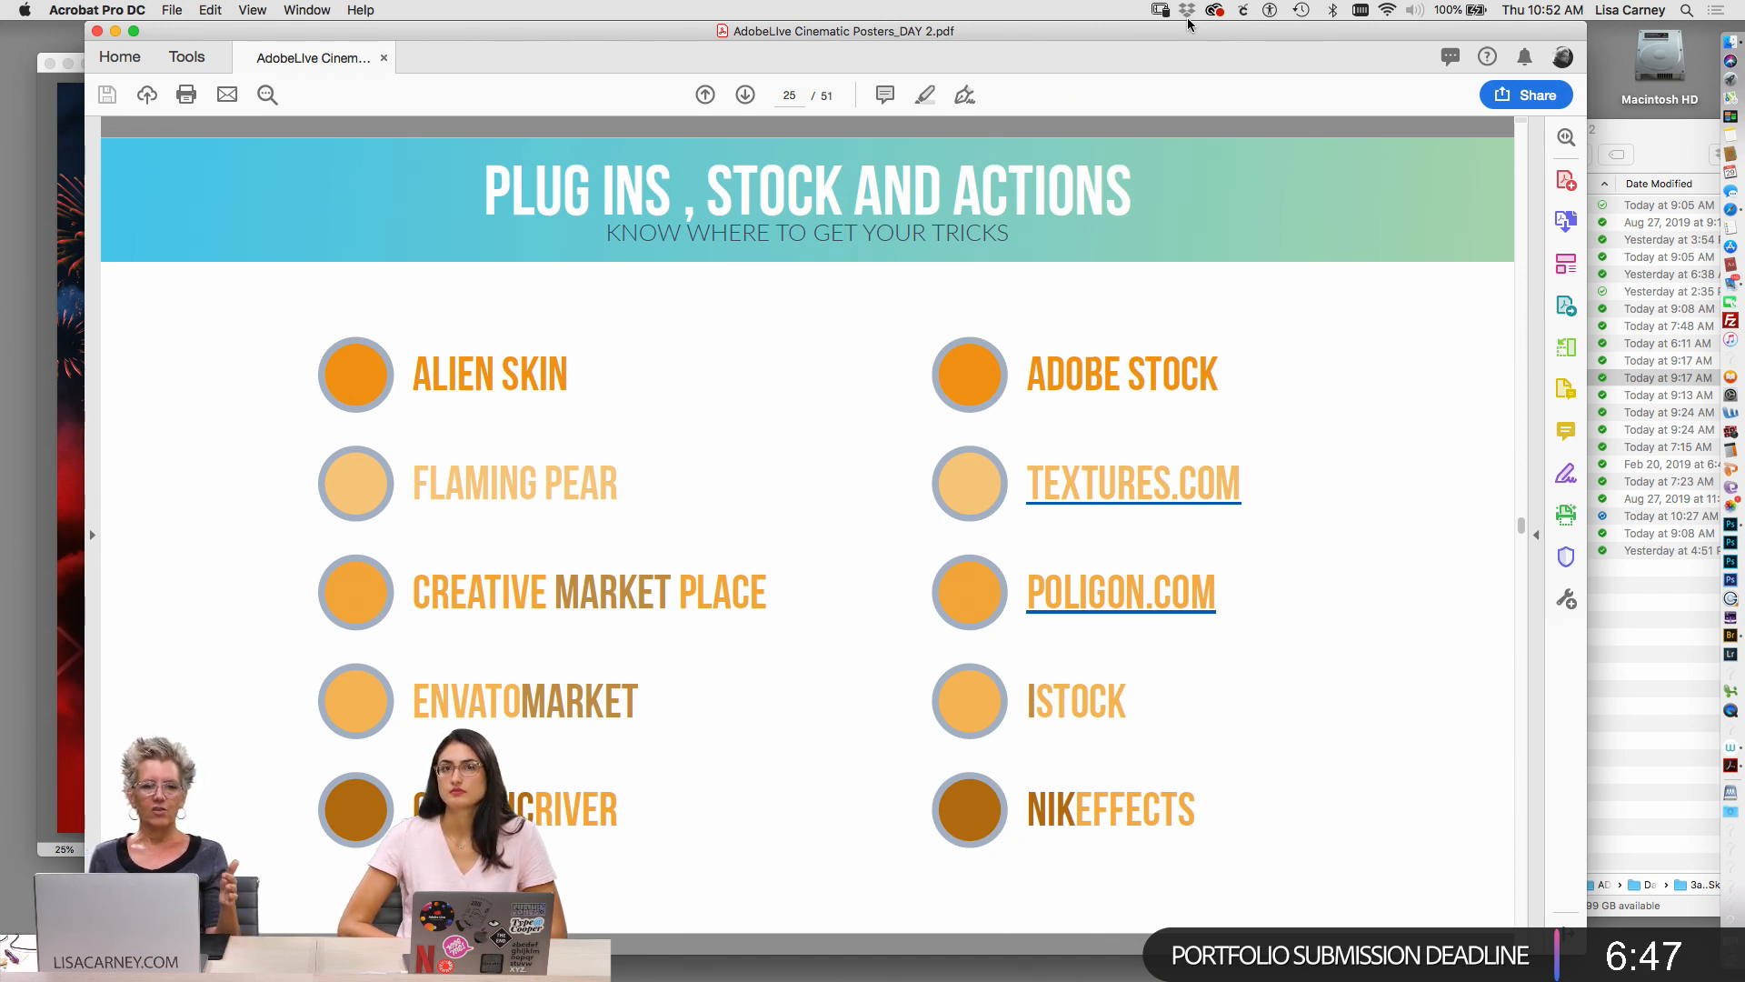
Run the Photo Sketch Effect action on 1.CHaracter Sell PRACTICE.psd in an enlarged Photoshop document window
left_click_drag(437, 31, 434, 895)
left_click(618, 850)
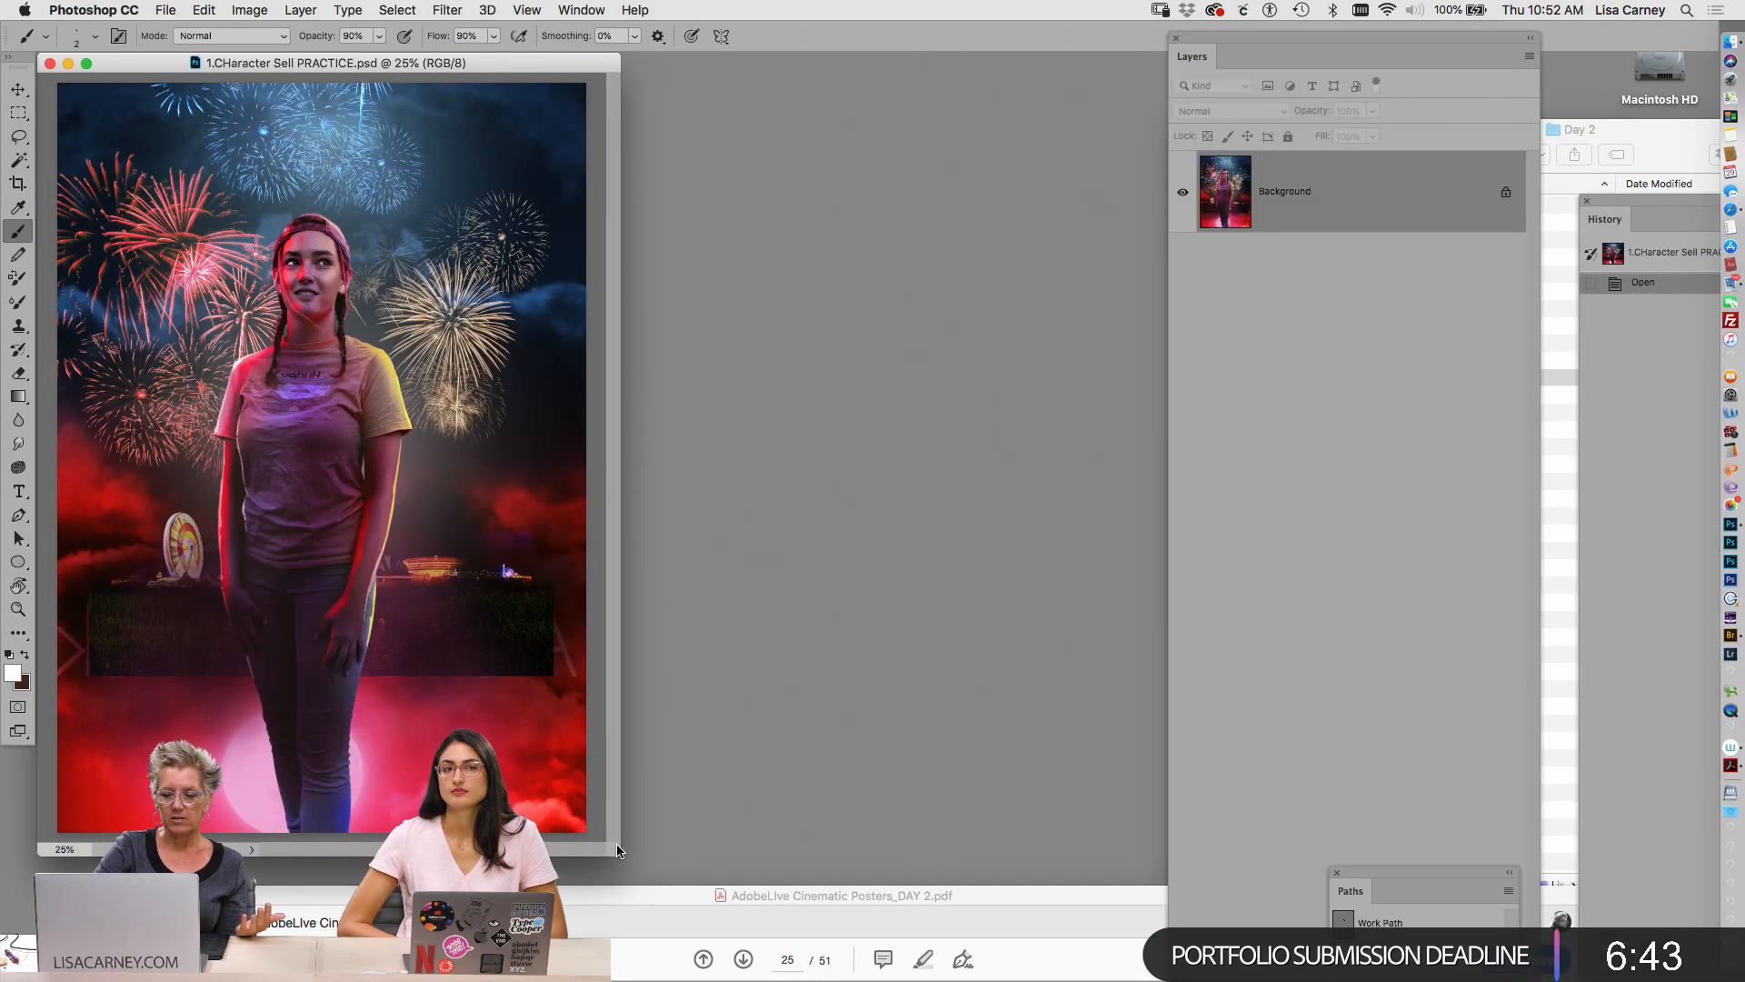
left_click_drag(615, 847, 968, 880)
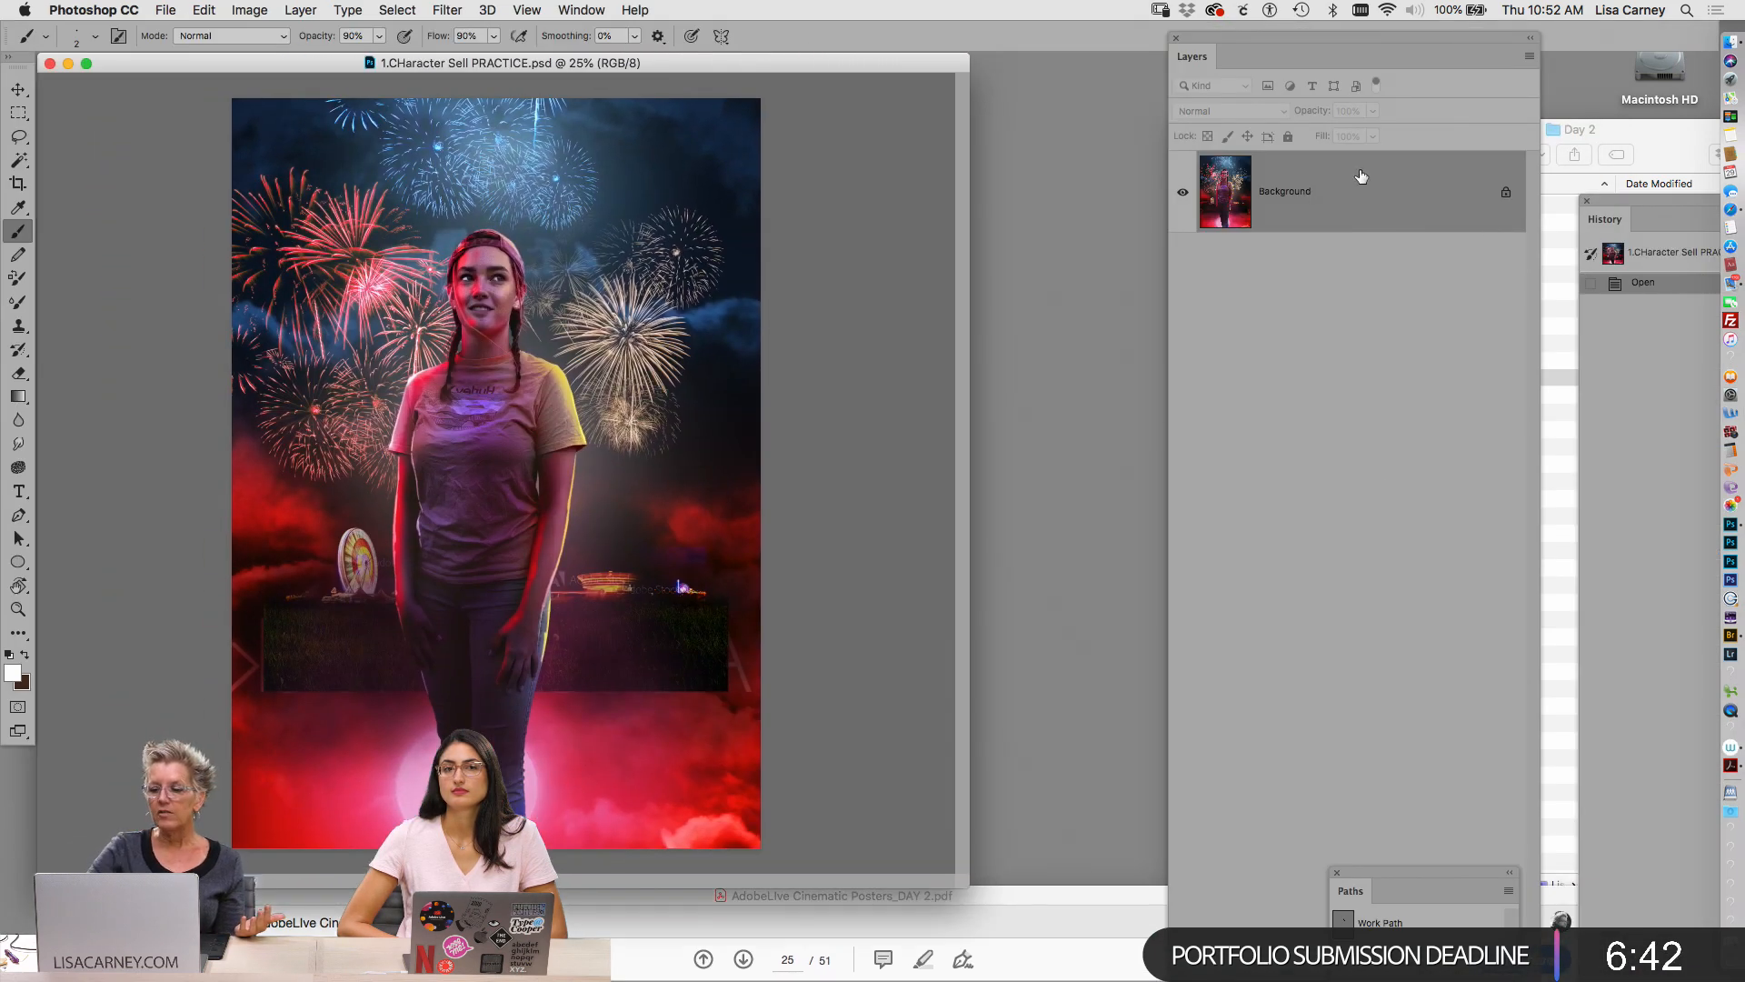
left_click(592, 12)
left_click(625, 146)
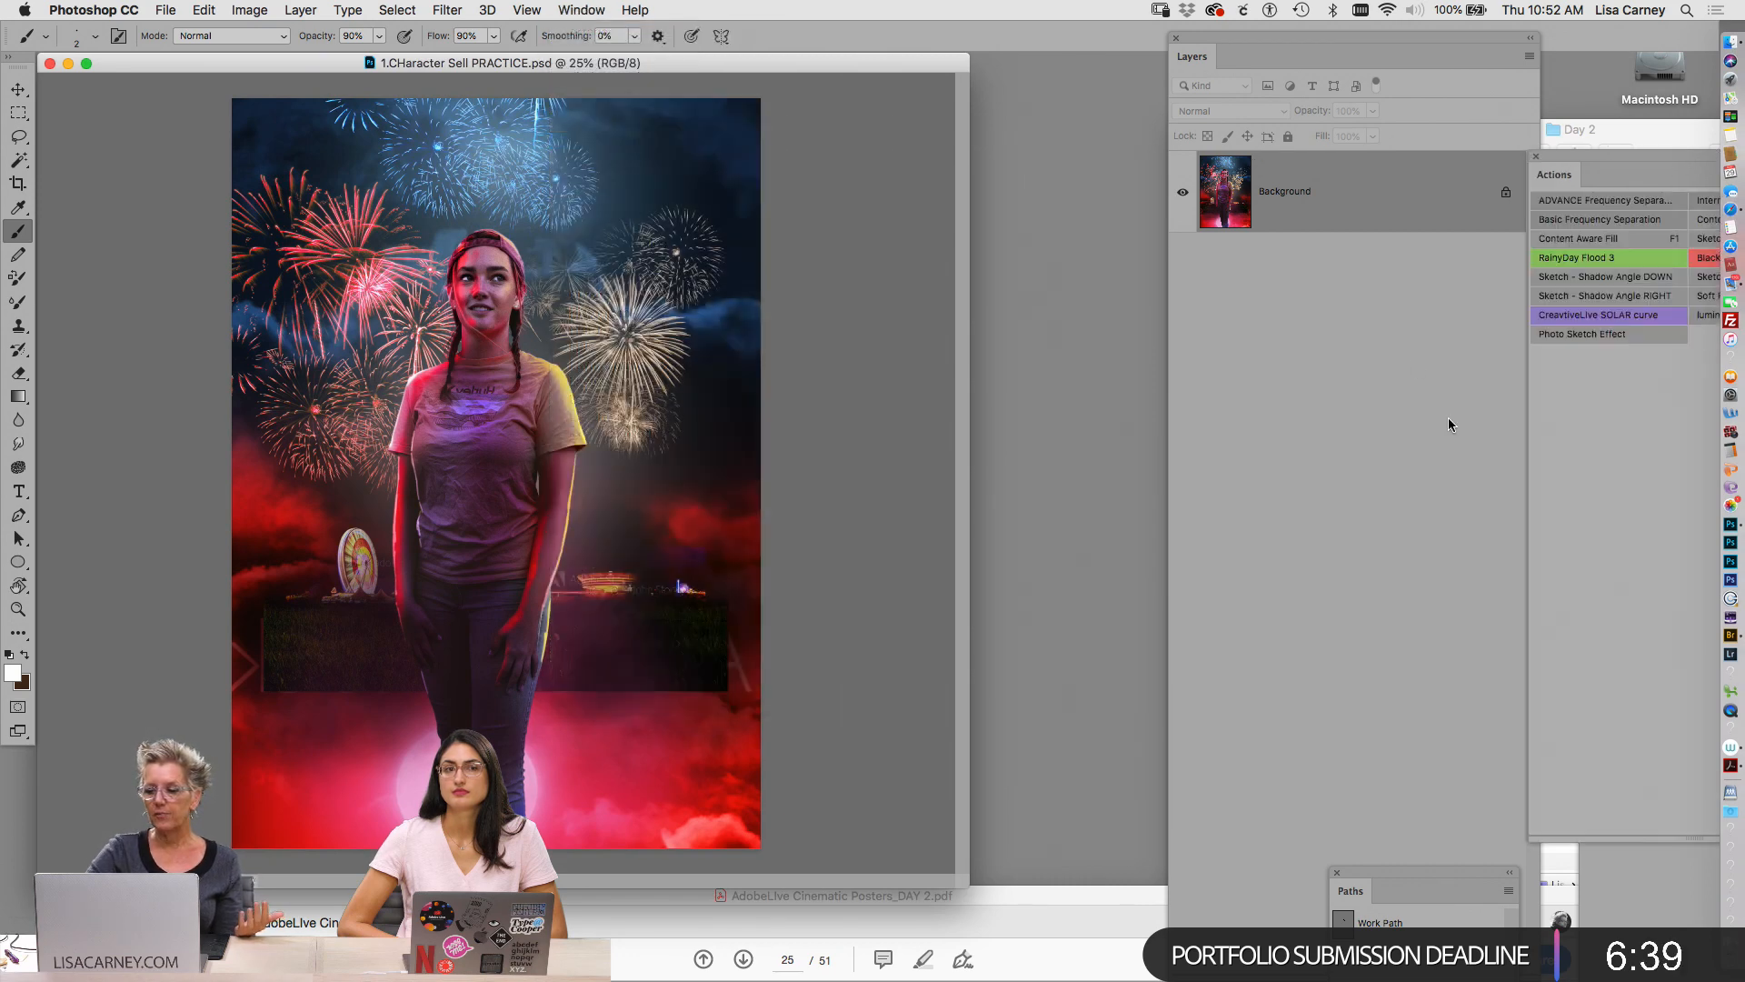
left_click(1555, 335)
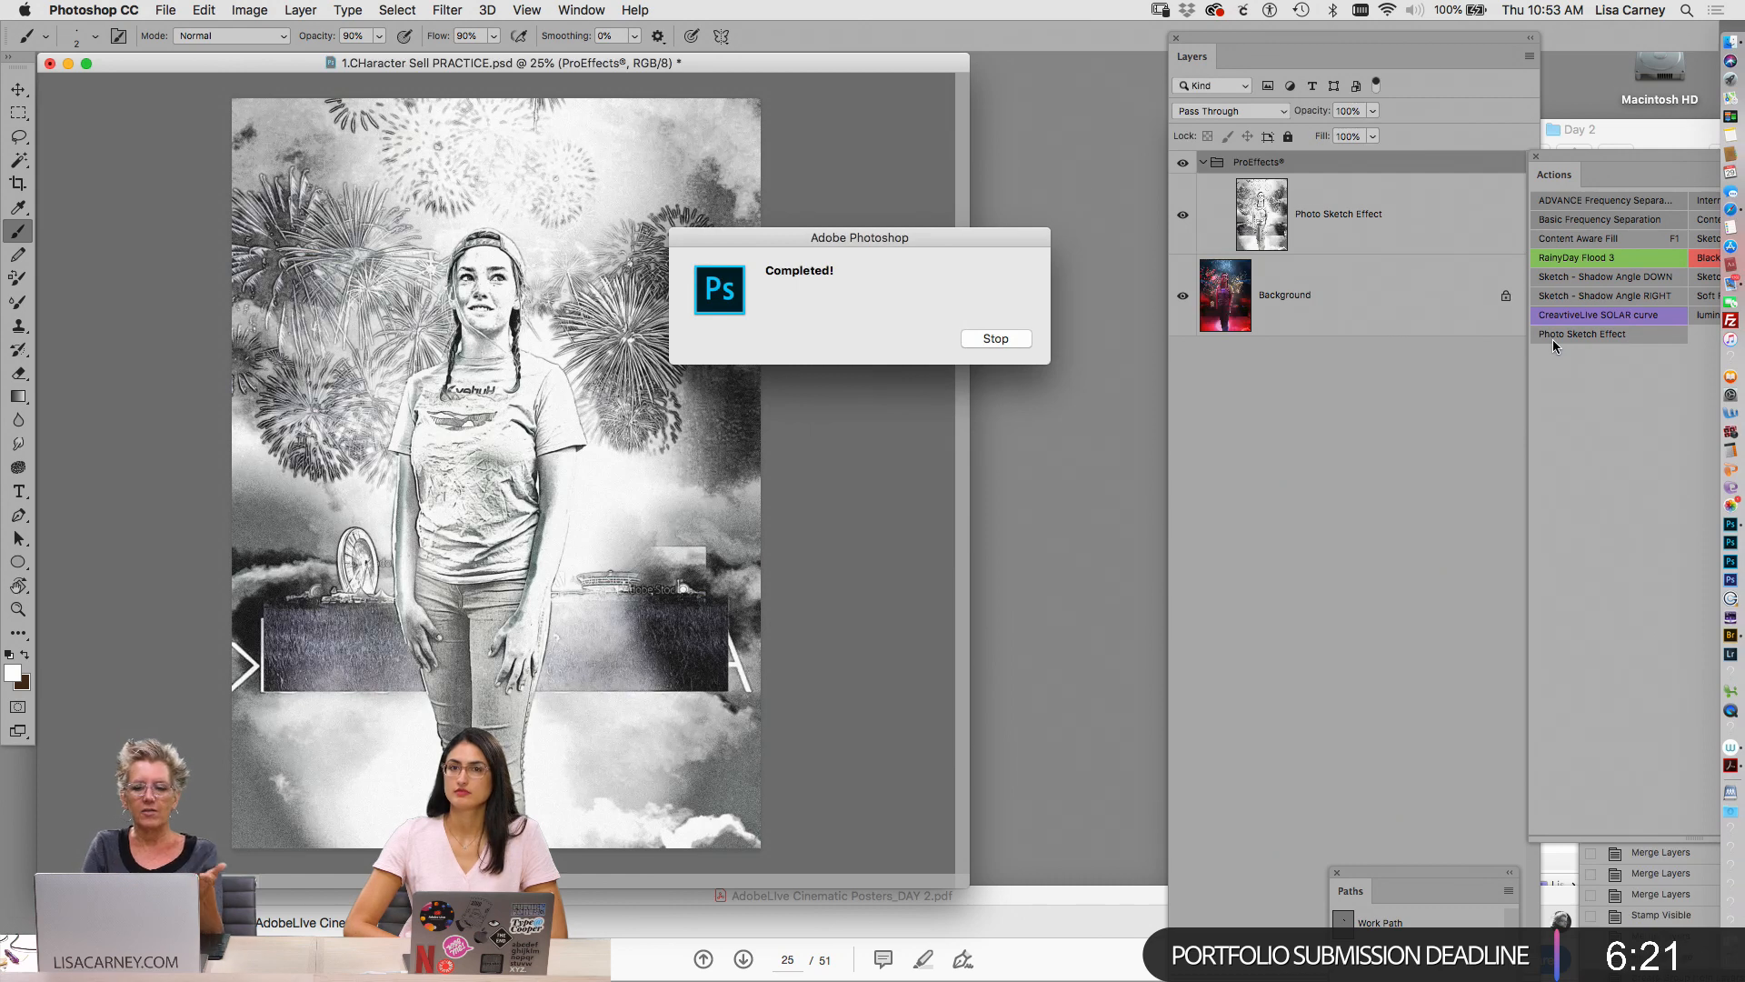
left_click(996, 338)
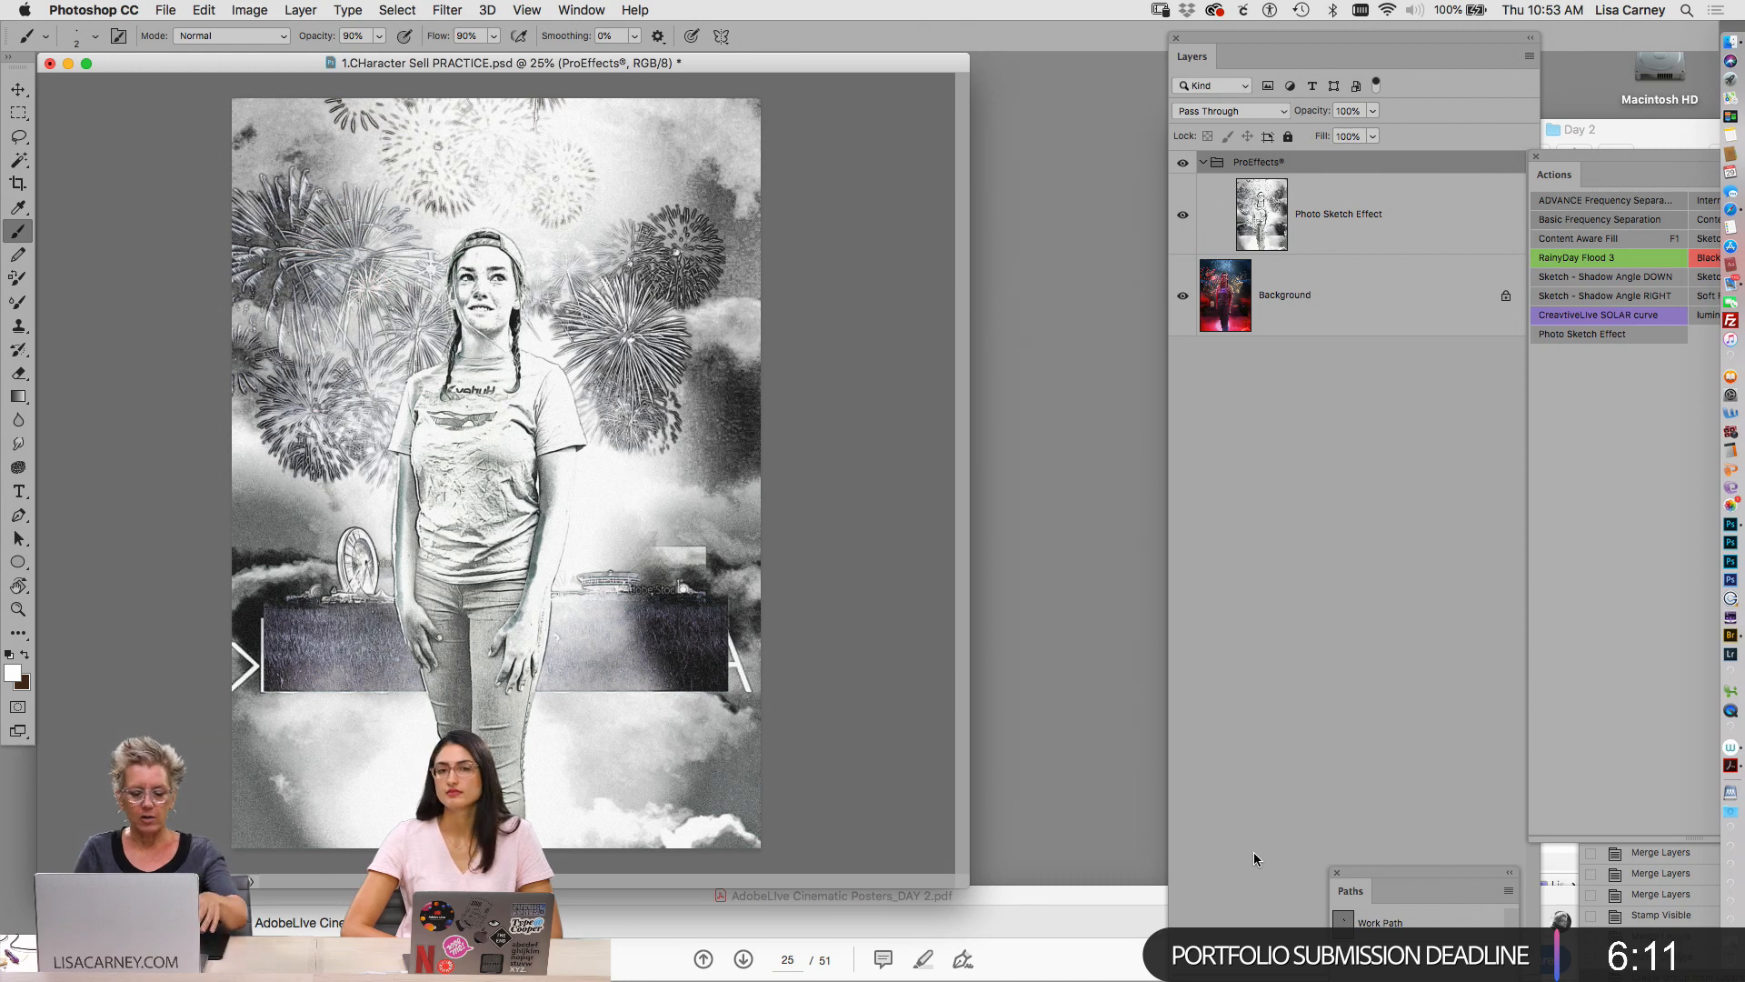
Close the sketch-effect document without saving and open 1a.Grand Tour_1Sht_demo.psd from the 3c.Sketch Apps mobile folder
left_click(50, 64)
left_click(771, 339)
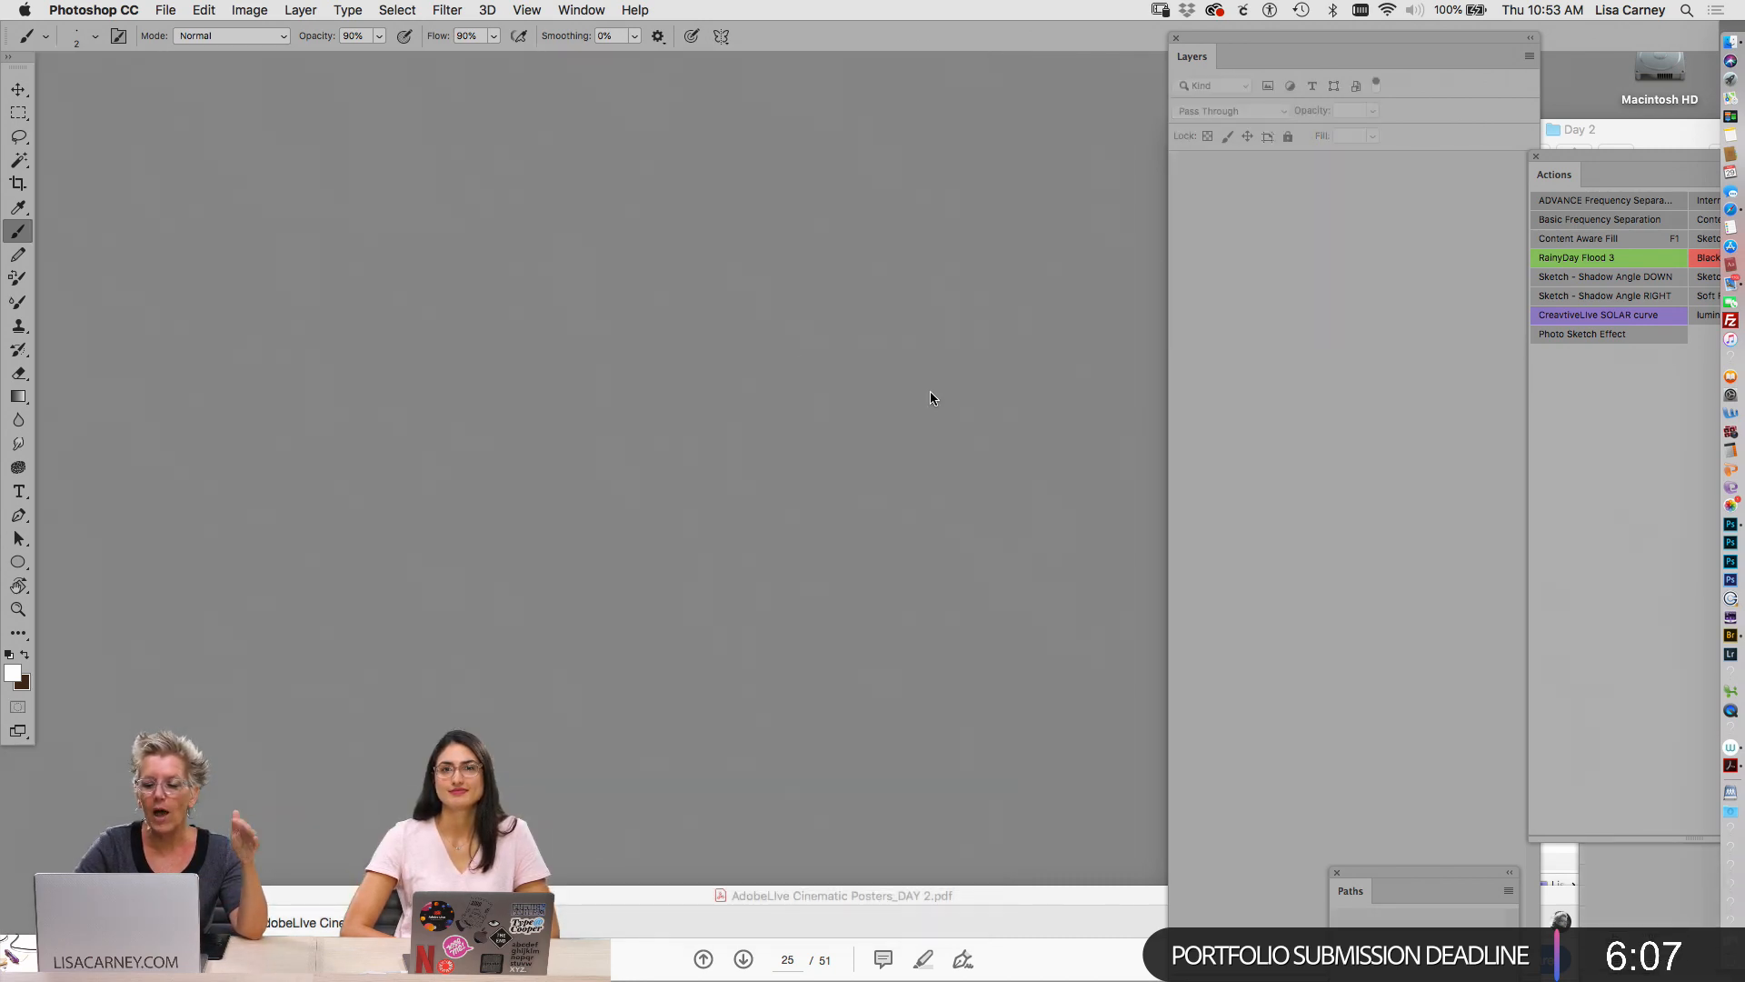
key("super+h")
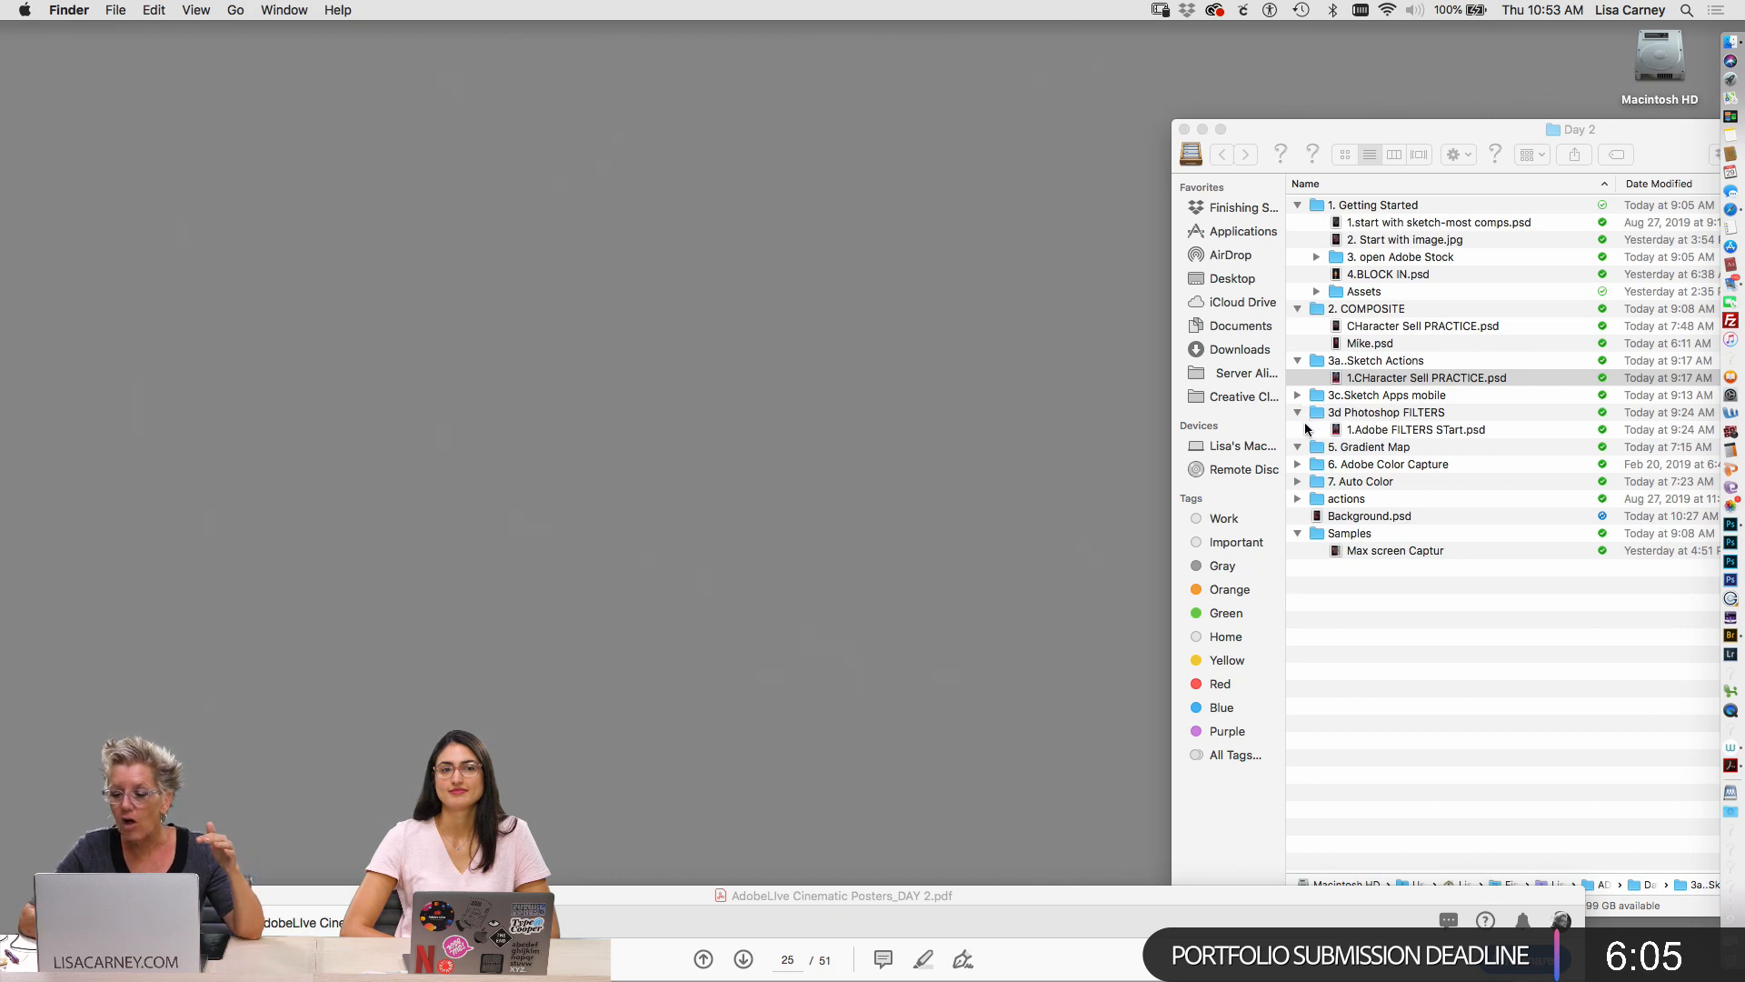
left_click(1297, 397)
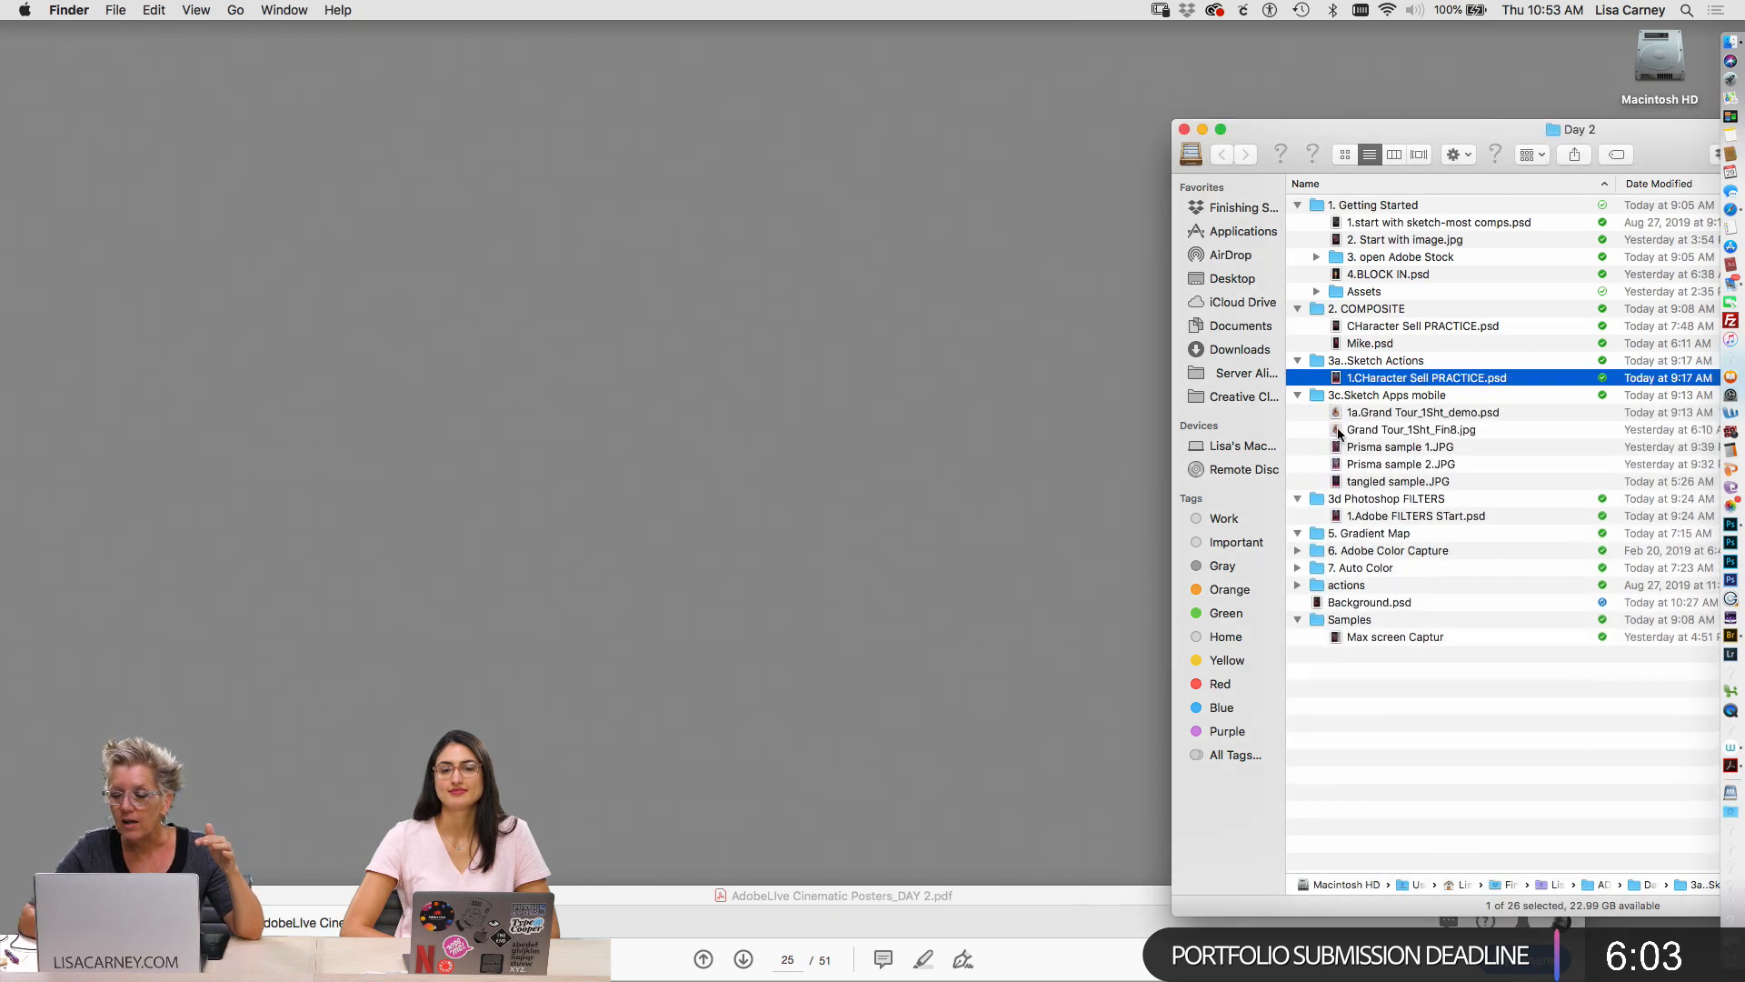
double_click(1335, 412)
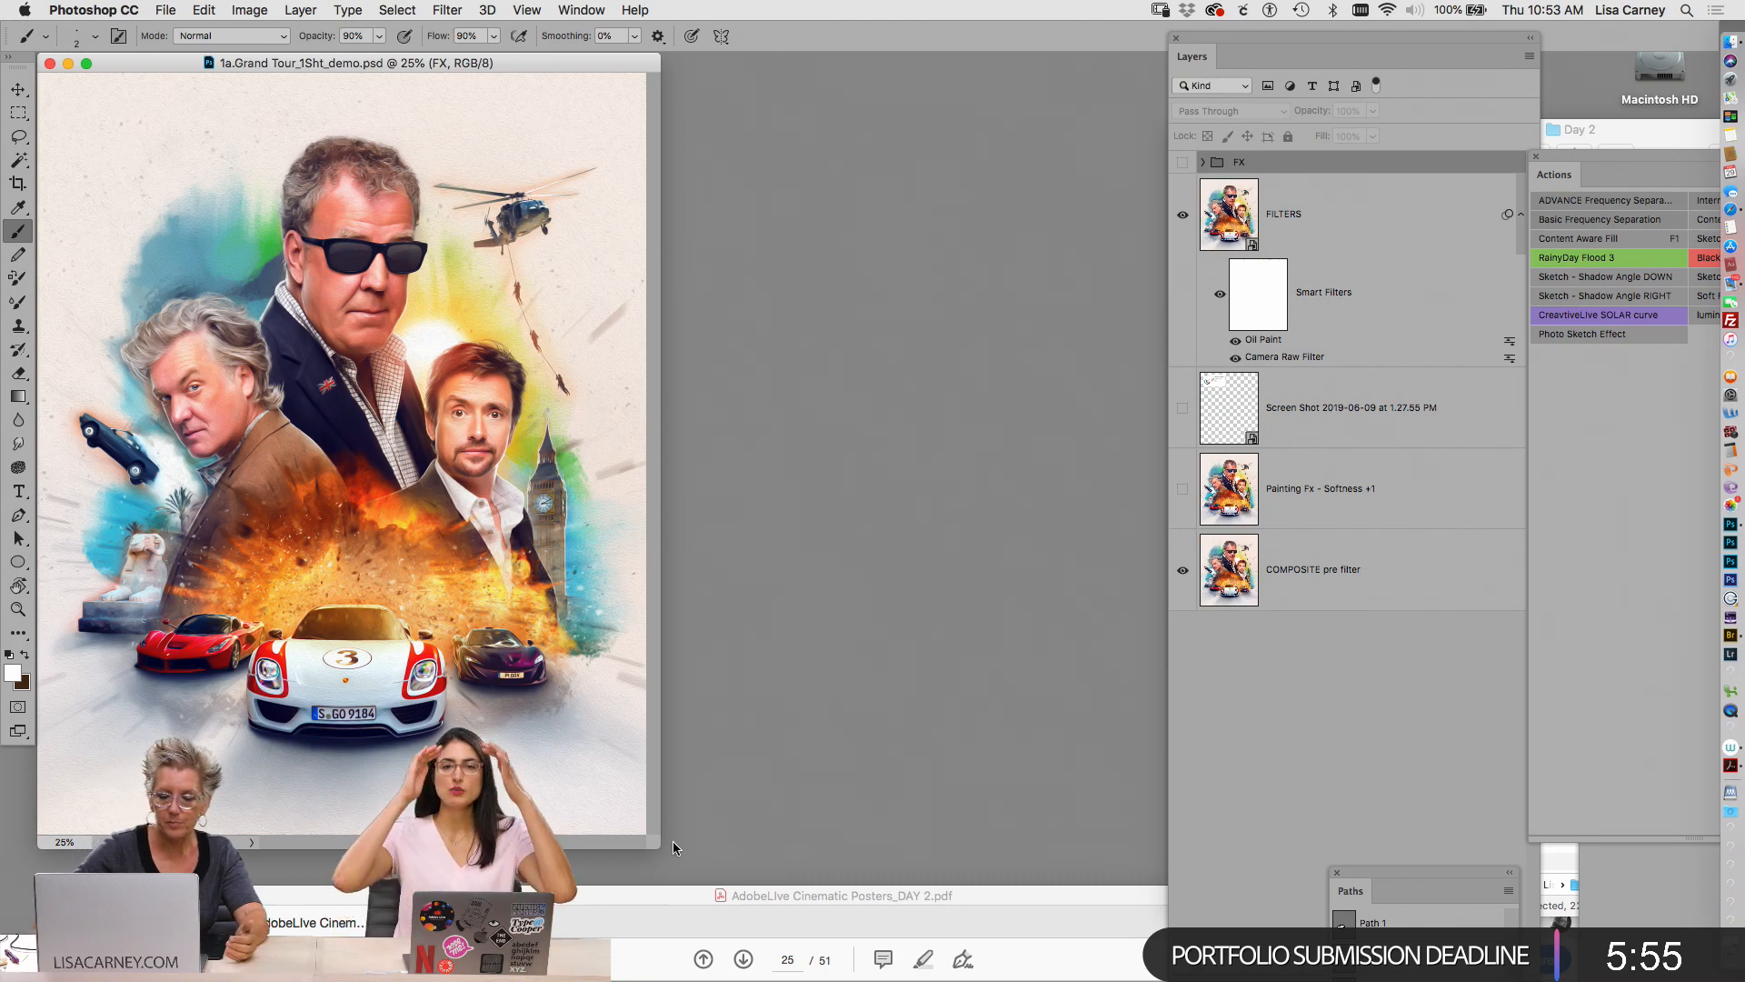
Hide the FILTERS layer to examine the Grand Tour faces at 100% without the Oil Paint and Camera Raw filters
left_click_drag(657, 847, 1130, 880)
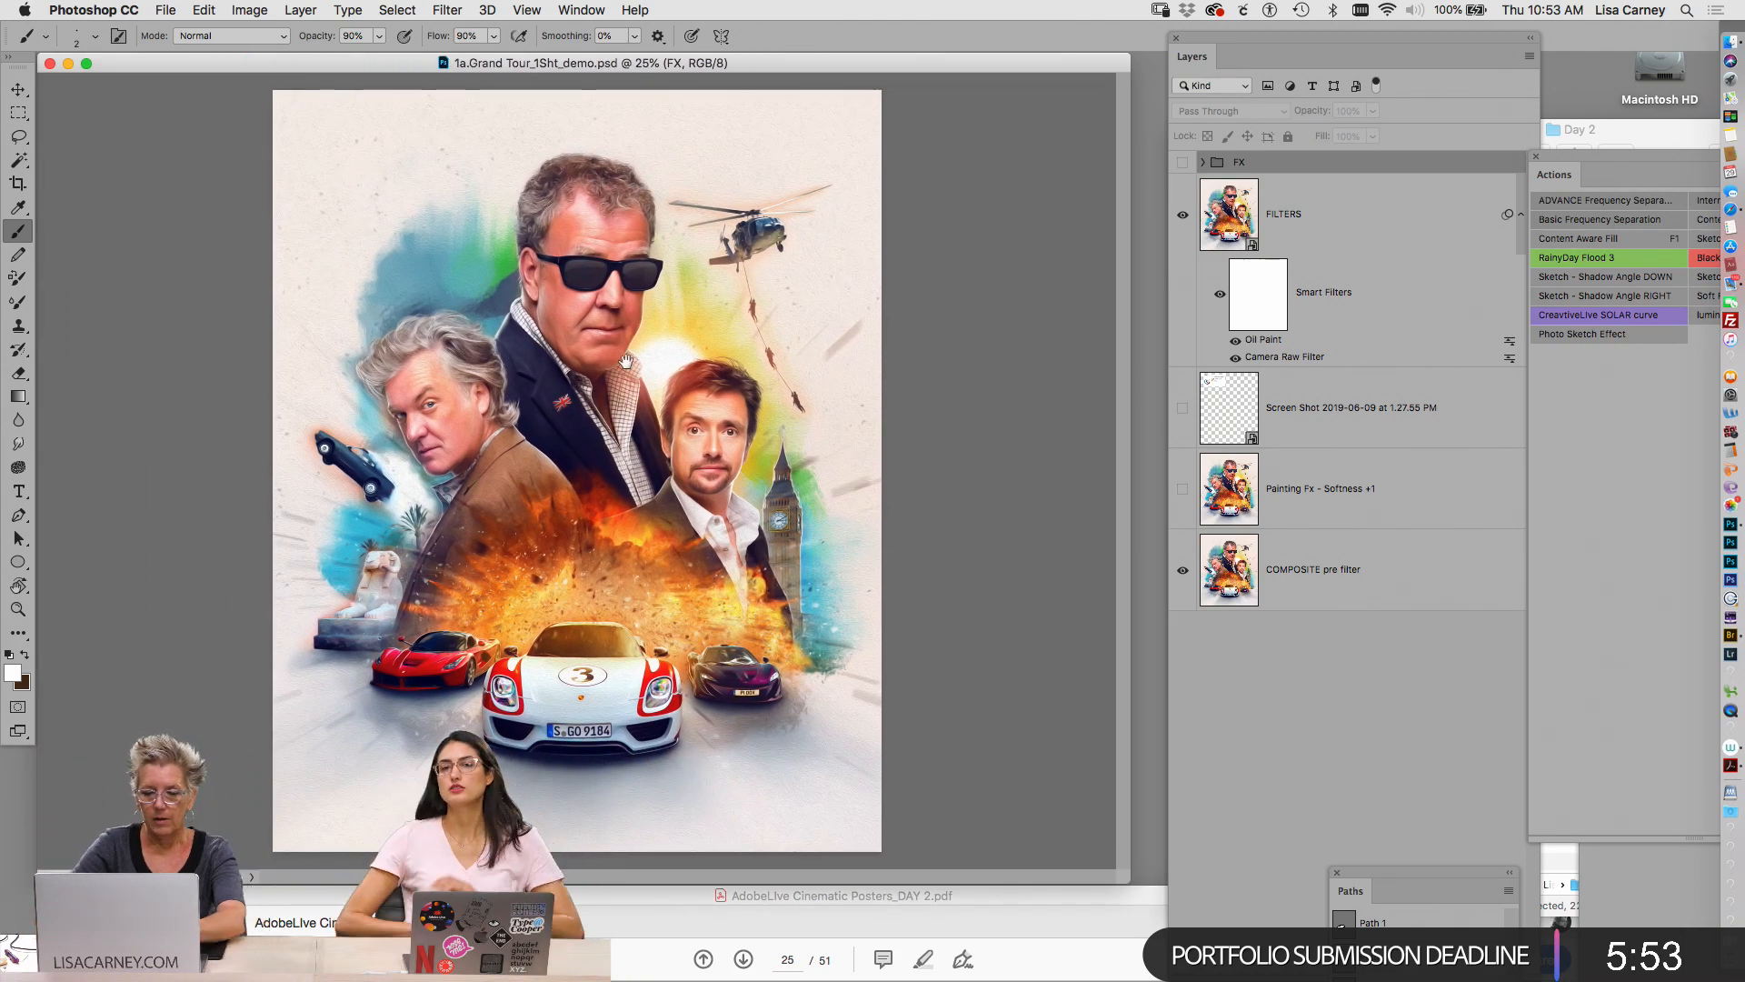
left_click(583, 322)
left_click(584, 321)
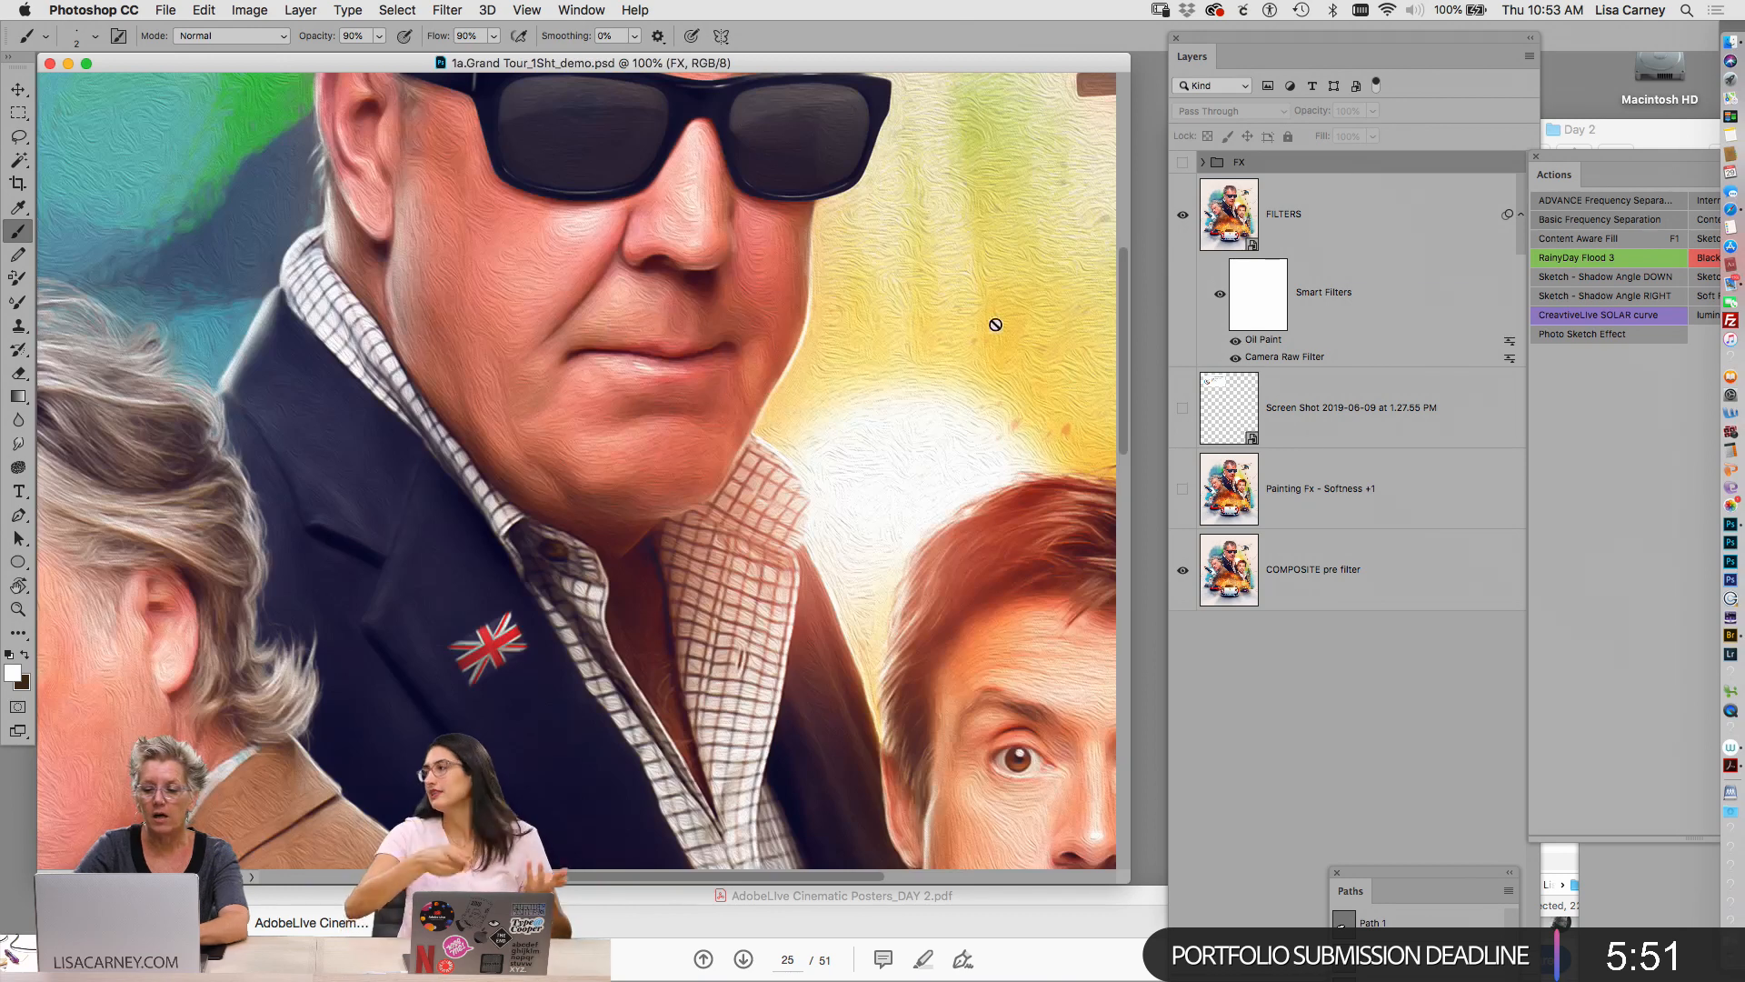
left_click(1183, 218)
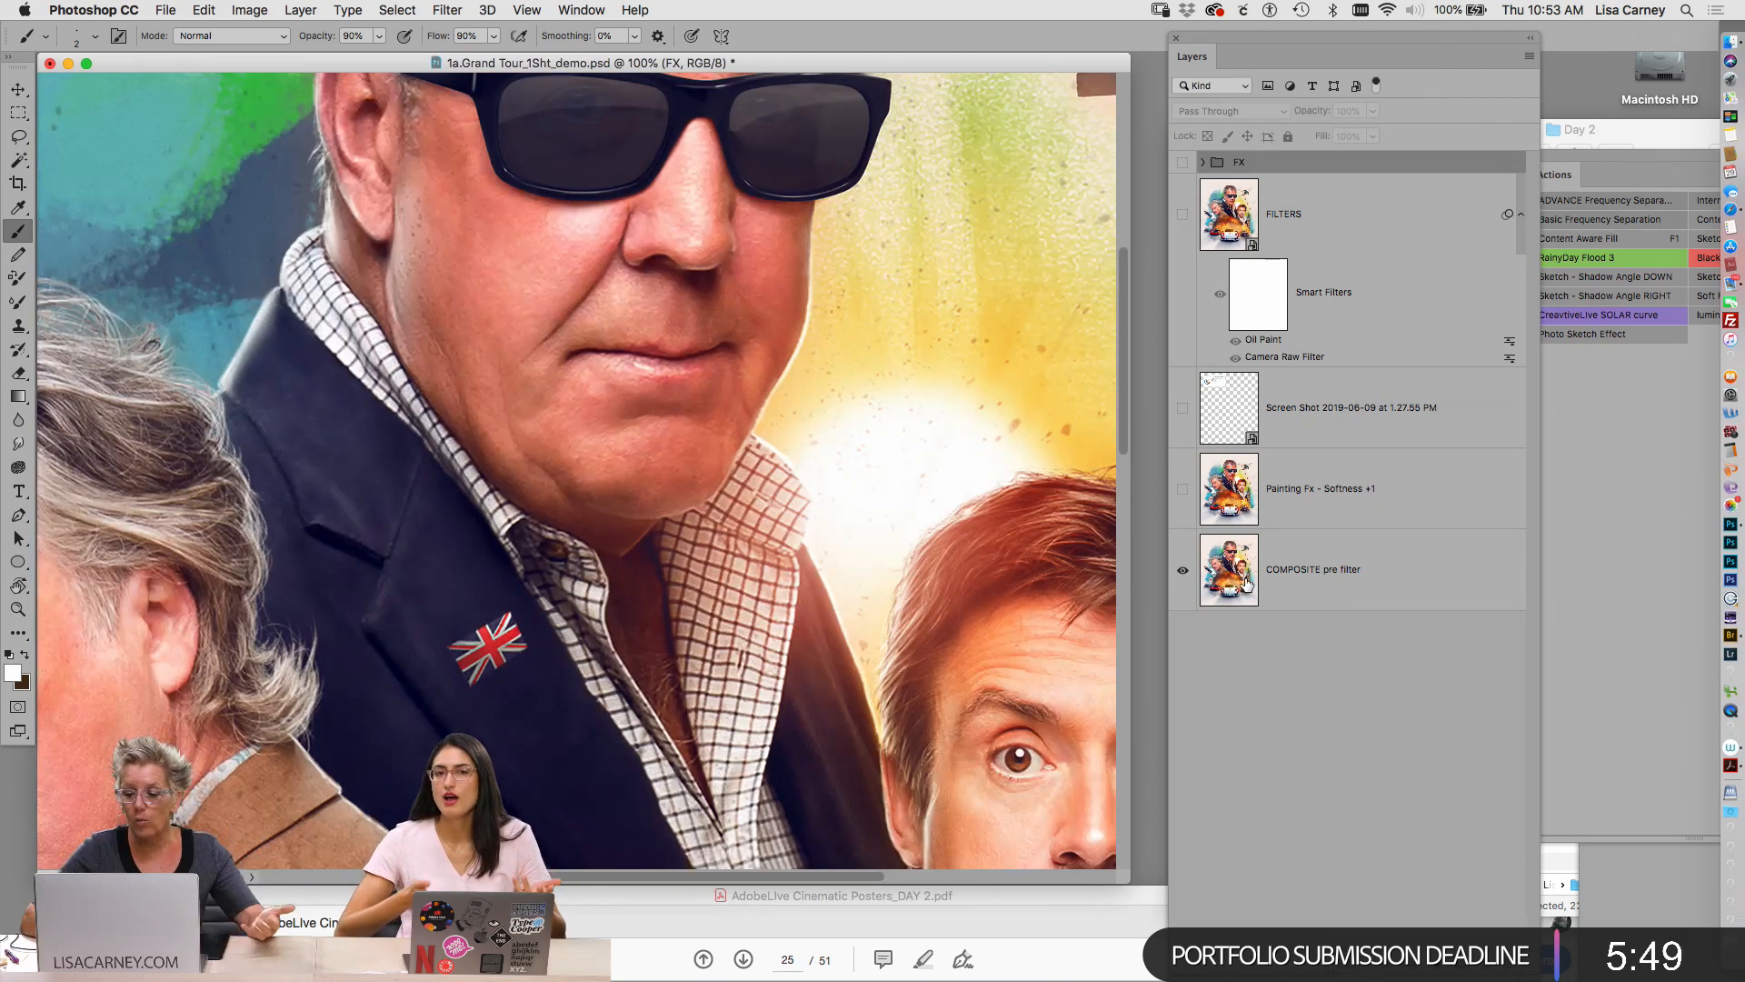
Select the COMPOSITE pre filter layer and examine the unfiltered face with the sunglasses
left_click(1247, 581)
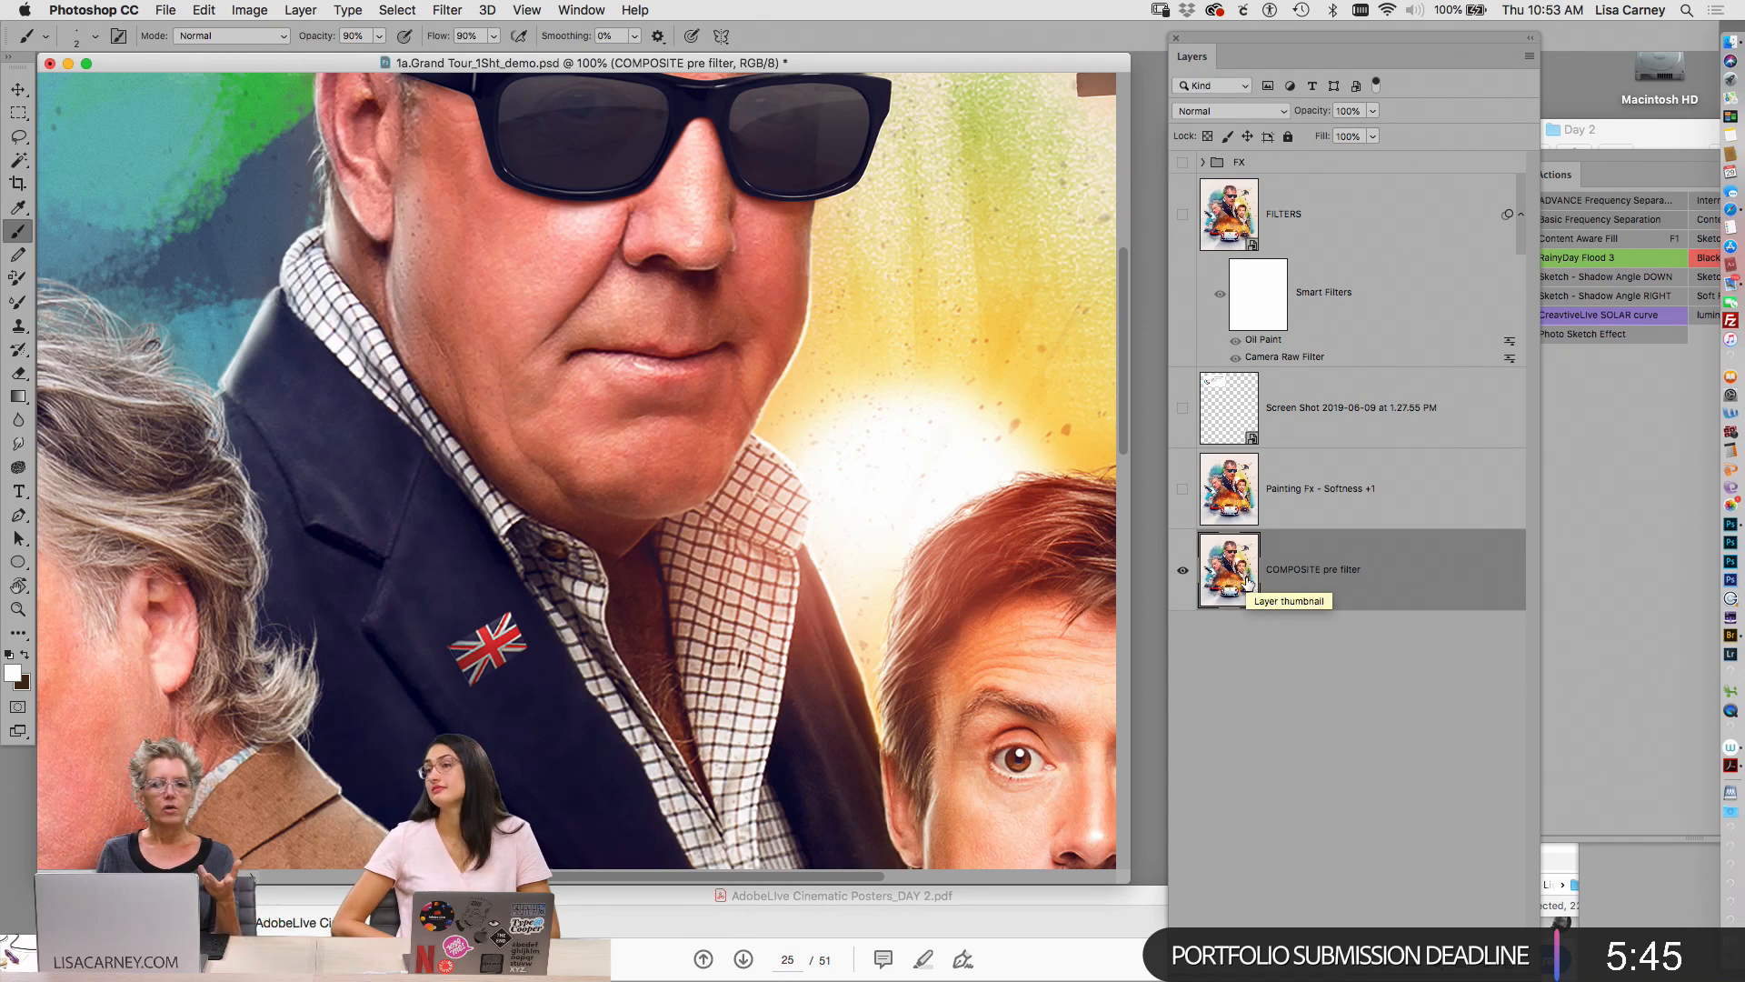
left_click_drag(674, 309, 631, 496)
Switch to the Acrobat PDF and review the third-party actions and plug-ins slides on pages 26 to 28
left_click(576, 915)
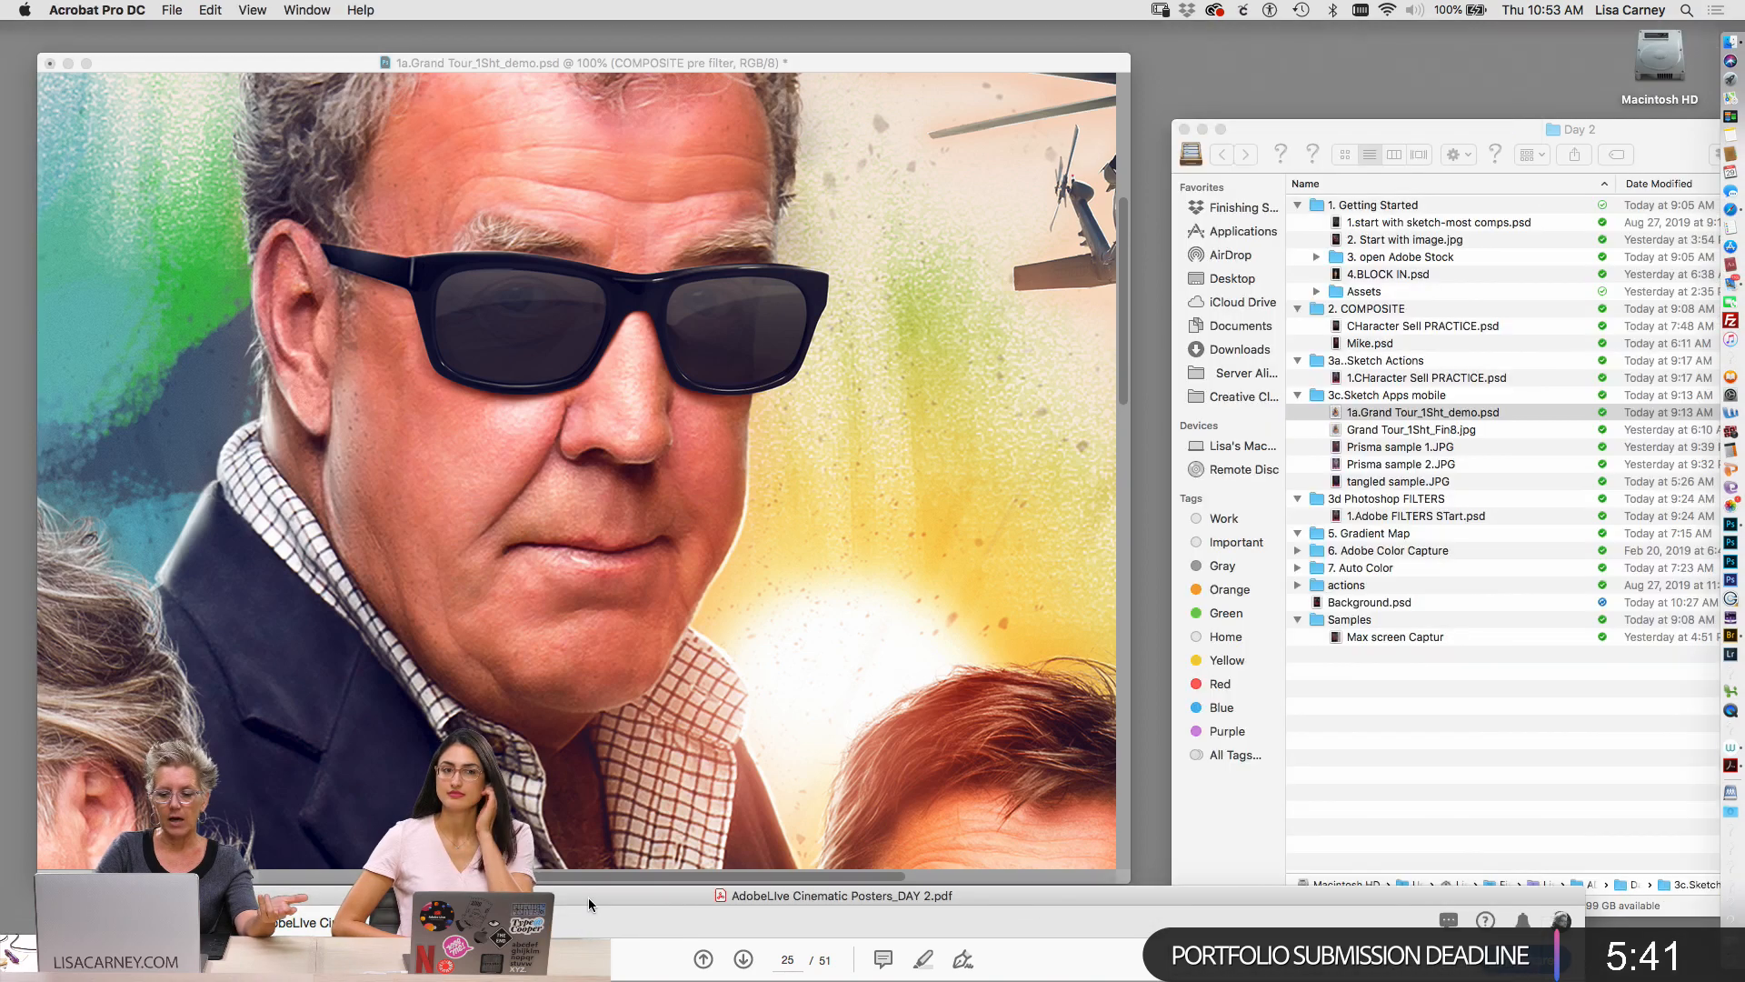
left_click_drag(592, 891, 555, 57)
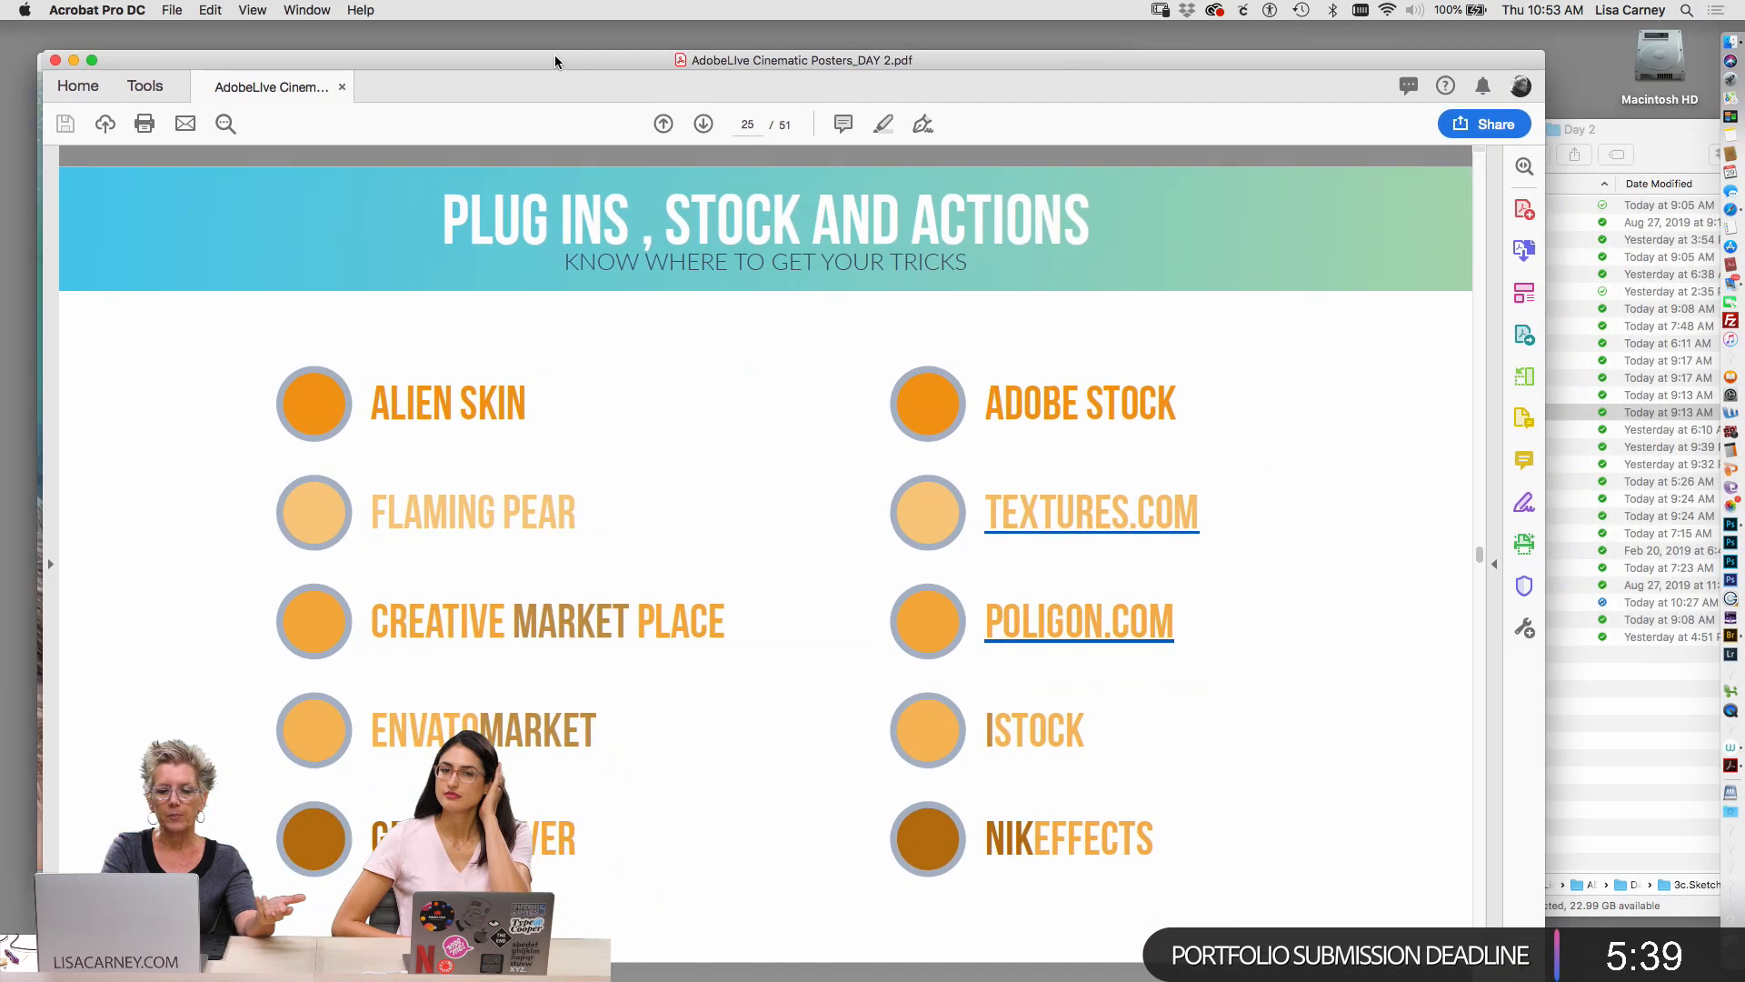
mouse_move(1478, 551)
left_mouse_down()
mouse_move(1479, 495)
mouse_move(1477, 574)
left_mouse_up()
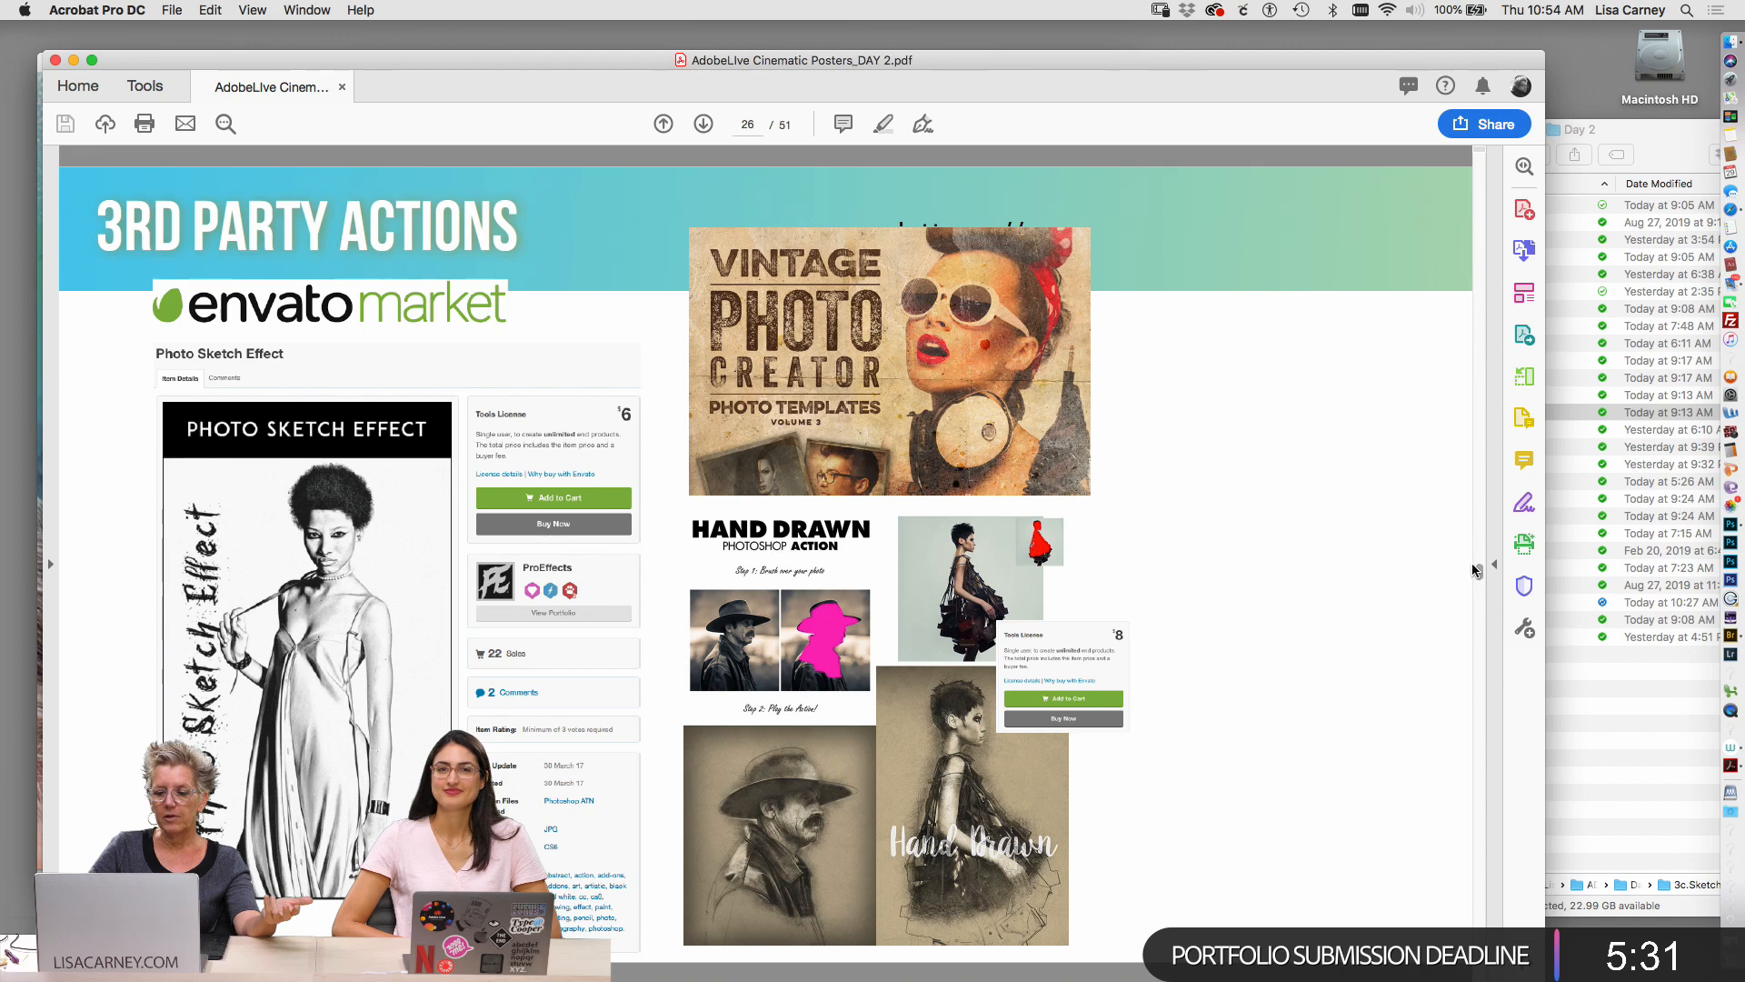
left_click_drag(1178, 60, 1182, 31)
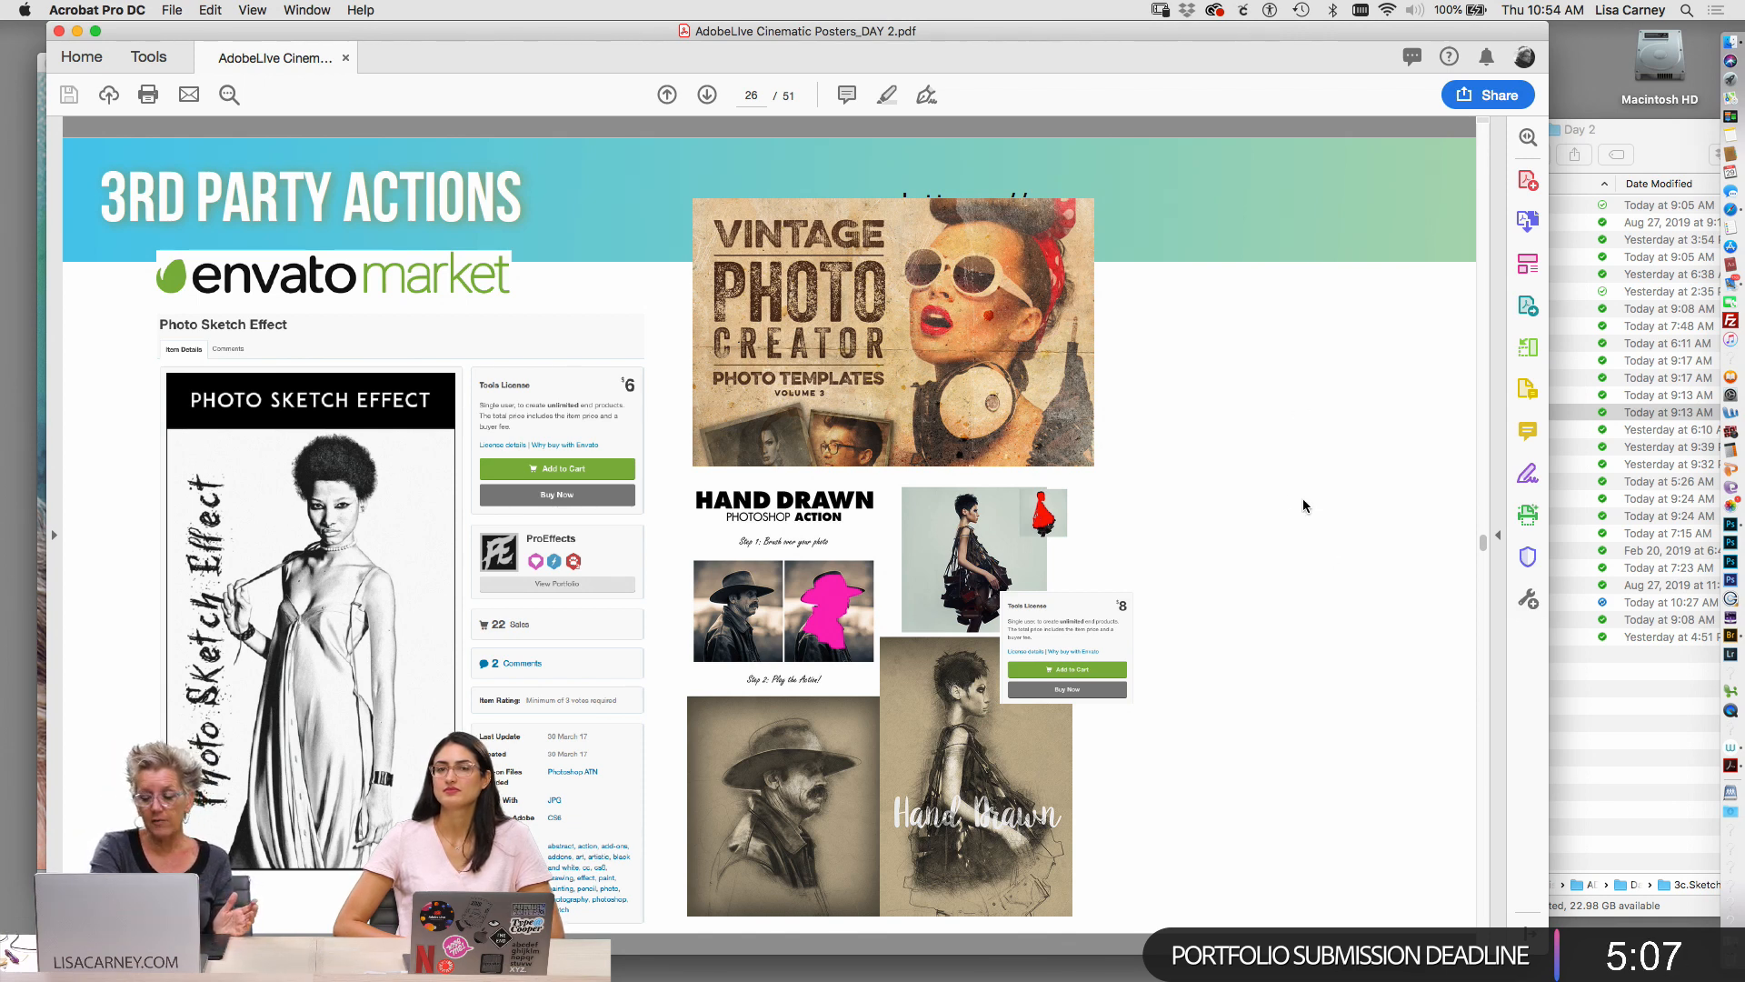
key("Right")
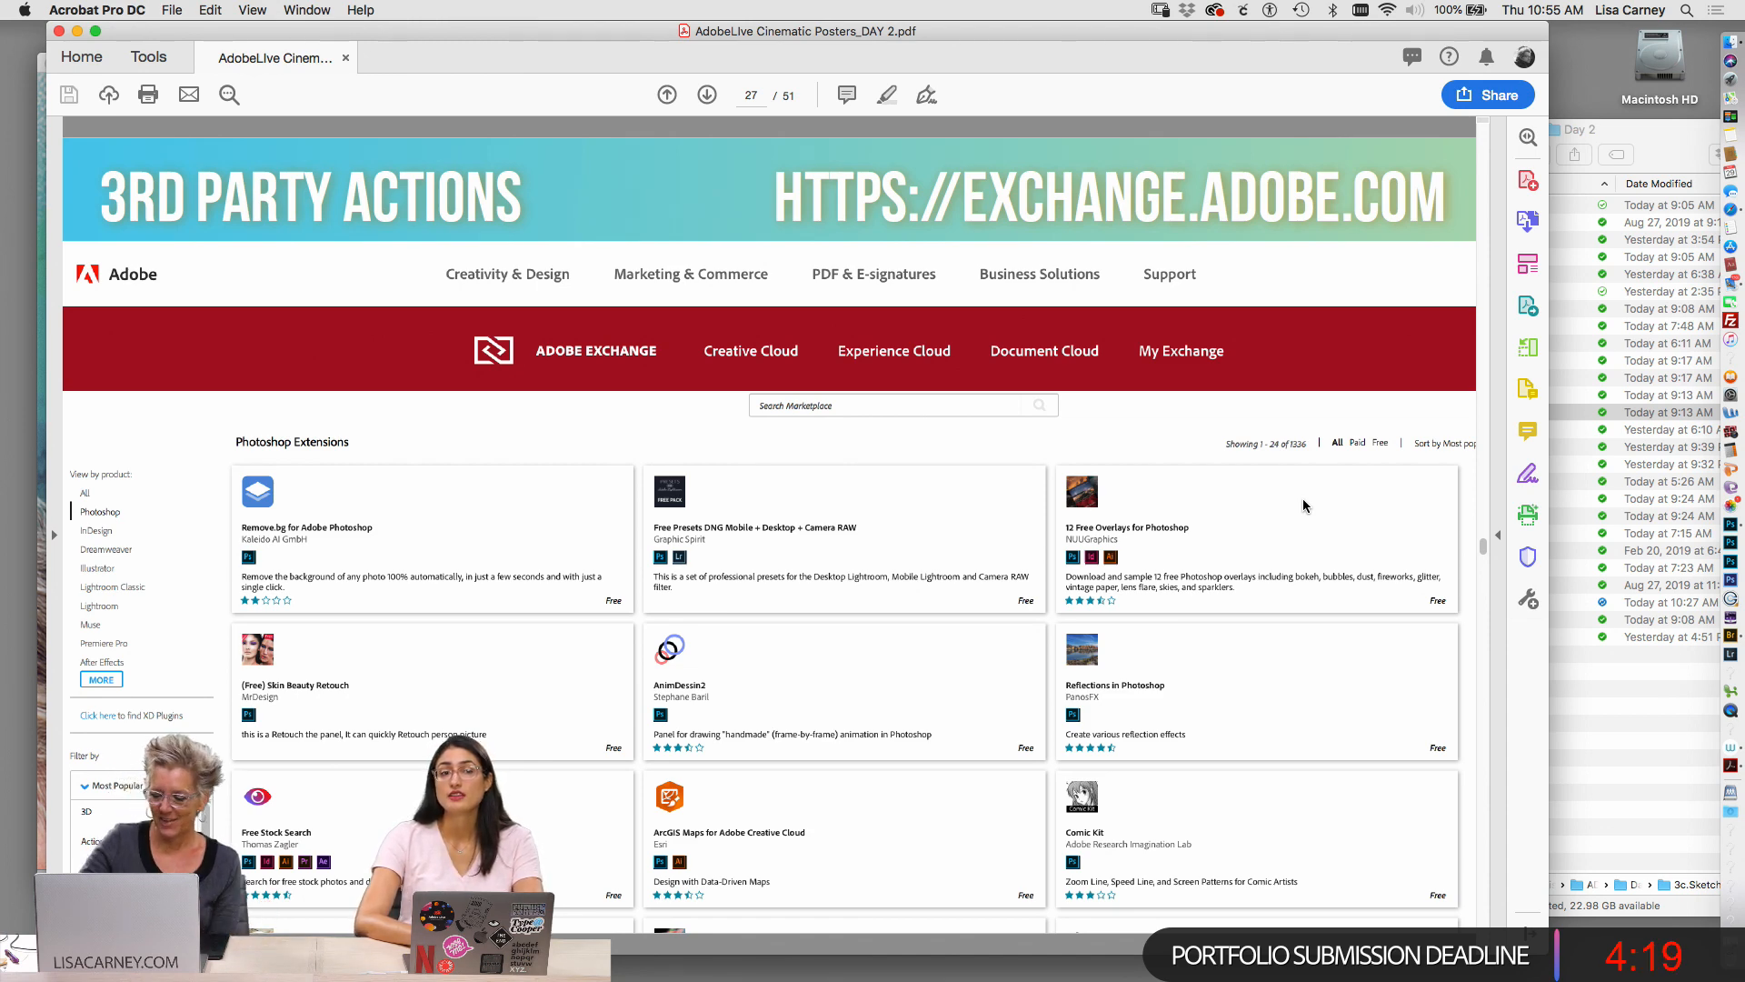
key("Right")
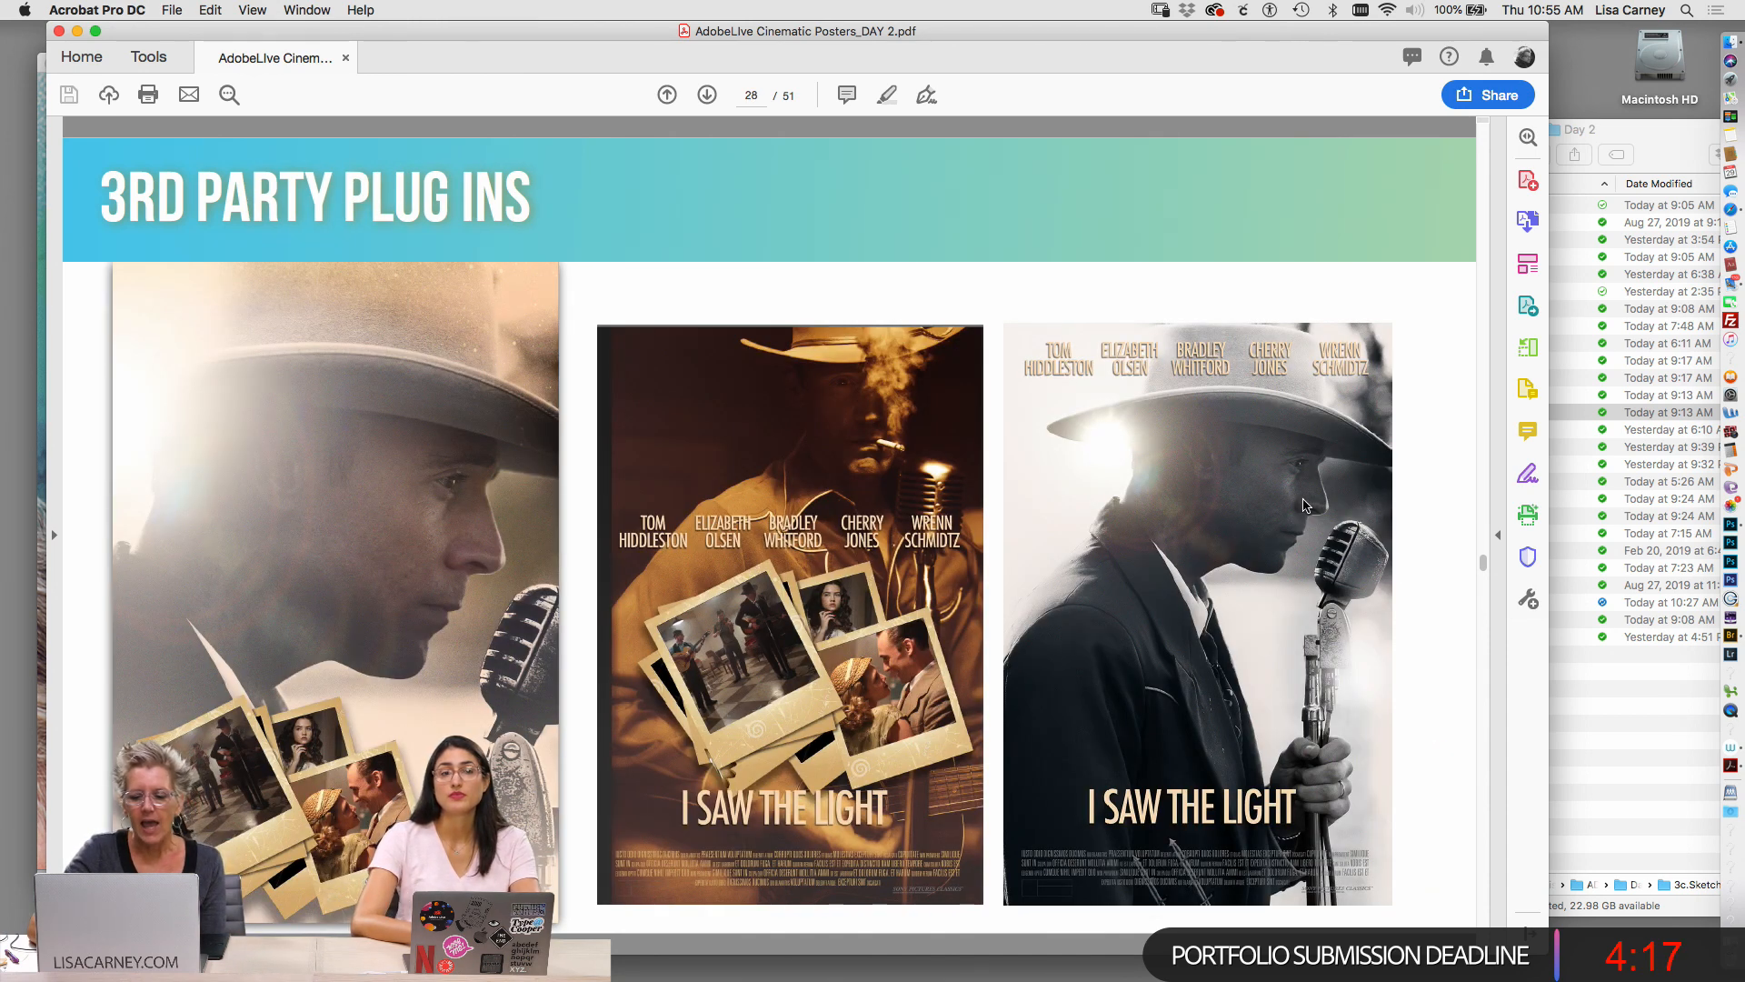
Go back to the Illustration Effects slide on page 20 to compare the original, Photoshop filters and mobile filters
key("Left")
key("Left")
key("Left")
key("Left")
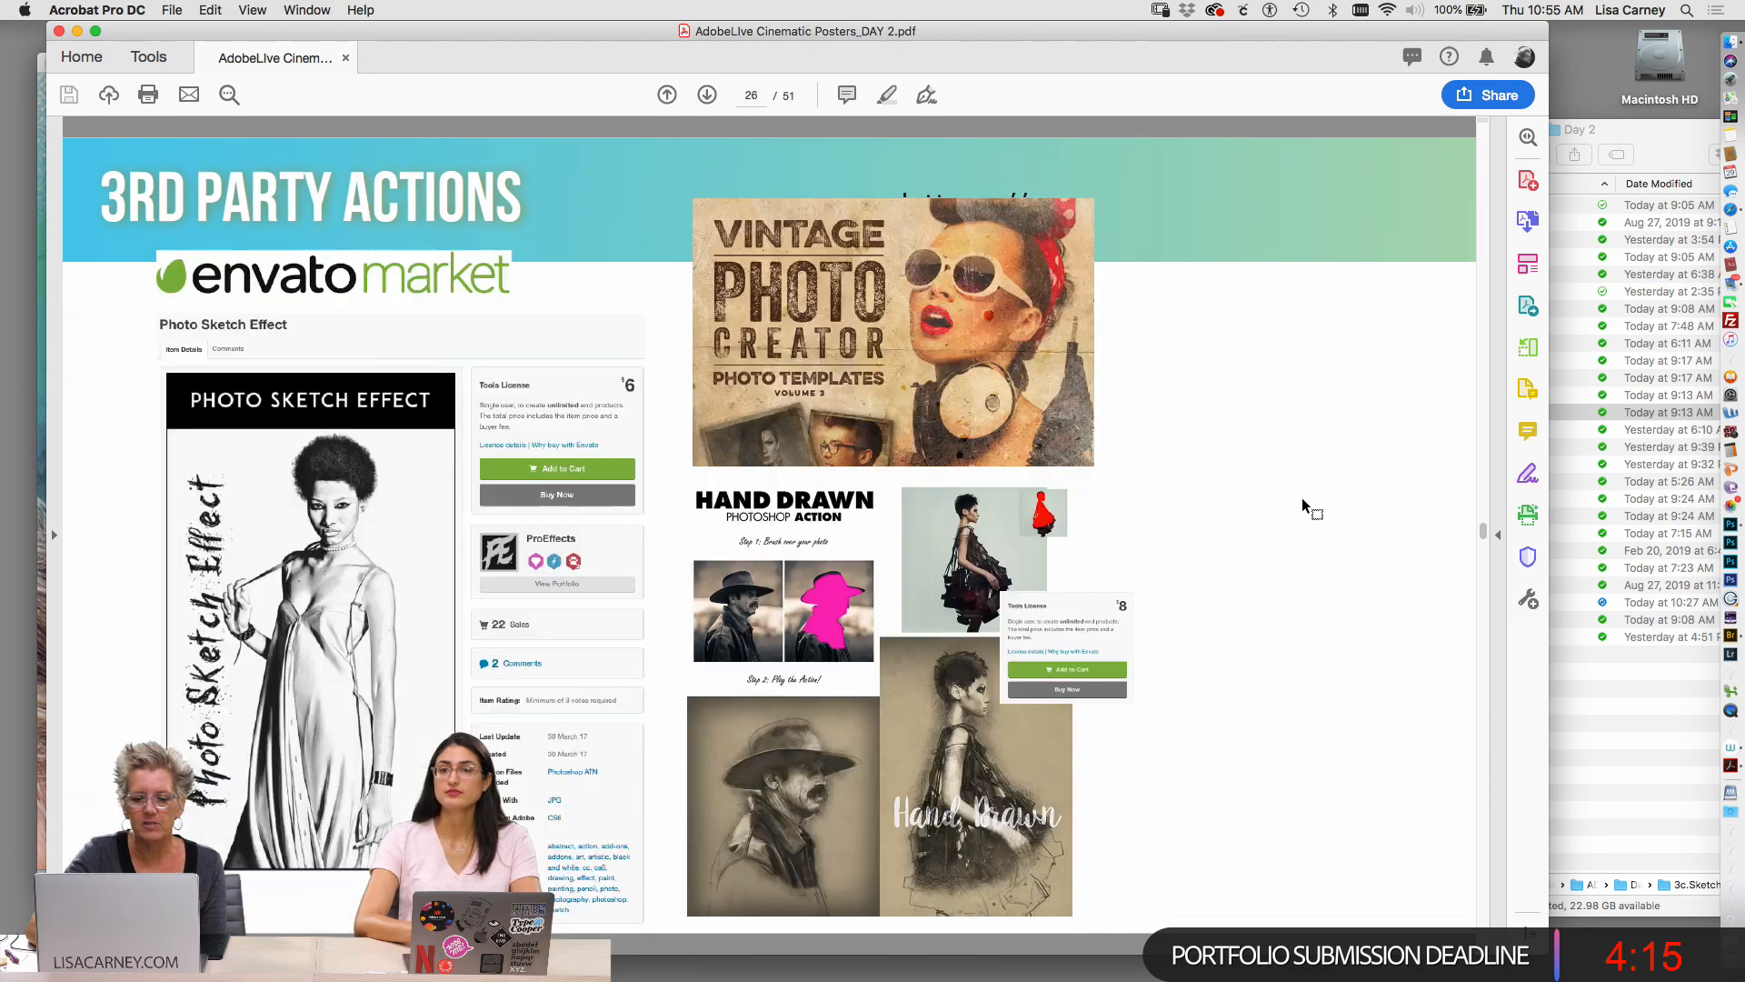
key("Left")
key("Left")
key("Left")
key("Left")
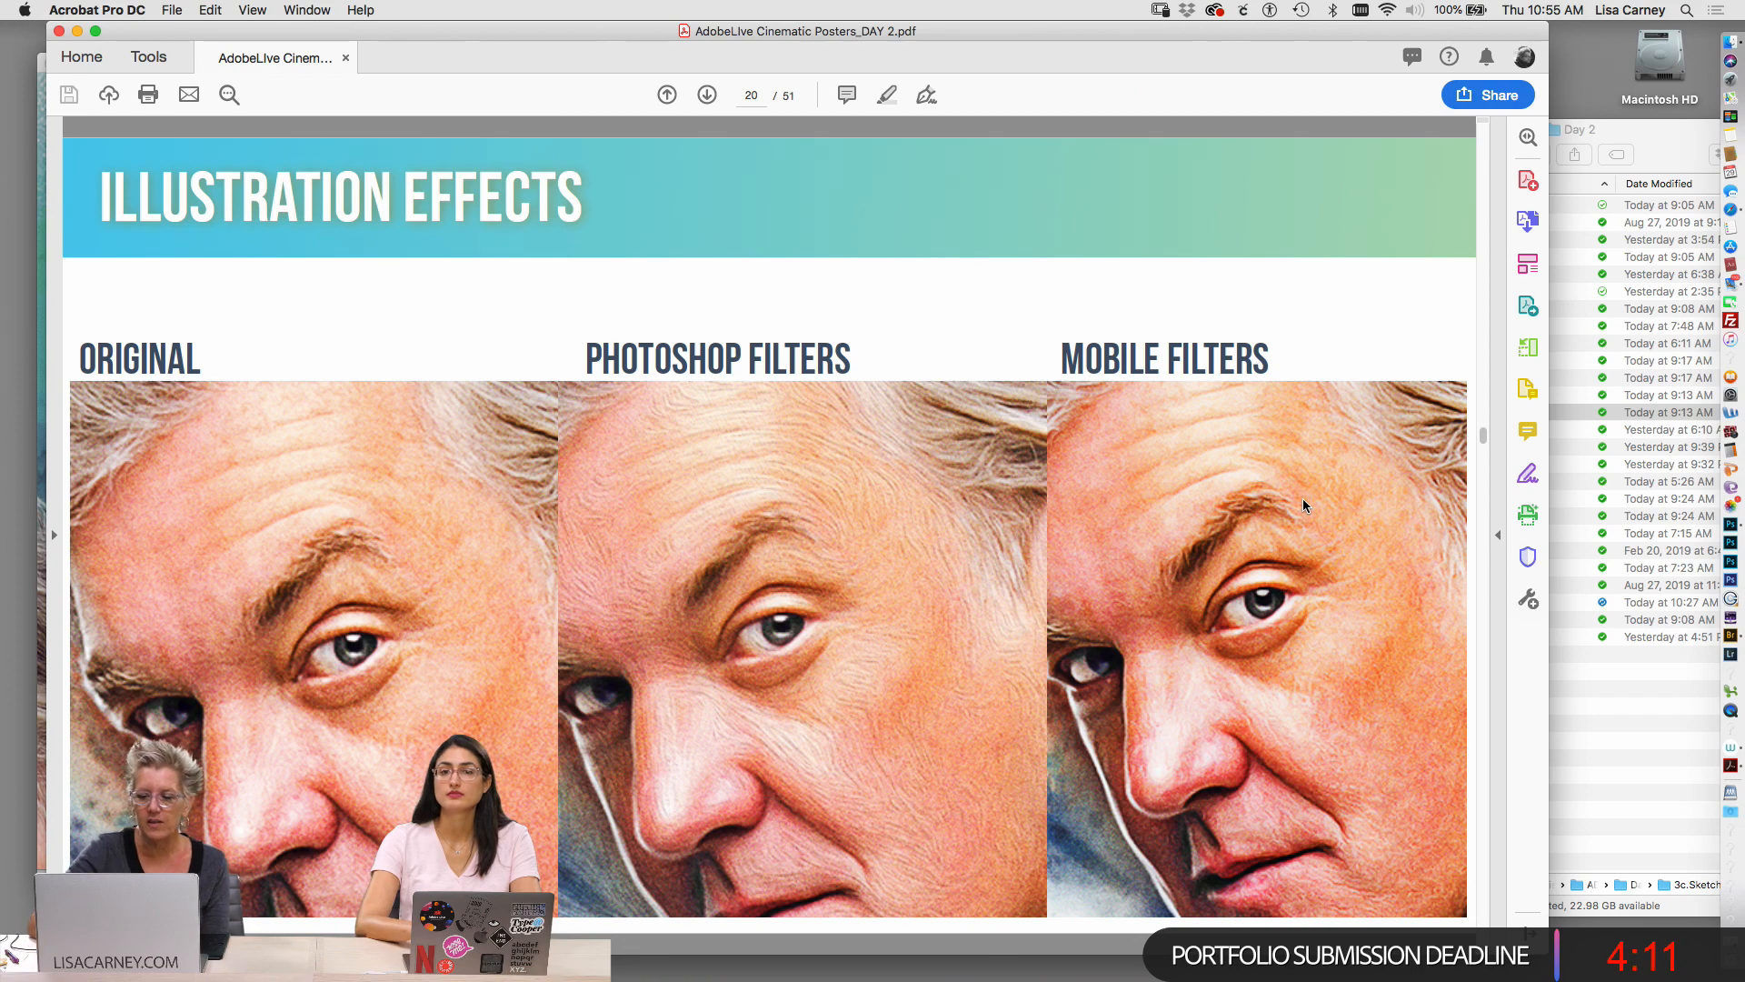
left_click_drag(1175, 32, 1171, 33)
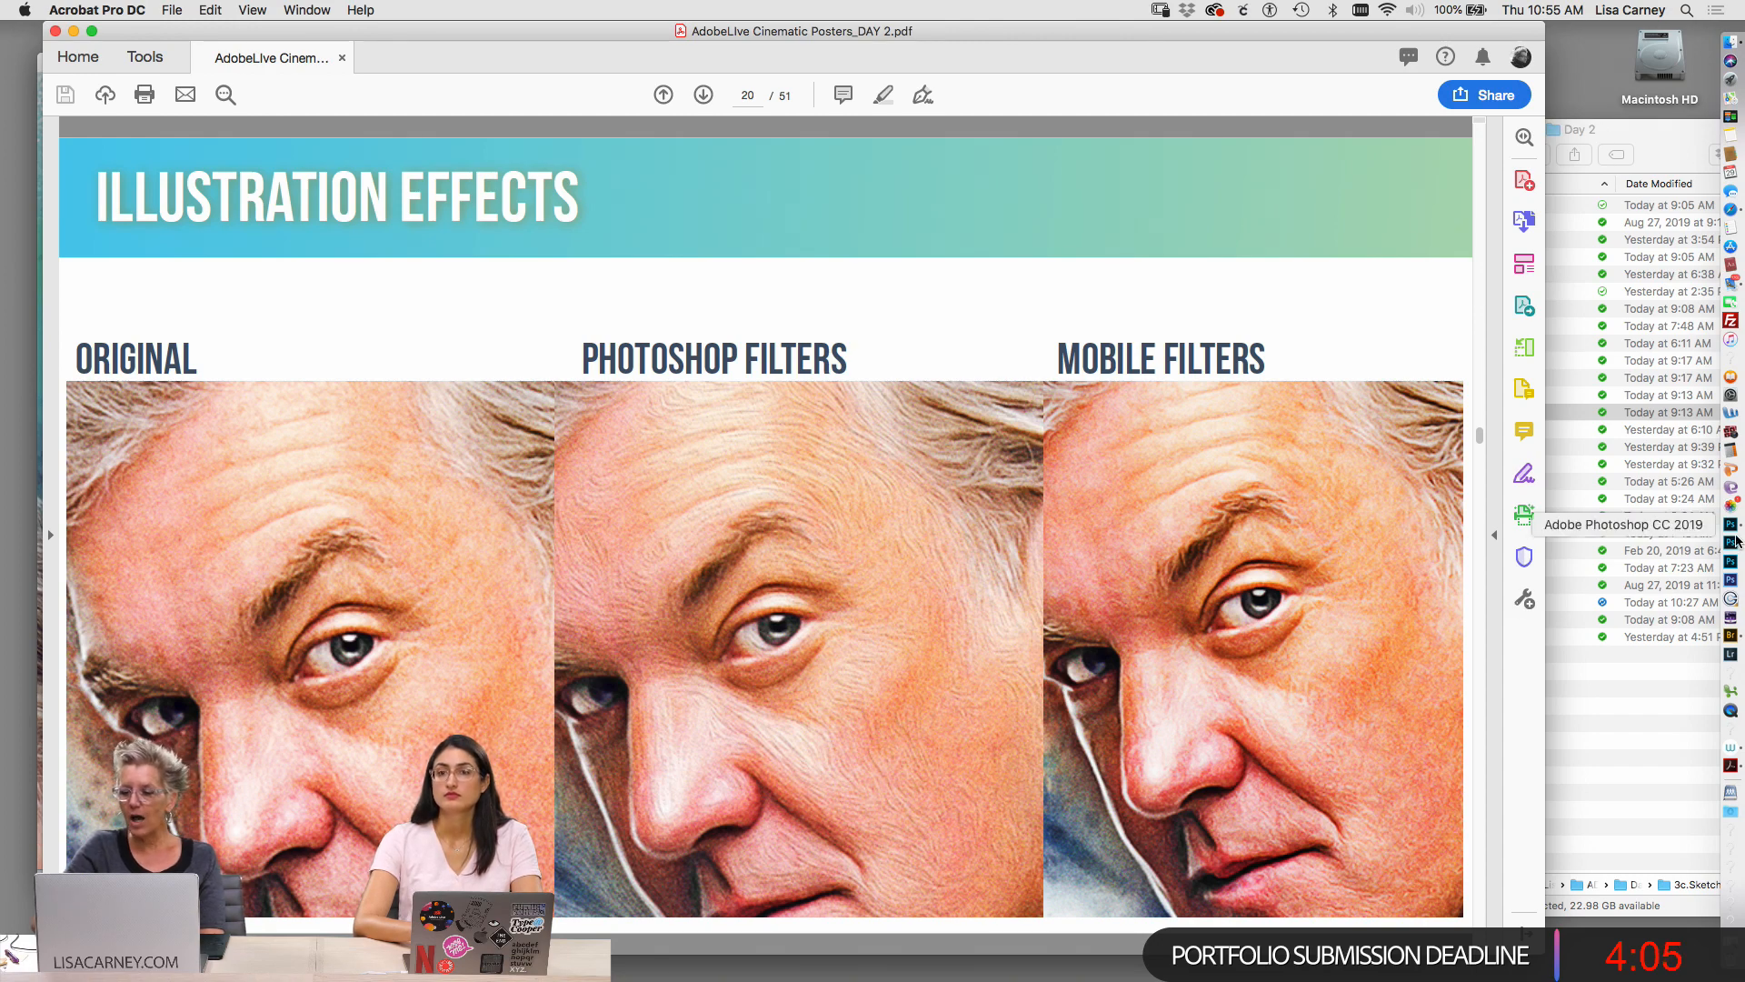
Return to Photoshop, enlarge the Grand Tour document window and view the artwork at 50%
left_click(1731, 525)
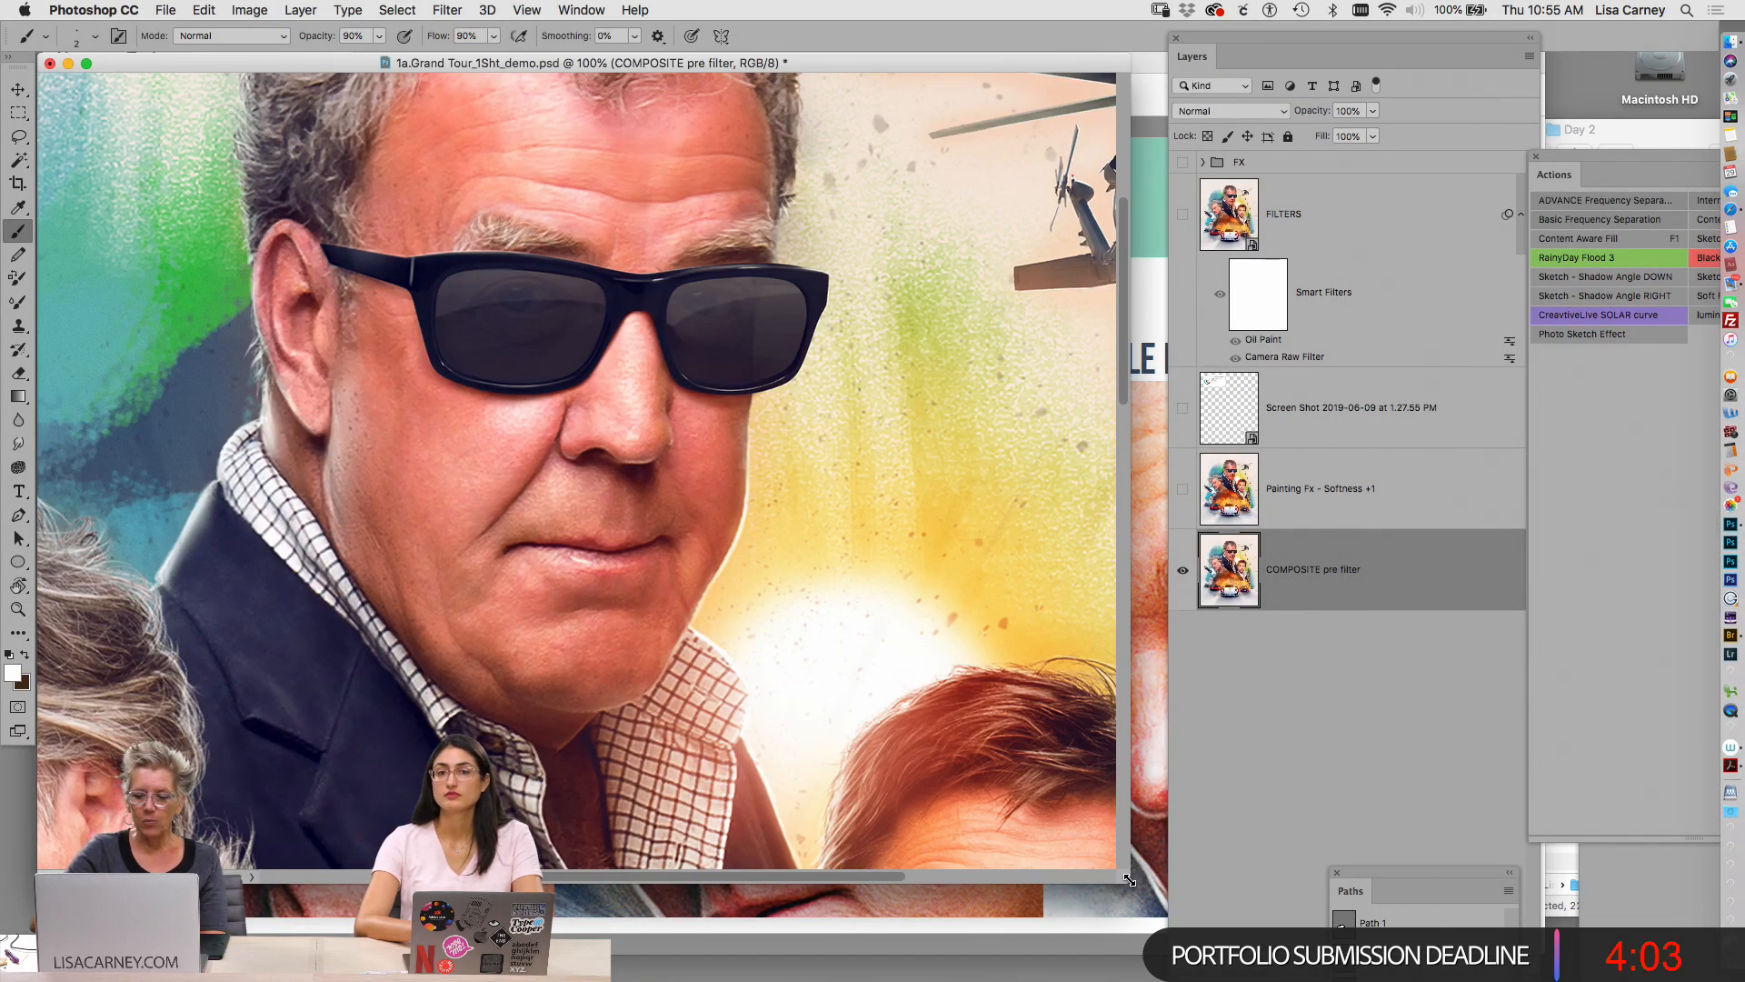
left_click_drag(1129, 880, 1167, 977)
mouse_move(686, 443)
left_mouse_down()
mouse_move(733, 464)
mouse_move(751, 449)
mouse_move(732, 379)
left_mouse_up()
left_click(737, 466, "alt+super")
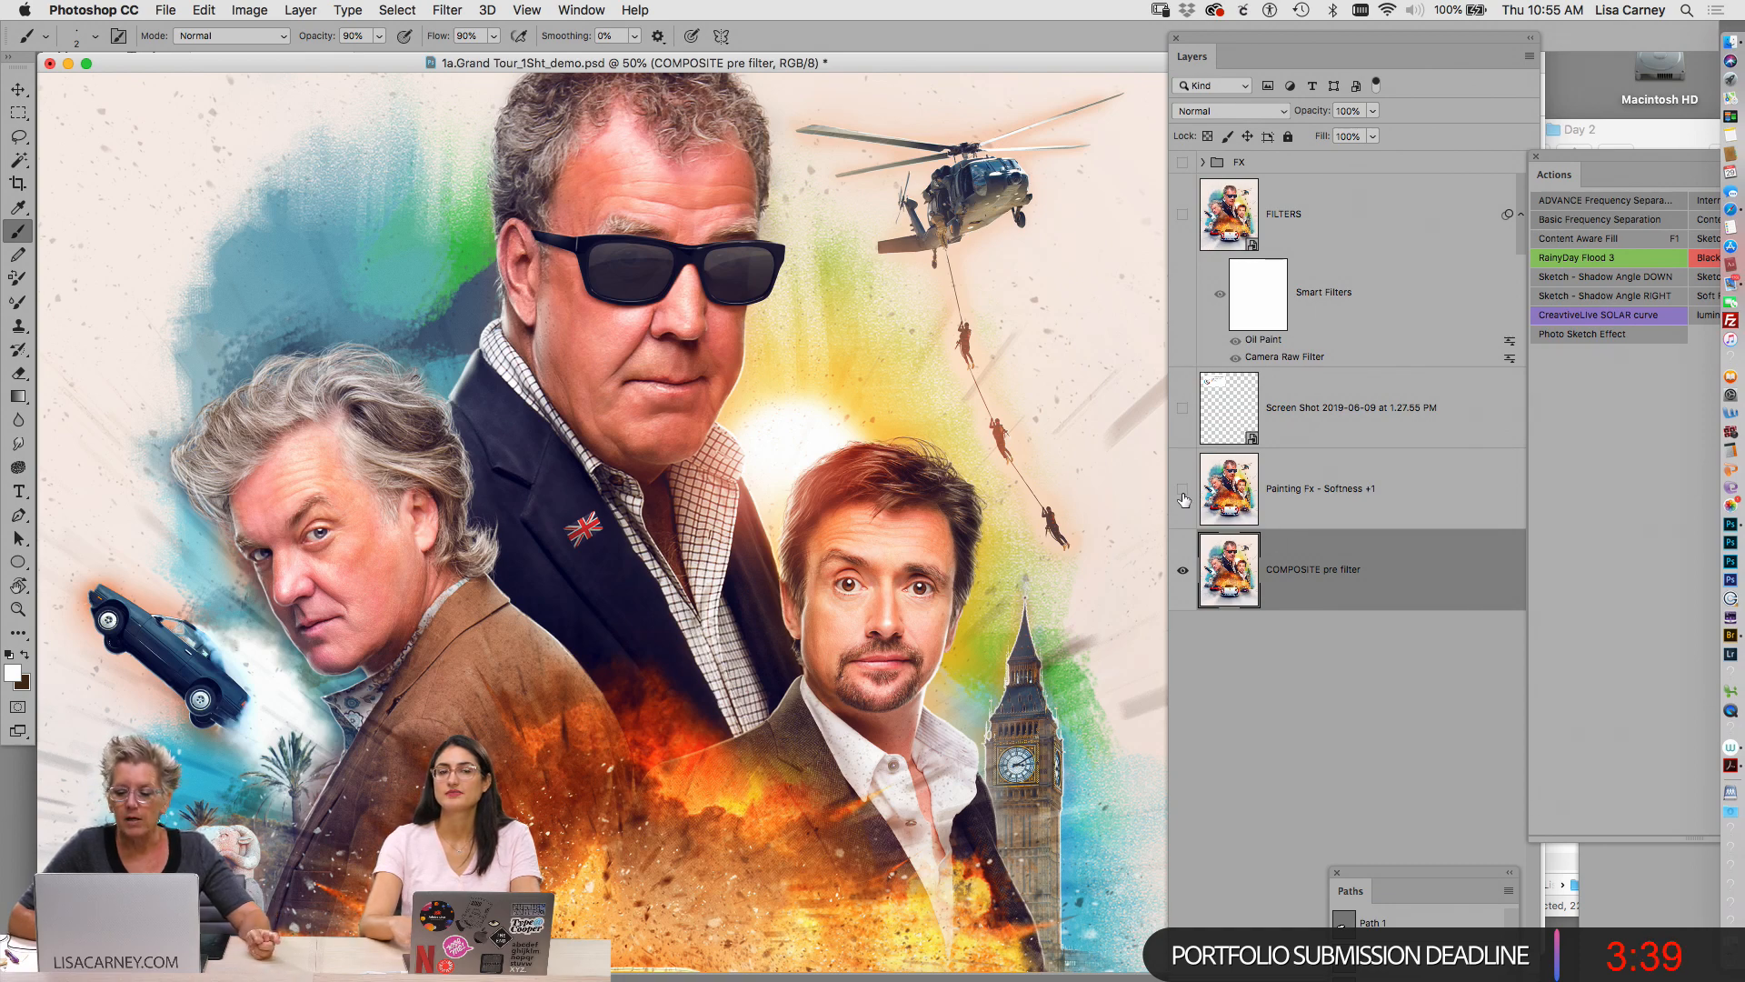
Show and select the Painting Fx - Softness +1 layer and compare the face at 300% with the layer visible and hidden
left_click(1183, 499)
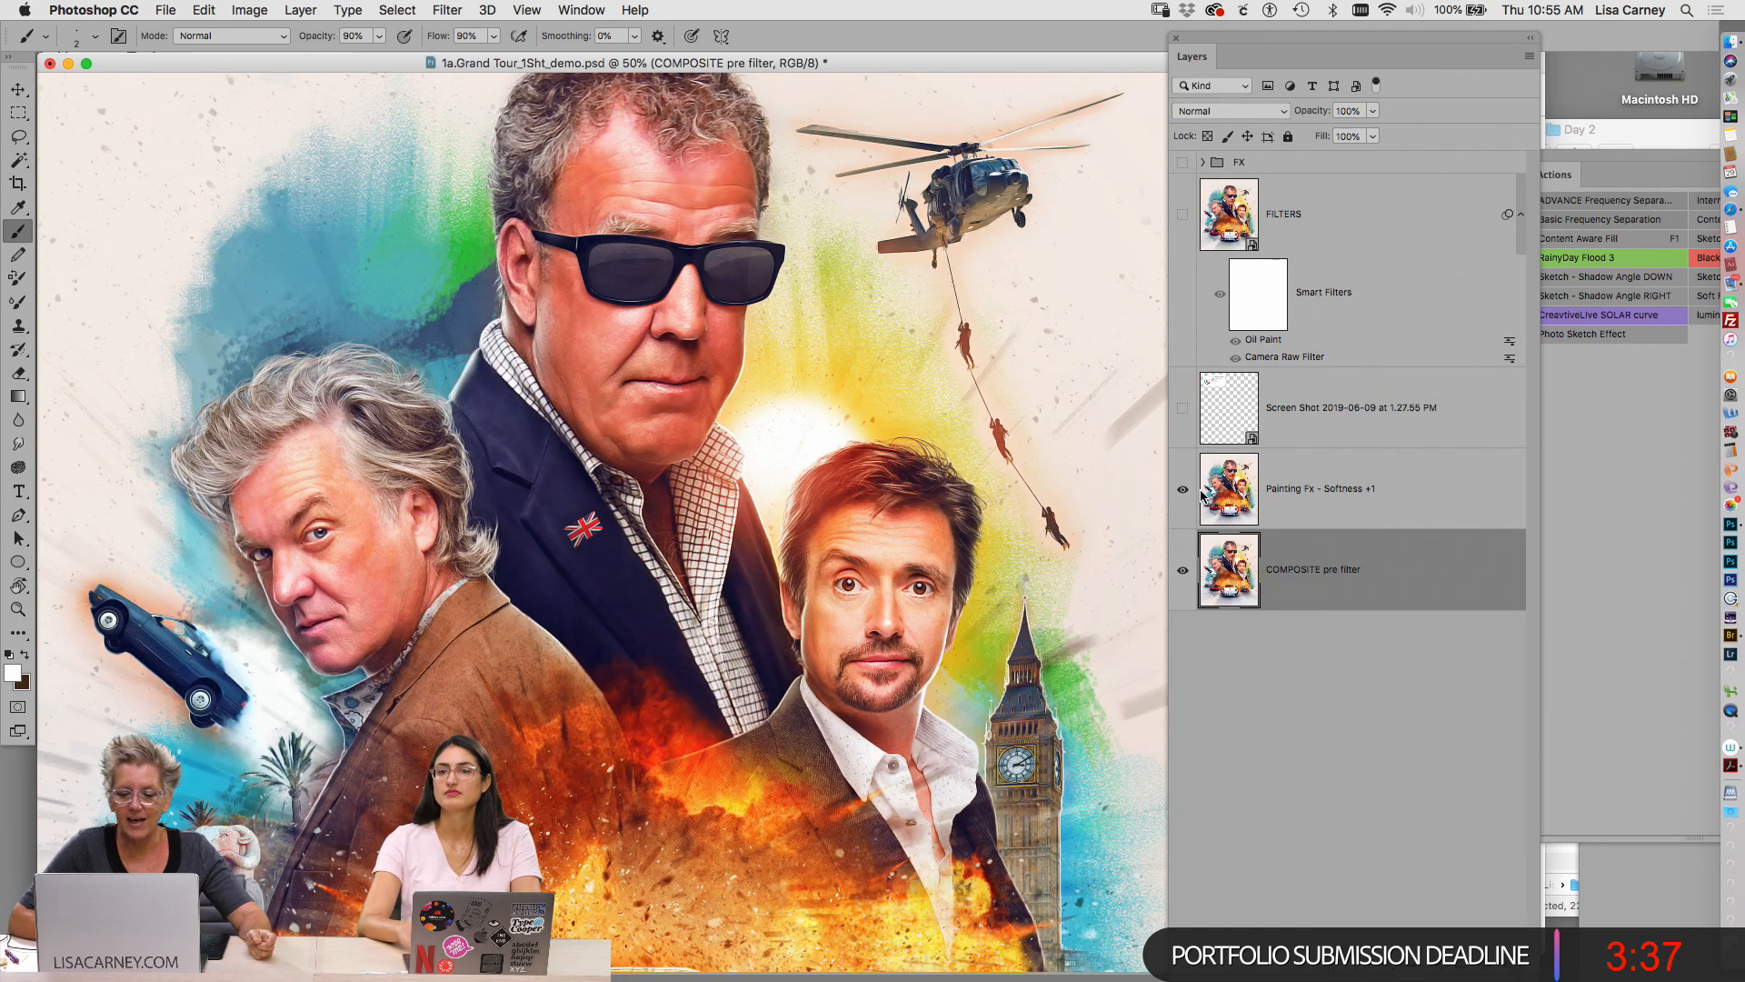
left_click(1200, 495)
left_click(690, 281)
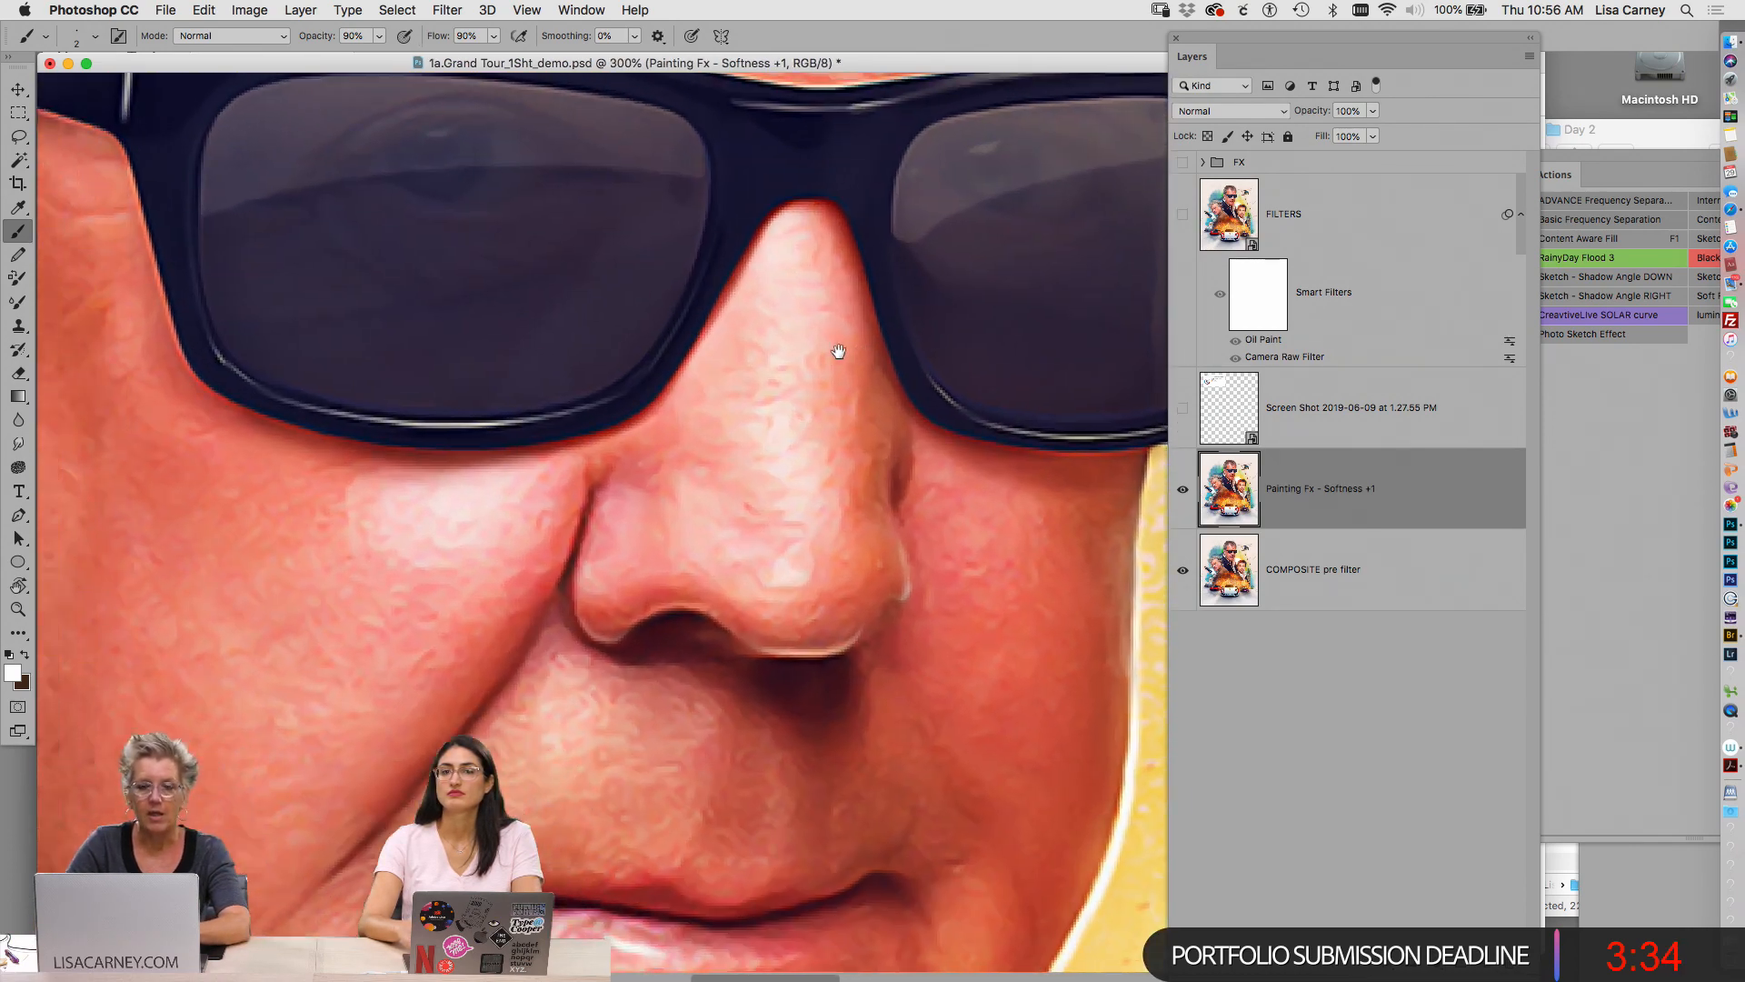
left_click_drag(838, 351, 903, 405)
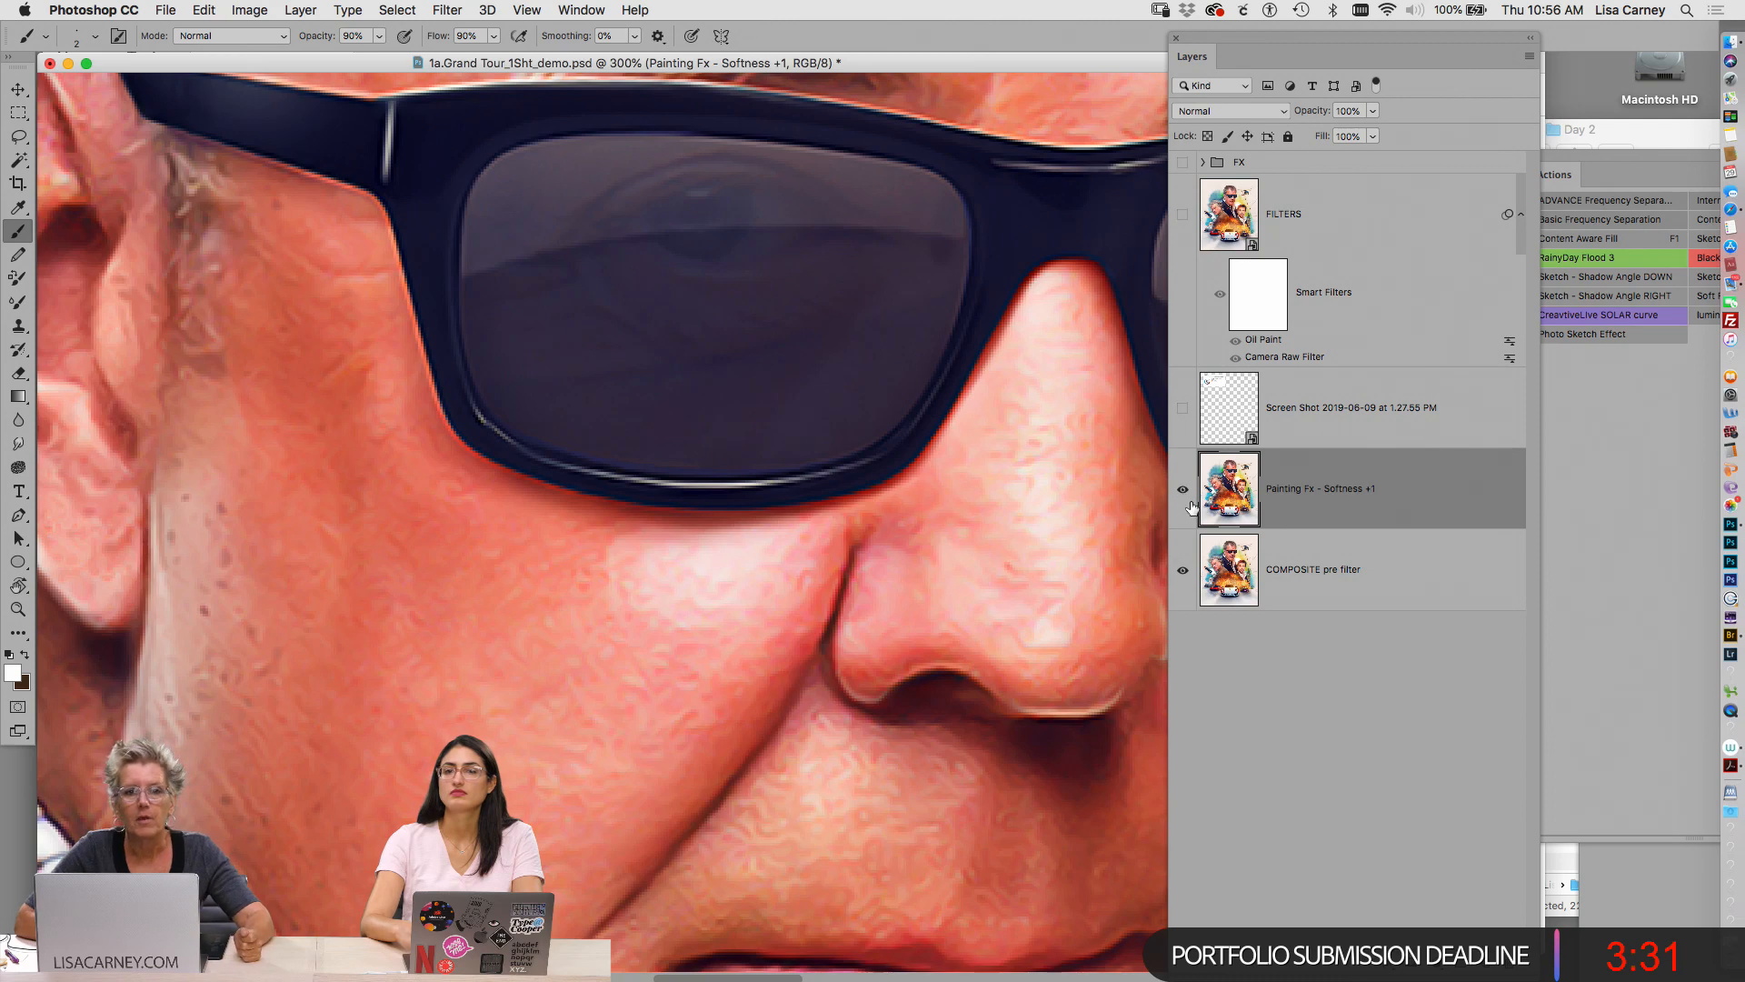
left_click(1191, 505)
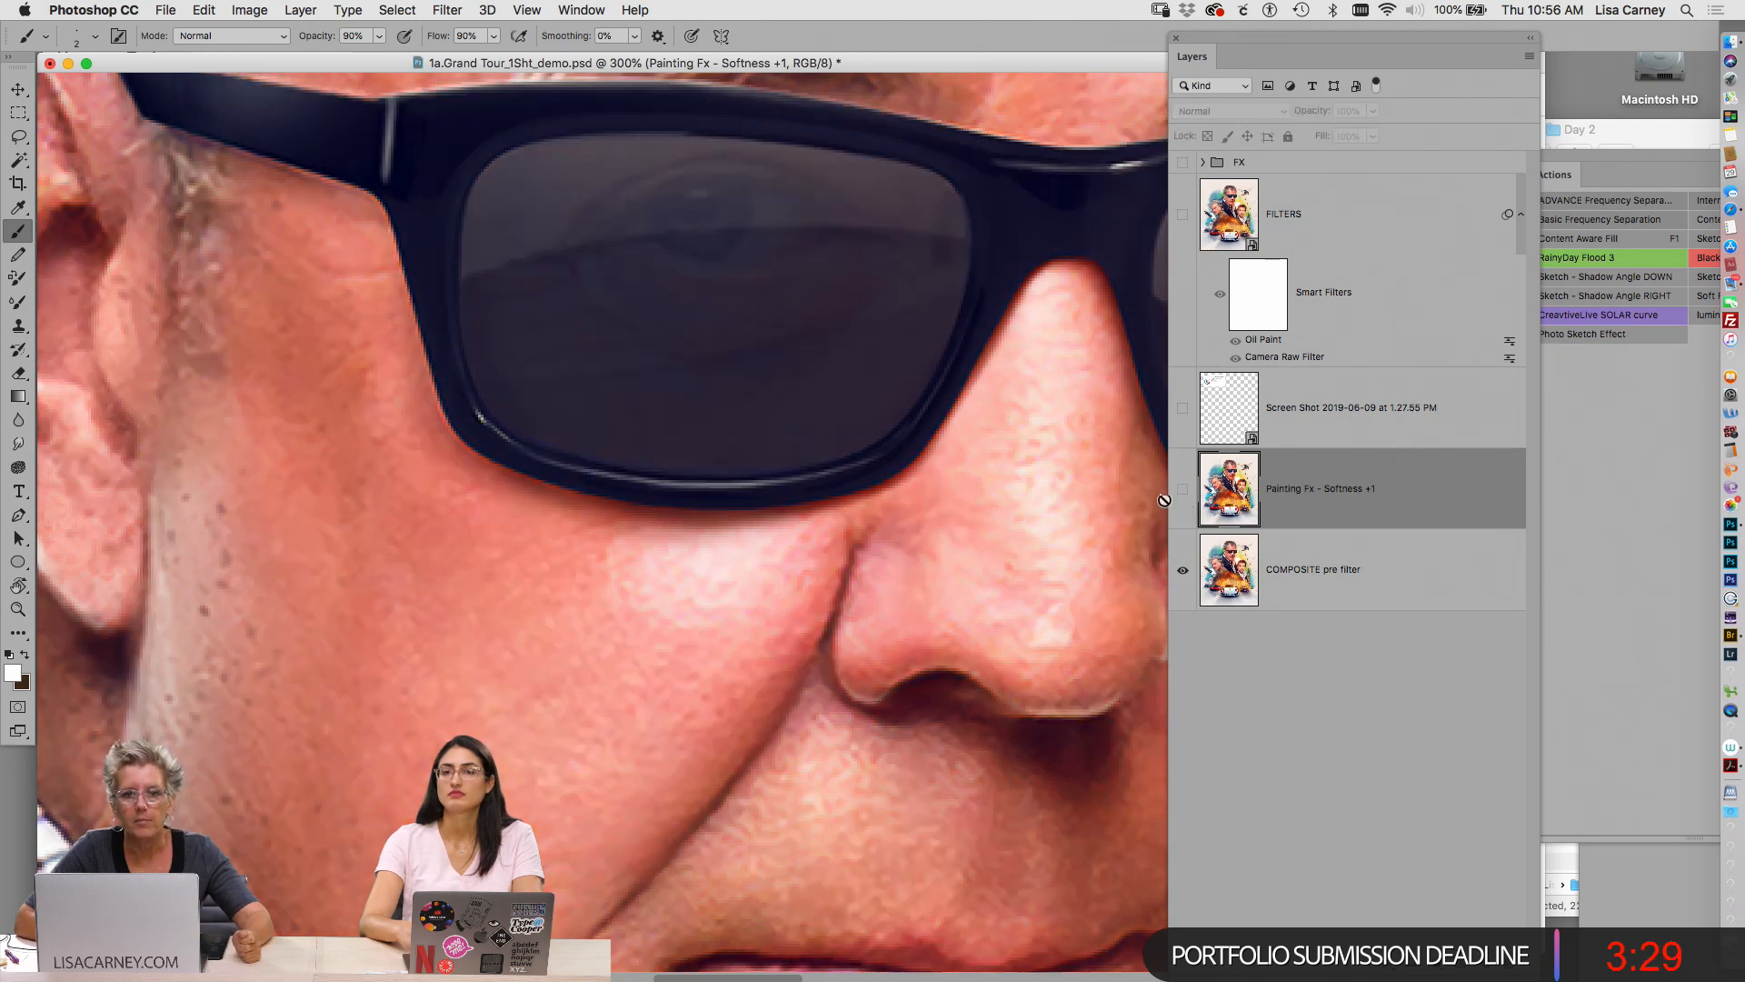
left_click_drag(854, 496, 775, 607)
left_click_drag(900, 464, 714, 599)
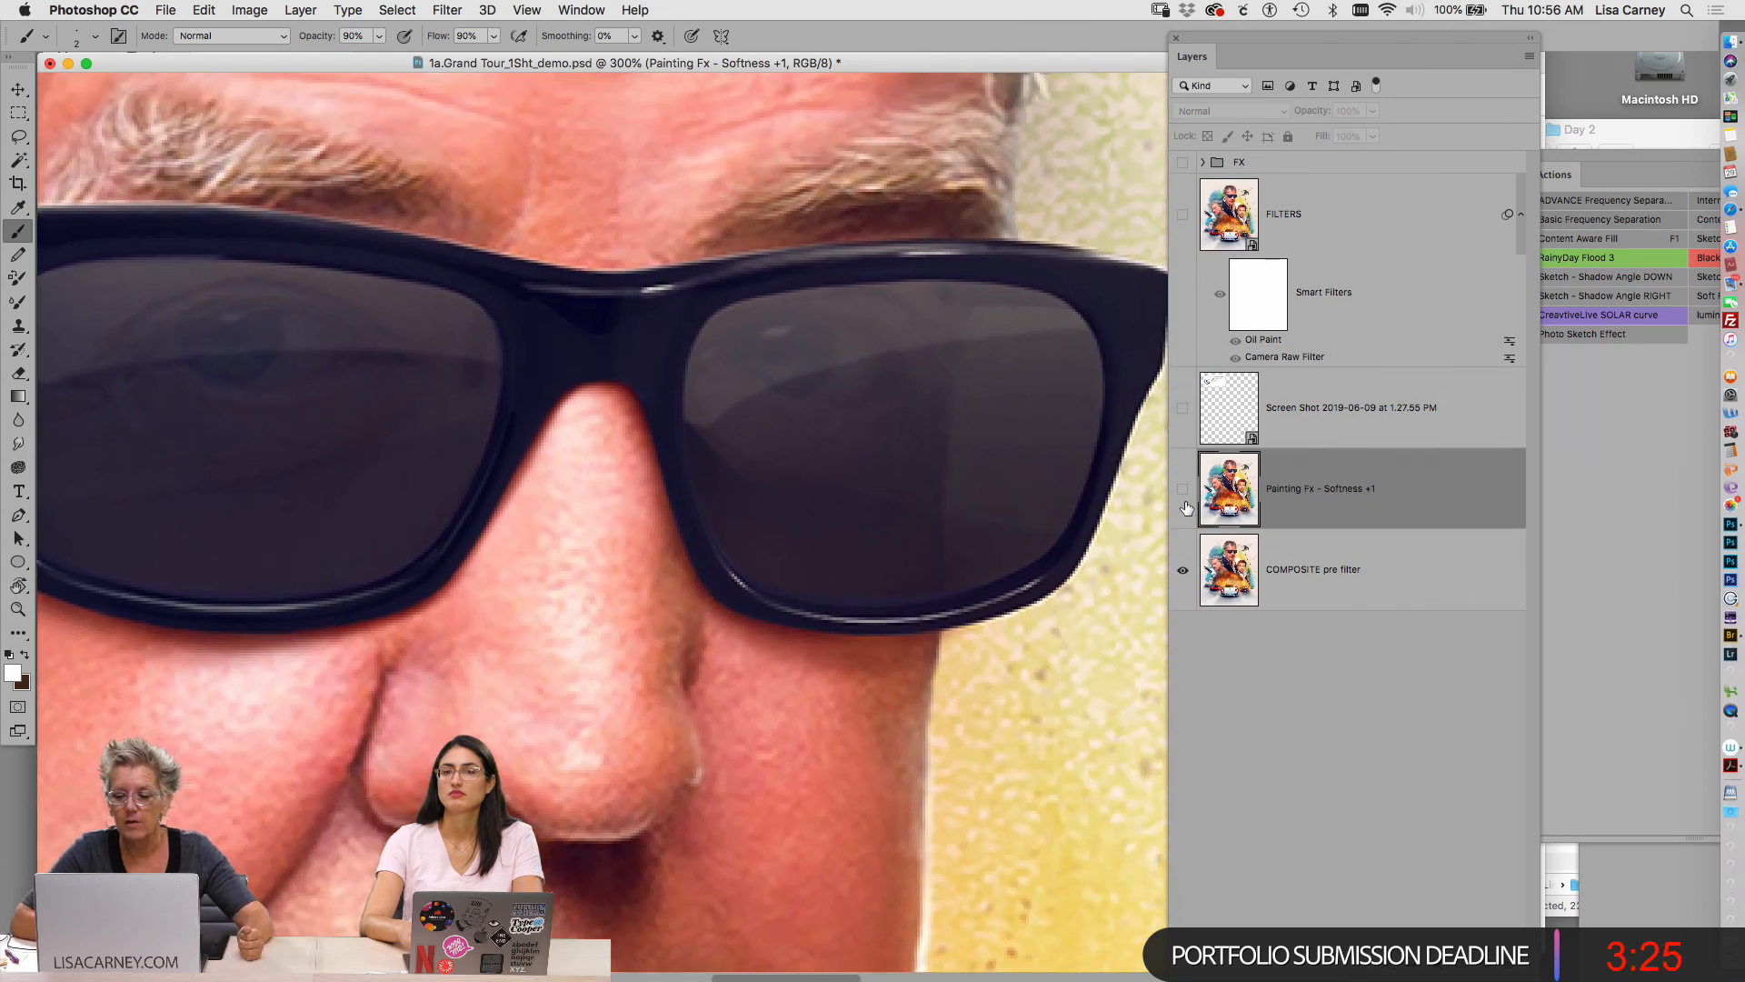
Compare the eyebrow detail at 500% with the Painting Fx - Softness +1 layer off and on, leaving it visible
left_click(1186, 508)
left_click_drag(987, 402, 986, 565)
left_click(978, 433, "super")
left_click(978, 433, "super")
left_click_drag(980, 447, 996, 512)
left_click(1182, 489)
left_click(1183, 489)
Show and select the Screen Shot 2019-06-09 at 1.27.55 PM layer and examine the Paint FX app listing at 66.7%
left_click(1183, 409)
left_click(1207, 416)
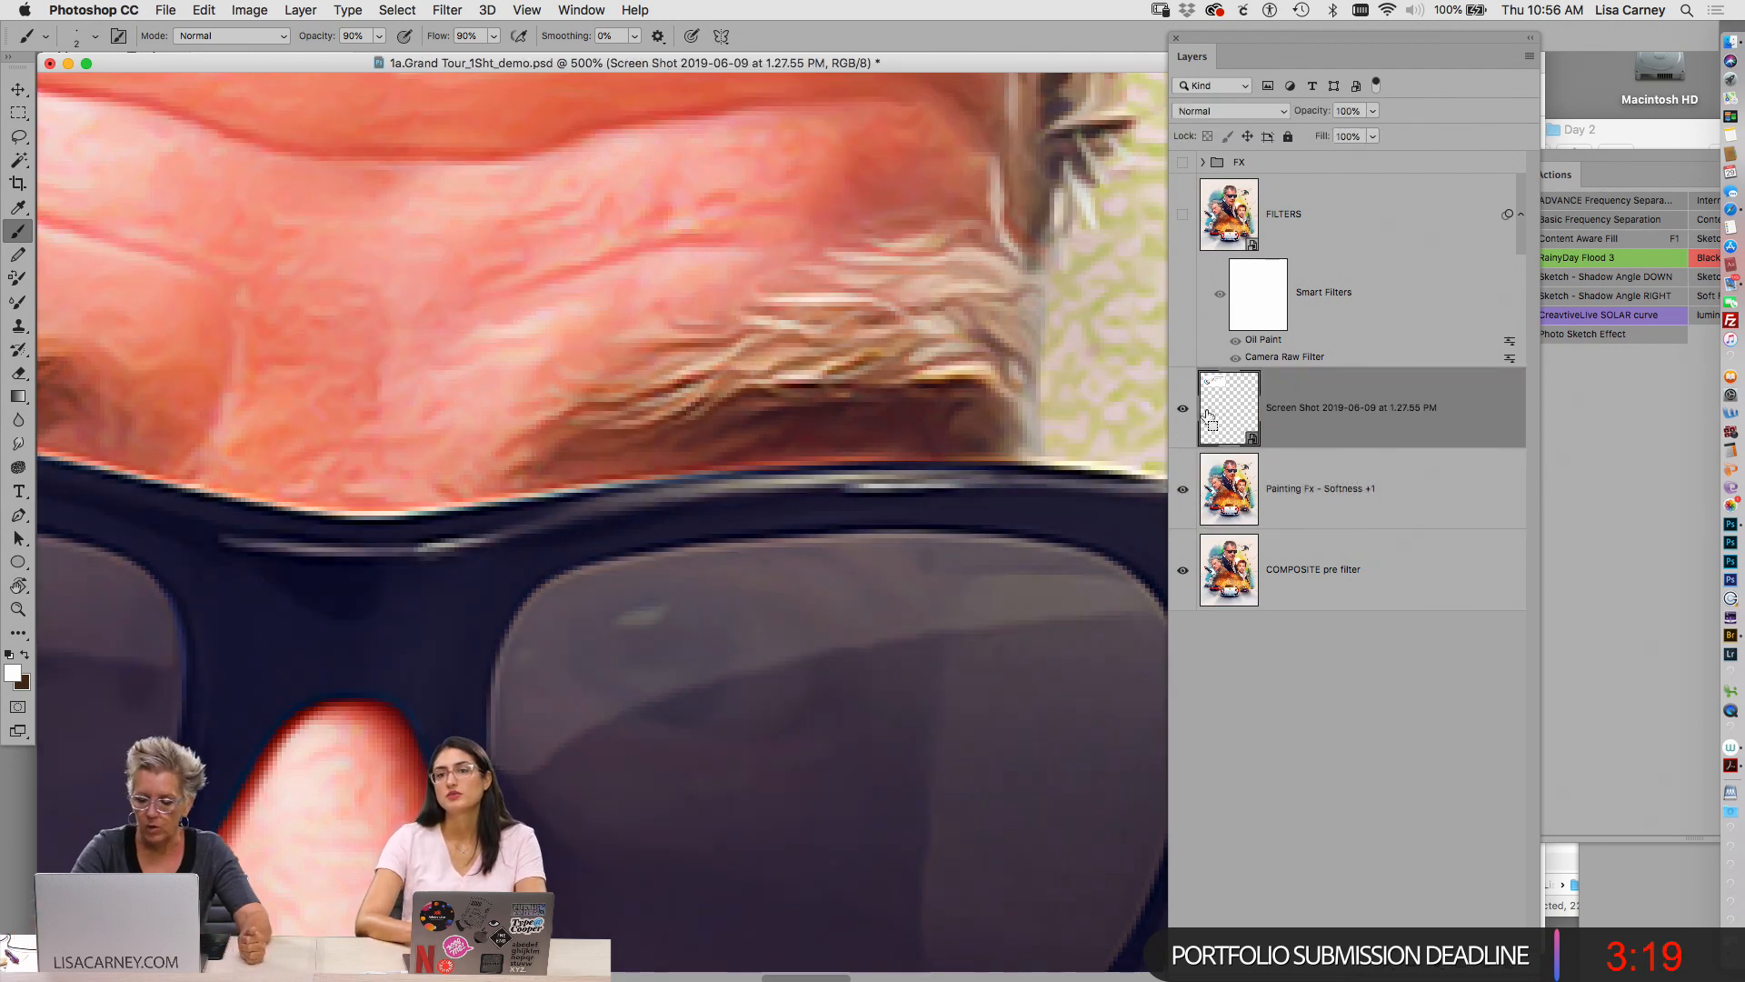
key("super+minus")
key("super+minus")
key("super+minus")
key("super+minus")
key("super+minus")
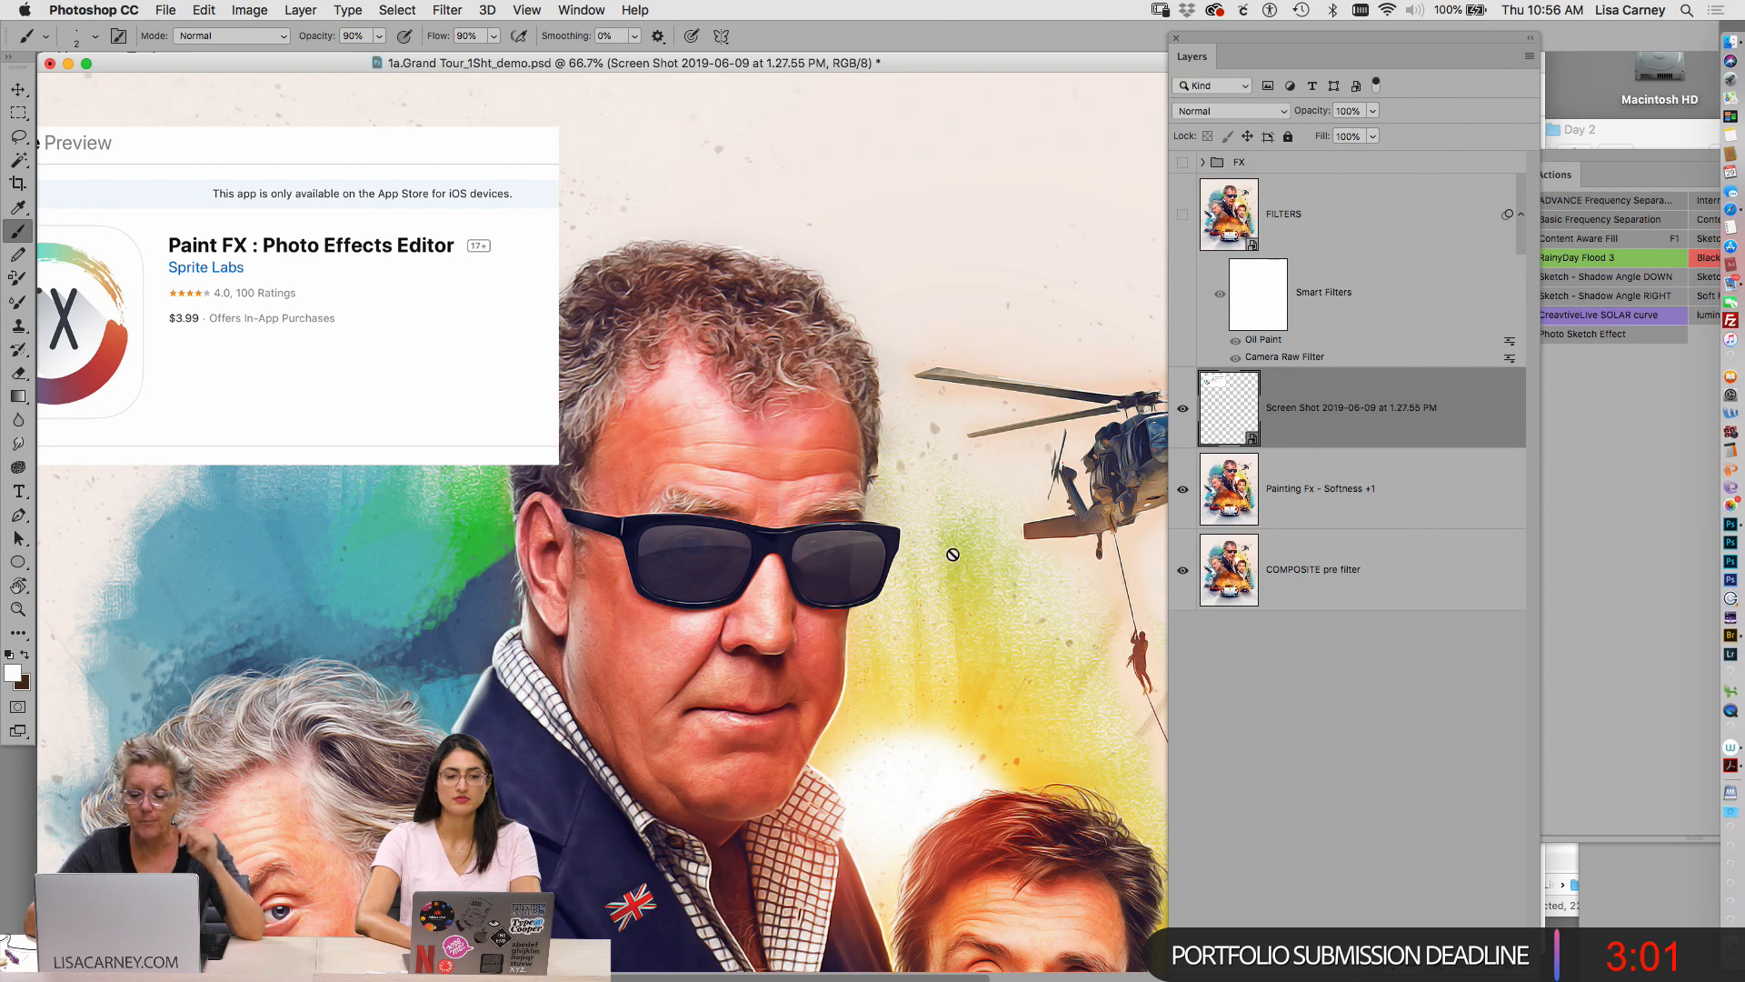
Toggle the FILTERS layer to compare the nose and mouth at 300%, leave it visible and examine the face at 100%
scroll(805, 651, "up", 3)
left_click_drag(825, 611, 865, 460)
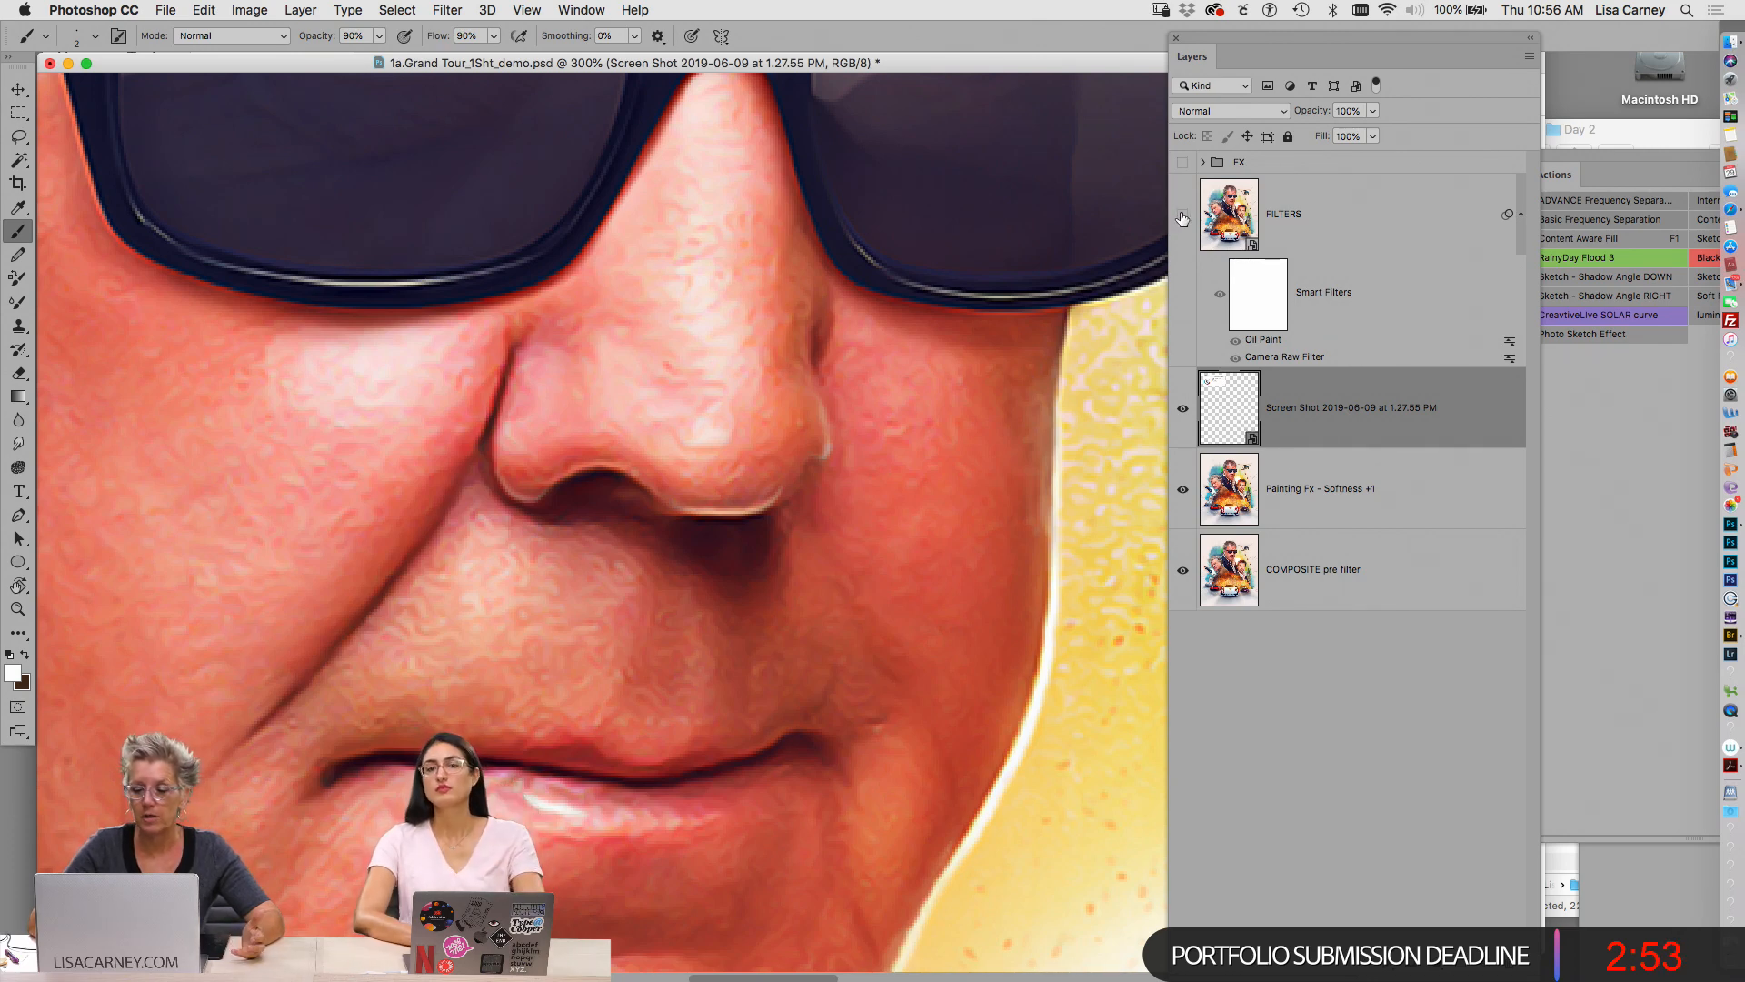
left_click(1181, 214)
left_click(1182, 215)
left_click(1182, 216)
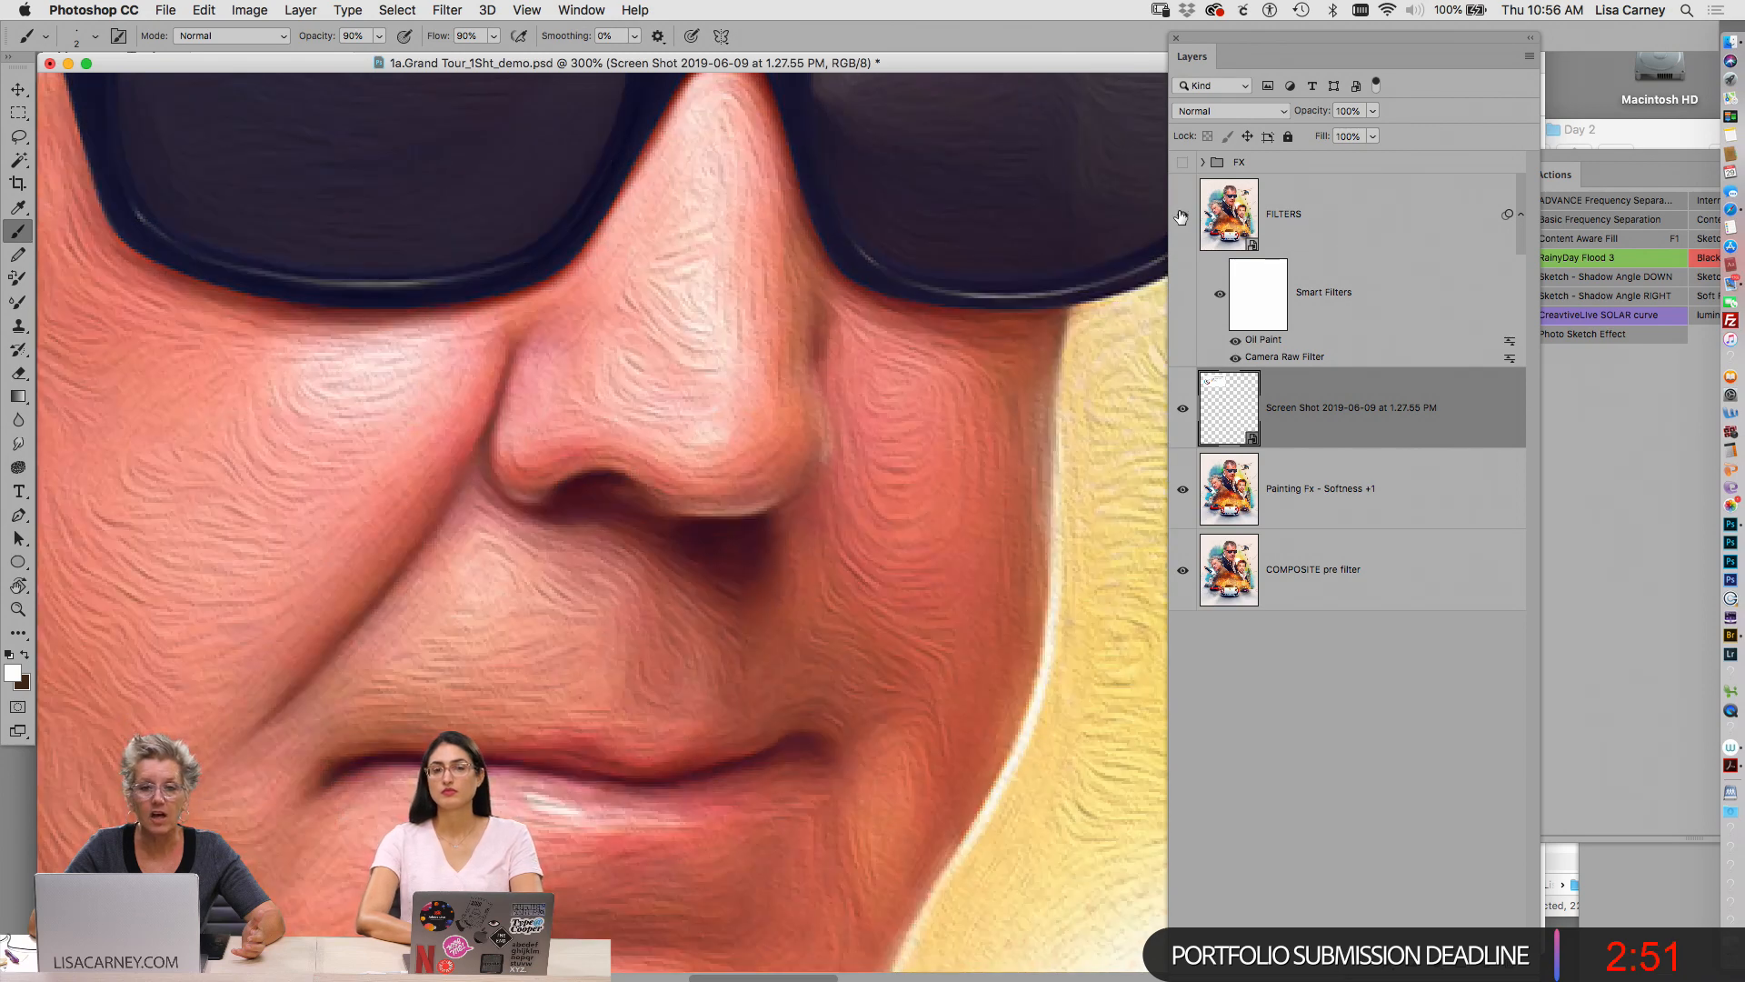
key("super+1")
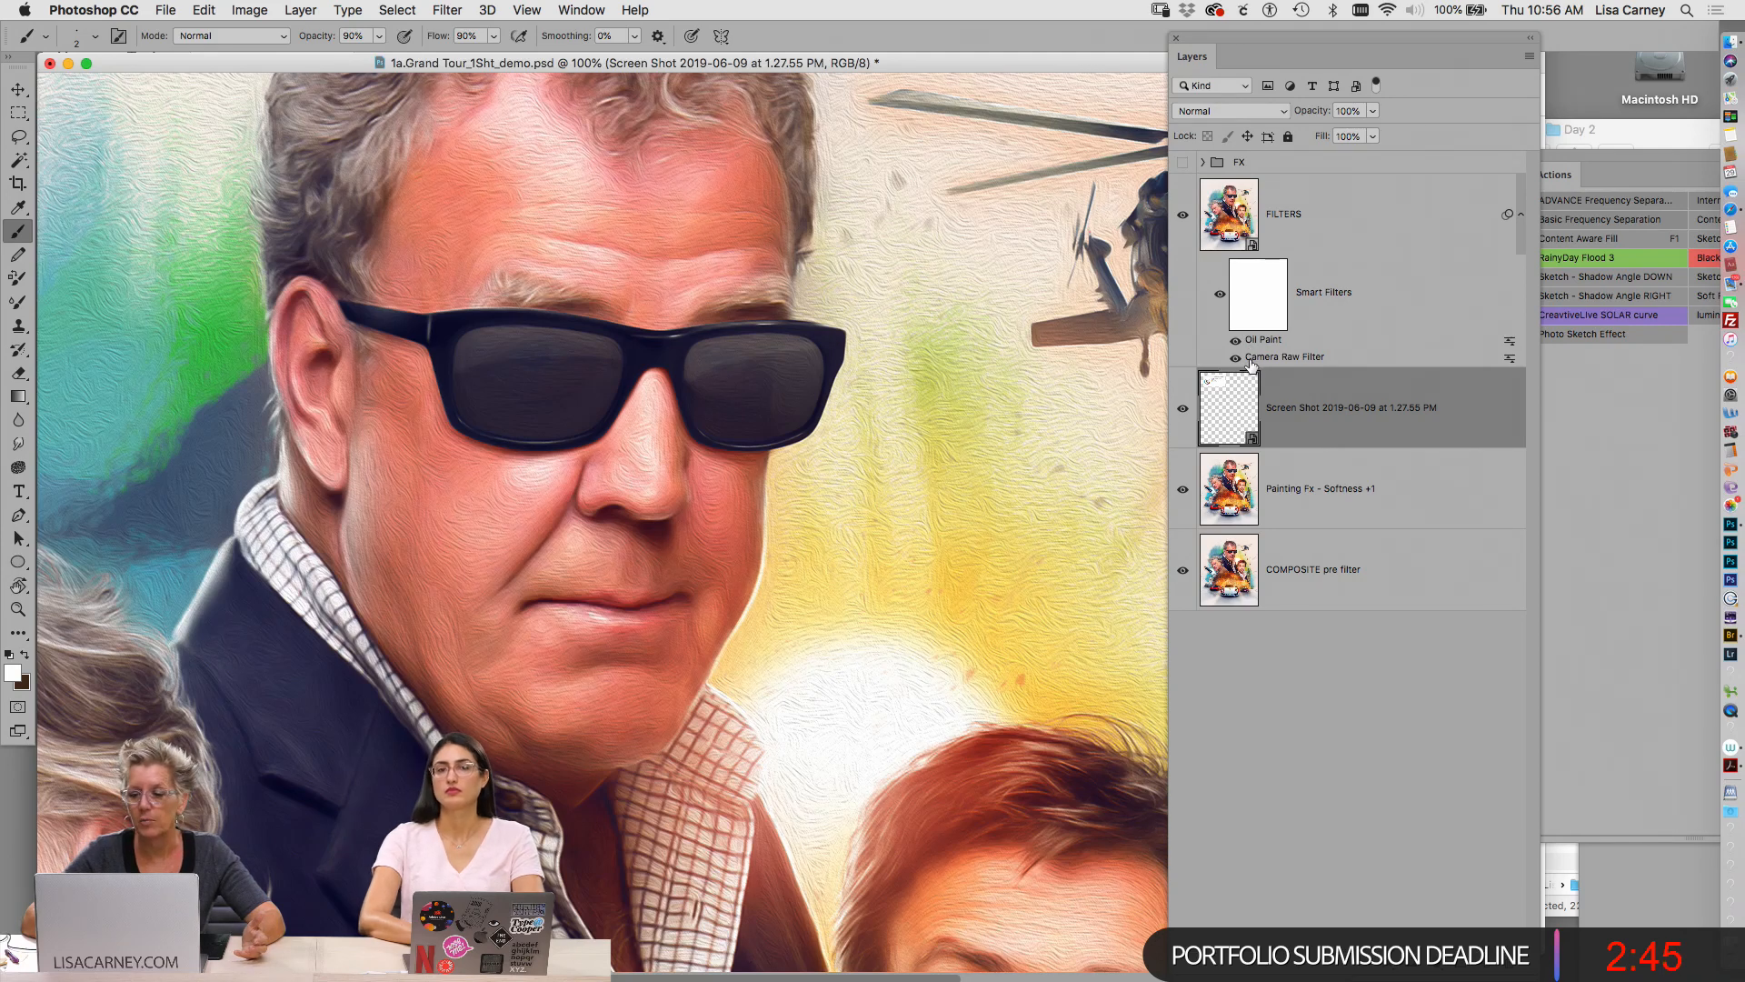
Turn off the Oil Paint and Camera Raw smart filters and hide the FILTERS, Screen Shot and Painting Fx layers
left_click_drag(1236, 357, 1236, 340)
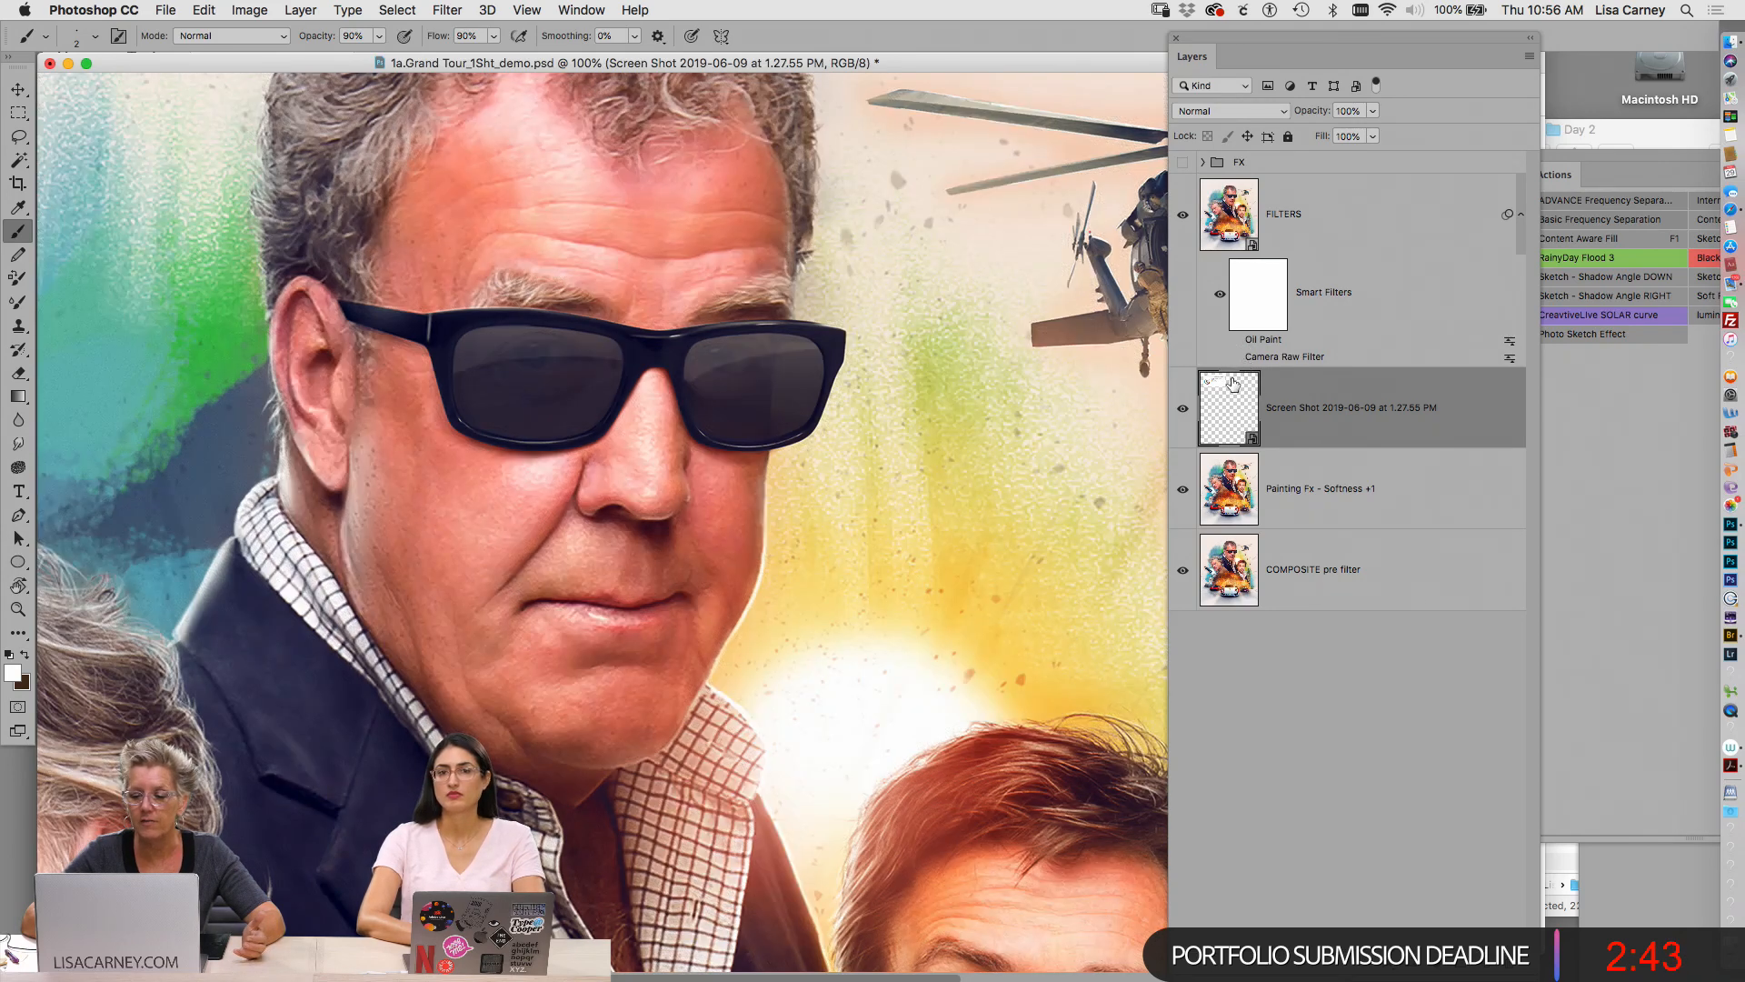
left_click_drag(1182, 409, 1183, 489)
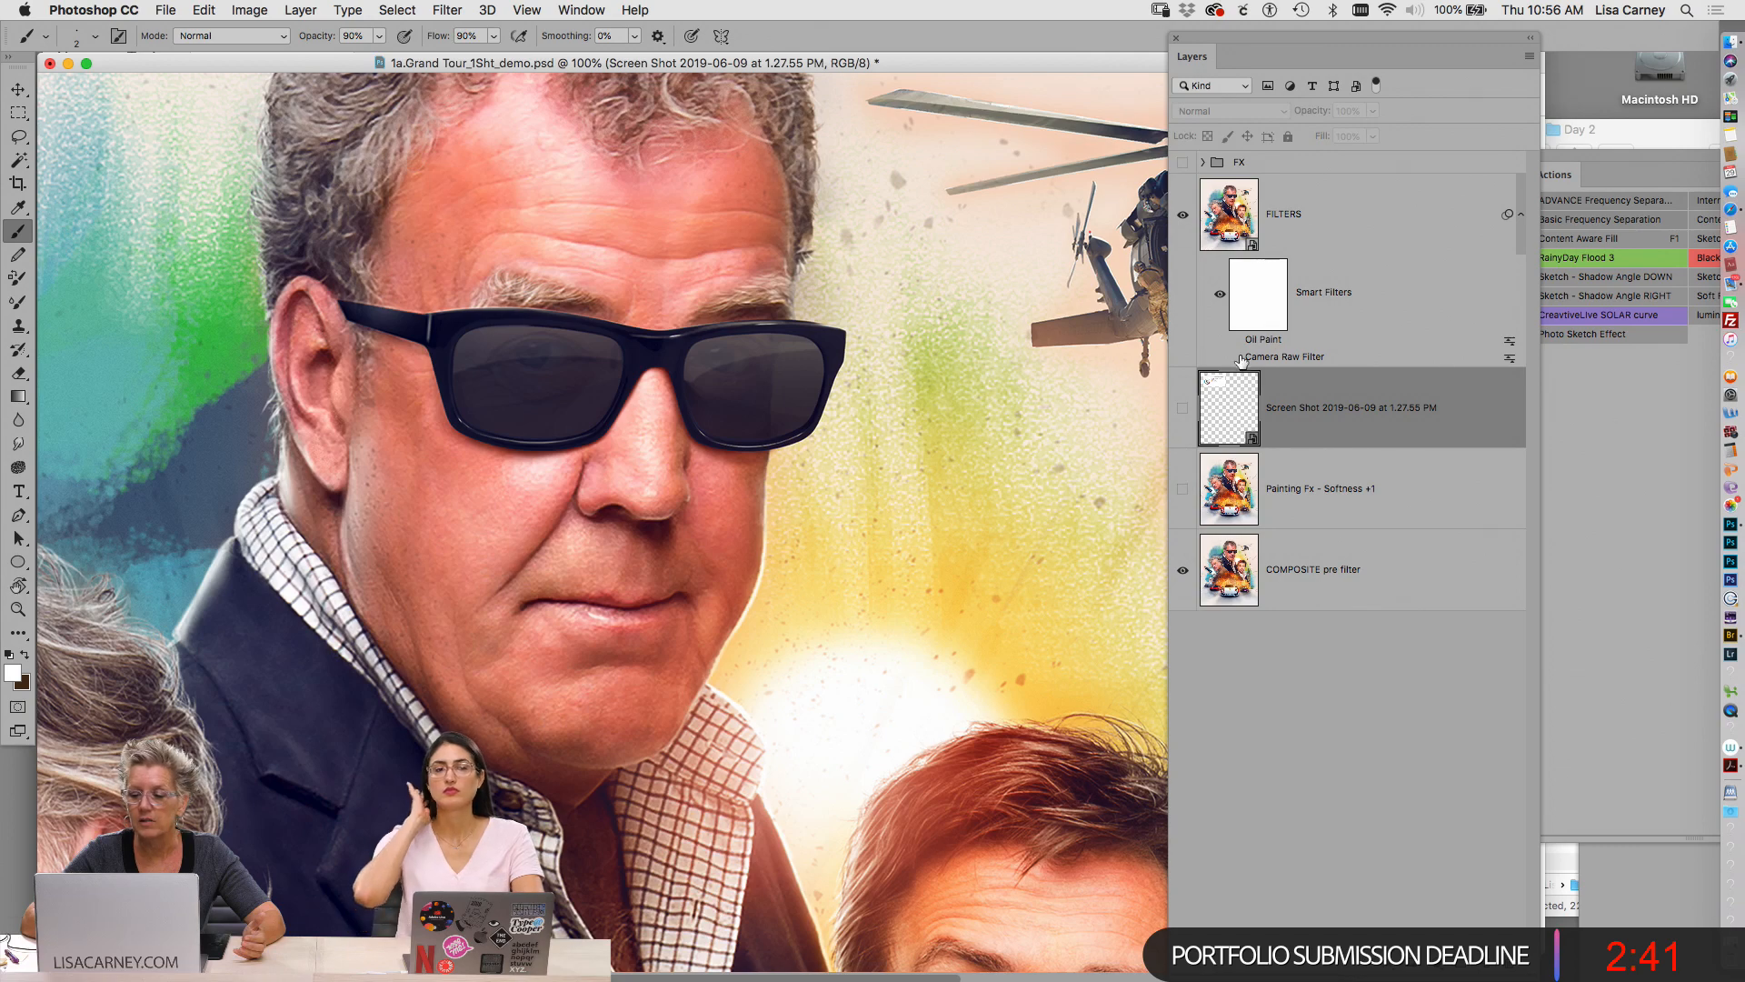
left_click(1183, 215)
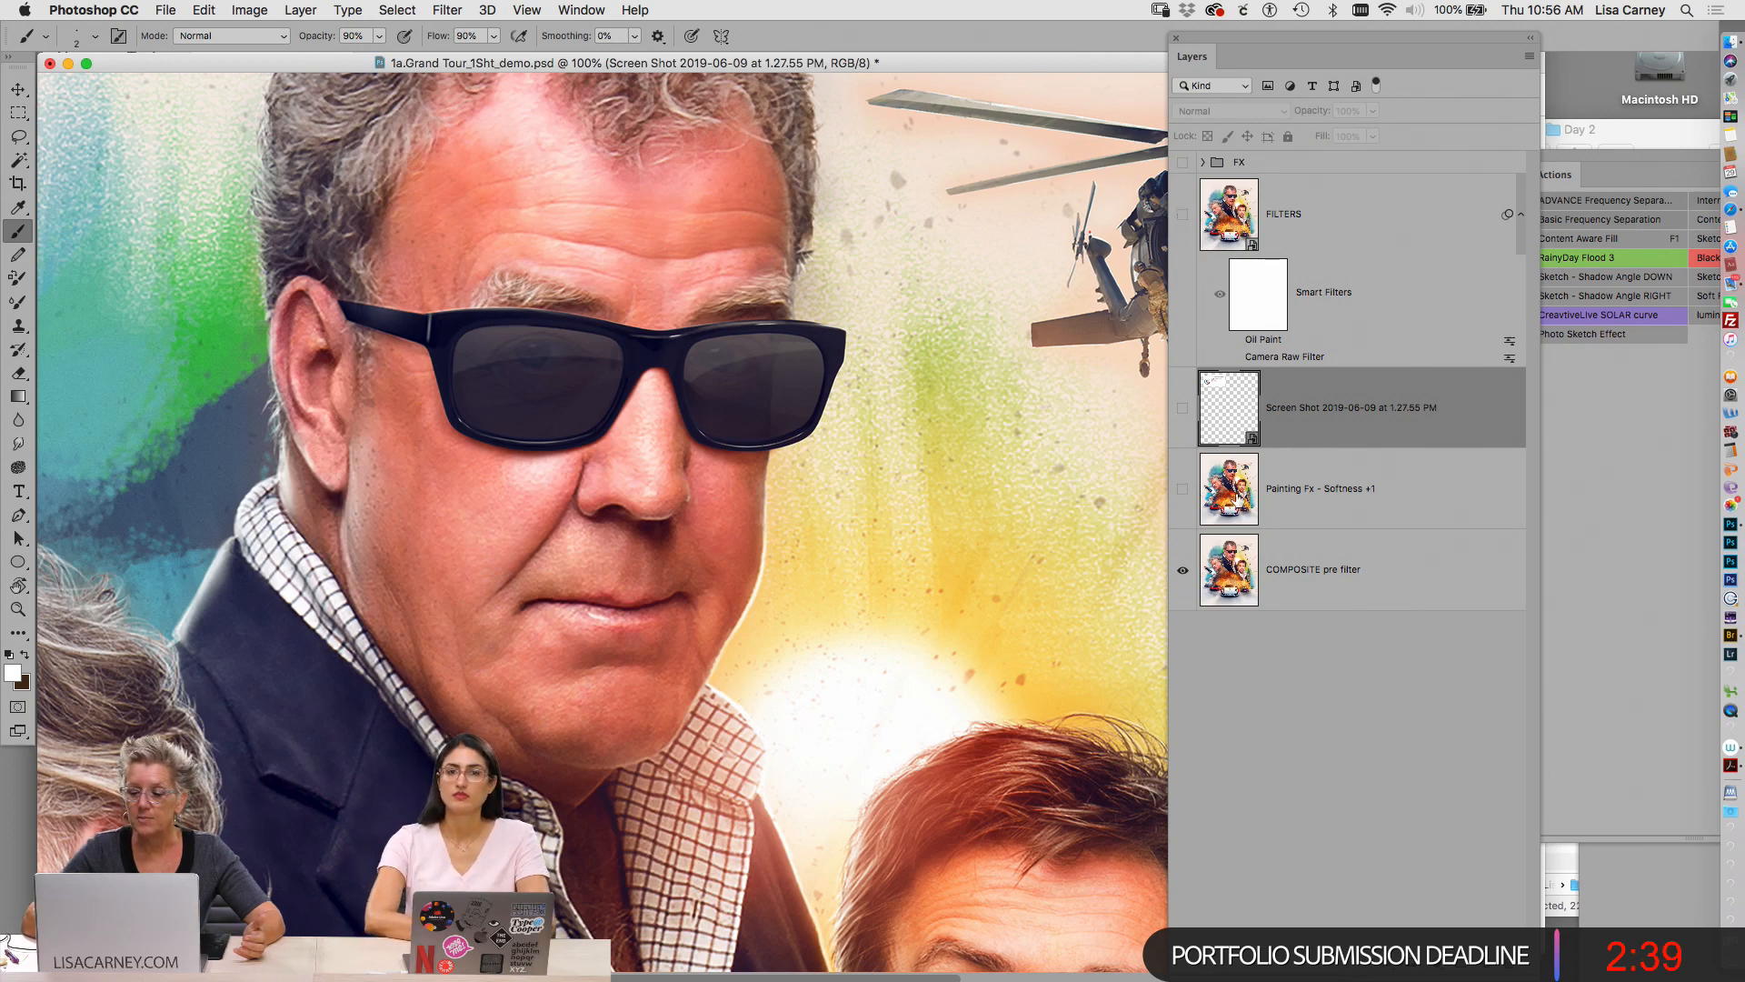
Duplicate the COMPOSITE pre filter layer once and convert the copy to a smart object
left_click(1225, 562)
key("super+j")
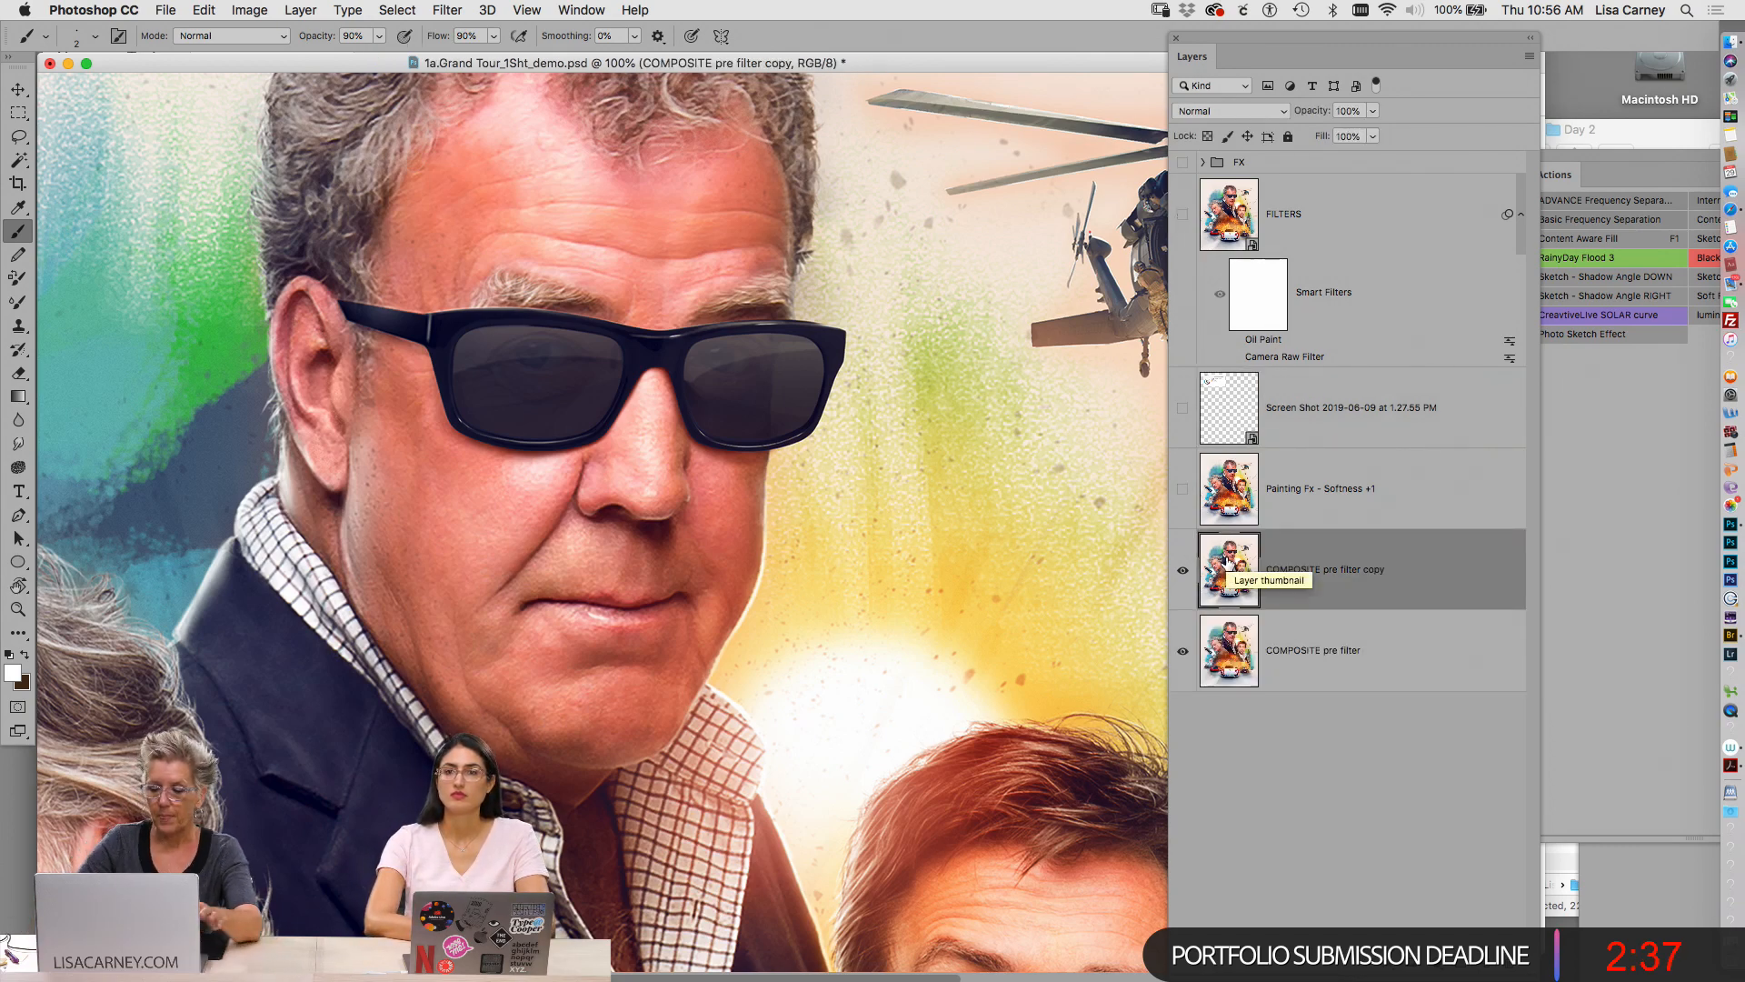
key("super+j")
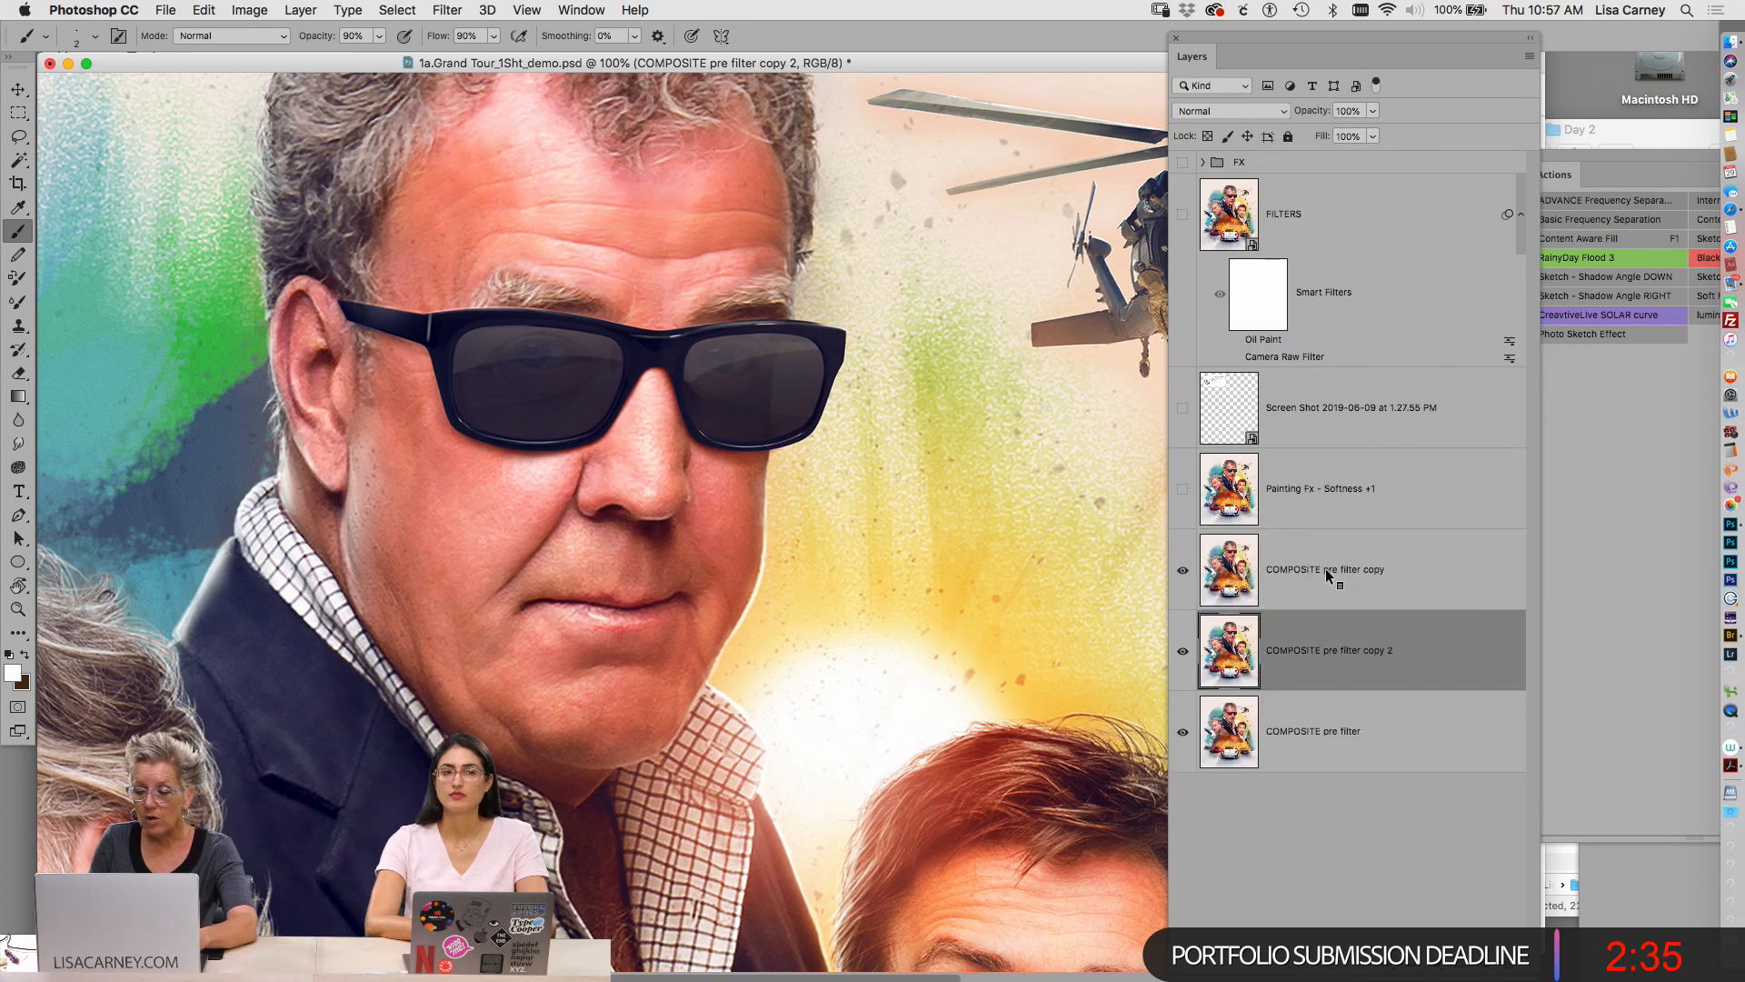
key("super+z")
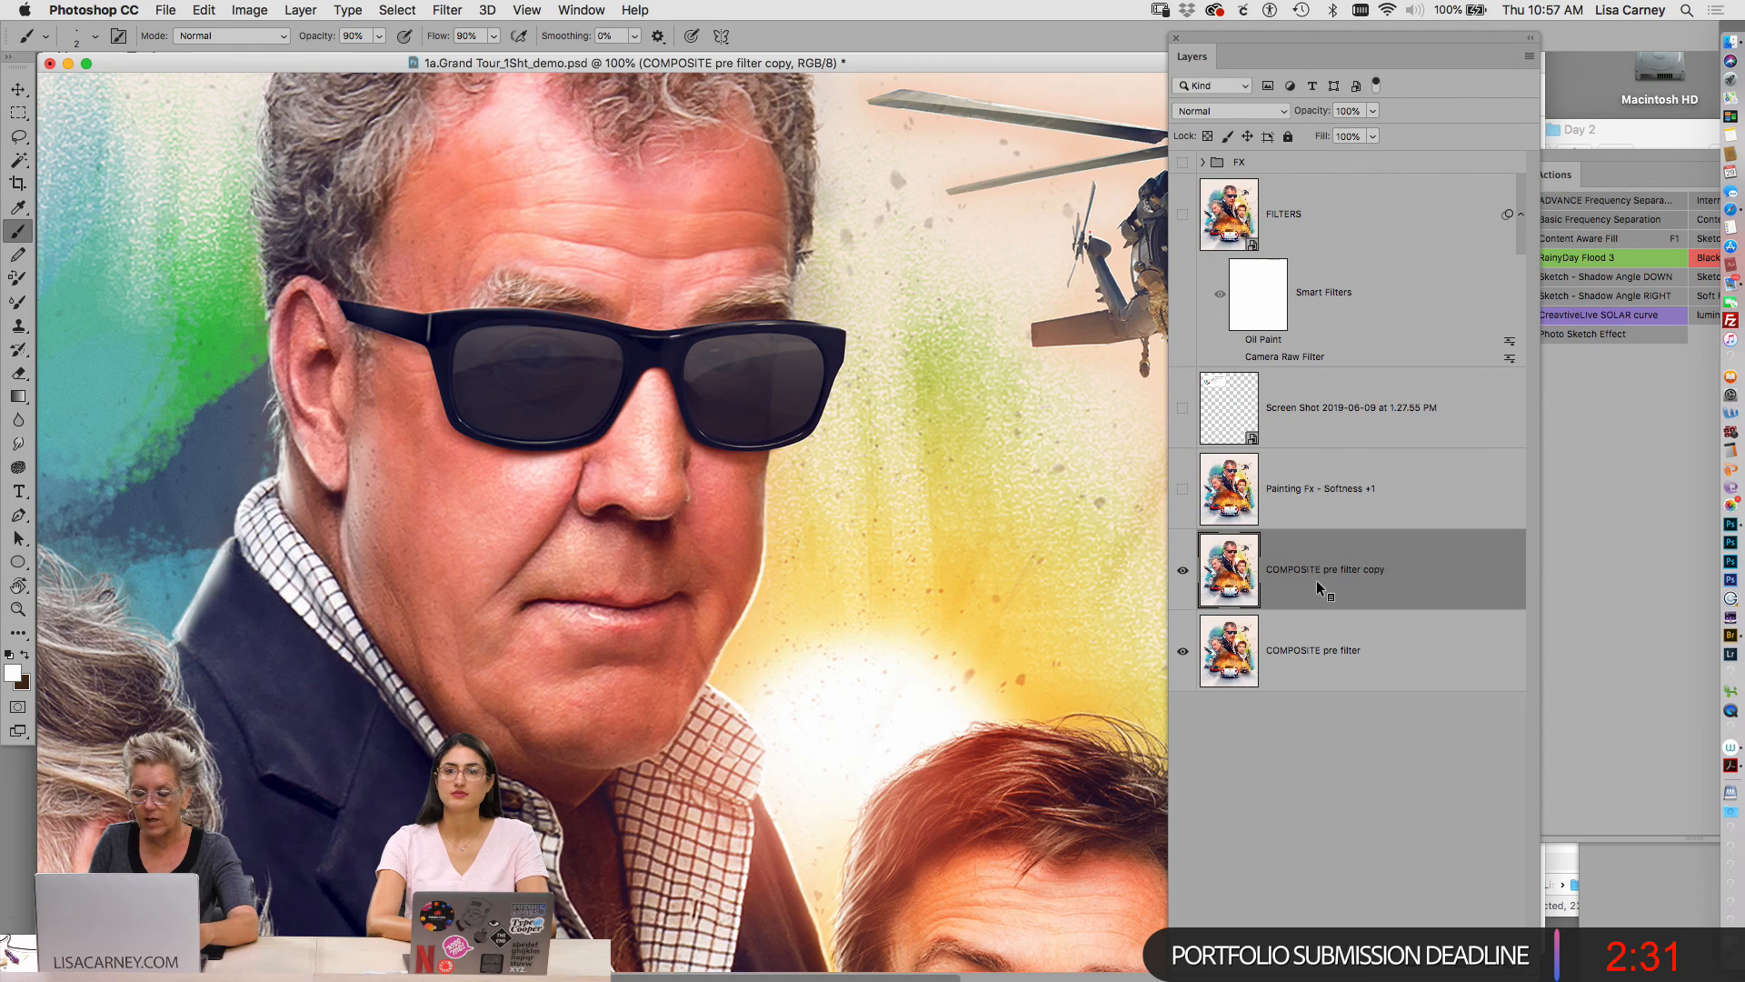
right_click(1314, 578)
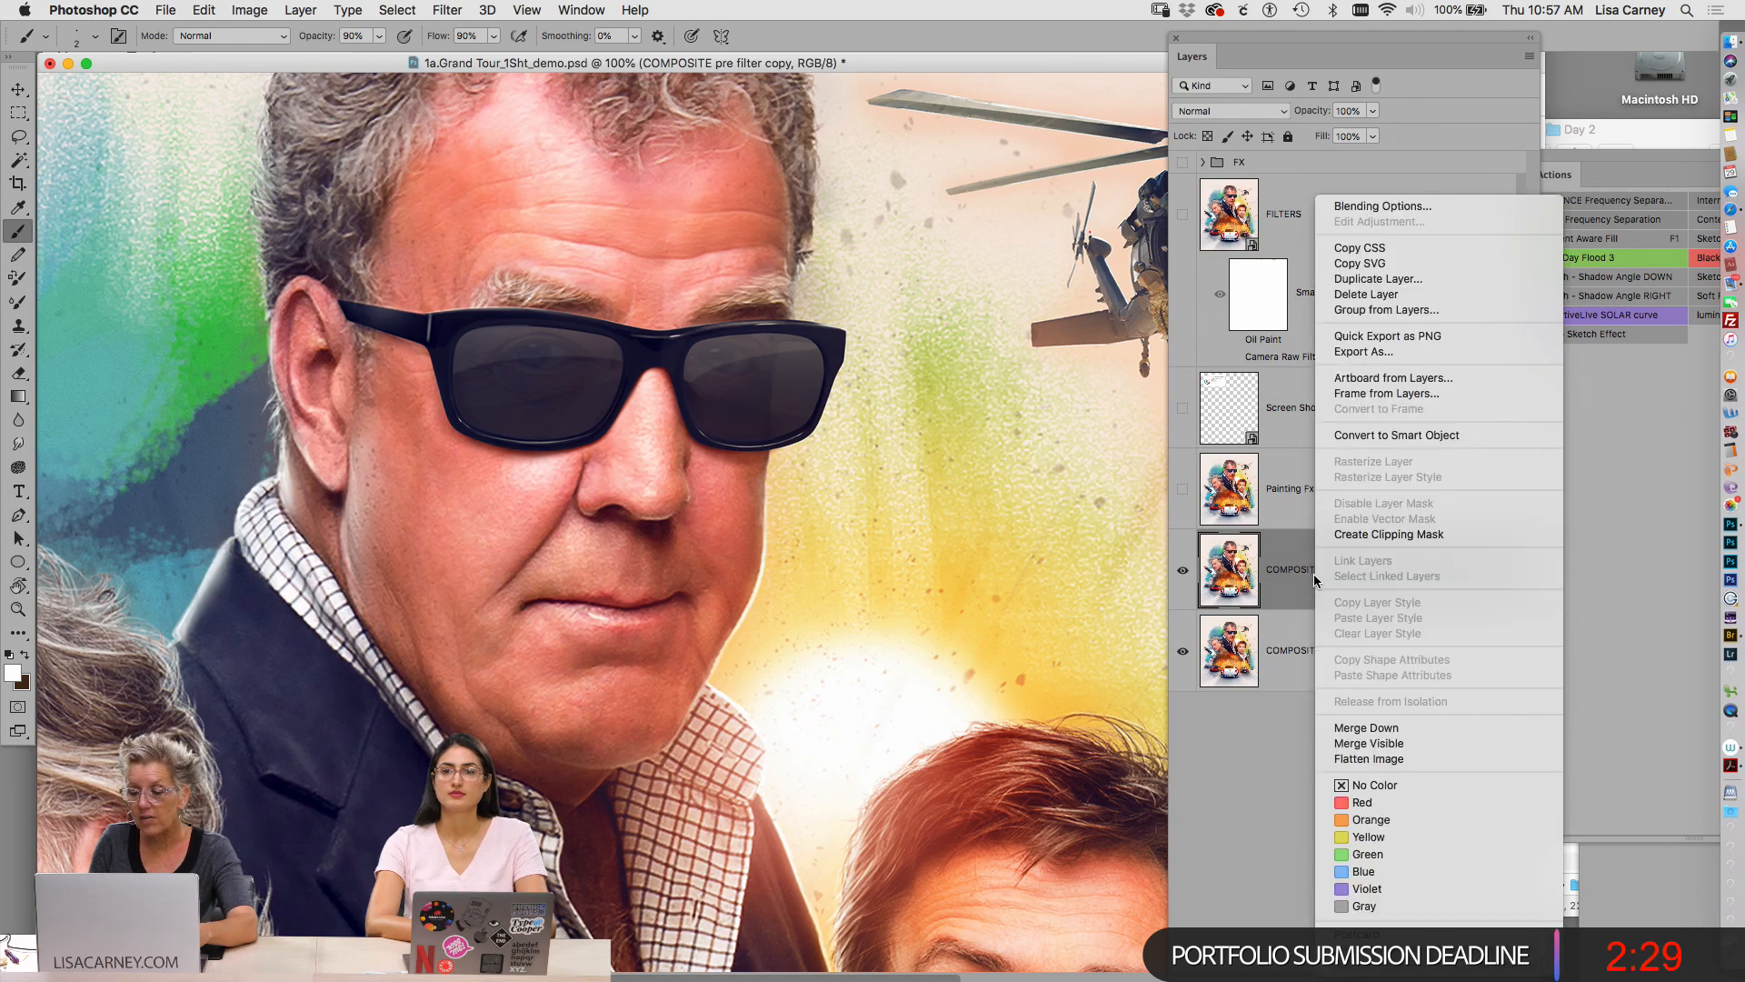
left_click(1385, 436)
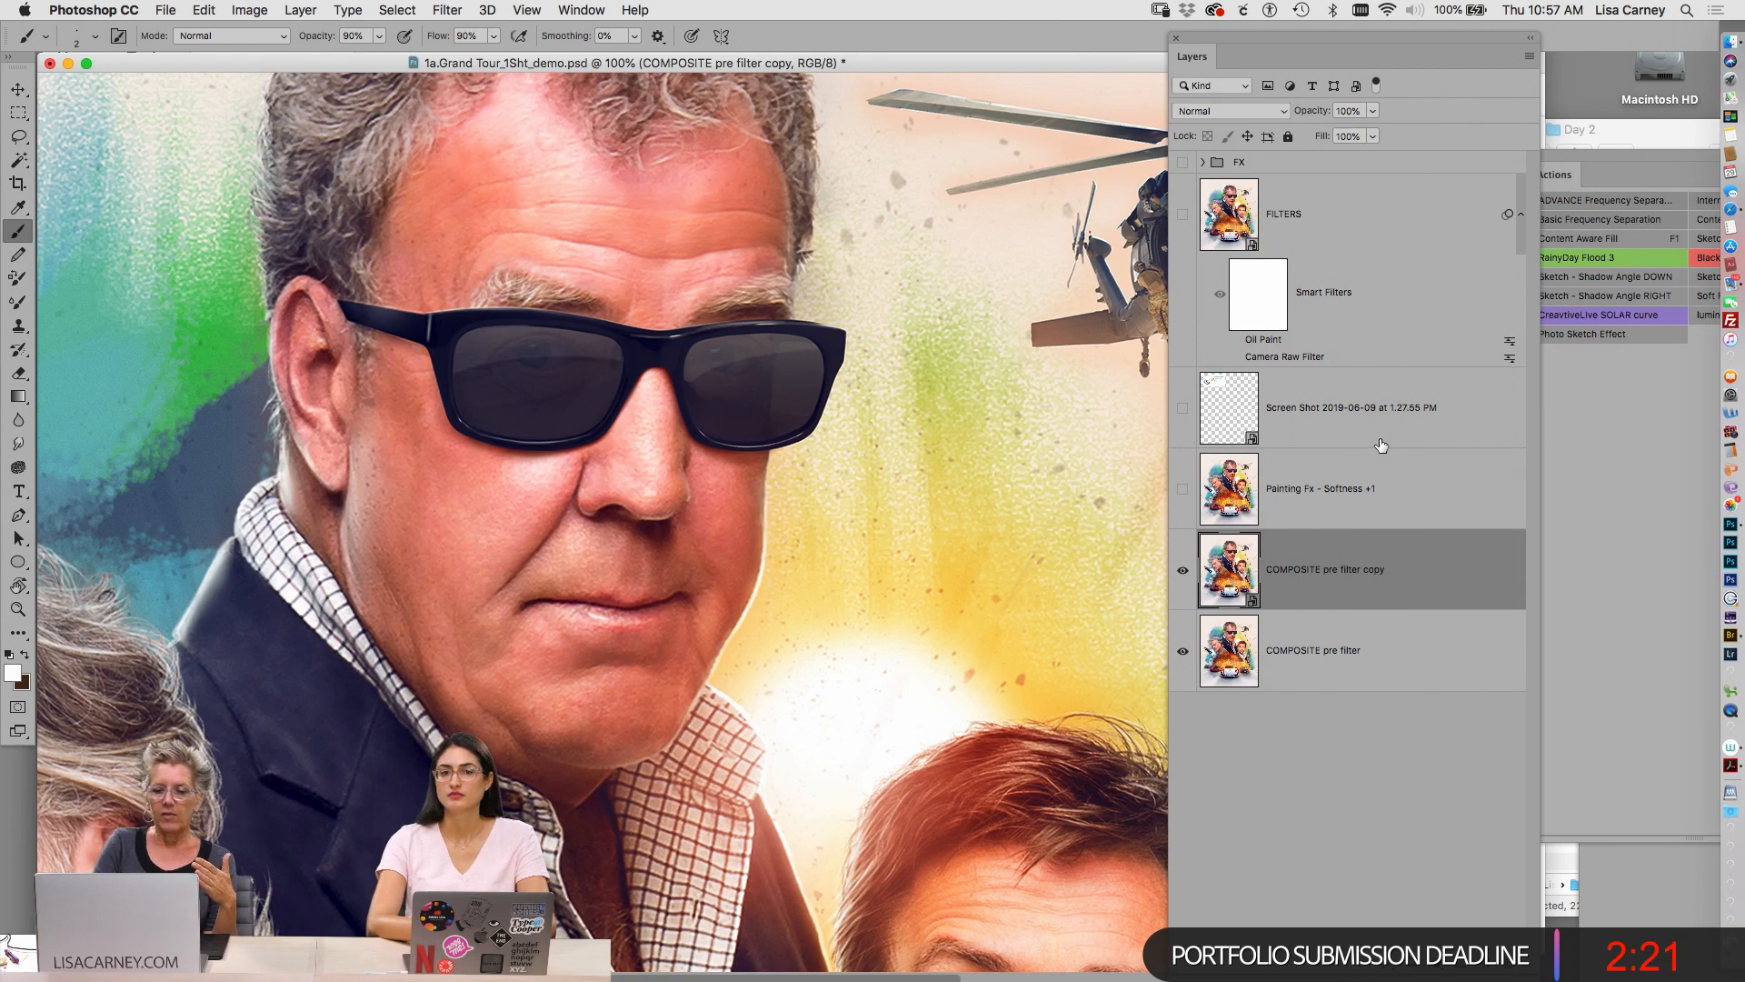
Open the Camera Raw filter on the composite copy, cancel it without changes and delete the copy layer
key("super+minus")
key("super+minus")
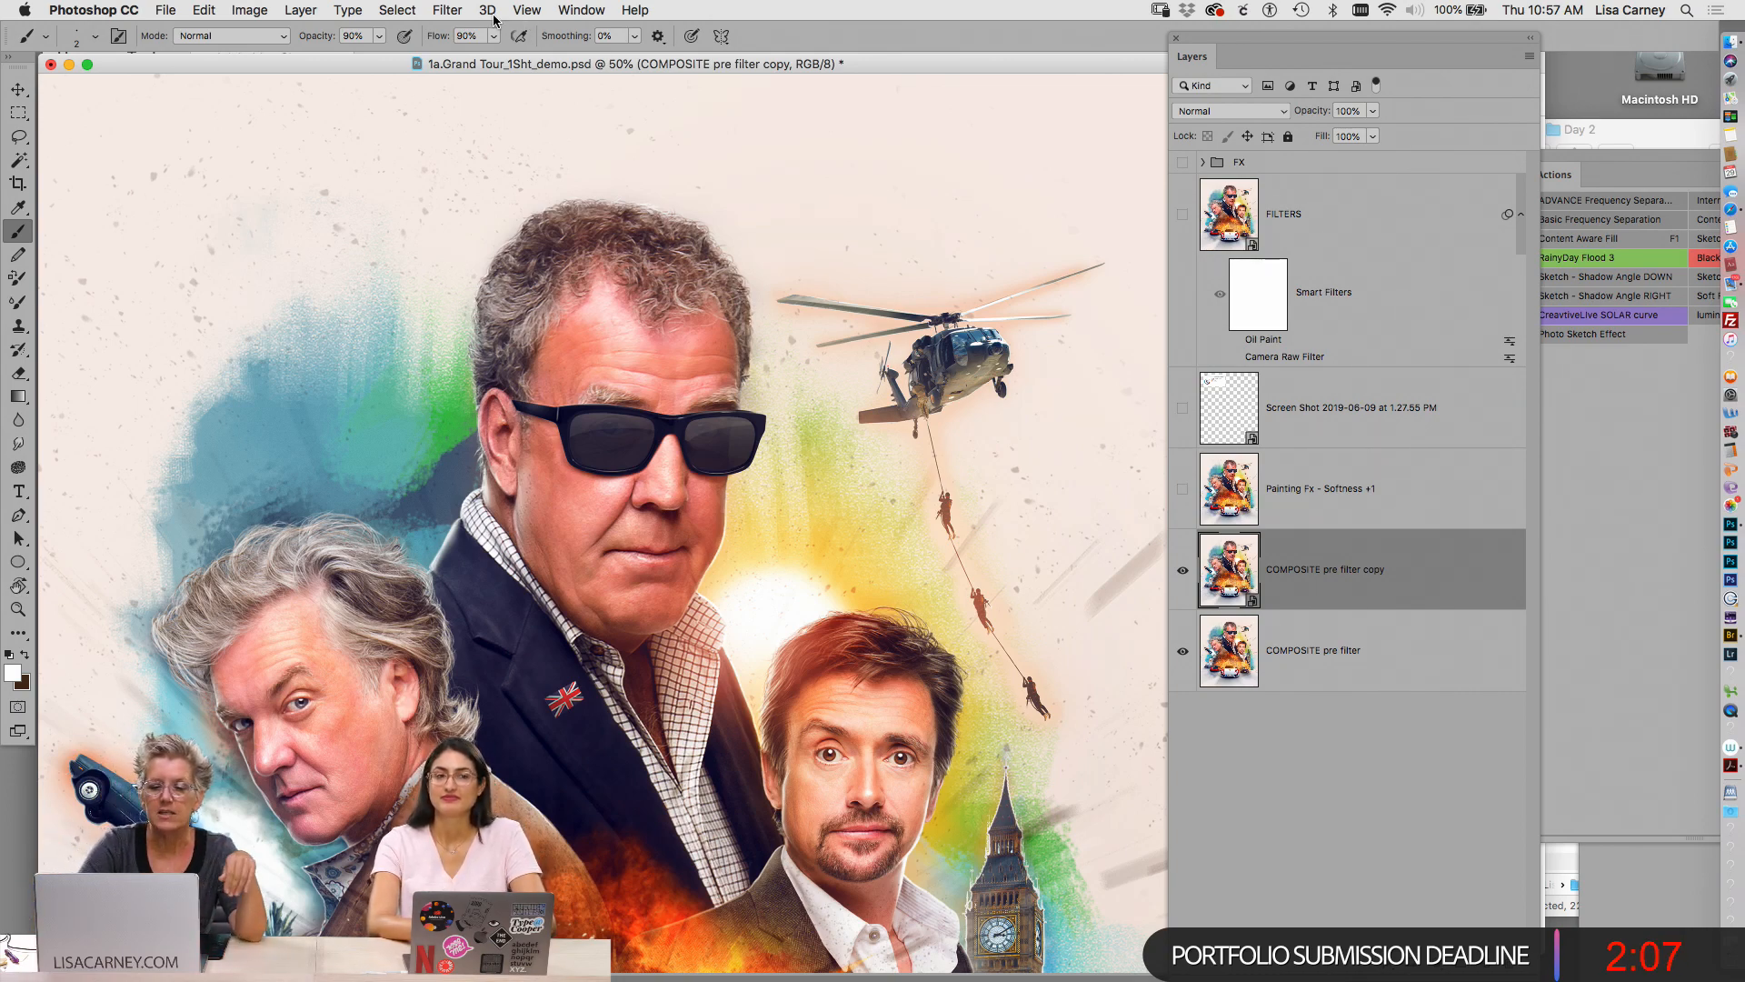
left_click(449, 11)
left_click(500, 121)
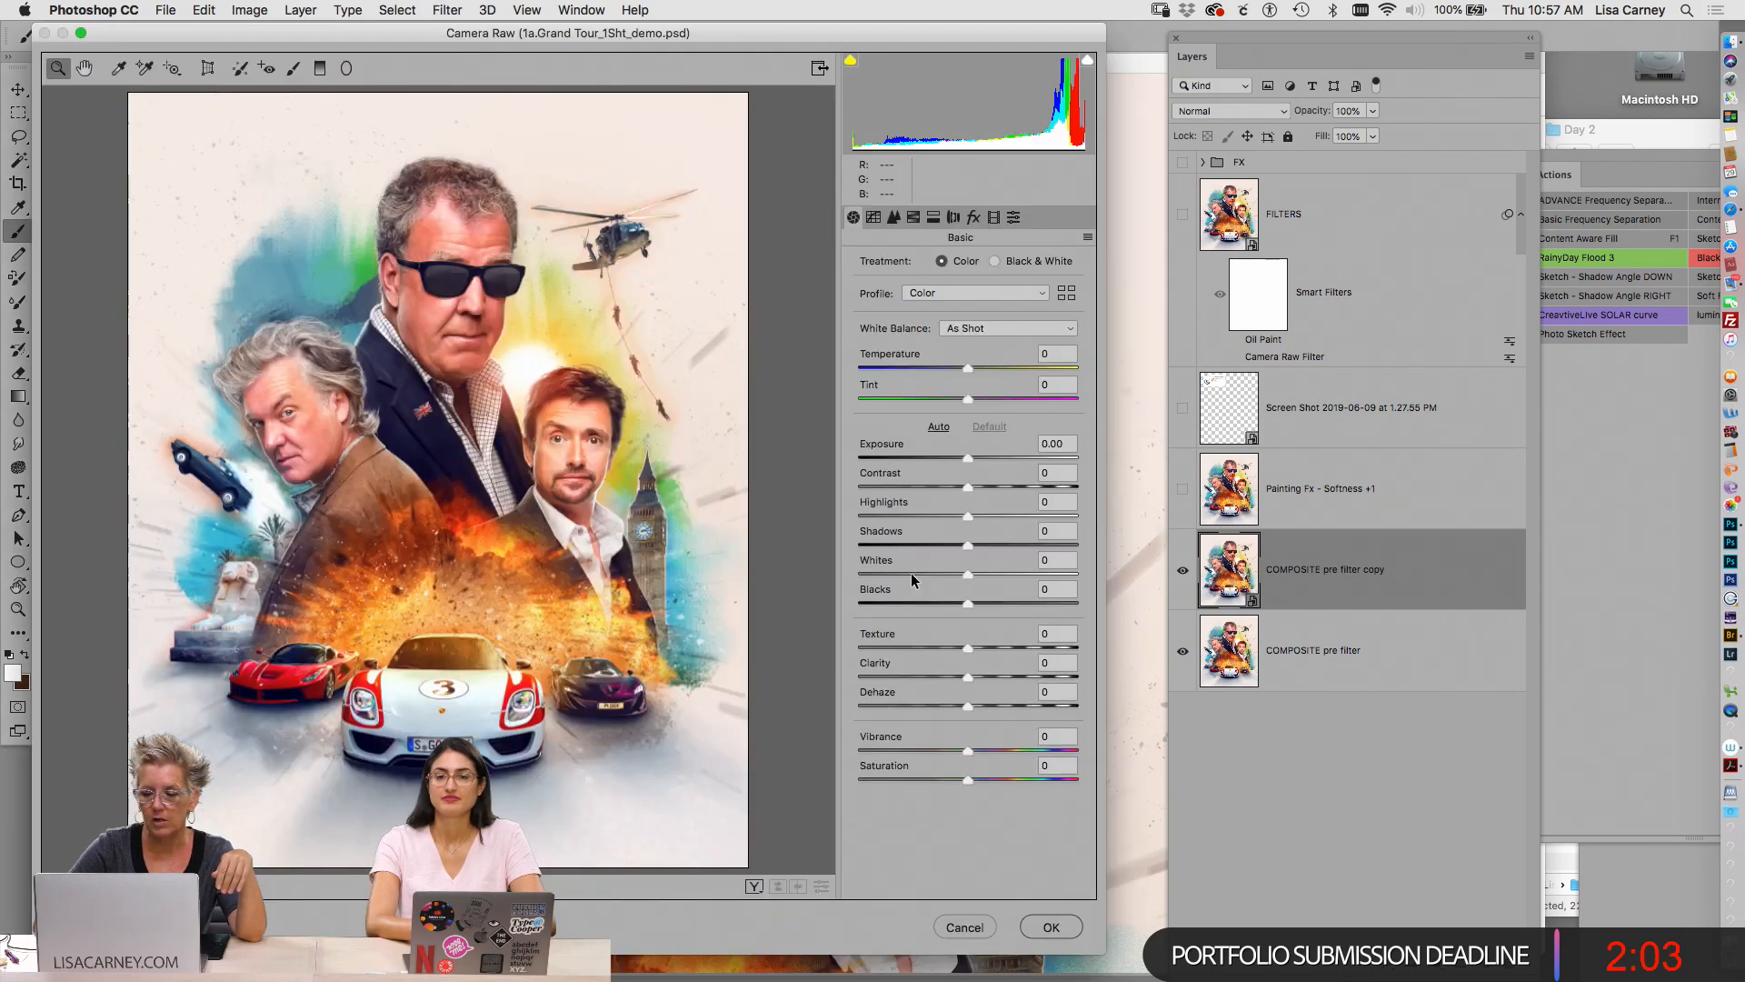
left_click(962, 927)
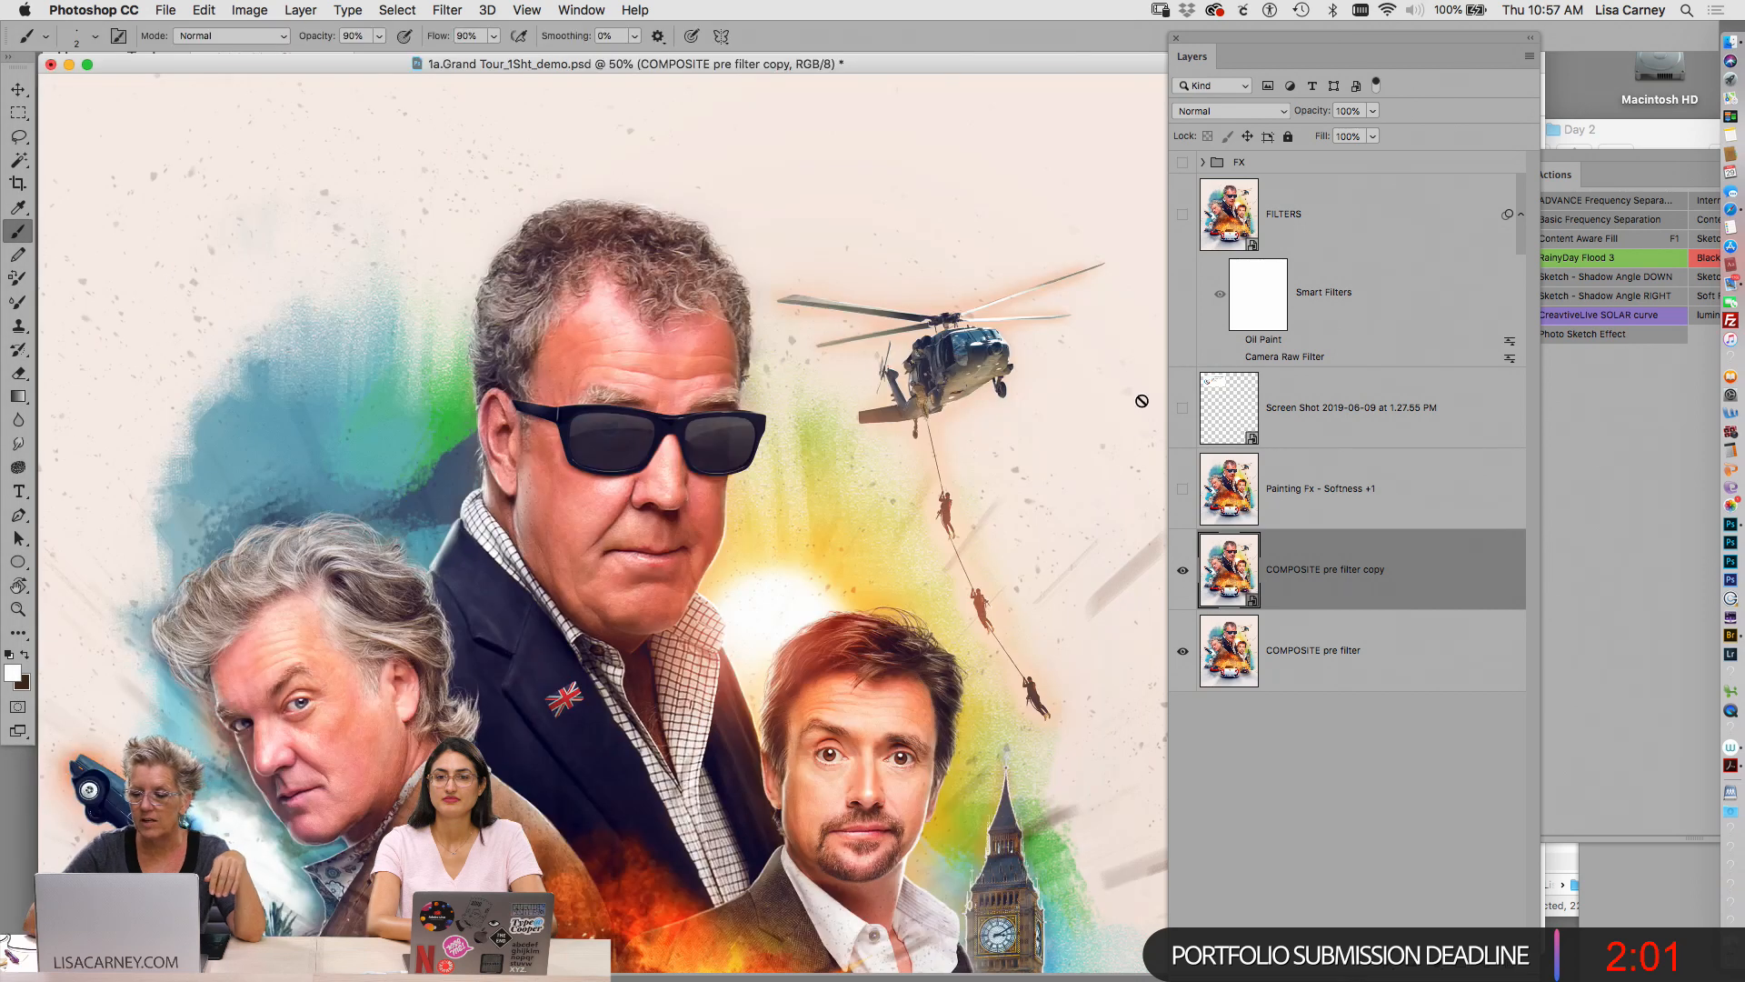
key("Delete")
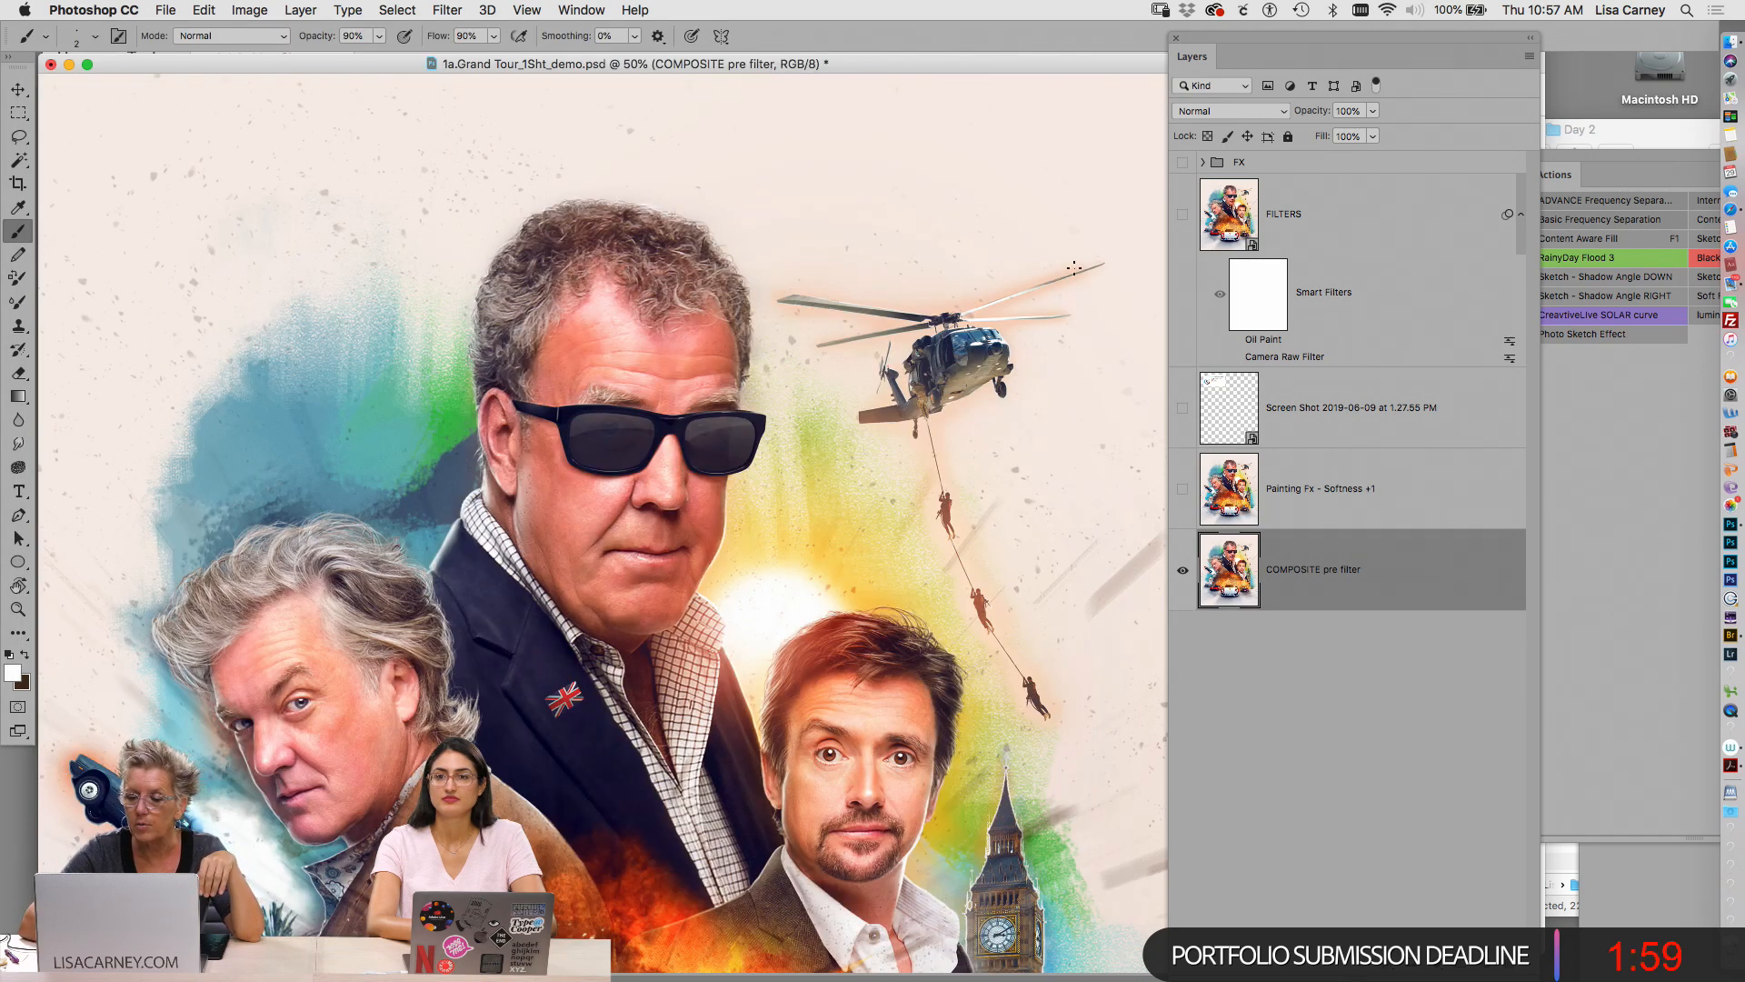
Turn on the FILTERS layer's Camera Raw smart filter, open its settings and zoom in on the face with sunglasses
left_click(1236, 358)
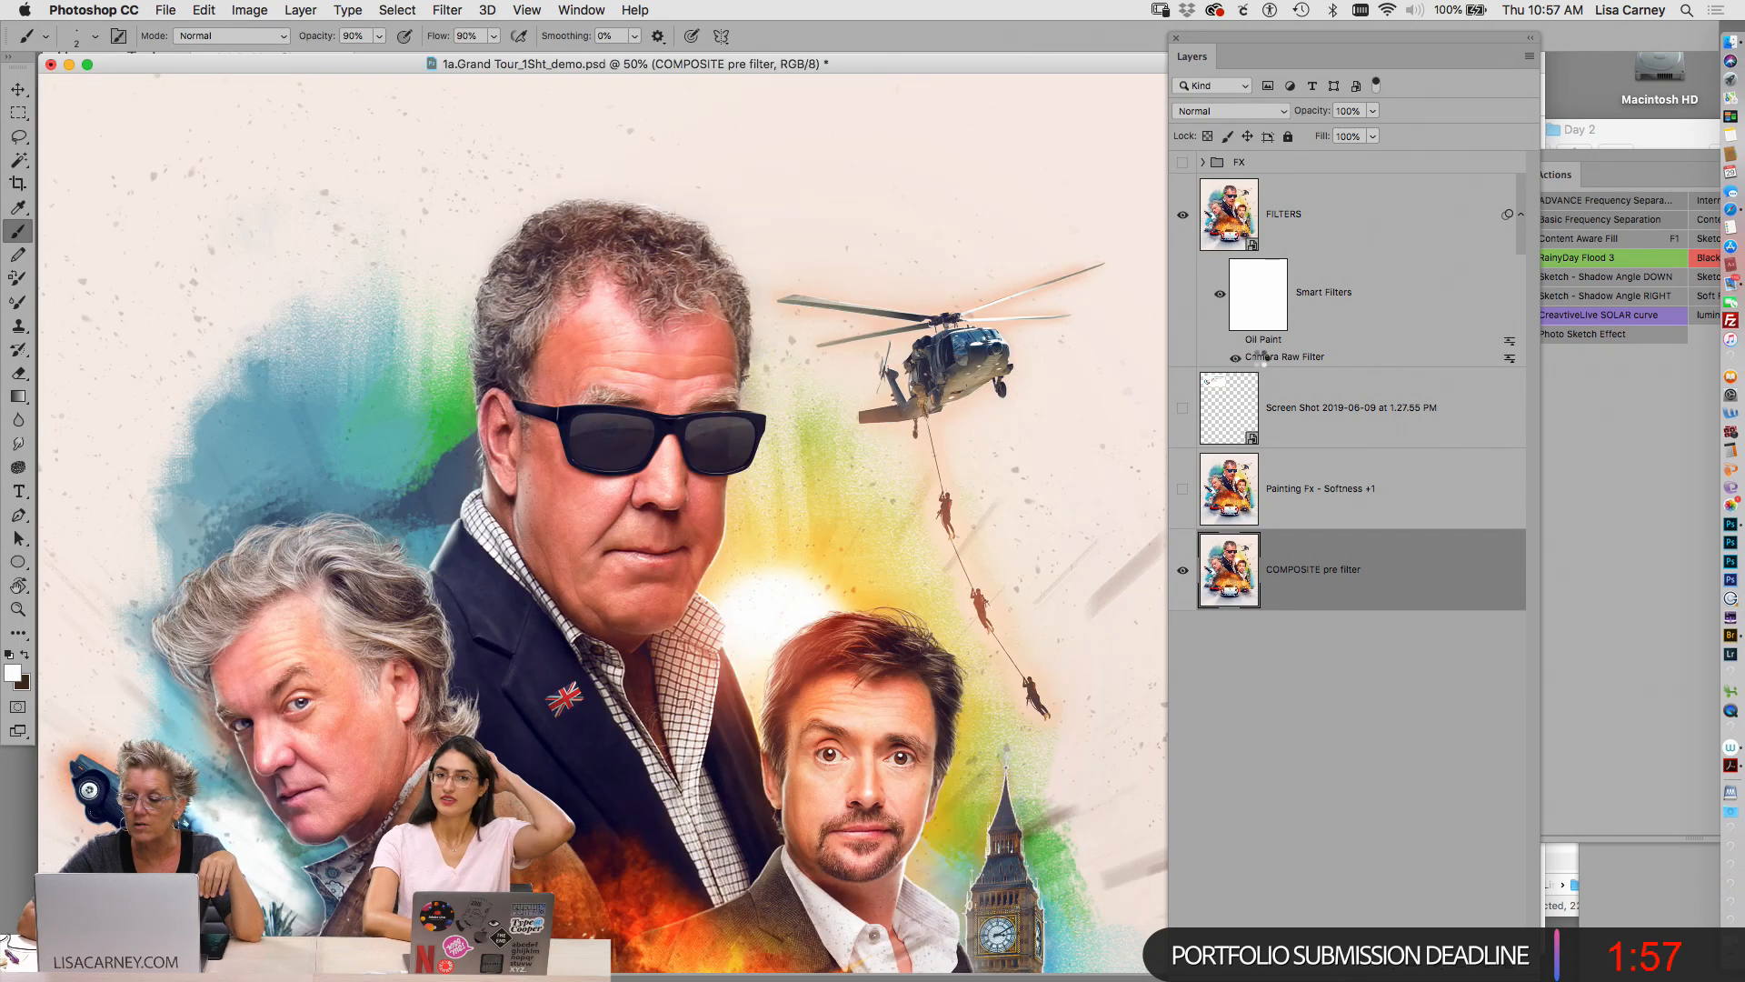
double_click(1261, 355)
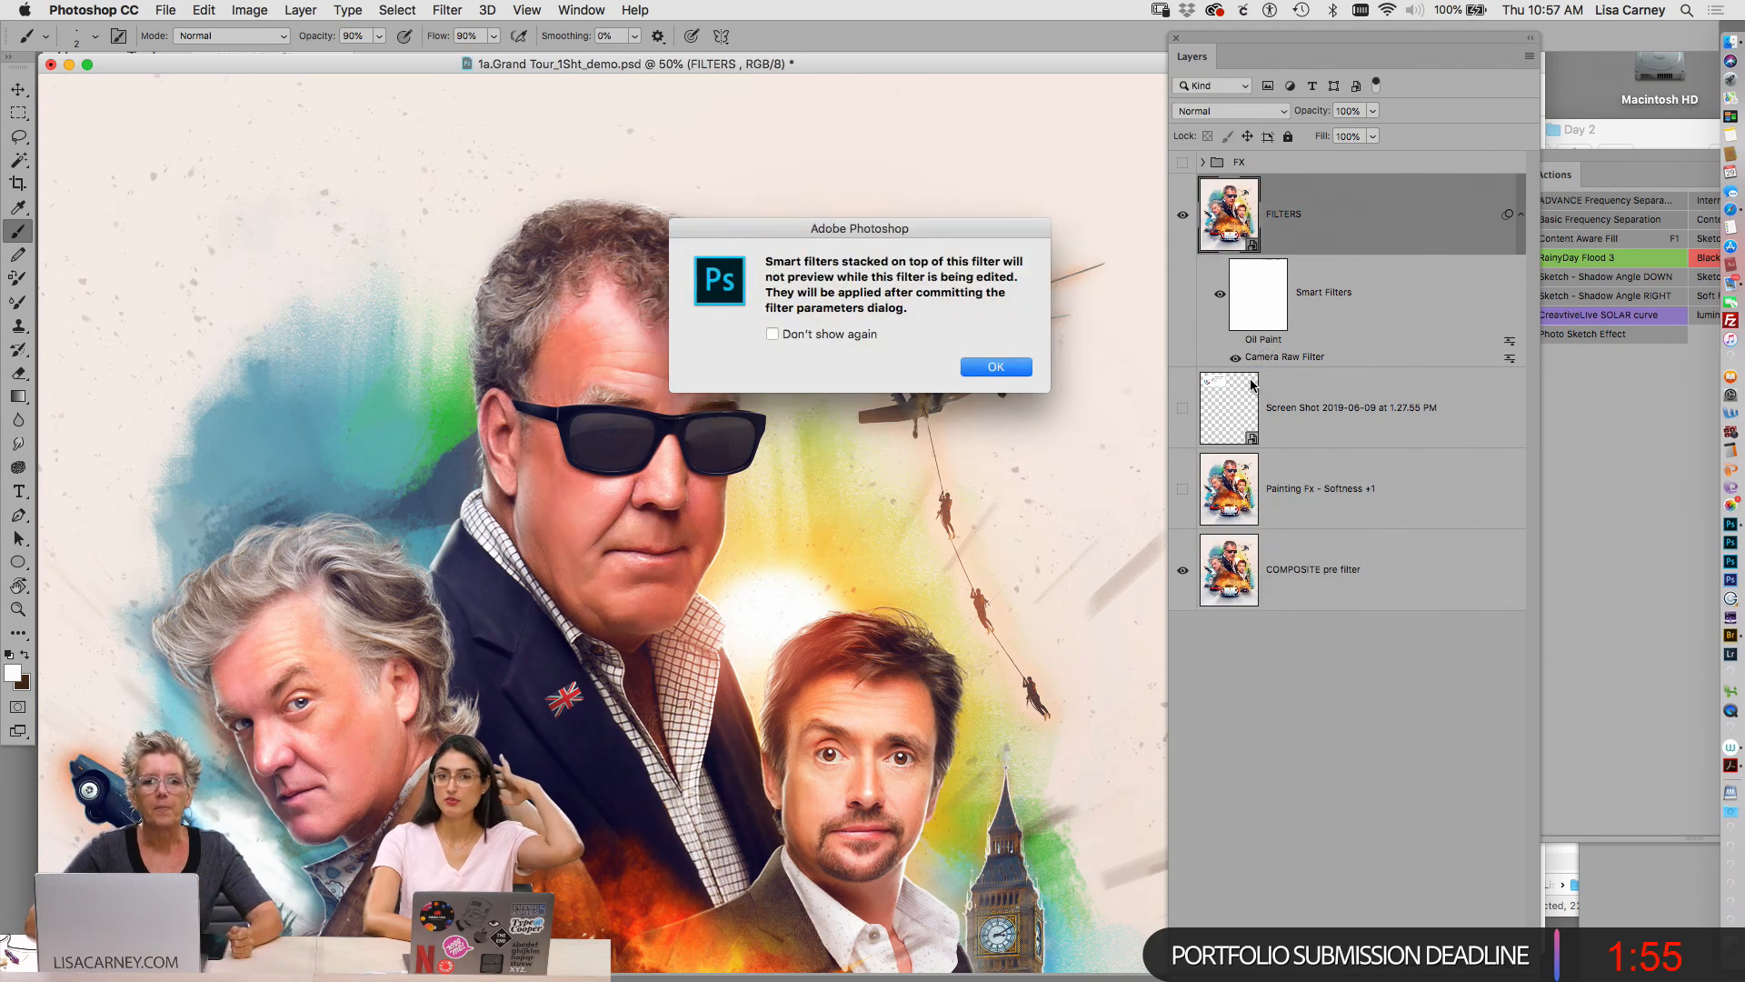
left_click(991, 365)
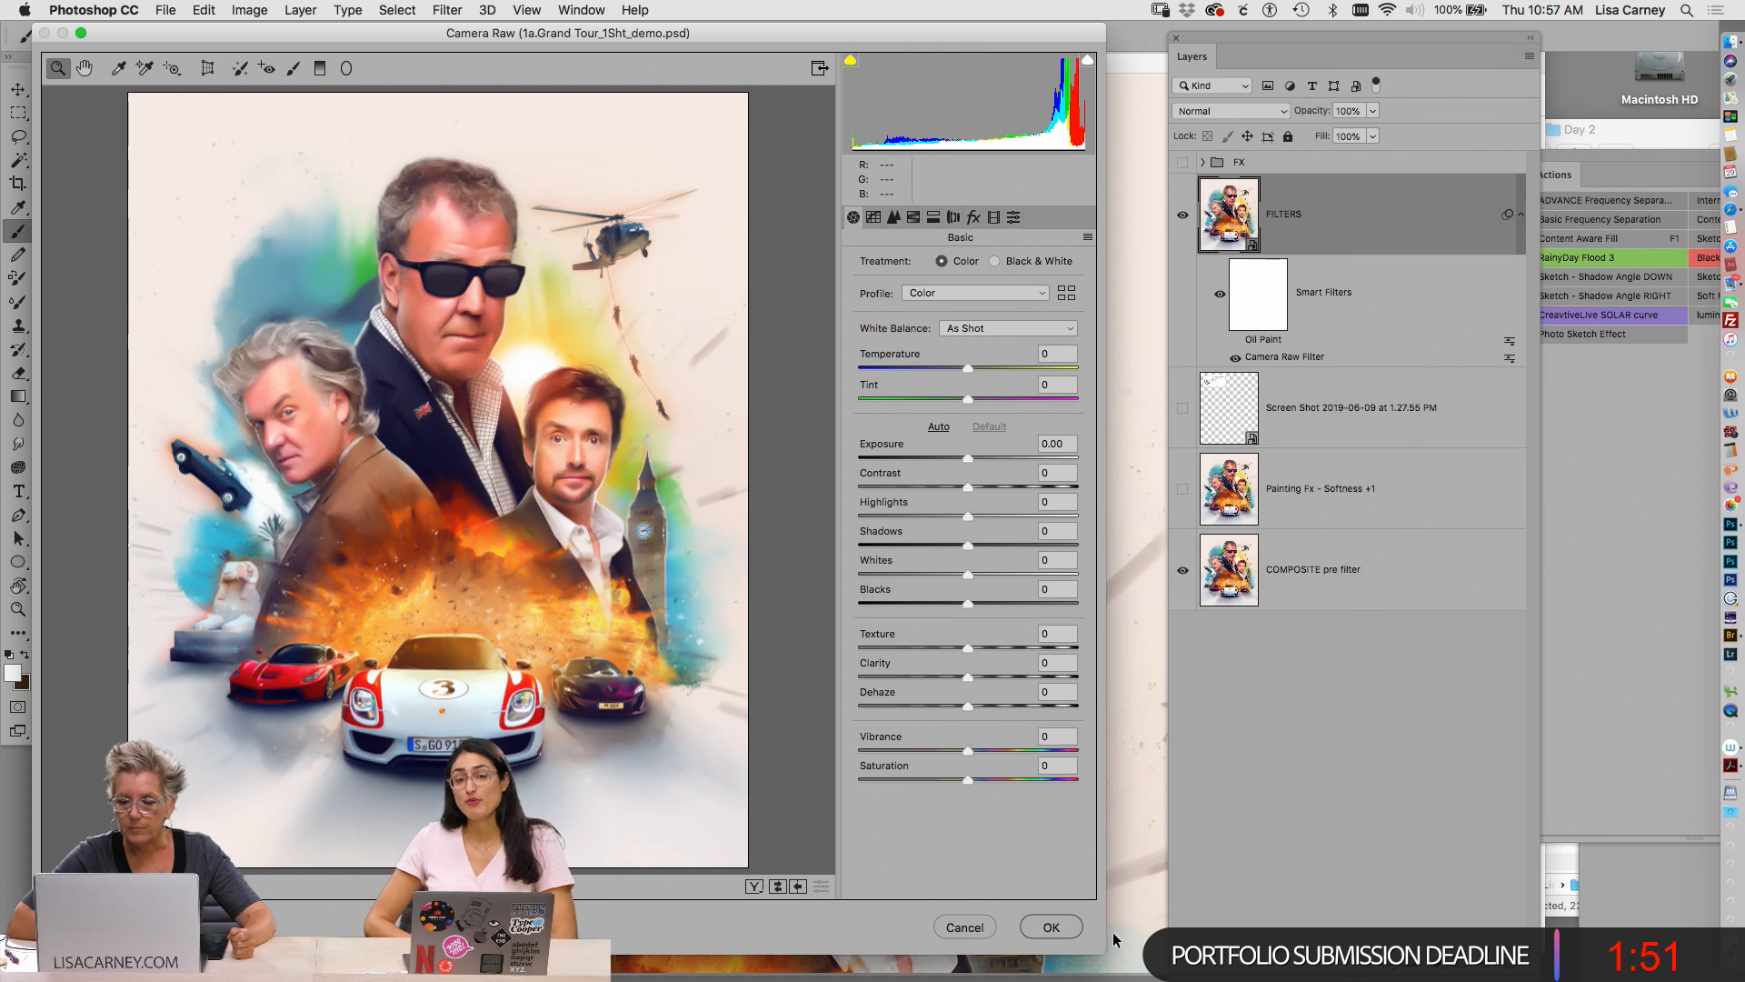
left_click_drag(477, 327, 573, 469)
left_click(573, 469)
left_click(636, 460)
scroll(506, 546, "down", 3)
scroll(576, 471, "up", 2)
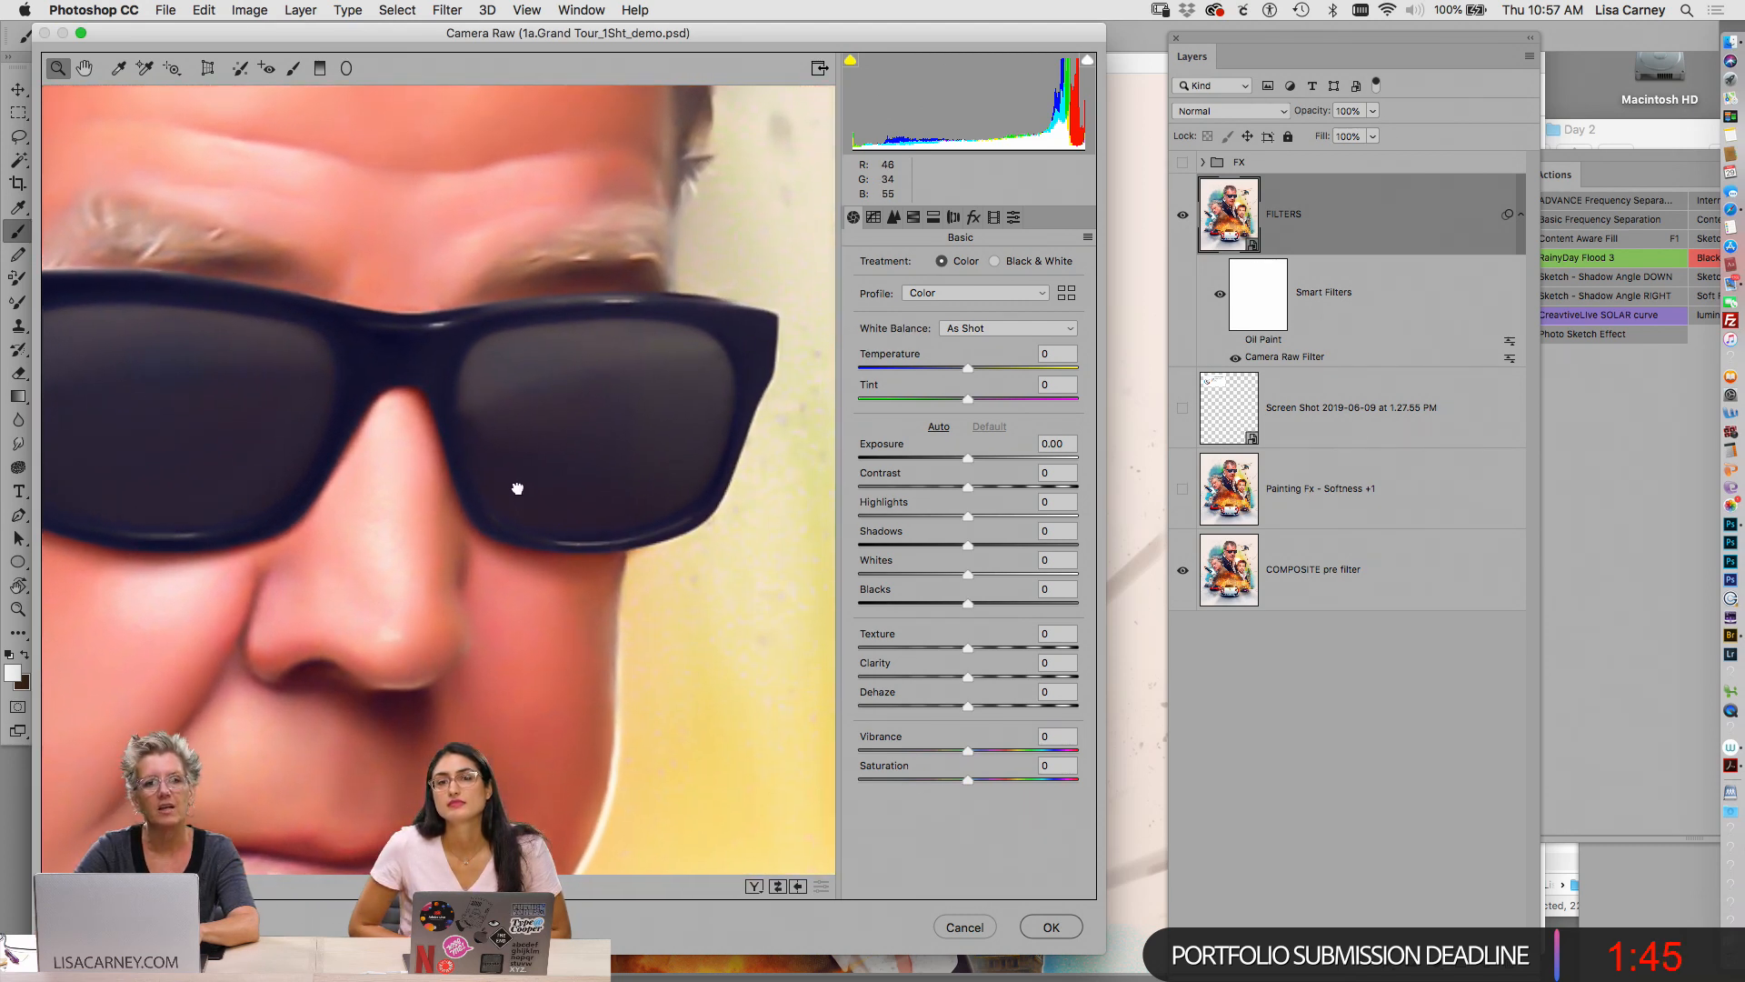
Set the Camera Raw noise reduction luminance to 90 and apply the filter
left_click(914, 218)
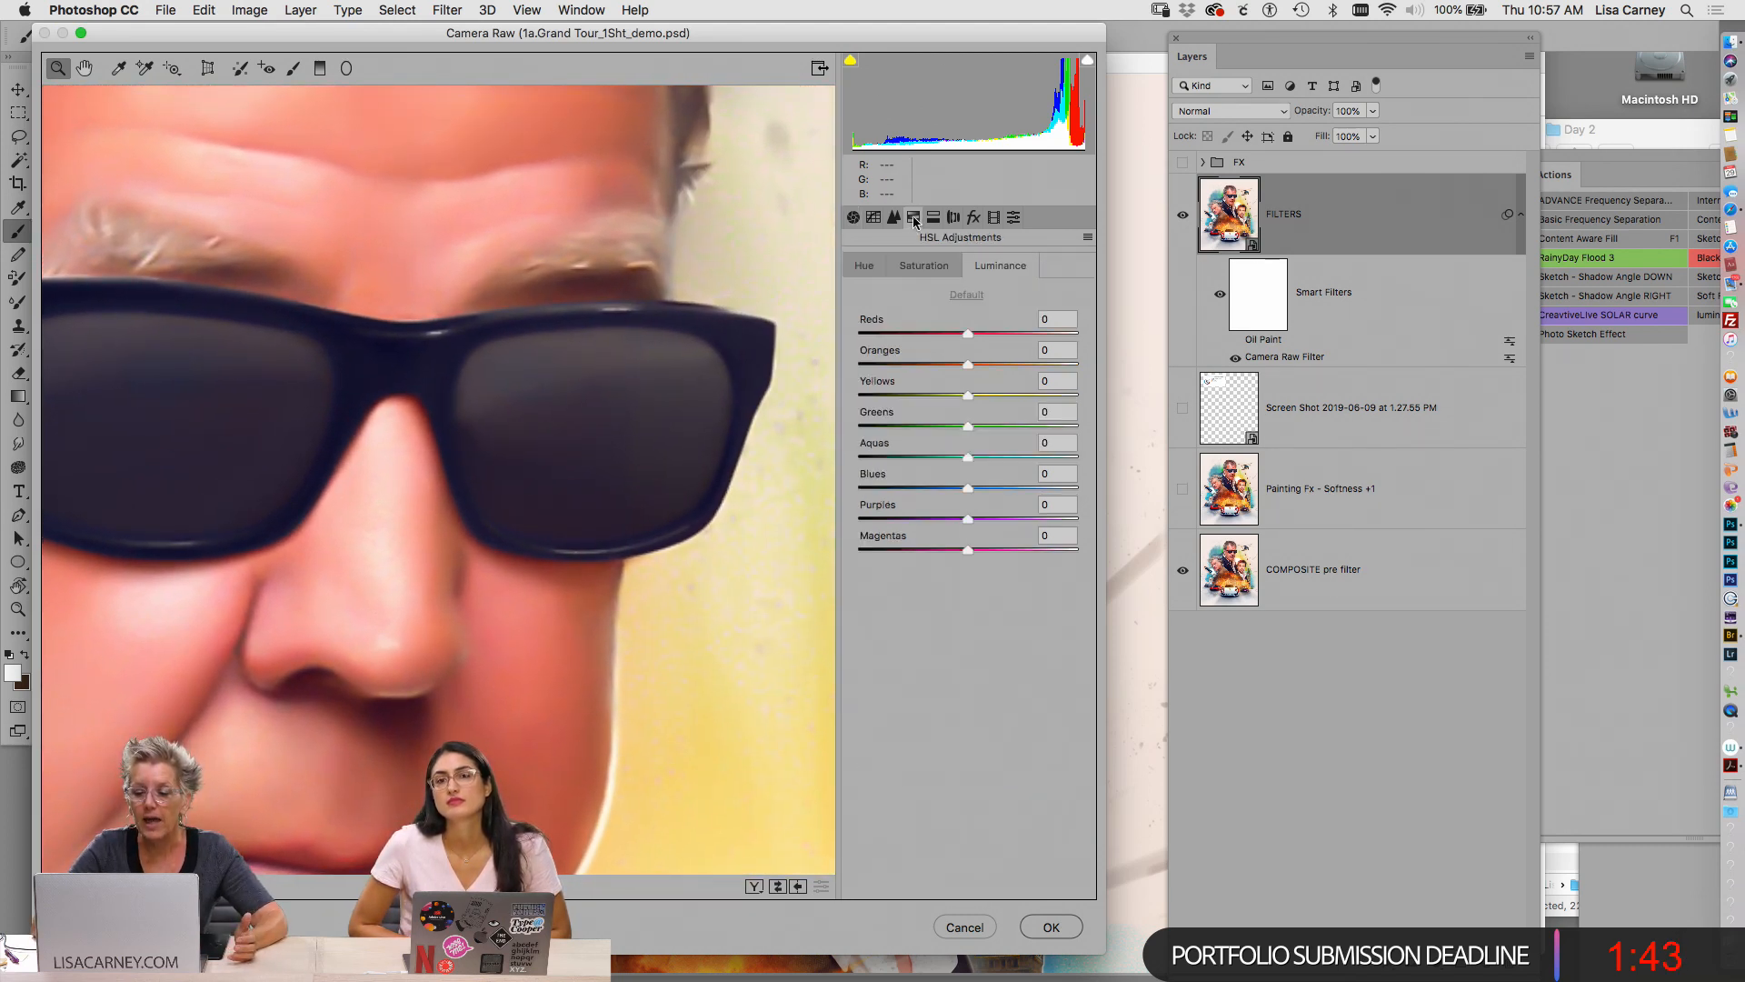
left_click(894, 220)
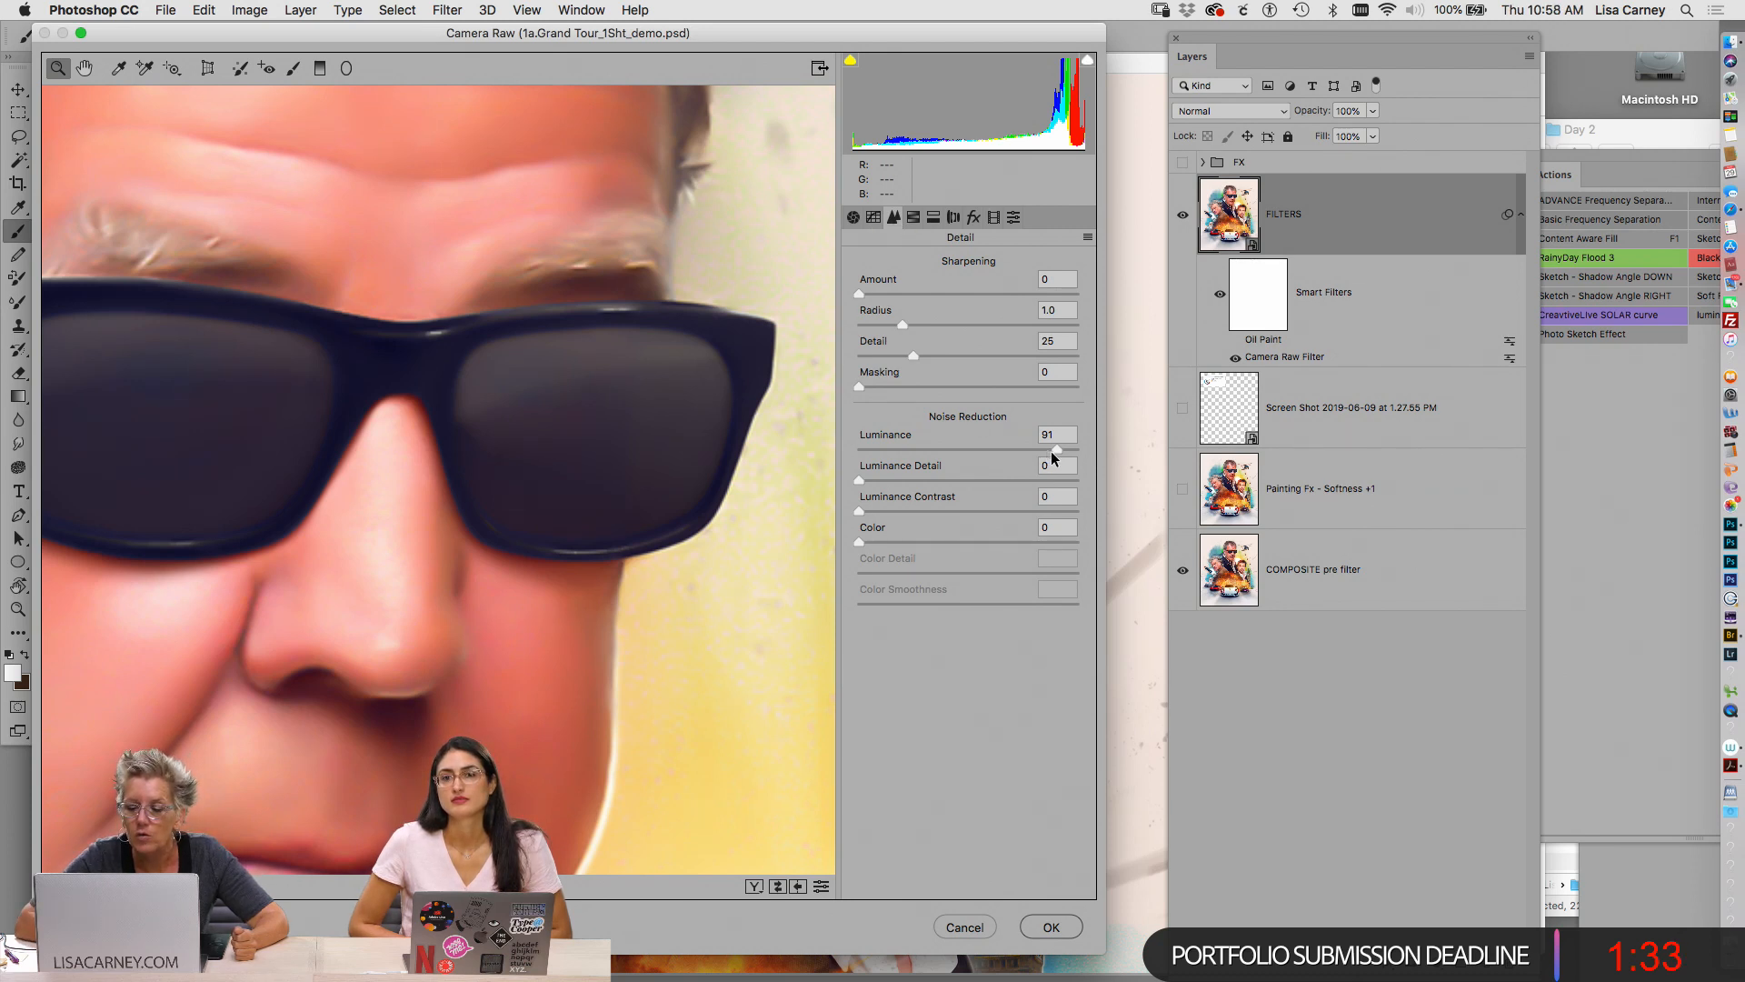
mouse_move(1057, 452)
left_mouse_down()
mouse_move(840, 452)
mouse_move(1055, 462)
left_mouse_up()
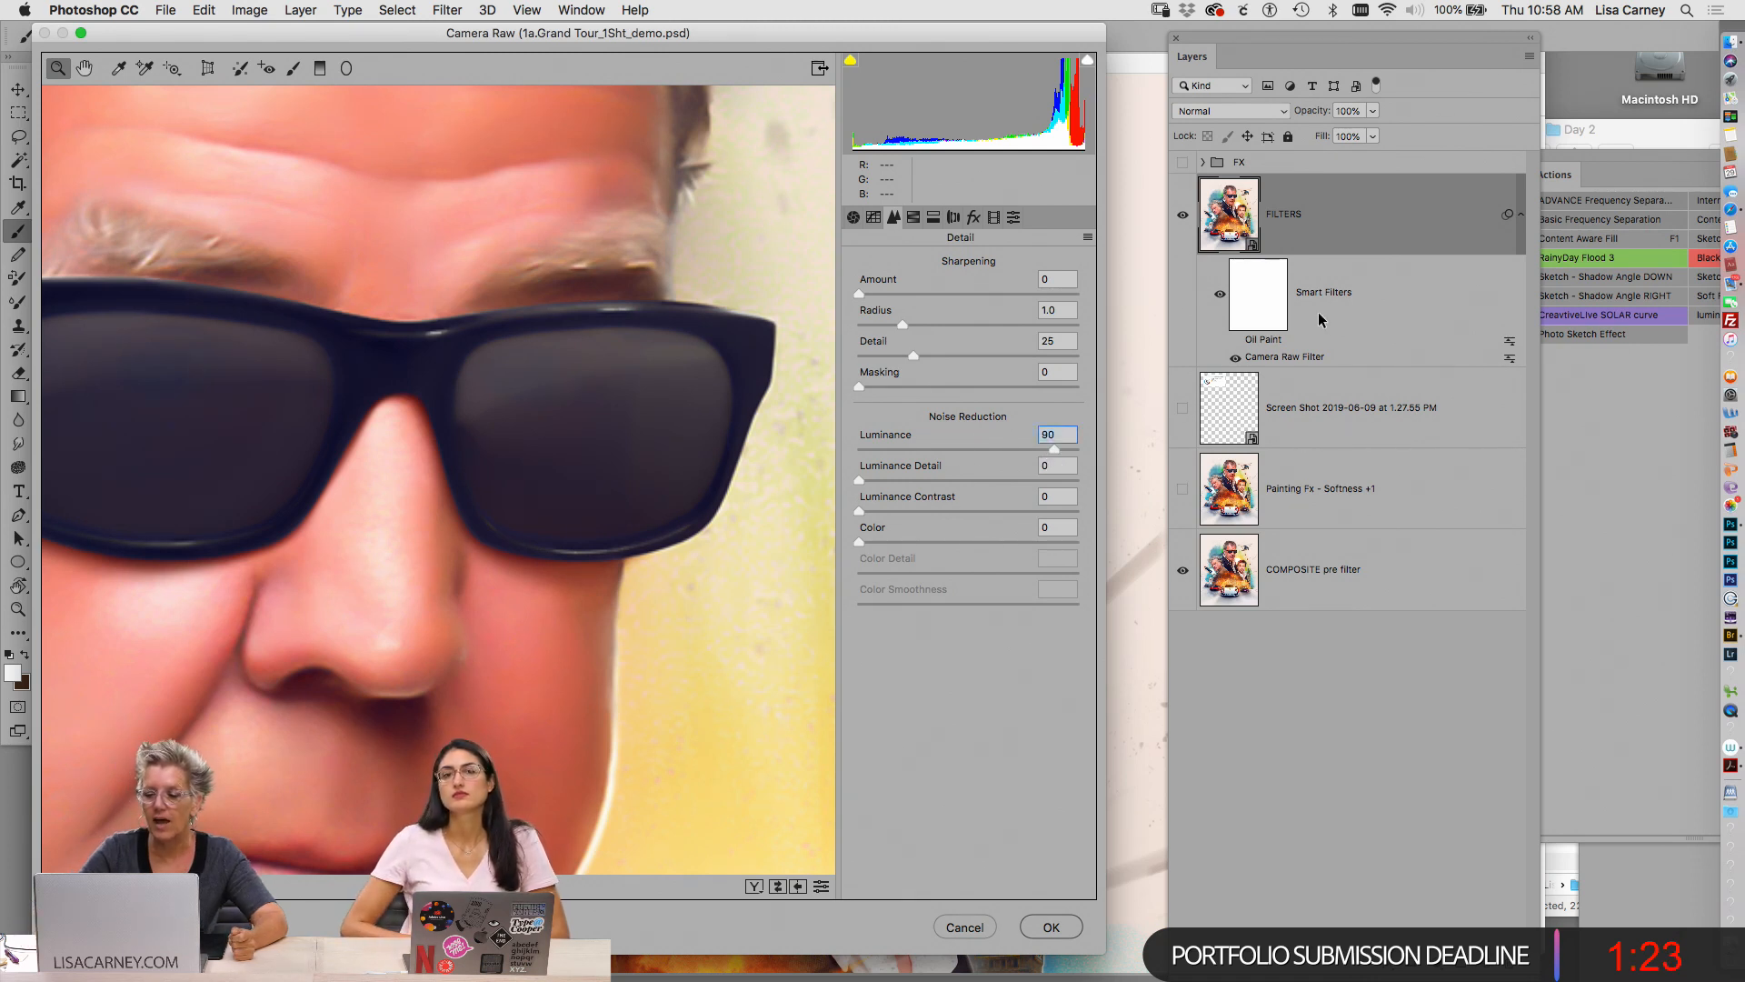
left_click(1053, 928)
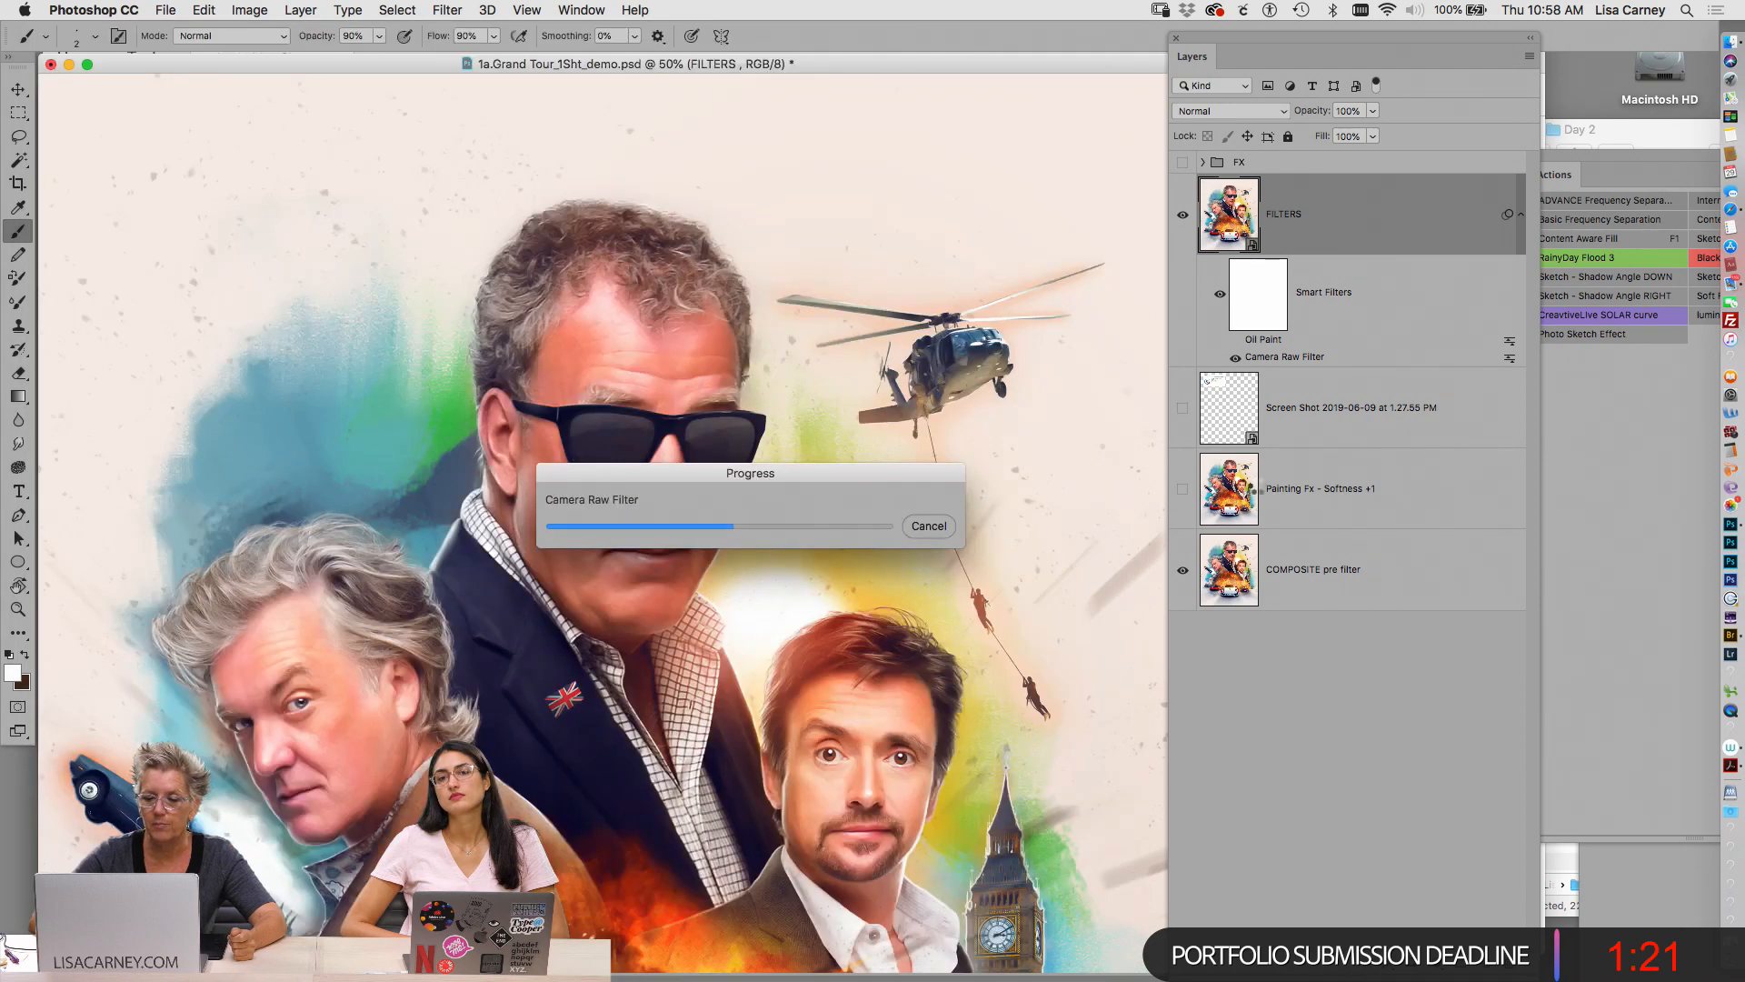
left_click(1229, 523)
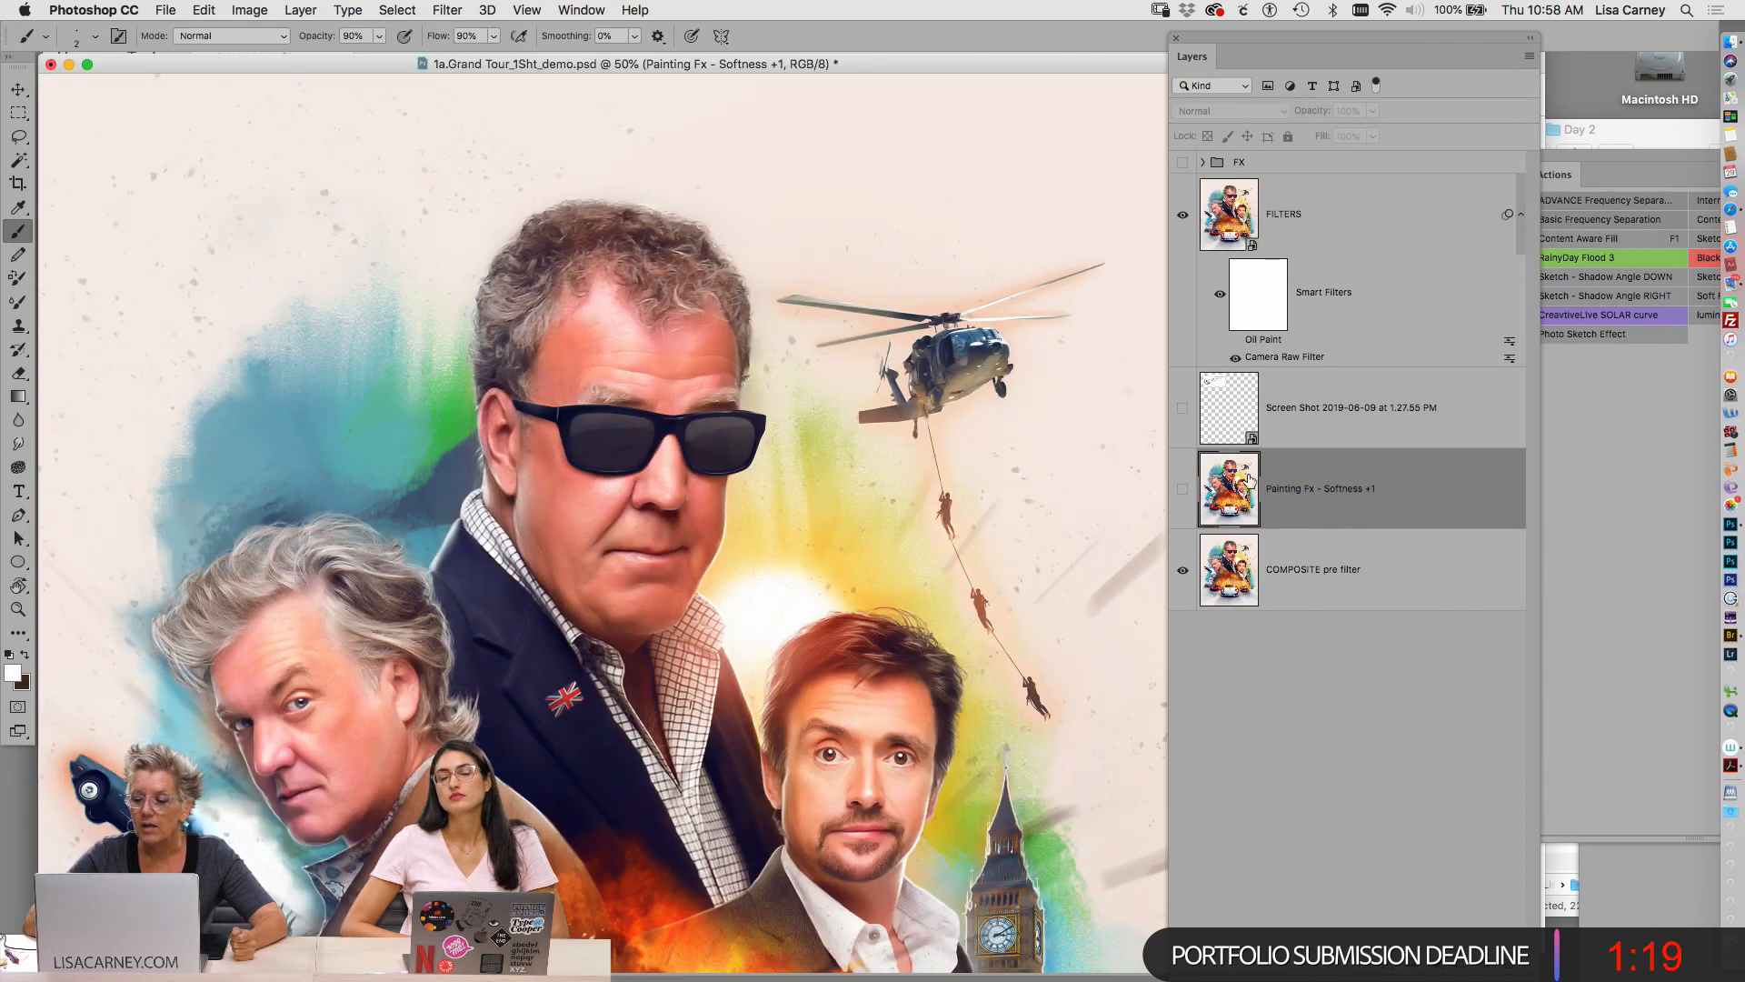
left_click(1259, 309)
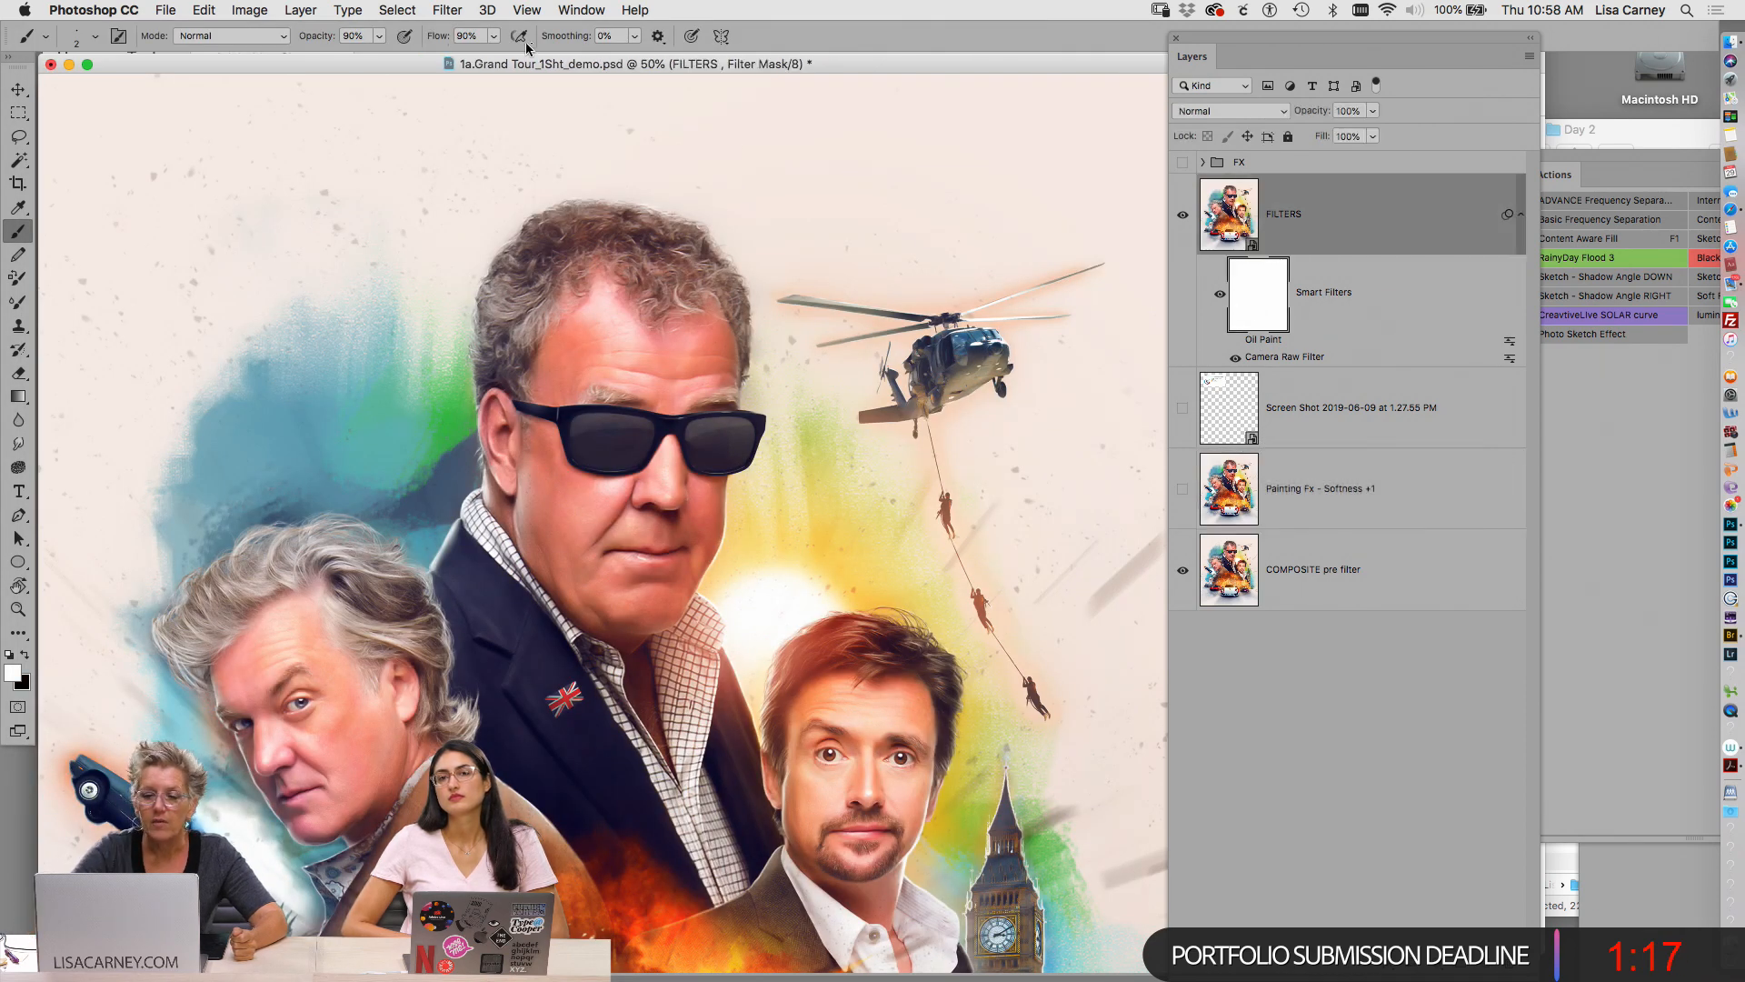
left_click(456, 12)
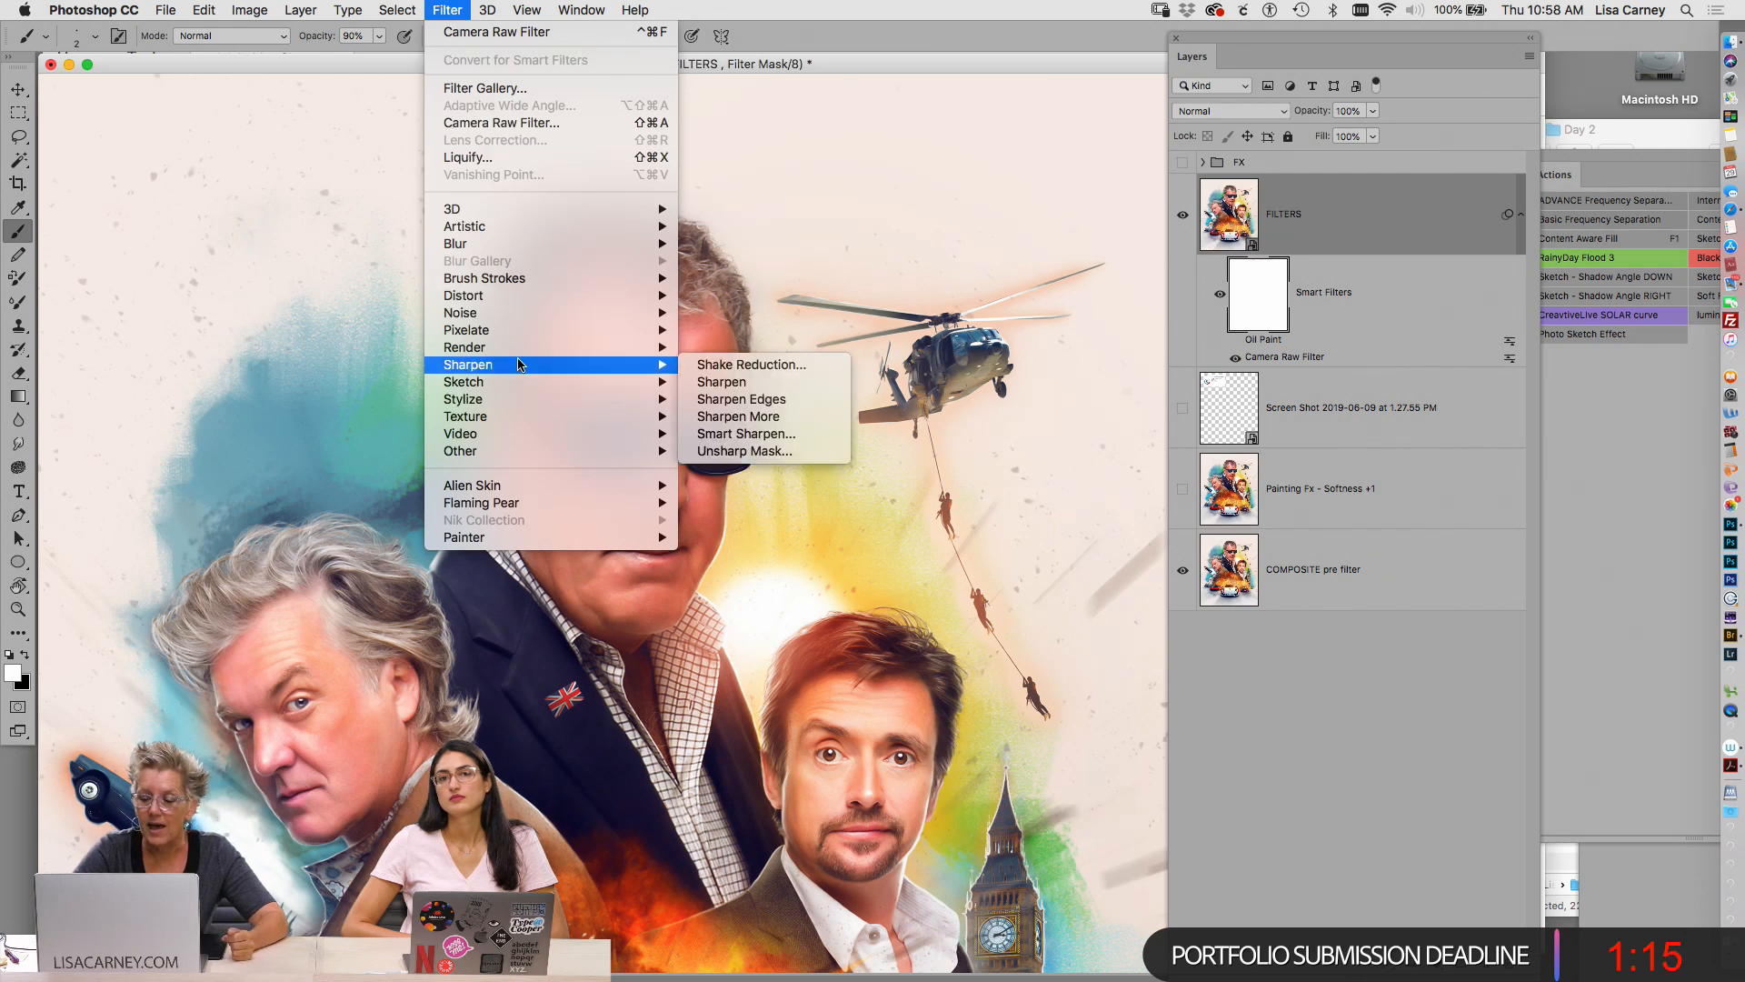
mouse_move(527, 423)
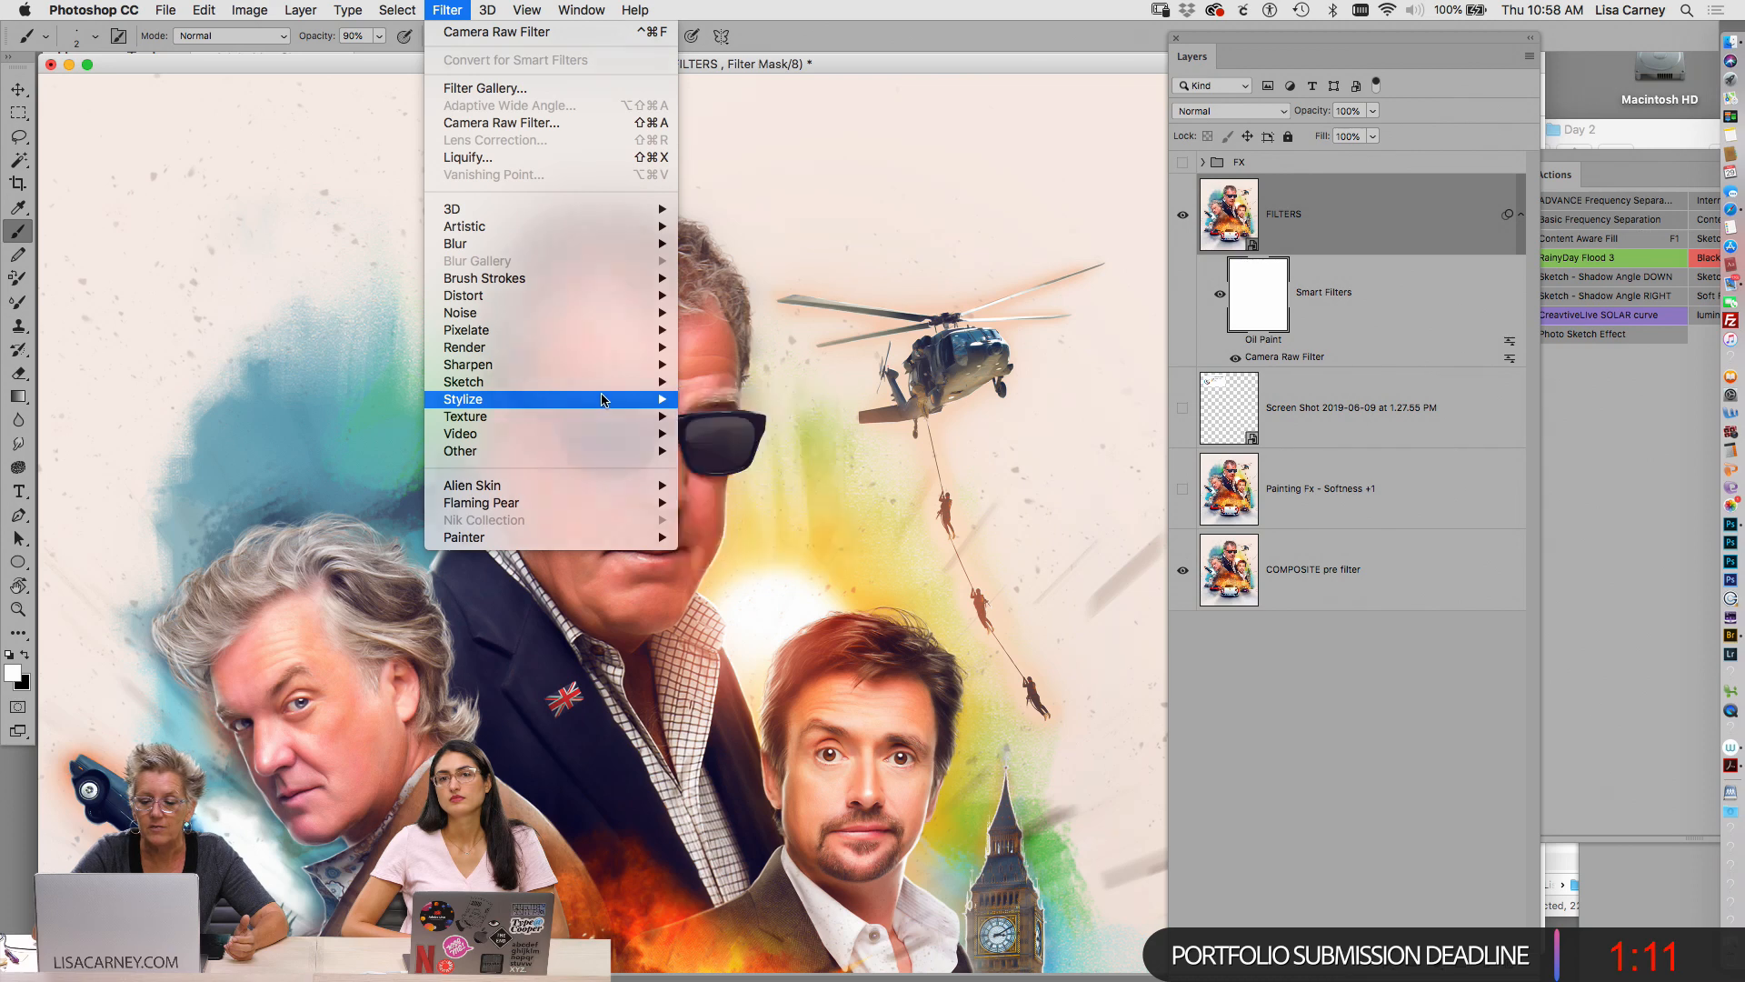
key("Escape")
Turn on the Oil Paint smart filter of the FILTERS layer and select that layer's artwork instead of its filter mask
left_click(1234, 342)
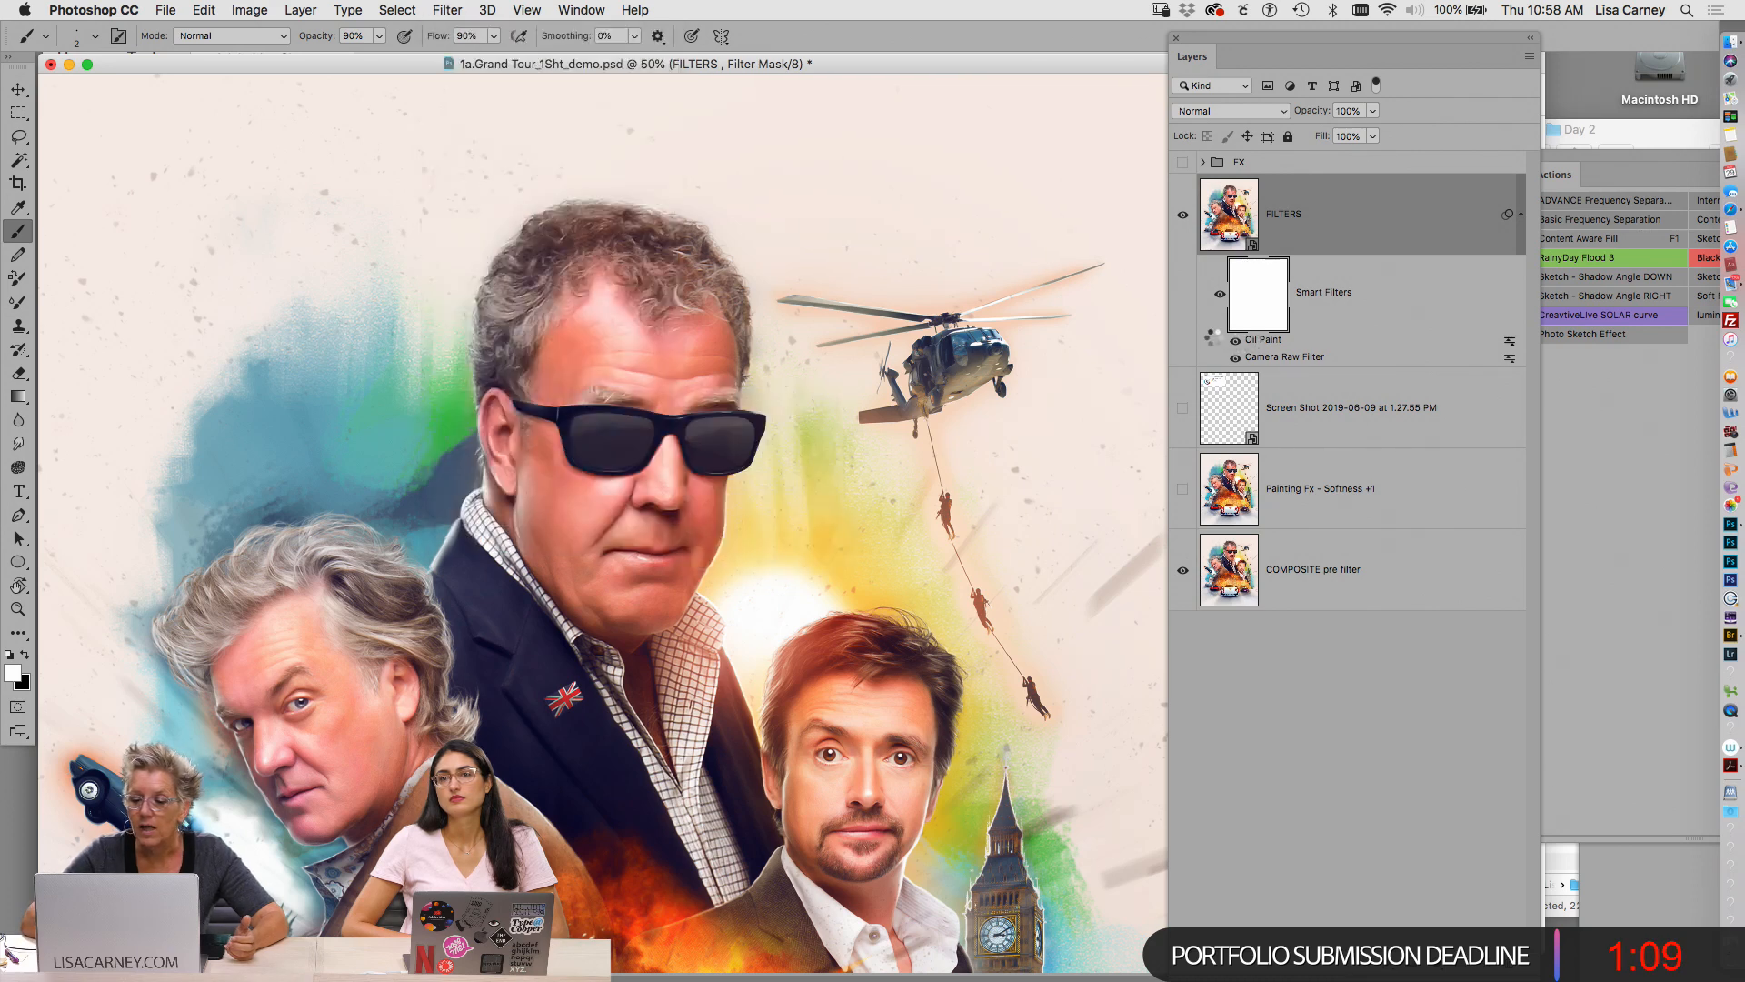
left_click(1229, 215)
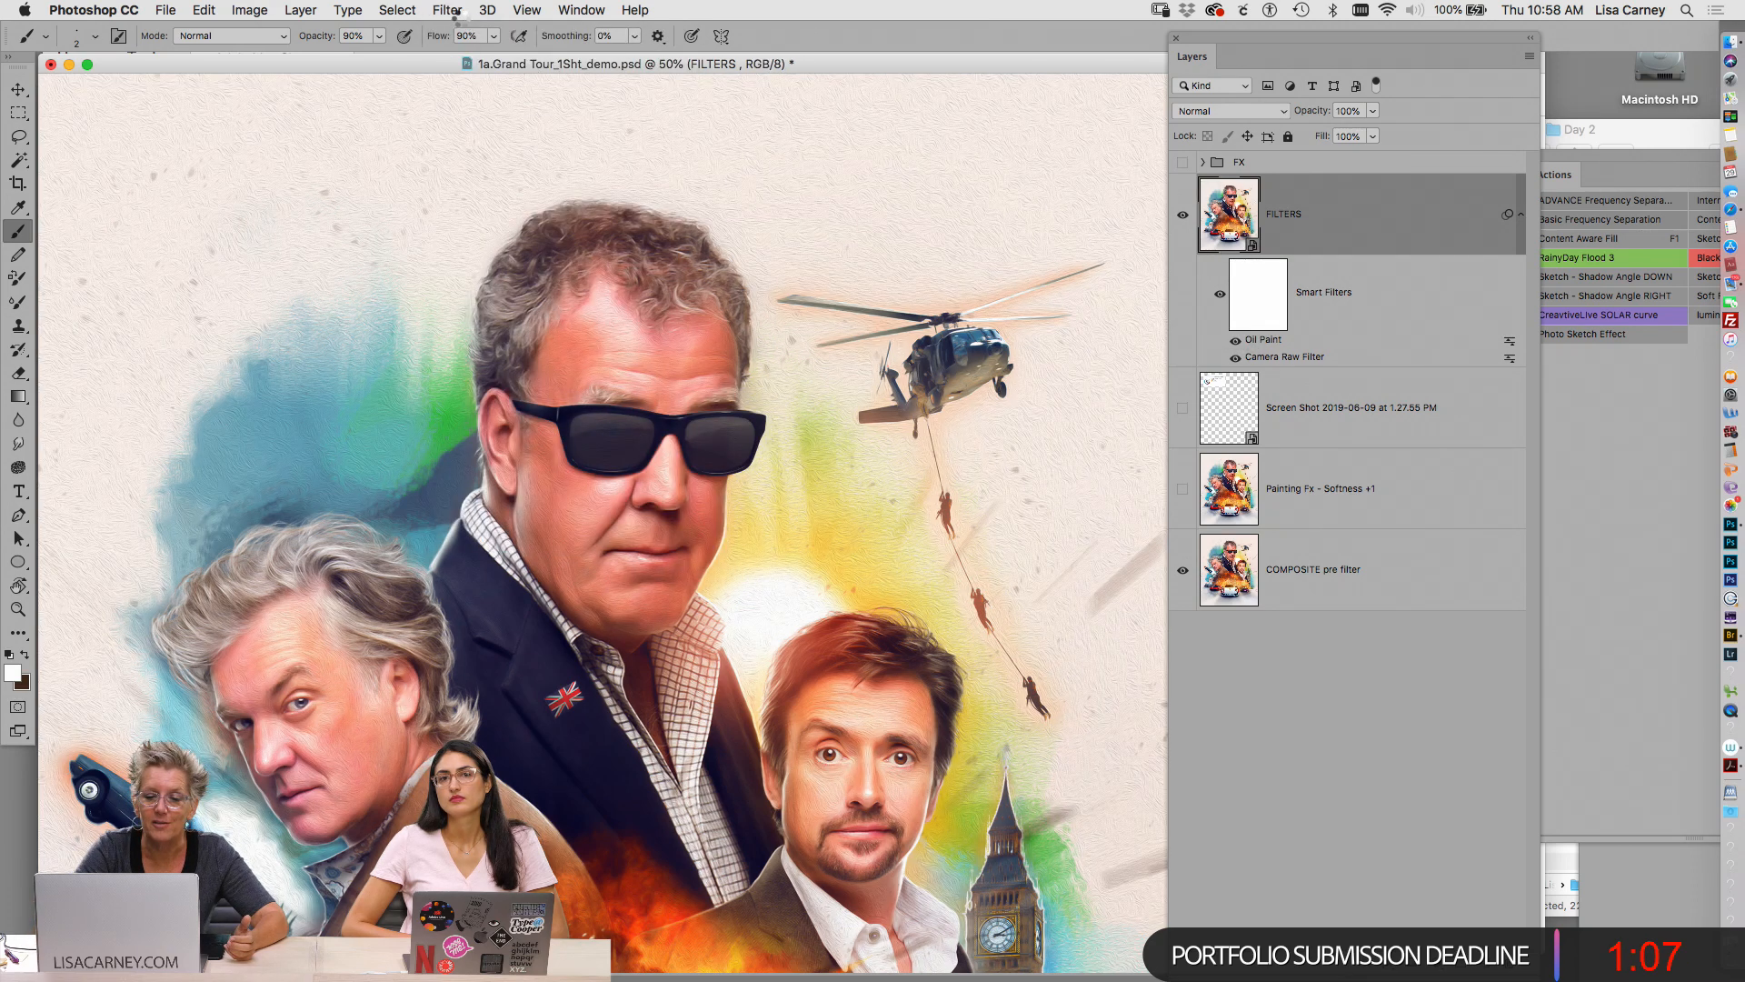
Try adding a second Oil Paint smart filter to the FILTERS layer and undo it
left_click(450, 10)
key("Escape")
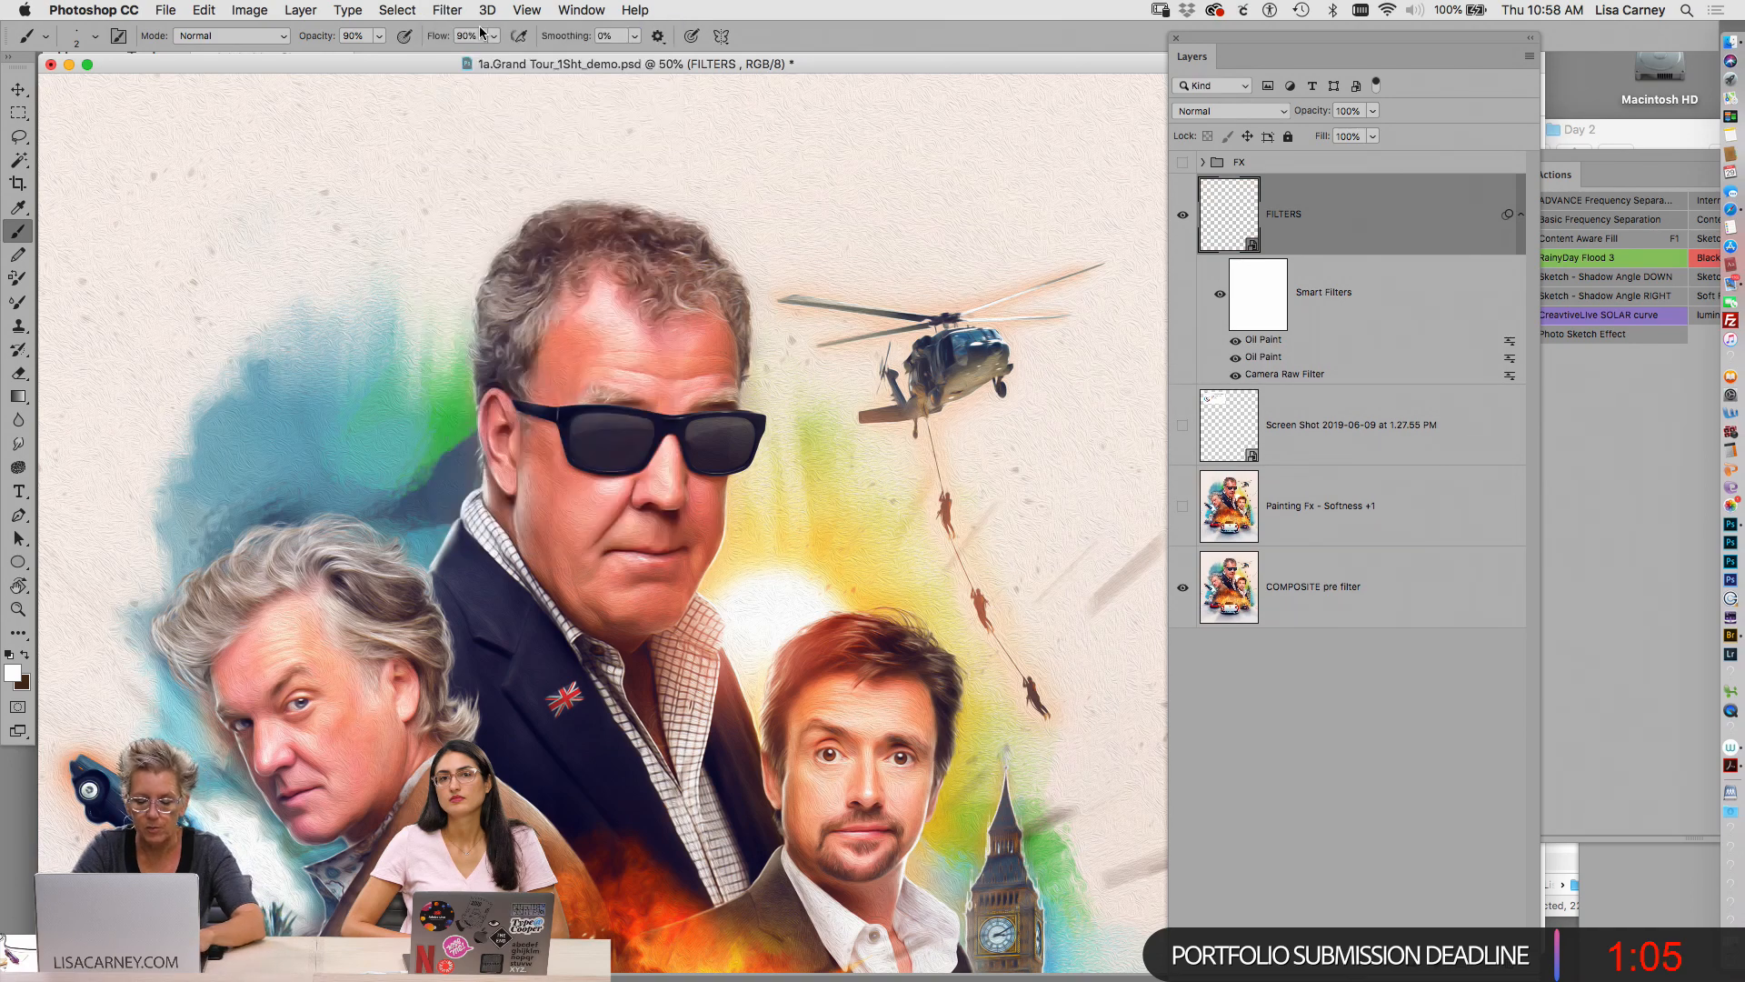
left_click(449, 10)
mouse_move(508, 407)
key("Escape")
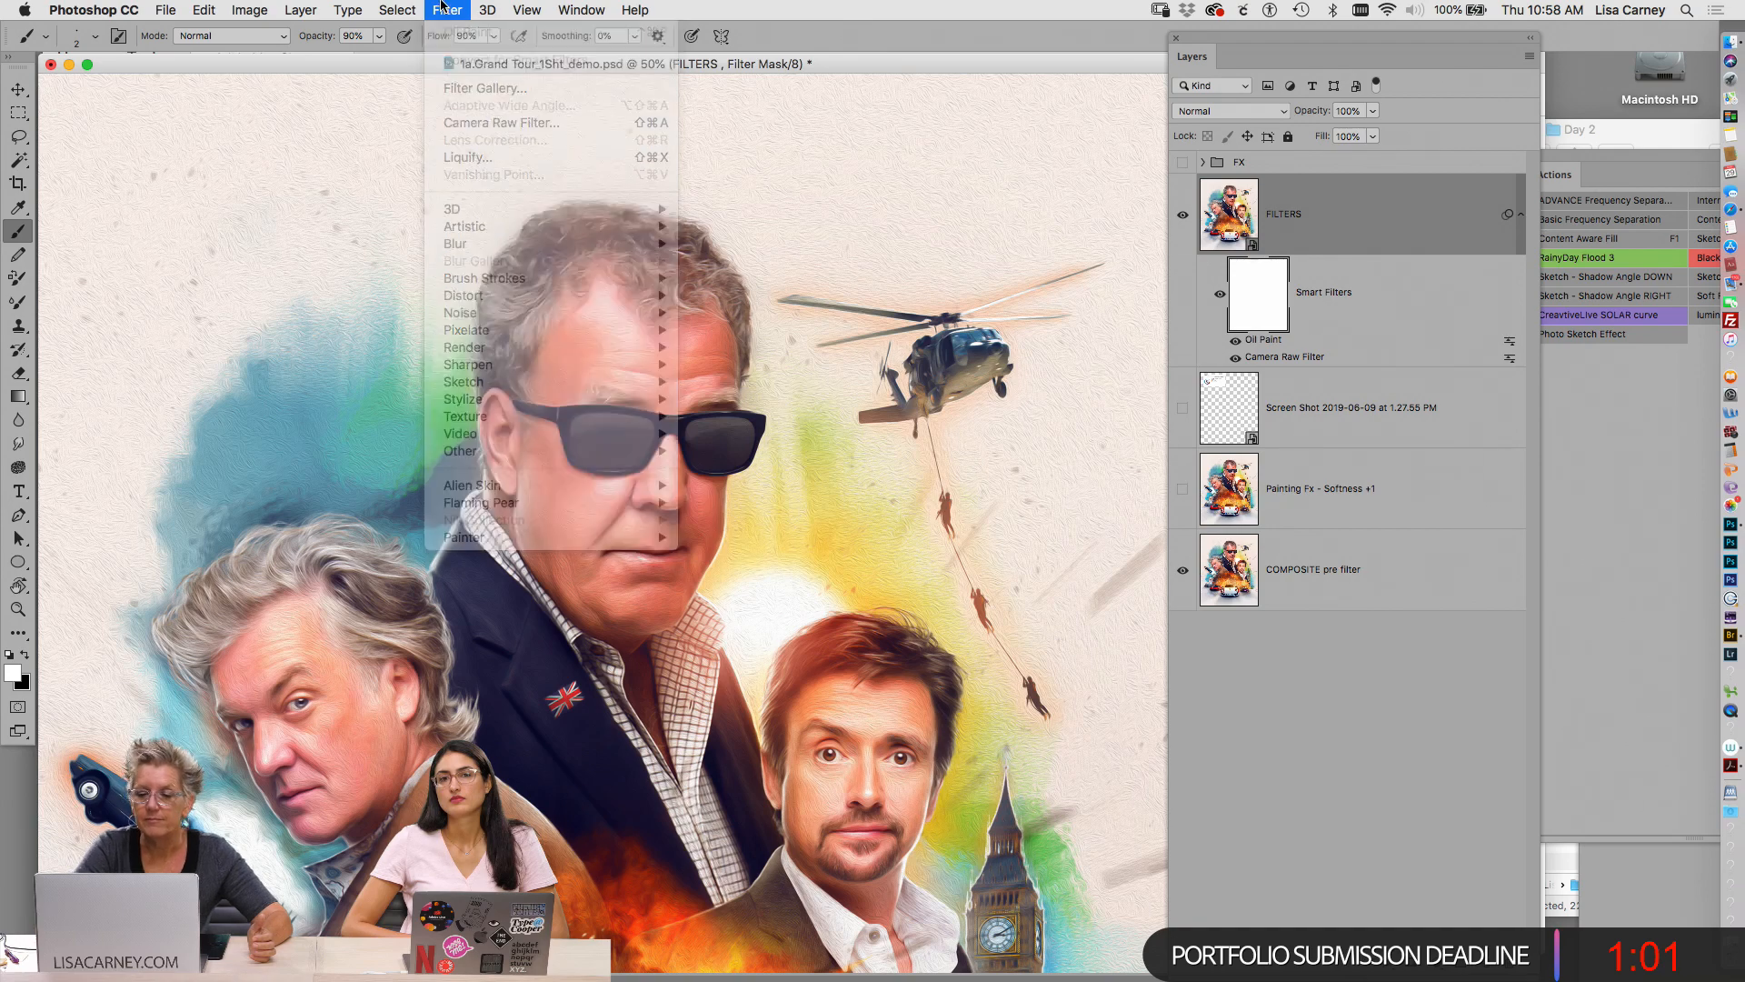
Open the existing Oil Paint filter's settings, view the nose and mouth at 300% and set Stylization to 4.8
left_click(1260, 344)
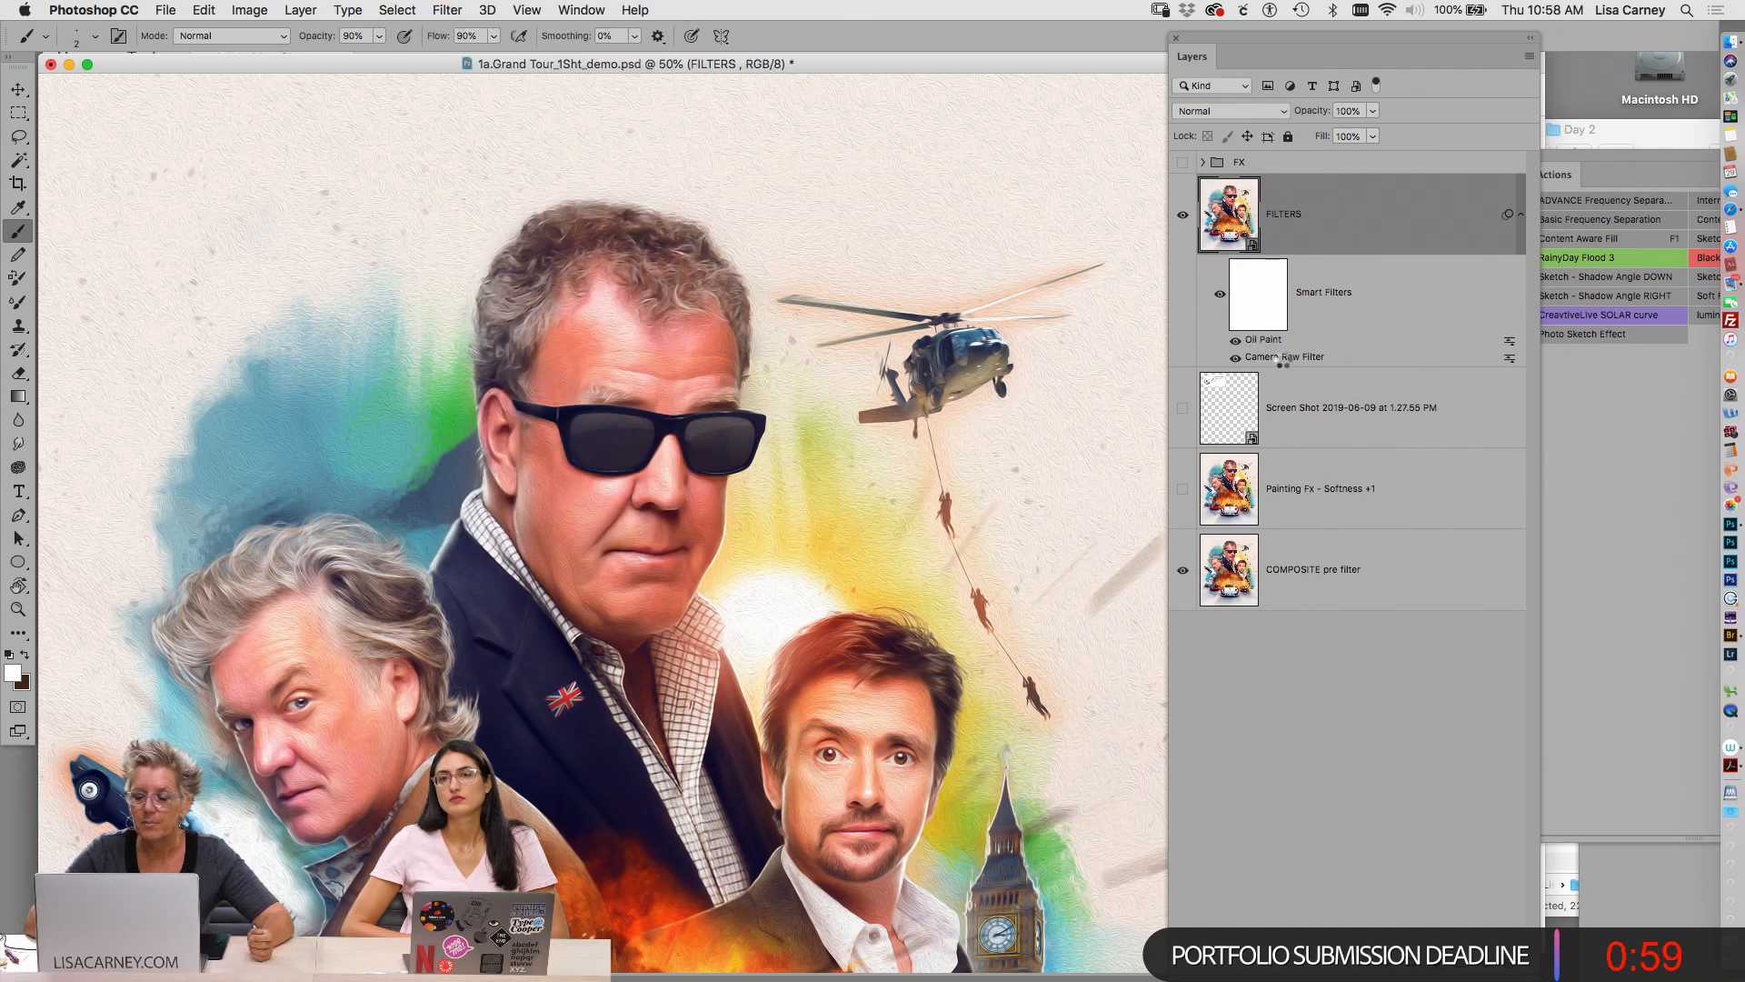
double_click(1263, 339)
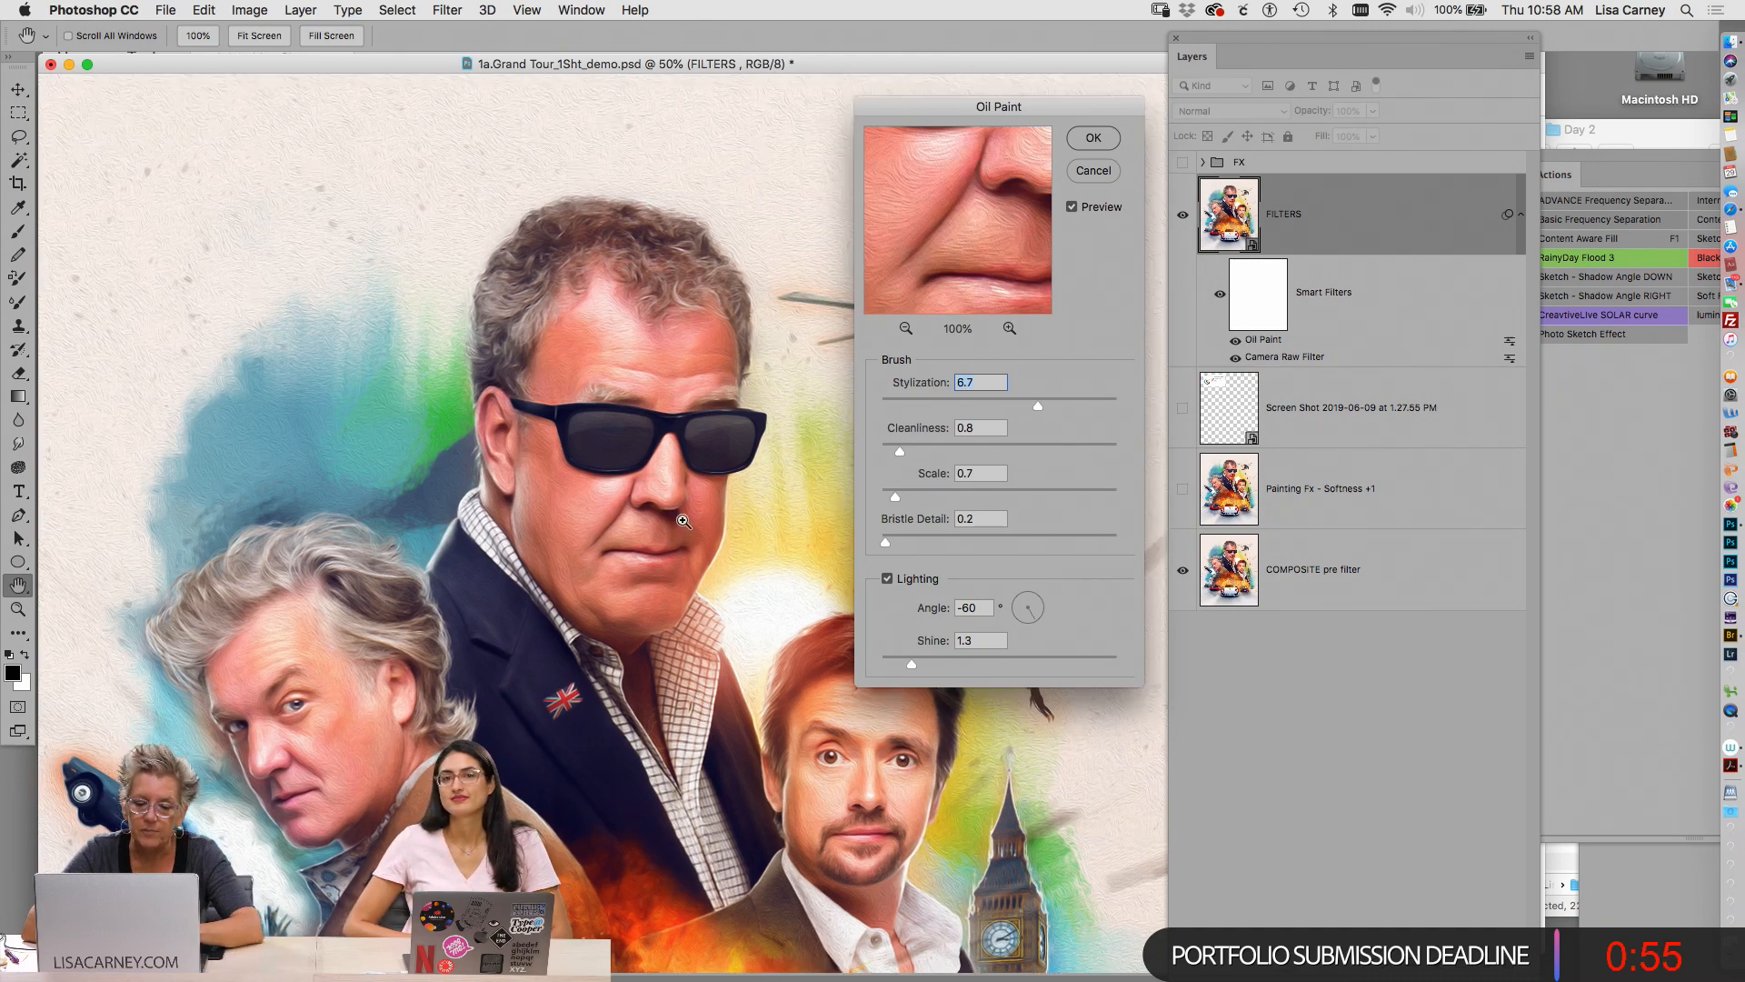
left_click(682, 516, "super")
left_click(682, 516, "super")
left_click(682, 515, "super")
left_click(682, 515, "super")
left_click_drag(1038, 406, 946, 410)
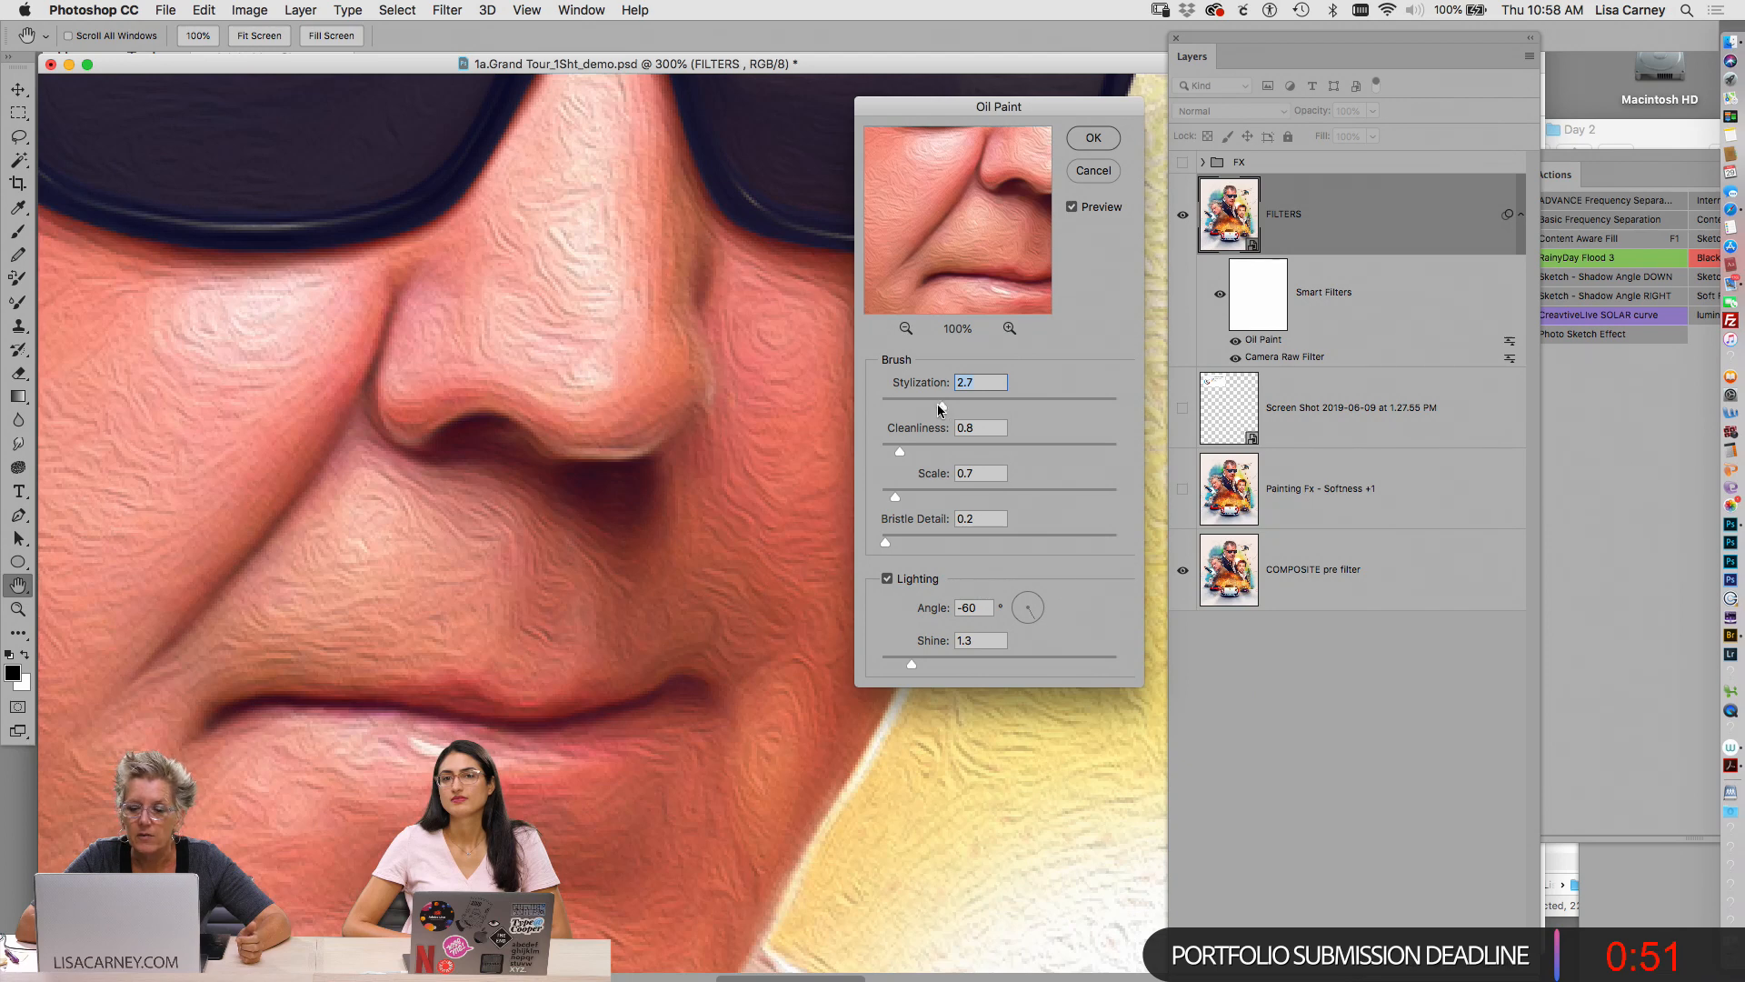
mouse_move(943, 411)
left_mouse_down()
mouse_move(922, 409)
mouse_move(991, 407)
left_mouse_up()
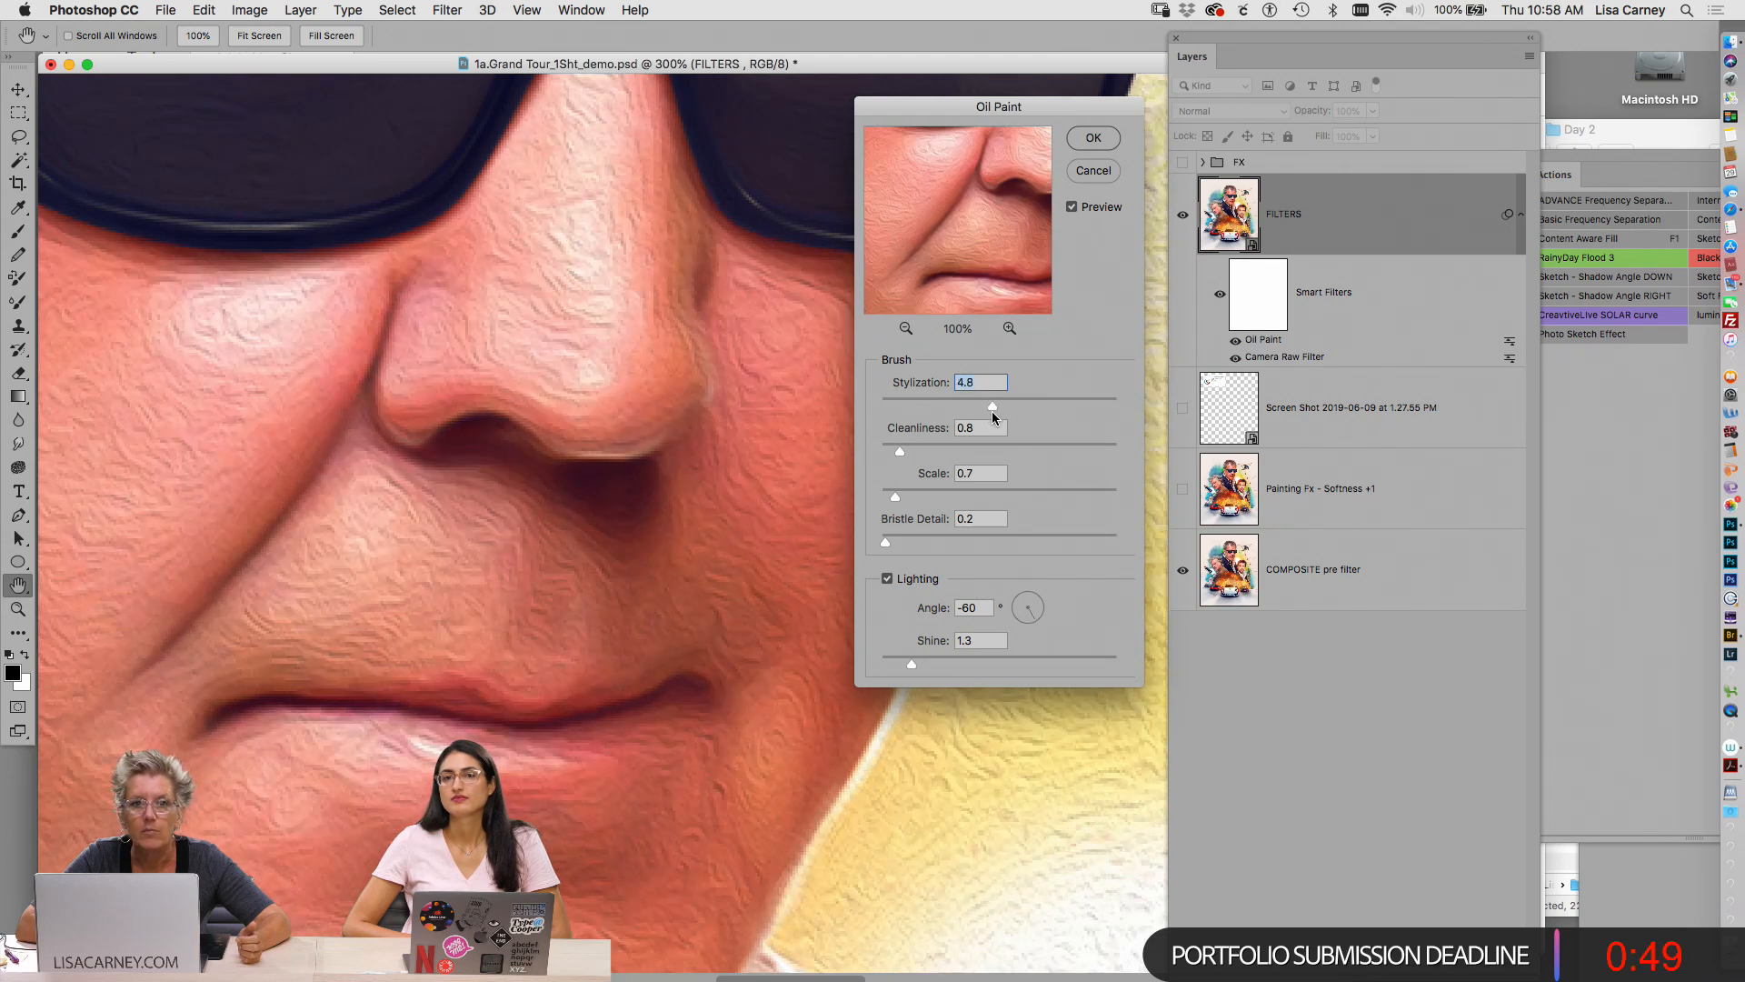
Try the Oil Paint filter with Cleanliness 0.7, Stylization 6.2 and Lighting turned off
mouse_move(900, 451)
left_mouse_down()
mouse_move(967, 459)
mouse_move(897, 452)
left_mouse_up()
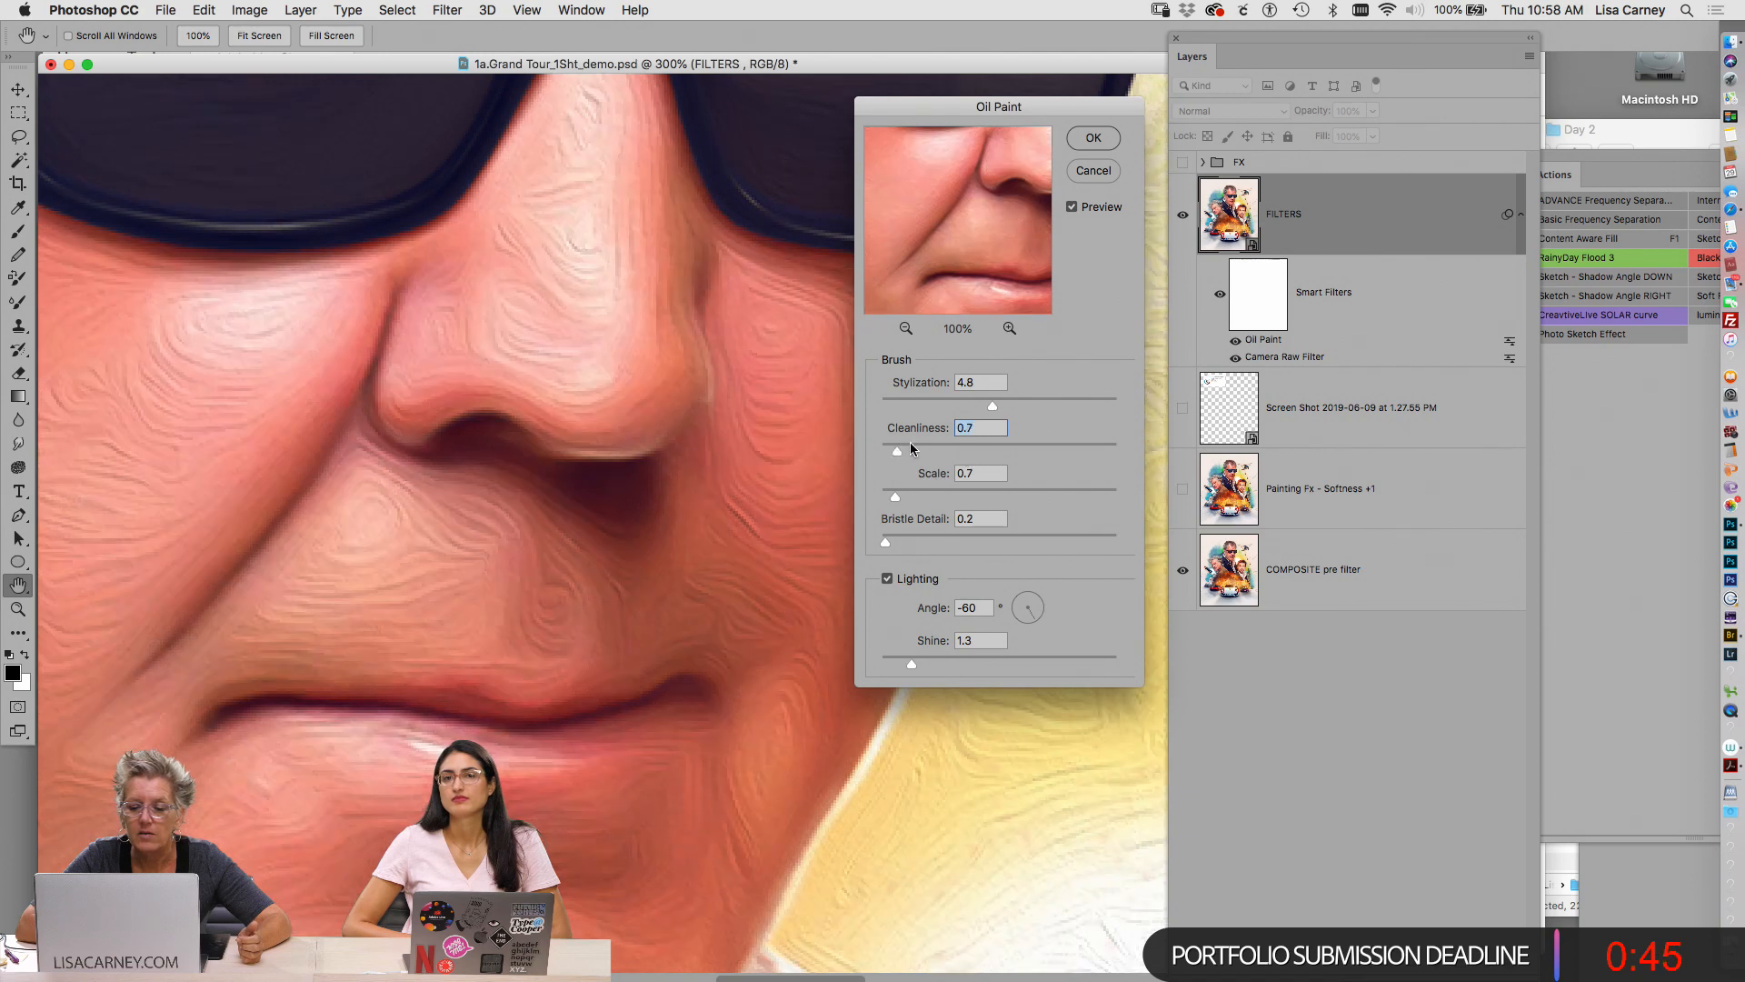
left_click_drag(993, 406, 1026, 406)
left_click(890, 580)
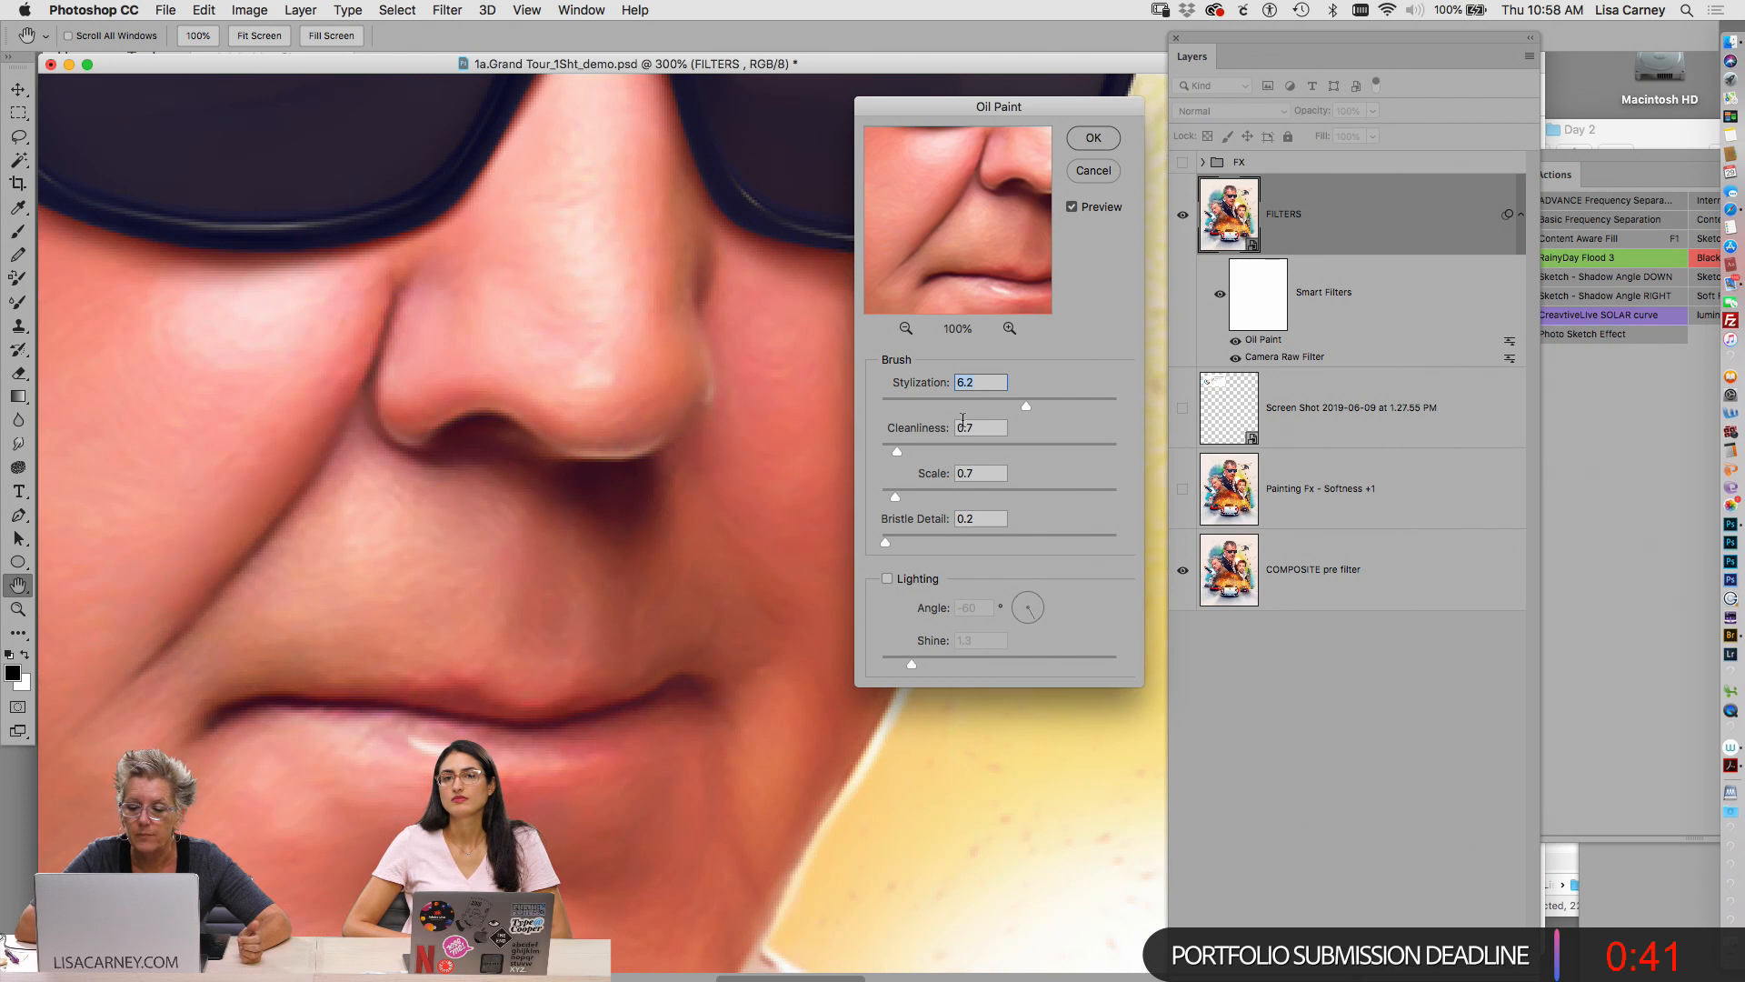
Set Oil Paint Stylization to 8.0, Cleanliness to 3.4 and Scale to 3.9, turn Lighting on and apply the filter
left_click_drag(1018, 407, 1069, 407)
left_click_drag(897, 452, 977, 499)
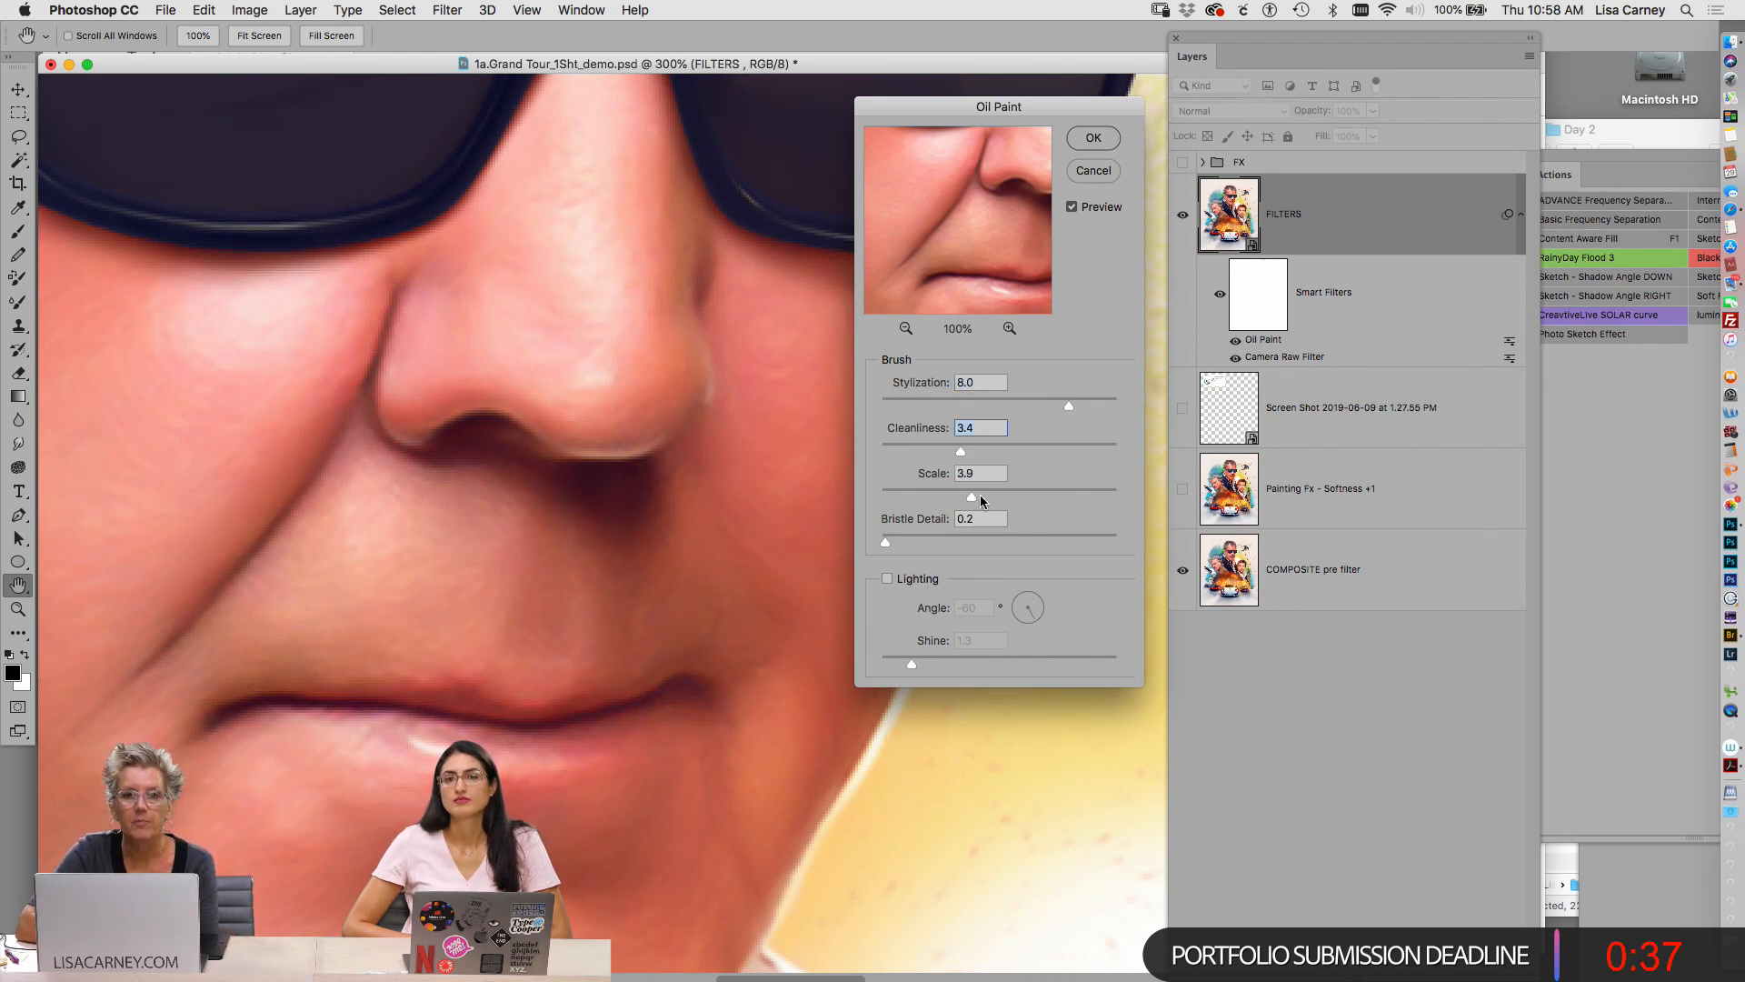
left_click(889, 579)
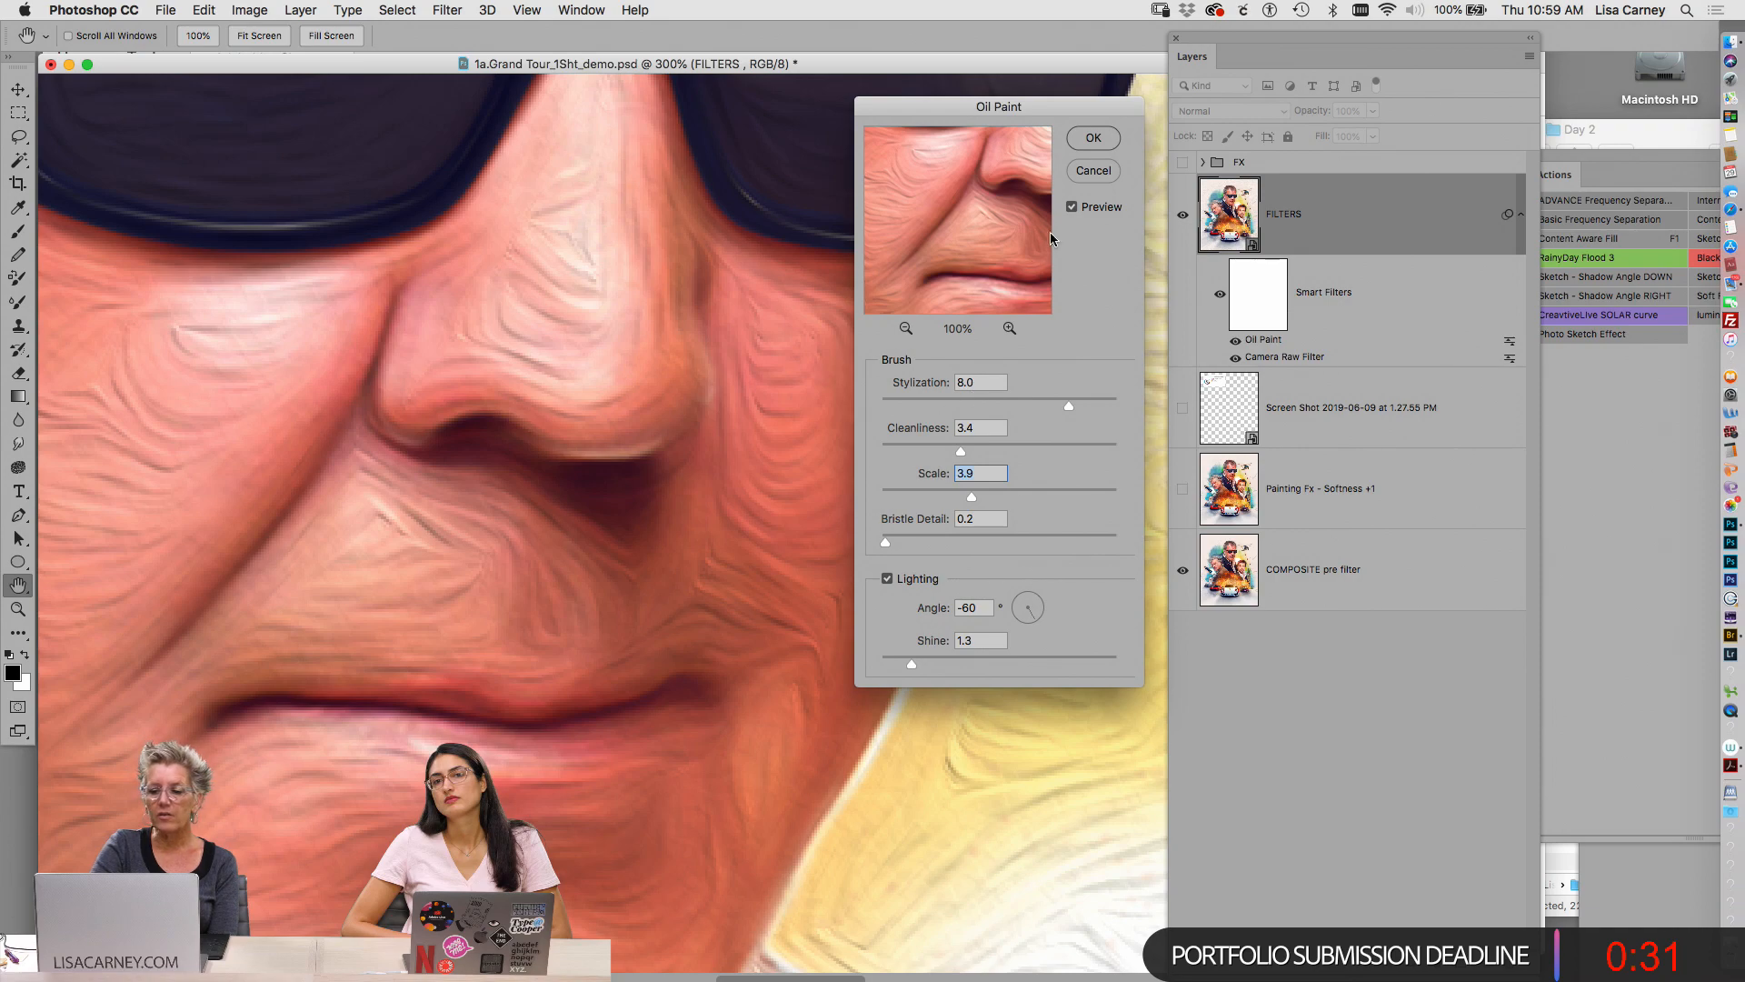
left_click(1093, 138)
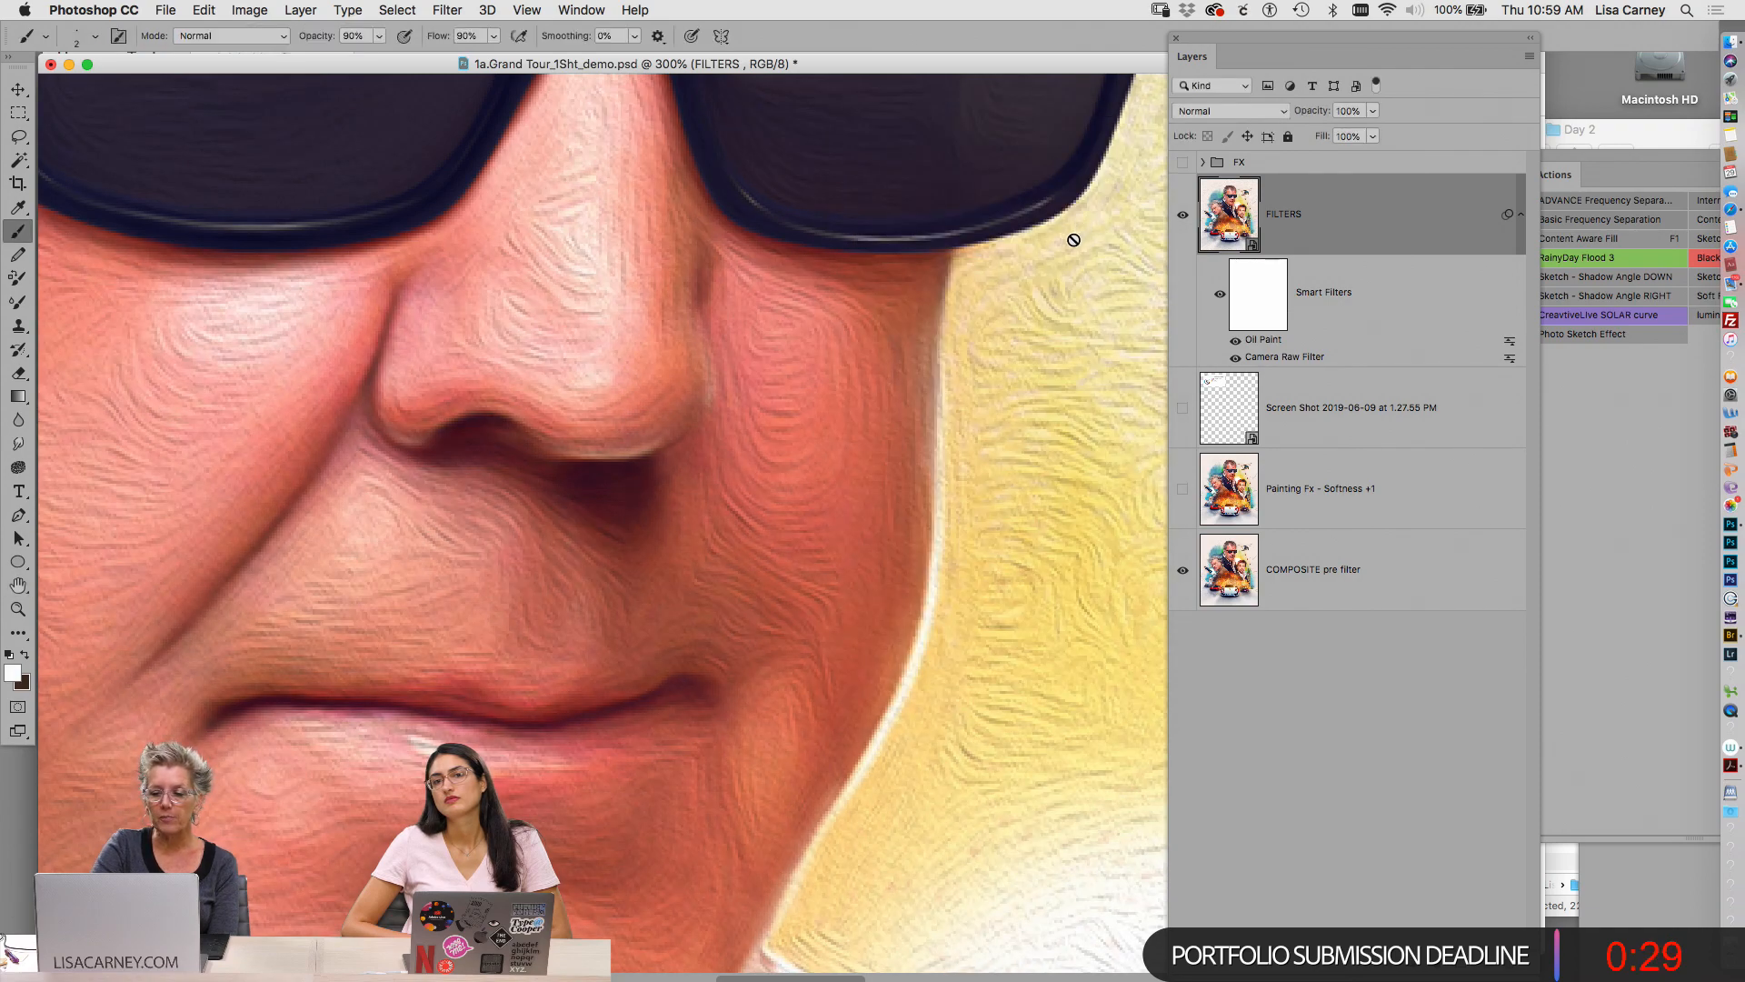
Examine the oil paint texture on the face with sunglasses at 66.7%, 300% and 200%
key("super+minus")
key("super+minus")
key("super+minus")
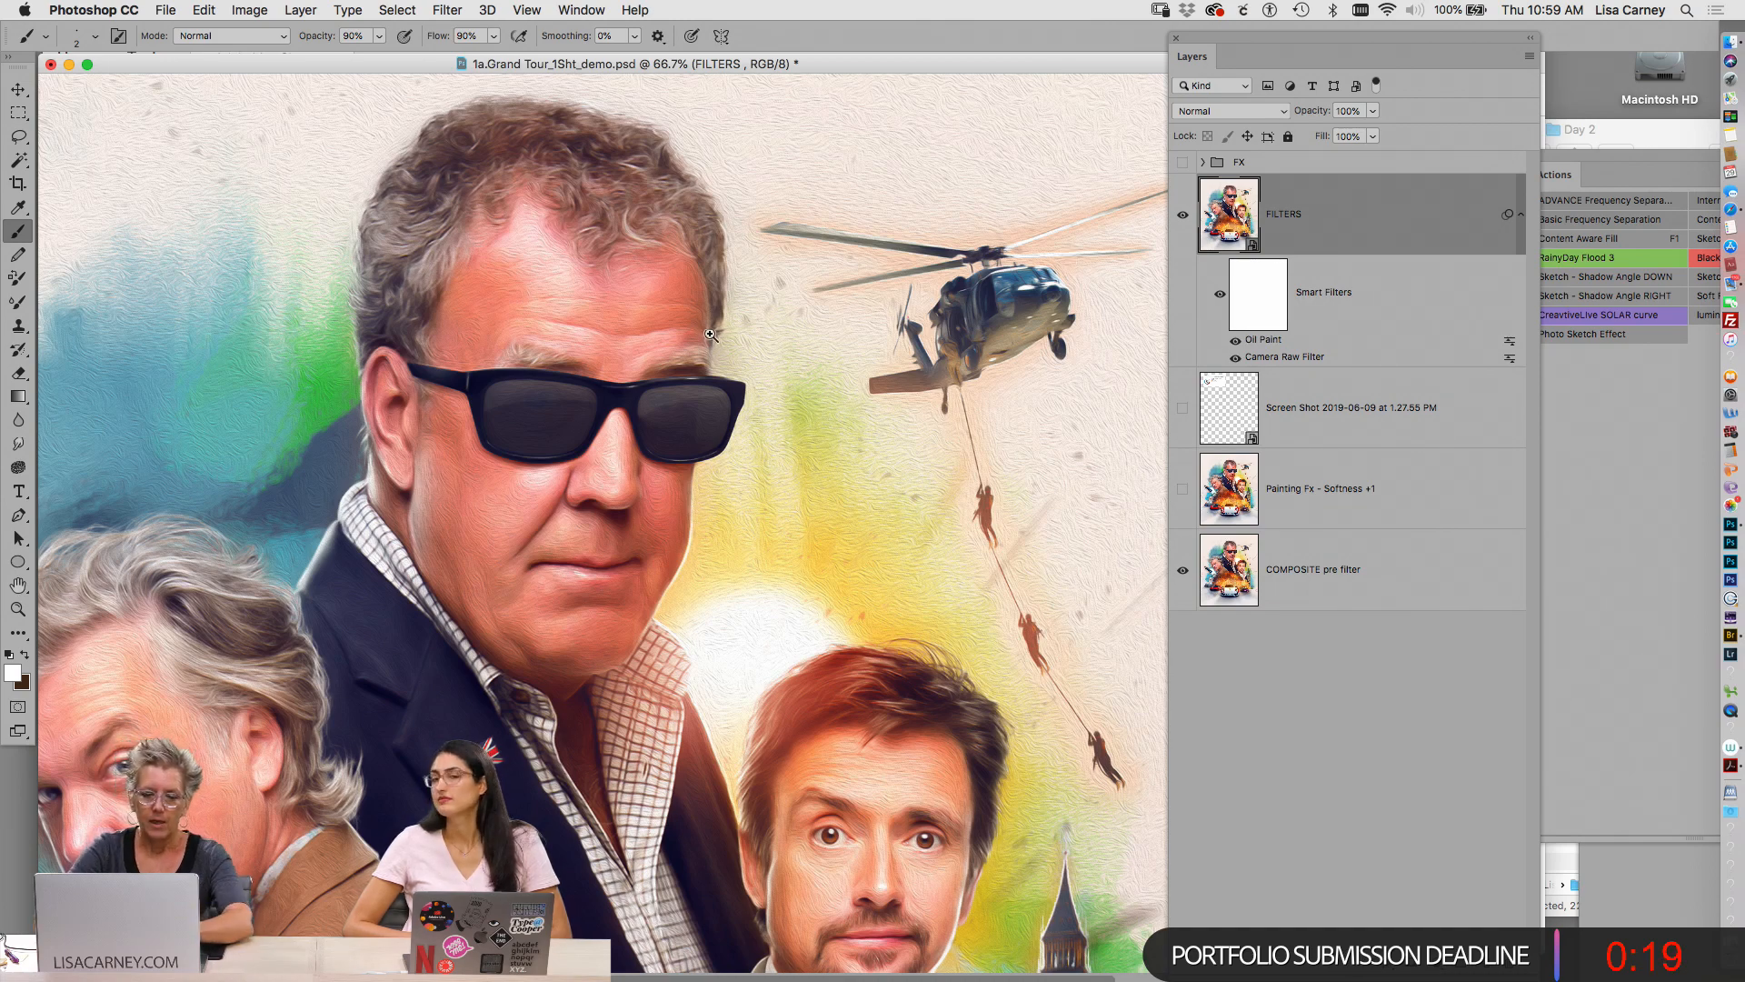
left_click_drag(643, 489, 691, 506)
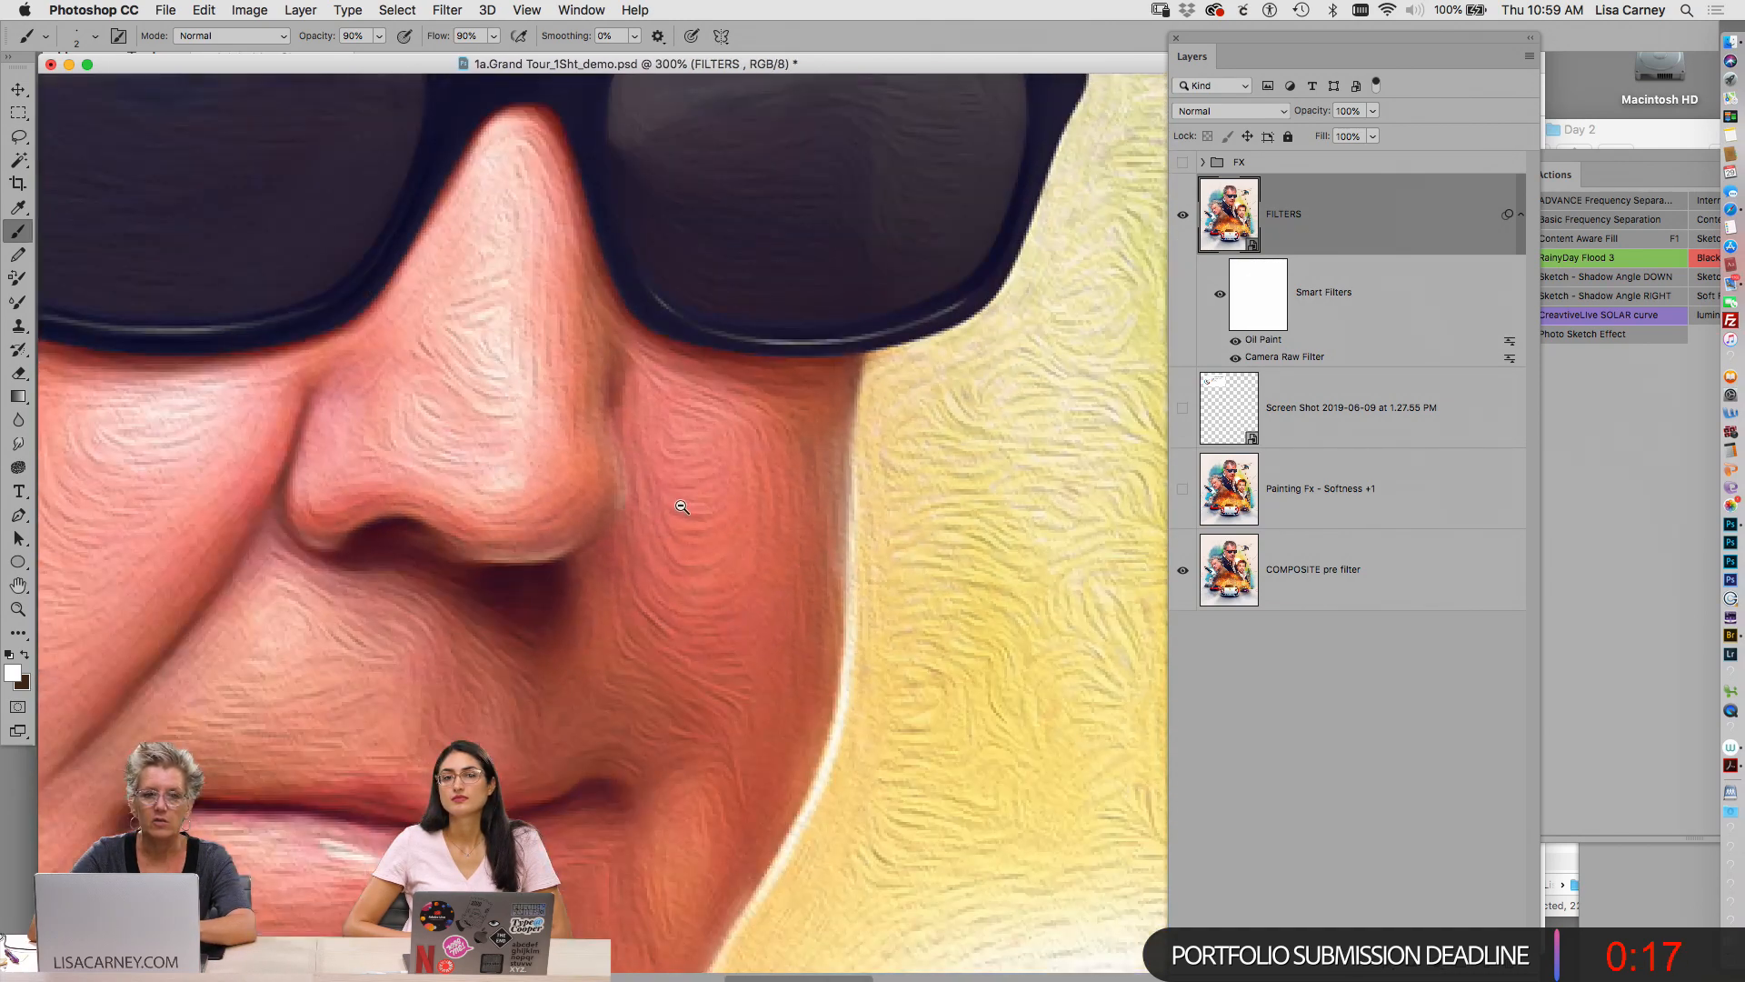
left_click(682, 506, "alt")
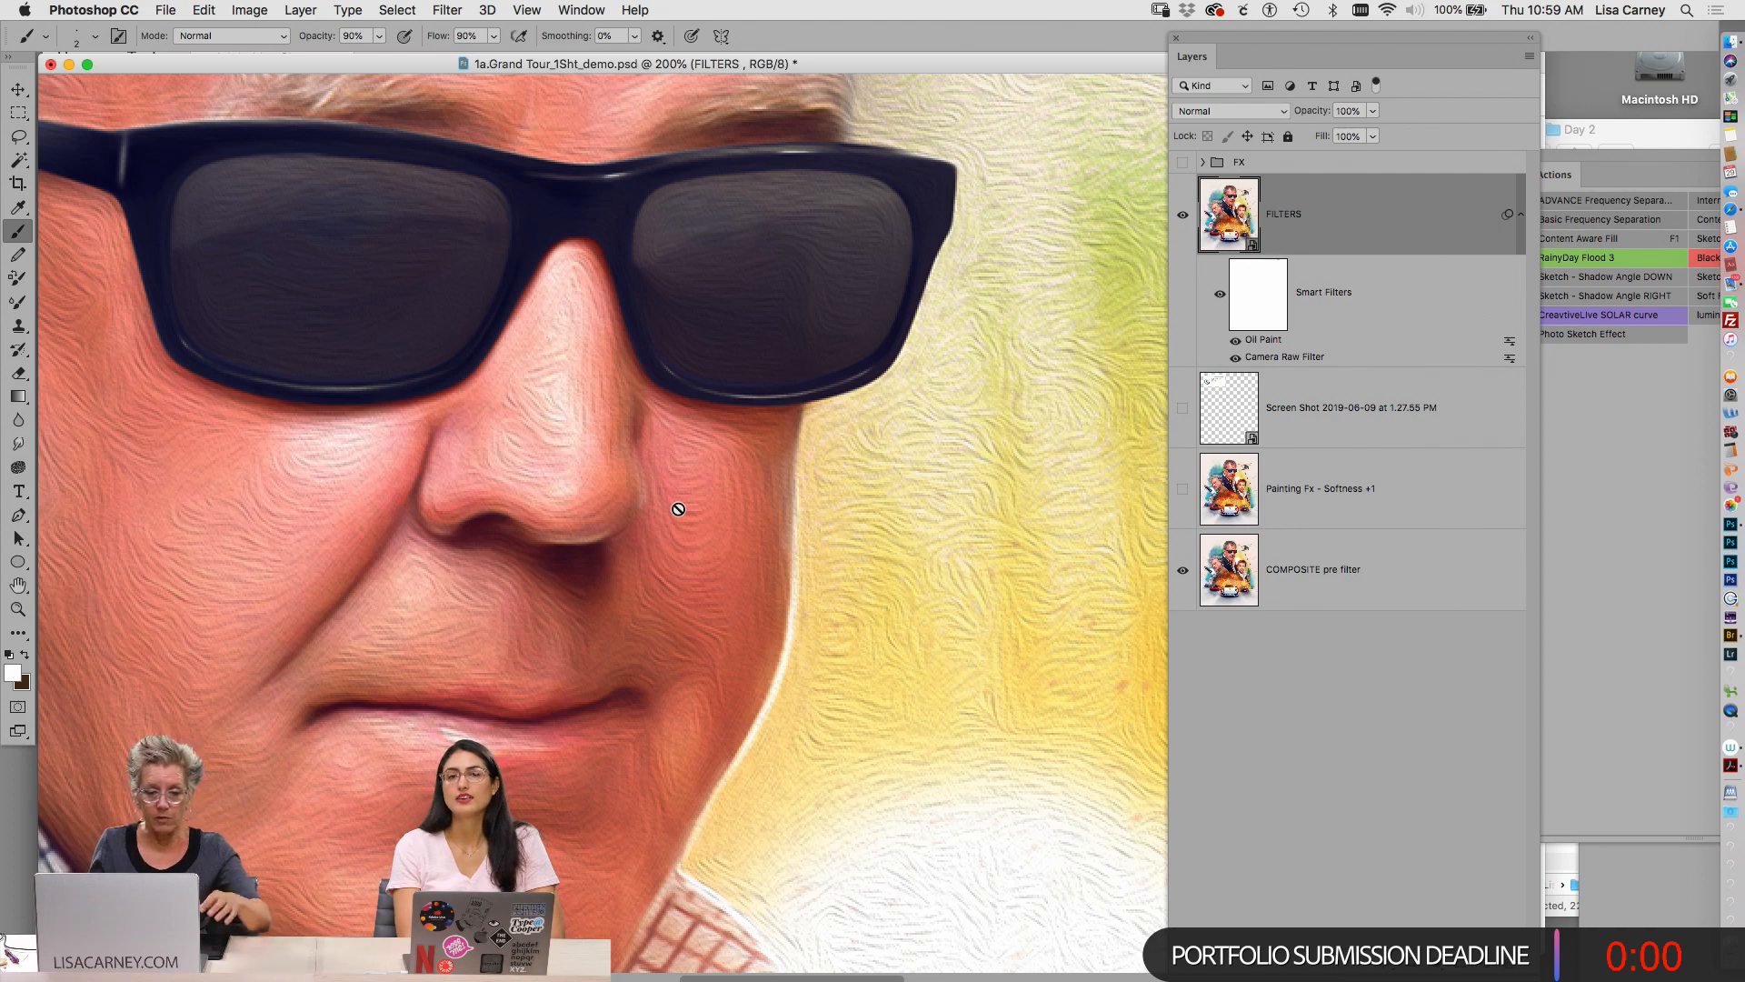
left_click(573, 428)
left_click(911, 340)
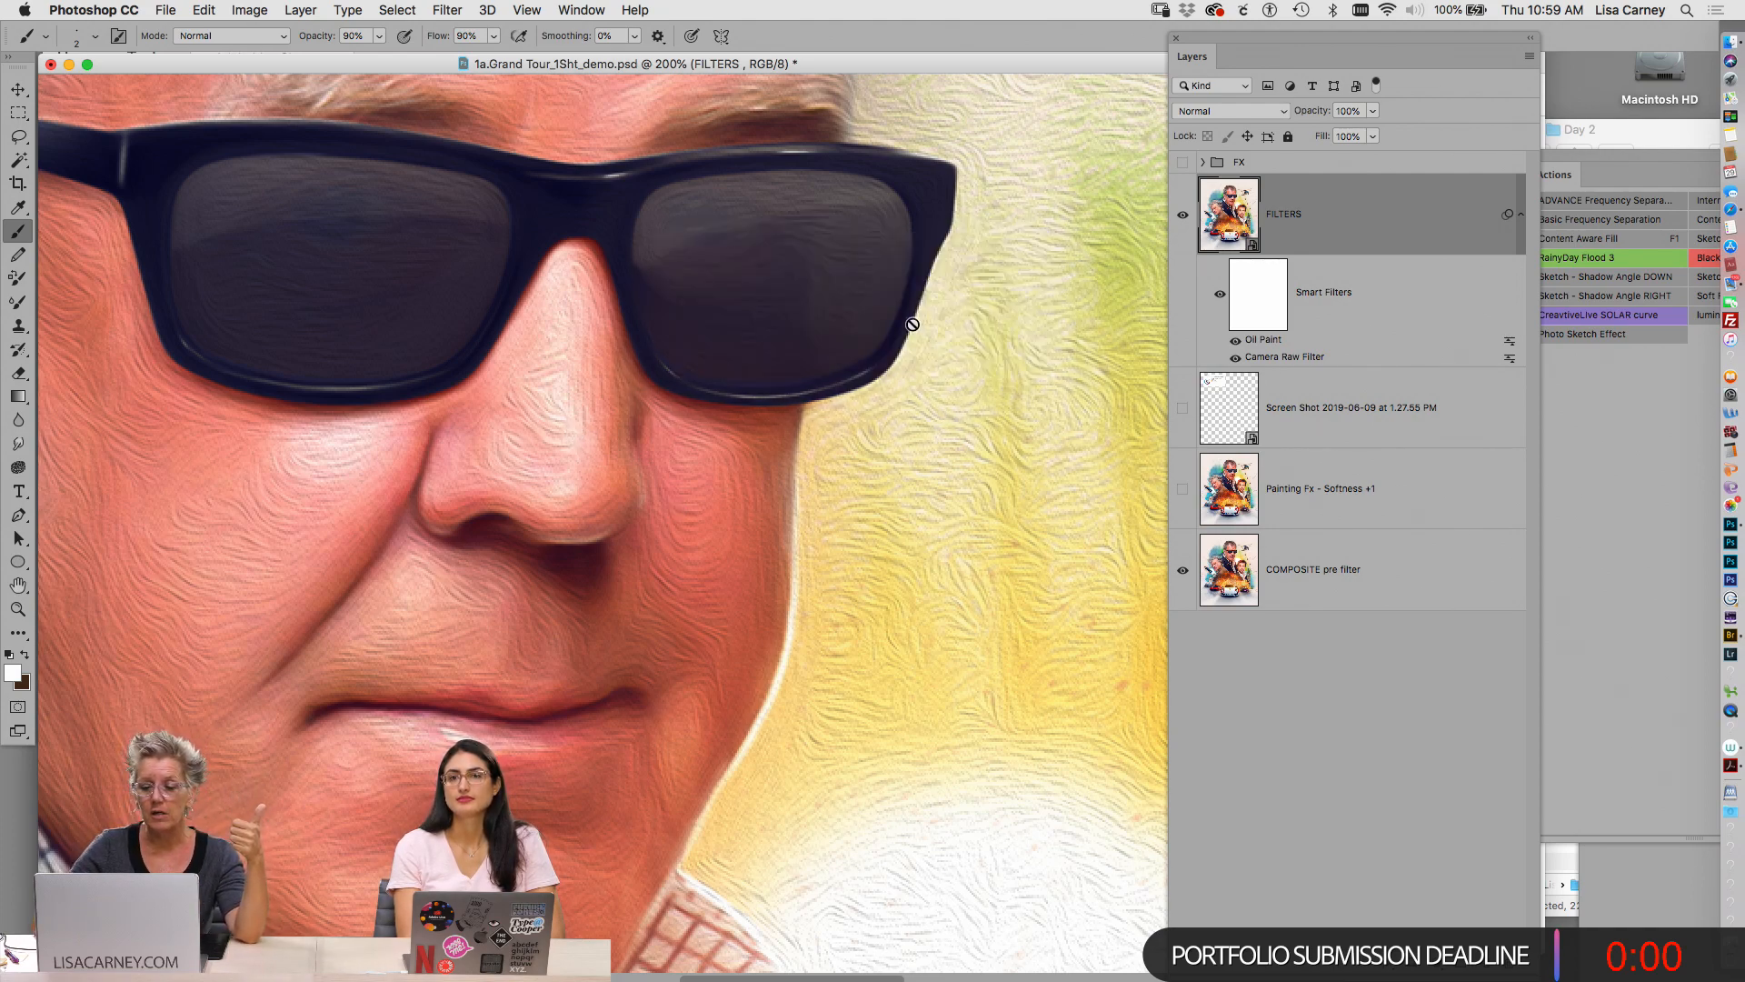
Close 1a.Grand Tour_1Sht_demo.psd without saving the changes
left_click(51, 64)
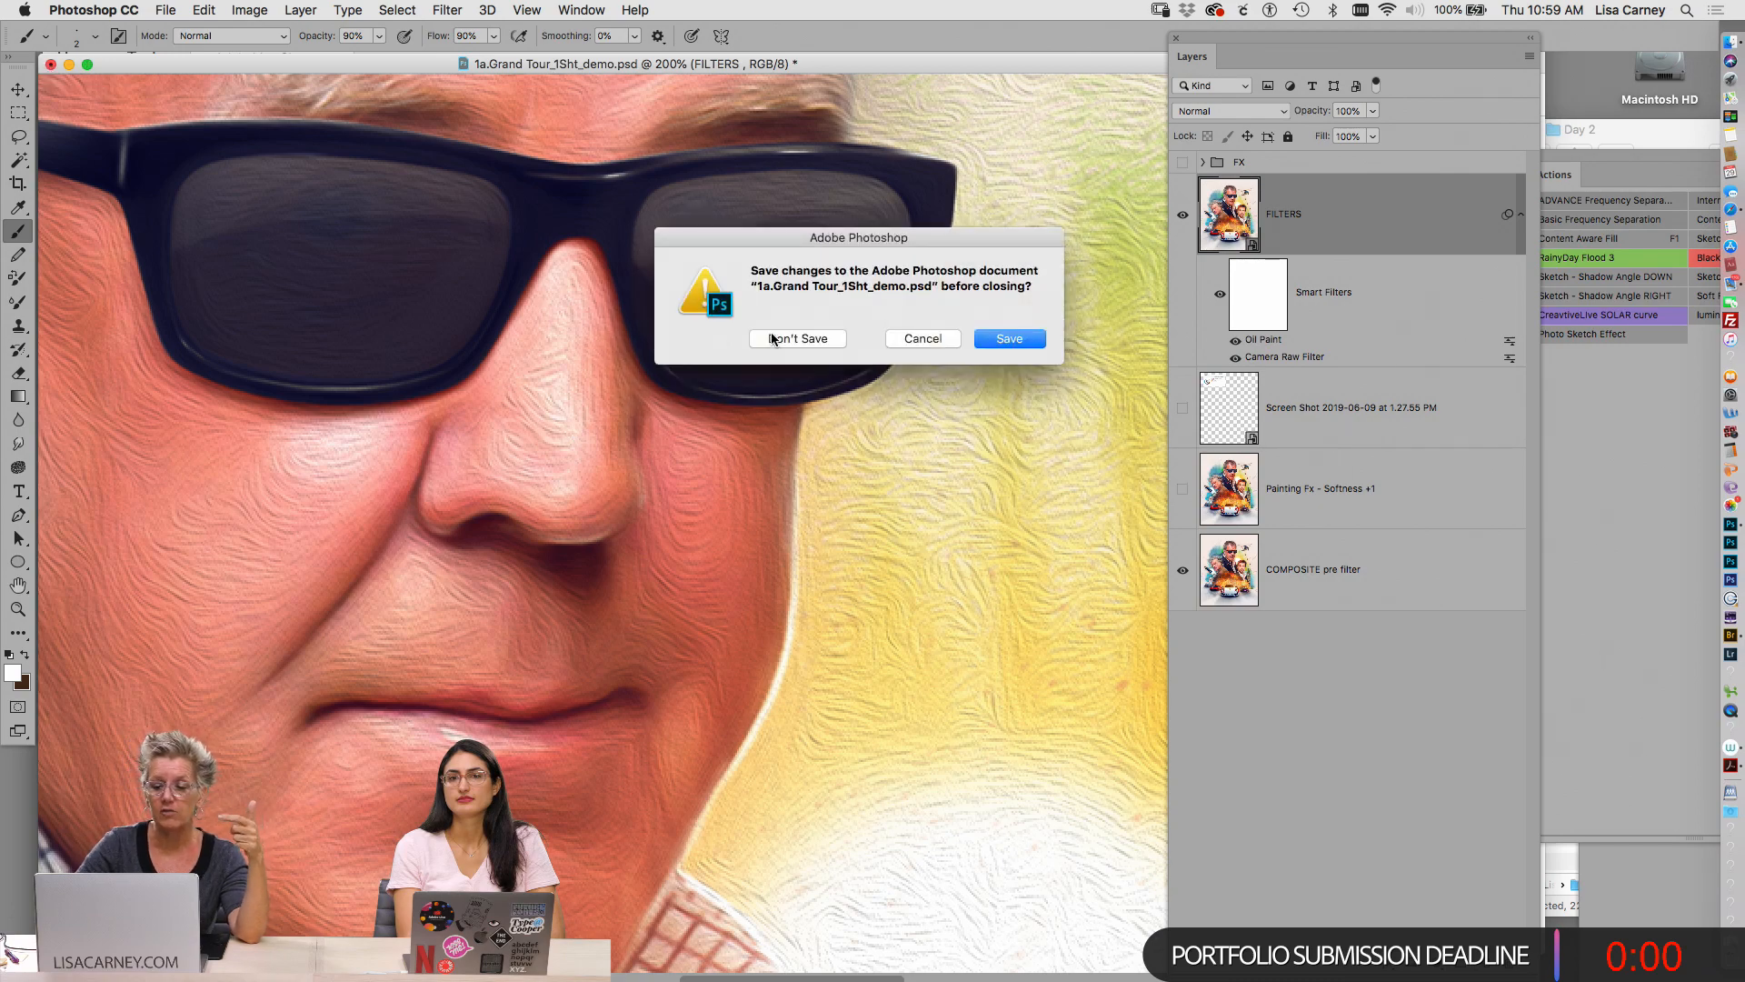
left_click(779, 344)
Switch to the presentation PDF in Acrobat and advance past the Camera Raw and oil filter page to page 22 on the sketch effect
left_click(831, 536)
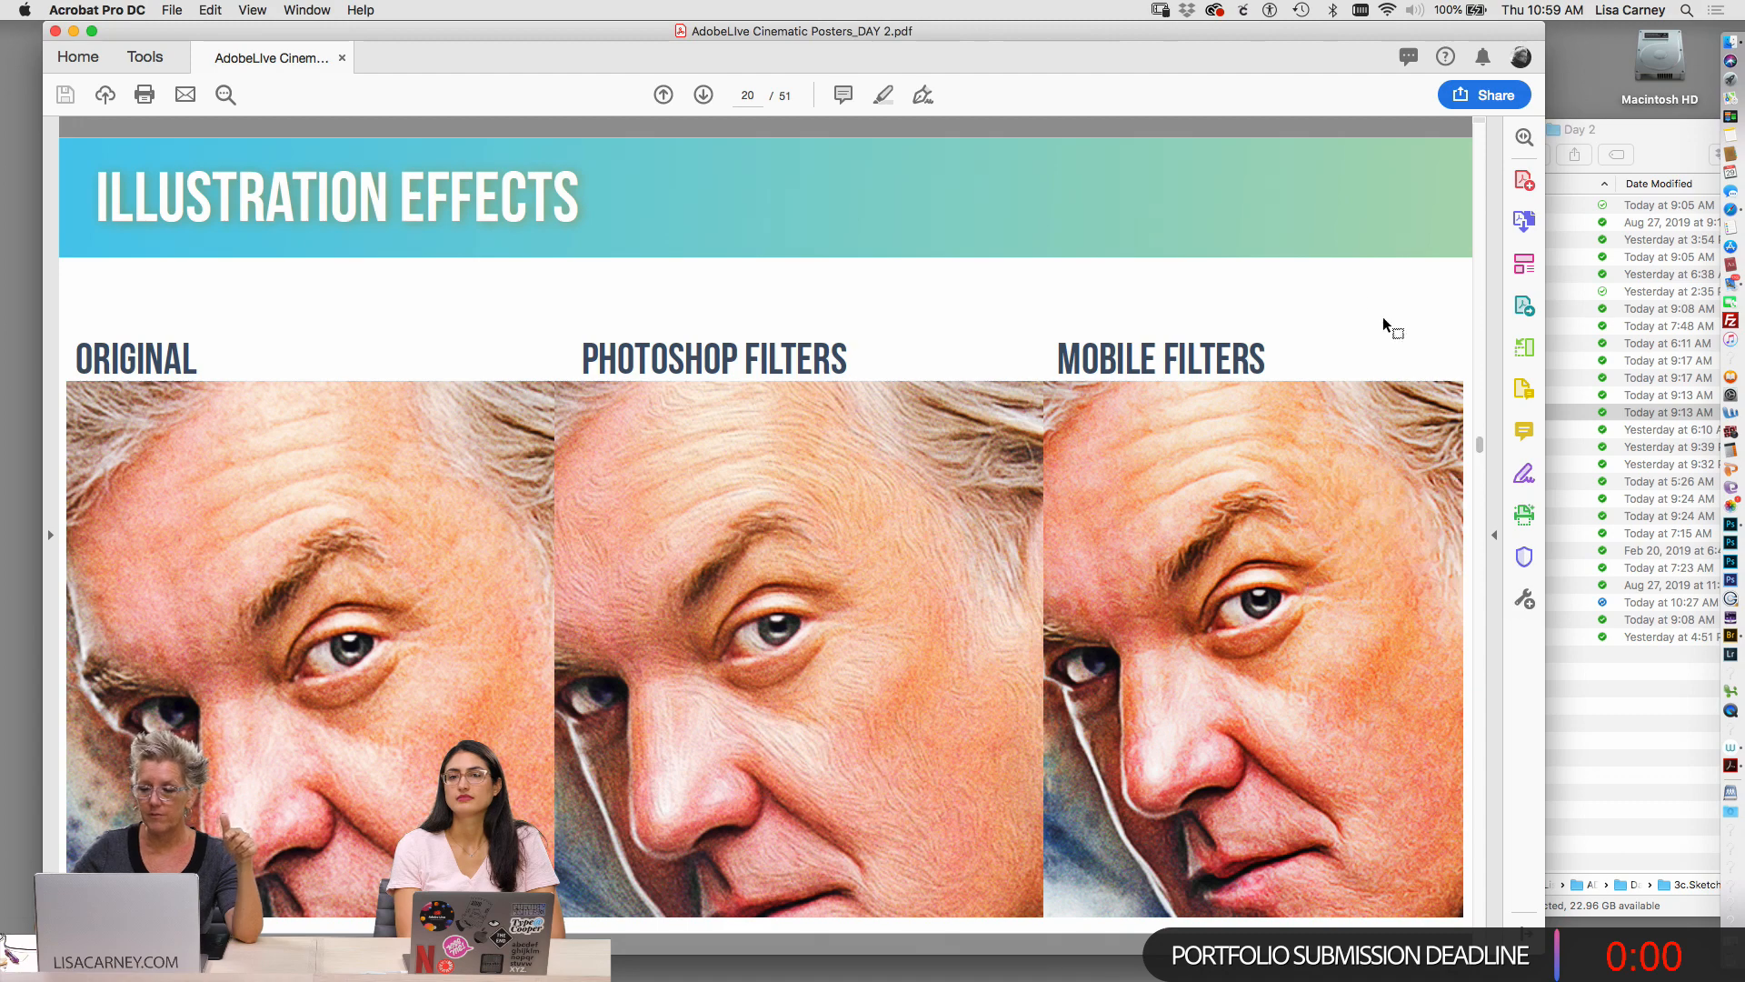
key("Right")
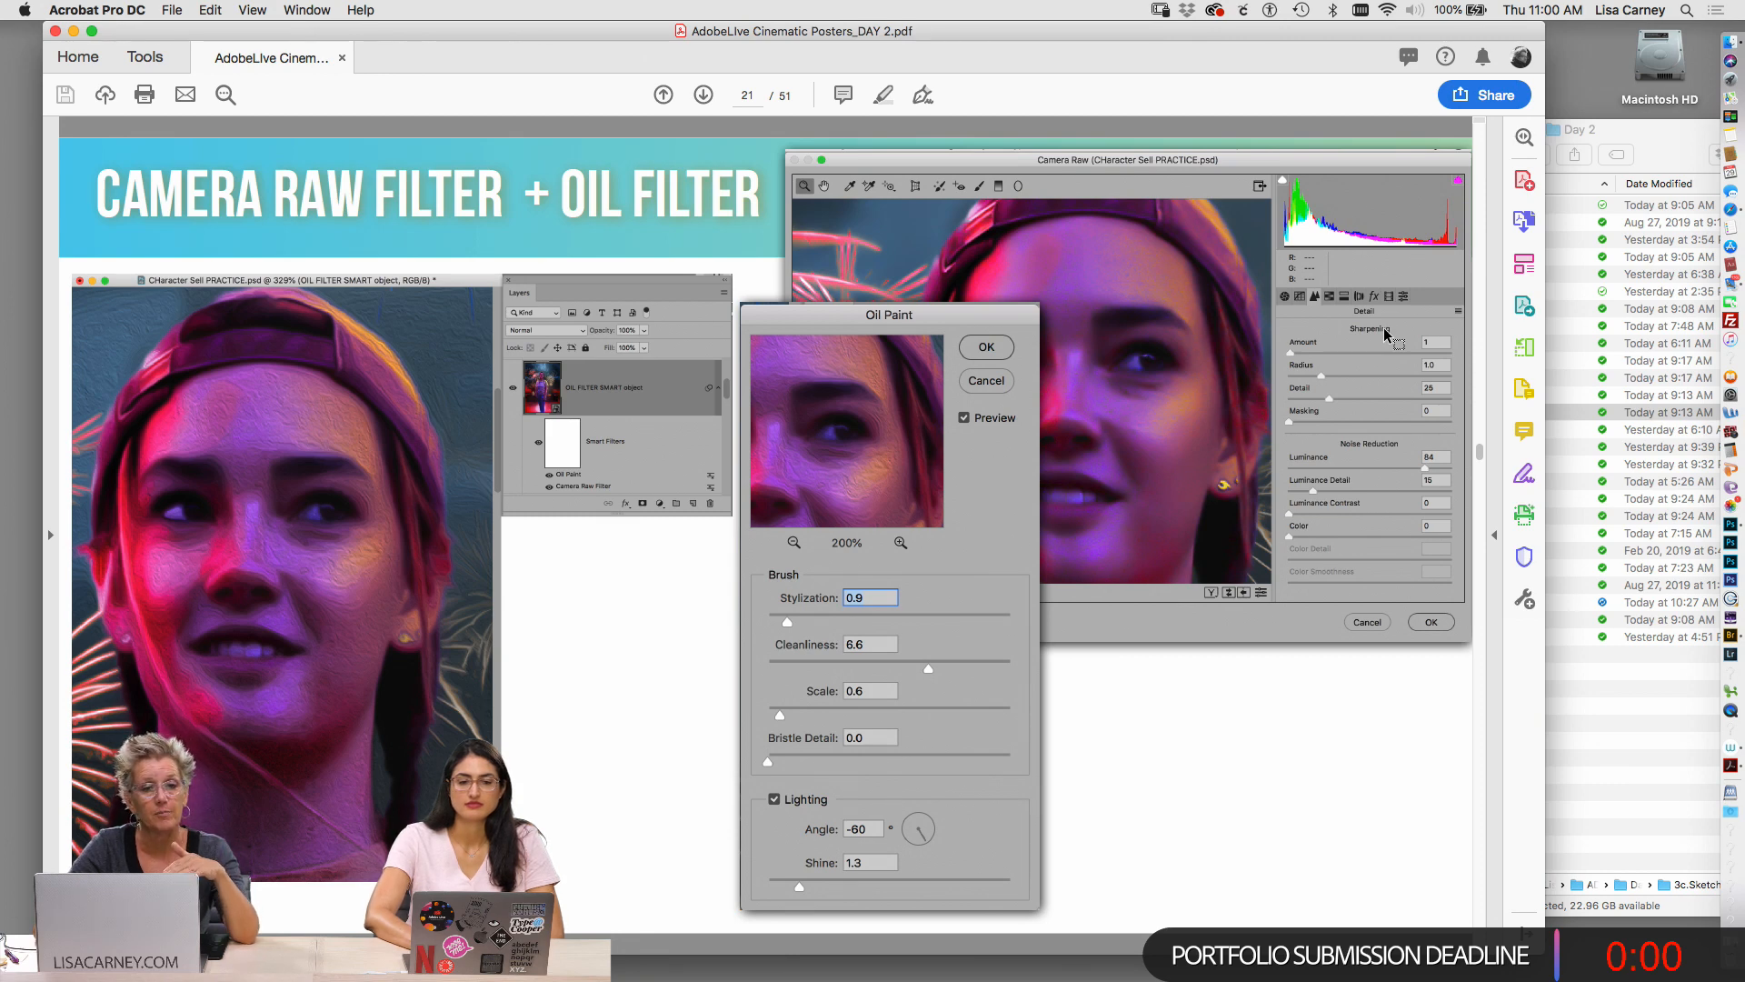
key("Right")
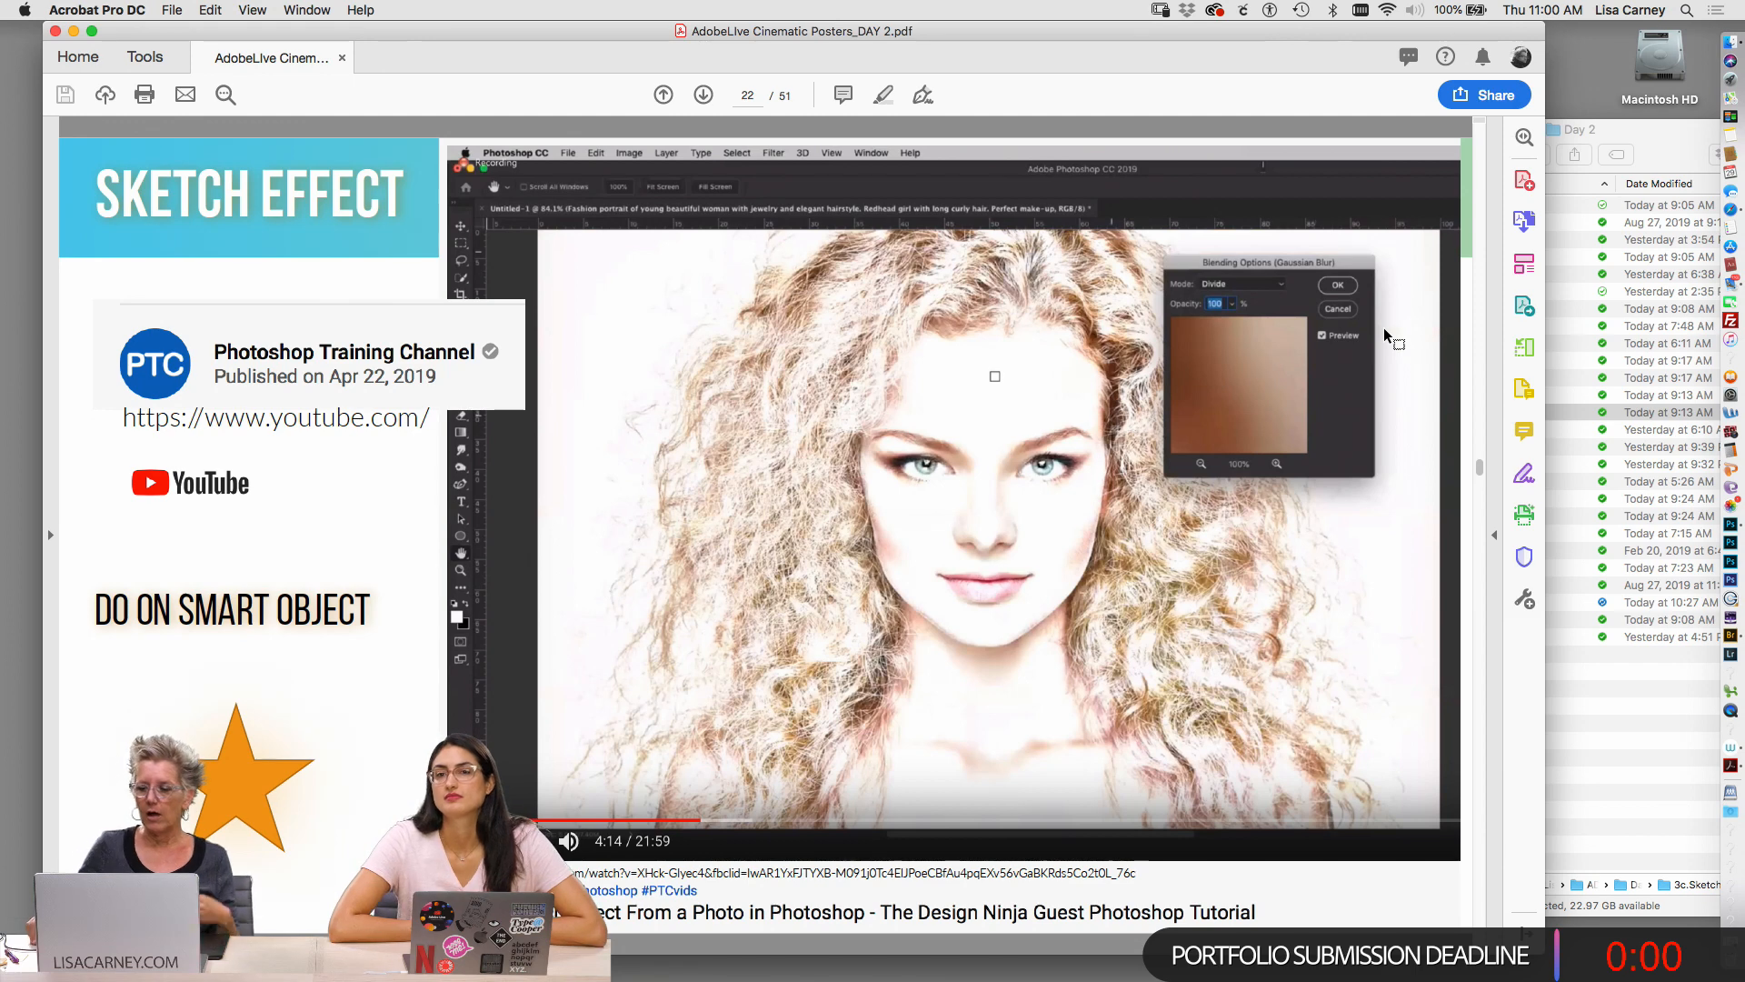
Open 1.CHaracter Sell PRACTICE.psd from the 3a..Sketch Actions folder, move its window down out of the way and return to Finder
left_click(1610, 721)
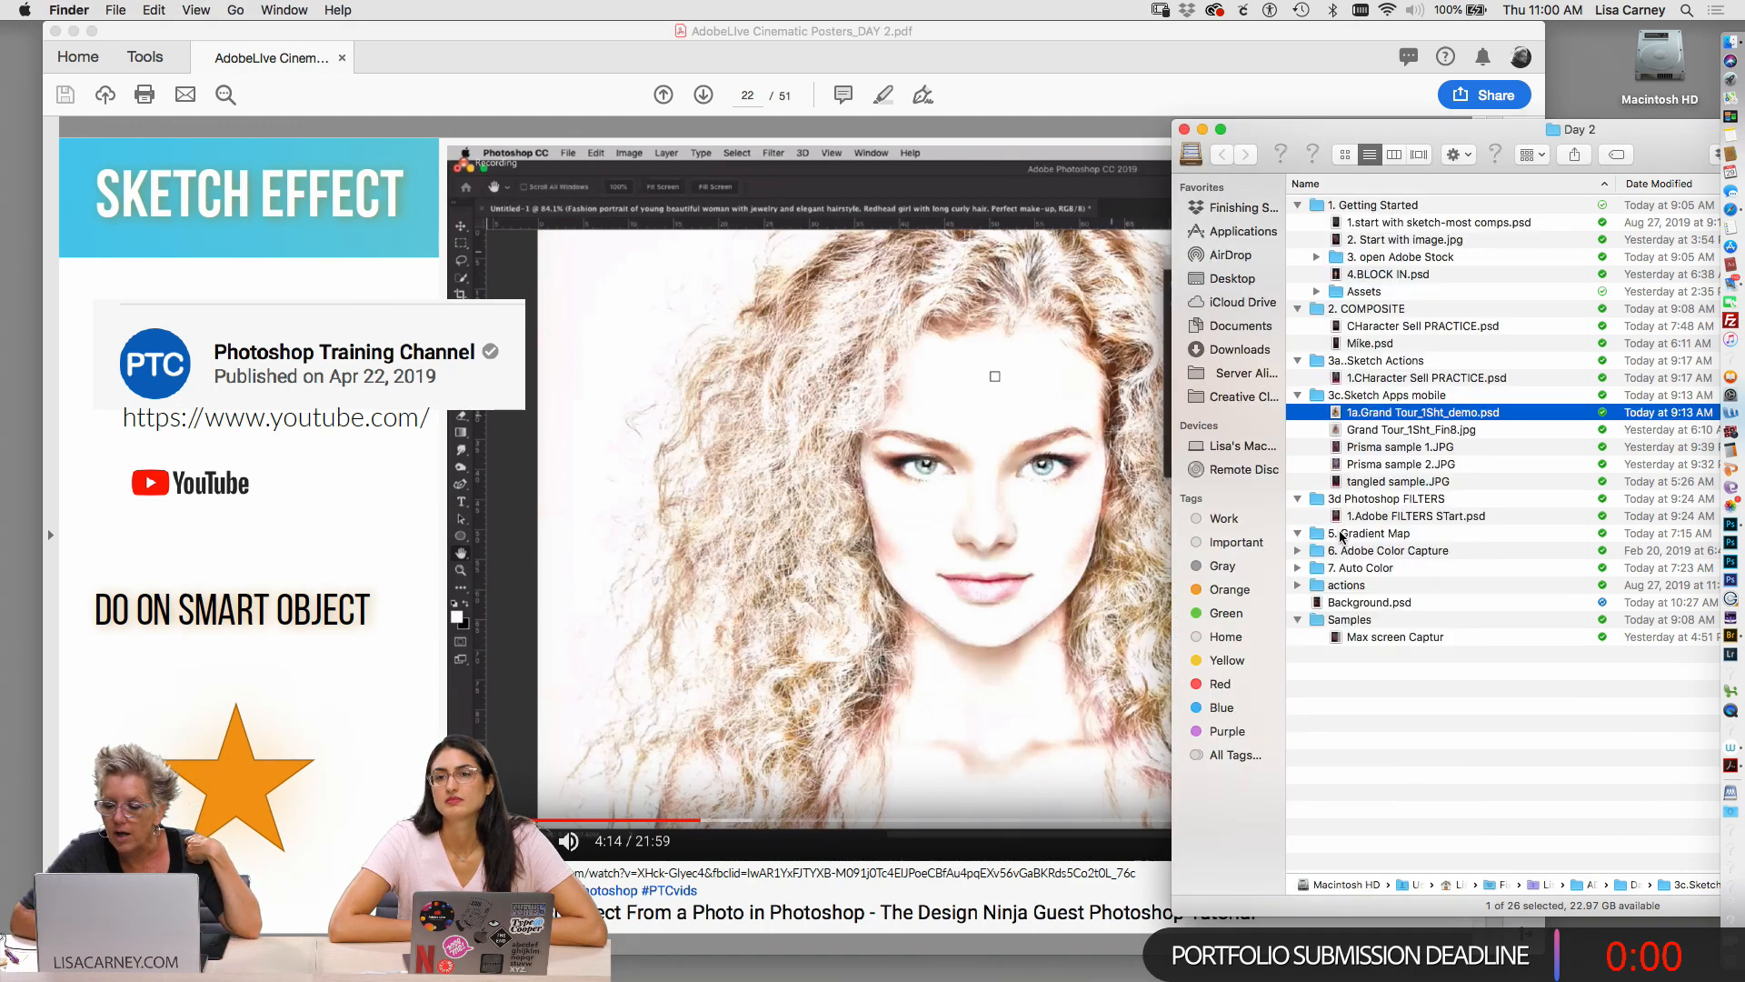
double_click(1345, 380)
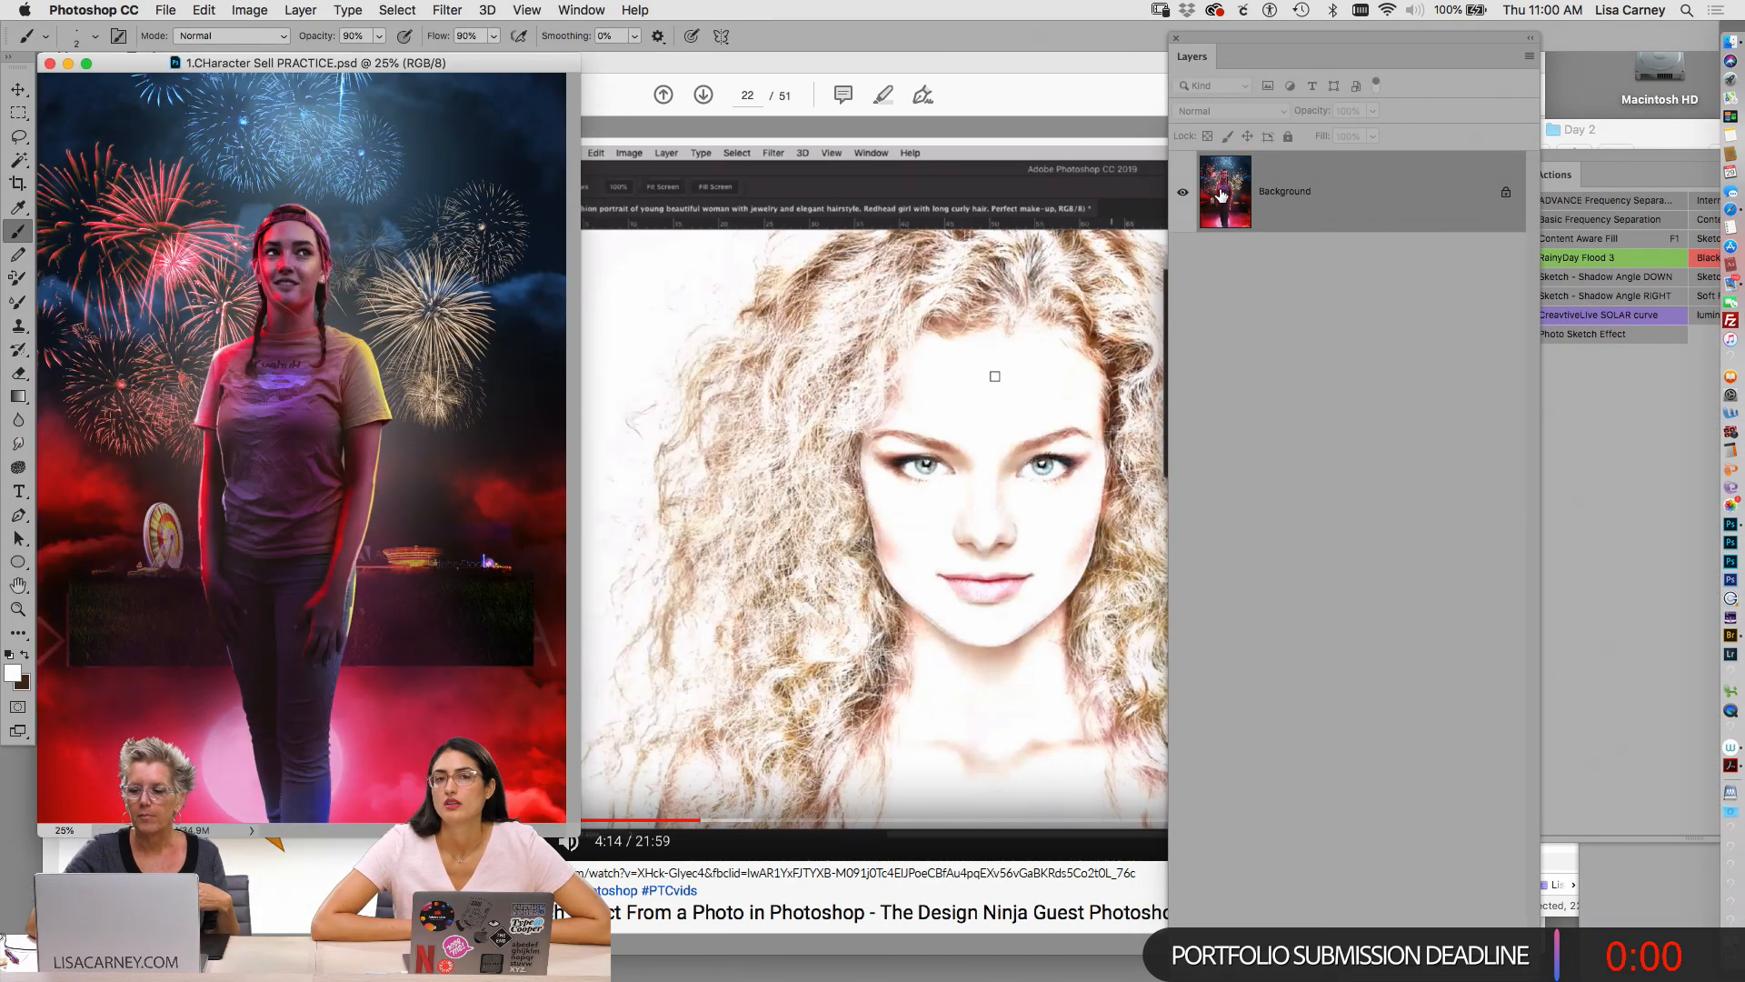
left_click_drag(539, 66, 552, 883)
left_click(805, 971)
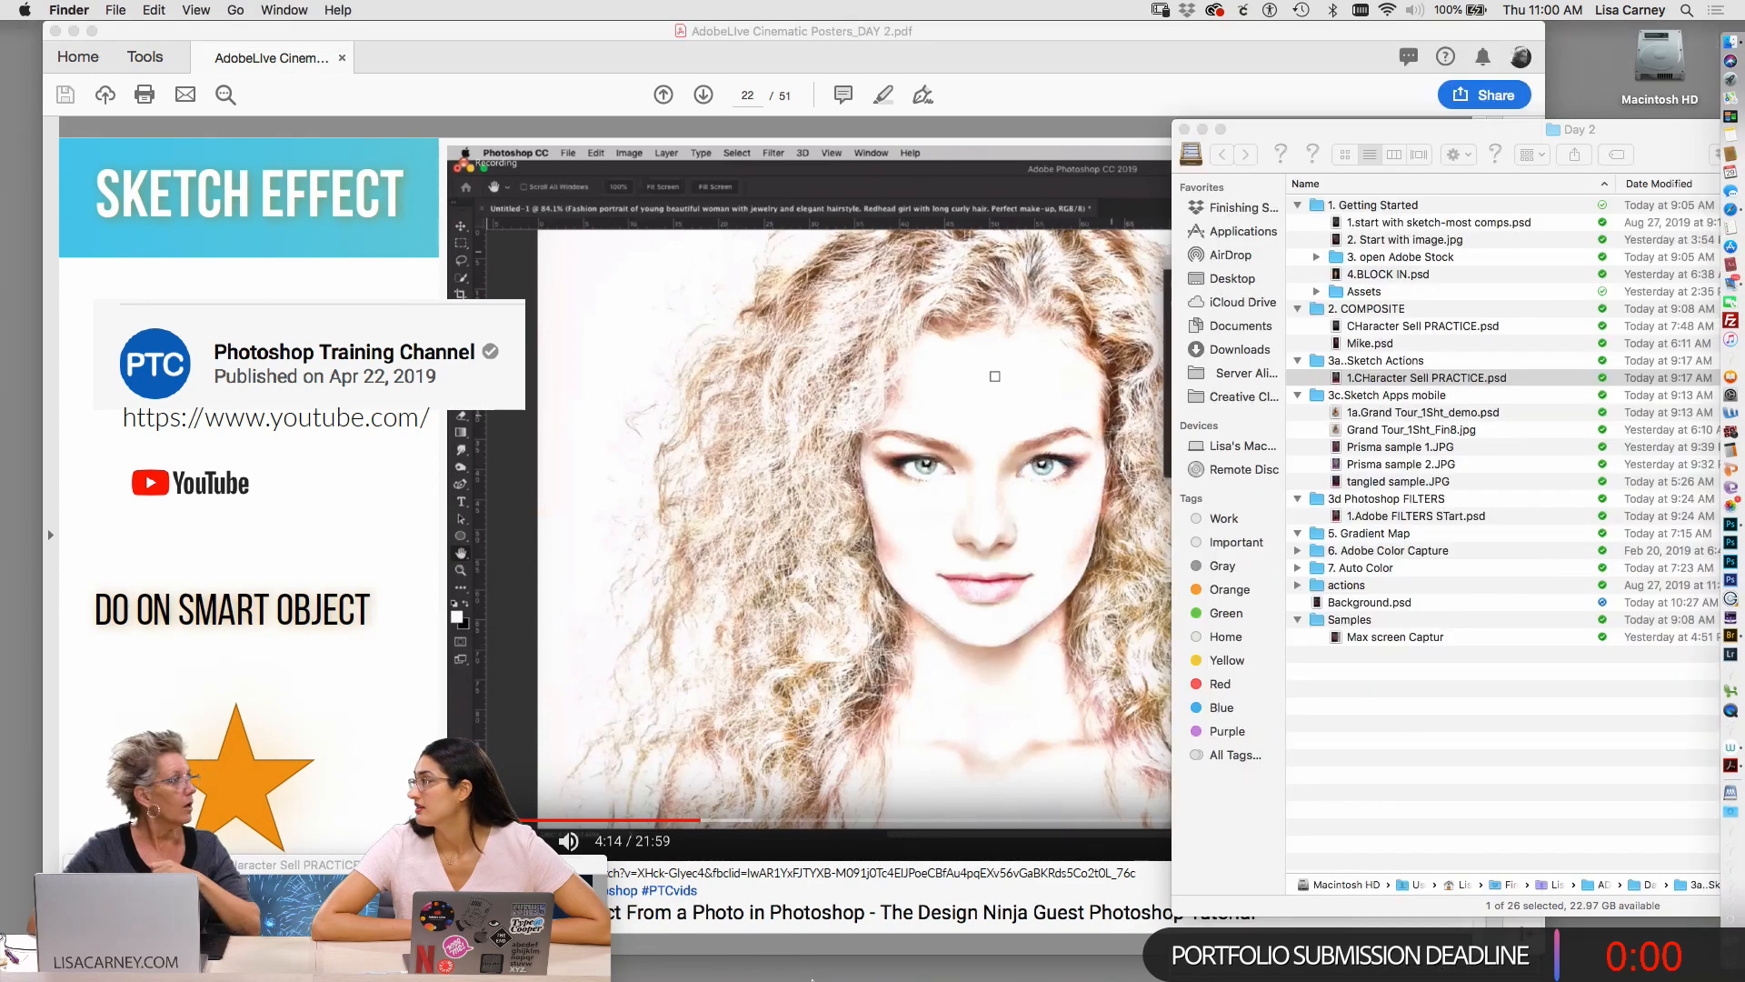